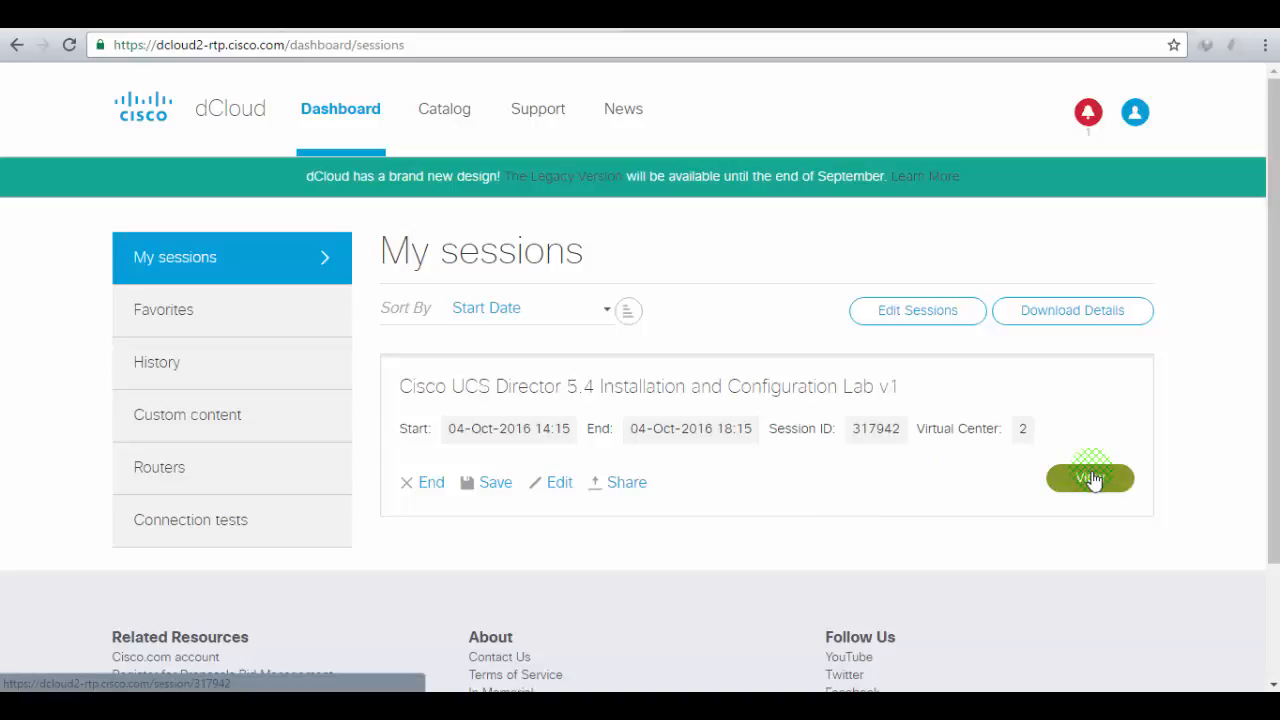
- Open the UCS Director 5.4 Installation and Configuration Lab v1 session and scroll down to its topology diagram
{"action": "left_click", "coordinate": [1091, 480]}
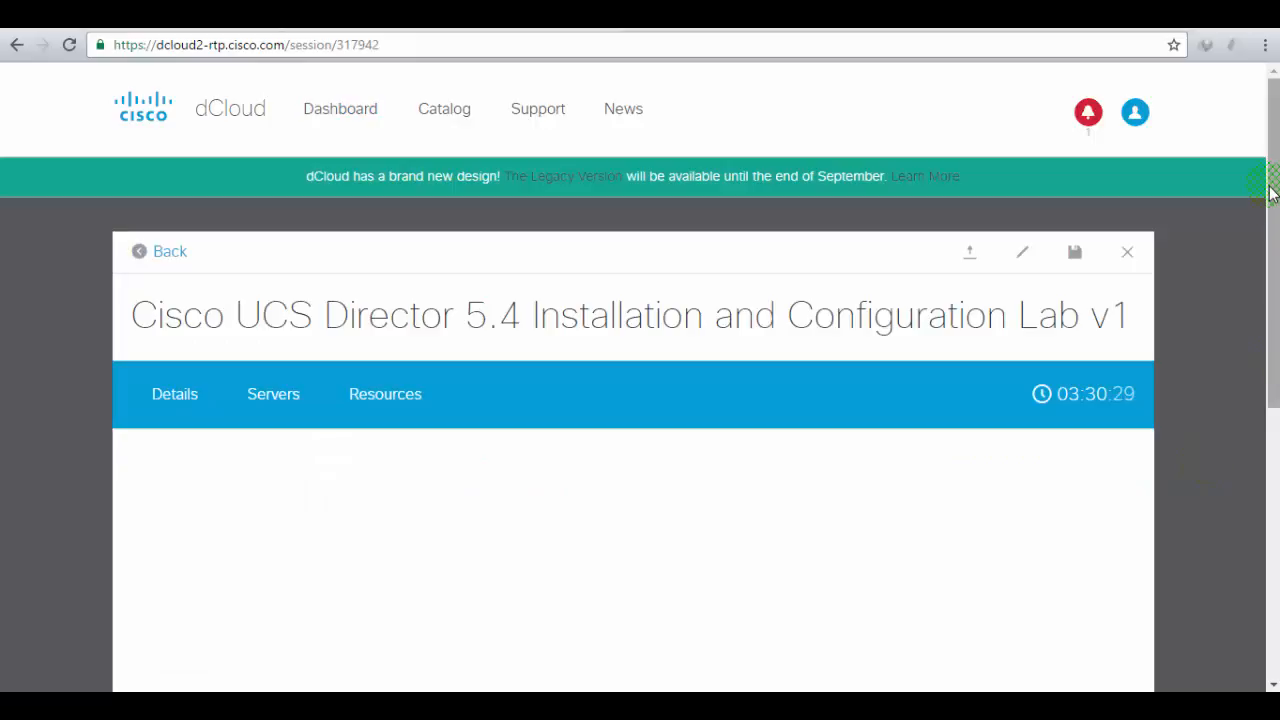
{"action": "left_click_drag", "start_coordinate": [1270, 195], "coordinate": [1270, 205]}
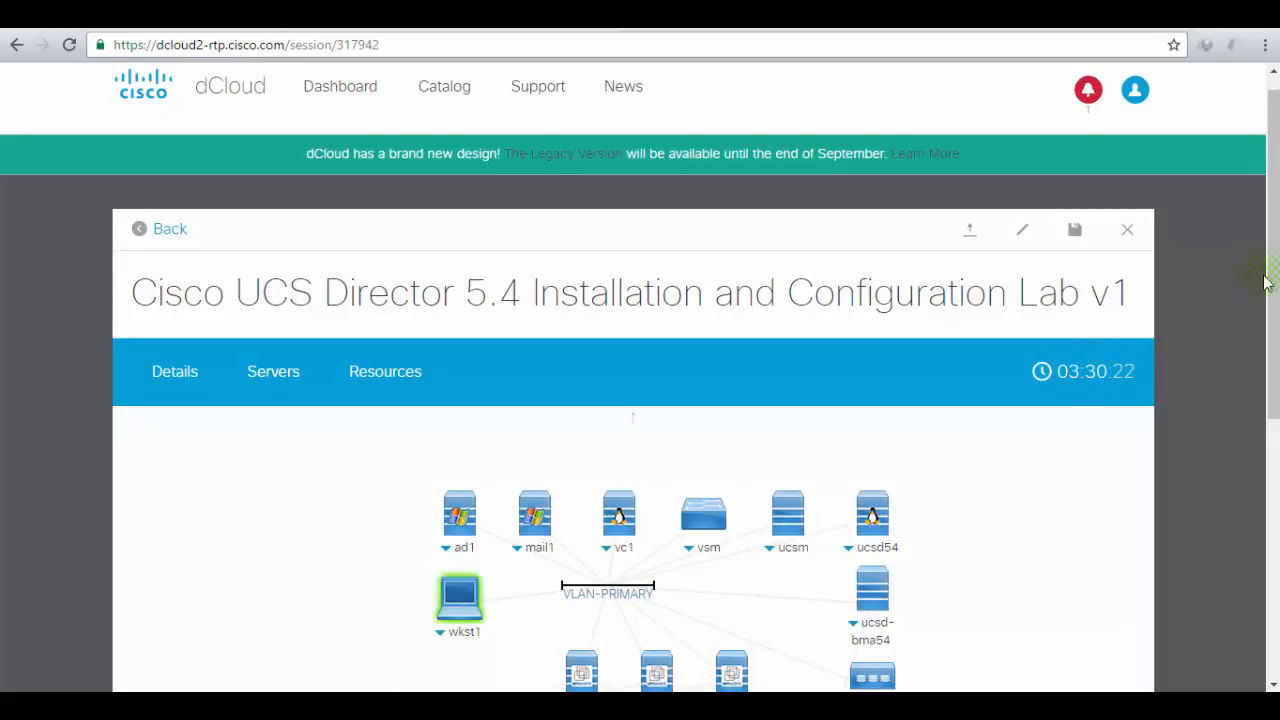
{"action": "left_click_drag", "start_coordinate": [1273, 275], "coordinate": [1268, 385]}
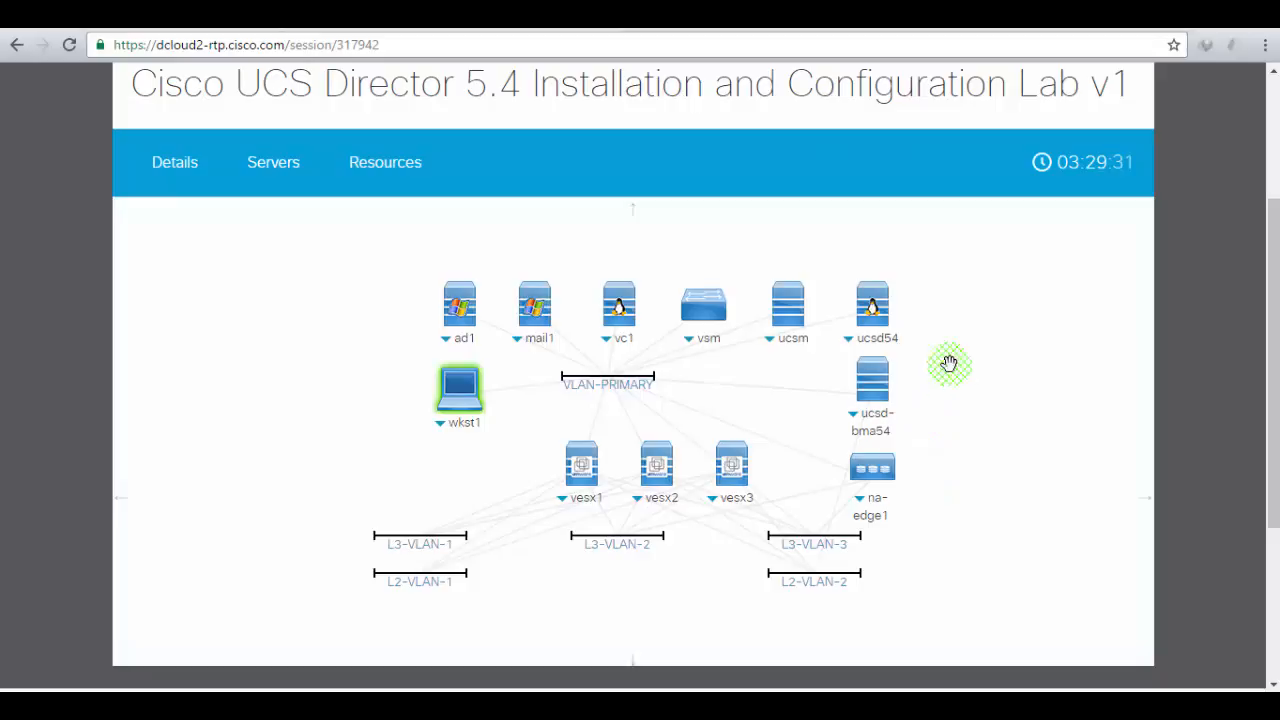
- Review the session details, then the server list with the vesx2 server's info expanded
{"action": "left_click", "coordinate": [163, 176]}
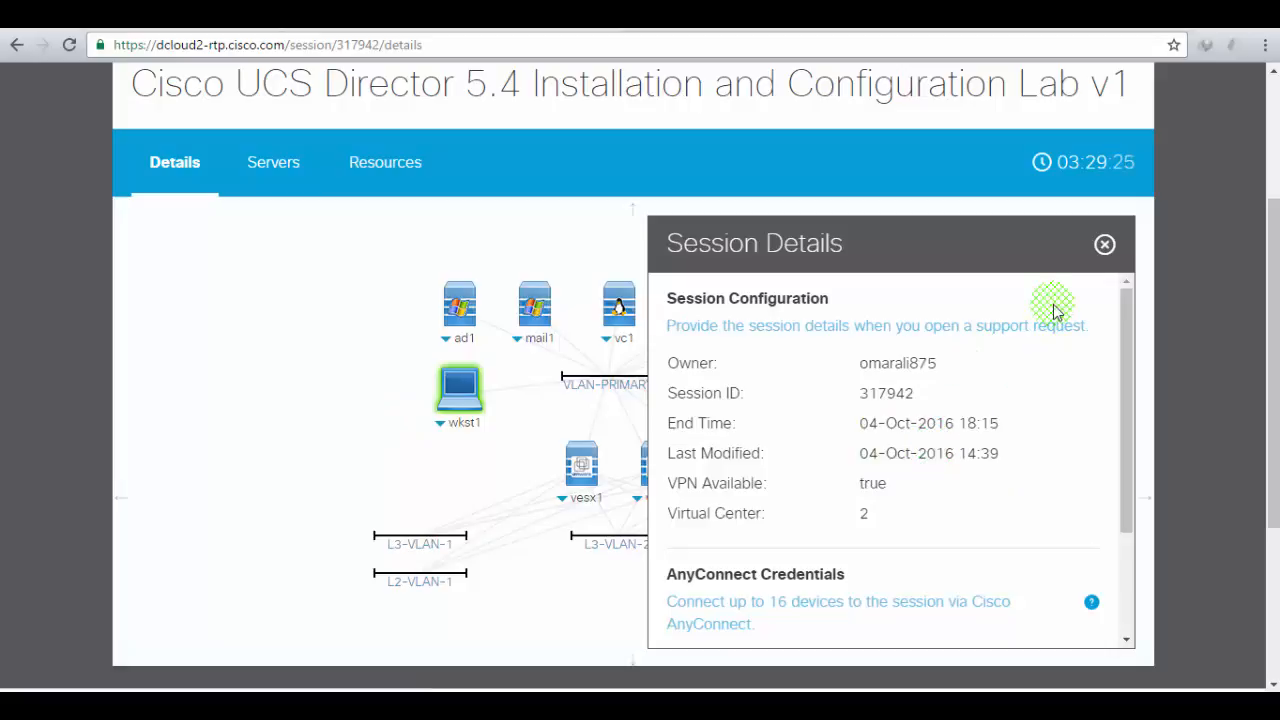
{"action": "left_click", "coordinate": [1104, 245]}
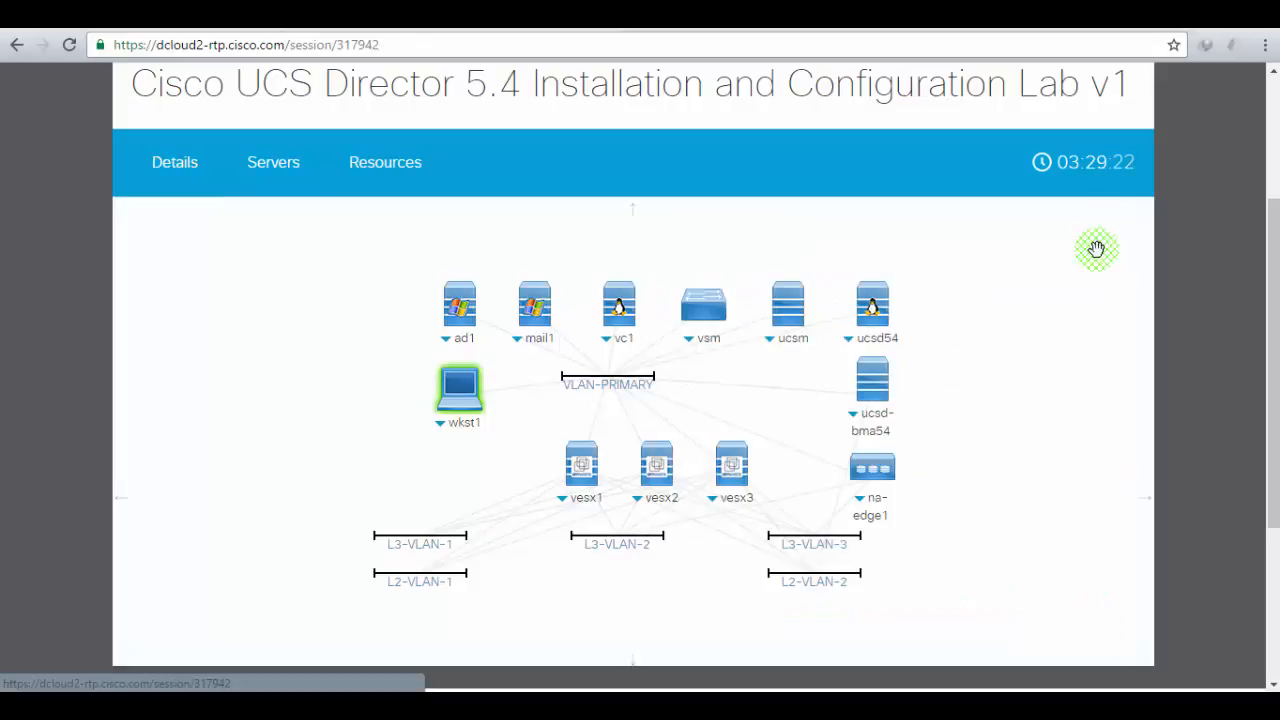
{"action": "left_click", "coordinate": [285, 176]}
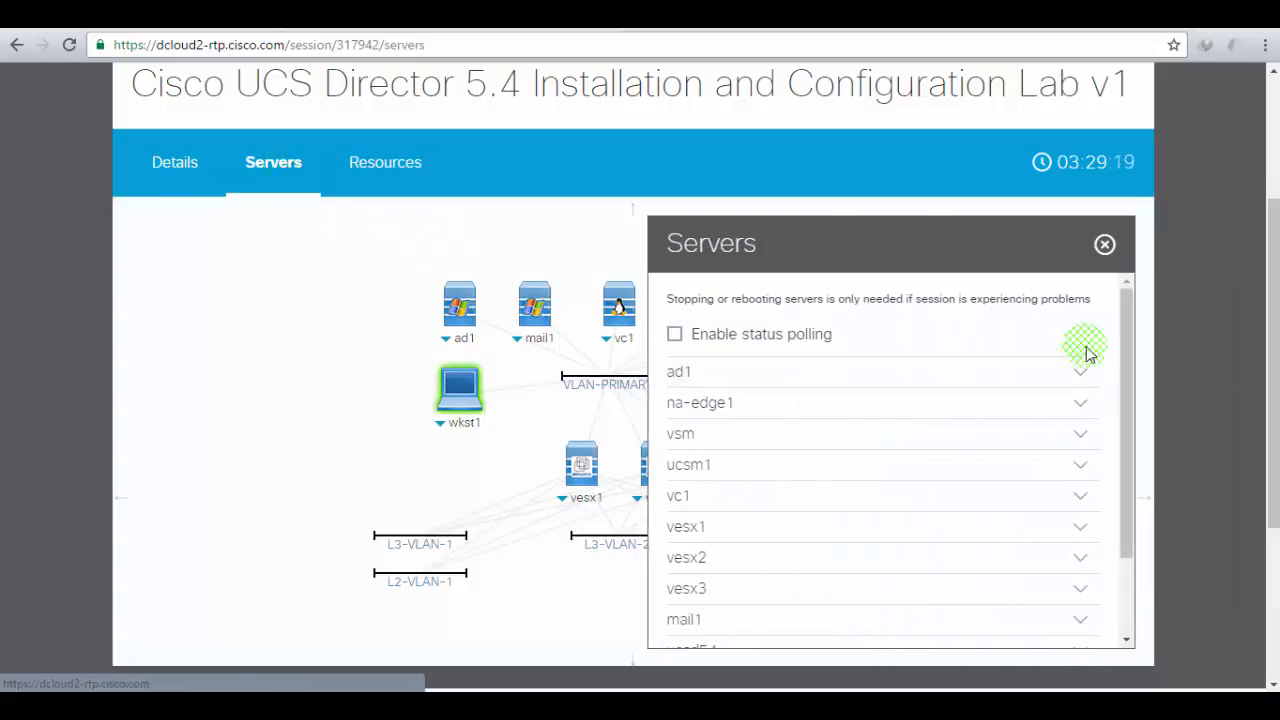
{"action": "left_click_drag", "start_coordinate": [1127, 330], "coordinate": [1124, 443]}
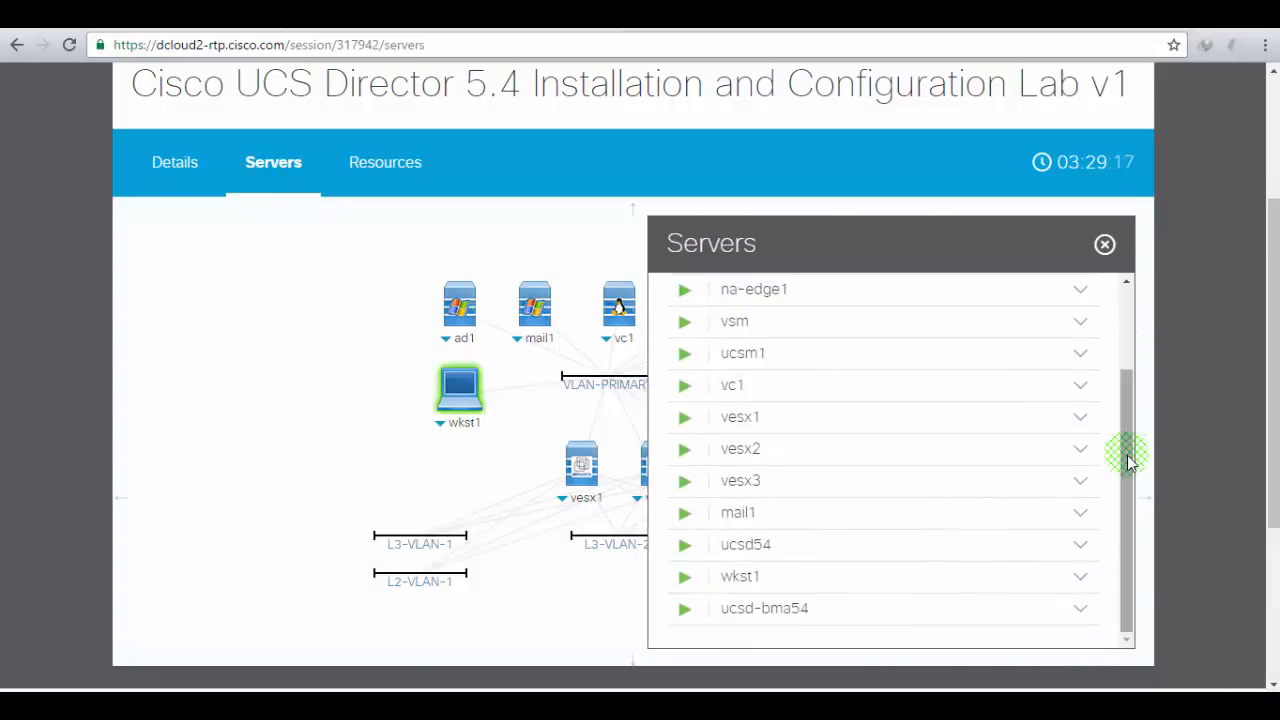
{"action": "left_click", "coordinate": [694, 493]}
{"action": "left_click", "coordinate": [750, 448]}
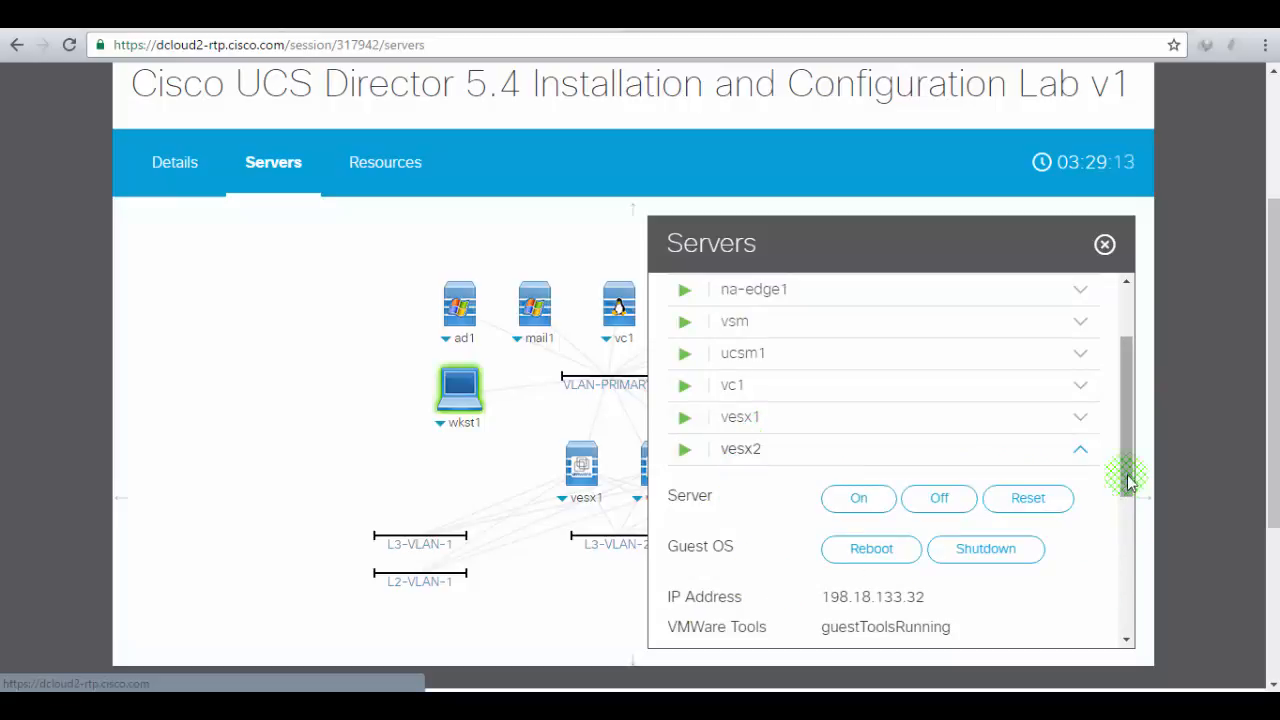
{"action": "mouse_move", "coordinate": [1128, 477]}
{"action": "left_mouse_down"}
{"action": "mouse_move", "coordinate": [1134, 534]}
{"action": "mouse_move", "coordinate": [1134, 523]}
{"action": "left_mouse_up"}
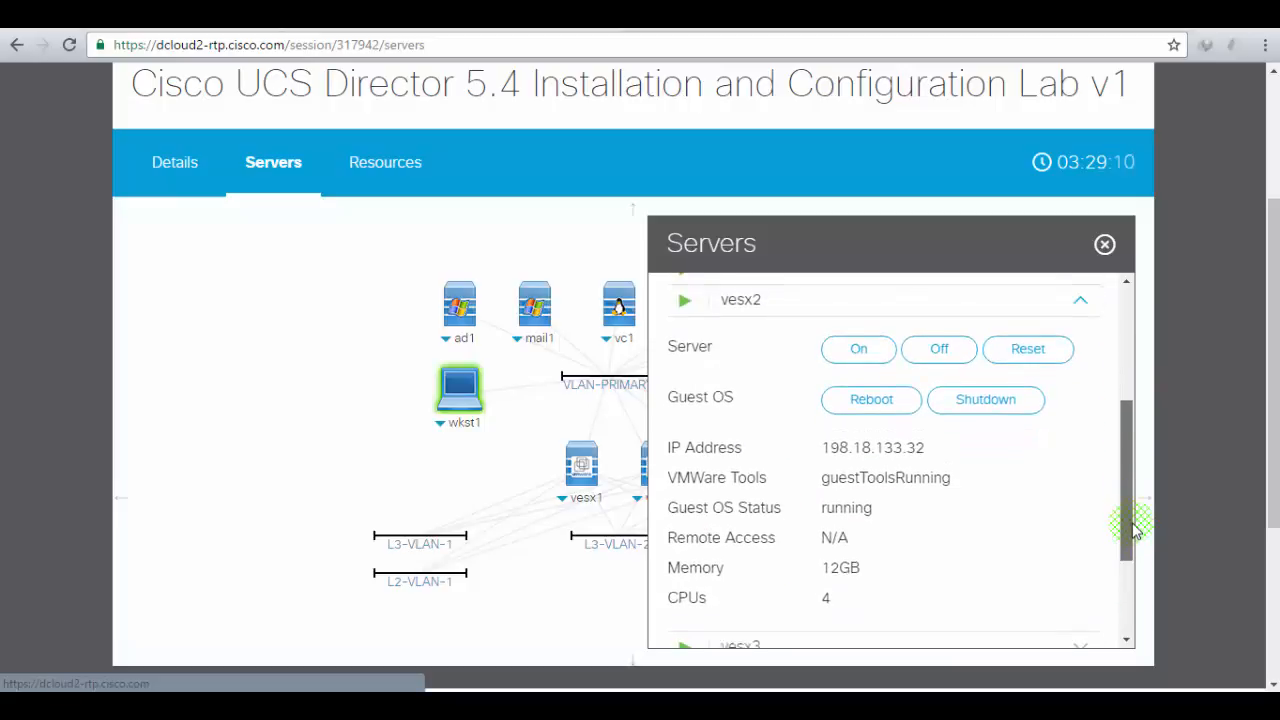
{"action": "left_click", "coordinate": [898, 452]}
{"action": "left_click_drag", "start_coordinate": [1126, 446], "coordinate": [1130, 316]}
{"action": "left_click", "coordinate": [1104, 244]}
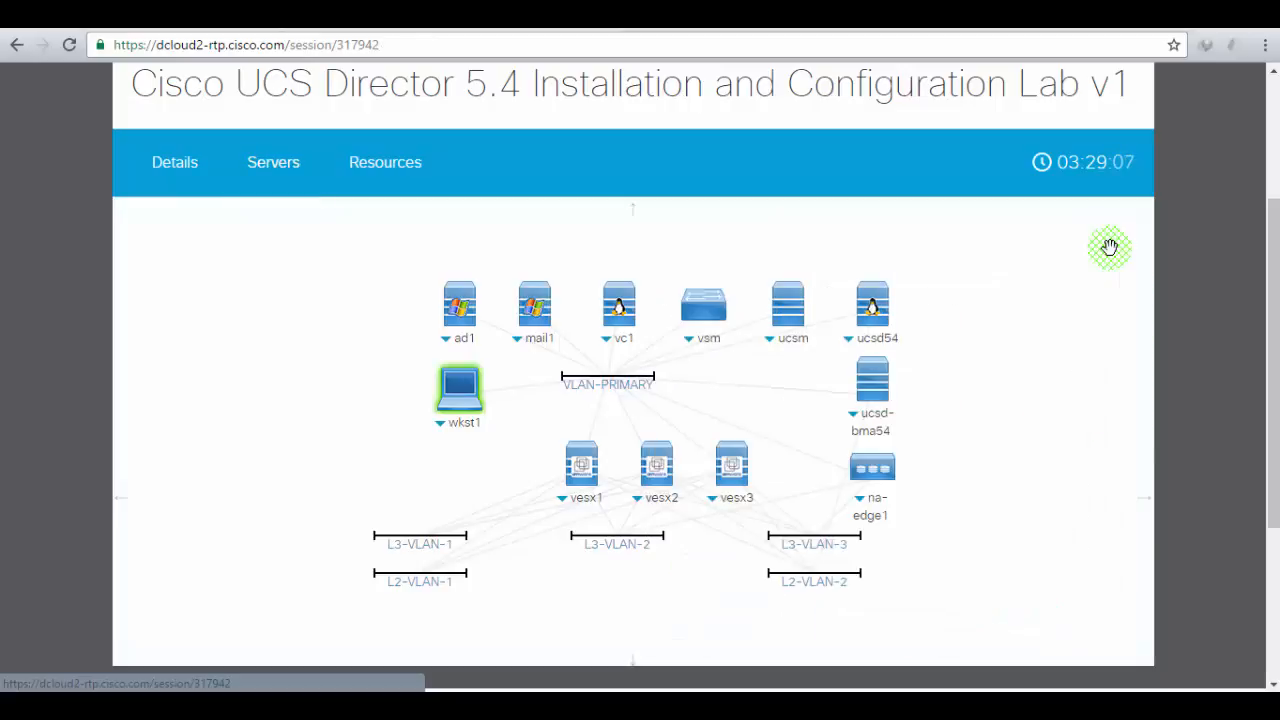
- Show the Resources panel listing the UCSD 5.4 Install and Config v1 lab guide and help links
{"action": "left_click", "coordinate": [1106, 357]}
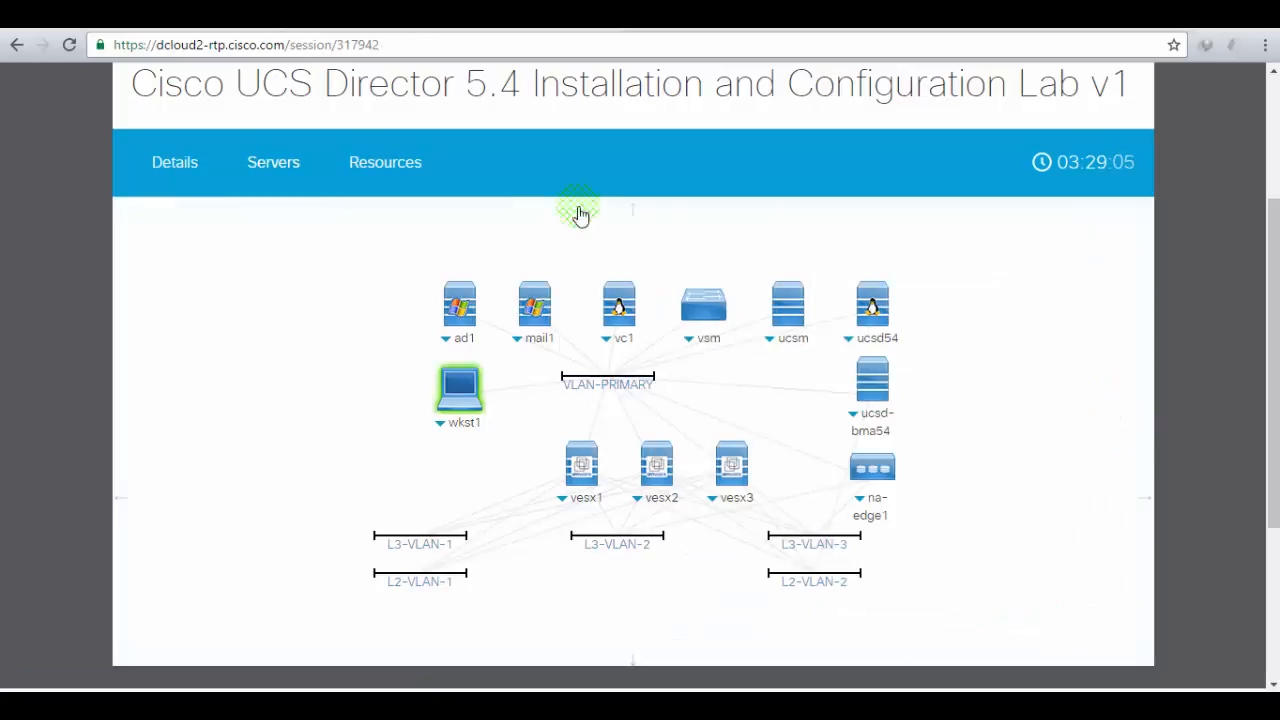
{"action": "left_click", "coordinate": [403, 176]}
{"action": "left_click", "coordinate": [398, 176]}
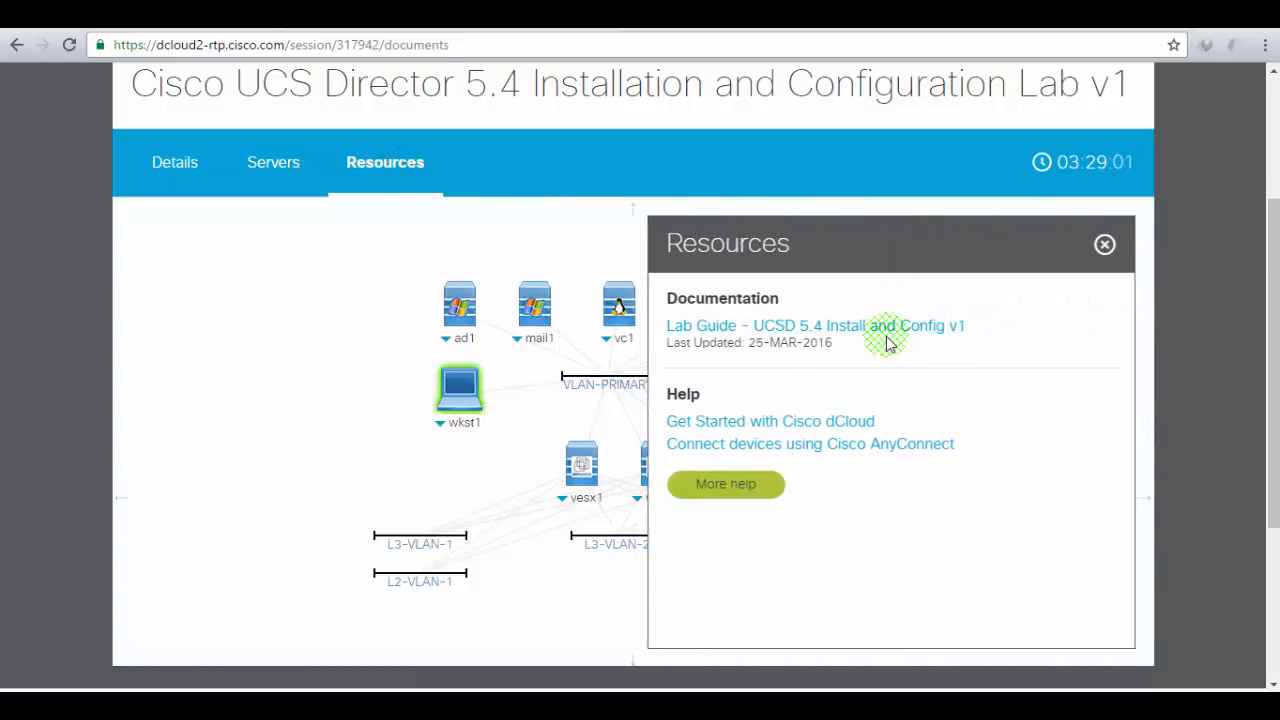
- Open the UCSD 5.4 lab guide PDF, recheck Servers and Details, then view wkst1's access info
{"action": "left_click", "coordinate": [885, 330]}
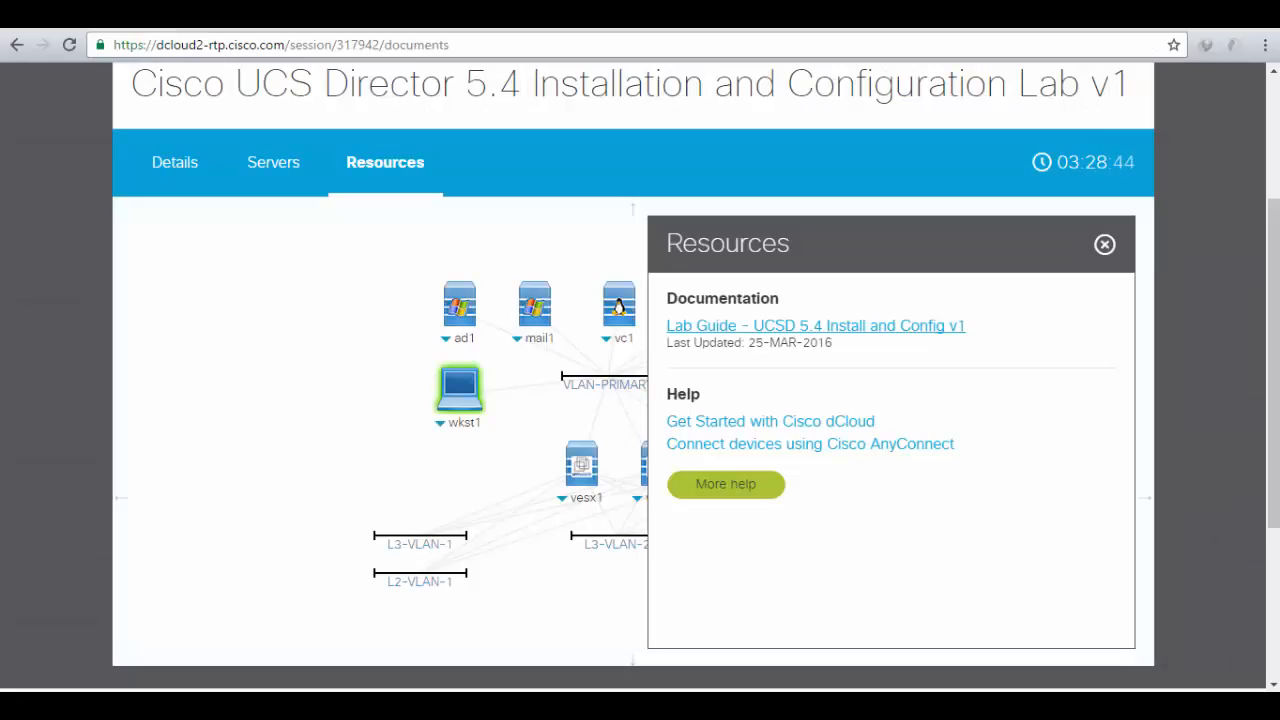
{"action": "left_click", "coordinate": [1106, 243]}
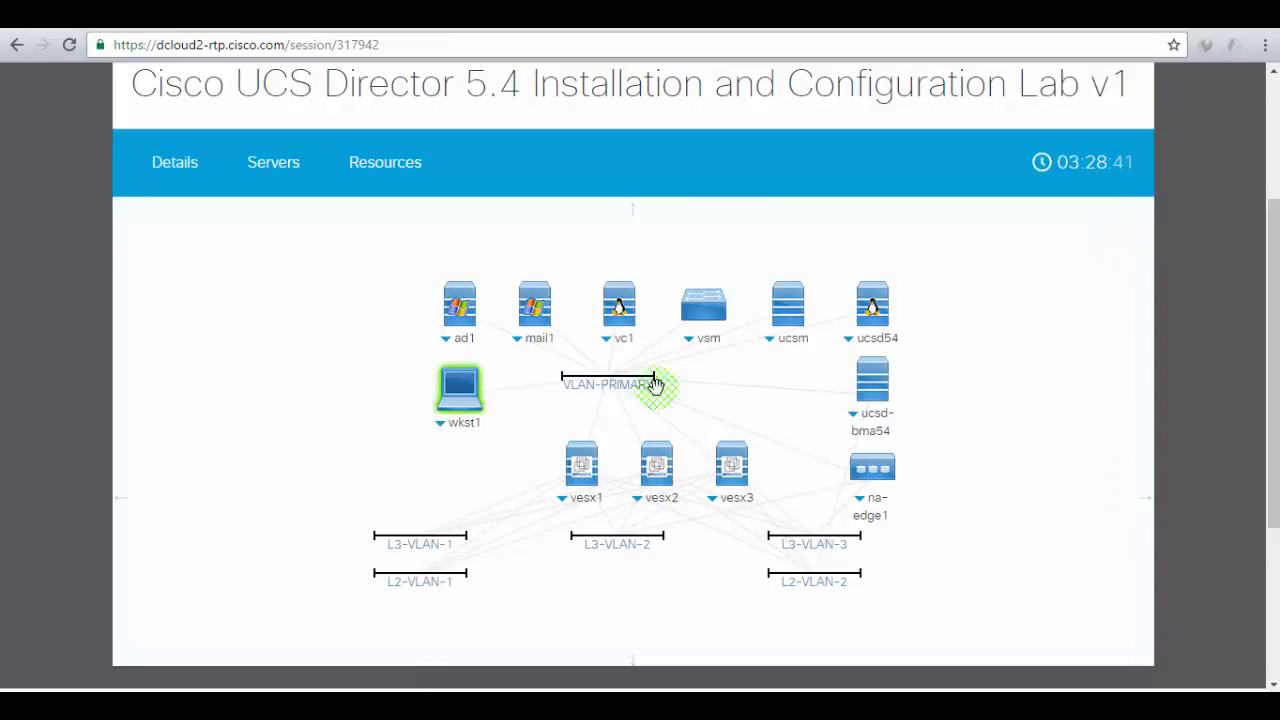
{"action": "left_click", "coordinate": [268, 176]}
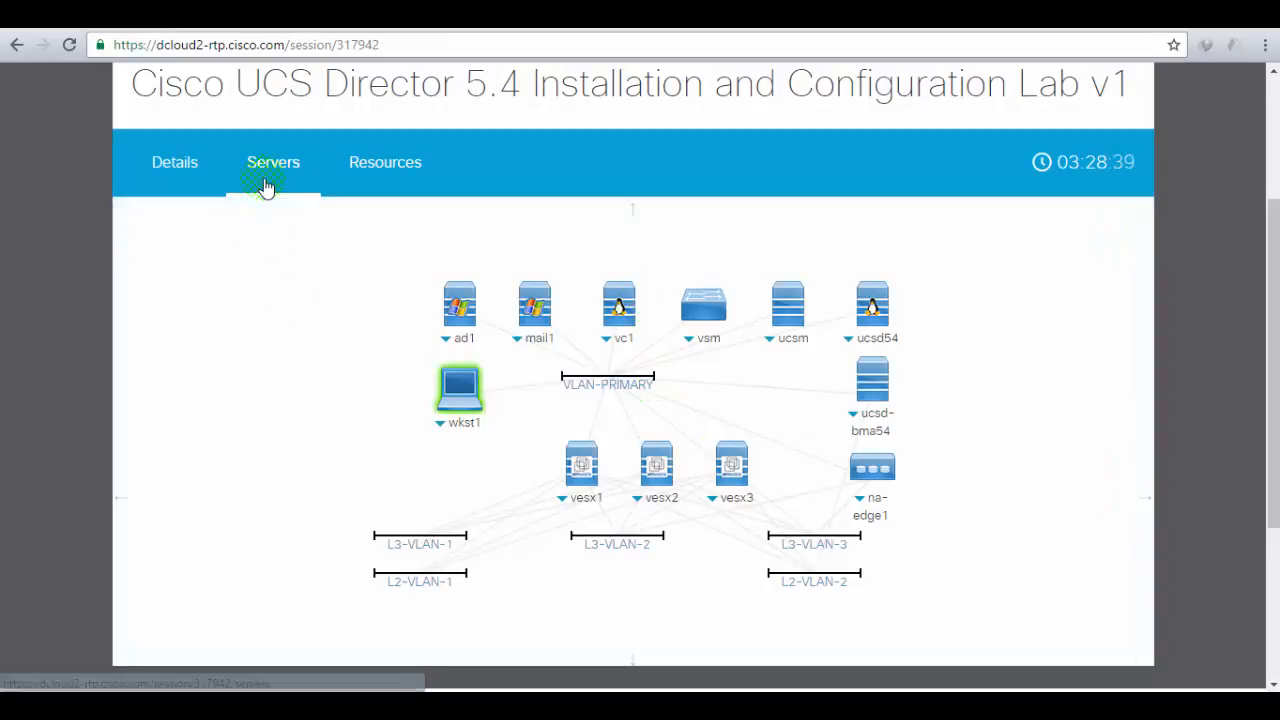
{"action": "left_click", "coordinate": [175, 170]}
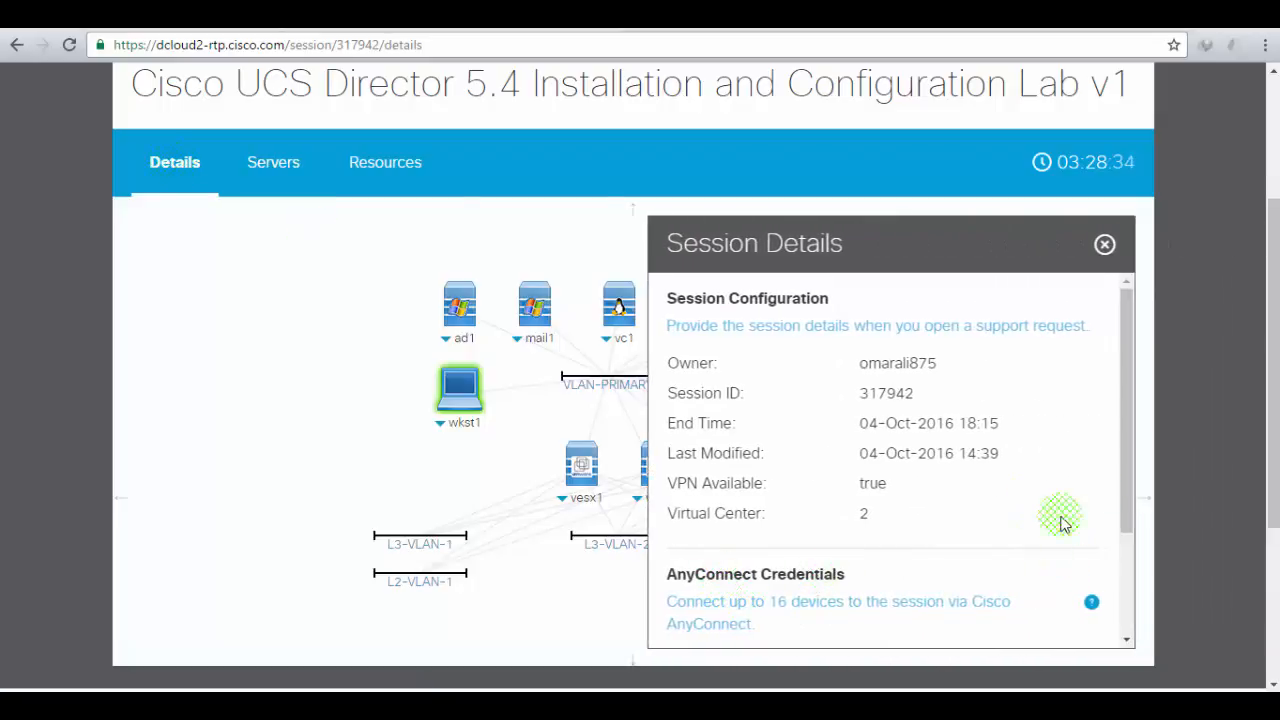
{"action": "left_click_drag", "start_coordinate": [1131, 486], "coordinate": [1128, 514]}
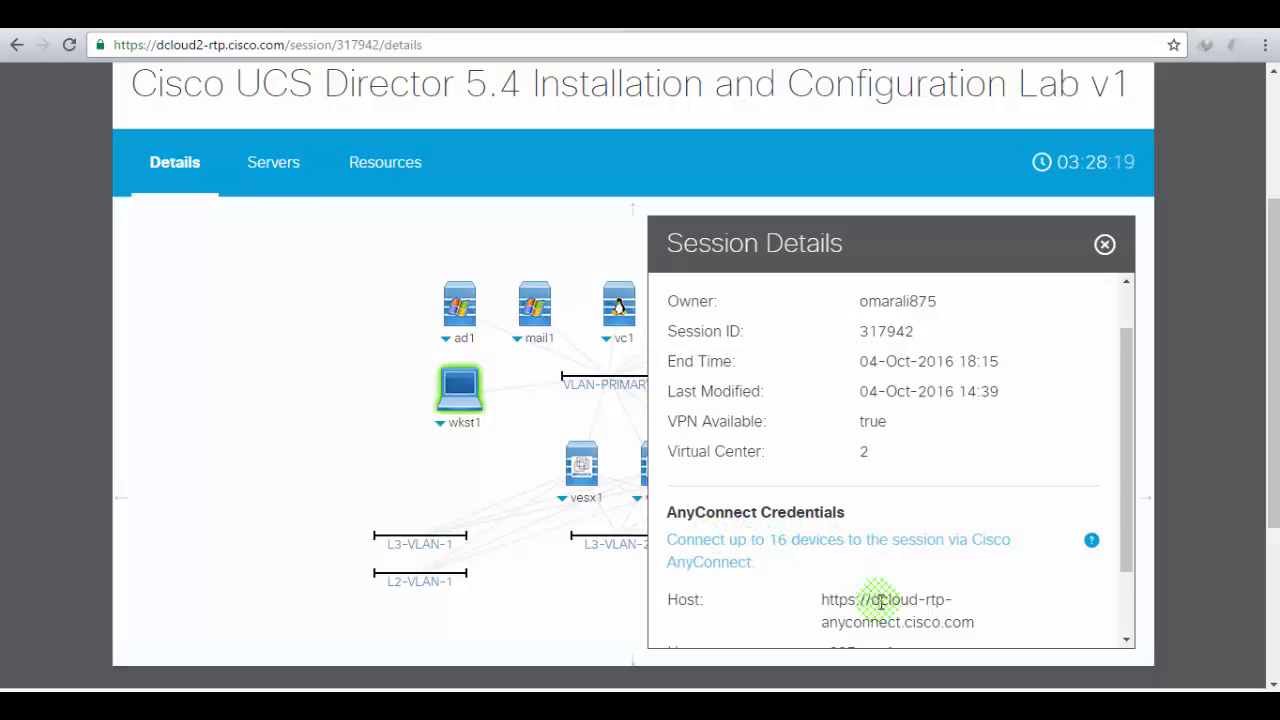
{"action": "left_click", "coordinate": [1103, 245]}
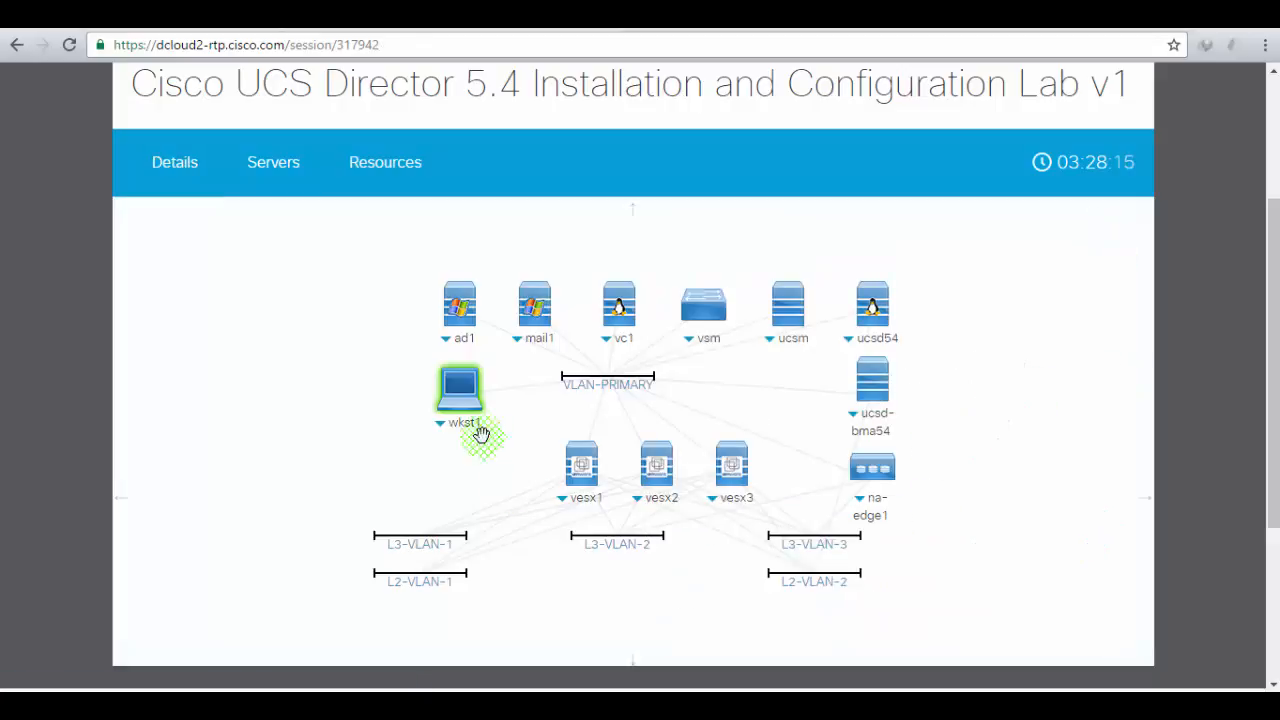
{"action": "left_click", "coordinate": [463, 386]}
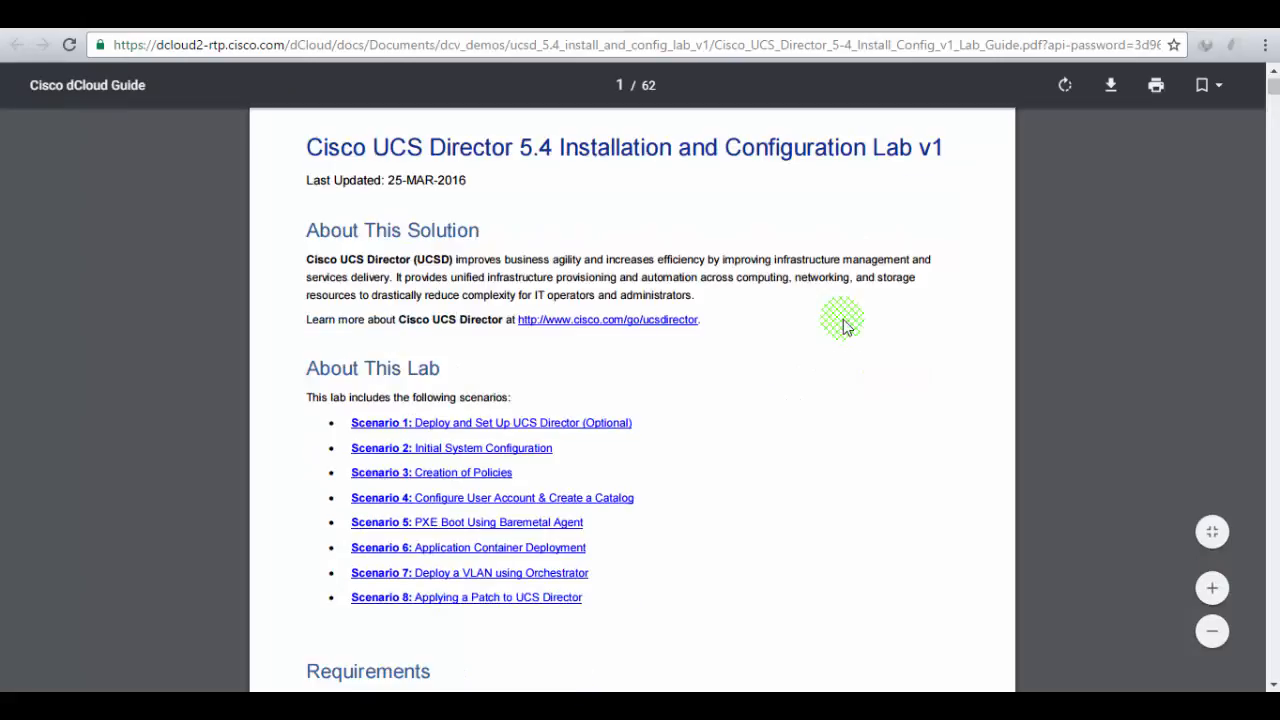
- Scroll through the lab guide's opening pages, highlighting its last-updated date
{"action": "scroll", "coordinate": [843, 328], "scroll_direction": "up", "scroll_amount": 1}
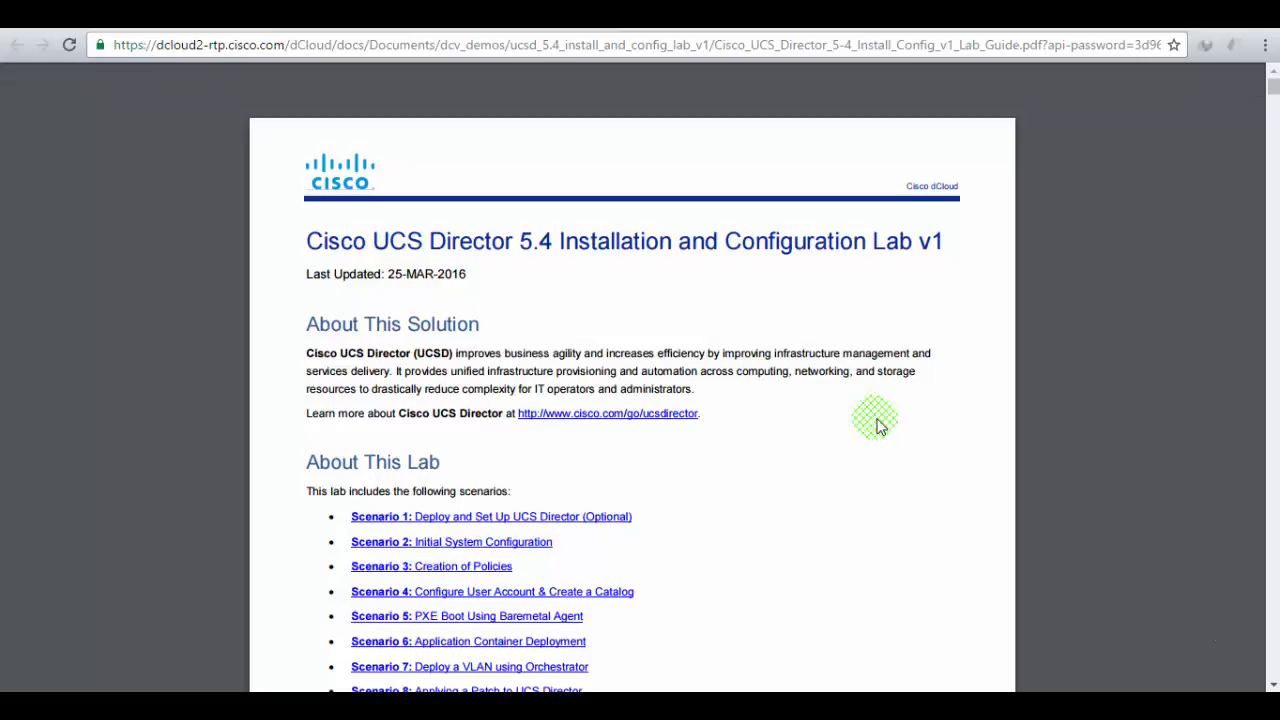
{"action": "left_click_drag", "start_coordinate": [405, 273], "coordinate": [466, 272]}
{"action": "scroll", "coordinate": [765, 360], "scroll_direction": "down", "scroll_amount": 2}
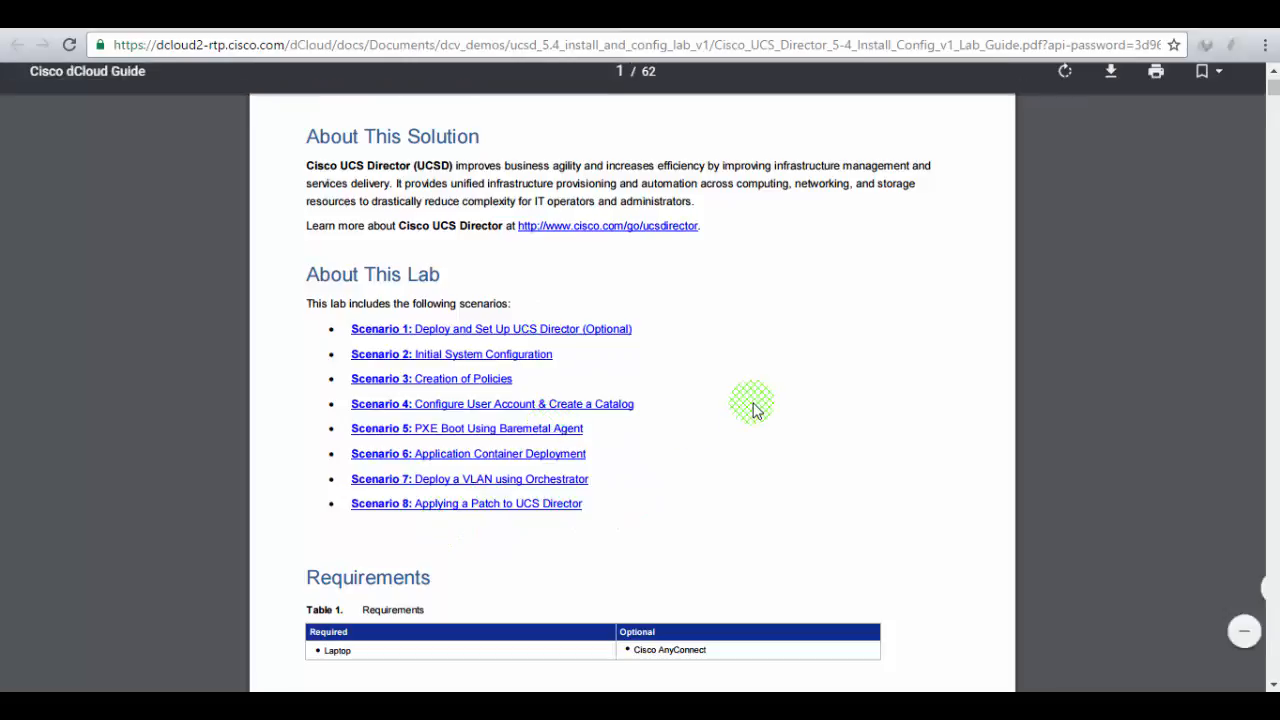
{"action": "scroll", "coordinate": [755, 408], "scroll_direction": "down", "scroll_amount": 4}
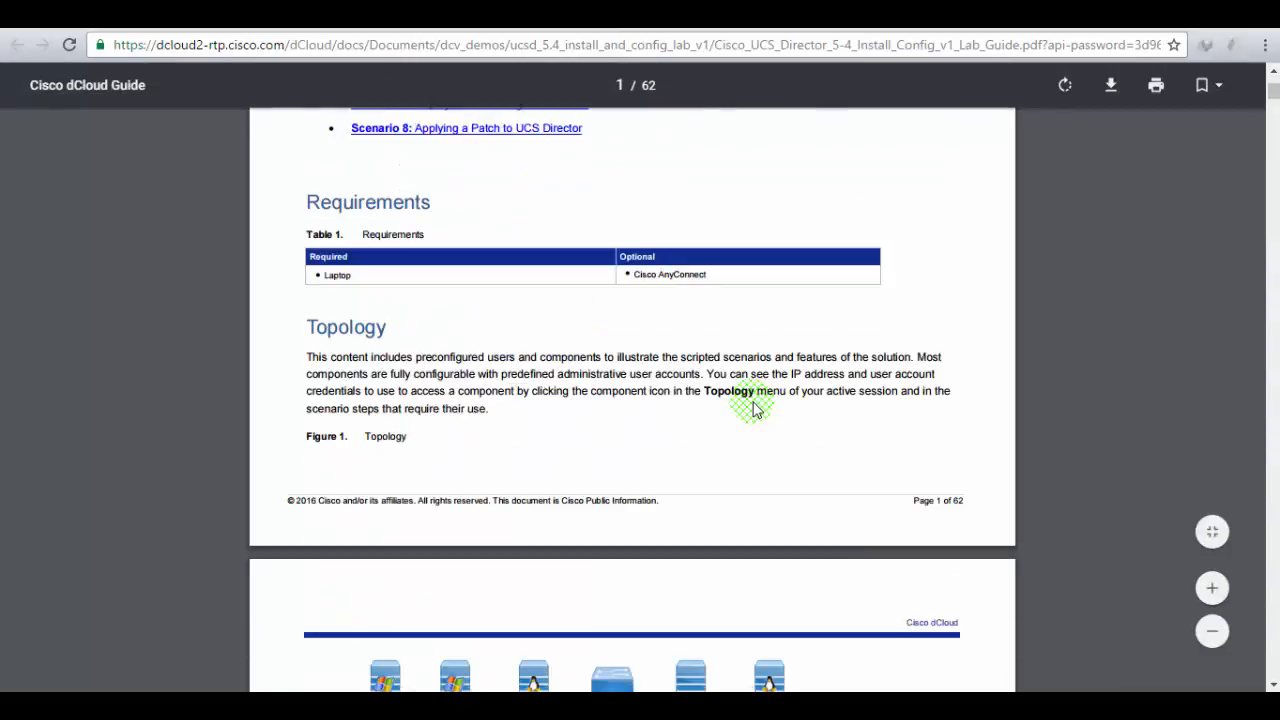
{"action": "scroll", "coordinate": [755, 408], "scroll_direction": "down", "scroll_amount": 4}
{"action": "scroll", "coordinate": [755, 408], "scroll_direction": "down", "scroll_amount": 2}
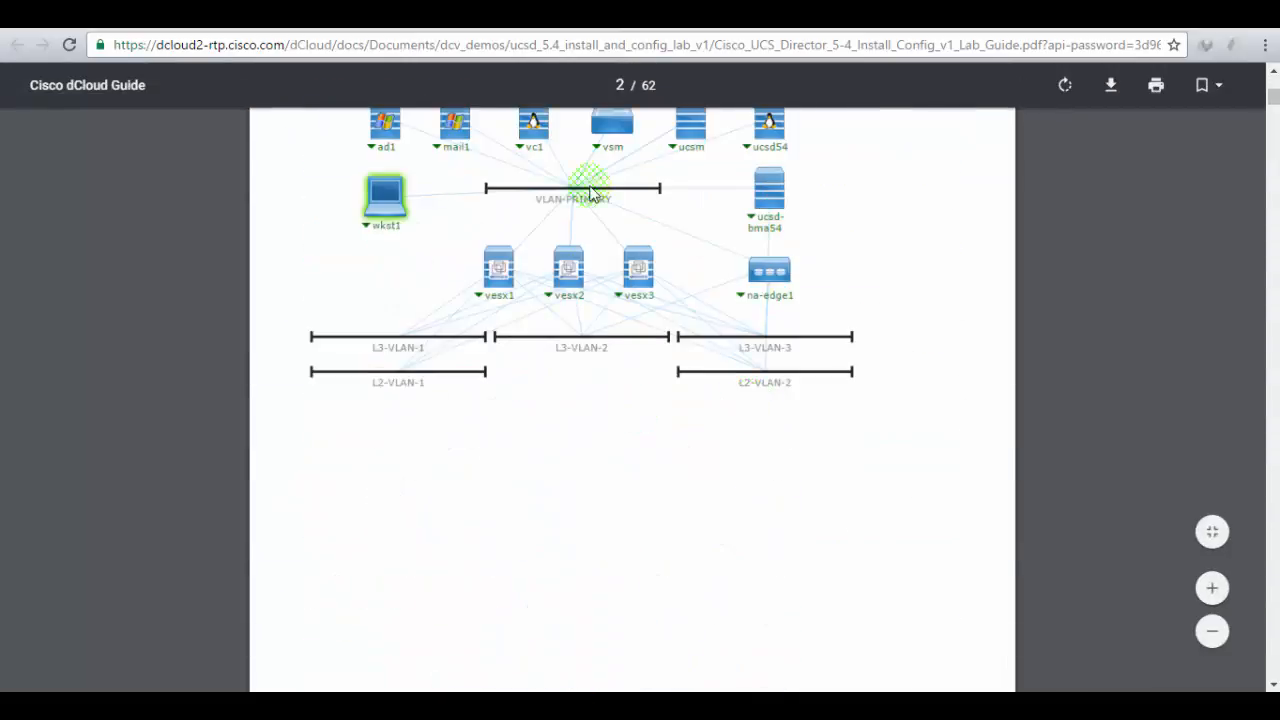
{"action": "scroll", "coordinate": [975, 383], "scroll_direction": "down", "scroll_amount": 10}
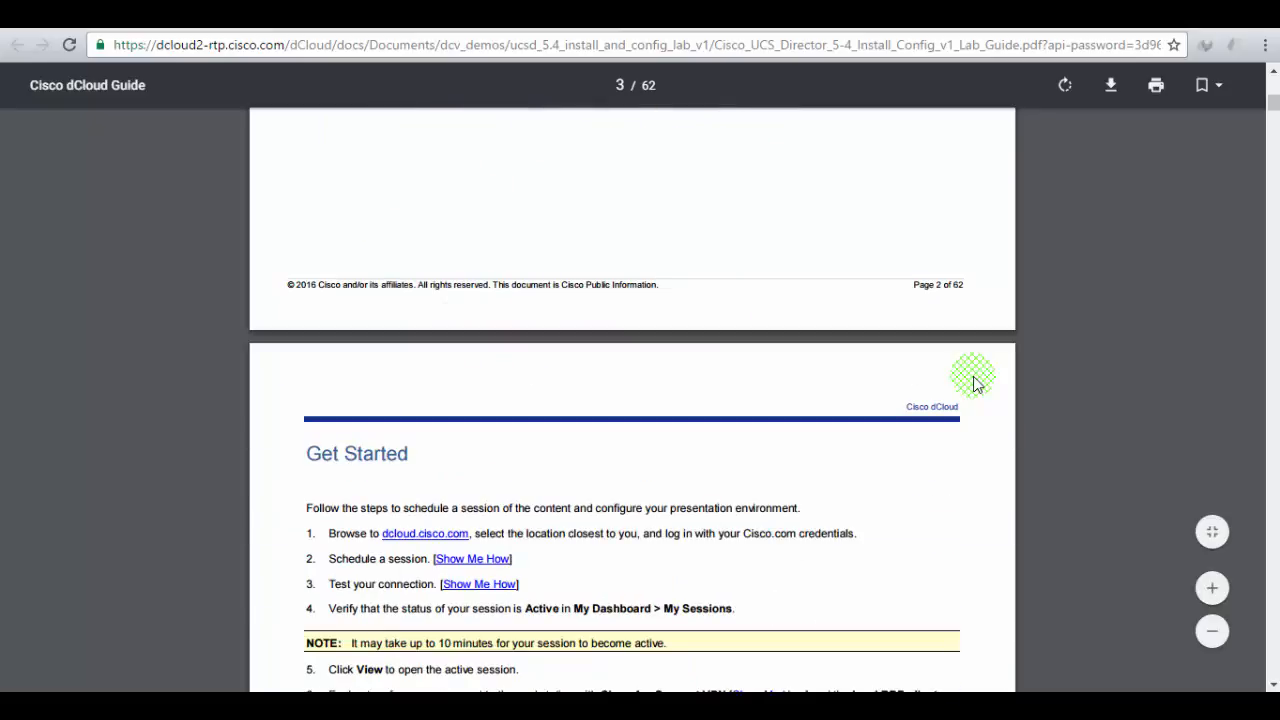
{"action": "scroll", "coordinate": [975, 383], "scroll_direction": "down", "scroll_amount": 3}
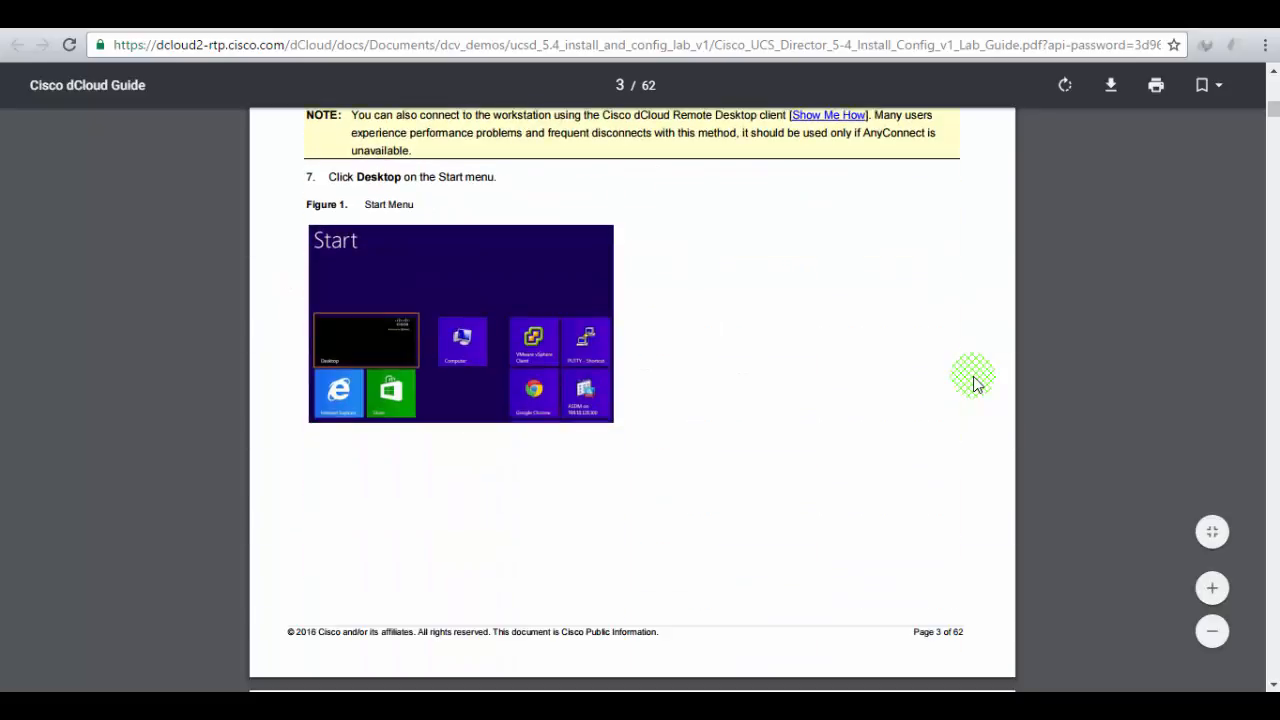
{"action": "scroll", "coordinate": [975, 383], "scroll_direction": "down", "scroll_amount": 5}
{"action": "scroll", "coordinate": [975, 383], "scroll_direction": "down", "scroll_amount": 1}
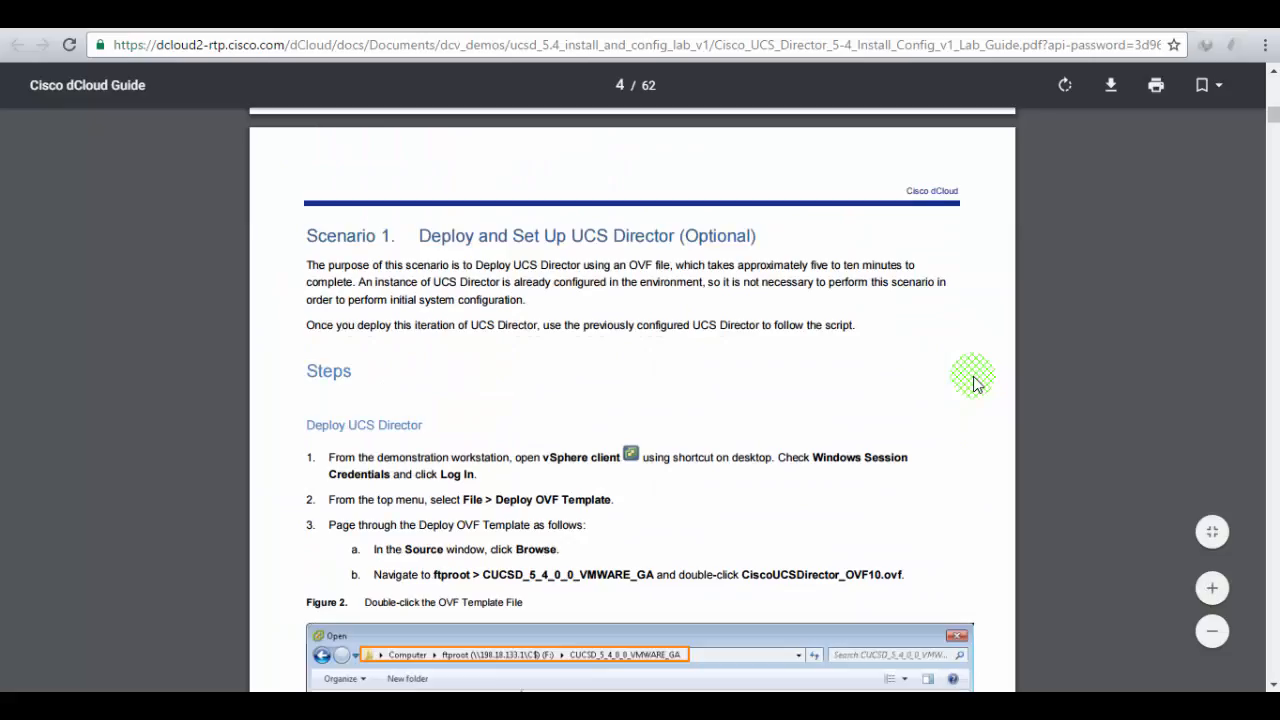
{"action": "scroll", "coordinate": [975, 383], "scroll_direction": "down", "scroll_amount": 1}
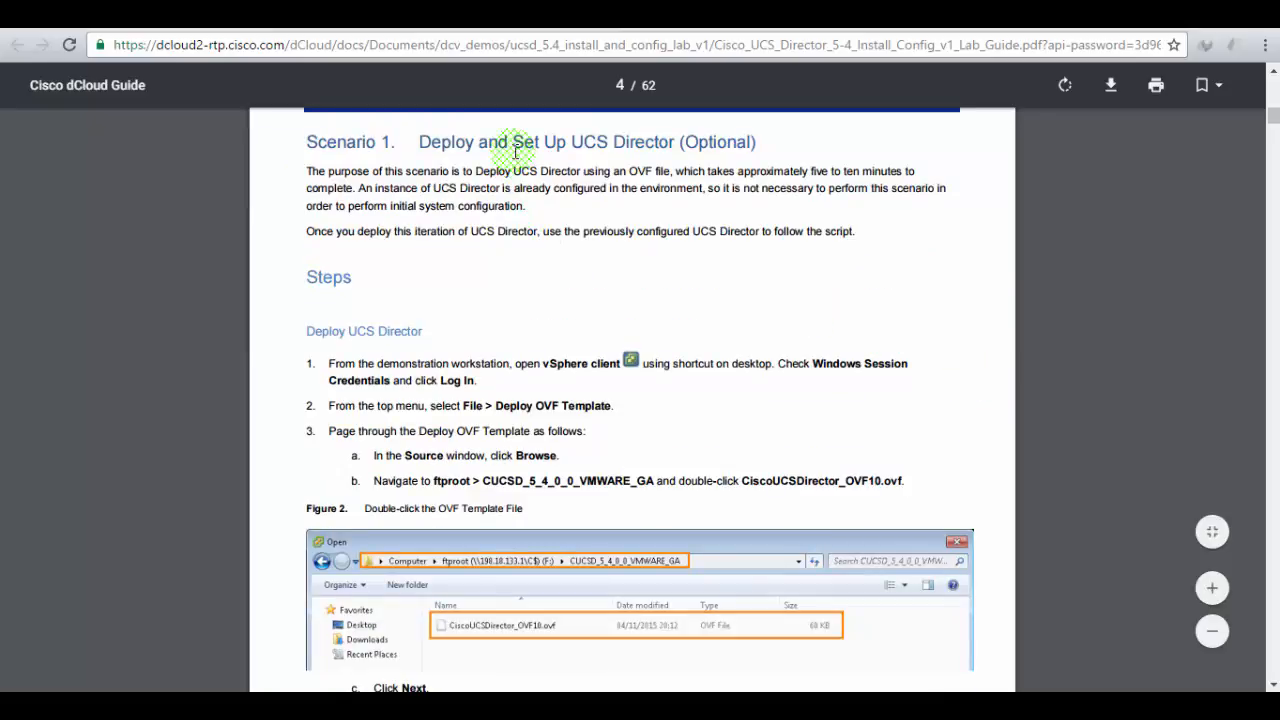
- Mark the Scenario 1 heading, then return to the dCloud topology with wkst1's info closed
{"action": "left_click_drag", "start_coordinate": [422, 144], "coordinate": [752, 142]}
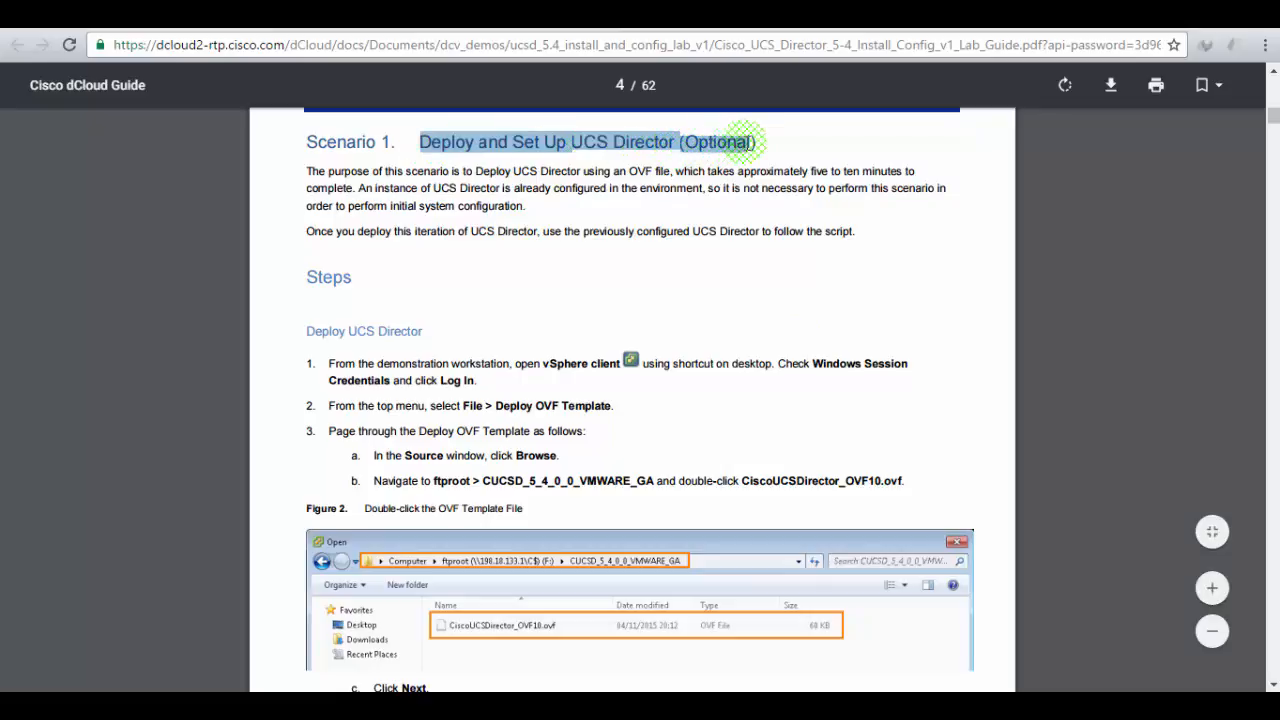
{"action": "left_click", "coordinate": [781, 272]}
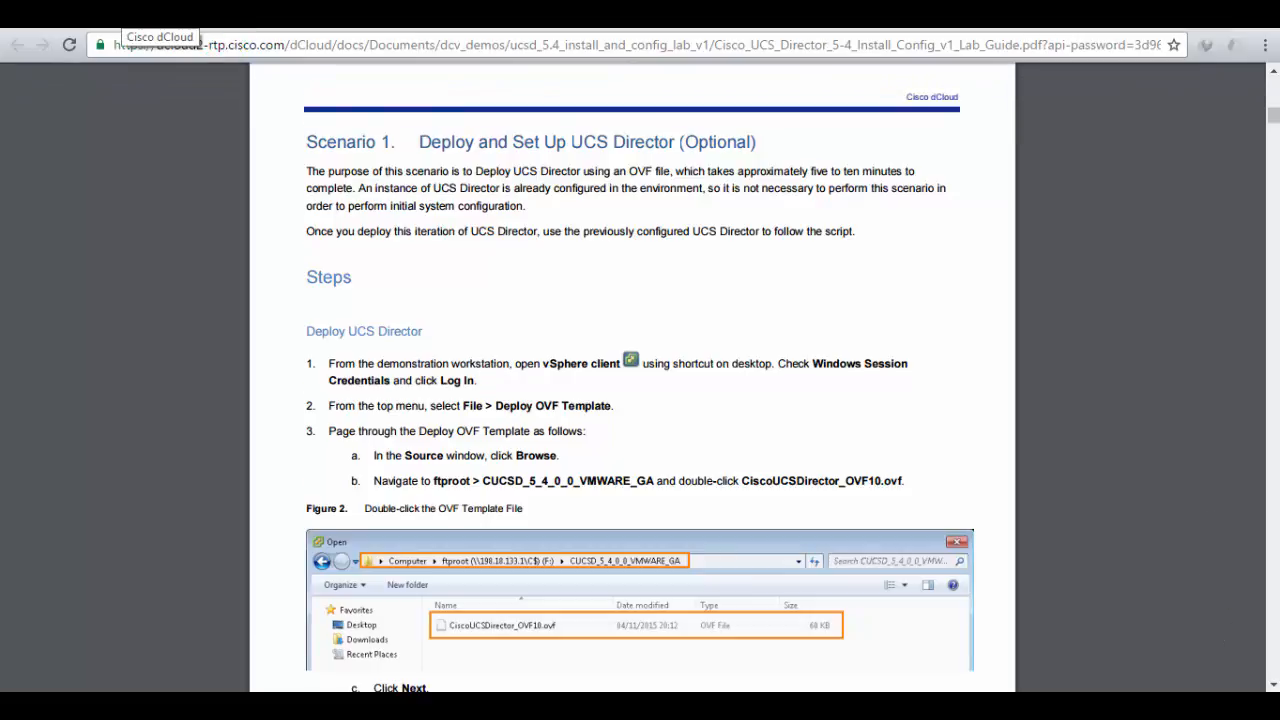
{"action": "left_click", "coordinate": [122, 14]}
{"action": "left_click", "coordinate": [440, 393]}
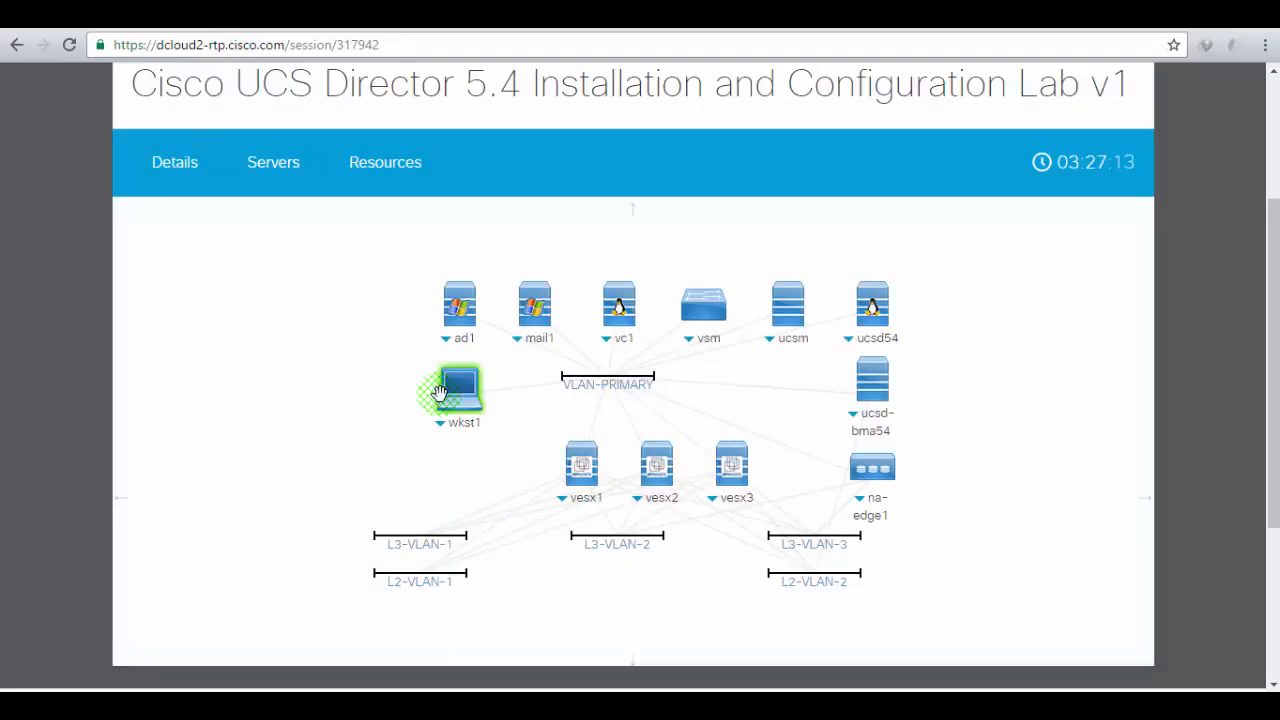
- Open a Remote Desktop connection to the wkst1 Windows 7 workstation from its topology popup
{"action": "left_click", "coordinate": [456, 388]}
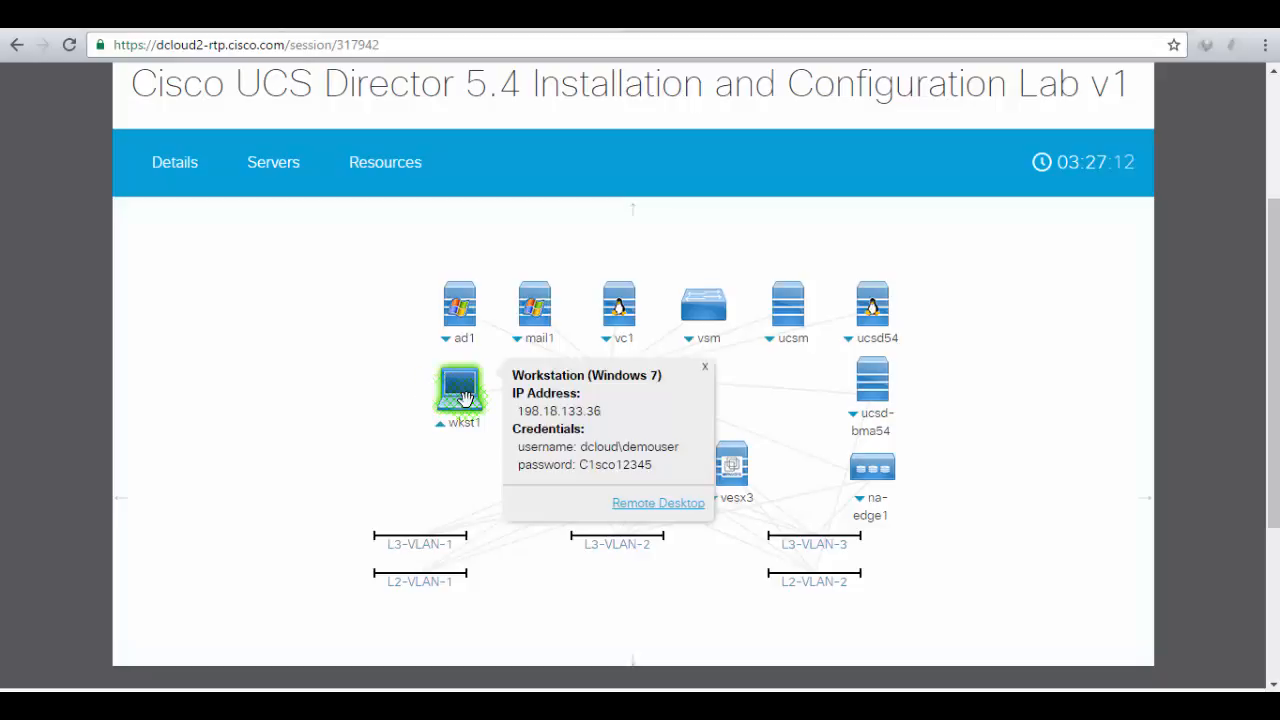
{"action": "left_click", "coordinate": [650, 508]}
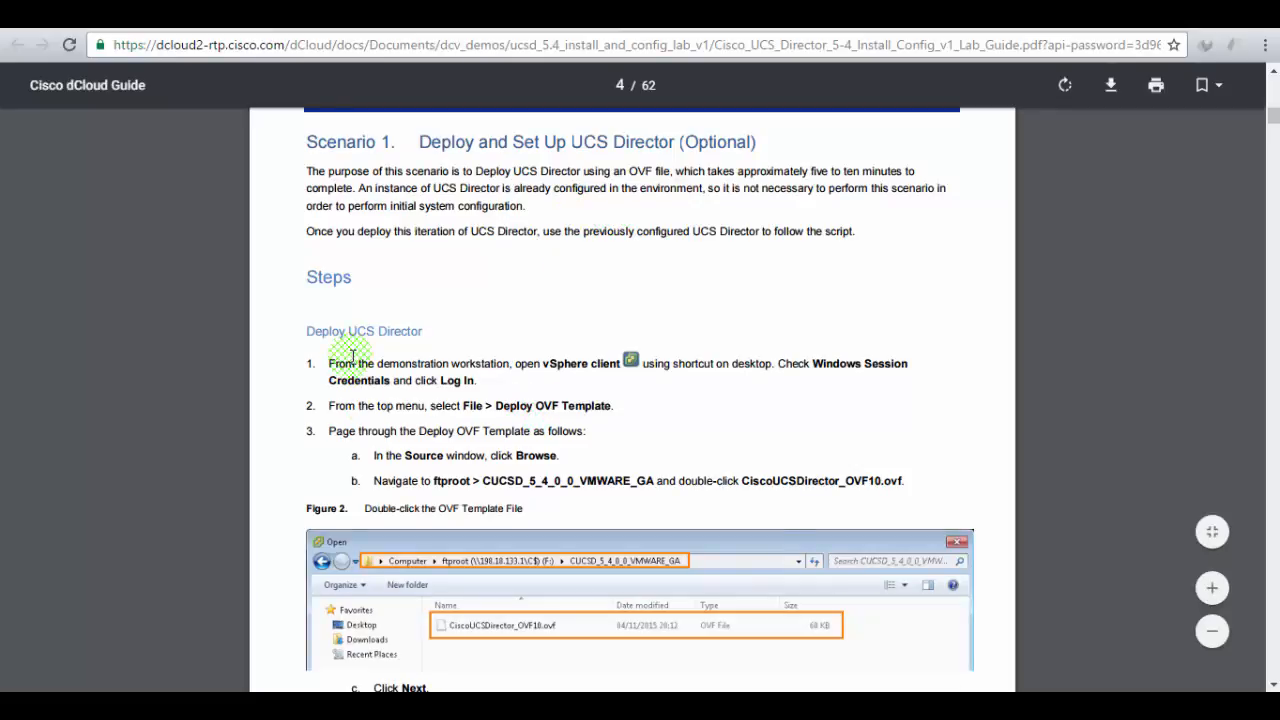
- Read steps 1 and 2 of Deploy UCS Director in the guide, then return to wkst1's desktop
{"action": "left_click_drag", "start_coordinate": [341, 363], "coordinate": [617, 360]}
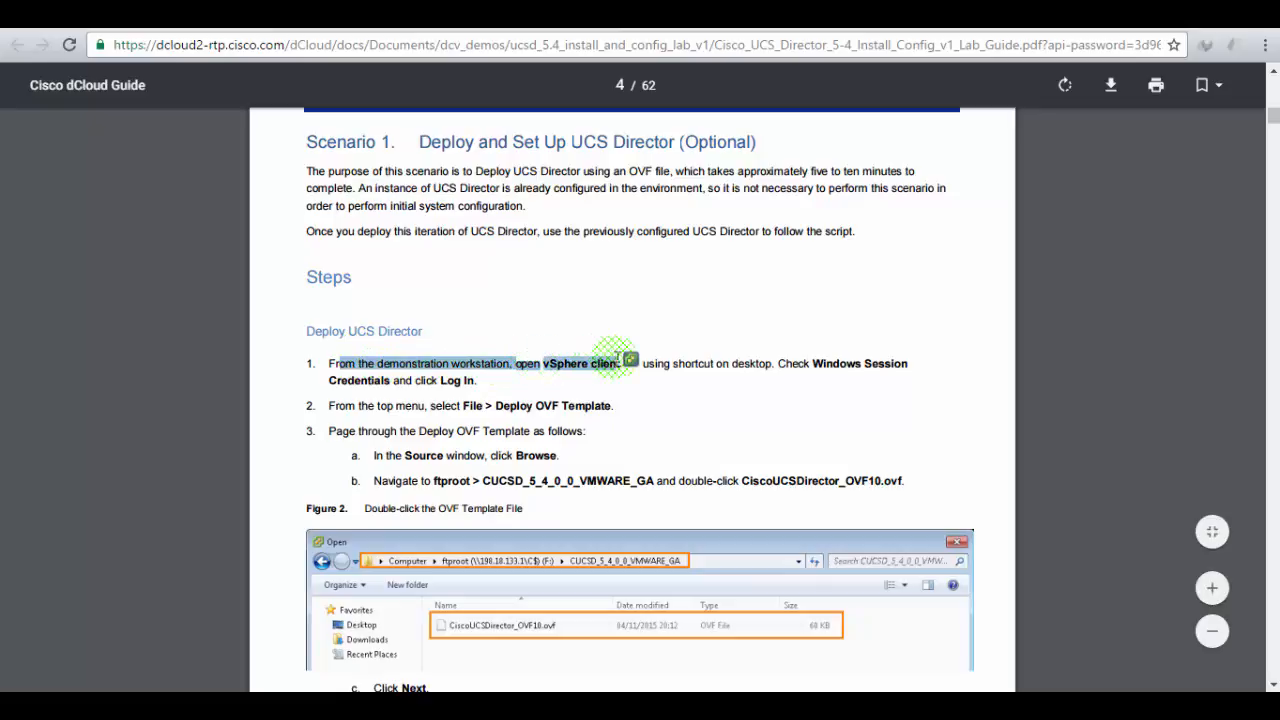
{"action": "left_click", "coordinate": [712, 367]}
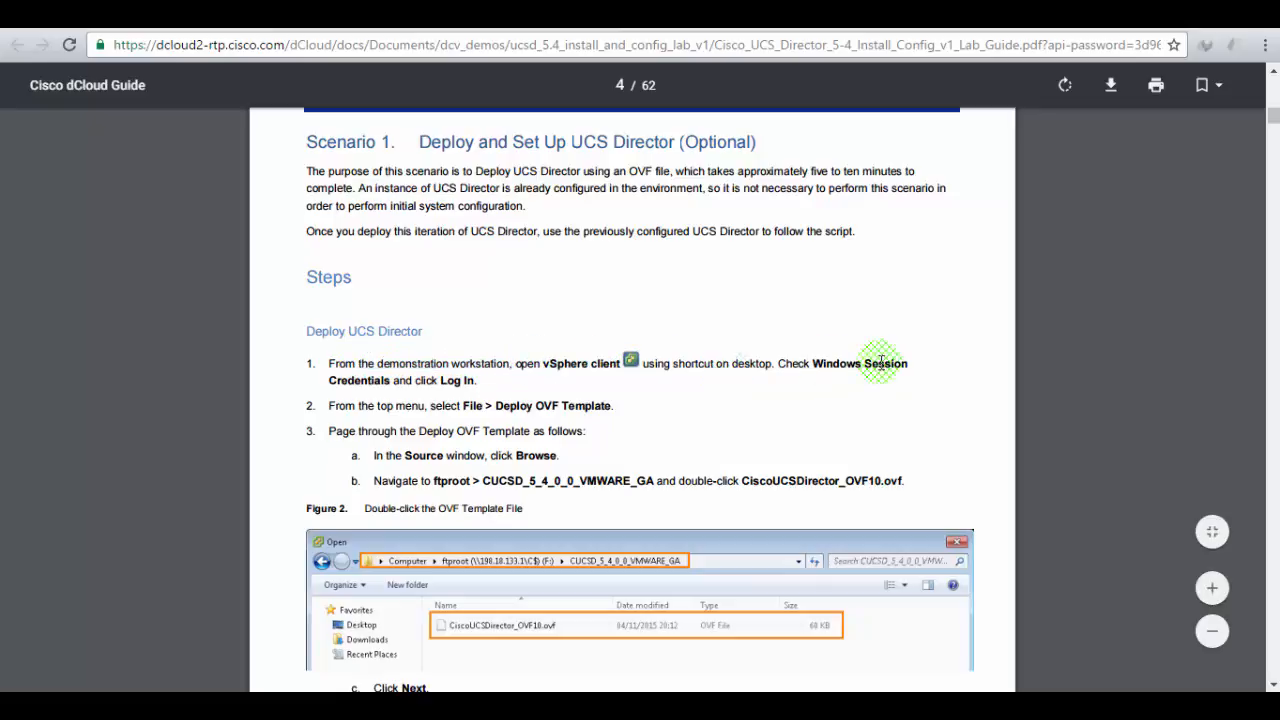
{"action": "scroll", "coordinate": [530, 366], "scroll_direction": "down", "scroll_amount": 1}
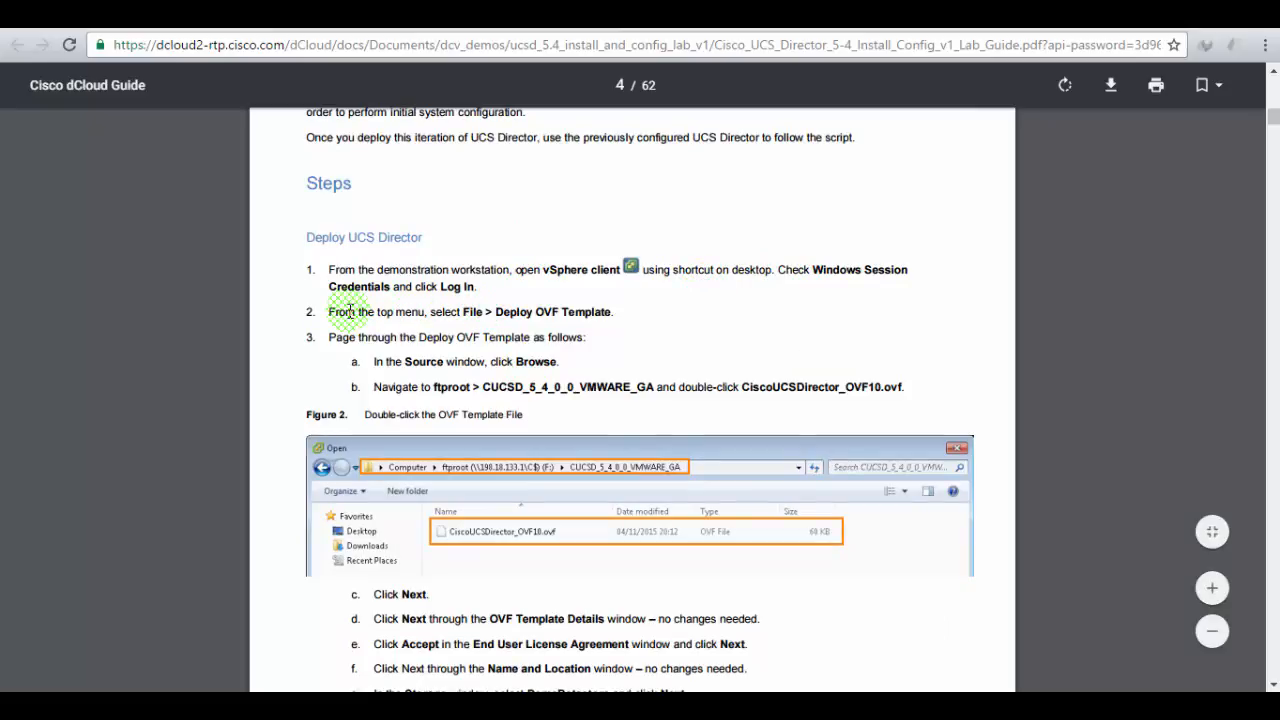
{"action": "left_click_drag", "start_coordinate": [349, 311], "coordinate": [537, 311]}
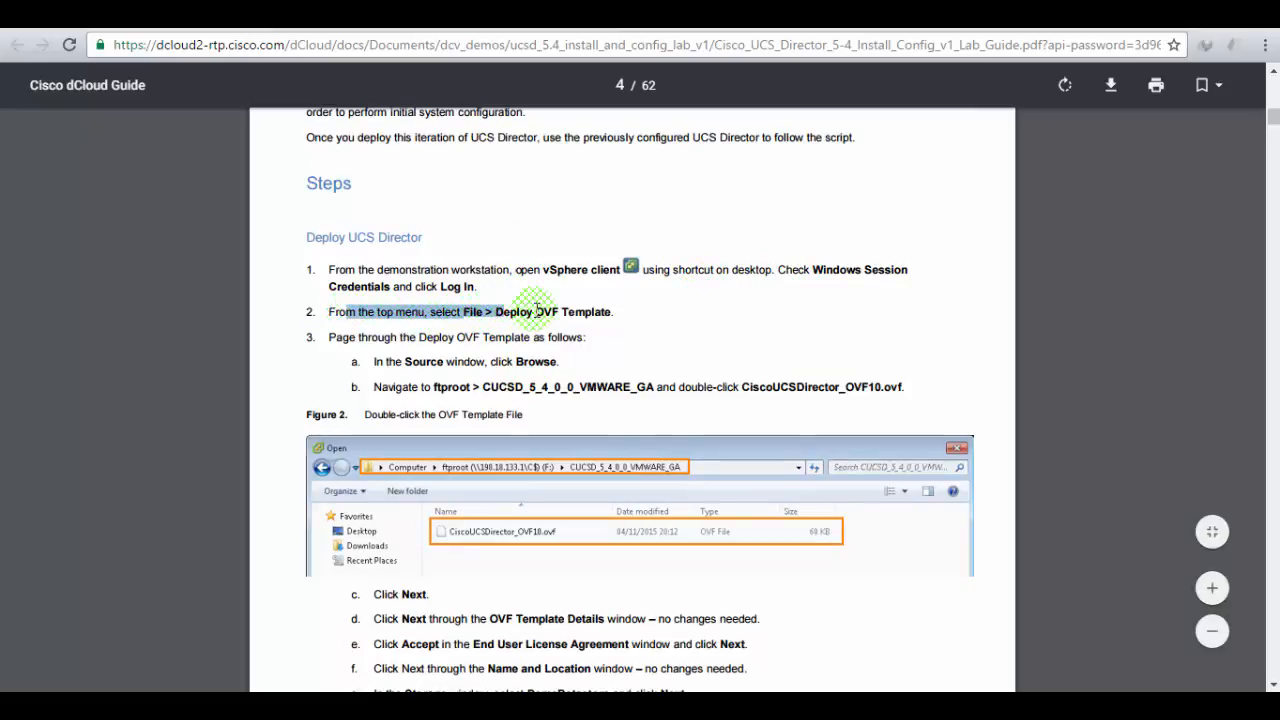
{"action": "left_click", "coordinate": [597, 311]}
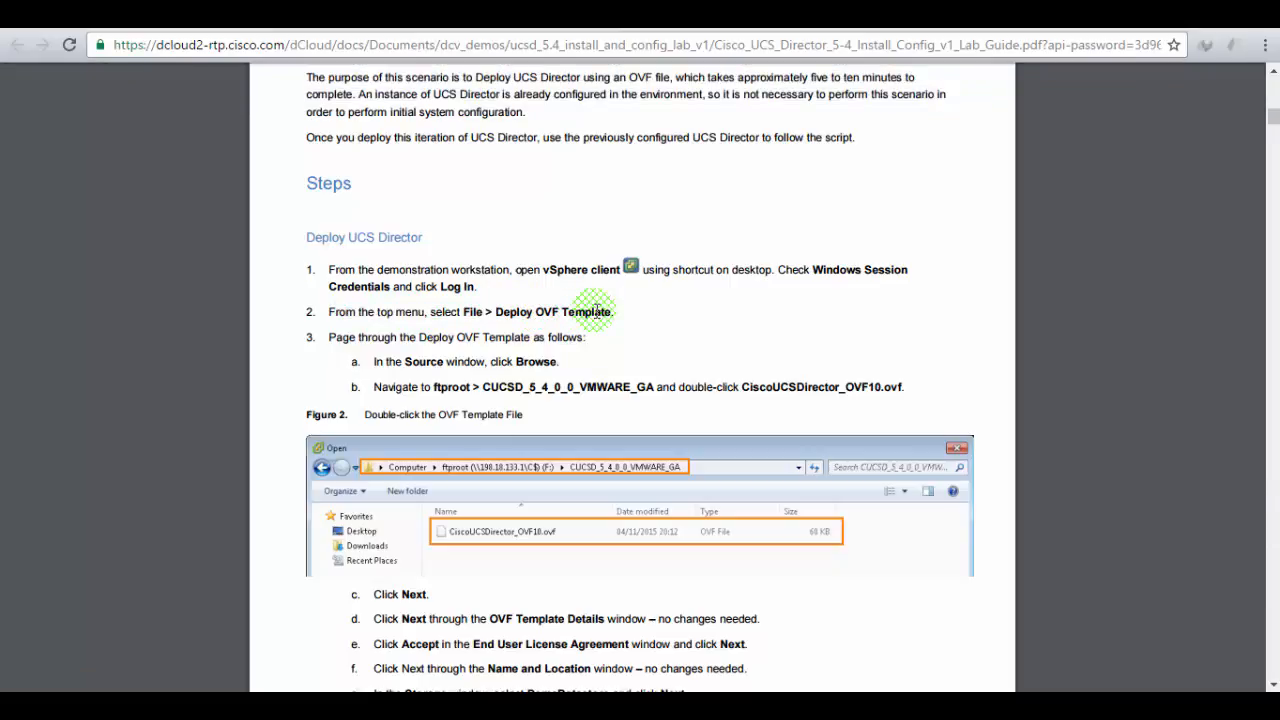
{"action": "left_click", "coordinate": [256, 16]}
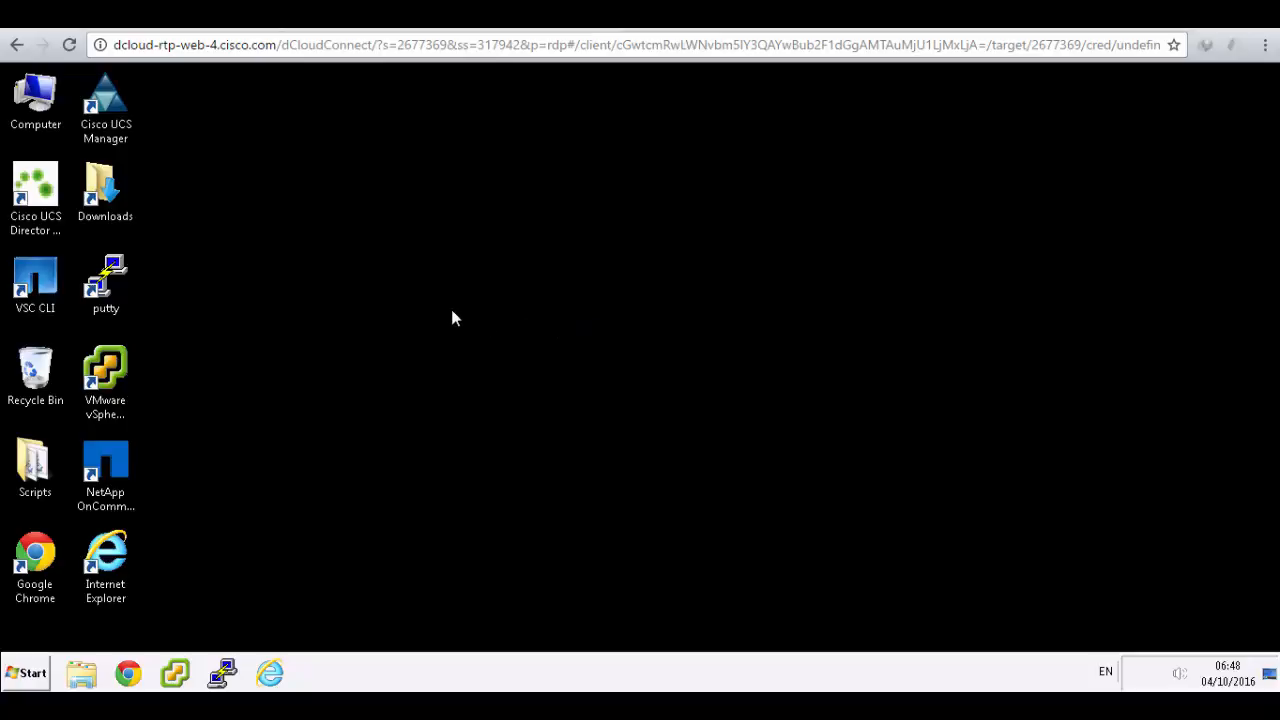
- Check step 1 in the lab guide and launch the VMware vSphere Client from wkst1's desktop
{"action": "left_click", "coordinate": [35, 188]}
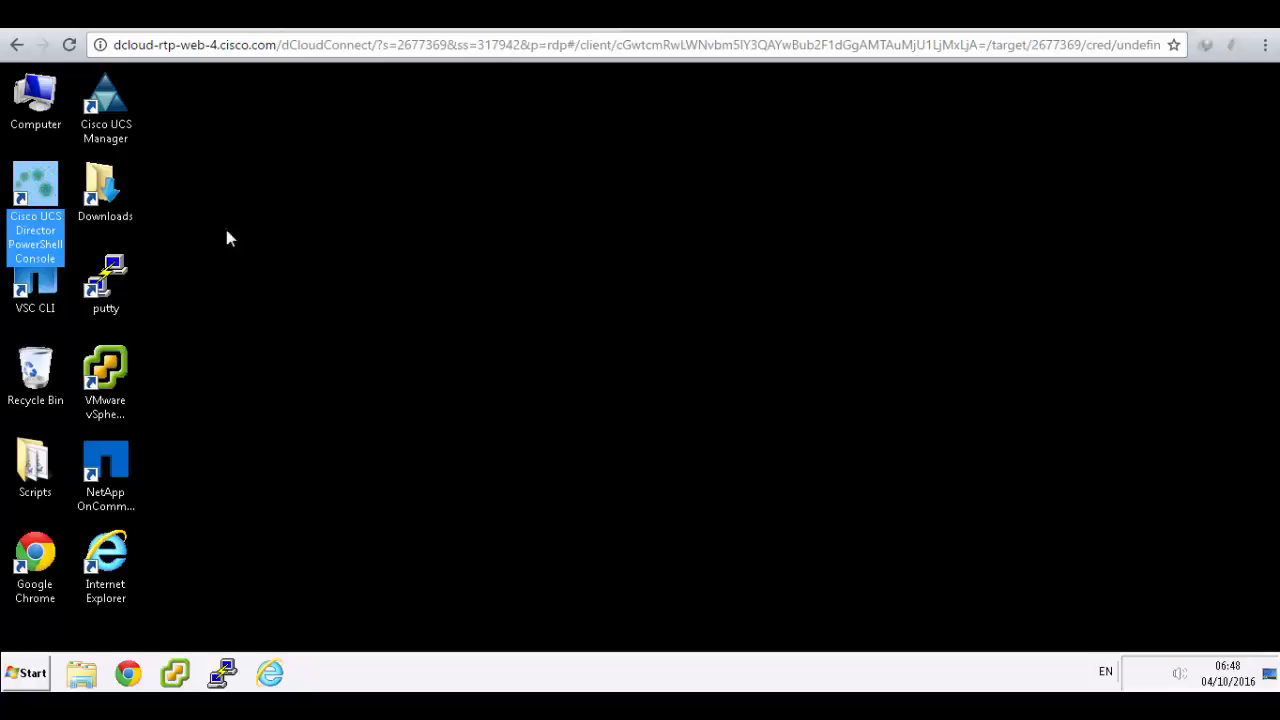
{"action": "left_click", "coordinate": [302, 237]}
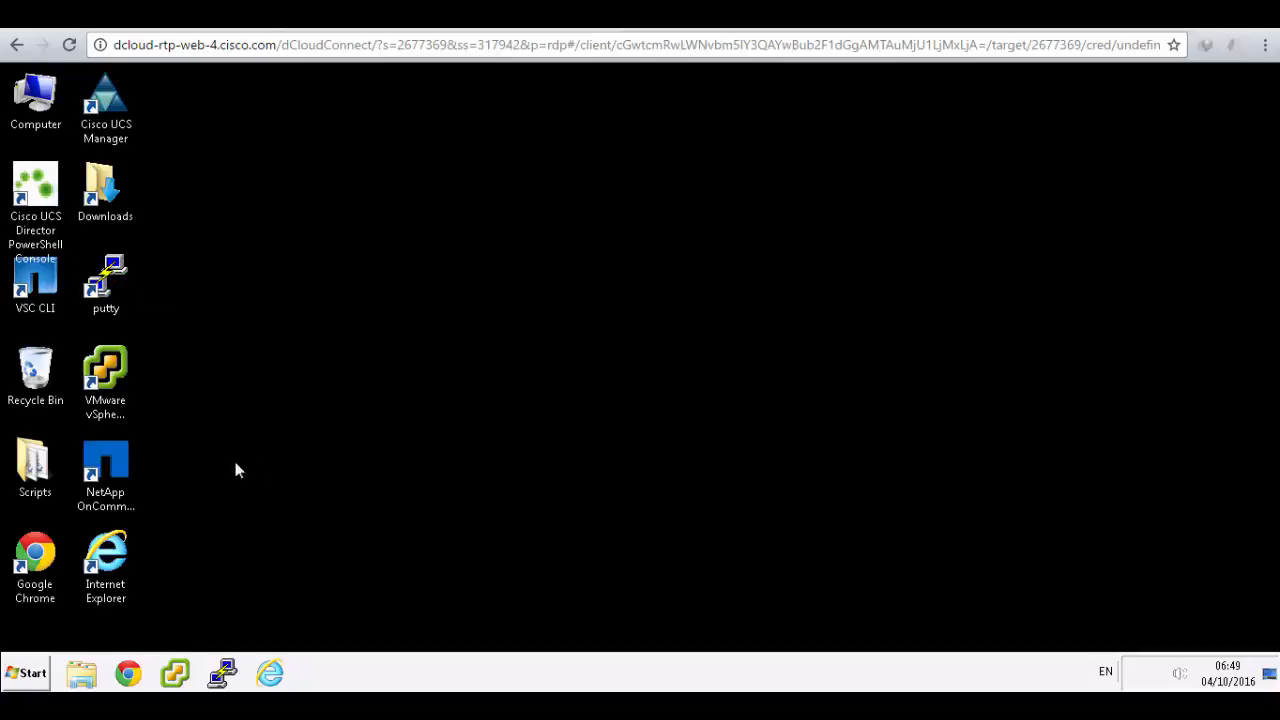
{"action": "left_click", "coordinate": [123, 372]}
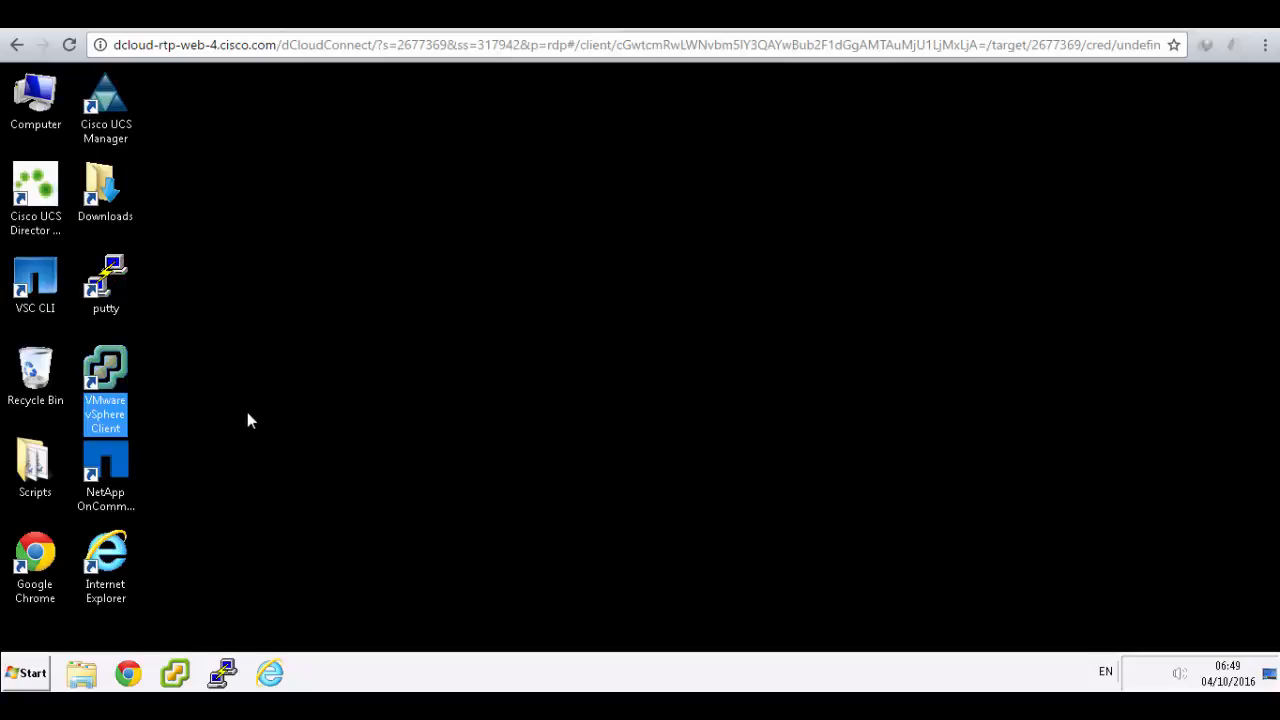
{"action": "left_click", "coordinate": [128, 463]}
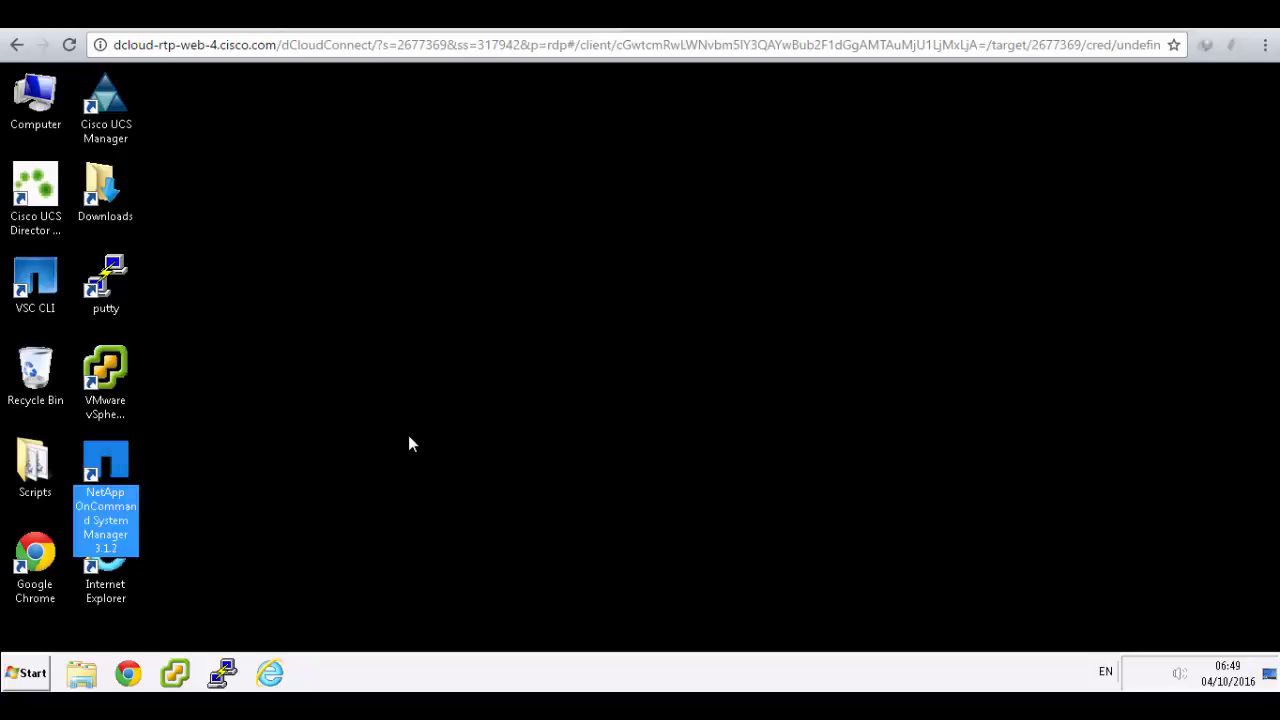
{"action": "left_click", "coordinate": [384, 302]}
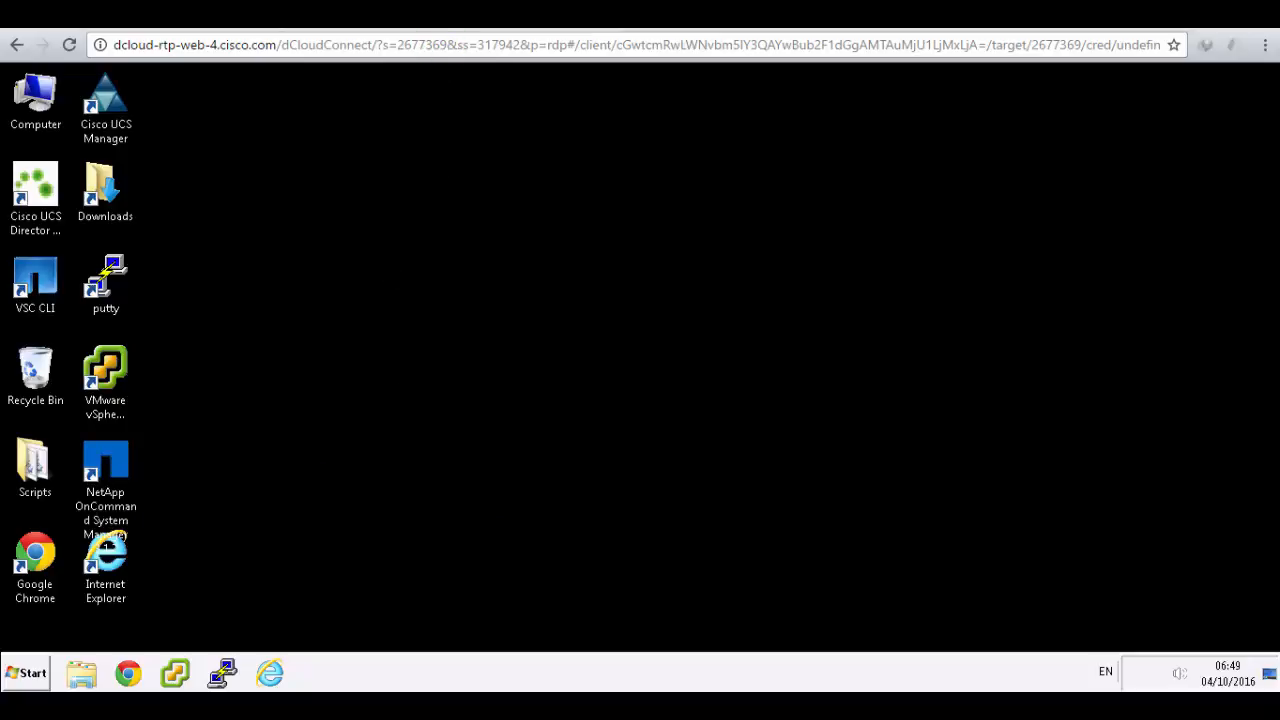
{"action": "left_click", "coordinate": [552, 24]}
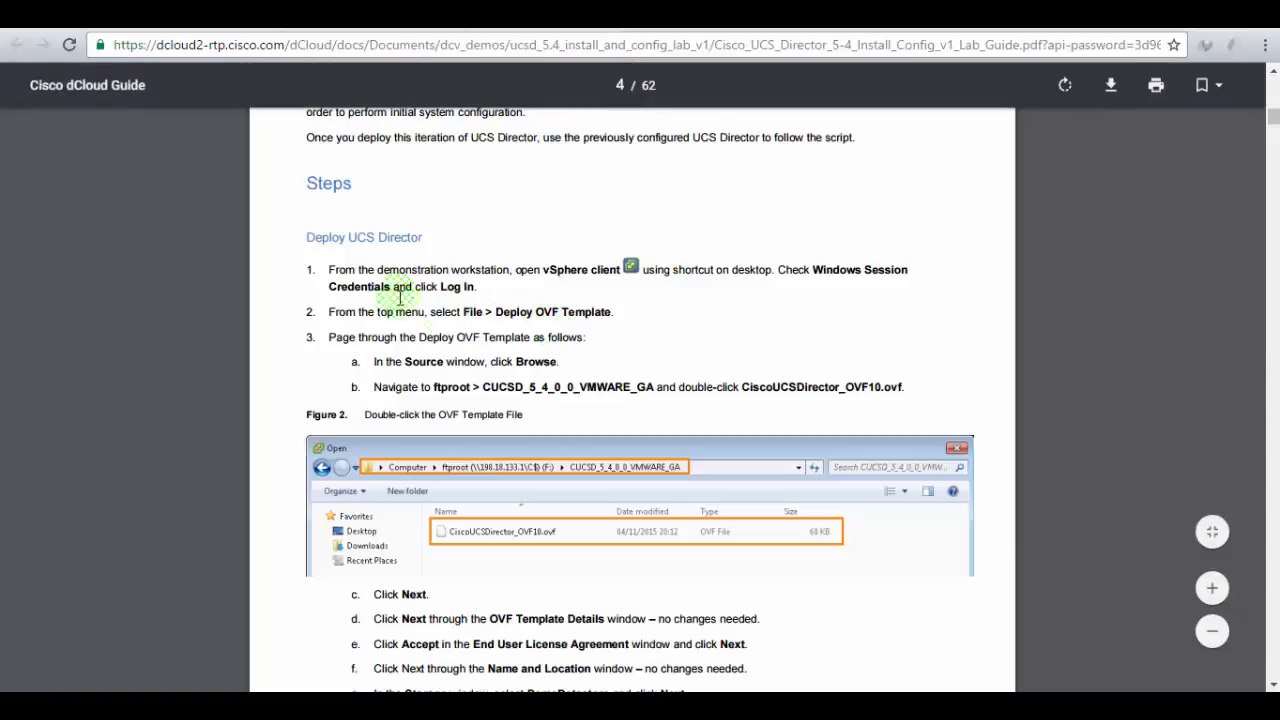
{"action": "left_click_drag", "start_coordinate": [371, 268], "coordinate": [758, 300]}
{"action": "left_click", "coordinate": [737, 296]}
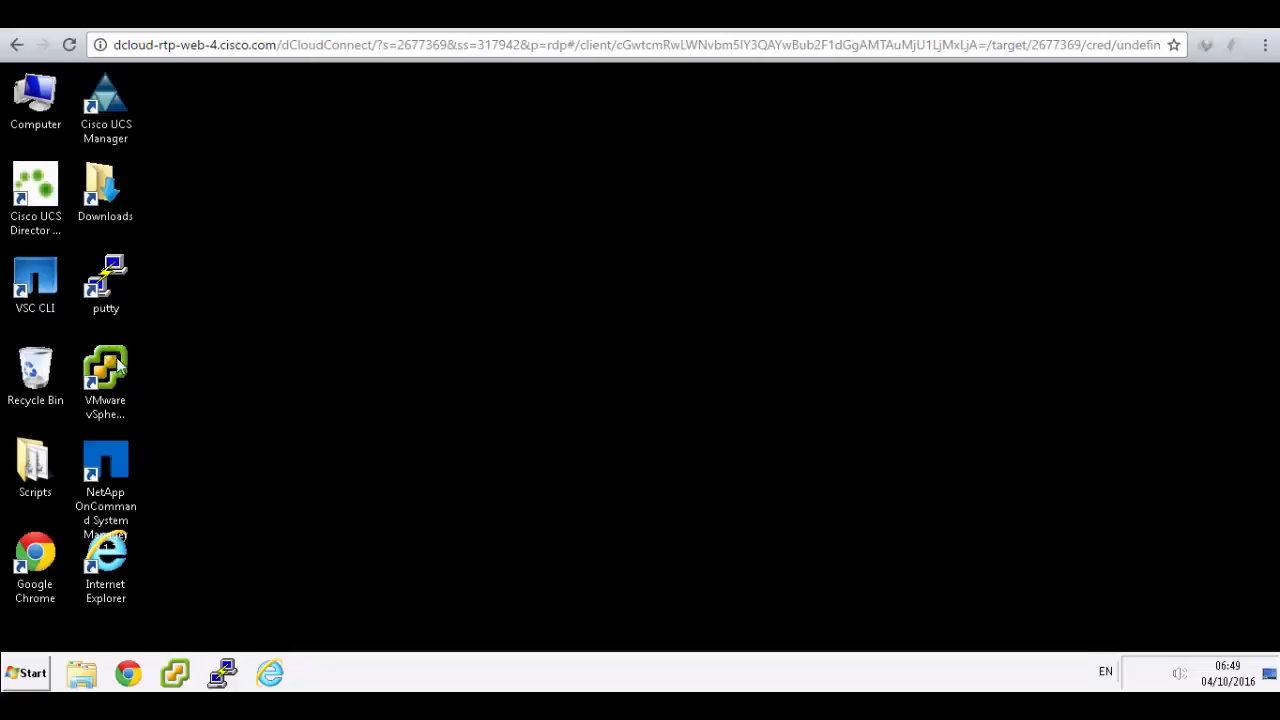
{"action": "left_click", "coordinate": [112, 368]}
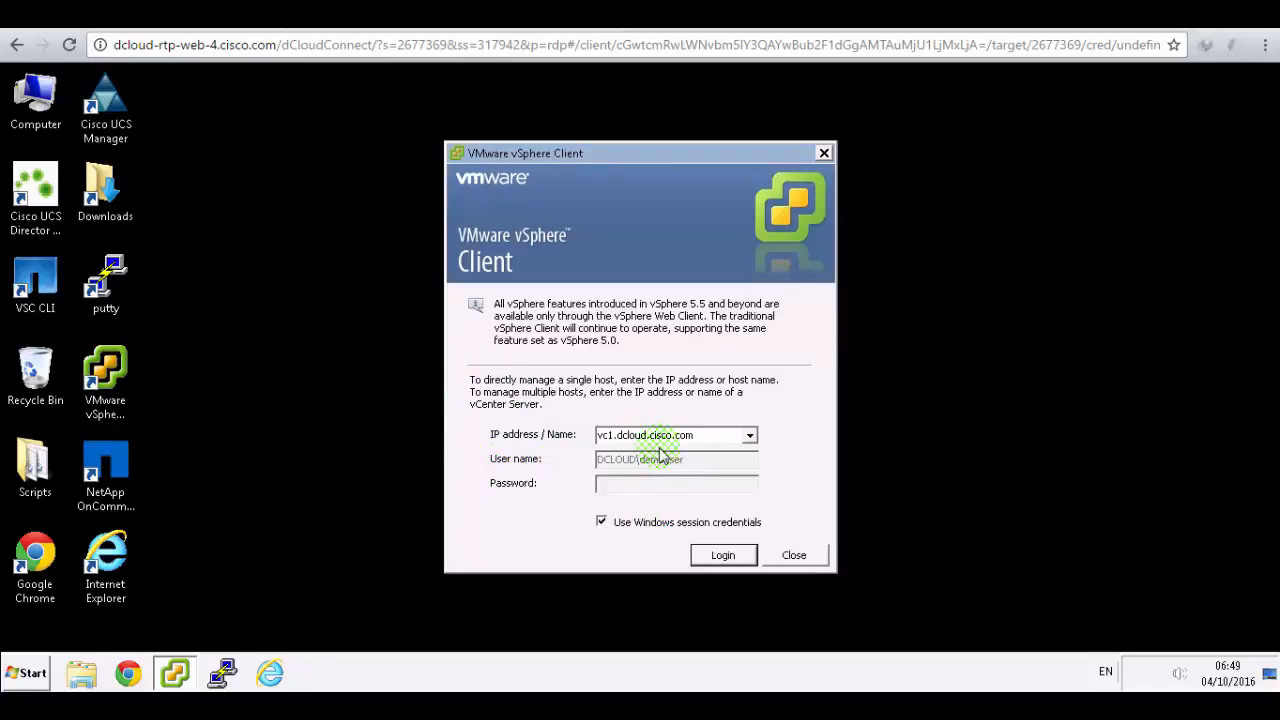
- Log in to vc1.dcloud.cisco.com with Windows session credentials, then go back to the lab guide
{"action": "left_click", "coordinate": [724, 556]}
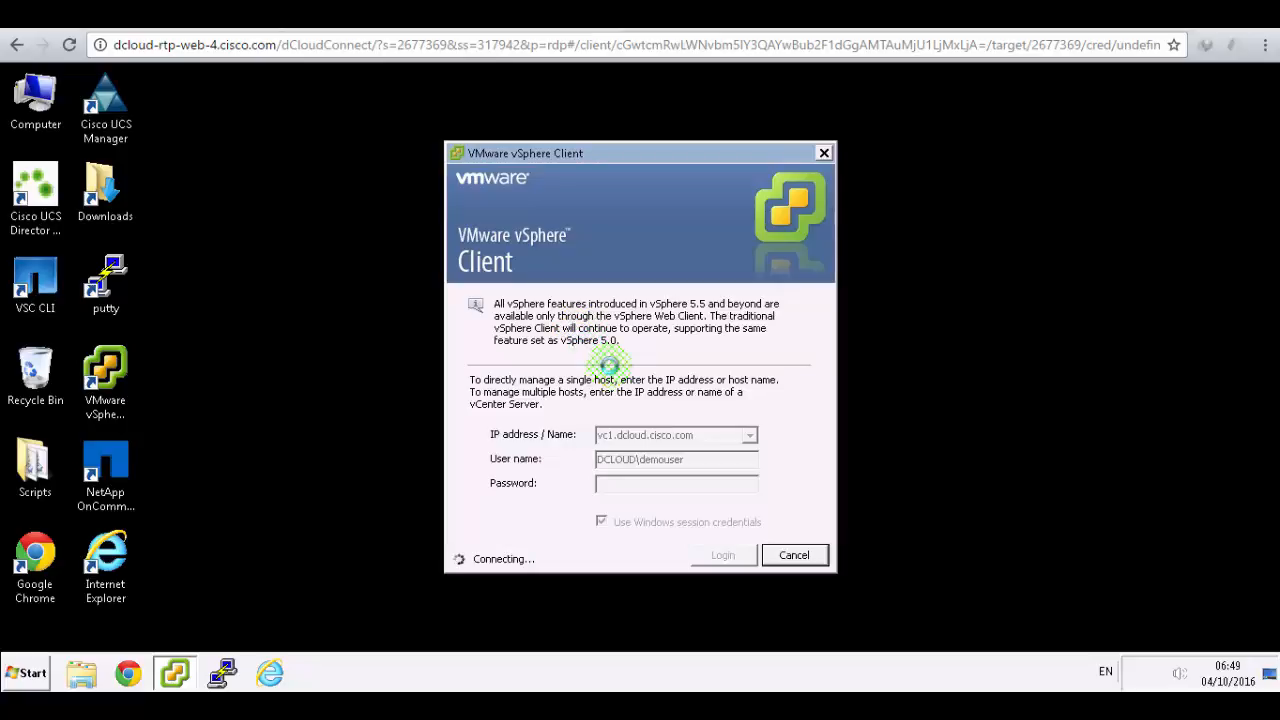
{"action": "left_click", "coordinate": [422, 15]}
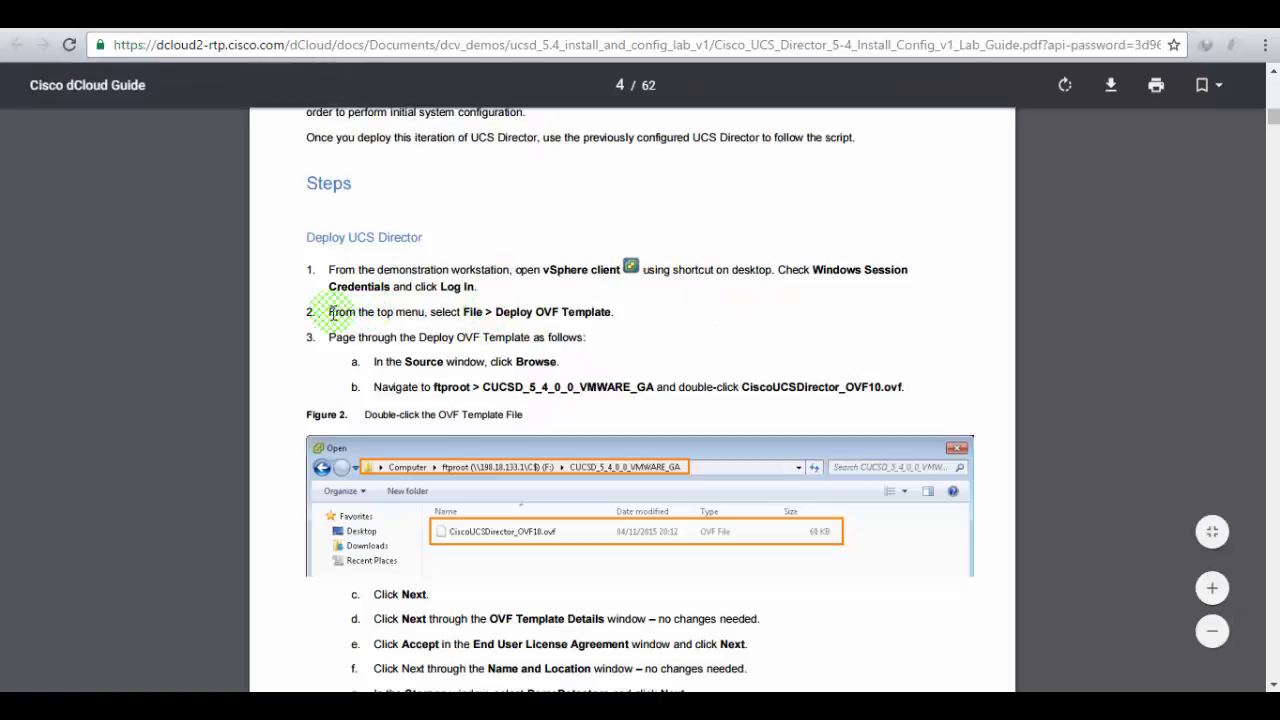
- Read the OVF deployment steps, noting the CiscoUCSDirector_OVF10.ovf file name, then return to wkst1
{"action": "left_click_drag", "start_coordinate": [333, 313], "coordinate": [556, 328]}
{"action": "left_click", "coordinate": [554, 345]}
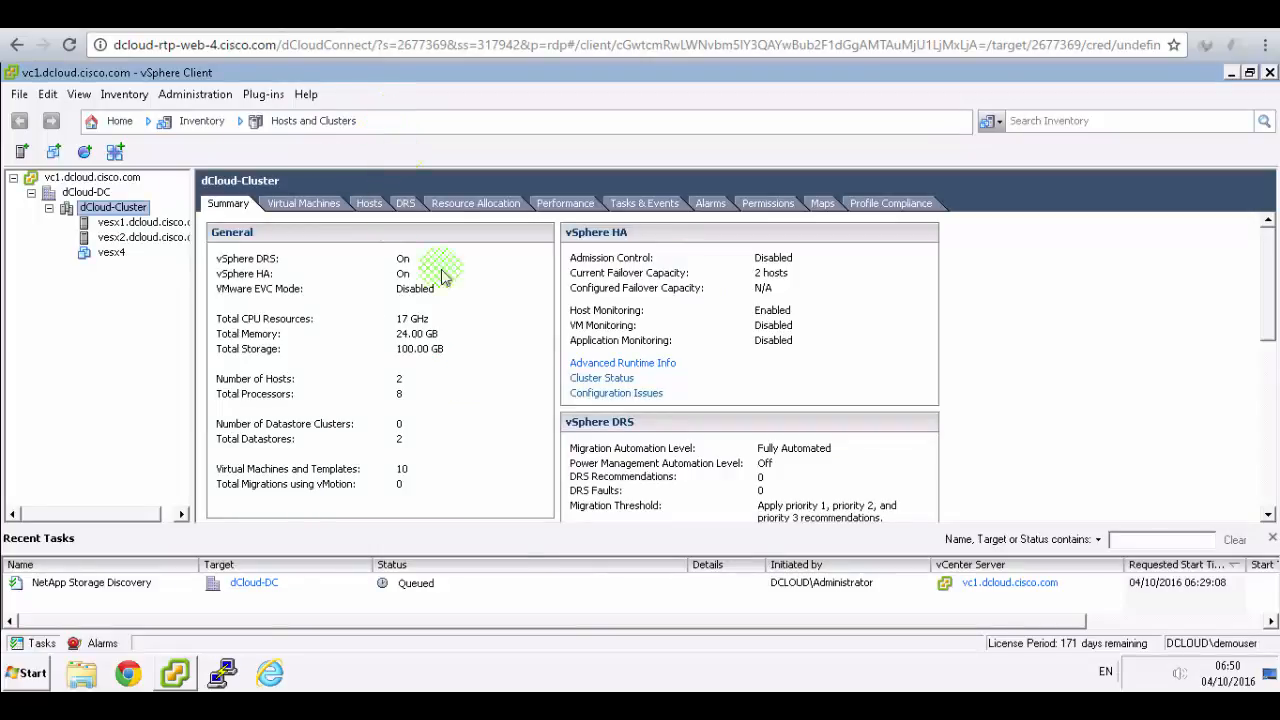
{"action": "key", "text": "F9"}
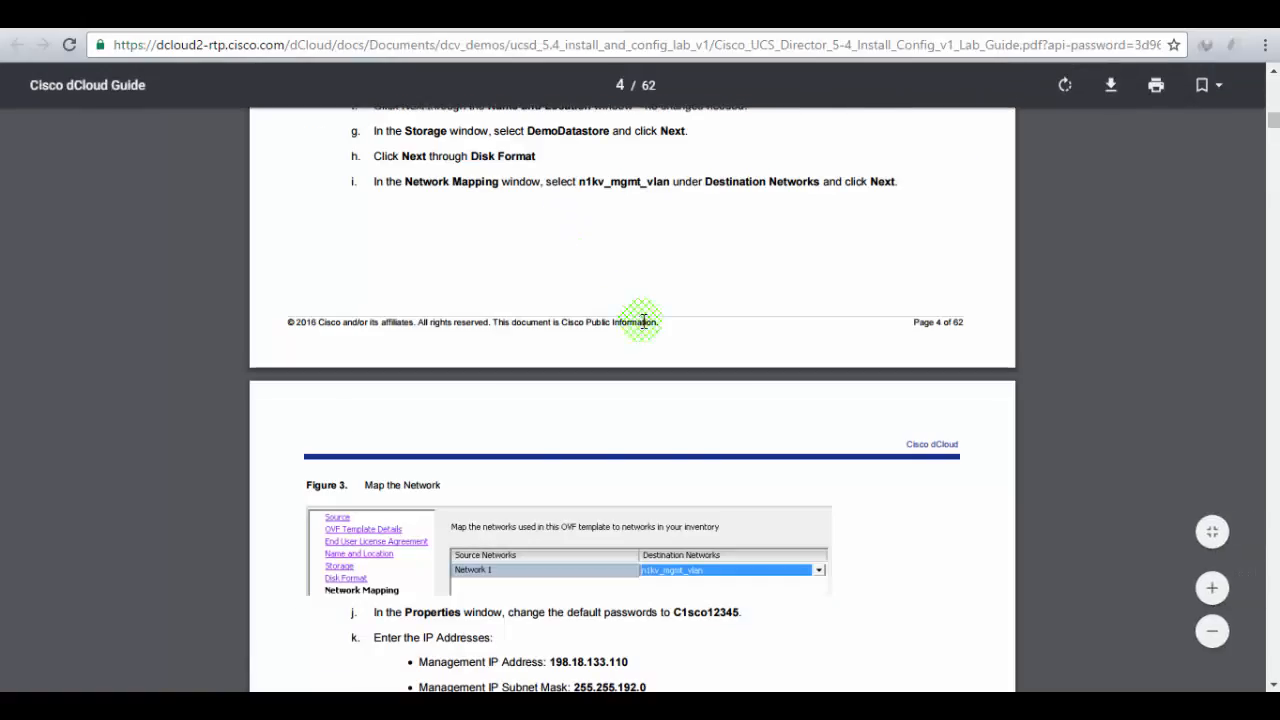
{"action": "scroll", "coordinate": [643, 318], "scroll_direction": "up", "scroll_amount": 5}
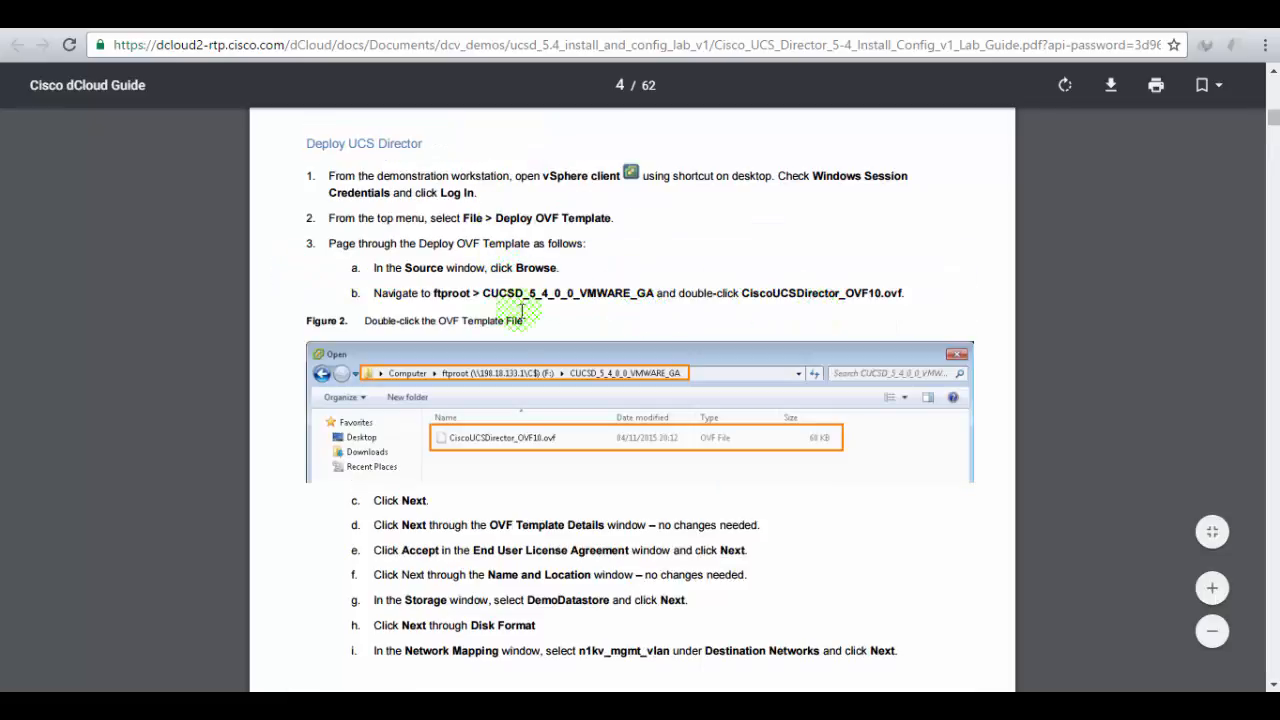
{"action": "left_click_drag", "start_coordinate": [740, 292], "coordinate": [904, 292]}
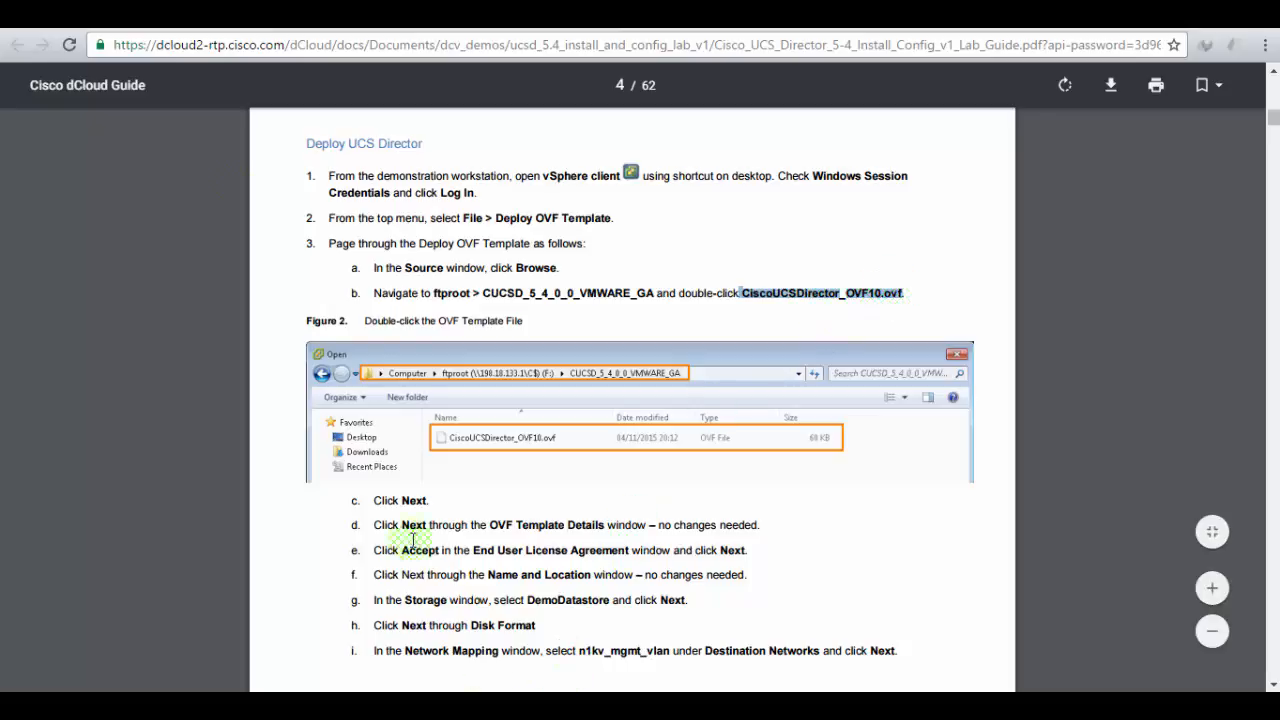
{"action": "key", "text": "alt+Tab"}
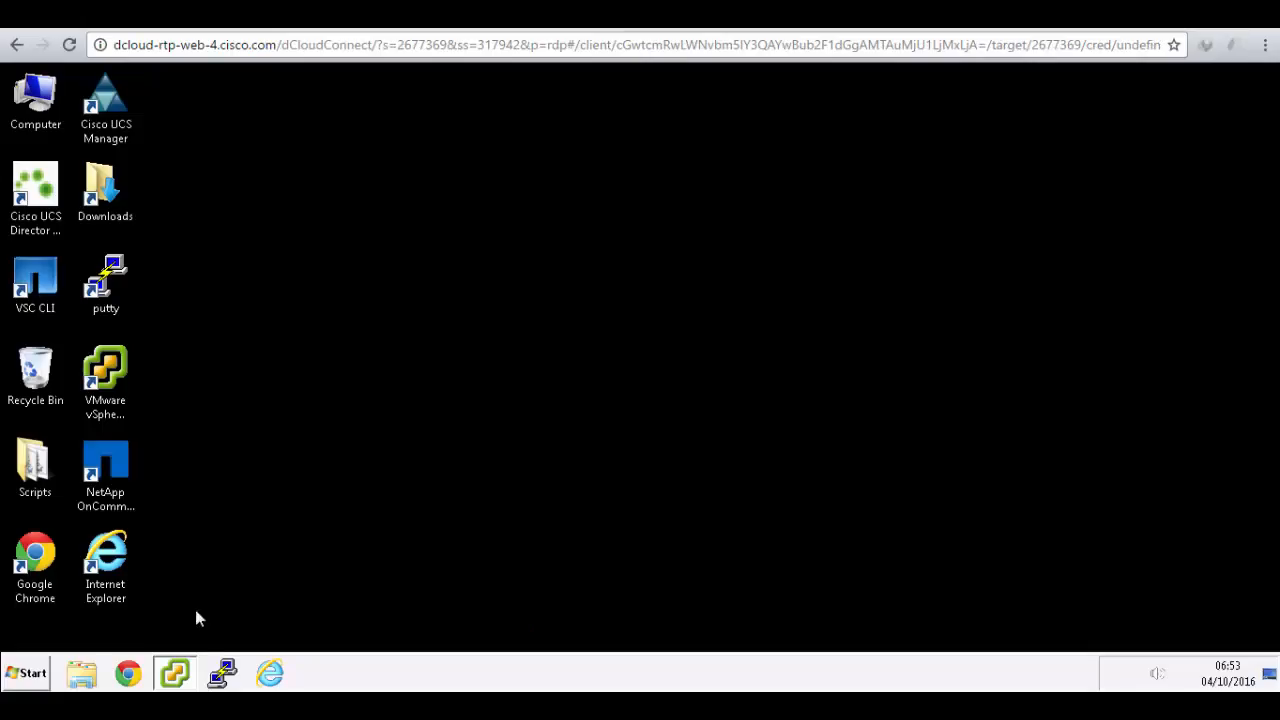
- Start the Deploy OVF Template wizard from the vSphere Client File menu
{"action": "left_click", "coordinate": [176, 674]}
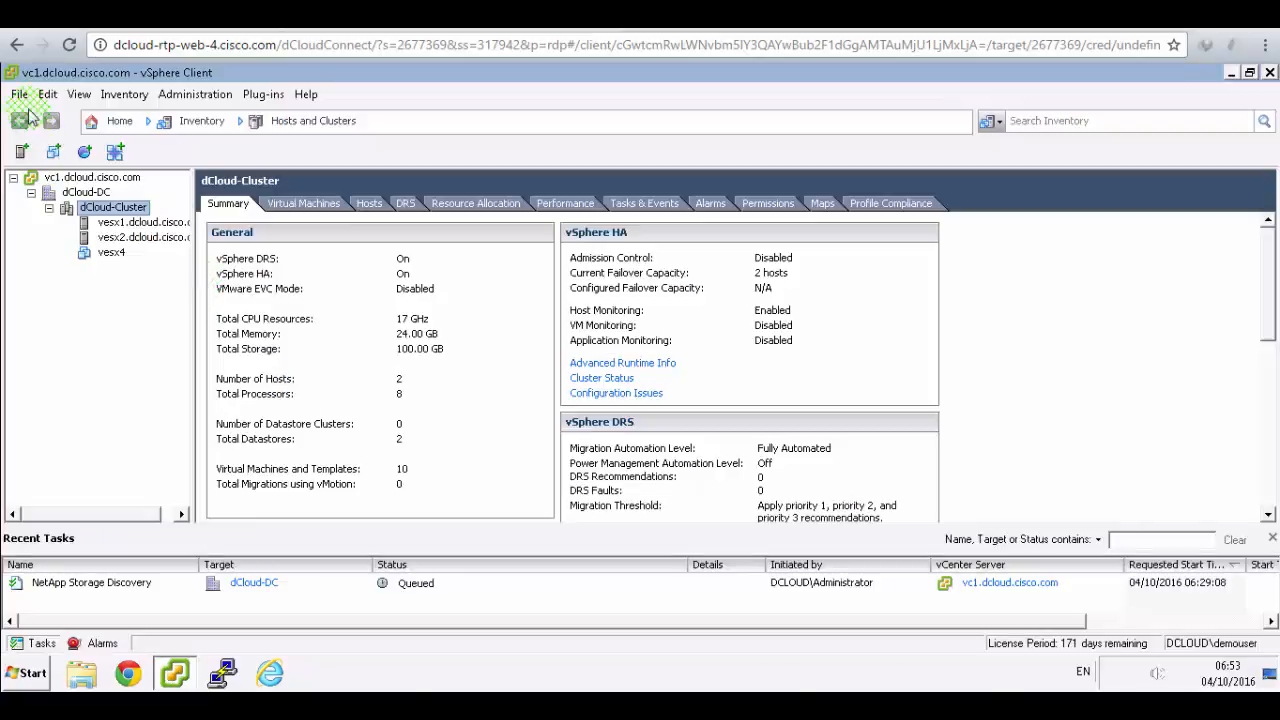
{"action": "left_click", "coordinate": [19, 94]}
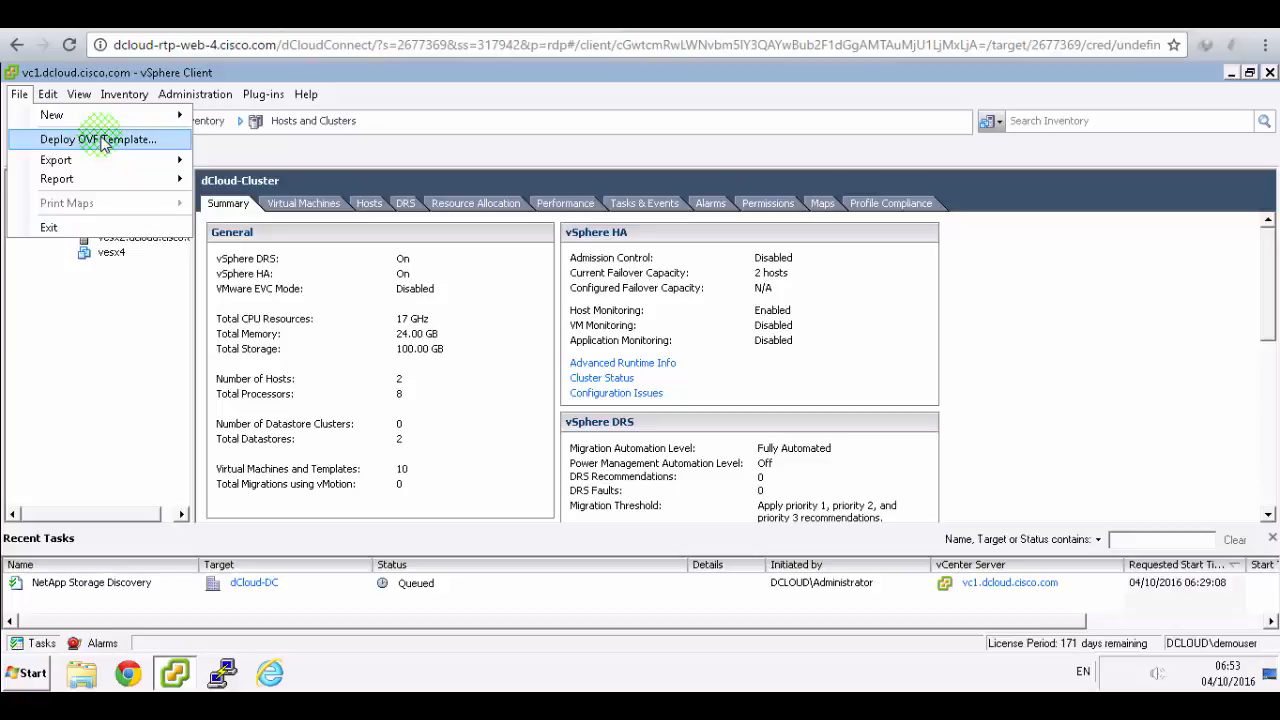
{"action": "left_click", "coordinate": [104, 140]}
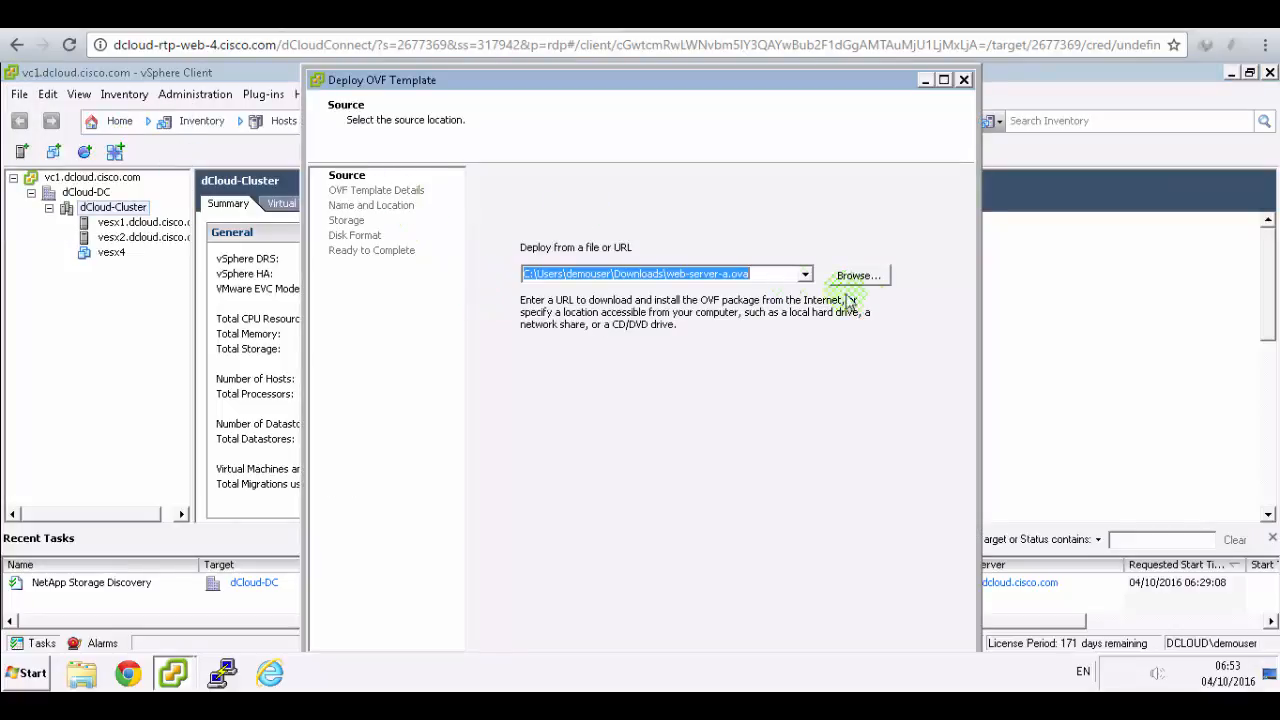
- Choose F:\CUCSD_5_4_0_0_VMWARE_GA\CiscoUCSDirector_OVF10.ovf as the source and maximize the wizard
{"action": "left_click", "coordinate": [883, 287]}
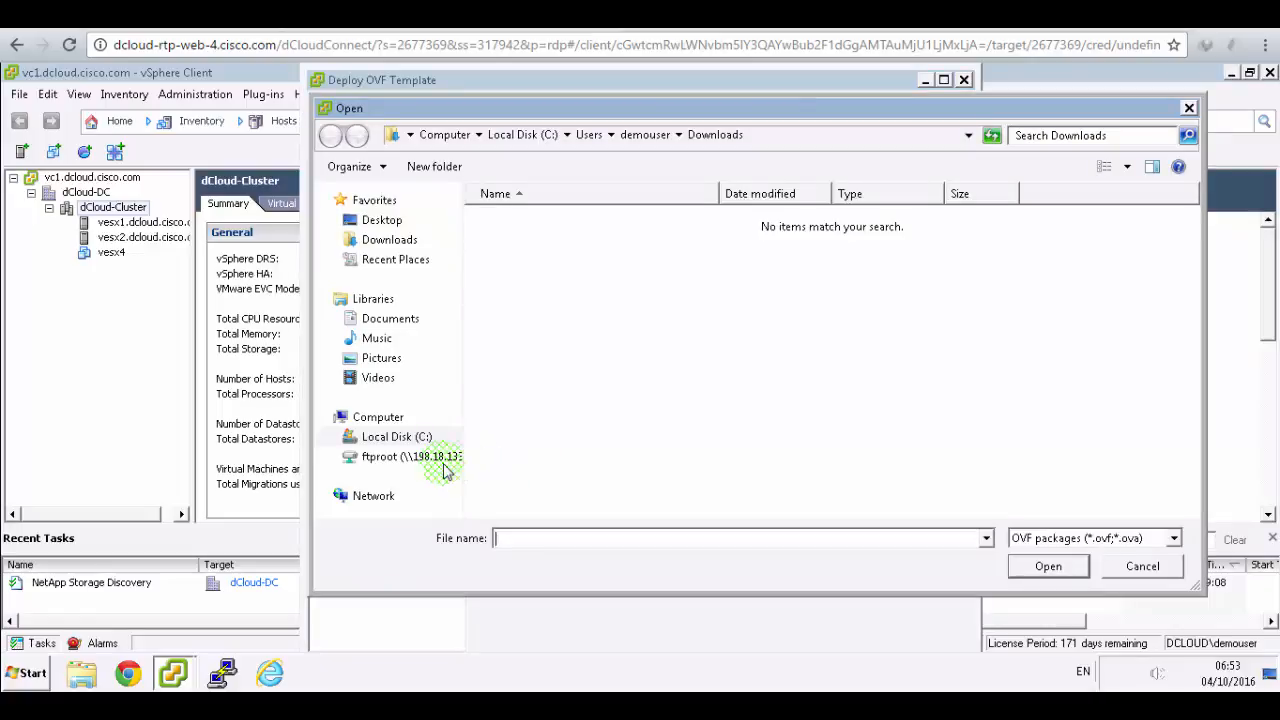
{"action": "left_click", "coordinate": [420, 460]}
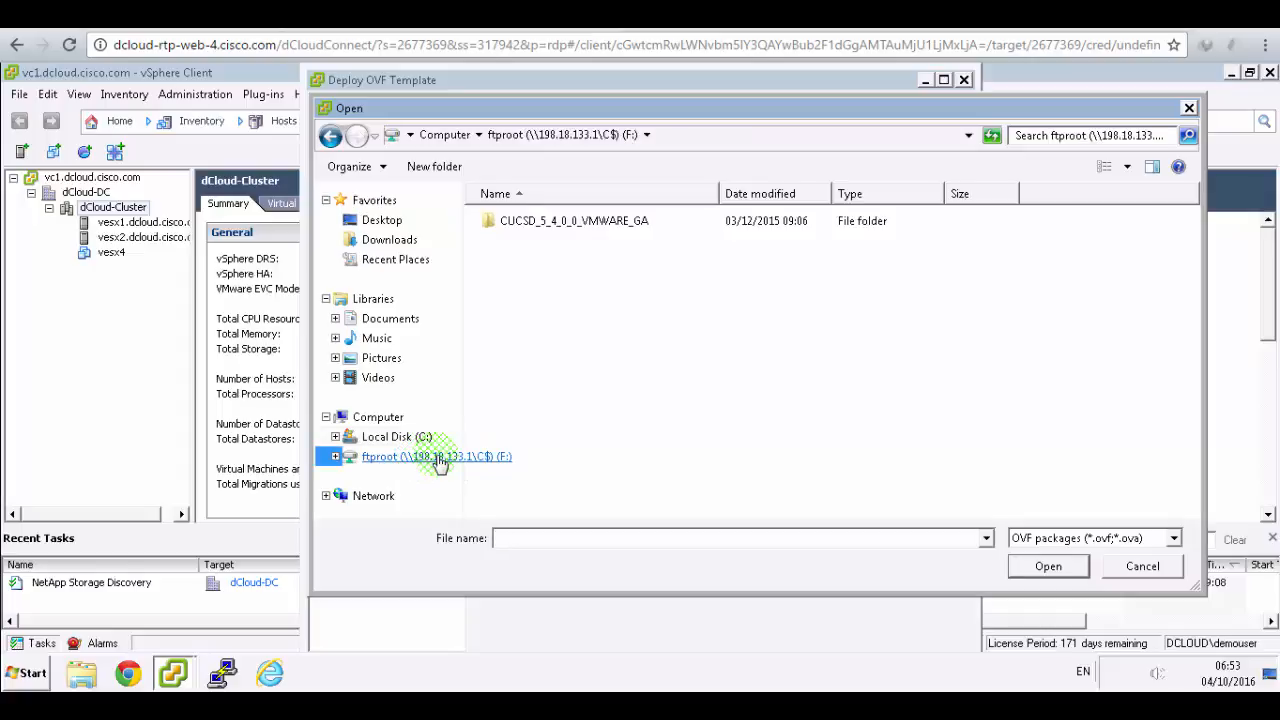
{"action": "left_click", "coordinate": [533, 216]}
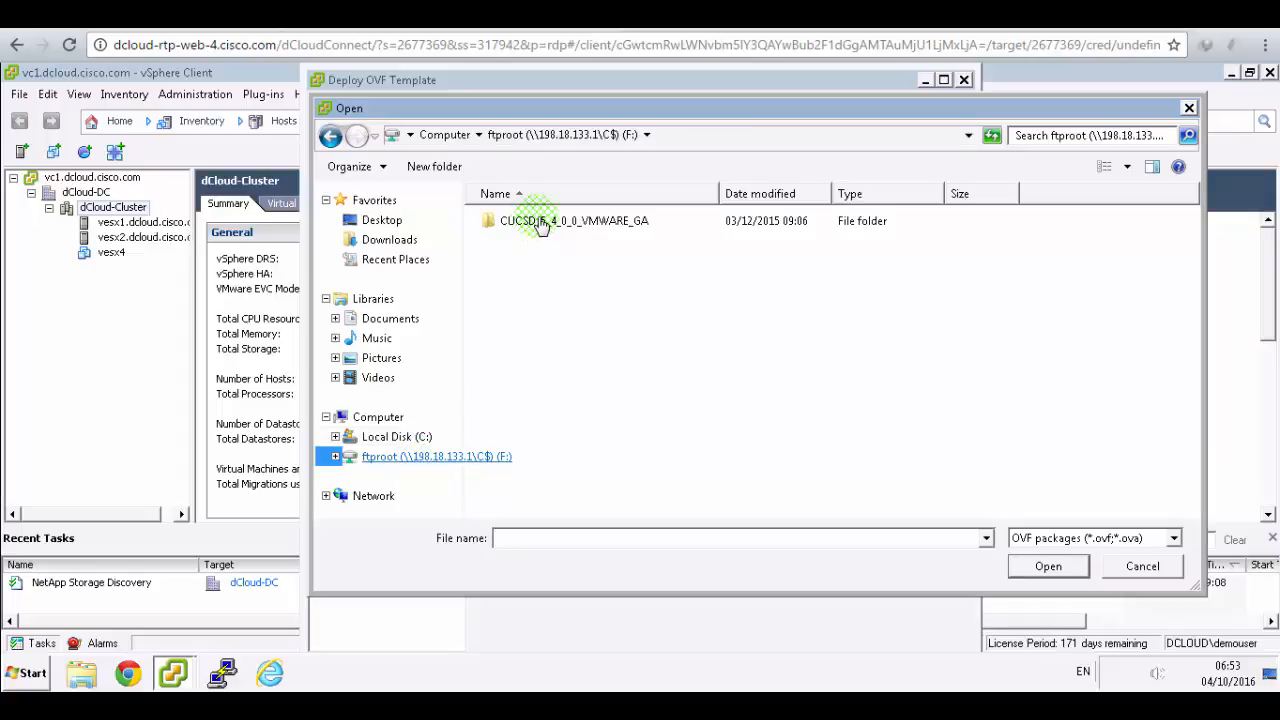
{"action": "double_click", "coordinate": [538, 221]}
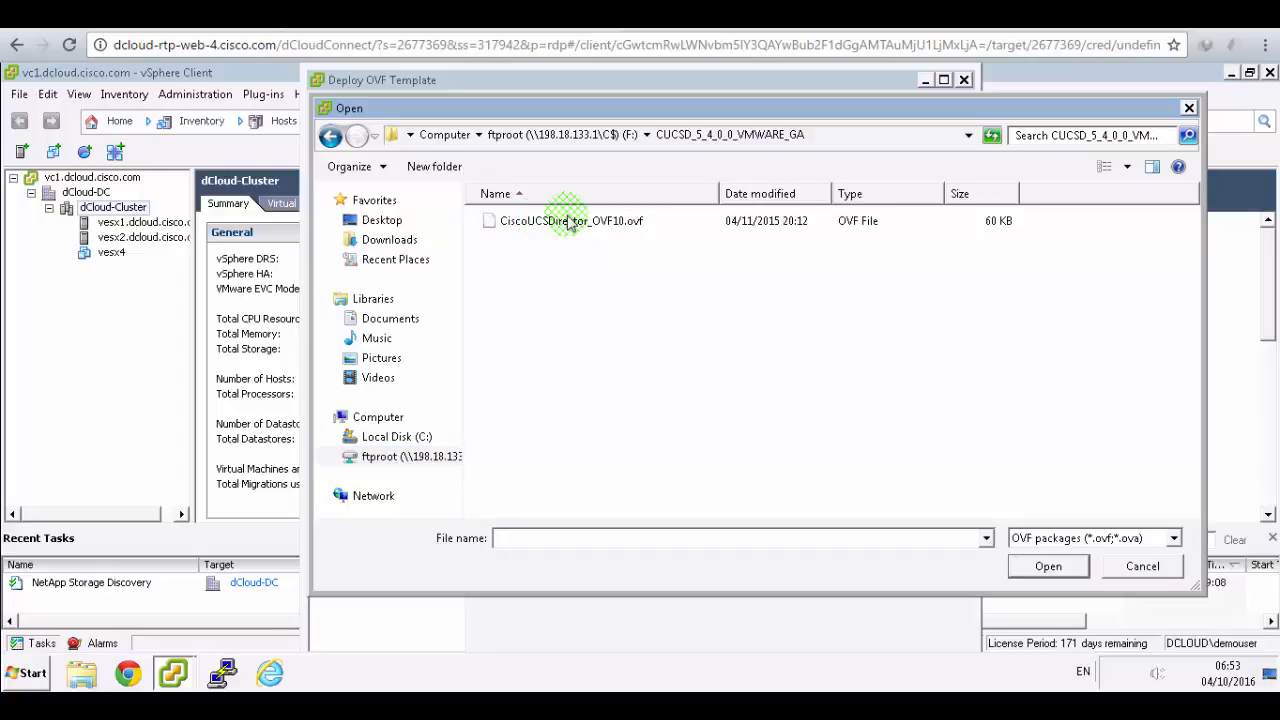
{"action": "left_click", "coordinate": [567, 221]}
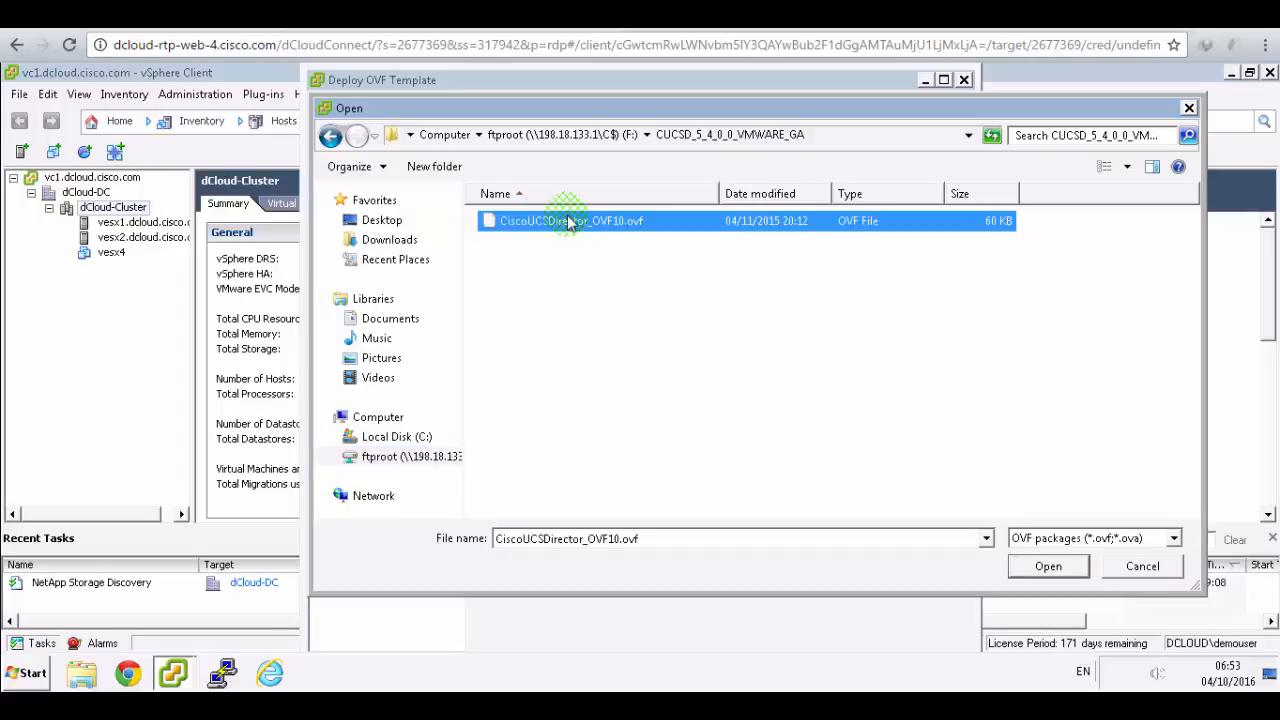
{"action": "left_click", "coordinate": [1048, 567]}
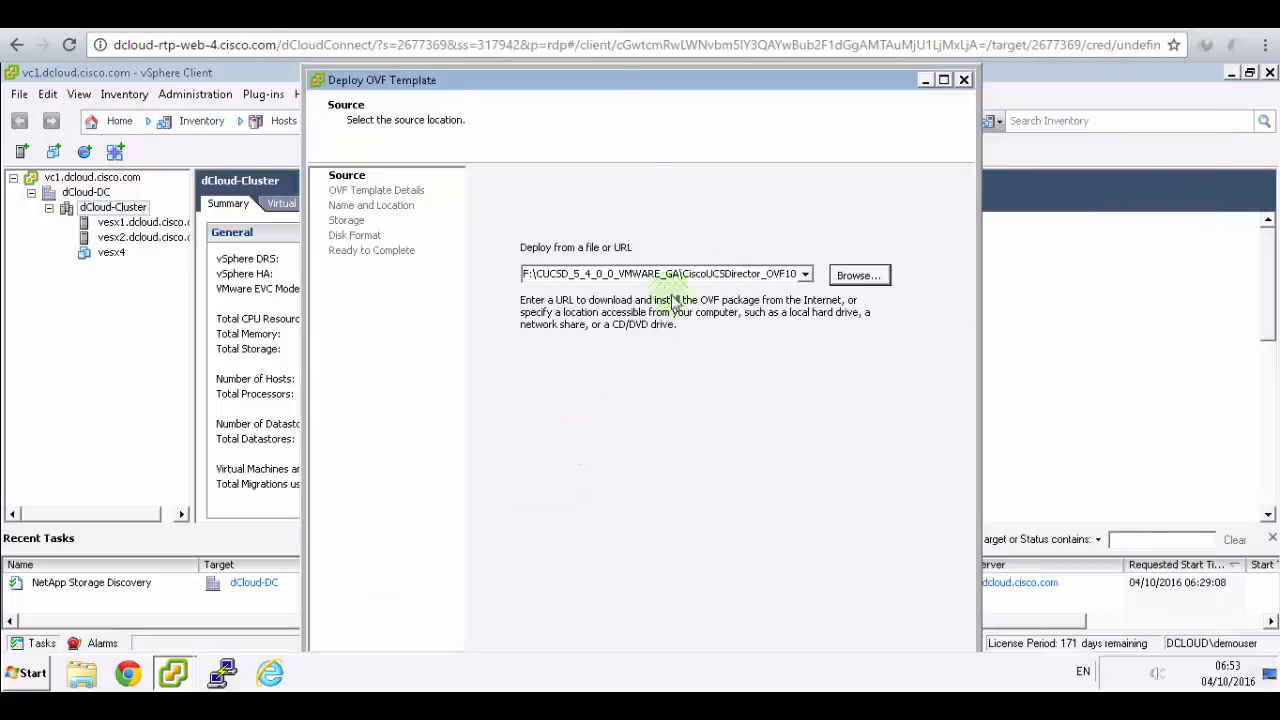
{"action": "double_click", "coordinate": [680, 80]}
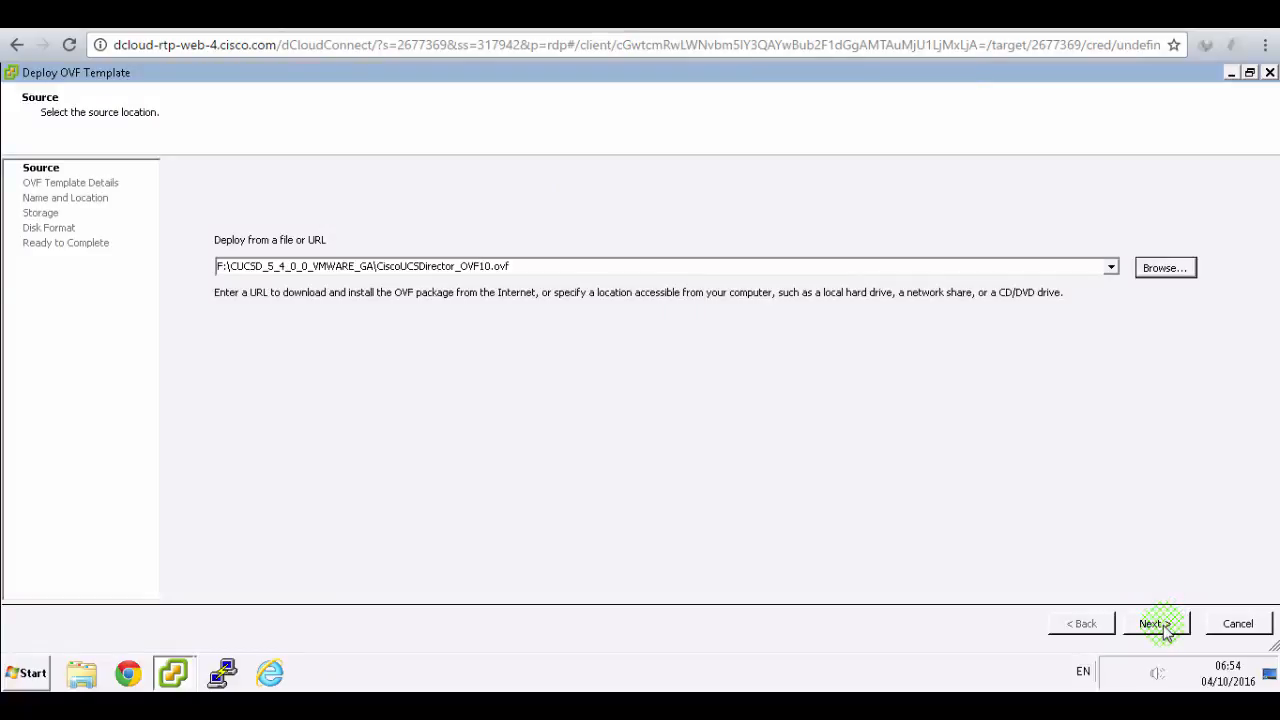
- Move past the template source step and accept the Cisco end user license agreement
{"action": "left_click", "coordinate": [1160, 625]}
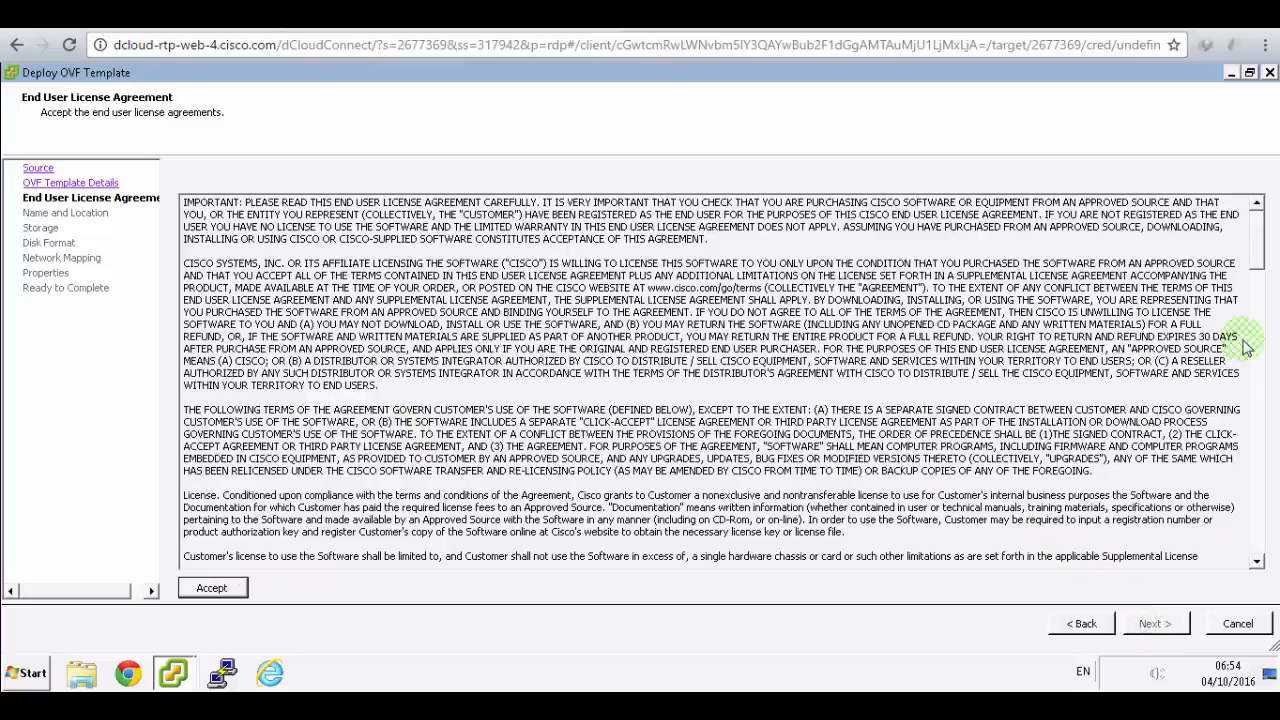
{"action": "left_click", "coordinate": [1259, 550]}
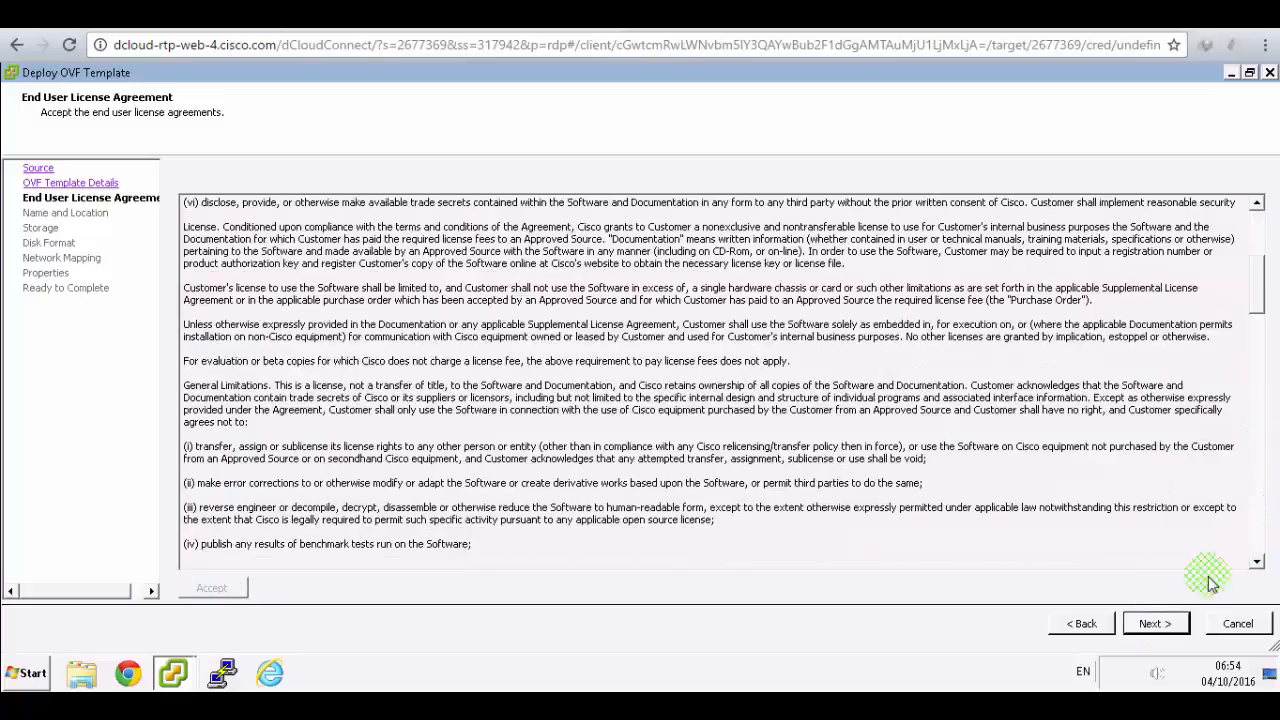
{"action": "left_click", "coordinate": [1155, 623]}
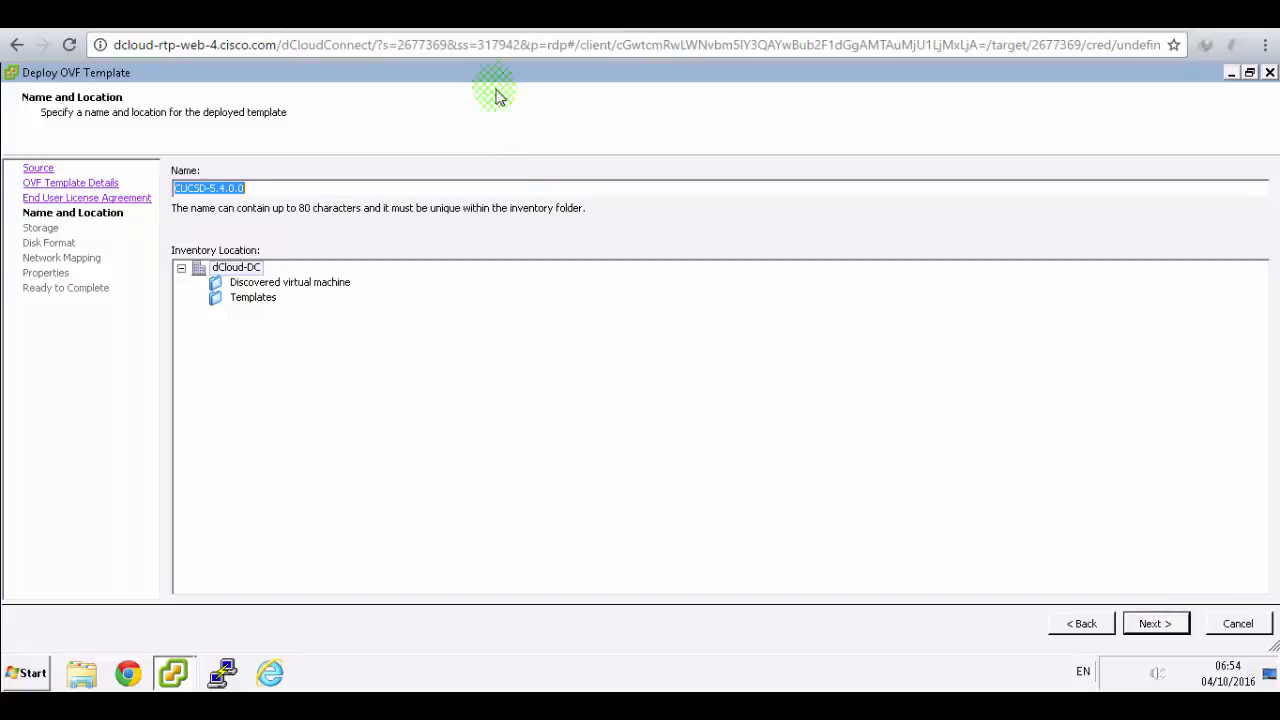
- Check the lab guide, then keep the default name CUCSD-5.4.0.0 and continue to storage
{"action": "left_click", "coordinate": [468, 15]}
{"action": "scroll", "coordinate": [750, 460], "scroll_direction": "down", "scroll_amount": 2}
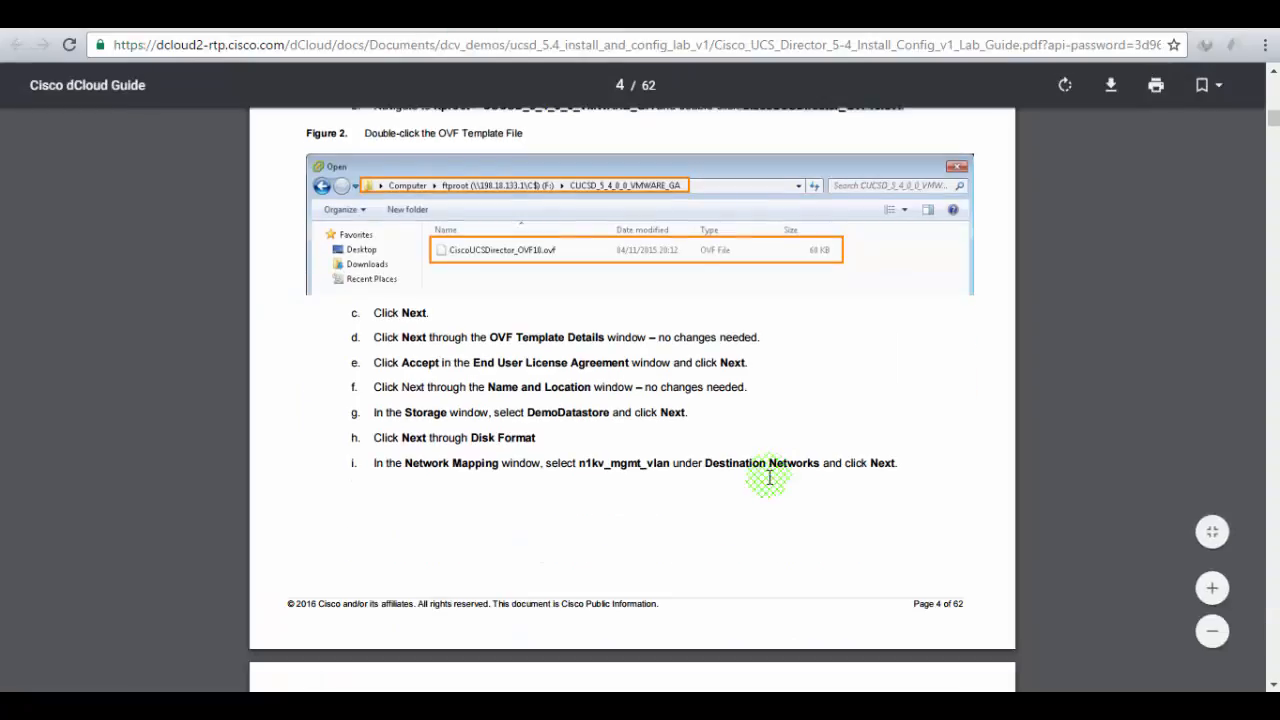
{"action": "left_click_drag", "start_coordinate": [410, 387], "coordinate": [752, 386]}
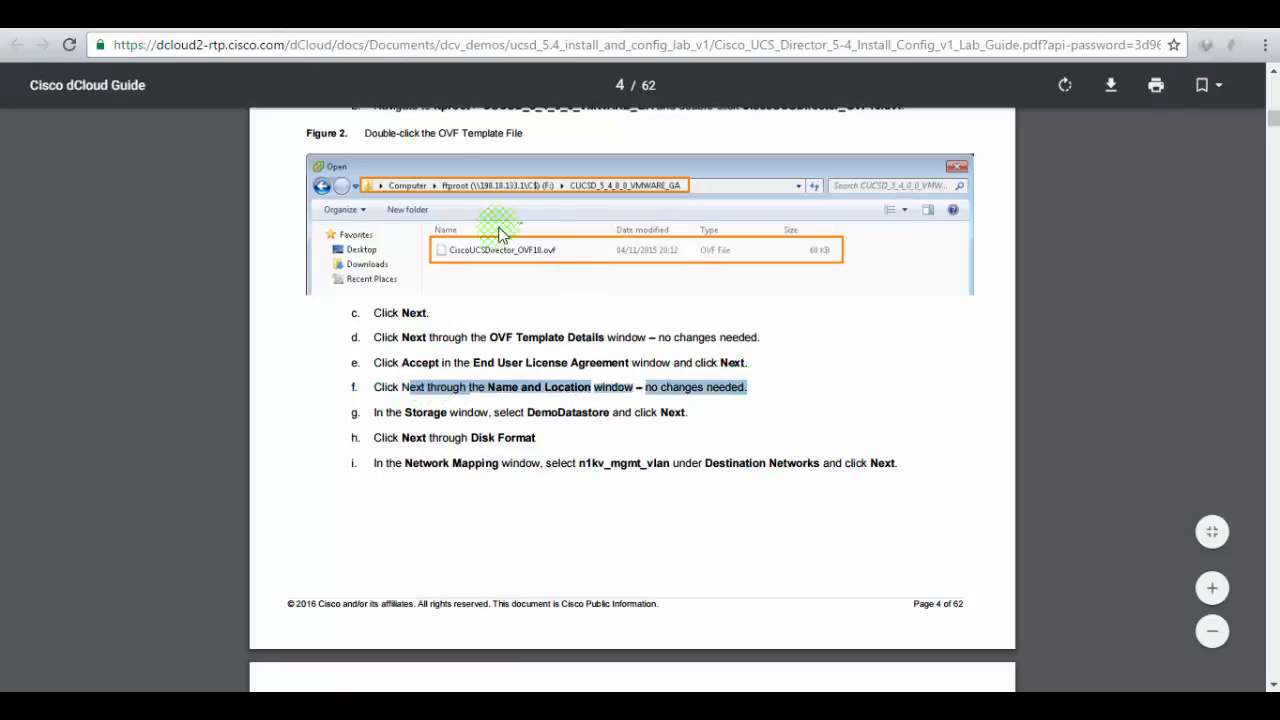
{"action": "left_click", "coordinate": [290, 15]}
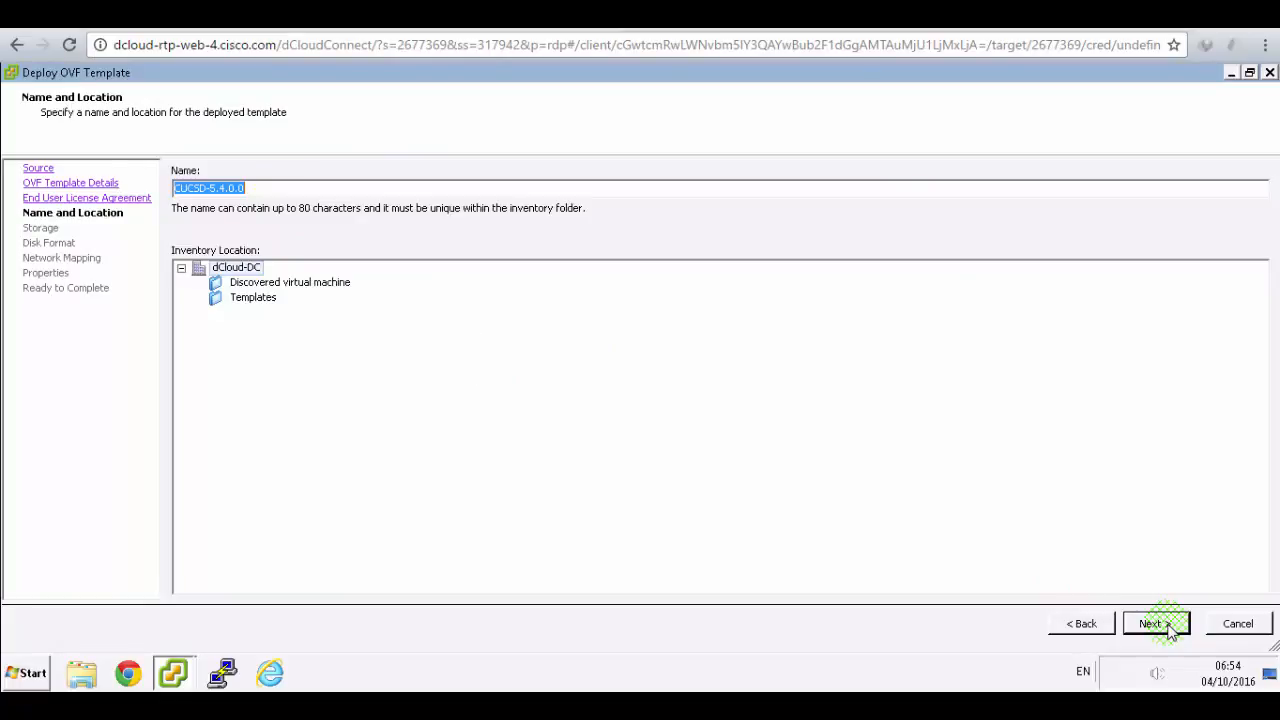
{"action": "left_click", "coordinate": [590, 424]}
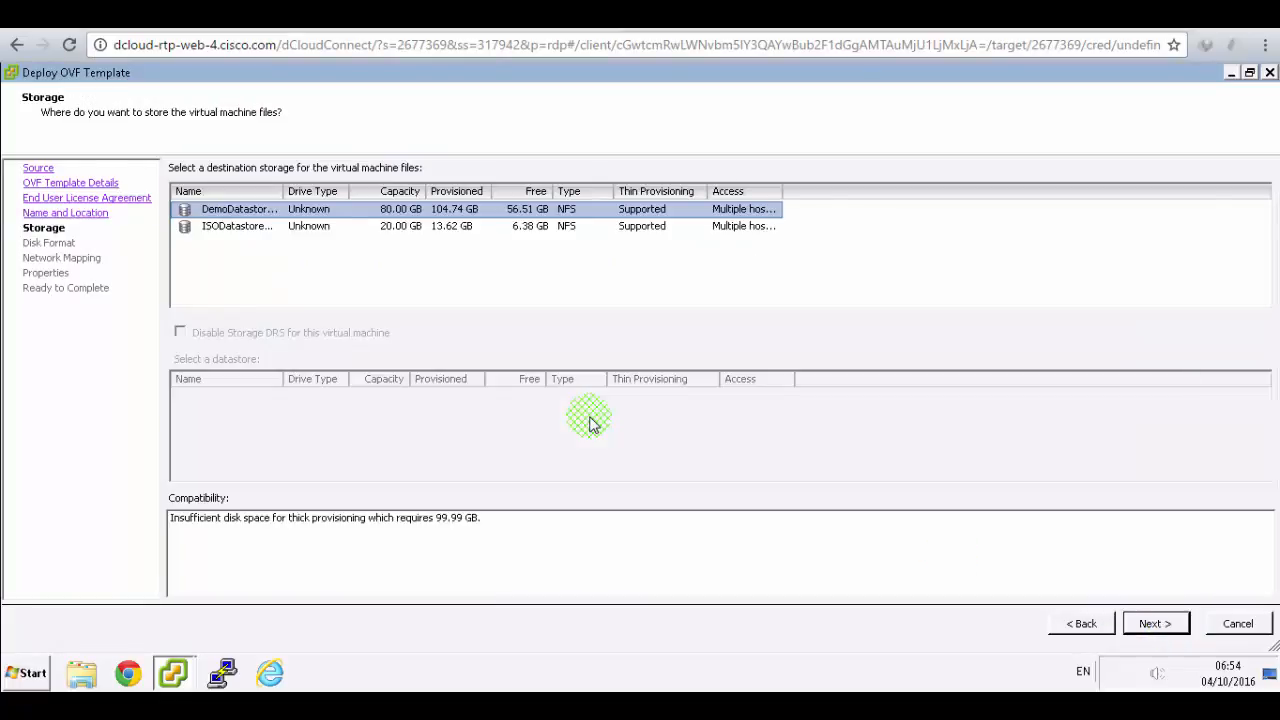
- Pick DemoDatastore_NFS as the VM's datastore, after widening the Name column, and continue to Disk Format
{"action": "left_click", "coordinate": [484, 16]}
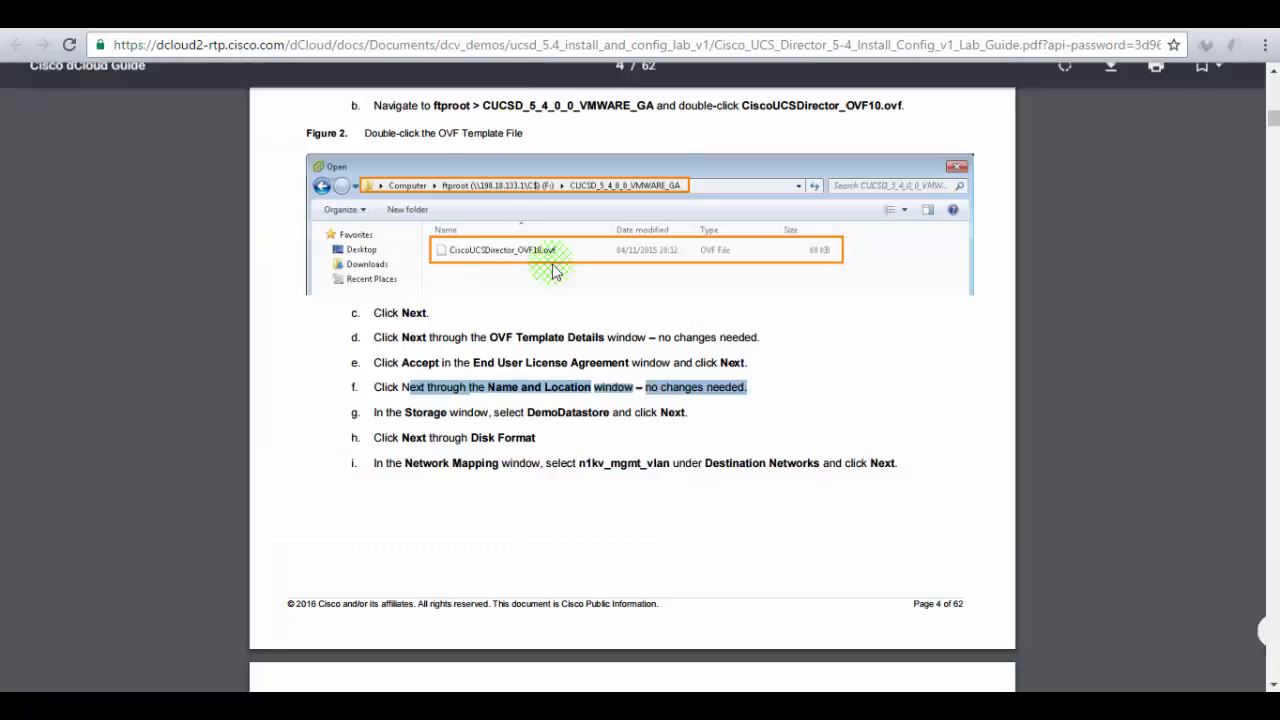
{"action": "left_click_drag", "start_coordinate": [494, 412], "coordinate": [622, 410]}
{"action": "left_click", "coordinate": [330, 16]}
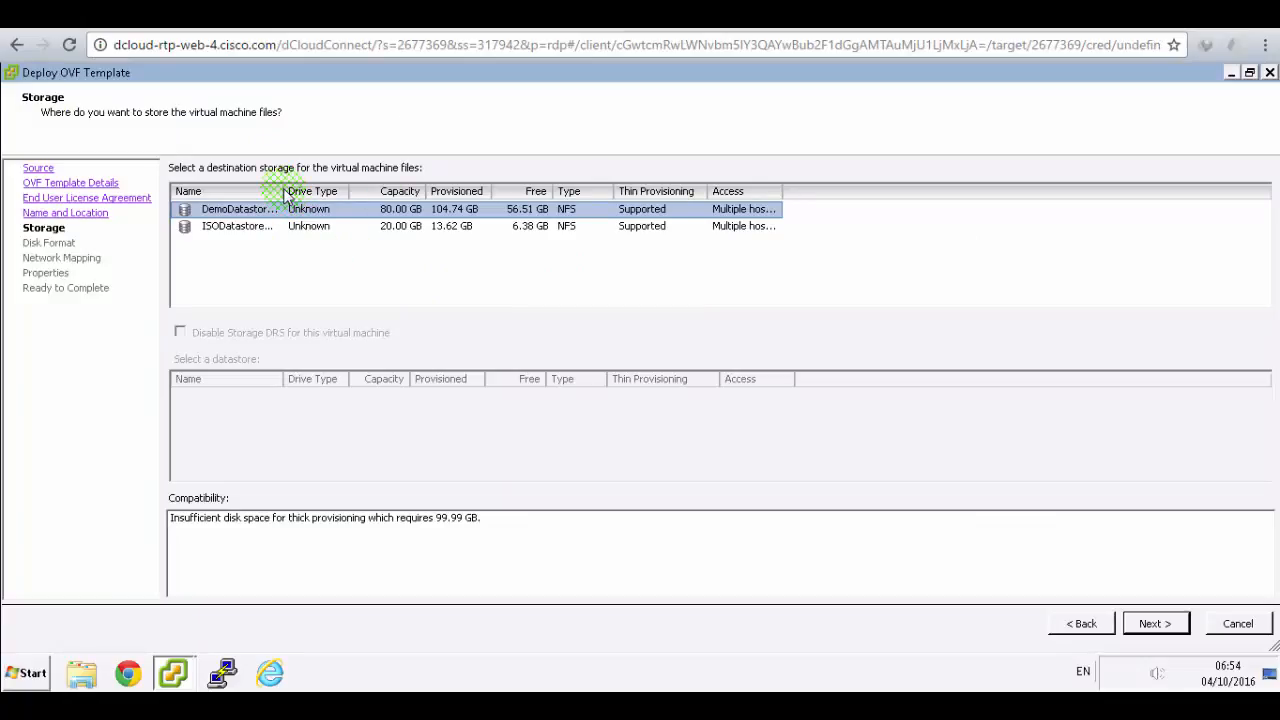
{"action": "left_click_drag", "start_coordinate": [282, 190], "coordinate": [427, 190]}
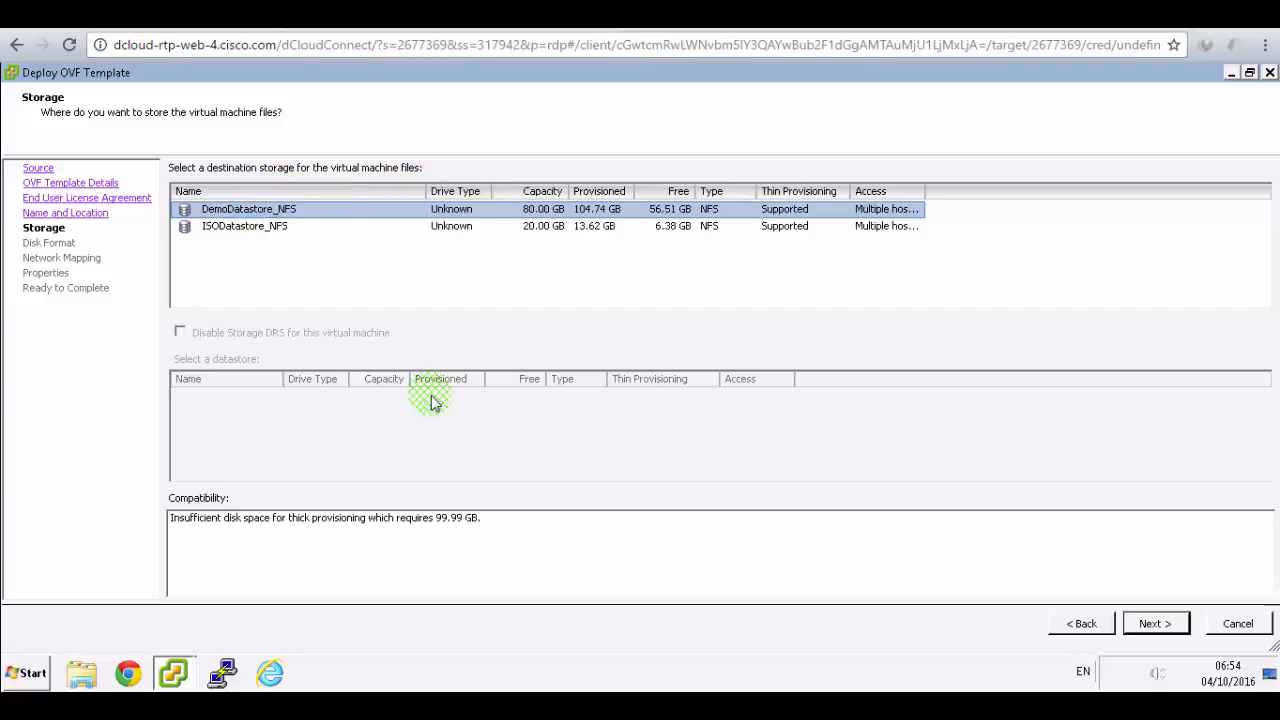
{"action": "left_click", "coordinate": [1152, 624]}
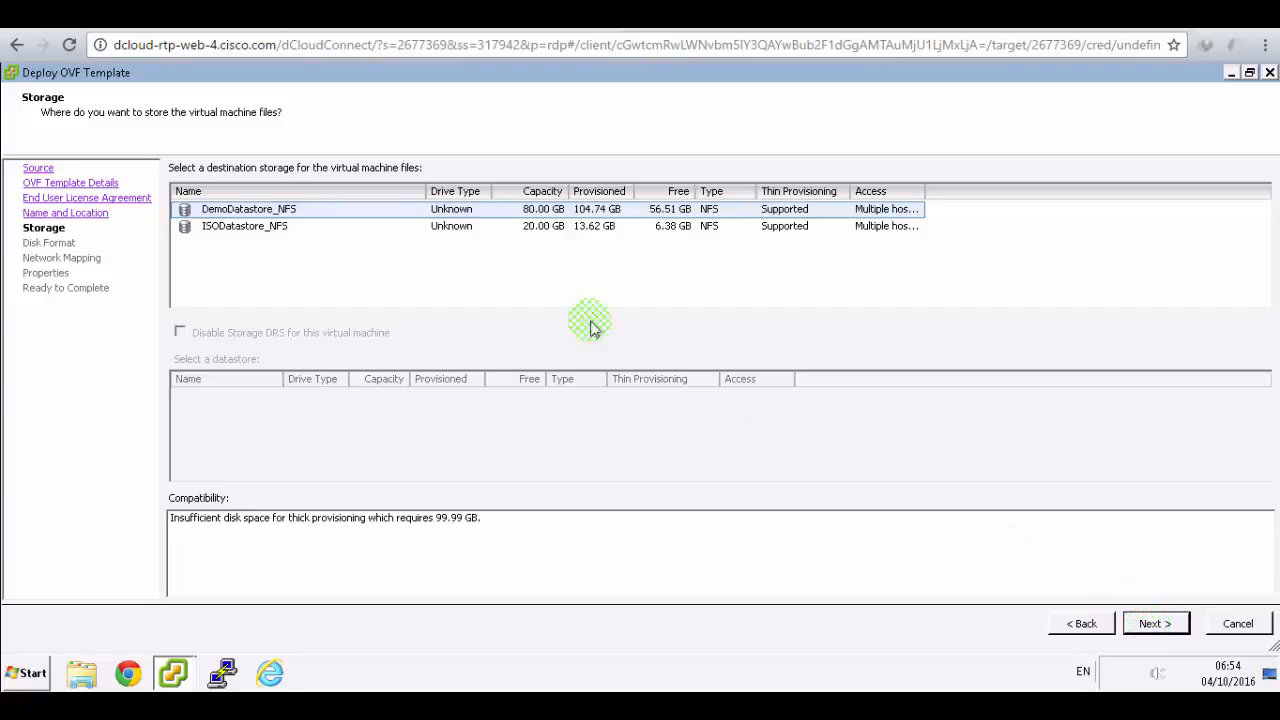
{"action": "key", "text": "ctrl+Tab"}
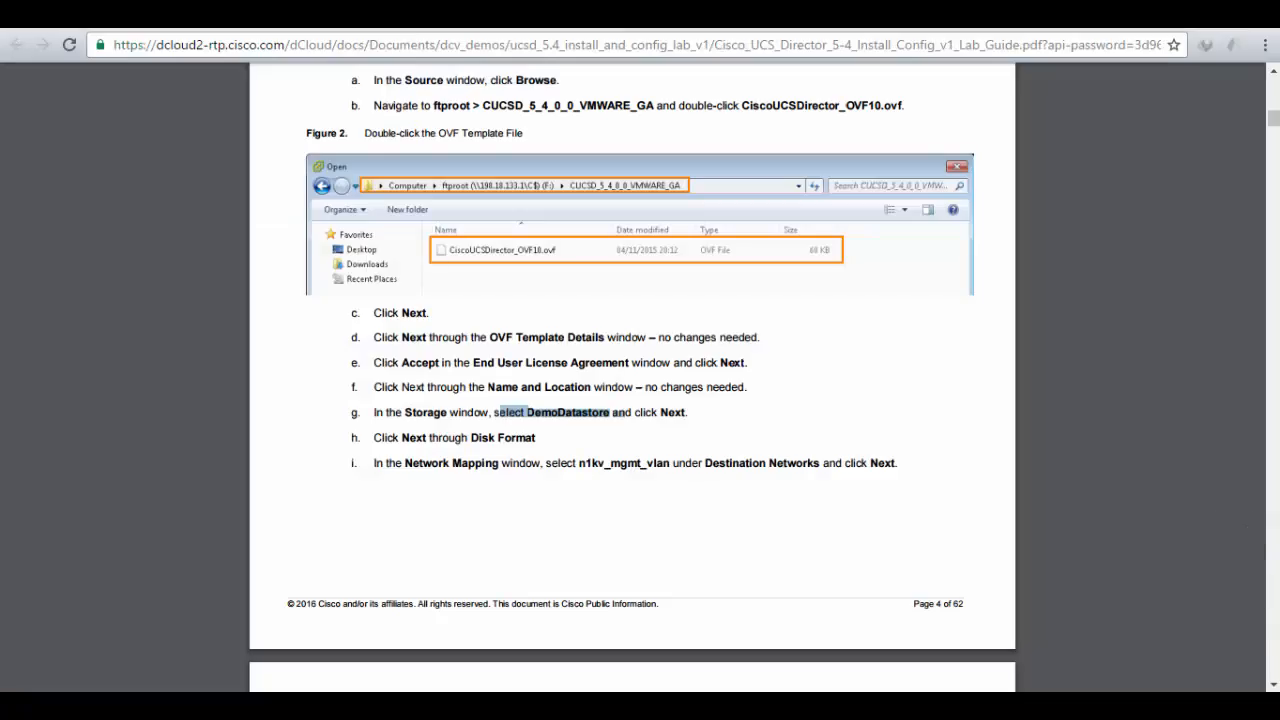
{"action": "left_click_drag", "start_coordinate": [397, 432], "coordinate": [556, 460]}
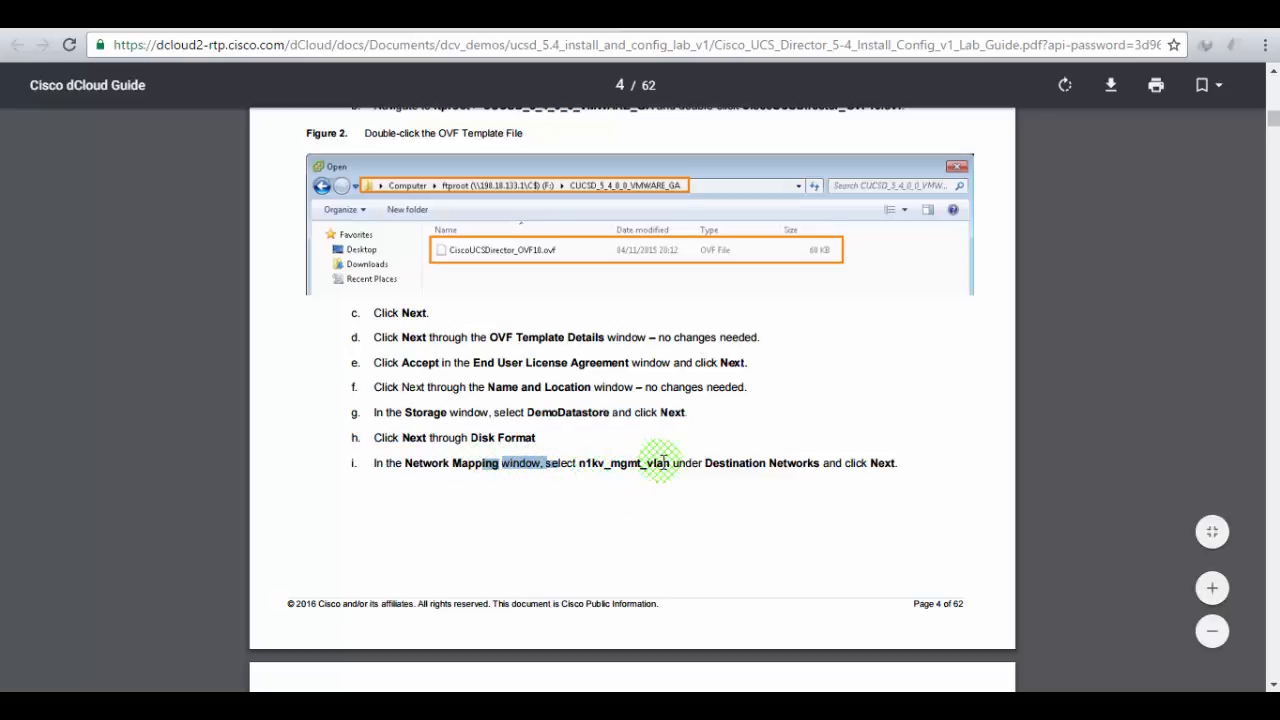
{"action": "left_click", "coordinate": [380, 16]}
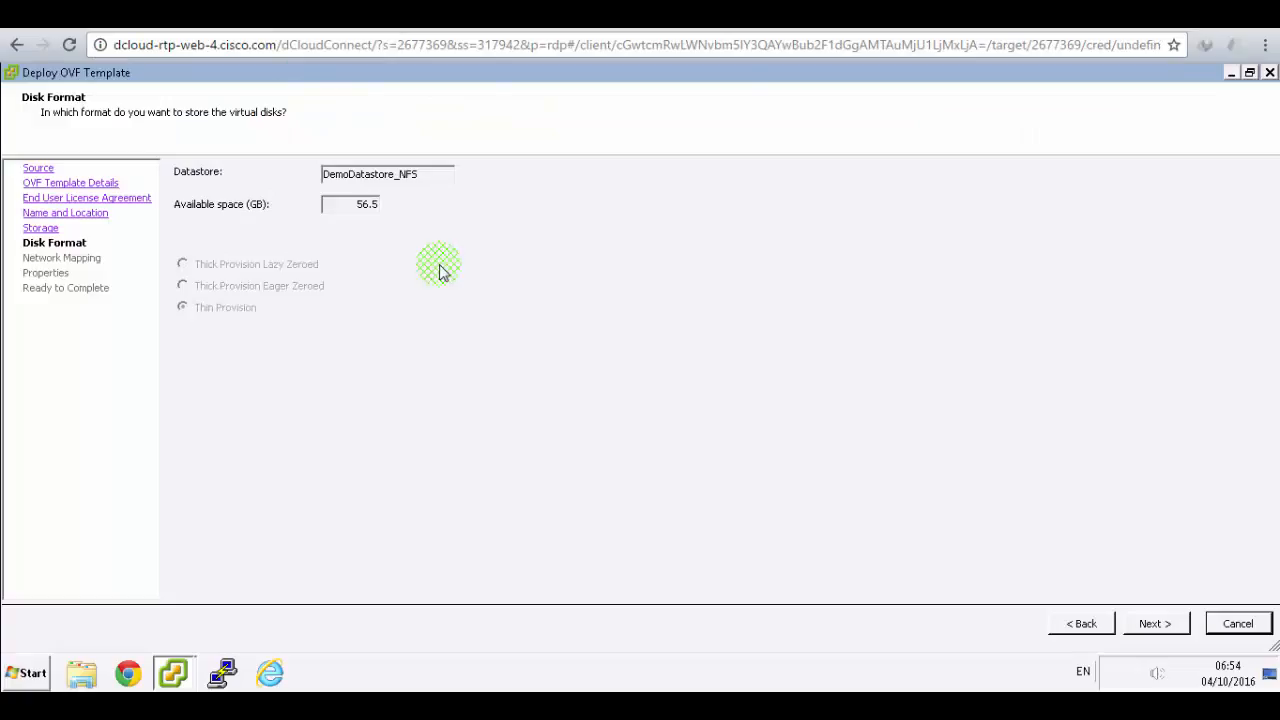
- Keep Thin Provision disk format and select the Network 1 row on Network Mapping
{"action": "left_click", "coordinate": [1155, 624]}
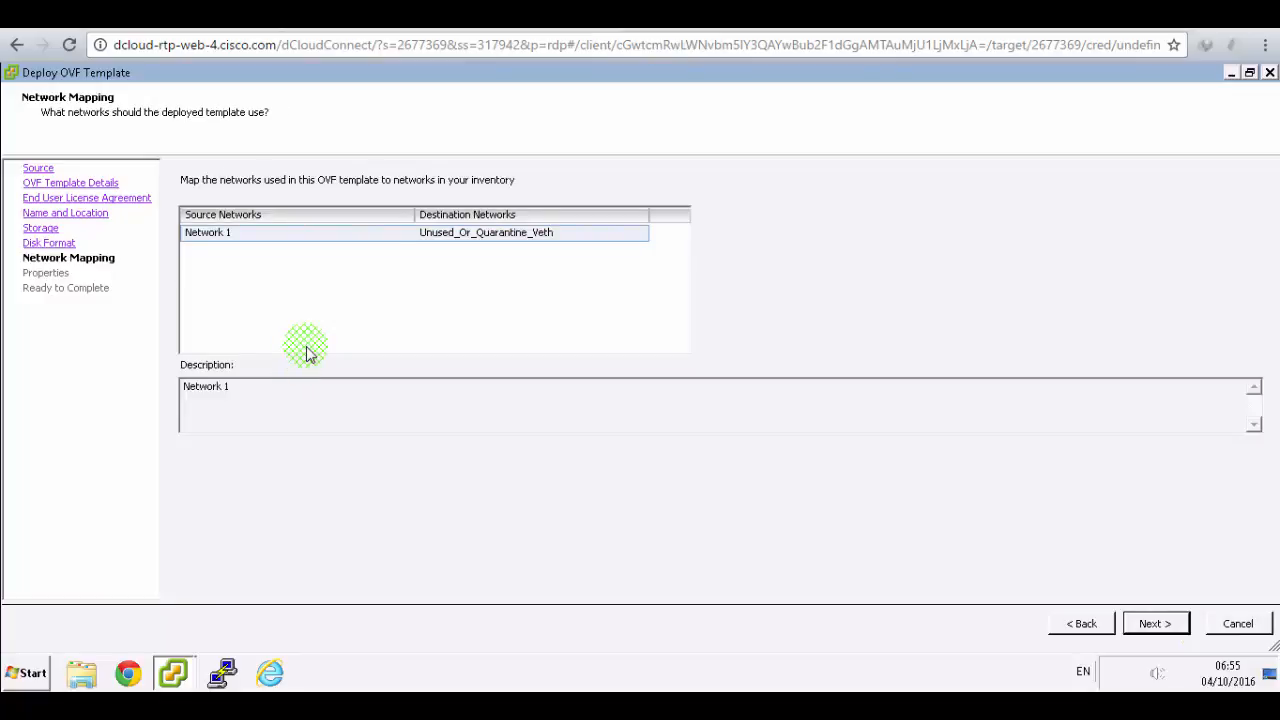
{"action": "left_click", "coordinate": [226, 240]}
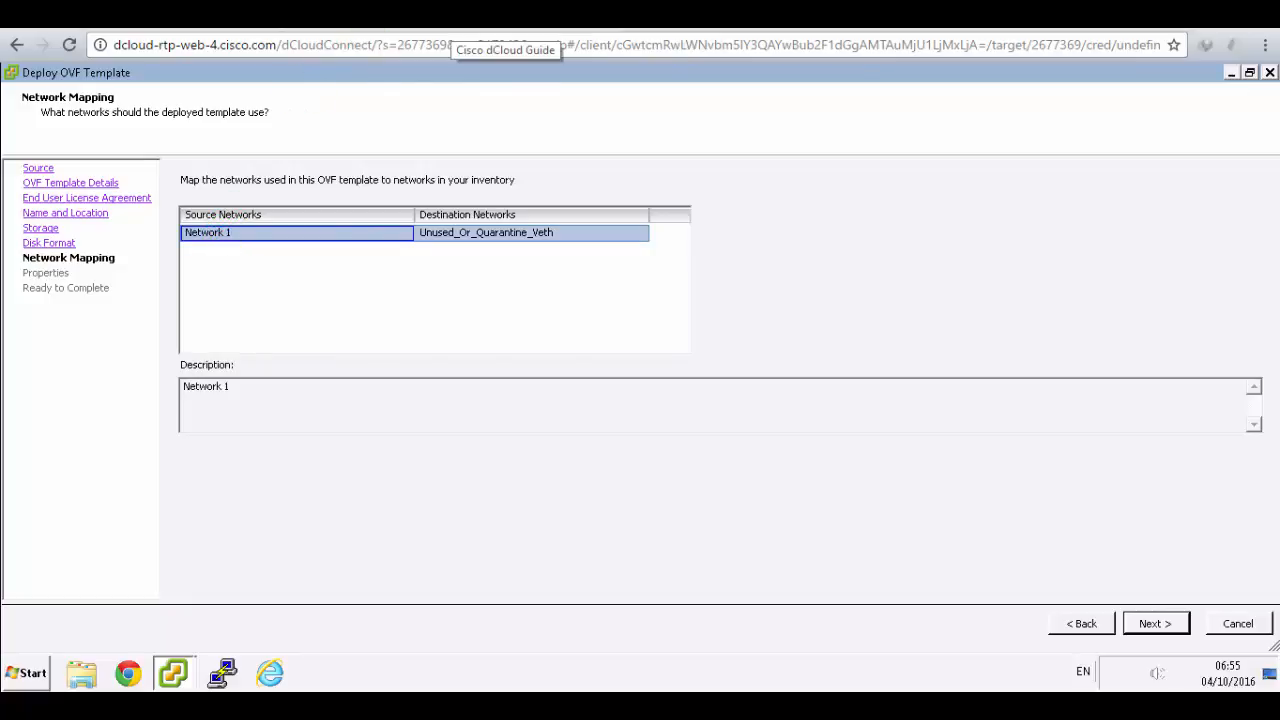
{"action": "left_click", "coordinate": [452, 20]}
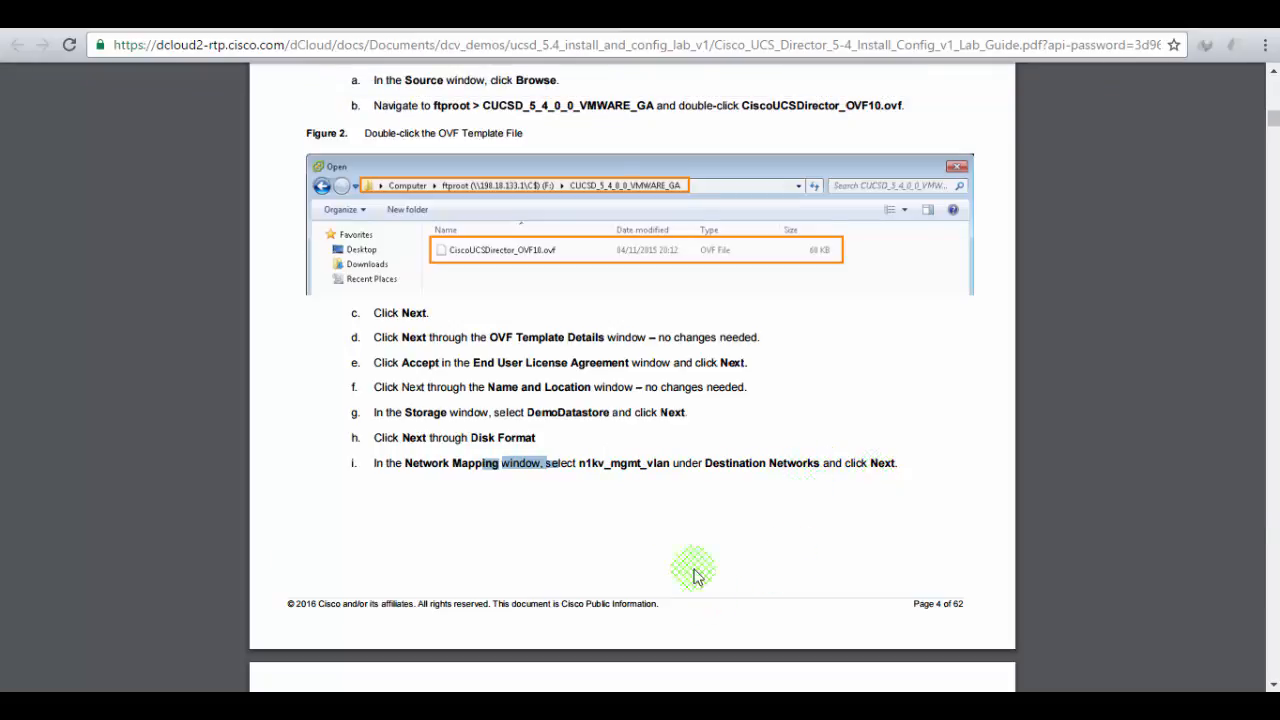
{"action": "left_click", "coordinate": [345, 16]}
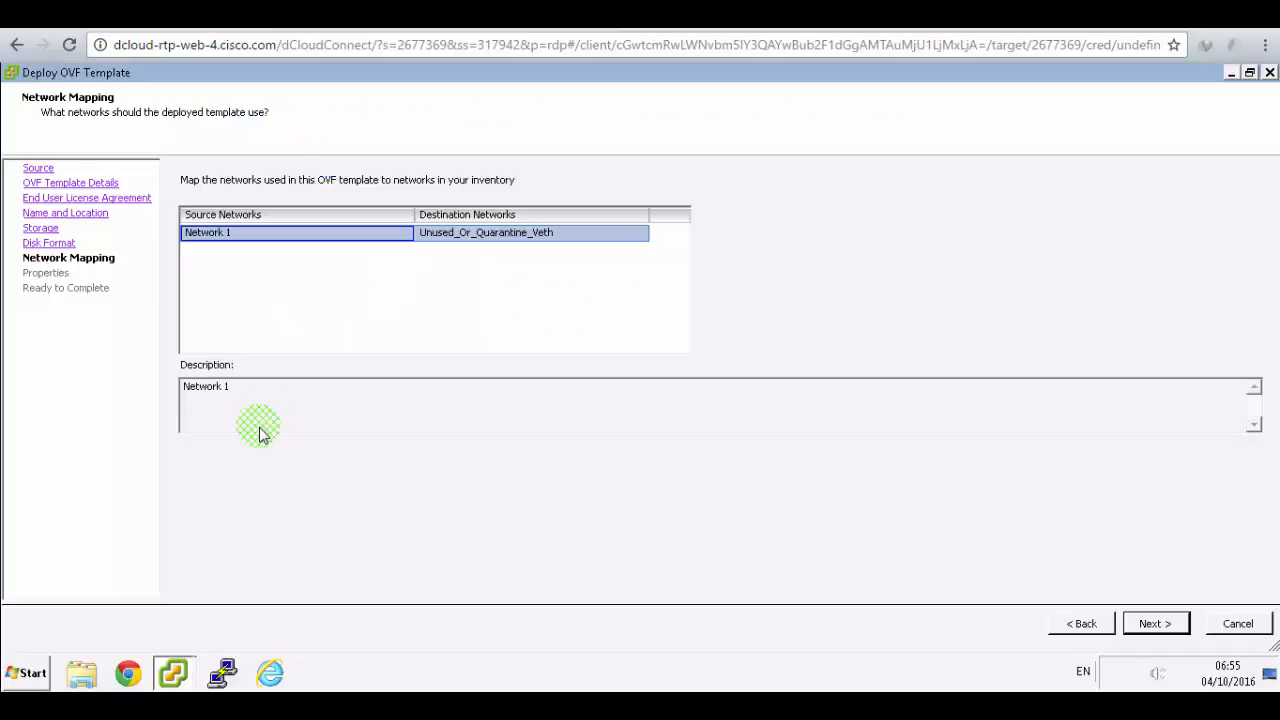
{"action": "left_click", "coordinate": [246, 394]}
{"action": "left_click", "coordinate": [250, 249]}
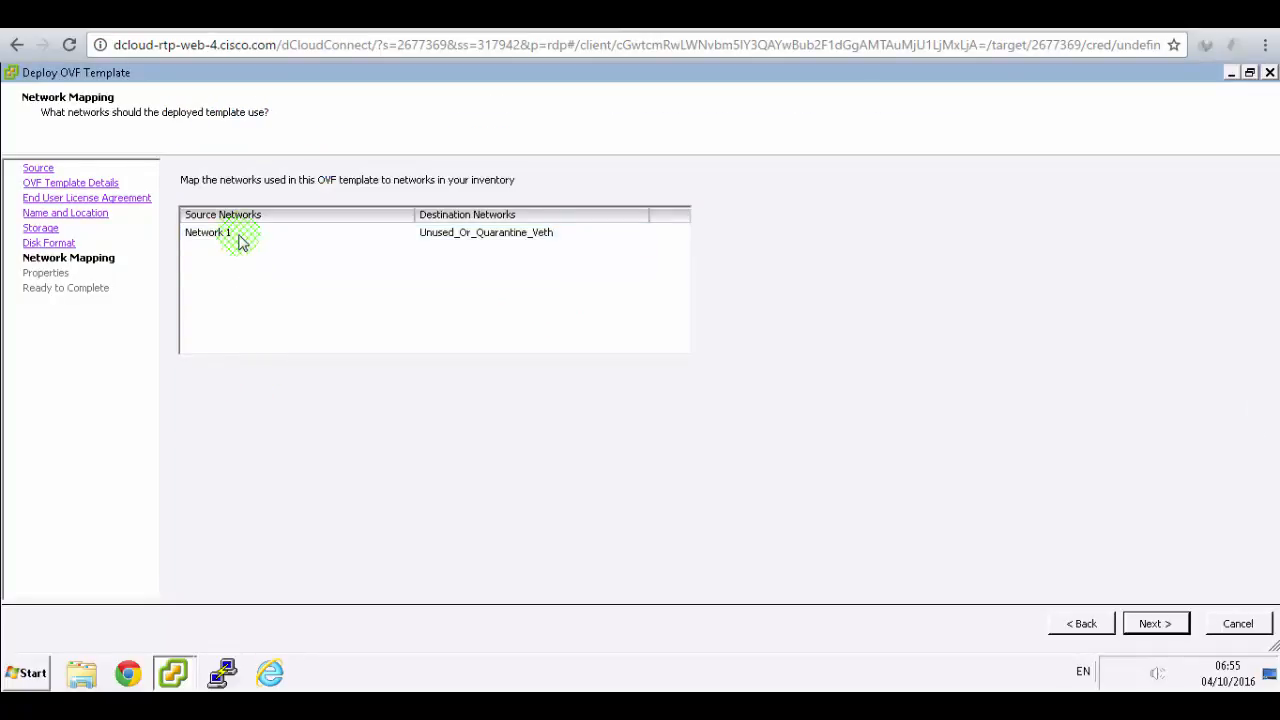
{"action": "left_click", "coordinate": [205, 238]}
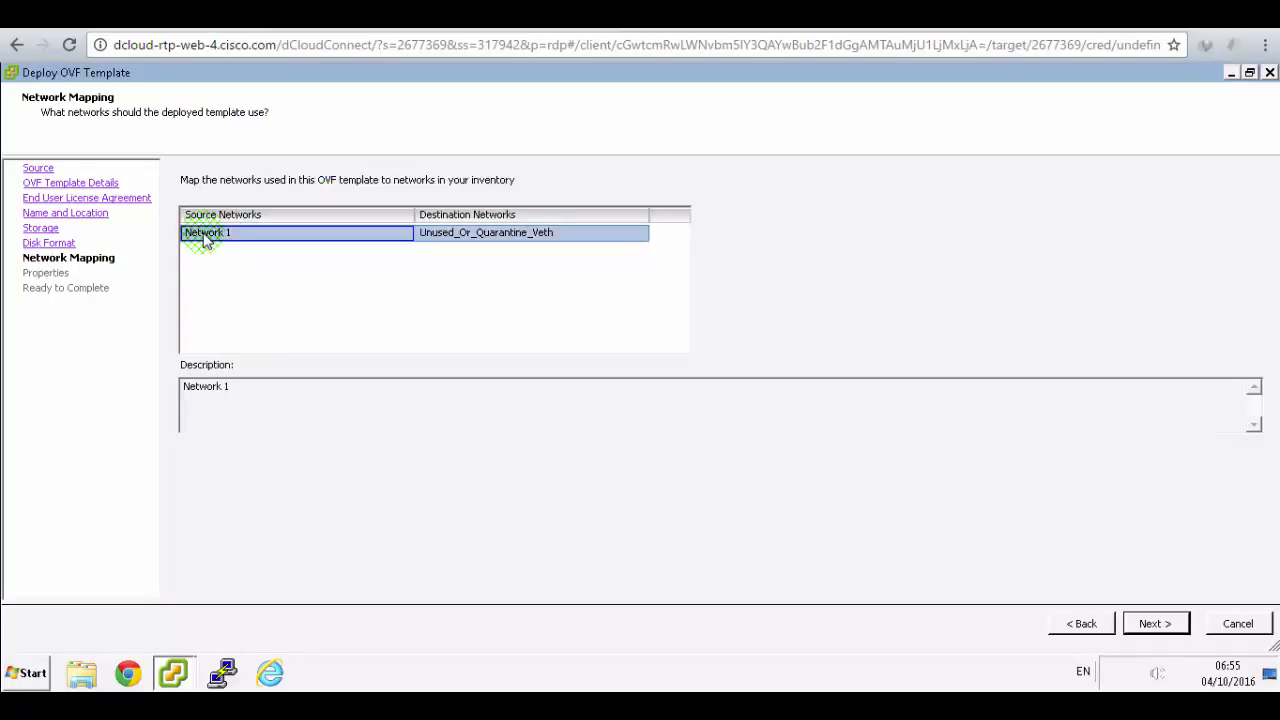
{"action": "left_click", "coordinate": [240, 400]}
- Set Network 1's destination network to n1kv_mgmt_vlan and continue to Properties
{"action": "left_click", "coordinate": [755, 545]}
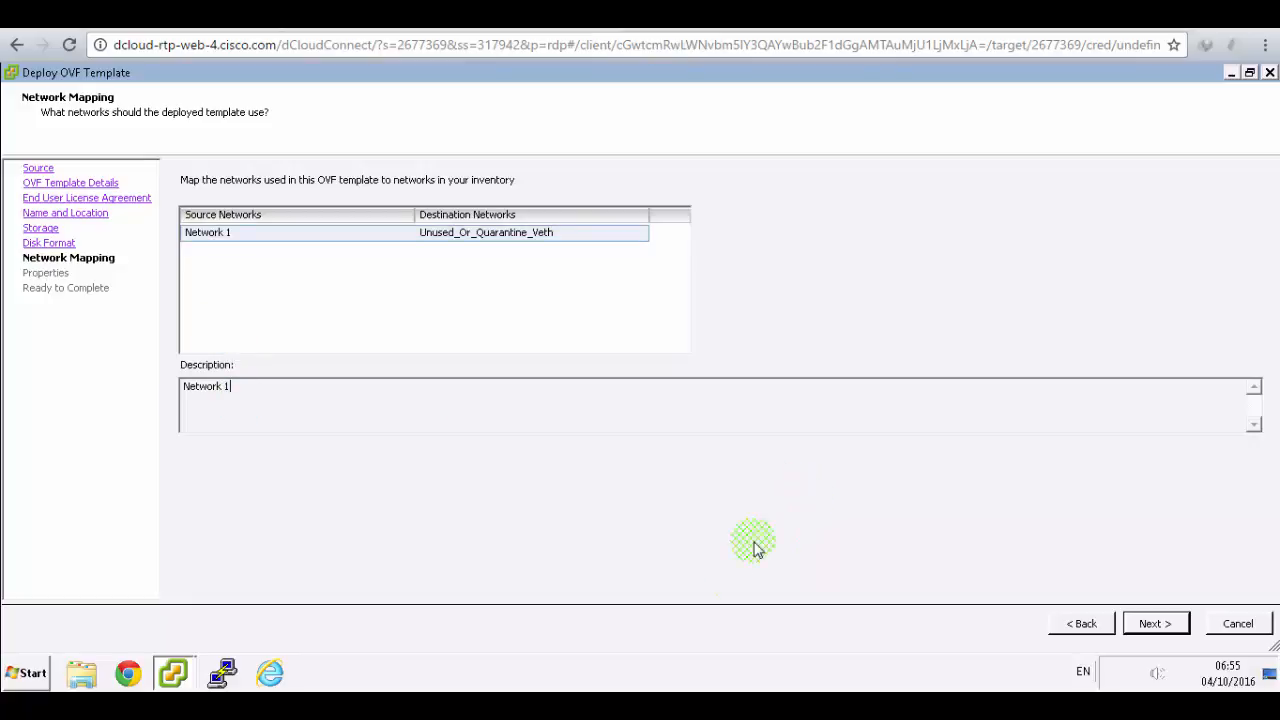
{"action": "left_click", "coordinate": [636, 702]}
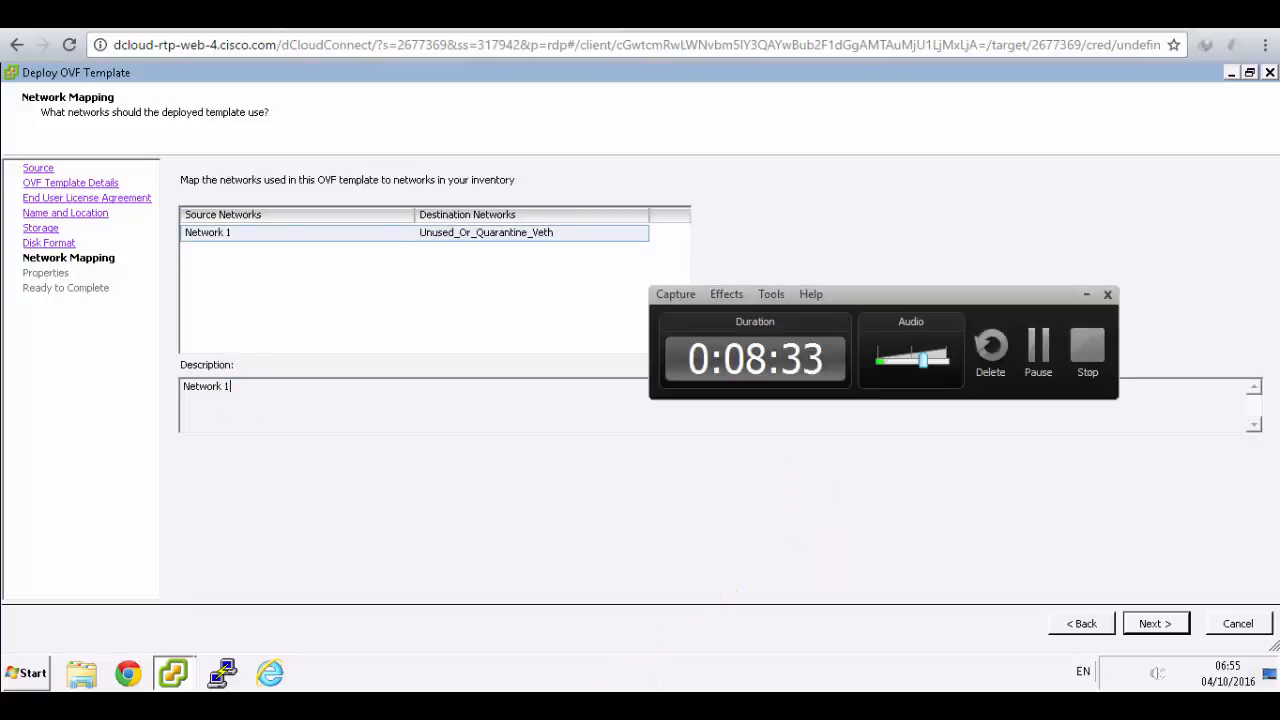
{"action": "left_click", "coordinate": [1030, 350]}
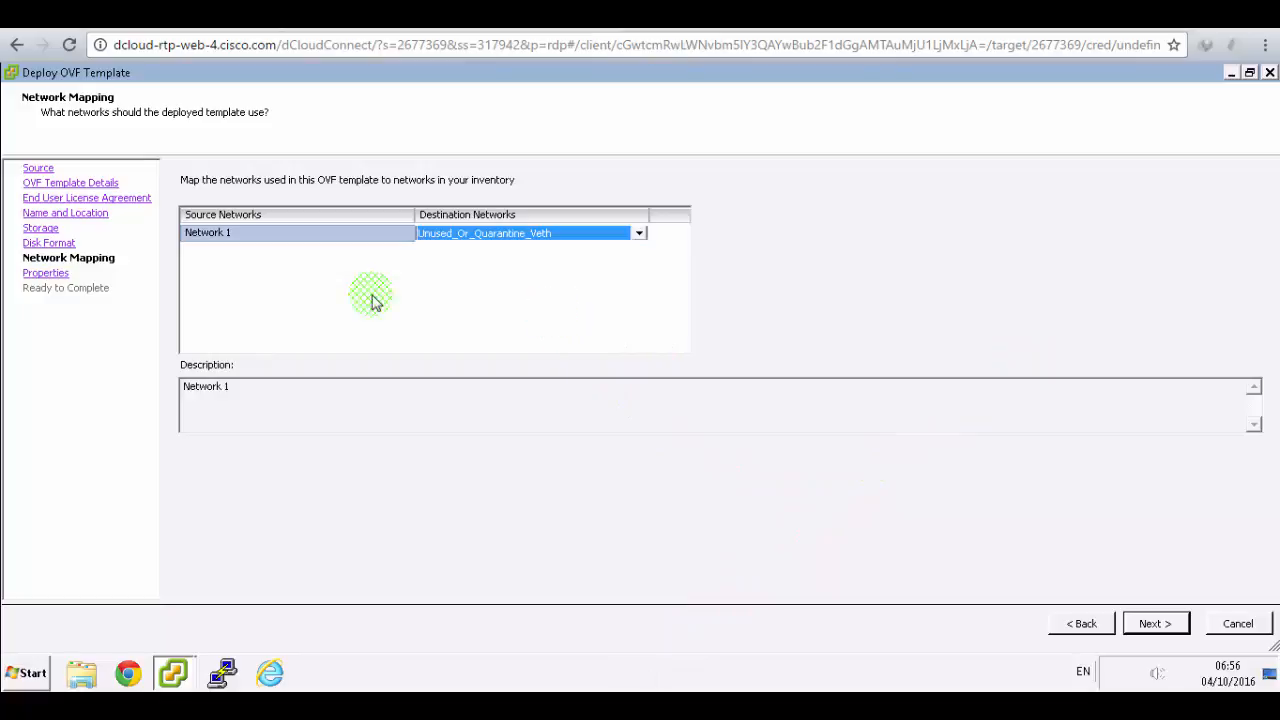
{"action": "left_click", "coordinate": [641, 233]}
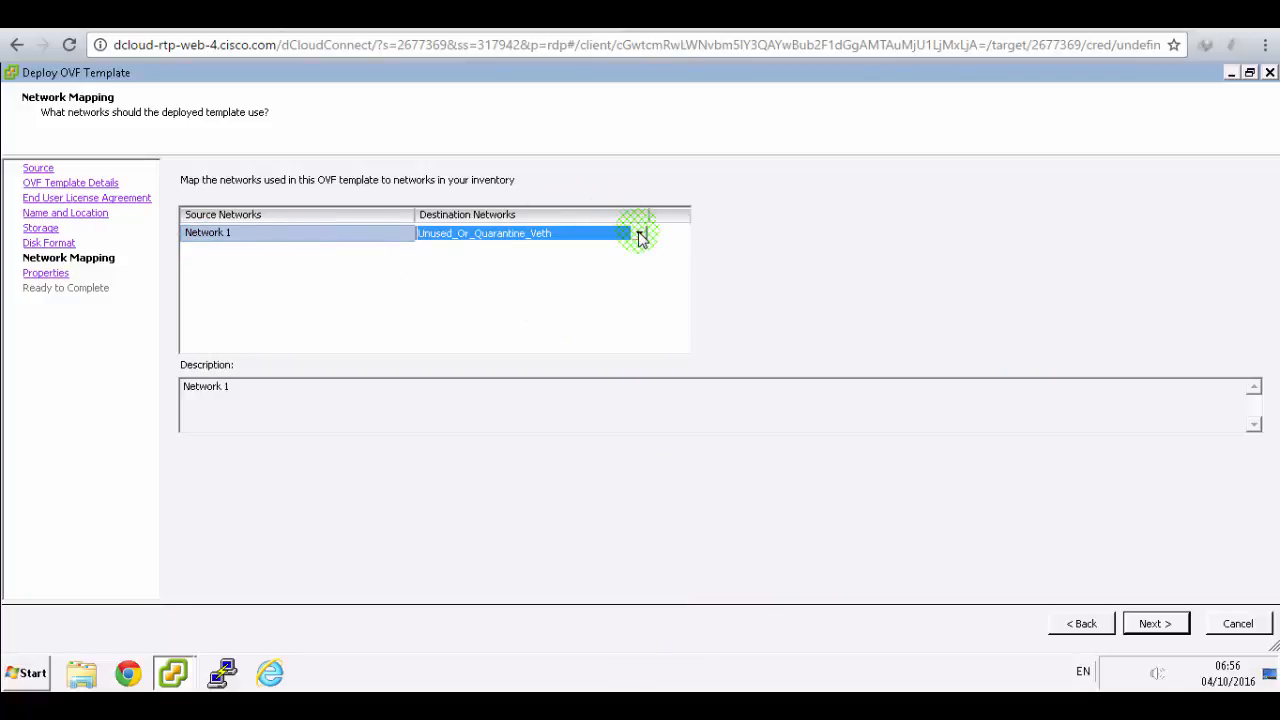
{"action": "left_click", "coordinate": [641, 233]}
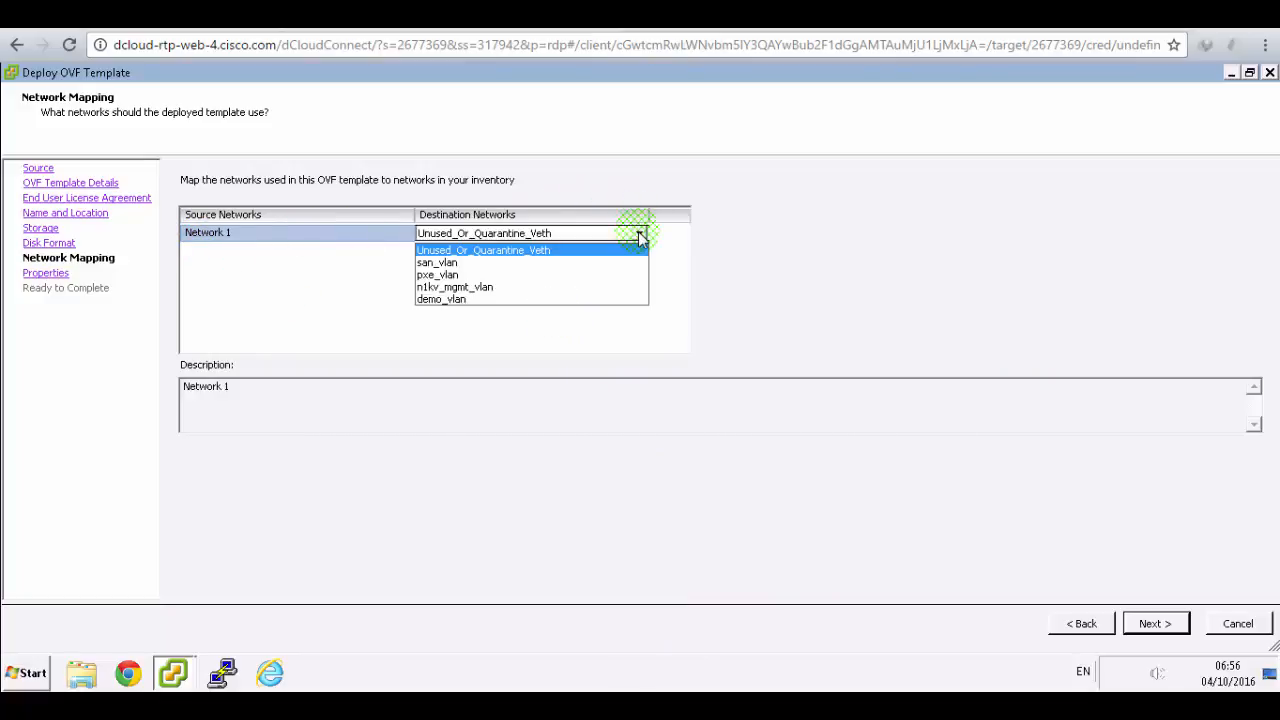
{"action": "left_click", "coordinate": [467, 288]}
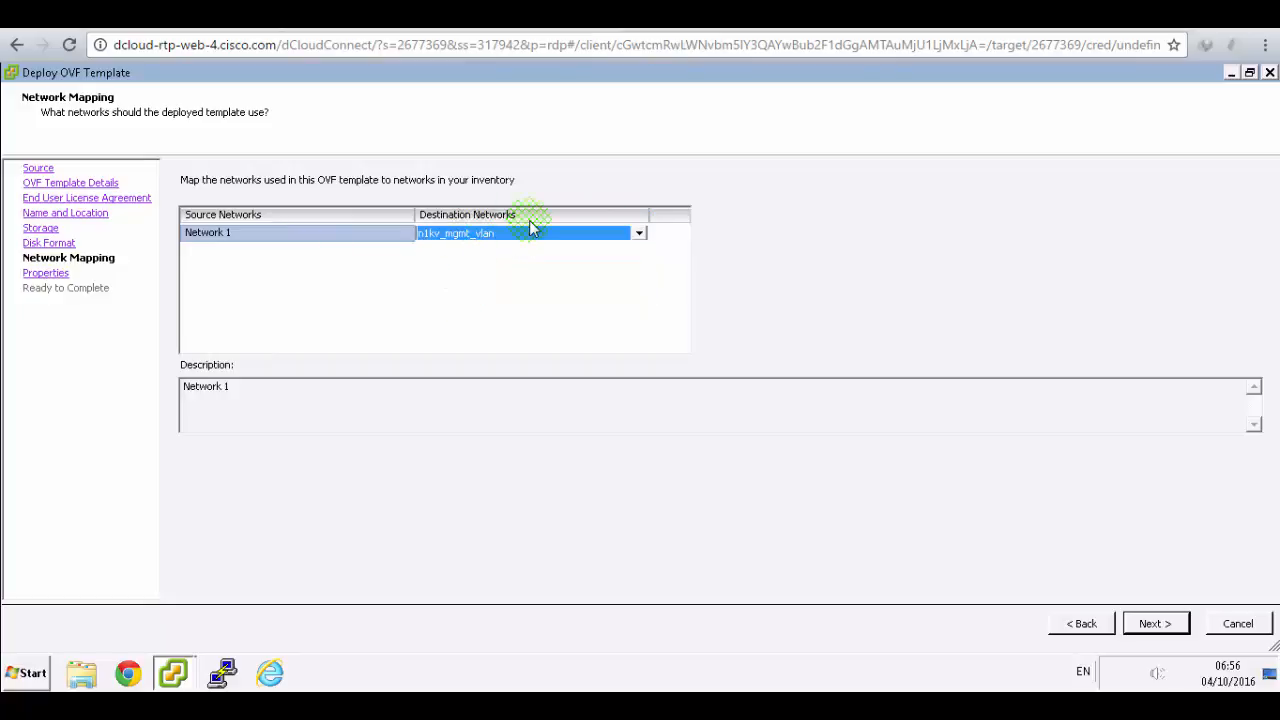
{"action": "left_click", "coordinate": [1177, 630]}
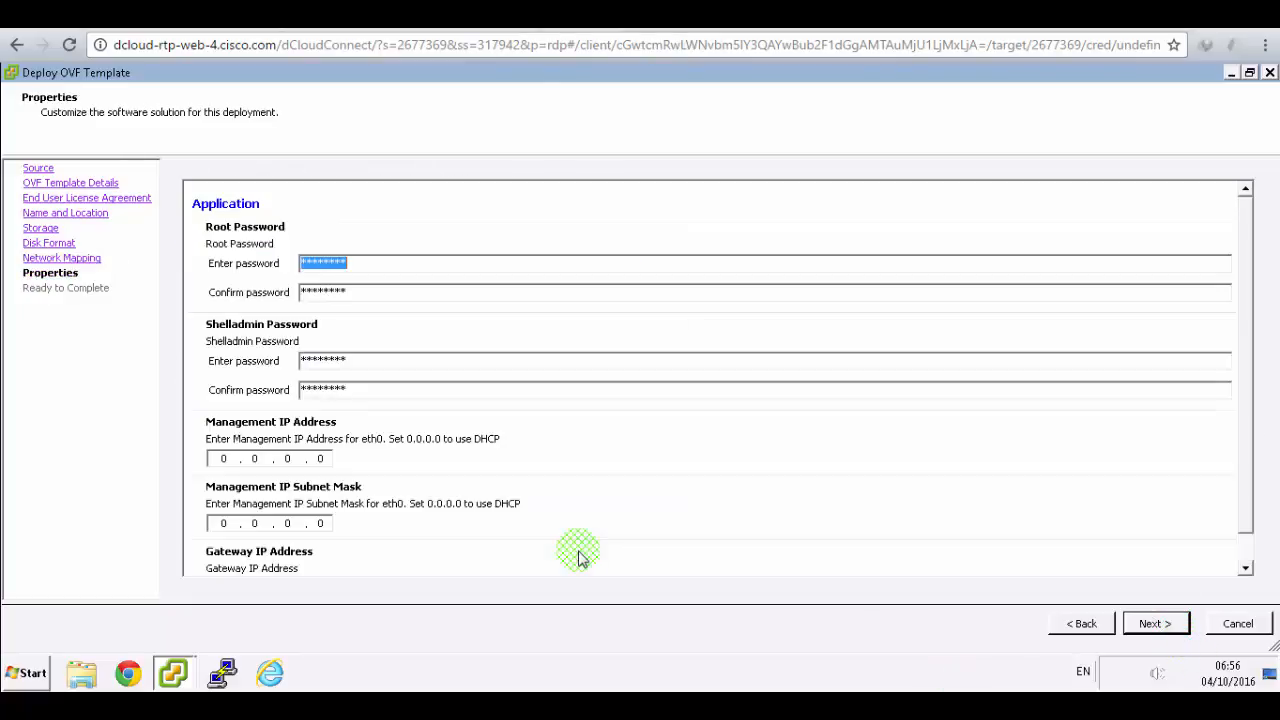
- Look up the properties values in the lab guide and enter the new Root password
{"action": "left_click", "coordinate": [432, 18]}
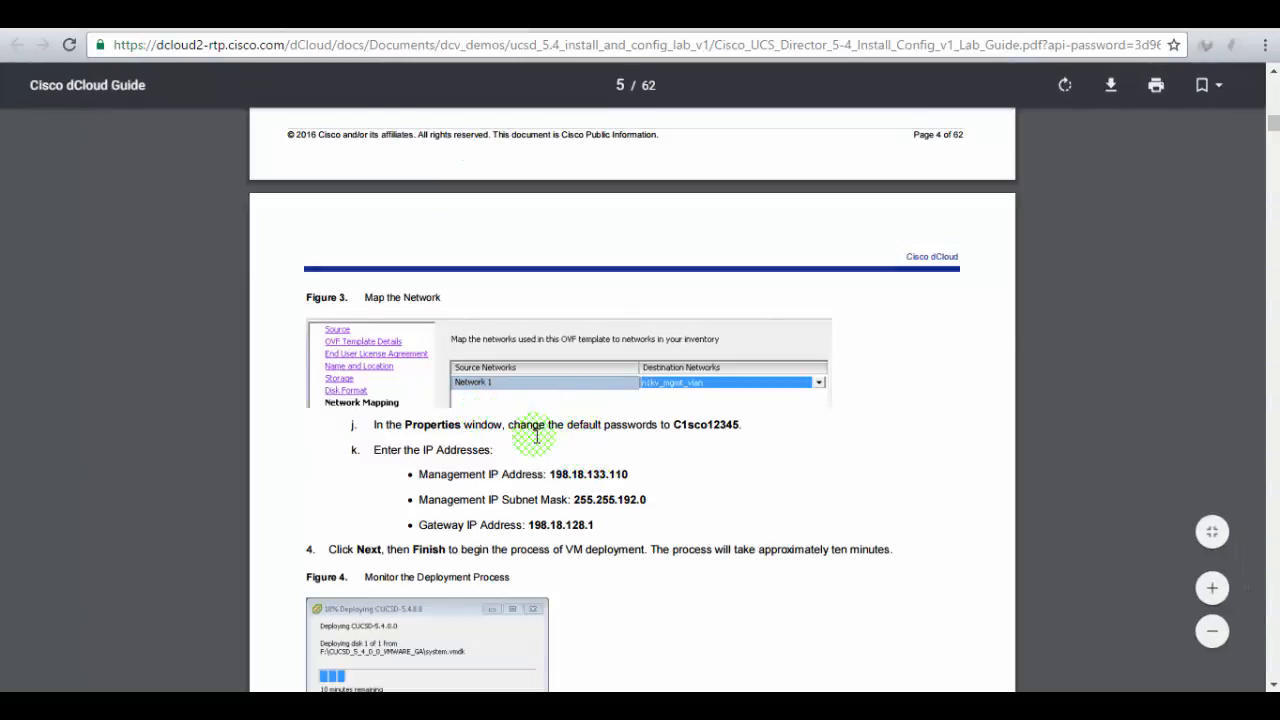
{"action": "scroll", "coordinate": [538, 456], "scroll_direction": "down", "scroll_amount": 1}
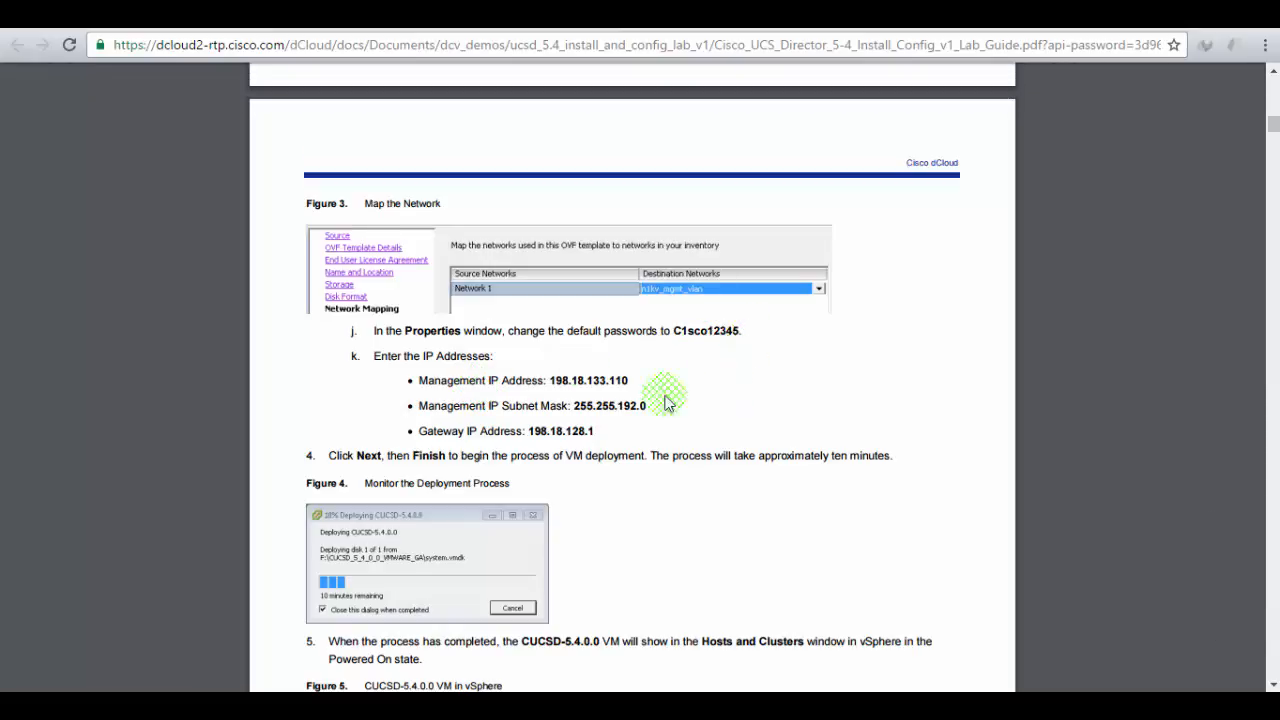
{"action": "left_click", "coordinate": [230, 14]}
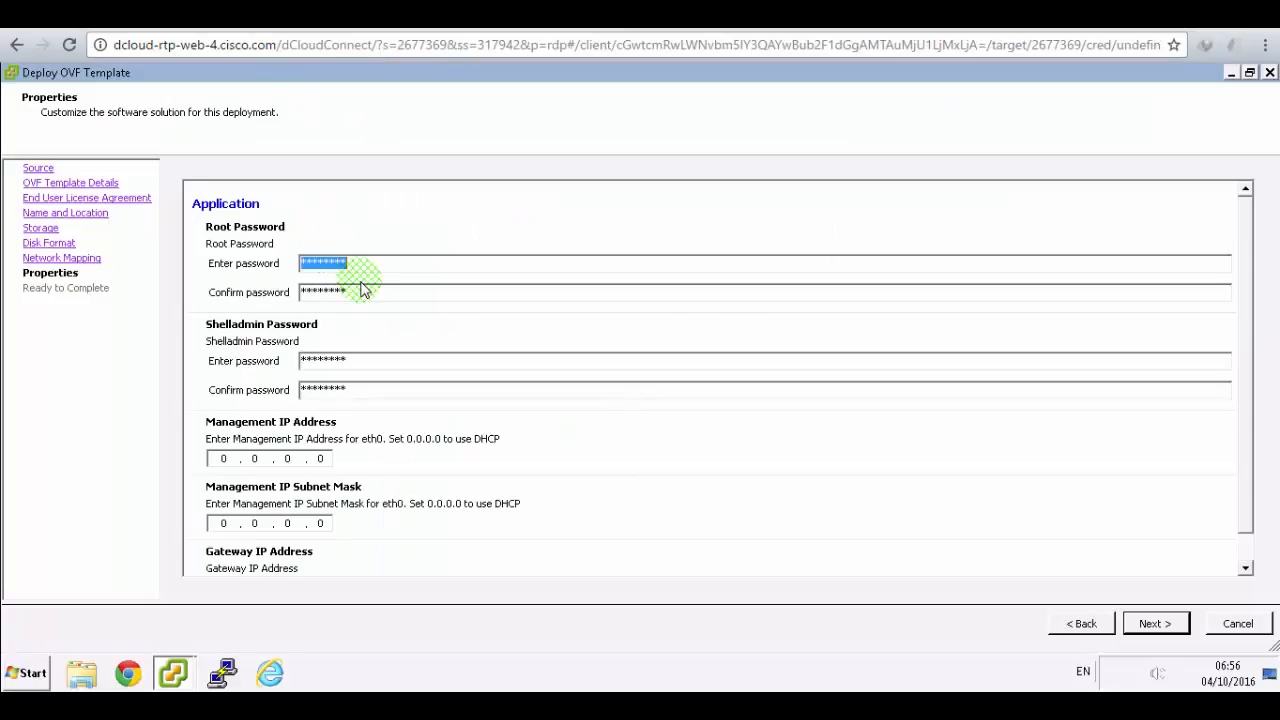
{"action": "type", "text": "C"}
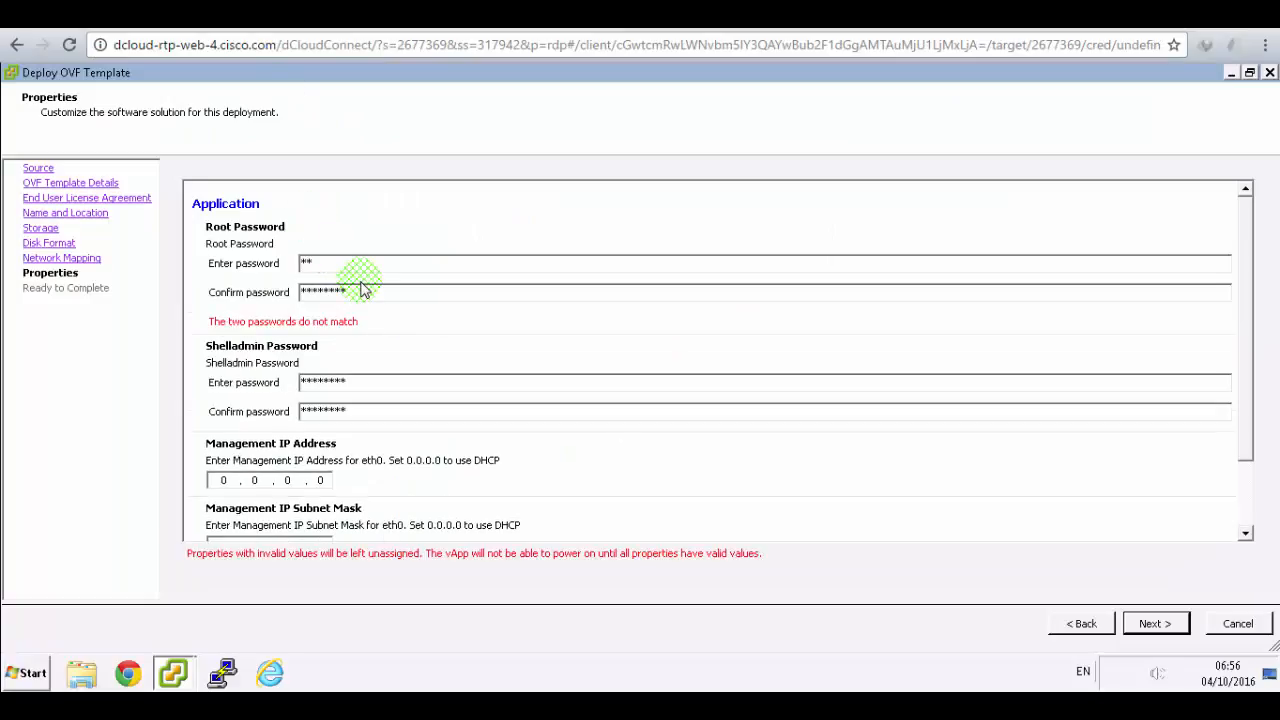
{"action": "type", "text": "*******"}
{"action": "key", "text": "Tab"}
- Confirm the Root password, enter the Shelladmin password, then view the guide's IP values
{"action": "type", "text": "C**********"}
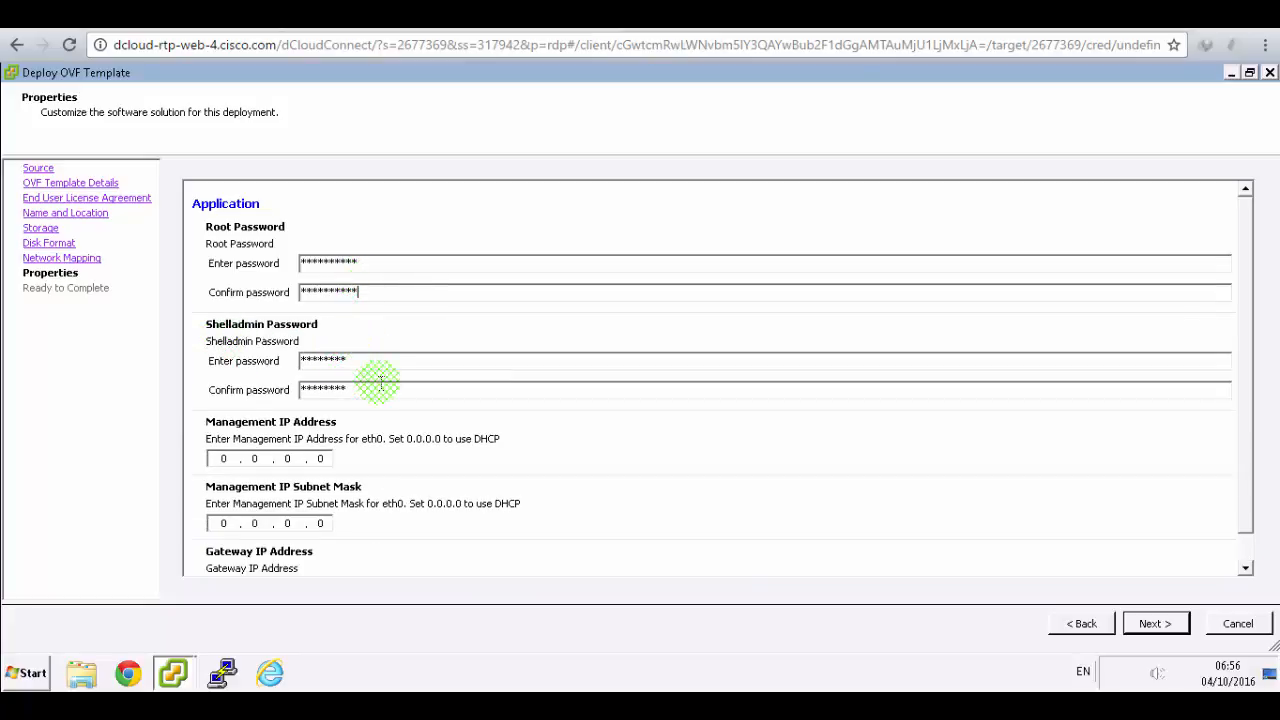
{"action": "key", "text": "Tab"}
{"action": "type", "text": "******"}
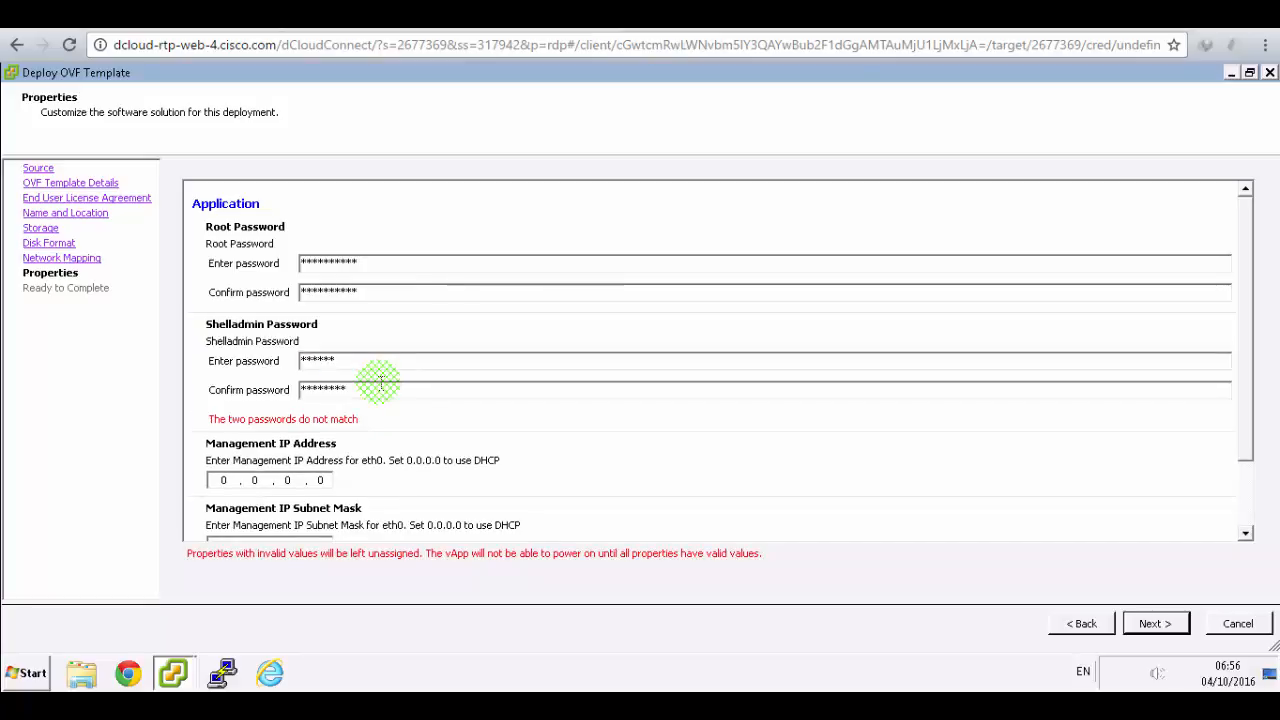
{"action": "type", "text": "*****"}
{"action": "key", "text": "Tab"}
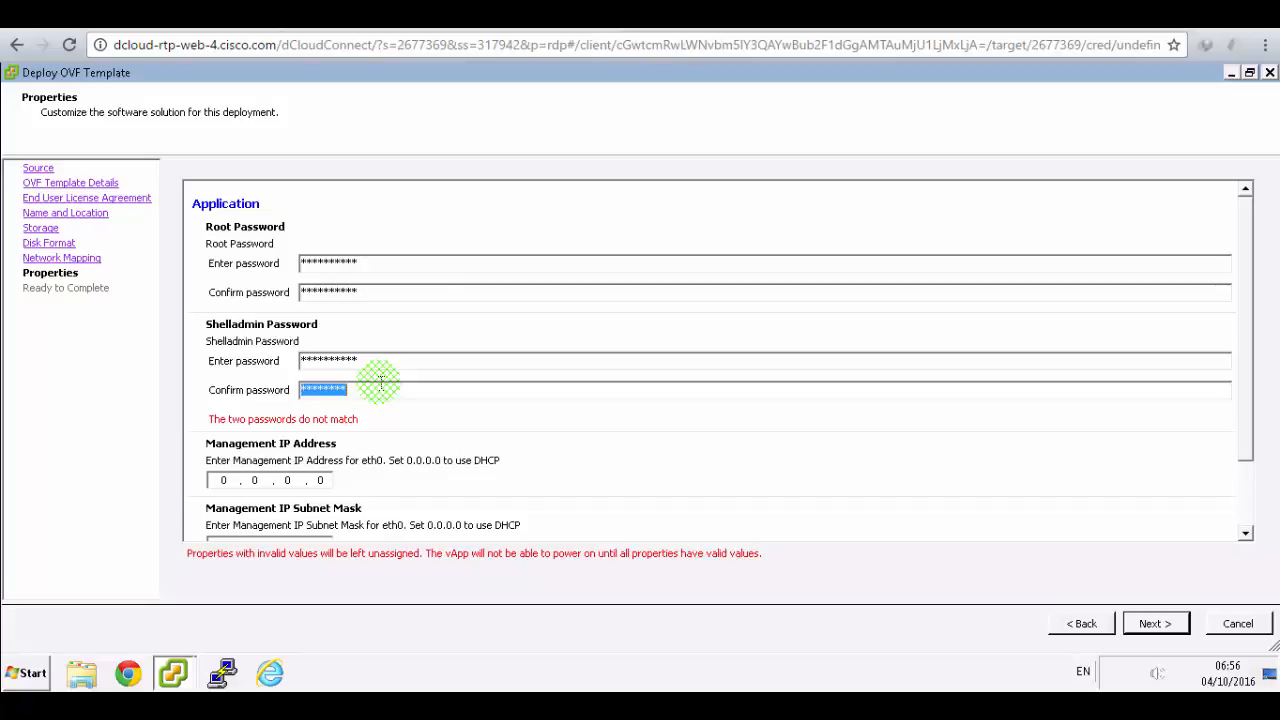
{"action": "type", "text": "***********"}
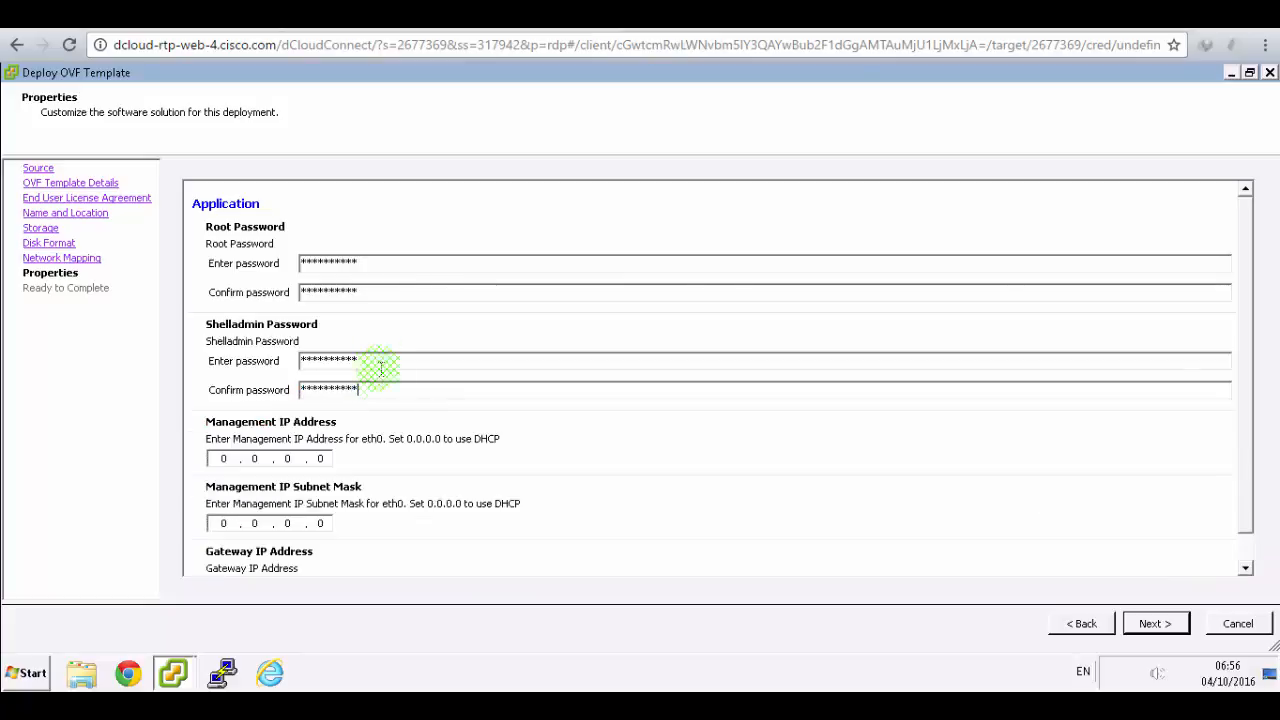
{"action": "left_click", "coordinate": [440, 15]}
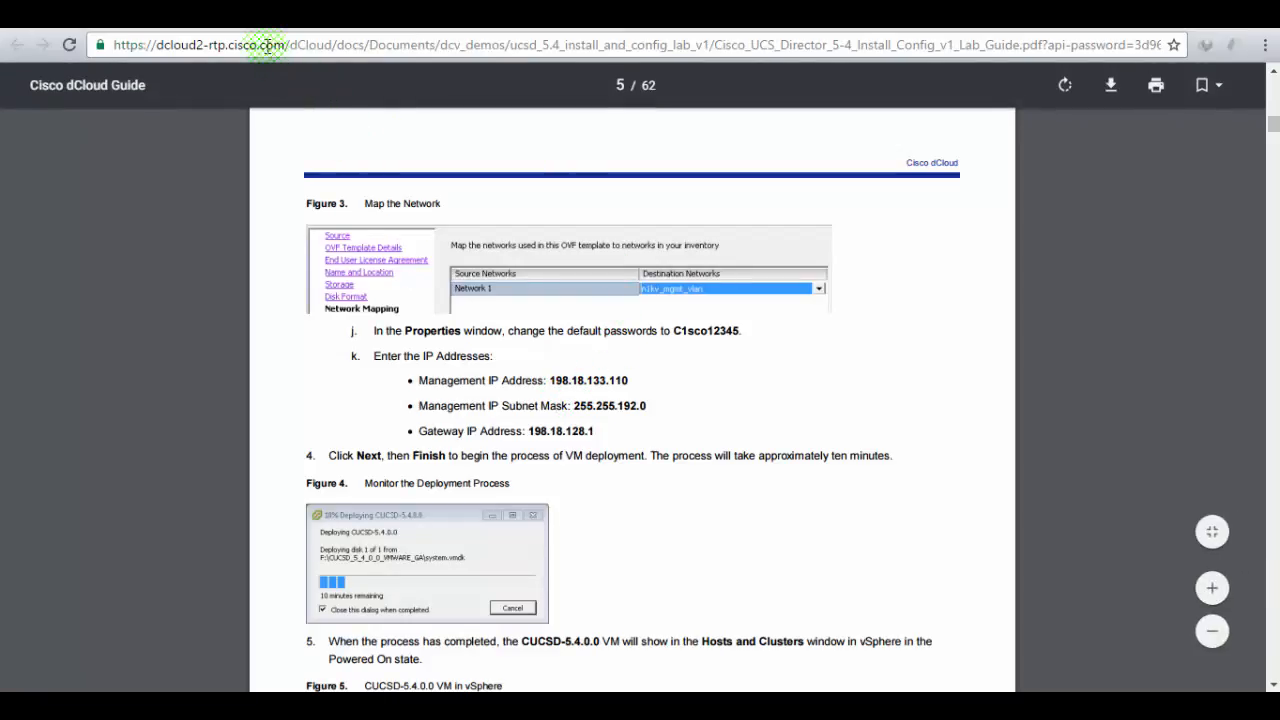
- Enter management IP address 198.18.133.110 on the Properties page
{"action": "left_click", "coordinate": [262, 15]}
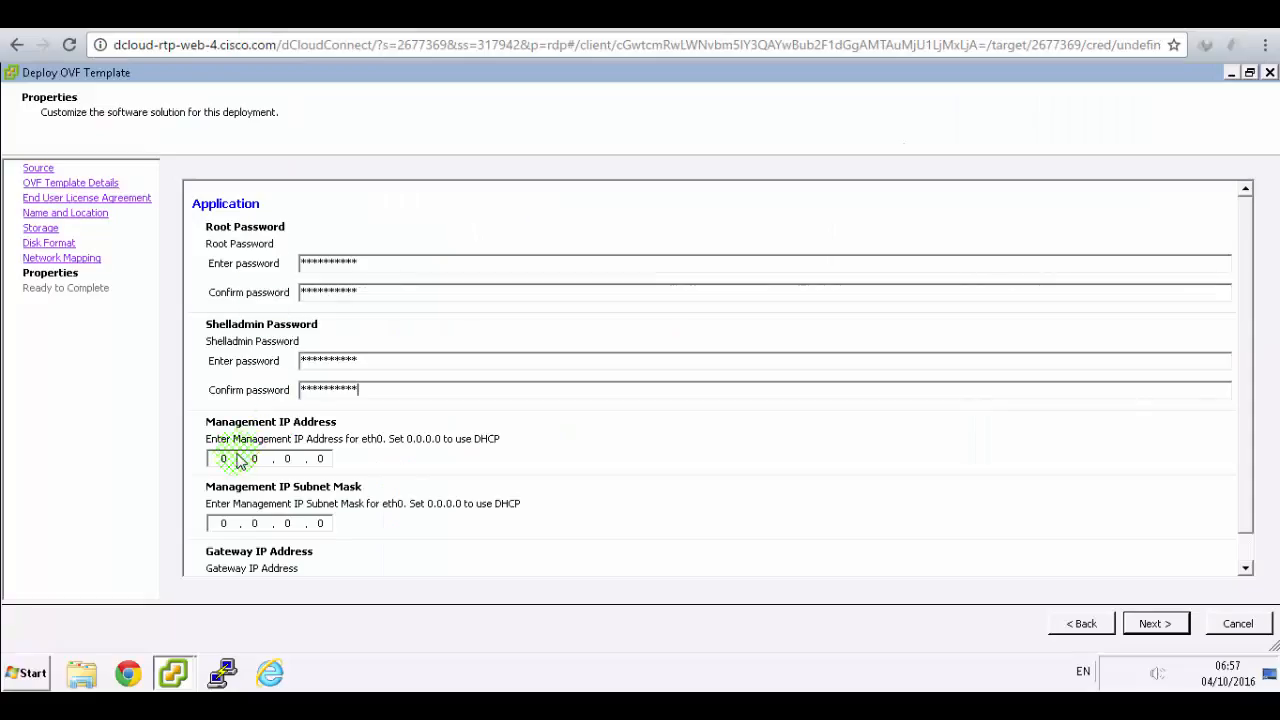
{"action": "left_click", "coordinate": [203, 460]}
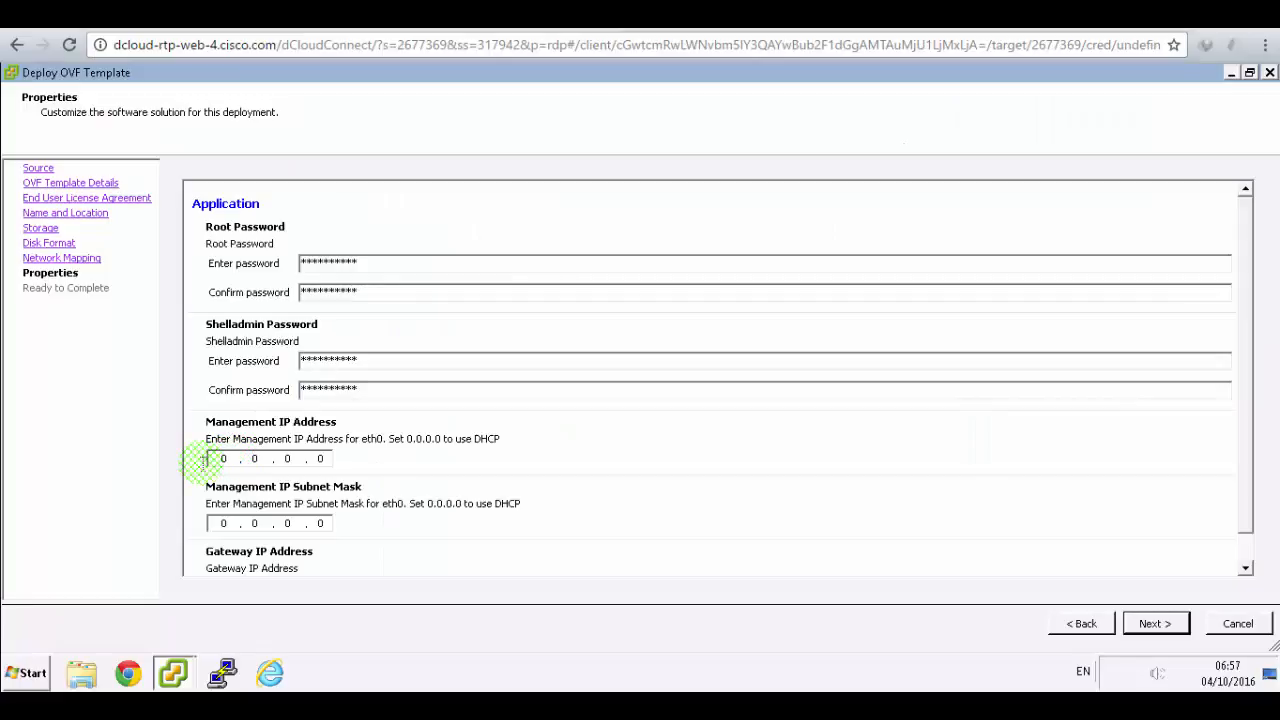
{"action": "left_click_drag", "start_coordinate": [203, 462], "coordinate": [254, 463]}
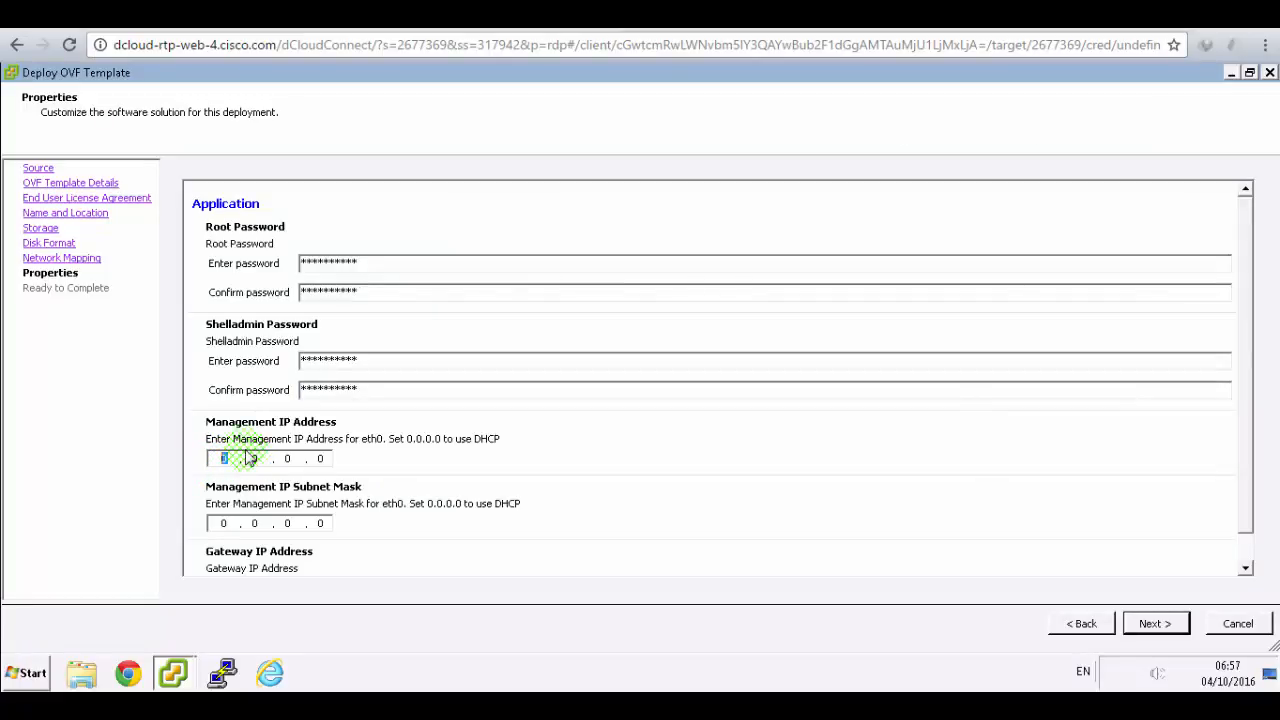
{"action": "type", "text": "198"}
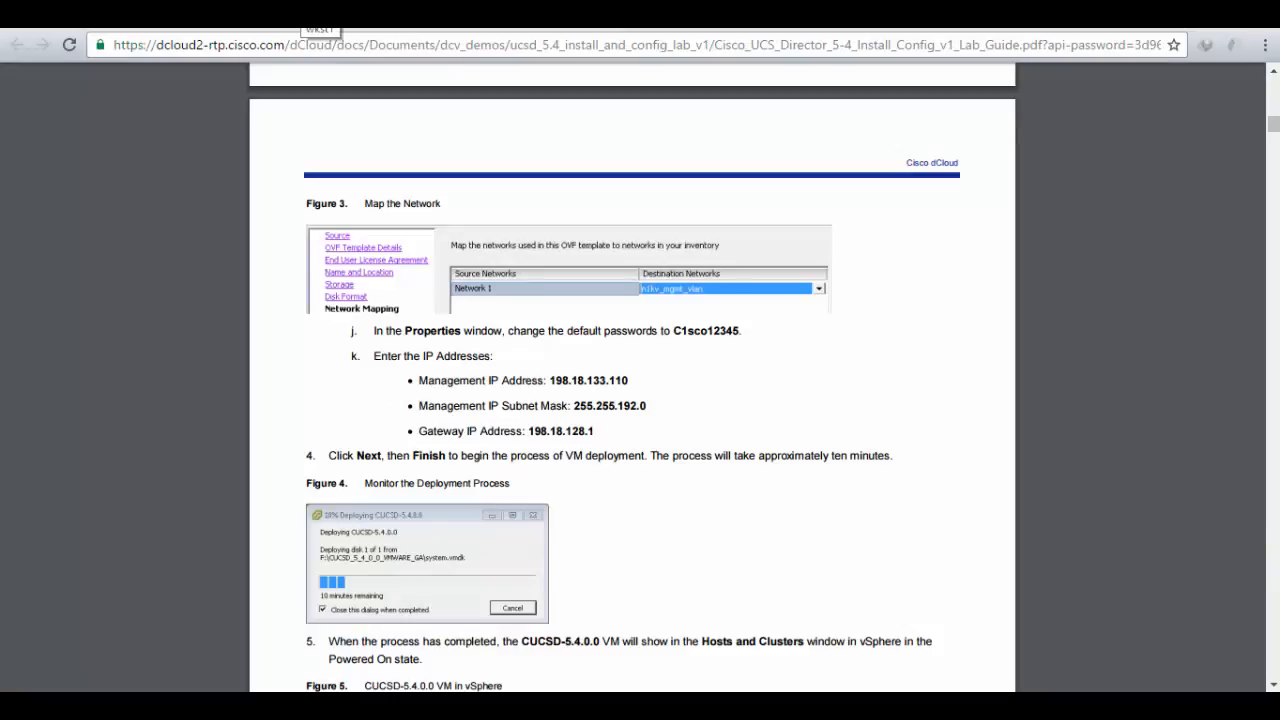
{"action": "left_click", "coordinate": [304, 12]}
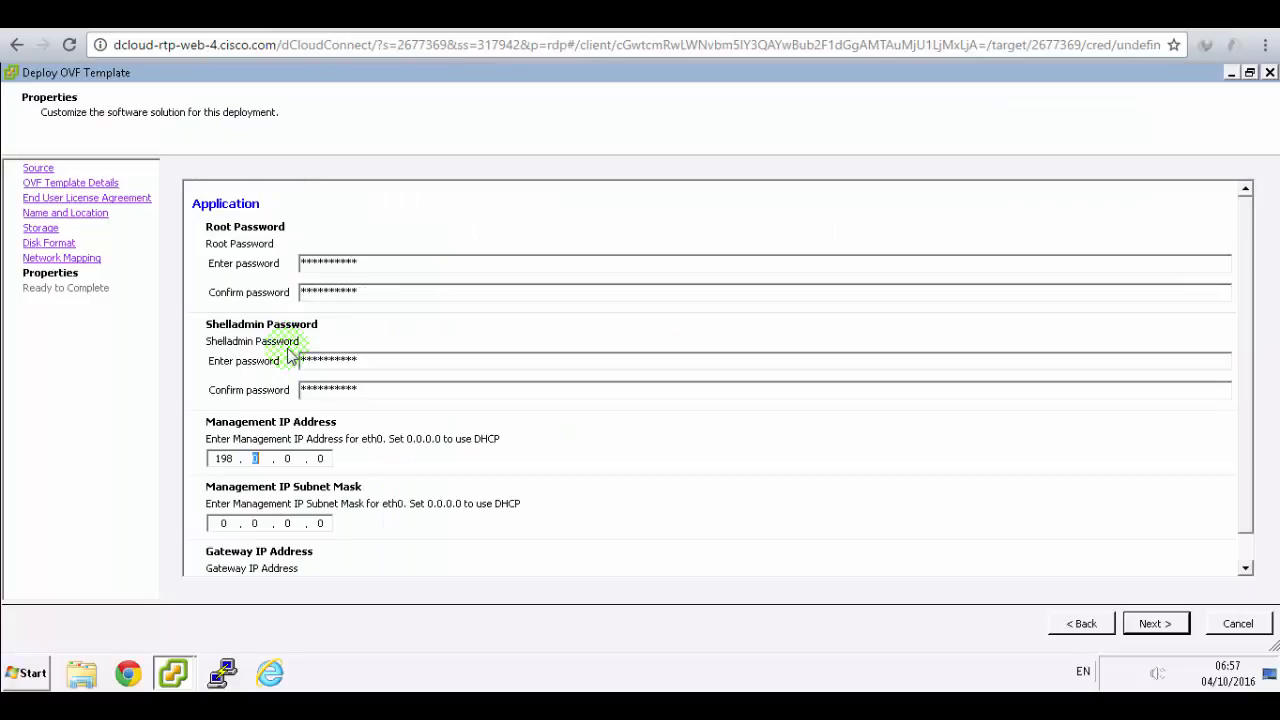
{"action": "type", "text": "18.133"}
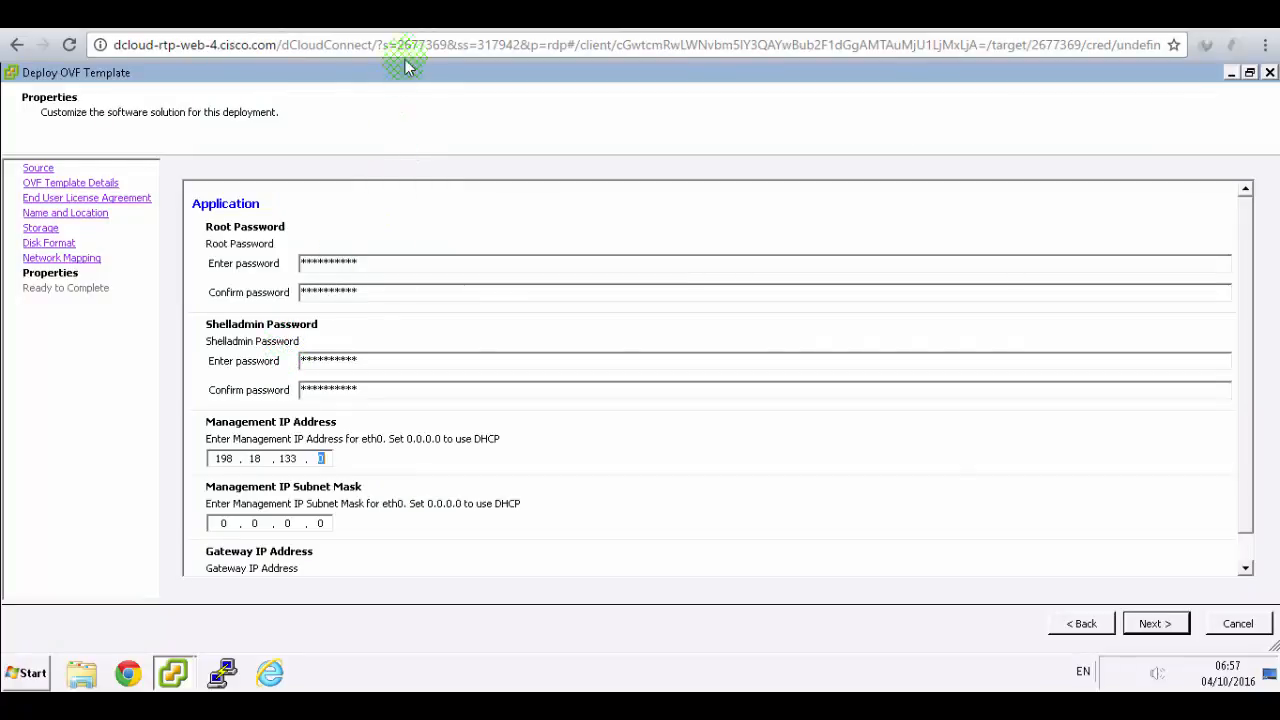
{"action": "type", "text": "110"}
- Enter subnet mask 255.255.192.0, checking the value in the lab guide
{"action": "left_click", "coordinate": [415, 12]}
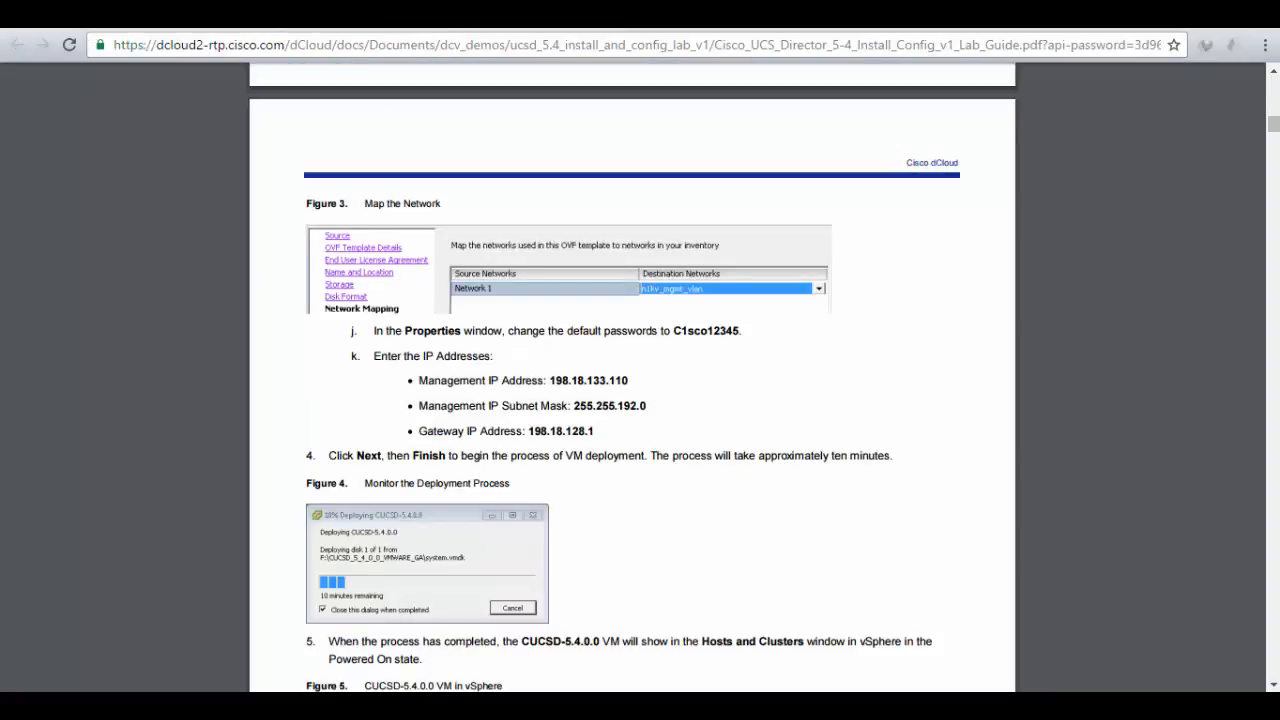
{"action": "left_click", "coordinate": [243, 12]}
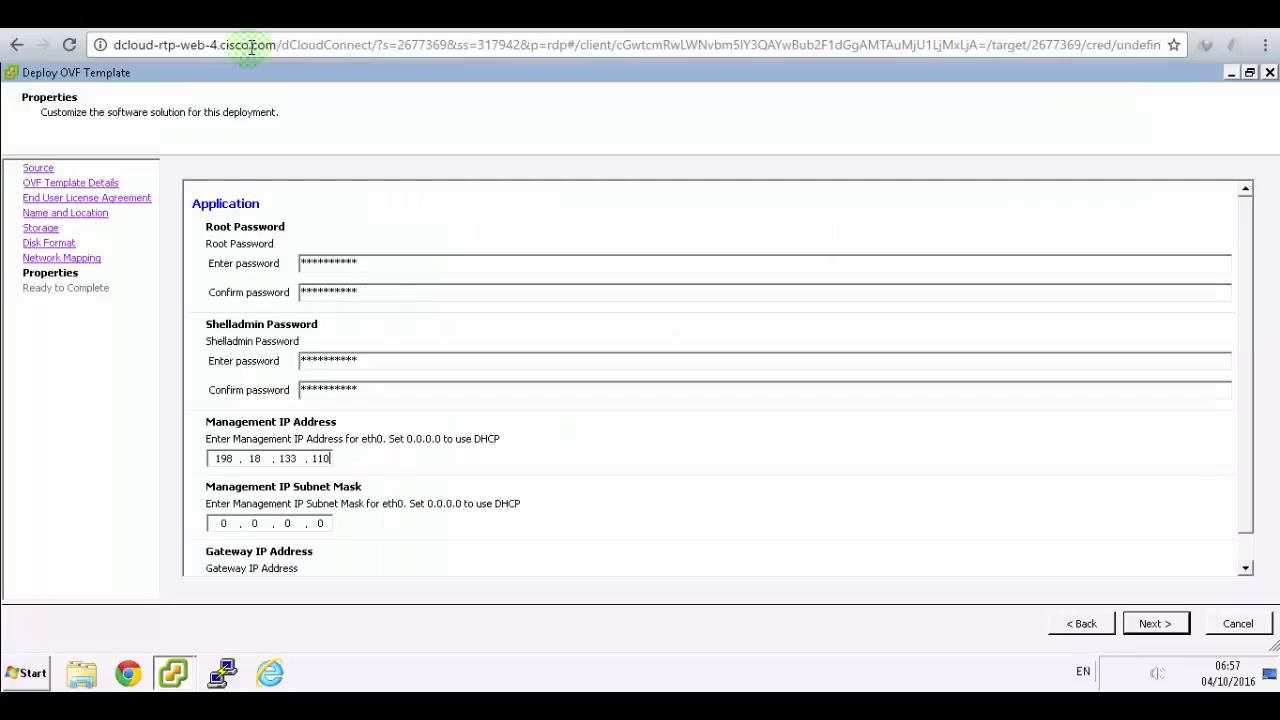
{"action": "left_click", "coordinate": [222, 522]}
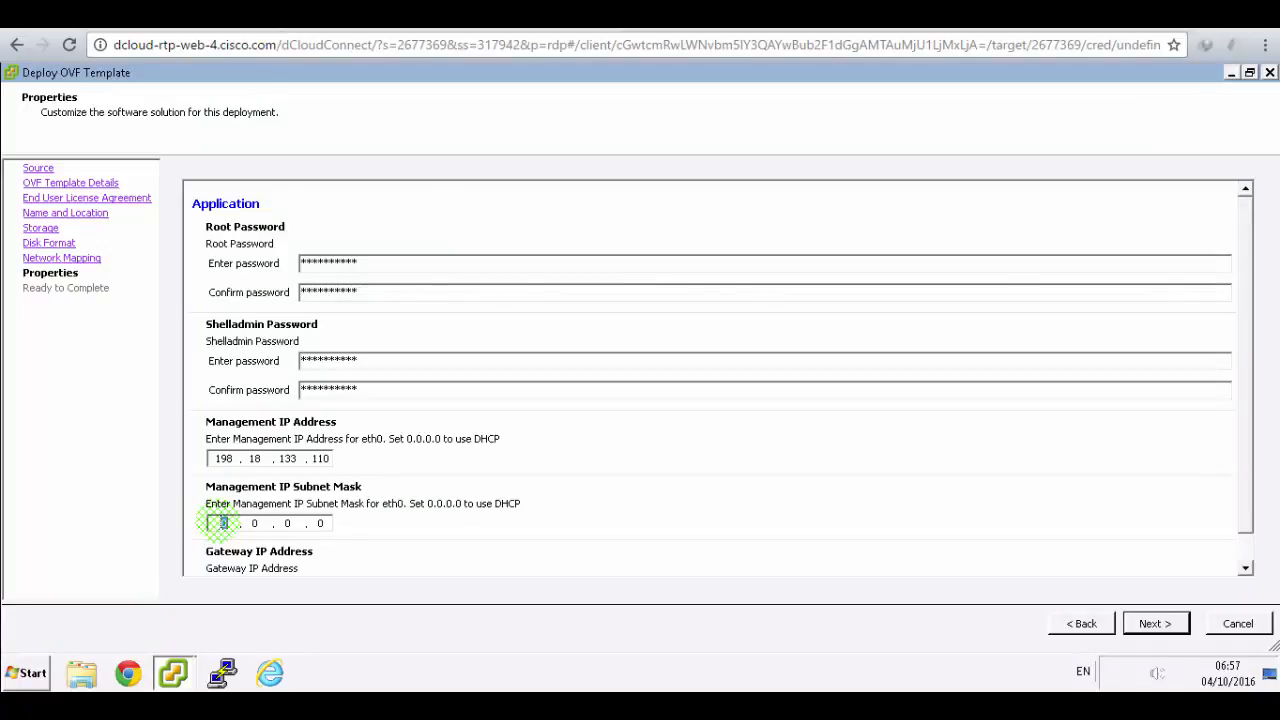
{"action": "type", "text": "255.255.192"}
- Enter gateway 198.18.128.1 from the guide and advance to Ready to Complete
{"action": "left_click", "coordinate": [438, 13]}
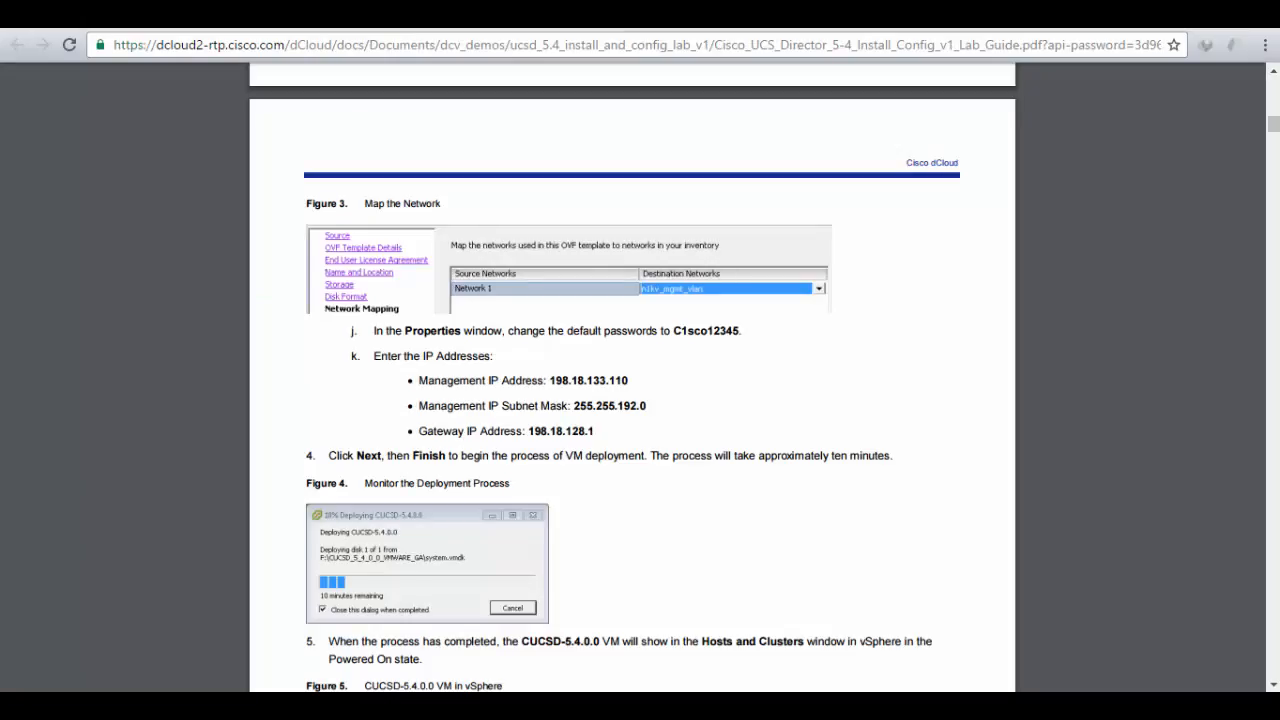
{"action": "left_click", "coordinate": [270, 13]}
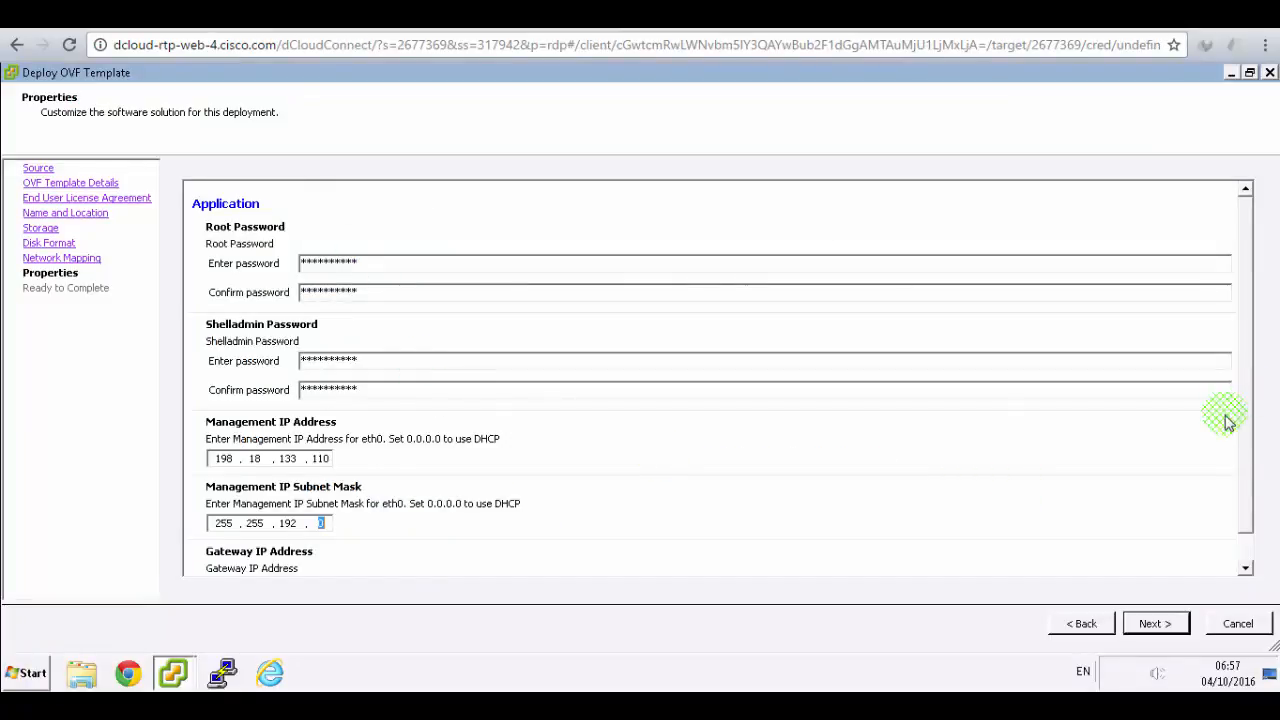
{"action": "scroll", "coordinate": [245, 567], "scroll_direction": "down", "scroll_amount": 1}
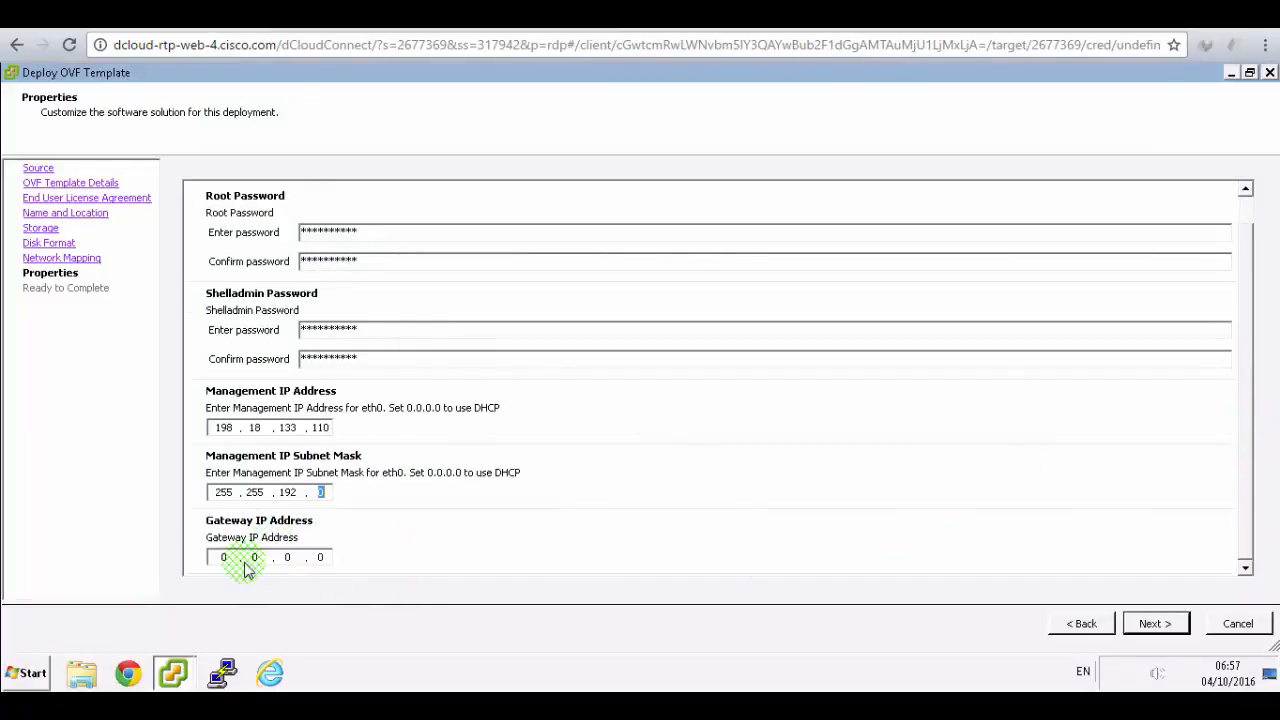
{"action": "left_click", "coordinate": [225, 557]}
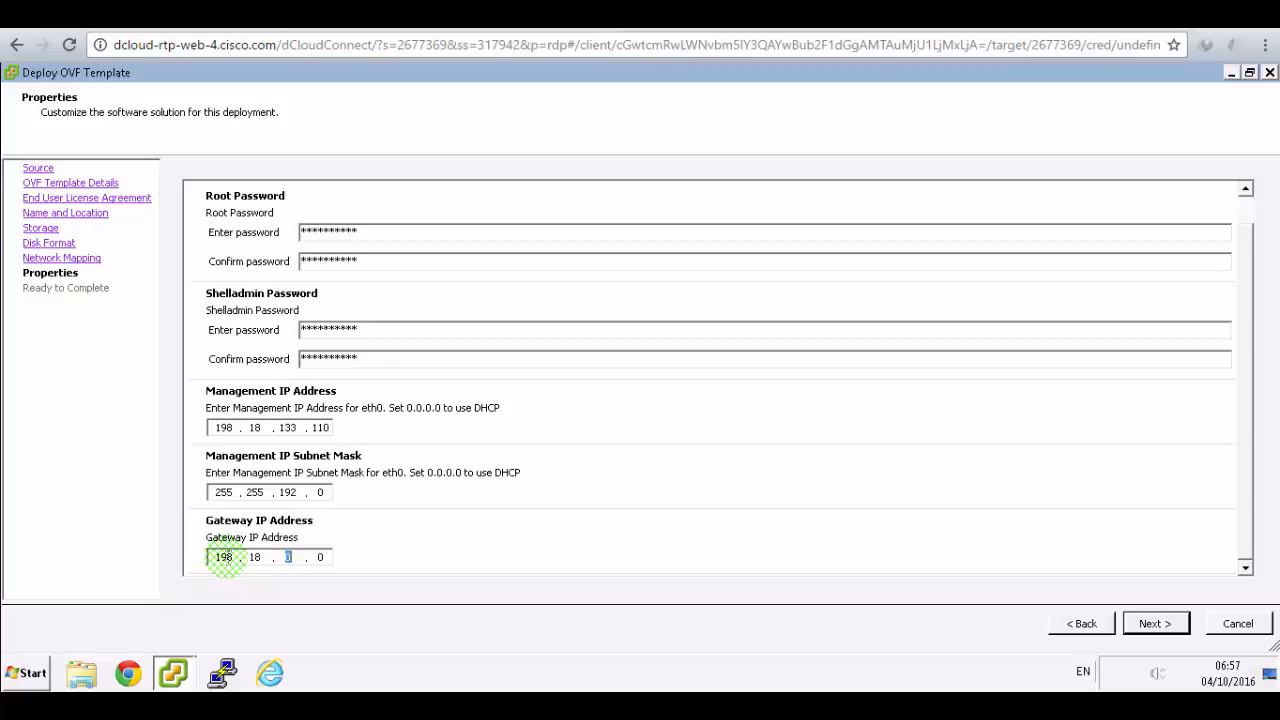
{"action": "type", "text": "128"}
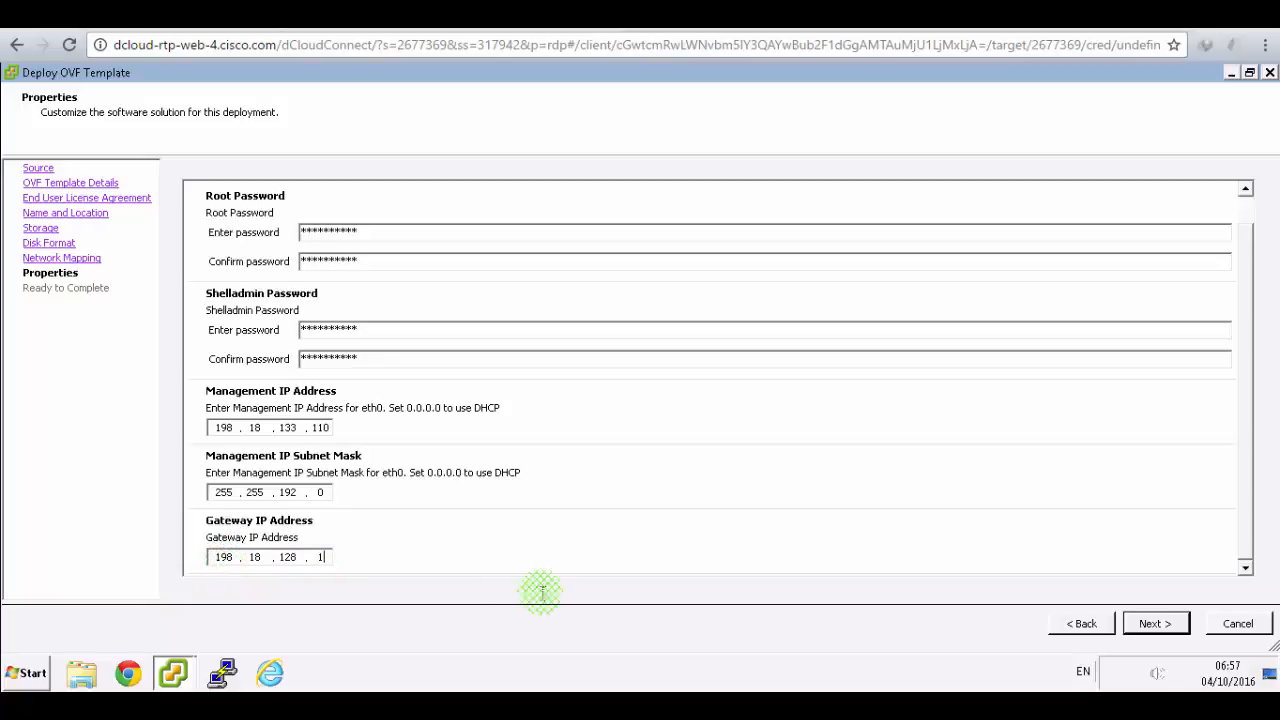
{"action": "left_click", "coordinate": [1152, 623]}
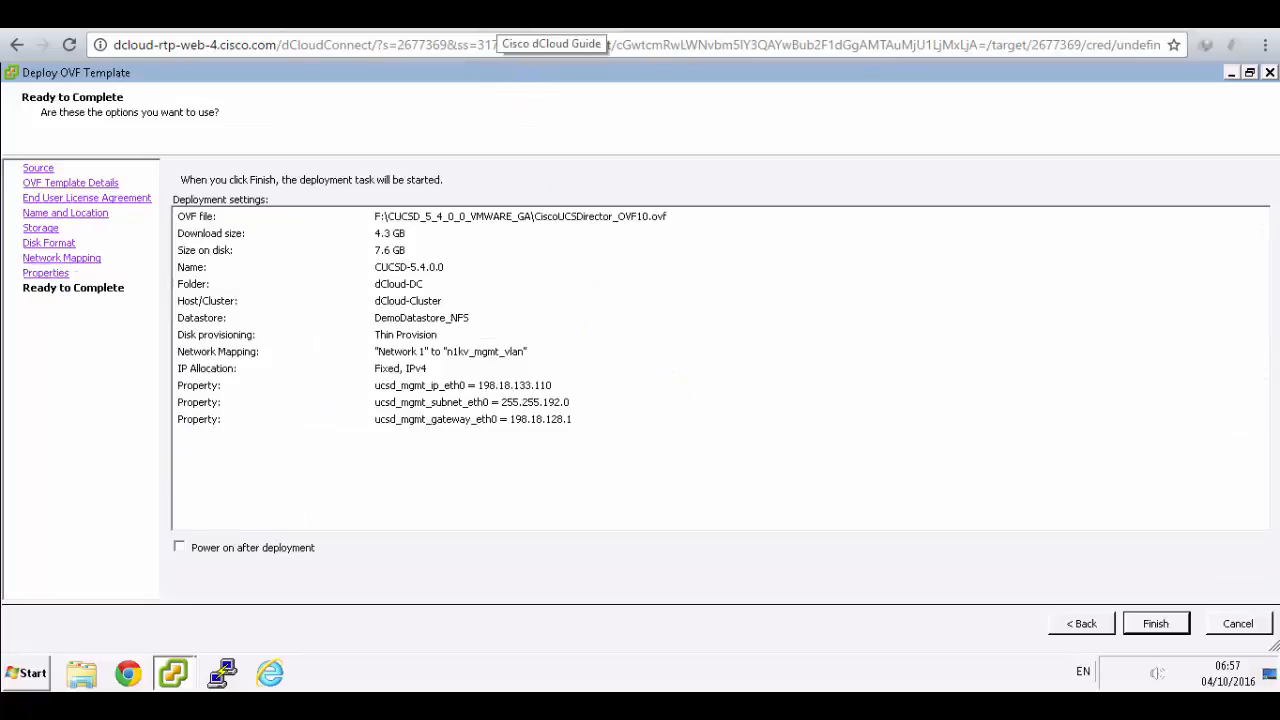
- Check the Ready to Complete summary against the lab guide and finish to deploy CUCSD-5.4.0.0
{"action": "left_click", "coordinate": [496, 17]}
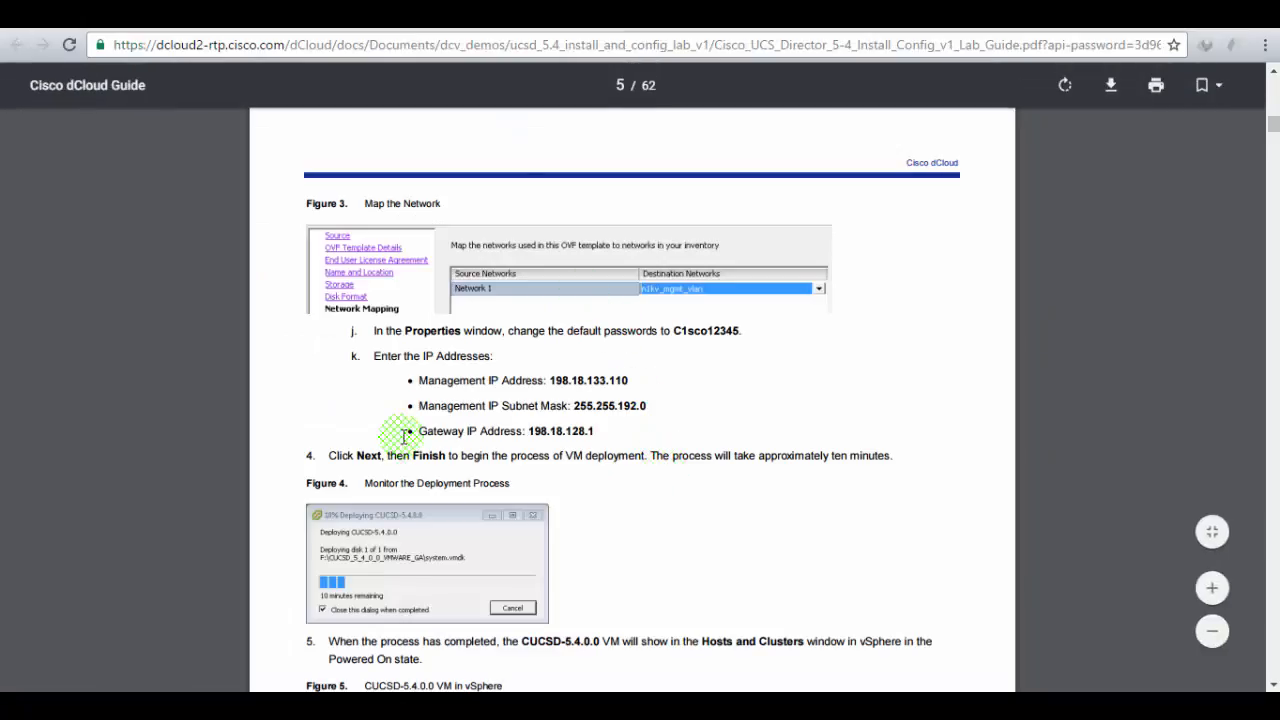
{"action": "left_click", "coordinate": [340, 17]}
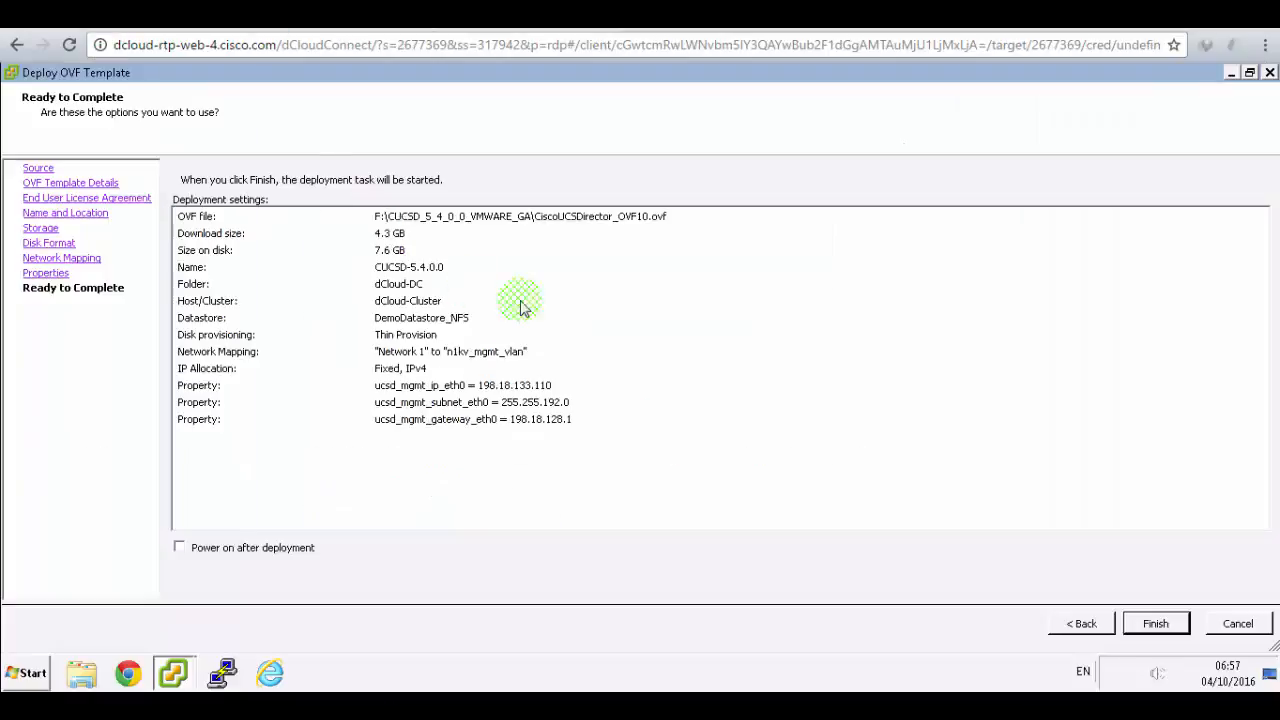
{"action": "left_click", "coordinate": [1183, 625]}
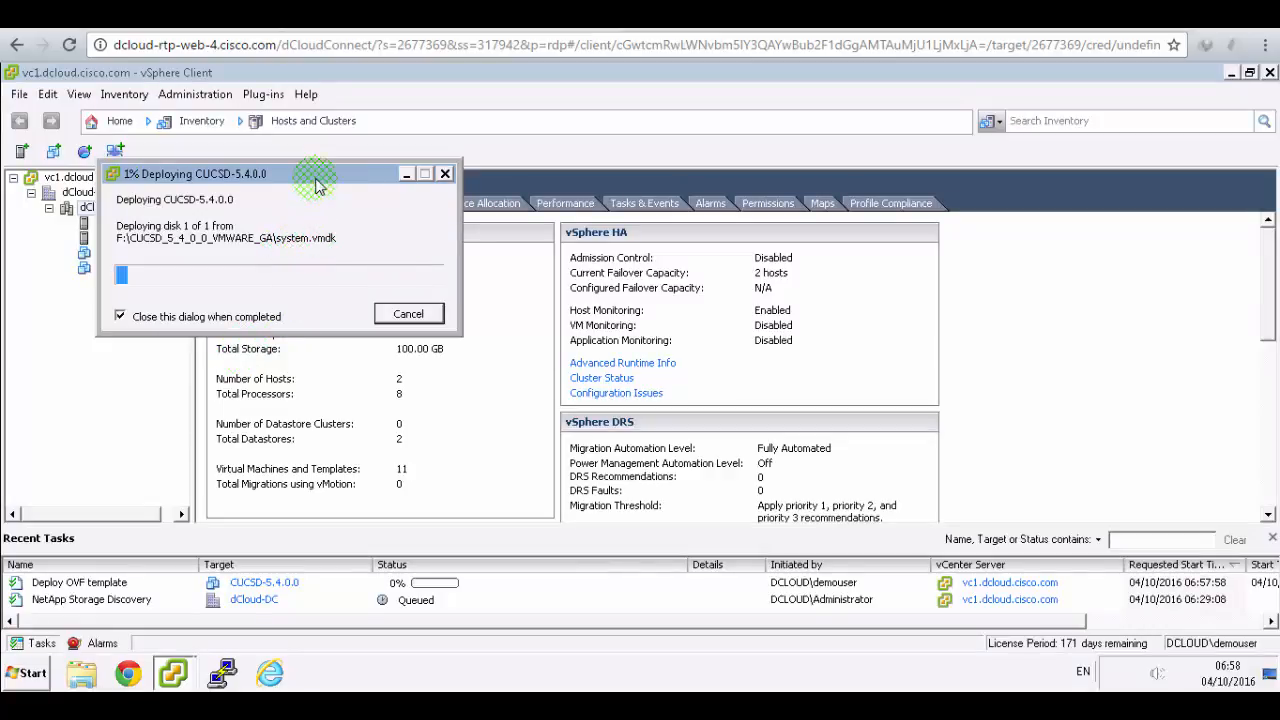
- Drag the Deploying progress dialog aside and read step 5 and Figure 5 in the lab guide
{"action": "left_click_drag", "start_coordinate": [311, 173], "coordinate": [554, 177]}
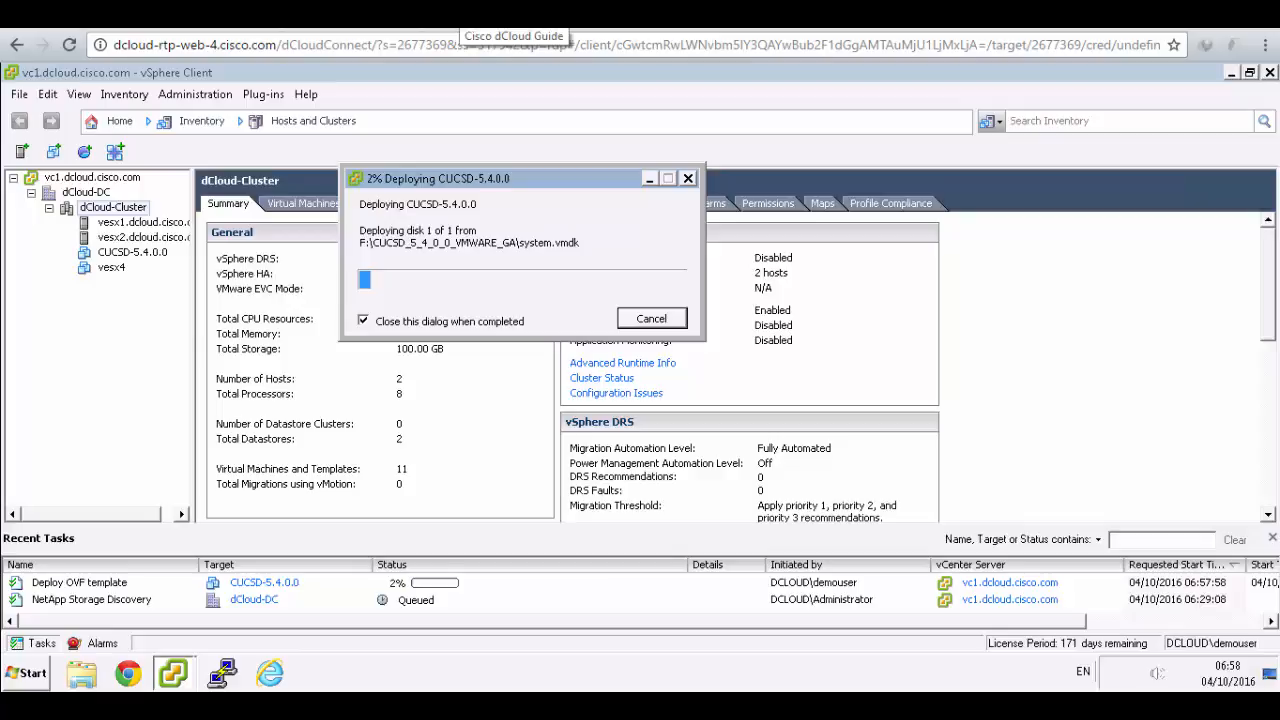
{"action": "left_click", "coordinate": [464, 14]}
{"action": "scroll", "coordinate": [741, 455], "scroll_direction": "down", "scroll_amount": 2}
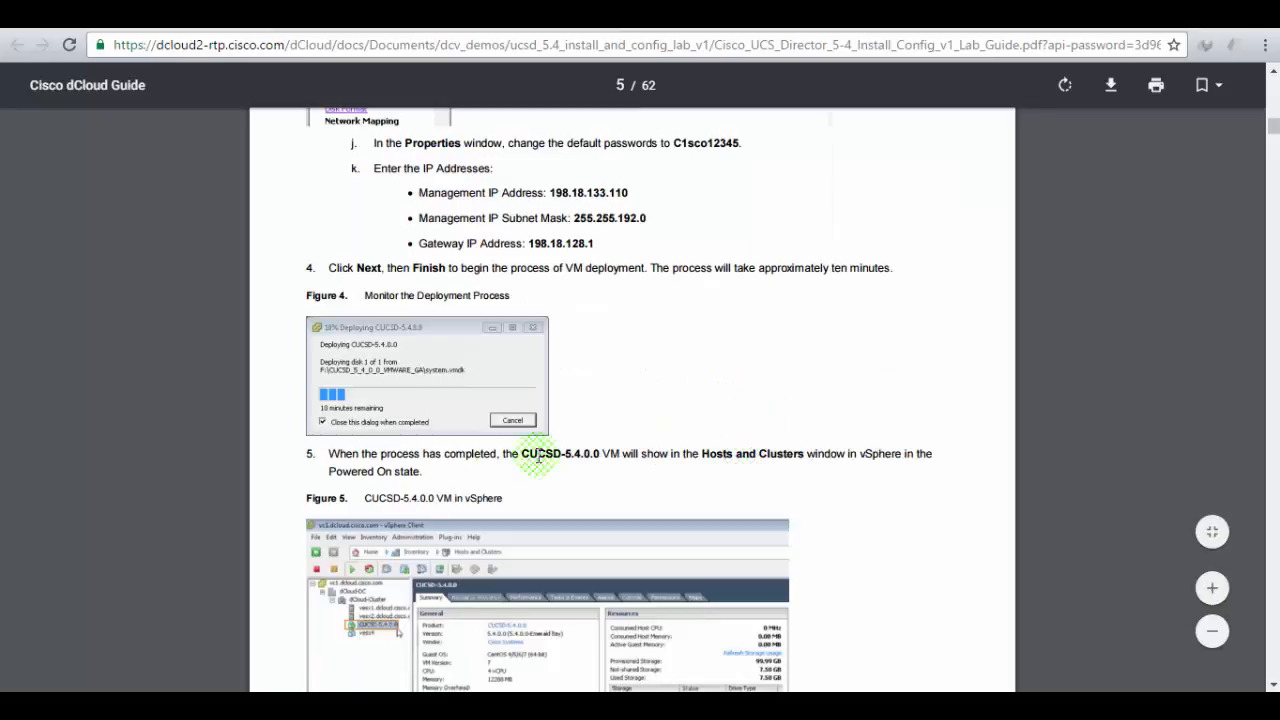
{"action": "left_click_drag", "start_coordinate": [415, 455], "coordinate": [556, 455]}
{"action": "left_click", "coordinate": [572, 454]}
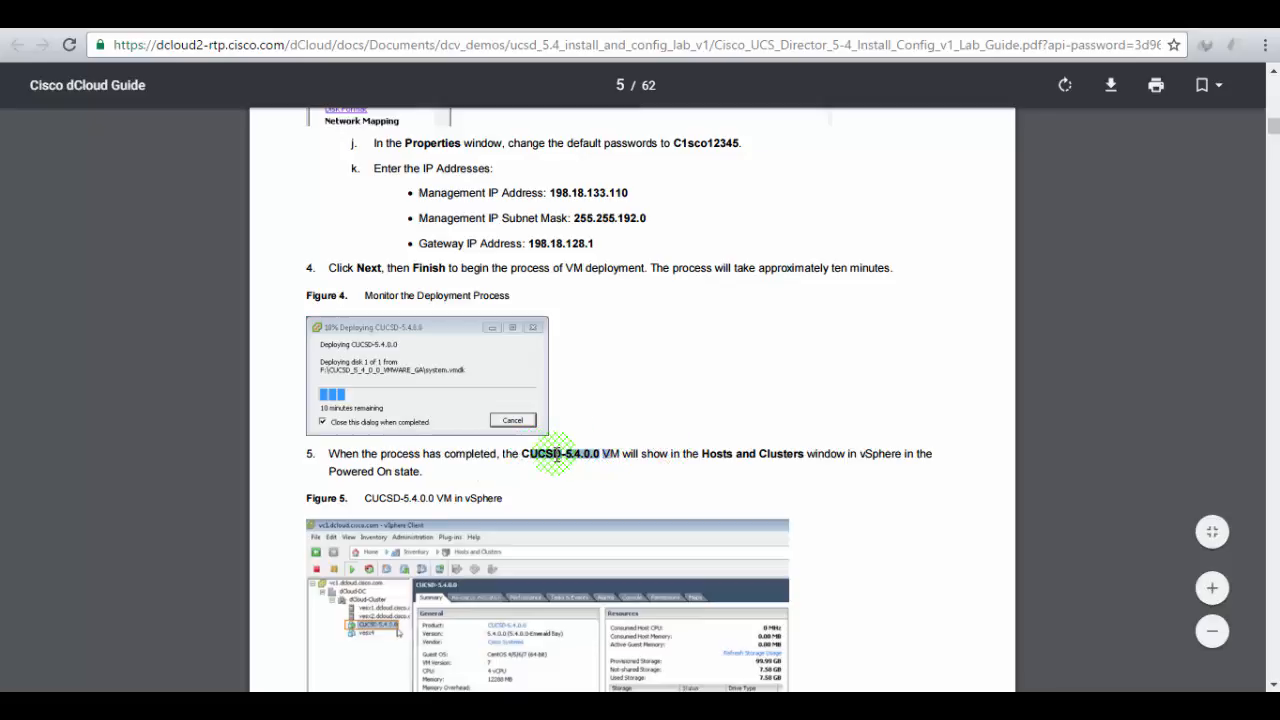
{"action": "left_click", "coordinate": [570, 452]}
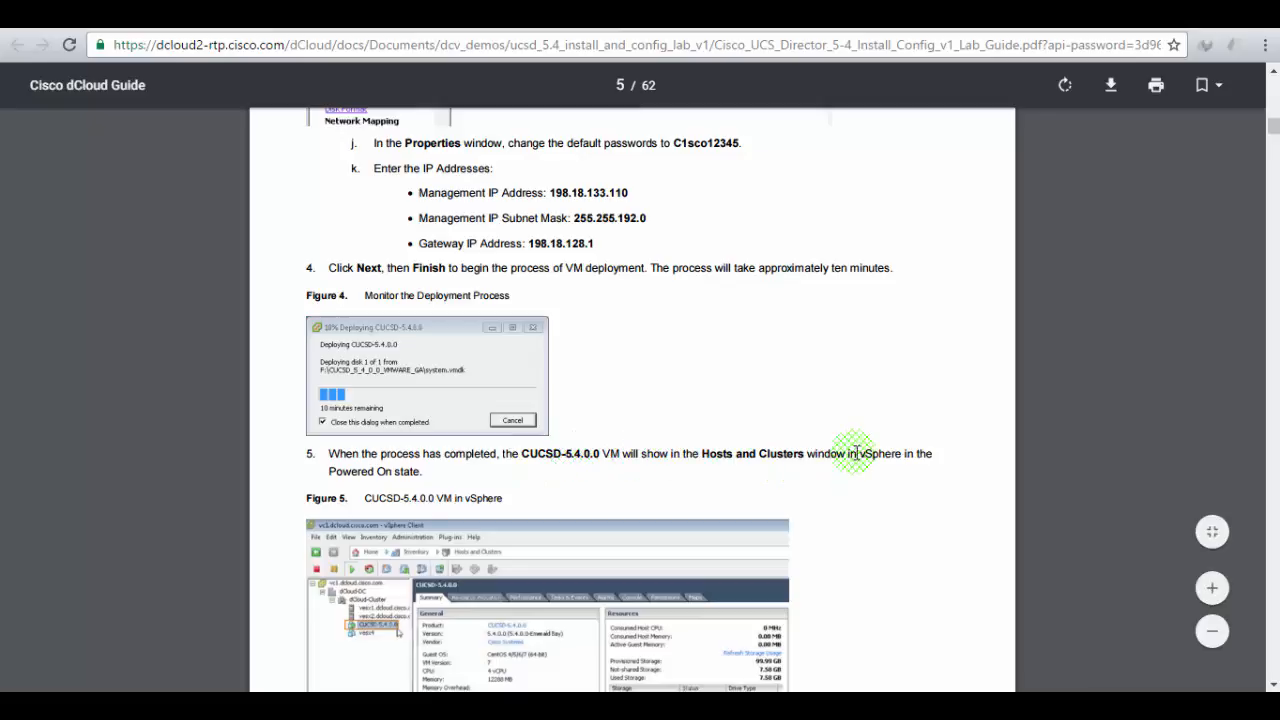
{"action": "scroll", "coordinate": [887, 443], "scroll_direction": "down", "scroll_amount": 1}
{"action": "scroll", "coordinate": [887, 443], "scroll_direction": "down", "scroll_amount": 1}
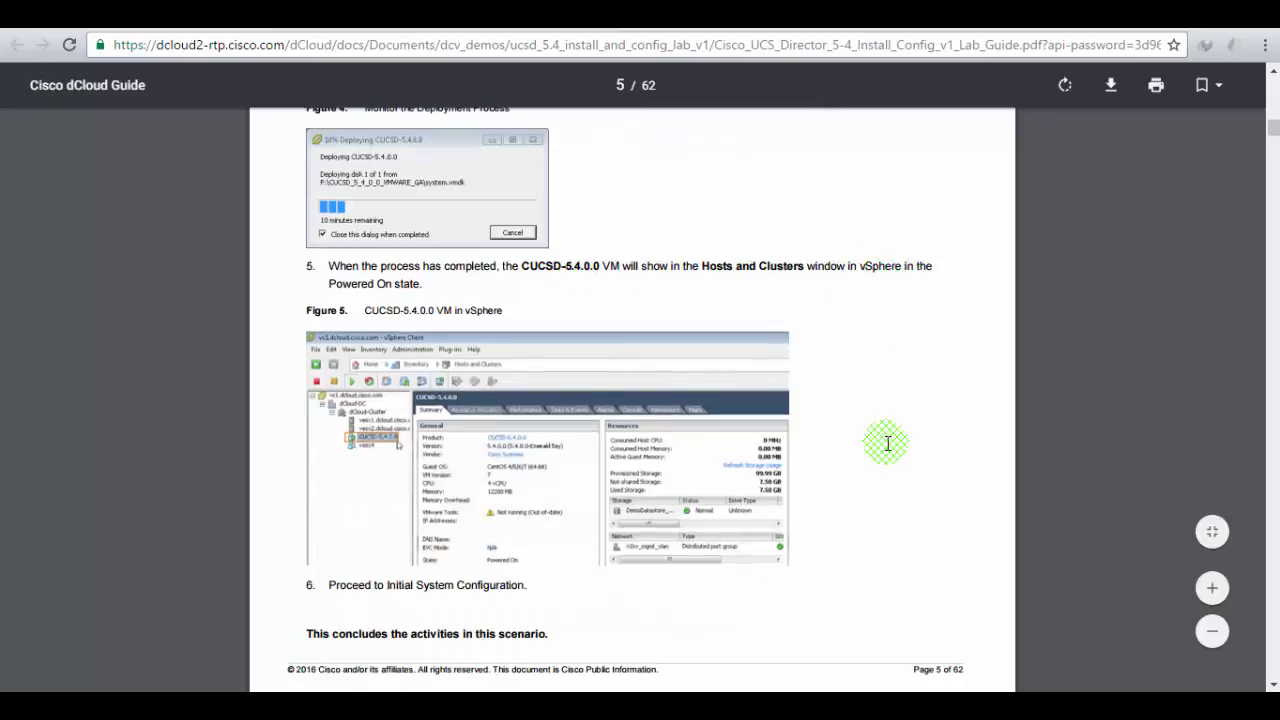
{"action": "scroll", "coordinate": [887, 443], "scroll_direction": "up", "scroll_amount": 2}
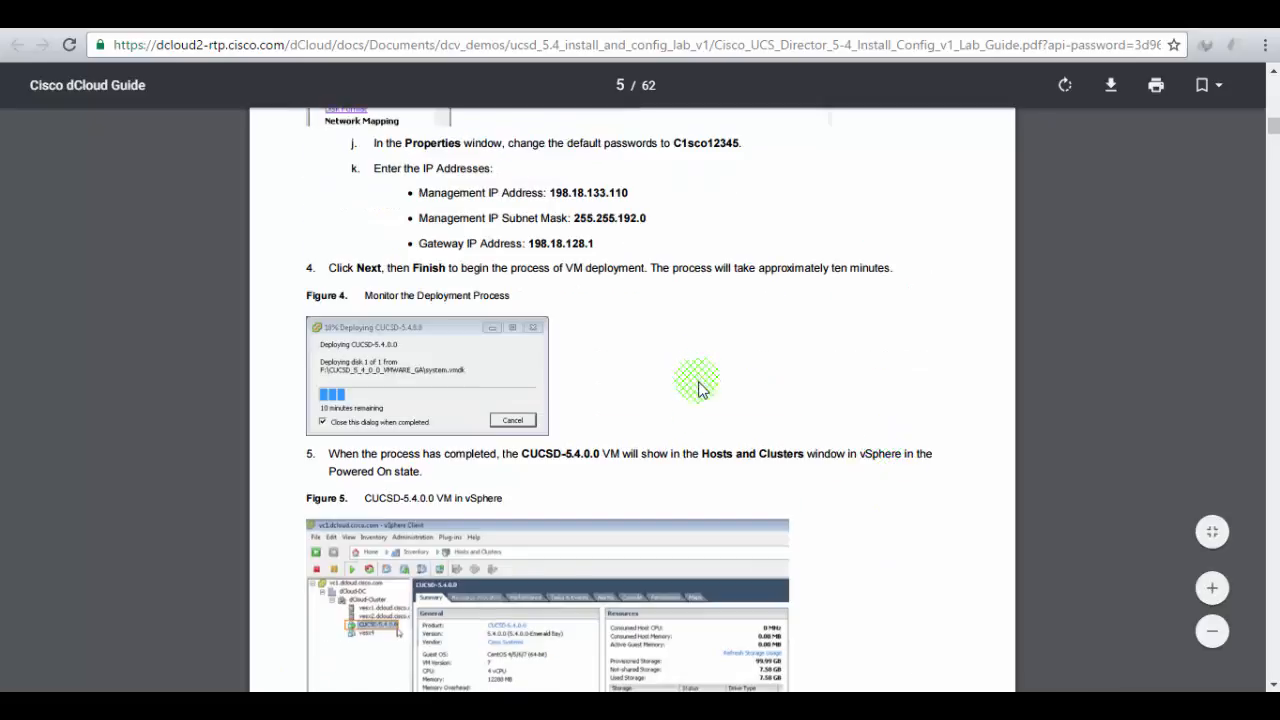
{"action": "scroll", "coordinate": [630, 410], "scroll_direction": "down", "scroll_amount": 1}
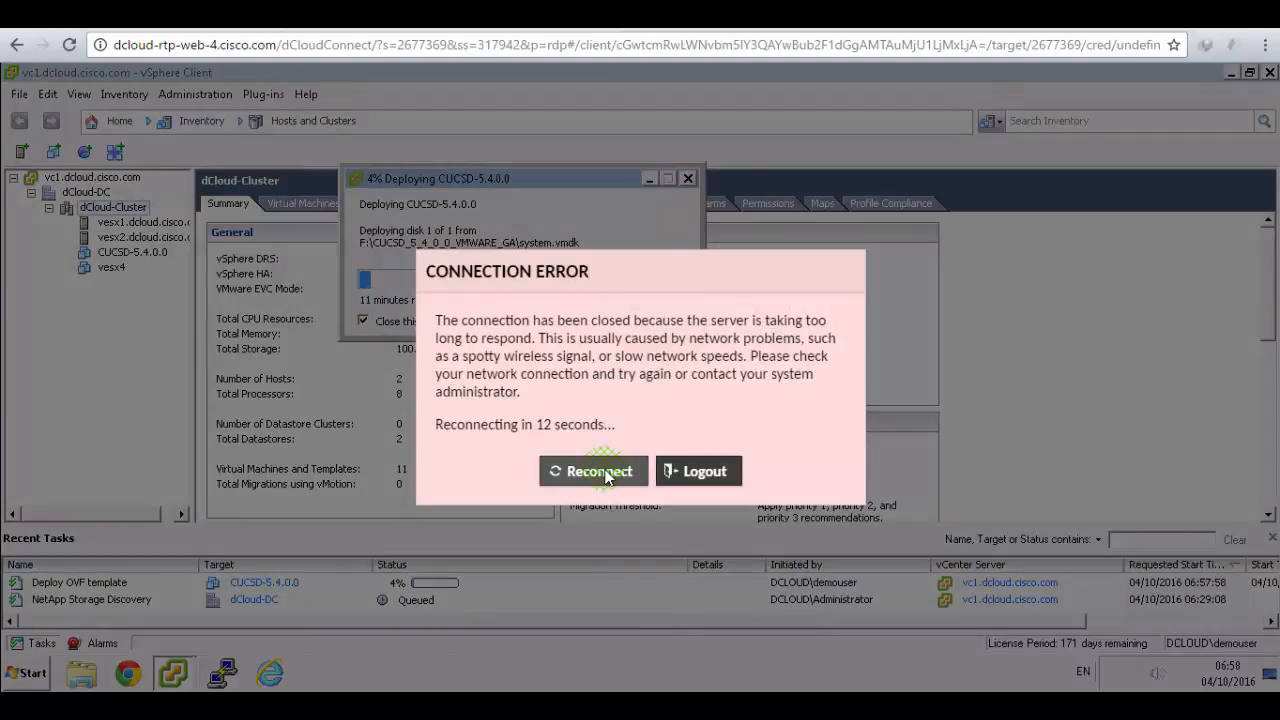
- Reconnect the dropped dCloud remote session from the CONNECTION ERROR overlay
{"action": "left_click", "coordinate": [600, 472]}
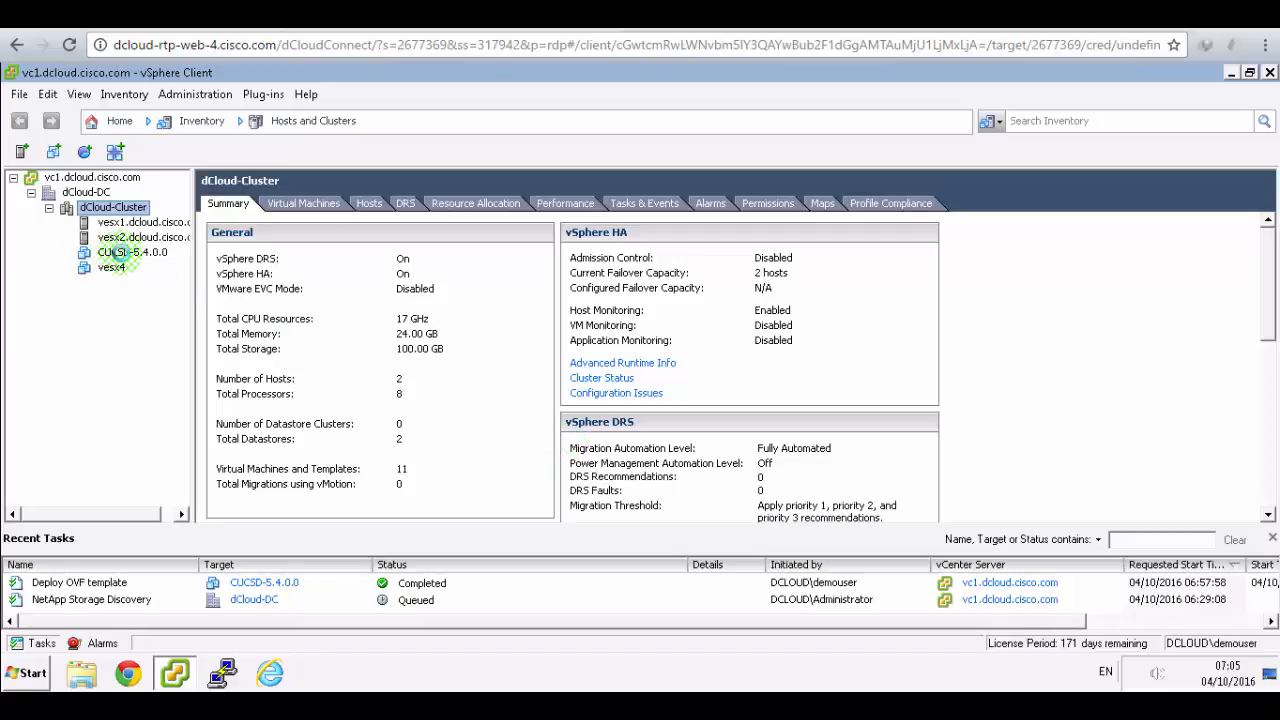
{"action": "left_click", "coordinate": [120, 253]}
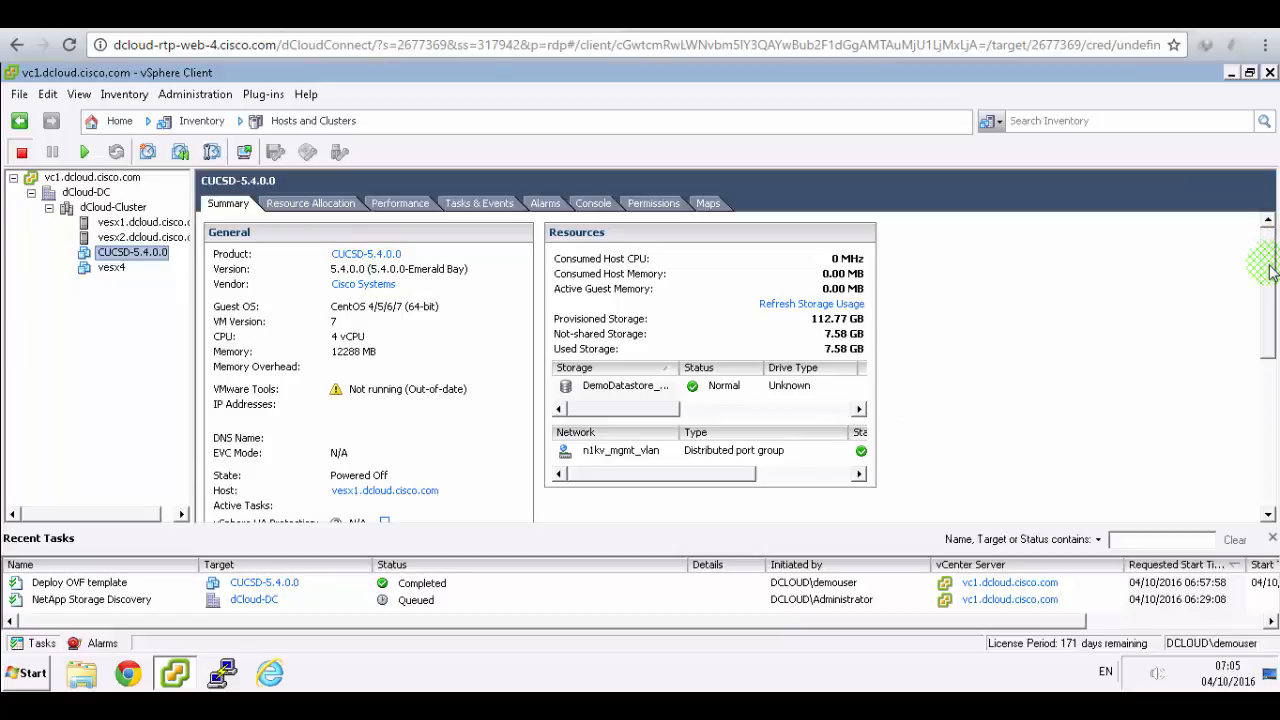
{"action": "left_click_drag", "start_coordinate": [1270, 266], "coordinate": [1272, 470]}
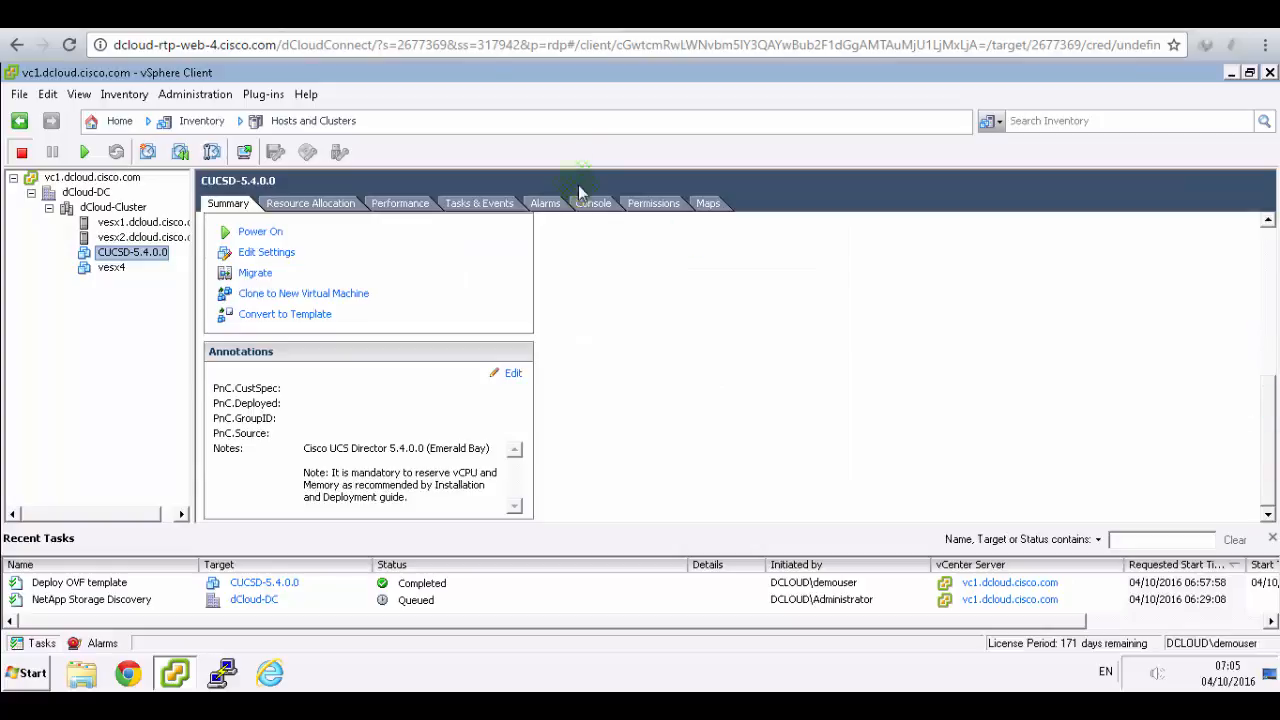
{"action": "left_click", "coordinate": [484, 16]}
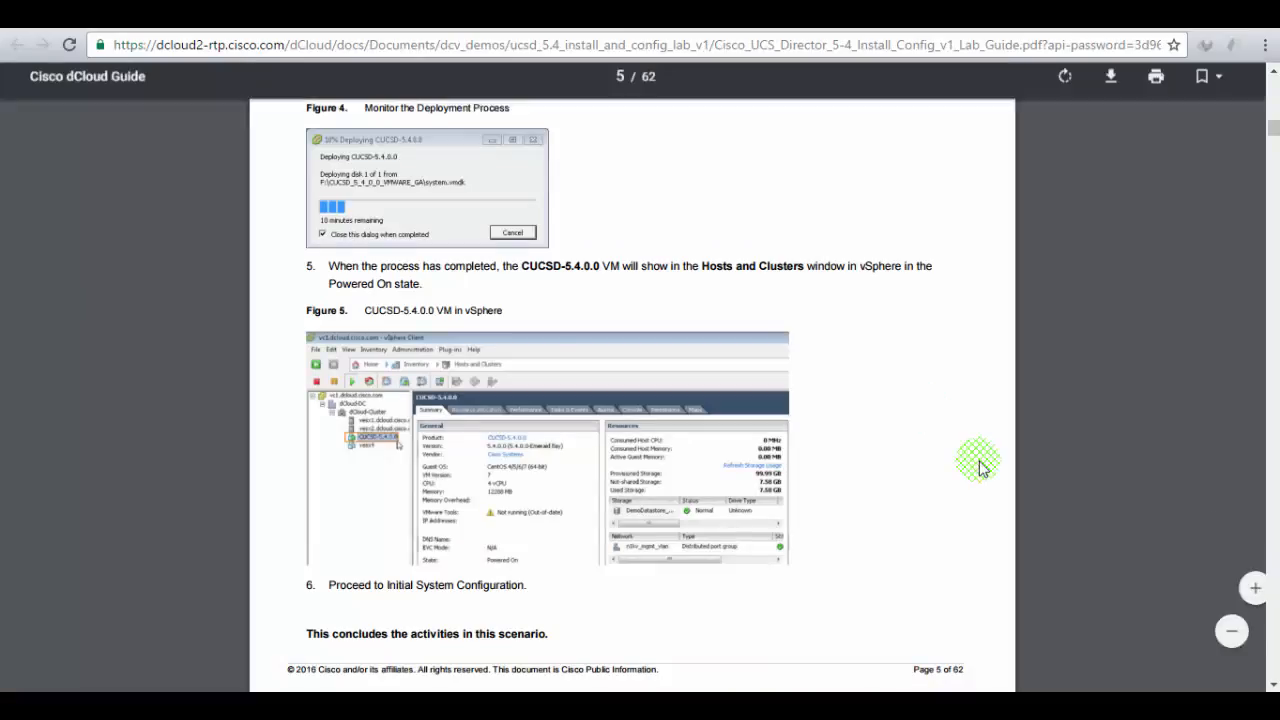
{"action": "scroll", "coordinate": [852, 350], "scroll_direction": "down", "scroll_amount": 3}
{"action": "scroll", "coordinate": [852, 347], "scroll_direction": "down", "scroll_amount": 4}
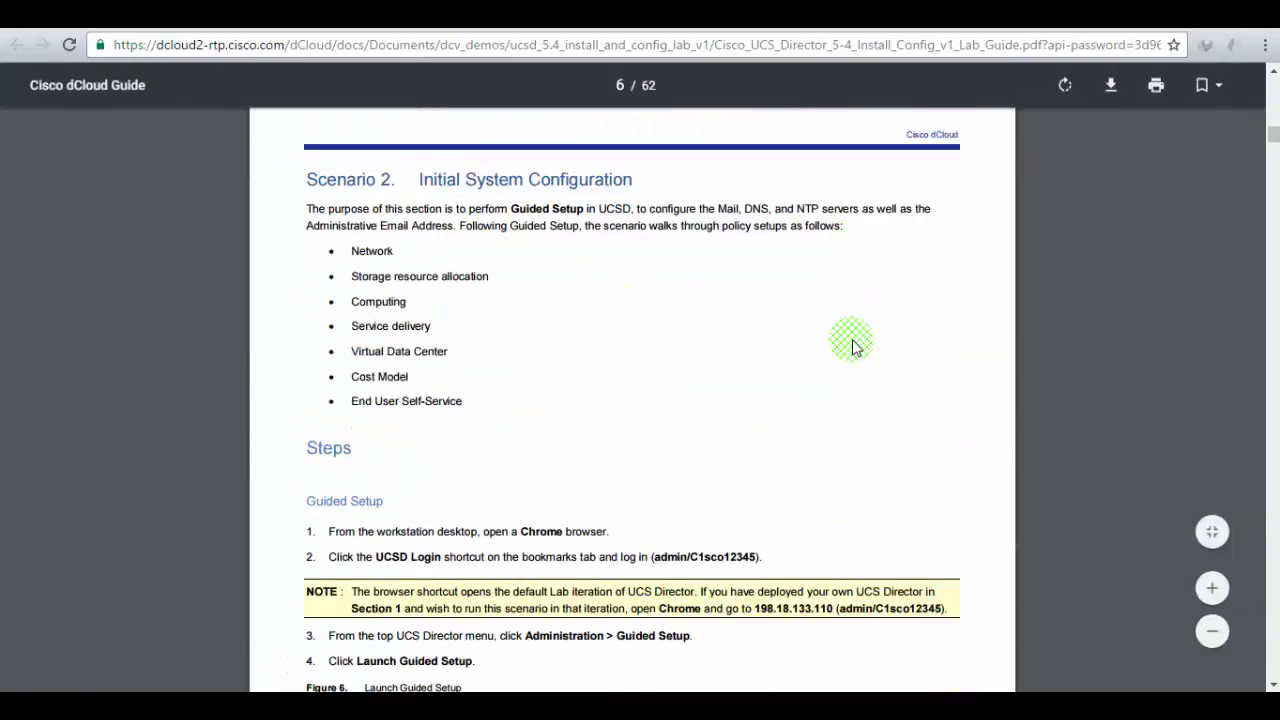
{"action": "scroll", "coordinate": [370, 272], "scroll_direction": "up", "scroll_amount": 1}
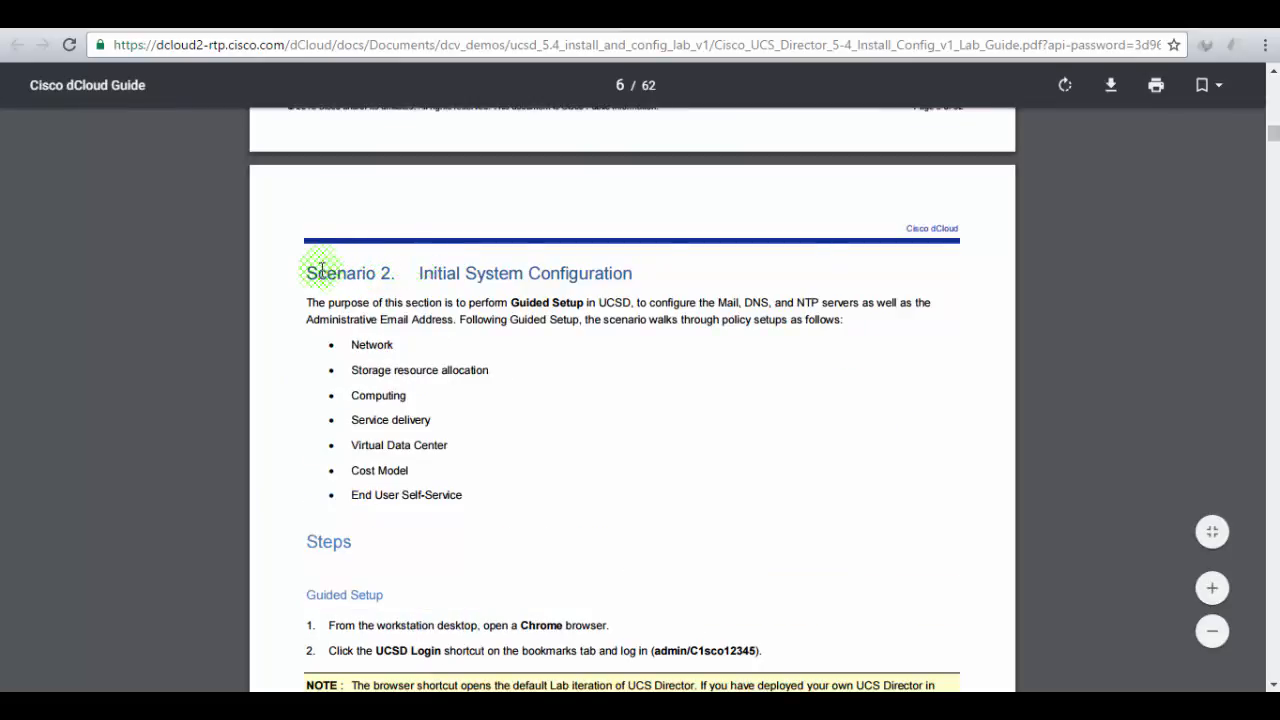
{"action": "left_click_drag", "start_coordinate": [318, 272], "coordinate": [646, 277]}
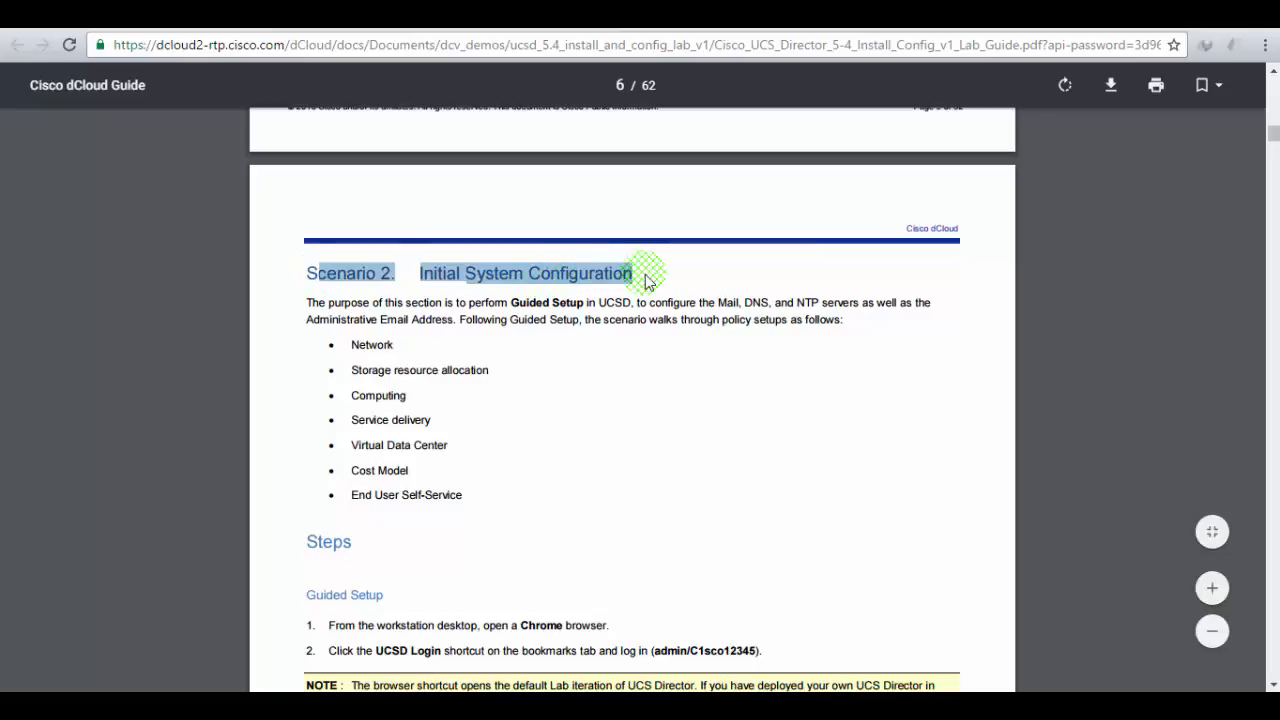
{"action": "scroll", "coordinate": [694, 340], "scroll_direction": "up", "scroll_amount": 4}
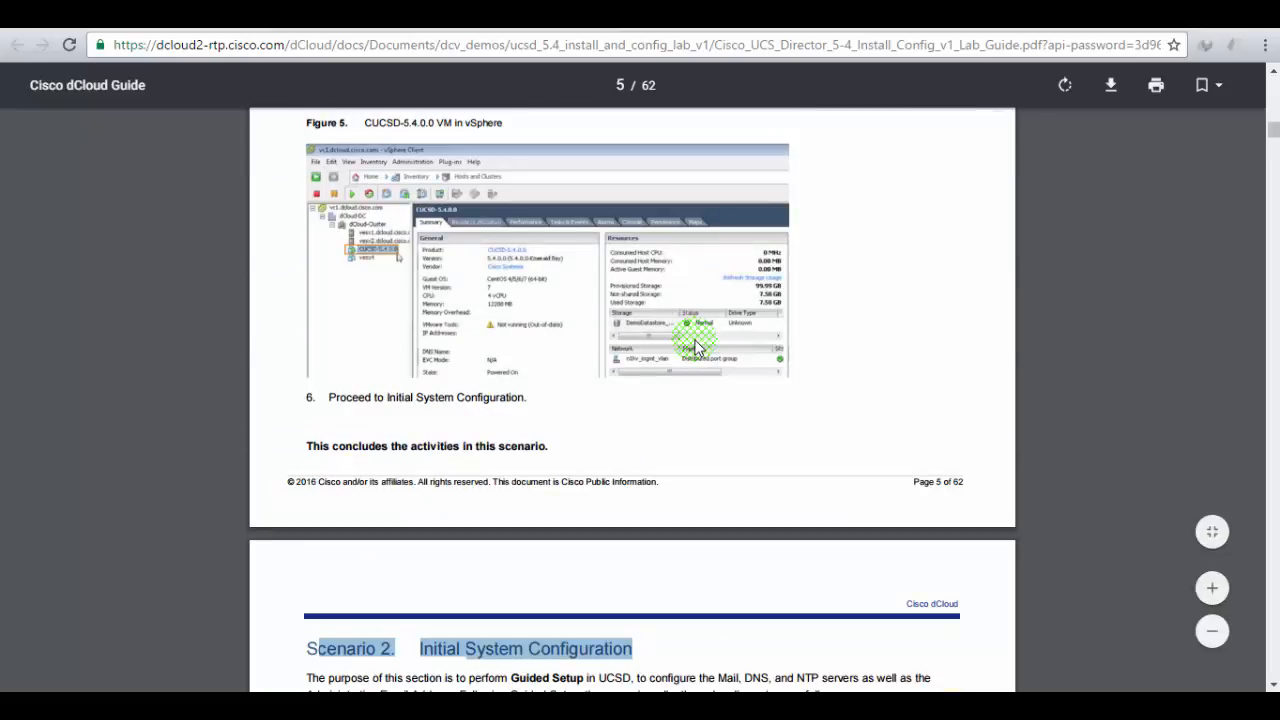
{"action": "scroll", "coordinate": [690, 353], "scroll_direction": "up", "scroll_amount": 2}
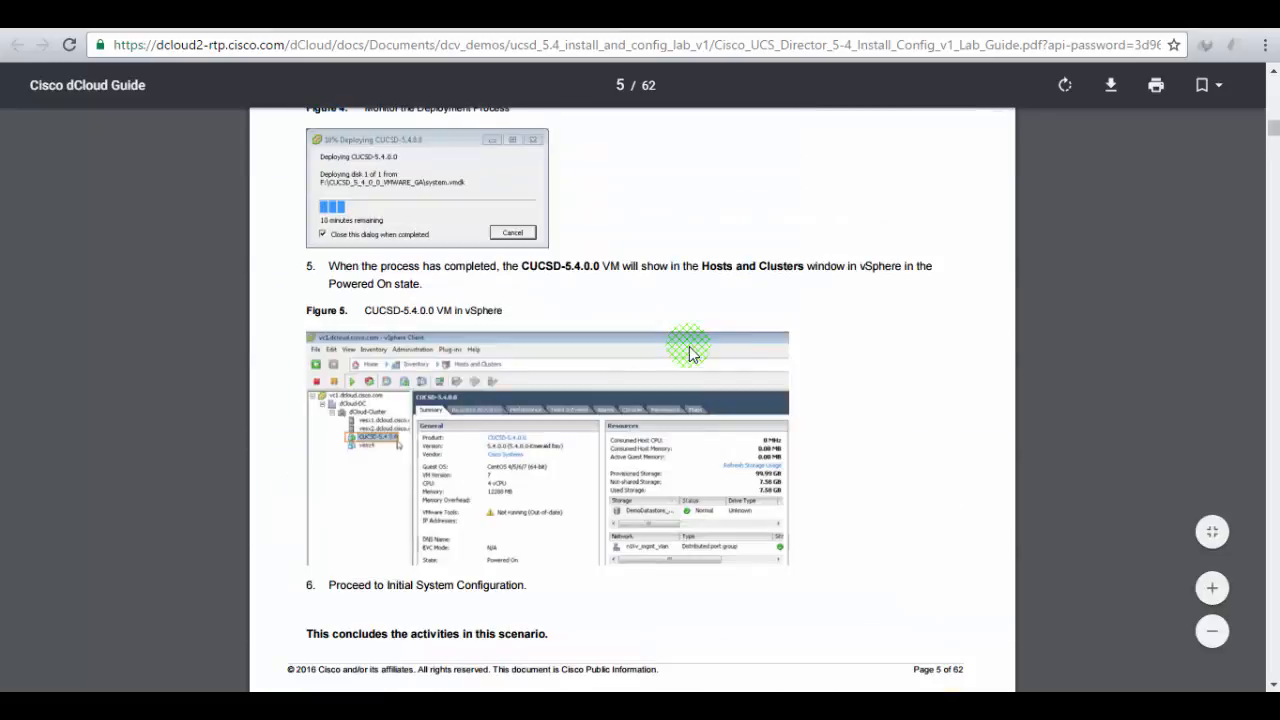
{"action": "scroll", "coordinate": [690, 353], "scroll_direction": "down", "scroll_amount": 6}
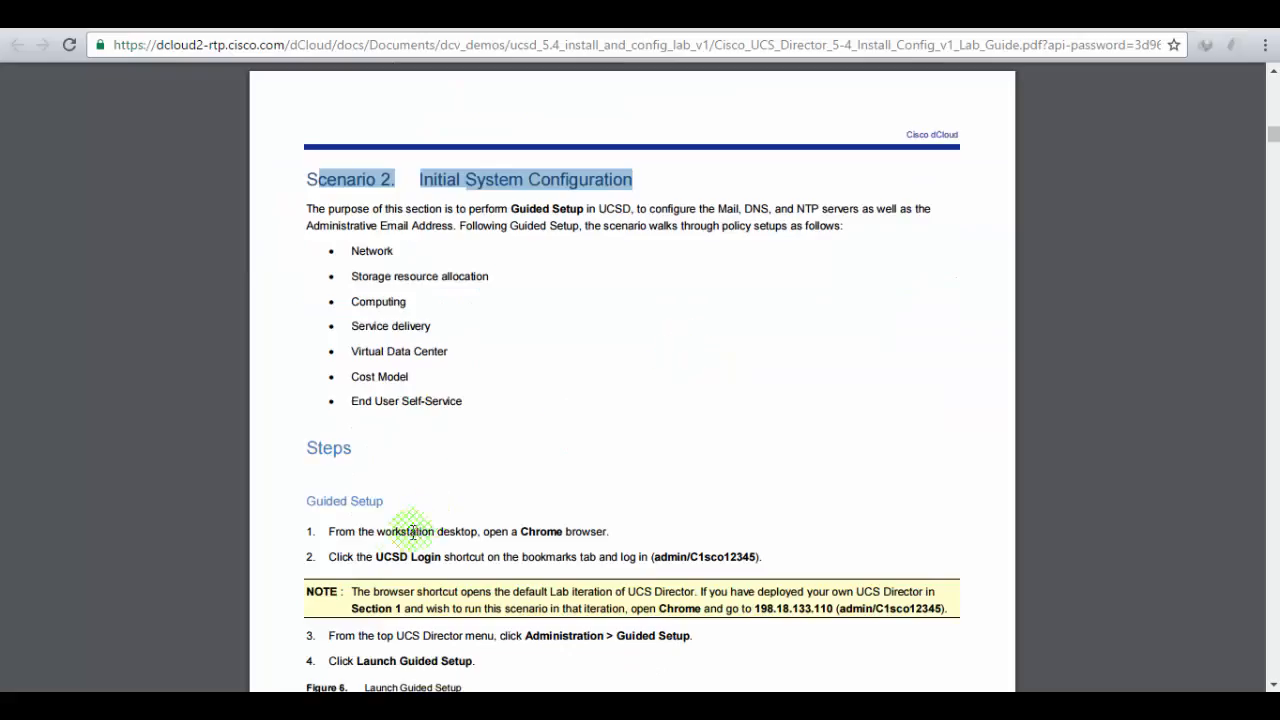
{"action": "left_click_drag", "start_coordinate": [377, 531], "coordinate": [598, 562]}
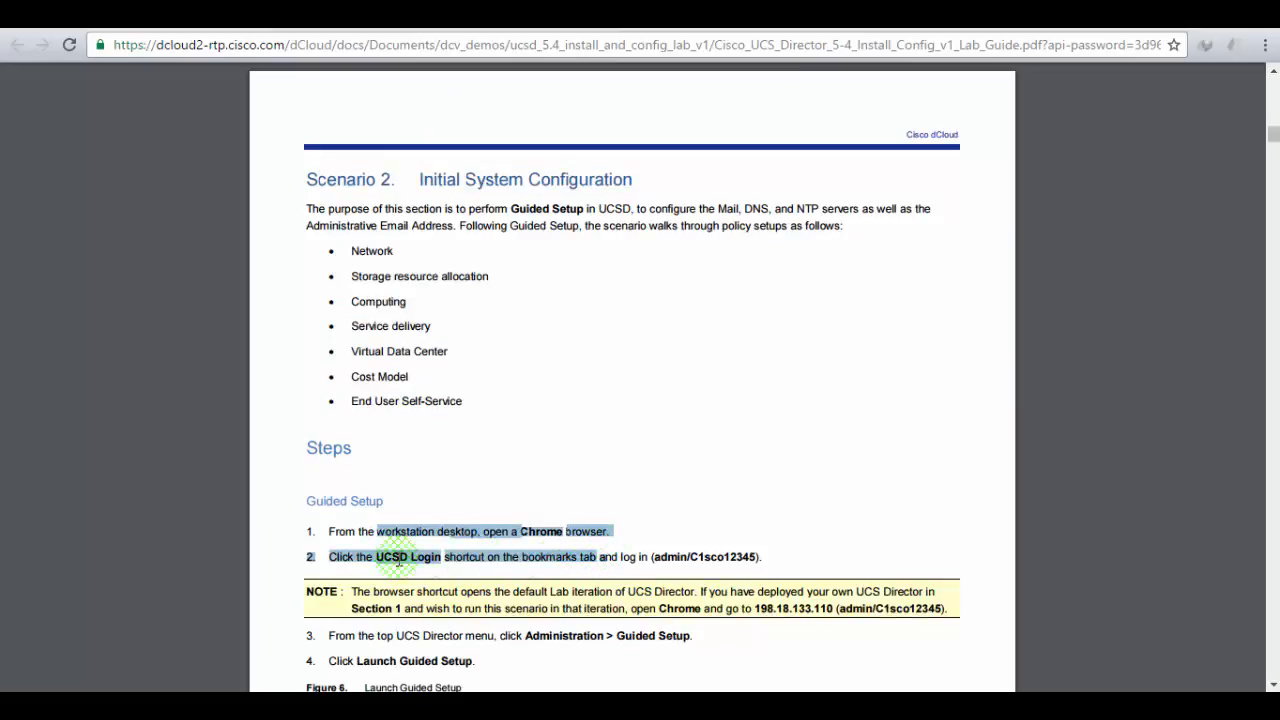
{"action": "left_click_drag", "start_coordinate": [375, 557], "coordinate": [441, 557]}
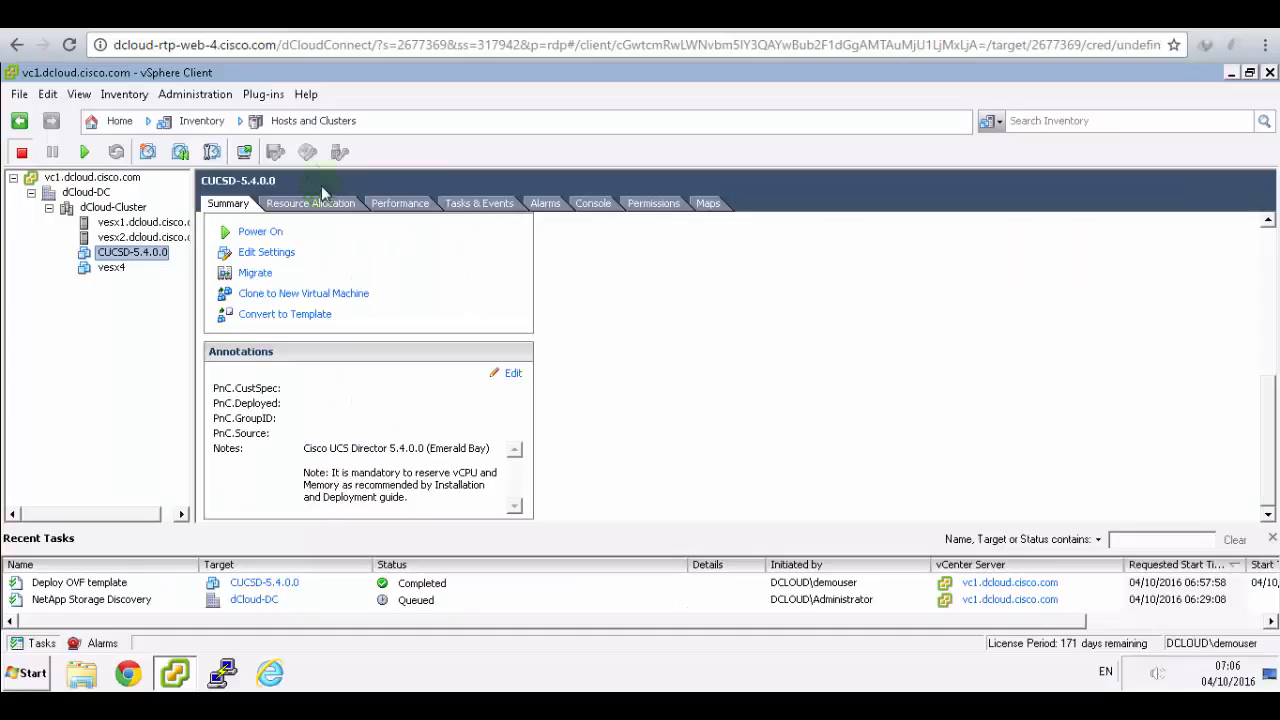
{"action": "left_click", "coordinate": [124, 675]}
- Log in to UCS Director with the admin username and the lab password
{"action": "left_click", "coordinate": [712, 229]}
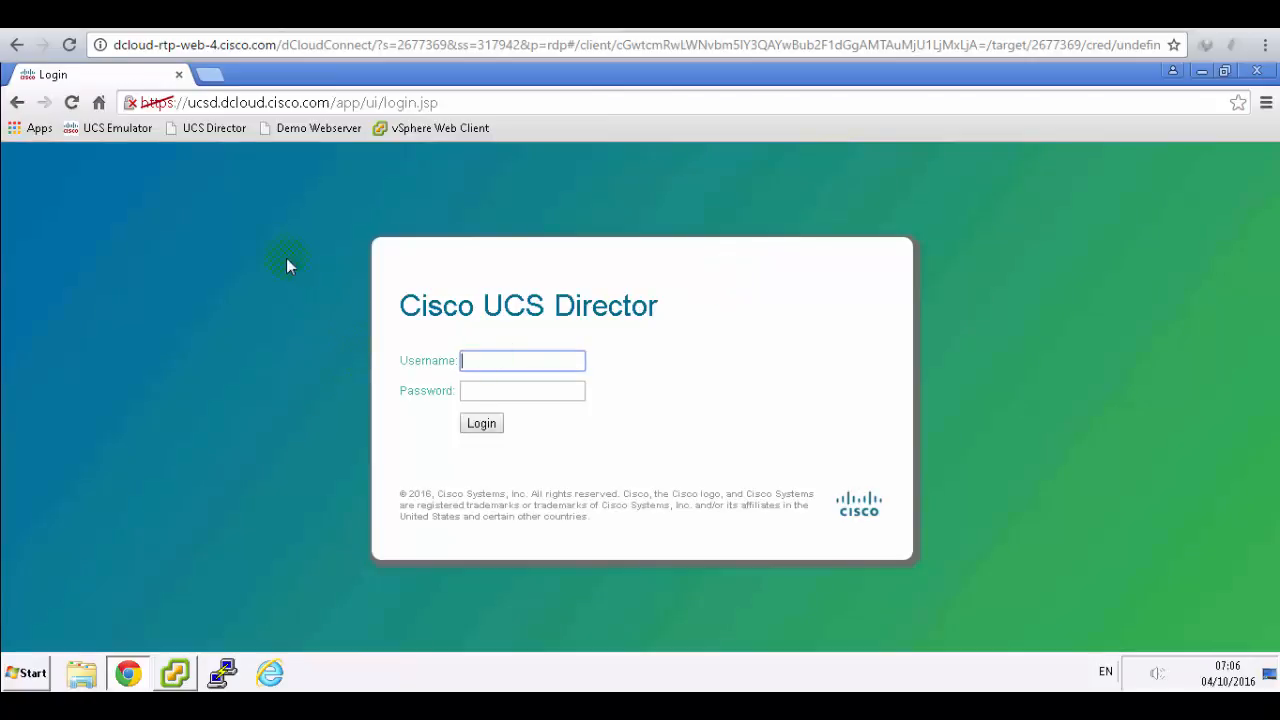
{"action": "left_click_drag", "start_coordinate": [420, 308], "coordinate": [643, 300]}
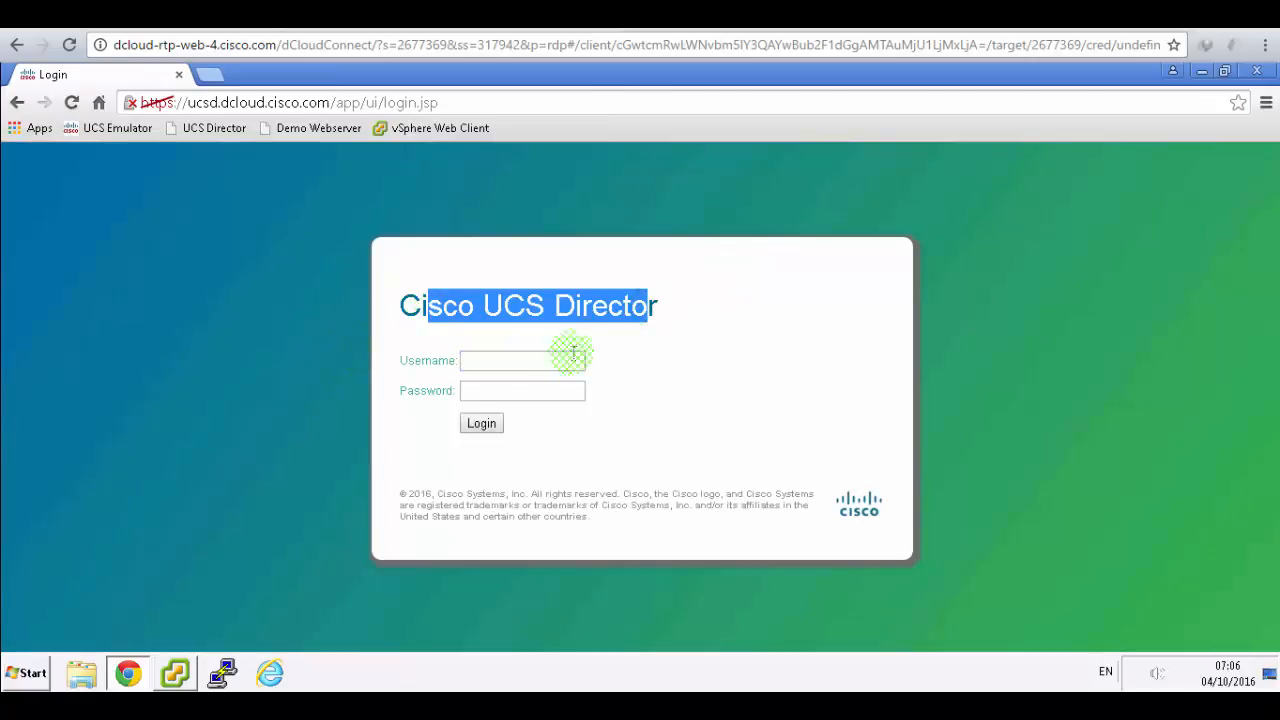
{"action": "left_click", "coordinate": [543, 360]}
{"action": "type", "text": "admin"}
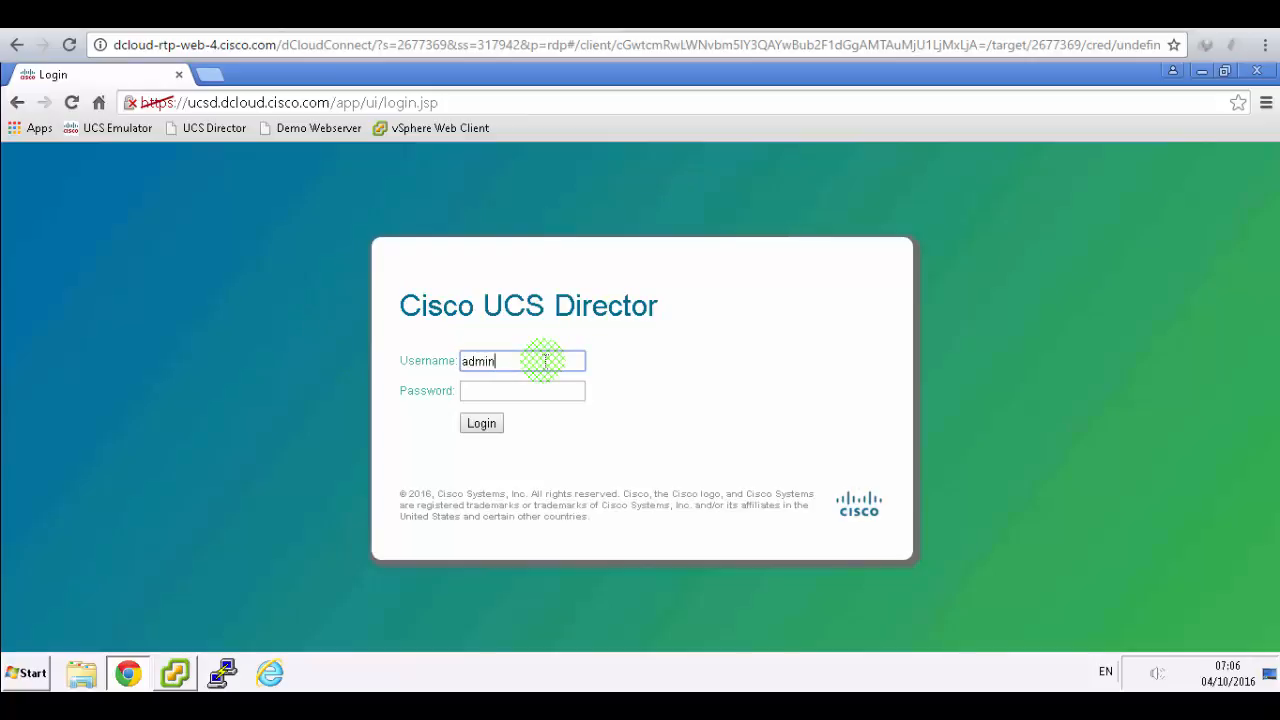
{"action": "key", "text": "Tab"}
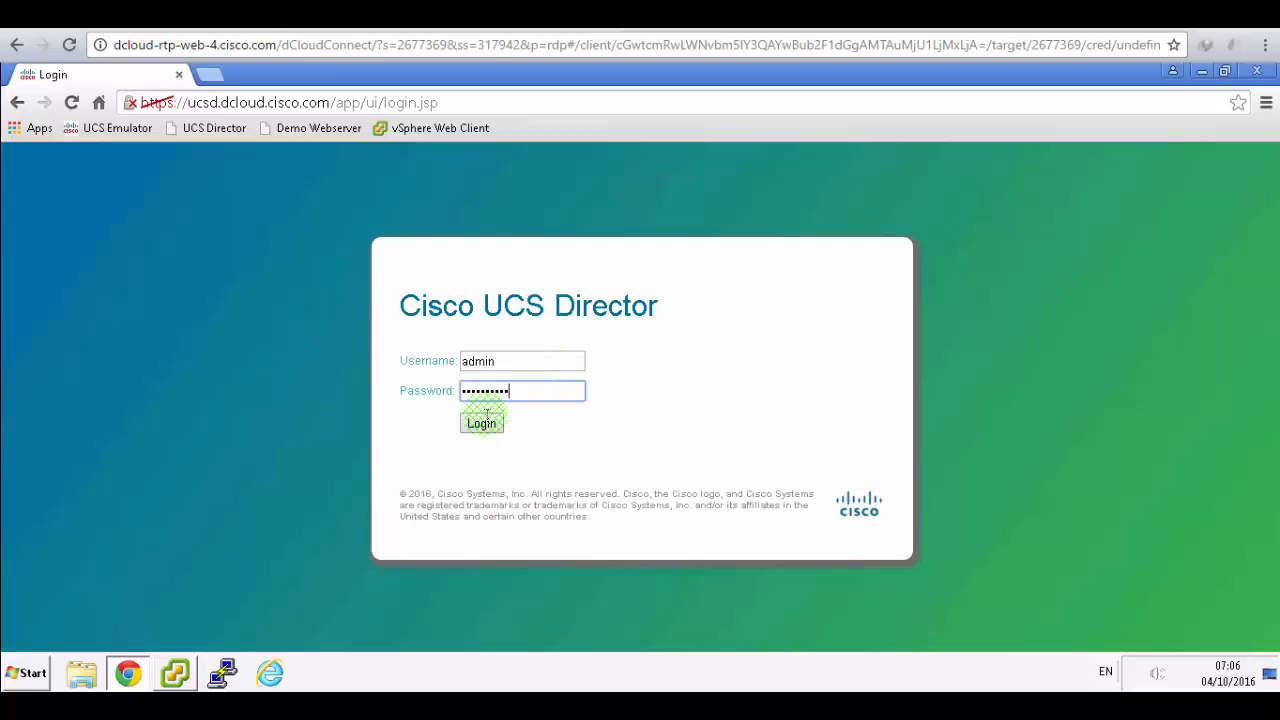
{"action": "left_click", "coordinate": [480, 424]}
{"action": "left_click", "coordinate": [481, 427]}
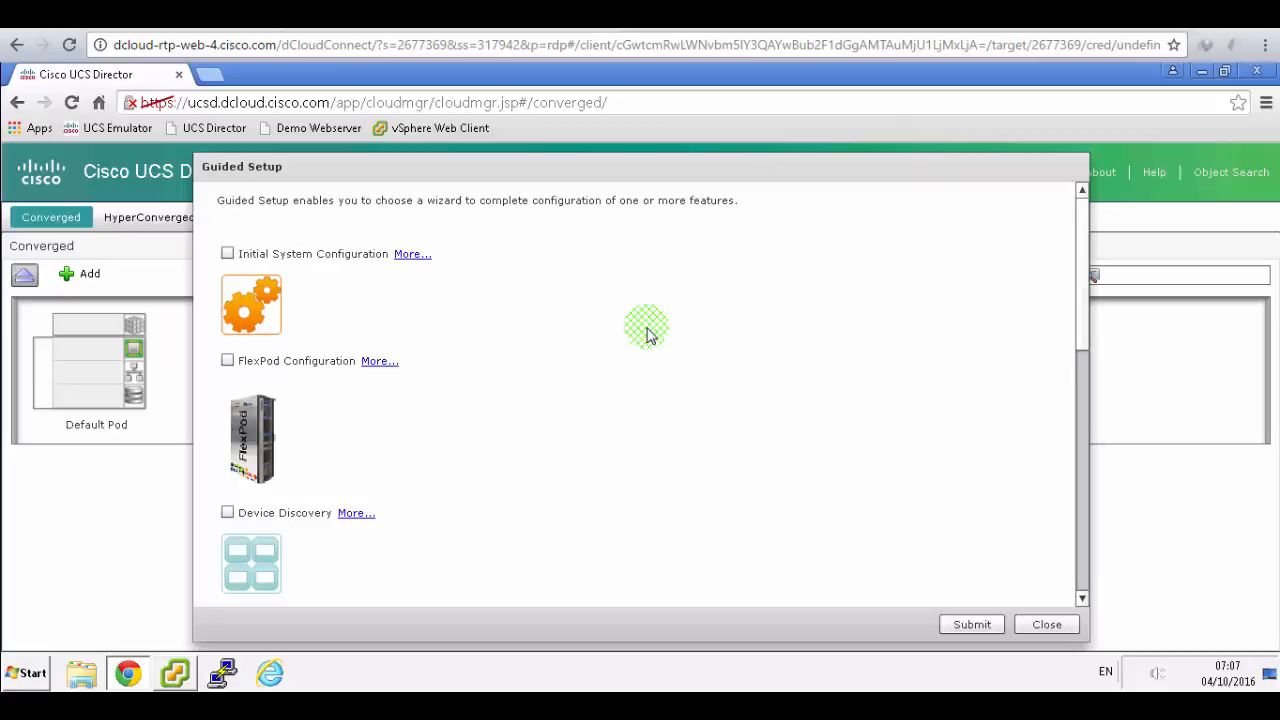
{"action": "mouse_move", "coordinate": [1081, 248]}
{"action": "left_mouse_down"}
{"action": "mouse_move", "coordinate": [1071, 636]}
{"action": "mouse_move", "coordinate": [1080, 186]}
{"action": "left_mouse_up"}
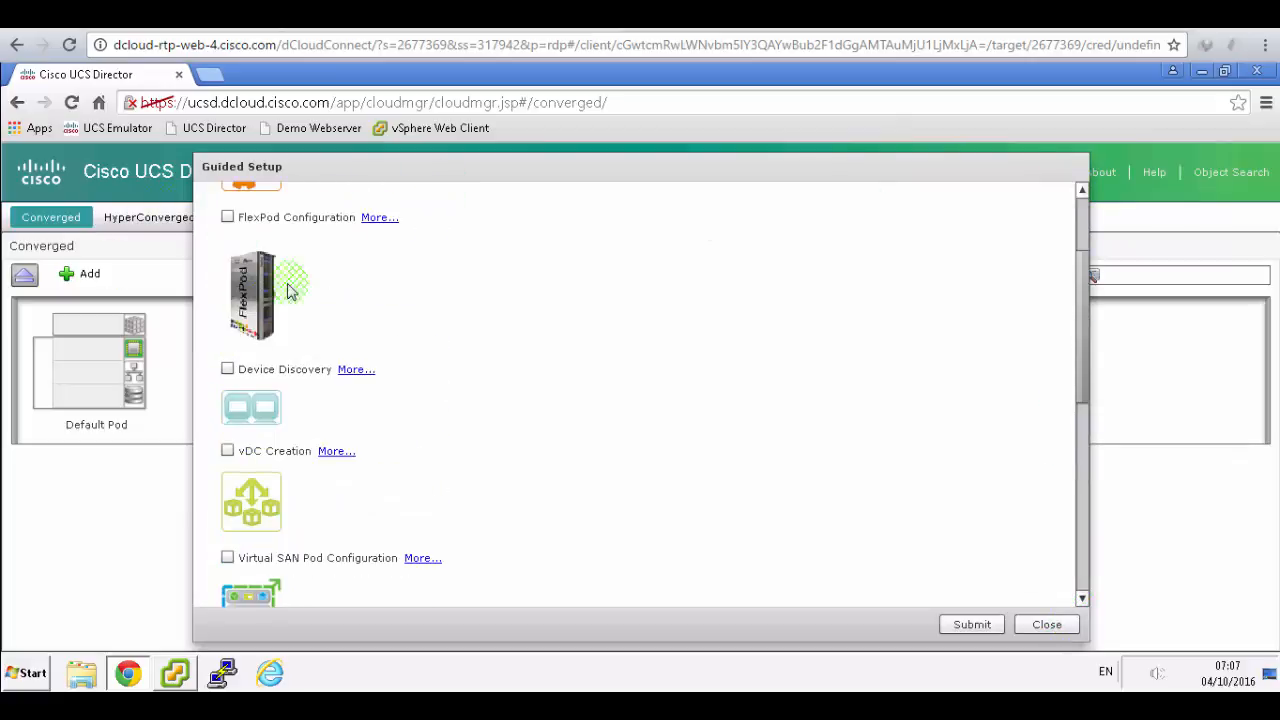
{"action": "left_click", "coordinate": [316, 298]}
{"action": "scroll", "coordinate": [313, 456], "scroll_direction": "up", "scroll_amount": 4}
{"action": "scroll", "coordinate": [313, 458], "scroll_direction": "up", "scroll_amount": 1}
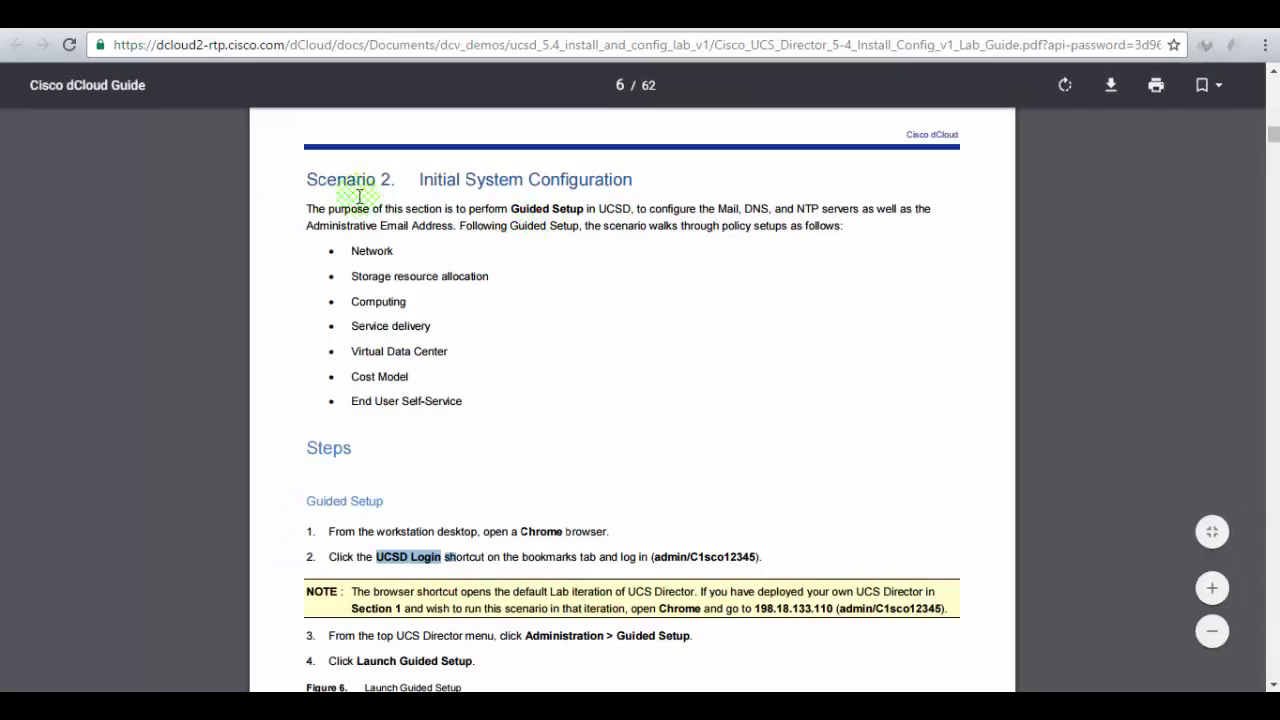
- Read the guide's Scenario 2 Guided Setup steps, highlighting the purpose sentence and step 3
{"action": "left_click", "coordinate": [320, 207]}
{"action": "left_click_drag", "start_coordinate": [320, 207], "coordinate": [582, 206]}
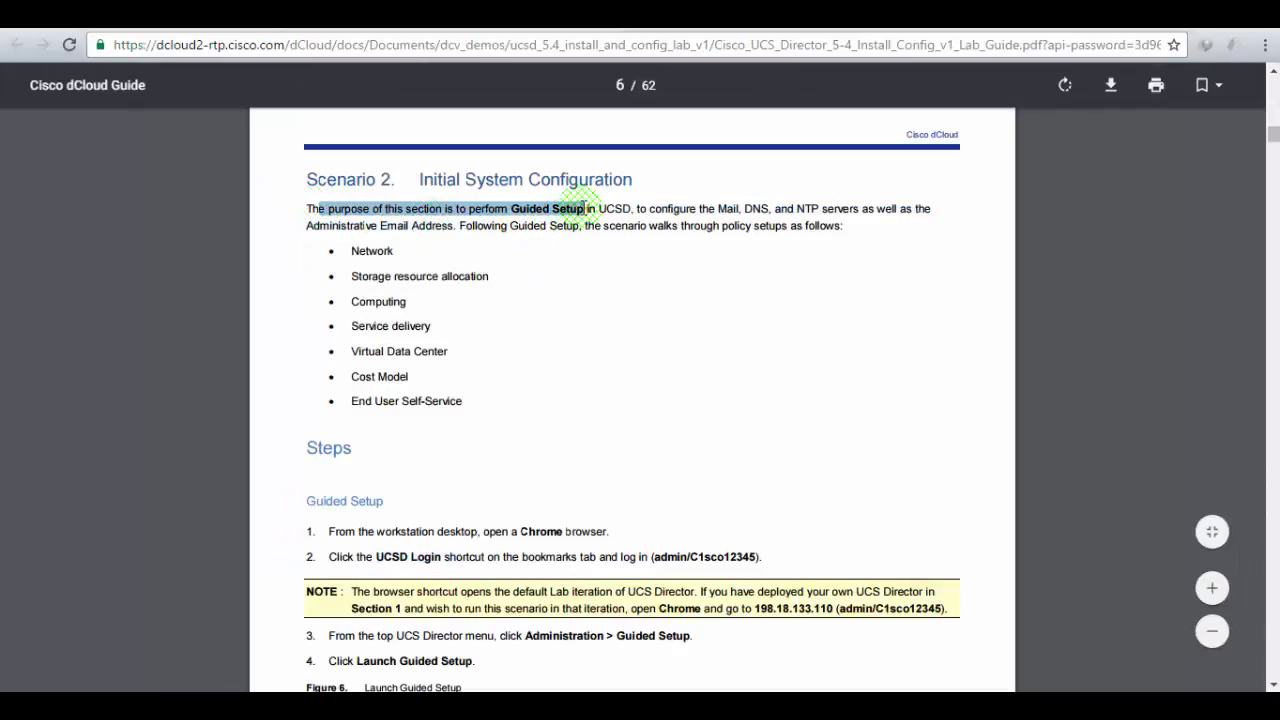
{"action": "left_click", "coordinate": [762, 207]}
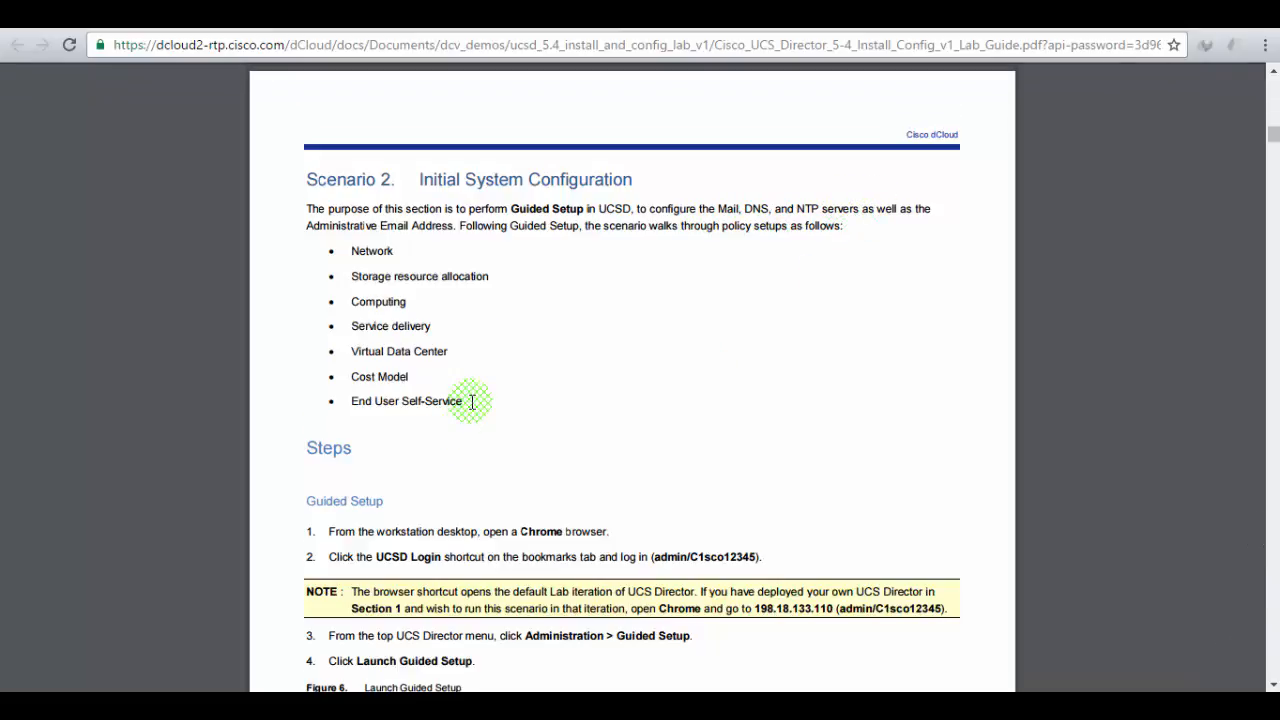
{"action": "scroll", "coordinate": [498, 421], "scroll_direction": "down", "scroll_amount": 2}
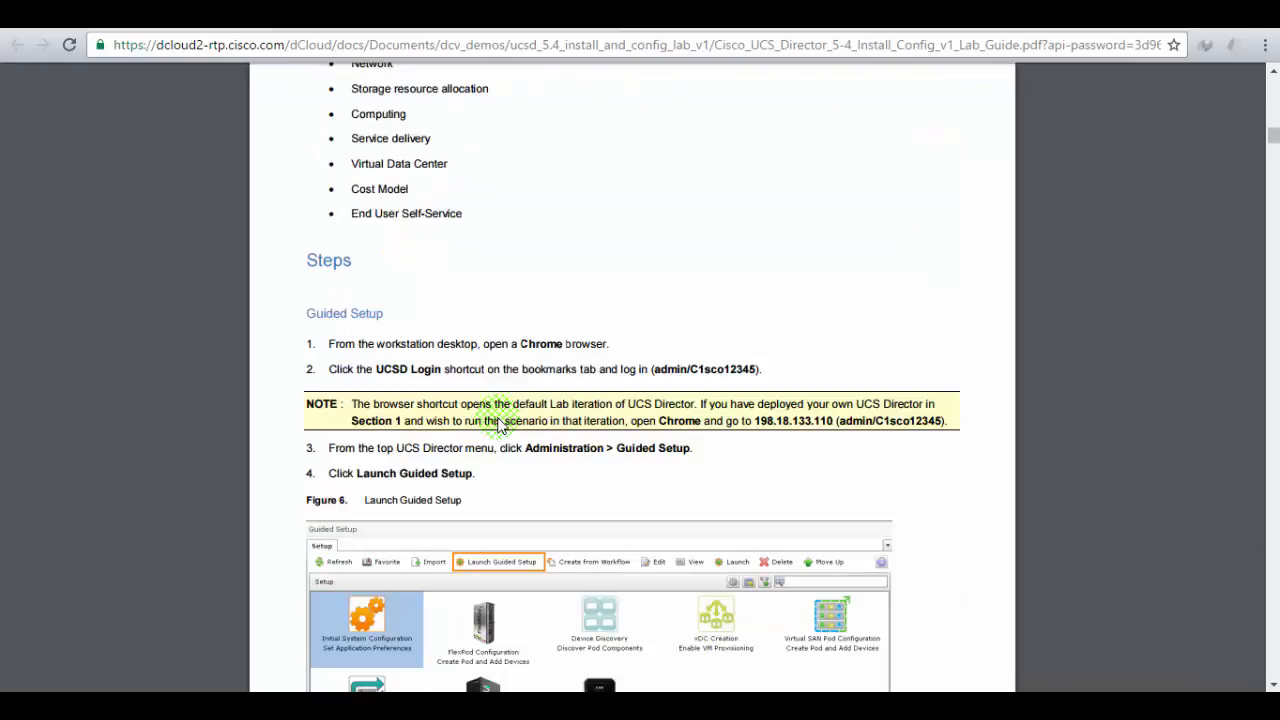
{"action": "scroll", "coordinate": [531, 446], "scroll_direction": "down", "scroll_amount": 2}
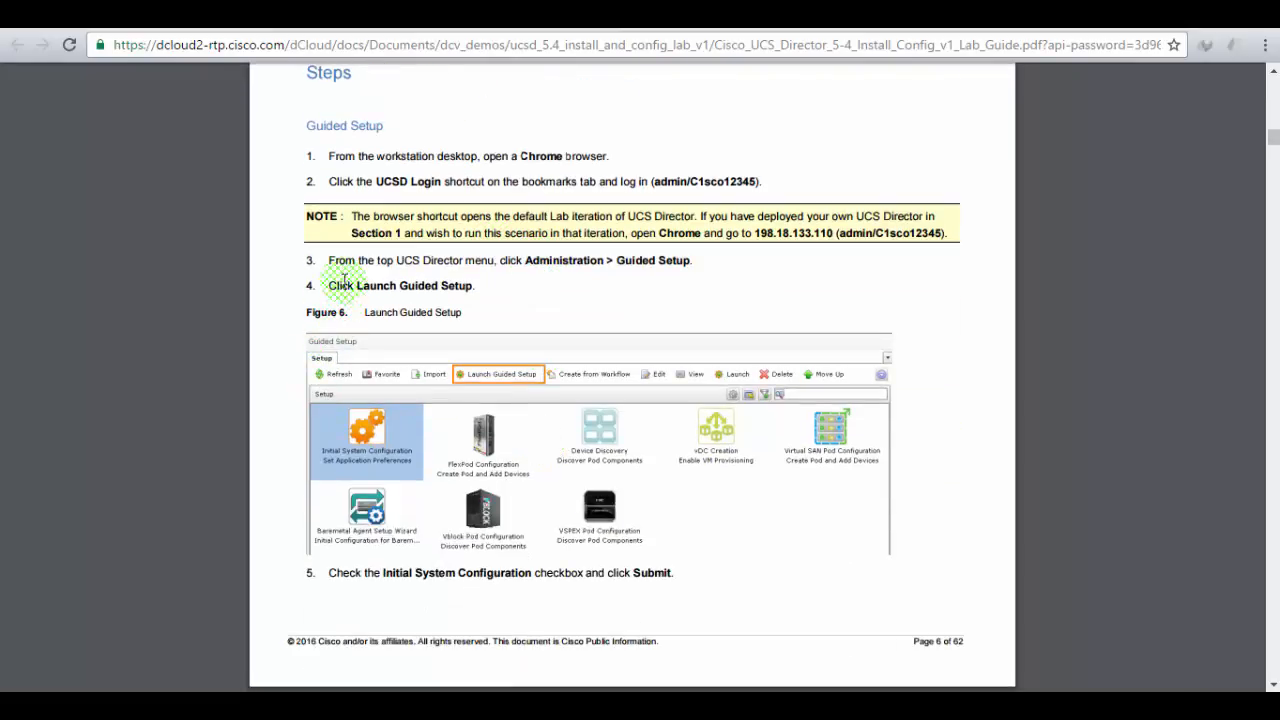
{"action": "left_click_drag", "start_coordinate": [330, 260], "coordinate": [707, 257]}
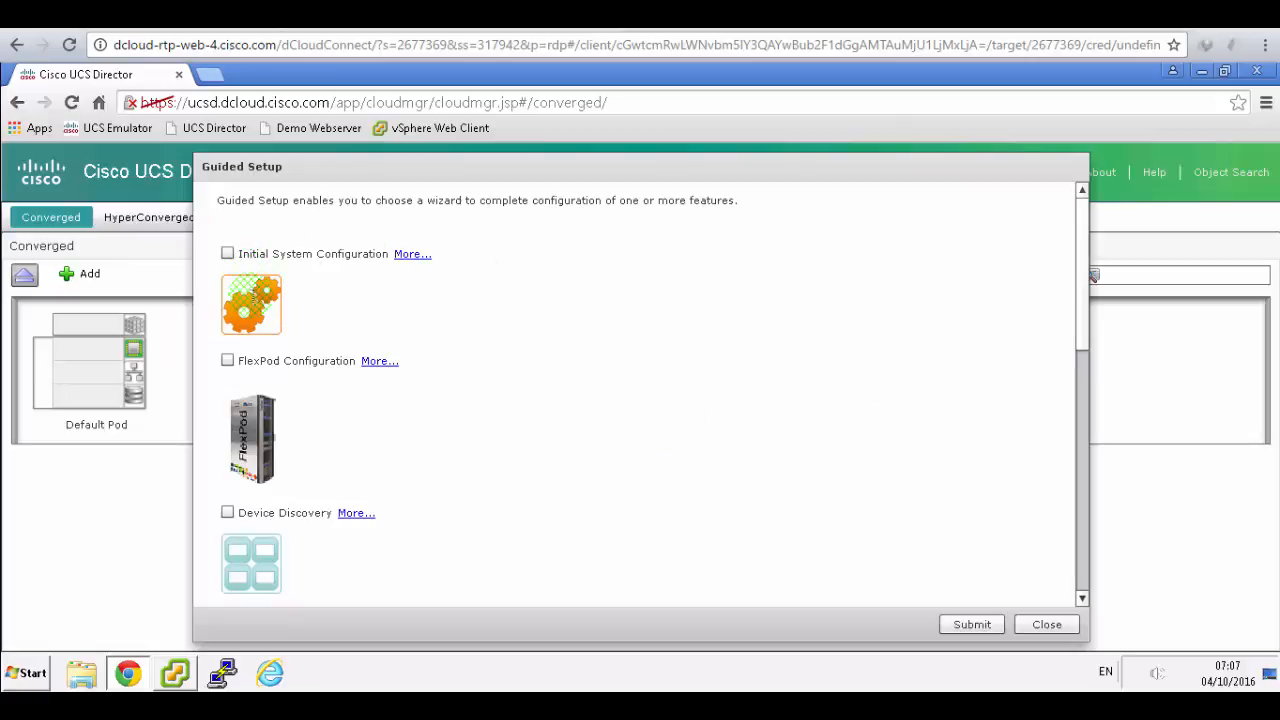
- Select the Initial System Configuration wizard and submit it to list its six setup tasks
{"action": "left_click", "coordinate": [228, 254]}
{"action": "left_click", "coordinate": [976, 624]}
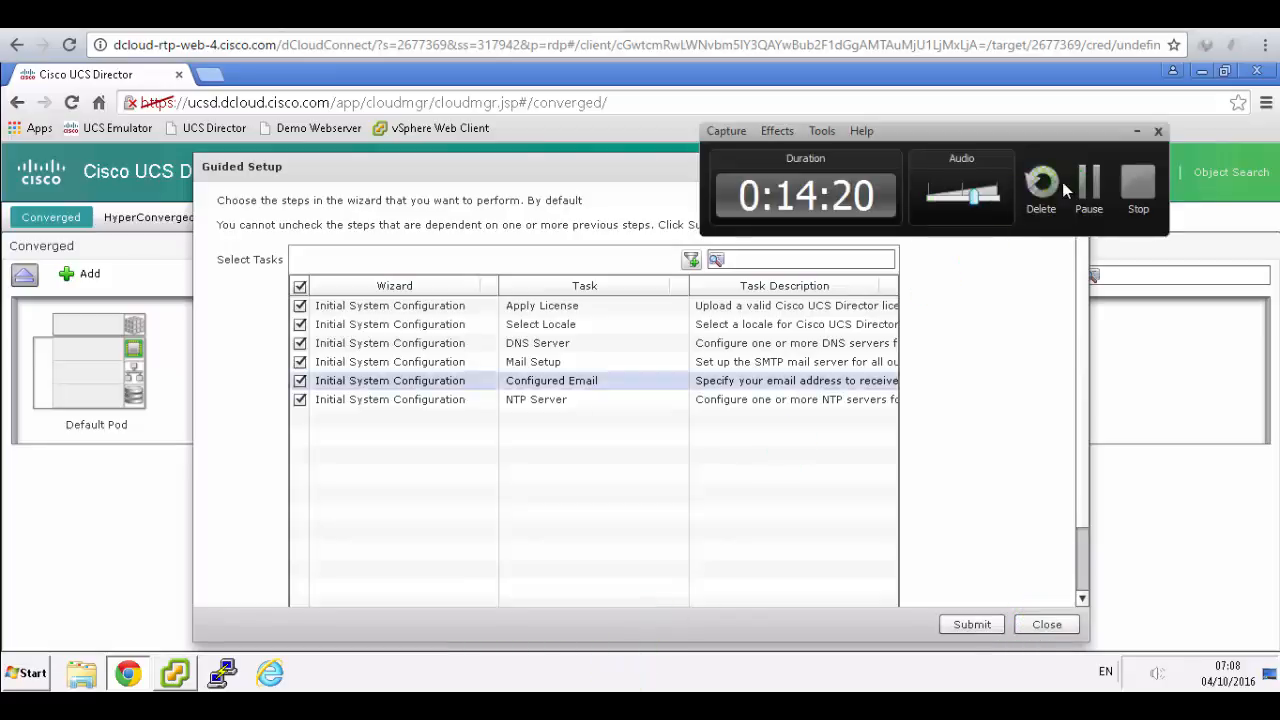
{"action": "left_click", "coordinate": [1021, 375]}
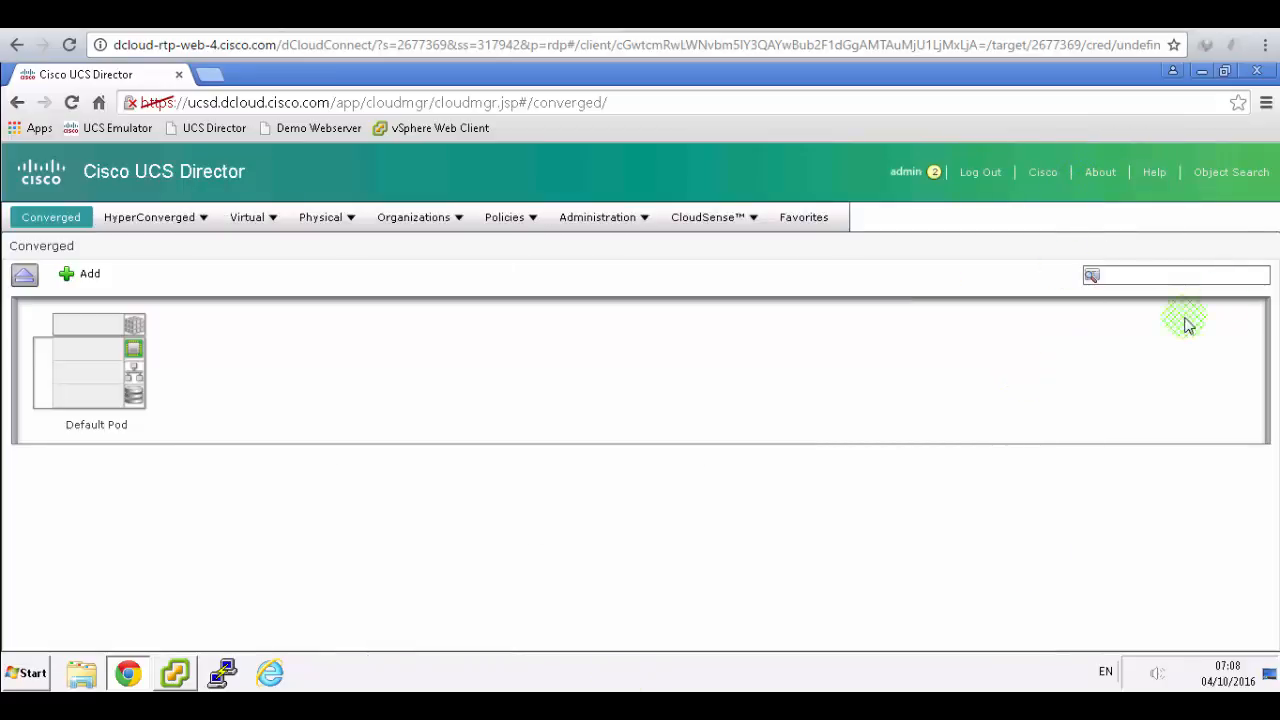
{"action": "left_click", "coordinate": [1043, 261]}
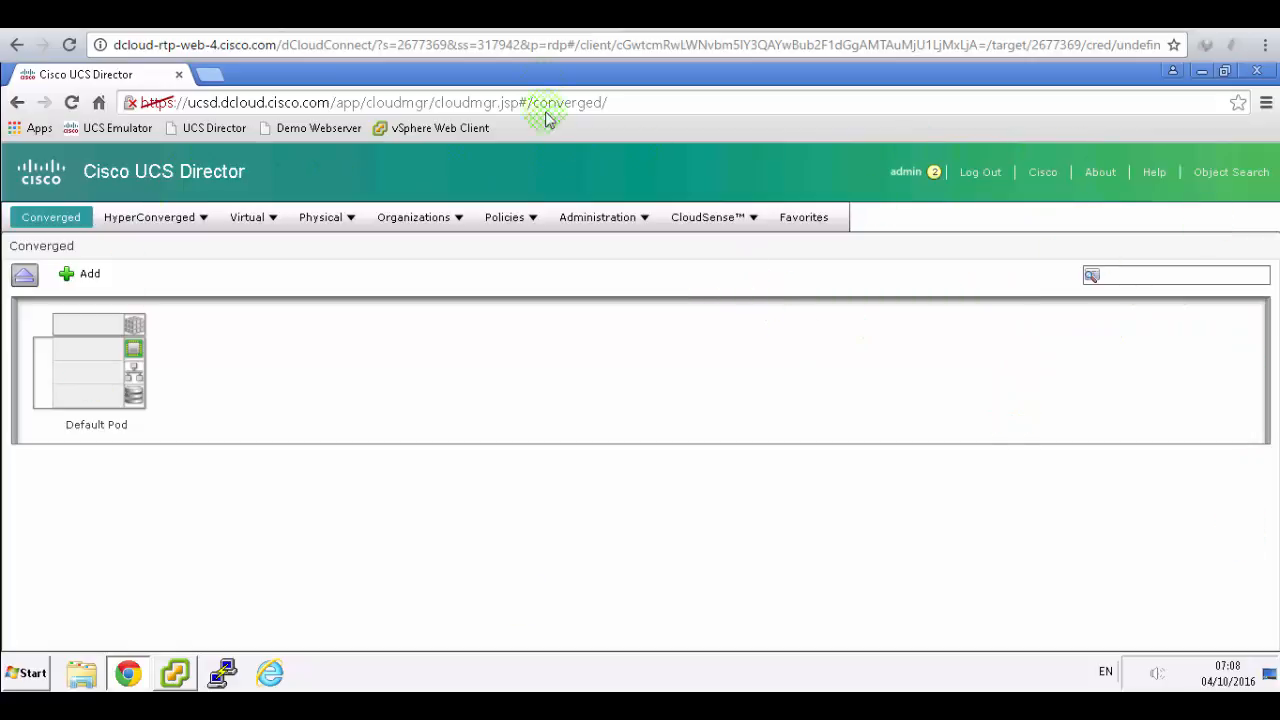
- Highlight step 3 on Guided Setup in the lab guide, then go back to UCS Director
{"action": "left_click", "coordinate": [540, 15]}
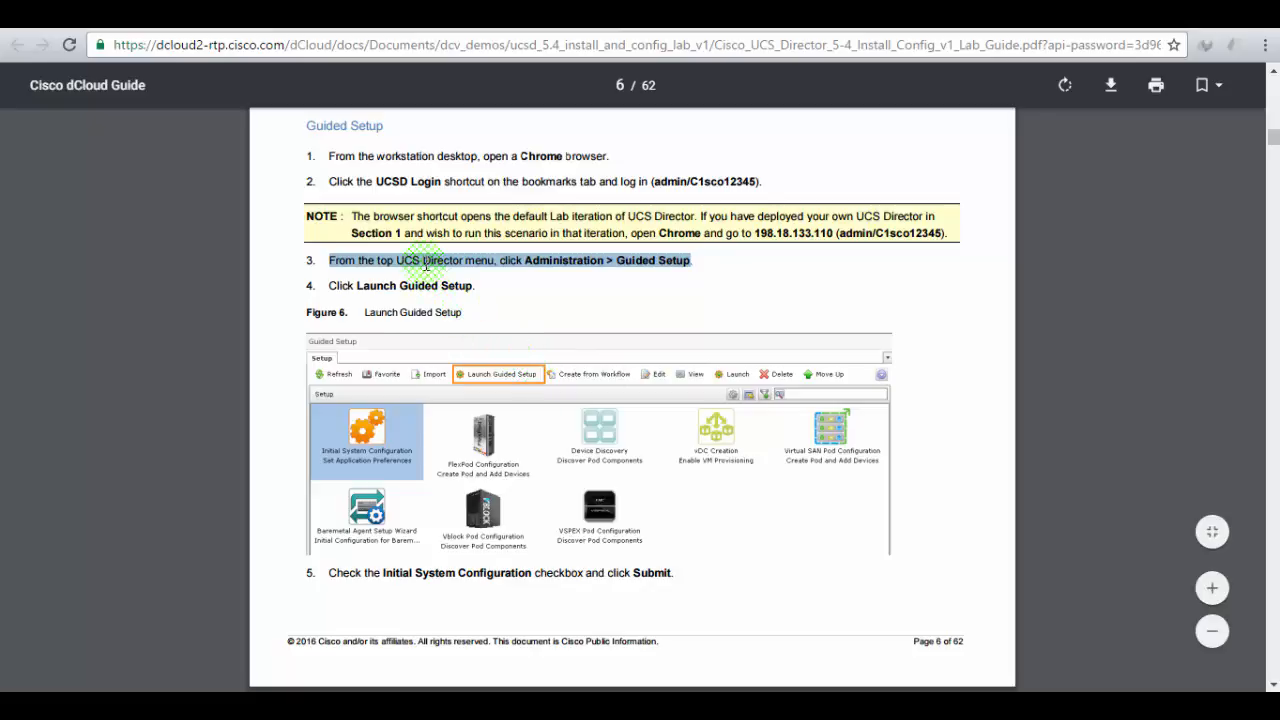
{"action": "left_click", "coordinate": [362, 258]}
{"action": "left_click_drag", "start_coordinate": [362, 258], "coordinate": [689, 260]}
{"action": "left_click", "coordinate": [663, 300]}
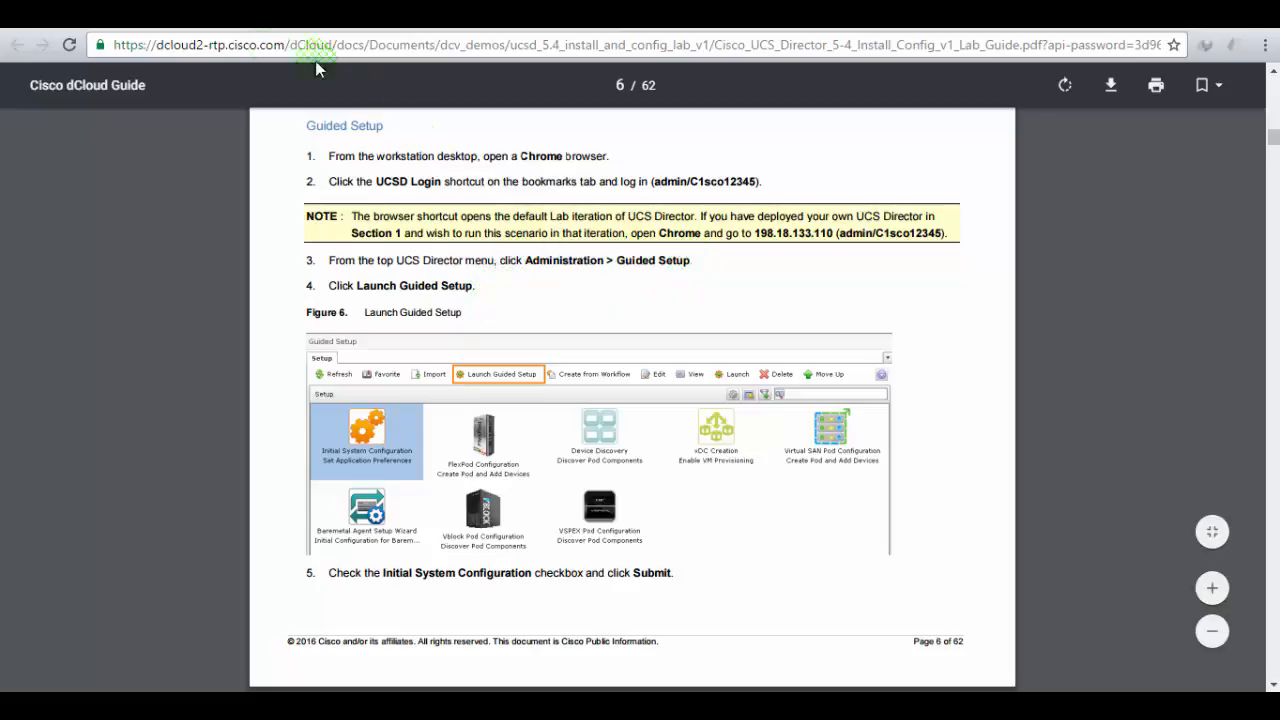
{"action": "left_click", "coordinate": [288, 16]}
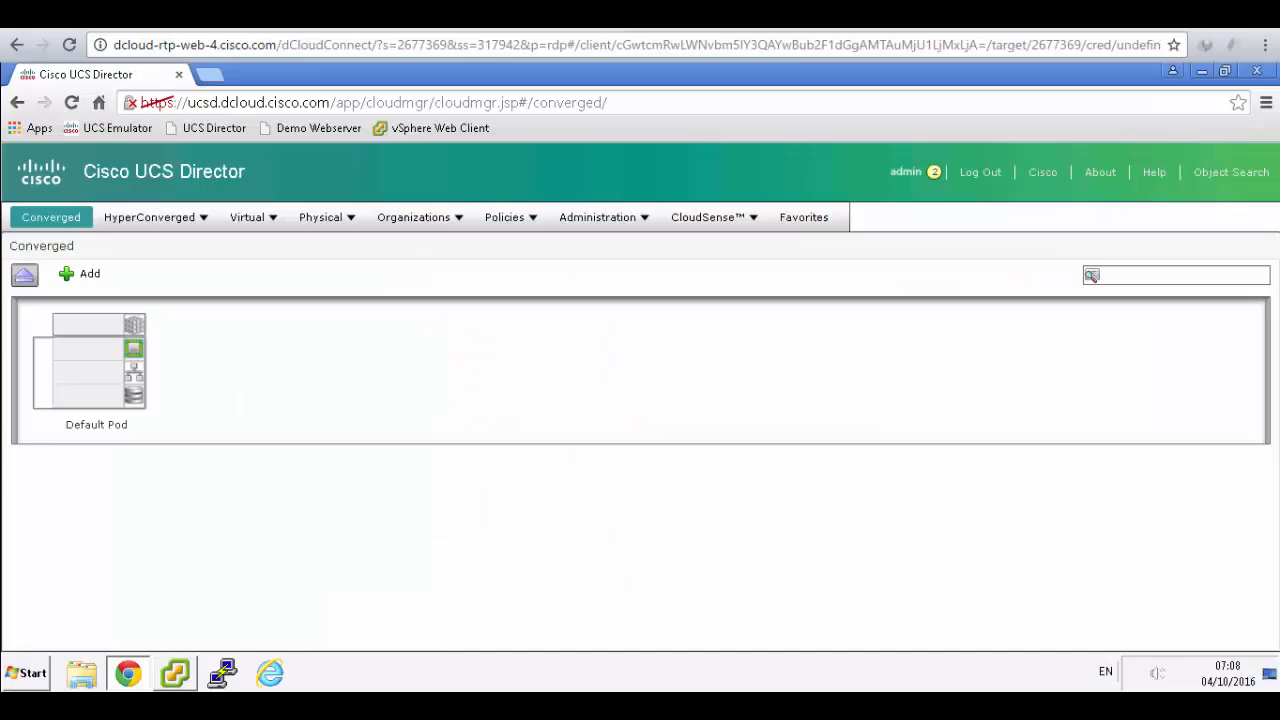
- Open Administration > Guided Setup and highlight the lab guide's DNS Server note before returning
{"action": "left_click", "coordinate": [608, 220]}
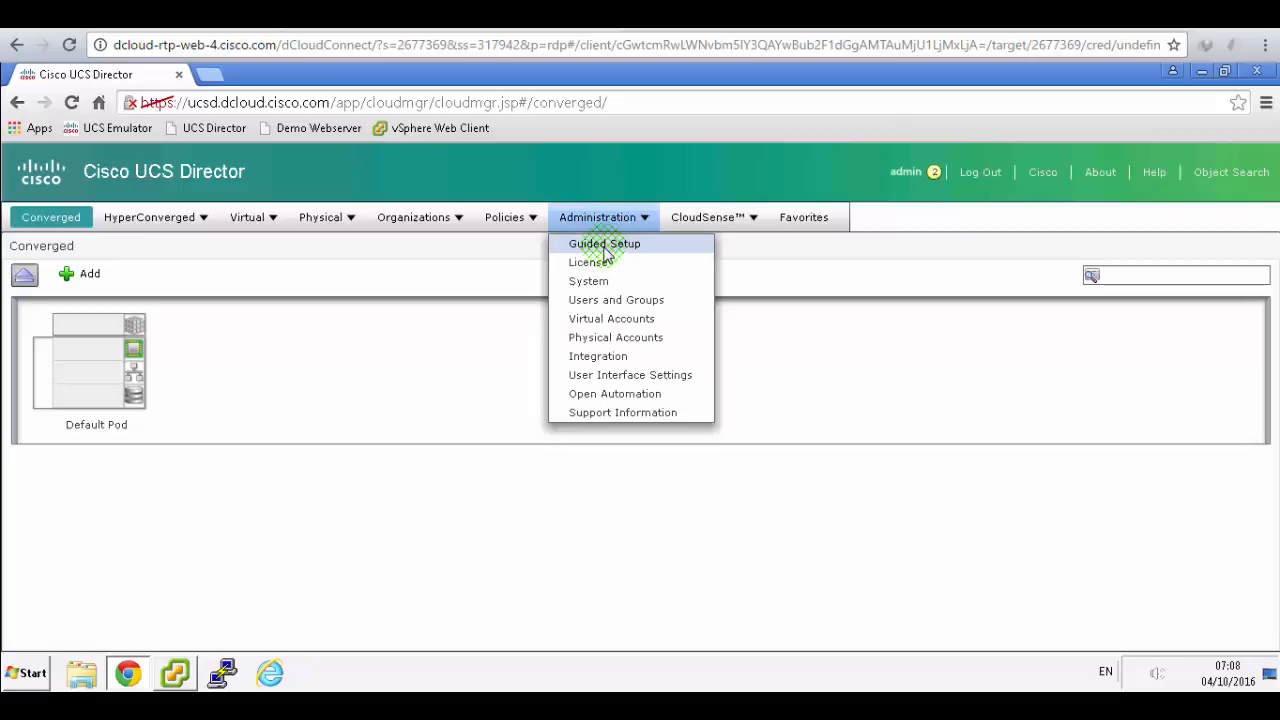
{"action": "left_click", "coordinate": [604, 245]}
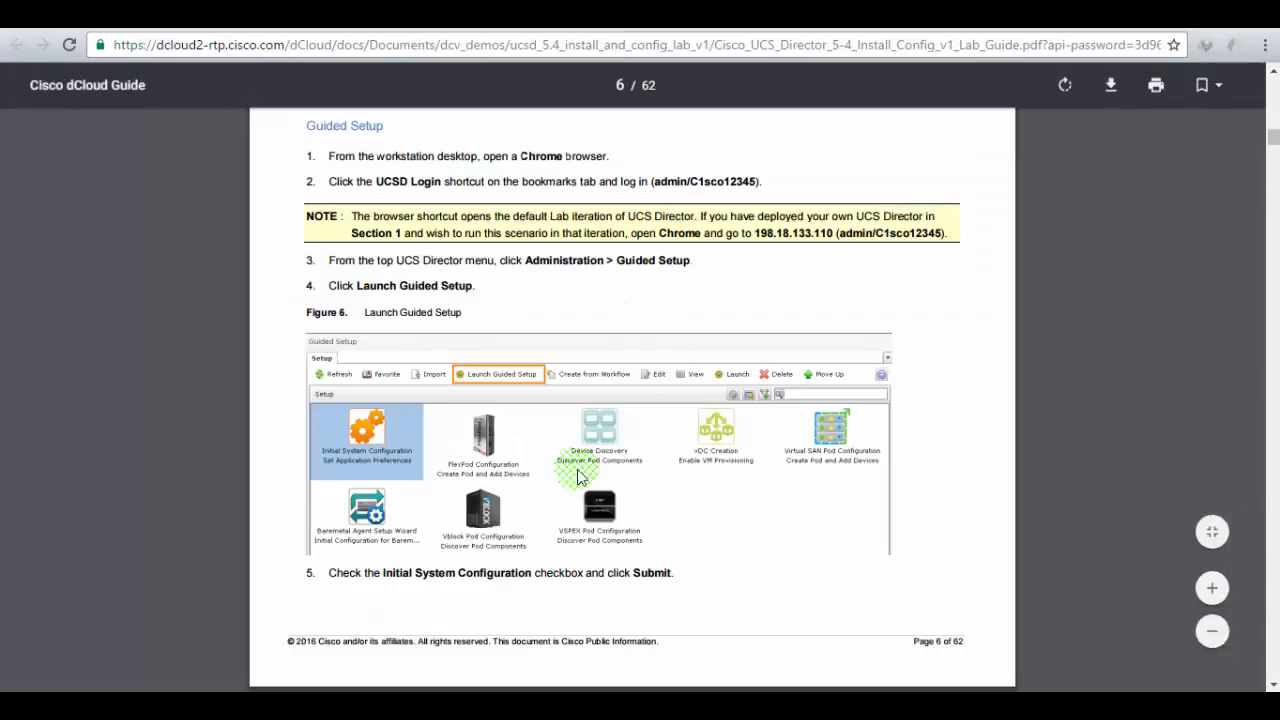
{"action": "scroll", "coordinate": [670, 412], "scroll_direction": "down", "scroll_amount": 1}
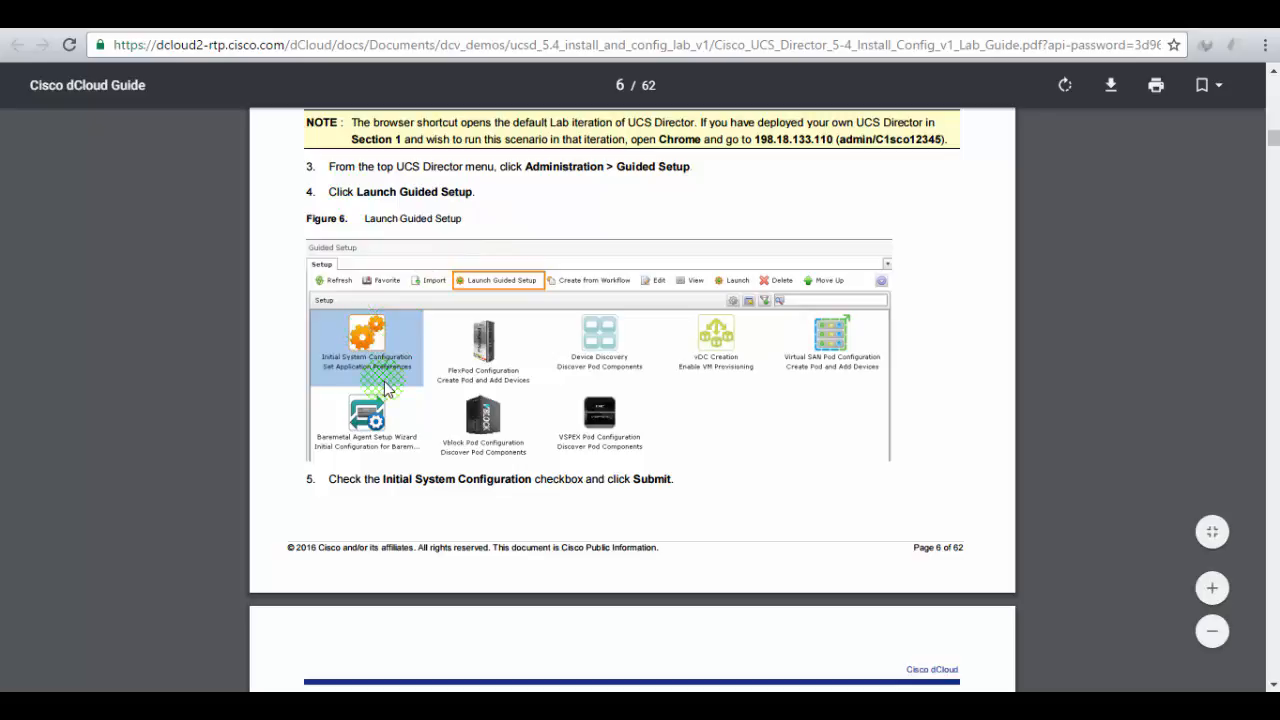
{"action": "scroll", "coordinate": [418, 357], "scroll_direction": "down", "scroll_amount": 4}
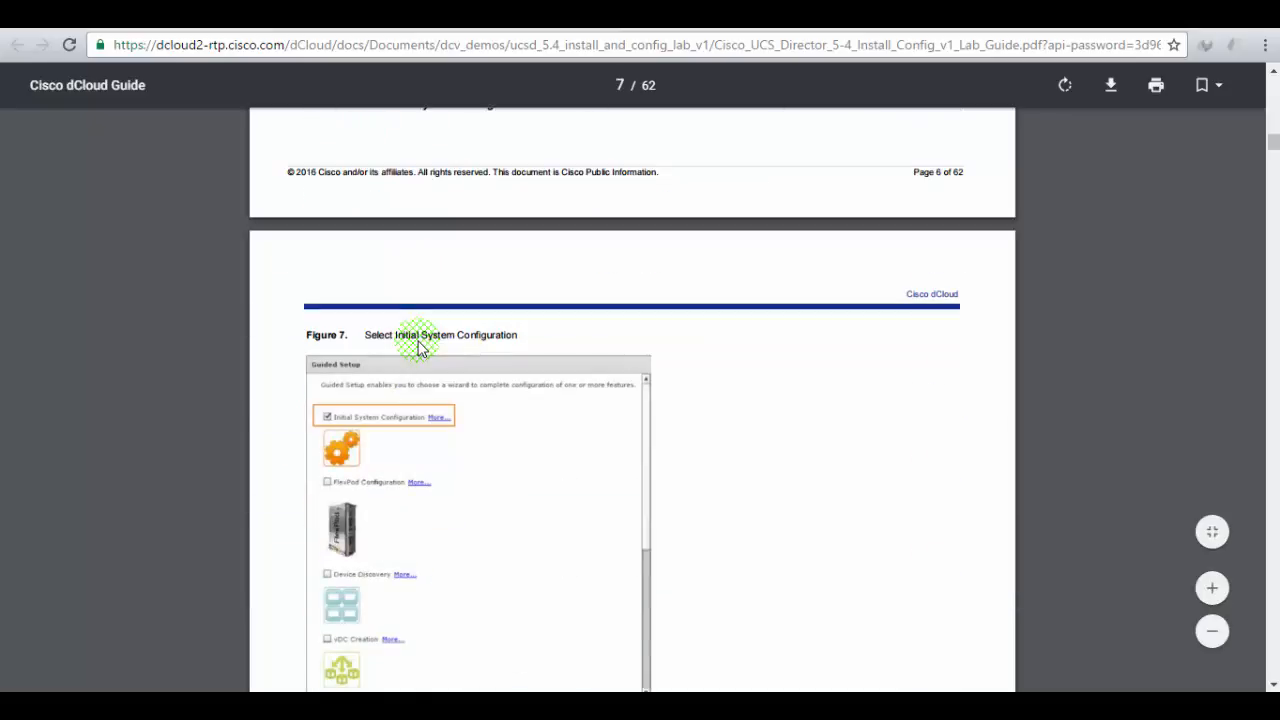
{"action": "scroll", "coordinate": [418, 347], "scroll_direction": "down", "scroll_amount": 2}
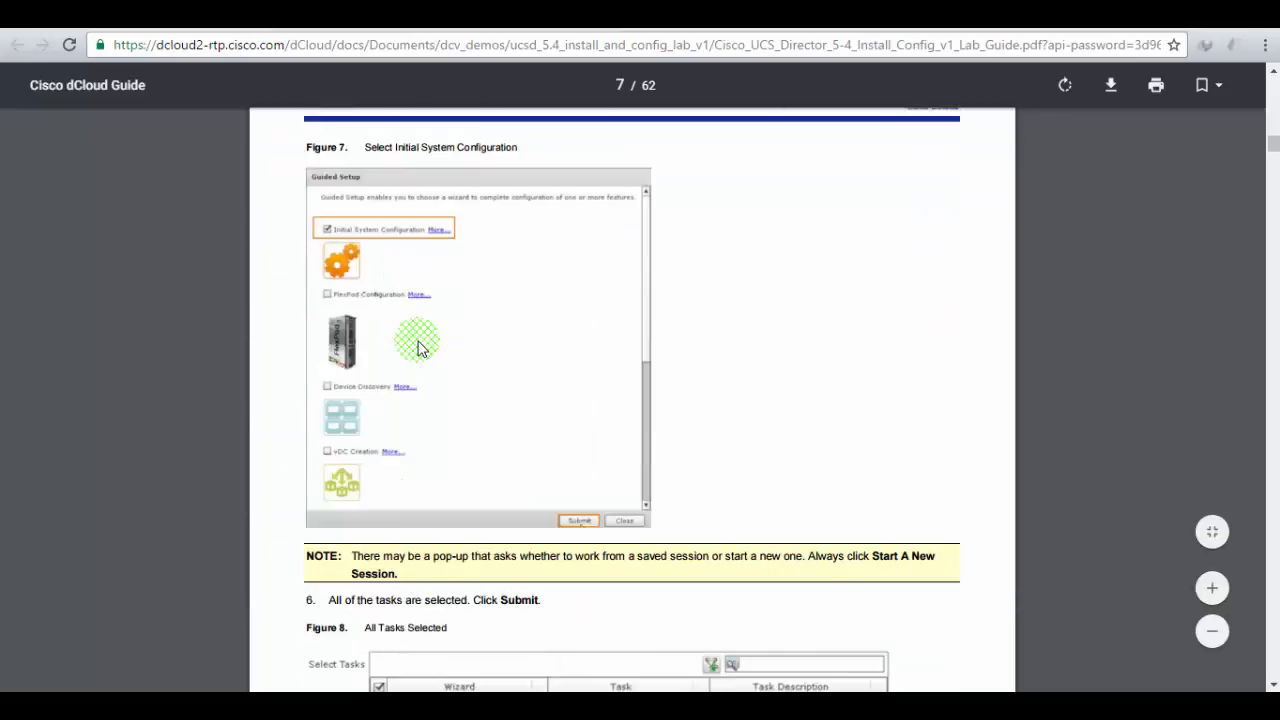
{"action": "scroll", "coordinate": [418, 347], "scroll_direction": "down", "scroll_amount": 2}
{"action": "scroll", "coordinate": [418, 347], "scroll_direction": "down", "scroll_amount": 2}
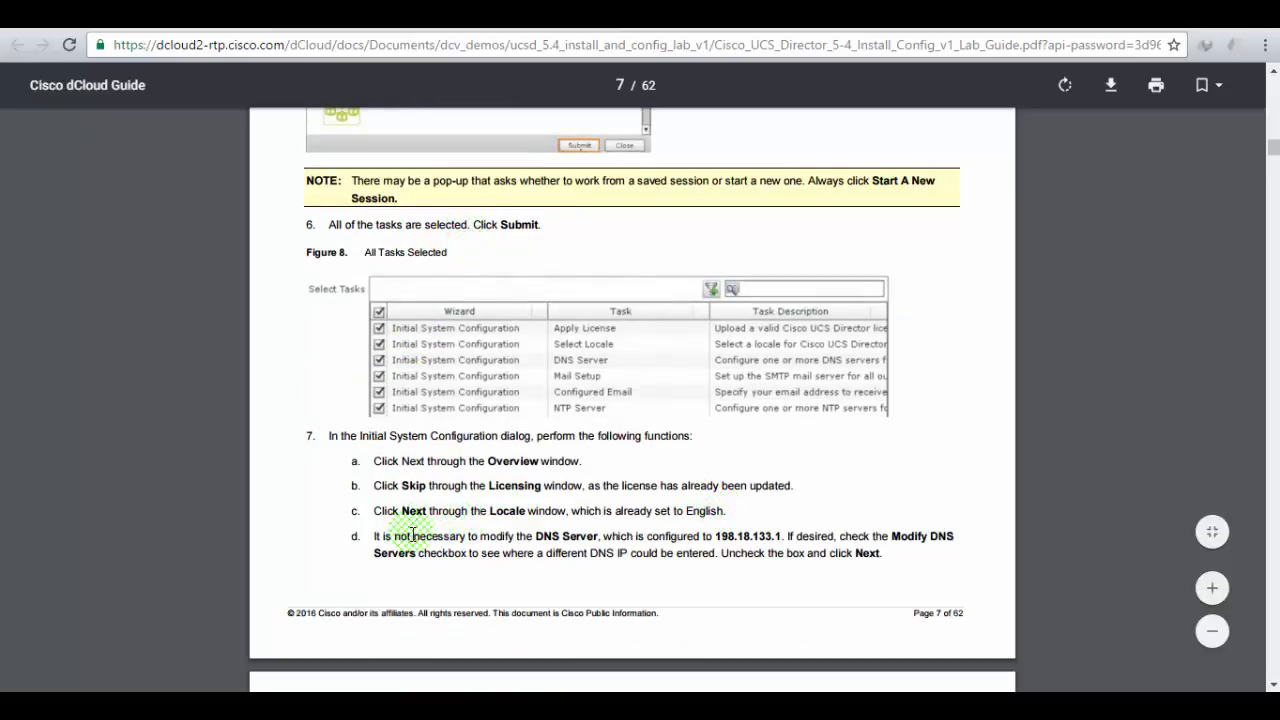
{"action": "left_click_drag", "start_coordinate": [414, 536], "coordinate": [781, 537]}
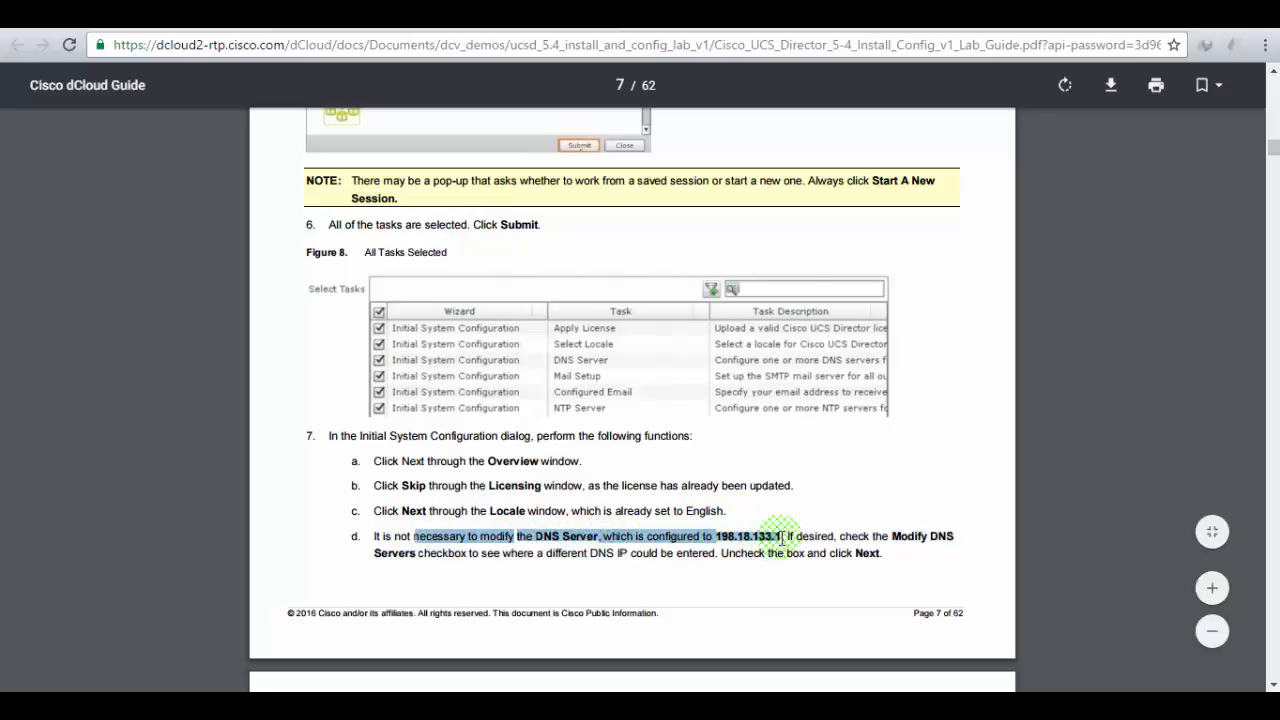
{"action": "left_click", "coordinate": [162, 18]}
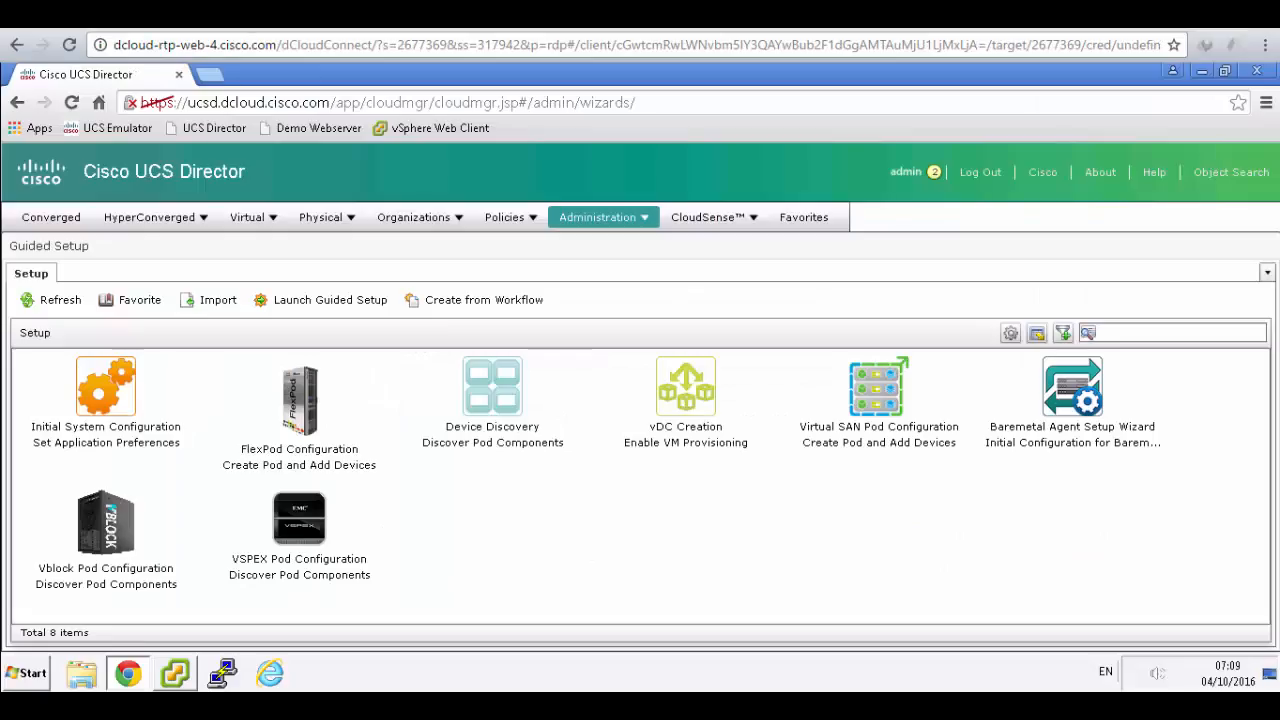
- Dismiss the saved-session prompt and relaunch Initial System Configuration with all six tasks selected
{"action": "left_click", "coordinate": [110, 373]}
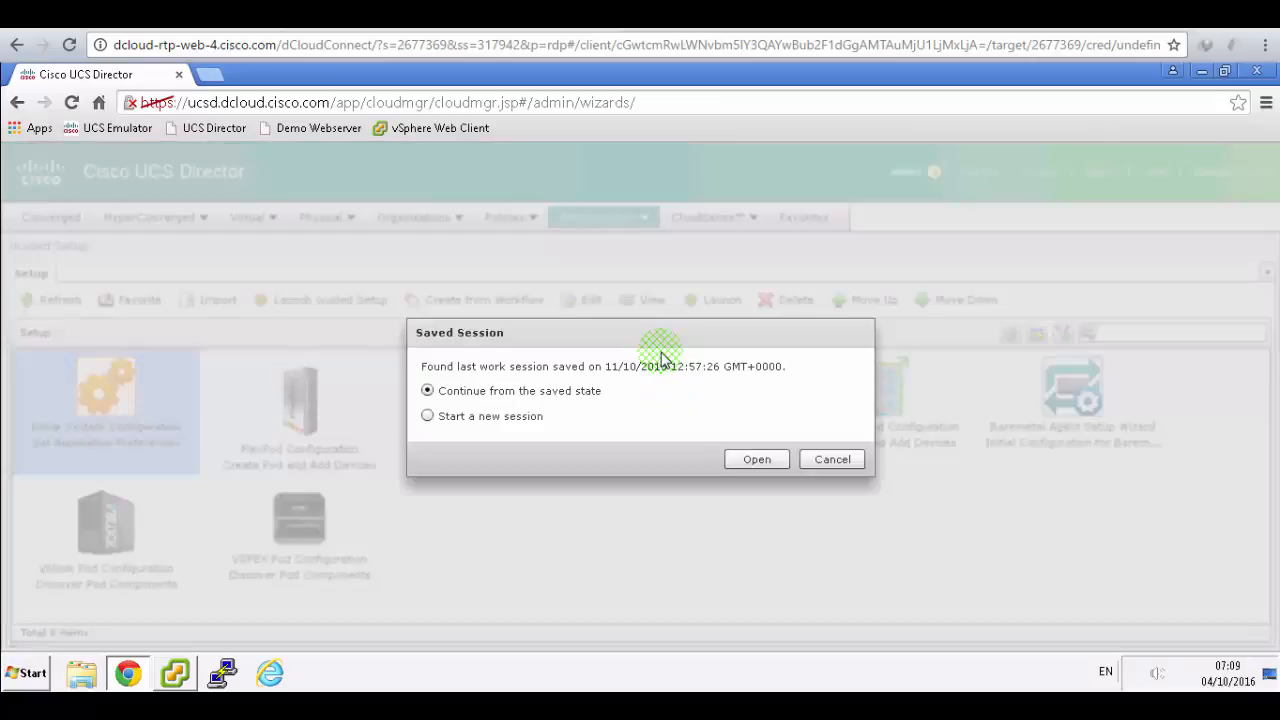
{"action": "left_click", "coordinate": [834, 459]}
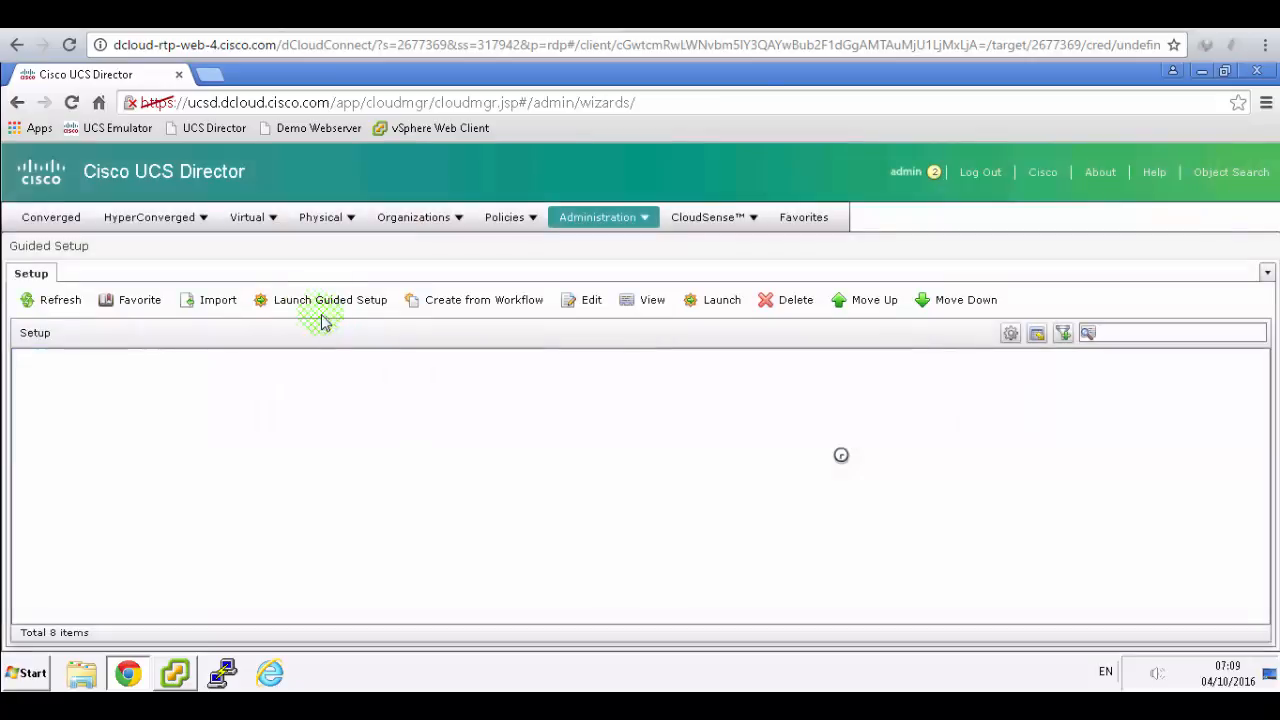
{"action": "left_click", "coordinate": [305, 303]}
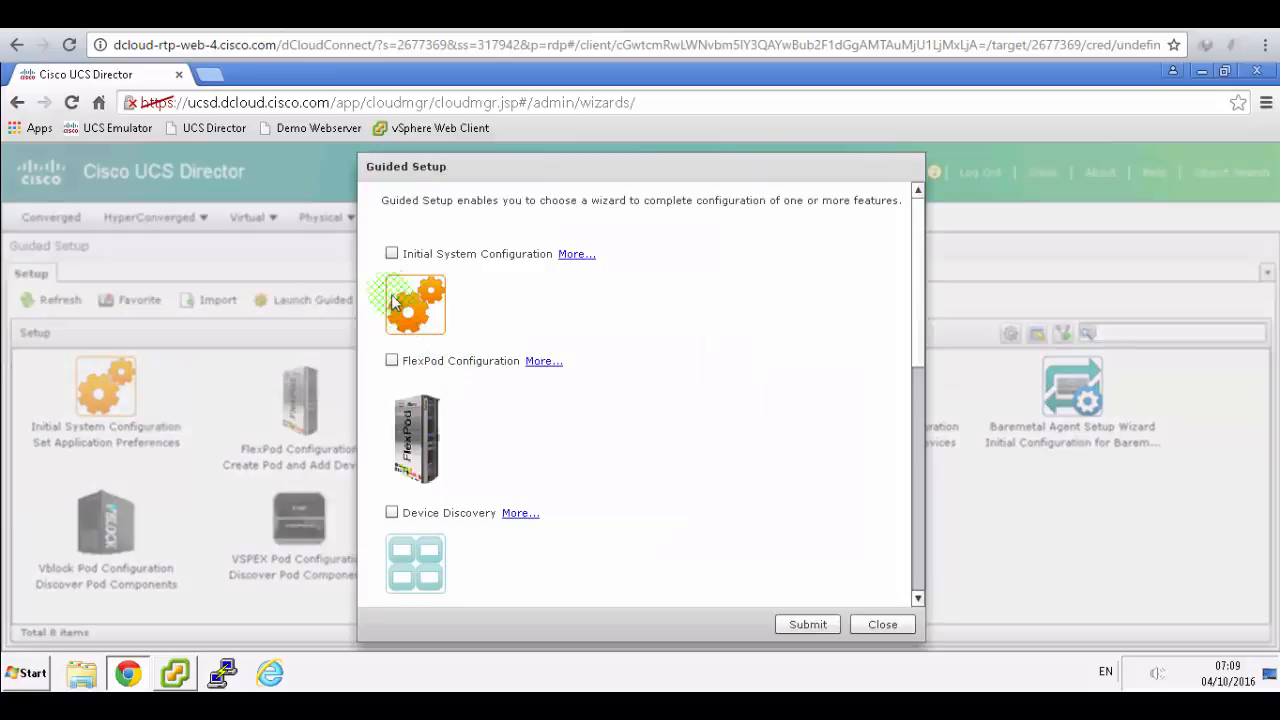
{"action": "left_click", "coordinate": [392, 255]}
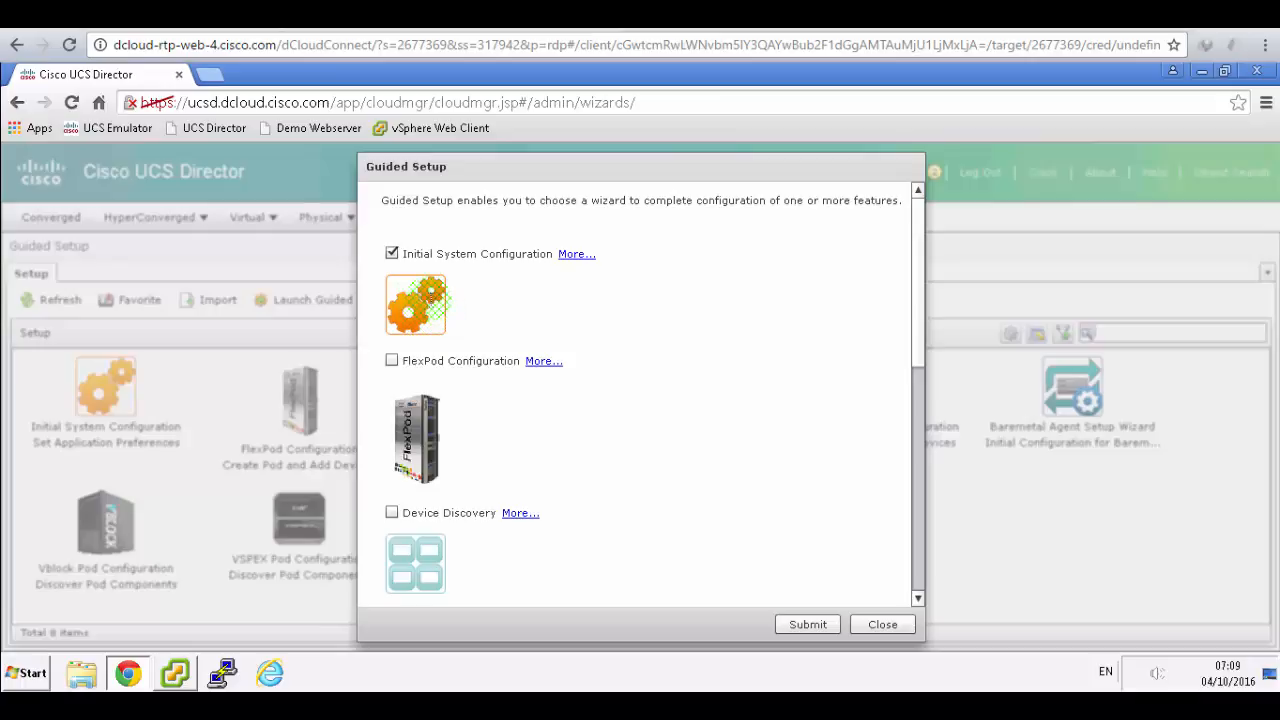
{"action": "left_click", "coordinate": [815, 624]}
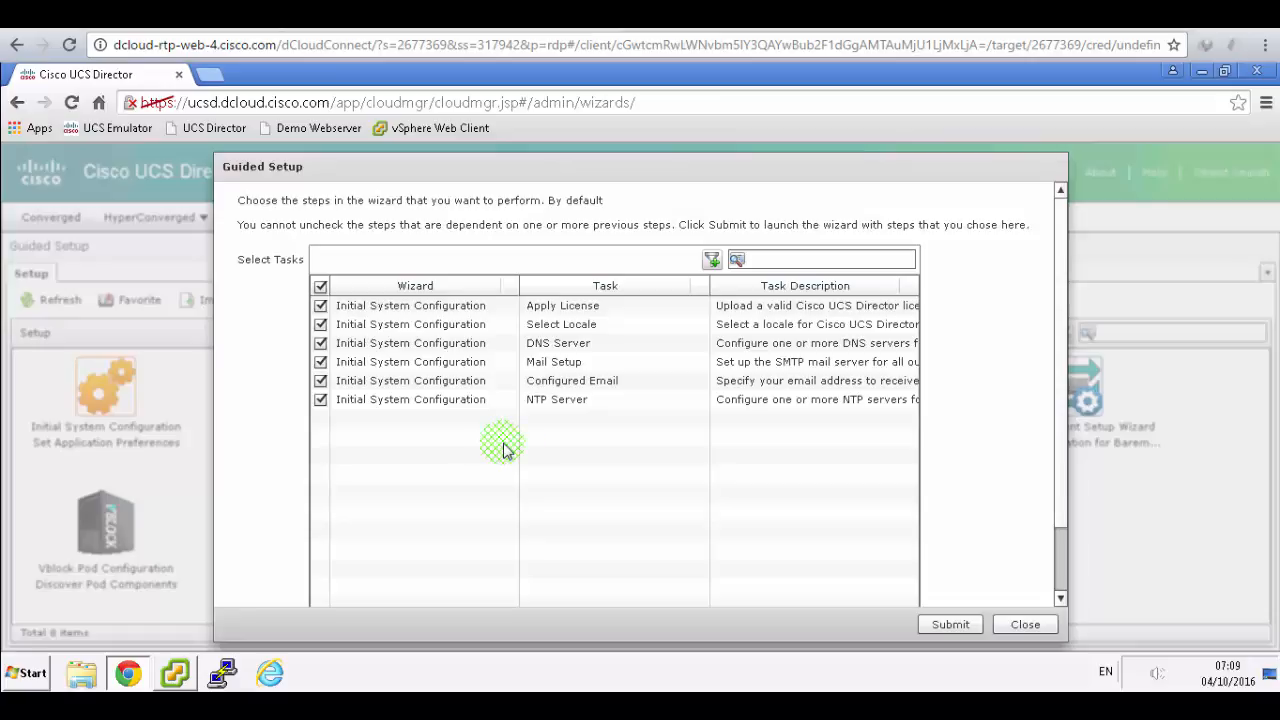
{"action": "left_click", "coordinate": [945, 623]}
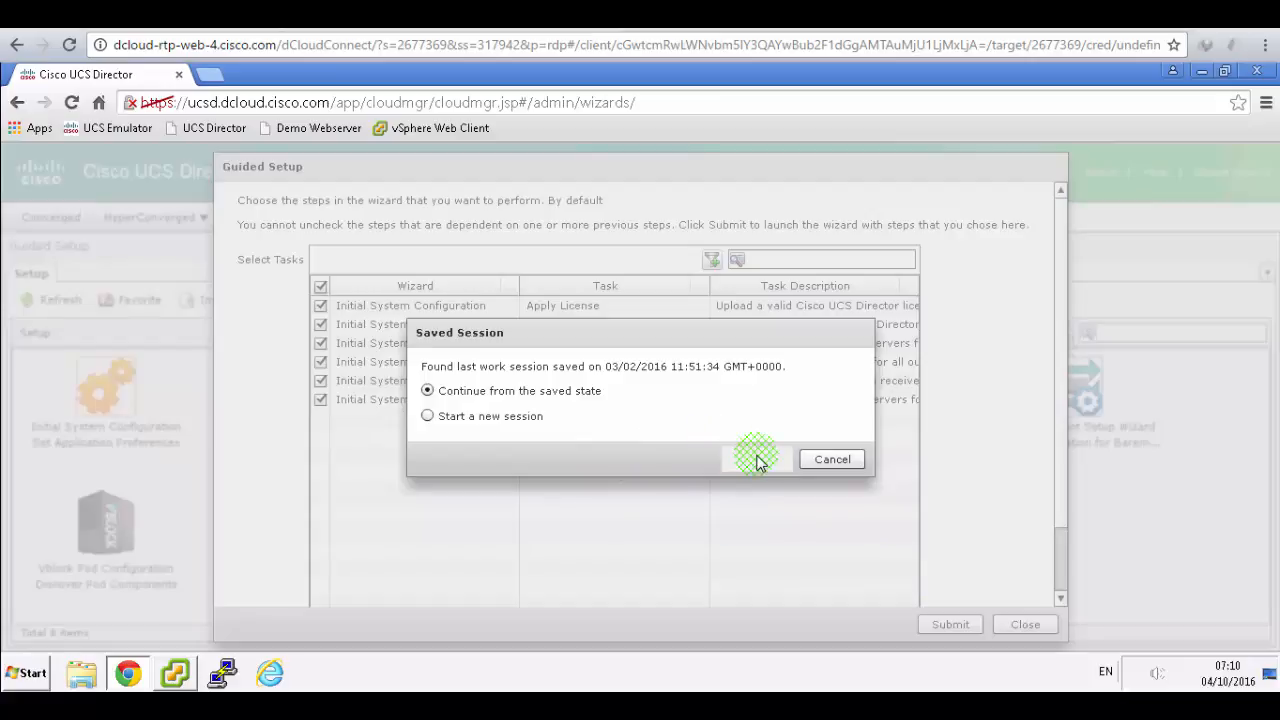
- Step back through Summary, NTP Server and Mail Server, then close the resumed wizard
{"action": "left_click", "coordinate": [449, 32]}
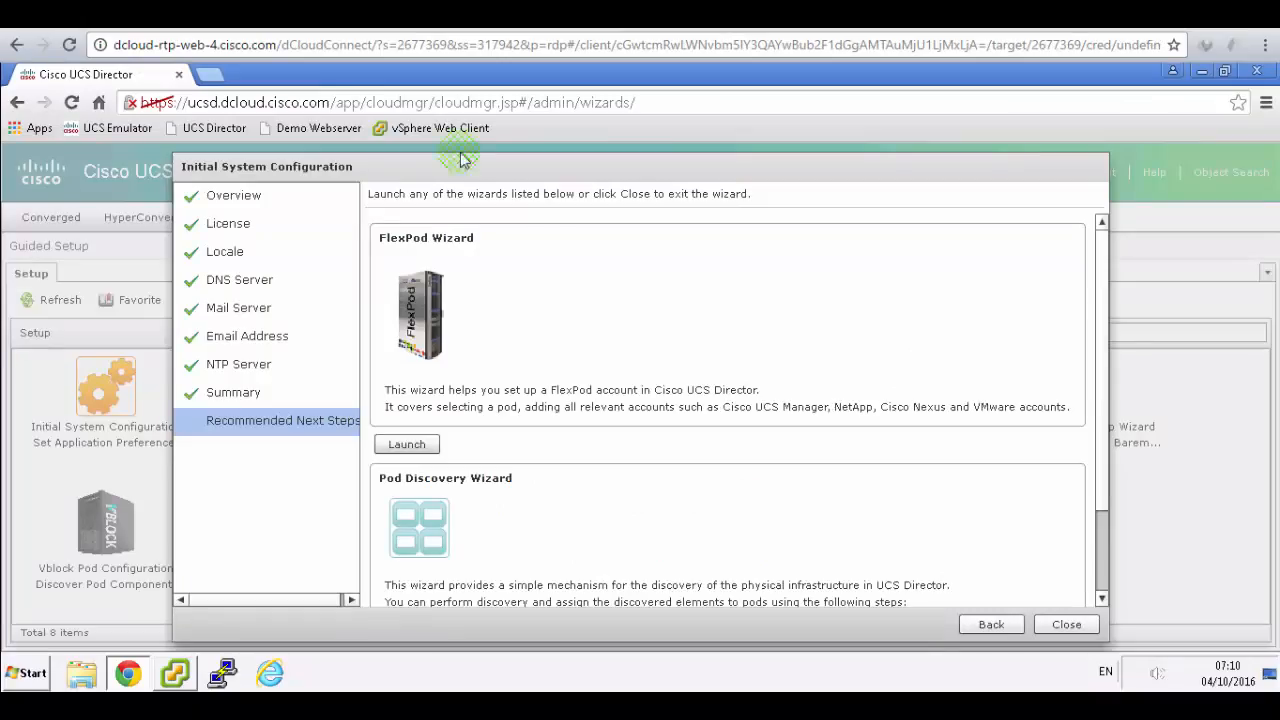
{"action": "left_click", "coordinate": [577, 320]}
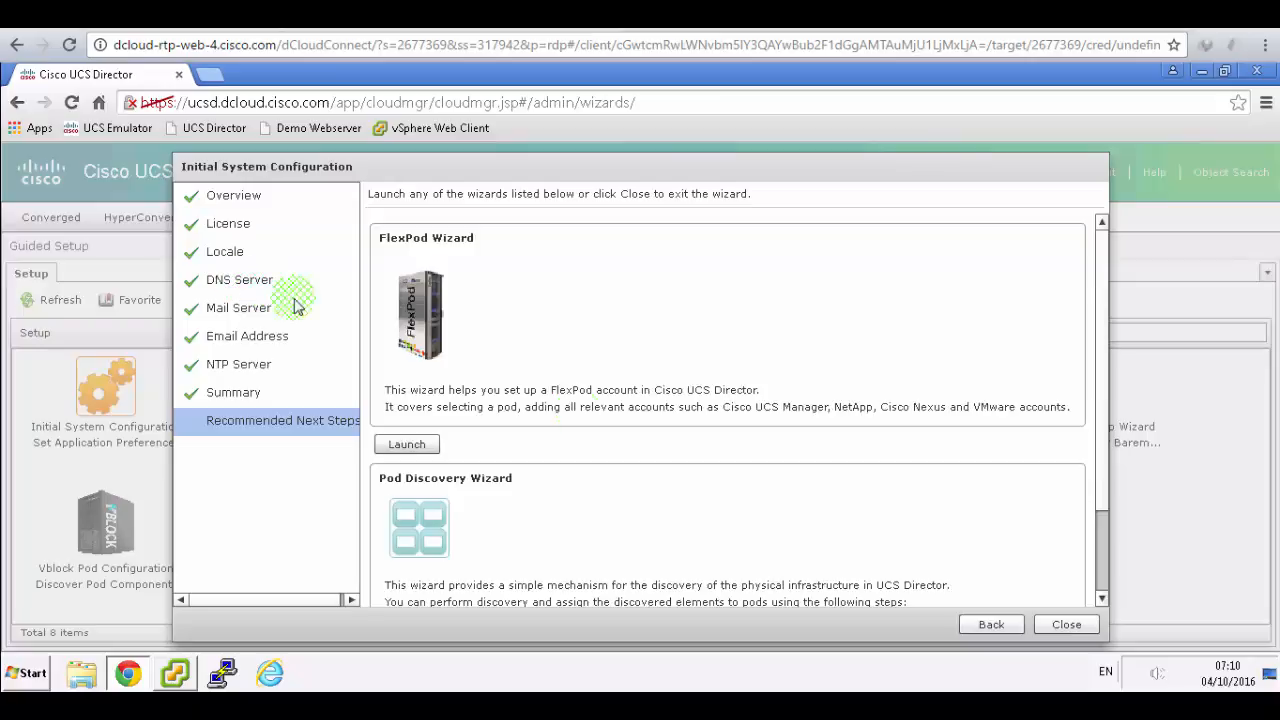
{"action": "left_click", "coordinate": [990, 624]}
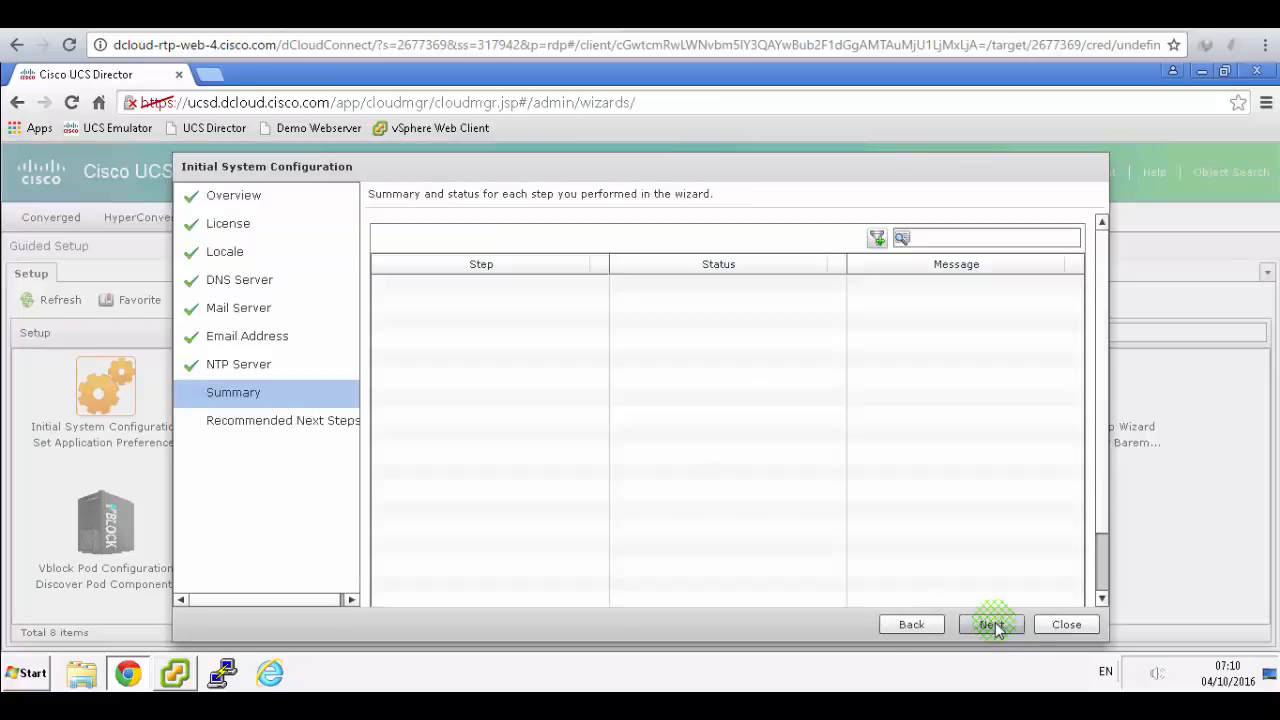
{"action": "left_click", "coordinate": [900, 622]}
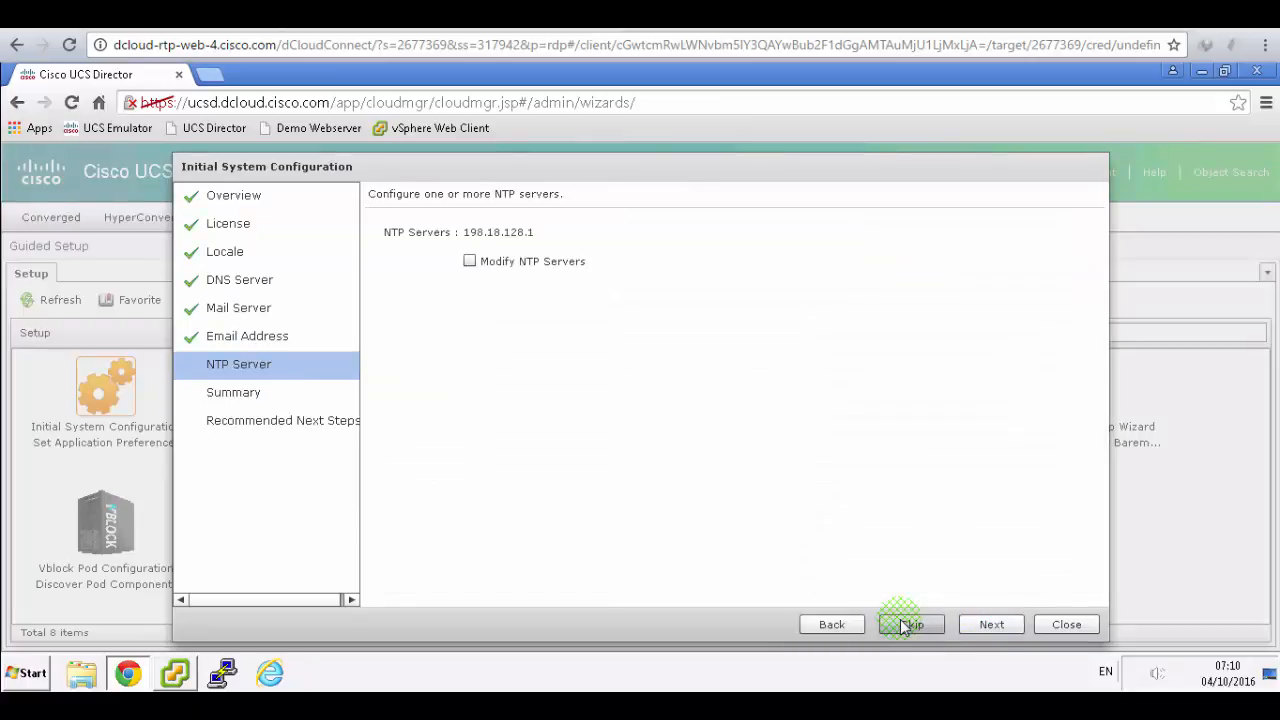
{"action": "left_click", "coordinate": [818, 625]}
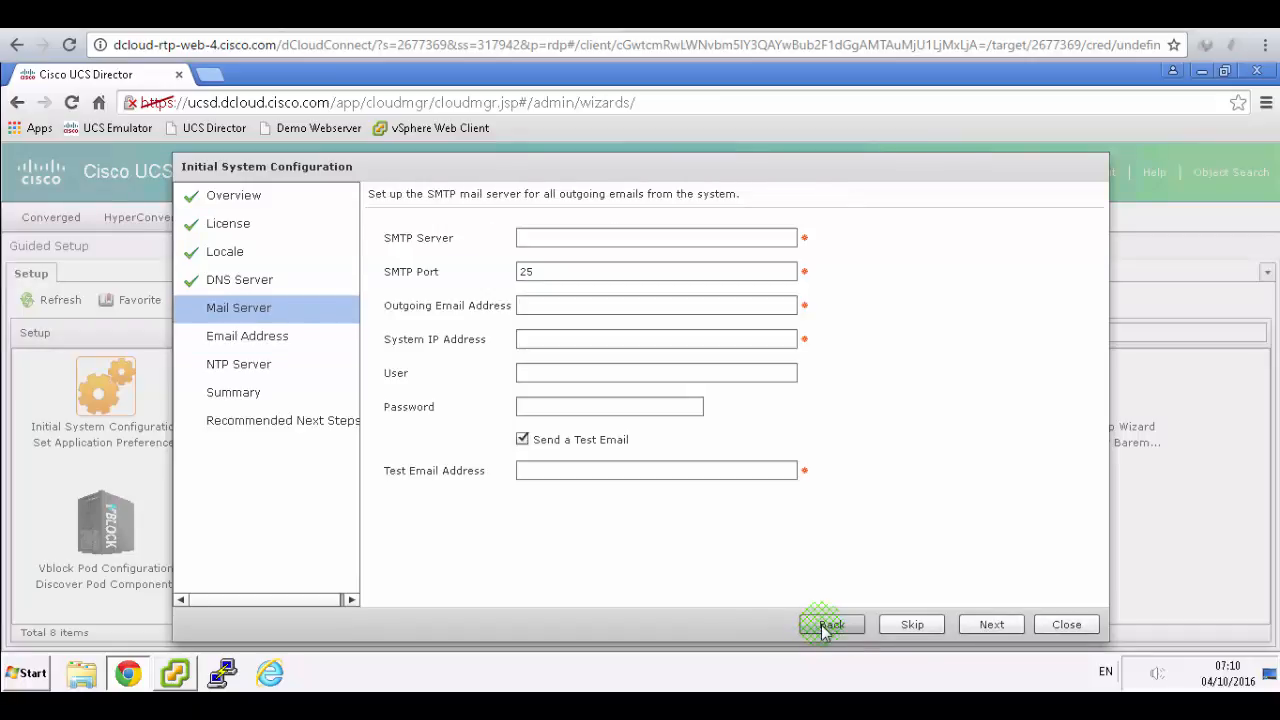
{"action": "left_click", "coordinate": [1068, 625]}
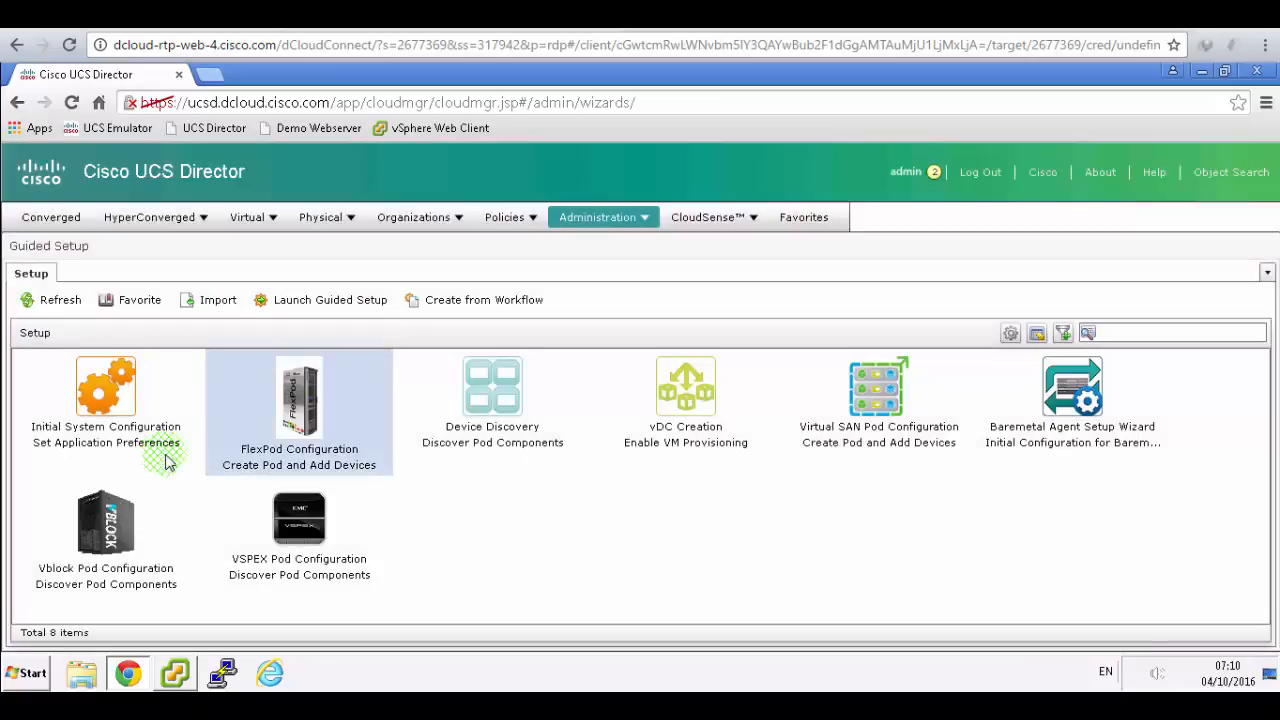
- Launch Initial System Configuration with all six tasks in a new session and pass the overview
{"action": "left_click", "coordinate": [320, 300]}
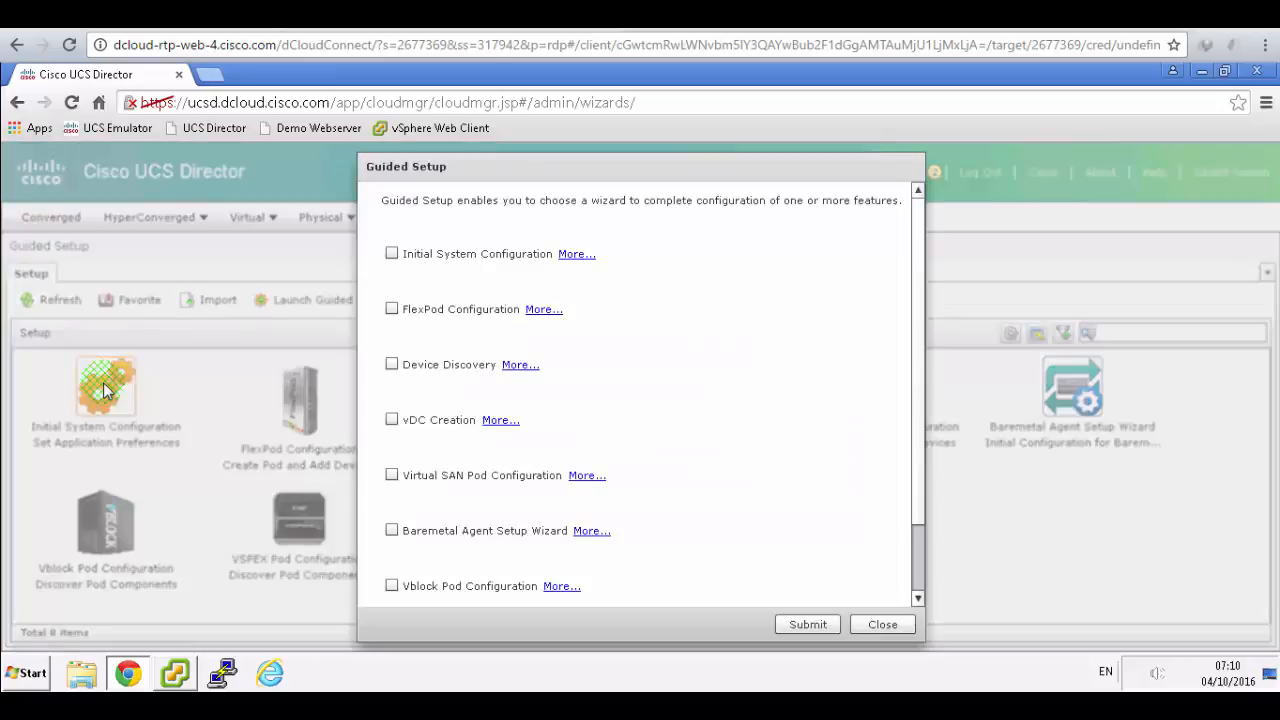
{"action": "left_click", "coordinate": [392, 253]}
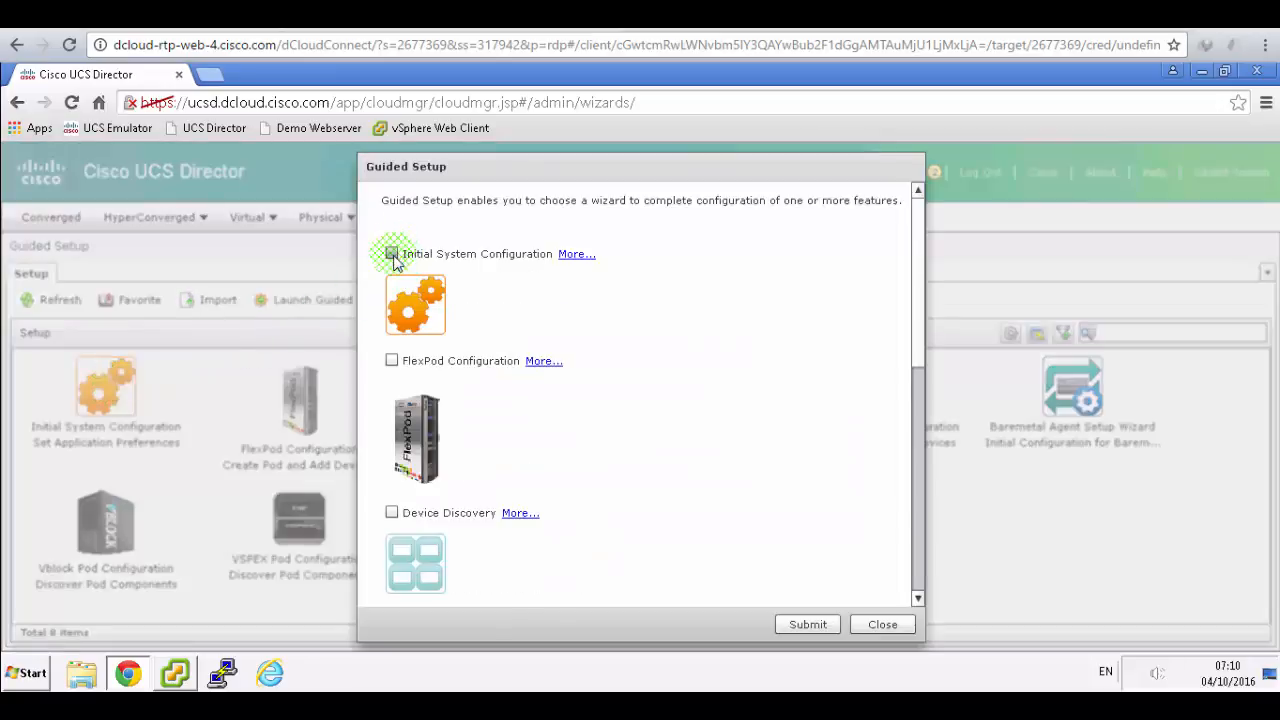
{"action": "left_click", "coordinate": [810, 624]}
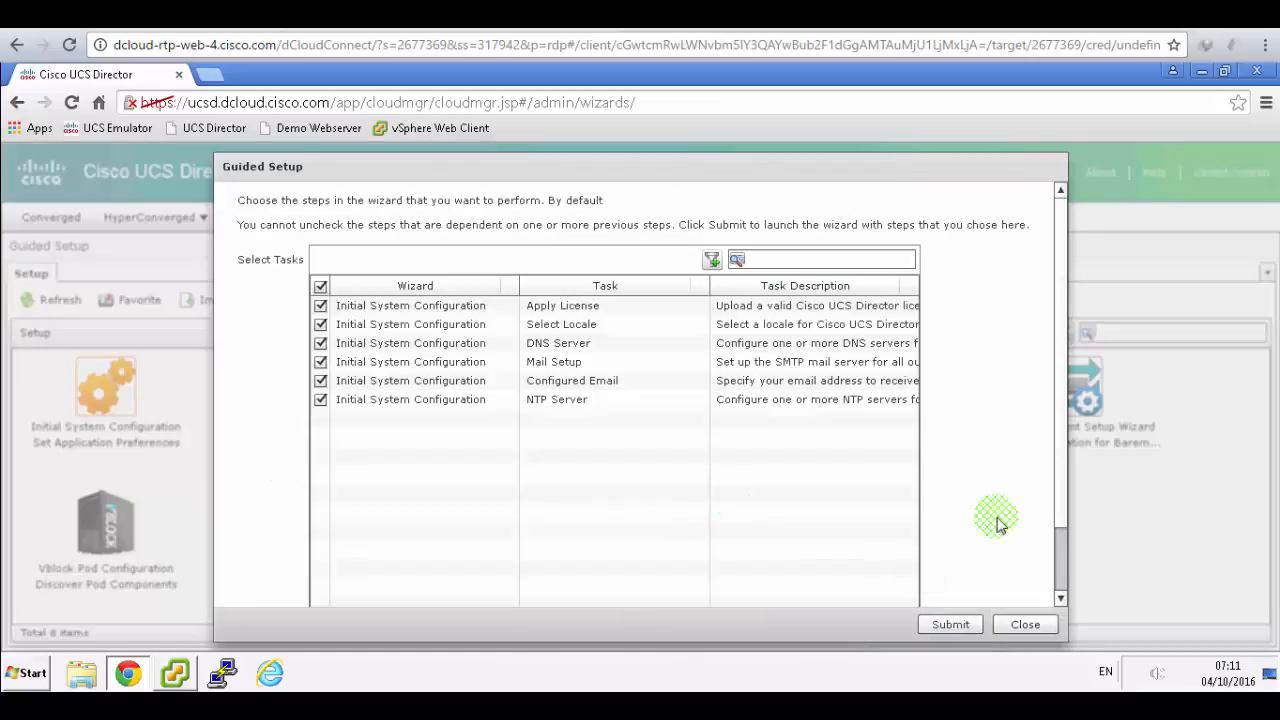
{"action": "left_click", "coordinate": [945, 624]}
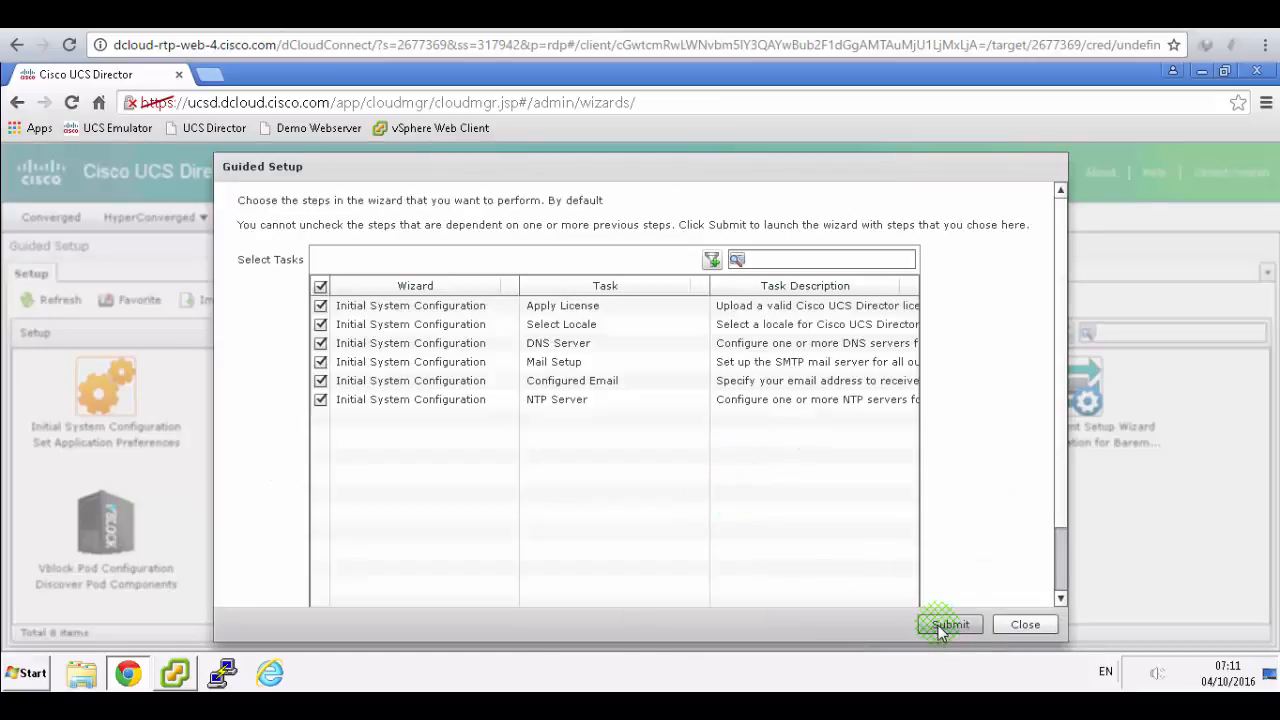
{"action": "left_click", "coordinate": [445, 418]}
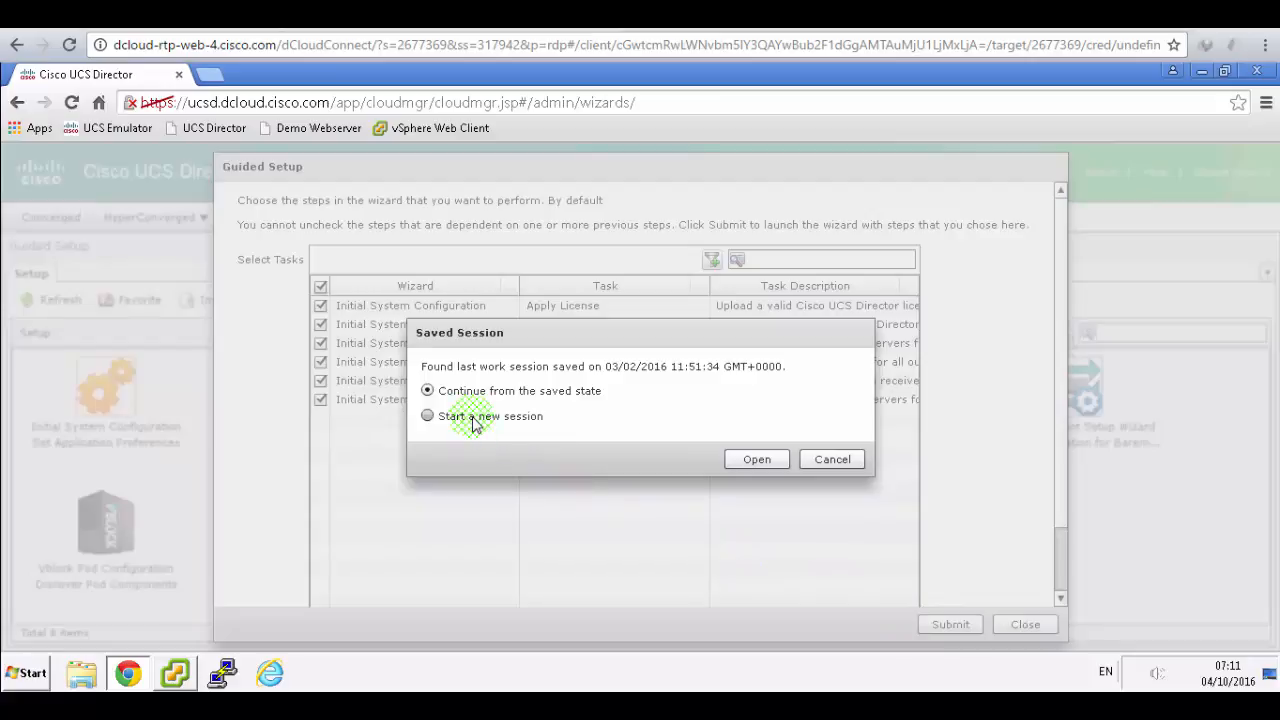
{"action": "left_click", "coordinate": [757, 460]}
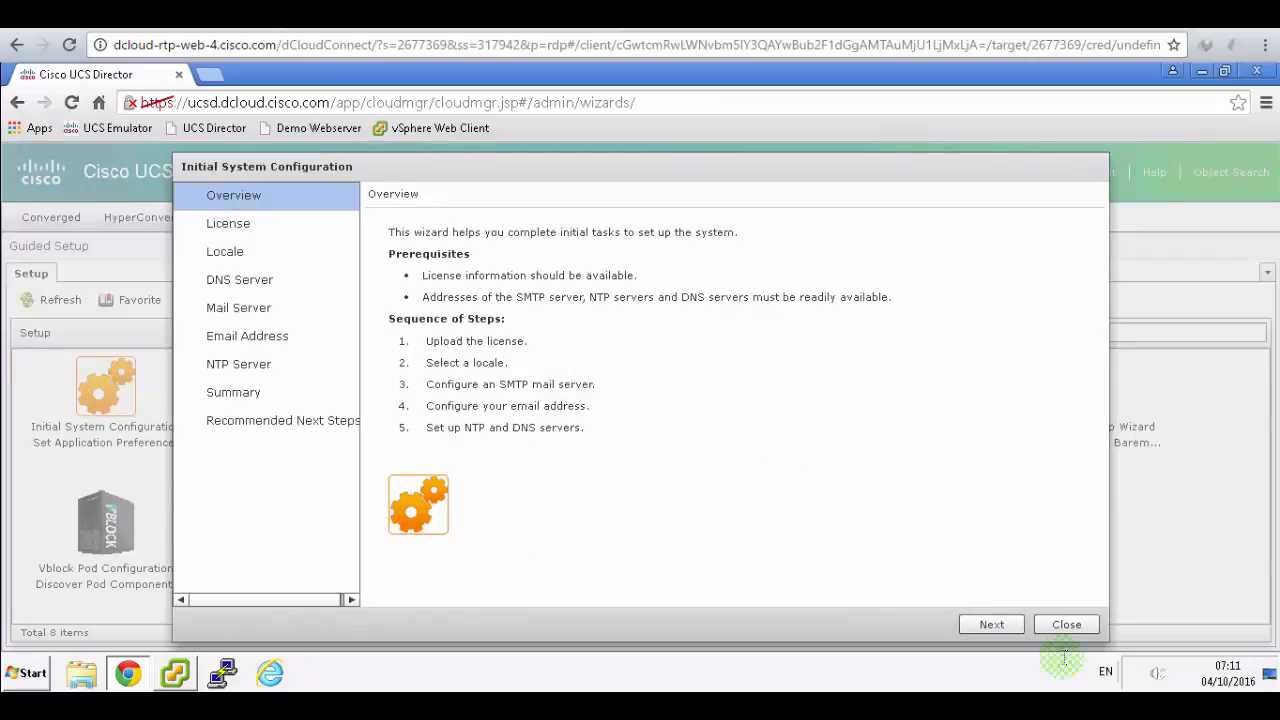
{"action": "left_click", "coordinate": [999, 625]}
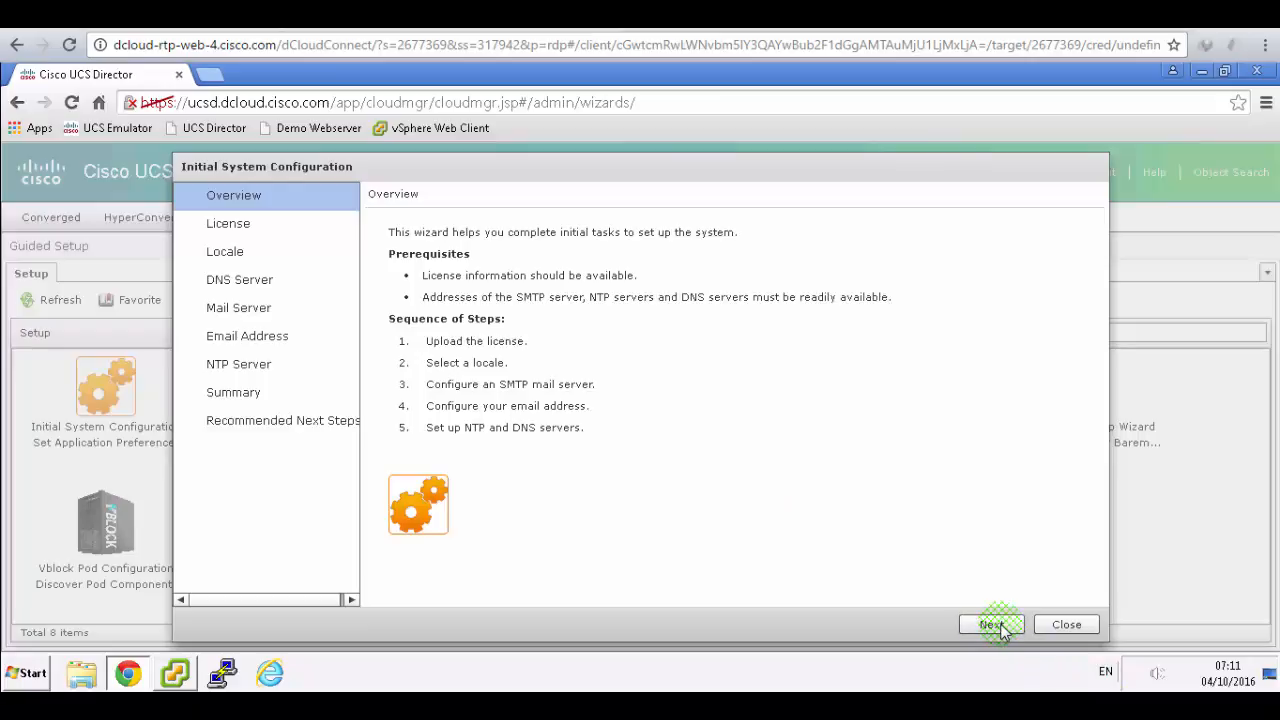
{"action": "left_click", "coordinate": [405, 272]}
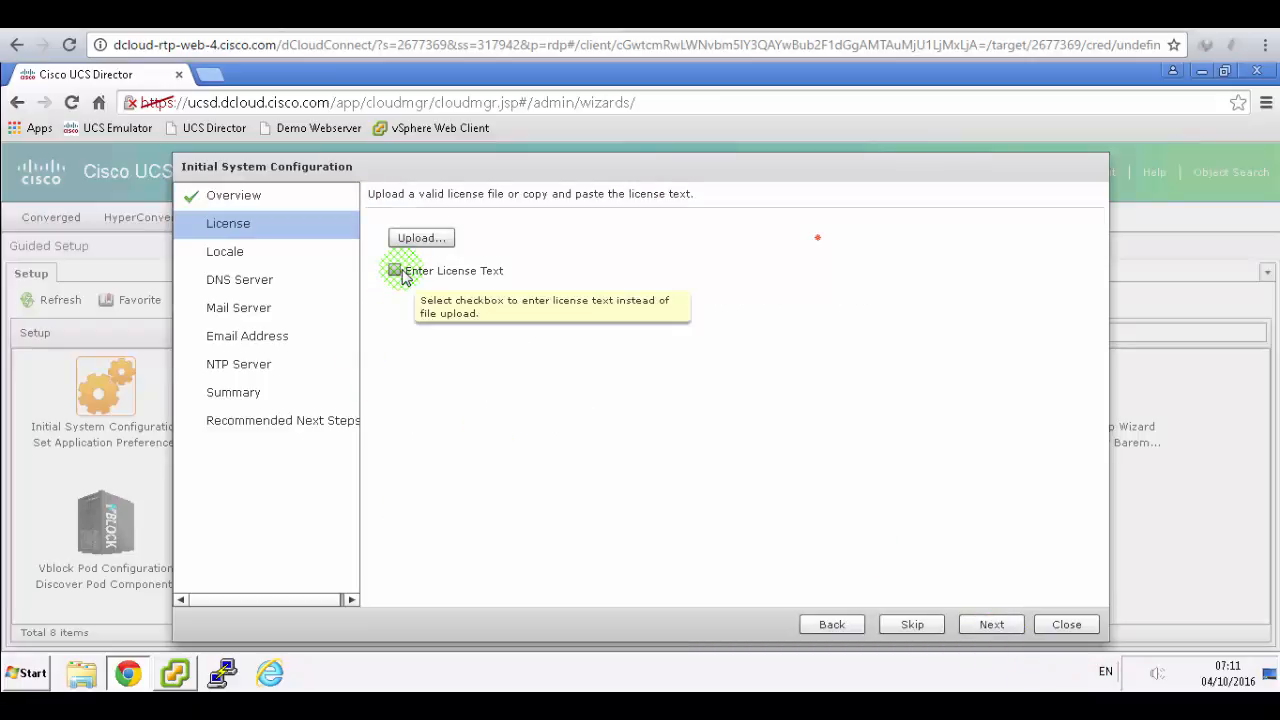
- In the lab guide, highlight step 7a on the Overview and step 7b on skipping Licensing
{"action": "left_click", "coordinate": [408, 16]}
{"action": "left_click", "coordinate": [595, 522]}
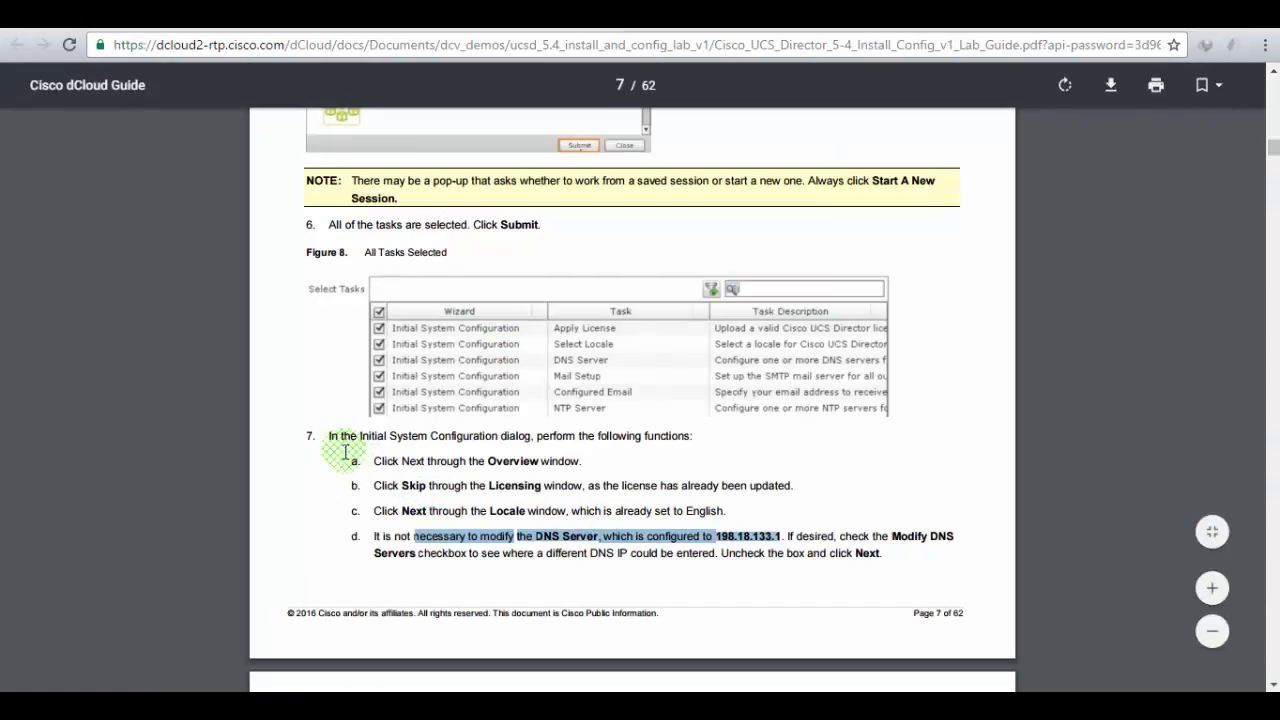
{"action": "left_click_drag", "start_coordinate": [408, 462], "coordinate": [594, 451]}
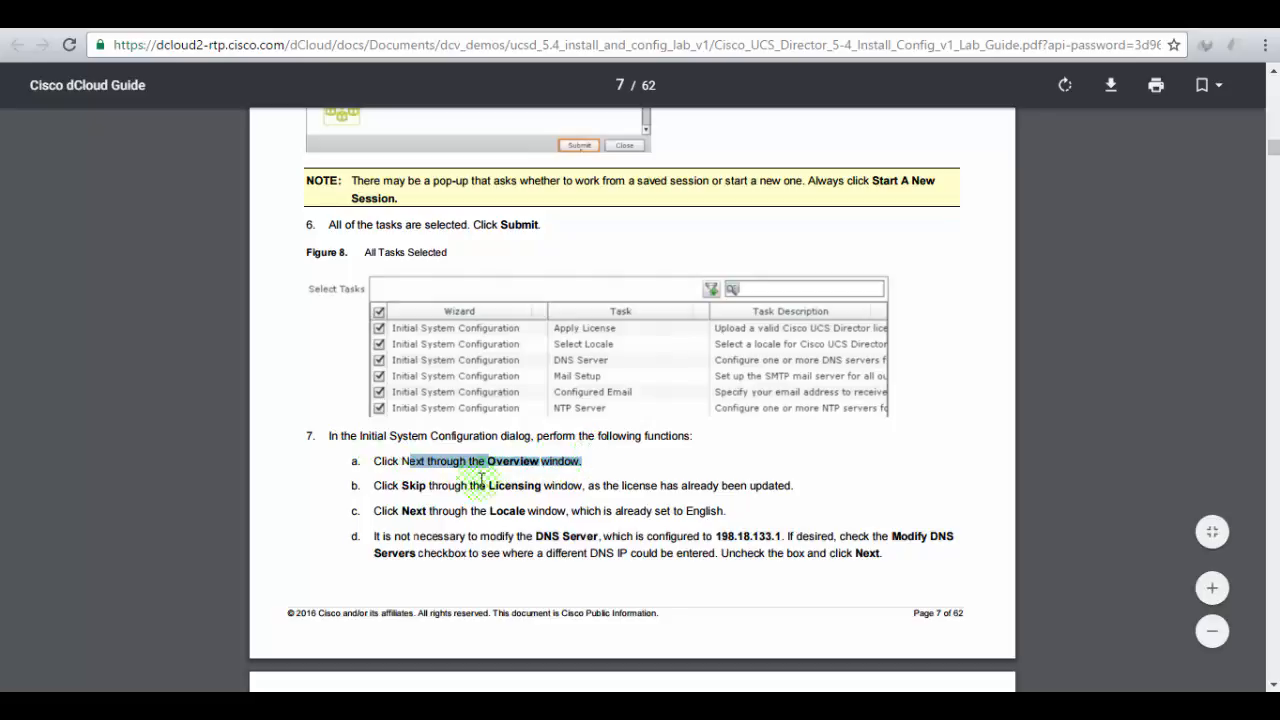
{"action": "left_click_drag", "start_coordinate": [441, 488], "coordinate": [789, 486]}
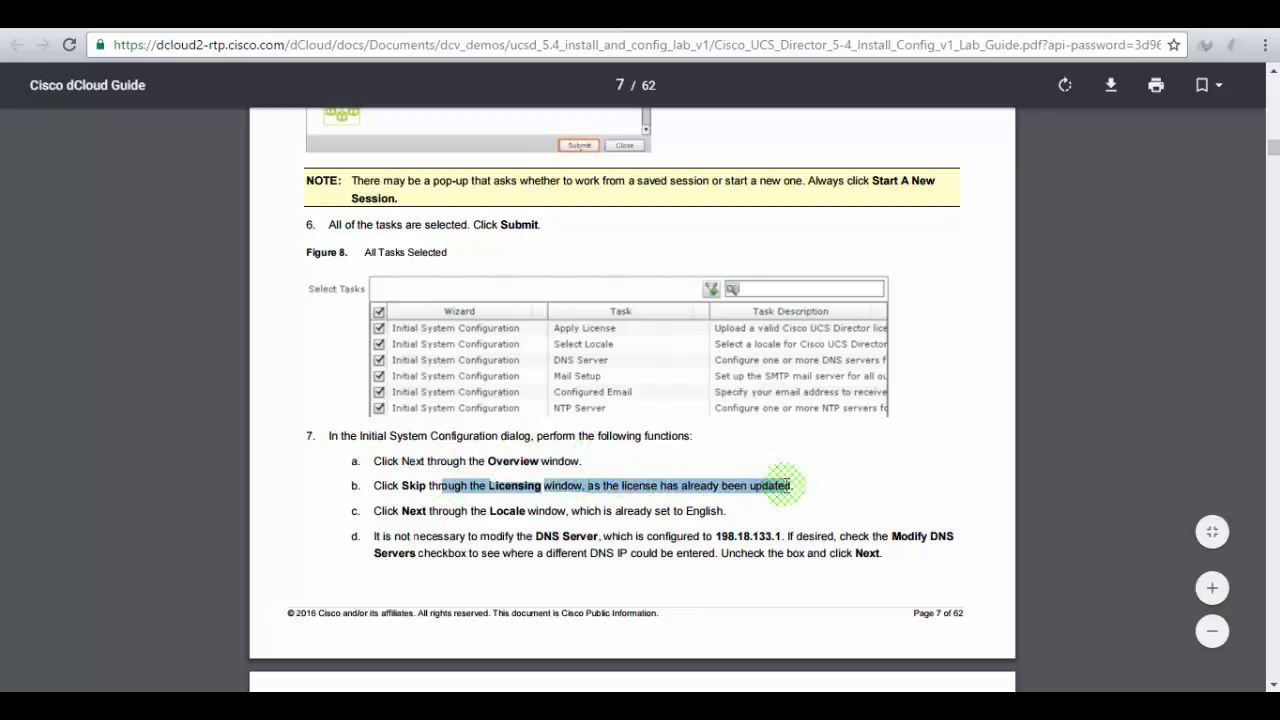
- Skip the License step and accept the English locale
{"action": "left_click", "coordinate": [290, 15]}
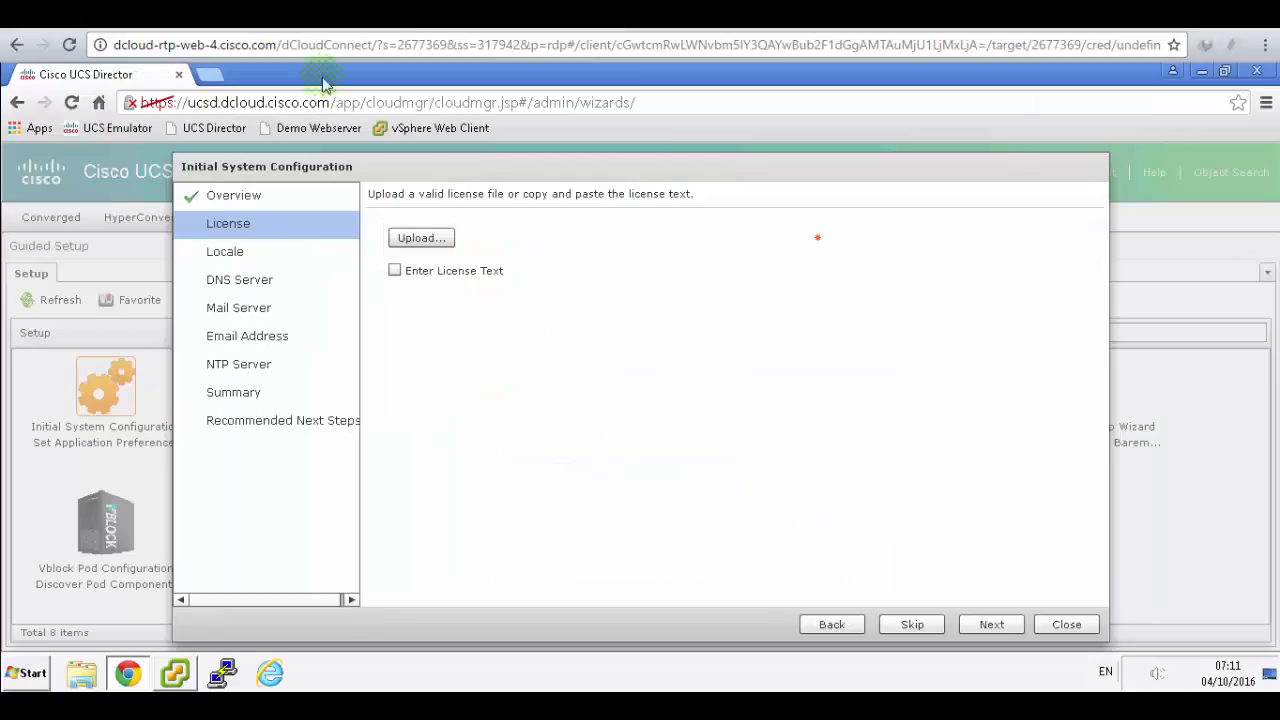
{"action": "left_click", "coordinate": [912, 625]}
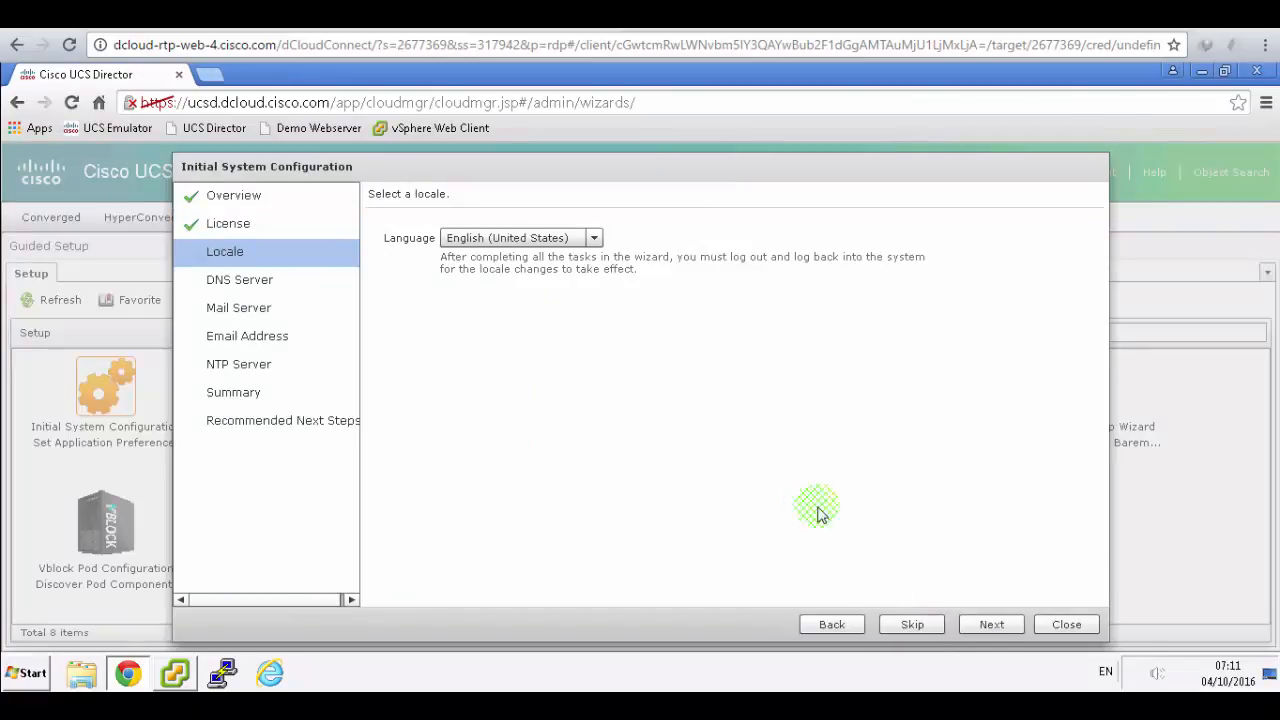
{"action": "left_click", "coordinate": [1001, 626]}
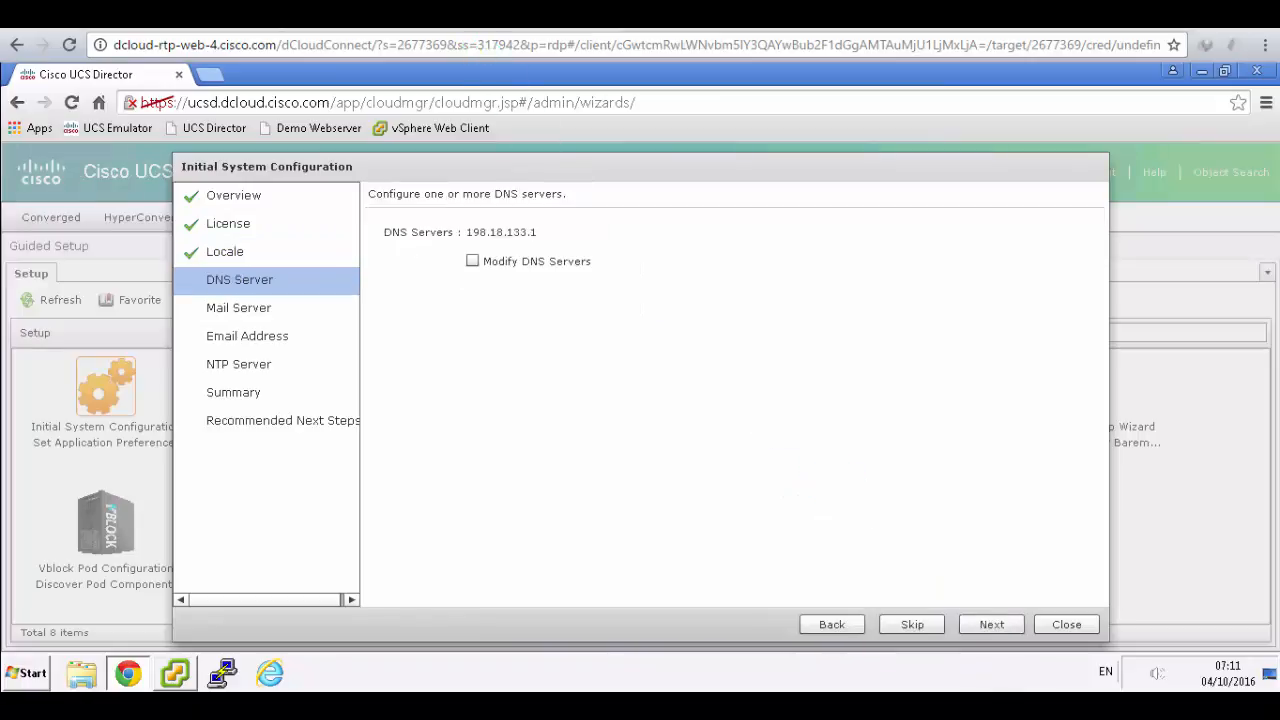
- Keep DNS server 198.18.133.1 unchanged and review the guide's Mail Server parameters
{"action": "left_click", "coordinate": [476, 16]}
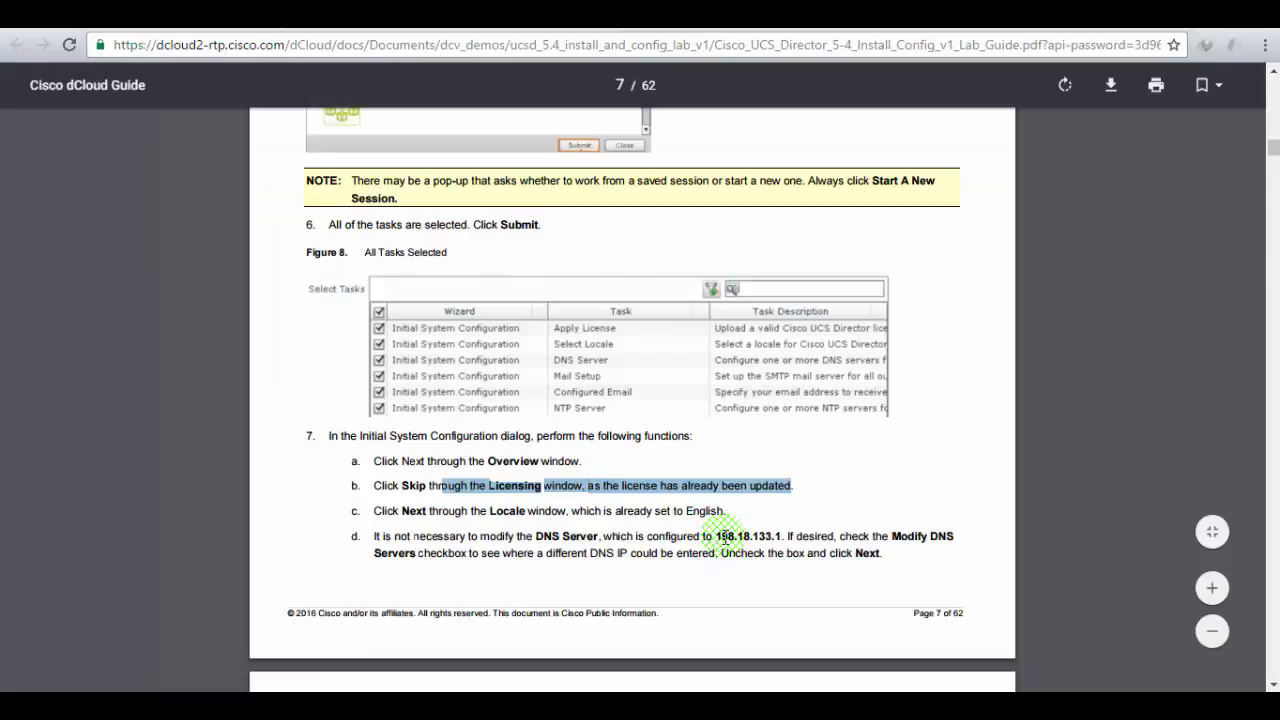
{"action": "left_click", "coordinate": [290, 16]}
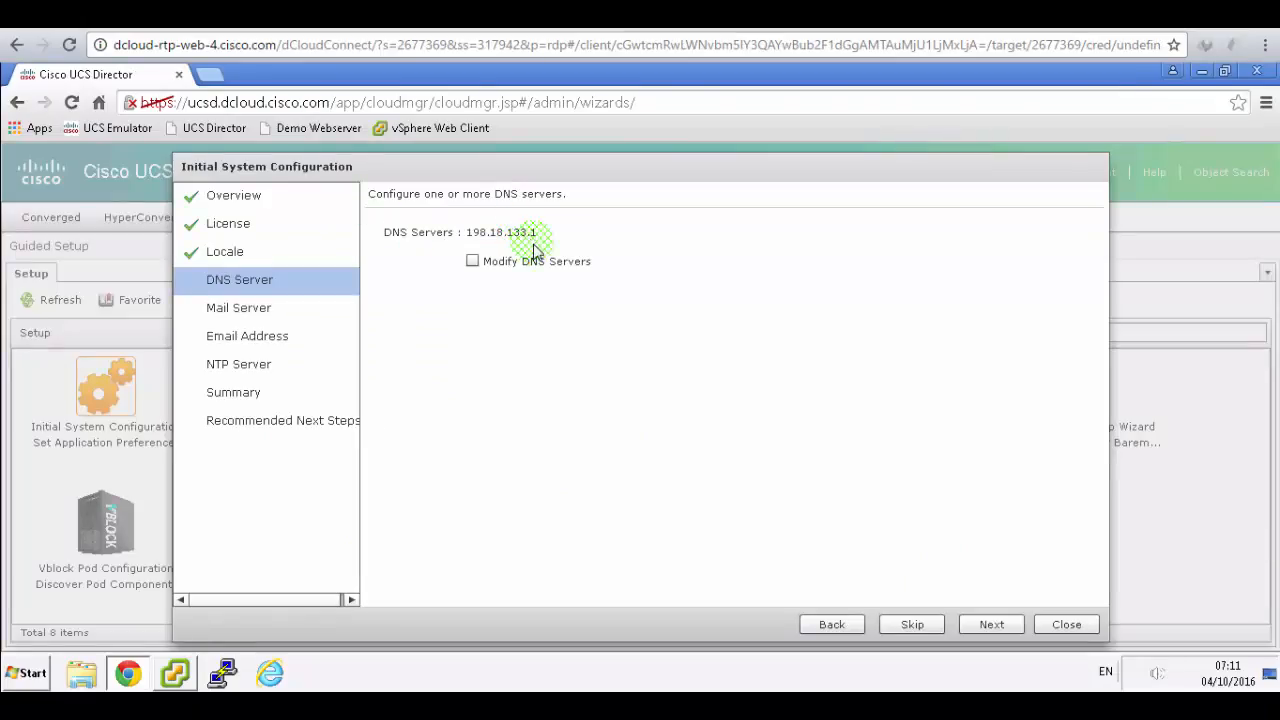
{"action": "left_click", "coordinate": [990, 624]}
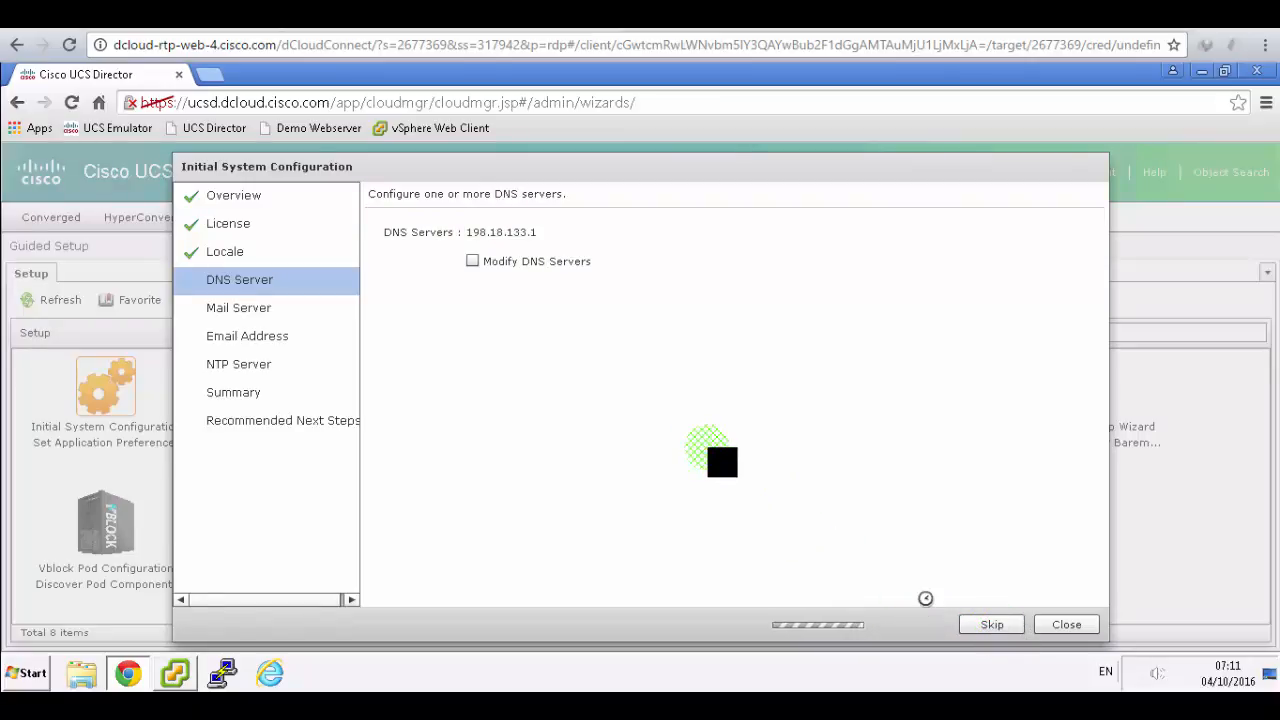
{"action": "left_click", "coordinate": [487, 15]}
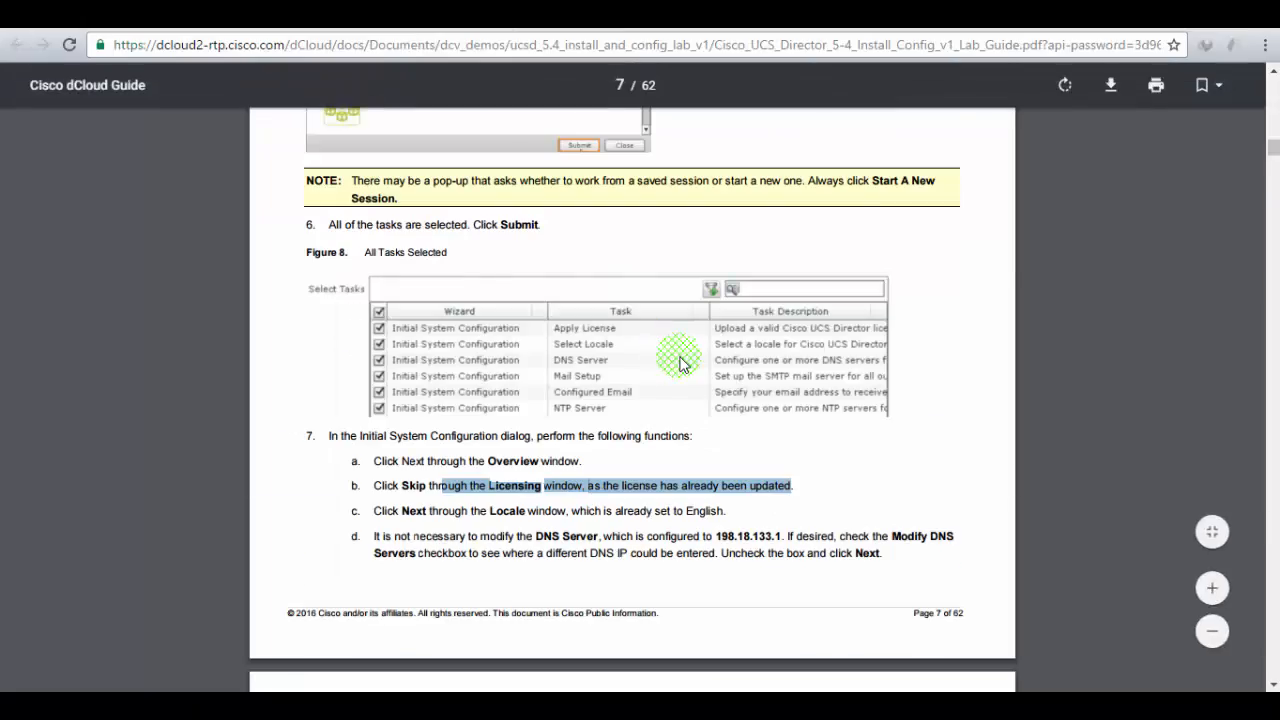
{"action": "scroll", "coordinate": [680, 363], "scroll_direction": "down", "scroll_amount": 5}
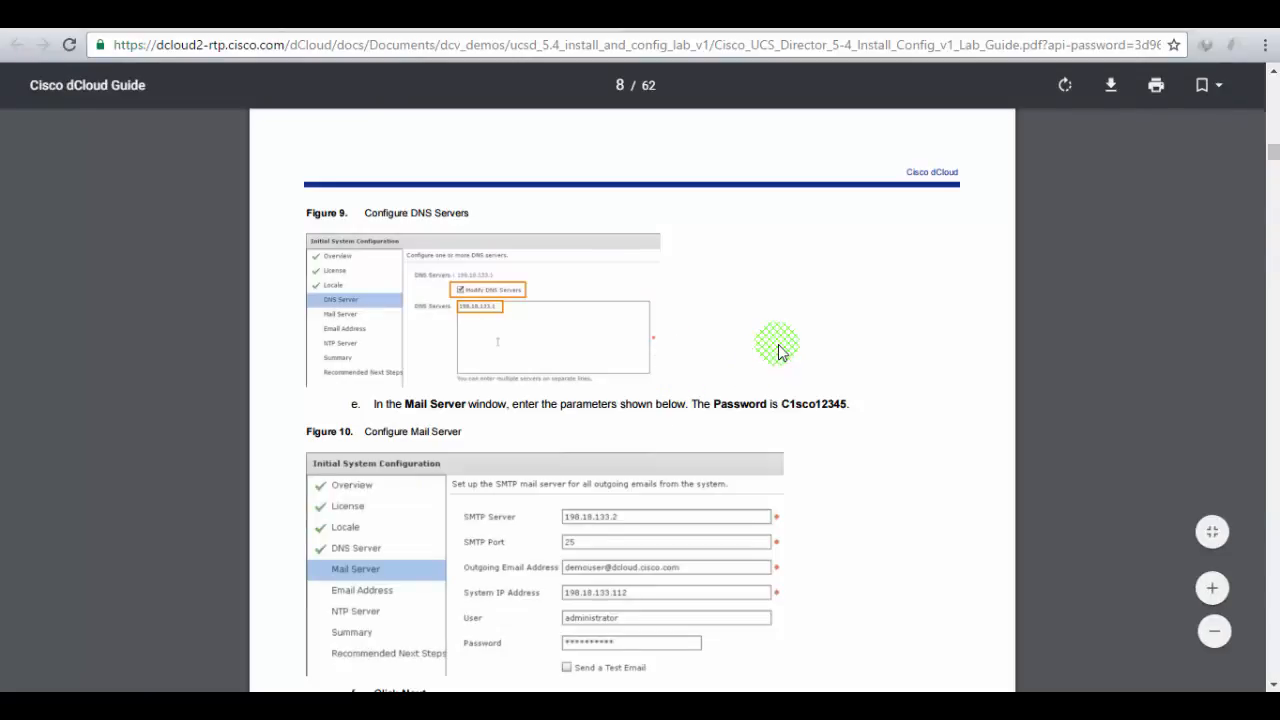
{"action": "scroll", "coordinate": [778, 344], "scroll_direction": "down", "scroll_amount": 1}
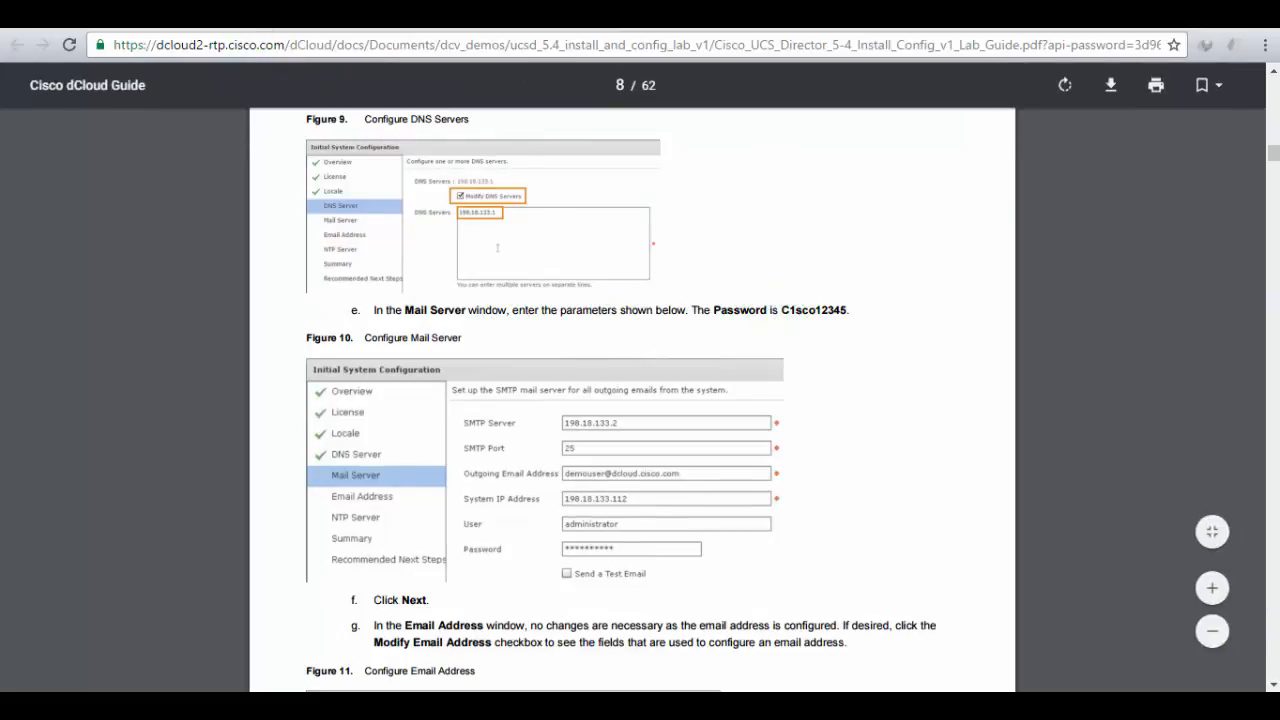
{"action": "key", "text": "alt+Tab"}
- Enter SMTP server 198.18.133.2, the outgoing e-mail address and system IP 198.18.133.112
{"action": "left_click", "coordinate": [541, 236]}
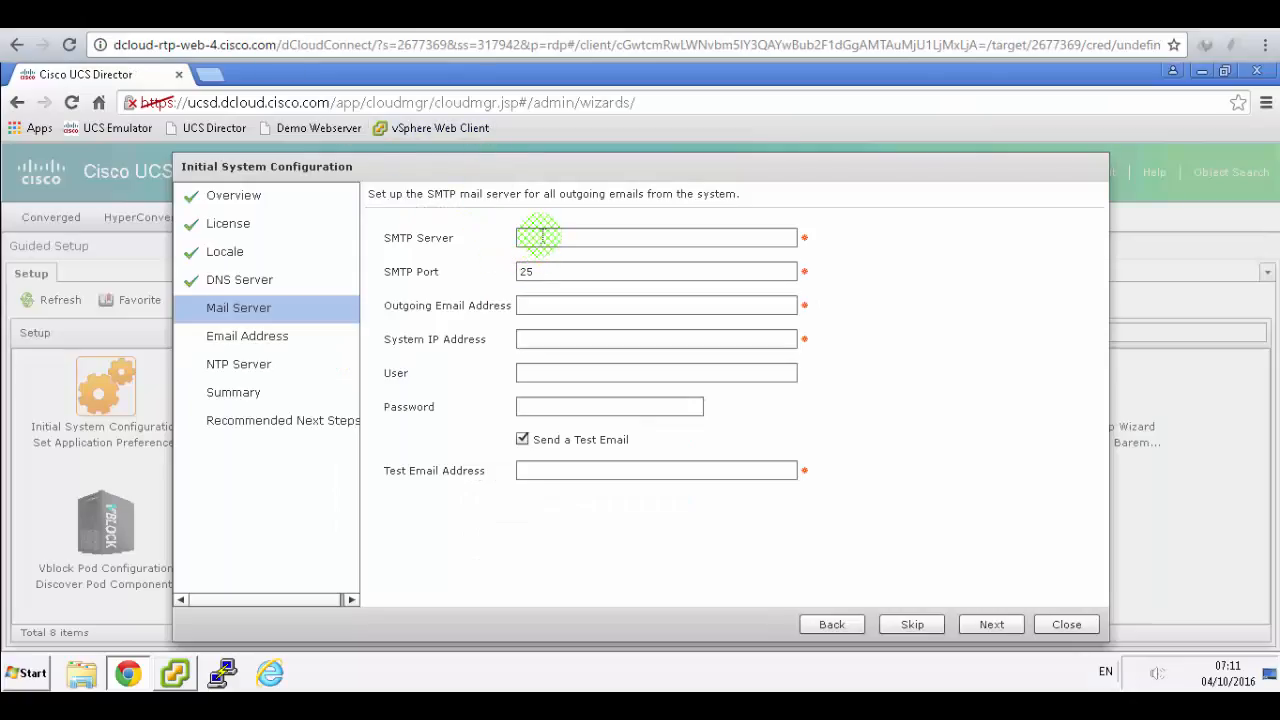
{"action": "key", "text": "alt+Tab"}
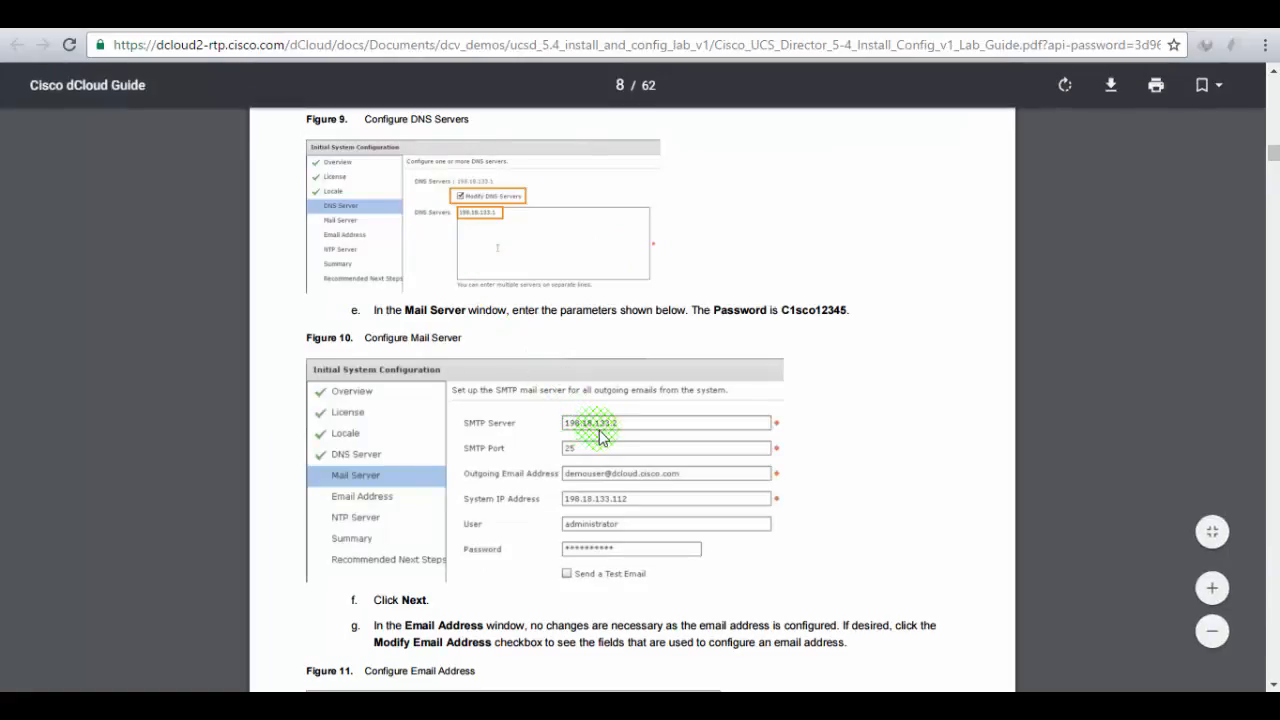
{"action": "key", "text": "alt+Tab"}
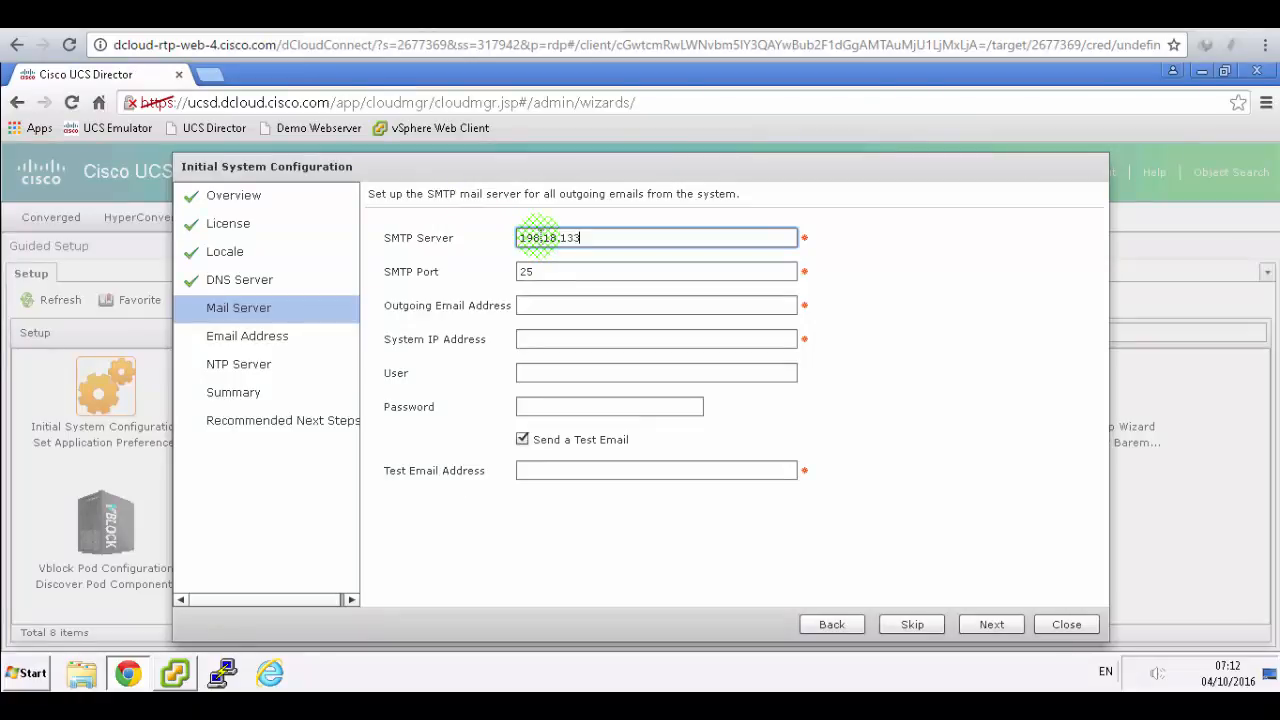
{"action": "type", "text": "2"}
{"action": "key", "text": "alt+Tab"}
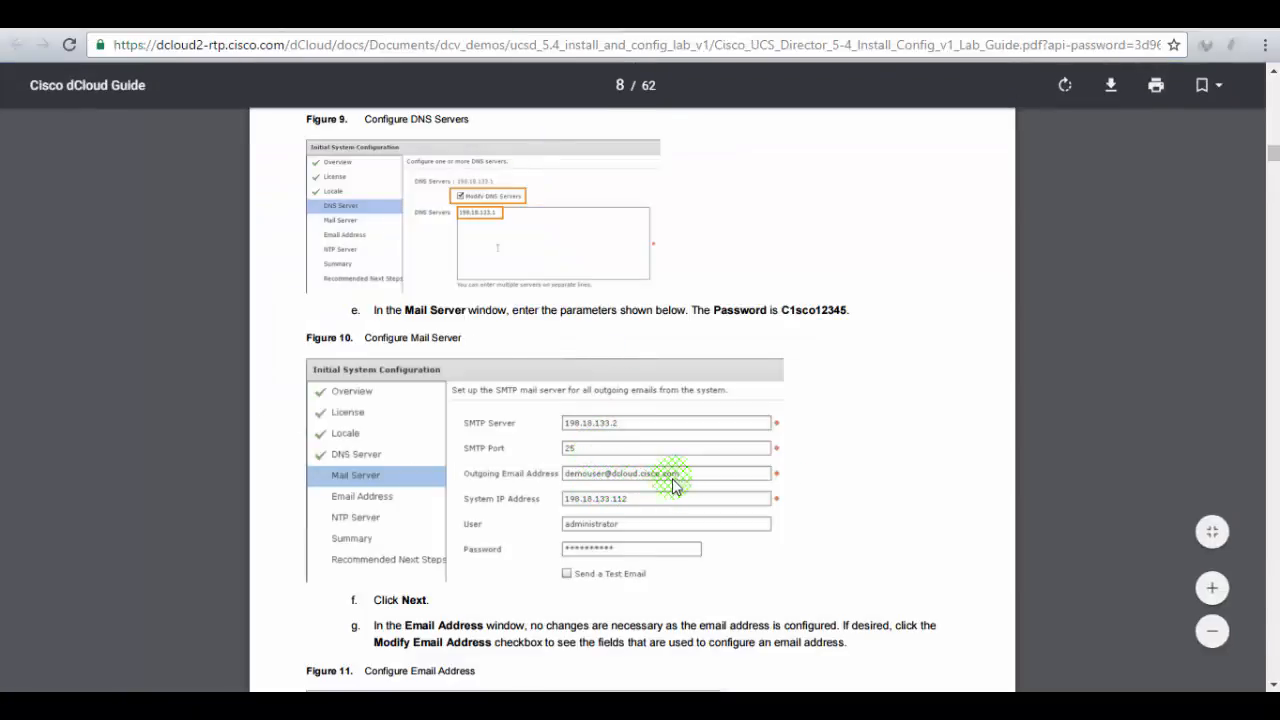
{"action": "key", "text": "alt+Tab"}
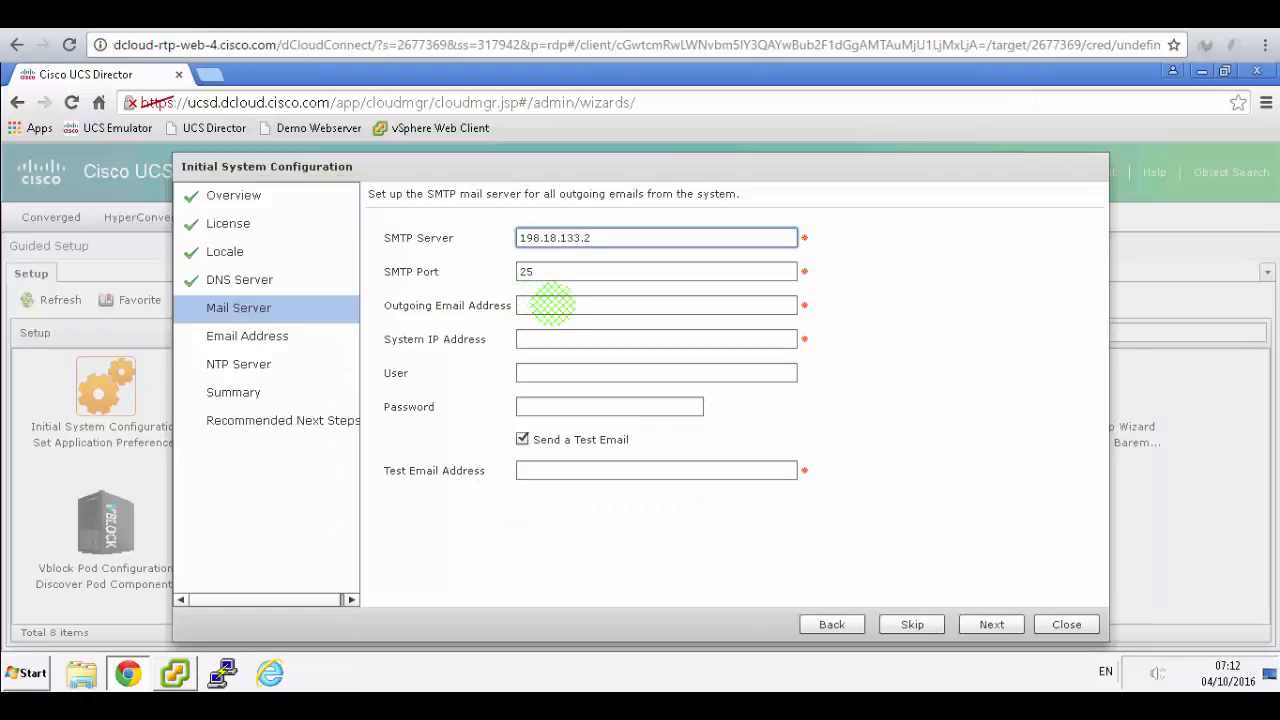
{"action": "left_click", "coordinate": [554, 303]}
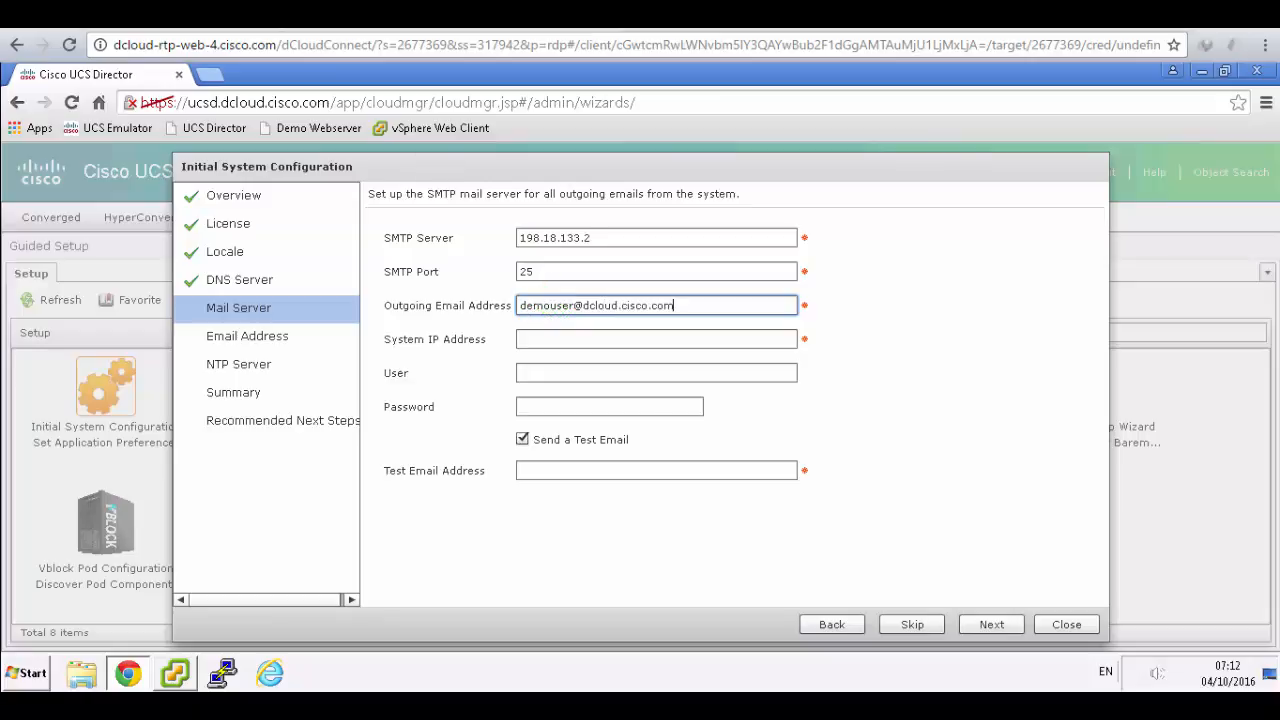
{"action": "key", "text": "alt+Tab"}
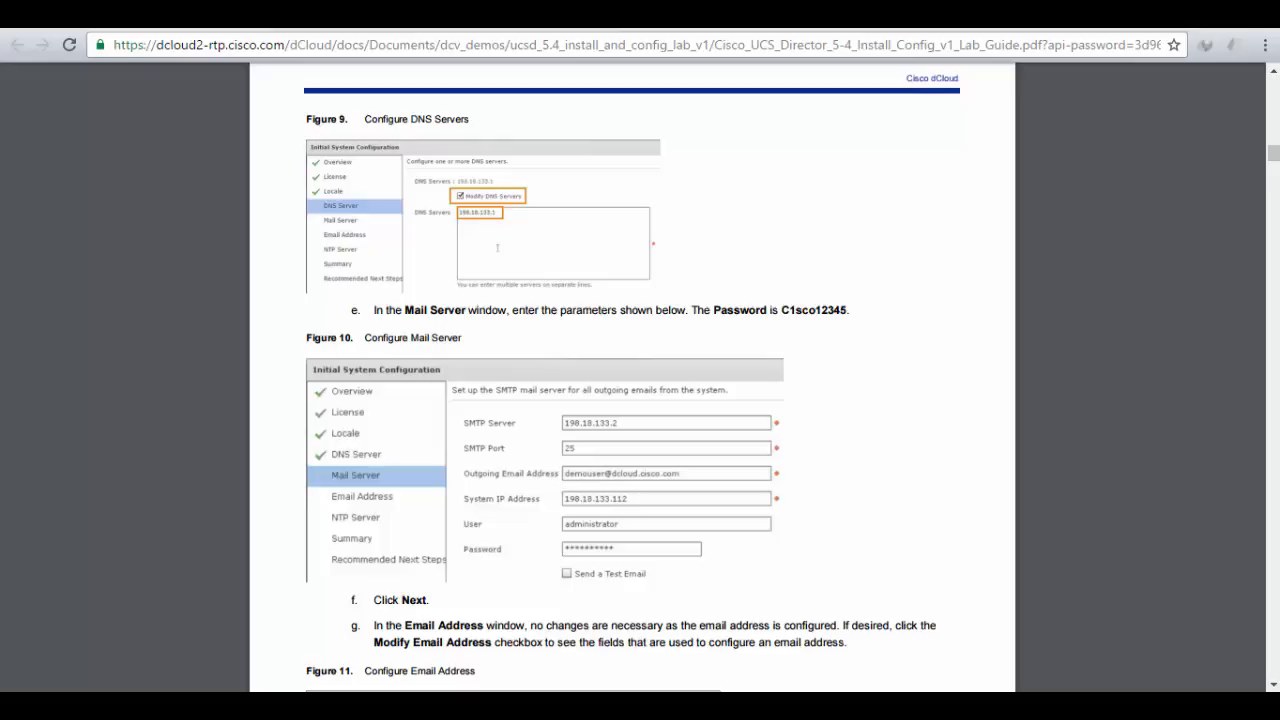
{"action": "key", "text": "alt+Tab"}
{"action": "left_click", "coordinate": [549, 345]}
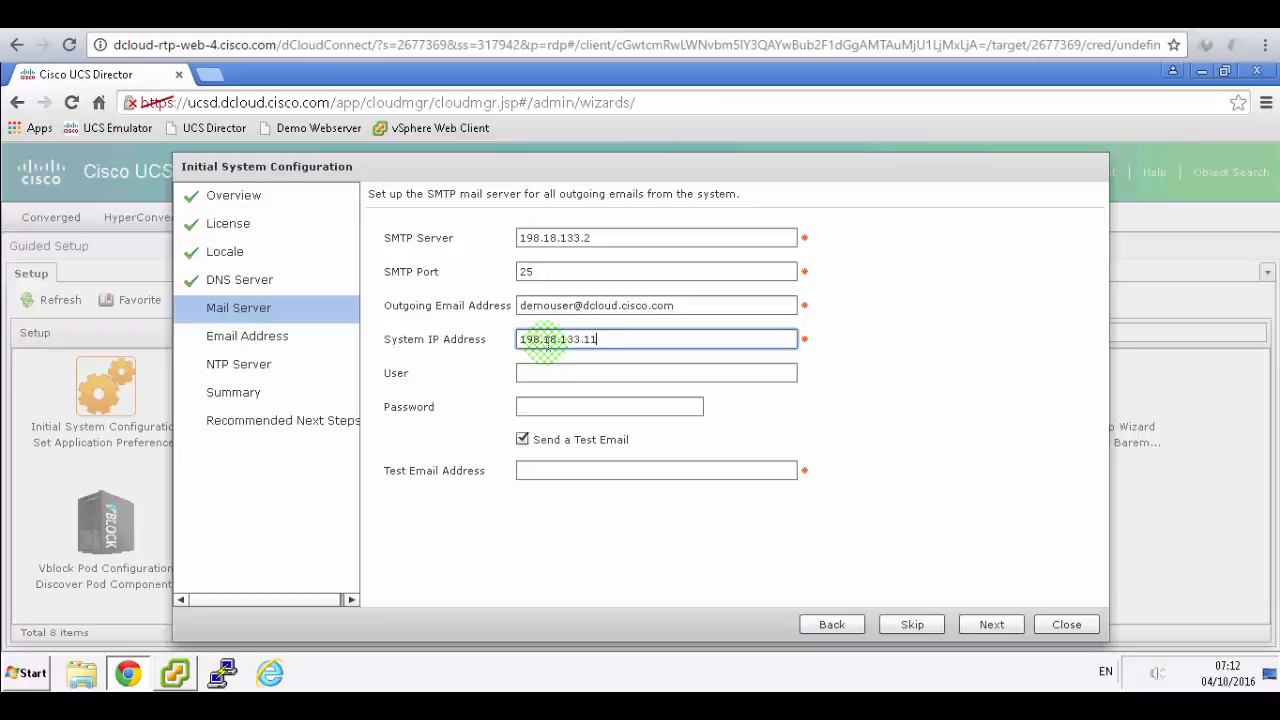
{"action": "key", "text": "alt+Tab"}
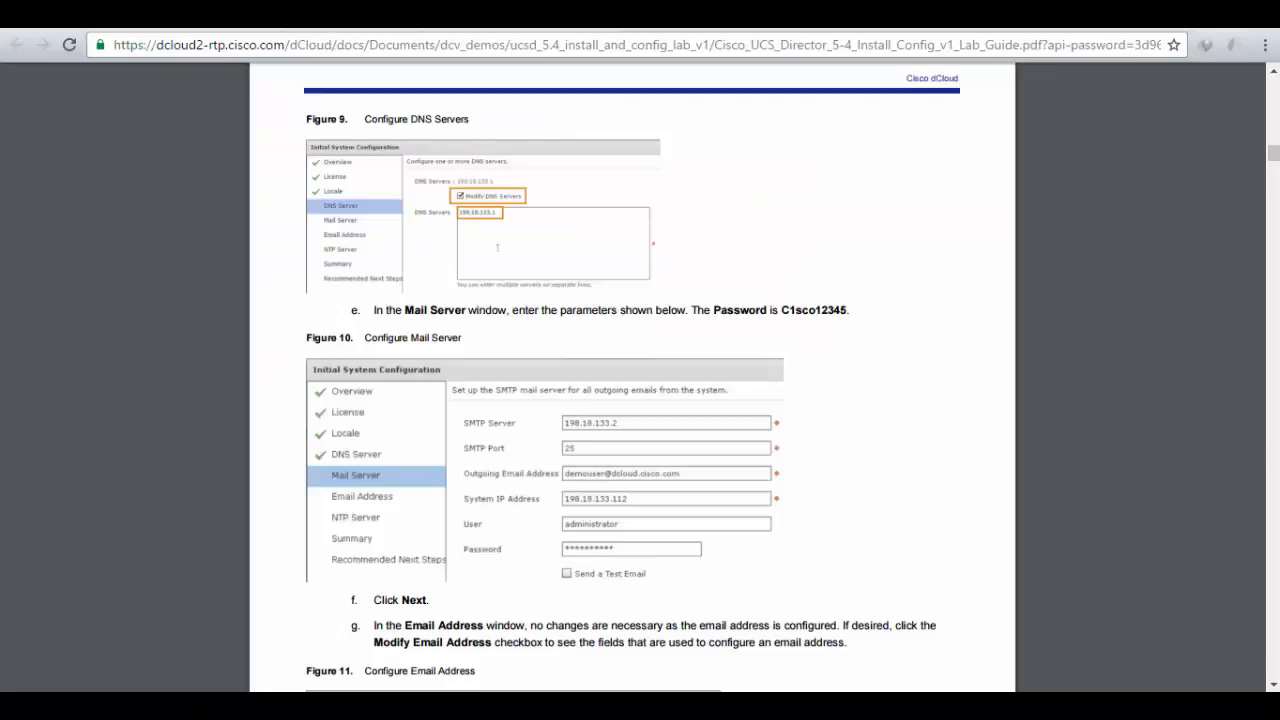
{"action": "left_click", "coordinate": [308, 14]}
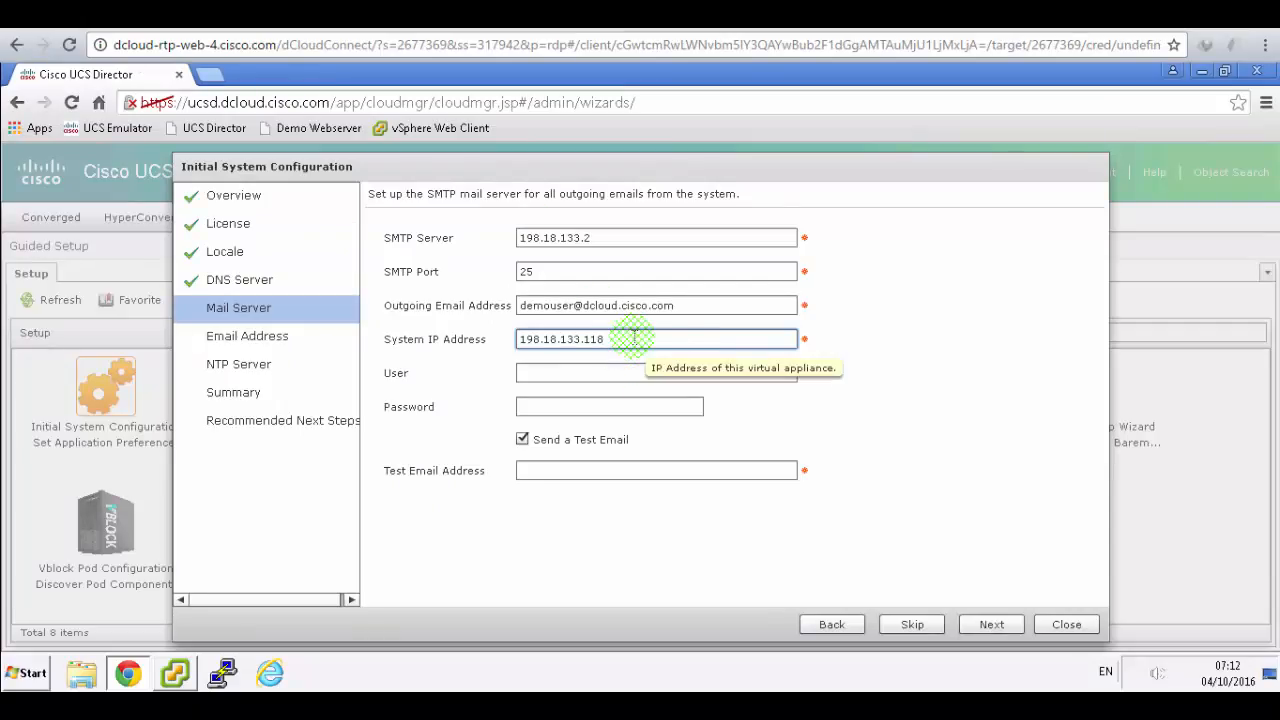
- Enter the administrator user and password, turn off the test e-mail, and continue
{"action": "left_click", "coordinate": [548, 14]}
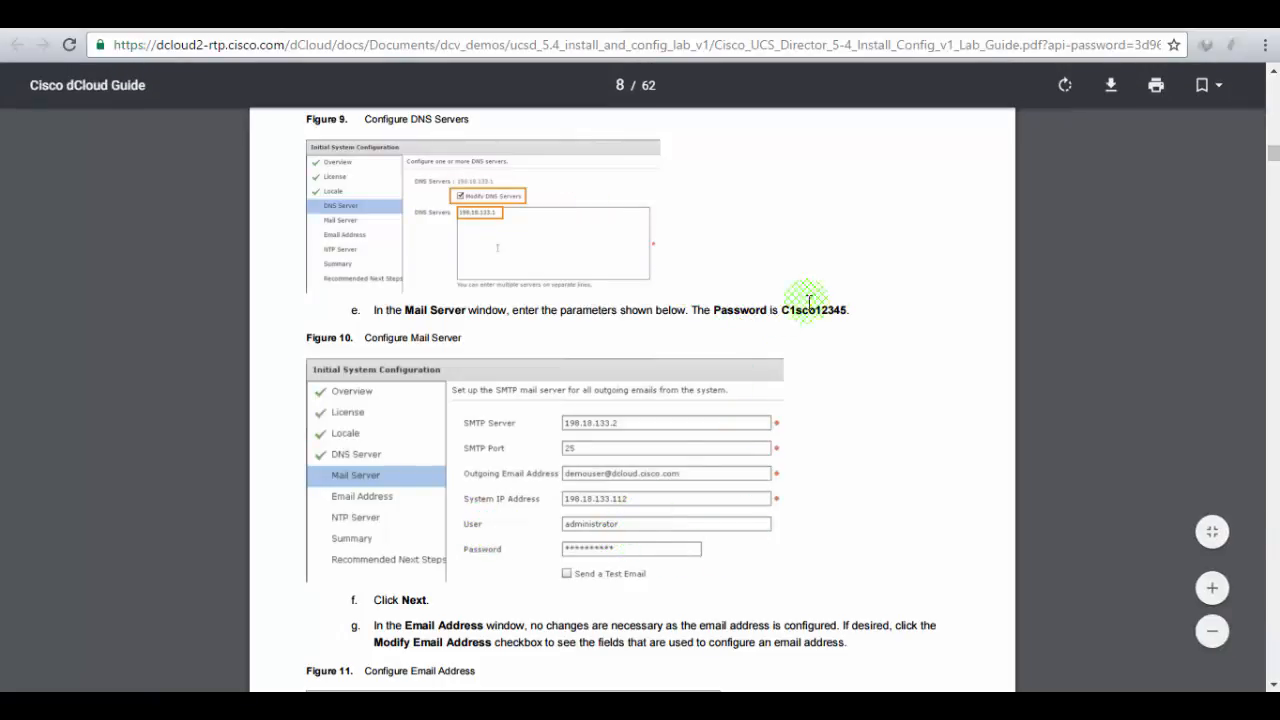
{"action": "left_click", "coordinate": [390, 14]}
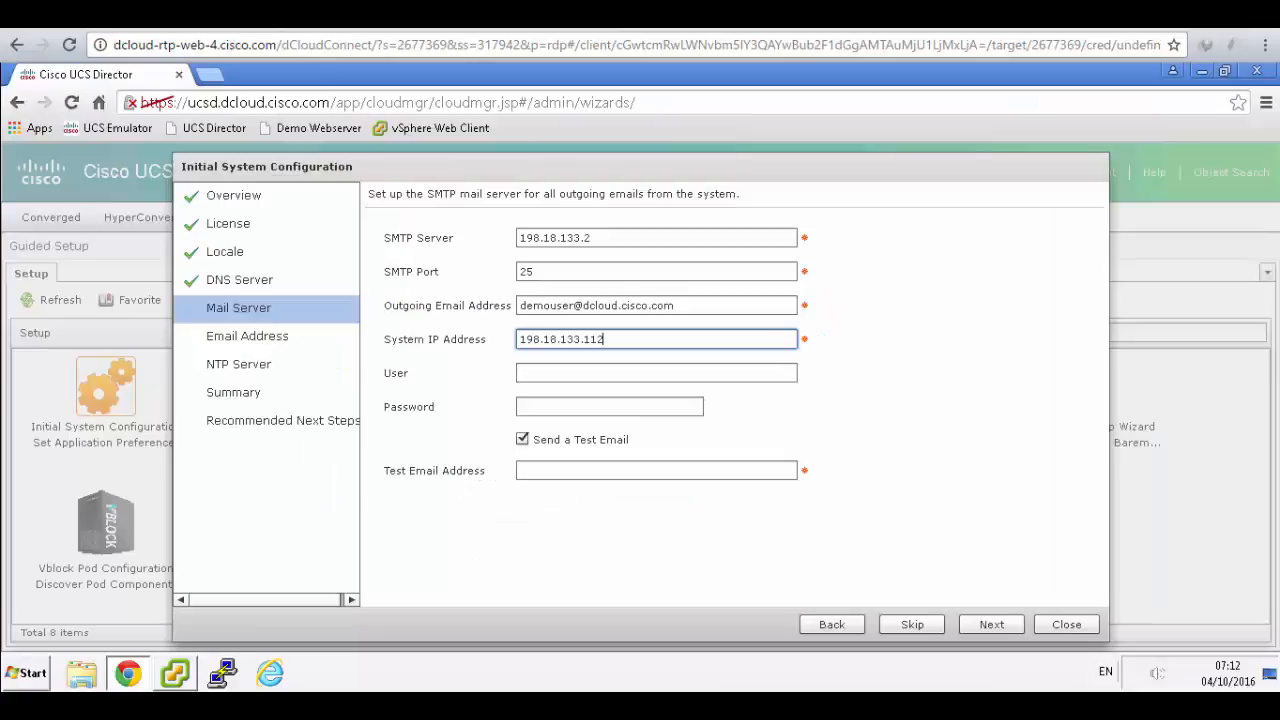
{"action": "left_click", "coordinate": [566, 371]}
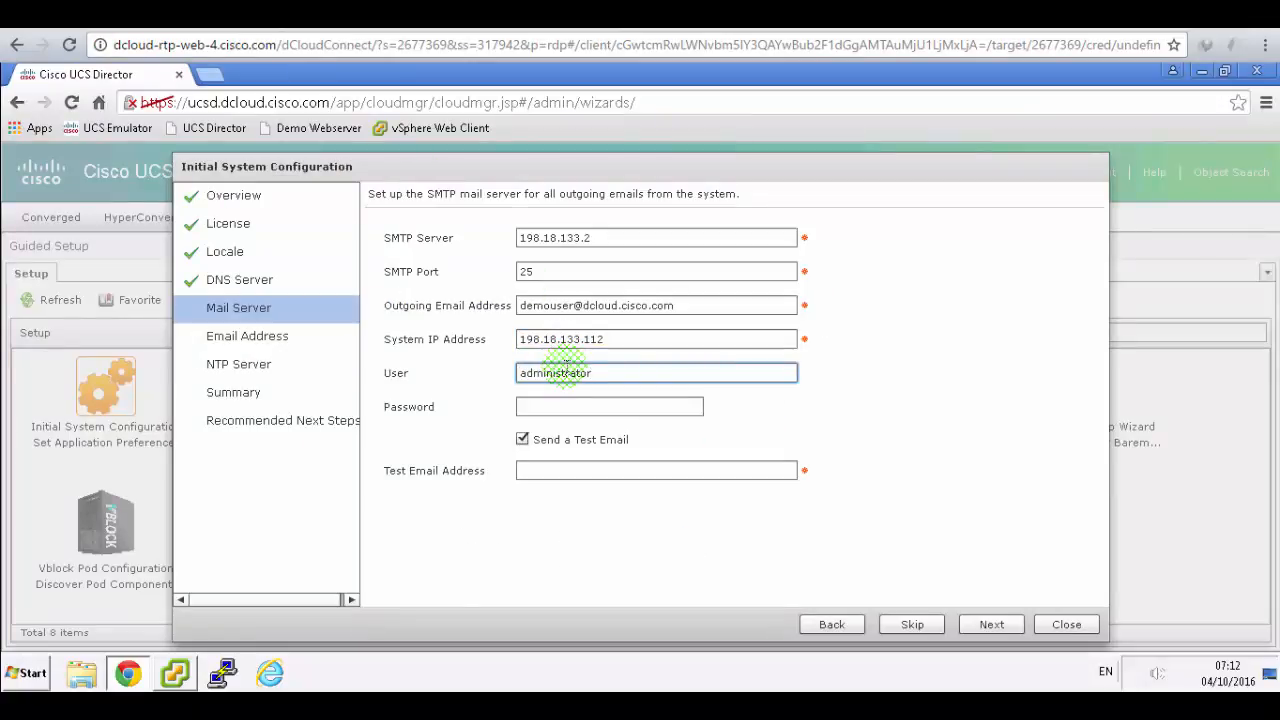
{"action": "key", "text": "Tab"}
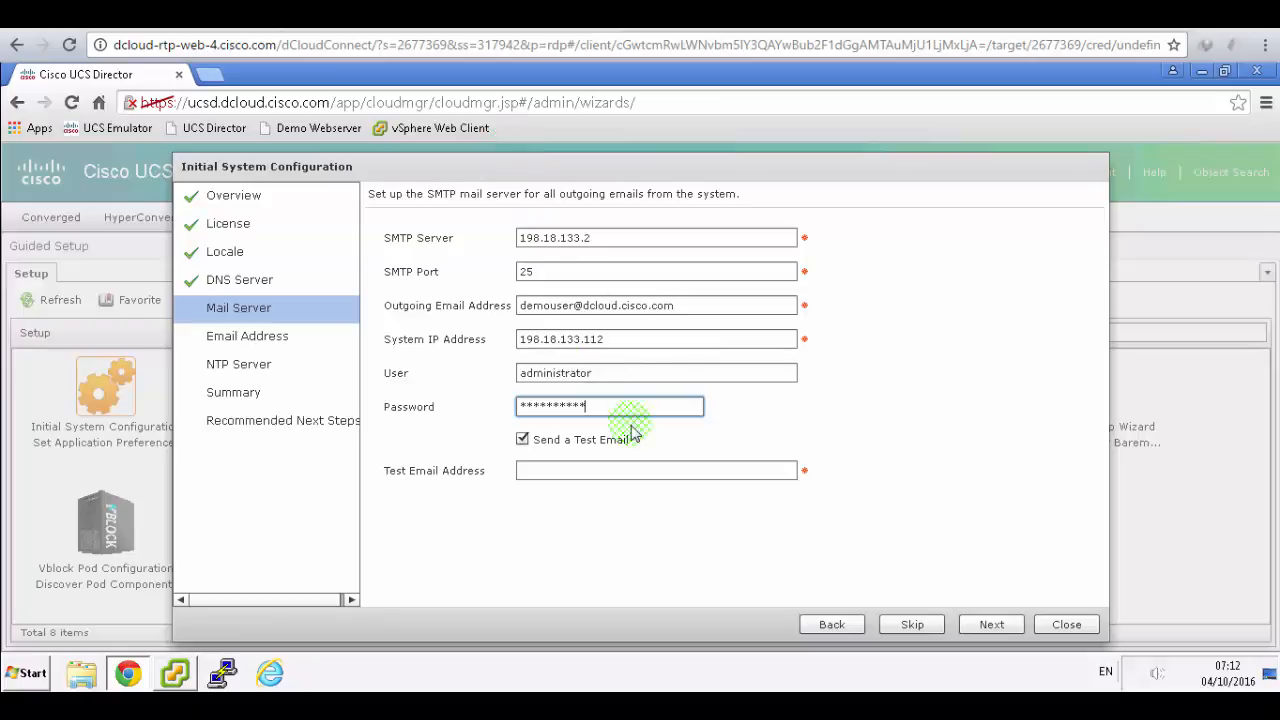
{"action": "left_click", "coordinate": [480, 14]}
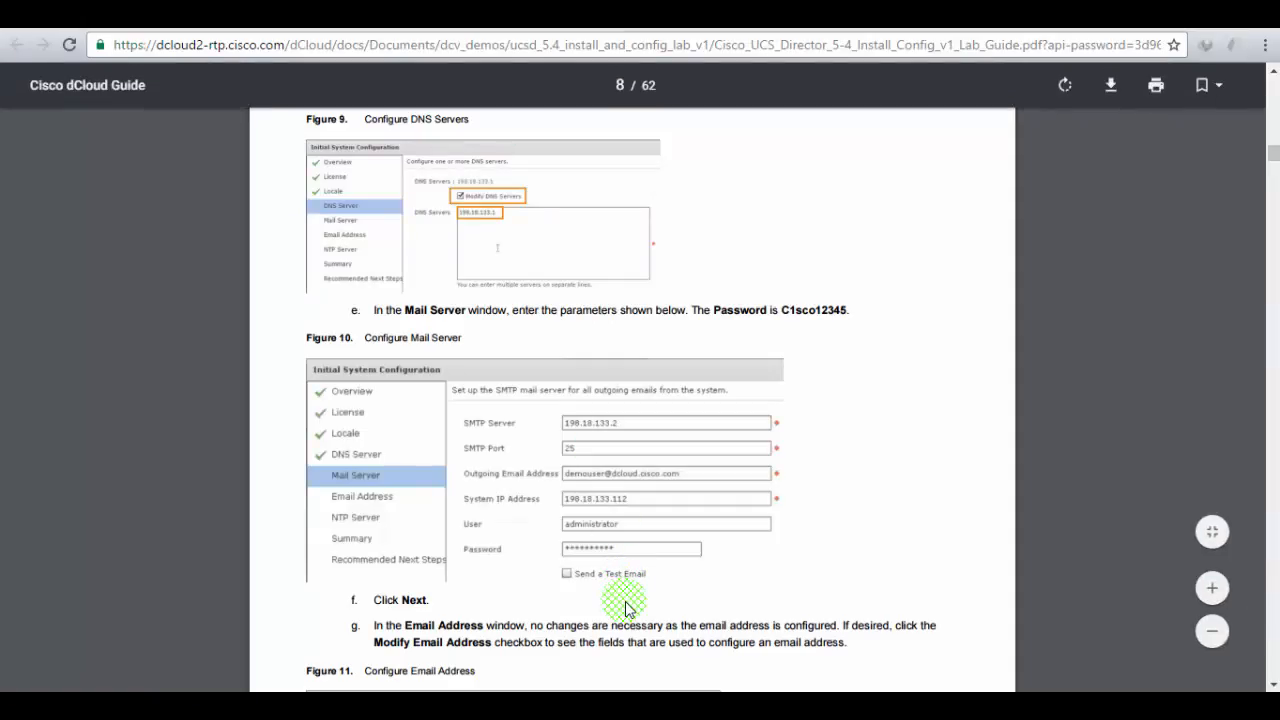
{"action": "scroll", "coordinate": [625, 607], "scroll_direction": "down", "scroll_amount": 2}
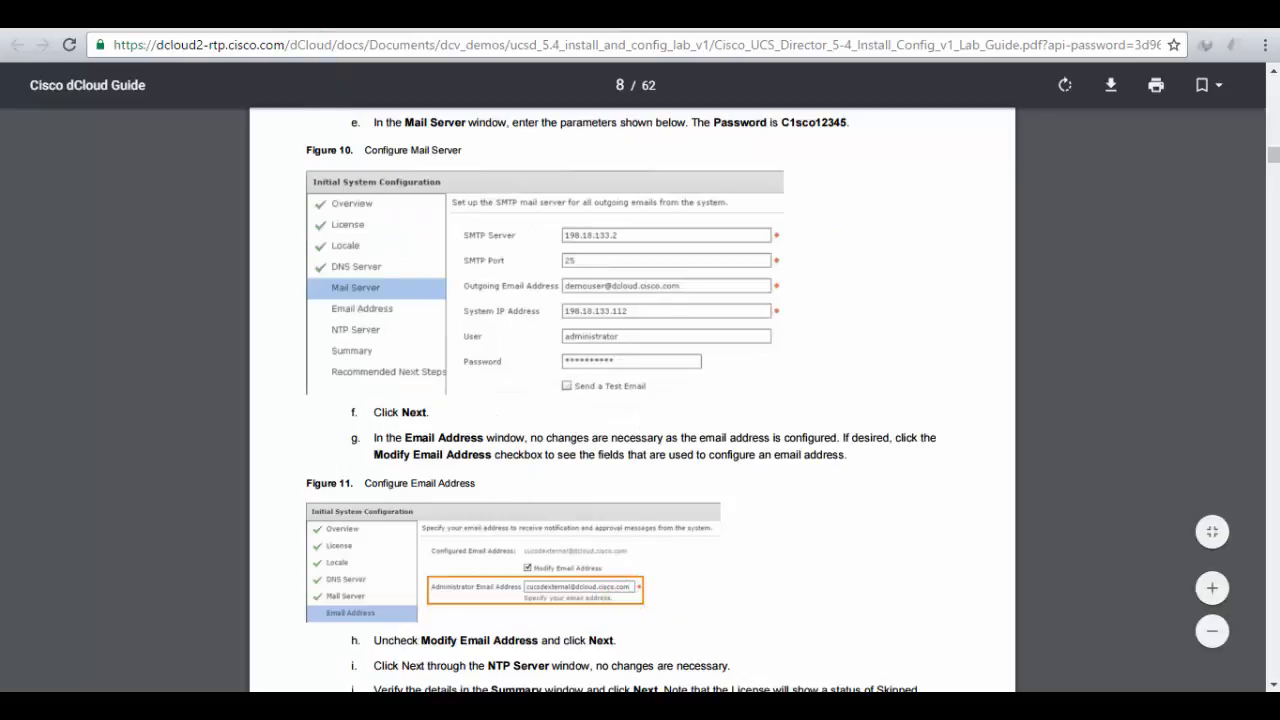
{"action": "left_click", "coordinate": [300, 14]}
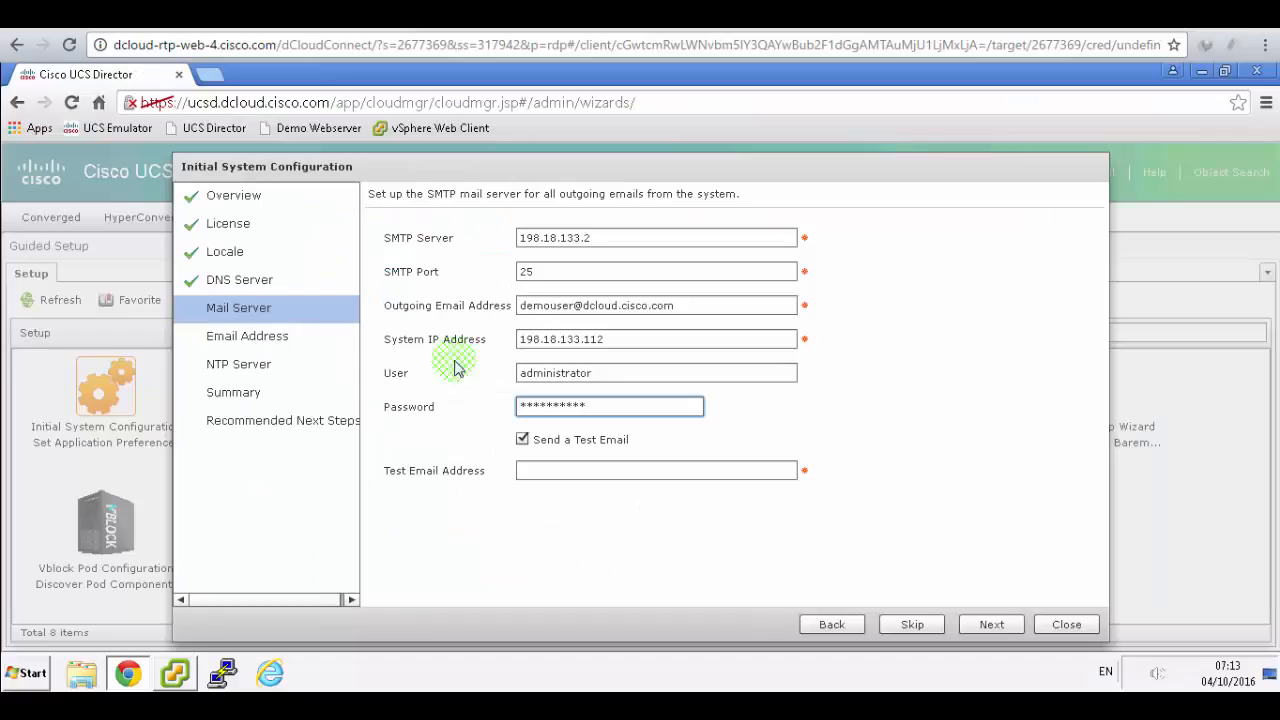
{"action": "left_click", "coordinate": [520, 438]}
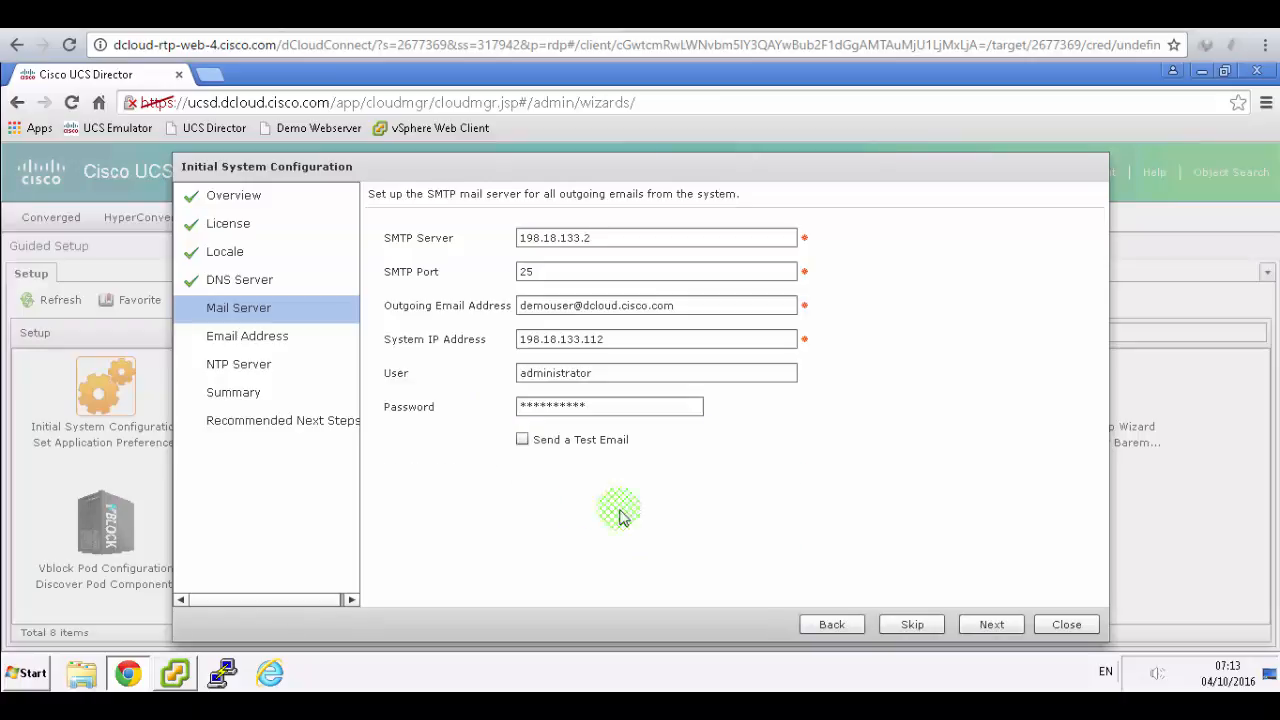
{"action": "left_click", "coordinate": [1001, 626]}
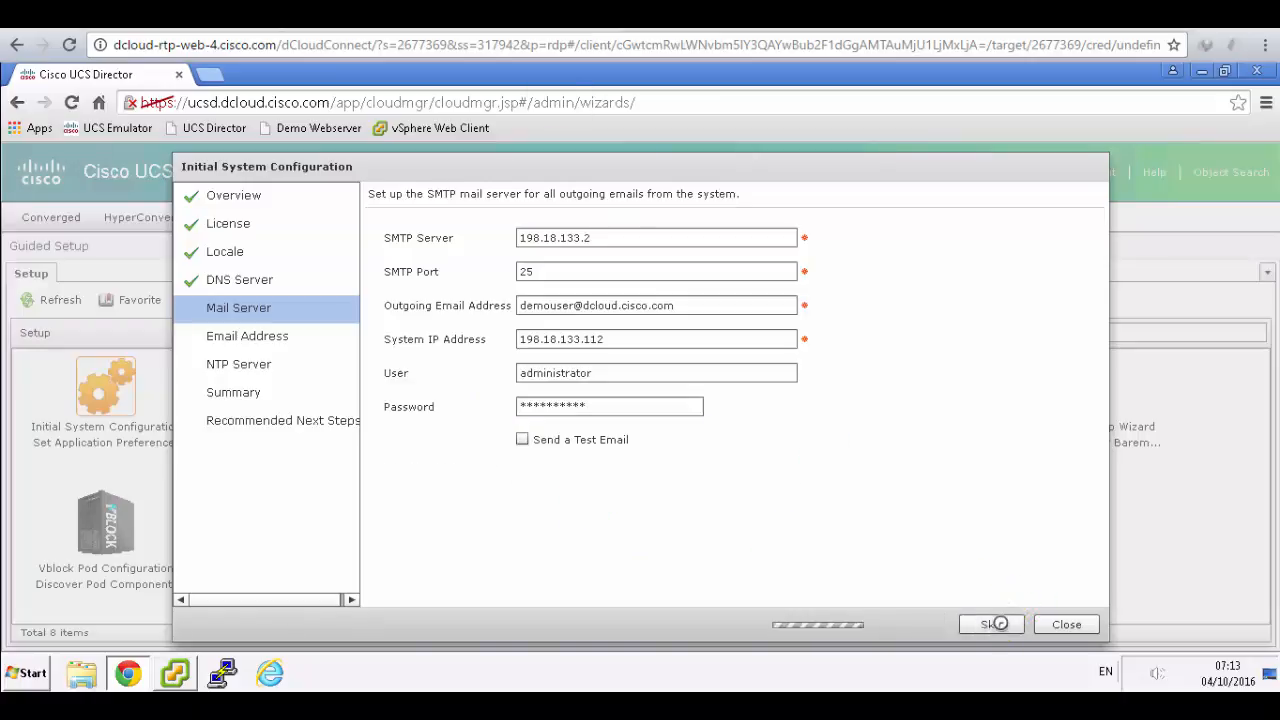
- Keep the already-configured e-mail address and move past the Email Address step
{"action": "left_click", "coordinate": [493, 14]}
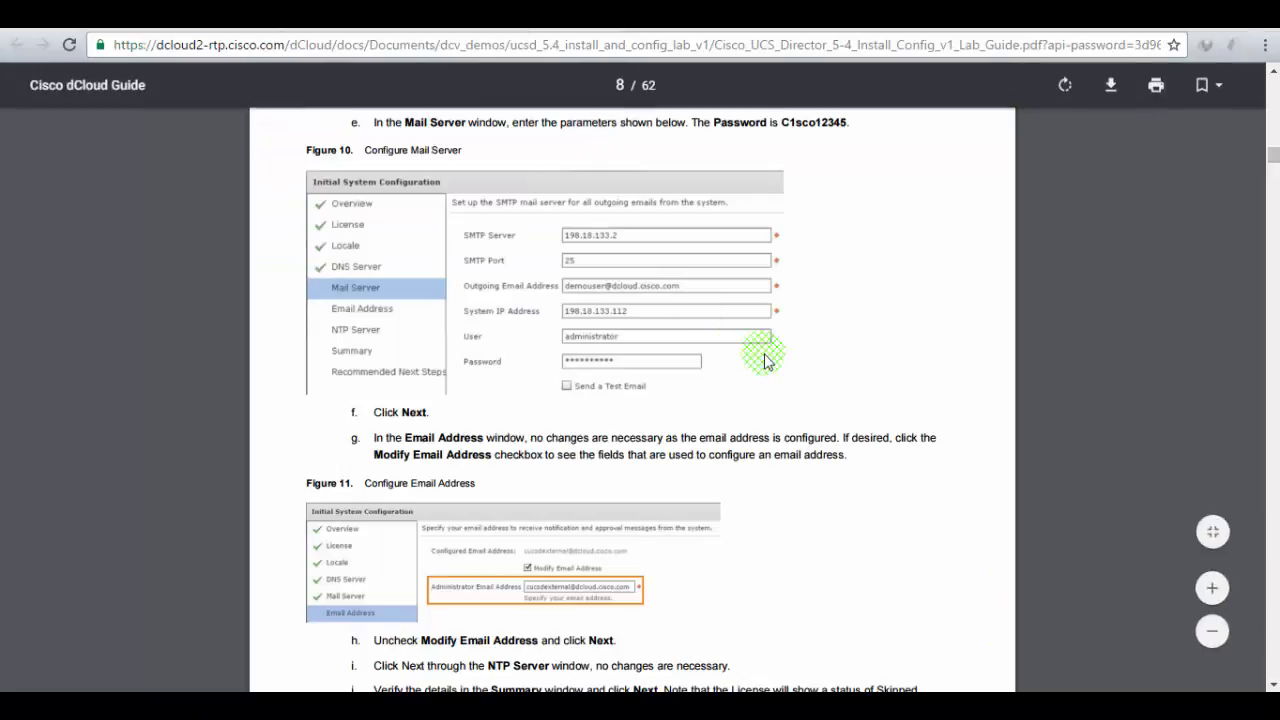
{"action": "scroll", "coordinate": [768, 362], "scroll_direction": "down", "scroll_amount": 2}
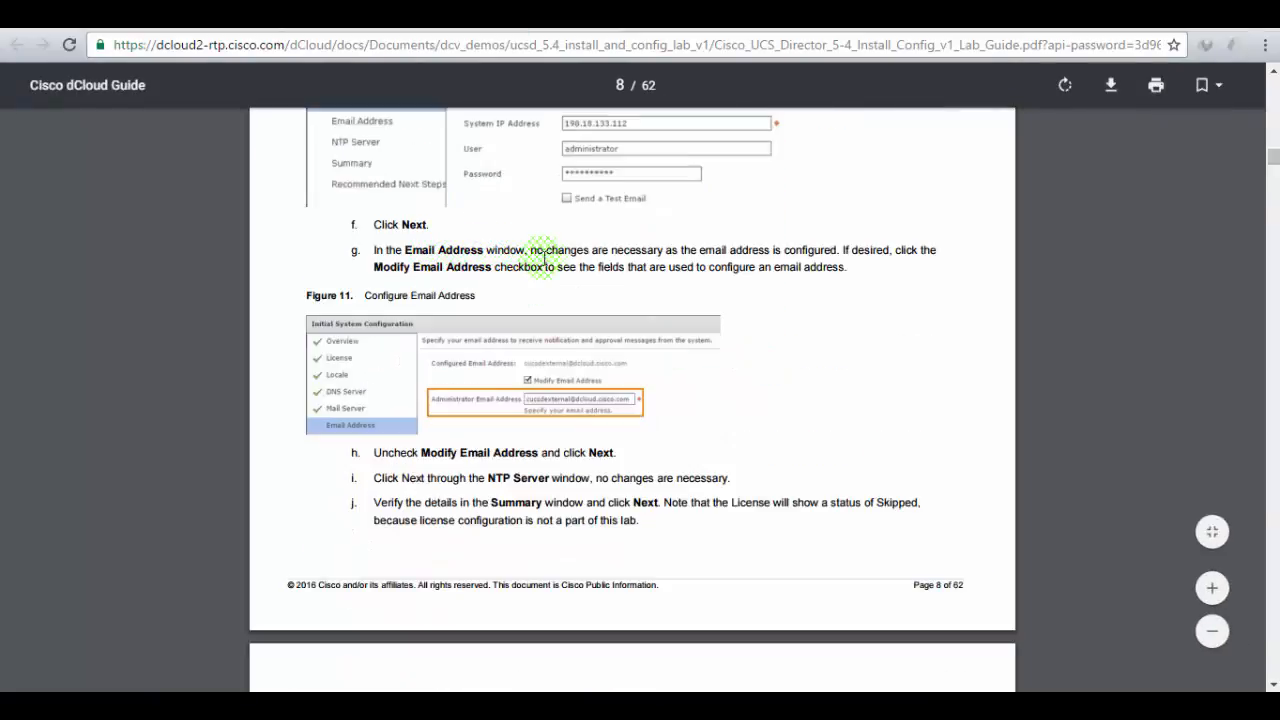
{"action": "left_click_drag", "start_coordinate": [667, 250], "coordinate": [855, 258]}
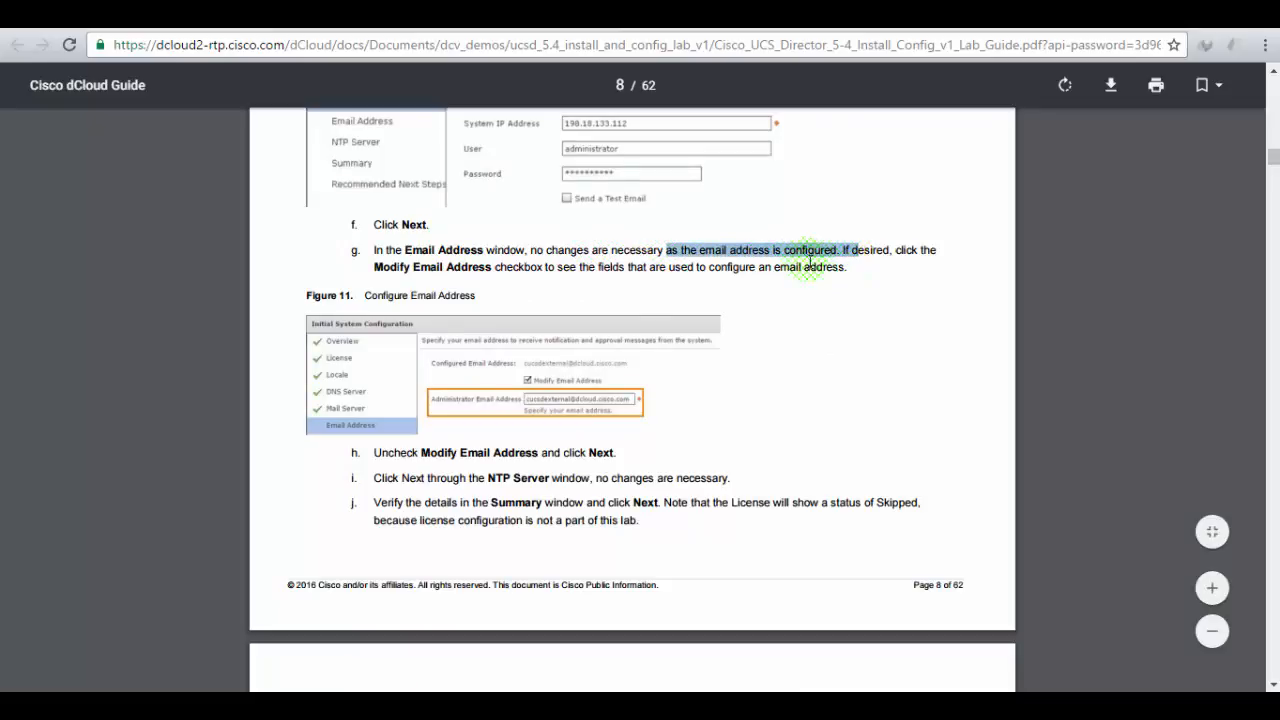
{"action": "left_click", "coordinate": [250, 15]}
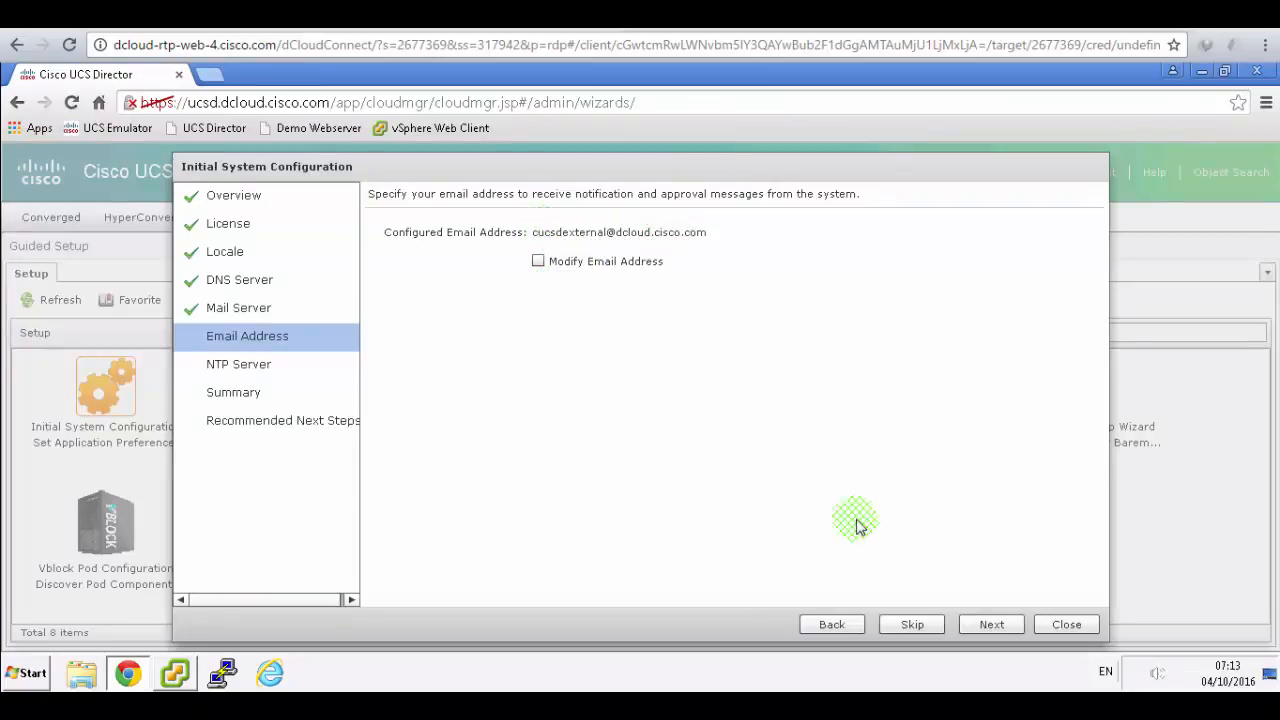
{"action": "left_click", "coordinate": [978, 622]}
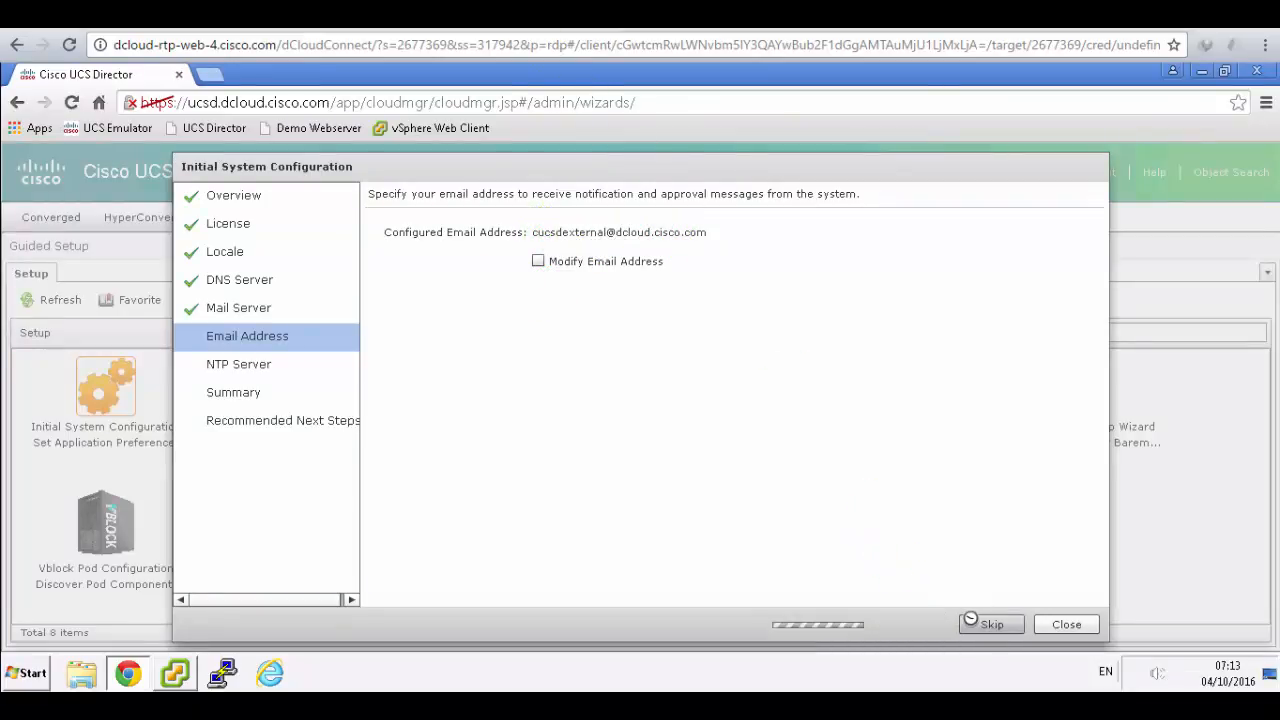
- Keep NTP server 198.18.128.1 and advance to the Summary
{"action": "key", "text": "ctrl+Tab"}
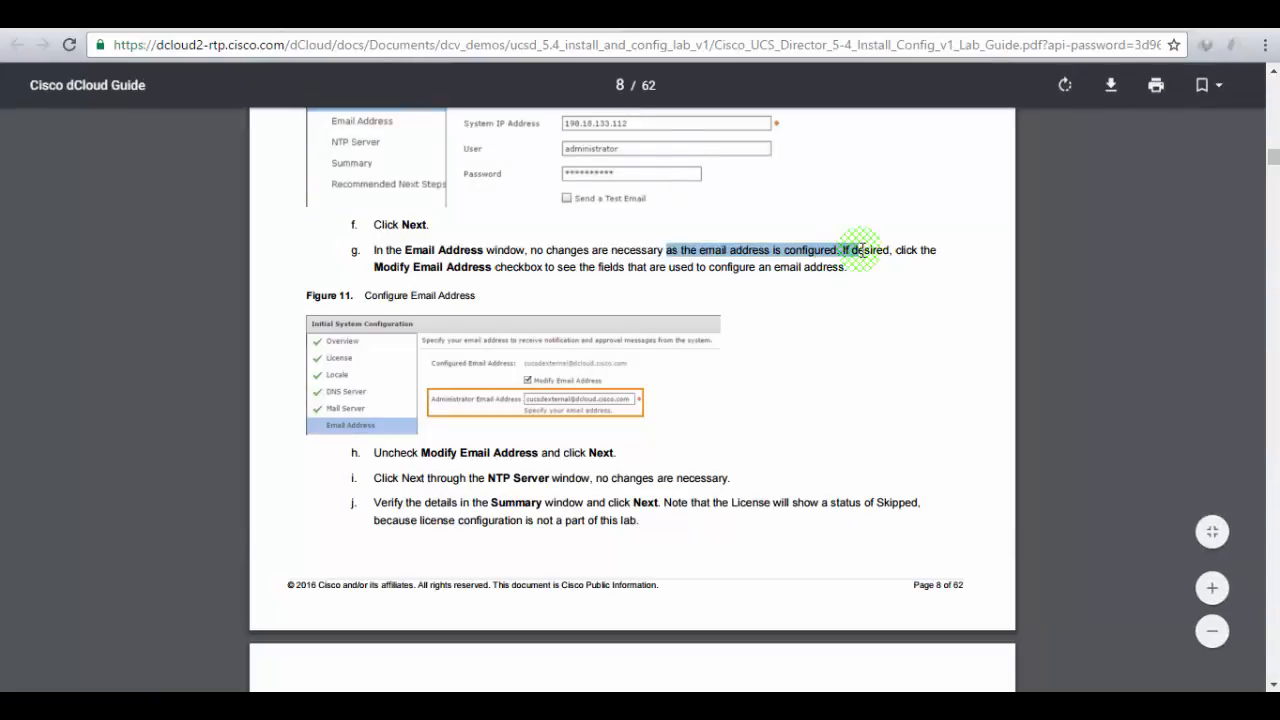
{"action": "scroll", "coordinate": [858, 252], "scroll_direction": "down", "scroll_amount": 3}
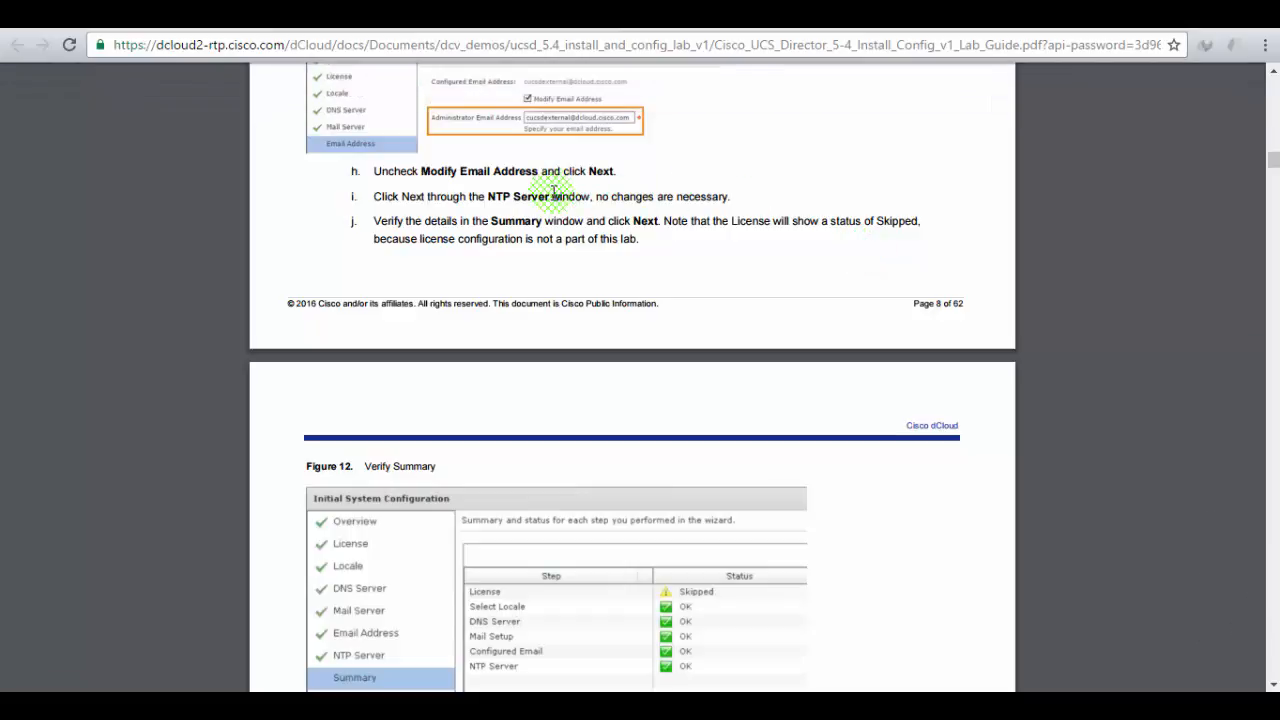
{"action": "left_click_drag", "start_coordinate": [553, 191], "coordinate": [703, 192]}
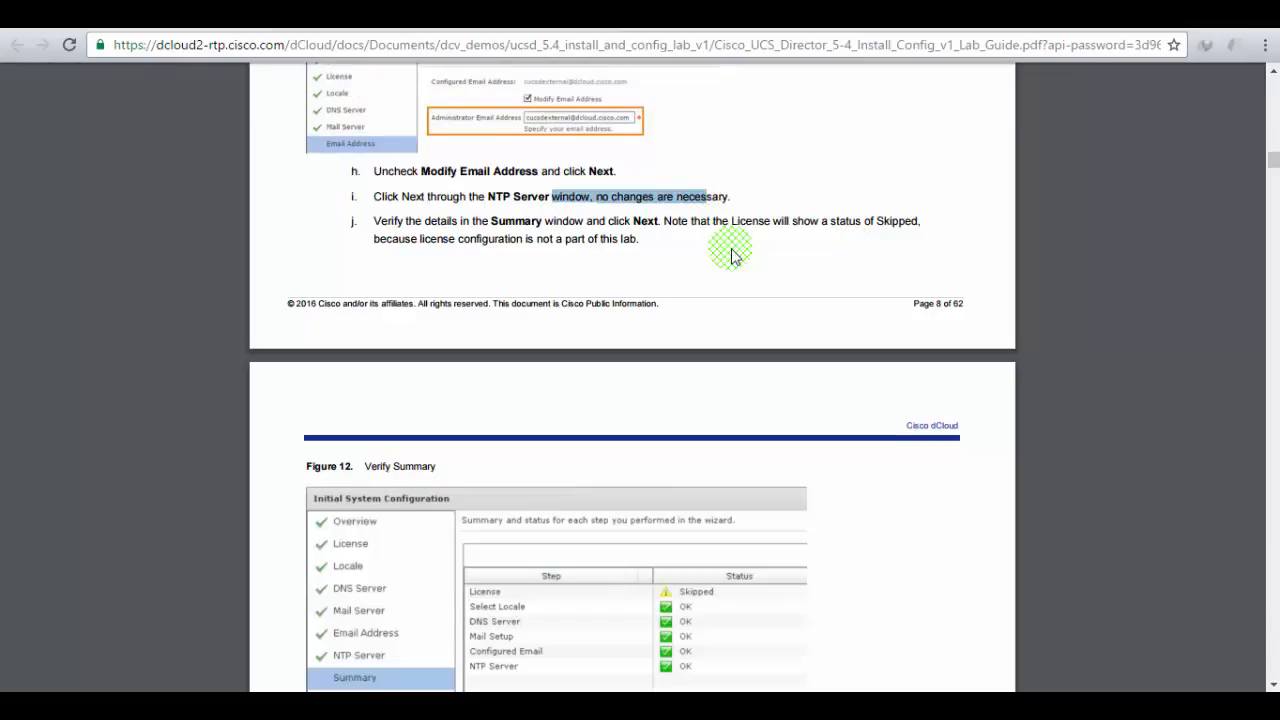
{"action": "left_click", "coordinate": [200, 14]}
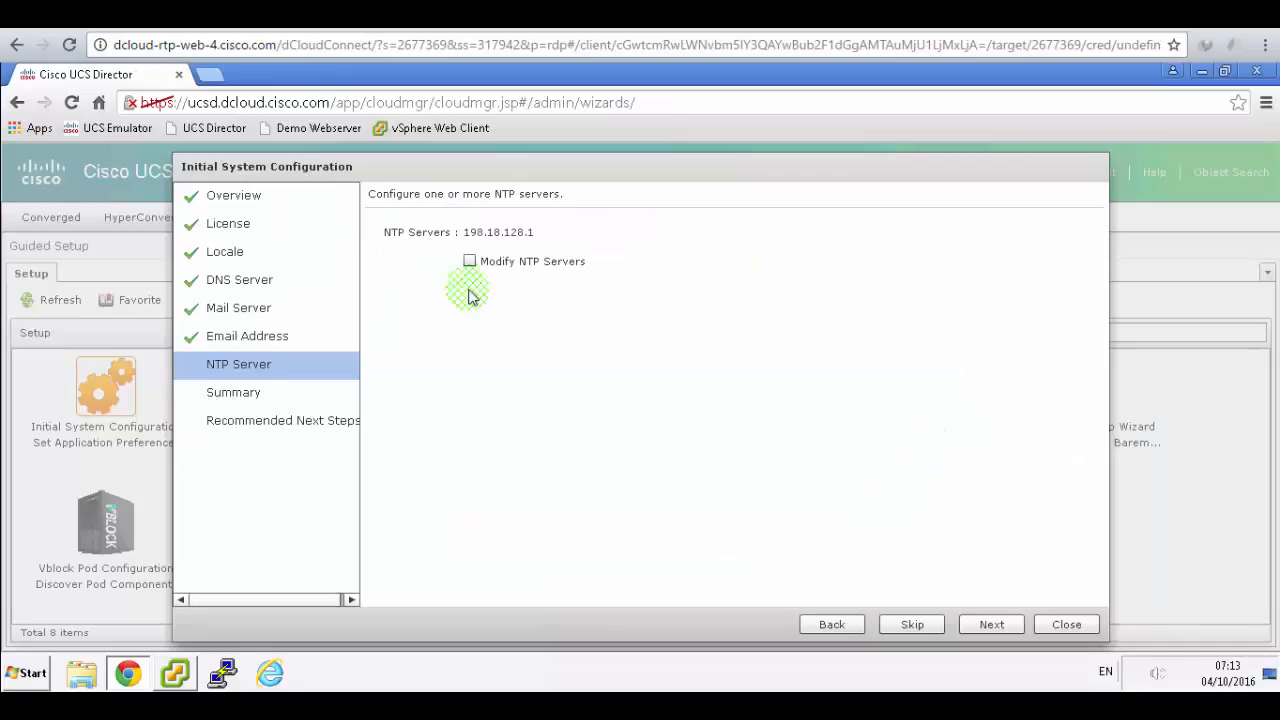
{"action": "left_click", "coordinate": [978, 625]}
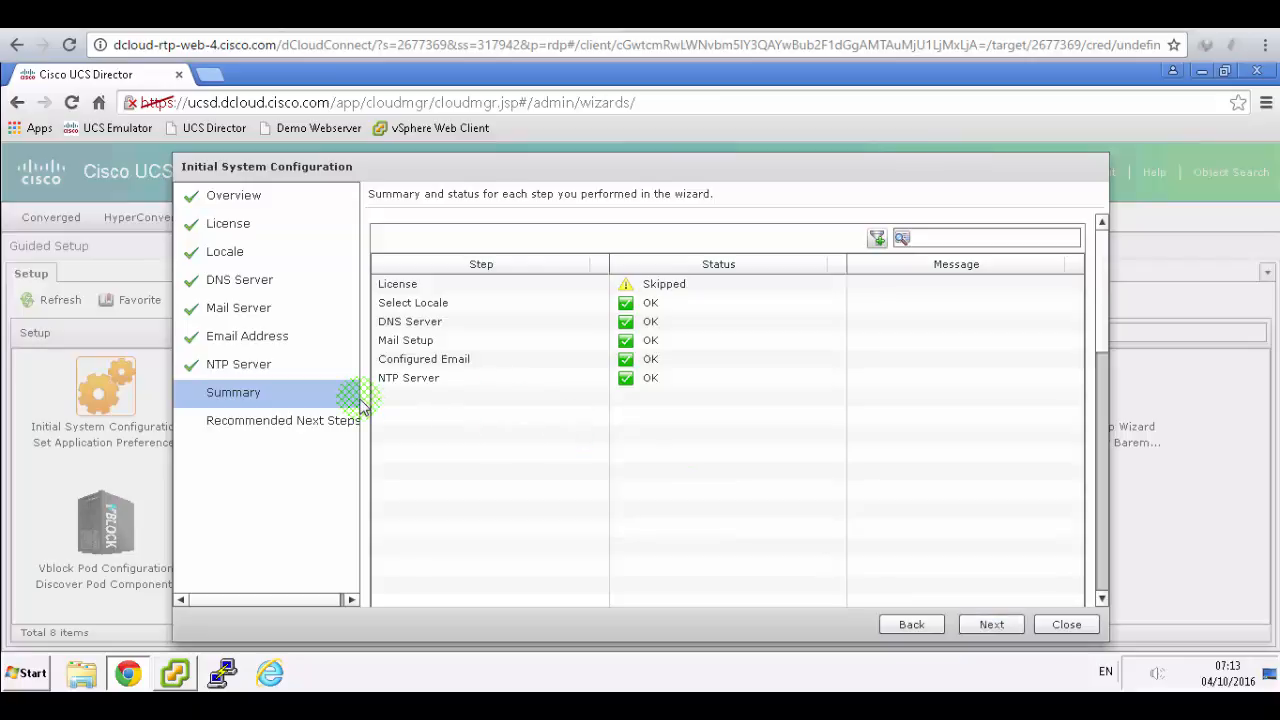
- Move past the Summary to Recommended Next Steps and launch the FlexPod Wizard
{"action": "left_click", "coordinate": [405, 305]}
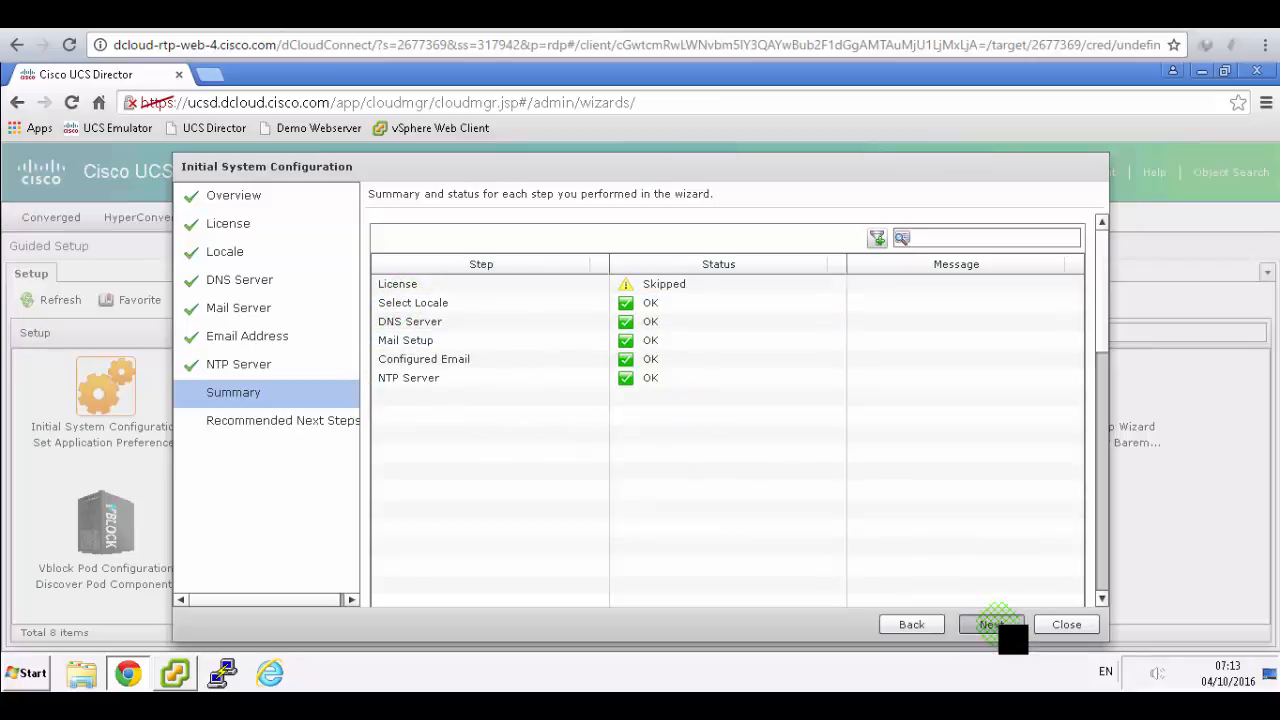
{"action": "key", "text": "alt+Tab"}
{"action": "scroll", "coordinate": [837, 380], "scroll_direction": "down", "scroll_amount": 5}
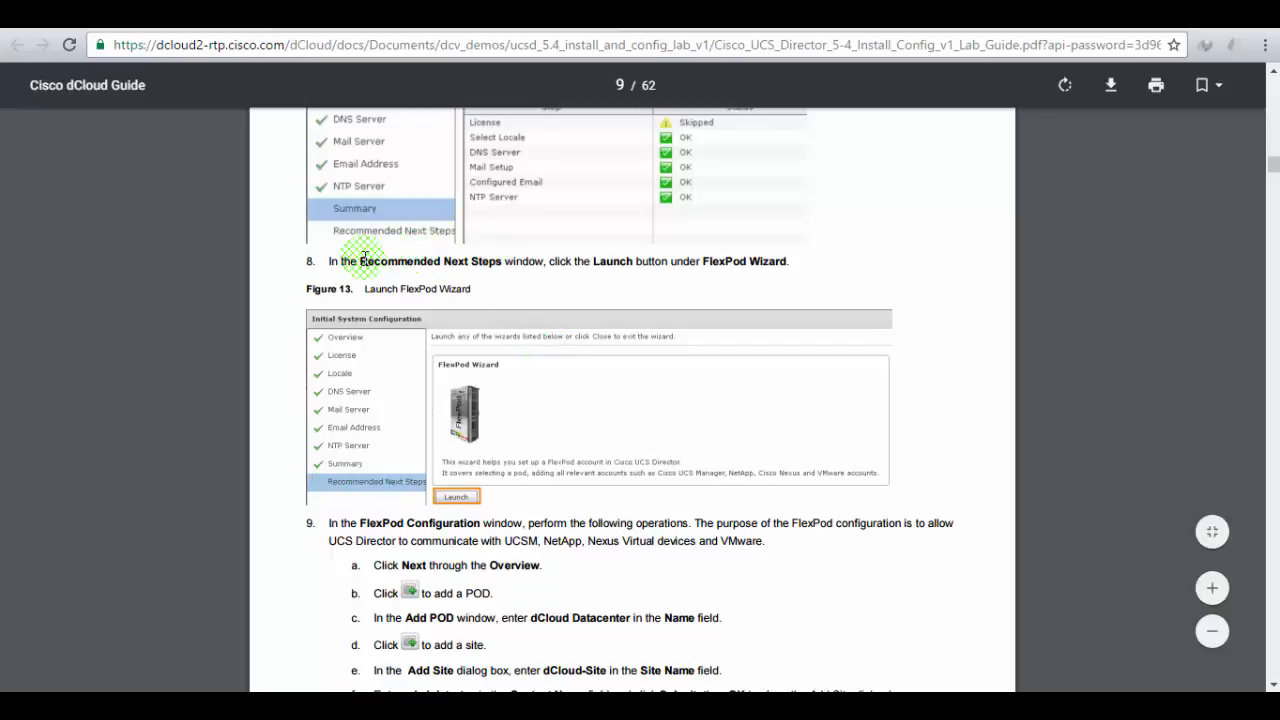
{"action": "left_click_drag", "start_coordinate": [361, 261], "coordinate": [697, 262]}
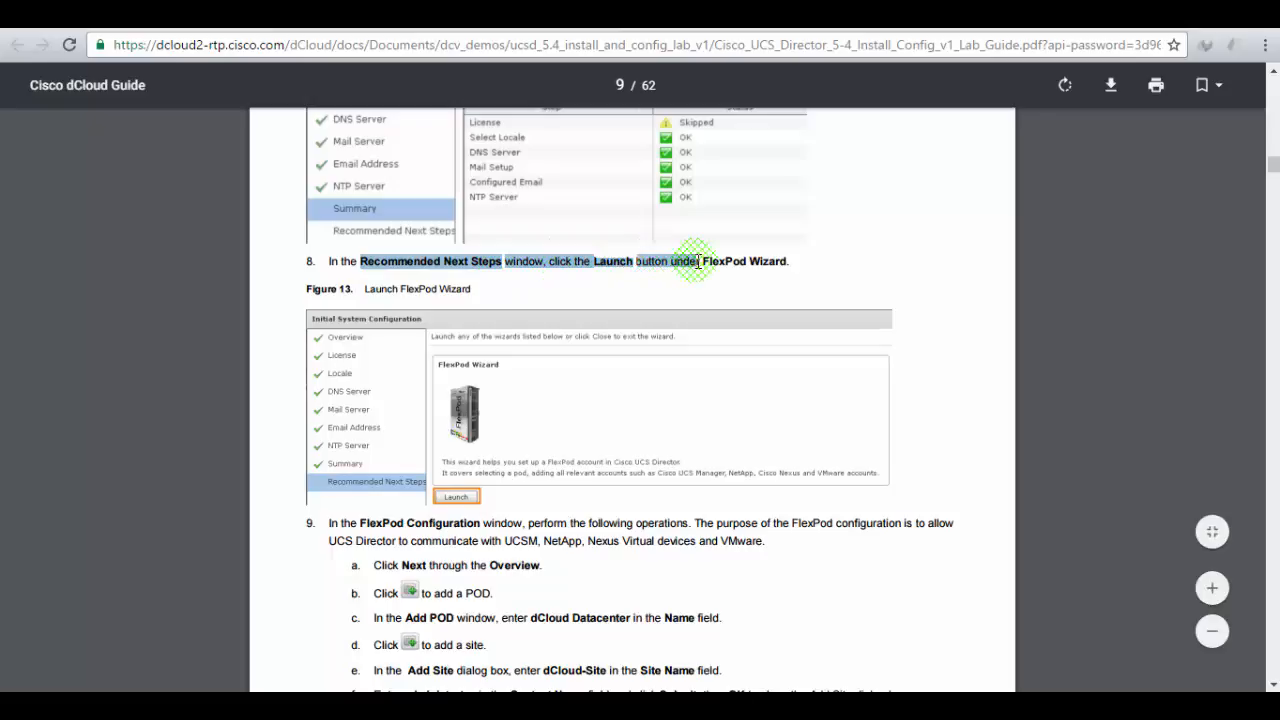
{"action": "left_click", "coordinate": [760, 262]}
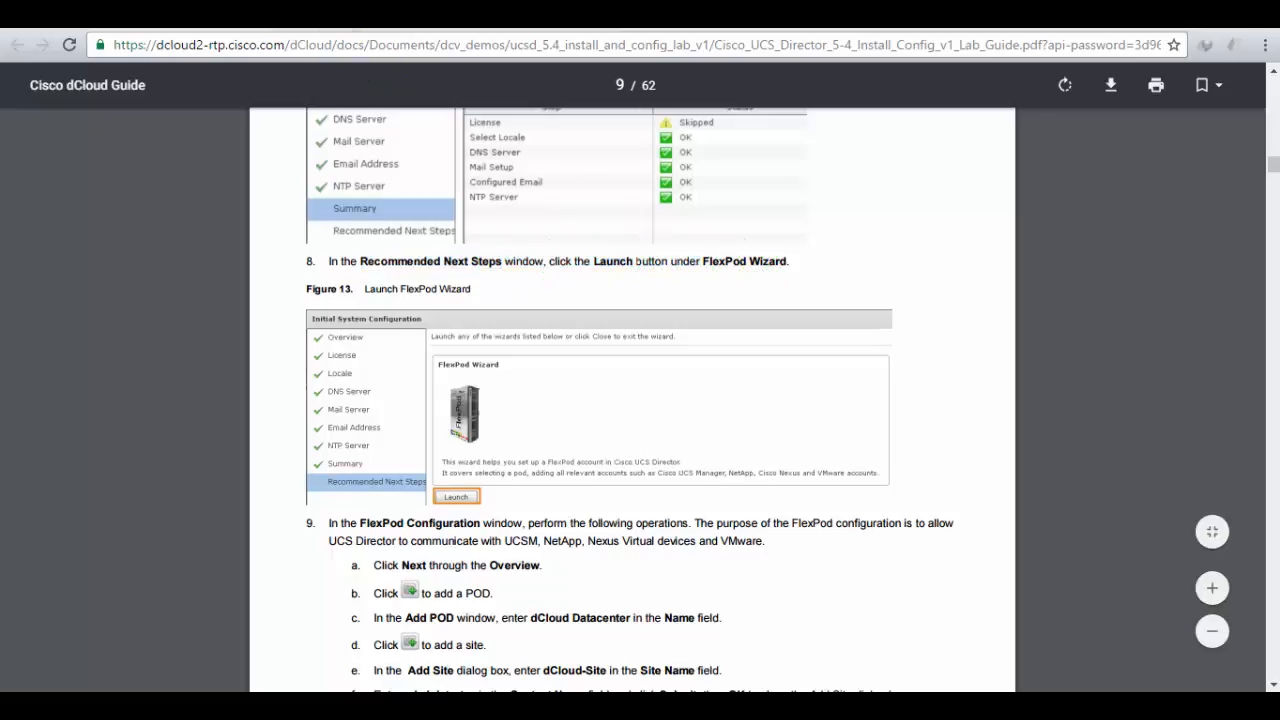
{"action": "key", "text": "alt+Tab"}
{"action": "left_click", "coordinate": [422, 447]}
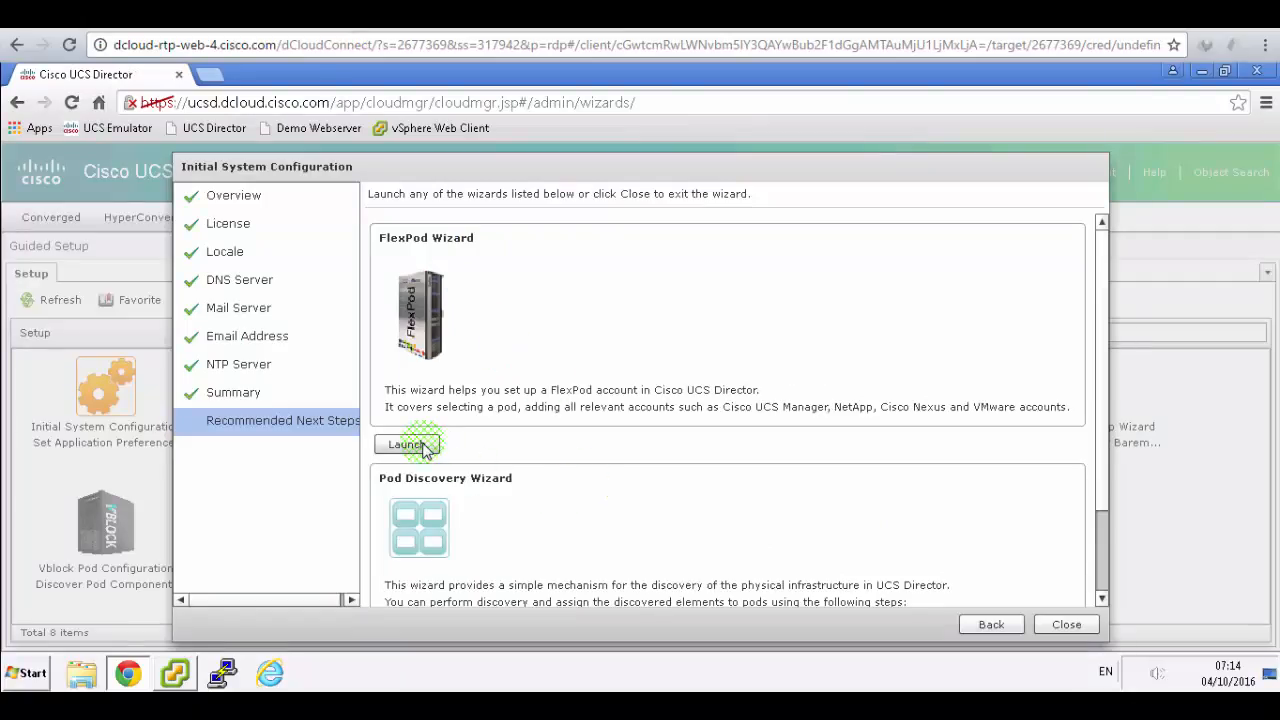
- Highlight the lab guide's step about the FlexPod Configuration Overview
{"action": "left_click", "coordinate": [468, 16]}
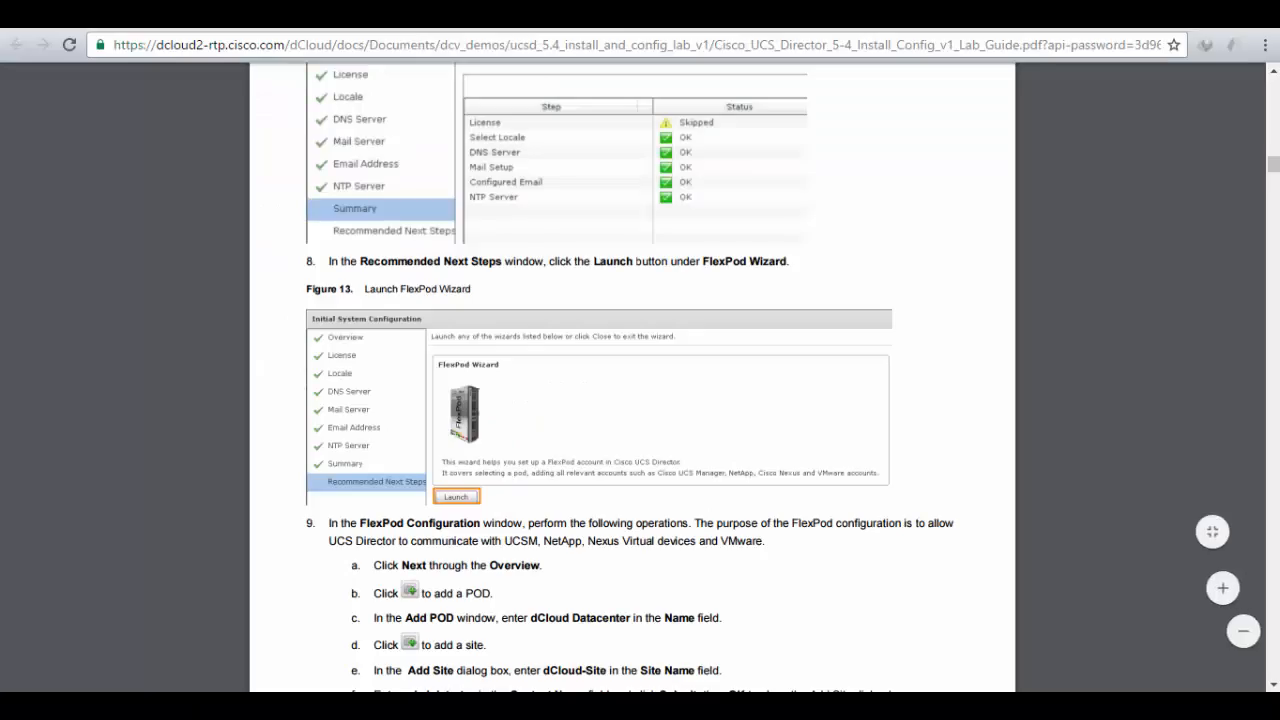
{"action": "left_click", "coordinate": [632, 286]}
{"action": "scroll", "coordinate": [632, 290], "scroll_direction": "down", "scroll_amount": 2}
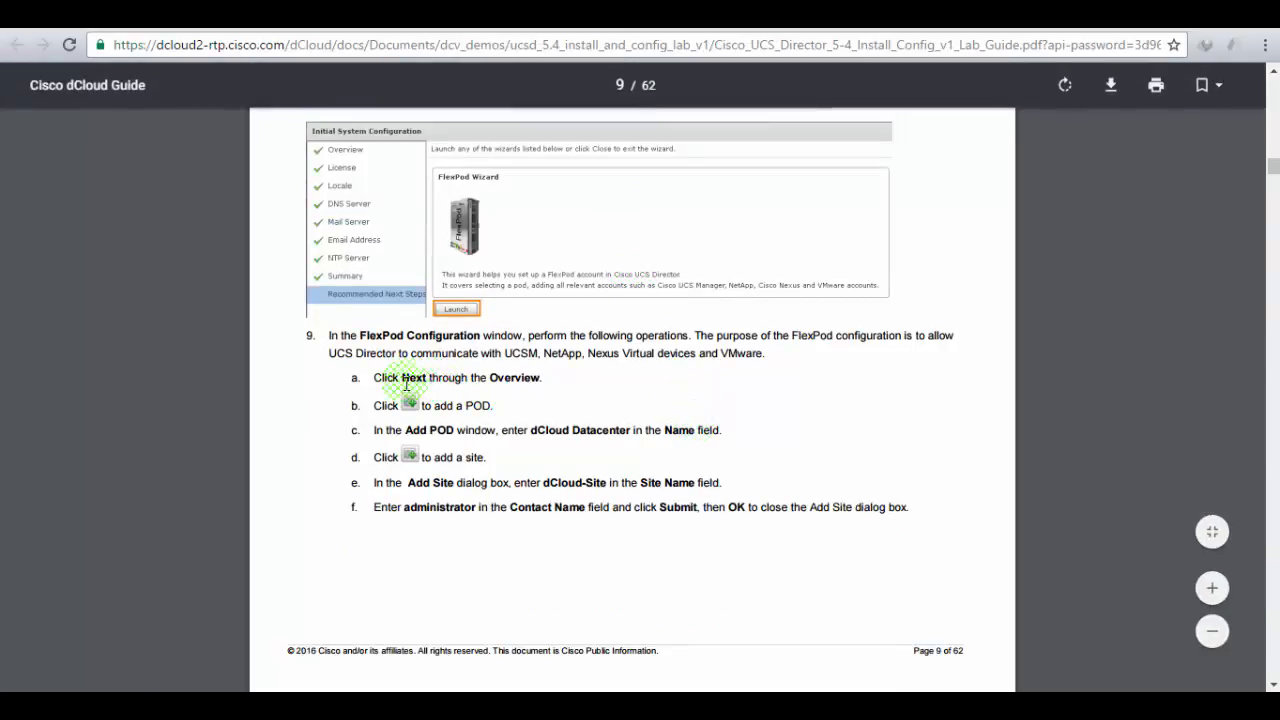
{"action": "left_click_drag", "start_coordinate": [385, 374], "coordinate": [541, 374]}
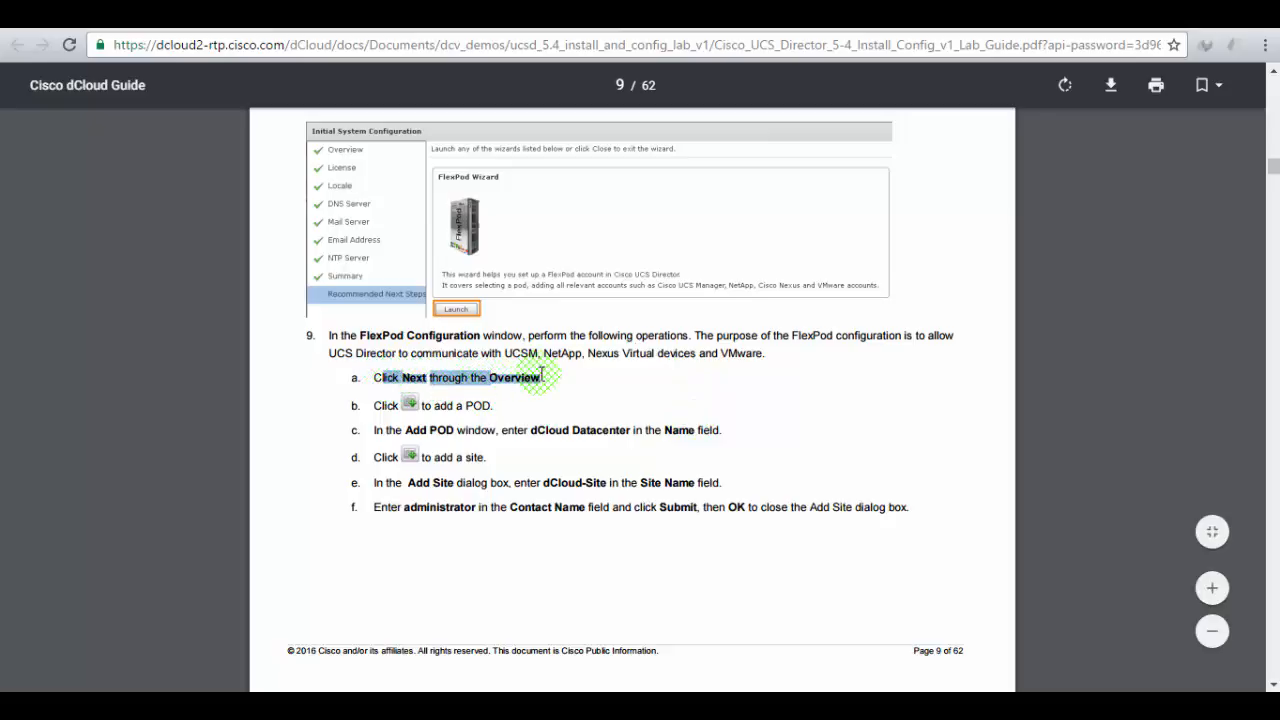
- Scroll through the FlexPod Configuration Overview and advance to the Pod page
{"action": "left_click", "coordinate": [472, 420]}
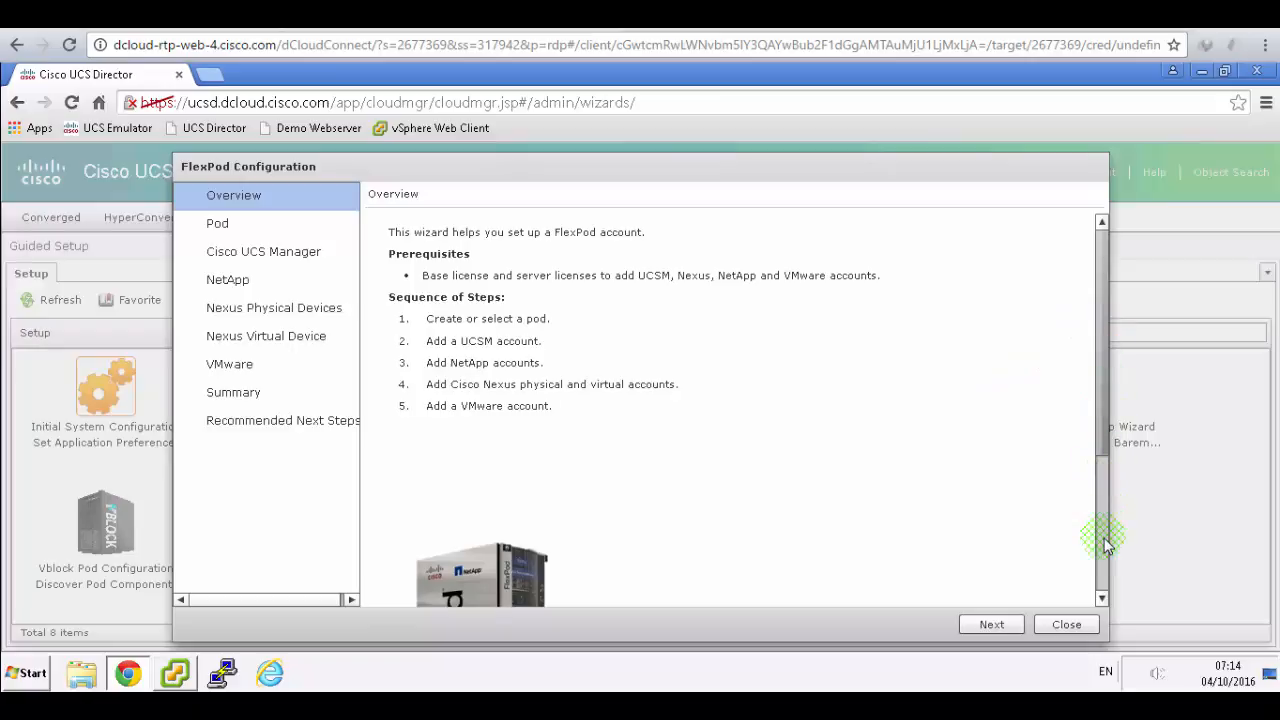
{"action": "scroll", "coordinate": [1106, 569], "scroll_direction": "down", "scroll_amount": 1}
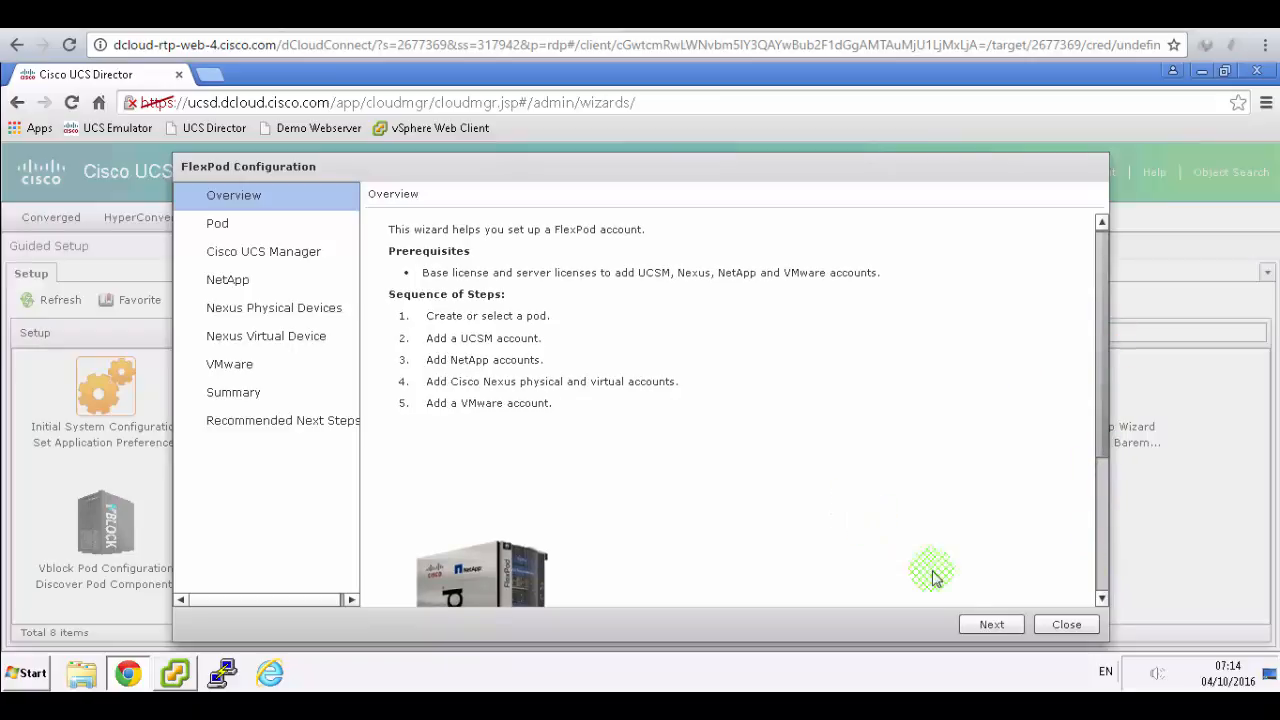
{"action": "scroll", "coordinate": [600, 385], "scroll_direction": "down", "scroll_amount": 2}
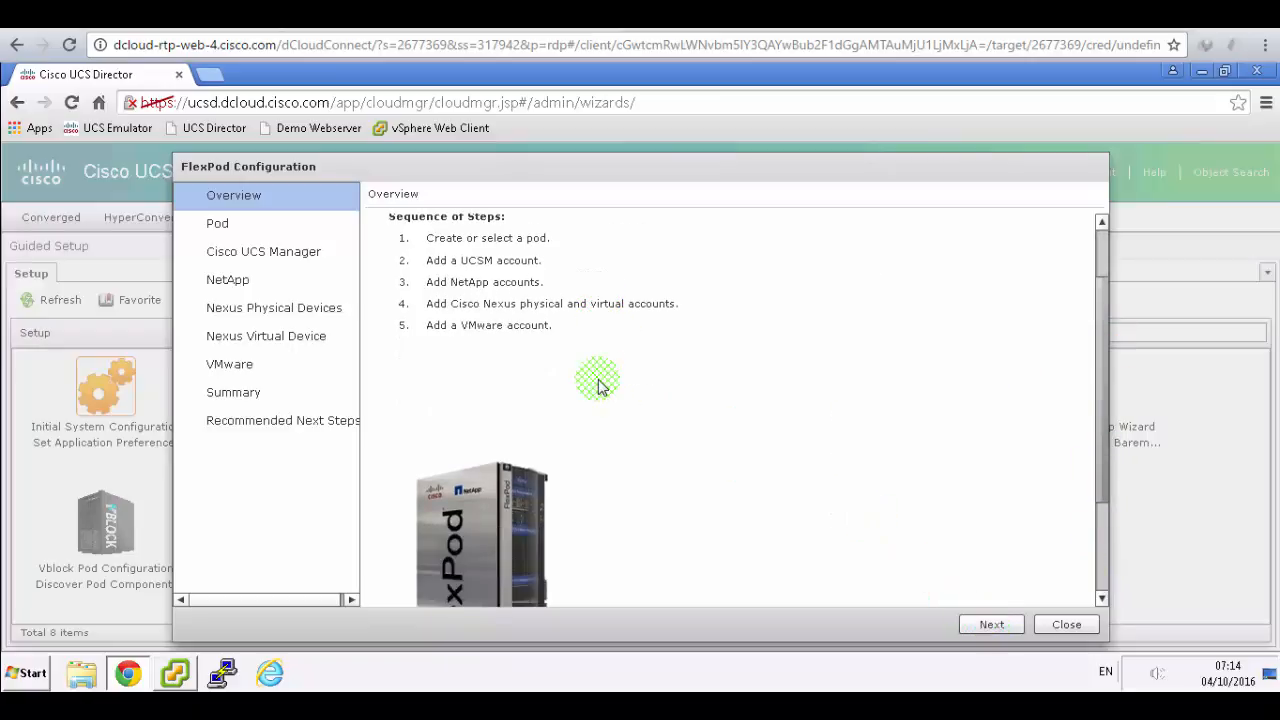
{"action": "scroll", "coordinate": [600, 385], "scroll_direction": "down", "scroll_amount": 1}
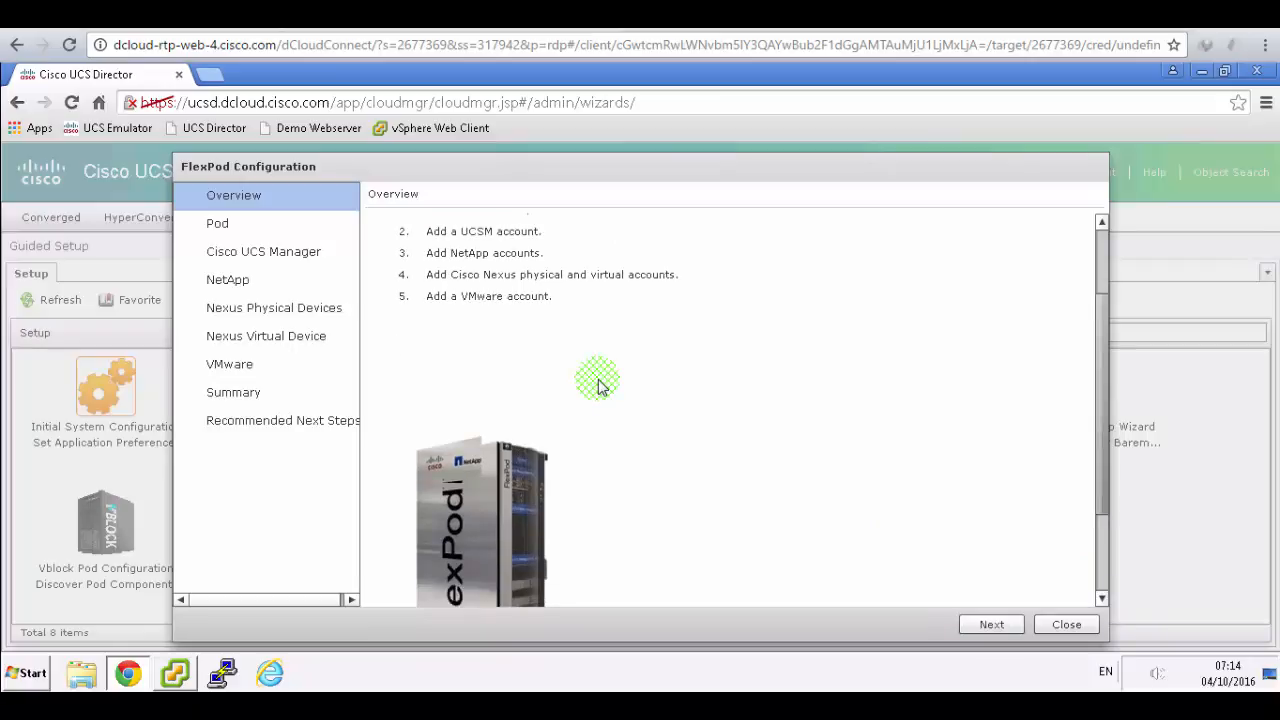
{"action": "scroll", "coordinate": [597, 385], "scroll_direction": "down", "scroll_amount": 2}
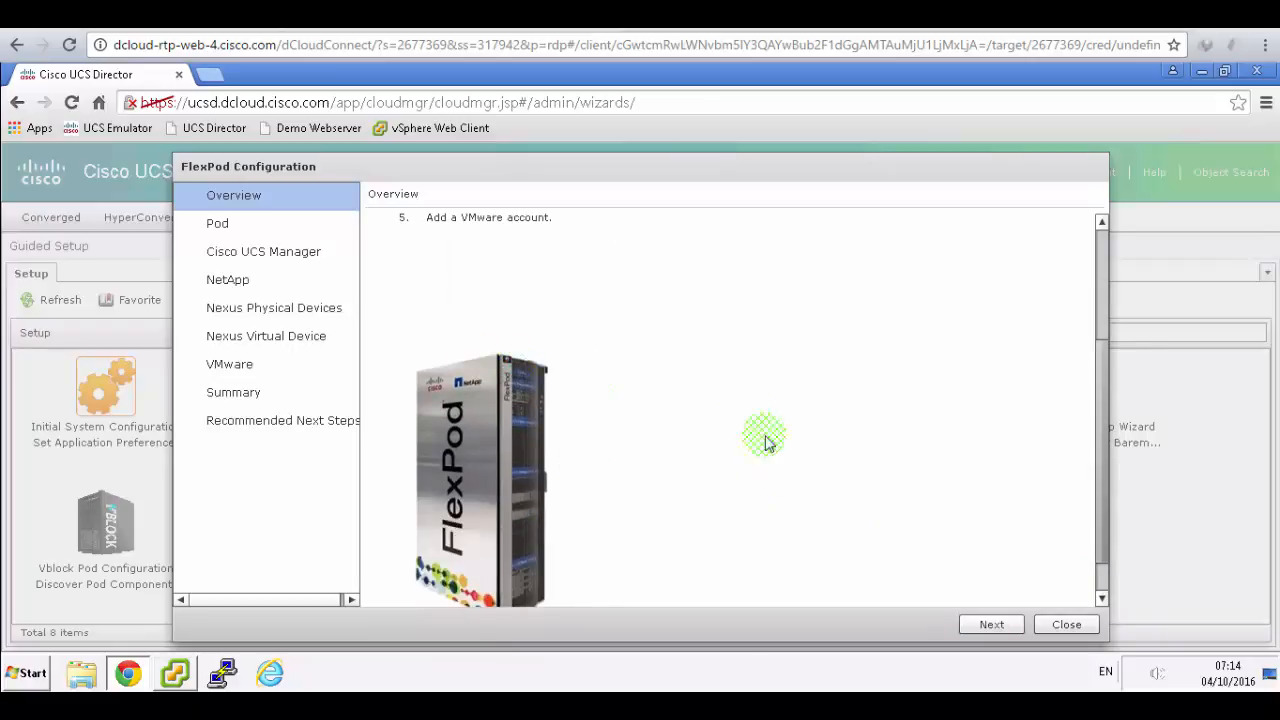
{"action": "scroll", "coordinate": [763, 377], "scroll_direction": "down", "scroll_amount": 1}
{"action": "left_click", "coordinate": [991, 624]}
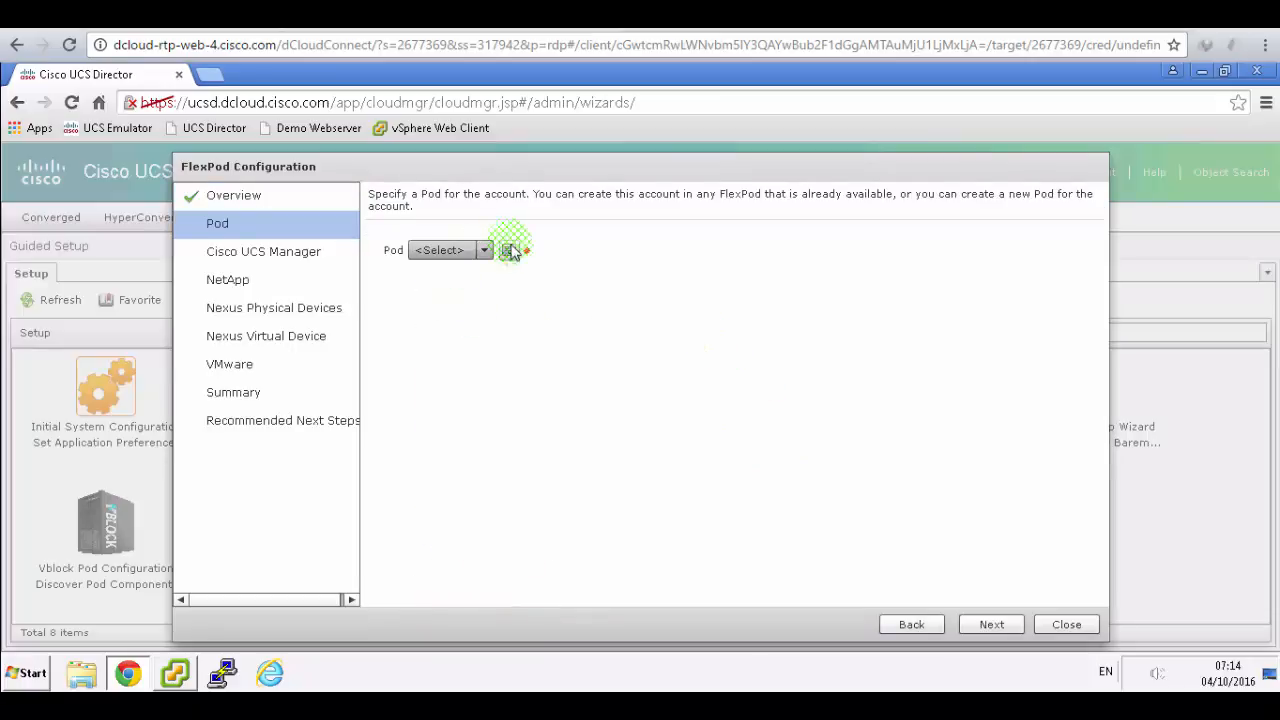
- Start a new pod in Add POD and name it dCloud DataCenter, following the lab guide
{"action": "left_click", "coordinate": [510, 252]}
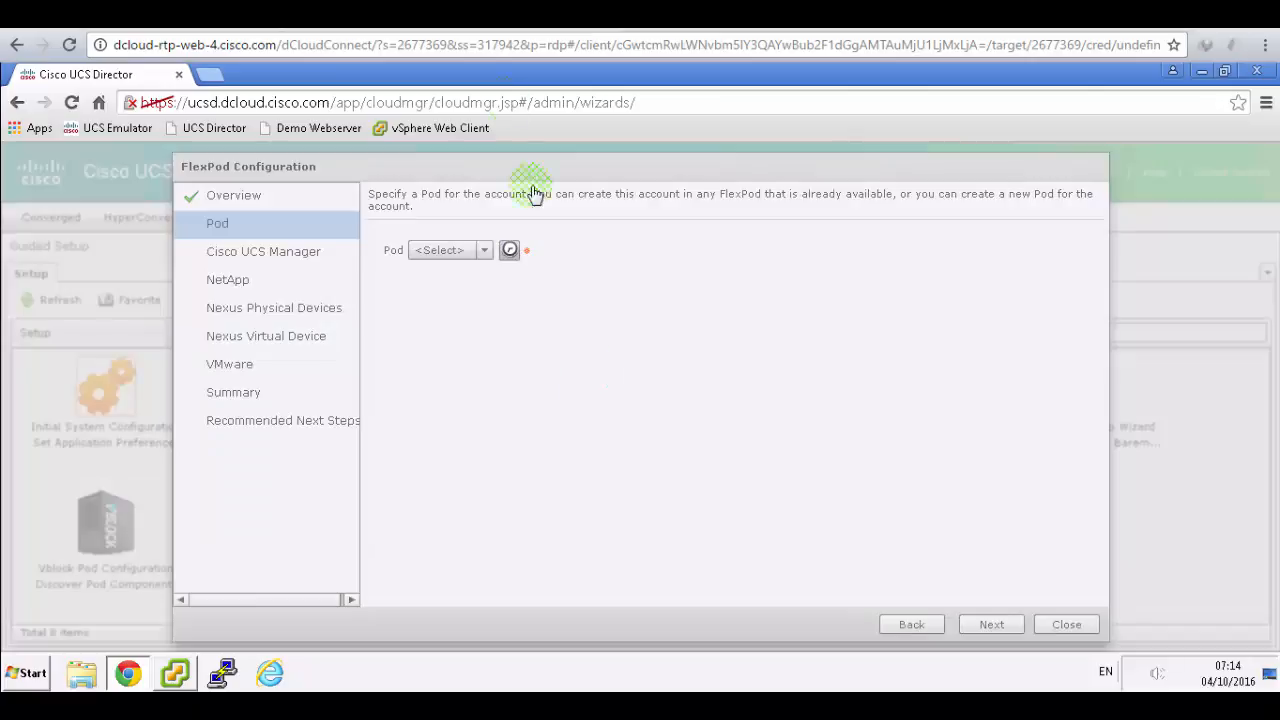
{"action": "left_click", "coordinate": [488, 18]}
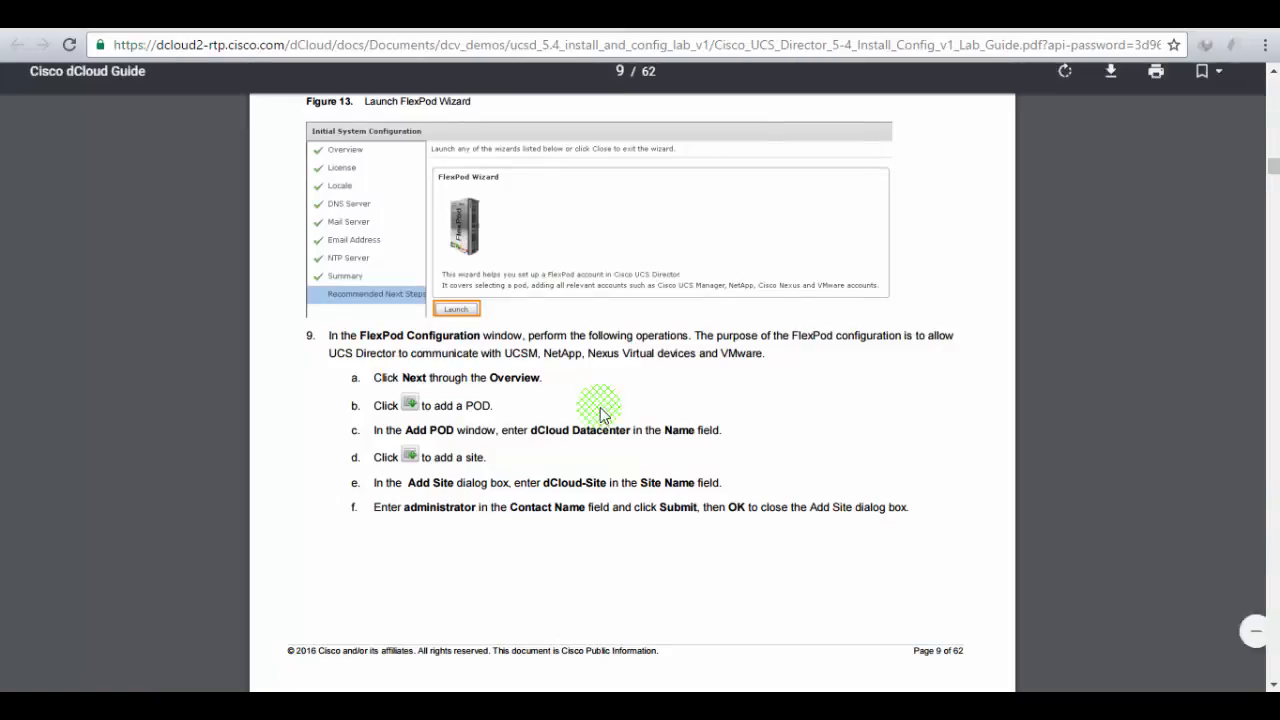
{"action": "left_click_drag", "start_coordinate": [374, 432], "coordinate": [545, 433]}
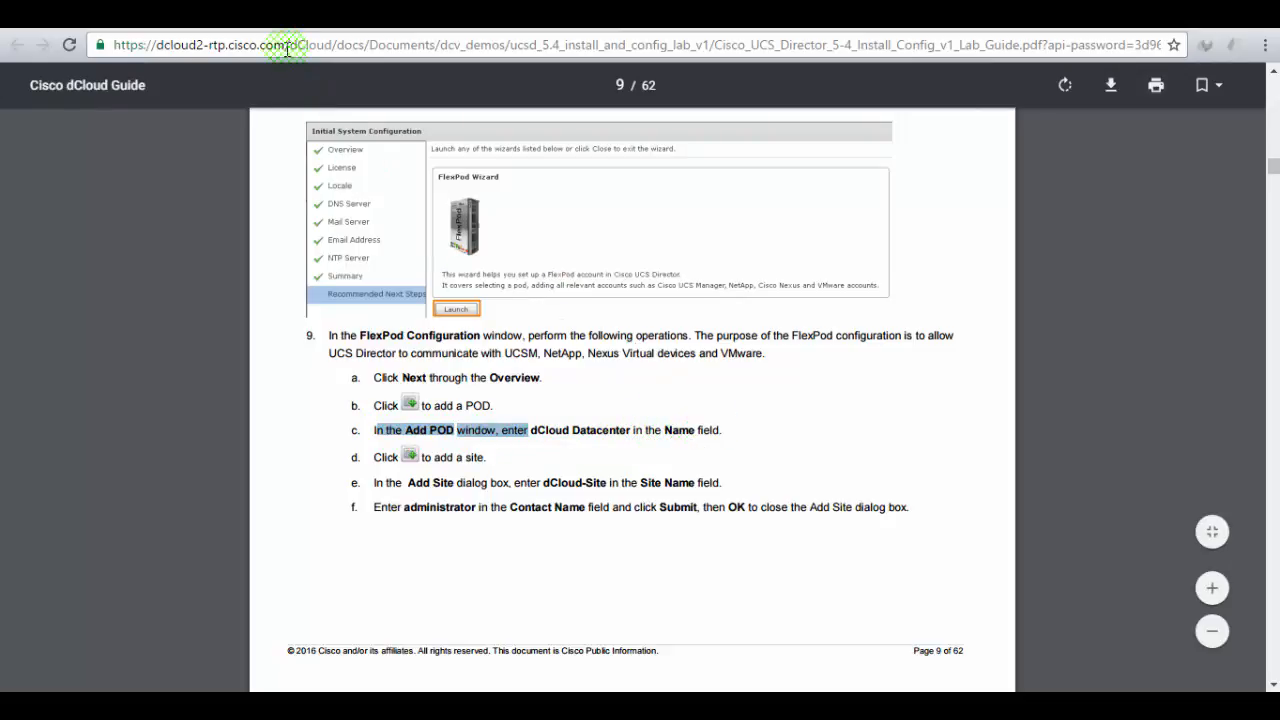
{"action": "left_click", "coordinate": [380, 15]}
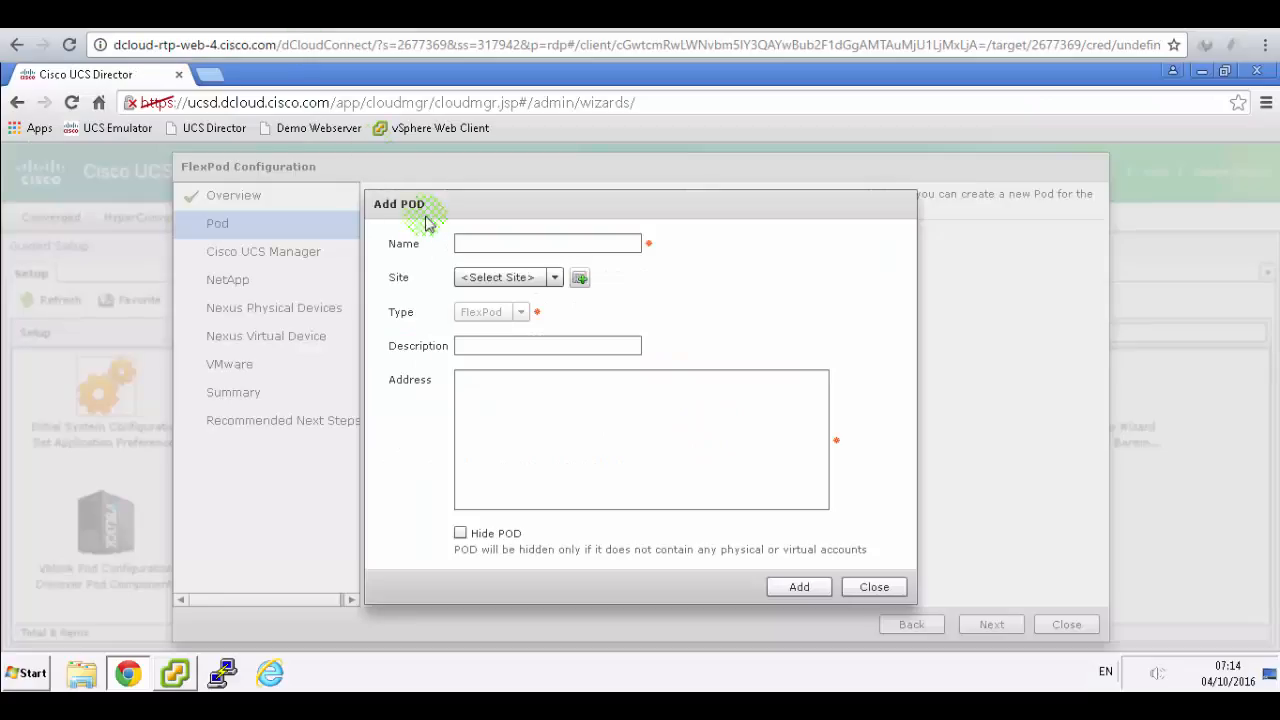
{"action": "left_click", "coordinate": [487, 245]}
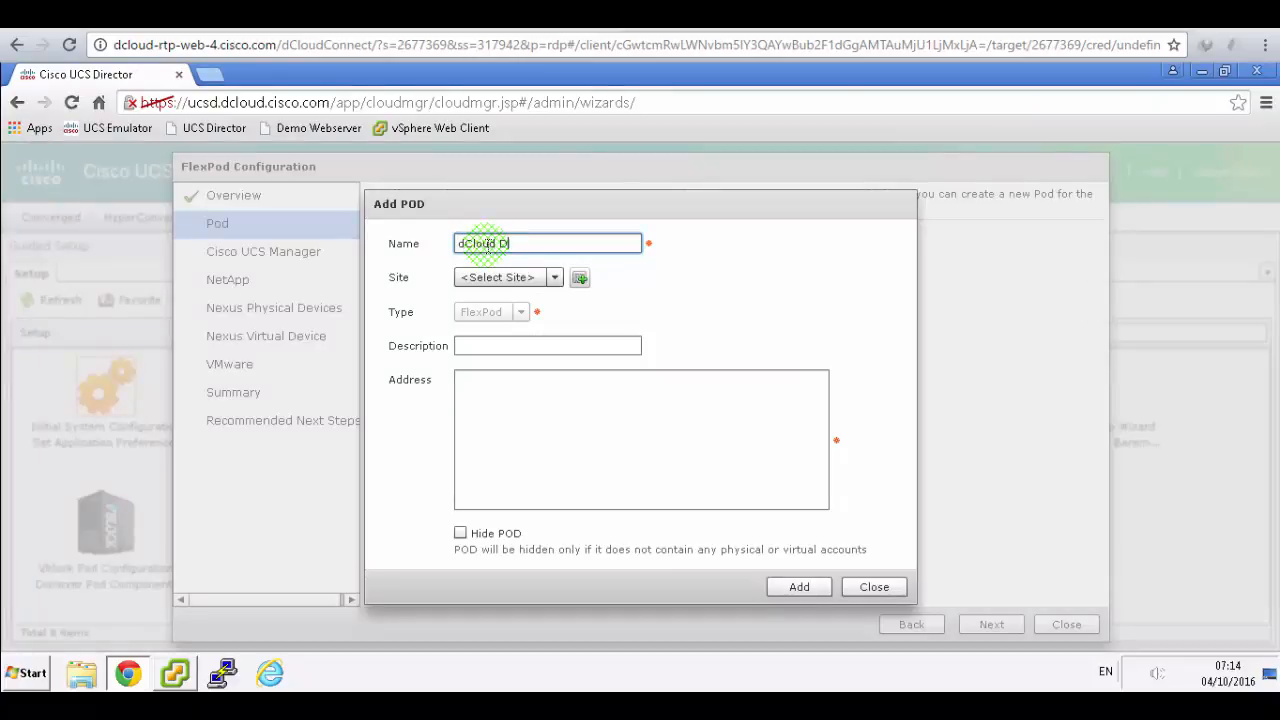
{"action": "left_click", "coordinate": [482, 15]}
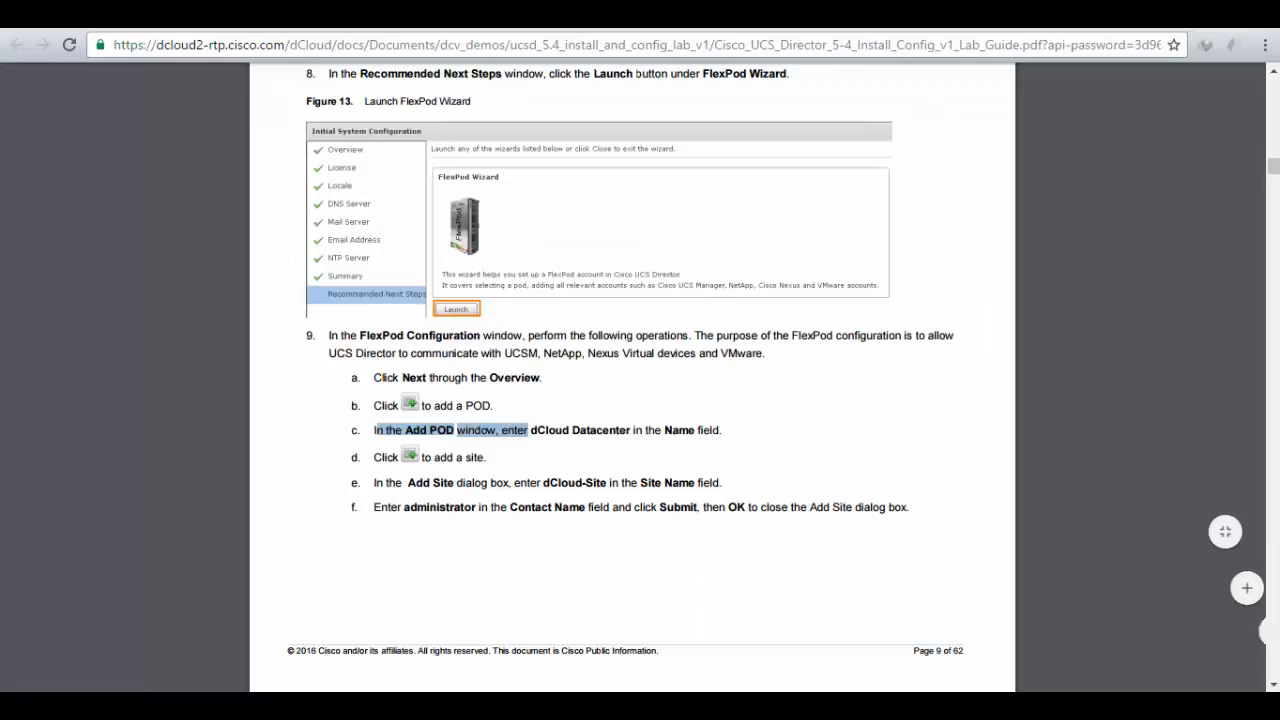
{"action": "left_click", "coordinate": [380, 15]}
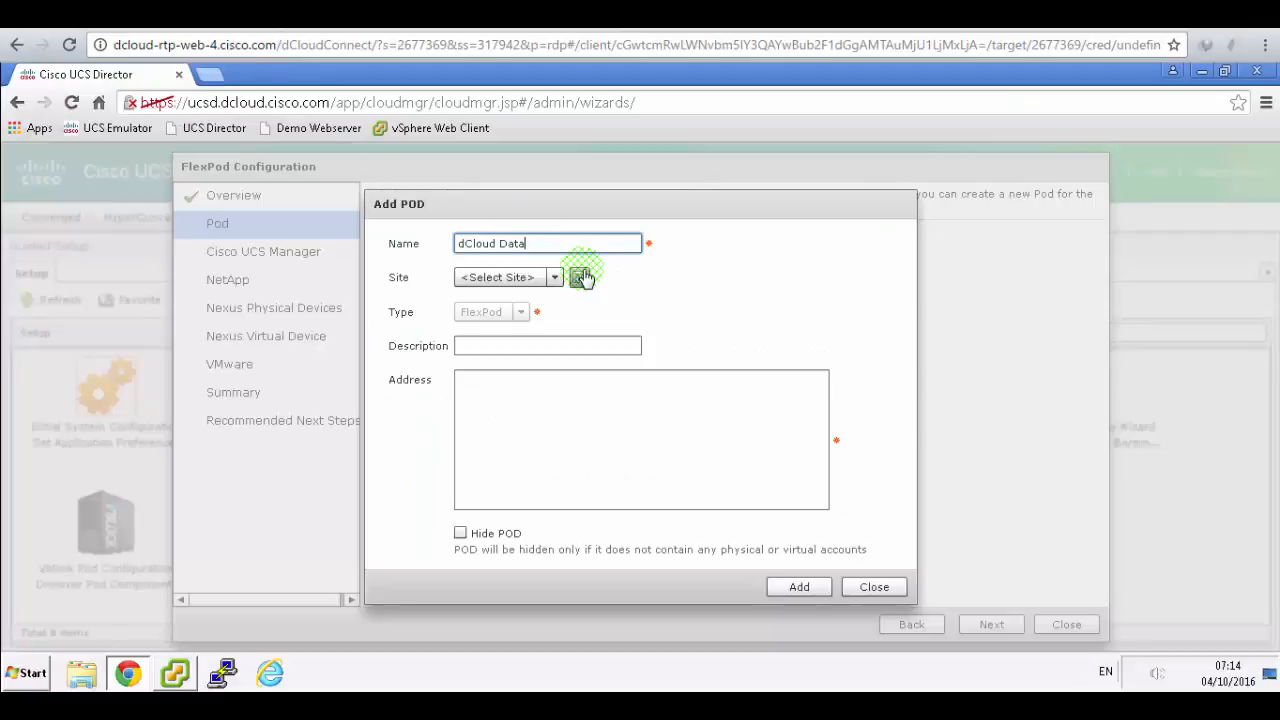
{"action": "type", "text": "Center"}
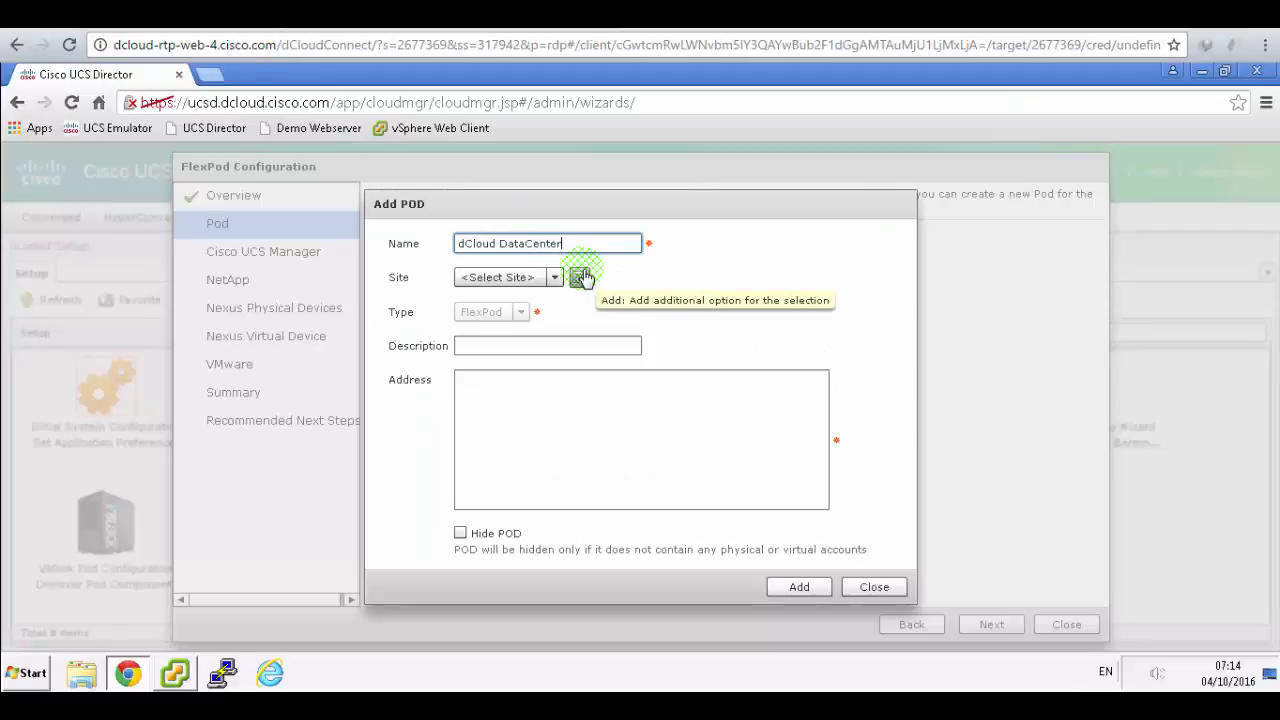
{"action": "left_click", "coordinate": [492, 15]}
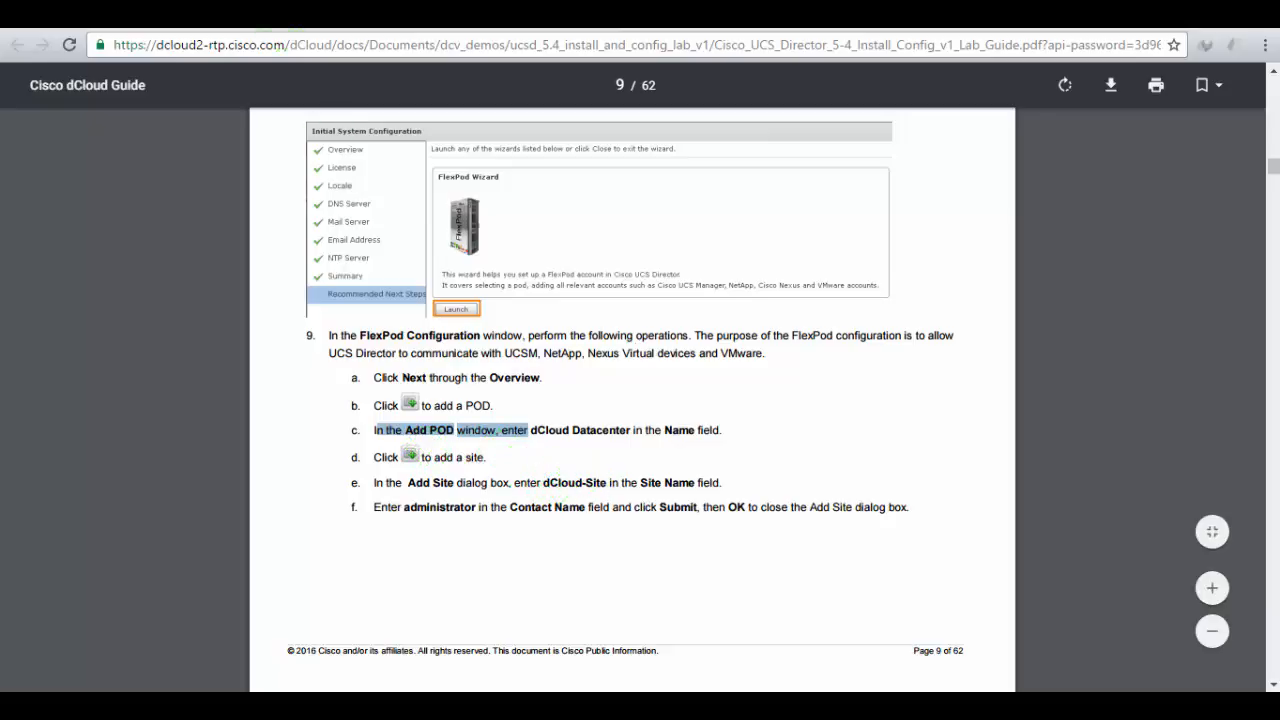
{"action": "left_click", "coordinate": [270, 15]}
- Add the dCloud-Site site with administrator as contact name and confirm the result
{"action": "left_click", "coordinate": [582, 278]}
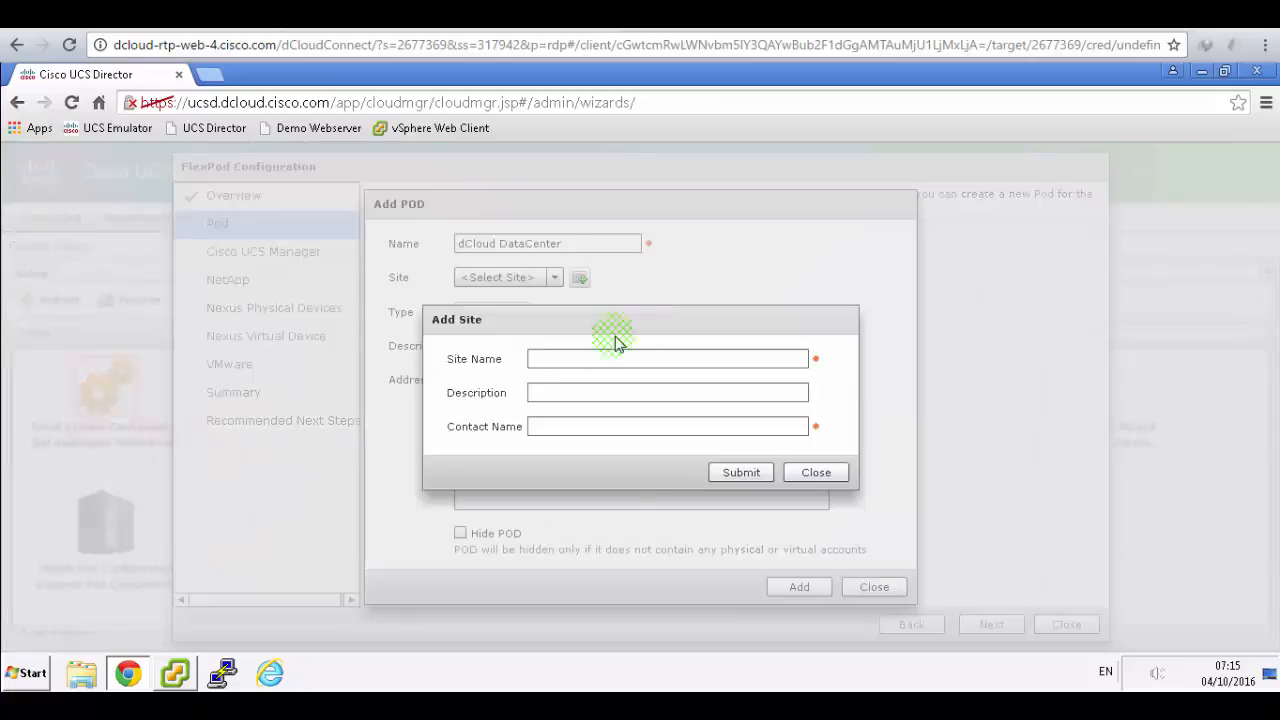
{"action": "left_click", "coordinate": [585, 357]}
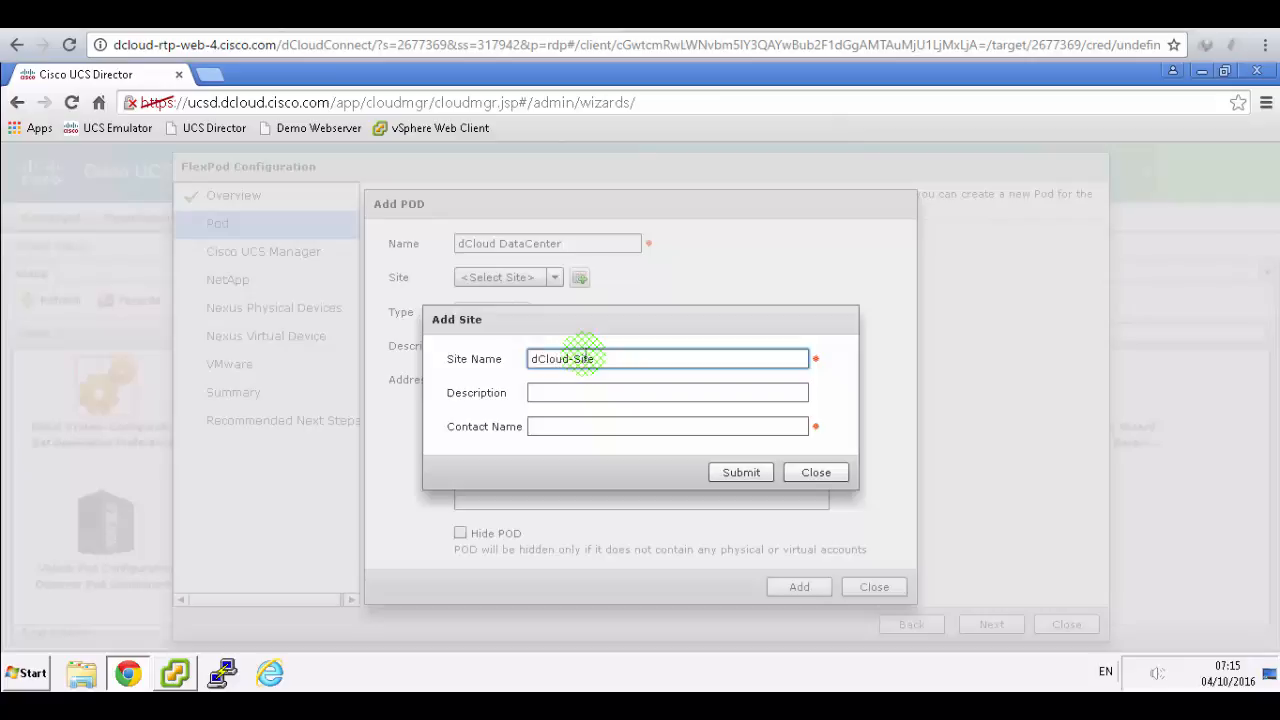
{"action": "key", "text": "alt+Tab"}
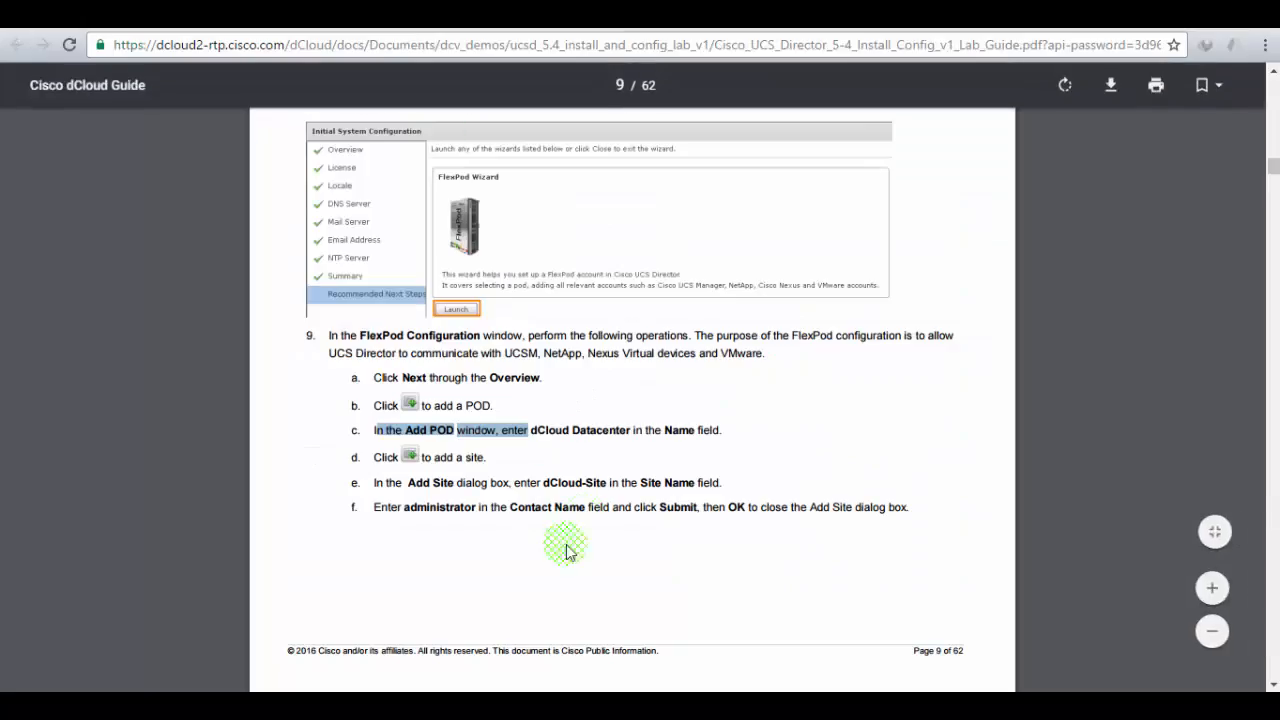
{"action": "key", "text": "alt+Tab"}
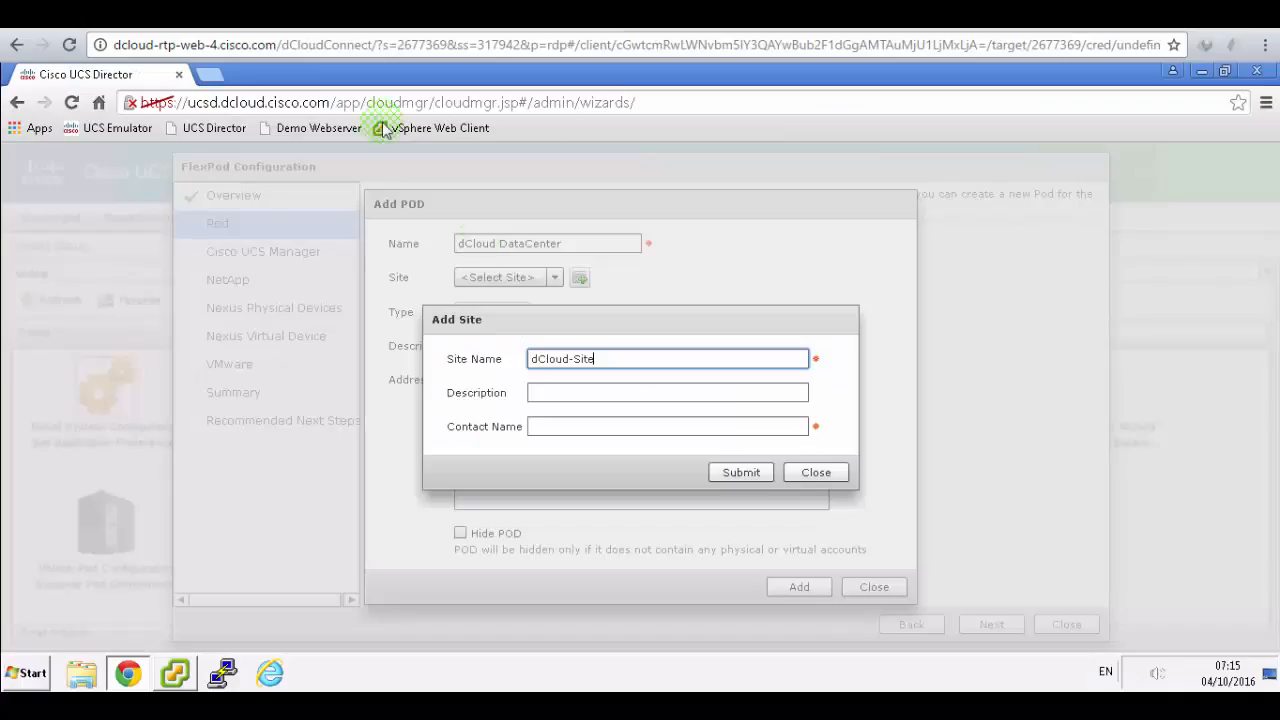
{"action": "left_click", "coordinate": [576, 424]}
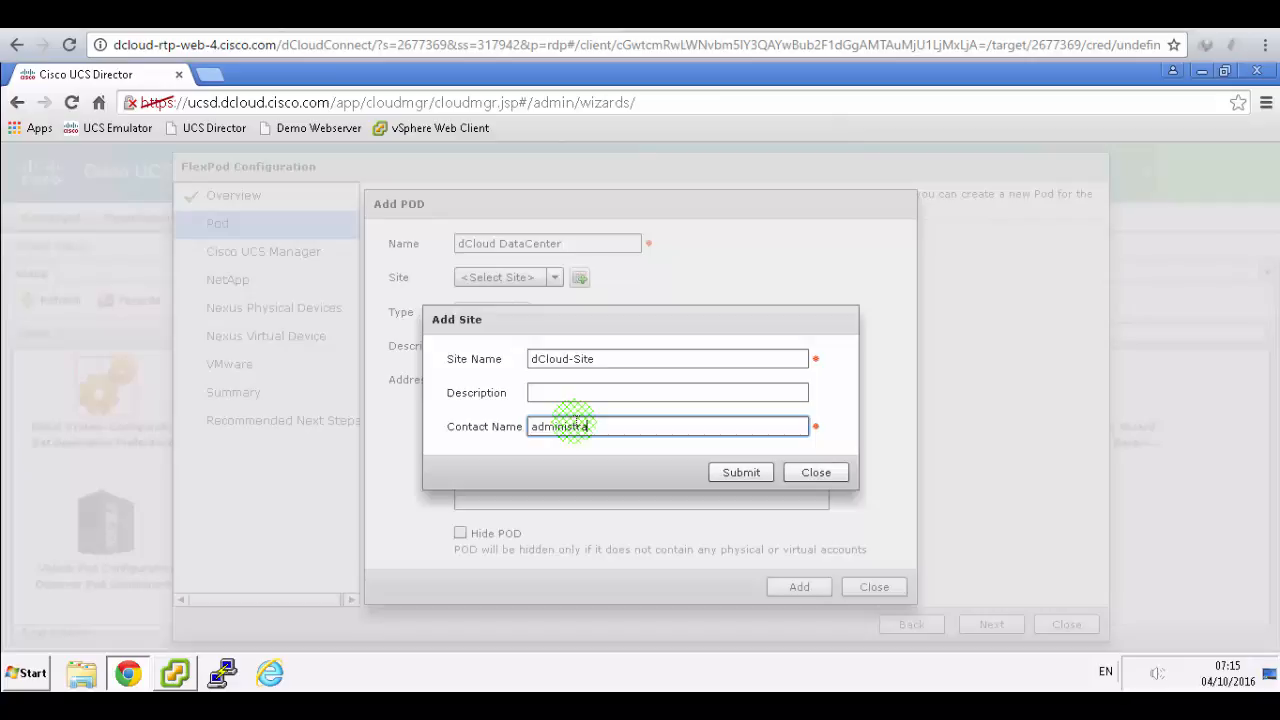
{"action": "left_click", "coordinate": [743, 472]}
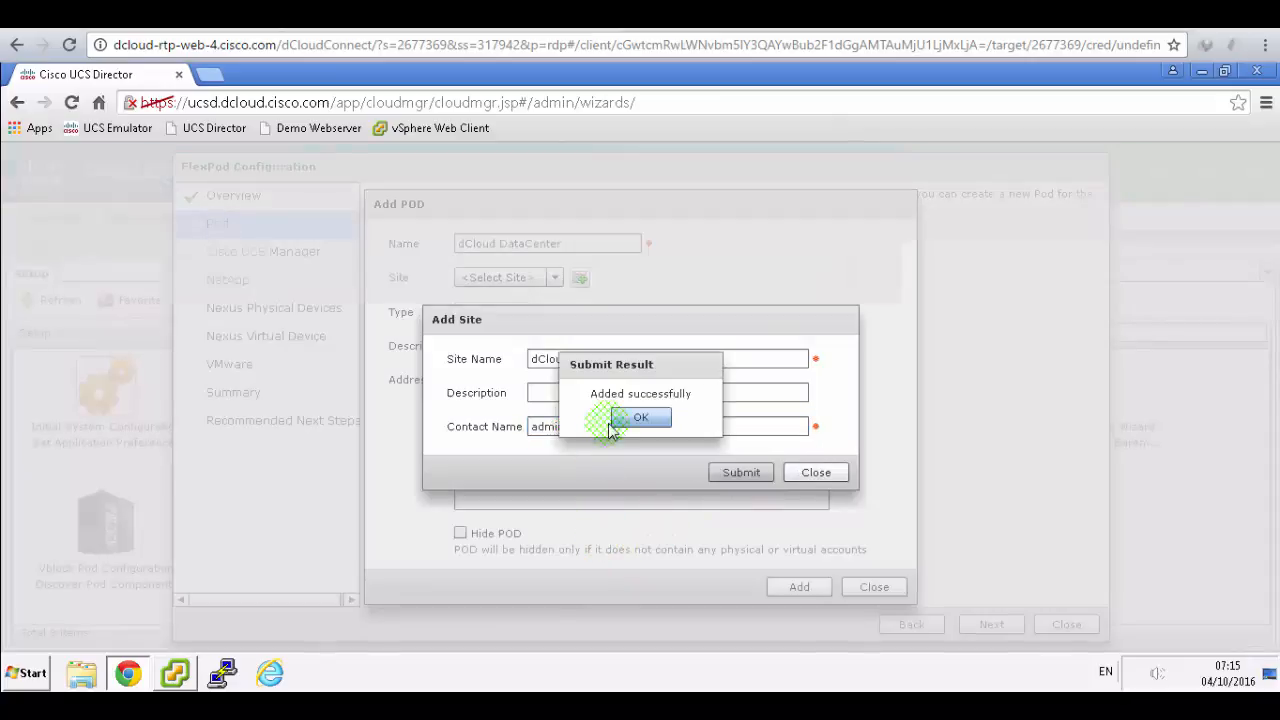
{"action": "left_click", "coordinate": [622, 412]}
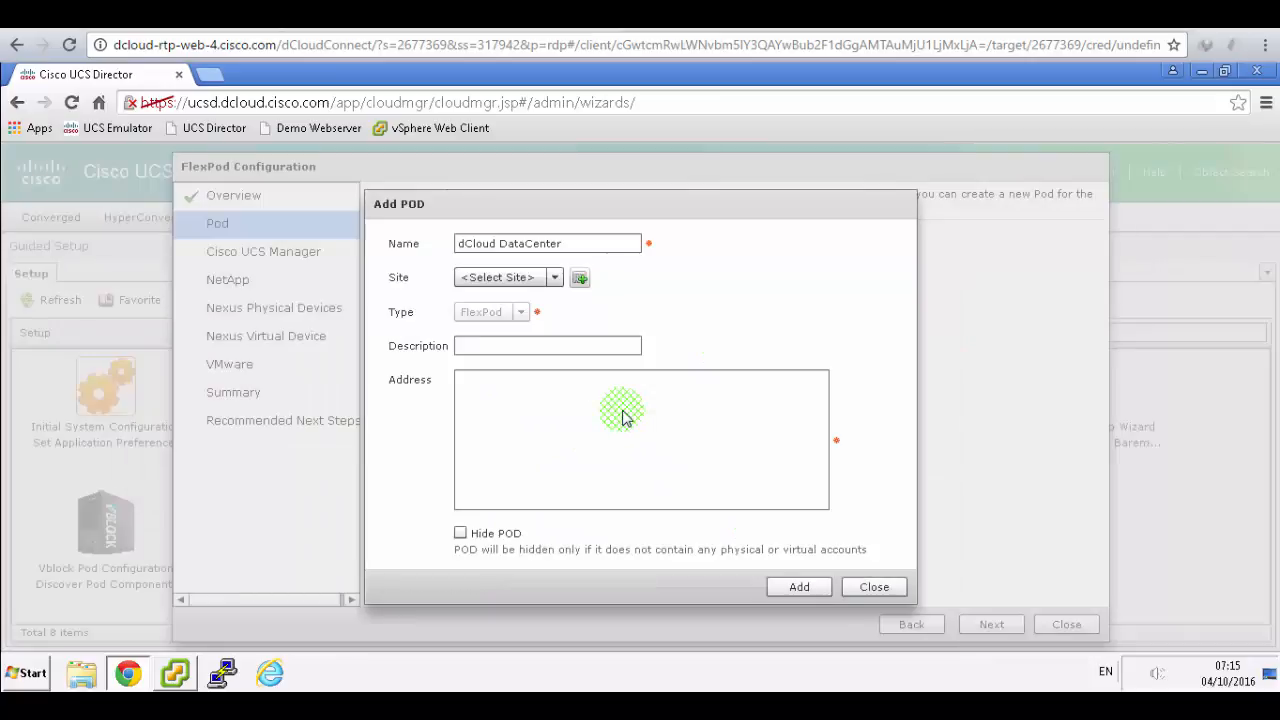
- Choose dCloud-Site as the pod's site and review the next lab guide steps
{"action": "left_click", "coordinate": [556, 278]}
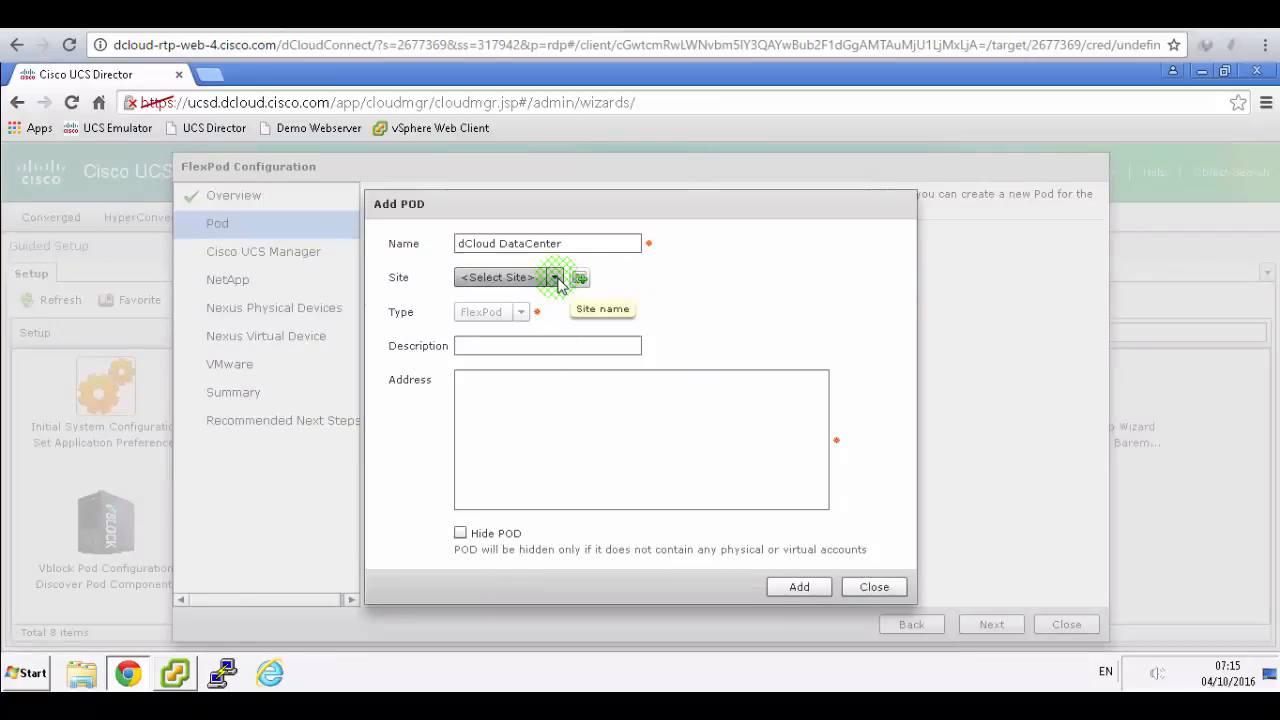
{"action": "left_click", "coordinate": [557, 281]}
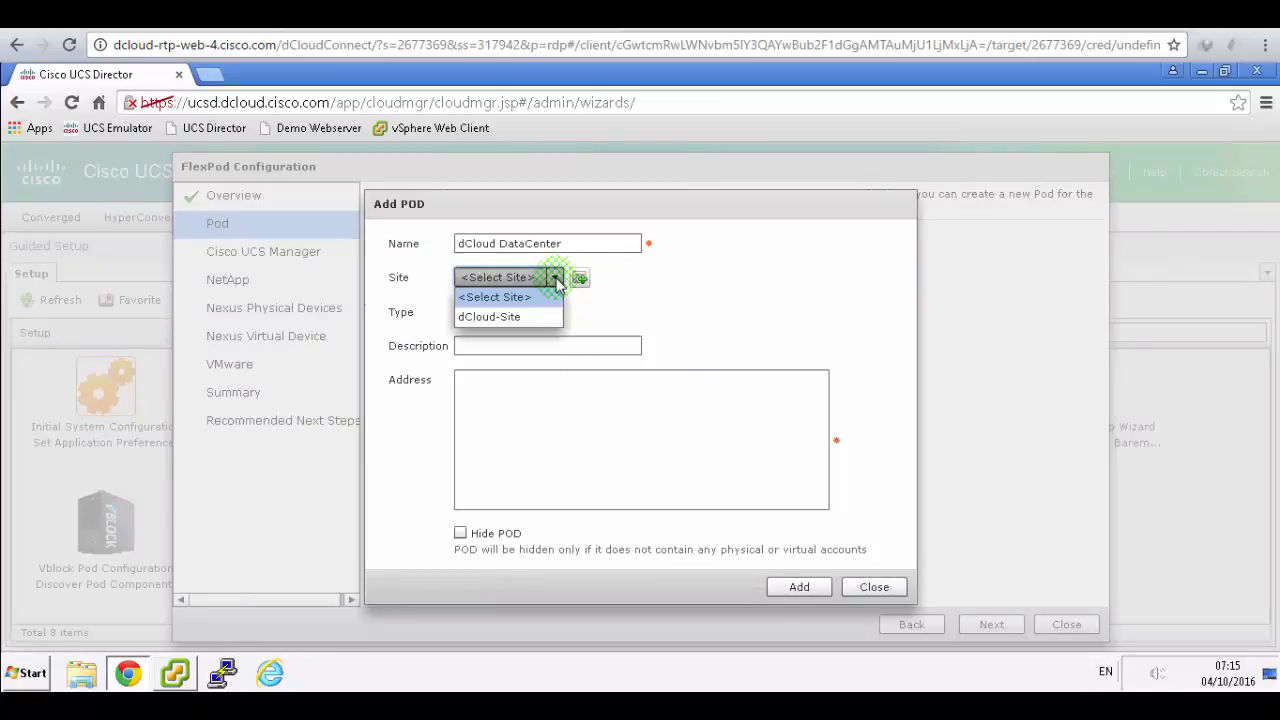
{"action": "left_click", "coordinate": [512, 317]}
{"action": "key", "text": "alt+Tab"}
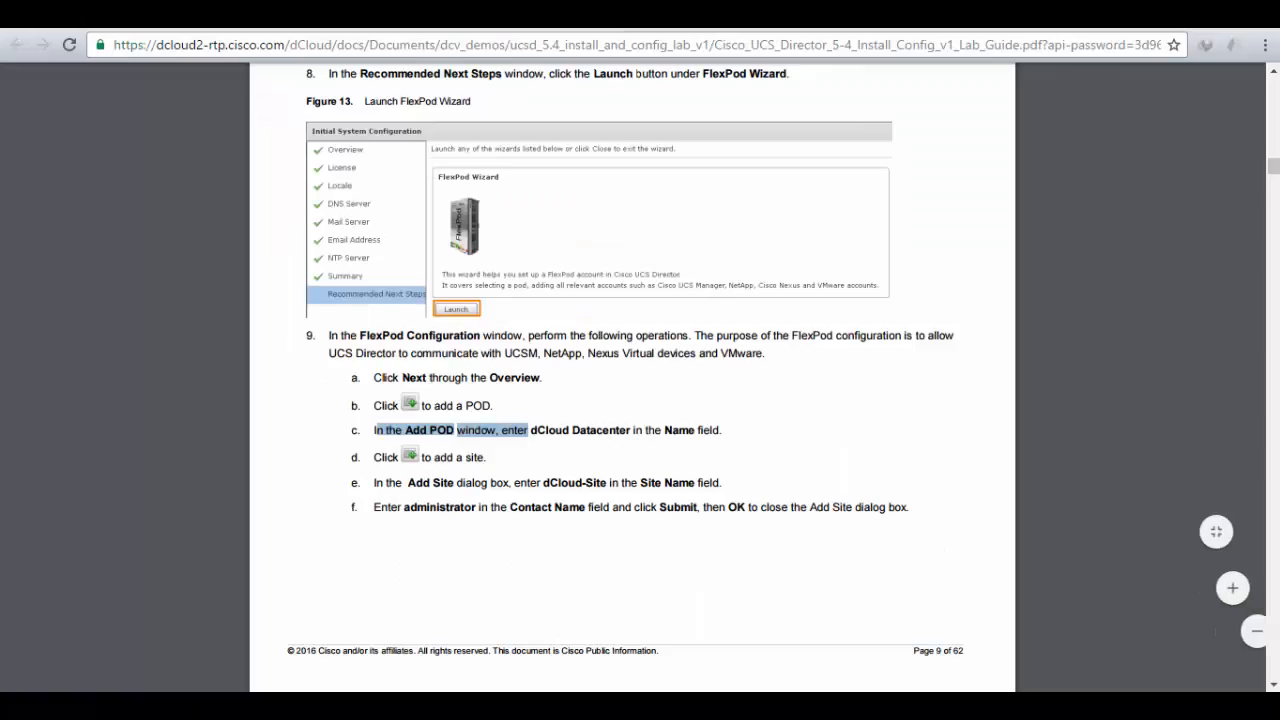
{"action": "scroll", "coordinate": [868, 541], "scroll_direction": "down", "scroll_amount": 3}
{"action": "scroll", "coordinate": [868, 541], "scroll_direction": "down", "scroll_amount": 2}
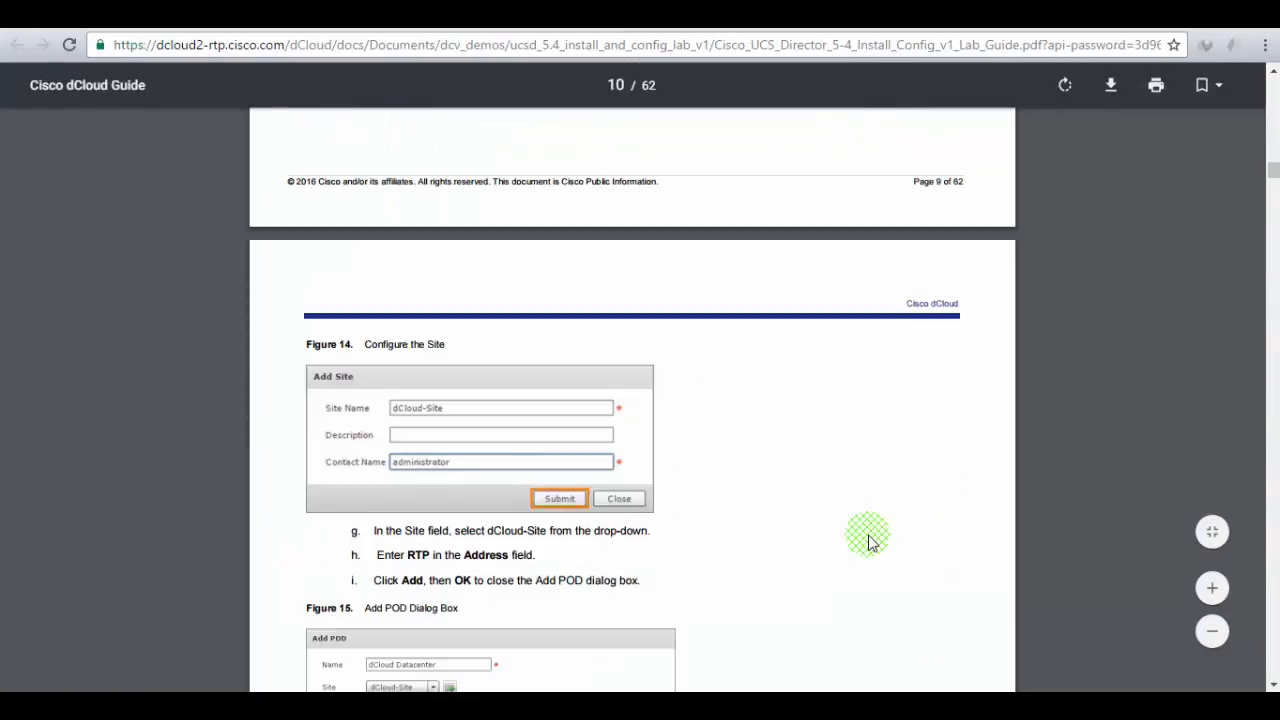
{"action": "scroll", "coordinate": [868, 541], "scroll_direction": "down", "scroll_amount": 4}
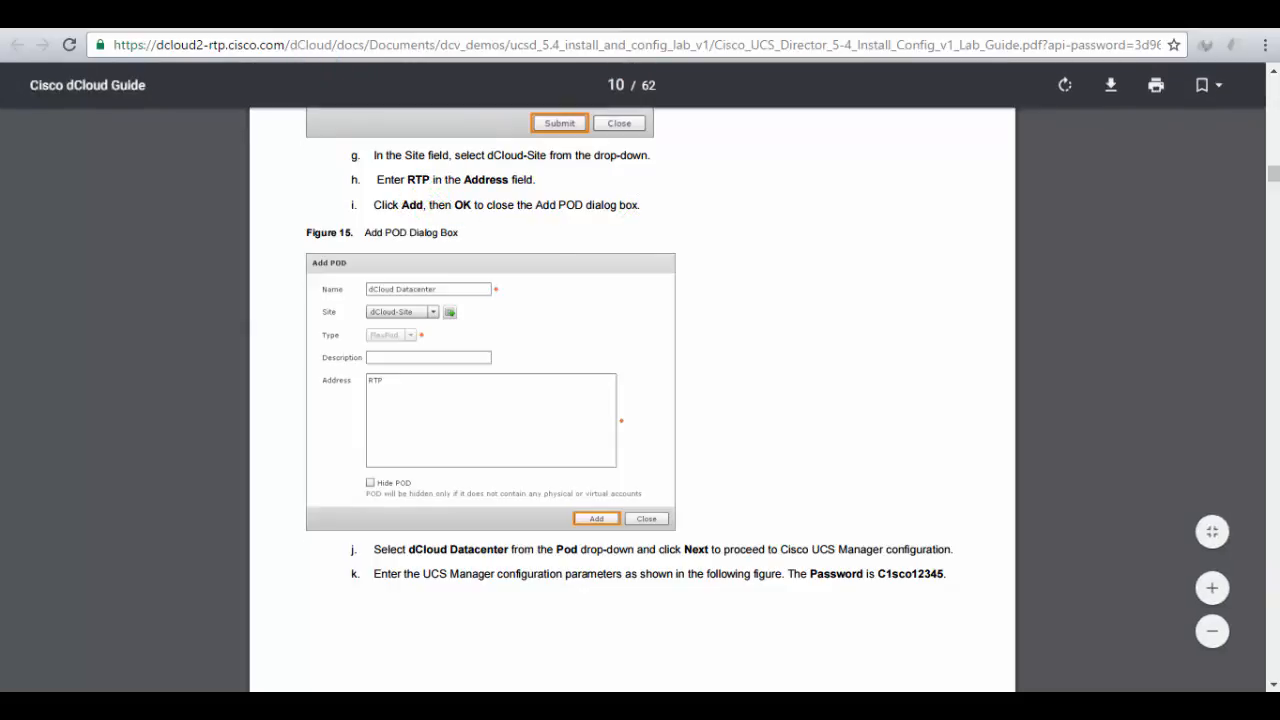
- Enter RTP as the address, add the dCloud DataCenter pod and acknowledge the confirmation
{"action": "key", "text": "ctrl+Tab"}
{"action": "left_click", "coordinate": [518, 387]}
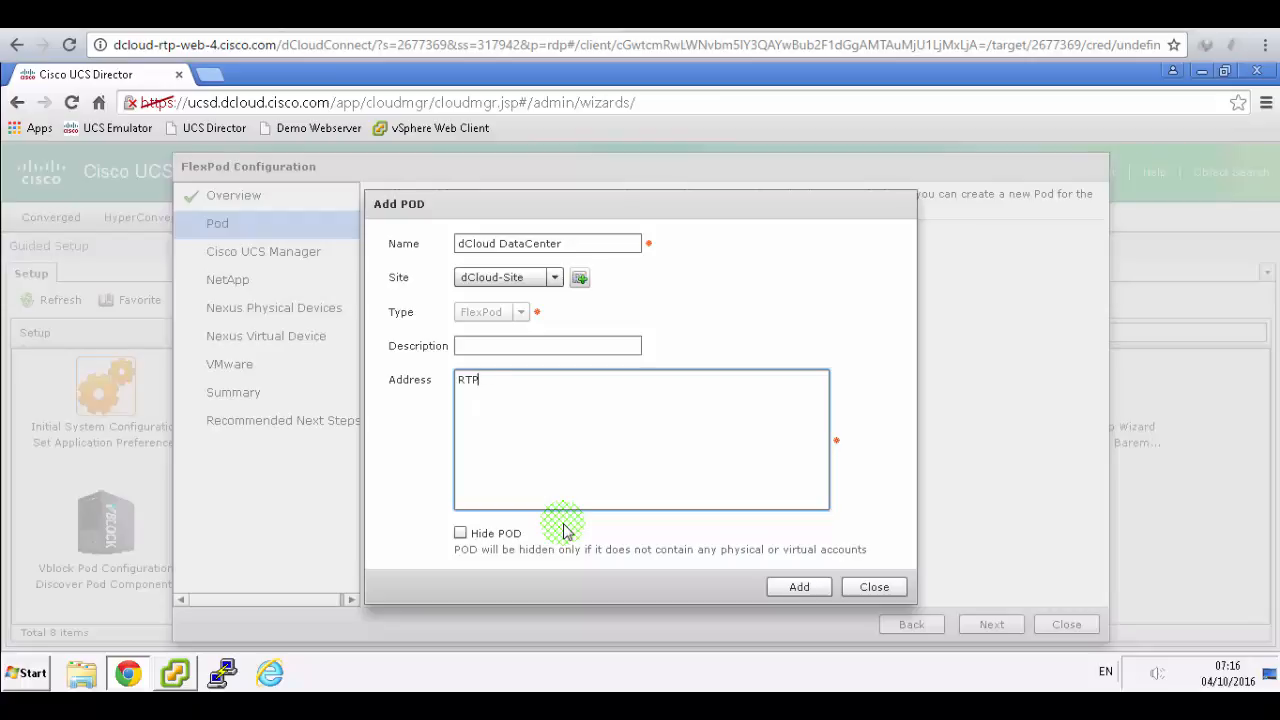
{"action": "left_click", "coordinate": [781, 587]}
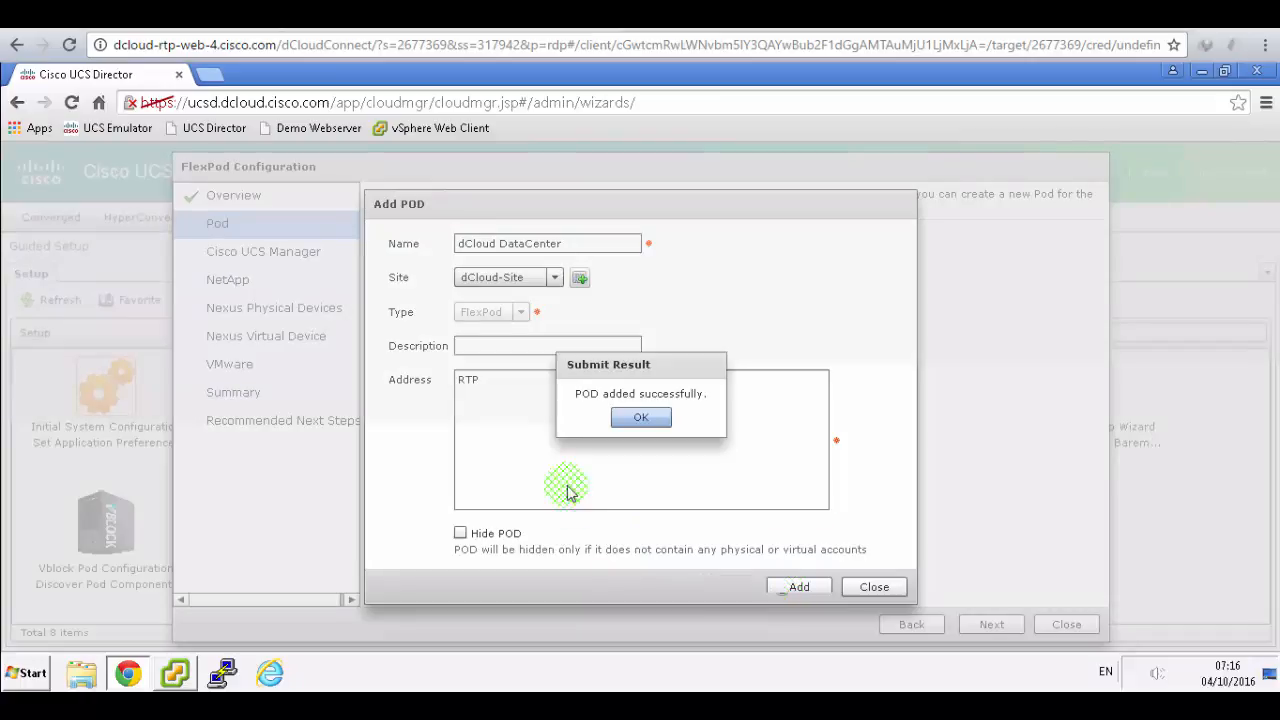
{"action": "left_click", "coordinate": [636, 420]}
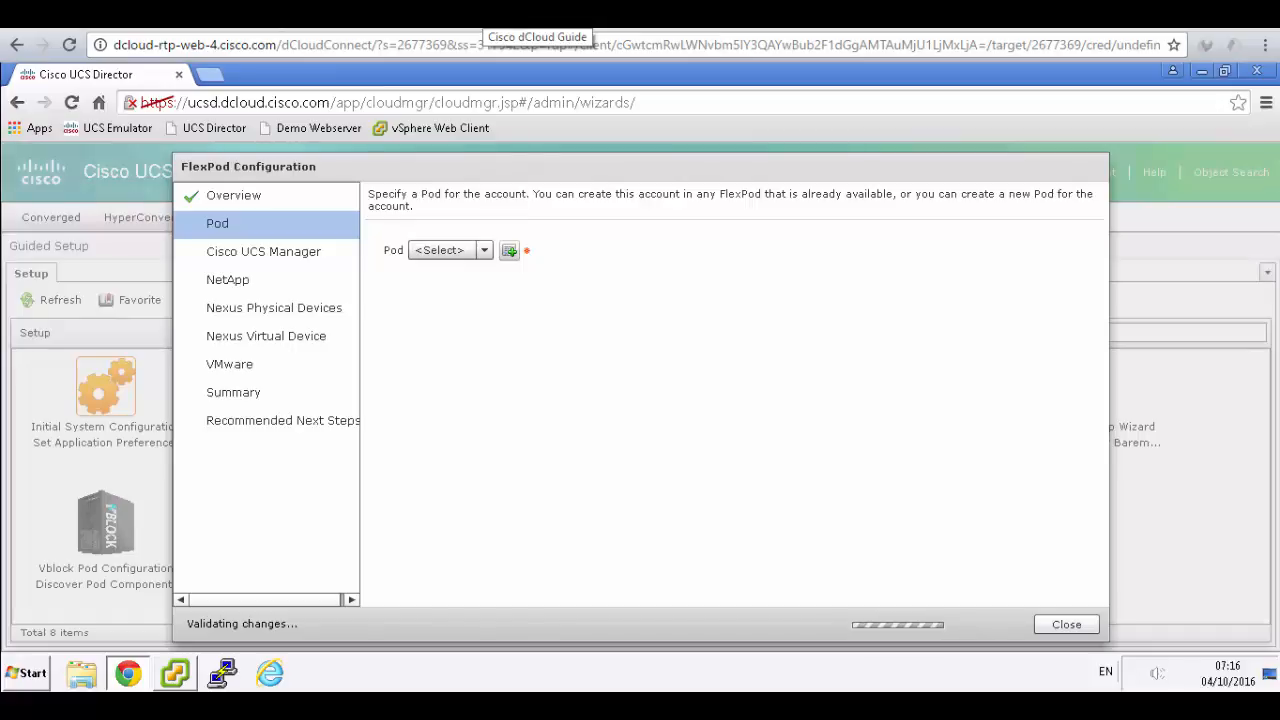
- With dCloud DataCenter as the pod, advance the FlexPod wizard to the Cisco UCS Manager step
{"action": "left_click", "coordinate": [485, 14]}
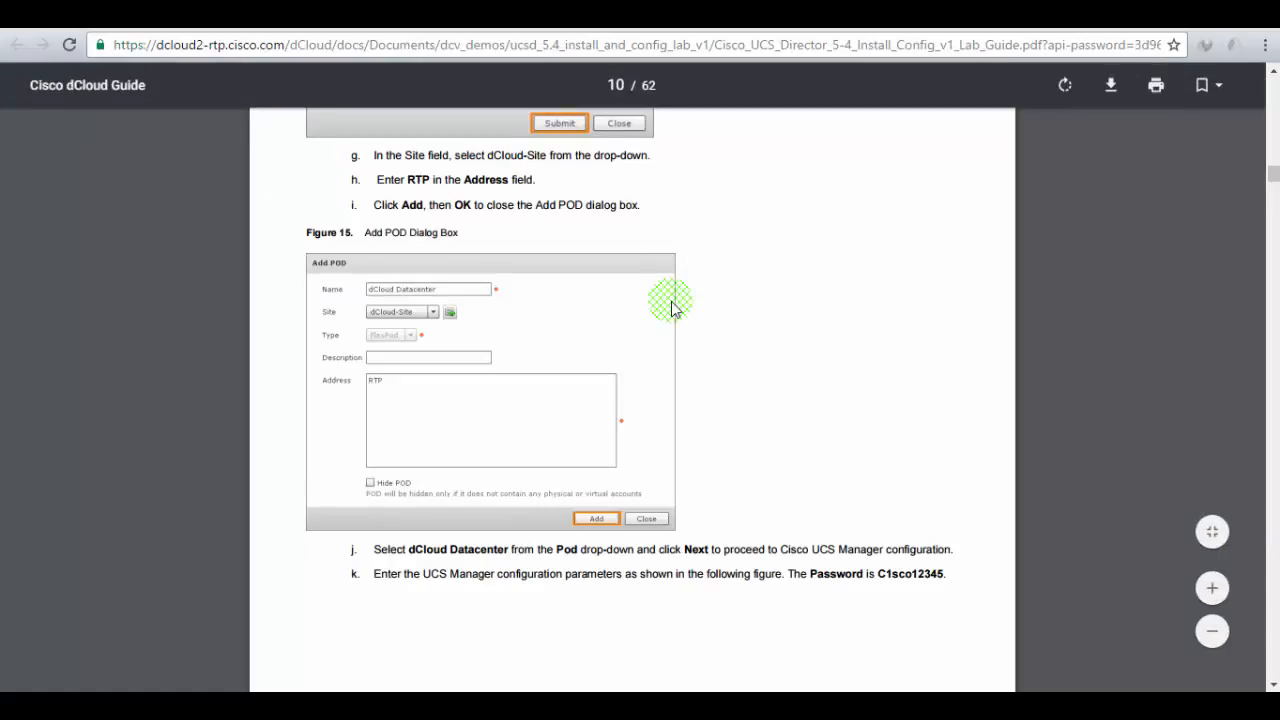
{"action": "scroll", "coordinate": [671, 308], "scroll_direction": "down", "scroll_amount": 2}
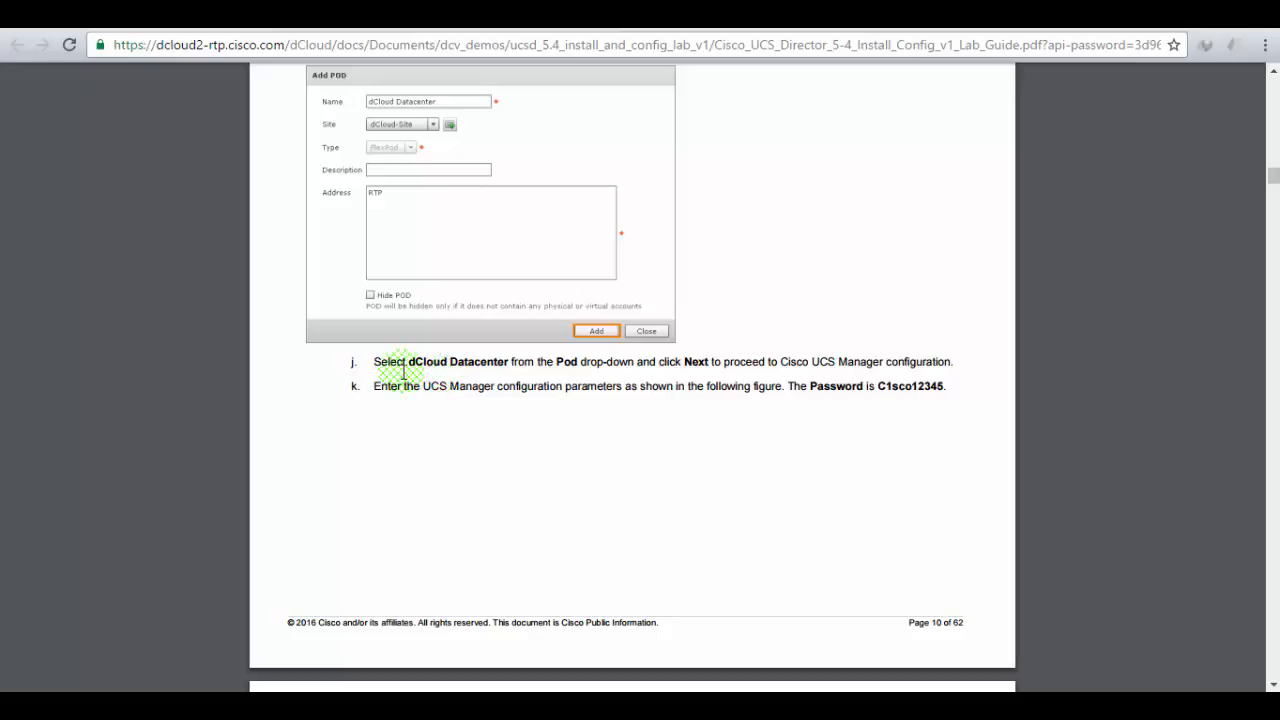
{"action": "scroll", "coordinate": [390, 362], "scroll_direction": "up", "scroll_amount": 2}
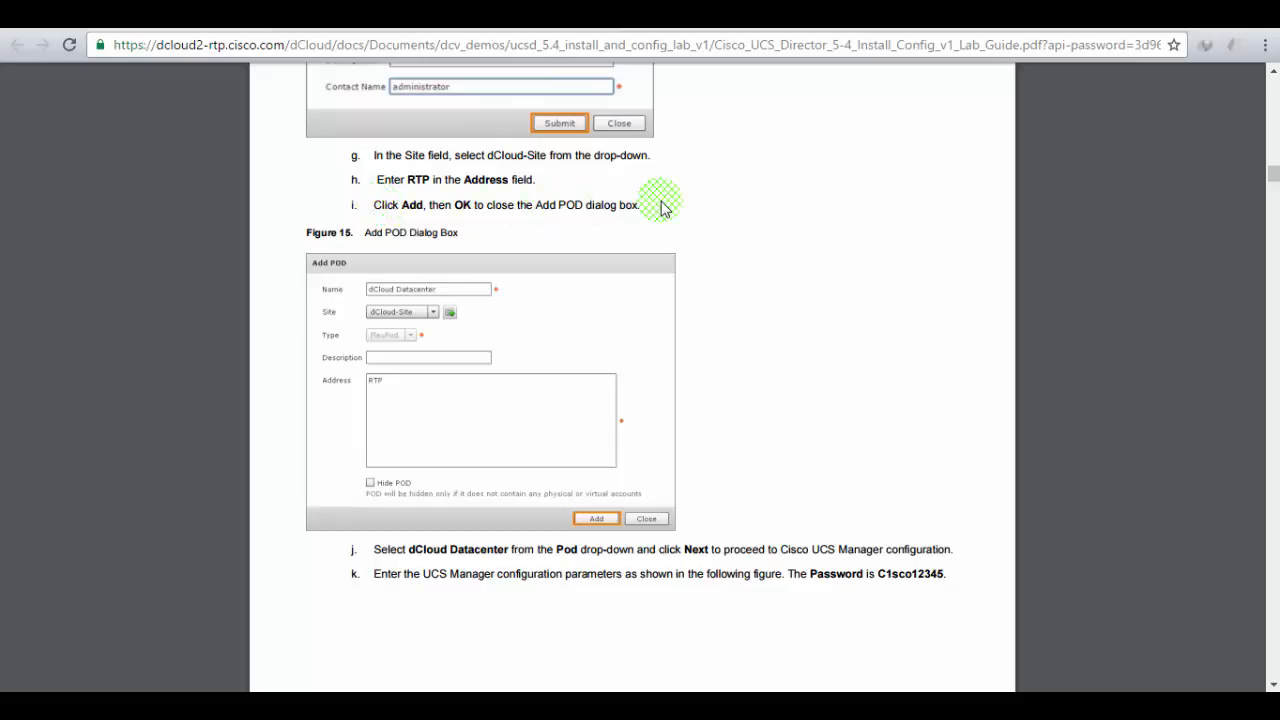
{"action": "scroll", "coordinate": [620, 330], "scroll_direction": "down", "scroll_amount": 2}
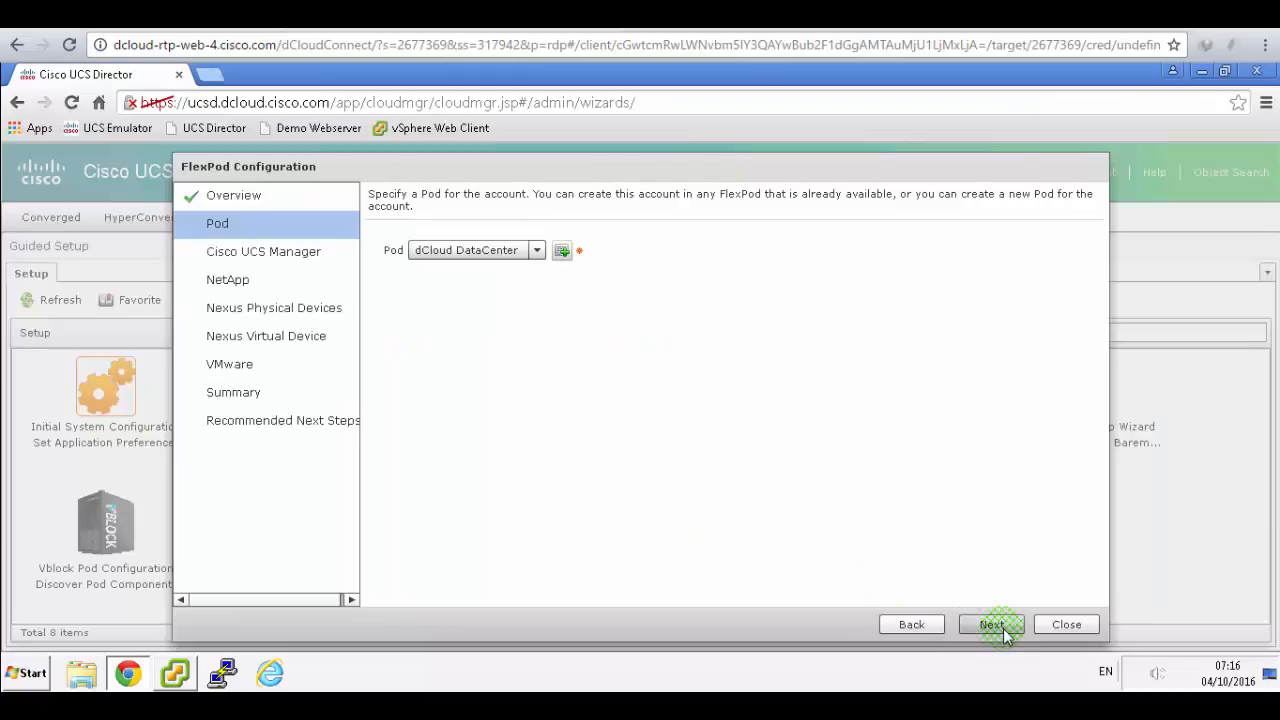
{"action": "left_click", "coordinate": [1005, 627]}
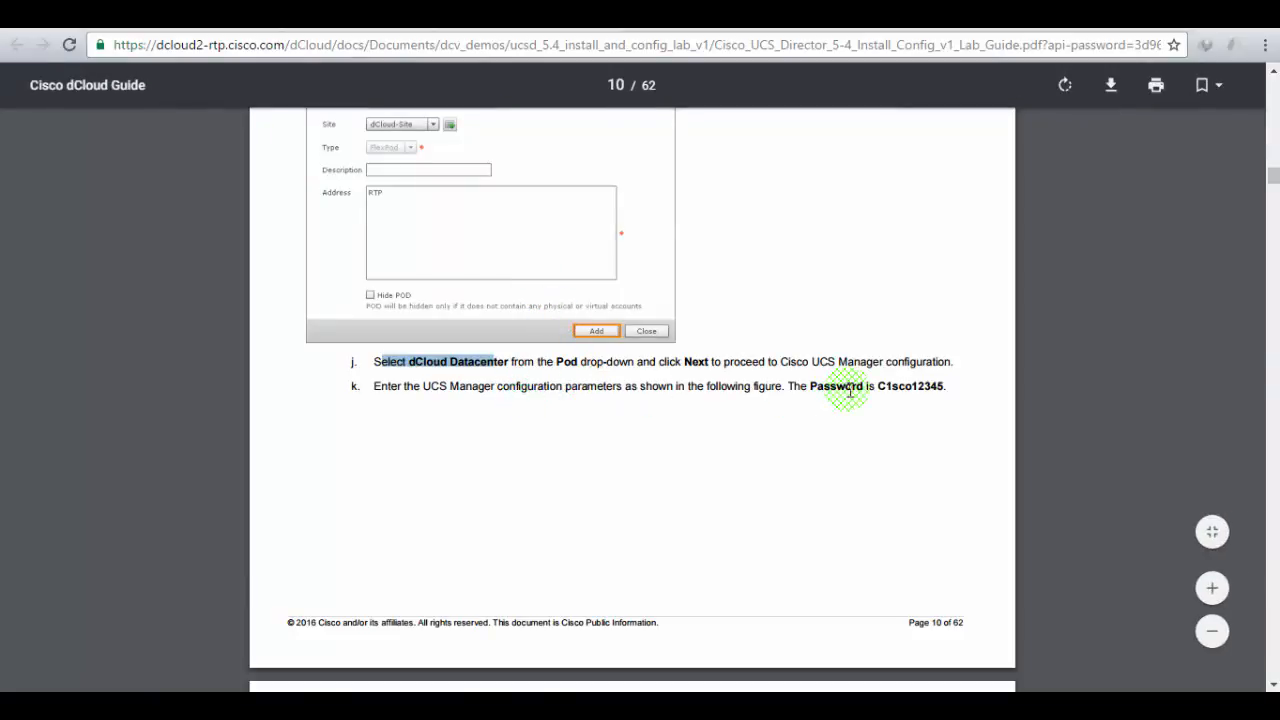
{"action": "scroll", "coordinate": [849, 390], "scroll_direction": "down", "scroll_amount": 6}
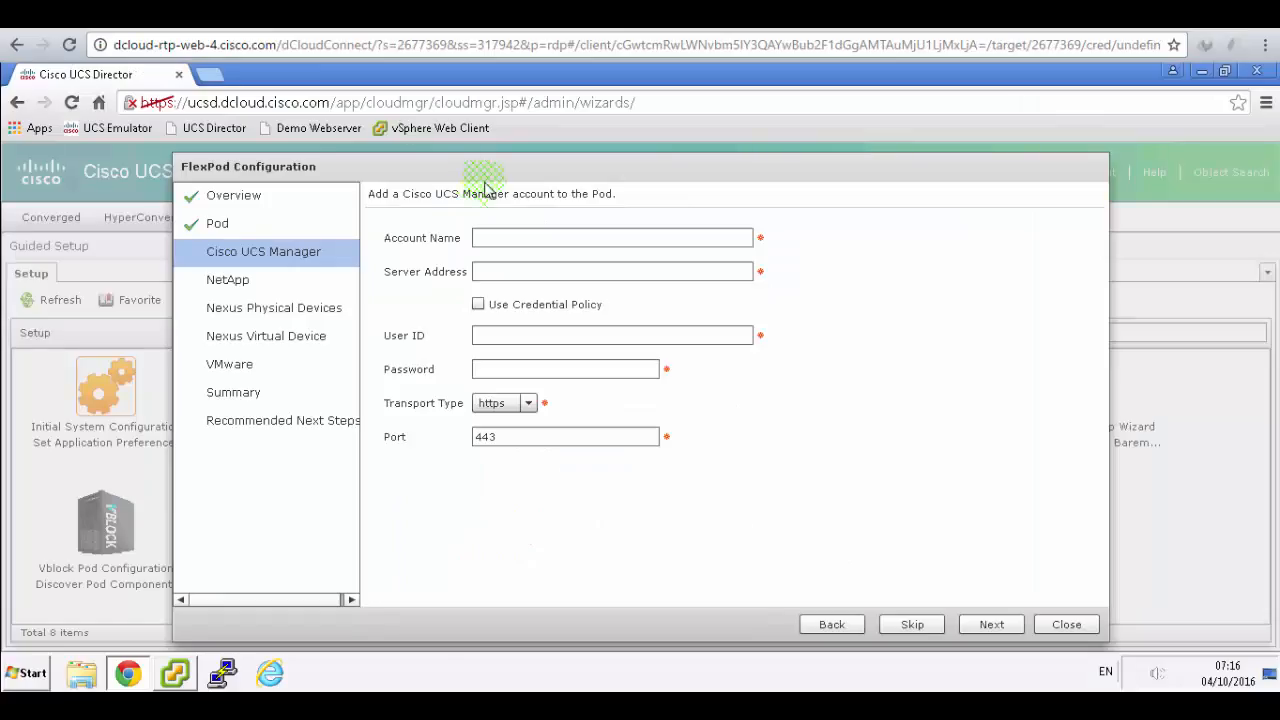
- Enter account Demo_UCSM, server 192.18.133.90, user ID admin and password, then submit
{"action": "left_click", "coordinate": [535, 238]}
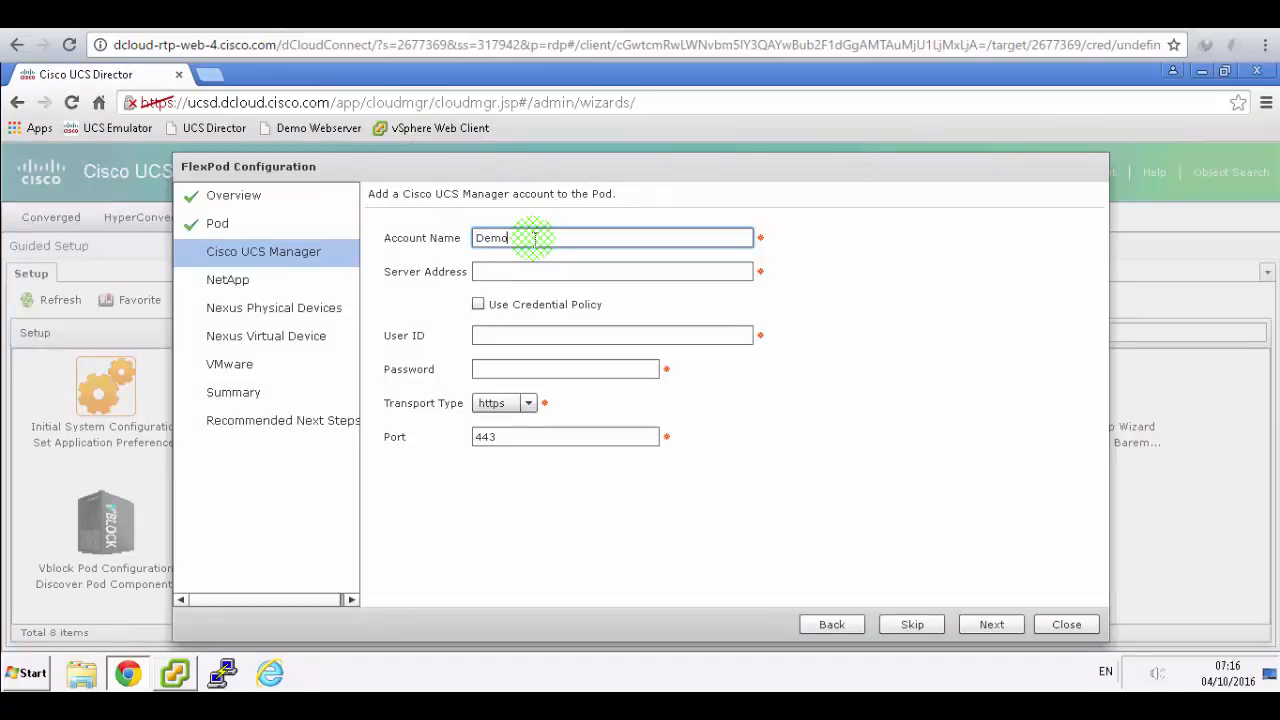
{"action": "type", "text": "Demo_UCSM"}
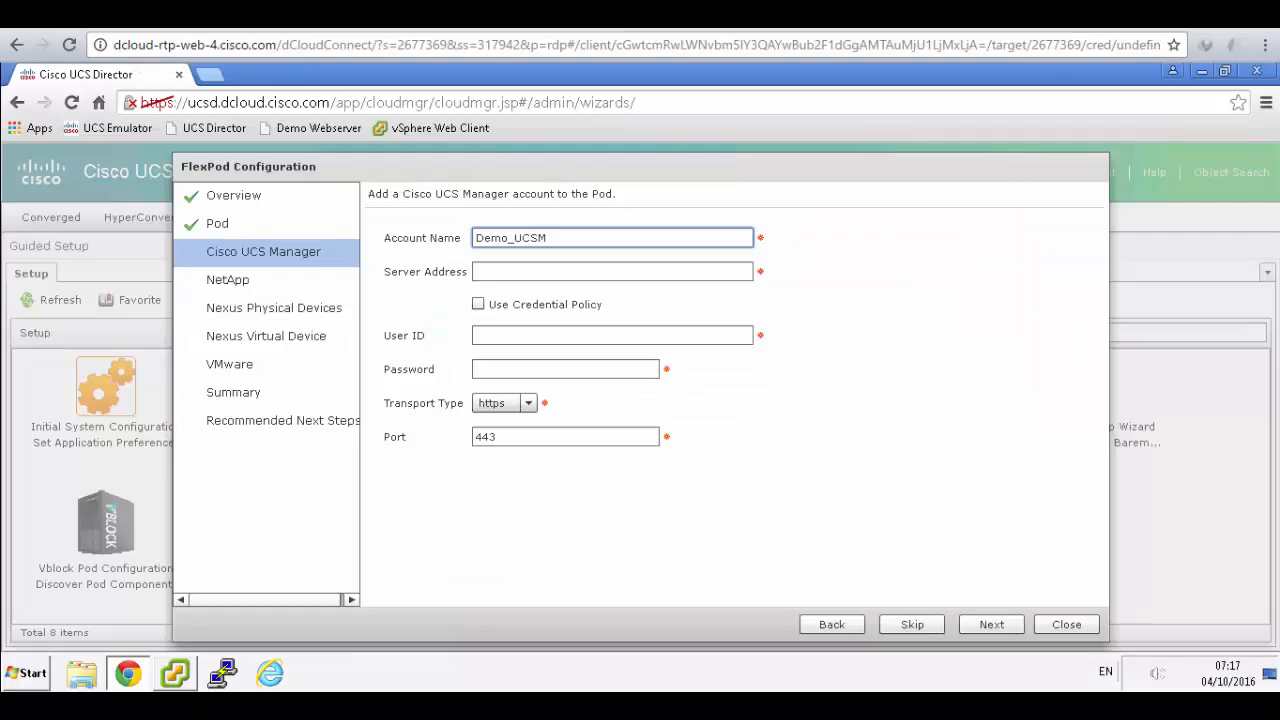
{"action": "left_click", "coordinate": [494, 271]}
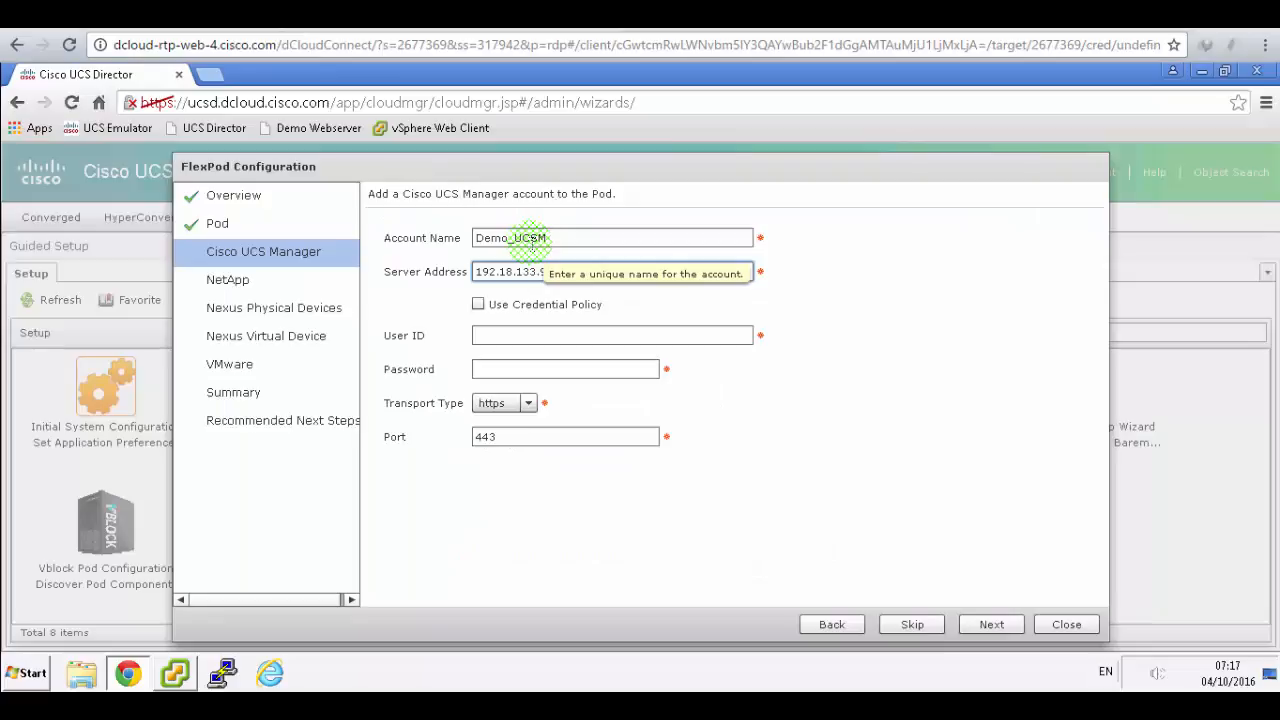
{"action": "left_click", "coordinate": [575, 335]}
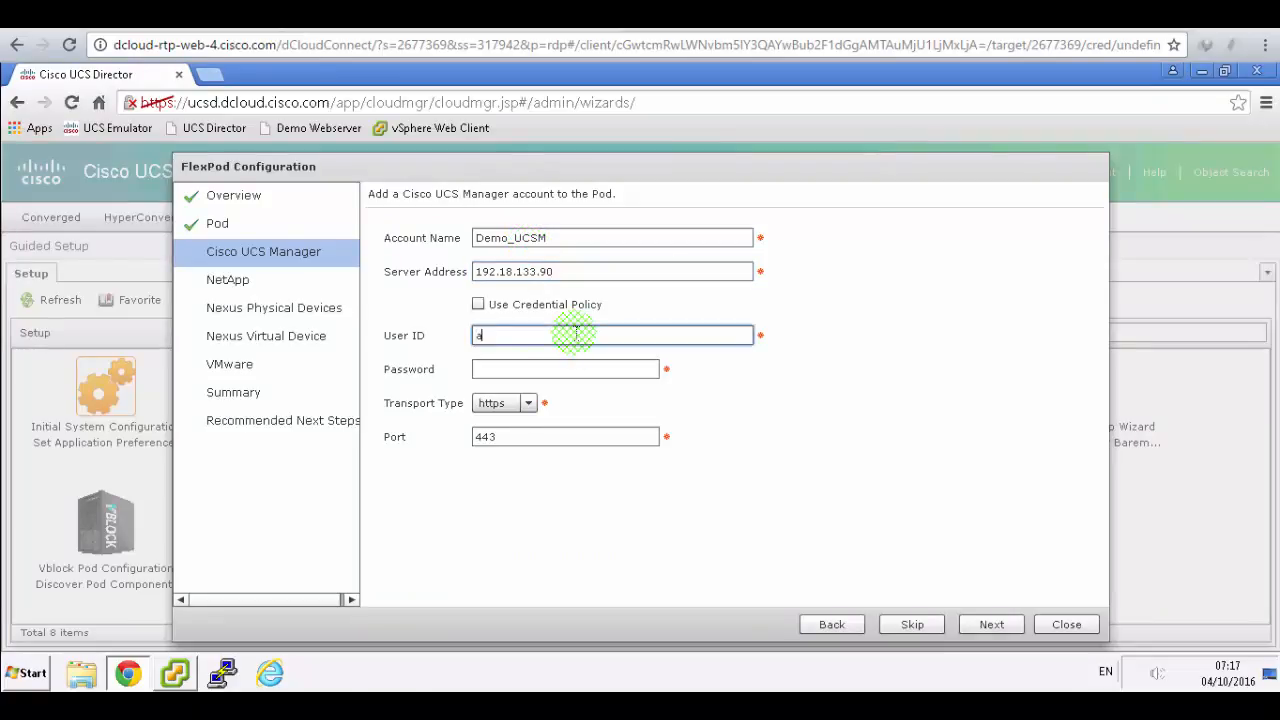
{"action": "type", "text": "admin"}
{"action": "key", "text": "Tab"}
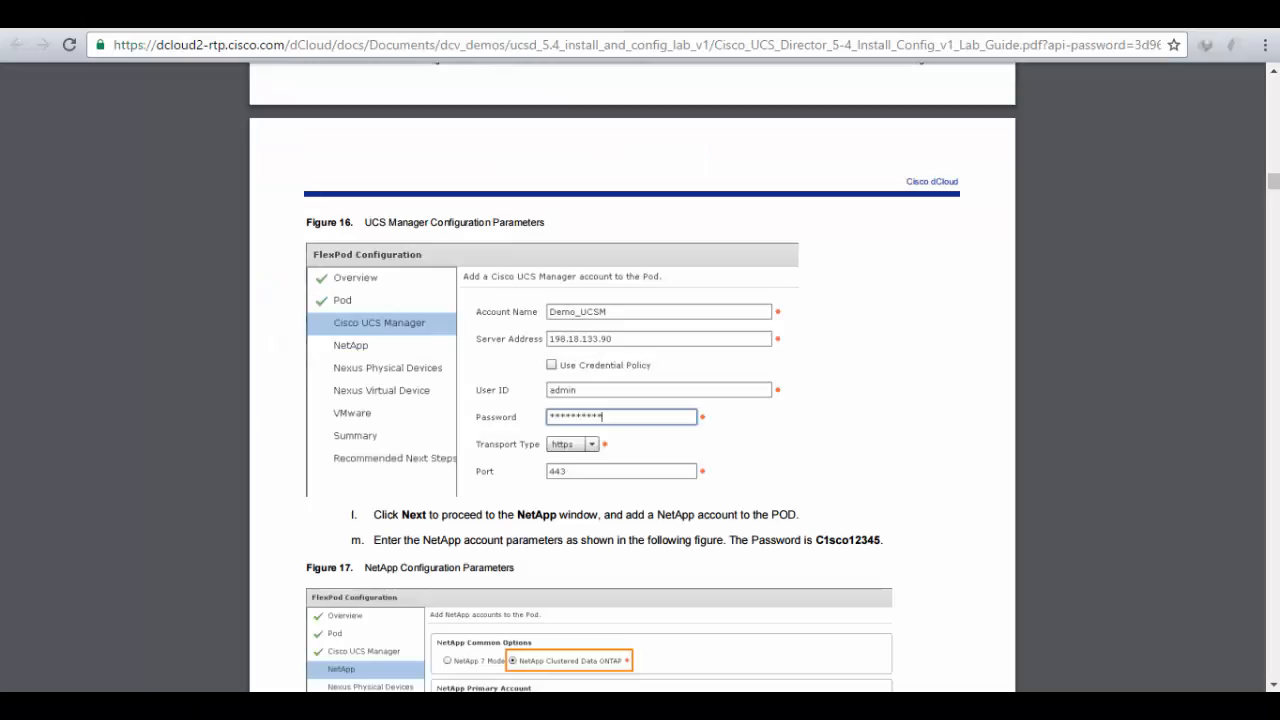
{"action": "scroll", "coordinate": [752, 388], "scroll_direction": "down", "scroll_amount": 3}
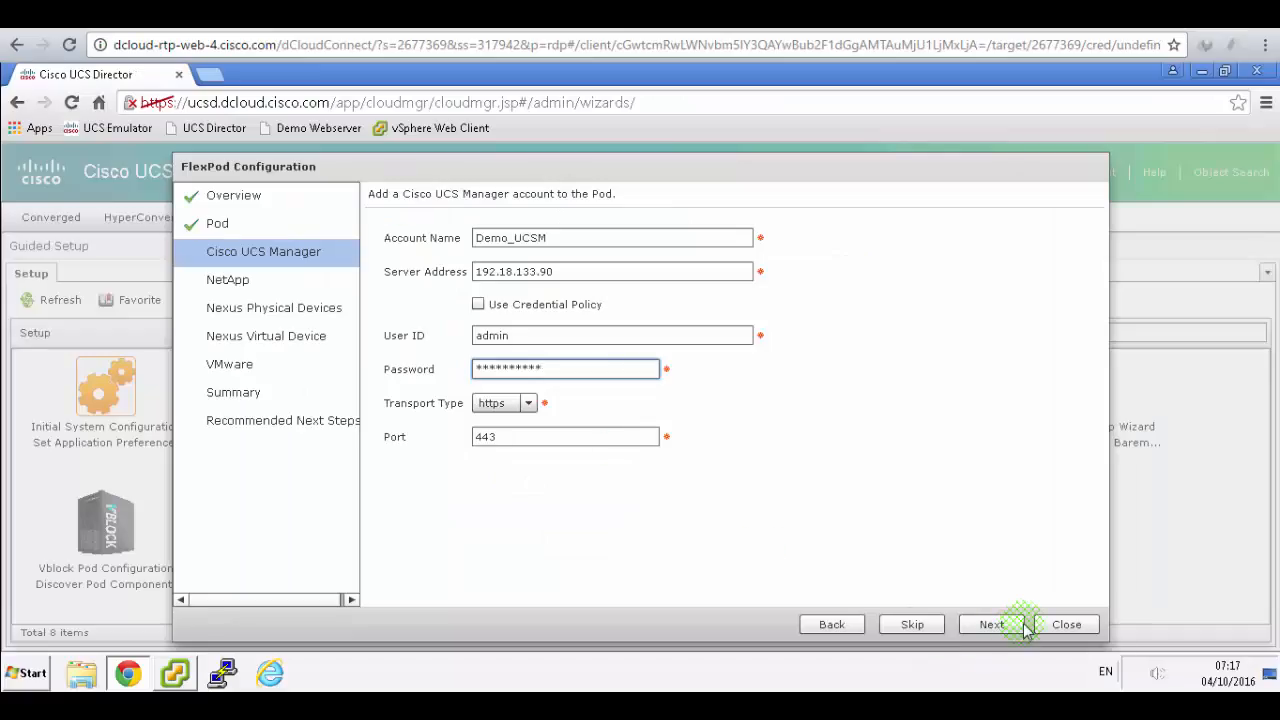
{"action": "left_click", "coordinate": [1024, 627]}
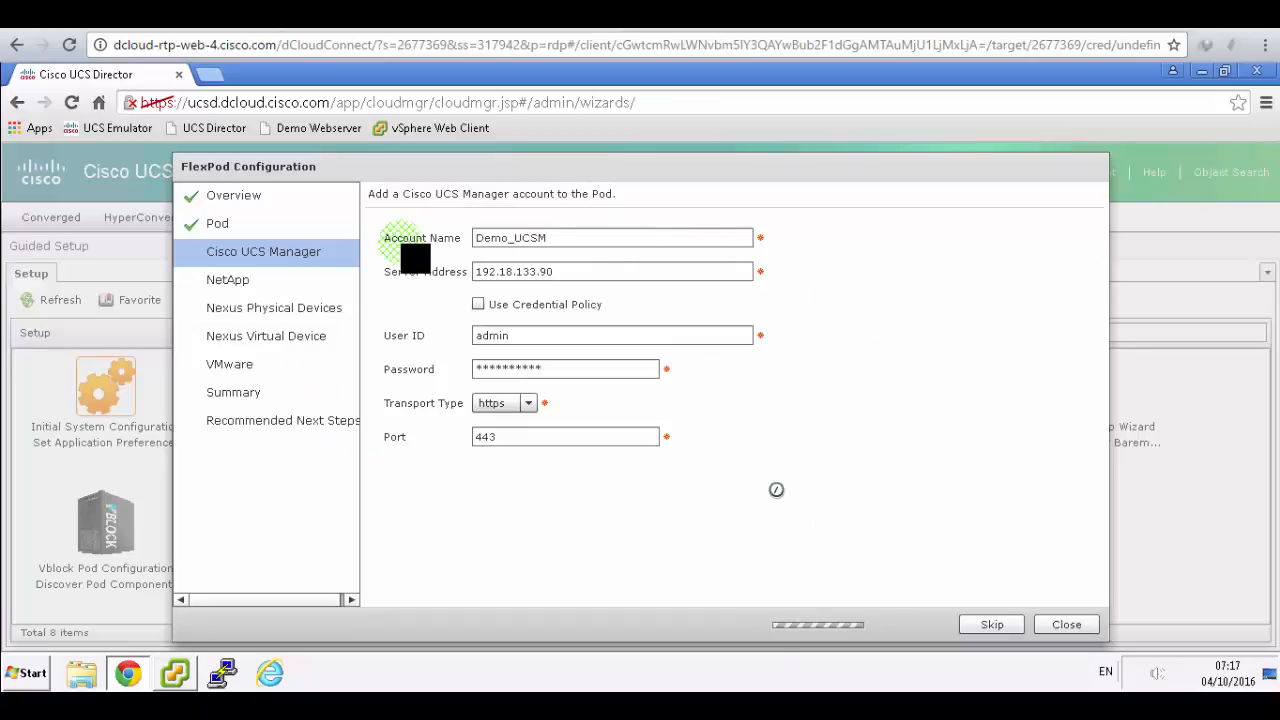
{"action": "left_click", "coordinate": [455, 483]}
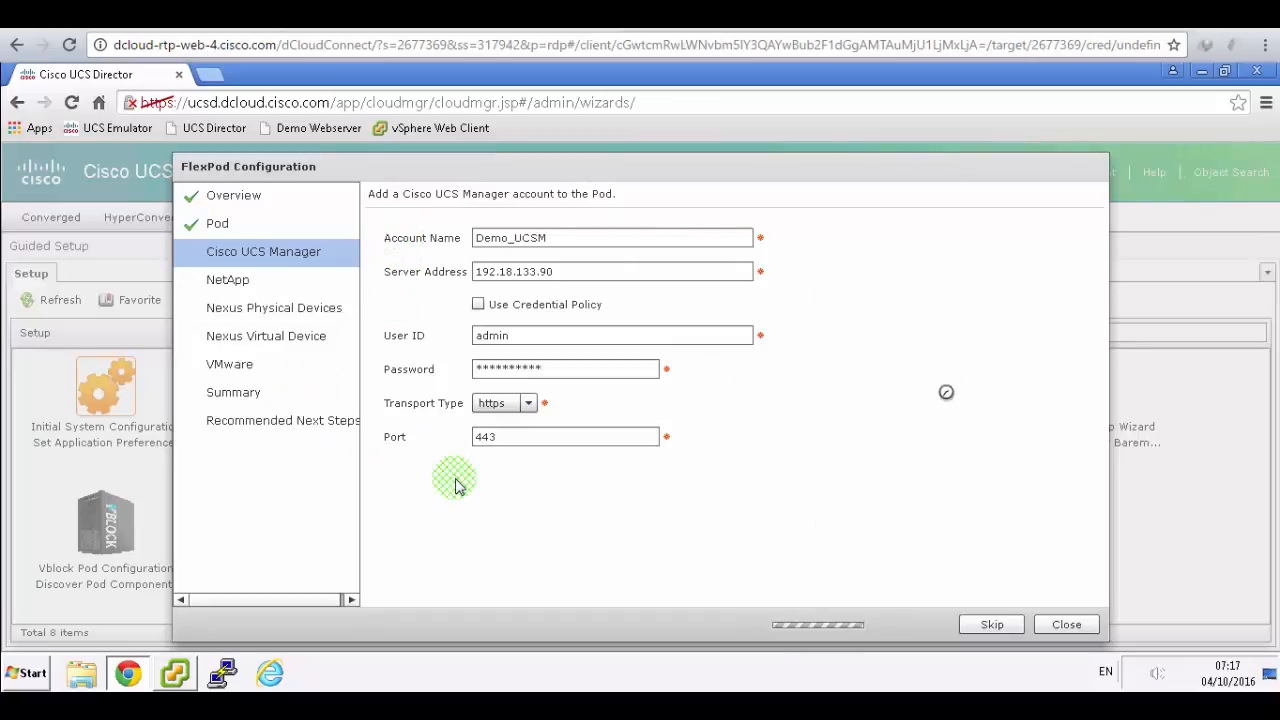
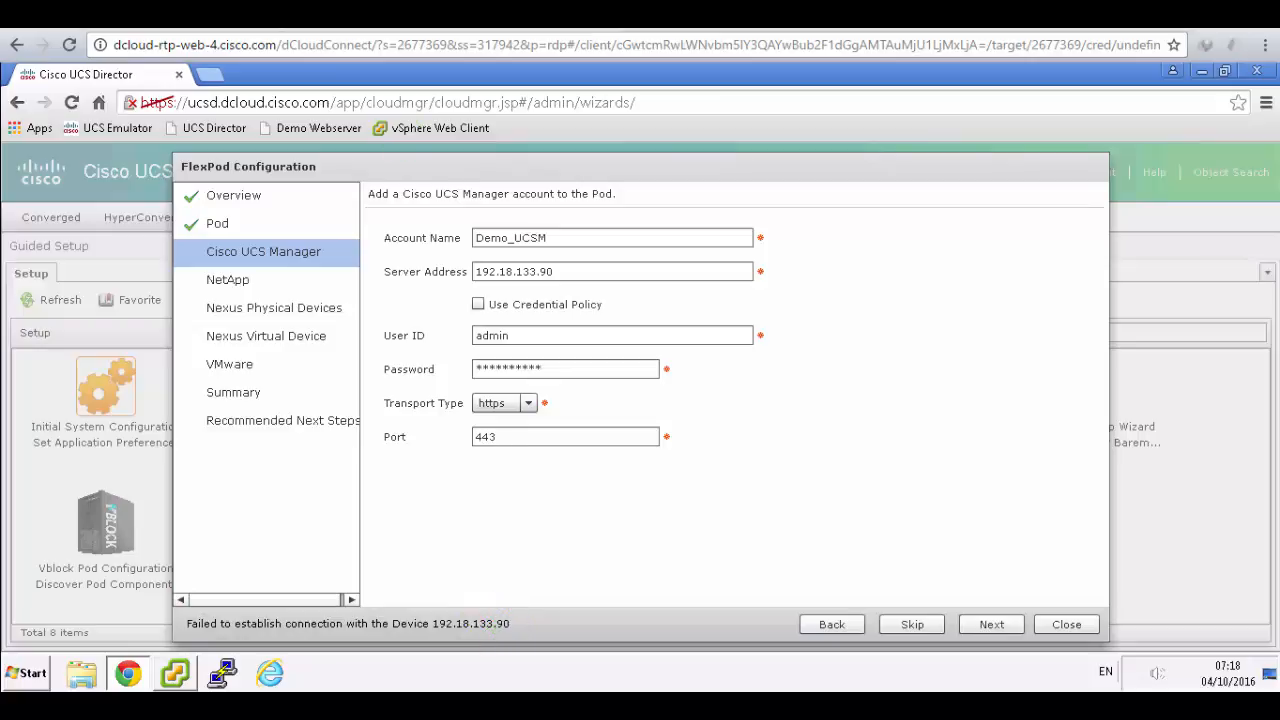
- Fix the UCS Manager server address from 192.18.133.90 to 198.18.133.90 and advance to NetApp
{"action": "left_click", "coordinate": [470, 14]}
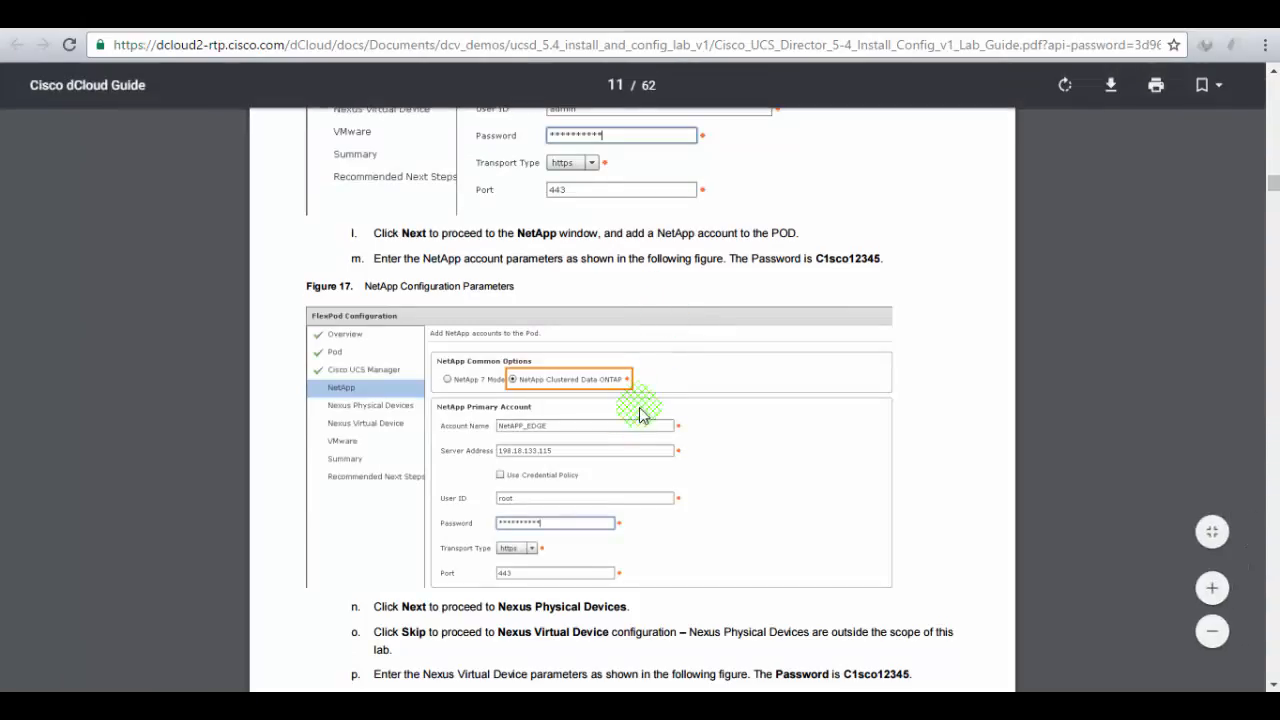
{"action": "scroll", "coordinate": [630, 424], "scroll_direction": "up", "scroll_amount": 3}
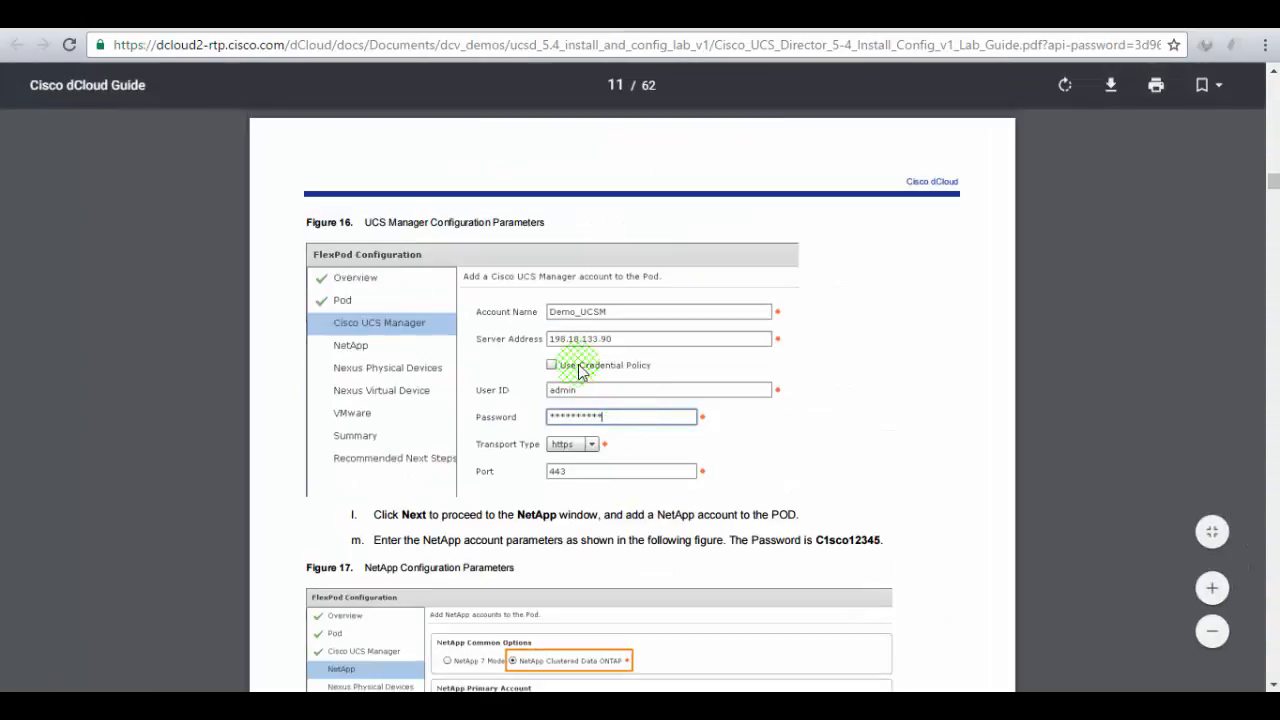
{"action": "left_click", "coordinate": [355, 14]}
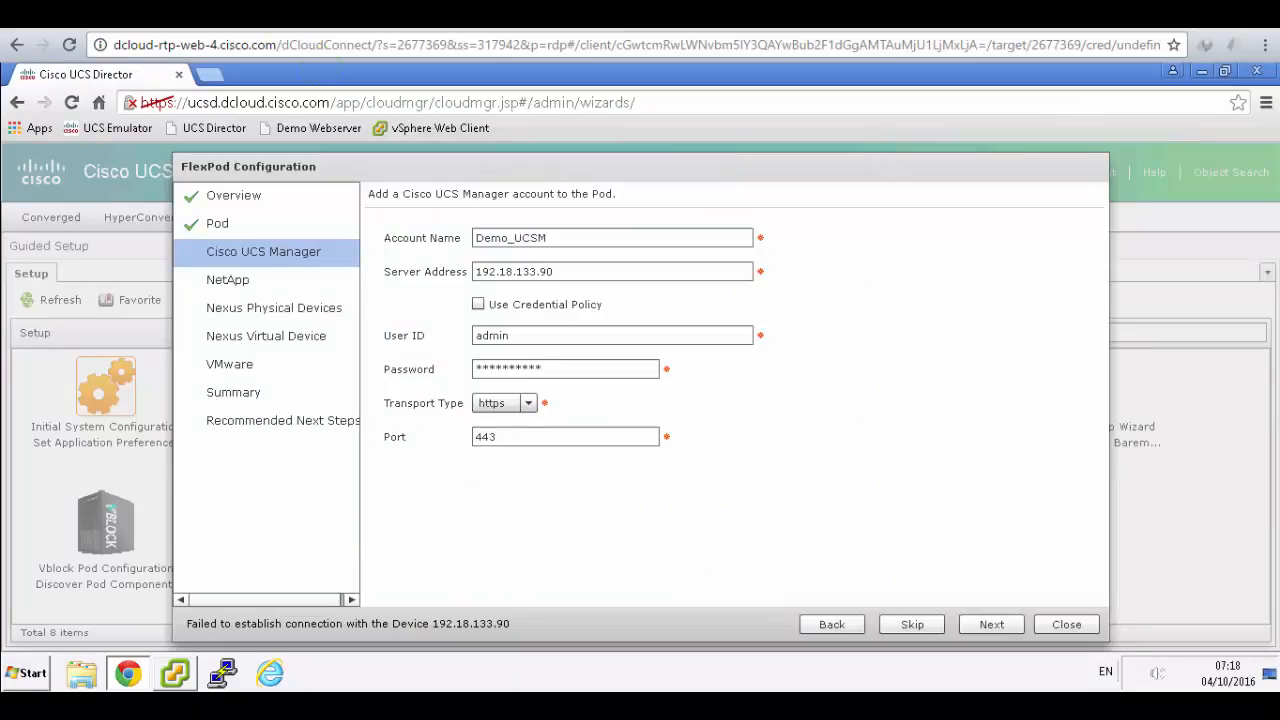
{"action": "left_click", "coordinate": [493, 268]}
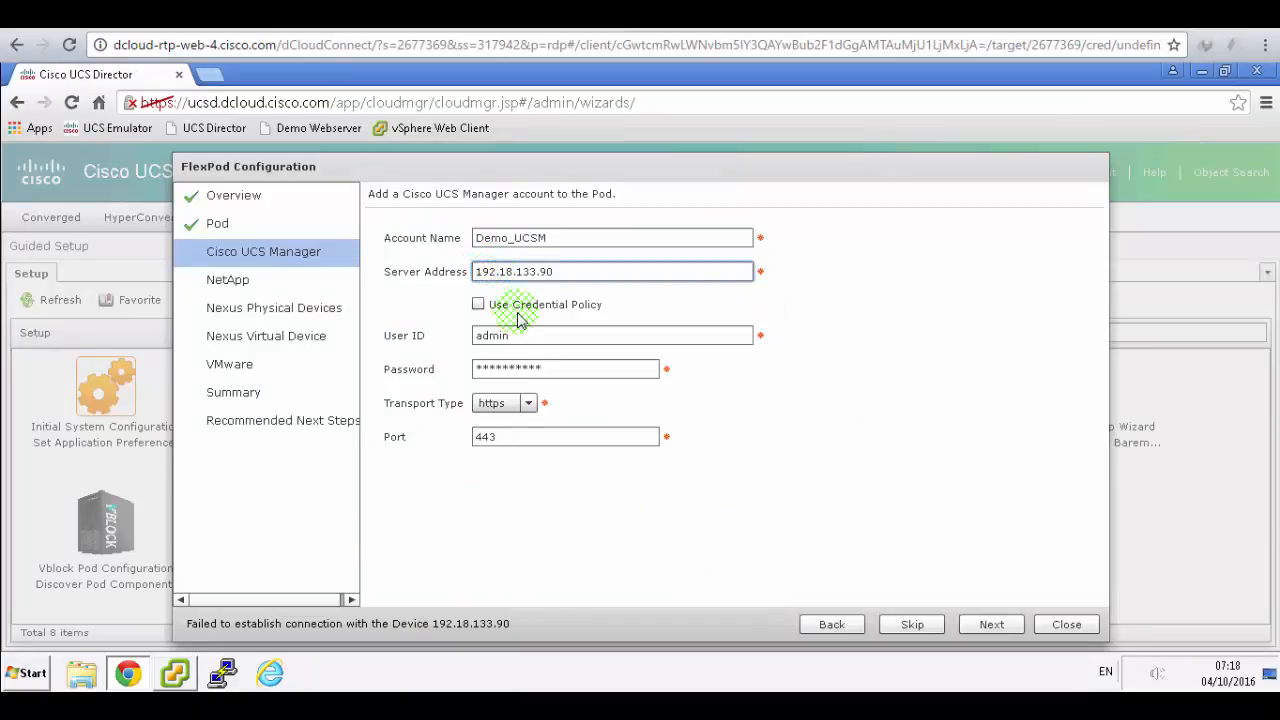
{"action": "key", "text": "BackSpace"}
{"action": "type", "text": "8"}
{"action": "left_click", "coordinate": [991, 622]}
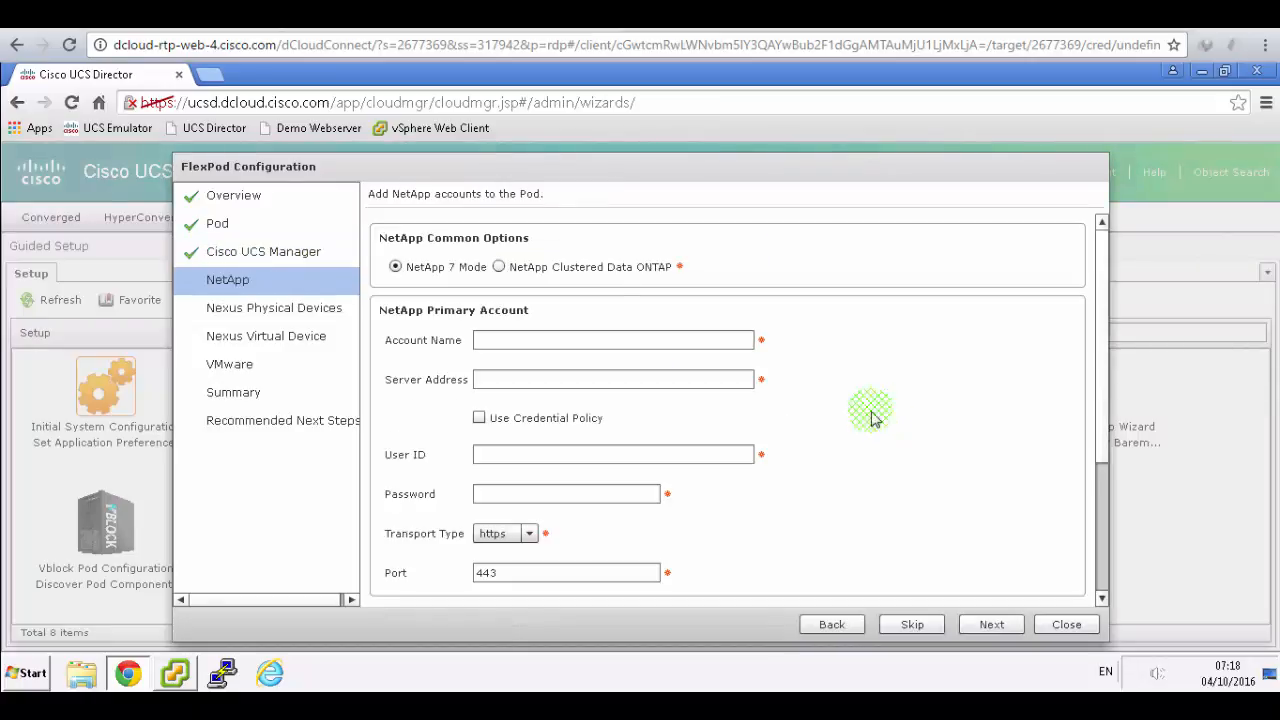
- Choose Clustered Data ONTAP mode and name the NetApp account NetApp_EDGE
{"action": "left_click", "coordinate": [440, 16]}
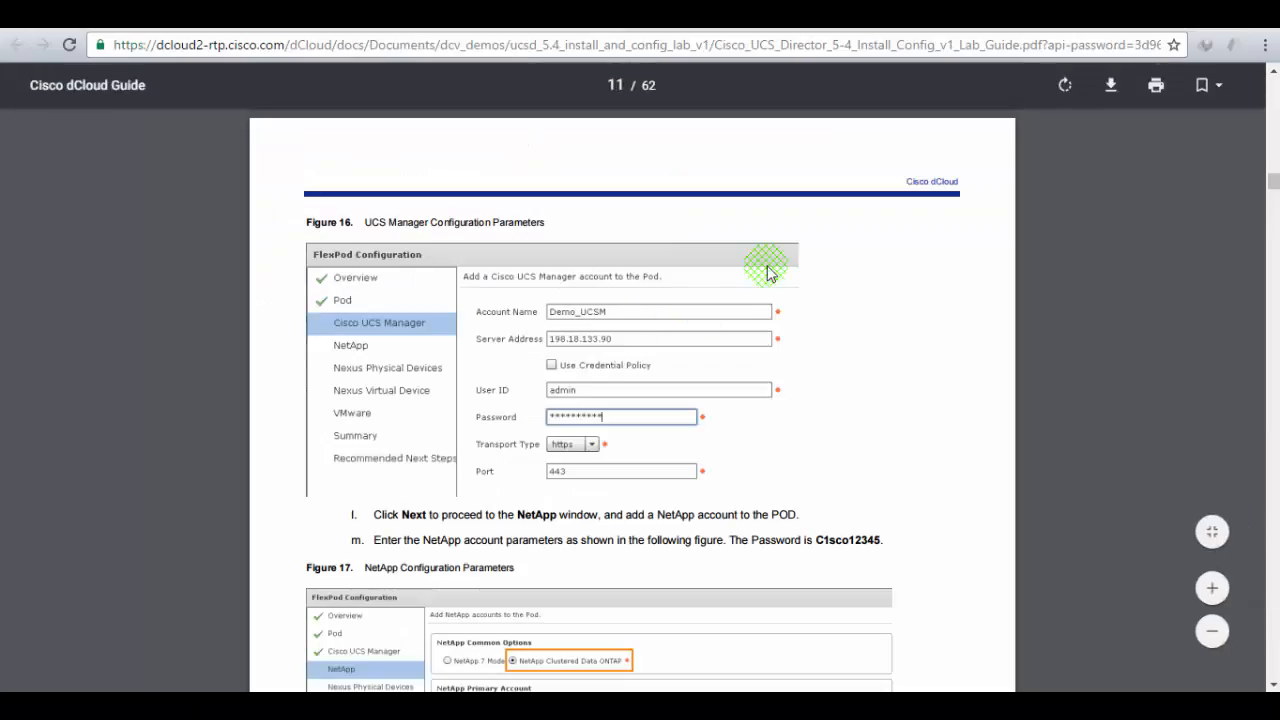
{"action": "scroll", "coordinate": [769, 263], "scroll_direction": "down", "scroll_amount": 2}
{"action": "scroll", "coordinate": [769, 268], "scroll_direction": "down", "scroll_amount": 1}
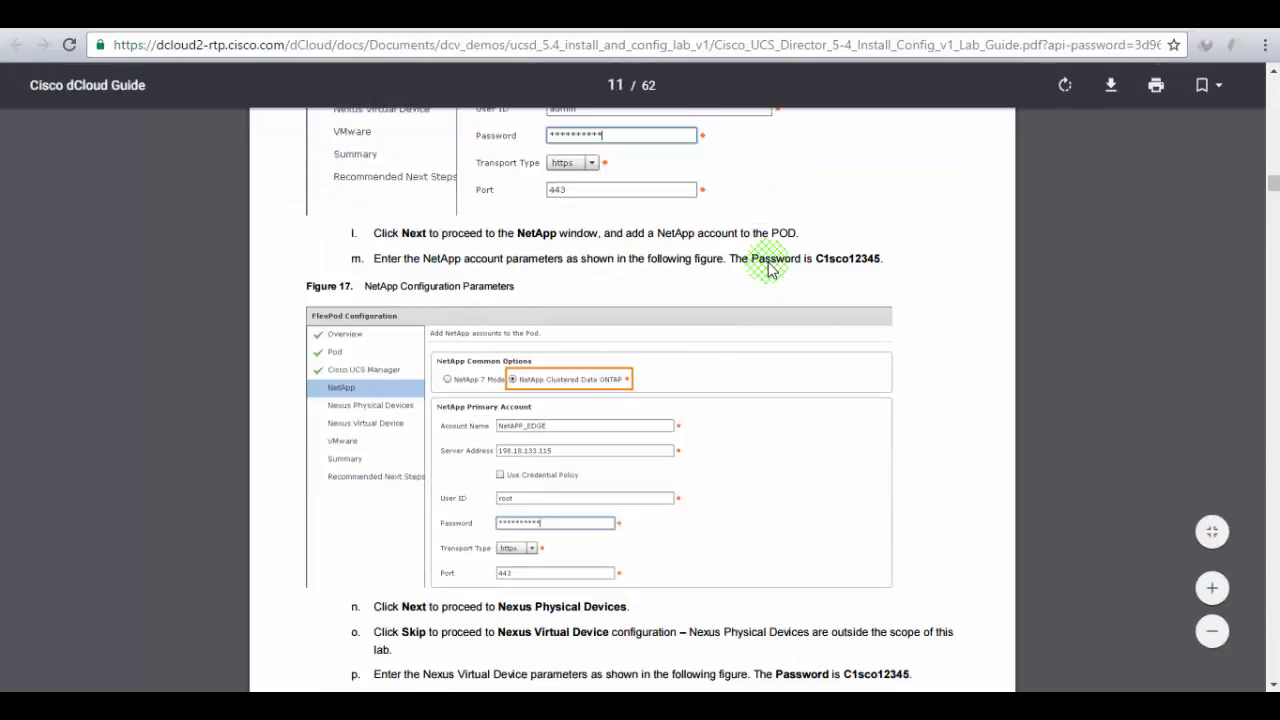
{"action": "scroll", "coordinate": [769, 263], "scroll_direction": "down", "scroll_amount": 1}
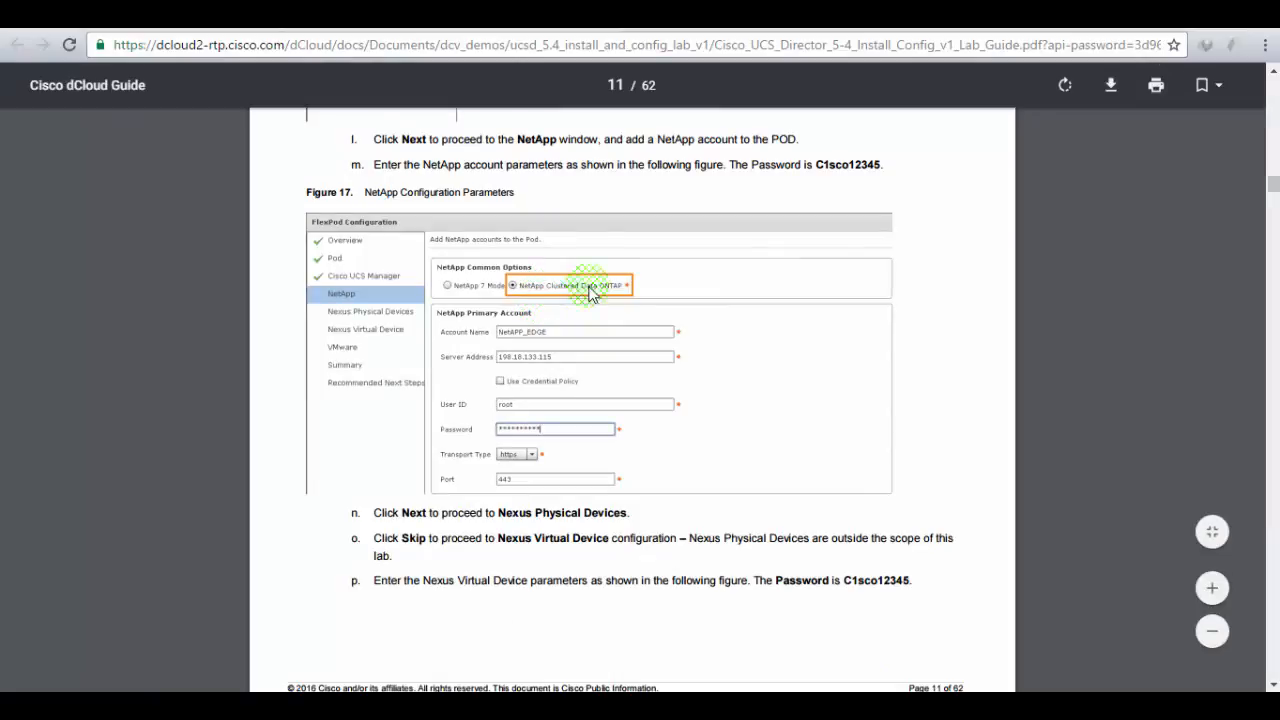
{"action": "left_click", "coordinate": [308, 17]}
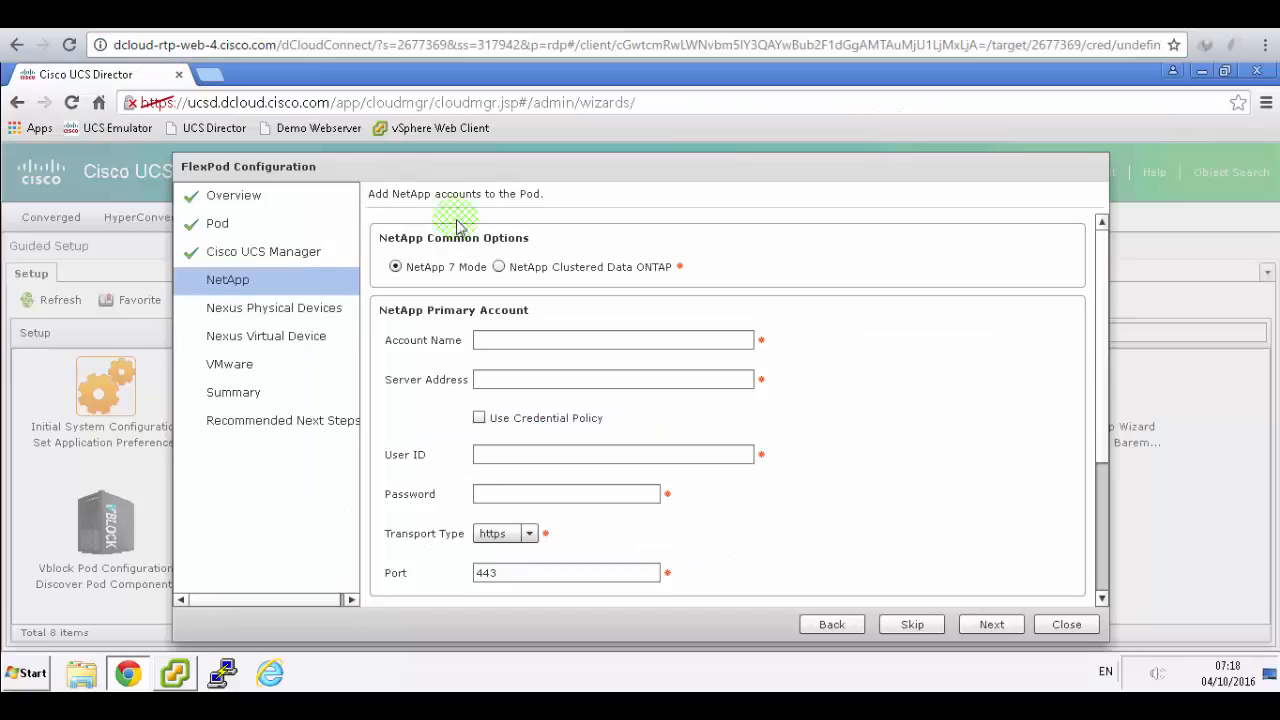
{"action": "left_click", "coordinate": [505, 270]}
{"action": "key", "text": "ctrl+Tab"}
{"action": "left_click", "coordinate": [730, 355]}
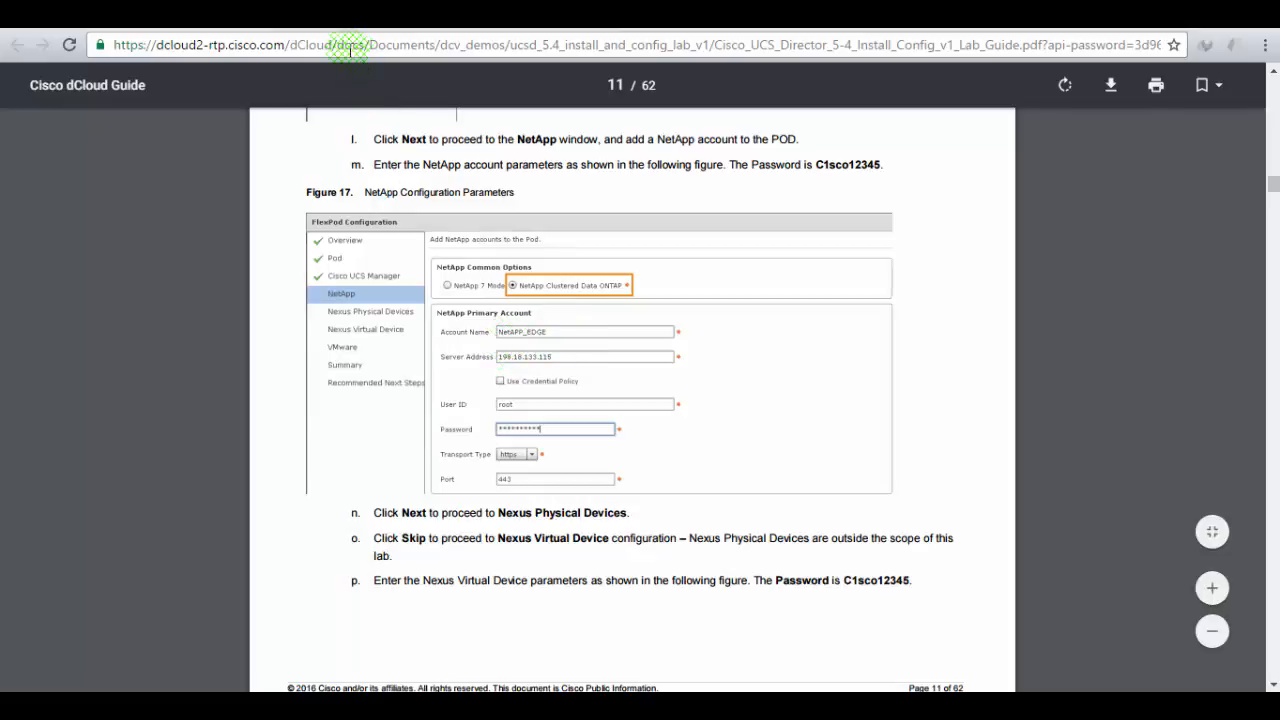
{"action": "left_click", "coordinate": [335, 18]}
{"action": "left_click", "coordinate": [510, 342]}
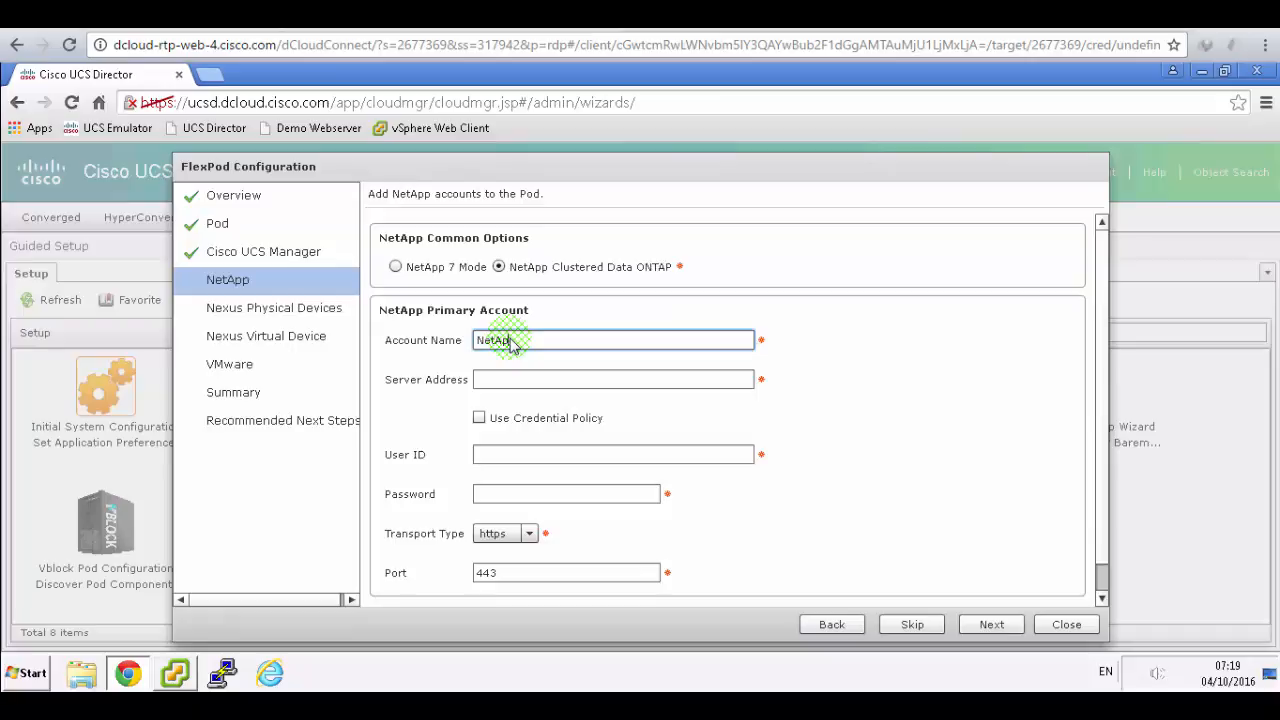
{"action": "type", "text": "NetApp_EDGE"}
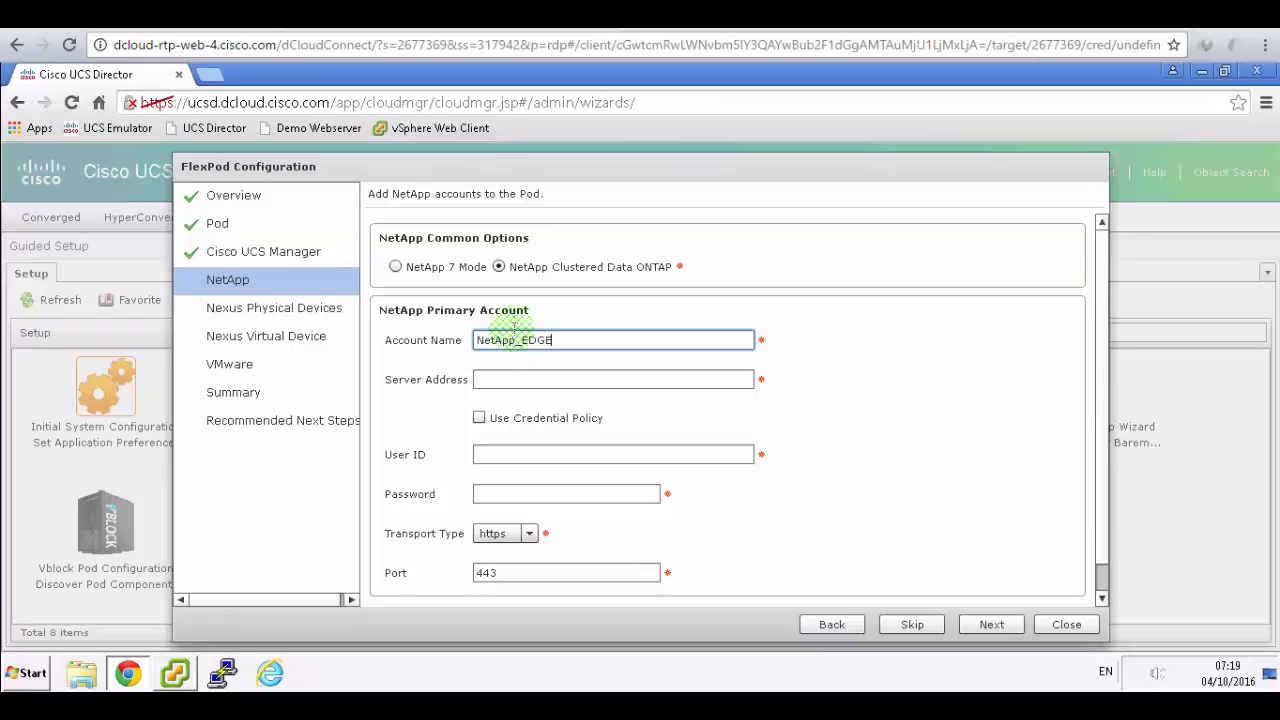
- Enter NetApp server address 198.18.133.115 and user ID root
{"action": "left_click", "coordinate": [520, 18]}
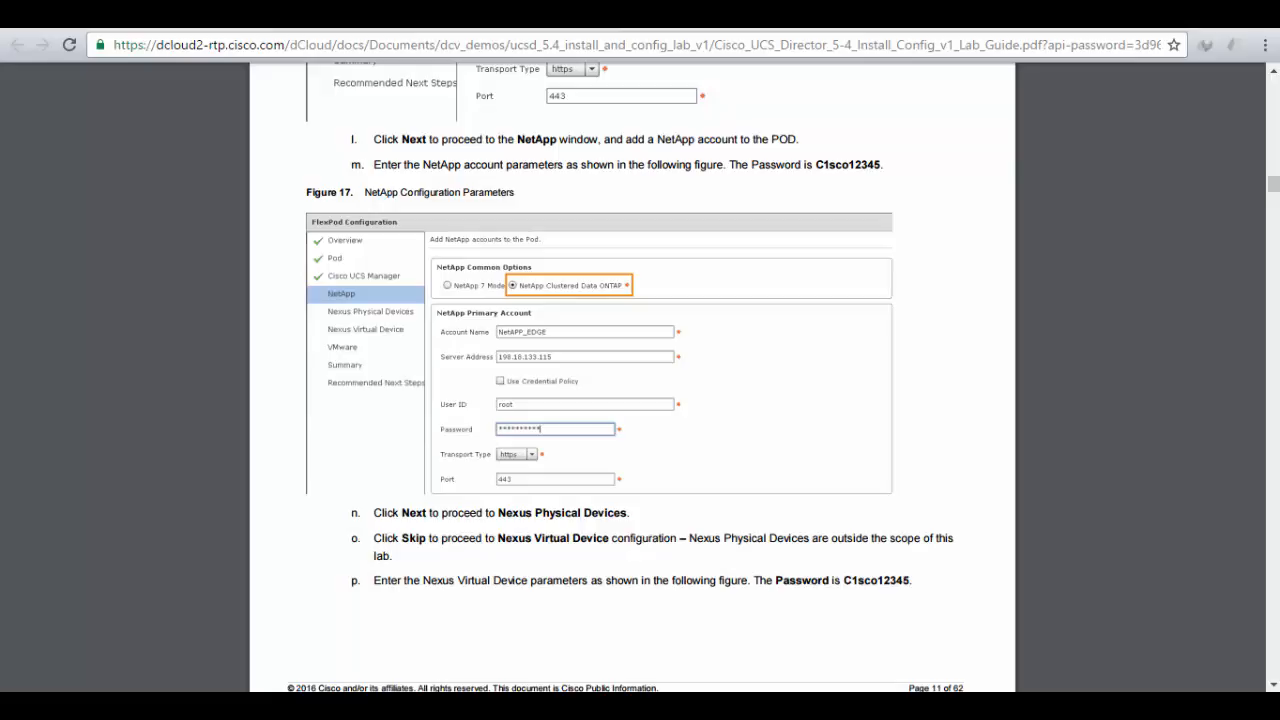
{"action": "left_click", "coordinate": [335, 18]}
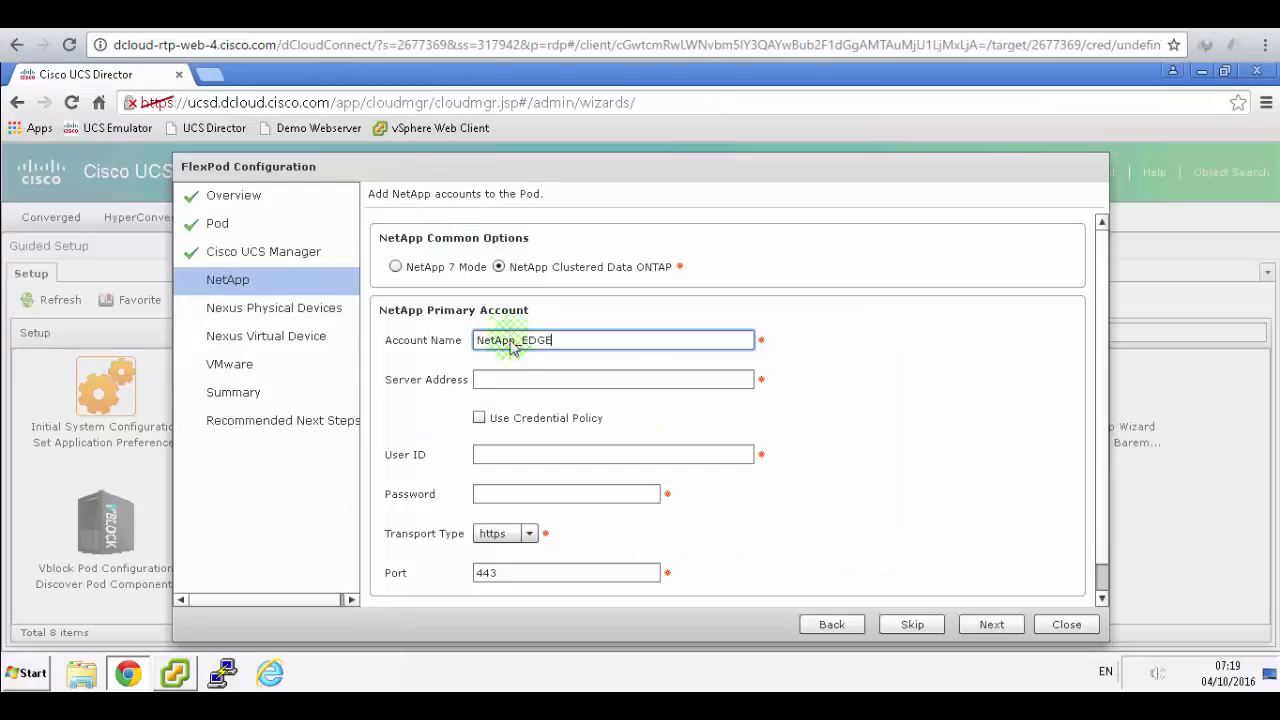
{"action": "left_click", "coordinate": [512, 379]}
{"action": "type", "text": "198"}
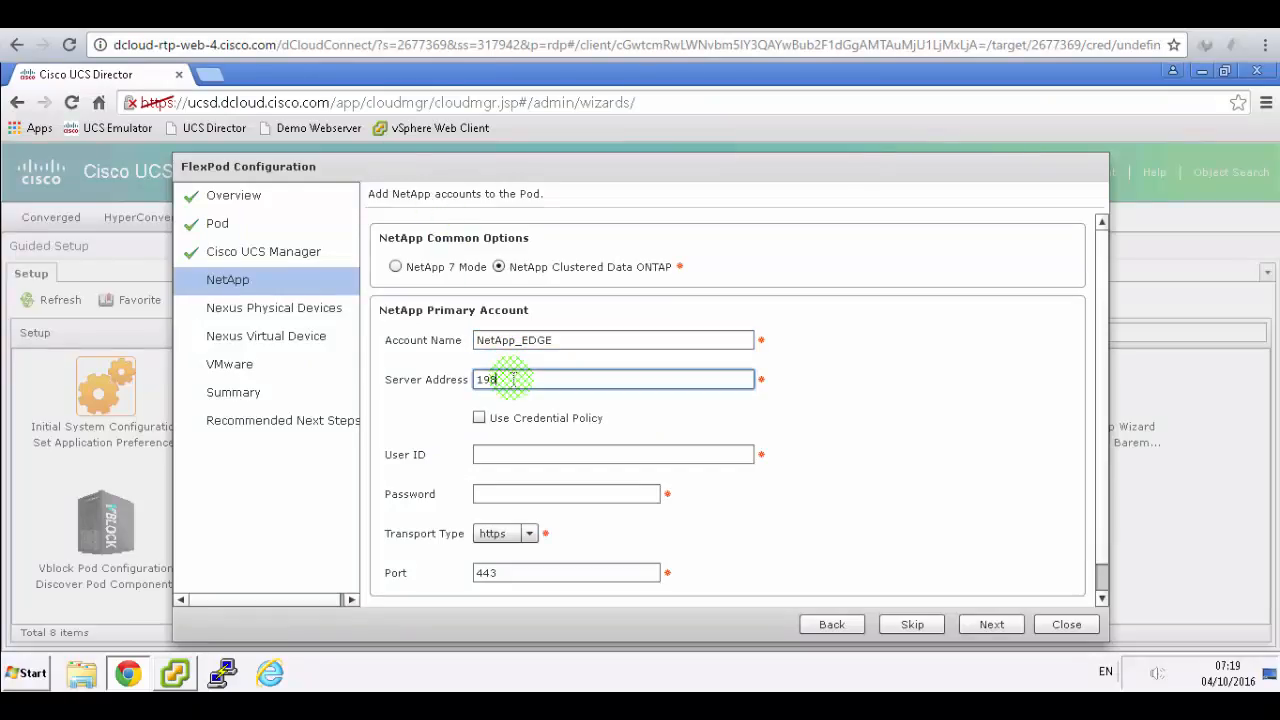
{"action": "type", "text": ".18.133."}
{"action": "left_click", "coordinate": [520, 18]}
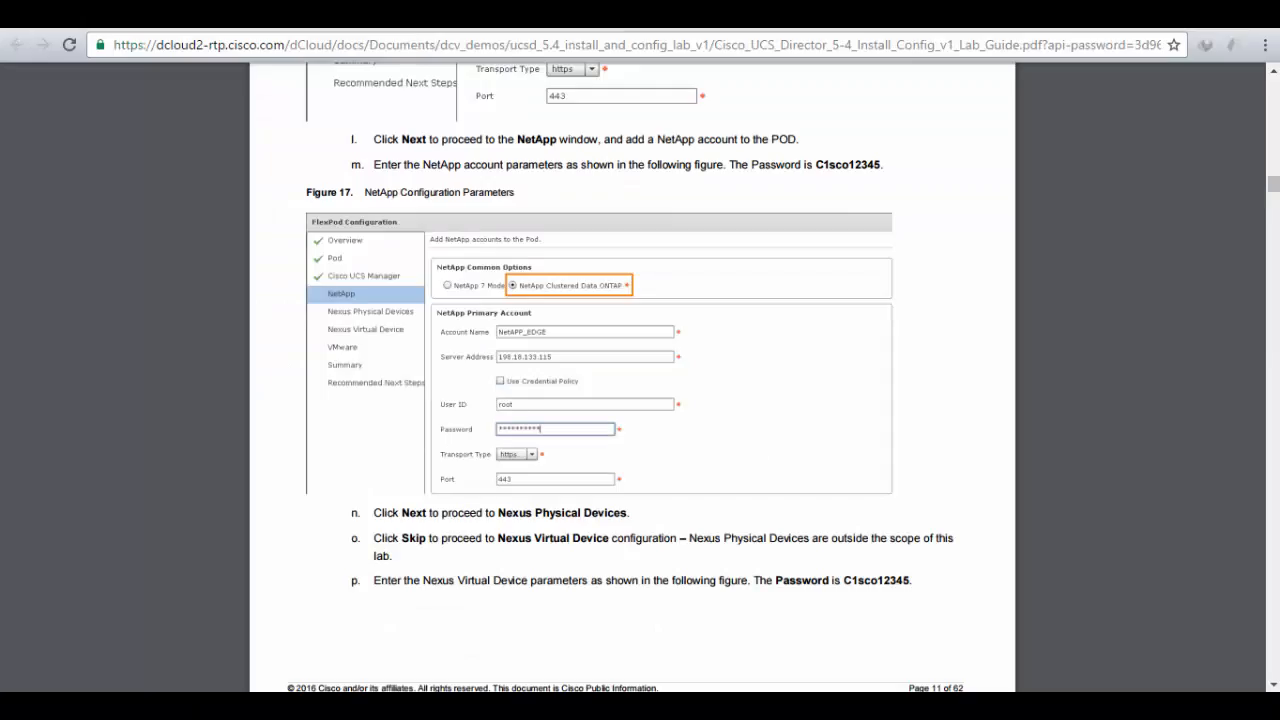
{"action": "left_click", "coordinate": [335, 18]}
{"action": "left_click", "coordinate": [575, 391]}
{"action": "type", "text": ".115"}
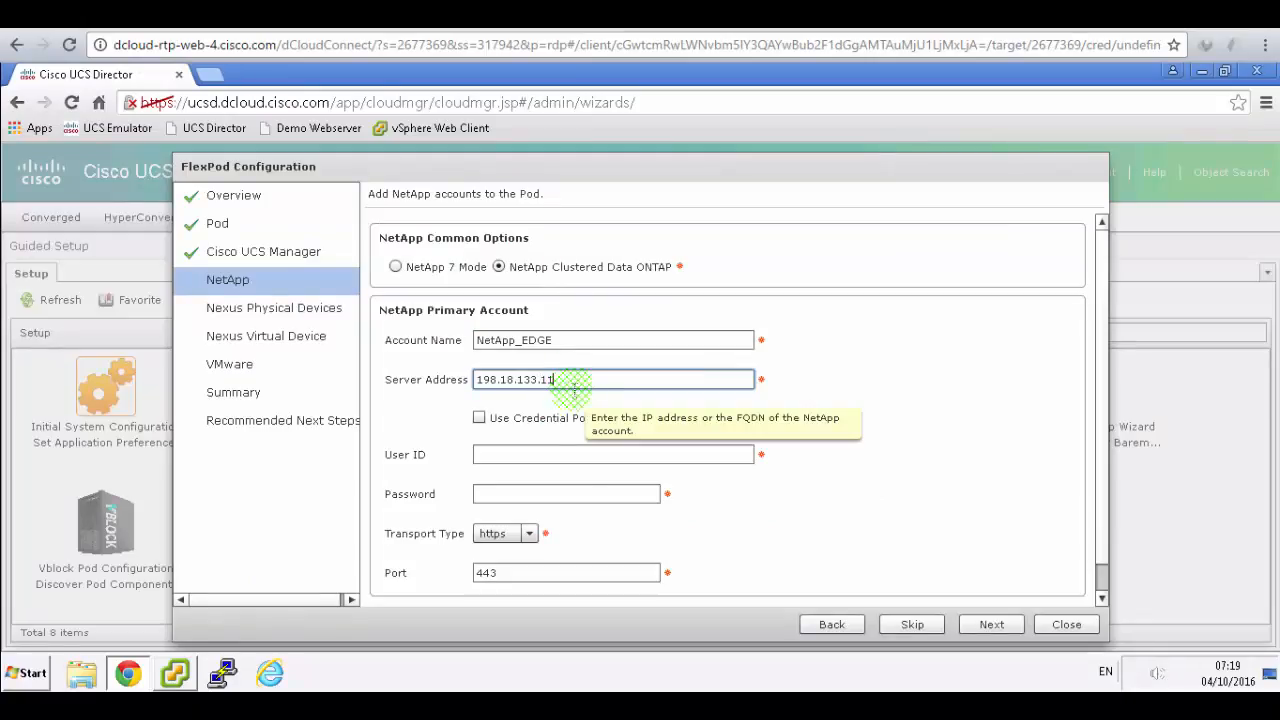
{"action": "left_click", "coordinate": [563, 455]}
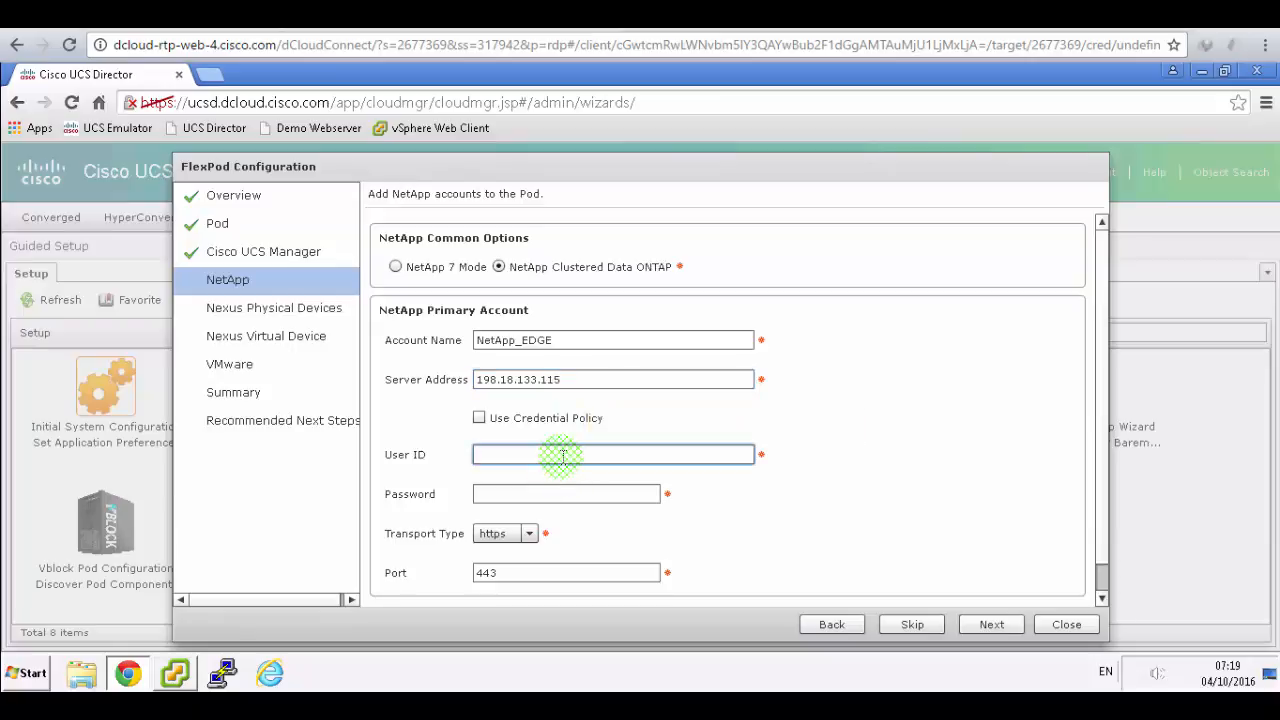
{"action": "type", "text": "root"}
- Fill in the NetApp account password from the lab guide and submit the NetApp step
{"action": "left_click", "coordinate": [340, 16]}
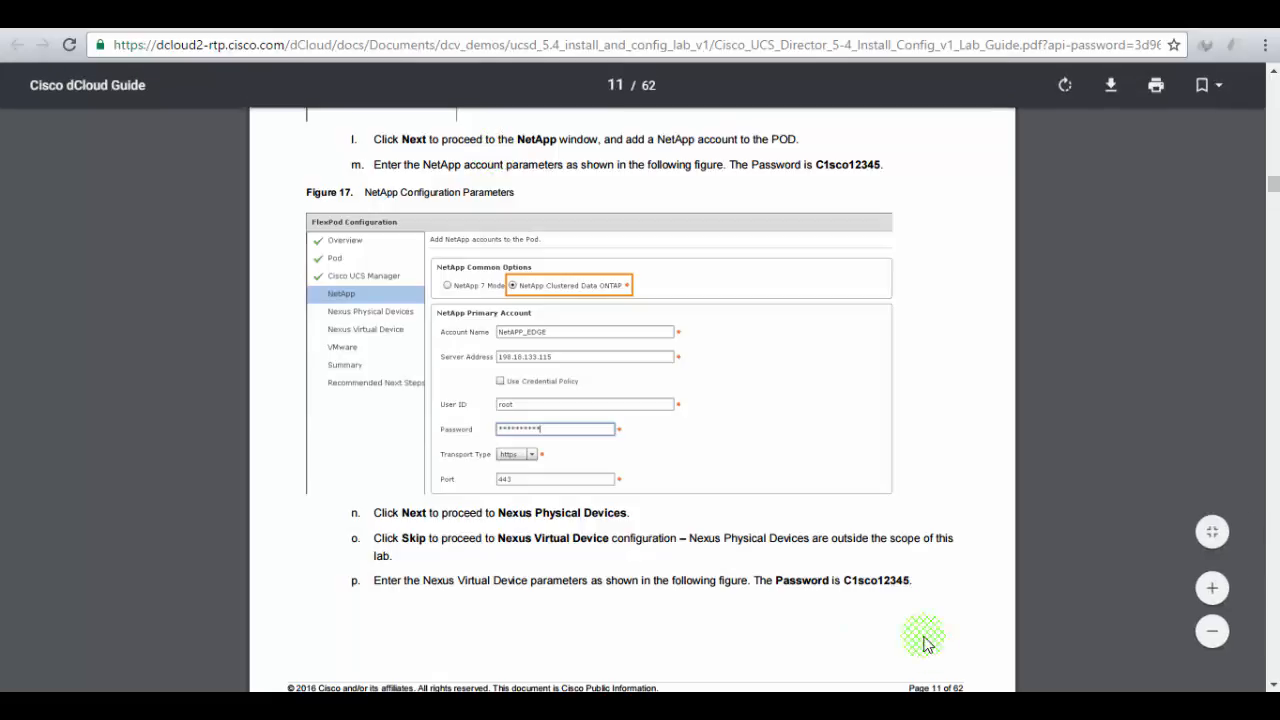
{"action": "left_click_drag", "start_coordinate": [911, 581], "coordinate": [840, 578]}
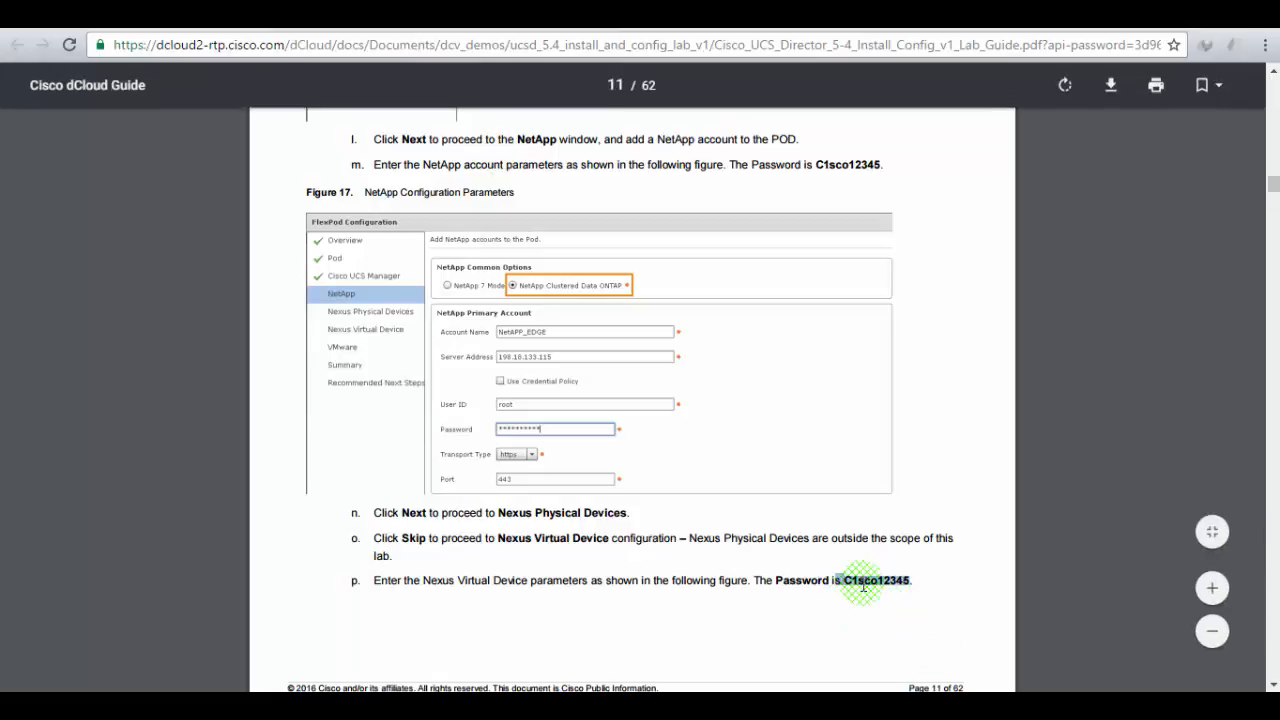
{"action": "left_click", "coordinate": [345, 16]}
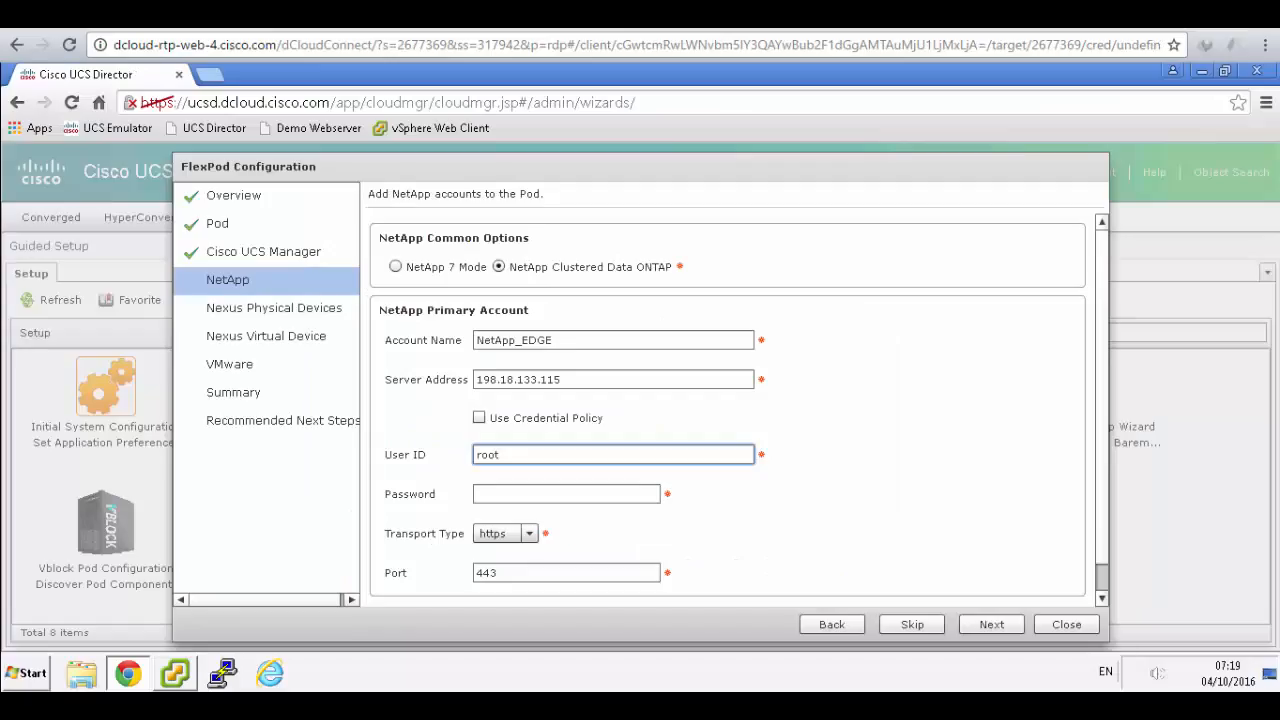
{"action": "left_click", "coordinate": [571, 493]}
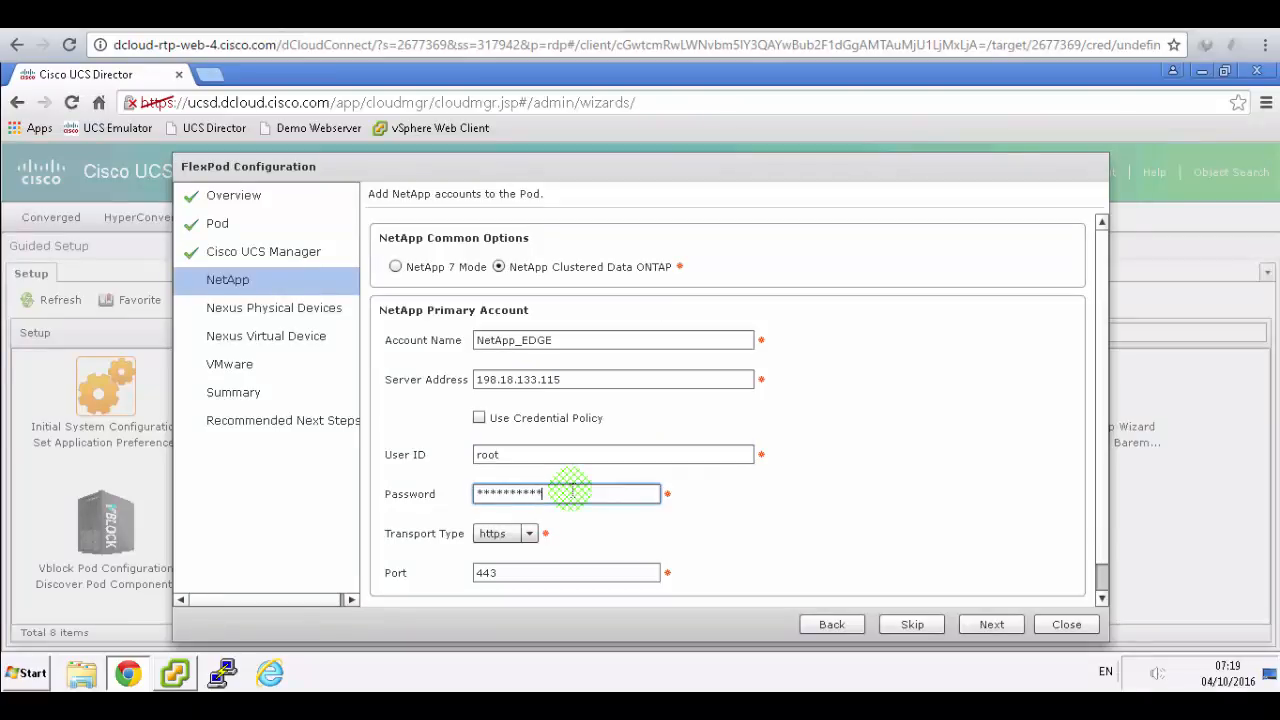
{"action": "left_click", "coordinate": [500, 16]}
{"action": "scroll", "coordinate": [649, 187], "scroll_direction": "down", "scroll_amount": 4}
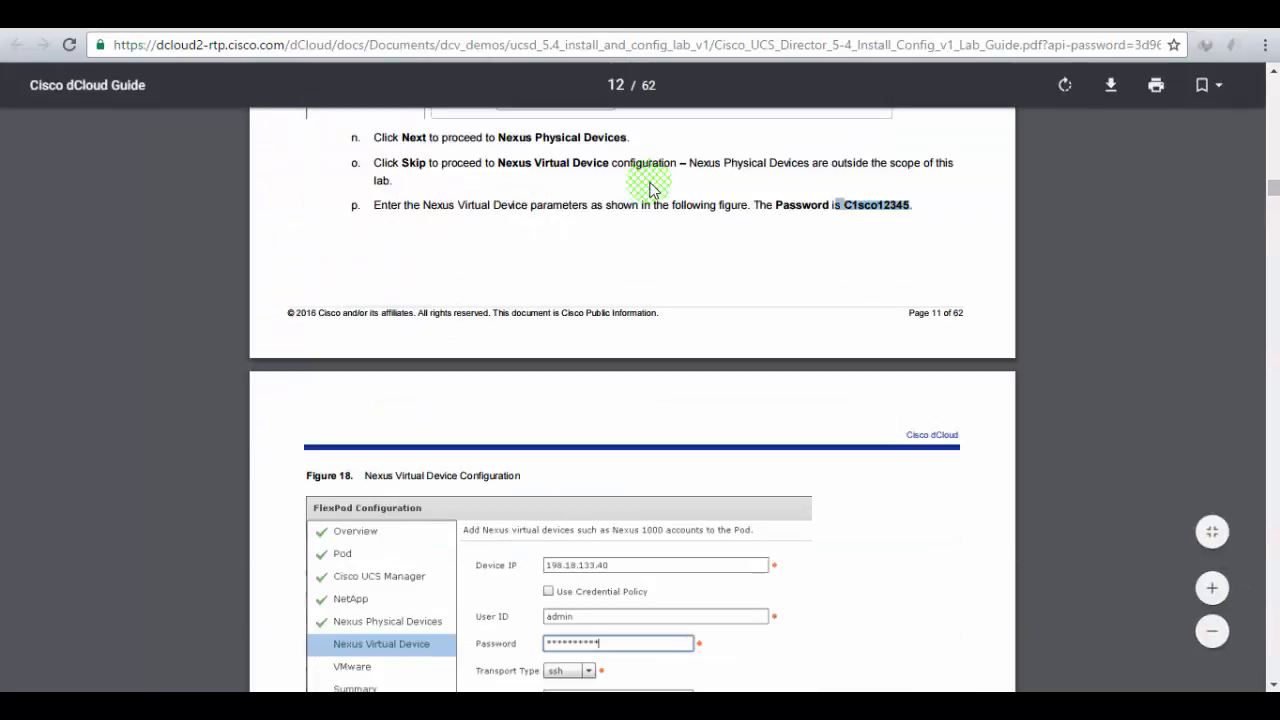
{"action": "scroll", "coordinate": [649, 187], "scroll_direction": "down", "scroll_amount": 2}
{"action": "left_click", "coordinate": [305, 16]}
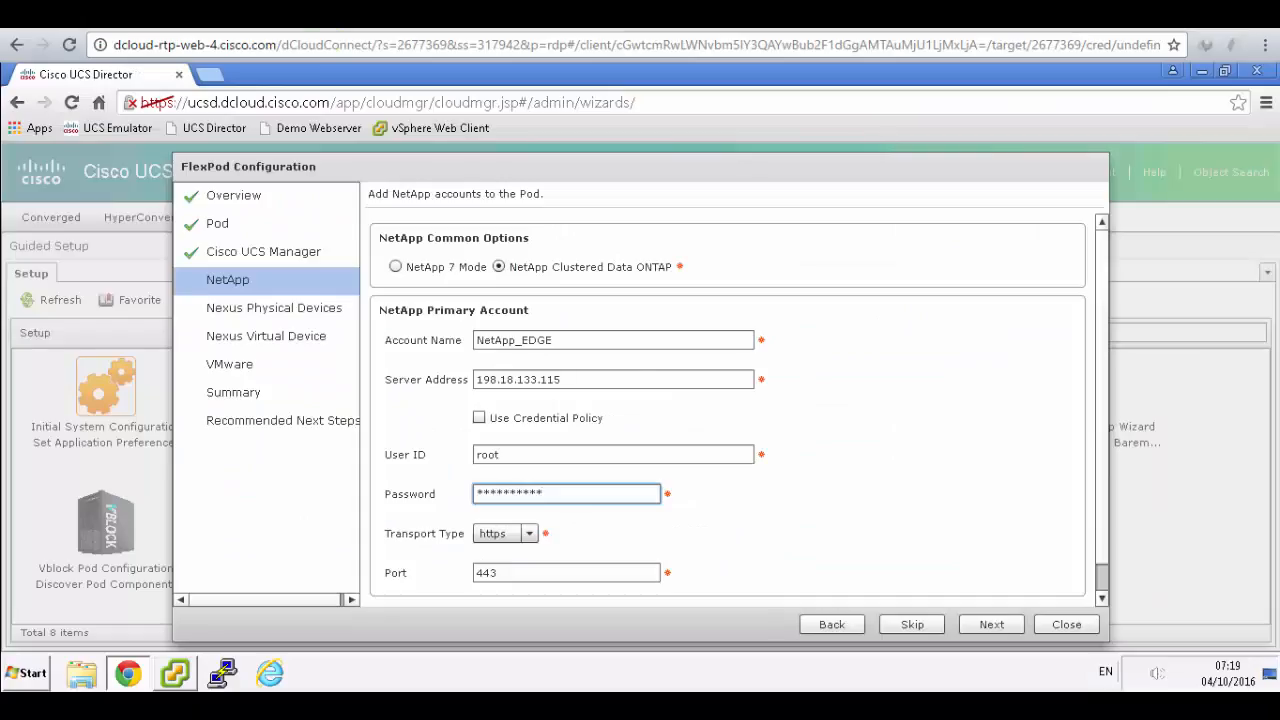
{"action": "left_click", "coordinate": [1008, 626]}
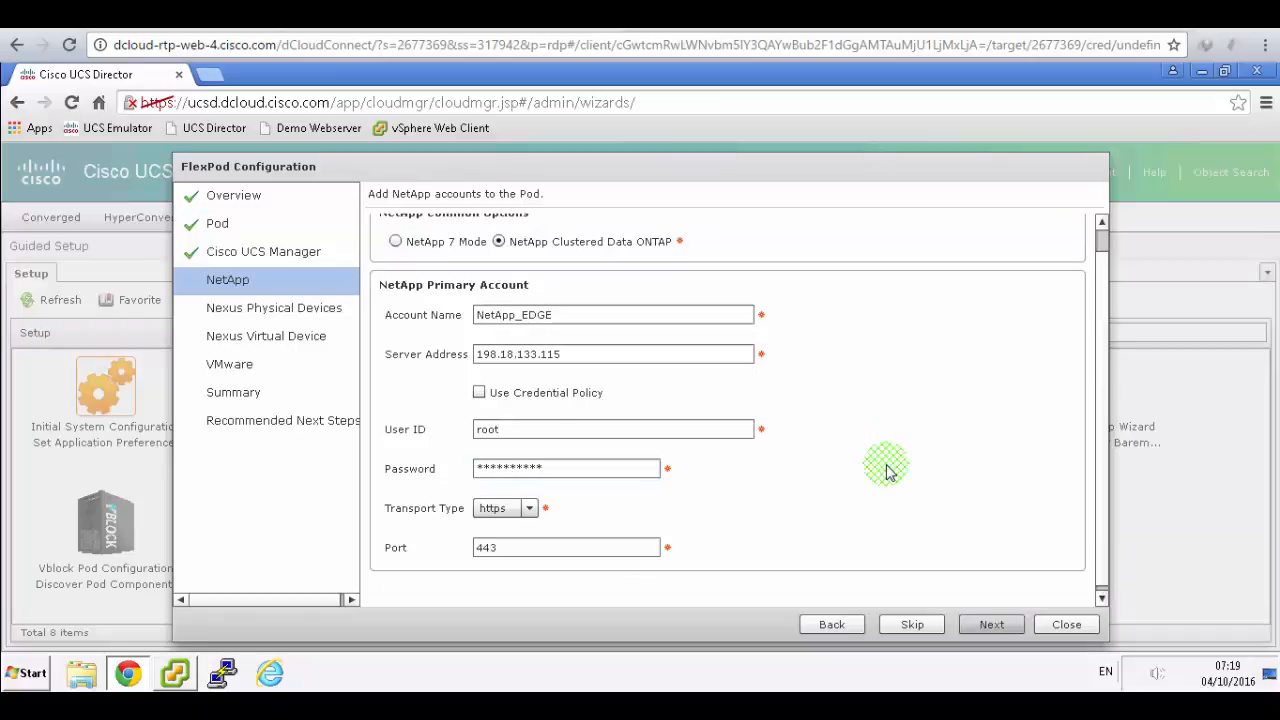
- On the Nexus Physical Devices step, enter device IP 198.18.133.40 and user ID admin
{"action": "left_click", "coordinate": [288, 307]}
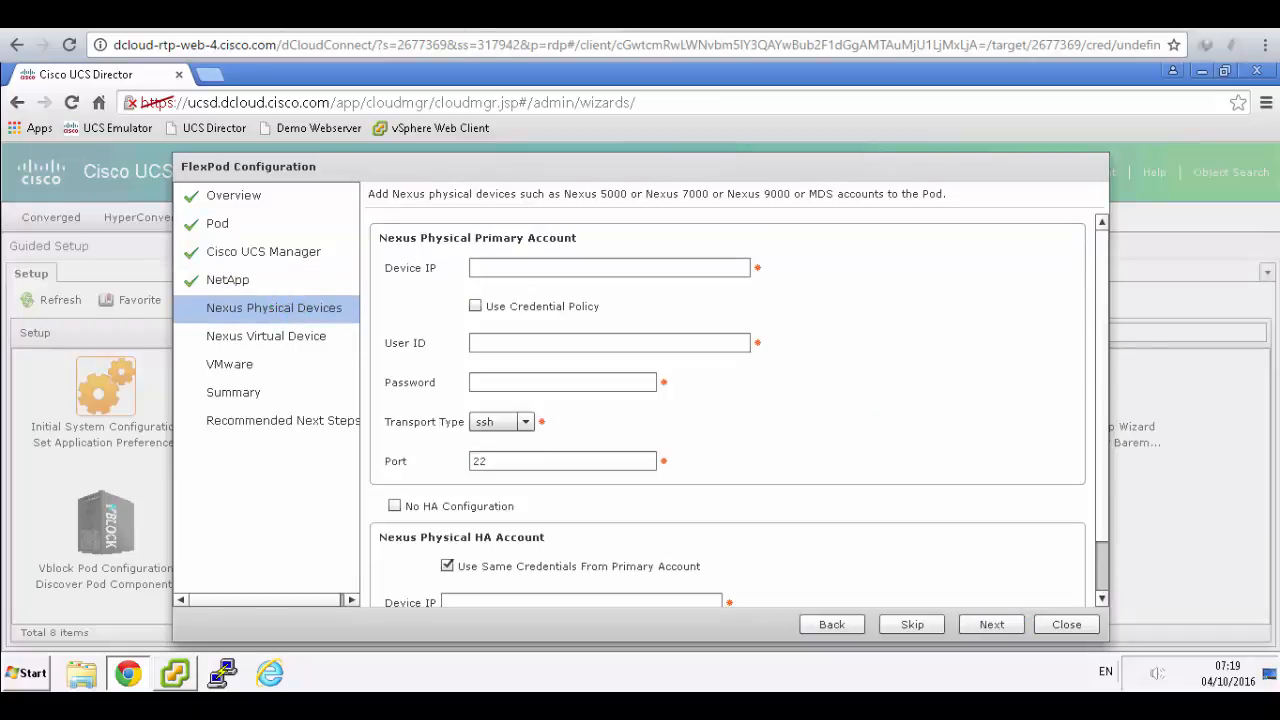
{"action": "left_click", "coordinate": [489, 17]}
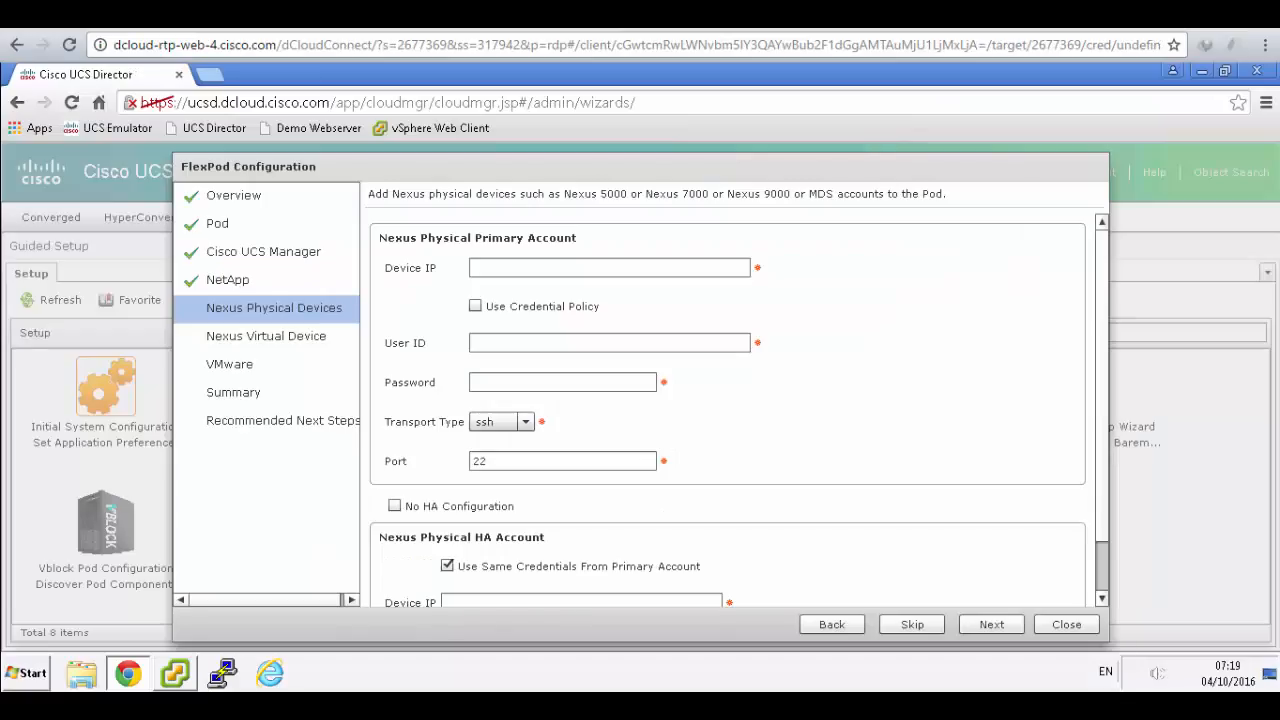
{"action": "left_click", "coordinate": [300, 17]}
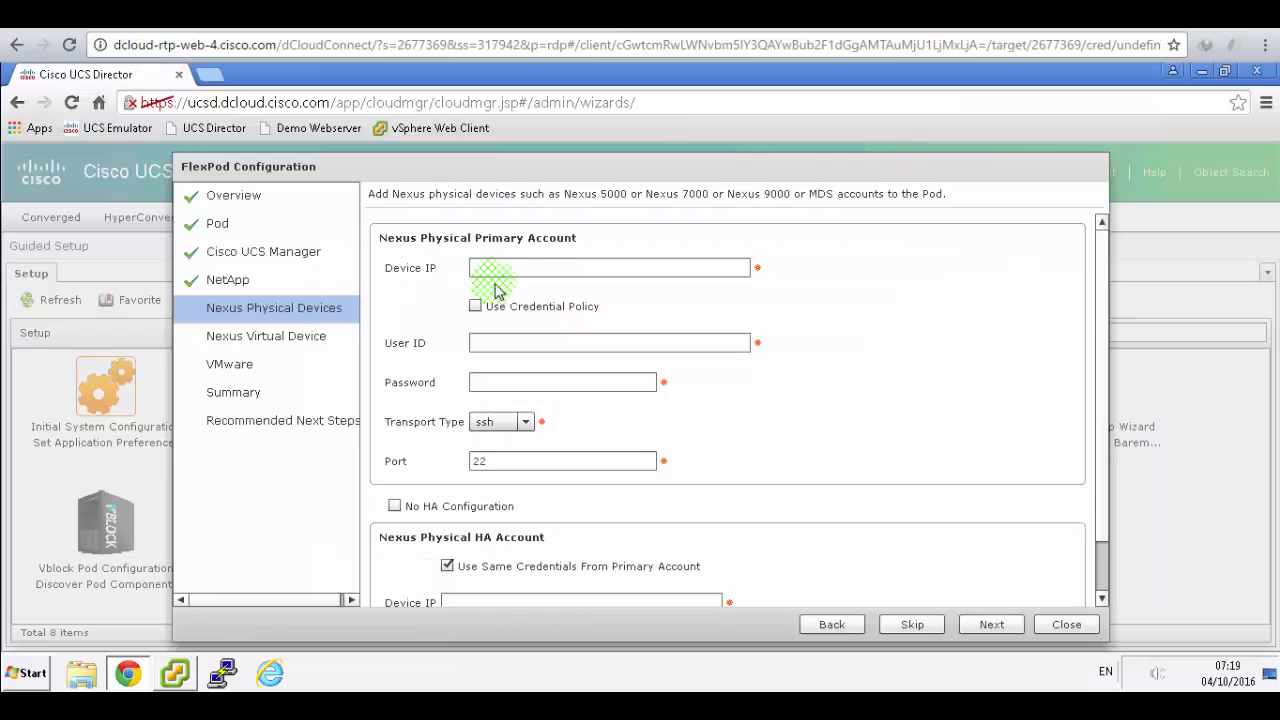
{"action": "left_click", "coordinate": [496, 264]}
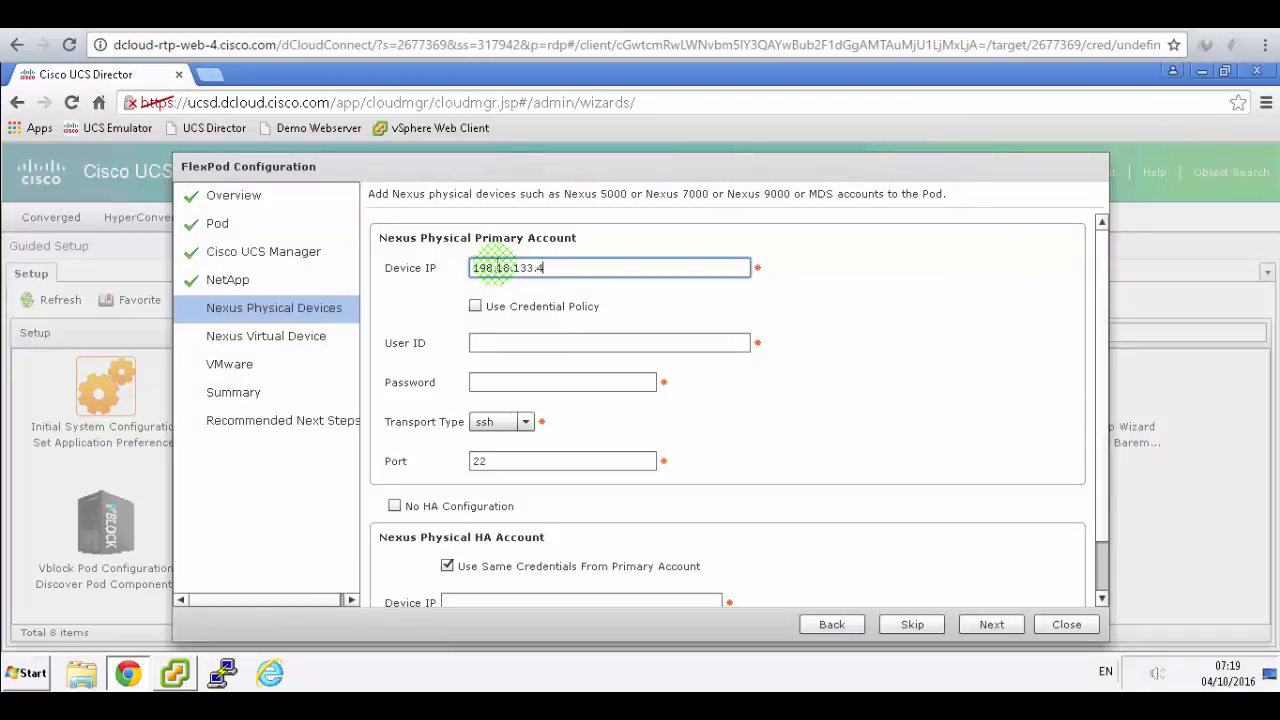
{"action": "left_click", "coordinate": [450, 17]}
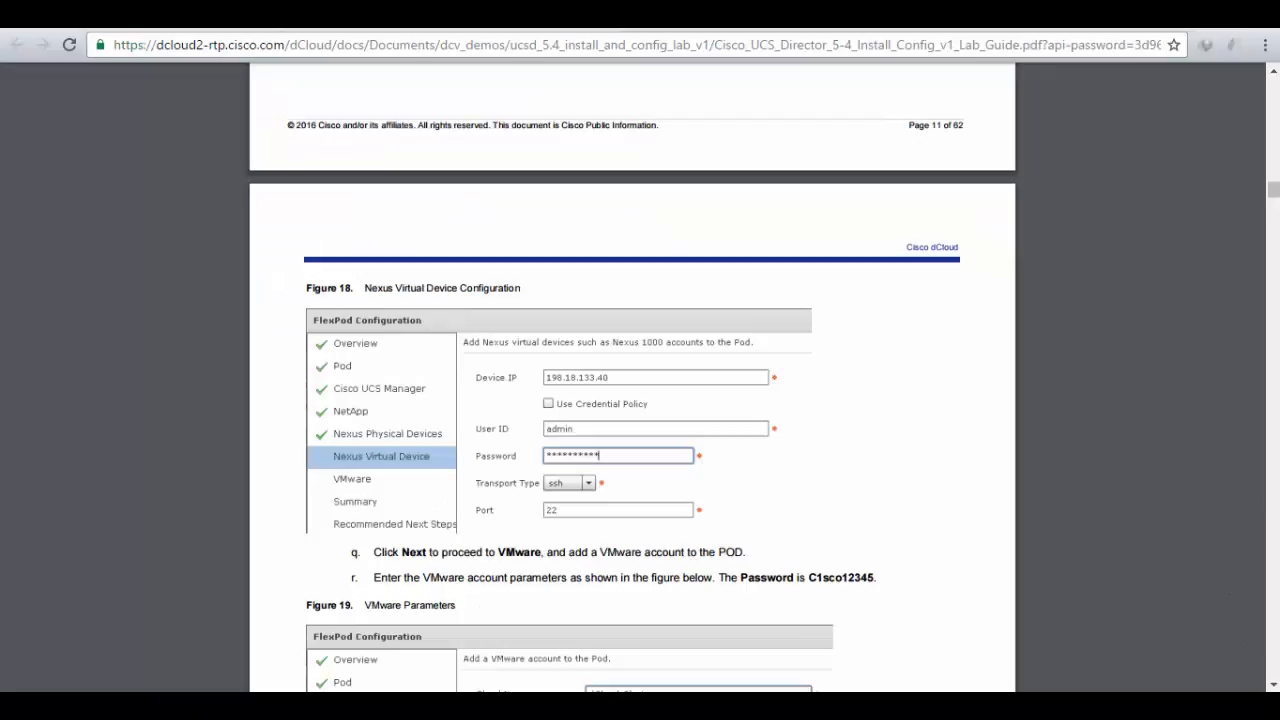
{"action": "left_click", "coordinate": [300, 17]}
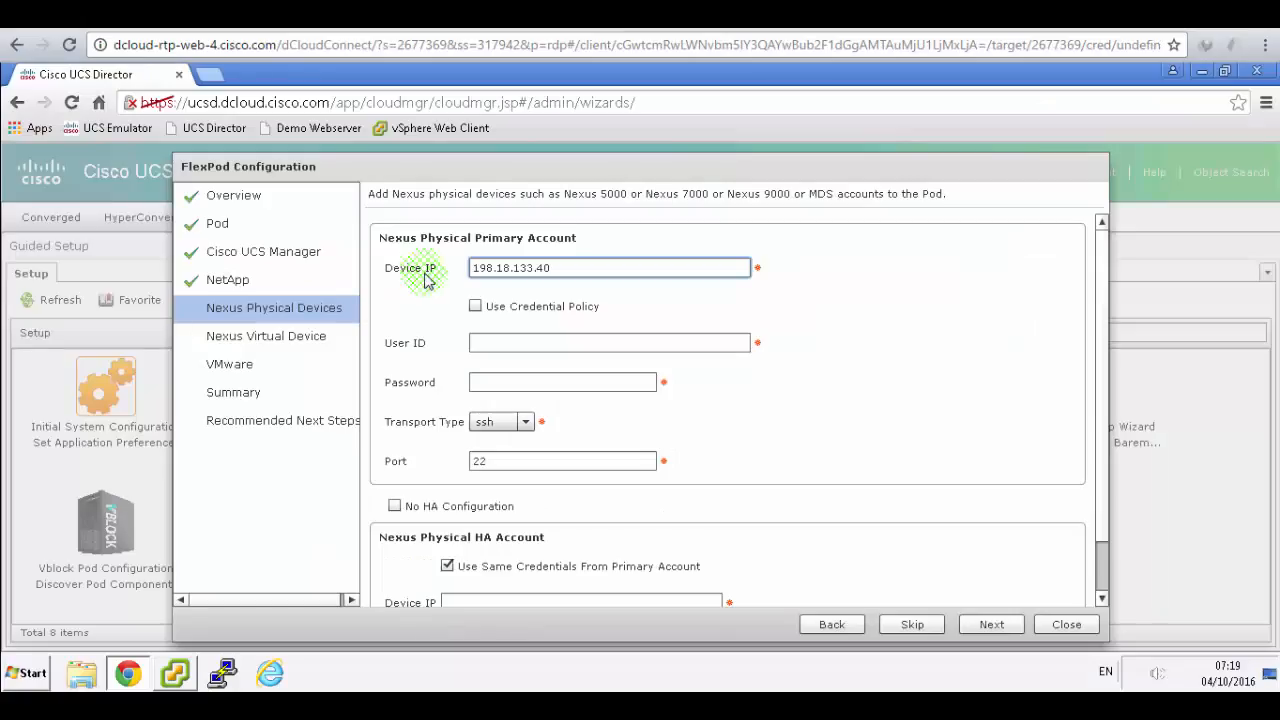
{"action": "left_click", "coordinate": [526, 341]}
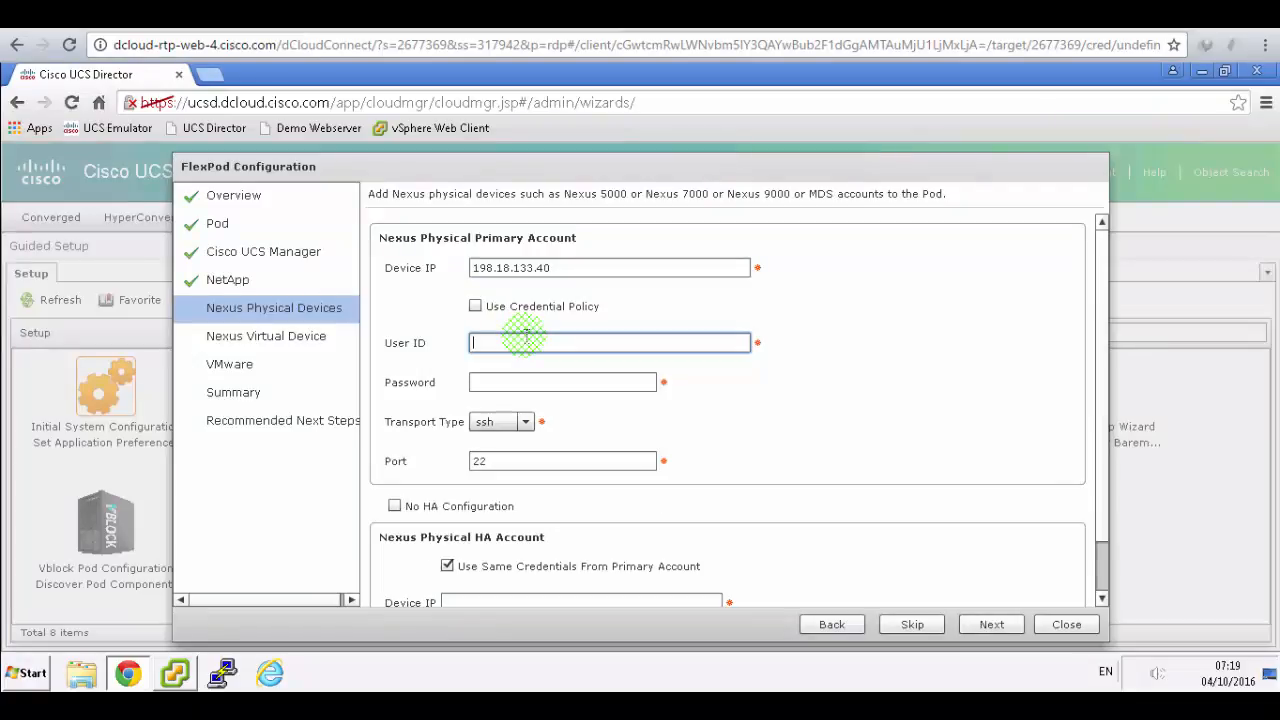
{"action": "type", "text": "admin"}
{"action": "key", "text": "Tab"}
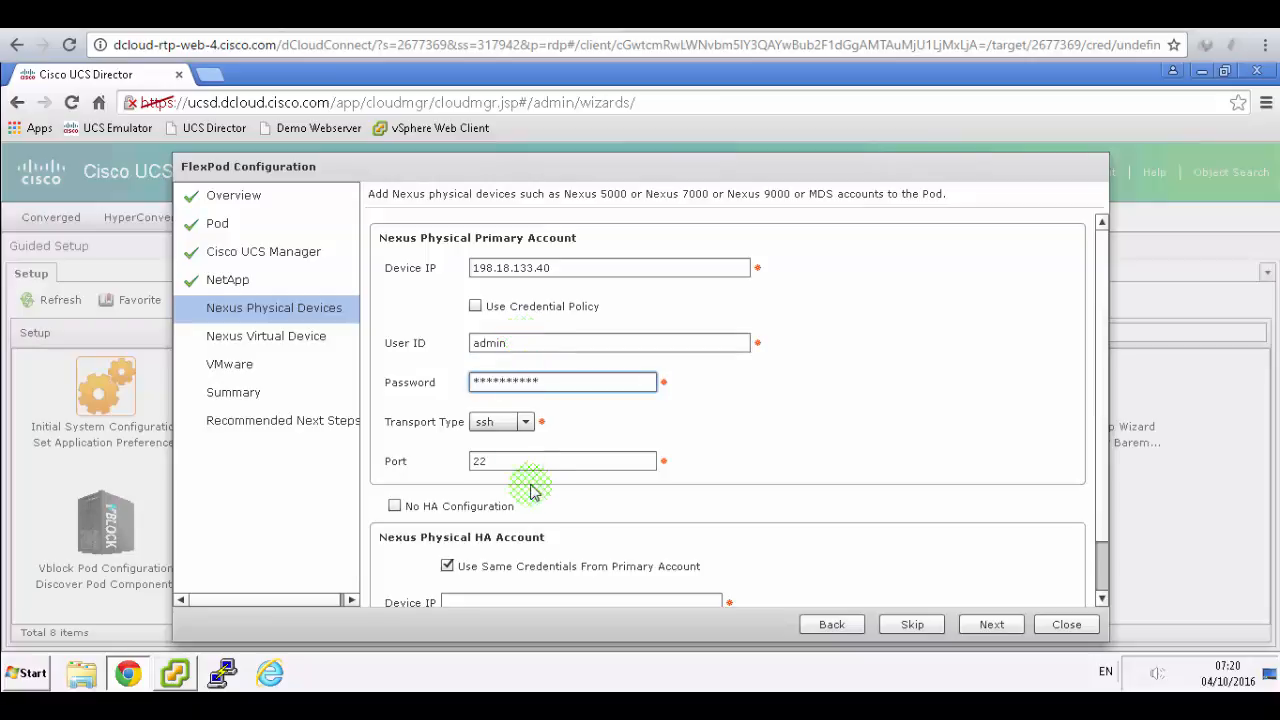
- Enter the Nexus password, check No HA Configuration, and continue to the Nexus Virtual Device step
{"action": "left_click", "coordinate": [534, 18]}
{"action": "scroll", "coordinate": [636, 380], "scroll_direction": "down", "scroll_amount": 3}
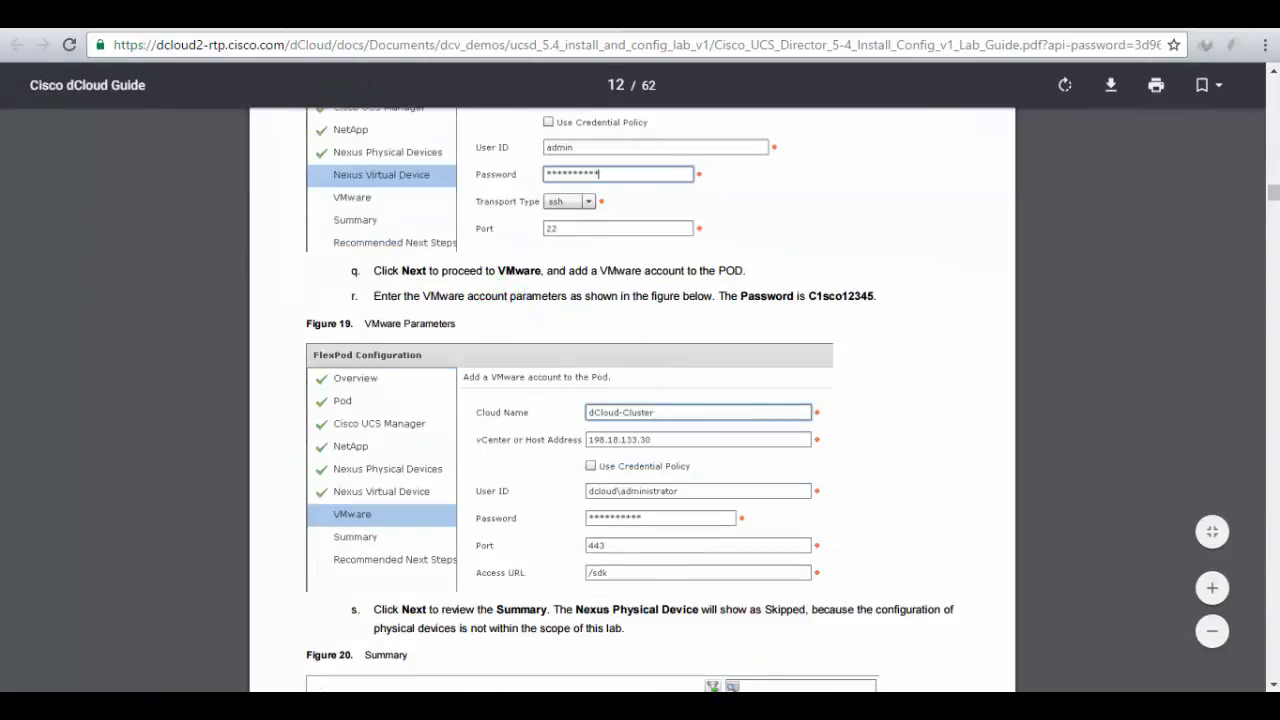
{"action": "left_click", "coordinate": [308, 18]}
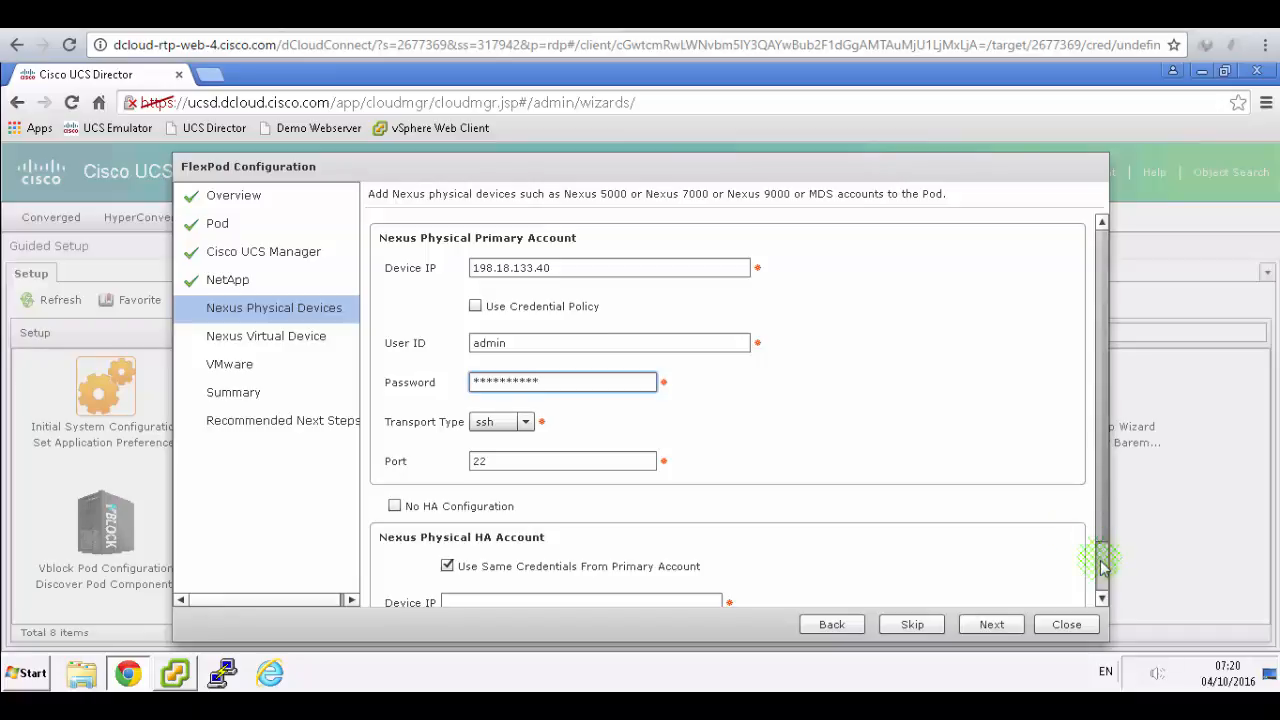
{"action": "left_click", "coordinate": [1101, 598]}
{"action": "left_click", "coordinate": [1101, 598]}
{"action": "left_click", "coordinate": [1101, 598]}
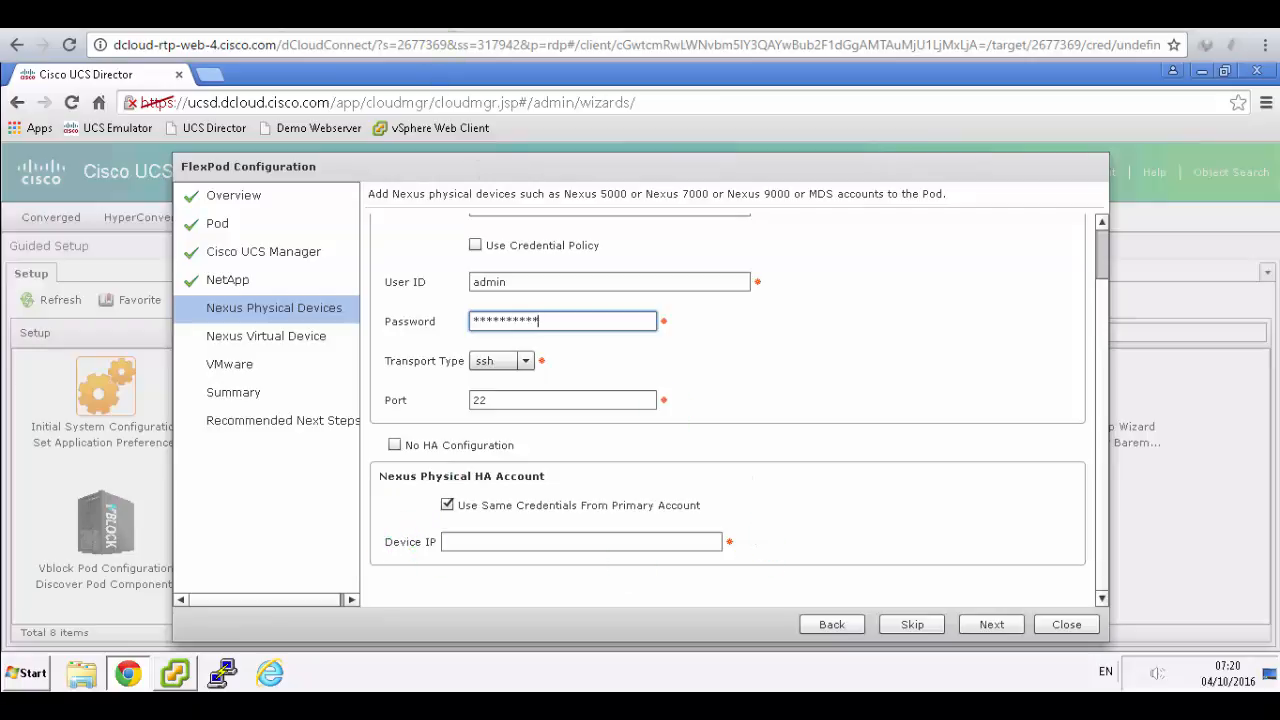
{"action": "key", "text": "ctrl+Tab"}
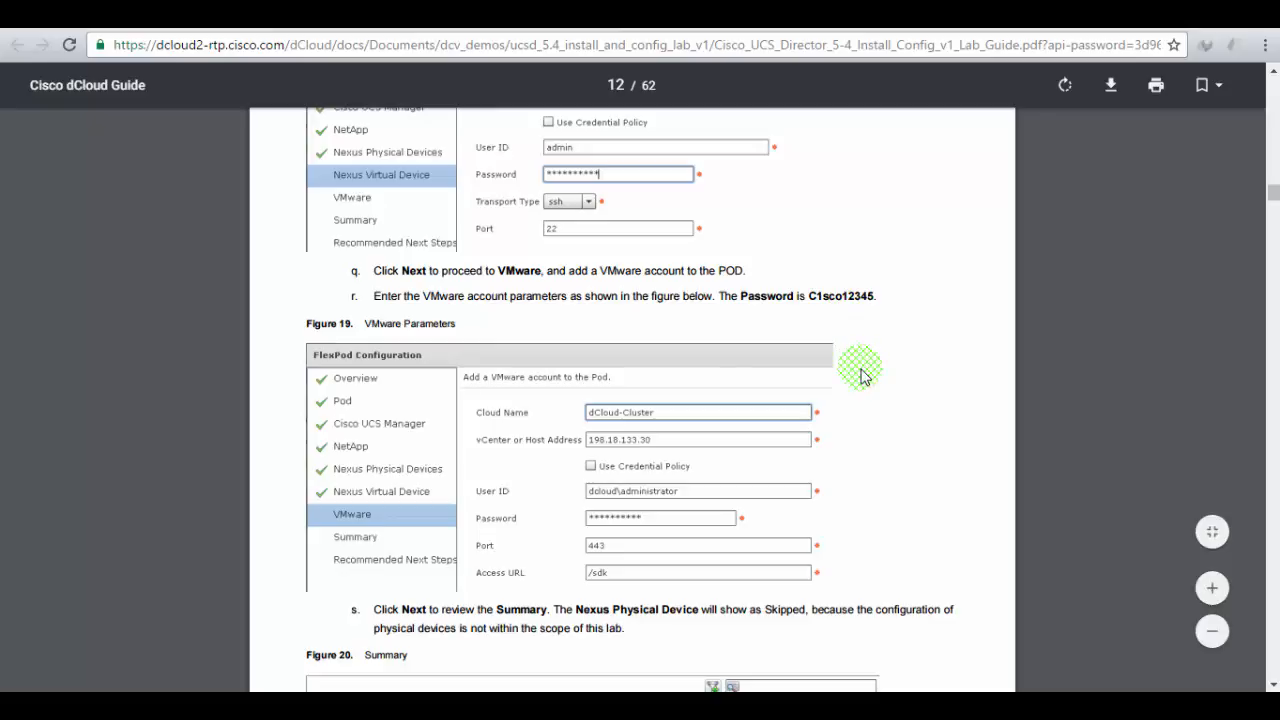
{"action": "scroll", "coordinate": [864, 376], "scroll_direction": "up", "scroll_amount": 2}
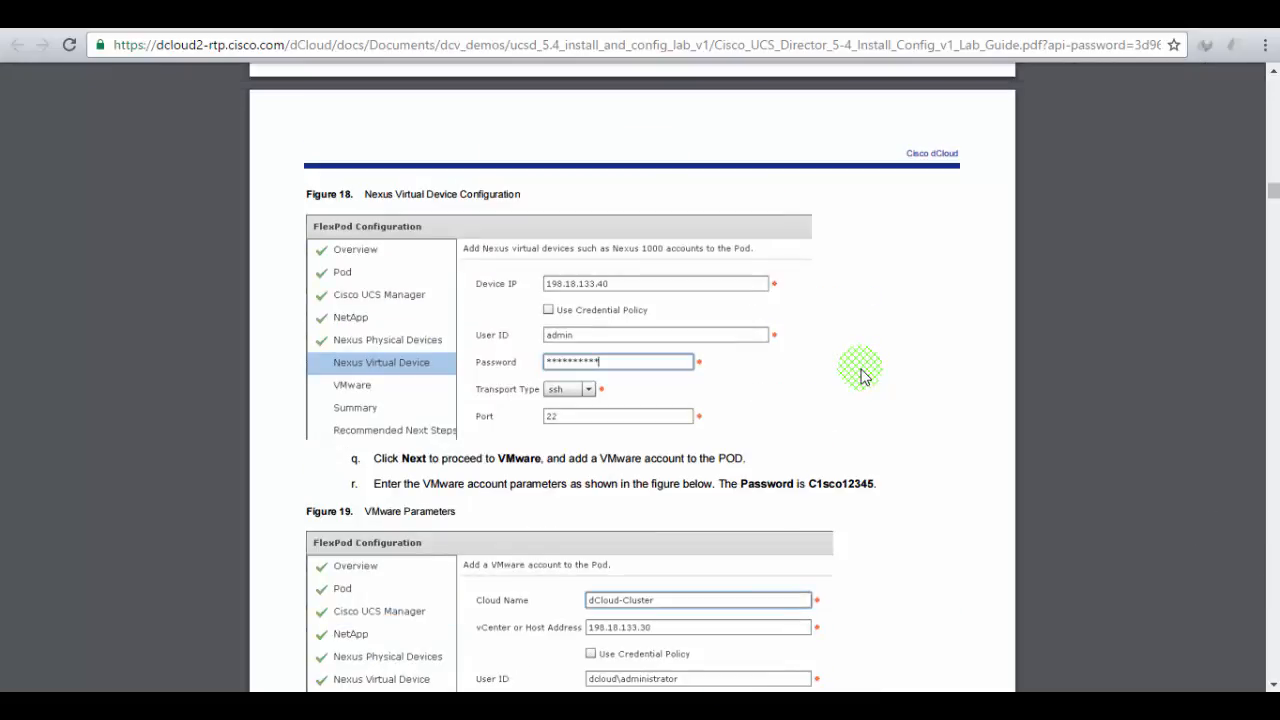
{"action": "scroll", "coordinate": [860, 372], "scroll_direction": "up", "scroll_amount": 3}
{"action": "scroll", "coordinate": [860, 372], "scroll_direction": "down", "scroll_amount": 4}
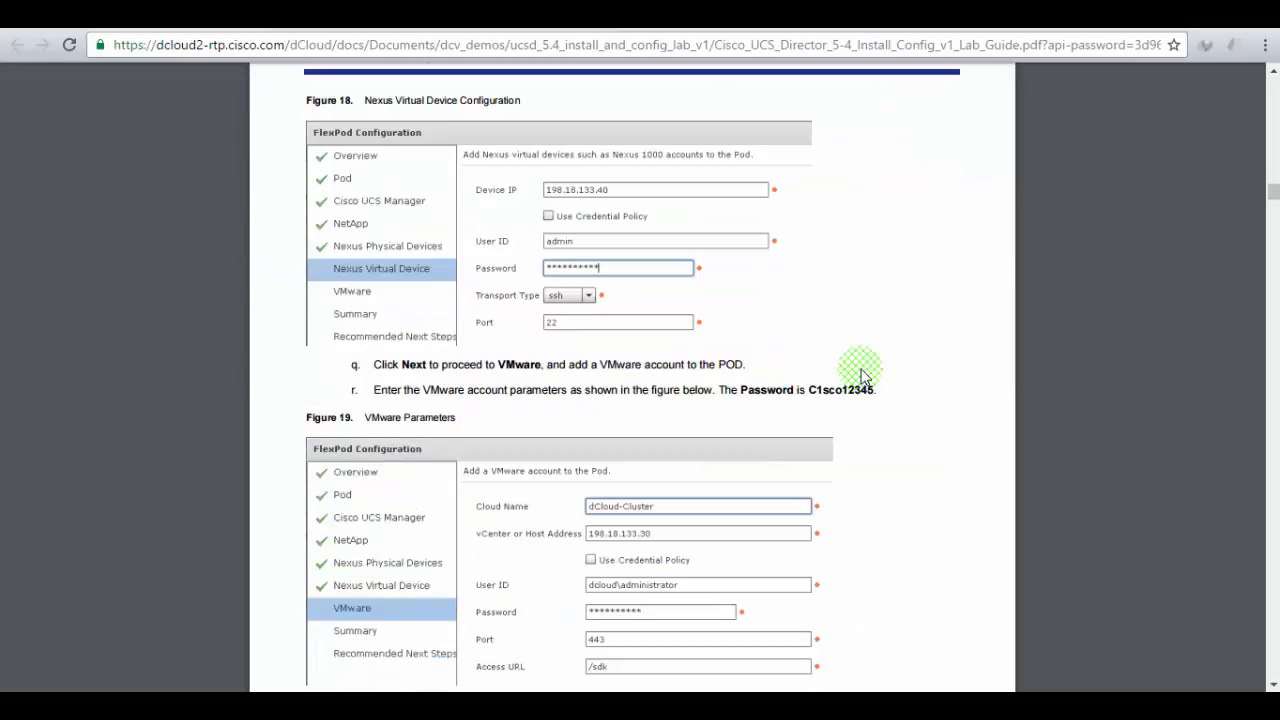
{"action": "left_click", "coordinate": [460, 14]}
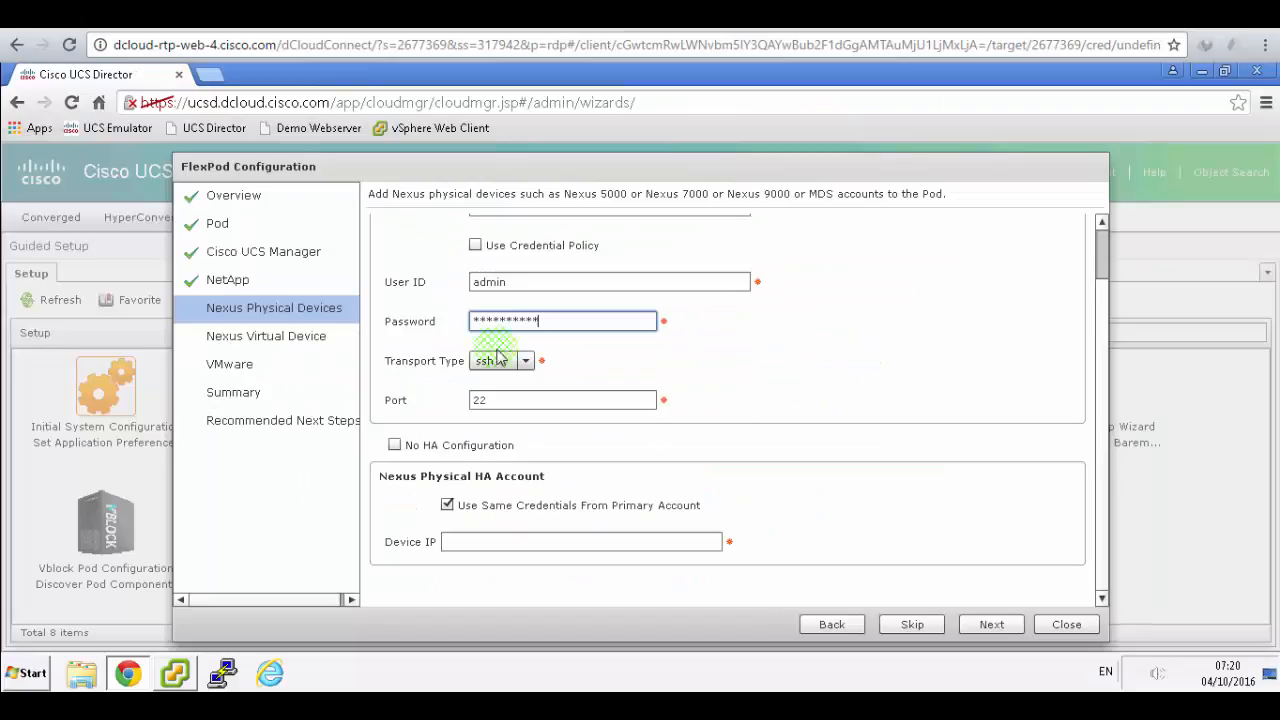
{"action": "left_click", "coordinate": [395, 445]}
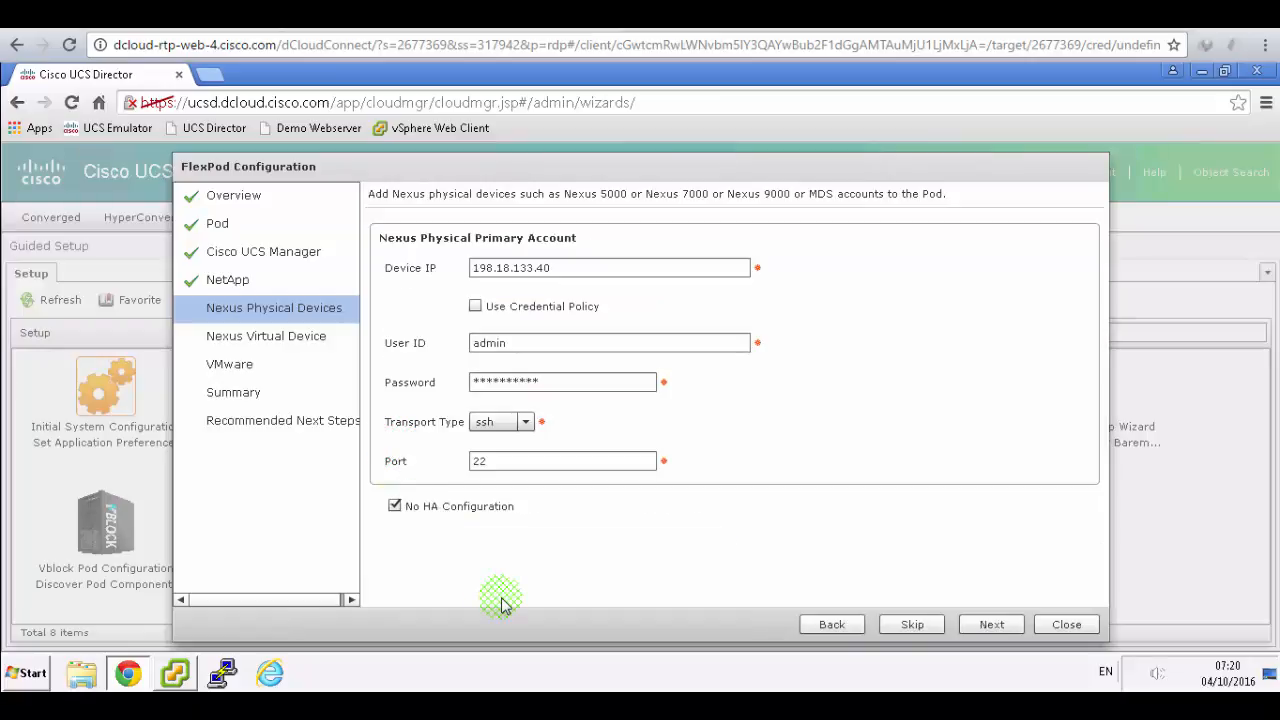
{"action": "left_click", "coordinate": [986, 630]}
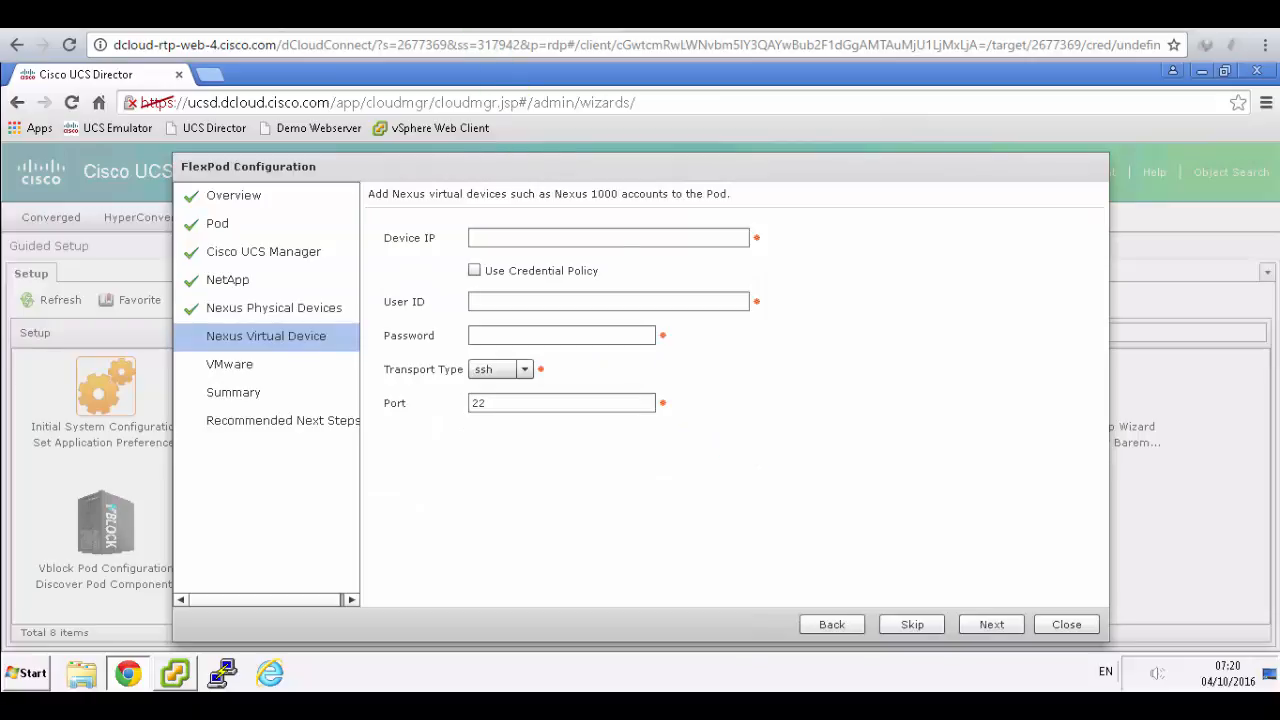
{"action": "left_click", "coordinate": [487, 15]}
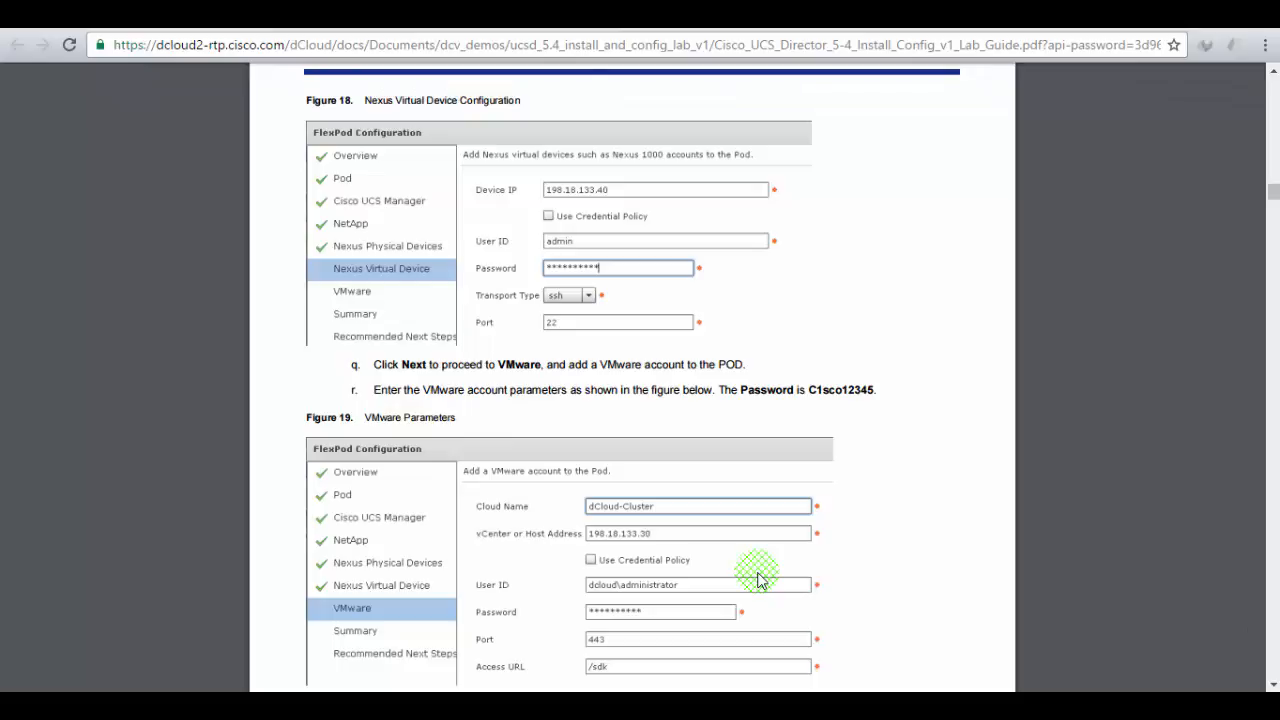
{"action": "left_click_drag", "start_coordinate": [390, 388], "coordinate": [678, 398]}
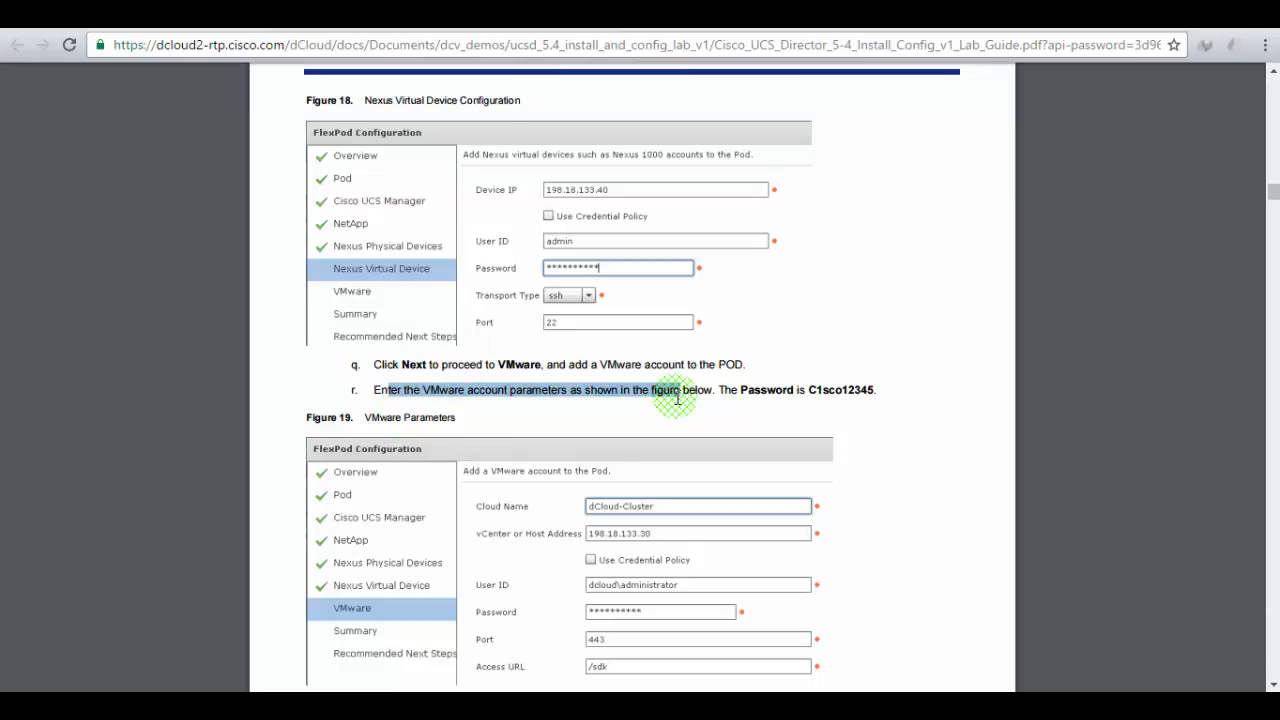
{"action": "scroll", "coordinate": [677, 398], "scroll_direction": "down", "scroll_amount": 1}
{"action": "scroll", "coordinate": [677, 400], "scroll_direction": "up", "scroll_amount": 2}
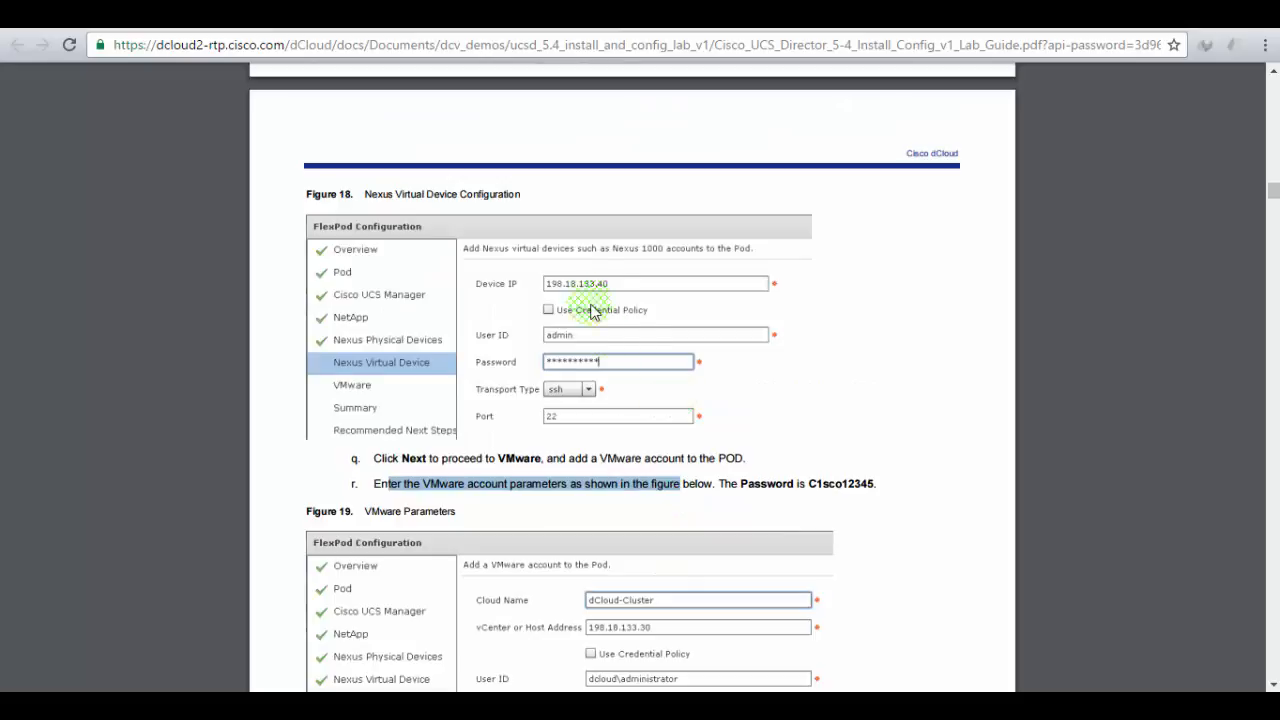
{"action": "scroll", "coordinate": [610, 280], "scroll_direction": "up", "scroll_amount": 3}
{"action": "scroll", "coordinate": [610, 272], "scroll_direction": "up", "scroll_amount": 2}
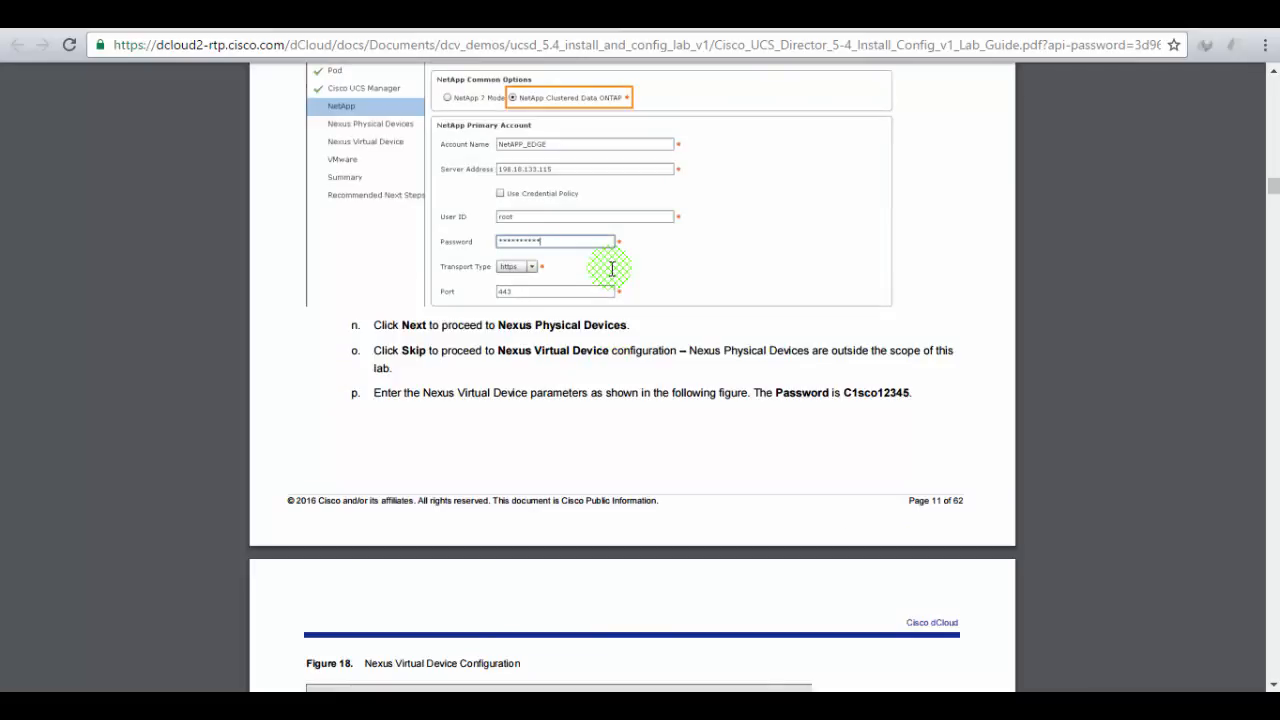
{"action": "left_click", "coordinate": [295, 16]}
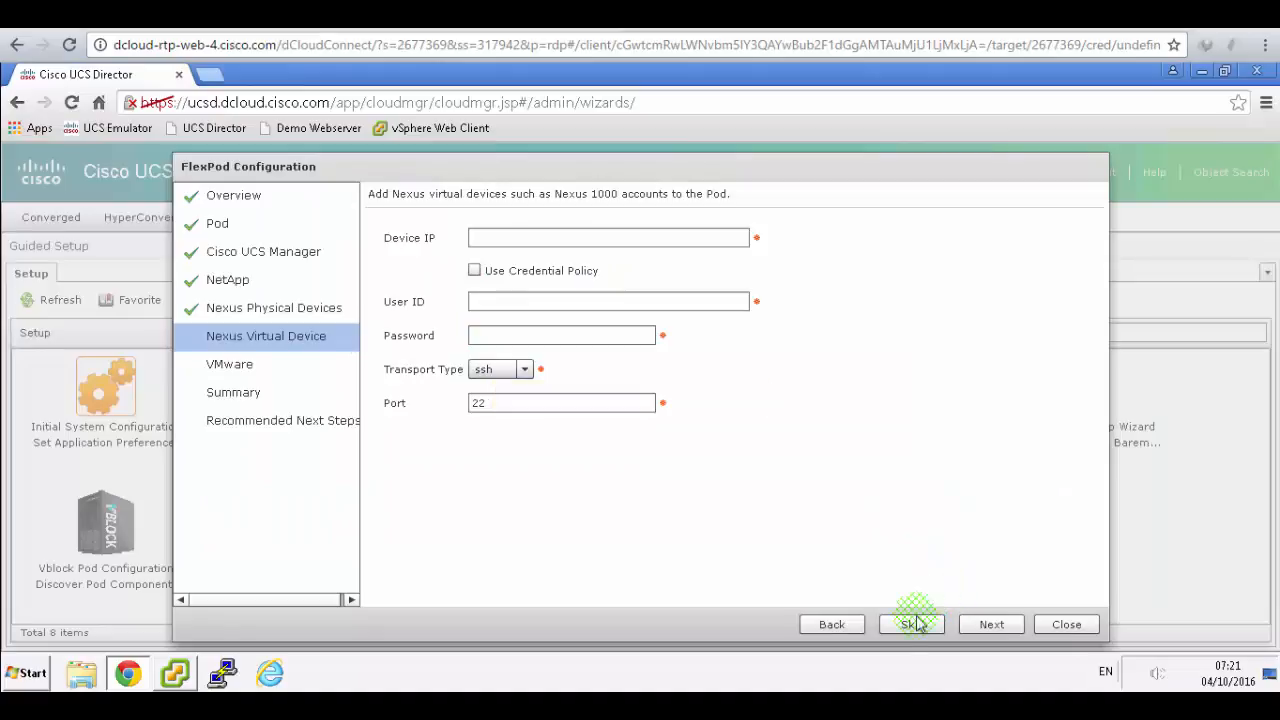
- Return to Nexus Physical Devices, delete the device IP, user ID and password, then skip it
{"action": "left_click", "coordinate": [833, 624]}
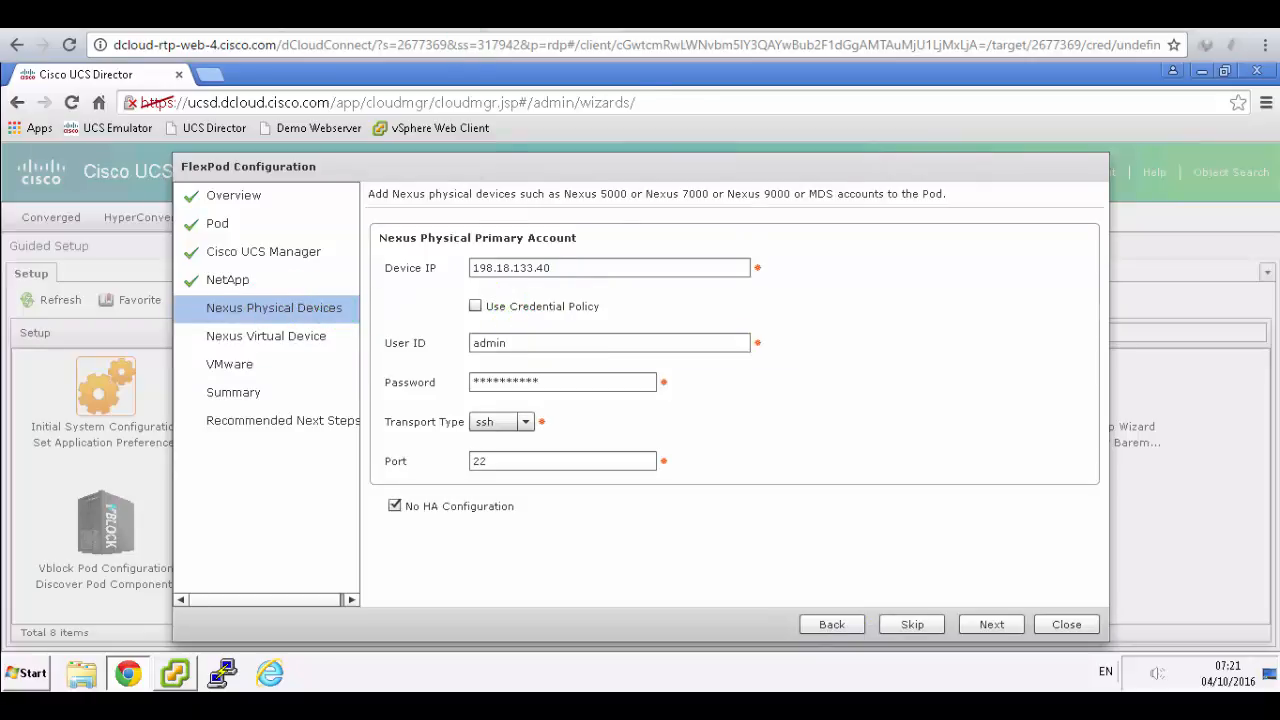
{"action": "left_click", "coordinate": [465, 16]}
{"action": "scroll", "coordinate": [445, 341], "scroll_direction": "up", "scroll_amount": 1}
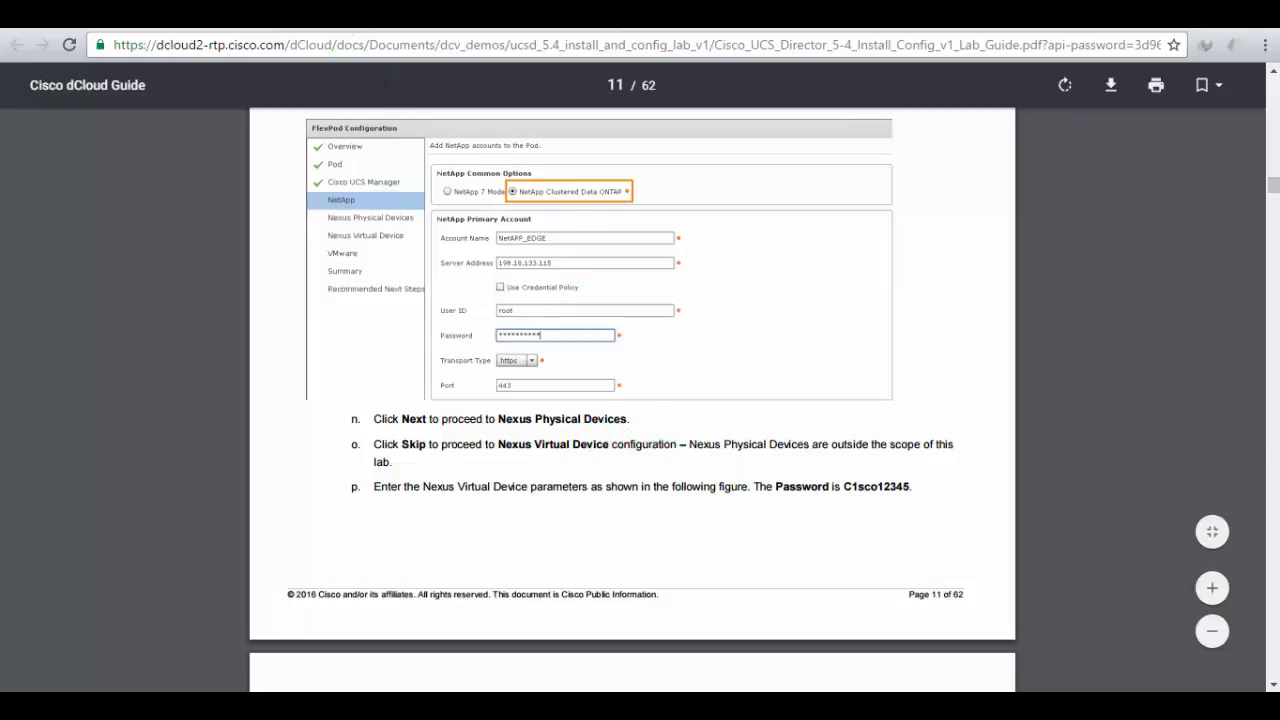
{"action": "left_click", "coordinate": [338, 15]}
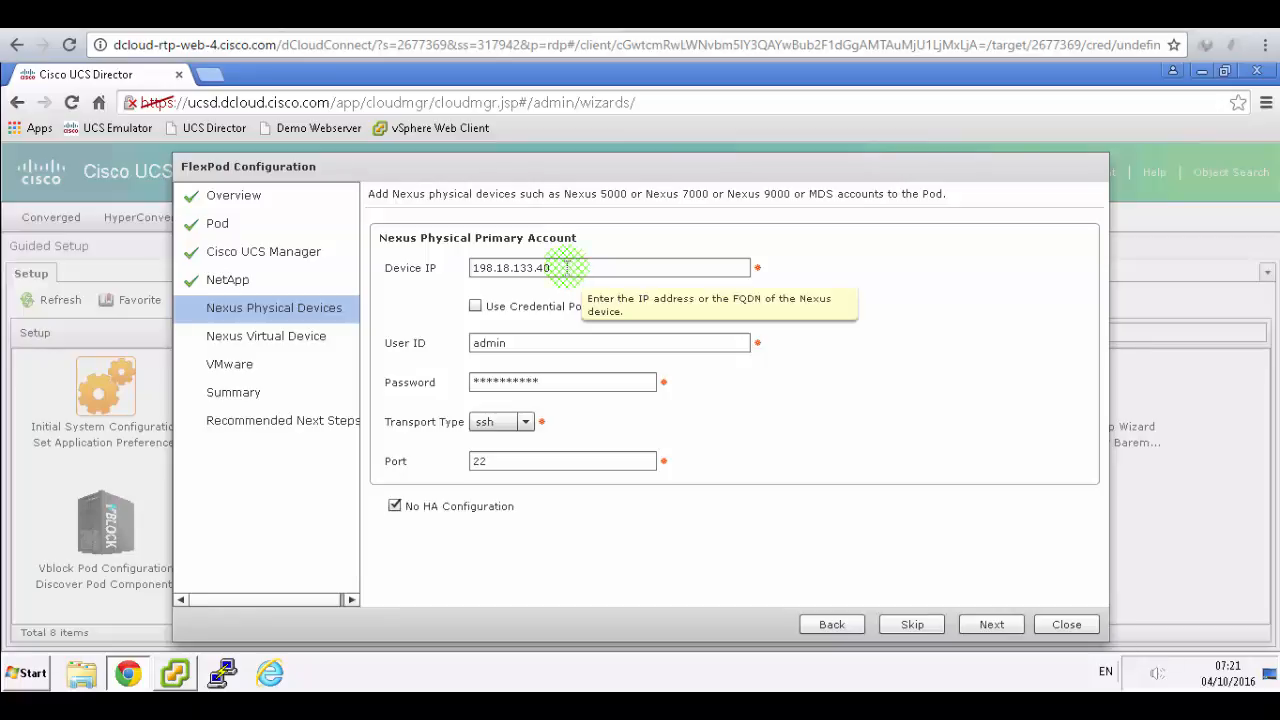
{"action": "left_click", "coordinate": [469, 266]}
{"action": "left_click_drag", "start_coordinate": [470, 262], "coordinate": [472, 266]}
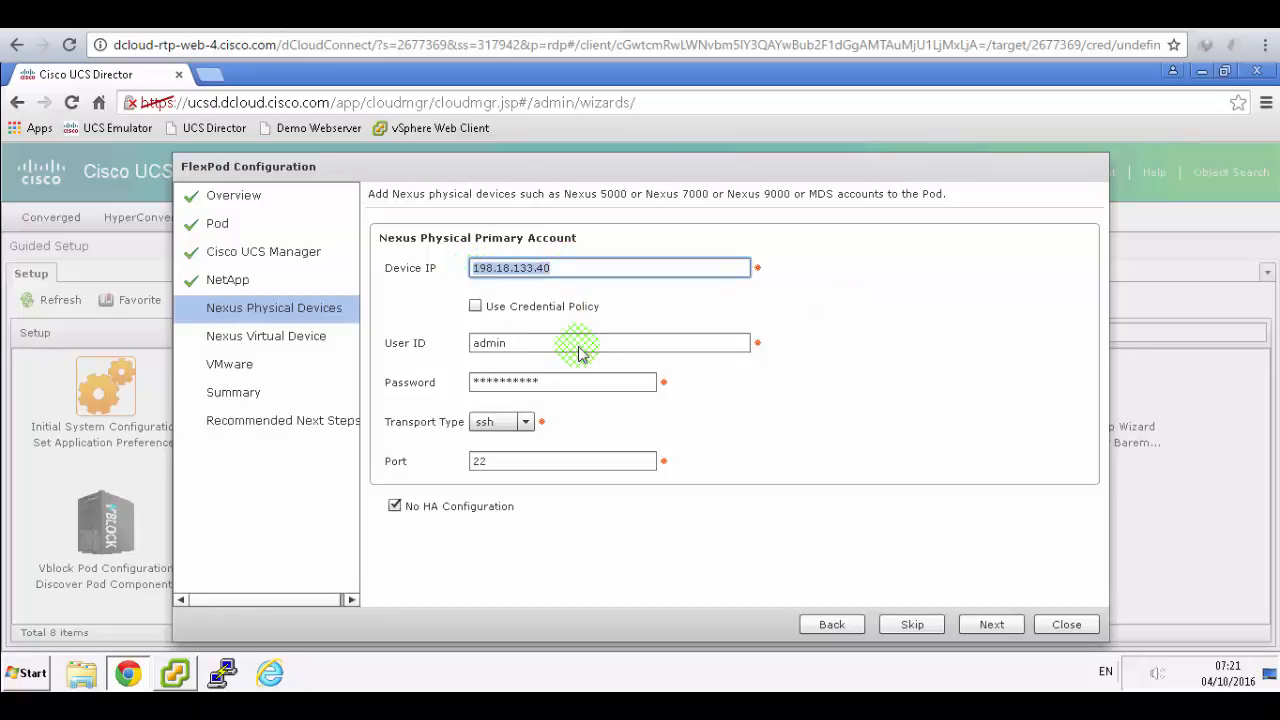
{"action": "key", "text": "BackSpace"}
{"action": "left_click_drag", "start_coordinate": [470, 342], "coordinate": [514, 417]}
{"action": "key", "text": "BackSpace"}
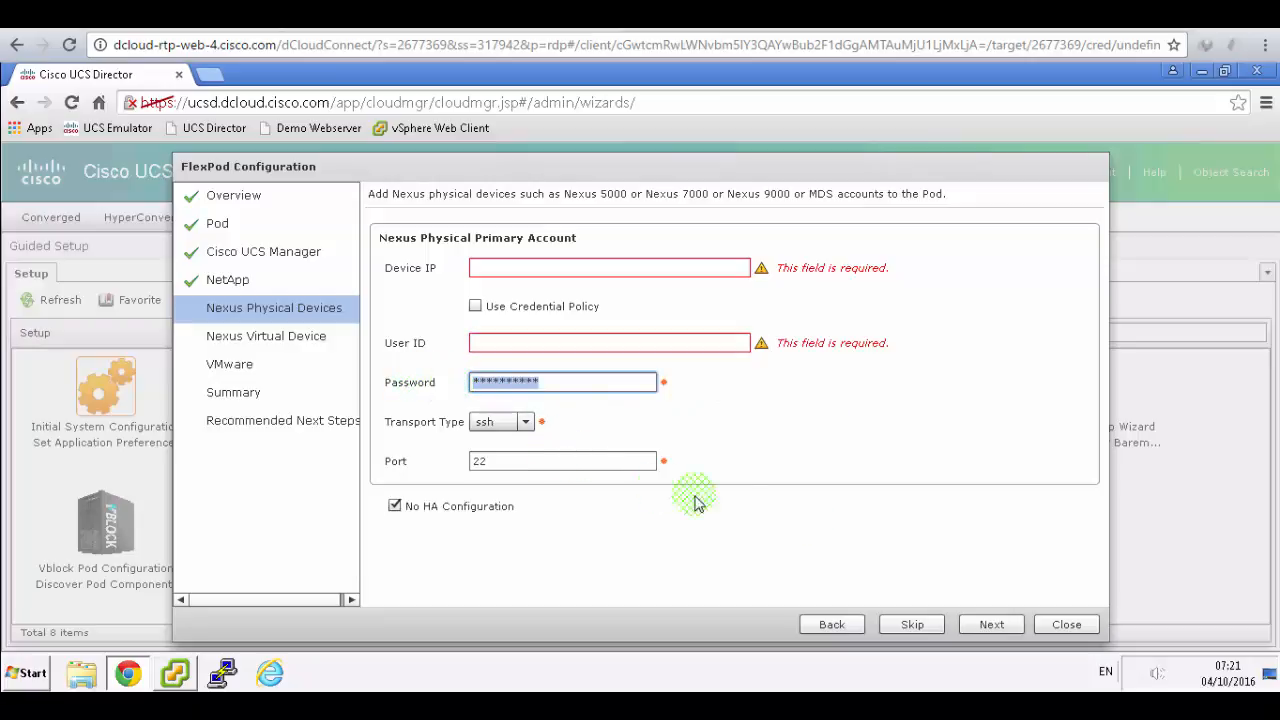
{"action": "key", "text": "BackSpace"}
{"action": "left_click", "coordinate": [915, 626]}
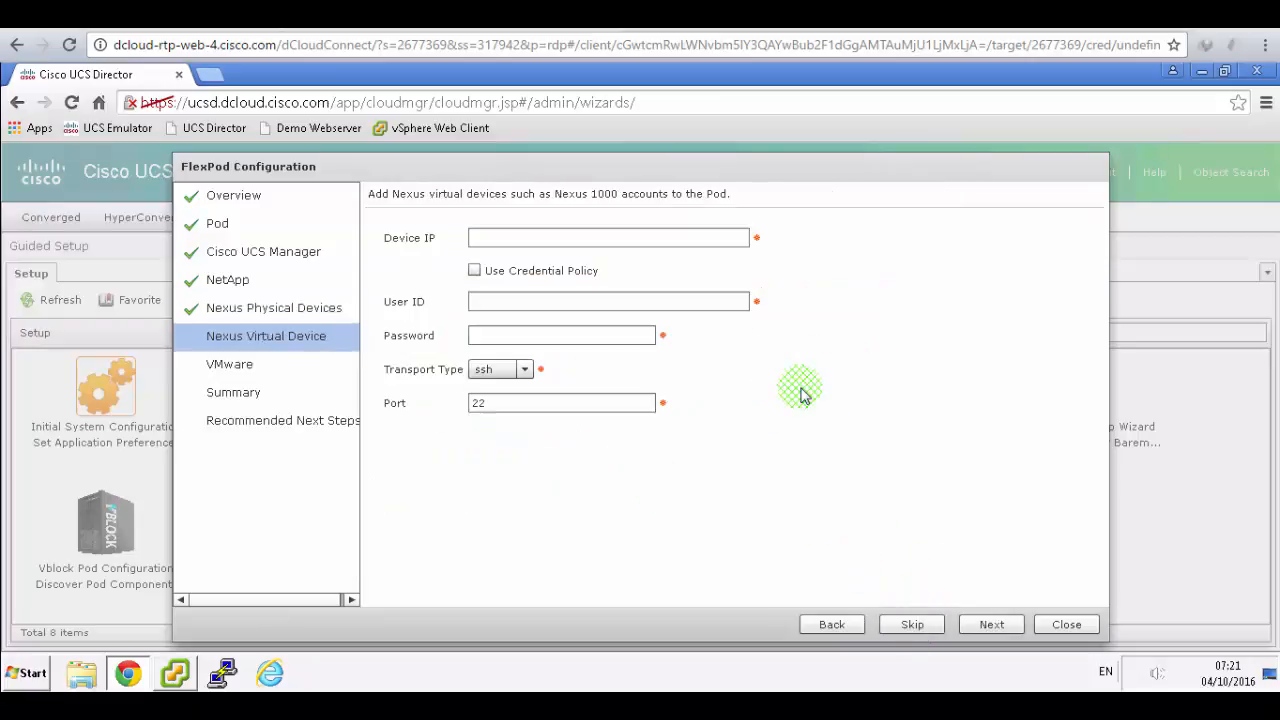
- Enter device IP 198.18.133.40 for the Nexus virtual device, with user ID admin
{"action": "left_click", "coordinate": [515, 16]}
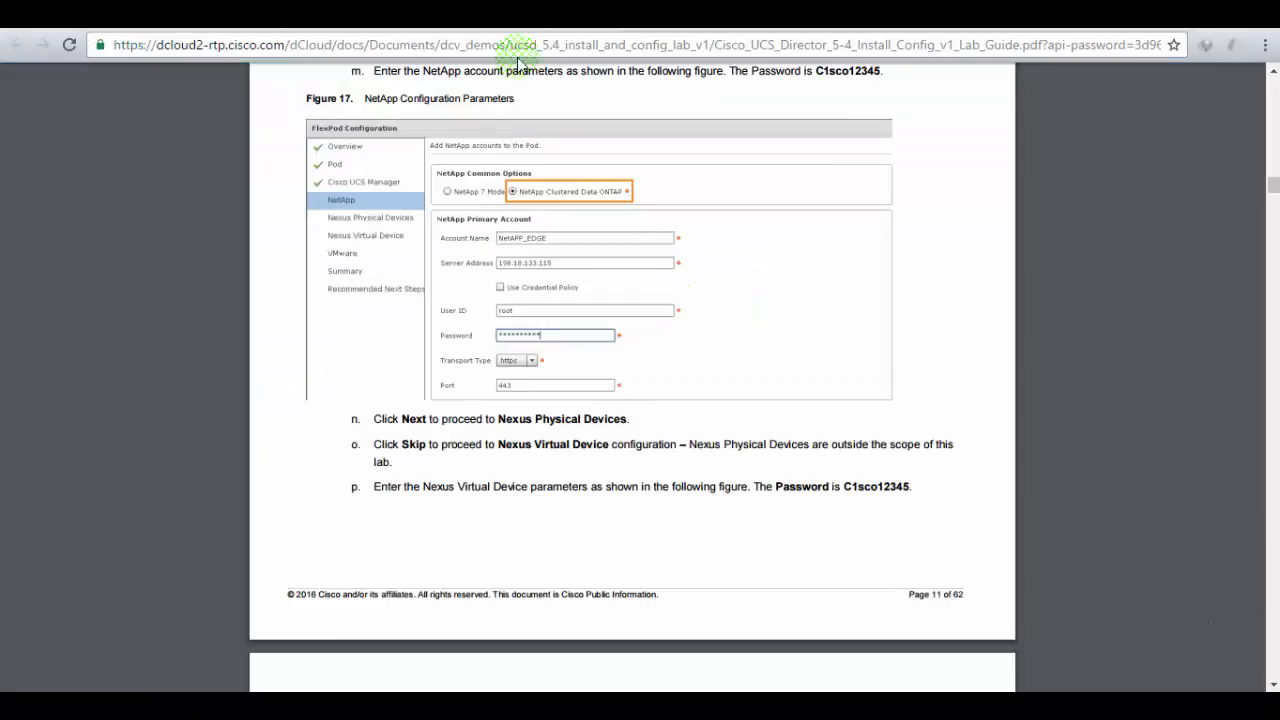
{"action": "scroll", "coordinate": [578, 460], "scroll_direction": "down", "scroll_amount": 5}
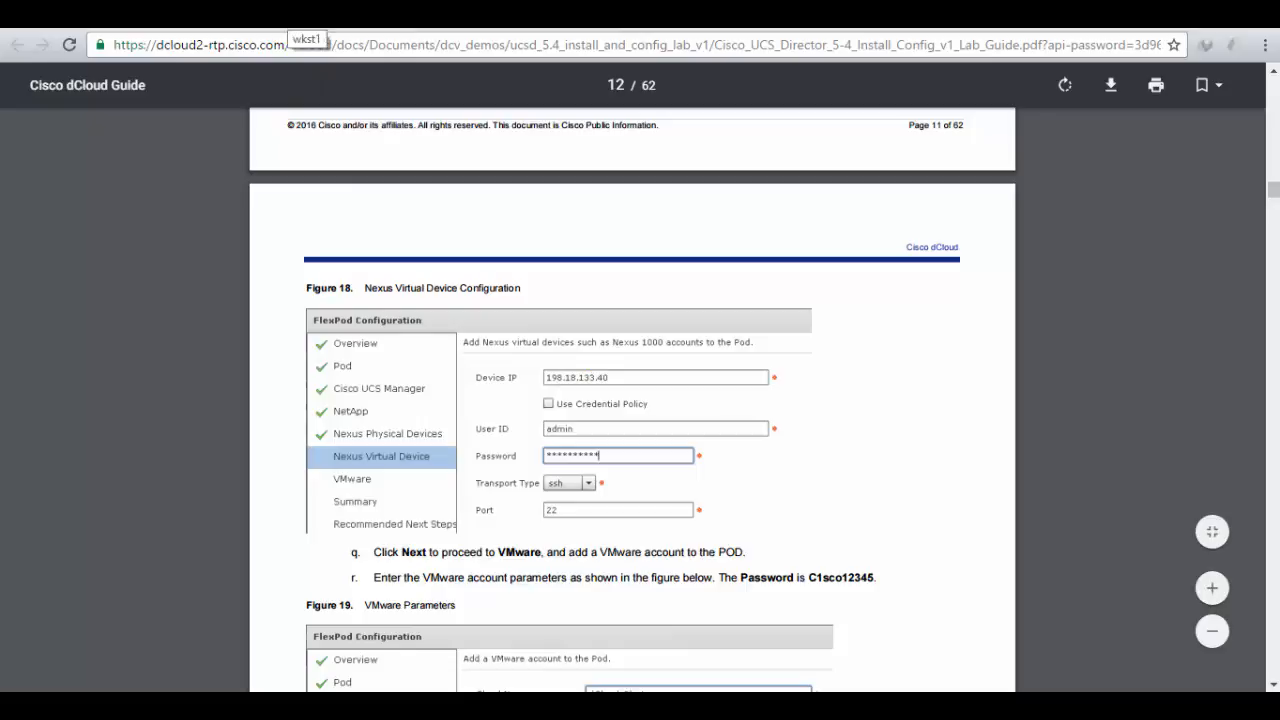
{"action": "left_click", "coordinate": [295, 16]}
{"action": "left_click", "coordinate": [494, 244]}
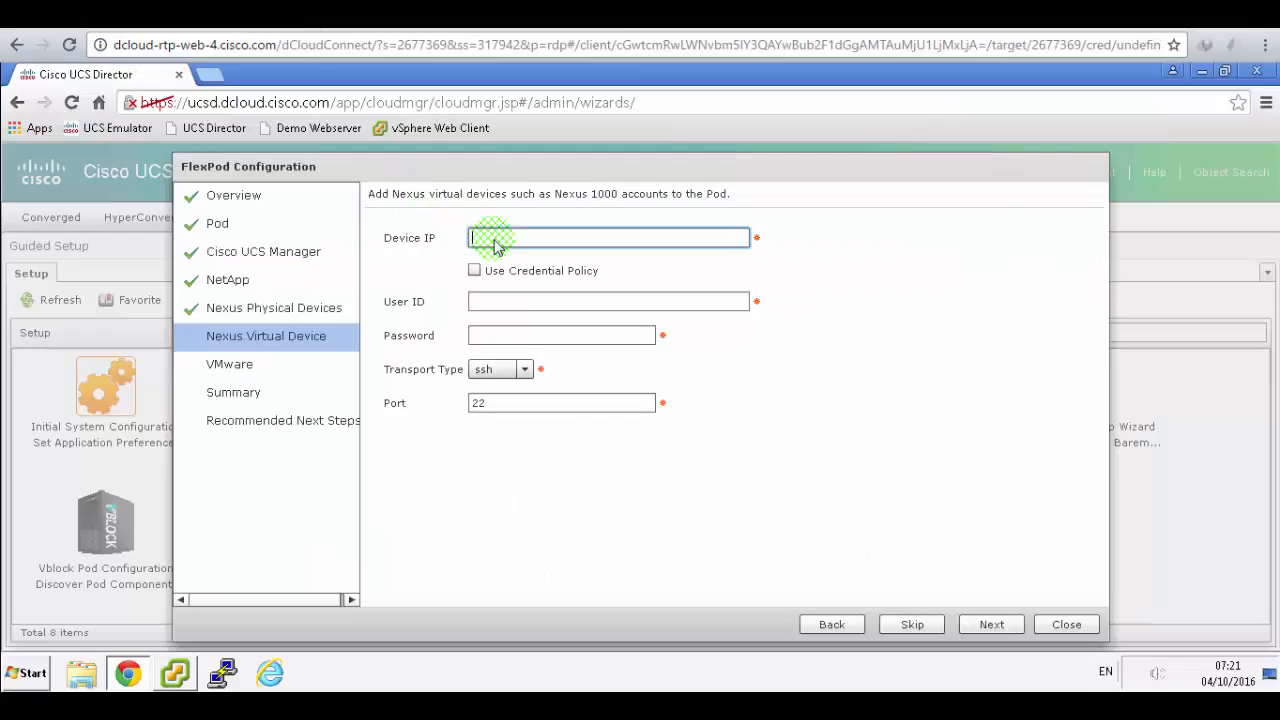
{"action": "type", "text": "198.18.133.40"}
{"action": "left_click", "coordinate": [200, 16]}
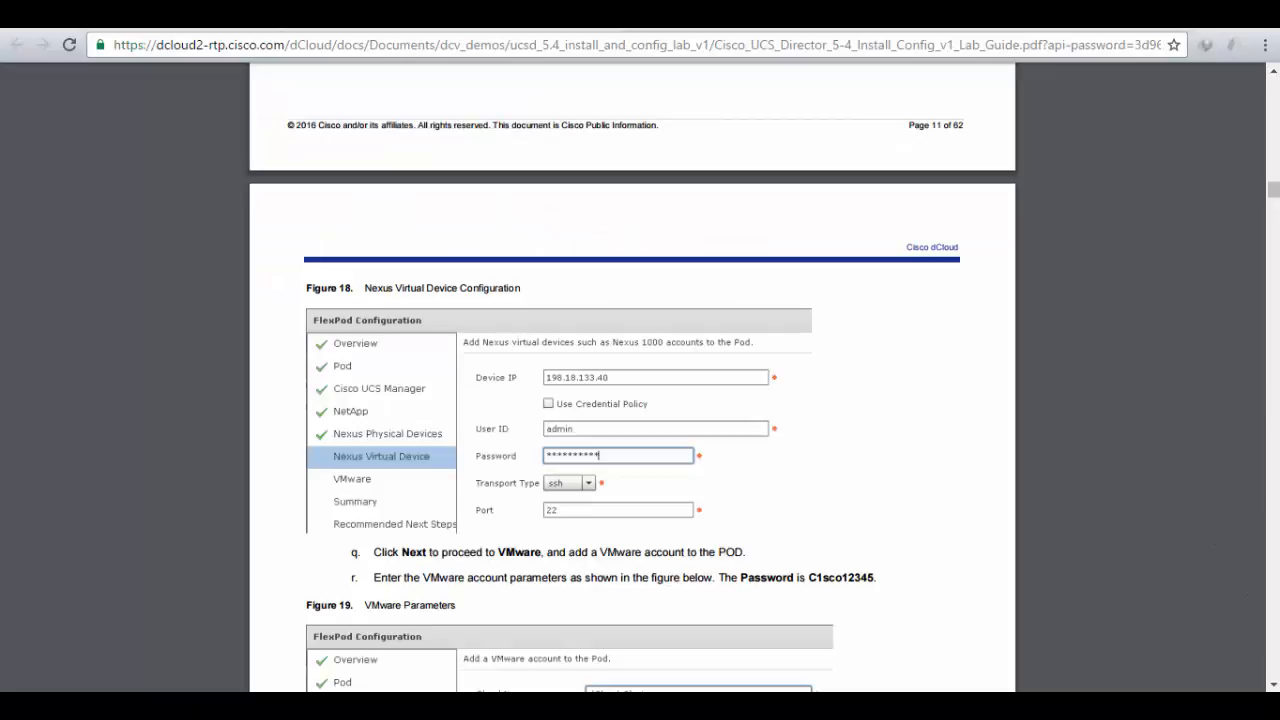
{"action": "left_click", "coordinate": [380, 16]}
{"action": "left_click", "coordinate": [491, 302]}
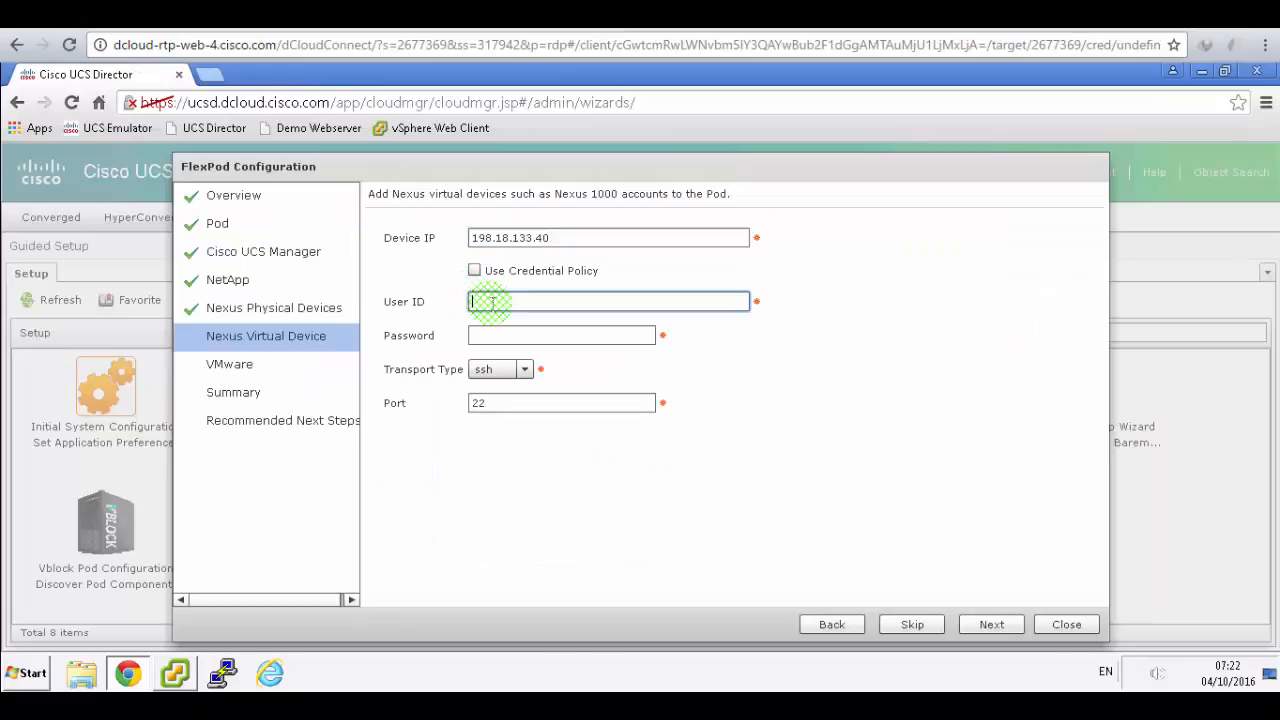
- Type the Nexus virtual device password and submit the details
{"action": "key", "text": "Tab"}
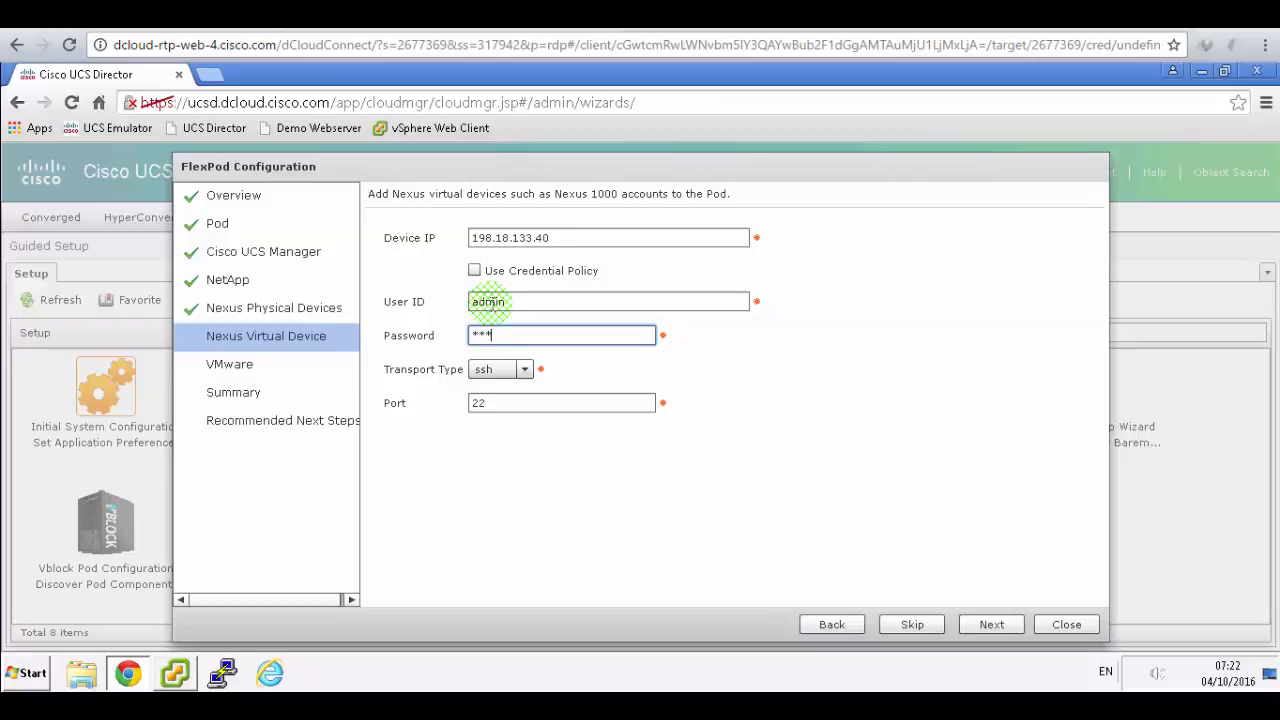
{"action": "type", "text": "C1sco12345"}
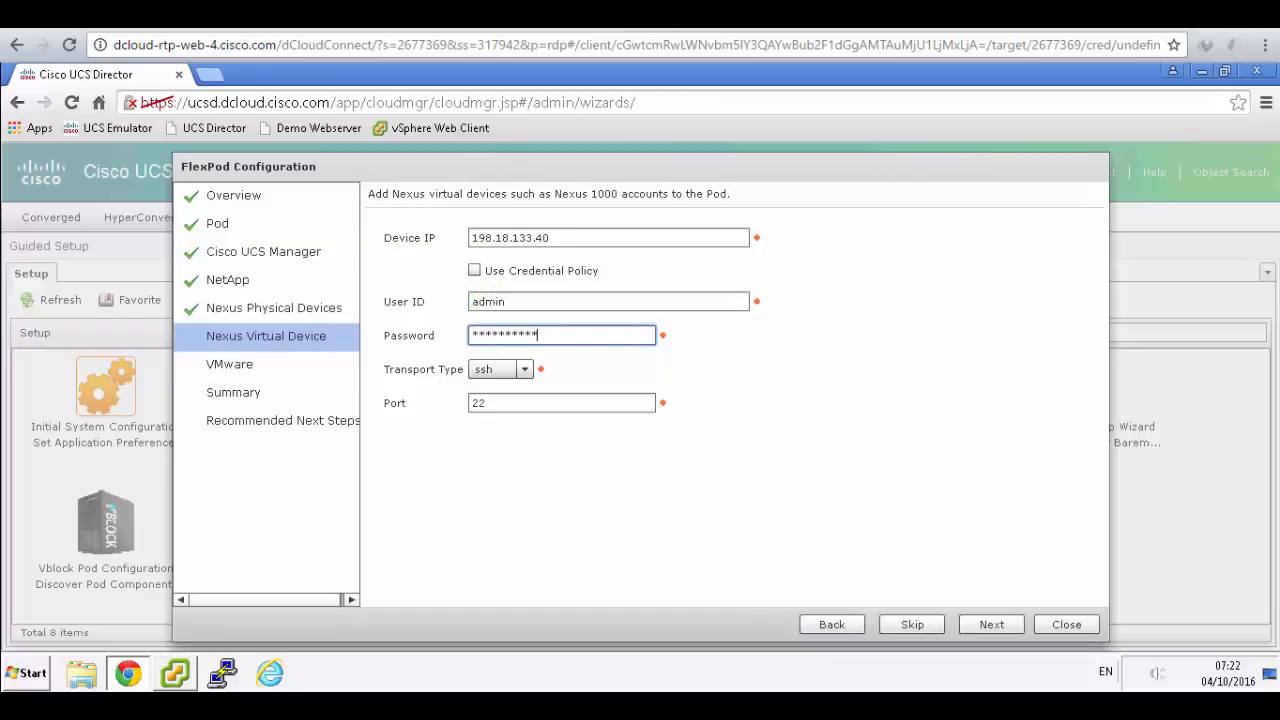
{"action": "left_click", "coordinate": [620, 16]}
{"action": "scroll", "coordinate": [538, 212], "scroll_direction": "down", "scroll_amount": 2}
{"action": "scroll", "coordinate": [540, 218], "scroll_direction": "down", "scroll_amount": 1}
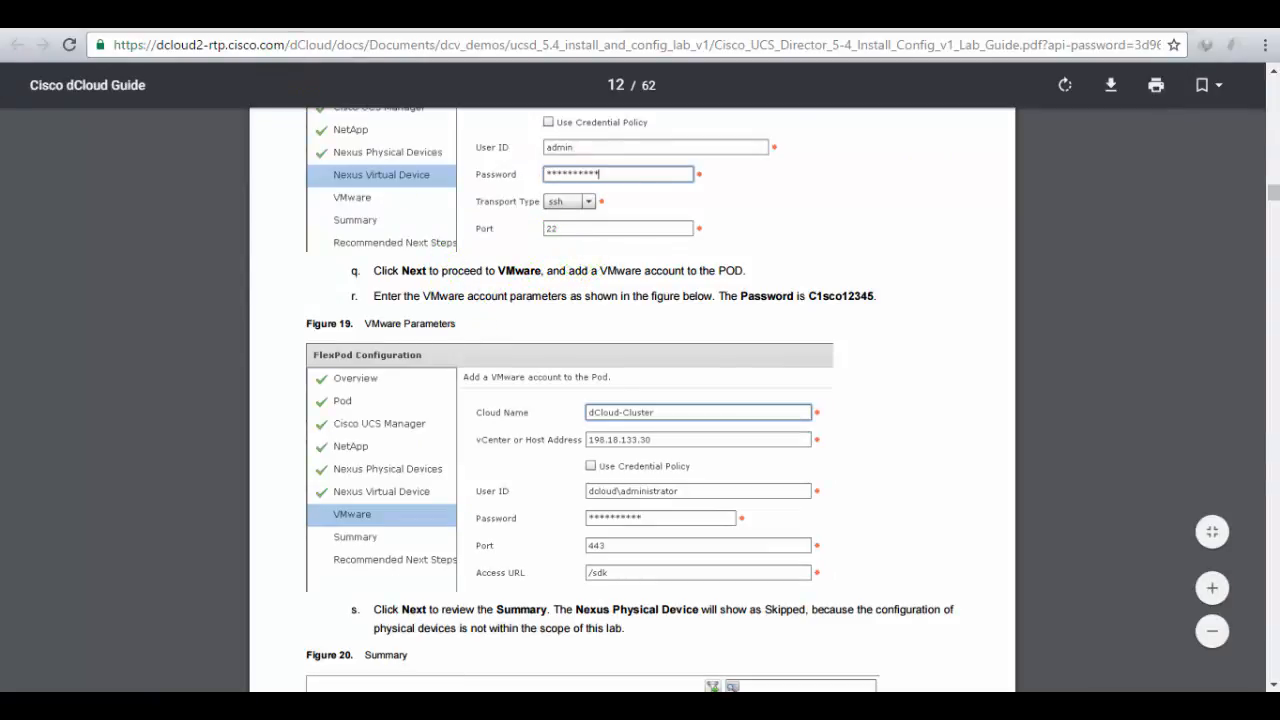
{"action": "left_click", "coordinate": [430, 16]}
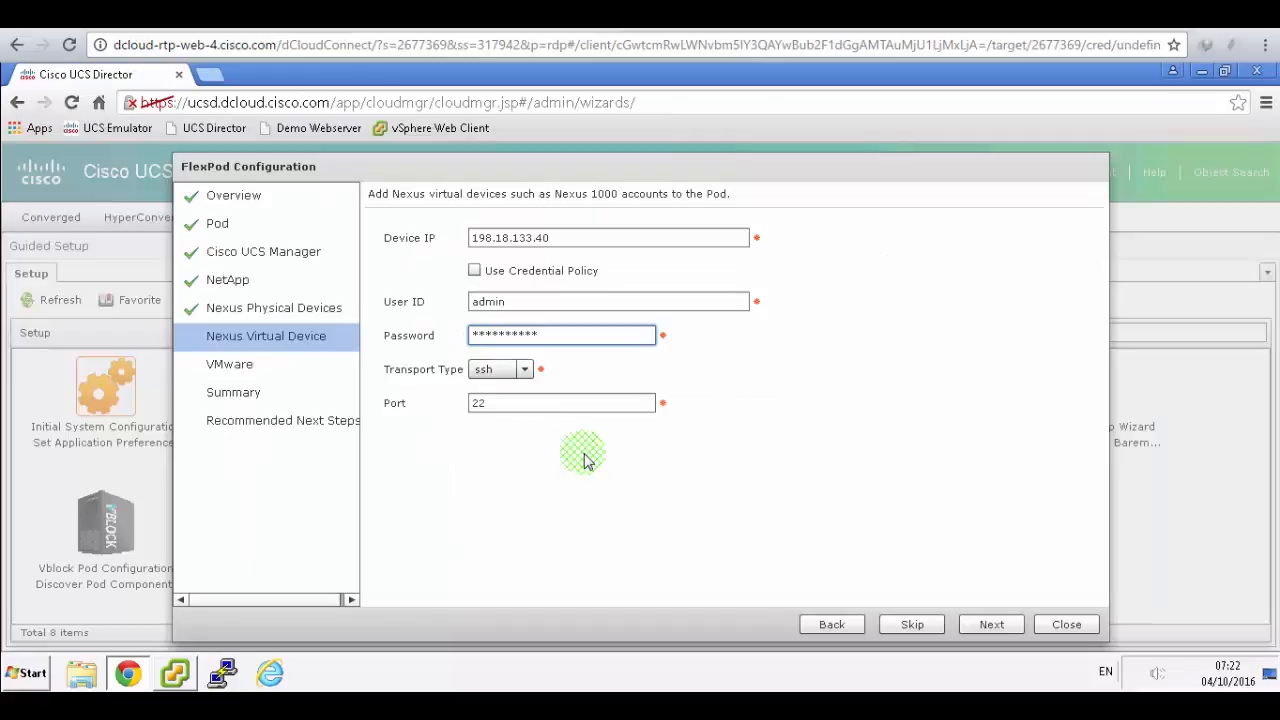
{"action": "left_click", "coordinate": [985, 625]}
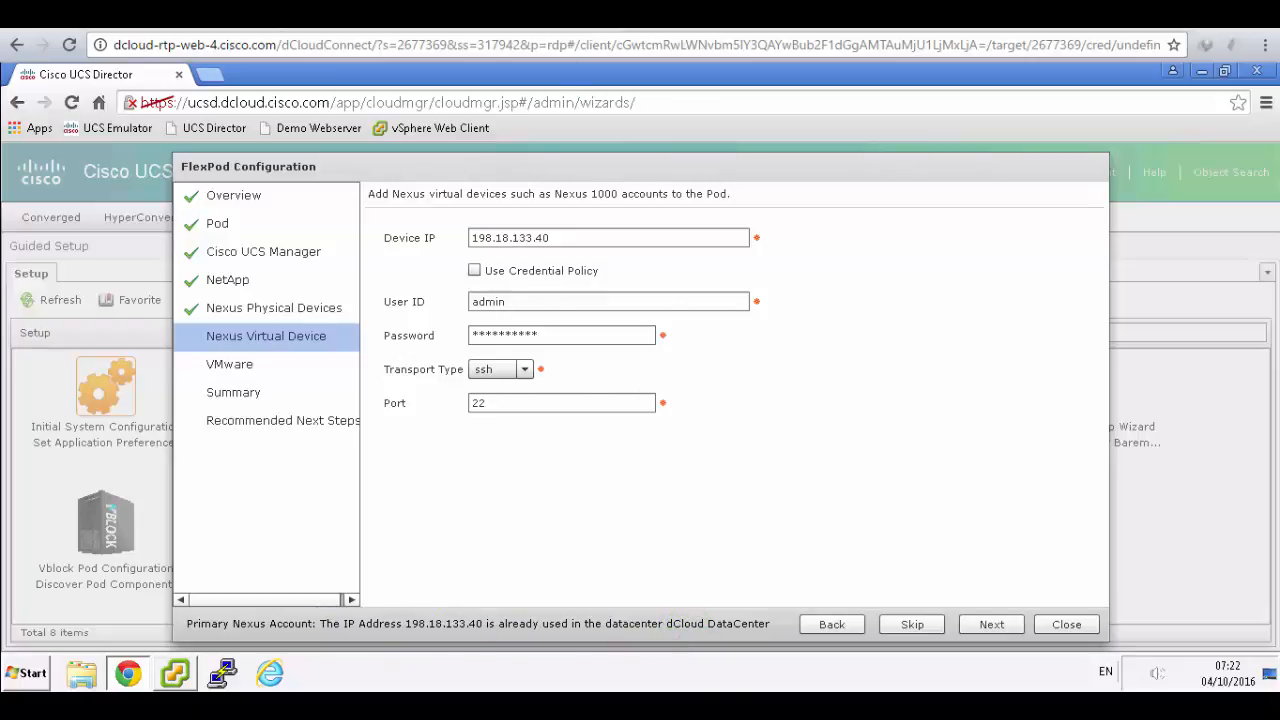
- Check the guide about the duplicate-IP error, then advance past Nexus Virtual Device to the VMware account form
{"action": "left_click", "coordinate": [580, 16]}
{"action": "scroll", "coordinate": [760, 330], "scroll_direction": "up", "scroll_amount": 1}
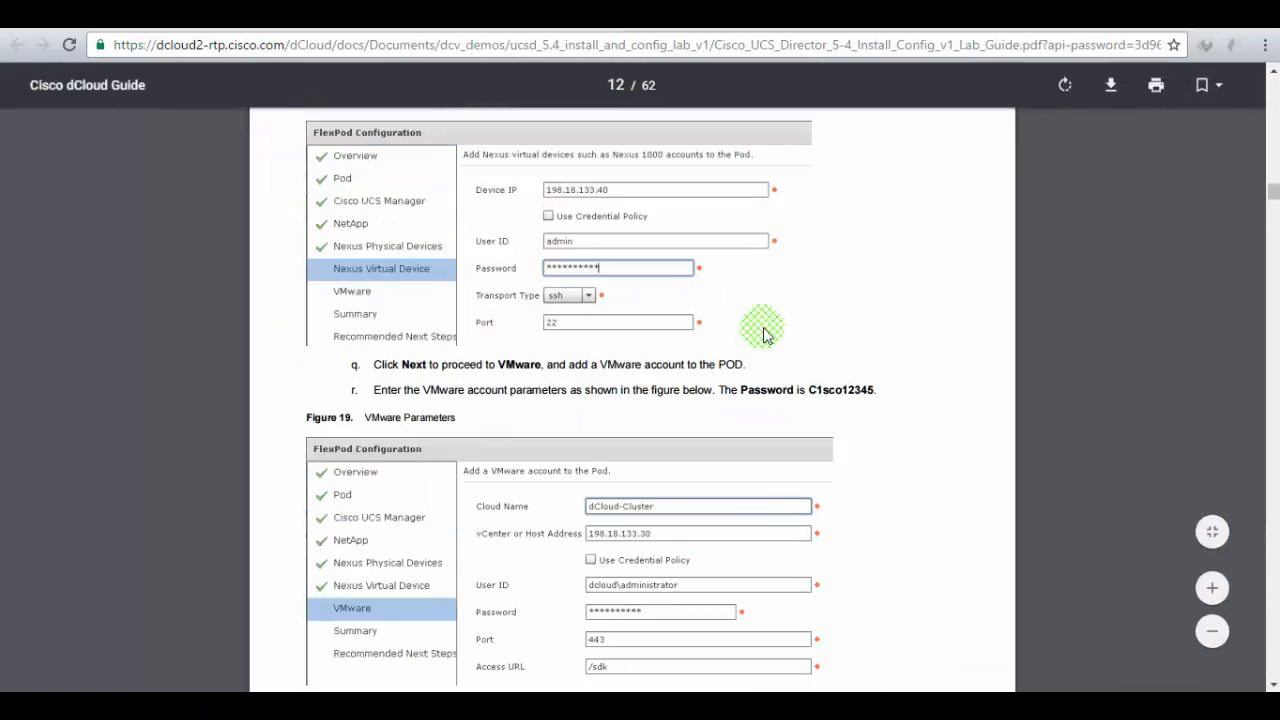
{"action": "left_click", "coordinate": [308, 18]}
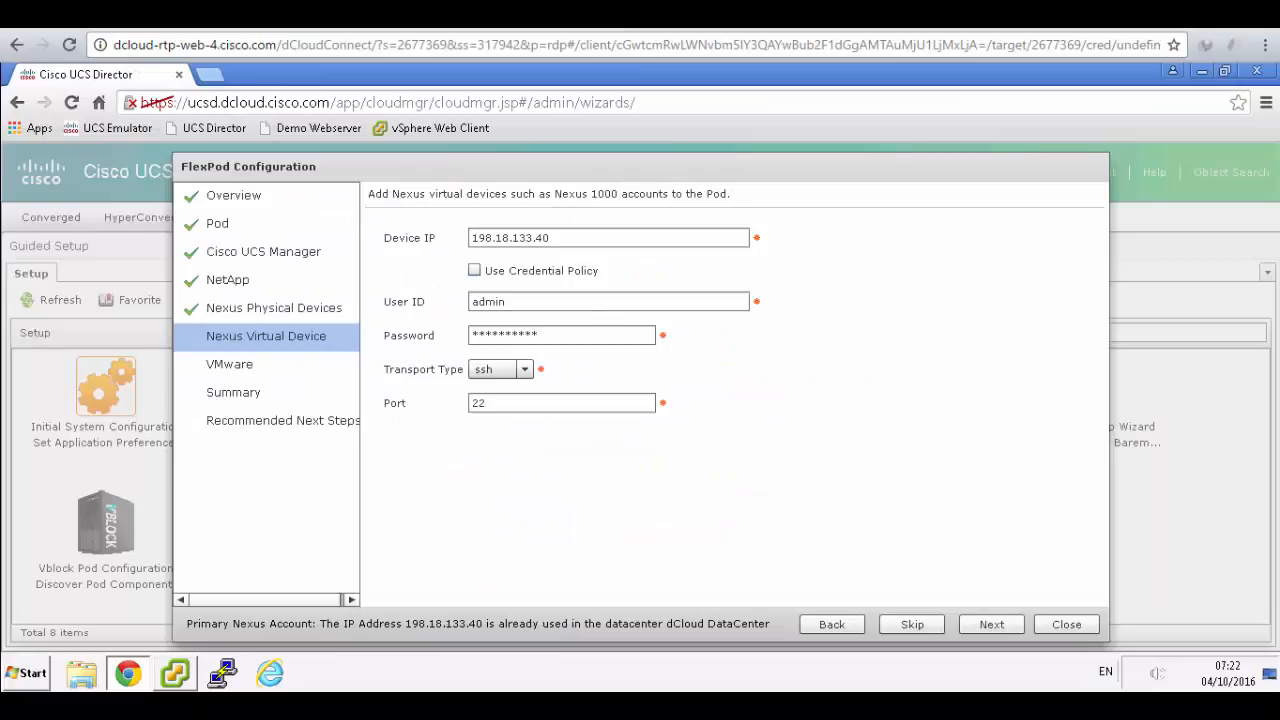
{"action": "left_click", "coordinate": [482, 16]}
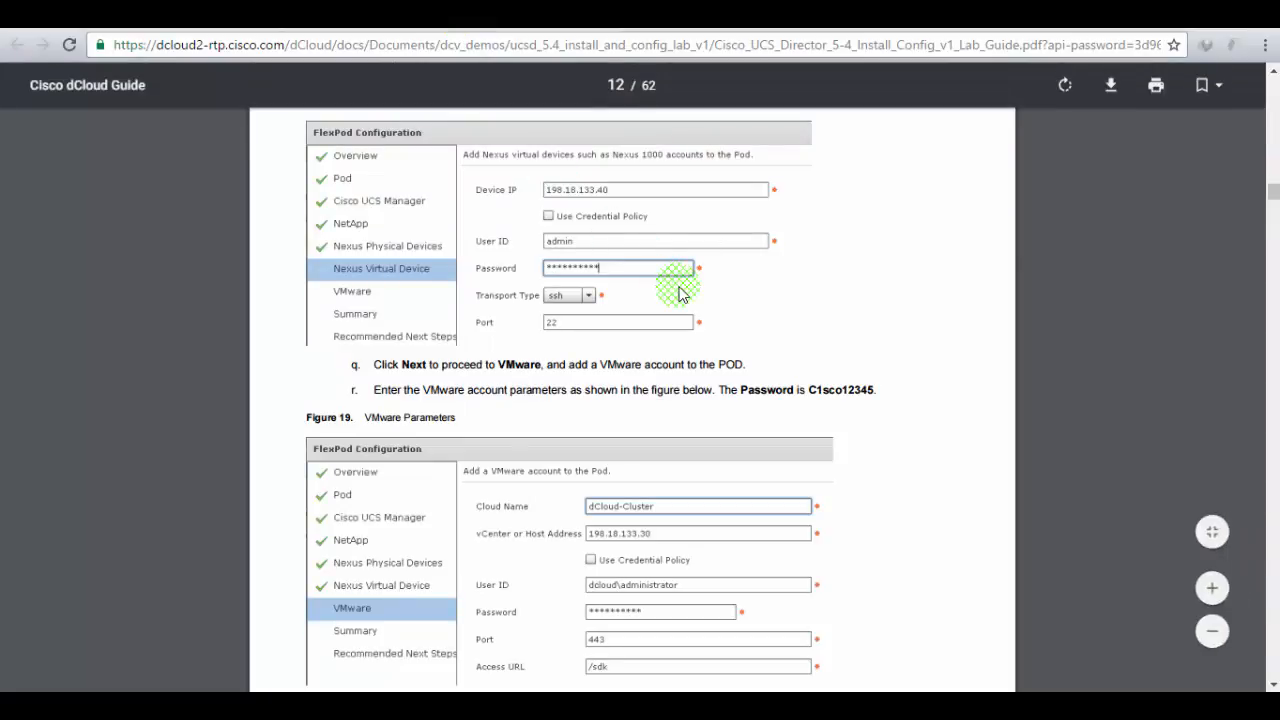
{"action": "scroll", "coordinate": [679, 292], "scroll_direction": "down", "scroll_amount": 1}
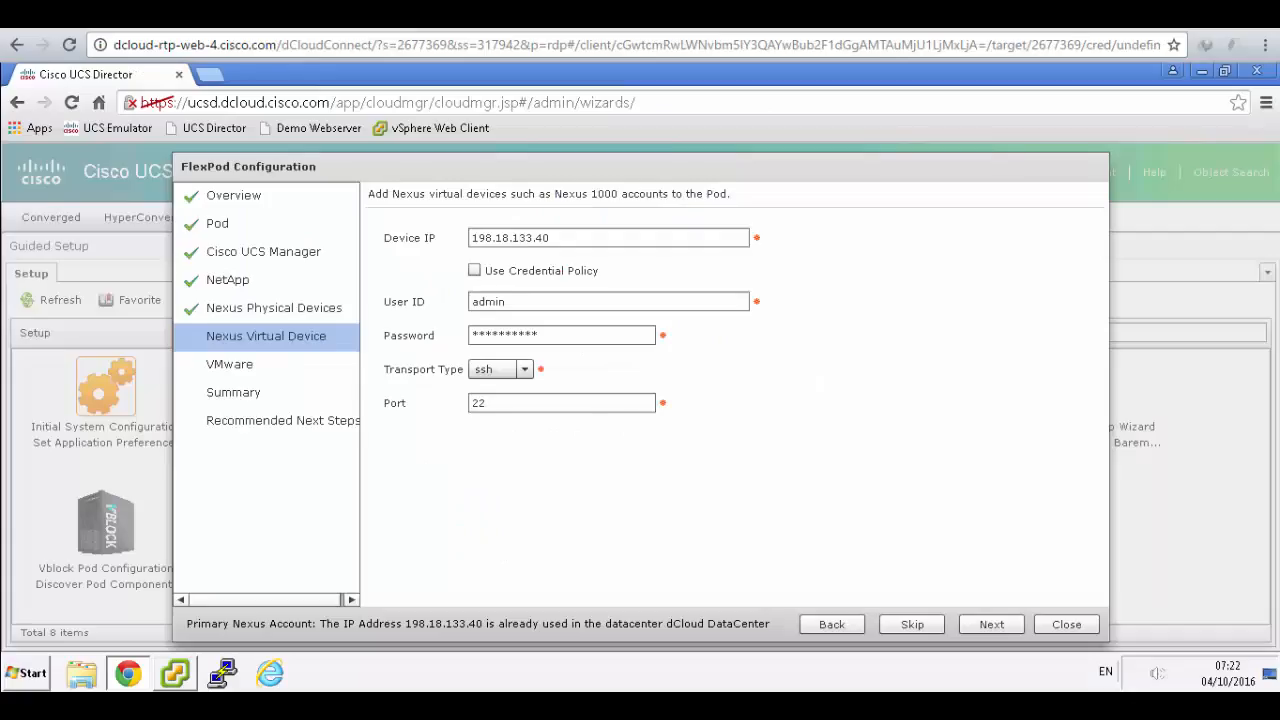
{"action": "left_click", "coordinate": [991, 628]}
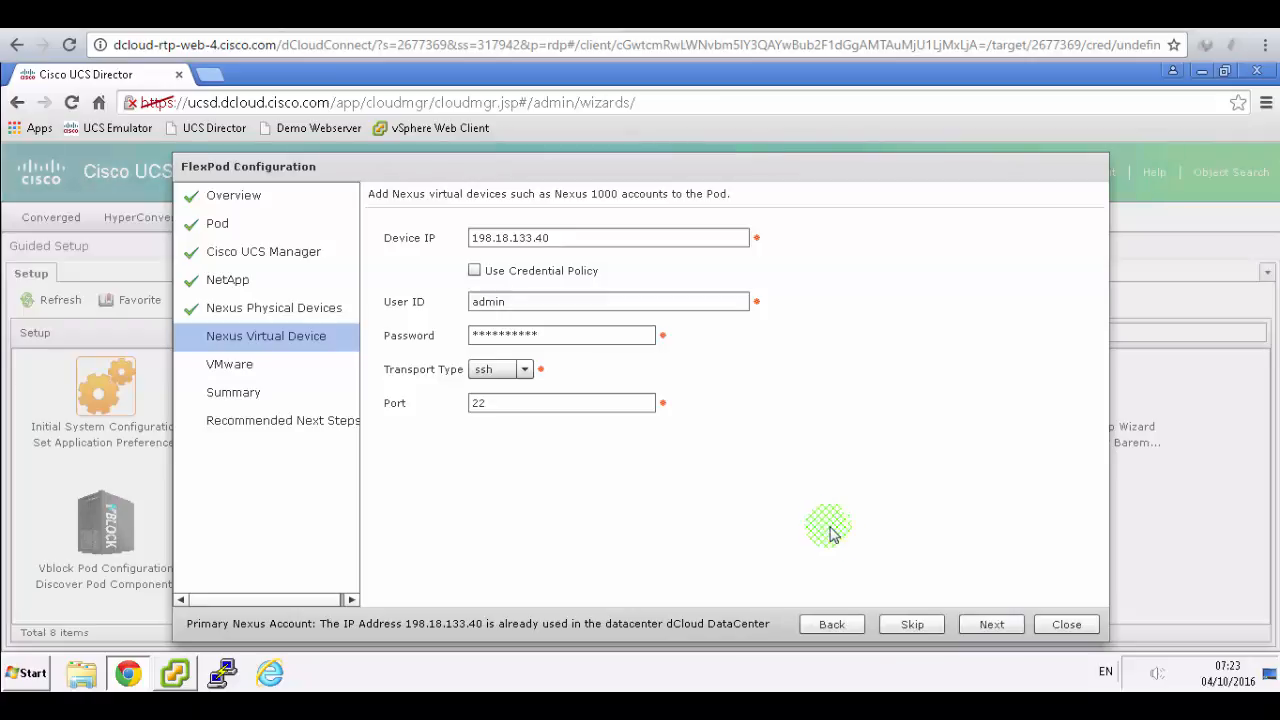
{"action": "left_click", "coordinate": [922, 628]}
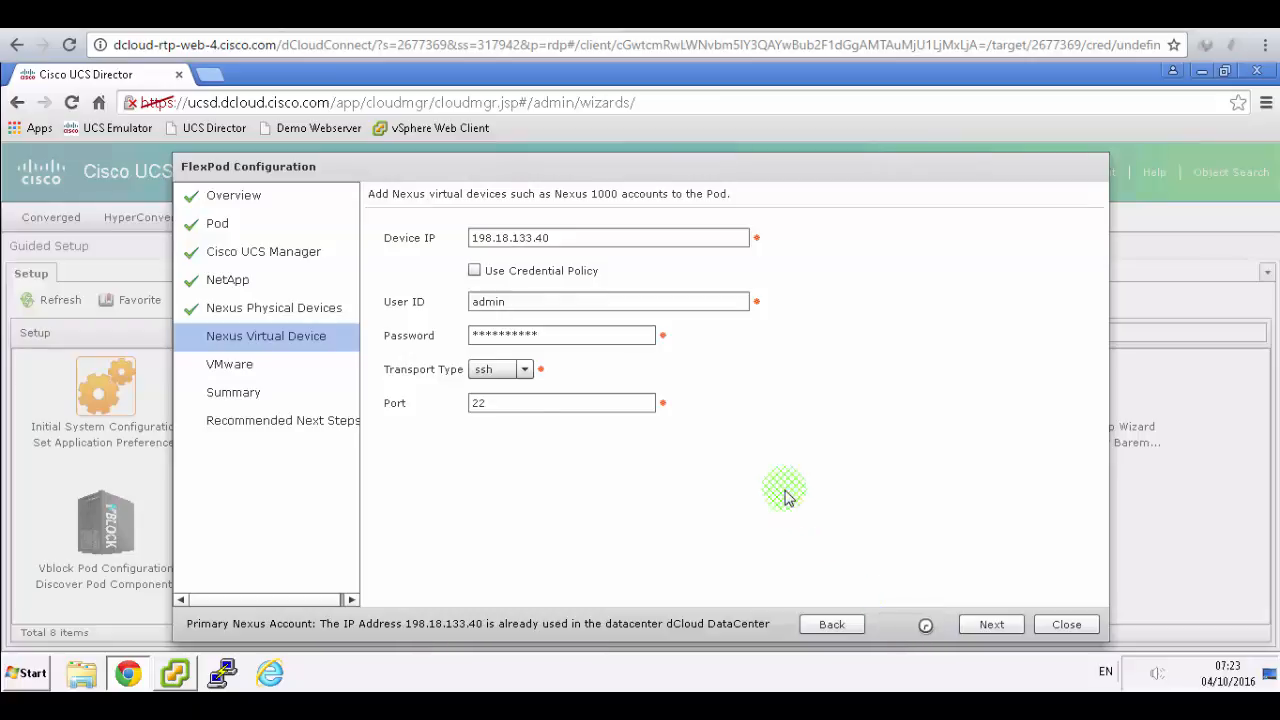
{"action": "left_click", "coordinate": [470, 16]}
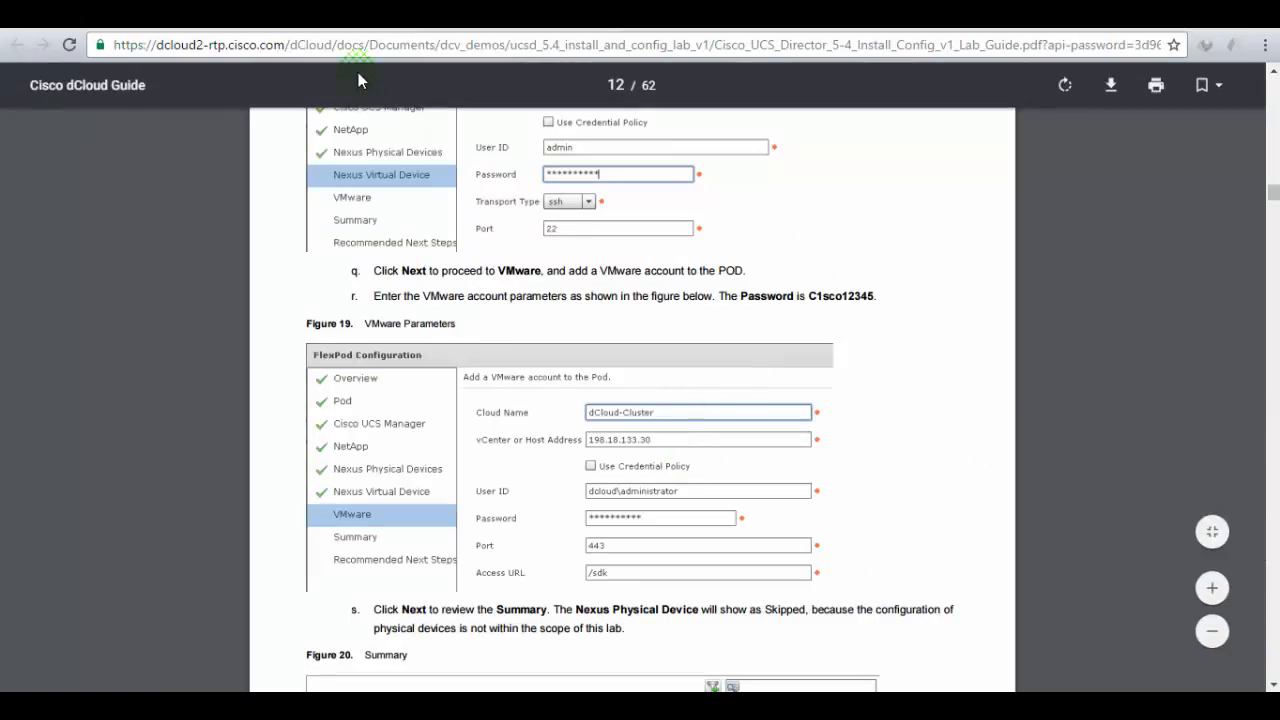
{"action": "left_click", "coordinate": [325, 15]}
{"action": "left_click", "coordinate": [553, 243]}
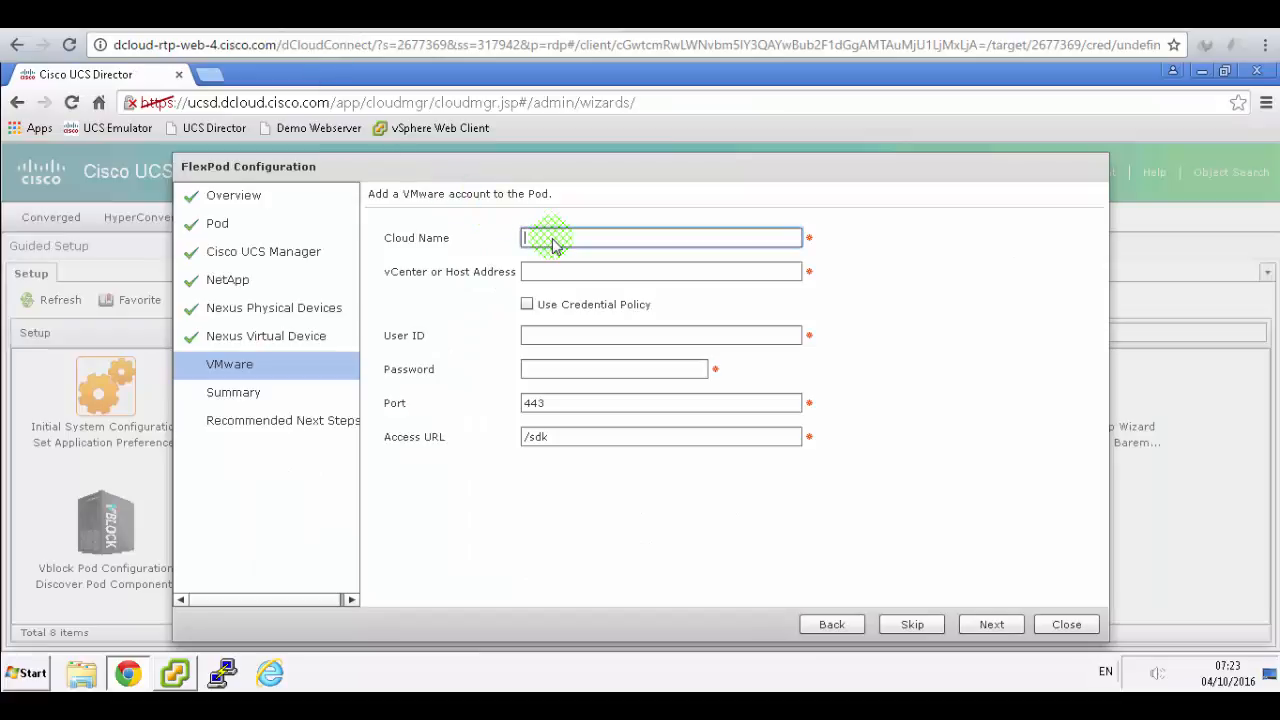
- Enter cloud name dCloud-cluster and vCenter address 198.18.133.30 for the VMware account
{"action": "type", "text": "dCloud-cluster"}
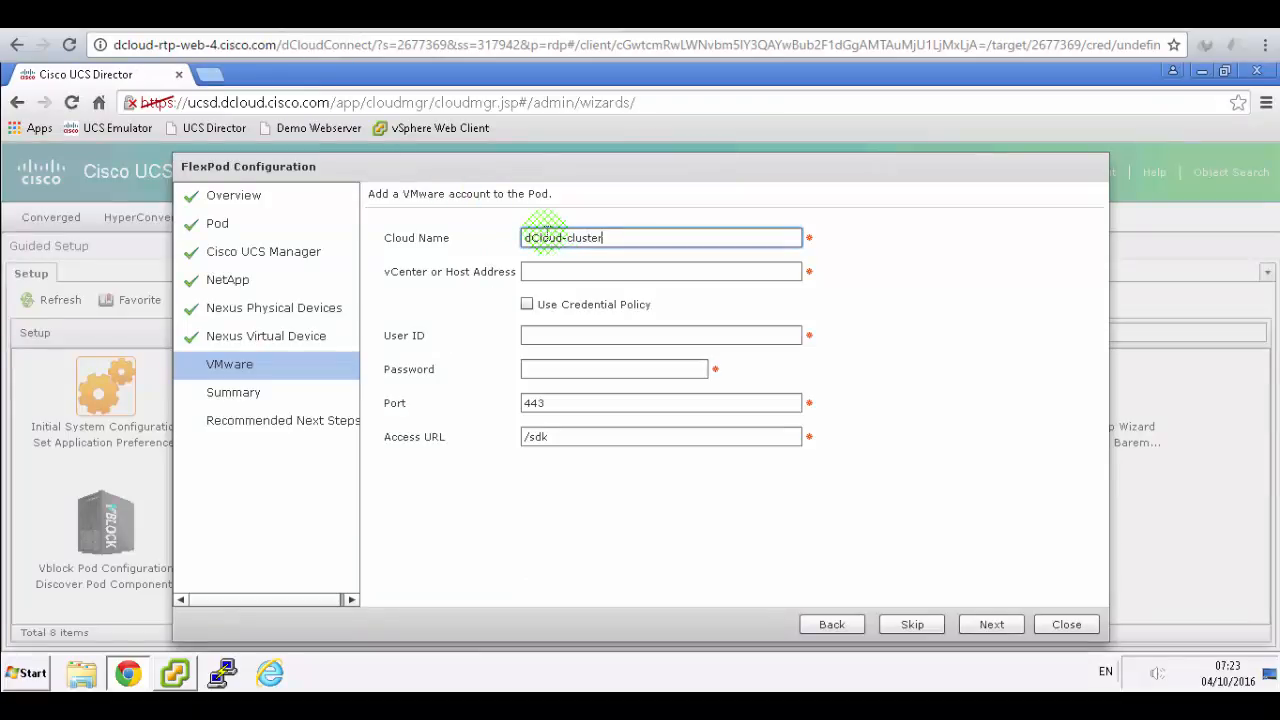
{"action": "key", "text": "Tab"}
{"action": "left_click", "coordinate": [325, 15]}
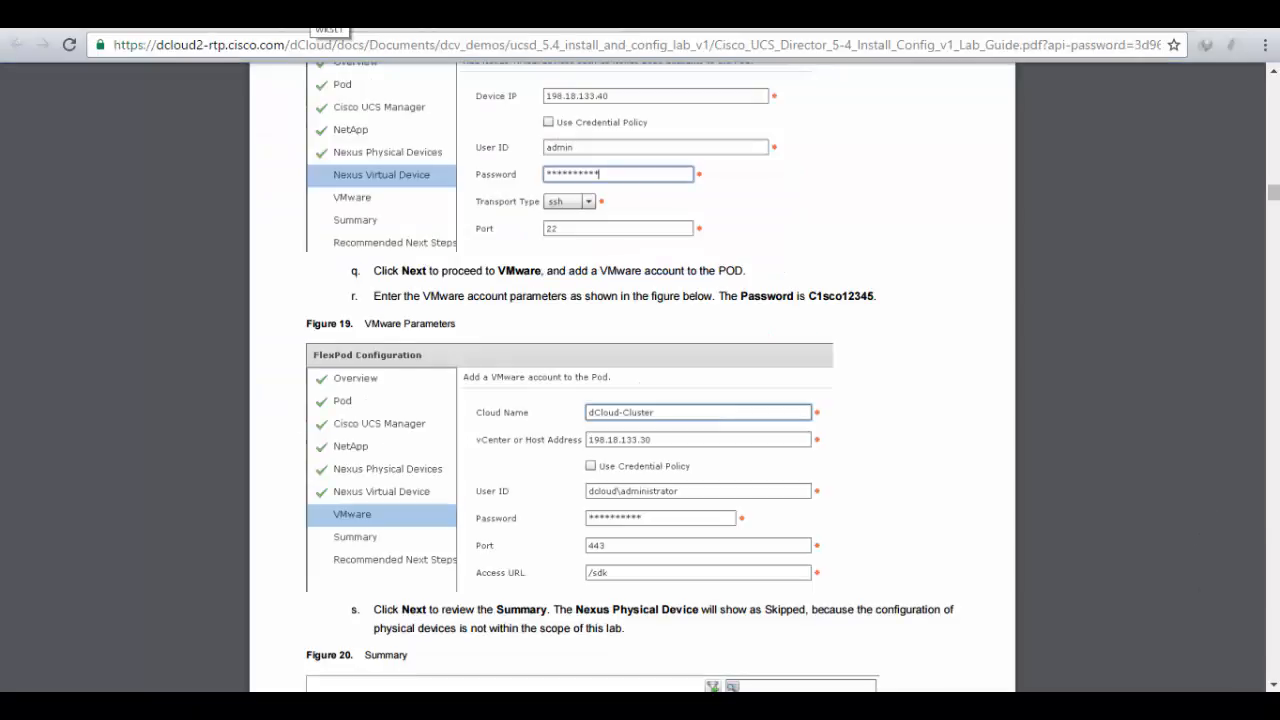
{"action": "left_click", "coordinate": [315, 12]}
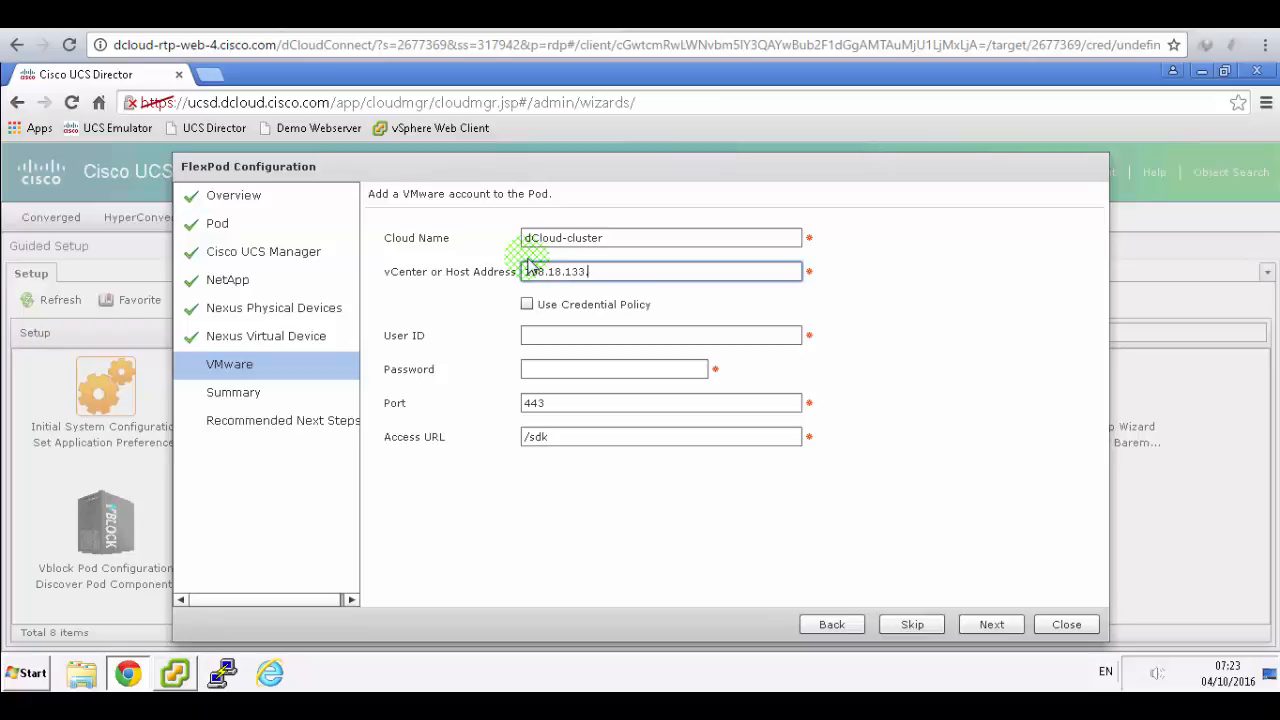
{"action": "type", "text": "198.18.133.30"}
{"action": "left_click", "coordinate": [328, 15]}
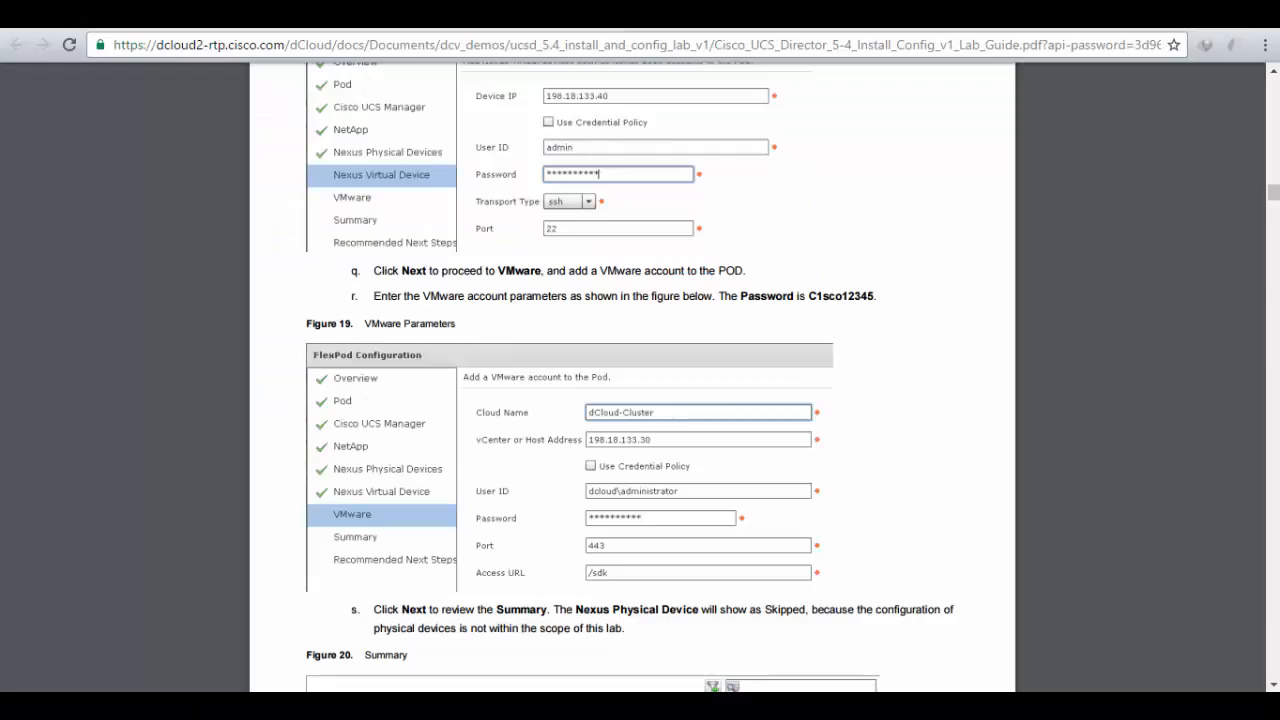
{"action": "left_click", "coordinate": [328, 15]}
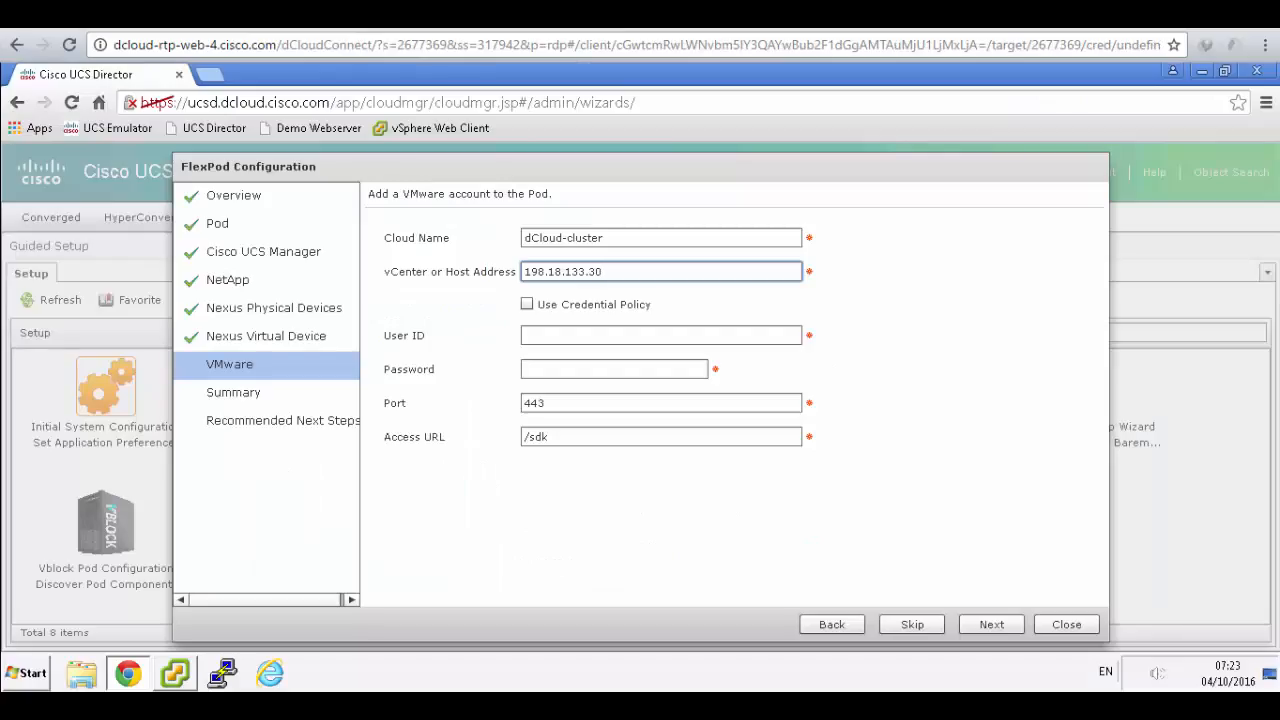
{"action": "left_click", "coordinate": [560, 336]}
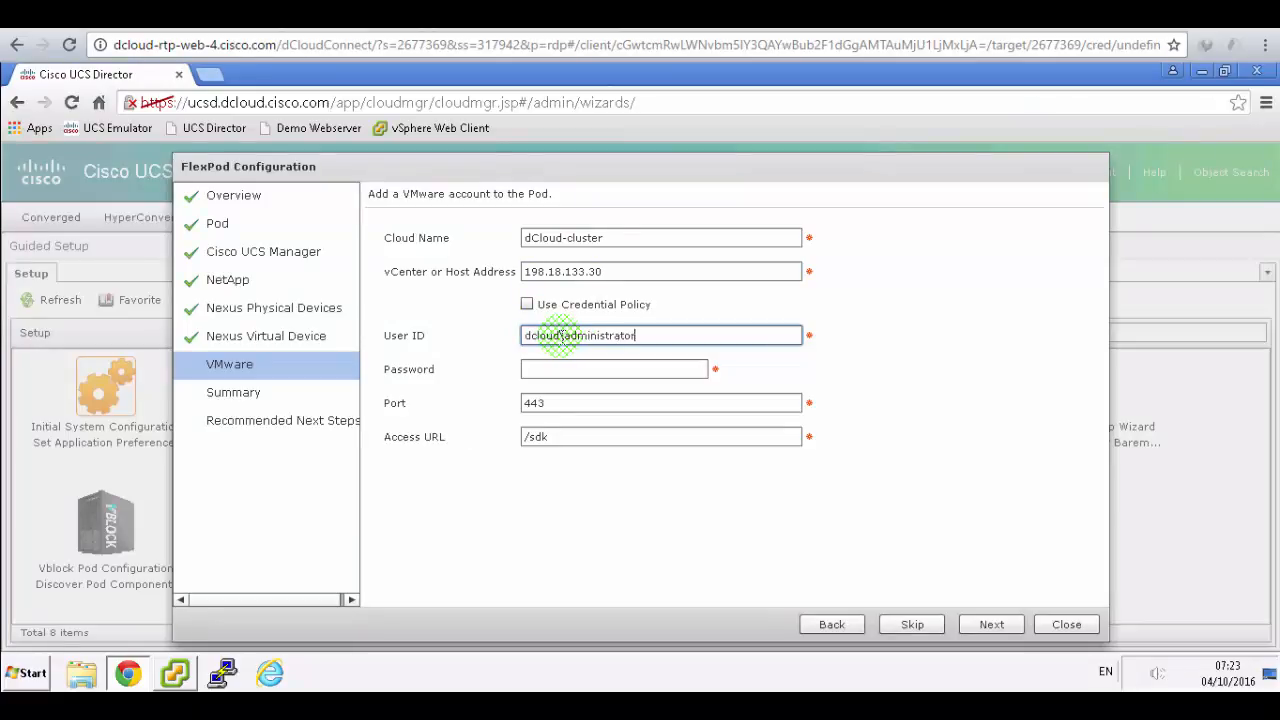
- Type the VMware password, submit, and compare the resulting summary with the lab guide
{"action": "left_click", "coordinate": [328, 15]}
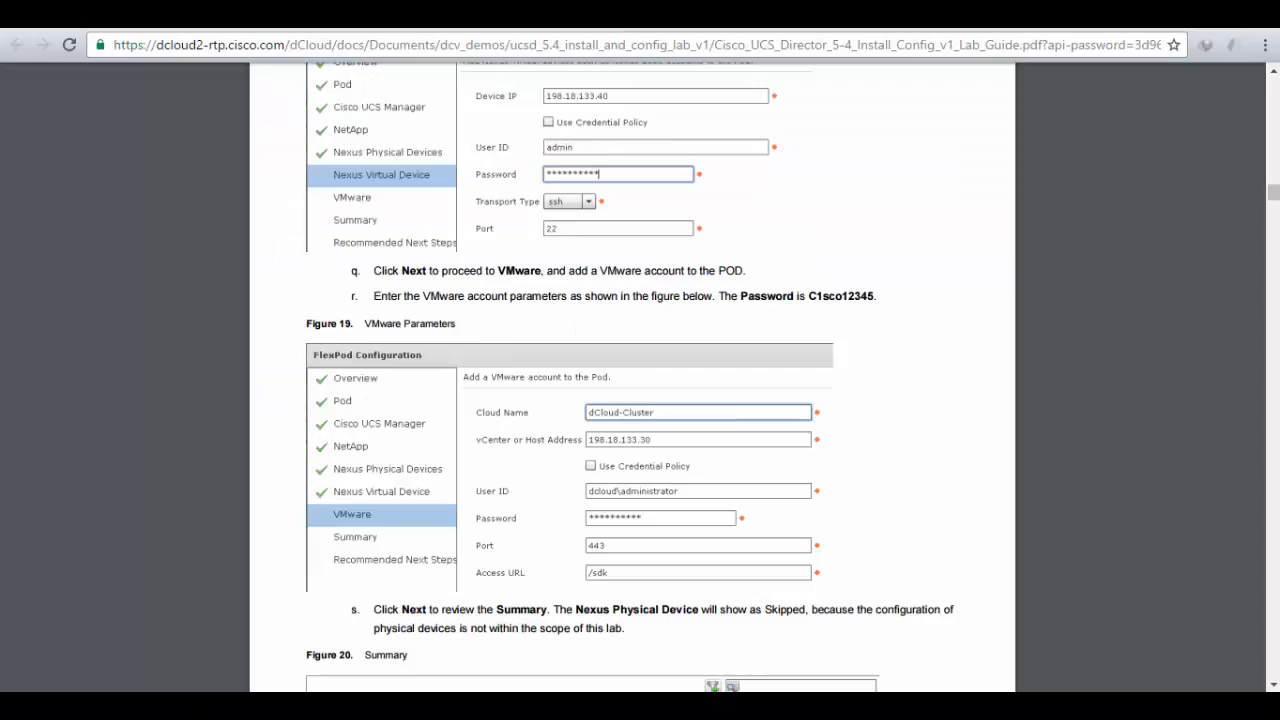
{"action": "key", "text": "ctrl+Tab"}
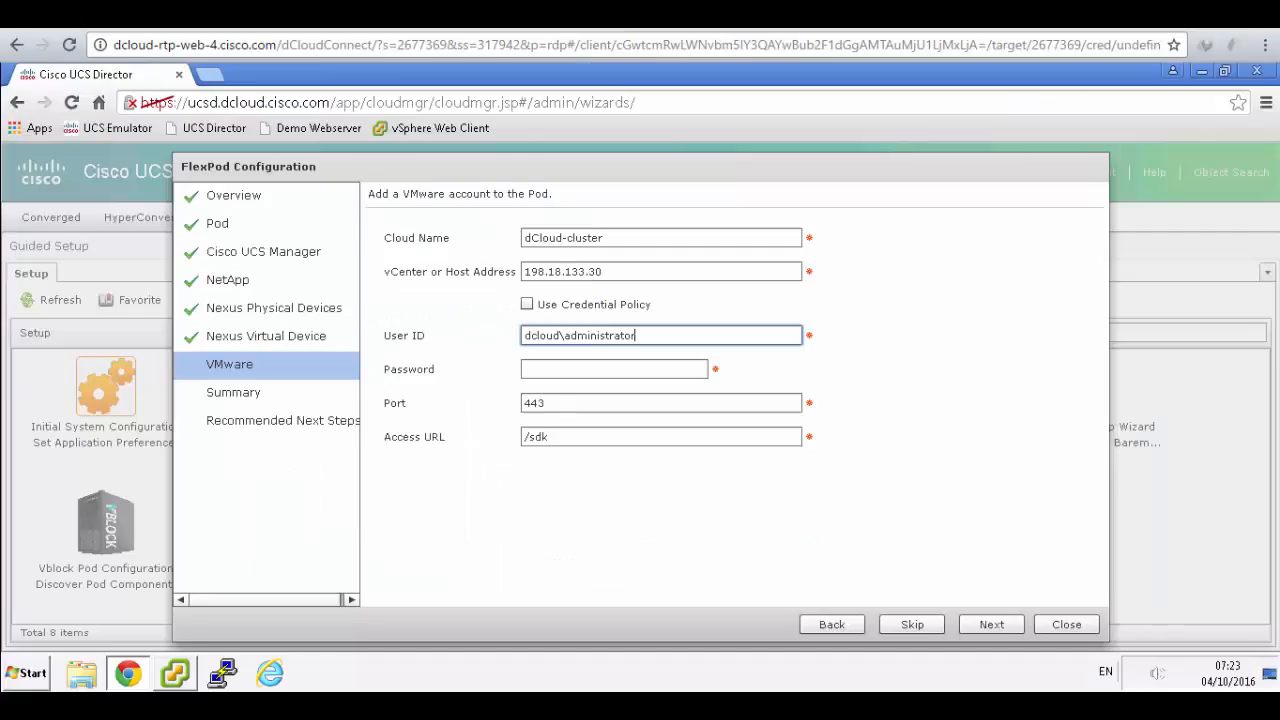
{"action": "left_click", "coordinate": [571, 369]}
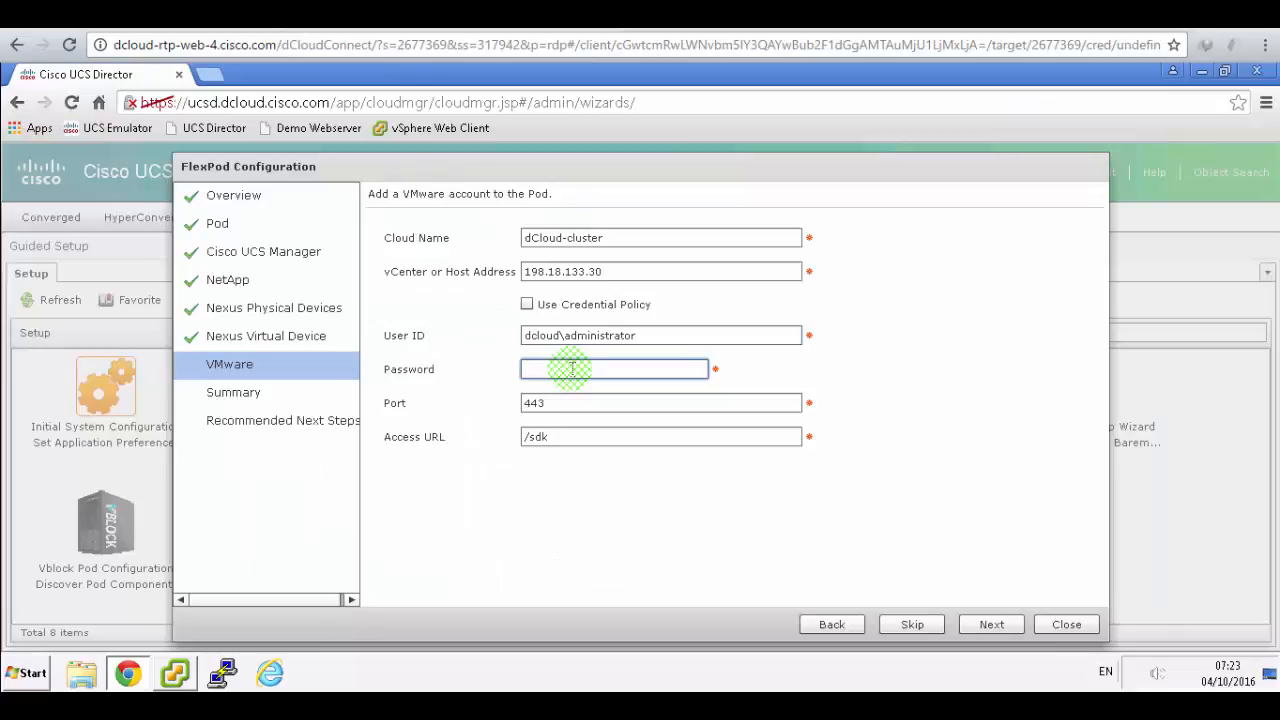
{"action": "type", "text": "C1sco1"}
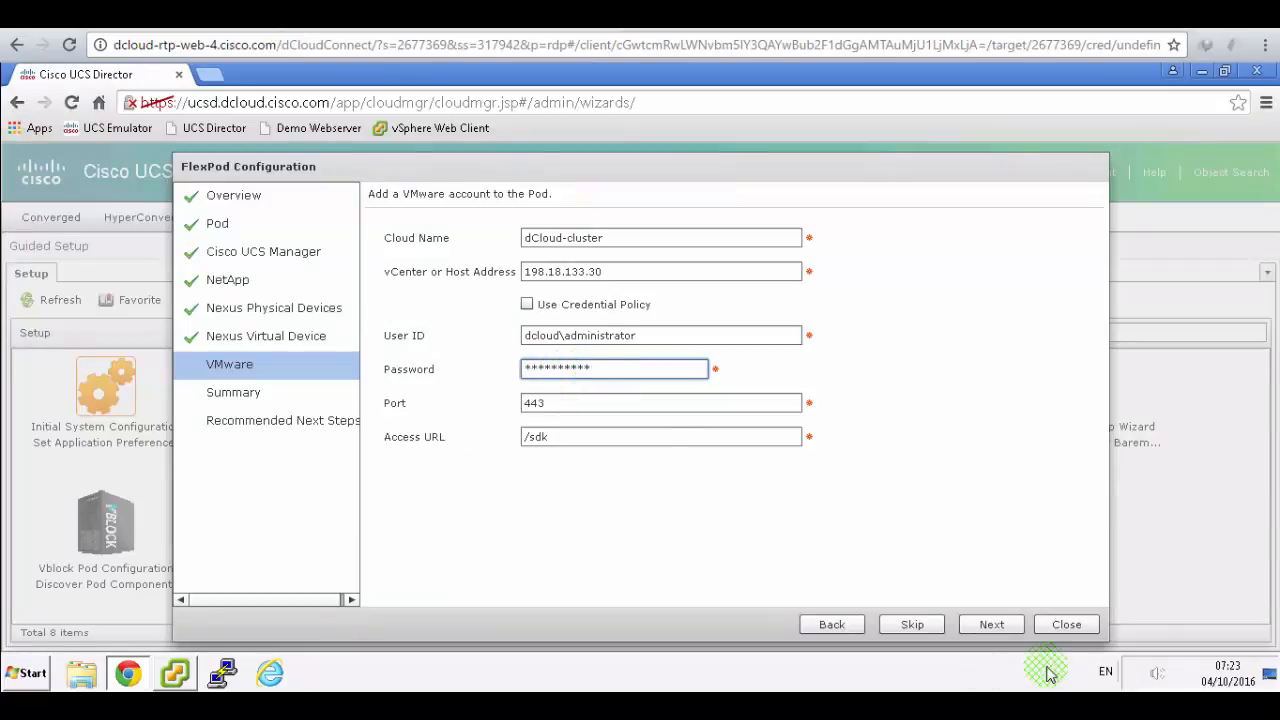
{"action": "left_click", "coordinate": [1010, 622]}
{"action": "key", "text": "ctrl+Tab"}
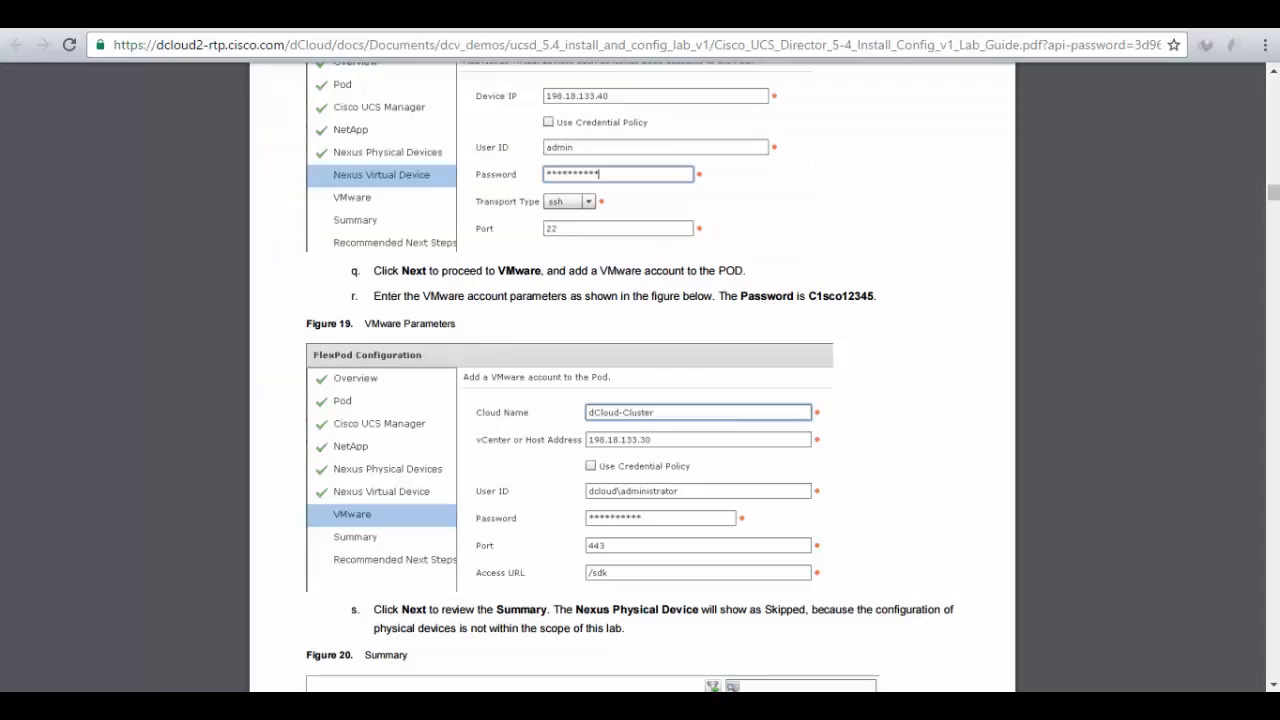
{"action": "scroll", "coordinate": [880, 340], "scroll_direction": "down", "scroll_amount": 5}
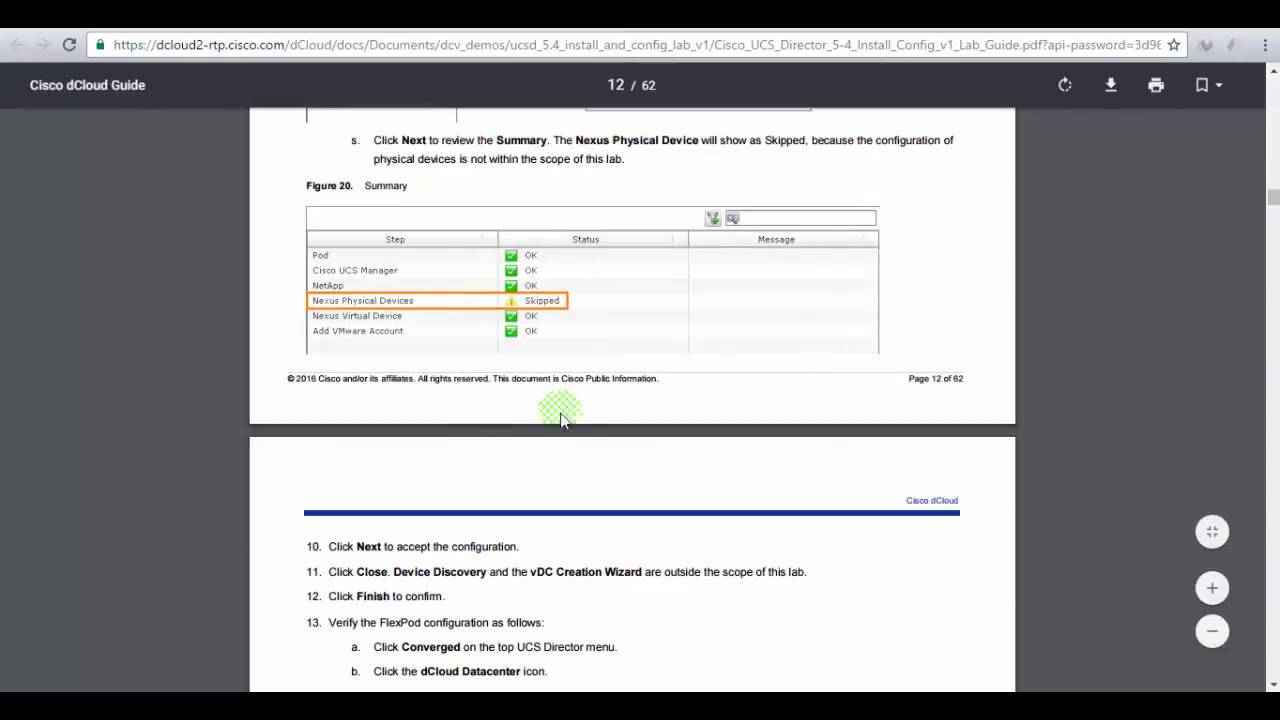
{"action": "key", "text": "ctrl+shift+Tab"}
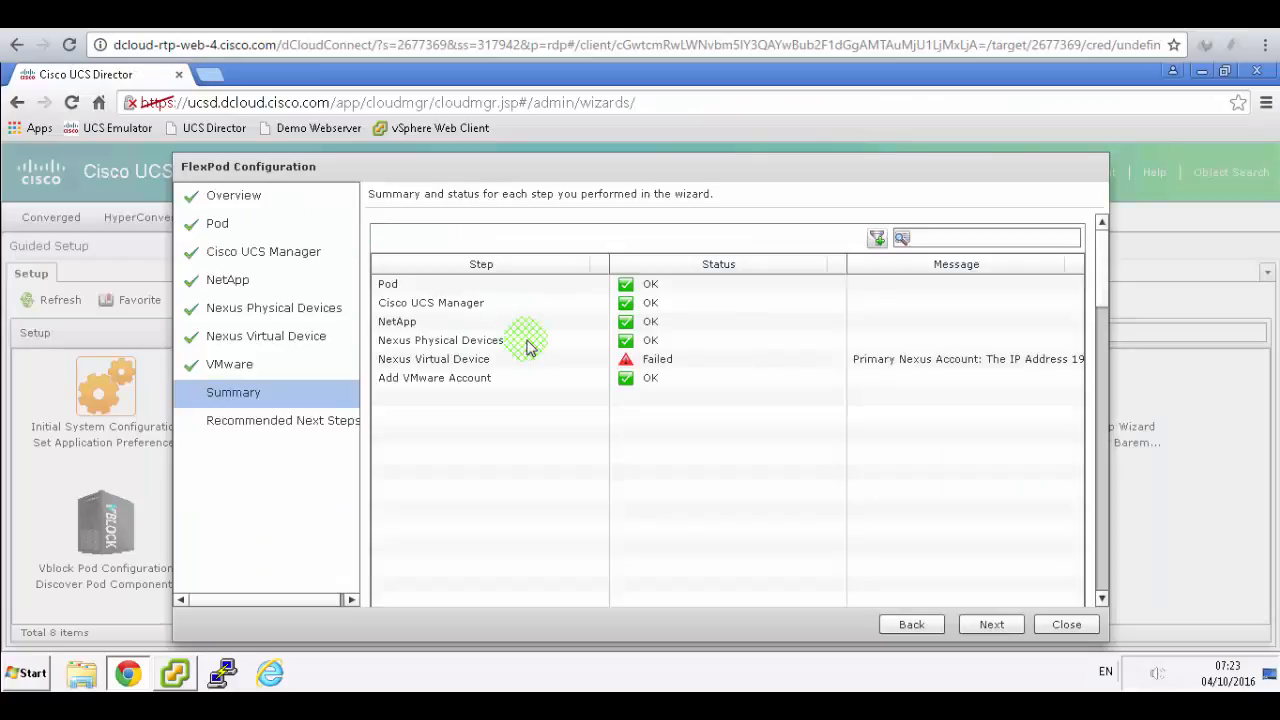
- Inspect the failed Nexus Virtual Device entry in the summary, then return to the VMware account page
{"action": "left_click", "coordinate": [462, 364]}
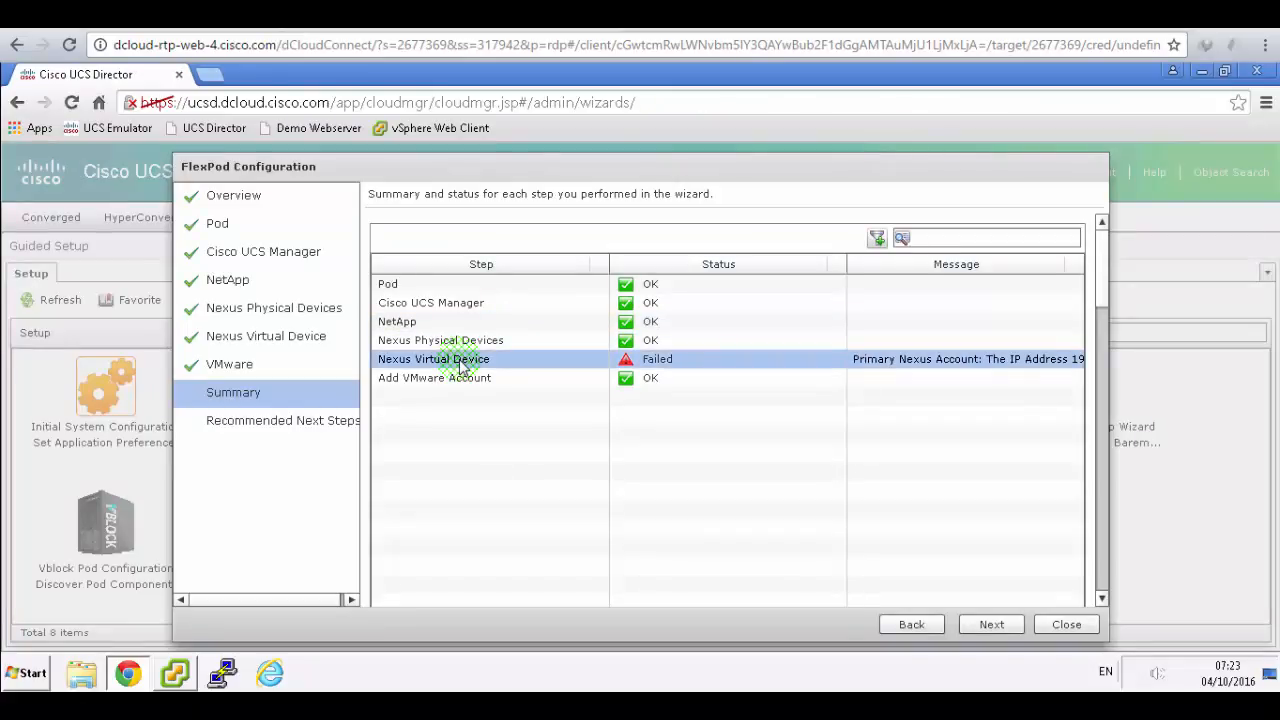
{"action": "left_click", "coordinate": [265, 338]}
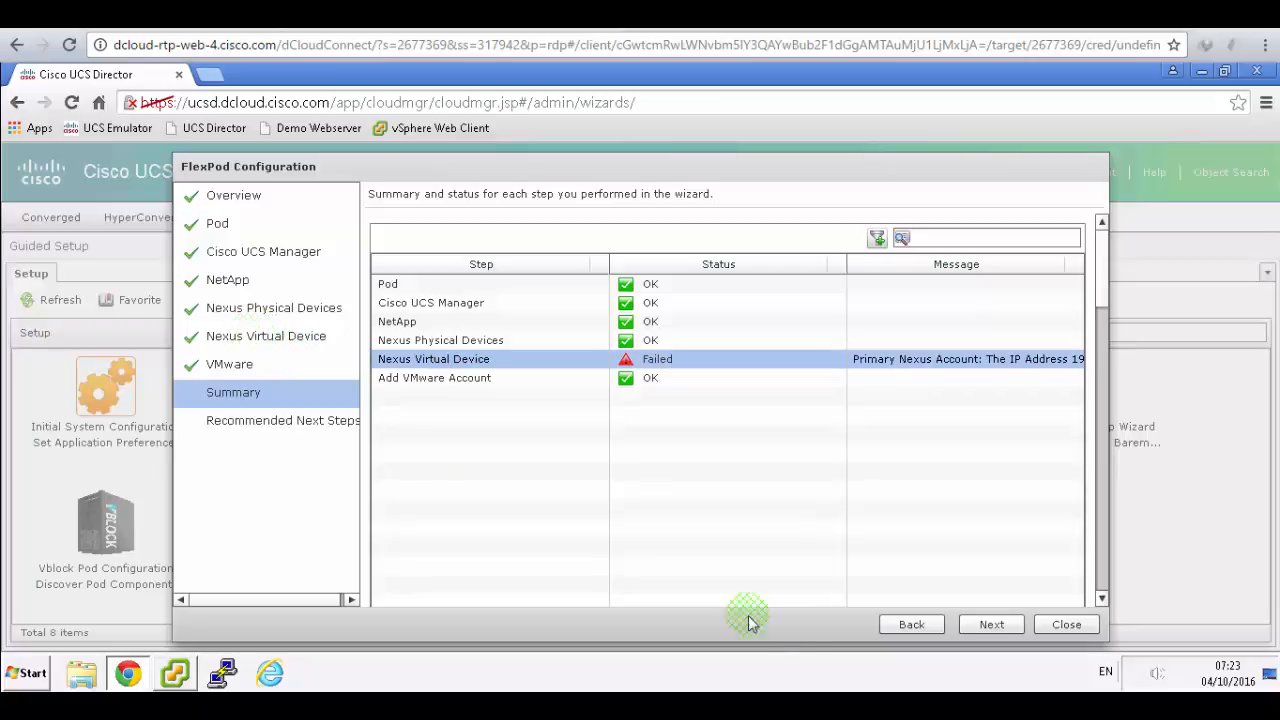
{"action": "left_click", "coordinate": [897, 624]}
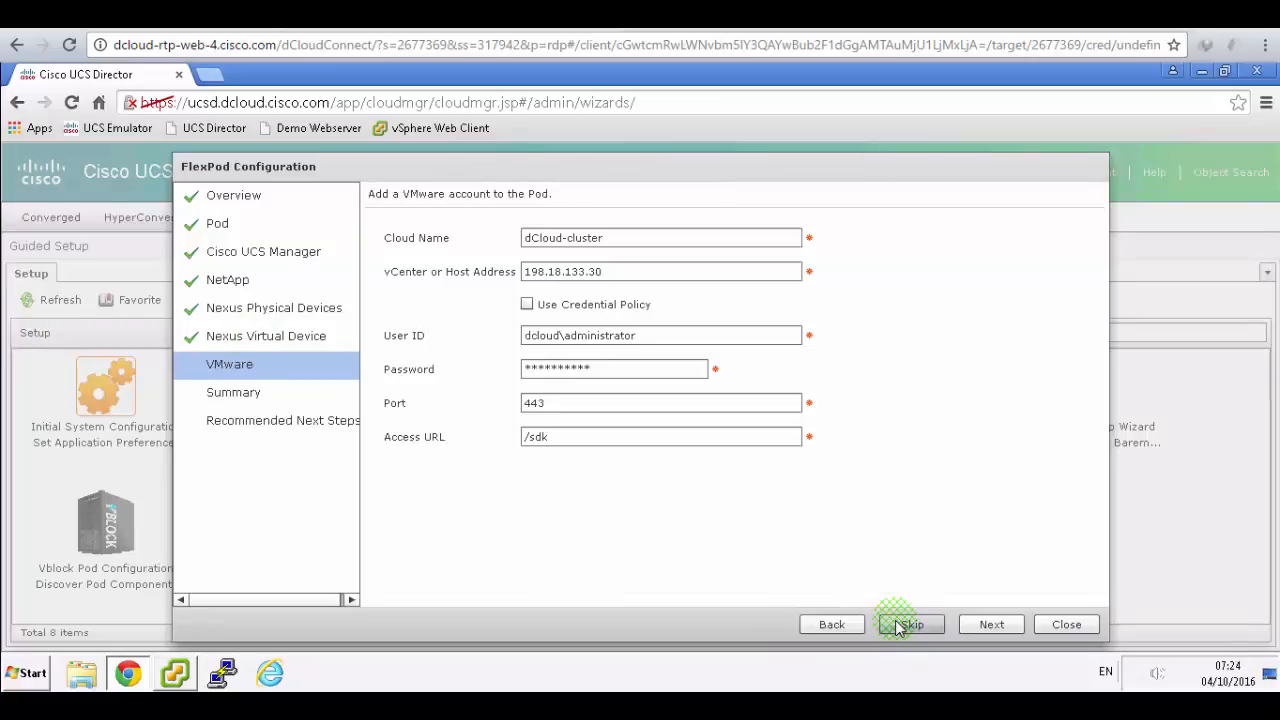
{"action": "left_click", "coordinate": [897, 626]}
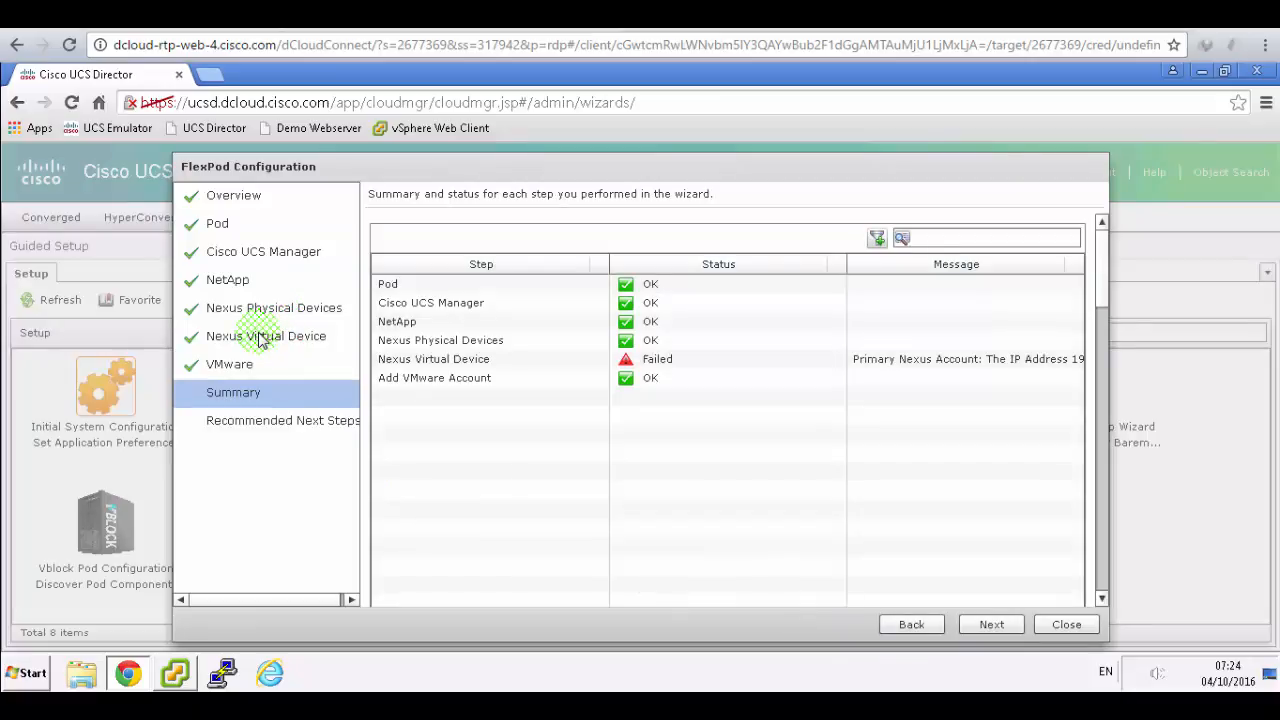
{"action": "left_click", "coordinate": [912, 625]}
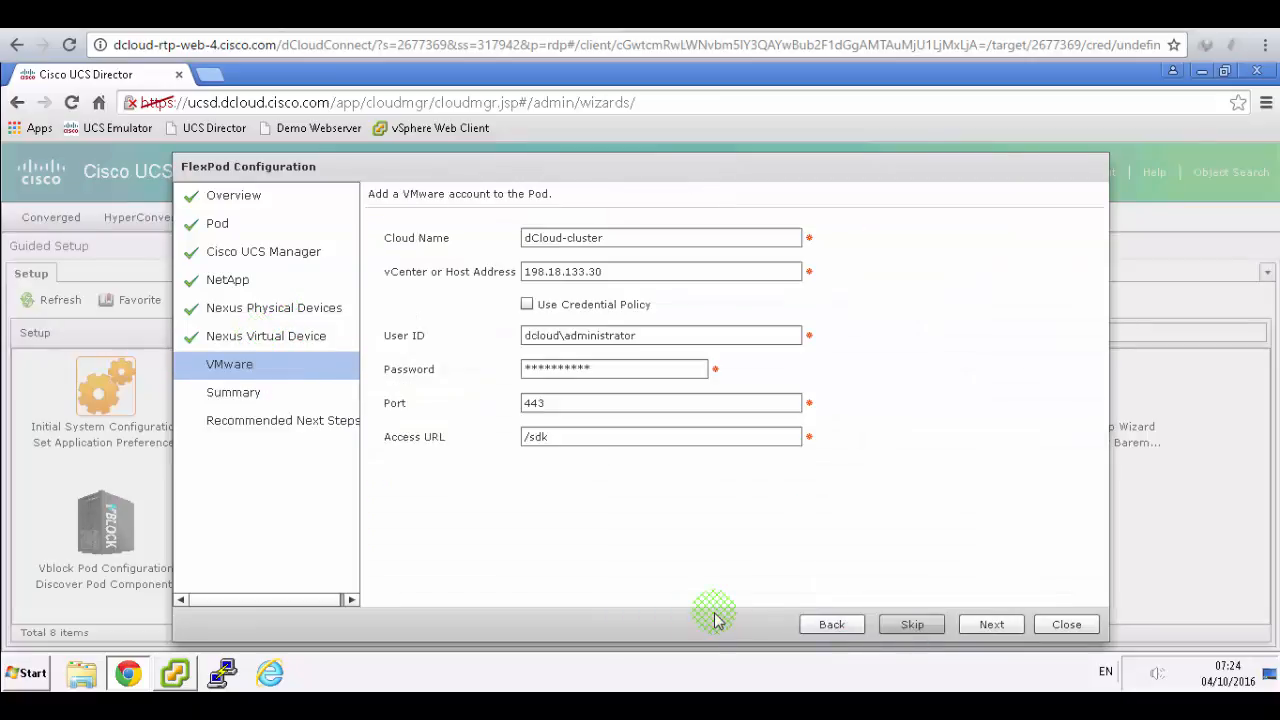
- Step back through both Nexus pages to NetApp, then skip NetApp, Nexus Physical and Nexus Virtual
{"action": "left_click", "coordinate": [831, 624]}
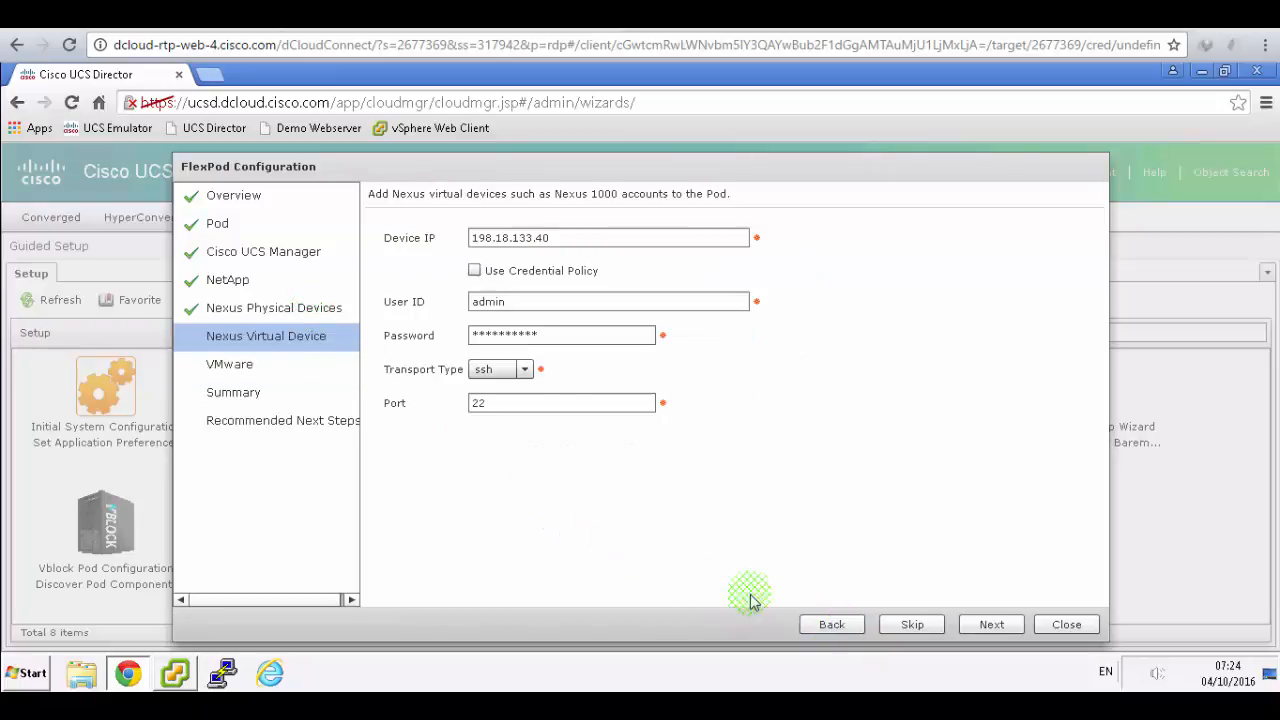
{"action": "left_click", "coordinate": [819, 630]}
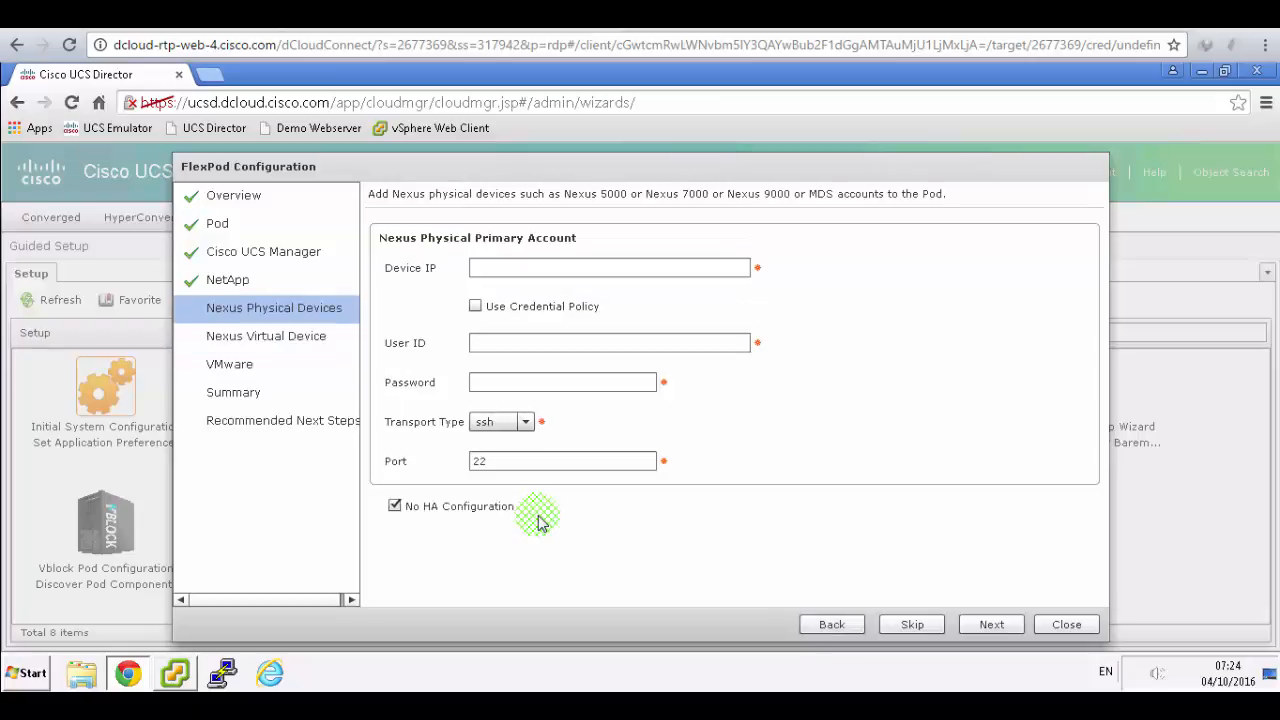
{"action": "left_click", "coordinate": [842, 626]}
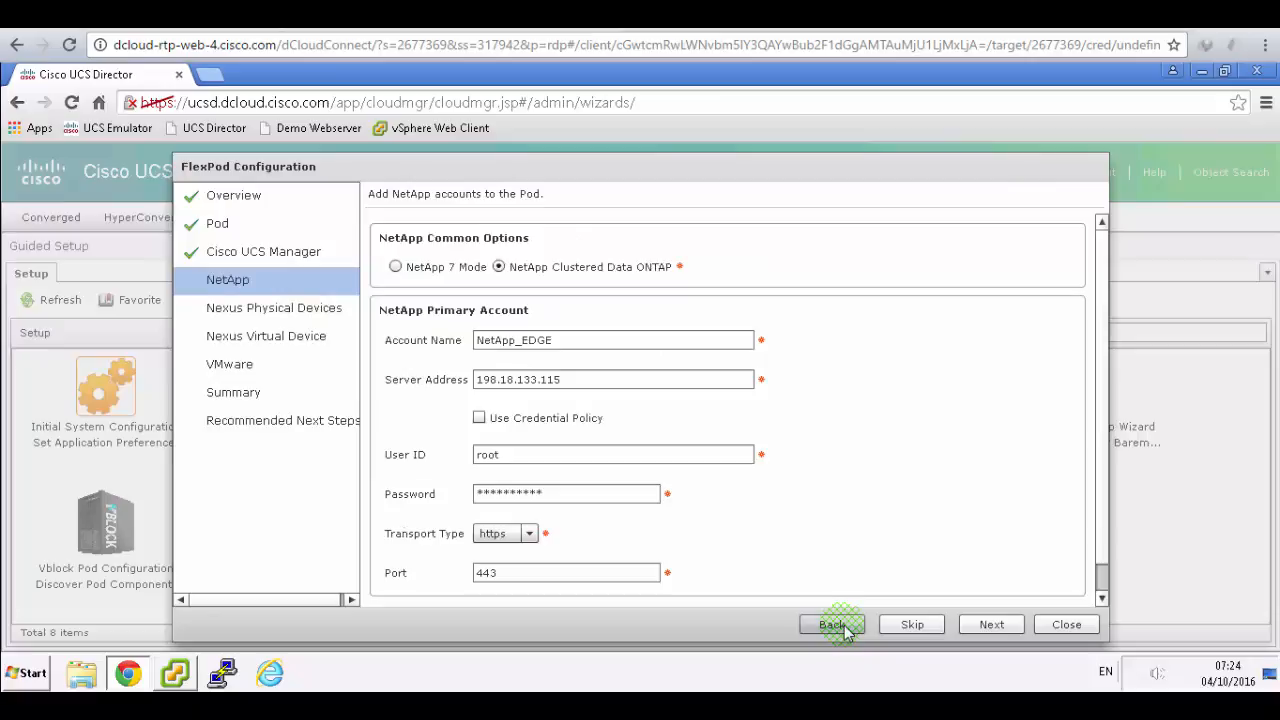
{"action": "left_click", "coordinate": [993, 630]}
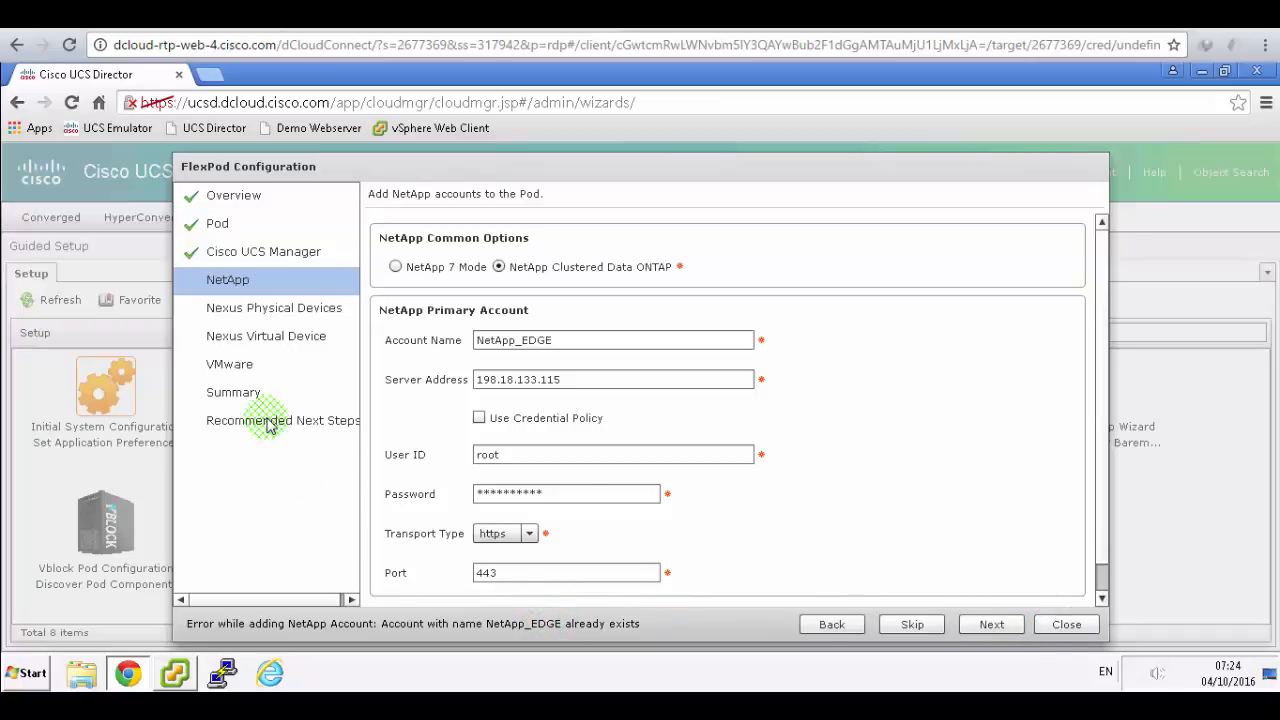
{"action": "left_click", "coordinate": [912, 624]}
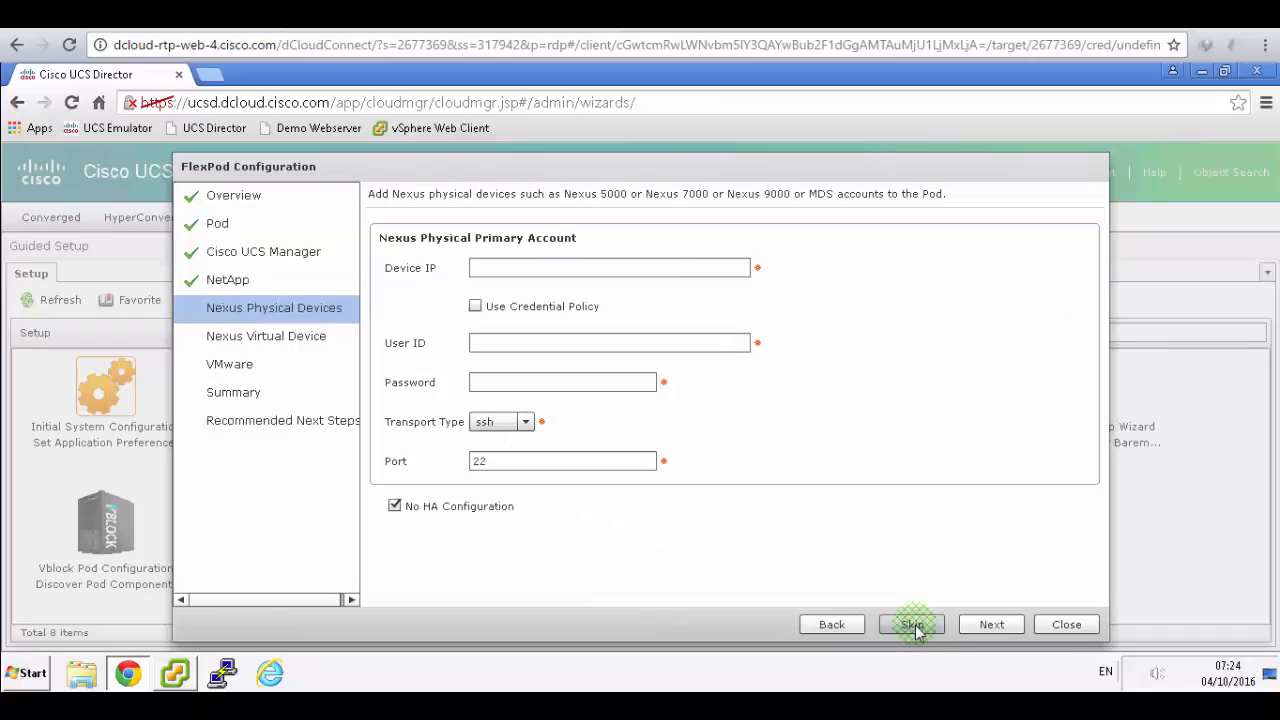
{"action": "left_click", "coordinate": [912, 624]}
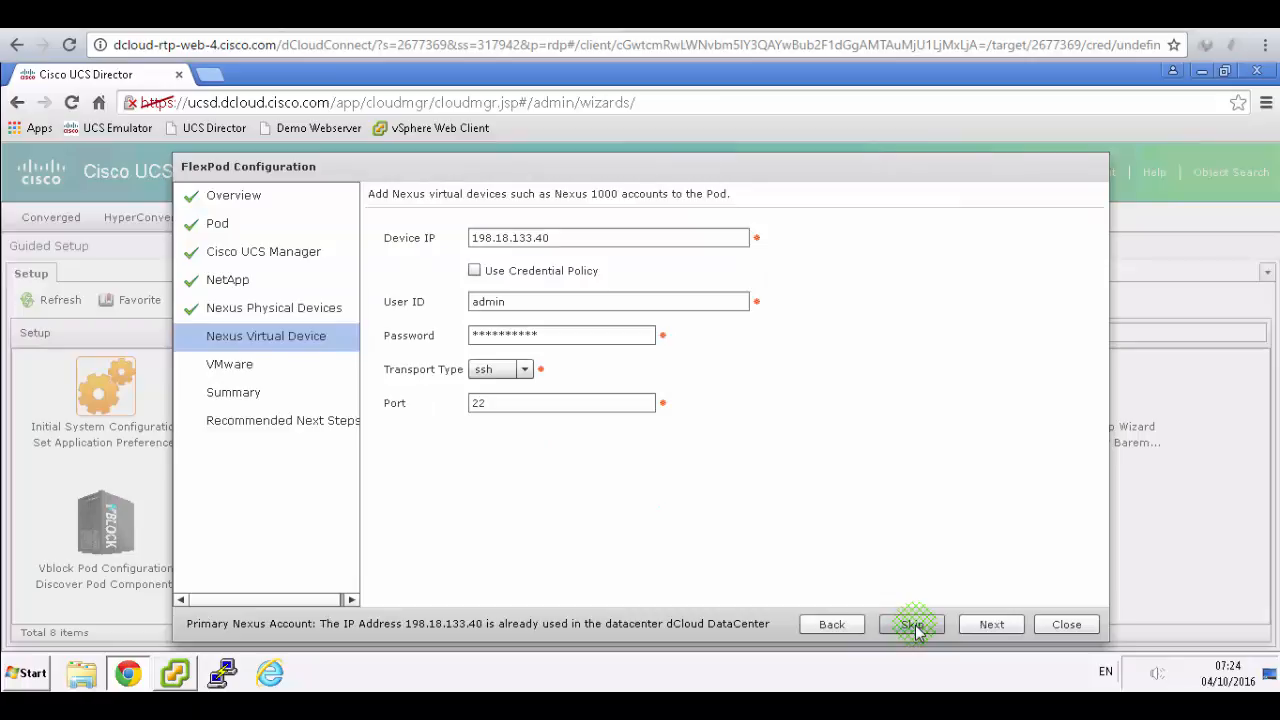
{"action": "left_click", "coordinate": [912, 624]}
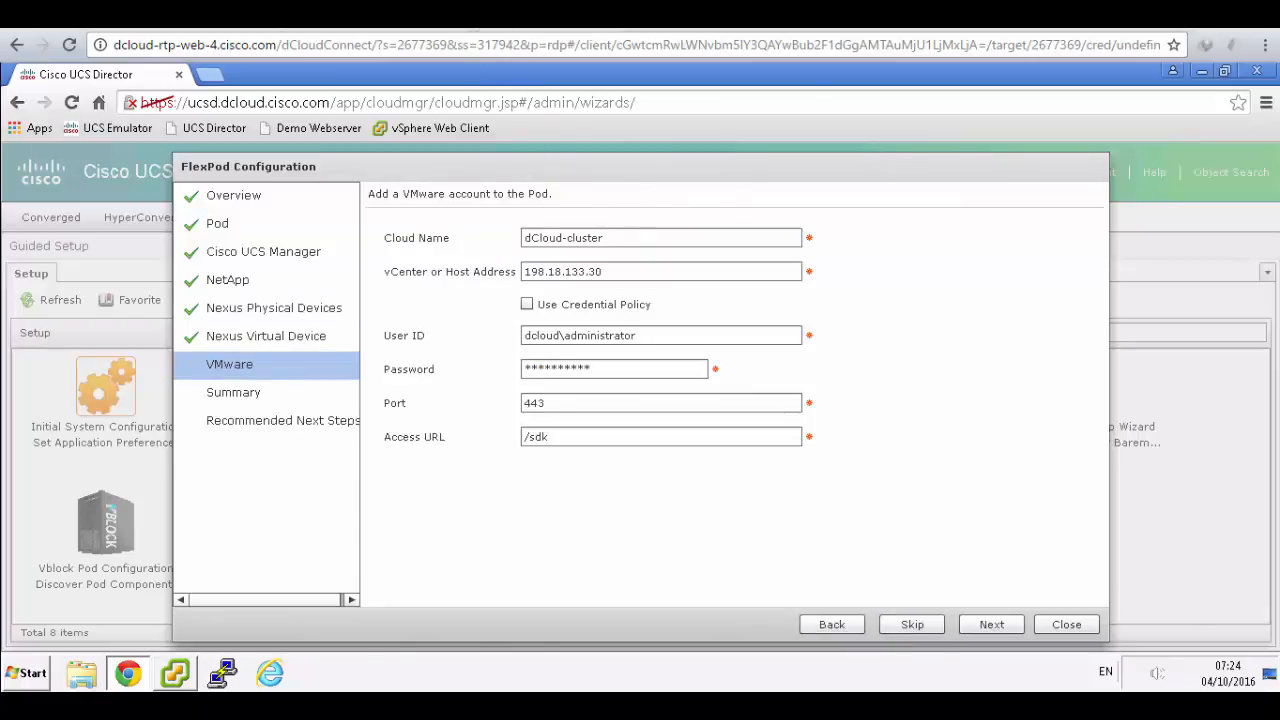
{"action": "key", "text": "ctrl+Tab"}
{"action": "scroll", "coordinate": [803, 381], "scroll_direction": "down", "scroll_amount": 3}
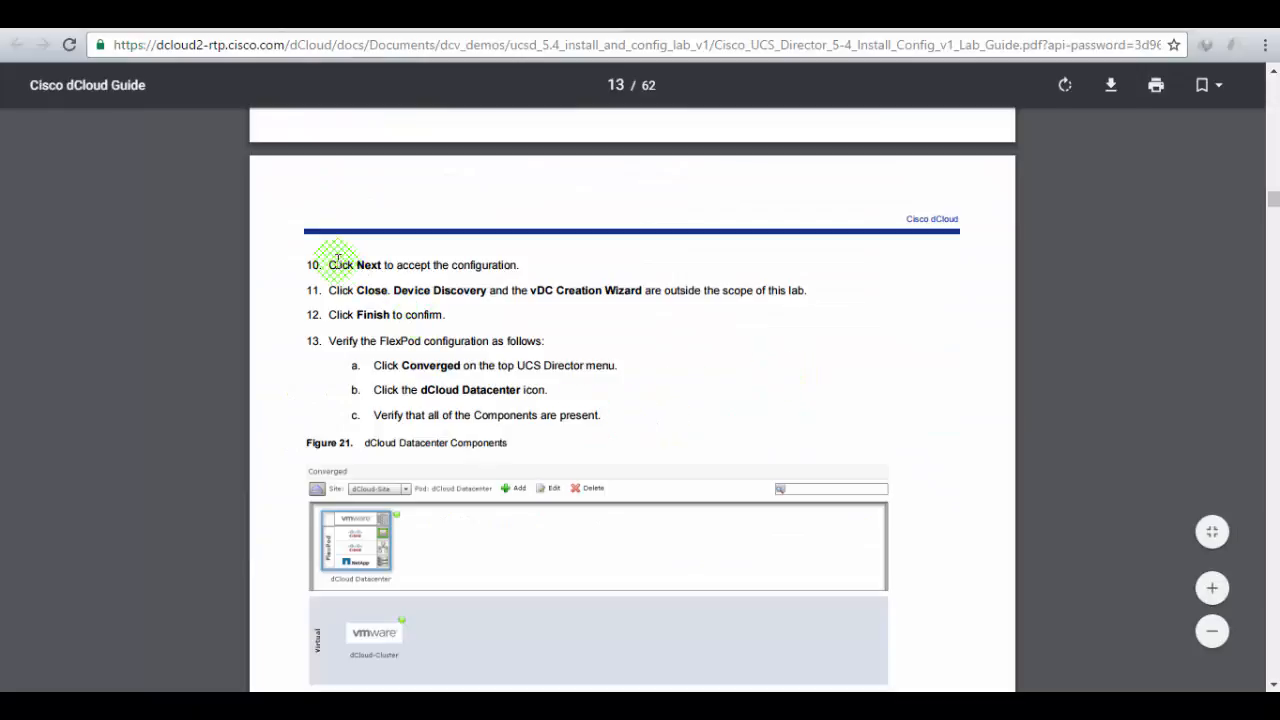
- Read Figure 20 and steps 10–13 in the lab guide, marking step 11, then return to UCS Director
{"action": "scroll", "coordinate": [529, 337], "scroll_direction": "up", "scroll_amount": 3}
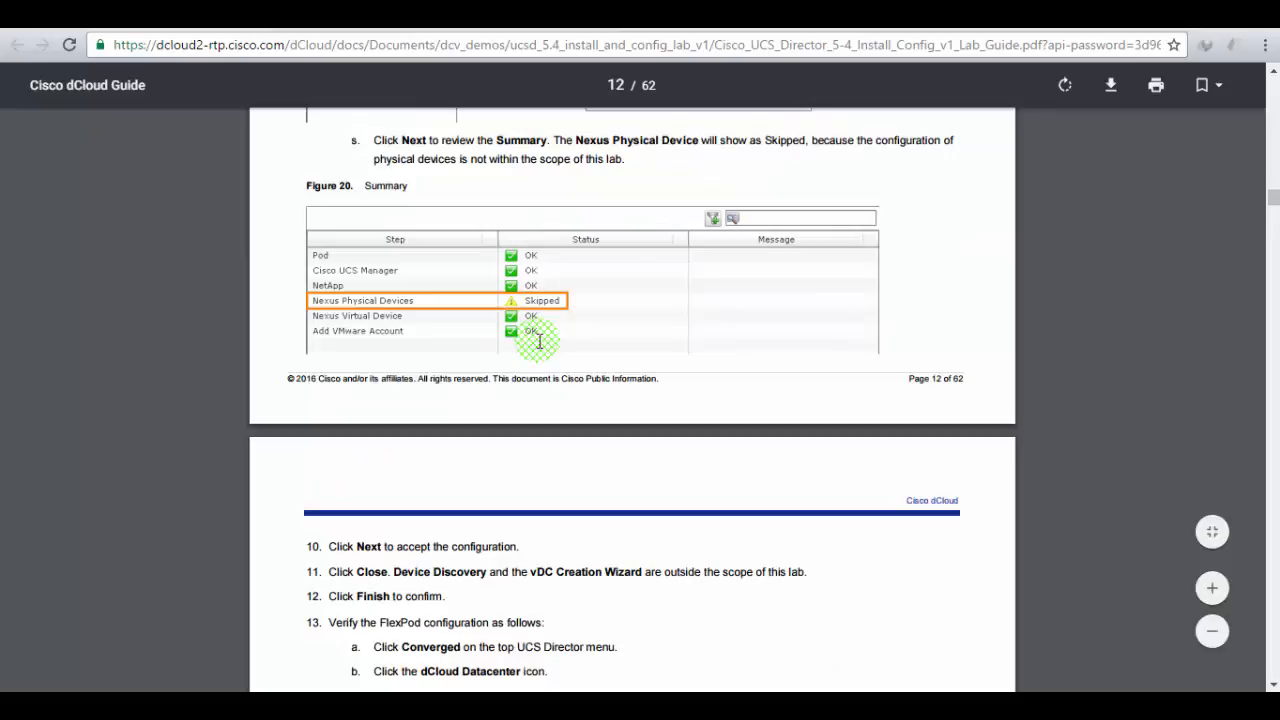
{"action": "scroll", "coordinate": [539, 341], "scroll_direction": "down", "scroll_amount": 2}
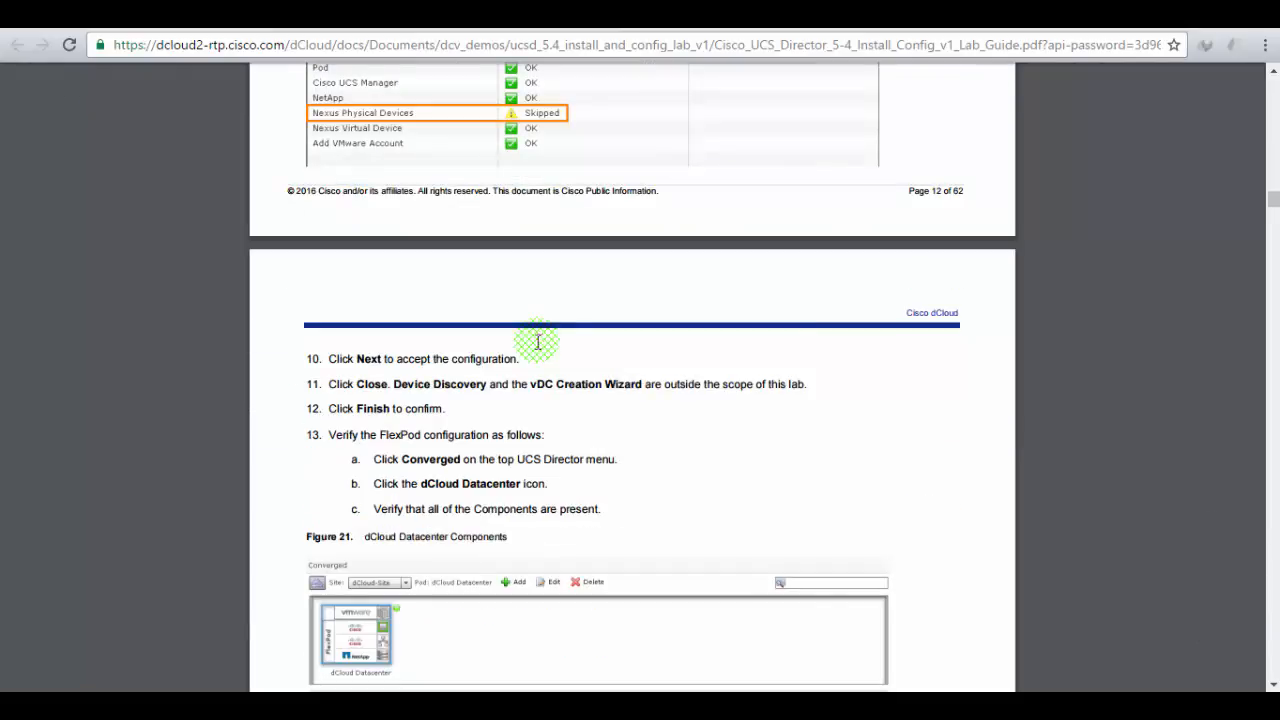
{"action": "left_click_drag", "start_coordinate": [383, 358], "coordinate": [512, 362]}
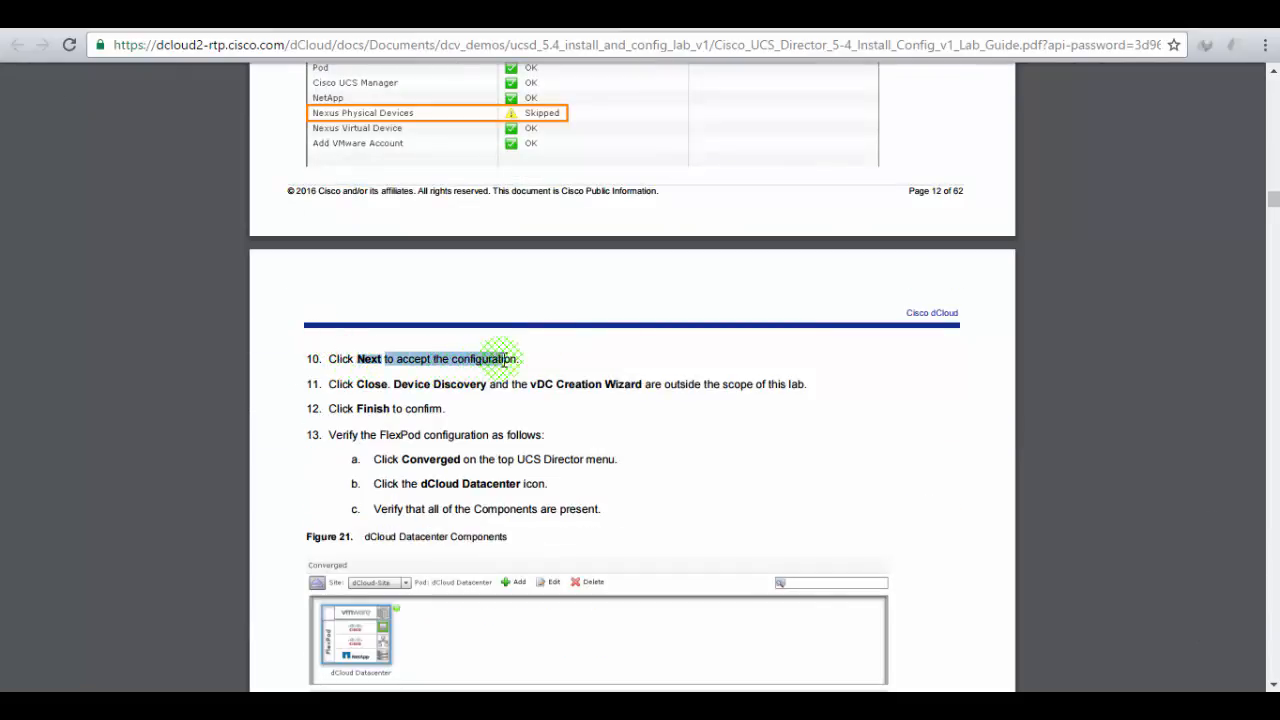
{"action": "left_click_drag", "start_coordinate": [356, 385], "coordinate": [551, 375]}
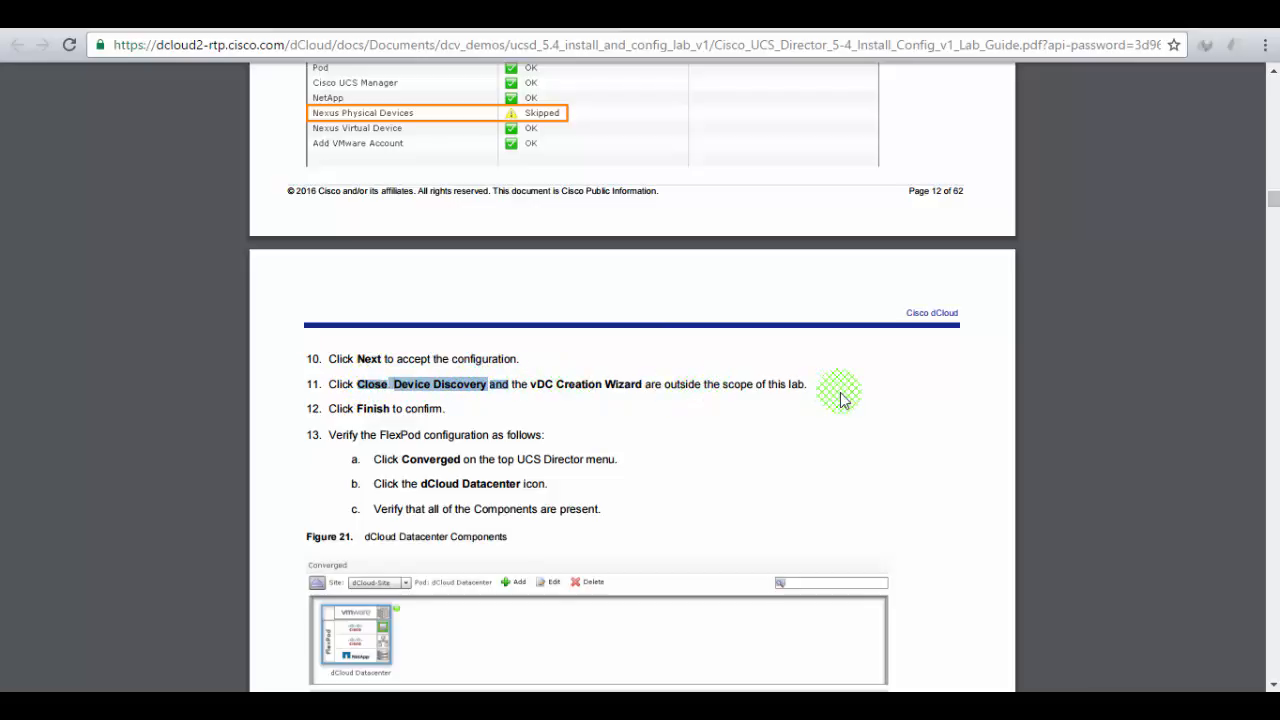
{"action": "left_click", "coordinate": [751, 409]}
{"action": "scroll", "coordinate": [777, 408], "scroll_direction": "down", "scroll_amount": 1}
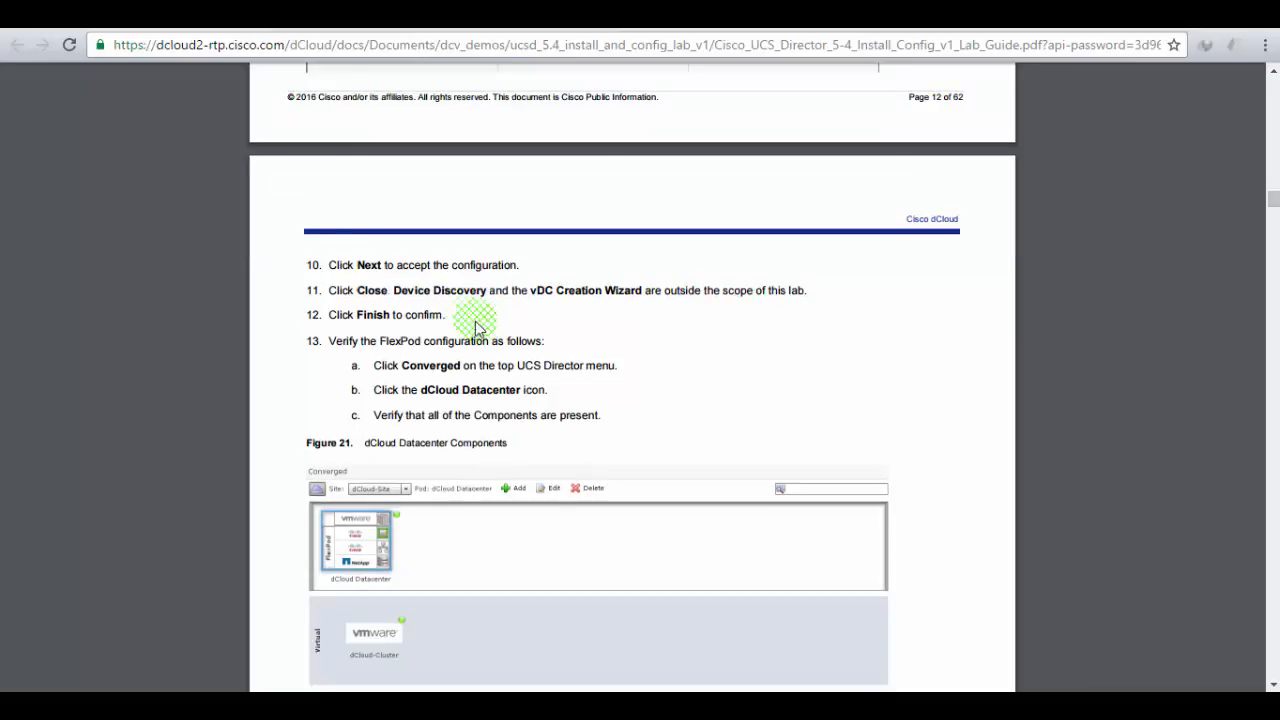
{"action": "left_click", "coordinate": [270, 14]}
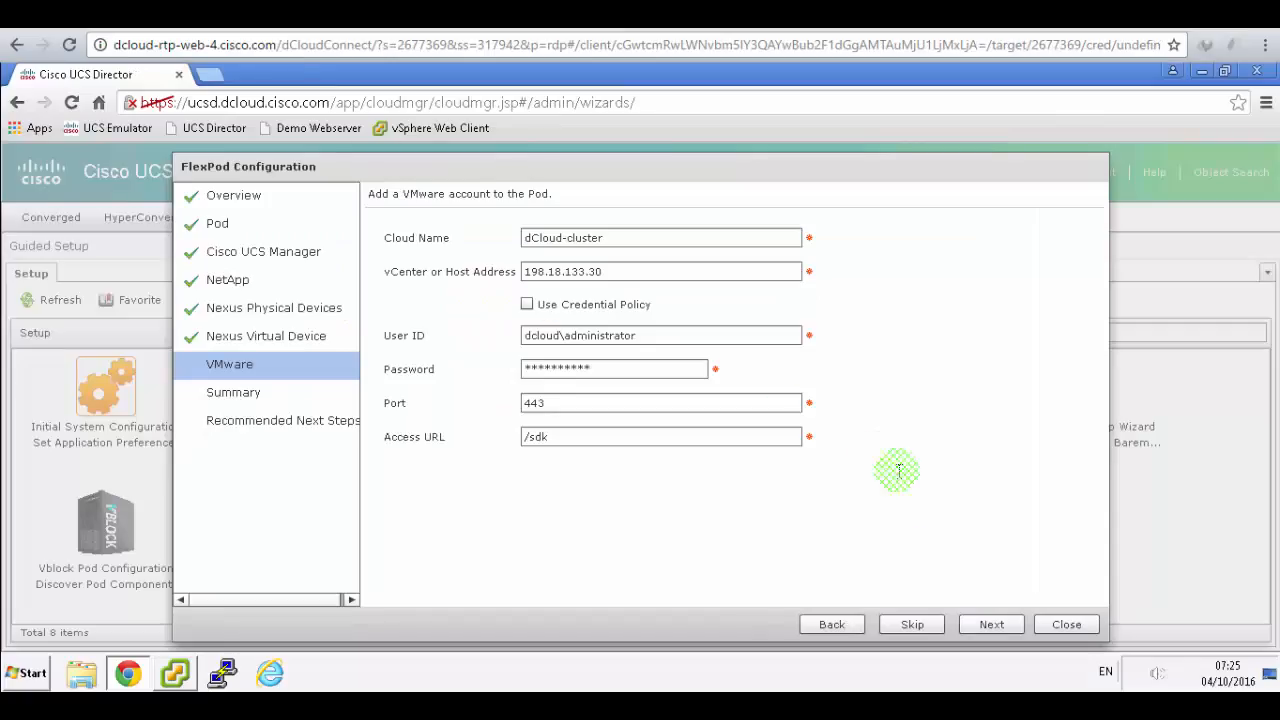
- Skip the VMware page, pass the Summary, and close the FlexPod wizard at Recommended Next Steps
{"action": "left_click", "coordinate": [912, 624]}
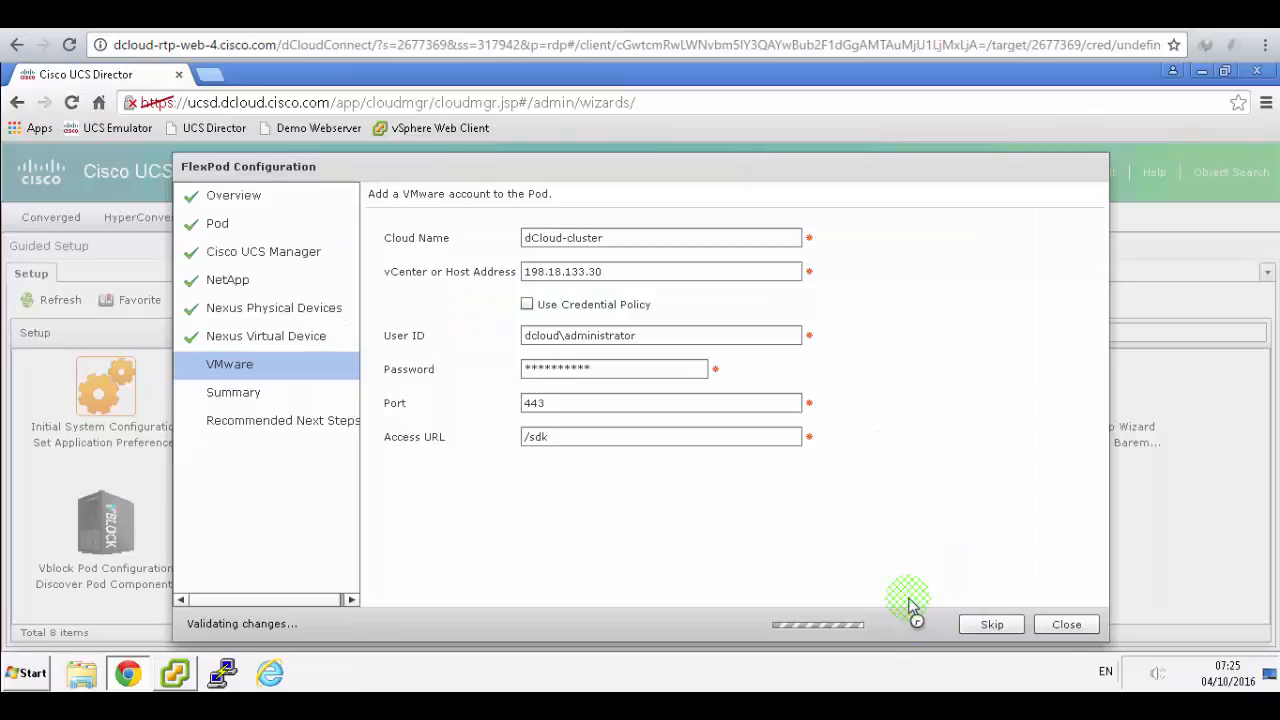
{"action": "left_click", "coordinate": [1010, 554]}
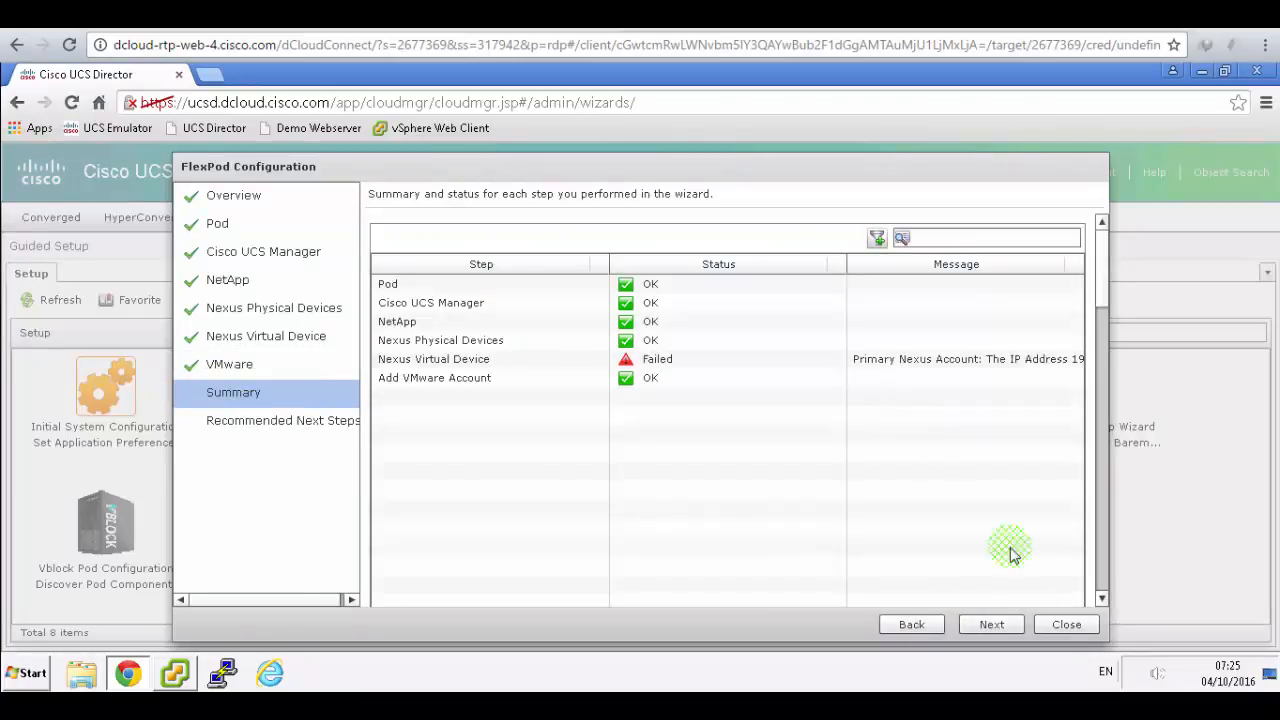
{"action": "left_click", "coordinate": [1010, 626]}
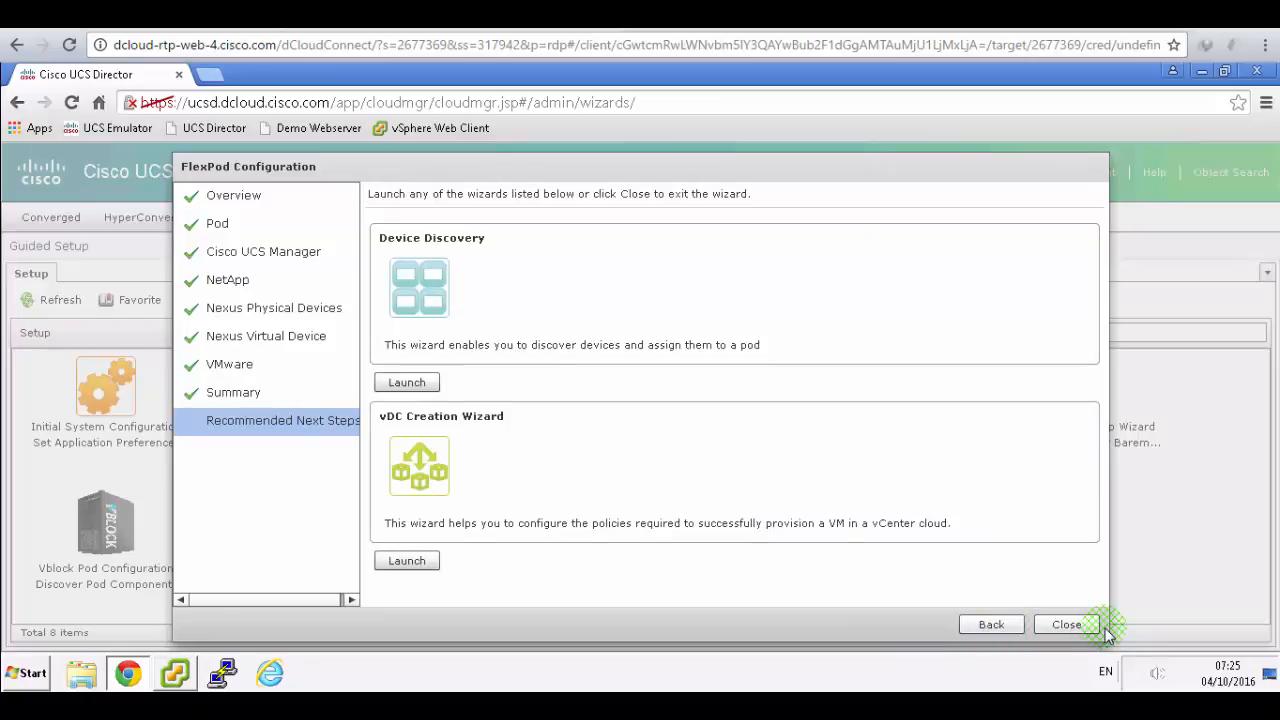
{"action": "left_click", "coordinate": [1066, 625]}
{"action": "left_click", "coordinate": [540, 14]}
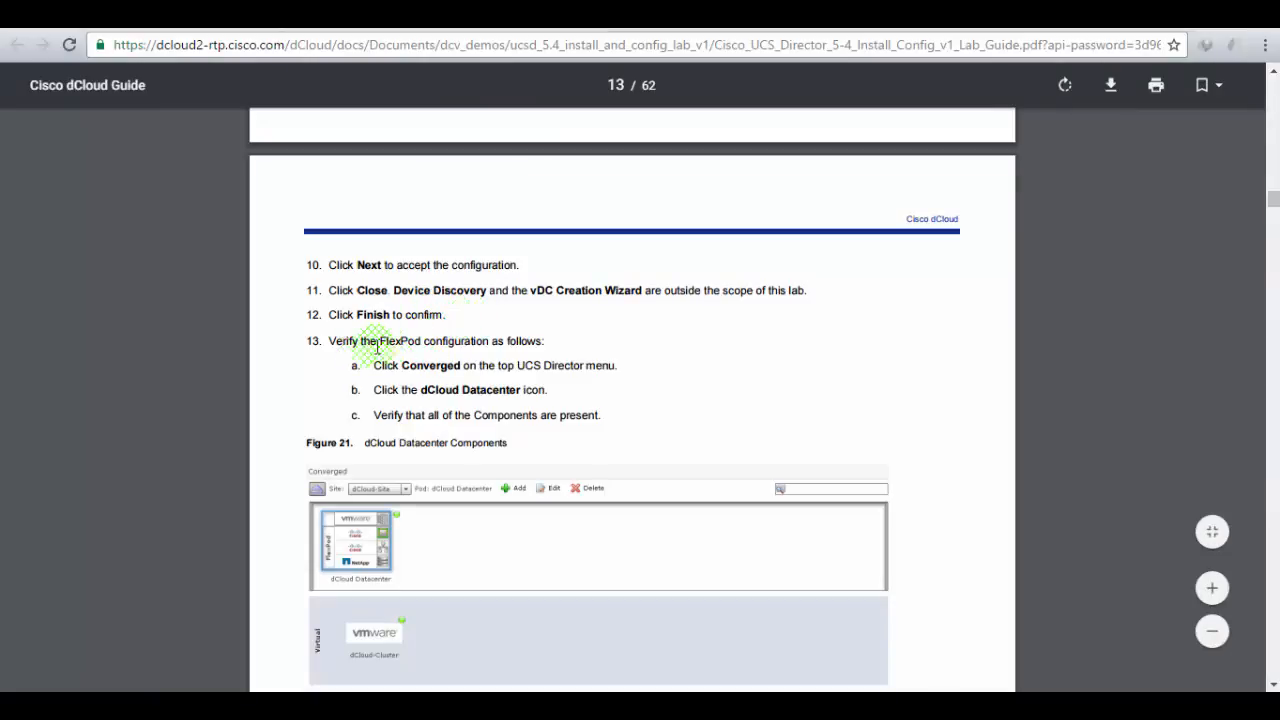
- Review step 13 and Figure 21 in the lab guide, marking the dCloud Datacenter step
{"action": "scroll", "coordinate": [582, 340], "scroll_direction": "down", "scroll_amount": 1}
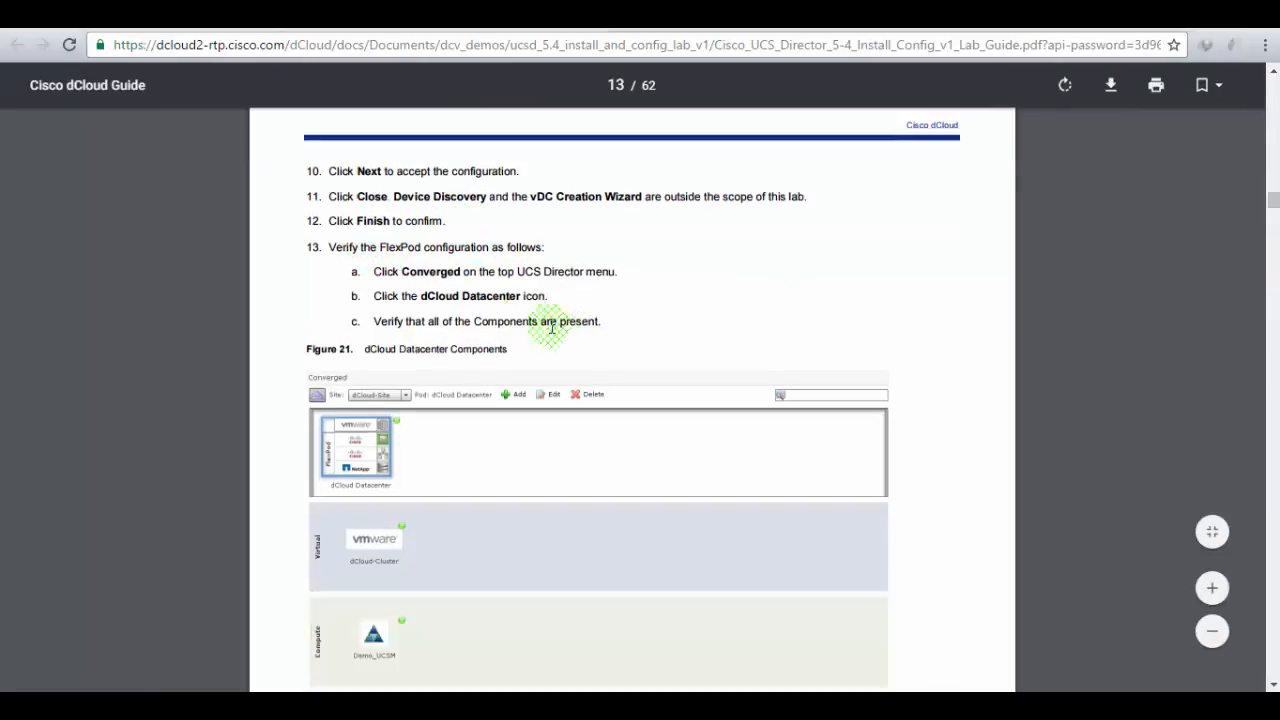
{"action": "left_click_drag", "start_coordinate": [405, 297], "coordinate": [558, 322]}
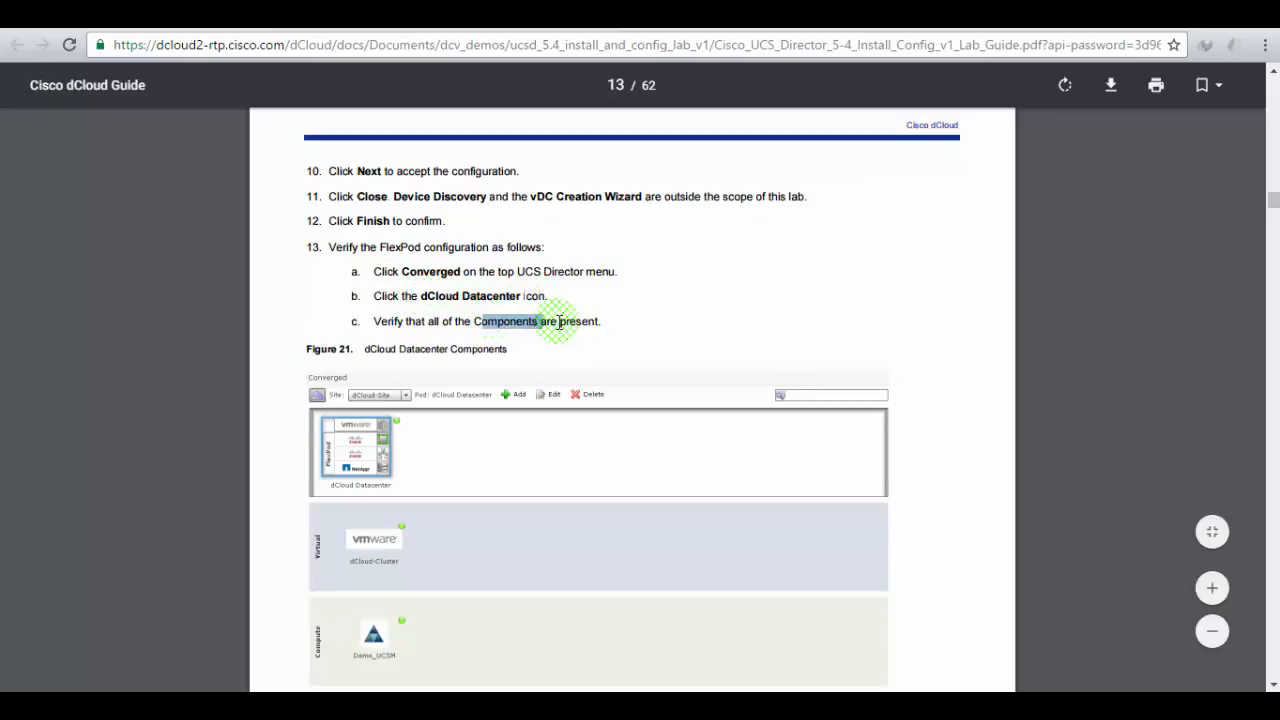
{"action": "left_click", "coordinate": [287, 16]}
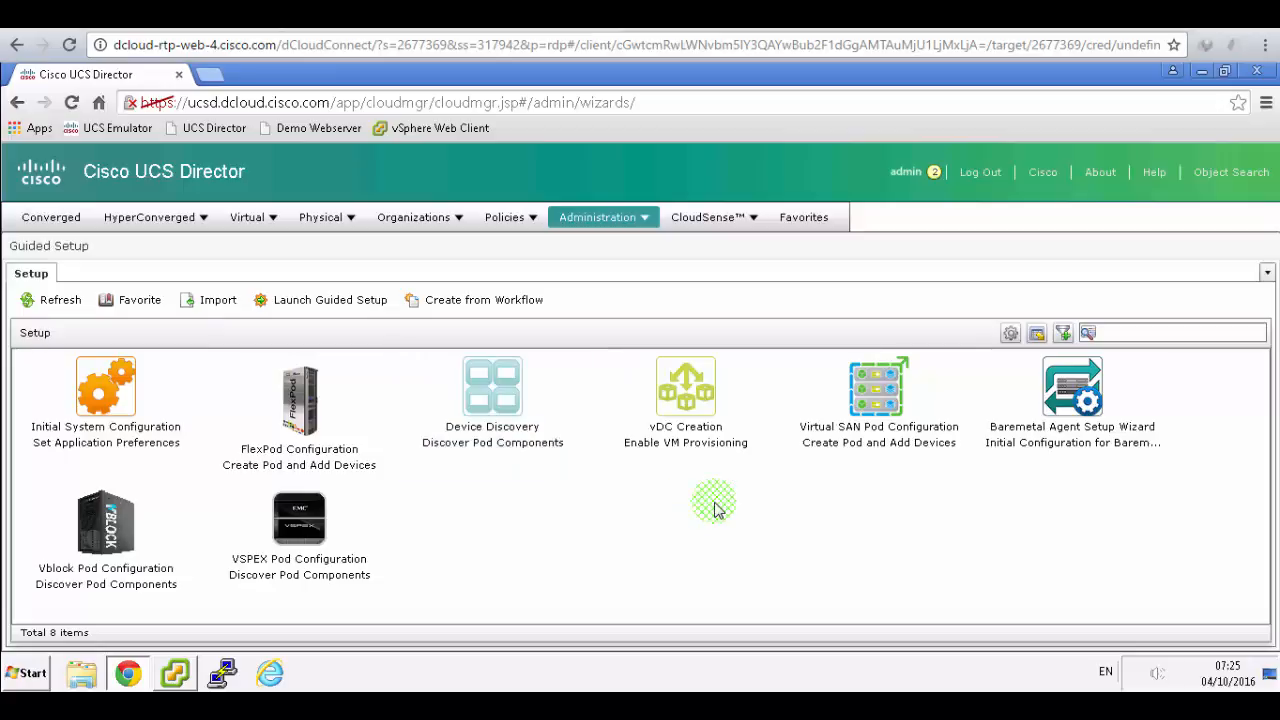
- Open the Converged view and confirm the dCloud DataCenter pod lists dCloud-cluster, Demo_UCSM, VSM and NetApp_EDGE
{"action": "left_click", "coordinate": [52, 218]}
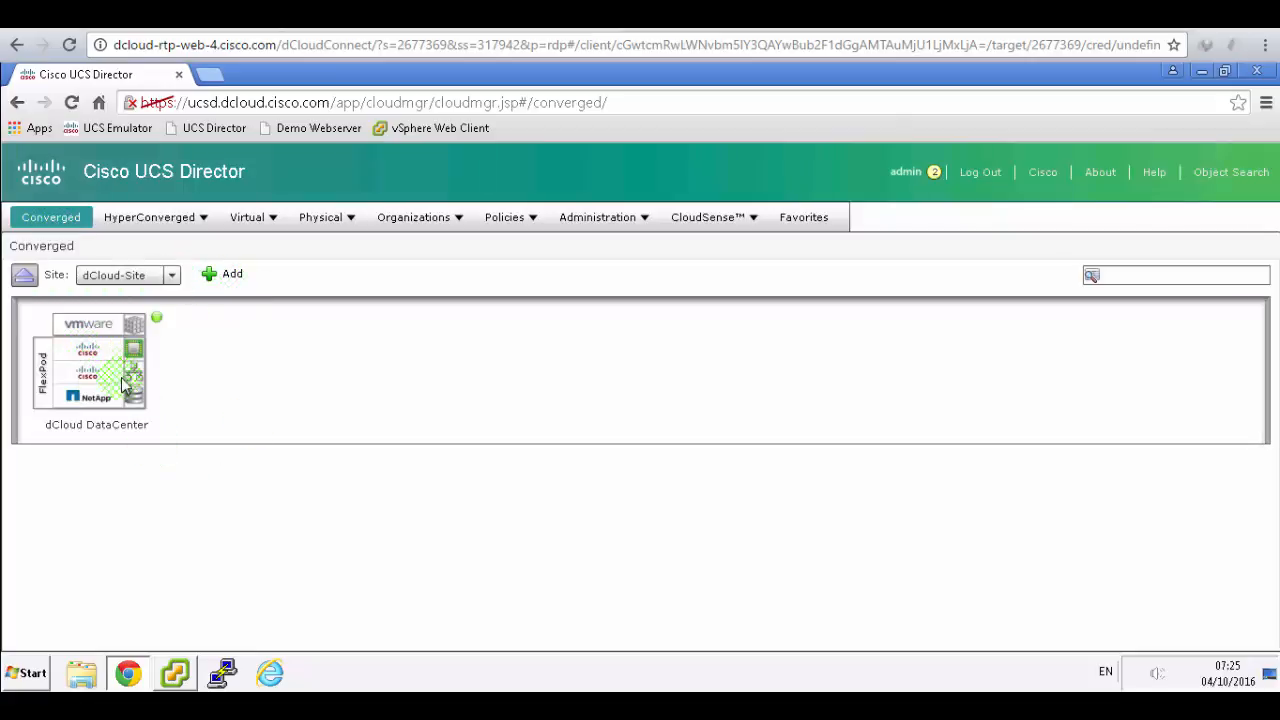
{"action": "left_click", "coordinate": [88, 366]}
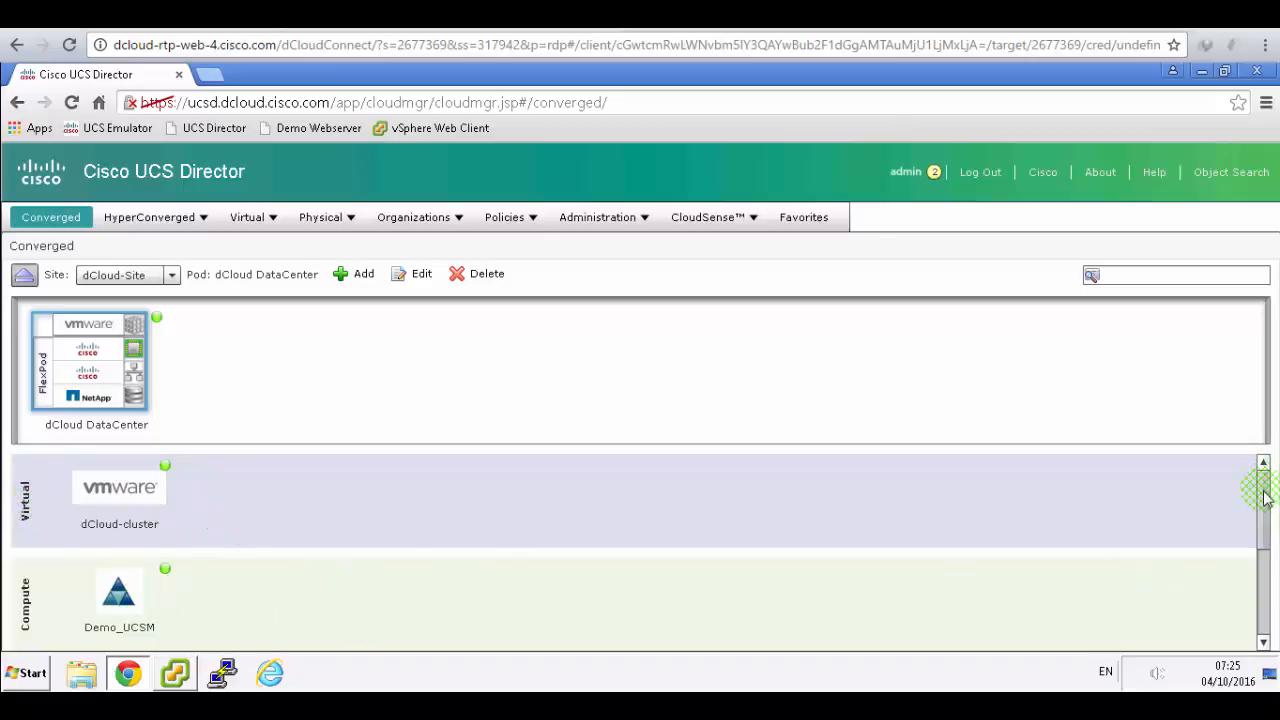
{"action": "left_click_drag", "start_coordinate": [1263, 497], "coordinate": [1270, 628]}
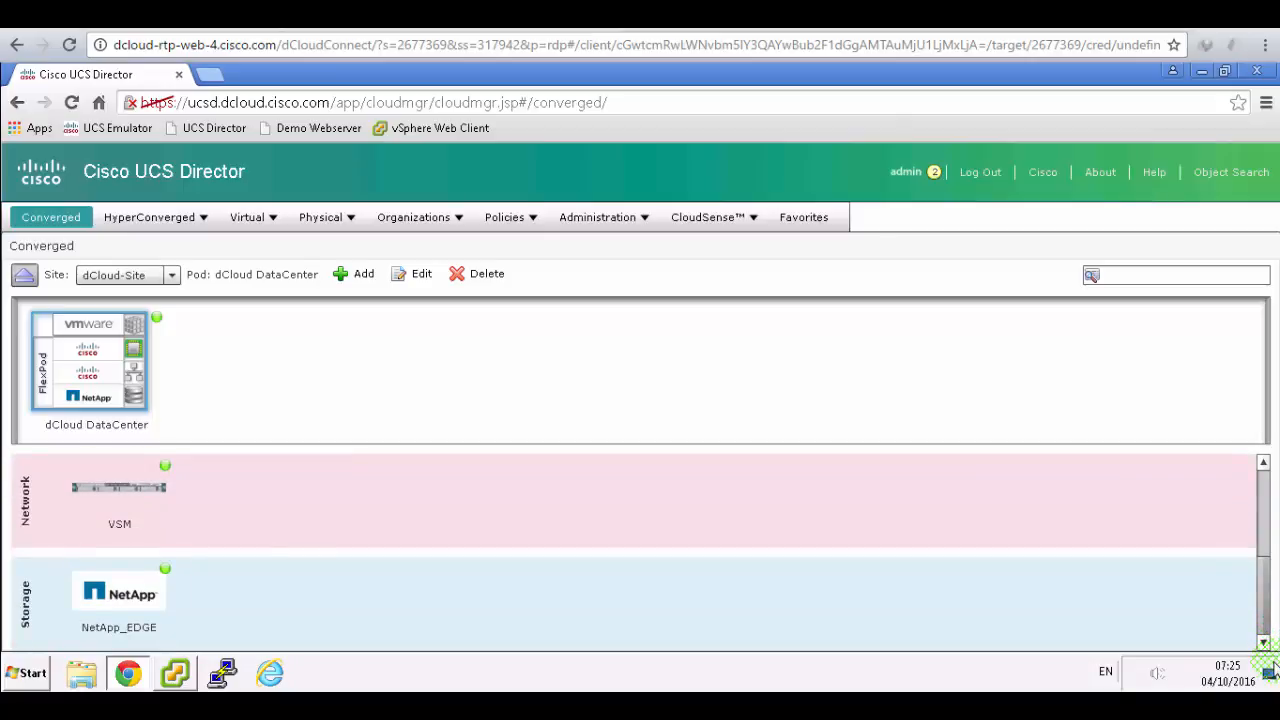
{"action": "left_click_drag", "start_coordinate": [1272, 661], "coordinate": [1267, 460]}
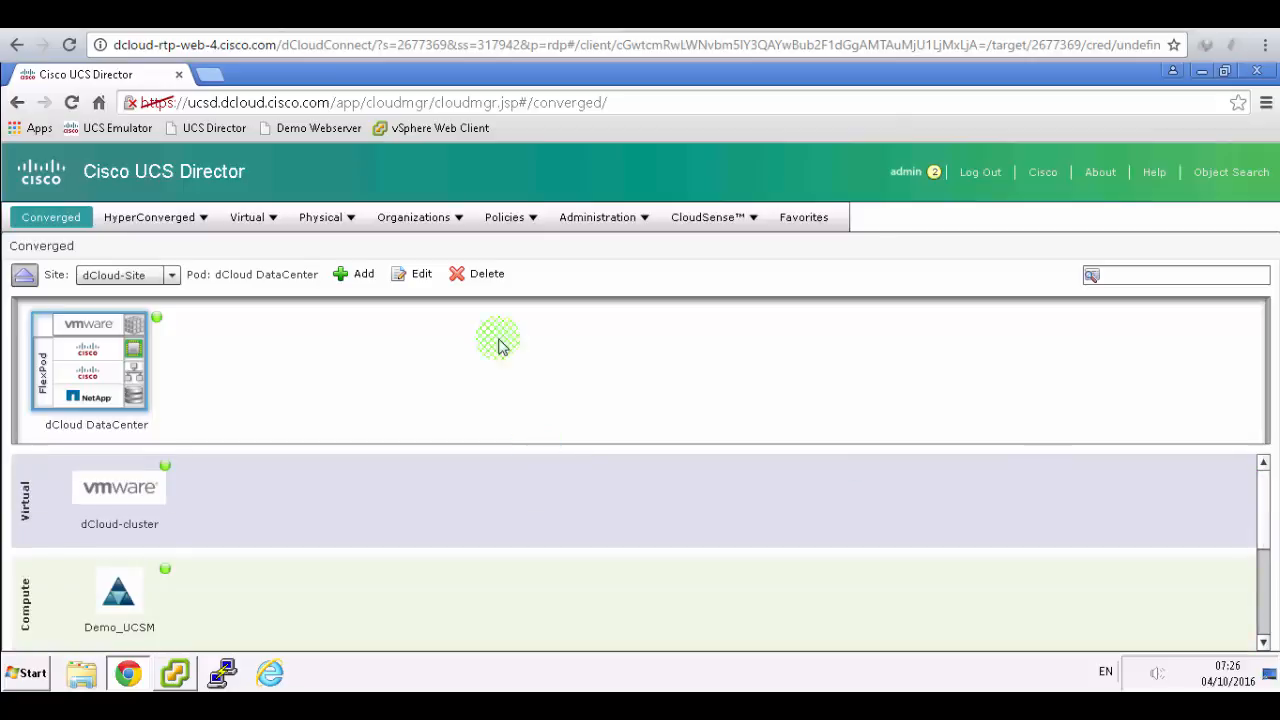
{"action": "left_click", "coordinate": [480, 14]}
{"action": "scroll", "coordinate": [791, 420], "scroll_direction": "down", "scroll_amount": 4}
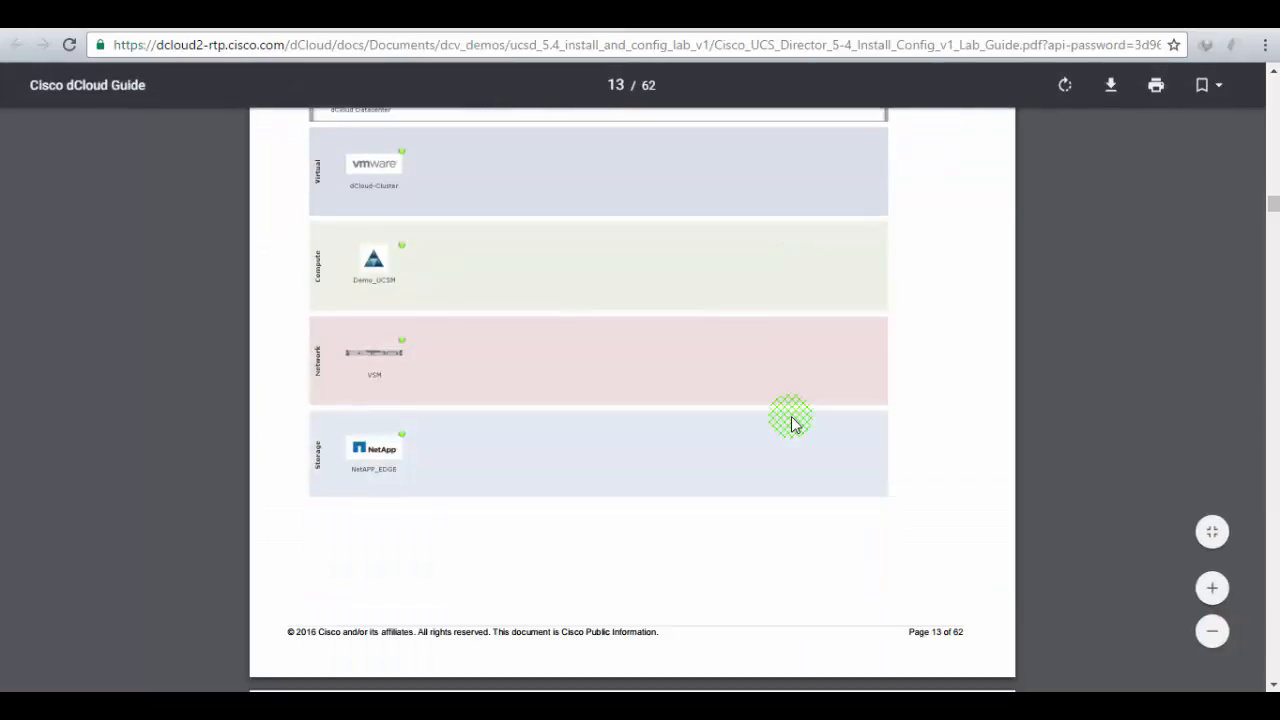
- Scroll the guide to Scenario 3 and review the required policy types, Computing through System
{"action": "scroll", "coordinate": [791, 423], "scroll_direction": "down", "scroll_amount": 2}
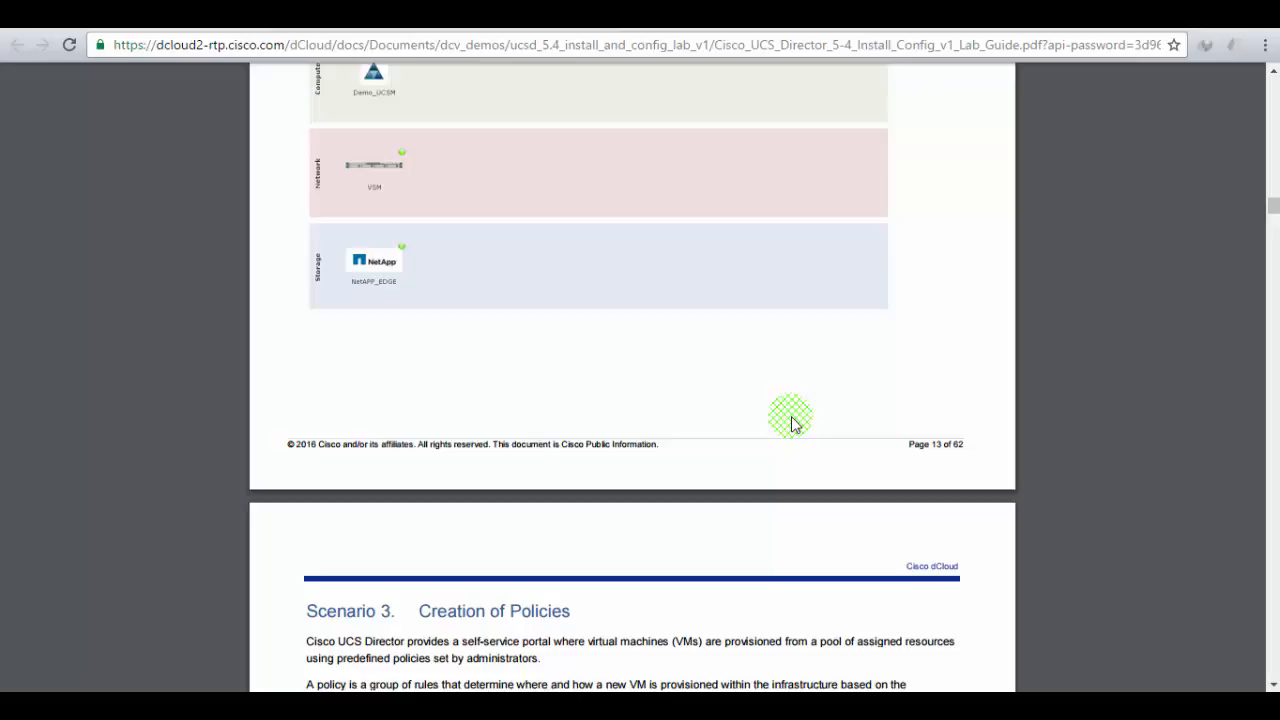
{"action": "scroll", "coordinate": [791, 424], "scroll_direction": "down", "scroll_amount": 1}
{"action": "scroll", "coordinate": [791, 424], "scroll_direction": "down", "scroll_amount": 2}
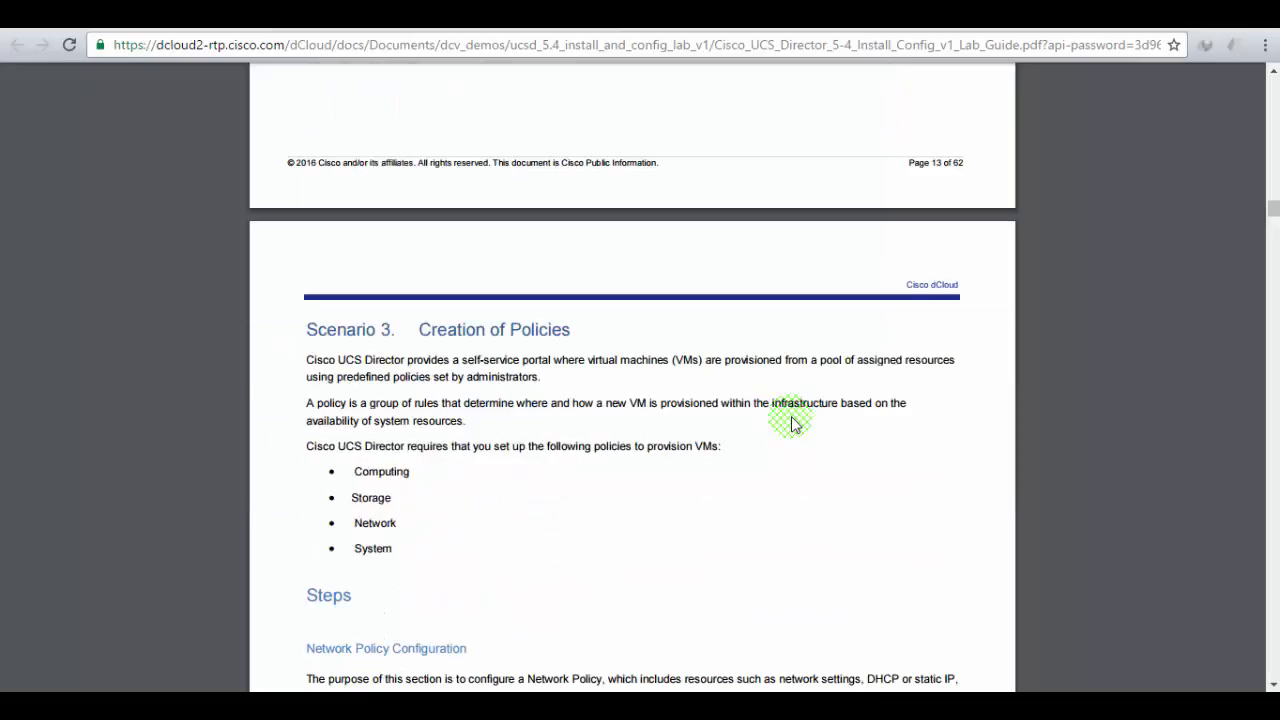
{"action": "scroll", "coordinate": [791, 424], "scroll_direction": "down", "scroll_amount": 2}
{"action": "left_click_drag", "start_coordinate": [309, 141], "coordinate": [556, 142]}
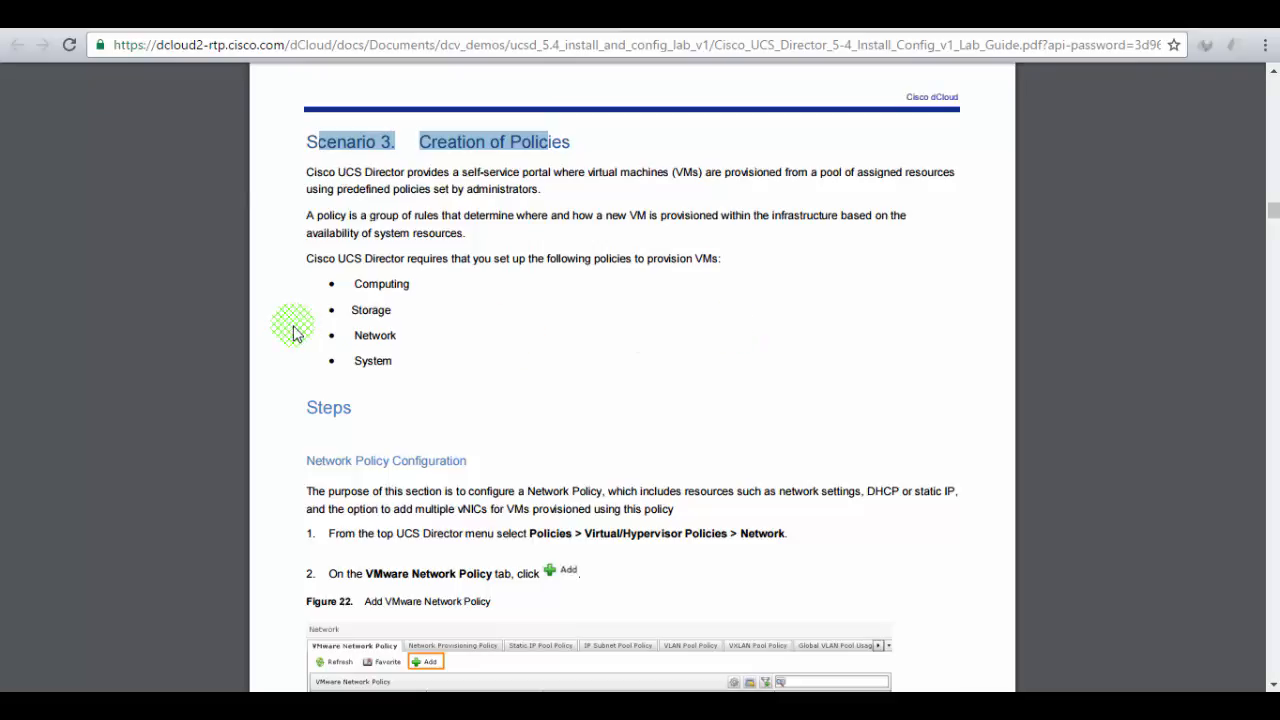
{"action": "left_click_drag", "start_coordinate": [340, 279], "coordinate": [406, 360]}
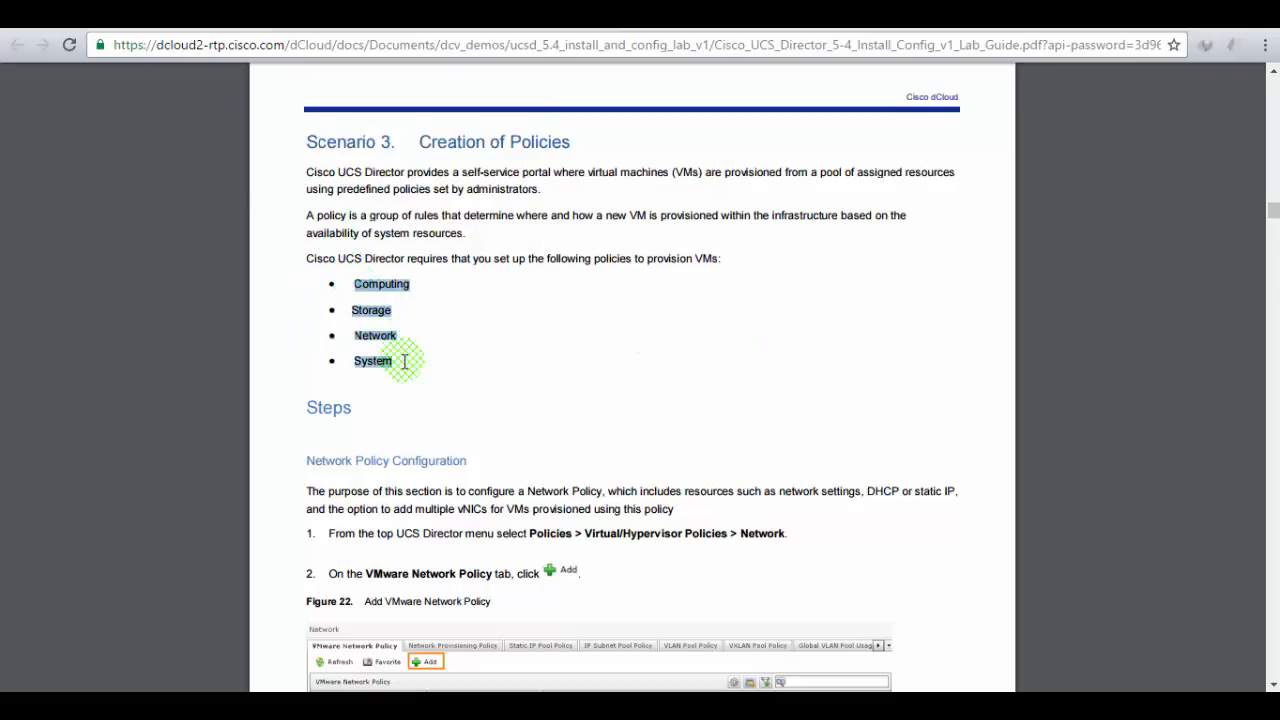
{"action": "left_click", "coordinate": [443, 295]}
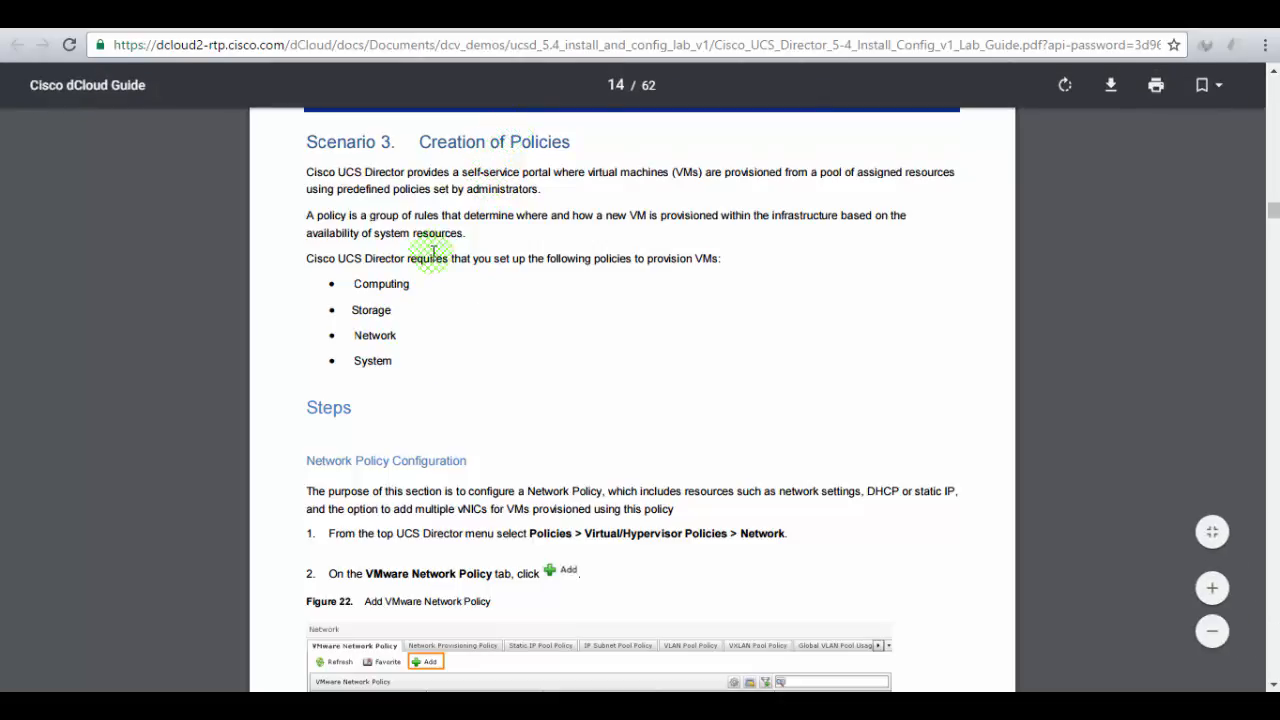
{"action": "left_click_drag", "start_coordinate": [398, 362], "coordinate": [353, 273]}
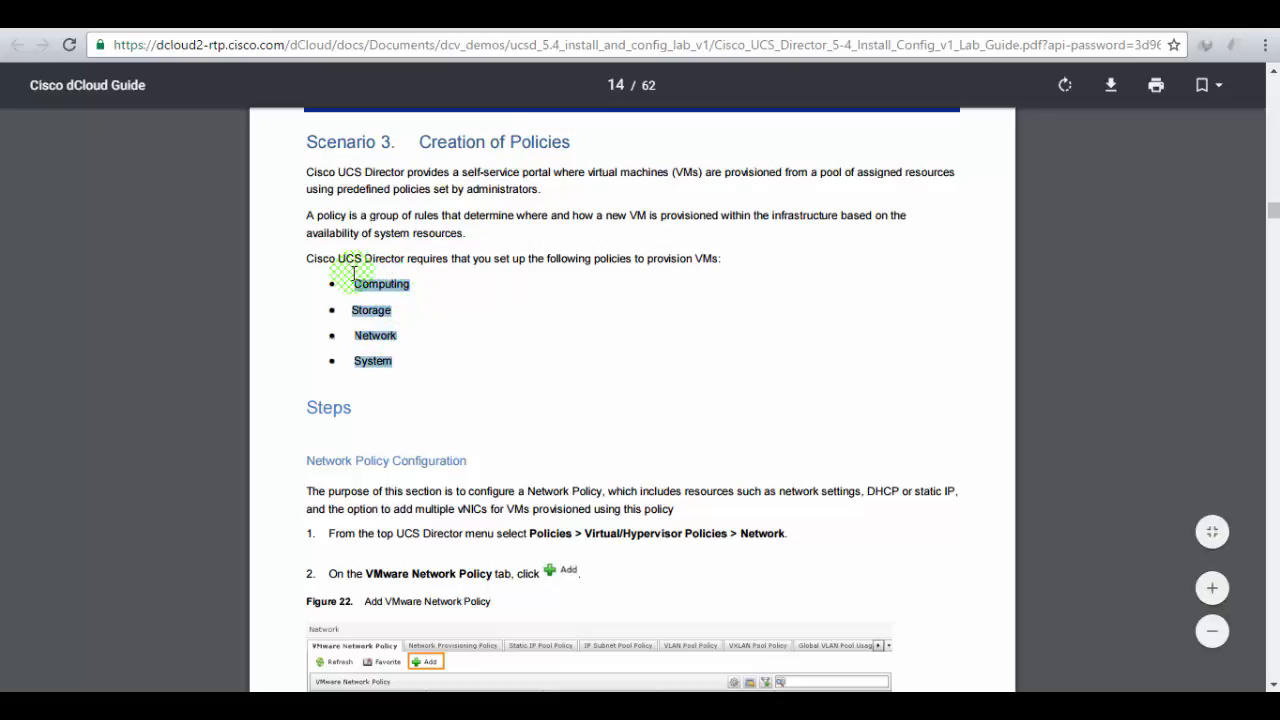
{"action": "left_click", "coordinate": [495, 378]}
- Highlight the menu path in Scenario 3 step 1 before returning to UCS Director
{"action": "scroll", "coordinate": [437, 306], "scroll_direction": "down", "scroll_amount": 3}
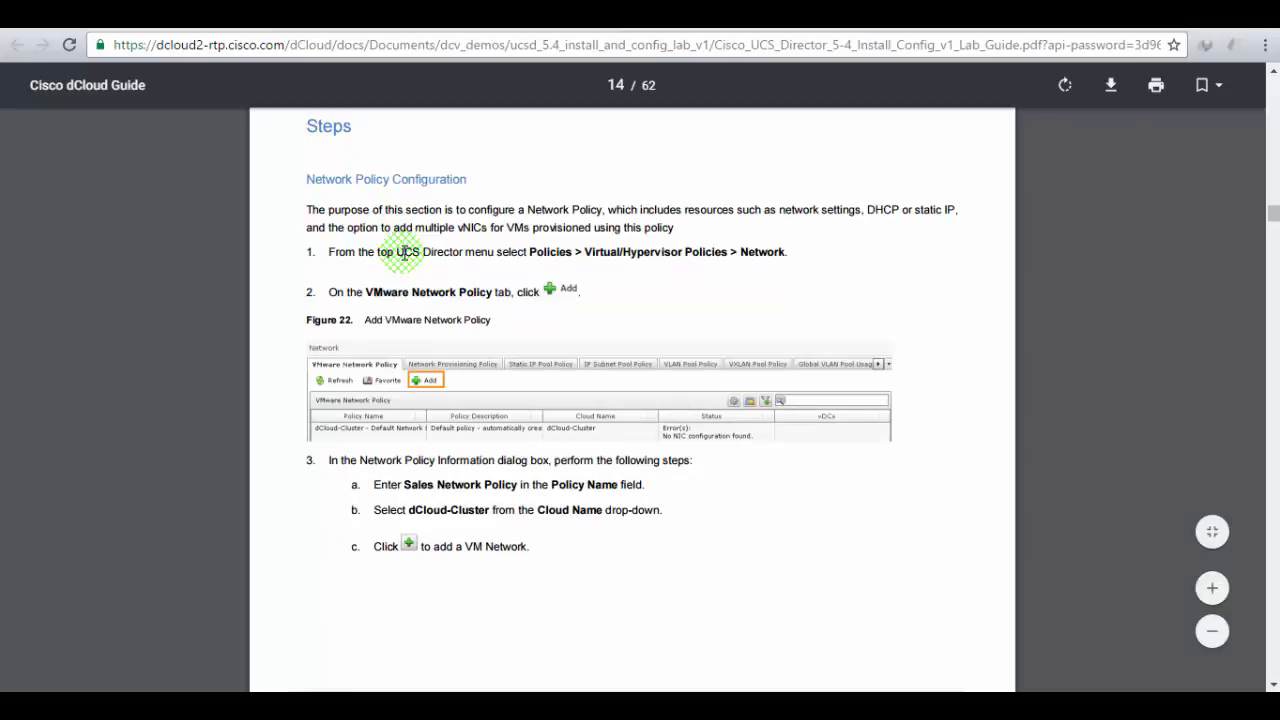
{"action": "left_click_drag", "start_coordinate": [360, 253], "coordinate": [573, 251]}
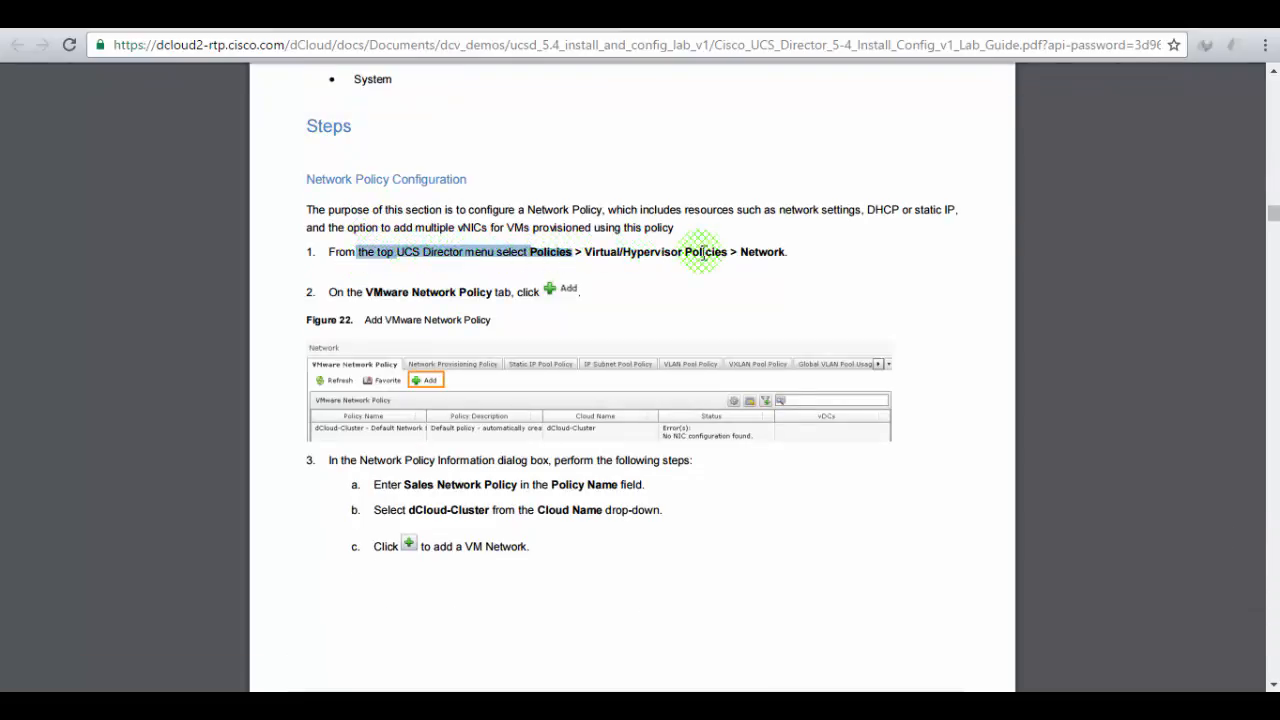
{"action": "left_click", "coordinate": [360, 14]}
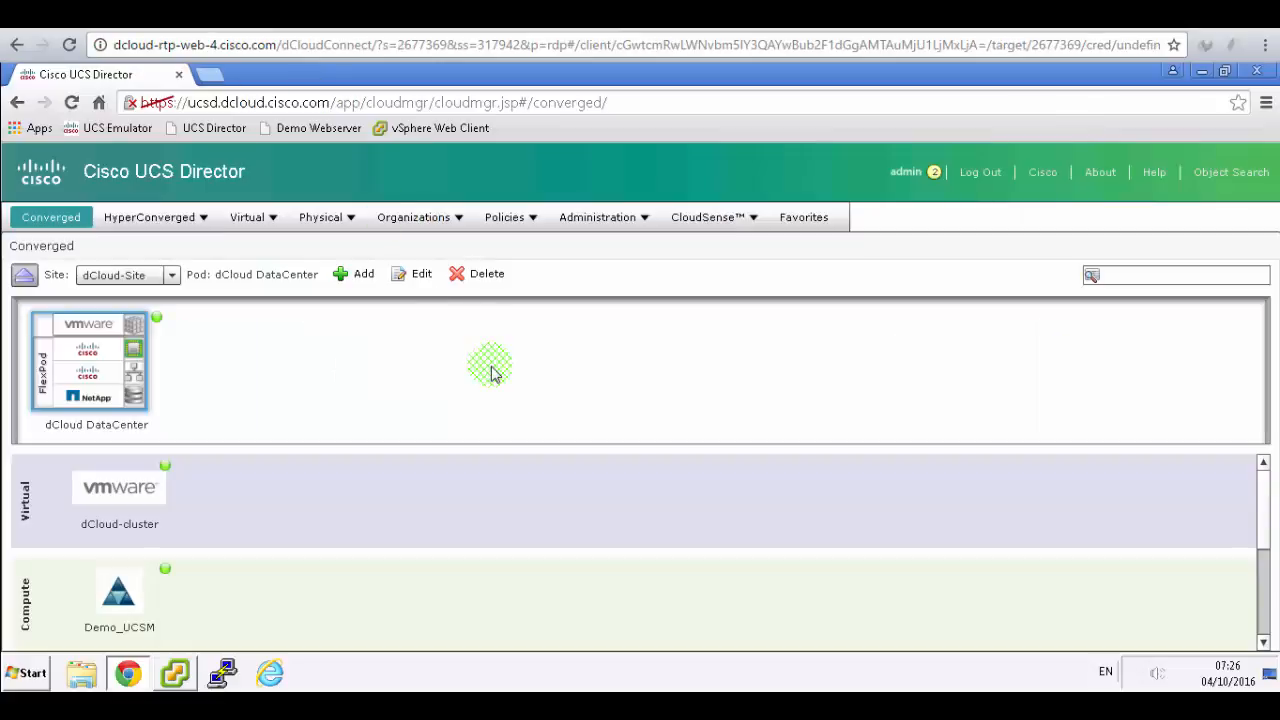
- Navigate to Policies > Virtual/Hypervisor Policies > Network
{"action": "left_click", "coordinate": [511, 220]}
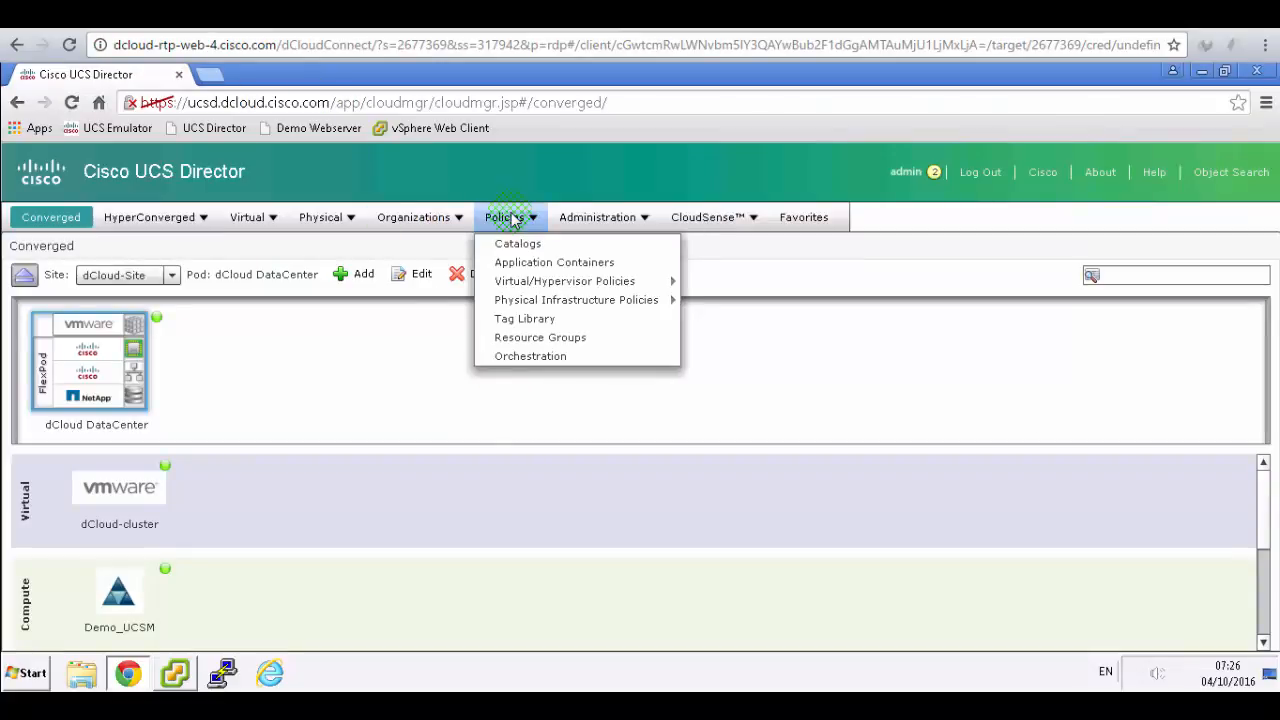
{"action": "key", "text": "alt+Tab"}
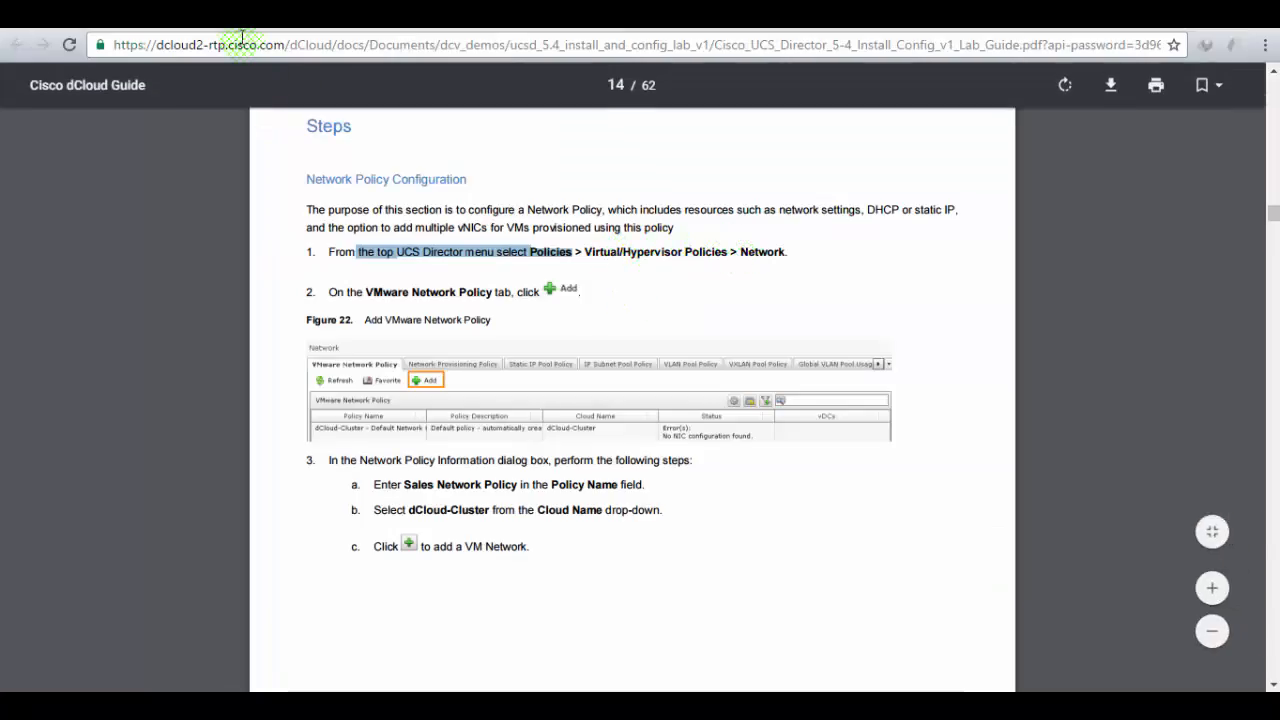
{"action": "key", "text": "alt+Tab"}
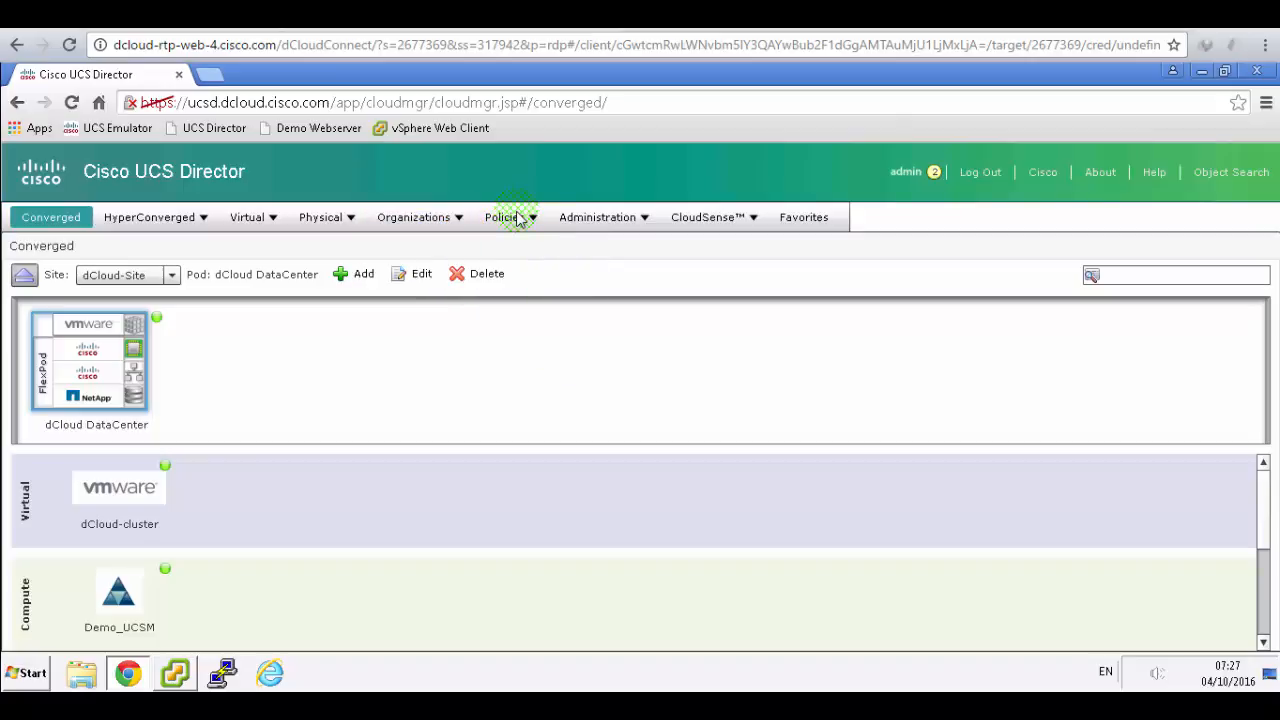
{"action": "left_click", "coordinate": [517, 219]}
{"action": "mouse_move", "coordinate": [556, 283]}
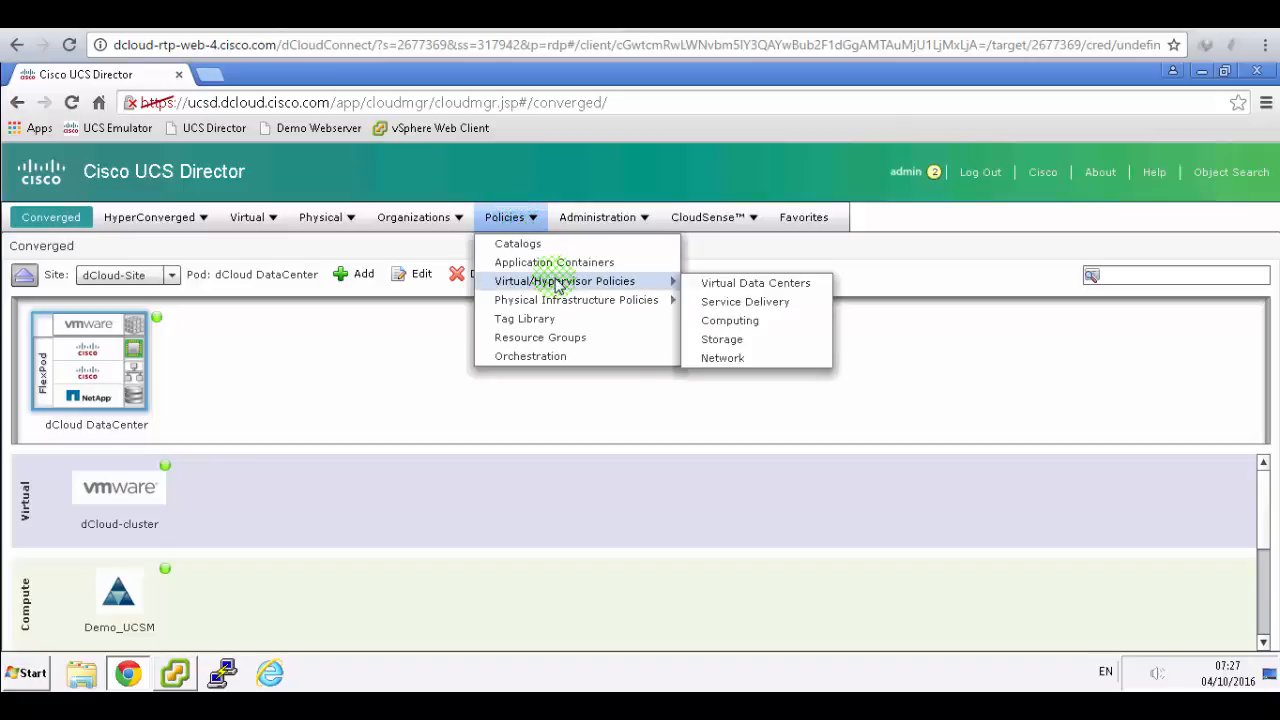
{"action": "left_click", "coordinate": [723, 358]}
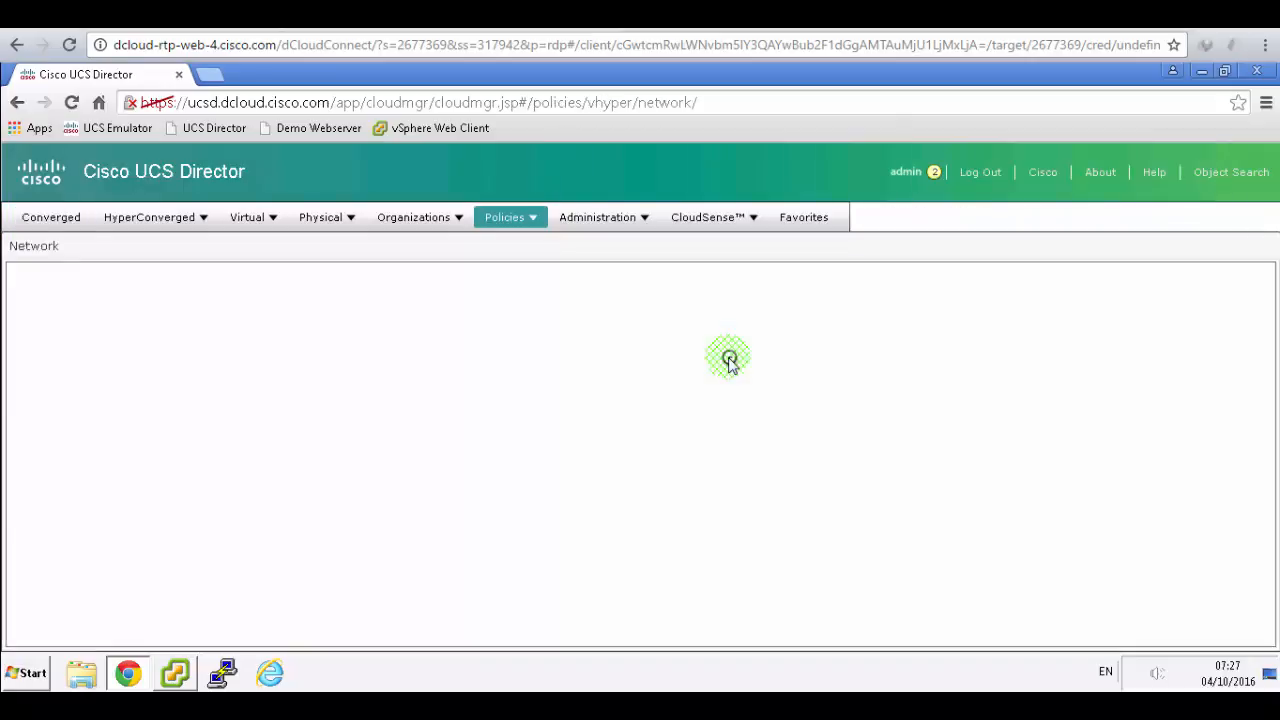
- Check the guide's step 2 about the VMware Network Policy tab
{"action": "left_click", "coordinate": [472, 16]}
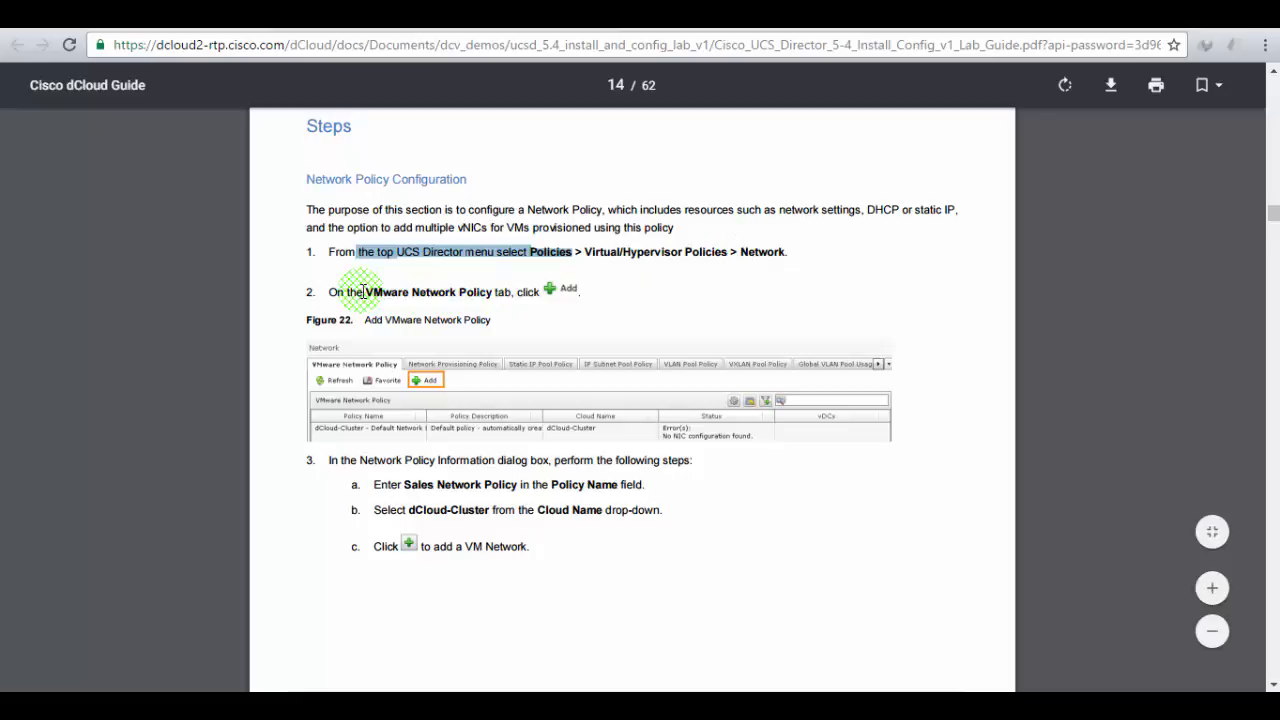
{"action": "left_click_drag", "start_coordinate": [363, 291], "coordinate": [497, 299]}
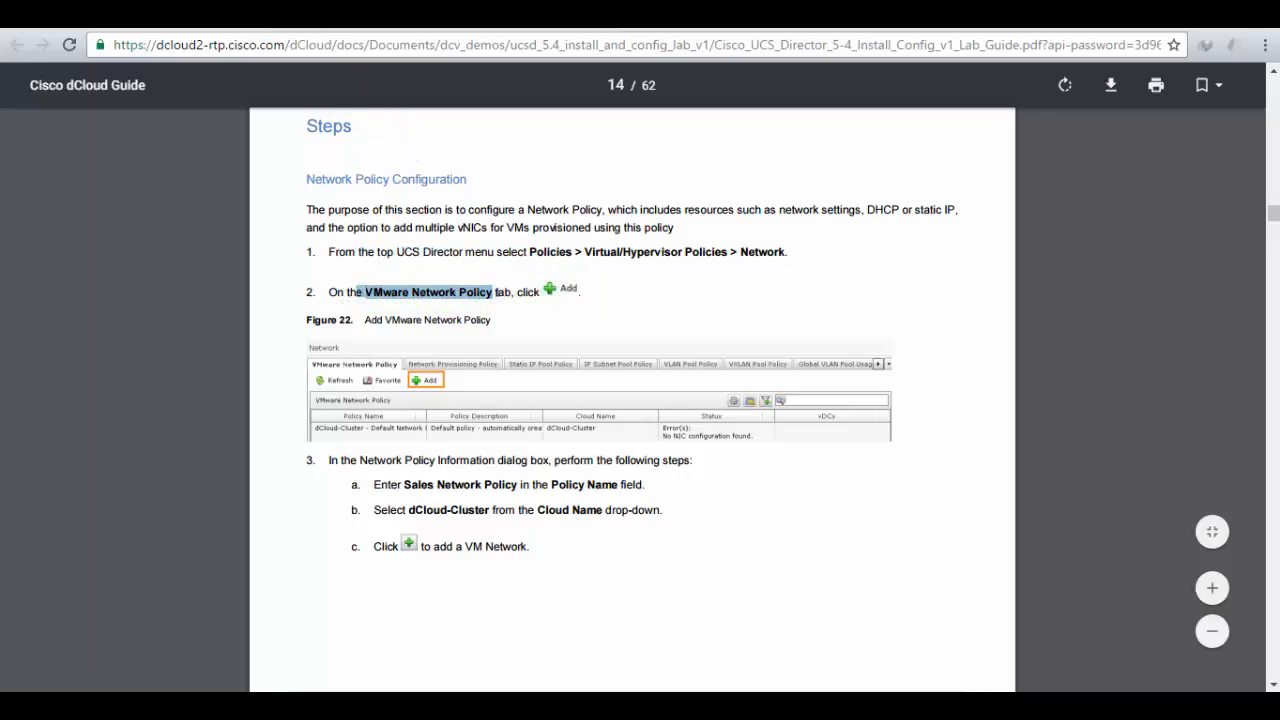
{"action": "left_click", "coordinate": [285, 14]}
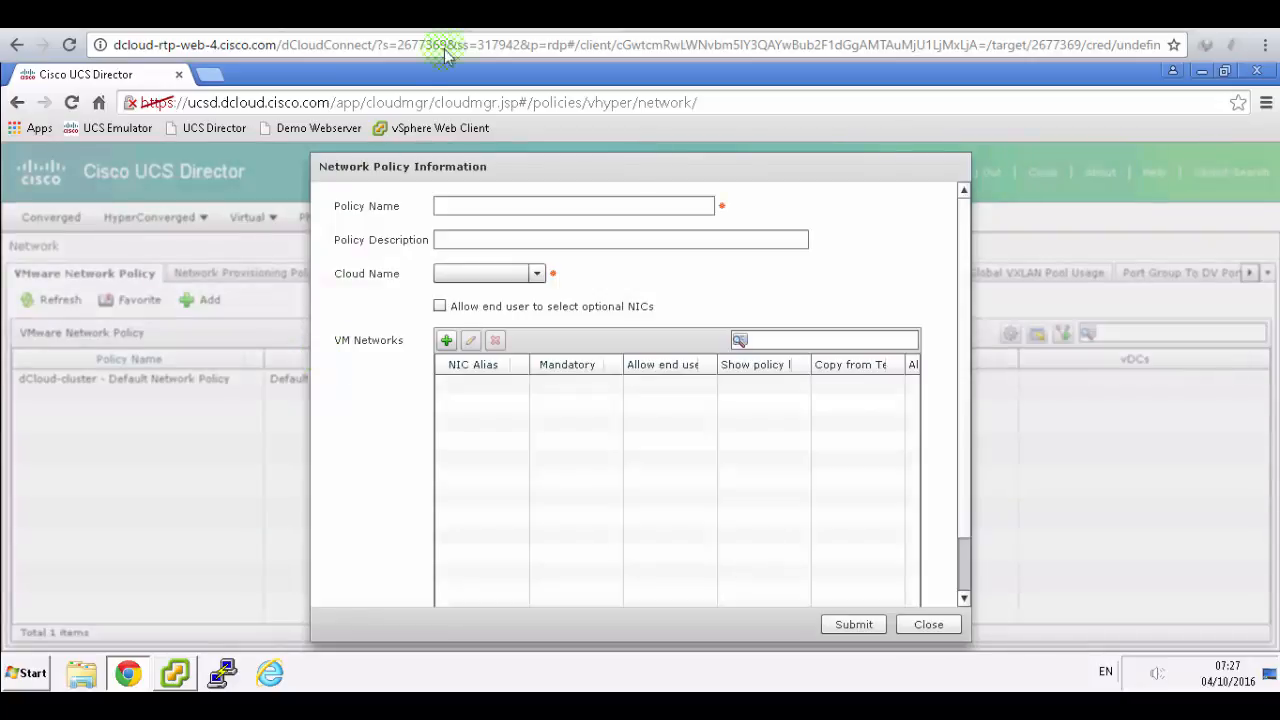
- Name the policy 'Sales Network Policy' with the description 'network policy'
{"action": "left_click", "coordinate": [443, 15]}
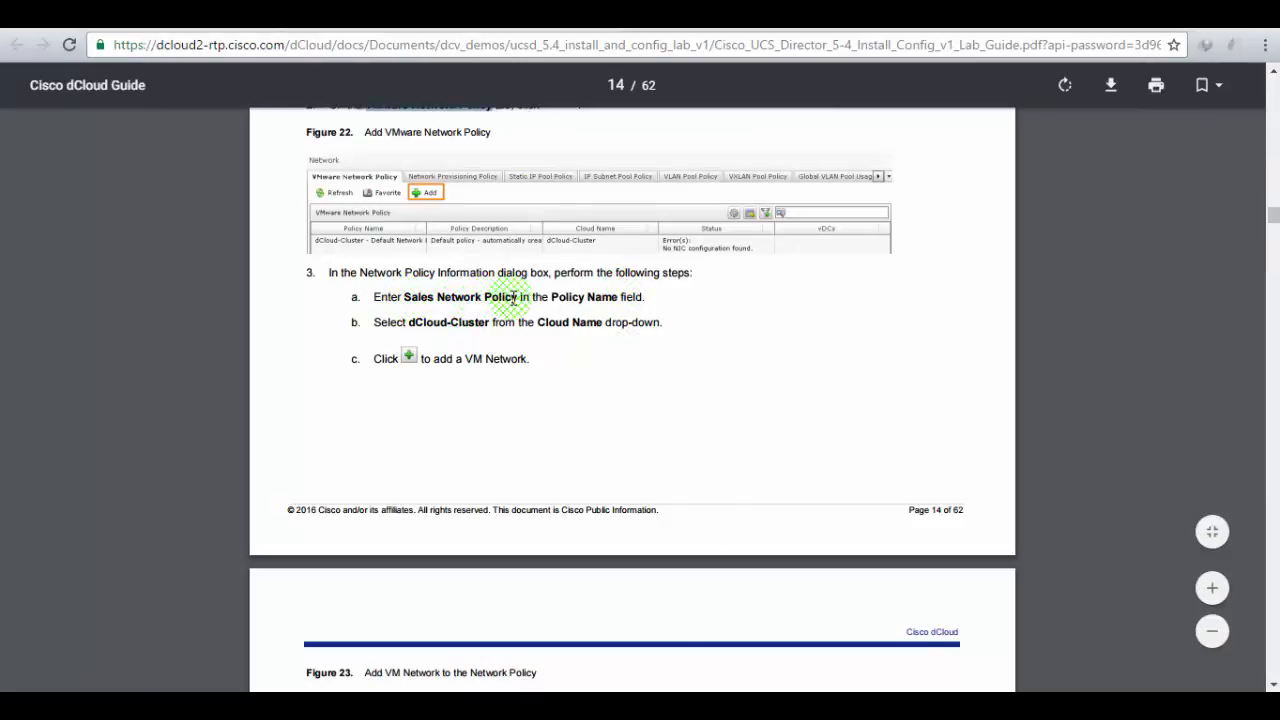
{"action": "left_click", "coordinate": [392, 16]}
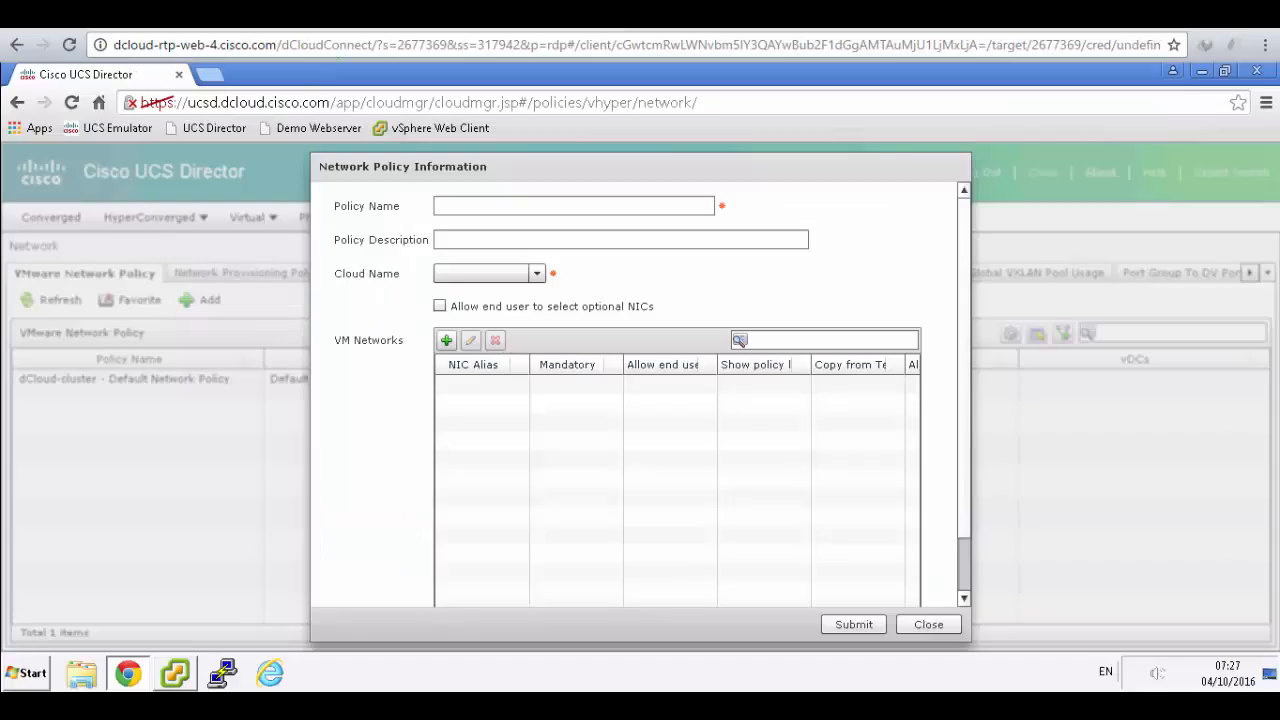
{"action": "left_click", "coordinate": [491, 206]}
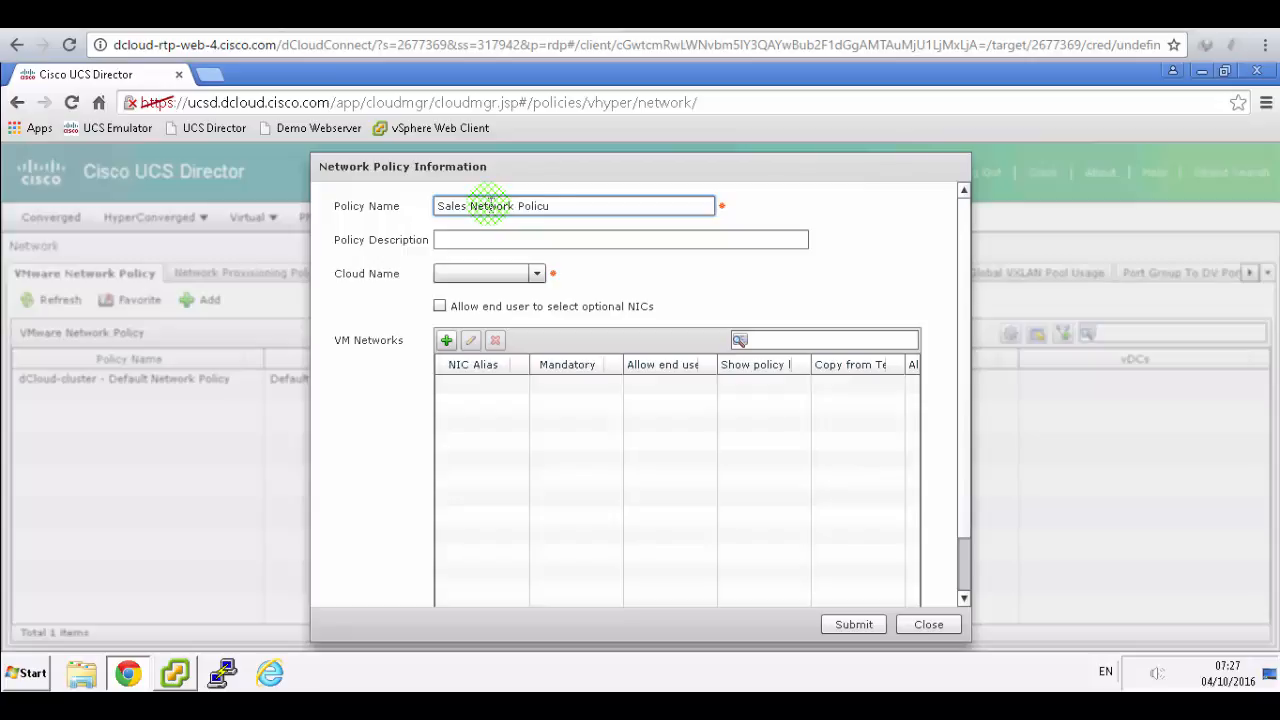
{"action": "key", "text": "Tab"}
{"action": "type", "text": "n"}
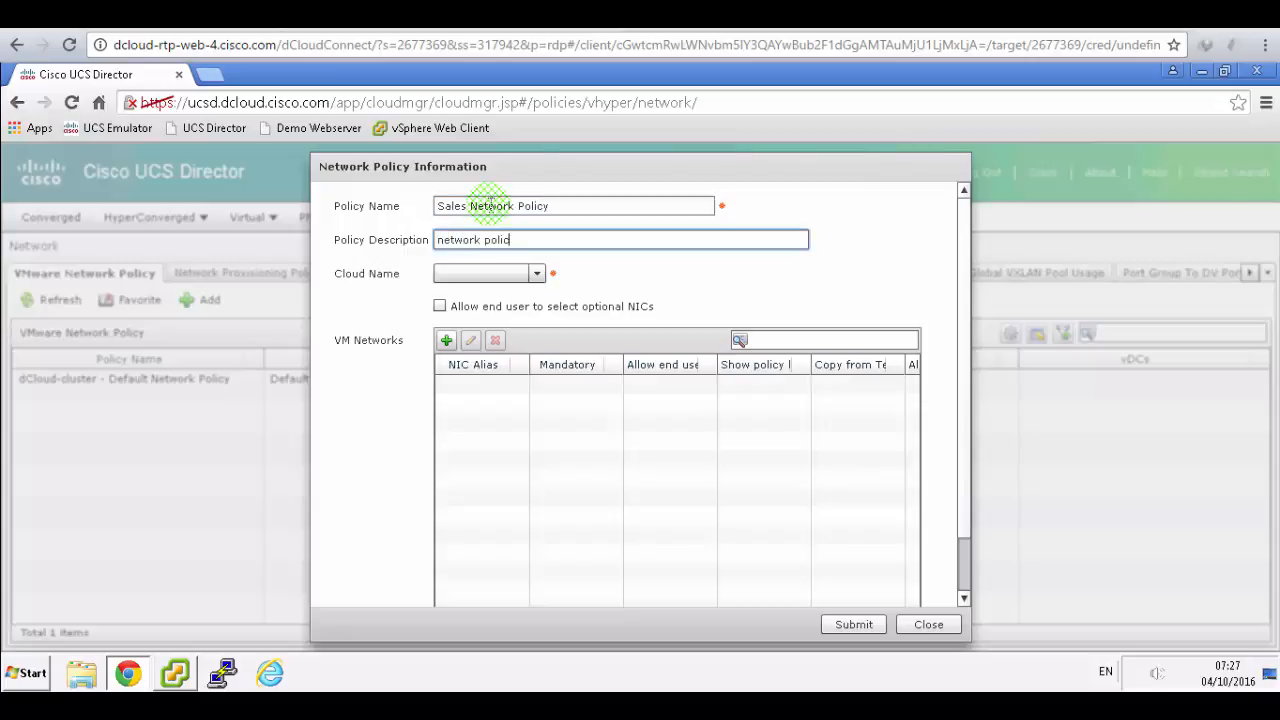
- Set the policy's cloud to dCloud-cluster and start adding a VM network entry
{"action": "left_click", "coordinate": [537, 274]}
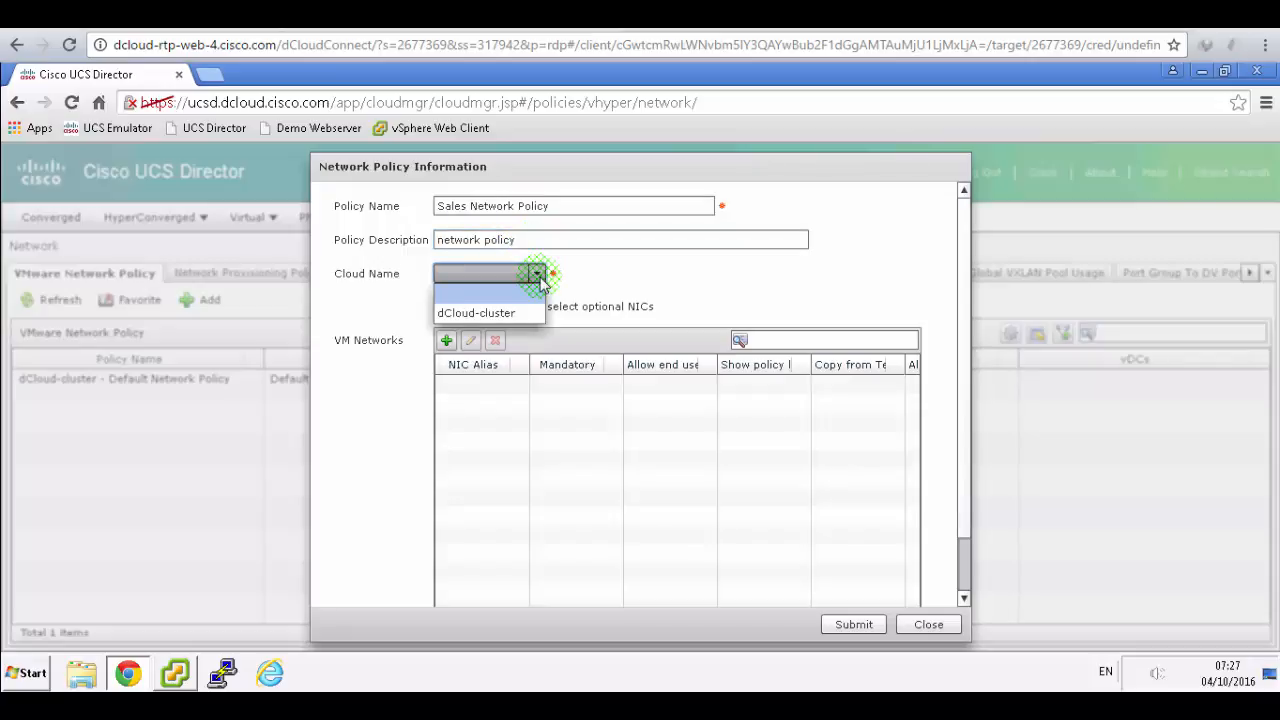
{"action": "left_click", "coordinate": [505, 314]}
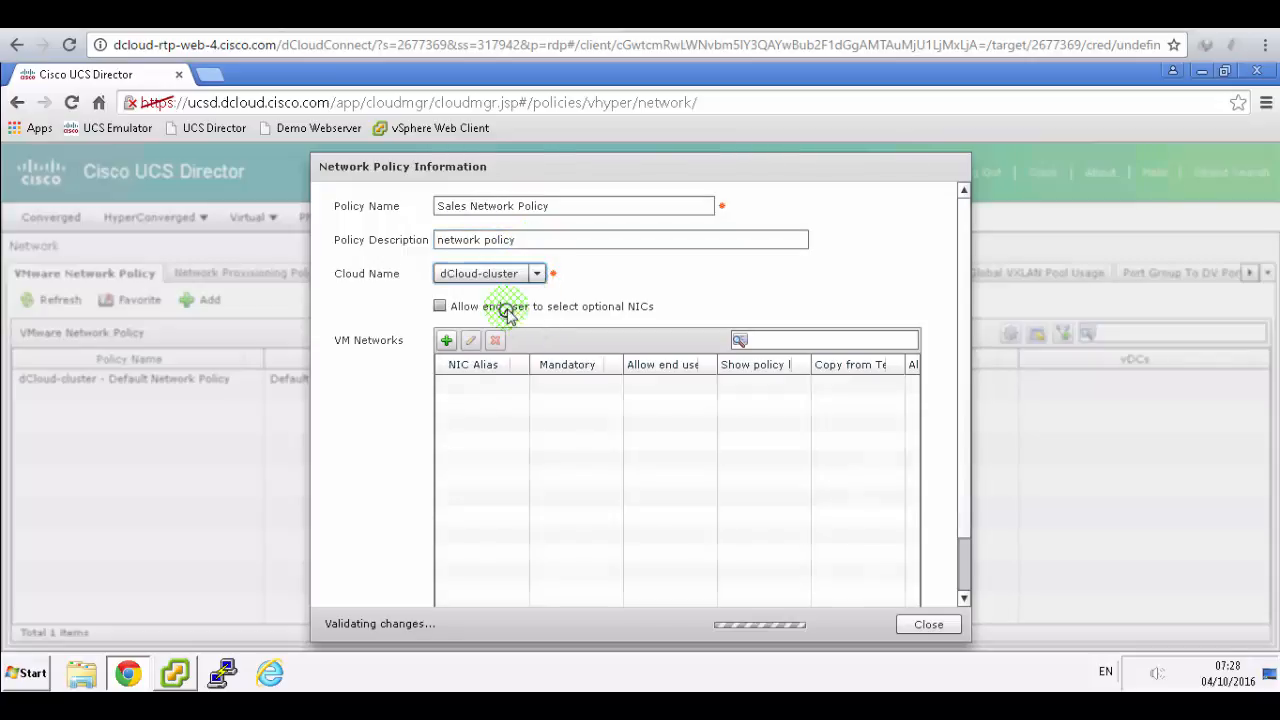
{"action": "left_click", "coordinate": [420, 16]}
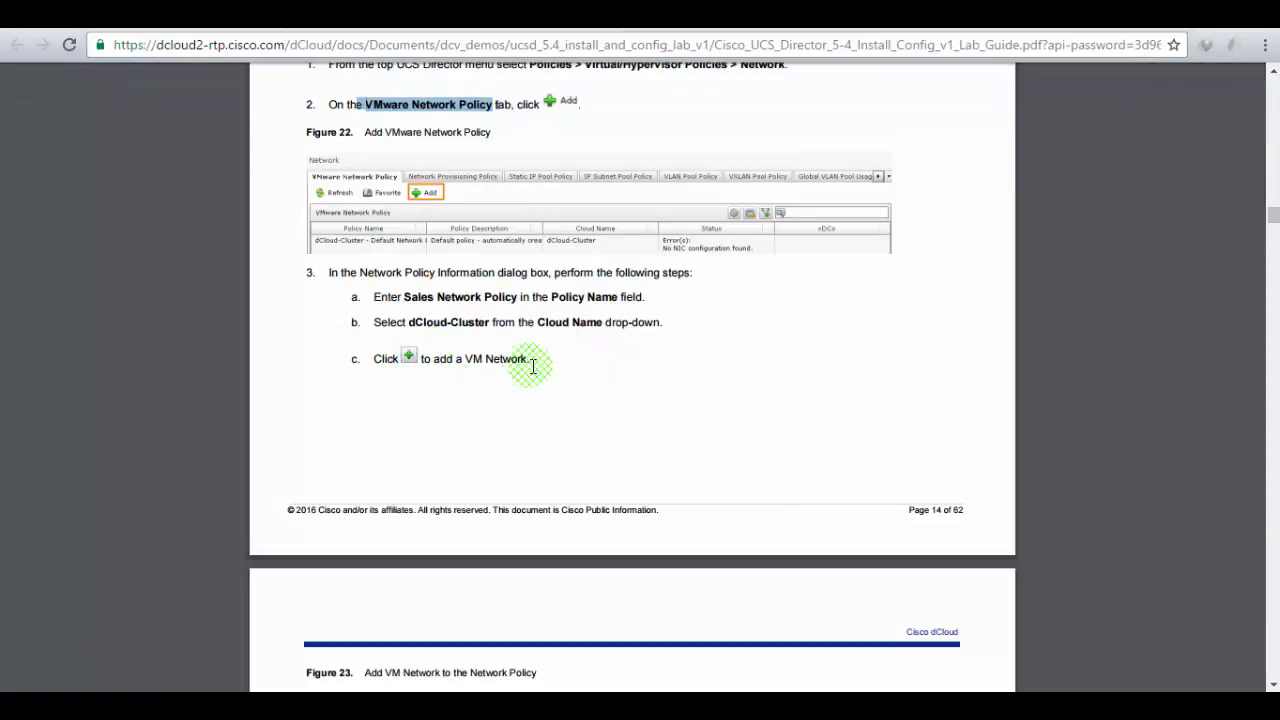
{"action": "left_click", "coordinate": [312, 16]}
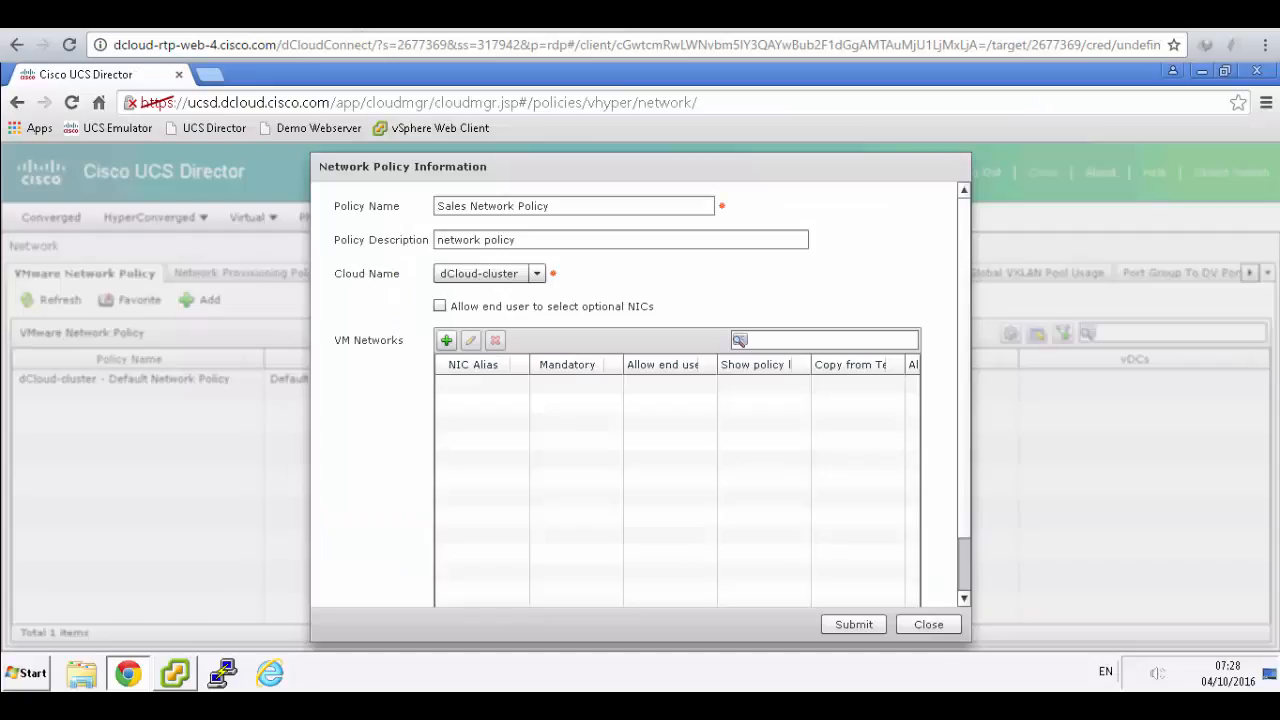
{"action": "left_click", "coordinate": [446, 340]}
- Enter eth0 as the NIC alias of the new VM network entry
{"action": "left_click", "coordinate": [500, 16]}
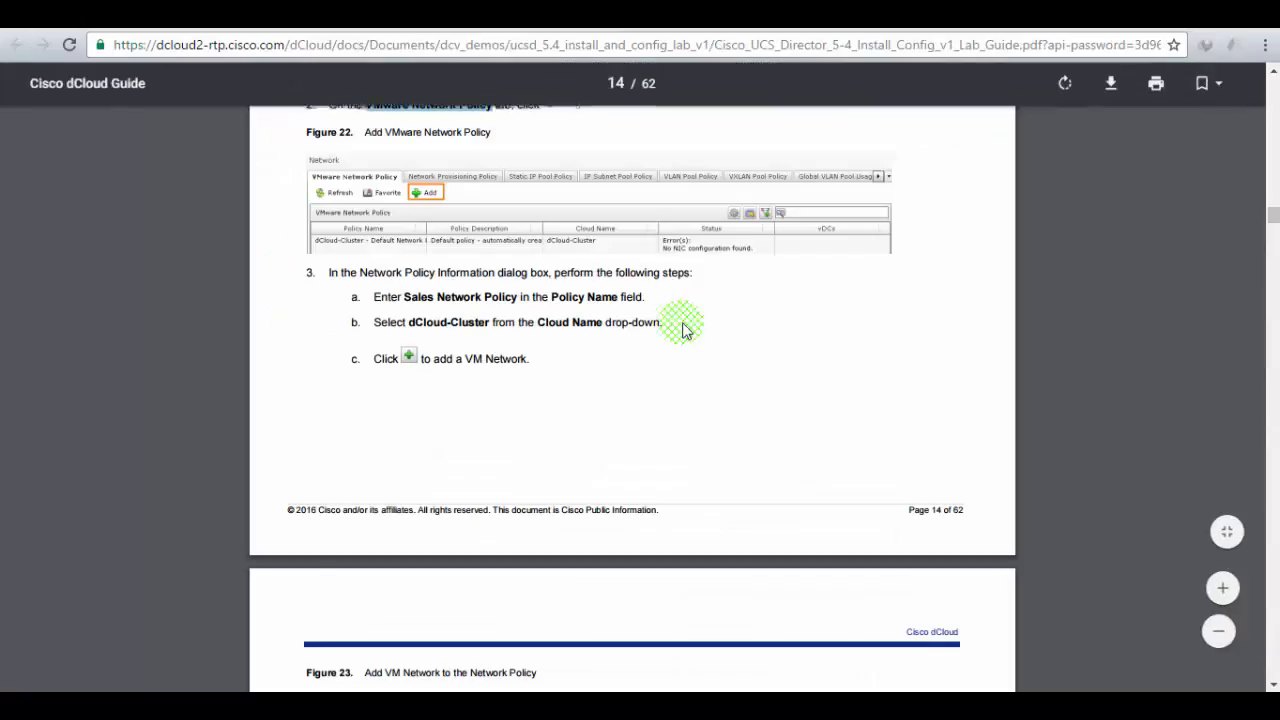
{"action": "scroll", "coordinate": [685, 335], "scroll_direction": "down", "scroll_amount": 3}
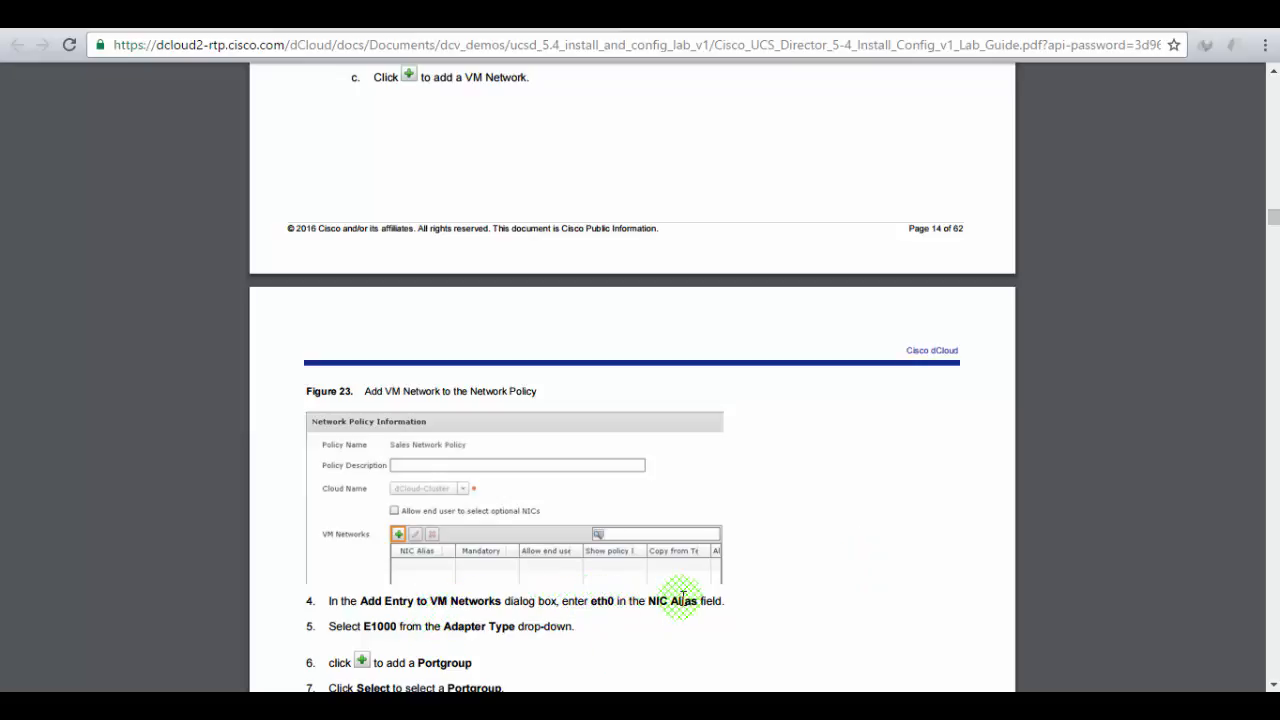
{"action": "left_click", "coordinate": [305, 16]}
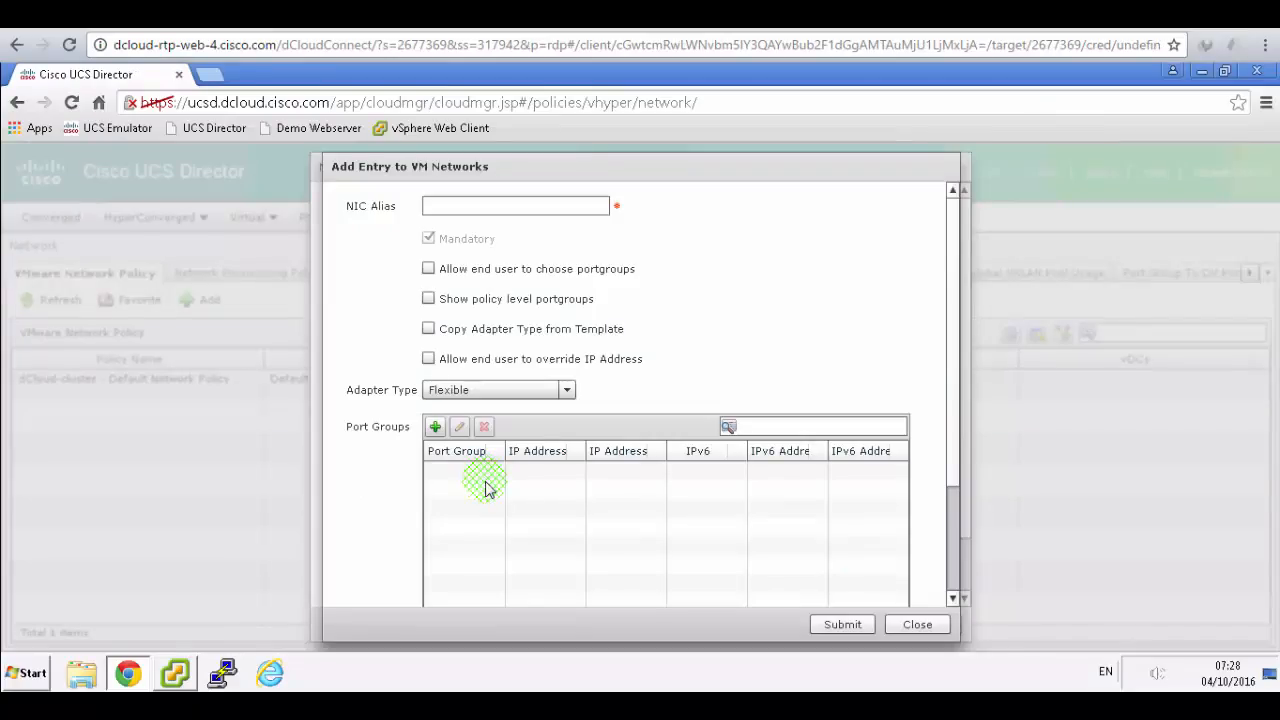
{"action": "left_click", "coordinate": [477, 204]}
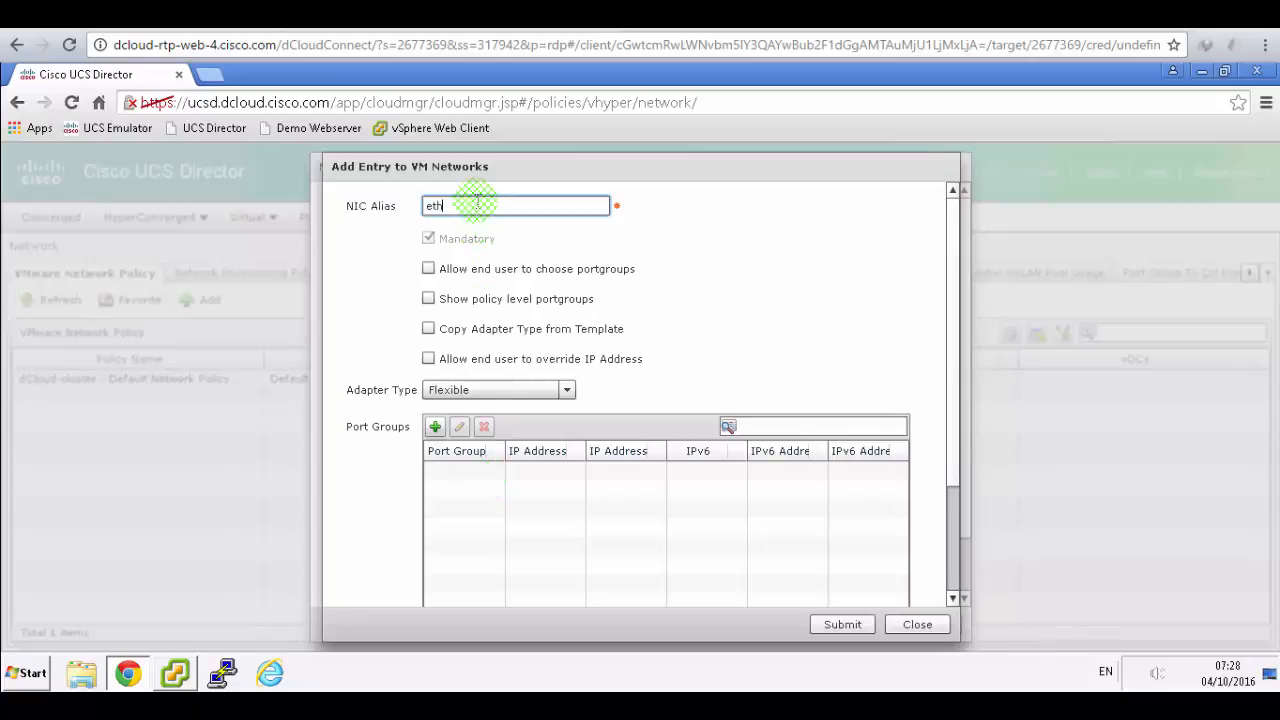
{"action": "left_click", "coordinate": [425, 16]}
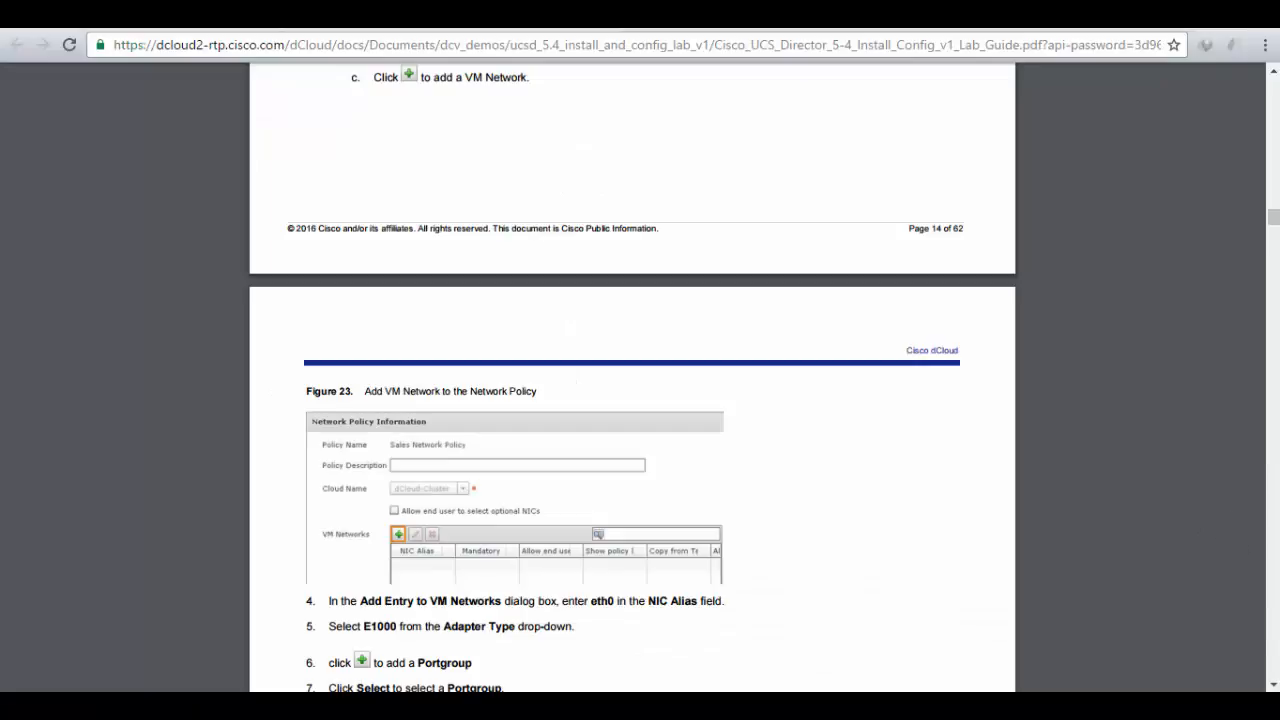
{"action": "scroll", "coordinate": [748, 382], "scroll_direction": "down", "scroll_amount": 1}
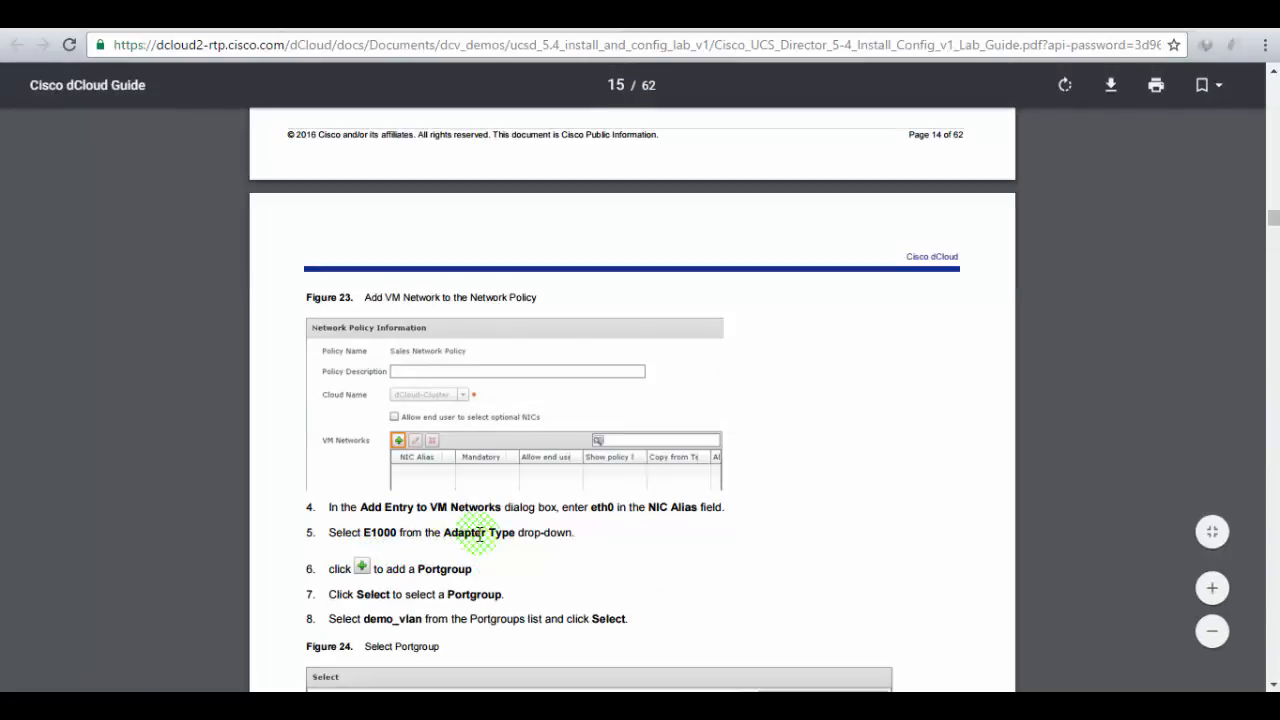
{"action": "left_click", "coordinate": [325, 16]}
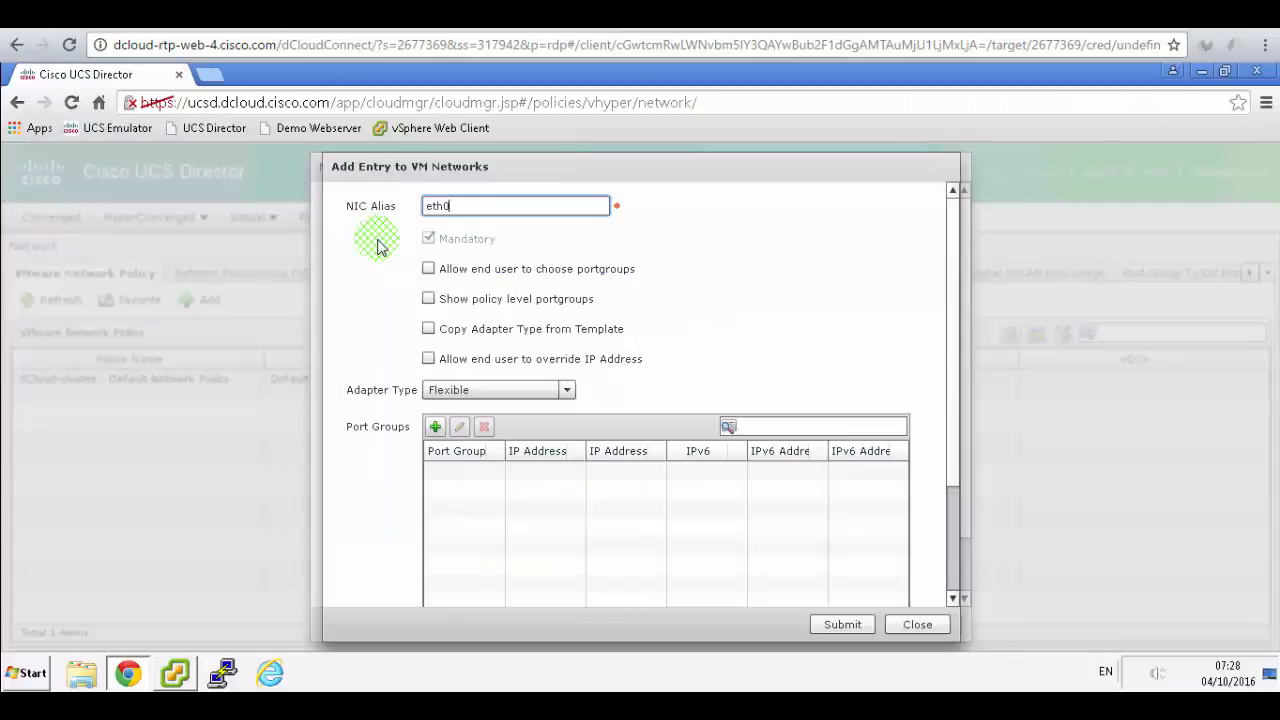
- Choose E 1000 as the adapter type and find the demo_vlan instruction in the guide
{"action": "left_click", "coordinate": [565, 390]}
{"action": "left_click", "coordinate": [565, 390]}
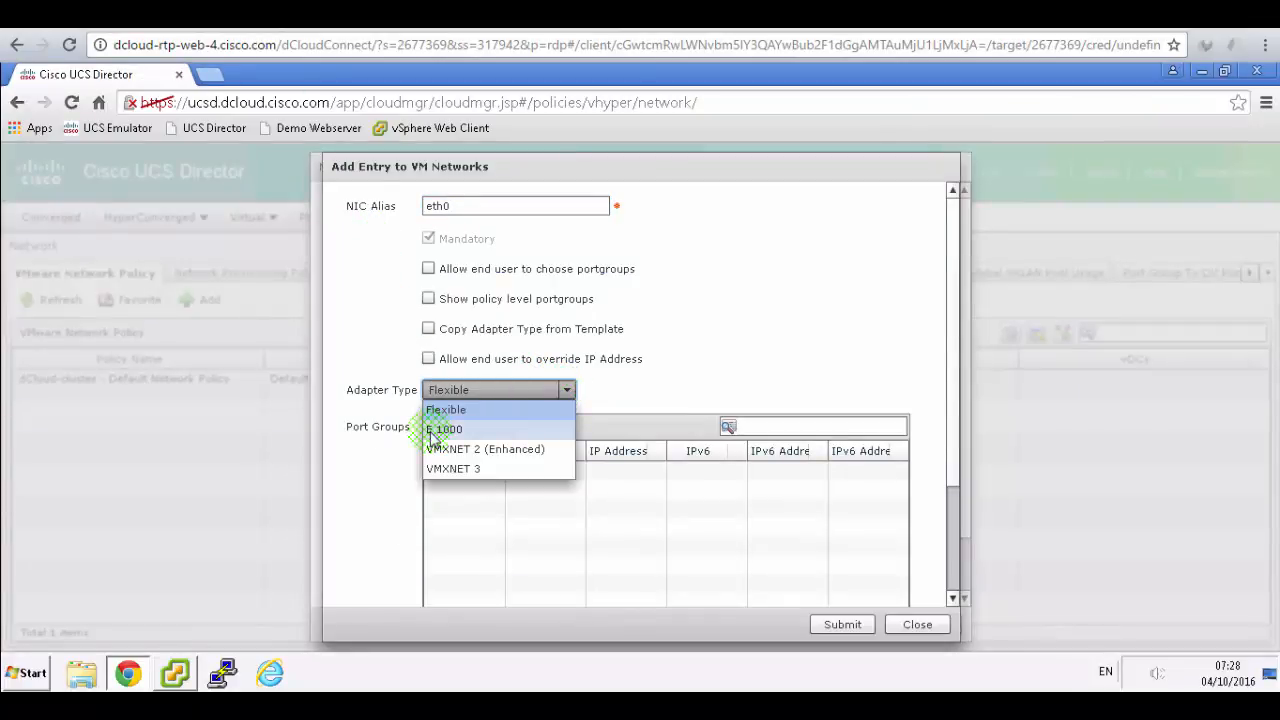
{"action": "left_click", "coordinate": [432, 429]}
{"action": "left_click", "coordinate": [490, 16]}
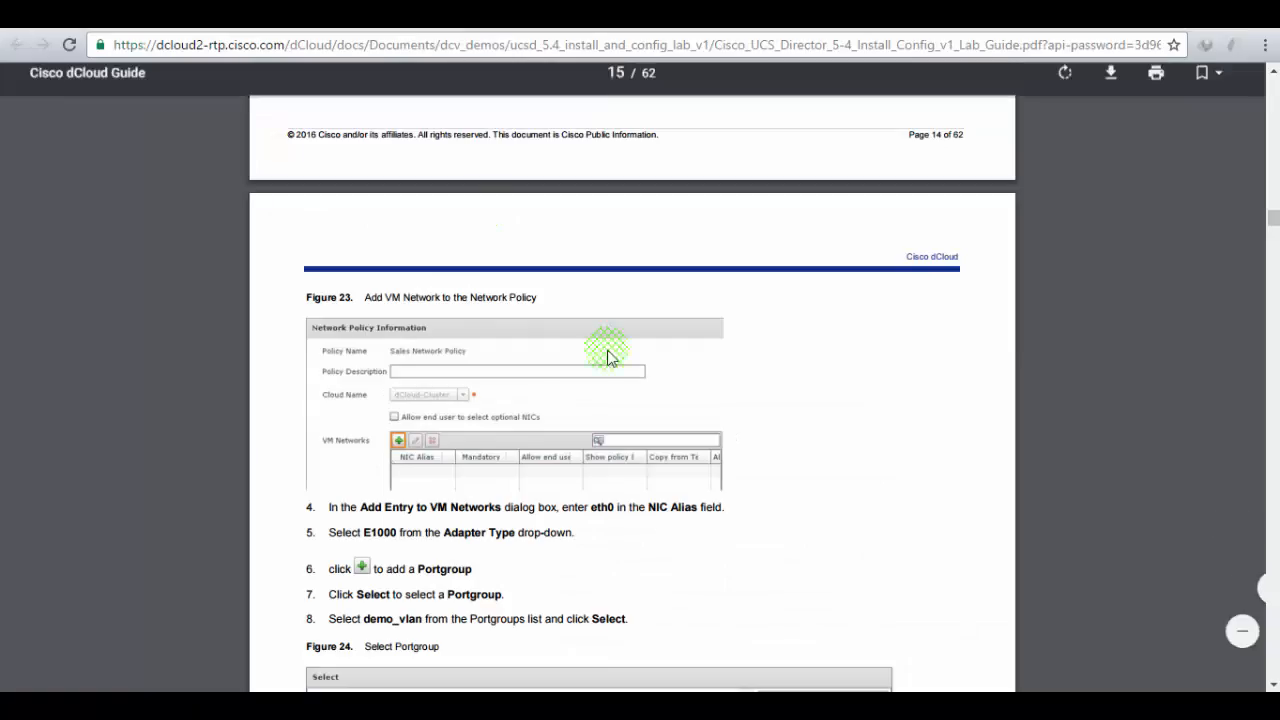
{"action": "scroll", "coordinate": [731, 447], "scroll_direction": "down", "scroll_amount": 2}
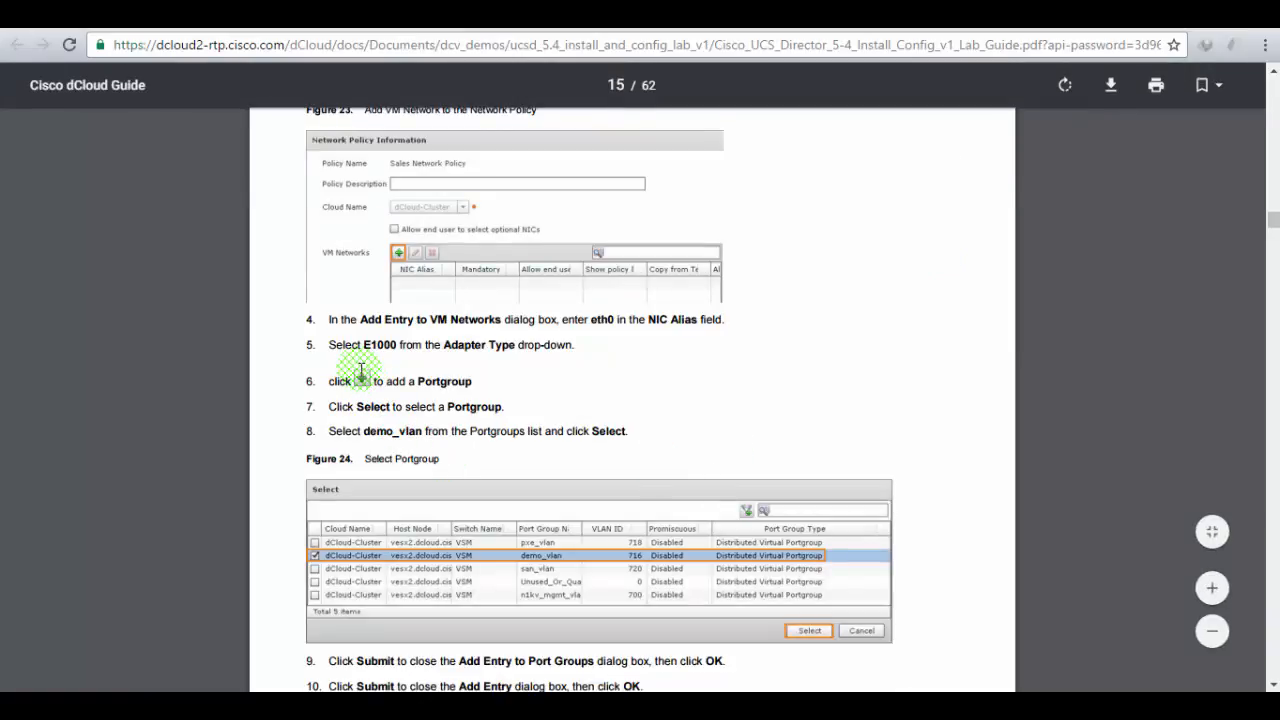
{"action": "left_click", "coordinate": [350, 16]}
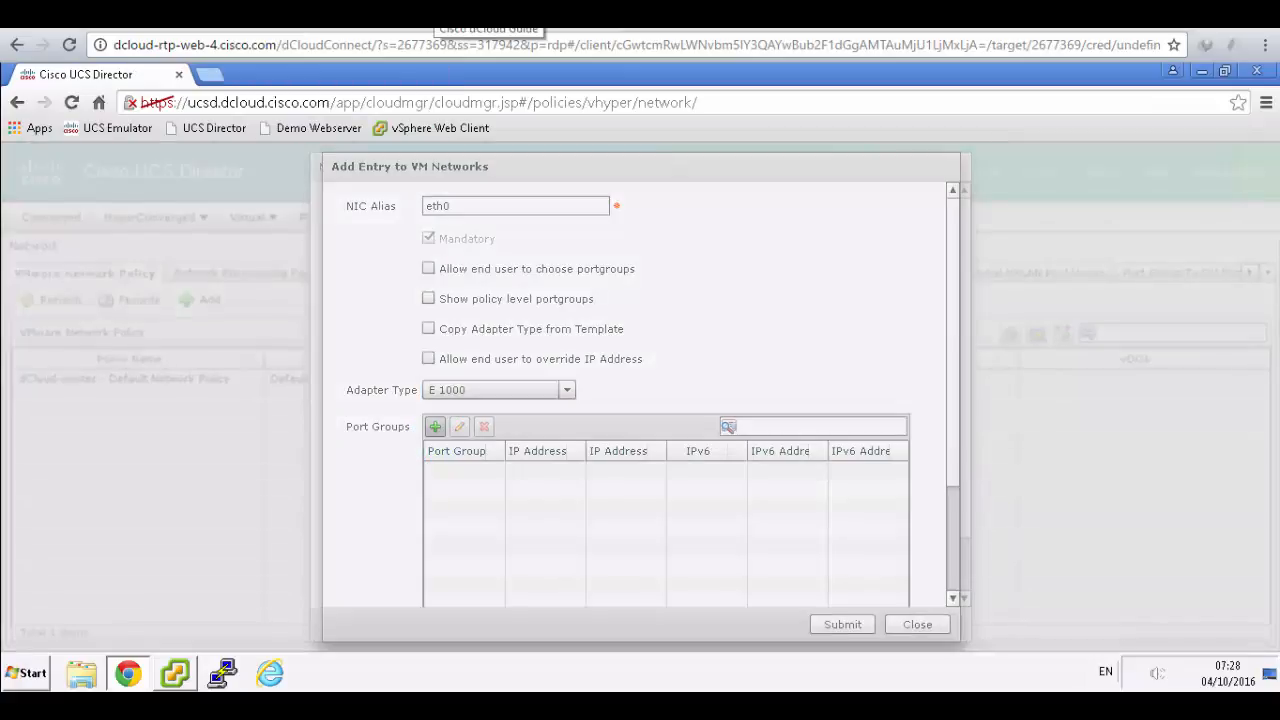
{"action": "left_click", "coordinate": [488, 16]}
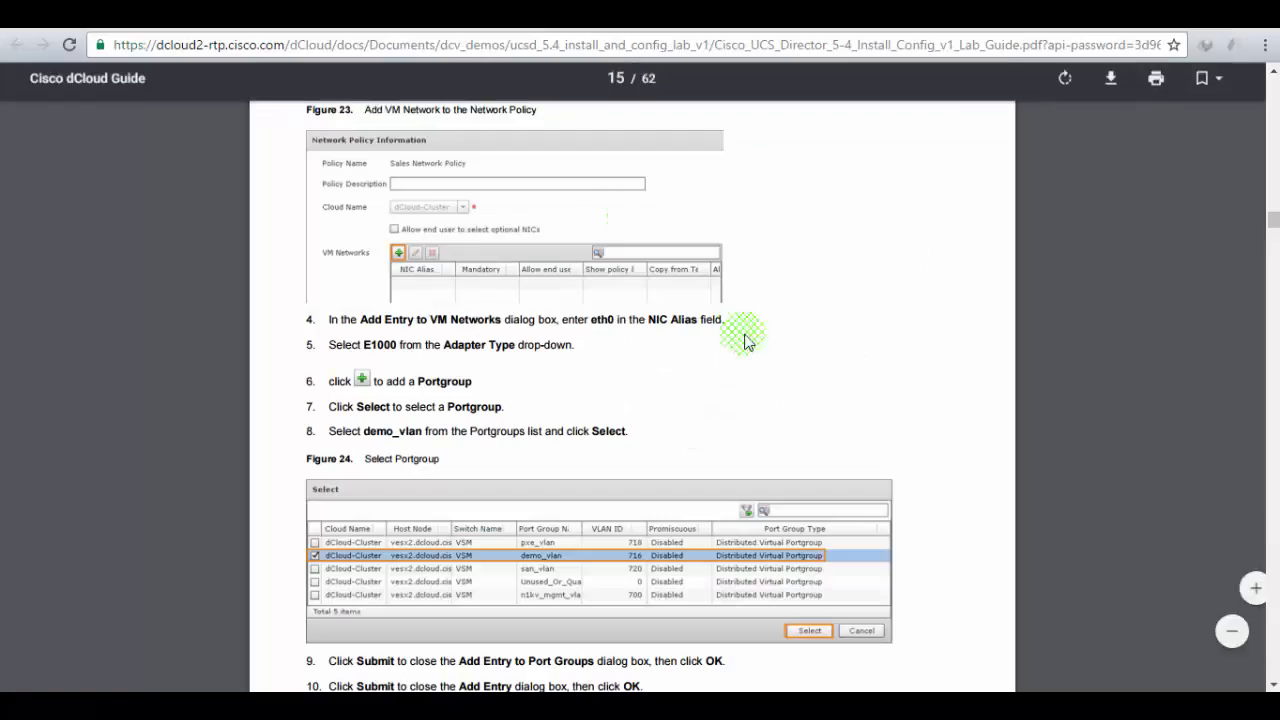
{"action": "scroll", "coordinate": [791, 376], "scroll_direction": "down", "scroll_amount": 2}
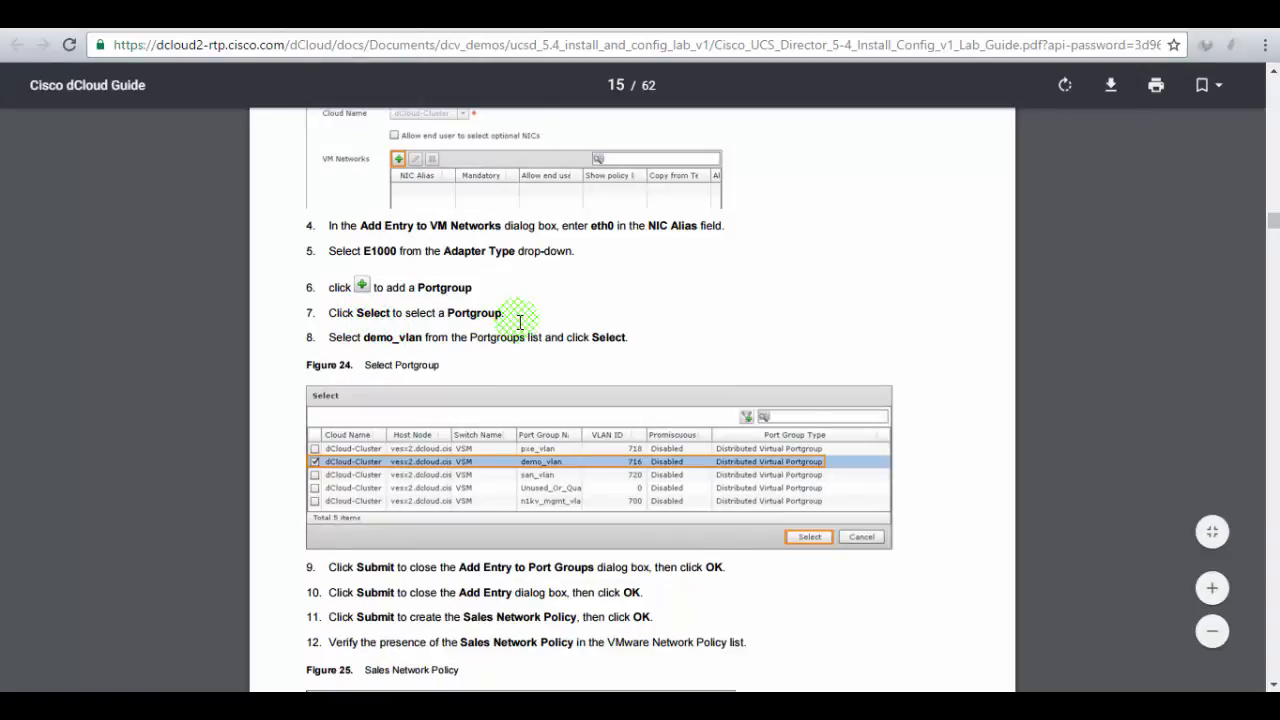
{"action": "left_click_drag", "start_coordinate": [385, 338], "coordinate": [604, 334]}
- Select demo_vlan as the port group for the eth0 entry
{"action": "left_click", "coordinate": [335, 16]}
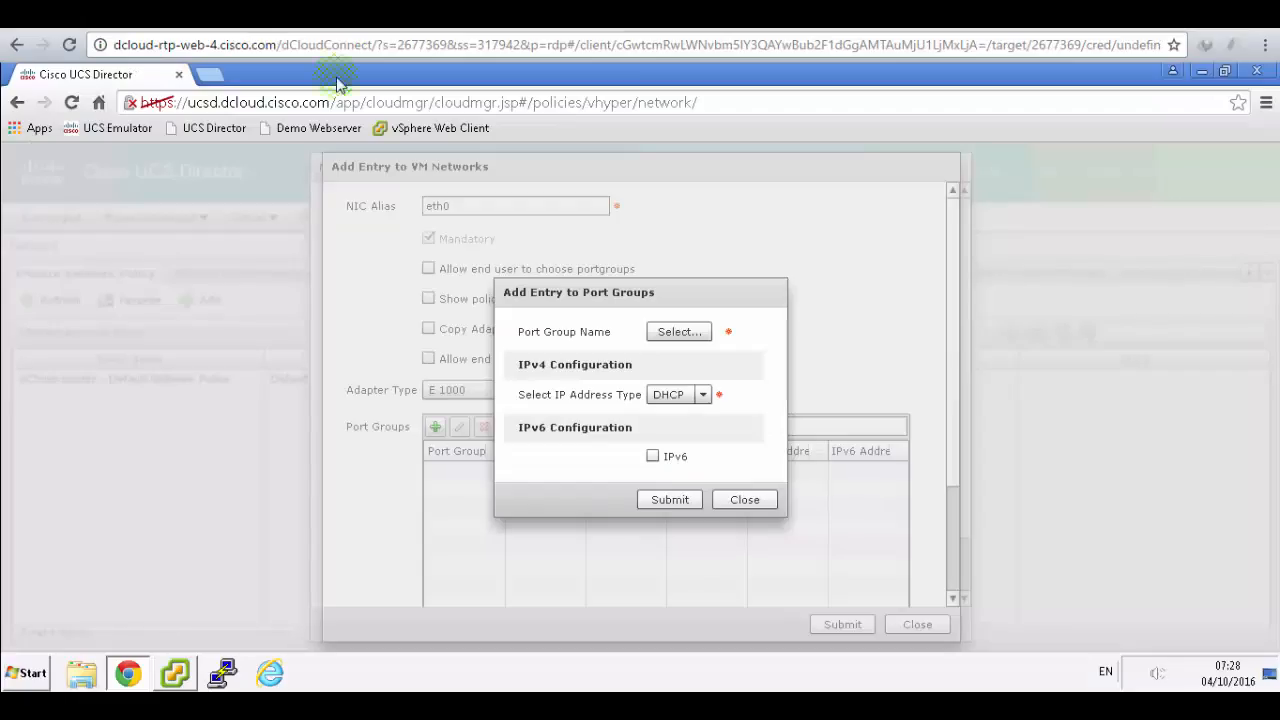
{"action": "left_click", "coordinate": [677, 329]}
{"action": "left_click", "coordinate": [677, 332]}
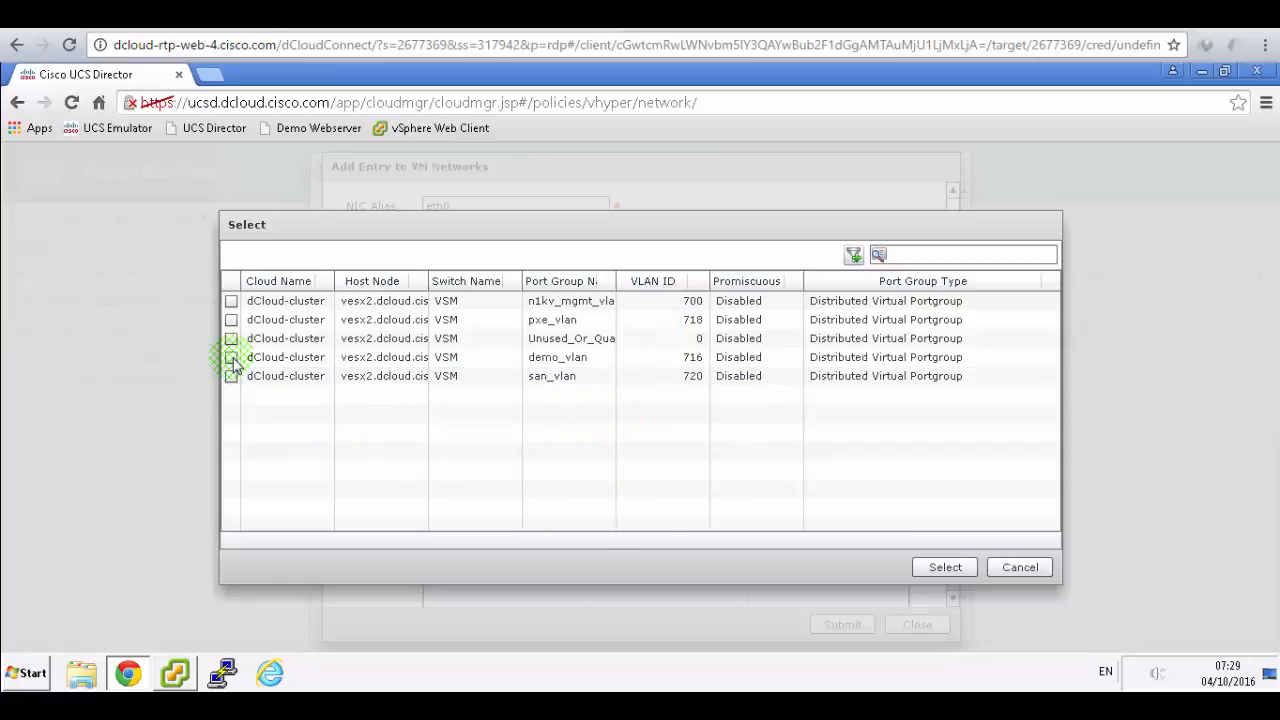
{"action": "left_click", "coordinate": [232, 358]}
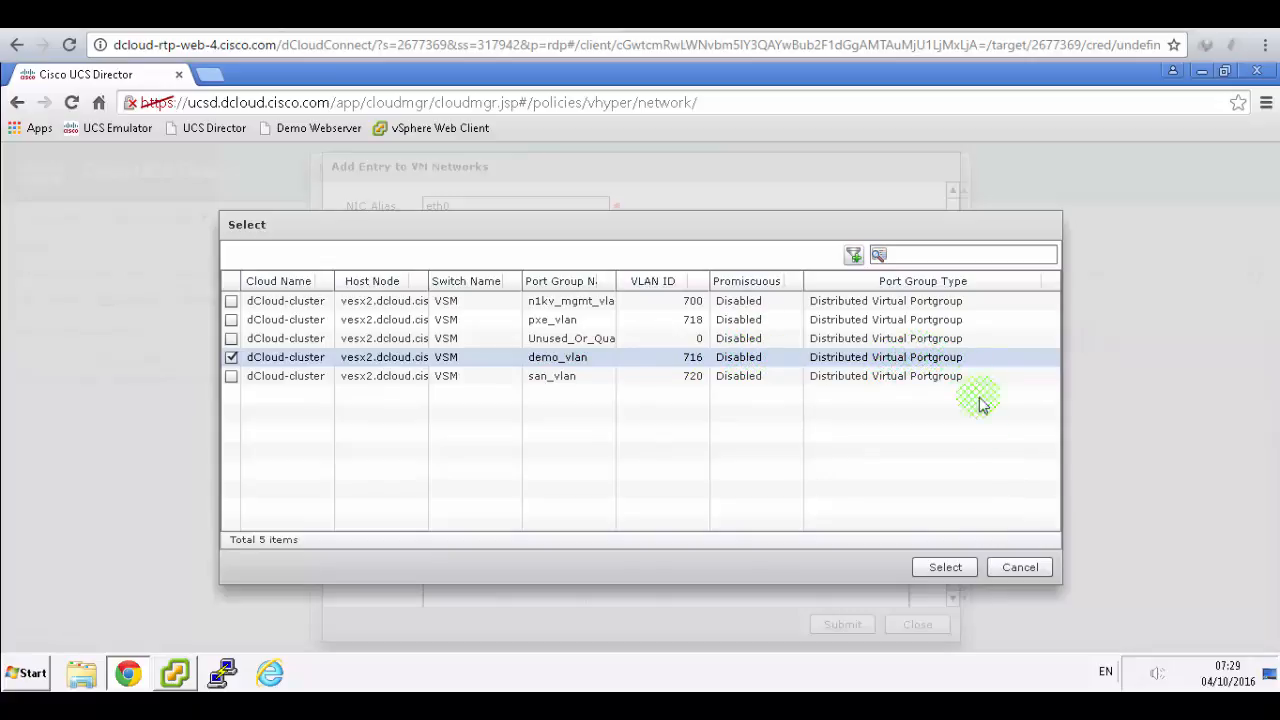
{"action": "left_click", "coordinate": [946, 567]}
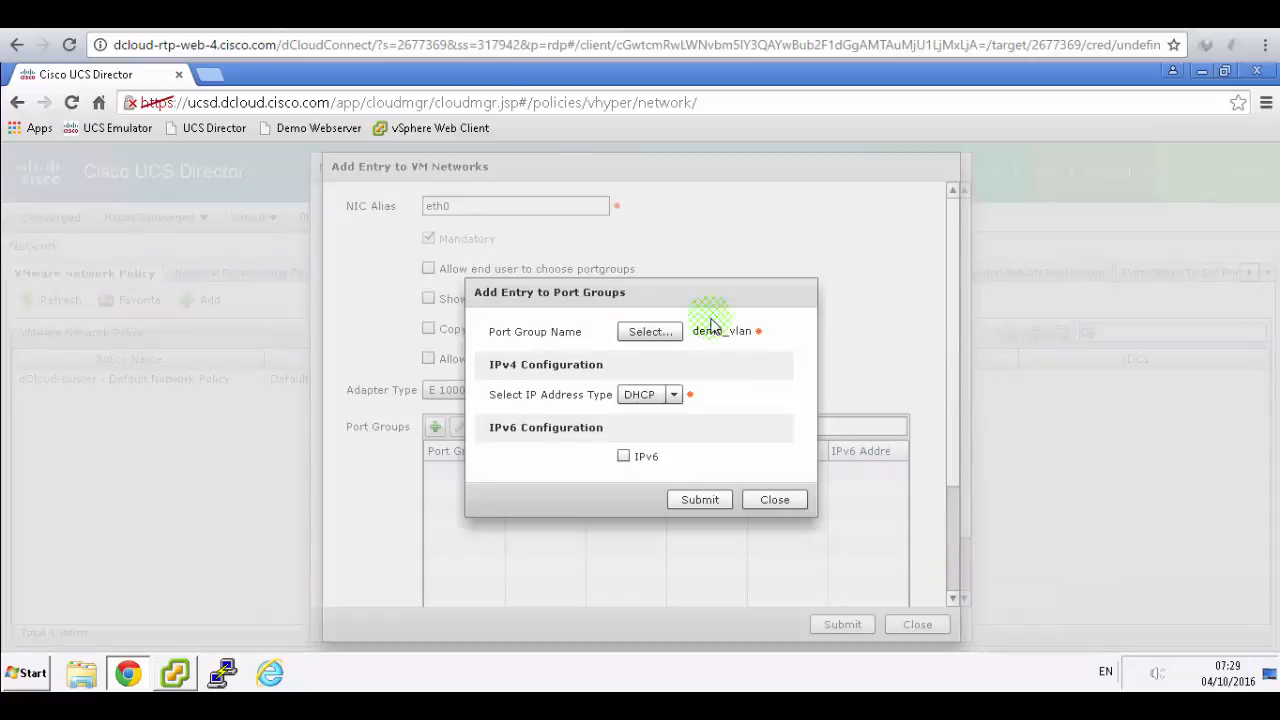
- Submit the demo_vlan DHCP port group entry and acknowledge the confirmation
{"action": "left_click", "coordinate": [458, 14]}
{"action": "scroll", "coordinate": [725, 325], "scroll_direction": "down", "scroll_amount": 1}
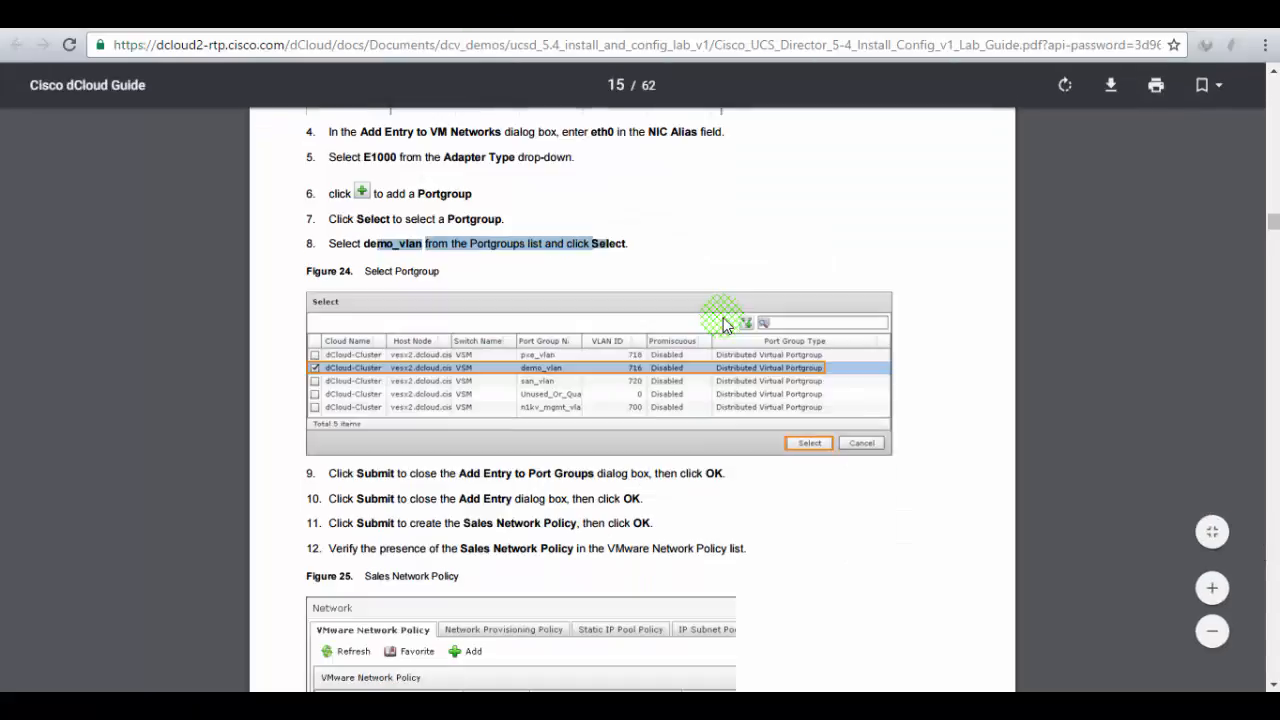
{"action": "scroll", "coordinate": [702, 365], "scroll_direction": "down", "scroll_amount": 2}
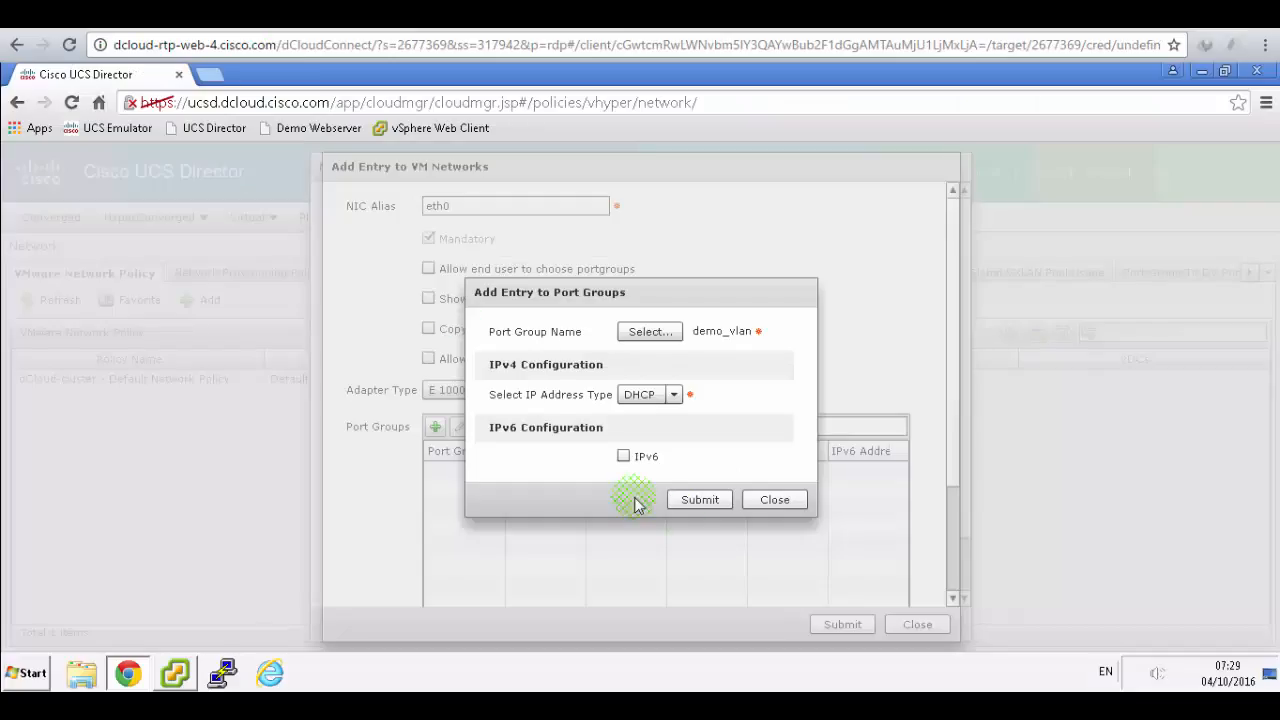
{"action": "left_click", "coordinate": [700, 499]}
{"action": "left_click", "coordinate": [641, 422]}
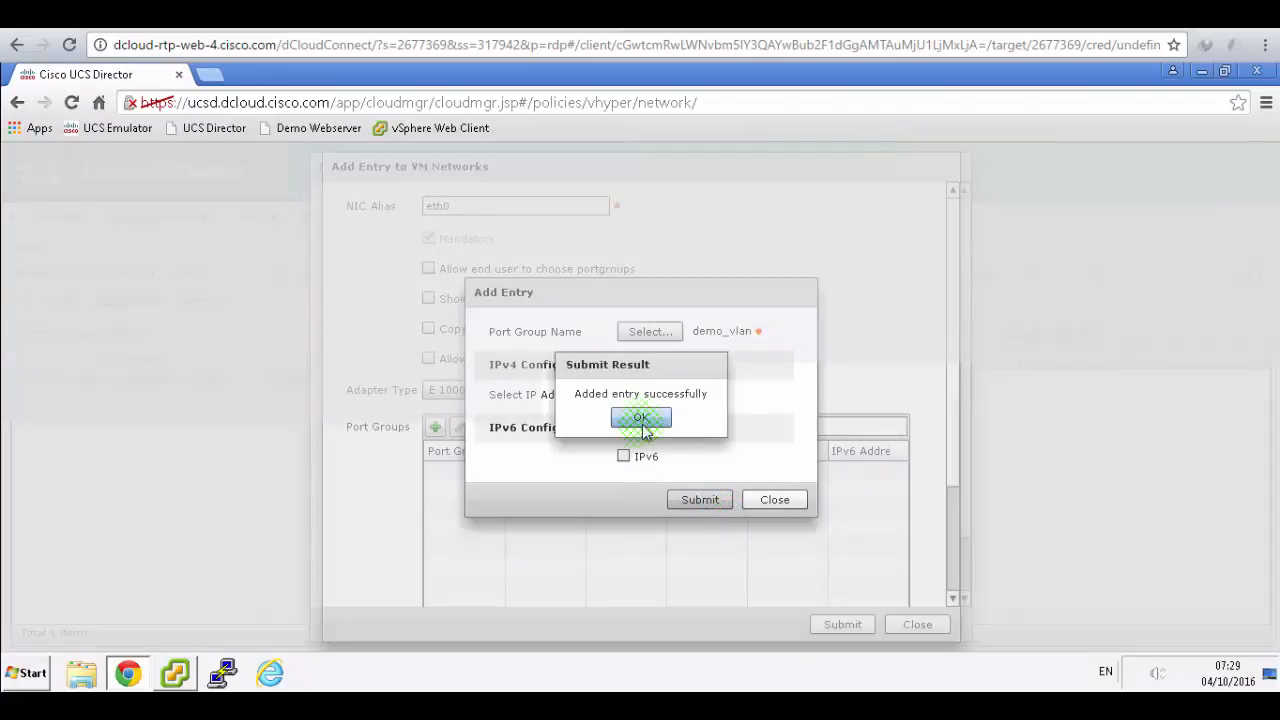
{"action": "left_click", "coordinate": [760, 578]}
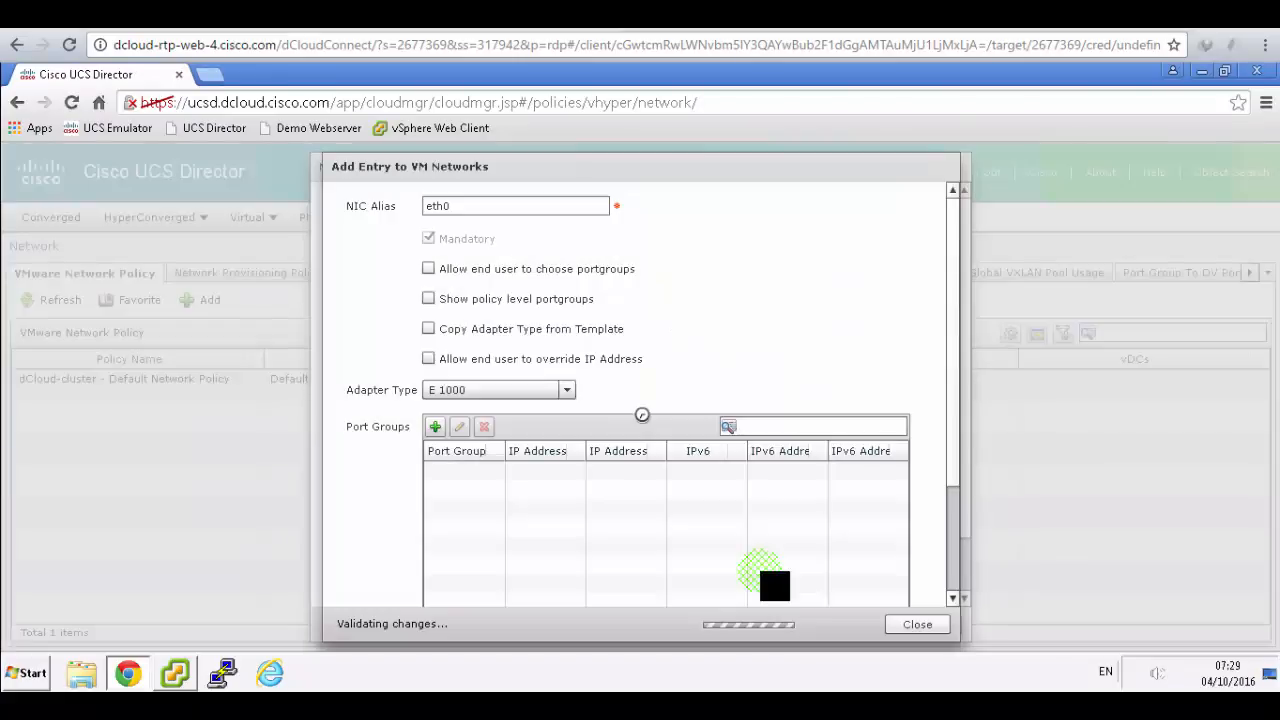
- Save the eth0 VM network entry and acknowledge the entry-added message
{"action": "left_click", "coordinate": [843, 624]}
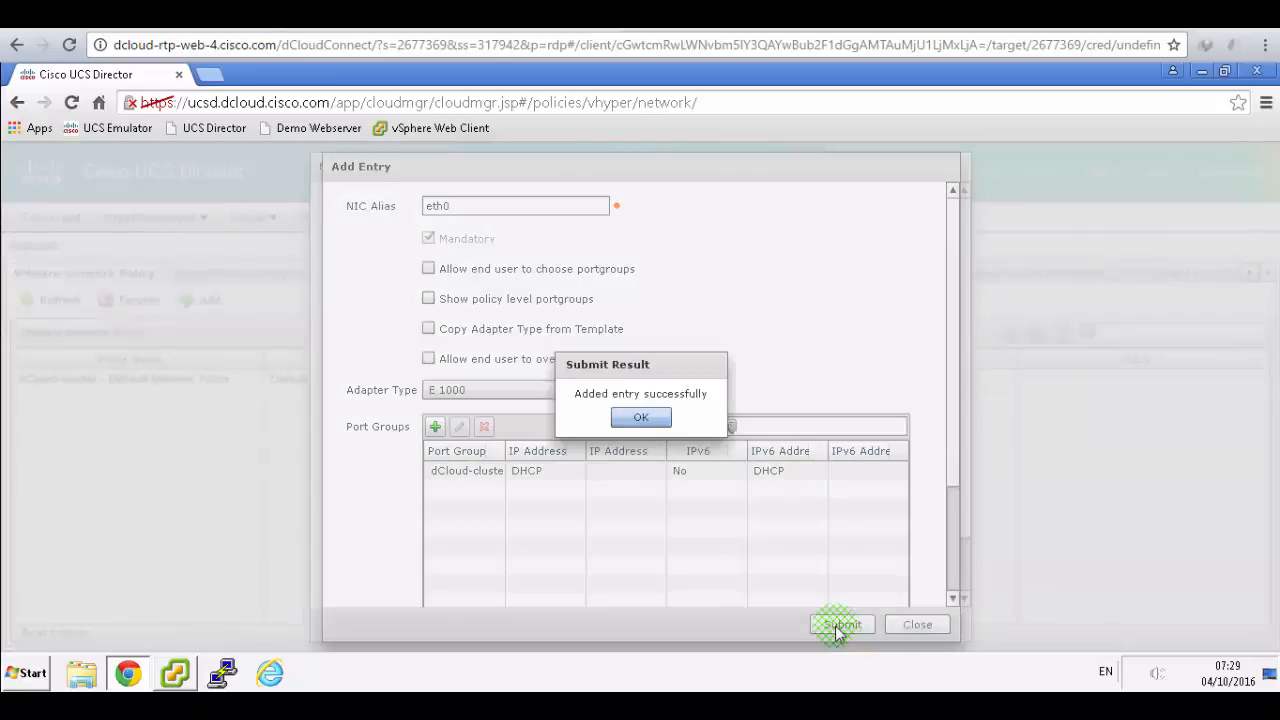
{"action": "left_click", "coordinate": [656, 419]}
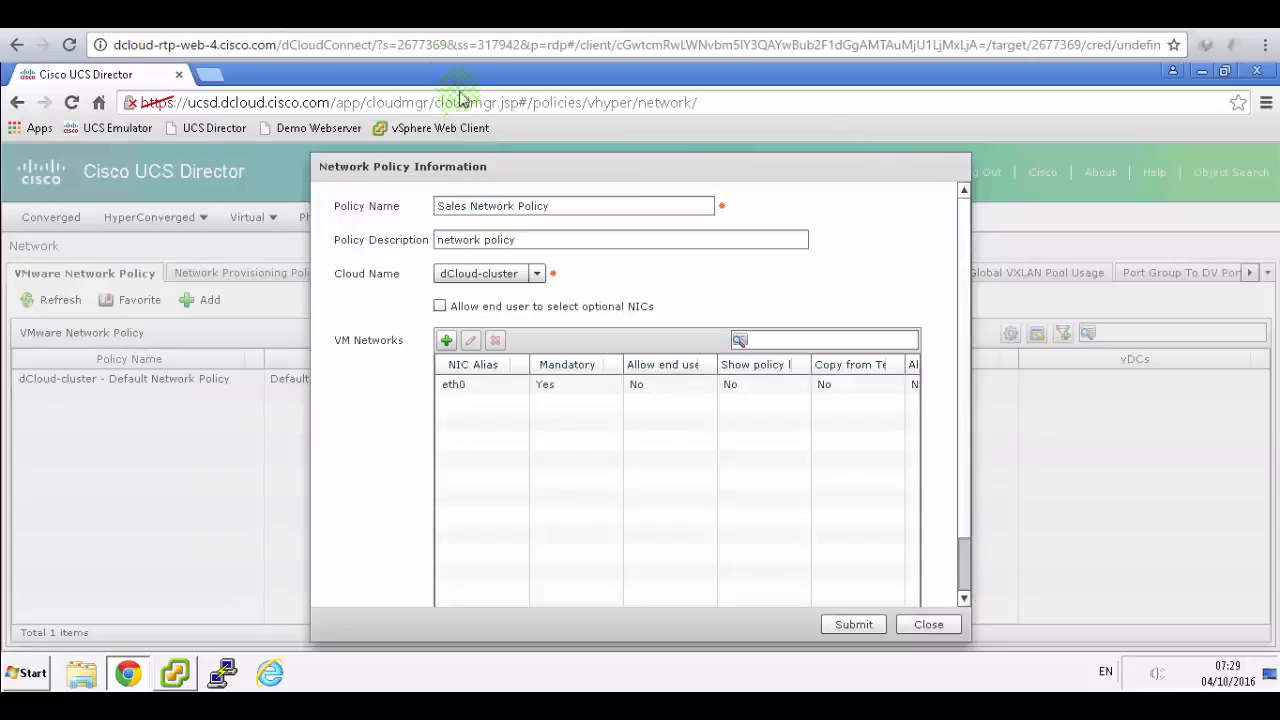
{"action": "left_click", "coordinate": [440, 16]}
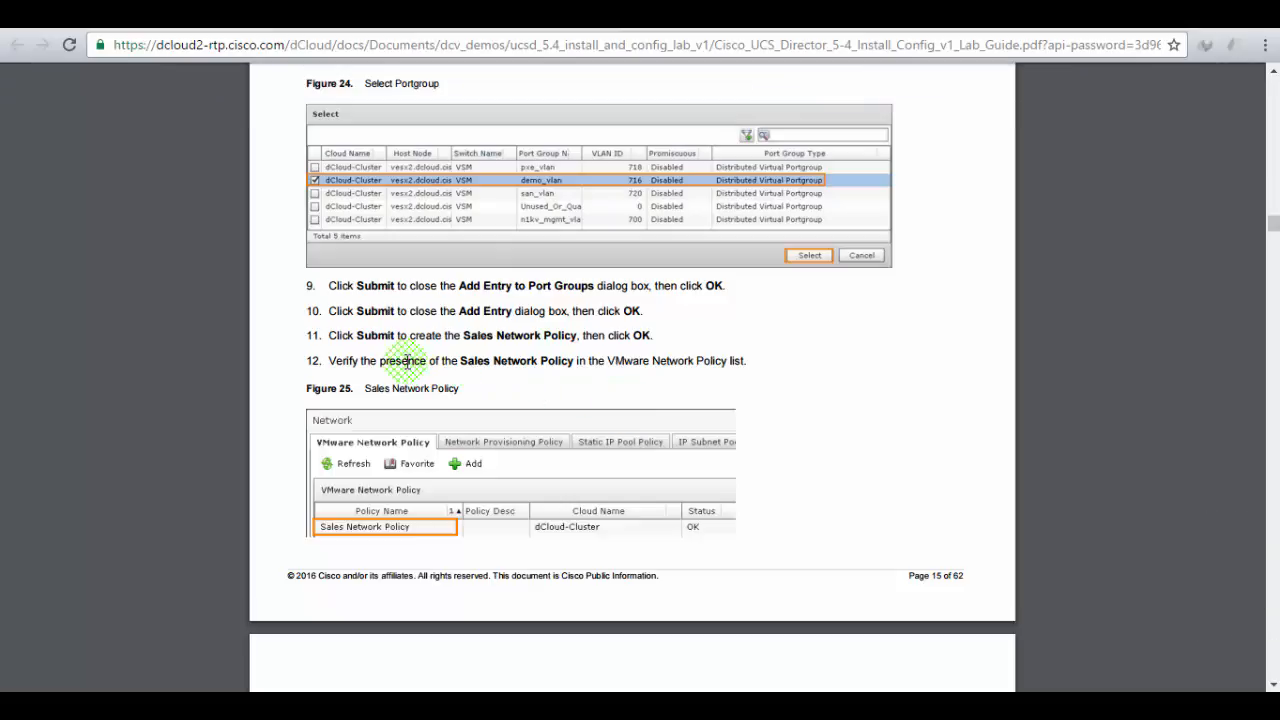
{"action": "left_click", "coordinate": [304, 16]}
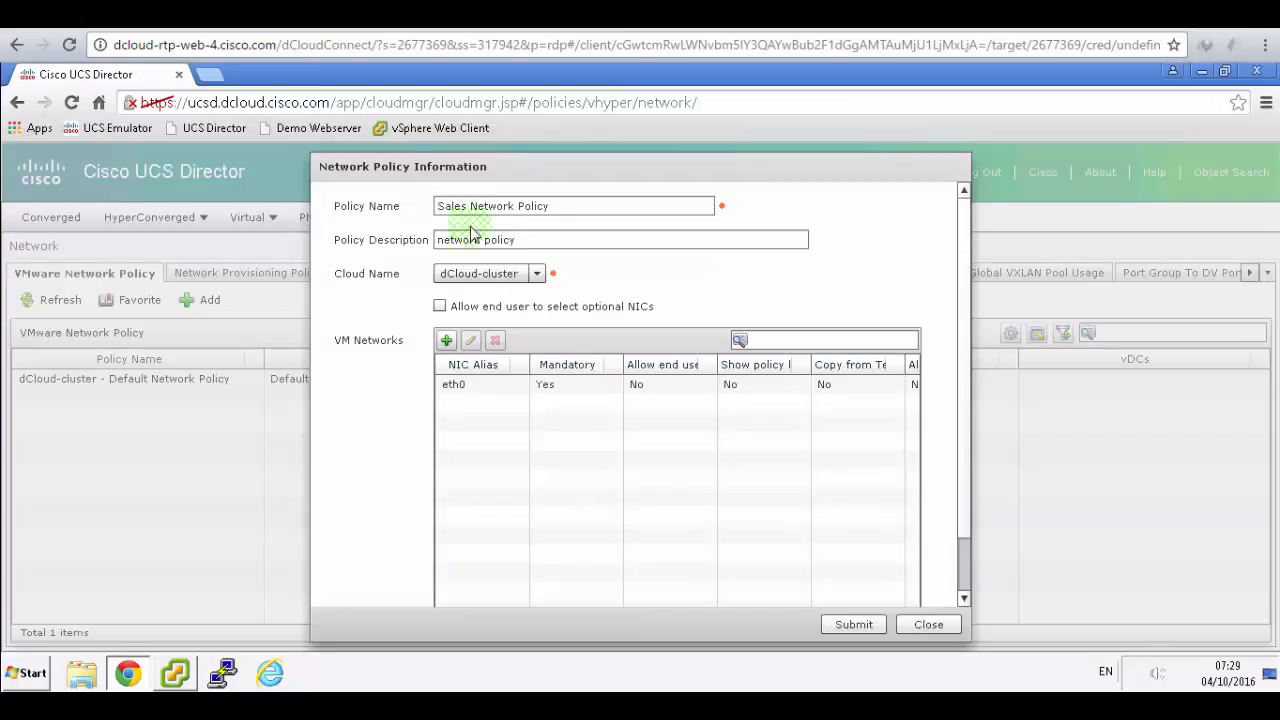
- Submit Sales Network Policy, select it in the list, and find the guide's storage policy section
{"action": "left_click", "coordinate": [852, 625]}
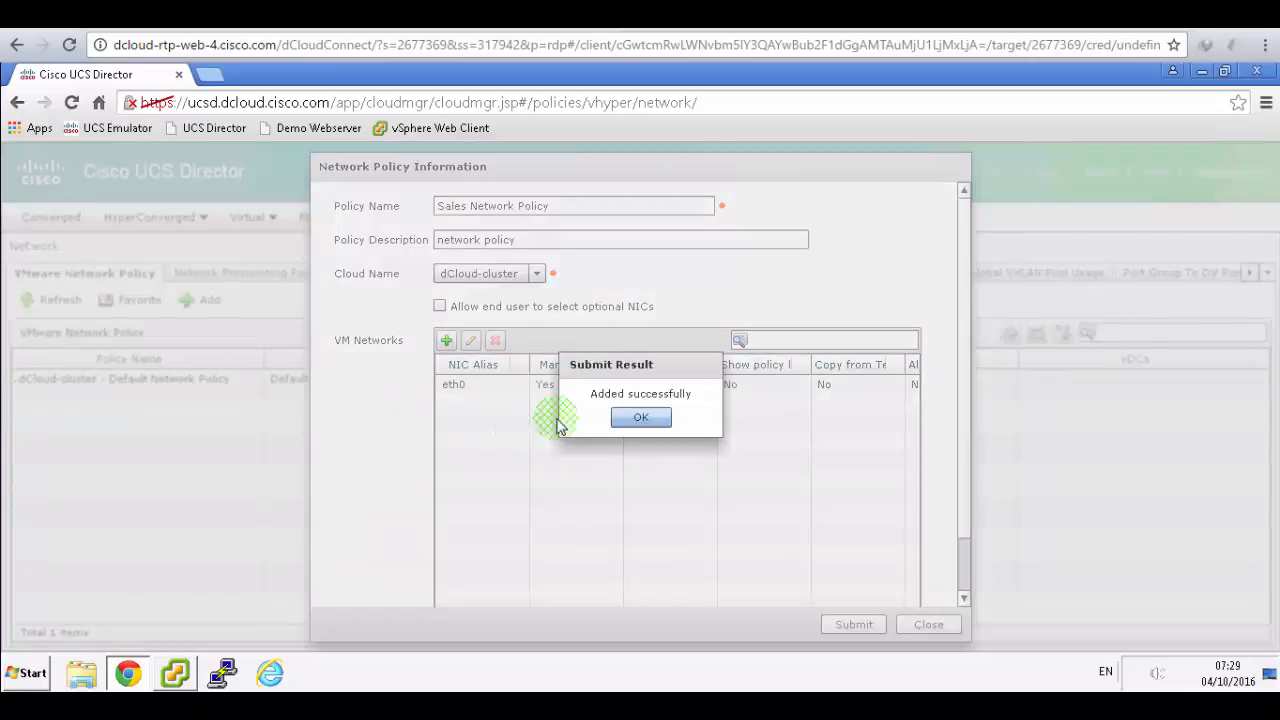
{"action": "left_click", "coordinate": [641, 416]}
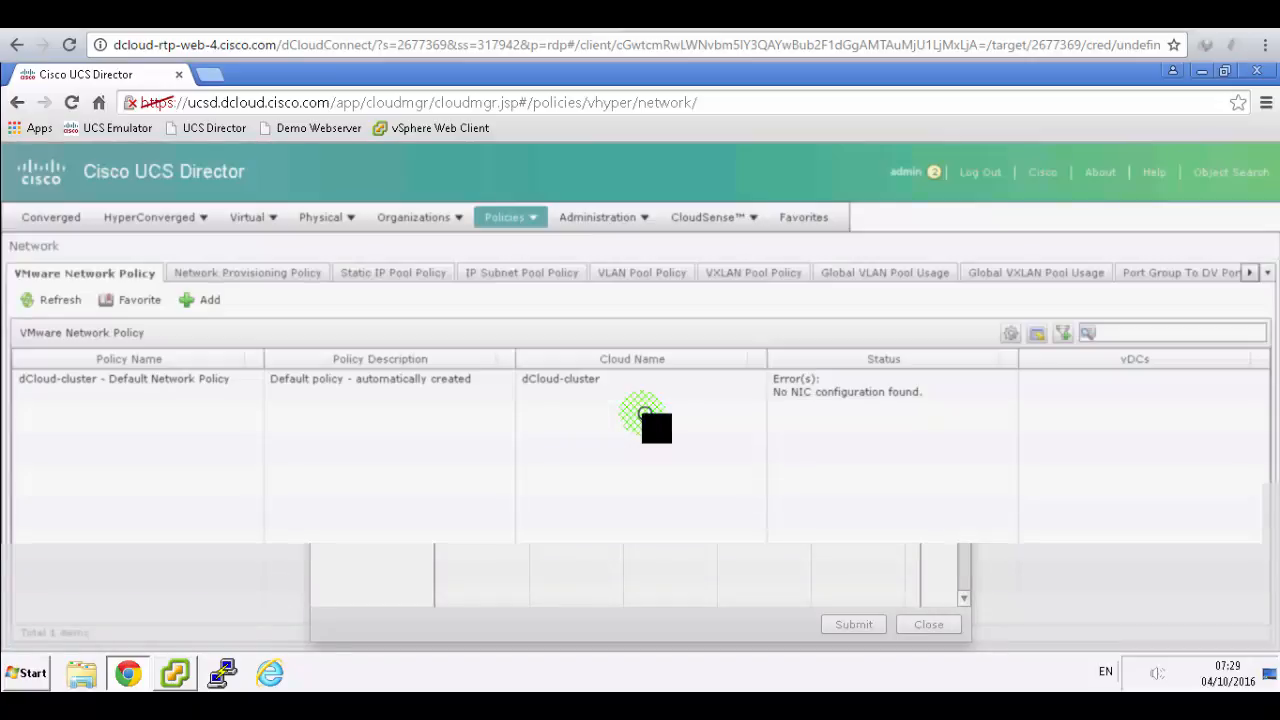
{"action": "left_click", "coordinate": [85, 426]}
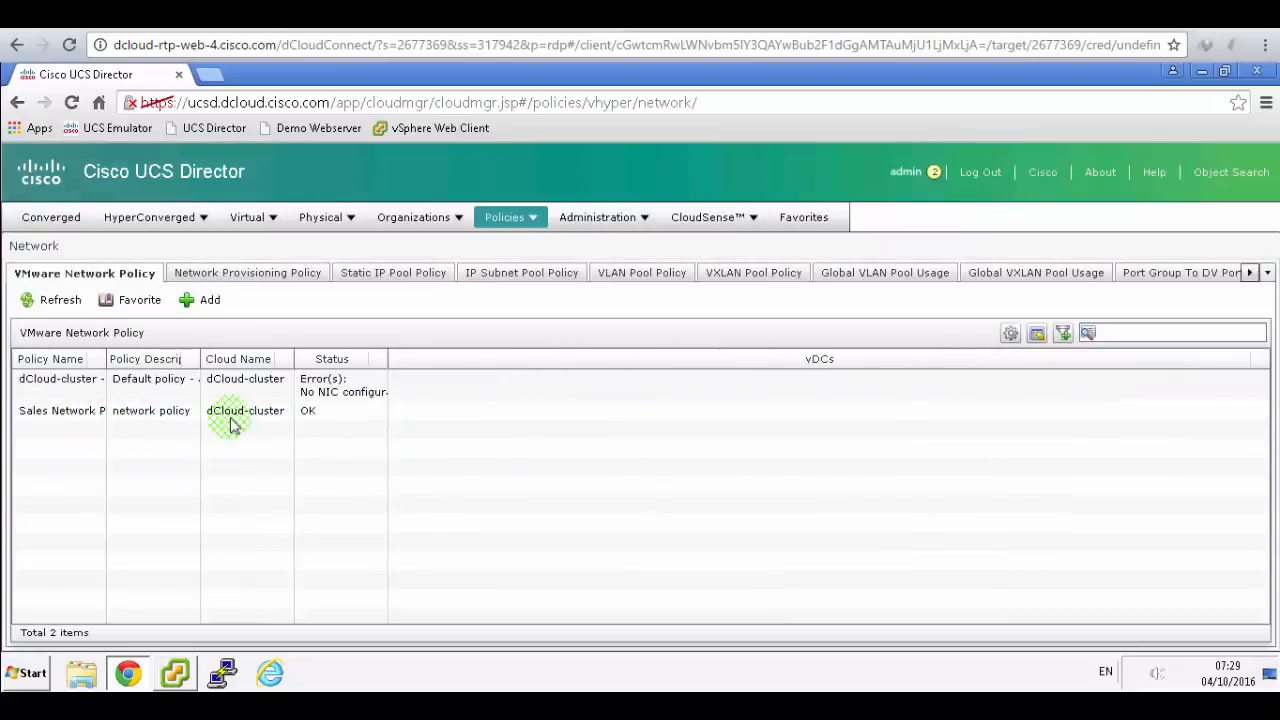
{"action": "left_click", "coordinate": [402, 15]}
{"action": "scroll", "coordinate": [763, 497], "scroll_direction": "down", "scroll_amount": 4}
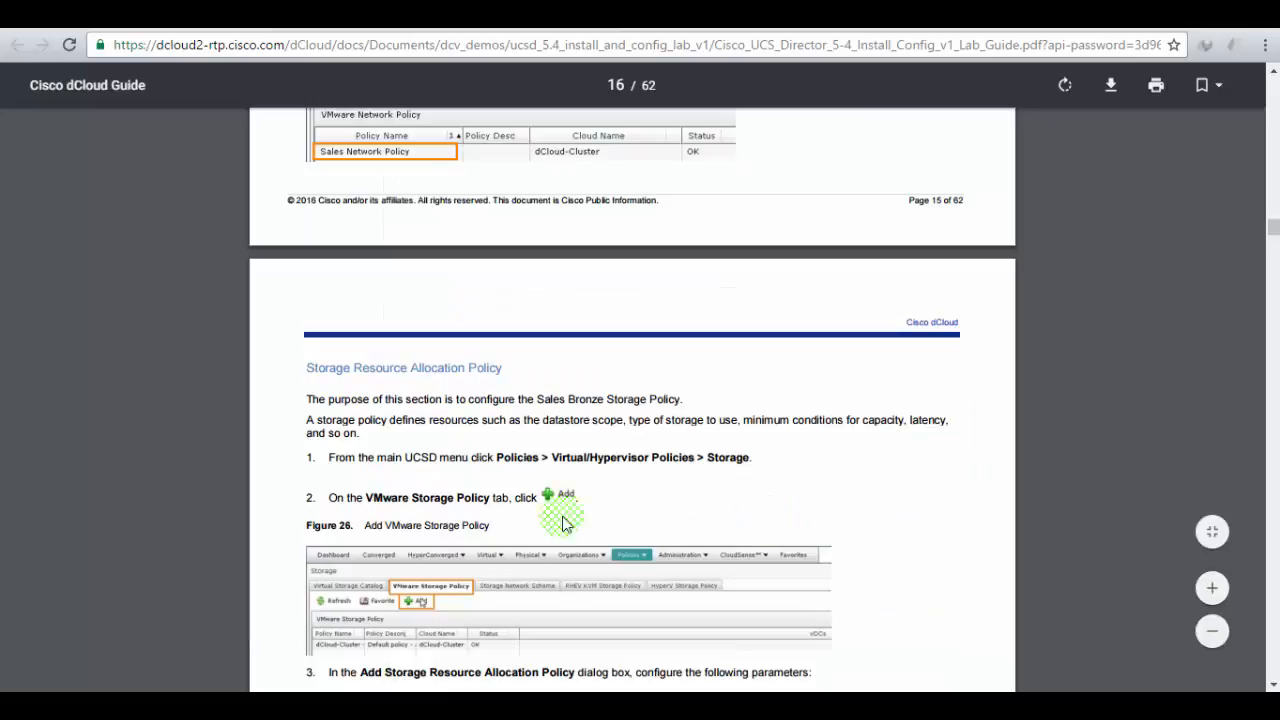
- Go to Policies > Virtual/Hypervisor Policies > Storage
{"action": "left_click_drag", "start_coordinate": [450, 457], "coordinate": [742, 457]}
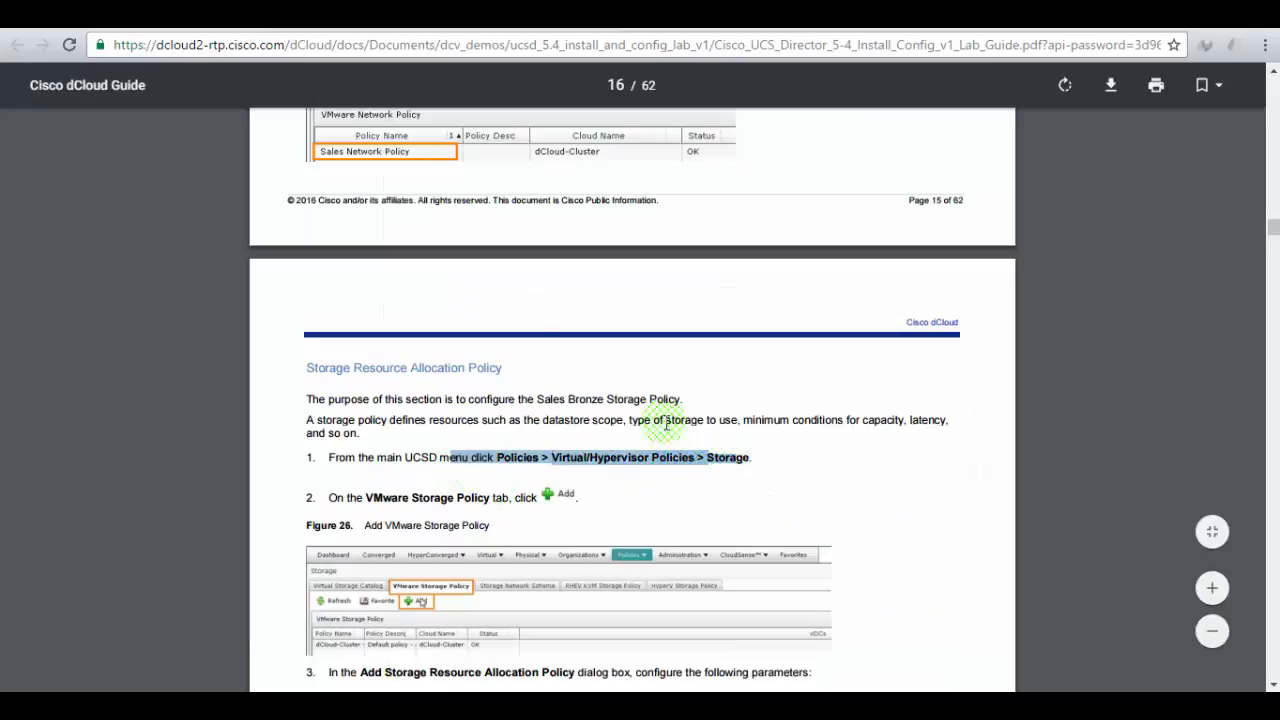
{"action": "left_click", "coordinate": [285, 15]}
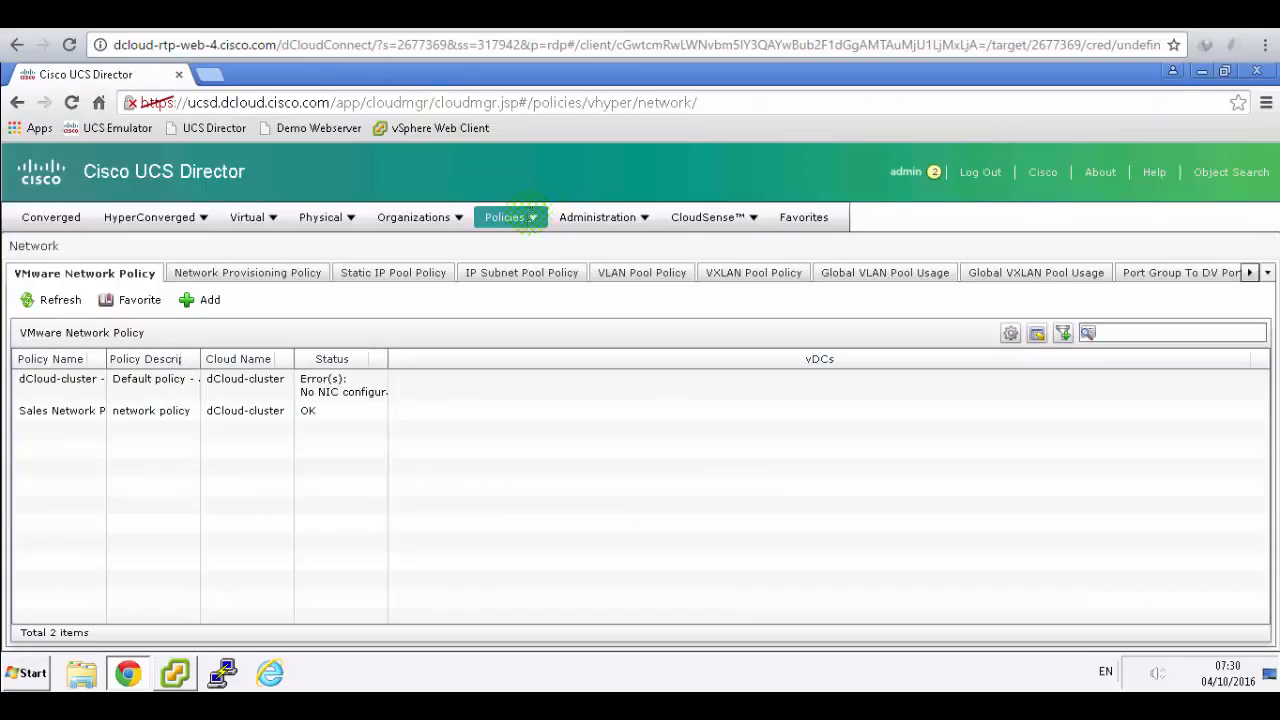
{"action": "left_click", "coordinate": [530, 219]}
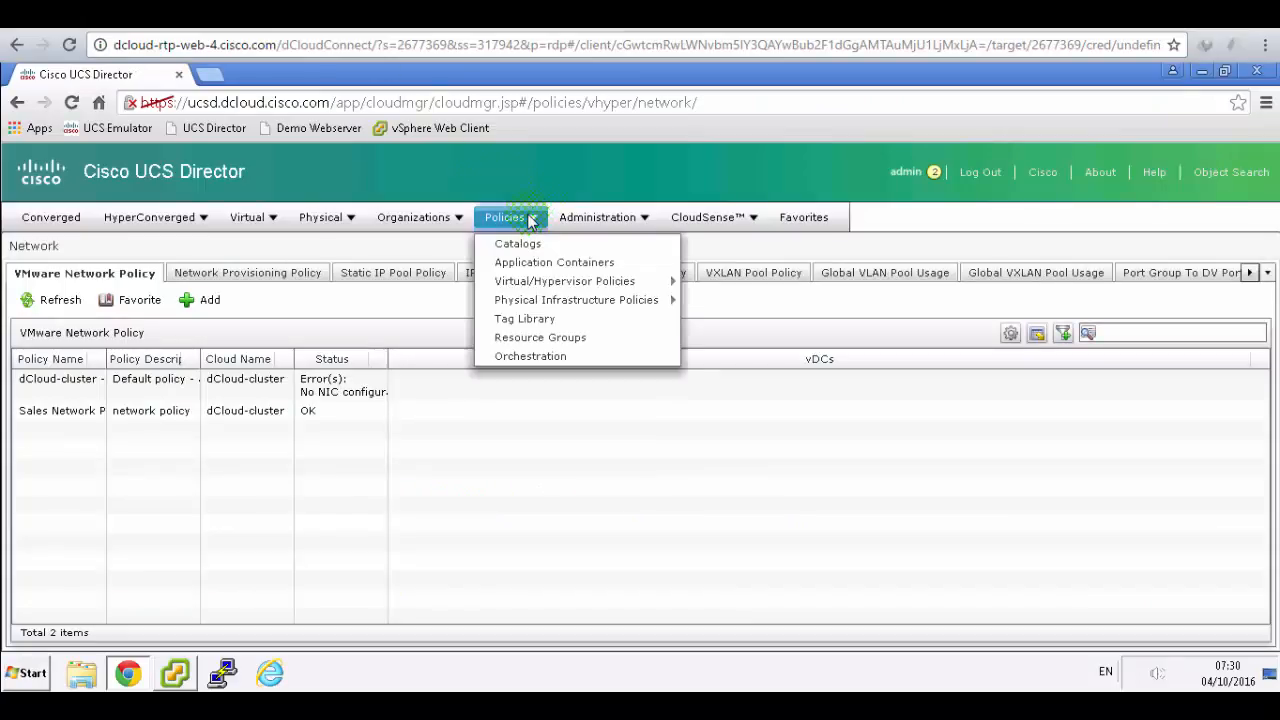
{"action": "left_click", "coordinate": [577, 285]}
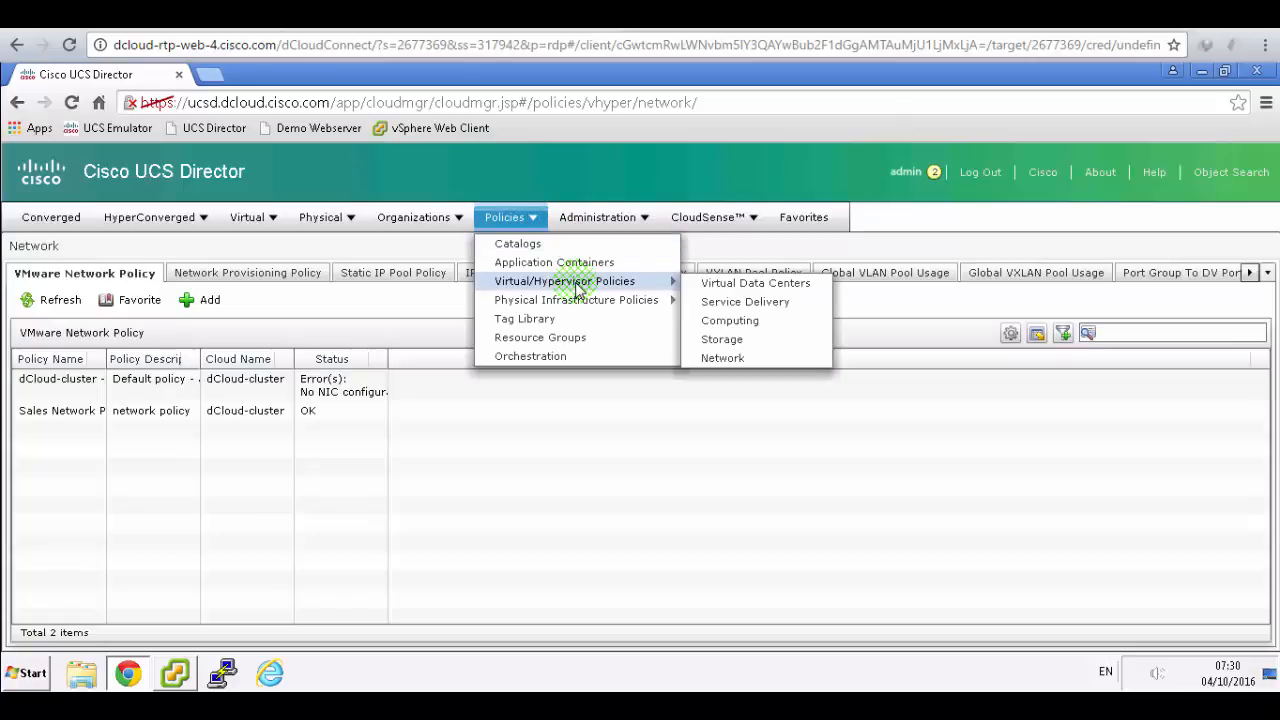
{"action": "left_click", "coordinate": [758, 295]}
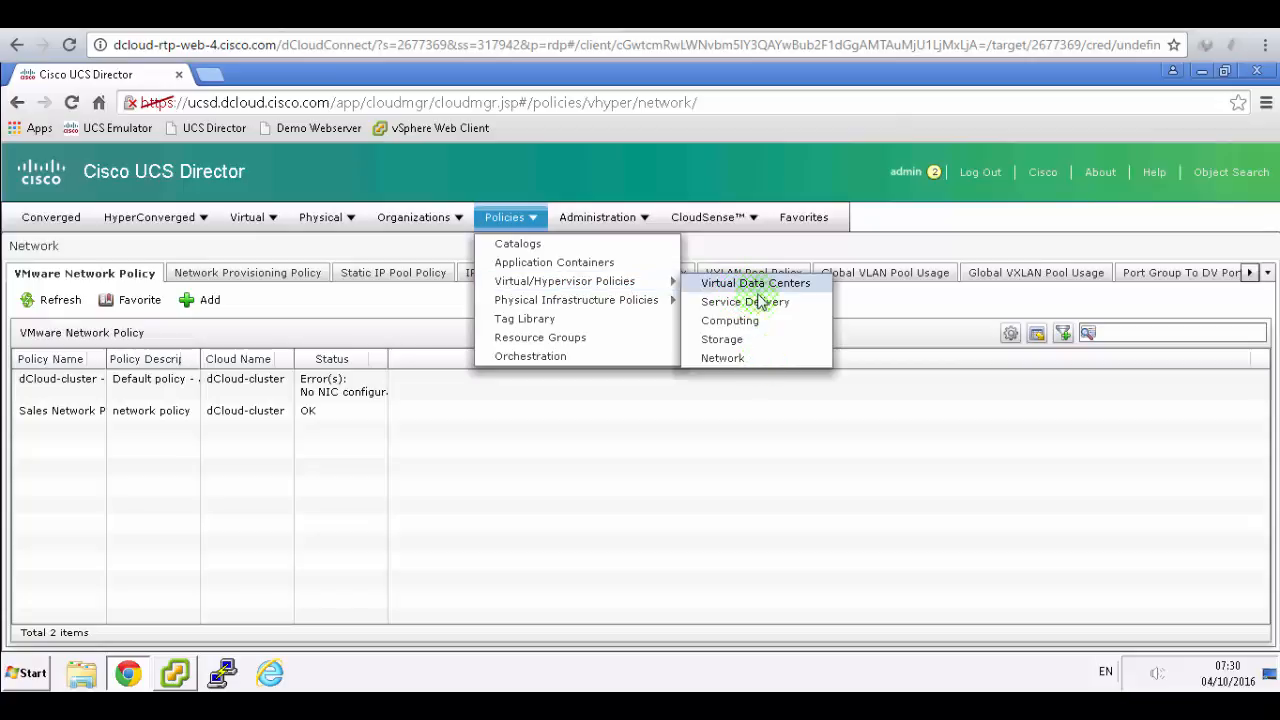
{"action": "left_click", "coordinate": [727, 341]}
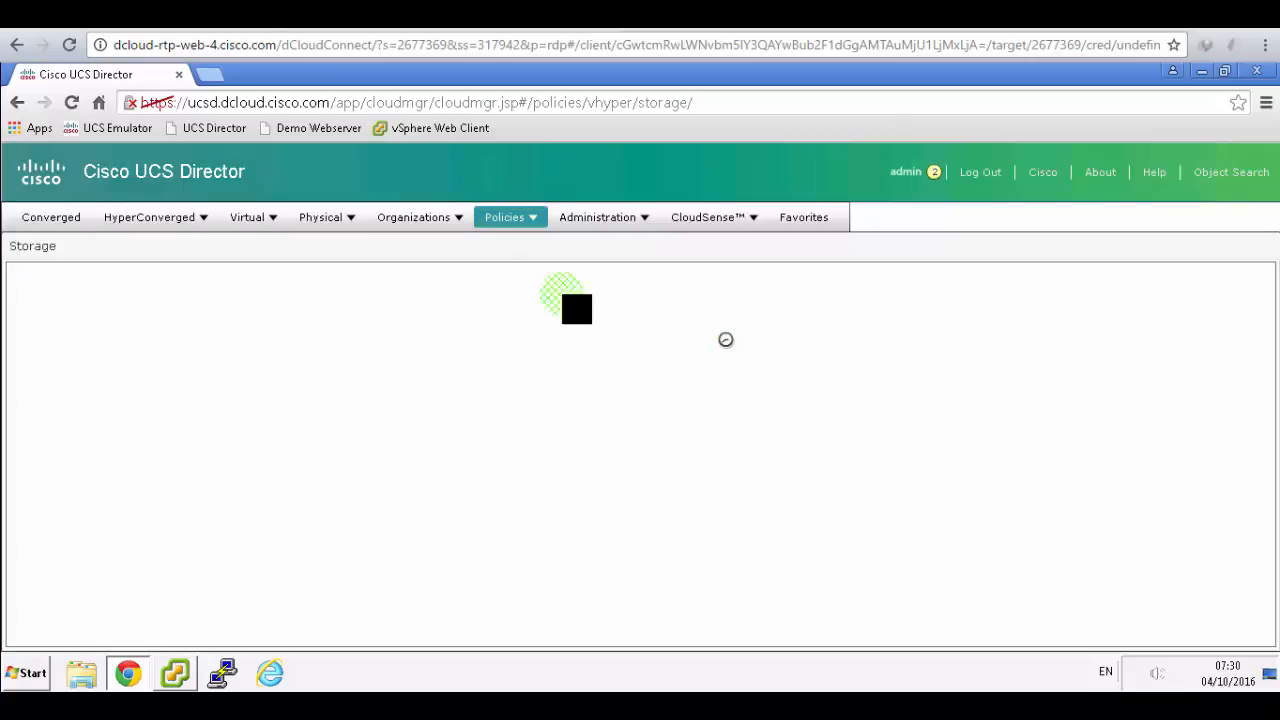
- Close the accidentally opened Virtual Storage Catalog form and show the VMware Storage Policy list
{"action": "left_click", "coordinate": [560, 16]}
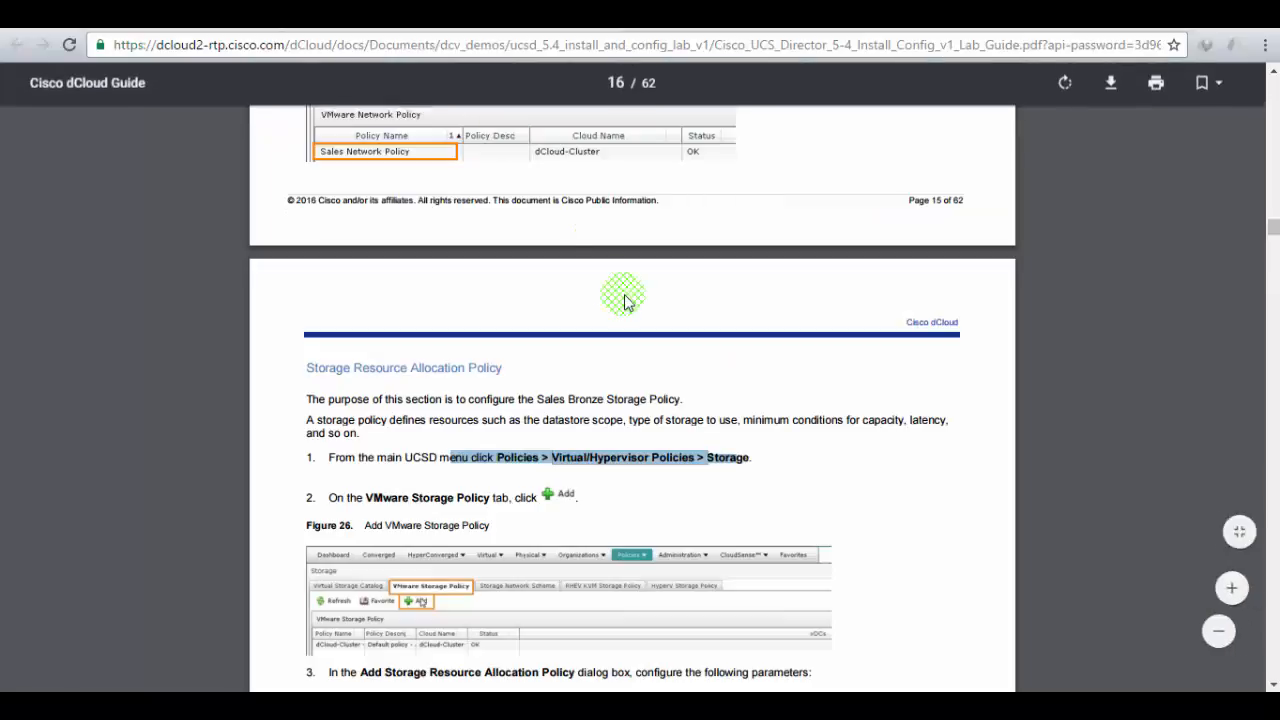
{"action": "scroll", "coordinate": [625, 294], "scroll_direction": "down", "scroll_amount": 3}
{"action": "scroll", "coordinate": [625, 294], "scroll_direction": "down", "scroll_amount": 2}
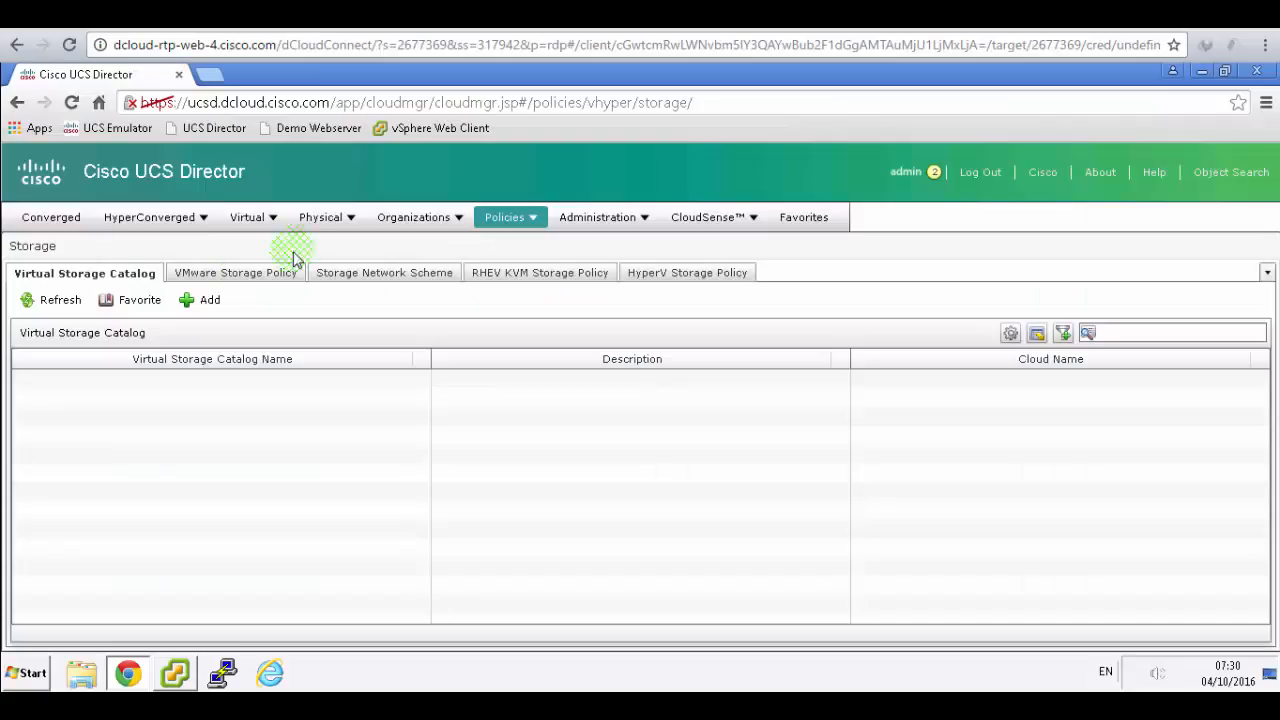
{"action": "left_click", "coordinate": [187, 300]}
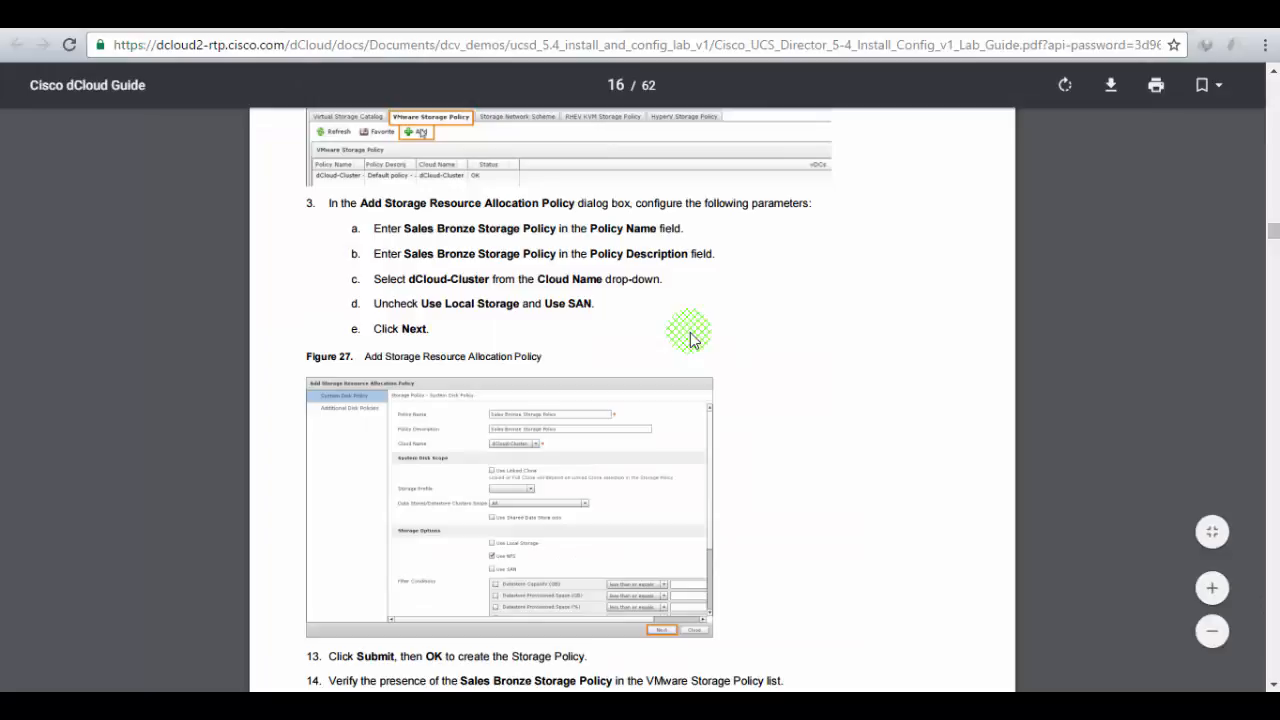
{"action": "scroll", "coordinate": [690, 340], "scroll_direction": "up", "scroll_amount": 1}
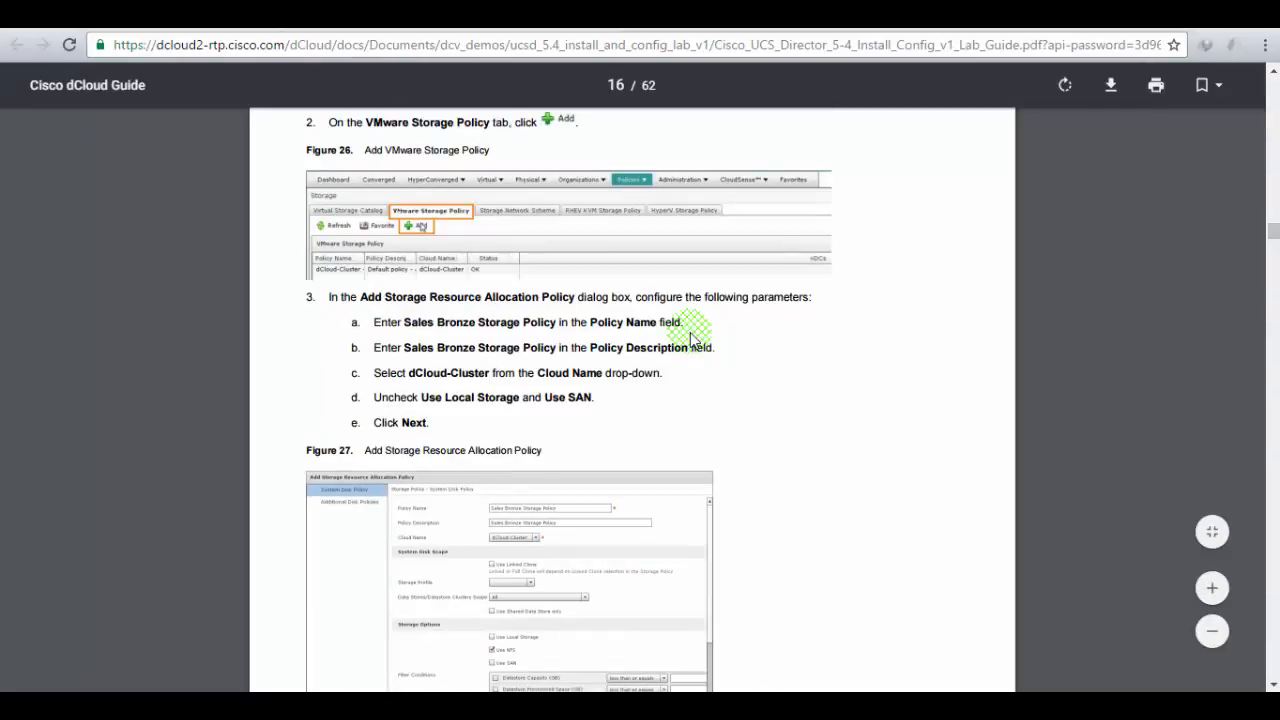
{"action": "scroll", "coordinate": [690, 340], "scroll_direction": "up", "scroll_amount": 1}
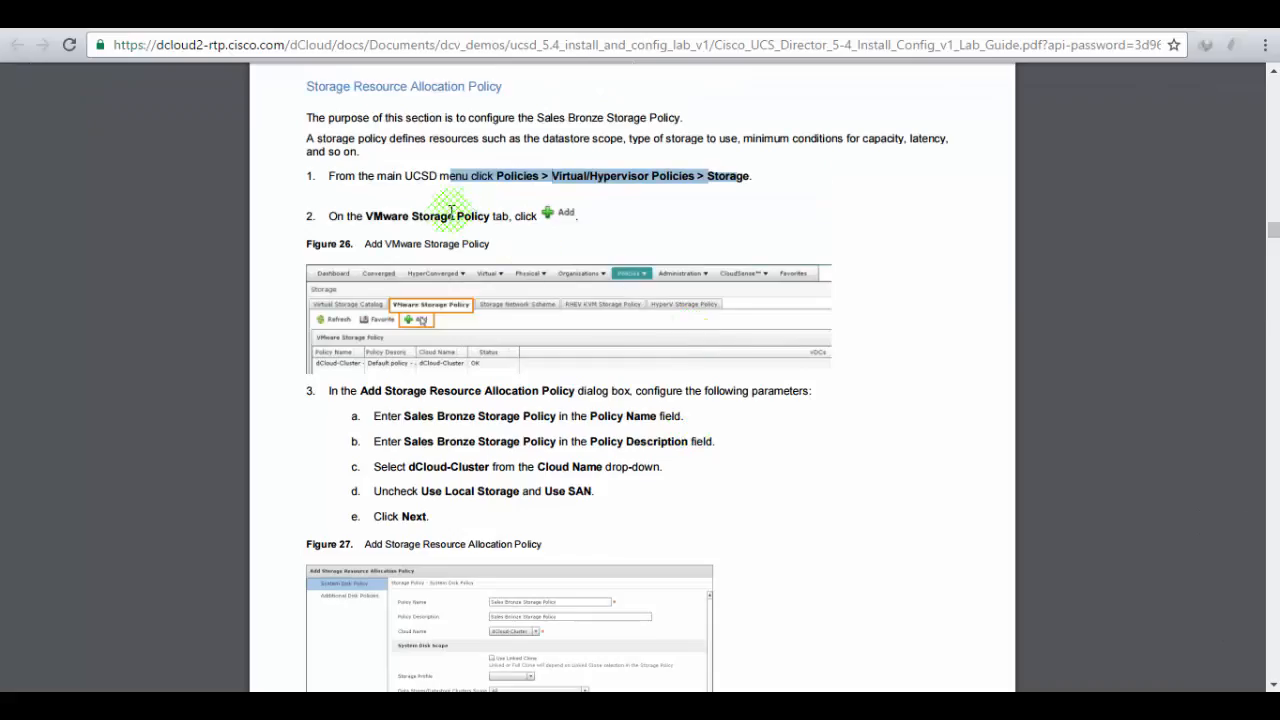
{"action": "left_click_drag", "start_coordinate": [366, 215], "coordinate": [490, 216]}
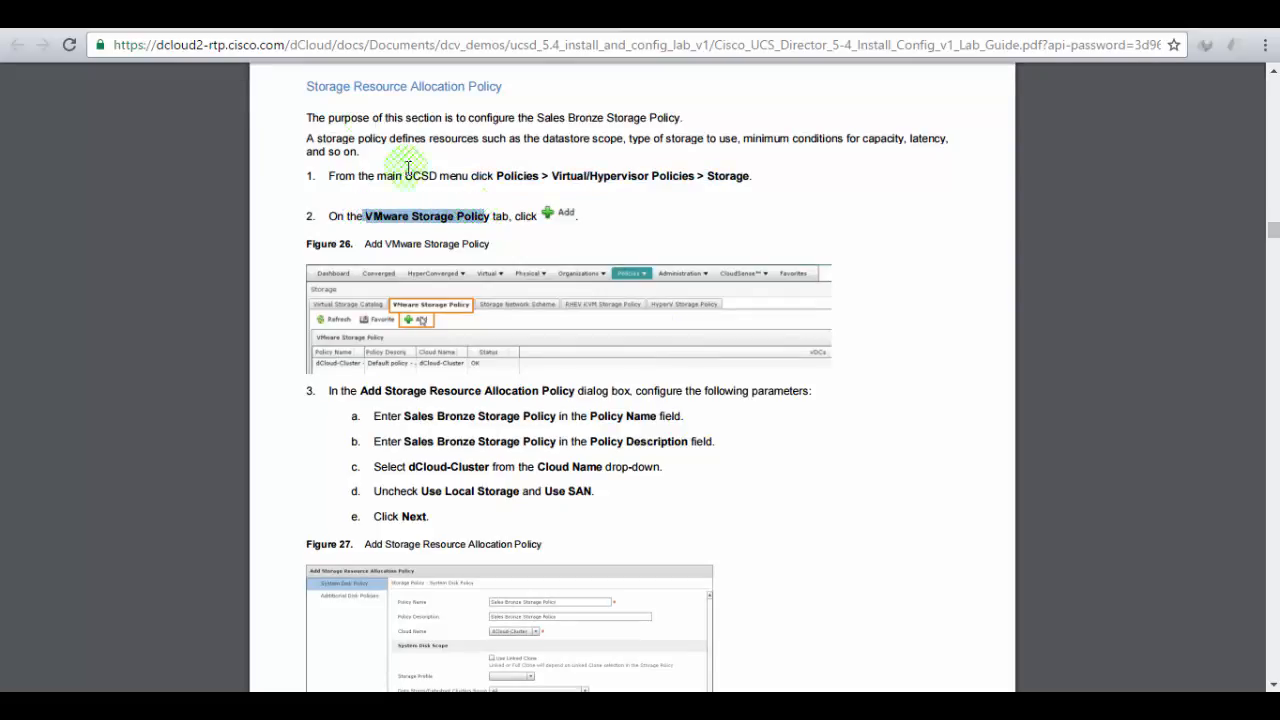
{"action": "key", "text": "ctrl+Tab"}
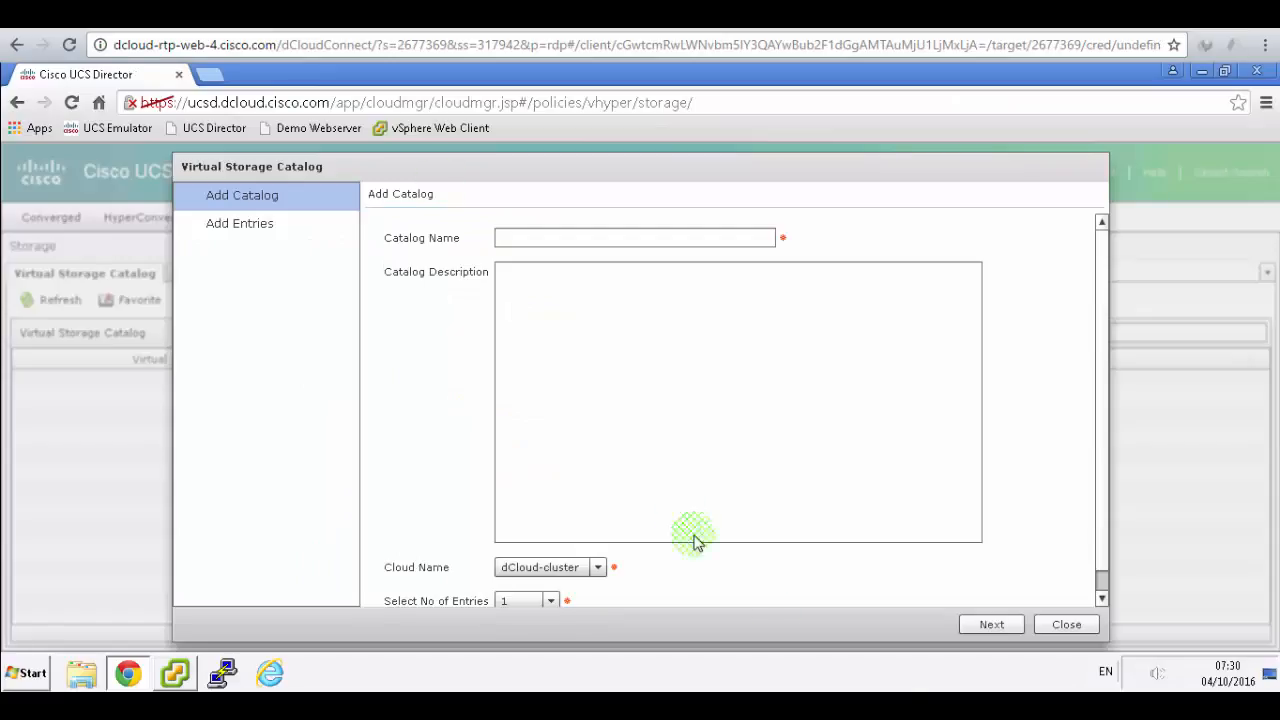
{"action": "left_click", "coordinate": [1066, 624]}
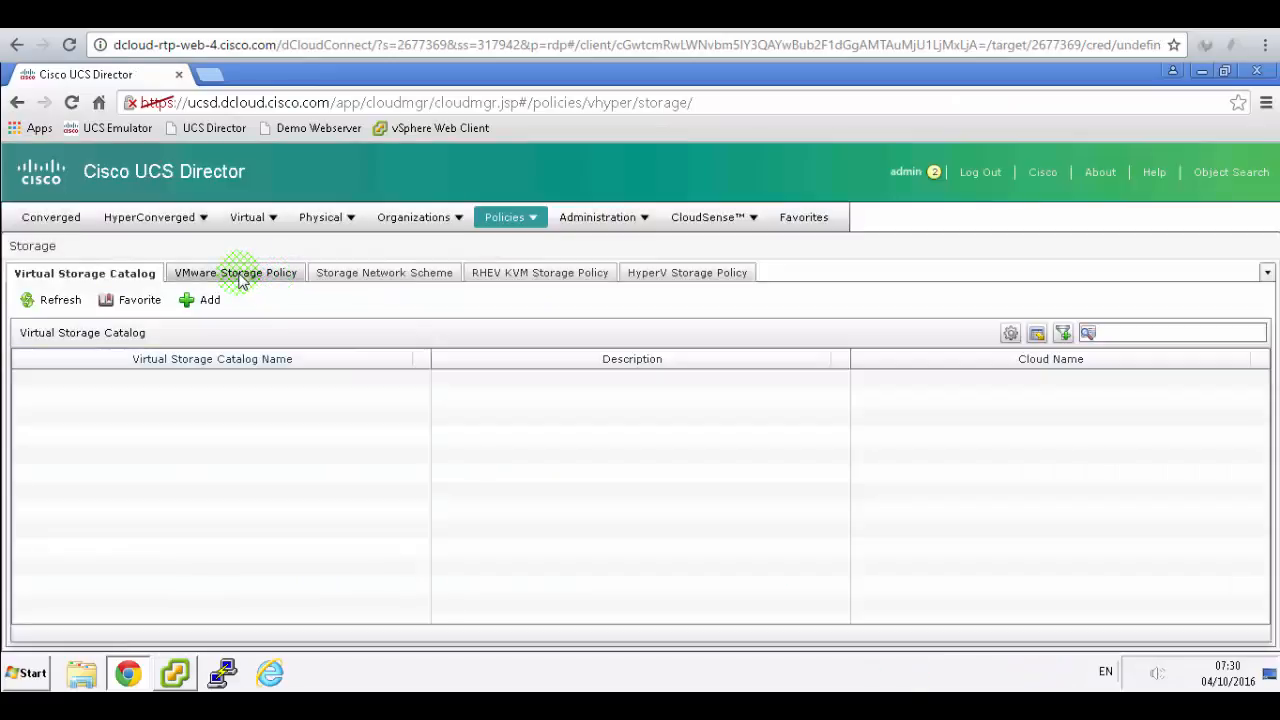
{"action": "left_click", "coordinate": [238, 274]}
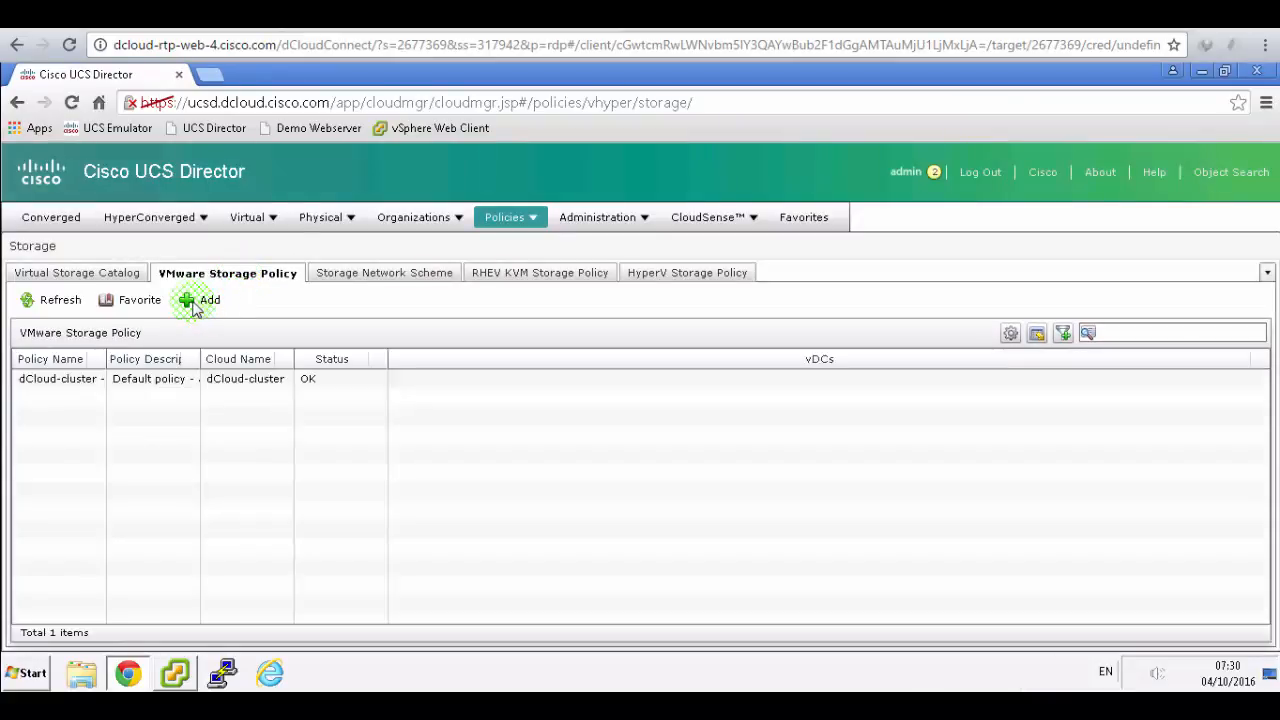
- Start a new VMware storage policy and enter the name Sales Bronze Storage Policy
{"action": "left_click", "coordinate": [195, 302]}
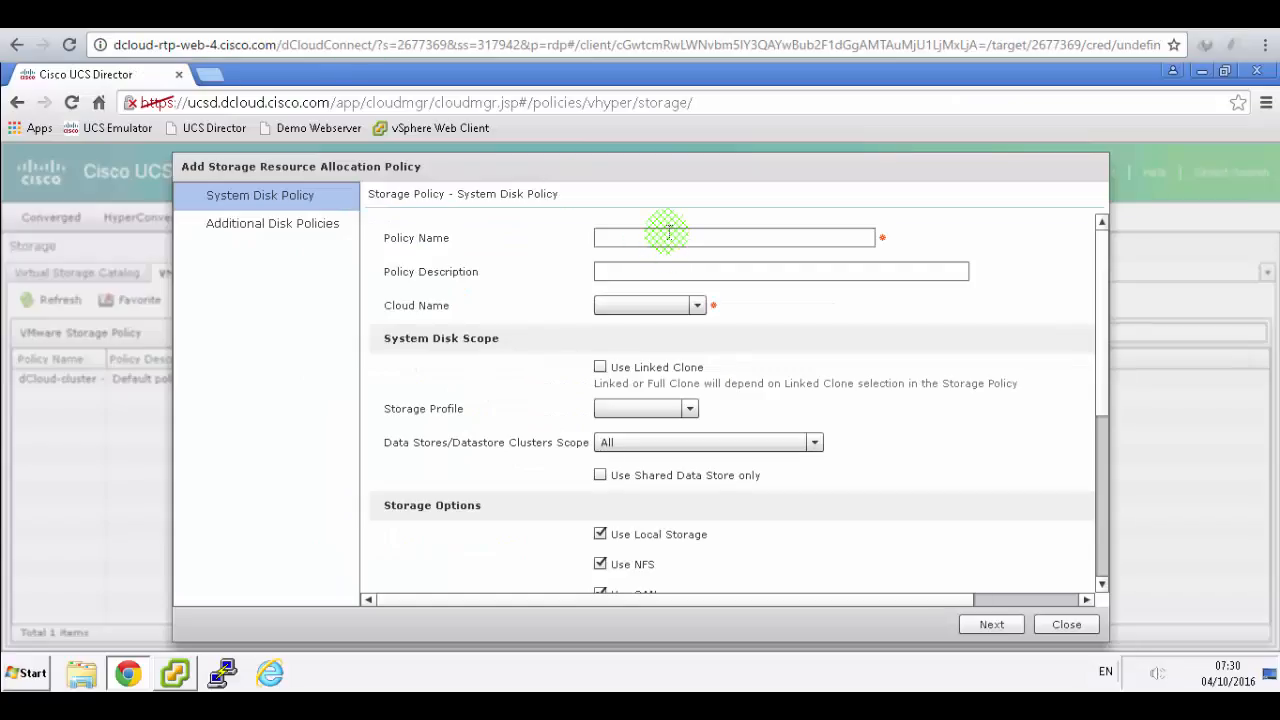
{"action": "left_click", "coordinate": [669, 232]}
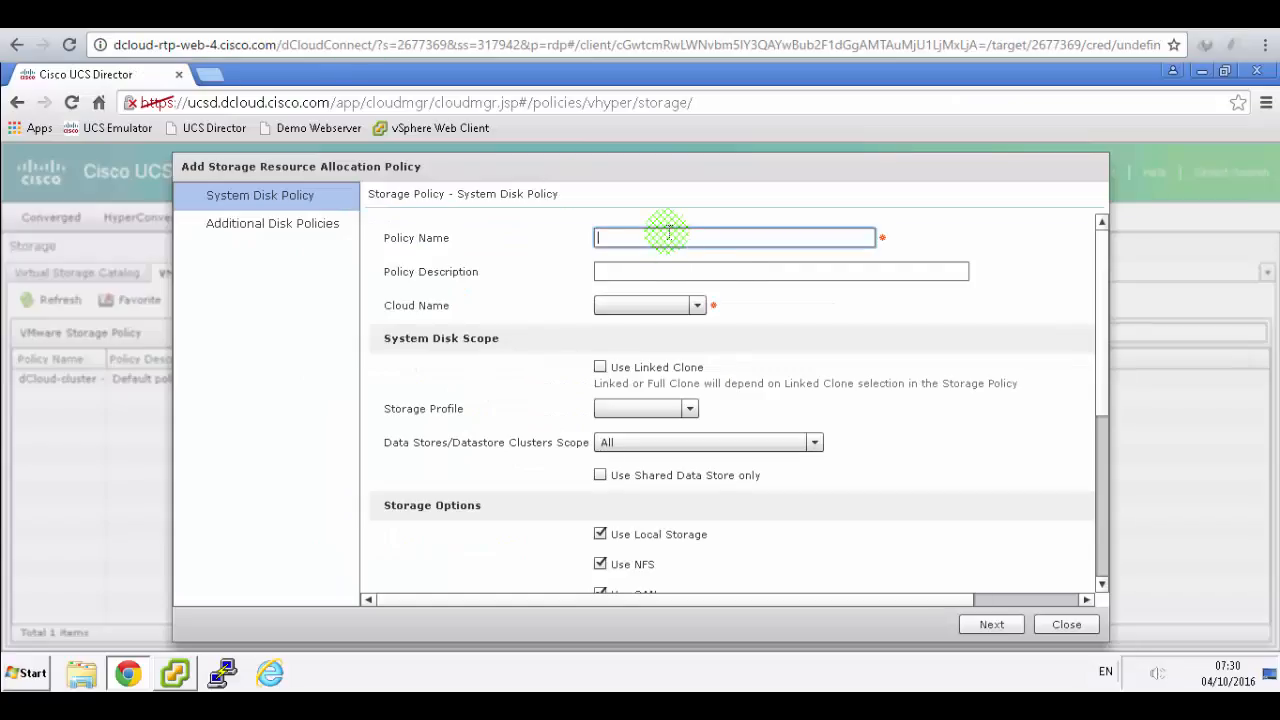
{"action": "type", "text": "Sales Bronze Storage Polic"}
{"action": "type", "text": "y"}
{"action": "key", "text": "Tab"}
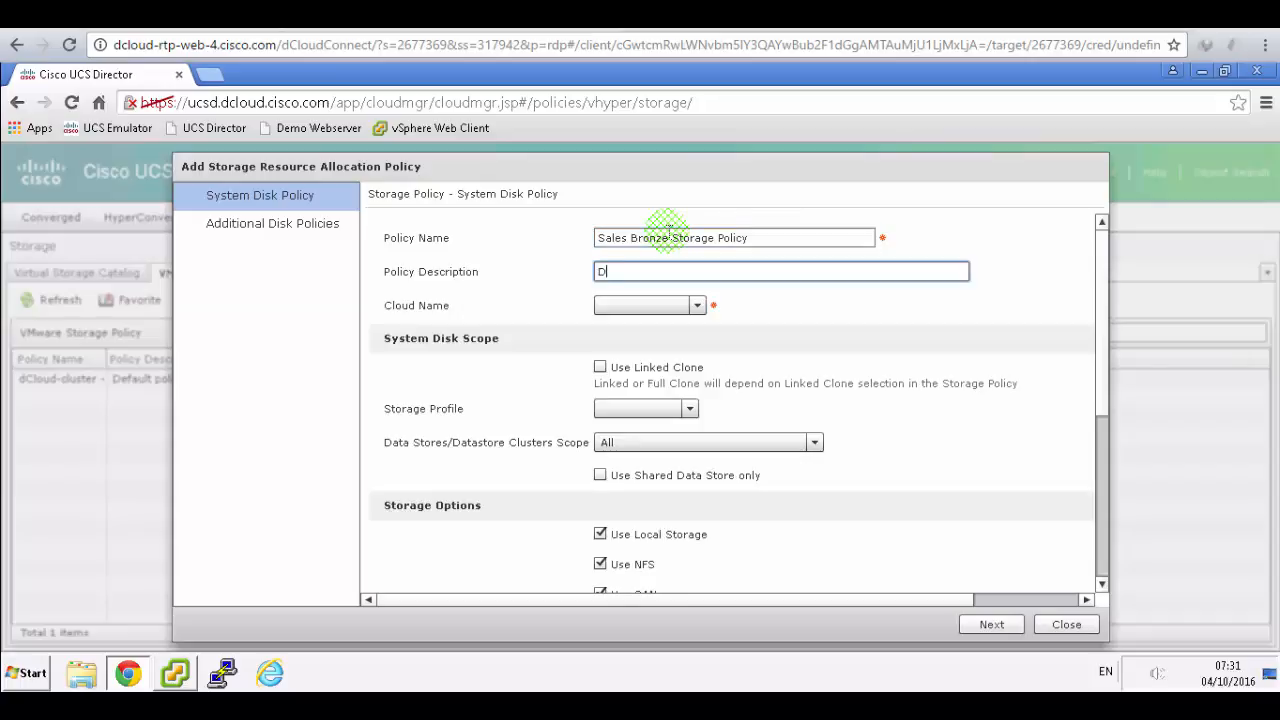
- Look up the values in the lab guide and set the policy's cloud to dCloud-cluster
{"action": "left_click", "coordinate": [480, 14]}
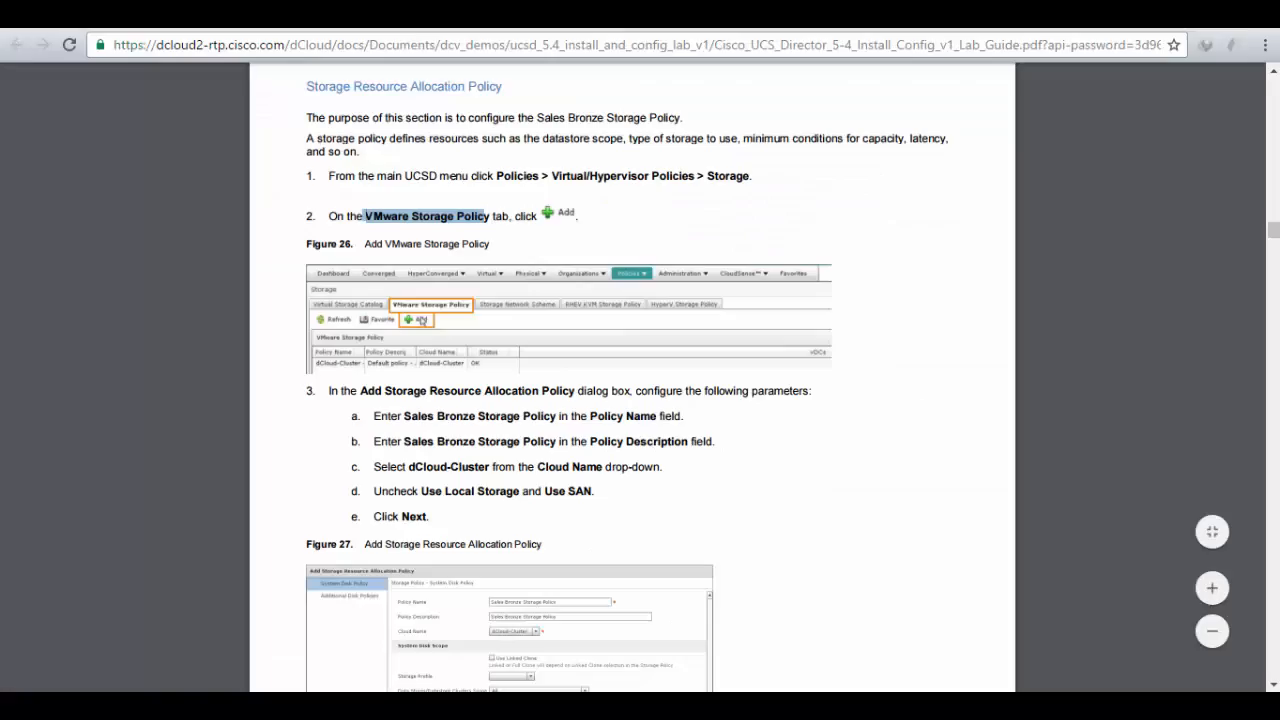
{"action": "scroll", "coordinate": [566, 226], "scroll_direction": "down", "scroll_amount": 3}
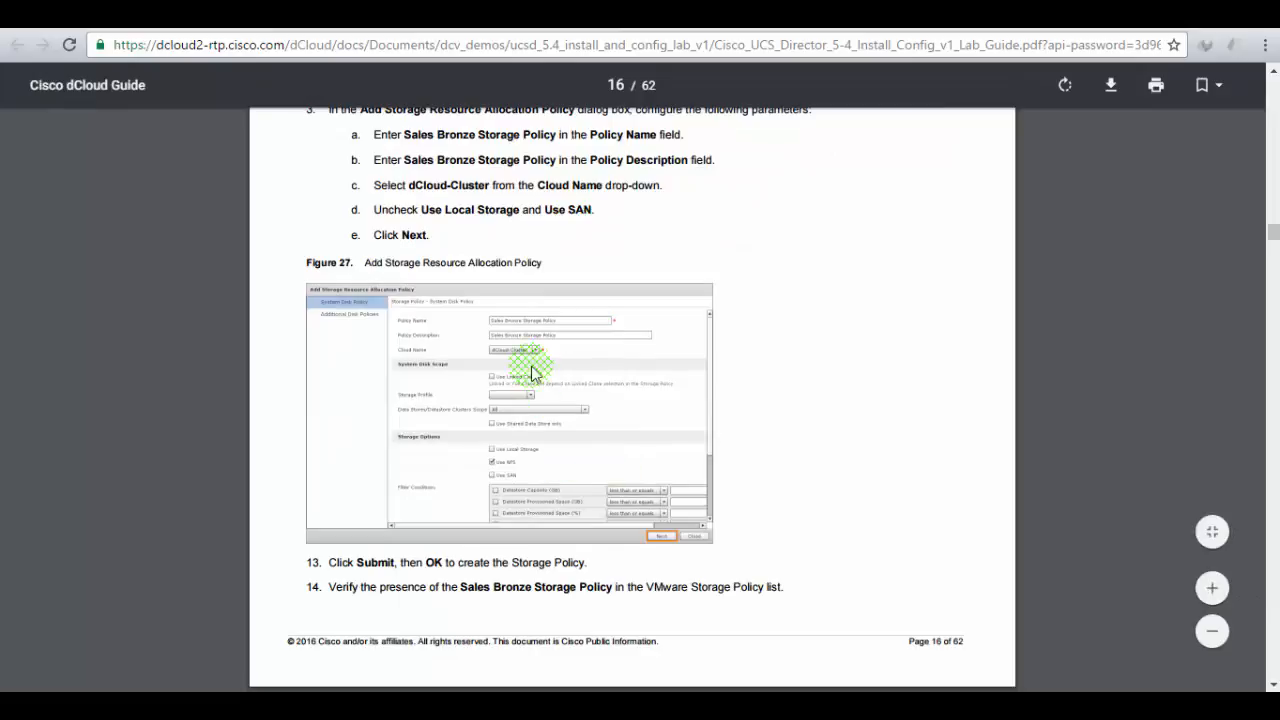
{"action": "left_click", "coordinate": [600, 14]}
{"action": "left_click", "coordinate": [695, 305]}
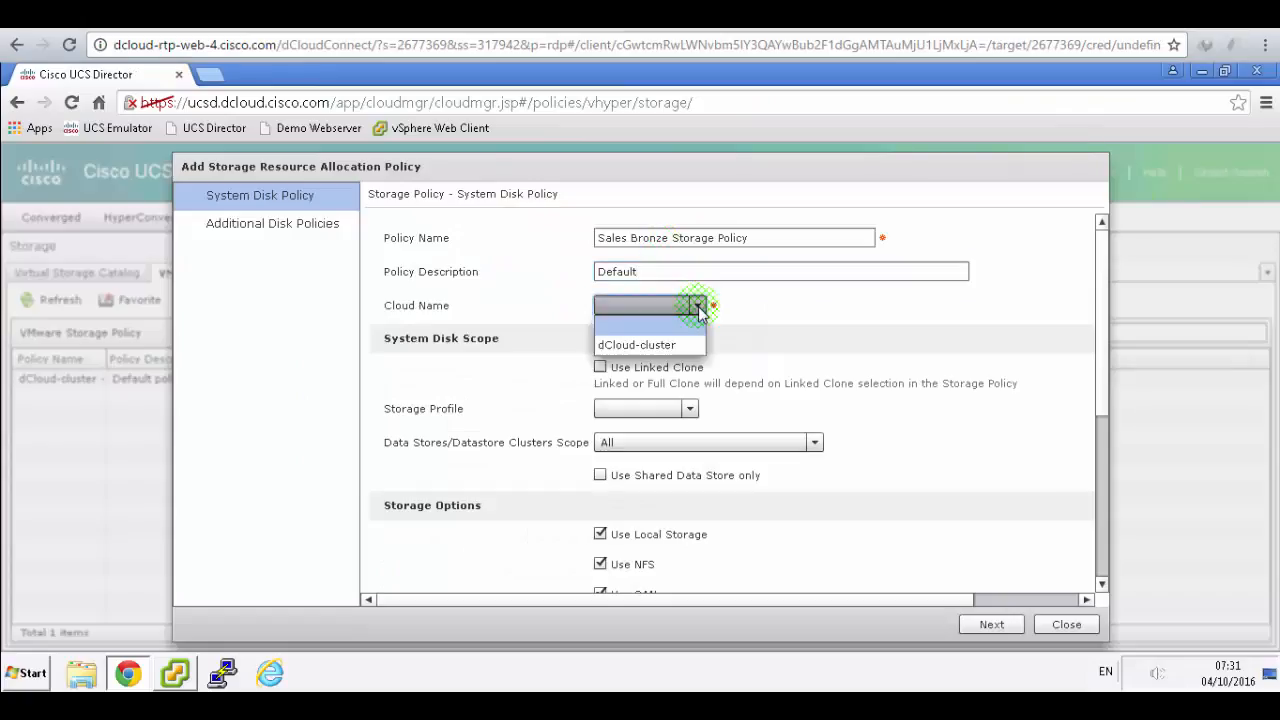
{"action": "left_click", "coordinate": [672, 344]}
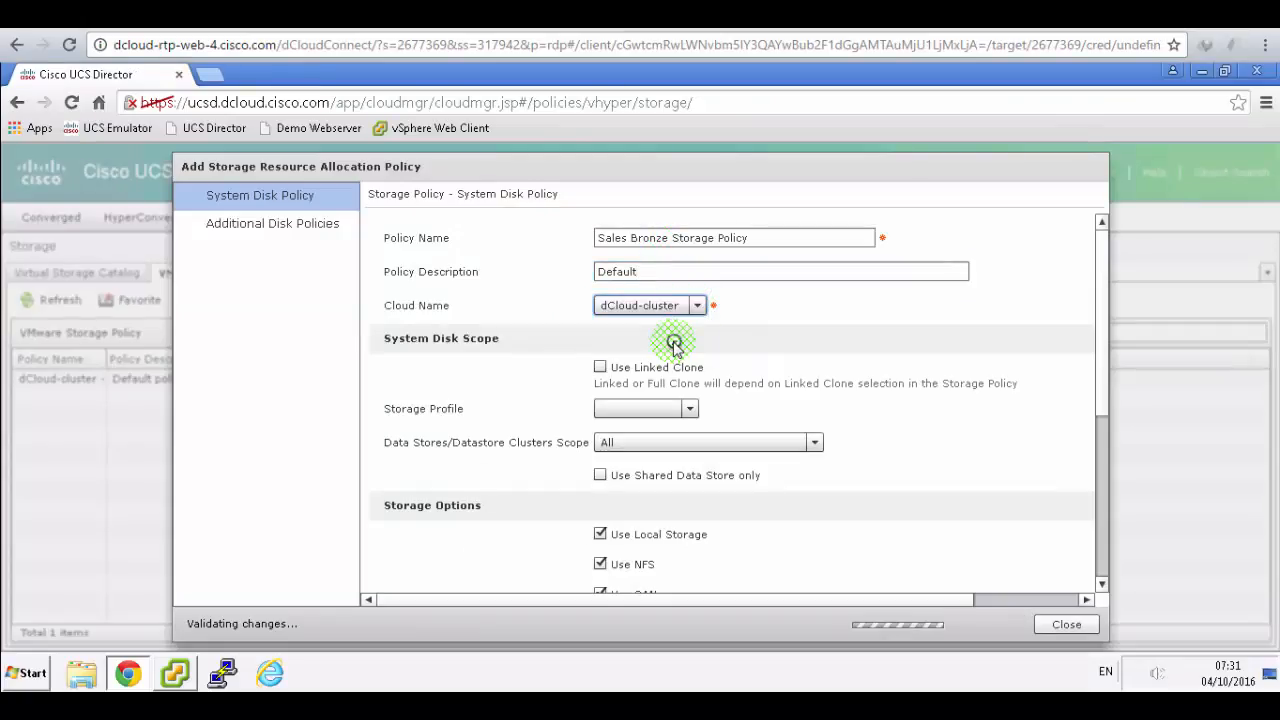
- Turn off Use Local Storage for the Sales Bronze storage policy
{"action": "left_click", "coordinate": [480, 14]}
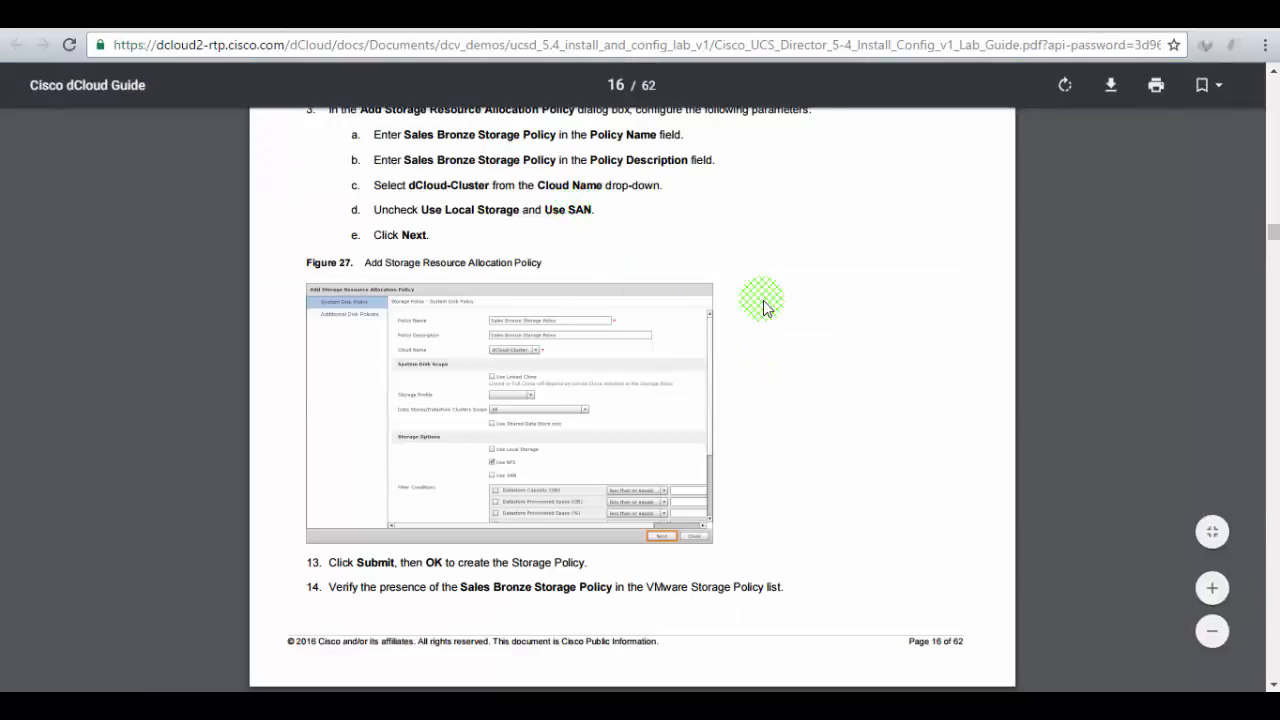
{"action": "scroll", "coordinate": [760, 305], "scroll_direction": "up", "scroll_amount": 1}
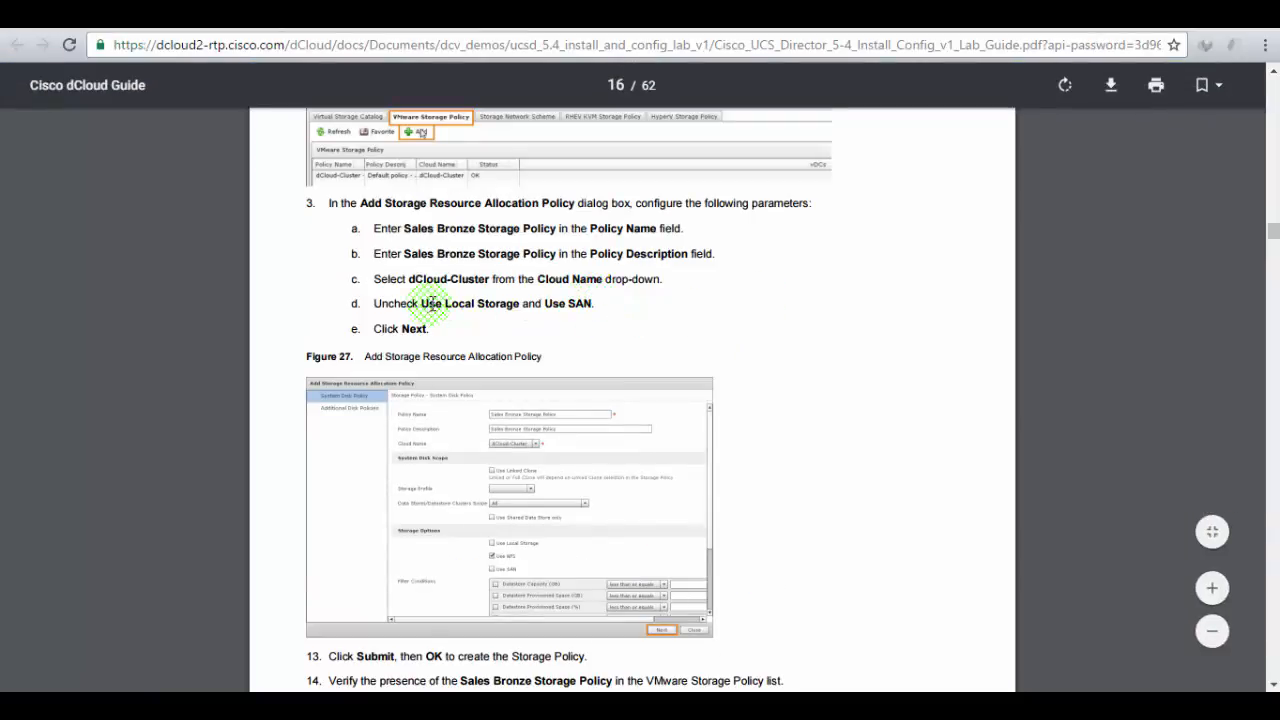
{"action": "left_click_drag", "start_coordinate": [424, 305], "coordinate": [521, 305]}
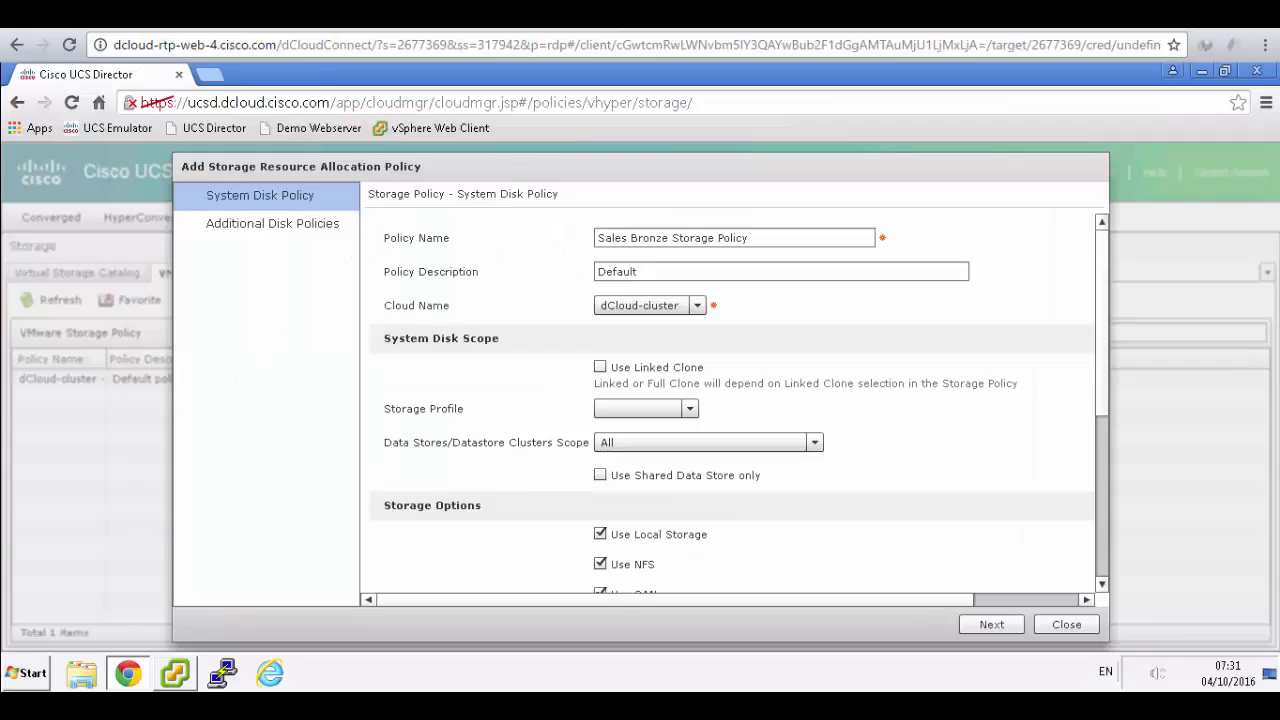
{"action": "left_click", "coordinate": [600, 535]}
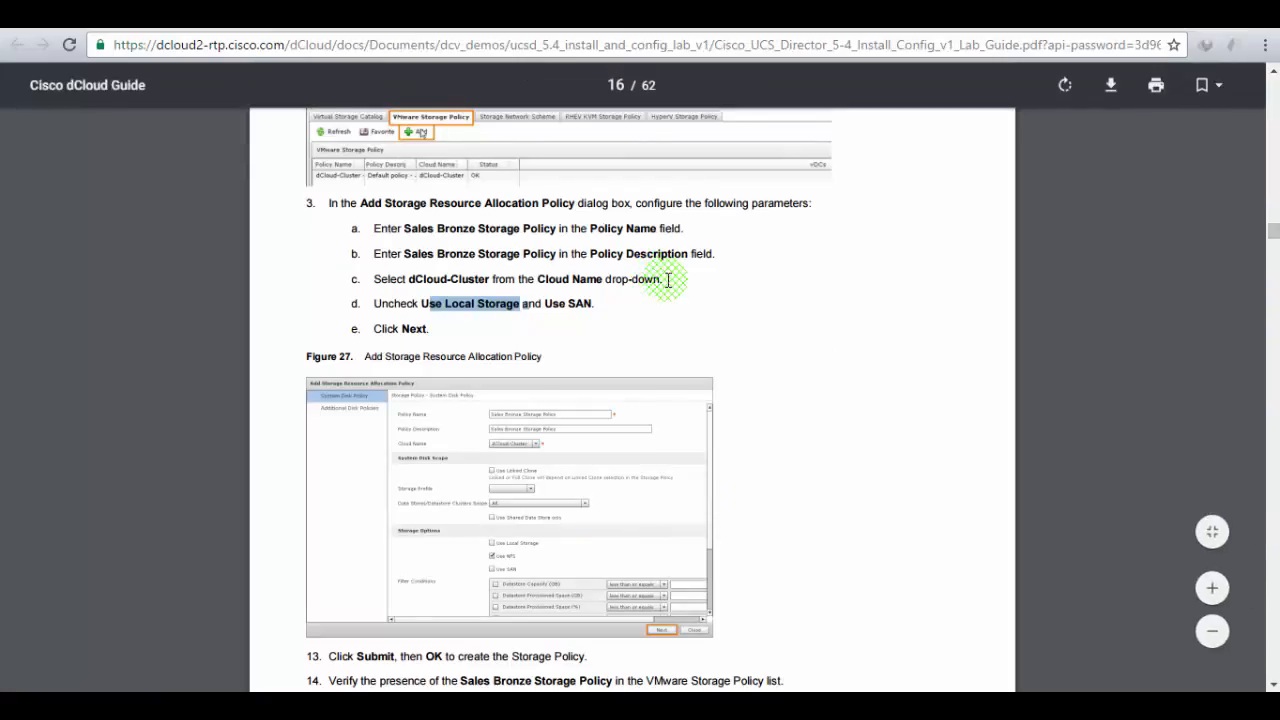
- Continue past the additional disk policies, submit the policy and confirm the success message
{"action": "scroll", "coordinate": [668, 280], "scroll_direction": "down", "scroll_amount": 2}
{"action": "scroll", "coordinate": [668, 280], "scroll_direction": "down", "scroll_amount": 2}
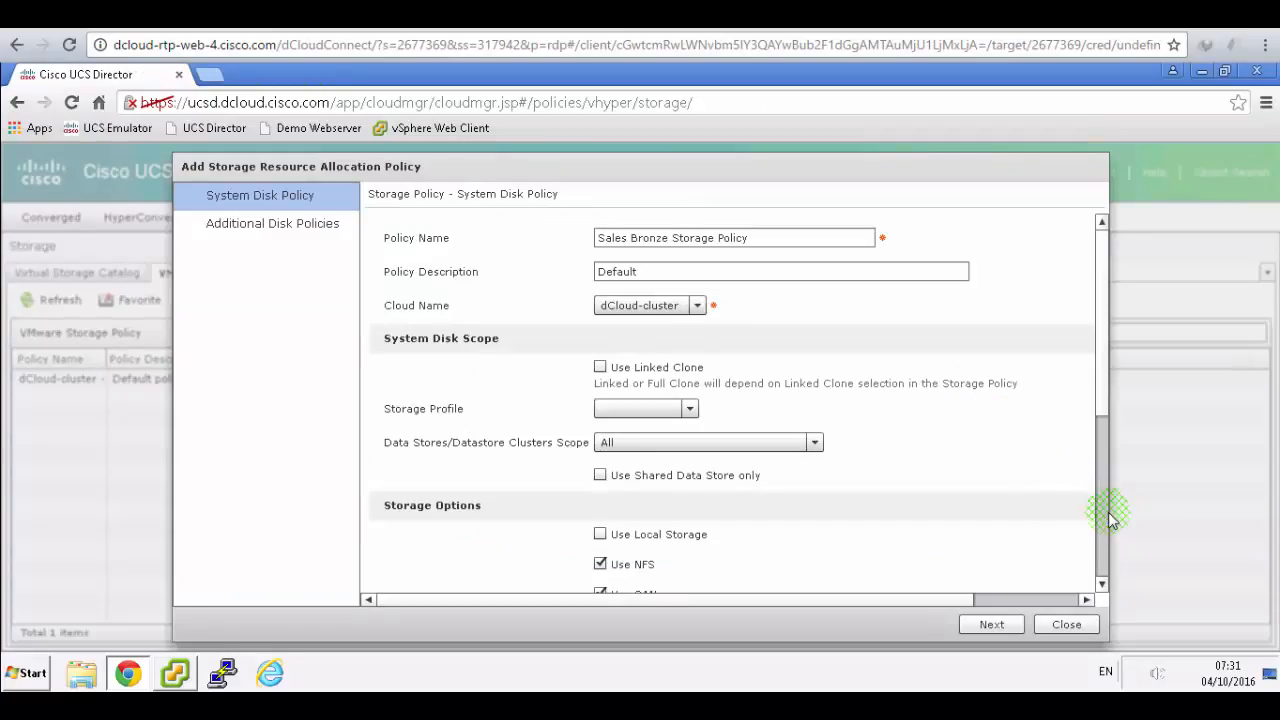
{"action": "left_click_drag", "start_coordinate": [1102, 408], "coordinate": [1099, 577]}
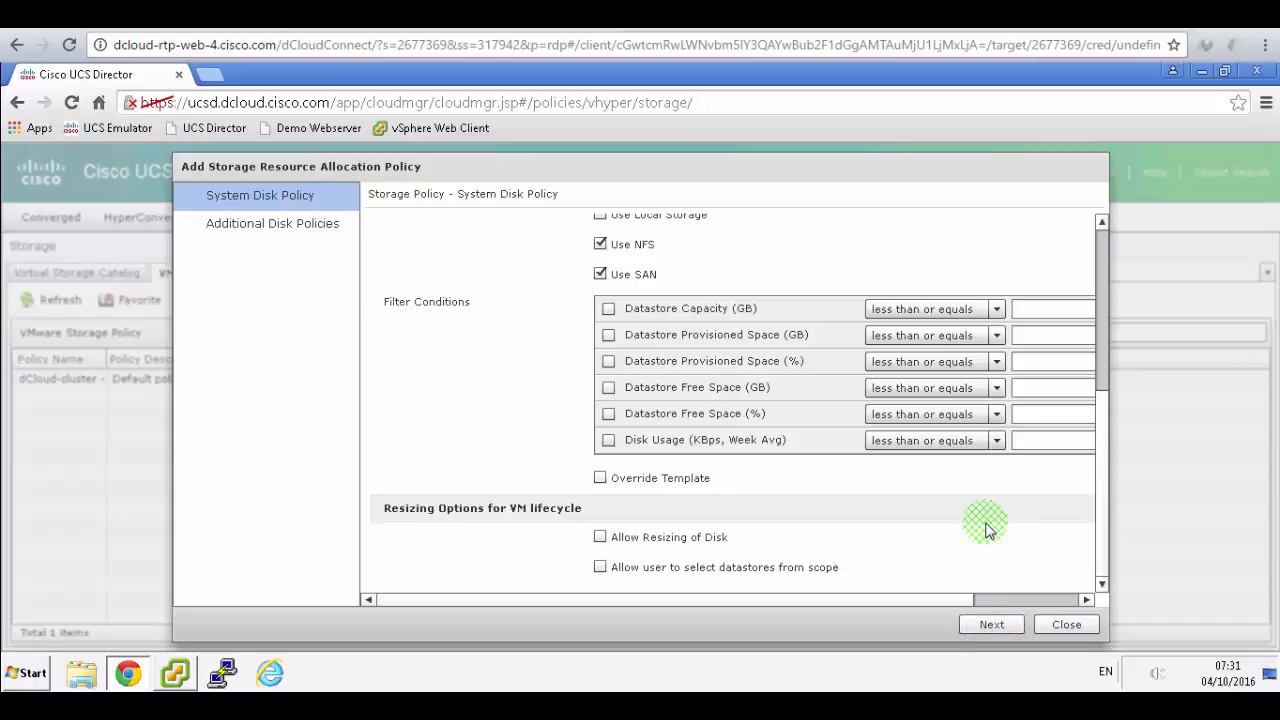
{"action": "left_click", "coordinate": [993, 626]}
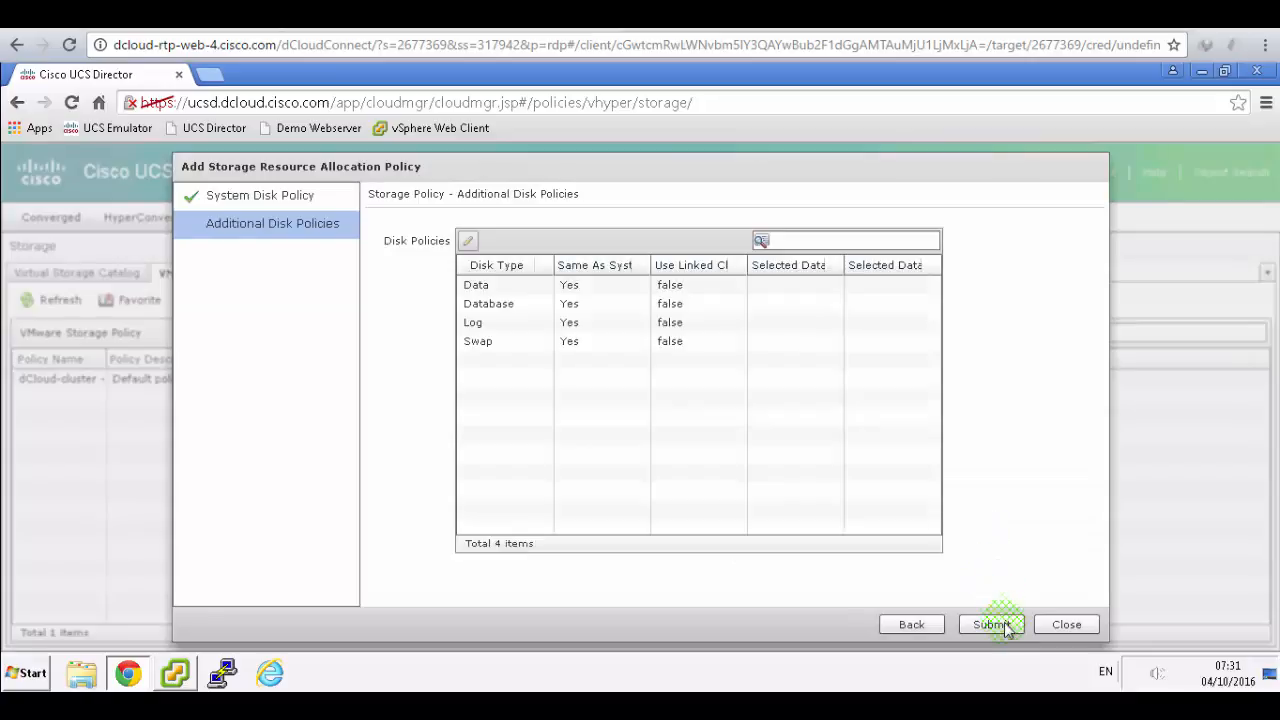
{"action": "left_click", "coordinate": [1006, 630]}
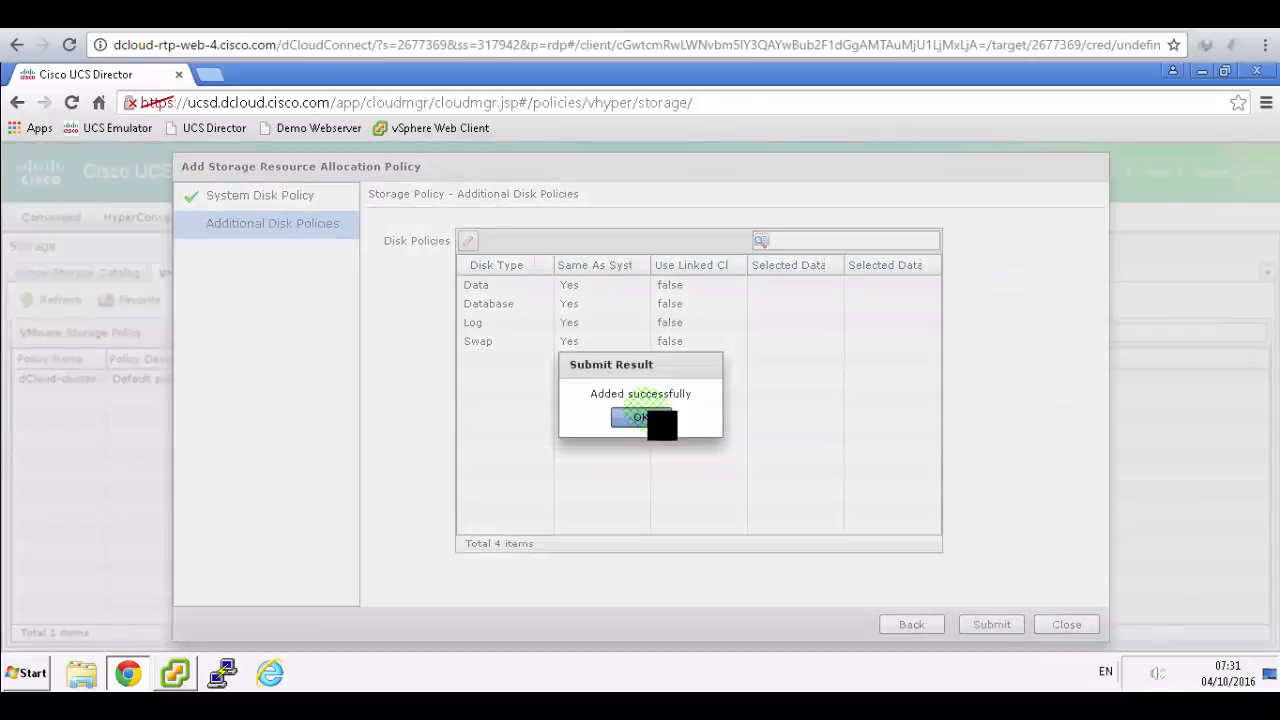
{"action": "key", "text": "Return"}
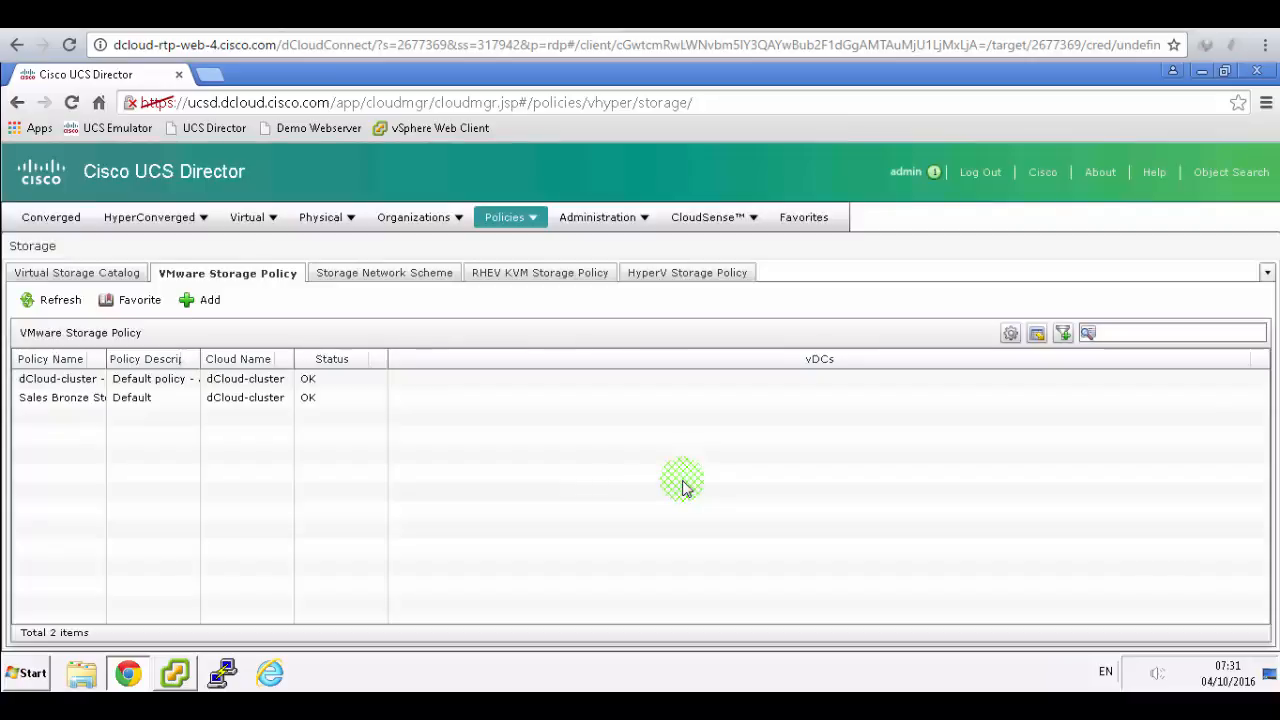
- Select the new Sales Bronze policy row and read ahead to the Computing Policy section of the guide
{"action": "left_click", "coordinate": [128, 397]}
{"action": "key", "text": "alt+Tab"}
{"action": "scroll", "coordinate": [604, 258], "scroll_direction": "down", "scroll_amount": 4}
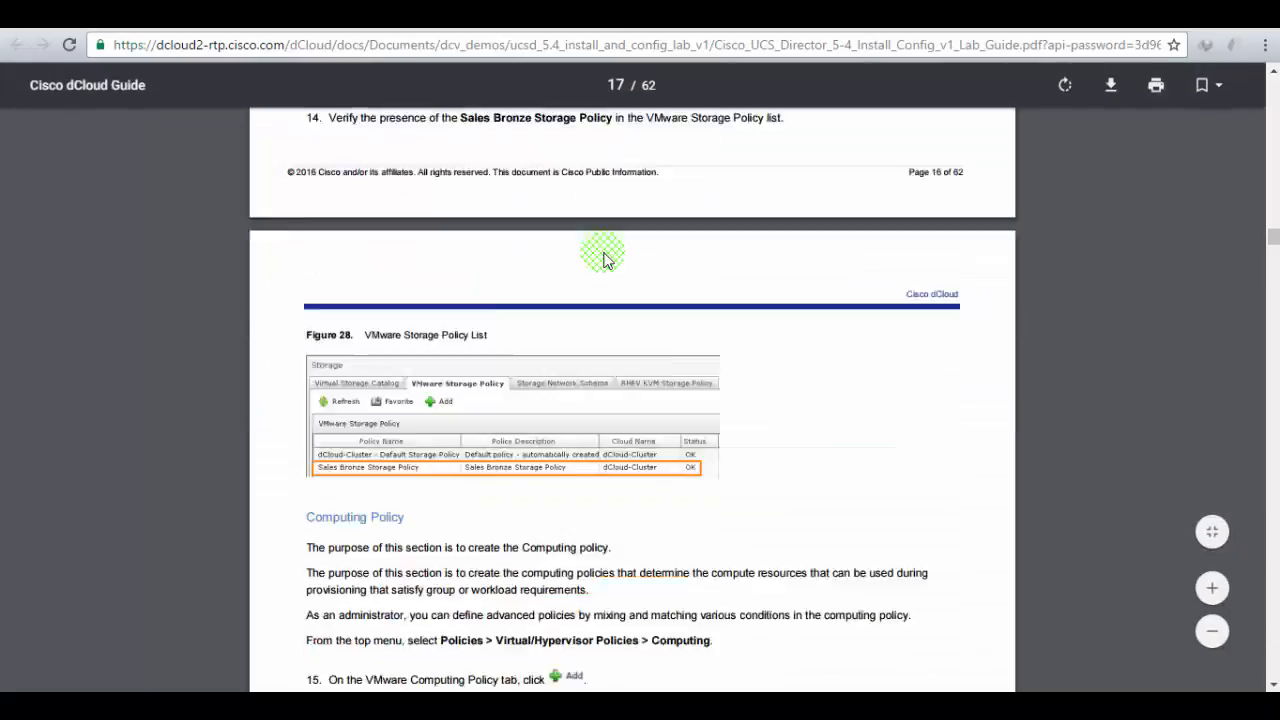
{"action": "scroll", "coordinate": [604, 258], "scroll_direction": "down", "scroll_amount": 1}
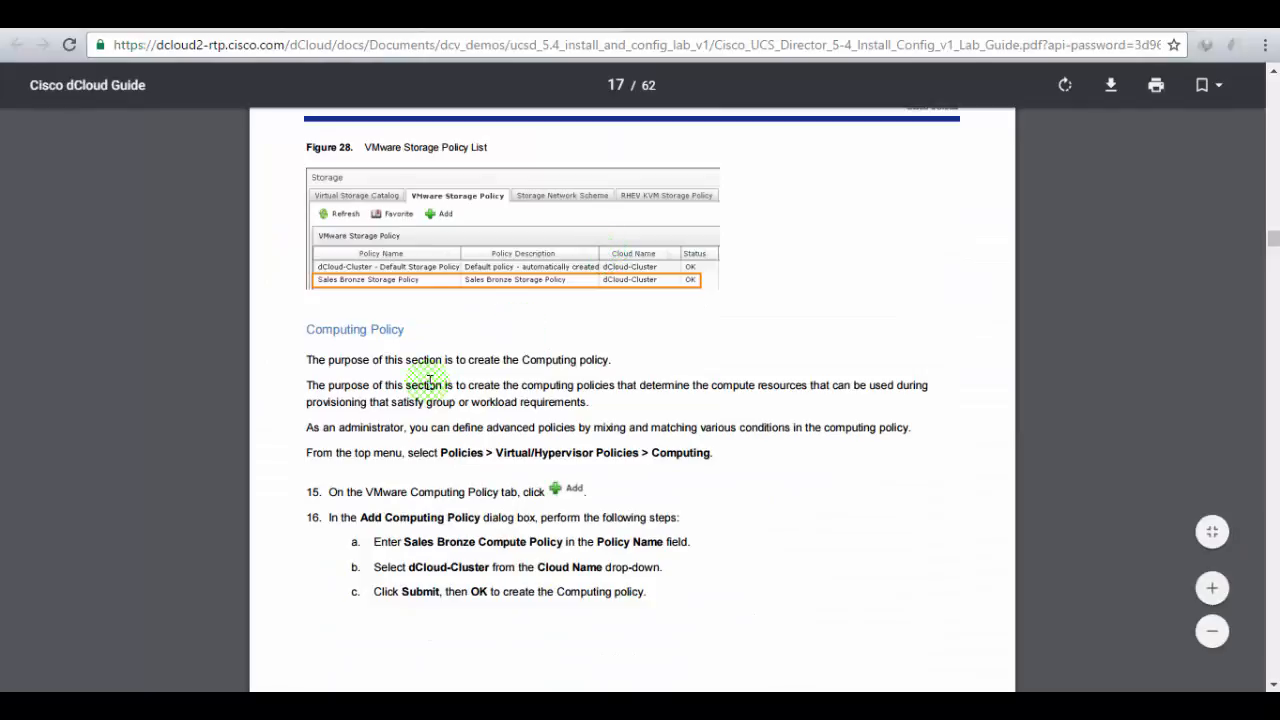
{"action": "scroll", "coordinate": [430, 378], "scroll_direction": "down", "scroll_amount": 1}
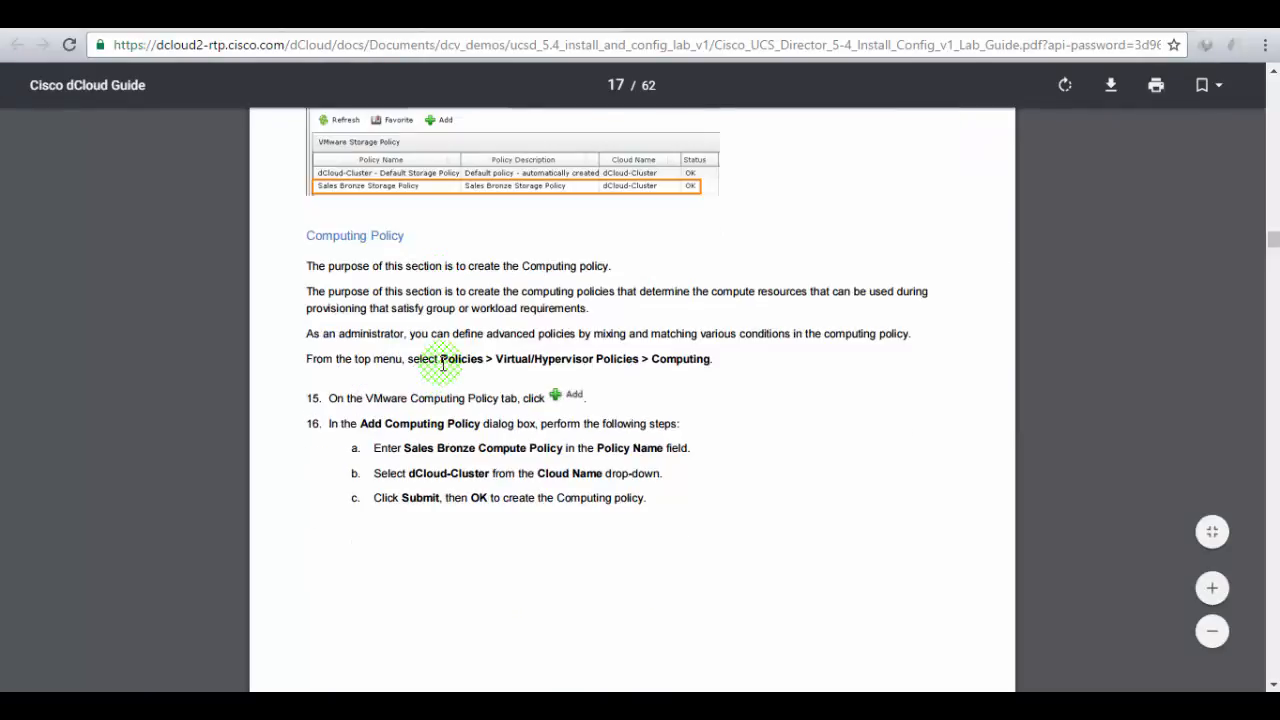
{"action": "key", "text": "alt+Tab"}
- Go to Policies > Virtual/Hypervisor Policies > Computing and mark the guide's add-policy step
{"action": "left_click", "coordinate": [453, 162]}
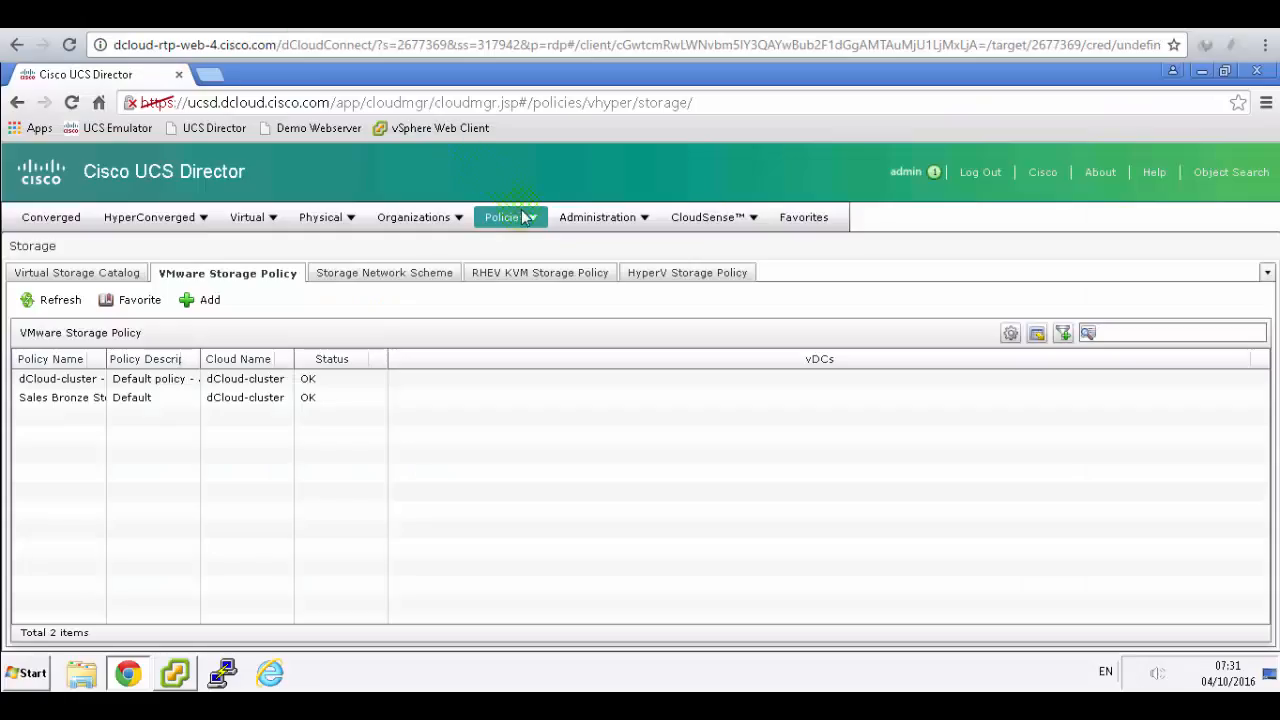
{"action": "left_click", "coordinate": [524, 218]}
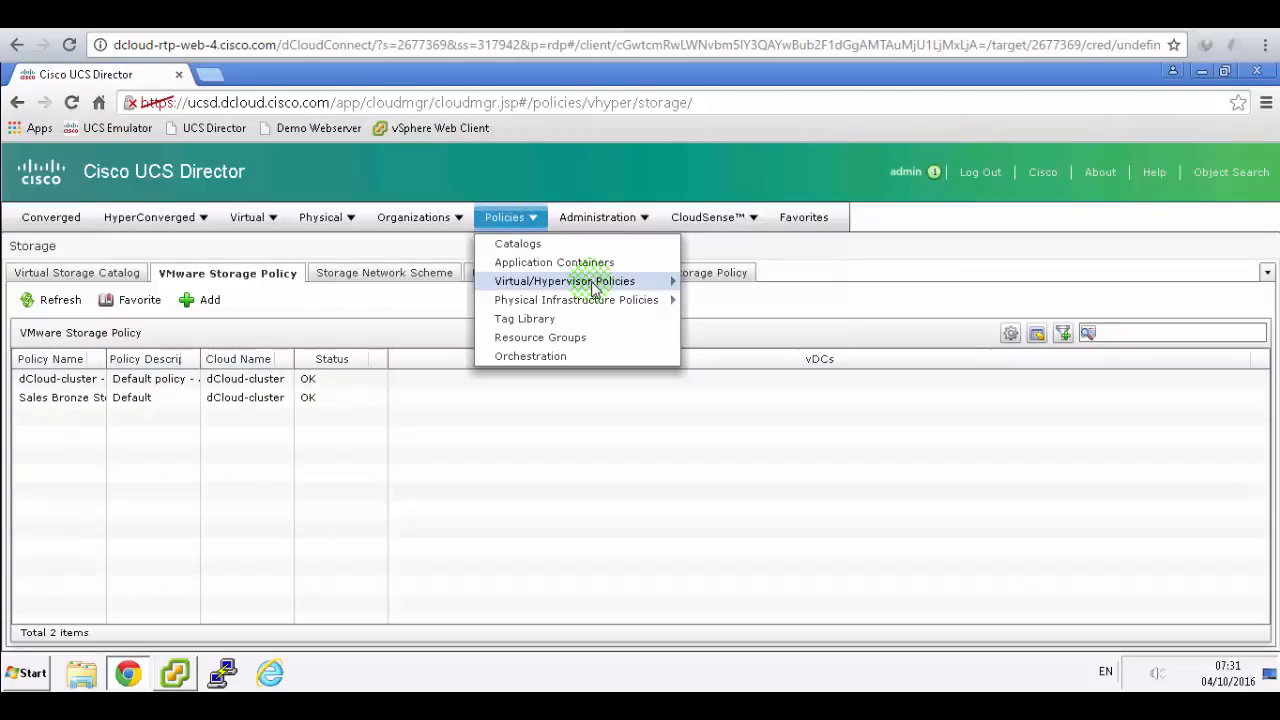
{"action": "left_click", "coordinate": [592, 284]}
{"action": "left_click", "coordinate": [750, 328]}
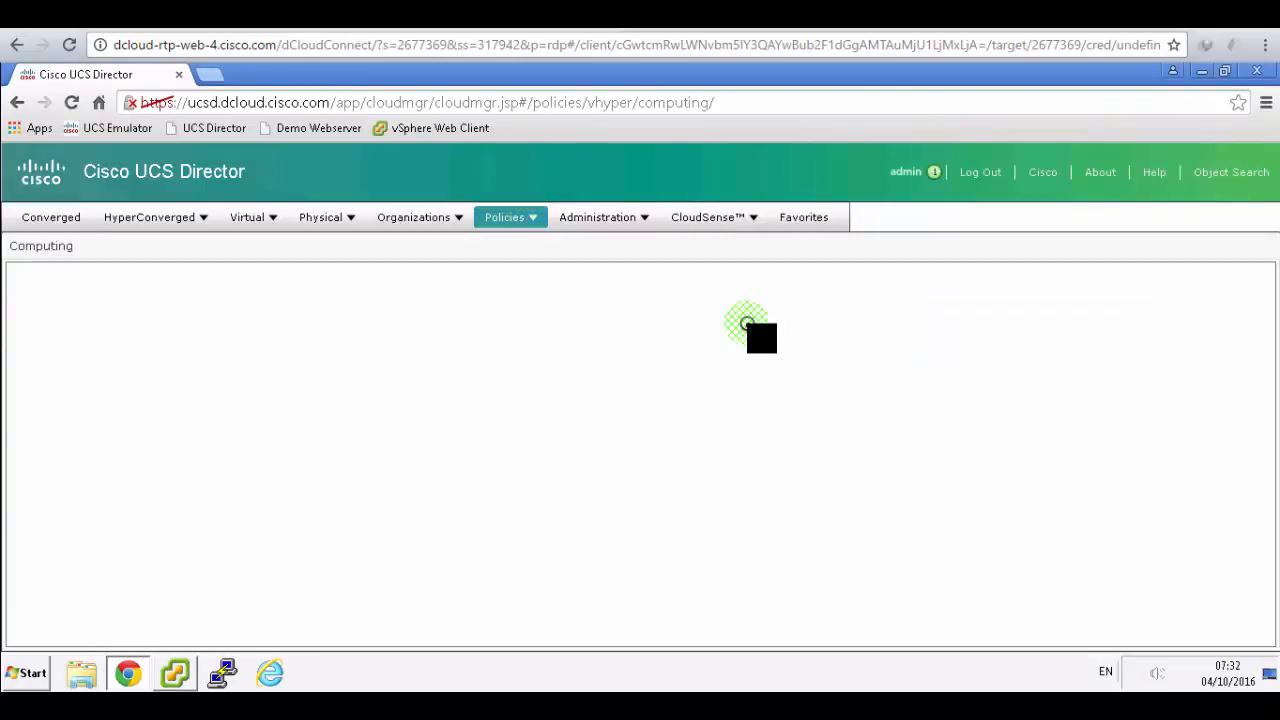
{"action": "left_click", "coordinate": [503, 16]}
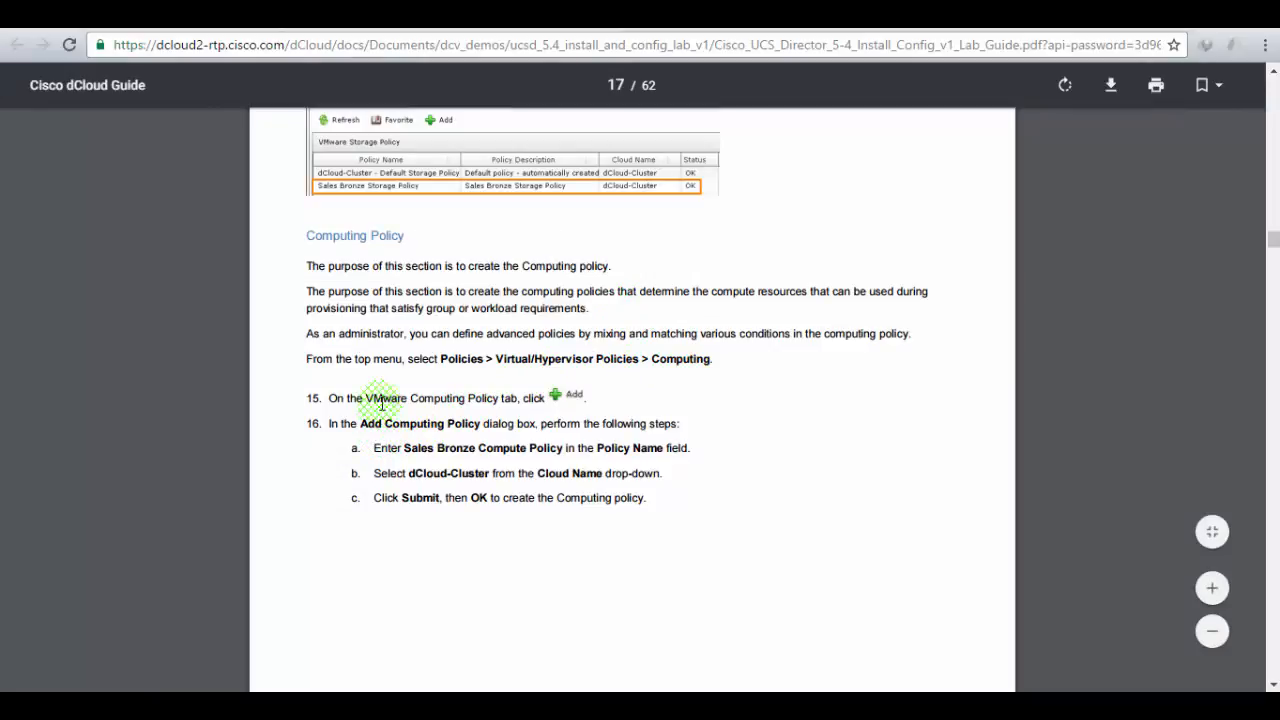
{"action": "left_click_drag", "start_coordinate": [374, 400], "coordinate": [558, 400]}
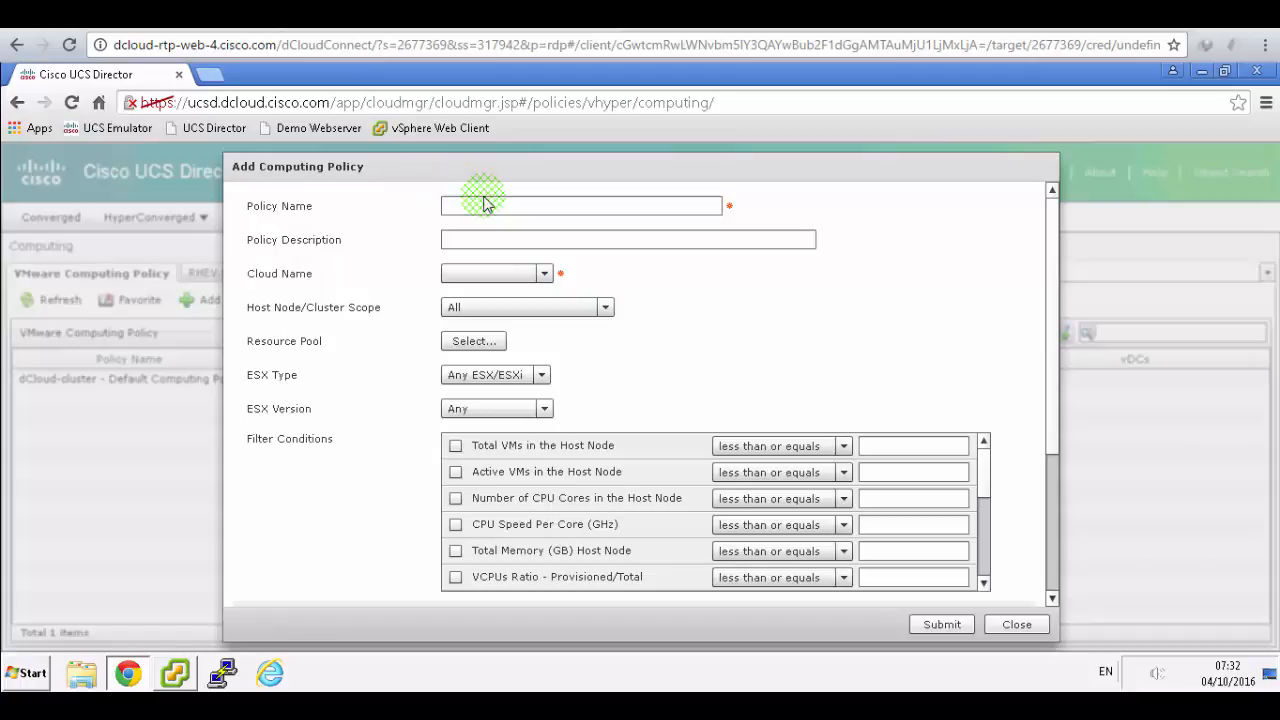
- Name the computing policy Sales Bronze Compute Policy, describe it Default, and choose dCloud-cluster
{"action": "left_click", "coordinate": [483, 203]}
{"action": "type", "text": "Sales Bronze COmpute Policy"}
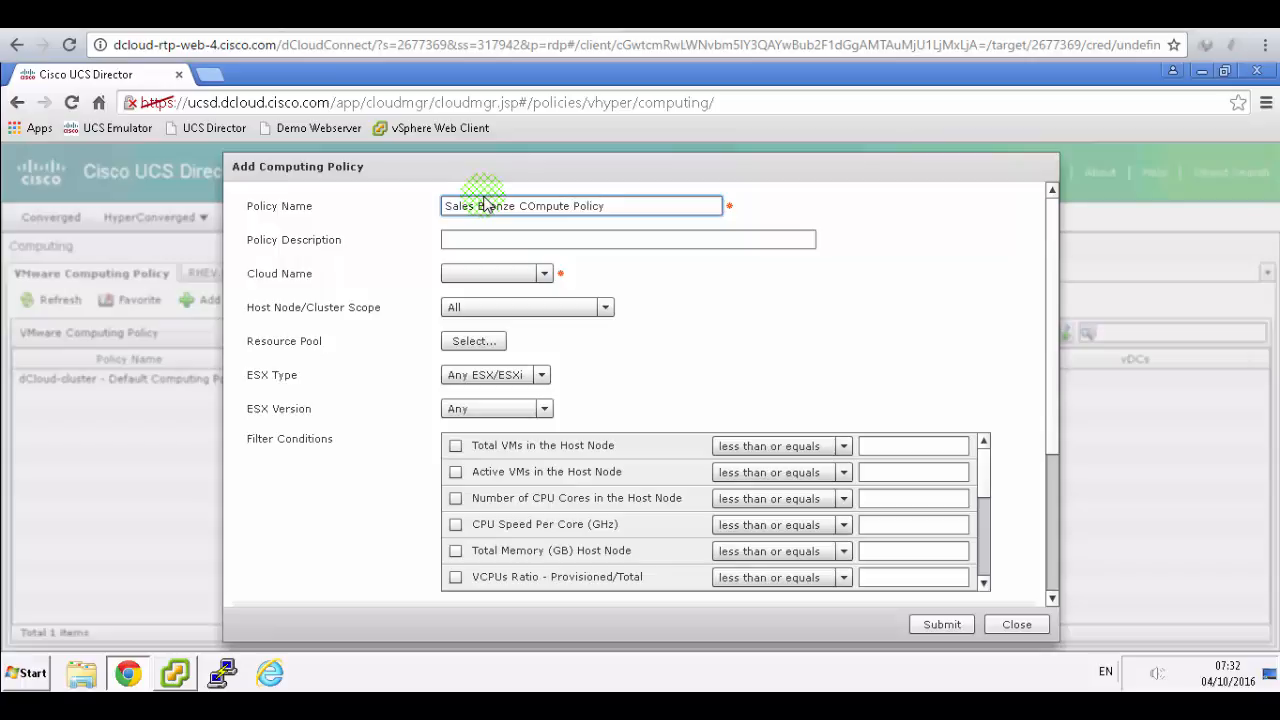
{"action": "key", "text": "Tab"}
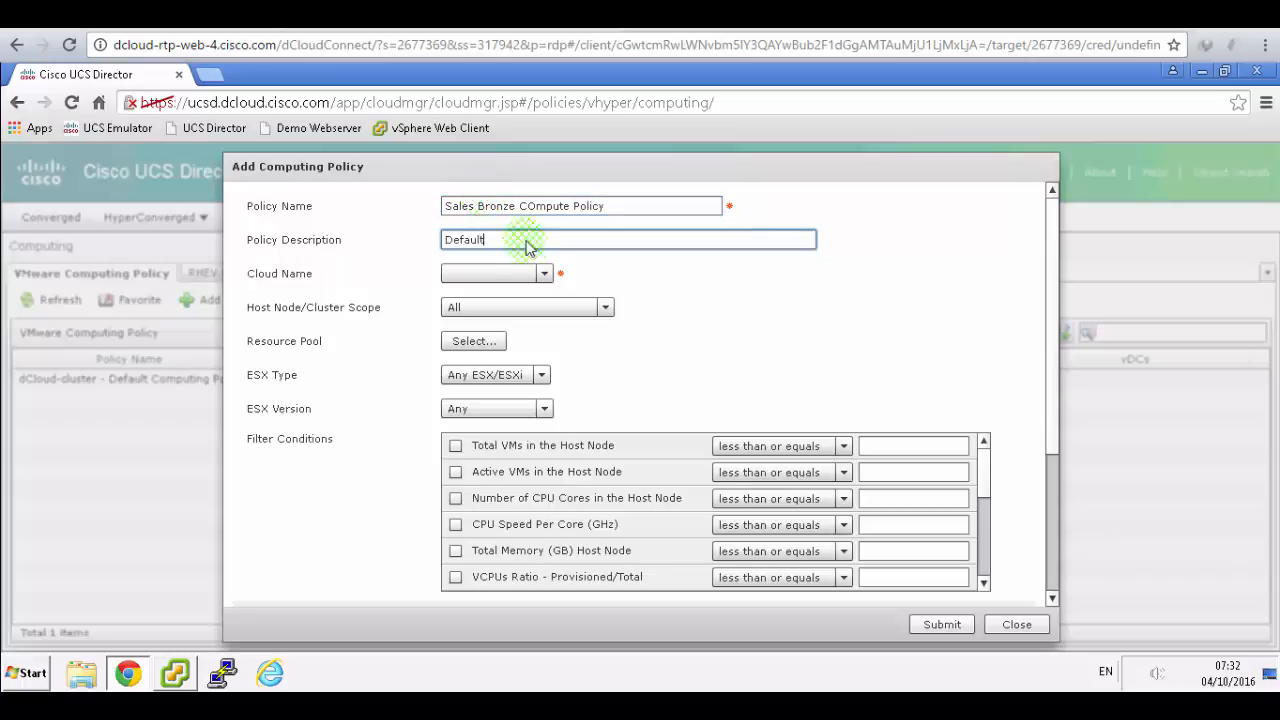
{"action": "left_click", "coordinate": [543, 273]}
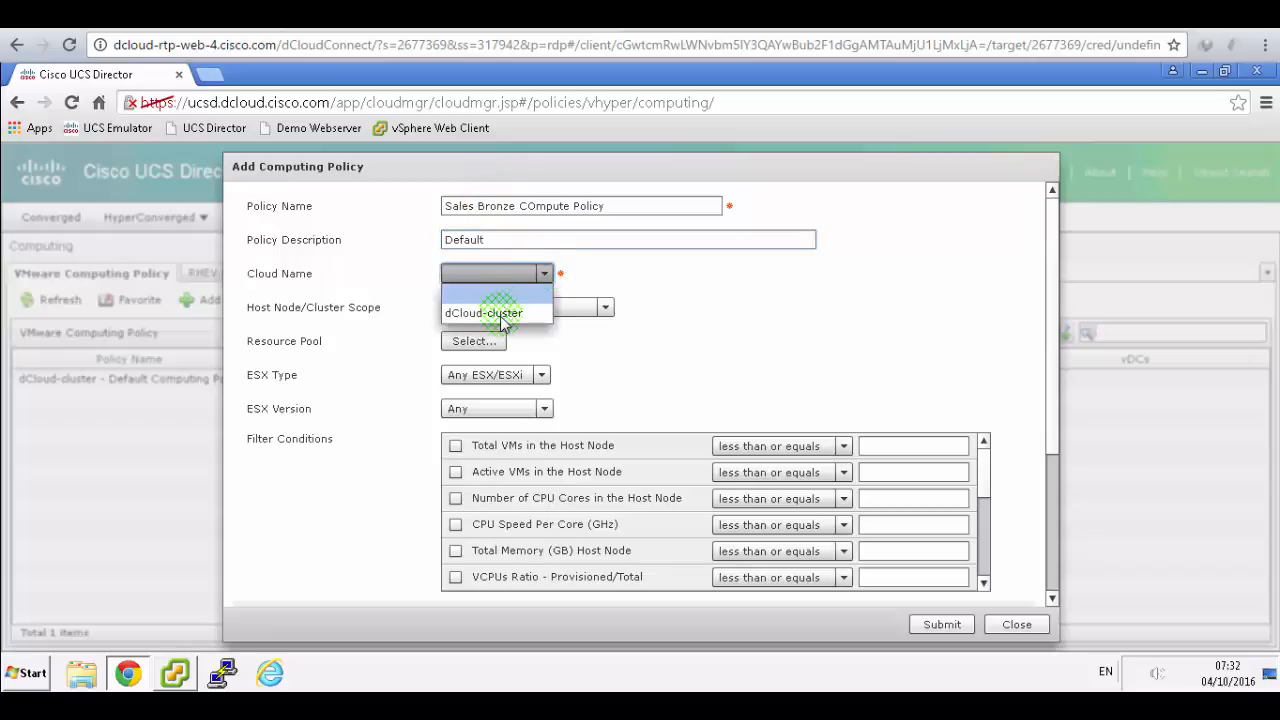
{"action": "left_click", "coordinate": [500, 313]}
- Verify against the lab guide, then submit the compute policy and confirm it was added
{"action": "key", "text": "alt+Tab"}
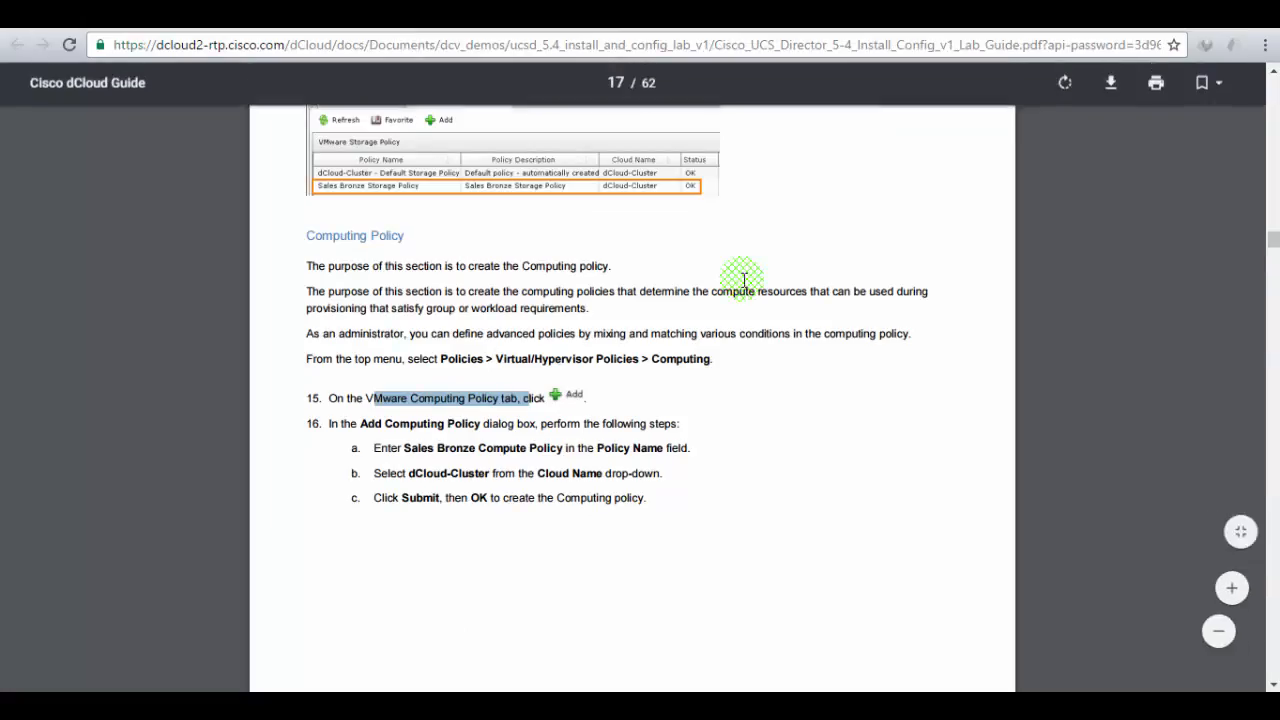
{"action": "scroll", "coordinate": [742, 280], "scroll_direction": "down", "scroll_amount": 3}
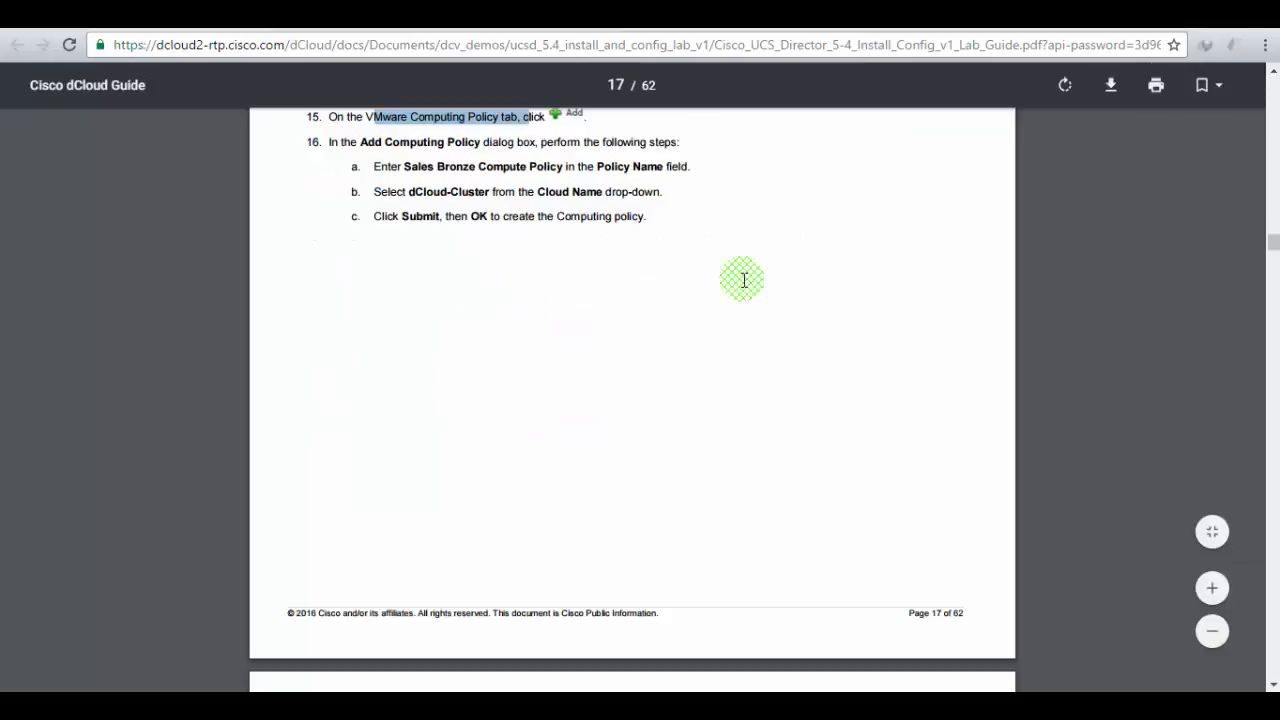
{"action": "key", "text": "alt+Tab"}
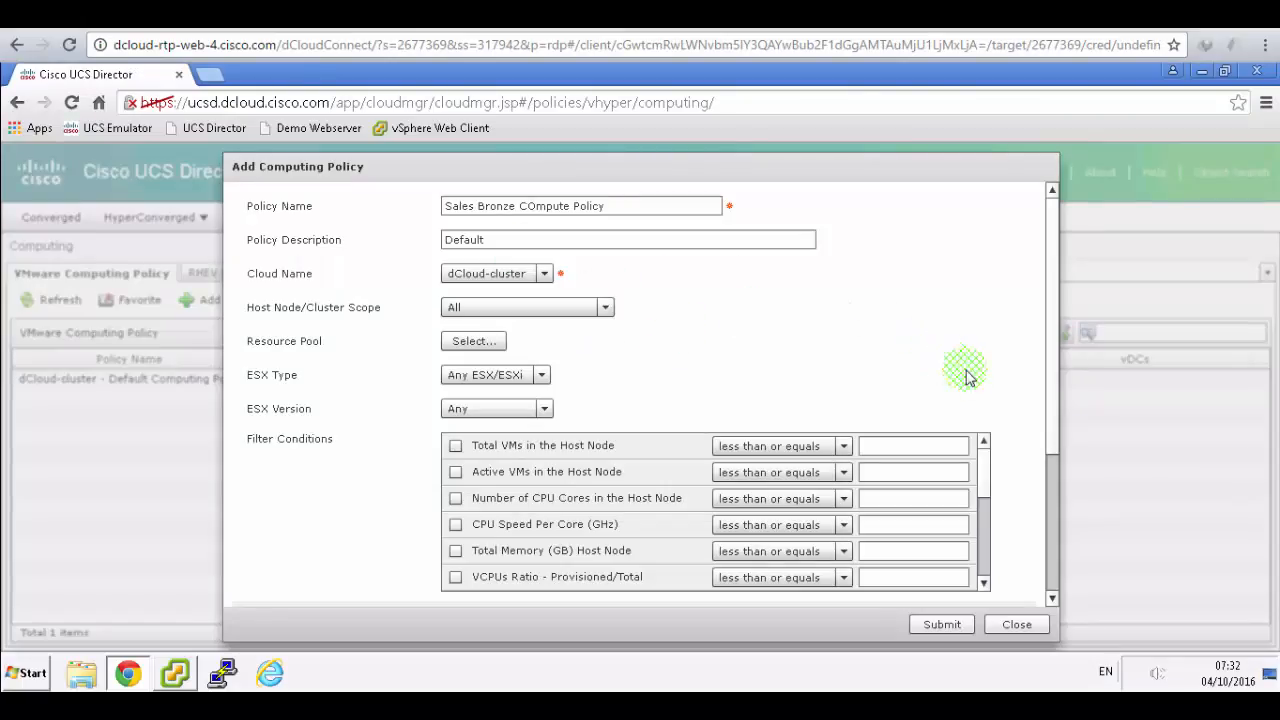
{"action": "left_click", "coordinate": [1050, 592]}
{"action": "left_click", "coordinate": [942, 624]}
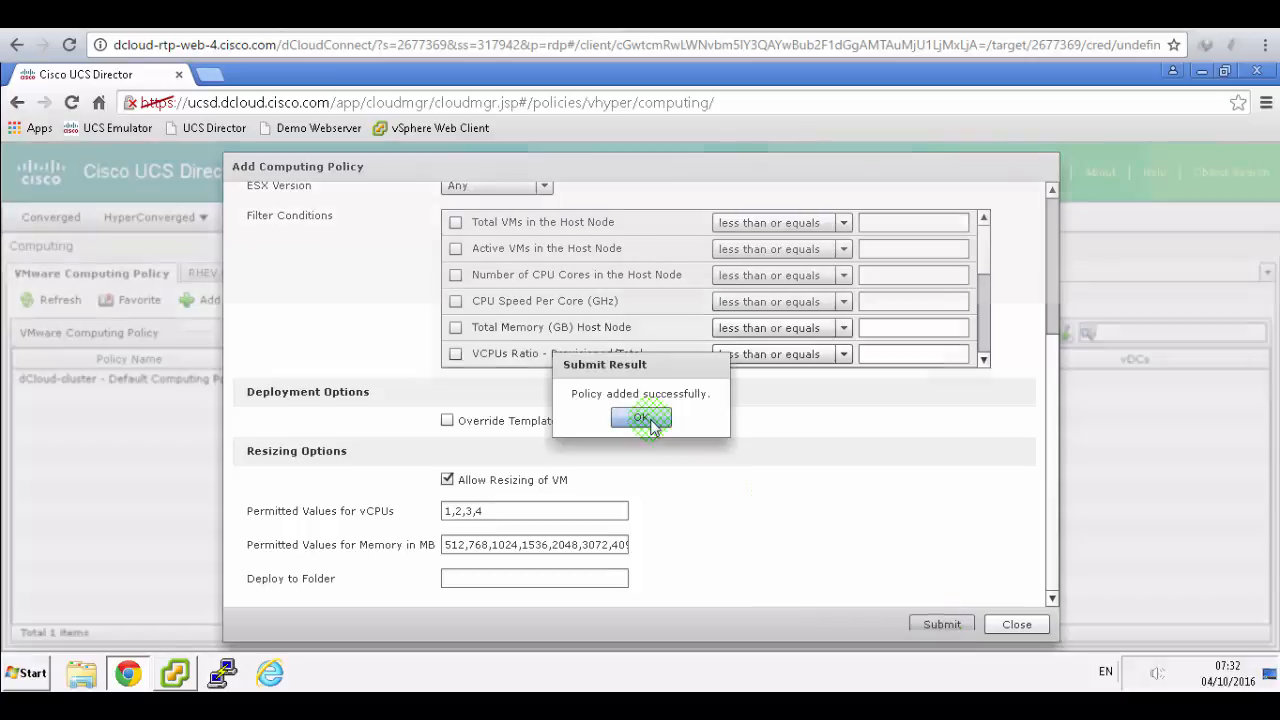
{"action": "left_click", "coordinate": [645, 420]}
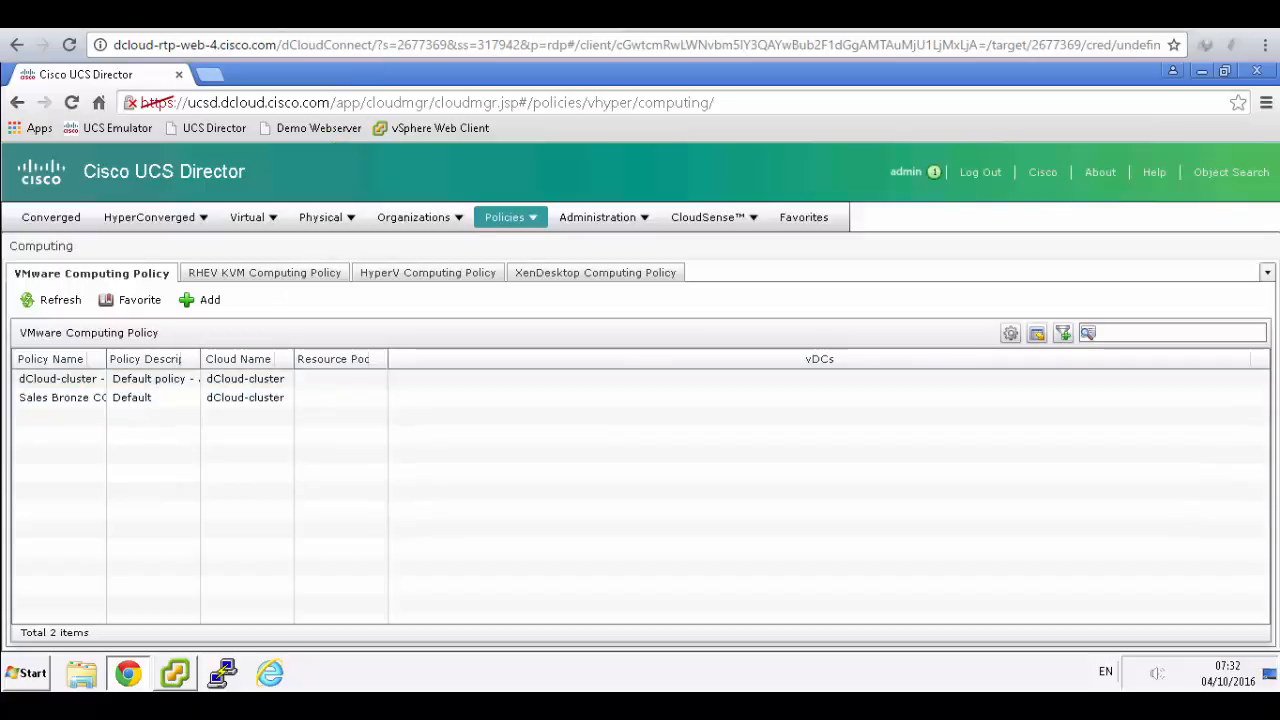
- Go to Policies > Virtual/Hypervisor Policies > Service Delivery, as the lab guide directs
{"action": "left_click", "coordinate": [400, 22]}
{"action": "scroll", "coordinate": [623, 297], "scroll_direction": "down", "scroll_amount": 5}
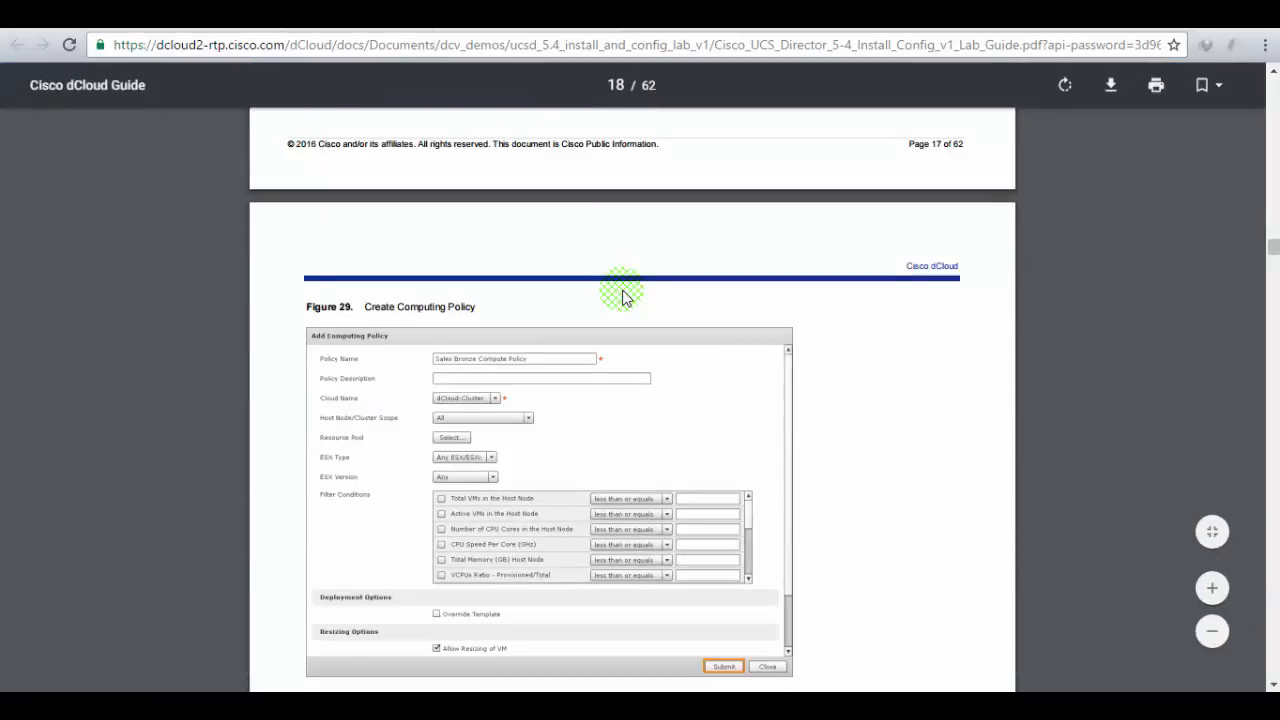
{"action": "scroll", "coordinate": [623, 297], "scroll_direction": "down", "scroll_amount": 5}
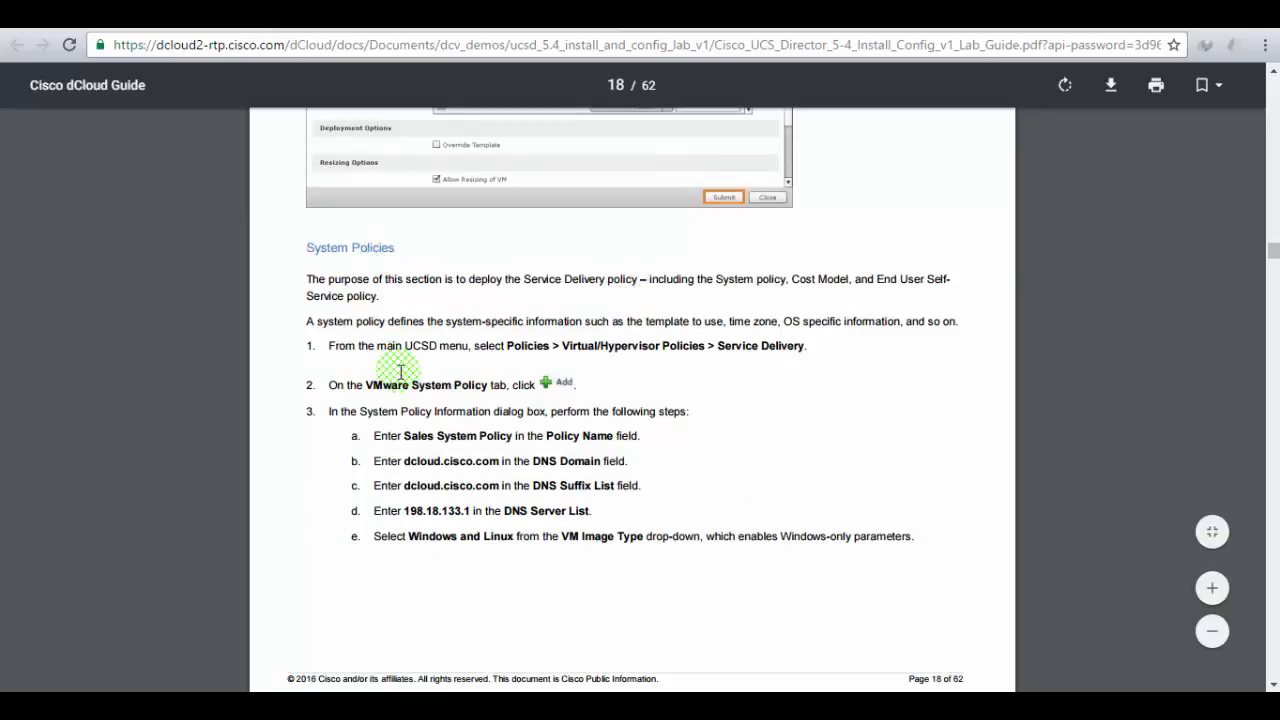
{"action": "left_click_drag", "start_coordinate": [421, 345], "coordinate": [777, 350]}
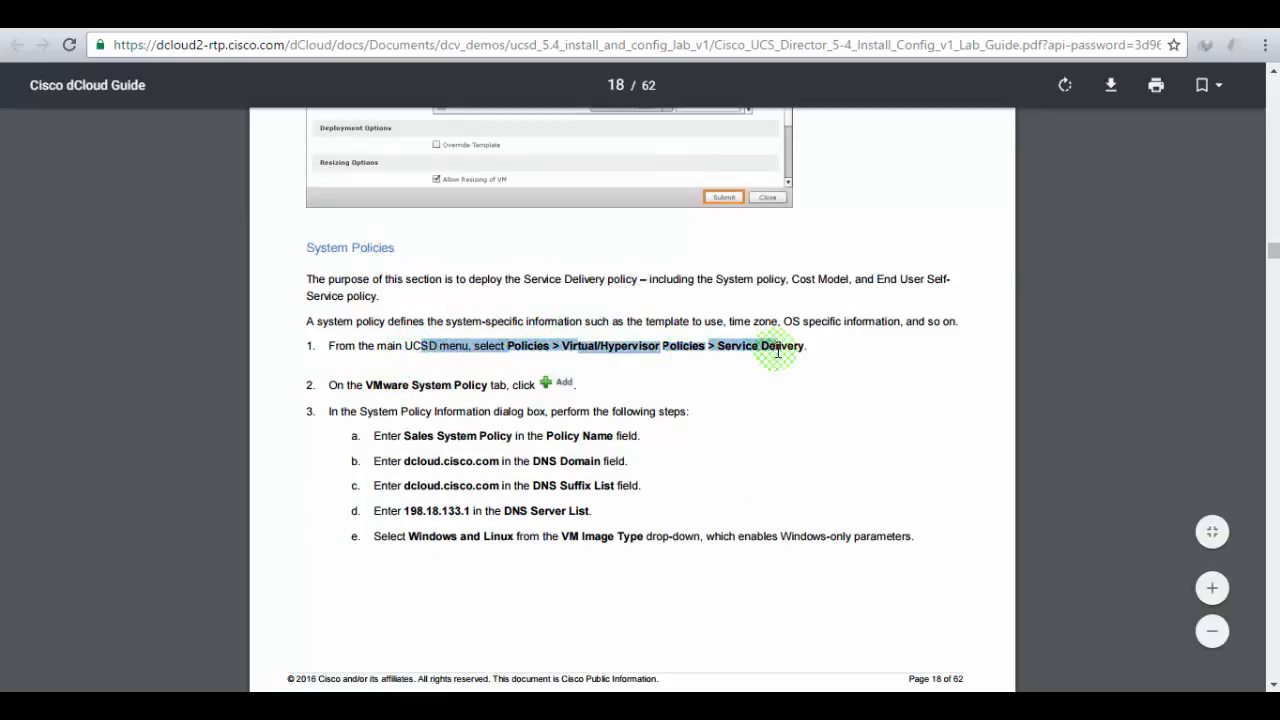
{"action": "left_click", "coordinate": [270, 16]}
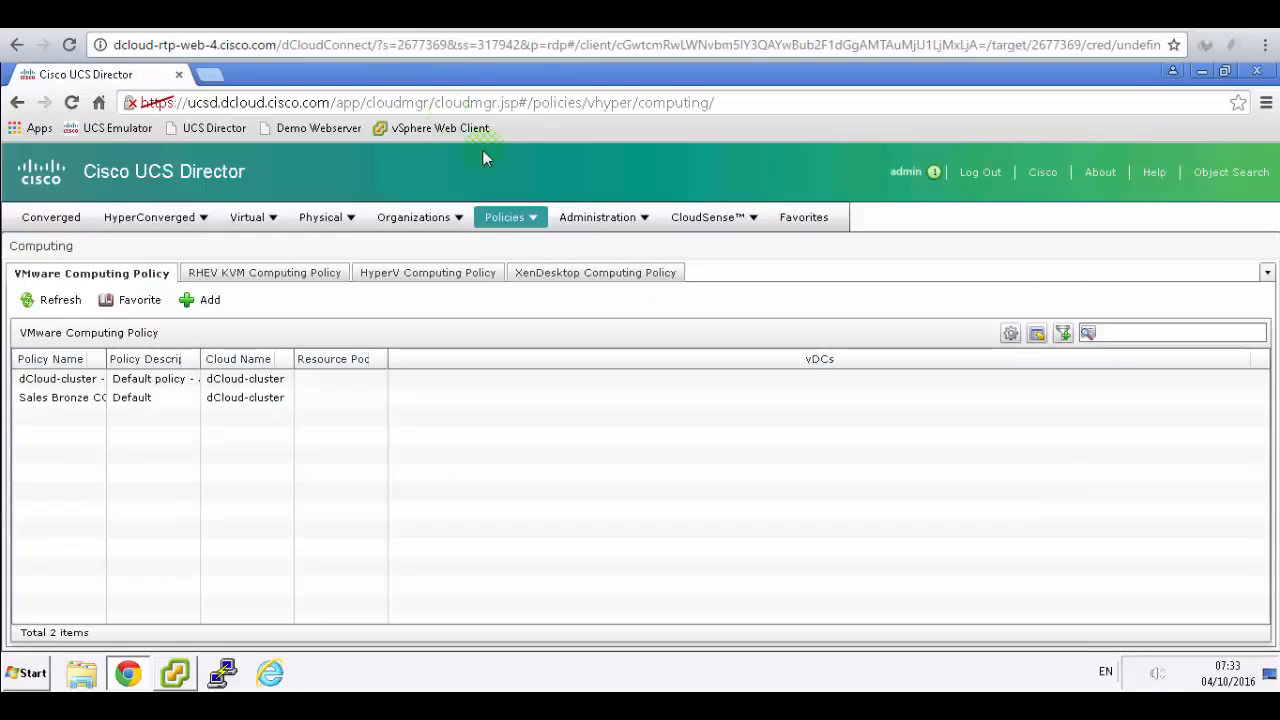
{"action": "left_click", "coordinate": [538, 217]}
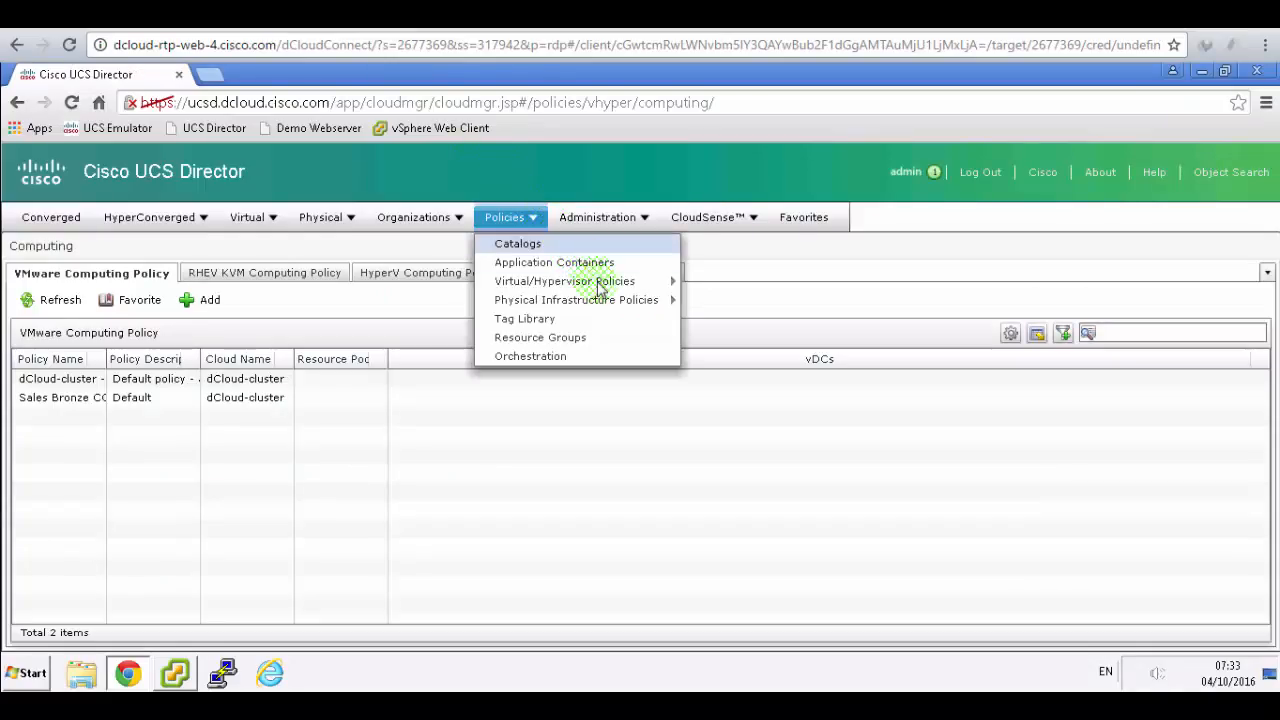
{"action": "mouse_move", "coordinate": [647, 288]}
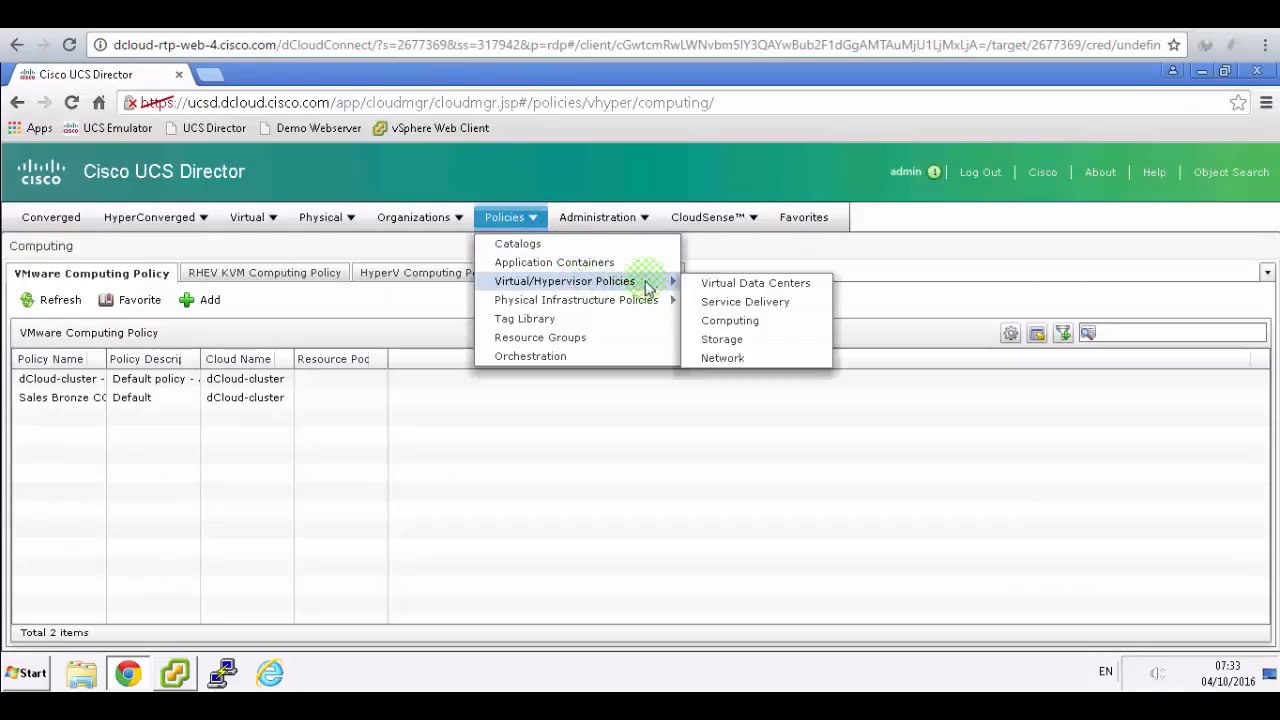
{"action": "left_click", "coordinate": [745, 301]}
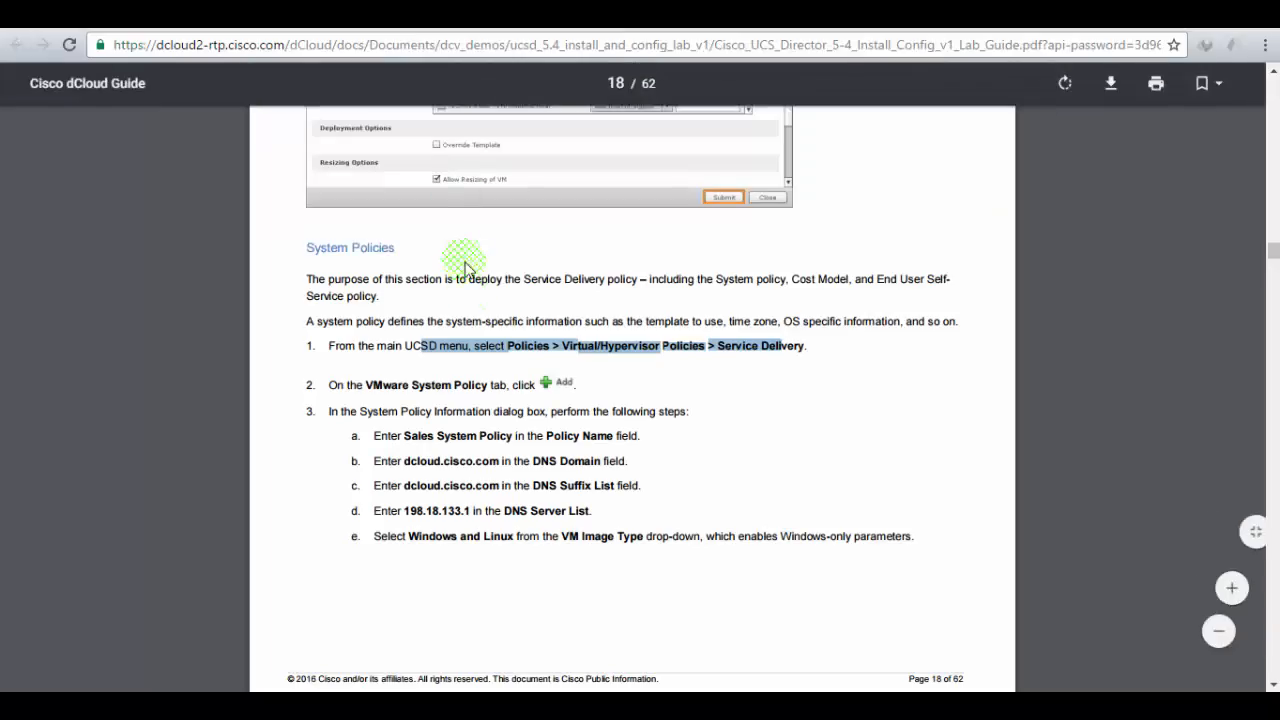
- Mark the system policy name to use in the lab guide
{"action": "left_click", "coordinate": [543, 382]}
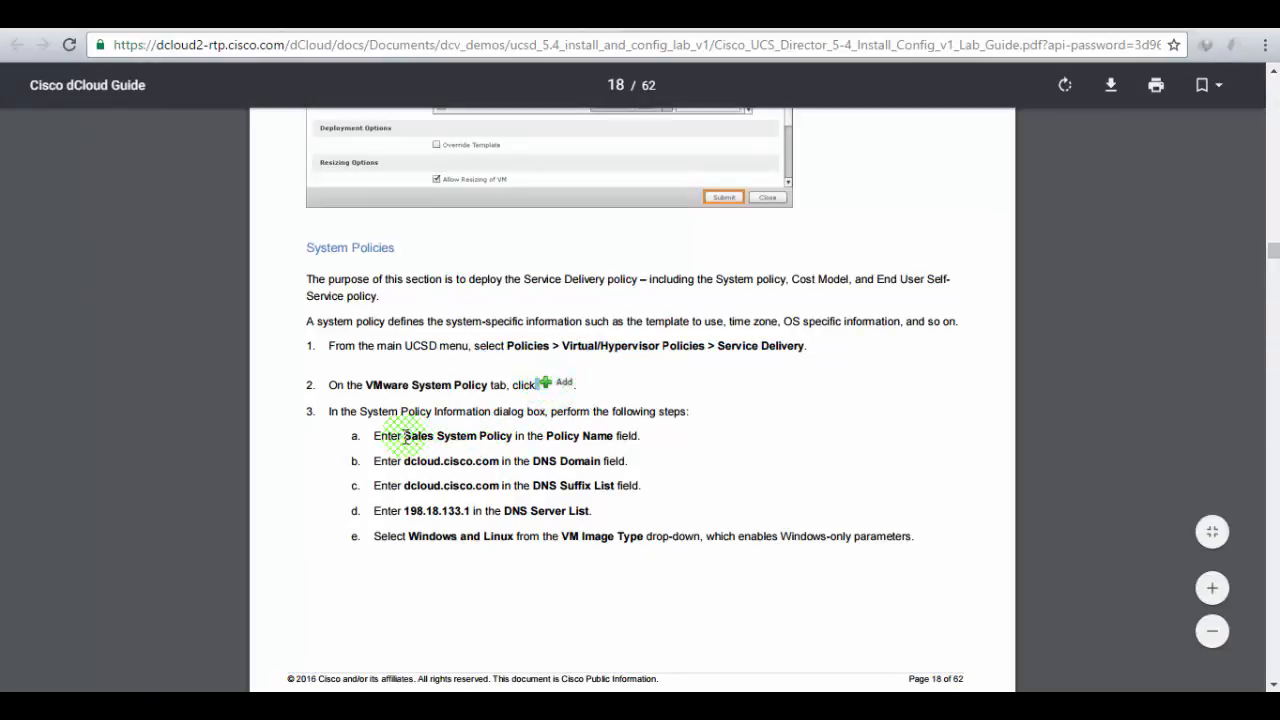
{"action": "left_click_drag", "start_coordinate": [404, 436], "coordinate": [515, 438]}
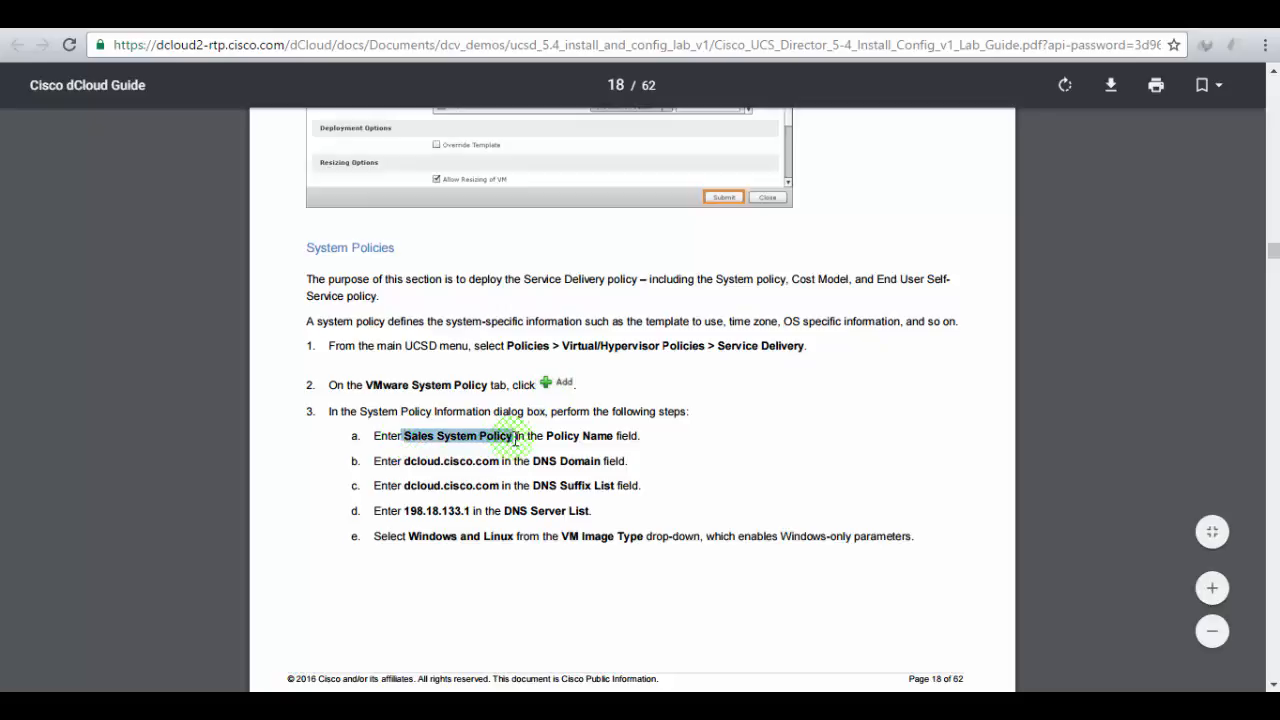
{"action": "key", "text": "alt+Tab"}
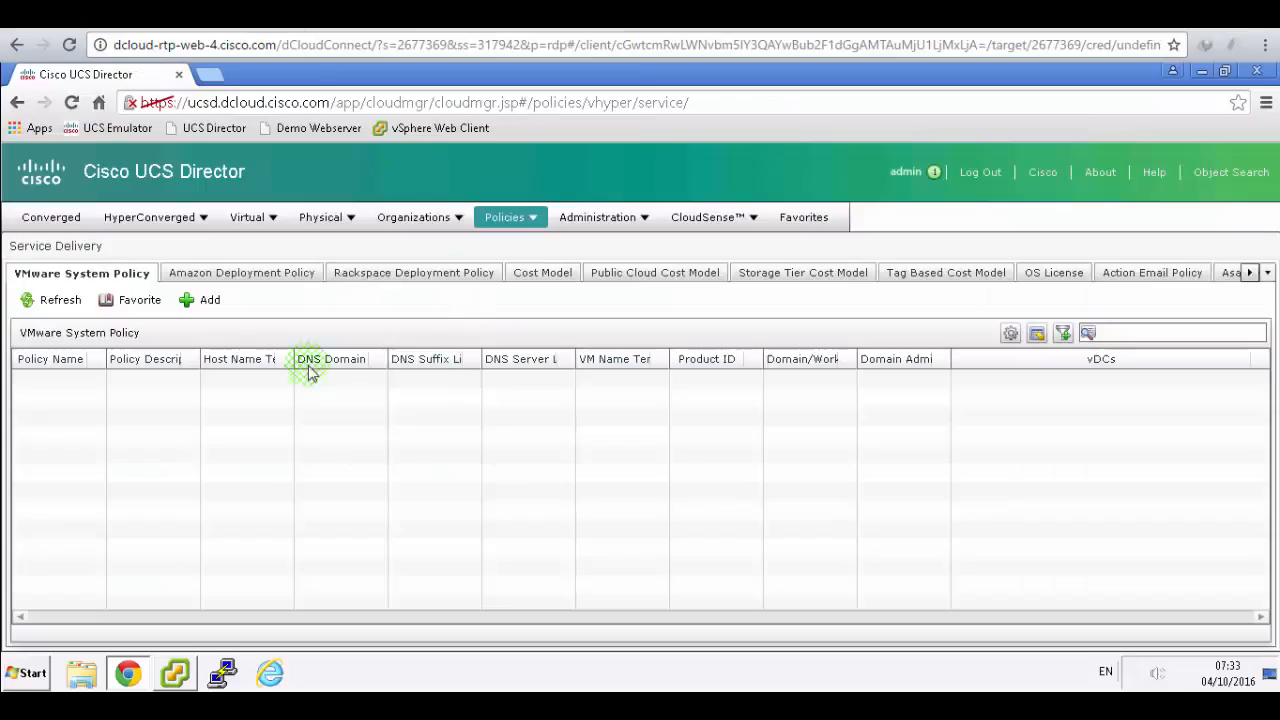
- Add a VMware system policy named Sales System Policy and check the guide for its remaining values
{"action": "left_click", "coordinate": [205, 301]}
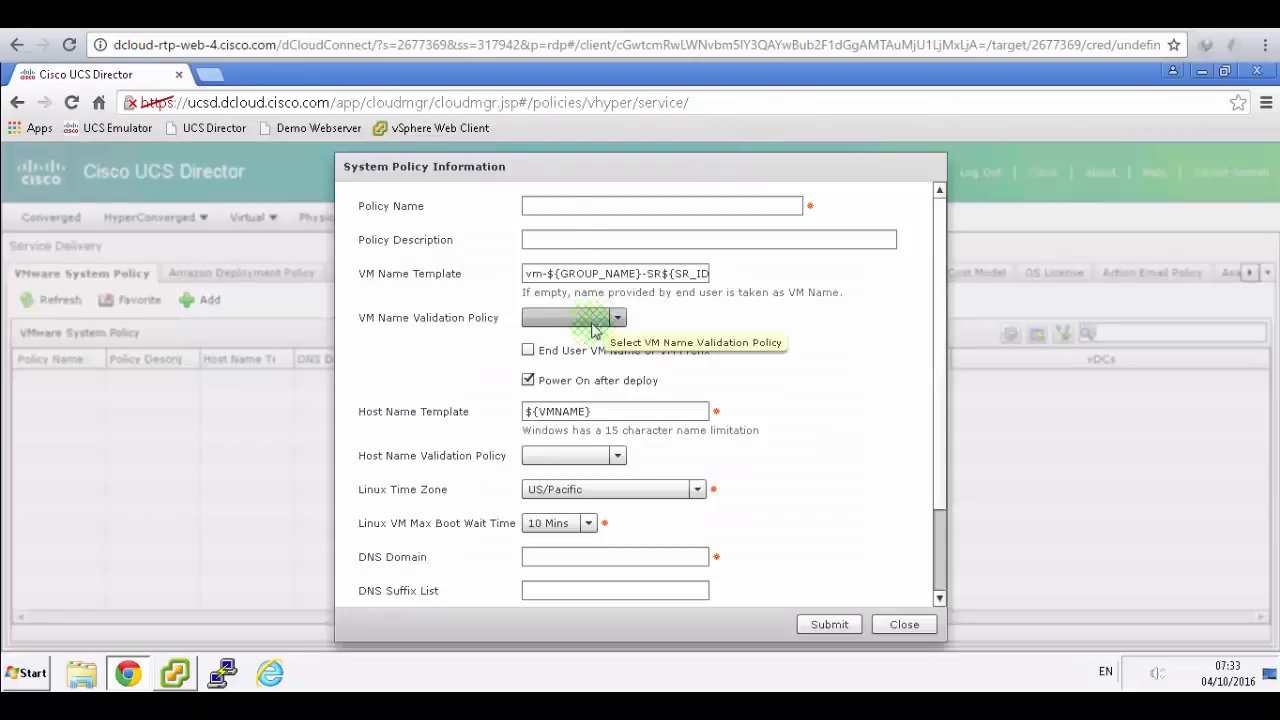
{"action": "left_click", "coordinate": [569, 203]}
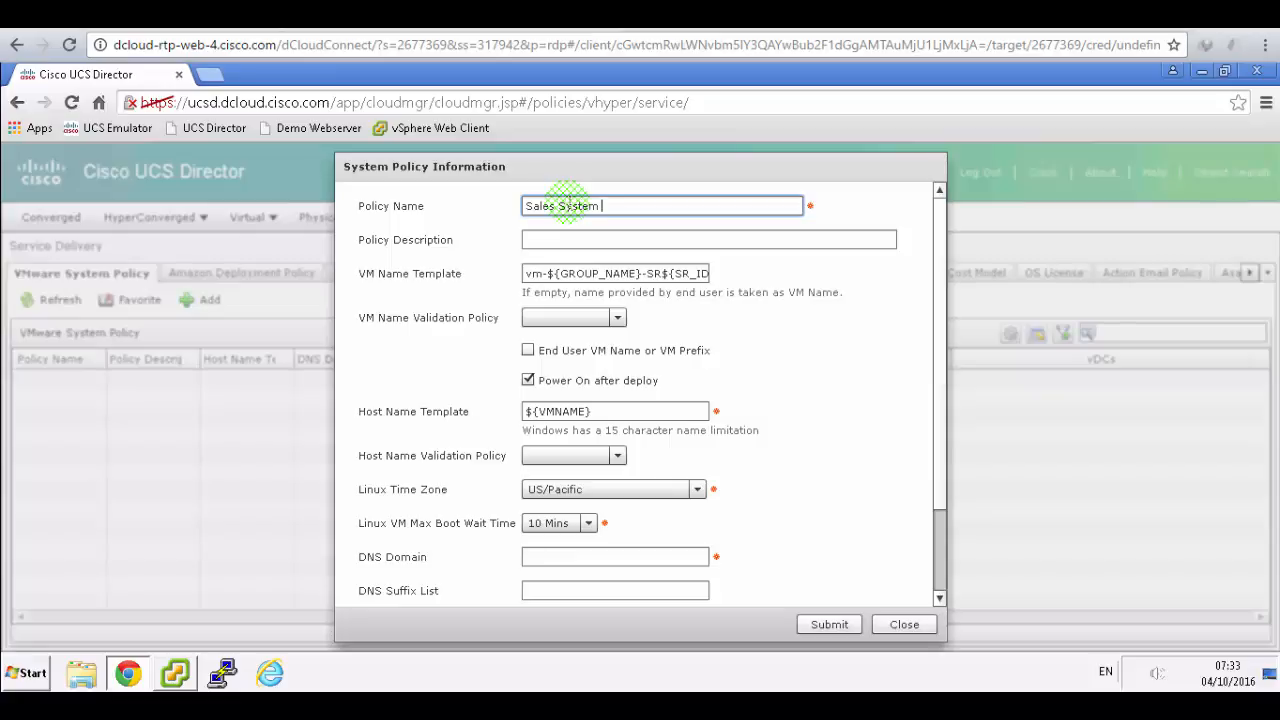
{"action": "type", "text": "Sales System Policy"}
{"action": "key", "text": "Tab"}
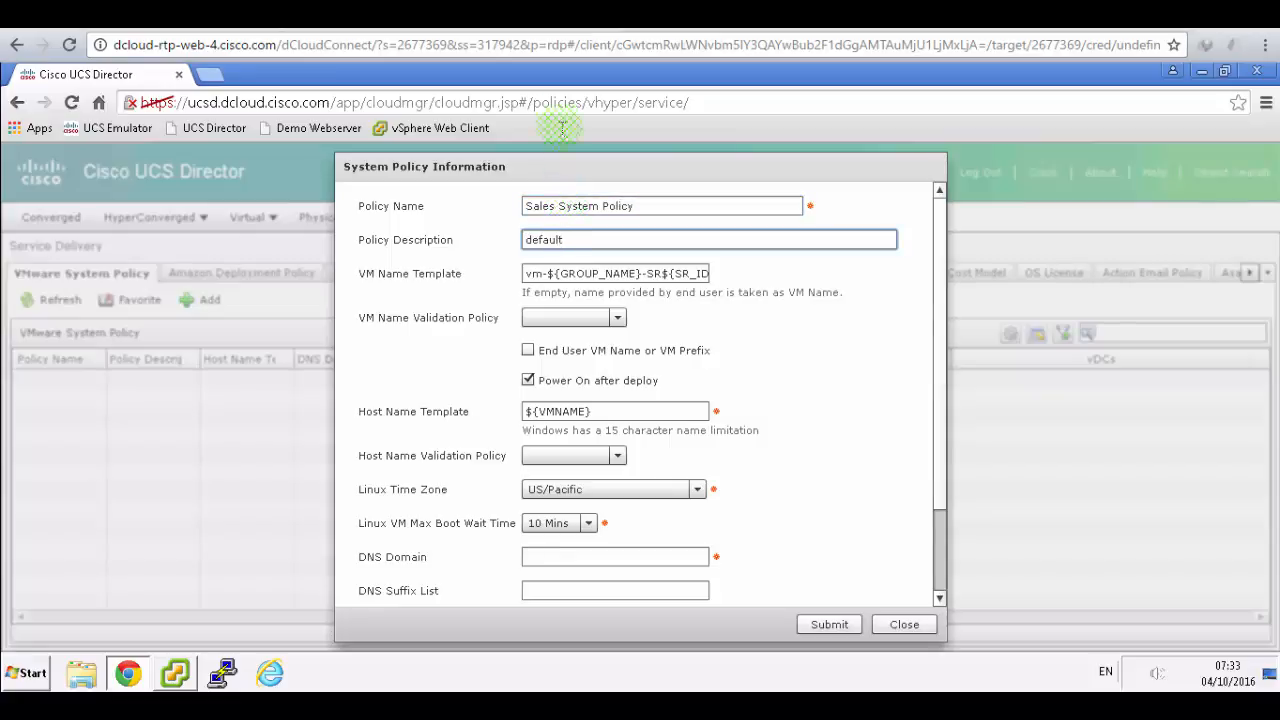
{"action": "left_click", "coordinate": [507, 32]}
{"action": "scroll", "coordinate": [617, 305], "scroll_direction": "down", "scroll_amount": 5}
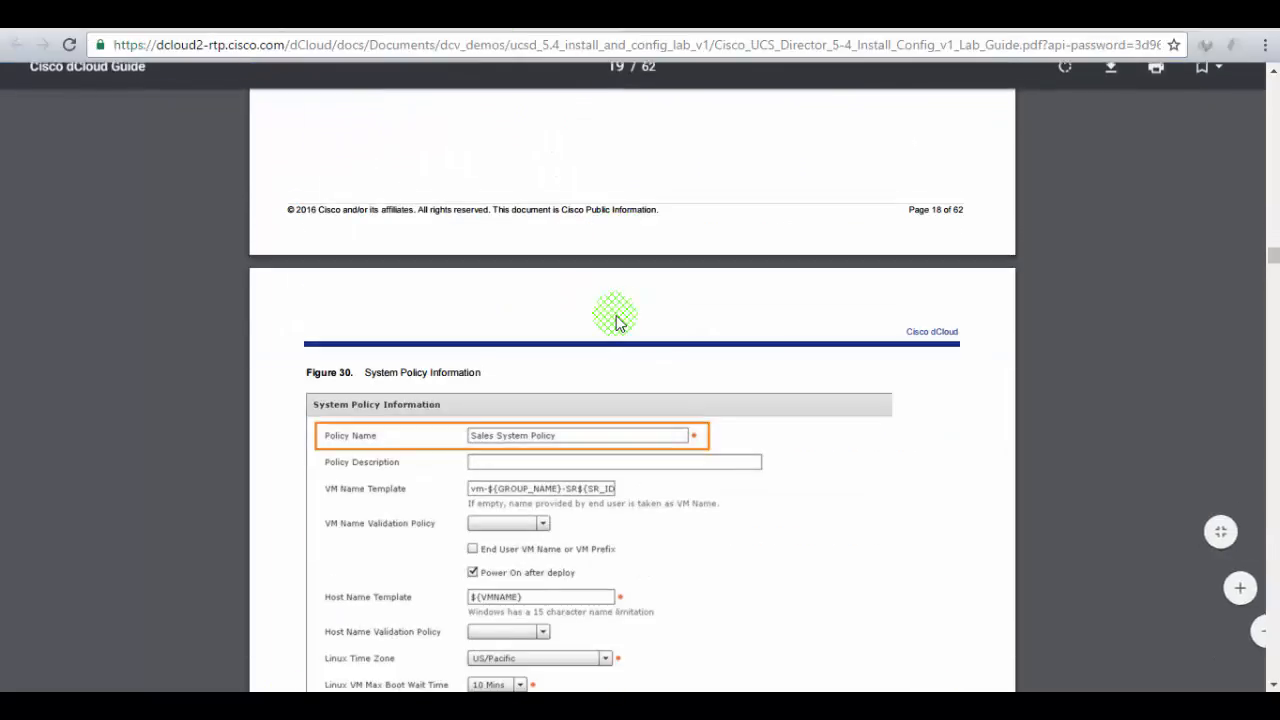
{"action": "scroll", "coordinate": [615, 320], "scroll_direction": "up", "scroll_amount": 4}
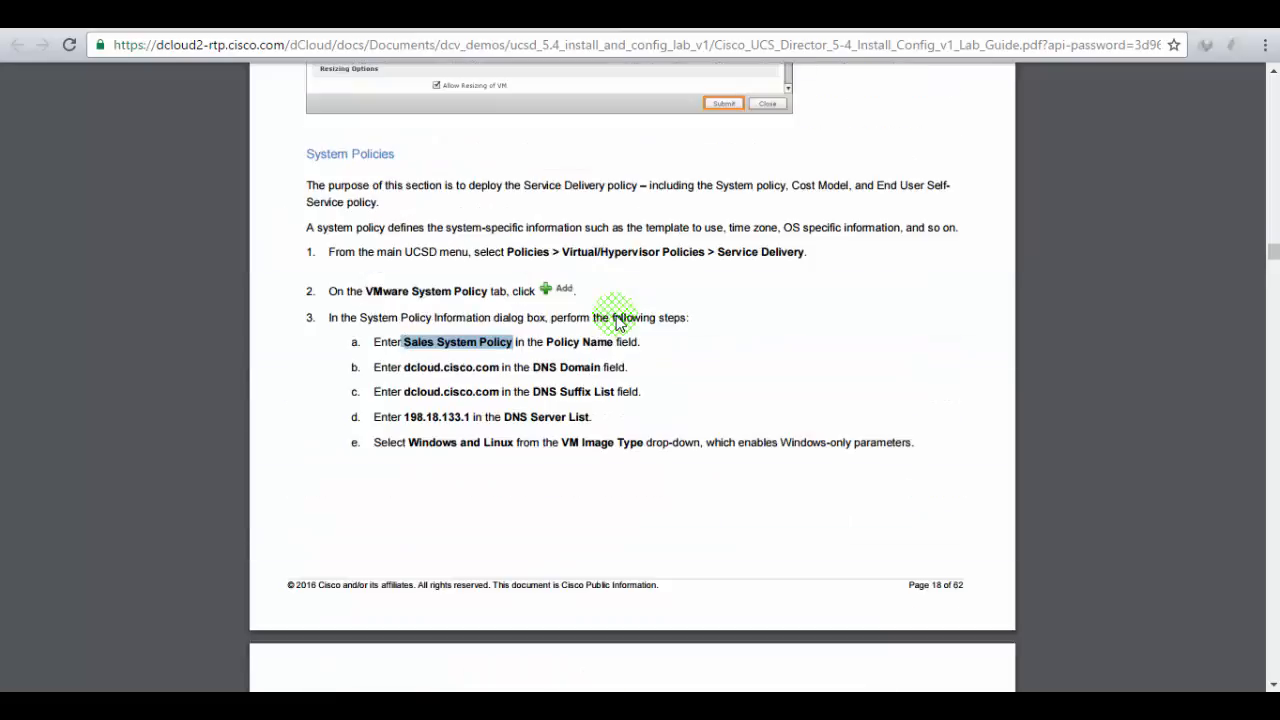
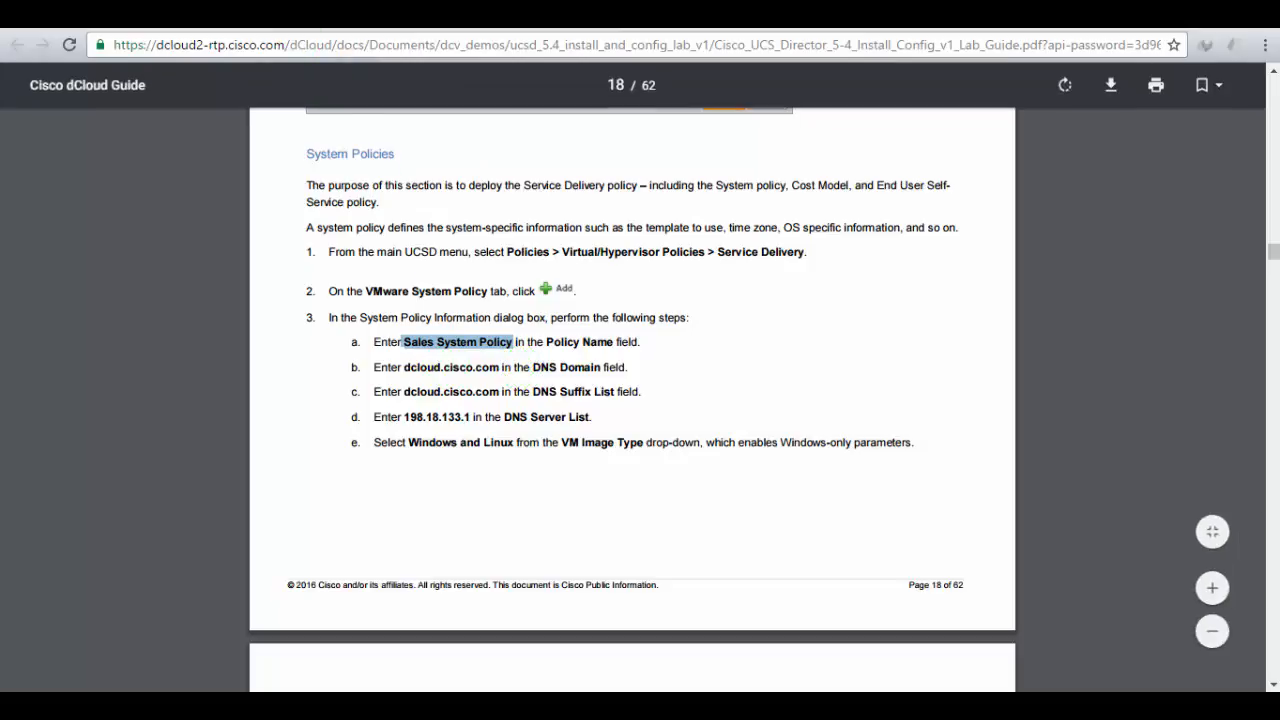
- Enter dcloud.cisco.com as the DNS Domain and in the DNS Suffix List
{"action": "left_click", "coordinate": [286, 18]}
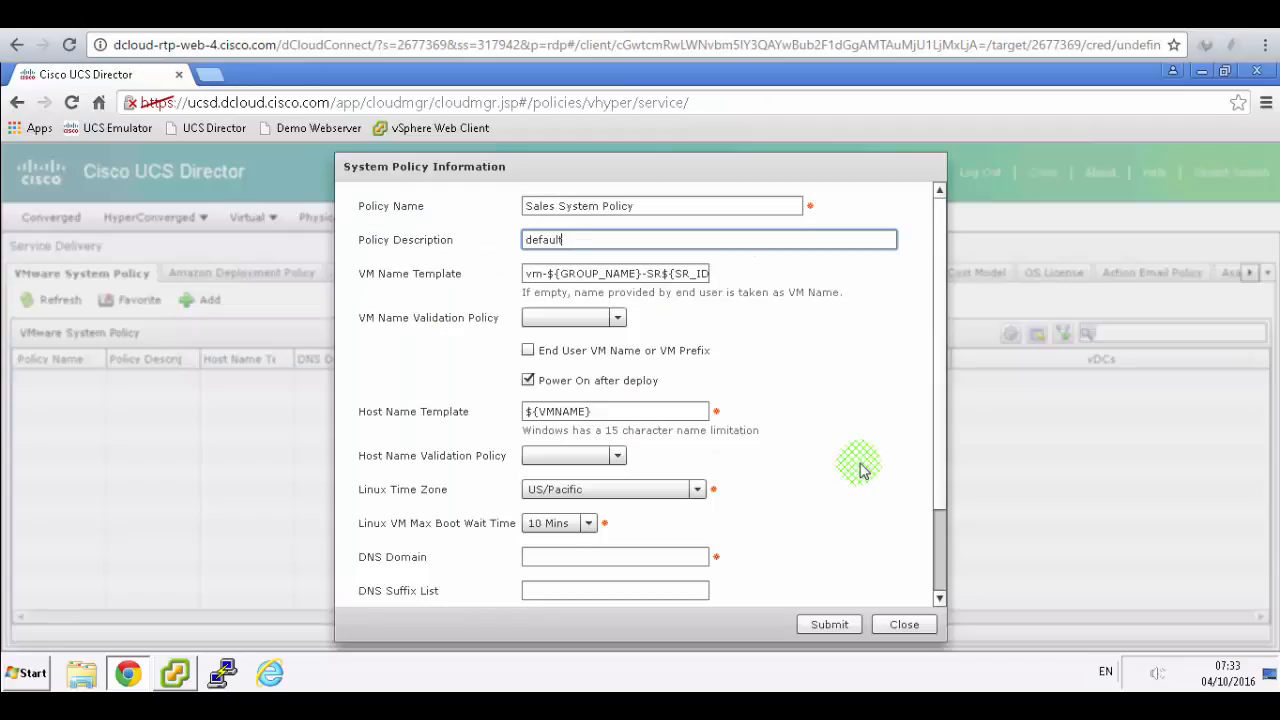
{"action": "left_click", "coordinate": [635, 557]}
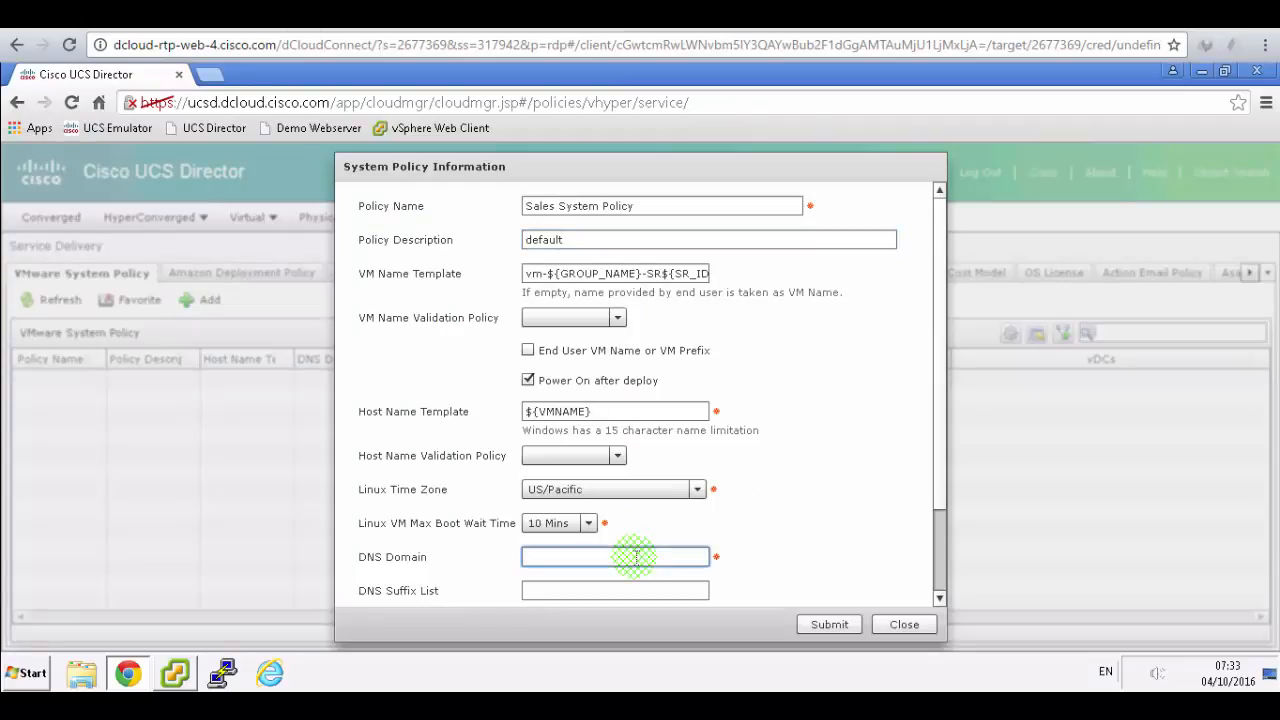
{"action": "type", "text": "dcloud.cisco.com"}
{"action": "key", "text": "alt+Tab"}
{"action": "scroll", "coordinate": [746, 476], "scroll_direction": "up", "scroll_amount": 3}
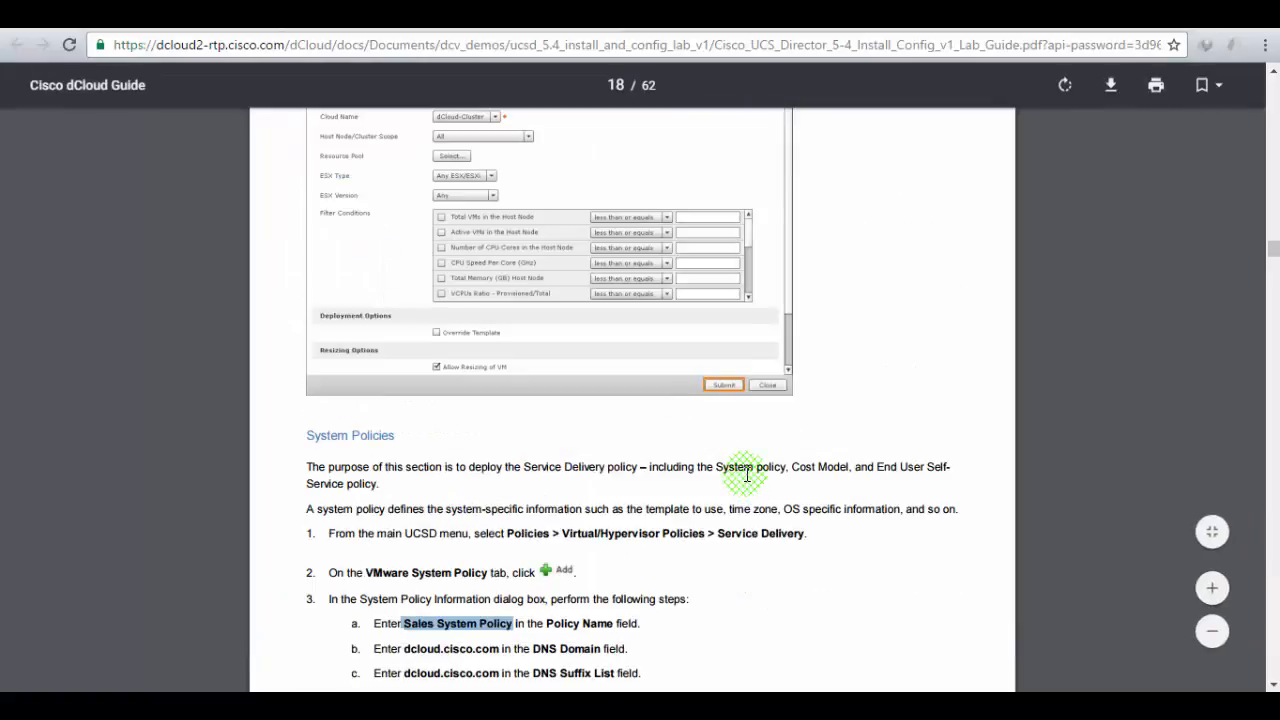
{"action": "scroll", "coordinate": [746, 476], "scroll_direction": "down", "scroll_amount": 5}
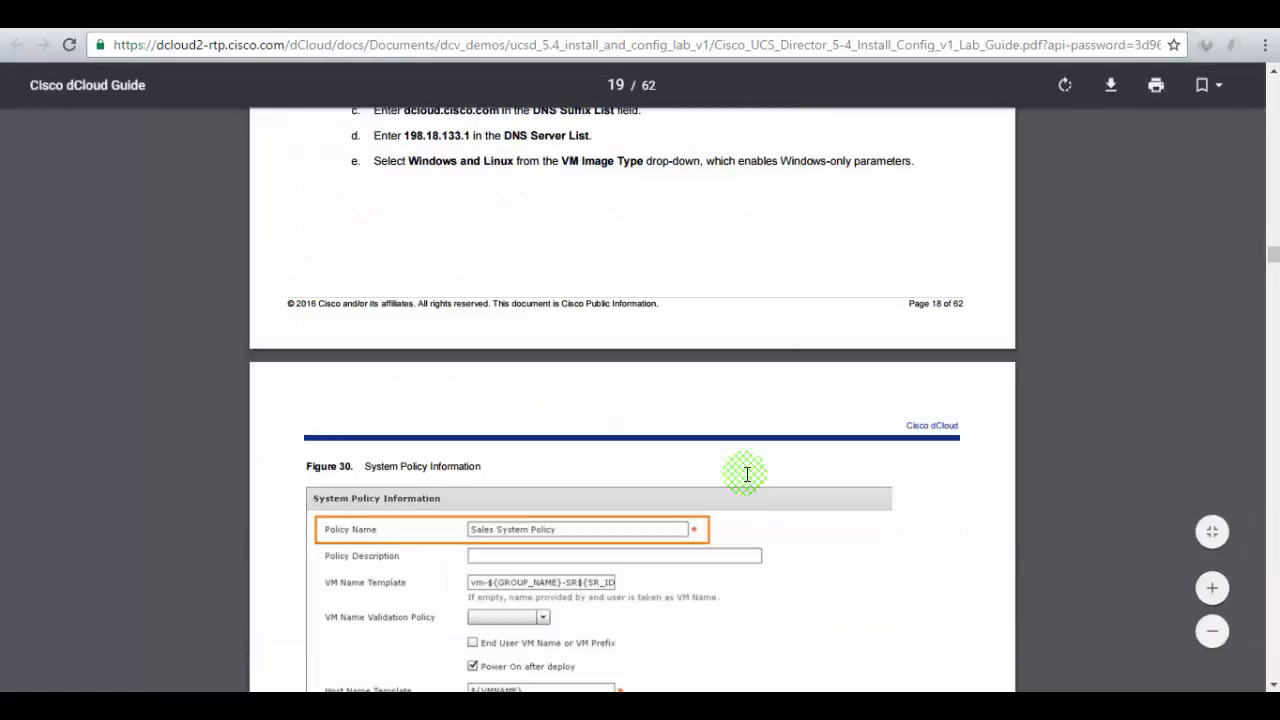
{"action": "scroll", "coordinate": [746, 474], "scroll_direction": "down", "scroll_amount": 3}
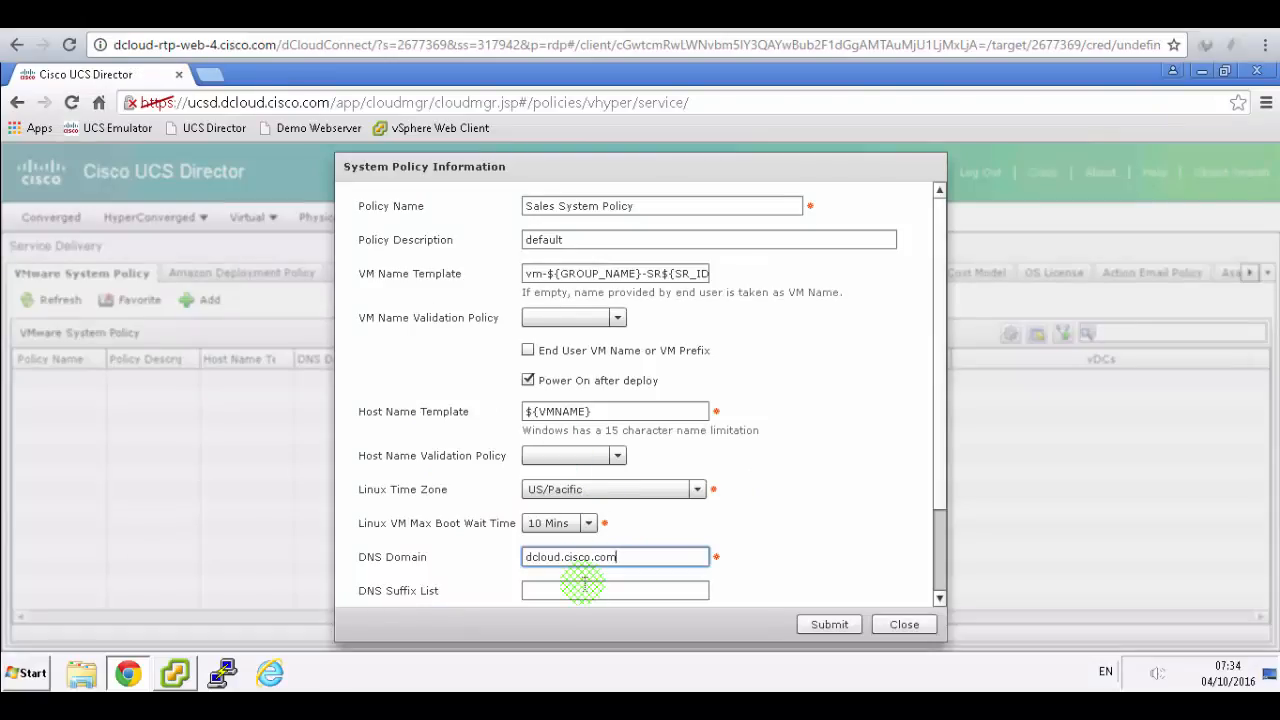
{"action": "left_click", "coordinate": [580, 590]}
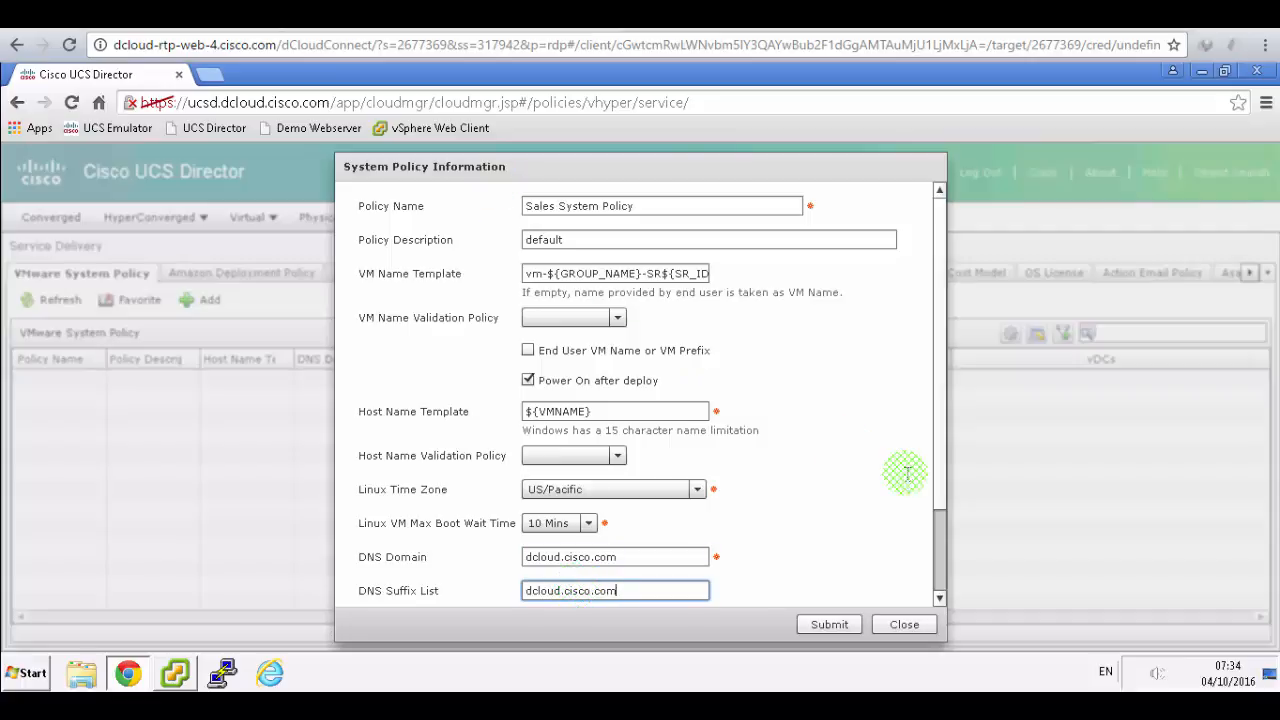
{"action": "left_click", "coordinate": [940, 597]}
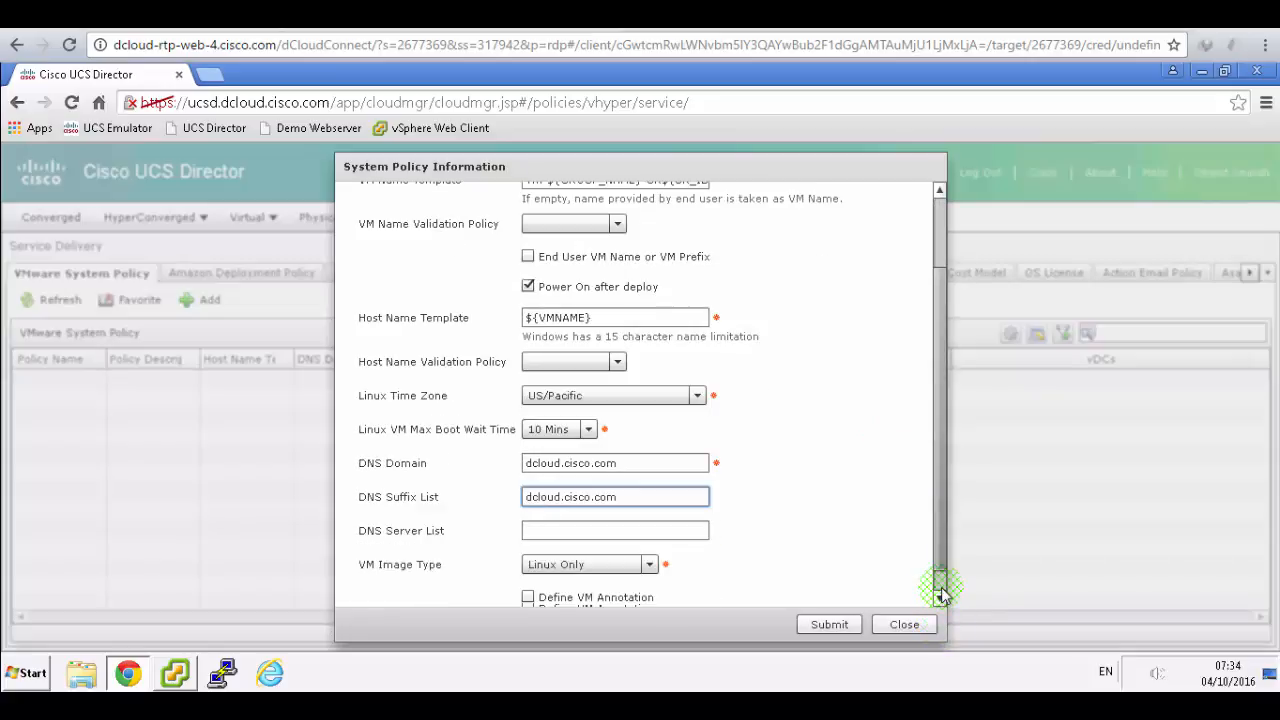
{"action": "left_click", "coordinate": [940, 597]}
- Set the DNS Server List to 198.18.133.1
{"action": "left_click", "coordinate": [594, 513]}
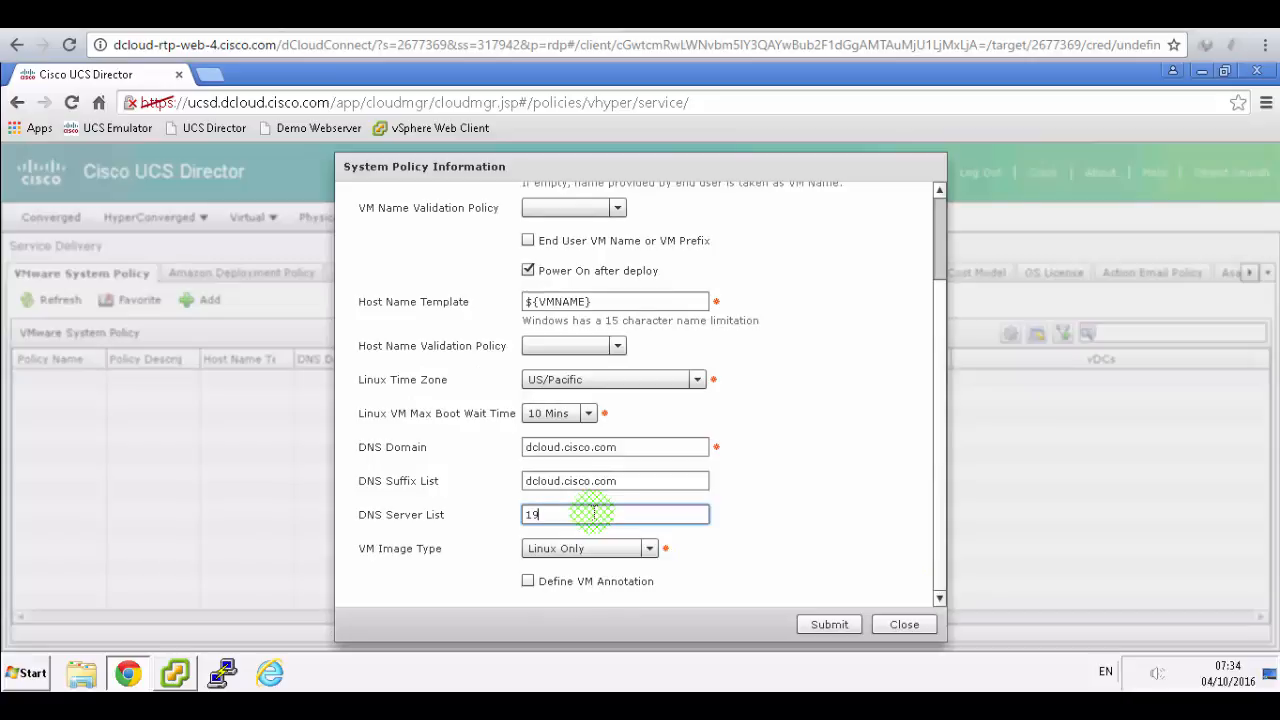
{"action": "type", "text": "198.18.133"}
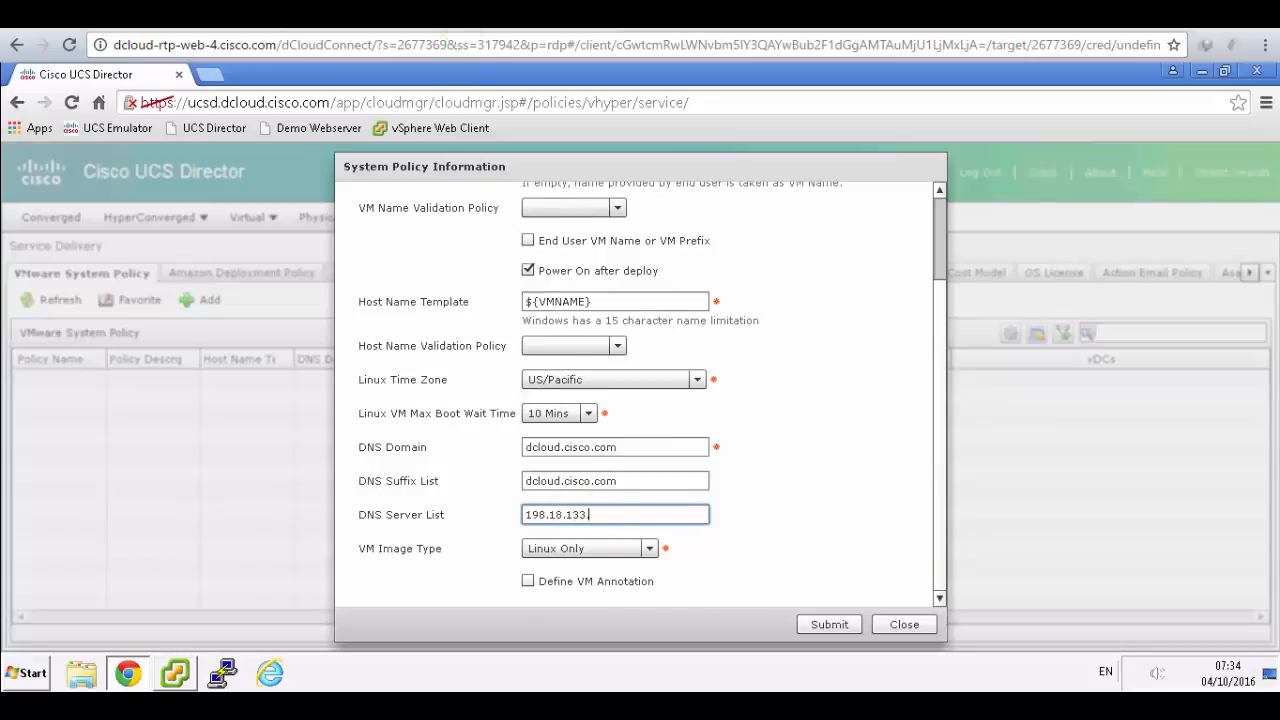
{"action": "left_click", "coordinate": [410, 14]}
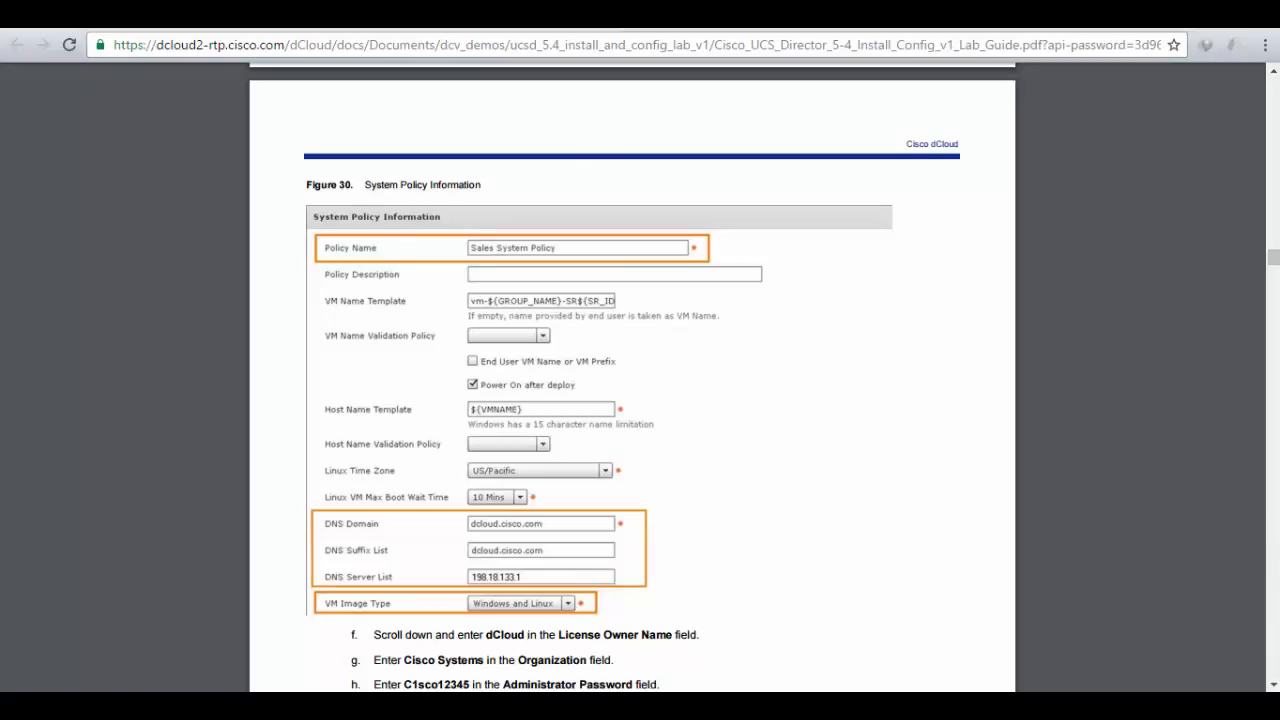
{"action": "left_click", "coordinate": [250, 14]}
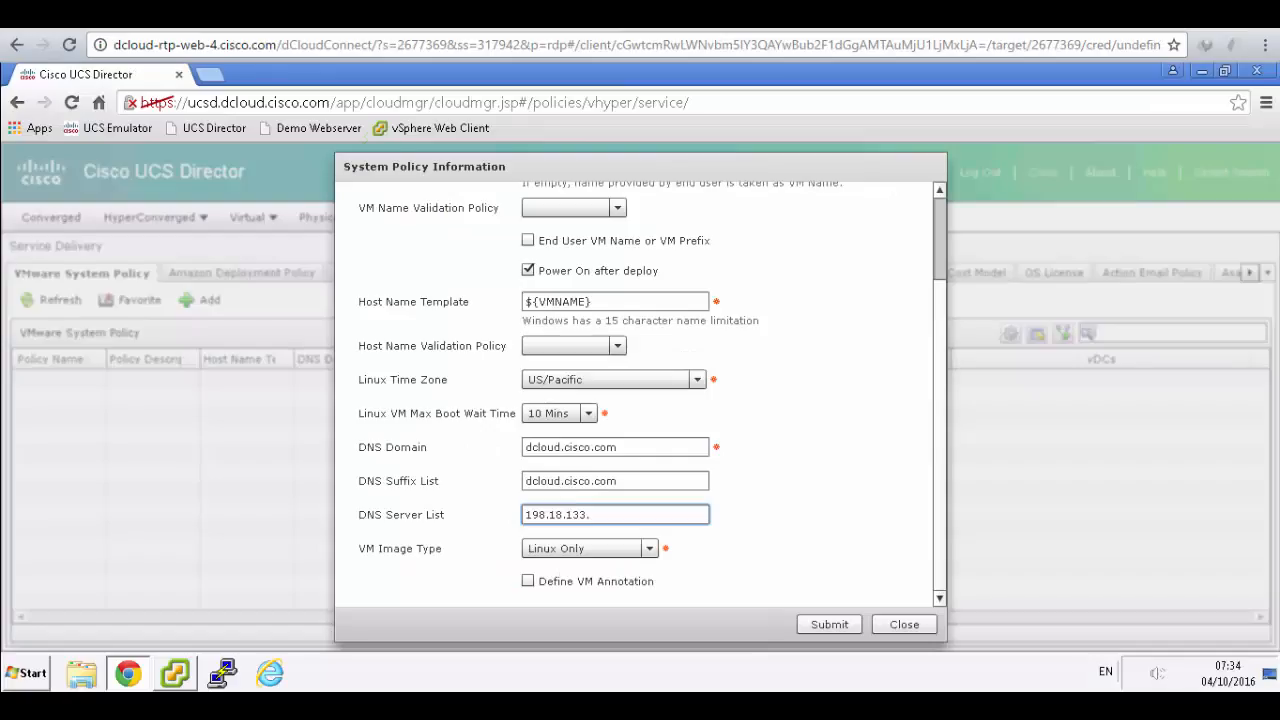
{"action": "type", "text": "."}
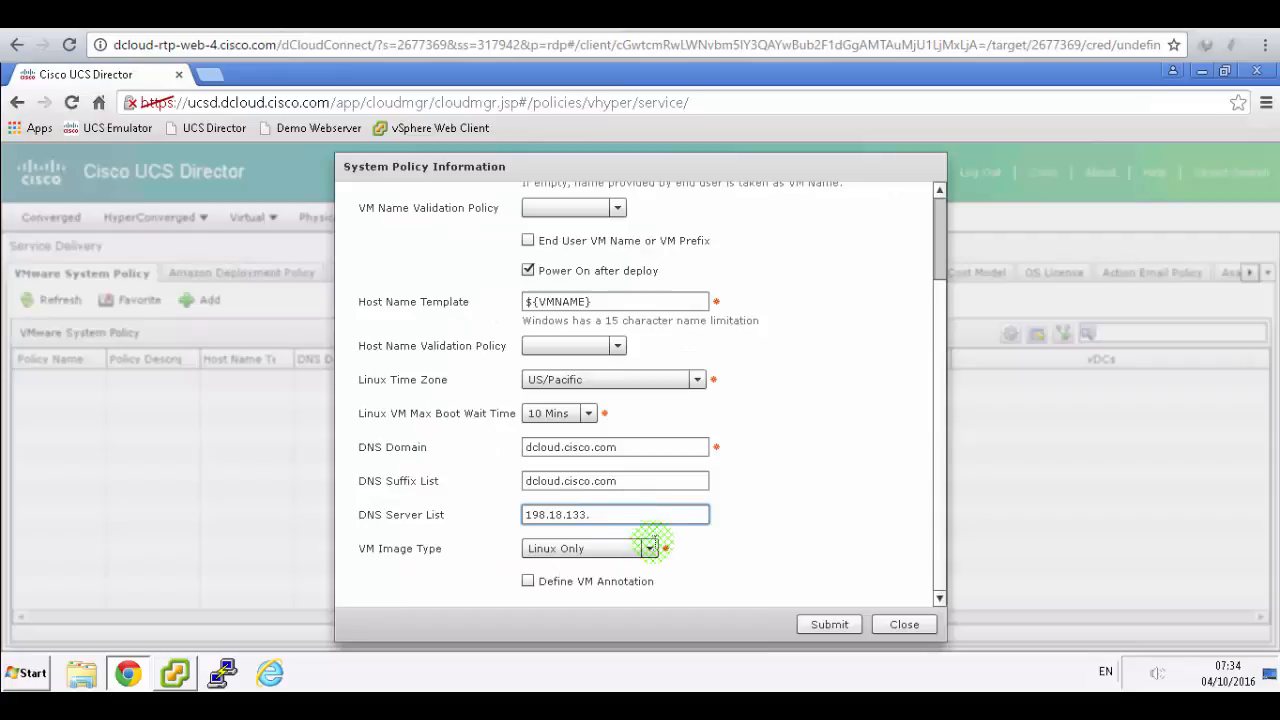
{"action": "type", "text": "1"}
{"action": "left_click", "coordinate": [650, 548]}
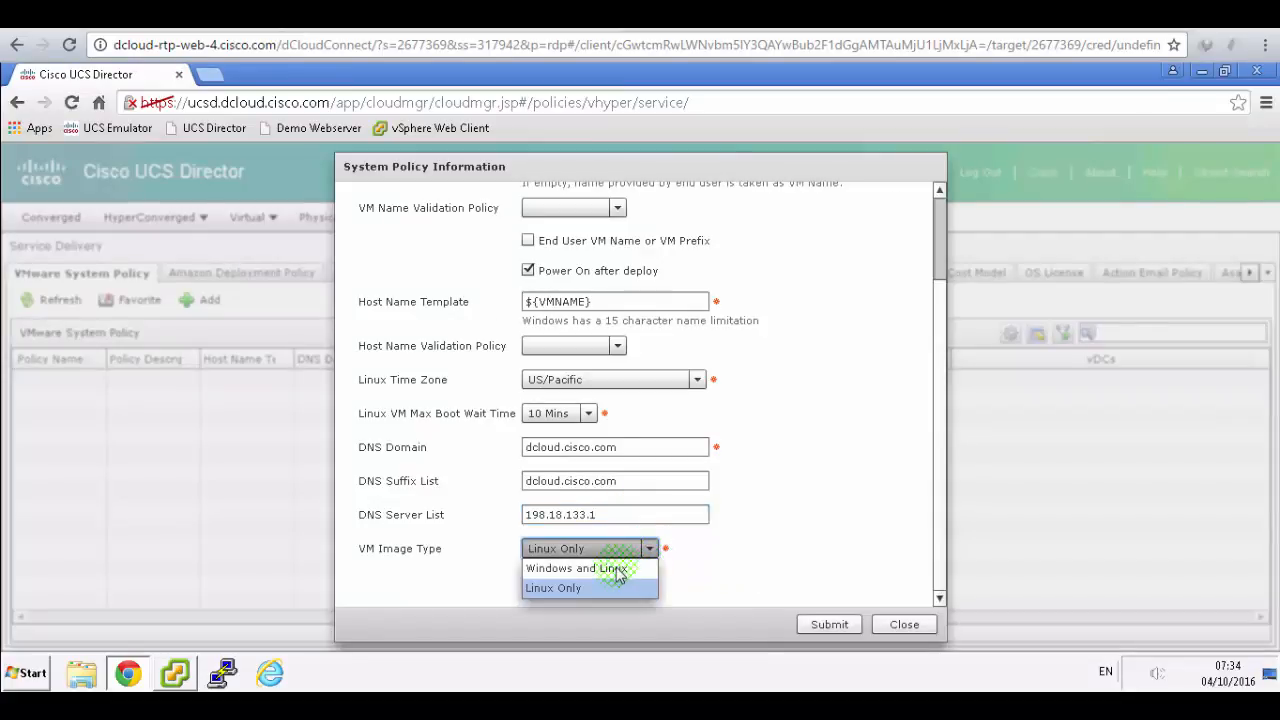
- Choose Windows and Linux as VM Image Type and scroll through the Windows Parameters section
{"action": "left_click", "coordinate": [610, 568]}
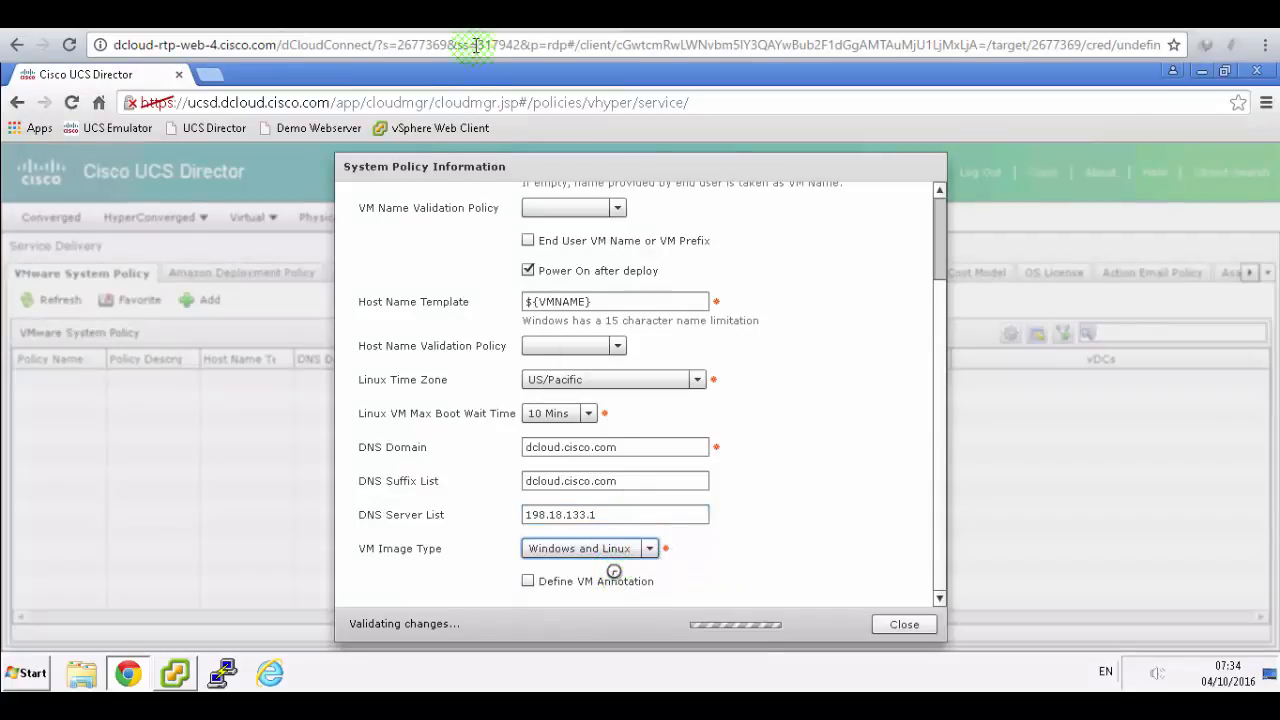
{"action": "left_click", "coordinate": [470, 14]}
{"action": "scroll", "coordinate": [706, 441], "scroll_direction": "down", "scroll_amount": 2}
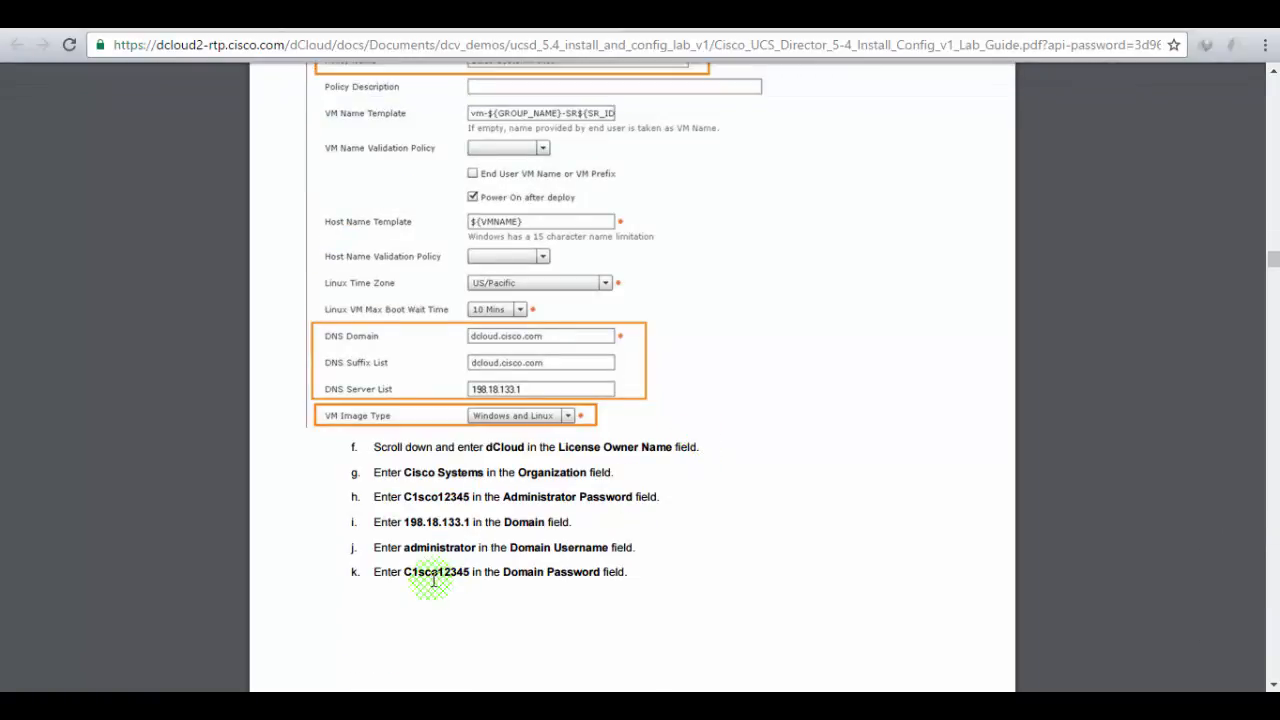
{"action": "left_click", "coordinate": [420, 15]}
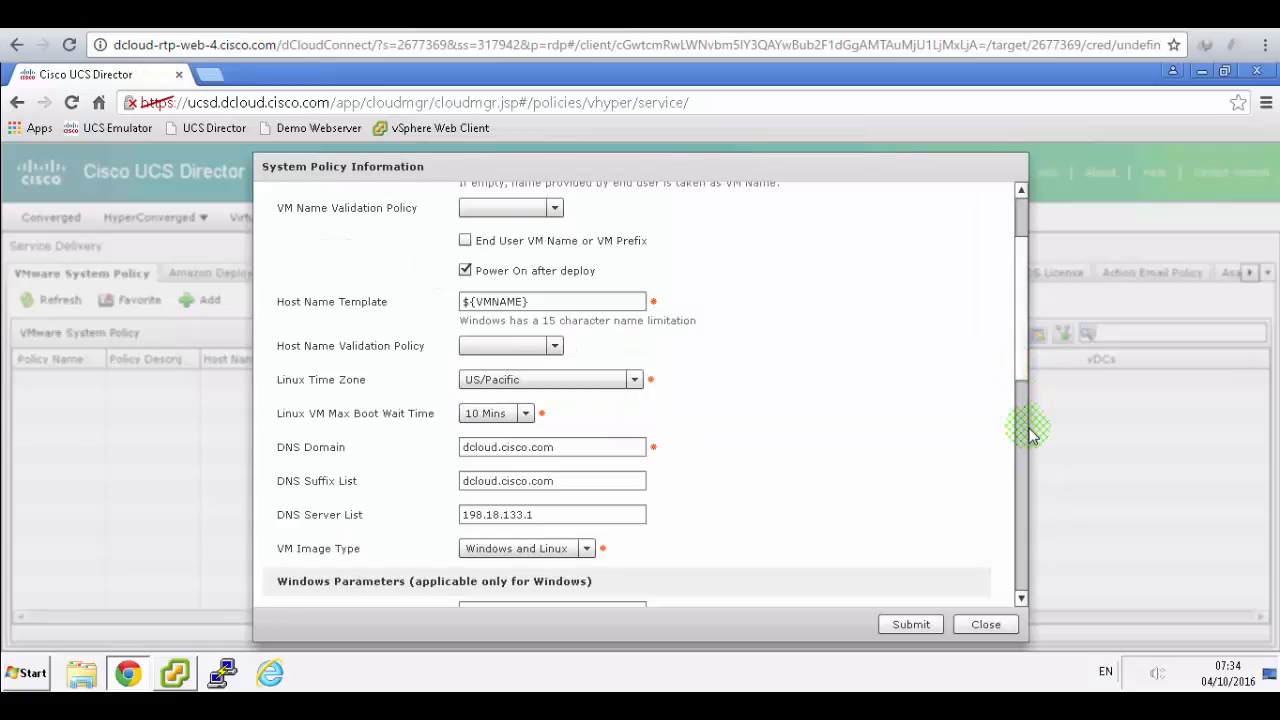
{"action": "scroll", "coordinate": [1025, 450], "scroll_direction": "down", "scroll_amount": 2}
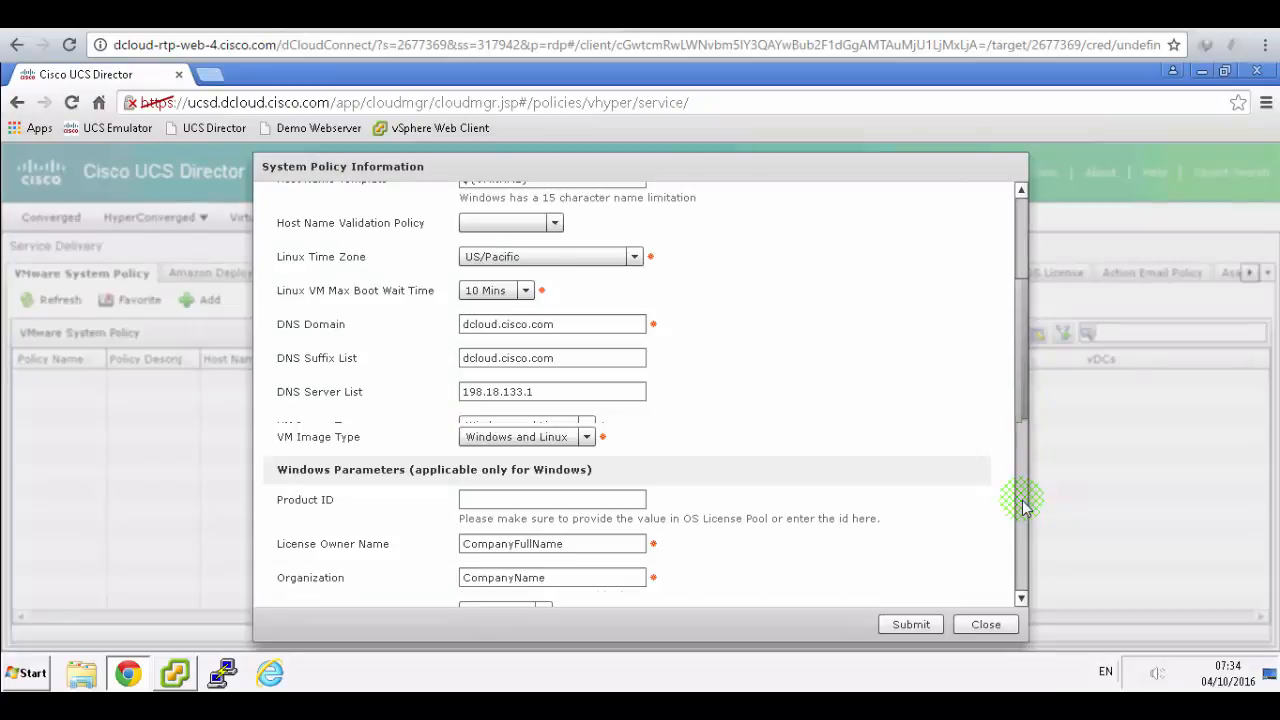
{"action": "scroll", "coordinate": [1022, 530], "scroll_direction": "down", "scroll_amount": 3}
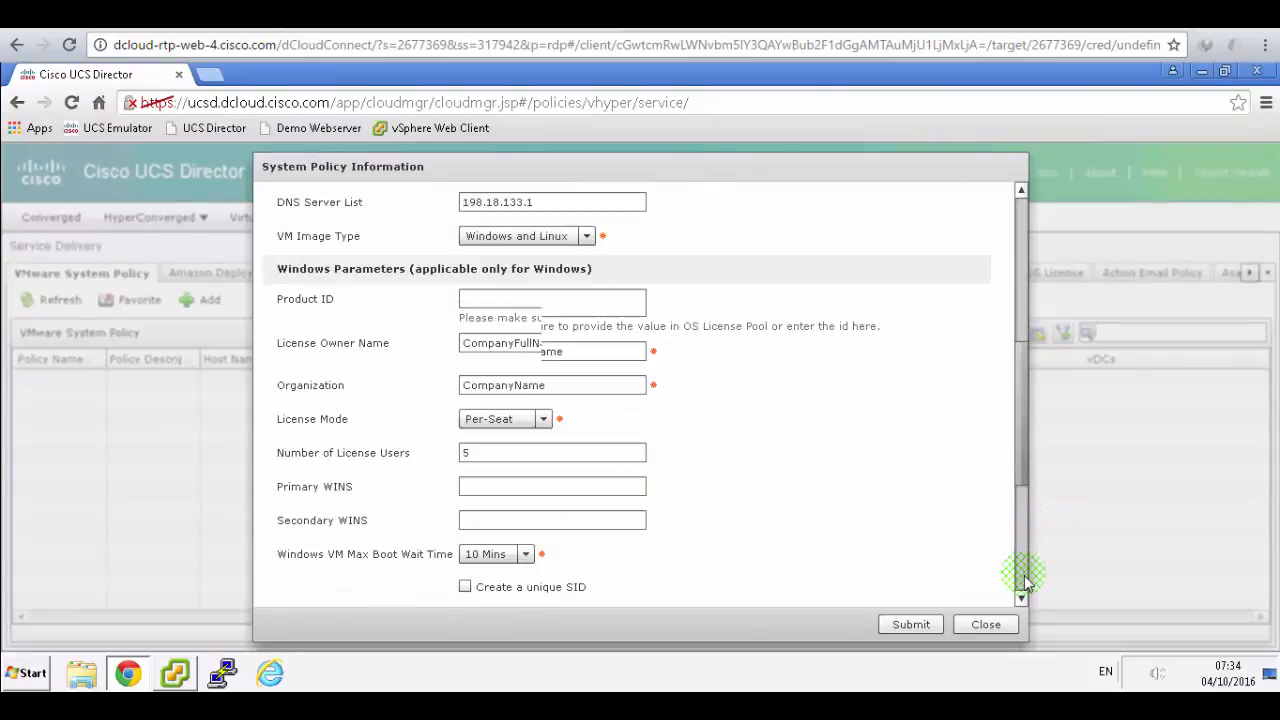
{"action": "left_click", "coordinate": [1021, 594]}
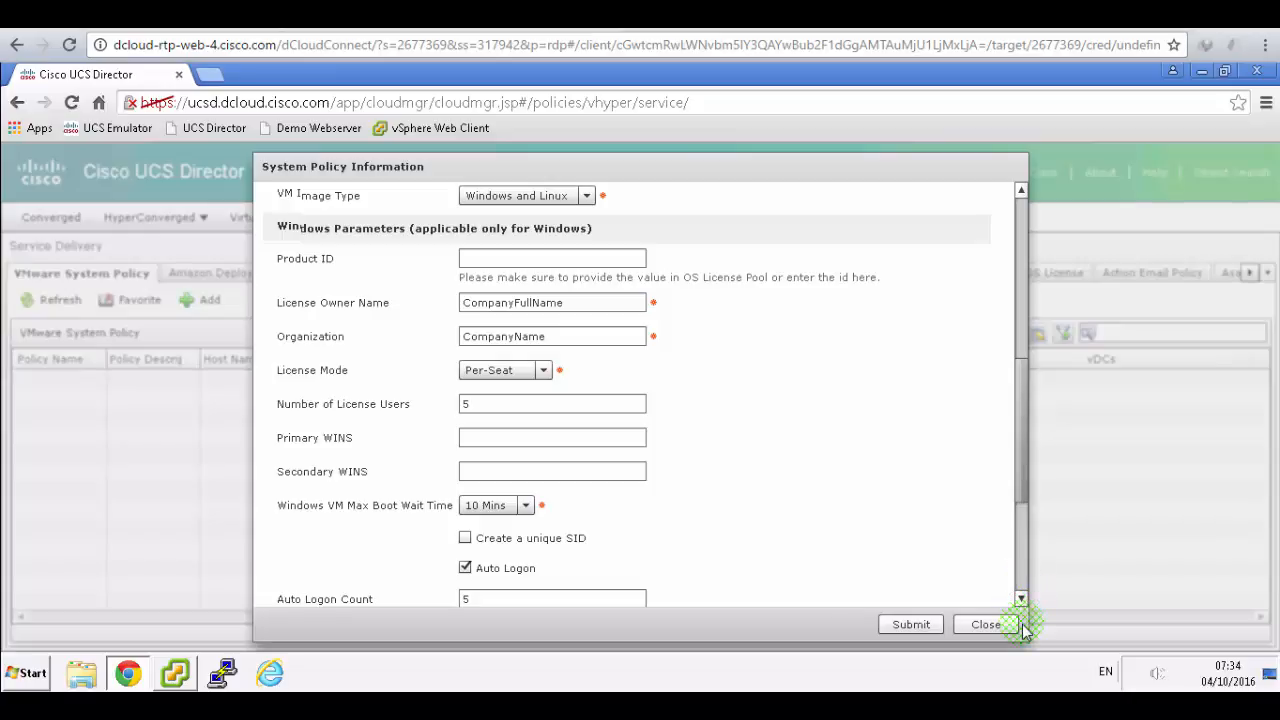
{"action": "left_click_drag", "start_coordinate": [1022, 624], "coordinate": [1022, 663]}
{"action": "scroll", "coordinate": [760, 586], "scroll_direction": "down", "scroll_amount": 3}
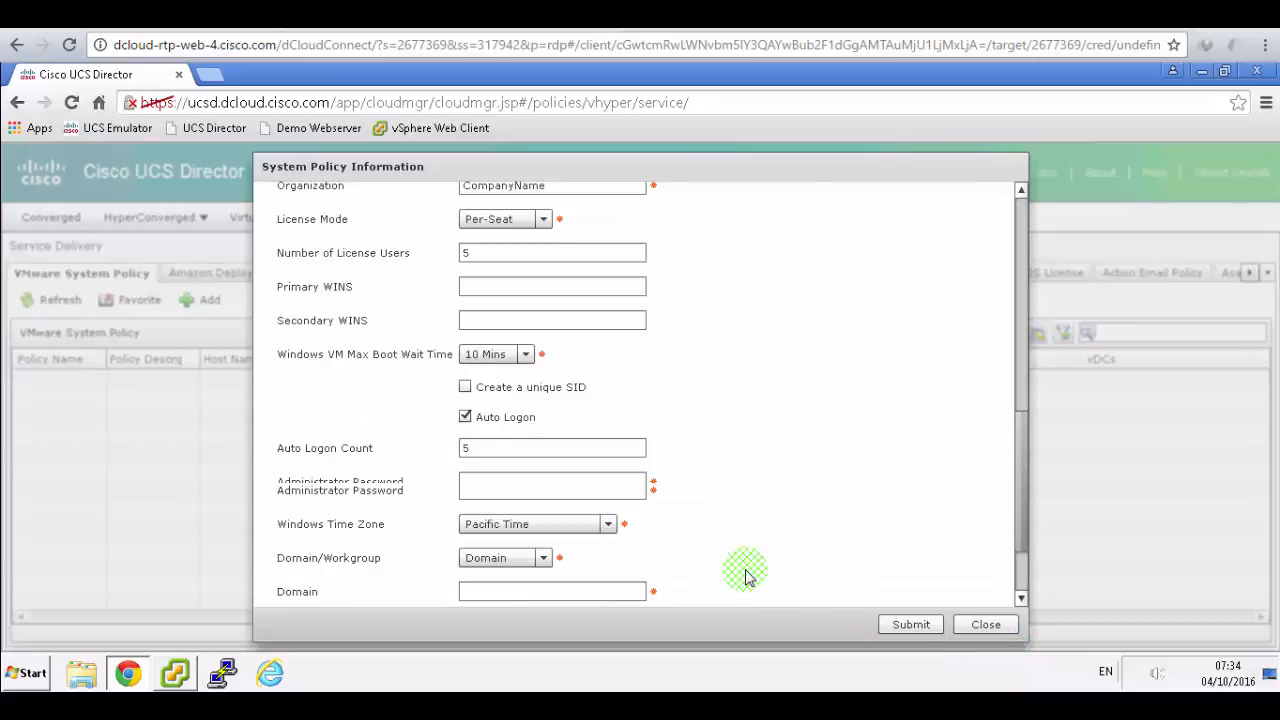
{"action": "scroll", "coordinate": [746, 571], "scroll_direction": "down", "scroll_amount": 3}
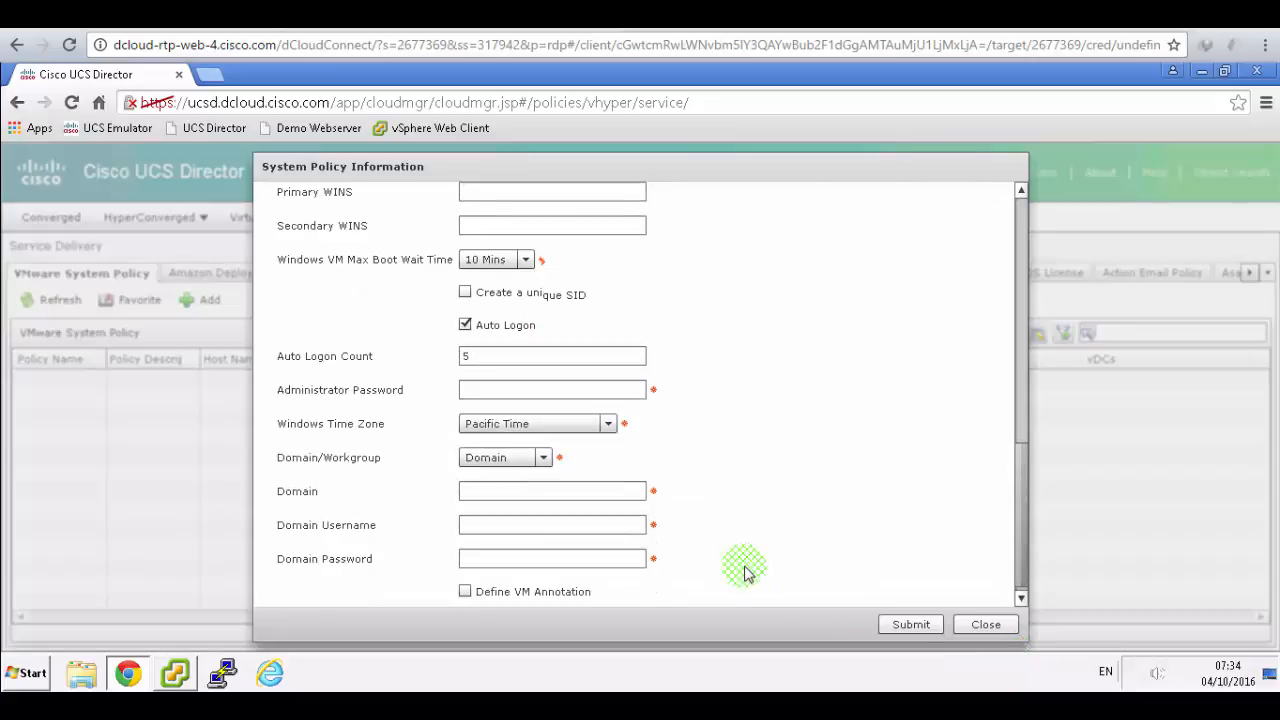
- Fill in the Windows administrator password, checking the lab guide for the domain values
{"action": "left_click", "coordinate": [559, 379]}
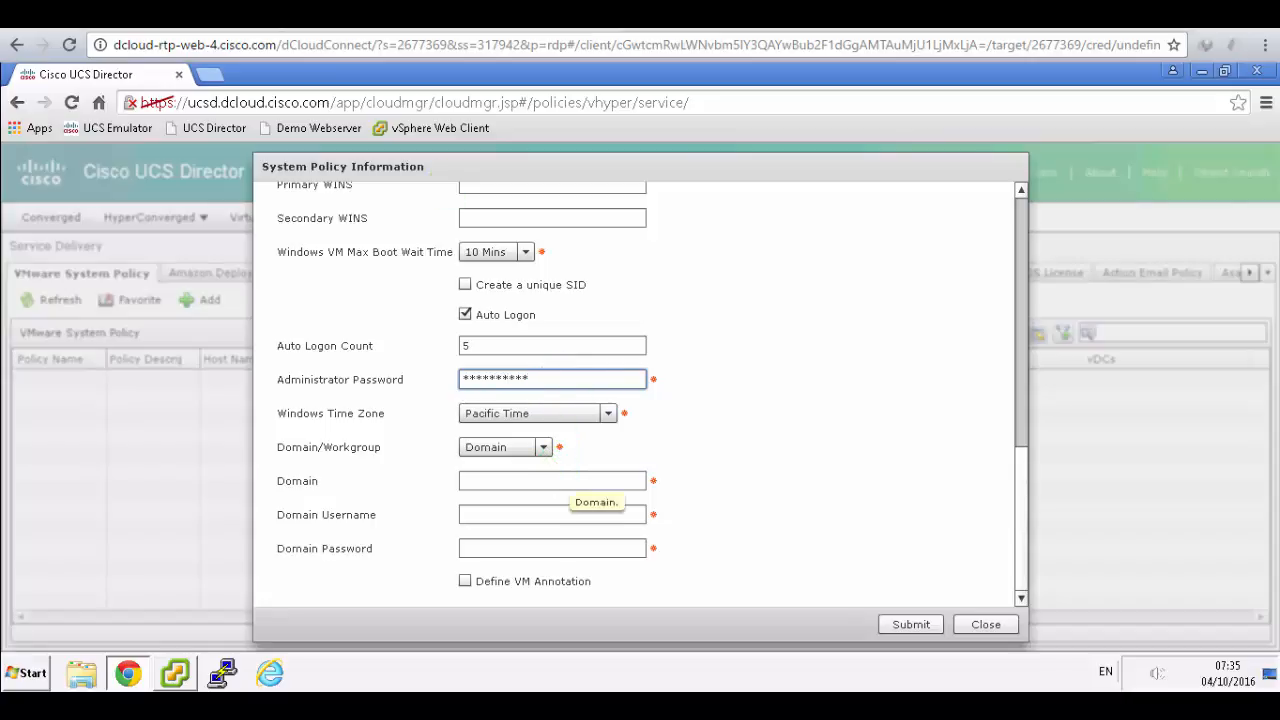
{"action": "key", "text": "alt+Tab"}
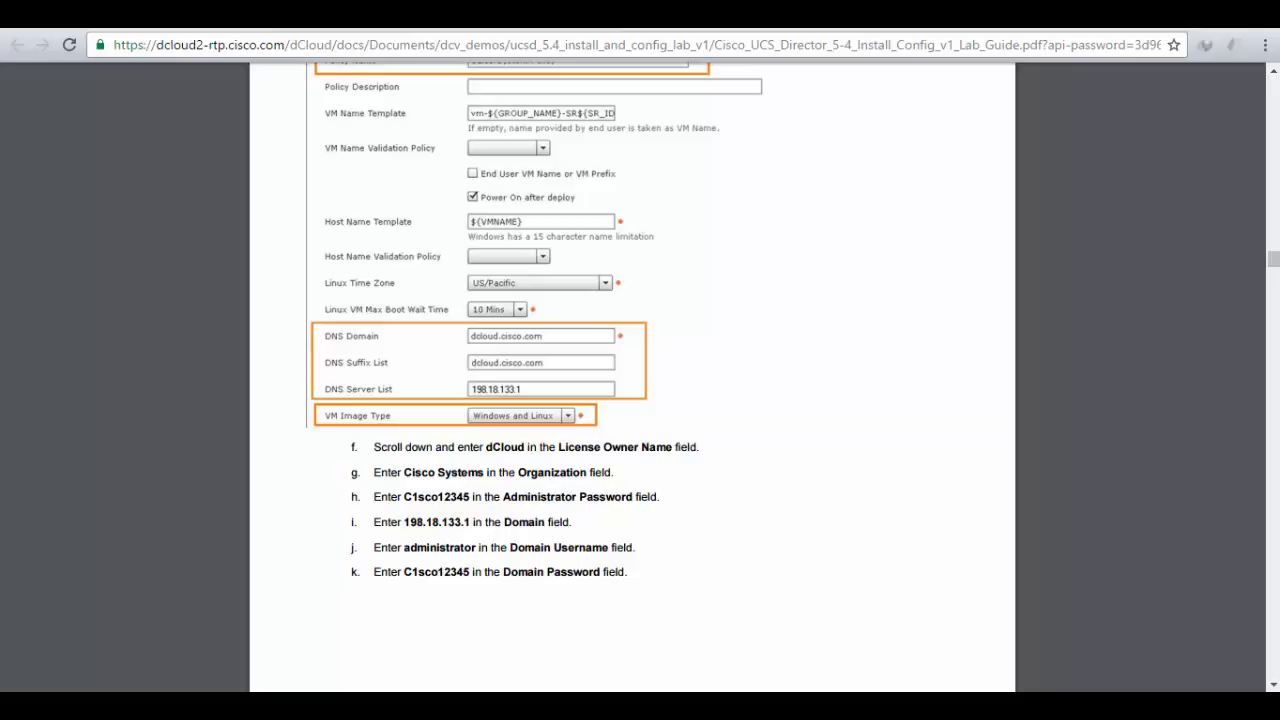
{"action": "scroll", "coordinate": [794, 463], "scroll_direction": "down", "scroll_amount": 5}
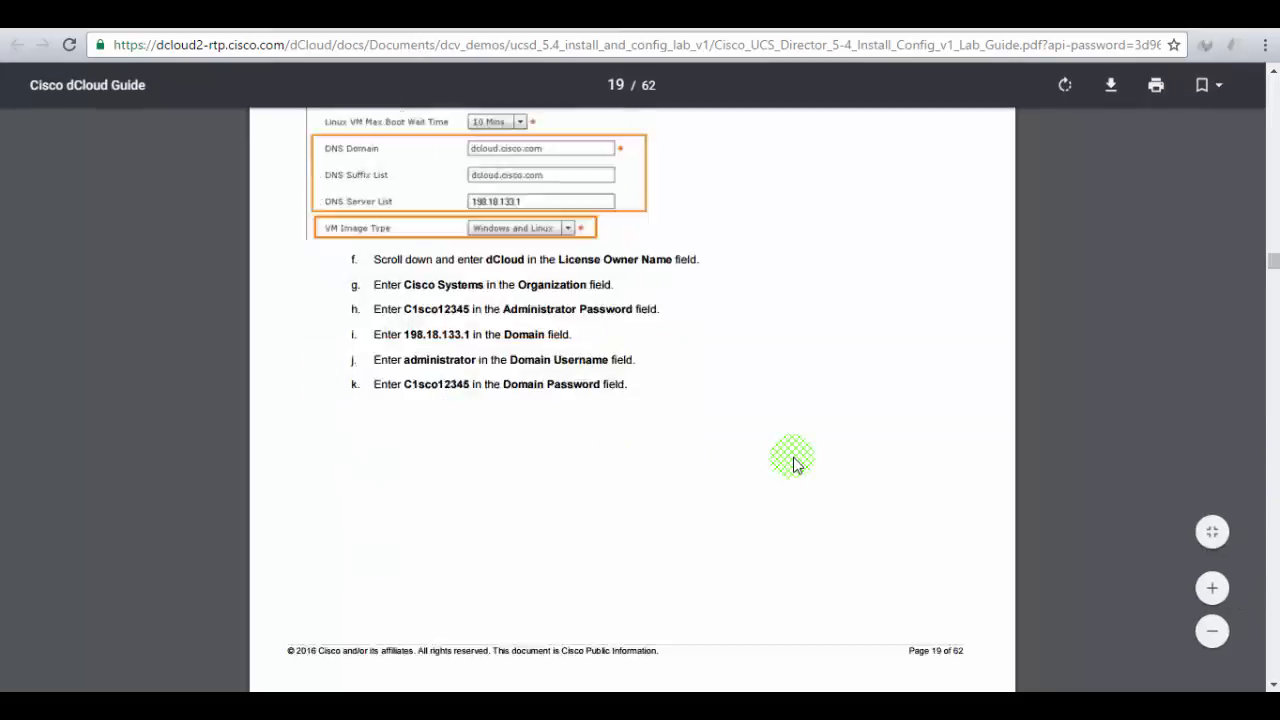
{"action": "scroll", "coordinate": [794, 463], "scroll_direction": "down", "scroll_amount": 1}
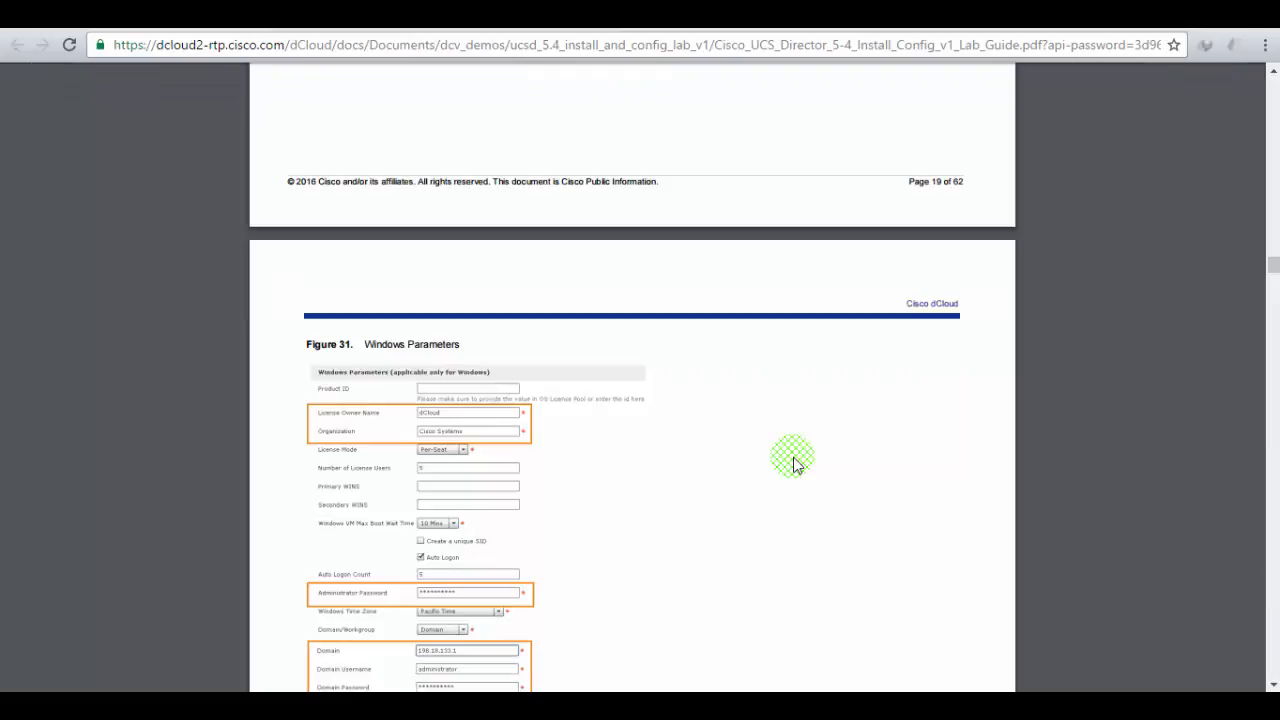
{"action": "left_click", "coordinate": [284, 18]}
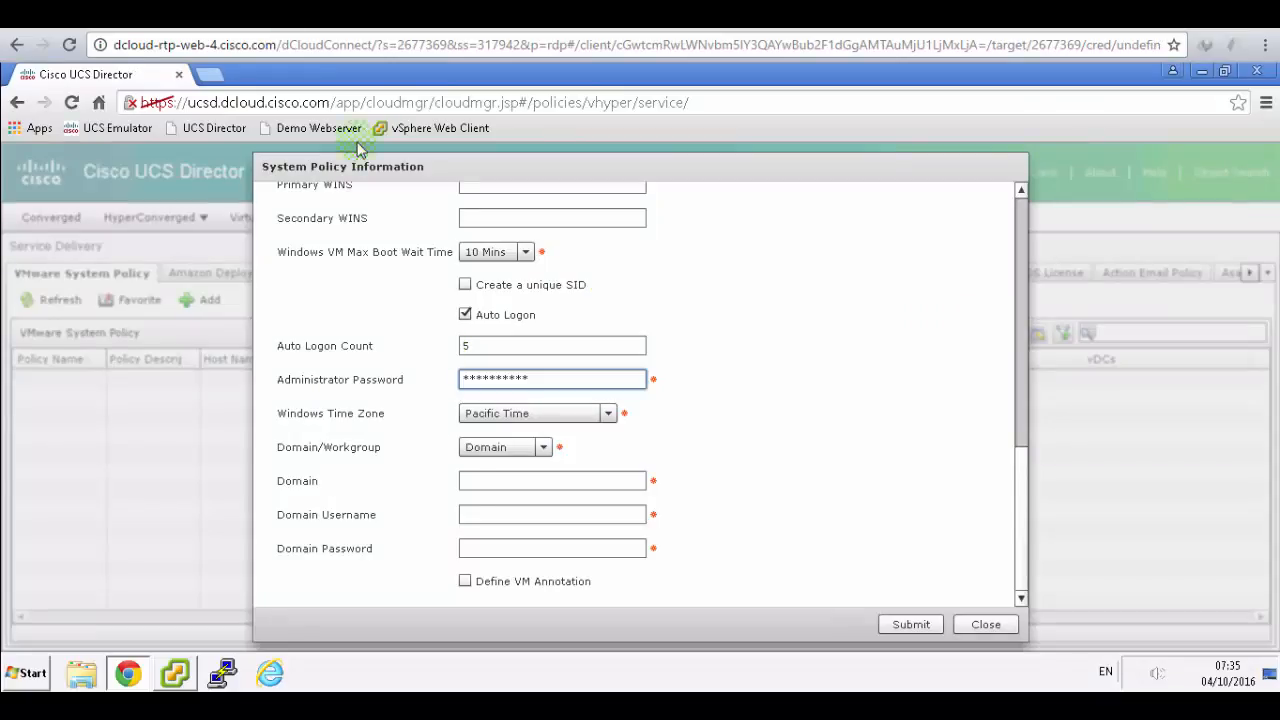
- Set Domain to 198.18.133.1 with Domain Username administrator and the domain password
{"action": "left_click", "coordinate": [488, 480]}
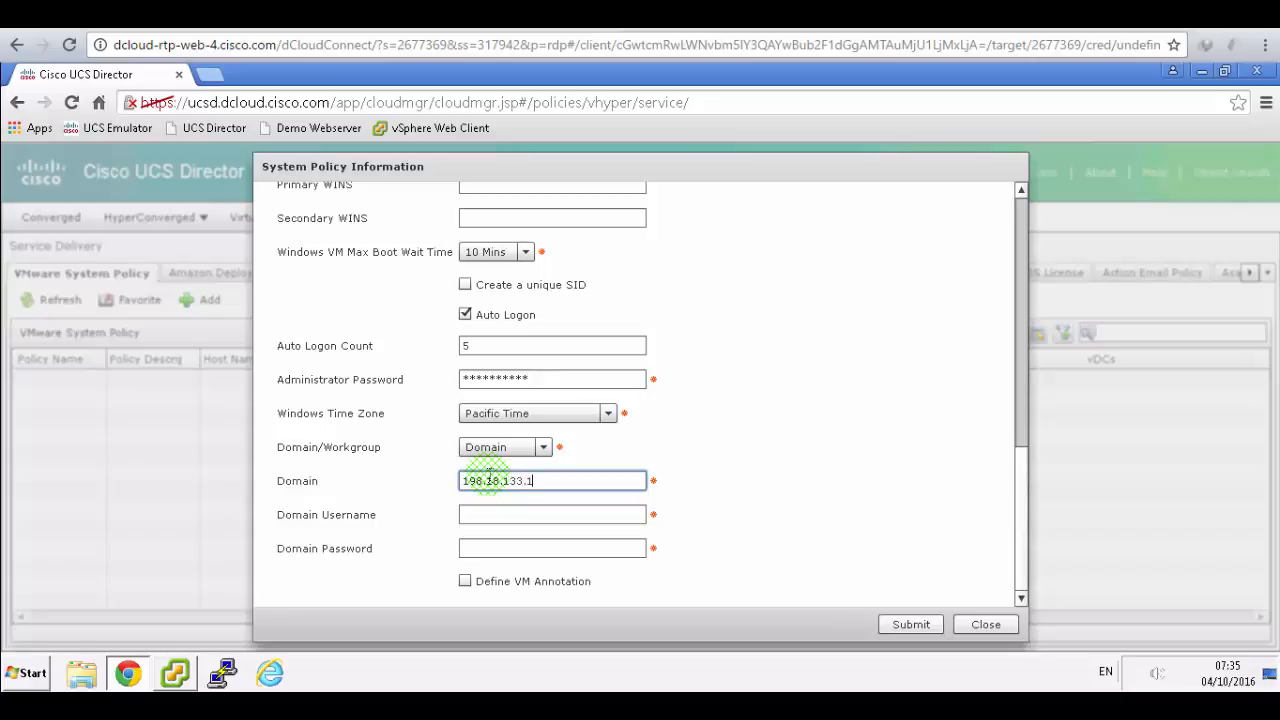
{"action": "left_click", "coordinate": [519, 514]}
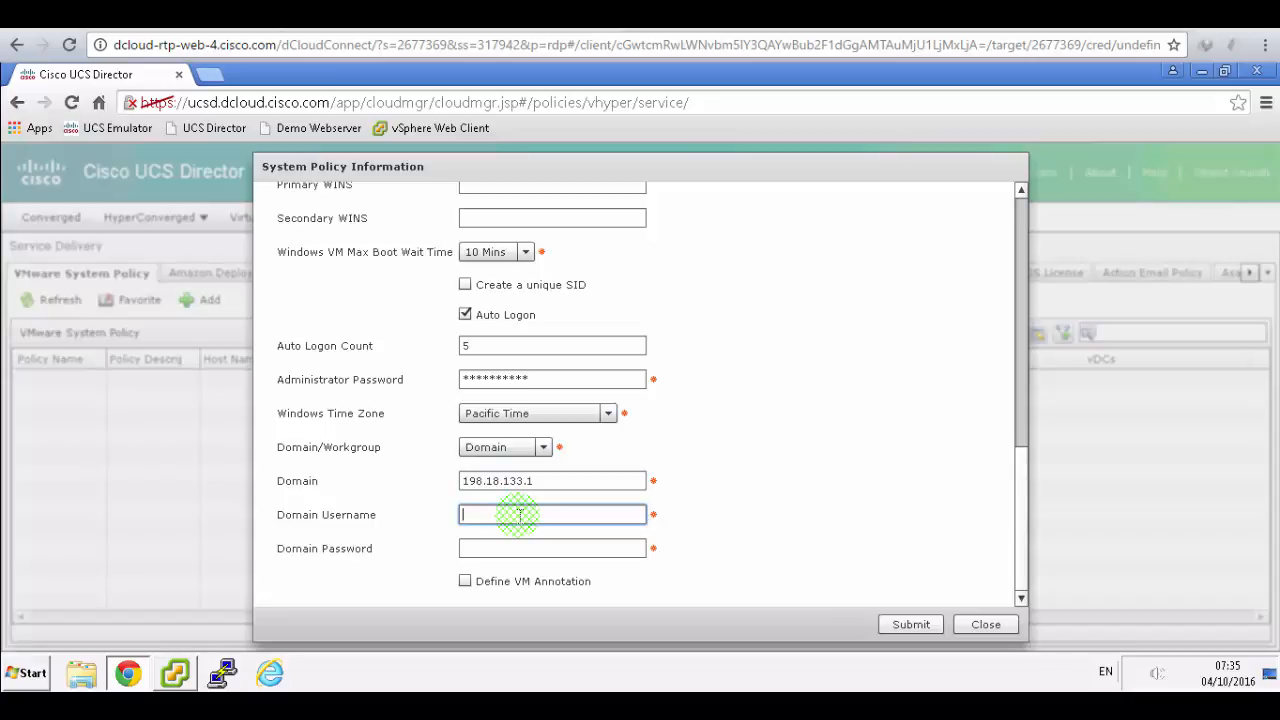
{"action": "type", "text": "administrator"}
{"action": "key", "text": "Tab"}
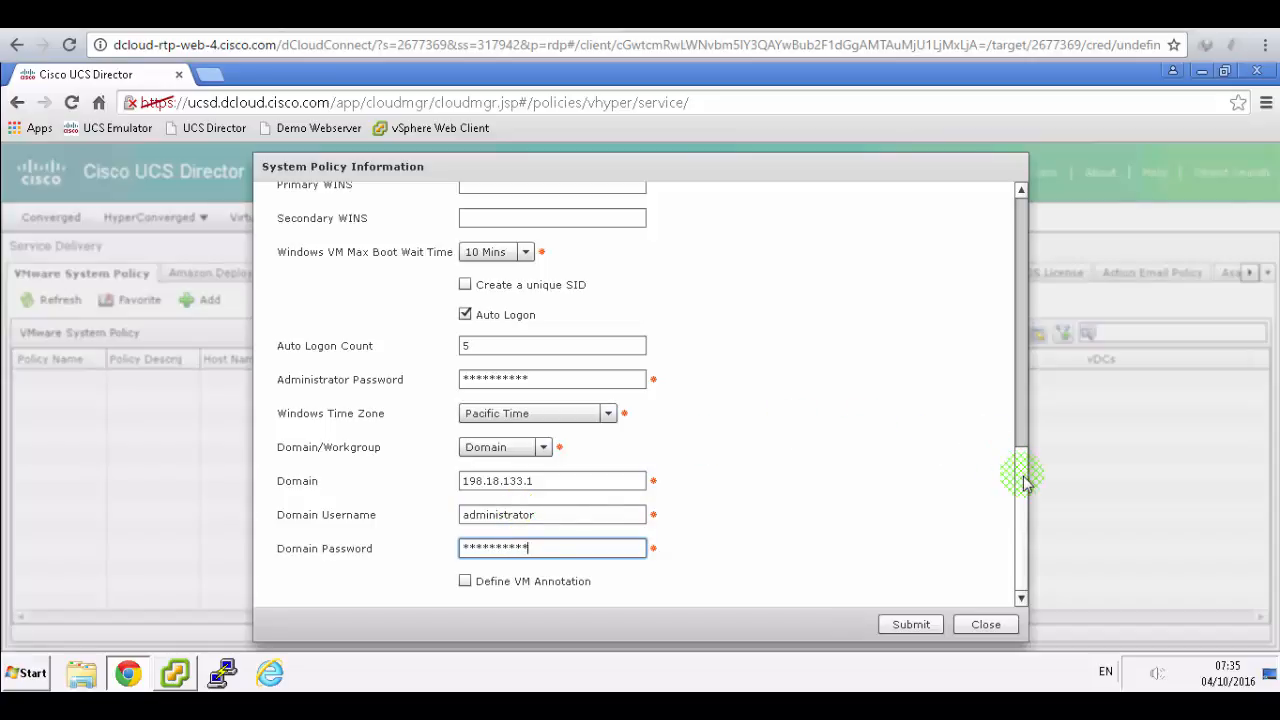
{"action": "scroll", "coordinate": [1028, 395], "scroll_direction": "up", "scroll_amount": 5}
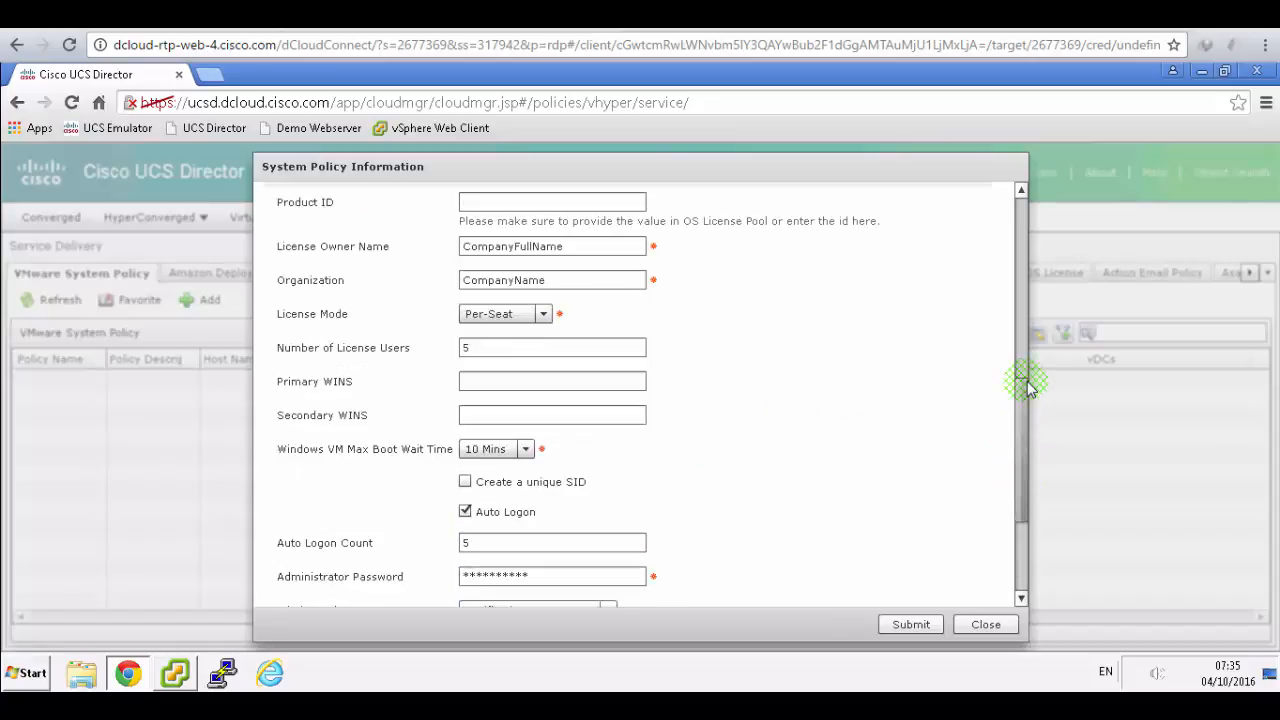
- Set License Owner Name to dCloud and Organization to Cisco Systems
{"action": "scroll", "coordinate": [1028, 390], "scroll_direction": "up", "scroll_amount": 1}
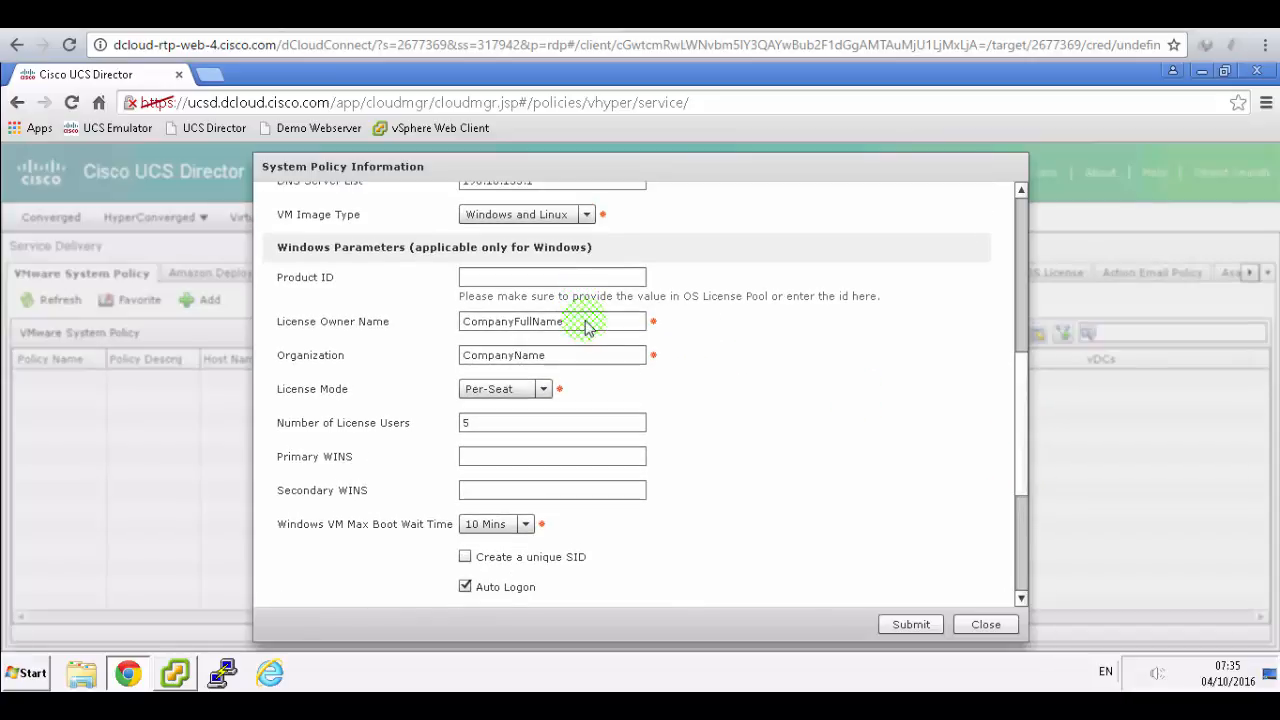
{"action": "left_click", "coordinate": [362, 320]}
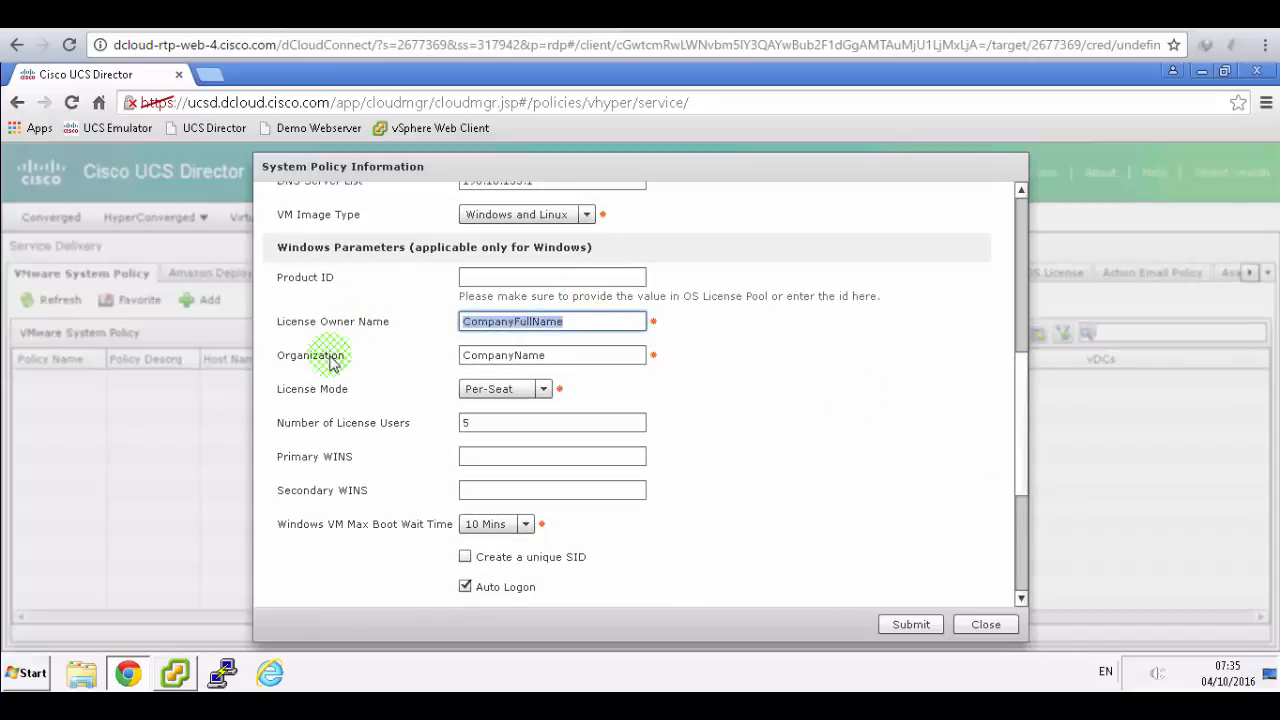
{"action": "type", "text": "dCloud"}
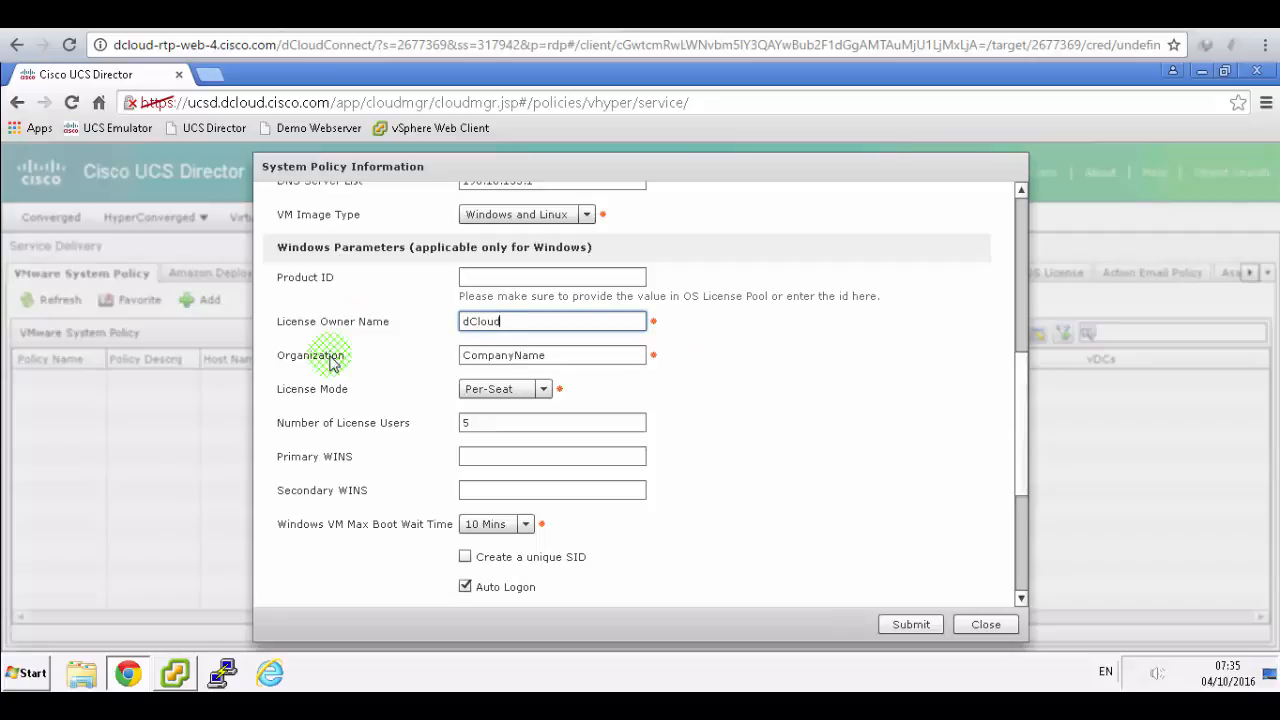
{"action": "key", "text": "Tab"}
{"action": "type", "text": "Cisco"}
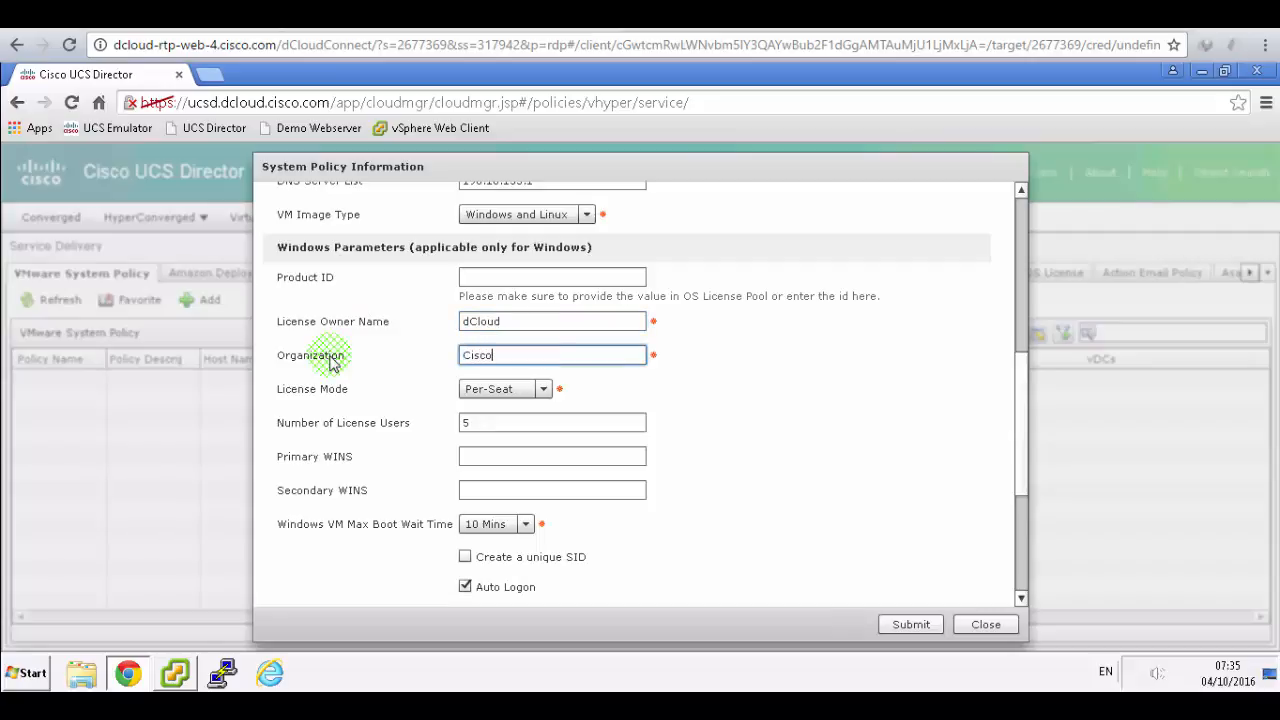
{"action": "left_click", "coordinate": [450, 14]}
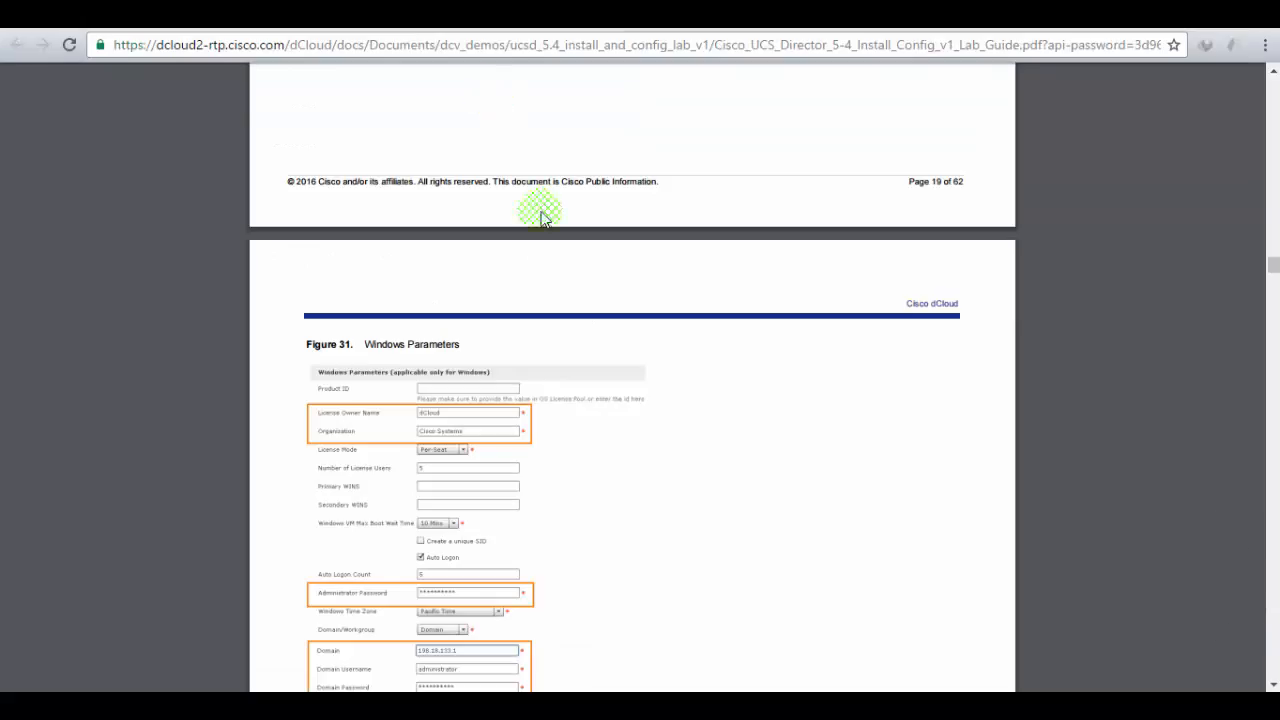
{"action": "left_click", "coordinate": [330, 14]}
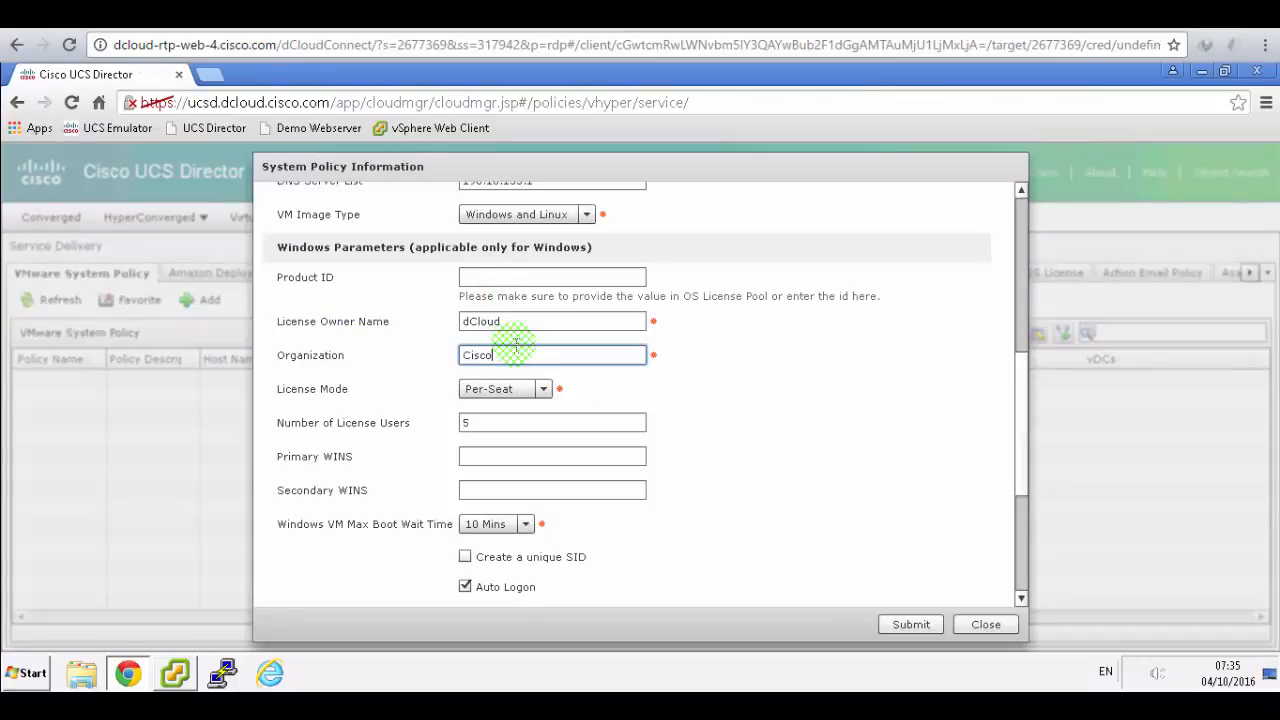
{"action": "type", "text": "Systems"}
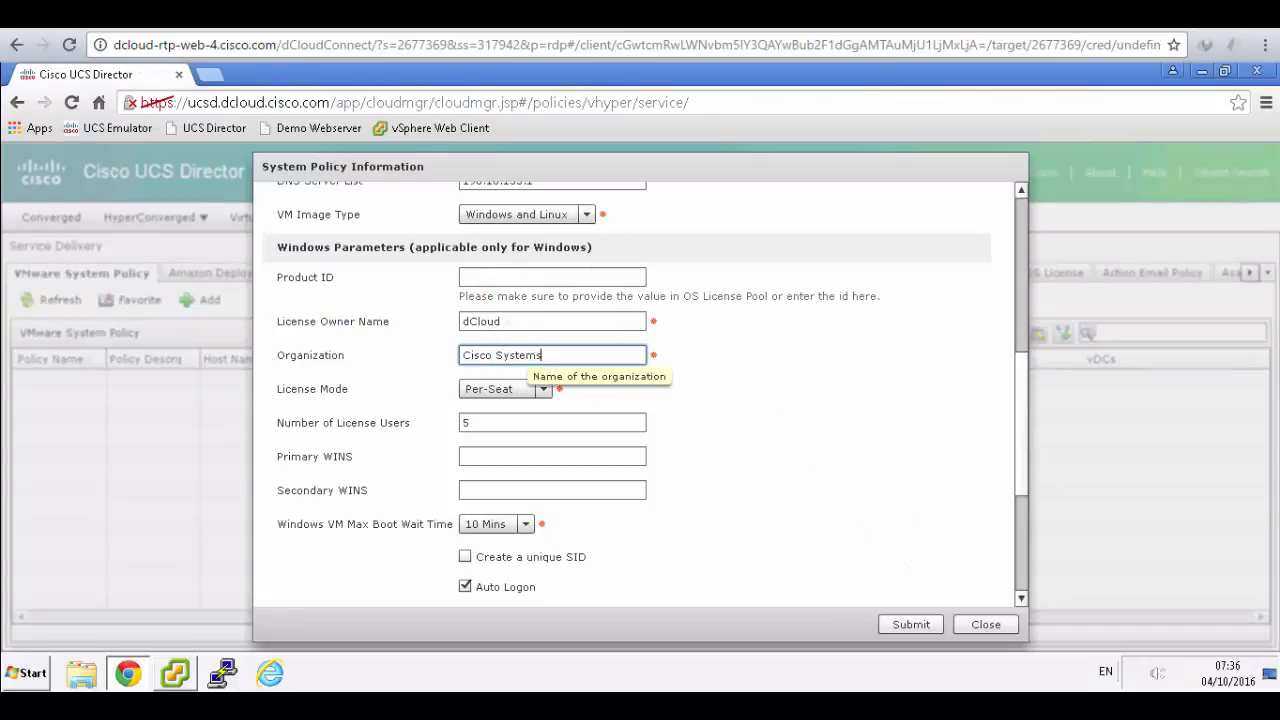
{"action": "key", "text": "alt+Tab"}
{"action": "scroll", "coordinate": [676, 352], "scroll_direction": "down", "scroll_amount": 5}
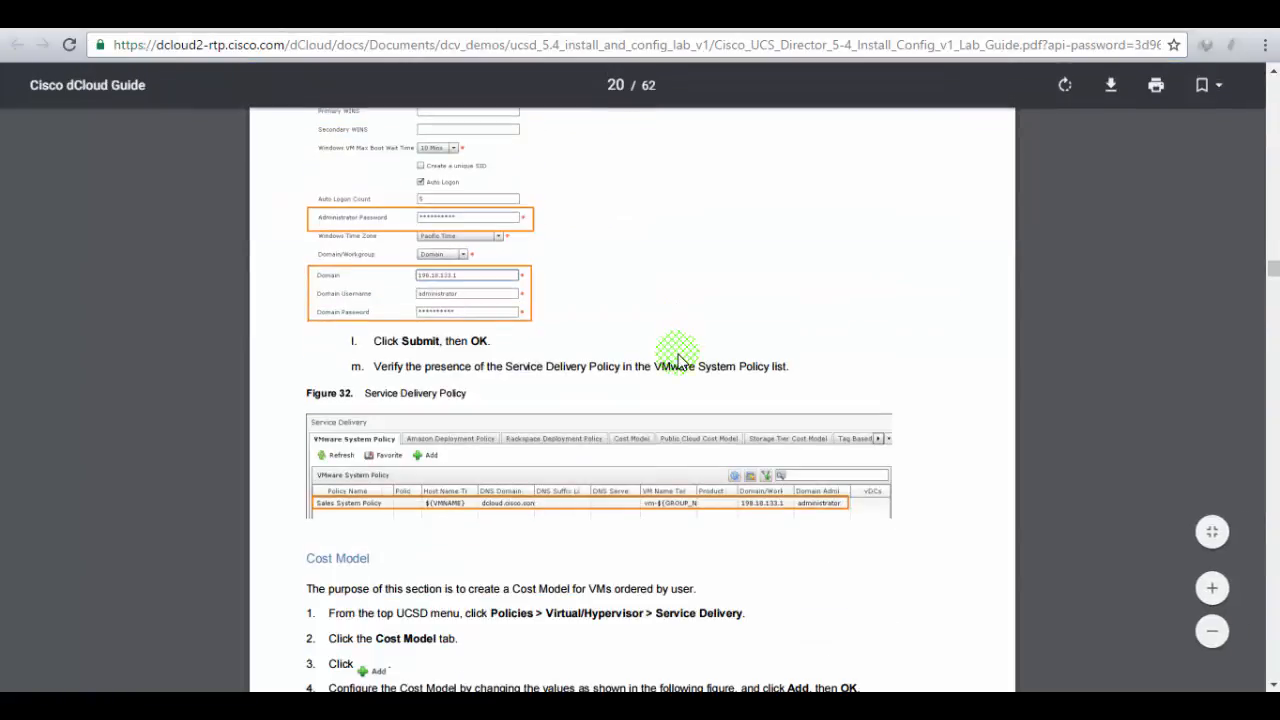
{"action": "left_click", "coordinate": [330, 14]}
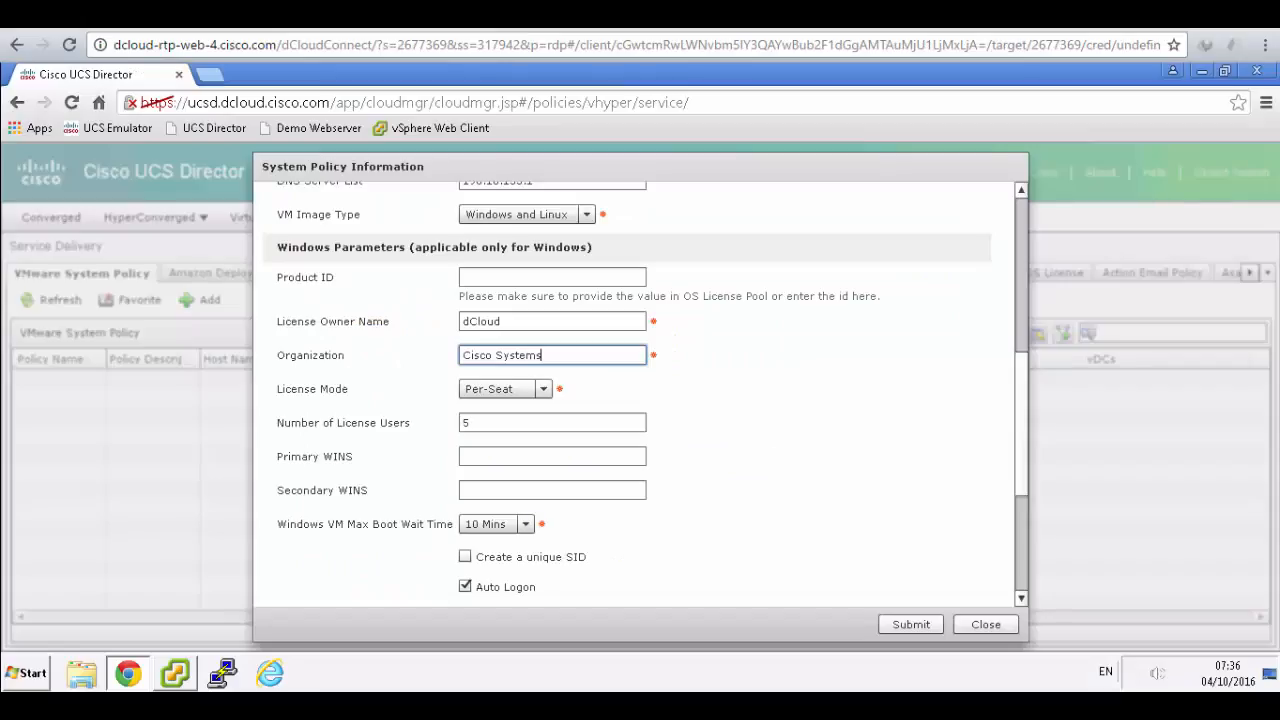
- Submit the Sales System Policy and acknowledge the added-successfully message
{"action": "left_click", "coordinate": [911, 624]}
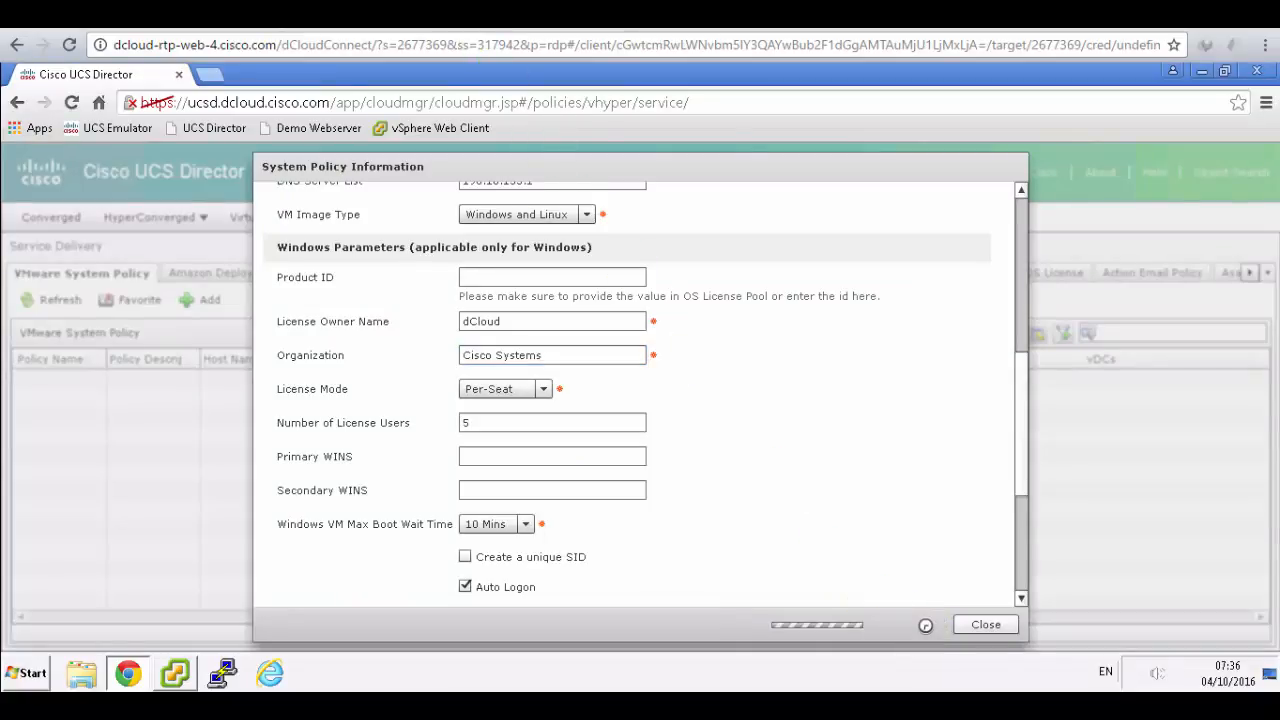
{"action": "key", "text": "alt+Tab"}
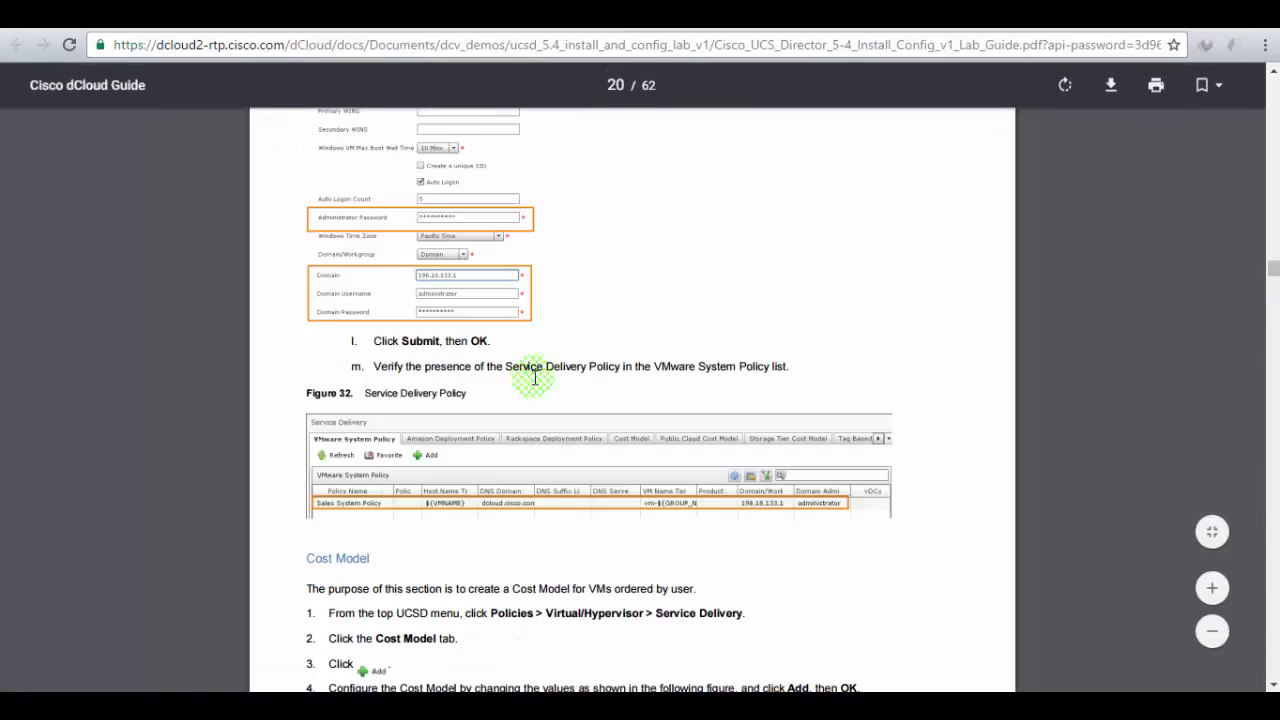
{"action": "scroll", "coordinate": [517, 381], "scroll_direction": "down", "scroll_amount": 2}
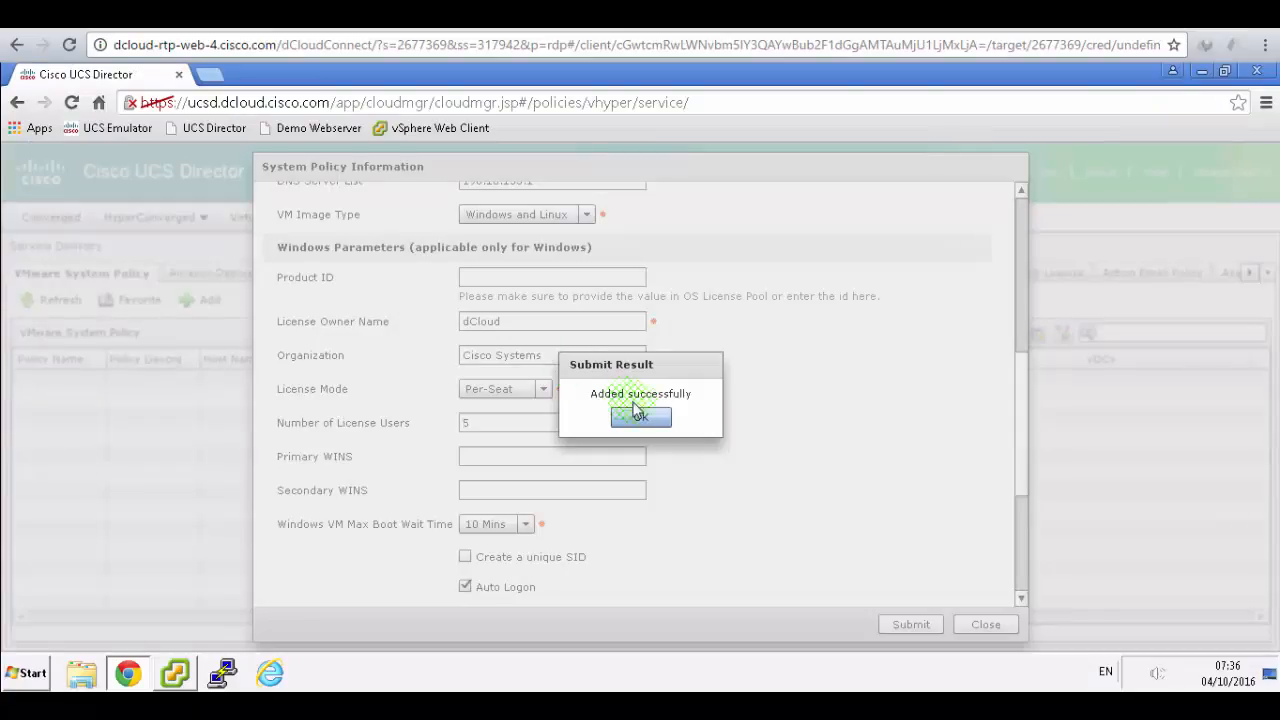
{"action": "left_click", "coordinate": [638, 412]}
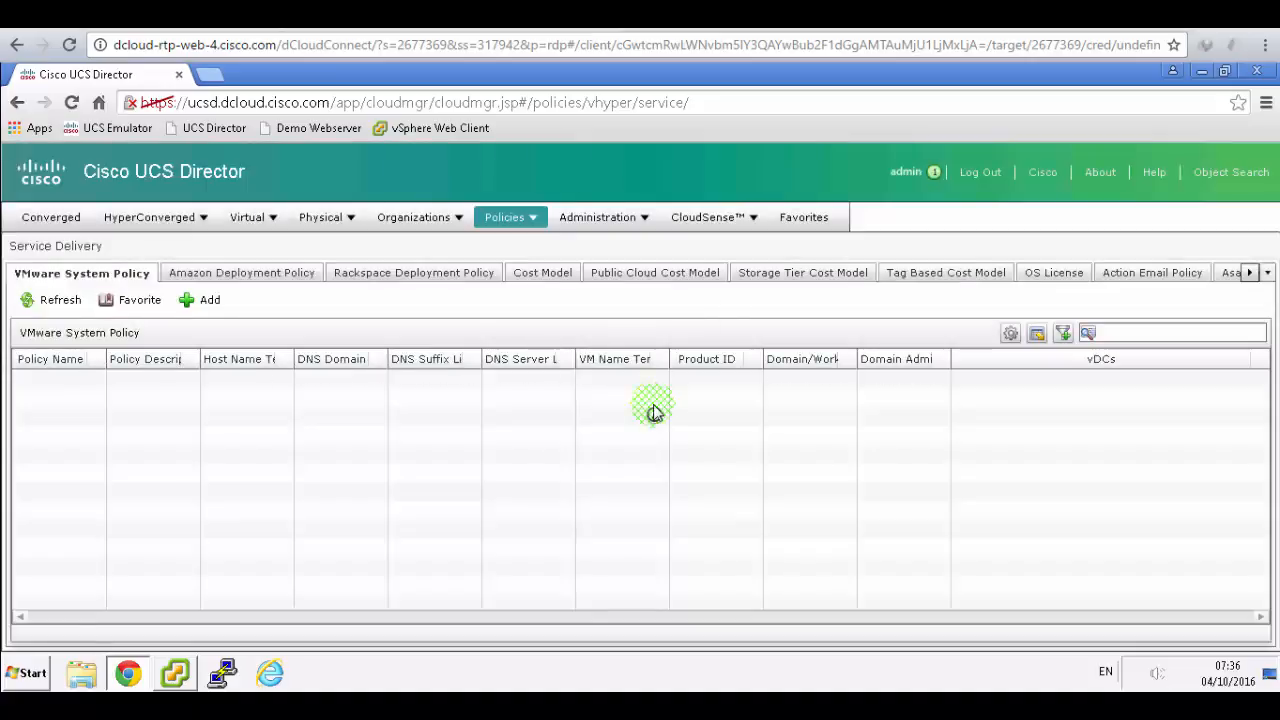
{"action": "left_click", "coordinate": [519, 276]}
- Go to Policies > Virtual/Hypervisor Policies > Service Delivery, marking the path in the guide
{"action": "left_click", "coordinate": [522, 218]}
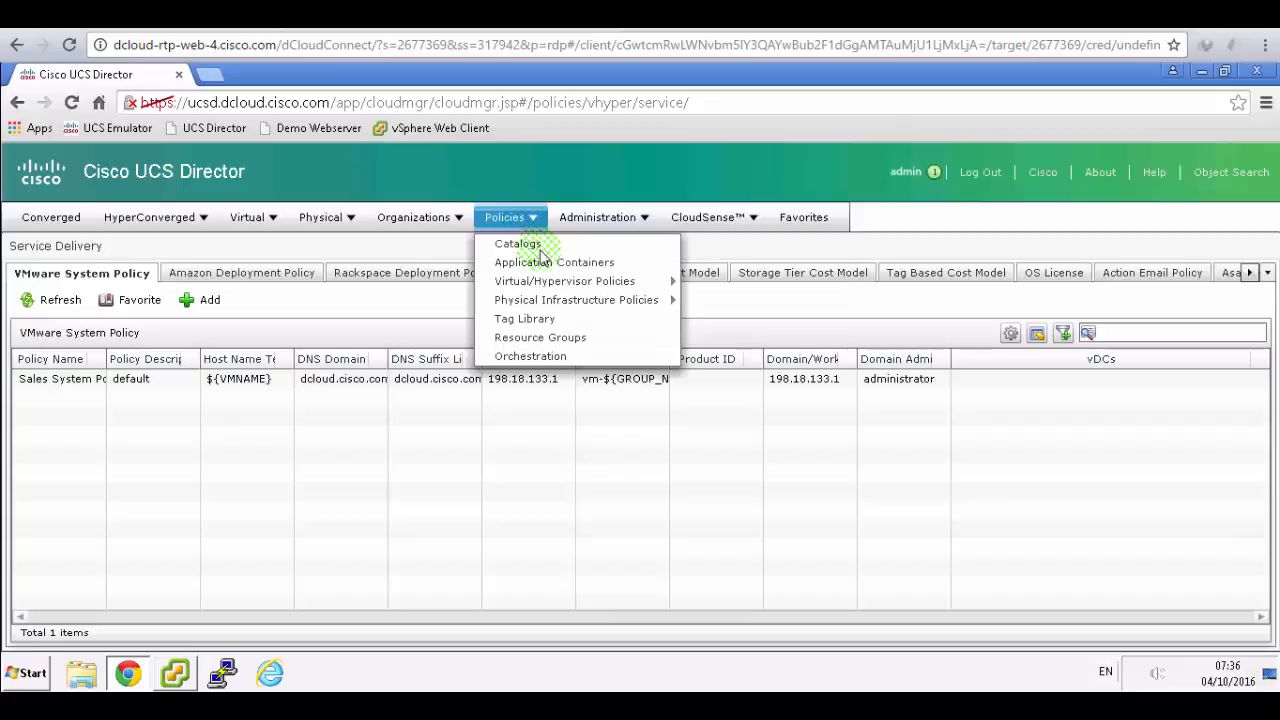
{"action": "left_click", "coordinate": [562, 282]}
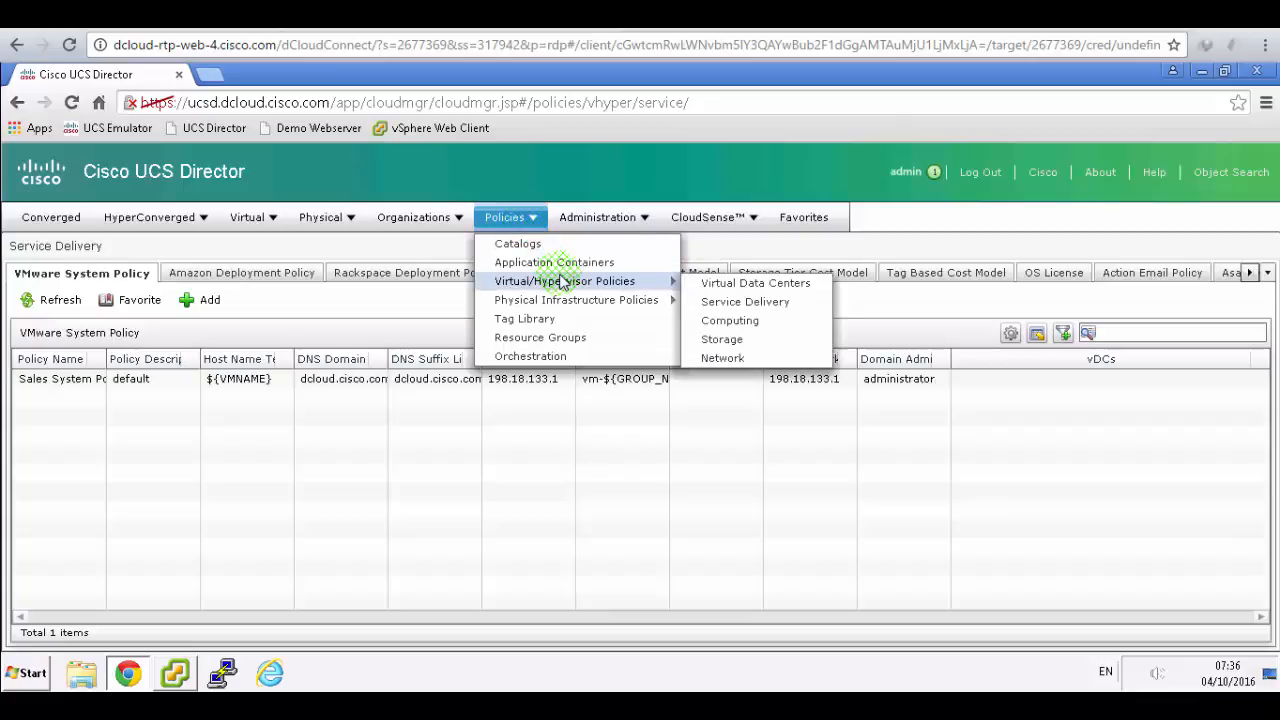
{"action": "left_click", "coordinate": [755, 288]}
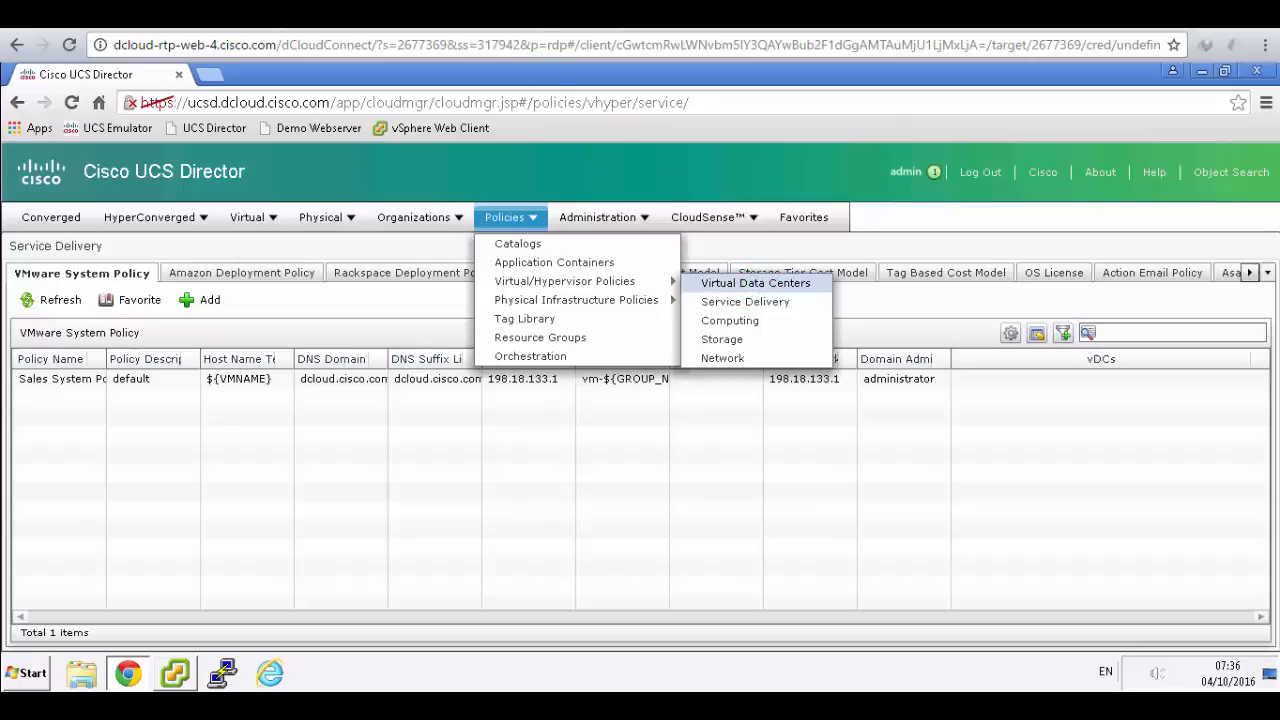
{"action": "left_click", "coordinate": [465, 14]}
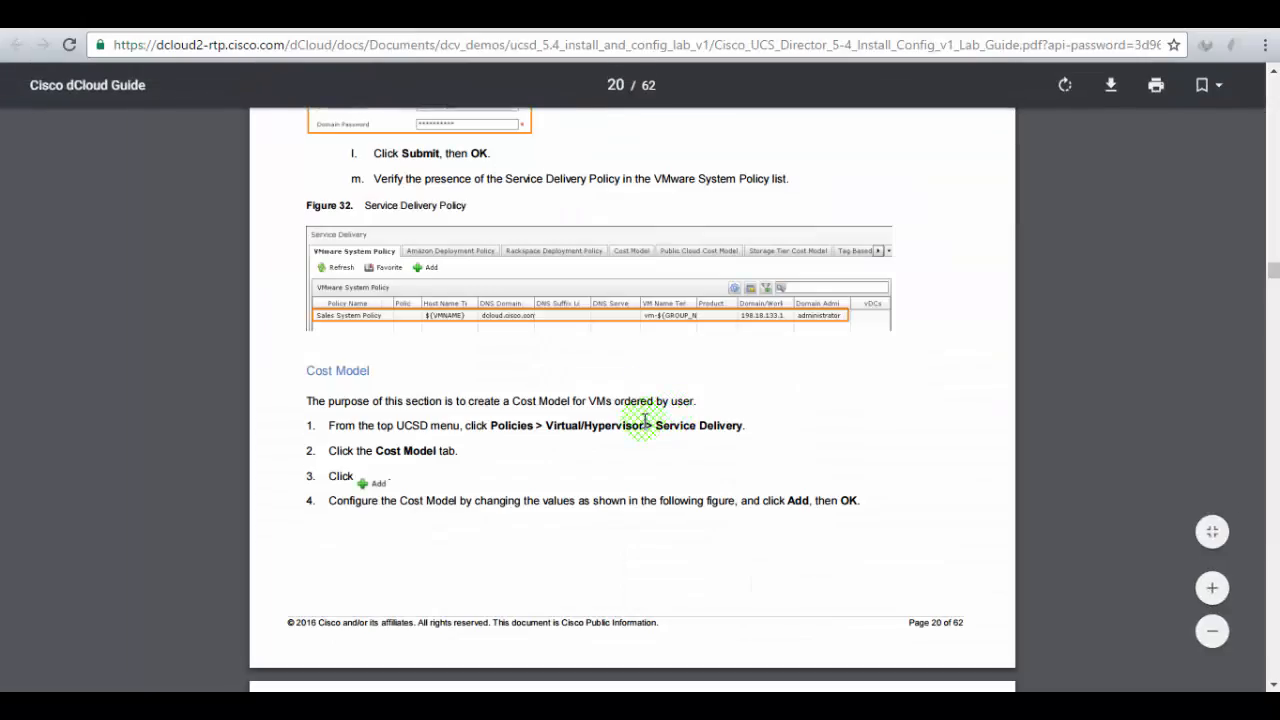
{"action": "left_click_drag", "start_coordinate": [340, 425], "coordinate": [717, 432]}
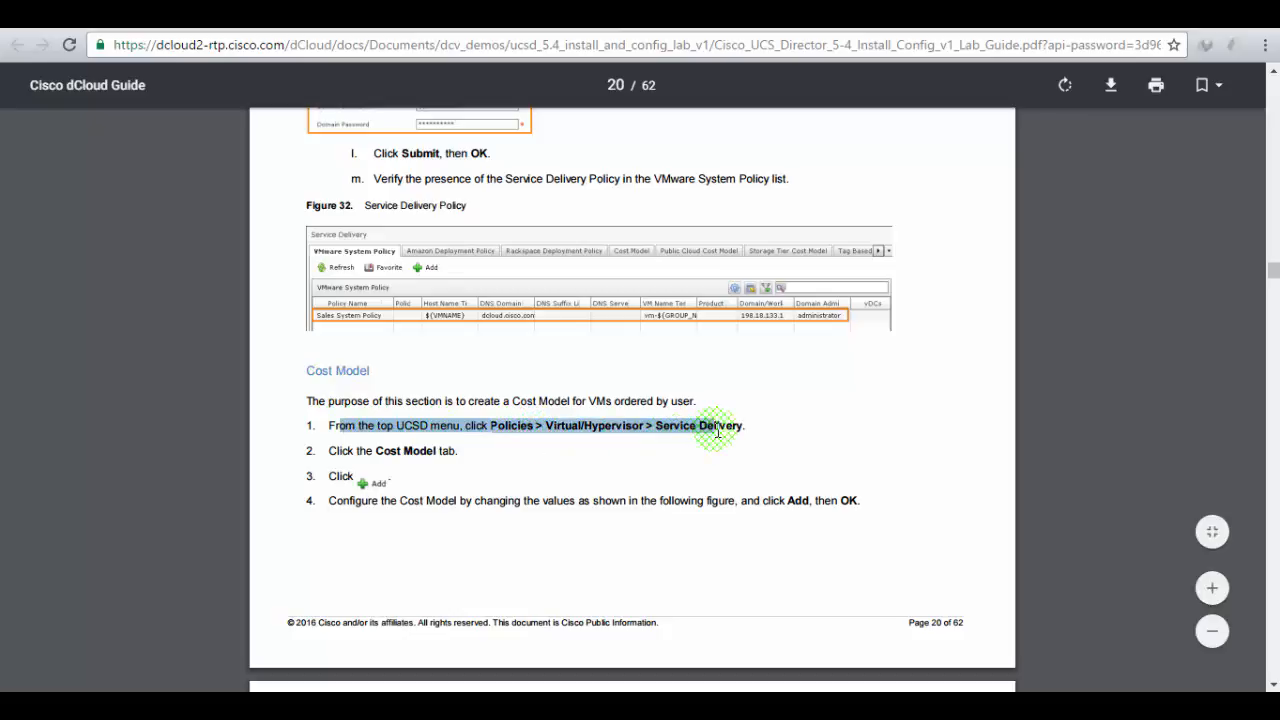
{"action": "left_click", "coordinate": [303, 14]}
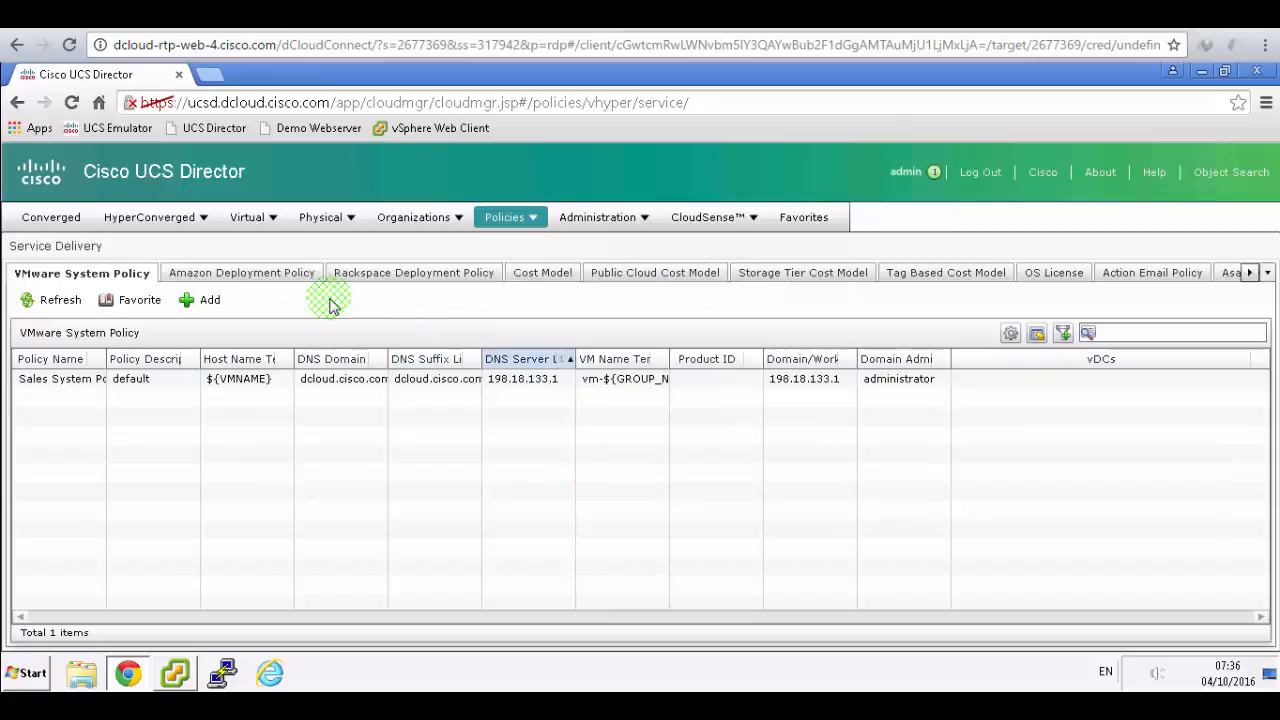
- Start adding a cost model from the Cost Model tab and view the guide's Figure 33
{"action": "left_click", "coordinate": [531, 276]}
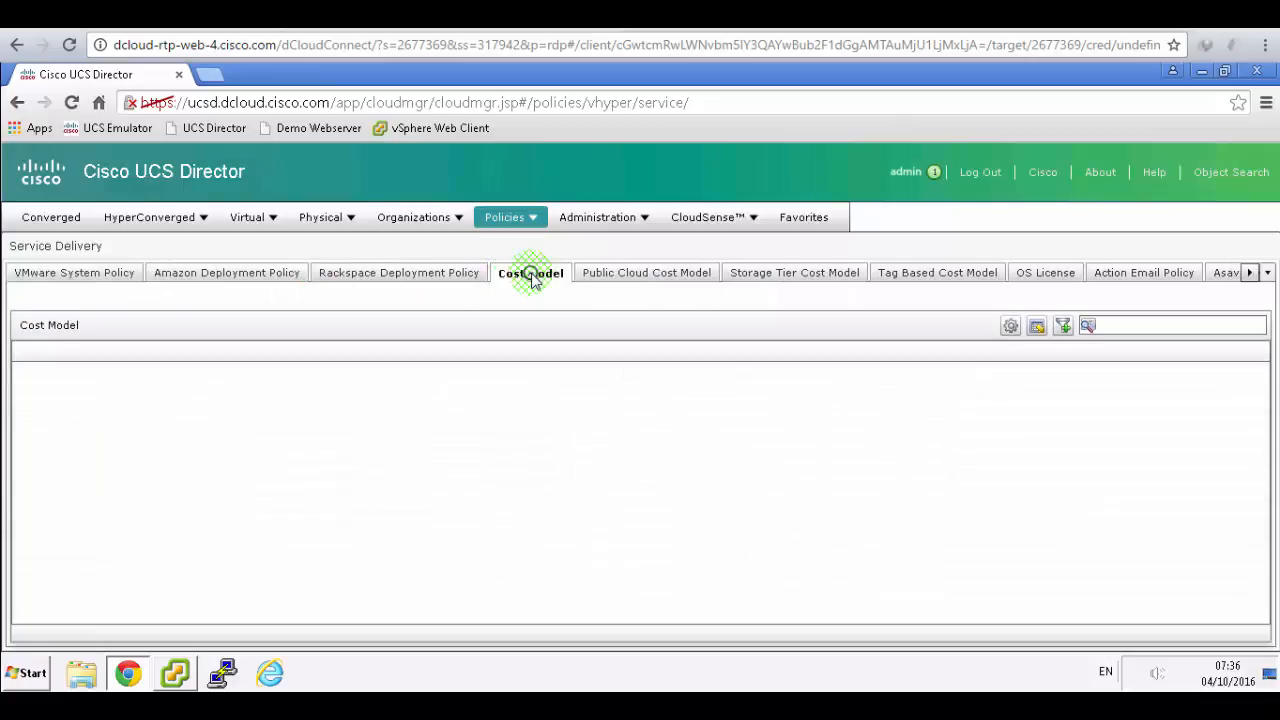
{"action": "left_click", "coordinate": [208, 302]}
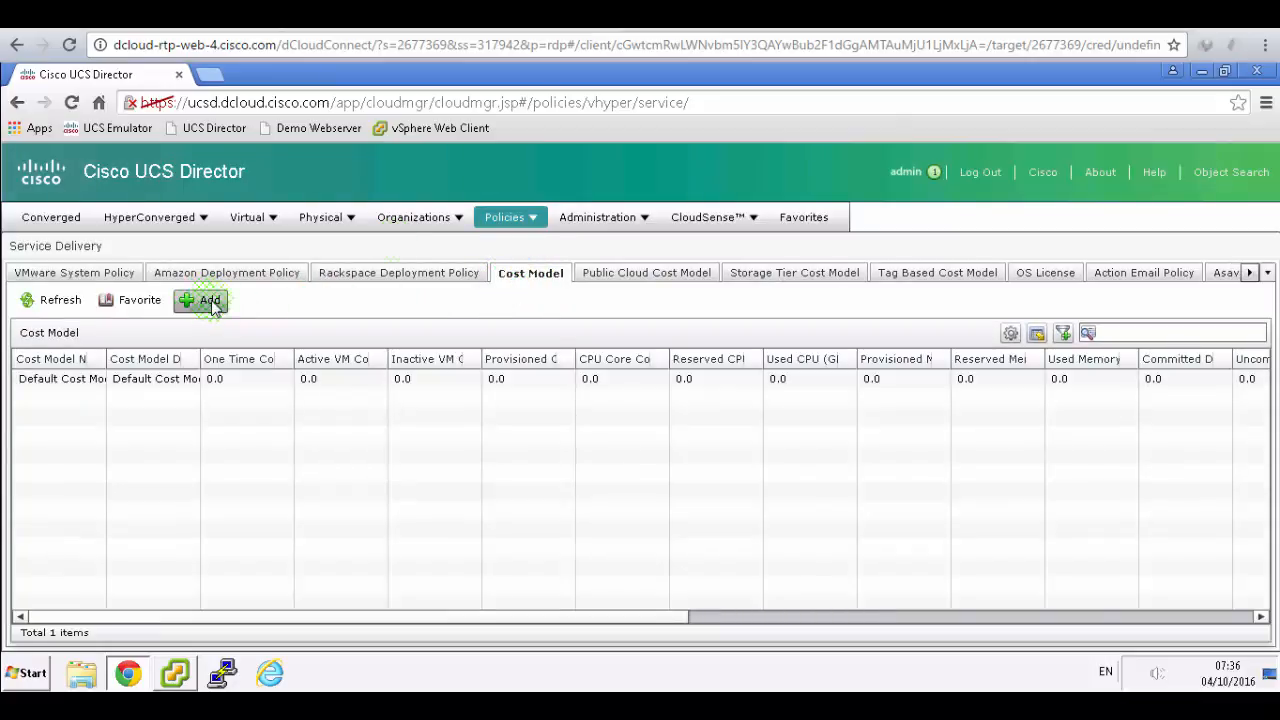
{"action": "key", "text": "ctrl+Tab"}
{"action": "left_click", "coordinate": [750, 364]}
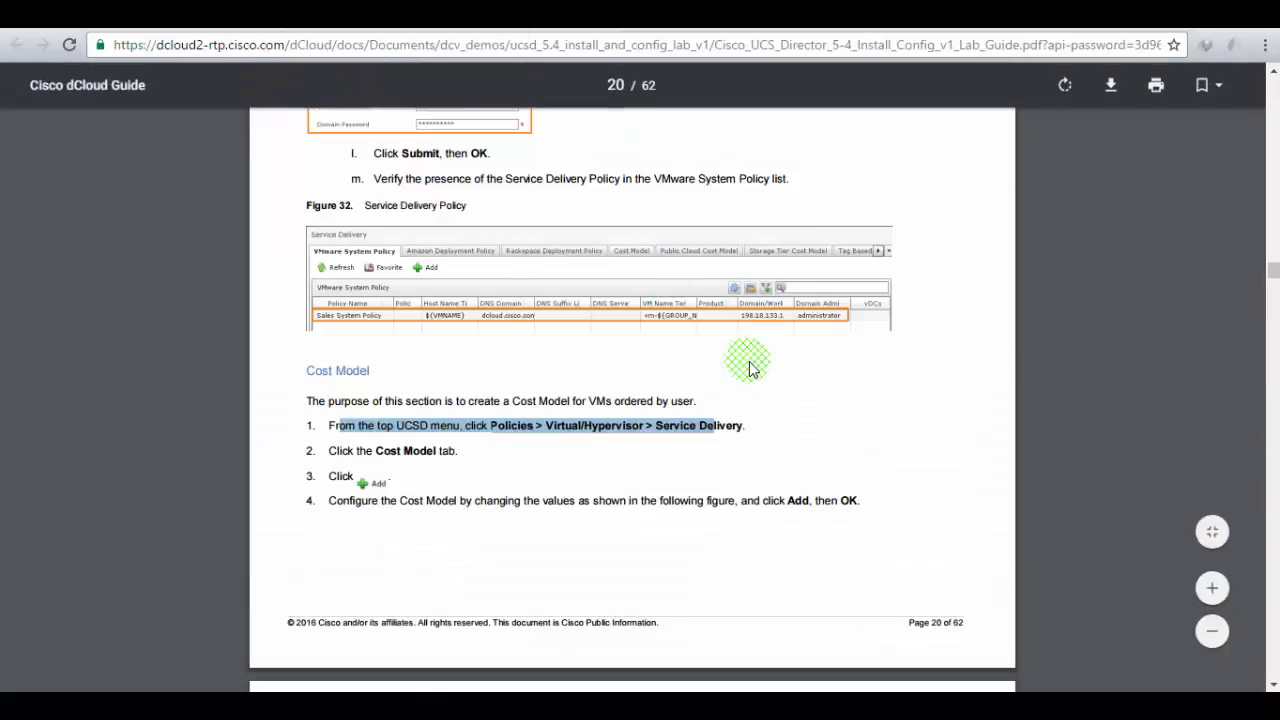
{"action": "scroll", "coordinate": [750, 366], "scroll_direction": "down", "scroll_amount": 5}
{"action": "scroll", "coordinate": [750, 366], "scroll_direction": "down", "scroll_amount": 1}
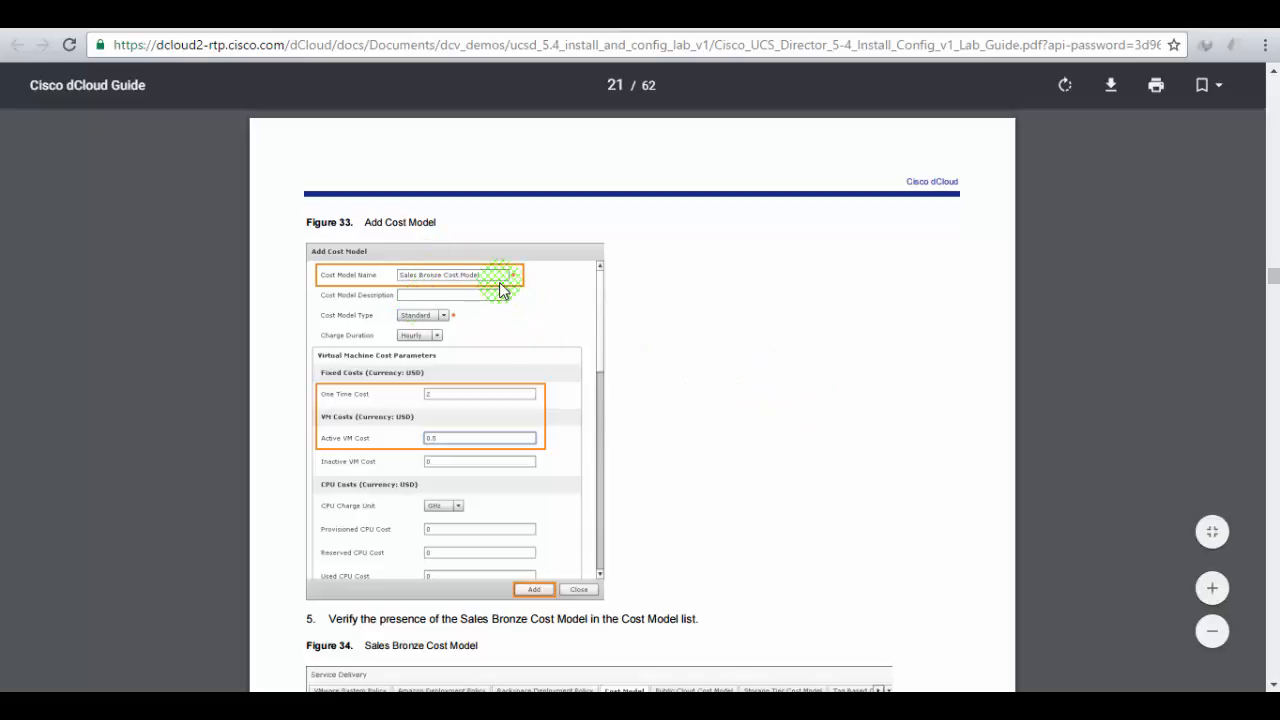
- Name the new cost model 'Sales Bronze Cost Model'
{"action": "left_click", "coordinate": [315, 18]}
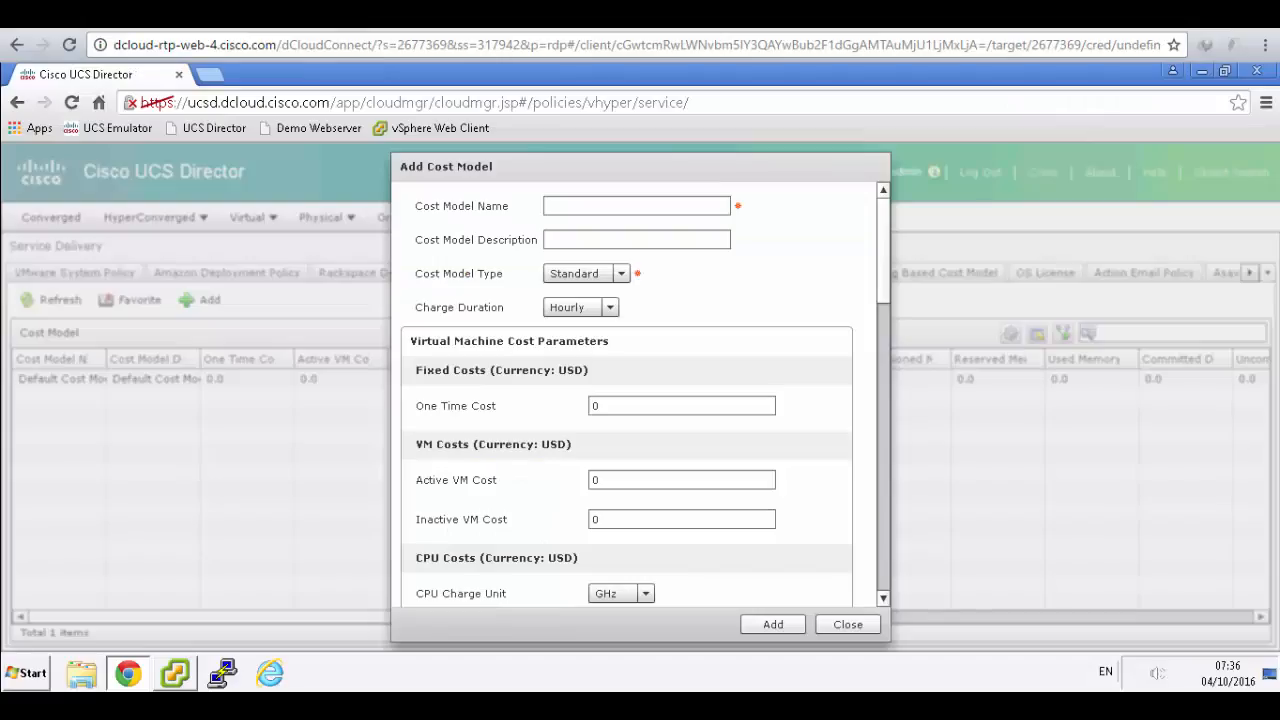
{"action": "left_click", "coordinate": [580, 207]}
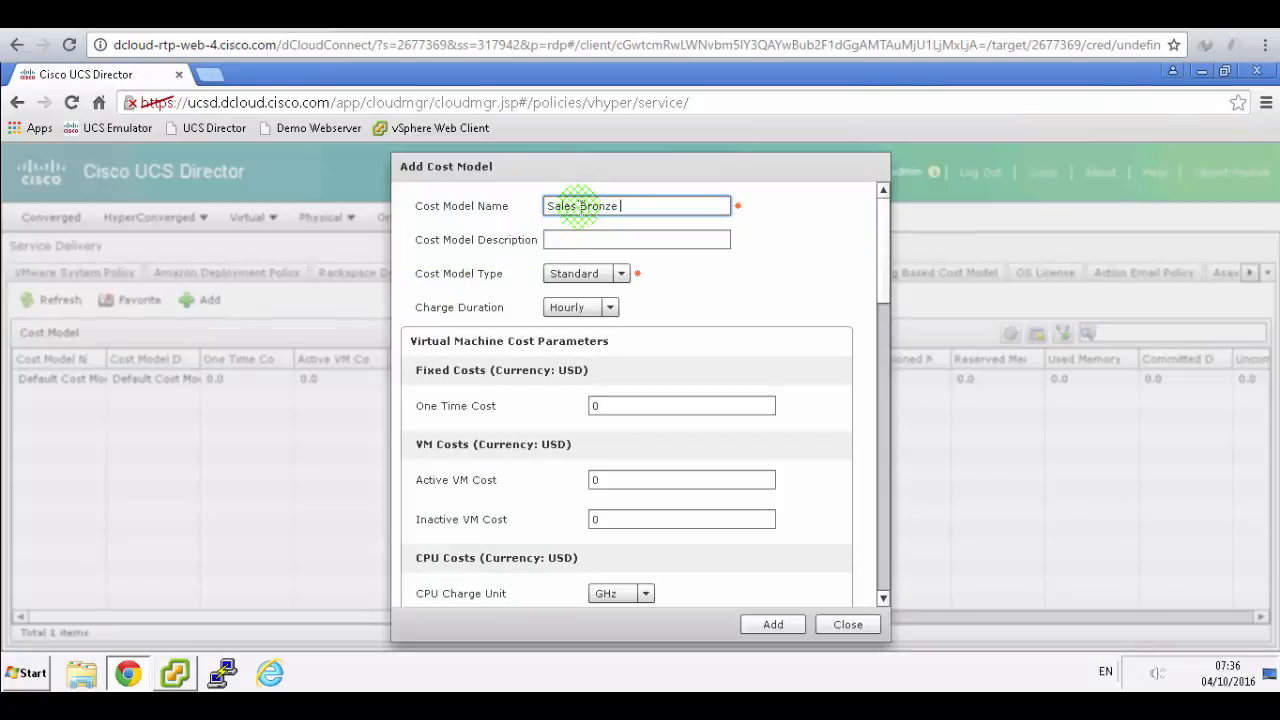
{"action": "type", "text": "Sales Bronze Cost Model"}
{"action": "left_click", "coordinate": [470, 18]}
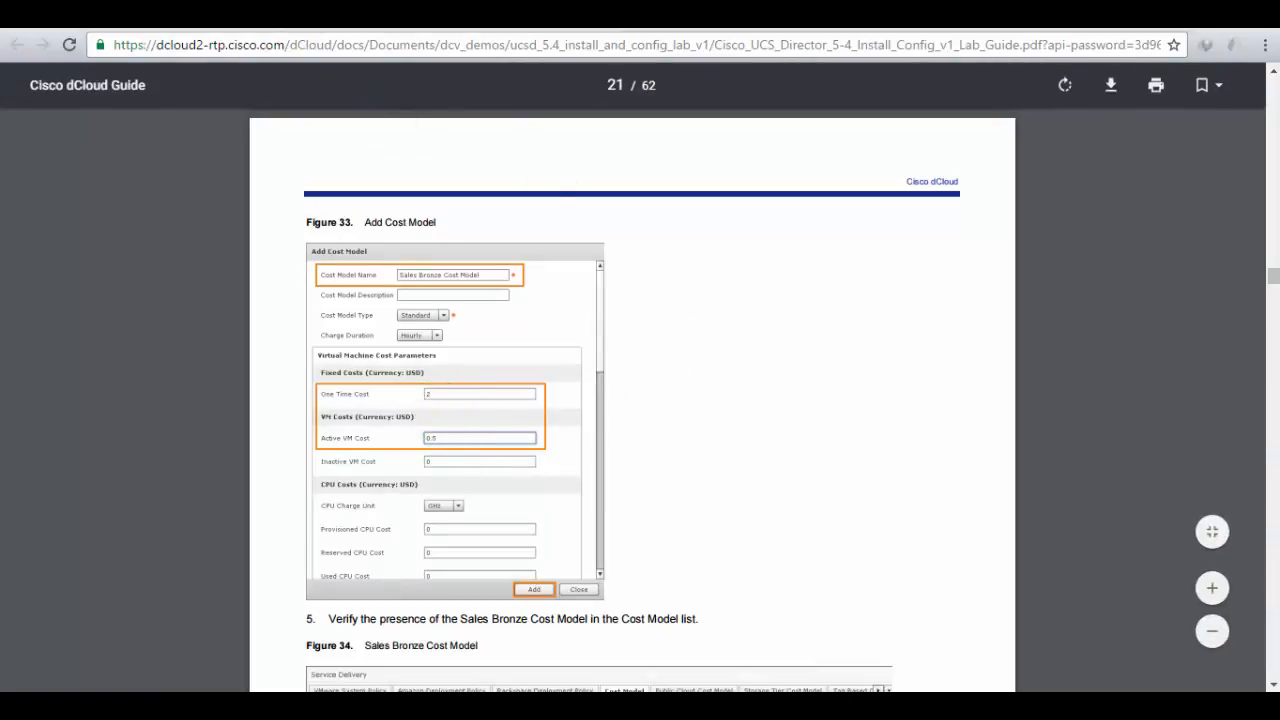
{"action": "left_click", "coordinate": [285, 16]}
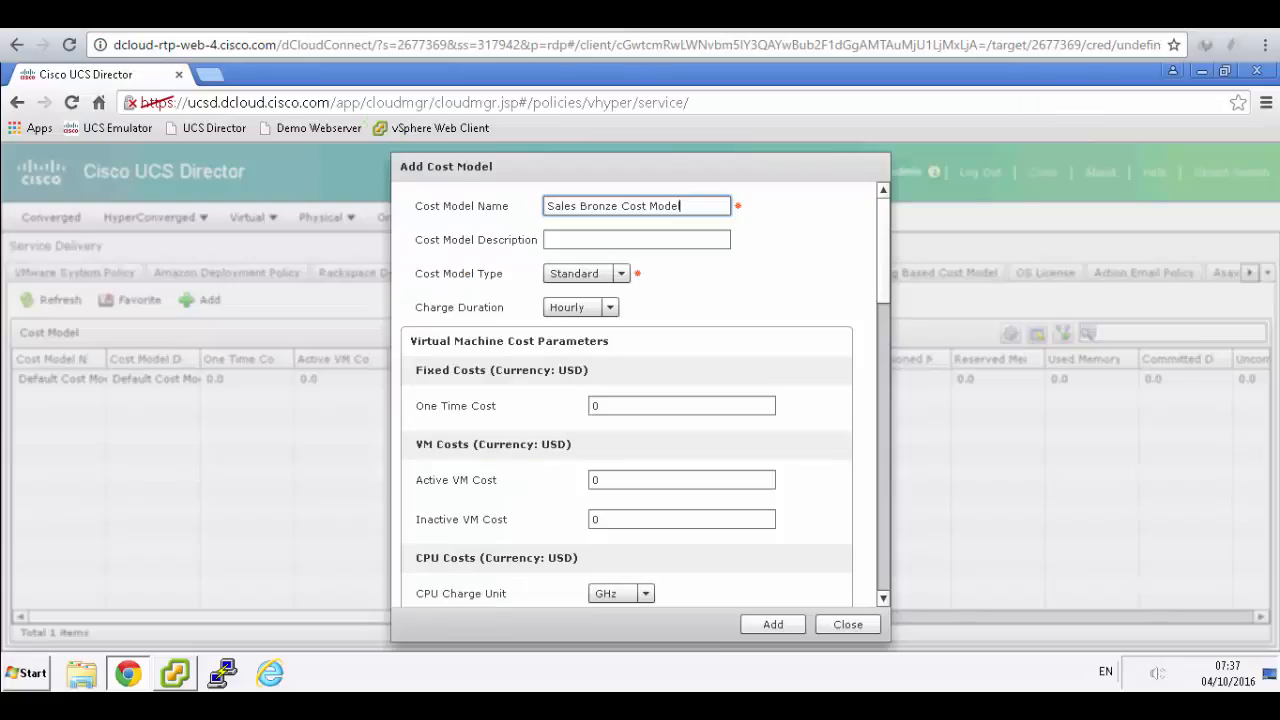
- Set One Time Cost to 2 and Active VM Cost to 0.5
{"action": "left_click", "coordinate": [606, 408]}
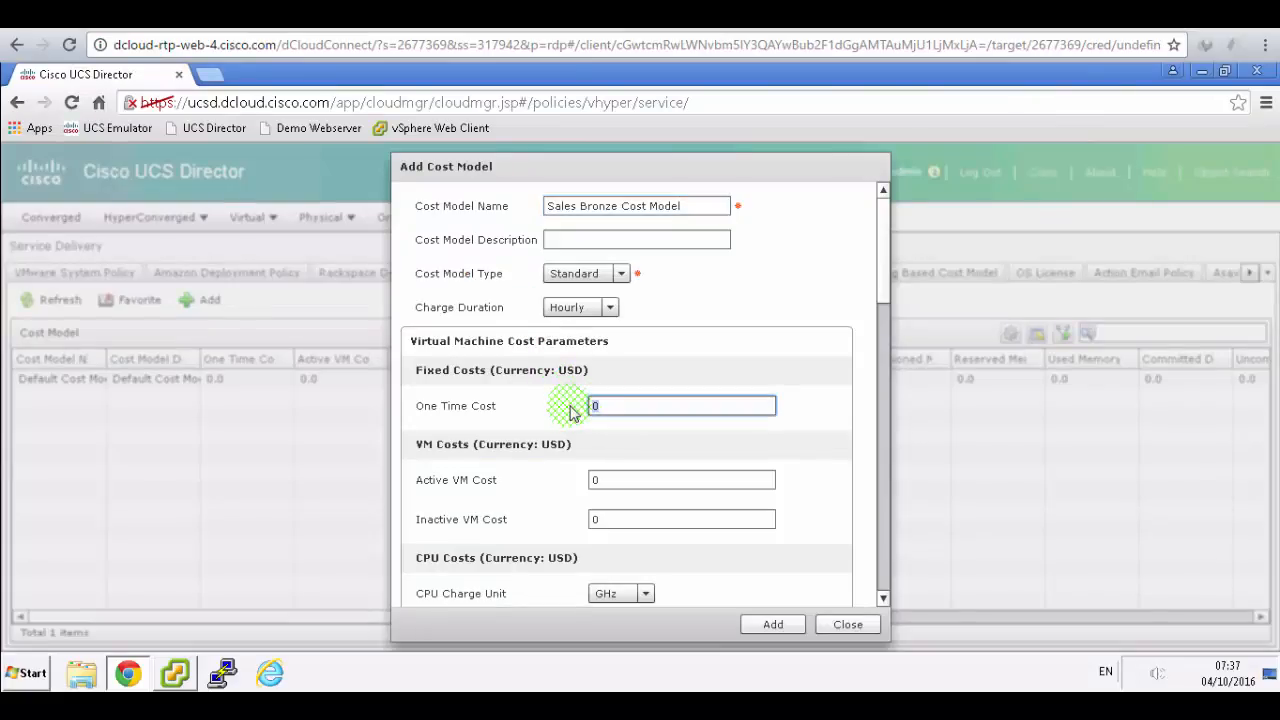
{"action": "key", "text": "BackSpace"}
{"action": "type", "text": "2"}
{"action": "left_click", "coordinate": [110, 16]}
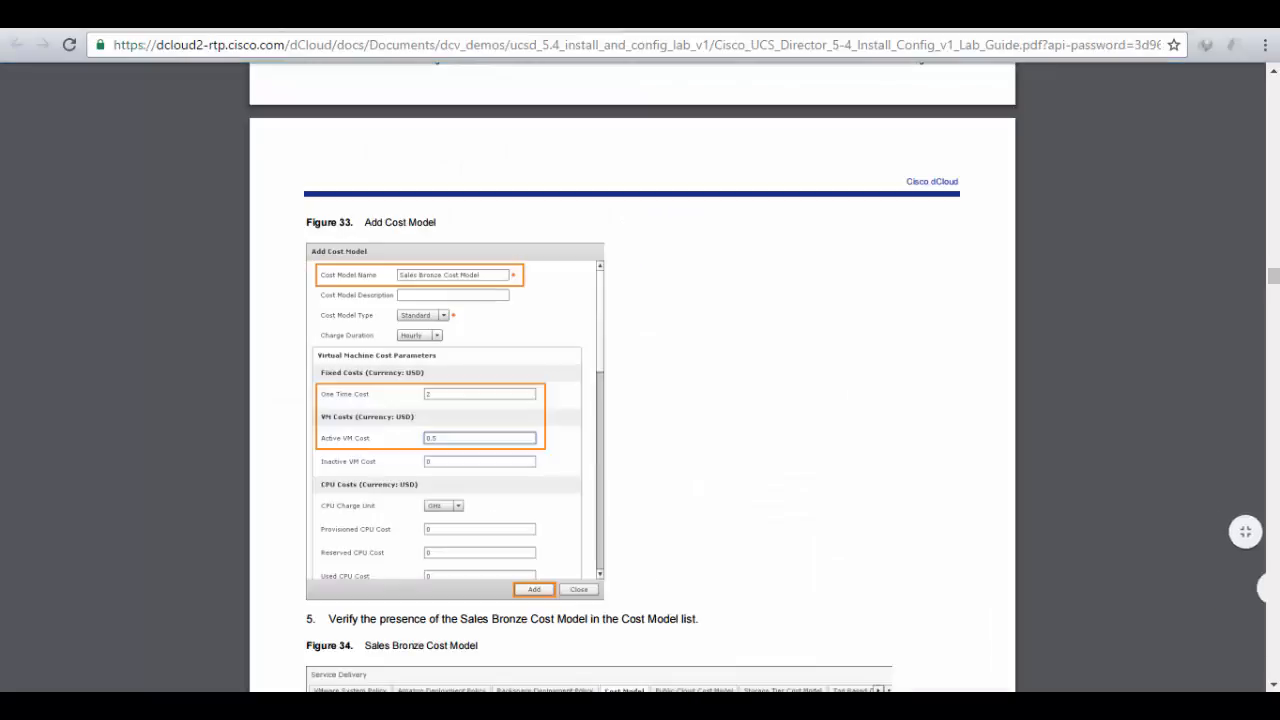
{"action": "left_click", "coordinate": [285, 16]}
{"action": "left_click", "coordinate": [608, 482]}
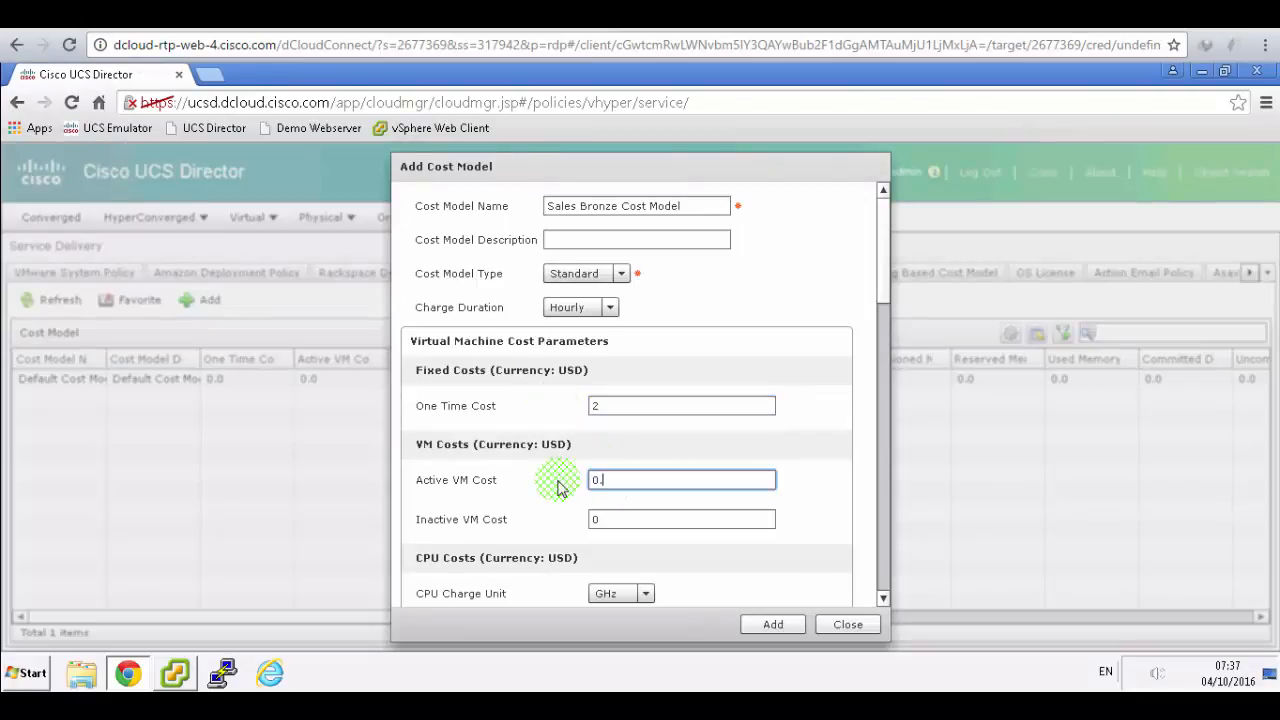
{"action": "type", "text": ".5"}
{"action": "left_click", "coordinate": [110, 16]}
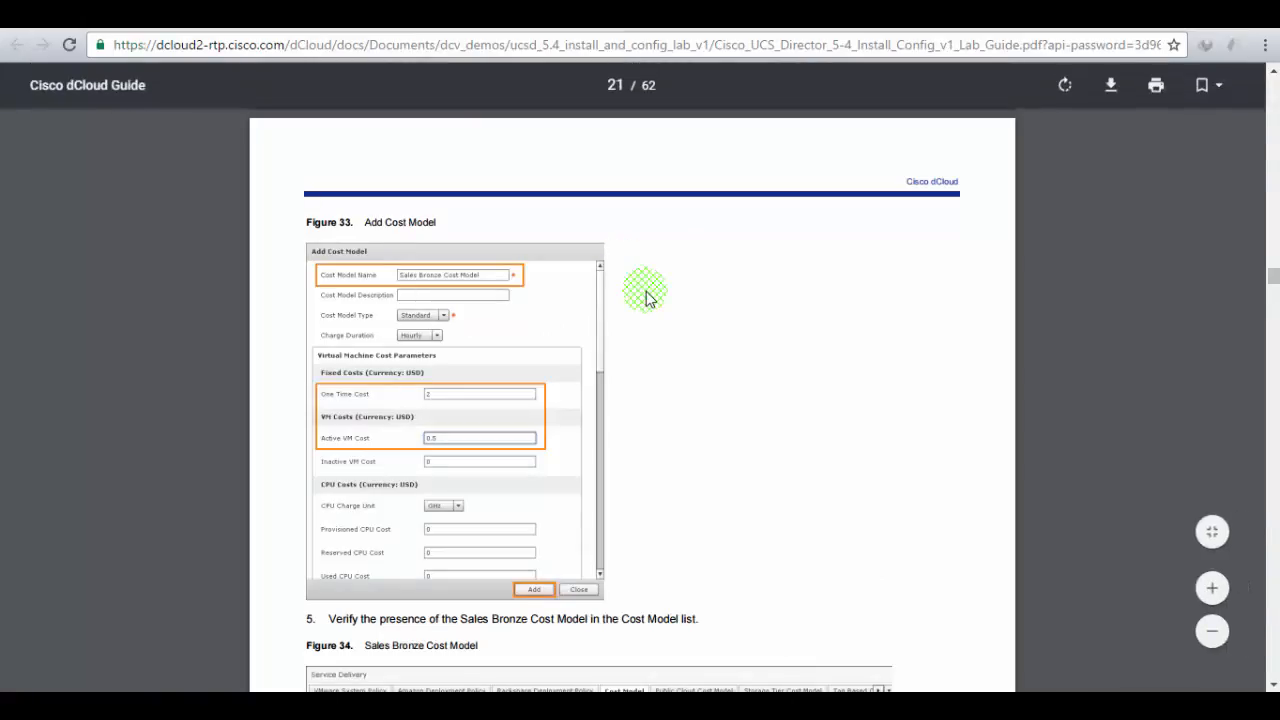
- Compare the Sales Bronze cost values with the lab guide and find the next step
{"action": "scroll", "coordinate": [645, 297], "scroll_direction": "down", "scroll_amount": 2}
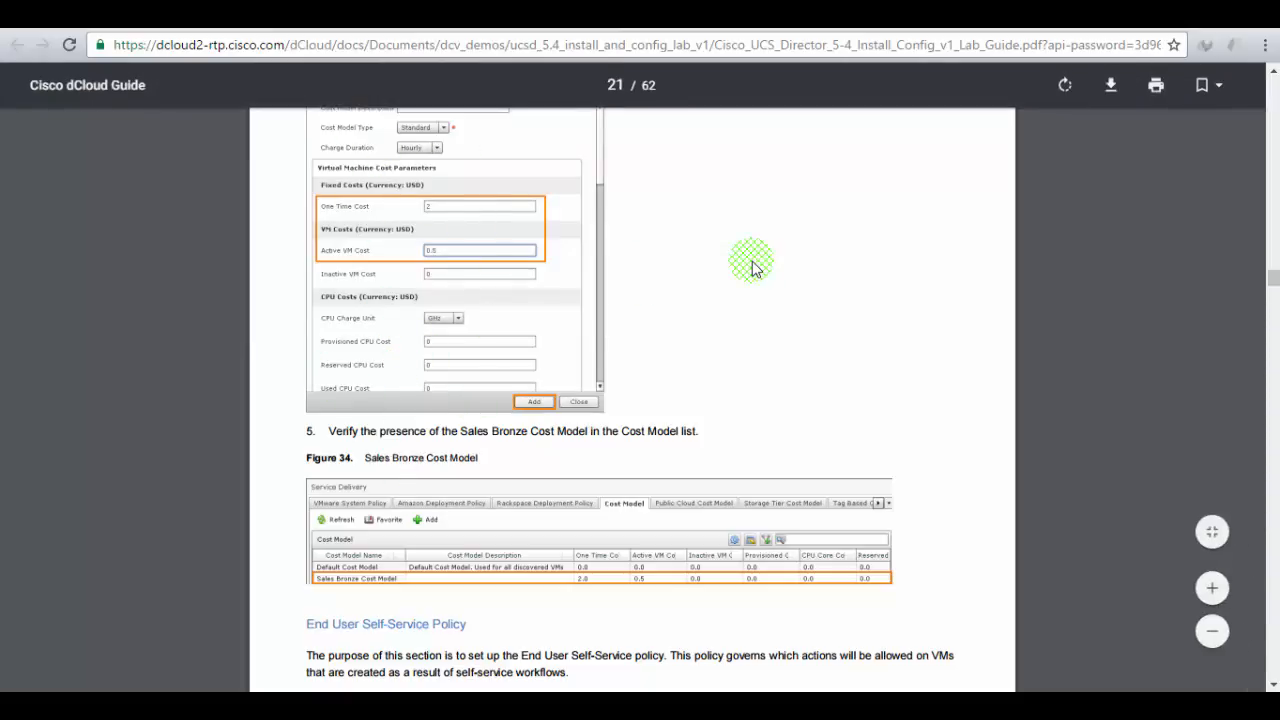
{"action": "scroll", "coordinate": [753, 268], "scroll_direction": "up", "scroll_amount": 2}
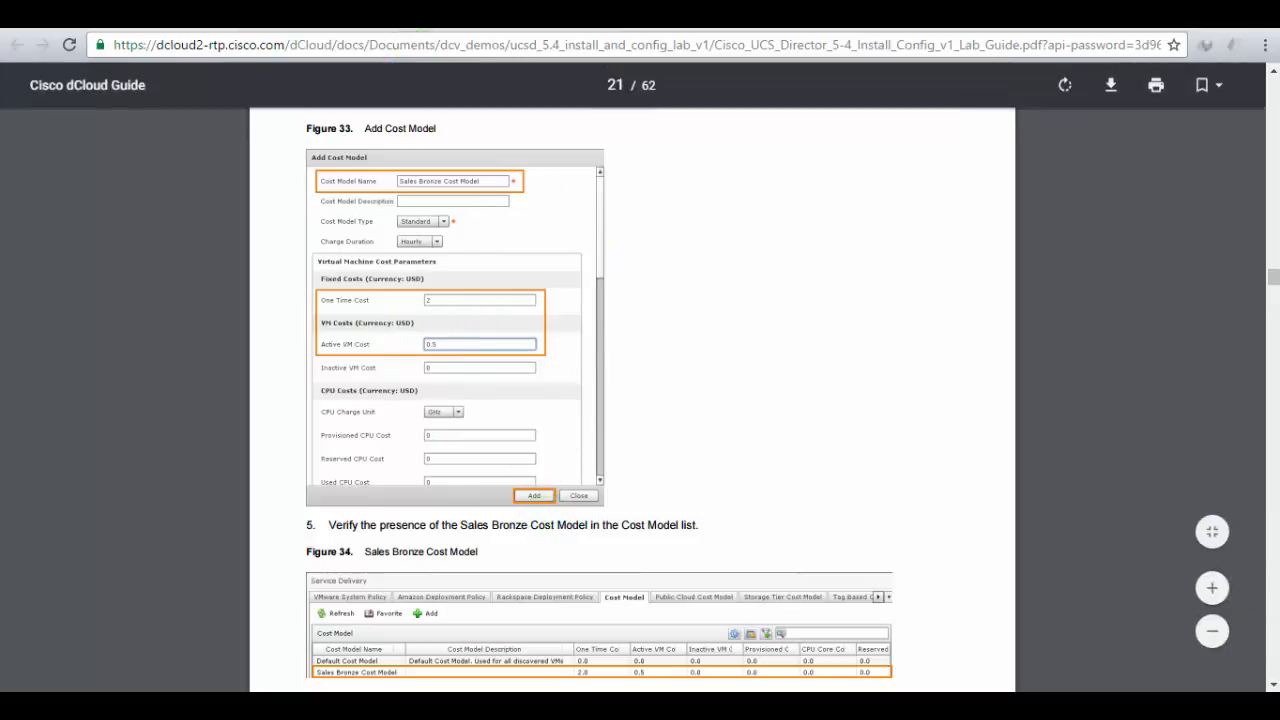
{"action": "left_click", "coordinate": [390, 15]}
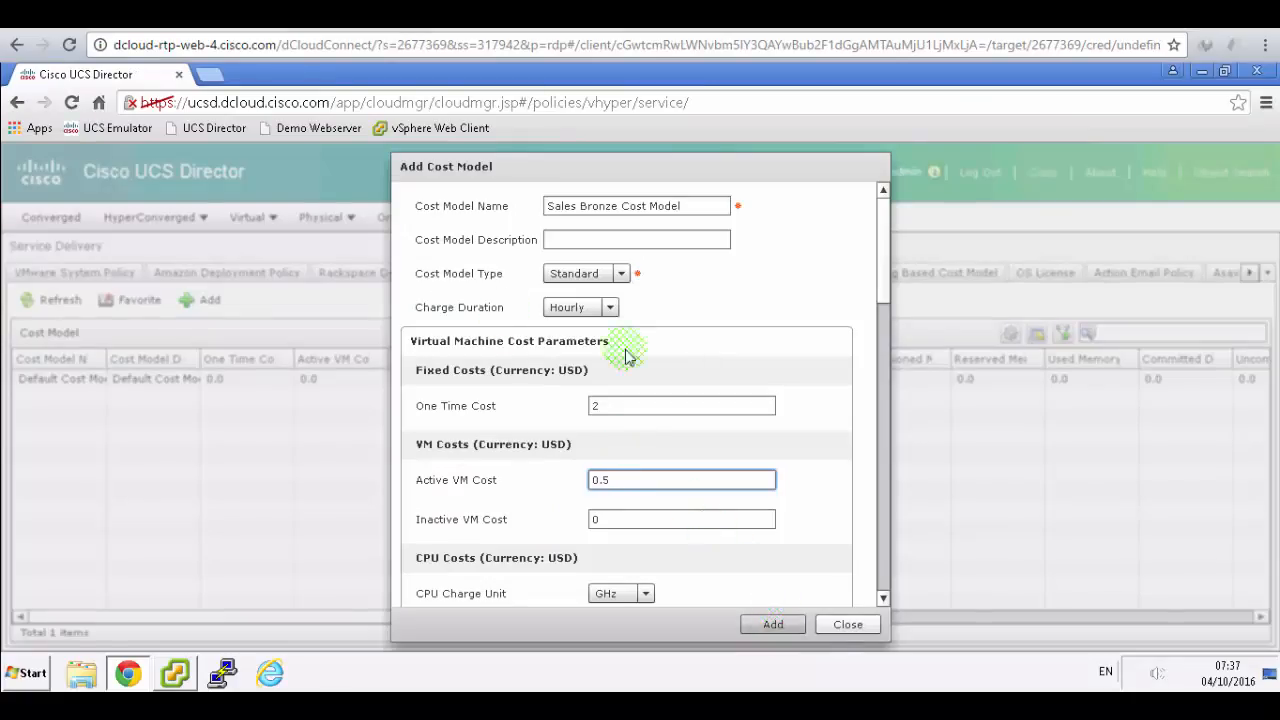
{"action": "left_click", "coordinate": [520, 15]}
{"action": "scroll", "coordinate": [651, 366], "scroll_direction": "down", "scroll_amount": 3}
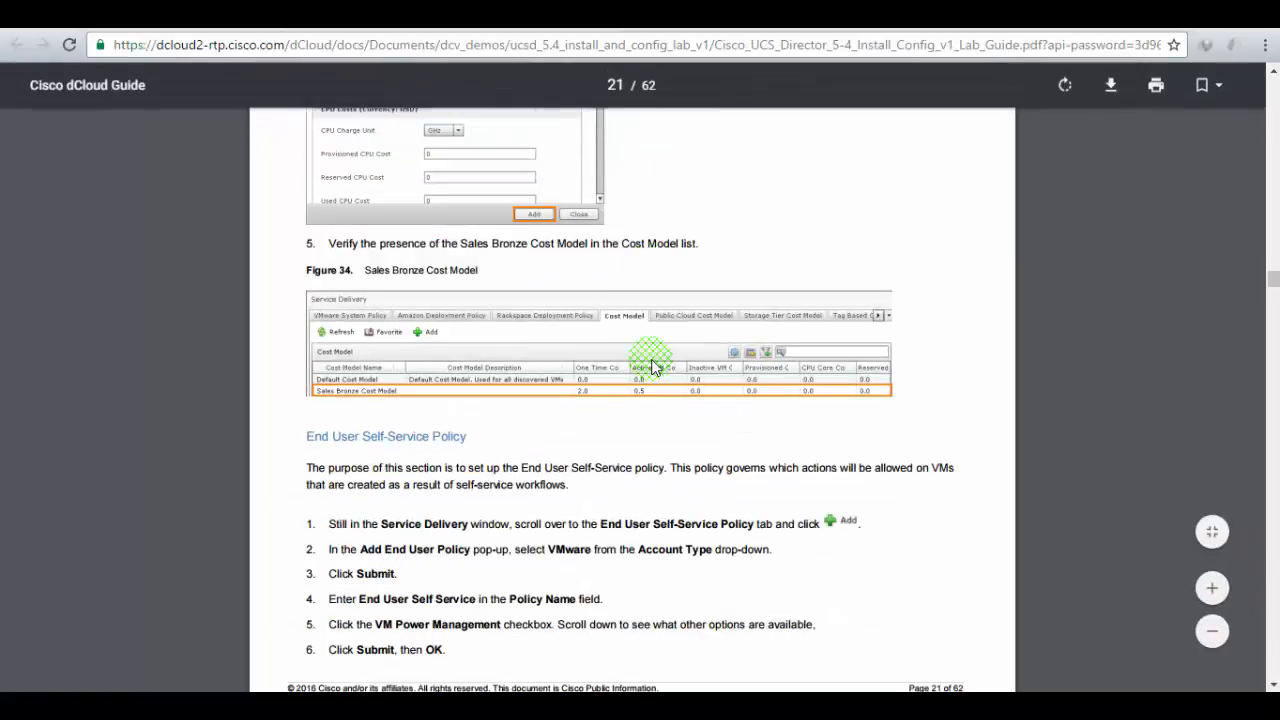
{"action": "scroll", "coordinate": [651, 366], "scroll_direction": "down", "scroll_amount": 1}
{"action": "left_click", "coordinate": [390, 15]}
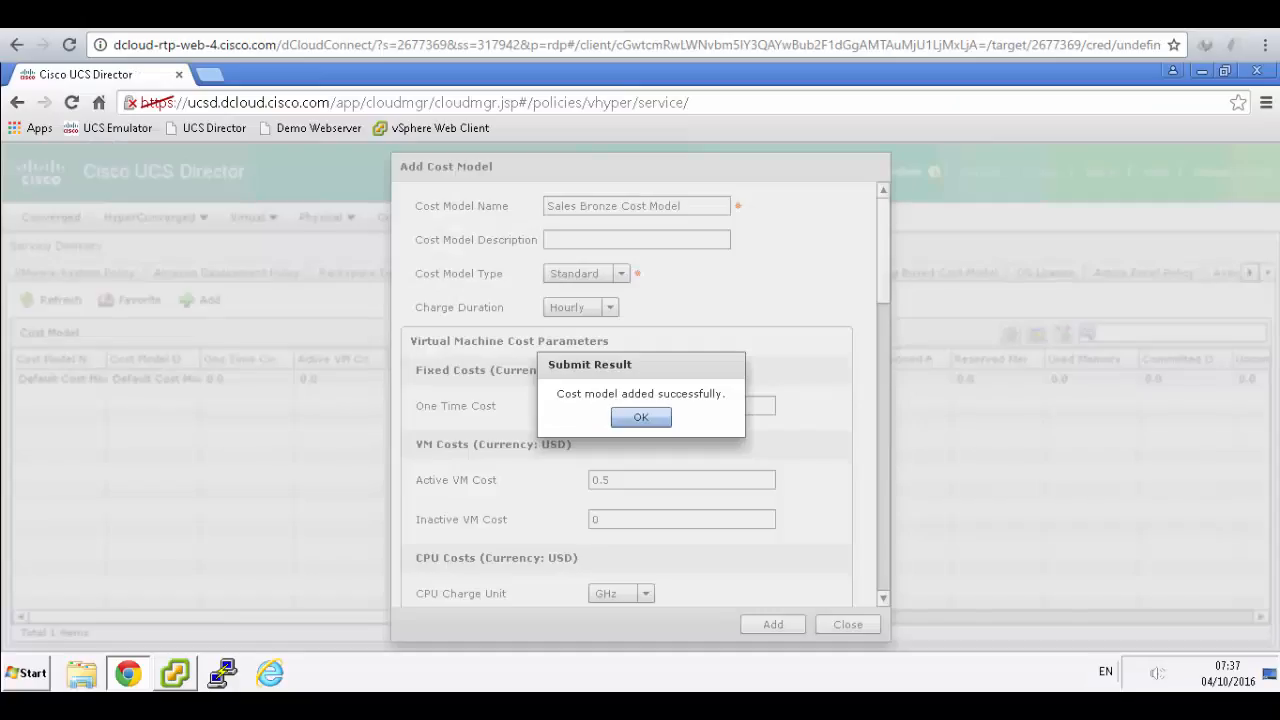
- Dismiss the cost model success message and mark the End User Self-Service Policy step in the guide
{"action": "left_click", "coordinate": [655, 418]}
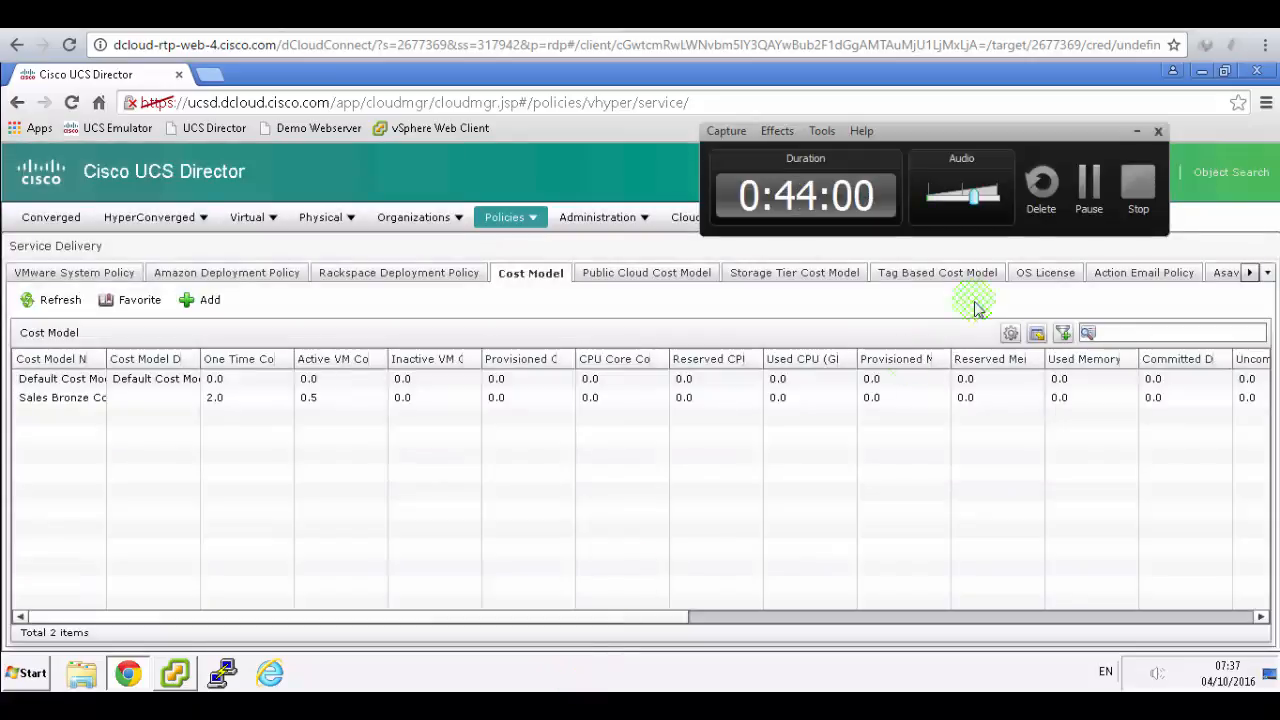
{"action": "left_click", "coordinate": [1085, 180]}
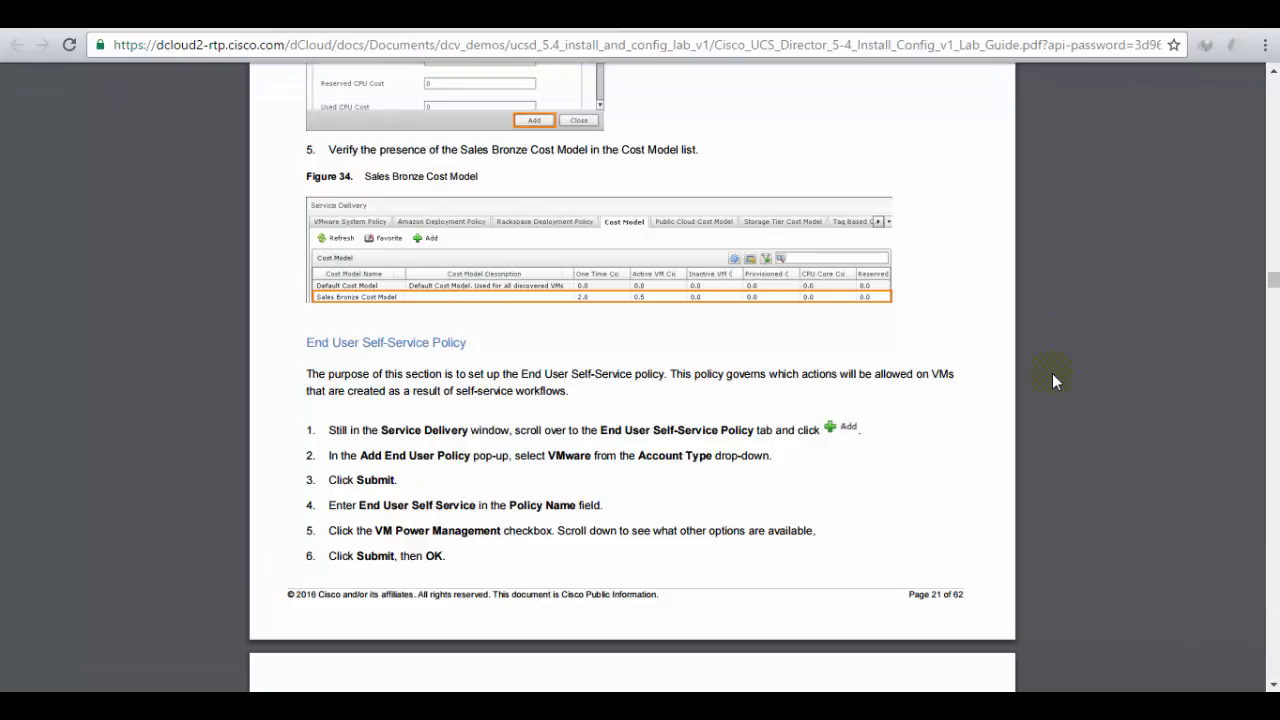
{"action": "left_click_drag", "start_coordinate": [625, 432], "coordinate": [735, 432]}
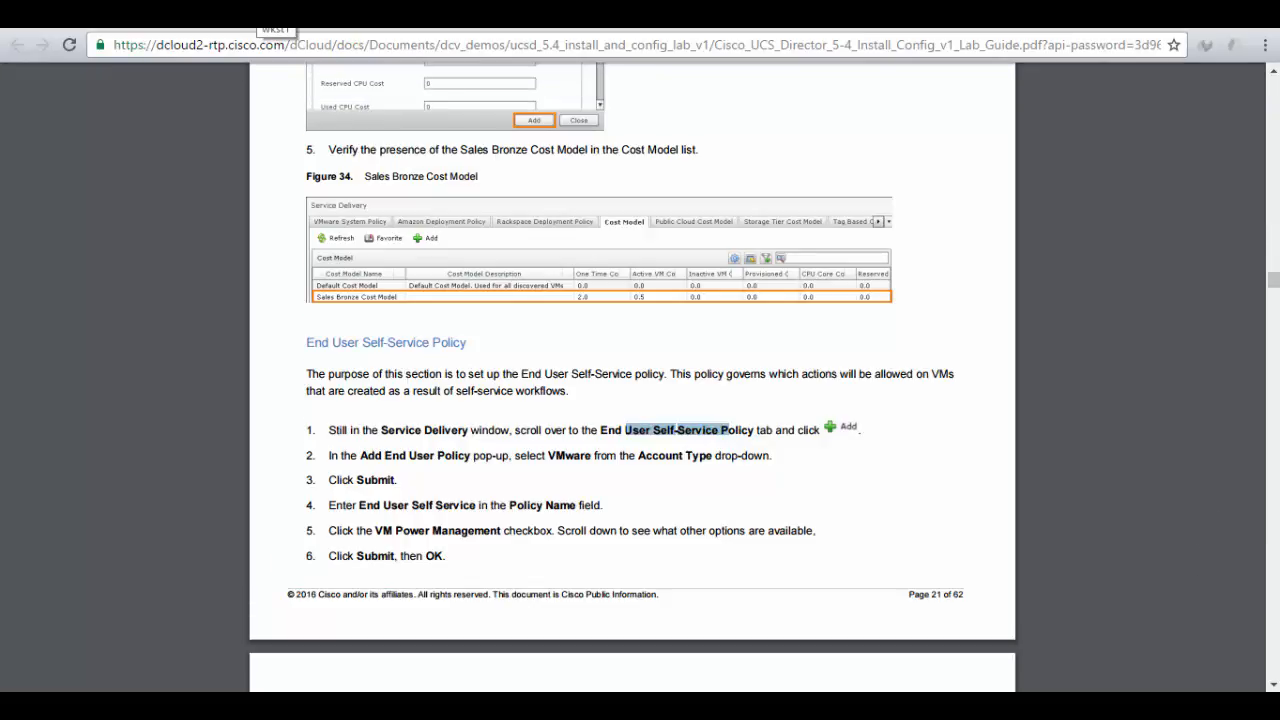
{"action": "left_click", "coordinate": [258, 12]}
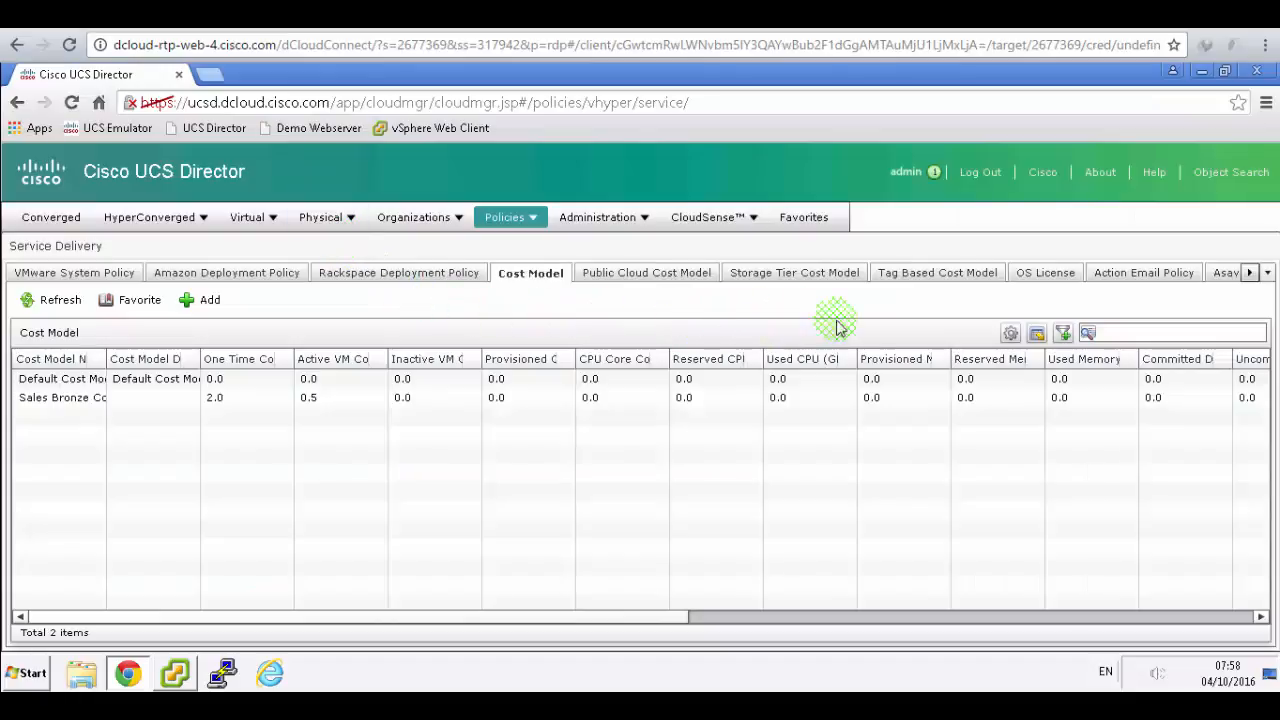
- Show the full policy tab list and mark the Add End User Policy step in the guide
{"action": "left_click", "coordinate": [1249, 273]}
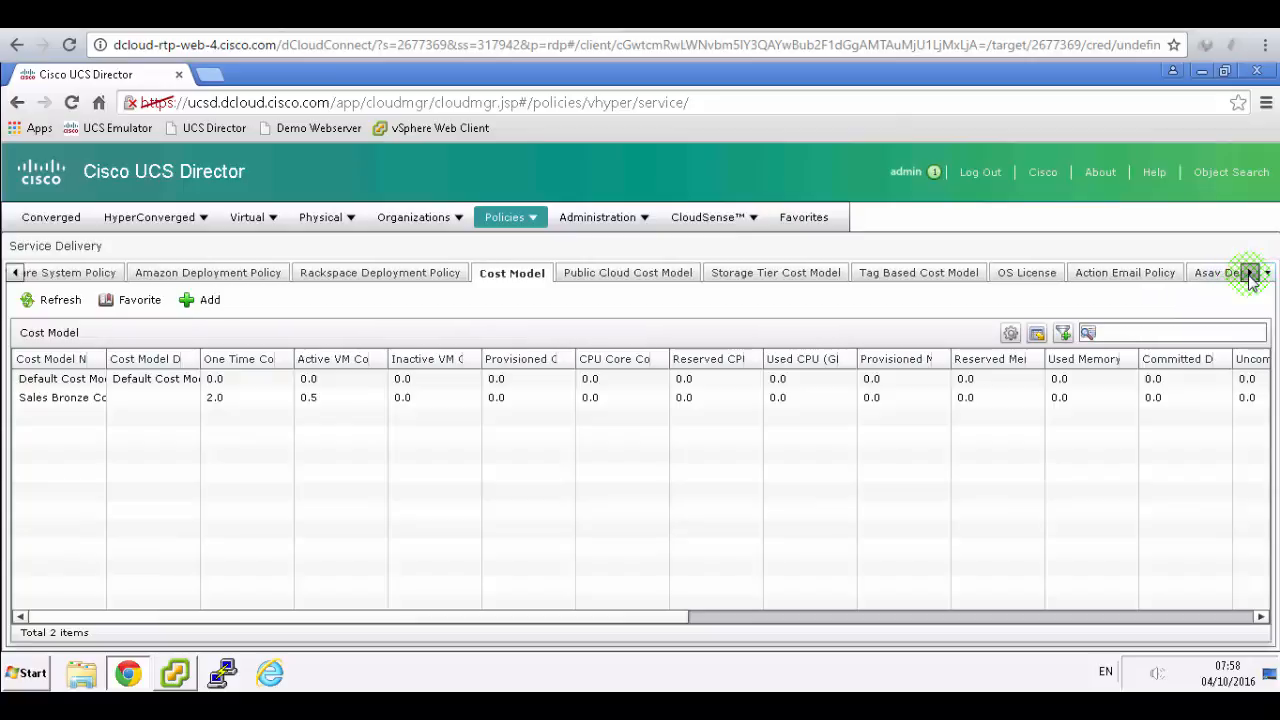
{"action": "left_click", "coordinate": [1257, 276]}
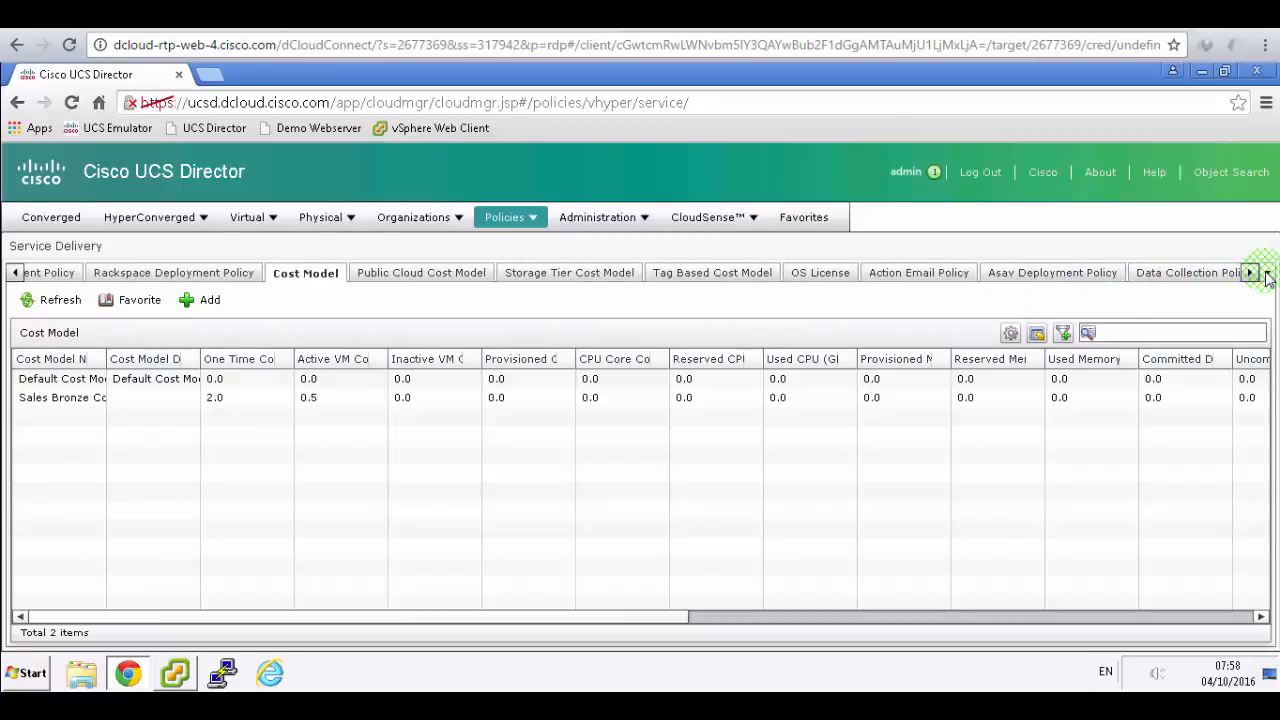
{"action": "left_click", "coordinate": [1267, 276]}
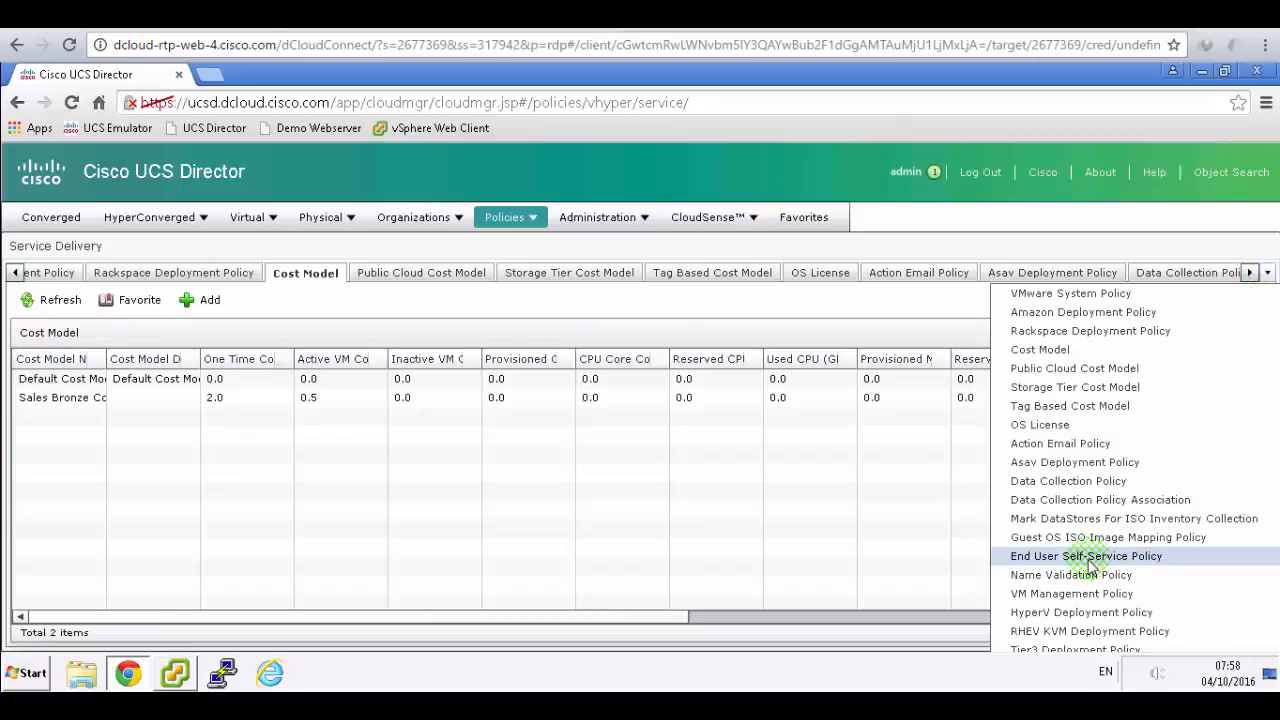
{"action": "left_click", "coordinate": [490, 15]}
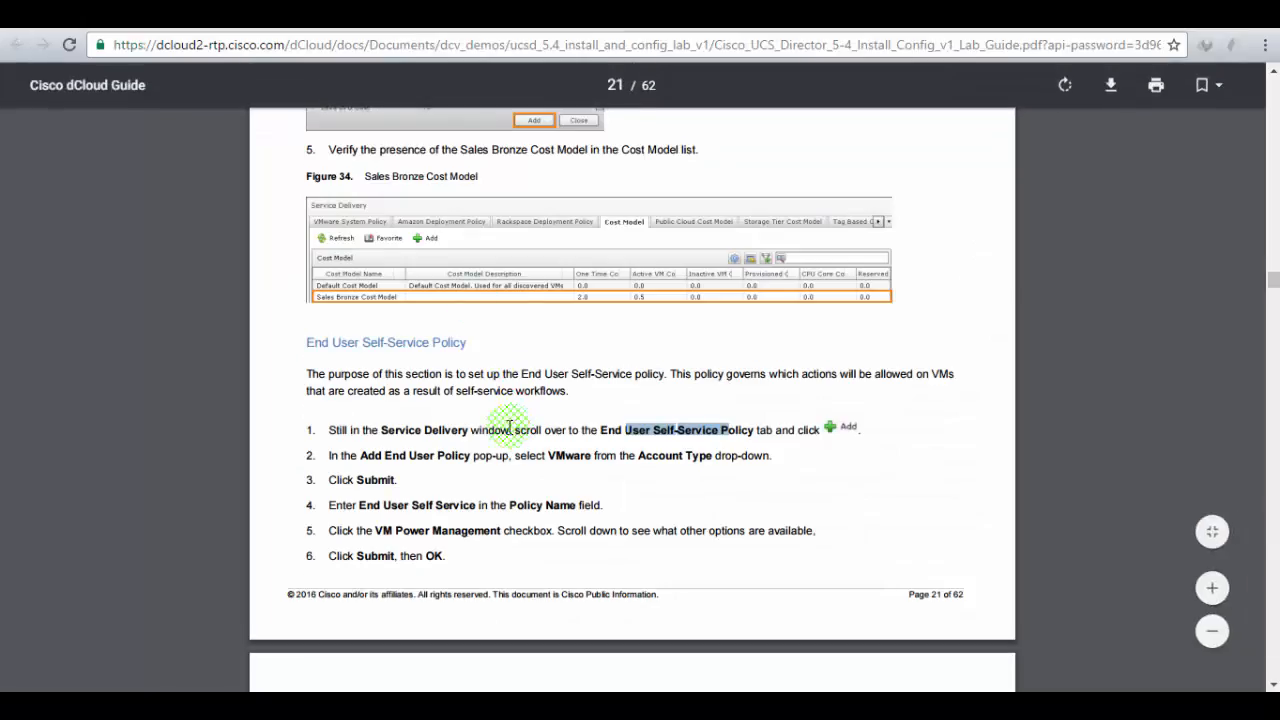
{"action": "left_click_drag", "start_coordinate": [383, 456], "coordinate": [520, 457]}
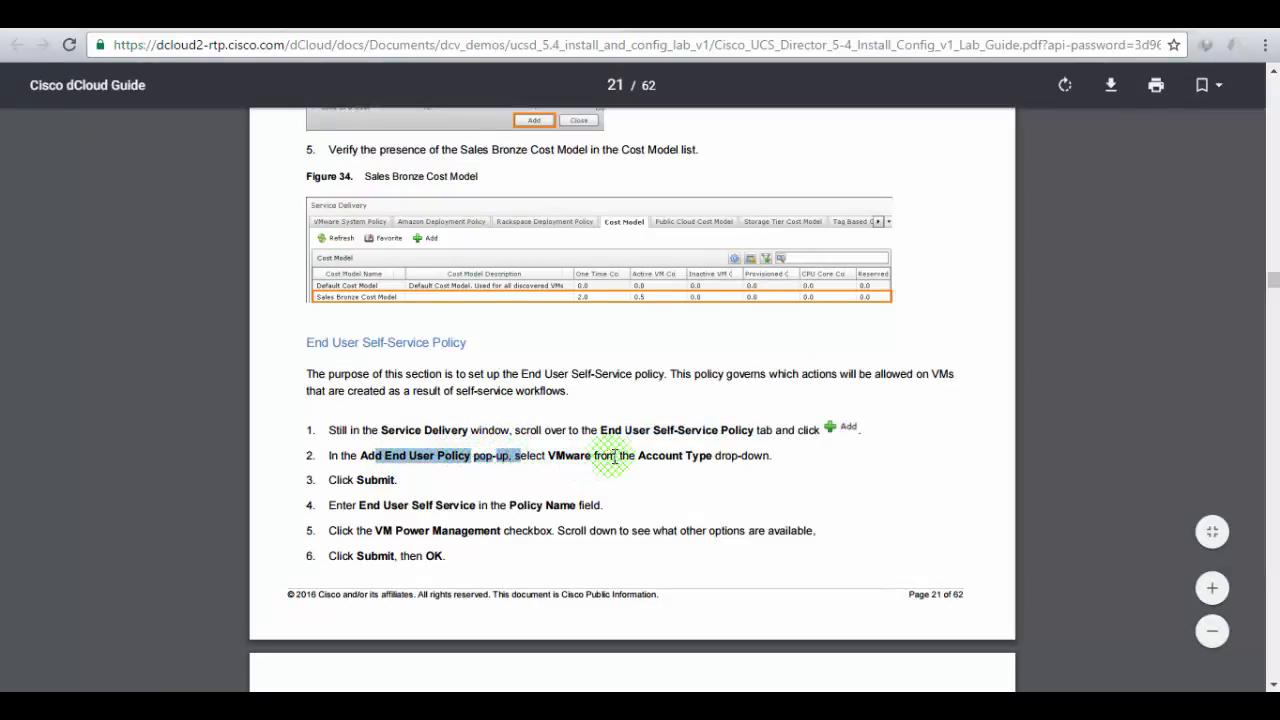
{"action": "left_click", "coordinate": [266, 15]}
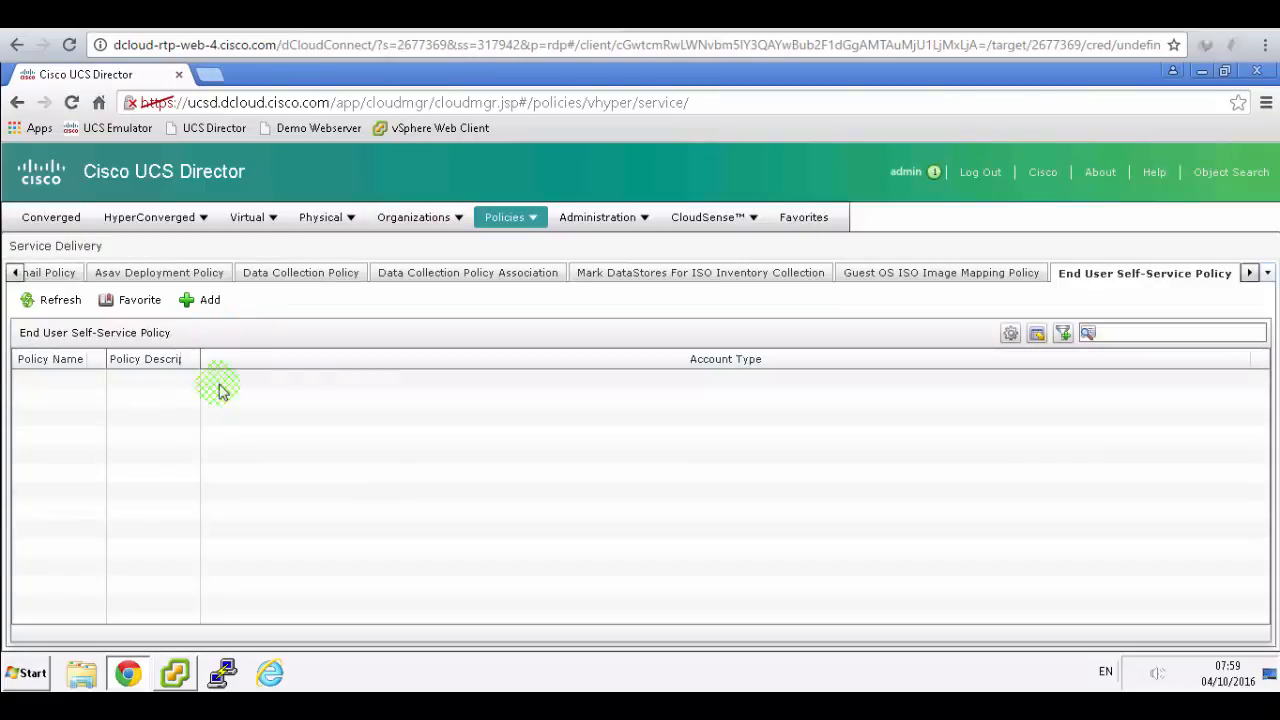
- Add an End User Self-Service Policy with Account Type VMware
{"action": "left_click", "coordinate": [207, 302]}
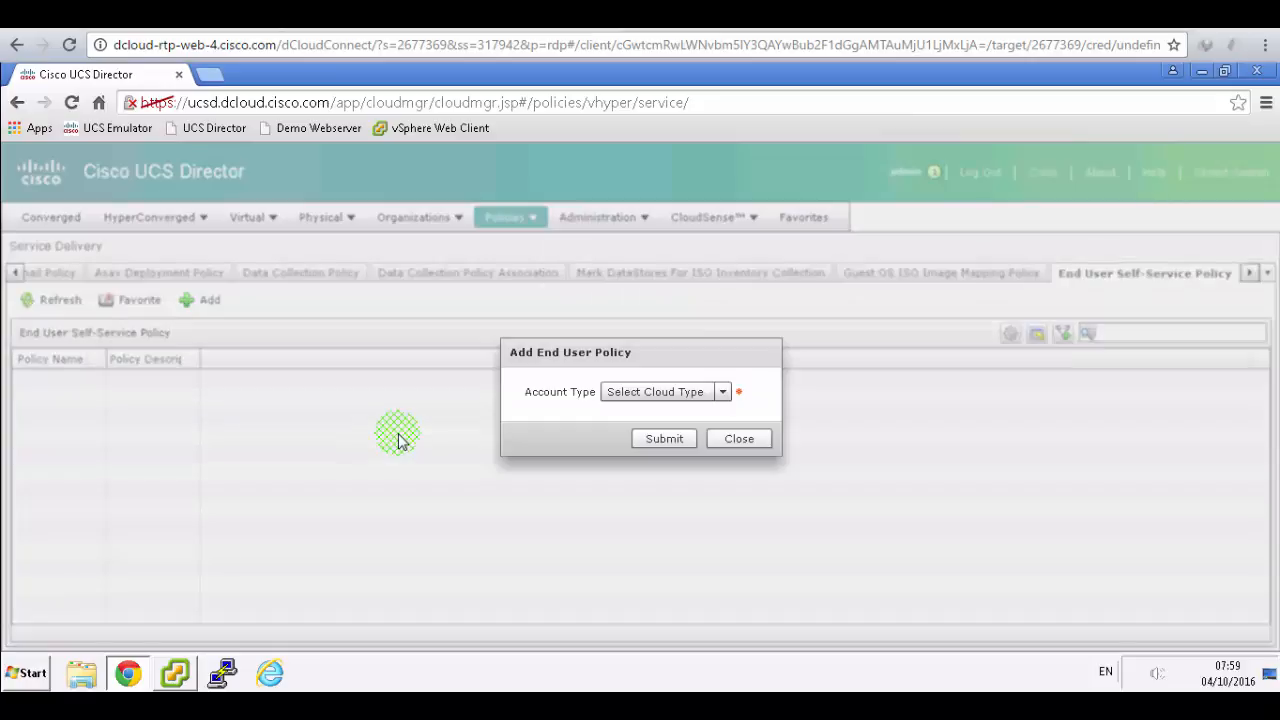
{"action": "left_click", "coordinate": [722, 392]}
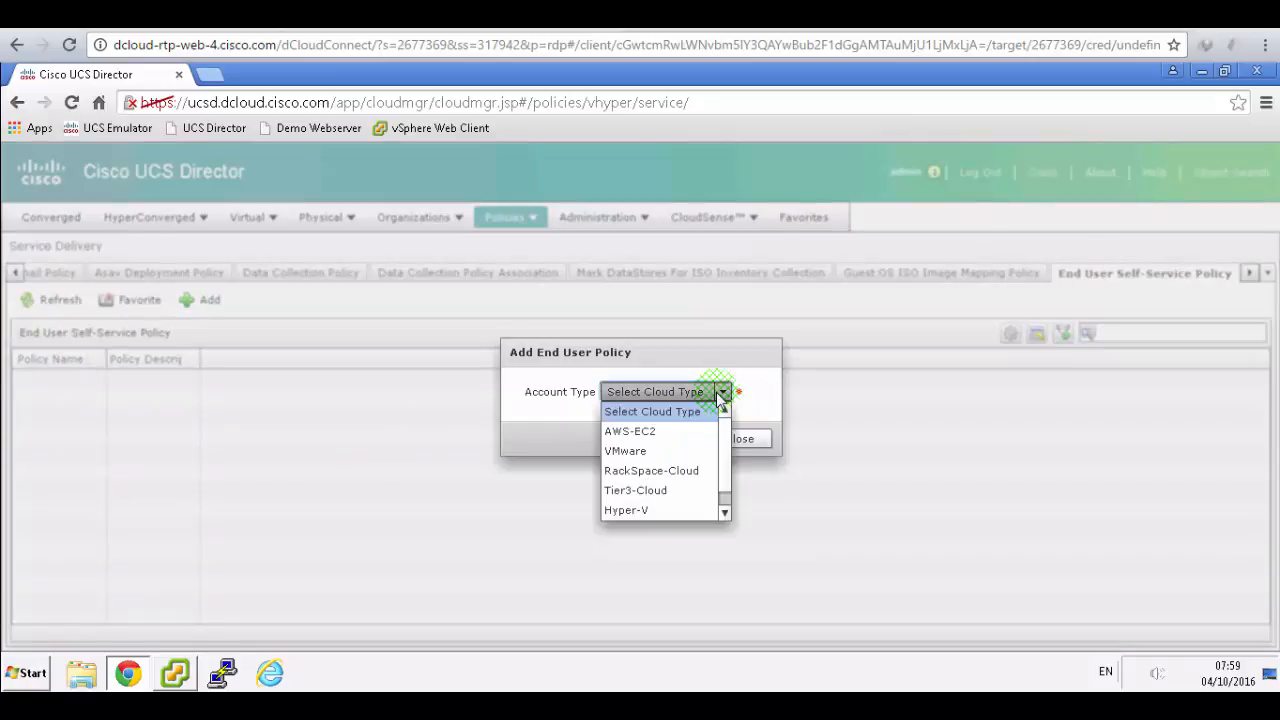
{"action": "left_click", "coordinate": [627, 451]}
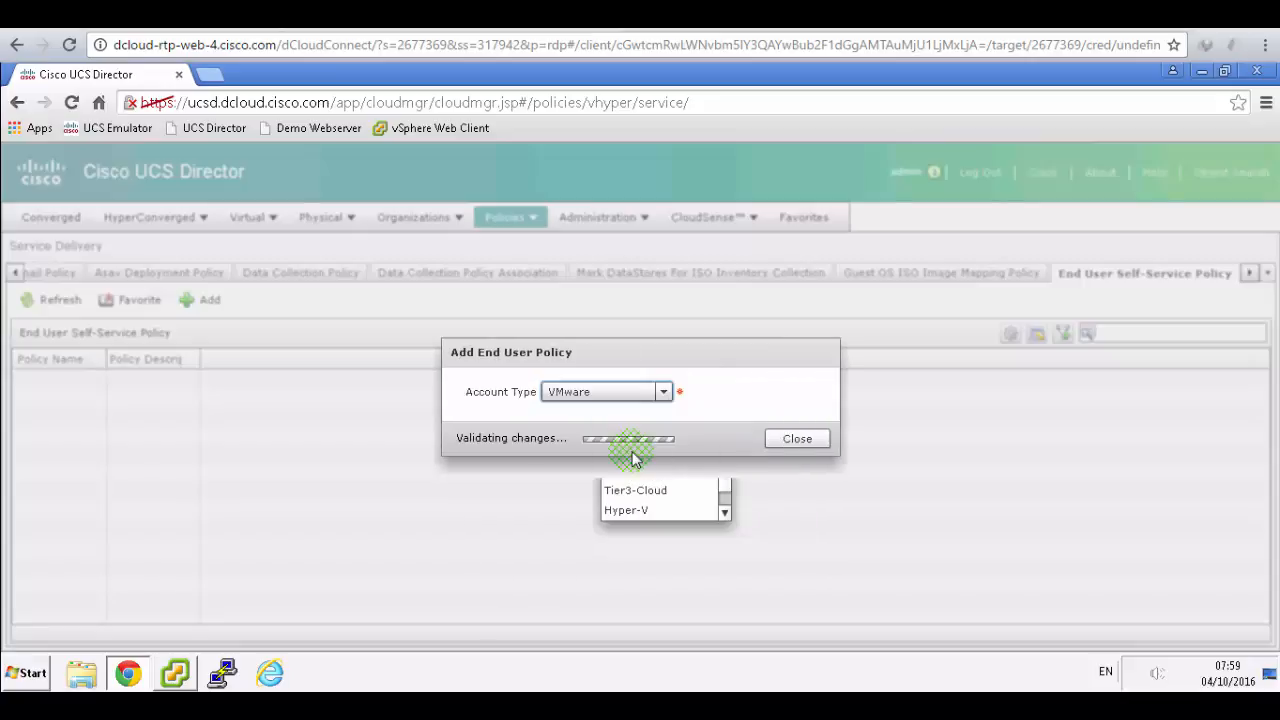
{"action": "left_click", "coordinate": [722, 440]}
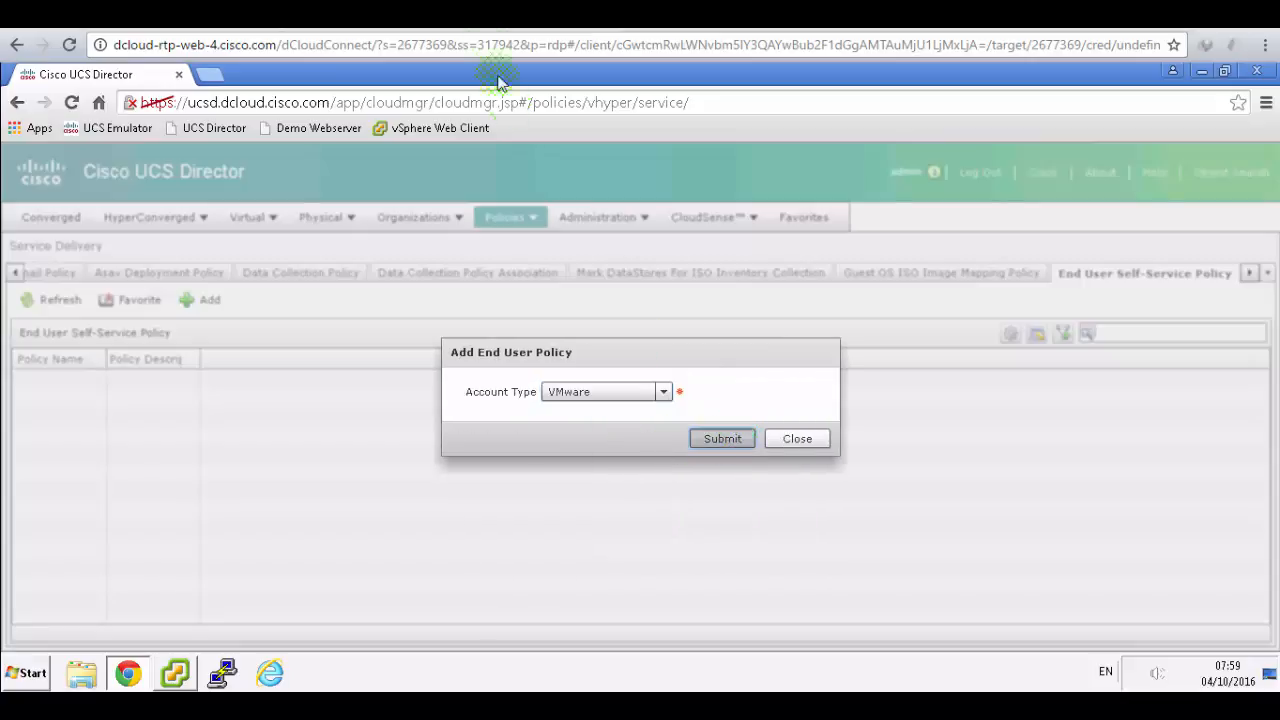
- Name the policy End User Self Service, allow all VM Power Management actions, and submit
{"action": "left_click", "coordinate": [497, 20]}
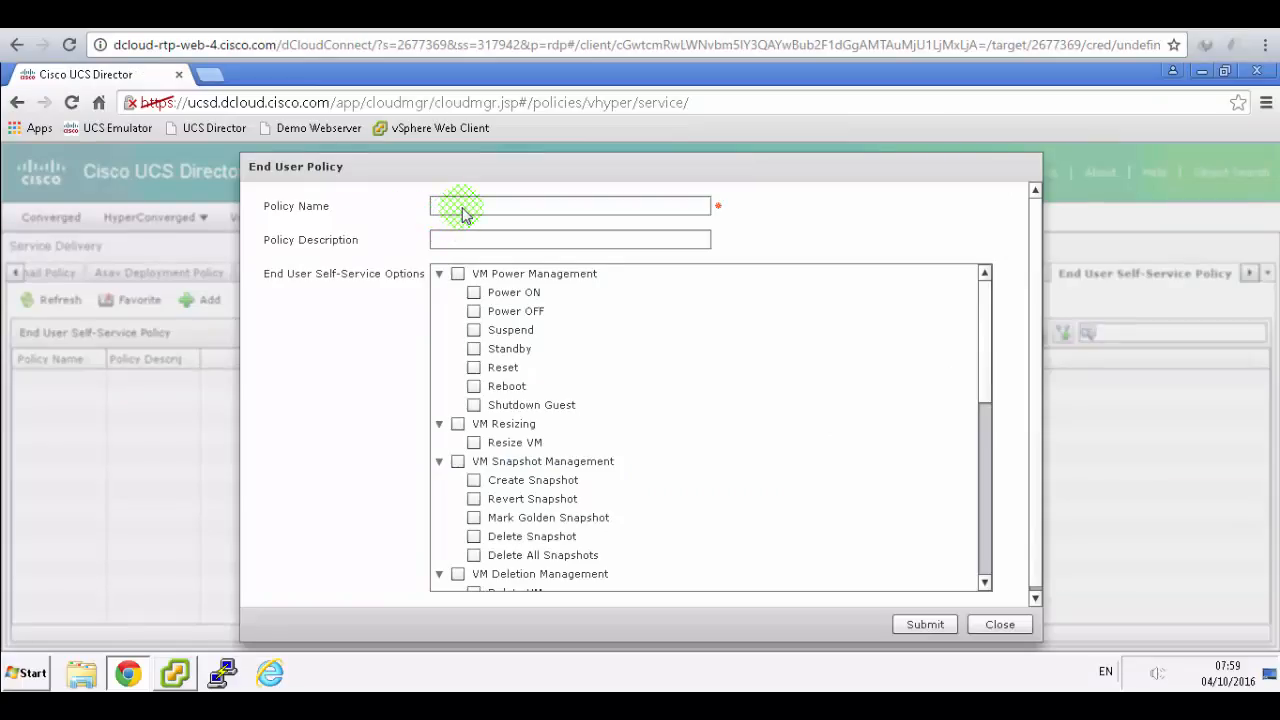
{"action": "left_click", "coordinate": [463, 207]}
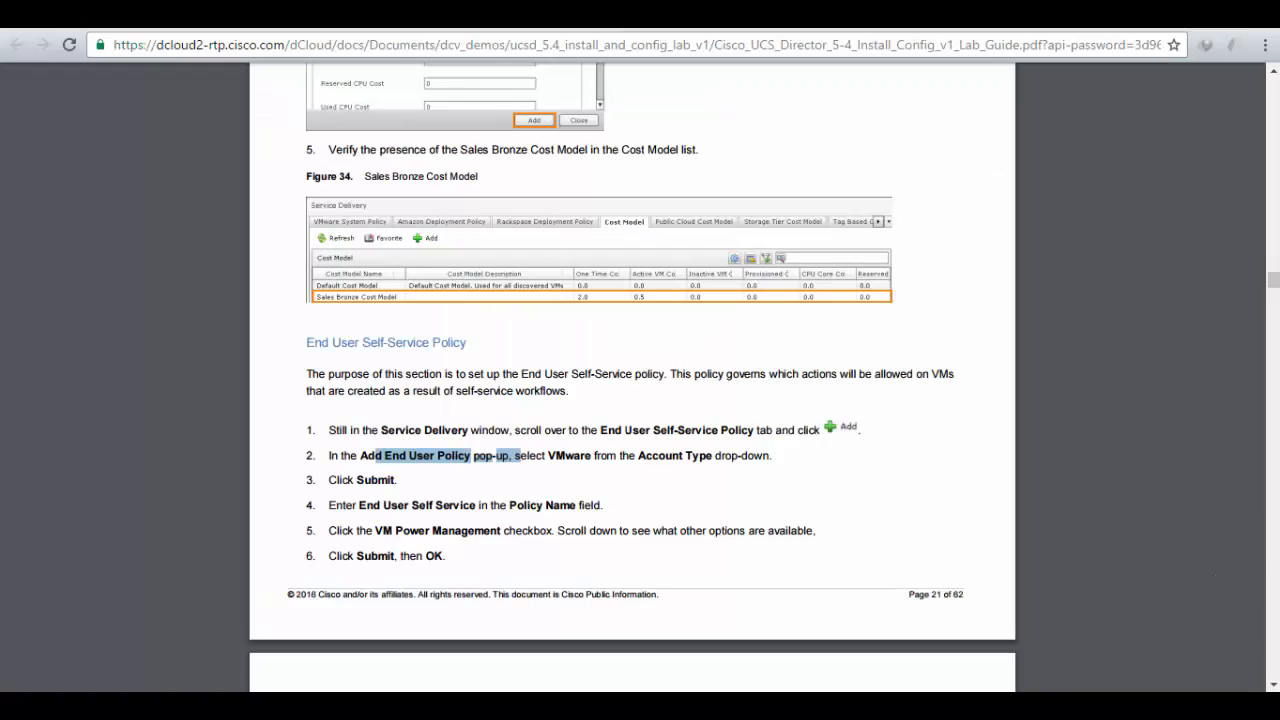
{"action": "left_click", "coordinate": [545, 540]}
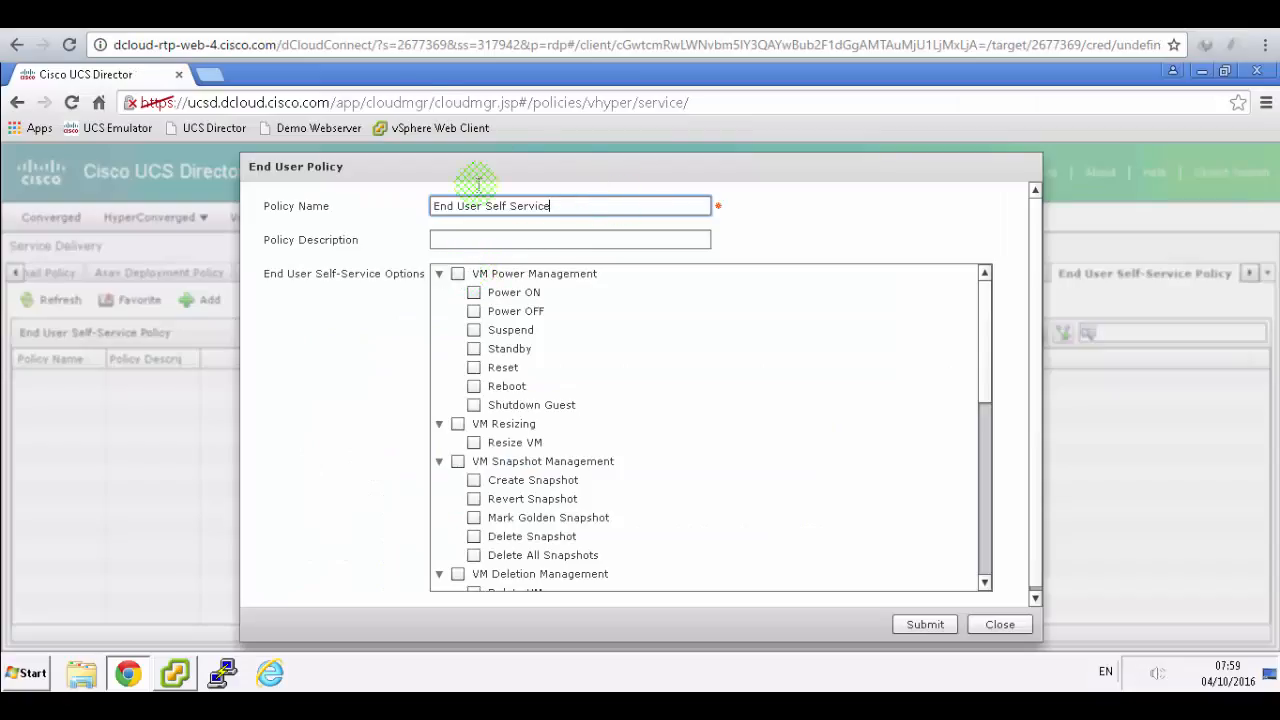
{"action": "left_click", "coordinate": [457, 273]}
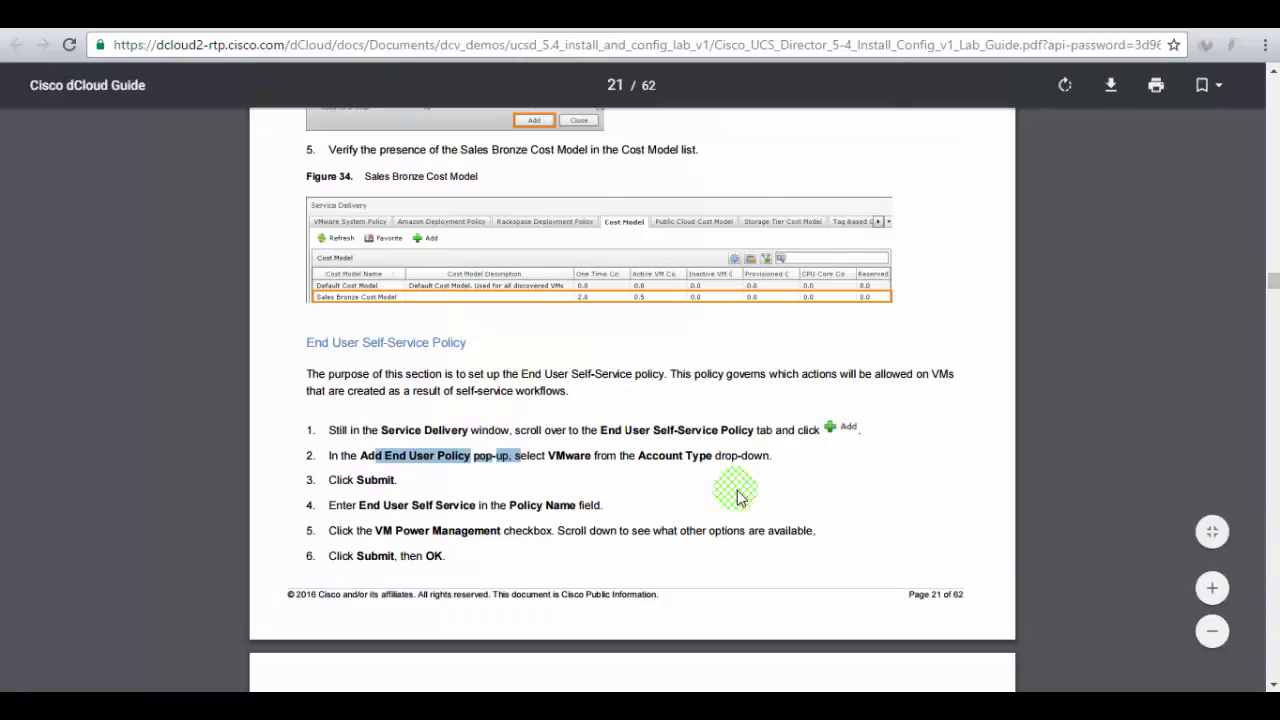
{"action": "scroll", "coordinate": [737, 497], "scroll_direction": "down", "scroll_amount": 5}
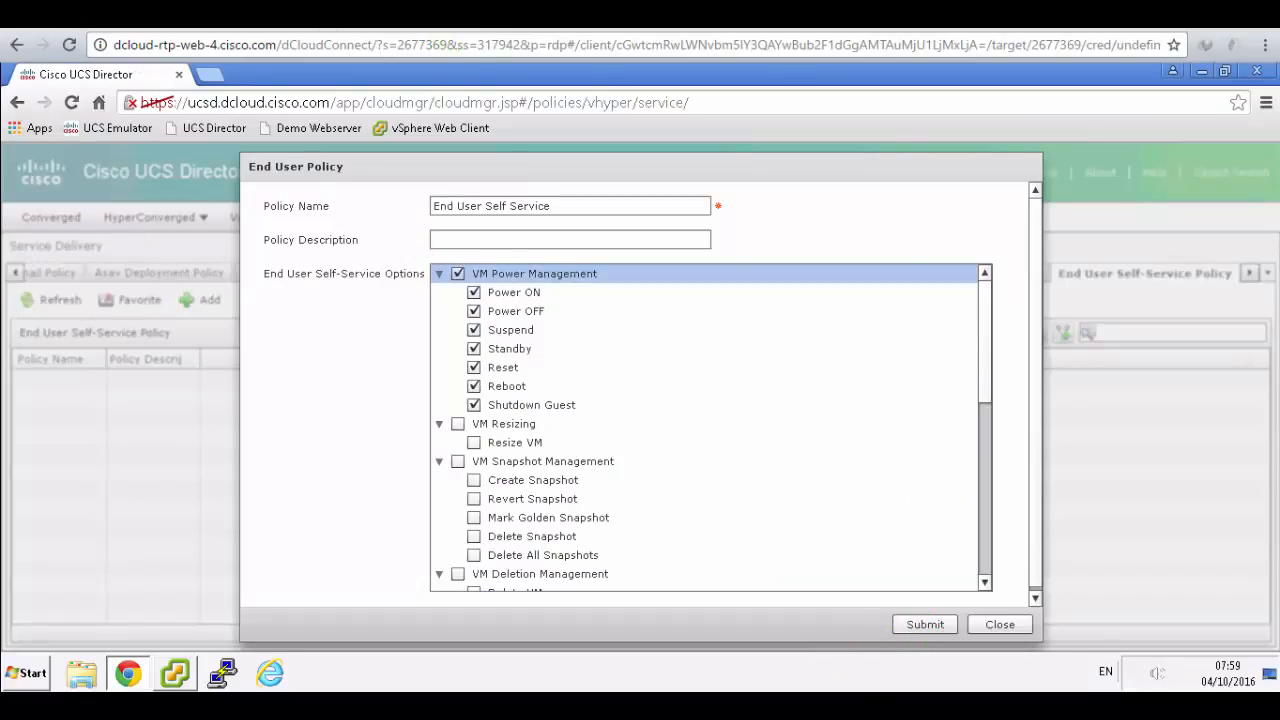
{"action": "left_click", "coordinate": [925, 624]}
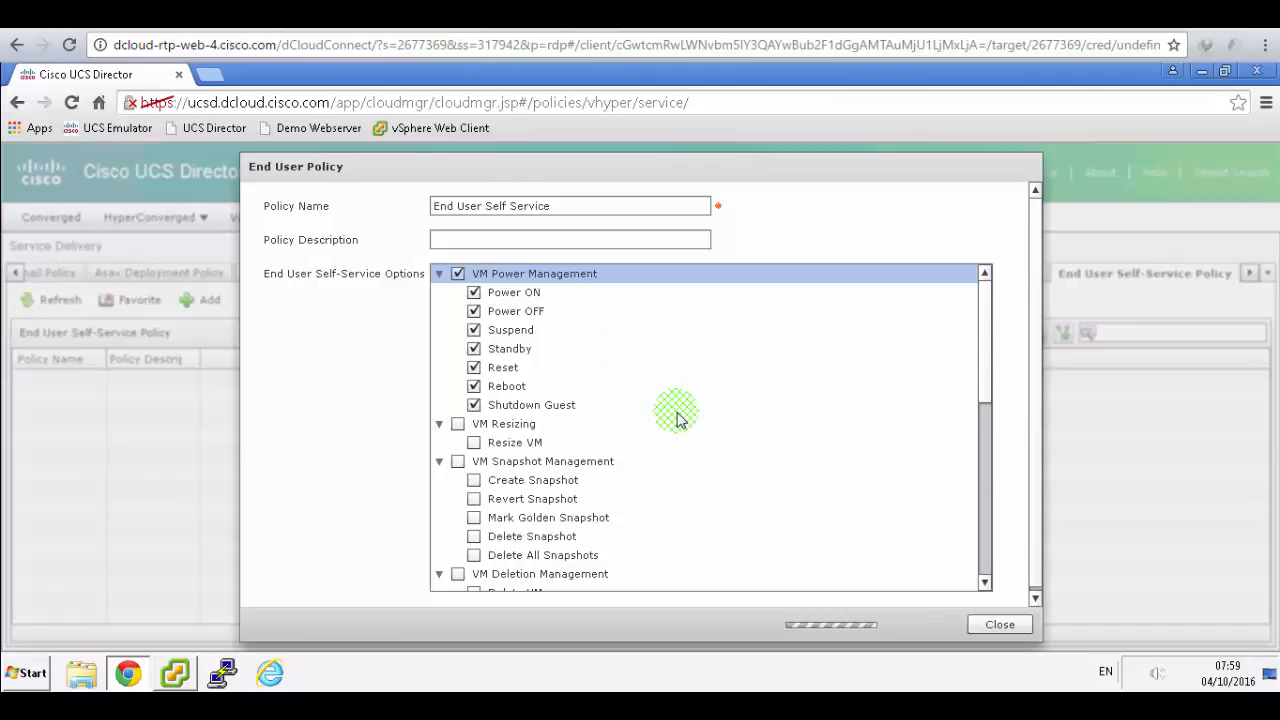
{"action": "key", "text": "alt+Tab"}
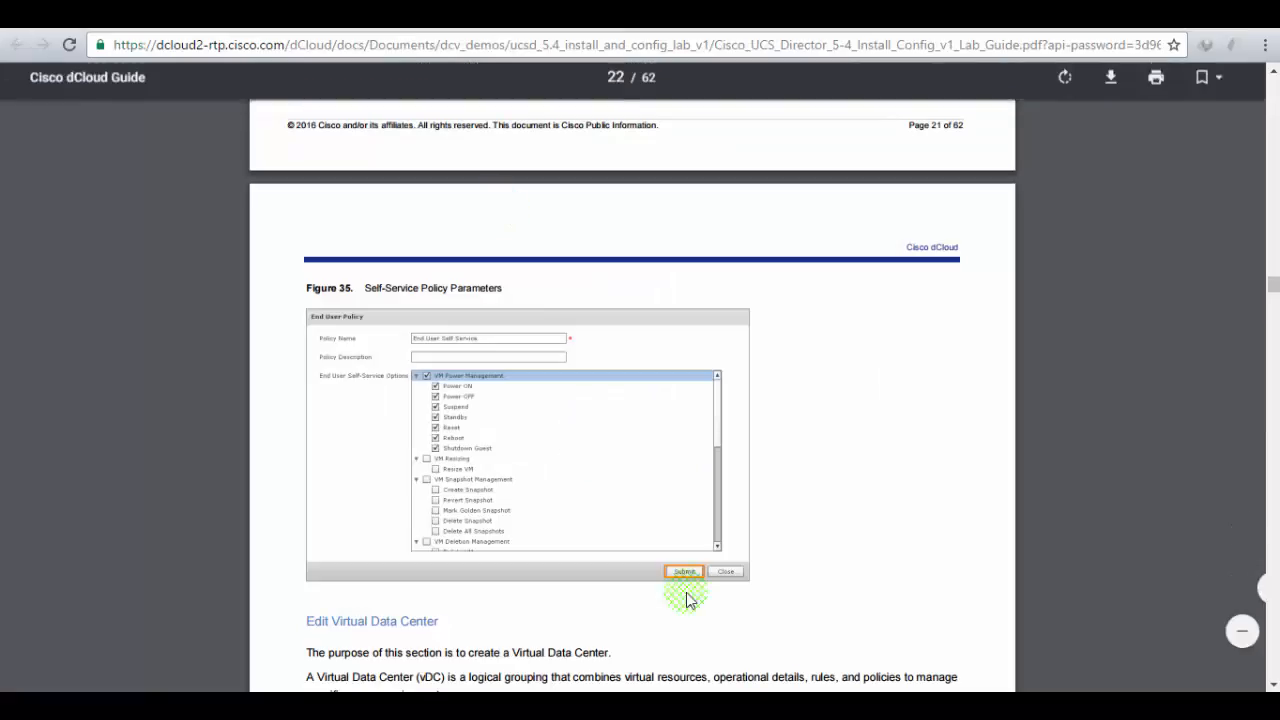
- Highlight the Edit Virtual Data Center heading, vDC definition and step 1 menu path on page 22
{"action": "scroll", "coordinate": [830, 504], "scroll_direction": "down", "scroll_amount": 3}
{"action": "scroll", "coordinate": [831, 496], "scroll_direction": "down", "scroll_amount": 1}
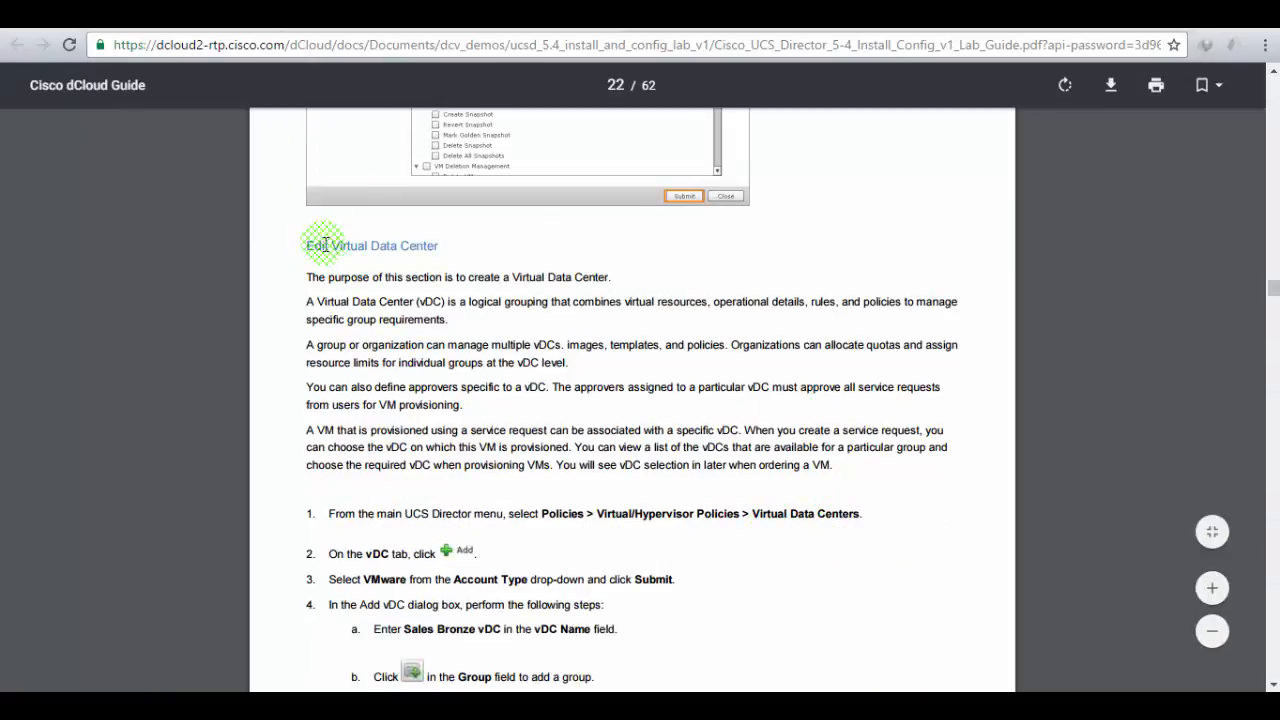
{"action": "left_click_drag", "start_coordinate": [325, 244], "coordinate": [471, 241]}
{"action": "left_click", "coordinate": [468, 250]}
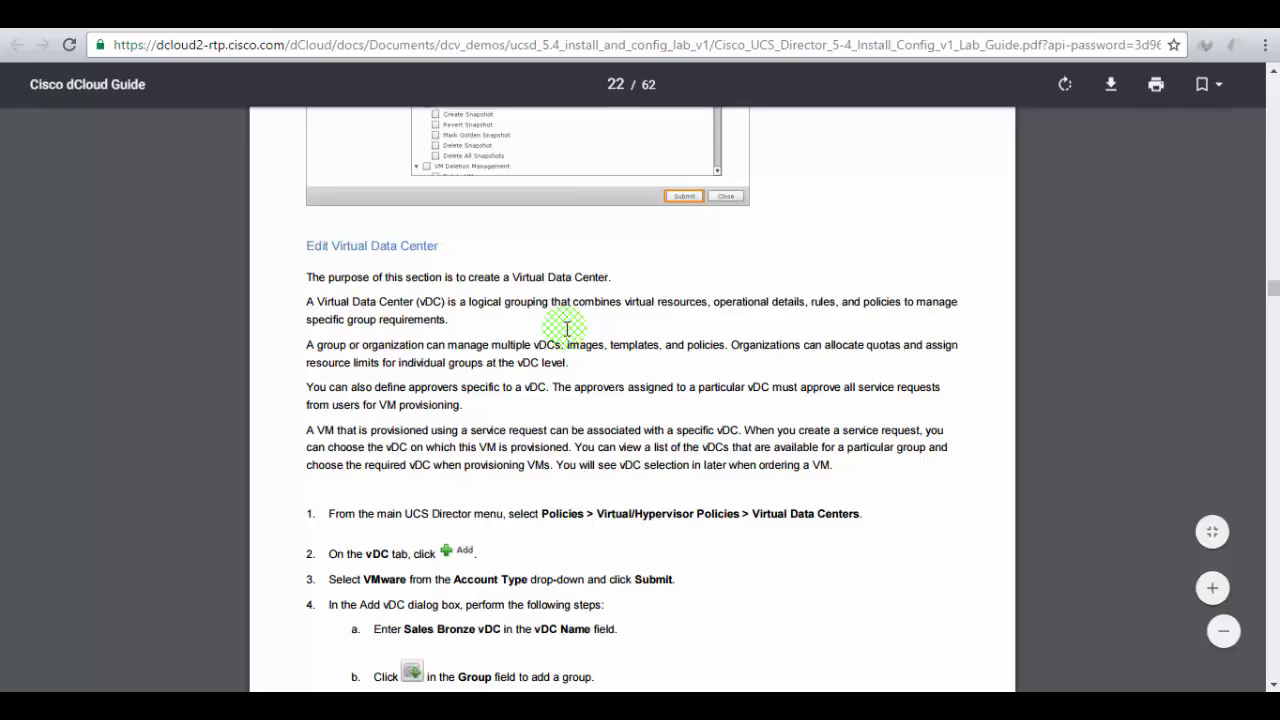
{"action": "left_click_drag", "start_coordinate": [451, 283], "coordinate": [598, 277]}
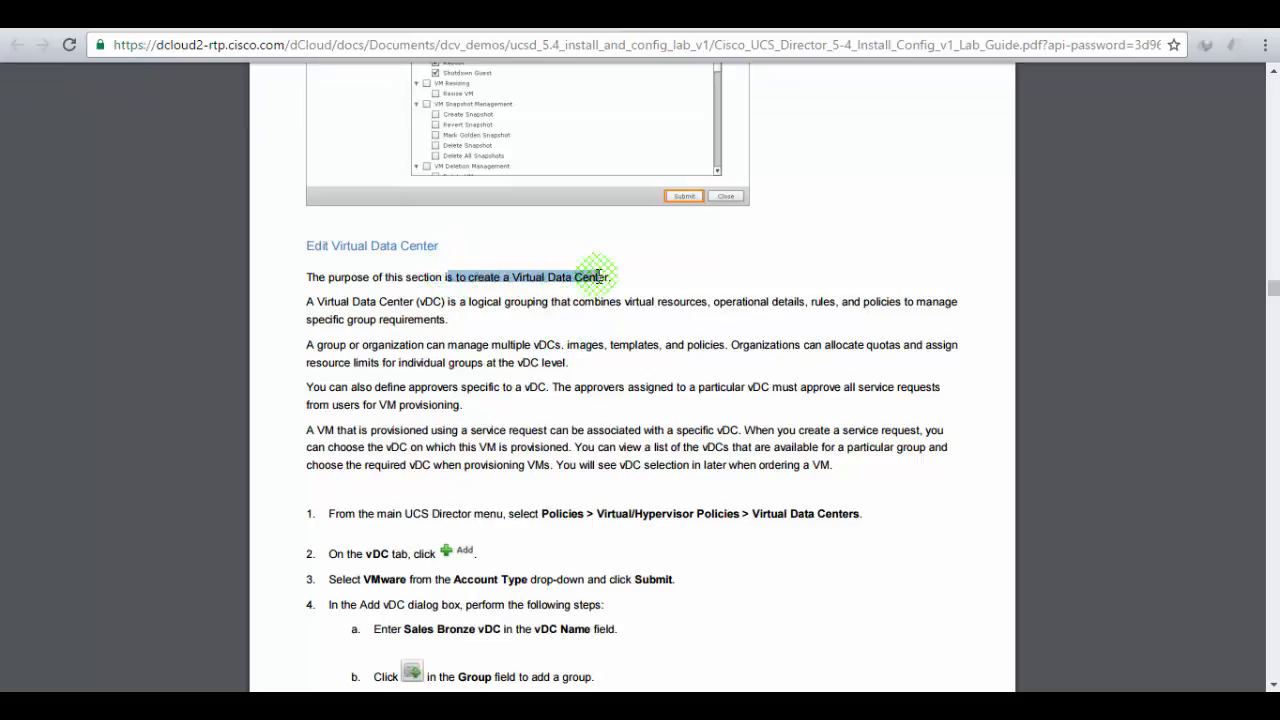
{"action": "left_click", "coordinate": [665, 383]}
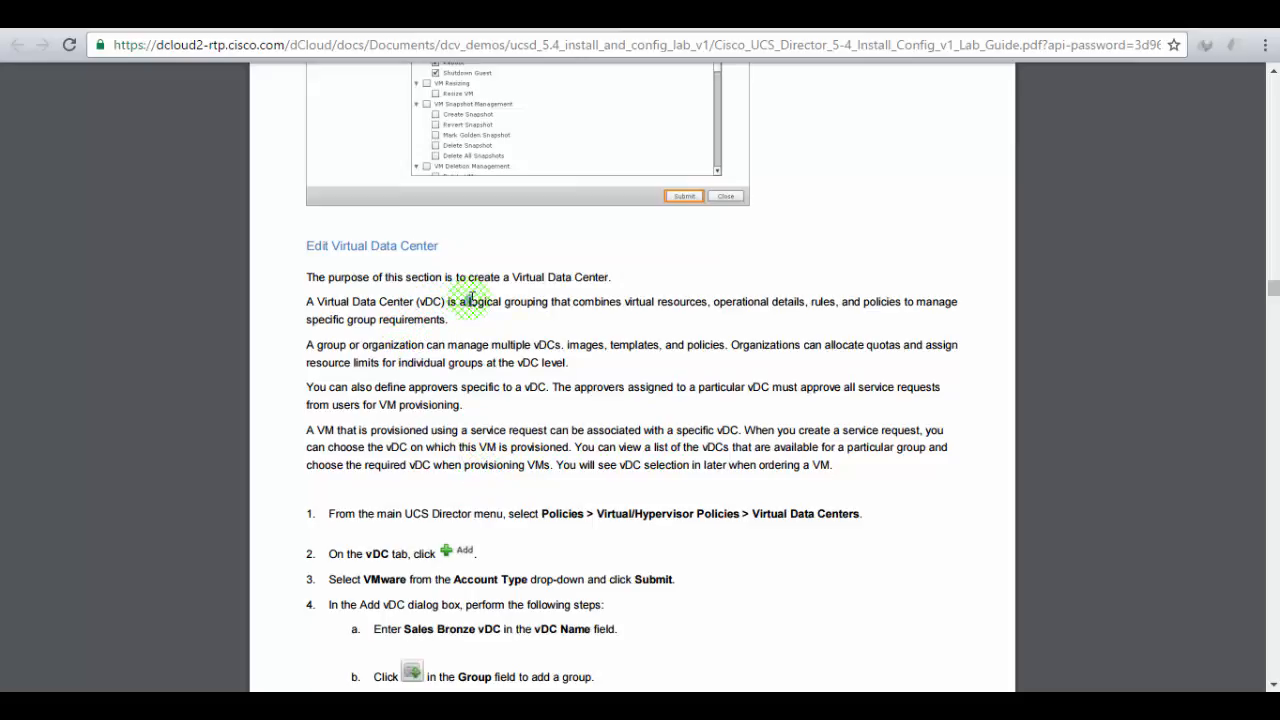
{"action": "left_click_drag", "start_coordinate": [468, 301], "coordinate": [557, 301]}
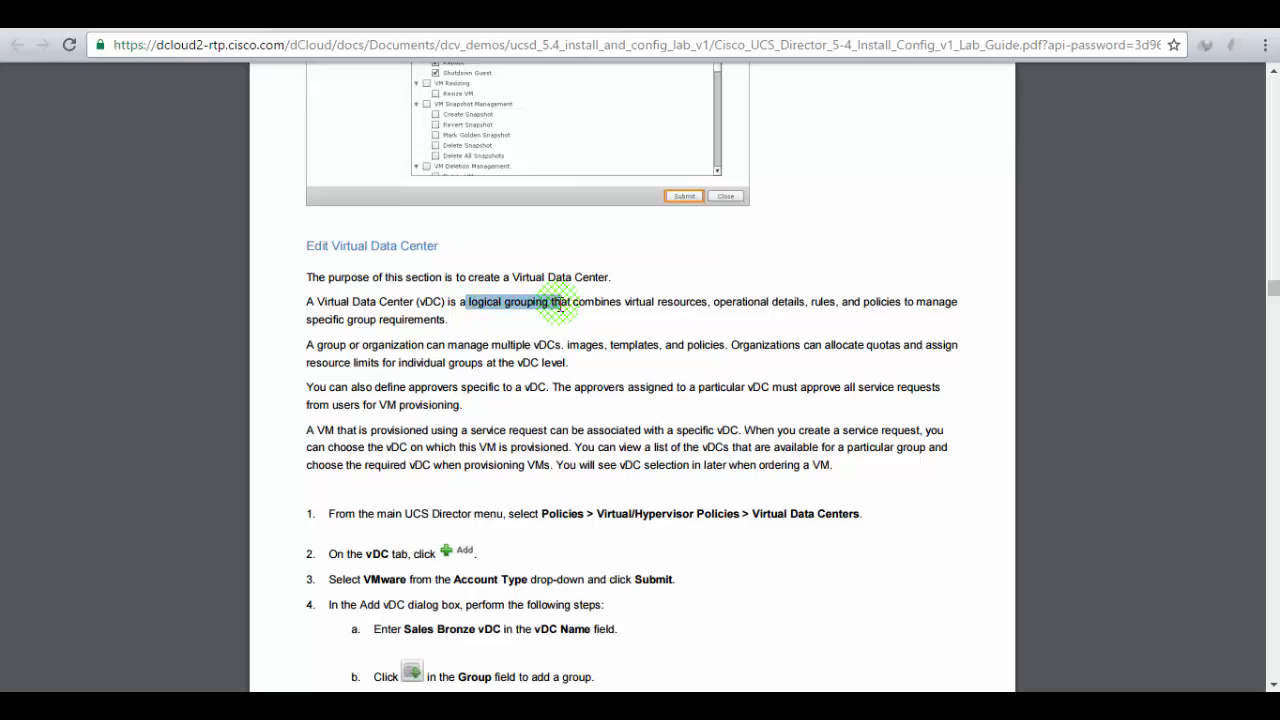
{"action": "left_click_drag", "start_coordinate": [863, 301], "coordinate": [957, 301]}
{"action": "left_click", "coordinate": [504, 311]}
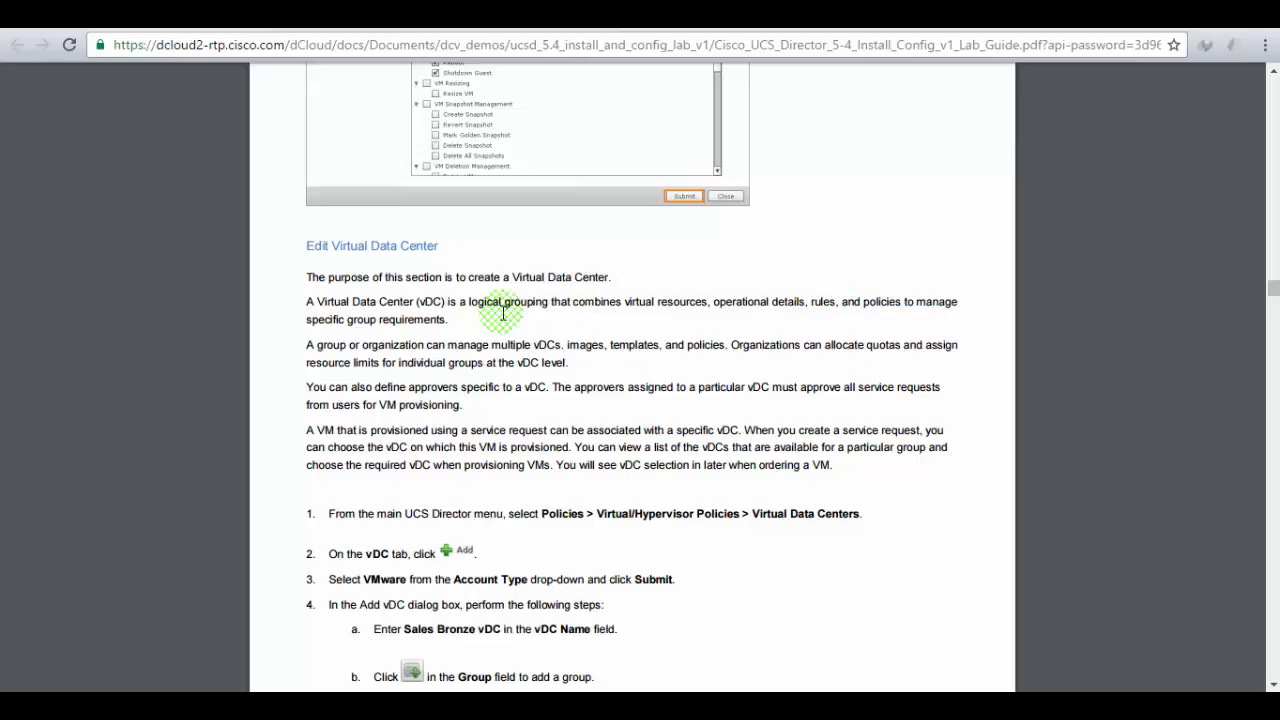
{"action": "scroll", "coordinate": [544, 333], "scroll_direction": "down", "scroll_amount": 2}
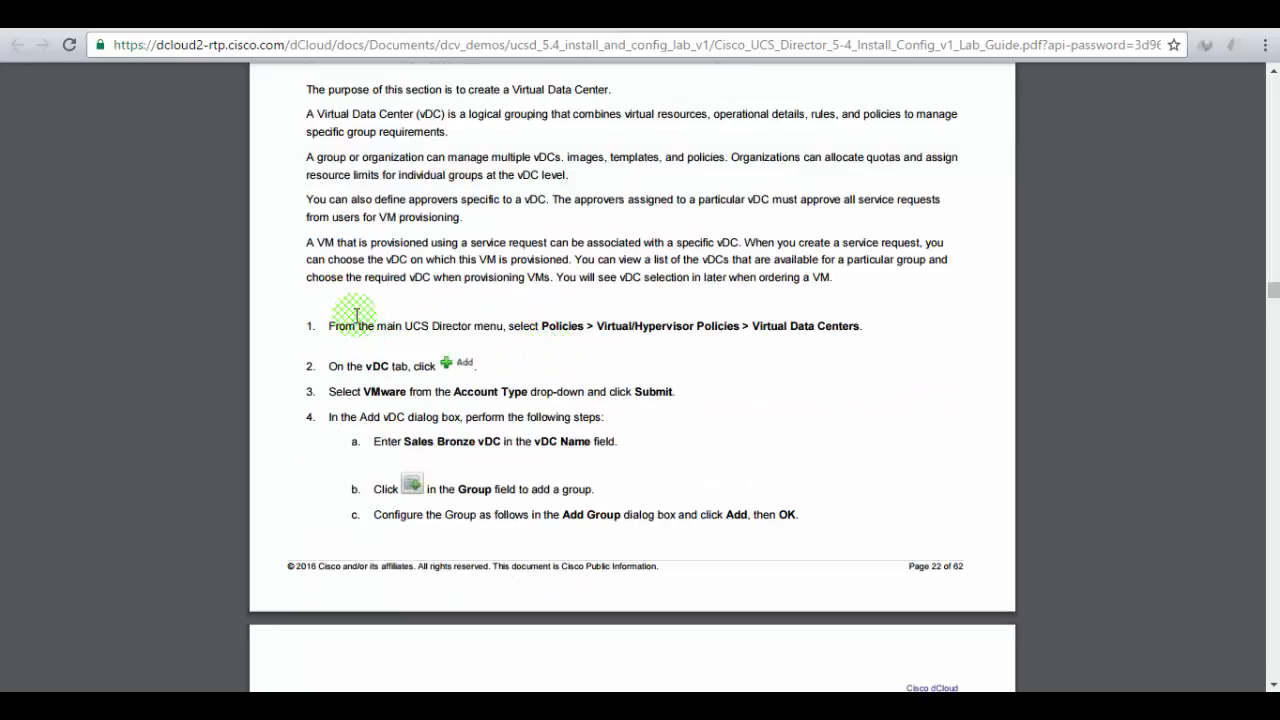
{"action": "left_click_drag", "start_coordinate": [508, 326], "coordinate": [862, 328]}
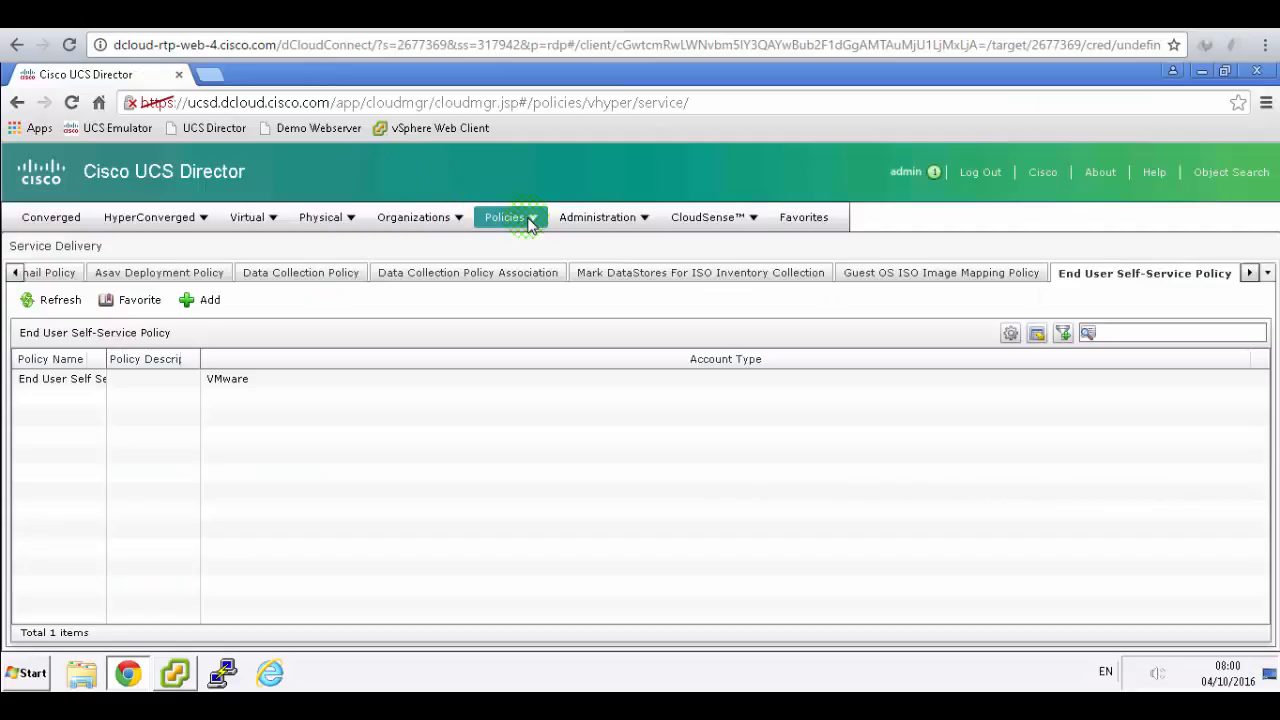
- Open the Virtual Data Centers page under Policies > Virtual/Hypervisor Policies
{"action": "left_click", "coordinate": [530, 222]}
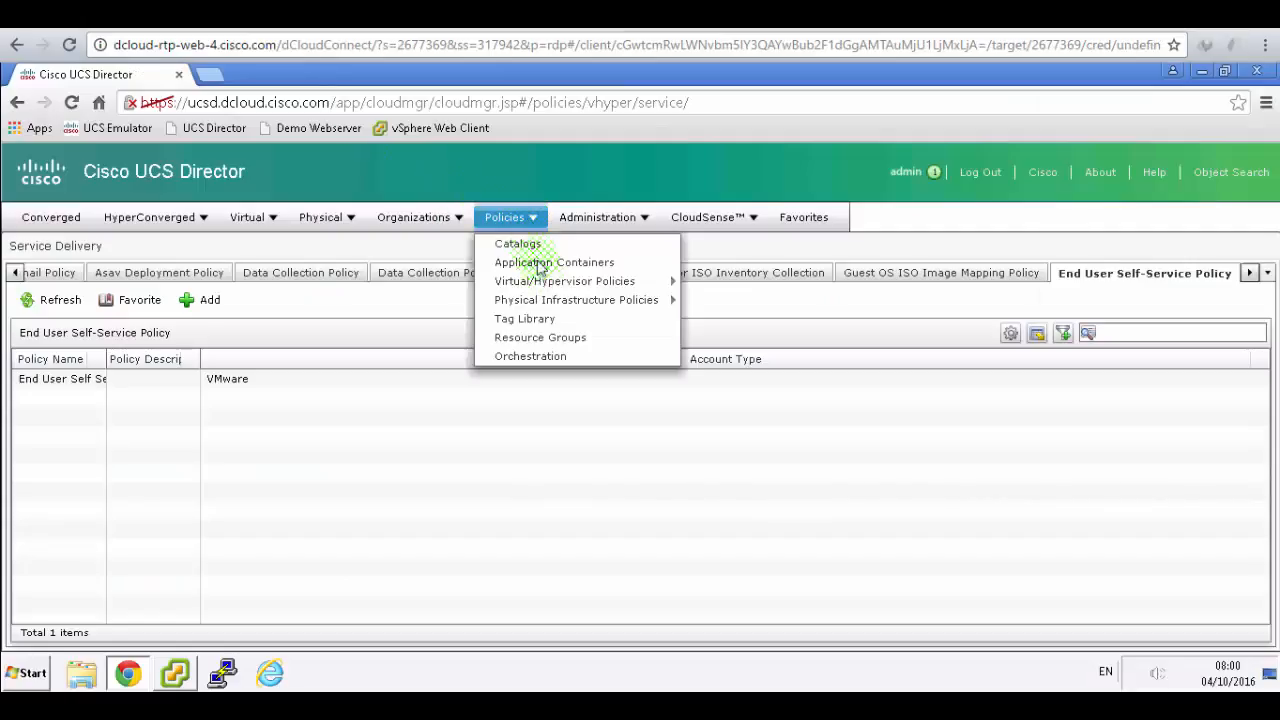
{"action": "mouse_move", "coordinate": [600, 286]}
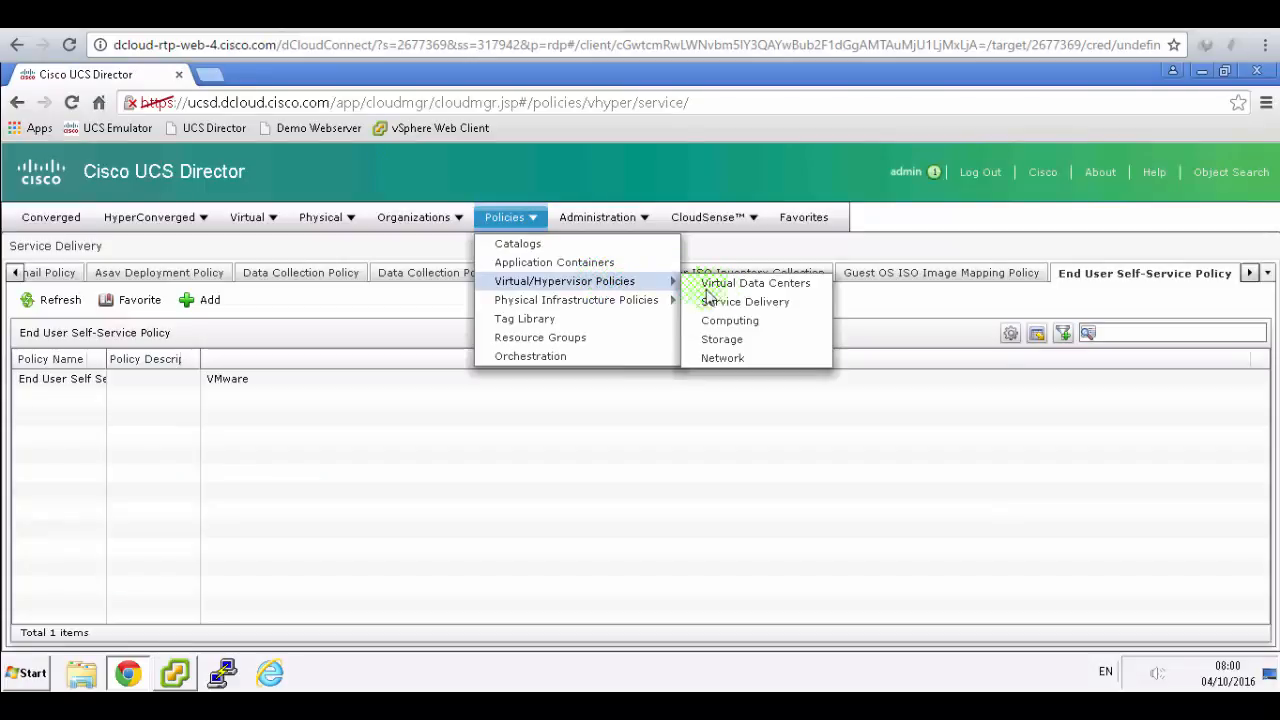
{"action": "left_click", "coordinate": [752, 285]}
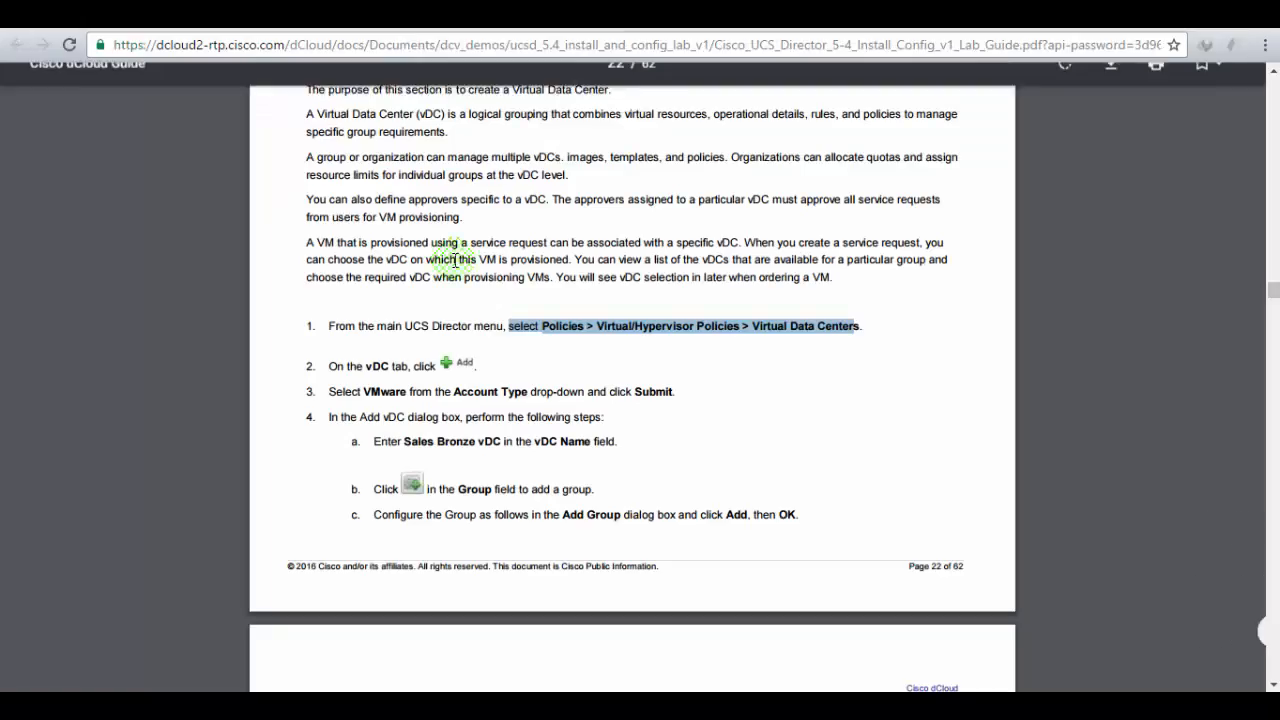
{"action": "left_click", "coordinate": [352, 368]}
{"action": "left_click_drag", "start_coordinate": [352, 368], "coordinate": [472, 362]}
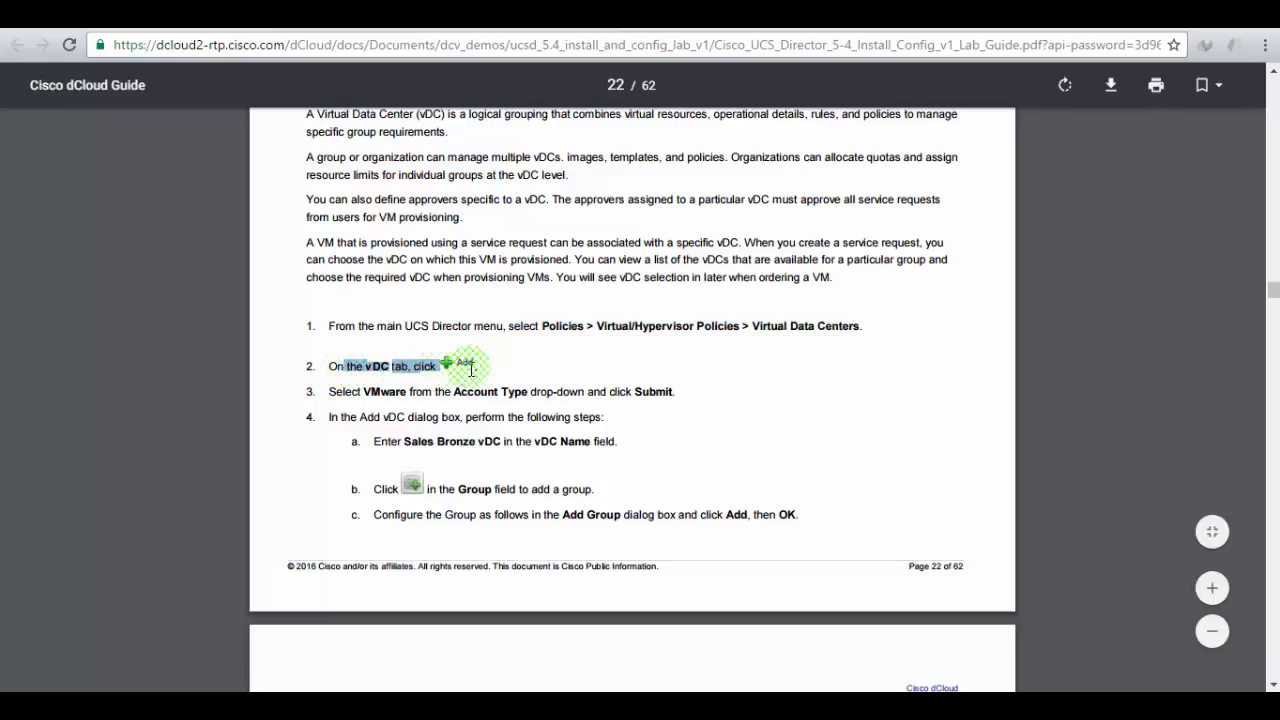
- Start adding a new virtual data center from the vDC tab
{"action": "left_click", "coordinate": [308, 50]}
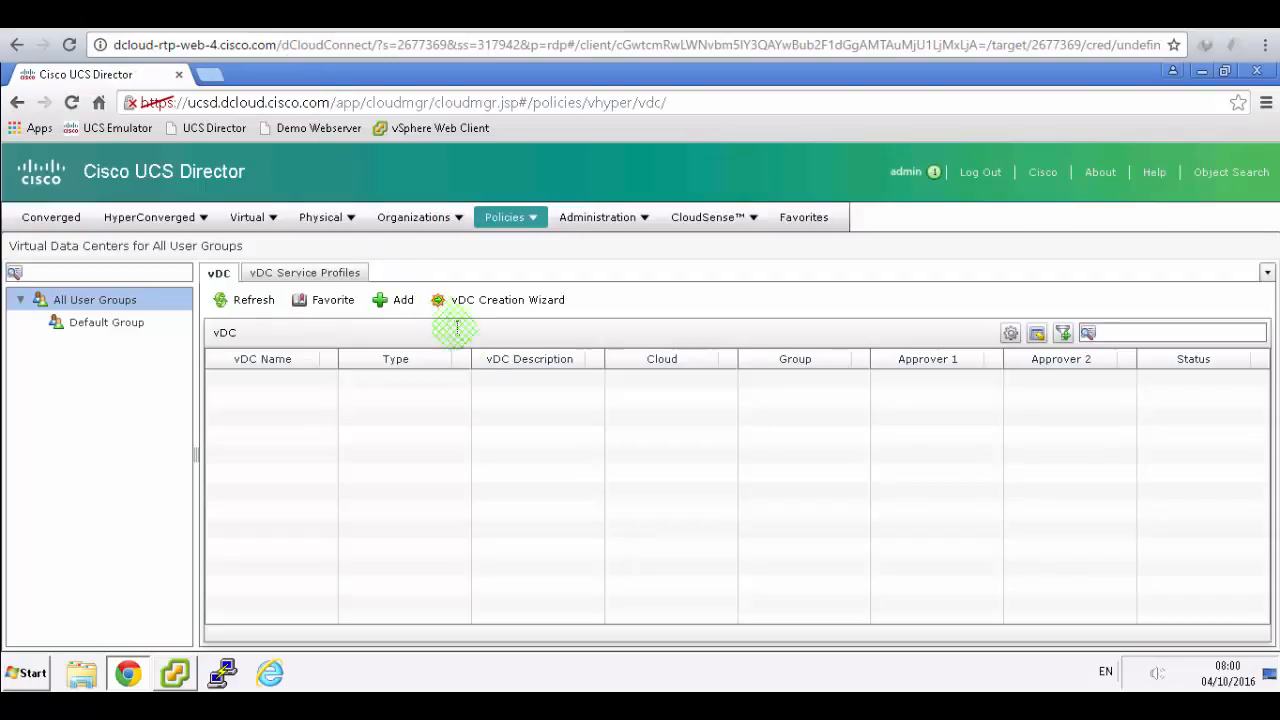
{"action": "left_click", "coordinate": [386, 299]}
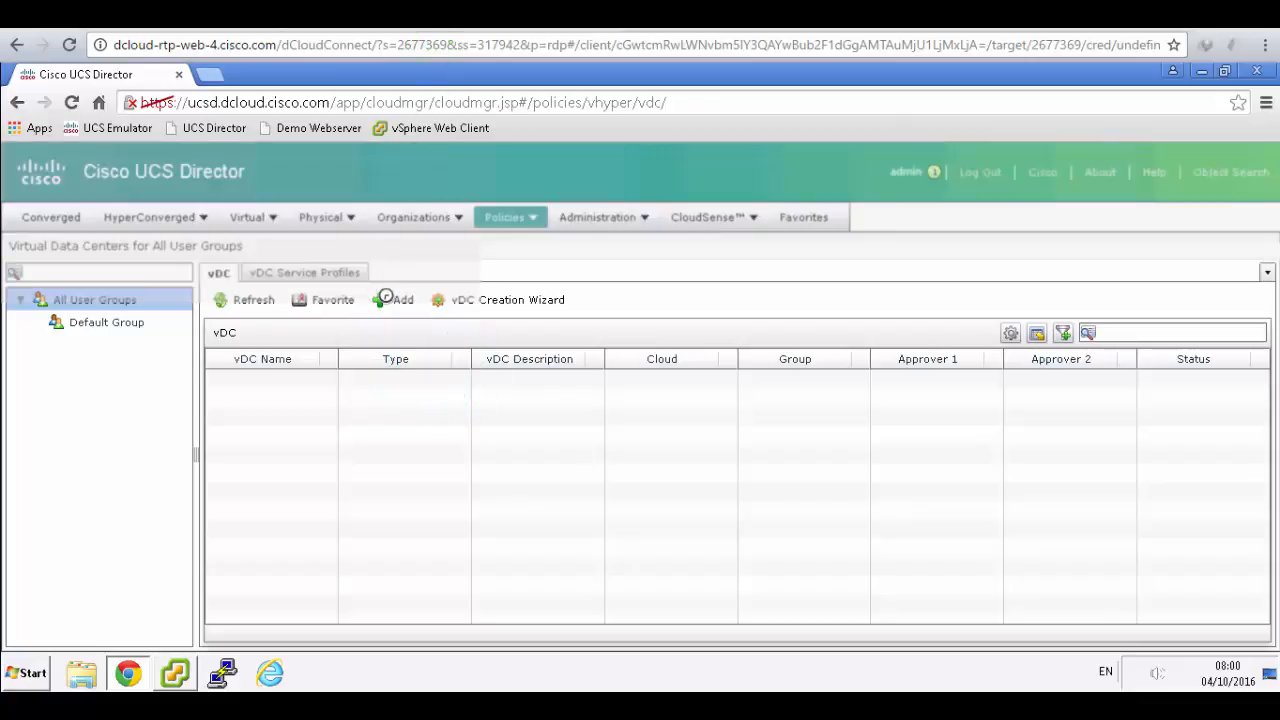
{"action": "left_click", "coordinate": [429, 45]}
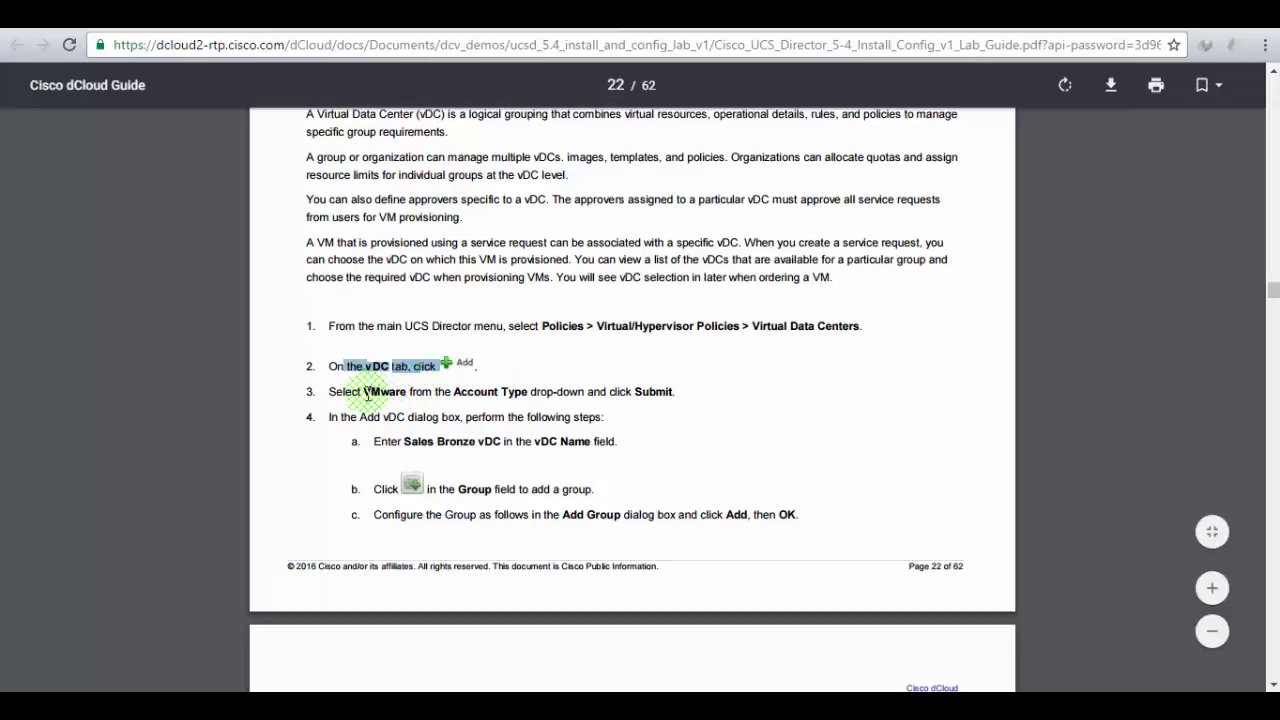
{"action": "left_click_drag", "start_coordinate": [365, 391], "coordinate": [667, 394]}
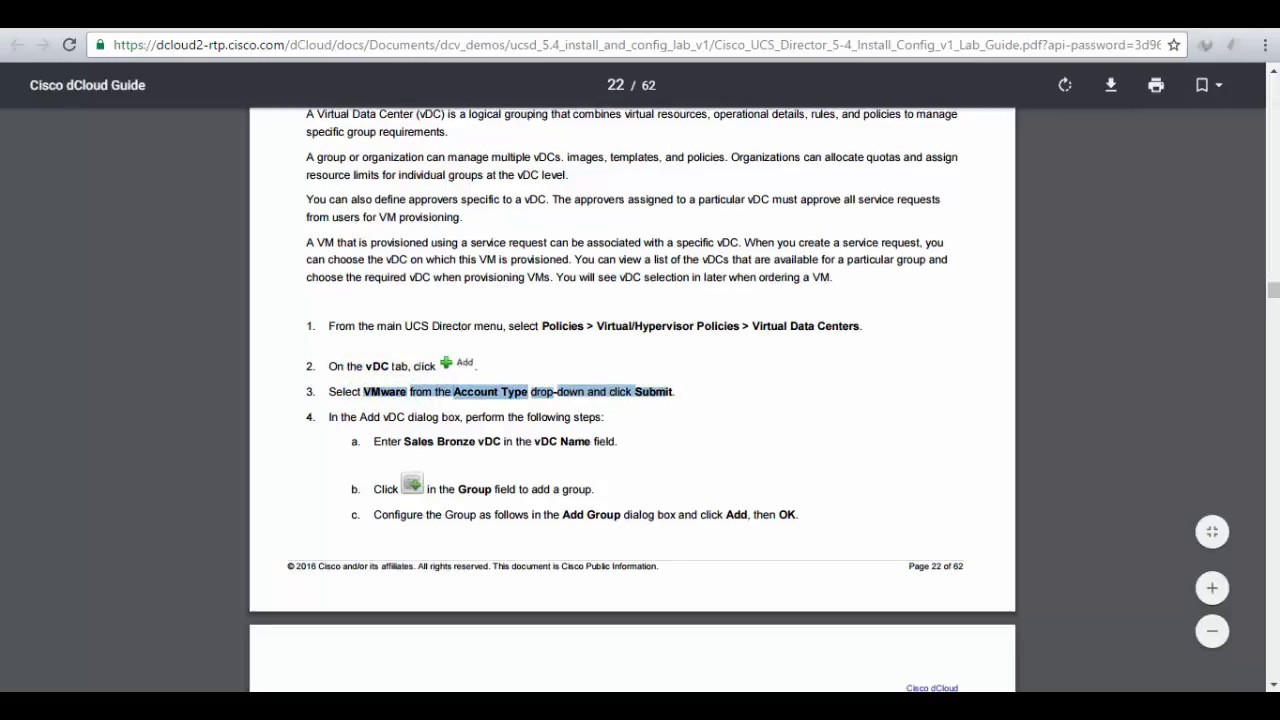
{"action": "left_click", "coordinate": [300, 16]}
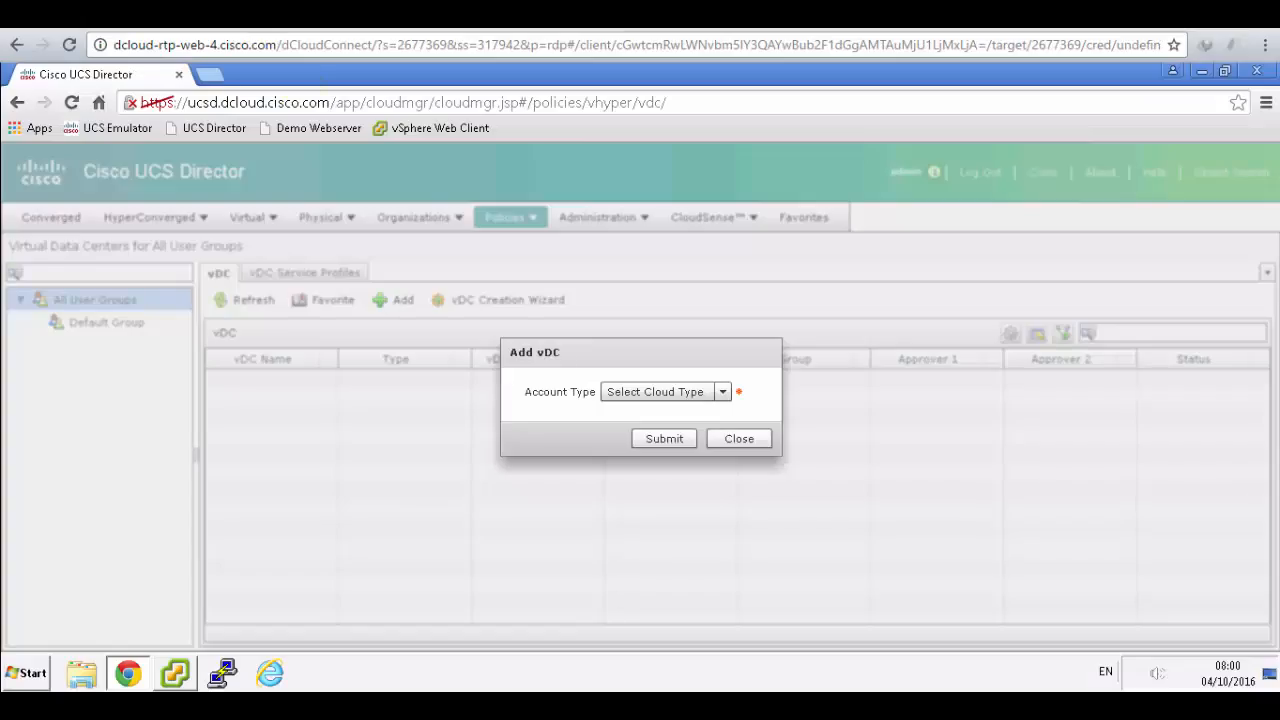
- Choose VMware as the new vDC's account type and submit
{"action": "left_click", "coordinate": [724, 391]}
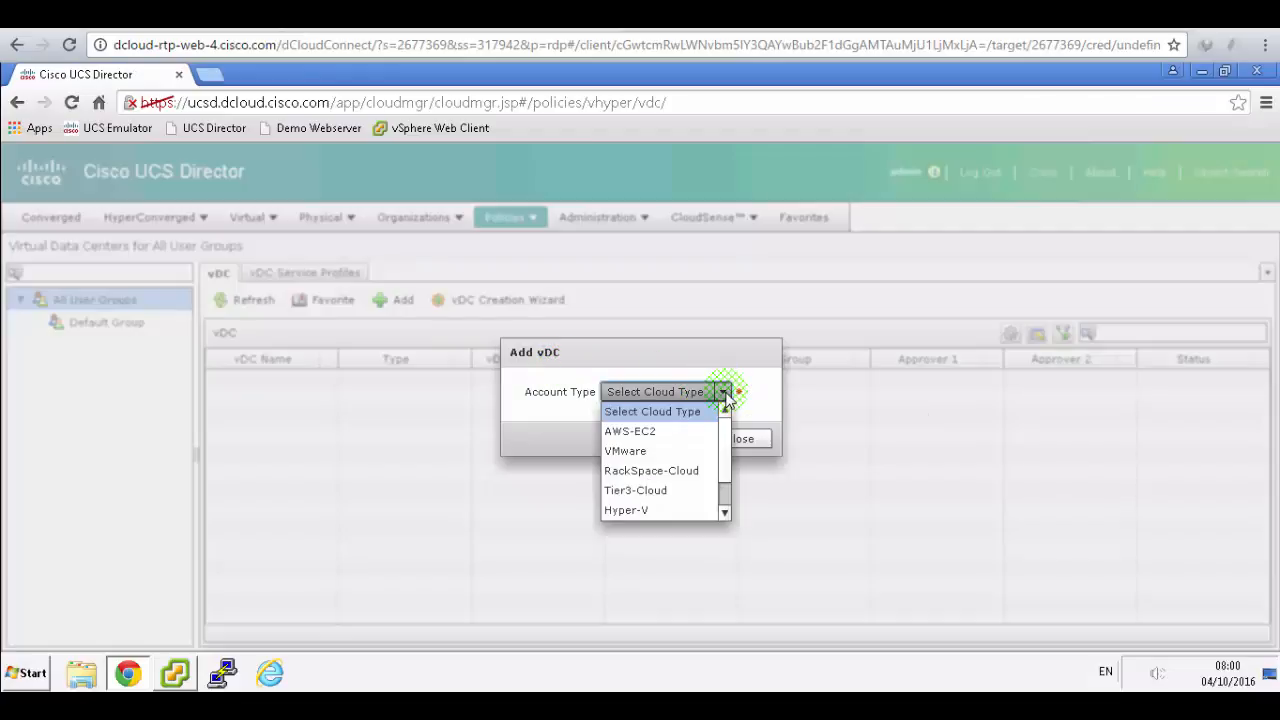
{"action": "left_click", "coordinate": [630, 450]}
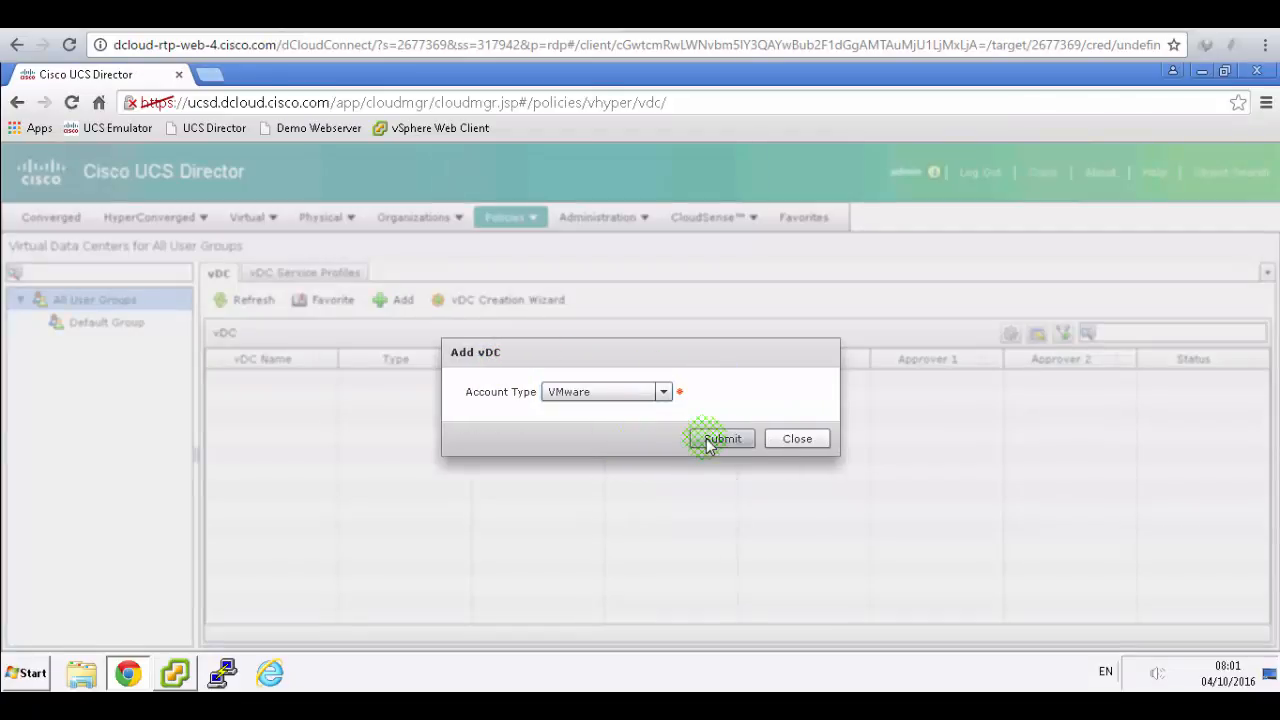
{"action": "left_click", "coordinate": [705, 437]}
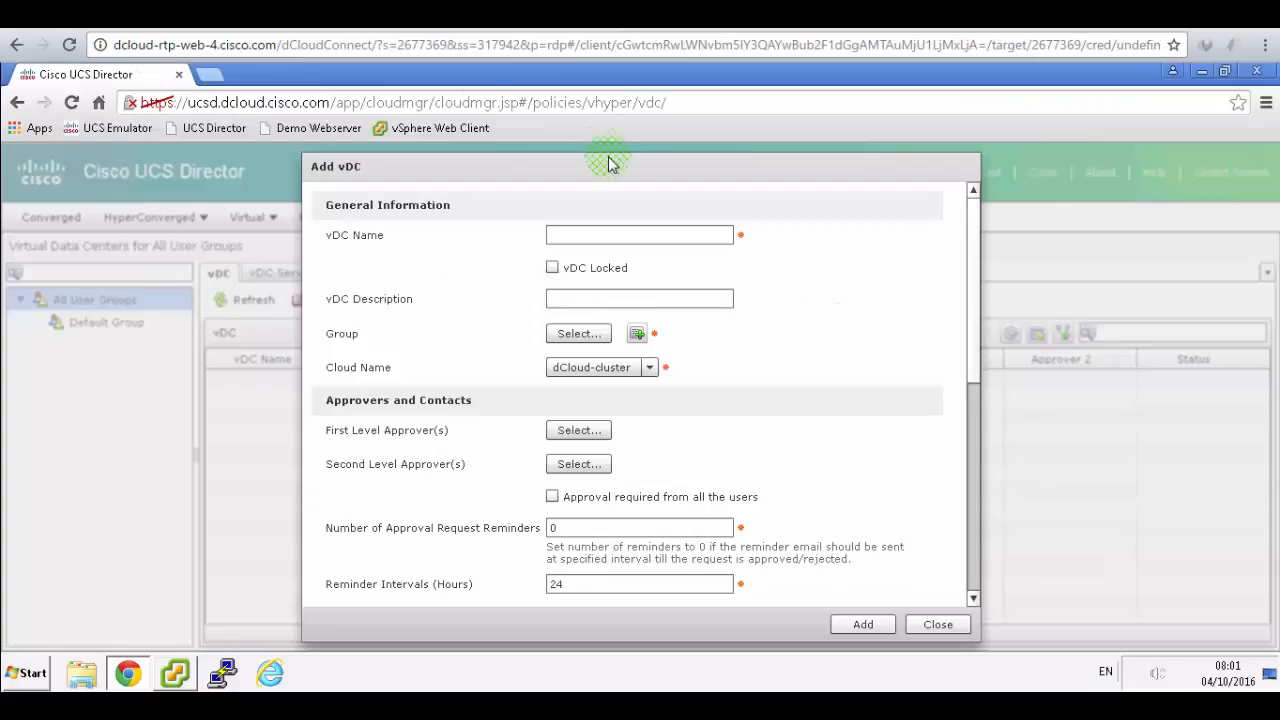
- Name the vDC 'Sales Bronze vDC' and bring up the new-group form
{"action": "left_click", "coordinate": [619, 235]}
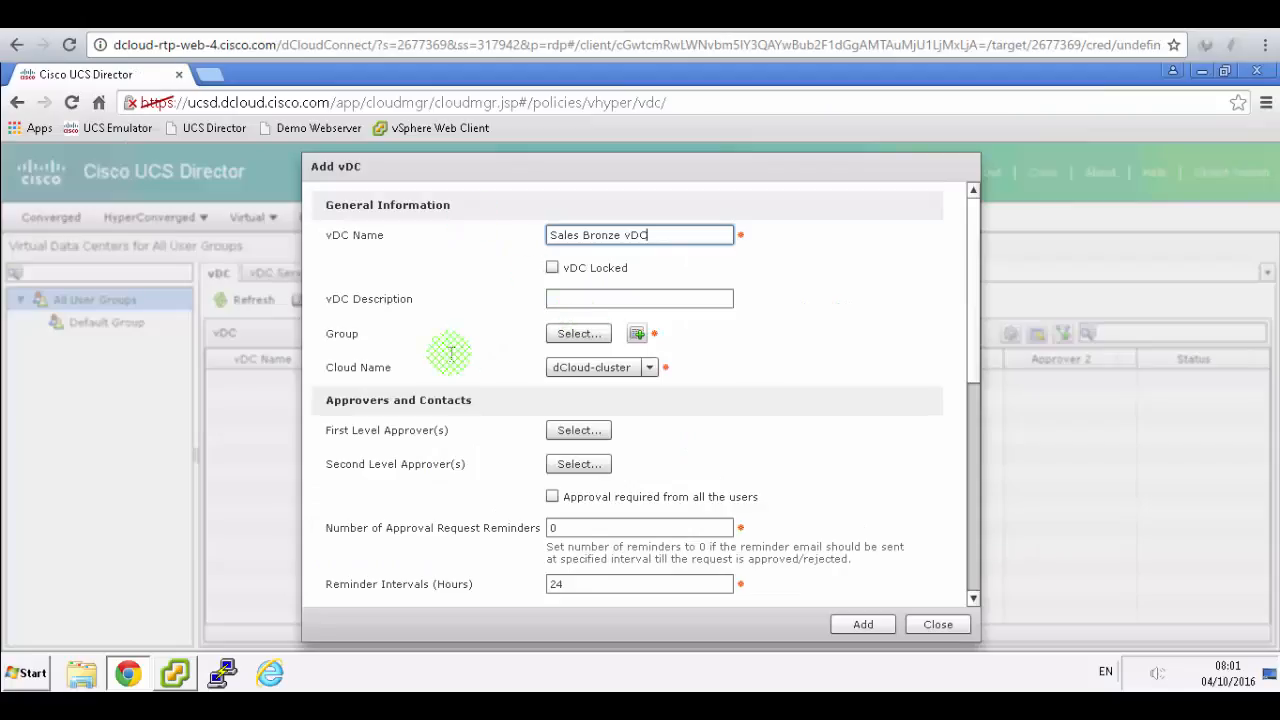
{"action": "left_click", "coordinate": [637, 334]}
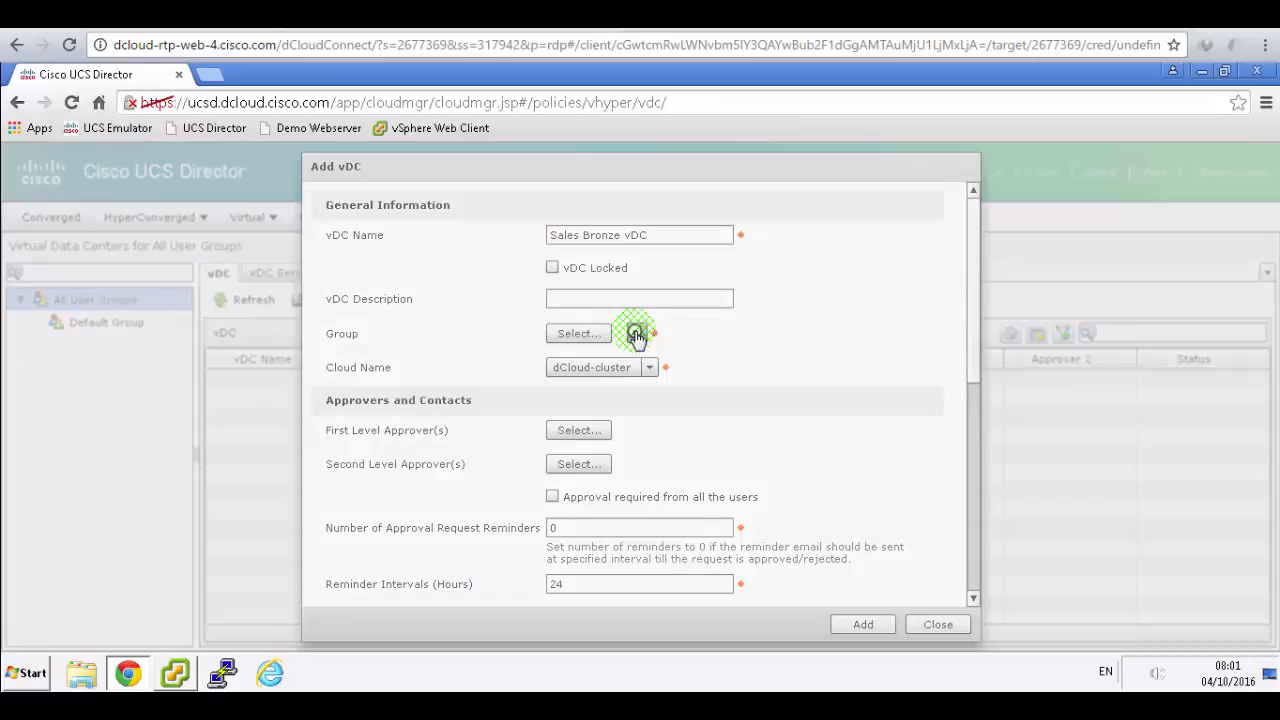
{"action": "left_click", "coordinate": [636, 334]}
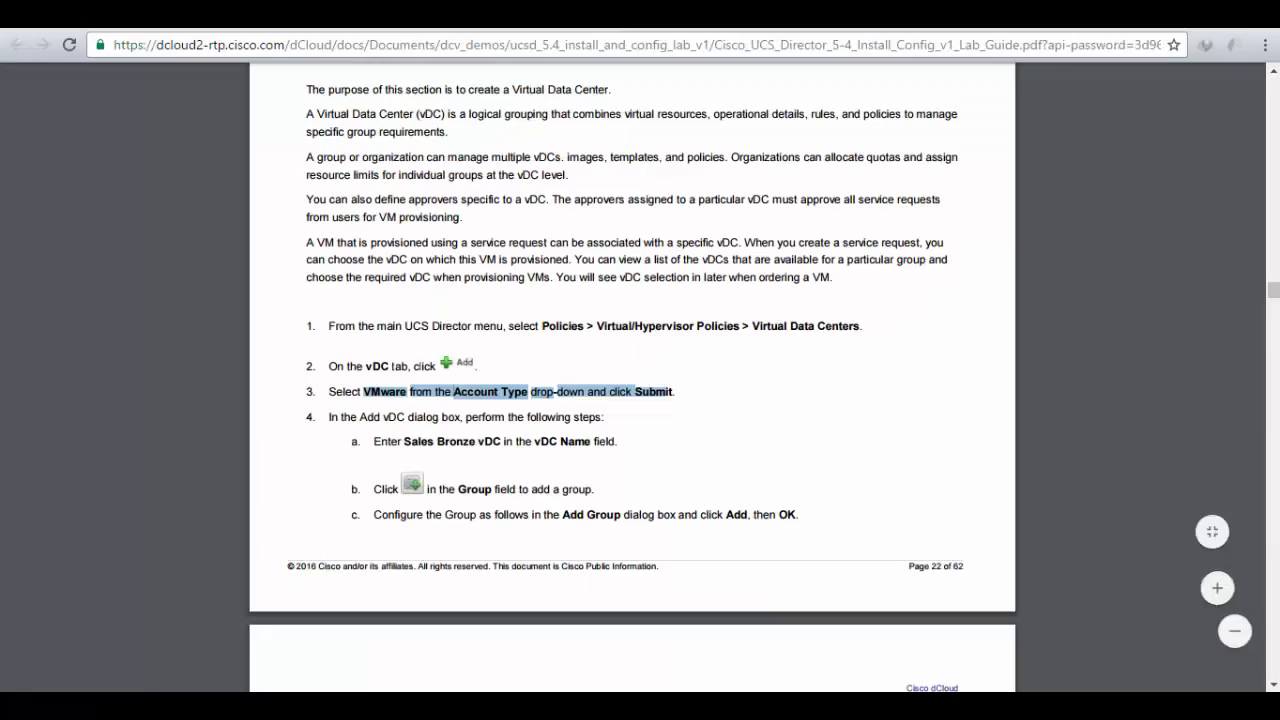
{"action": "scroll", "coordinate": [688, 374], "scroll_direction": "down", "scroll_amount": 1}
{"action": "scroll", "coordinate": [688, 374], "scroll_direction": "down", "scroll_amount": 2}
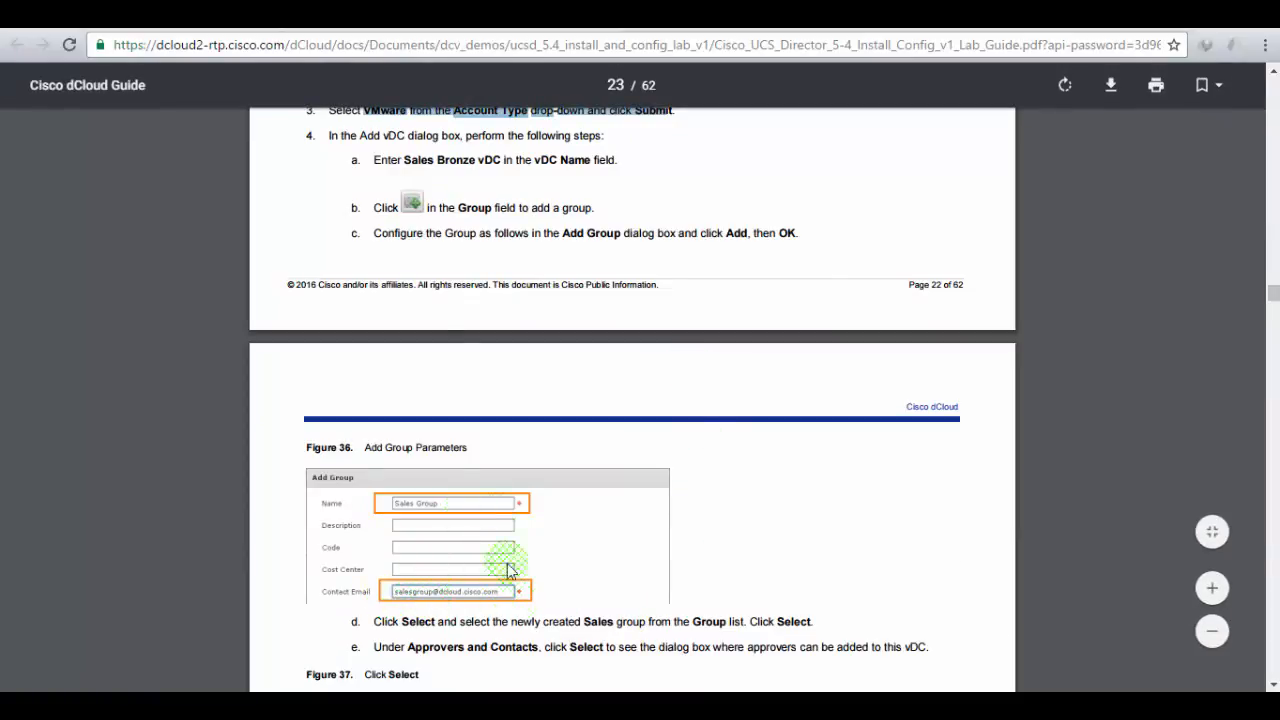
- Add a group named 'Sales Group' with its contact e-mail and confirm the result
{"action": "left_click", "coordinate": [388, 18]}
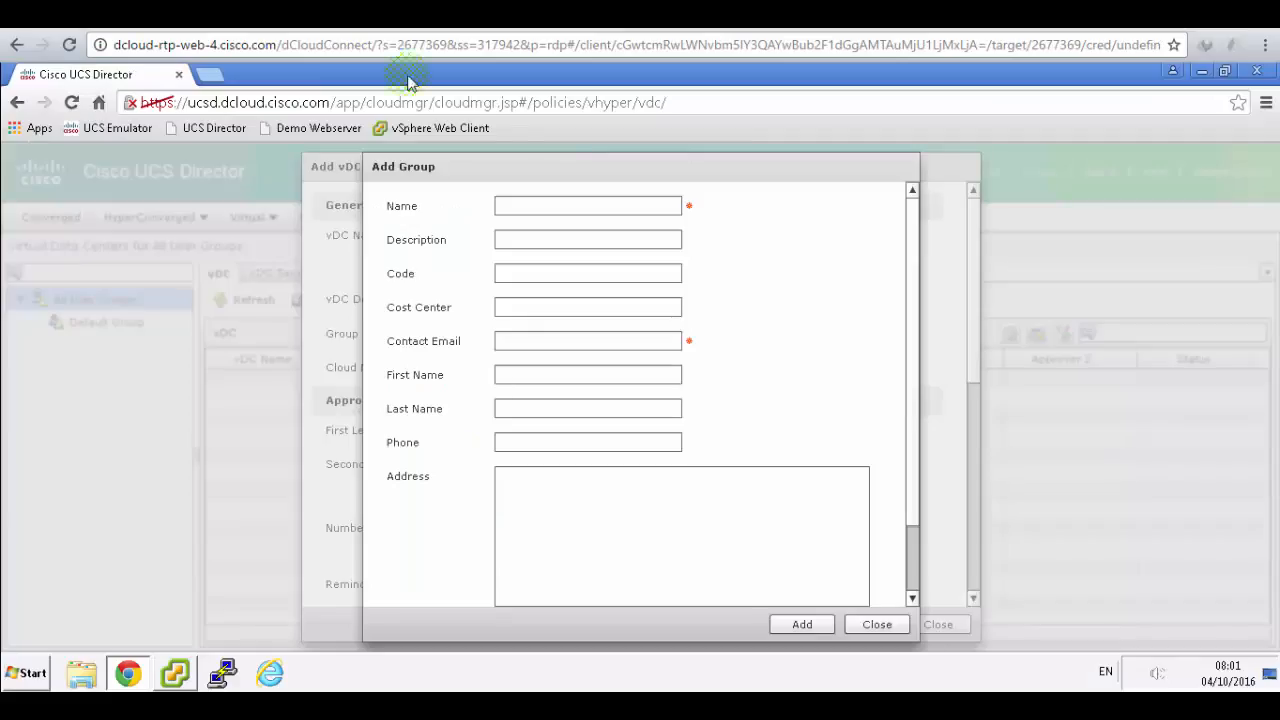
{"action": "left_click", "coordinate": [531, 204]}
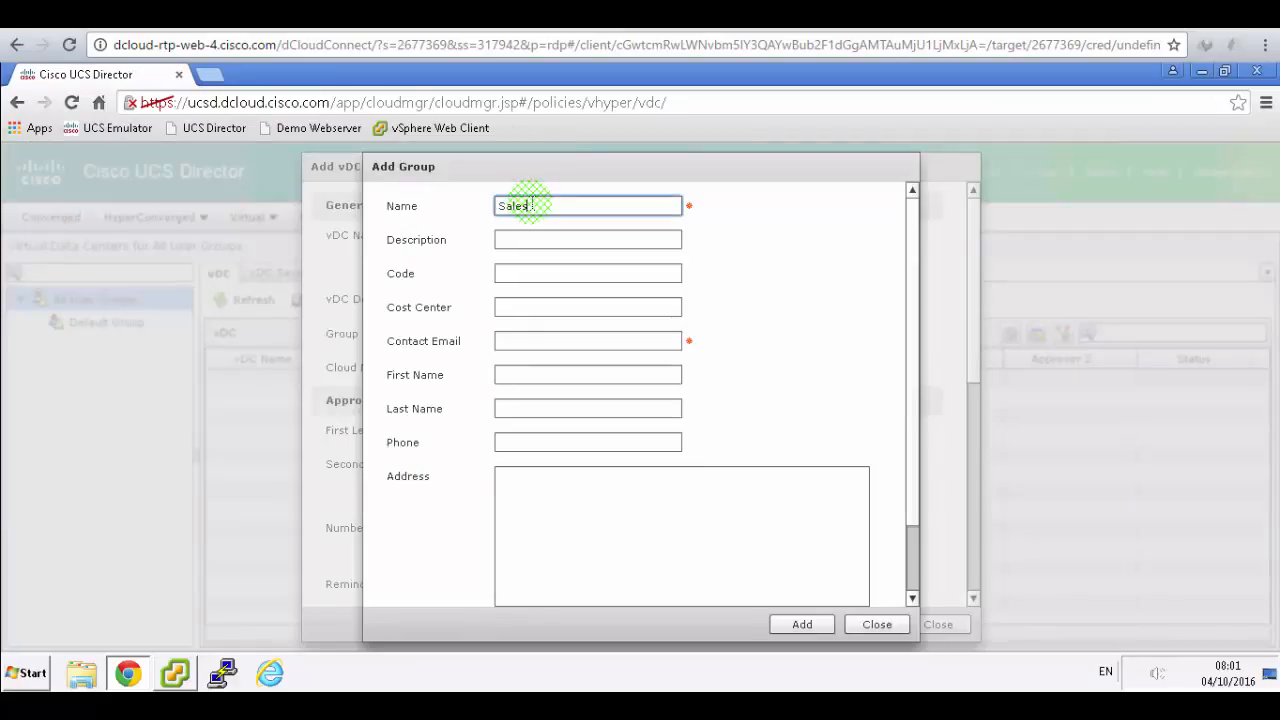
{"action": "type", "text": "Sales Group"}
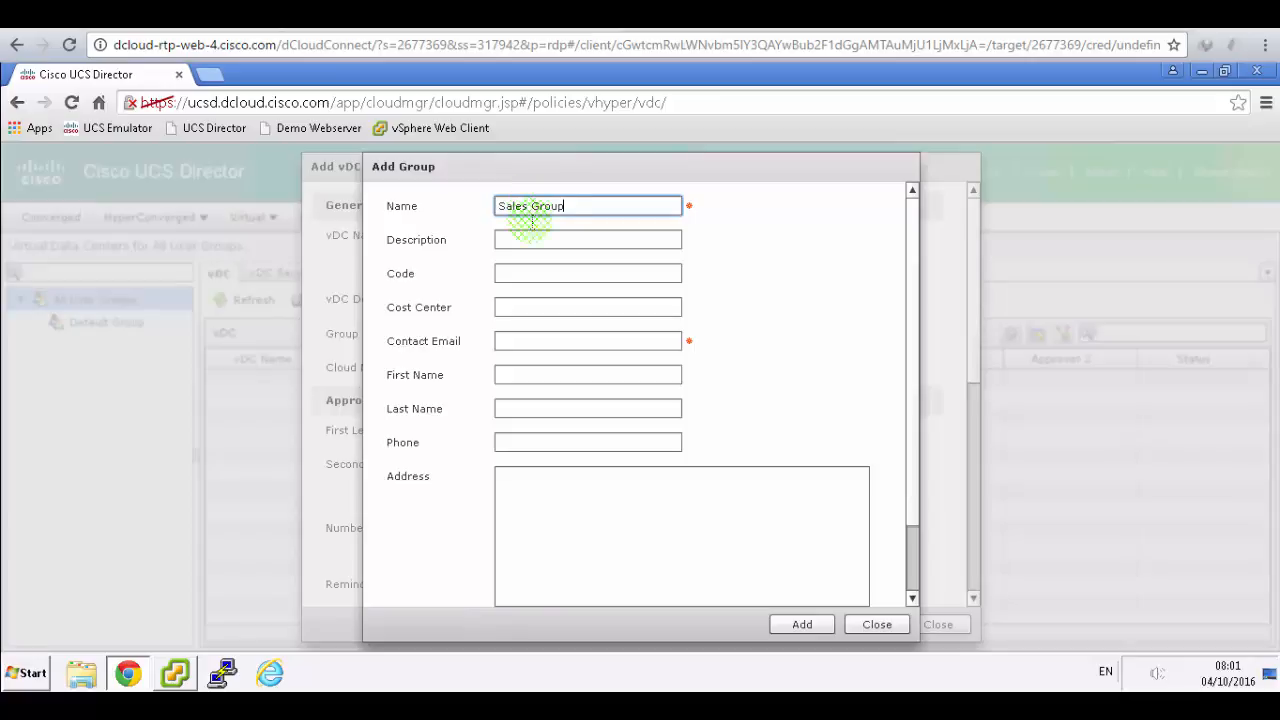
{"action": "left_click", "coordinate": [526, 341]}
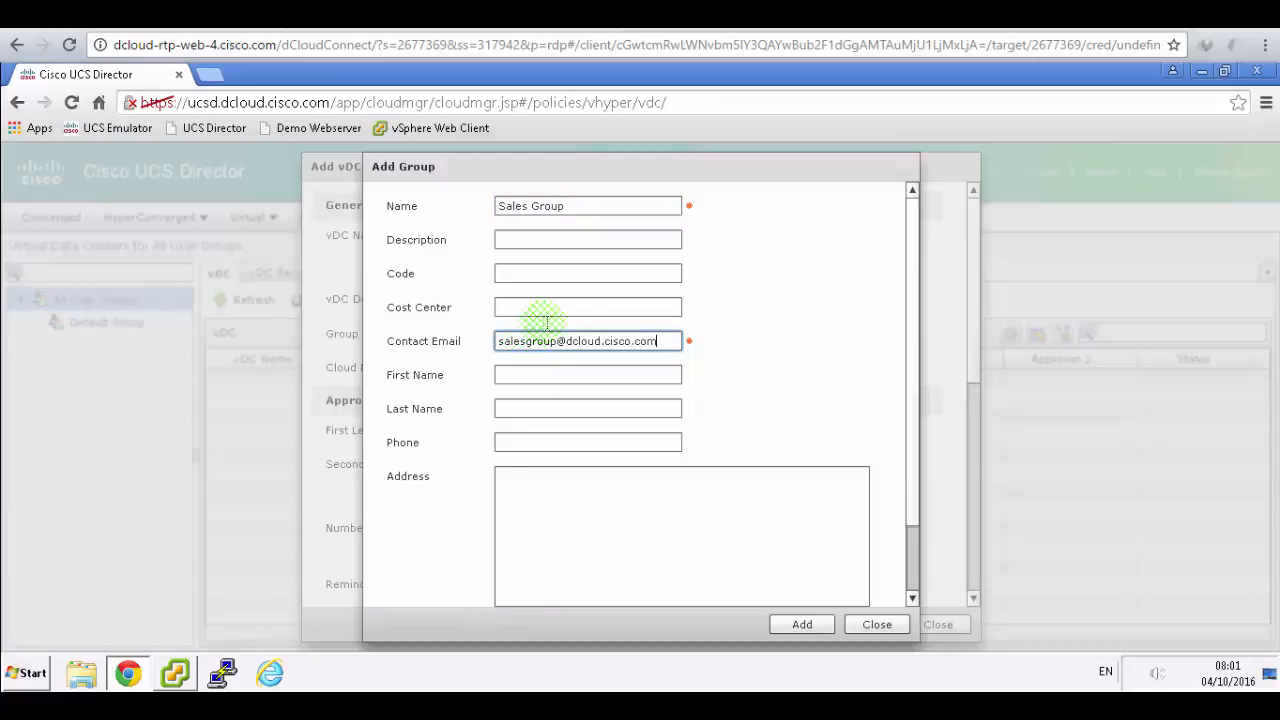
{"action": "left_click", "coordinate": [800, 624]}
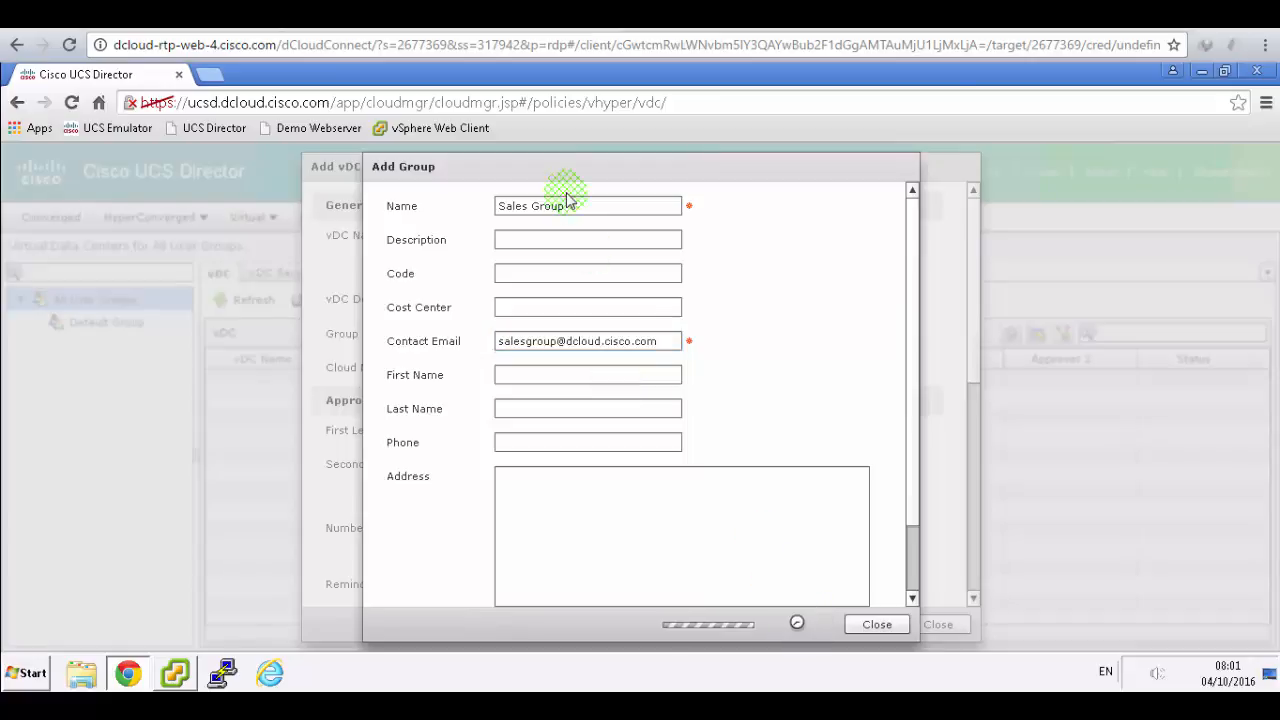
{"action": "left_click", "coordinate": [640, 420]}
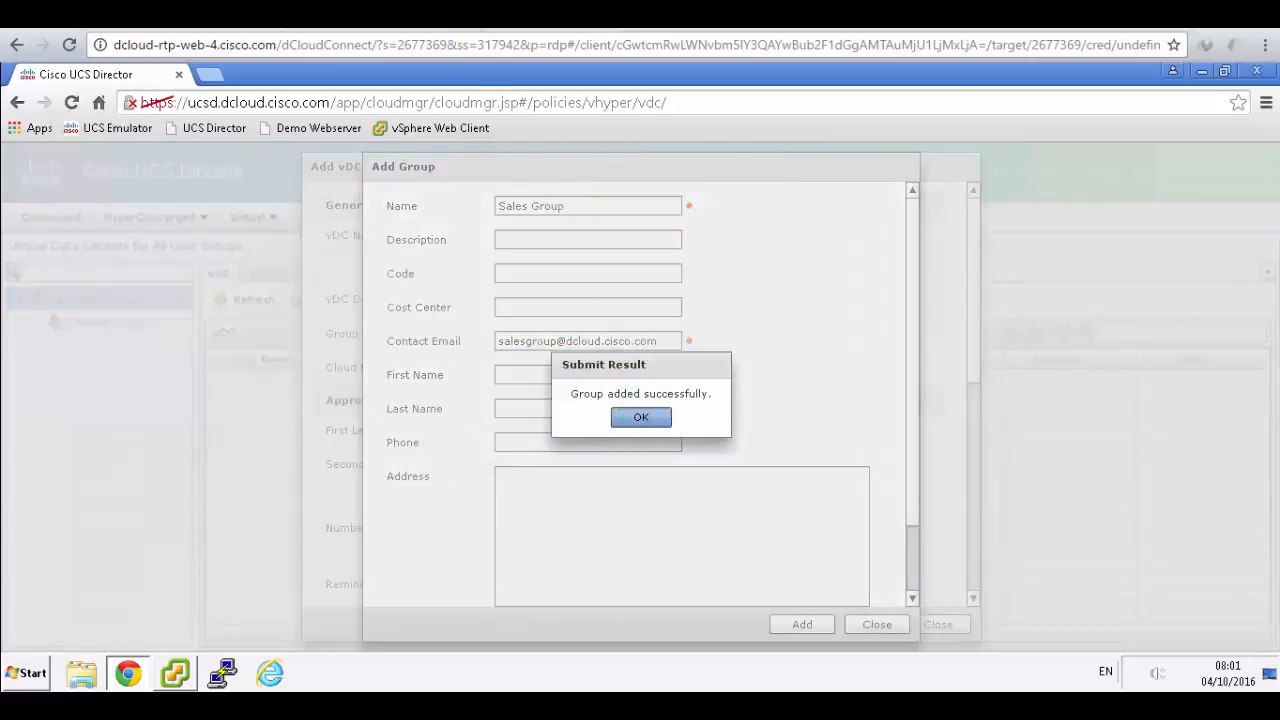
{"action": "key", "text": "alt+Tab"}
{"action": "left_click", "coordinate": [780, 385]}
{"action": "scroll", "coordinate": [783, 385], "scroll_direction": "down", "scroll_amount": 5}
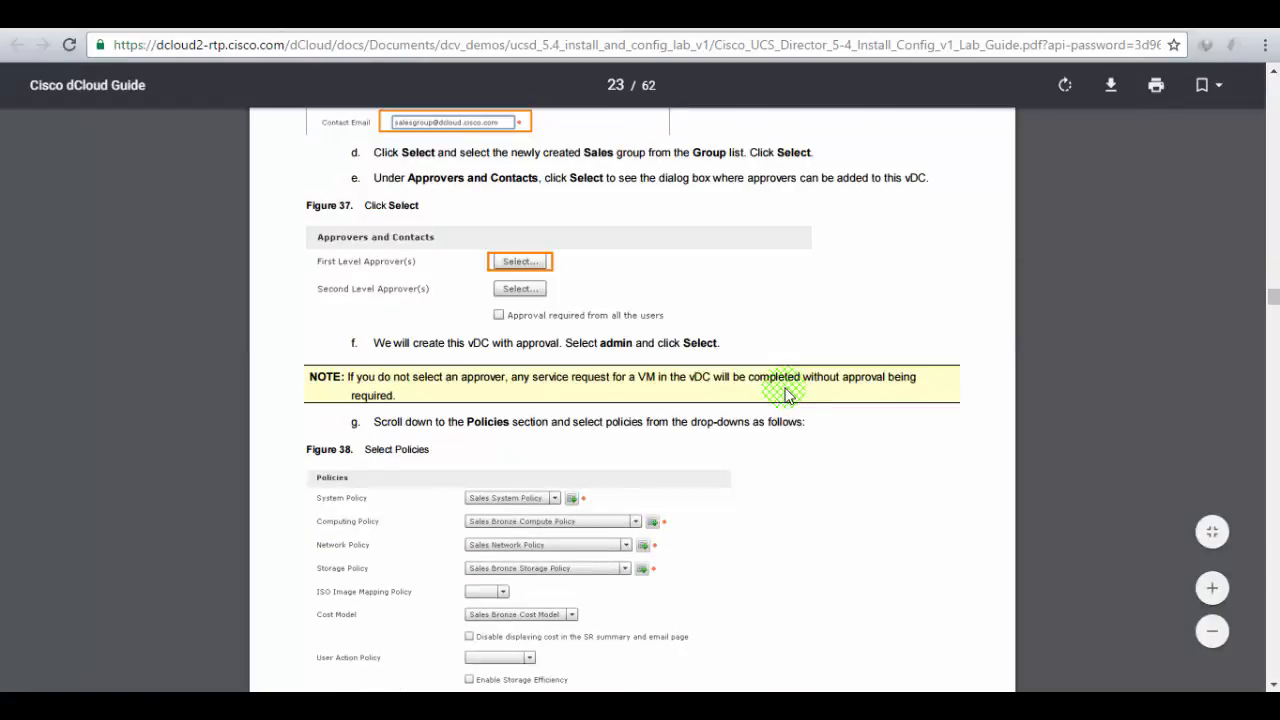
- Select admin as the vDC's first-level approver
{"action": "scroll", "coordinate": [792, 391], "scroll_direction": "up", "scroll_amount": 2}
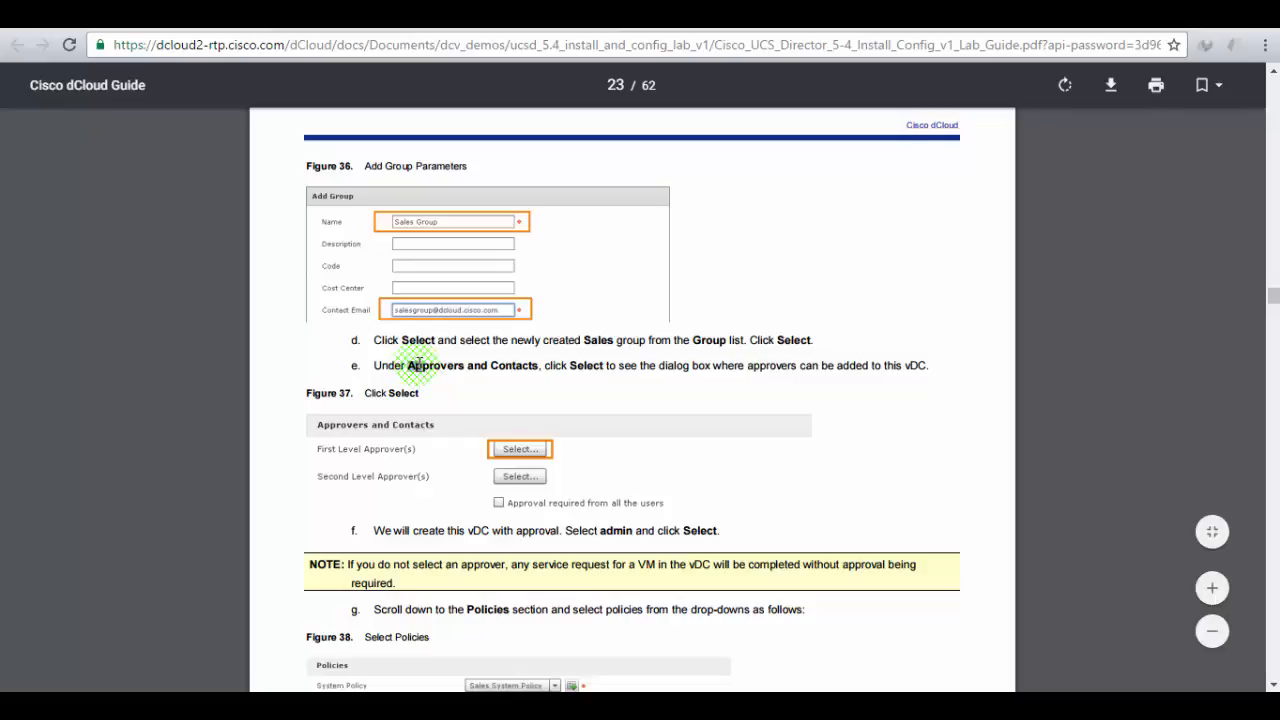
{"action": "left_click_drag", "start_coordinate": [408, 366], "coordinate": [870, 367]}
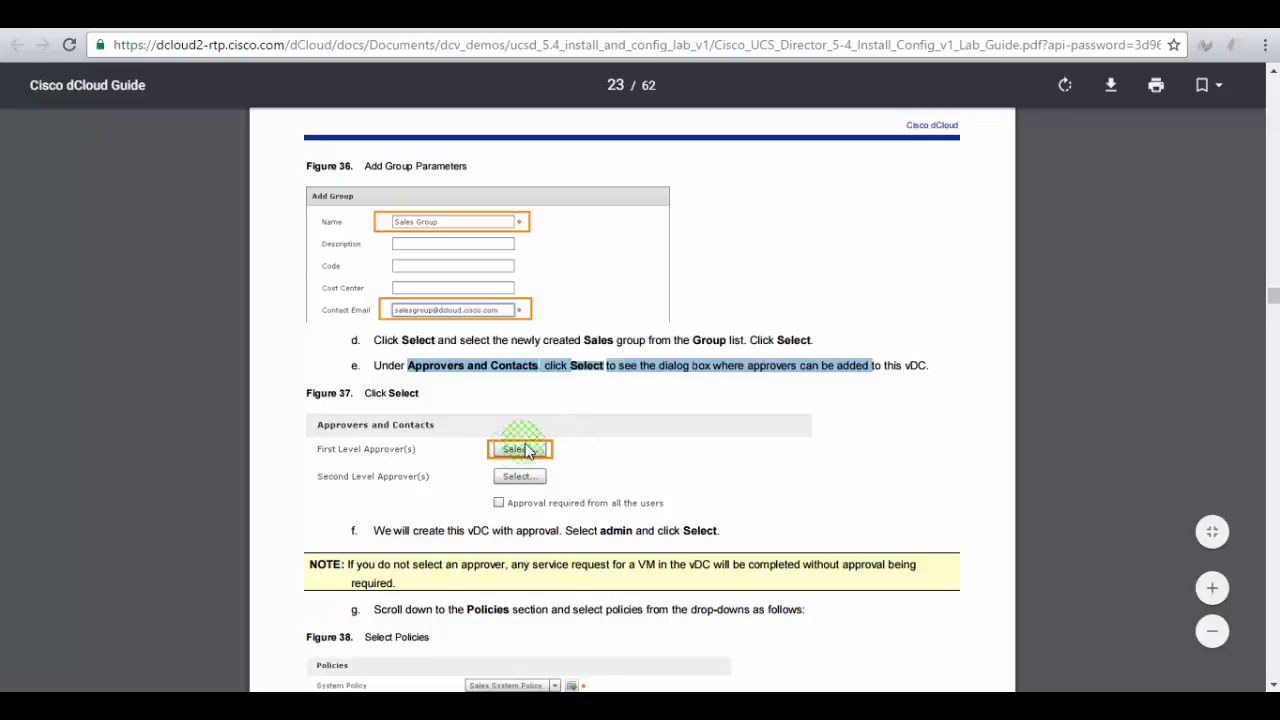
{"action": "left_click", "coordinate": [252, 15]}
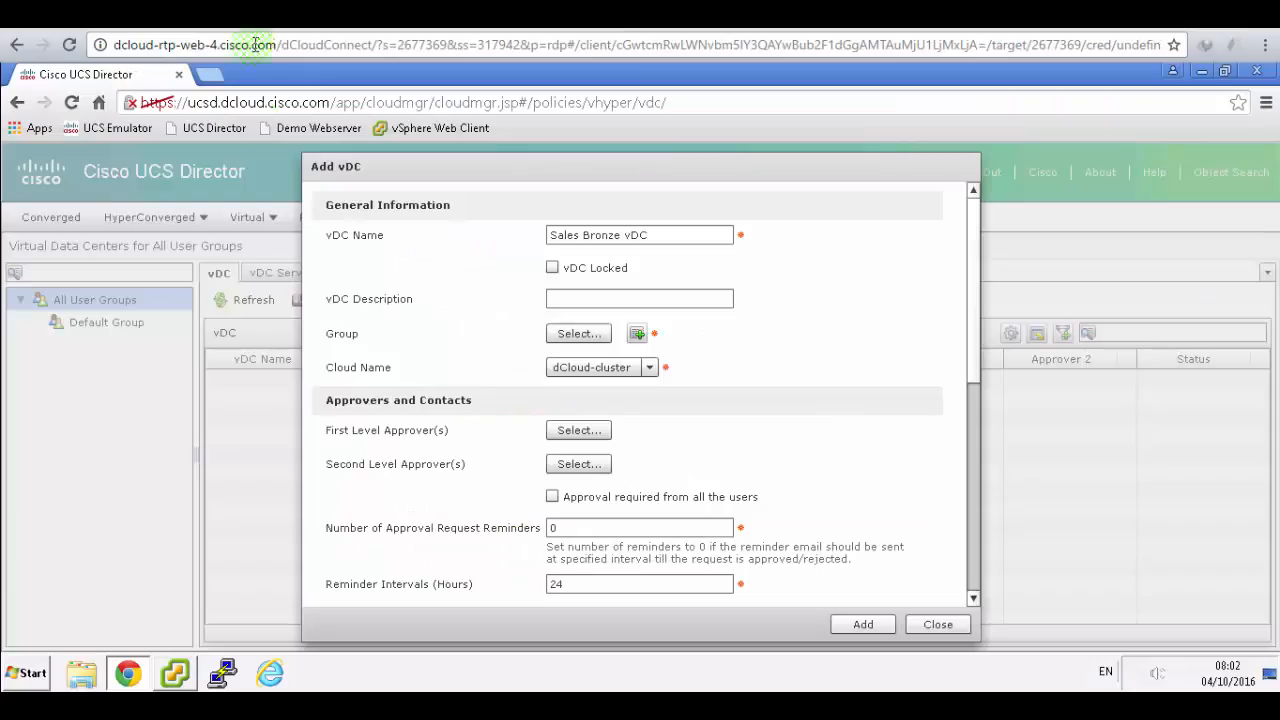
{"action": "left_click", "coordinate": [576, 438]}
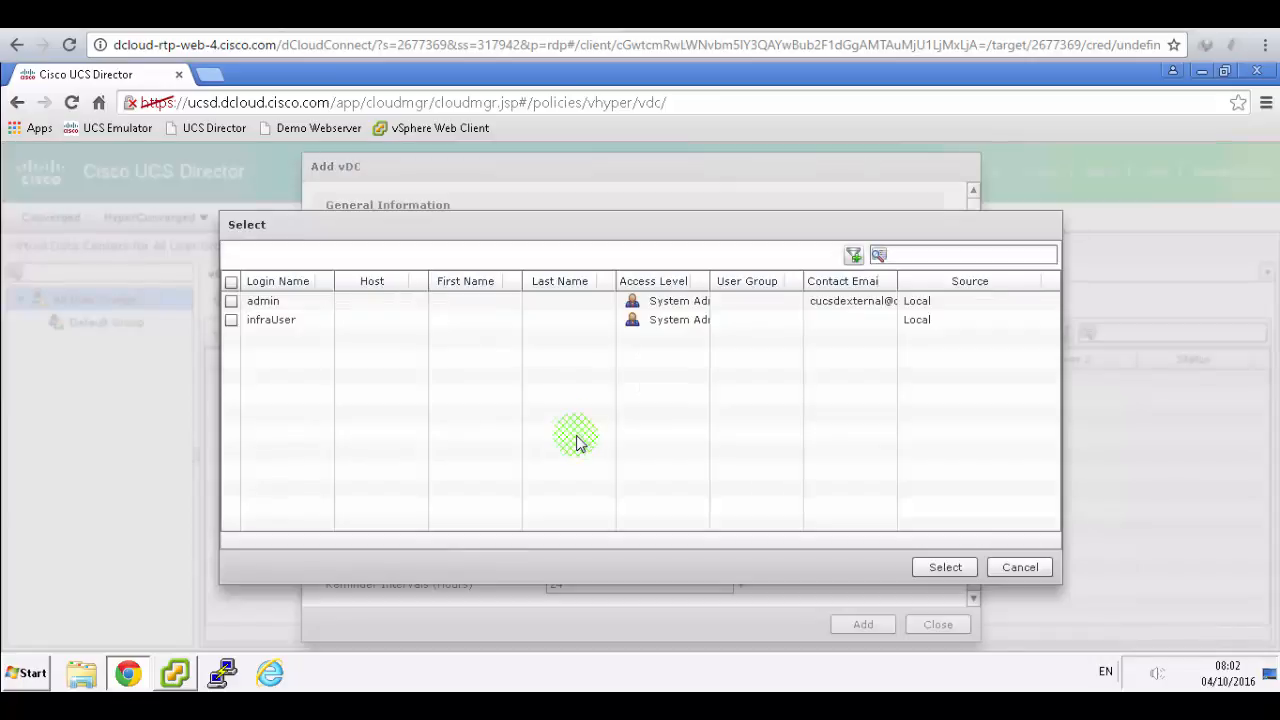
{"action": "left_click", "coordinate": [400, 15]}
{"action": "scroll", "coordinate": [818, 498], "scroll_direction": "down", "scroll_amount": 3}
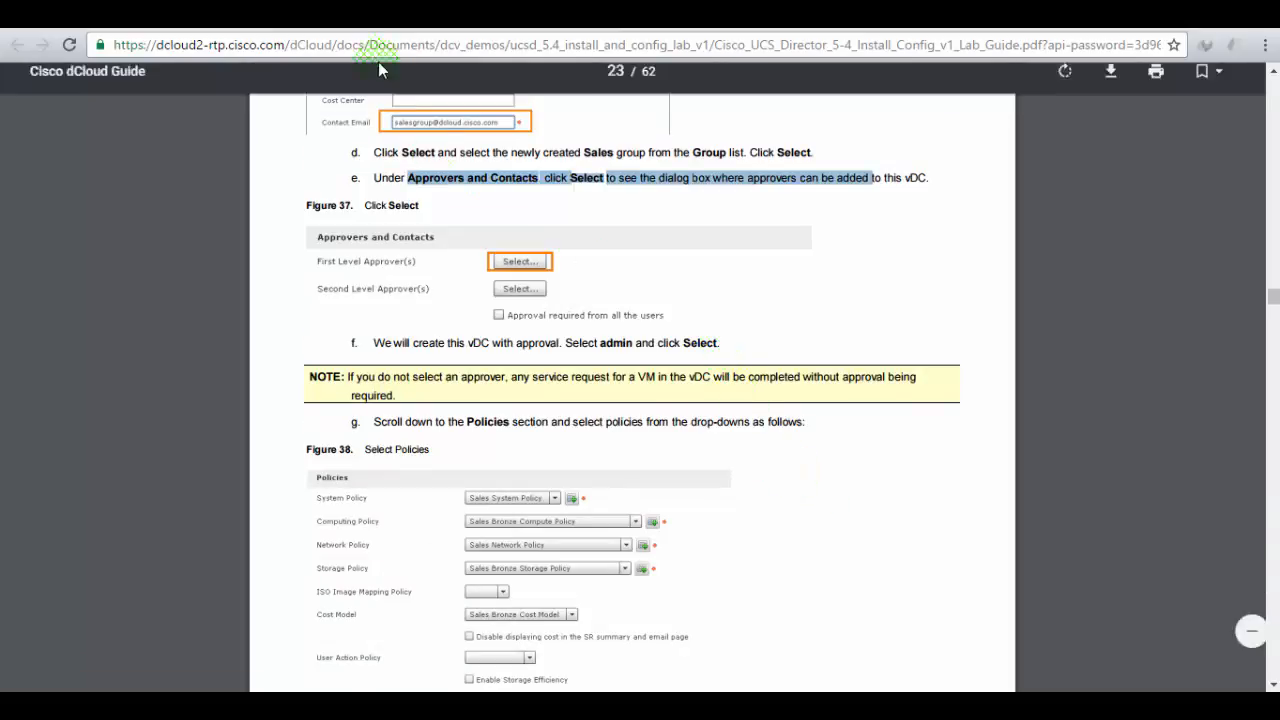
{"action": "left_click", "coordinate": [315, 15]}
{"action": "left_click", "coordinate": [231, 300]}
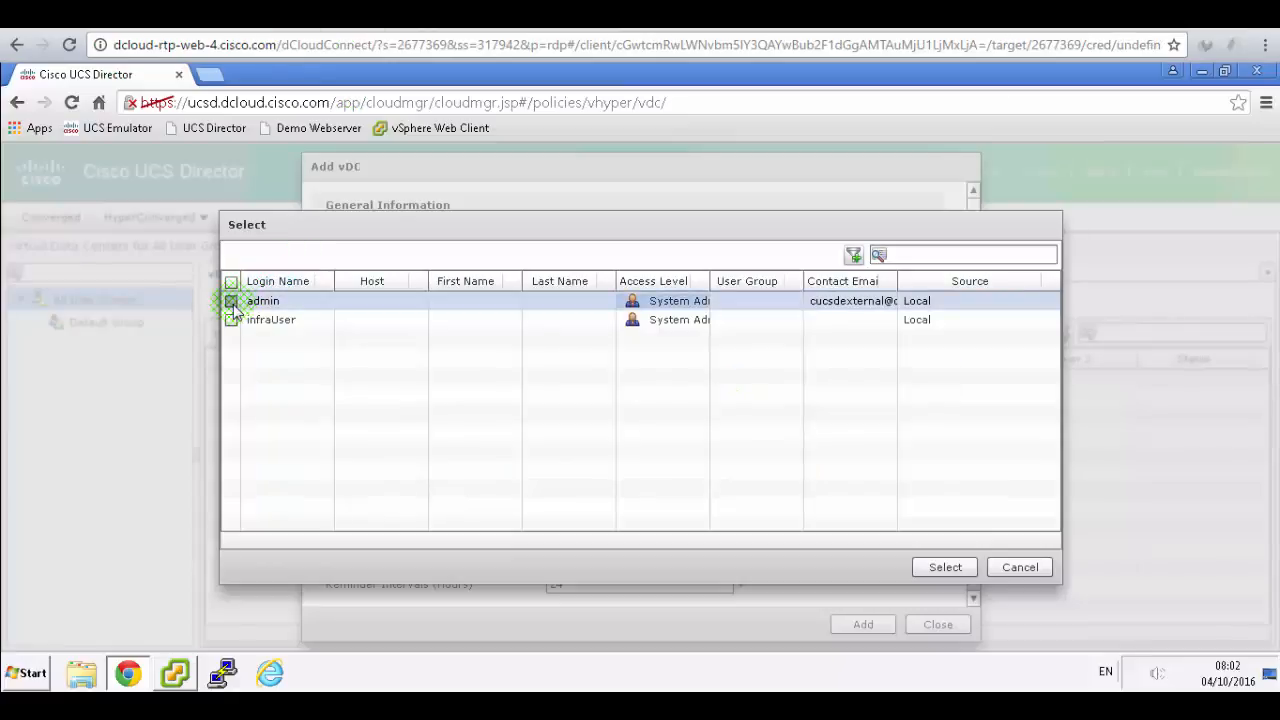
{"action": "left_click", "coordinate": [944, 569]}
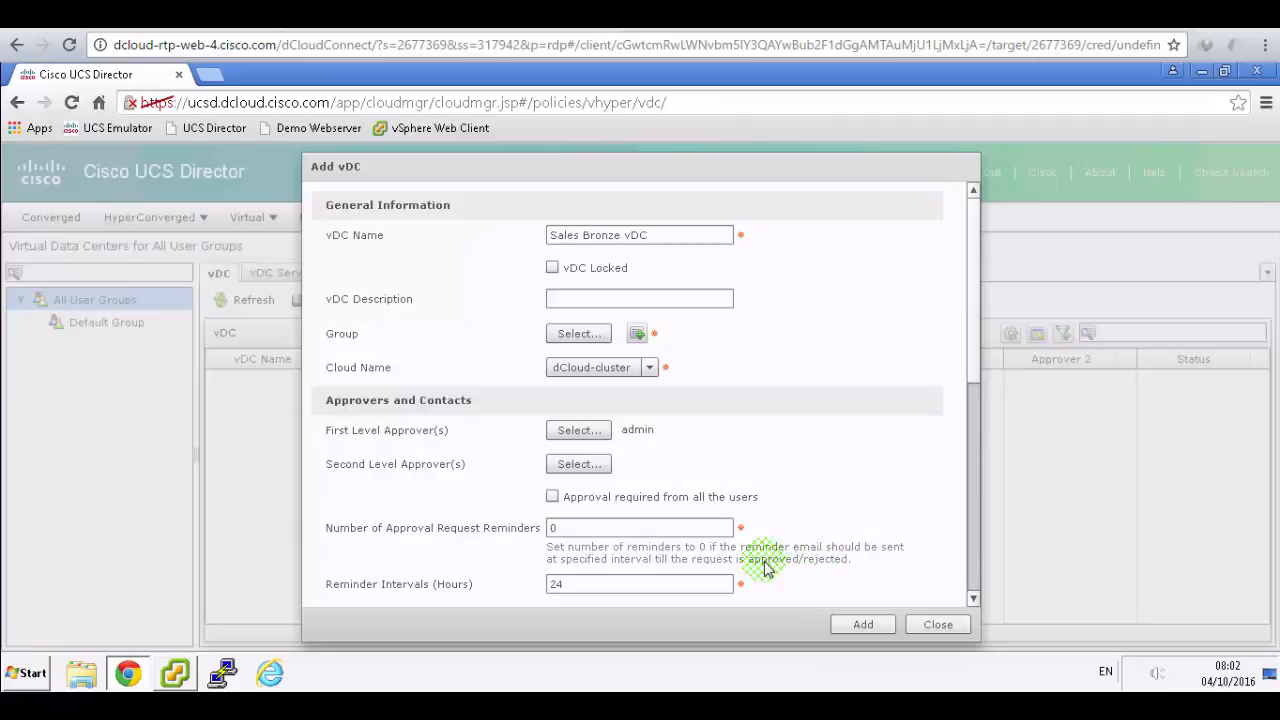
- Assign Sales Group as the vDC's group
{"action": "left_click", "coordinate": [587, 336]}
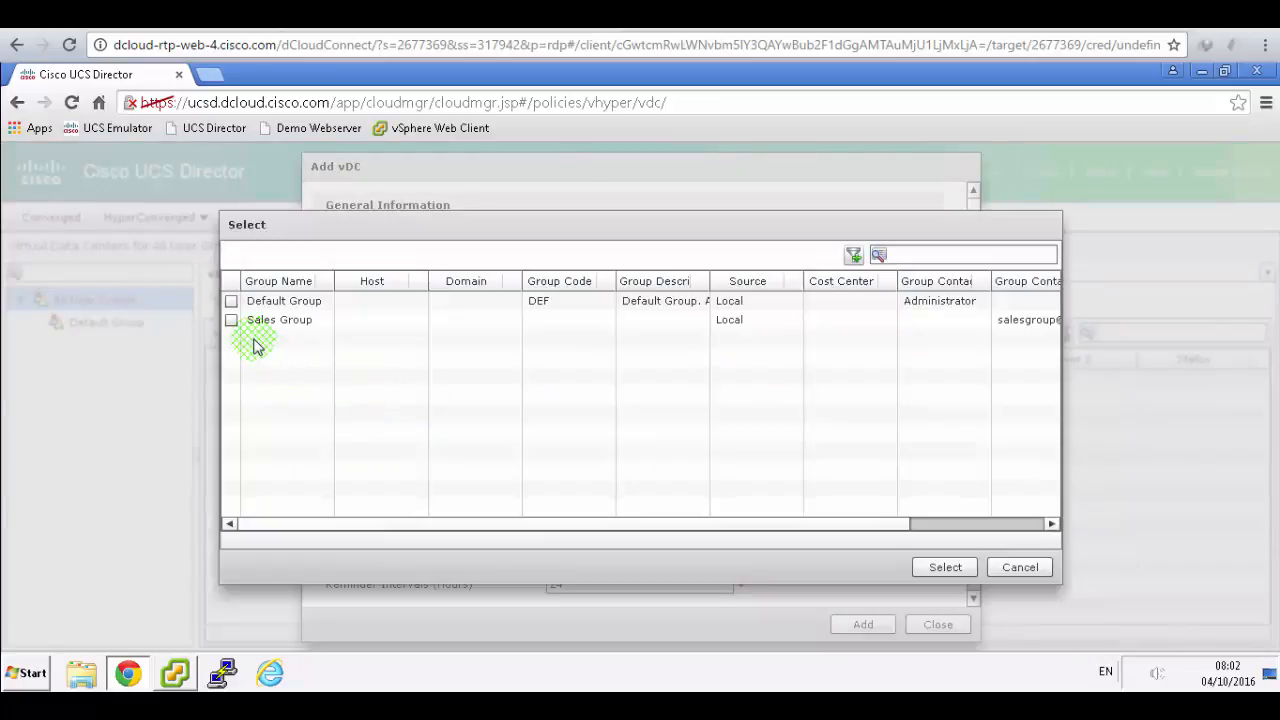
{"action": "left_click", "coordinate": [232, 321]}
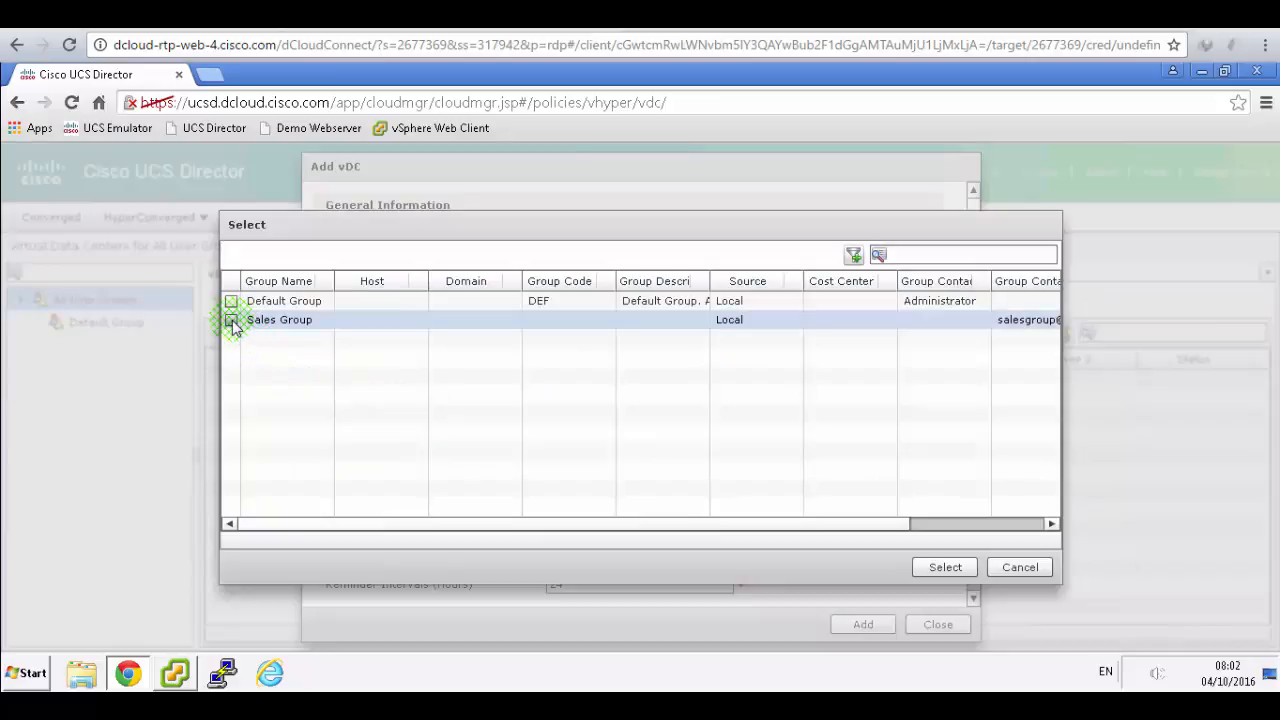
{"action": "left_click", "coordinate": [946, 568]}
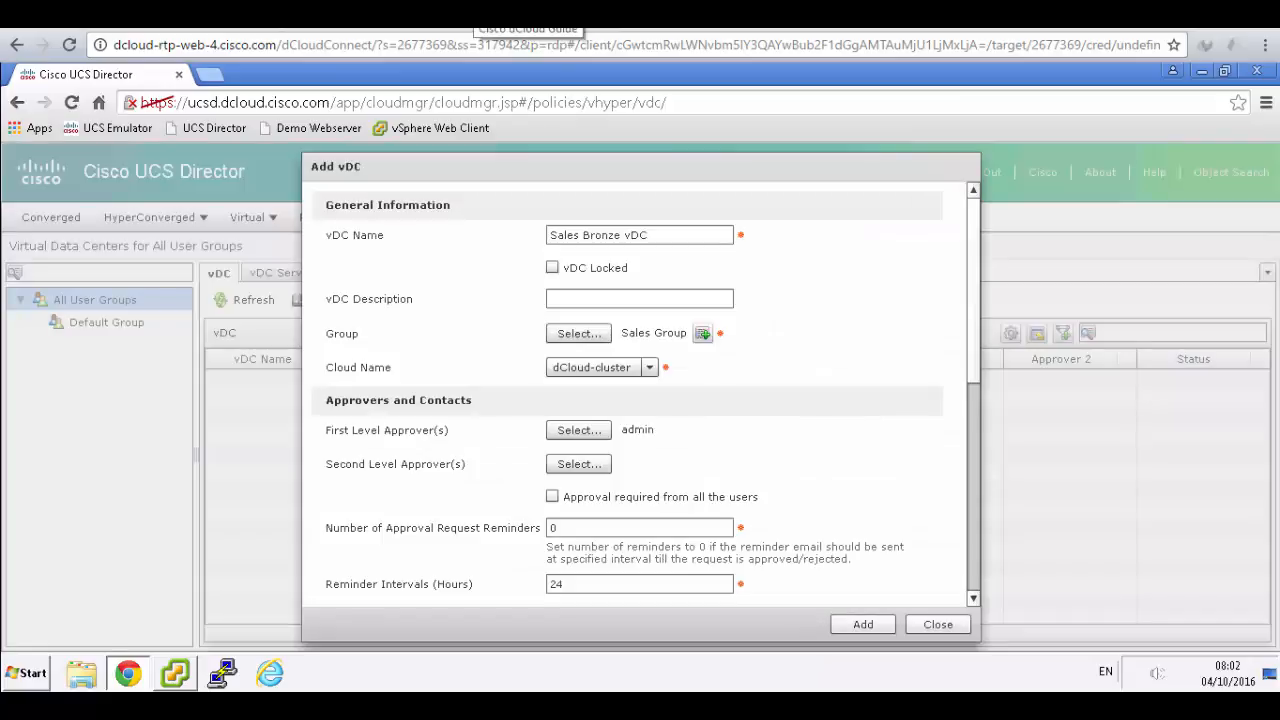
{"action": "left_click", "coordinate": [476, 14]}
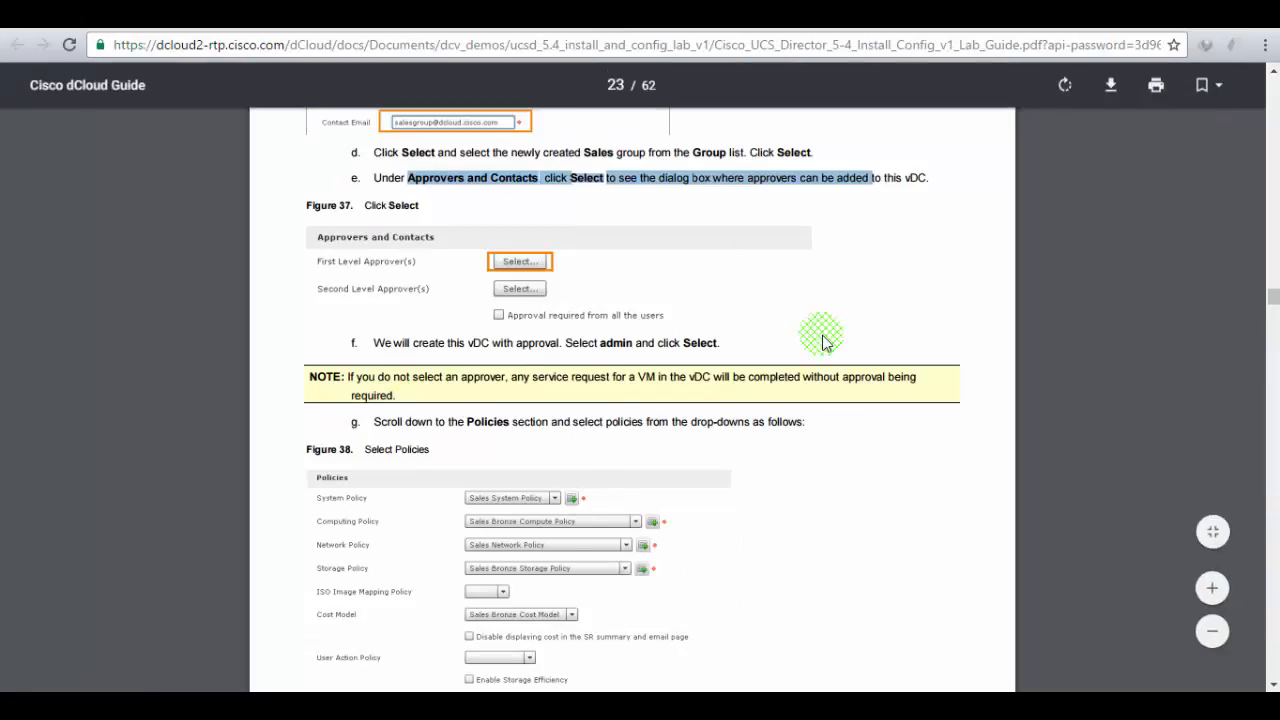
{"action": "scroll", "coordinate": [824, 341], "scroll_direction": "up", "scroll_amount": 2}
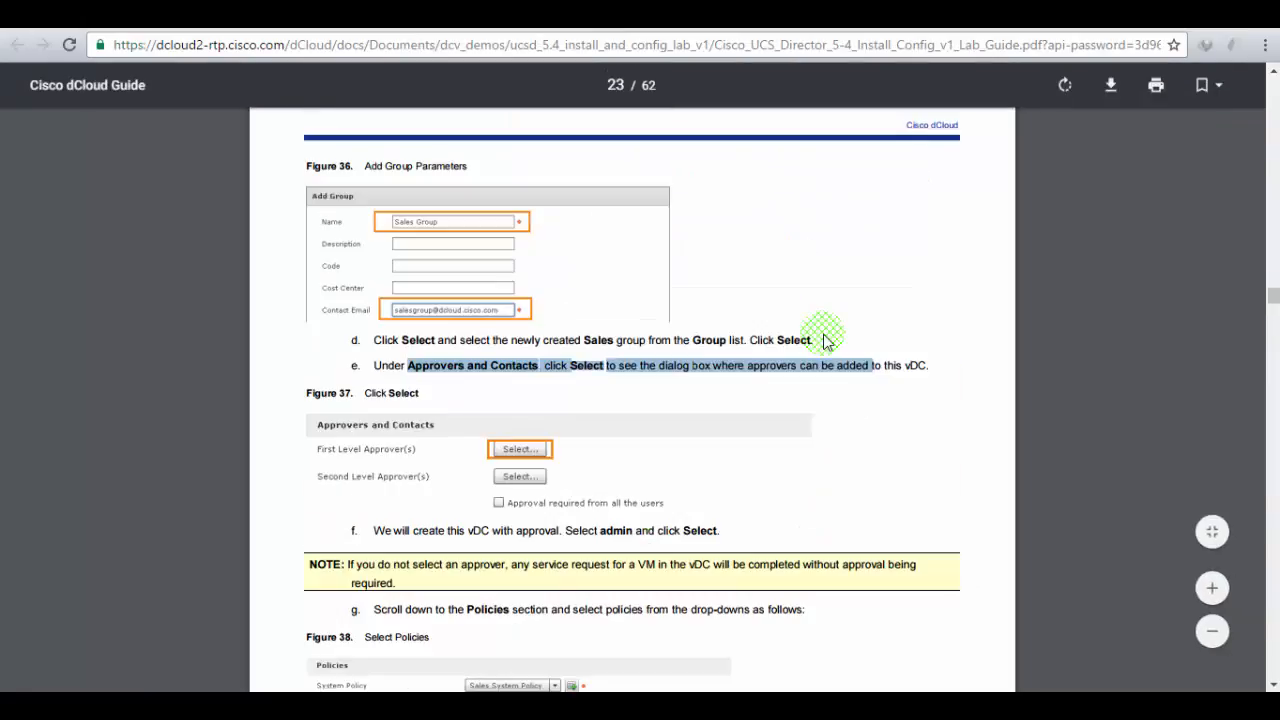
{"action": "scroll", "coordinate": [824, 341], "scroll_direction": "down", "scroll_amount": 3}
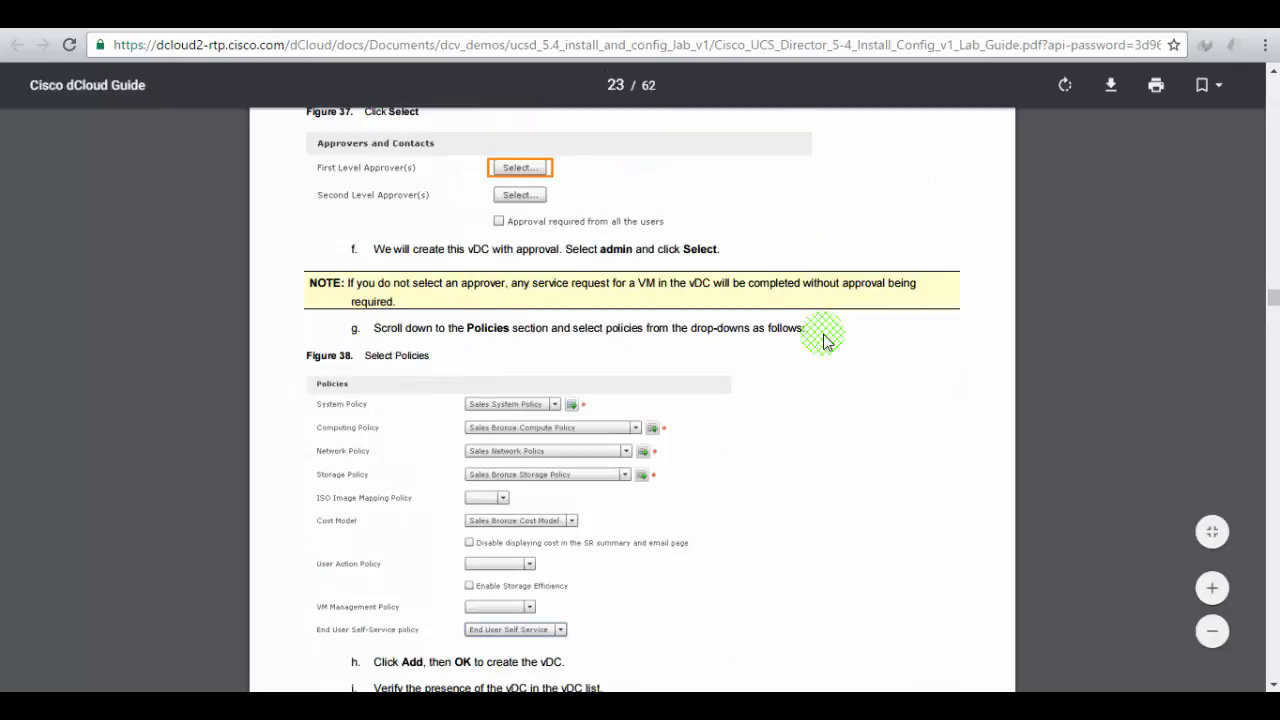
{"action": "scroll", "coordinate": [824, 341], "scroll_direction": "down", "scroll_amount": 1}
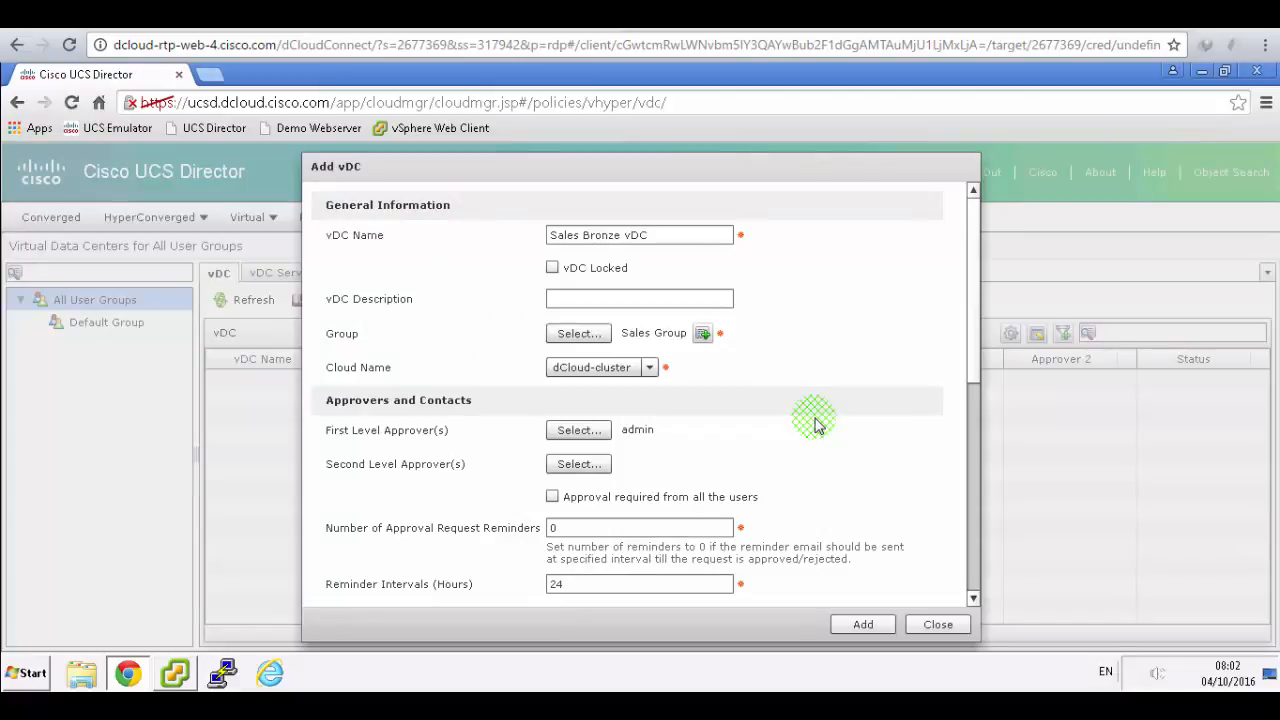
{"action": "scroll", "coordinate": [815, 427], "scroll_direction": "down", "scroll_amount": 1}
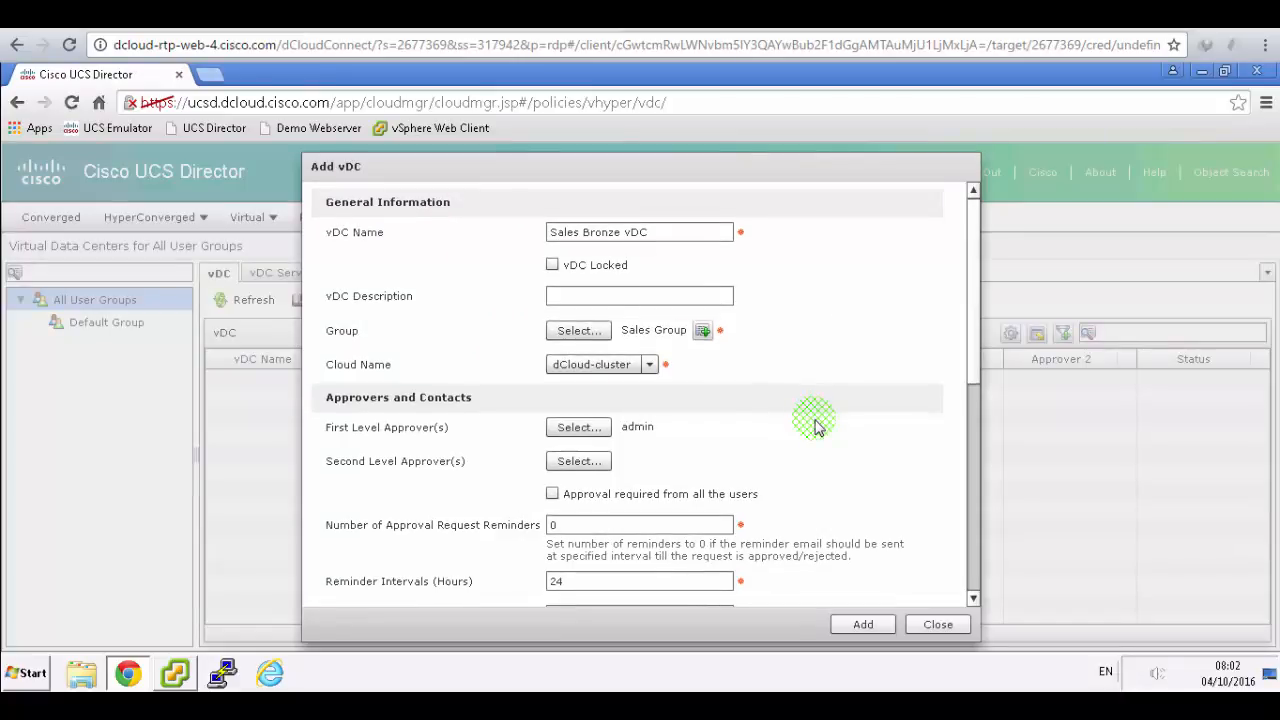
{"action": "scroll", "coordinate": [815, 427], "scroll_direction": "down", "scroll_amount": 2}
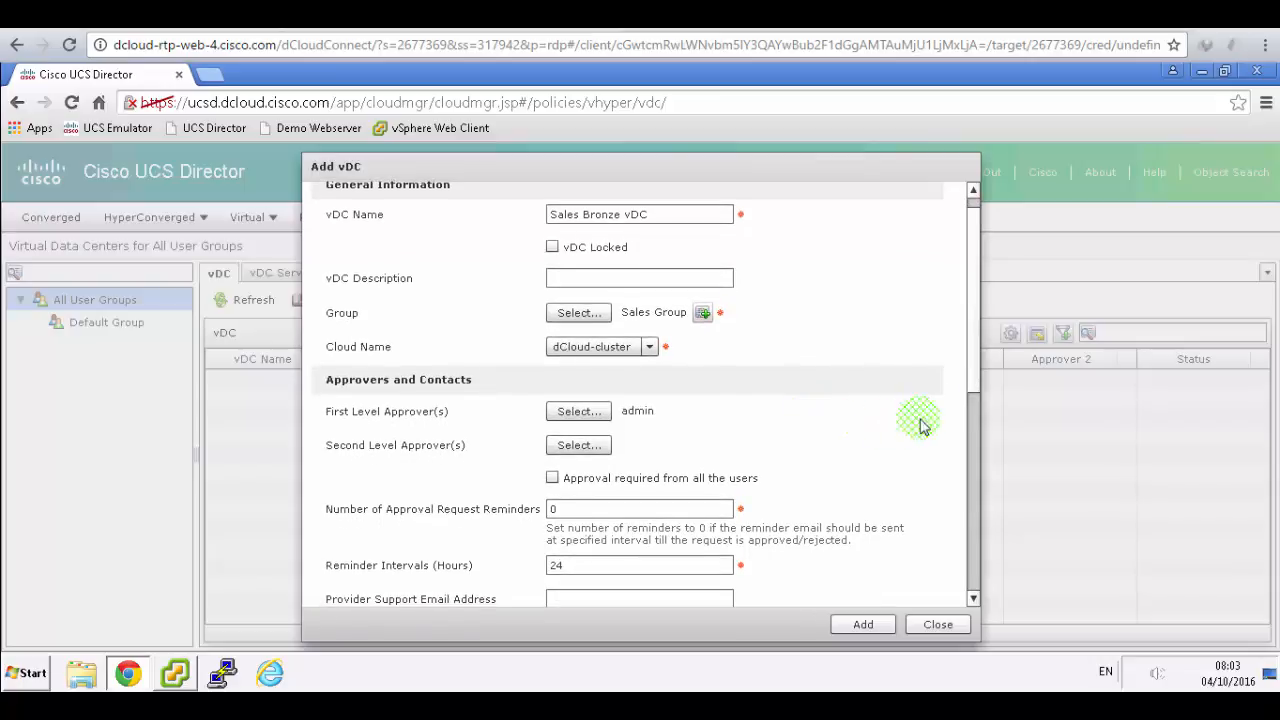
{"action": "scroll", "coordinate": [920, 423], "scroll_direction": "down", "scroll_amount": 1}
- Give the vDC Sales Bronze Cost Model and End User Self Service policy, then add it
{"action": "left_click_drag", "start_coordinate": [970, 375], "coordinate": [950, 666]}
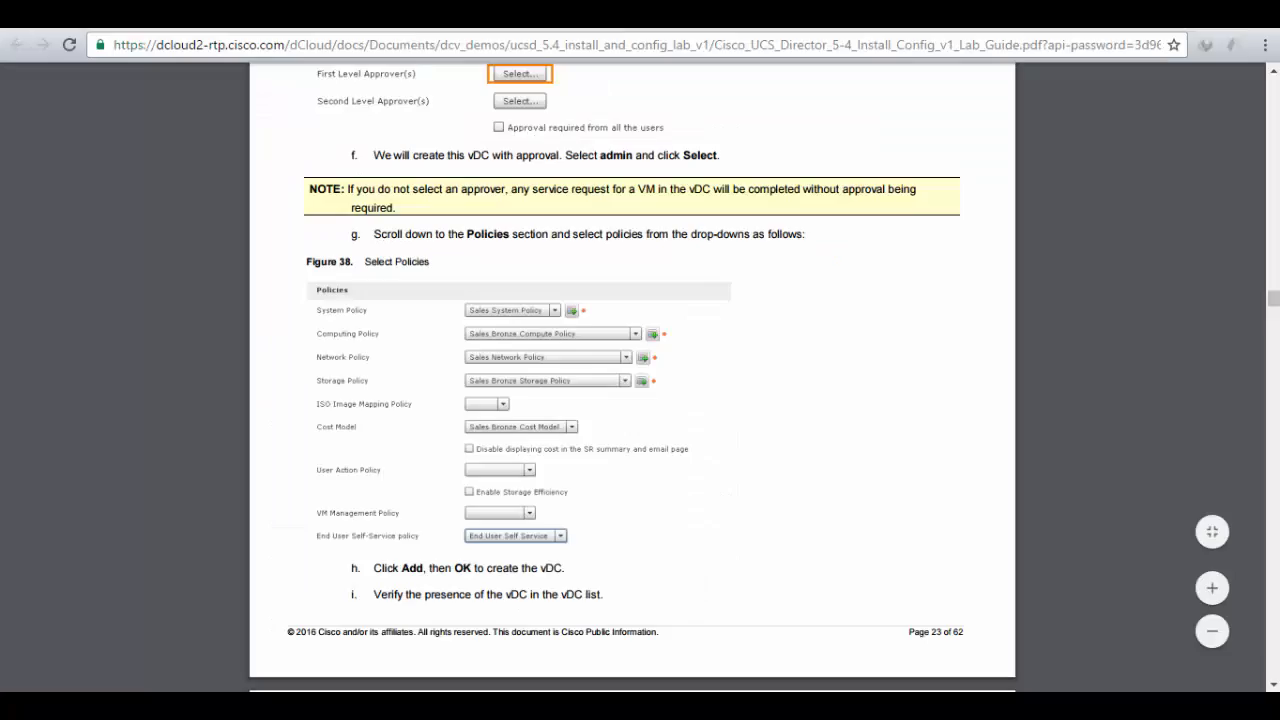
{"action": "left_click", "coordinate": [602, 258]}
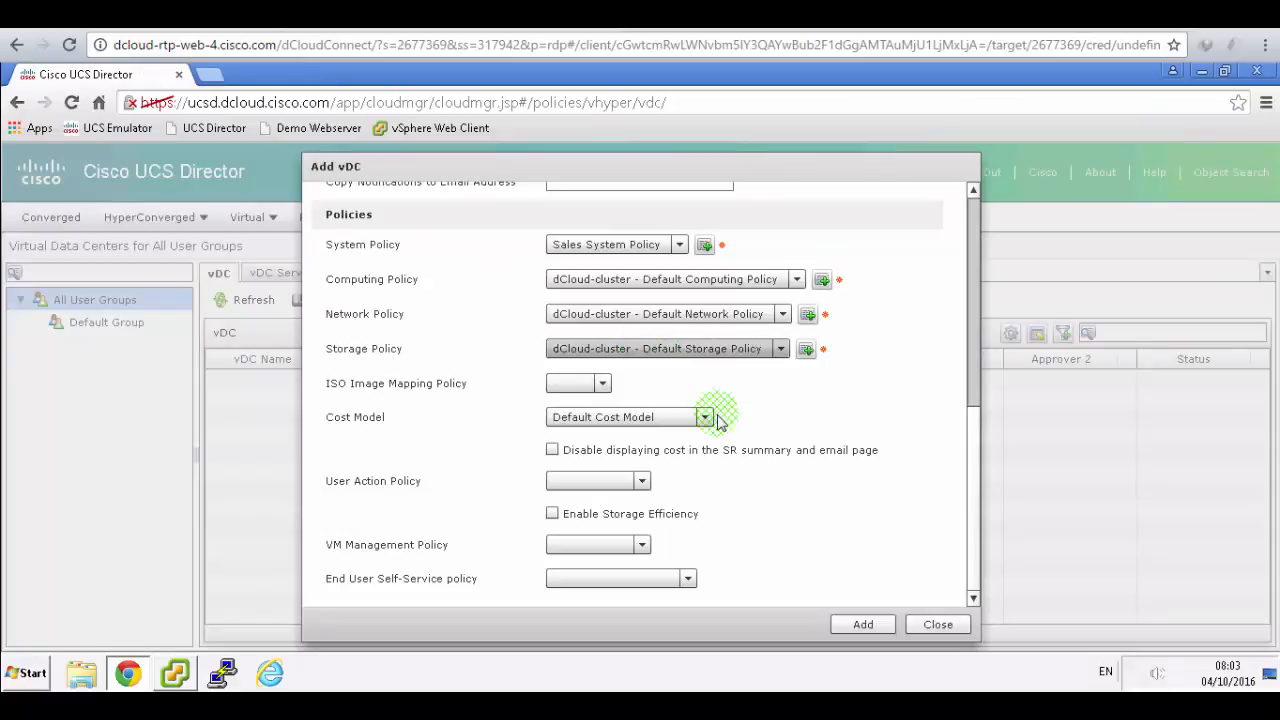
{"action": "left_click", "coordinate": [705, 418]}
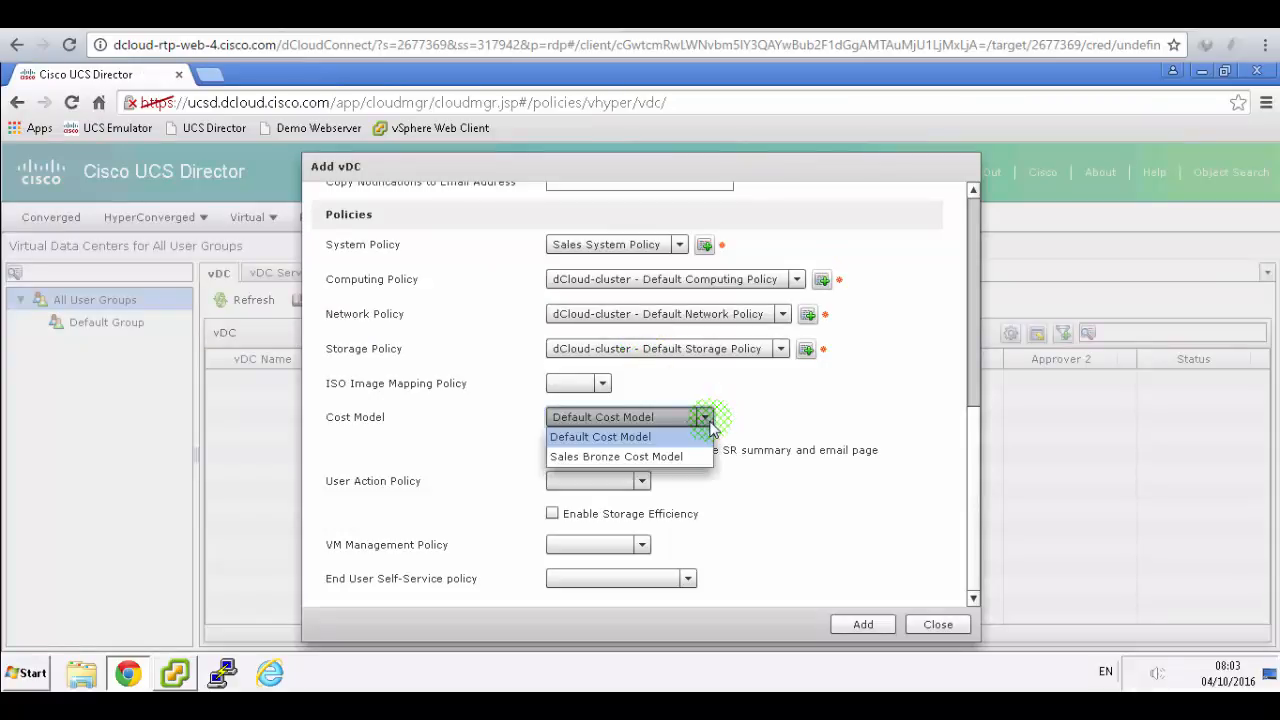
{"action": "left_click", "coordinate": [668, 457]}
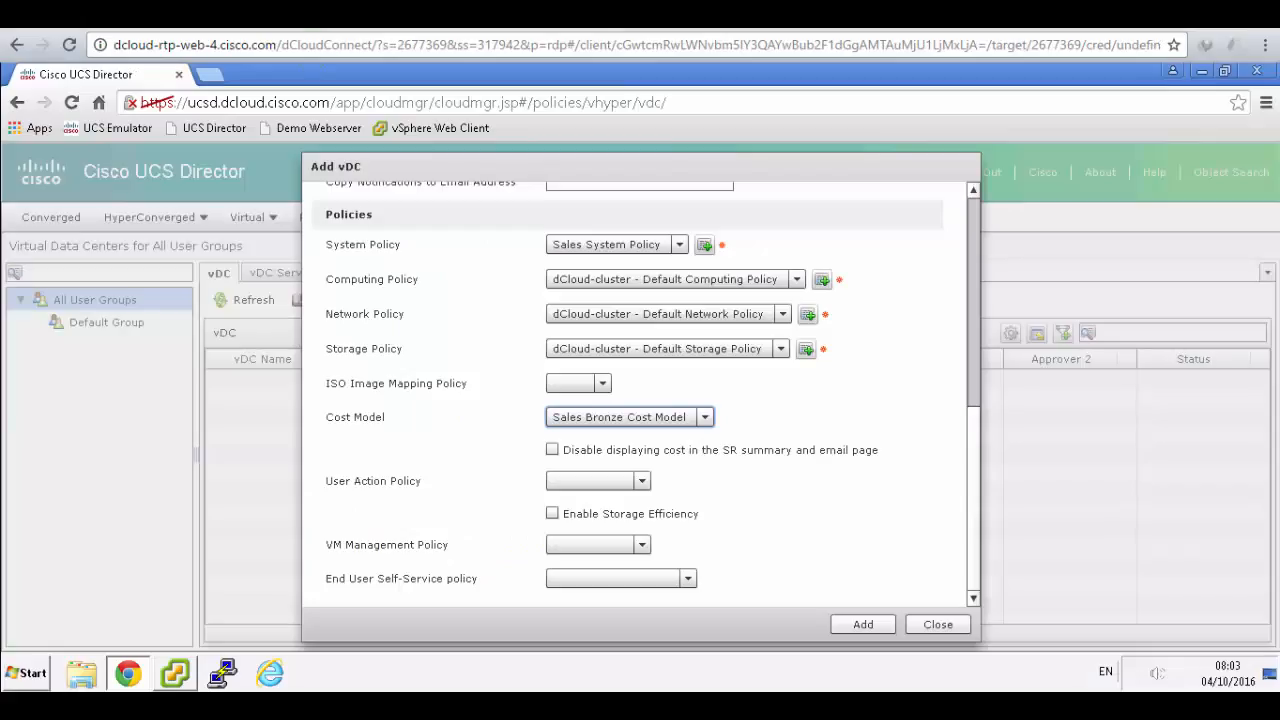
{"action": "left_click", "coordinate": [688, 579]}
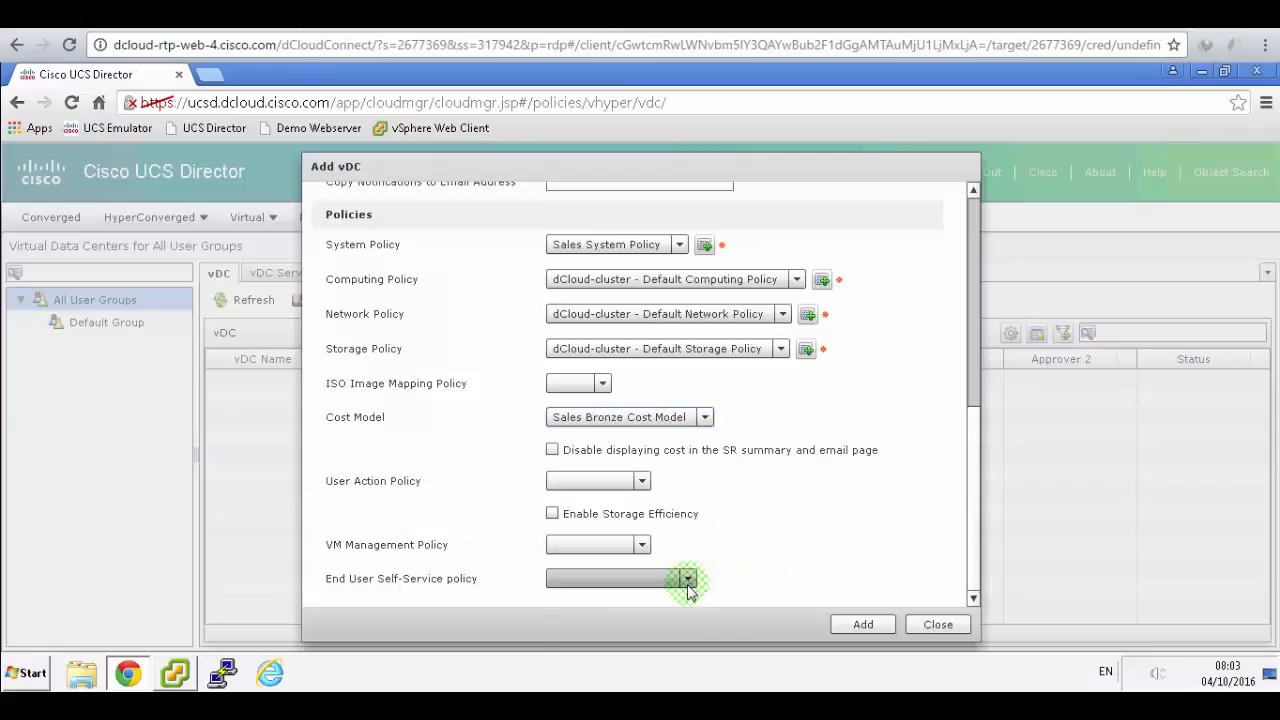
{"action": "left_click", "coordinate": [620, 617]}
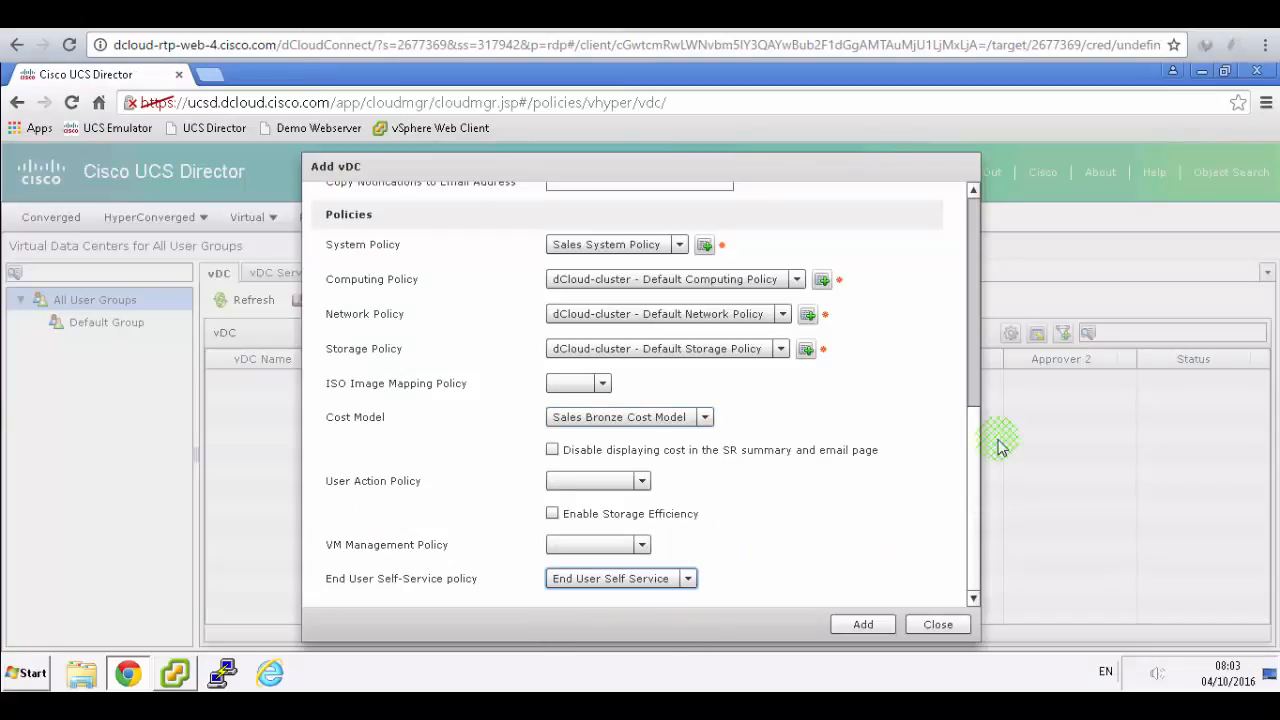
{"action": "left_click", "coordinate": [866, 622]}
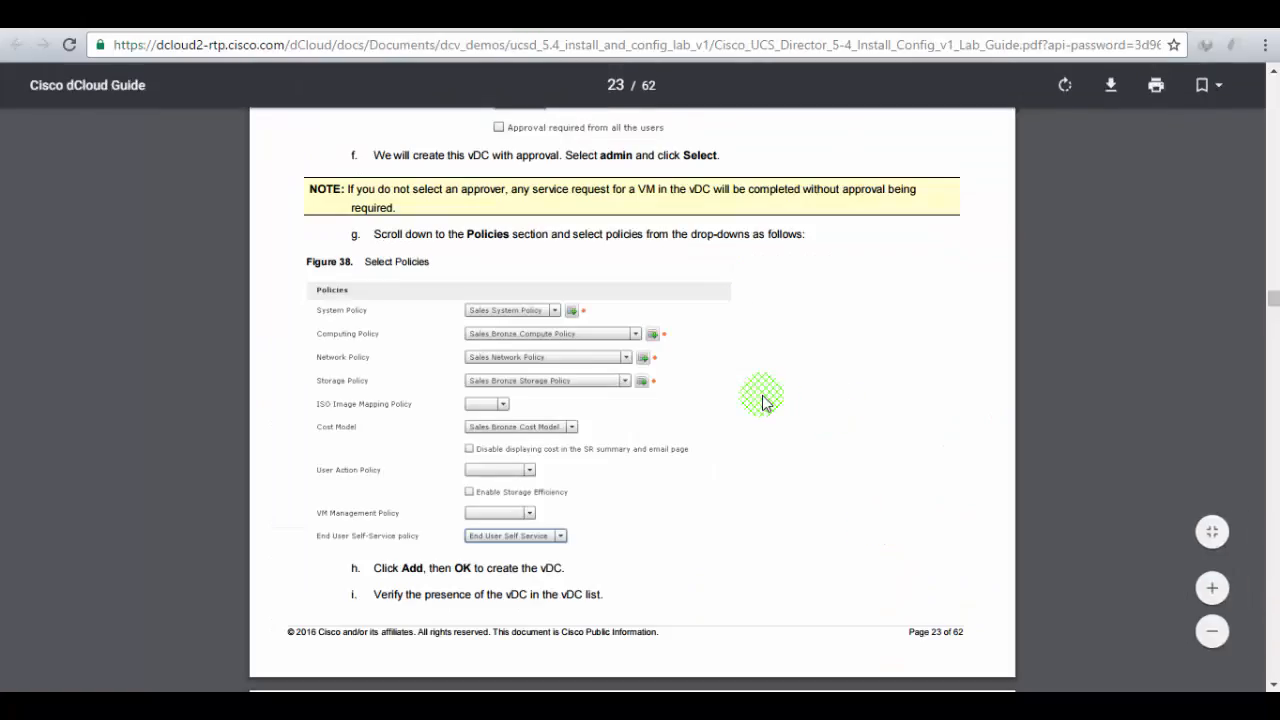
{"action": "scroll", "coordinate": [762, 402], "scroll_direction": "down", "scroll_amount": 4}
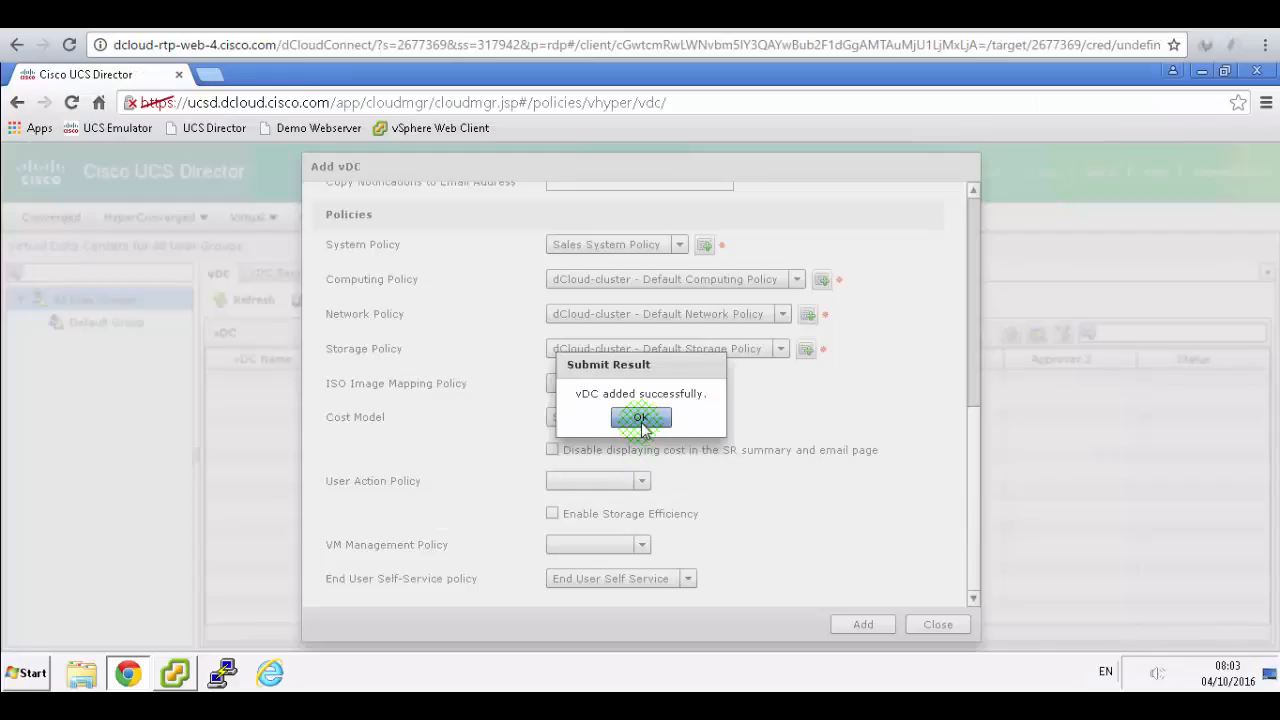
{"action": "left_click", "coordinate": [641, 420]}
{"action": "left_click", "coordinate": [419, 483]}
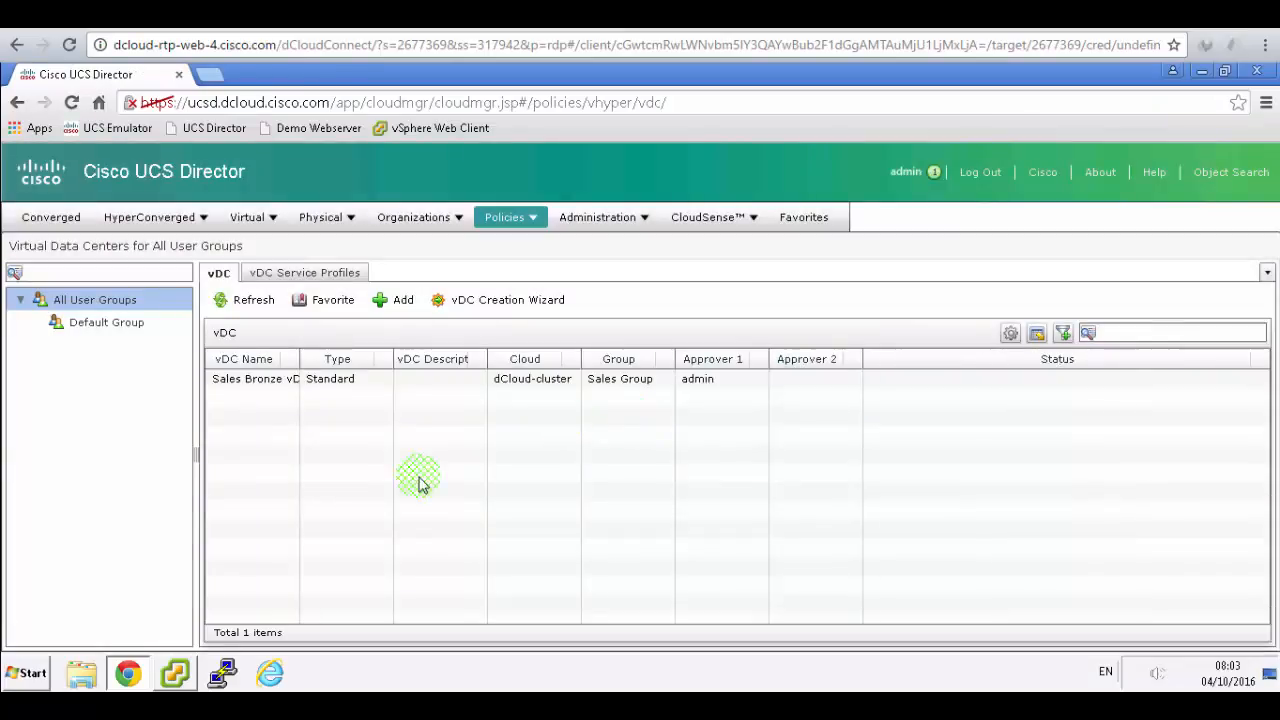
{"action": "left_click", "coordinate": [590, 387]}
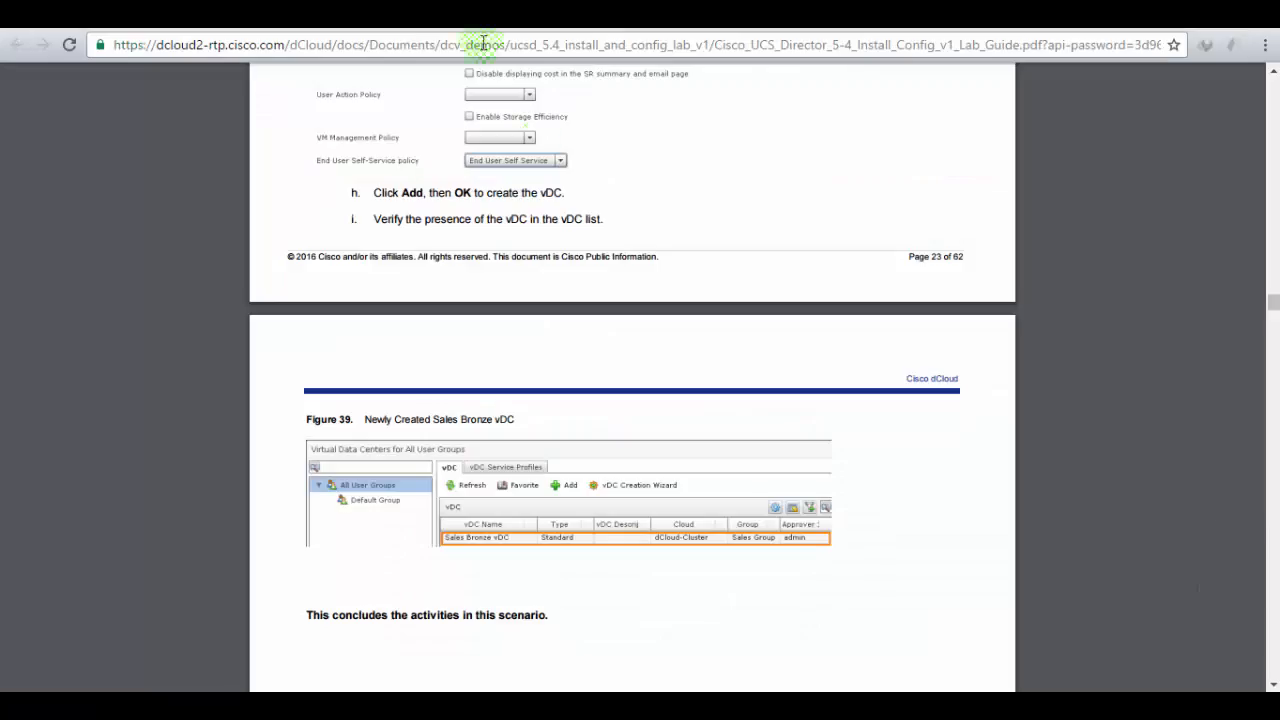
{"action": "left_click", "coordinate": [589, 200]}
{"action": "scroll", "coordinate": [589, 200], "scroll_direction": "down", "scroll_amount": 3}
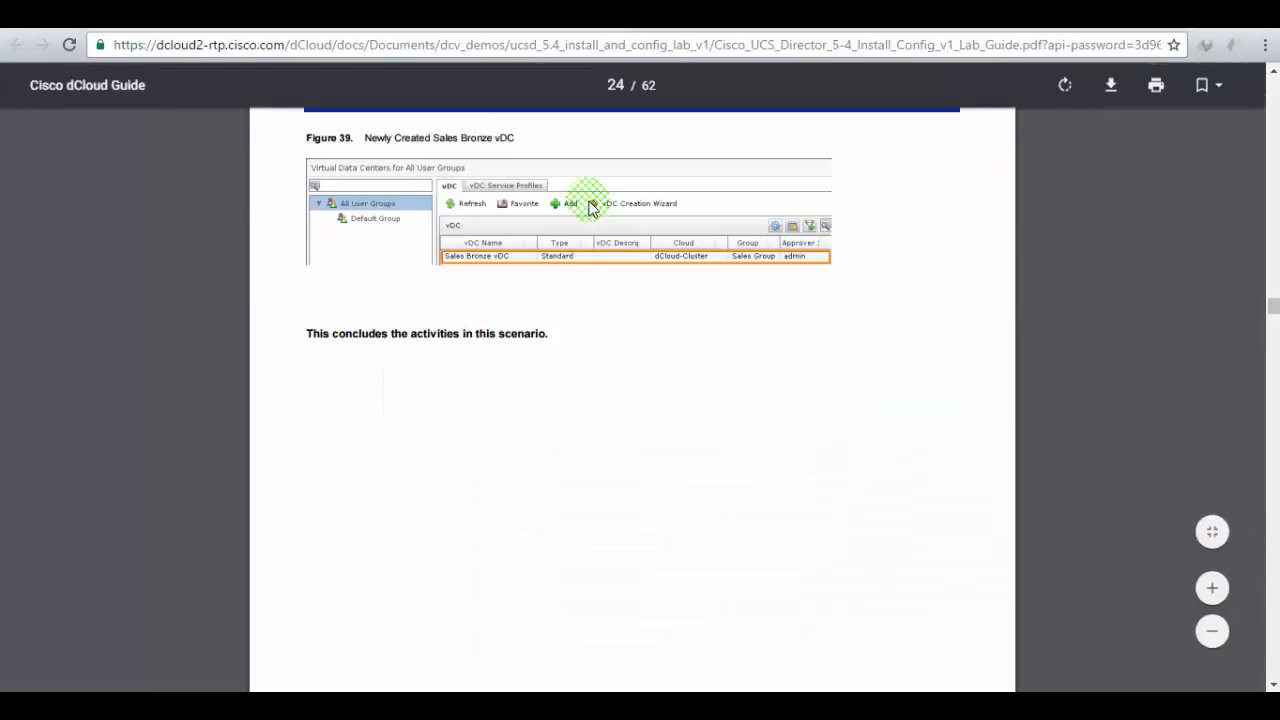
{"action": "scroll", "coordinate": [589, 207], "scroll_direction": "down", "scroll_amount": 5}
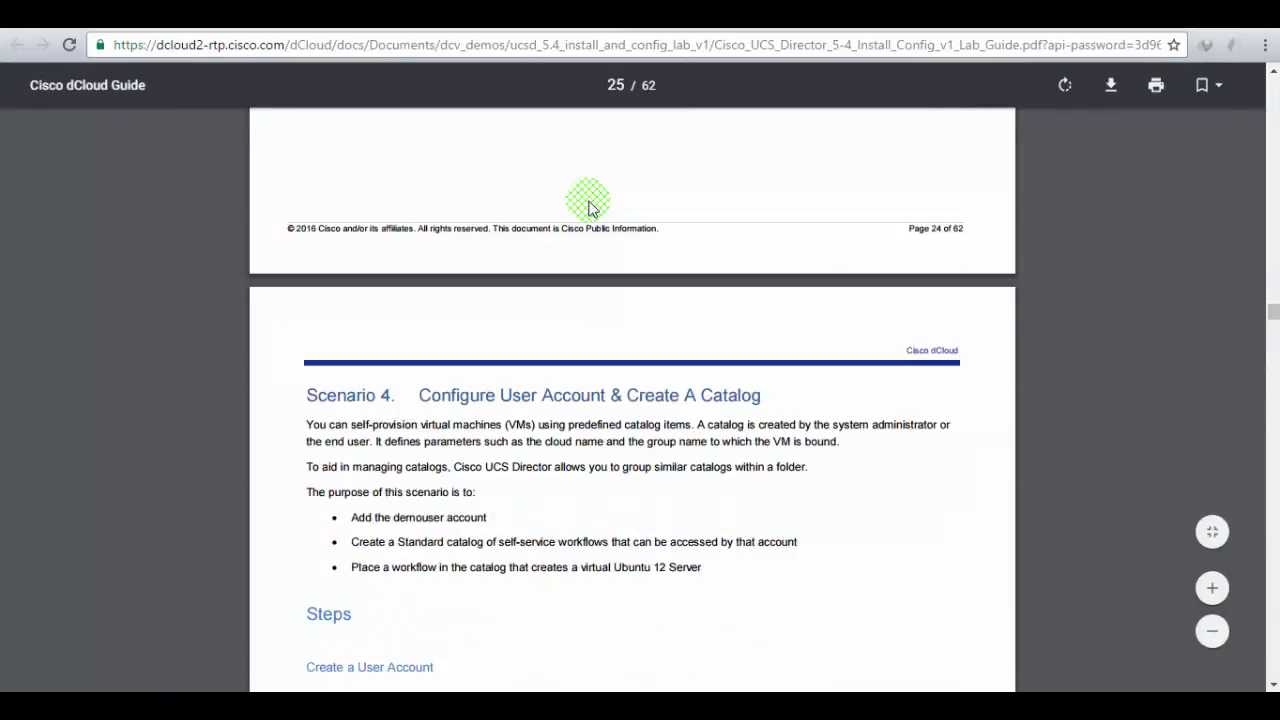
{"action": "scroll", "coordinate": [488, 378], "scroll_direction": "down", "scroll_amount": 2}
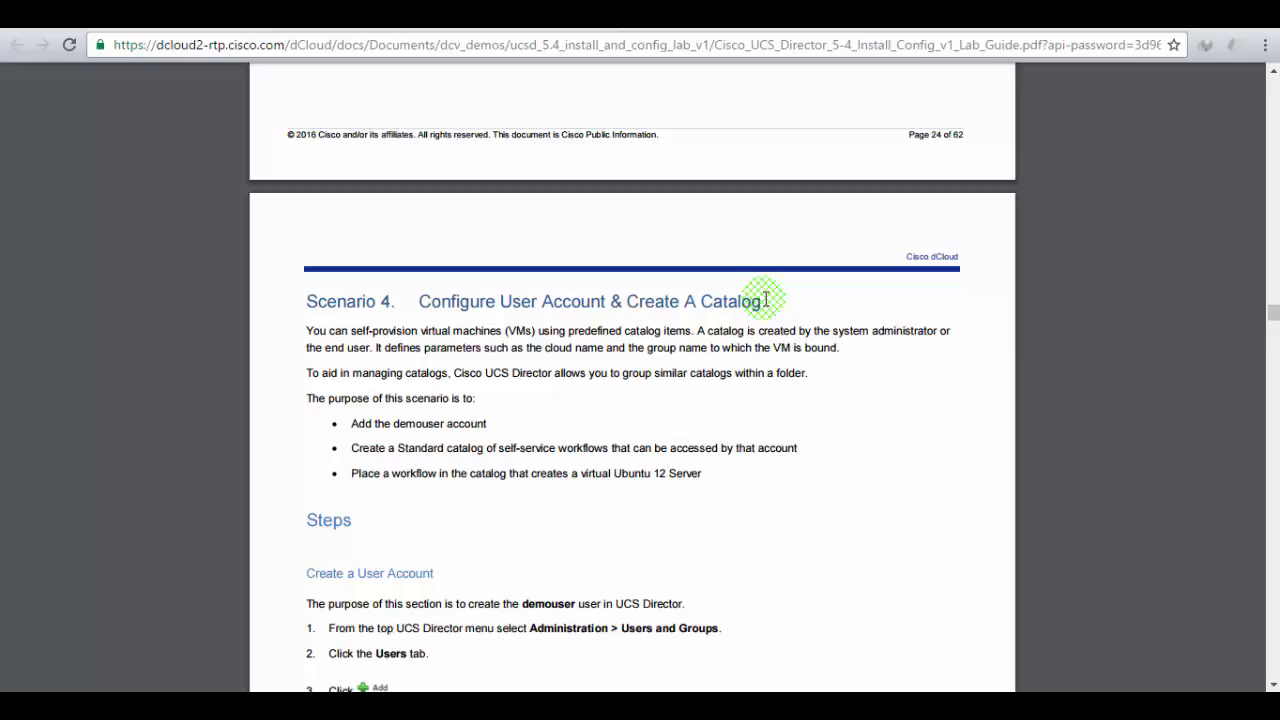
{"action": "scroll", "coordinate": [766, 299], "scroll_direction": "down", "scroll_amount": 5}
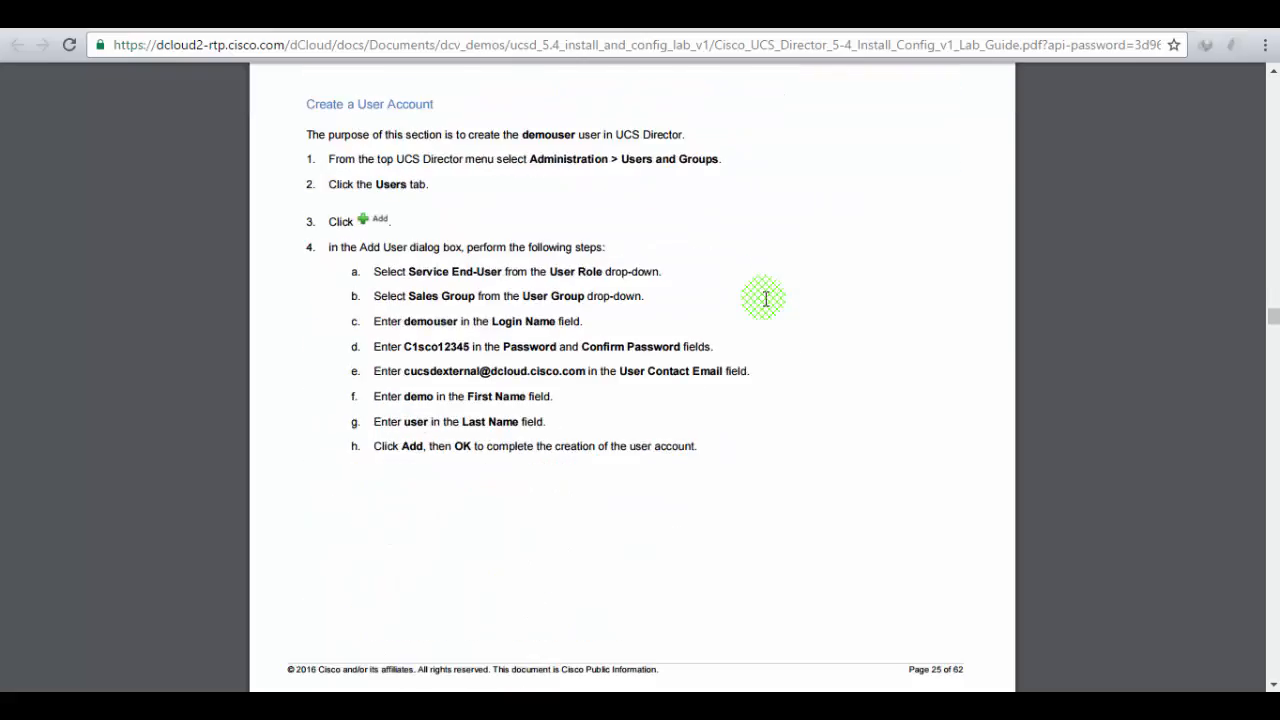
{"action": "scroll", "coordinate": [763, 300], "scroll_direction": "up", "scroll_amount": 1}
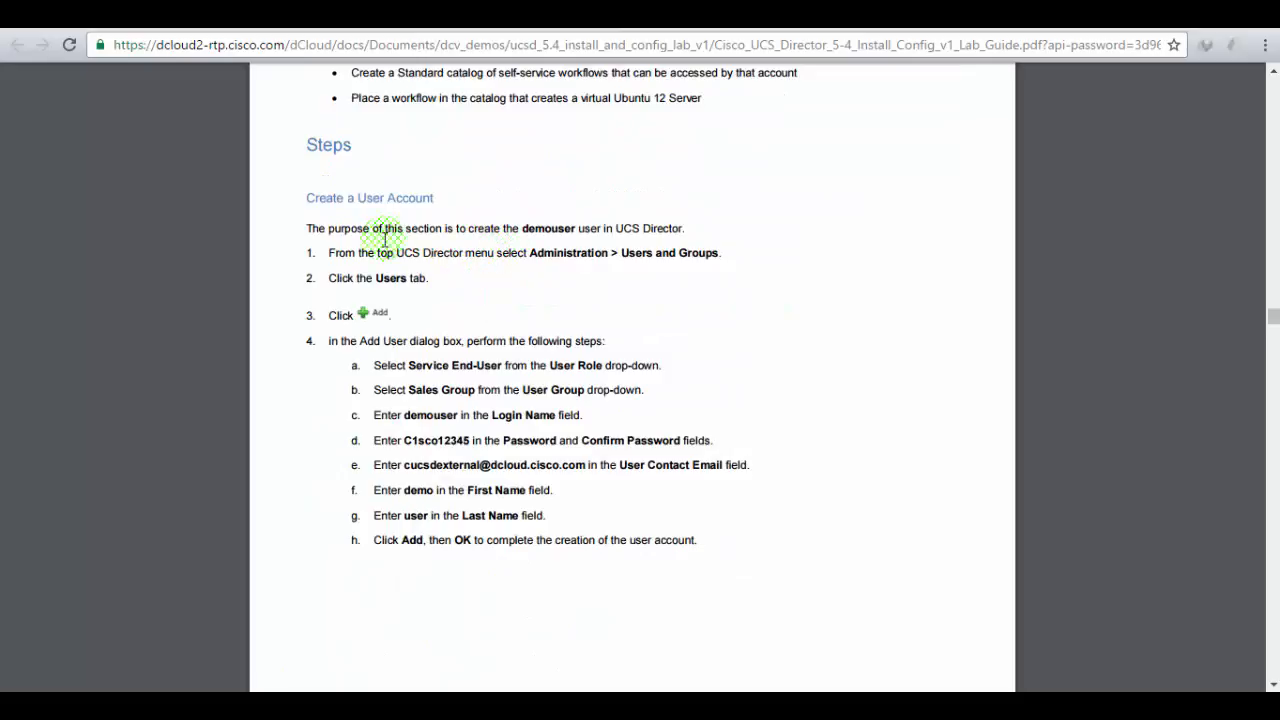
{"action": "left_click_drag", "start_coordinate": [360, 252], "coordinate": [612, 252]}
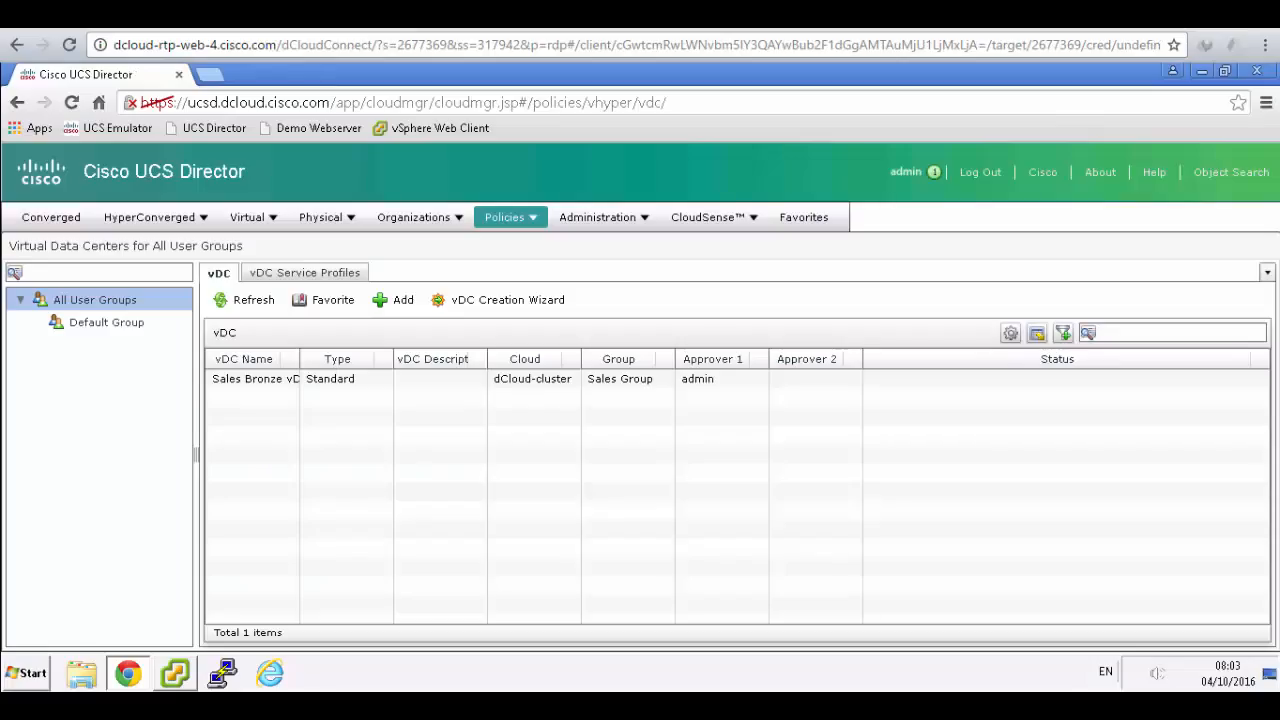
- Go to Administration > Users and Groups, show the Users list and bring up Add User
{"action": "left_click", "coordinate": [612, 218]}
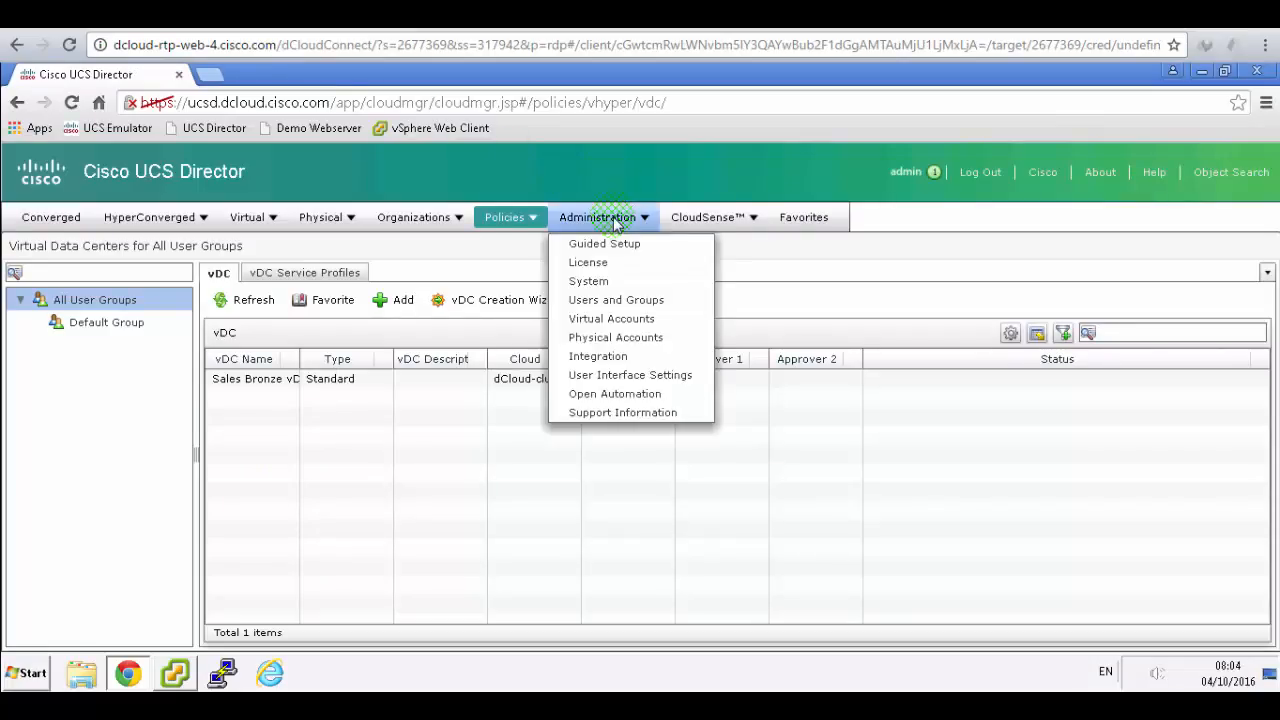
{"action": "left_click", "coordinate": [645, 300]}
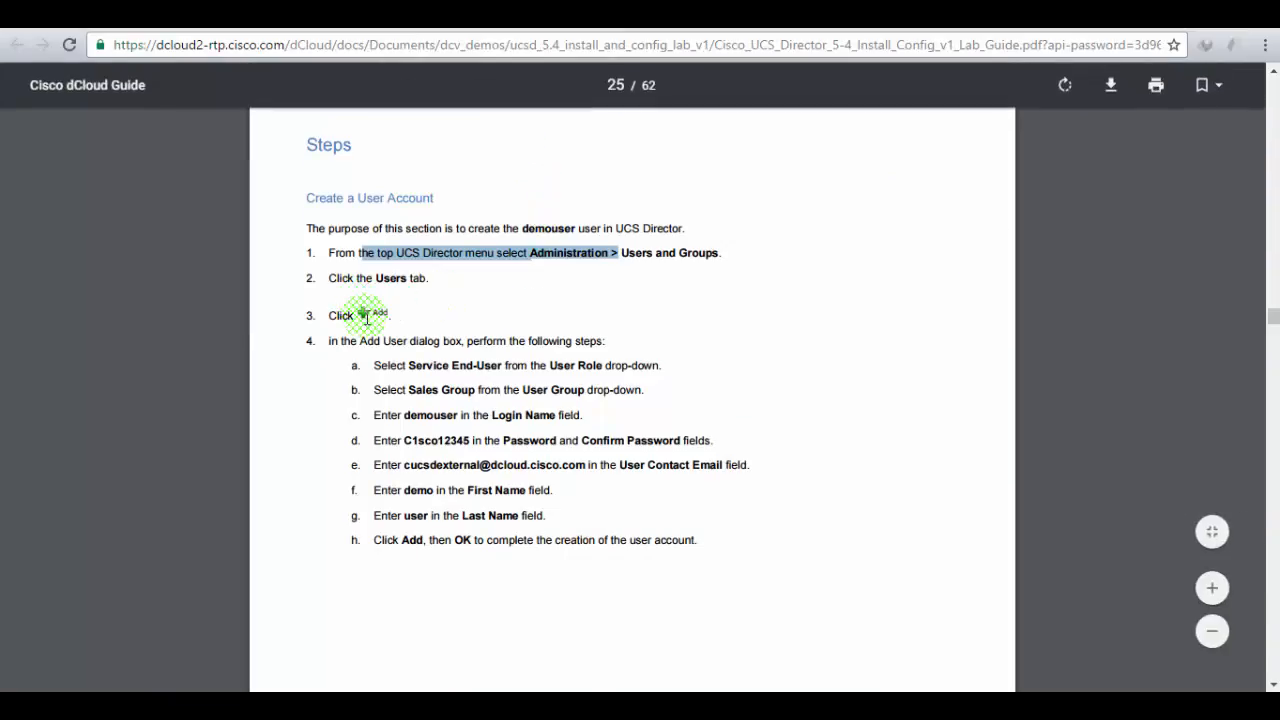
{"action": "left_click_drag", "start_coordinate": [409, 363], "coordinate": [657, 370]}
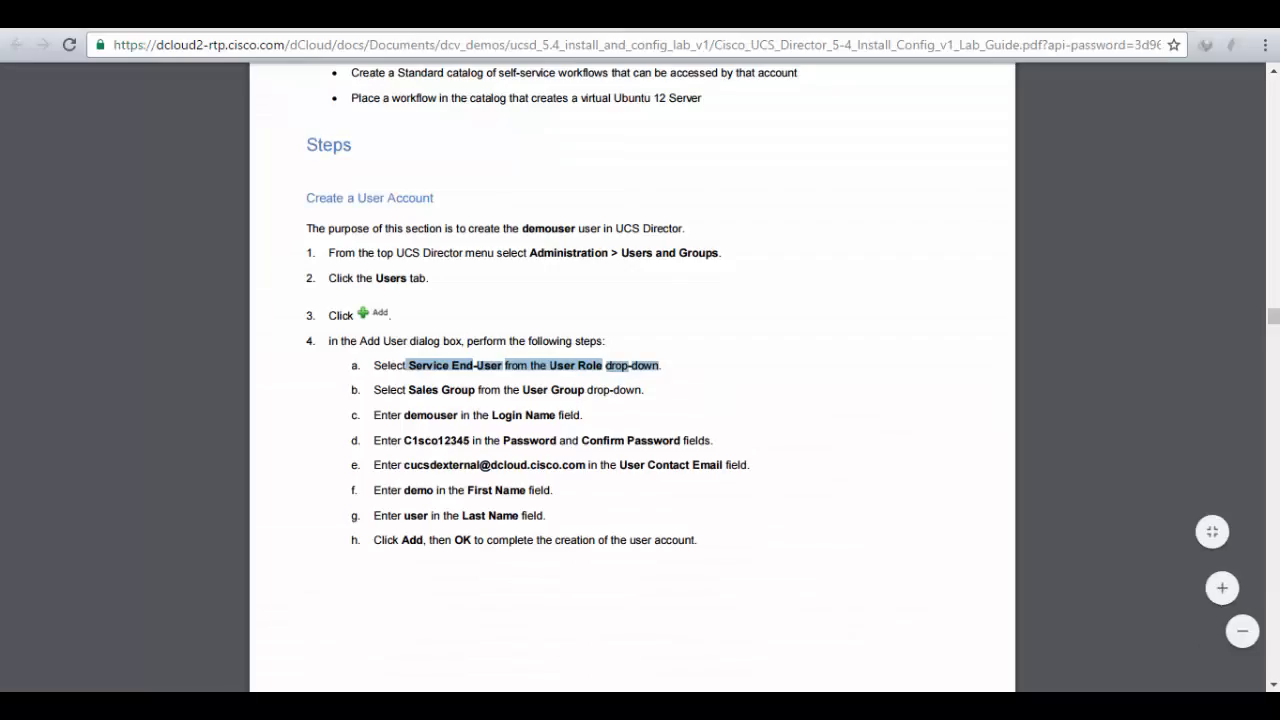
{"action": "left_click_drag", "start_coordinate": [376, 278], "coordinate": [461, 283]}
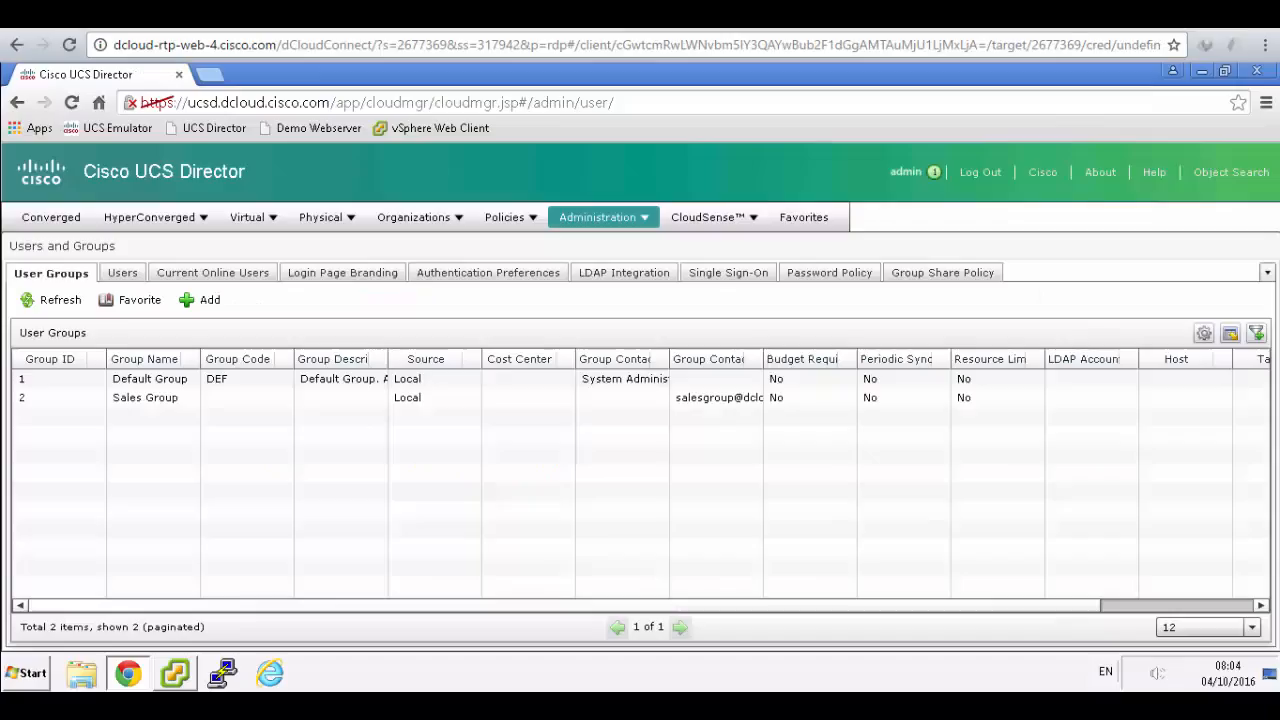
{"action": "left_click", "coordinate": [135, 274]}
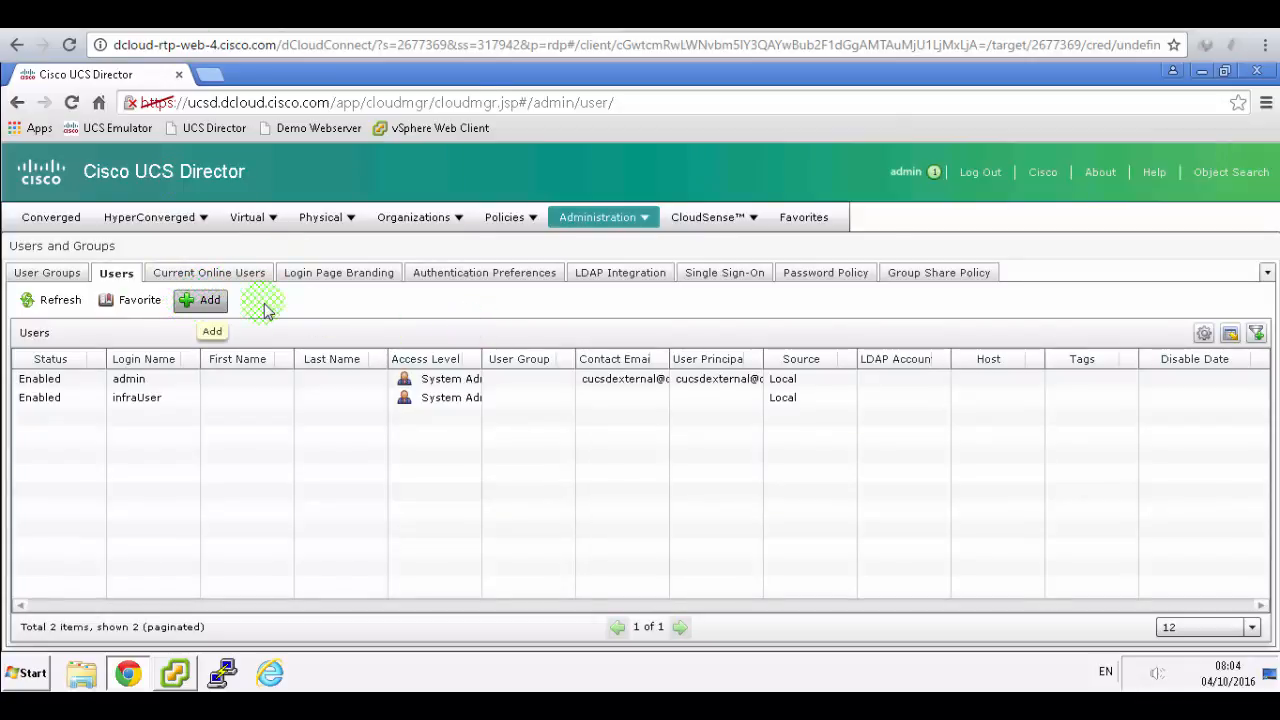
{"action": "left_click", "coordinate": [445, 15]}
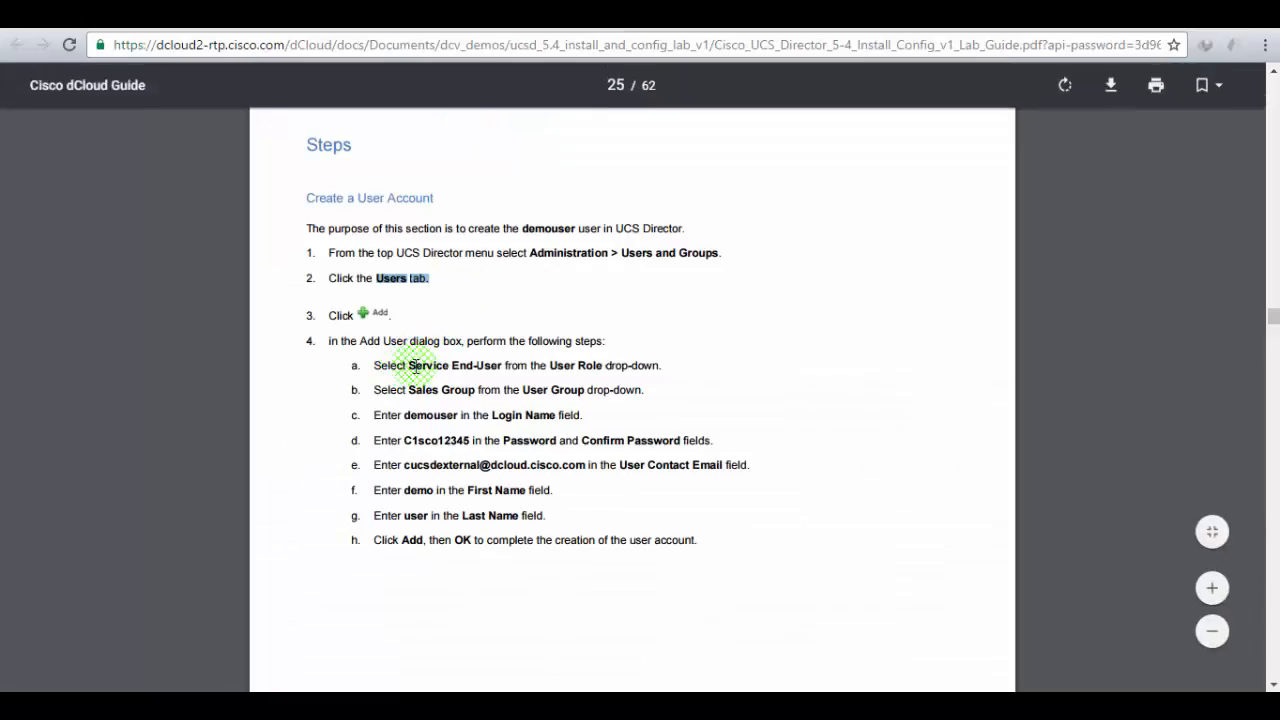
{"action": "left_click_drag", "start_coordinate": [409, 364], "coordinate": [573, 358]}
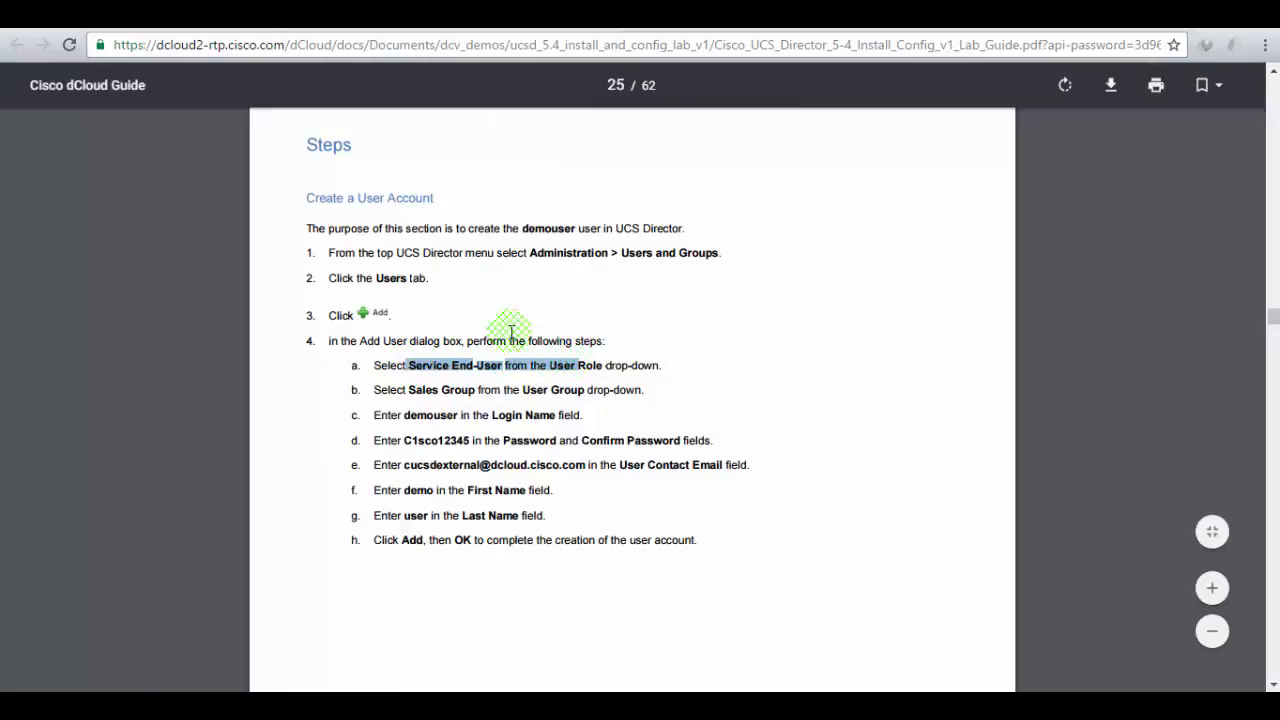
{"action": "left_click", "coordinate": [285, 15]}
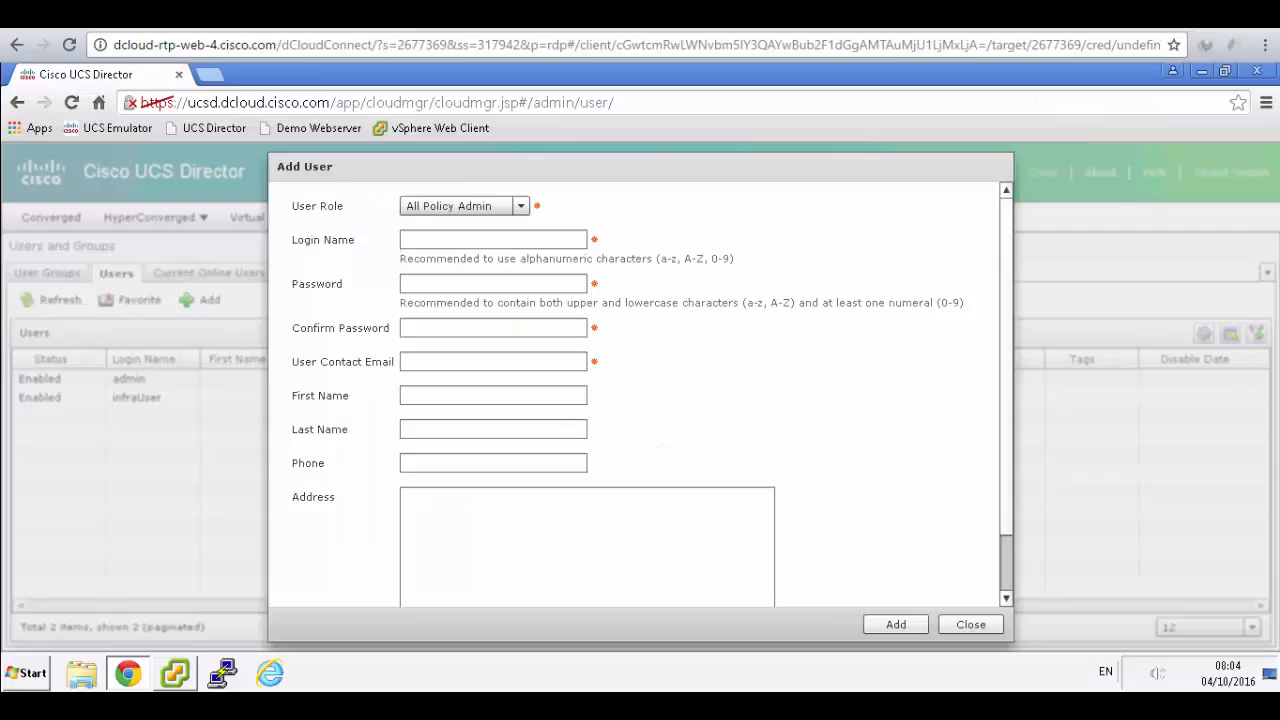
- Make the user a Service End-User in Sales Group and enter login and password twice
{"action": "left_click", "coordinate": [522, 207]}
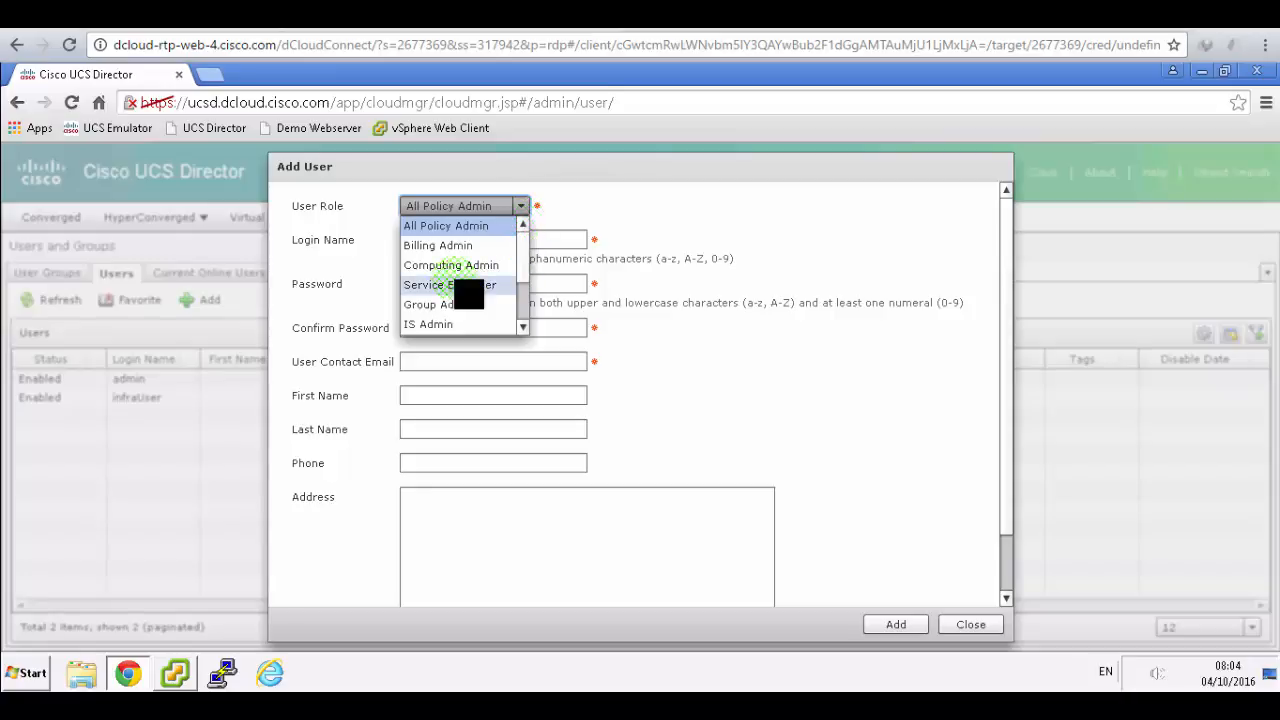
{"action": "left_click", "coordinate": [455, 284]}
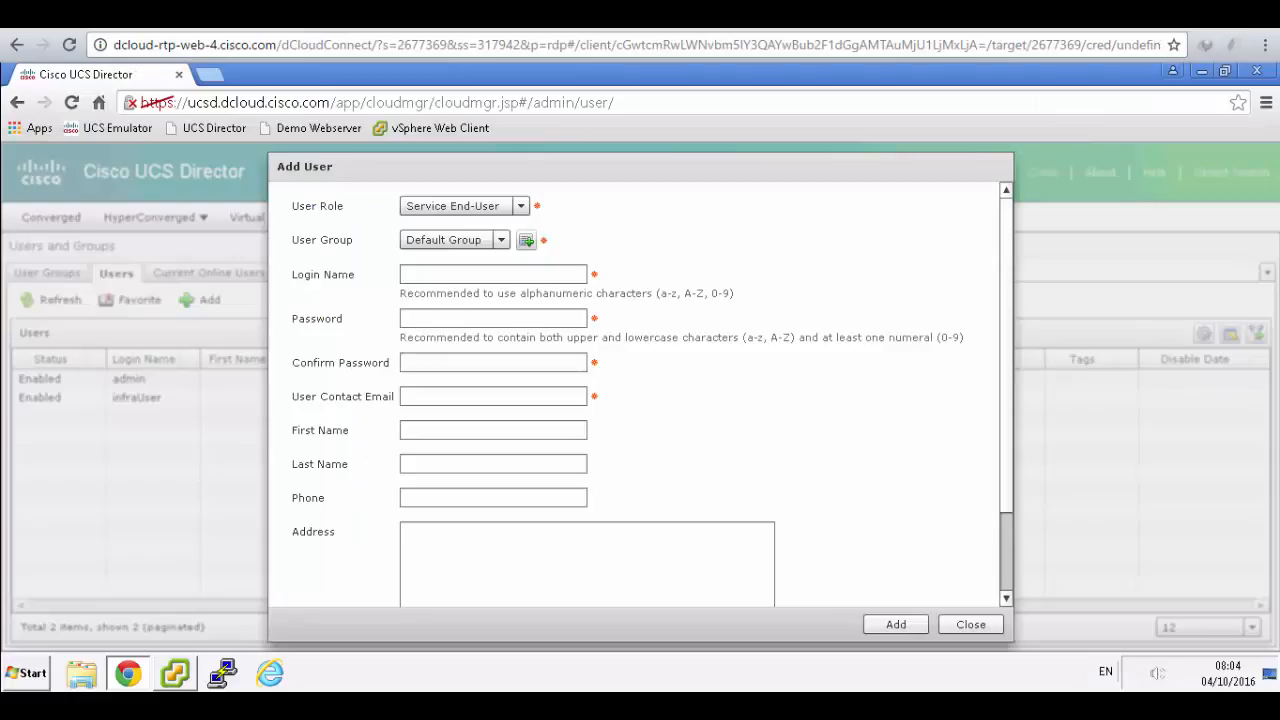
{"action": "left_click", "coordinate": [501, 240]}
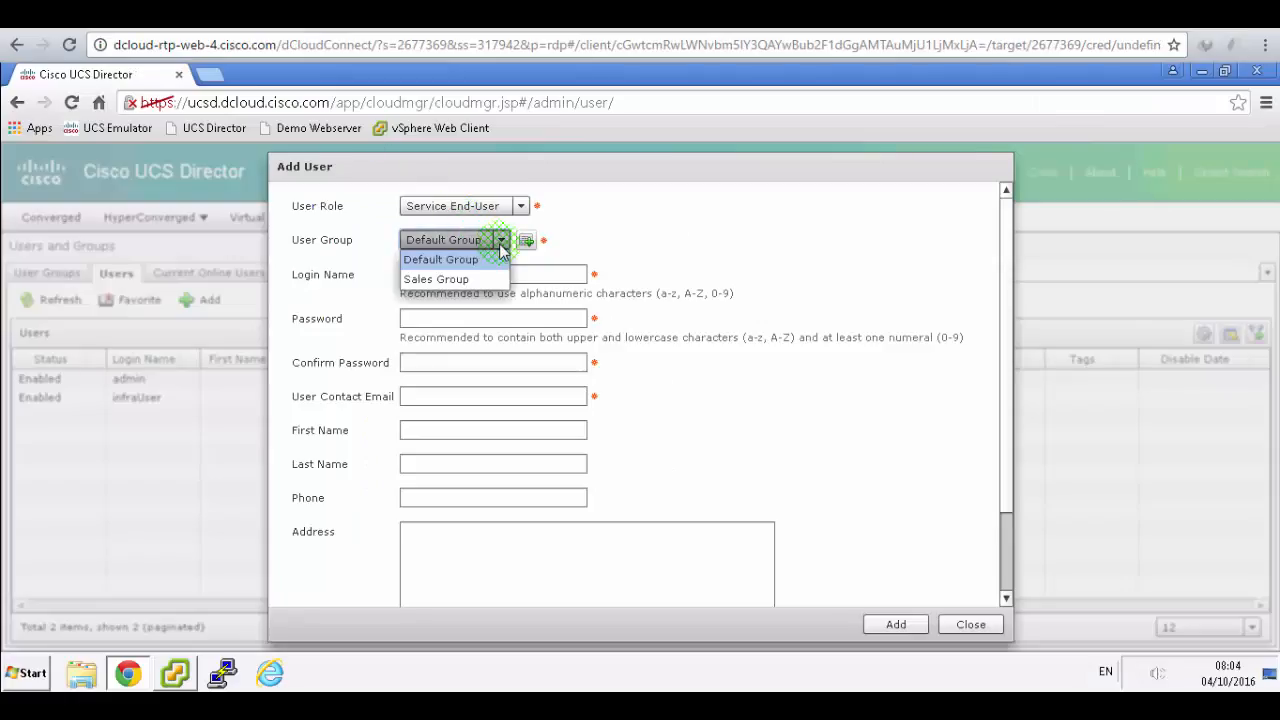
{"action": "left_click", "coordinate": [472, 279]}
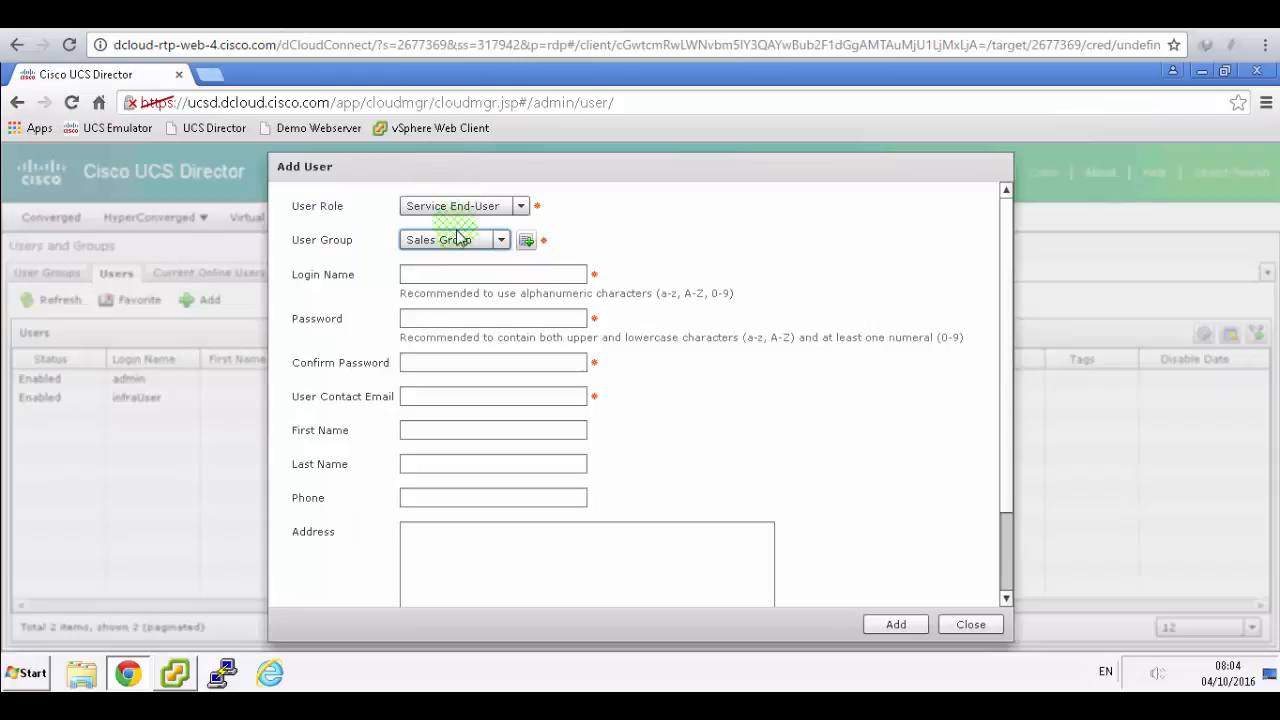
{"action": "left_click", "coordinate": [462, 272]}
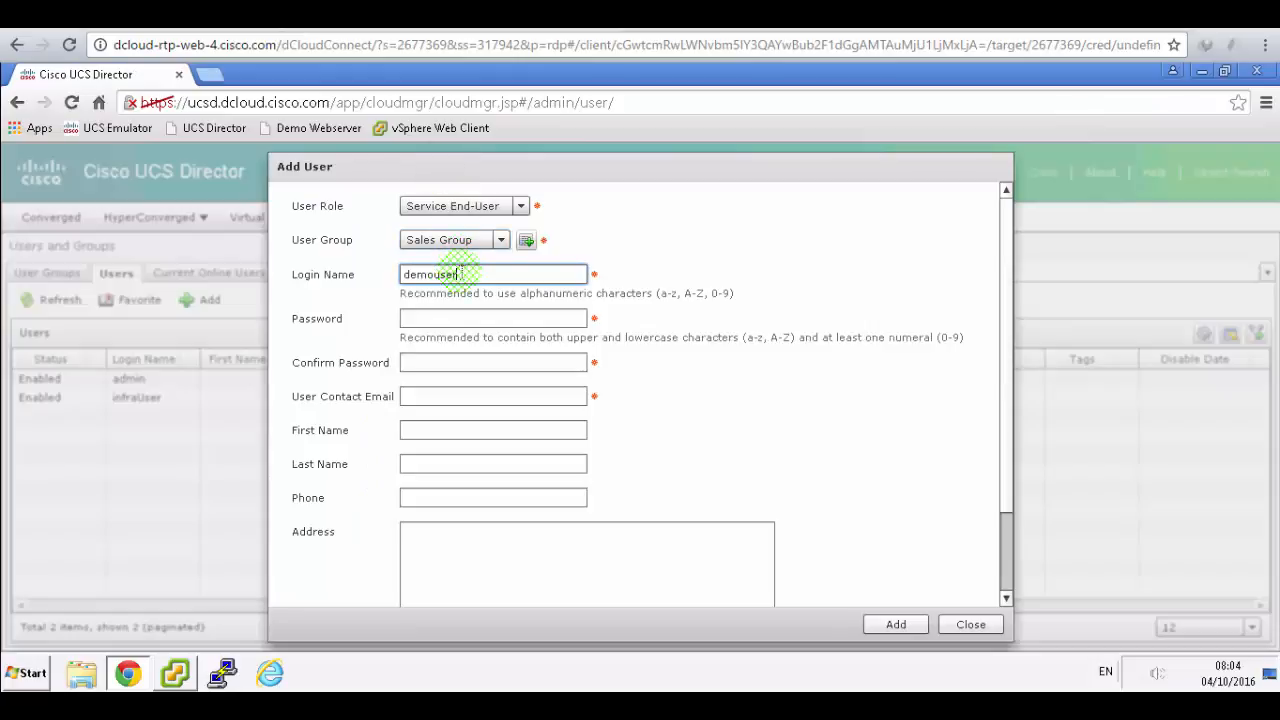
{"action": "key", "text": "Tab"}
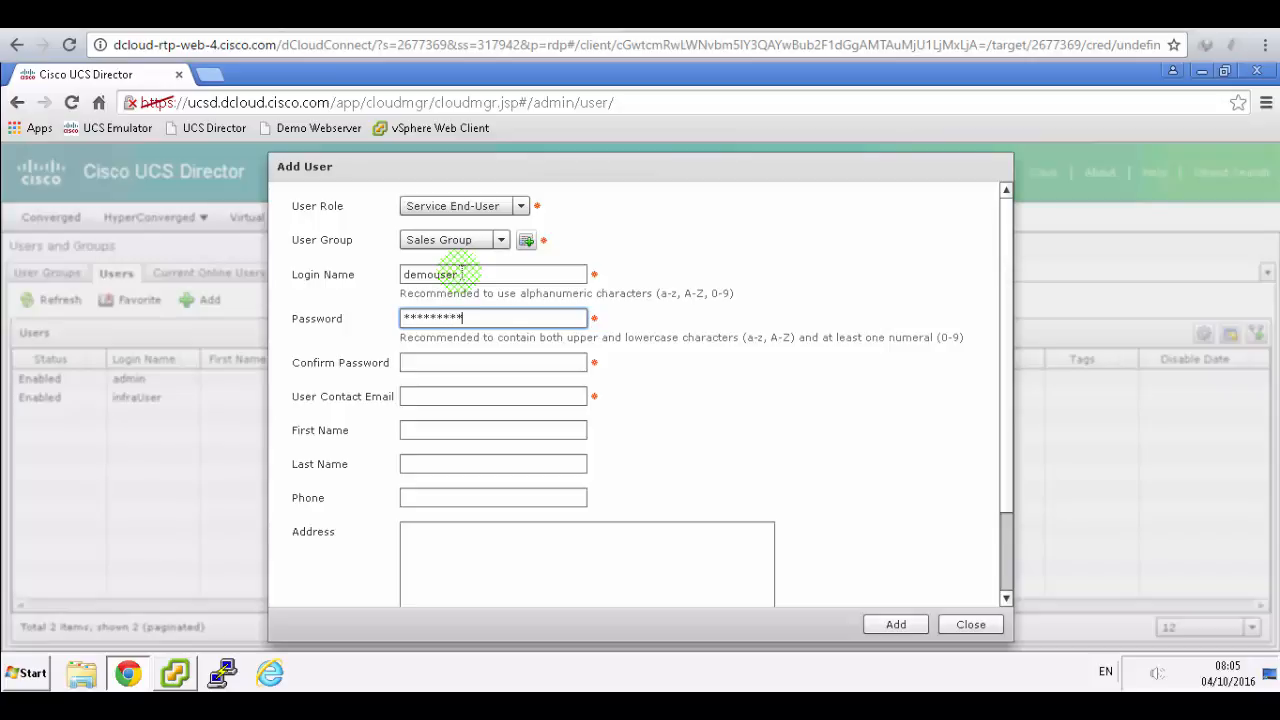
{"action": "key", "text": "Tab"}
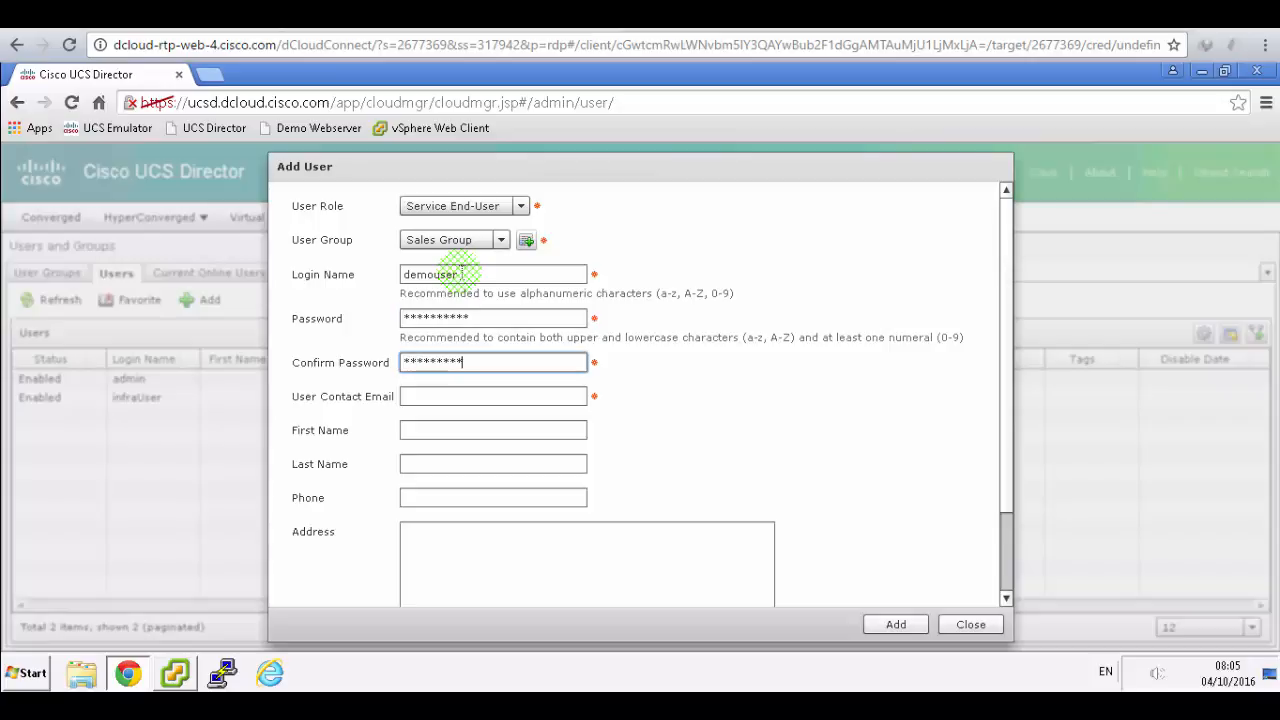
{"action": "left_click", "coordinate": [474, 20]}
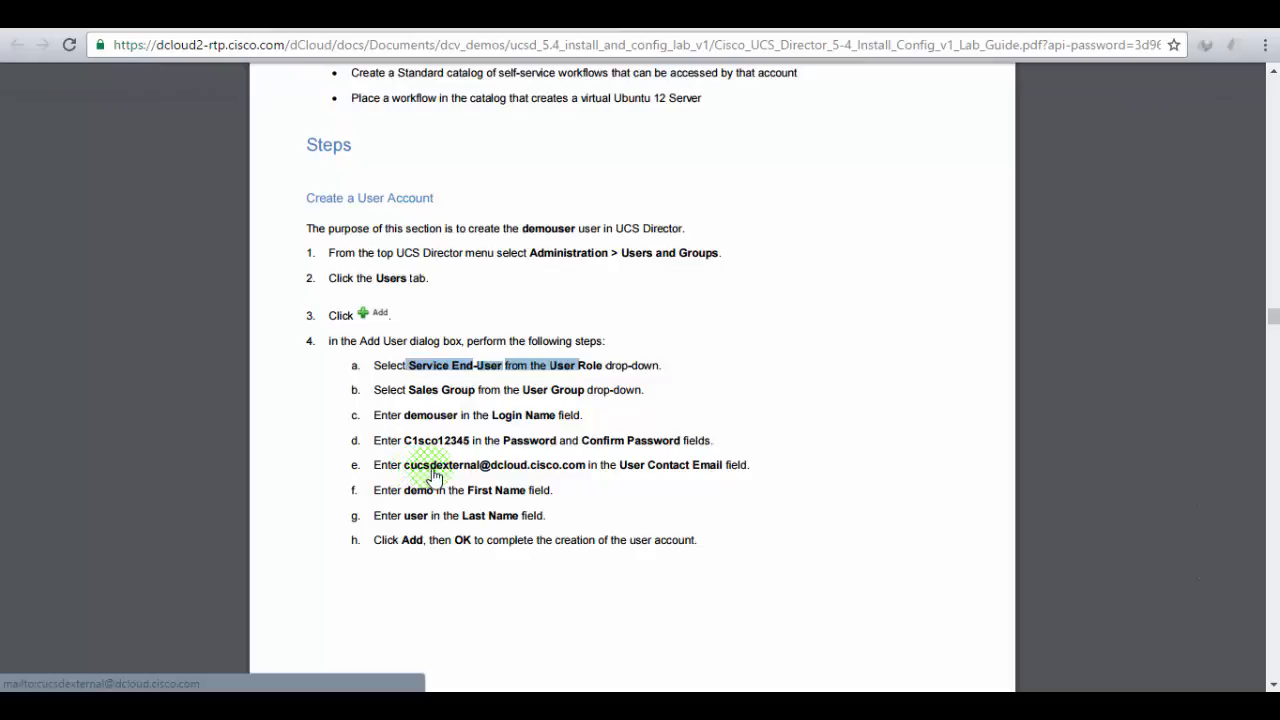
{"action": "key", "text": "alt+Tab"}
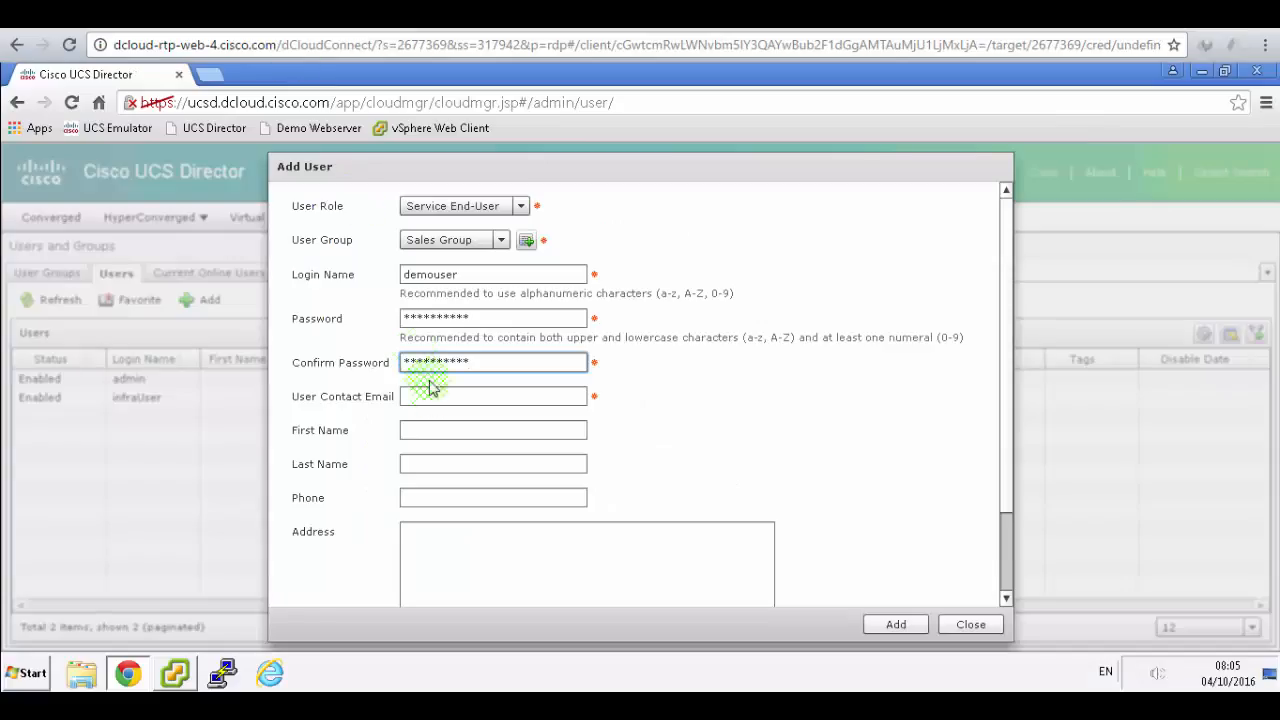
- Fill in the contact e-mail, first name Demo, last name User, and add the user
{"action": "left_click", "coordinate": [439, 397]}
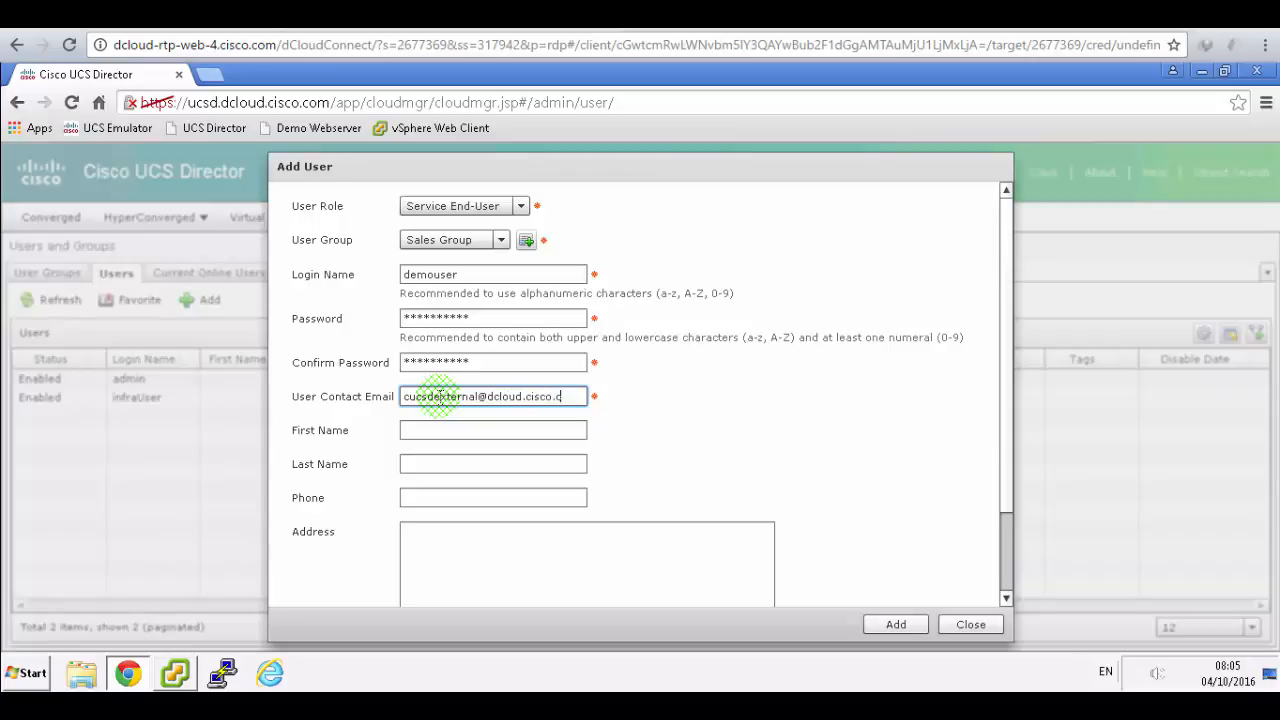
{"action": "left_click", "coordinate": [388, 15]}
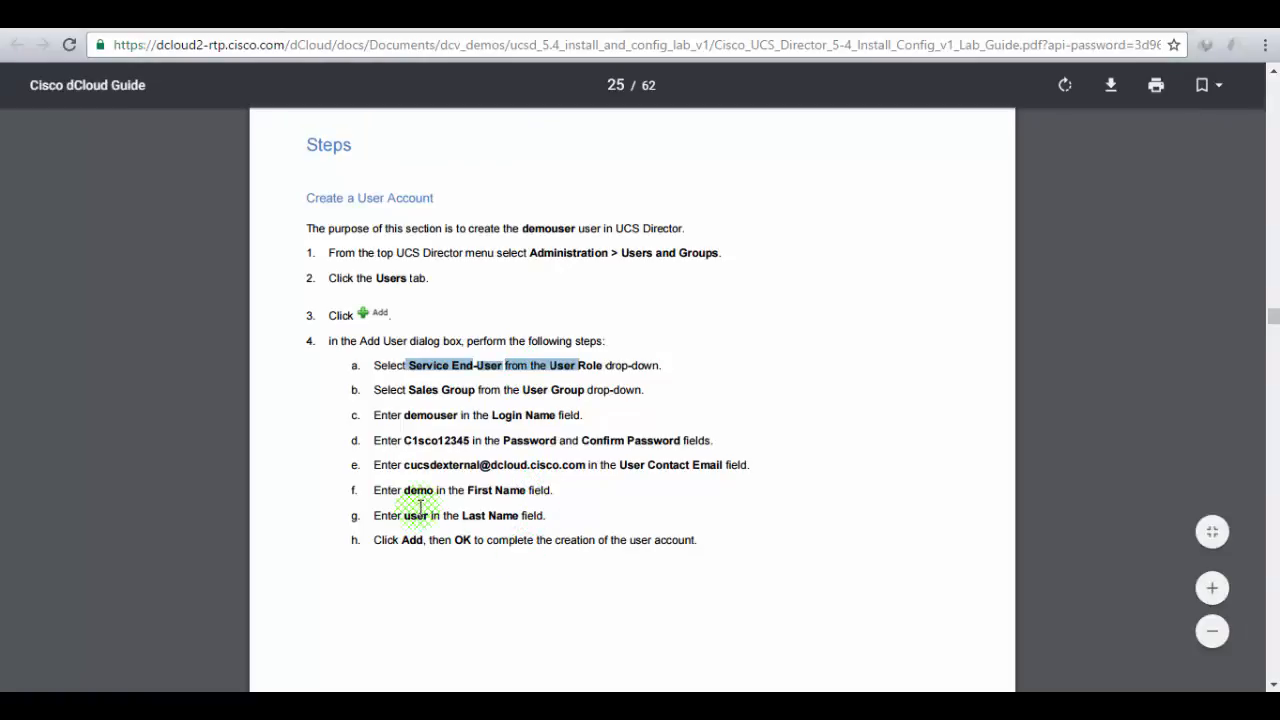
{"action": "left_click", "coordinate": [336, 16]}
{"action": "left_click", "coordinate": [455, 432]}
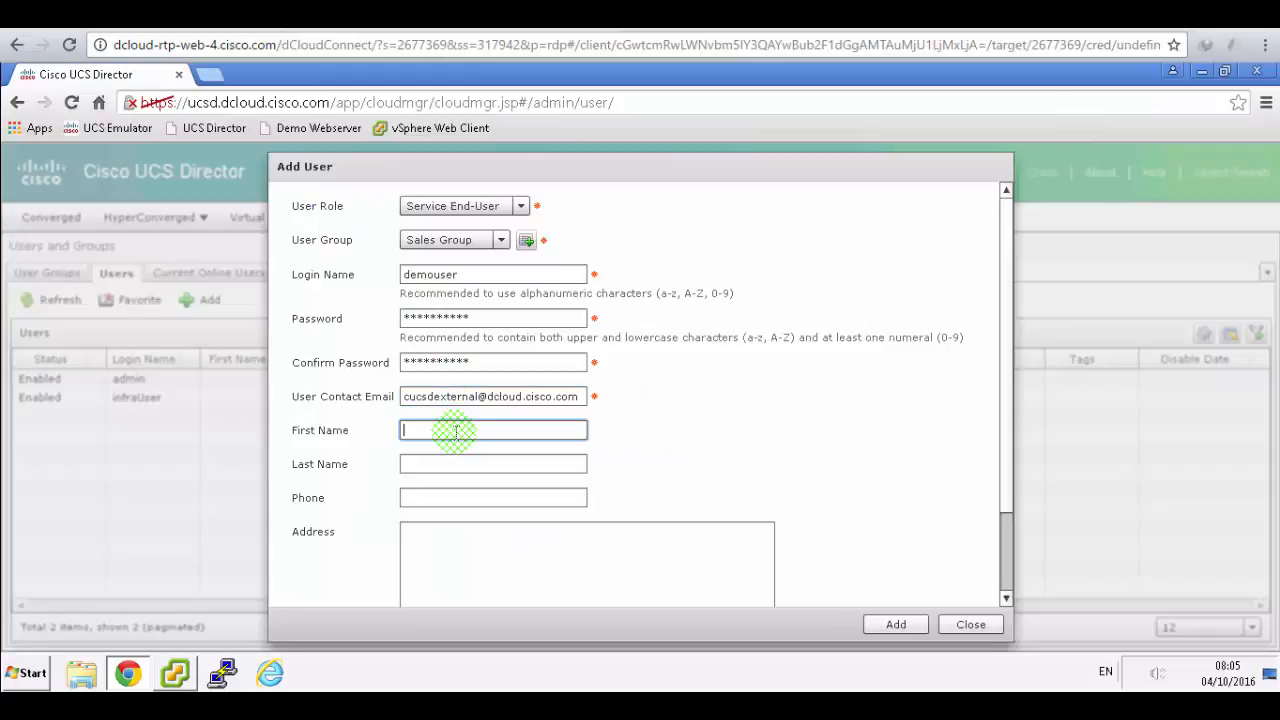
{"action": "key", "text": "Tab"}
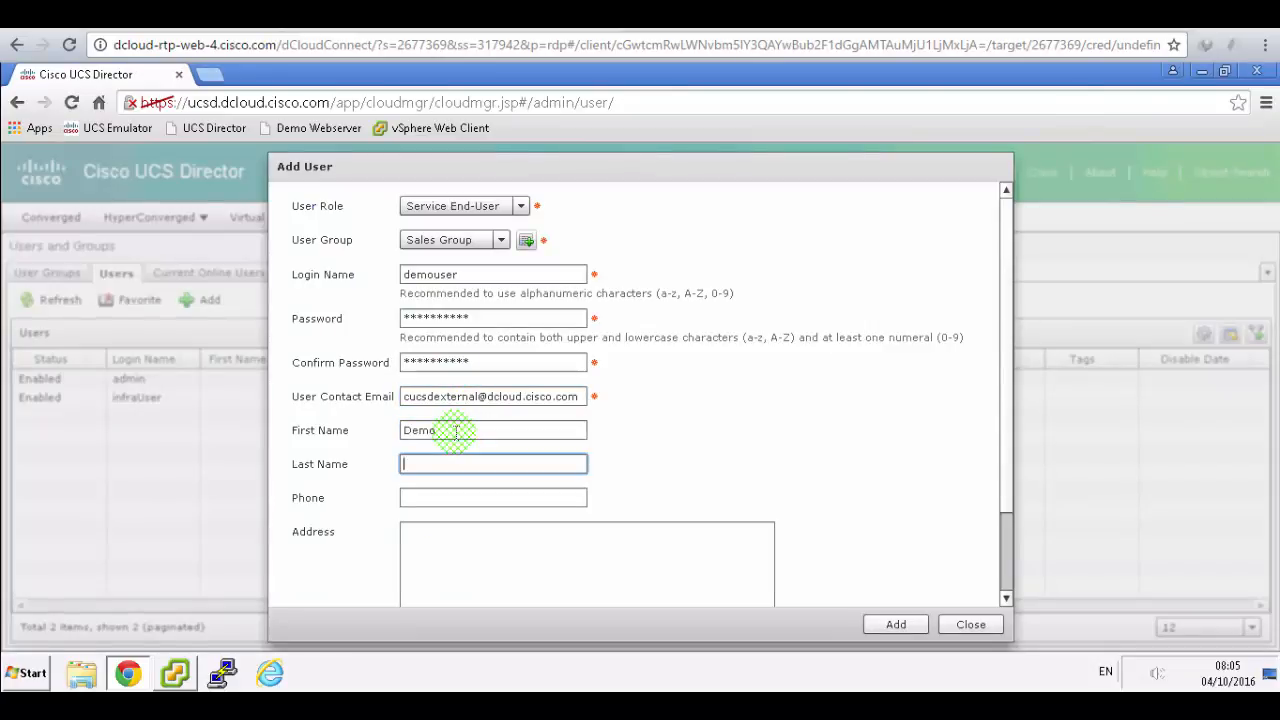
{"action": "left_click", "coordinate": [886, 623]}
{"action": "left_click", "coordinate": [470, 16]}
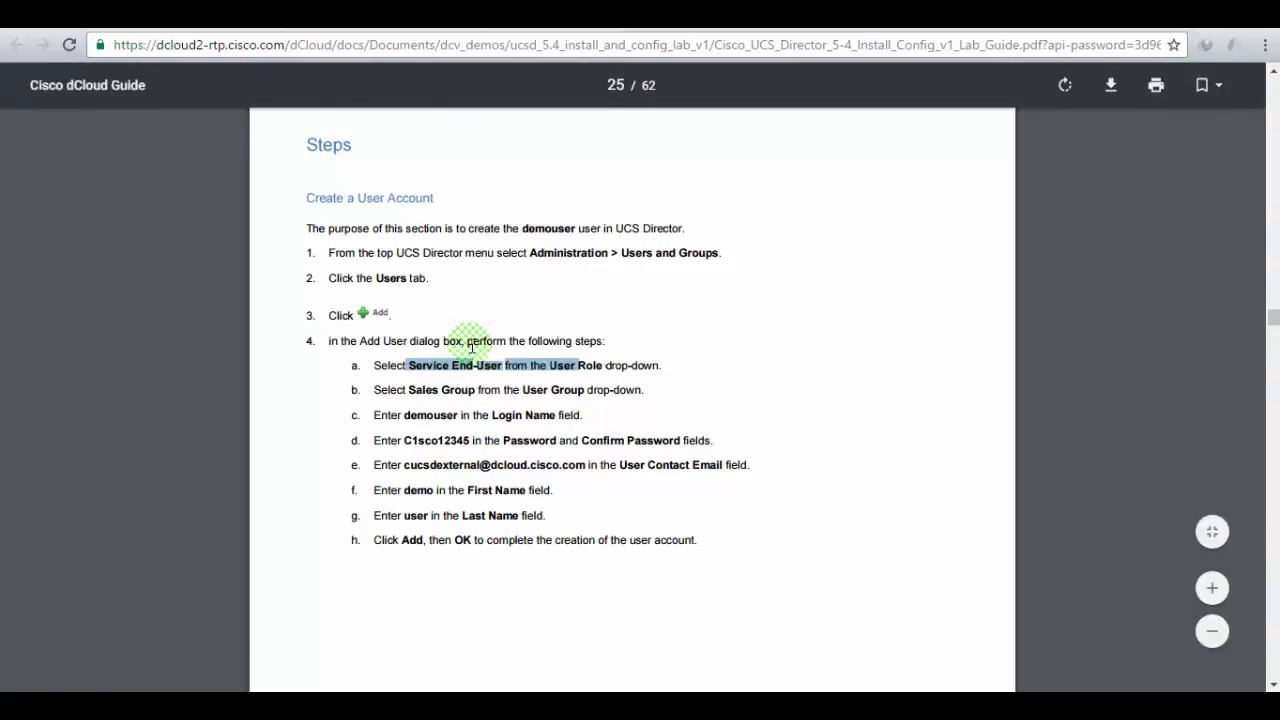
- Scroll the guide to Create a Catalog, mark its first step, and dismiss the user-added message
{"action": "scroll", "coordinate": [471, 343], "scroll_direction": "down", "scroll_amount": 7}
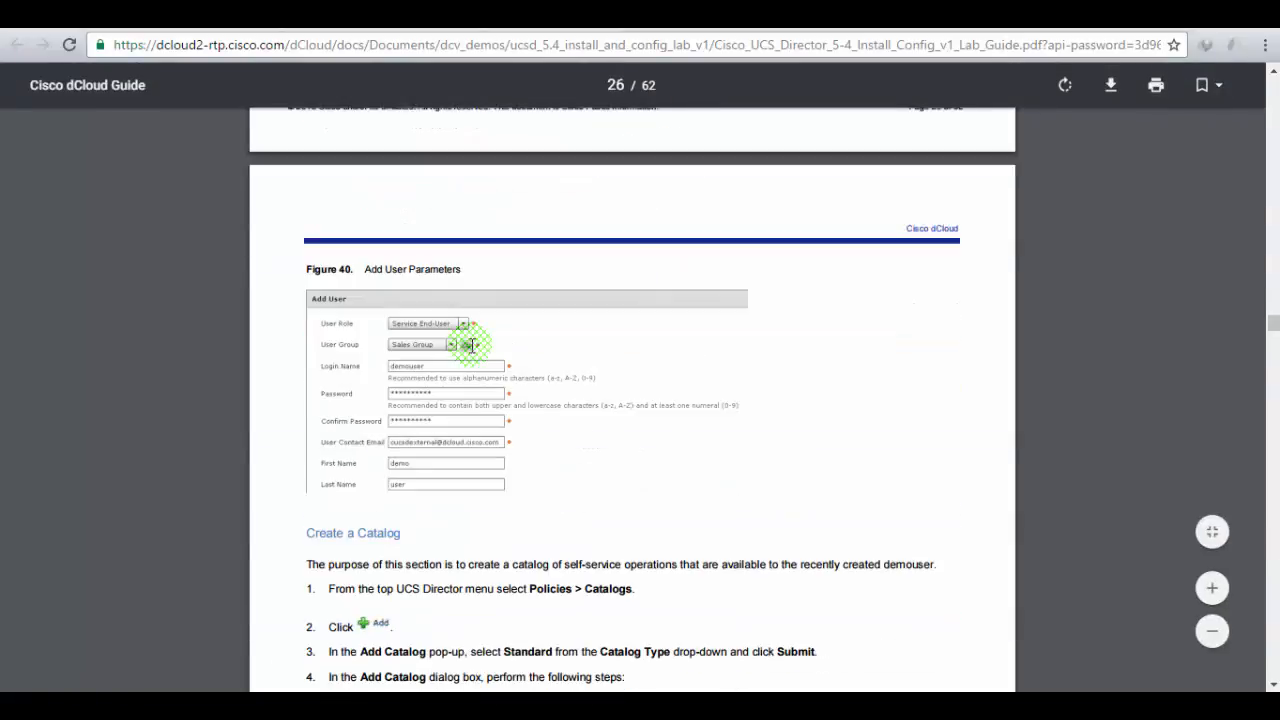
{"action": "scroll", "coordinate": [668, 395], "scroll_direction": "down", "scroll_amount": 3}
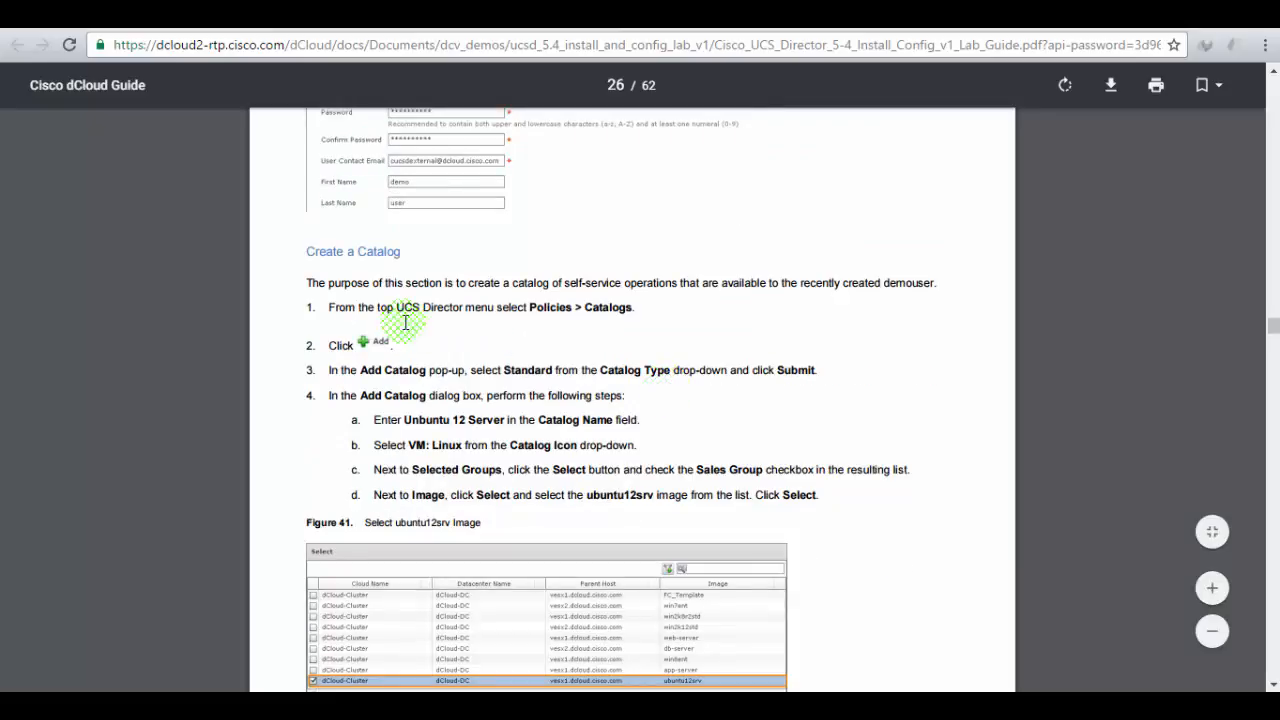
{"action": "left_click_drag", "start_coordinate": [308, 251], "coordinate": [400, 251]}
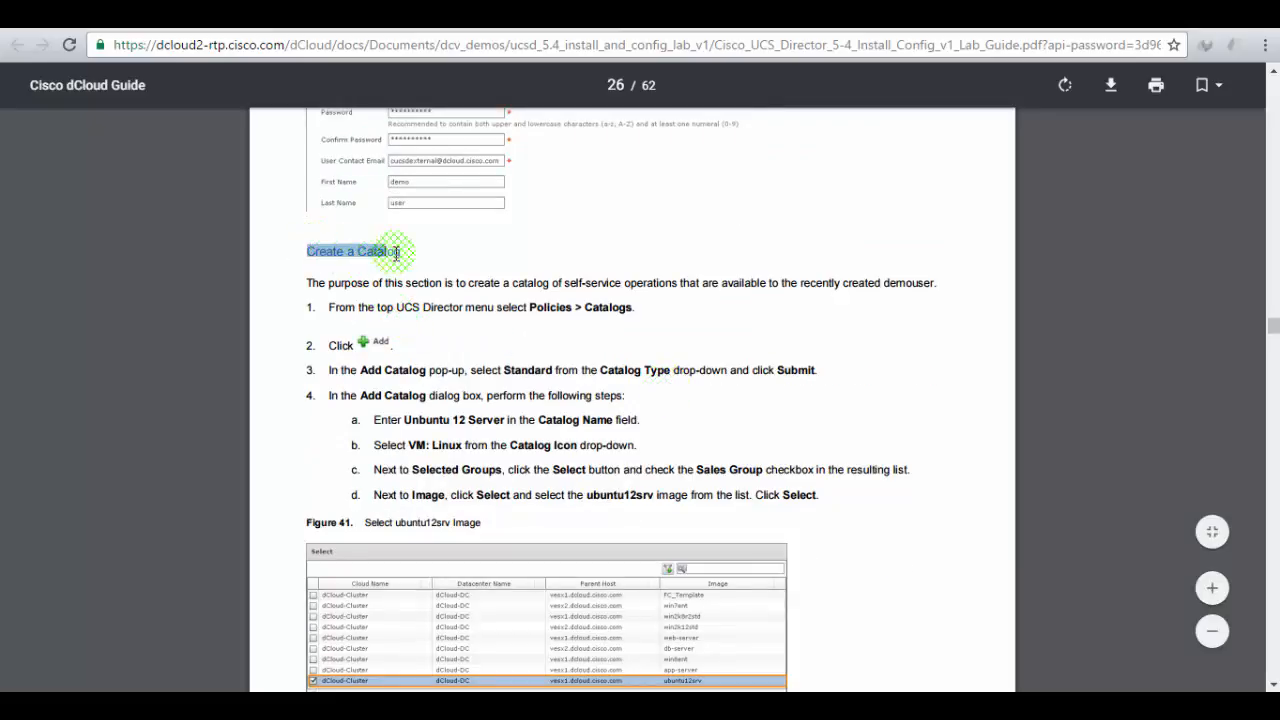
{"action": "left_click_drag", "start_coordinate": [423, 307], "coordinate": [658, 307]}
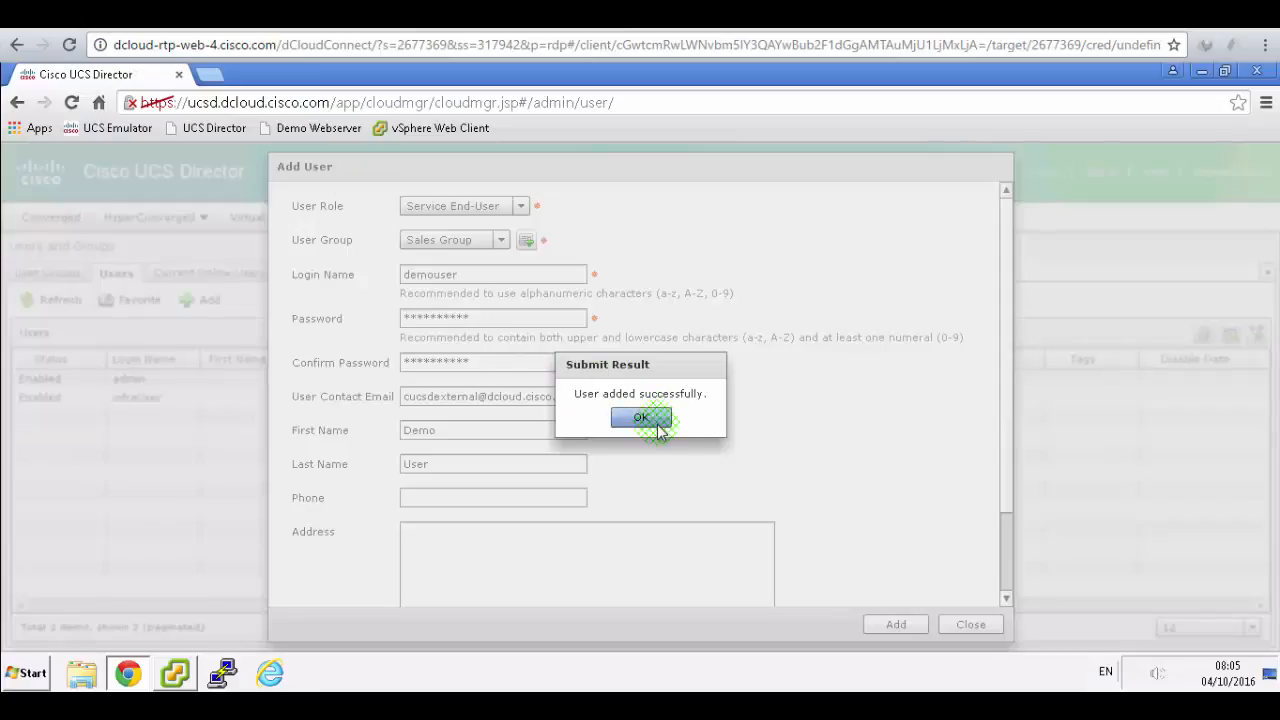
{"action": "left_click", "coordinate": [641, 418]}
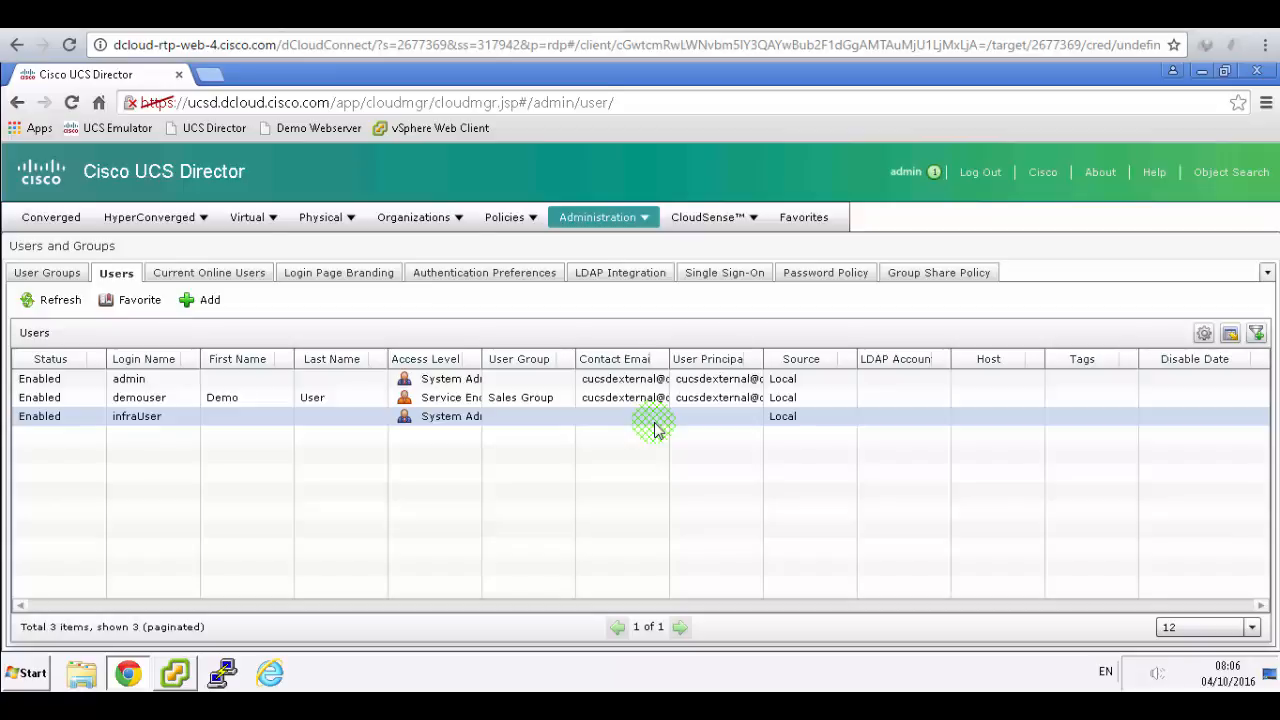
- From Policies > Catalogs, add a catalog of type Standard and submit
{"action": "left_click", "coordinate": [512, 221]}
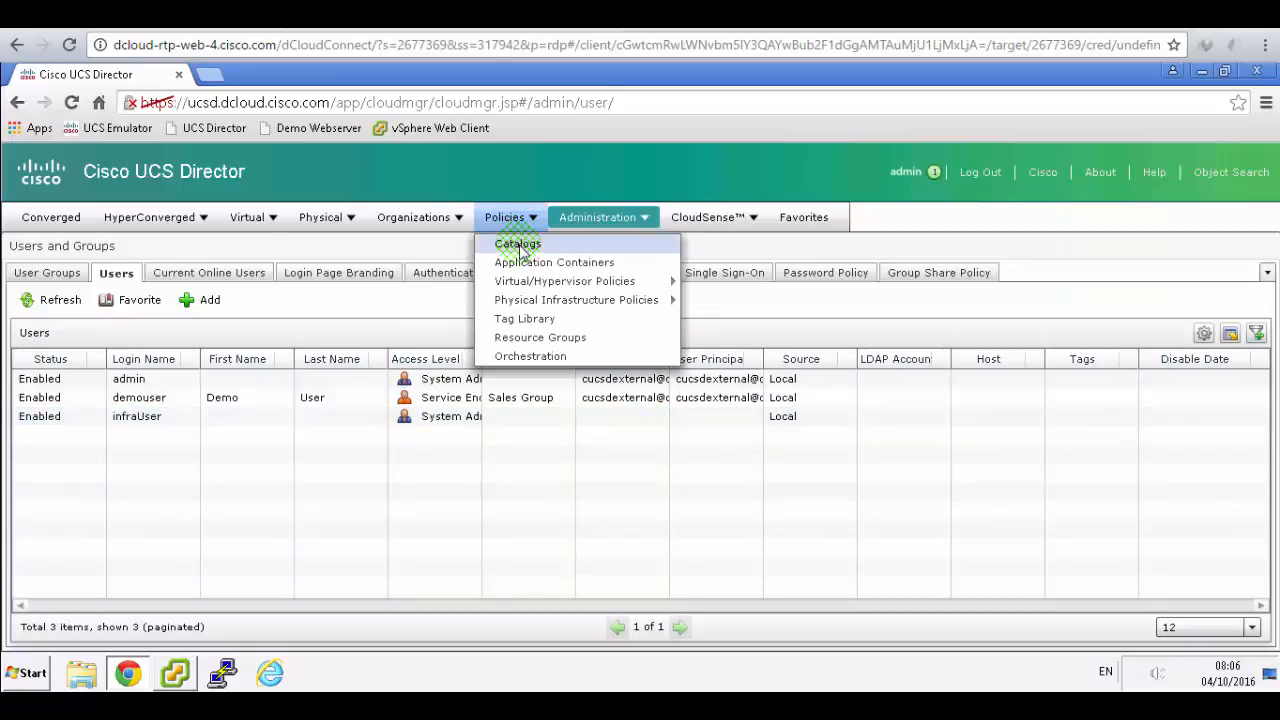
{"action": "left_click", "coordinate": [518, 245]}
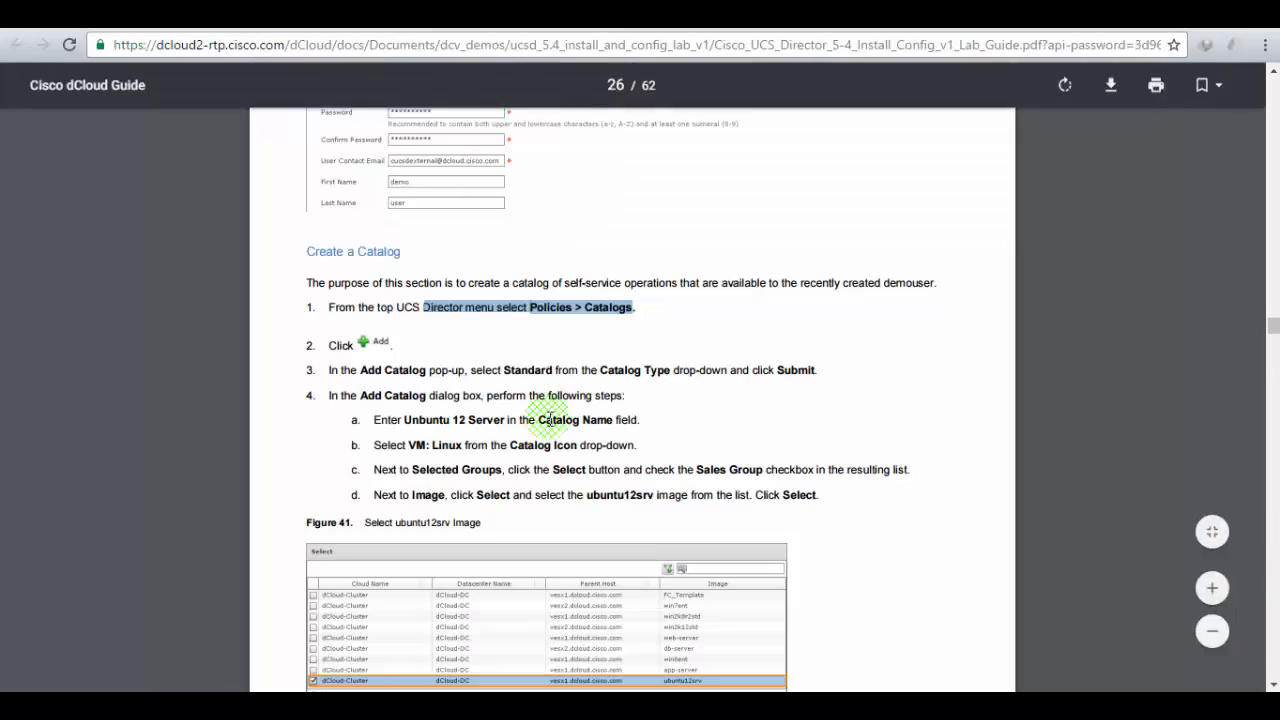
{"action": "left_click_drag", "start_coordinate": [360, 370], "coordinate": [820, 370]}
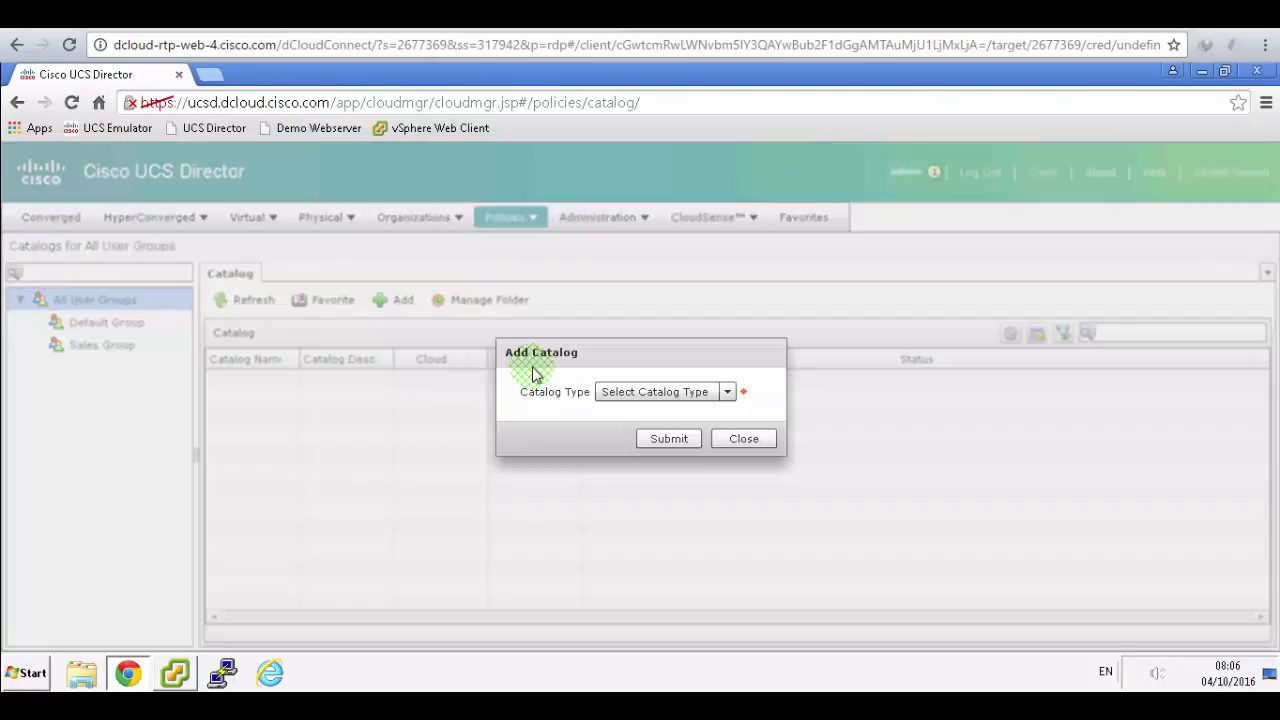
{"action": "left_click", "coordinate": [727, 391]}
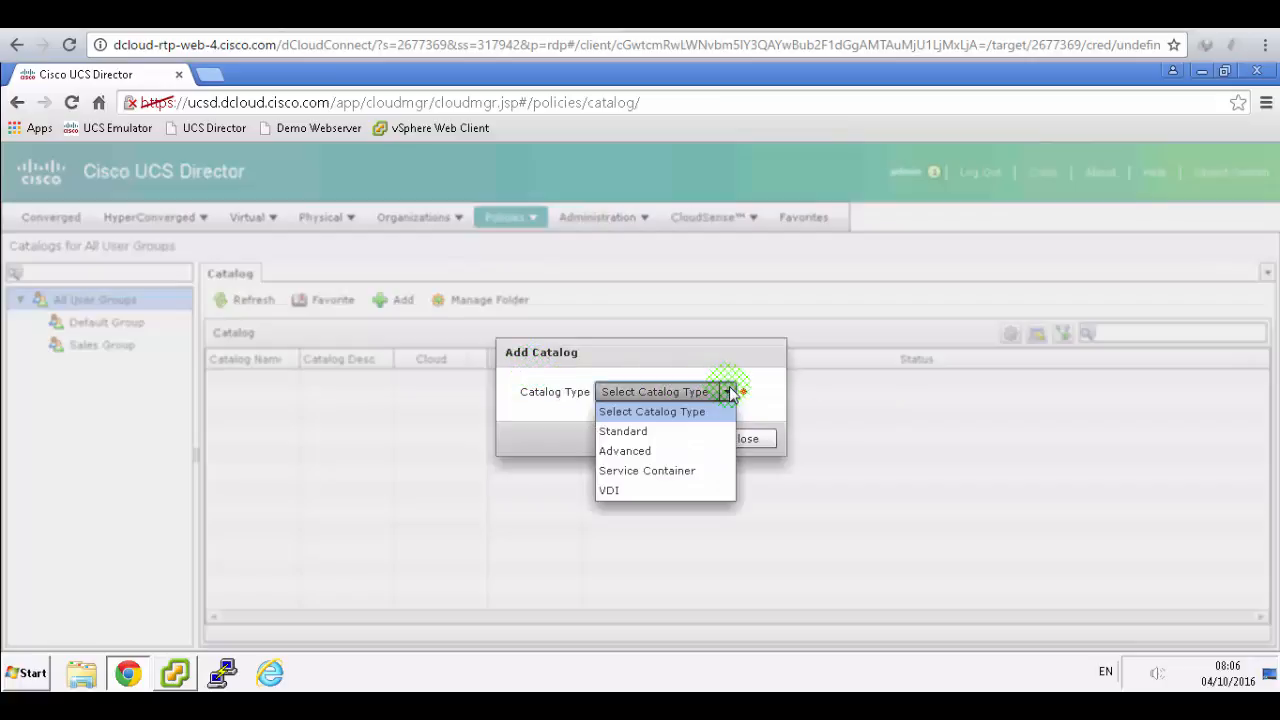
{"action": "left_click", "coordinate": [624, 431]}
{"action": "left_click", "coordinate": [722, 440]}
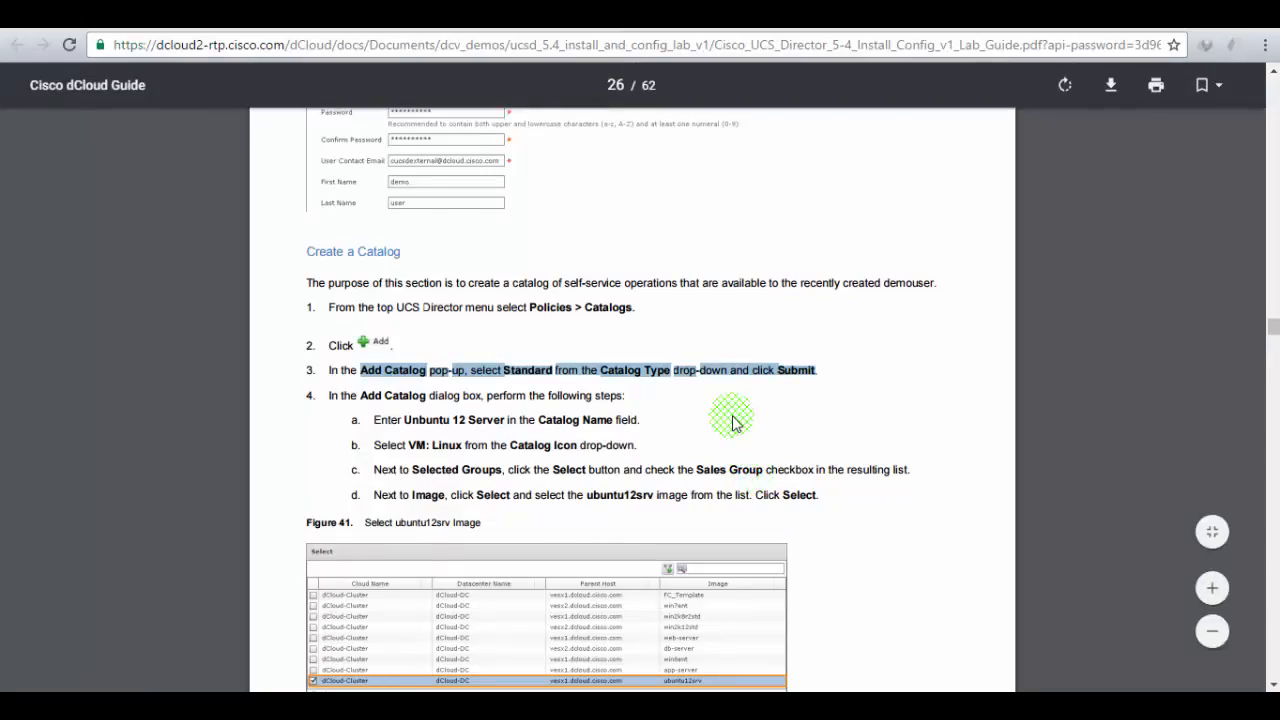
{"action": "scroll", "coordinate": [733, 422], "scroll_direction": "down", "scroll_amount": 1}
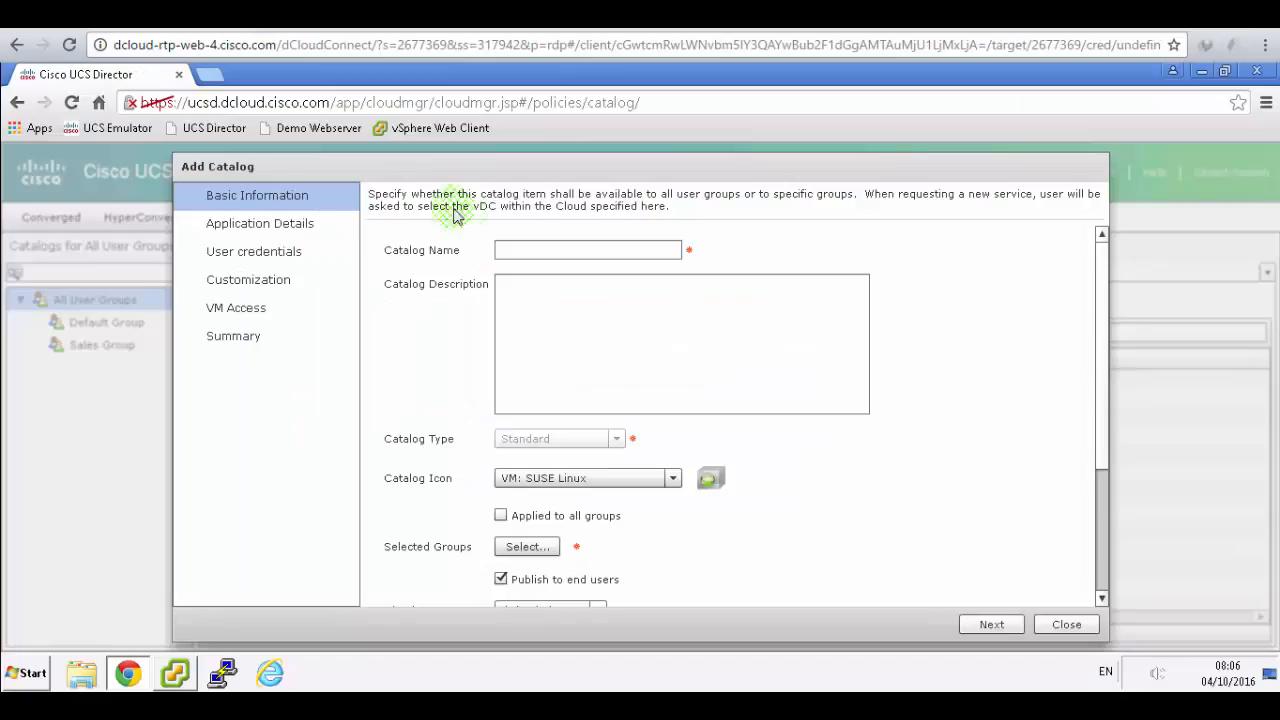
- Name the catalog 'Ubuntu 12 Server' and set its icon to VM: Linux
{"action": "left_click", "coordinate": [522, 244]}
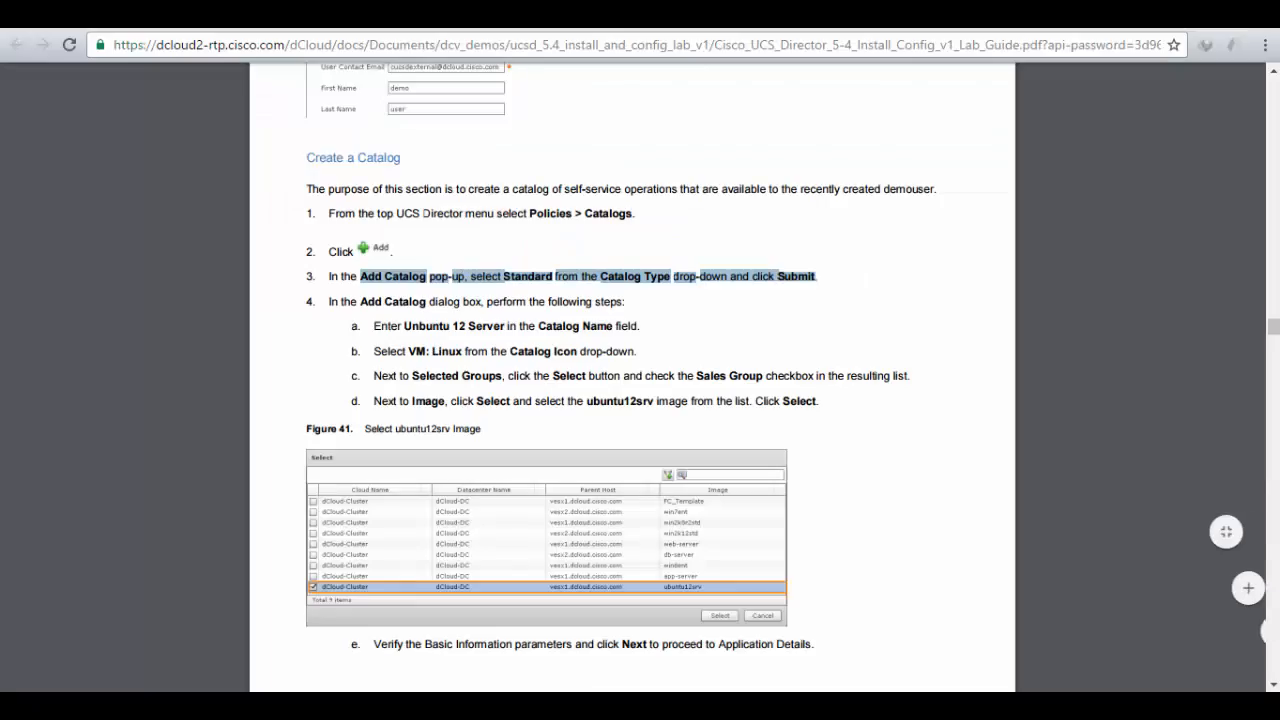
{"action": "left_click", "coordinate": [793, 421]}
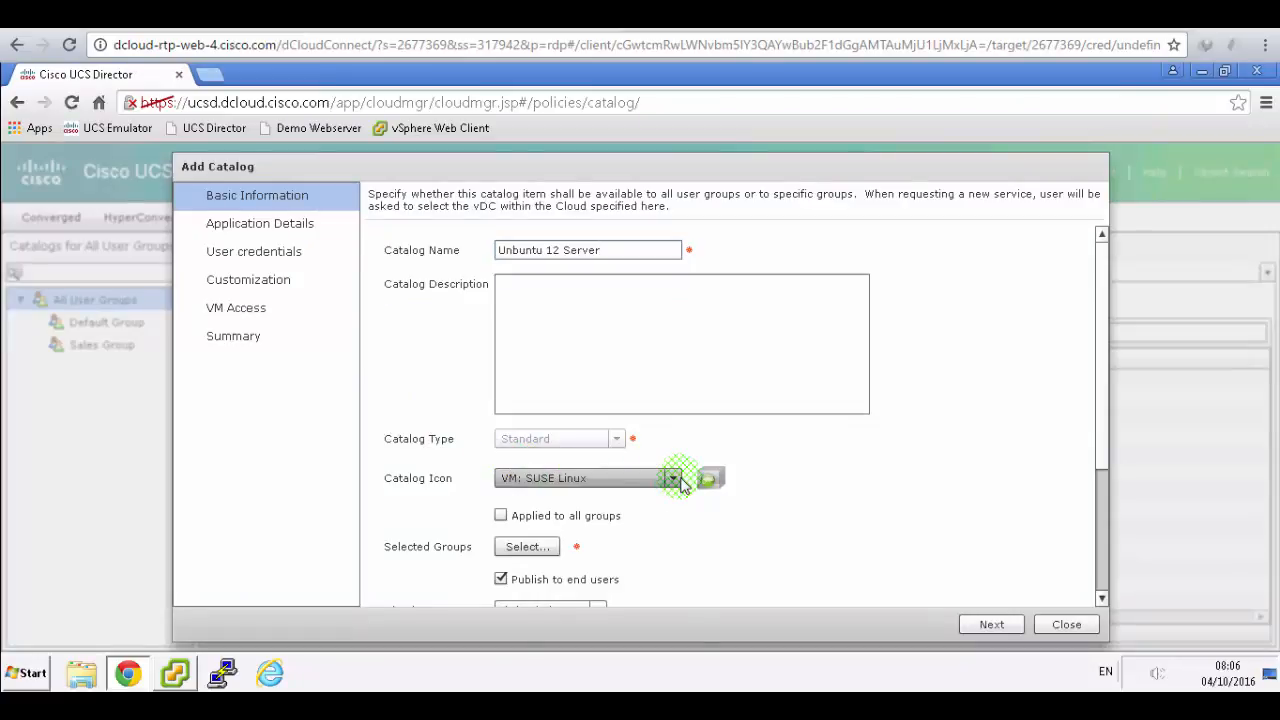
{"action": "left_click", "coordinate": [676, 480]}
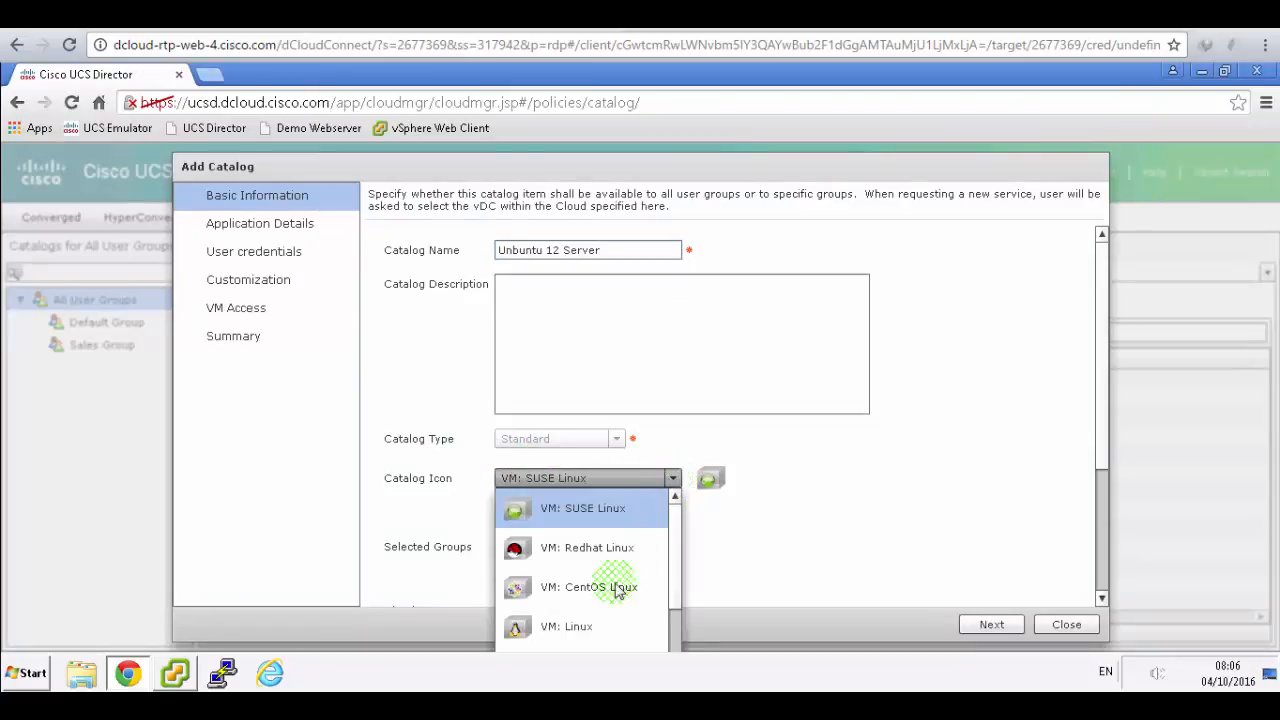
{"action": "left_click", "coordinate": [571, 627]}
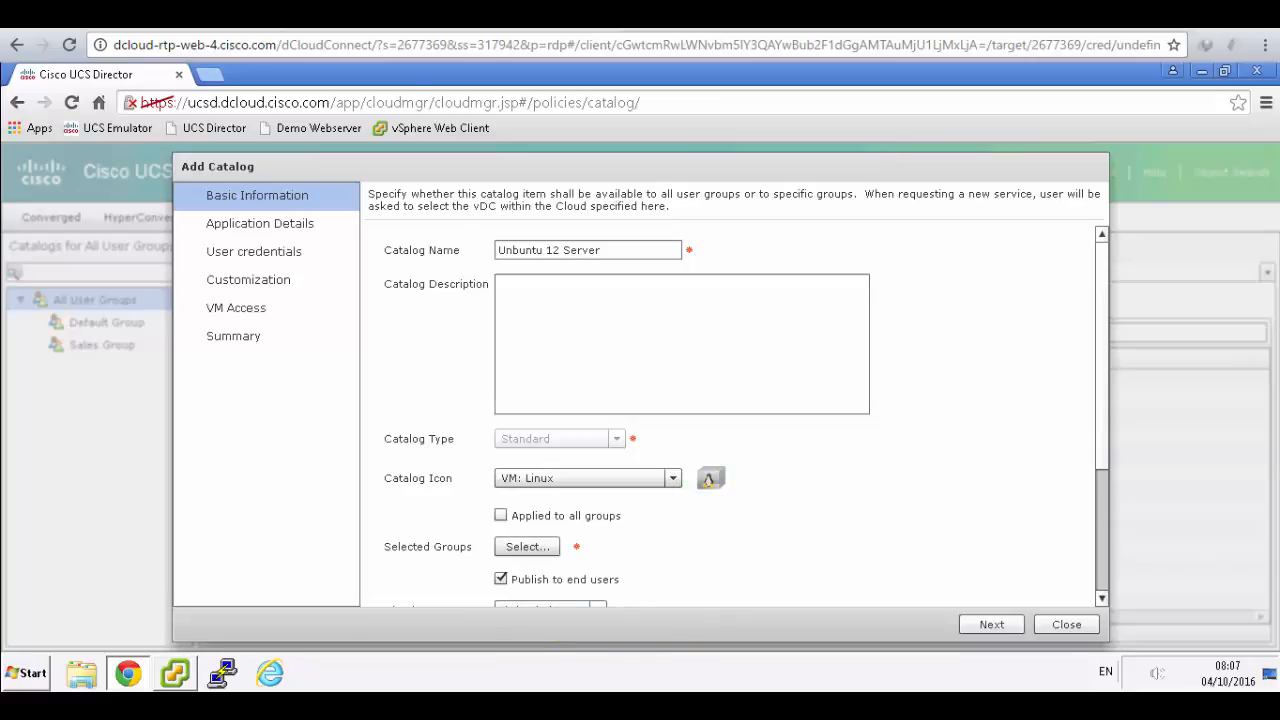
{"action": "key", "text": "ctrl+Tab"}
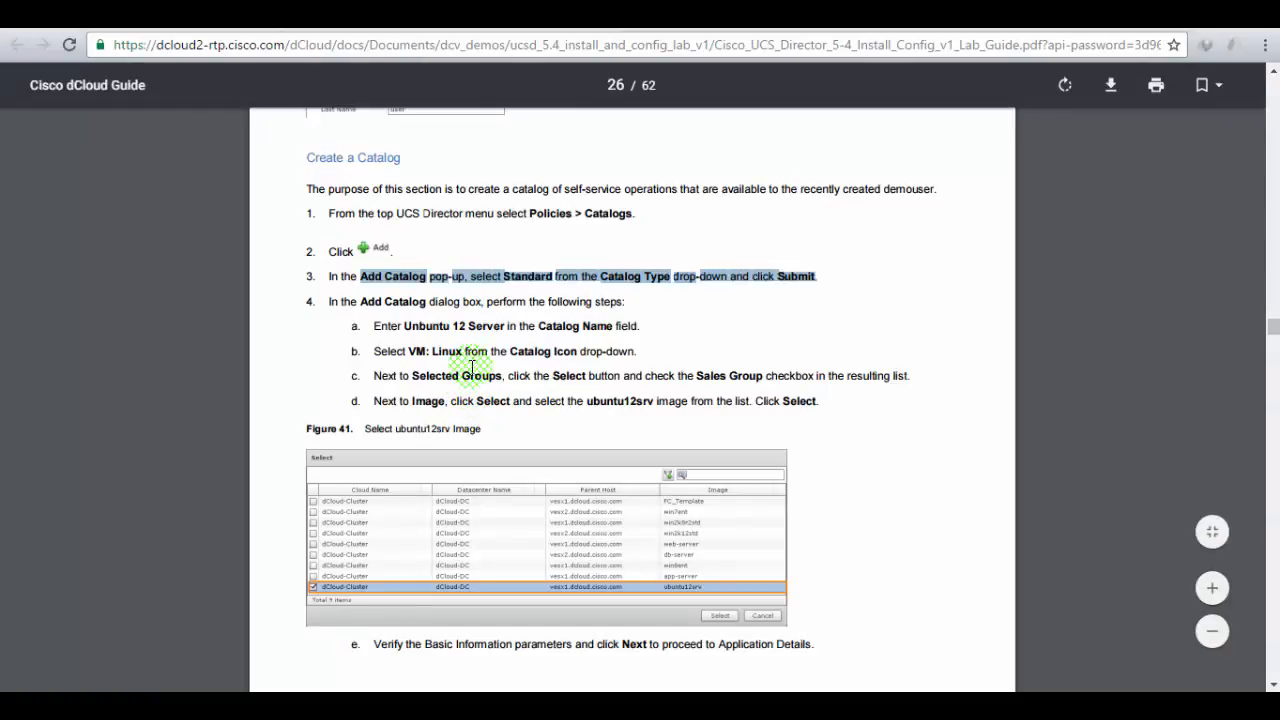
{"action": "left_click_drag", "start_coordinate": [441, 376], "coordinate": [728, 378]}
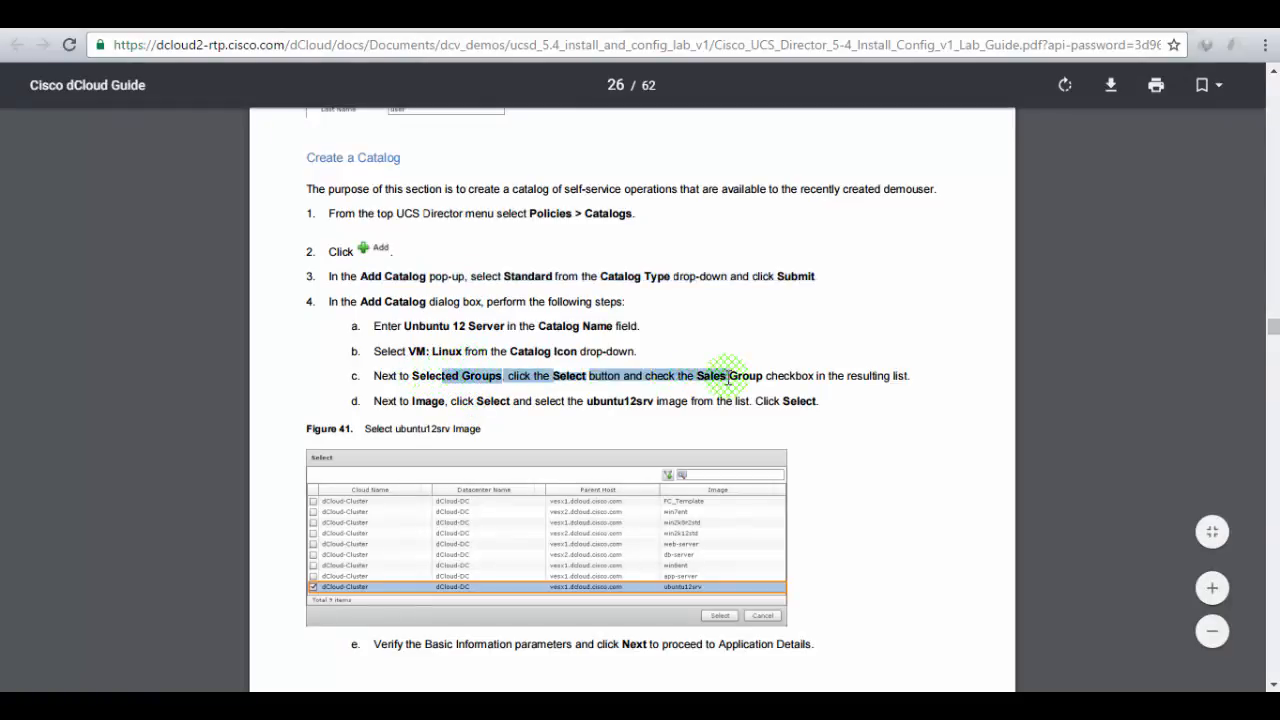
{"action": "key", "text": "ctrl+Tab"}
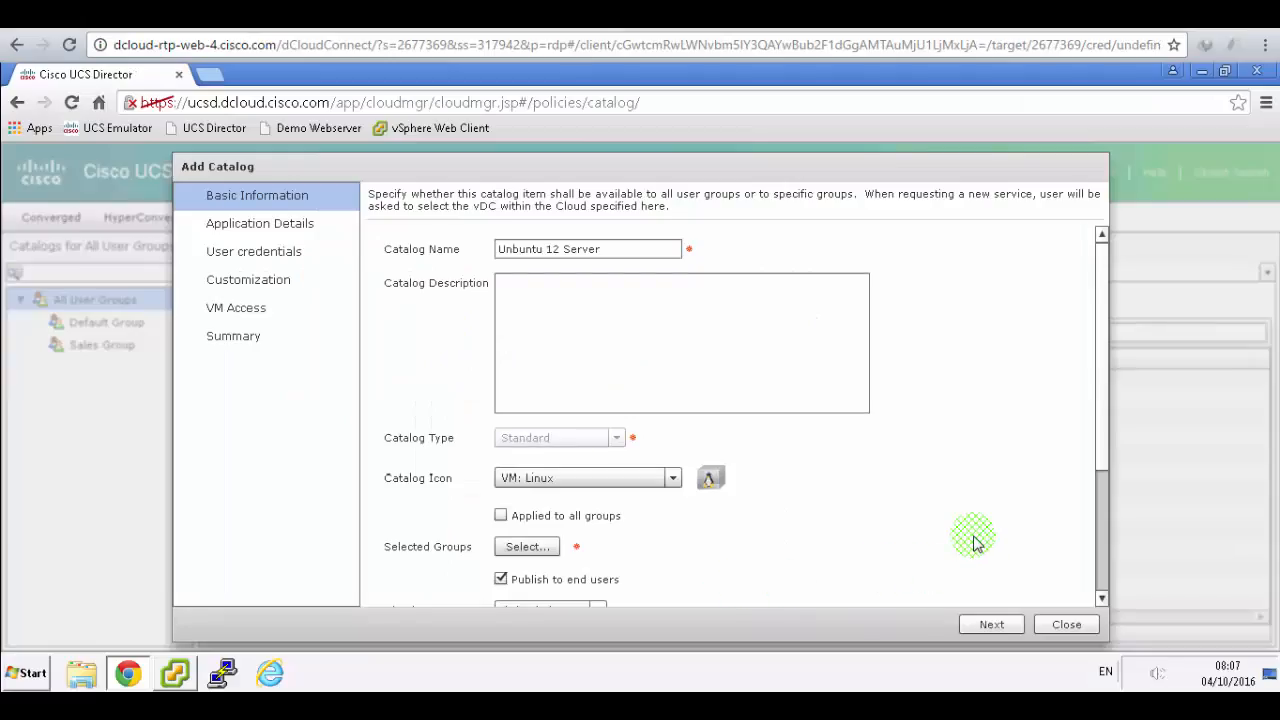
- Assign the new catalog to the Sales Group, checking the lab guide
{"action": "left_click", "coordinate": [544, 543]}
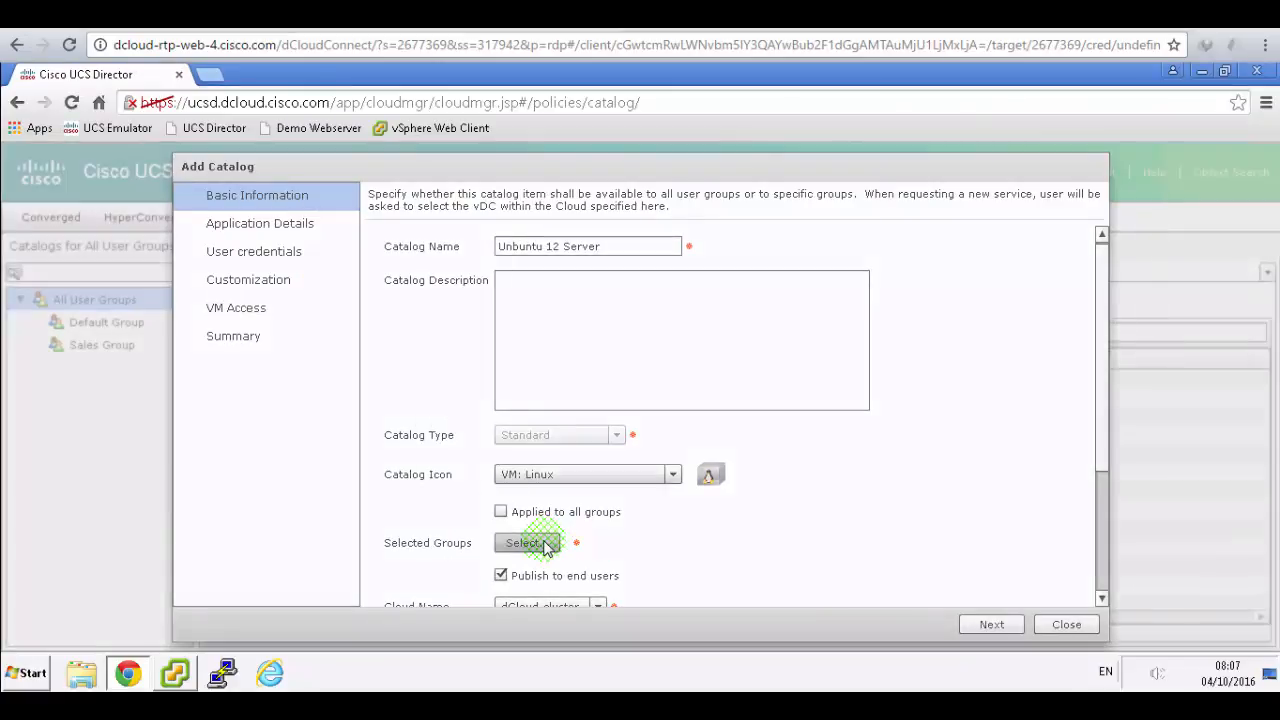
{"action": "left_click", "coordinate": [233, 328]}
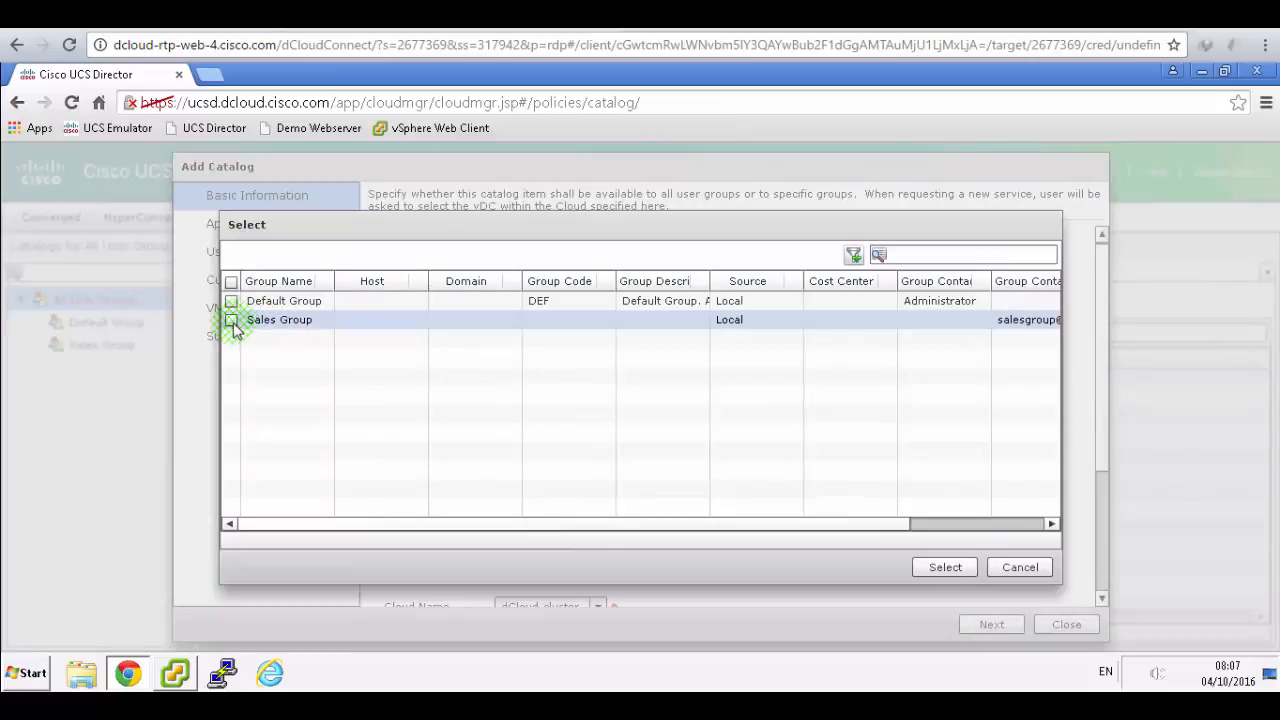
{"action": "left_click", "coordinate": [940, 568]}
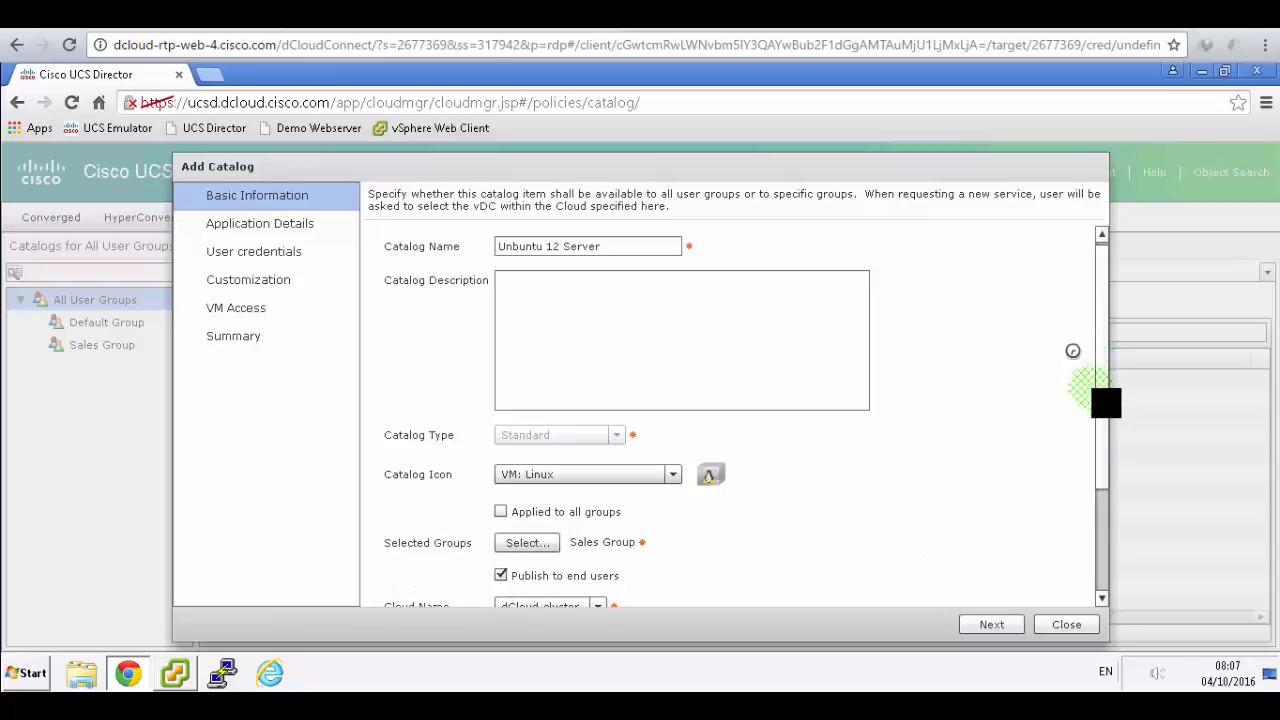
{"action": "left_click", "coordinate": [1103, 502]}
{"action": "left_click_drag", "start_coordinate": [1103, 502], "coordinate": [612, 195]}
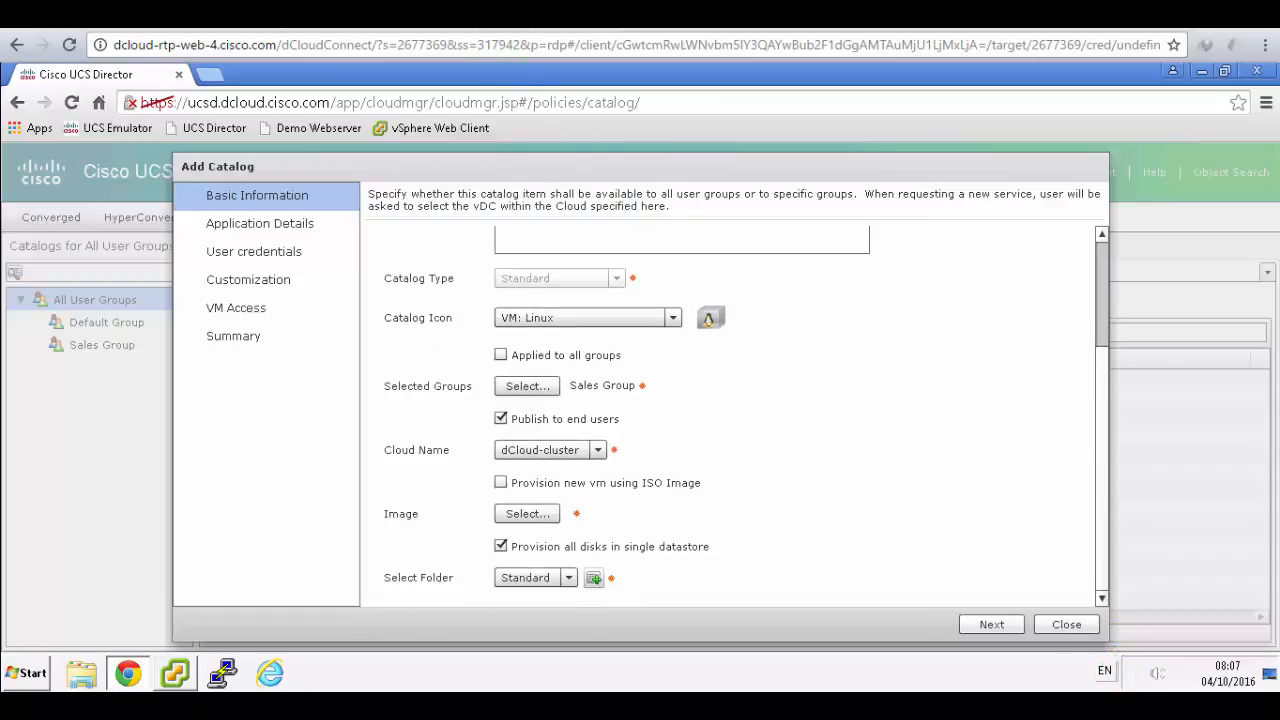
{"action": "left_click", "coordinate": [490, 15]}
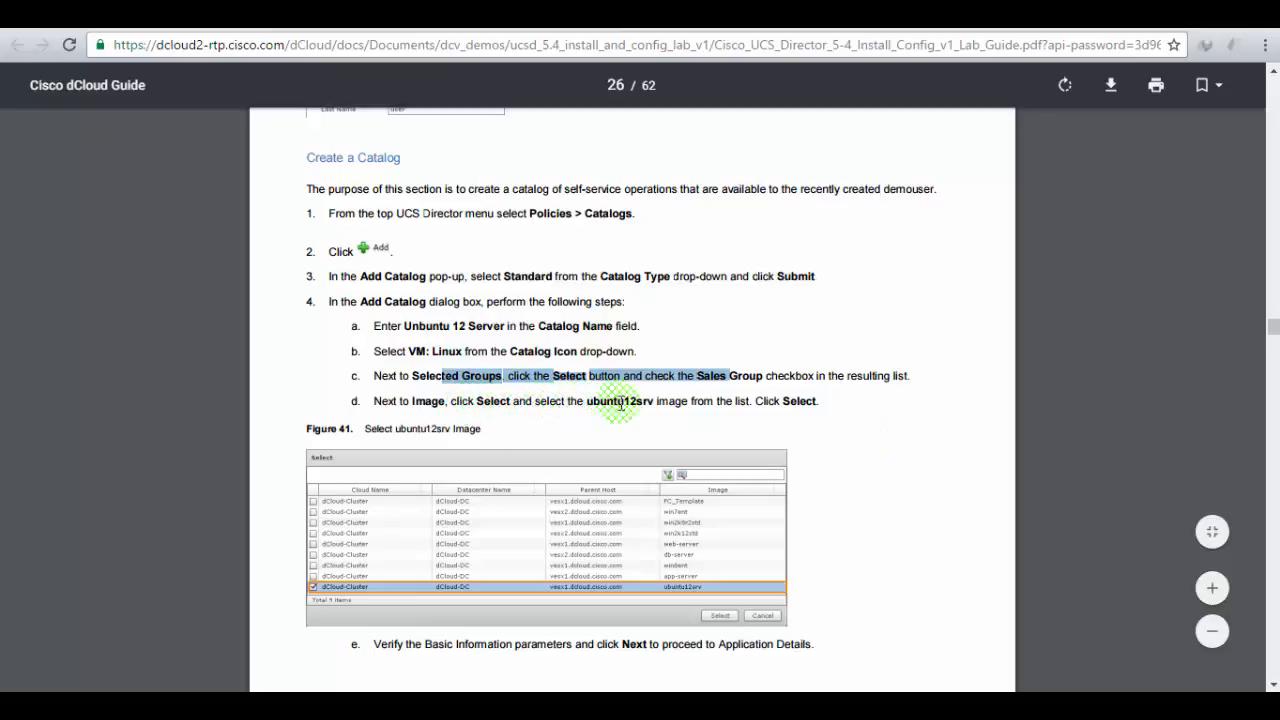
{"action": "left_click", "coordinate": [316, 18]}
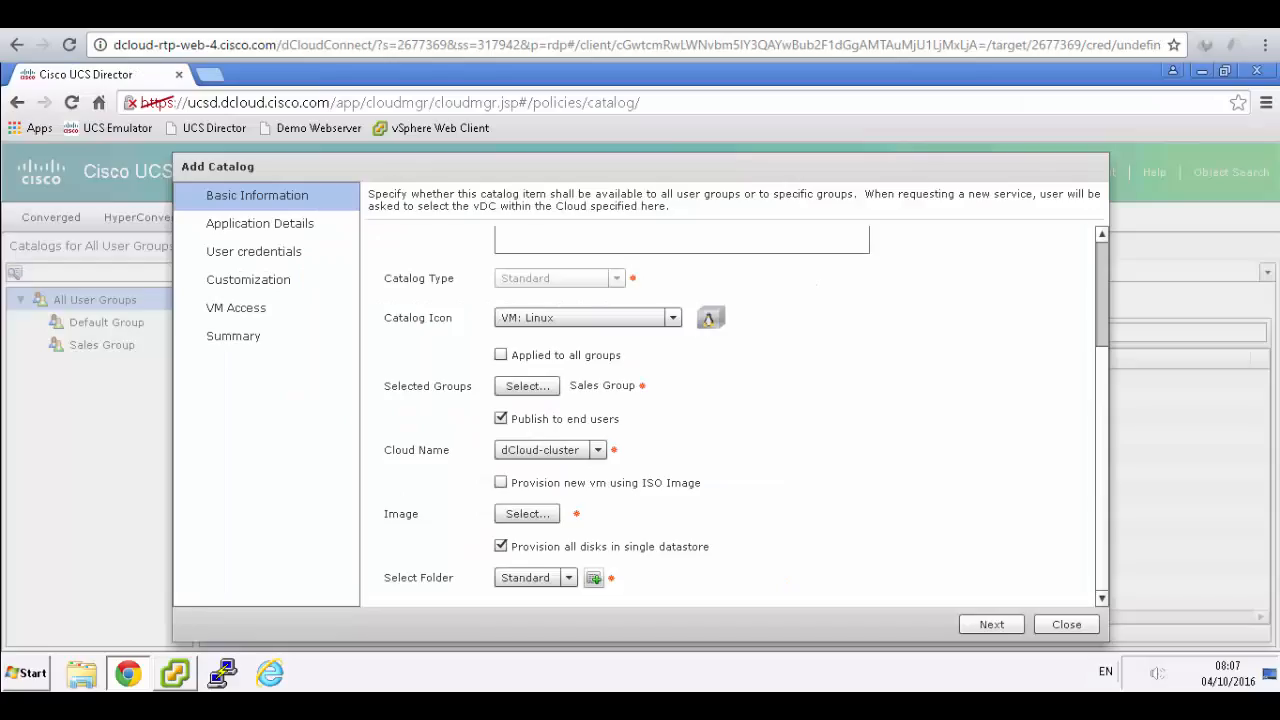
- Select ubuntu12srv as the catalog image, then review the next lab guide steps
{"action": "left_click", "coordinate": [530, 515]}
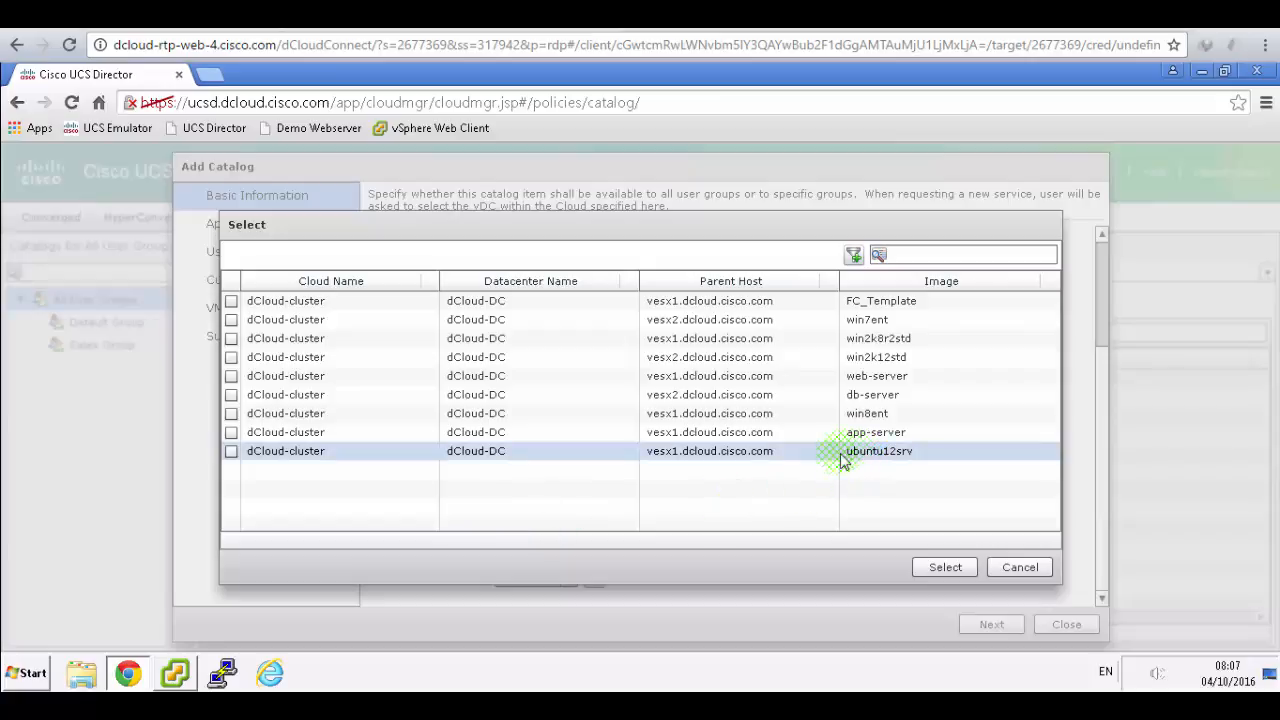
{"action": "left_click", "coordinate": [232, 451]}
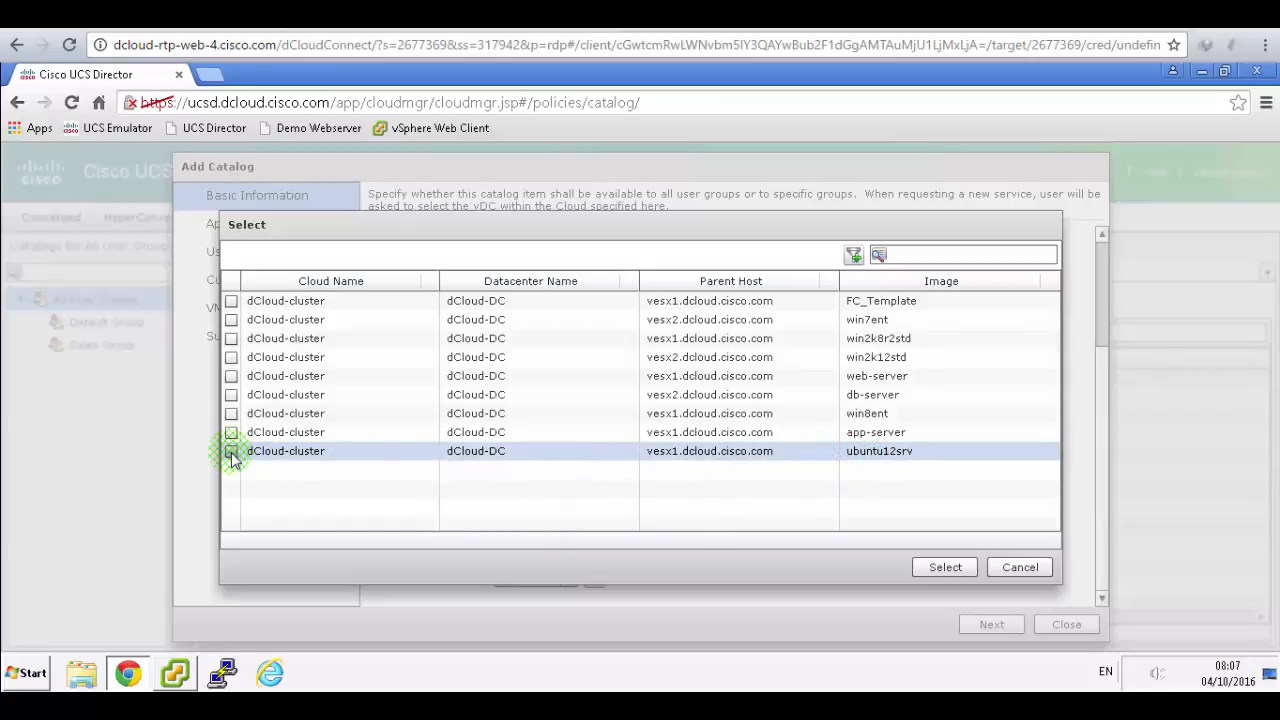
{"action": "left_click", "coordinate": [945, 567]}
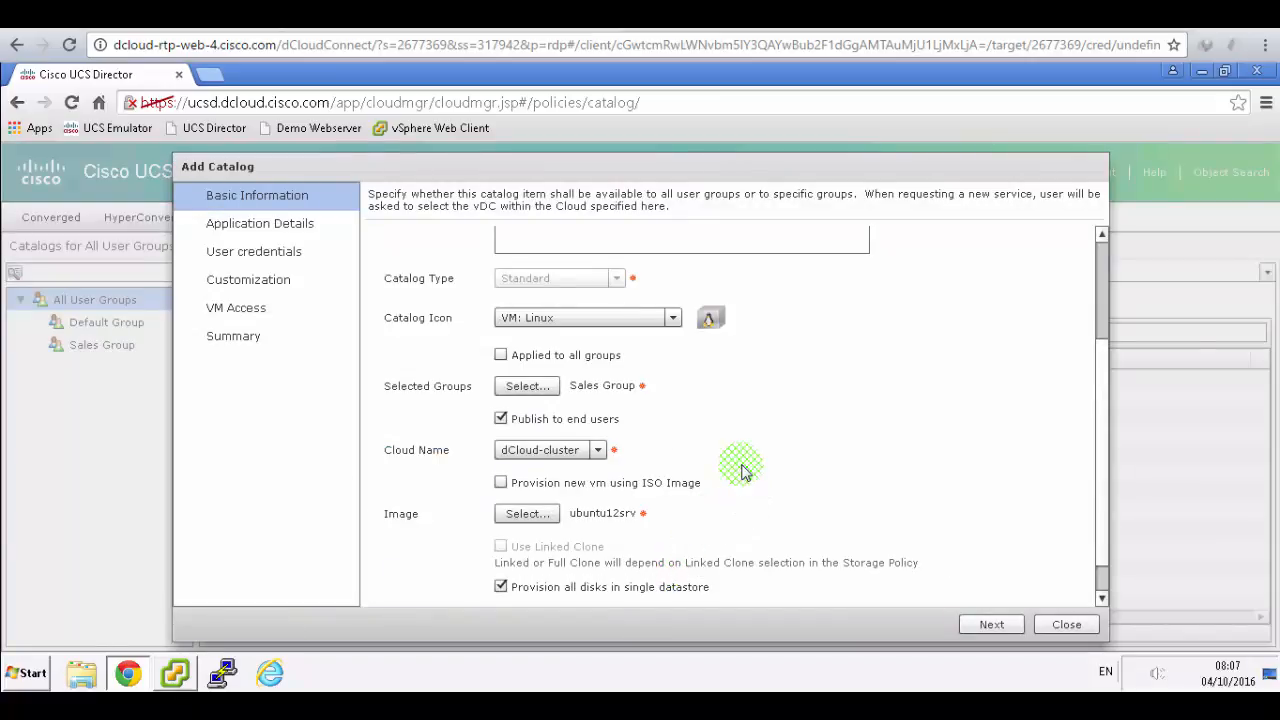
{"action": "left_click", "coordinate": [490, 15]}
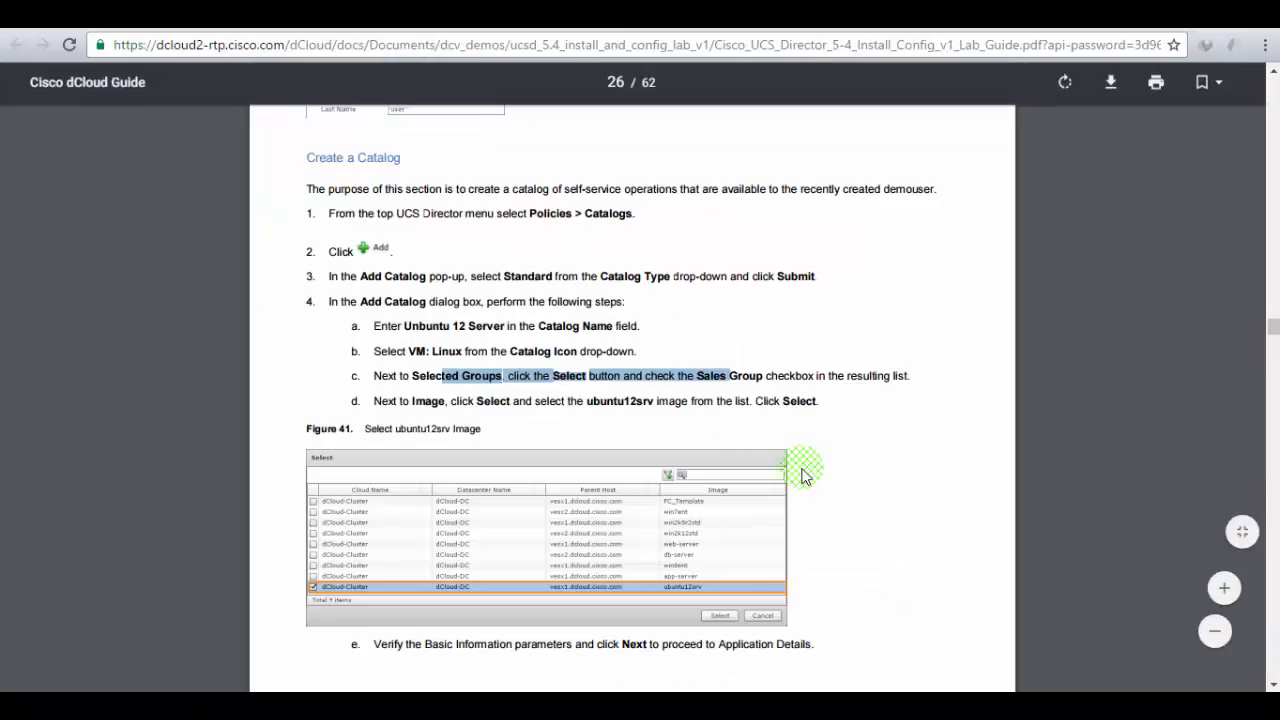
{"action": "scroll", "coordinate": [825, 488], "scroll_direction": "down", "scroll_amount": 4}
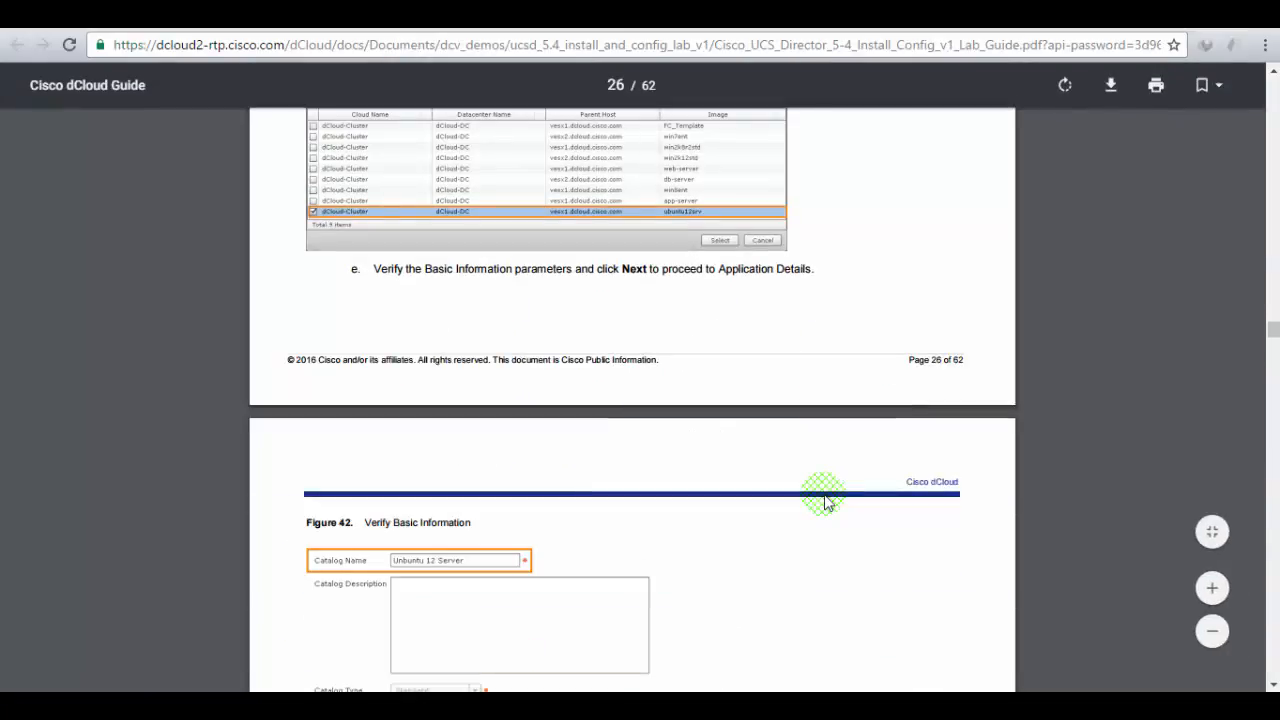
{"action": "scroll", "coordinate": [825, 503], "scroll_direction": "down", "scroll_amount": 5}
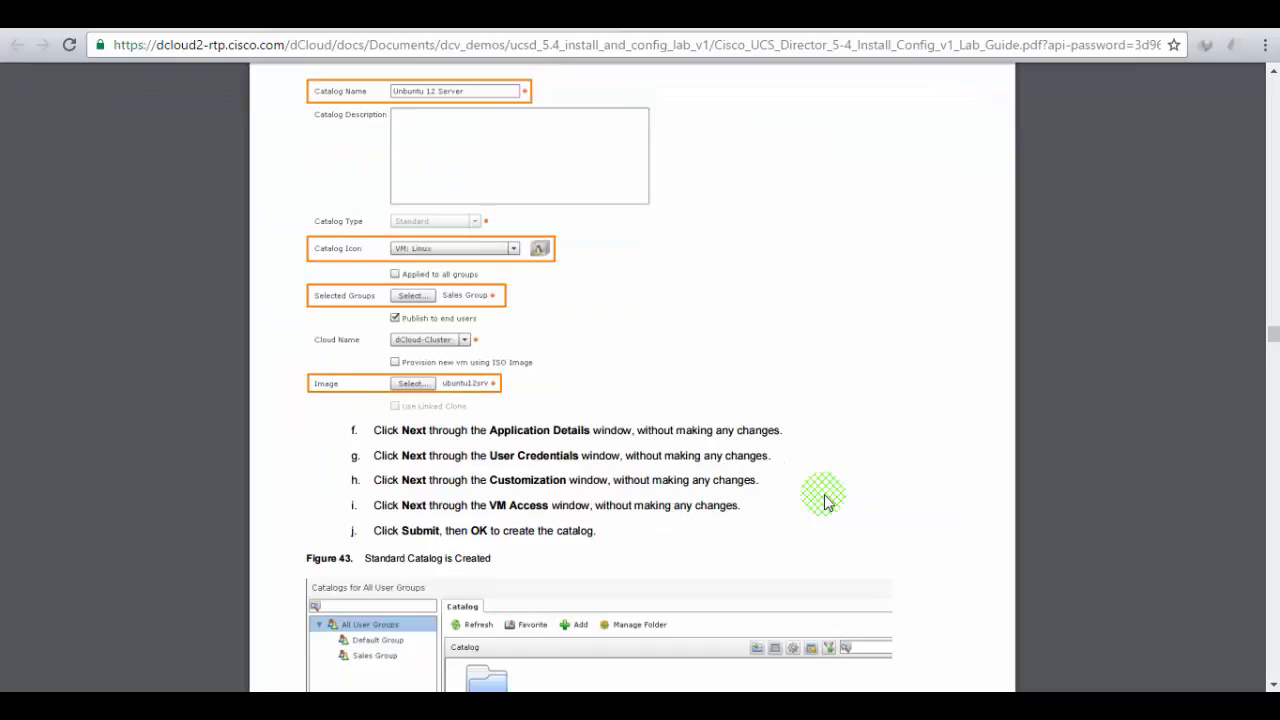
{"action": "scroll", "coordinate": [825, 503], "scroll_direction": "down", "scroll_amount": 1}
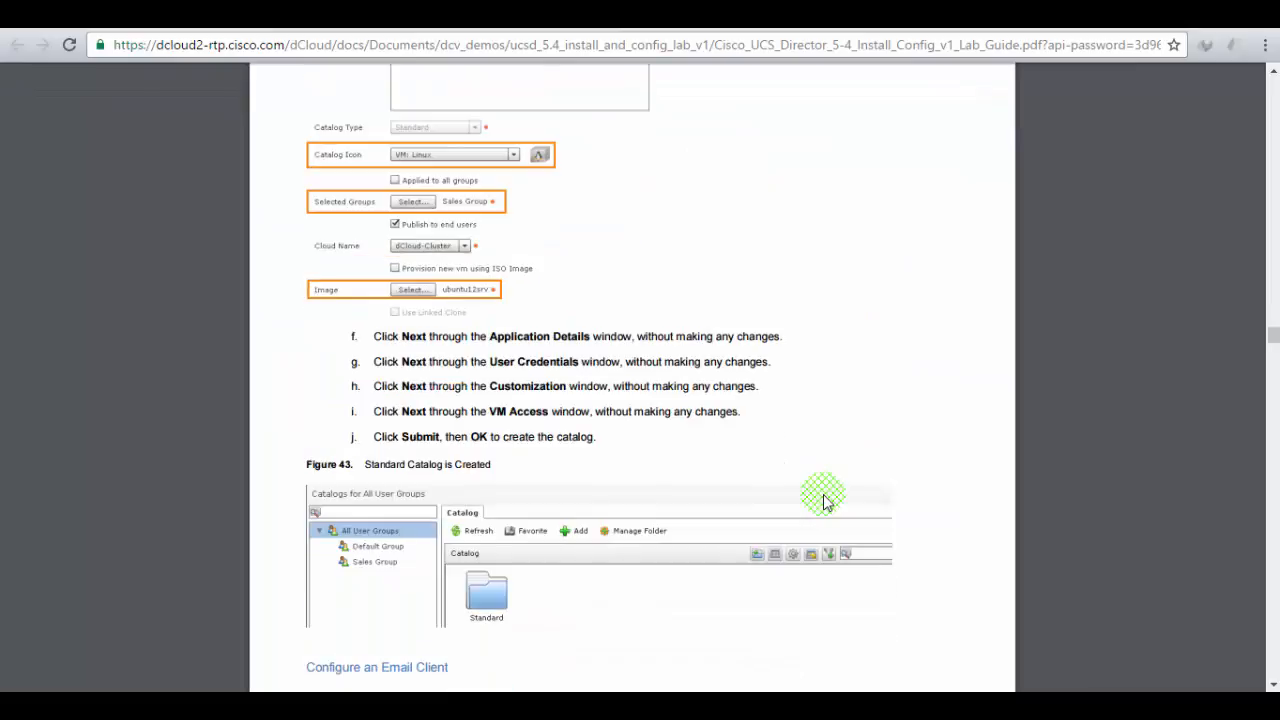
{"action": "left_click", "coordinate": [200, 17]}
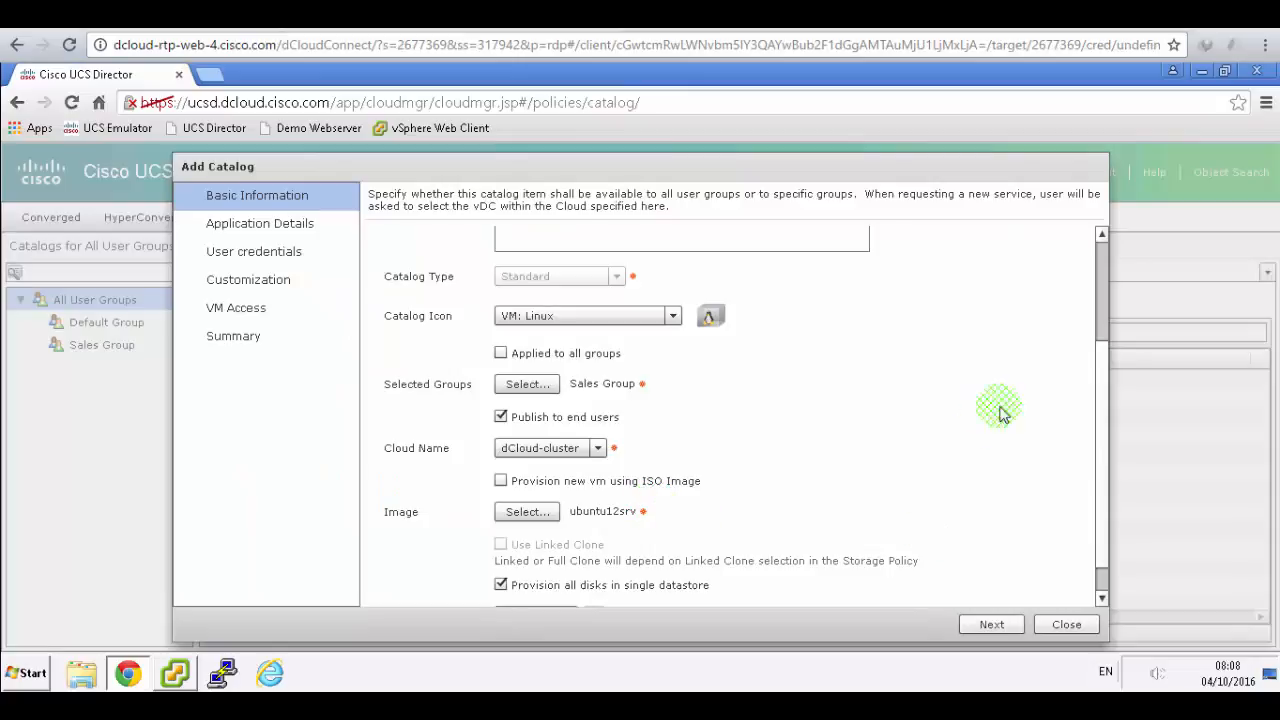
- Keep the catalog in the Standard folder and continue to Application Details
{"action": "left_click_drag", "start_coordinate": [1103, 541], "coordinate": [1105, 599]}
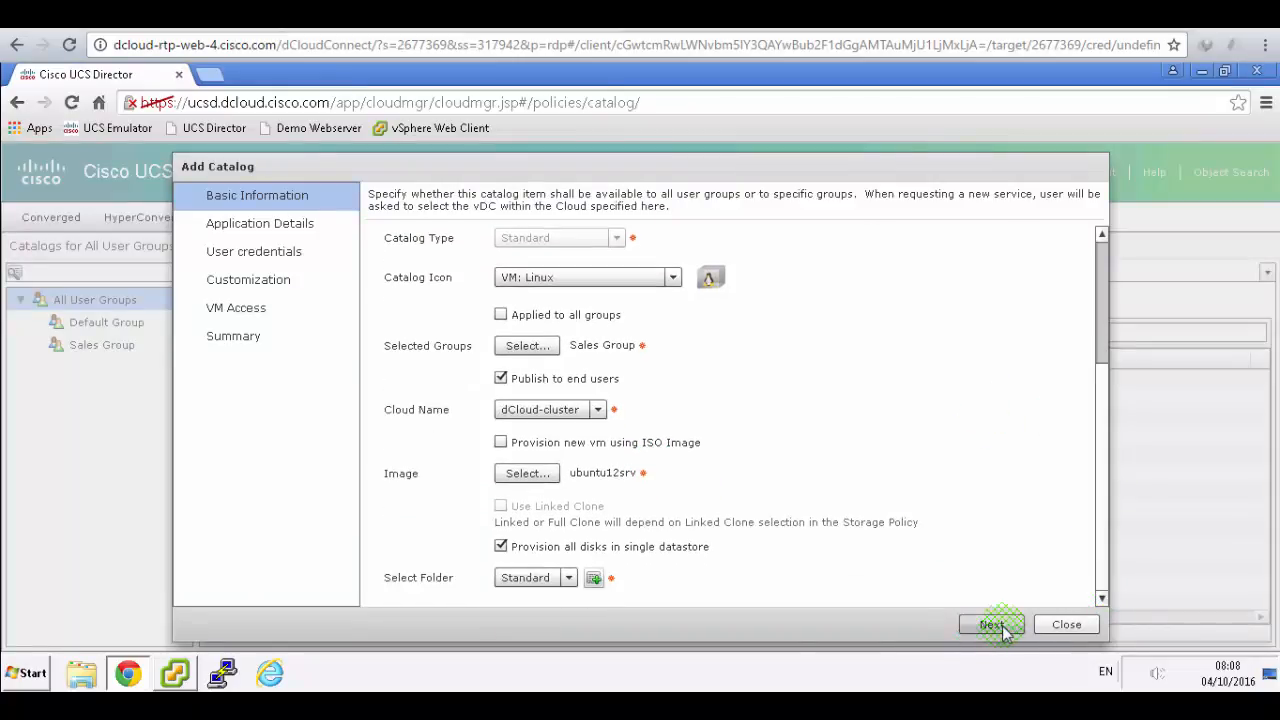
{"action": "left_click", "coordinate": [568, 579]}
{"action": "left_click", "coordinate": [568, 580]}
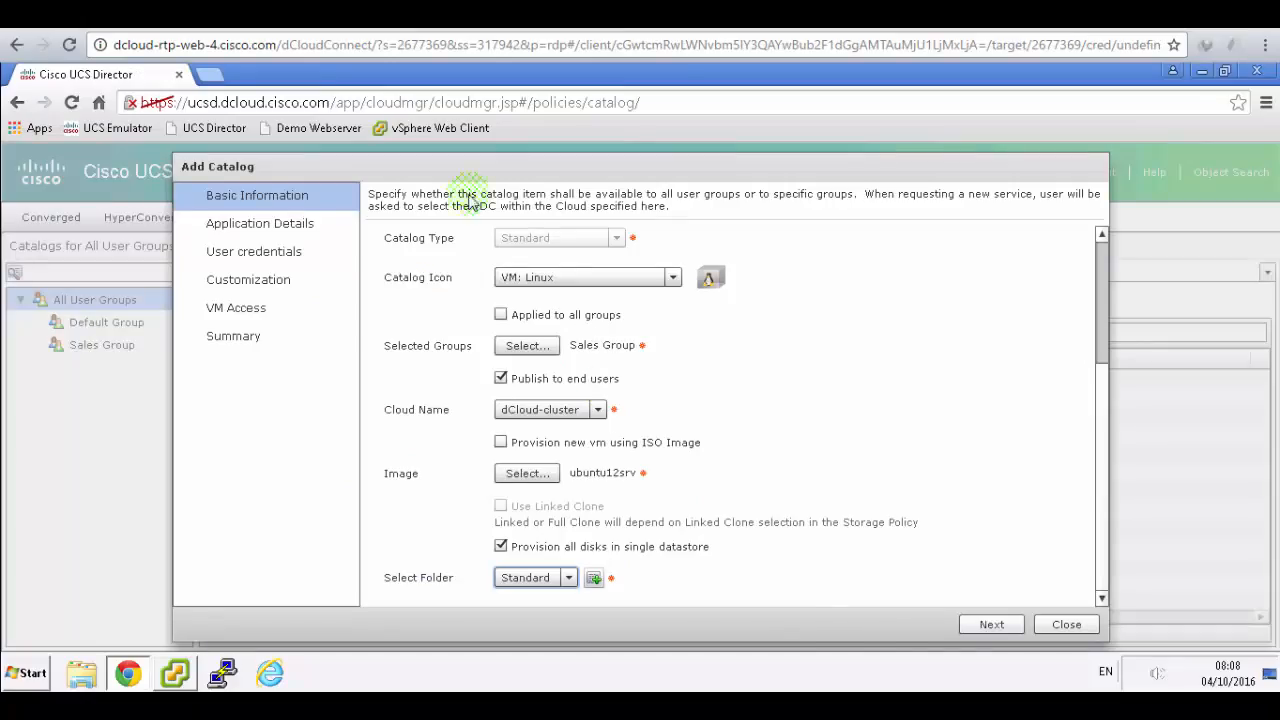
{"action": "left_click", "coordinate": [970, 630]}
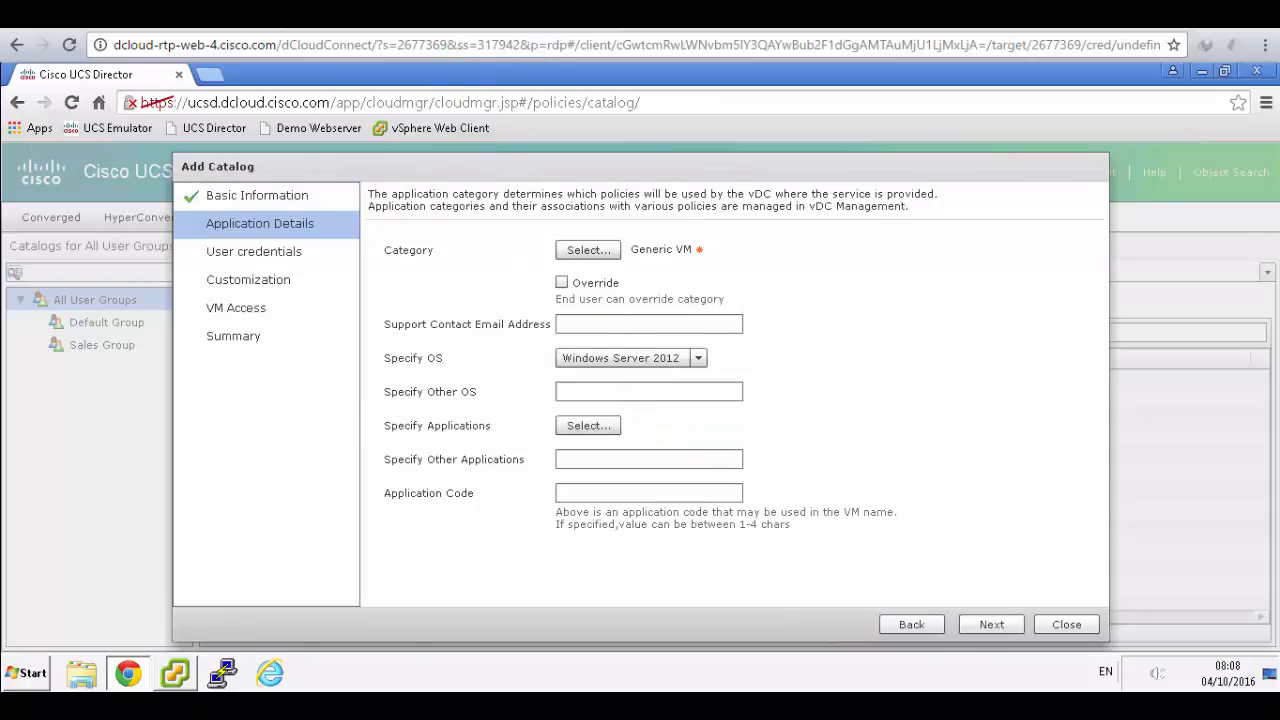
{"action": "left_click", "coordinate": [470, 15]}
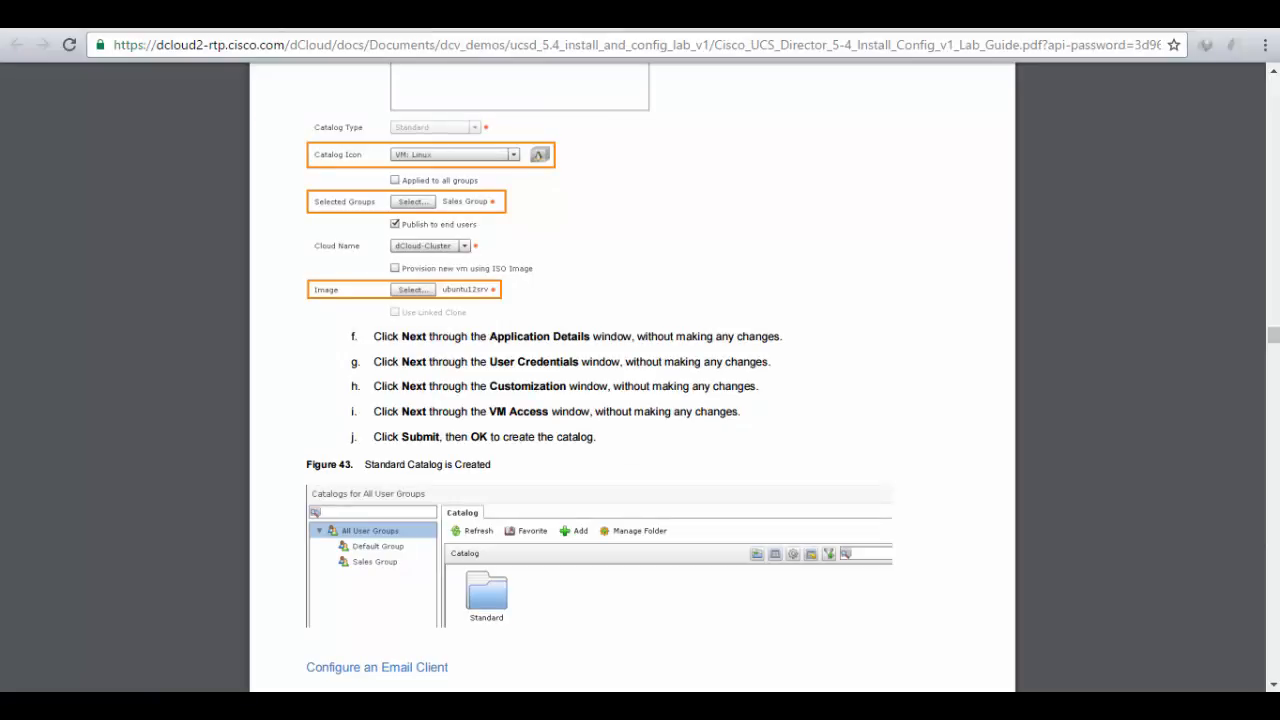
{"action": "left_click", "coordinate": [620, 15]}
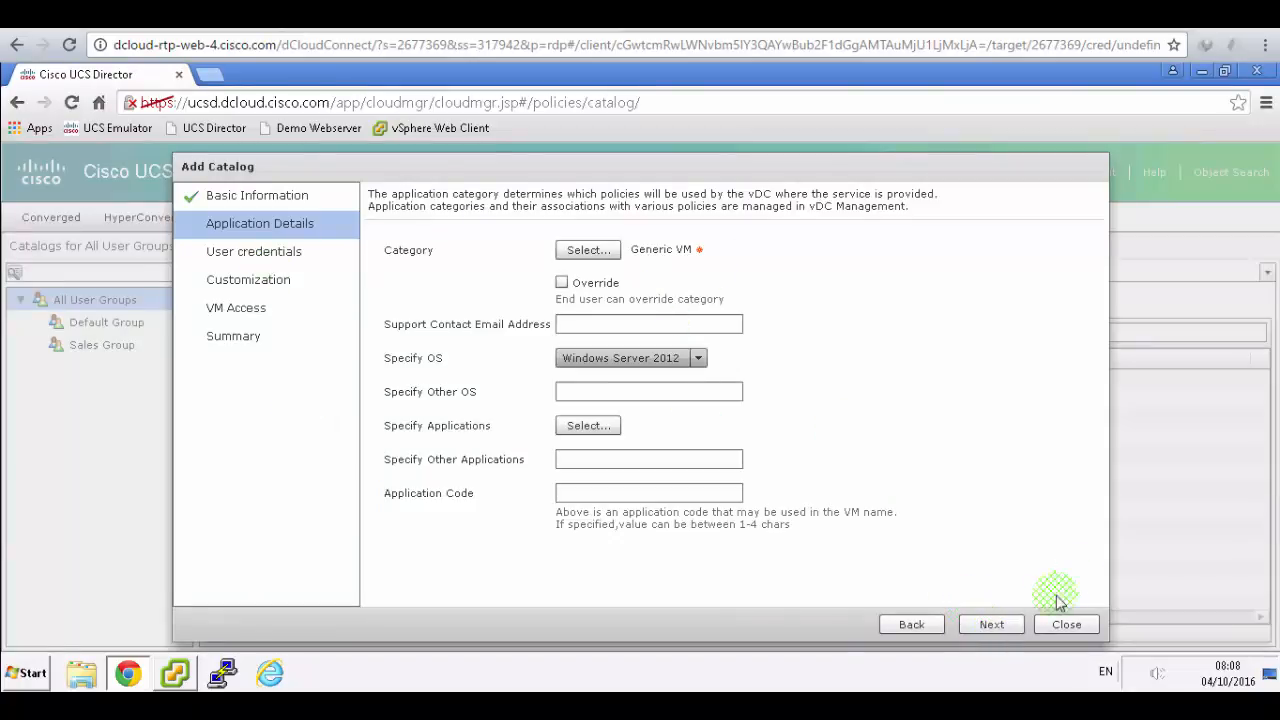
- Leave Application Details, User Credentials, Customization and VM Access at defaults, then submit the catalog
{"action": "left_click", "coordinate": [993, 624]}
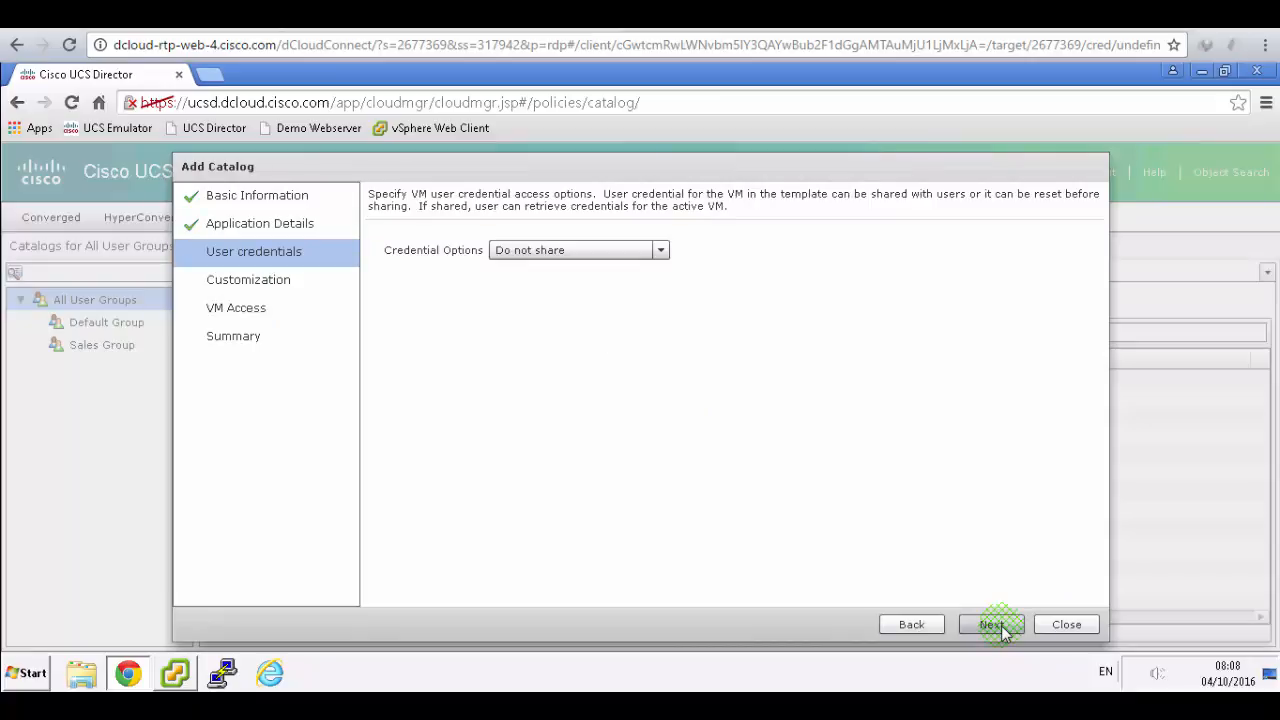
{"action": "left_click", "coordinate": [1001, 626]}
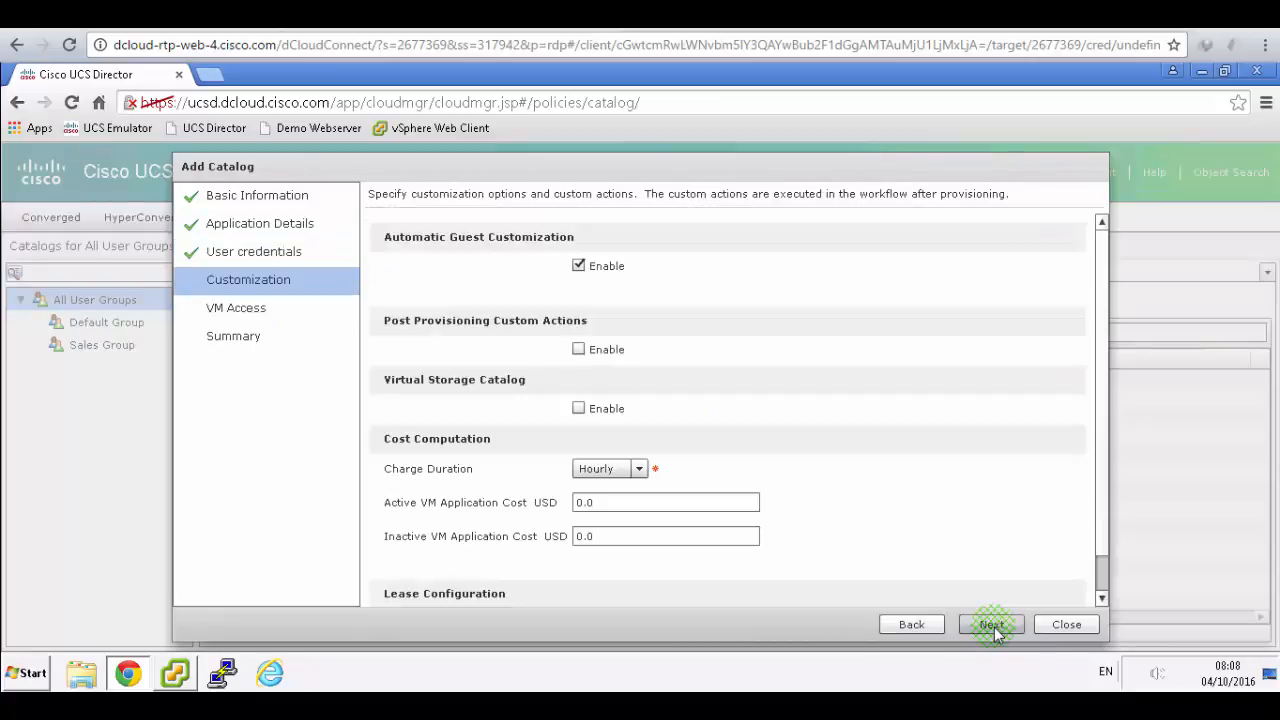
{"action": "left_click", "coordinate": [993, 626]}
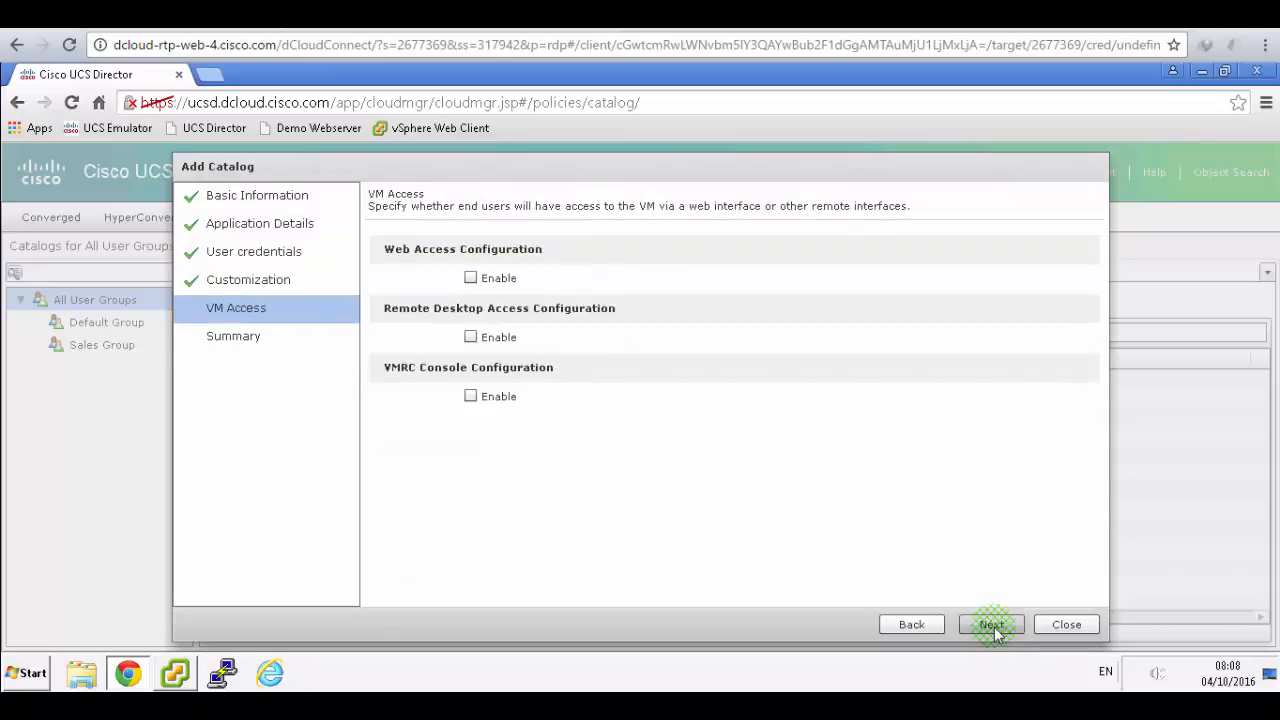
{"action": "left_click", "coordinate": [994, 627]}
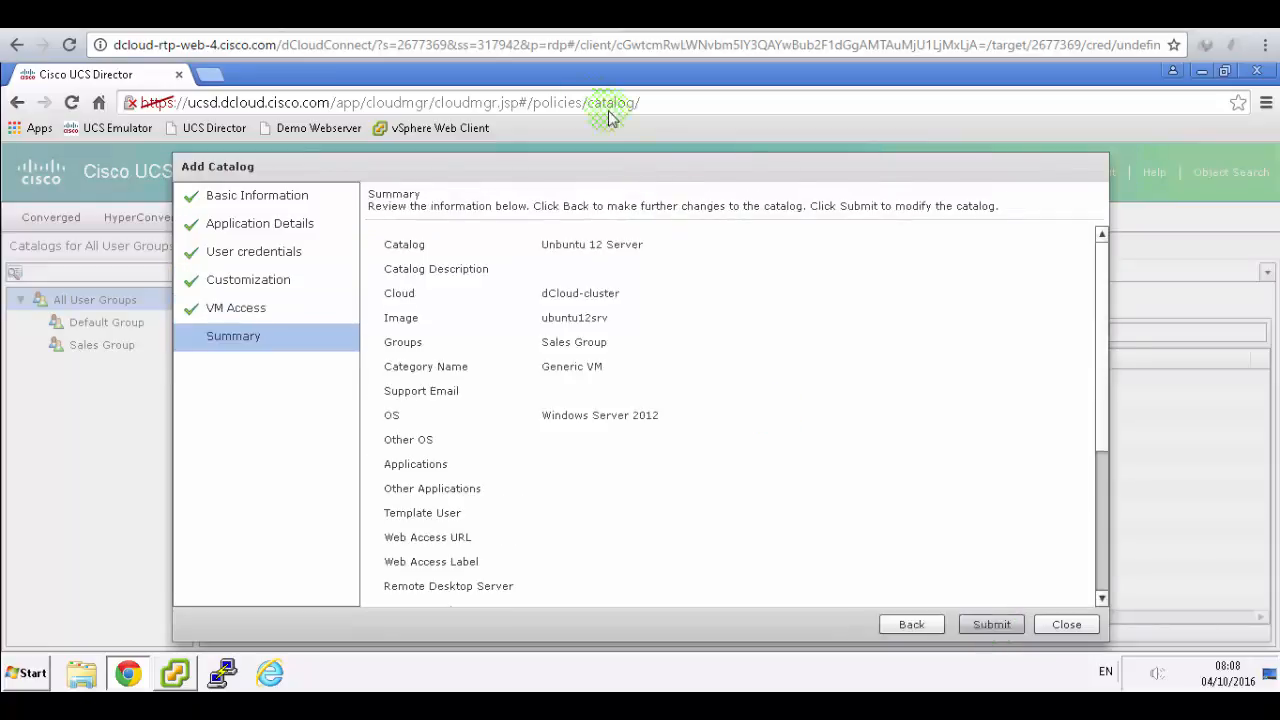
{"action": "left_click", "coordinate": [560, 16]}
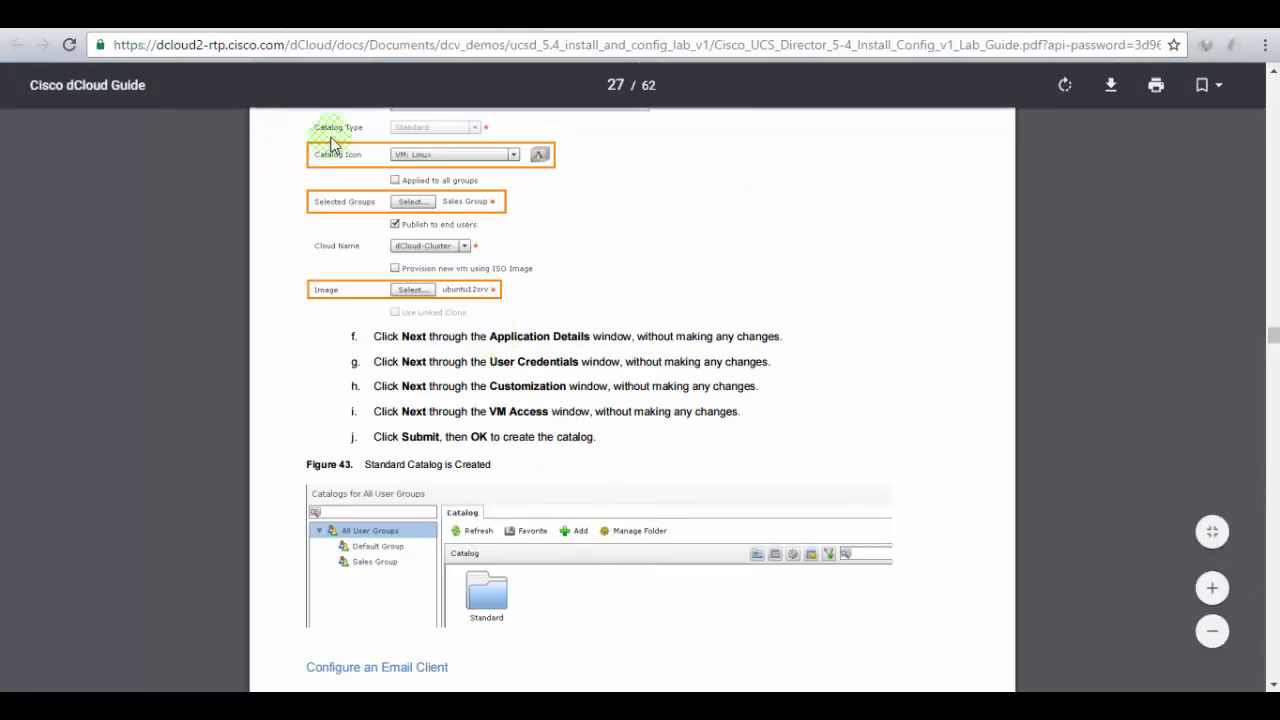
{"action": "left_click", "coordinate": [305, 16]}
{"action": "left_click", "coordinate": [992, 624]}
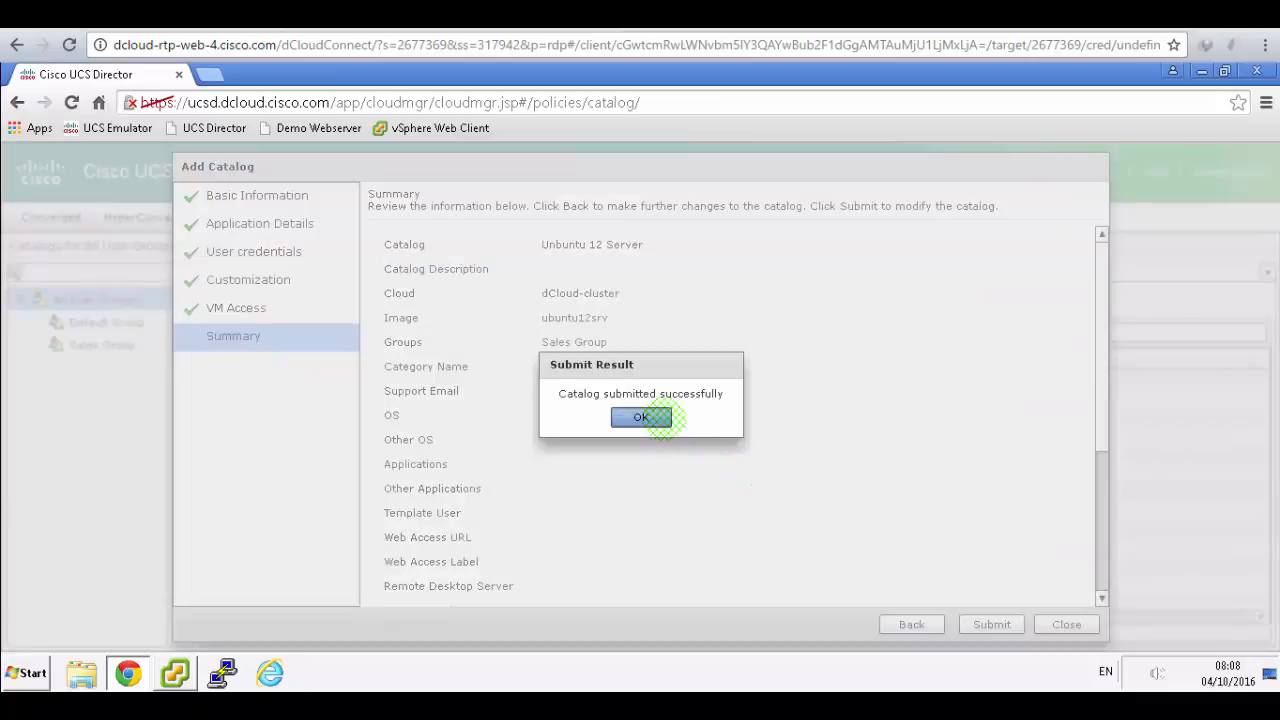
{"action": "left_click", "coordinate": [658, 418]}
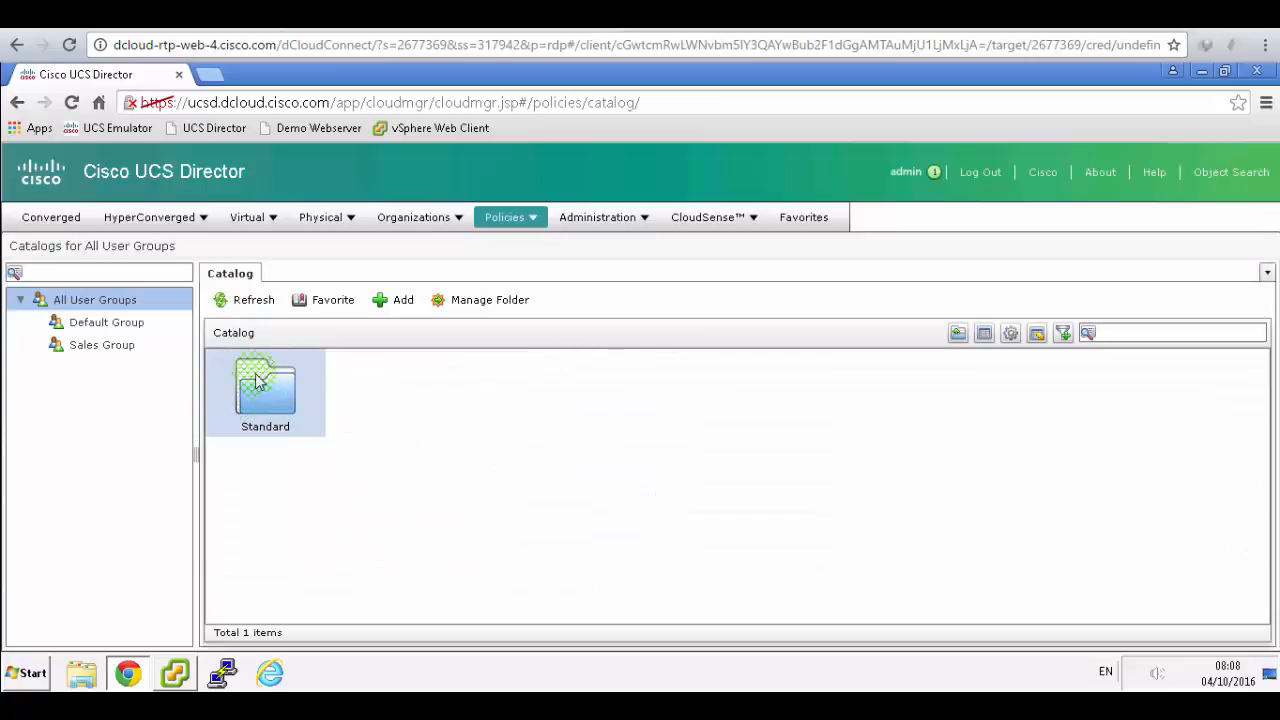
{"action": "left_click", "coordinate": [378, 20]}
{"action": "scroll", "coordinate": [823, 390], "scroll_direction": "down", "scroll_amount": 5}
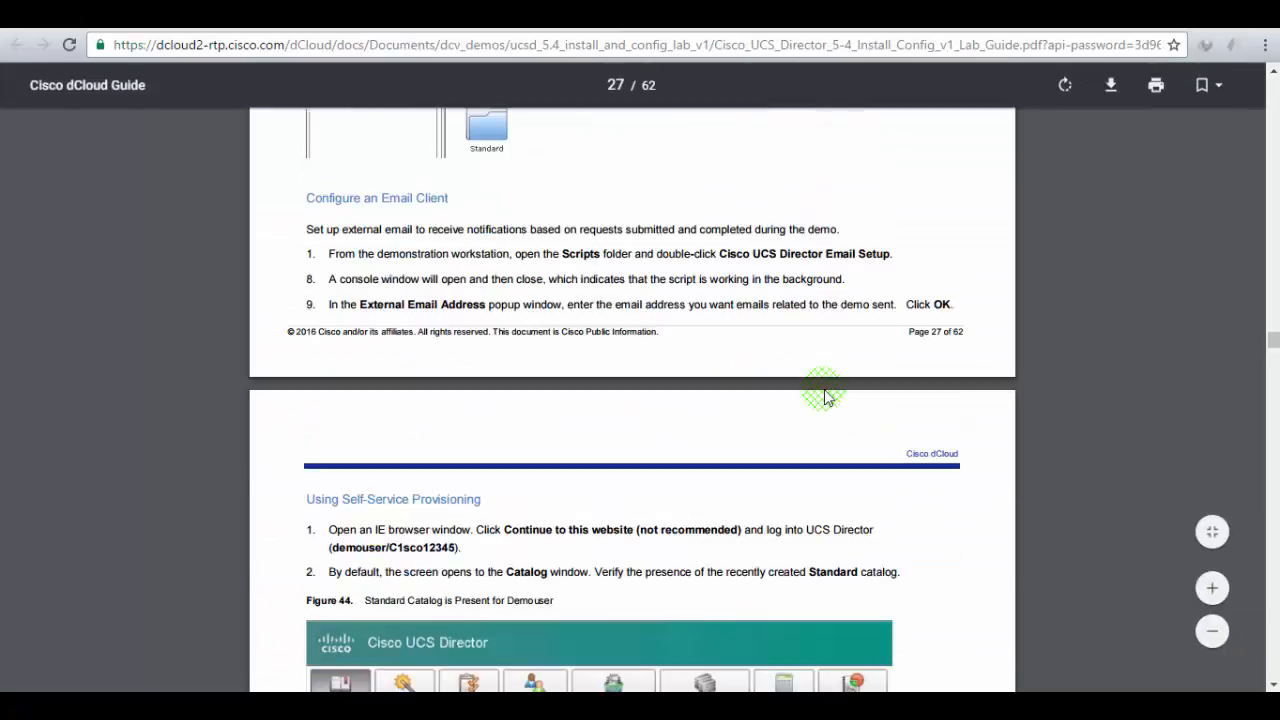
{"action": "scroll", "coordinate": [480, 330], "scroll_direction": "up", "scroll_amount": 1}
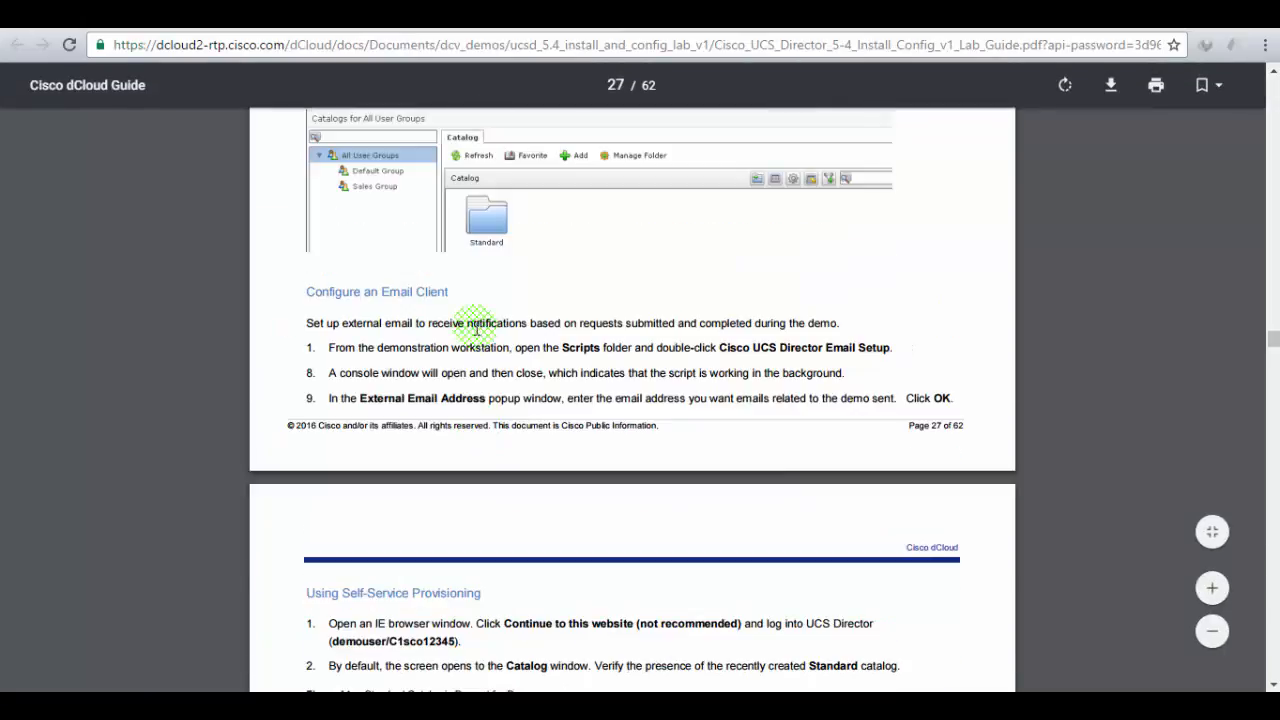
{"action": "left_click_drag", "start_coordinate": [333, 291], "coordinate": [446, 290]}
{"action": "left_click", "coordinate": [445, 371]}
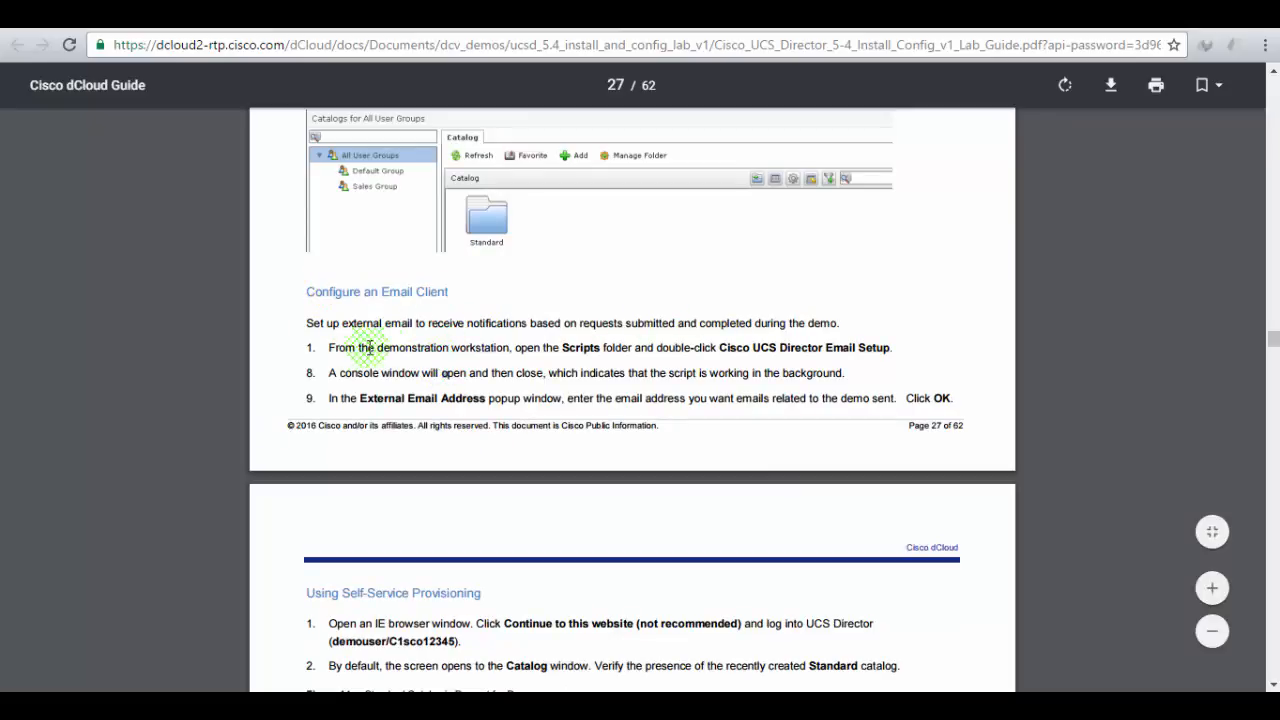
{"action": "left_click_drag", "start_coordinate": [378, 347], "coordinate": [886, 346]}
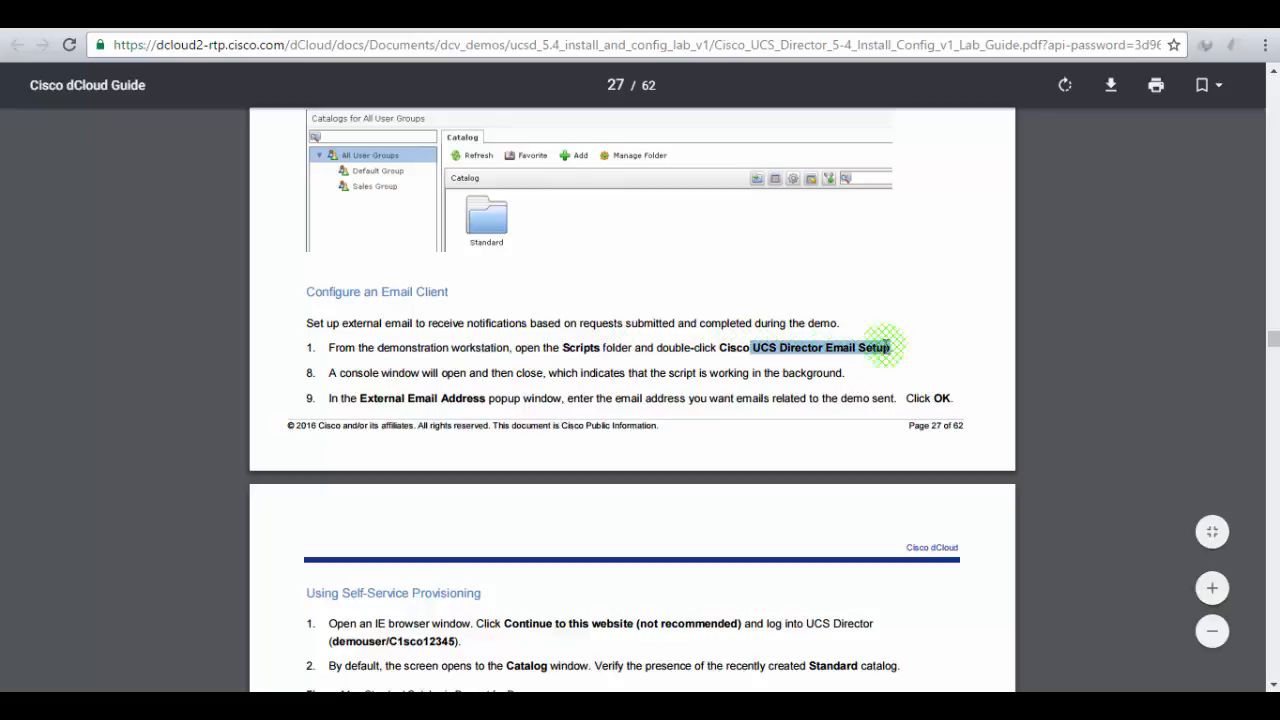
{"action": "left_click", "coordinate": [345, 16]}
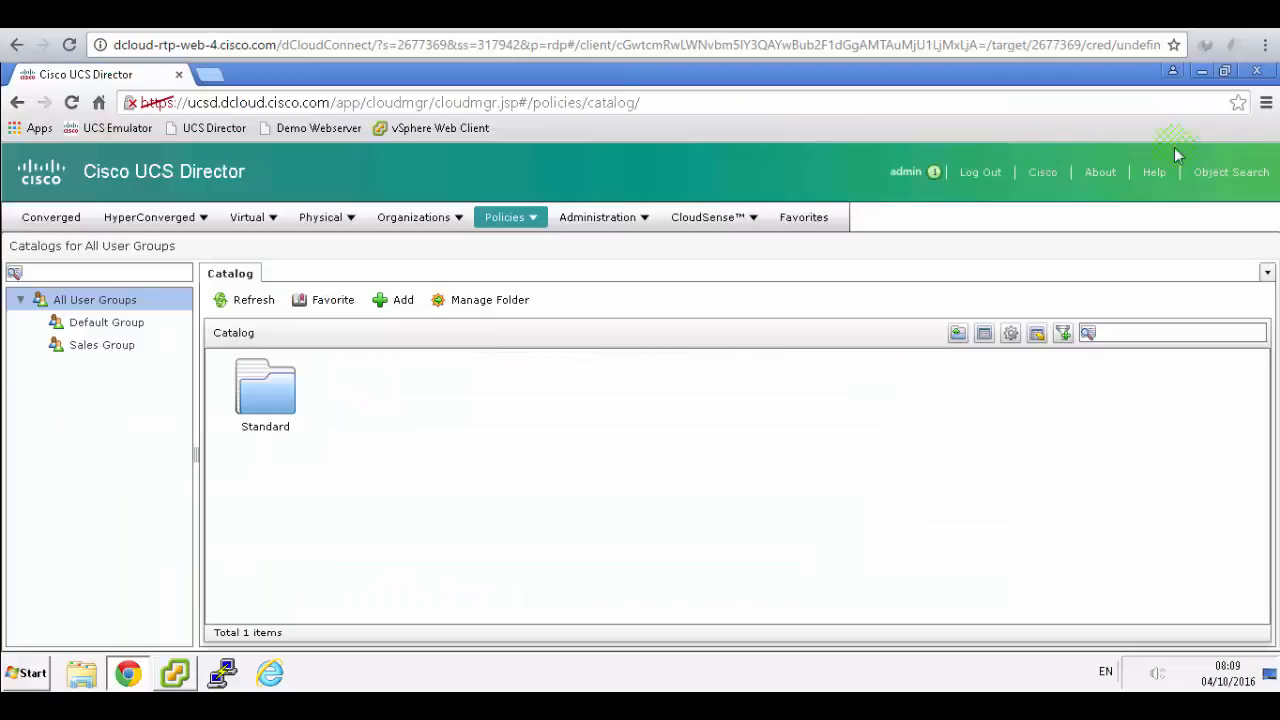
- Minimize the open windows and run Cisco UCS Director Email Setup from the Scripts folder
{"action": "left_click", "coordinate": [1203, 74]}
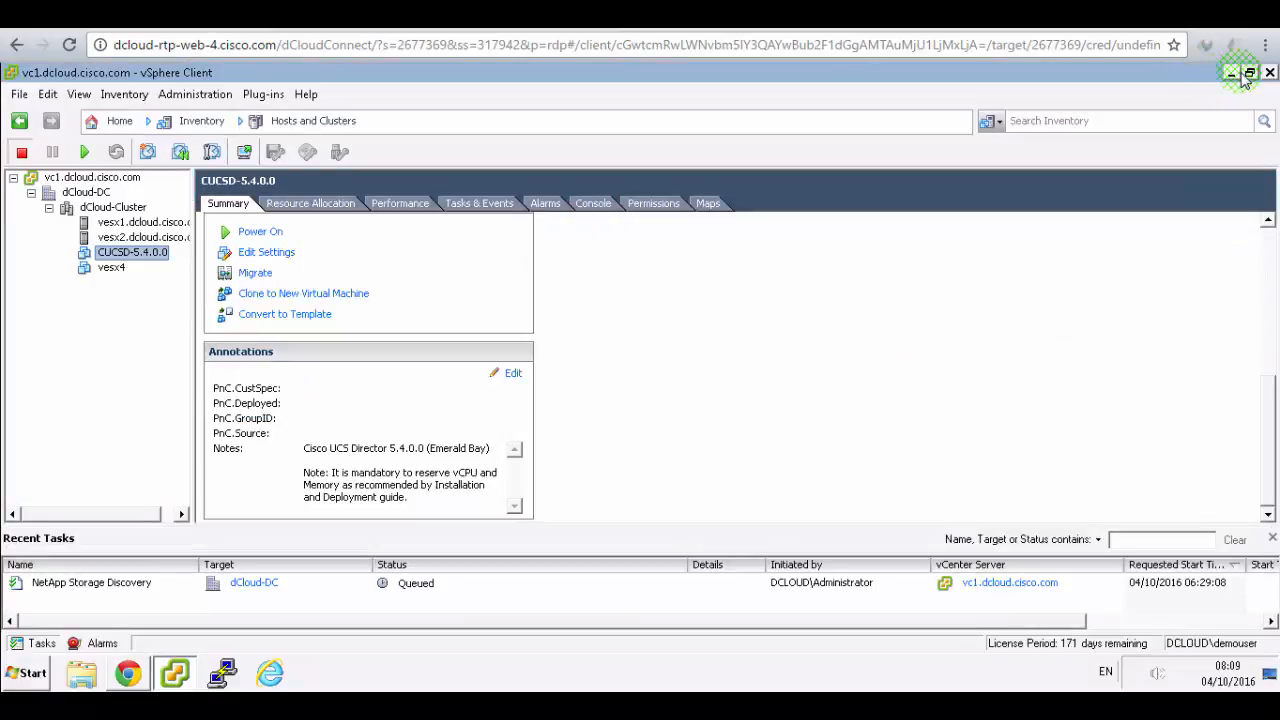
{"action": "left_click", "coordinate": [1232, 74]}
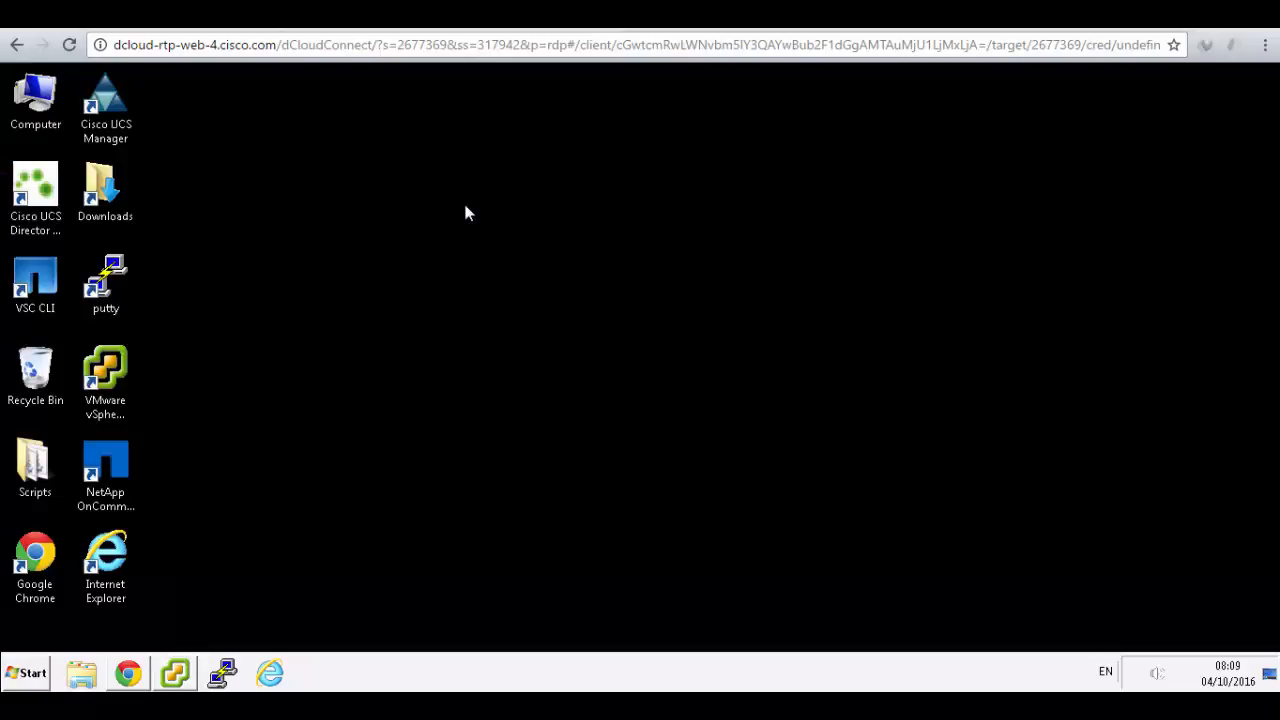
{"action": "double_click", "coordinate": [36, 463]}
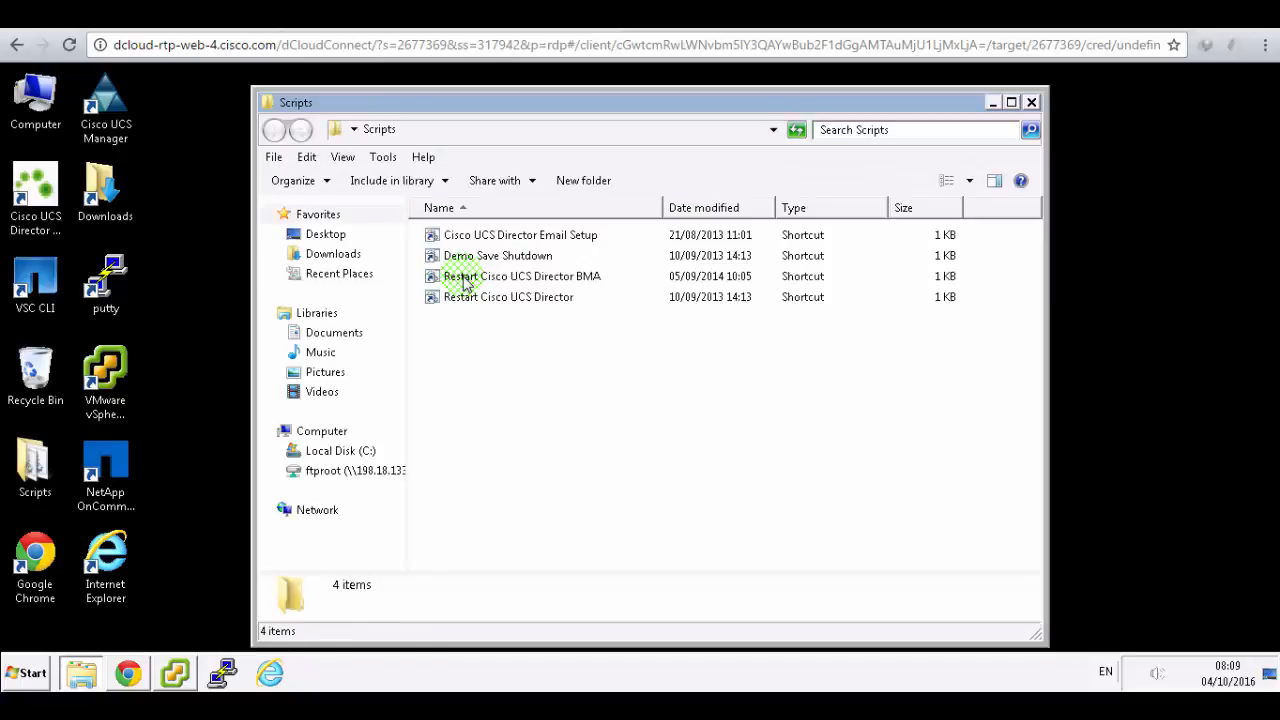
{"action": "left_click", "coordinate": [519, 243]}
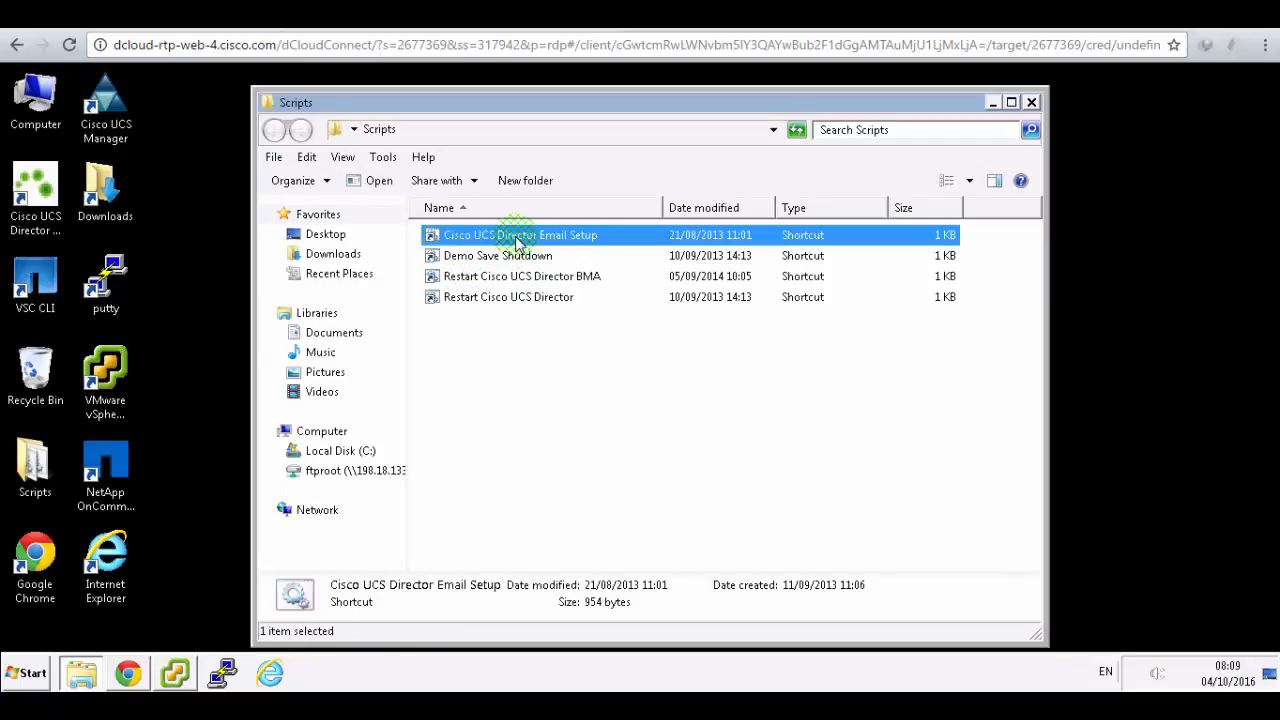
{"action": "right_click", "coordinate": [519, 243]}
{"action": "left_click", "coordinate": [545, 247]}
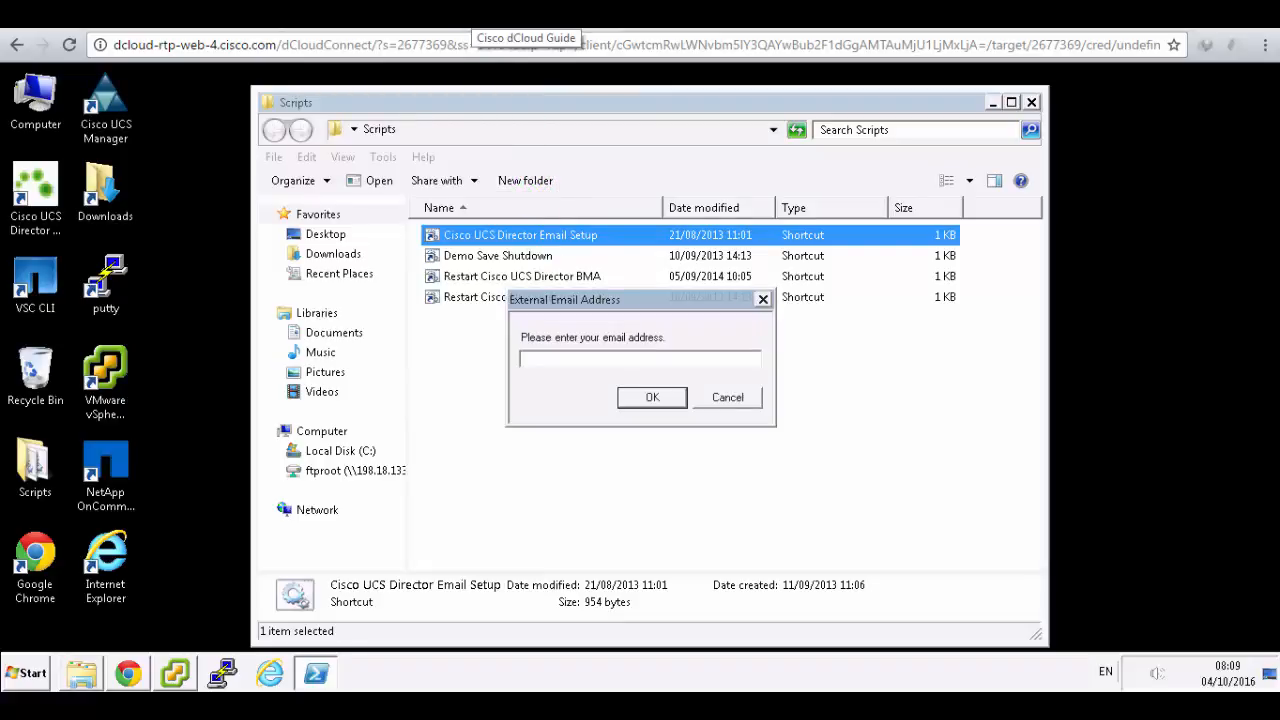
{"action": "left_click", "coordinate": [470, 17]}
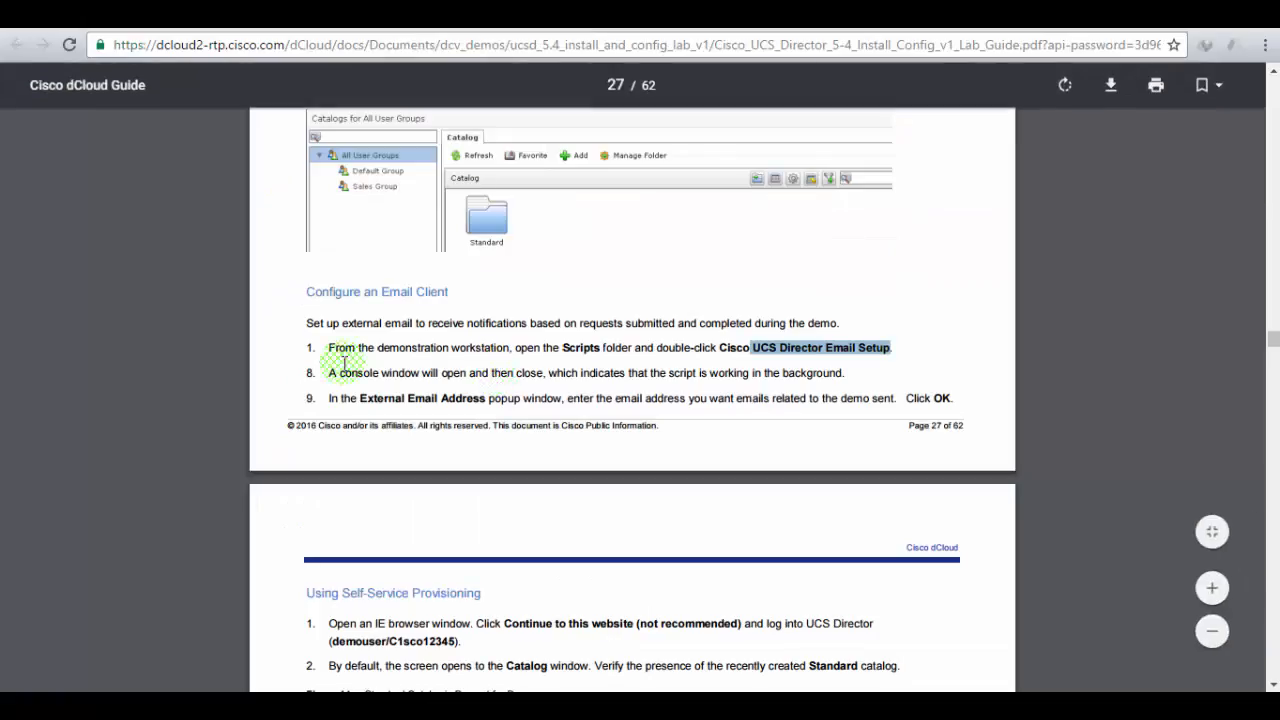
- Highlight the console window and External Email Address steps of Configure an Email Client
{"action": "left_click_drag", "start_coordinate": [357, 372], "coordinate": [851, 371]}
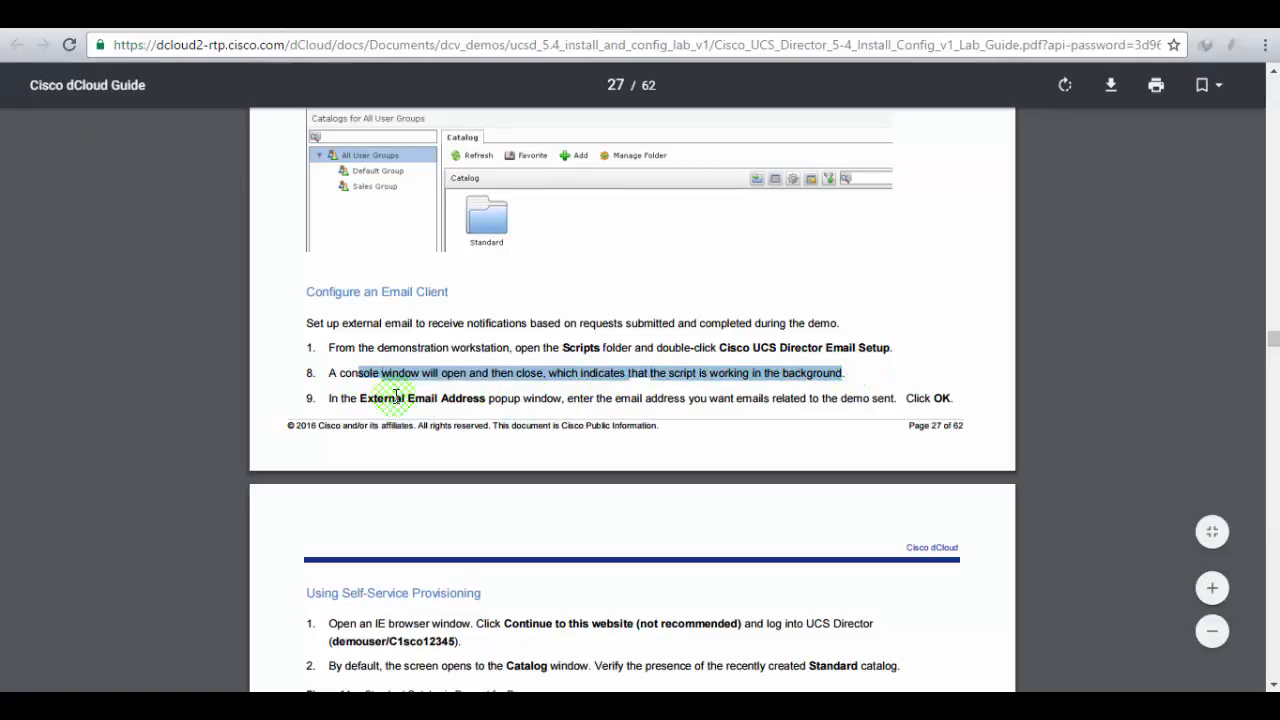
{"action": "left_click_drag", "start_coordinate": [396, 396], "coordinate": [909, 404]}
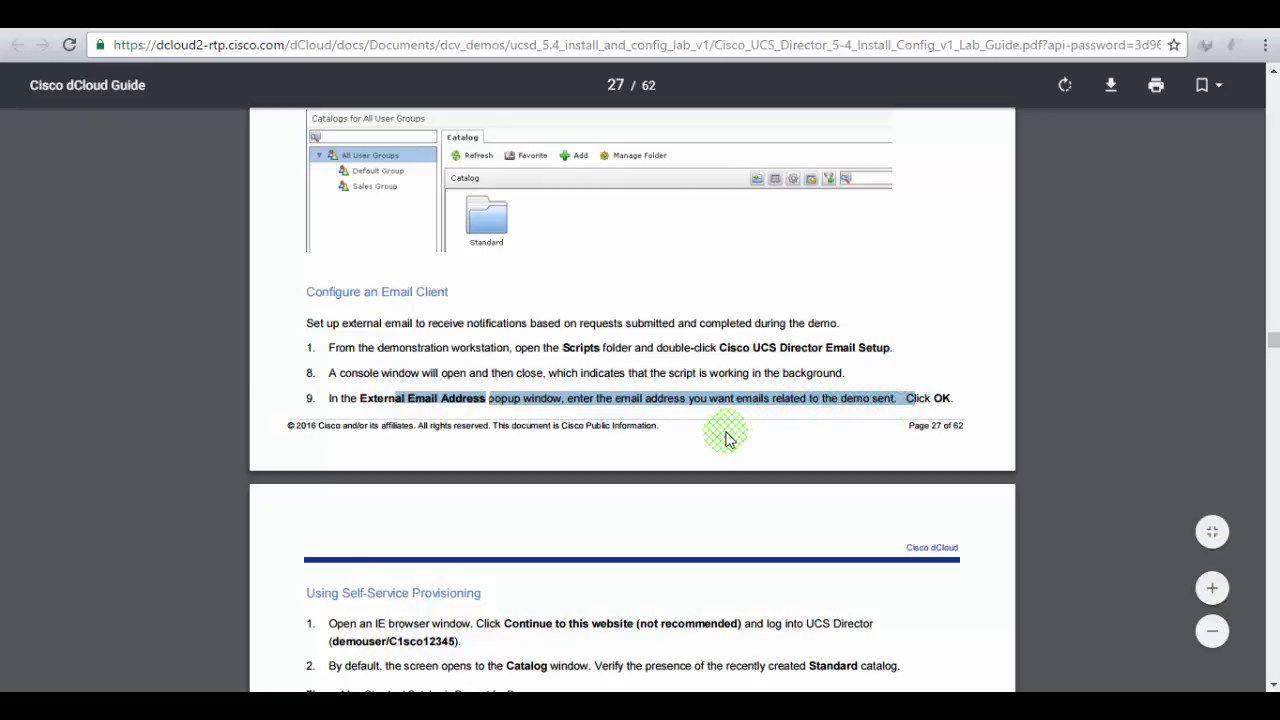
{"action": "scroll", "coordinate": [727, 440], "scroll_direction": "down", "scroll_amount": 2}
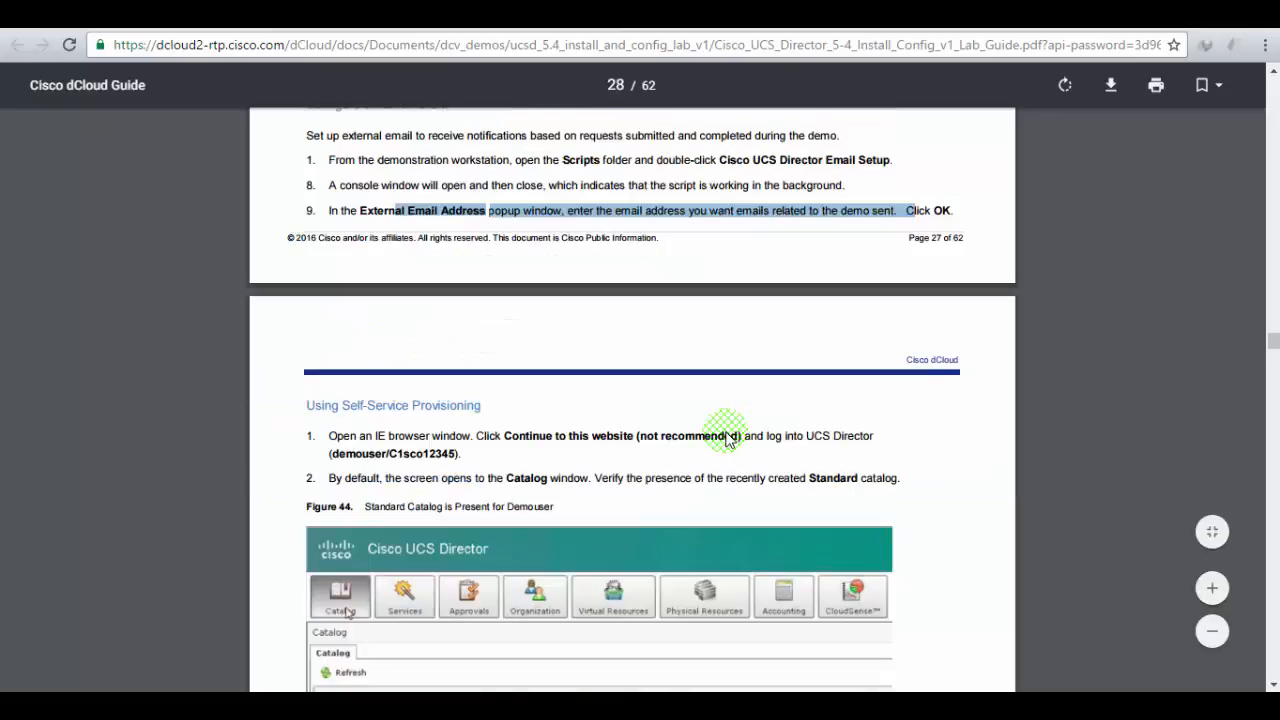
{"action": "scroll", "coordinate": [727, 440], "scroll_direction": "down", "scroll_amount": 1}
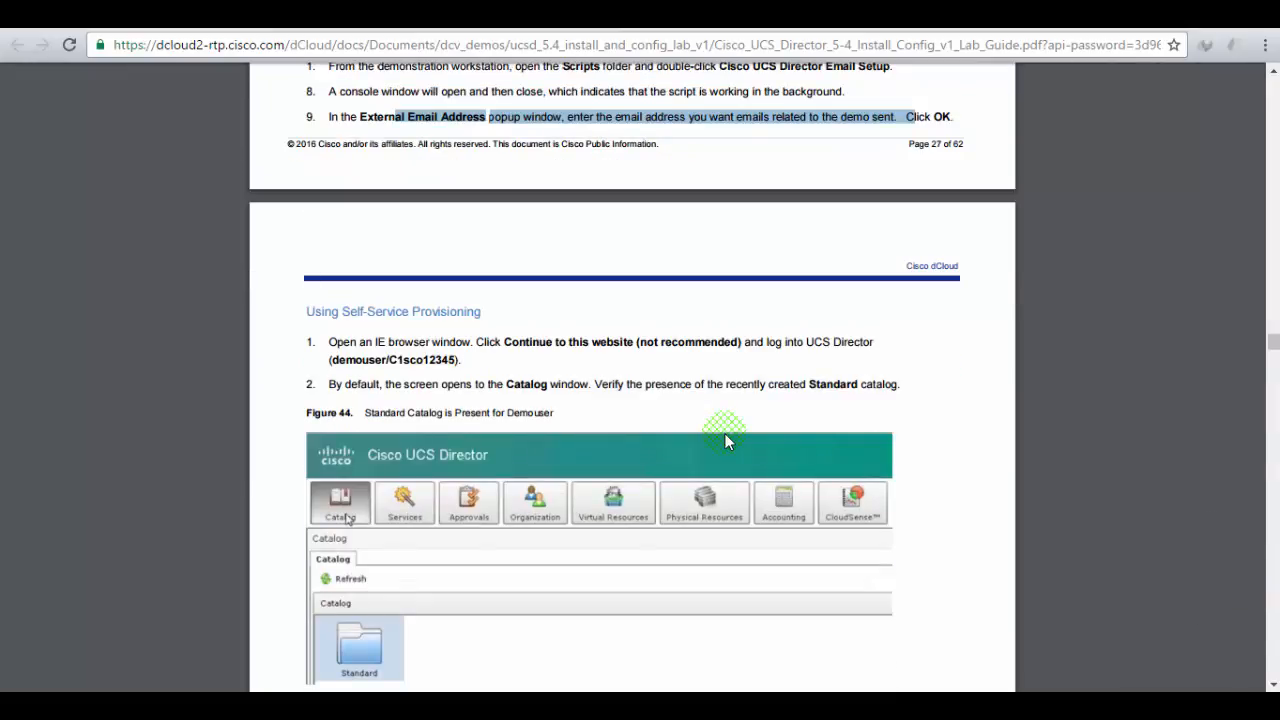
{"action": "scroll", "coordinate": [727, 441], "scroll_direction": "up", "scroll_amount": 1}
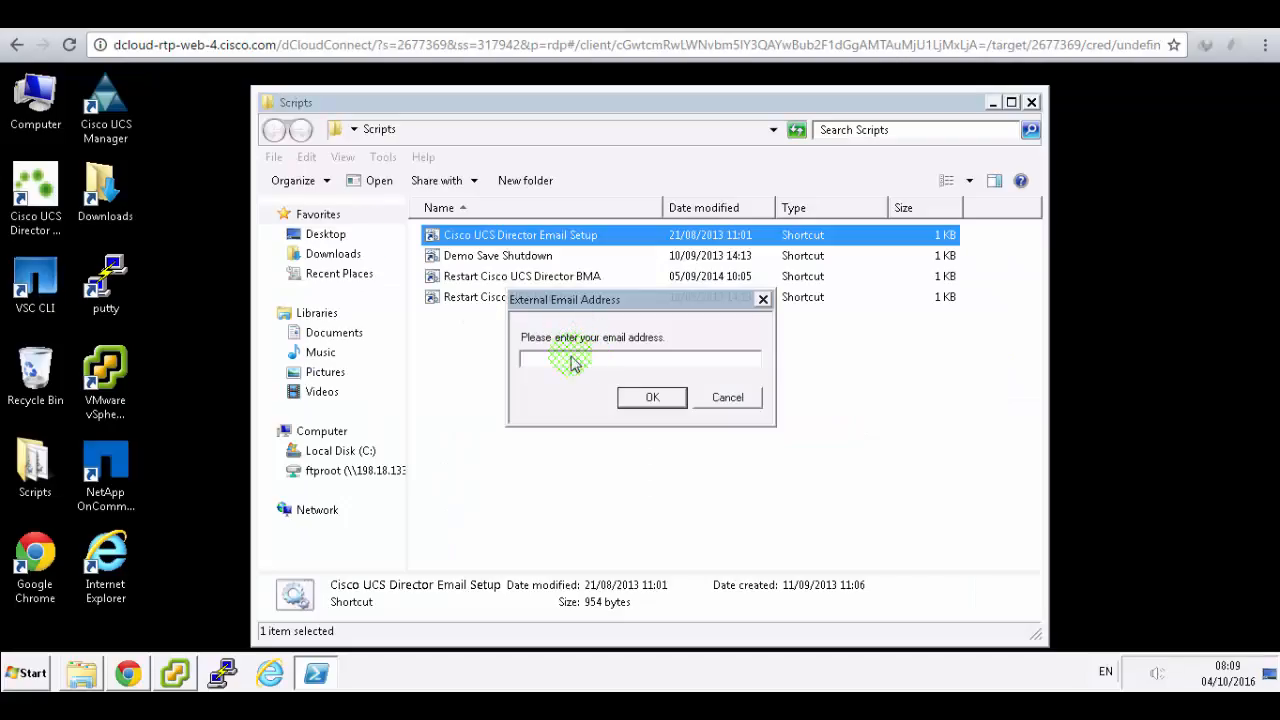
- Change the notification email address's domain to live.com and confirm the prompt
{"action": "left_click", "coordinate": [570, 358]}
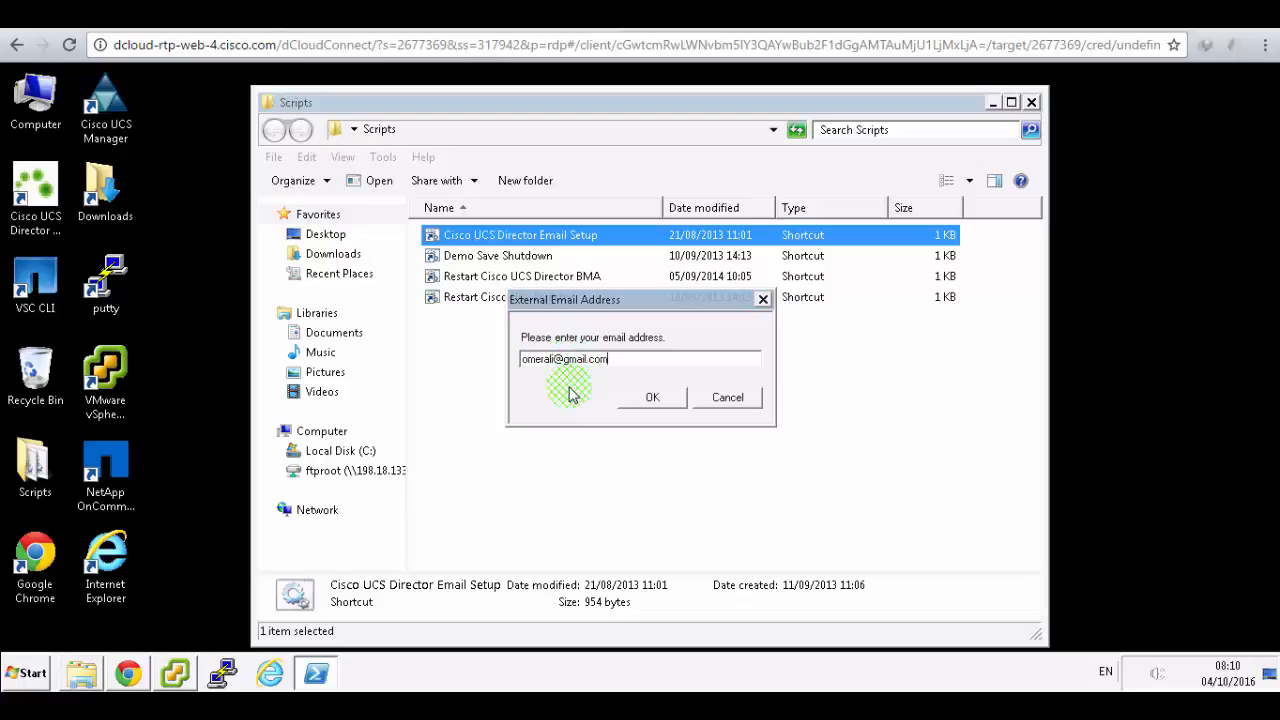
{"action": "left_click_drag", "start_coordinate": [563, 359], "coordinate": [722, 365]}
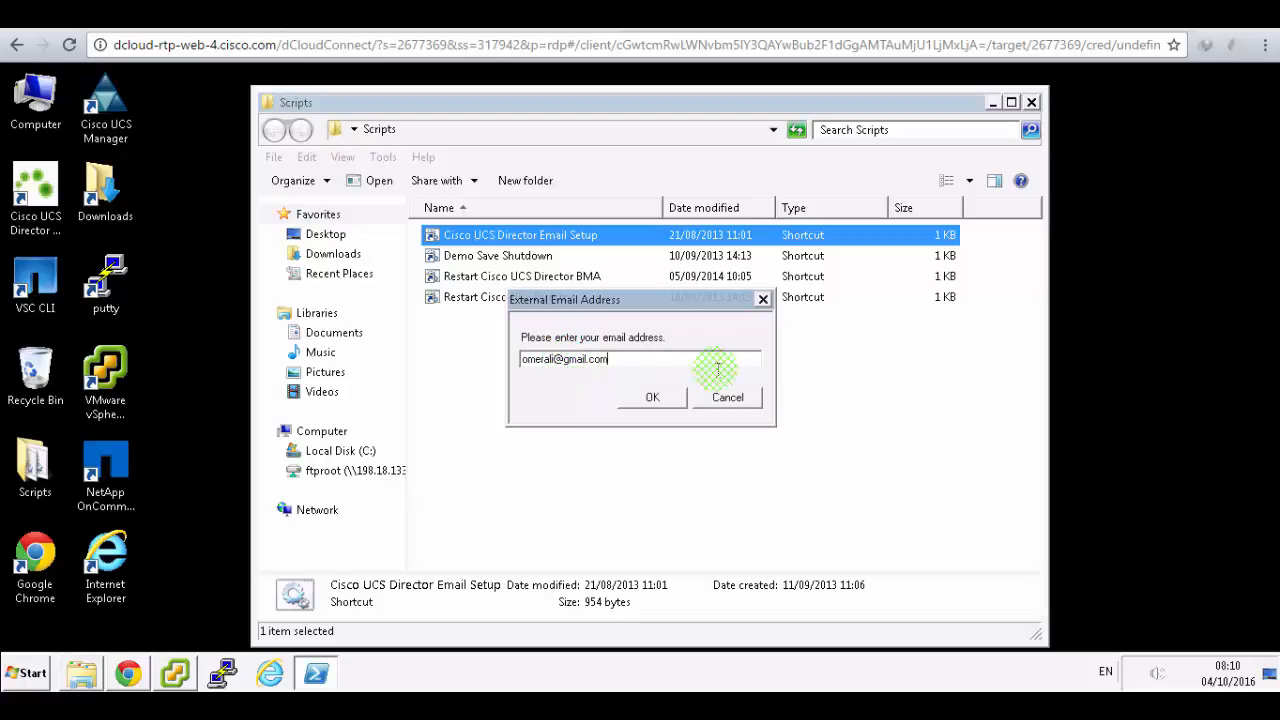
{"action": "key", "text": "BackSpace"}
{"action": "type", "text": "live.com"}
{"action": "left_click", "coordinate": [652, 397]}
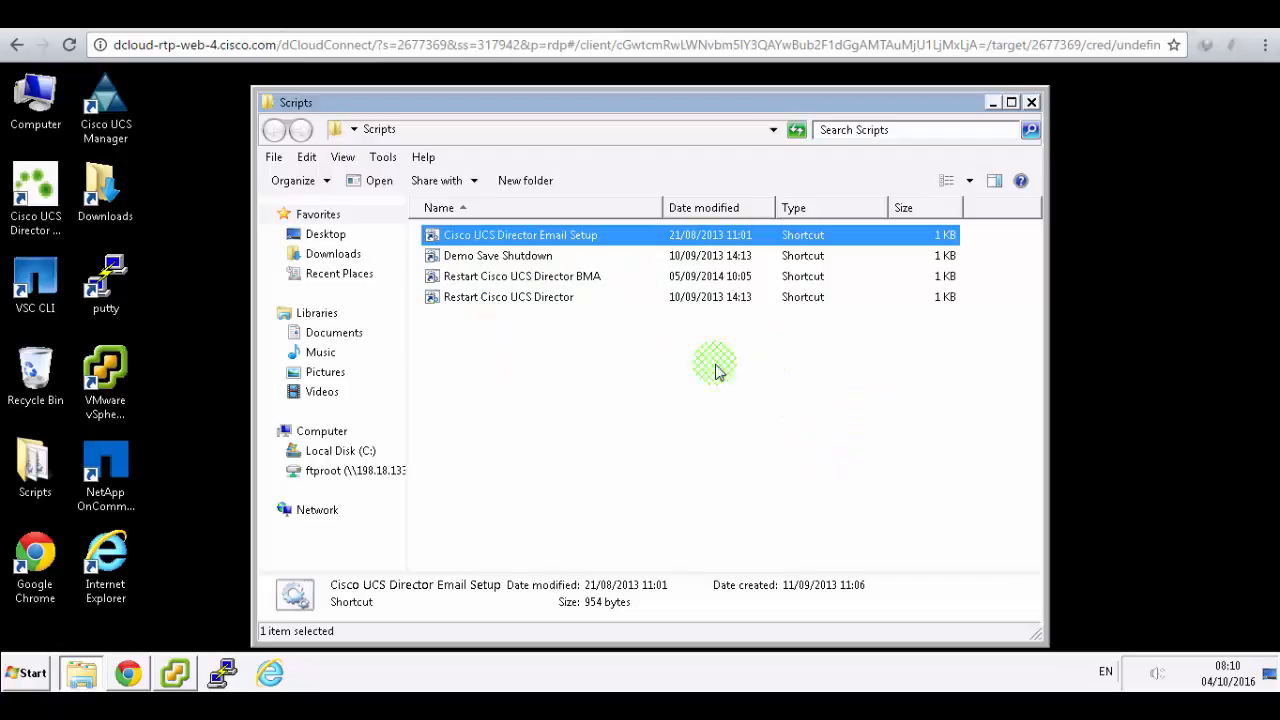
- Highlight the Using Self-Service Provisioning heading and step 1 login instructions in the guide
{"action": "left_click", "coordinate": [476, 15]}
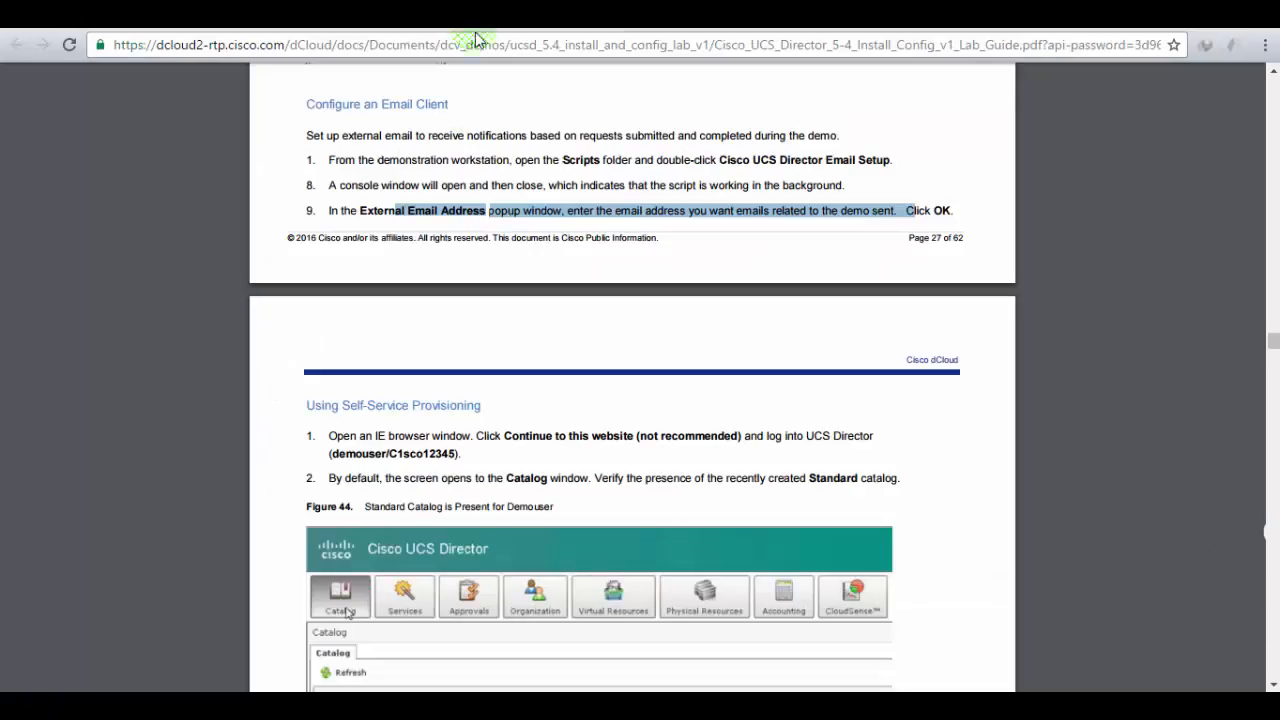
{"action": "left_click_drag", "start_coordinate": [341, 405], "coordinate": [487, 407]}
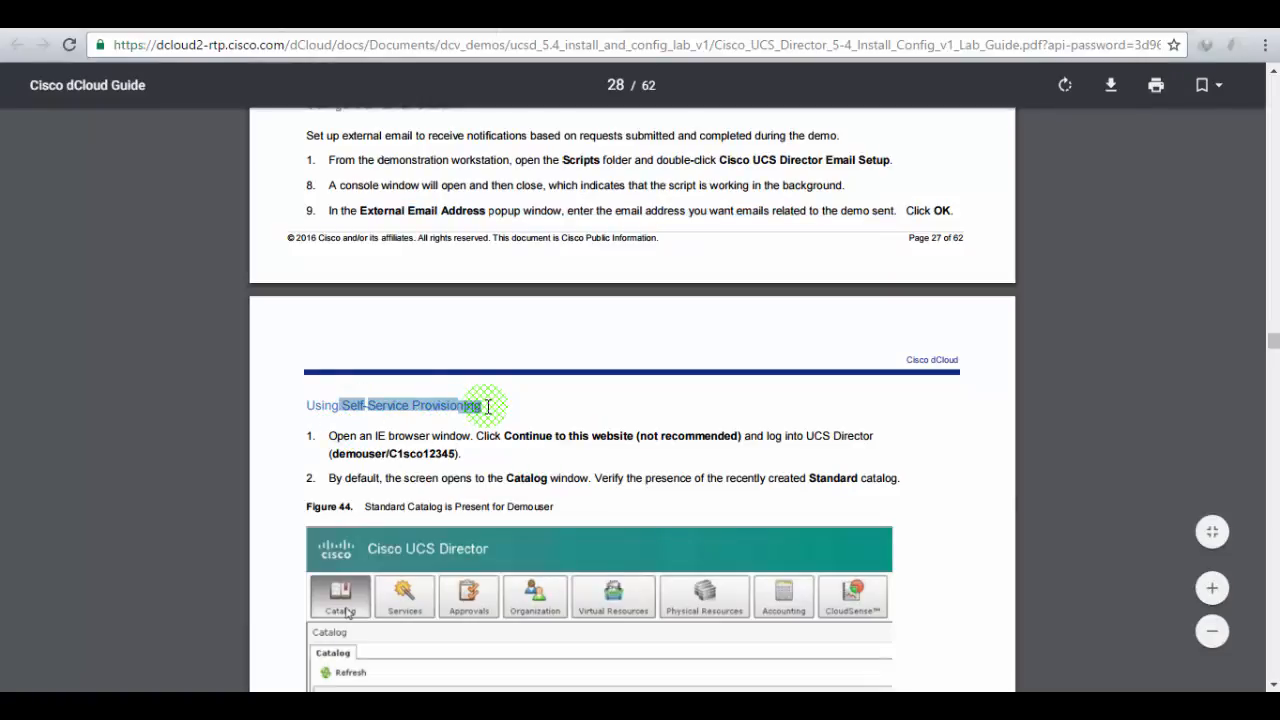
{"action": "left_click", "coordinate": [414, 437]}
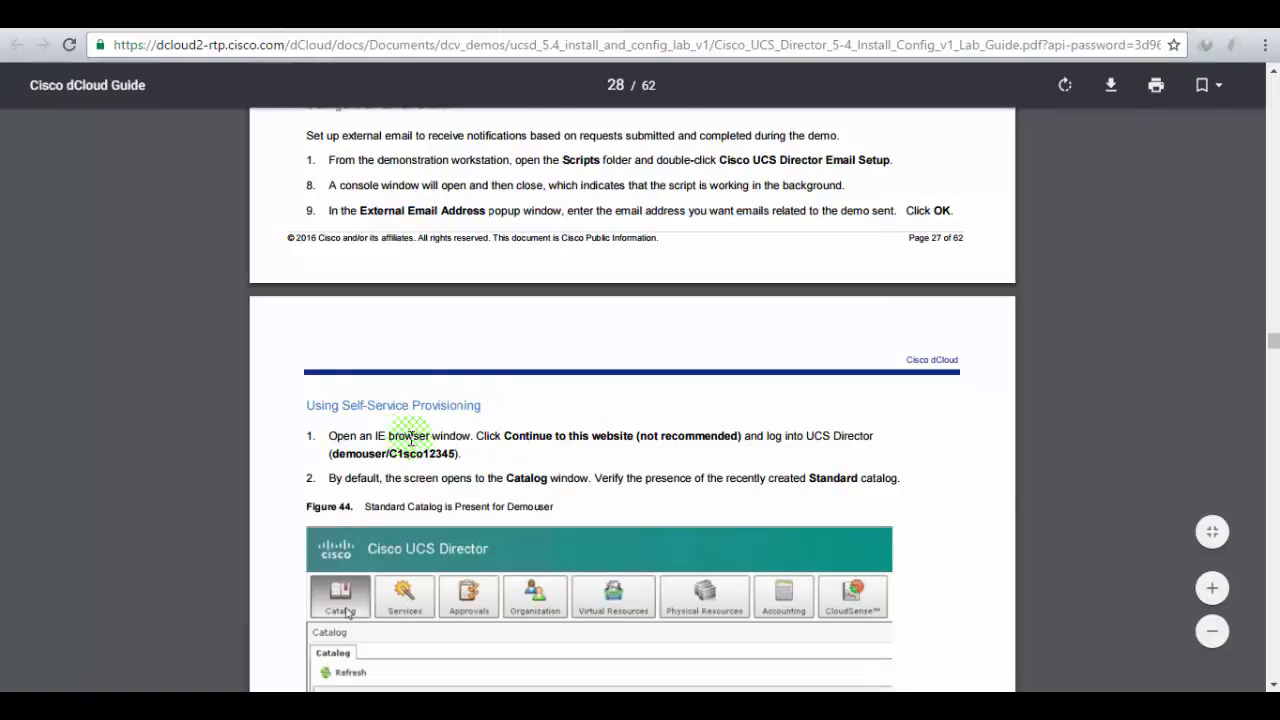
{"action": "left_click_drag", "start_coordinate": [410, 437], "coordinate": [851, 437]}
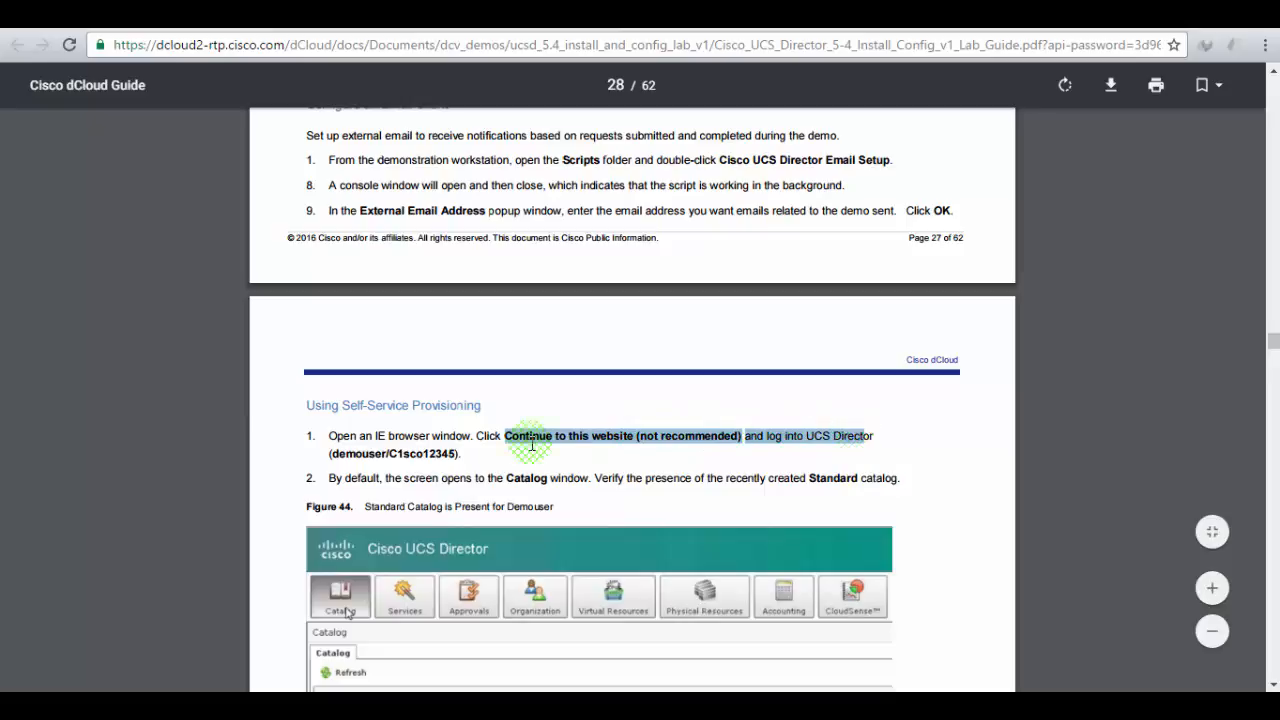
{"action": "left_click", "coordinate": [478, 446]}
{"action": "scroll", "coordinate": [478, 446], "scroll_direction": "down", "scroll_amount": 1}
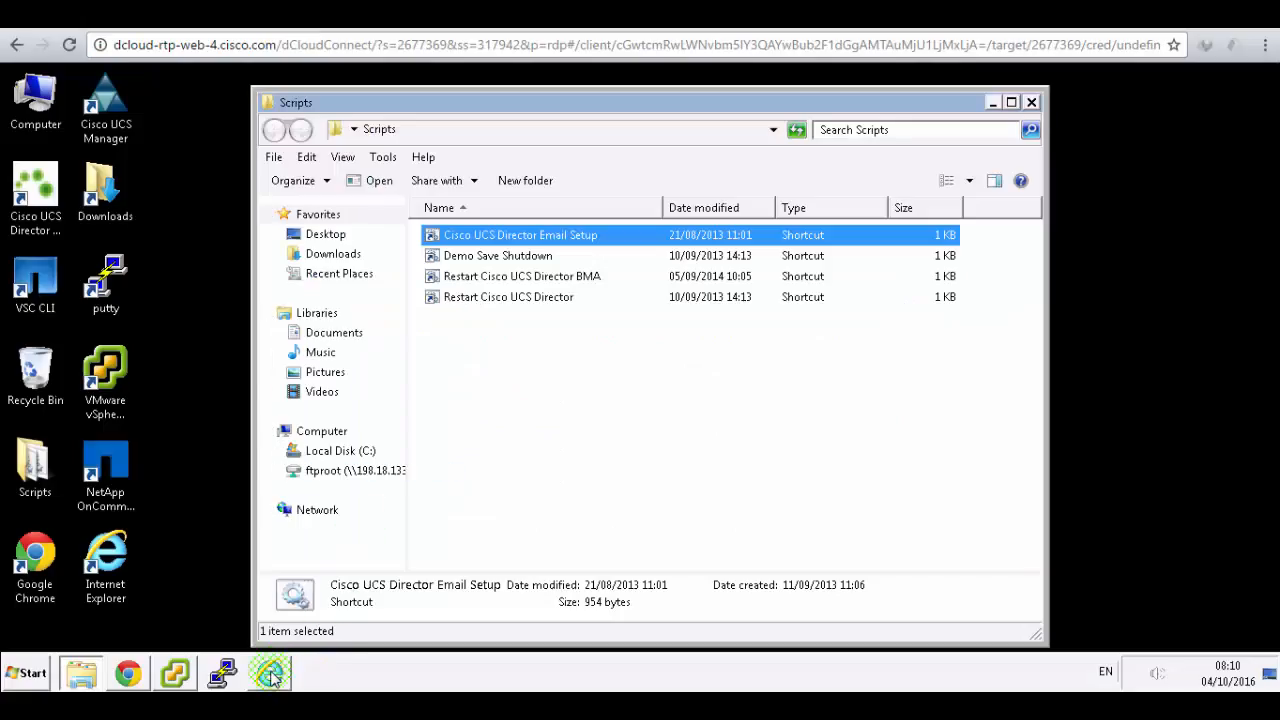
- Open Internet Explorer, bypass the certificate warning, and log in with the demo user's credentials
{"action": "left_click", "coordinate": [270, 675]}
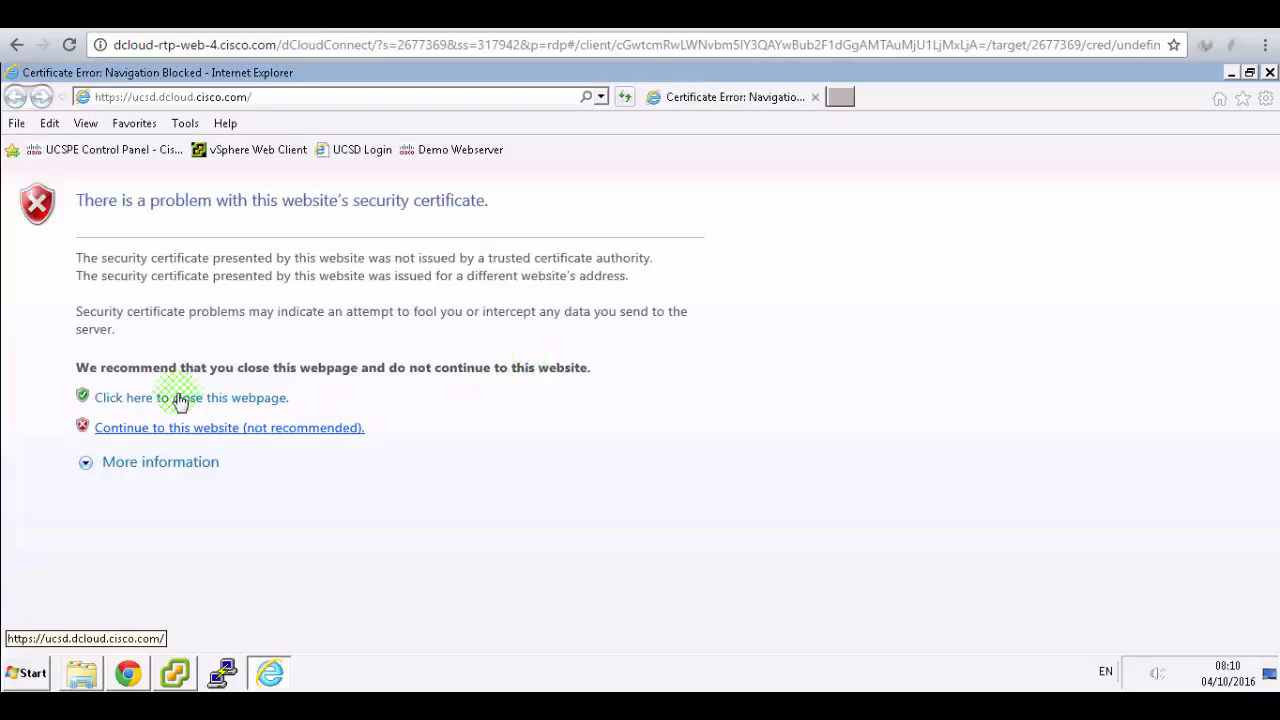
{"action": "left_click", "coordinate": [178, 430]}
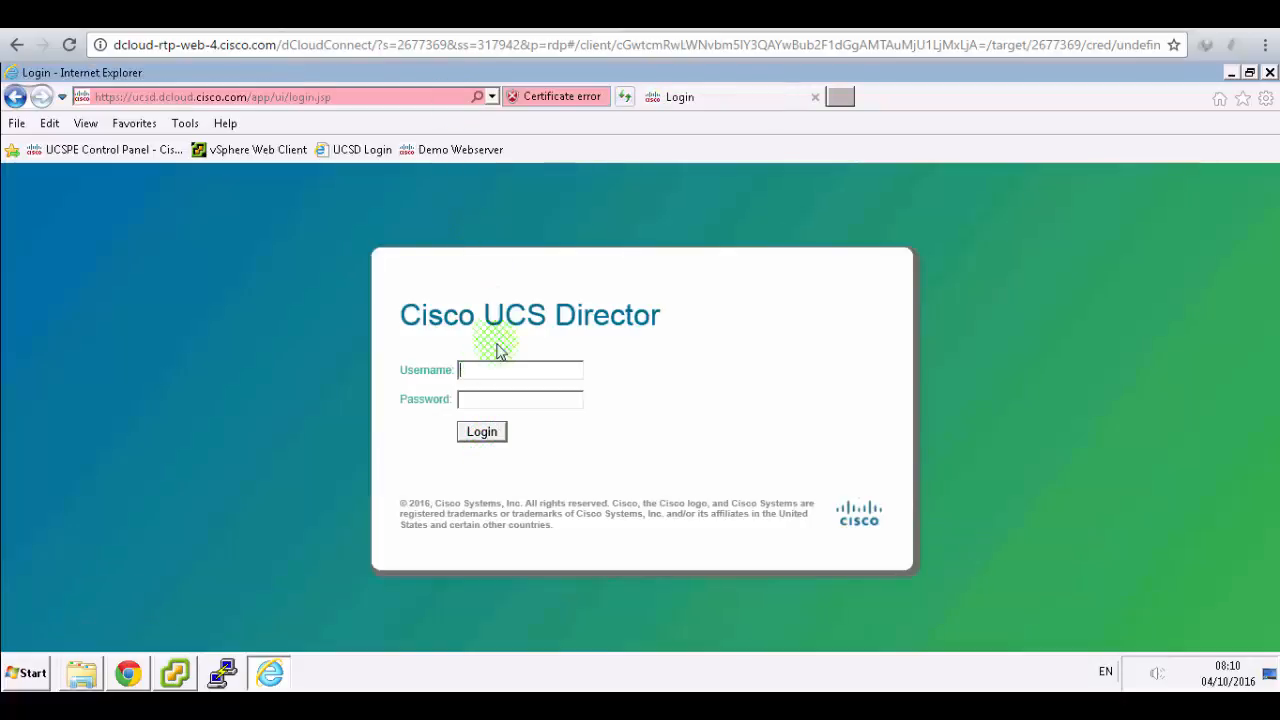
{"action": "left_click", "coordinate": [497, 363]}
{"action": "type", "text": "demouser"}
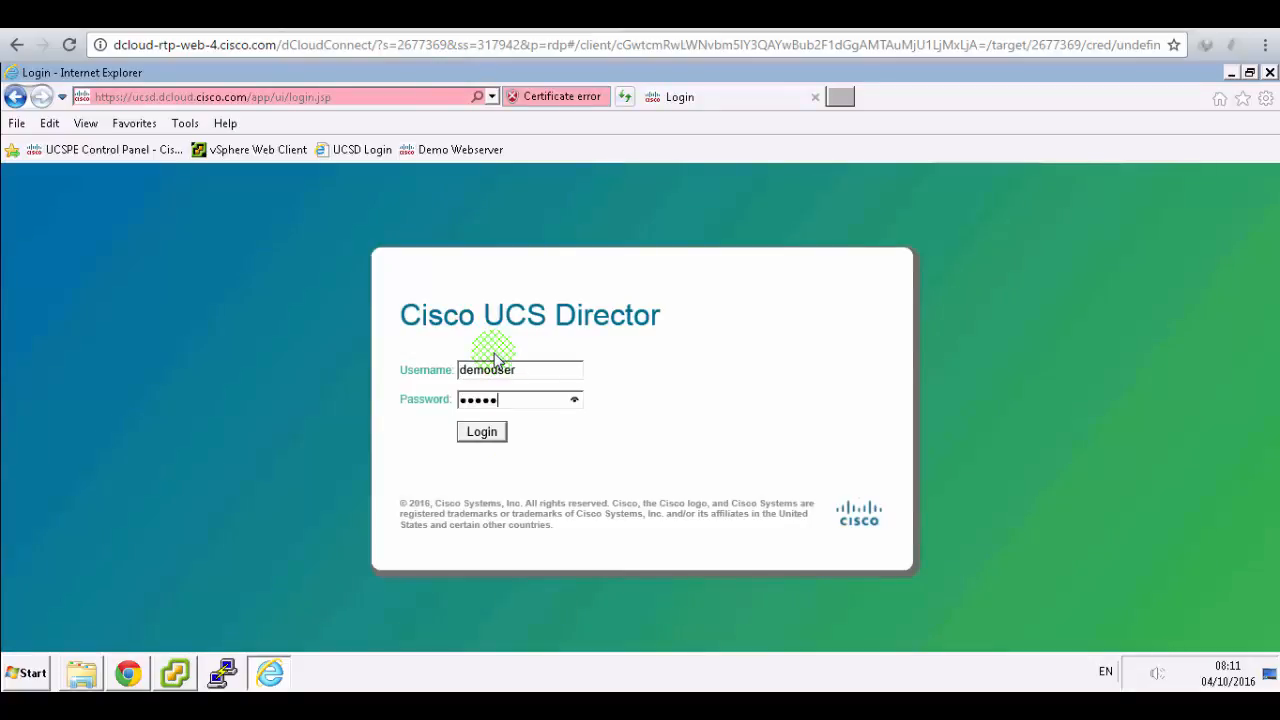
{"action": "type", "text": "123"}
{"action": "left_click", "coordinate": [474, 433]}
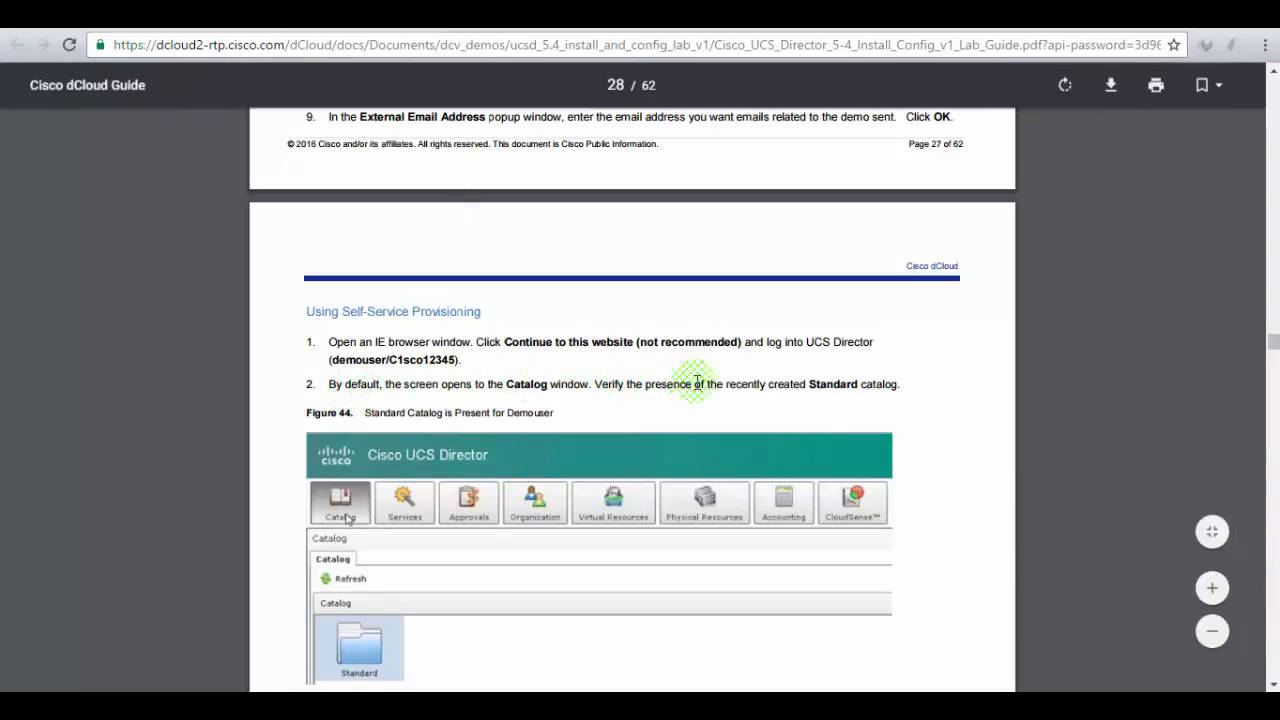
- Open the Standard catalog folder in the demo user's Catalog tab
{"action": "scroll", "coordinate": [876, 381], "scroll_direction": "down", "scroll_amount": 3}
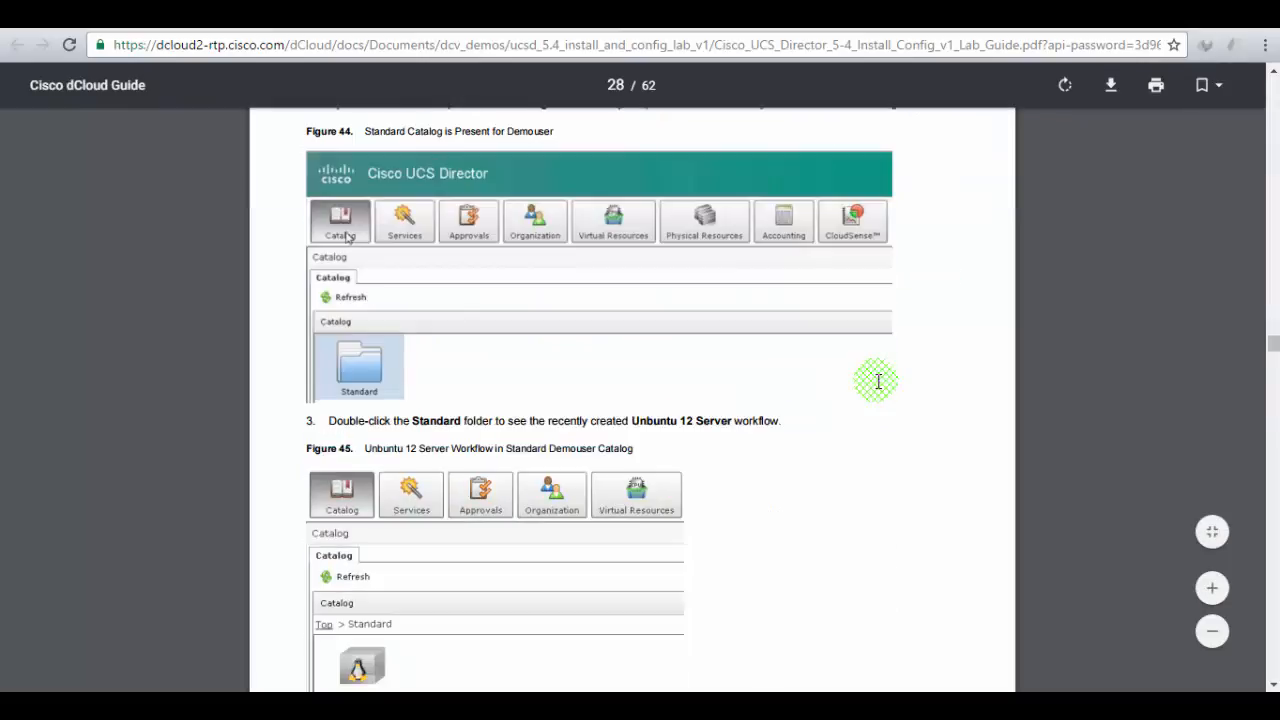
{"action": "scroll", "coordinate": [876, 381], "scroll_direction": "down", "scroll_amount": 2}
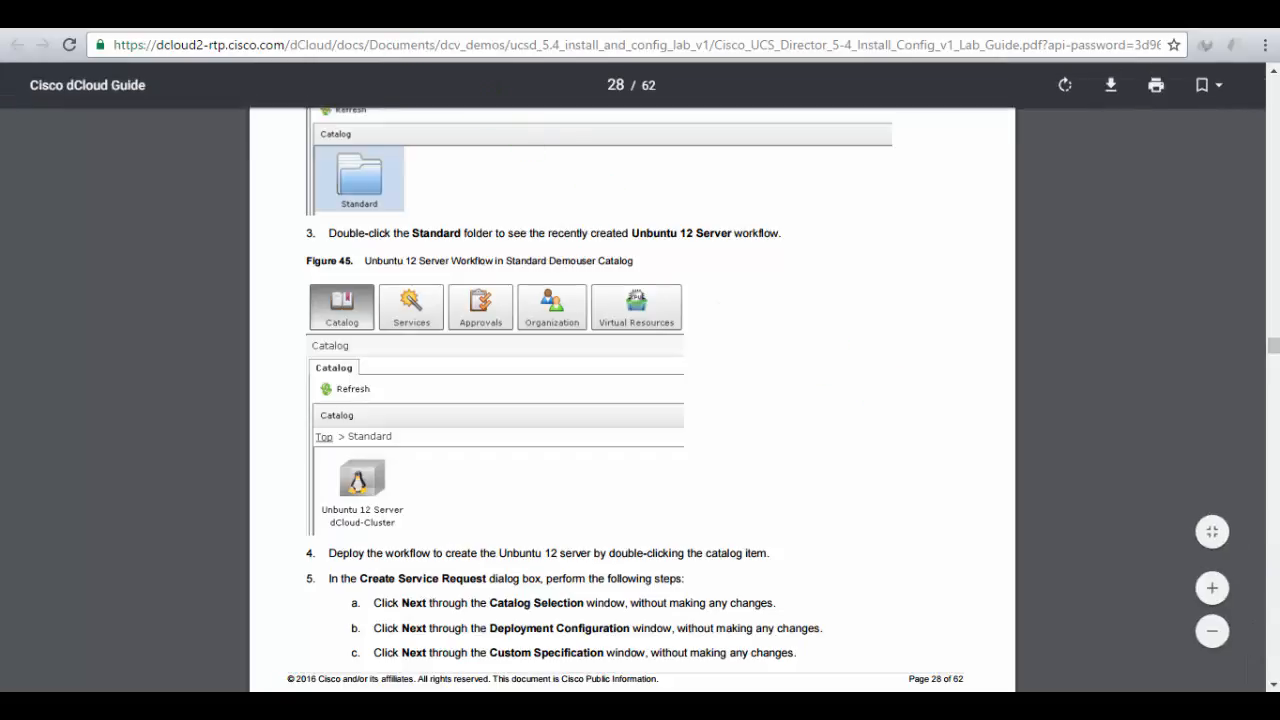
{"action": "left_click", "coordinate": [312, 18]}
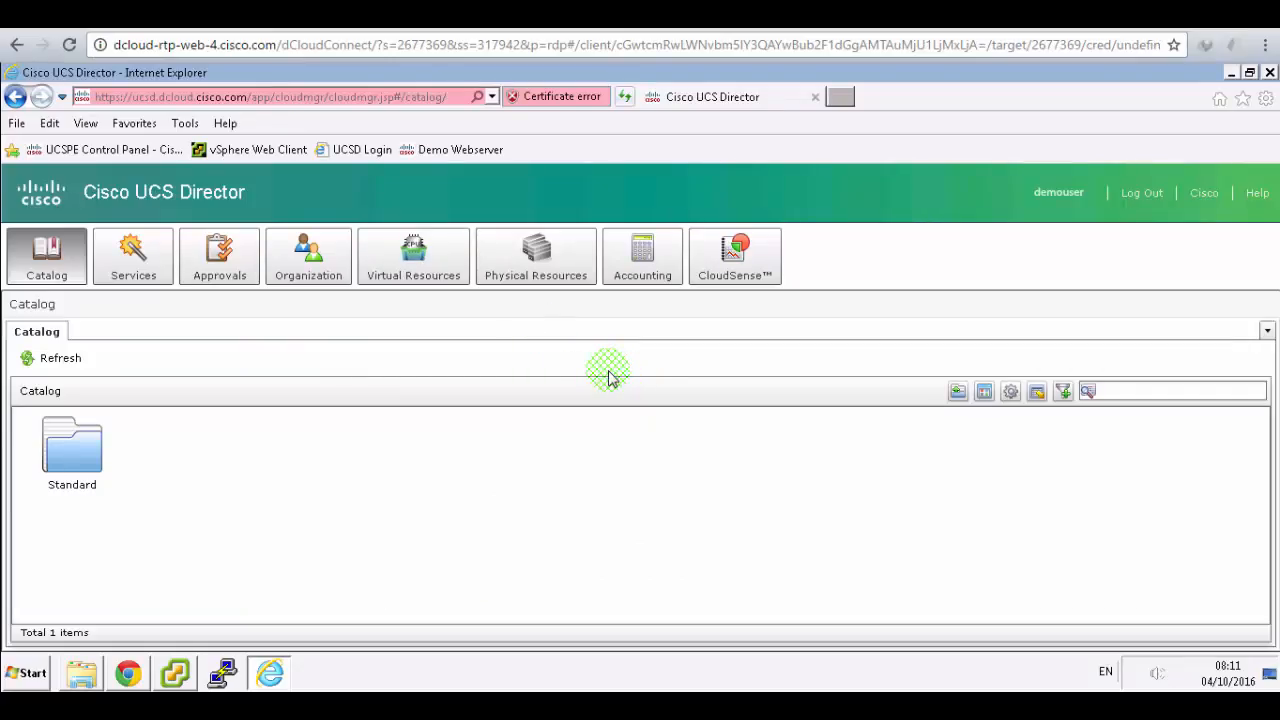
{"action": "left_click", "coordinate": [83, 457]}
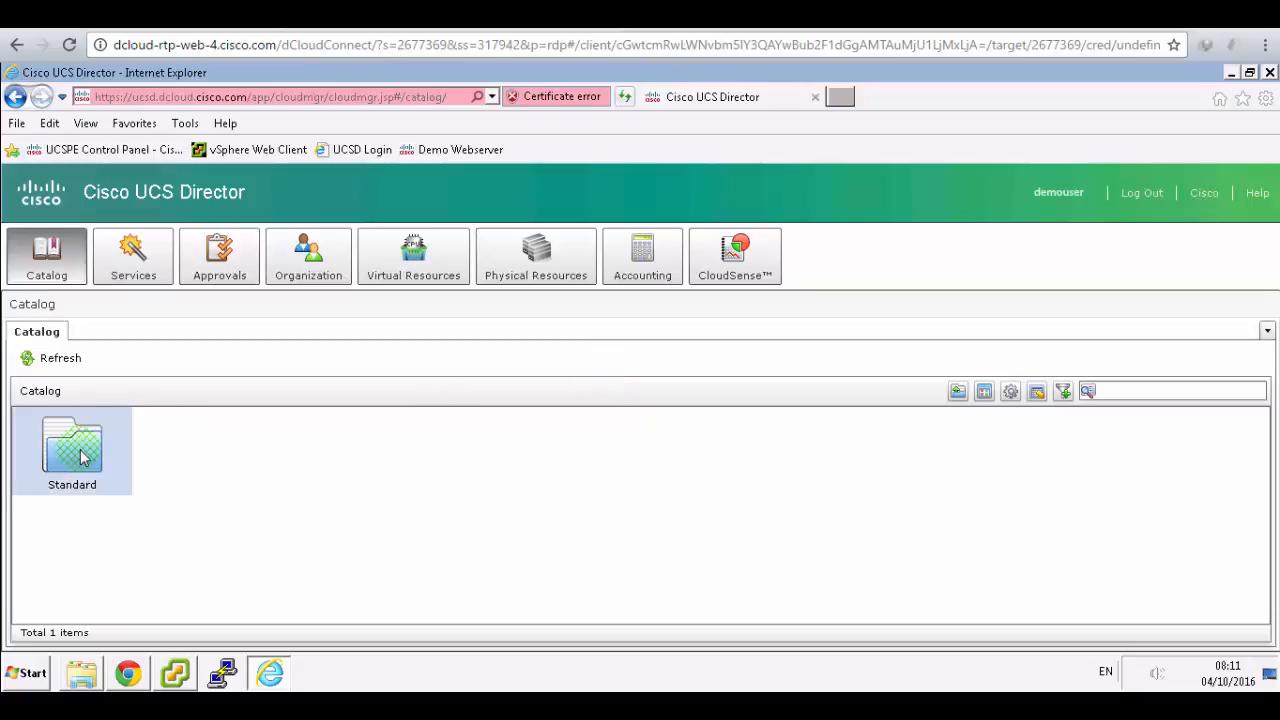
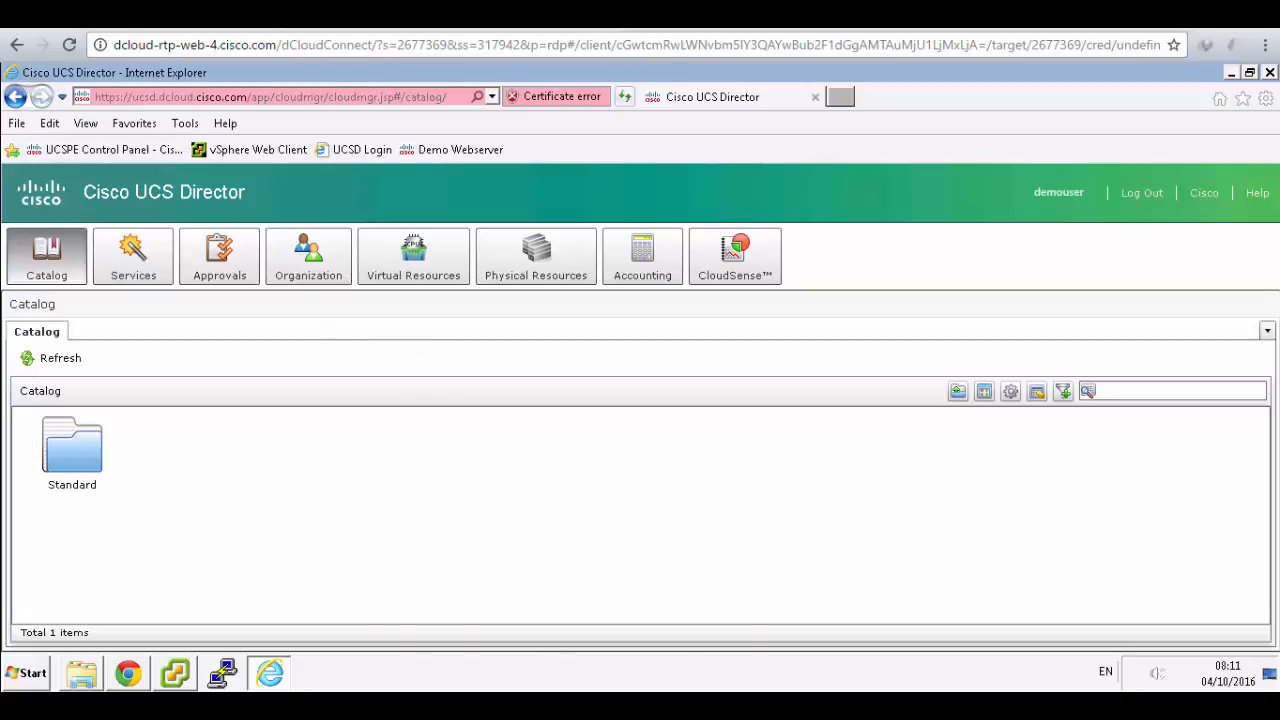
- Glance at the lab guide, then open the Standard catalog folder in UCS Director
{"action": "left_click", "coordinate": [402, 16]}
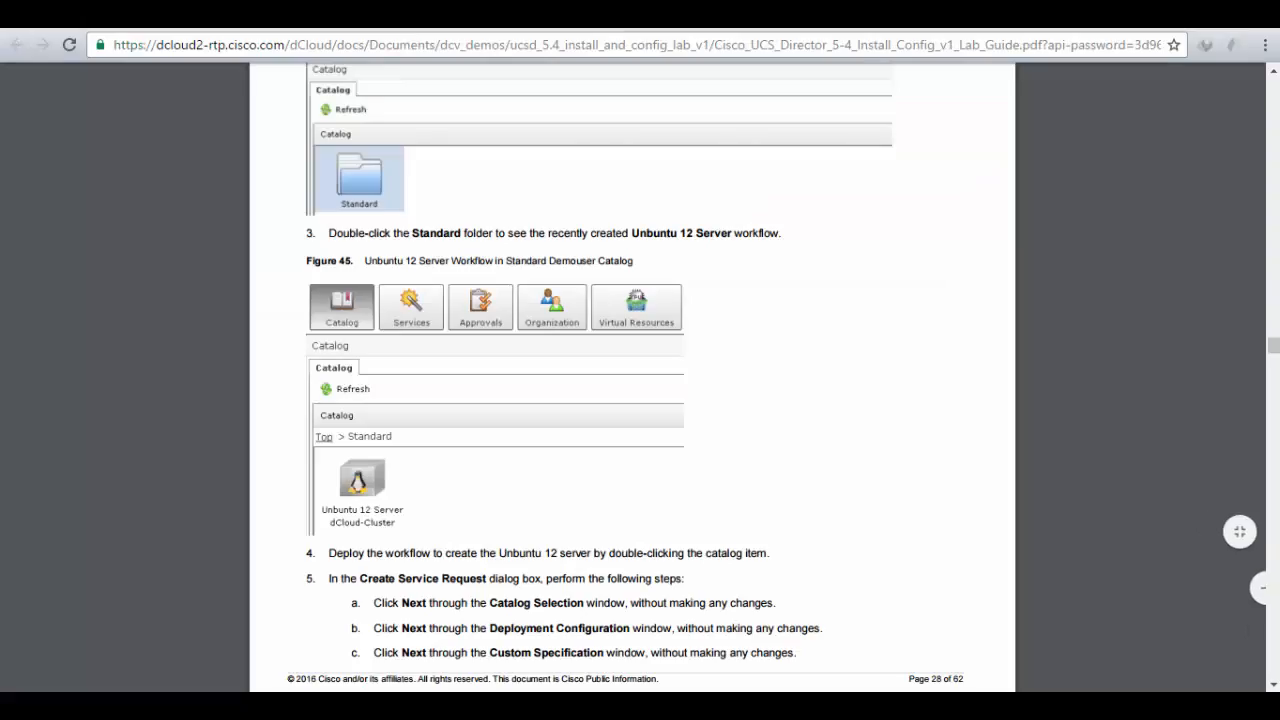
{"action": "left_click", "coordinate": [318, 16]}
{"action": "double_click", "coordinate": [88, 452]}
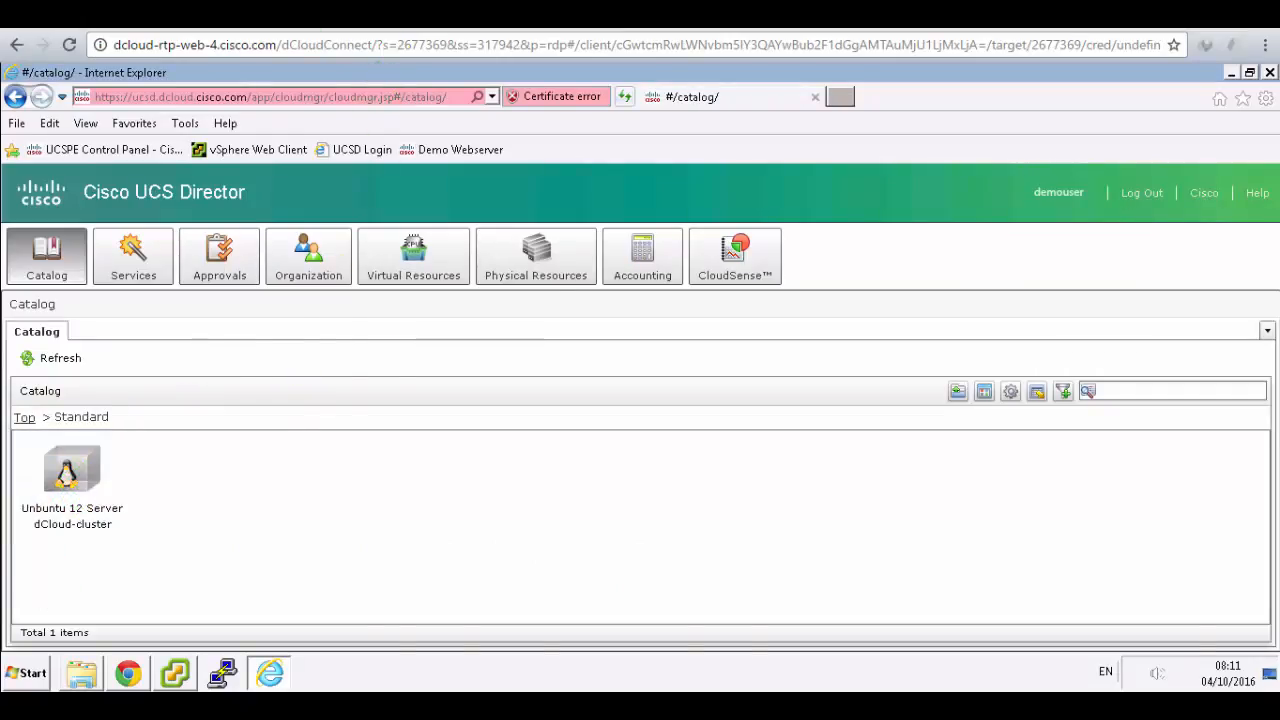
- Highlight the deployment step in the guide and pick the Ubuntu 12 Server catalog item
{"action": "left_click", "coordinate": [400, 16]}
{"action": "scroll", "coordinate": [460, 410], "scroll_direction": "down", "scroll_amount": 1}
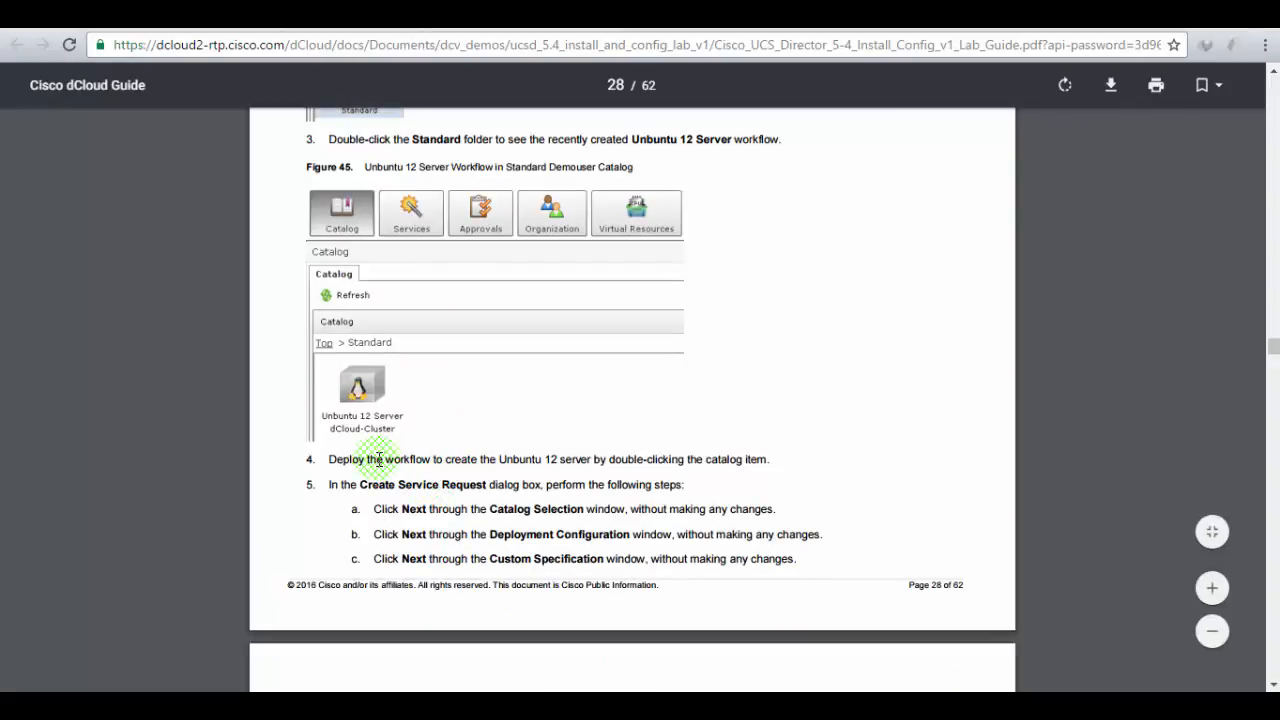
{"action": "left_click_drag", "start_coordinate": [368, 459], "coordinate": [750, 457]}
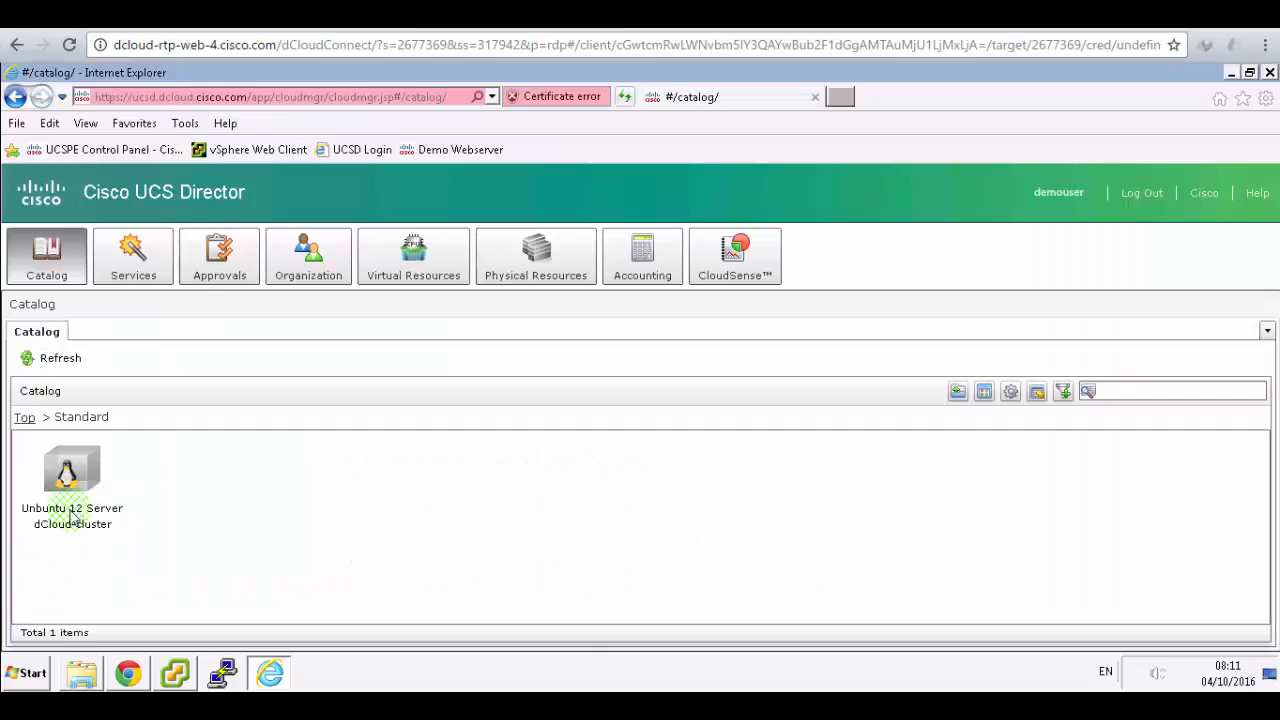
{"action": "left_click", "coordinate": [70, 472]}
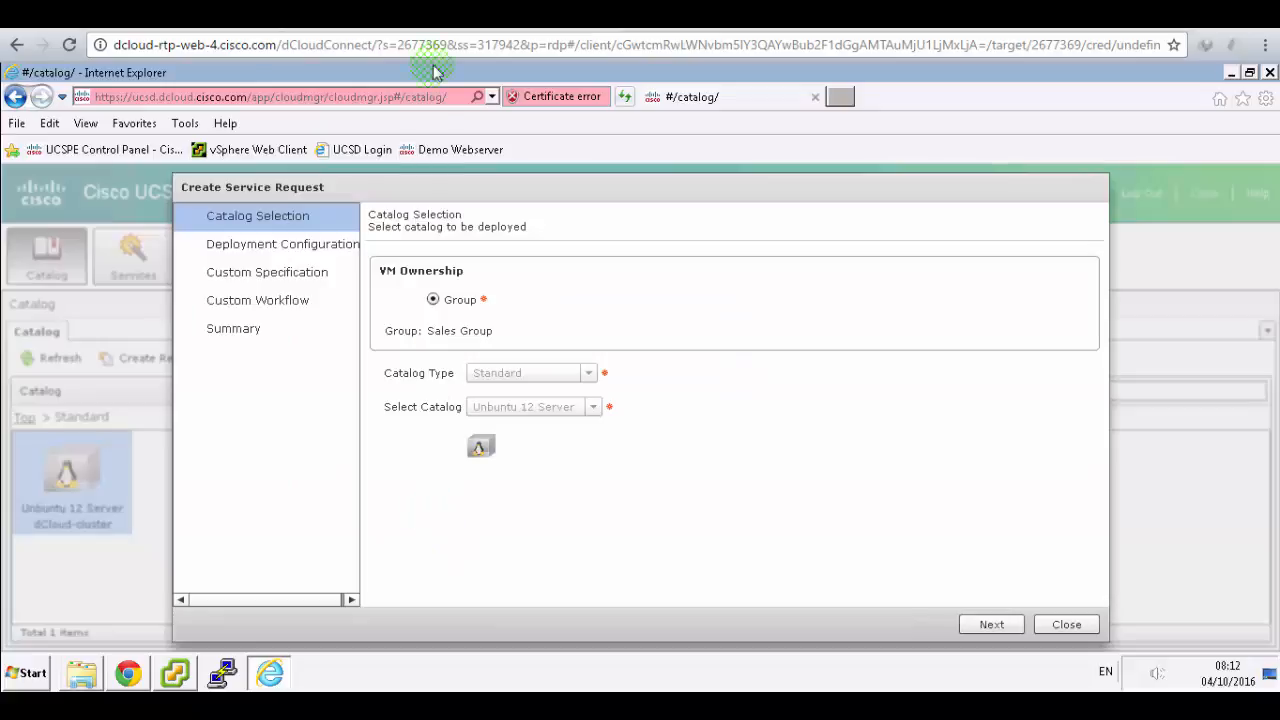
- Highlight and read the Create Service Request instructions in the lab guide
{"action": "left_click", "coordinate": [442, 16]}
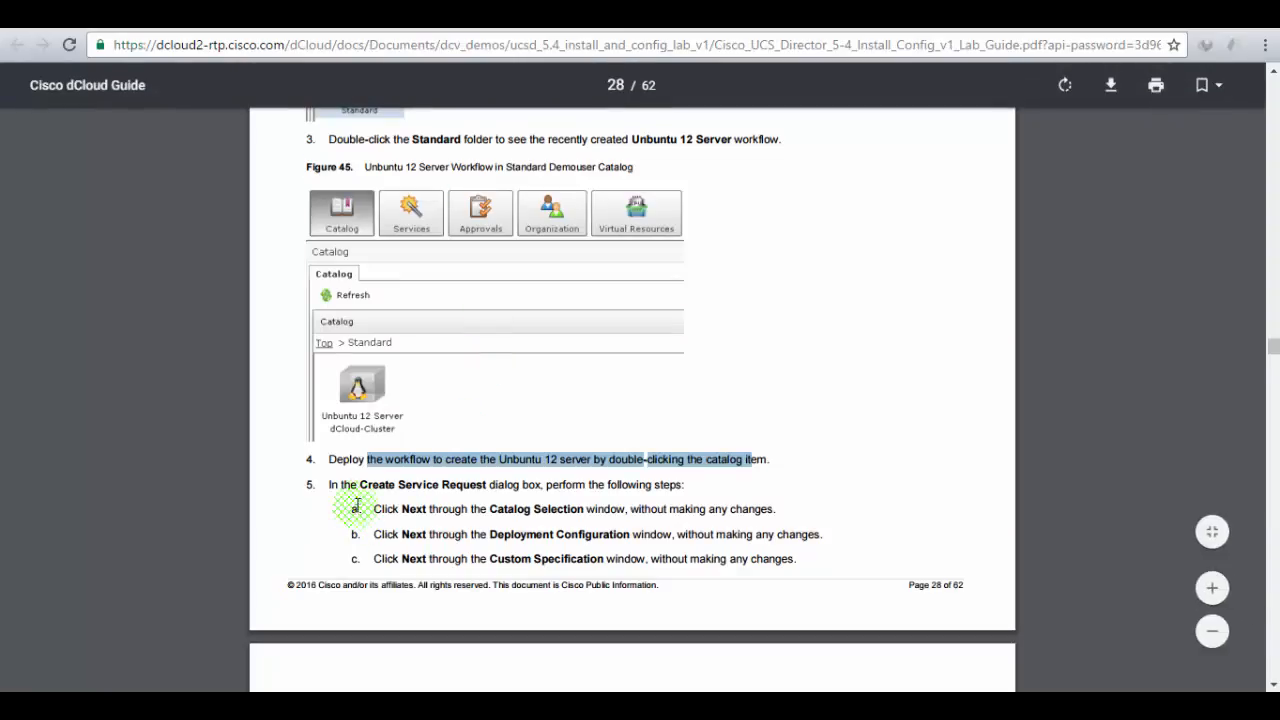
{"action": "left_click_drag", "start_coordinate": [385, 484], "coordinate": [665, 476]}
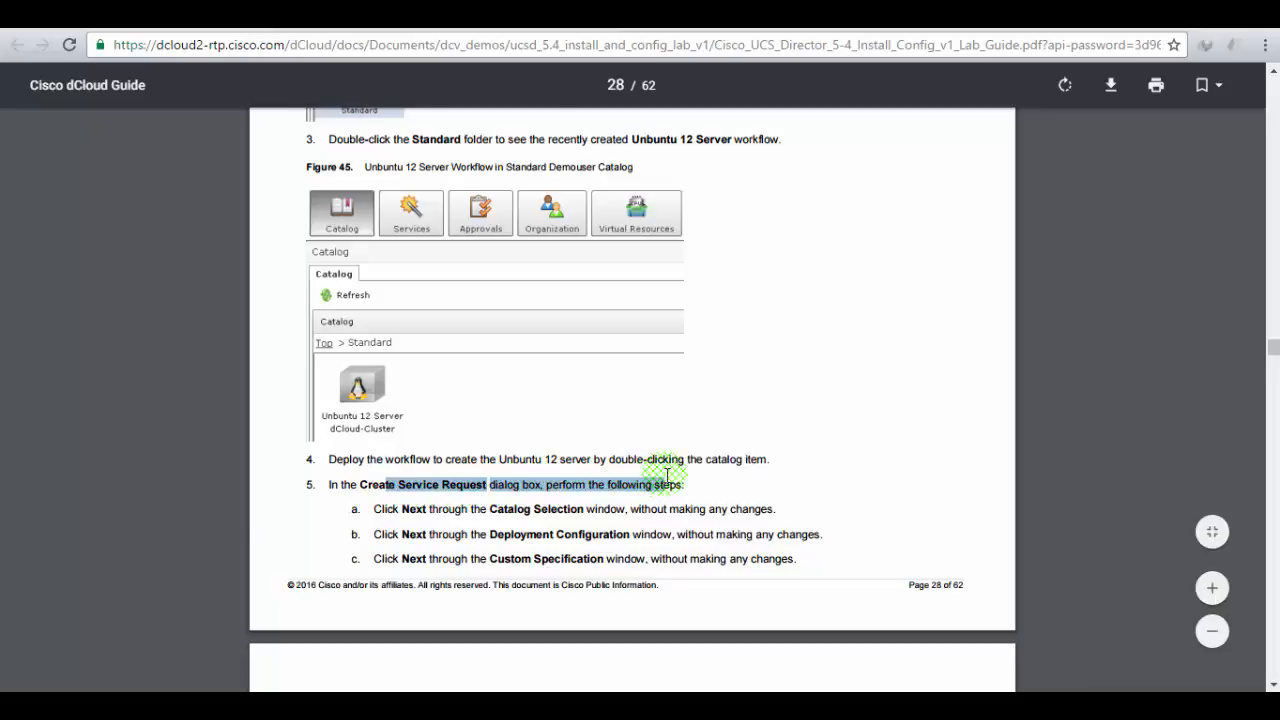
{"action": "scroll", "coordinate": [665, 478], "scroll_direction": "down", "scroll_amount": 2}
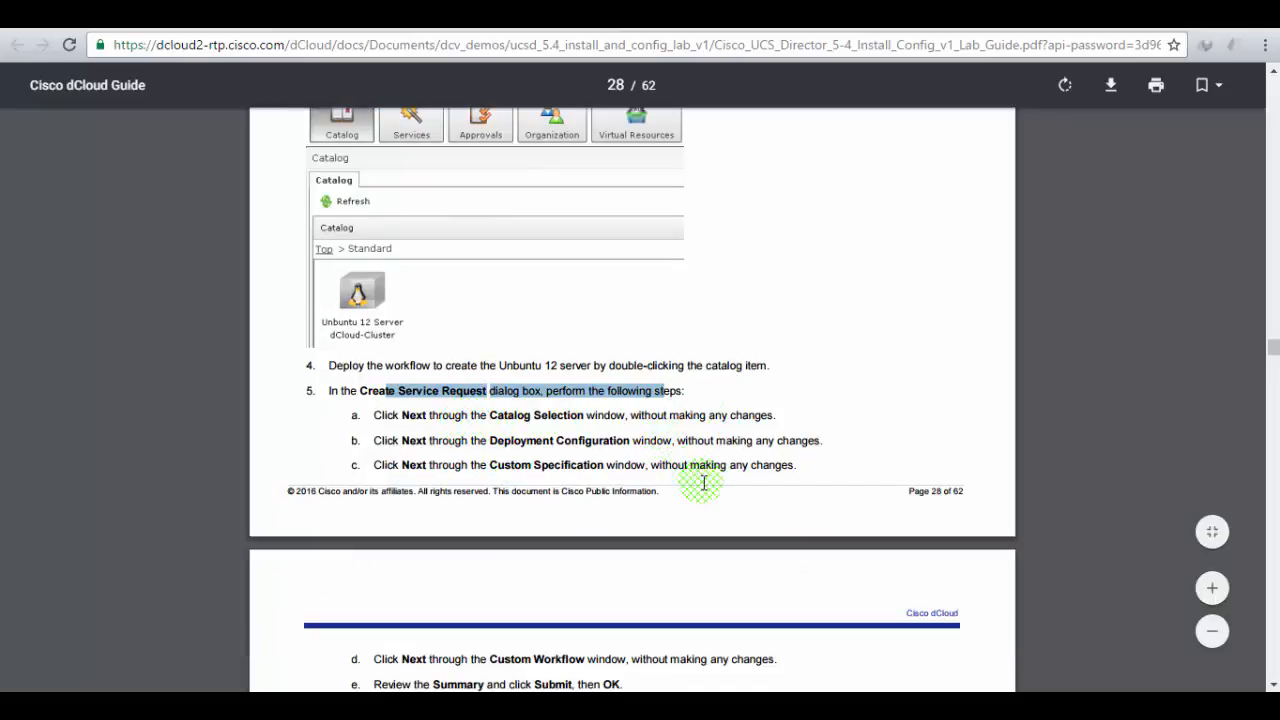
{"action": "scroll", "coordinate": [702, 485], "scroll_direction": "down", "scroll_amount": 2}
{"action": "scroll", "coordinate": [723, 563], "scroll_direction": "down", "scroll_amount": 2}
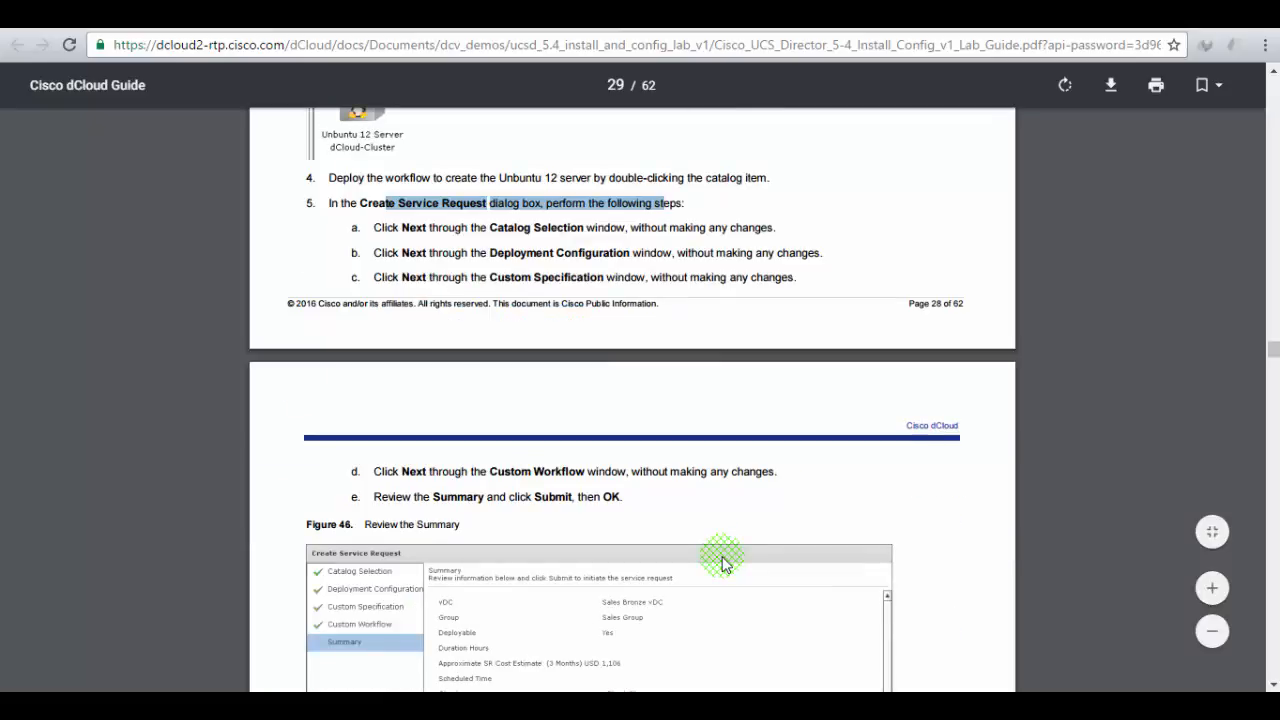
{"action": "scroll", "coordinate": [566, 550], "scroll_direction": "down", "scroll_amount": 4}
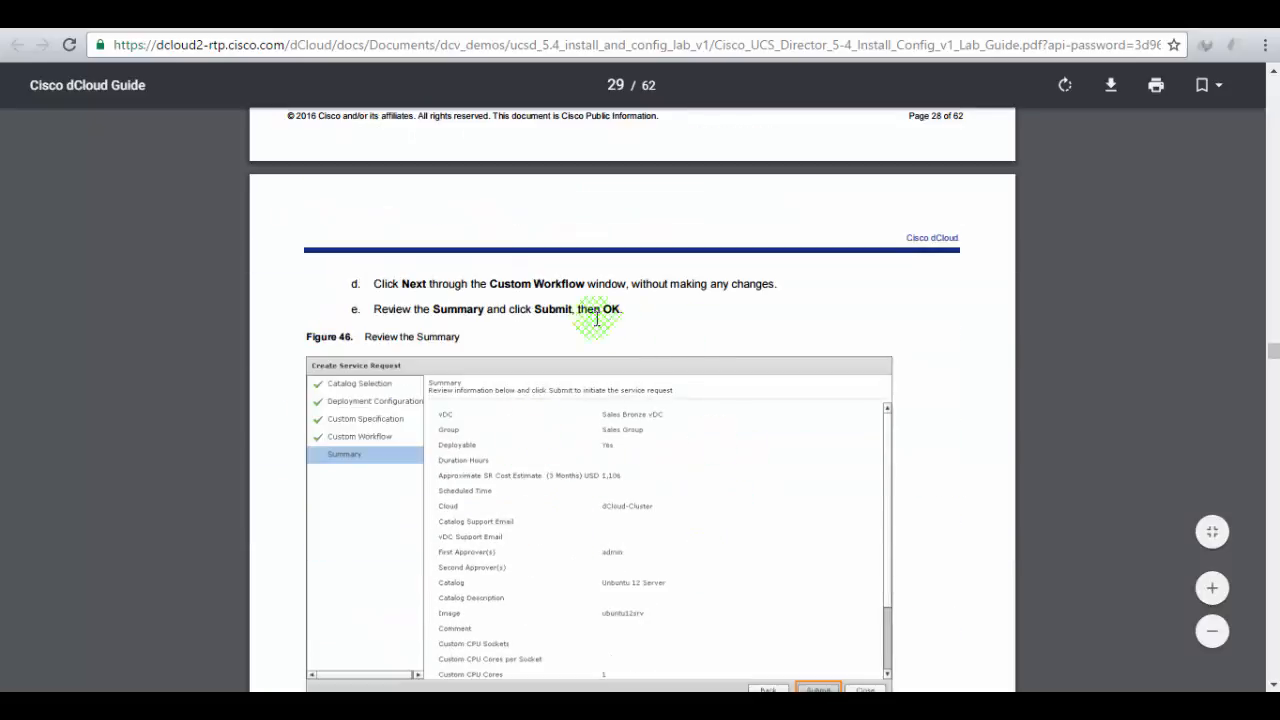
- Advance the Ubuntu 12 Server request past Catalog Selection and Deployment Configuration
{"action": "left_click", "coordinate": [318, 15]}
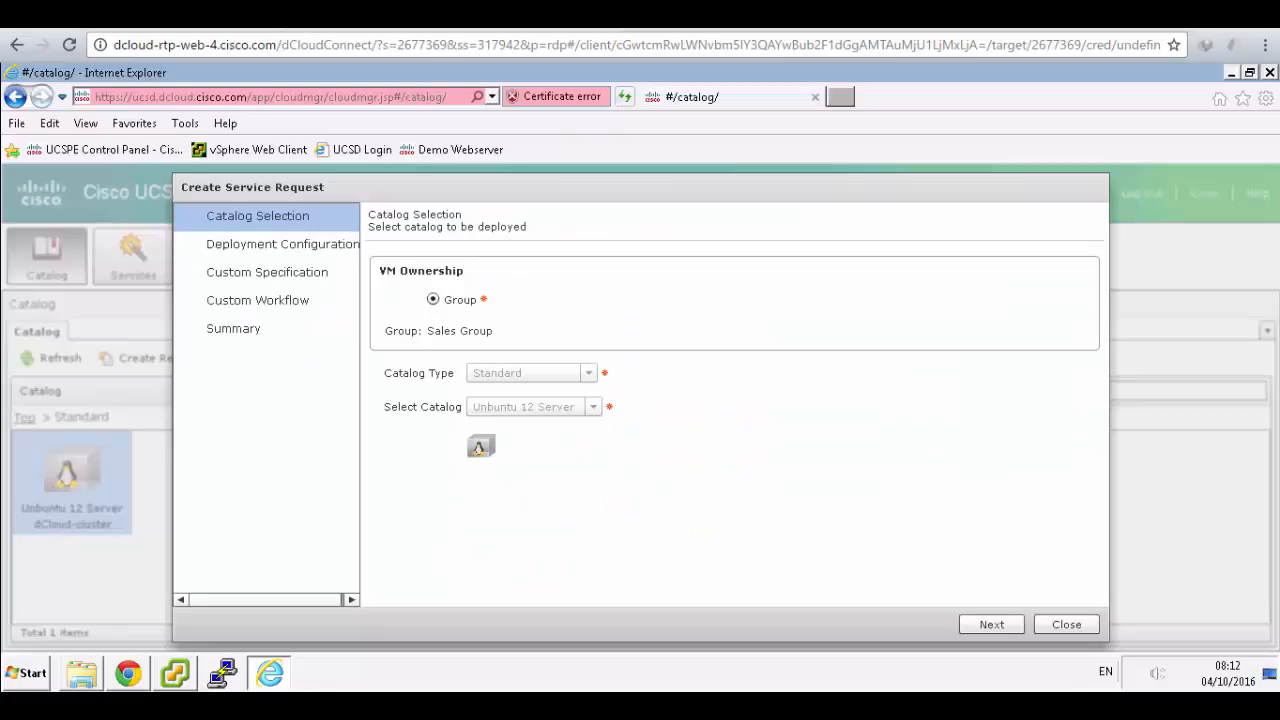
{"action": "left_click", "coordinate": [990, 628]}
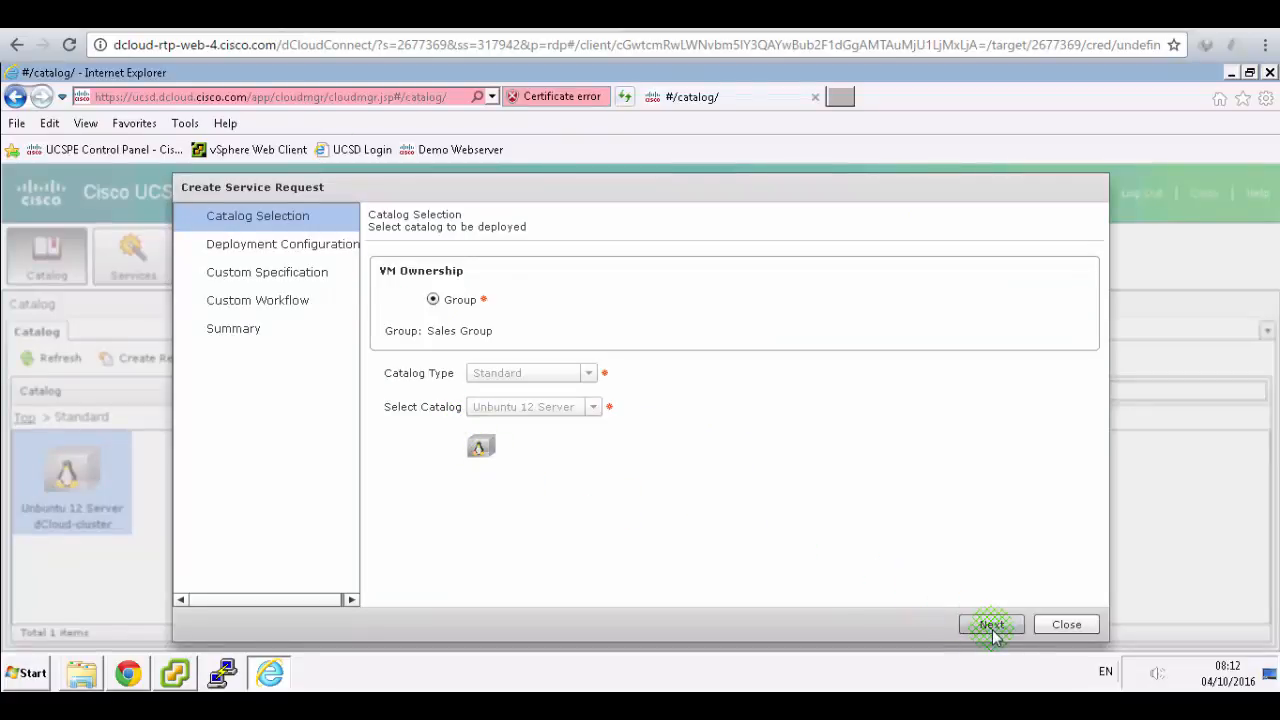
{"action": "left_click", "coordinate": [991, 628]}
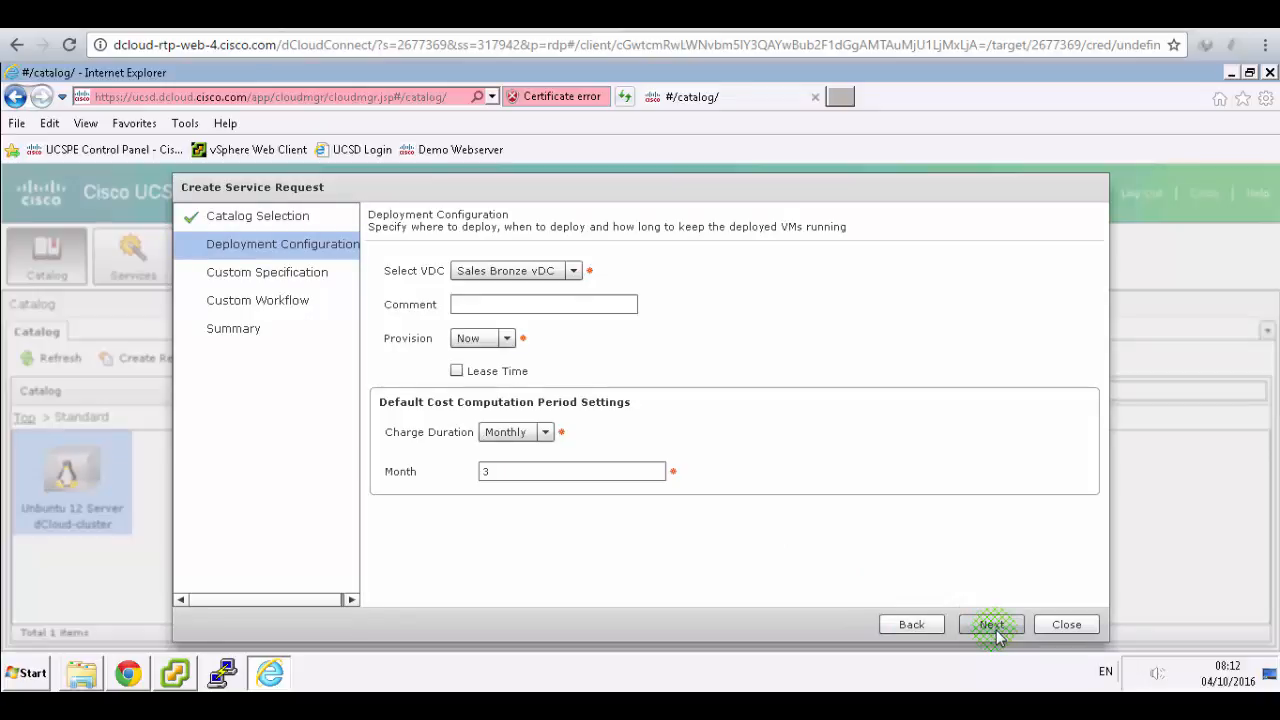
{"action": "left_click", "coordinate": [992, 626]}
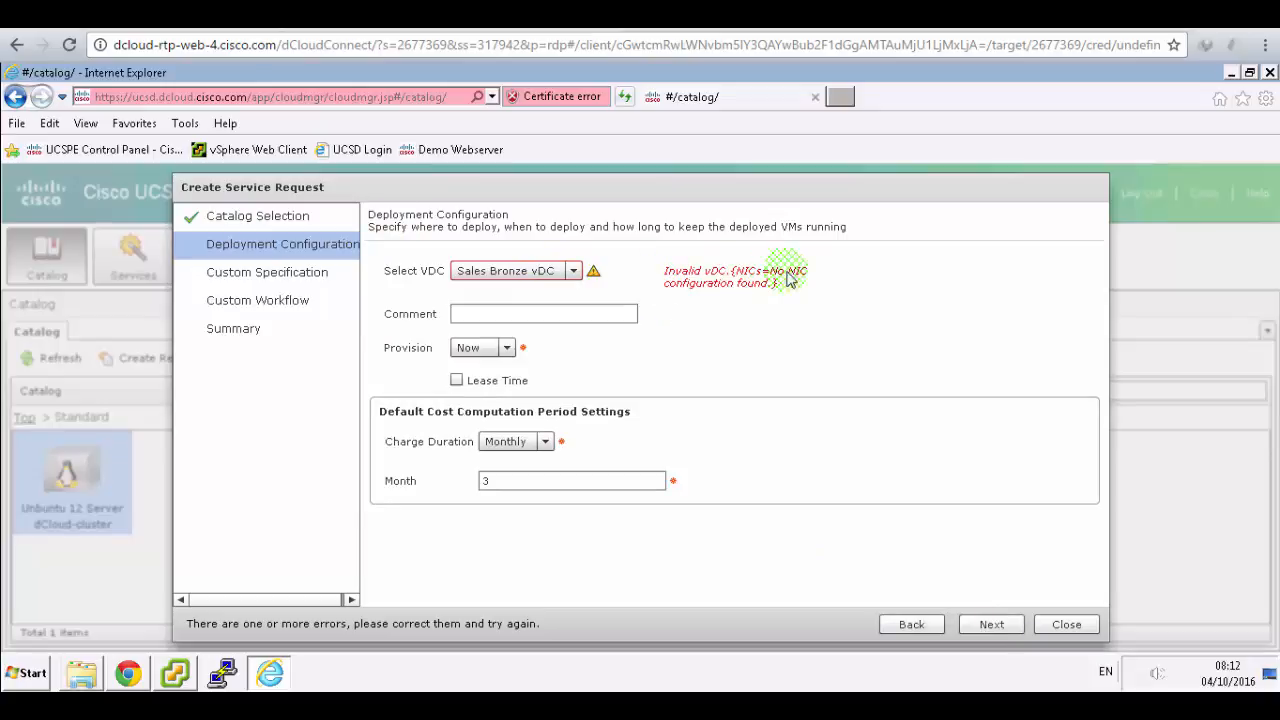
- Inspect the Select VDC choices, retry continuing, and consult the lab guide
{"action": "left_click", "coordinate": [573, 271]}
{"action": "left_click", "coordinate": [574, 271]}
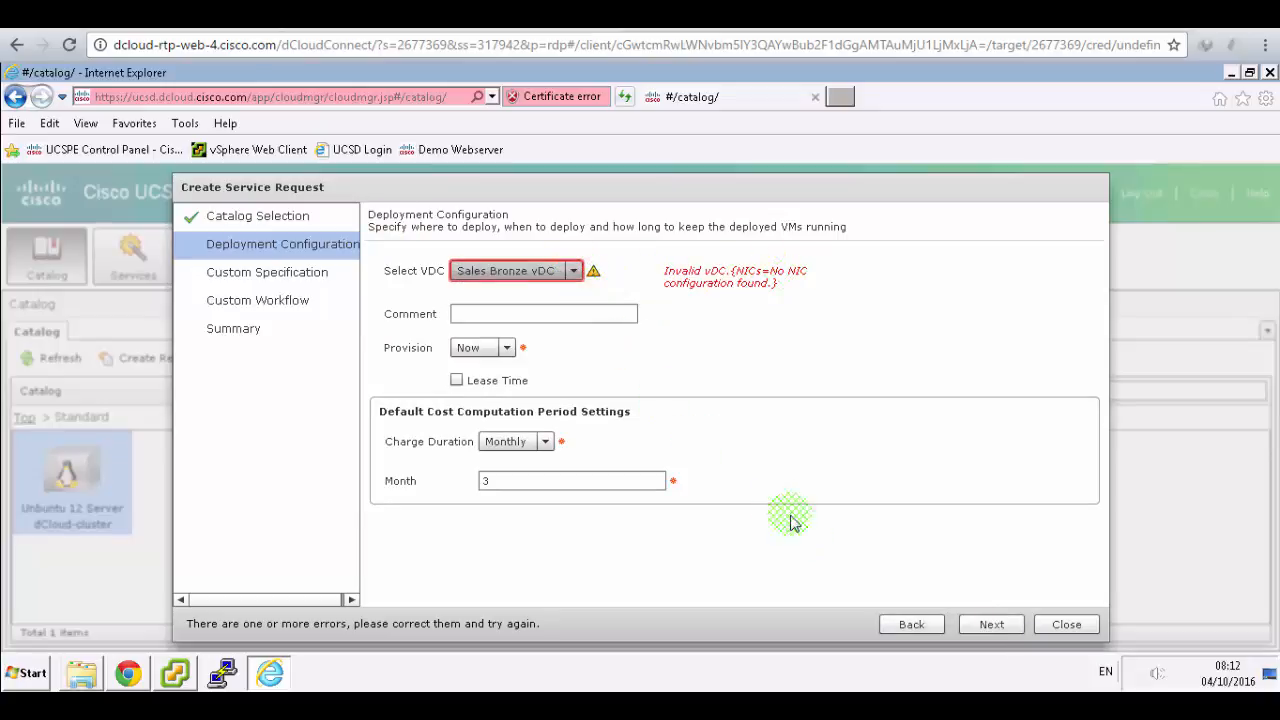
{"action": "left_click", "coordinate": [990, 624]}
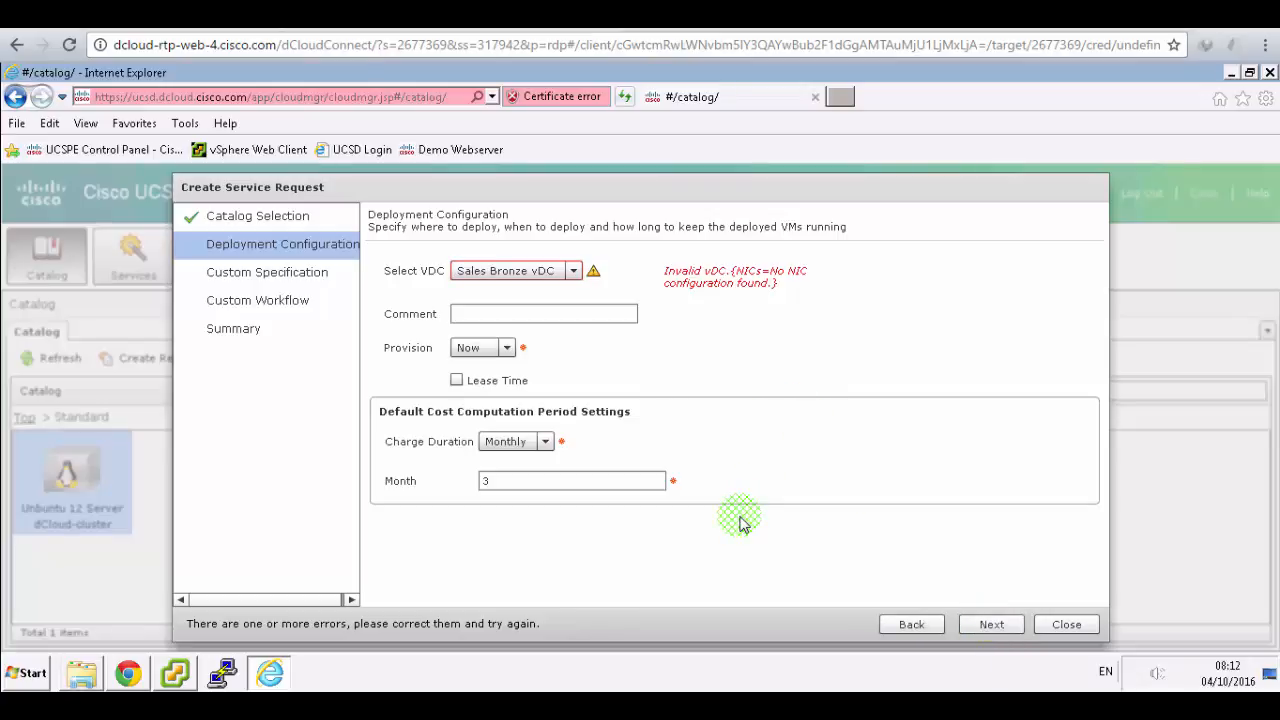
{"action": "left_click", "coordinate": [573, 271]}
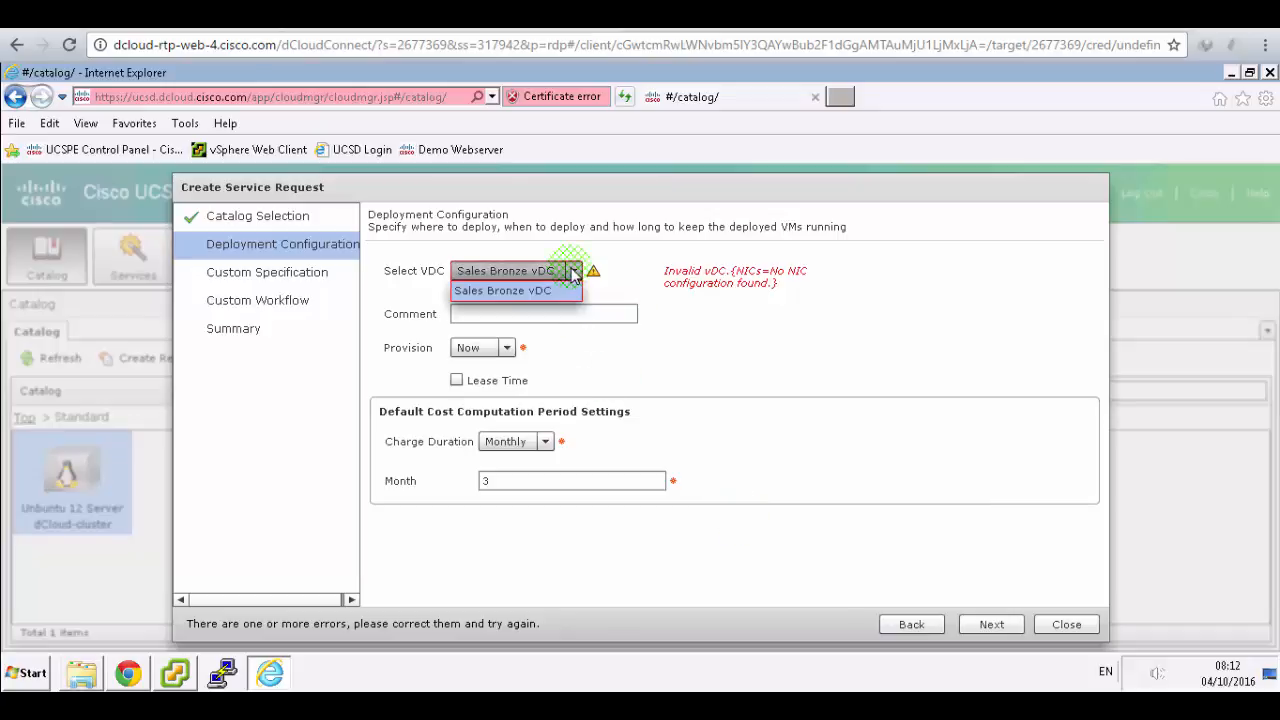
{"action": "left_click", "coordinate": [540, 290]}
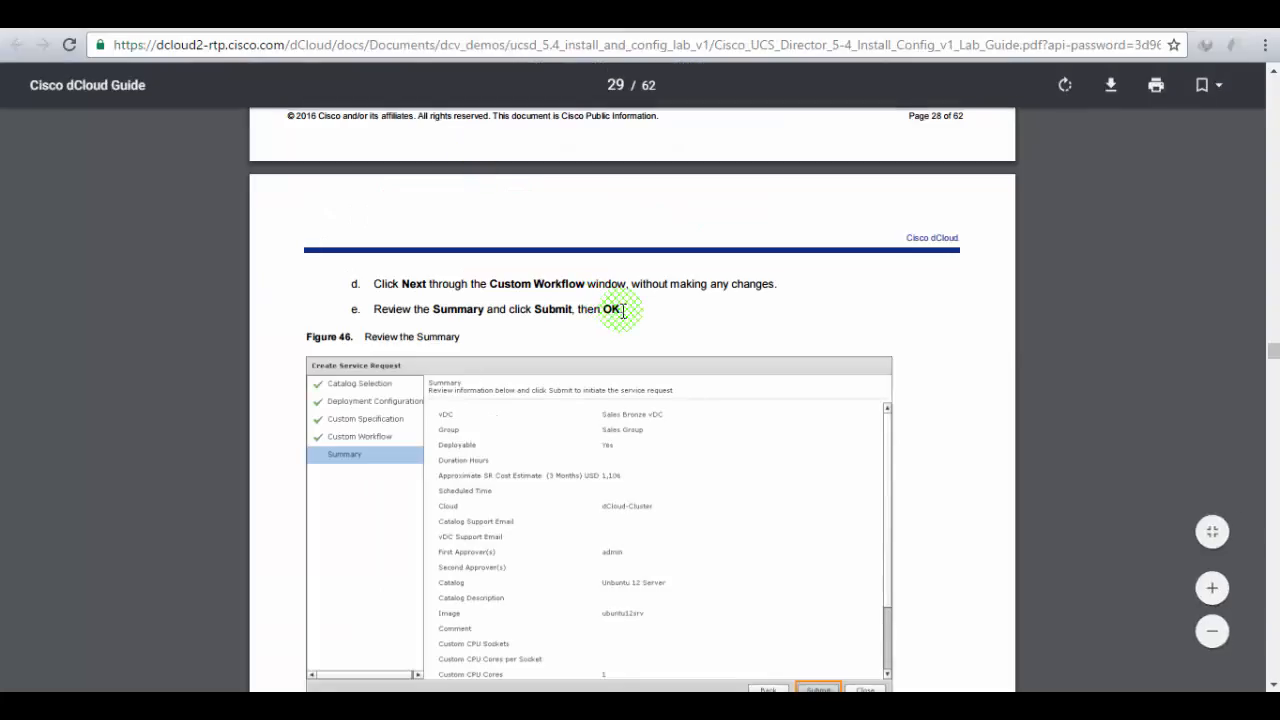
{"action": "scroll", "coordinate": [622, 311], "scroll_direction": "down", "scroll_amount": 4}
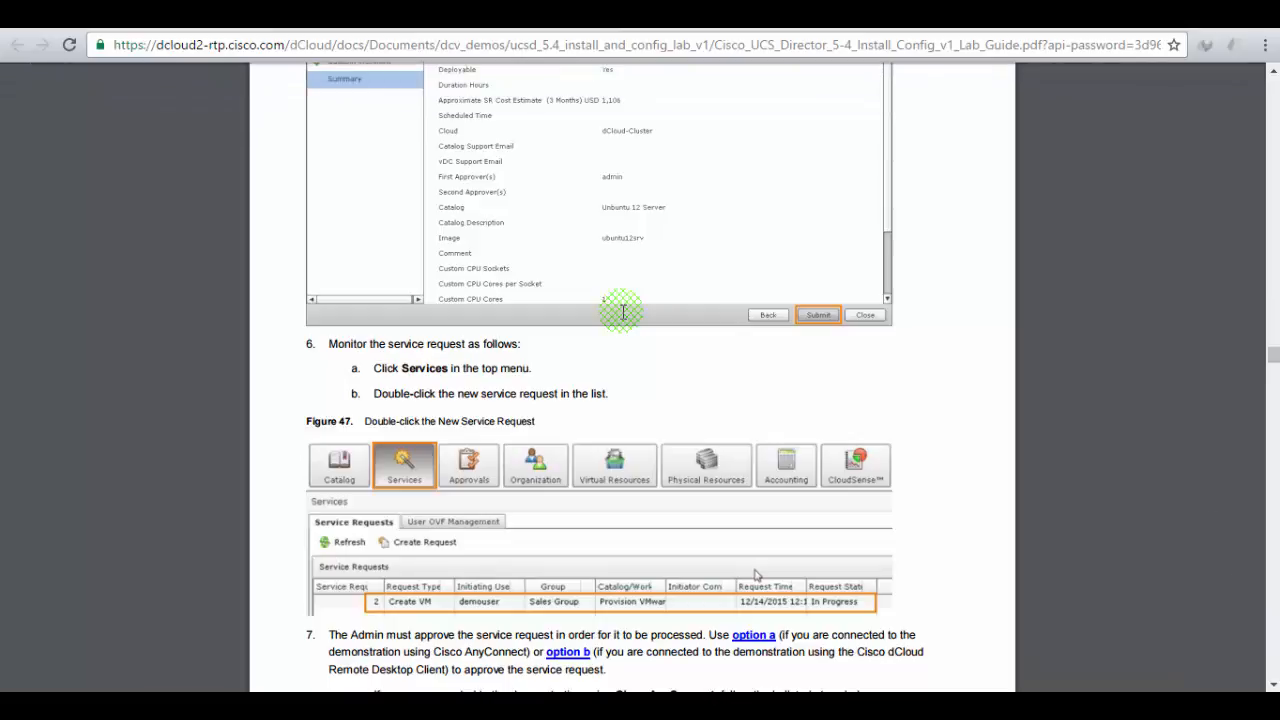
{"action": "left_click", "coordinate": [300, 14]}
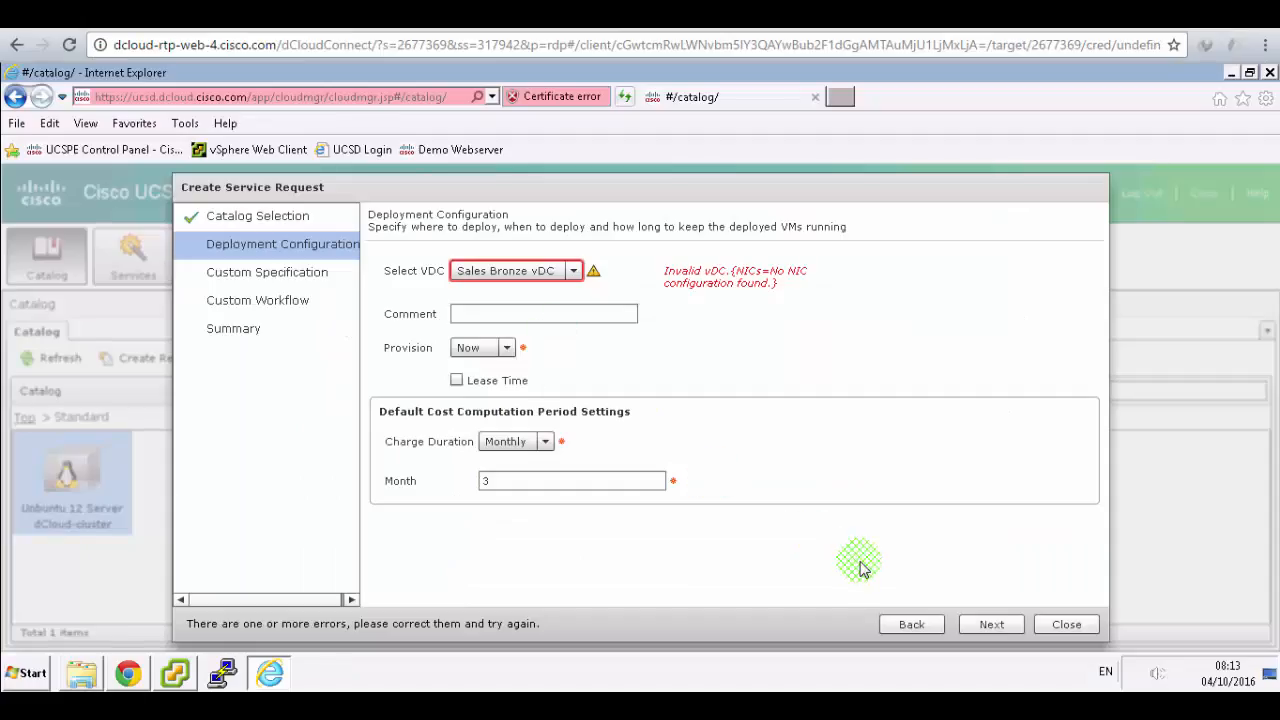
- Reselect Sales Bronze vDC, retry Next, then cancel the failing service request
{"action": "left_click", "coordinate": [548, 272]}
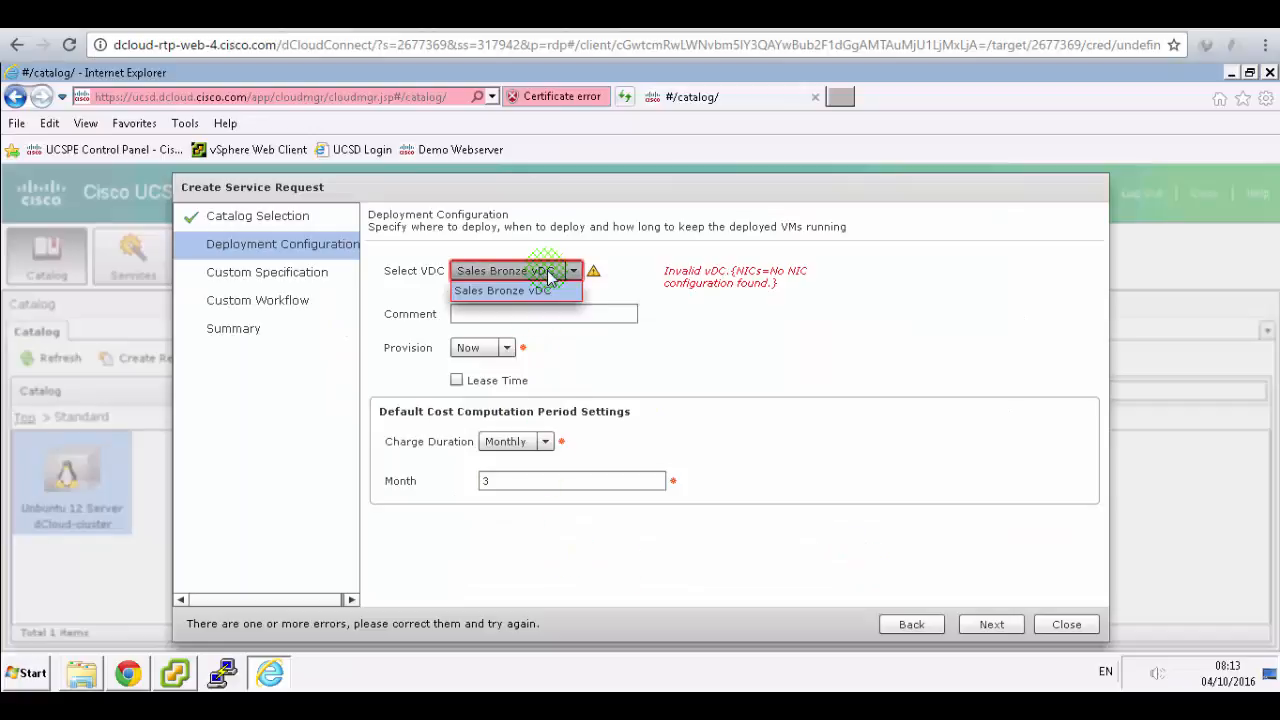
{"action": "left_click", "coordinate": [524, 290]}
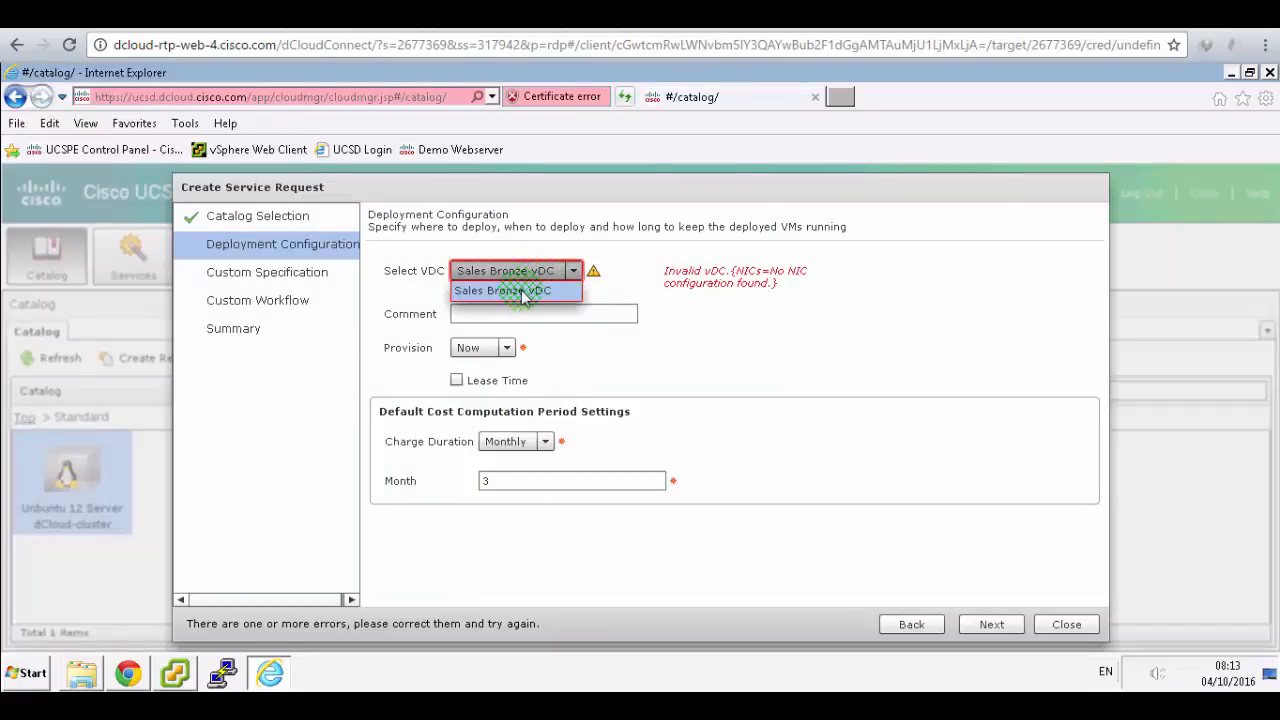
{"action": "left_click", "coordinate": [1004, 626]}
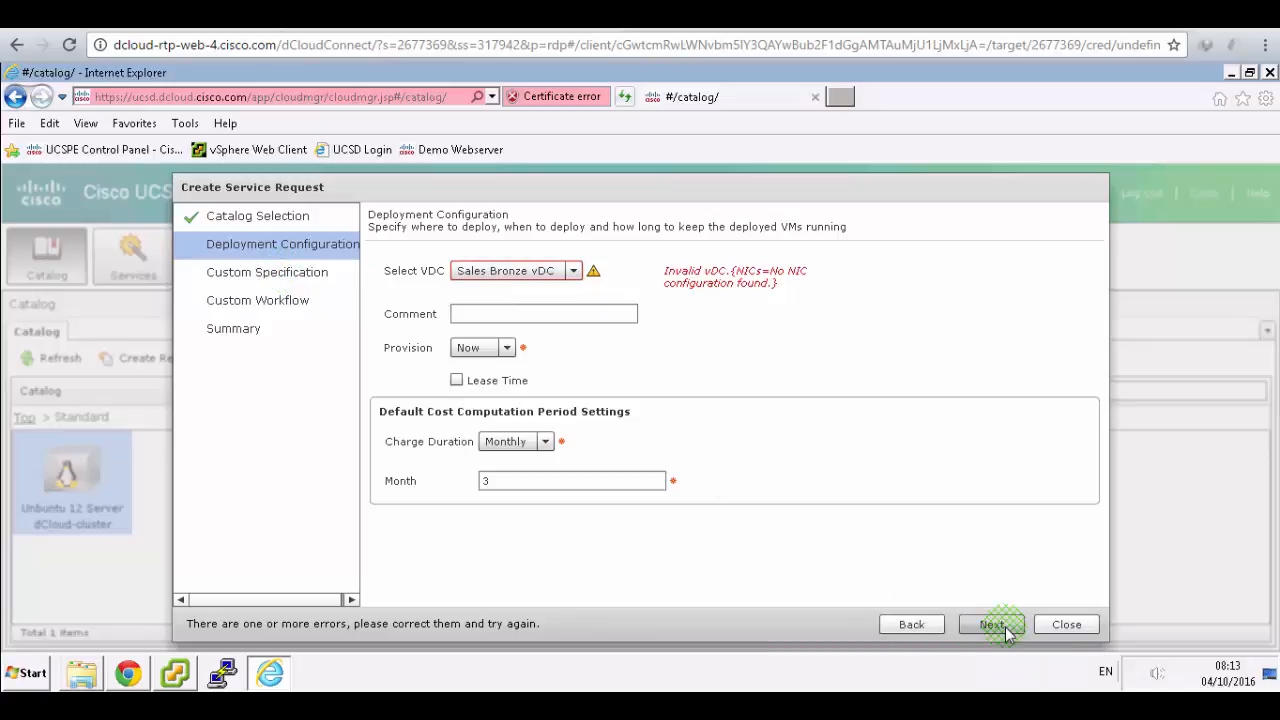
{"action": "left_click", "coordinate": [1064, 624]}
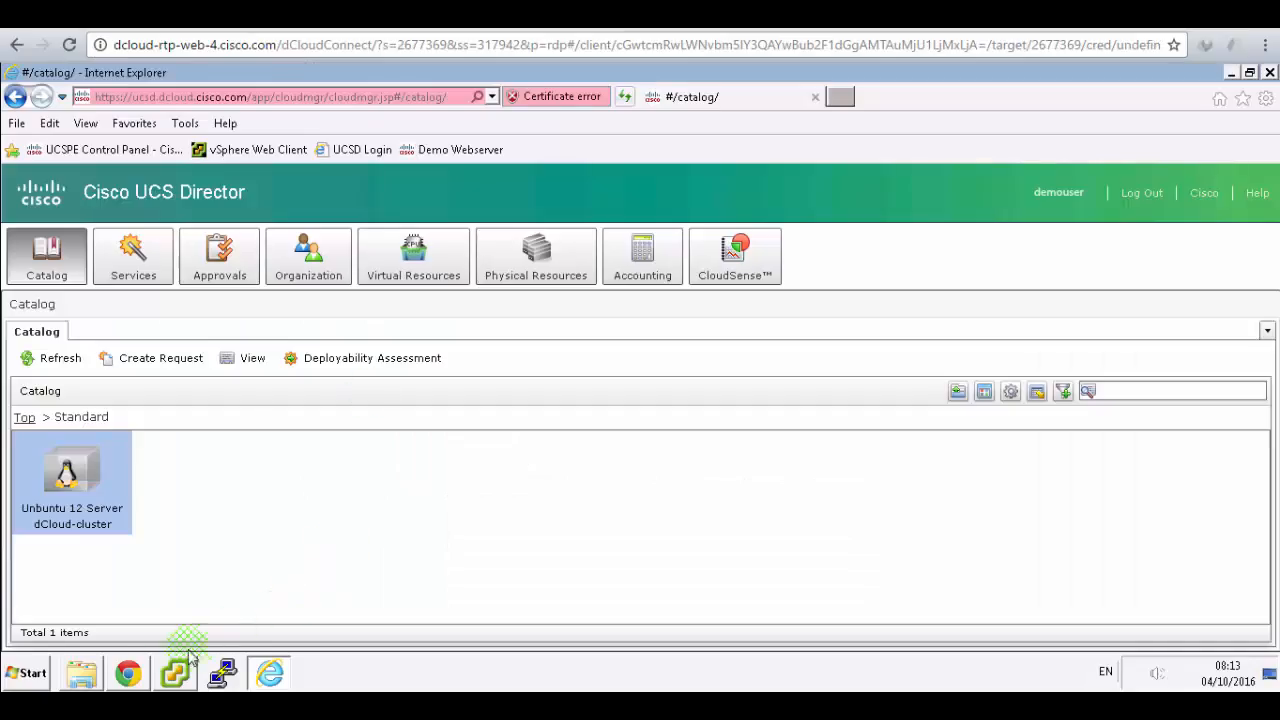
- In the admin session, open the Standard catalog and select Ubuntu 12 Server
{"action": "left_click", "coordinate": [127, 673]}
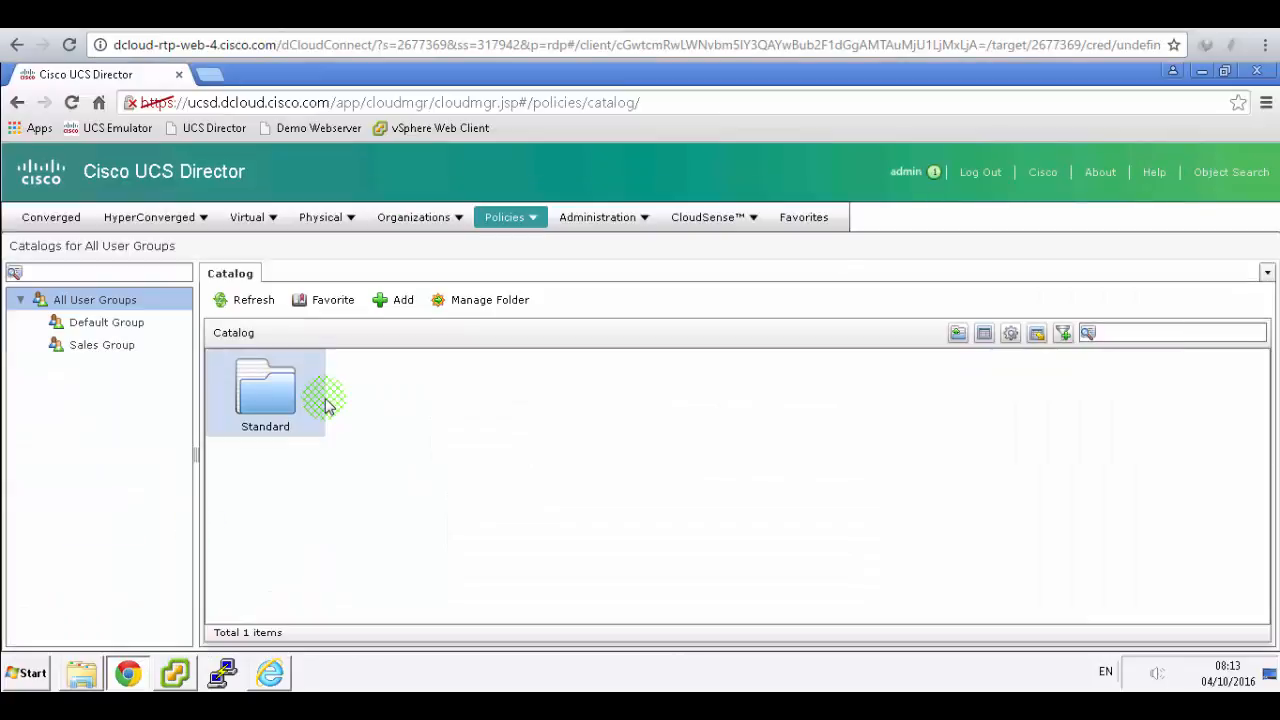
{"action": "left_click", "coordinate": [328, 397]}
{"action": "double_click", "coordinate": [267, 403]}
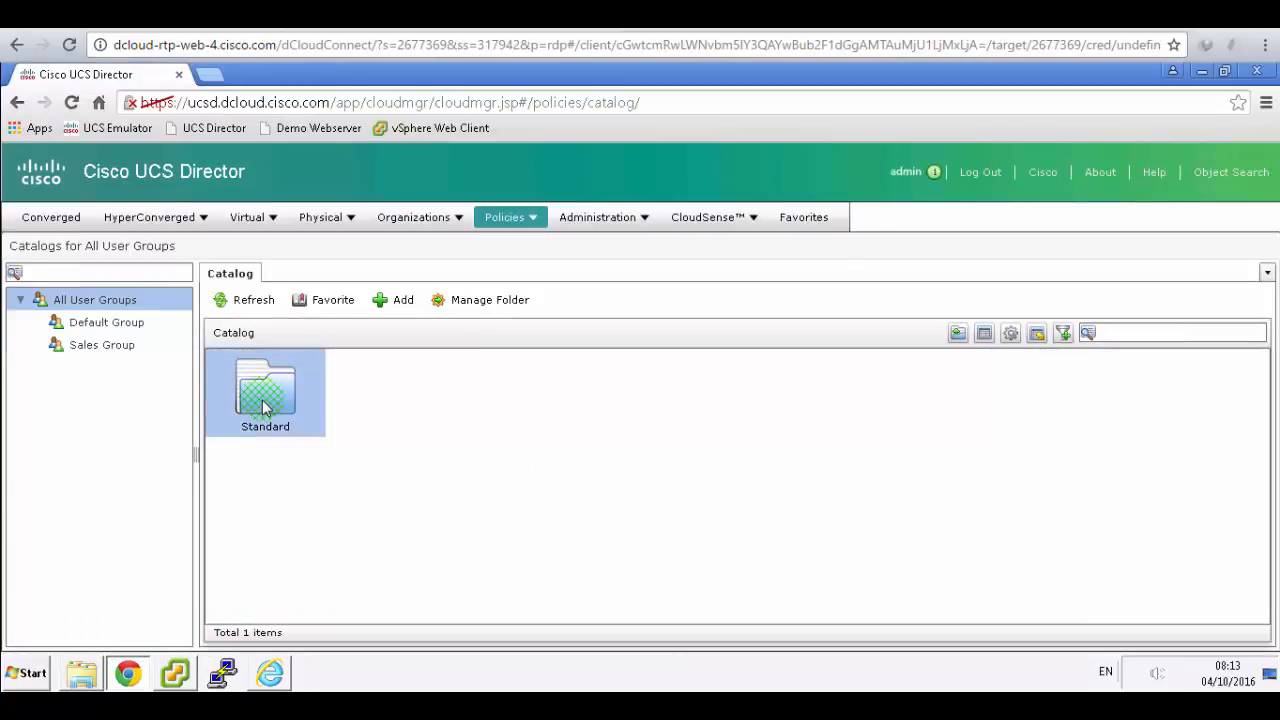
{"action": "left_click", "coordinate": [265, 410]}
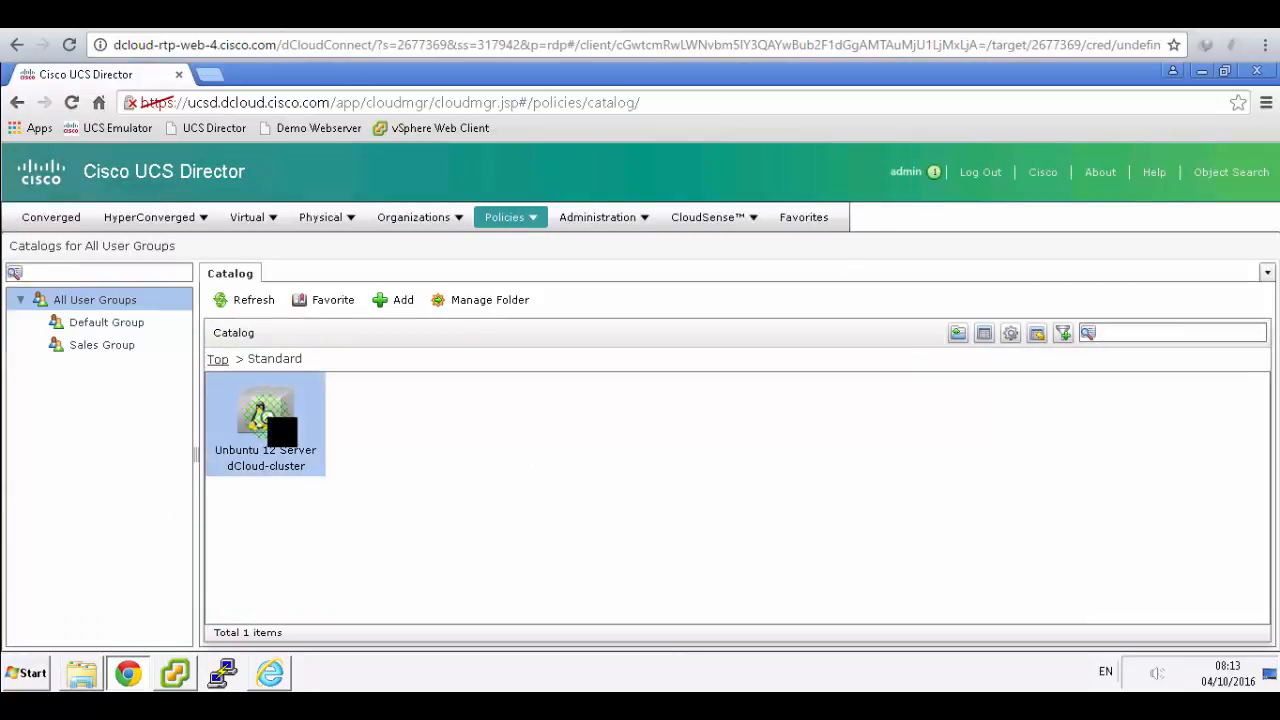
{"action": "left_click", "coordinate": [445, 446]}
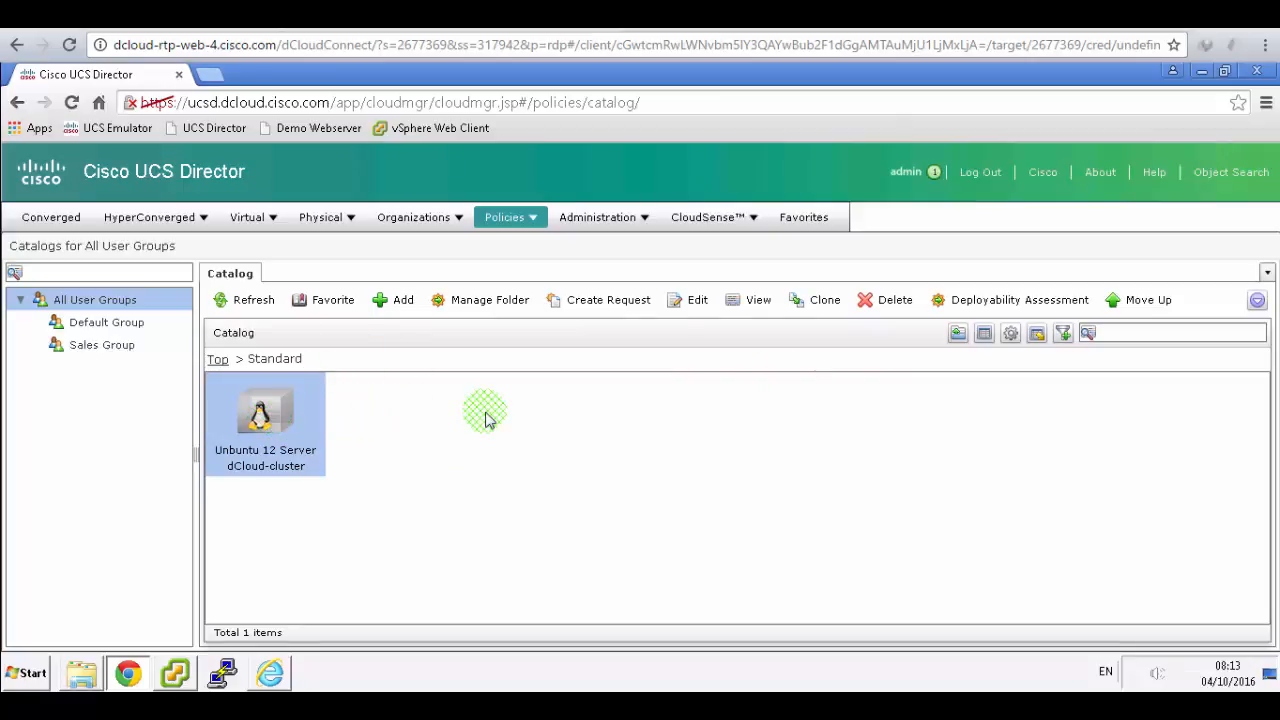
- Open Policies > Virtual/Hypervisor Policies > Virtual Data Centers and select Sales Bronze vDC
{"action": "left_click", "coordinate": [63, 224]}
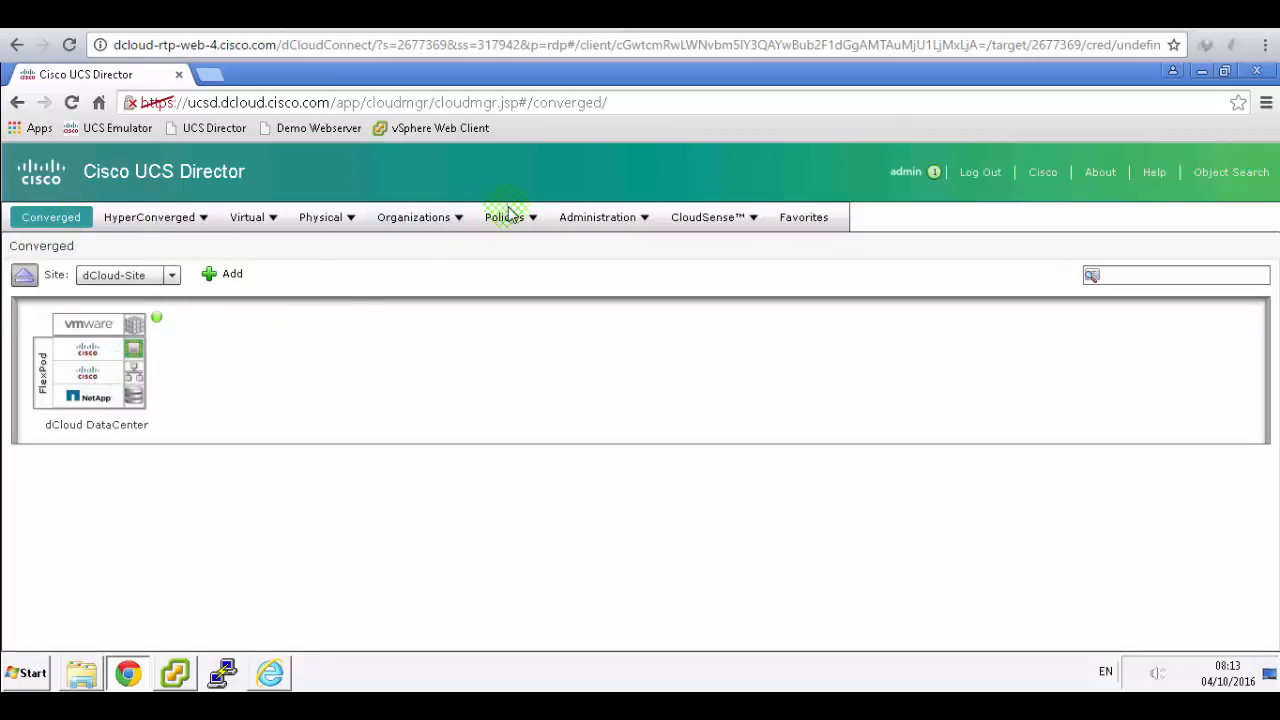
{"action": "left_click", "coordinate": [578, 222]}
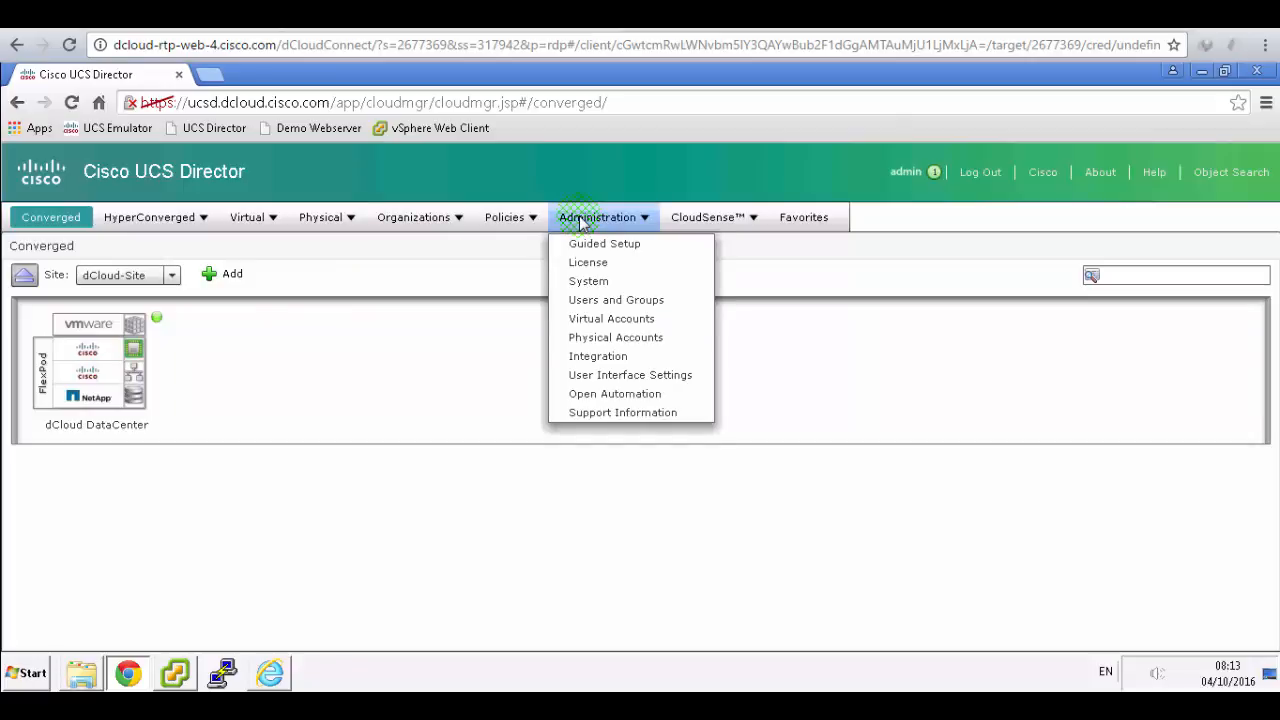
{"action": "left_click", "coordinate": [508, 222]}
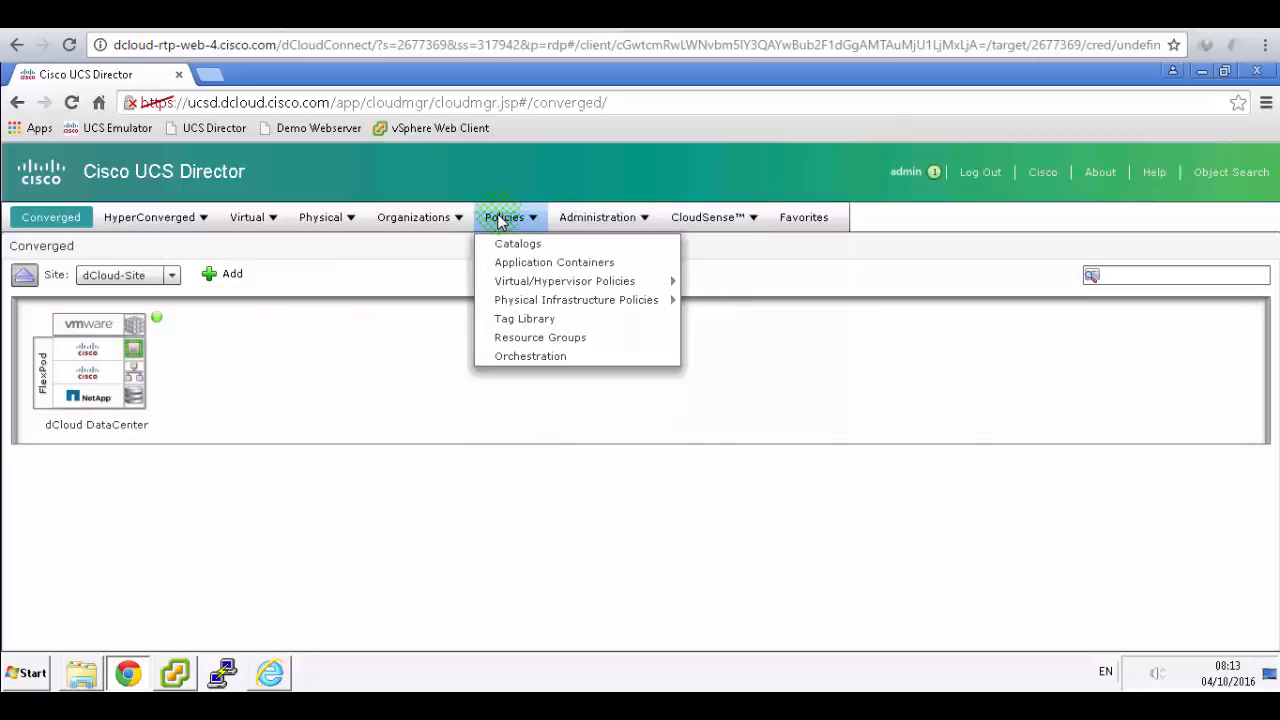
{"action": "mouse_move", "coordinate": [537, 282]}
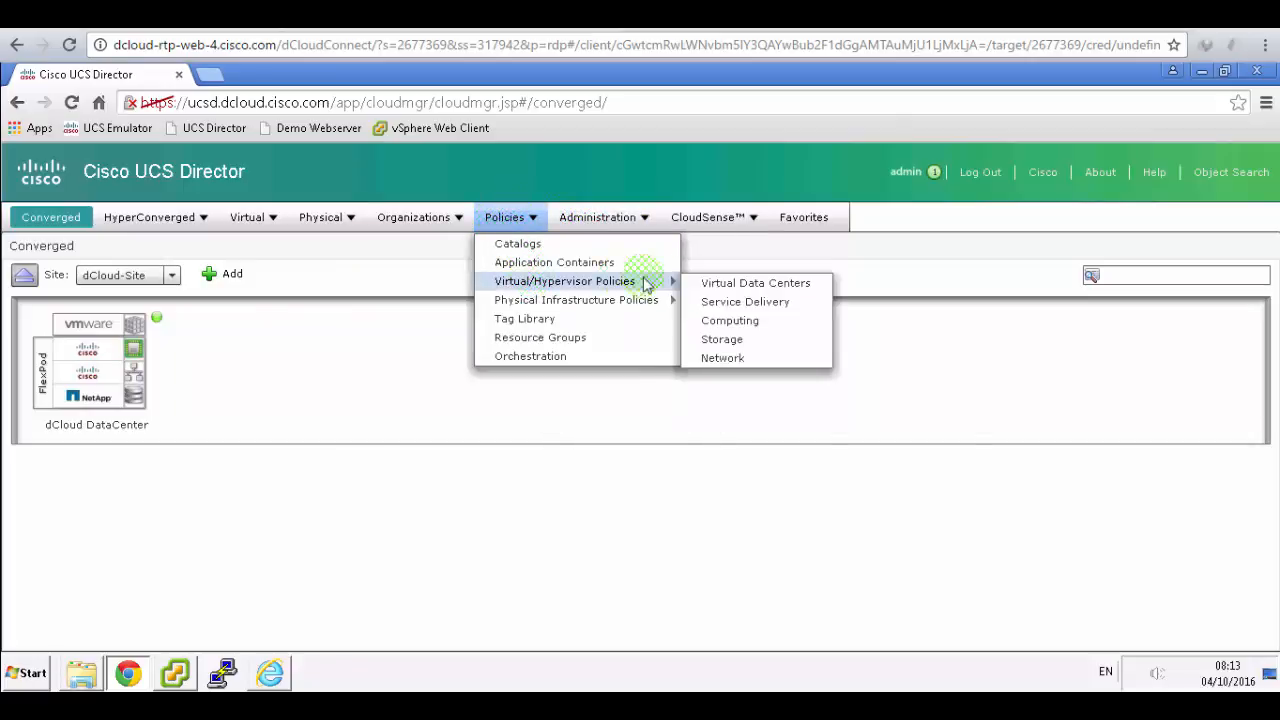
{"action": "left_click", "coordinate": [766, 284]}
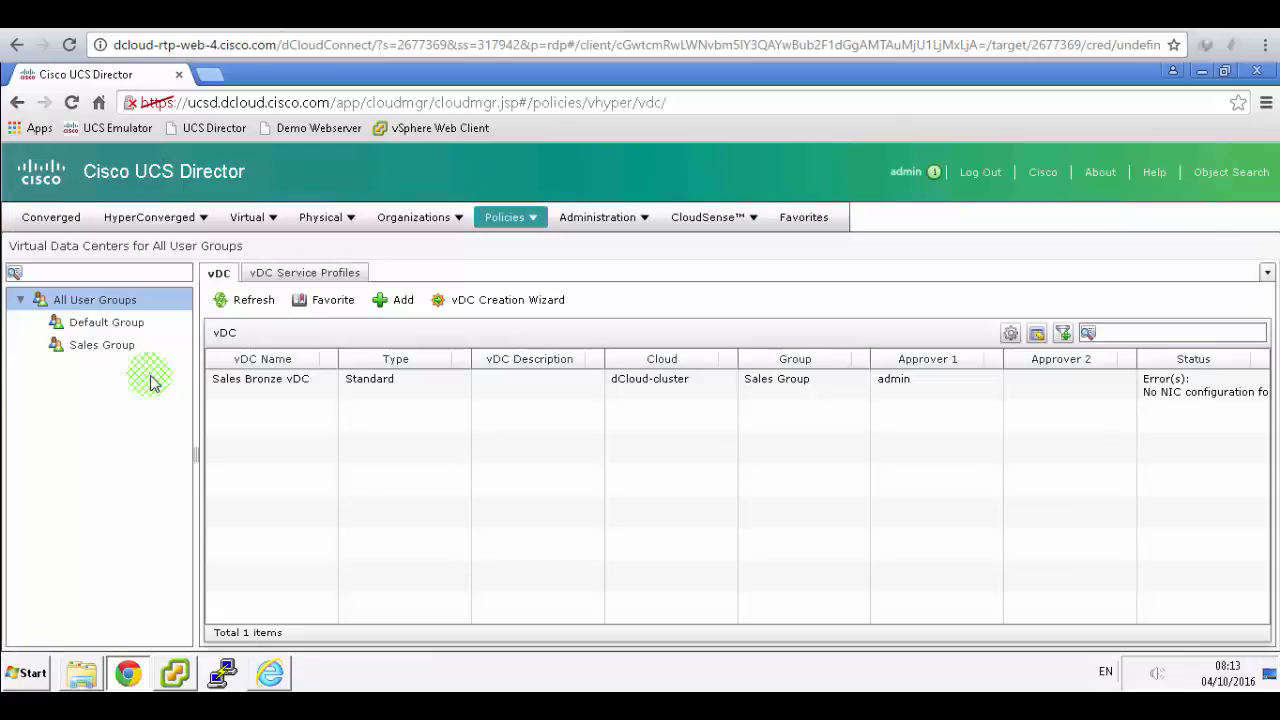
{"action": "left_click", "coordinate": [261, 380]}
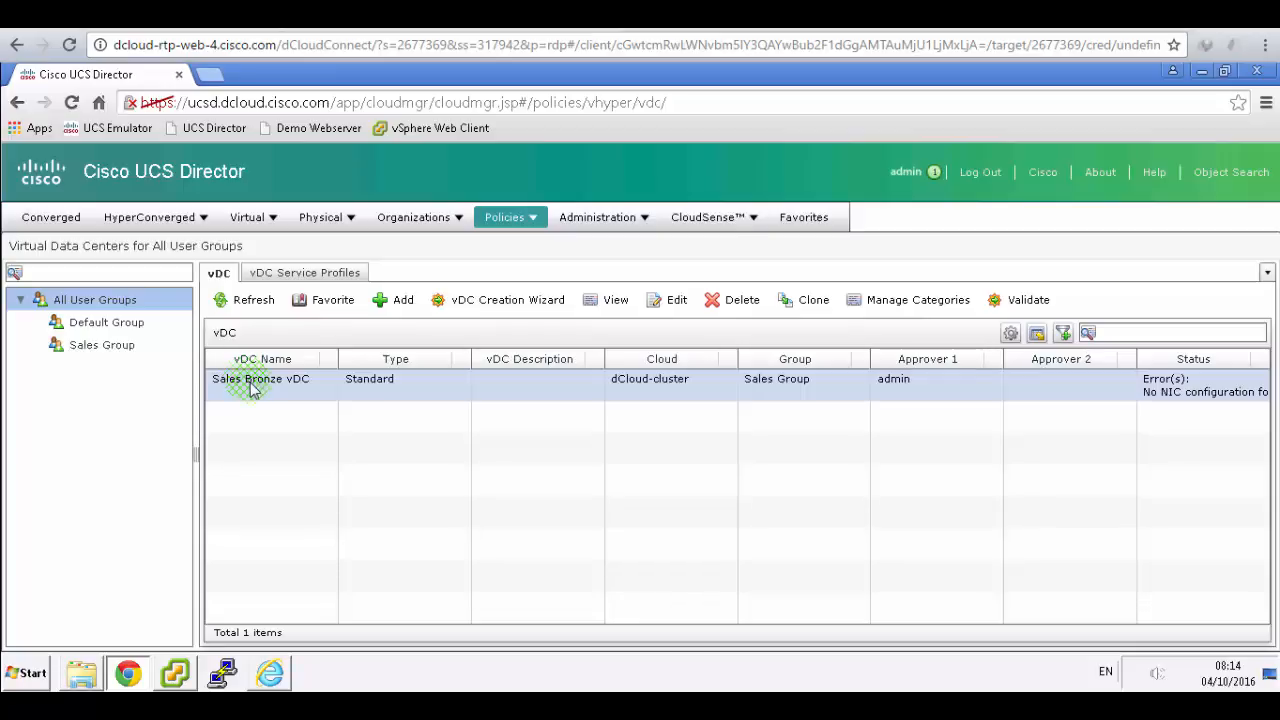
{"action": "left_click", "coordinate": [655, 708]}
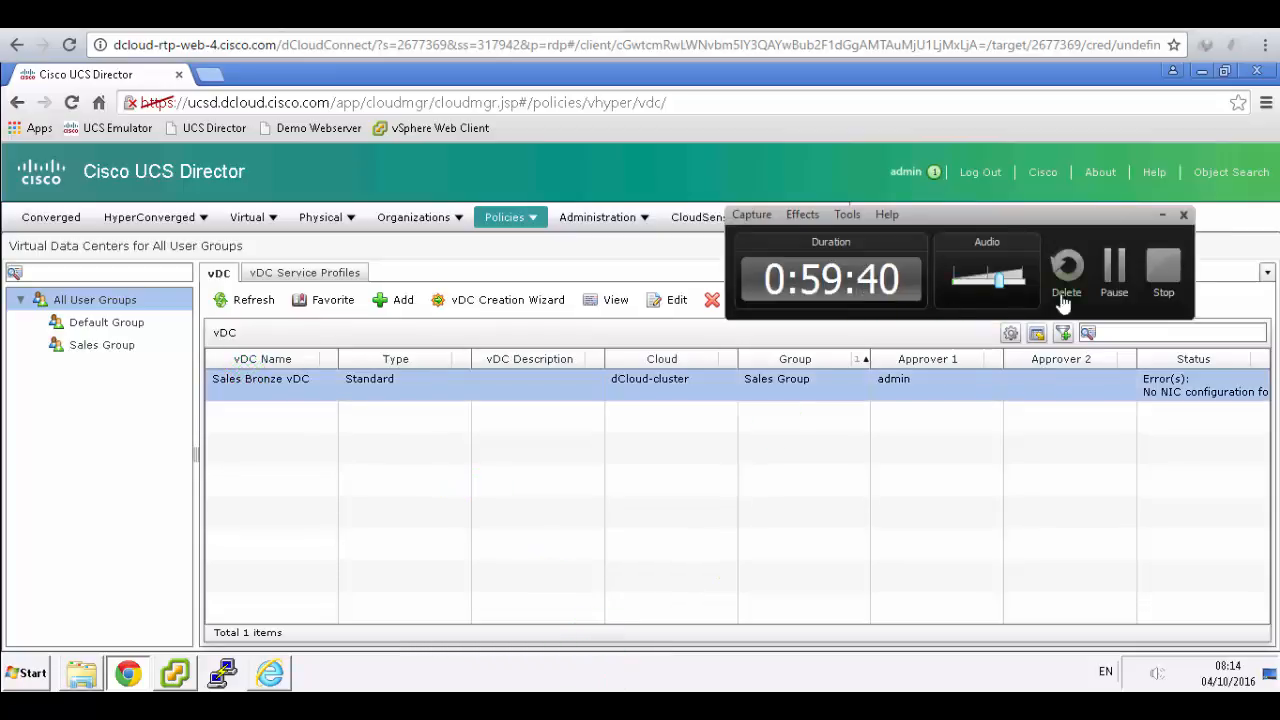
- Check the vSphere Client window, then return to the service request wizard
{"action": "left_click", "coordinate": [1114, 270]}
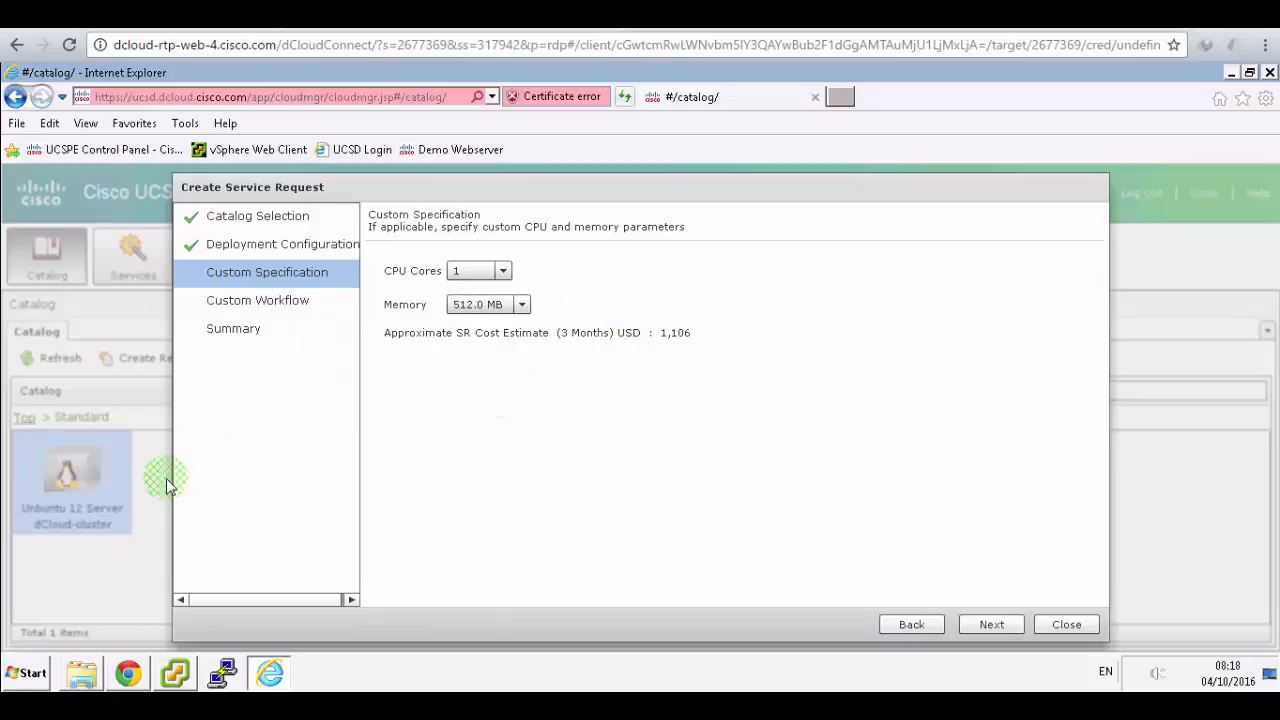
{"action": "left_click", "coordinate": [177, 673]}
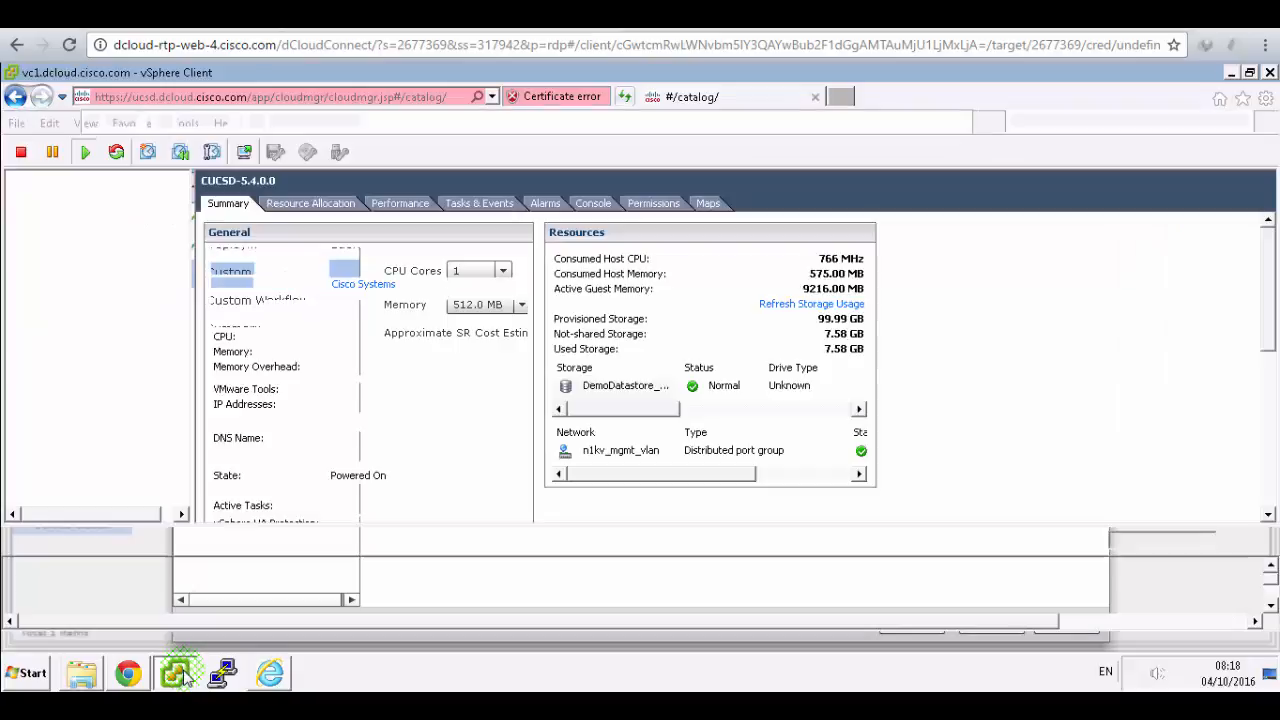
{"action": "left_click", "coordinate": [323, 380]}
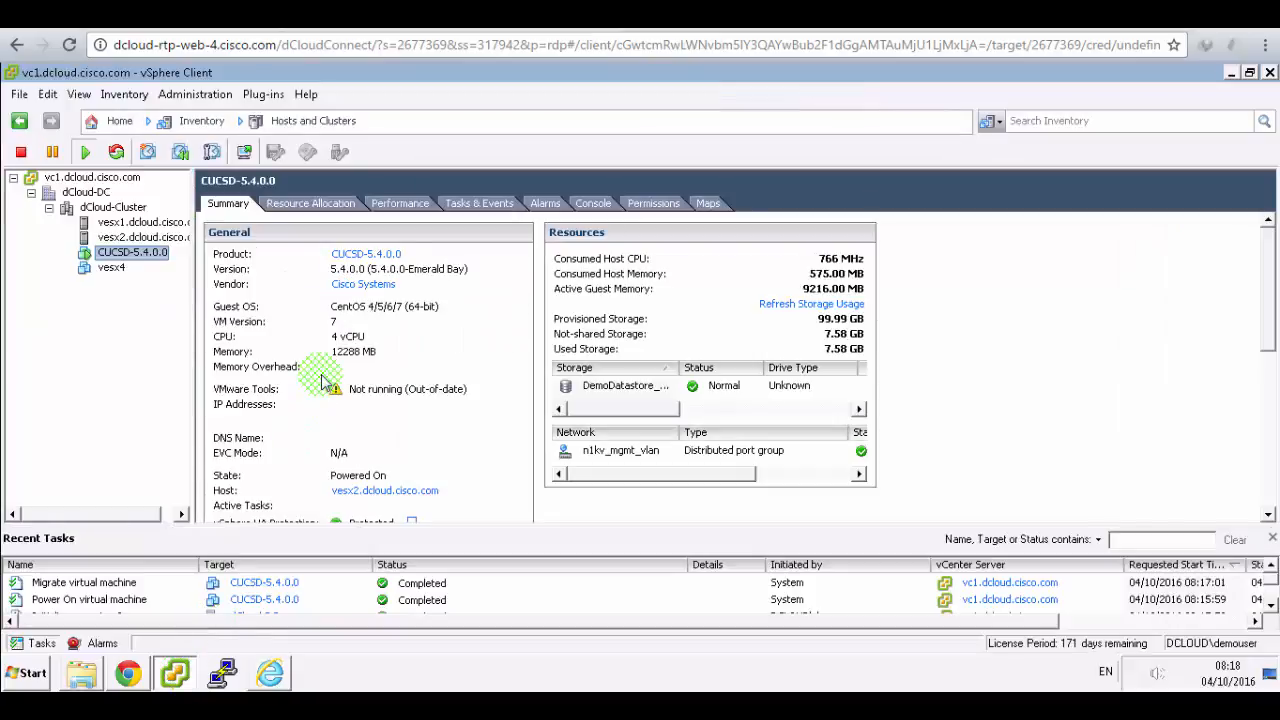
{"action": "left_click", "coordinate": [118, 257]}
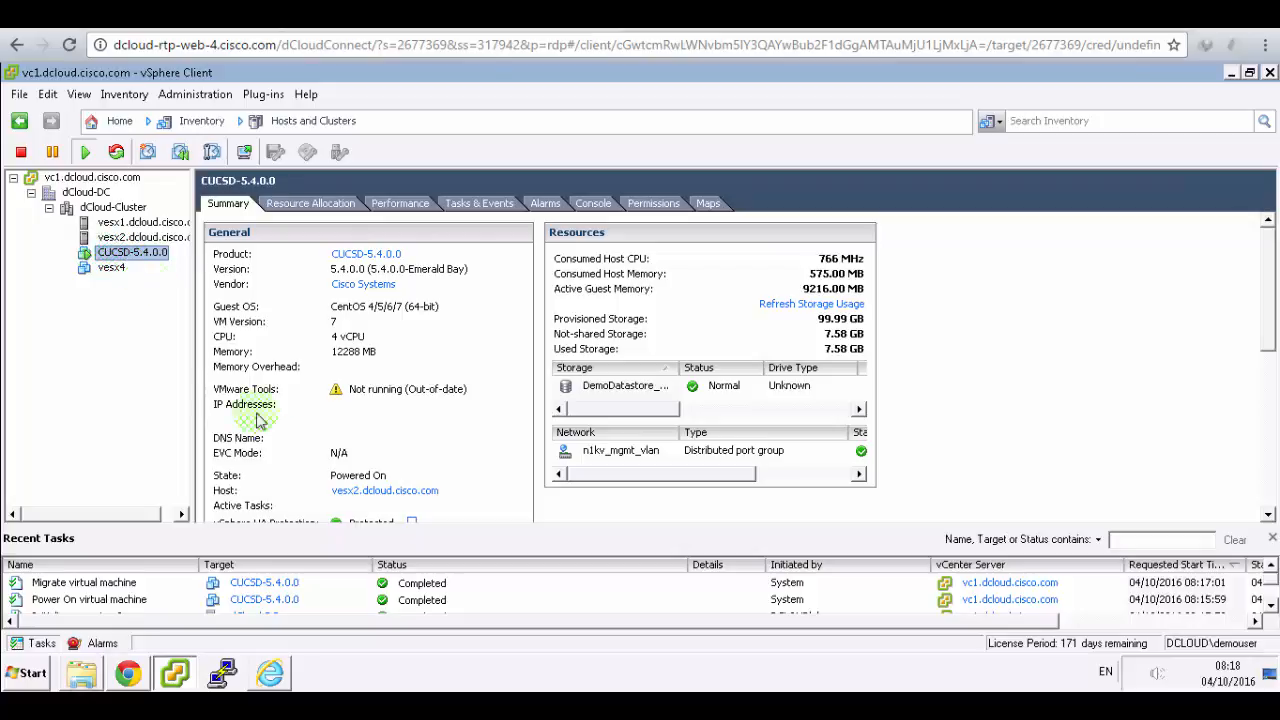
{"action": "left_click", "coordinate": [246, 676]}
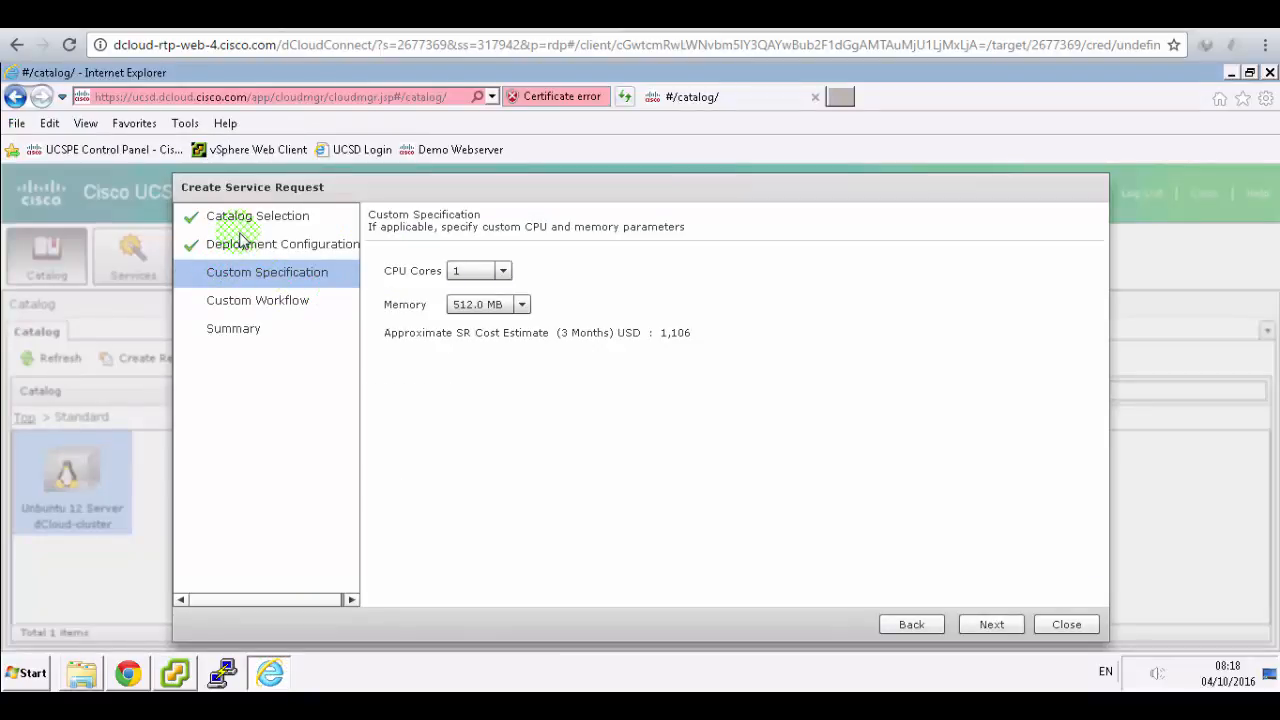
- Step through custom workflow and summary, submit the request, and acknowledge Service Request 2
{"action": "left_click", "coordinate": [991, 624]}
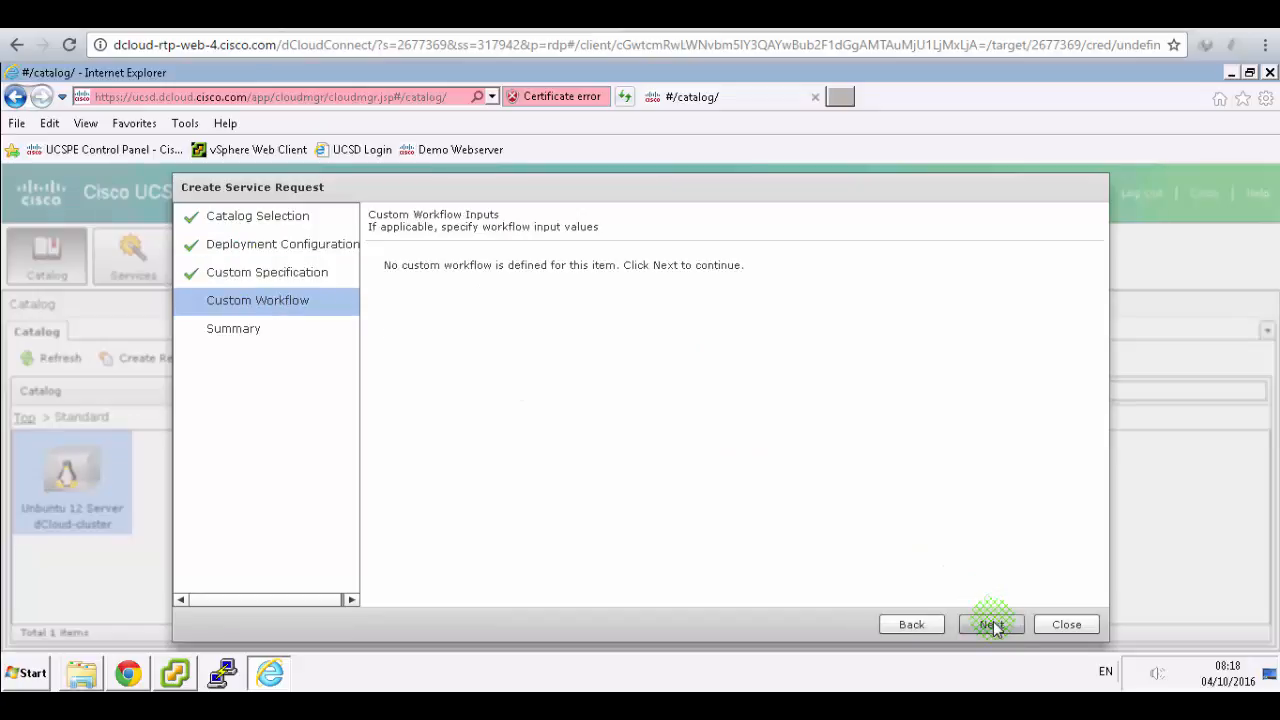
{"action": "left_click", "coordinate": [993, 625]}
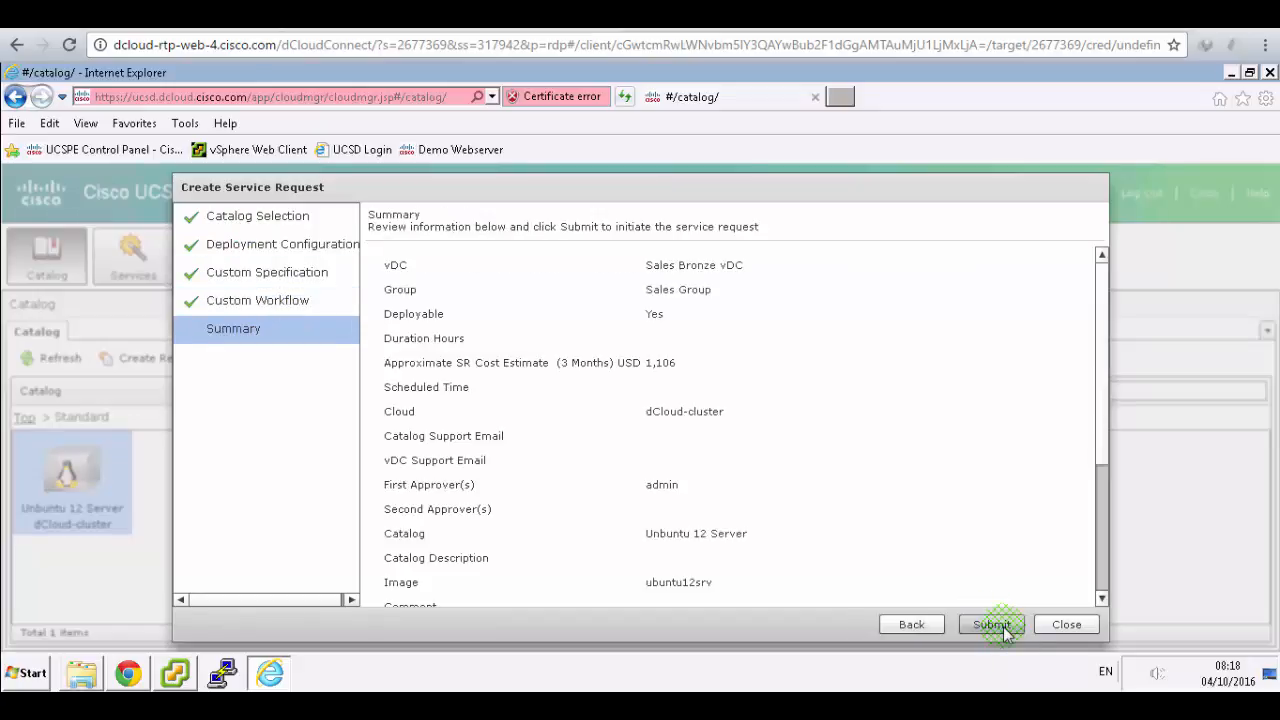
{"action": "left_click", "coordinate": [993, 625]}
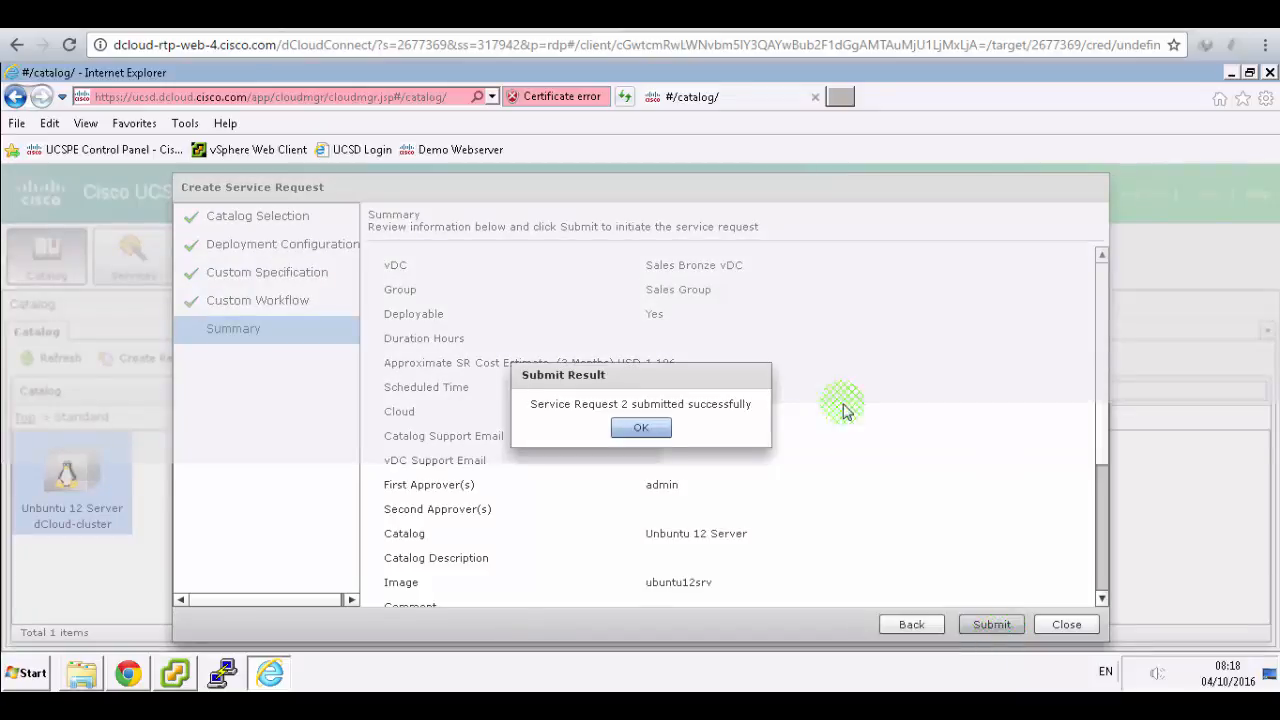
{"action": "left_click", "coordinate": [638, 438]}
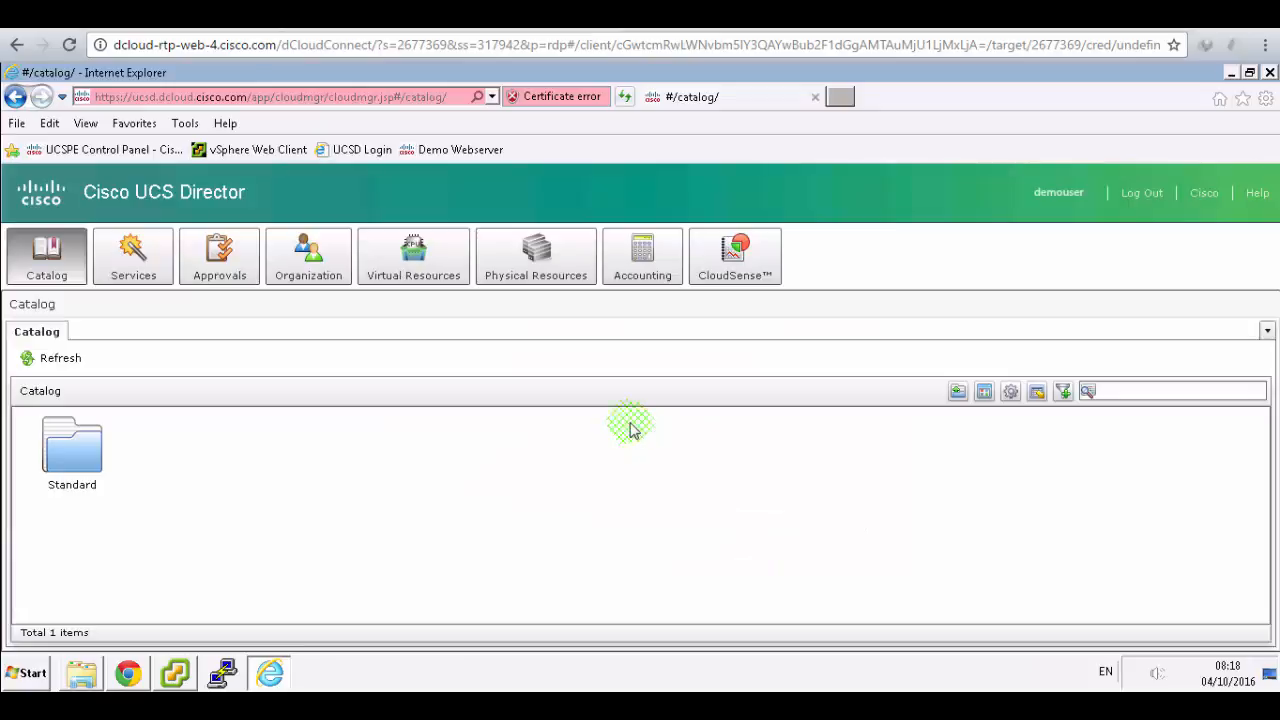
- Read the next step in the lab guide and return to the catalog
{"action": "left_click", "coordinate": [460, 16]}
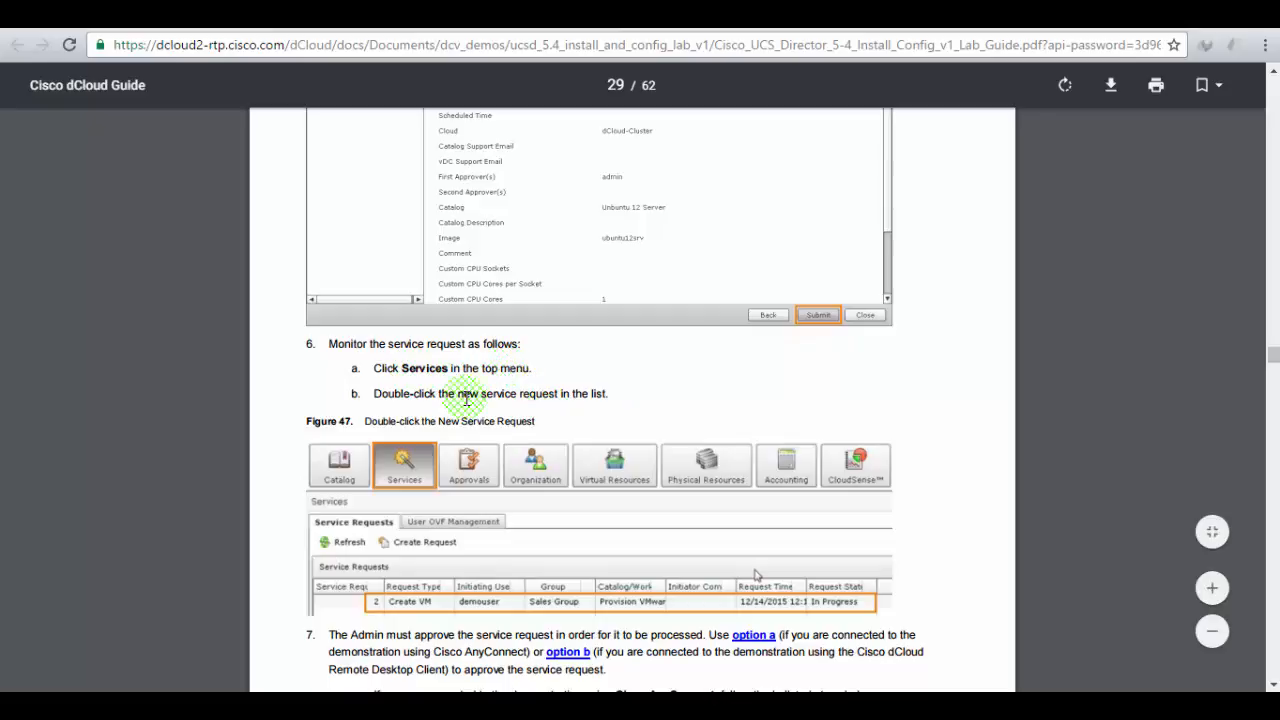
{"action": "scroll", "coordinate": [545, 388], "scroll_direction": "down", "scroll_amount": 1}
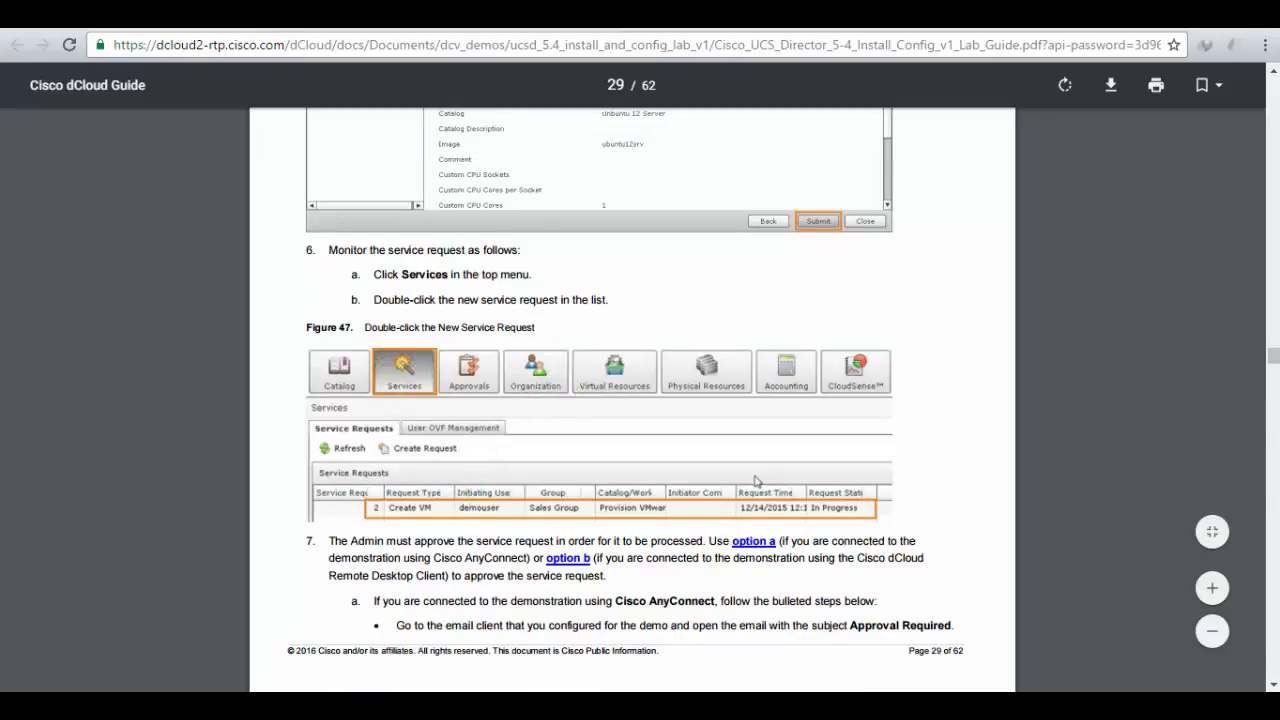
{"action": "left_click", "coordinate": [270, 19]}
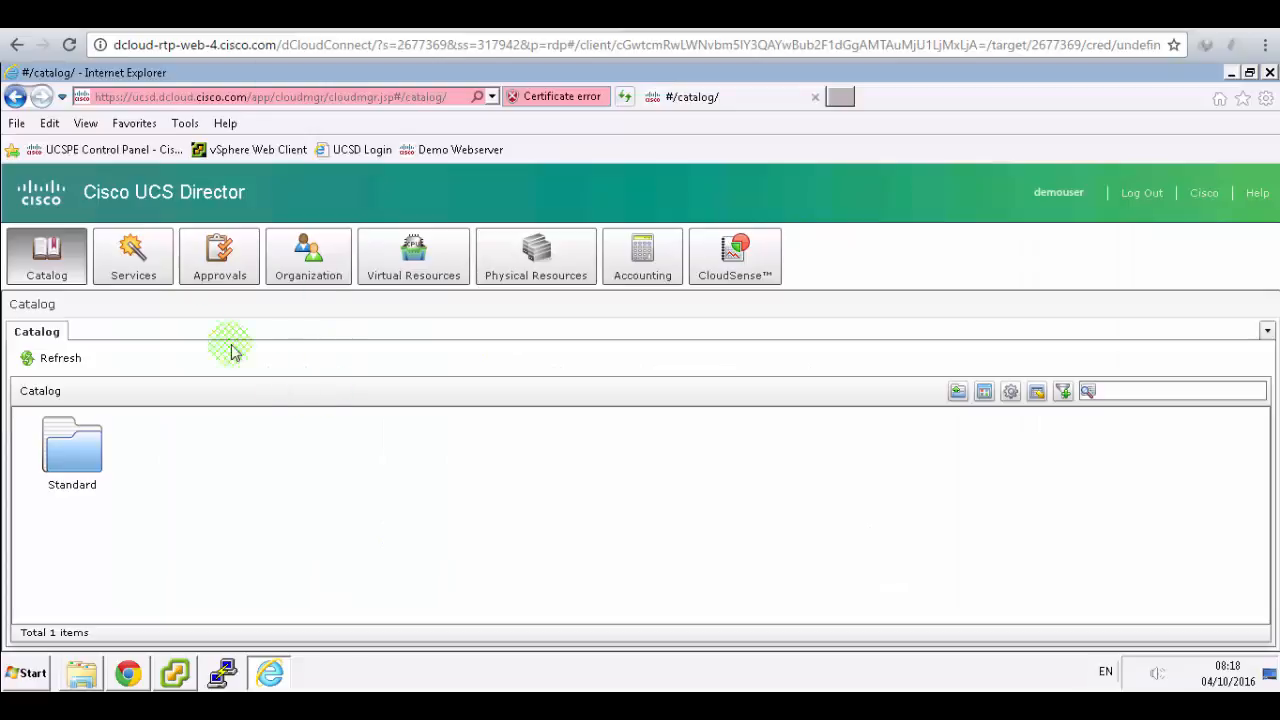
- Select the new Create VM service request, then highlight Cisco AnyConnect in the guide
{"action": "left_click", "coordinate": [120, 258]}
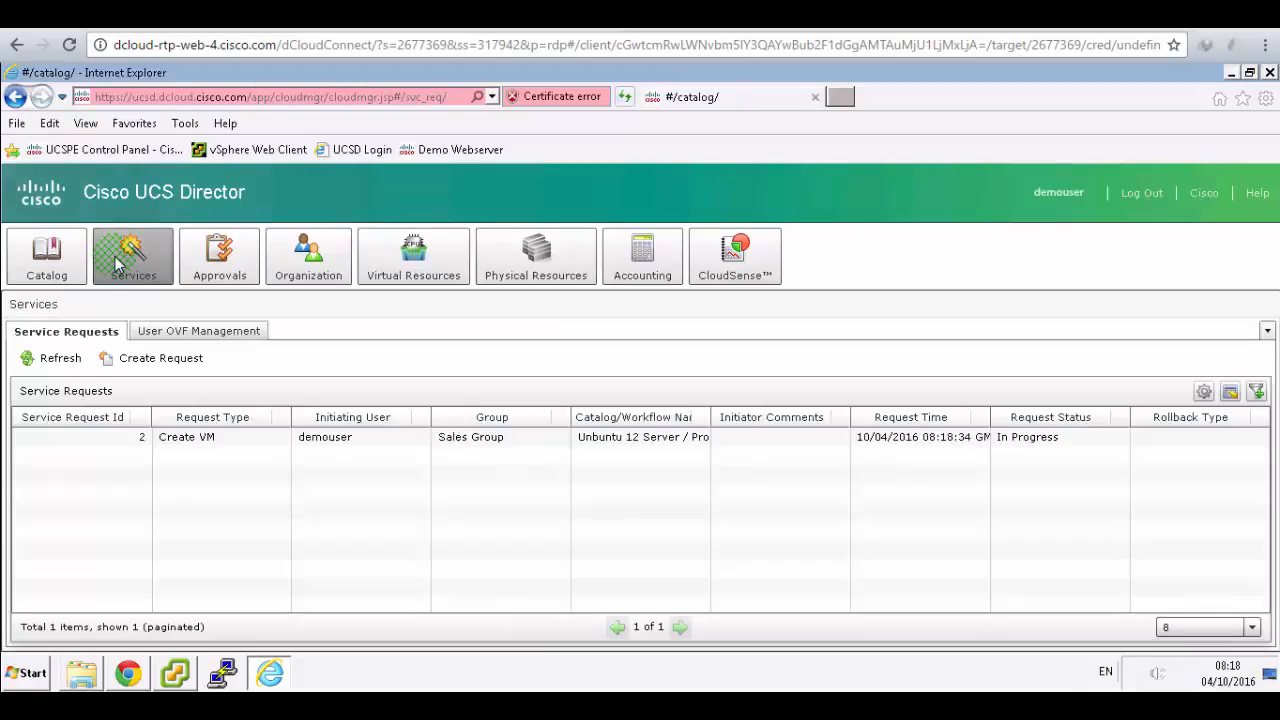
{"action": "left_click", "coordinate": [240, 442]}
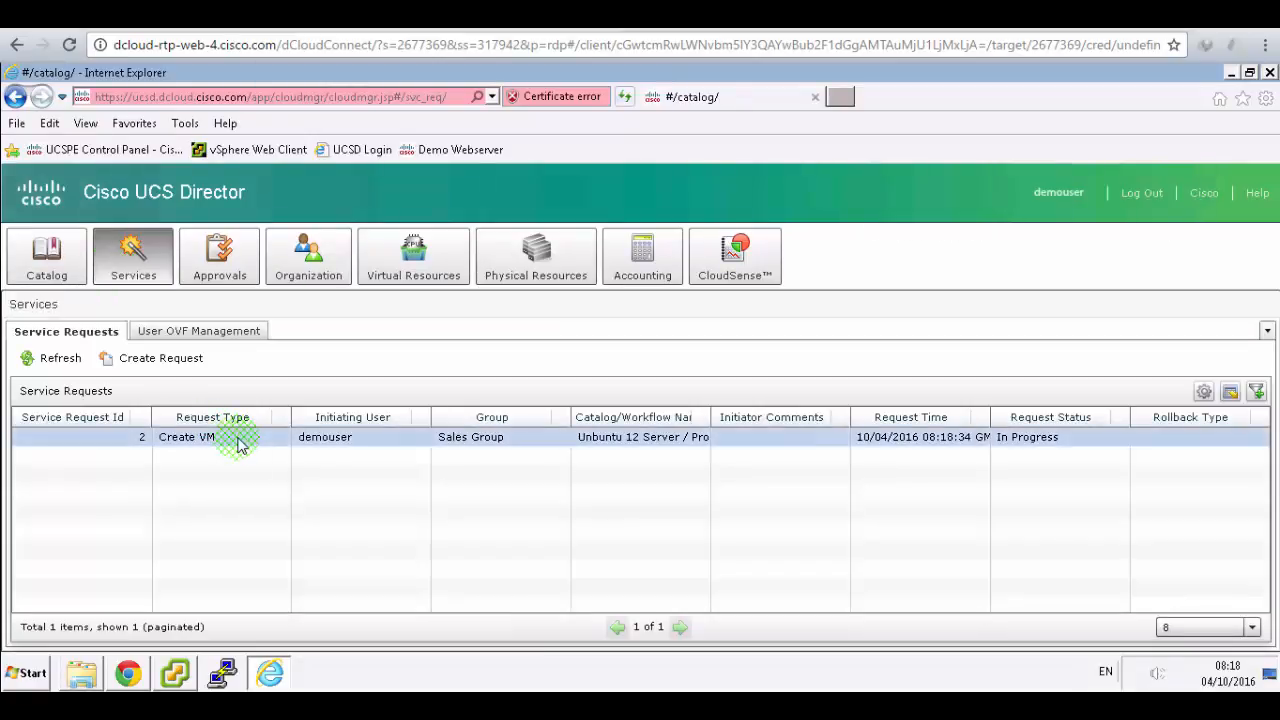
{"action": "left_click", "coordinate": [425, 16]}
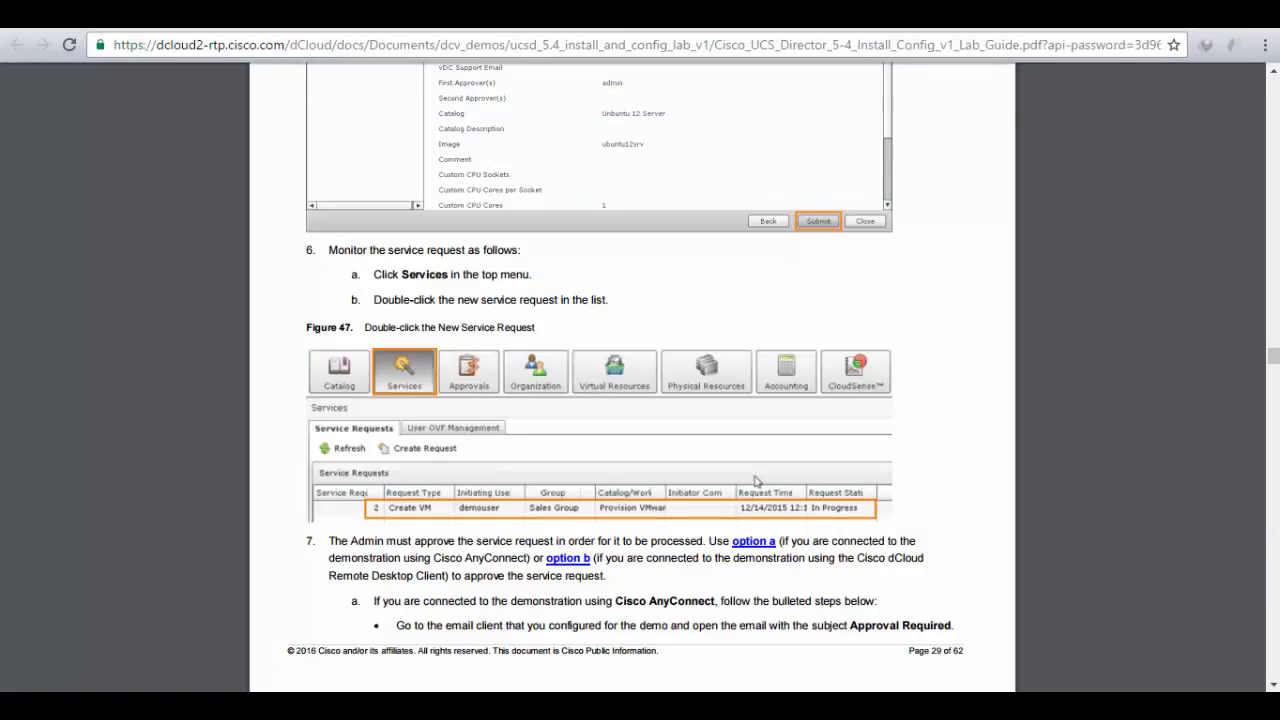
{"action": "scroll", "coordinate": [752, 272], "scroll_direction": "down", "scroll_amount": 1}
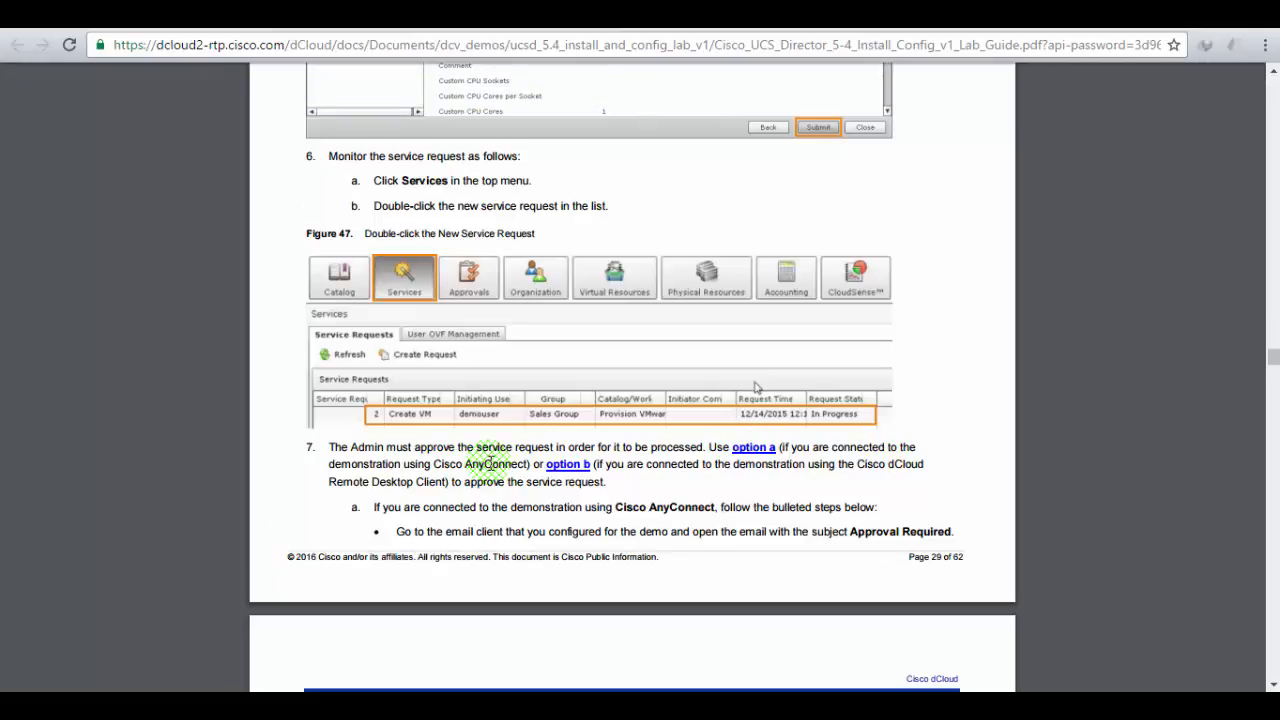
{"action": "scroll", "coordinate": [490, 462], "scroll_direction": "down", "scroll_amount": 2}
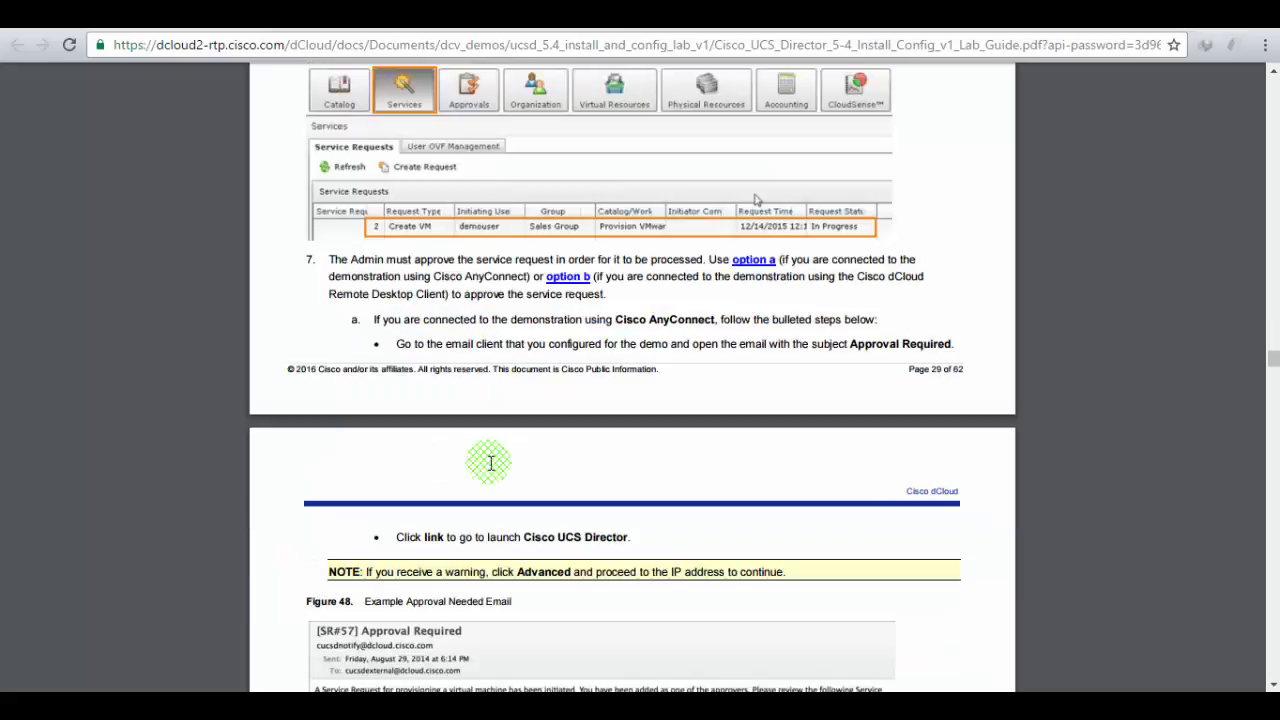
{"action": "left_click_drag", "start_coordinate": [614, 320], "coordinate": [715, 317]}
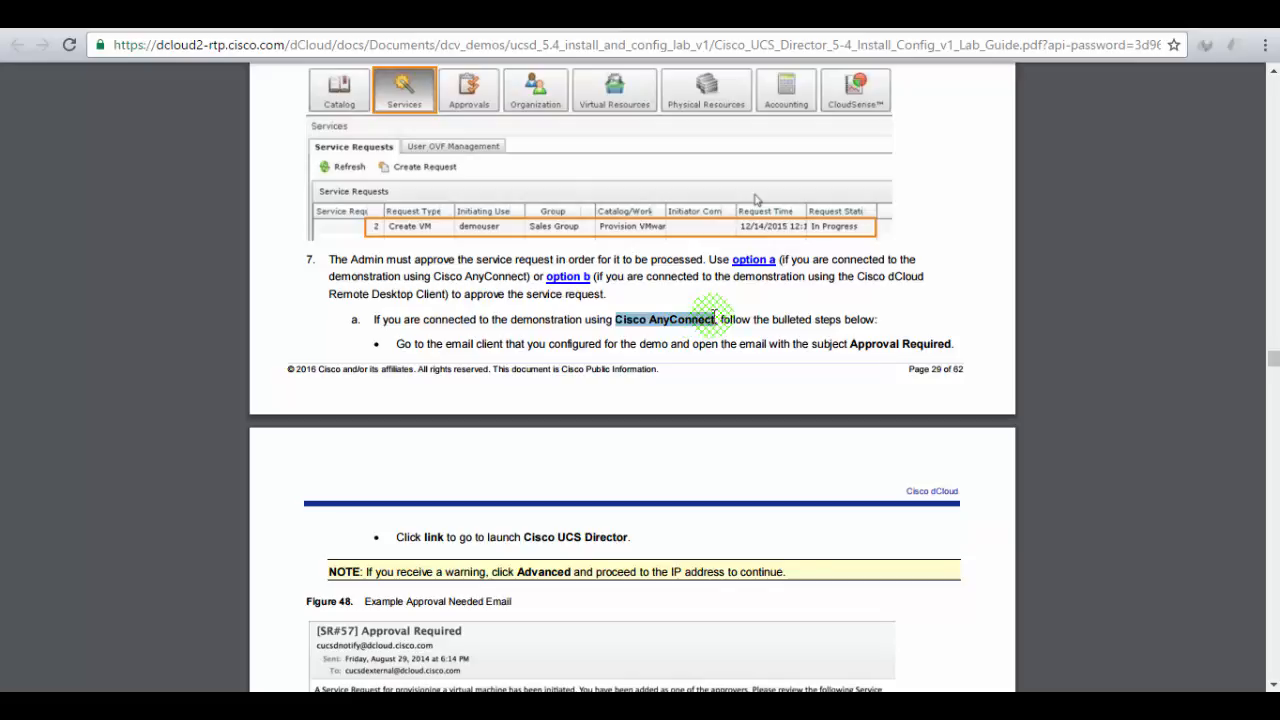
- Highlight the login window sentence and the admin password in the guide's step 7
{"action": "scroll", "coordinate": [714, 316], "scroll_direction": "down", "scroll_amount": 1}
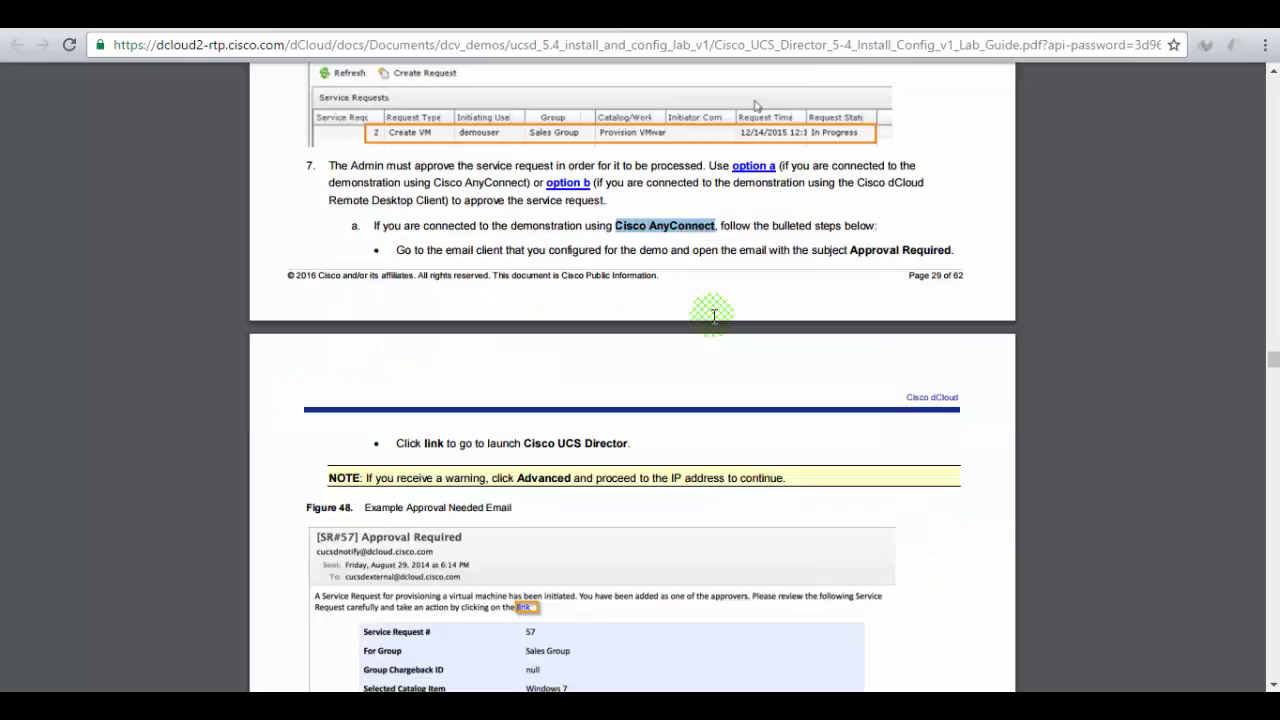
{"action": "scroll", "coordinate": [714, 316], "scroll_direction": "down", "scroll_amount": 2}
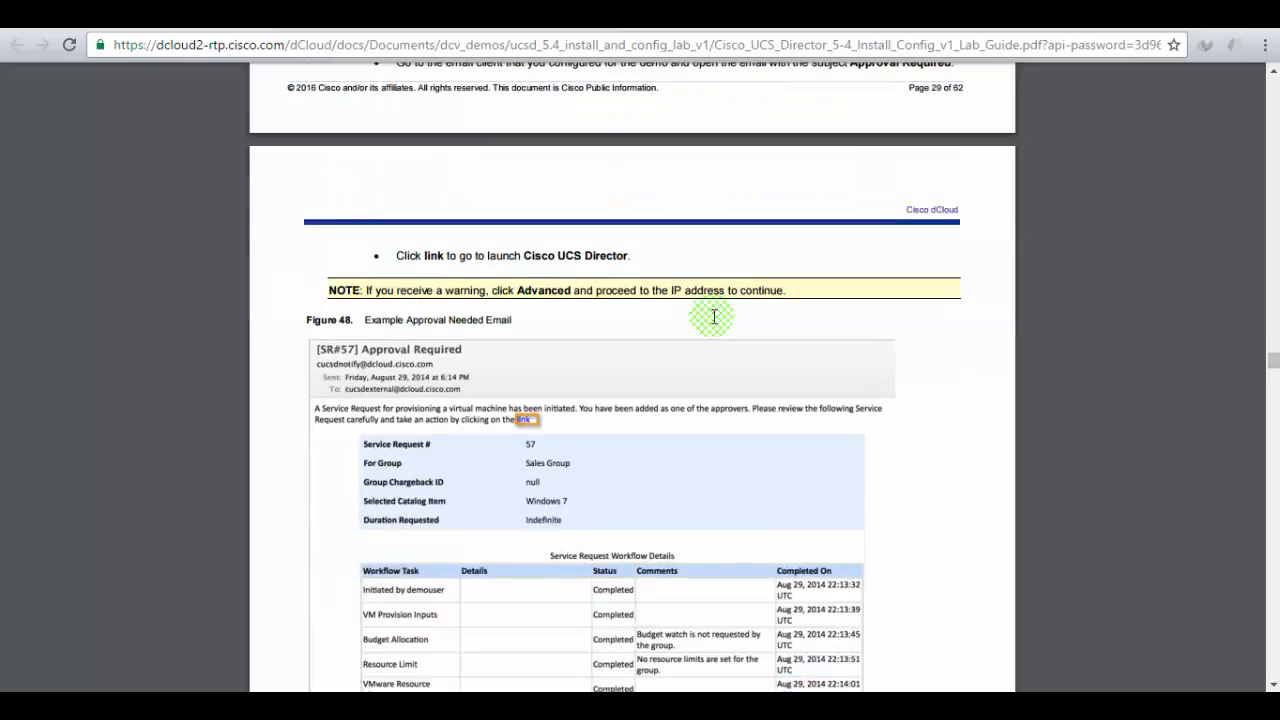
{"action": "scroll", "coordinate": [714, 316], "scroll_direction": "down", "scroll_amount": 3}
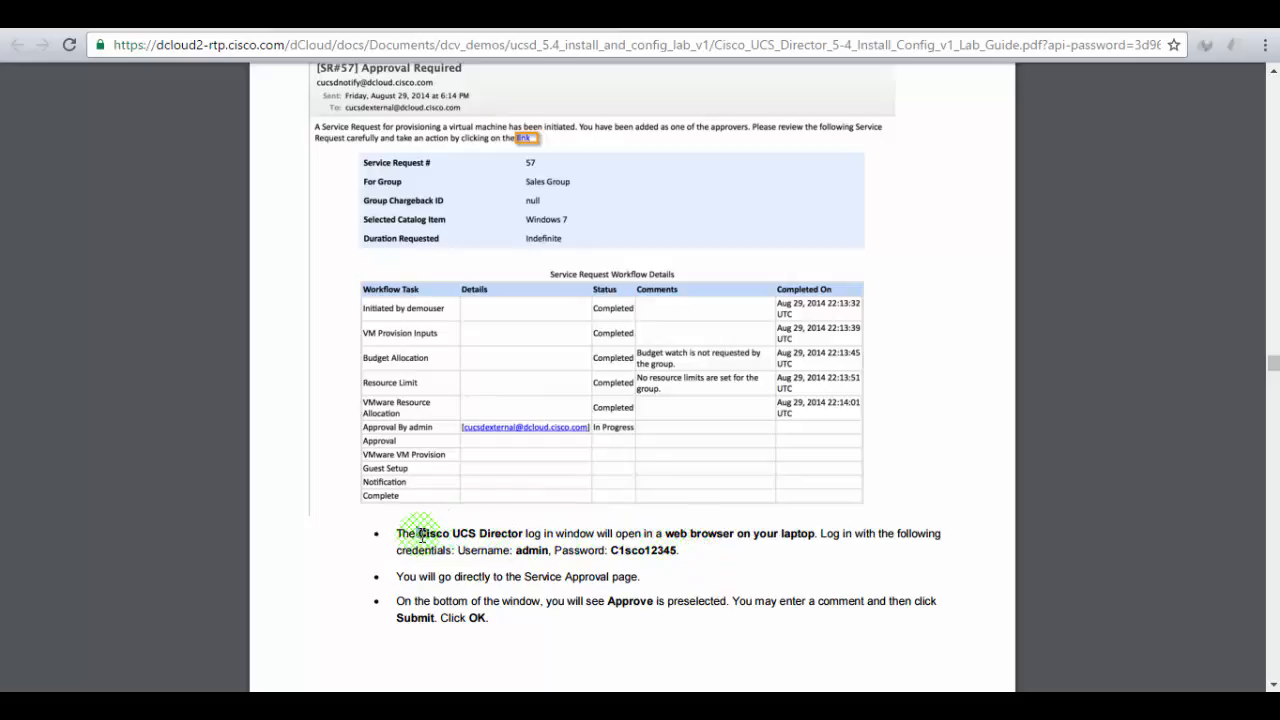
{"action": "left_click_drag", "start_coordinate": [419, 533], "coordinate": [813, 535]}
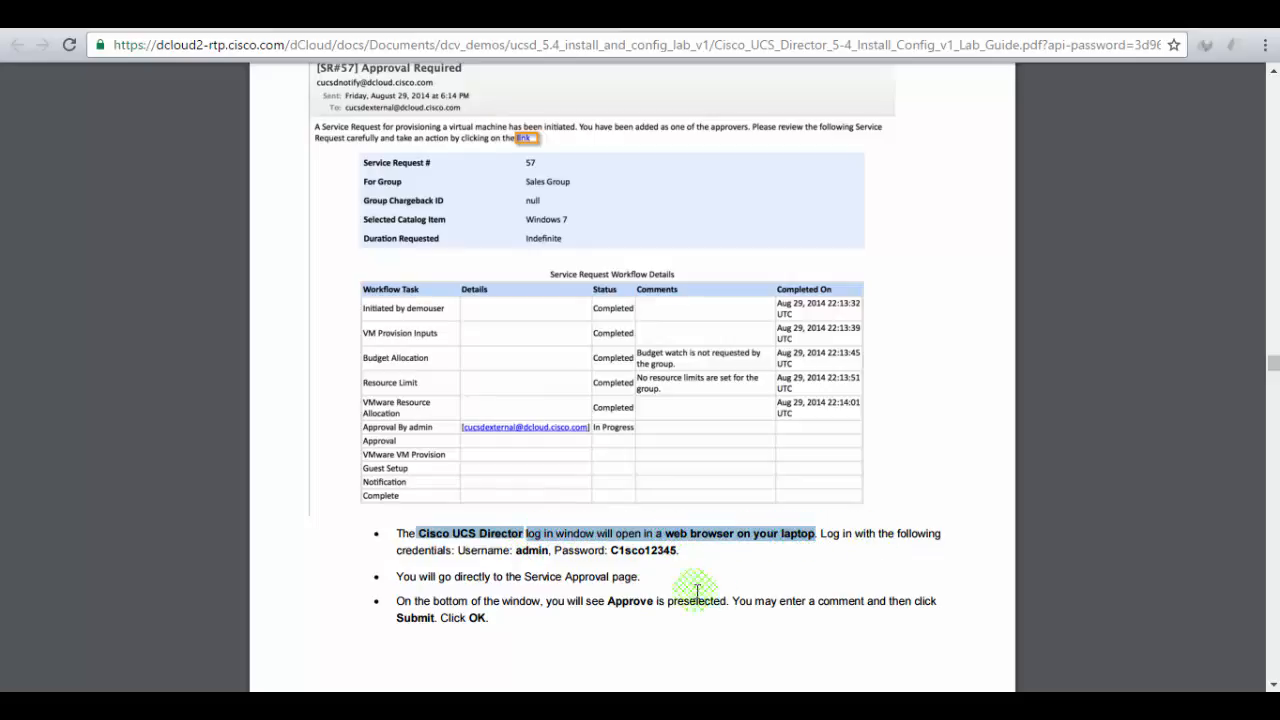
{"action": "left_click", "coordinate": [534, 552]}
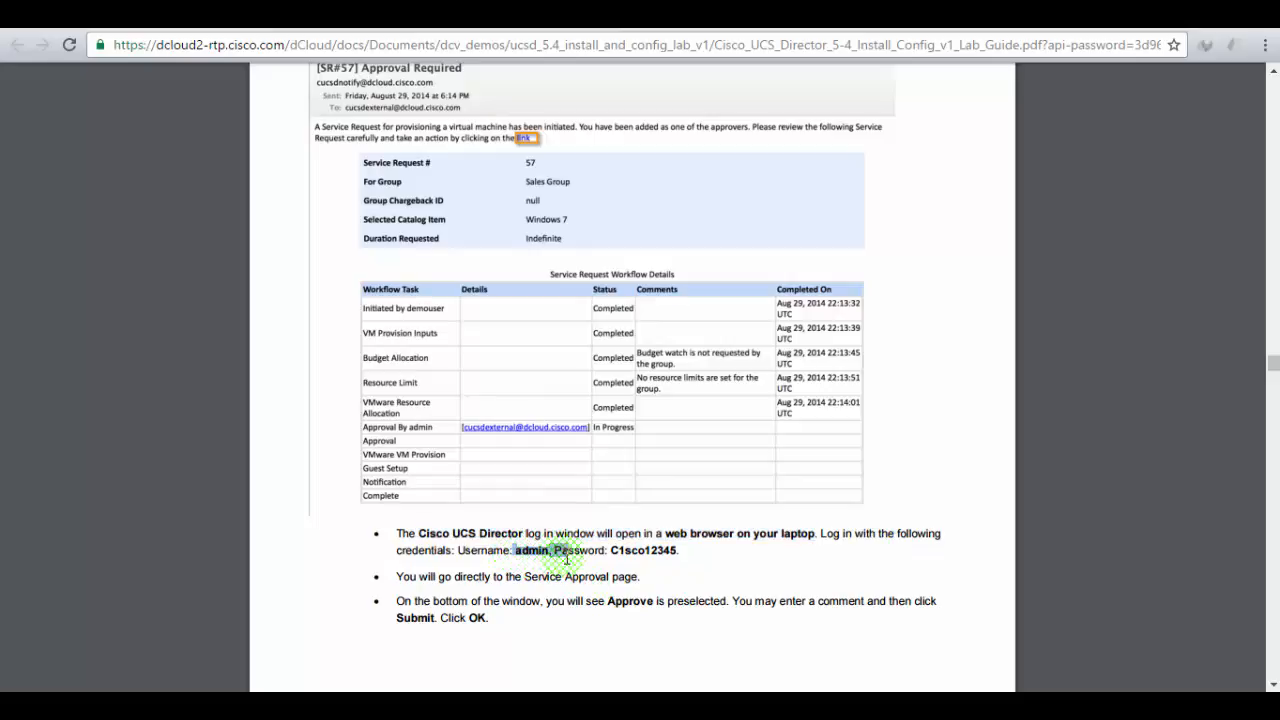
{"action": "left_click_drag", "start_coordinate": [612, 552], "coordinate": [670, 557]}
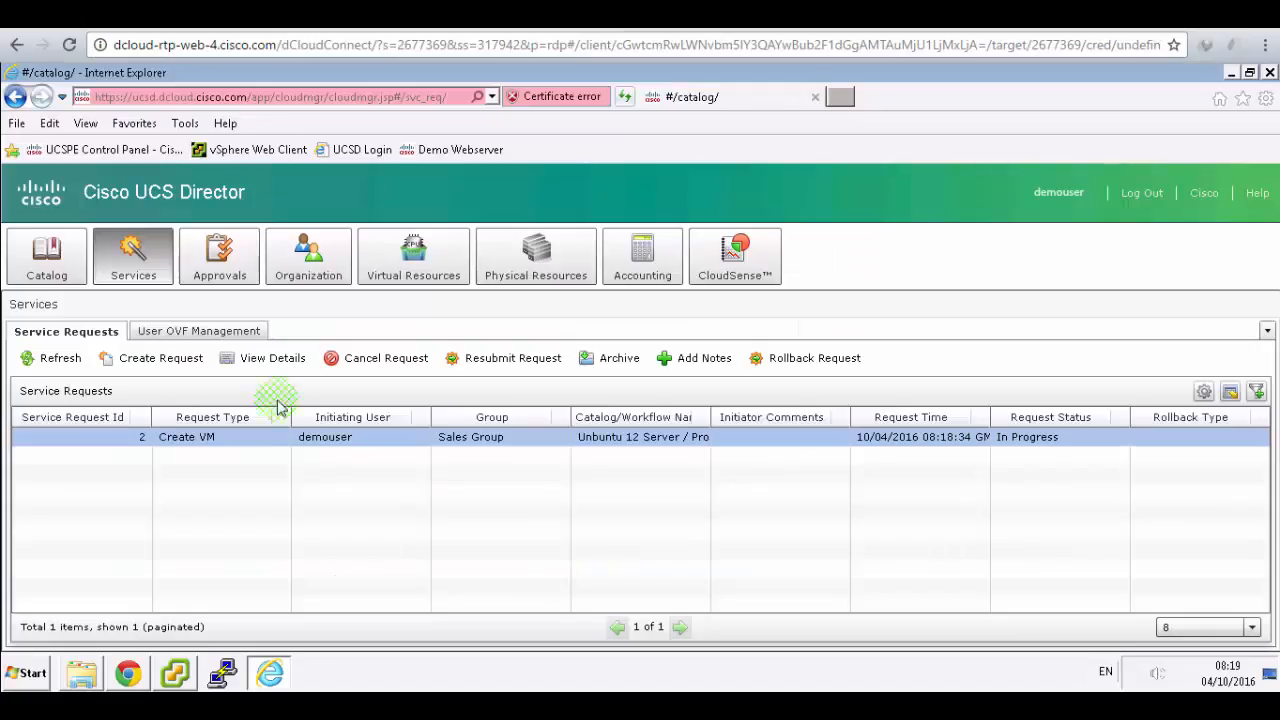
- Bring up the admin Chrome session's Converged view, checking the lab guide along the way
{"action": "left_click", "coordinate": [125, 674]}
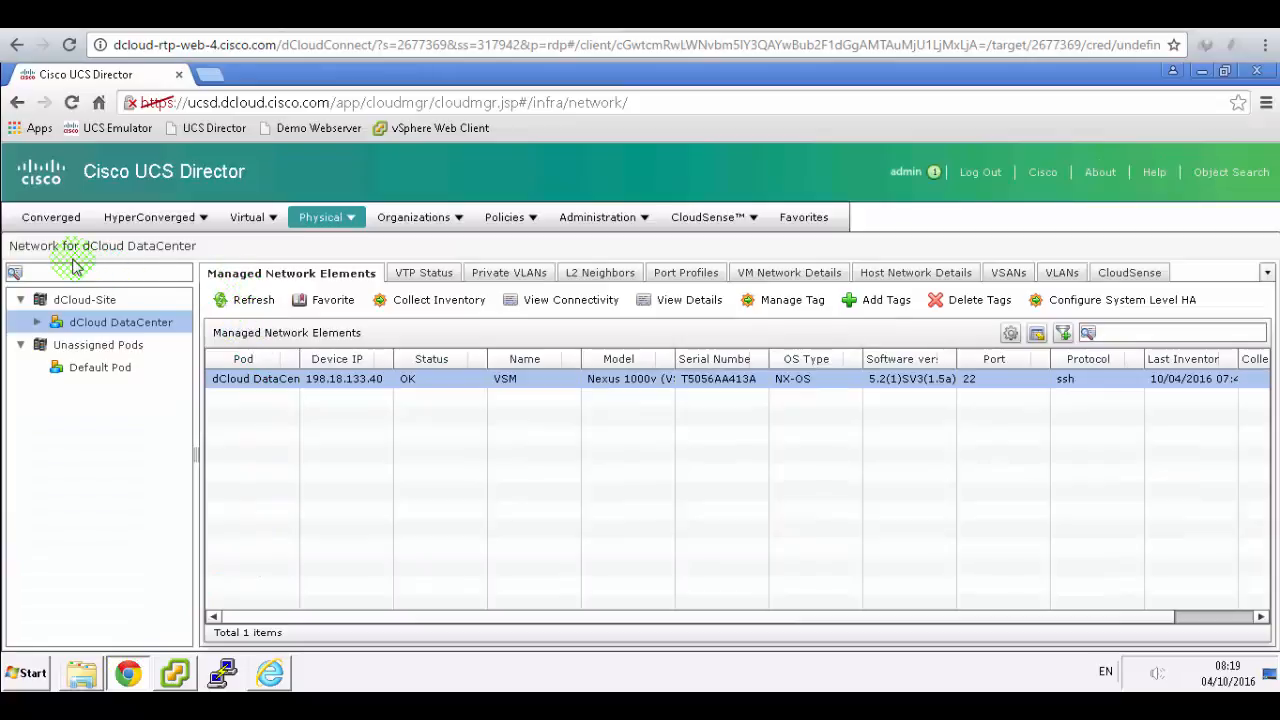
{"action": "left_click", "coordinate": [55, 219]}
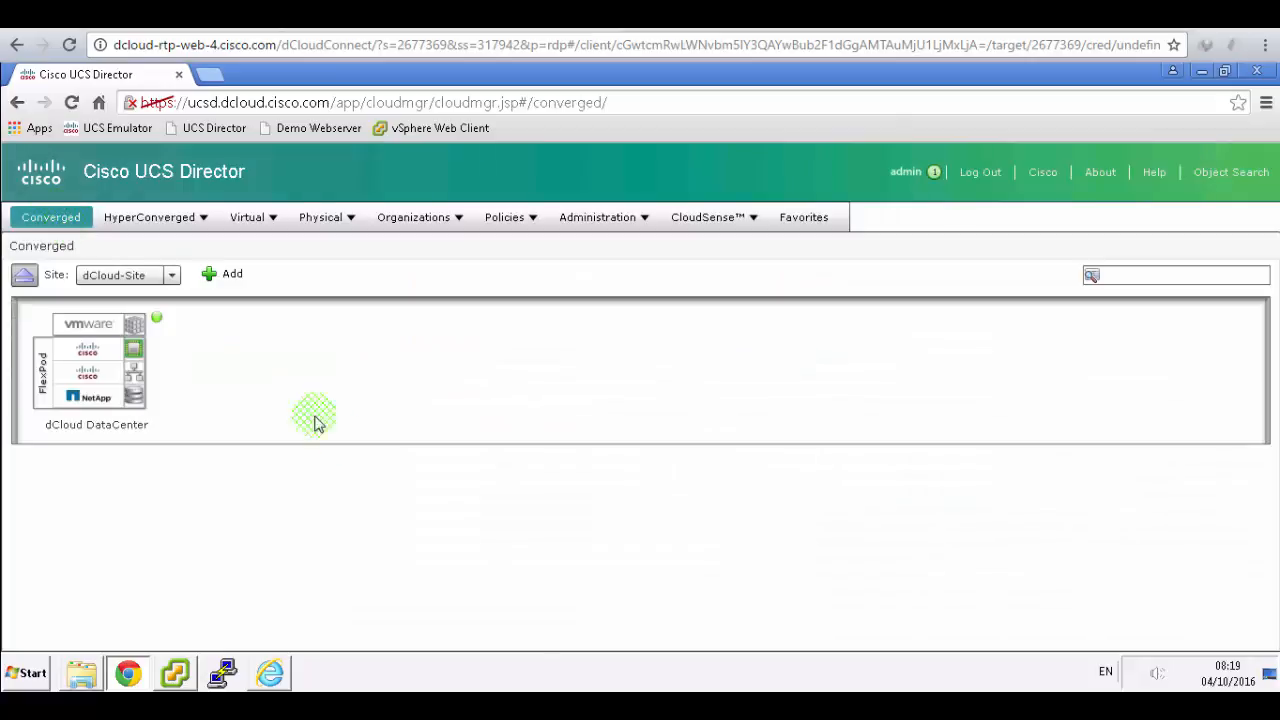
{"action": "left_click", "coordinate": [468, 15]}
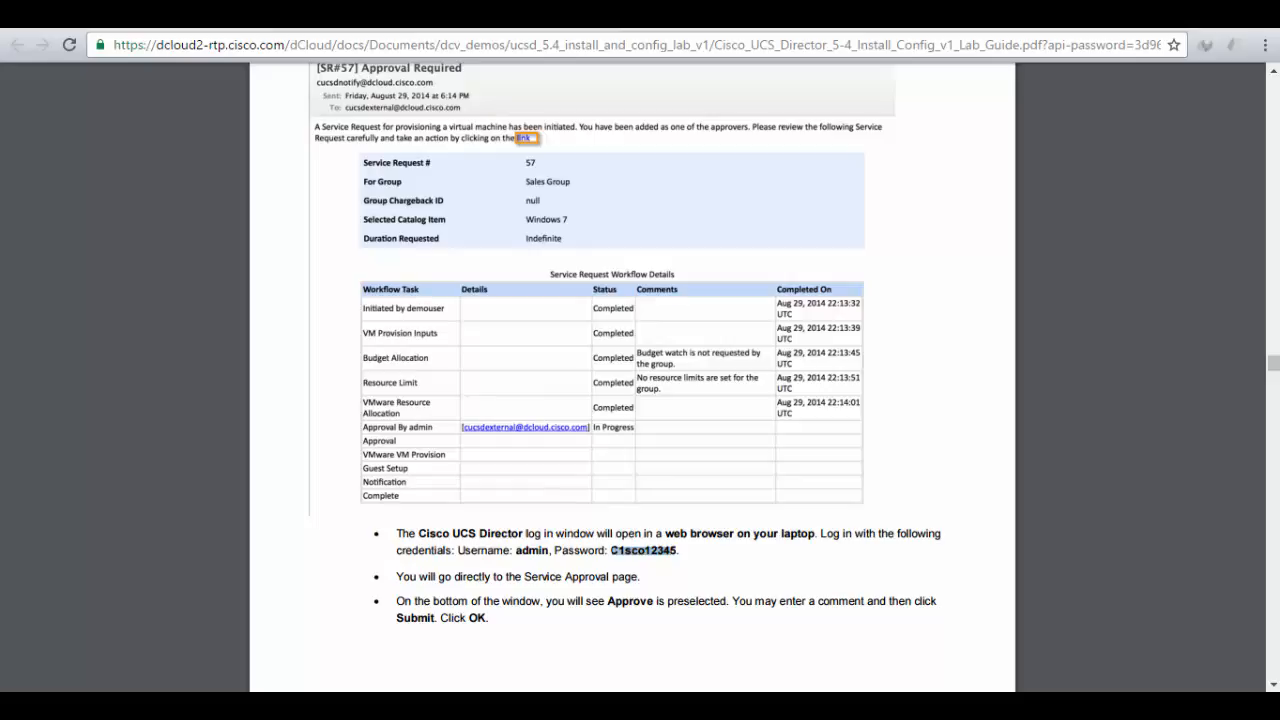
{"action": "key", "text": "ctrl+Tab"}
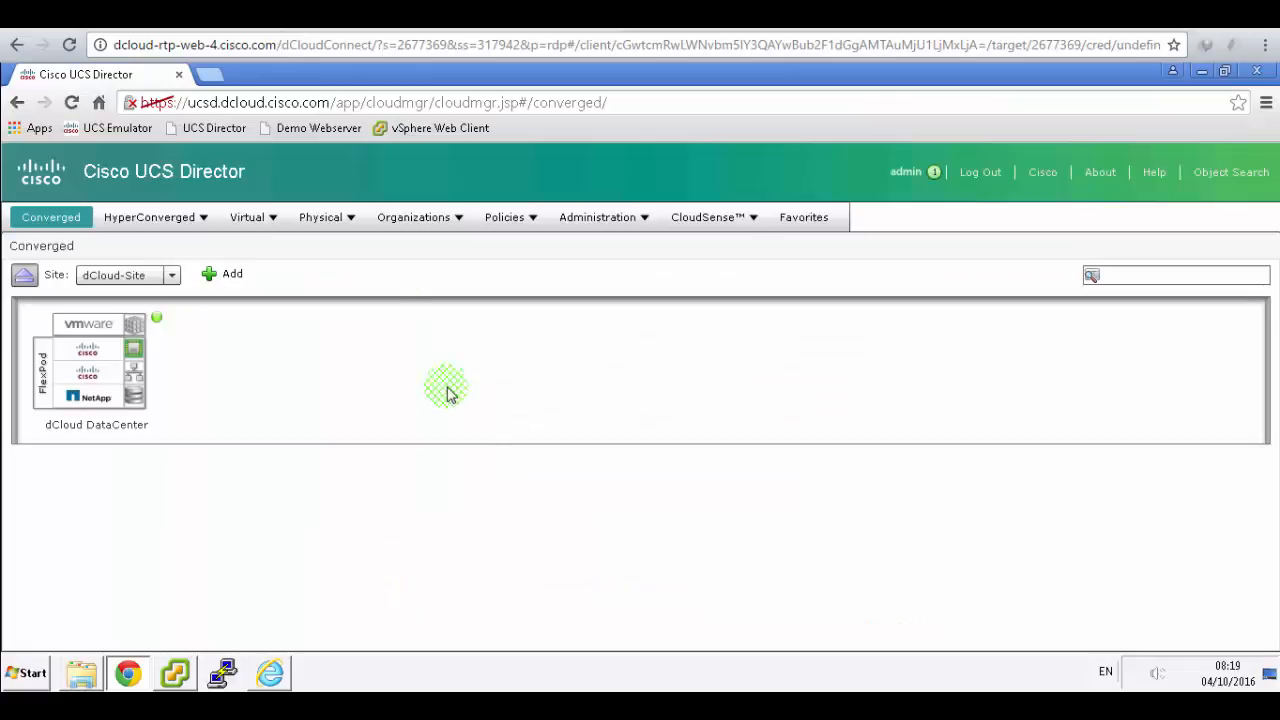
{"action": "left_click", "coordinate": [604, 706]}
{"action": "left_click", "coordinate": [1112, 265]}
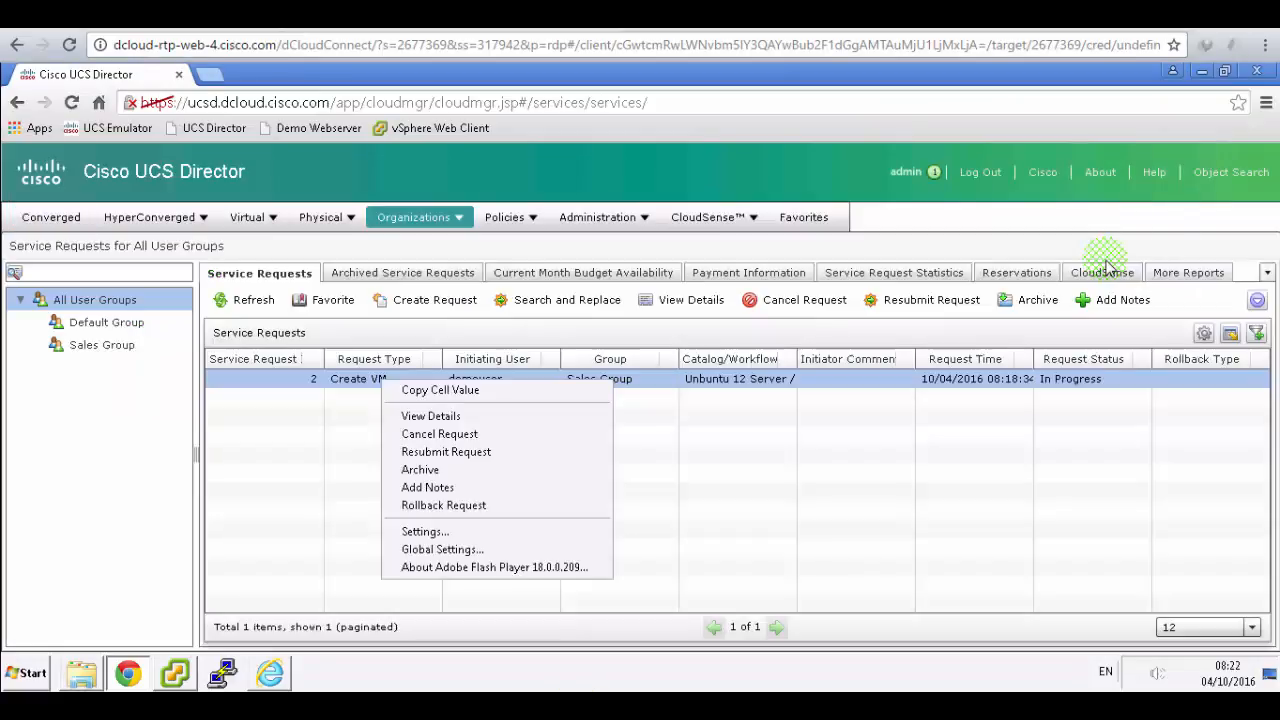
{"action": "left_click", "coordinate": [793, 453]}
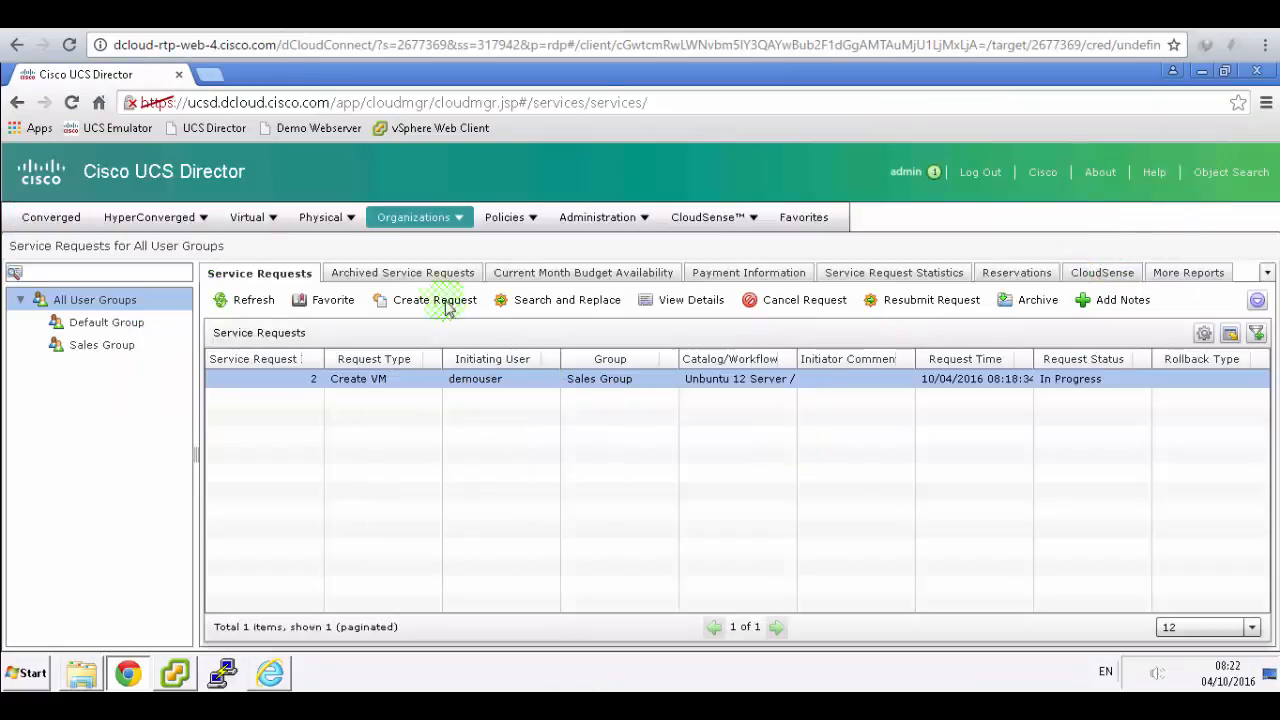
{"action": "left_click", "coordinate": [430, 219]}
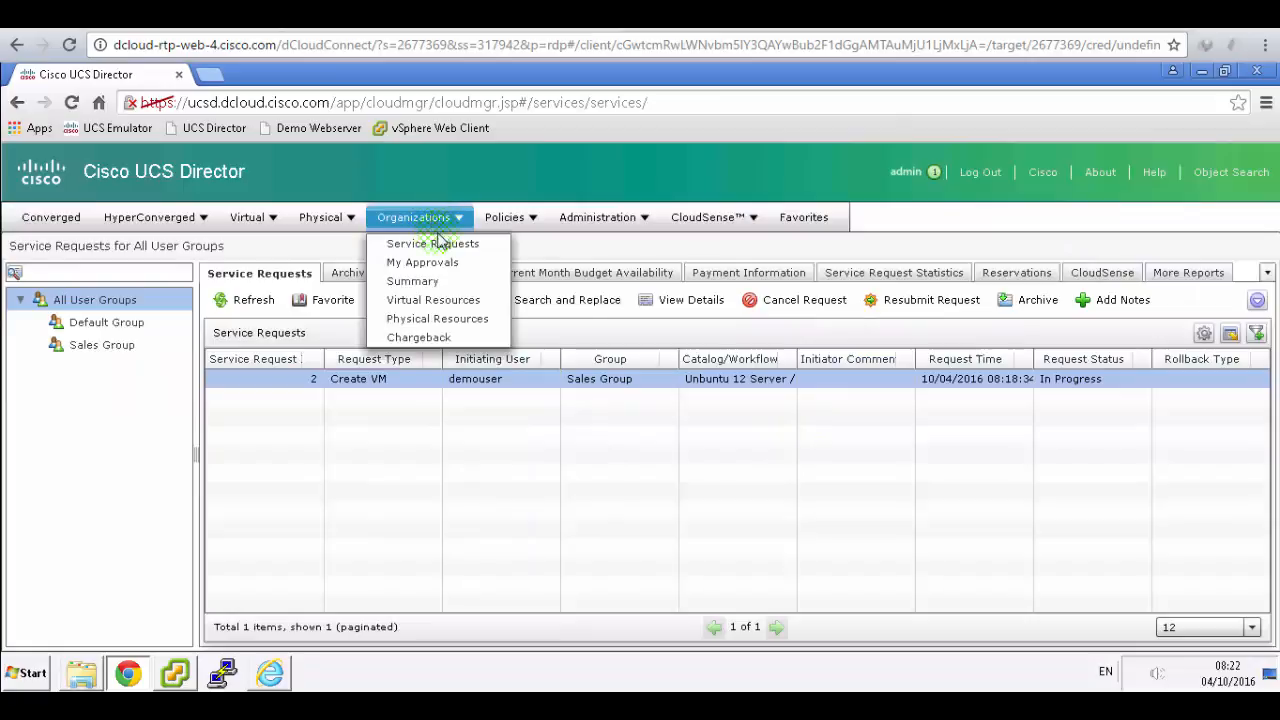
{"action": "left_click", "coordinate": [520, 442]}
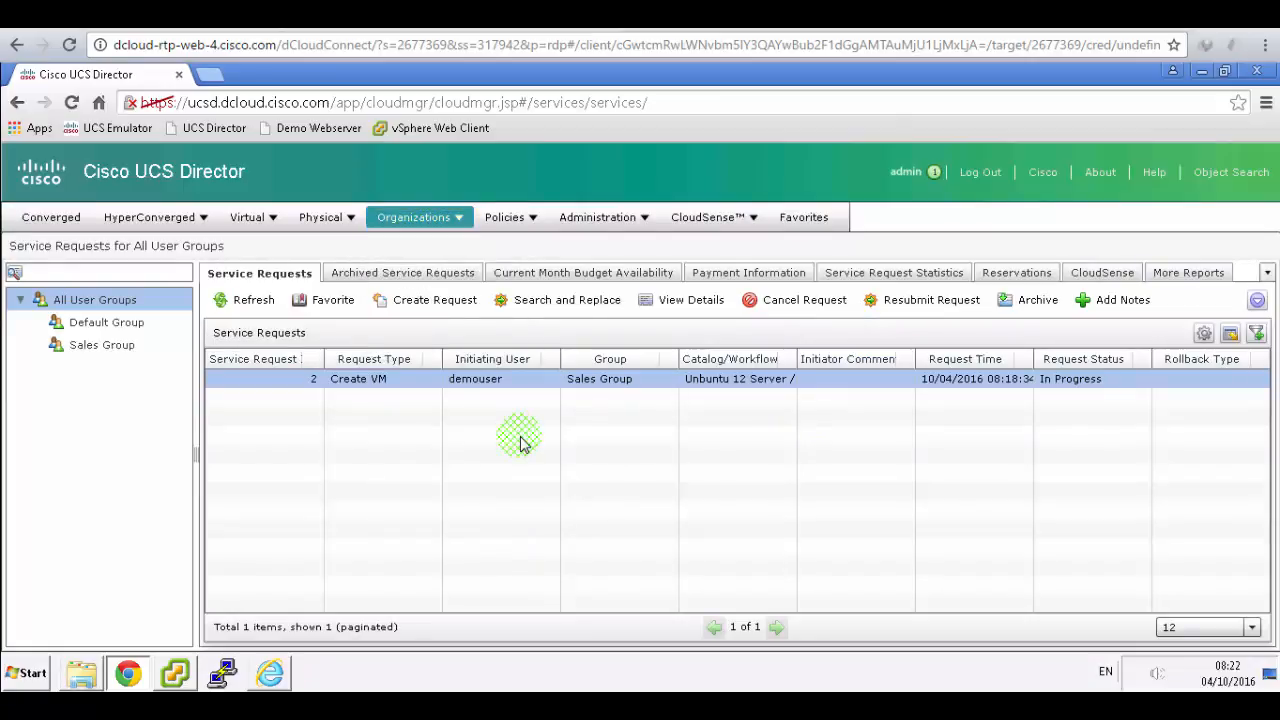
{"action": "left_click", "coordinate": [383, 383]}
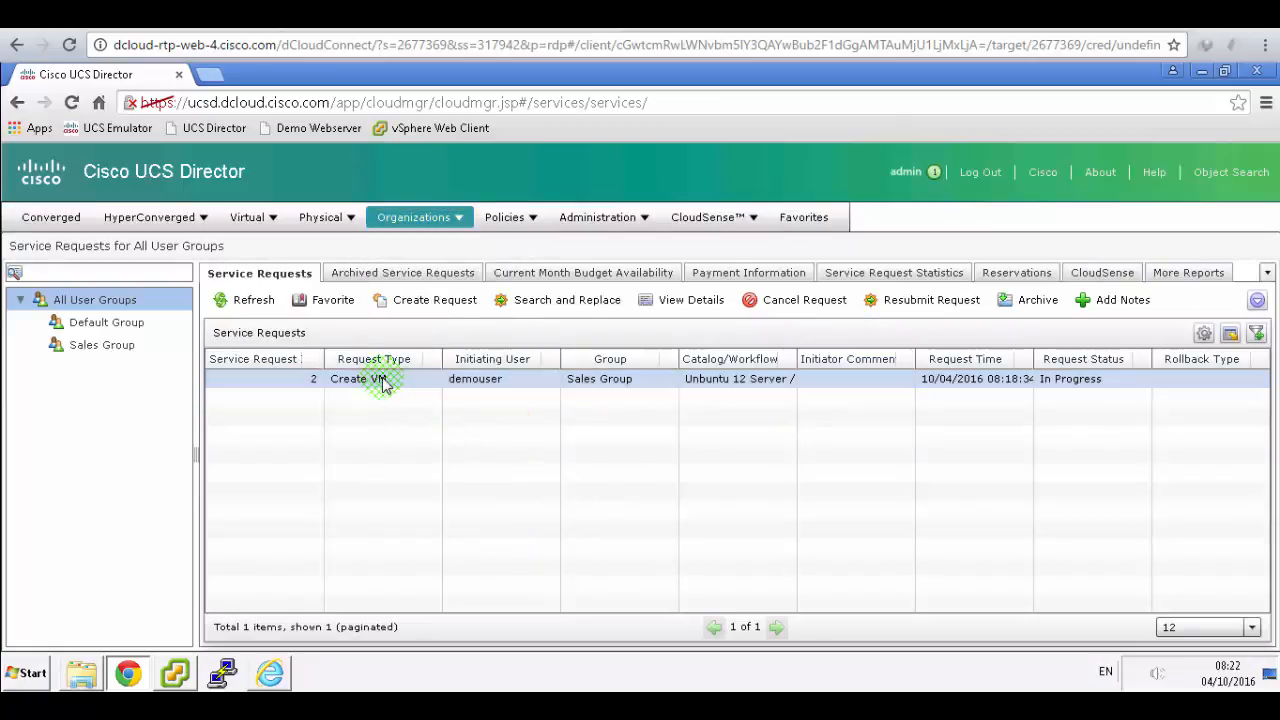
{"action": "right_click", "coordinate": [383, 383]}
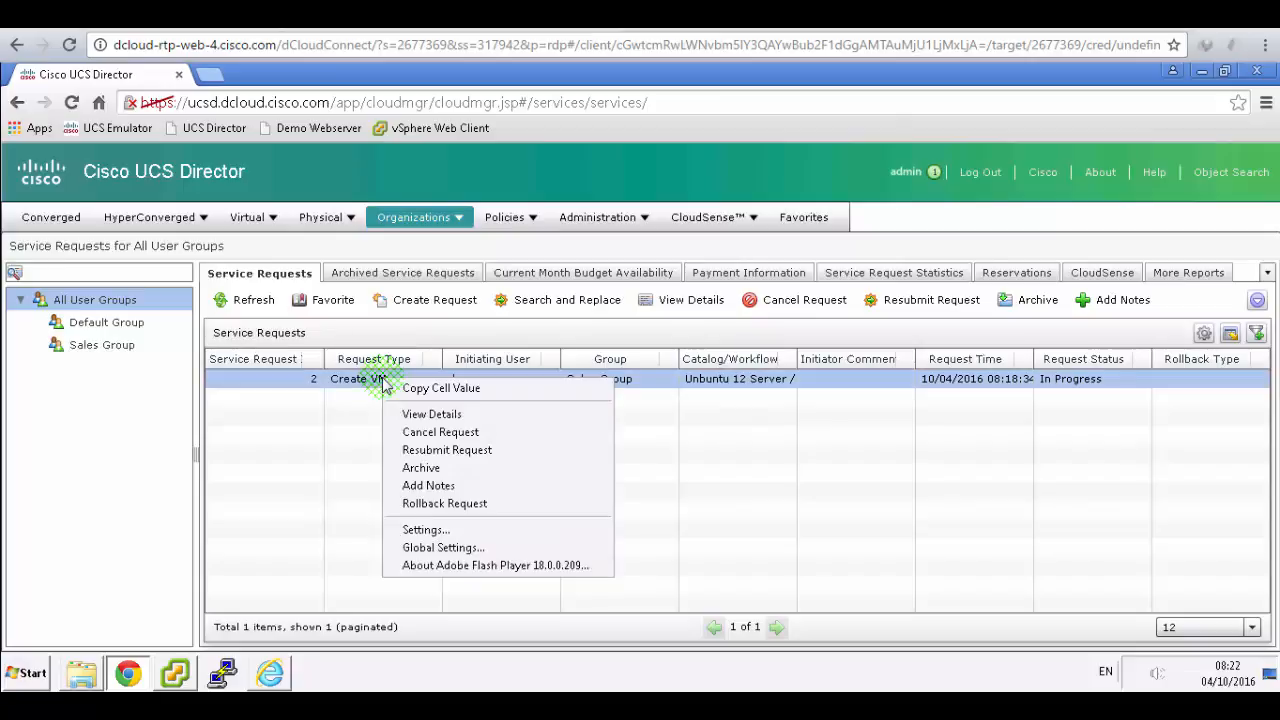
{"action": "left_click", "coordinate": [431, 415]}
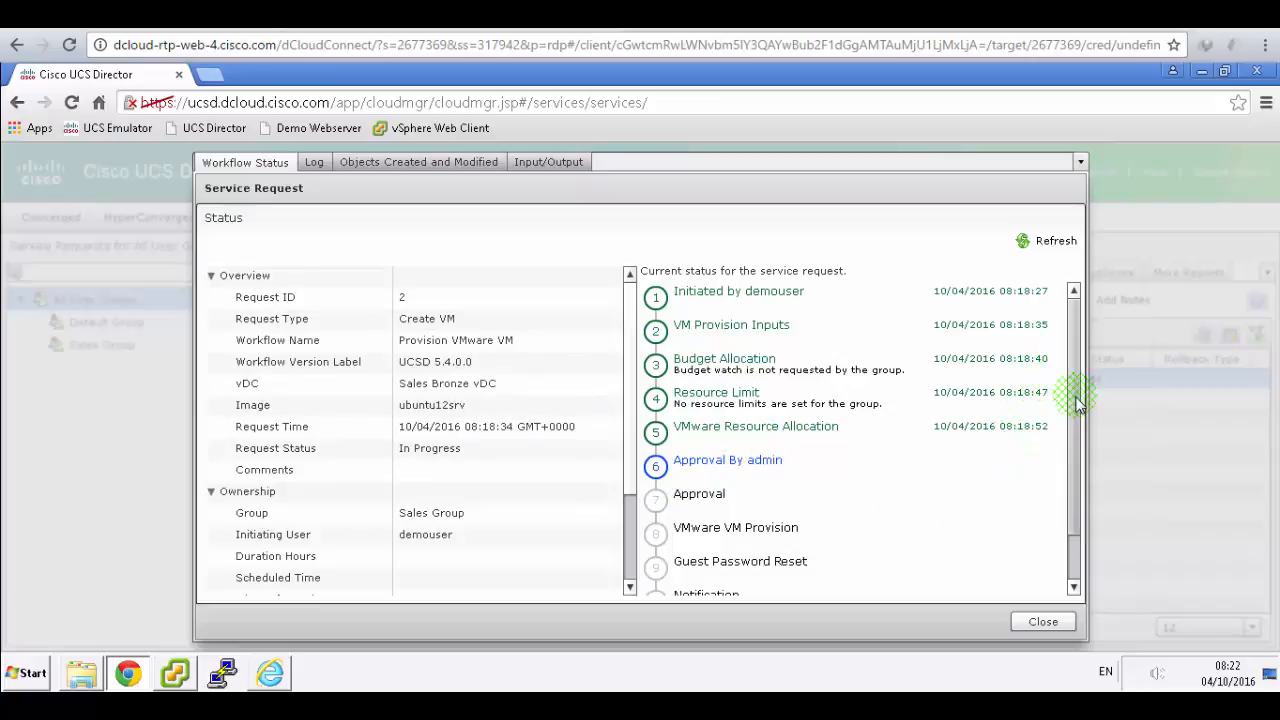
{"action": "left_click_drag", "start_coordinate": [1074, 528], "coordinate": [1072, 613]}
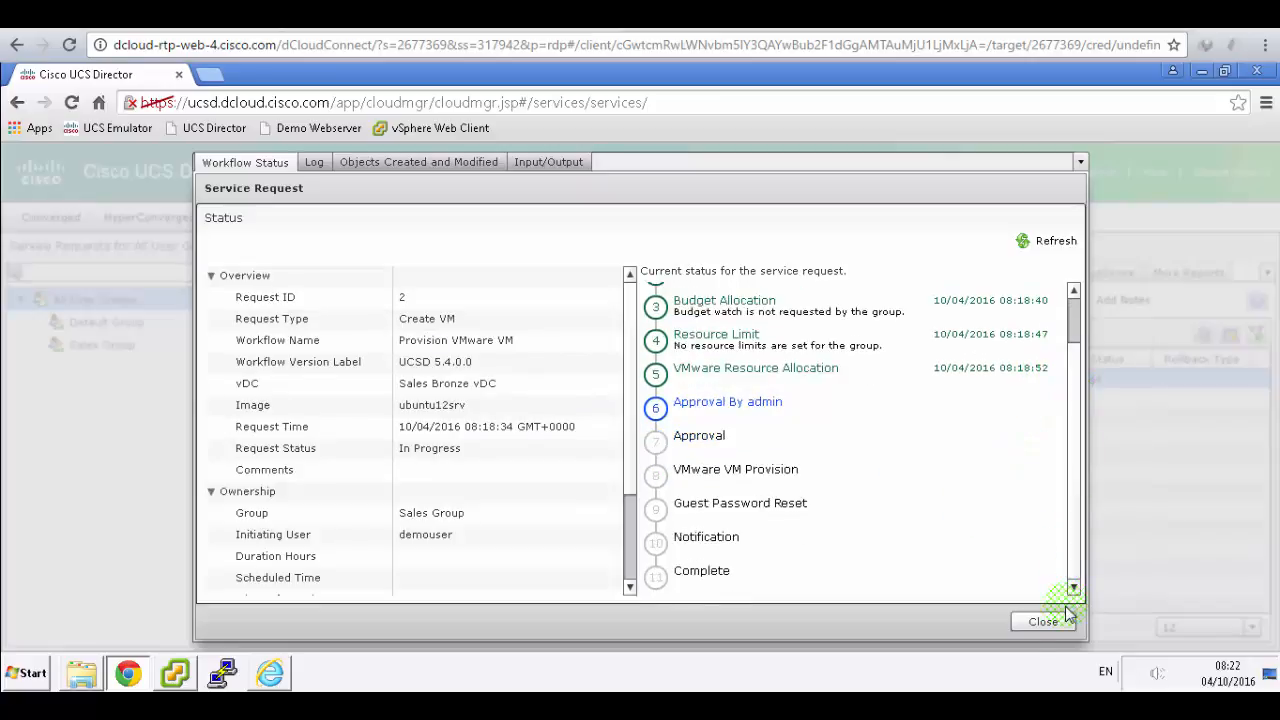
{"action": "left_click", "coordinate": [1043, 622]}
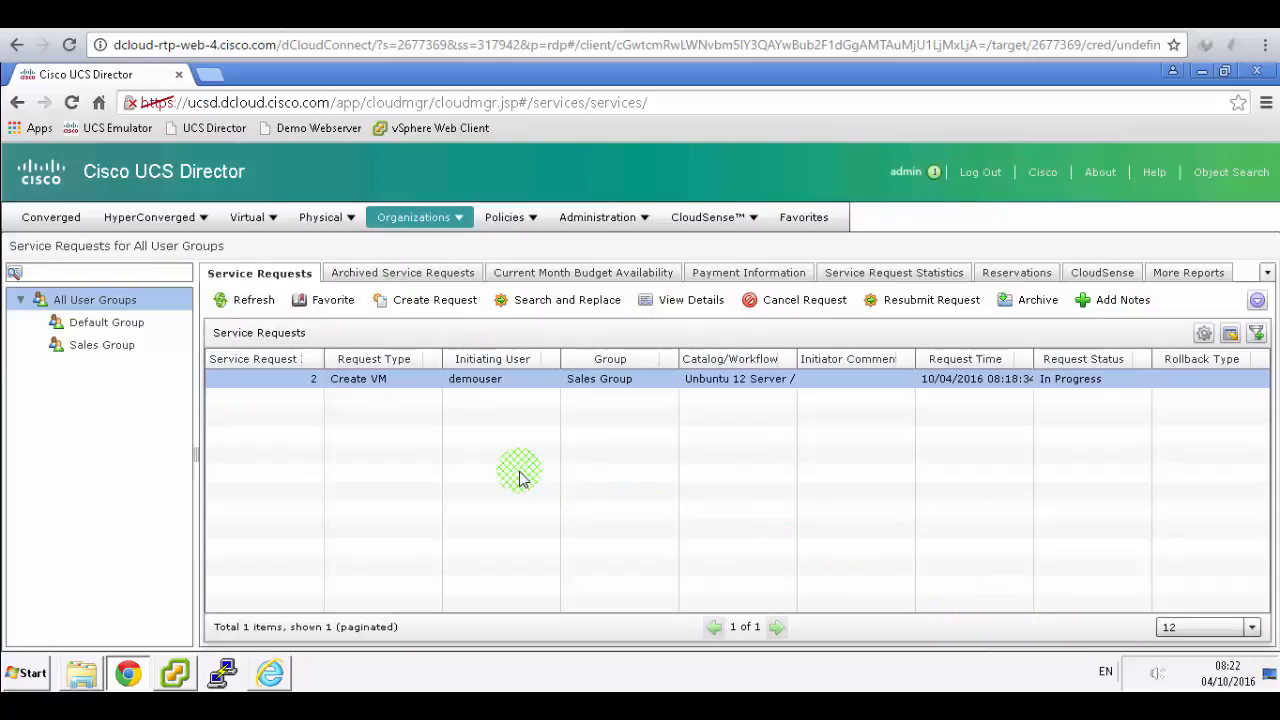
- Read approval step b in the PDF guide, then return to UCS Director
{"action": "left_click", "coordinate": [470, 16]}
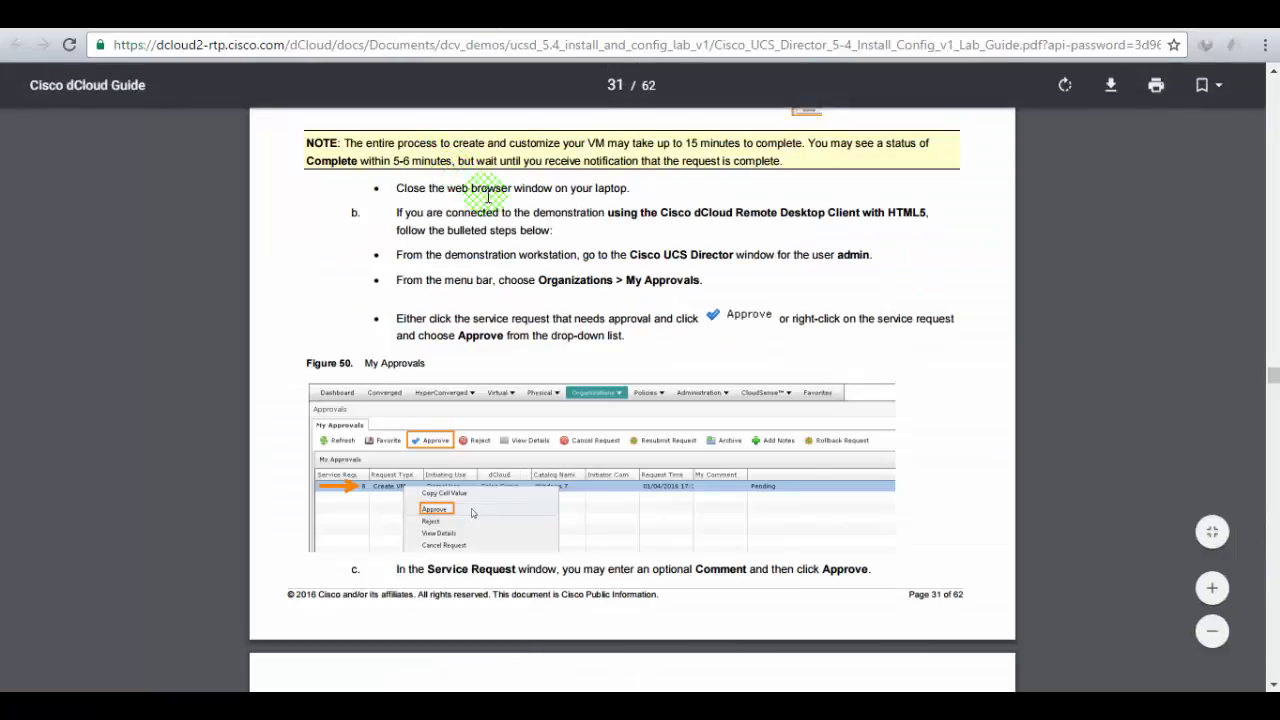
{"action": "scroll", "coordinate": [487, 196], "scroll_direction": "down", "scroll_amount": 2}
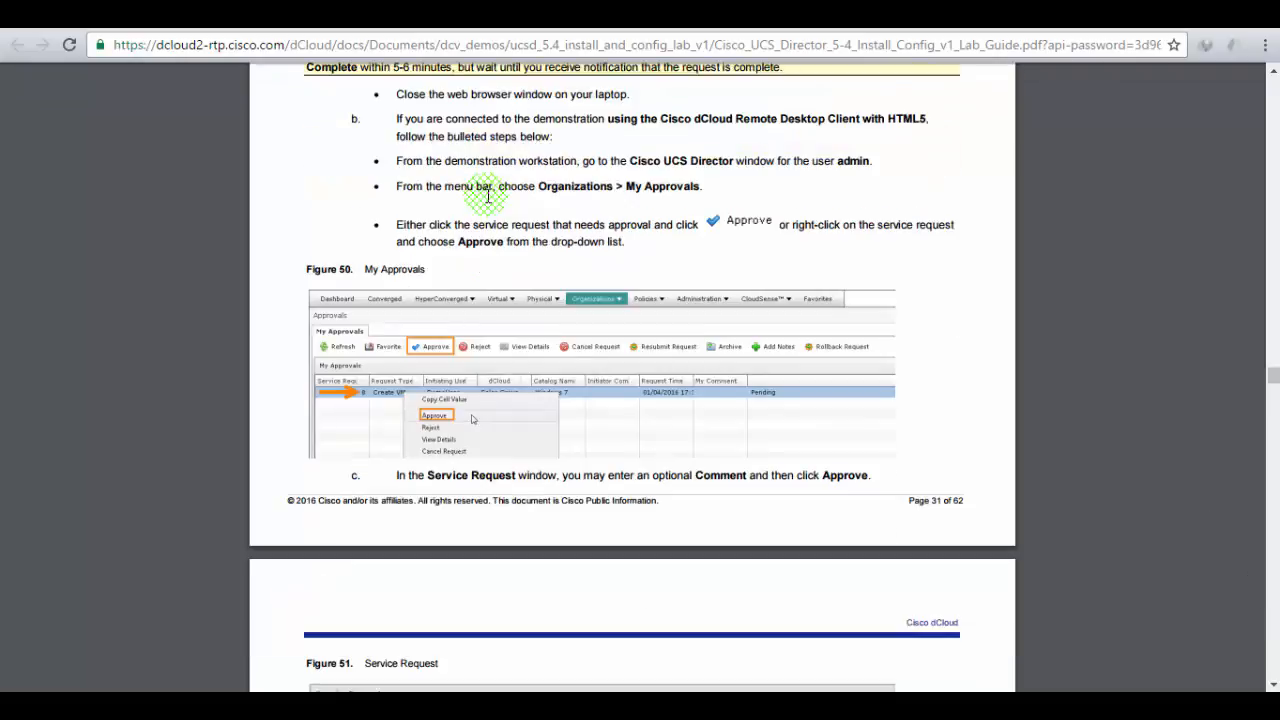
{"action": "left_click", "coordinate": [306, 16]}
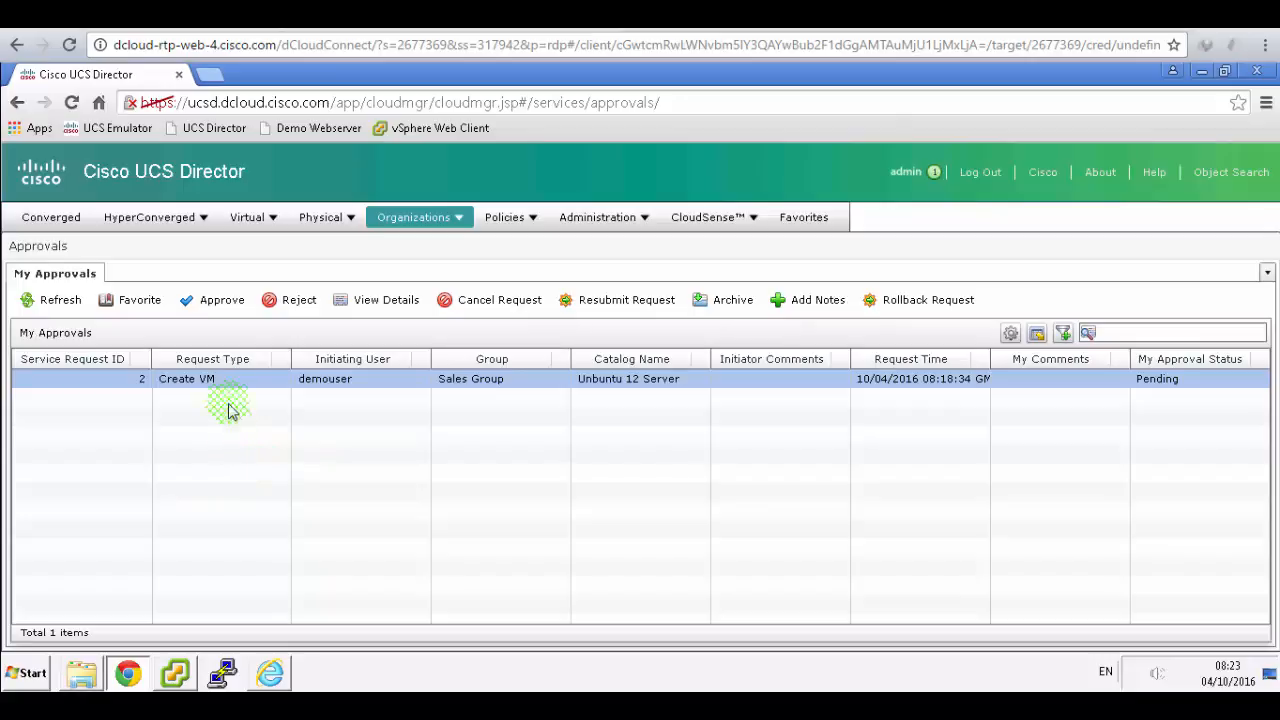
- Approve Create VM request 2 and acknowledge the Submit Result message
{"action": "left_click", "coordinate": [205, 303]}
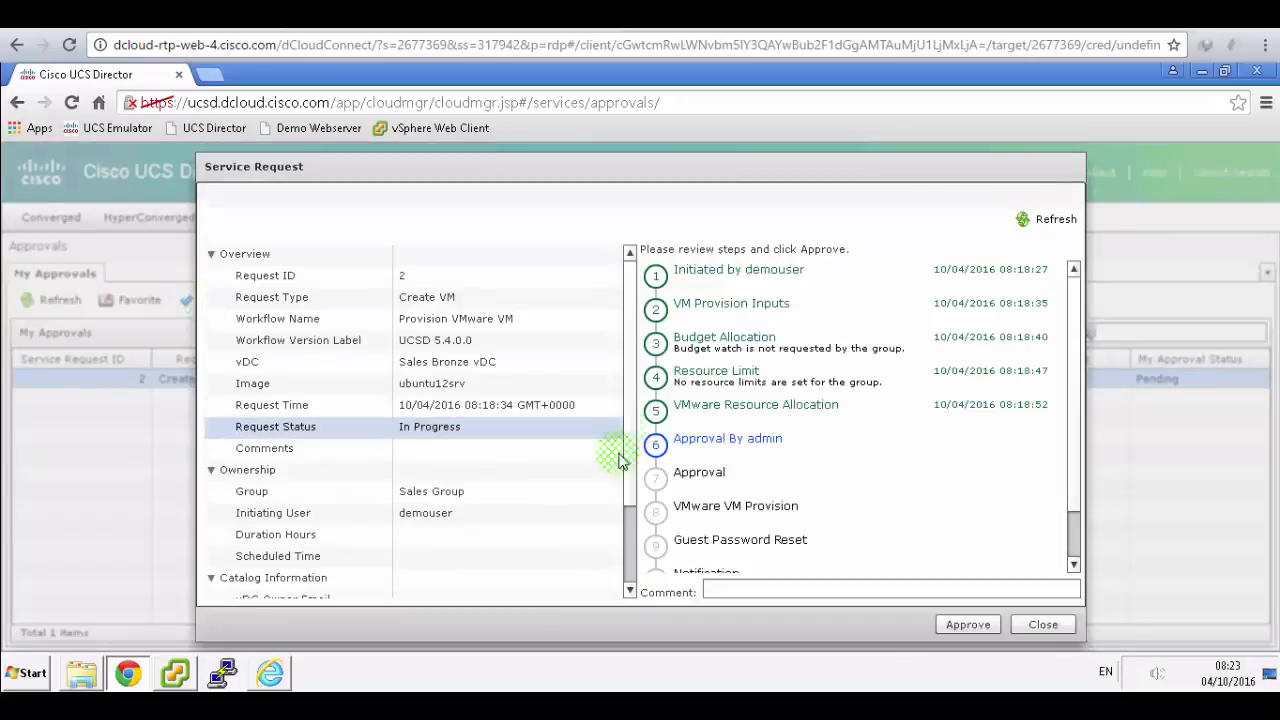
{"action": "left_click", "coordinate": [952, 627]}
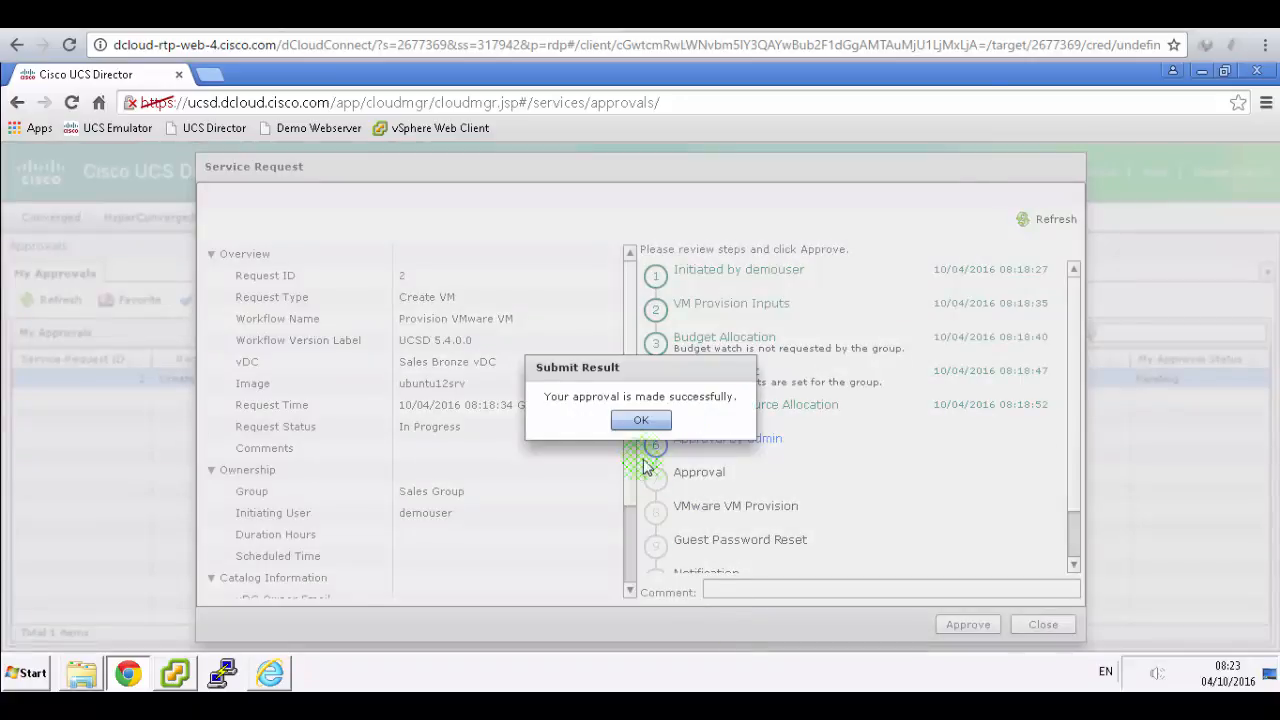
{"action": "left_click", "coordinate": [641, 420]}
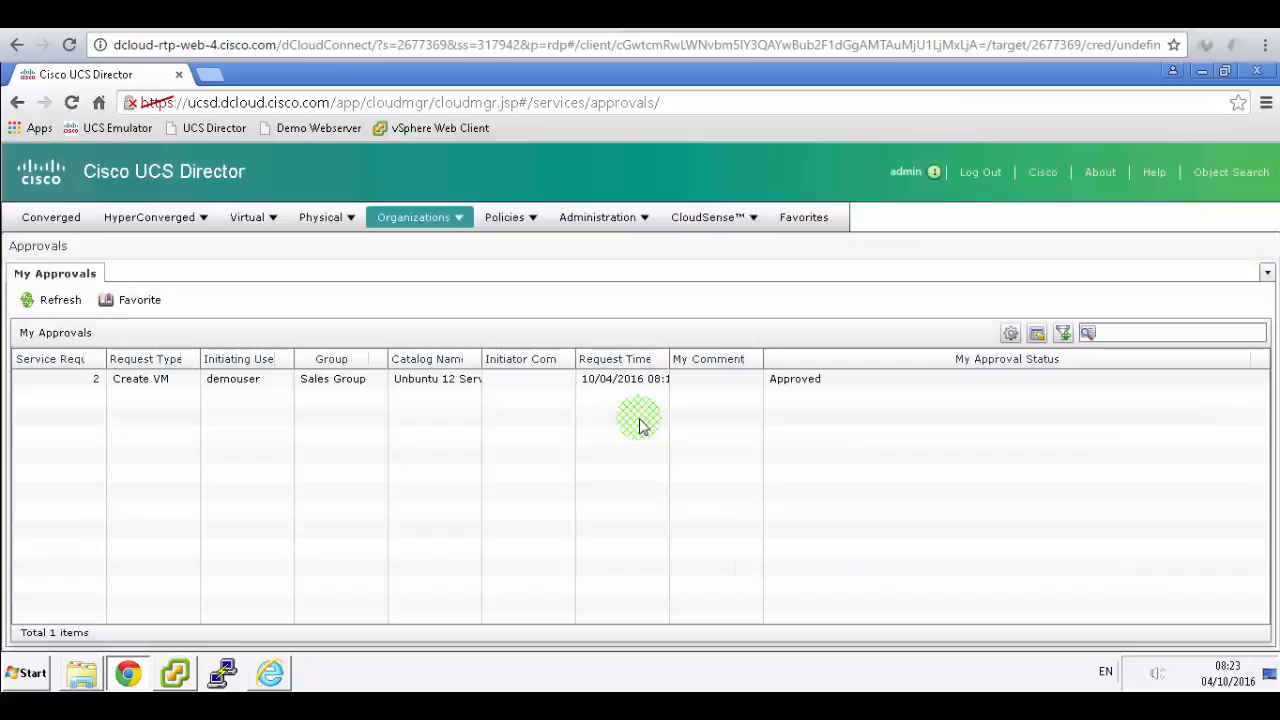
- Read the next step in the lab guide and switch back to UCS Director
{"action": "left_click", "coordinate": [453, 18]}
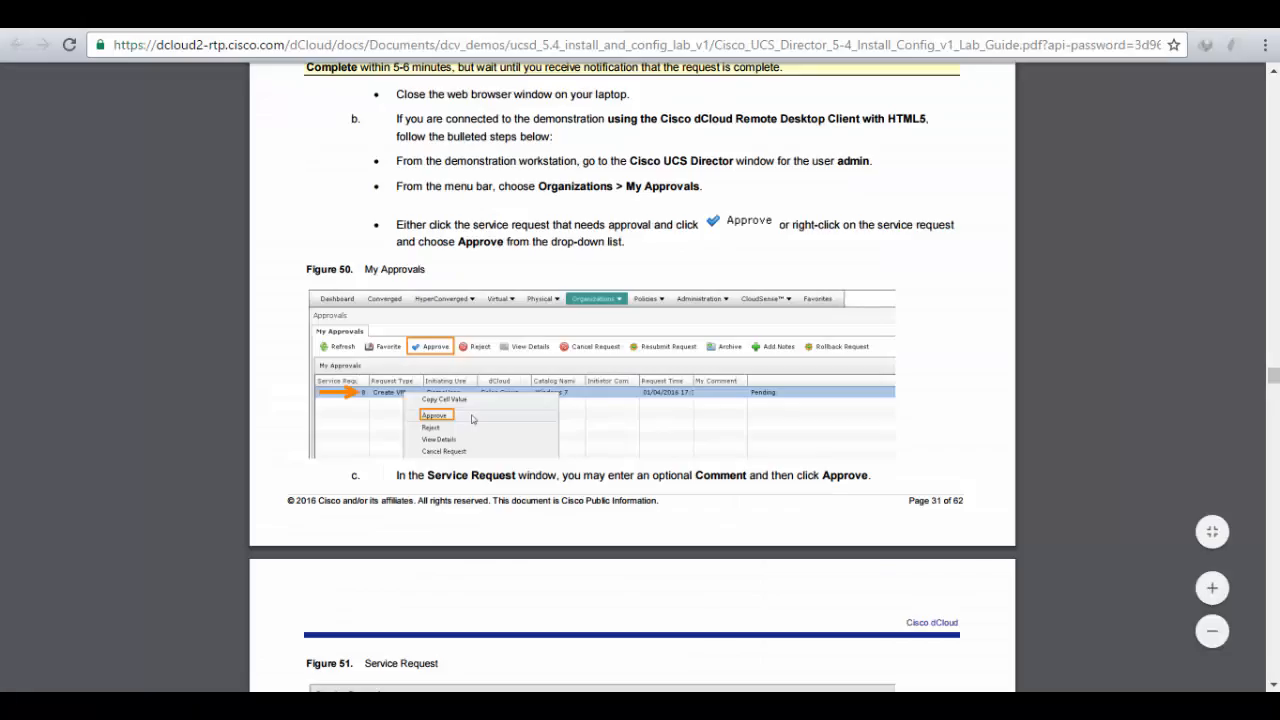
{"action": "scroll", "coordinate": [533, 310], "scroll_direction": "down", "scroll_amount": 10}
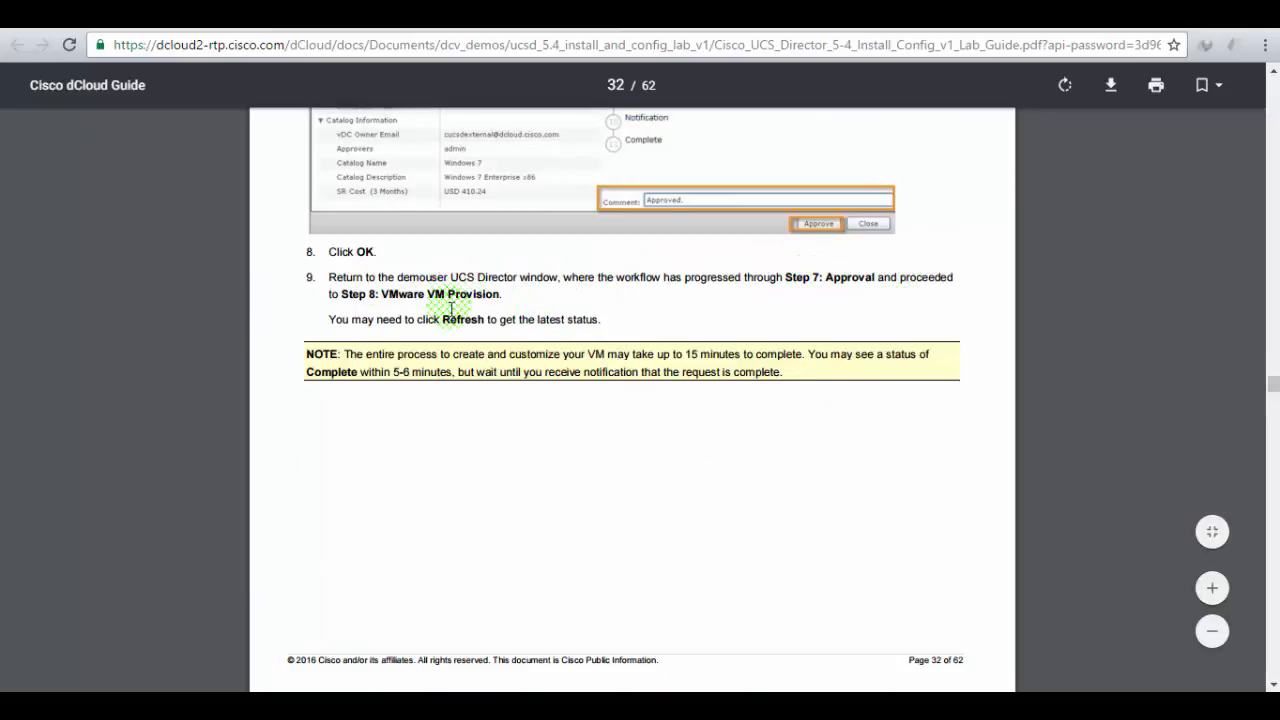
{"action": "key", "text": "alt+Tab"}
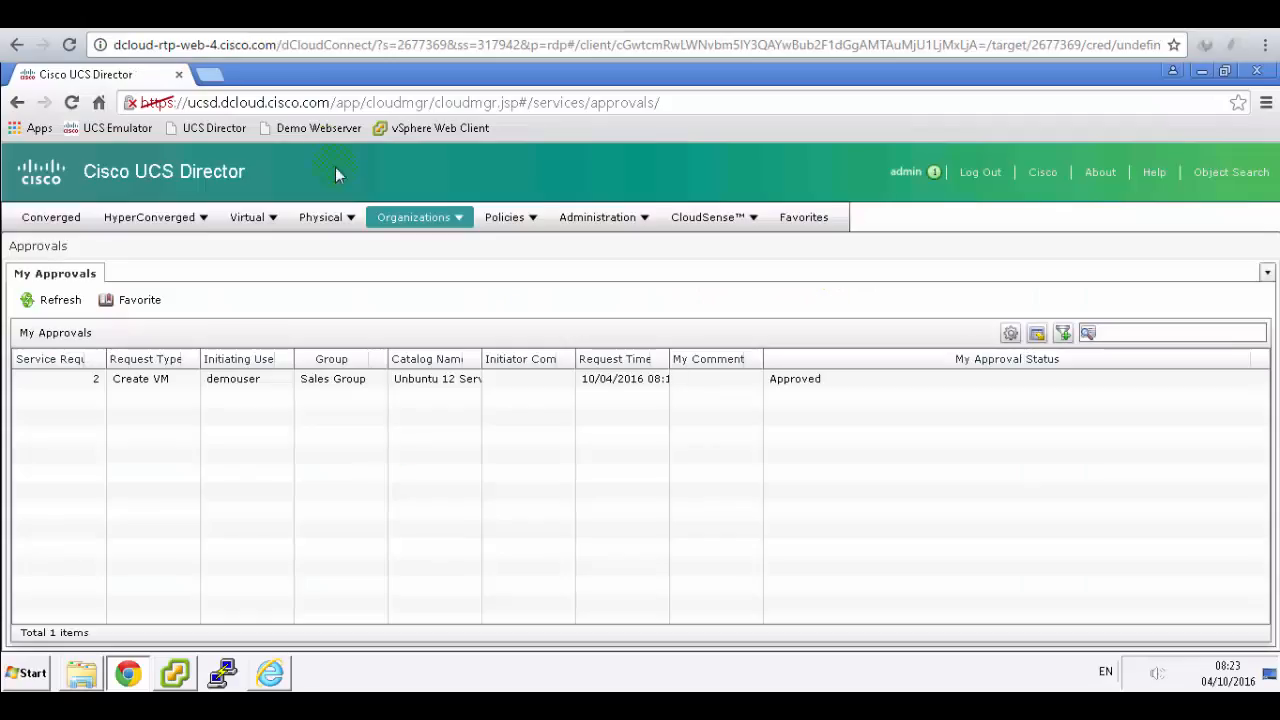
- In the demo user's session, refresh Service Requests twice around selecting request 2, then check the guide
{"action": "left_click", "coordinate": [285, 676]}
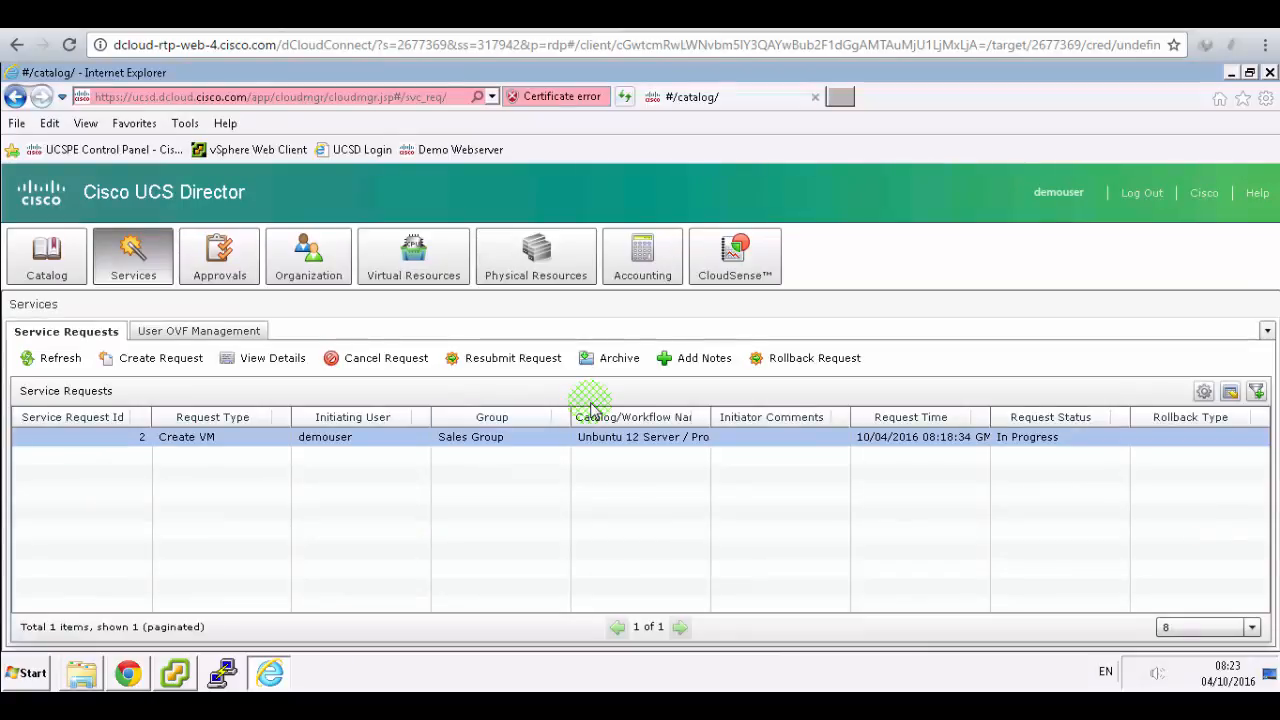
{"action": "left_click", "coordinate": [40, 366]}
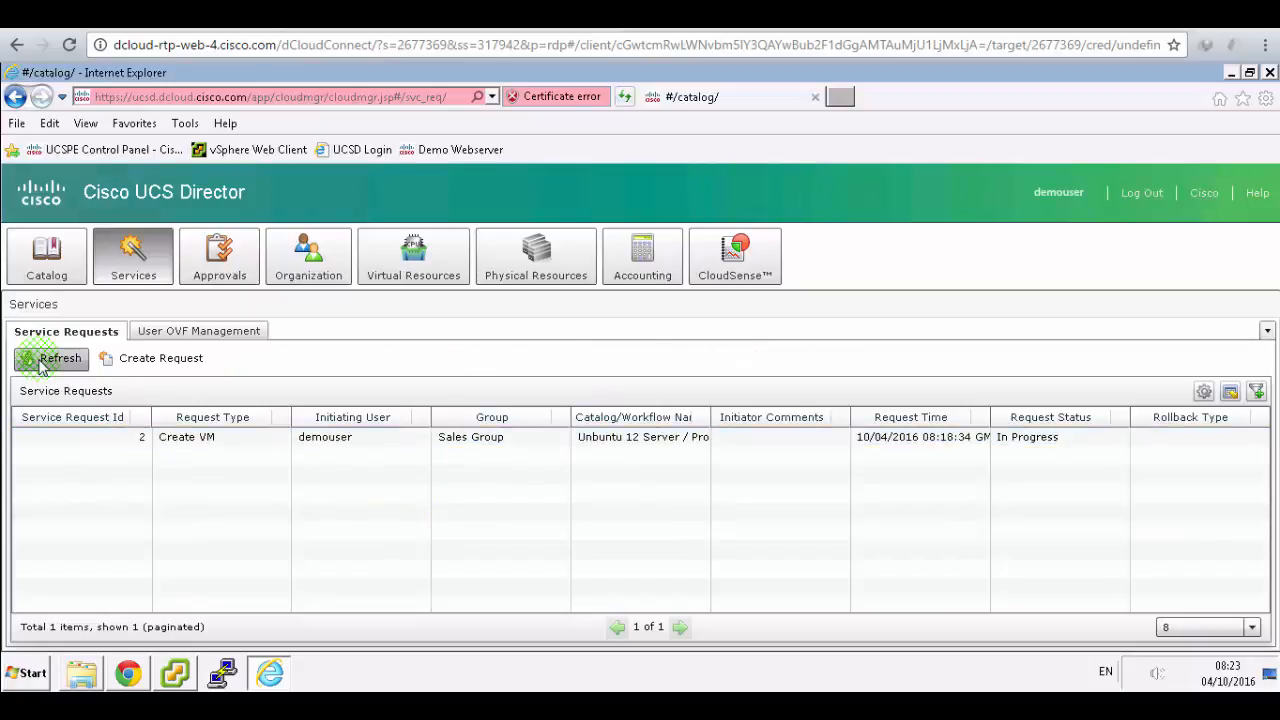
{"action": "left_click", "coordinate": [372, 445]}
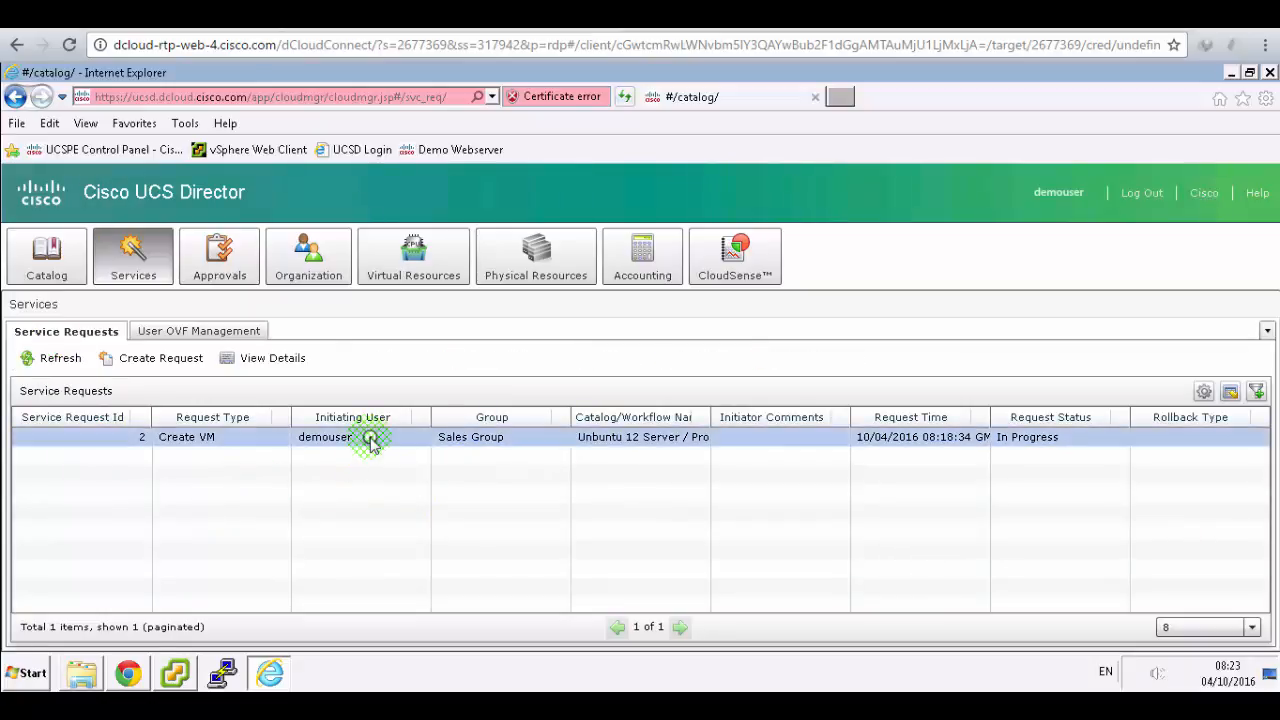
{"action": "left_click", "coordinate": [60, 358]}
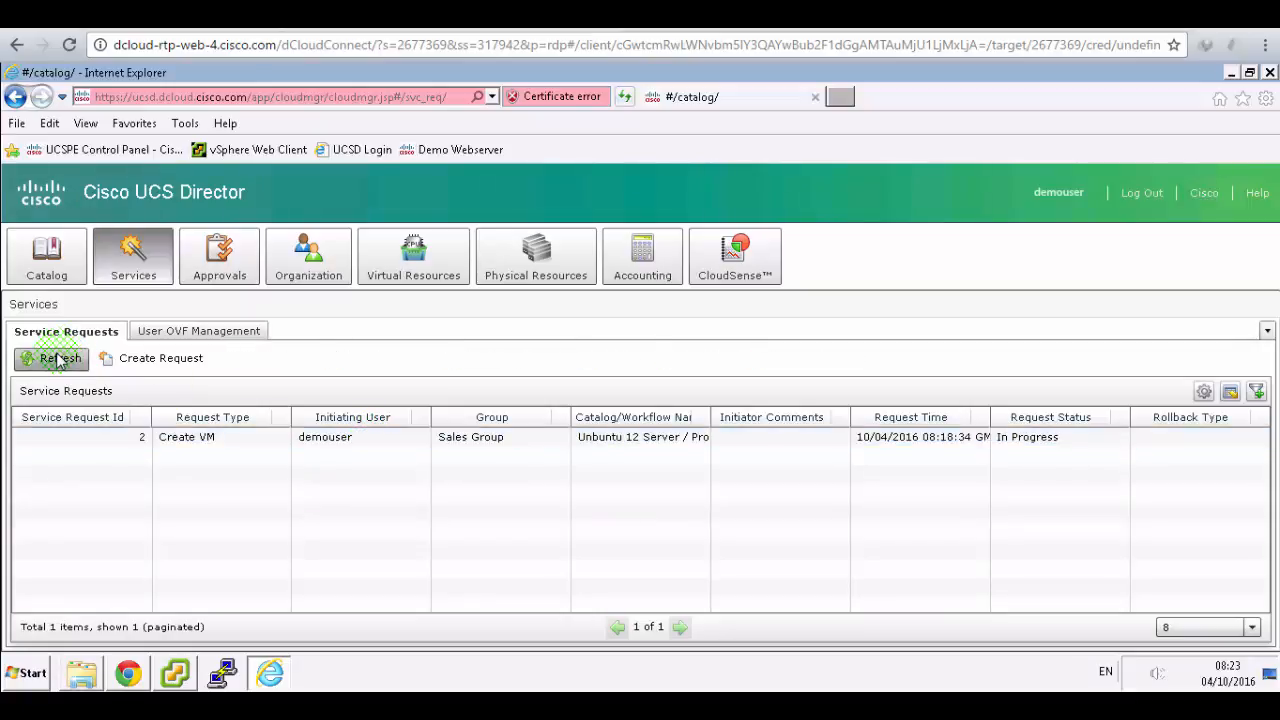
{"action": "left_click", "coordinate": [450, 15]}
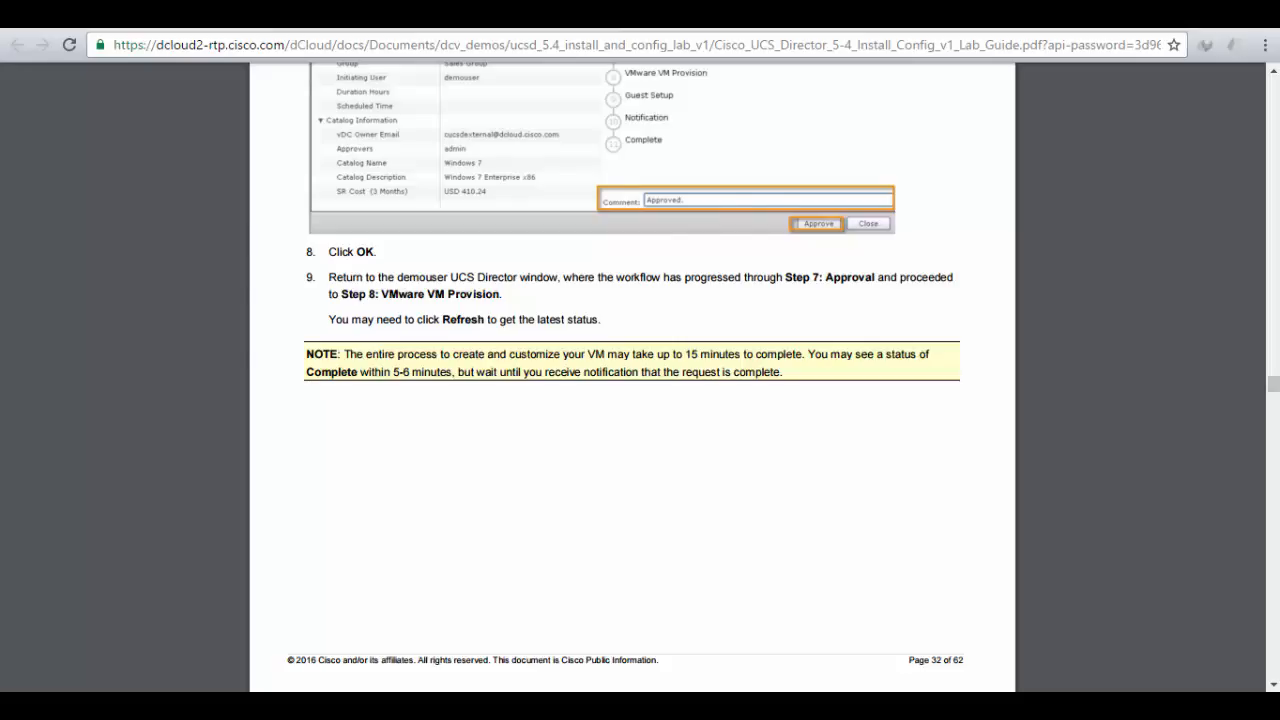
- Open and refresh the Create VM request's status, showing Approval done and VMware VM Provision in progress
{"action": "left_click", "coordinate": [250, 15]}
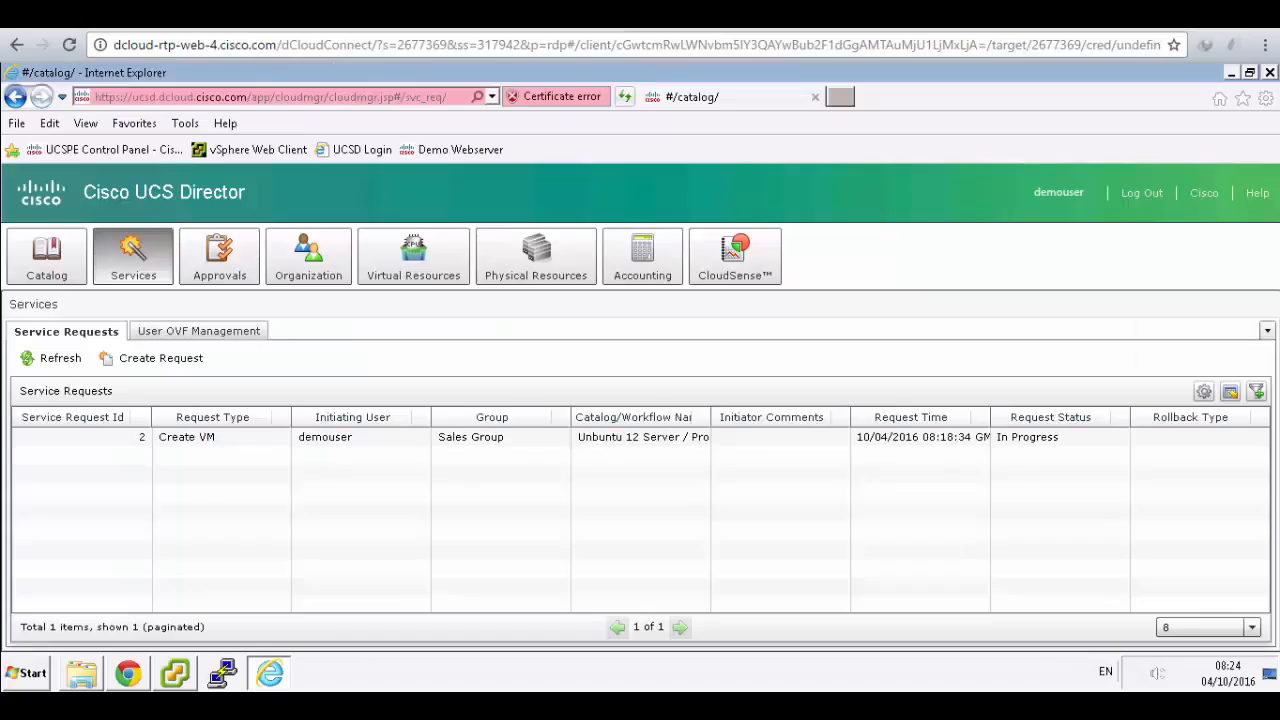
{"action": "left_click", "coordinate": [230, 440]}
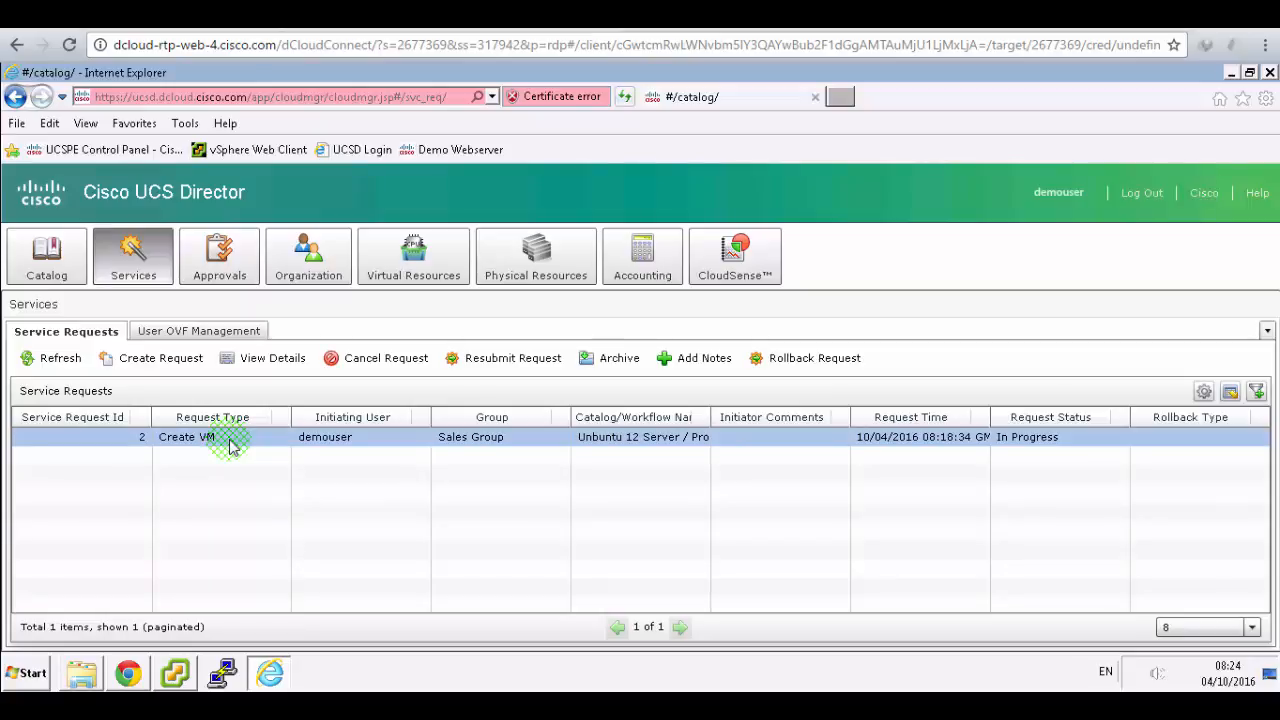
{"action": "double_click", "coordinate": [230, 442]}
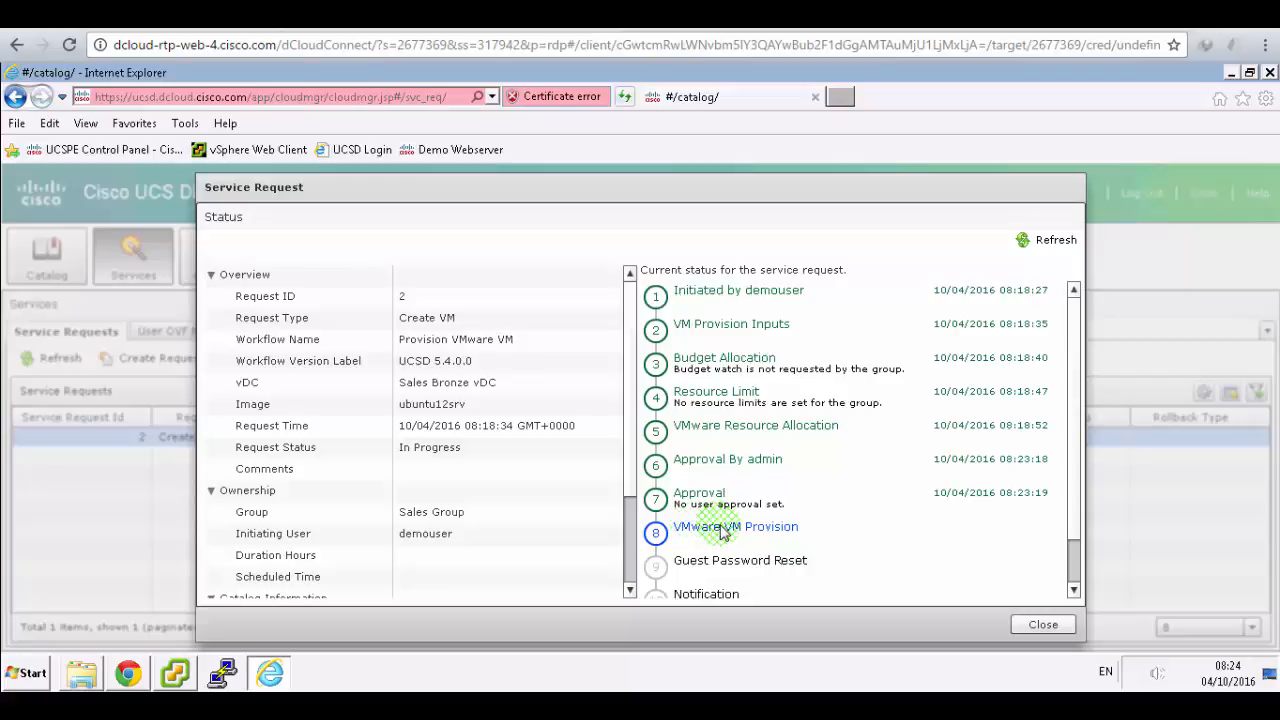
{"action": "left_click", "coordinate": [1040, 243]}
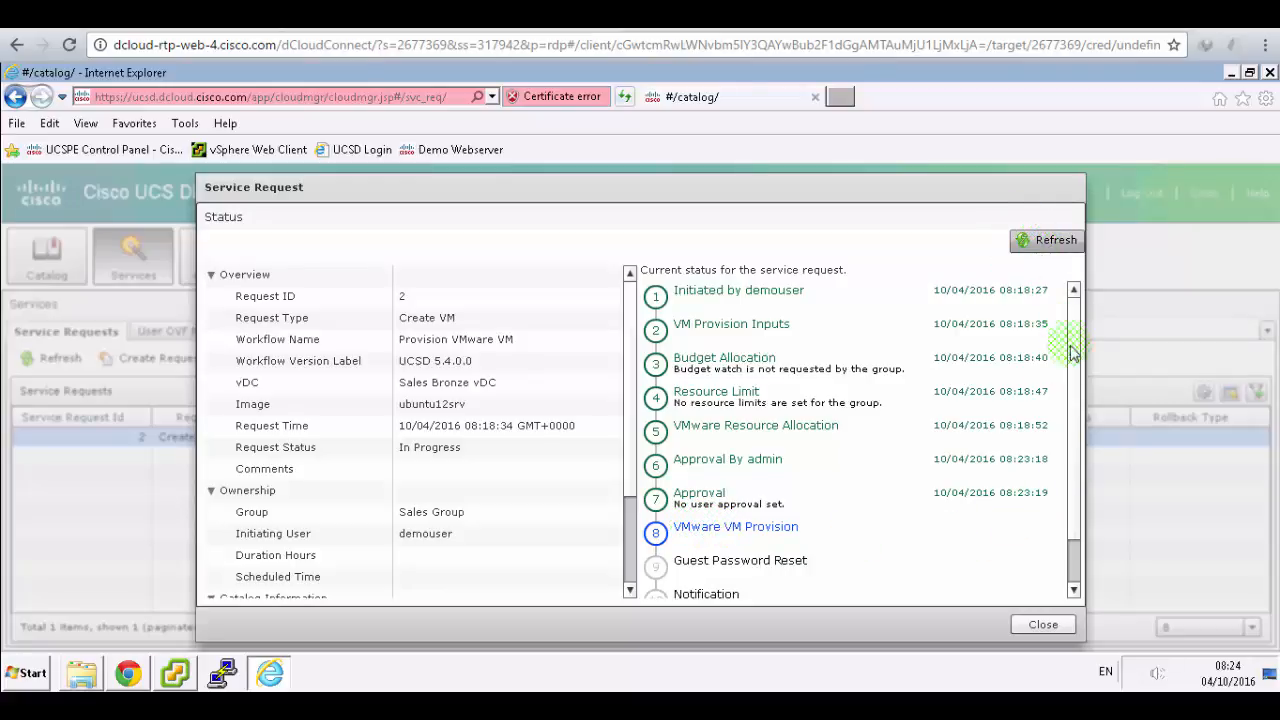
{"action": "scroll", "coordinate": [1075, 480], "scroll_direction": "down", "scroll_amount": 2}
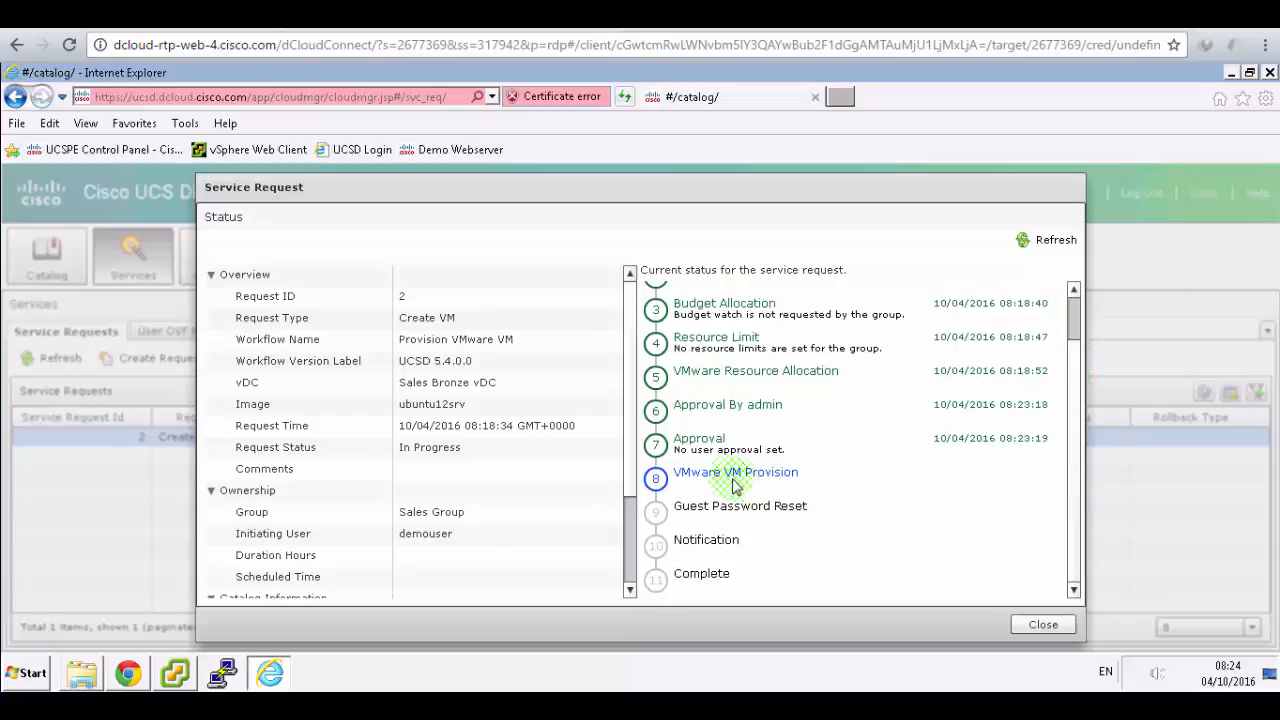
{"action": "left_click", "coordinate": [545, 14]}
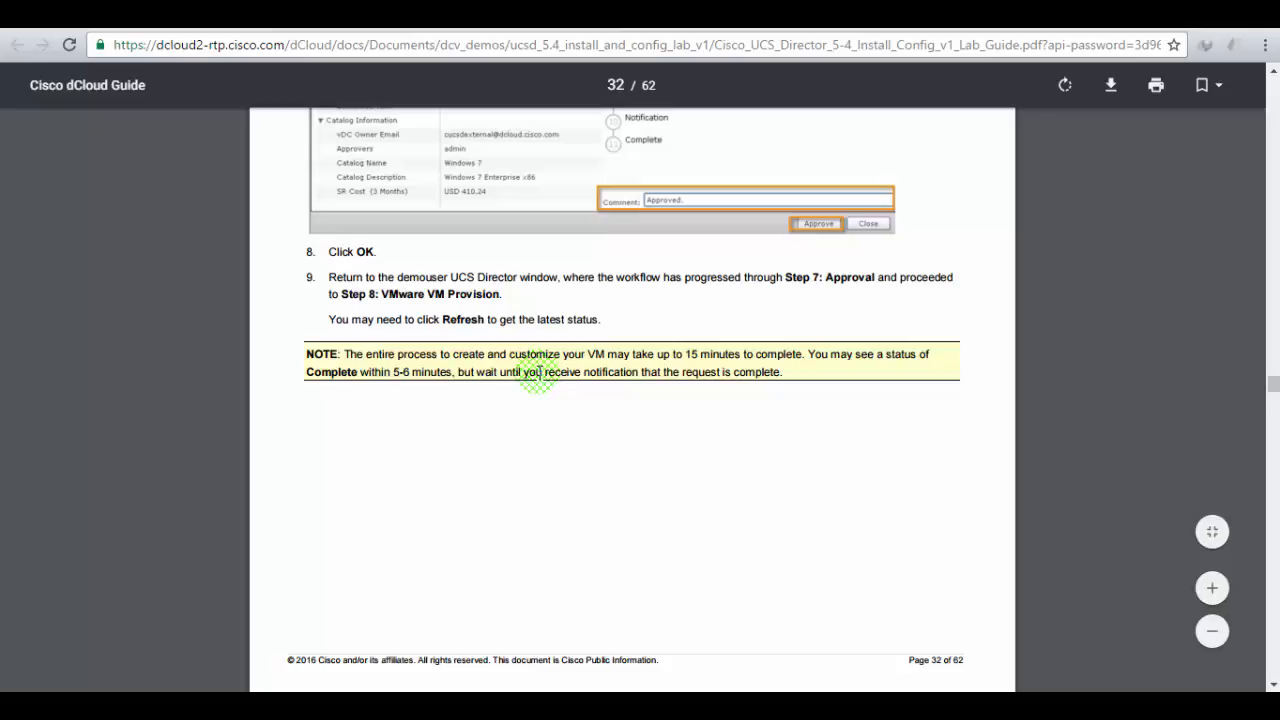
- Read page 33 steps 10–12 on checking vSphere Client and monitoring request 2
{"action": "scroll", "coordinate": [537, 372], "scroll_direction": "down", "scroll_amount": 5}
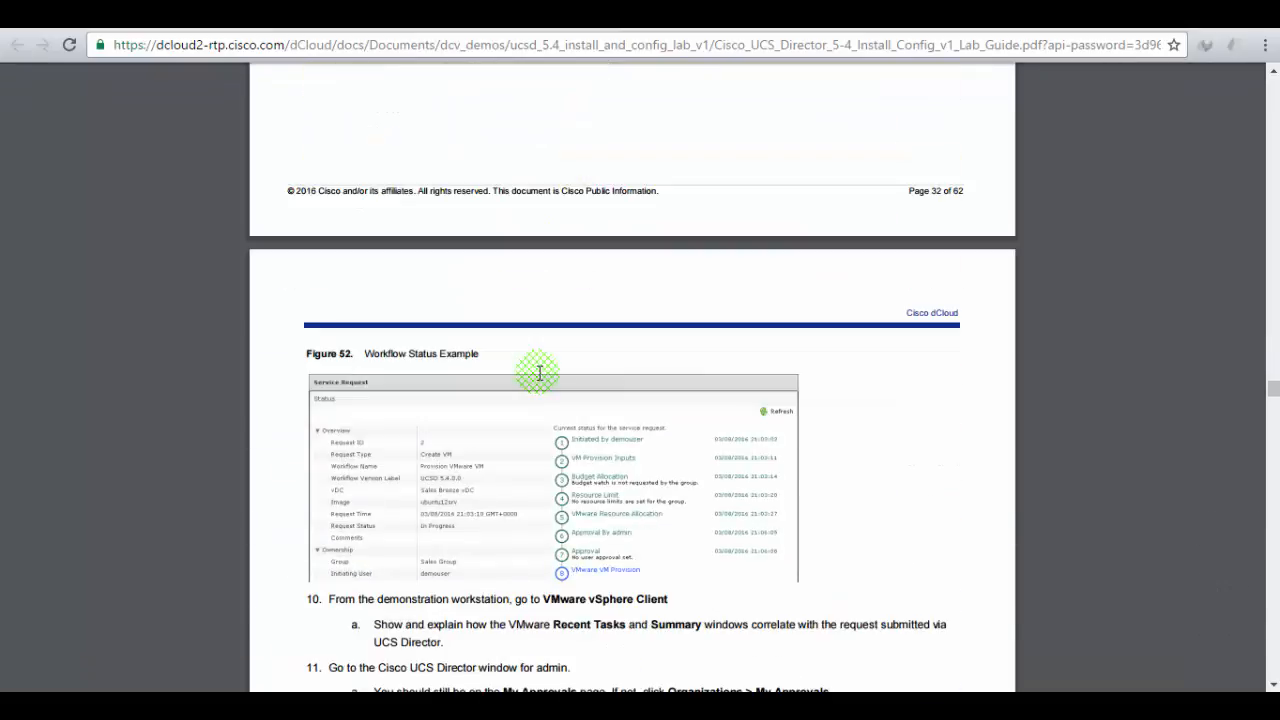
{"action": "scroll", "coordinate": [539, 372], "scroll_direction": "down", "scroll_amount": 3}
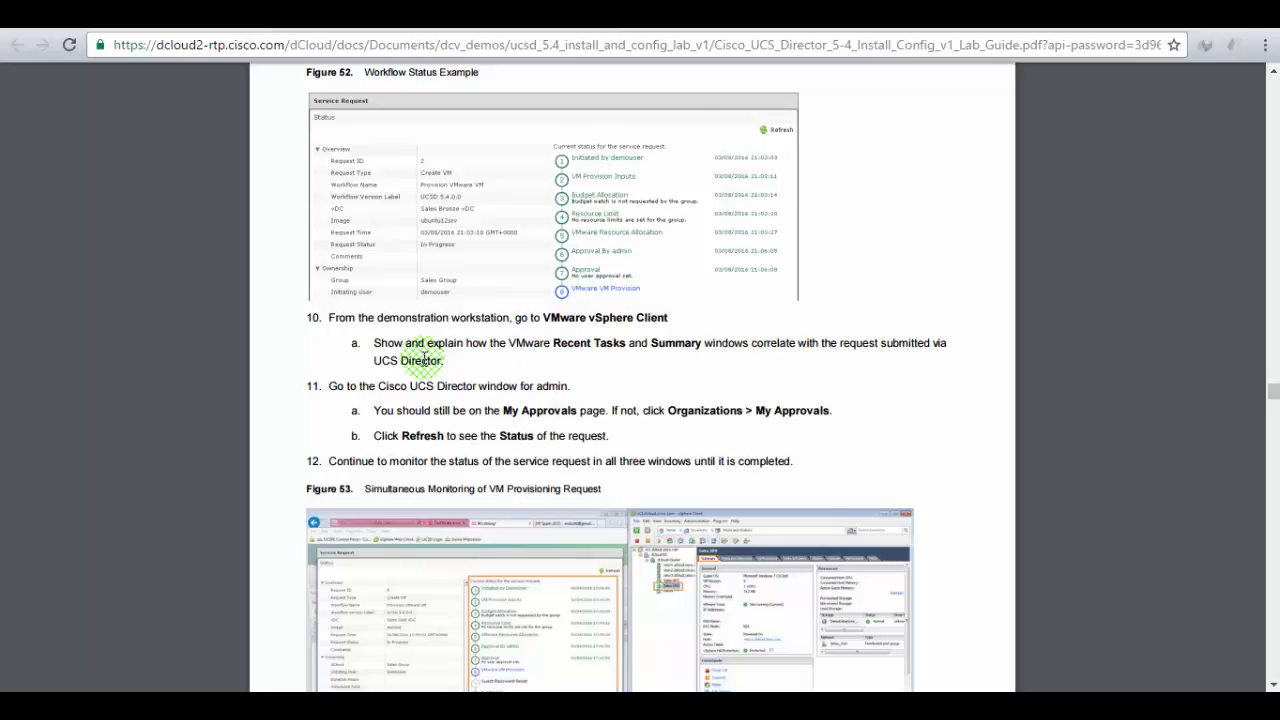
{"action": "scroll", "coordinate": [423, 357], "scroll_direction": "down", "scroll_amount": 1}
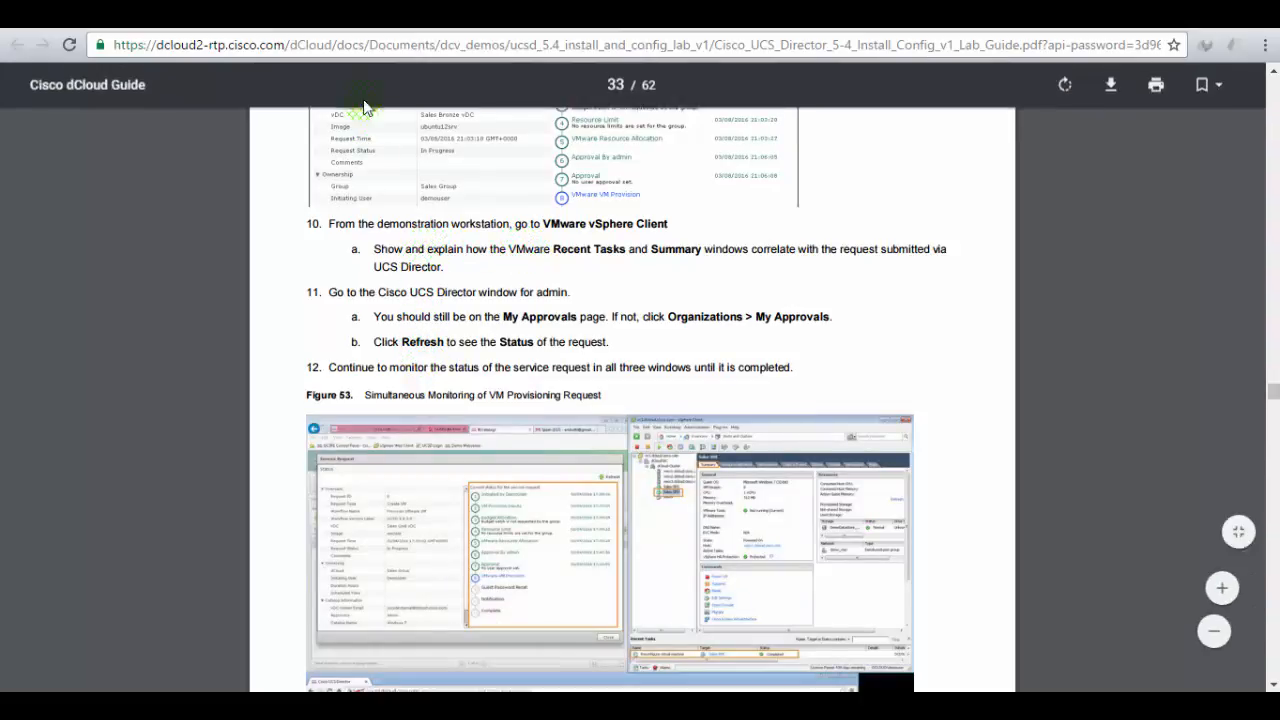
{"action": "left_click", "coordinate": [314, 15]}
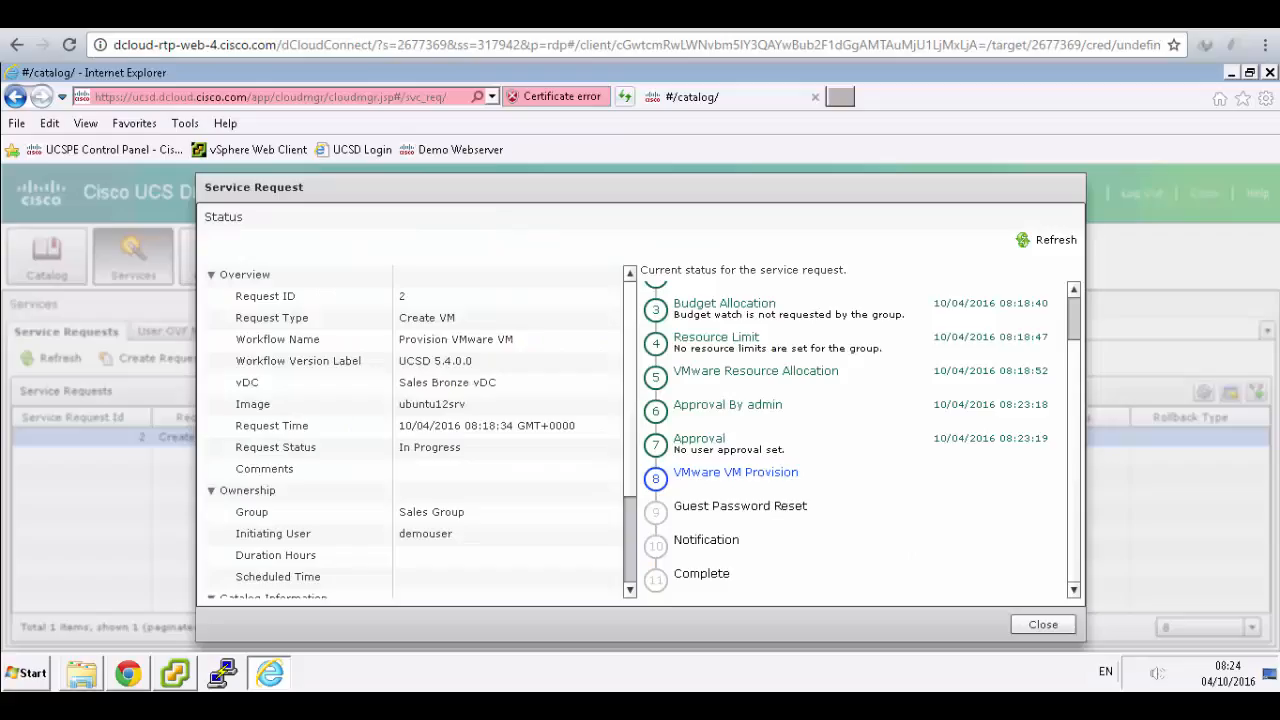
- View vm-Sales Group-SR2's Summary in vSphere Client while its clone is running
{"action": "left_click", "coordinate": [174, 673]}
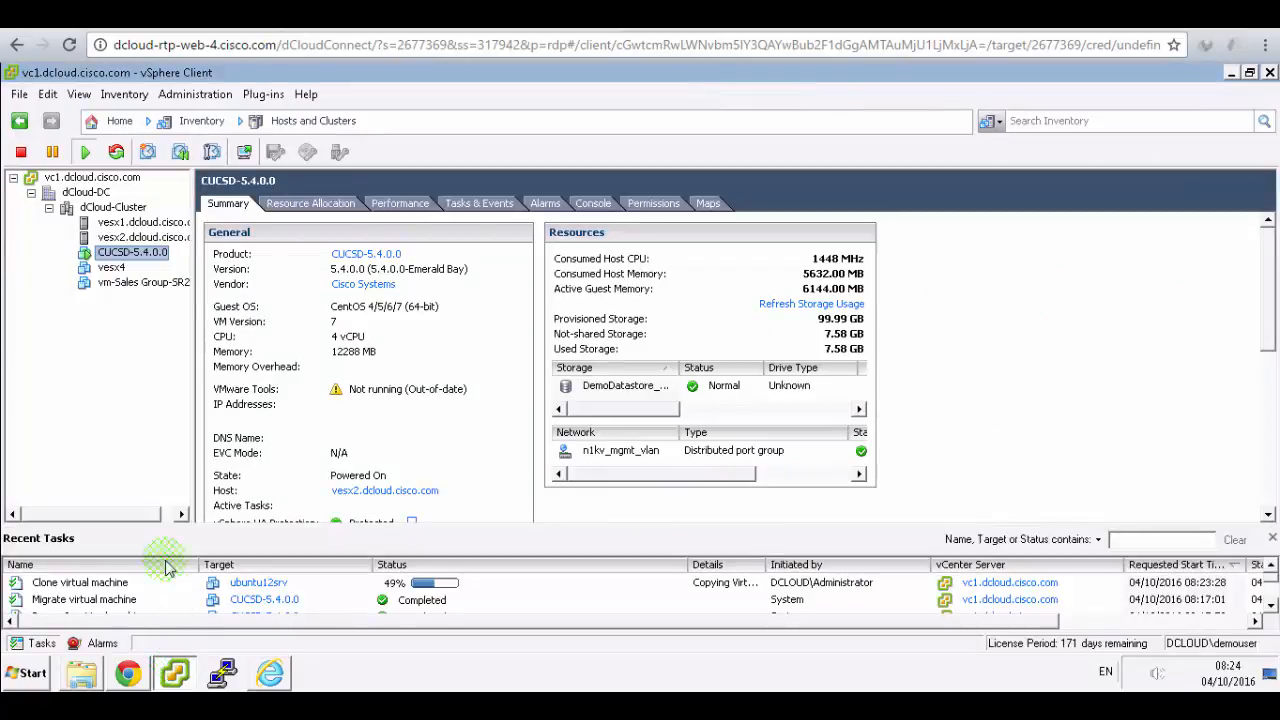
{"action": "left_click", "coordinate": [132, 284]}
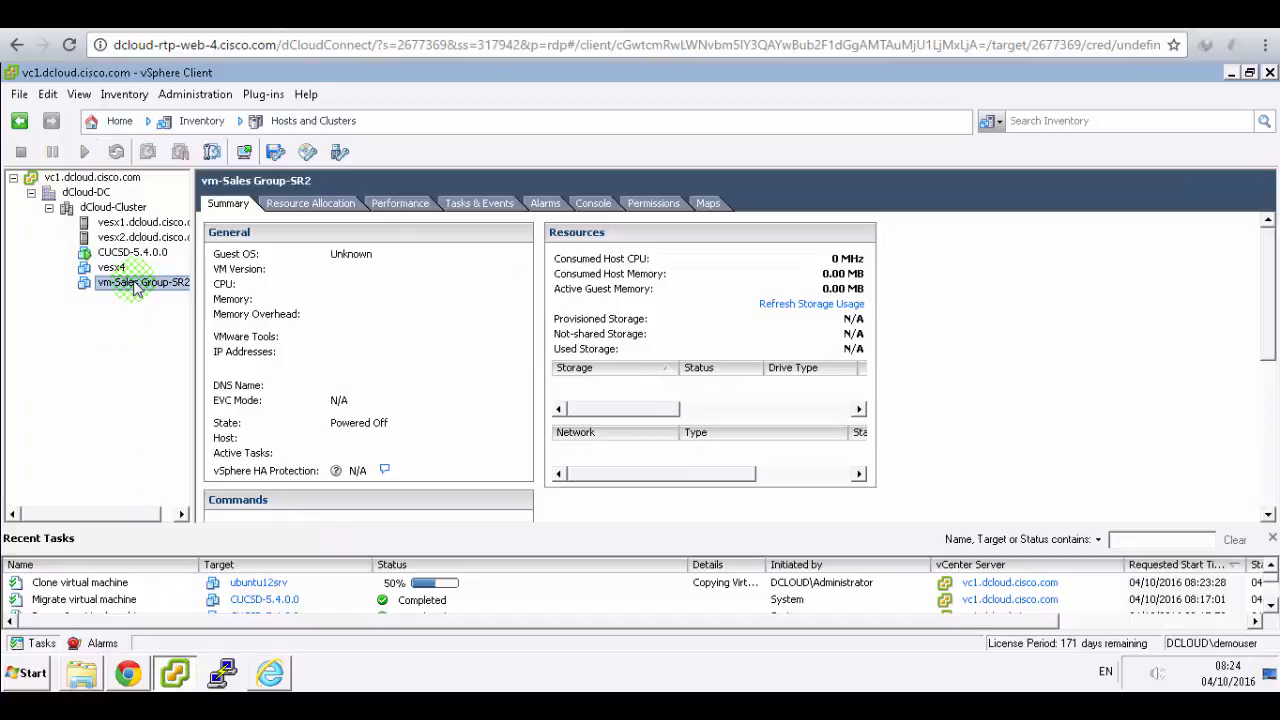
{"action": "left_click", "coordinate": [430, 14]}
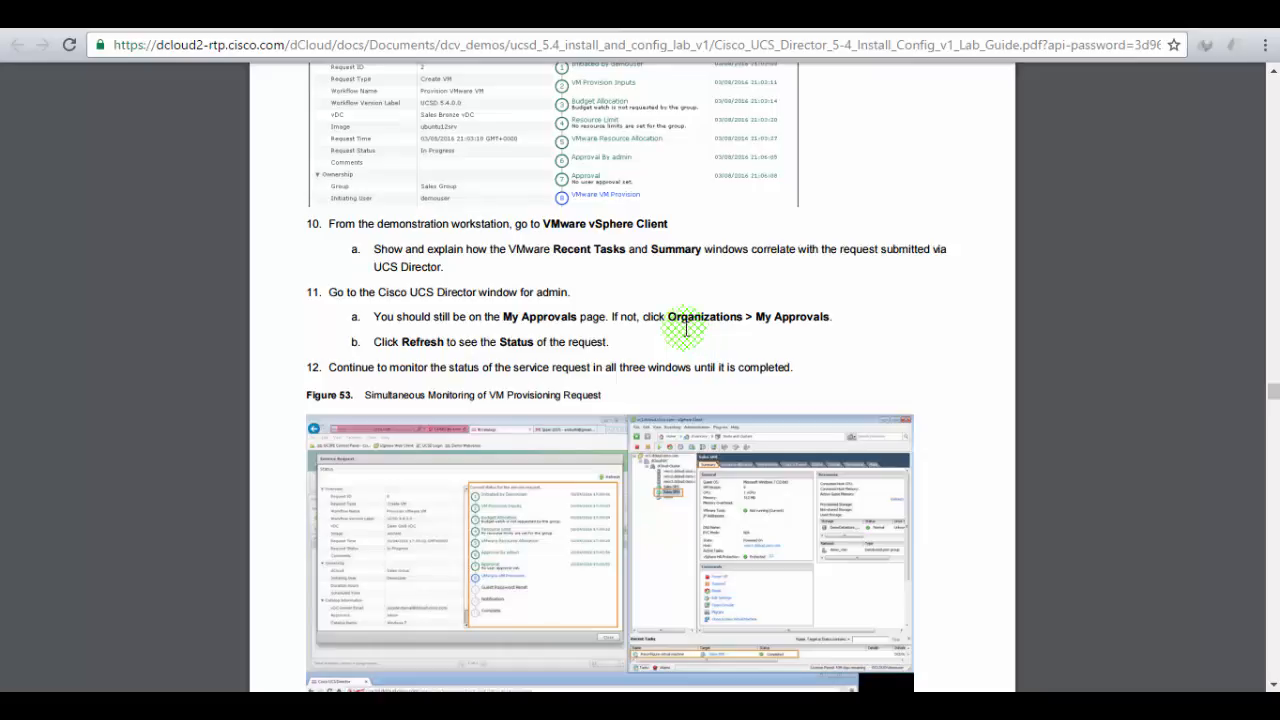
{"action": "left_click", "coordinate": [300, 15]}
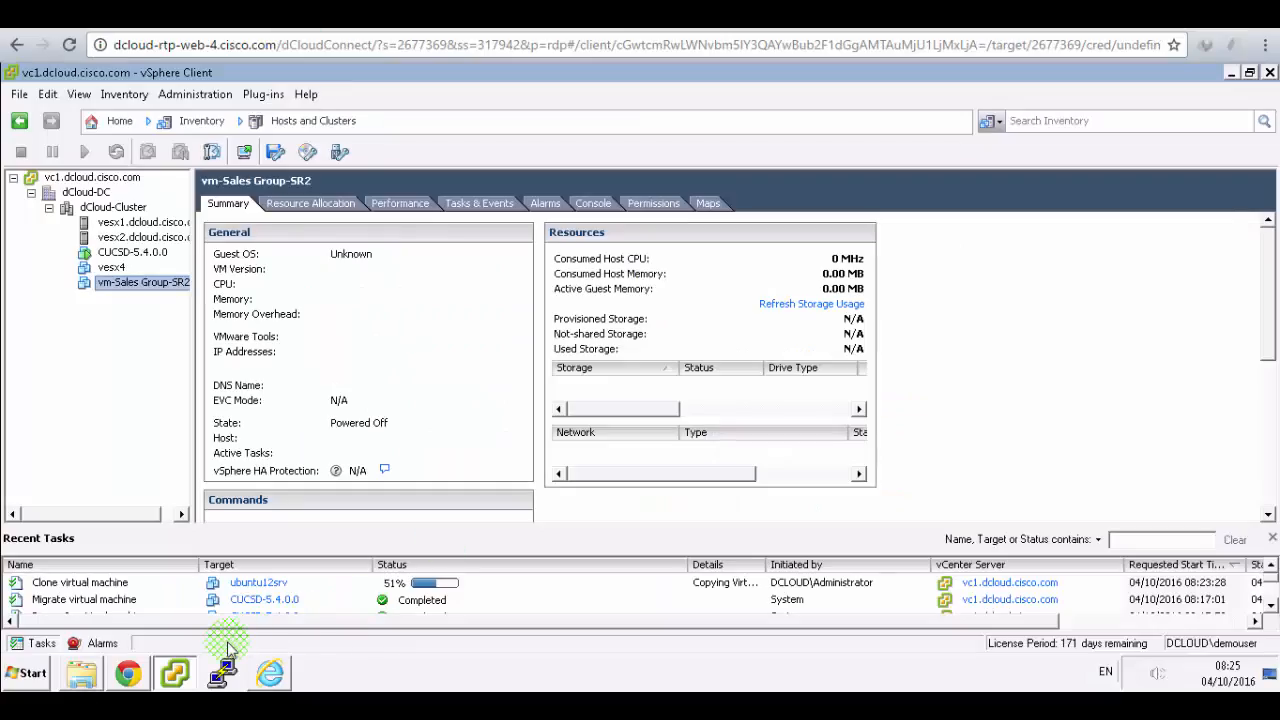
{"action": "left_click", "coordinate": [128, 672]}
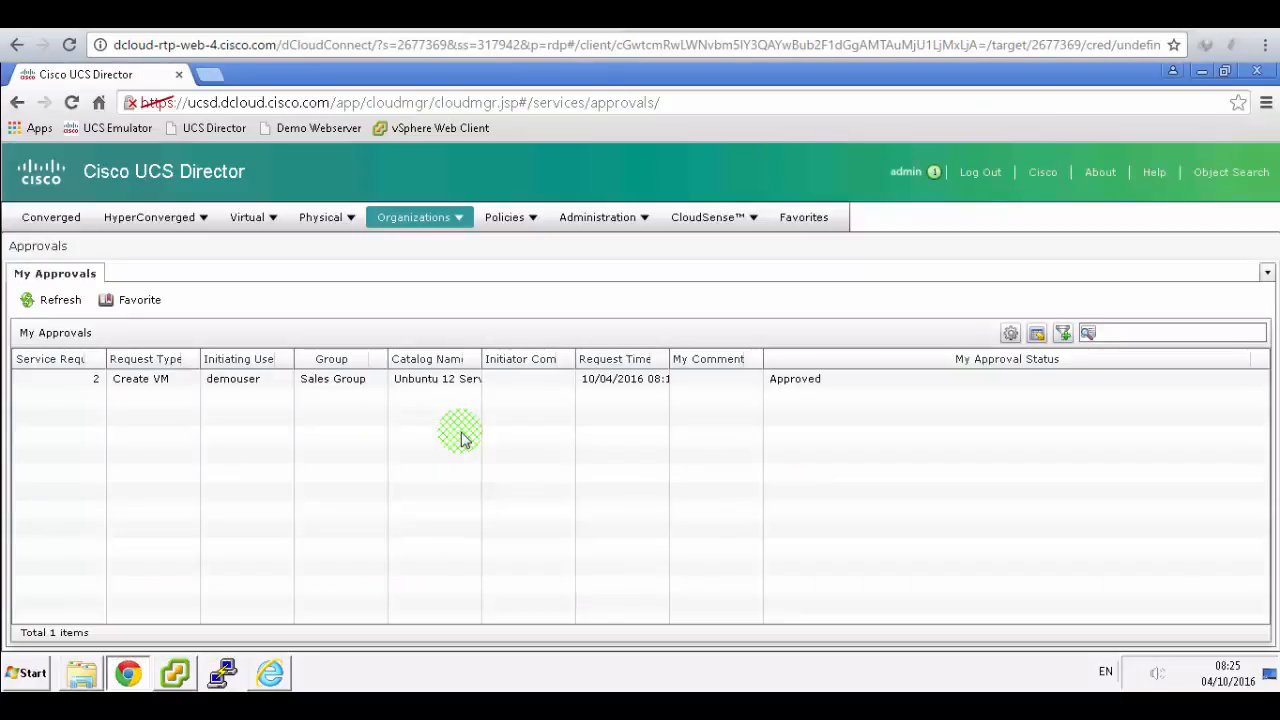
- Refresh the admin's My Approvals list and select the Create VM request 2 row
{"action": "left_click", "coordinate": [57, 310]}
{"action": "left_click", "coordinate": [208, 402]}
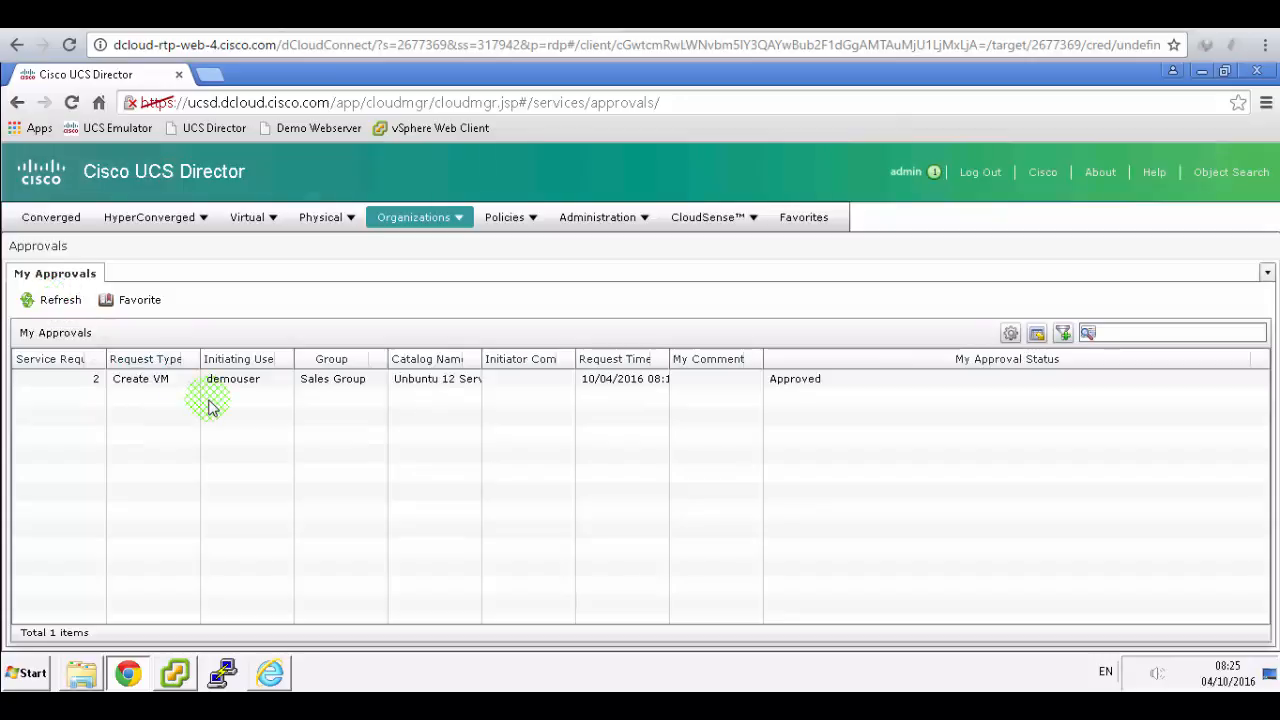
{"action": "left_click", "coordinate": [140, 378]}
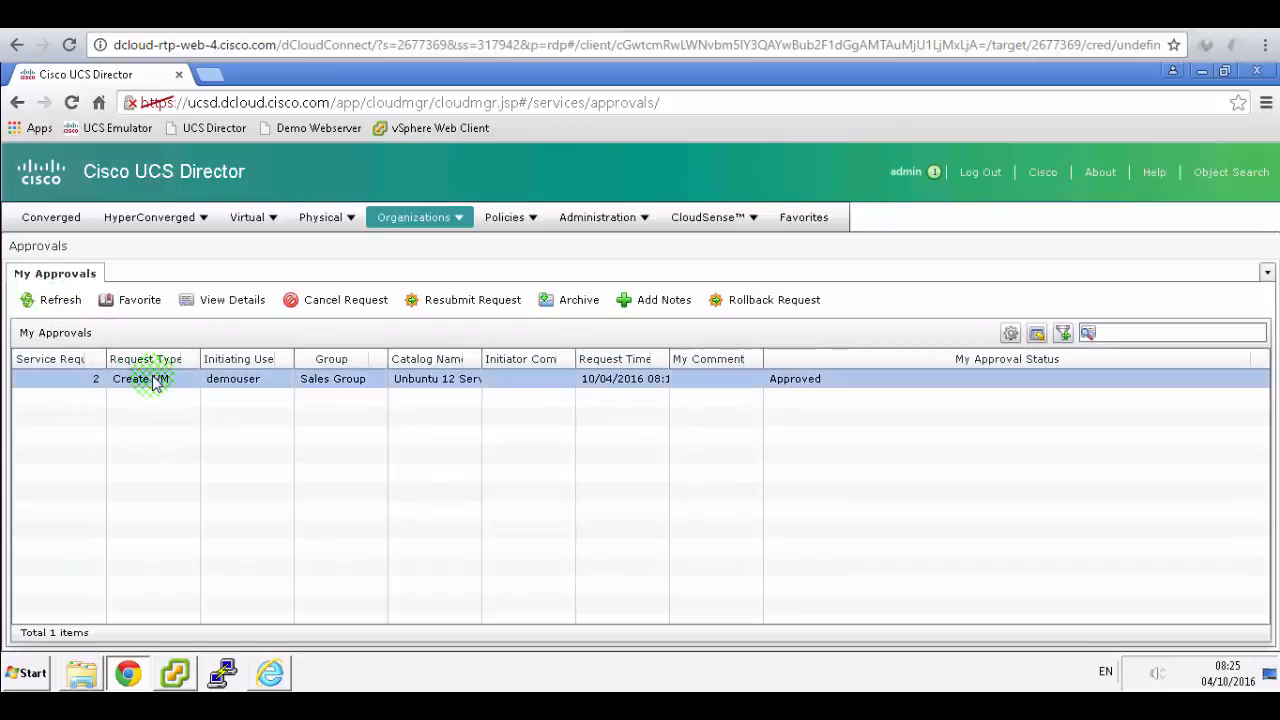
{"action": "left_click", "coordinate": [72, 335]}
{"action": "left_click", "coordinate": [50, 300]}
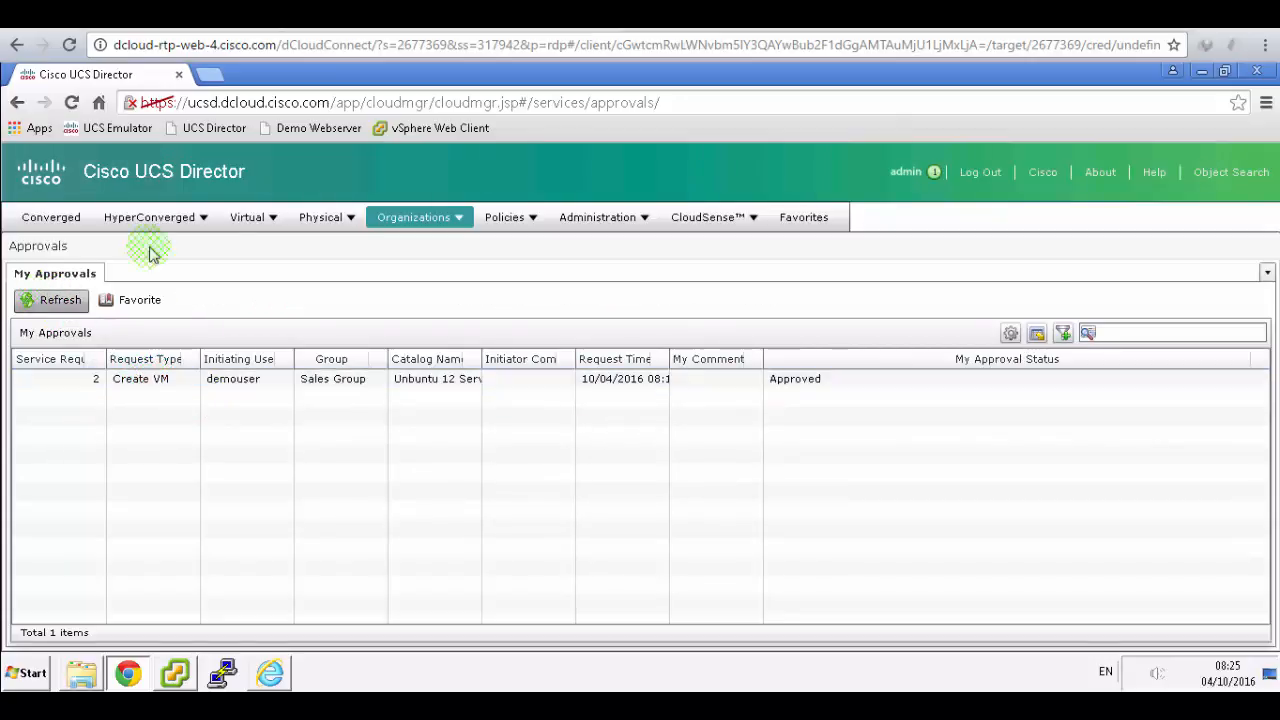
- Check the lab guide, then refresh My Approvals again, with request 2 still Approved
{"action": "left_click", "coordinate": [350, 18]}
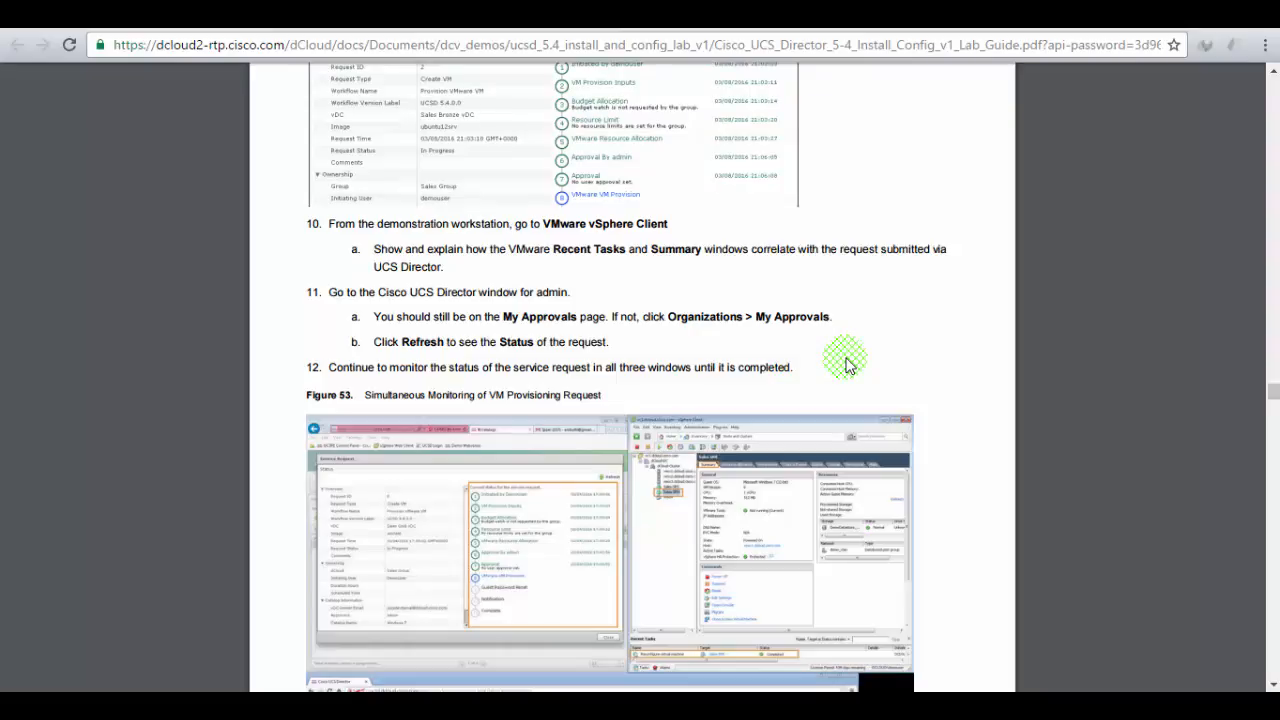
{"action": "scroll", "coordinate": [845, 365], "scroll_direction": "down", "scroll_amount": 5}
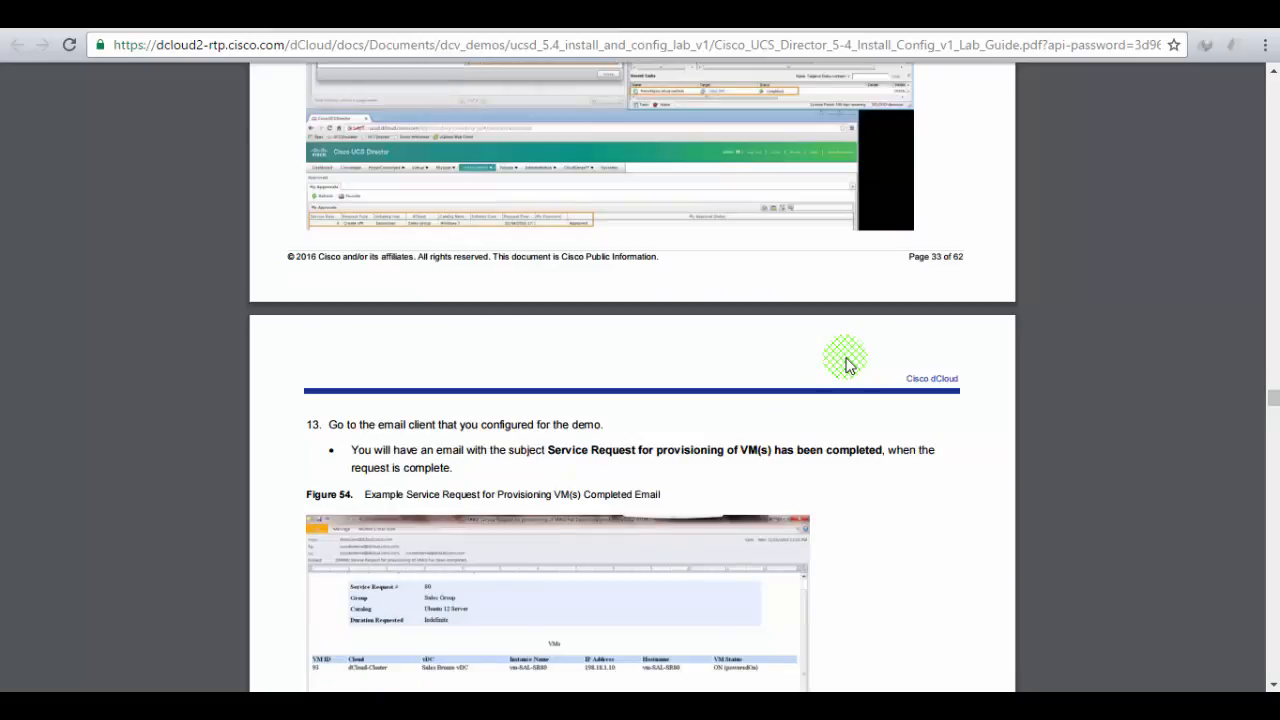
{"action": "scroll", "coordinate": [845, 365], "scroll_direction": "down", "scroll_amount": 2}
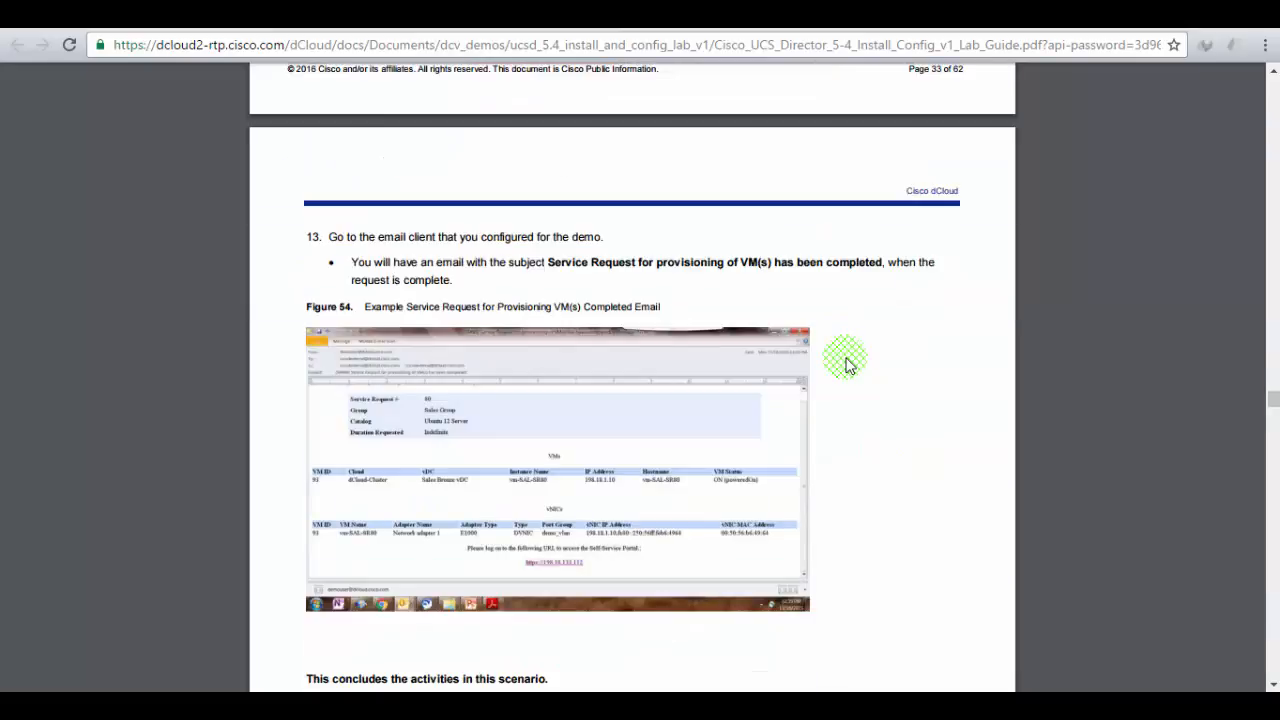
{"action": "scroll", "coordinate": [845, 365], "scroll_direction": "up", "scroll_amount": 3}
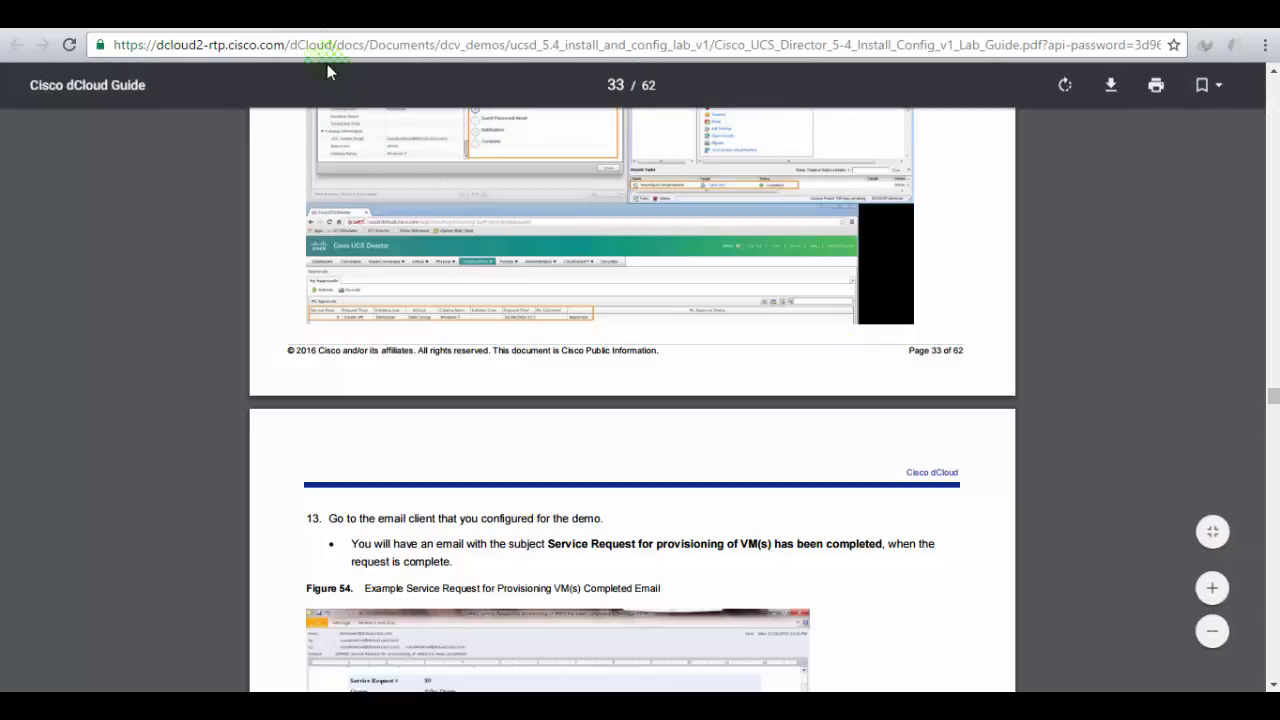
{"action": "left_click", "coordinate": [292, 14]}
{"action": "left_click", "coordinate": [190, 378]}
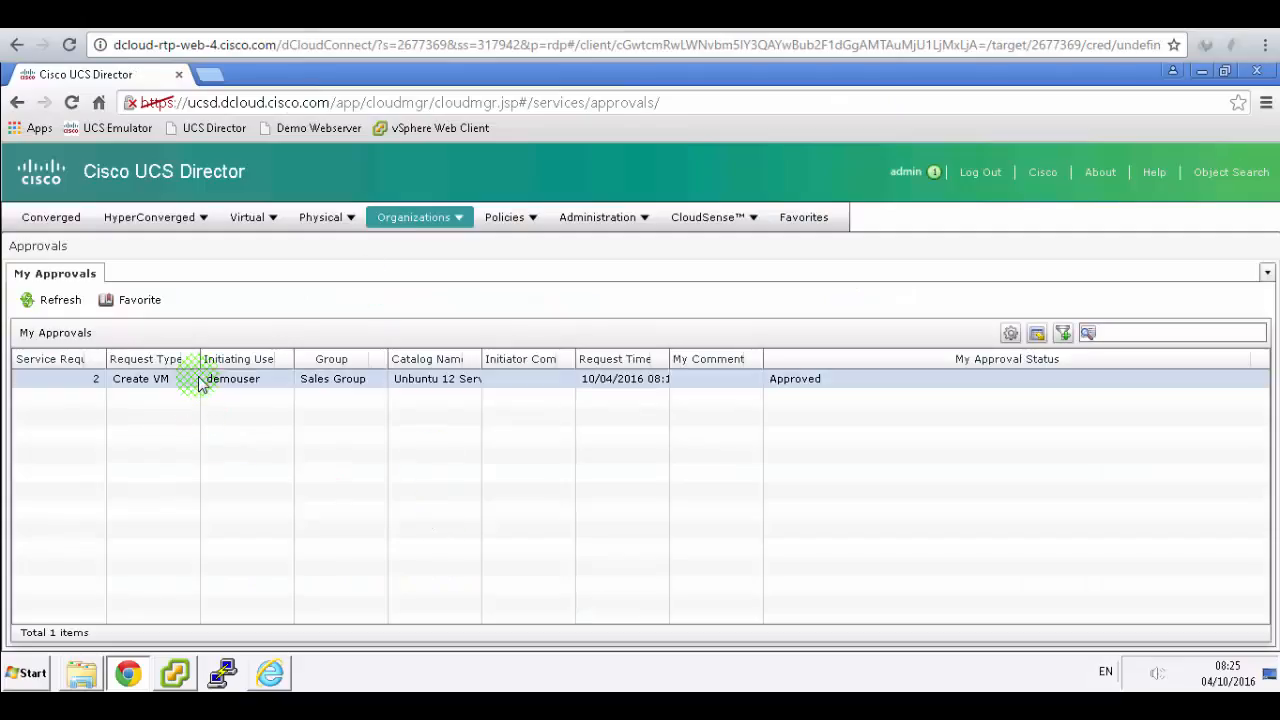
{"action": "left_click", "coordinate": [50, 302]}
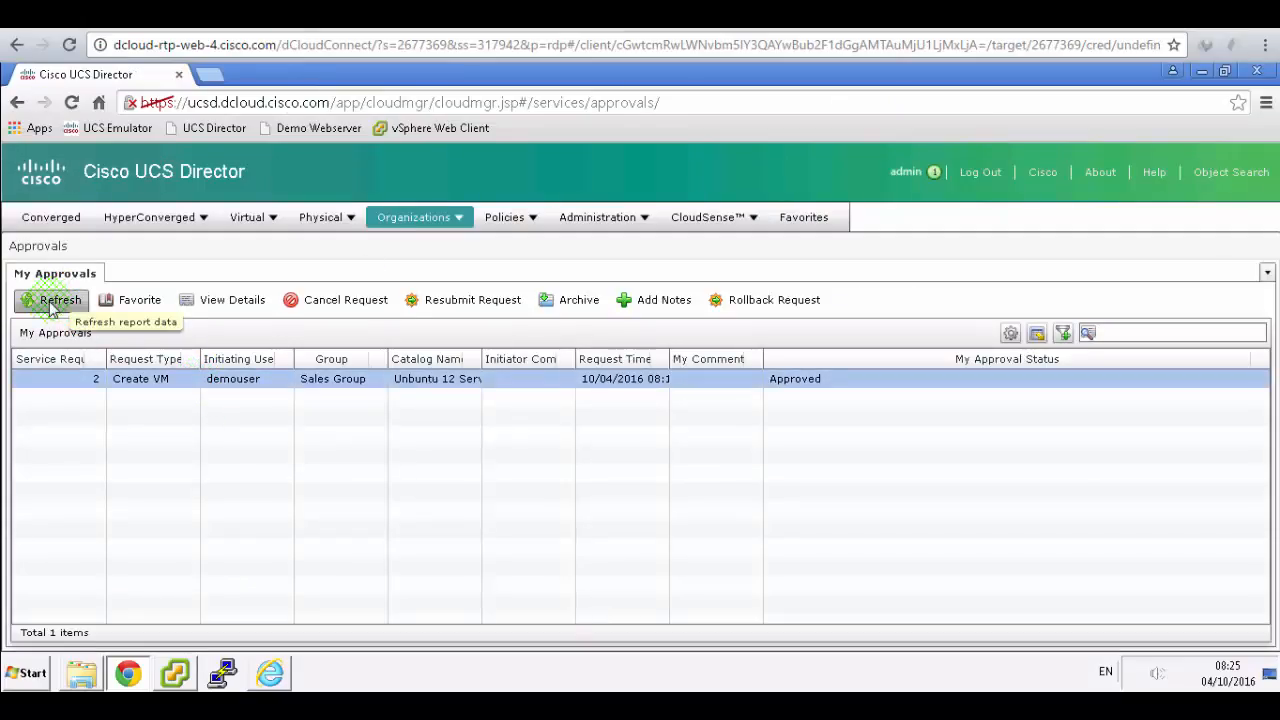
{"action": "left_click", "coordinate": [270, 630]}
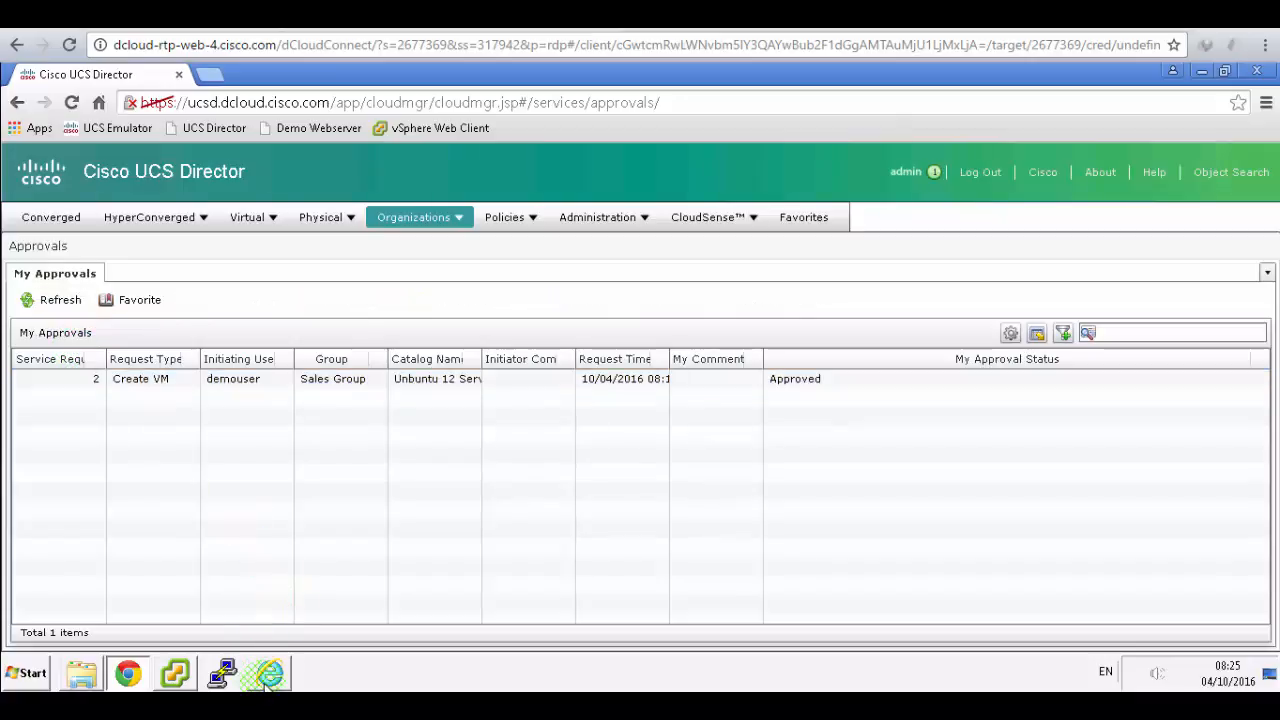
{"action": "left_click", "coordinate": [270, 673]}
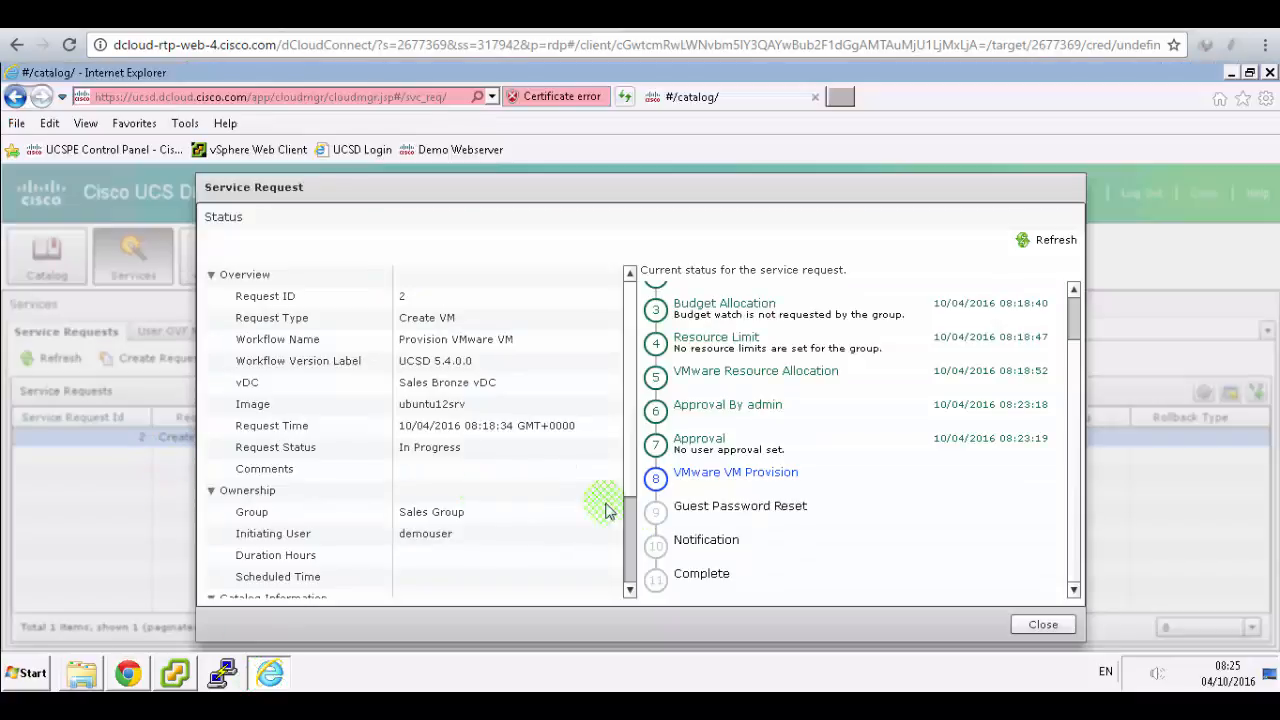
- Close request 2's status dialog and refresh Service Requests, with request 2 still In Progress
{"action": "left_click", "coordinate": [1041, 625]}
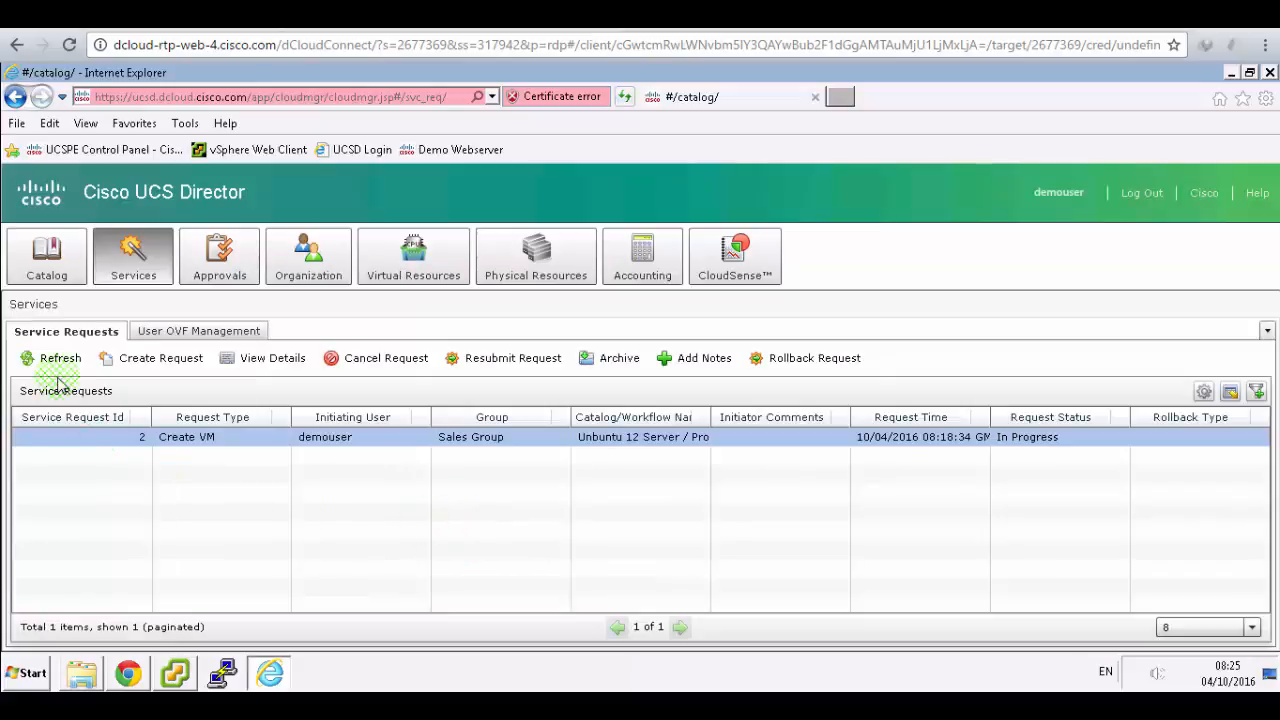
{"action": "left_click", "coordinate": [47, 356]}
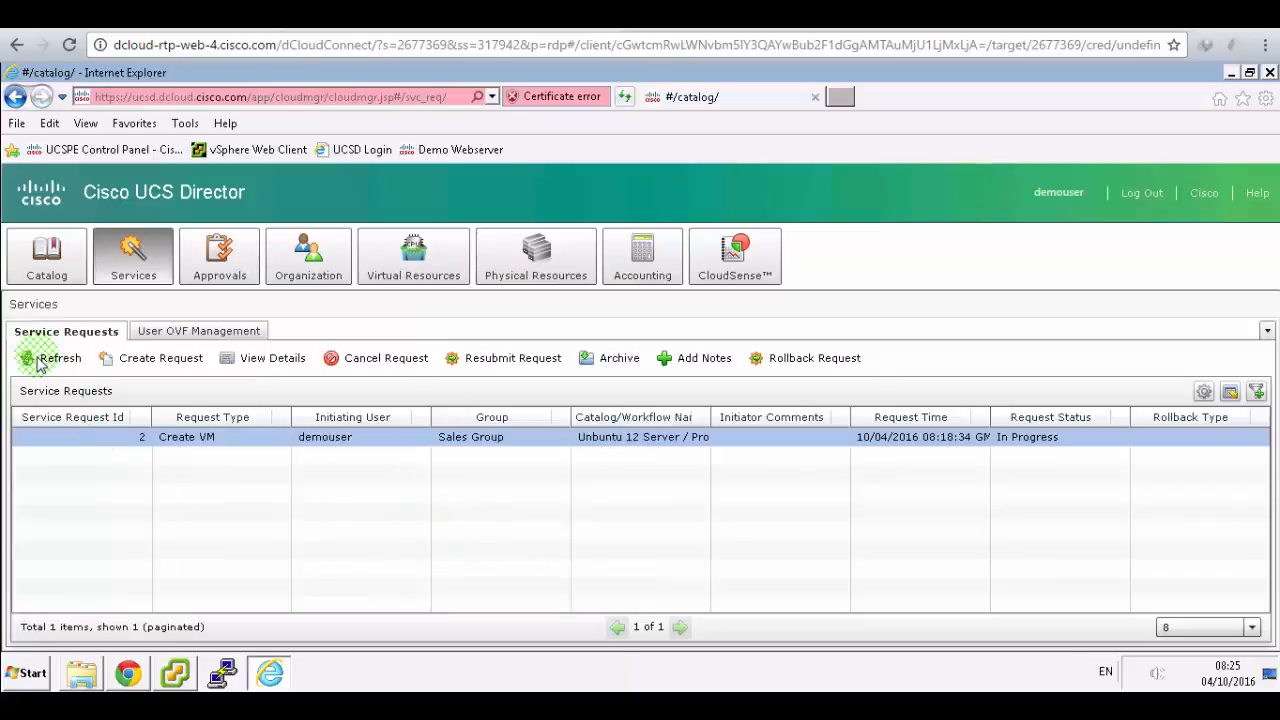
{"action": "left_click", "coordinate": [62, 362]}
{"action": "left_click", "coordinate": [200, 524]}
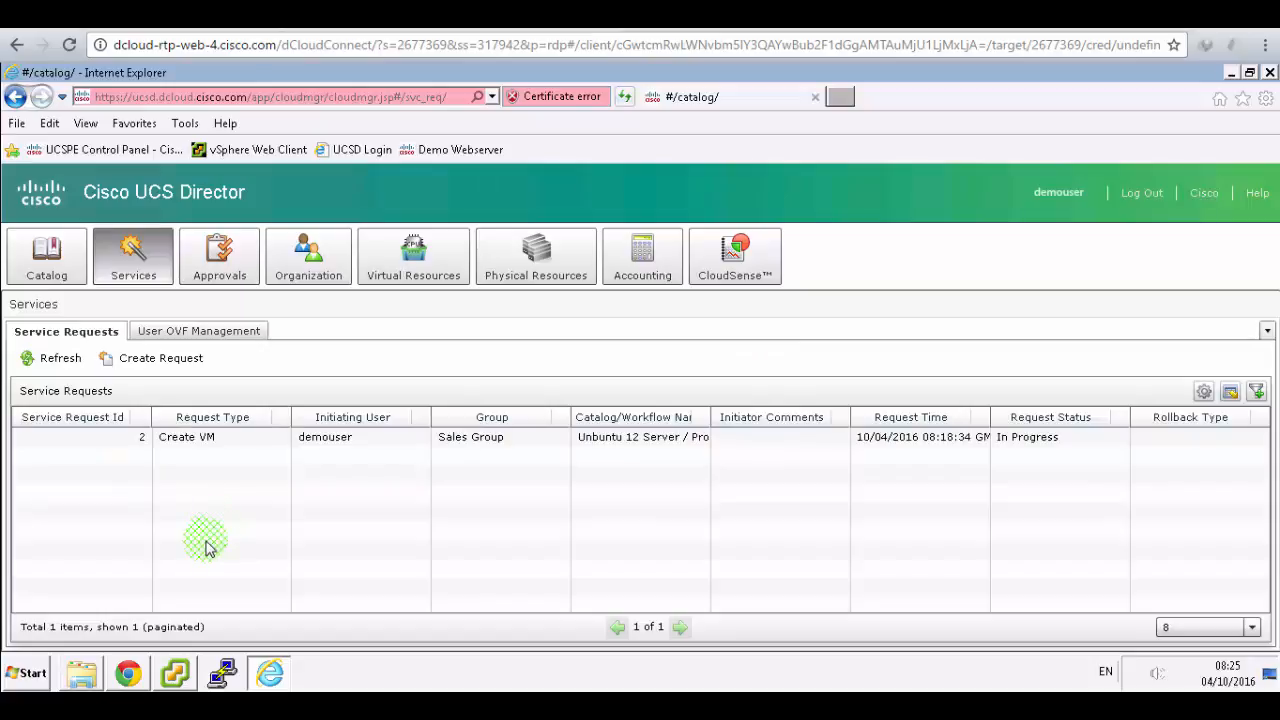
{"action": "left_click", "coordinate": [175, 672]}
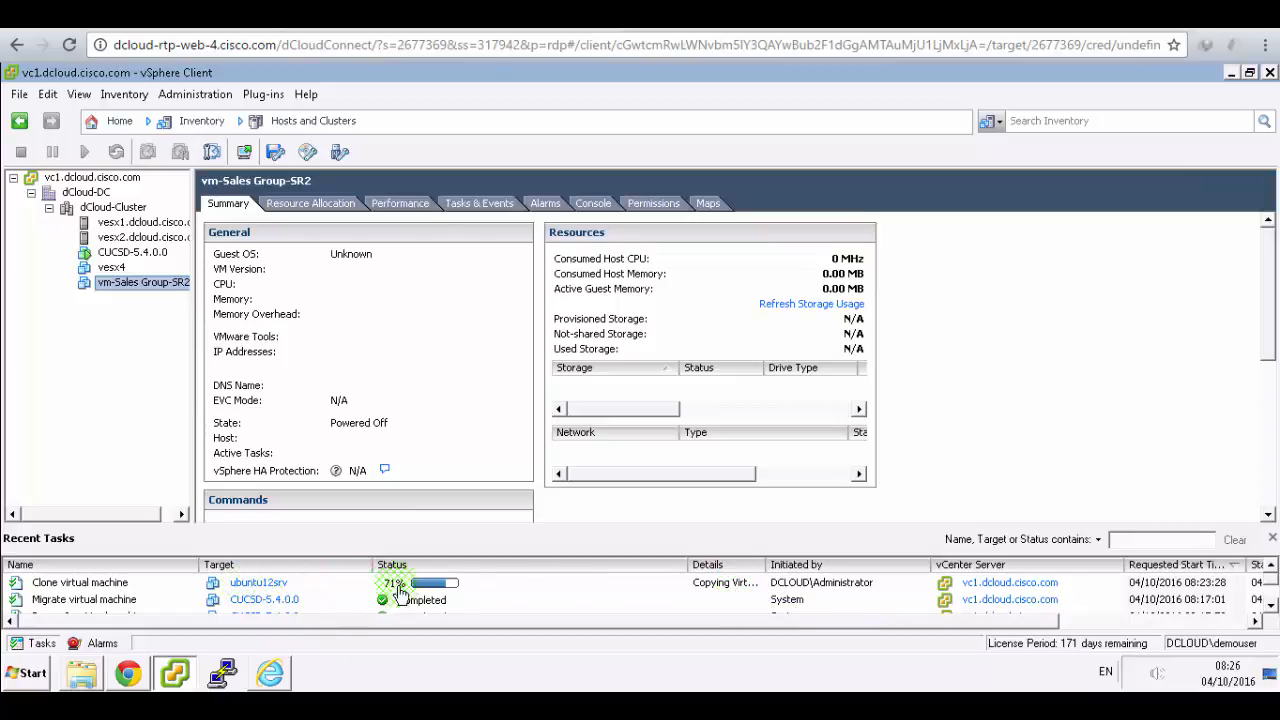
- Confirm in vSphere that vm-Sales Group-SR2 is powered on running Ubuntu, its clone completed
{"action": "left_click", "coordinate": [637, 694]}
{"action": "left_click", "coordinate": [1161, 380]}
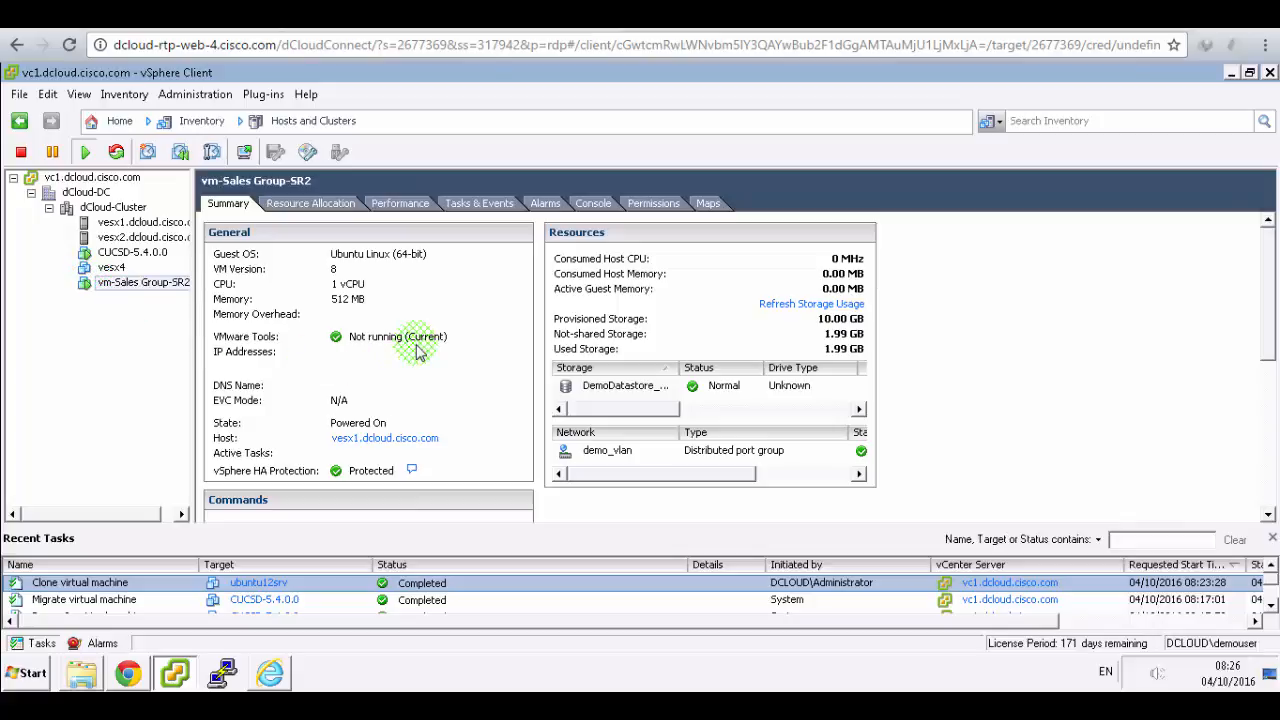
{"action": "left_click", "coordinate": [272, 673]}
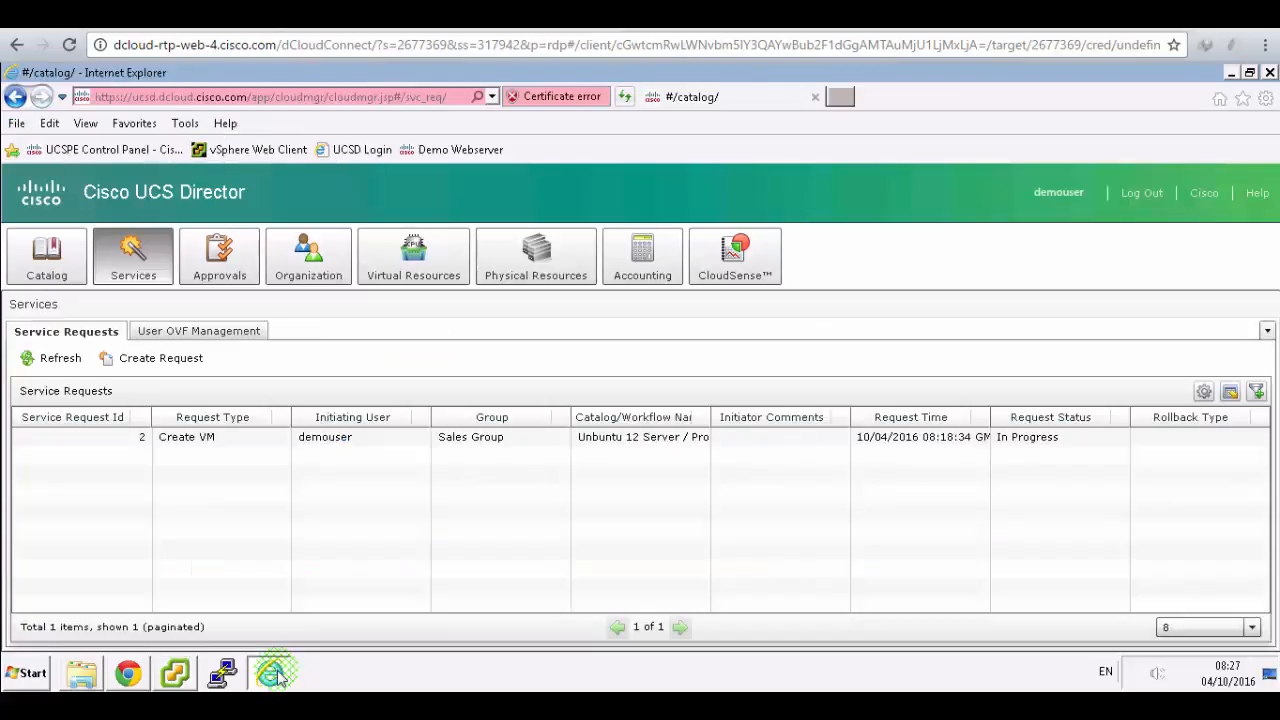
- Refresh both the demo user's Service Requests and the admin's My Approvals lists
{"action": "left_click", "coordinate": [37, 362]}
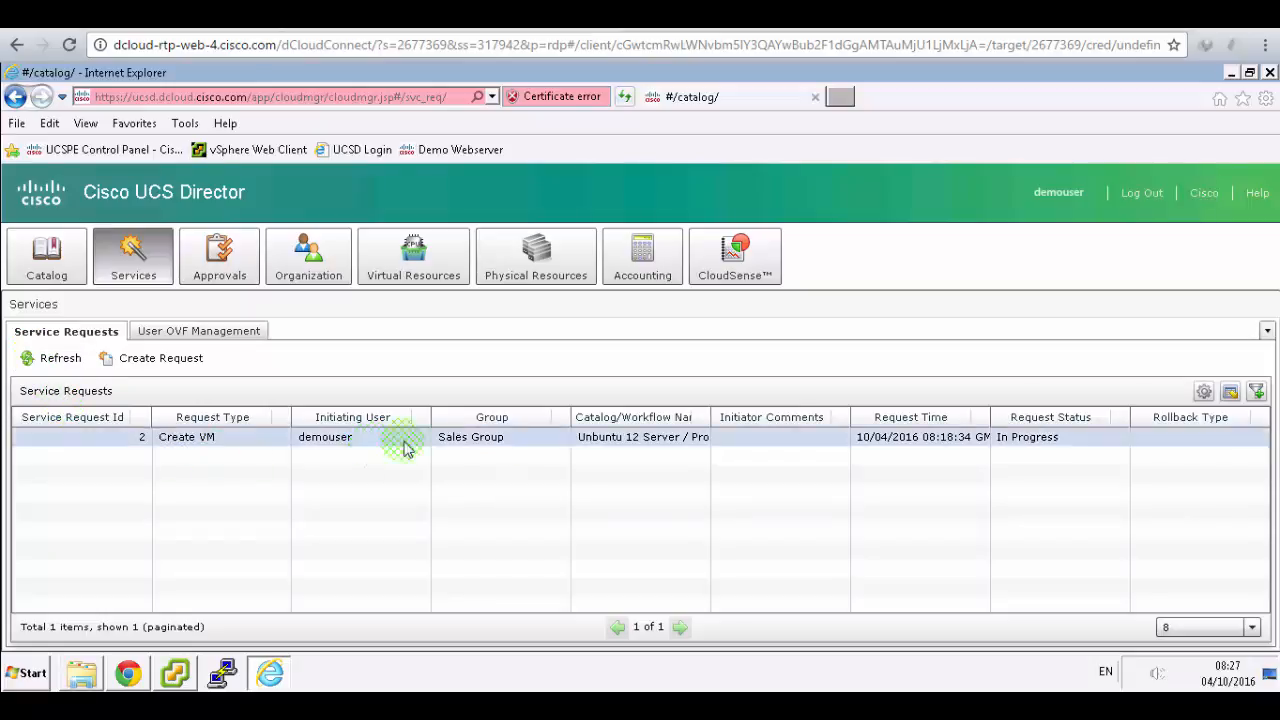
{"action": "left_click", "coordinate": [1036, 443]}
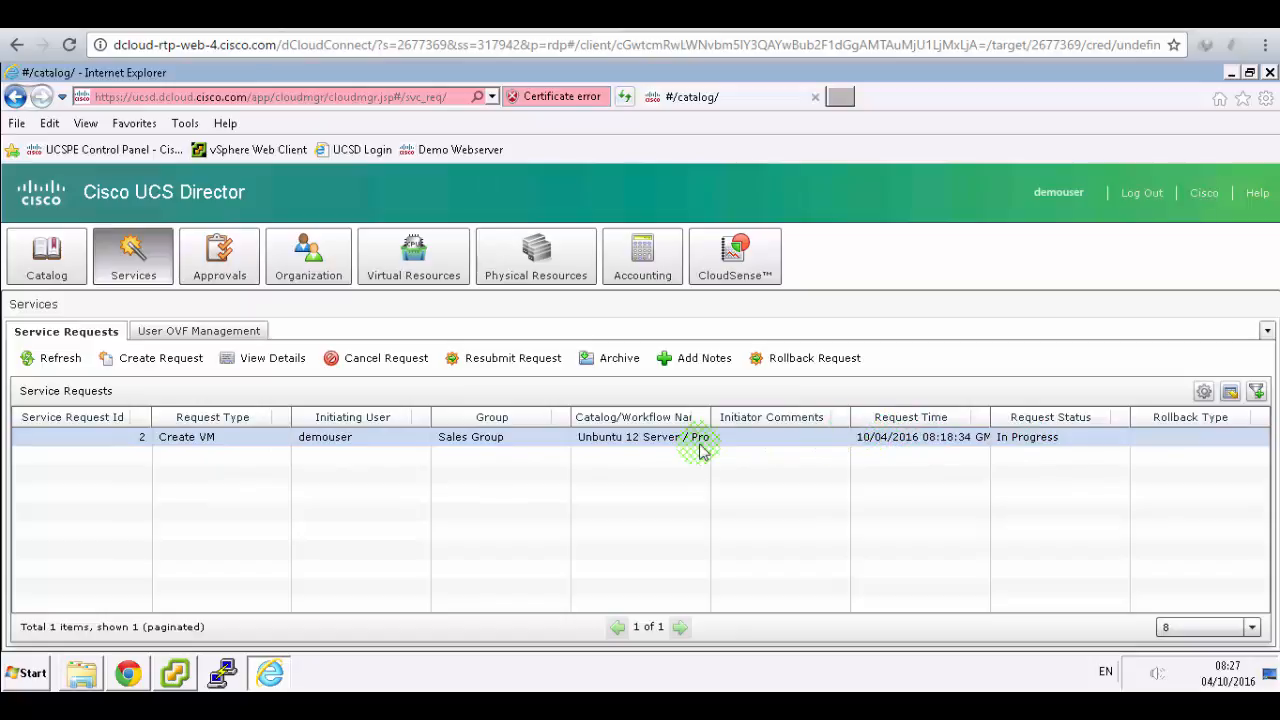
{"action": "left_click", "coordinate": [128, 672]}
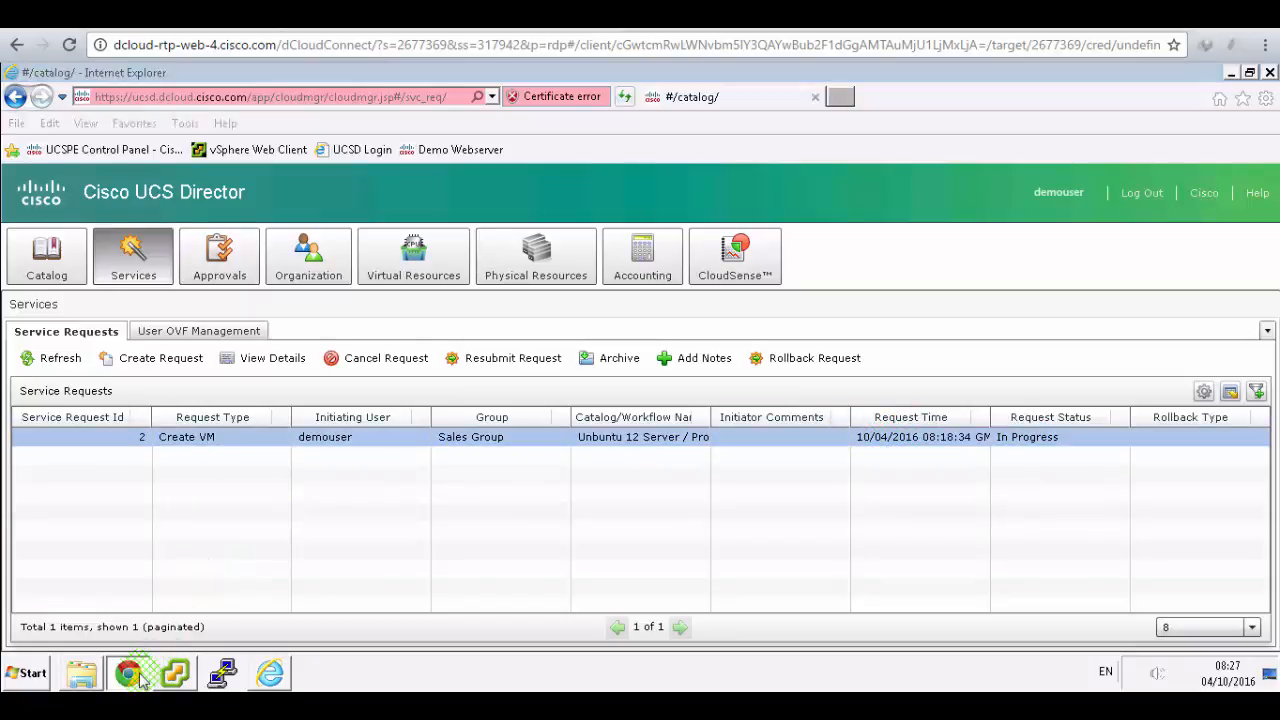
{"action": "left_click", "coordinate": [163, 379]}
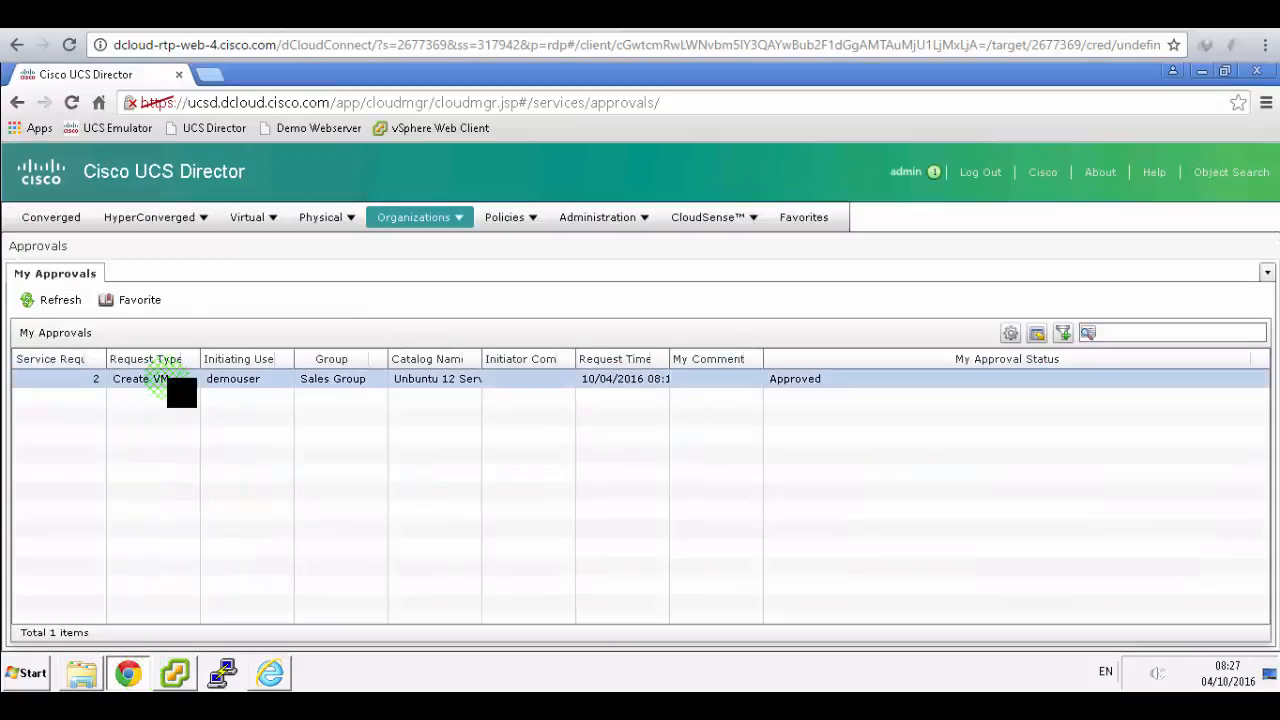
{"action": "left_click", "coordinate": [33, 303]}
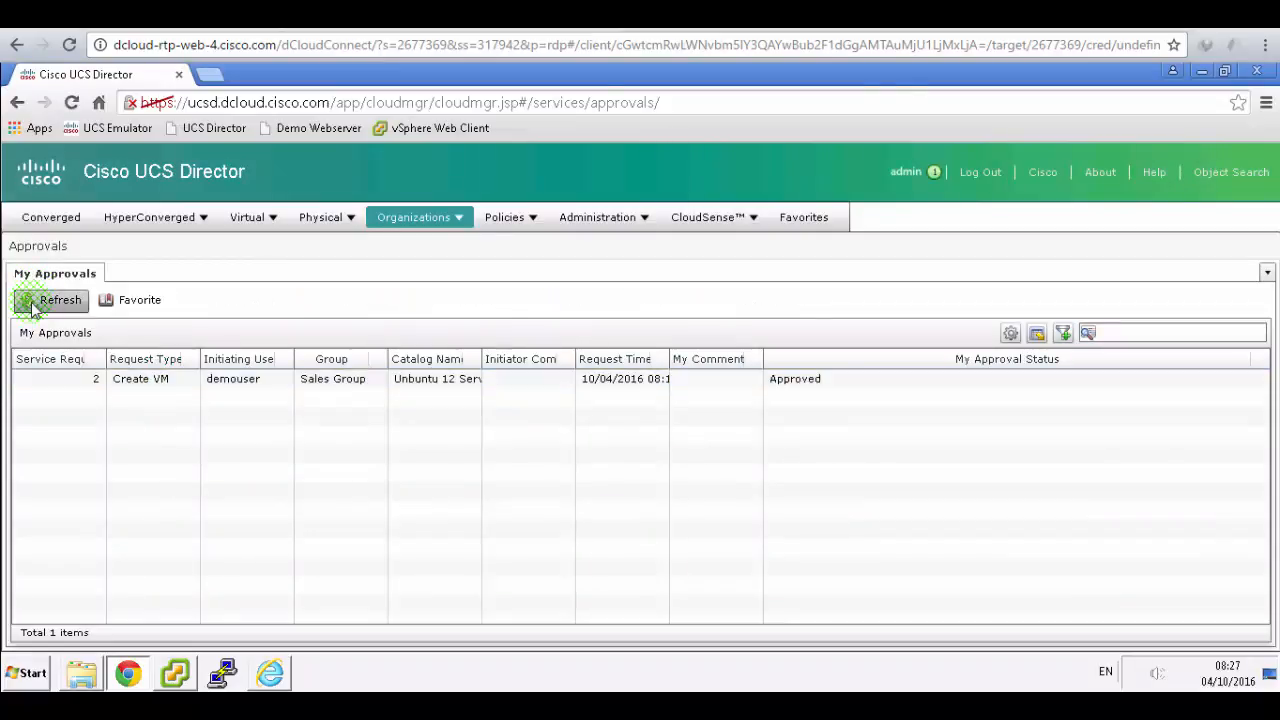
{"action": "left_click", "coordinate": [222, 452]}
{"action": "left_click", "coordinate": [270, 675]}
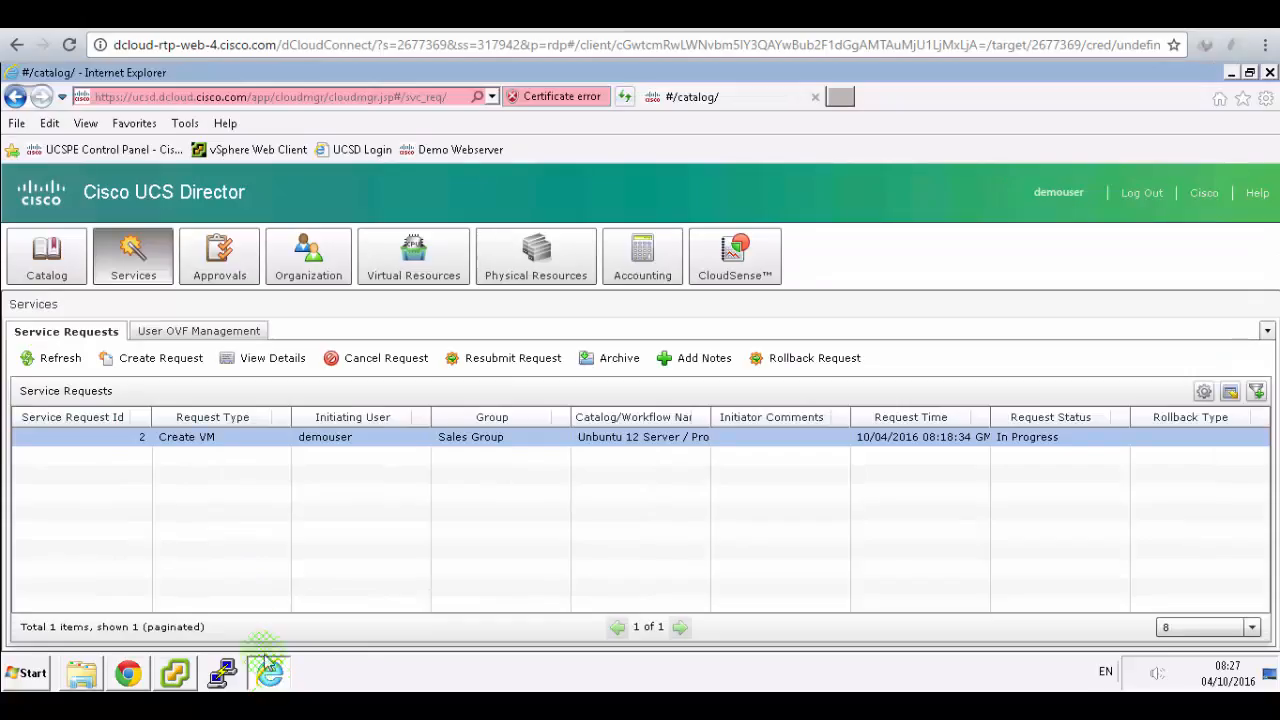
- Review the Create VM request's status steps, then close its details
{"action": "left_click", "coordinate": [203, 440]}
{"action": "left_click", "coordinate": [55, 357]}
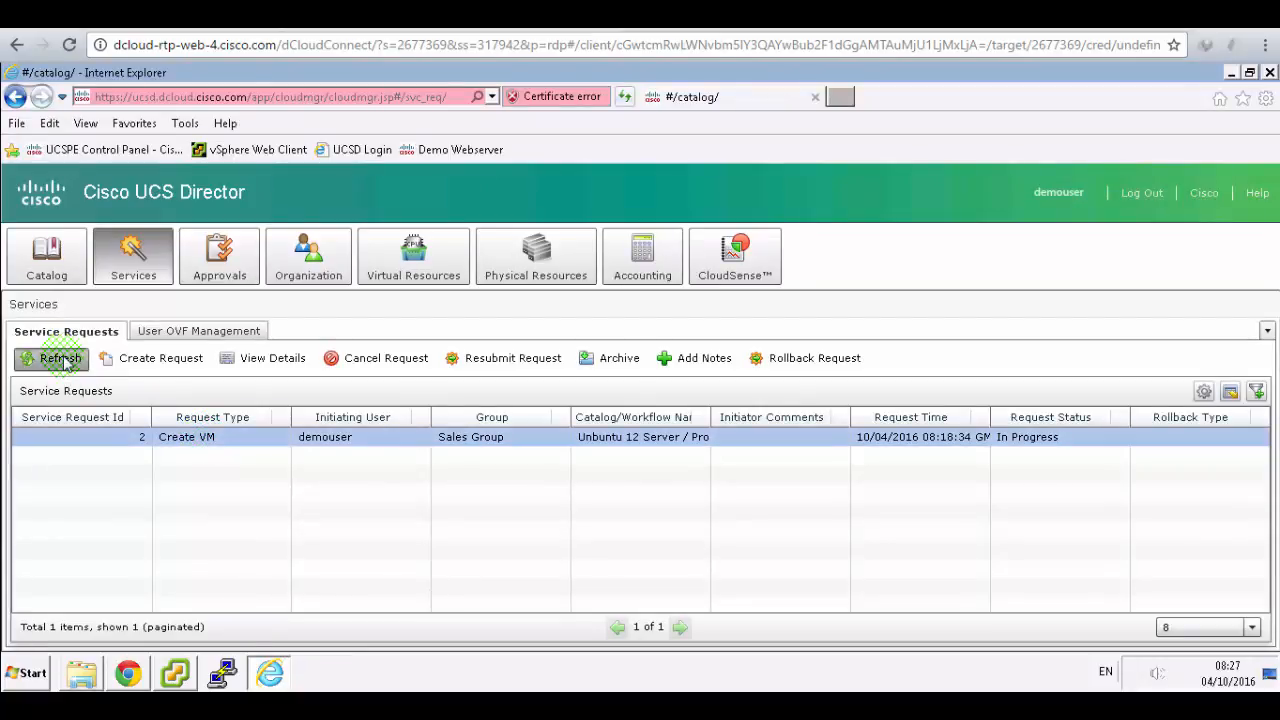
{"action": "left_click", "coordinate": [222, 452]}
{"action": "left_click", "coordinate": [203, 447]}
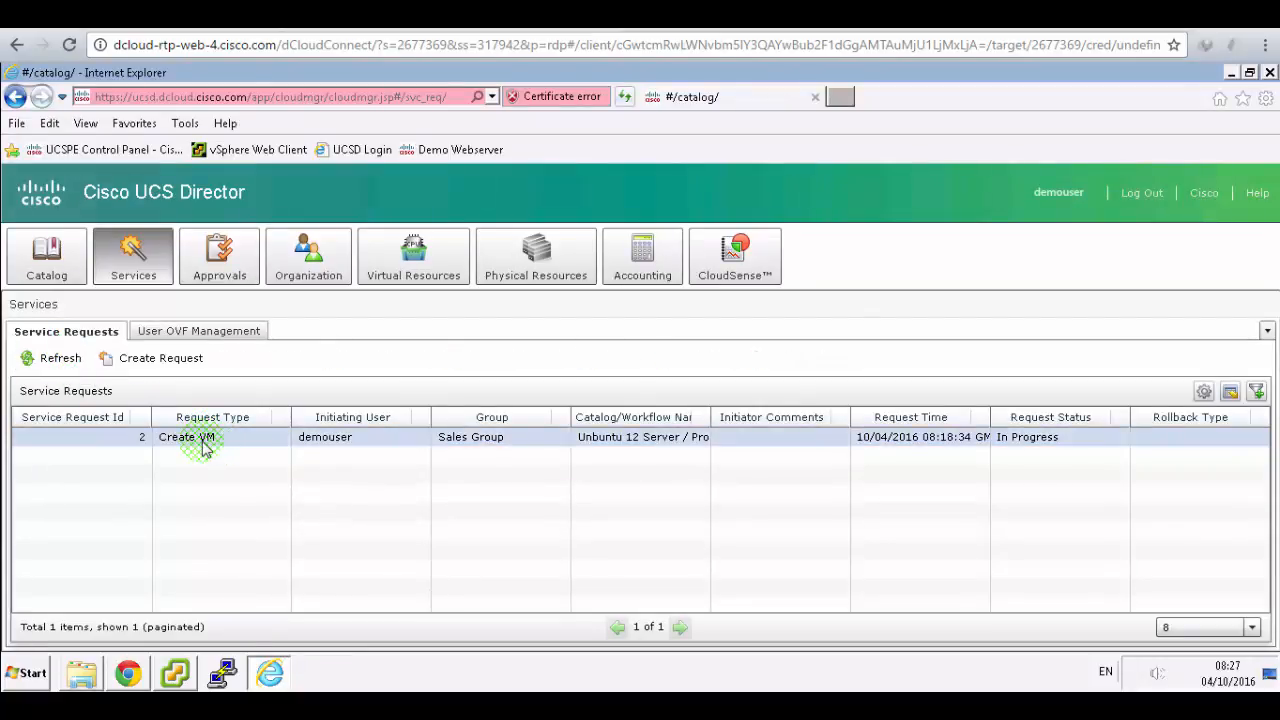
{"action": "right_click", "coordinate": [203, 447]}
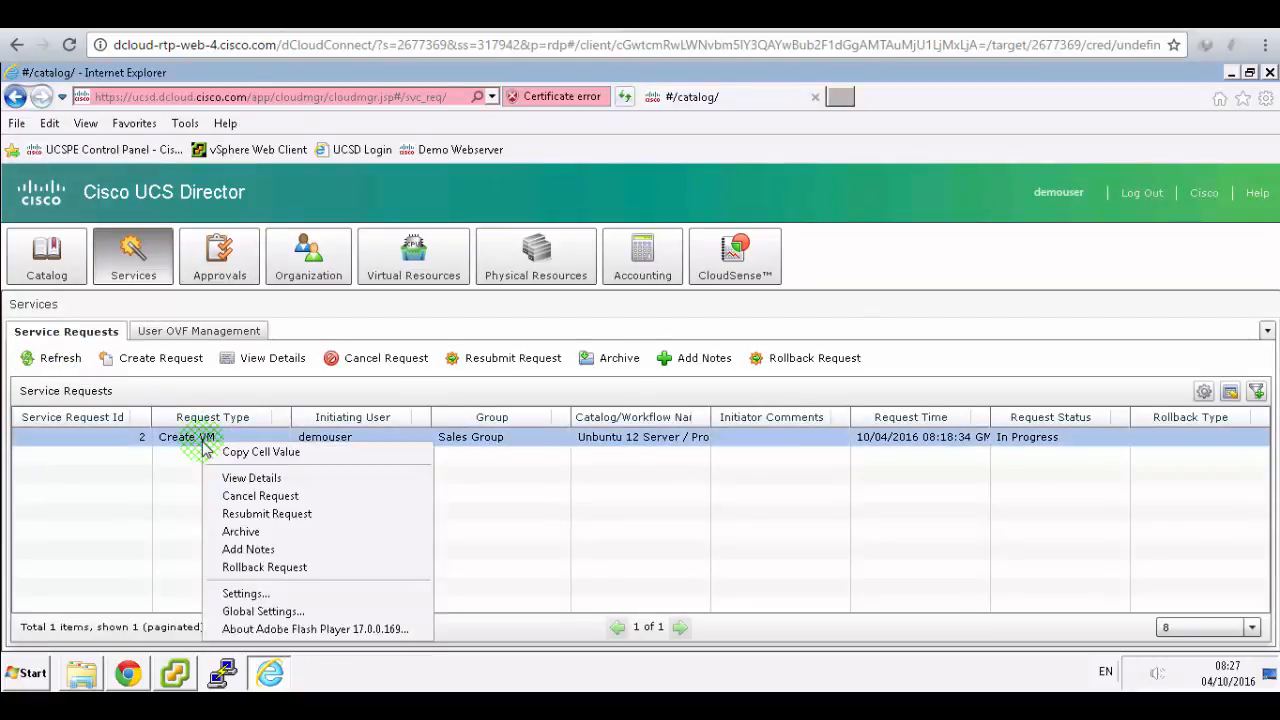
{"action": "left_click", "coordinate": [236, 479]}
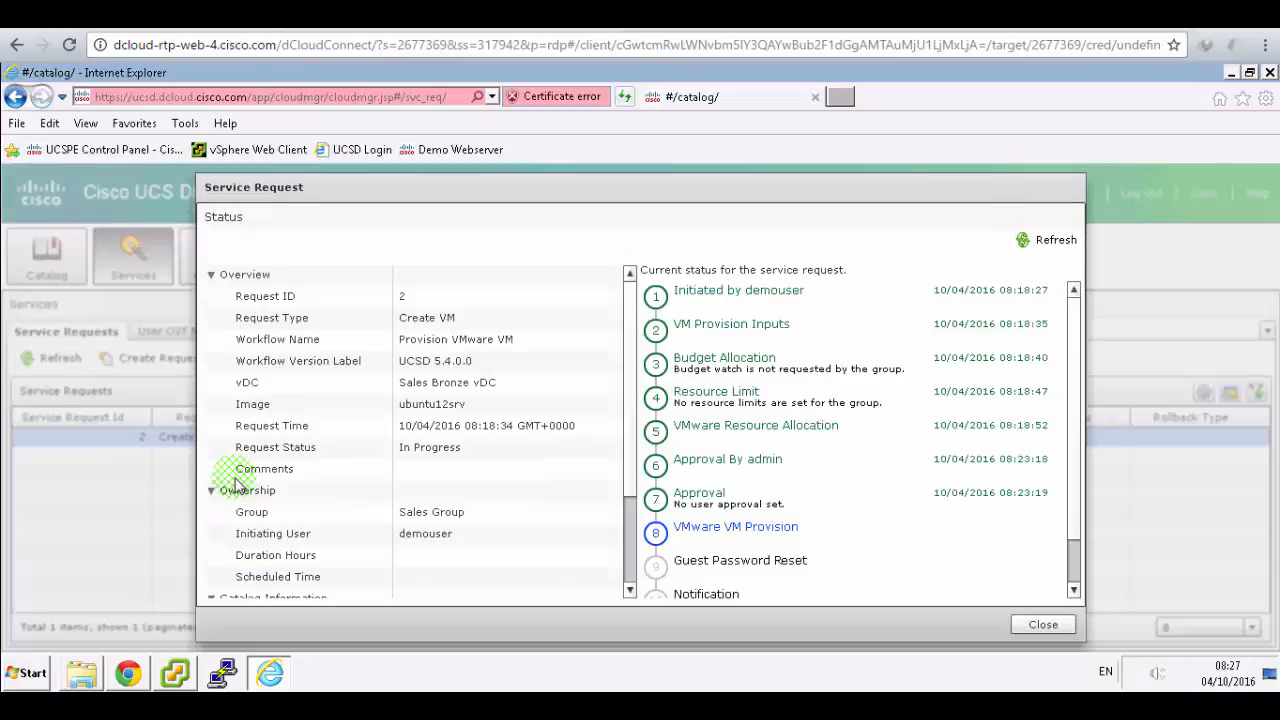
{"action": "left_click", "coordinate": [735, 530]}
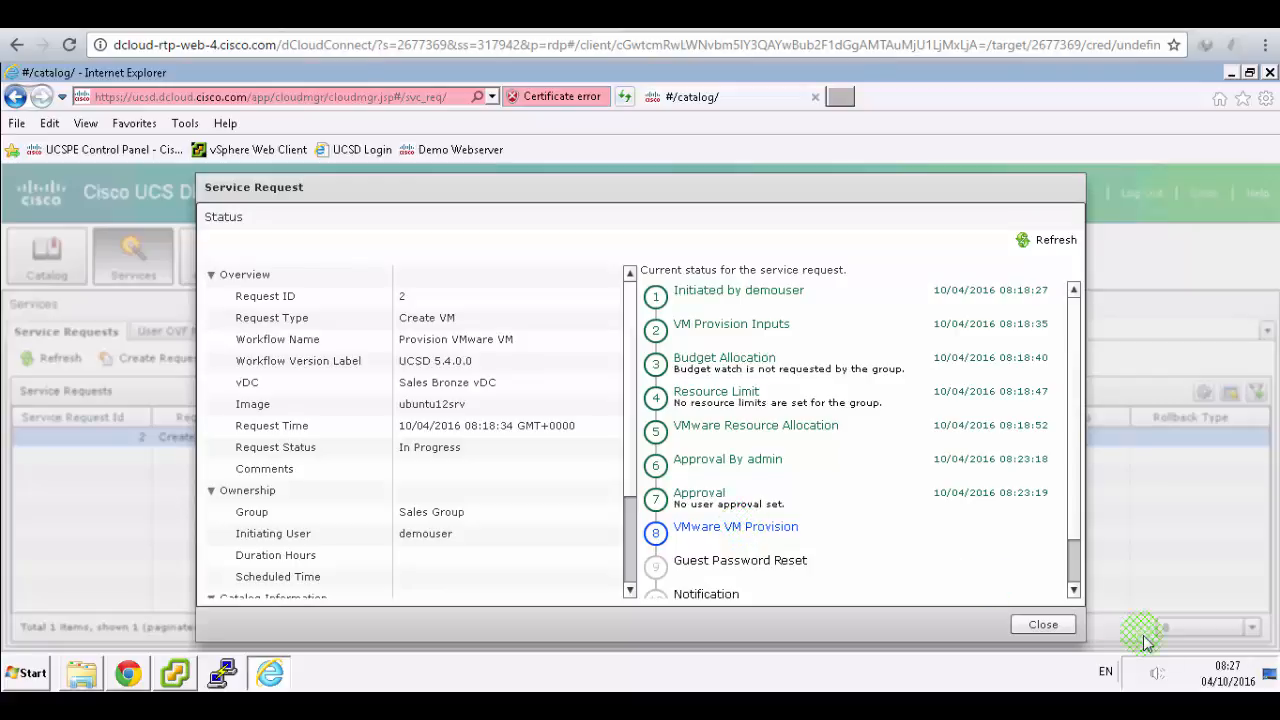
{"action": "left_click", "coordinate": [1050, 624]}
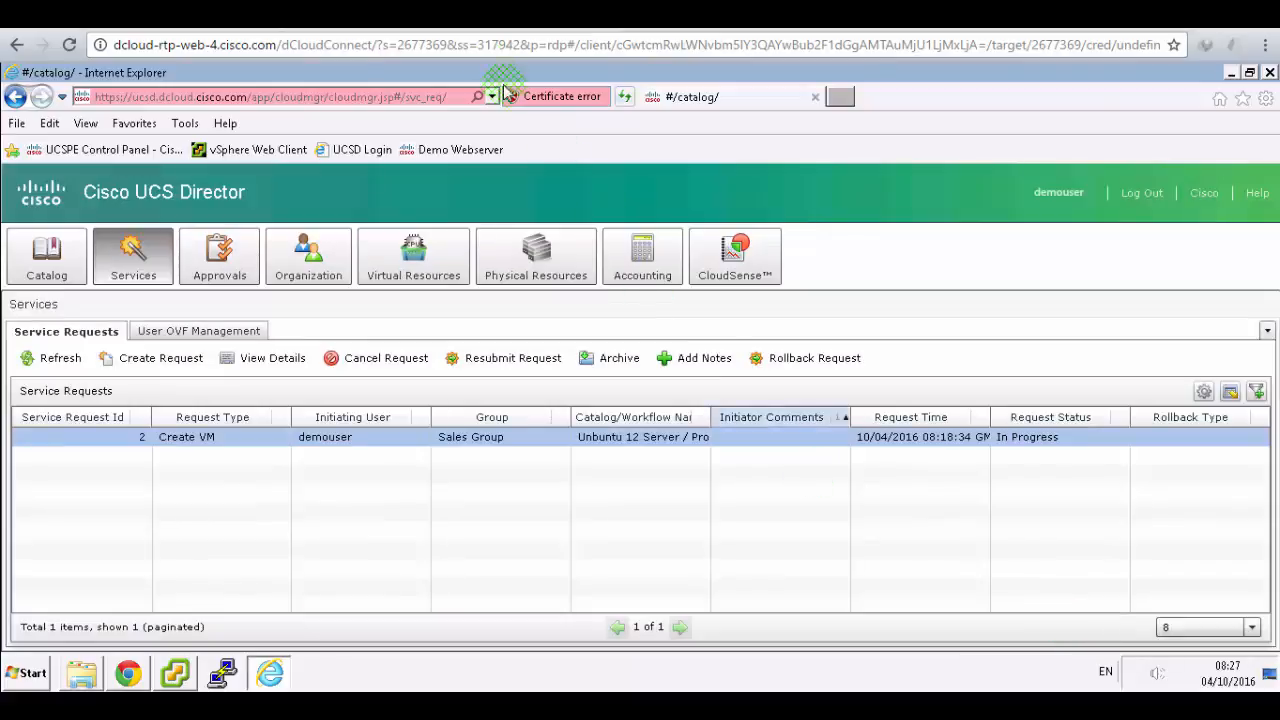
{"action": "left_click", "coordinate": [474, 15]}
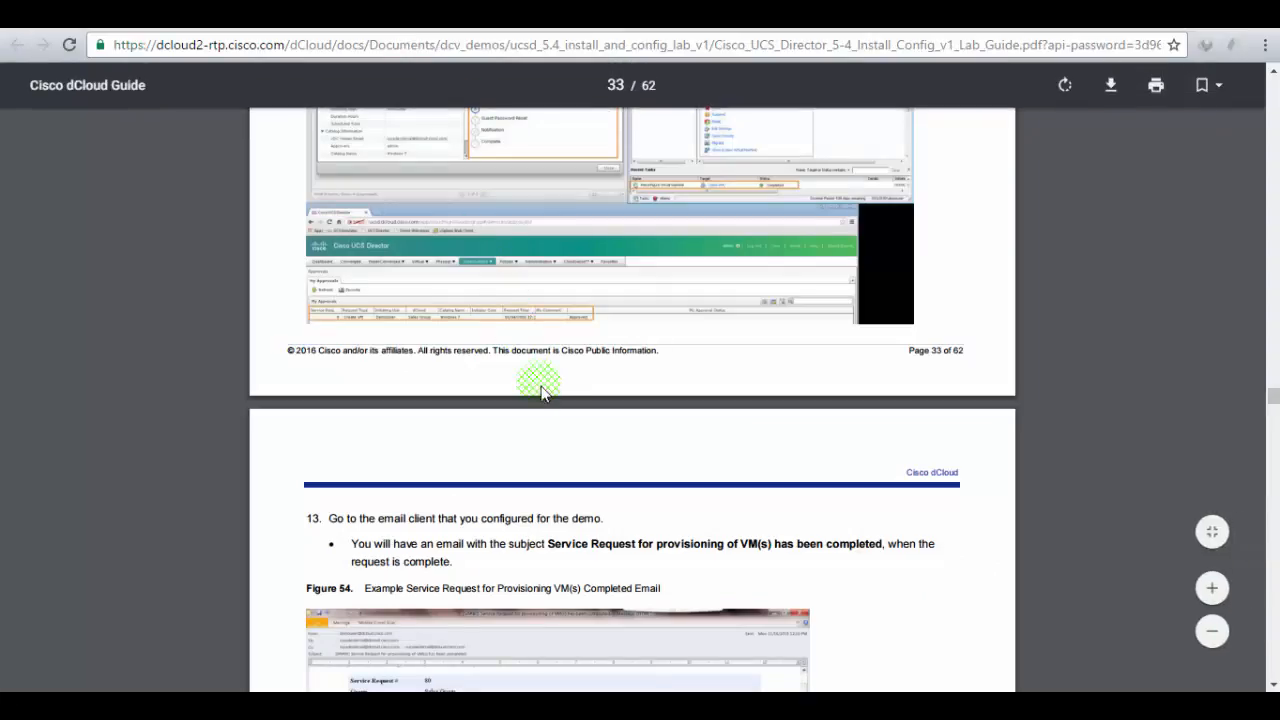
- Locate Scenario 5, PXE Boot Using Baremetal Agent, highlighting its heading and purpose sentence
{"action": "scroll", "coordinate": [540, 390], "scroll_direction": "down", "scroll_amount": 2}
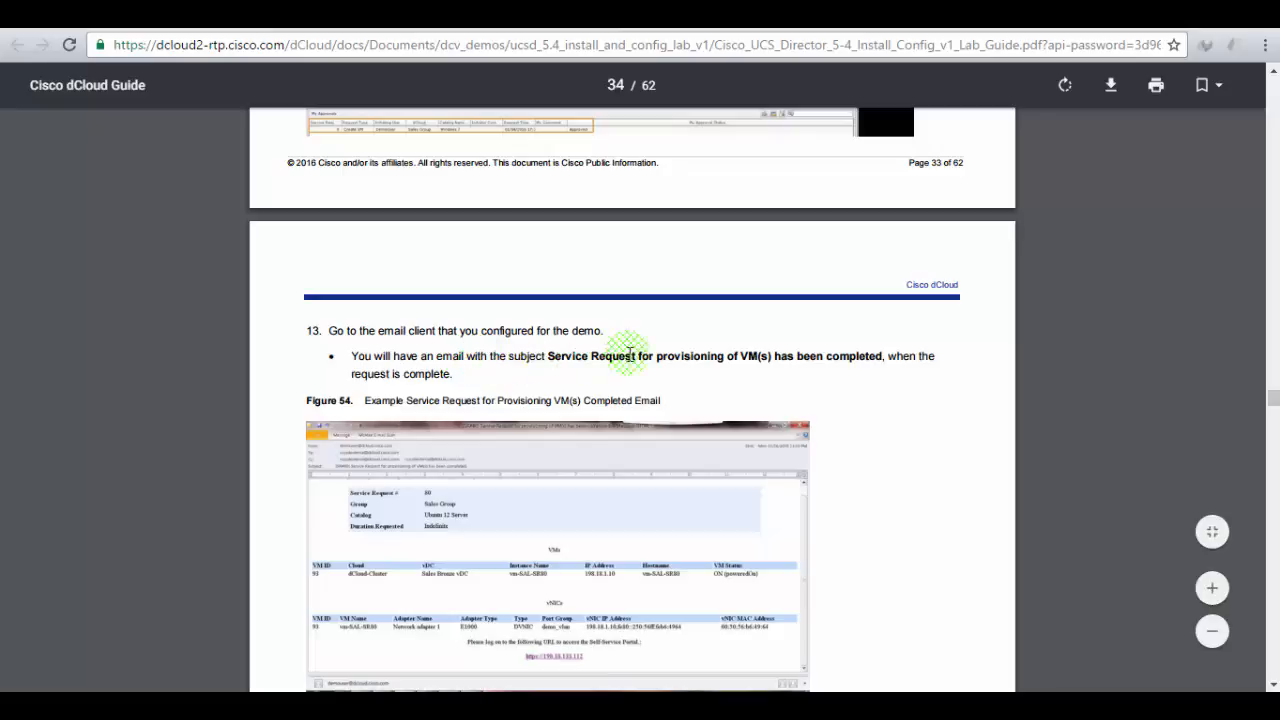
{"action": "scroll", "coordinate": [441, 316], "scroll_direction": "up", "scroll_amount": 2}
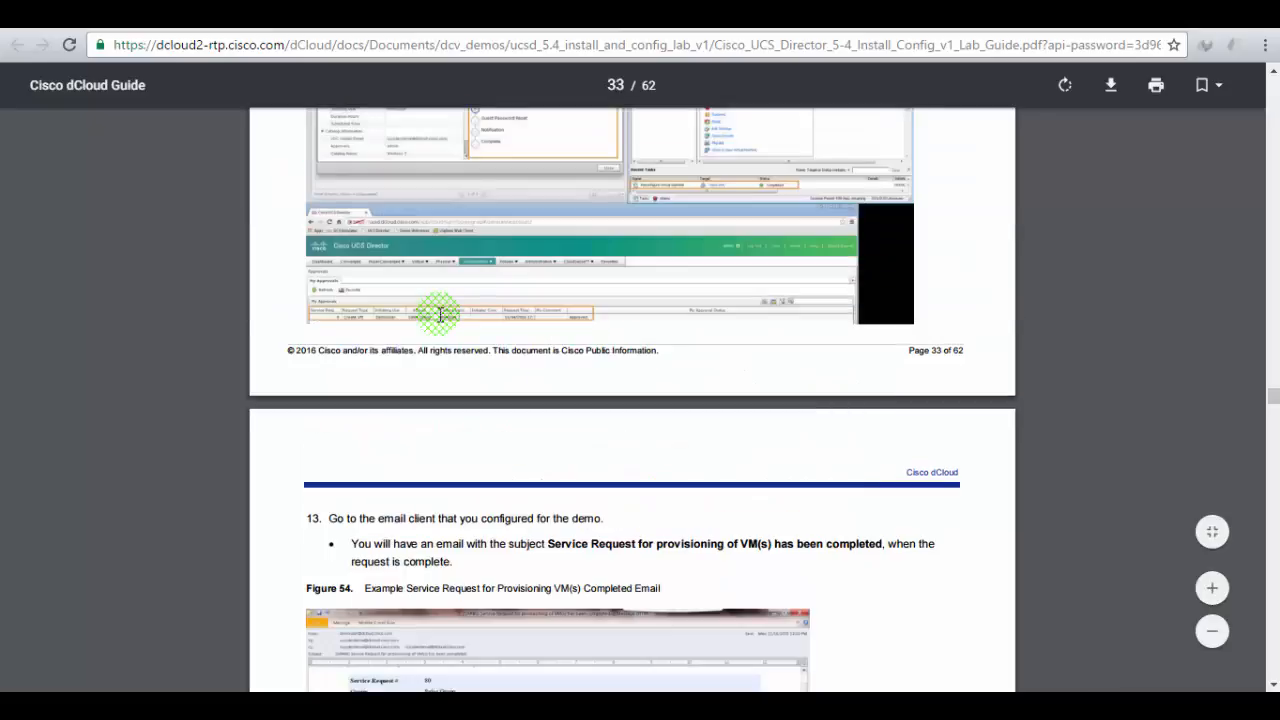
{"action": "scroll", "coordinate": [441, 316], "scroll_direction": "up", "scroll_amount": 1}
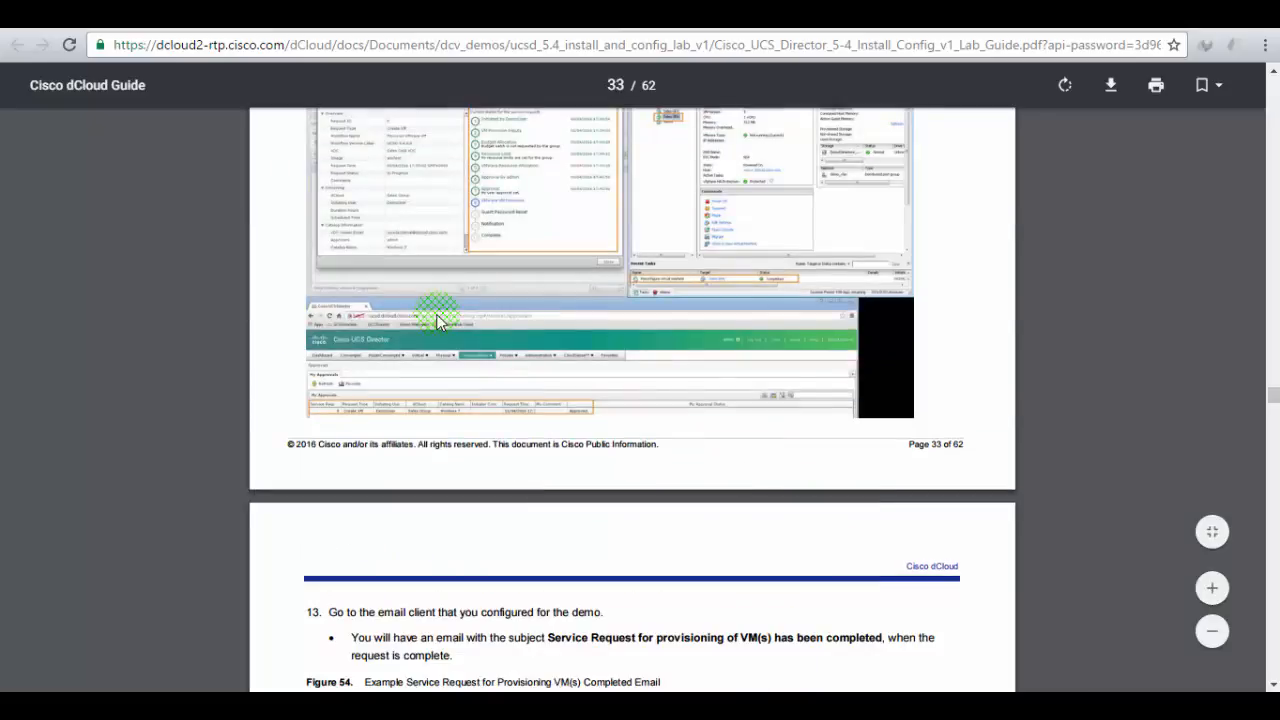
{"action": "left_click", "coordinate": [632, 698]}
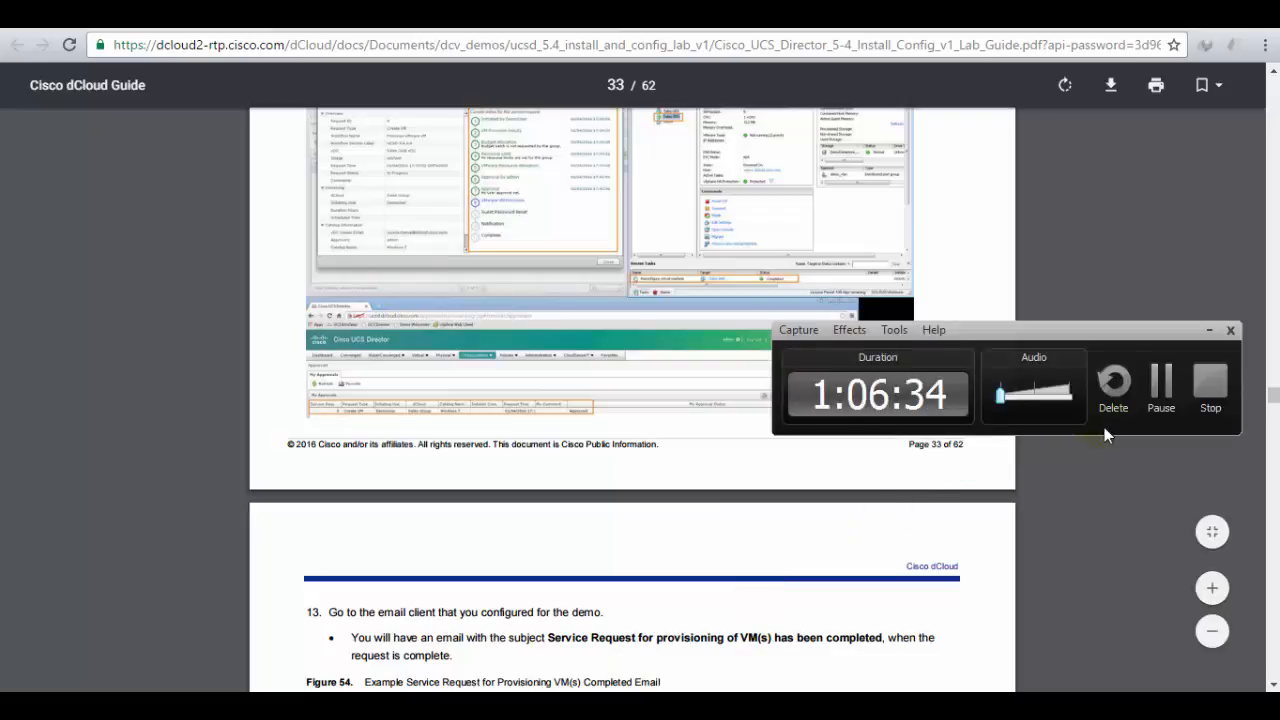
{"action": "left_click", "coordinate": [1161, 385]}
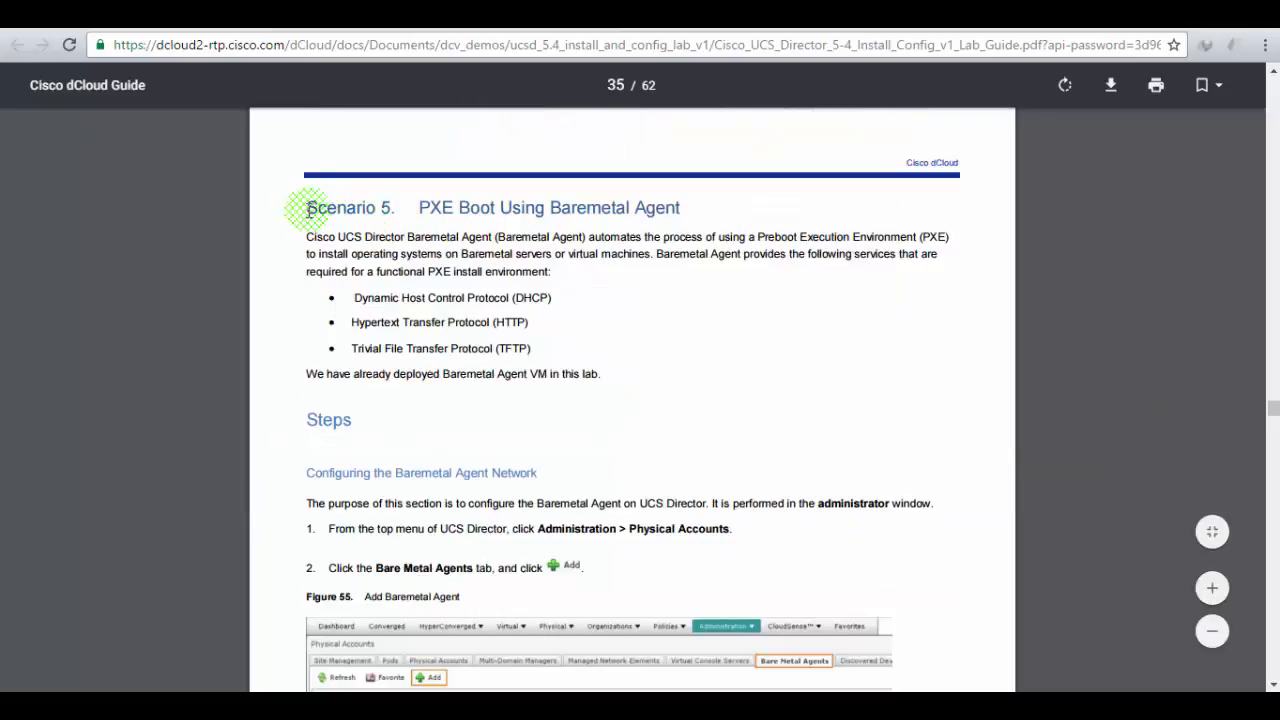
{"action": "left_click_drag", "start_coordinate": [308, 210], "coordinate": [689, 209]}
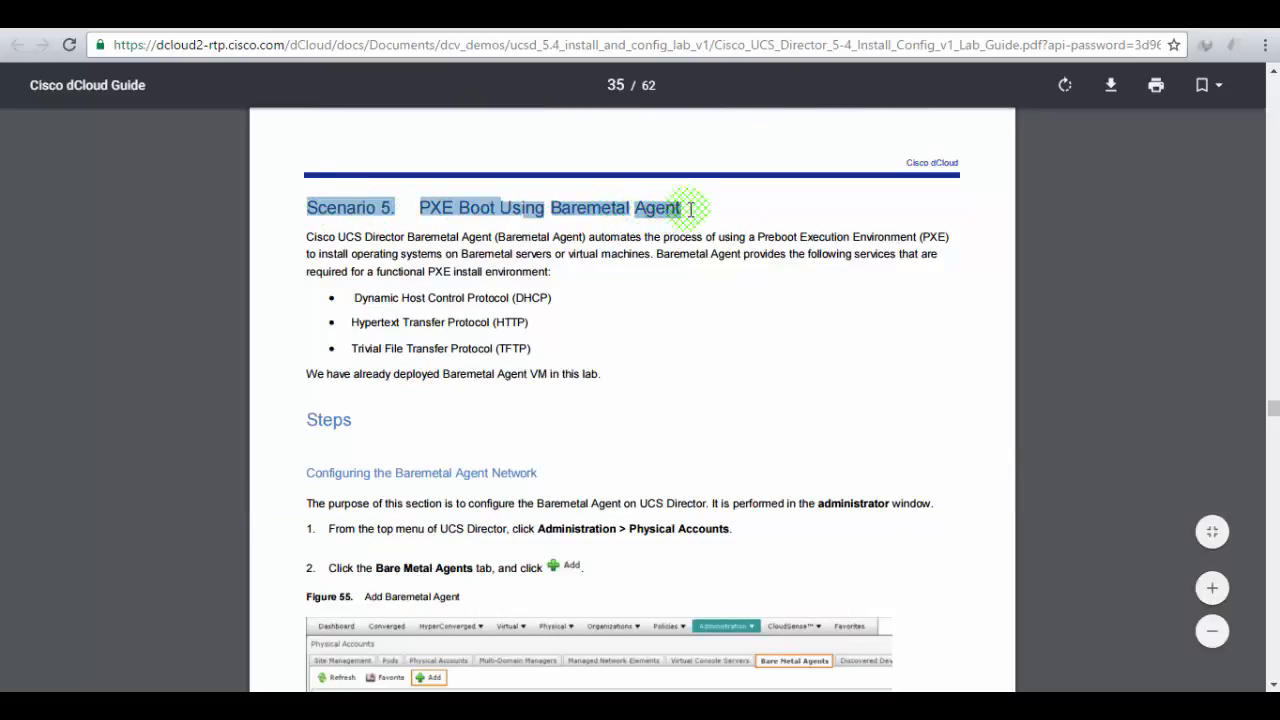
{"action": "left_click", "coordinate": [763, 405]}
{"action": "scroll", "coordinate": [760, 406], "scroll_direction": "down", "scroll_amount": 2}
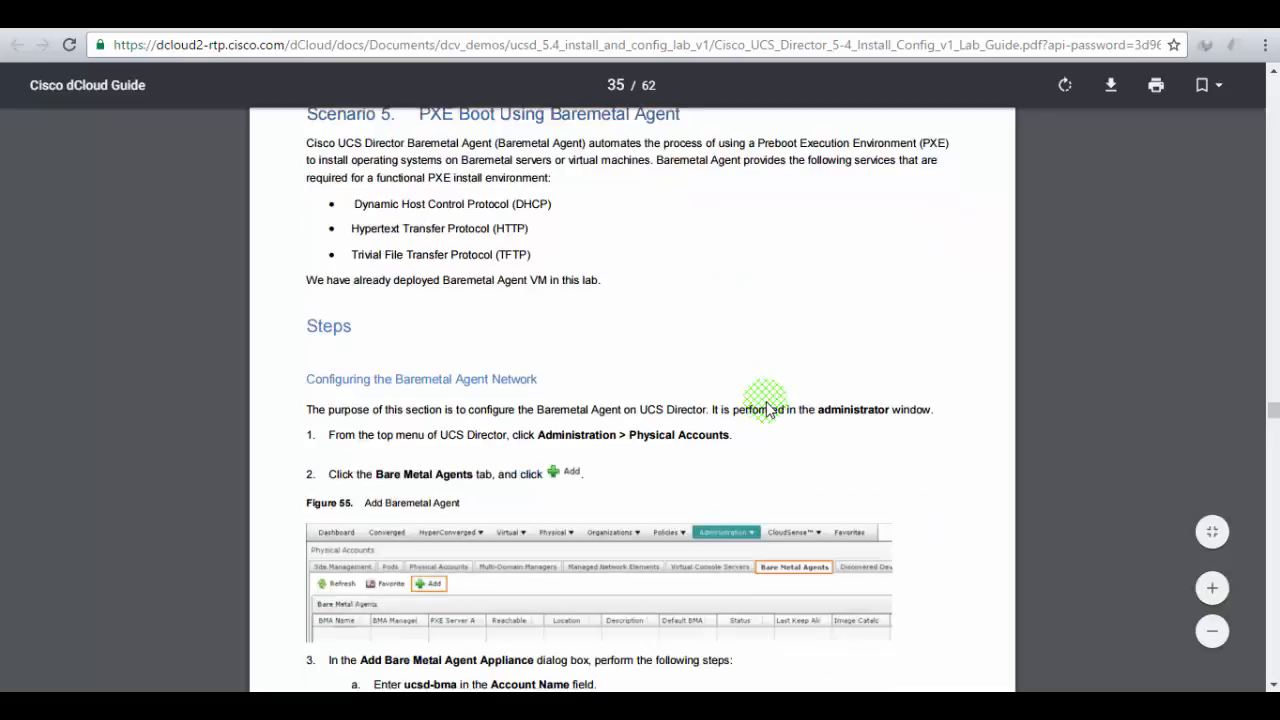
{"action": "left_click_drag", "start_coordinate": [384, 316], "coordinate": [711, 315]}
{"action": "left_click", "coordinate": [676, 340]}
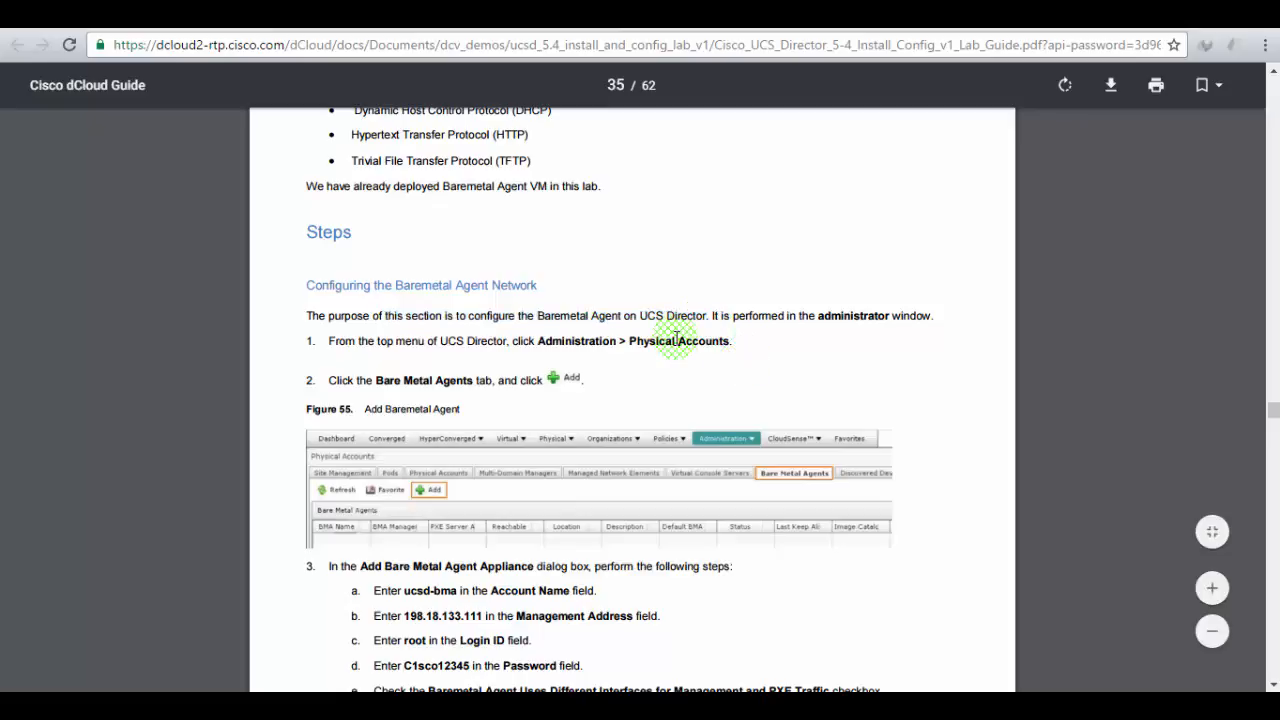
{"action": "left_click", "coordinate": [310, 15]}
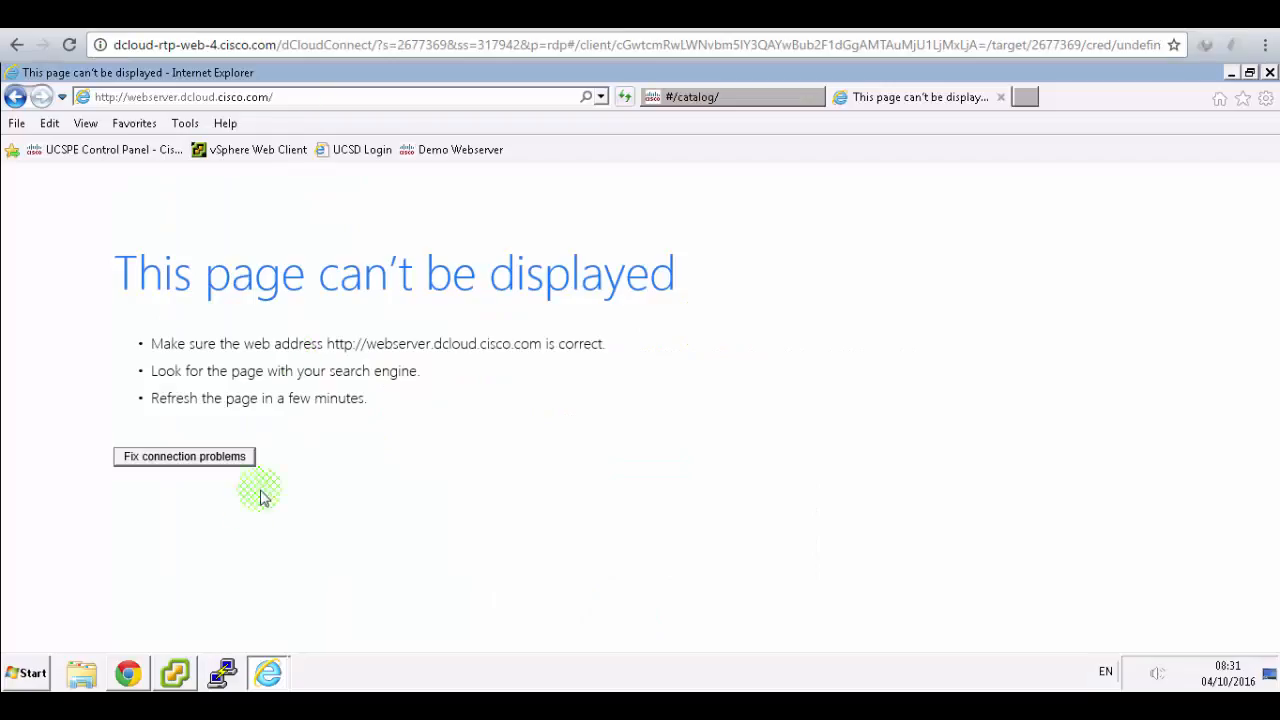
{"action": "left_click", "coordinate": [140, 673]}
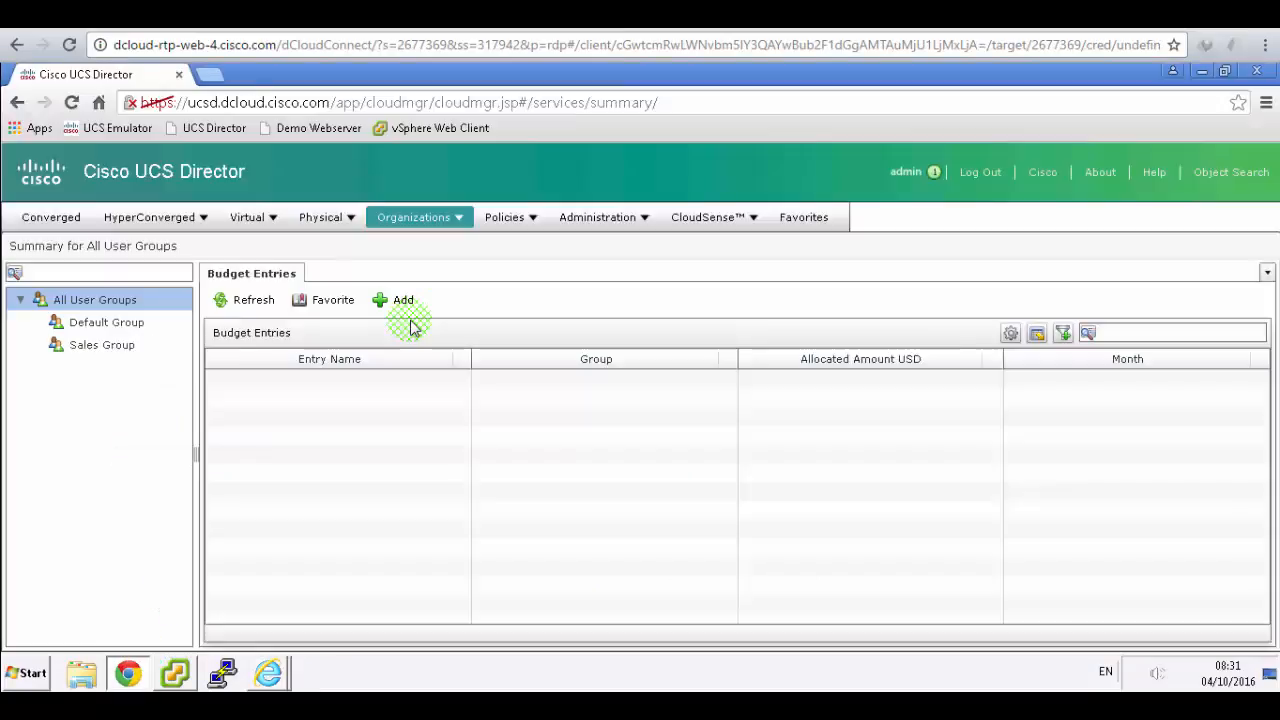
- Open the Add Bare Metal Agent Appliance form under Administration > Physical Accounts > Bare Metal Agents
{"action": "left_click", "coordinate": [590, 218]}
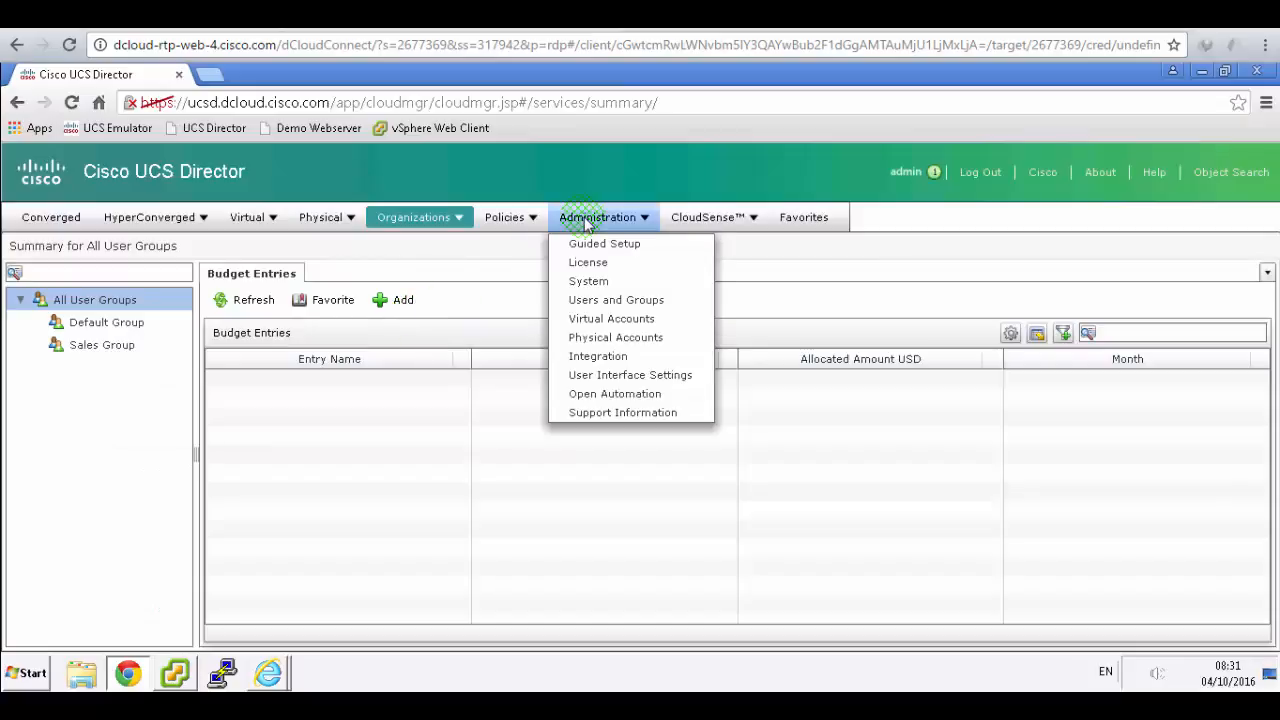
{"action": "left_click", "coordinate": [612, 340]}
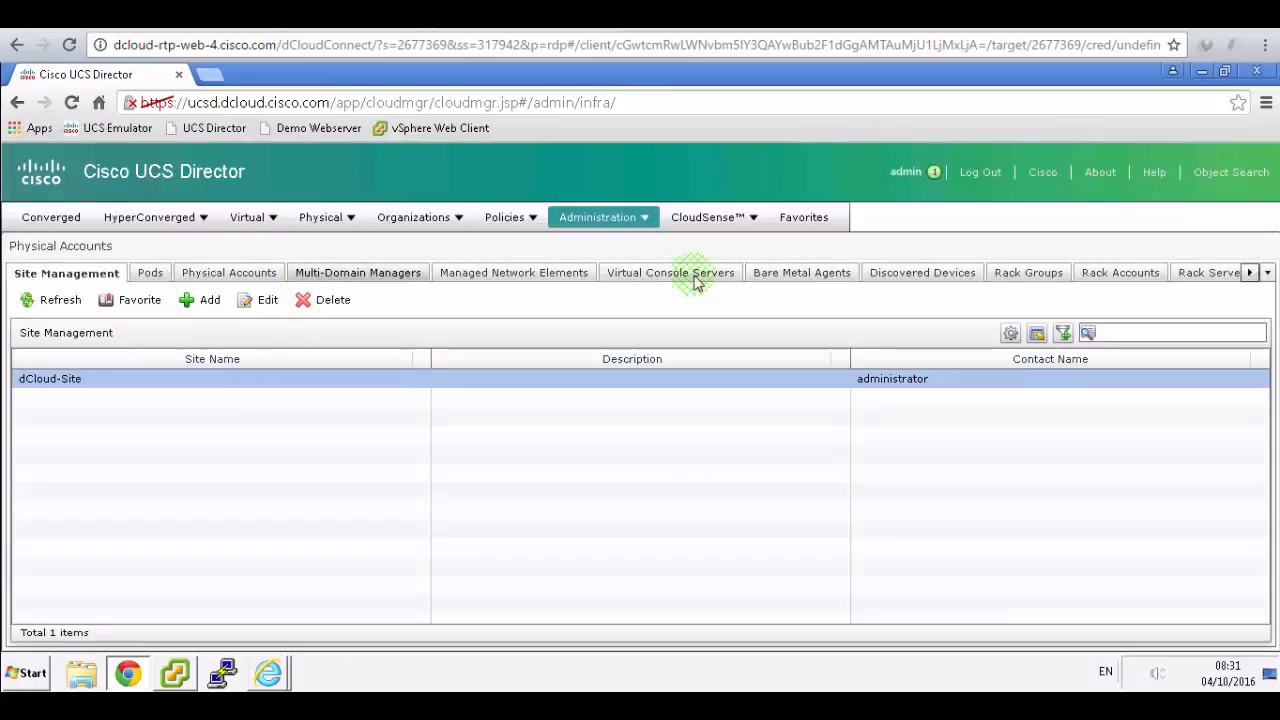
{"action": "left_click", "coordinate": [815, 276]}
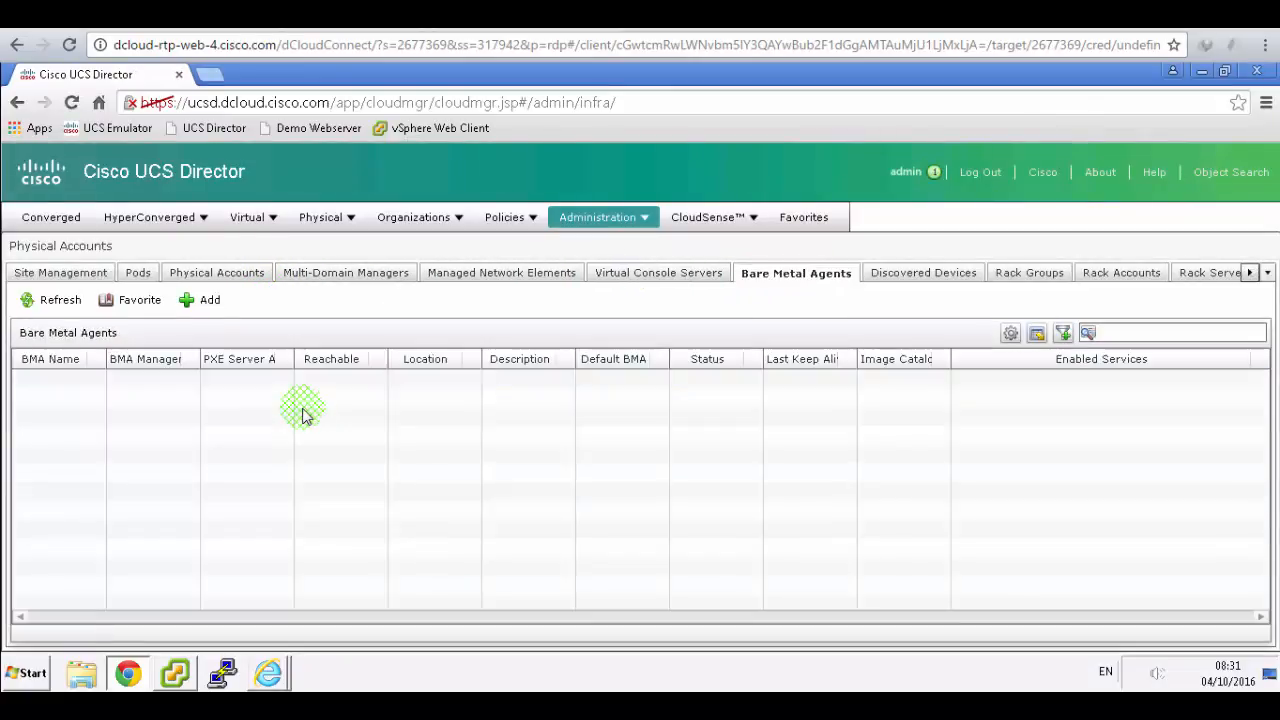
{"action": "left_click", "coordinate": [193, 305]}
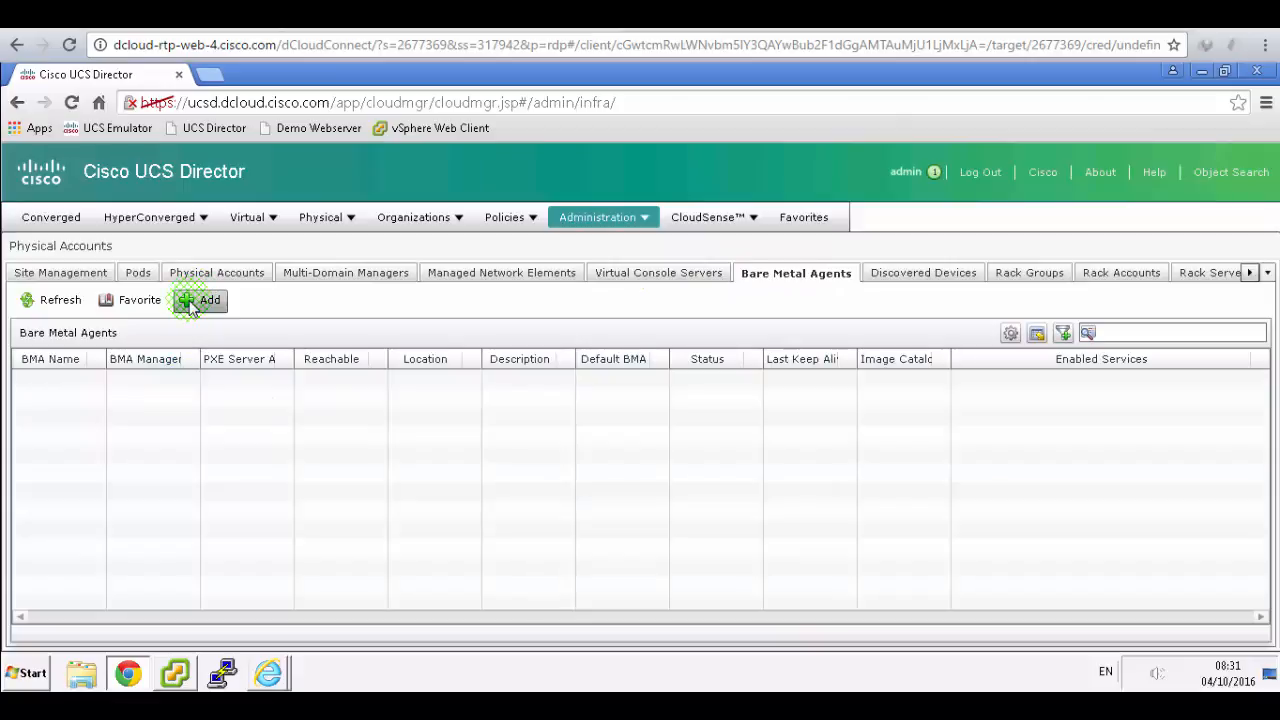
{"action": "left_click", "coordinate": [191, 304]}
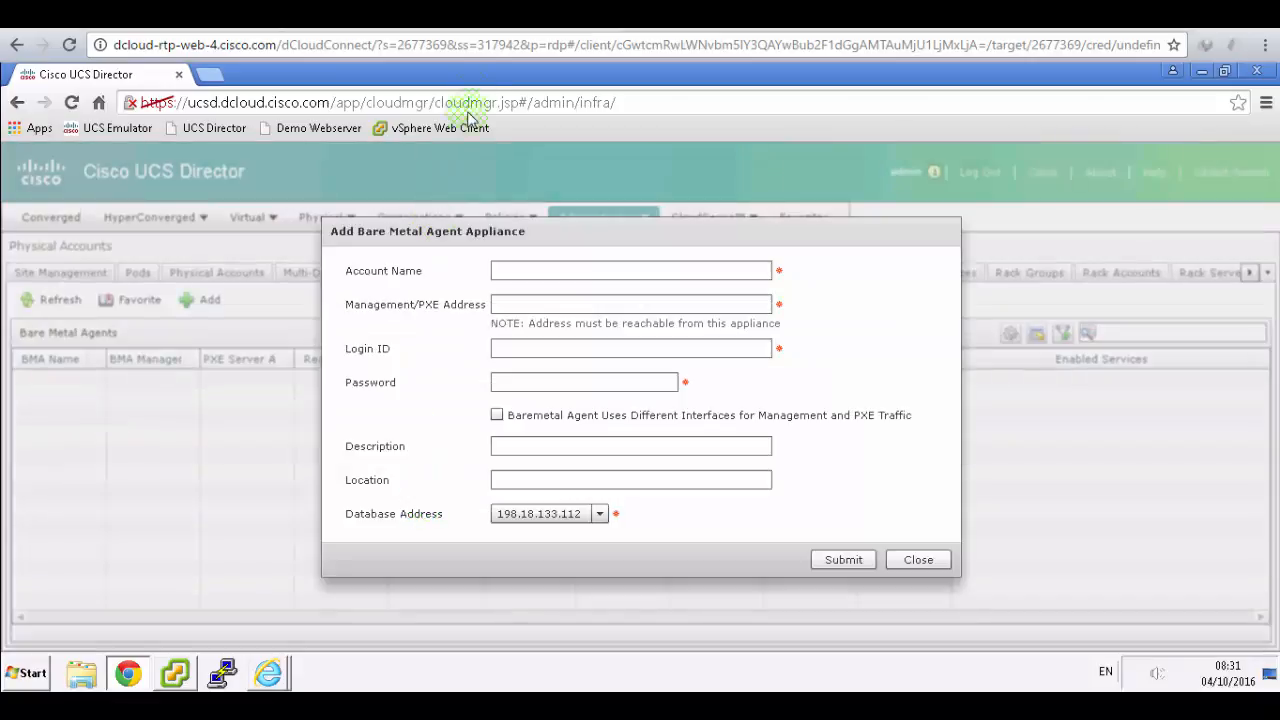
- Enter account name ucsd-bma, management address 198.18.133.111, the login ID and the account password
{"action": "left_click", "coordinate": [430, 14]}
{"action": "scroll", "coordinate": [677, 286], "scroll_direction": "down", "scroll_amount": 2}
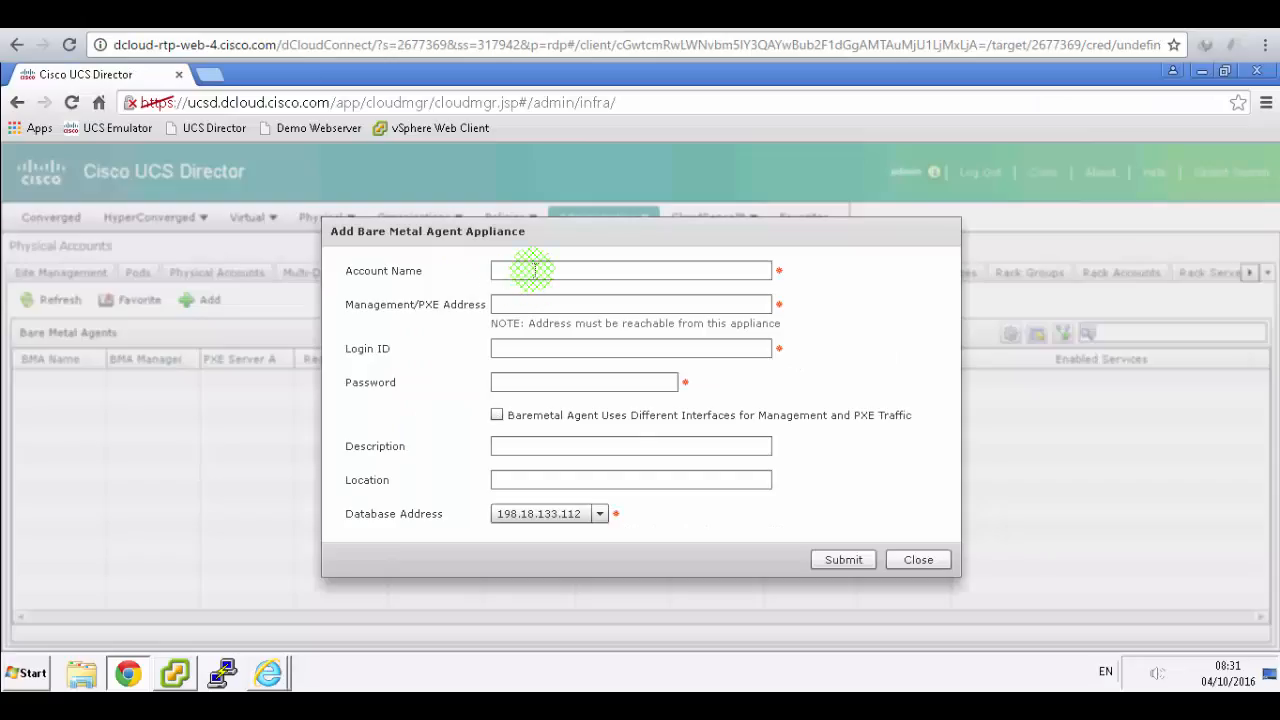
{"action": "left_click", "coordinate": [534, 270]}
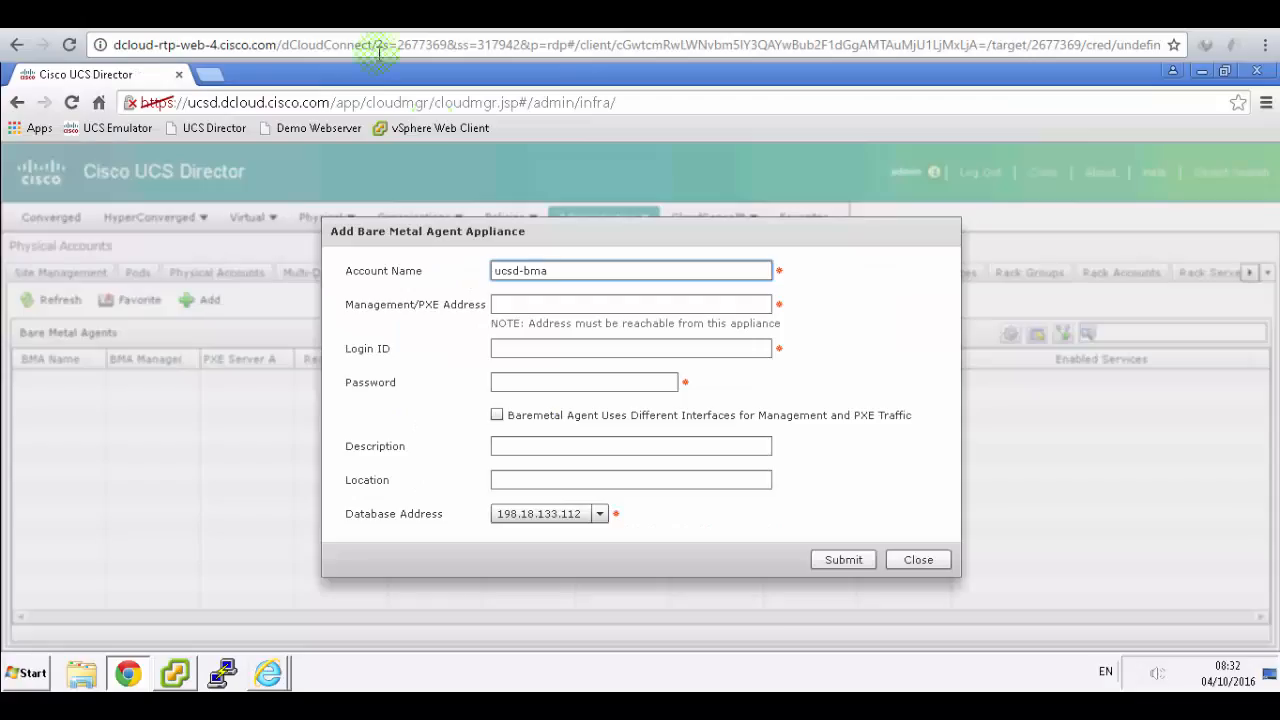
{"action": "left_click", "coordinate": [533, 303]}
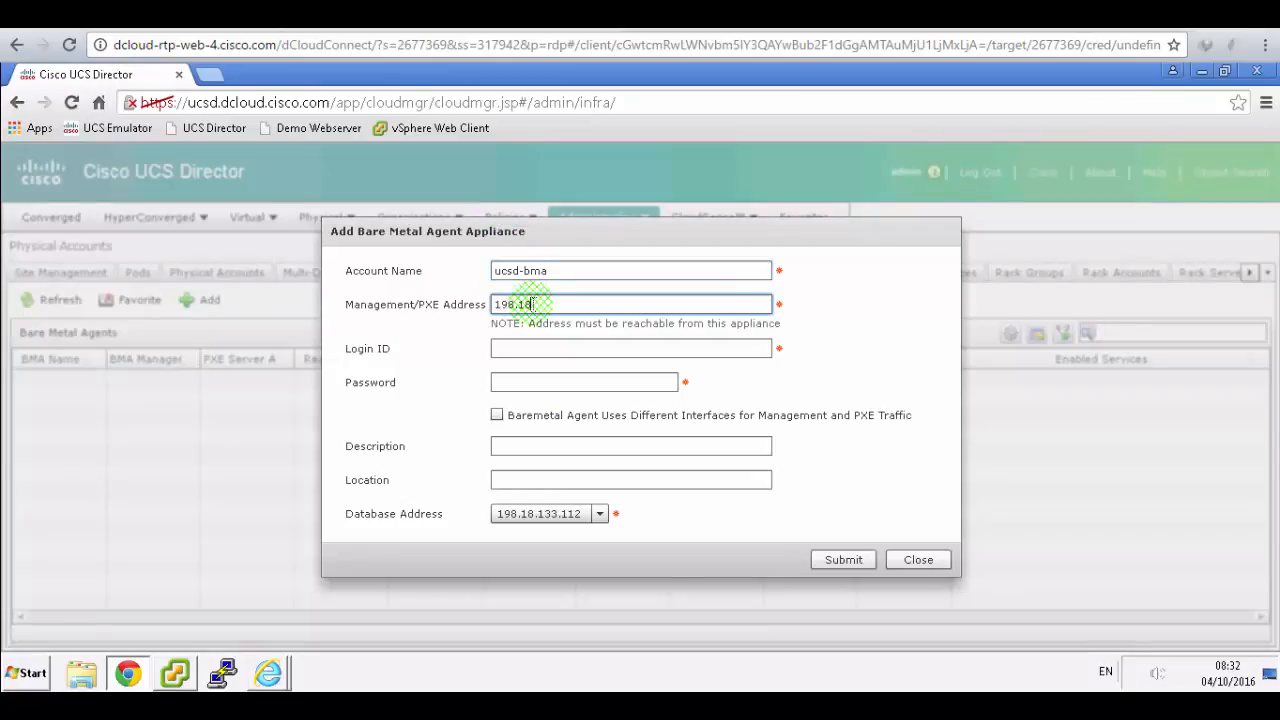
{"action": "type", "text": "198.18.133."}
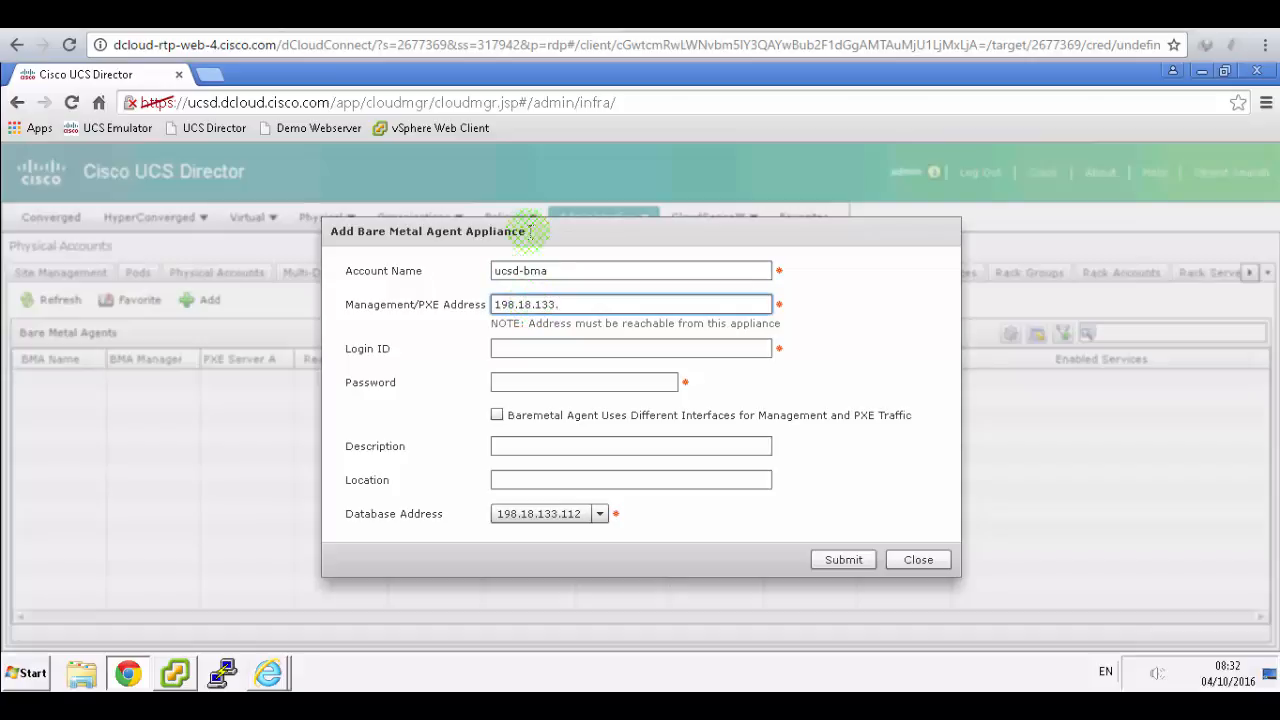
{"action": "type", "text": "1"}
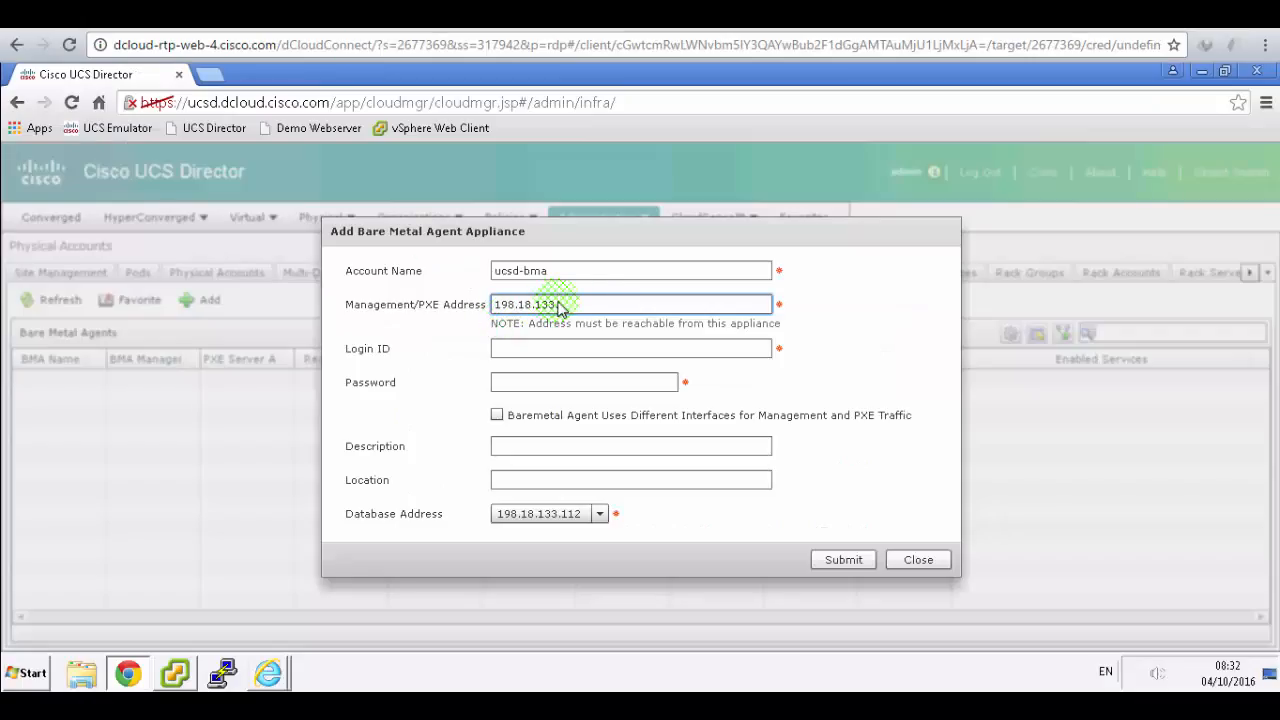
{"action": "type", "text": "111"}
{"action": "left_click", "coordinate": [592, 349]}
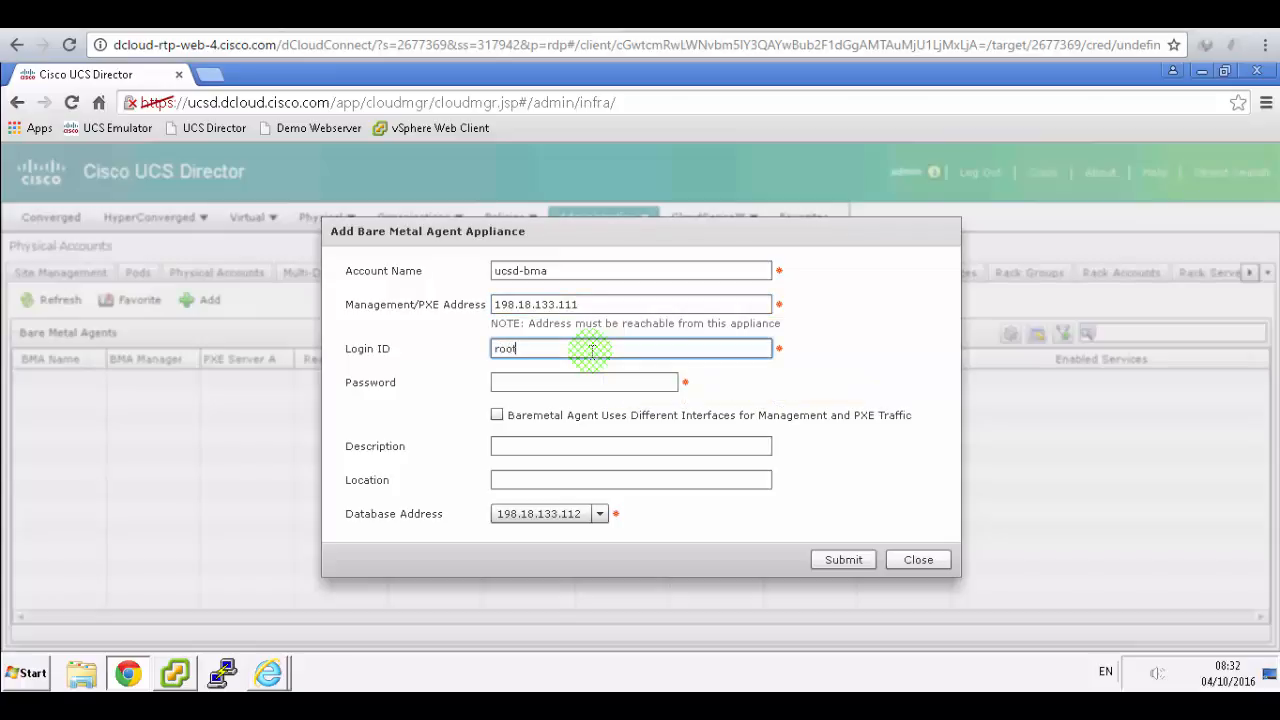
{"action": "key", "text": "Tab"}
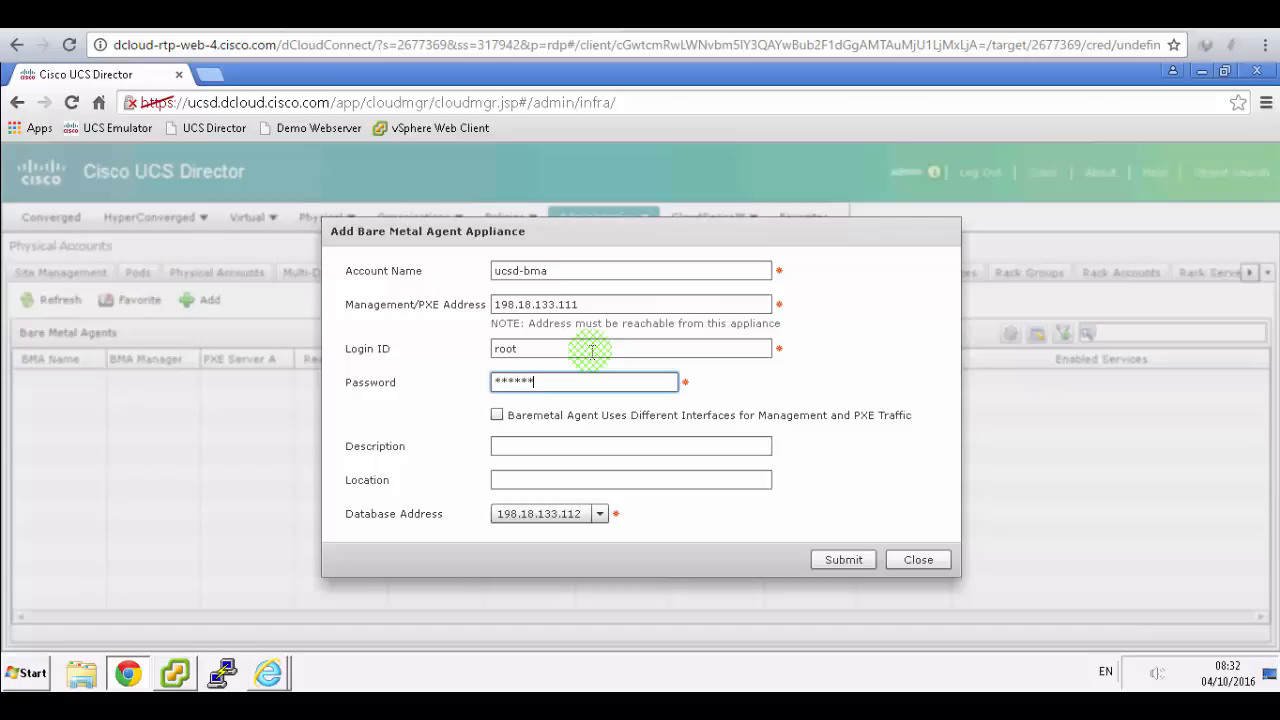
{"action": "type", "text": "C1sco12345"}
- Use separate management and PXE interfaces, with PXE interface address 198.18.6.111
{"action": "left_click", "coordinate": [490, 15]}
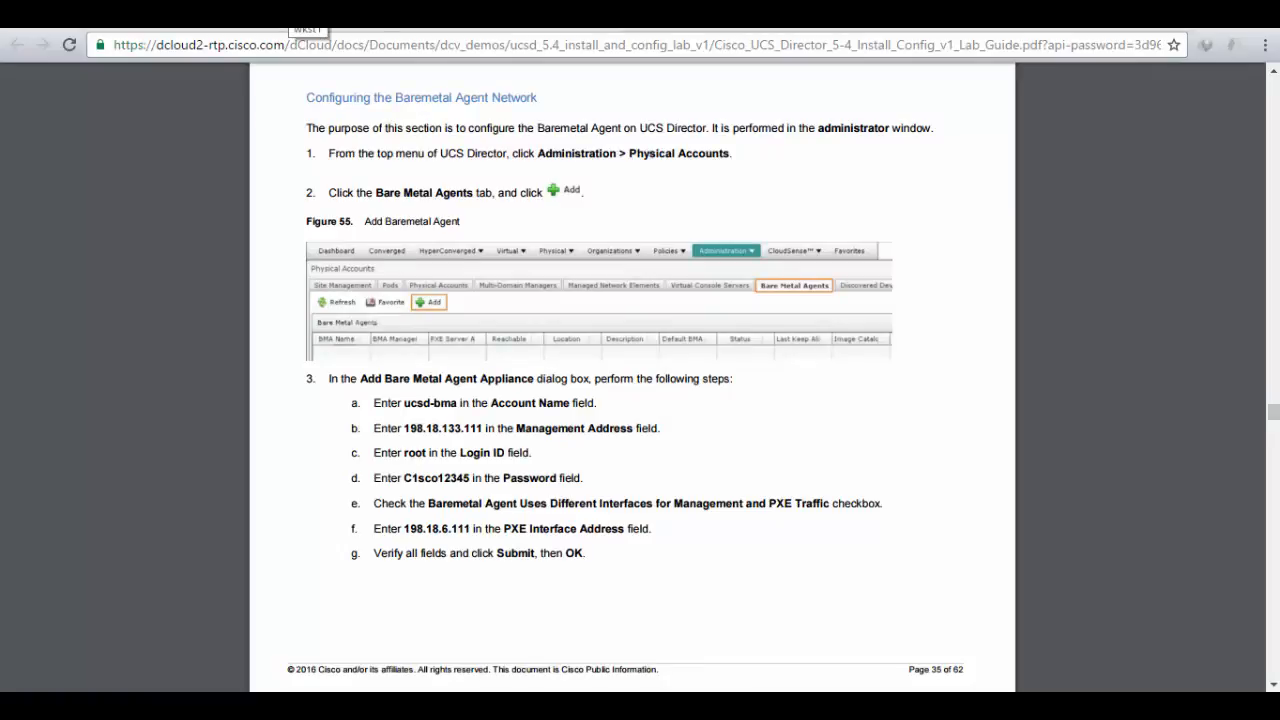
{"action": "left_click", "coordinate": [290, 14]}
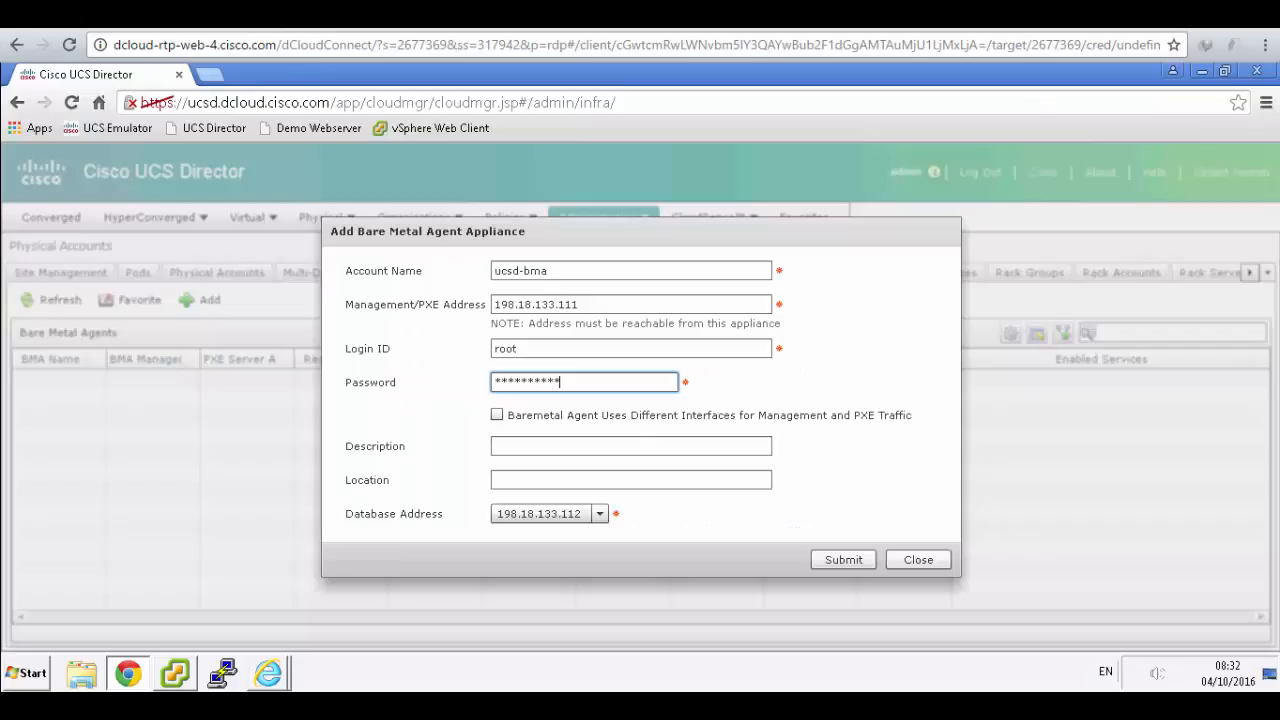
{"action": "left_click", "coordinate": [497, 414]}
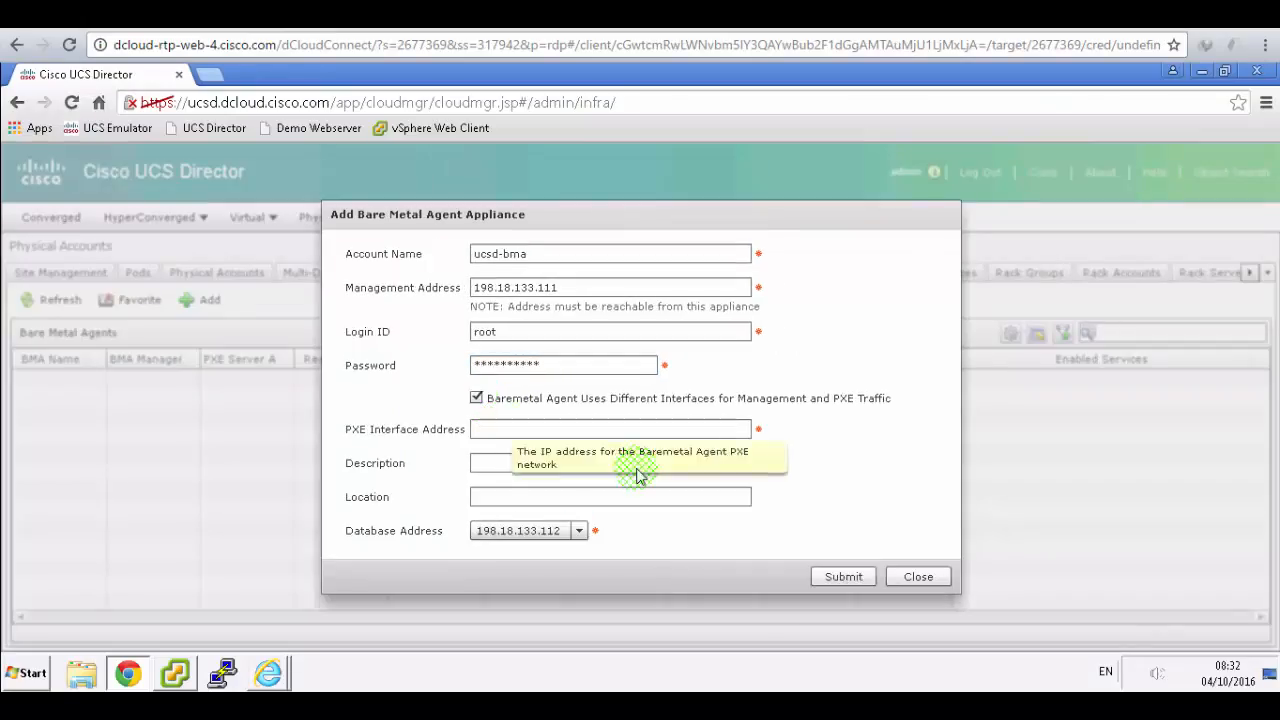
{"action": "left_click", "coordinate": [384, 16]}
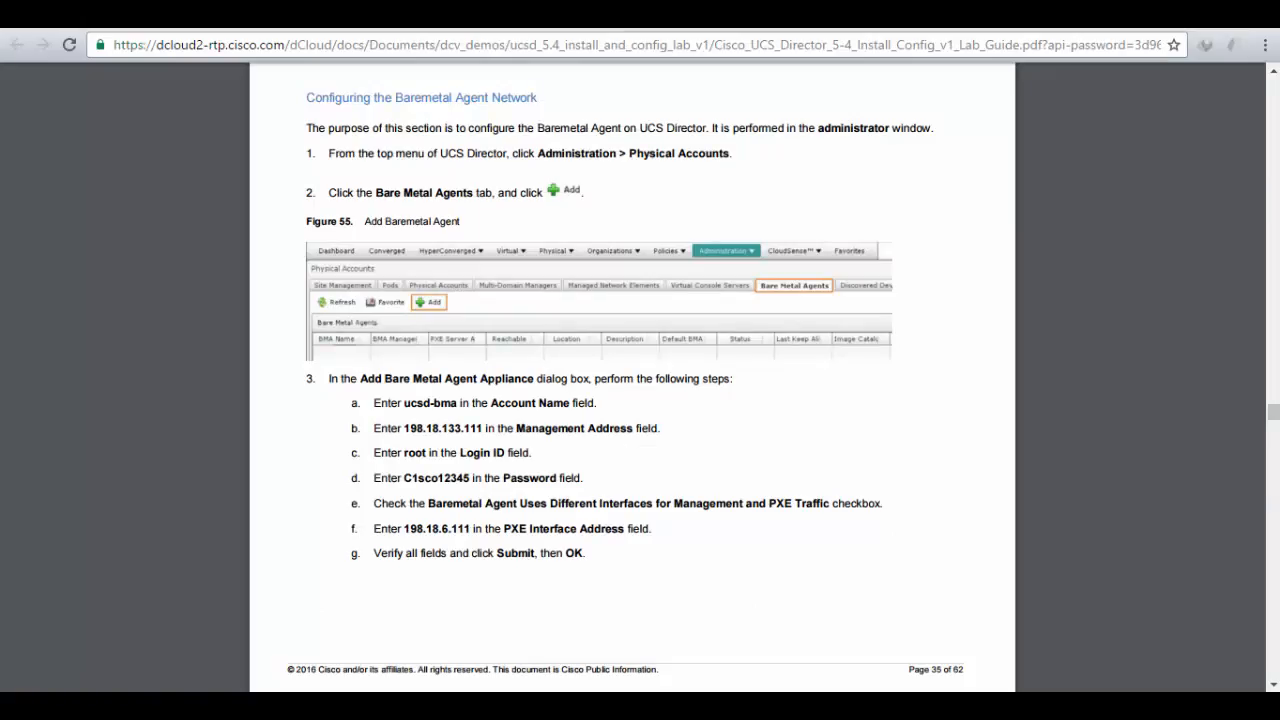
{"action": "left_click", "coordinate": [293, 16]}
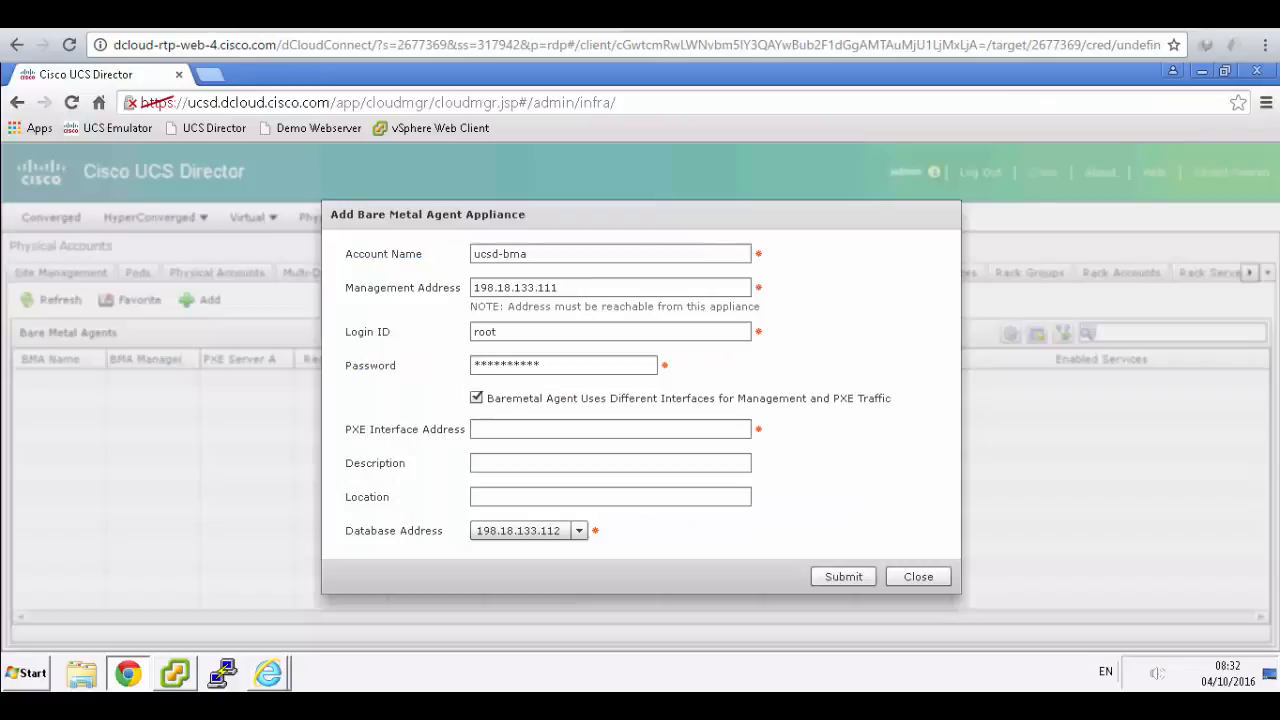
{"action": "left_click", "coordinate": [510, 432]}
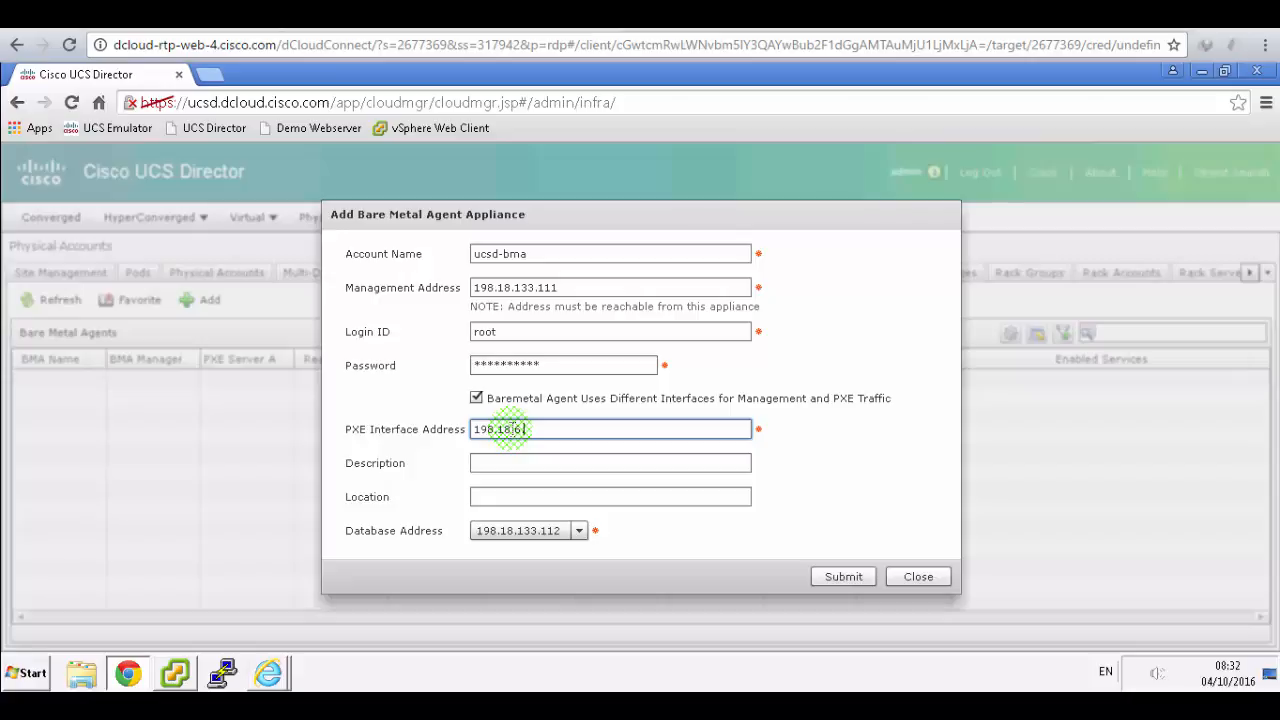
{"action": "type", "text": "198.18.6.111"}
- Submit the ucsd-bma agent and acknowledge the saved-successfully message
{"action": "left_click", "coordinate": [468, 16]}
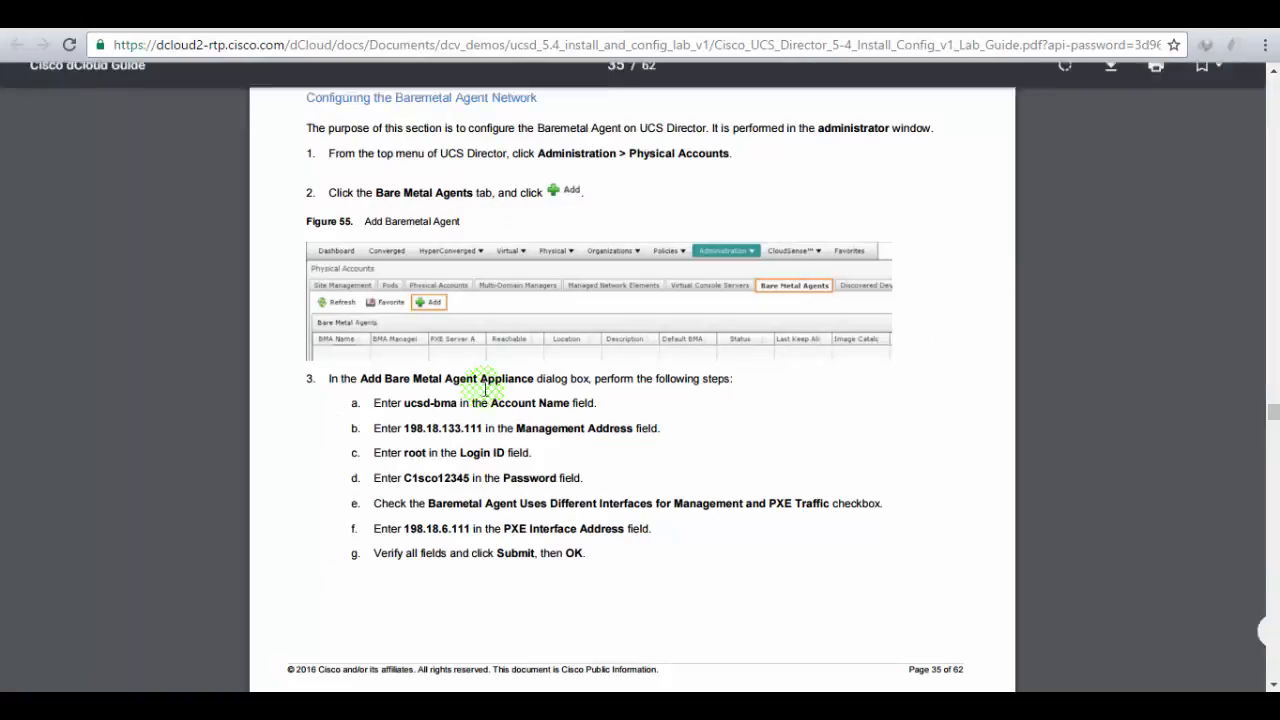
{"action": "left_click", "coordinate": [285, 30]}
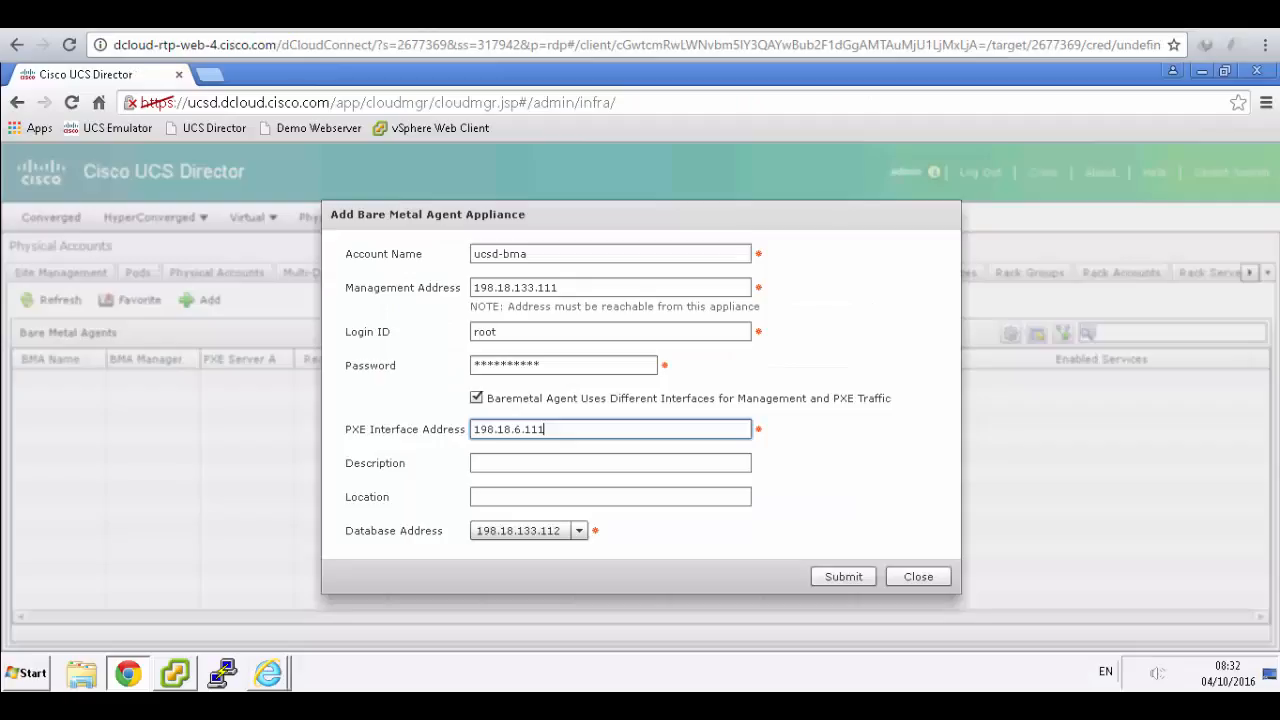
{"action": "left_click", "coordinate": [823, 580]}
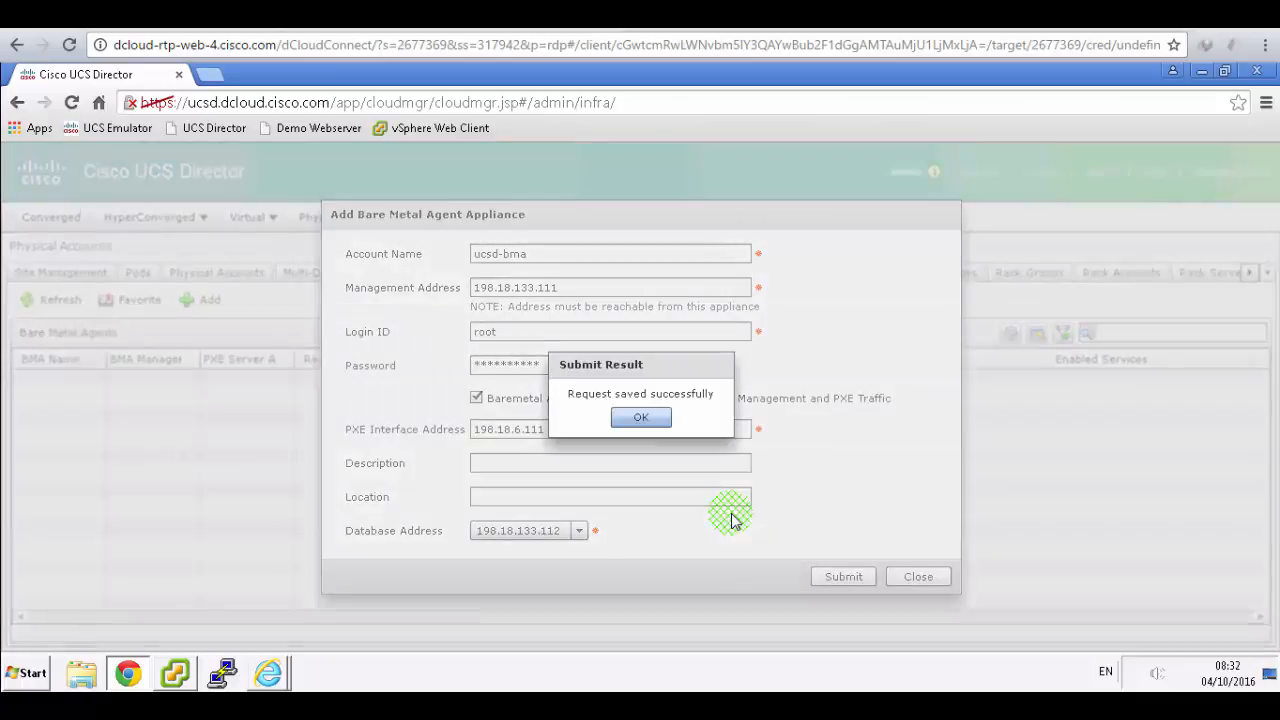
{"action": "left_click", "coordinate": [648, 418]}
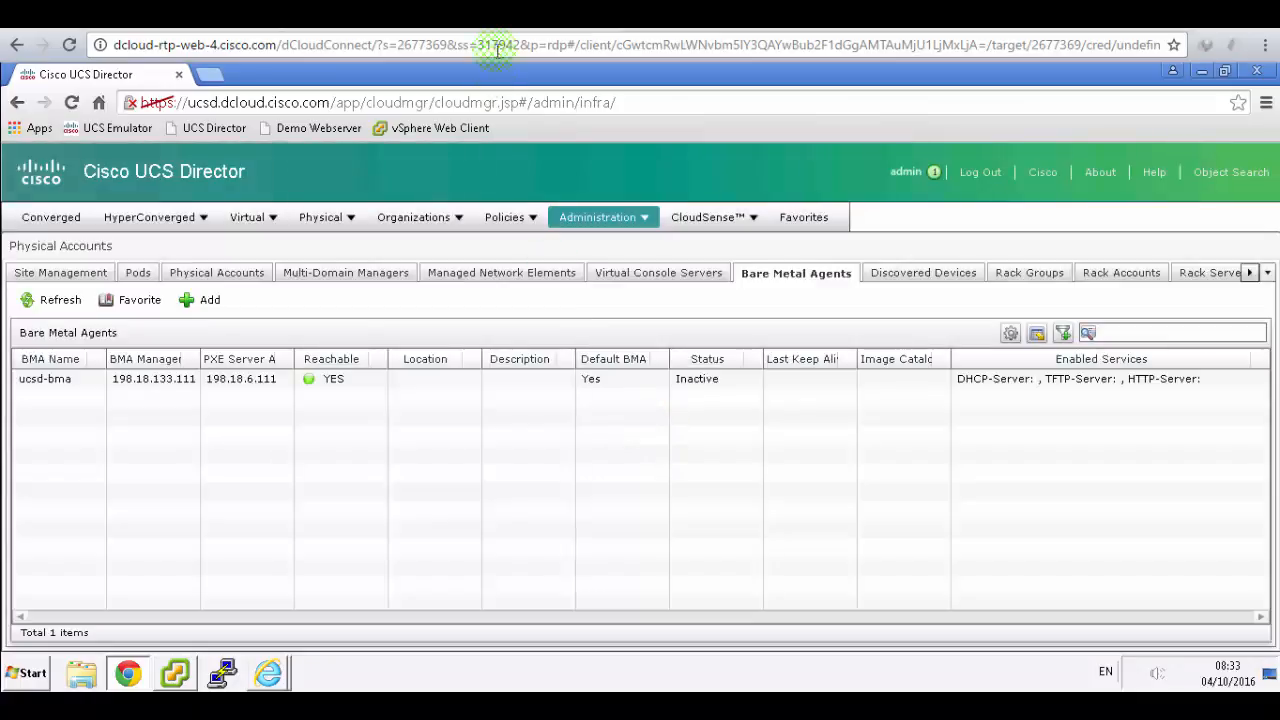
{"action": "left_click", "coordinate": [488, 17]}
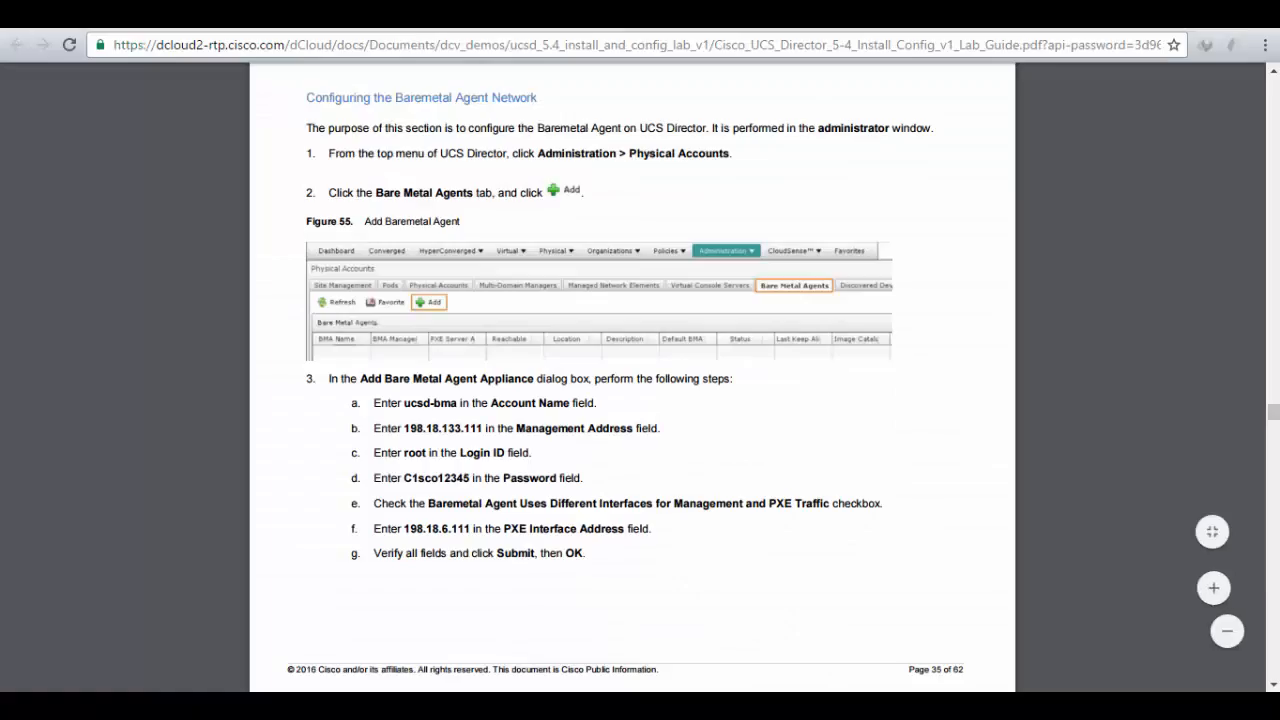
- Select ucsd-bma and submit DHCP with subnet 198.18.6.0, range 198.18.6.10–198.18.6.99, router 192.168.55.1
{"action": "scroll", "coordinate": [688, 461], "scroll_direction": "down", "scroll_amount": 10}
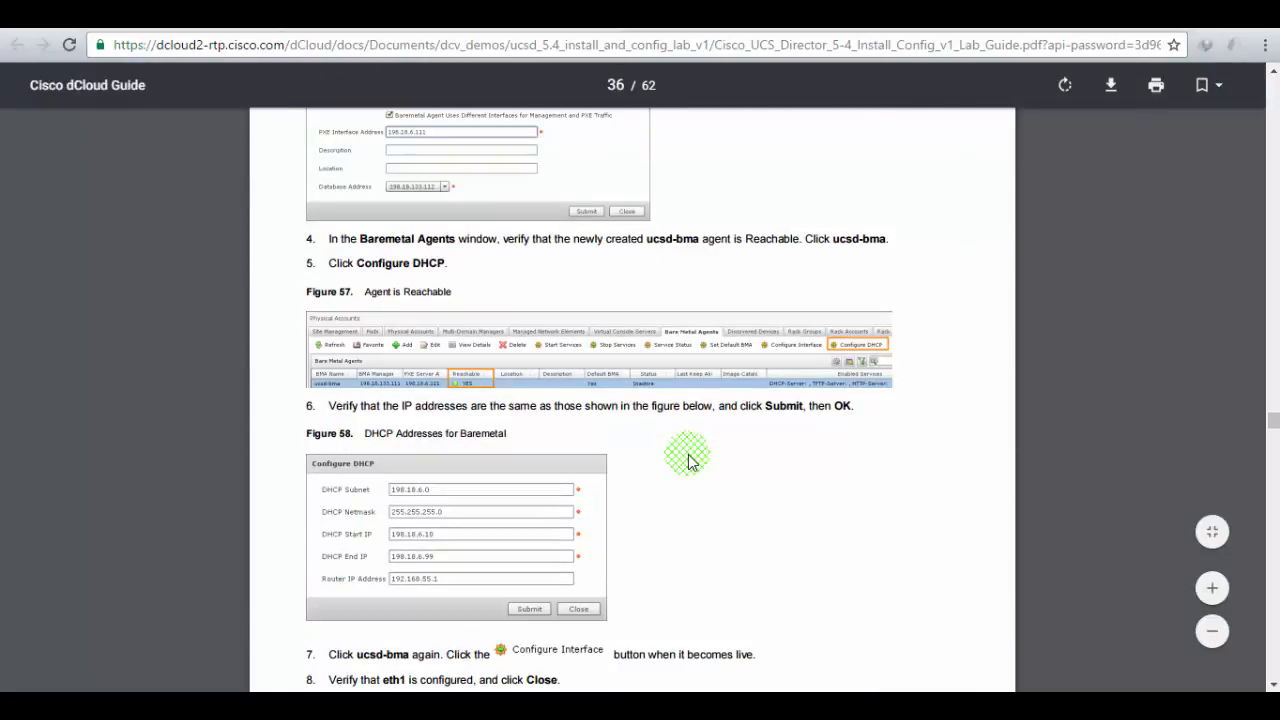
{"action": "left_click_drag", "start_coordinate": [484, 240], "coordinate": [880, 240]}
{"action": "left_click", "coordinate": [397, 256]}
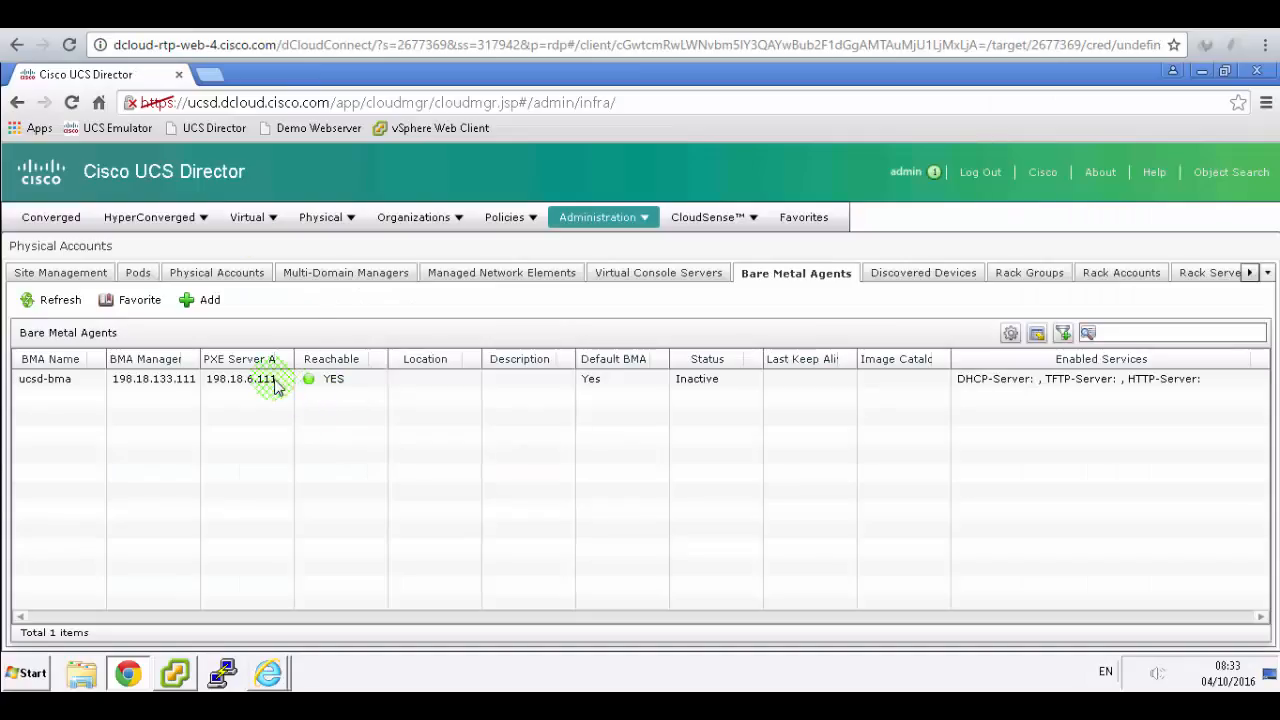
{"action": "left_click", "coordinate": [277, 388]}
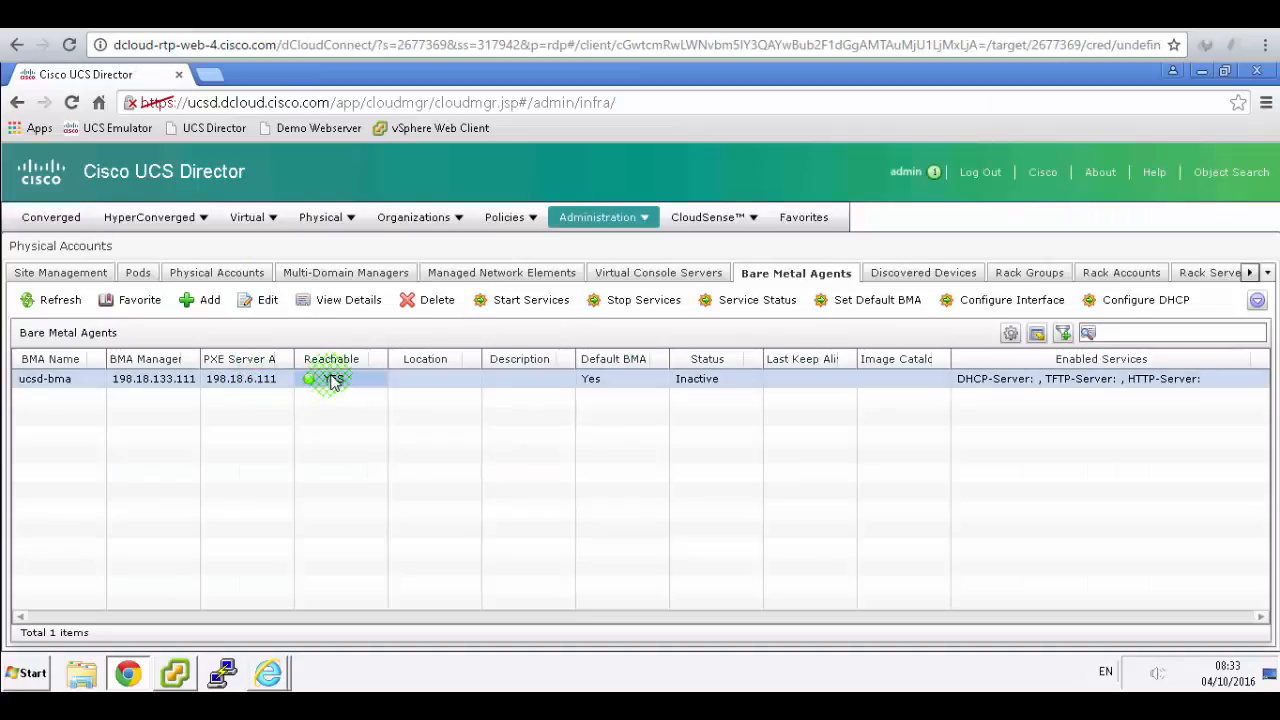
{"action": "left_click", "coordinate": [1108, 302]}
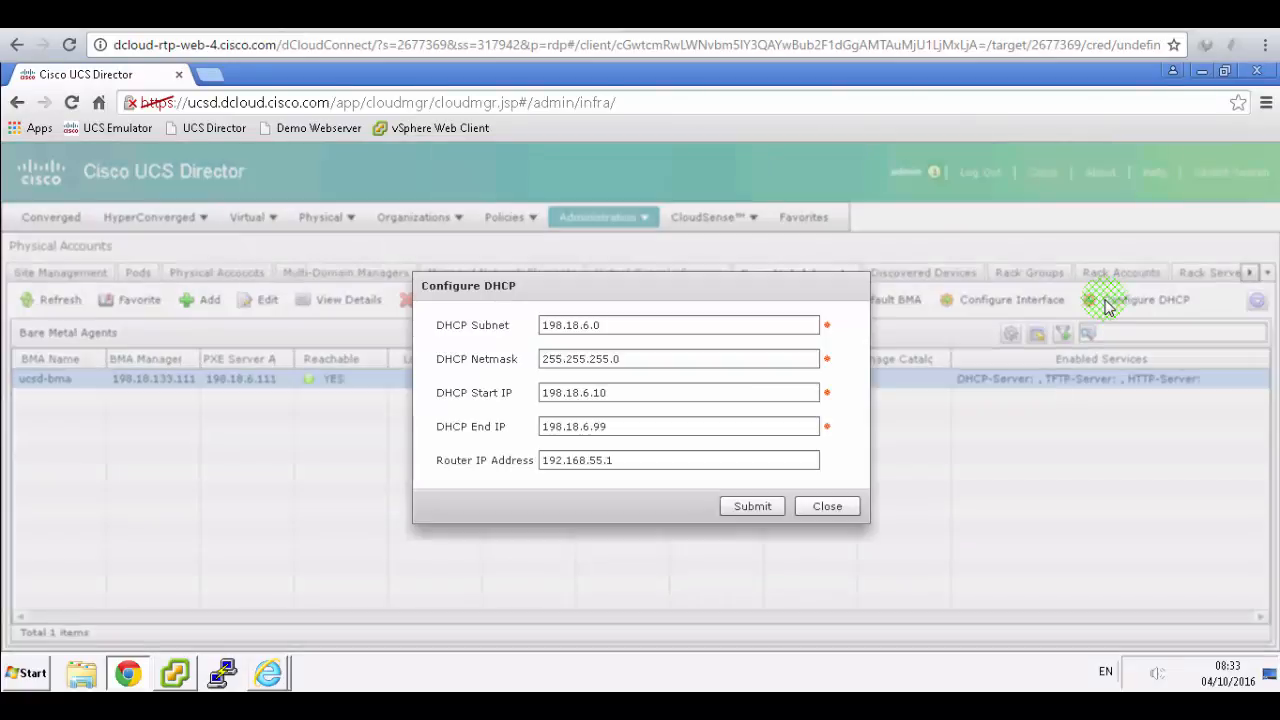
{"action": "left_click", "coordinate": [440, 15]}
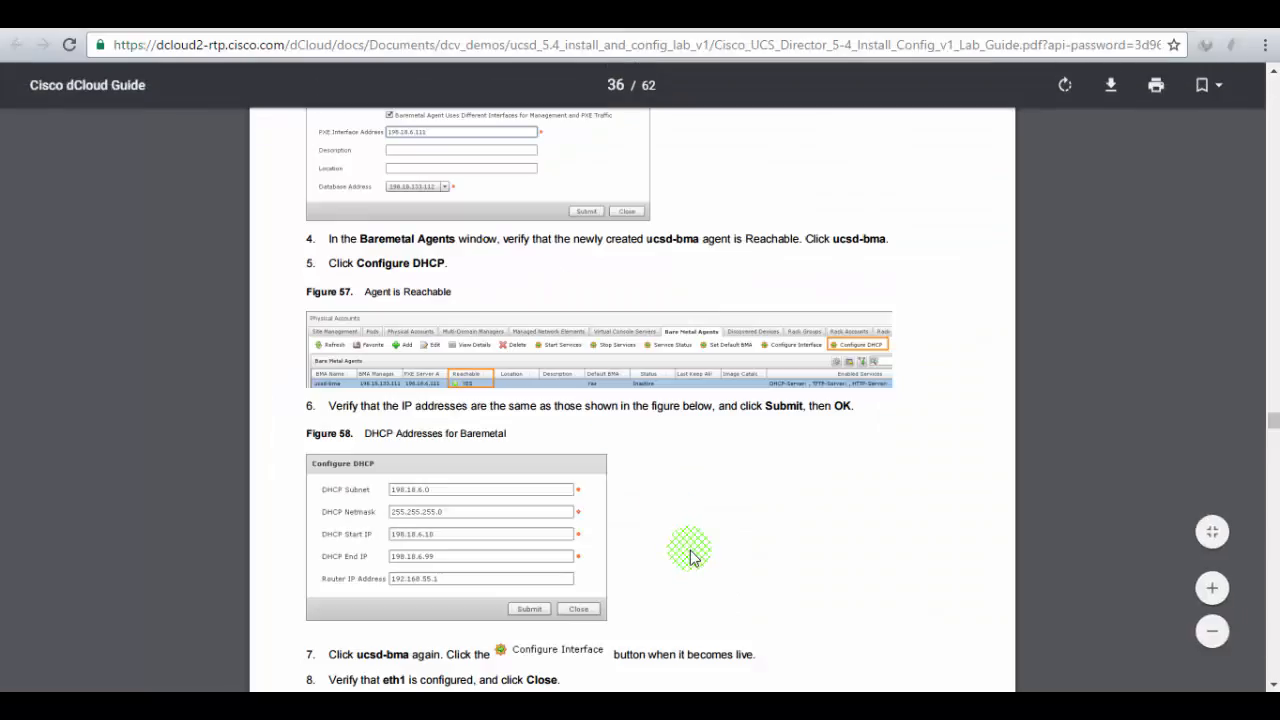
{"action": "scroll", "coordinate": [706, 496], "scroll_direction": "down", "scroll_amount": 2}
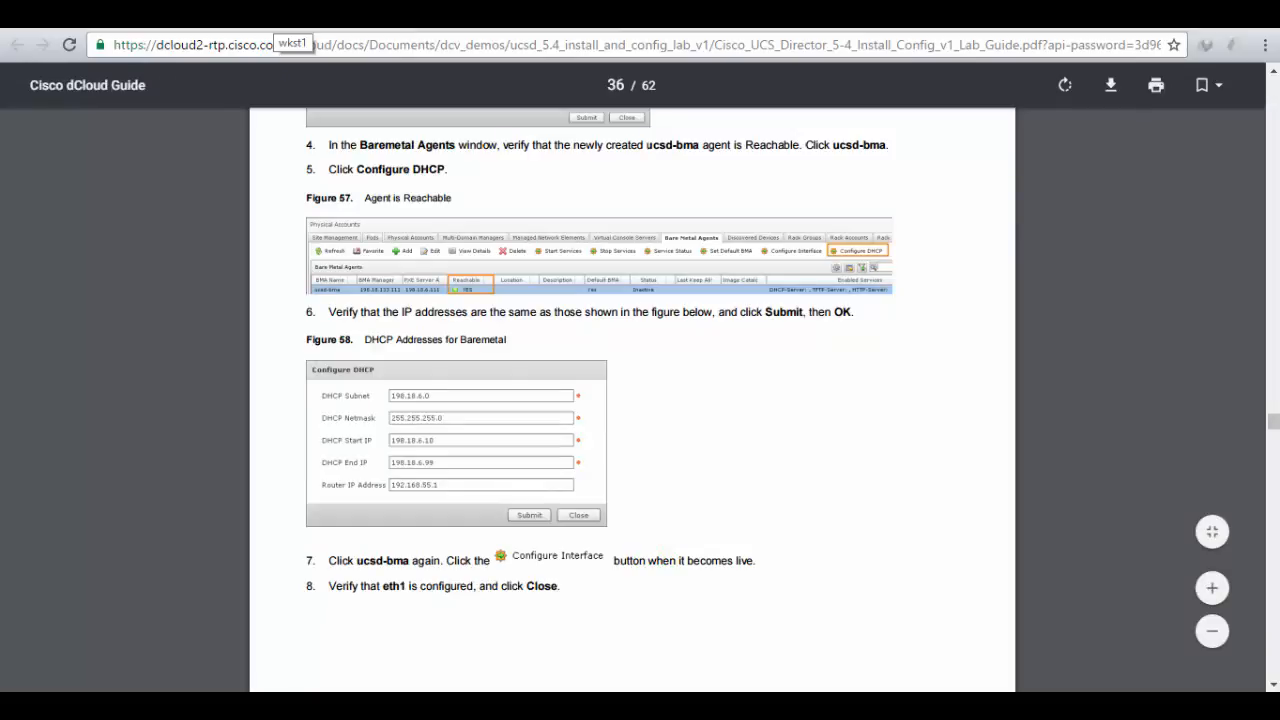
{"action": "left_click", "coordinate": [292, 22]}
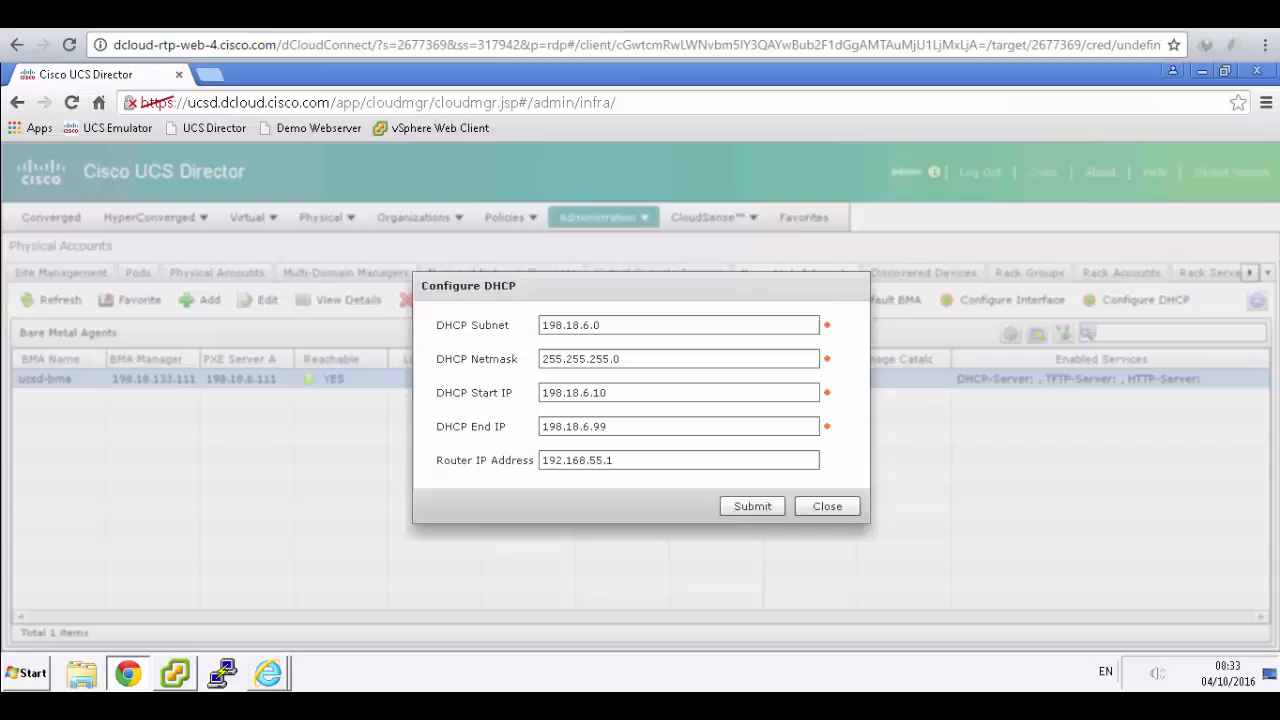
{"action": "left_click", "coordinate": [750, 506]}
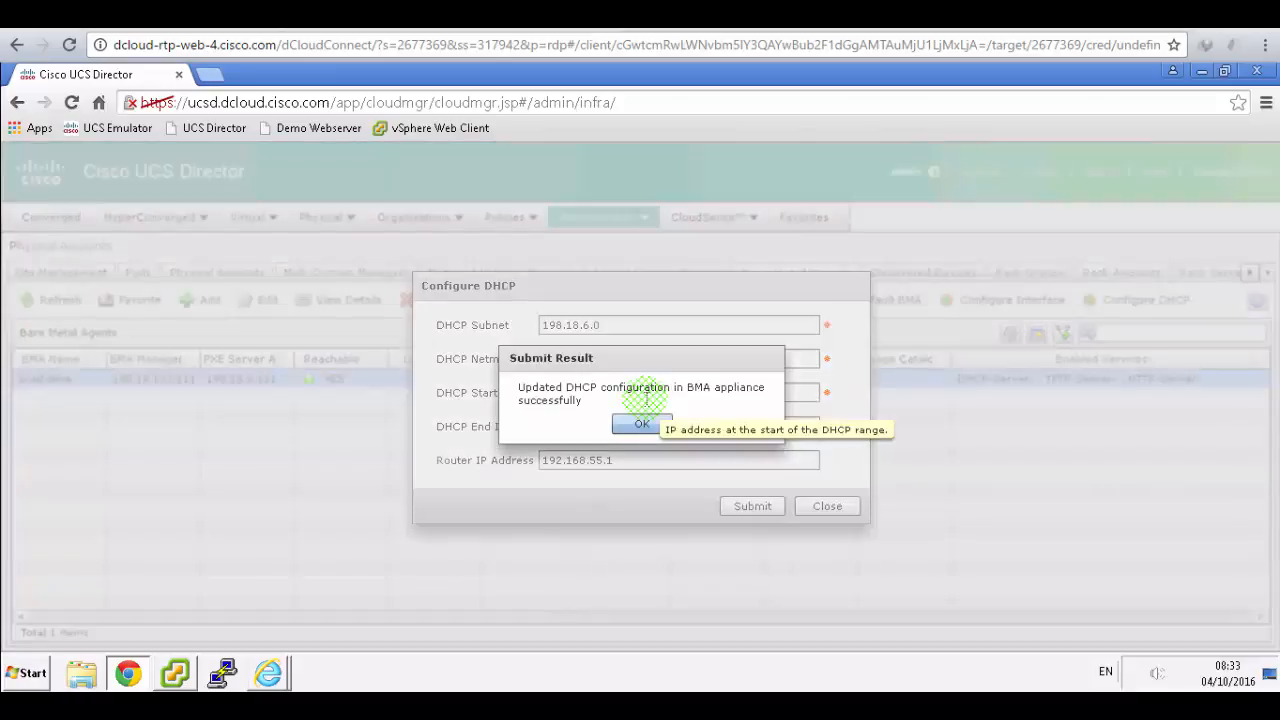
- Acknowledge the DHCP update confirmation and read the guide's next step
{"action": "left_click", "coordinate": [640, 425]}
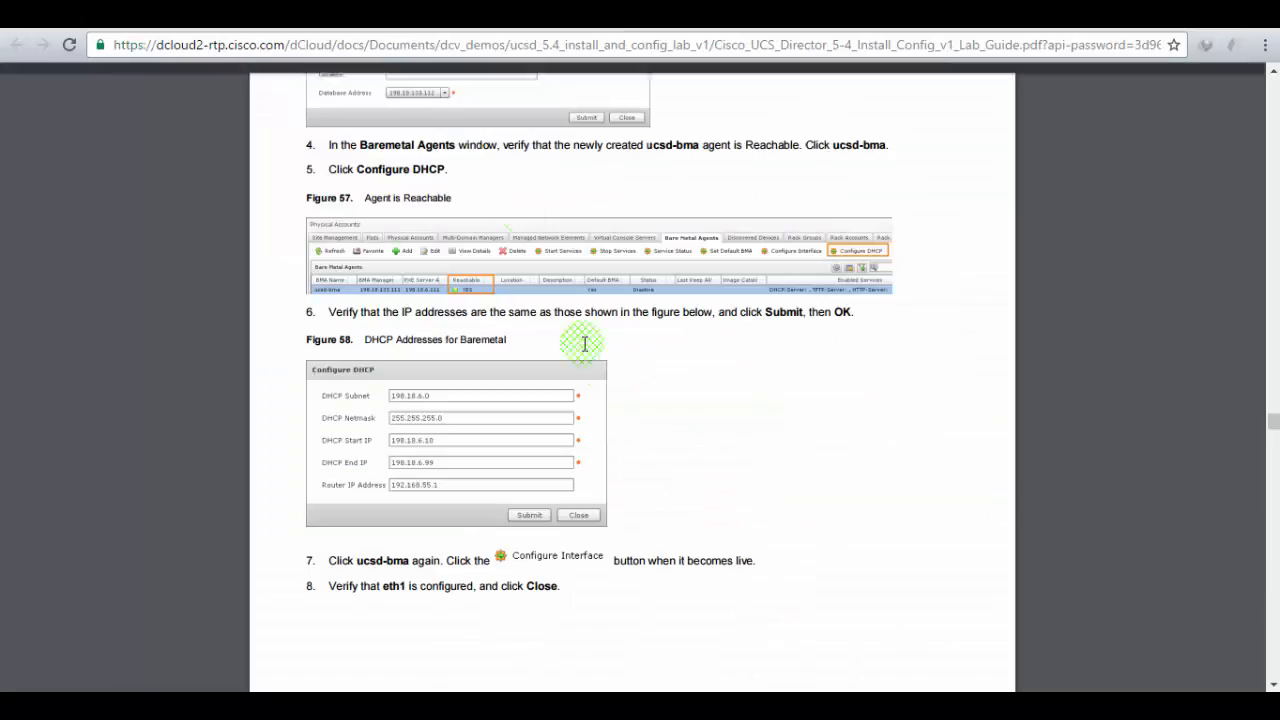
{"action": "left_click", "coordinate": [742, 518]}
{"action": "scroll", "coordinate": [743, 510], "scroll_direction": "down", "scroll_amount": 2}
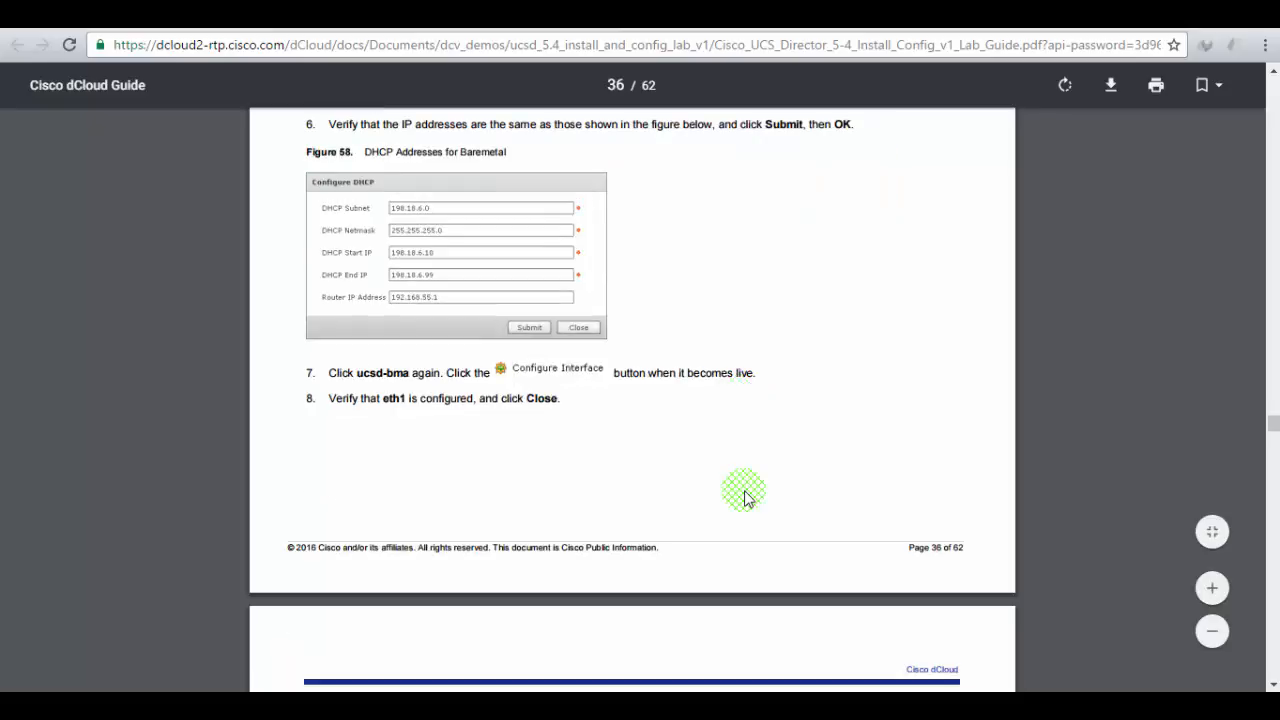
{"action": "scroll", "coordinate": [743, 497], "scroll_direction": "down", "scroll_amount": 4}
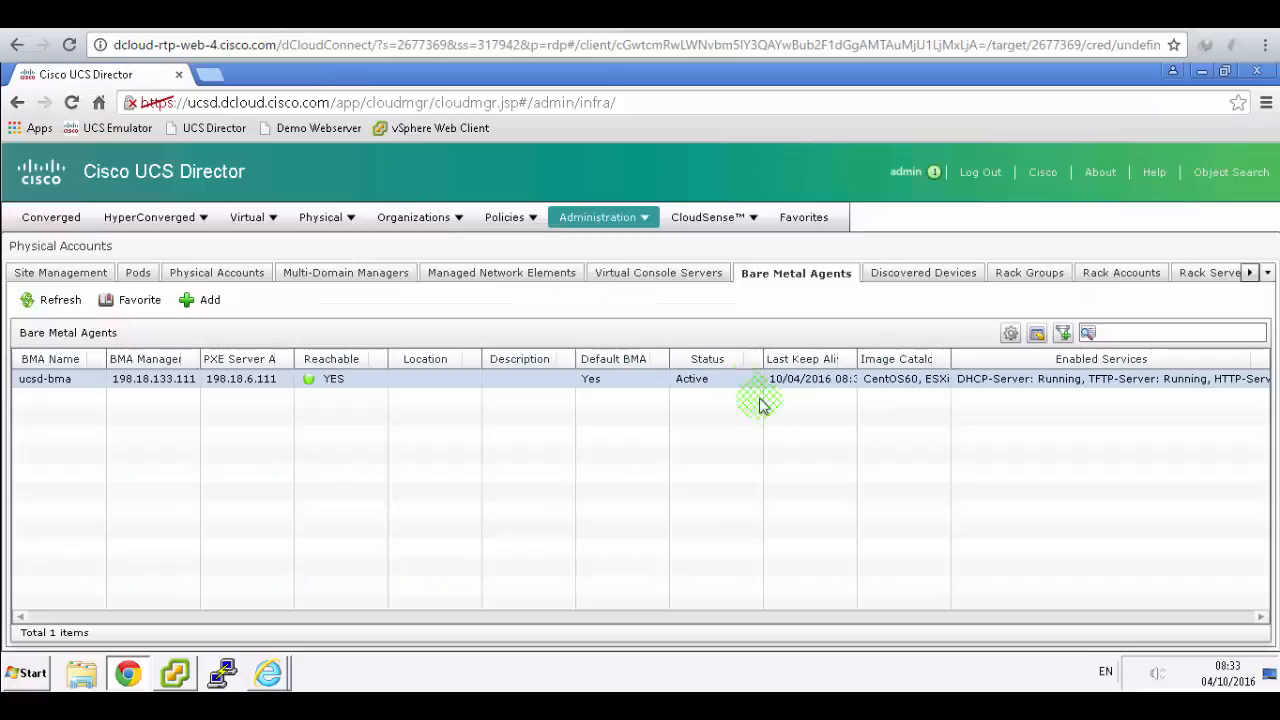
- Verify ucsd-bma's PXE interface is eth1 and close the interface settings
{"action": "left_click", "coordinate": [453, 380]}
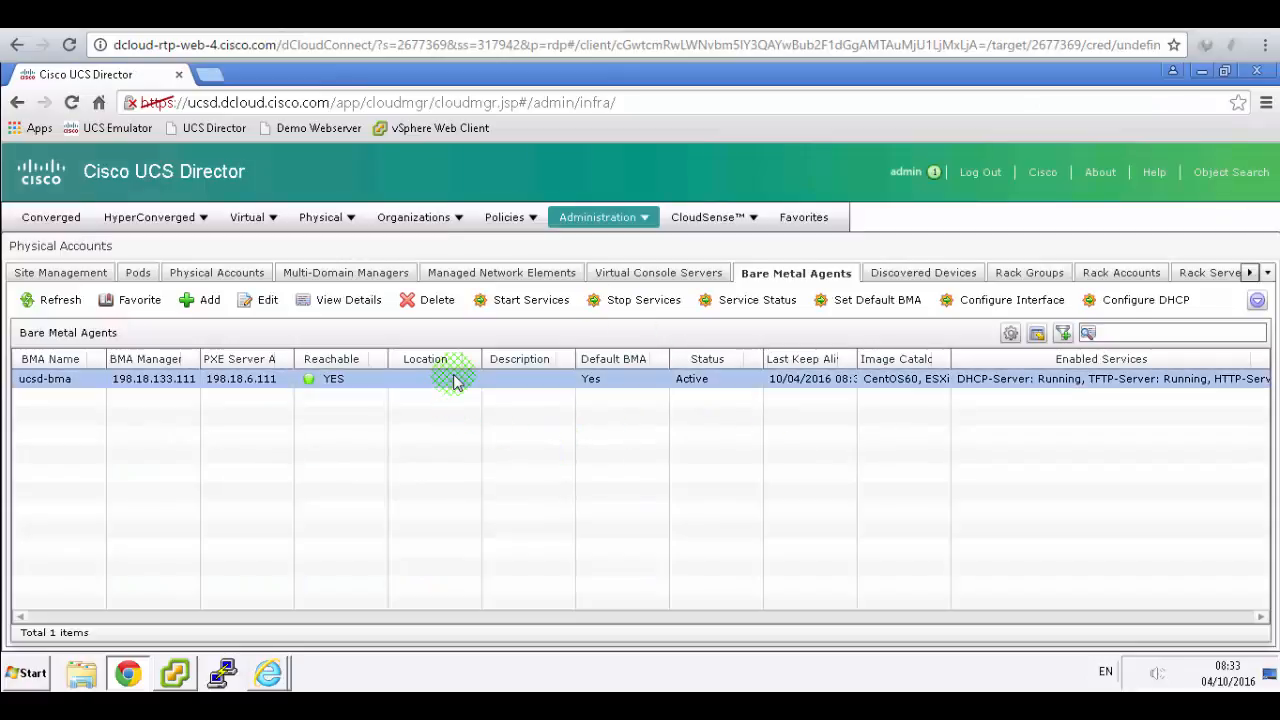
{"action": "left_click", "coordinate": [977, 300]}
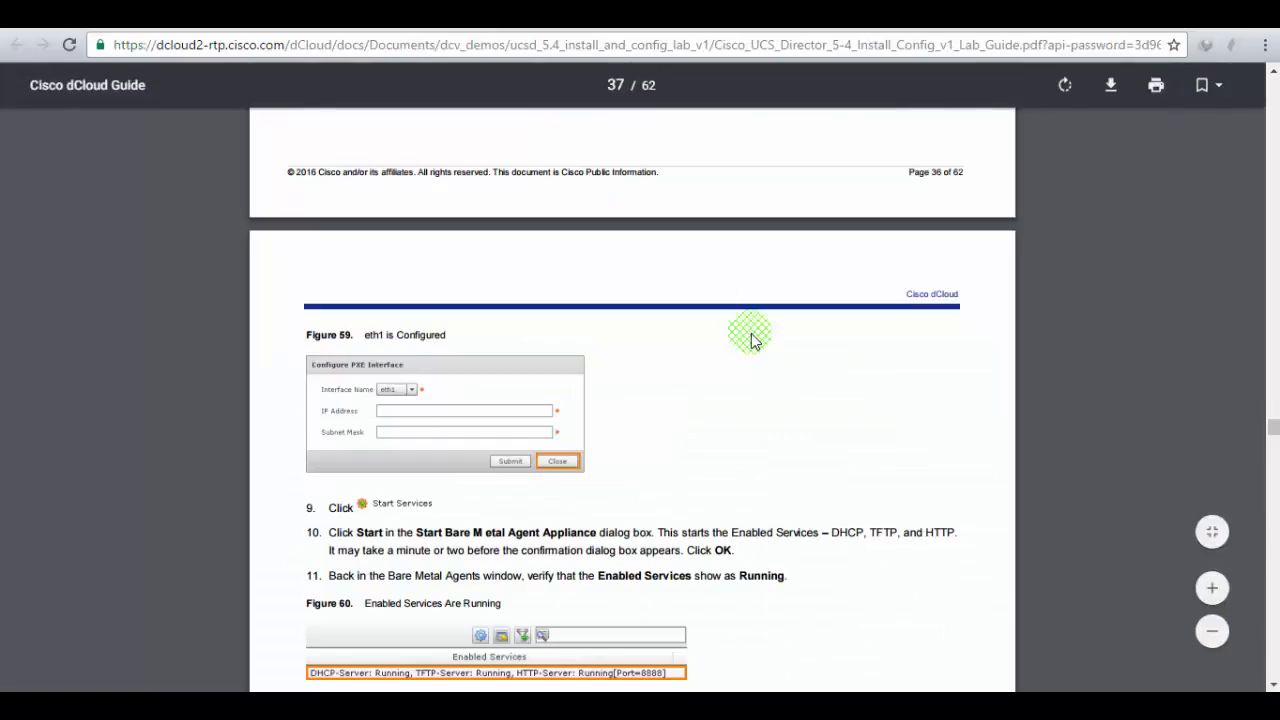
{"action": "scroll", "coordinate": [752, 340], "scroll_direction": "down", "scroll_amount": 2}
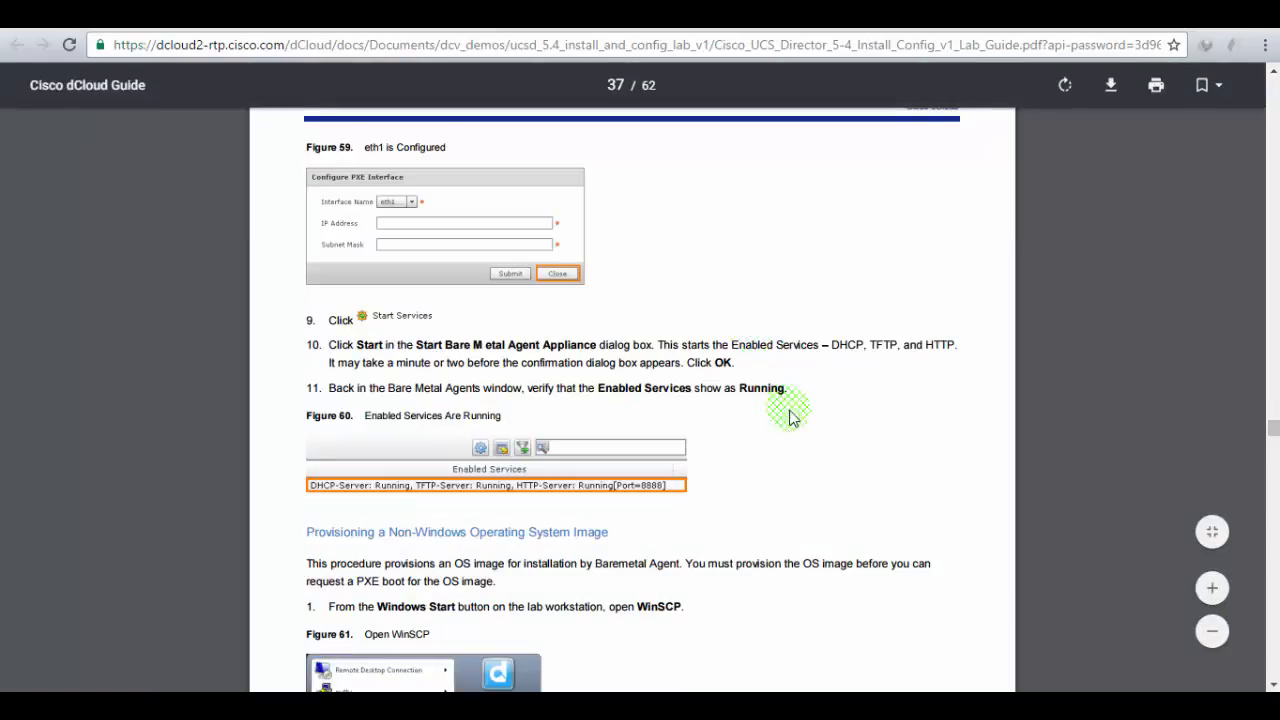
{"action": "scroll", "coordinate": [791, 418], "scroll_direction": "up", "scroll_amount": 2}
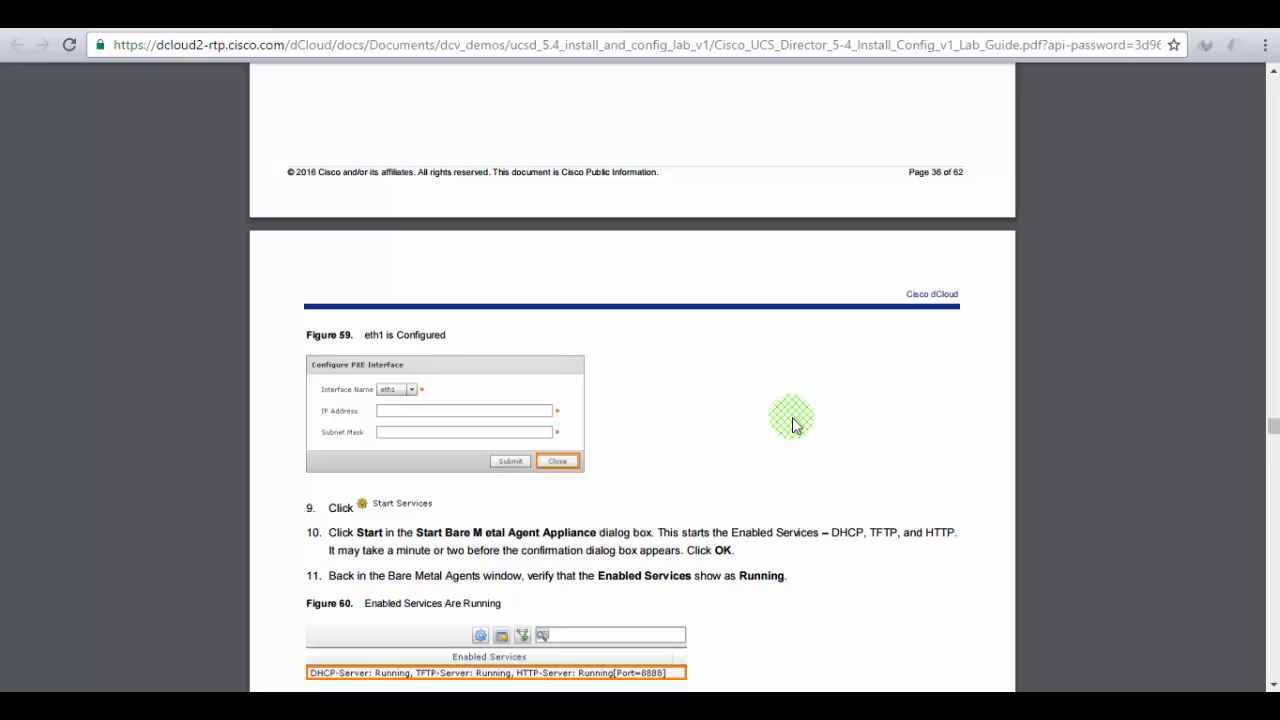
{"action": "scroll", "coordinate": [791, 424], "scroll_direction": "up", "scroll_amount": 2}
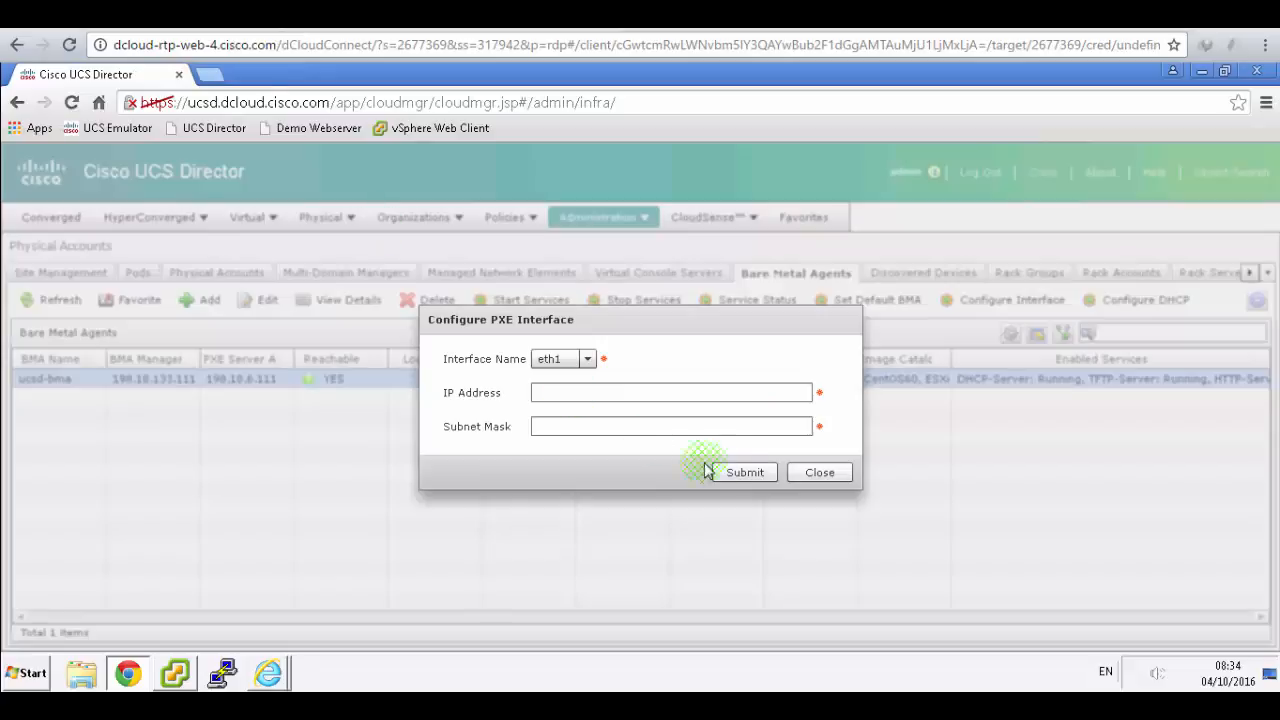
{"action": "left_click", "coordinate": [820, 472]}
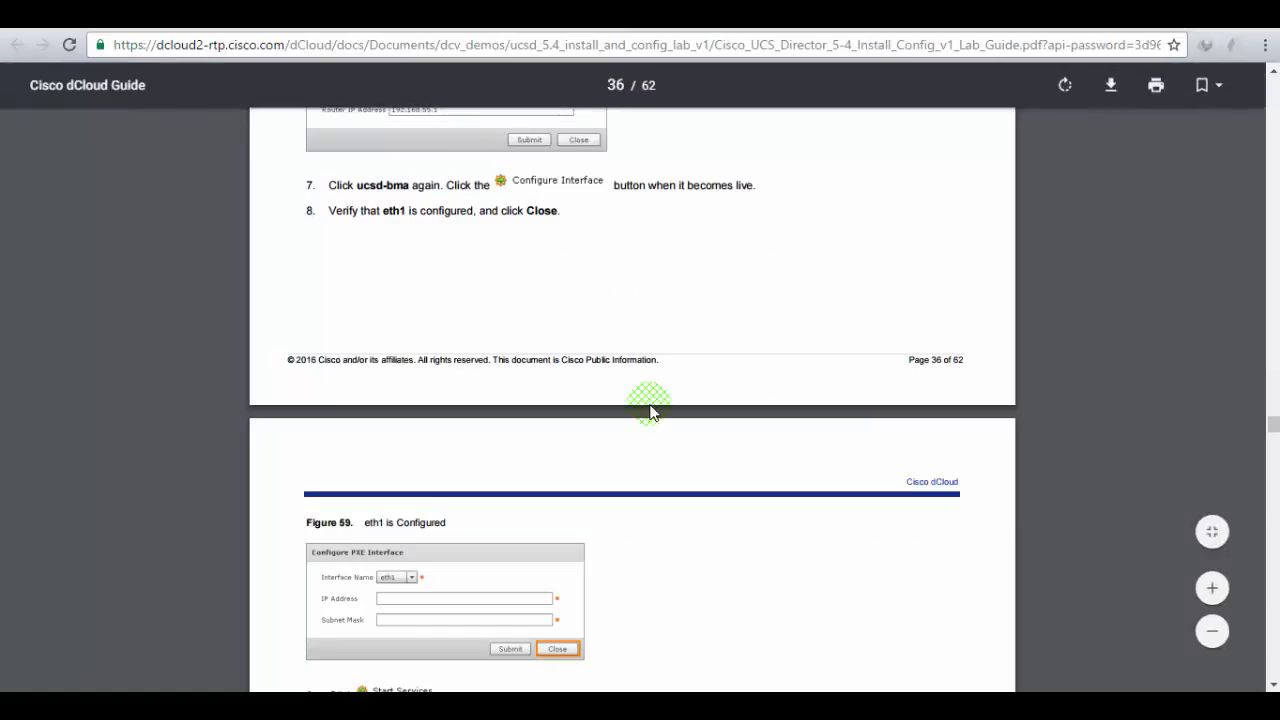
{"action": "scroll", "coordinate": [650, 410], "scroll_direction": "down", "scroll_amount": 3}
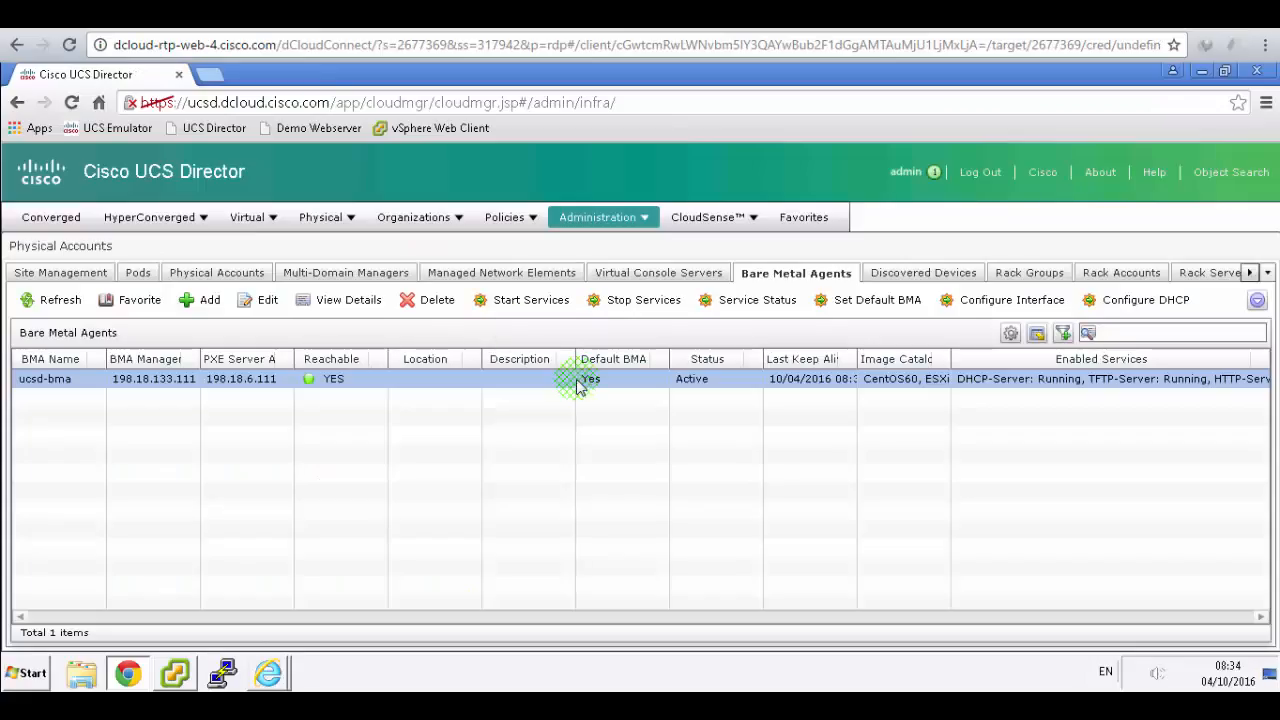
{"action": "left_click", "coordinate": [522, 302]}
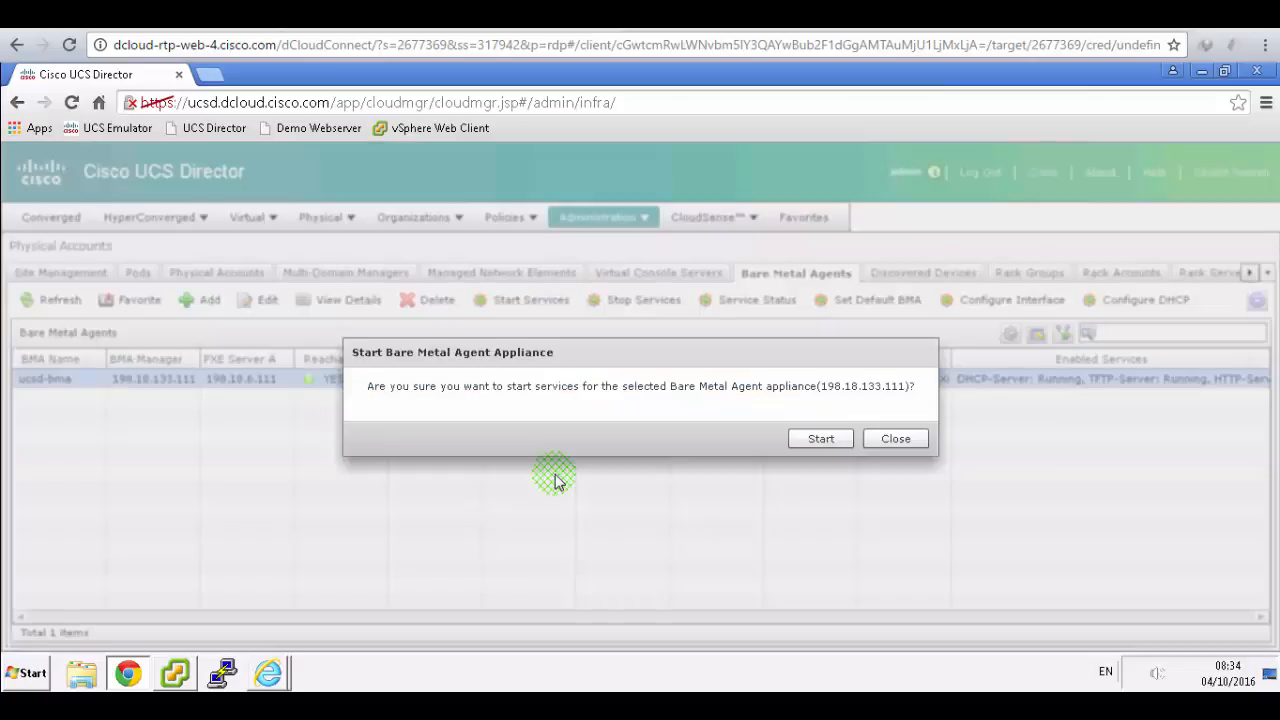
{"action": "left_click", "coordinate": [812, 440]}
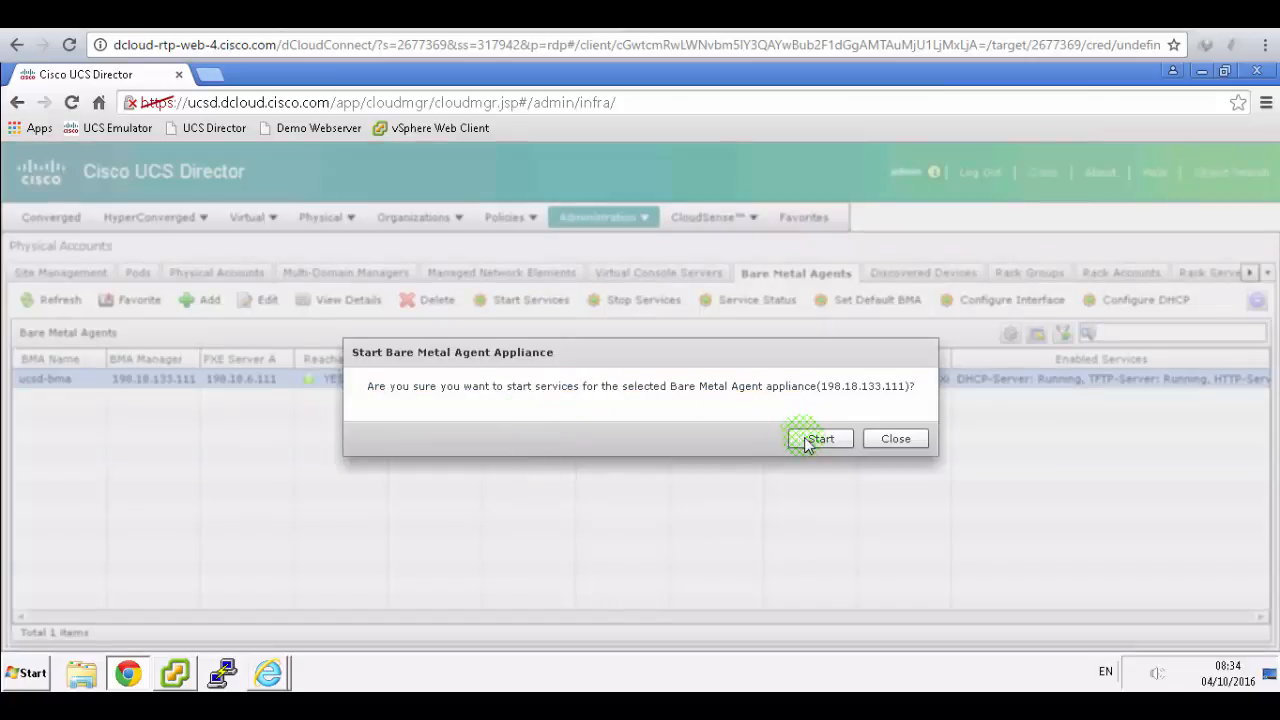
{"action": "key", "text": "alt+Tab"}
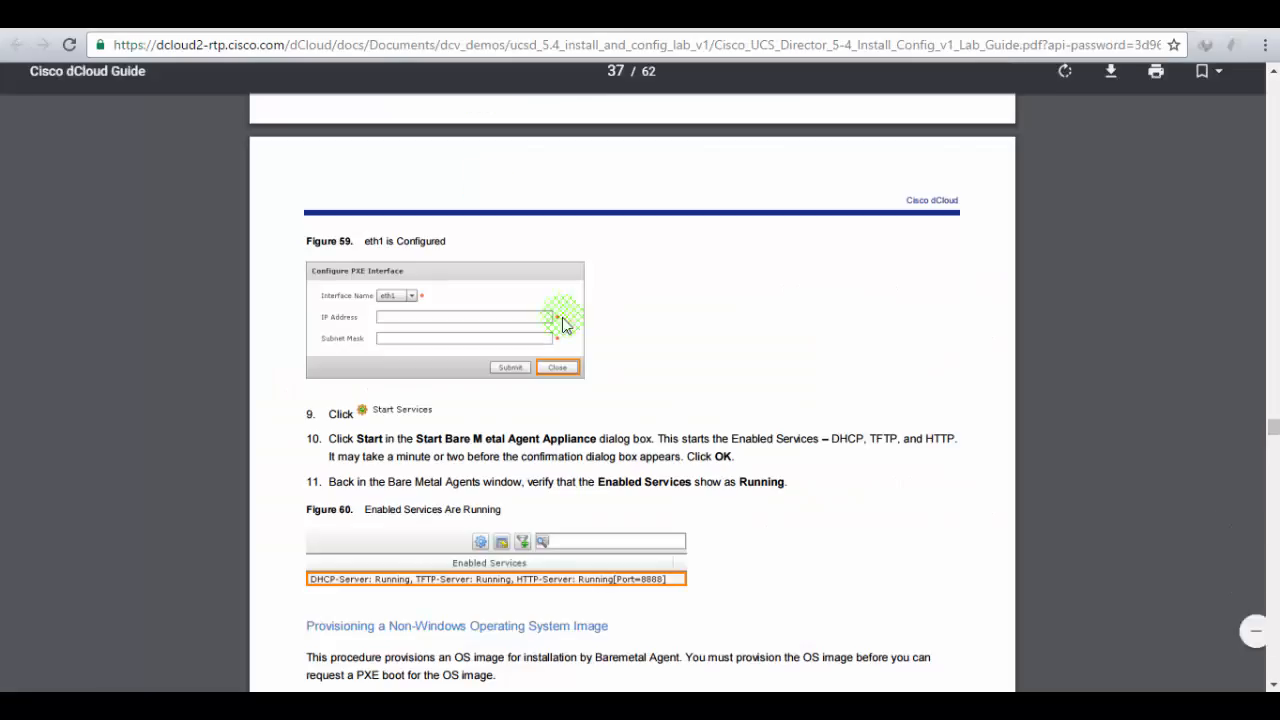
{"action": "left_click", "coordinate": [636, 398]}
{"action": "scroll", "coordinate": [700, 400], "scroll_direction": "down", "scroll_amount": 1}
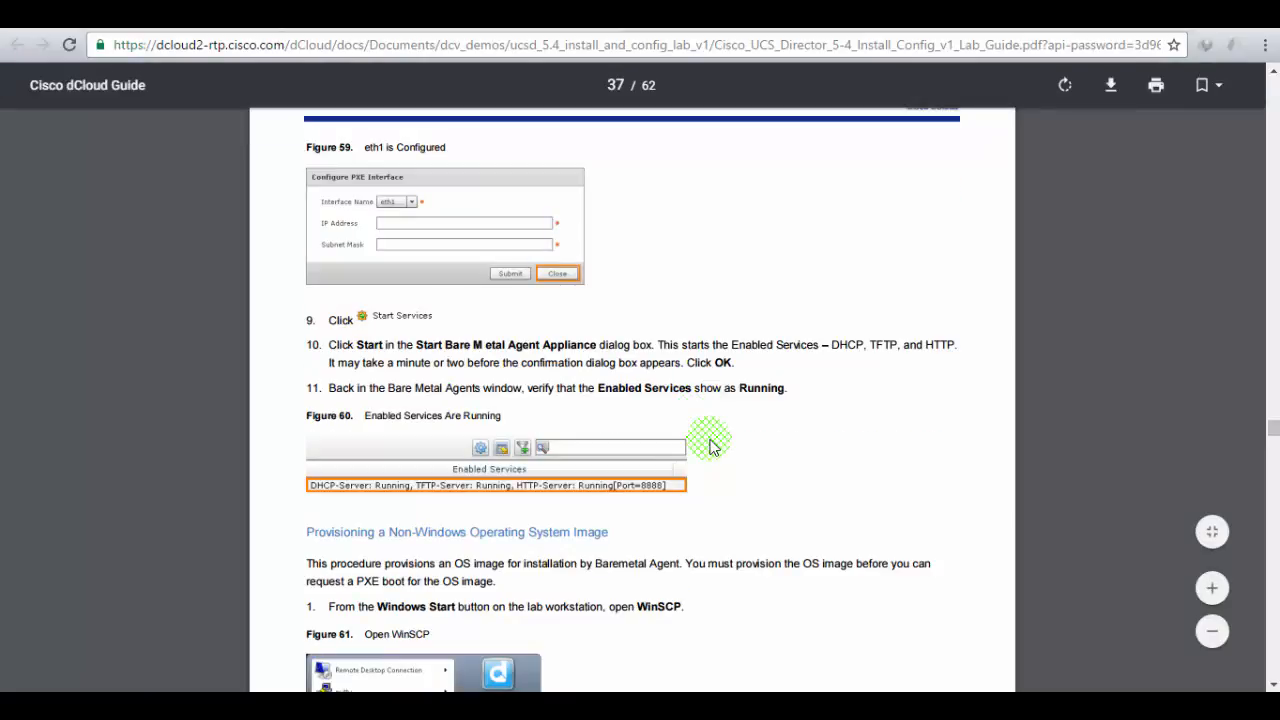
{"action": "scroll", "coordinate": [710, 445], "scroll_direction": "down", "scroll_amount": 2}
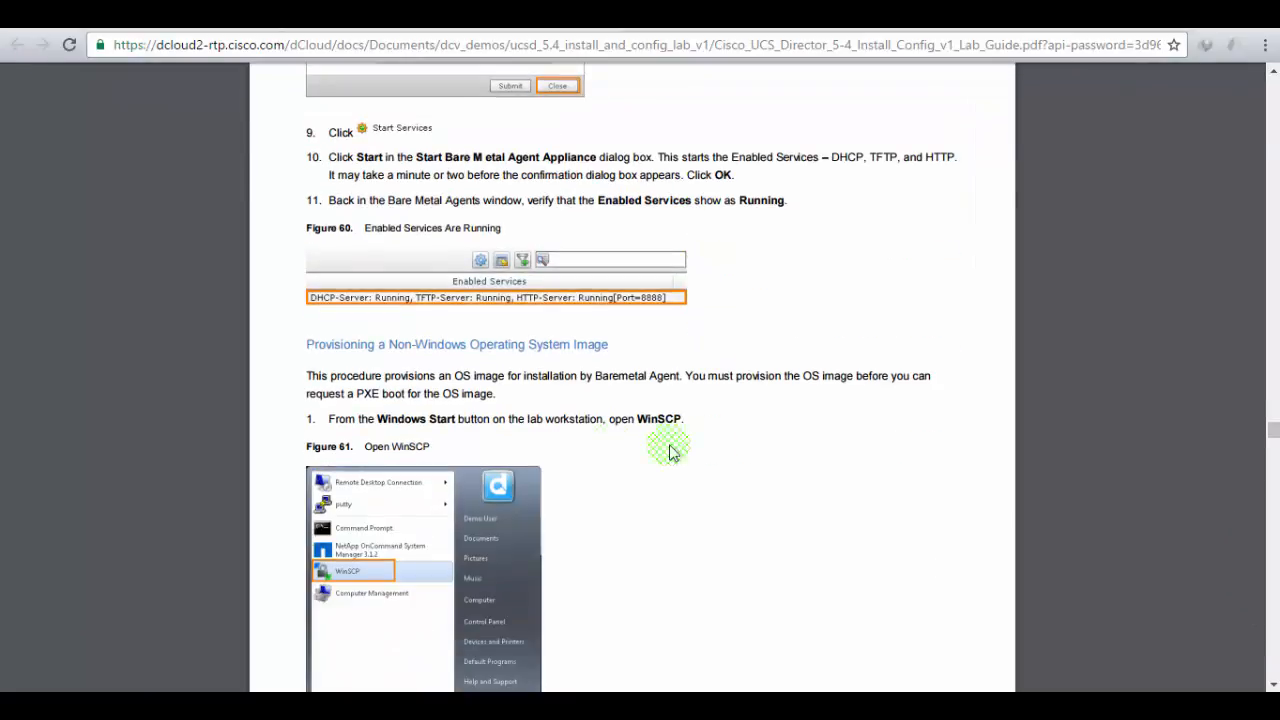
{"action": "scroll", "coordinate": [614, 399], "scroll_direction": "down", "scroll_amount": 1}
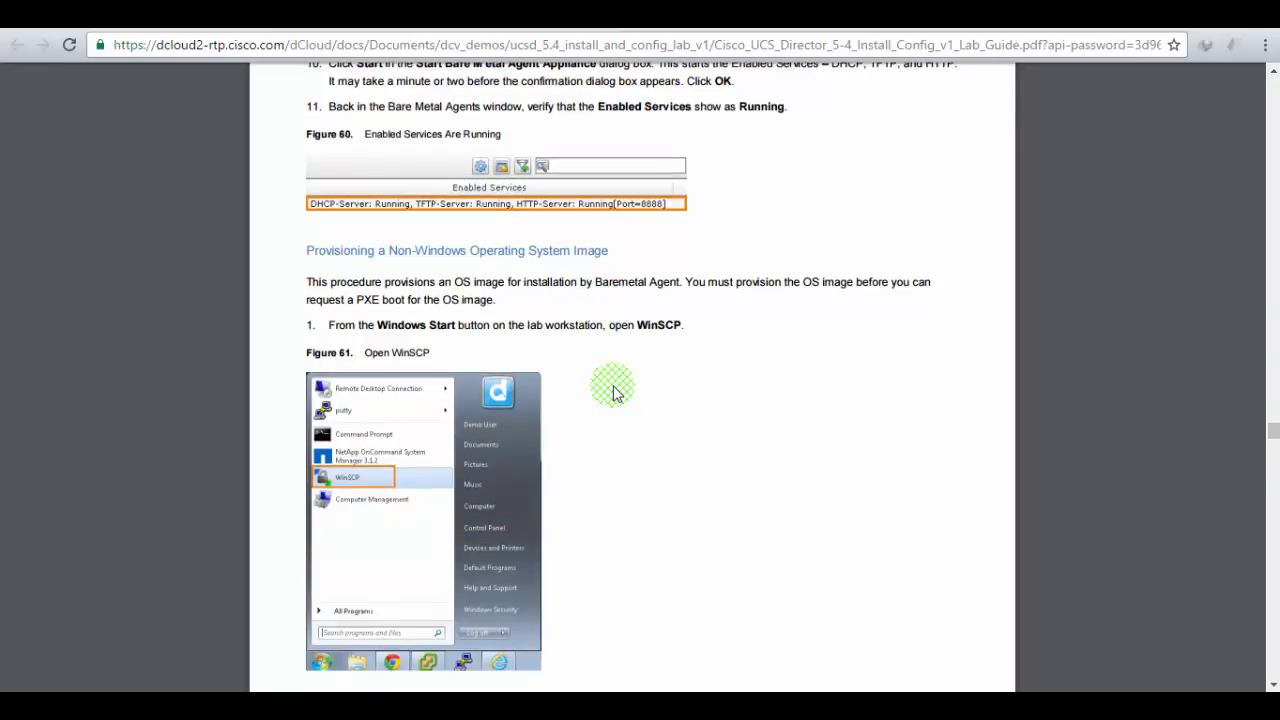
{"action": "left_click", "coordinate": [280, 15]}
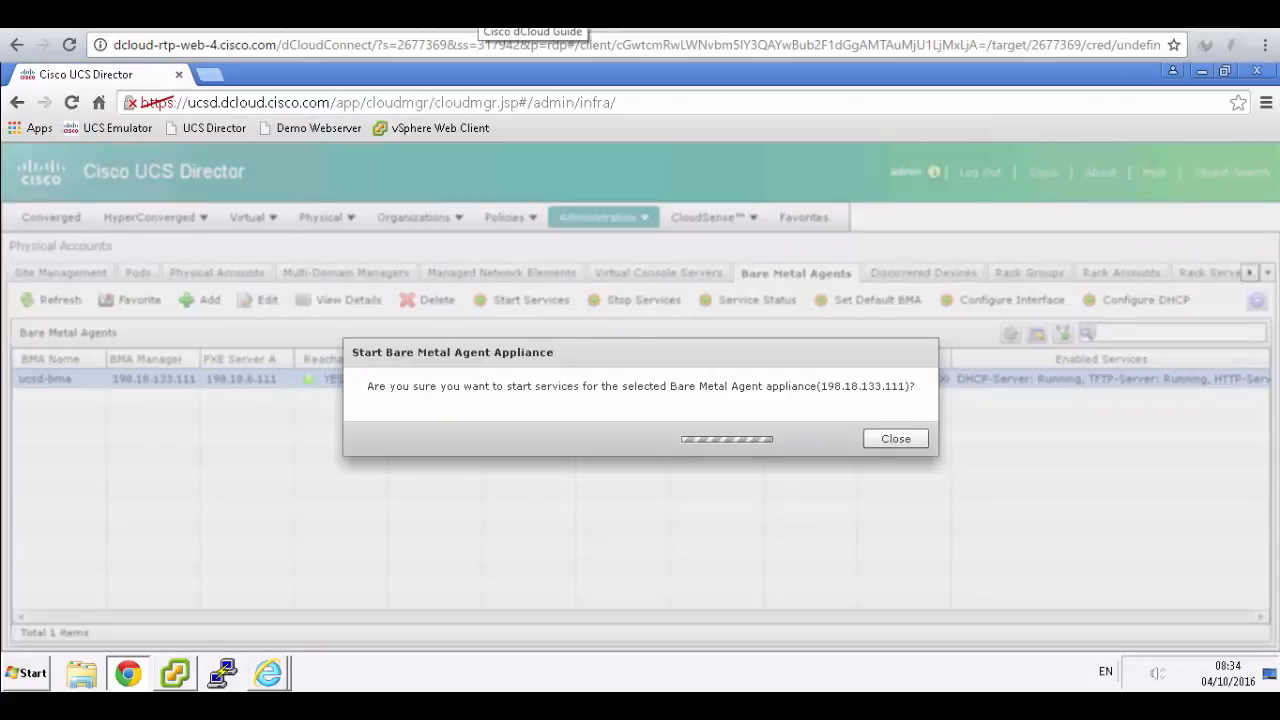
{"action": "left_click", "coordinate": [520, 15]}
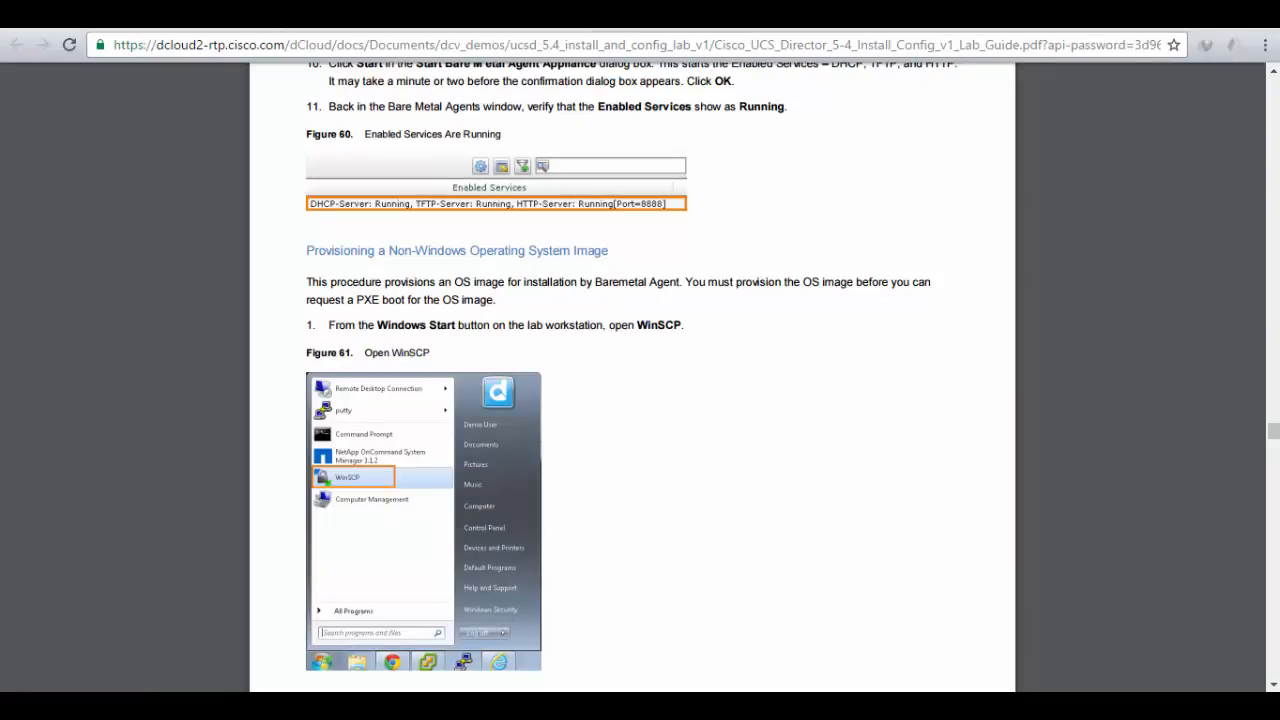
{"action": "key", "text": "ctrl+shift+Tab"}
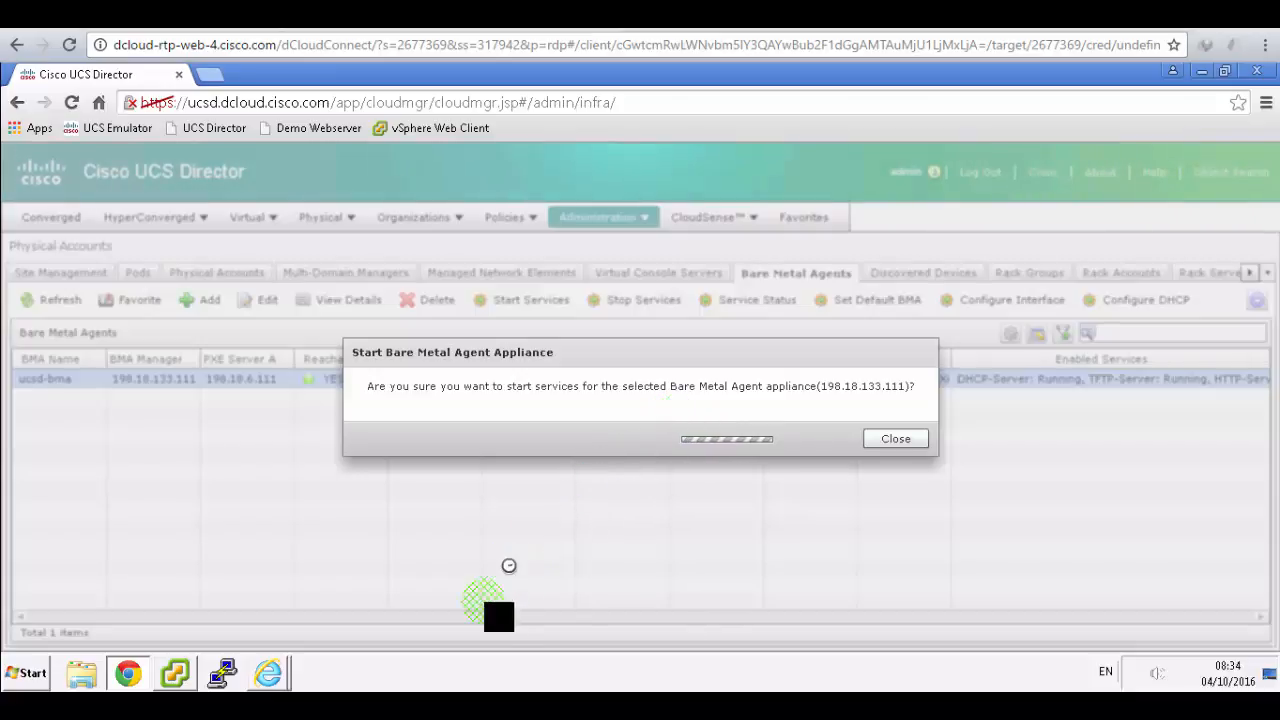
{"action": "left_click", "coordinate": [455, 706]}
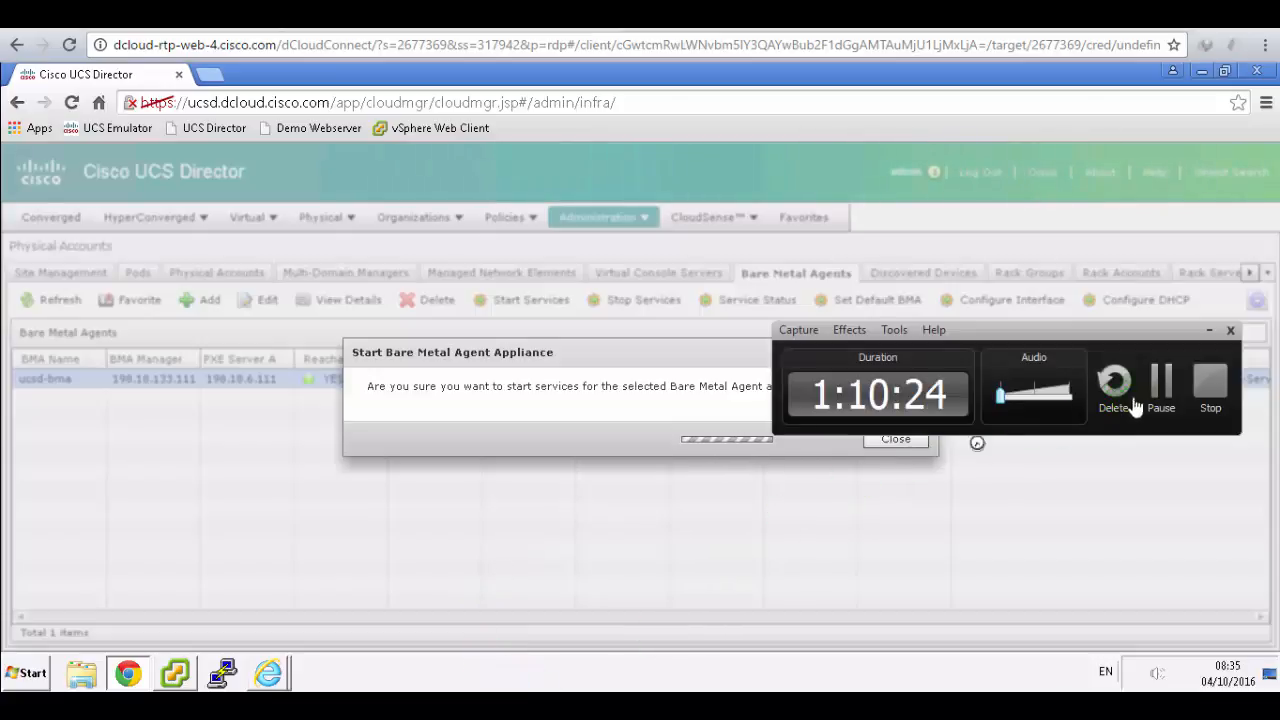
{"action": "left_click", "coordinate": [1161, 385]}
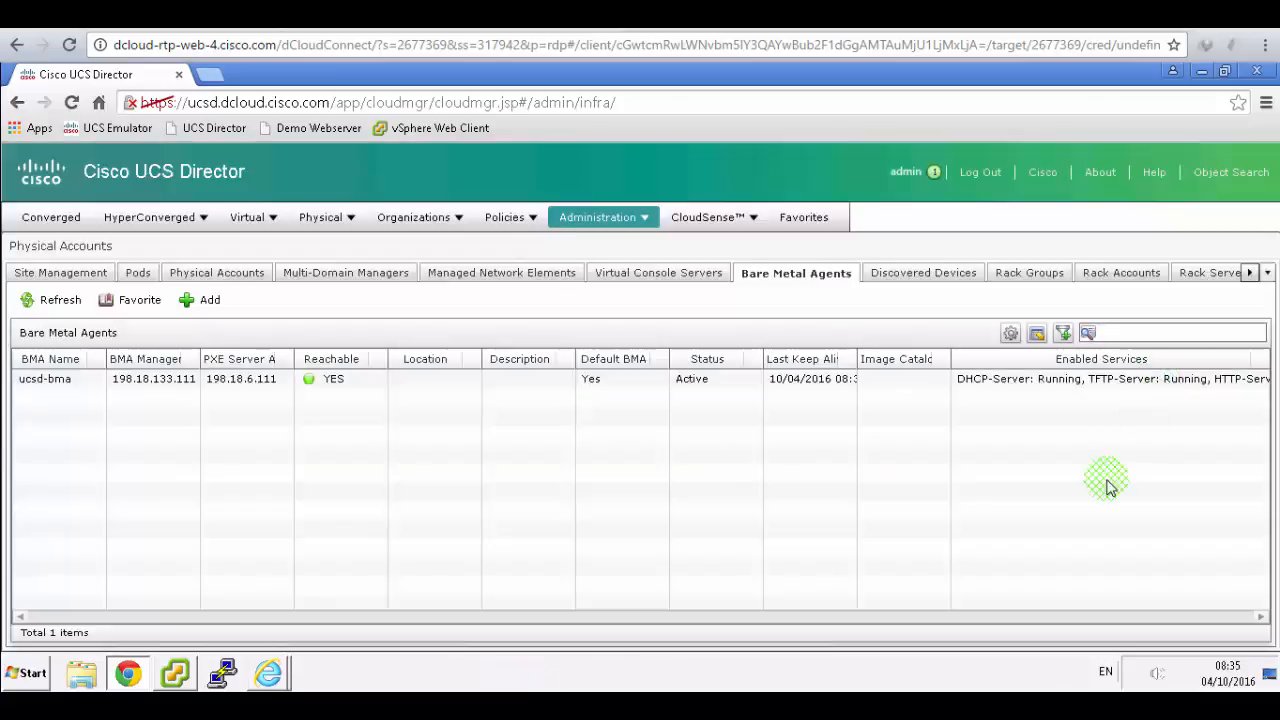
{"action": "left_click", "coordinate": [1015, 379]}
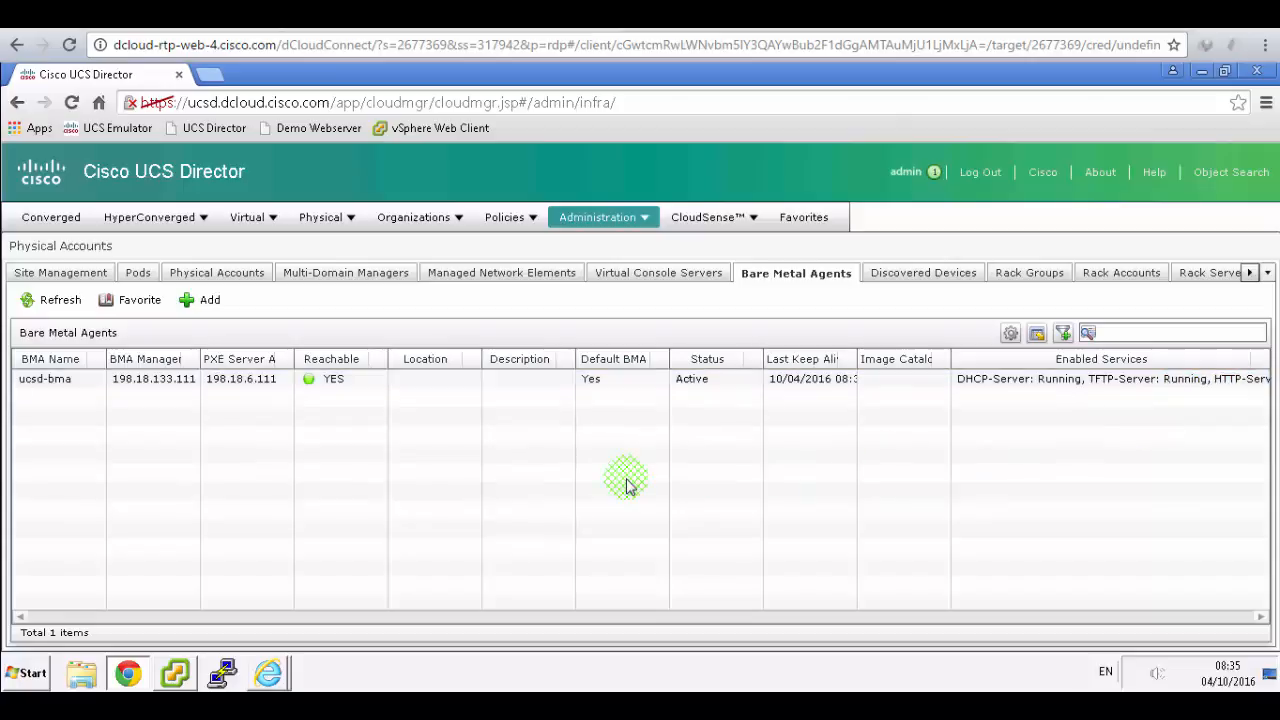
{"action": "left_click", "coordinate": [465, 16]}
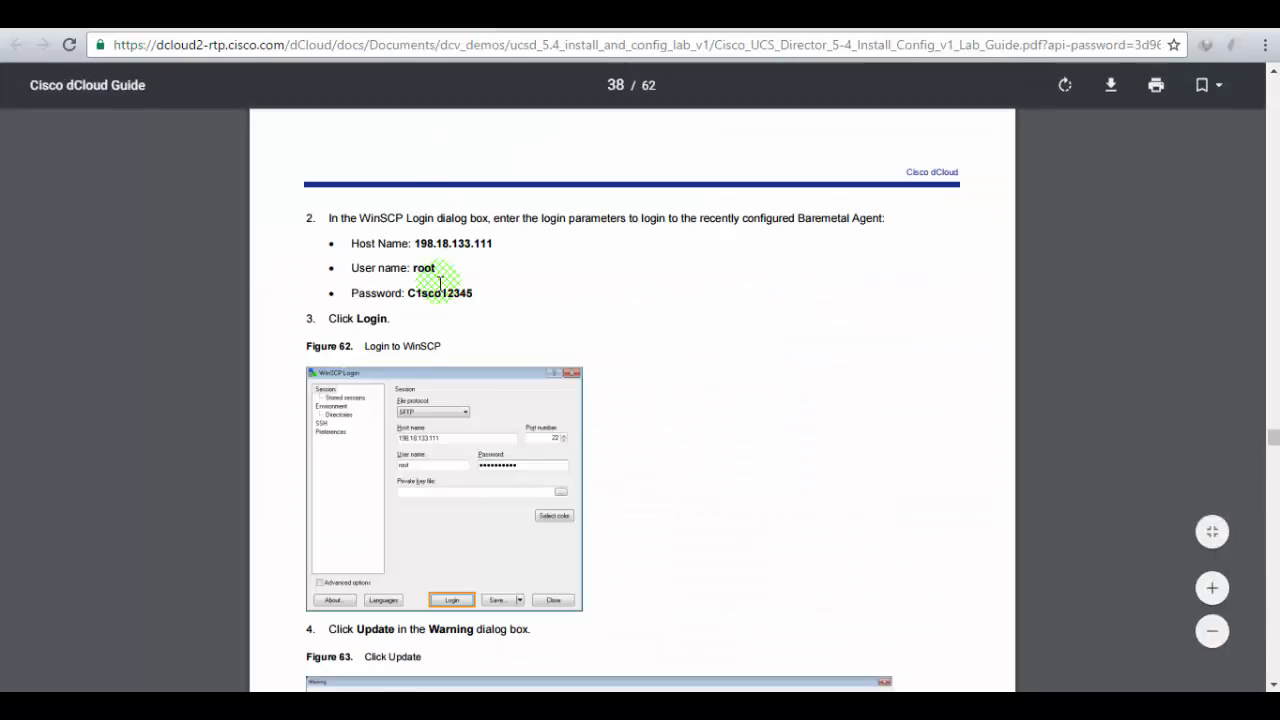
{"action": "scroll", "coordinate": [437, 279], "scroll_direction": "up", "scroll_amount": 4}
{"action": "scroll", "coordinate": [434, 277], "scroll_direction": "up", "scroll_amount": 2}
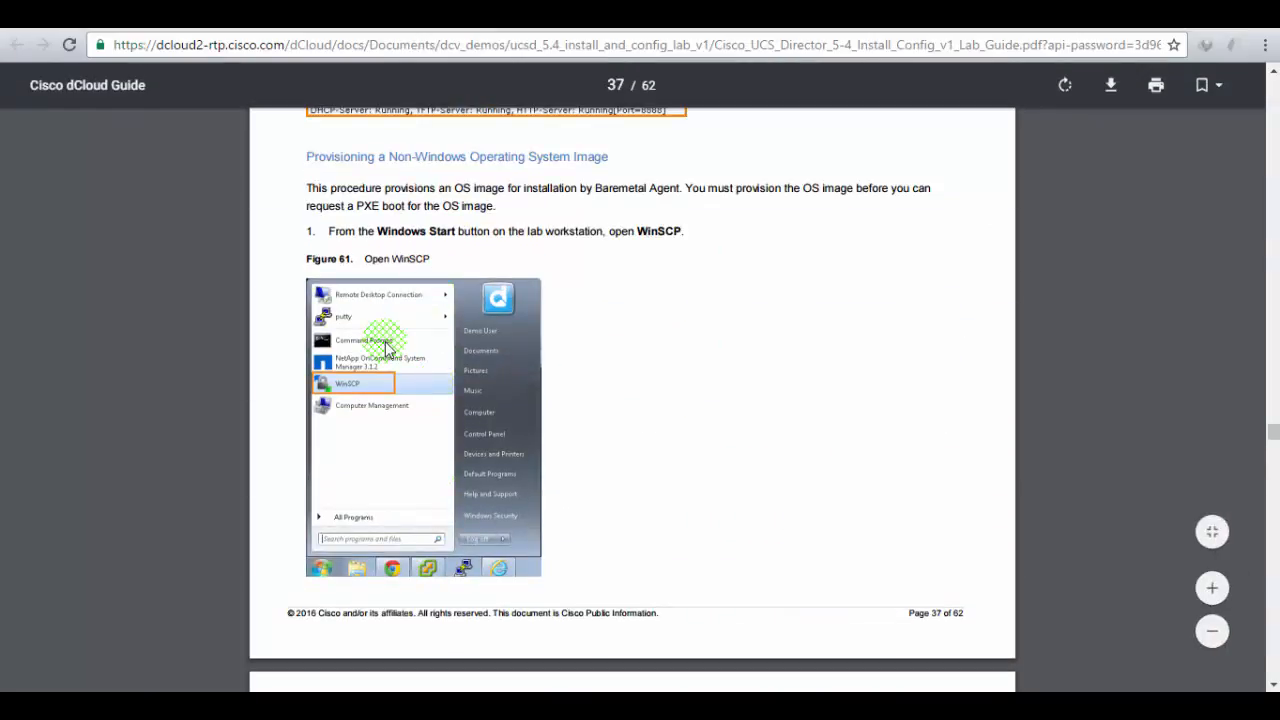
{"action": "scroll", "coordinate": [389, 425], "scroll_direction": "down", "scroll_amount": 3}
{"action": "scroll", "coordinate": [389, 425], "scroll_direction": "down", "scroll_amount": 1}
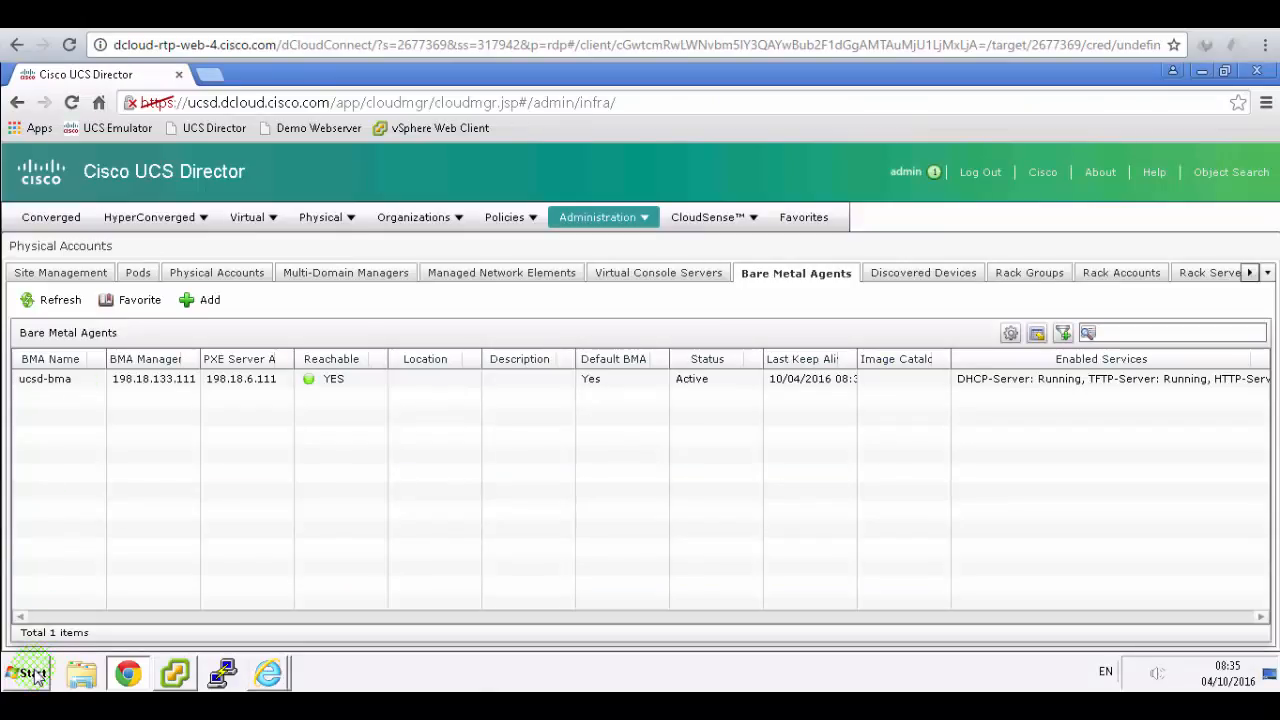
- Launch WinSCP and log in to 198.18.133.111 as root with the account password
{"action": "left_click", "coordinate": [33, 677]}
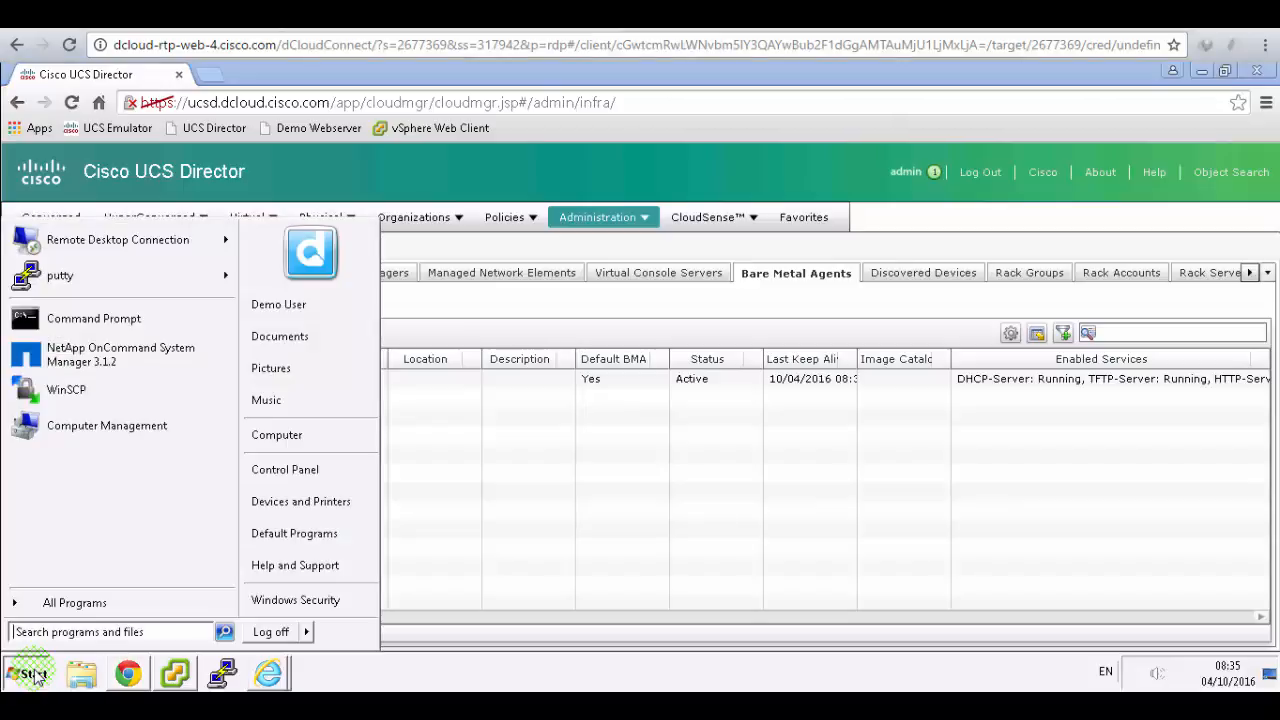
{"action": "left_click", "coordinate": [80, 397]}
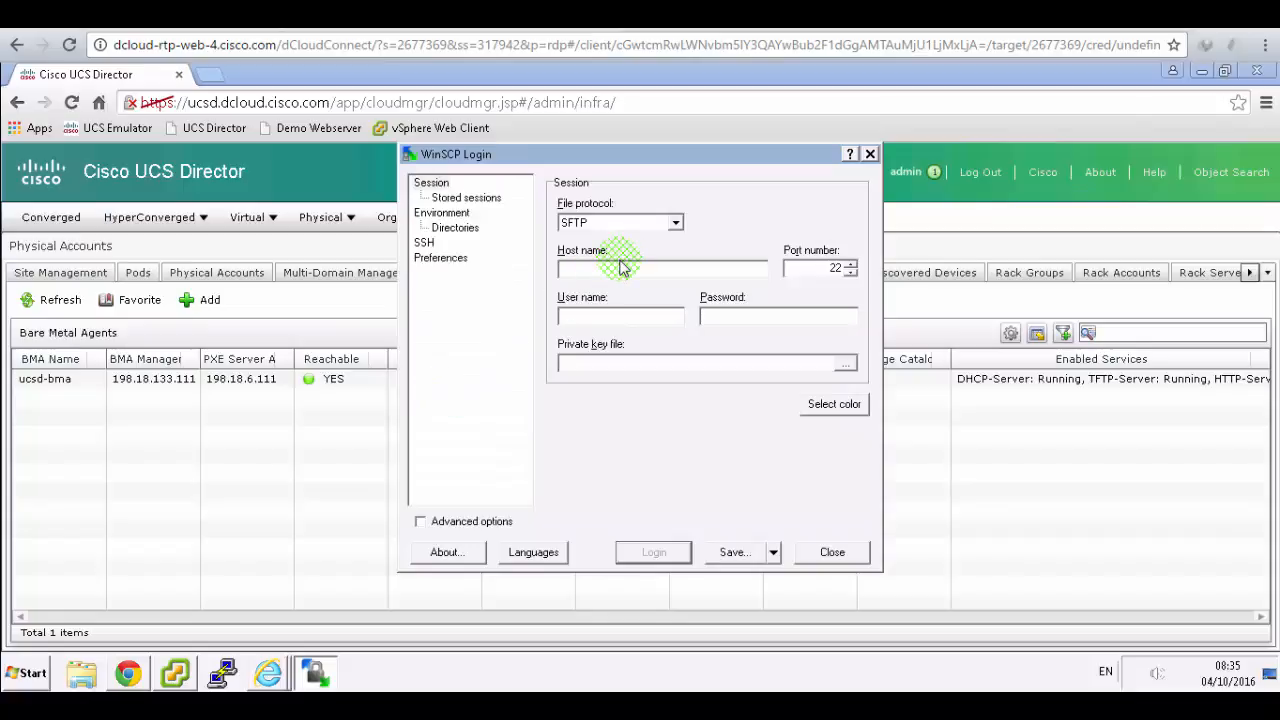
{"action": "type", "text": "198.18.133.1"}
{"action": "key", "text": "Tab"}
{"action": "key", "text": "Tab"}
{"action": "type", "text": "root"}
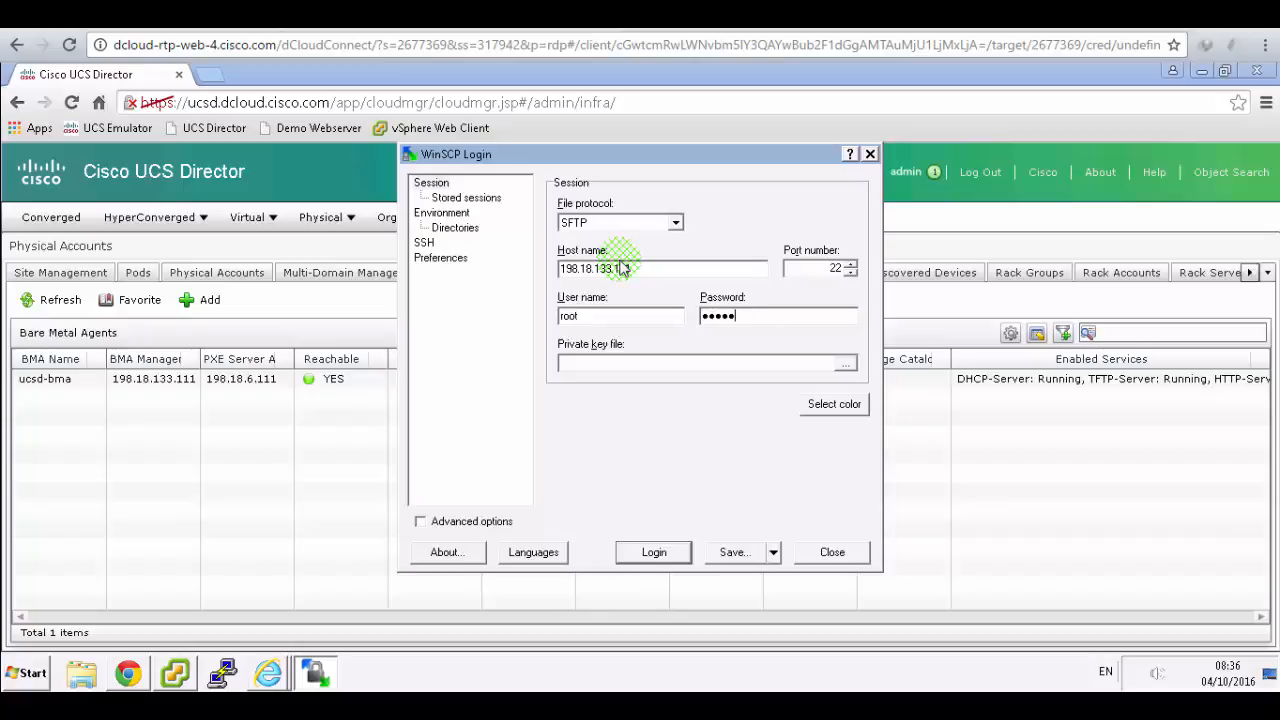
{"action": "type", "text": "••••••••••"}
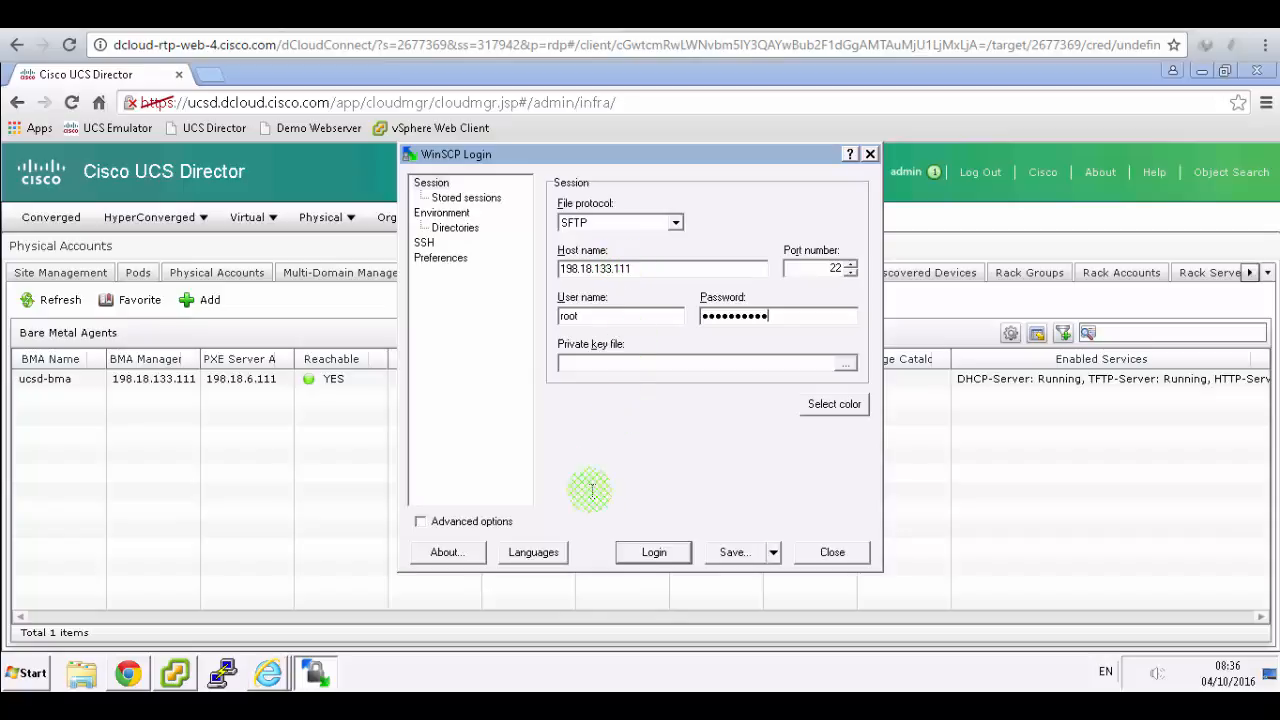
{"action": "left_click", "coordinate": [655, 556]}
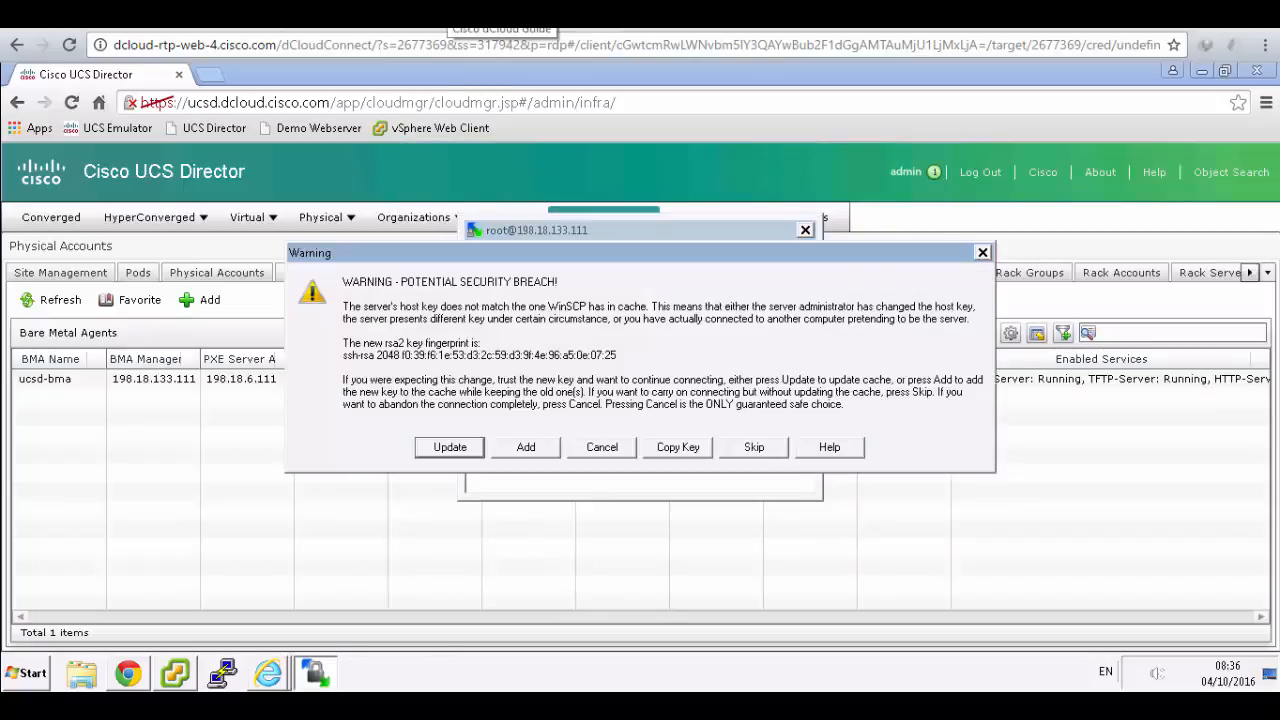
{"action": "left_click", "coordinate": [450, 447]}
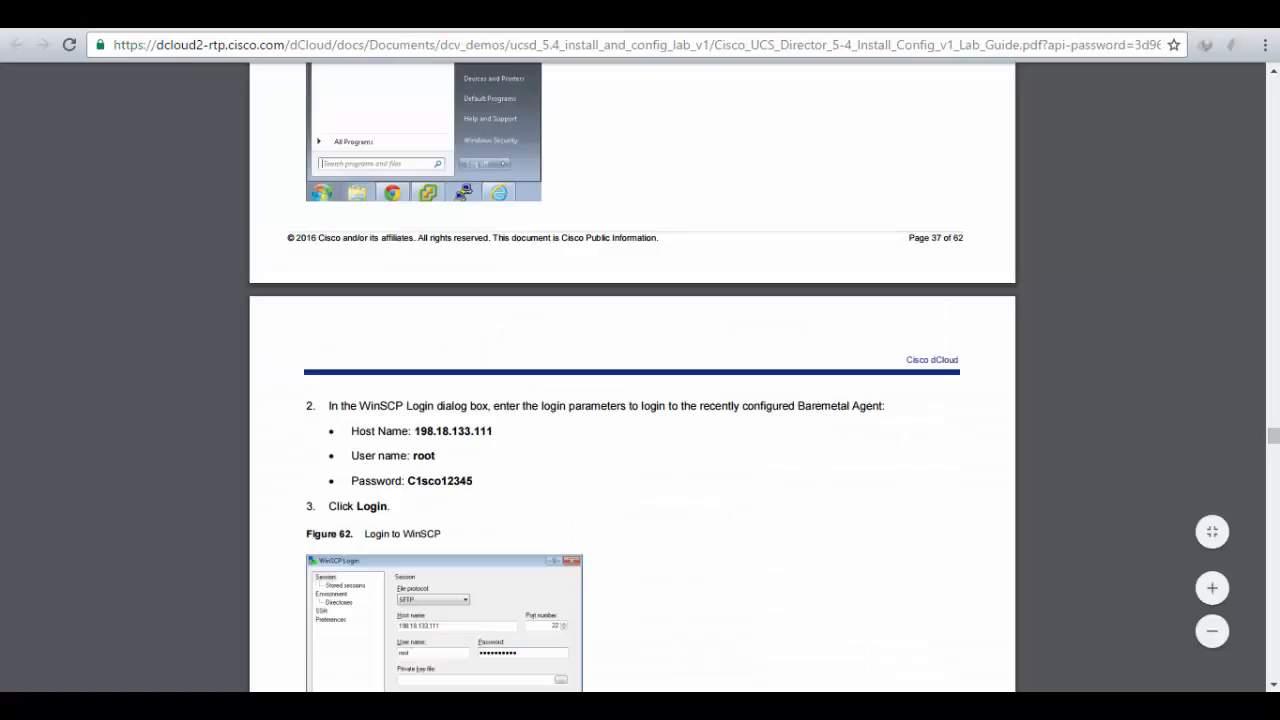
- Accept and store the server's new host key
{"action": "left_click", "coordinate": [590, 310]}
{"action": "scroll", "coordinate": [590, 310], "scroll_direction": "down", "scroll_amount": 7}
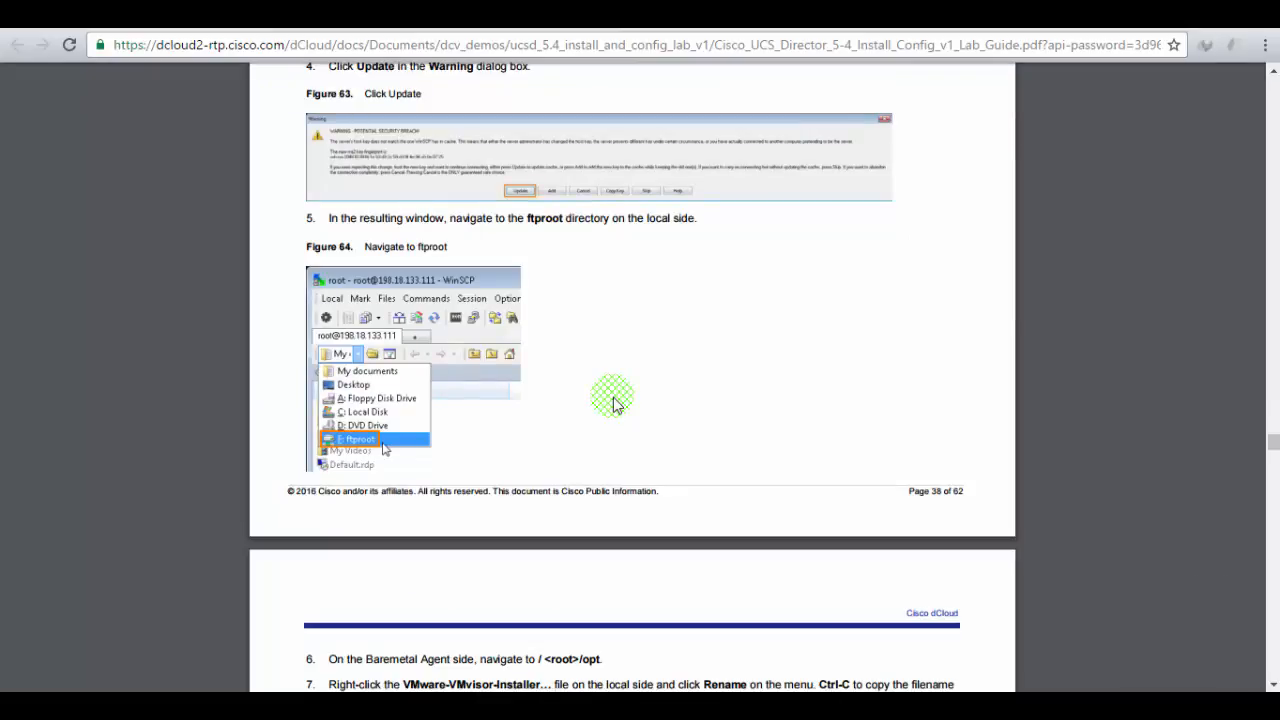
{"action": "scroll", "coordinate": [613, 403], "scroll_direction": "down", "scroll_amount": 2}
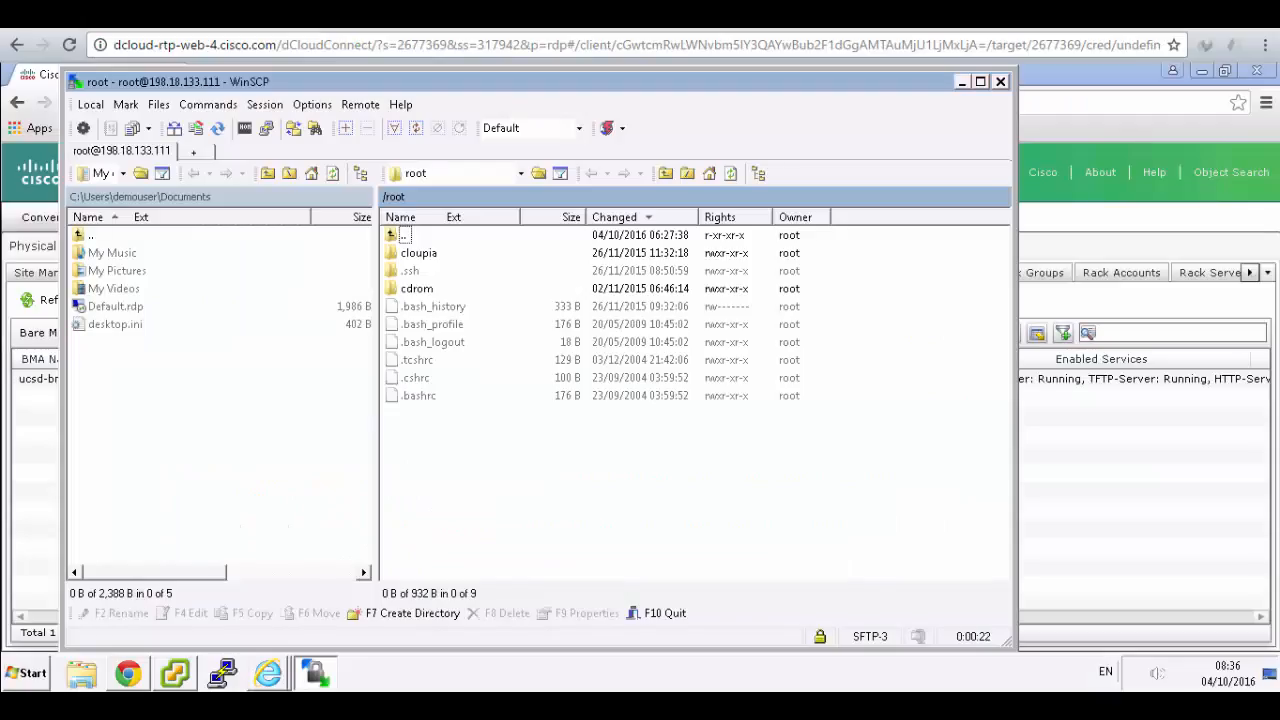
- Show the F: ftproot drive in WinSCP's local panel
{"action": "left_click", "coordinate": [123, 173]}
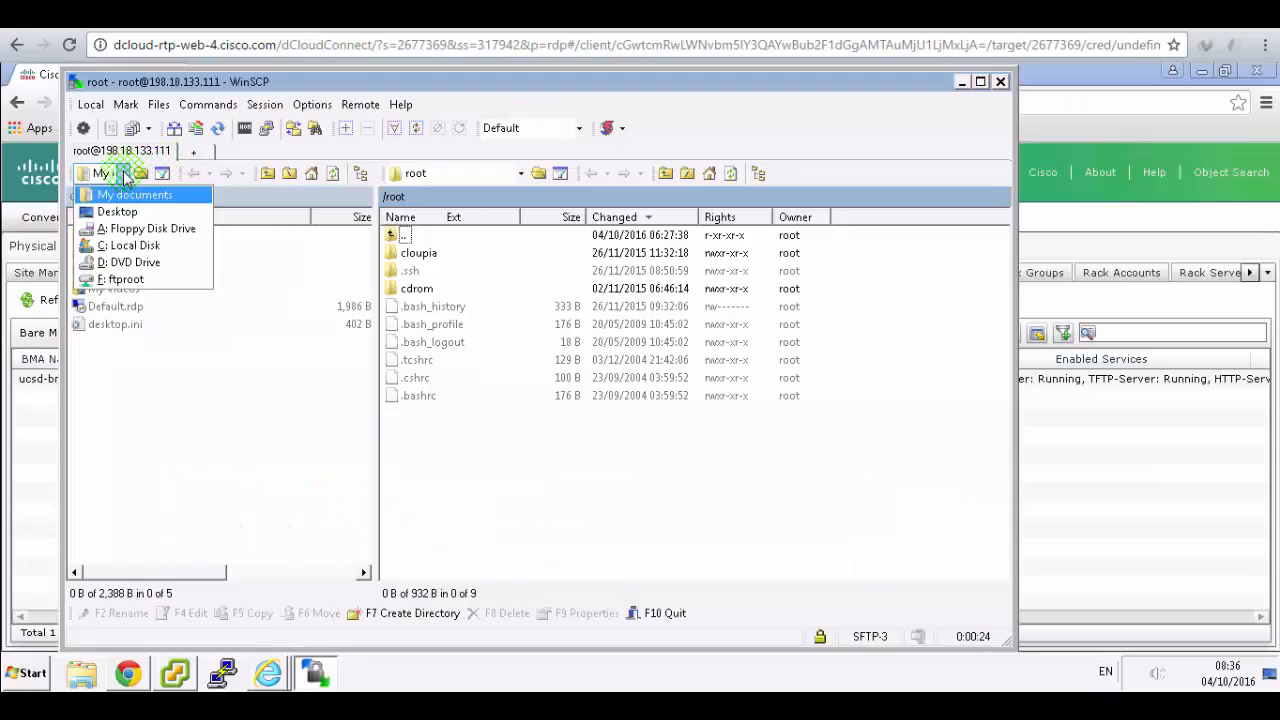
{"action": "left_click", "coordinate": [118, 280]}
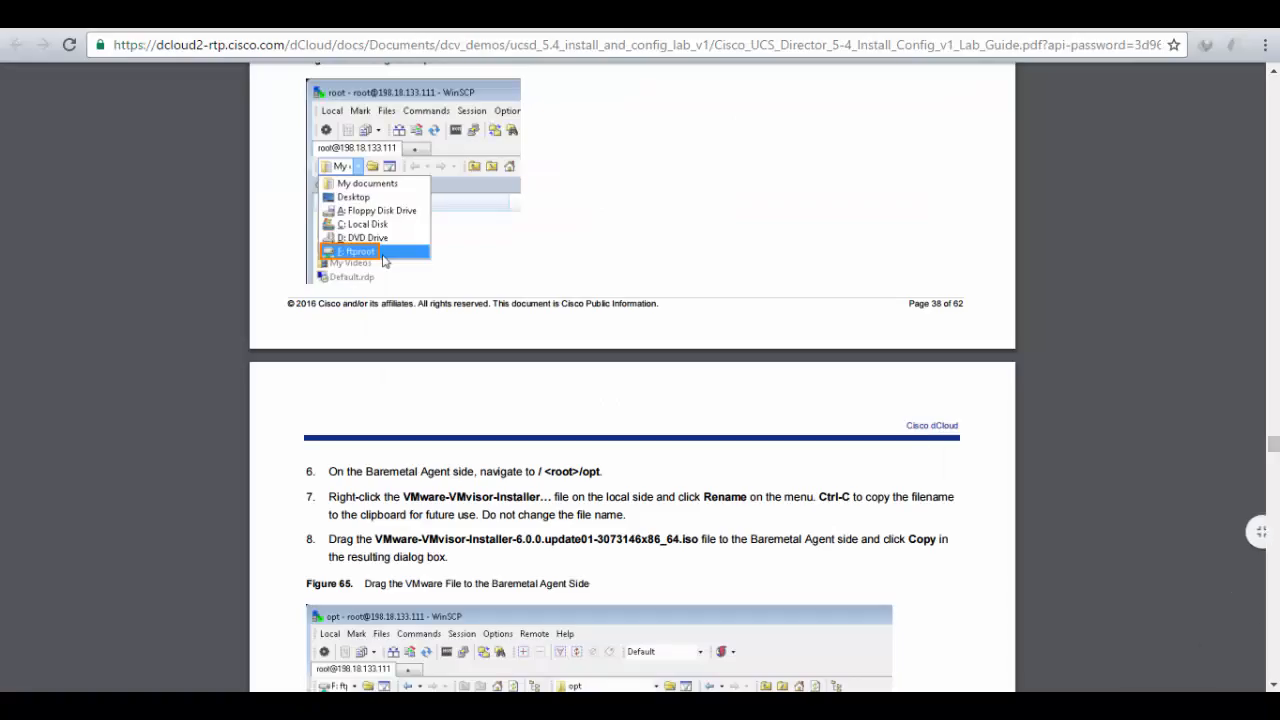
{"action": "left_click", "coordinate": [385, 17]}
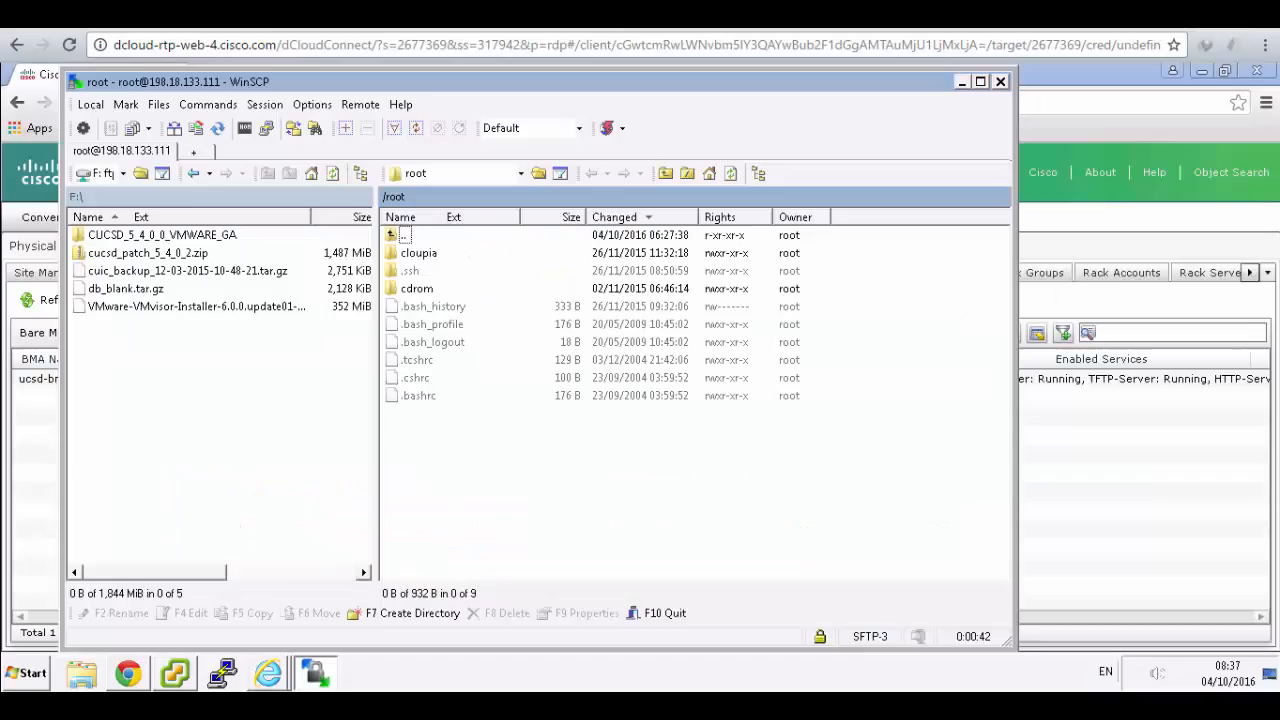
- Locate the VMware-VMvisor-Installer ISO in the local F: ftproot pane
{"action": "left_click", "coordinate": [194, 307]}
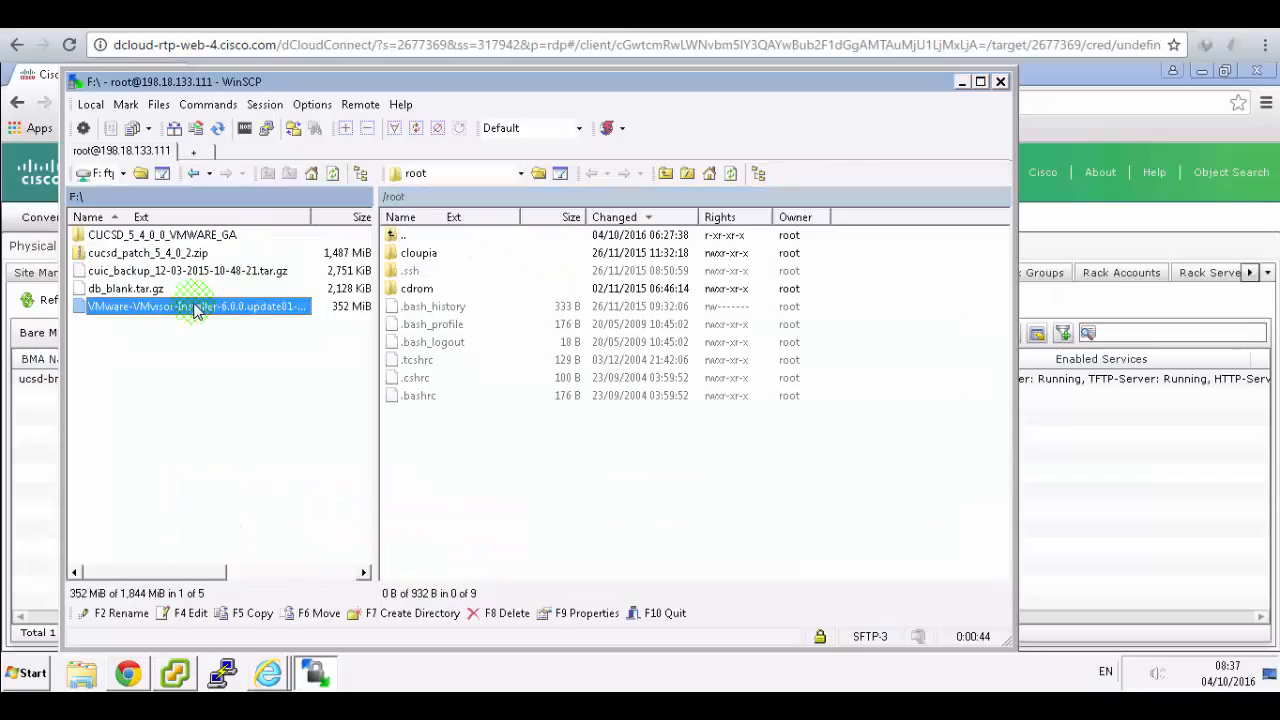
{"action": "right_click", "coordinate": [194, 310]}
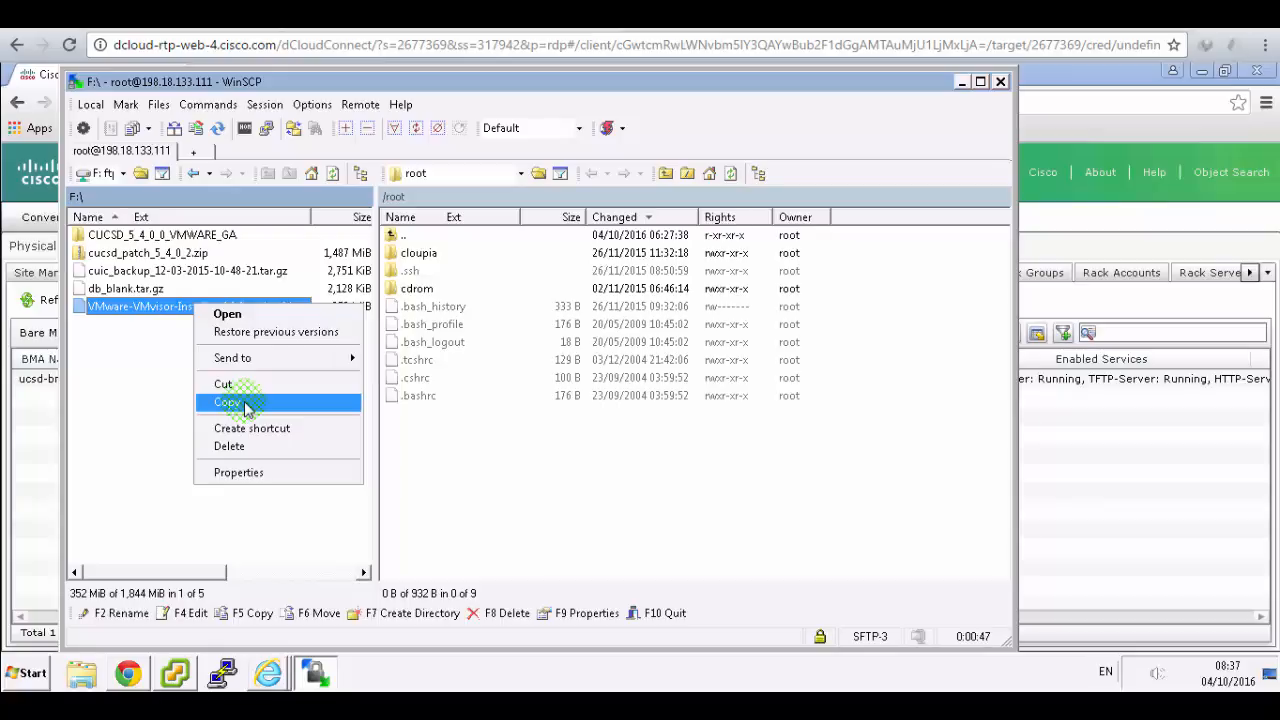
{"action": "left_click", "coordinate": [120, 313]}
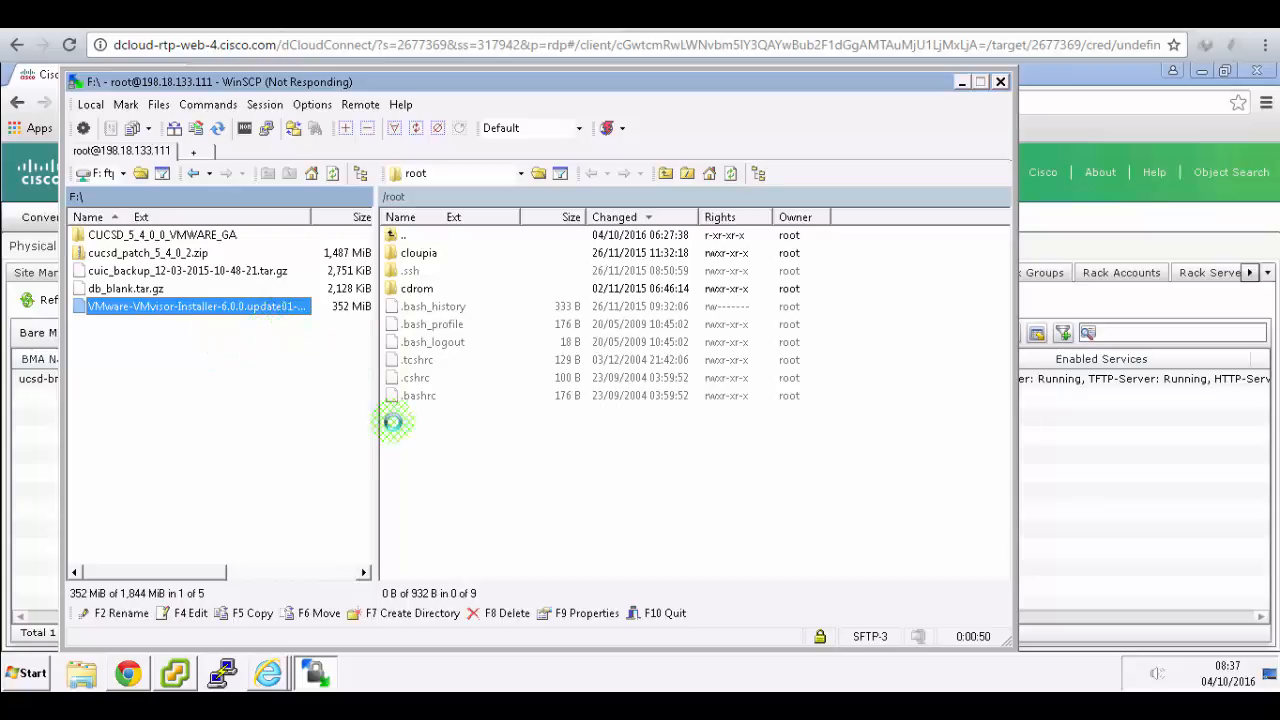
{"action": "left_click", "coordinate": [596, 678]}
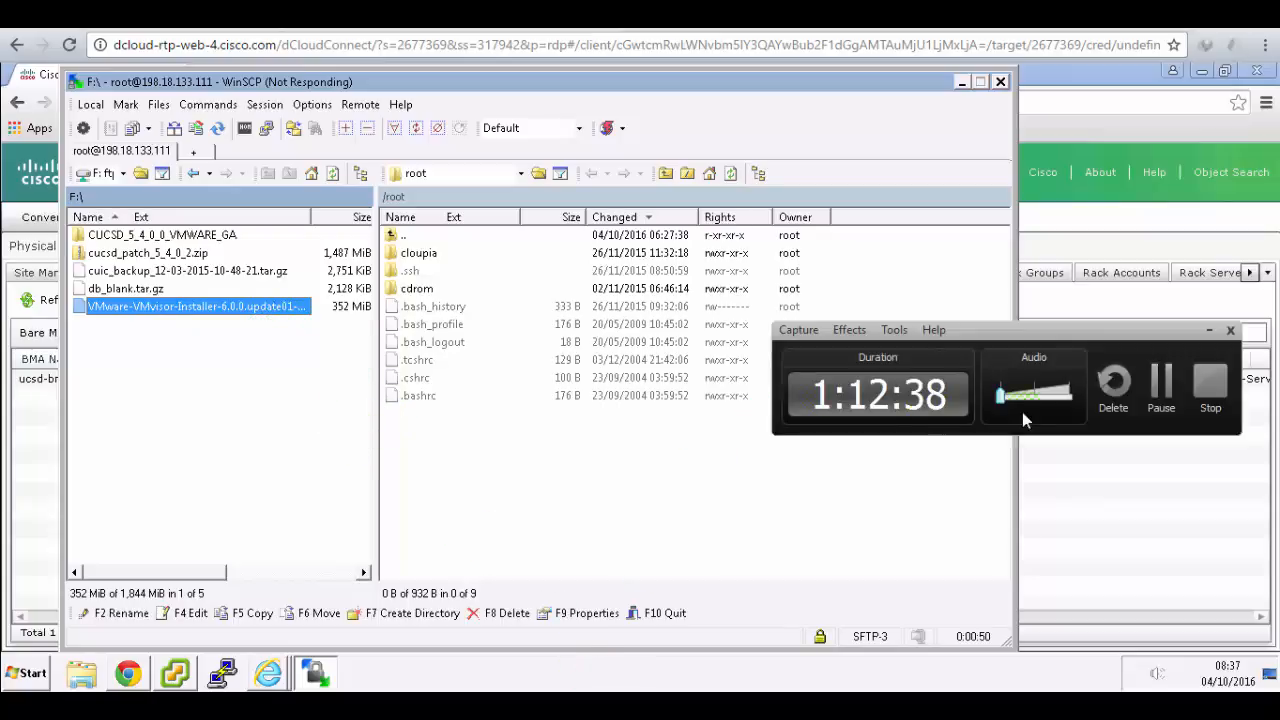
{"action": "left_click", "coordinate": [1152, 400]}
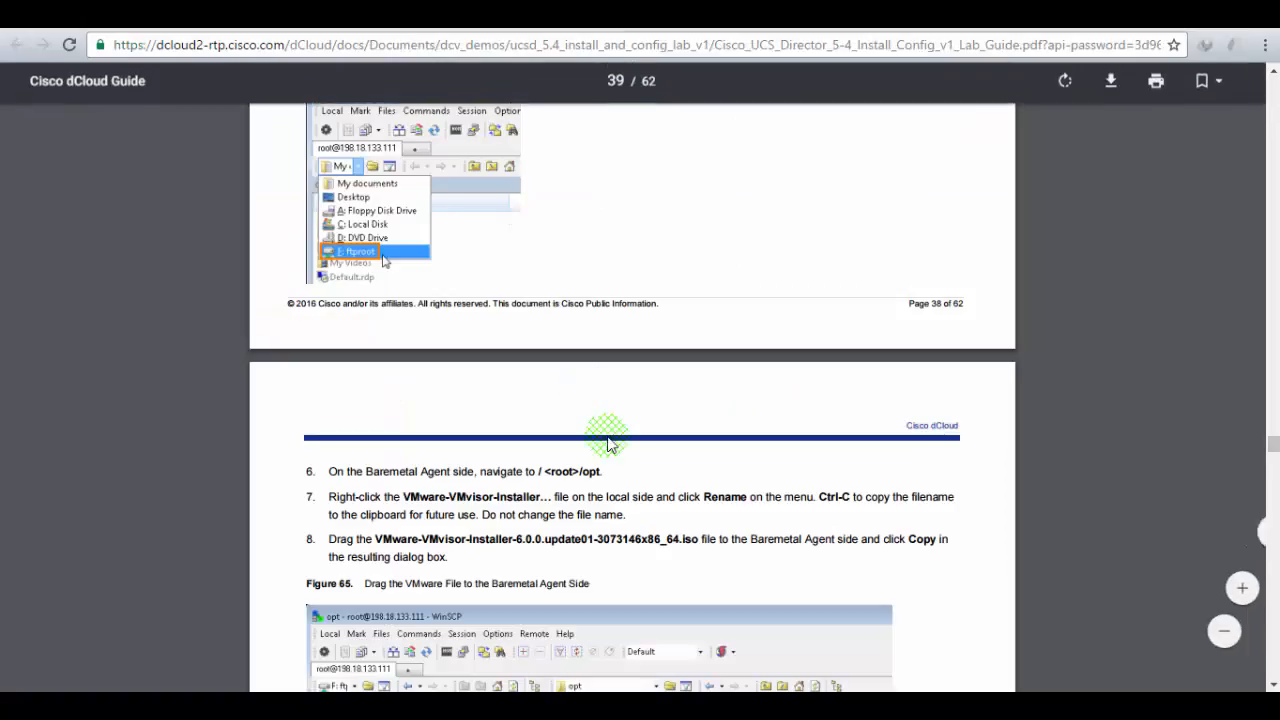
{"action": "scroll", "coordinate": [604, 443], "scroll_direction": "down", "scroll_amount": 1}
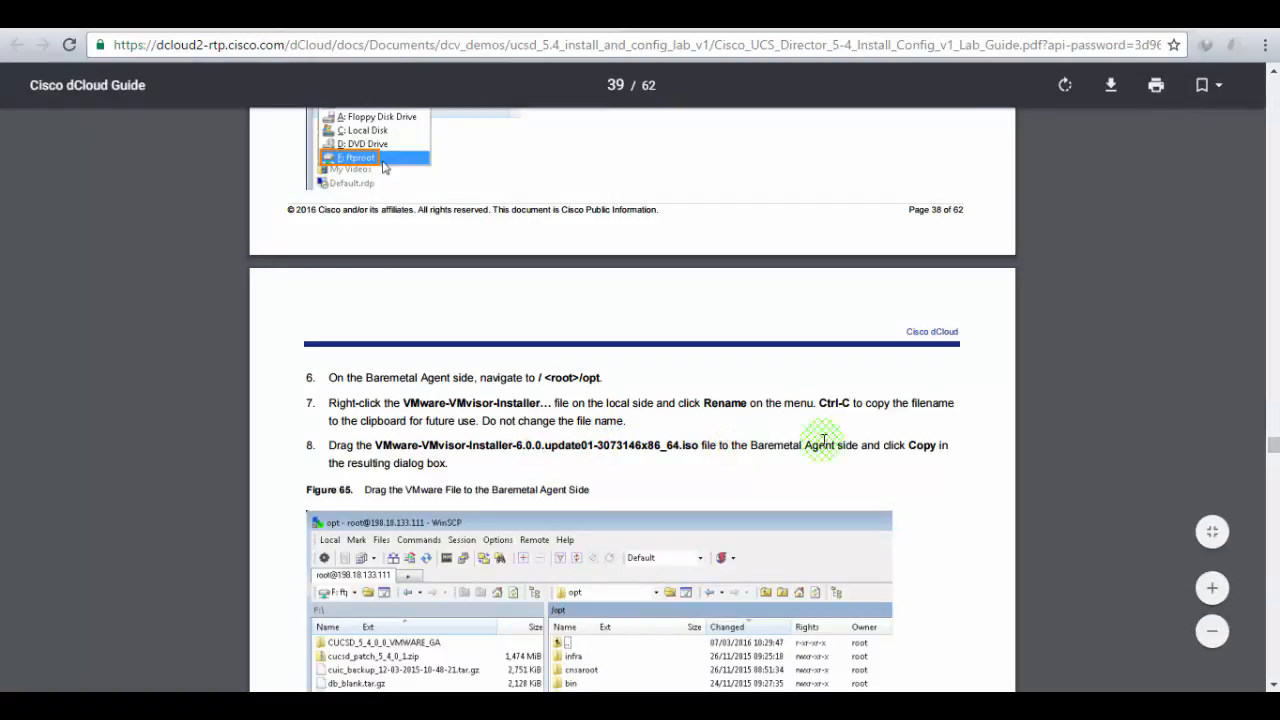
{"action": "scroll", "coordinate": [532, 422], "scroll_direction": "down", "scroll_amount": 3}
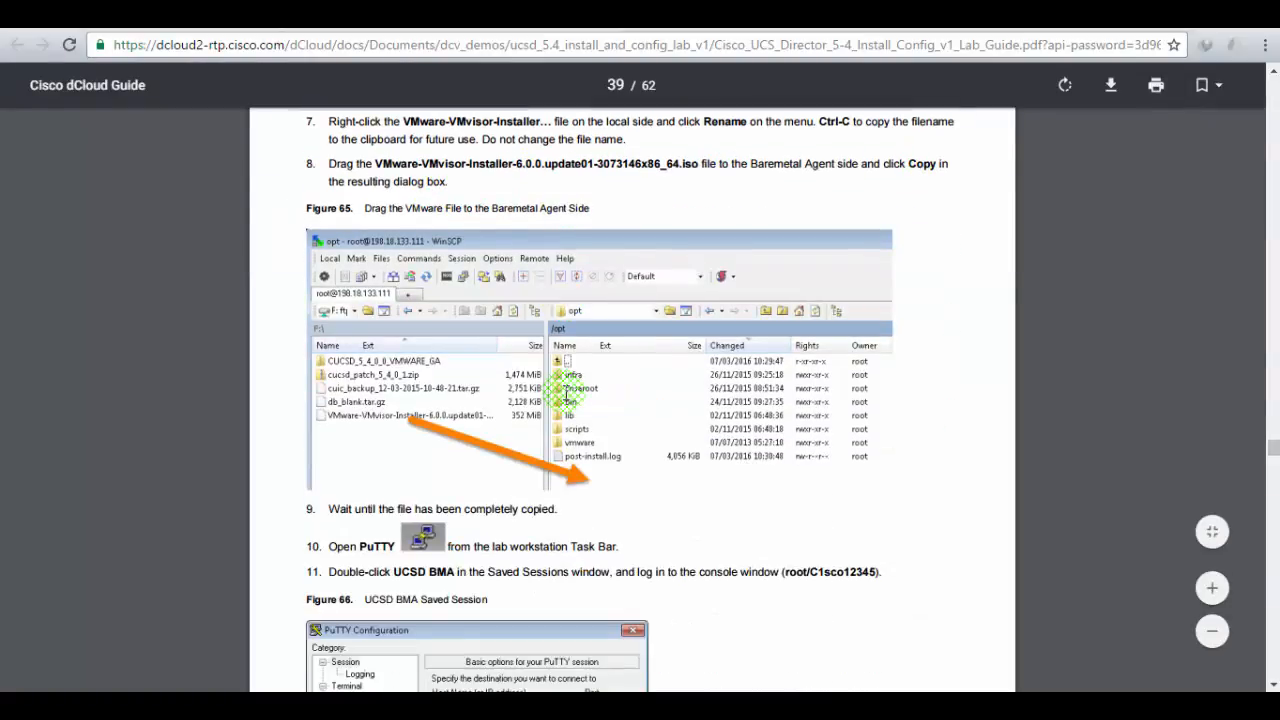
{"action": "scroll", "coordinate": [576, 414], "scroll_direction": "down", "scroll_amount": 2}
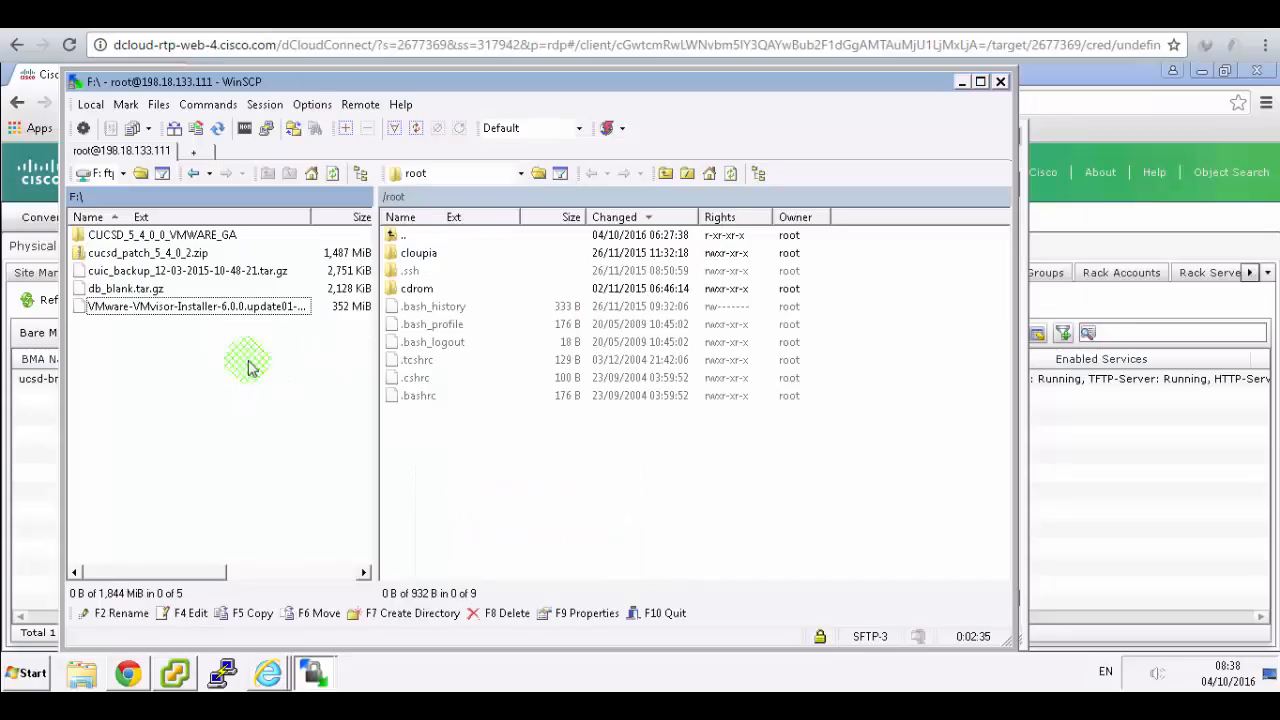
- Copy the VMware-VMvisor-Installer ISO to the agent's /root/ folder using F5
{"action": "left_click", "coordinate": [200, 306]}
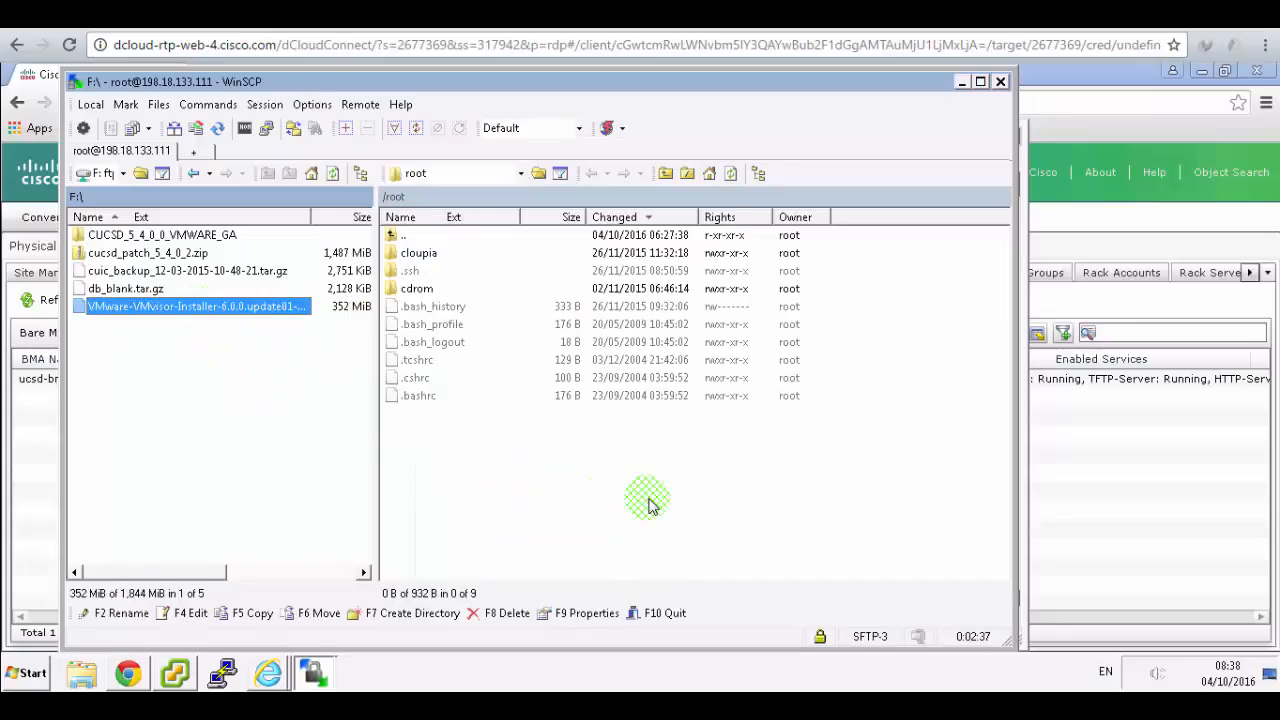
{"action": "key", "text": "F5"}
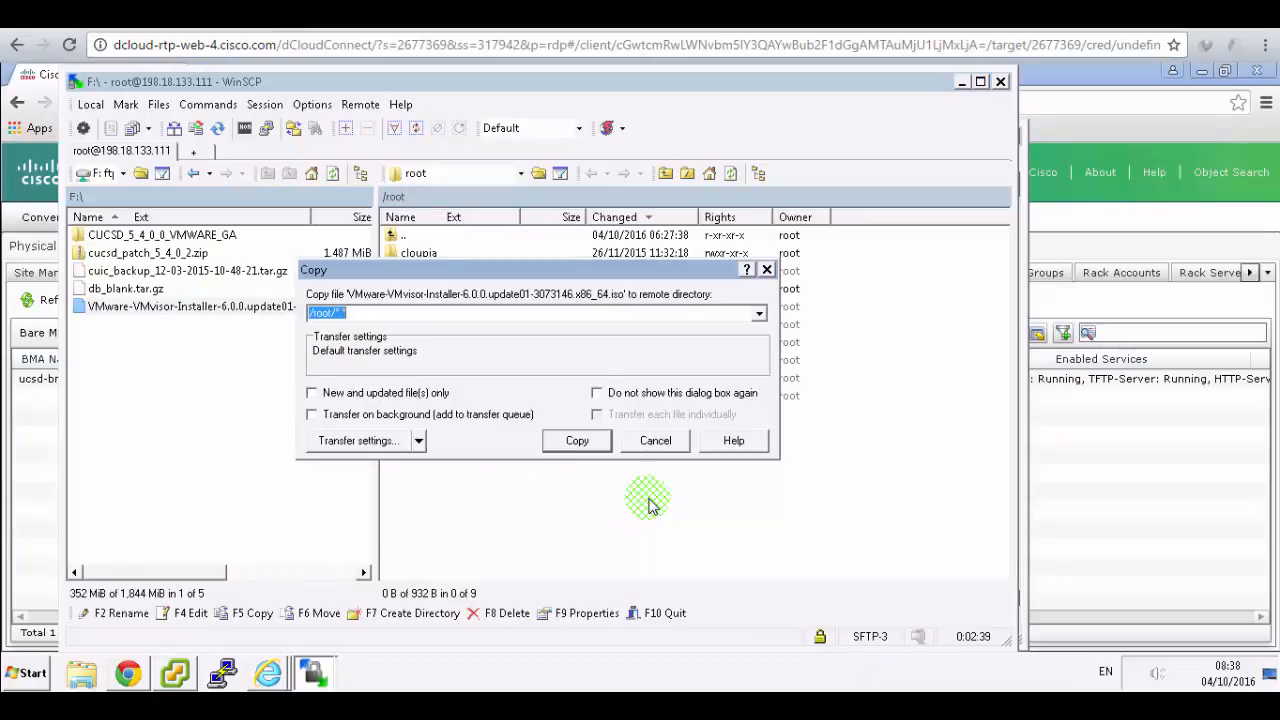
{"action": "left_click", "coordinate": [592, 444]}
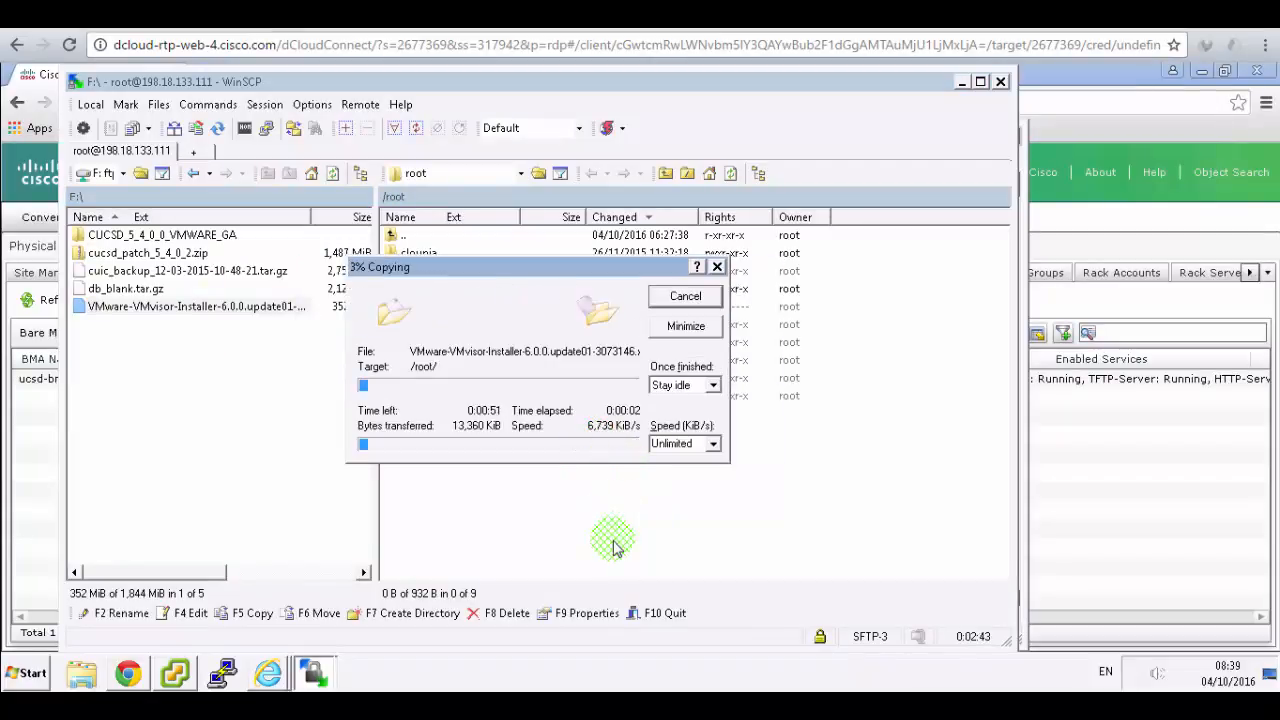
- Confirm the 352 MiB installer ISO now appears in the remote /root folder
{"action": "left_click", "coordinate": [468, 14]}
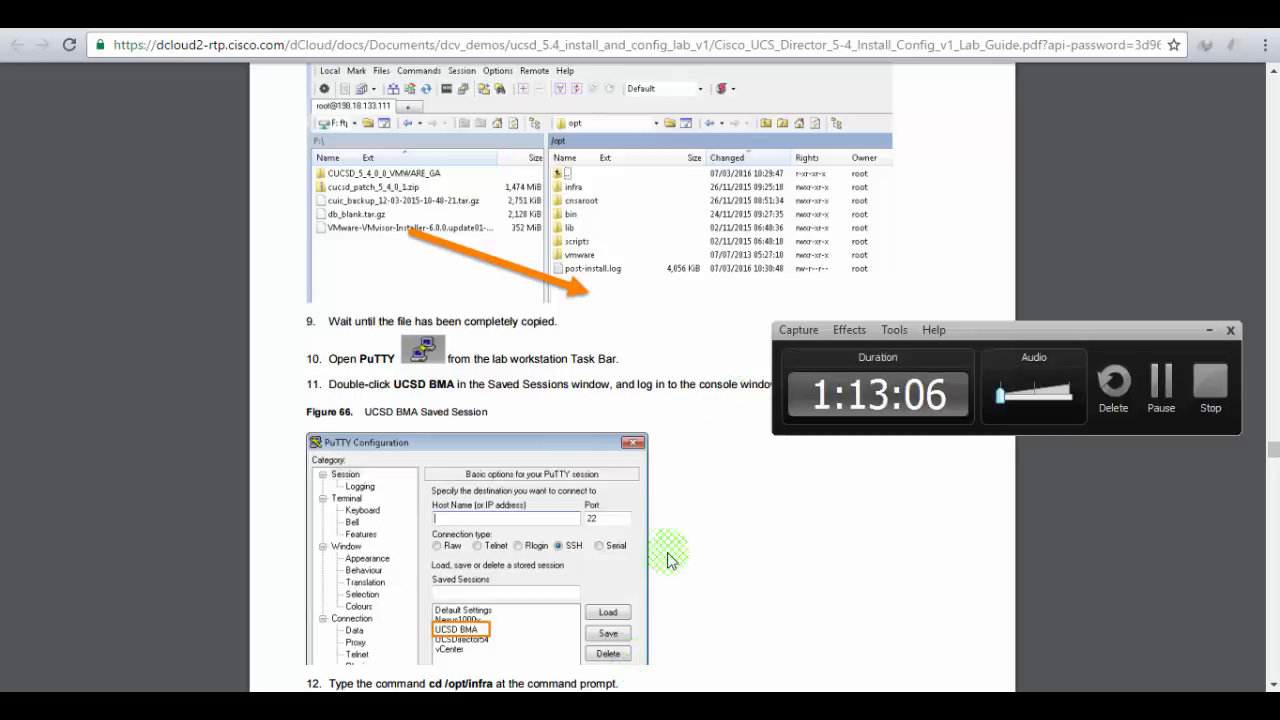
{"action": "key", "text": "ctrl+Tab"}
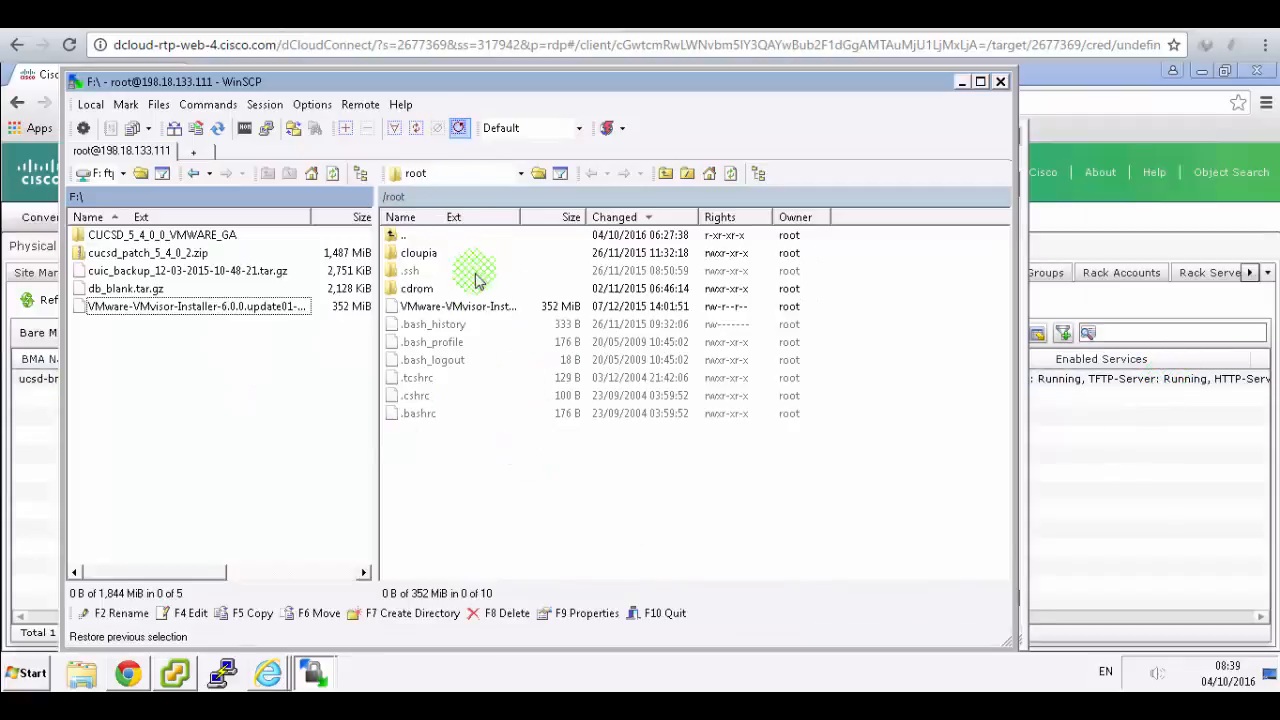
{"action": "left_click", "coordinate": [462, 306]}
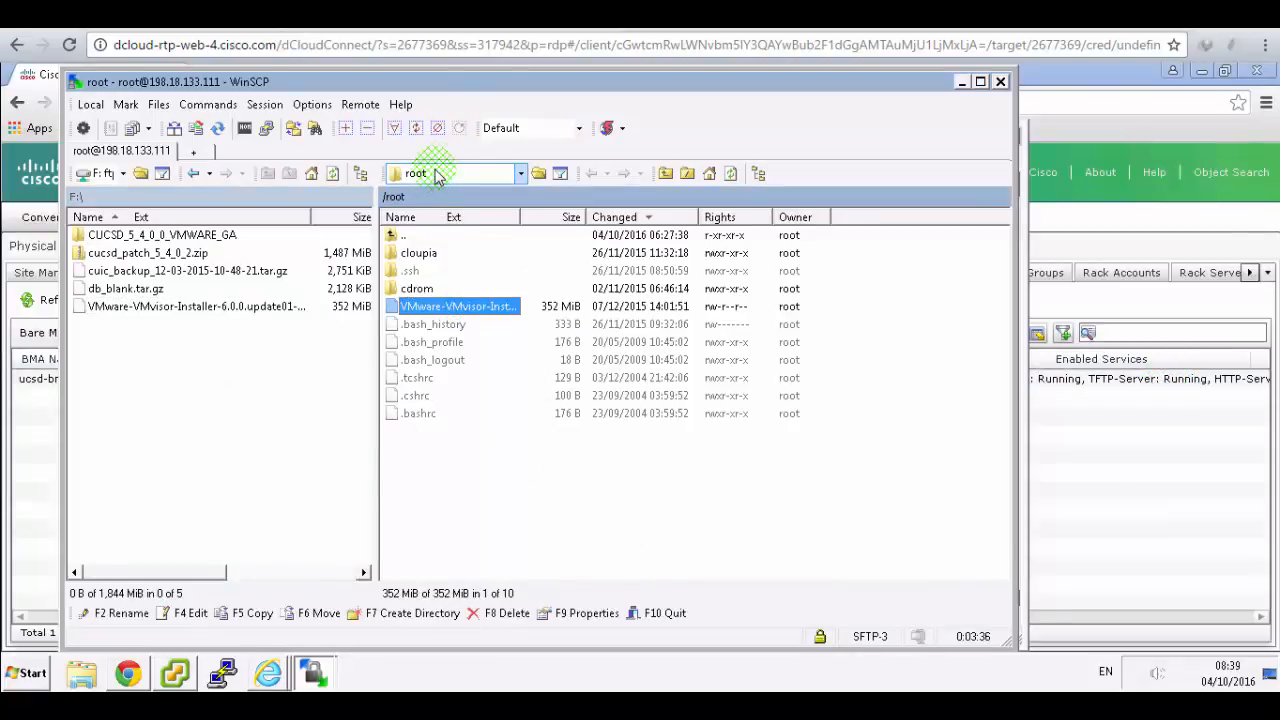
{"action": "key", "text": "ctrl+Tab"}
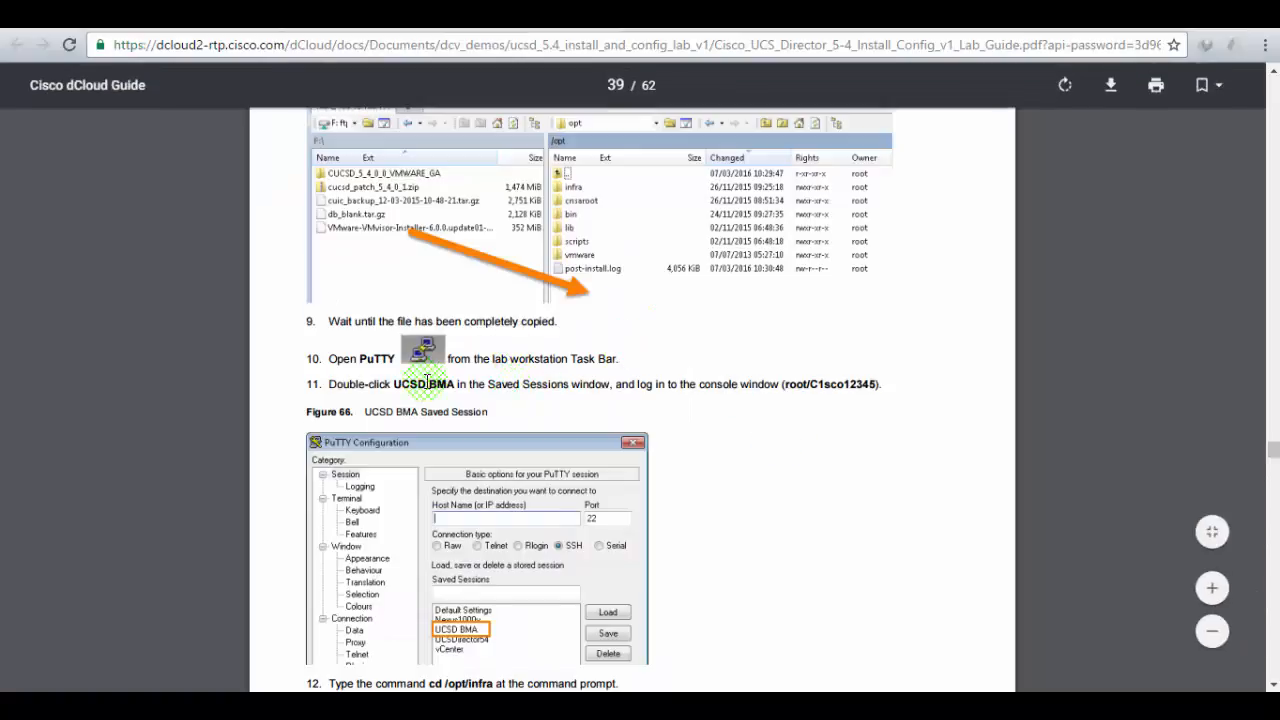
{"action": "key", "text": "ctrl+Tab"}
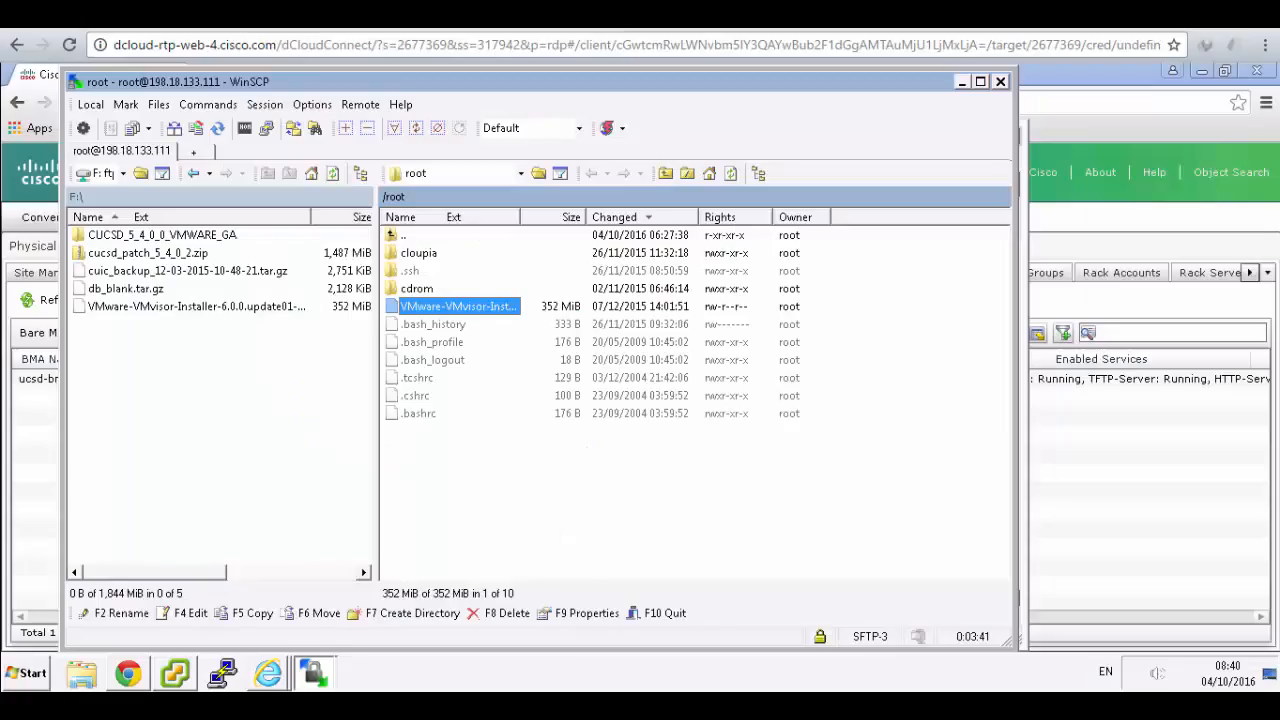
- Launch PuTTY and open the saved UCSD BMA session
{"action": "left_click", "coordinate": [226, 674]}
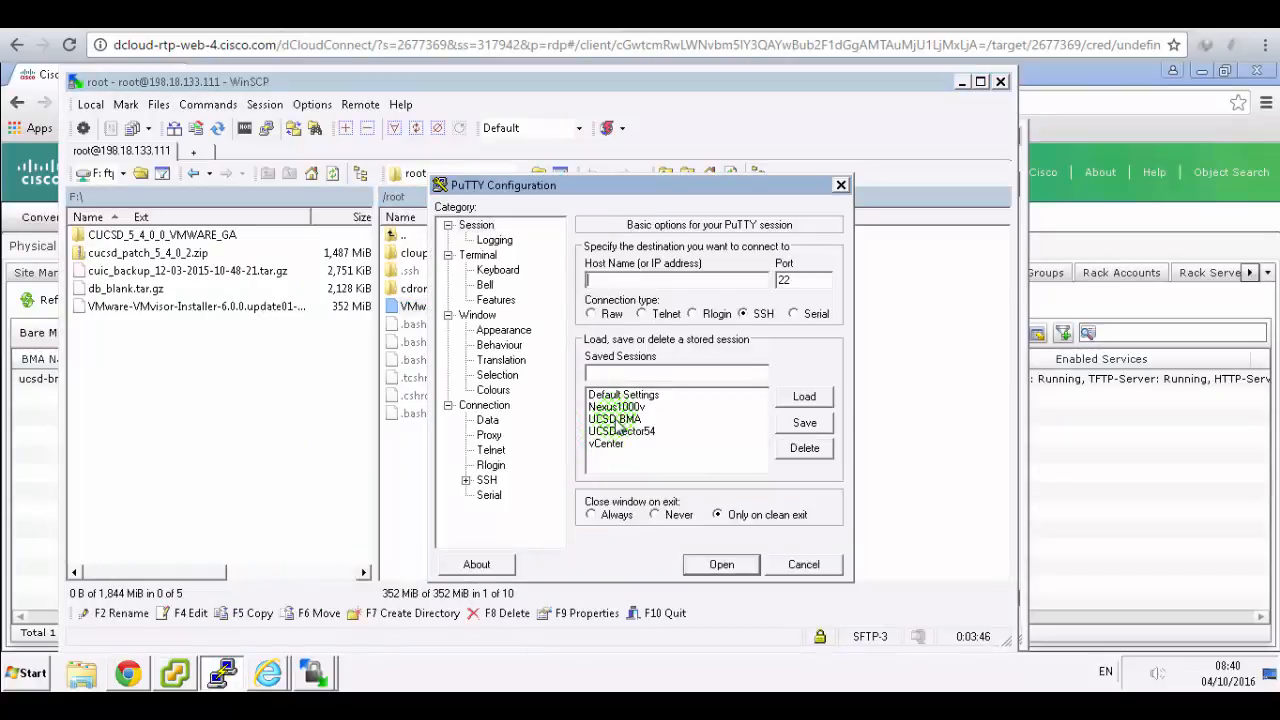
{"action": "double_click", "coordinate": [615, 420]}
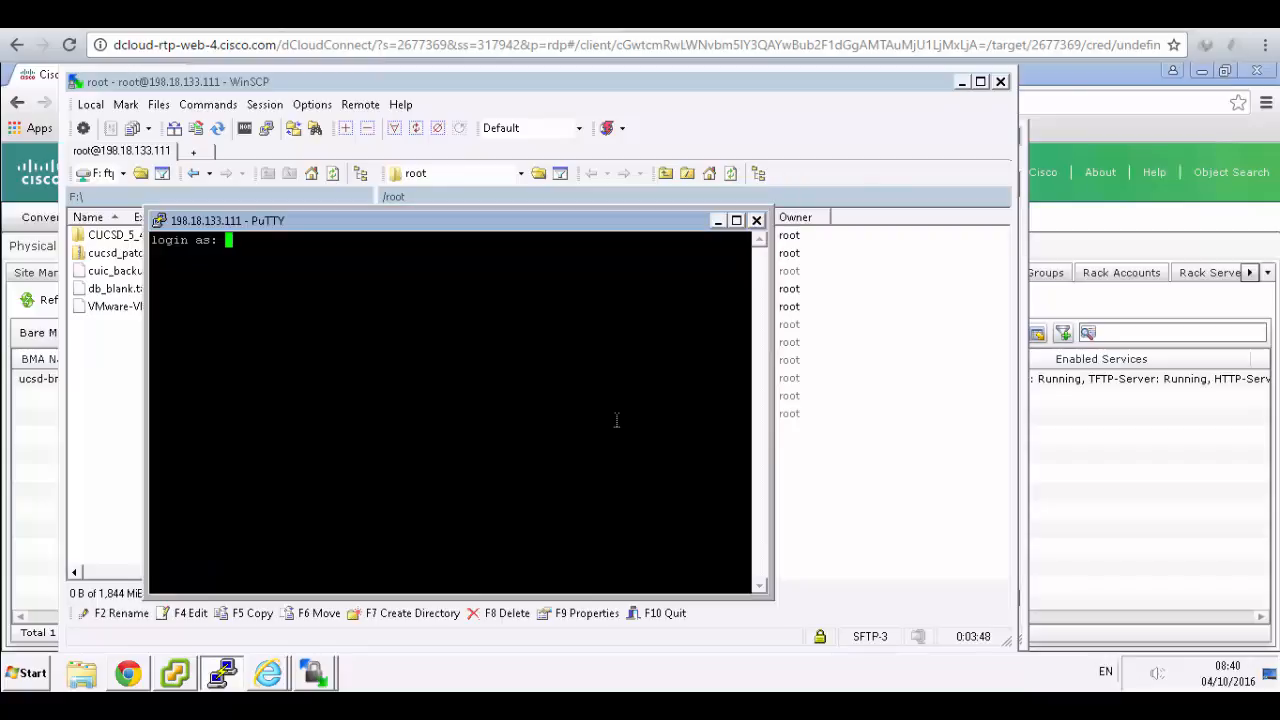
{"action": "left_click", "coordinate": [464, 16]}
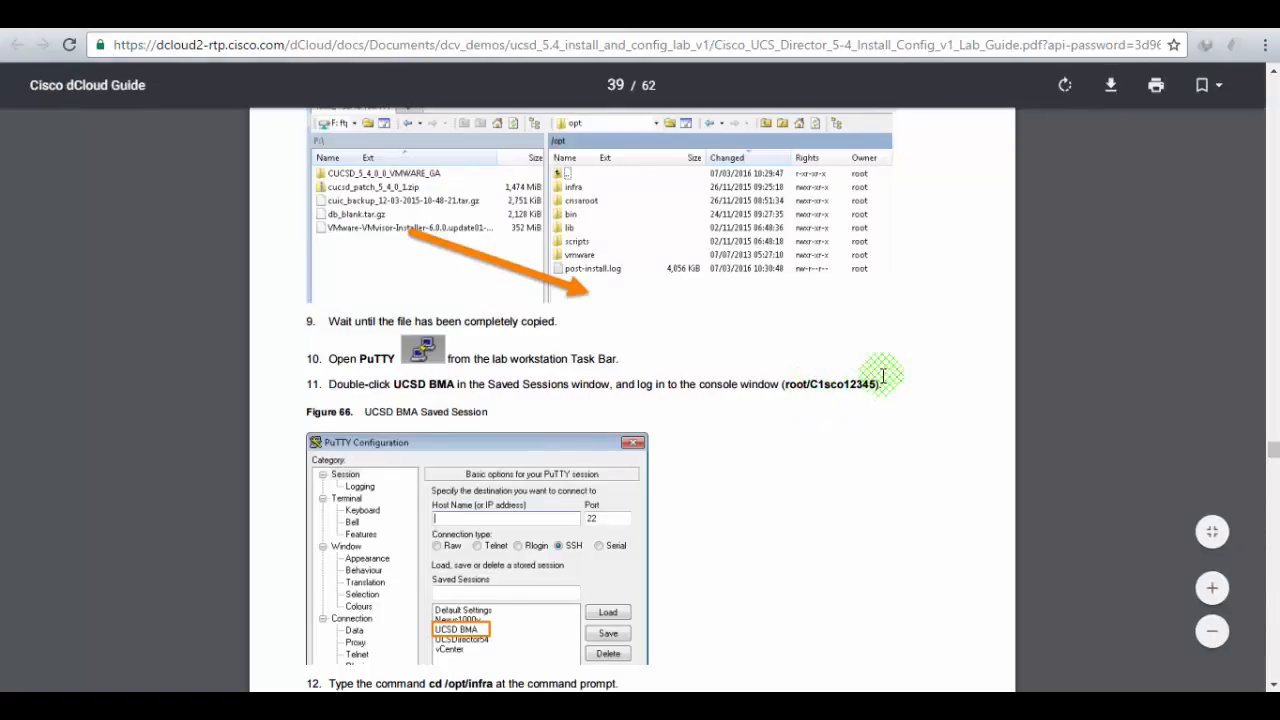
{"action": "left_click", "coordinate": [312, 16]}
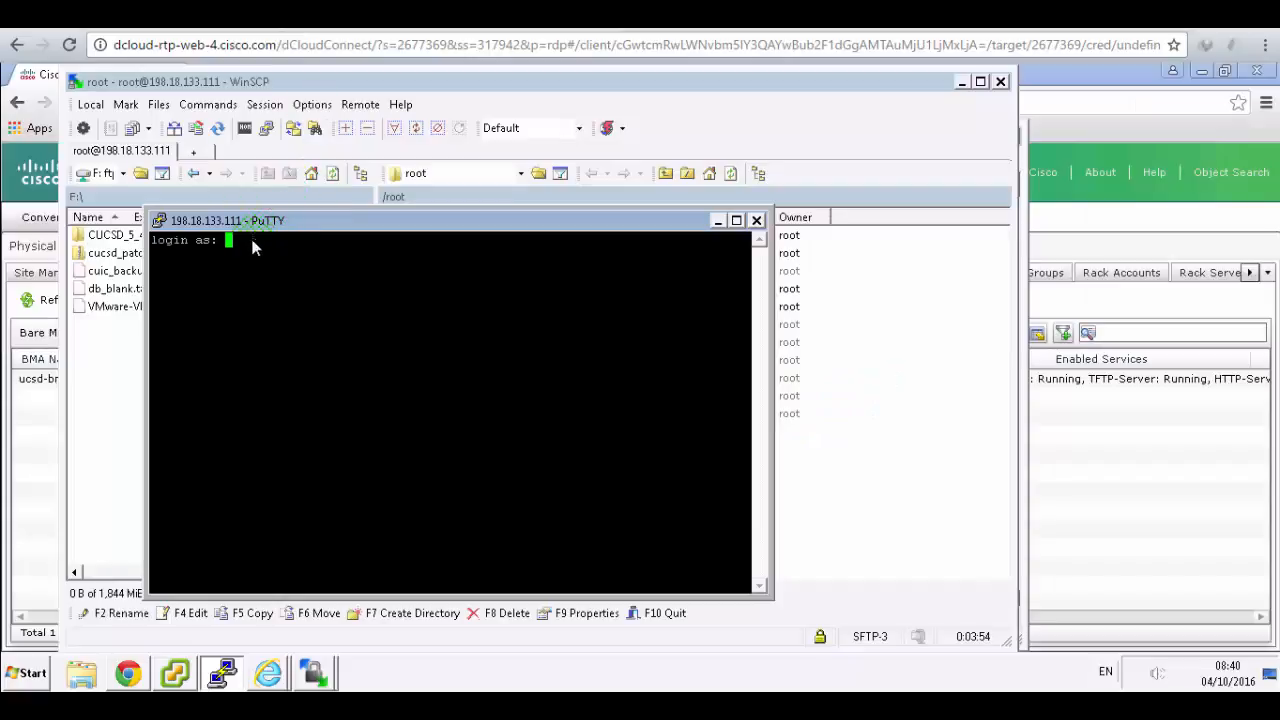
- Log in as root with the account password to reach the shell prompt
{"action": "type", "text": "root"}
{"action": "key", "text": "Return"}
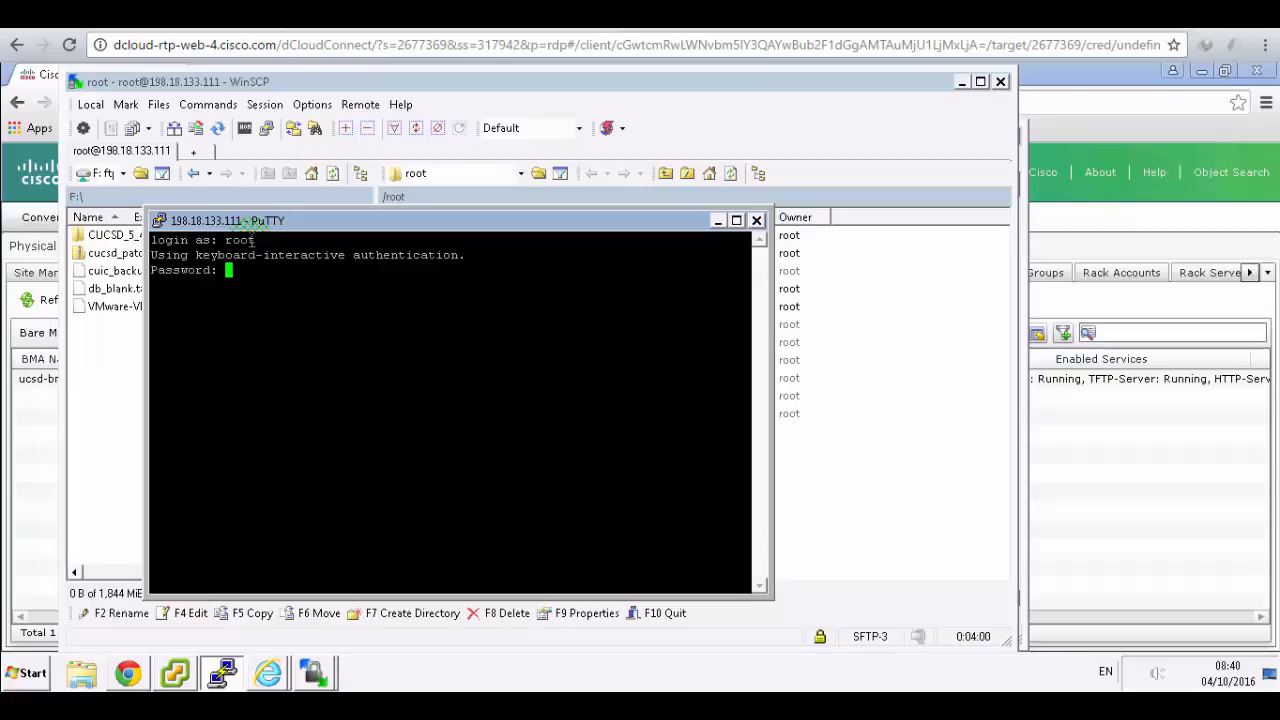
{"action": "key", "text": "Return"}
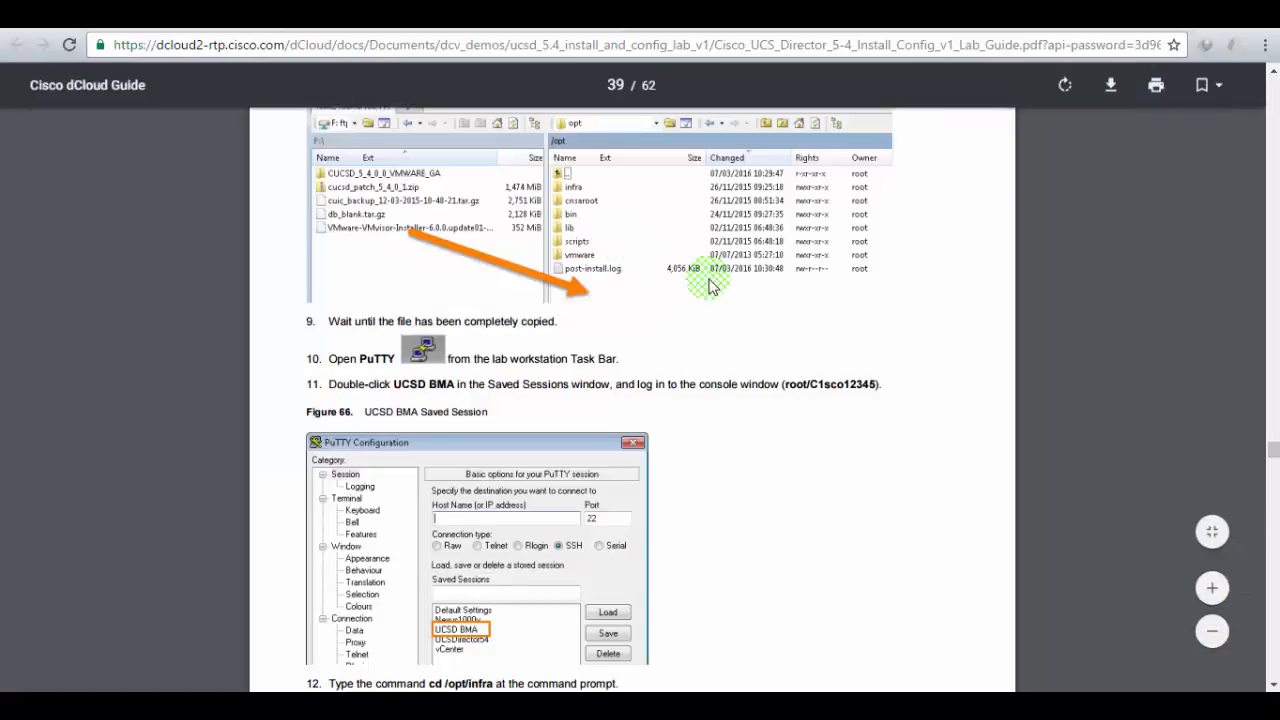
{"action": "scroll", "coordinate": [714, 280], "scroll_direction": "down", "scroll_amount": 5}
{"action": "scroll", "coordinate": [725, 315], "scroll_direction": "up", "scroll_amount": 2}
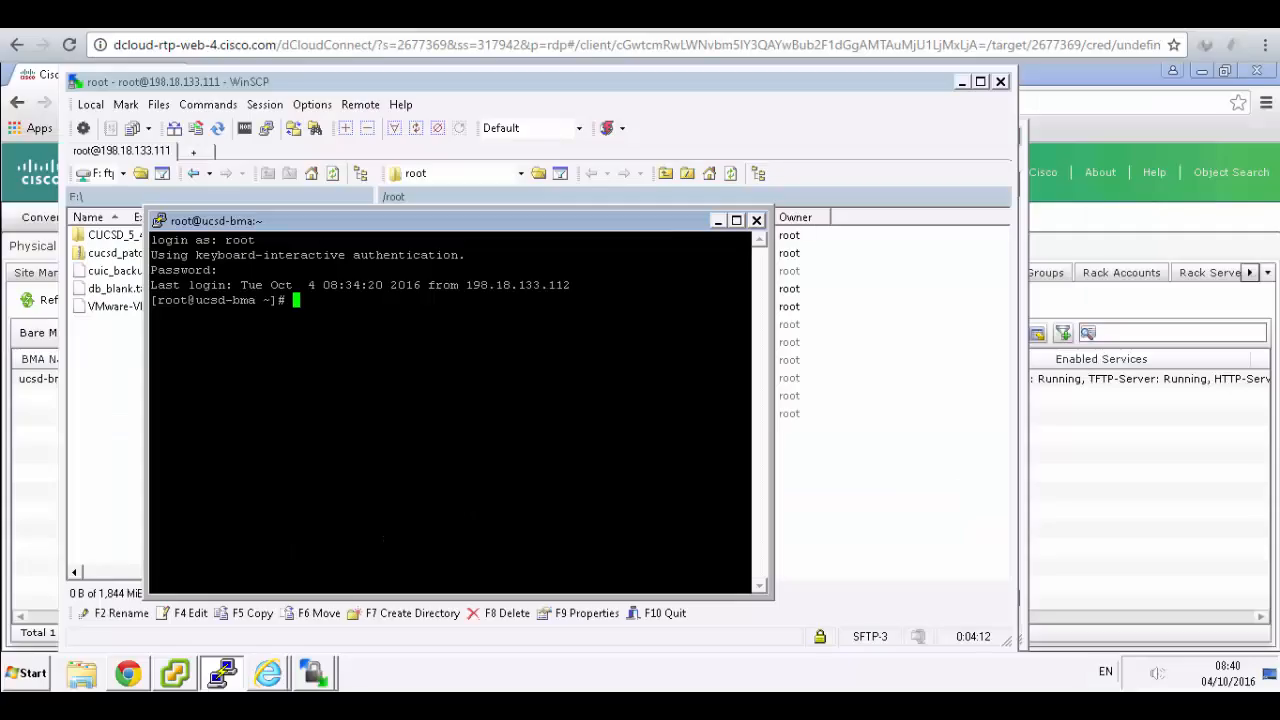
- Change to /opt/infra and run ./isoExtractor.sh
{"action": "type", "text": "cd /opt/infra"}
{"action": "key", "text": "Return"}
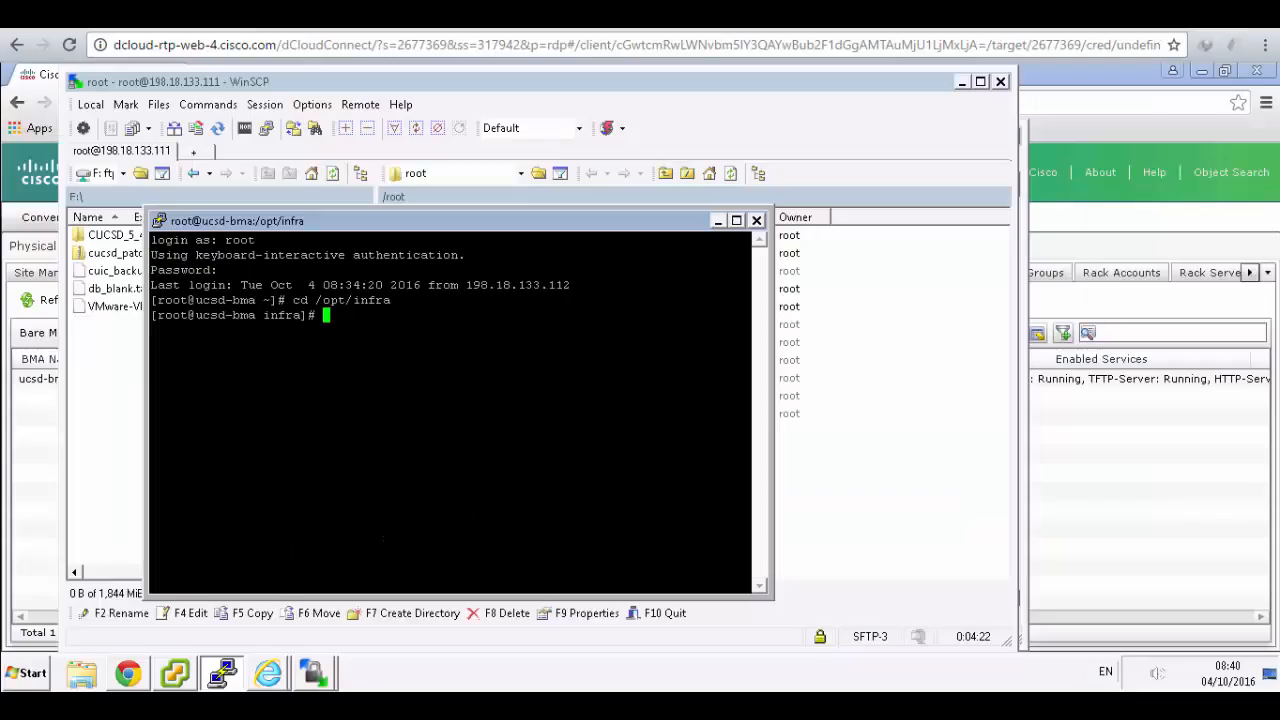
{"action": "type", "text": "./isoExtractor.sh"}
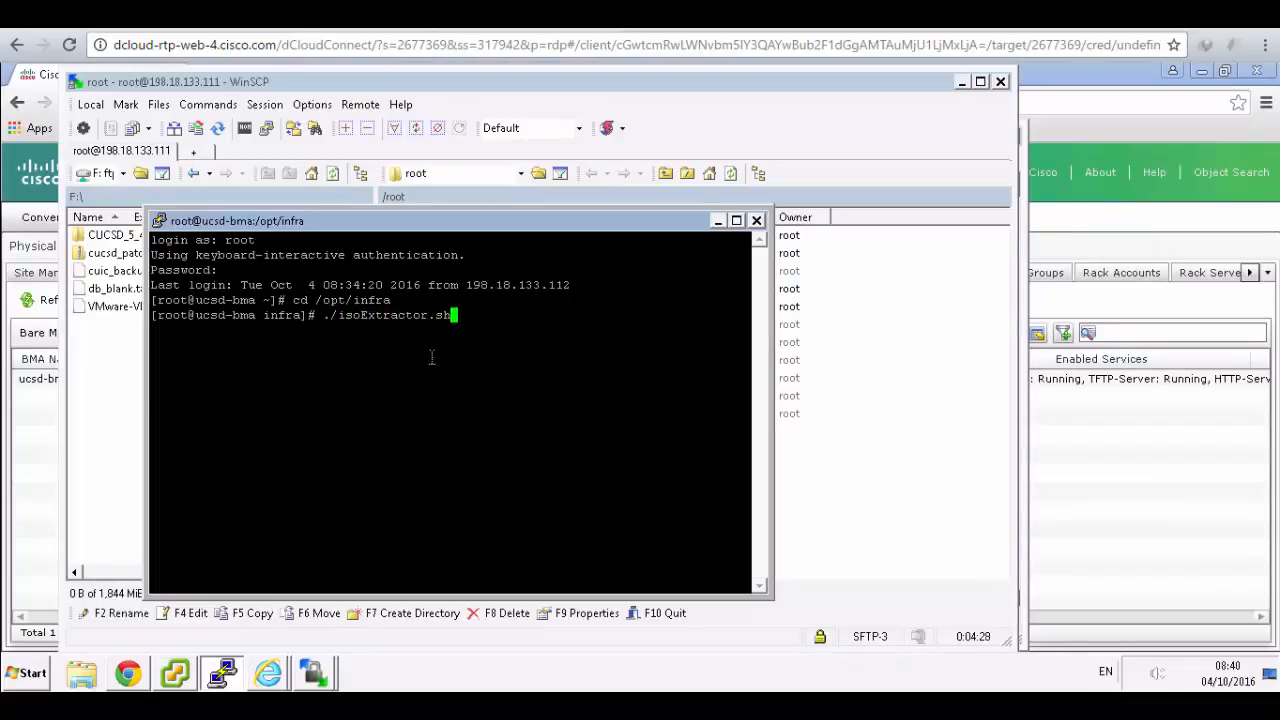
{"action": "key", "text": "Return"}
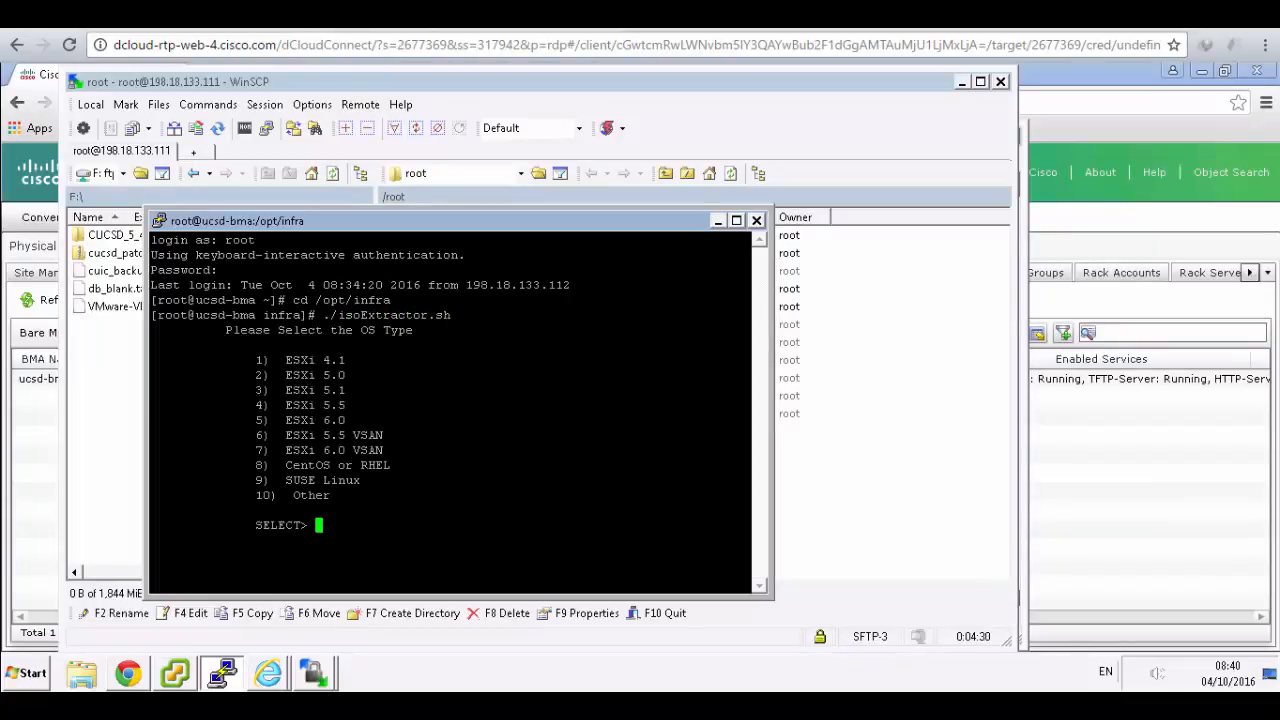
- Enter 5 at the SELECT> prompt to choose ESXi 6.0 as the OS type
{"action": "left_click", "coordinate": [500, 15]}
{"action": "scroll", "coordinate": [898, 392], "scroll_direction": "down", "scroll_amount": 3}
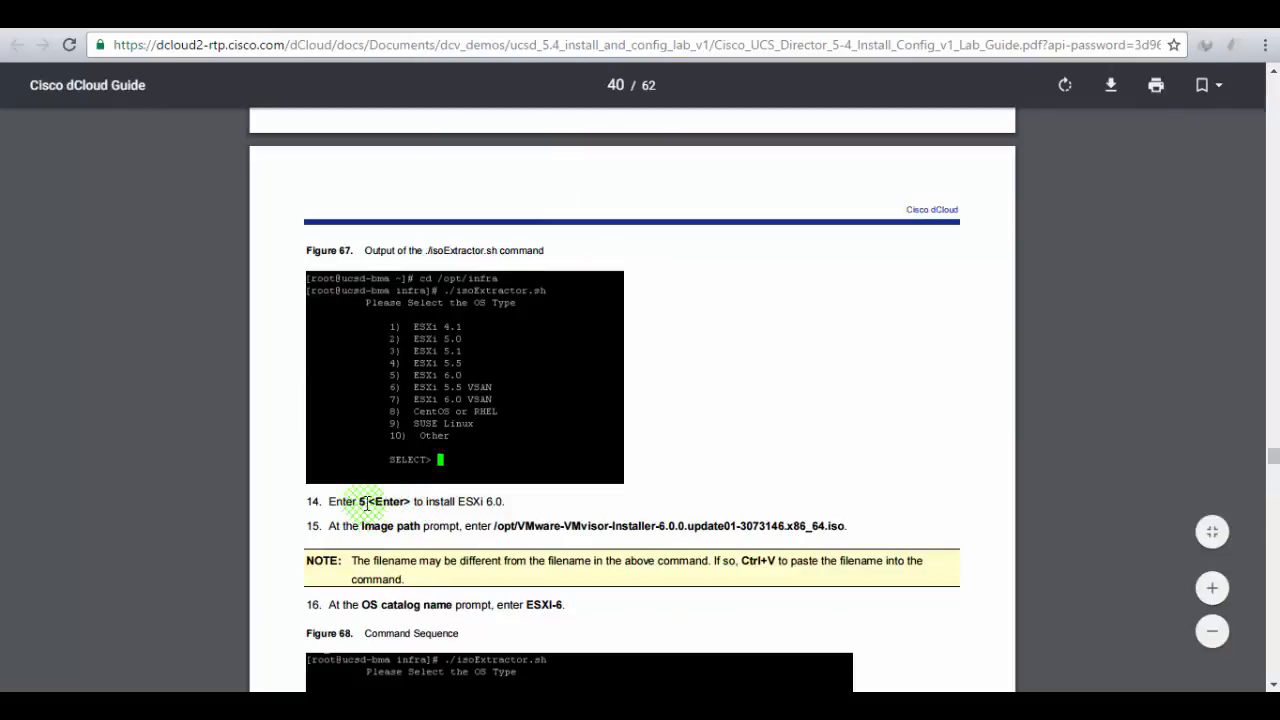
{"action": "left_click_drag", "start_coordinate": [368, 501], "coordinate": [533, 505]}
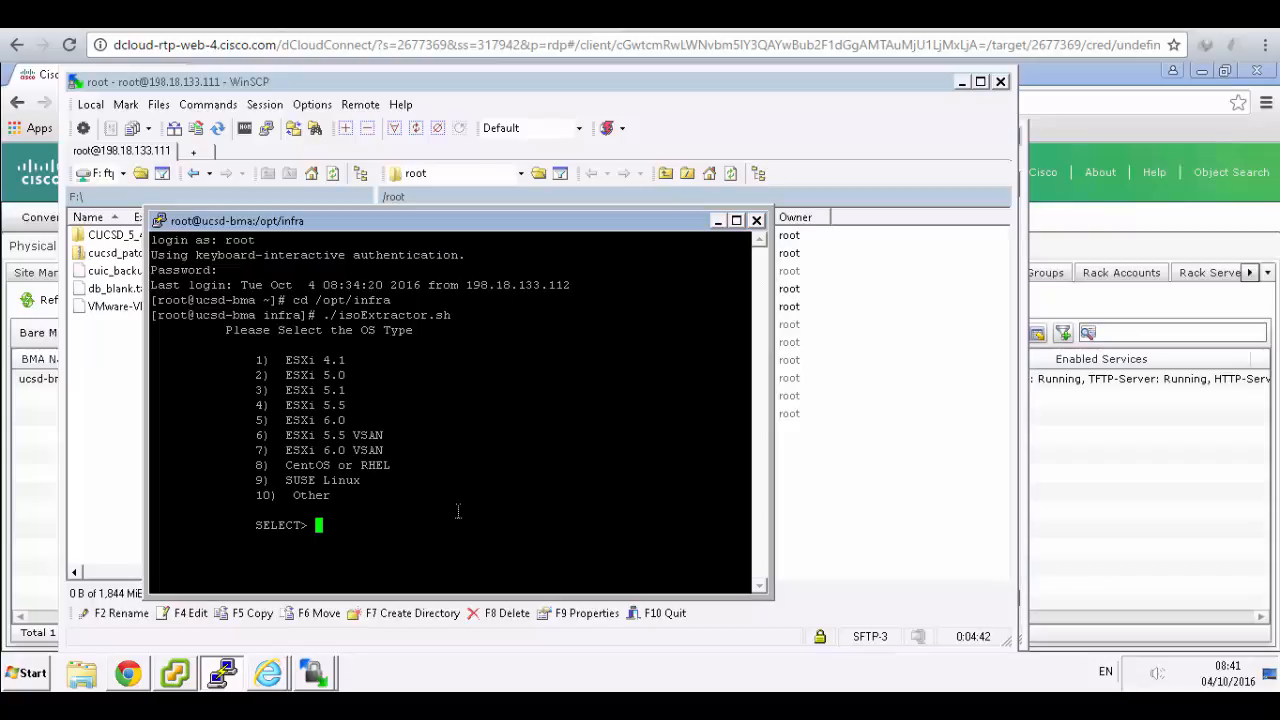
{"action": "type", "text": "5"}
{"action": "key", "text": "Return"}
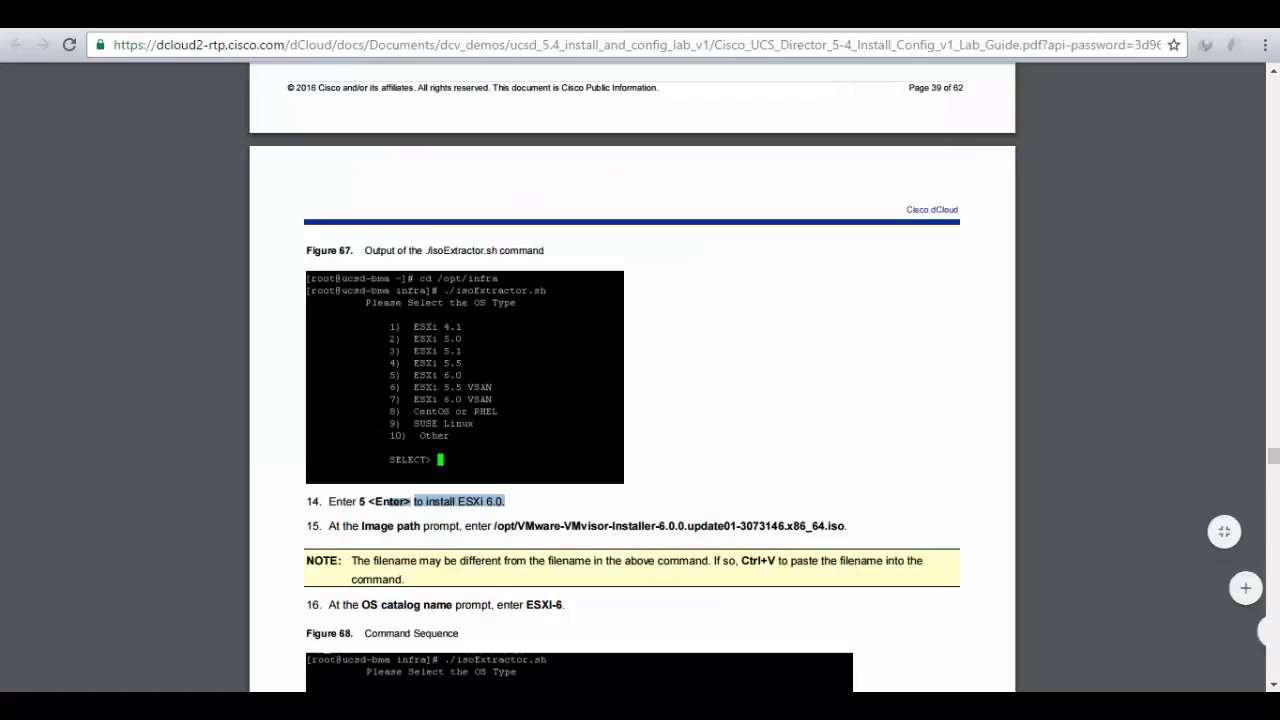
{"action": "scroll", "coordinate": [643, 371], "scroll_direction": "down", "scroll_amount": 2}
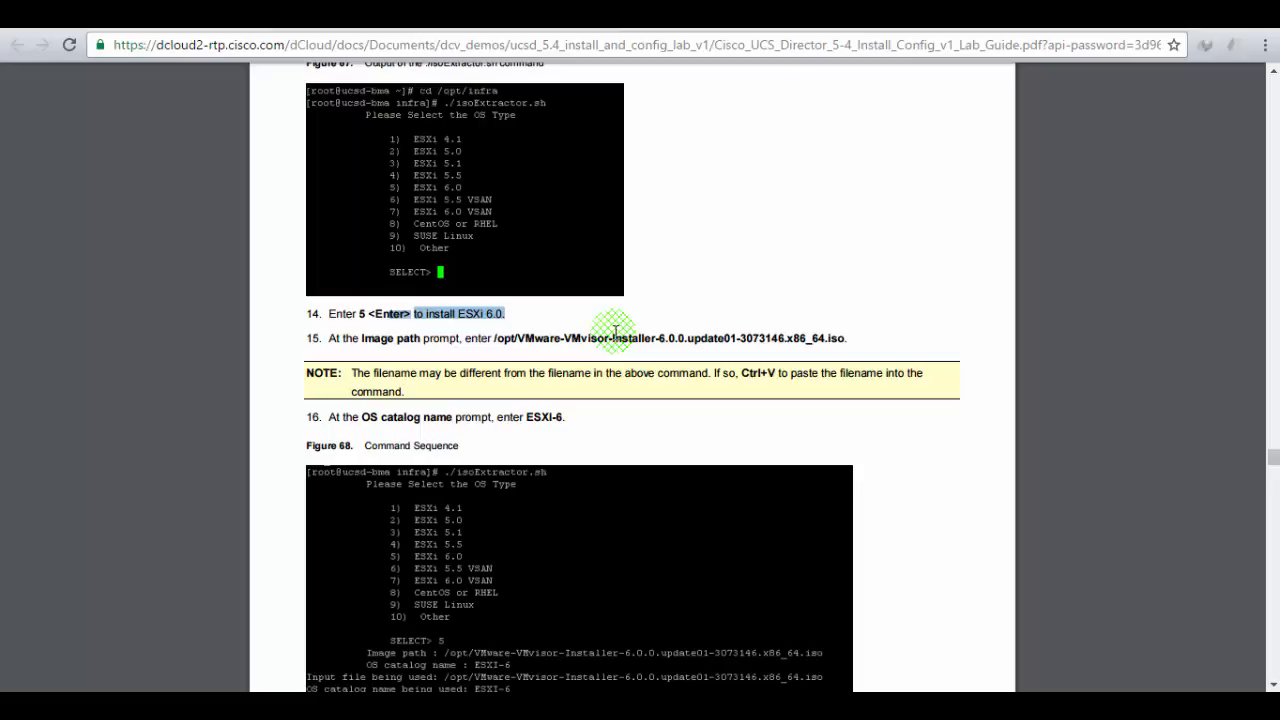
- Enter the image path as /opt/ plus the pasted installer file name and .iso
{"action": "left_click", "coordinate": [210, 14]}
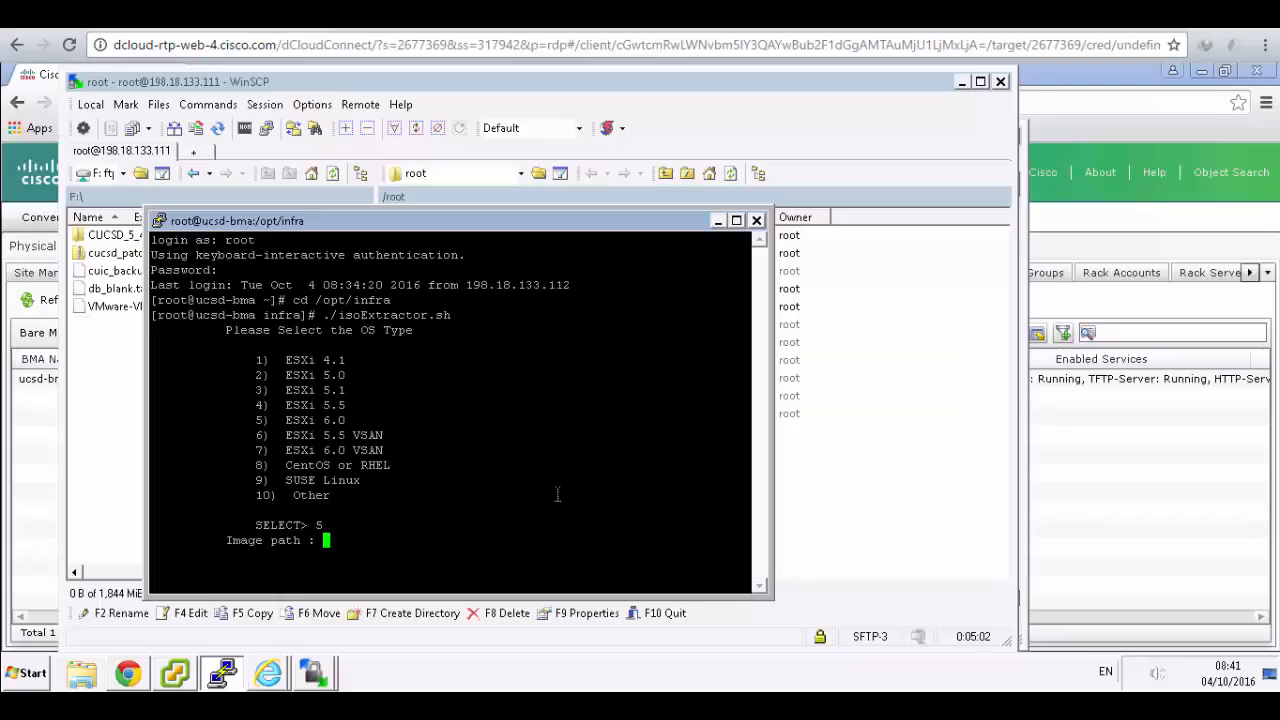
{"action": "type", "text": "/opt/"}
{"action": "key", "text": "BackSpace"}
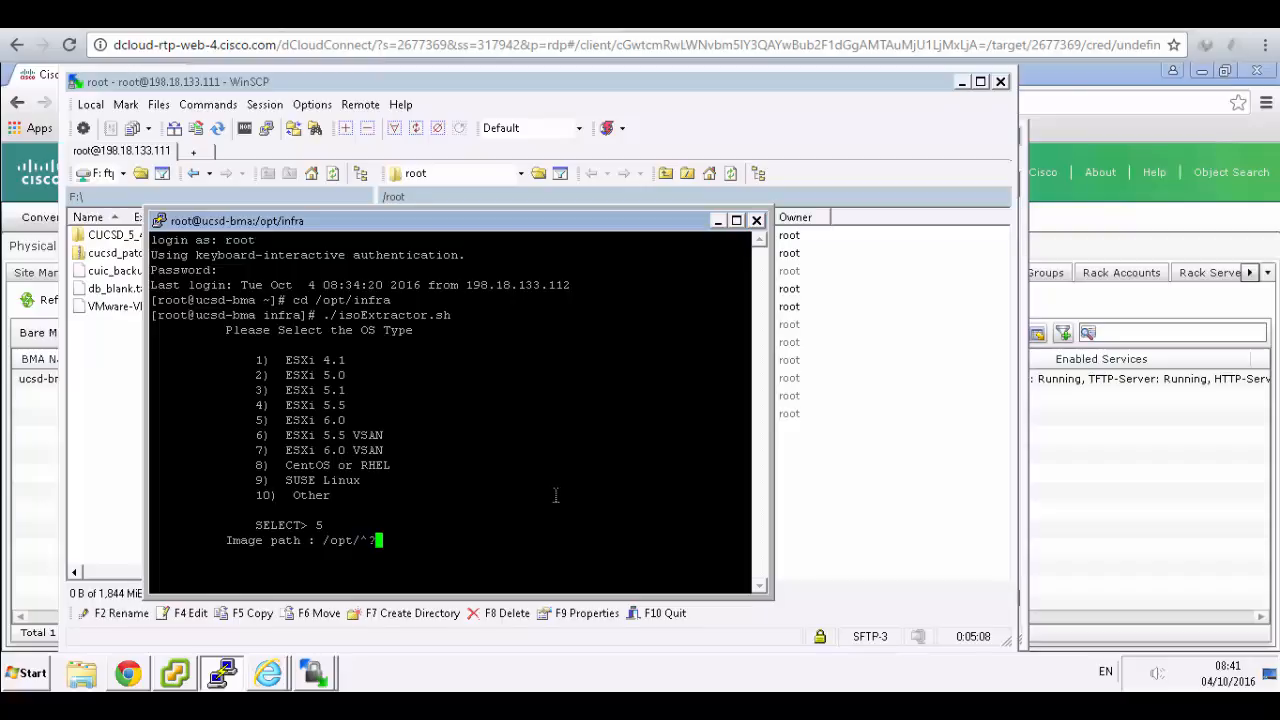
{"action": "key", "text": "ctrl+h"}
{"action": "right_click", "coordinate": [368, 540]}
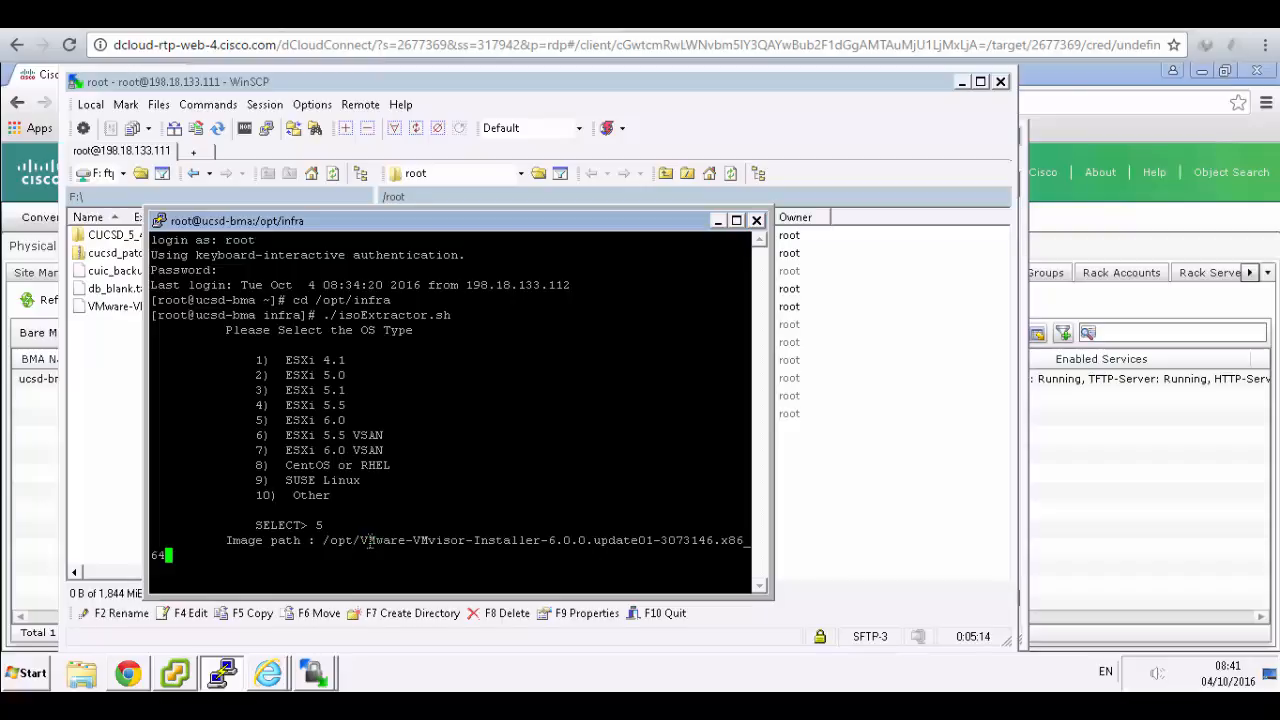
{"action": "left_click", "coordinate": [535, 15]}
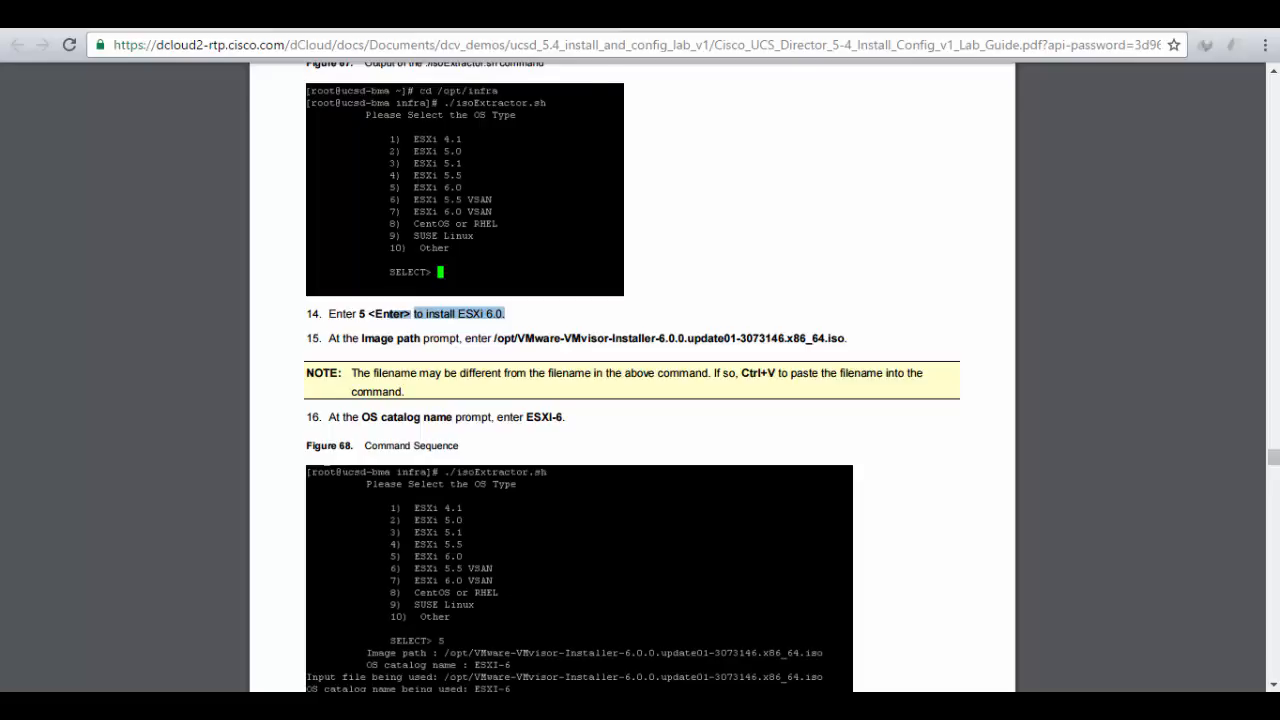
{"action": "scroll", "coordinate": [780, 230], "scroll_direction": "down", "scroll_amount": 2}
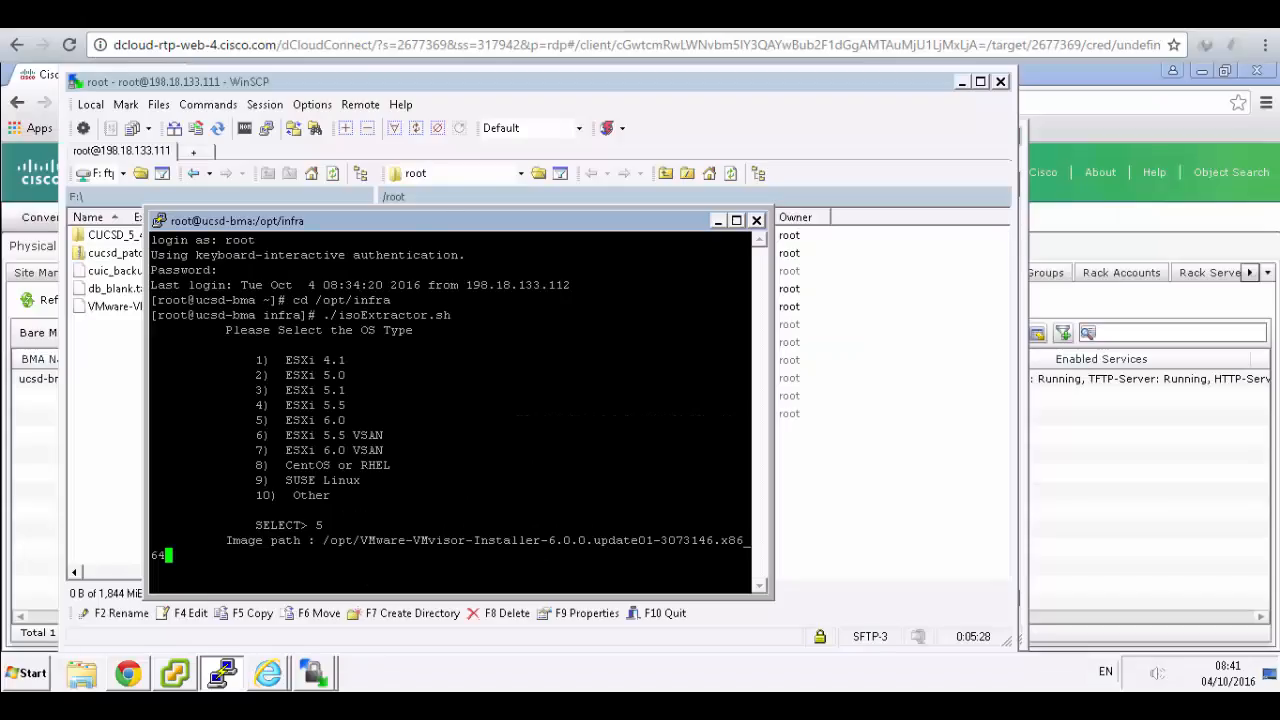
{"action": "type", "text": ".iso"}
{"action": "key", "text": "Return"}
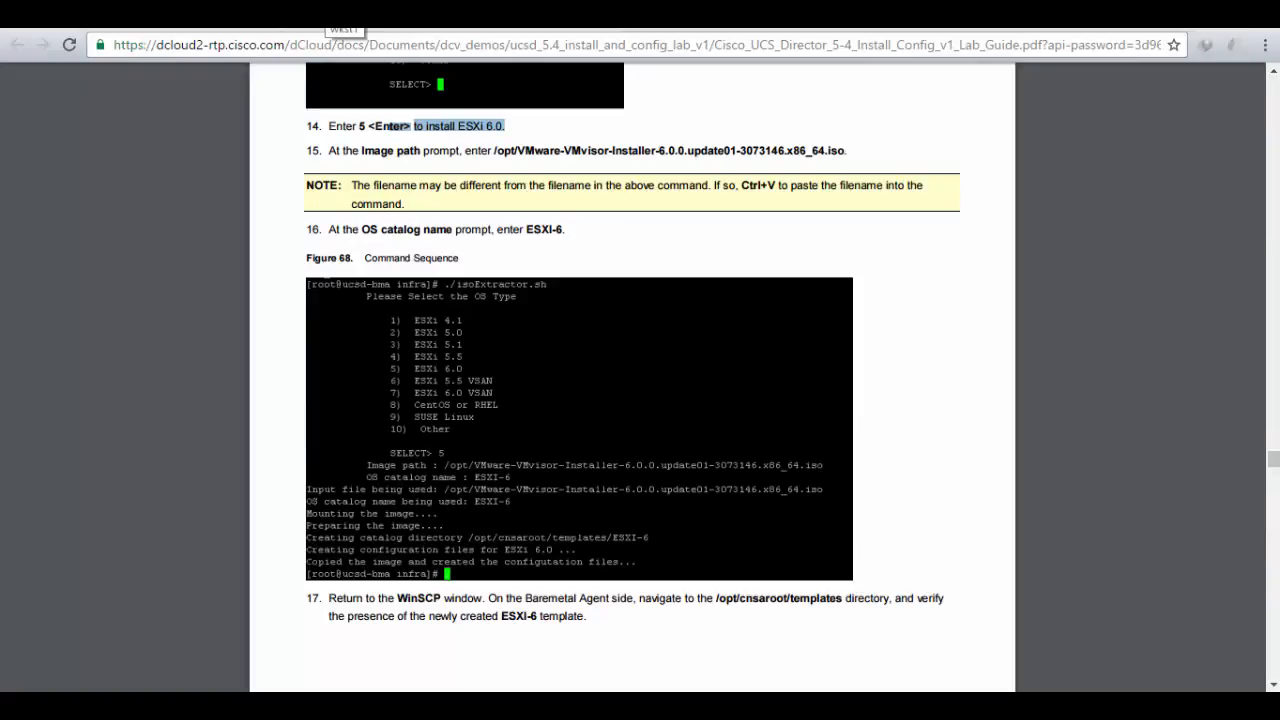
- Enter ESXI-6 as the catalog name, which ends in an 'Input file does not exist' error
{"action": "left_click", "coordinate": [328, 14]}
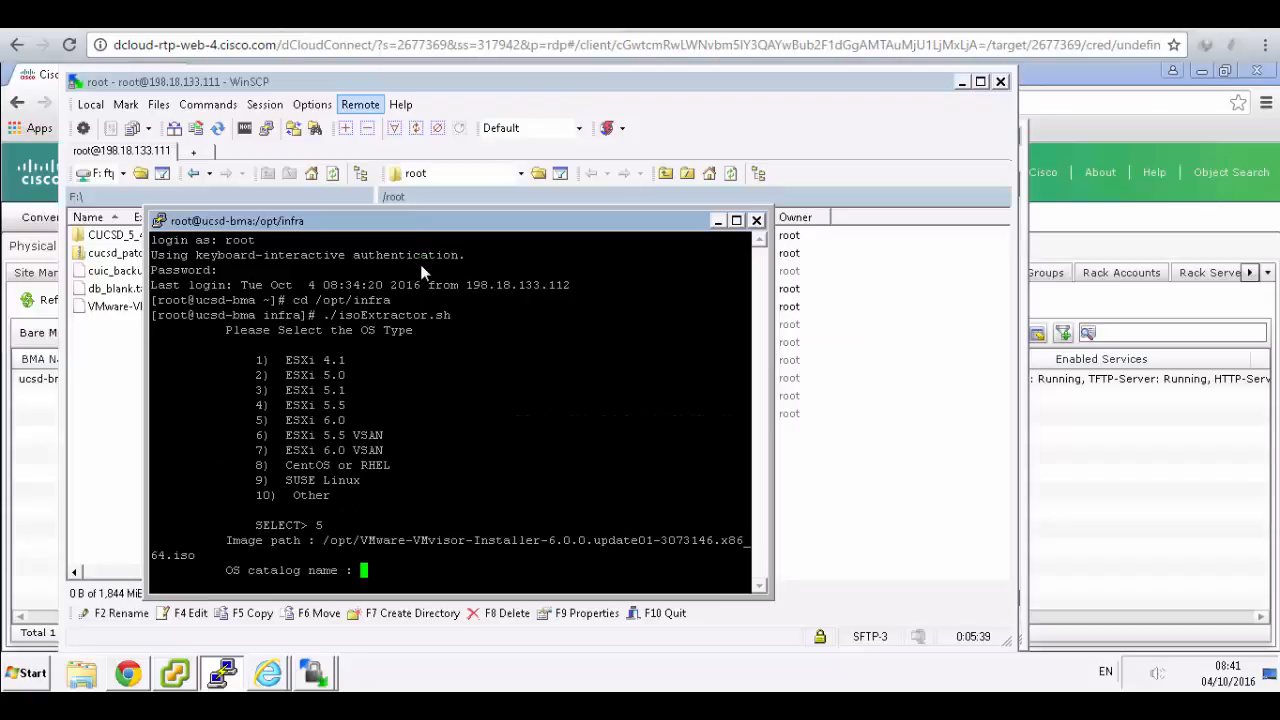
{"action": "type", "text": "ES"}
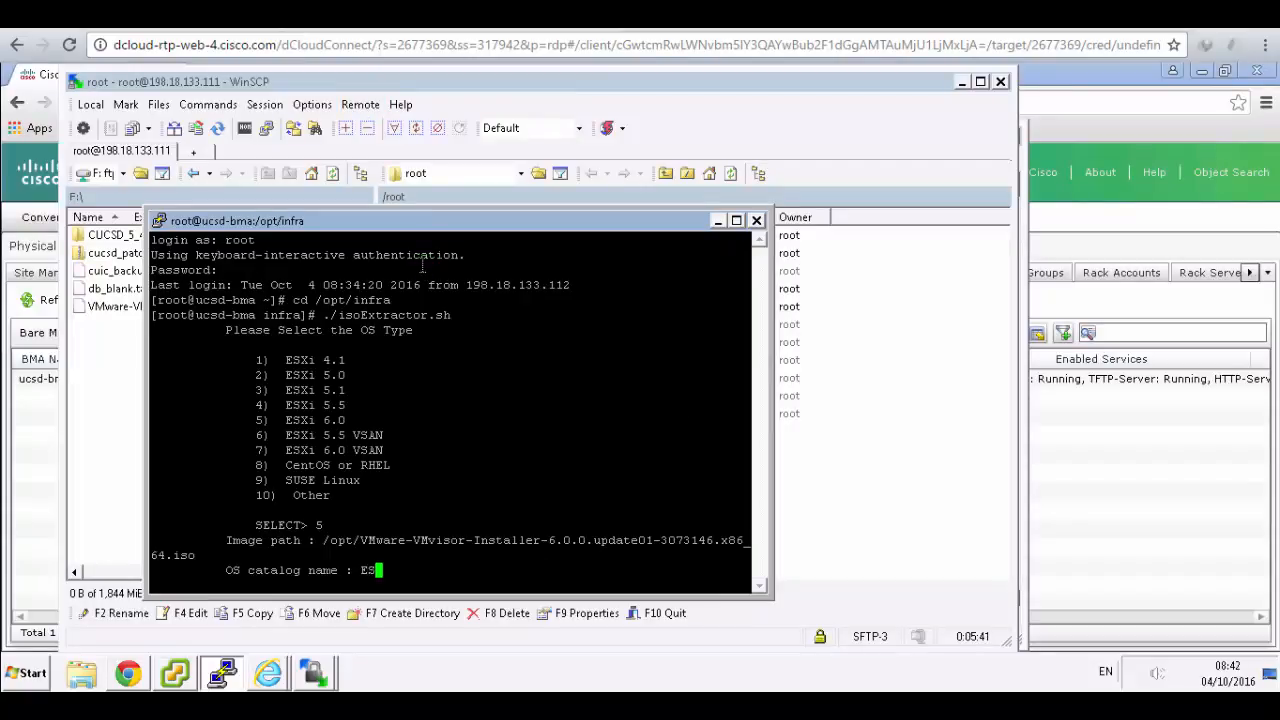
{"action": "type", "text": "XI-6"}
{"action": "key", "text": "Return"}
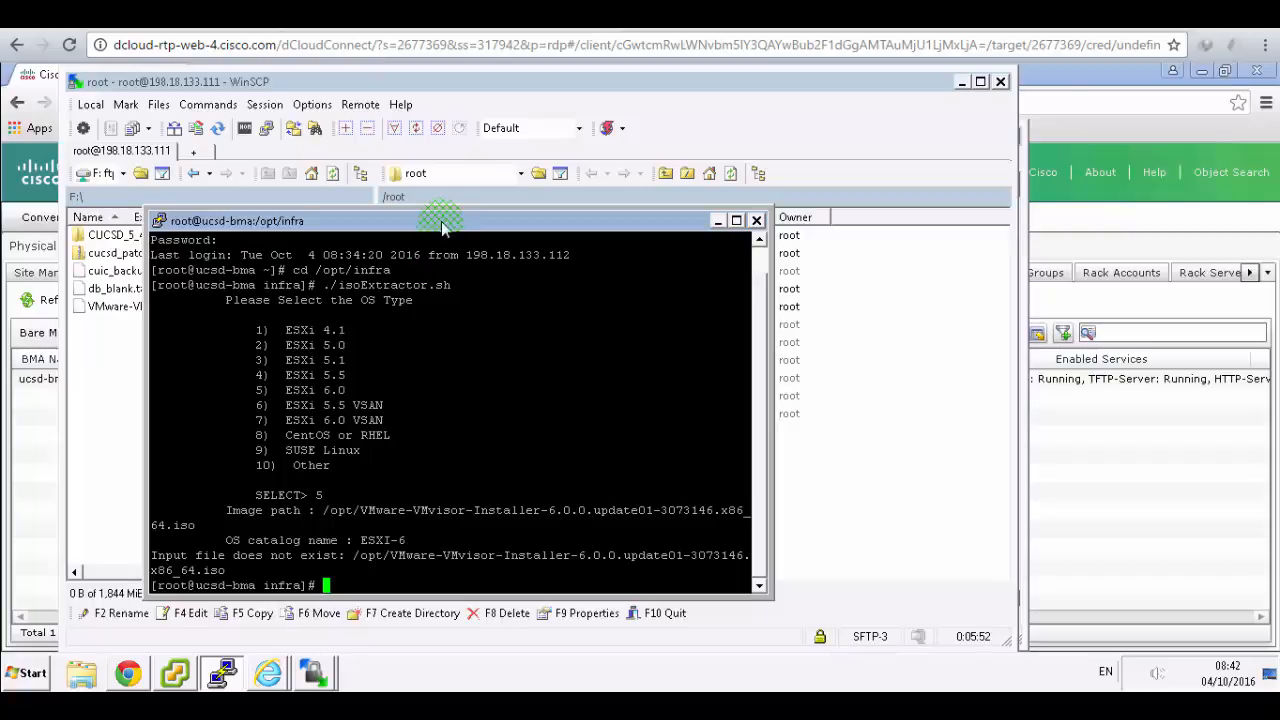
- Arrange PuTTY beside WinSCP and widen the Name column to show the installer ISO in /root
{"action": "left_click_drag", "start_coordinate": [444, 224], "coordinate": [1120, 316]}
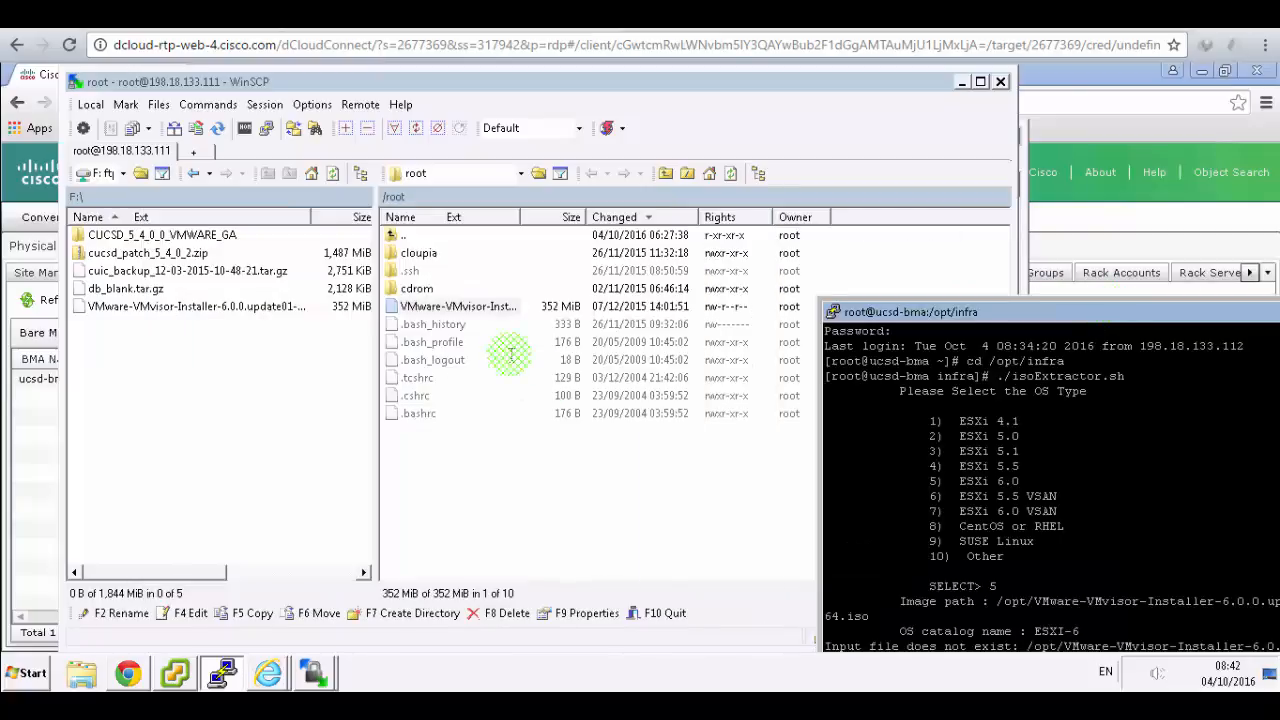
{"action": "left_click", "coordinate": [505, 310]}
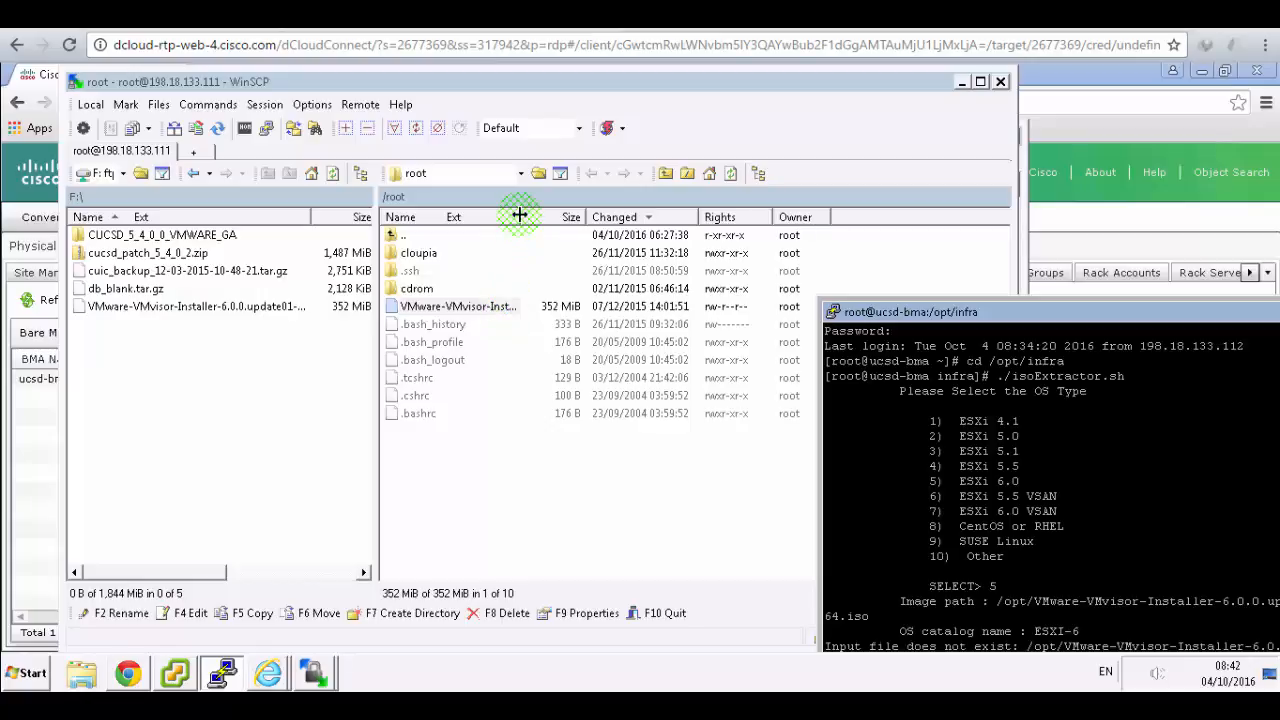
{"action": "left_click_drag", "start_coordinate": [520, 216], "coordinate": [768, 216]}
{"action": "left_click", "coordinate": [1148, 314]}
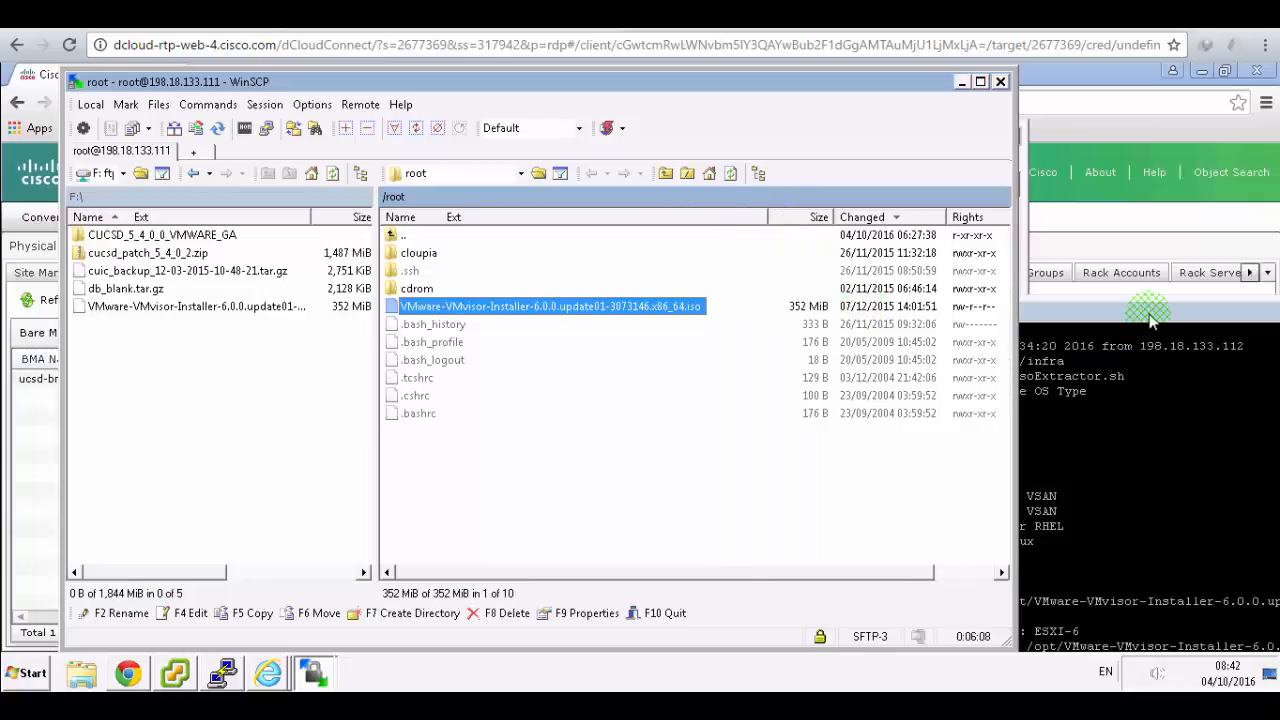
{"action": "left_click_drag", "start_coordinate": [1148, 314], "coordinate": [620, 195]}
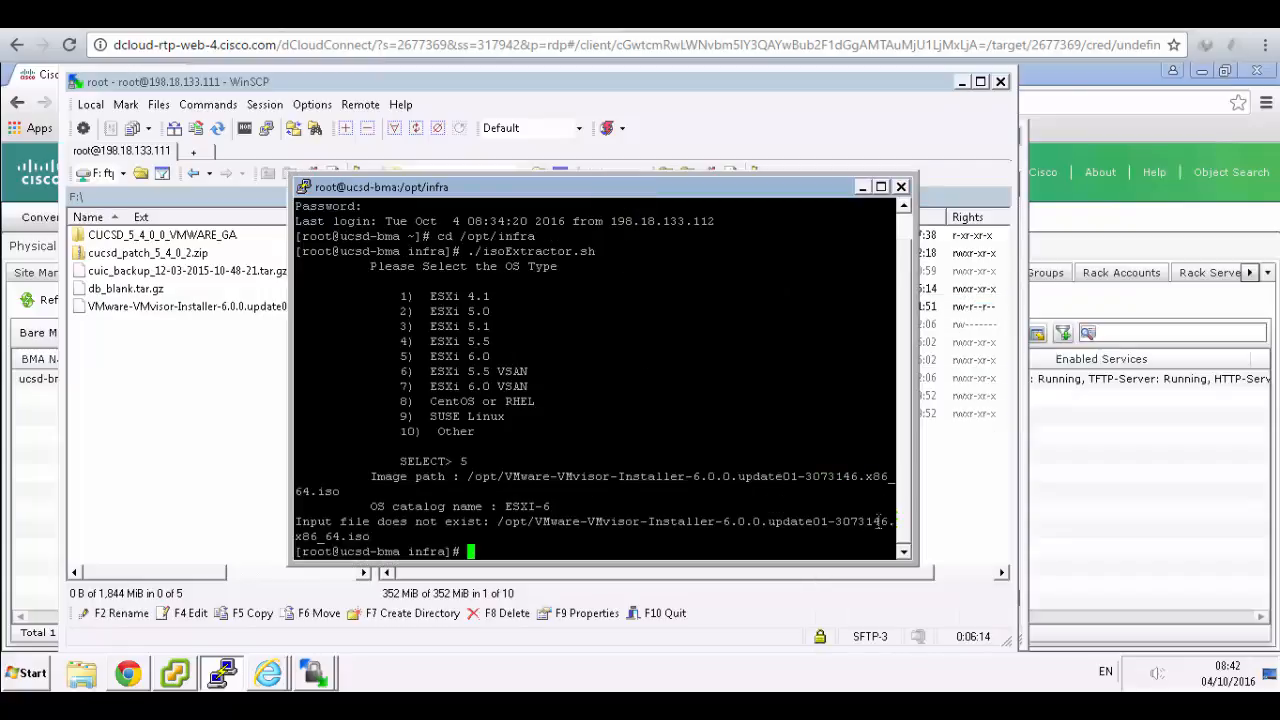
{"action": "left_click", "coordinate": [928, 553]}
{"action": "left_click", "coordinate": [568, 187]}
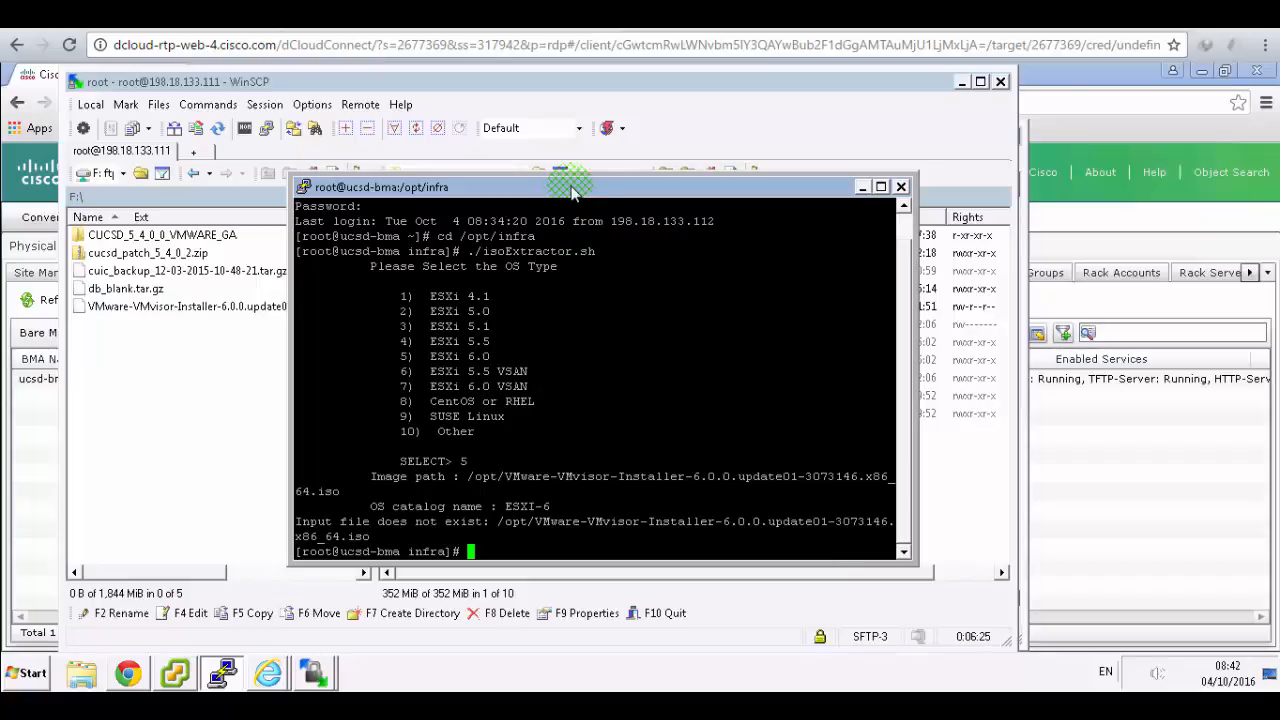
{"action": "left_click_drag", "start_coordinate": [573, 190], "coordinate": [716, 199]}
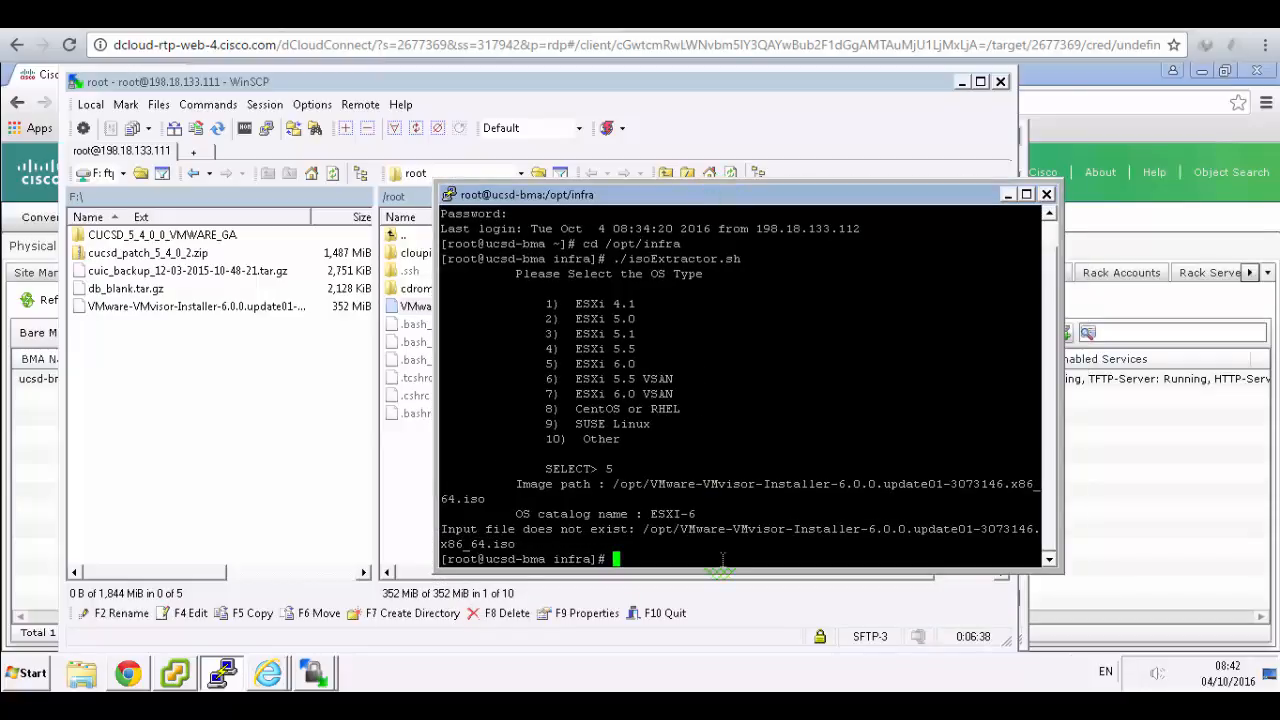
- Drag the VMware-VMvisor-Installer ISO from the local F:\ panel into the agent's /opt folder
{"action": "left_click", "coordinate": [662, 700]}
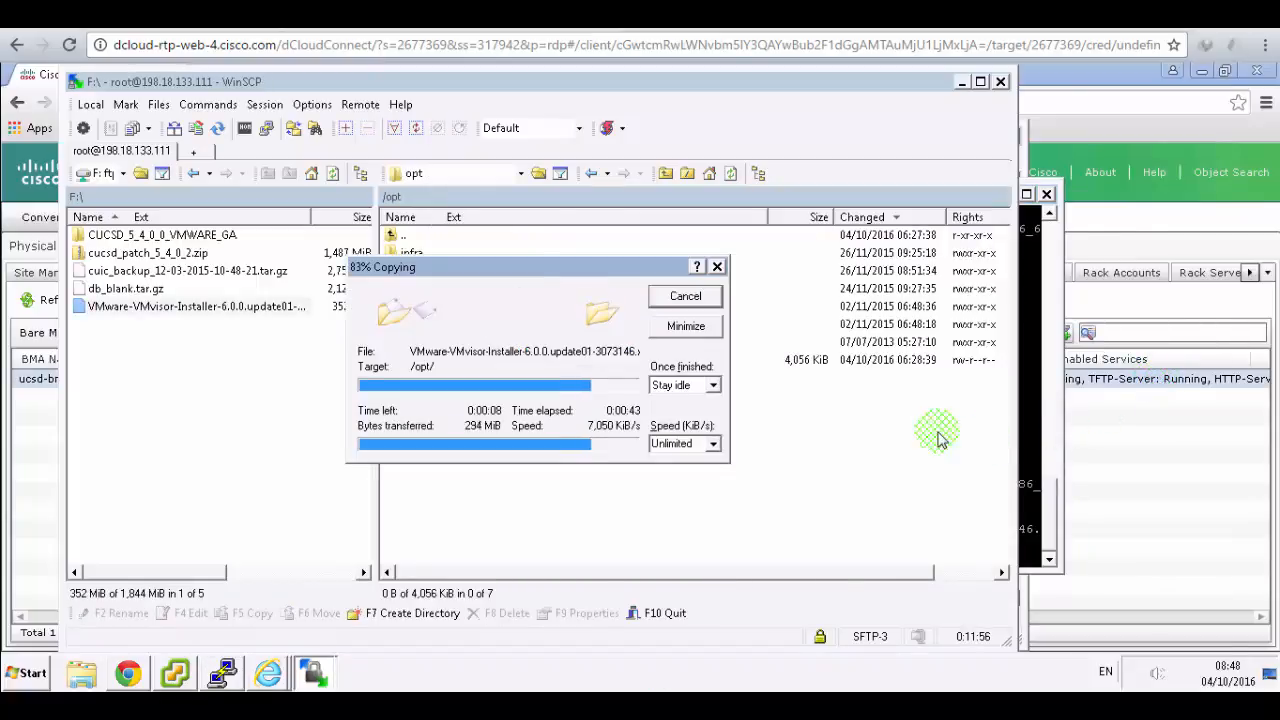
{"action": "left_click", "coordinate": [925, 428]}
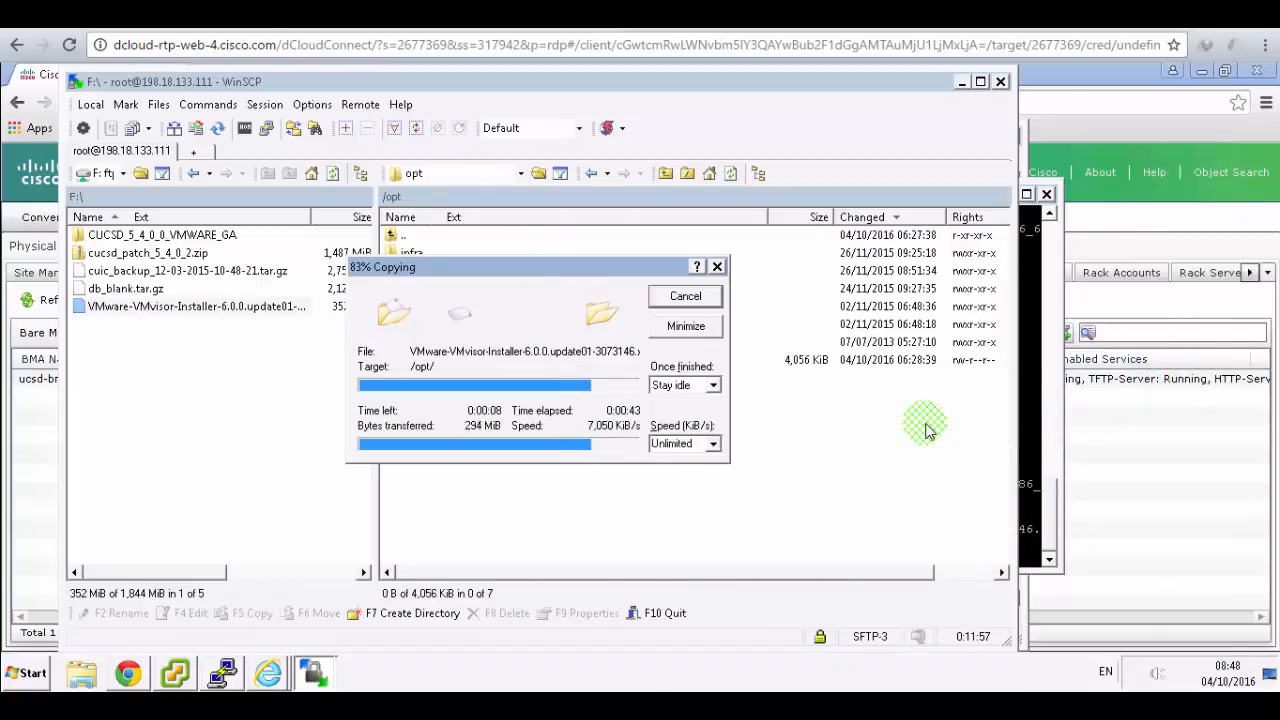
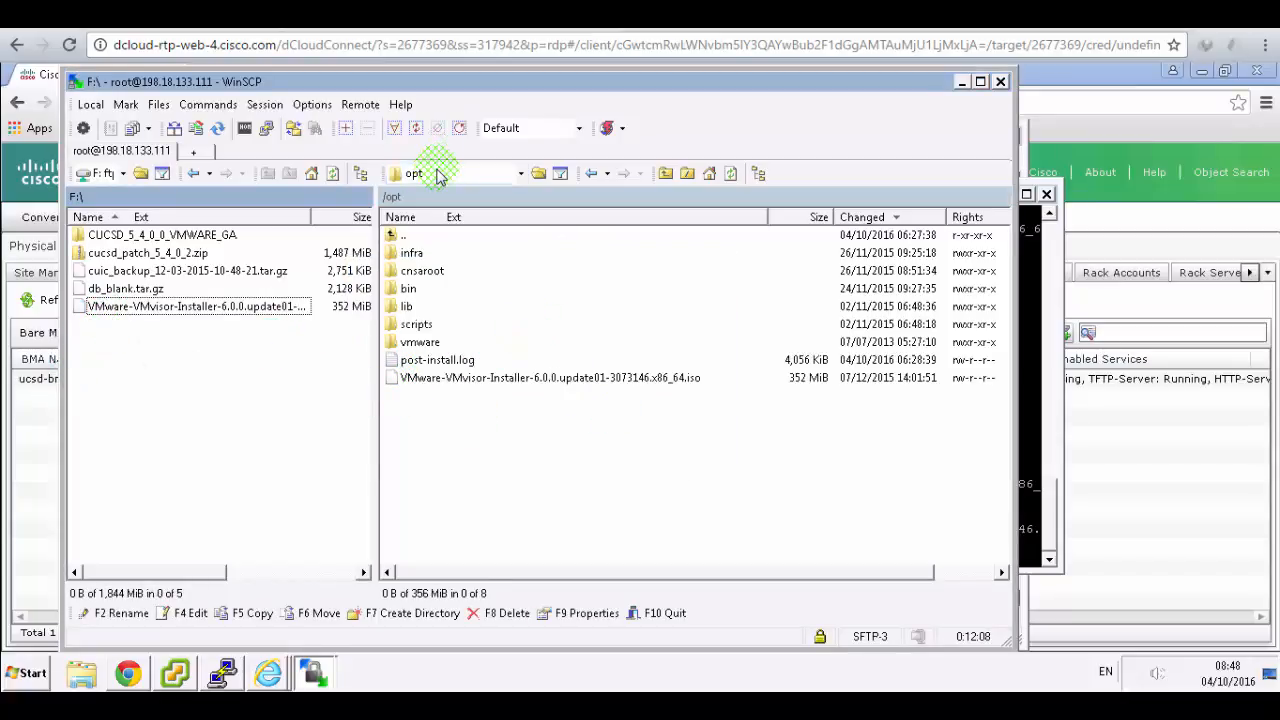
- Run ./isoExtractor.sh, choosing ESXi 6.0 (option 5) and the installer ISO path in /opt
{"action": "left_click", "coordinate": [958, 83]}
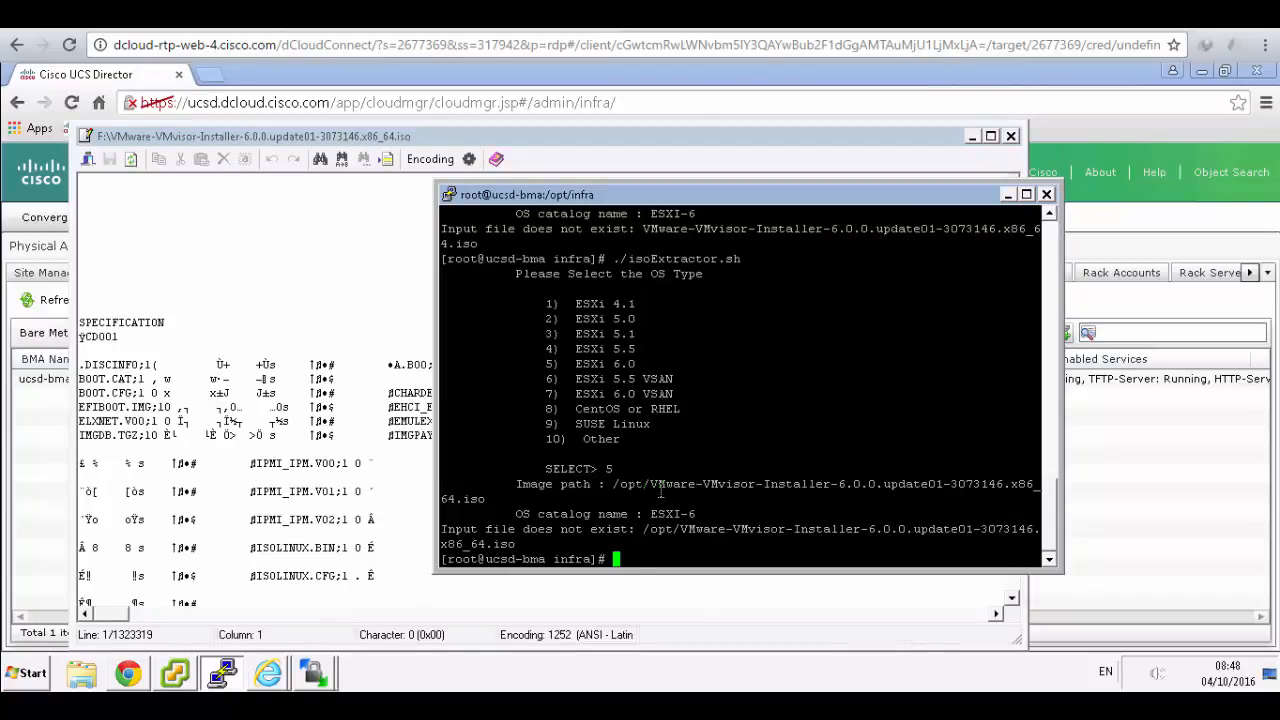
{"action": "type", "text": "./isoExtractor.sh"}
{"action": "key", "text": "Return"}
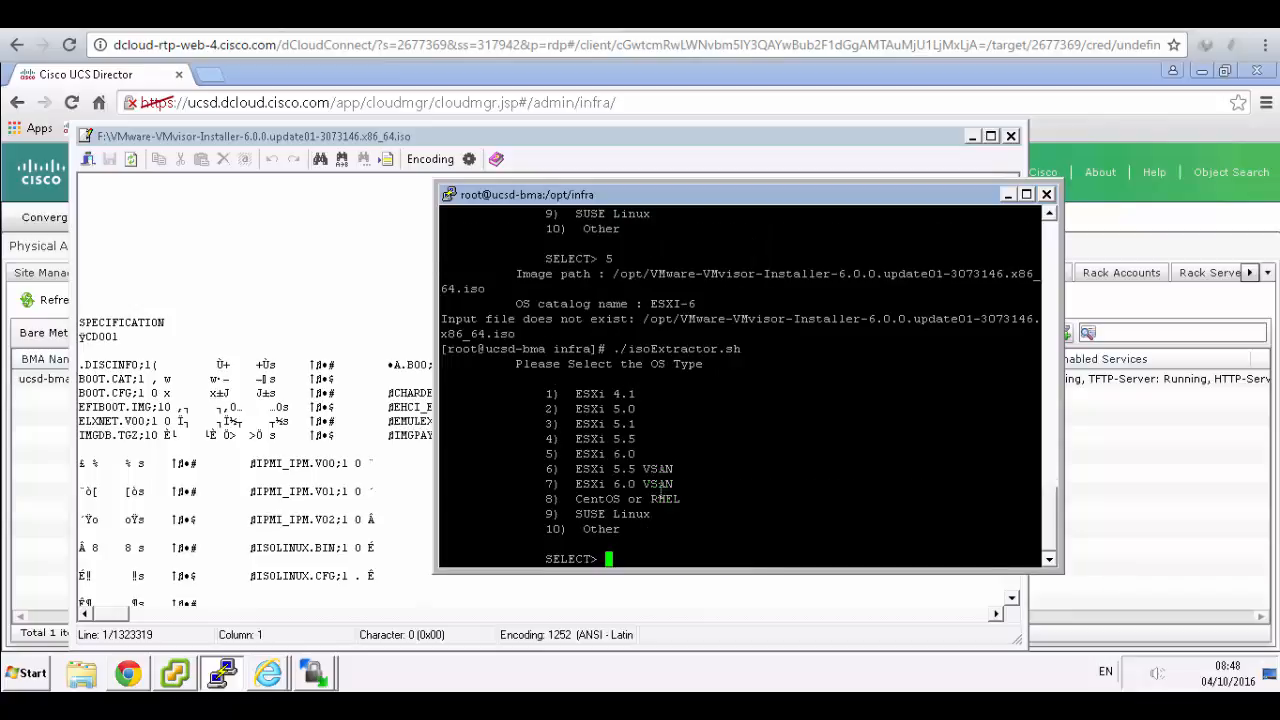
{"action": "type", "text": "5"}
{"action": "key", "text": "Return"}
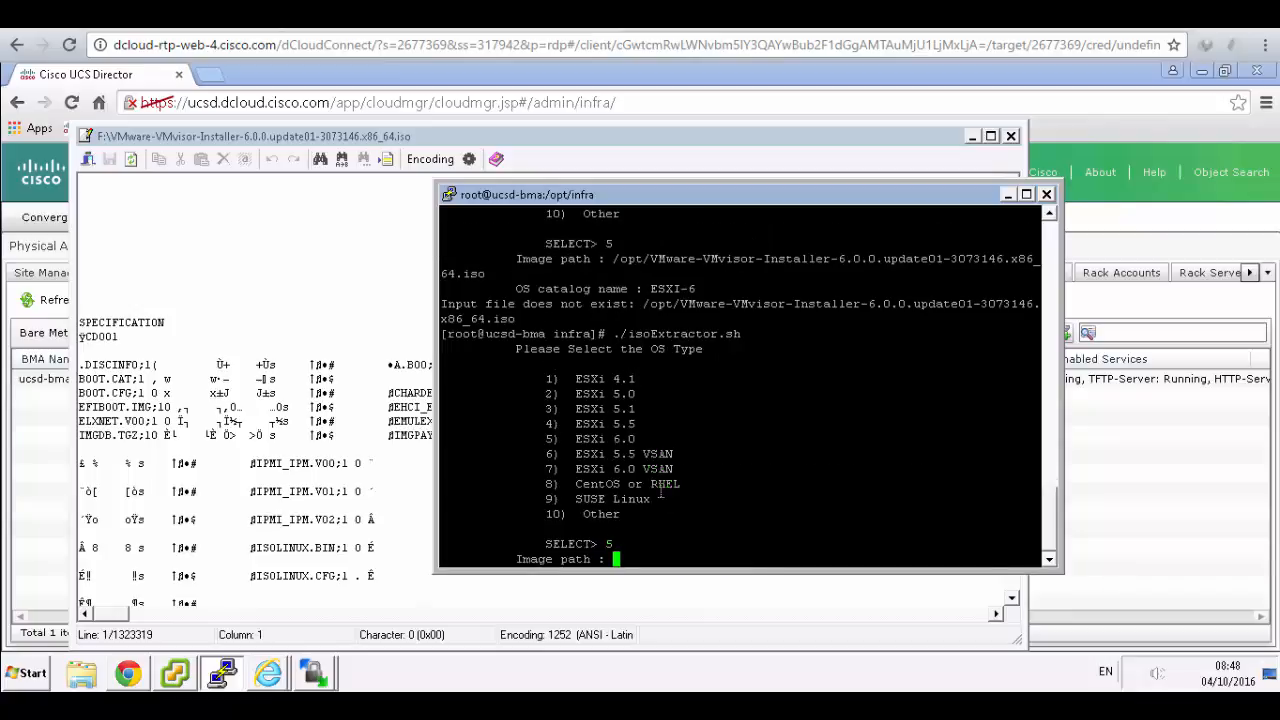
{"action": "type", "text": "opt/"}
{"action": "right_click", "coordinate": [652, 565]}
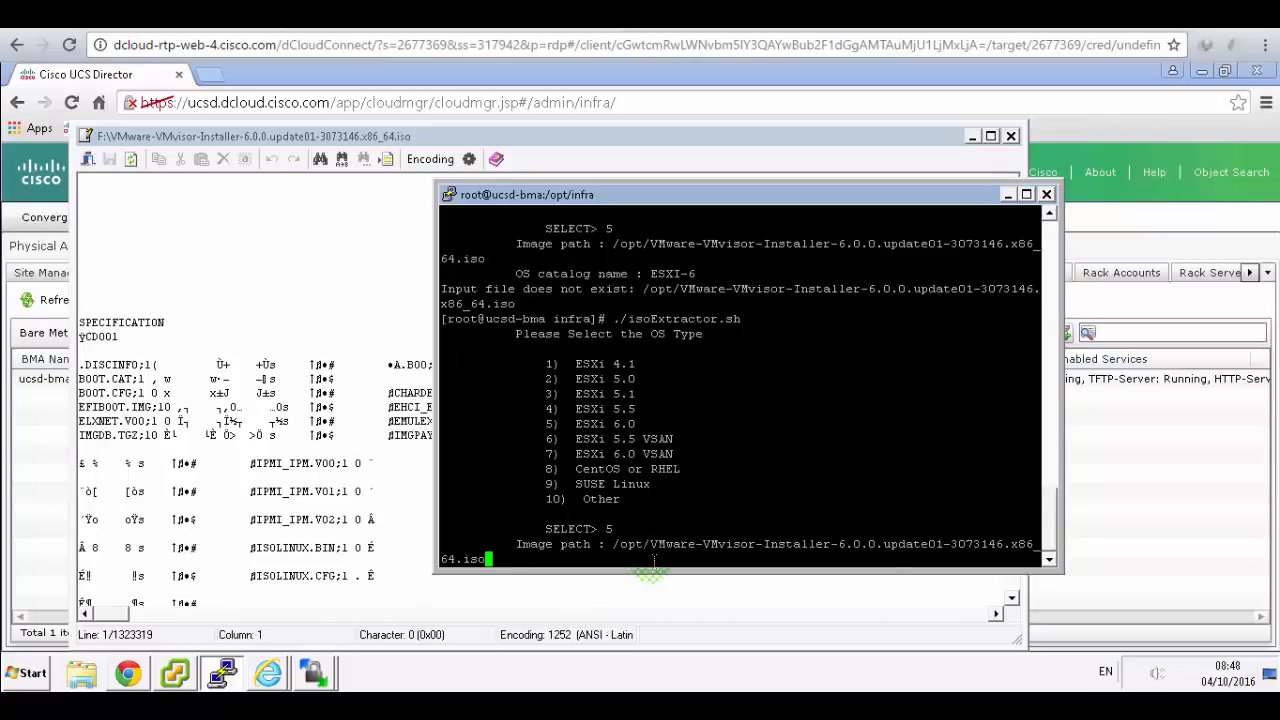
{"action": "key", "text": "Return"}
- Enter ESXI-6 as the catalog name, close the ISO contents window, and return to the lab guide
{"action": "type", "text": "ESXI-6"}
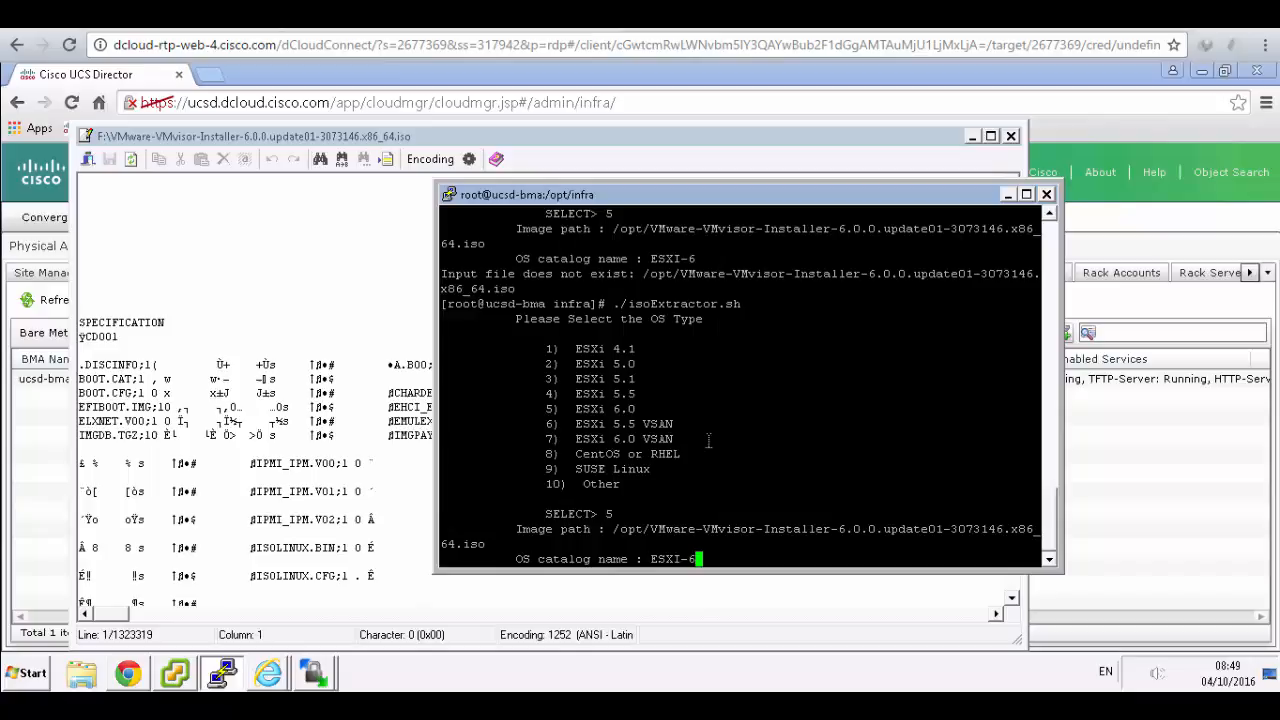
{"action": "left_click", "coordinate": [1011, 137]}
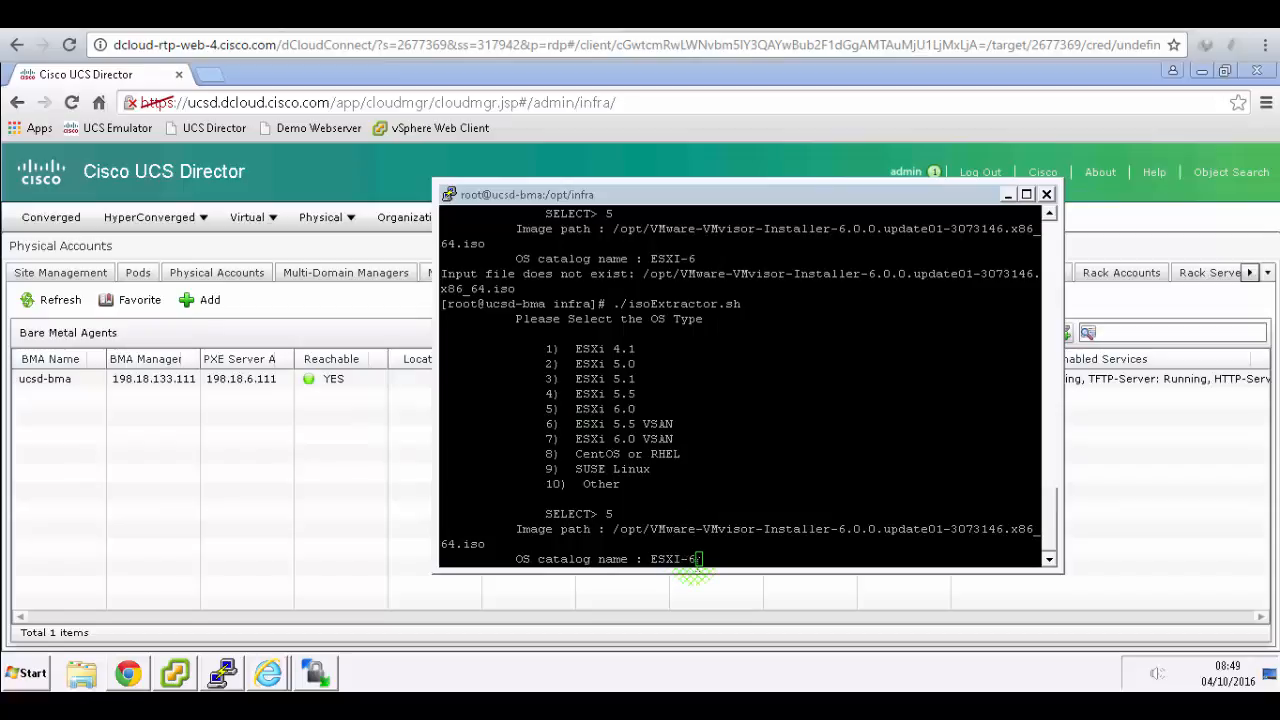
{"action": "left_click", "coordinate": [698, 563]}
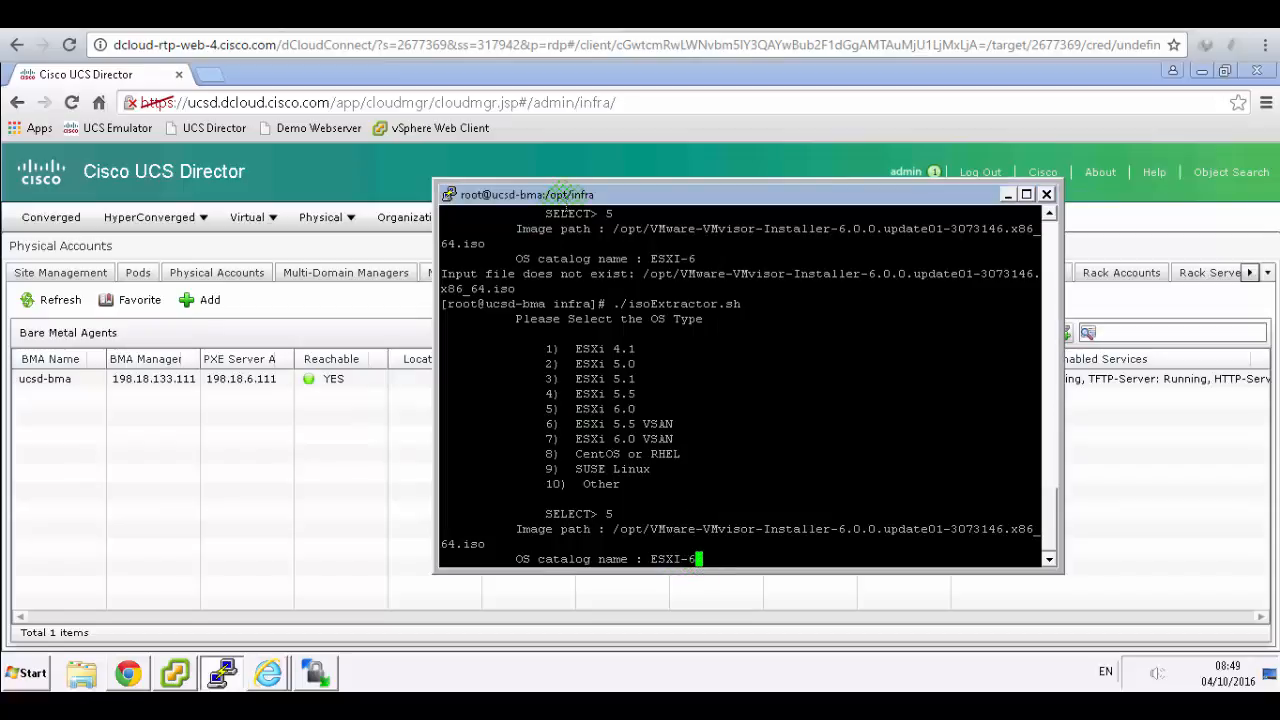
{"action": "left_click_drag", "start_coordinate": [571, 196], "coordinate": [418, 216]}
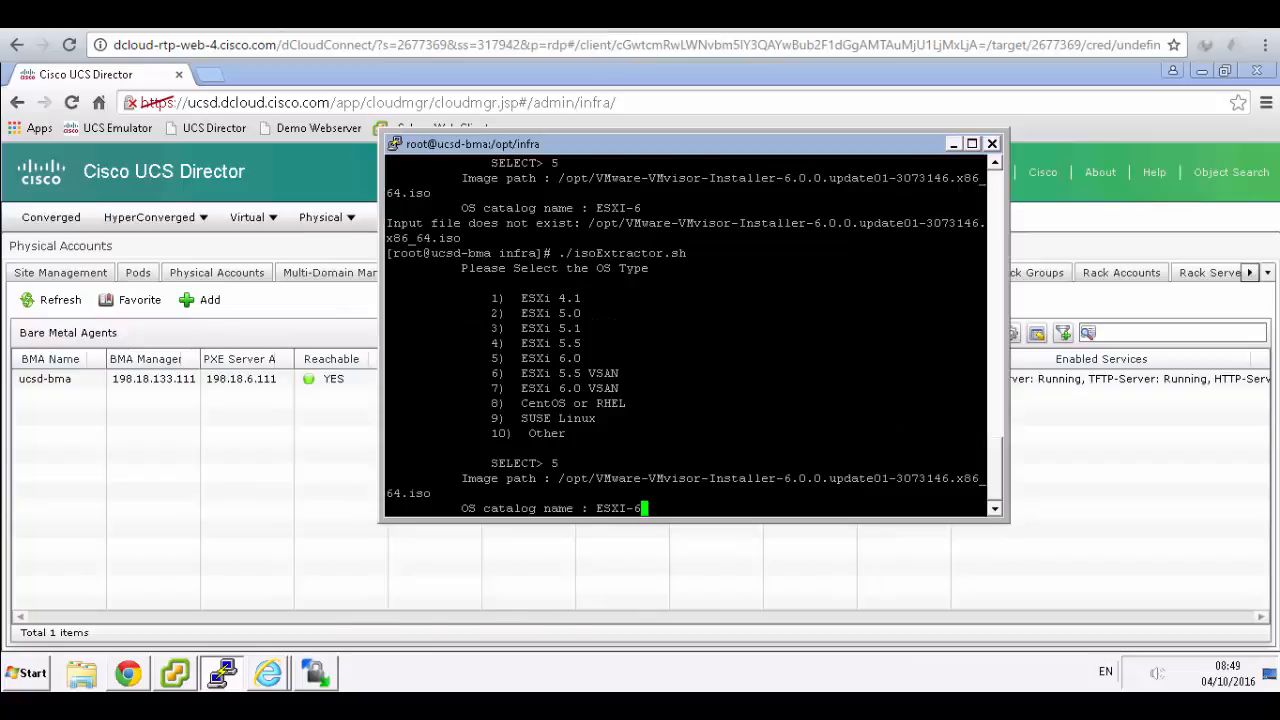
{"action": "left_click", "coordinate": [501, 14]}
{"action": "scroll", "coordinate": [733, 265], "scroll_direction": "down", "scroll_amount": 2}
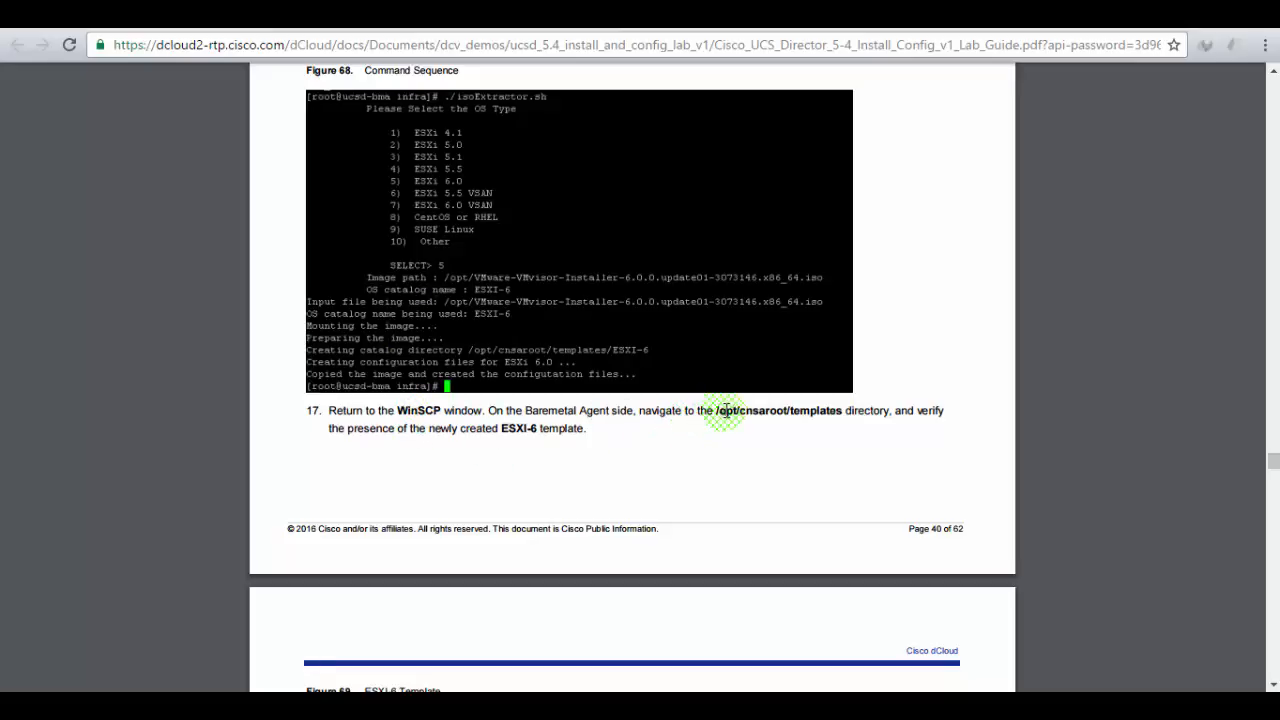
- Check step 17's templates path, then submit ESXI-6 in PuTTY to build the template
{"action": "left_click_drag", "start_coordinate": [717, 411], "coordinate": [812, 411]}
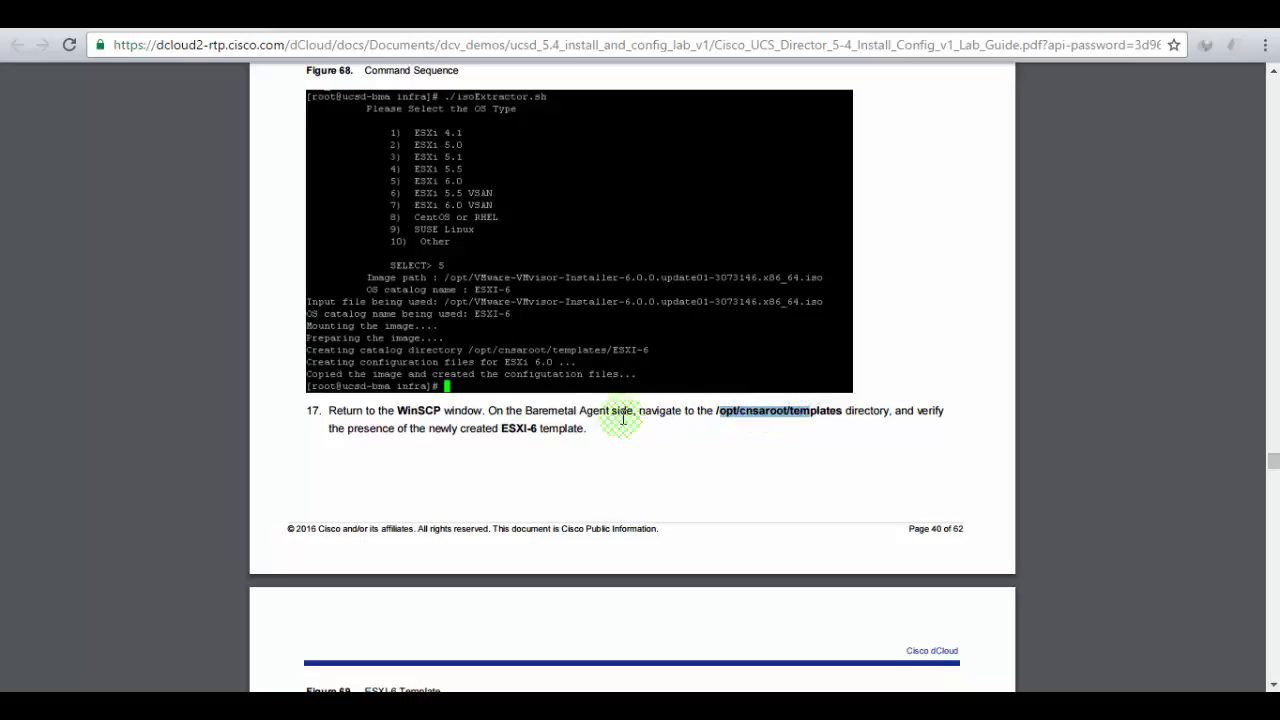
{"action": "left_click_drag", "start_coordinate": [507, 432], "coordinate": [526, 432]}
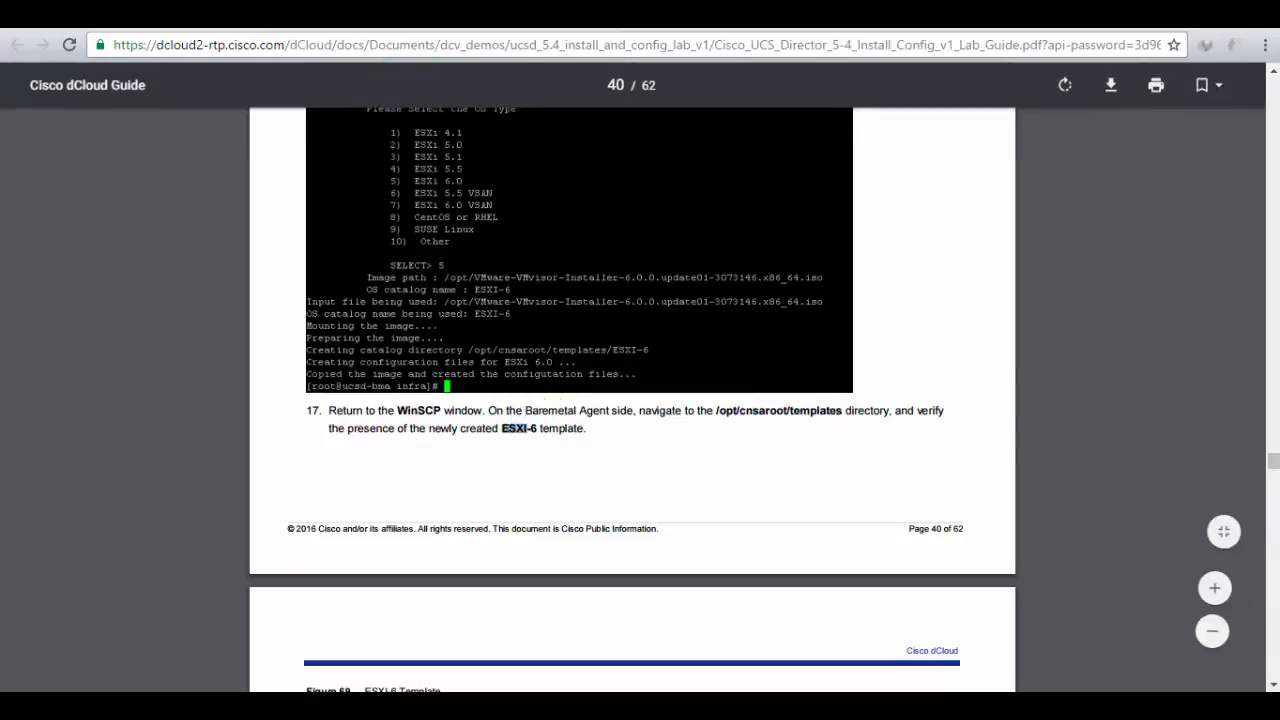
{"action": "left_click", "coordinate": [300, 14]}
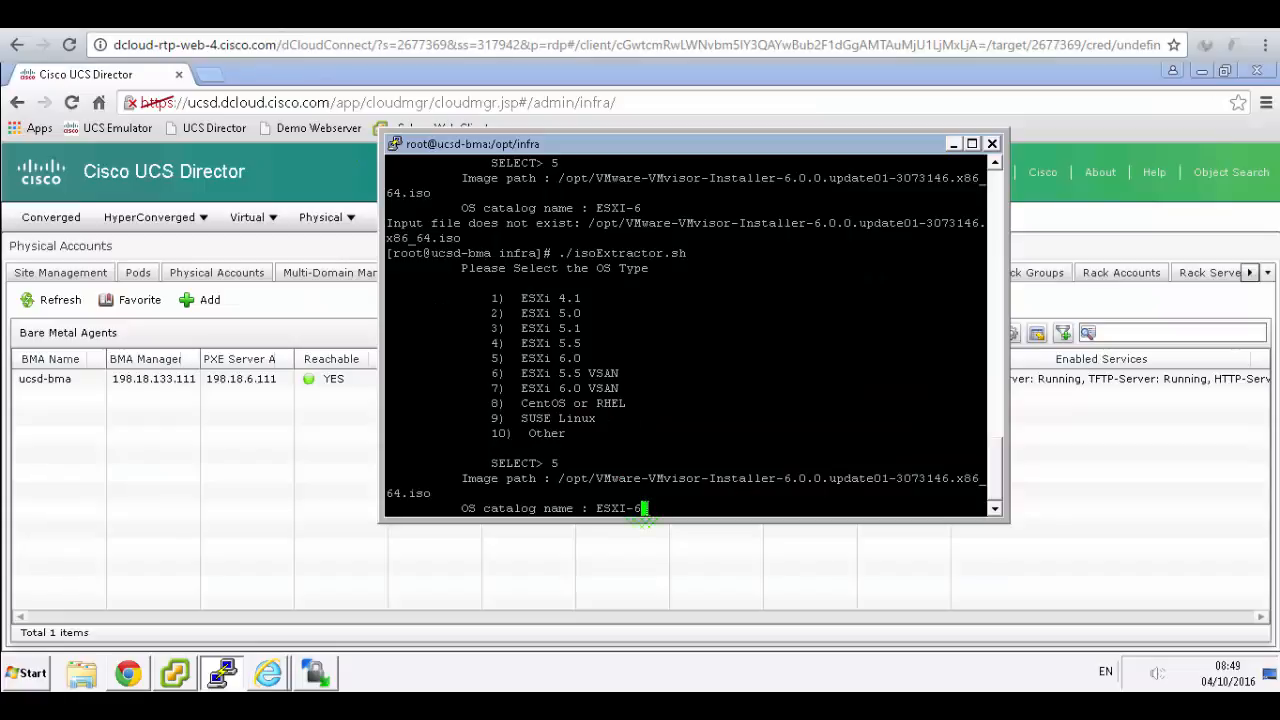
{"action": "key", "text": "Return"}
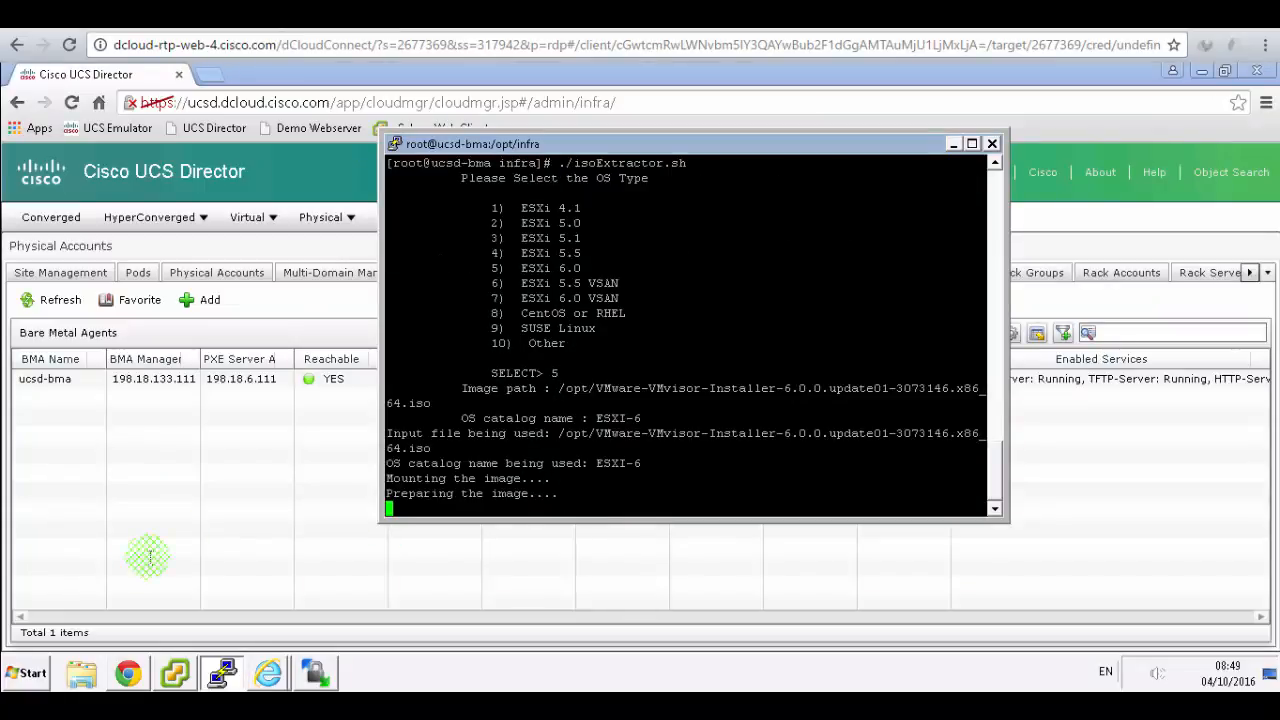
{"action": "left_click", "coordinate": [22, 677]}
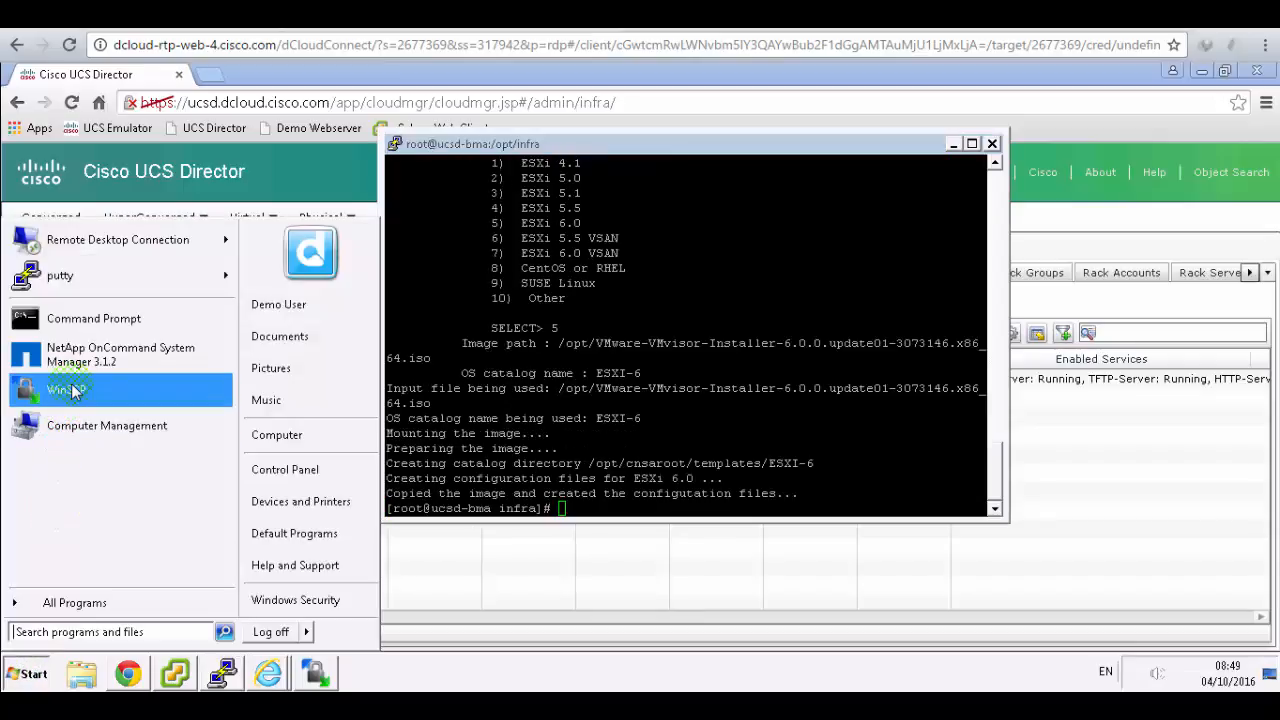
- Launch WinSCP and log in over SFTP to 198.18.133.111 as root
{"action": "left_click", "coordinate": [72, 390]}
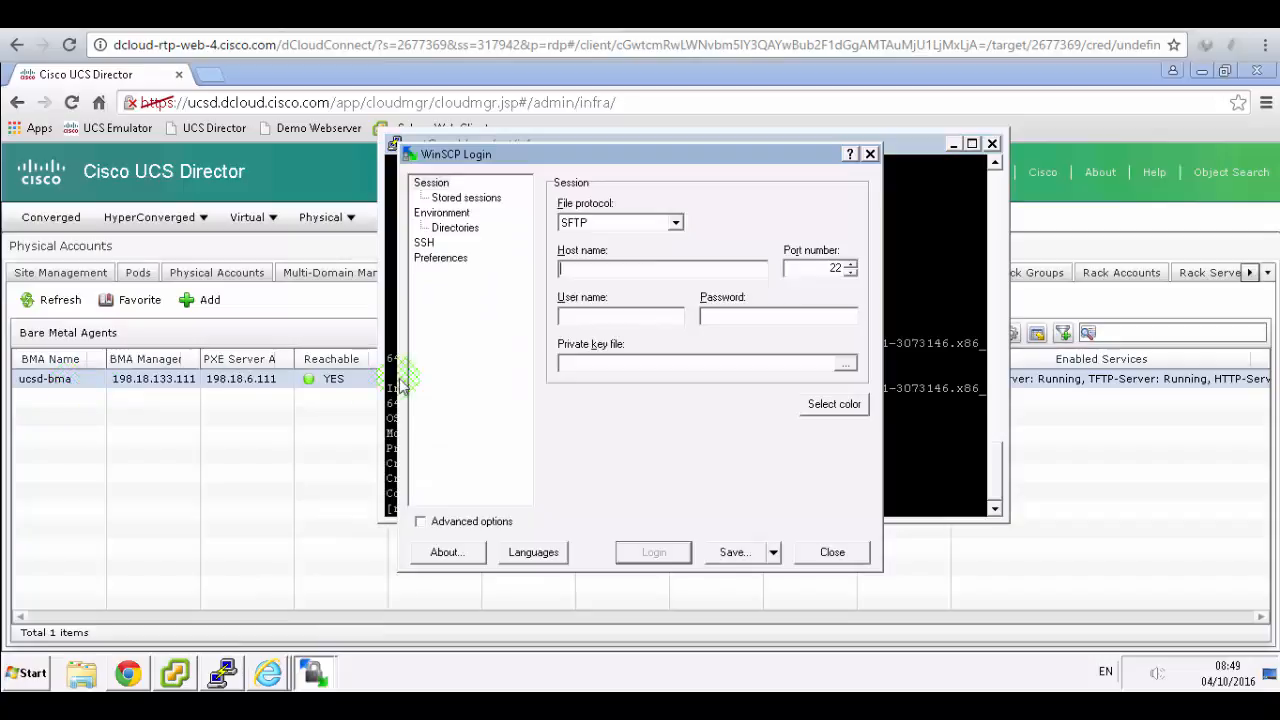
{"action": "left_click", "coordinate": [576, 270]}
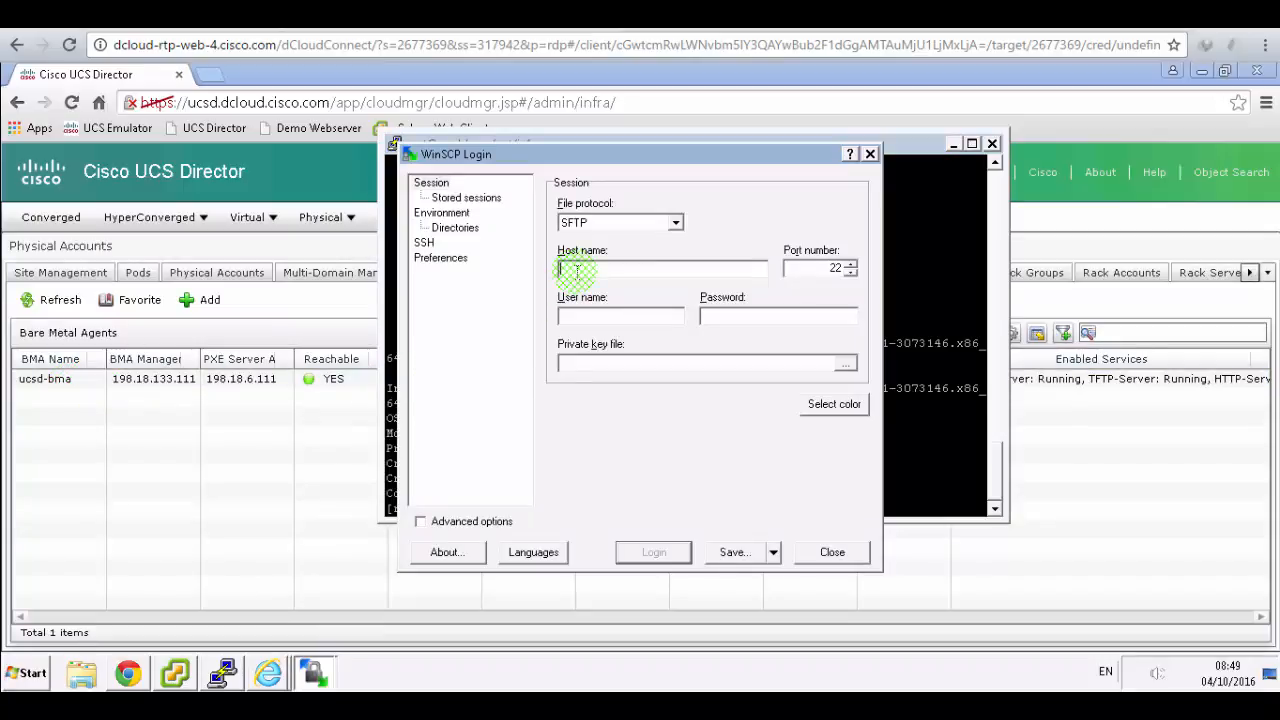
{"action": "type", "text": "198.18.133.111"}
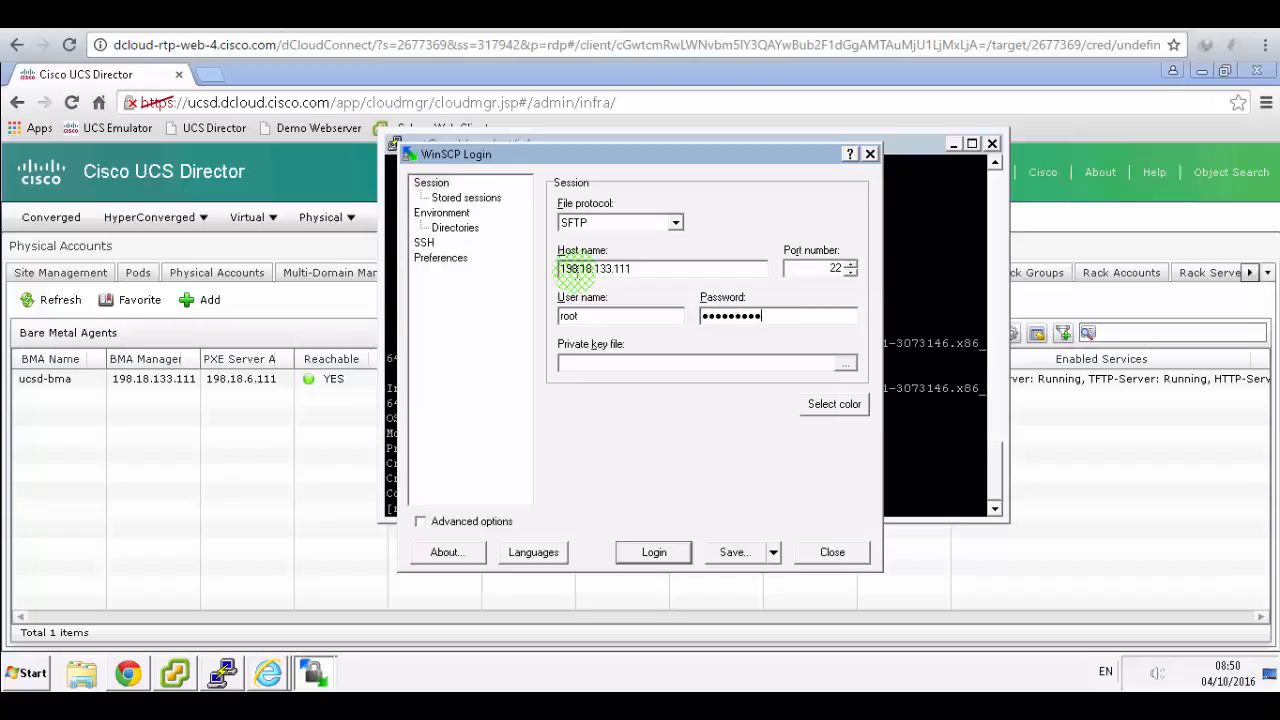
{"action": "left_click", "coordinate": [655, 552]}
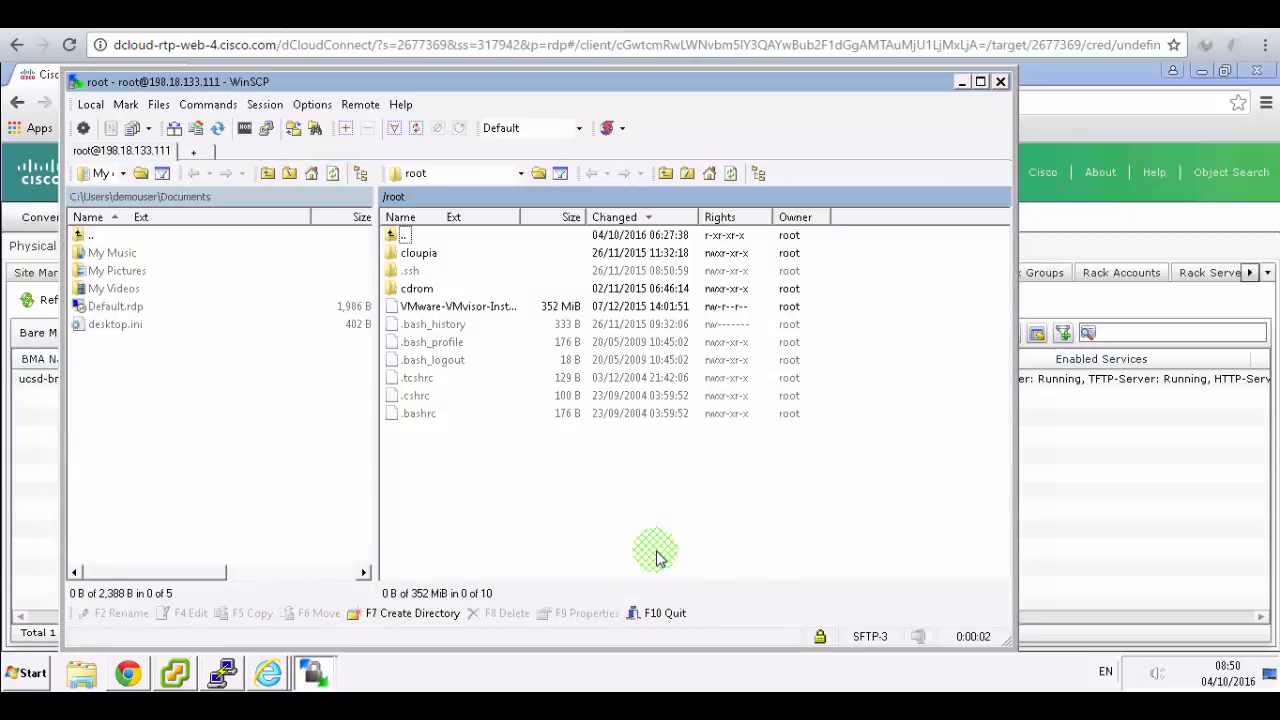
- Browse the agent to /opt/cnsaroot/templates and confirm the ESXI-6 folder is listed
{"action": "double_click", "coordinate": [404, 238]}
{"action": "left_click", "coordinate": [612, 704]}
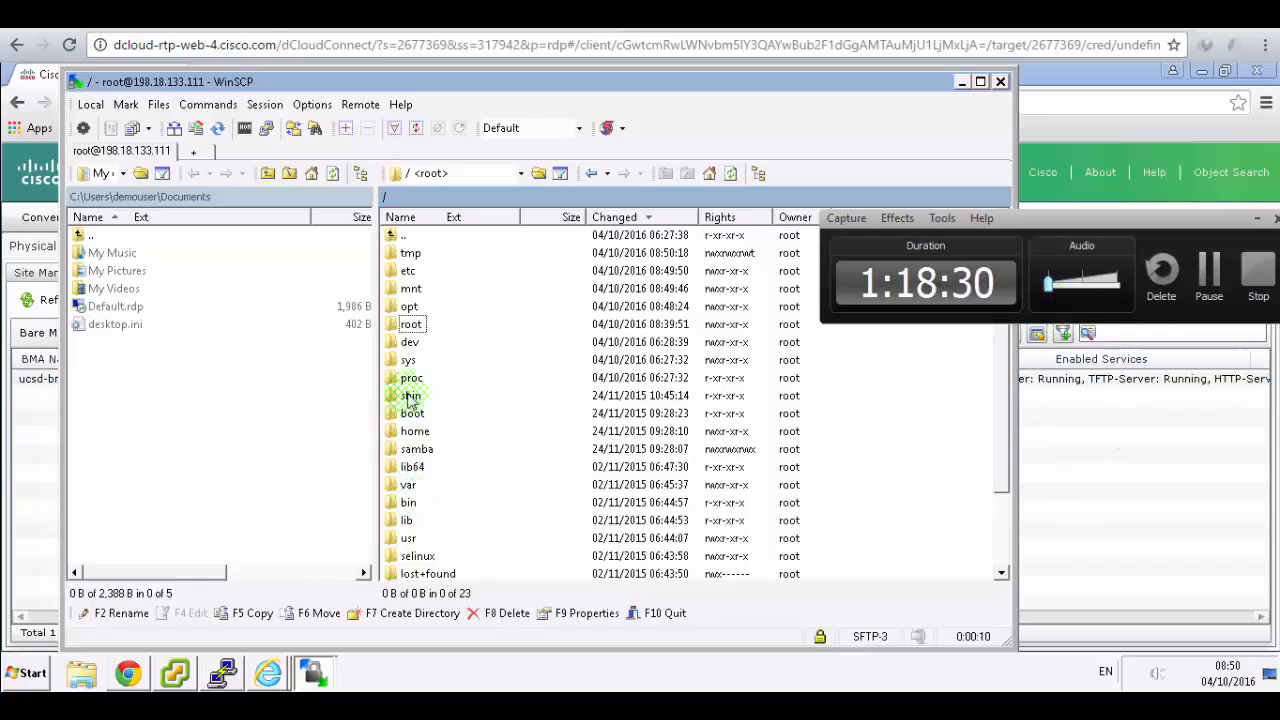
{"action": "left_click", "coordinate": [413, 330]}
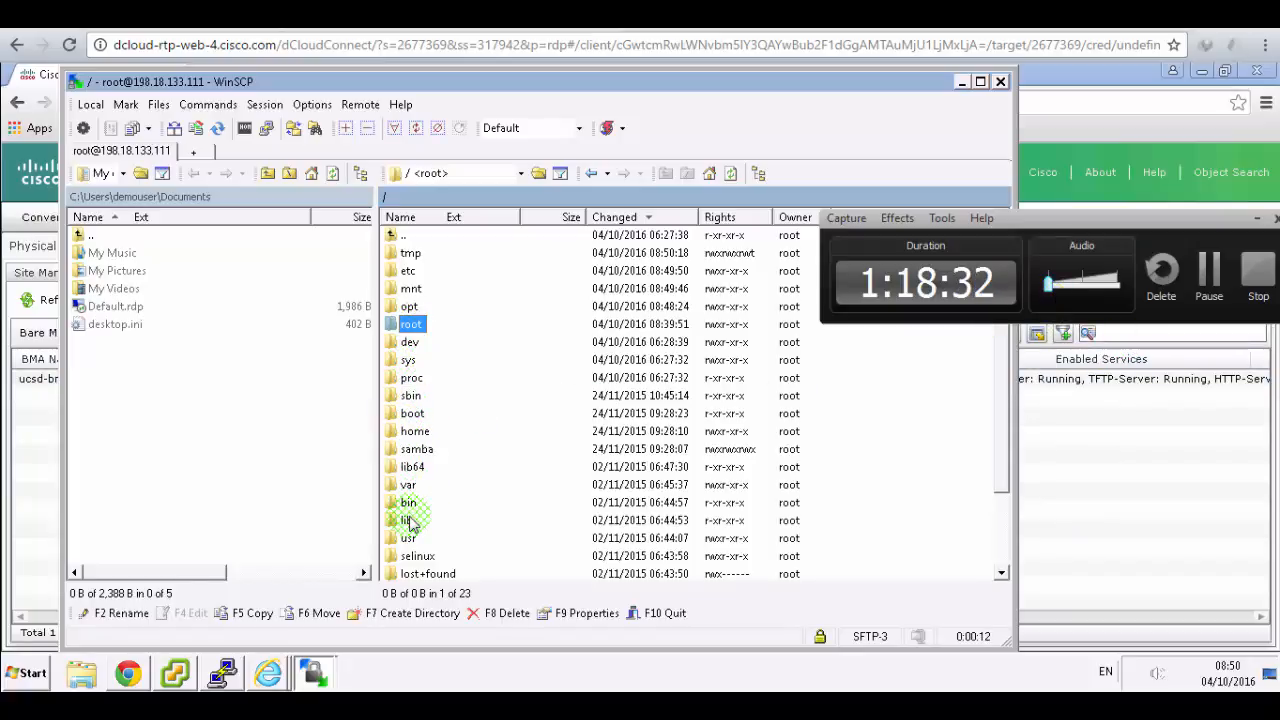
{"action": "double_click", "coordinate": [411, 308]}
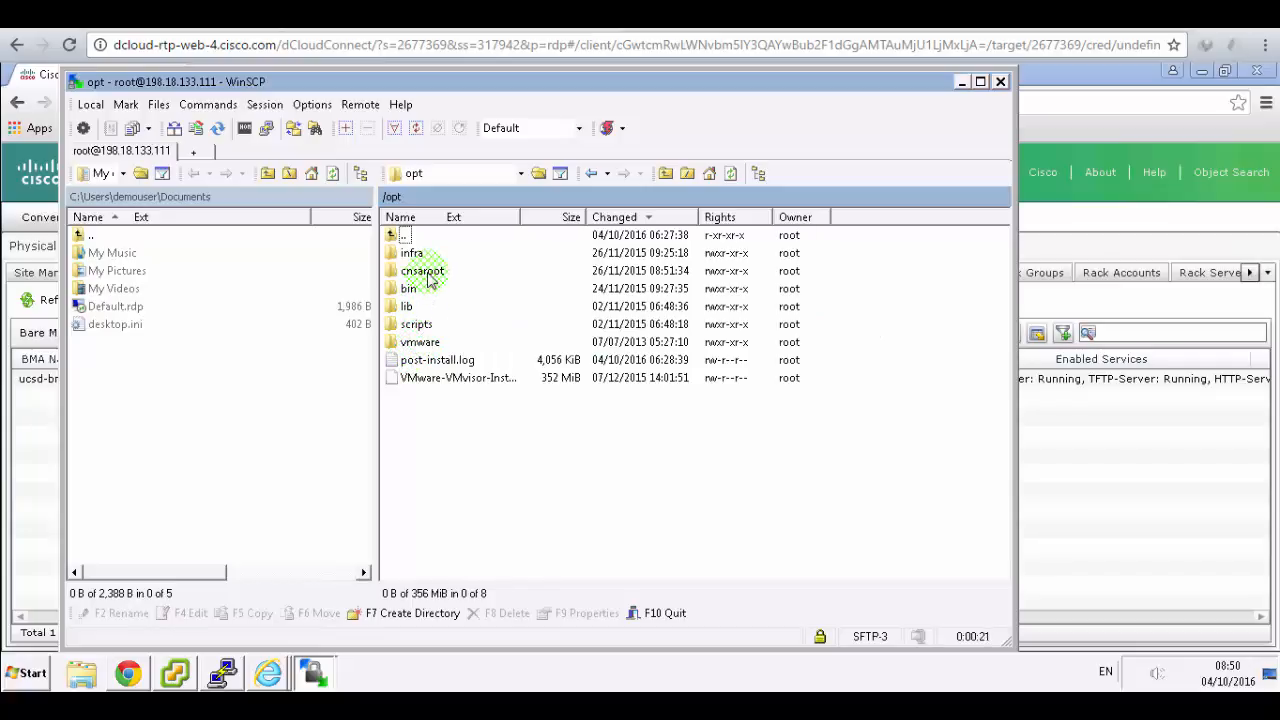
{"action": "double_click", "coordinate": [428, 278]}
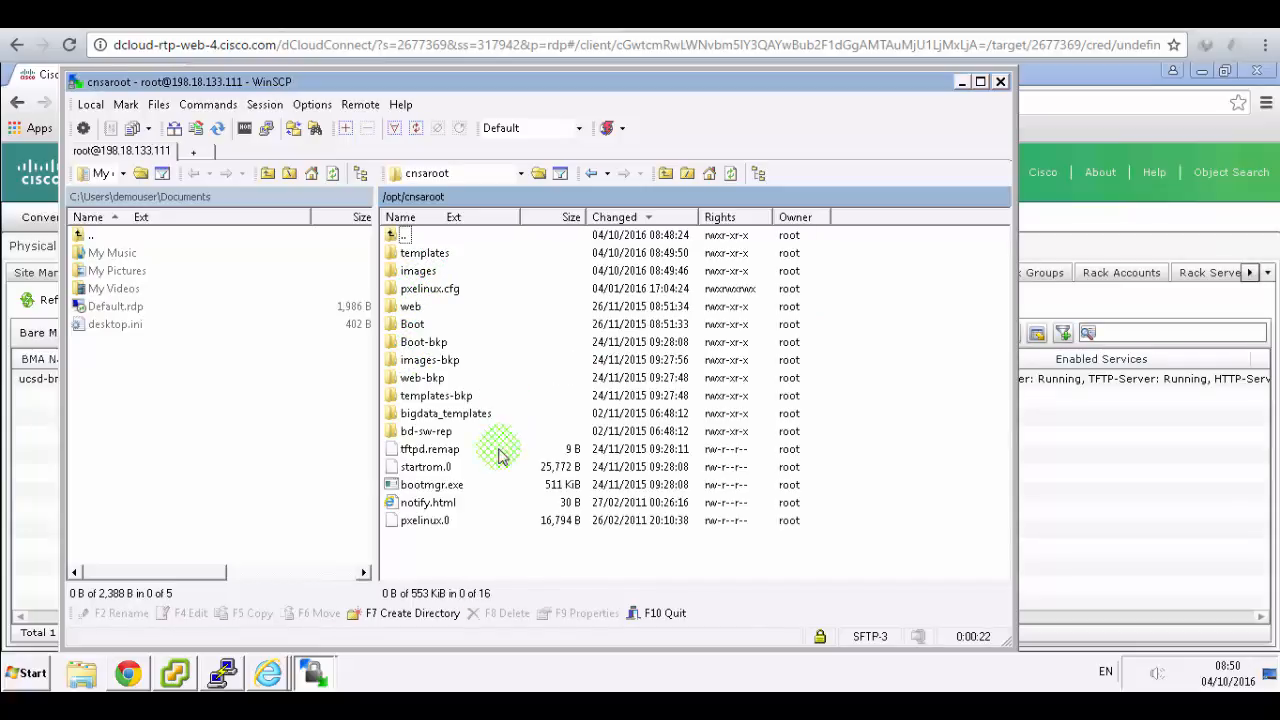
{"action": "double_click", "coordinate": [437, 260]}
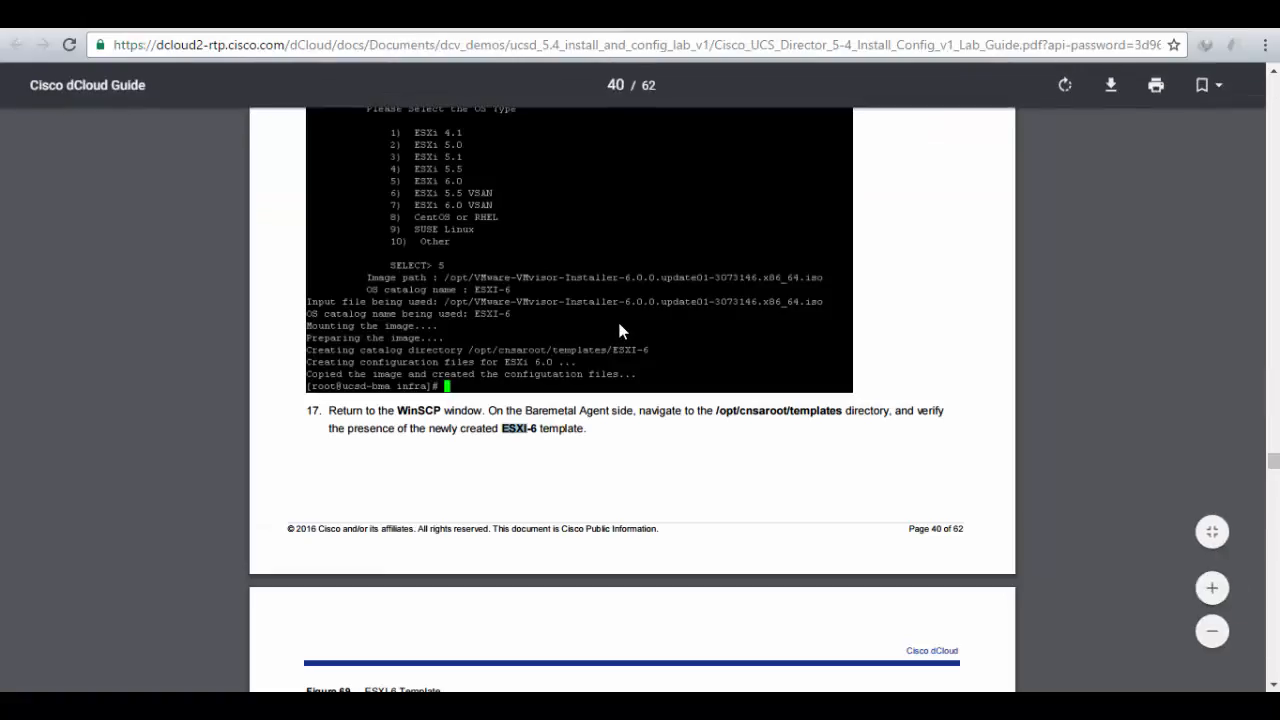
{"action": "scroll", "coordinate": [619, 324], "scroll_direction": "down", "scroll_amount": 5}
{"action": "scroll", "coordinate": [622, 330], "scroll_direction": "down", "scroll_amount": 1}
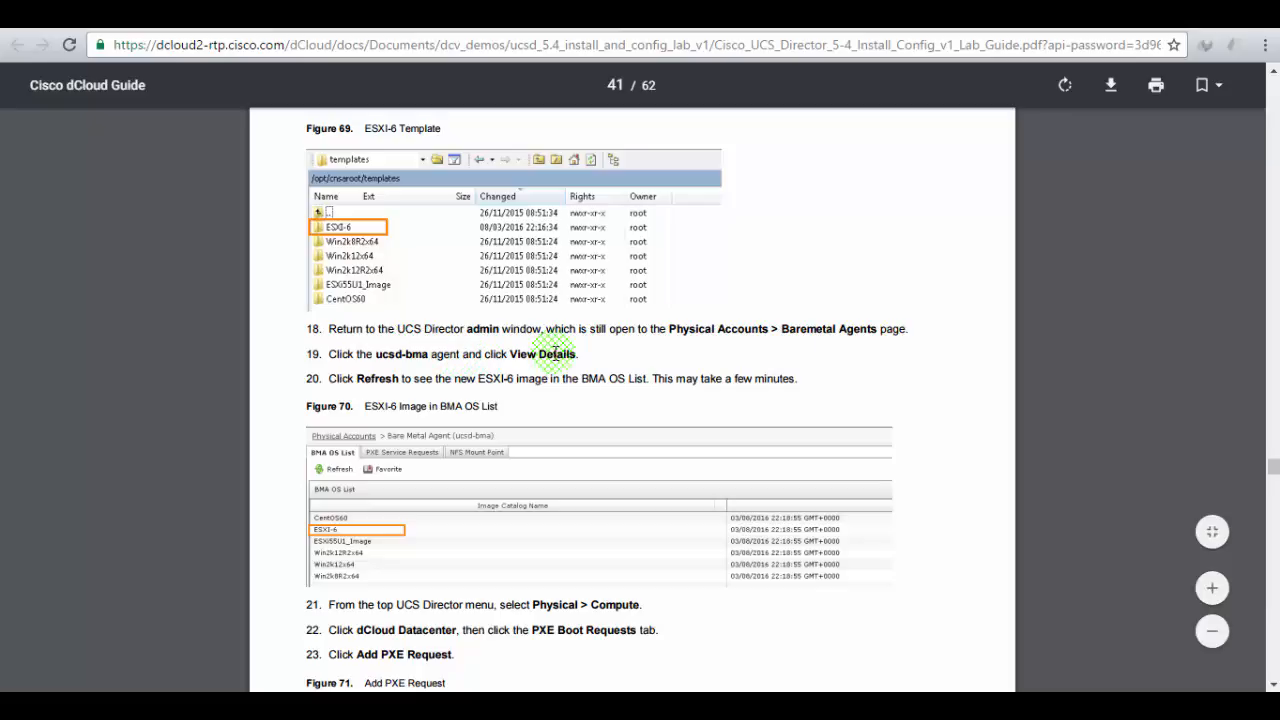
{"action": "left_click", "coordinate": [230, 15]}
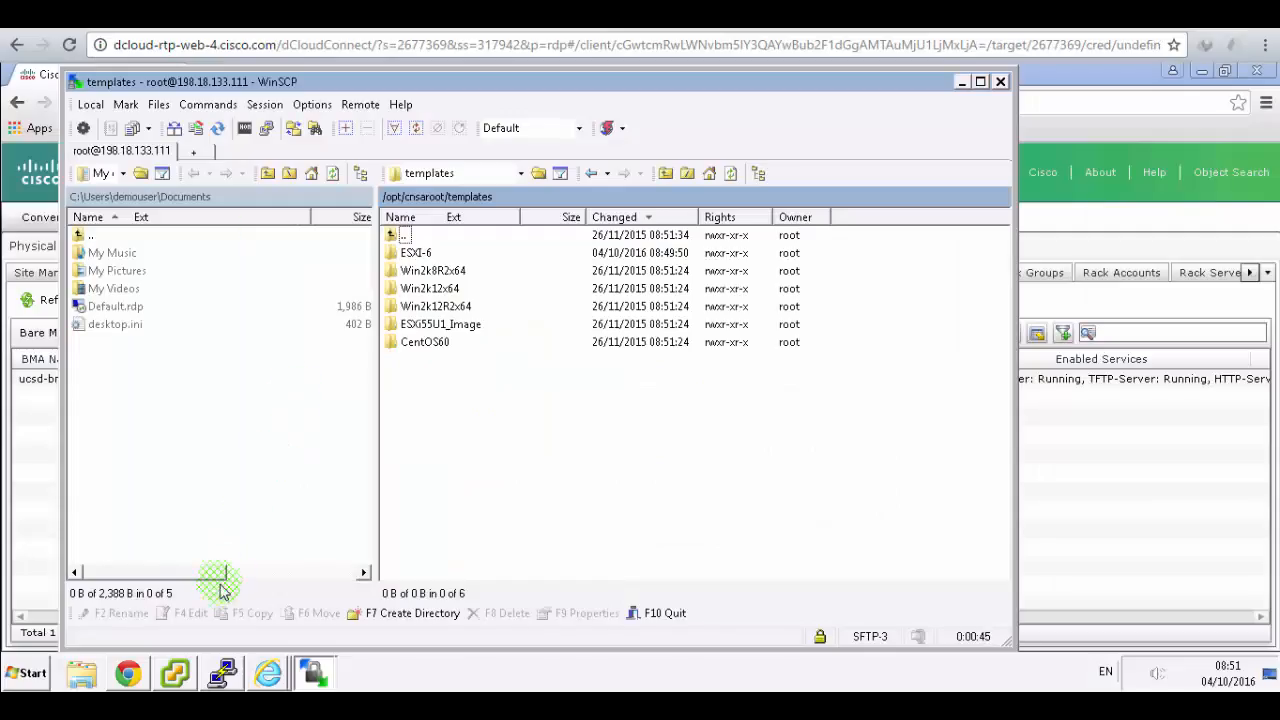
{"action": "left_click", "coordinate": [130, 673]}
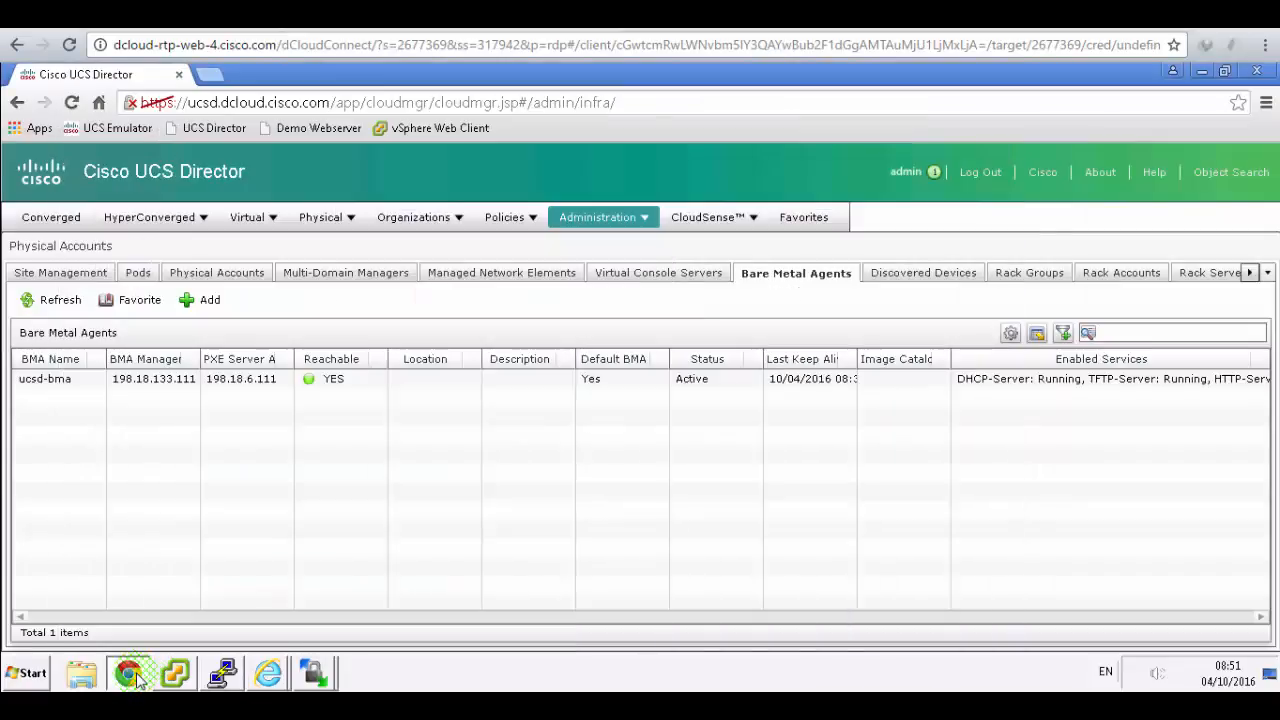
- Select ucsd-bma, refresh the Bare Metal Agents list, and inspect its Image Catalog
{"action": "left_click", "coordinate": [50, 380]}
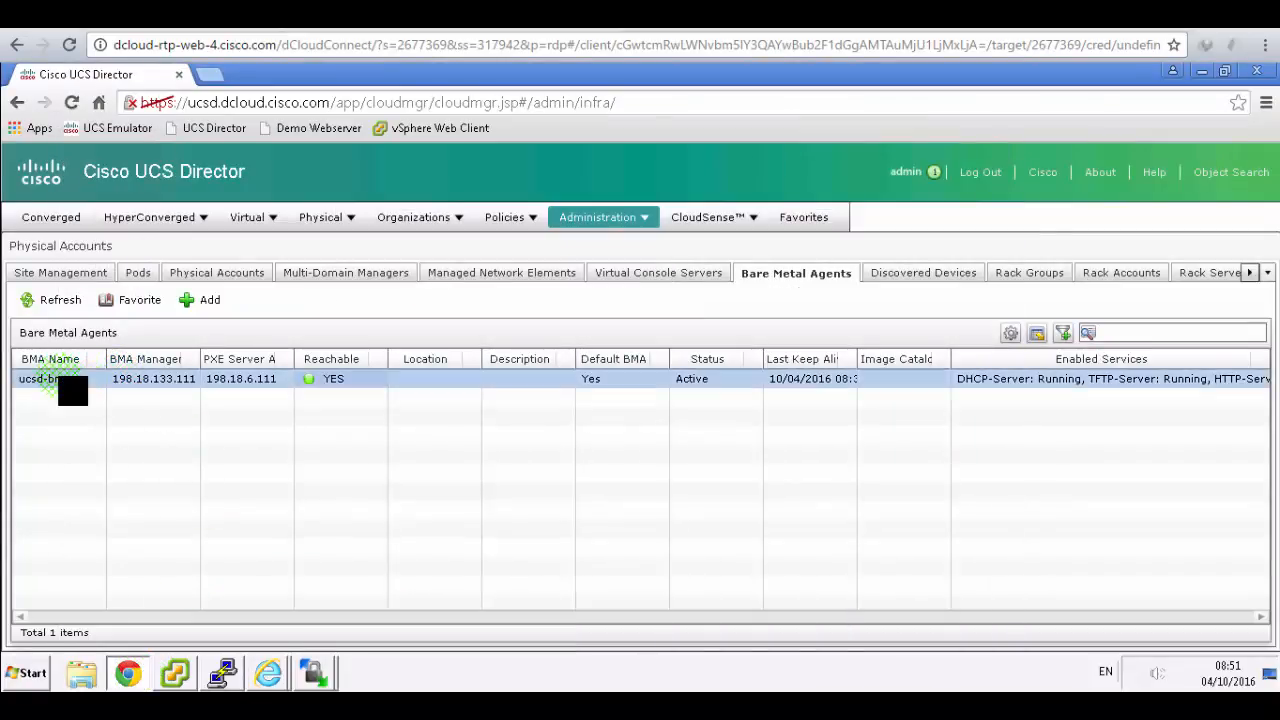
{"action": "left_click", "coordinate": [58, 303]}
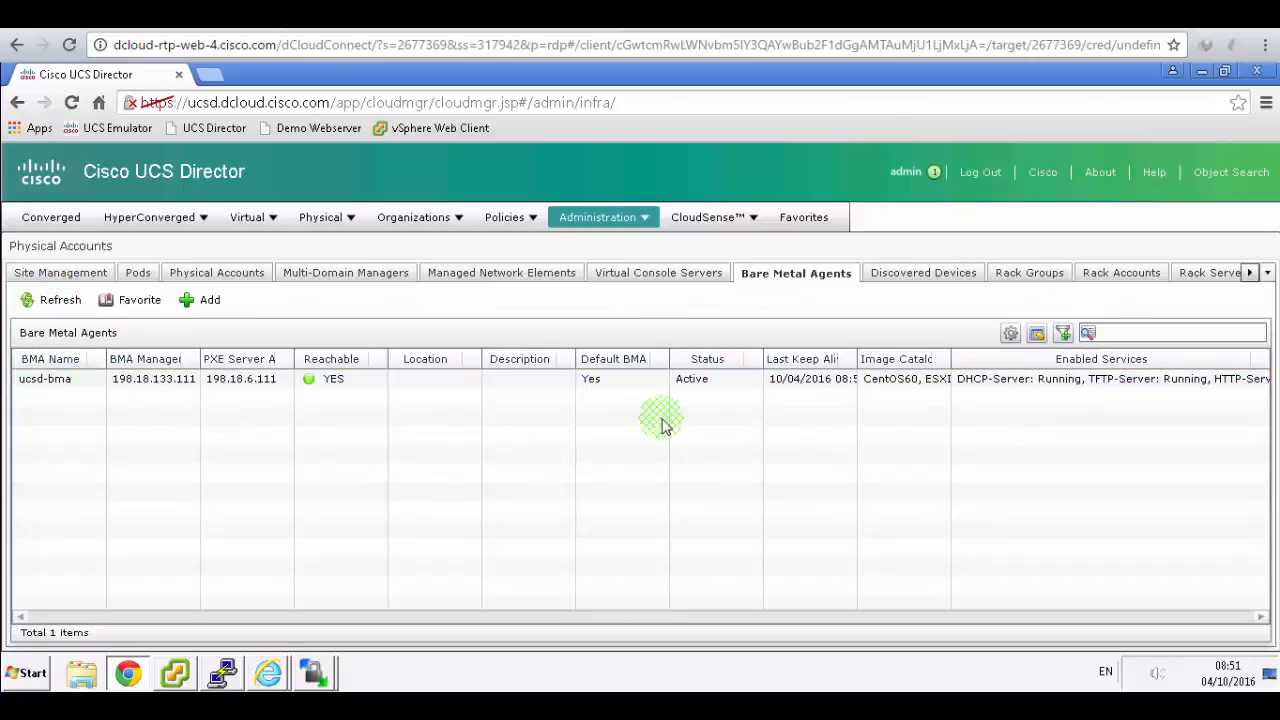
{"action": "left_click", "coordinate": [876, 388]}
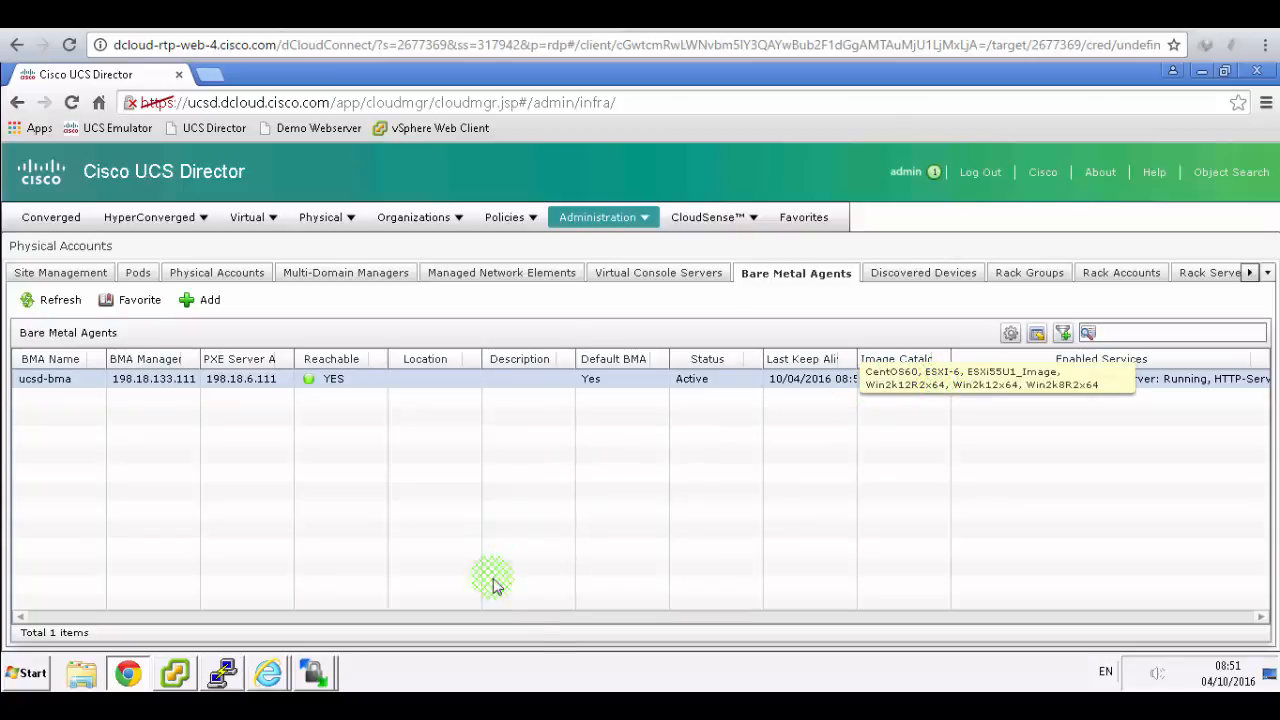
{"action": "left_click", "coordinate": [590, 706]}
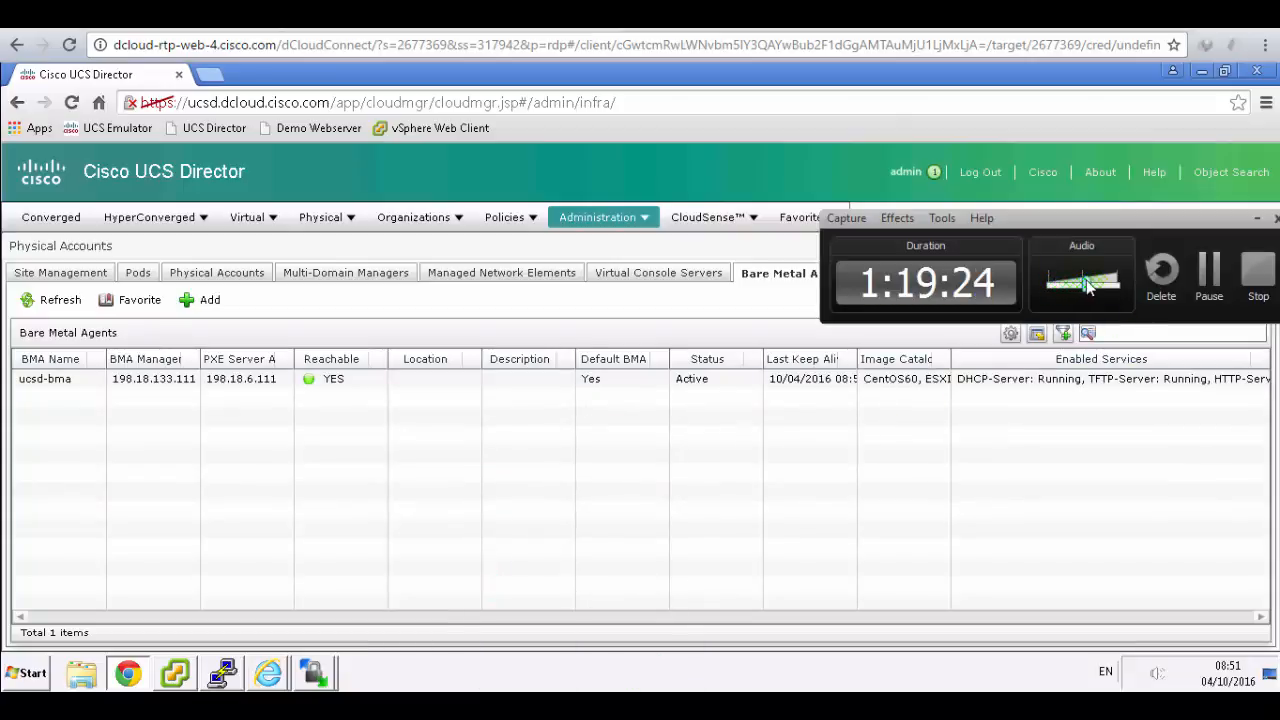
{"action": "left_click", "coordinate": [999, 464]}
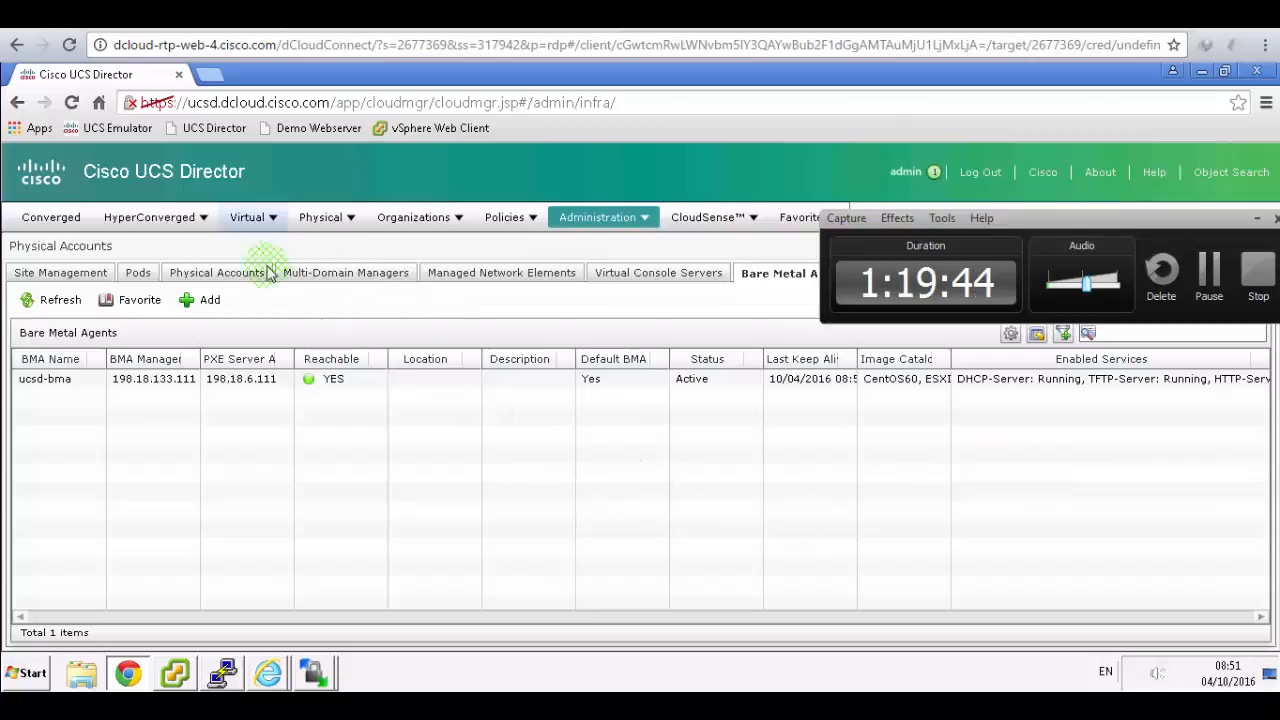
{"action": "left_click", "coordinate": [1257, 220]}
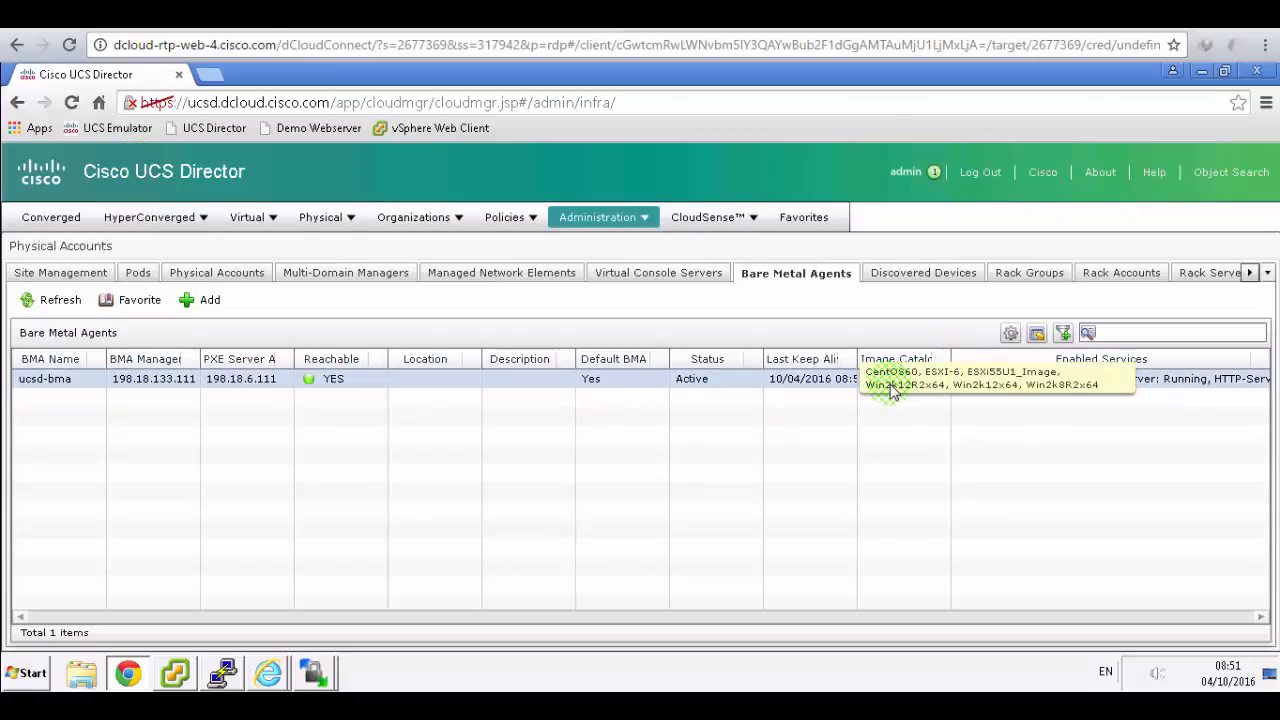
{"action": "left_click", "coordinate": [430, 14]}
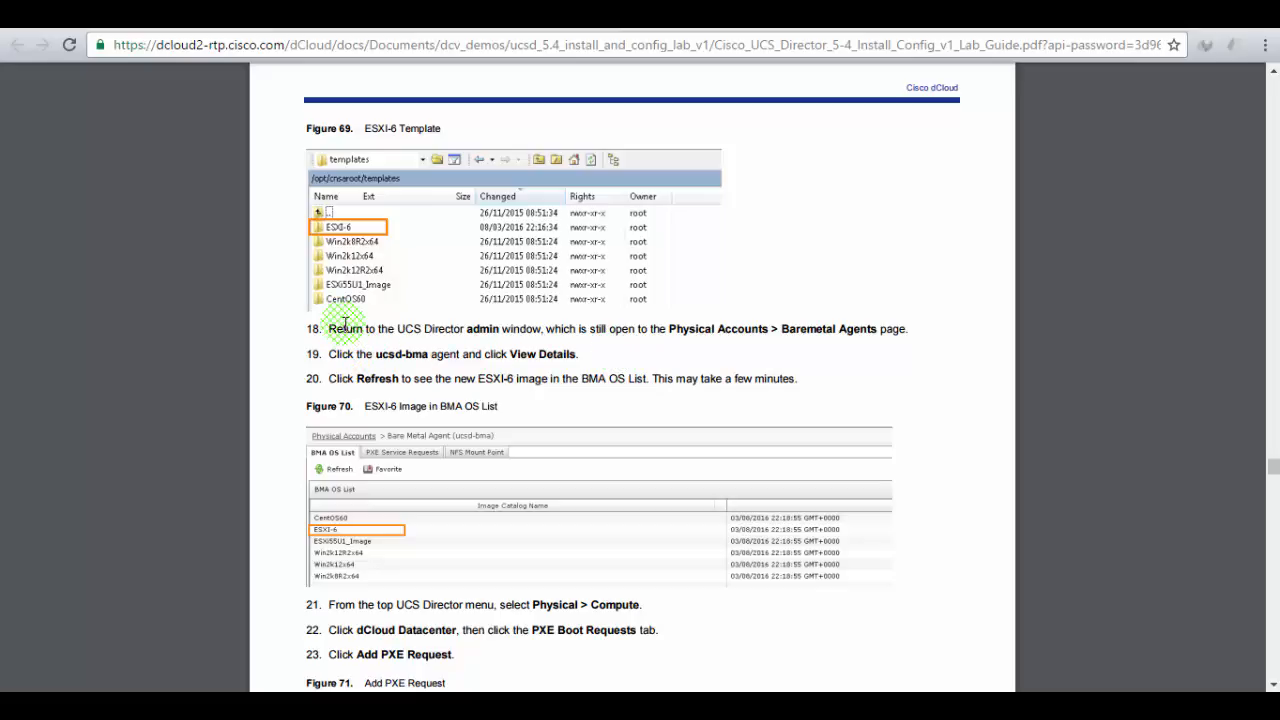
- Read step 20 in the guide and refresh the Bare Metal Agents list showing ucsd-bma
{"action": "left_click_drag", "start_coordinate": [343, 378], "coordinate": [818, 374]}
{"action": "scroll", "coordinate": [818, 374], "scroll_direction": "down", "scroll_amount": 2}
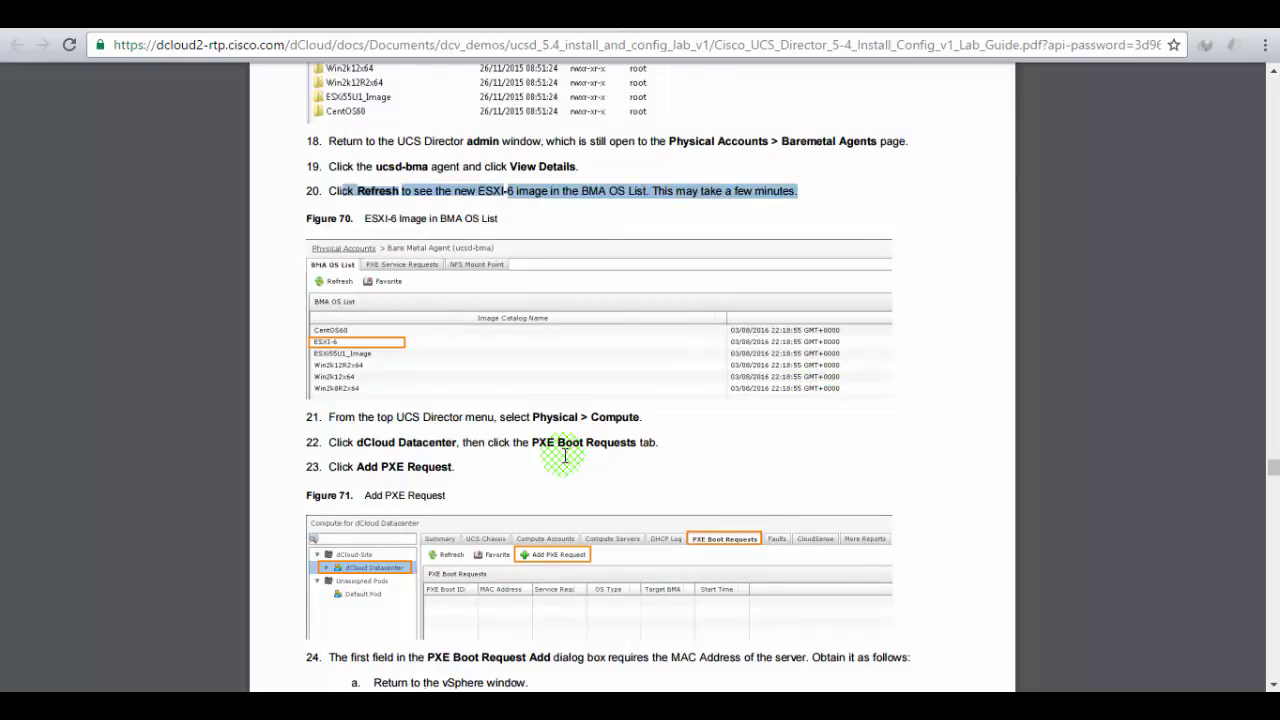
{"action": "scroll", "coordinate": [565, 455], "scroll_direction": "up", "scroll_amount": 1}
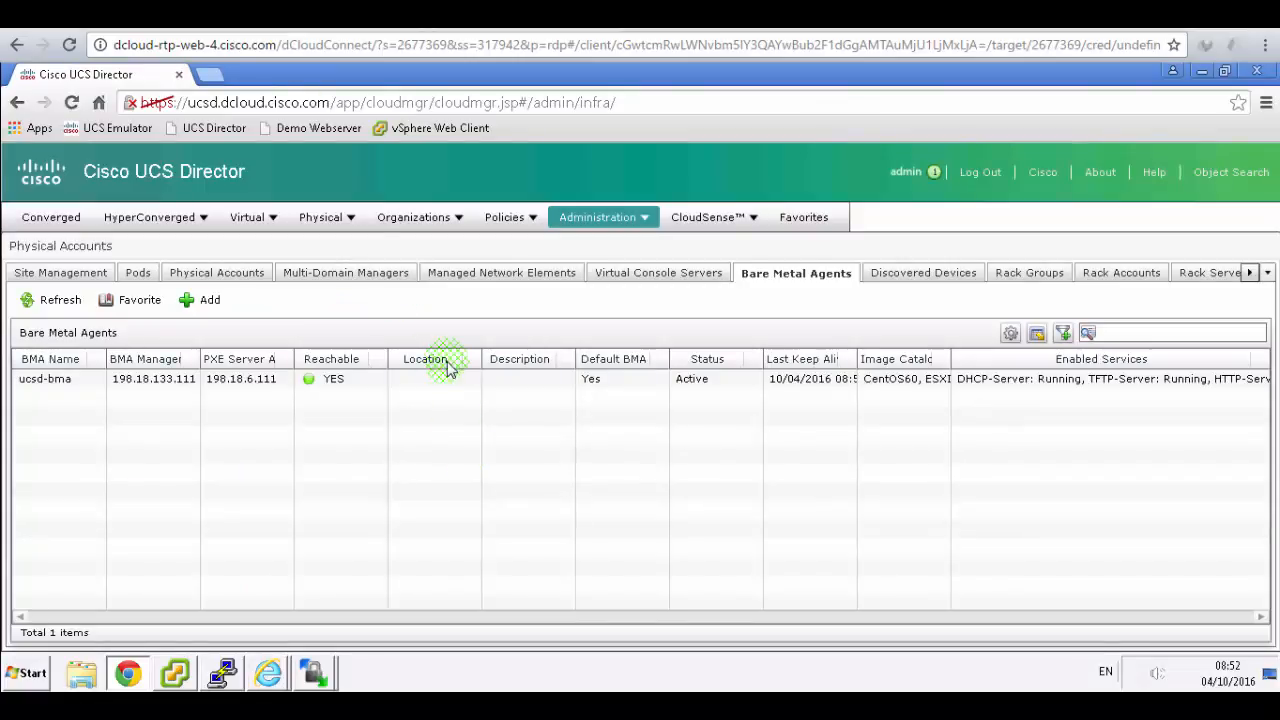
{"action": "left_click", "coordinate": [350, 219]}
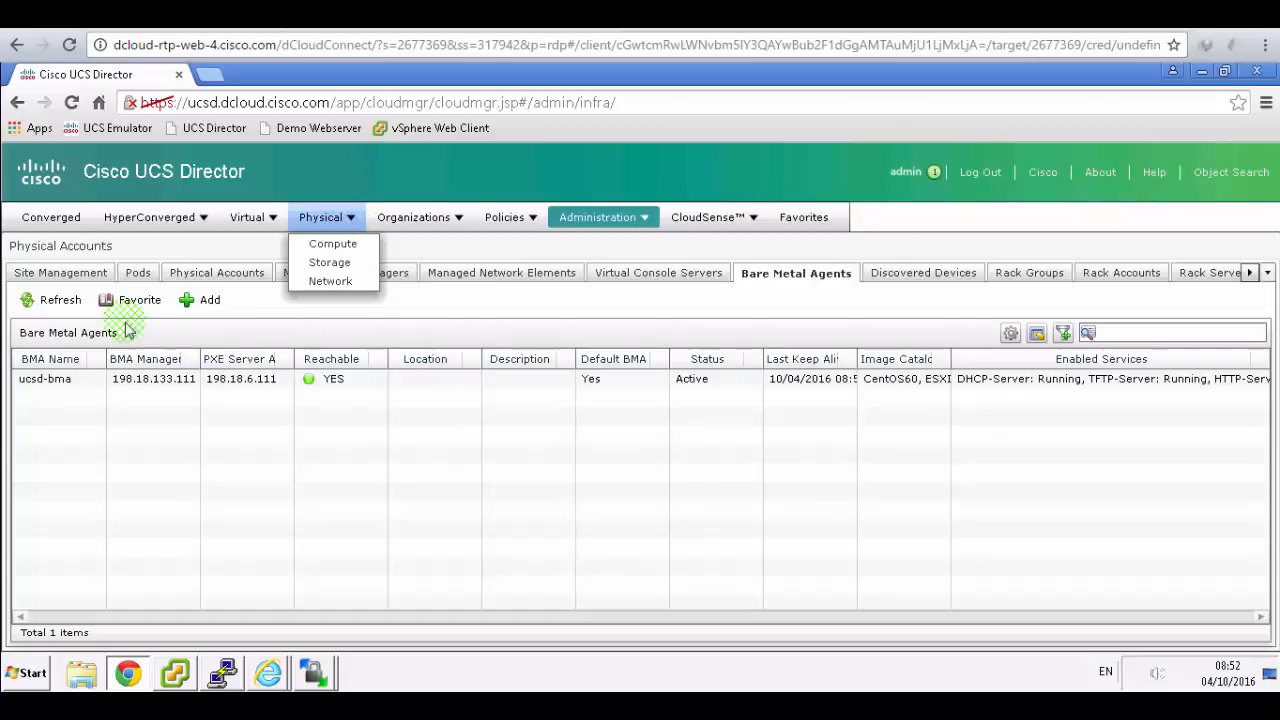
{"action": "left_click", "coordinate": [55, 300]}
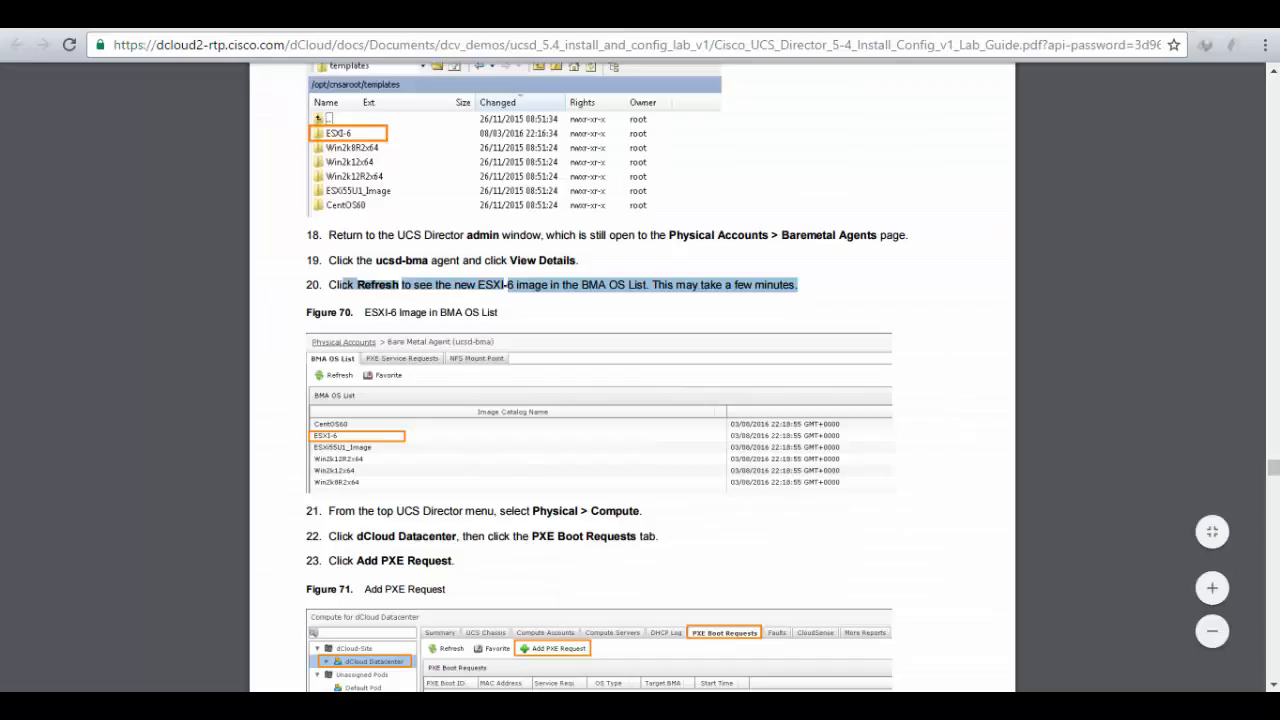
{"action": "key", "text": "alt+Tab"}
{"action": "left_click", "coordinate": [605, 306]}
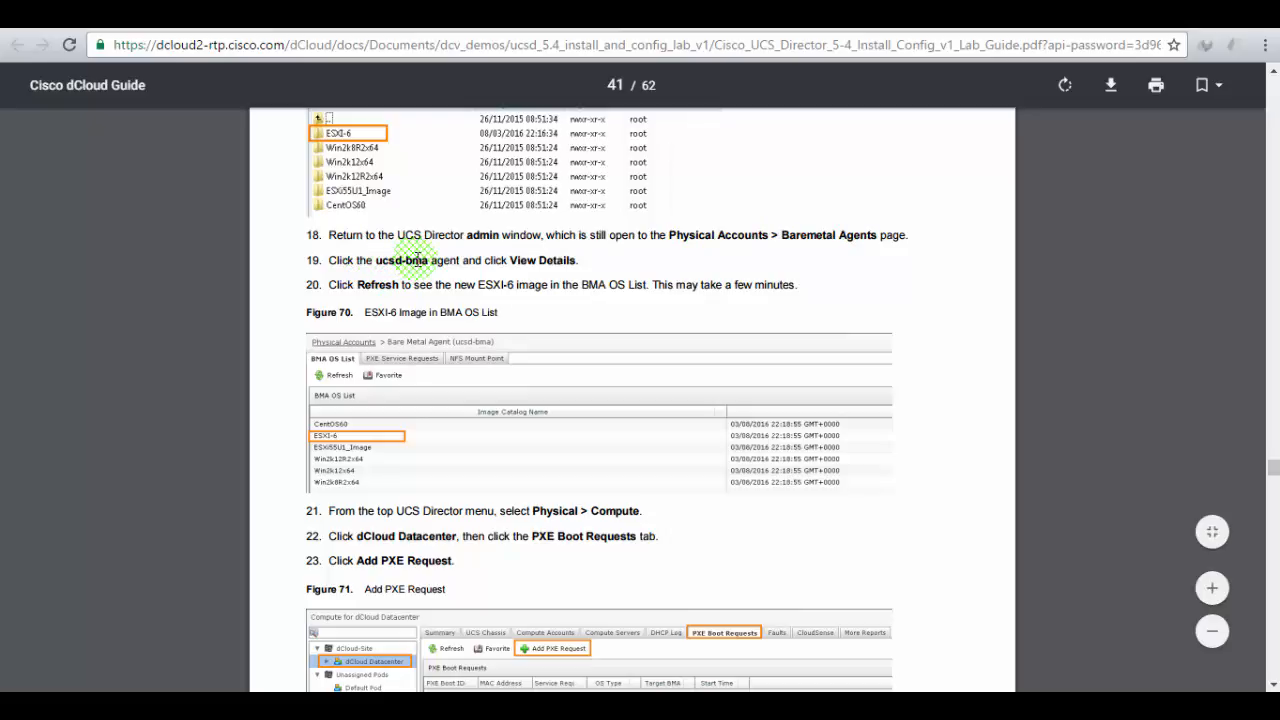
{"action": "left_click", "coordinate": [303, 14]}
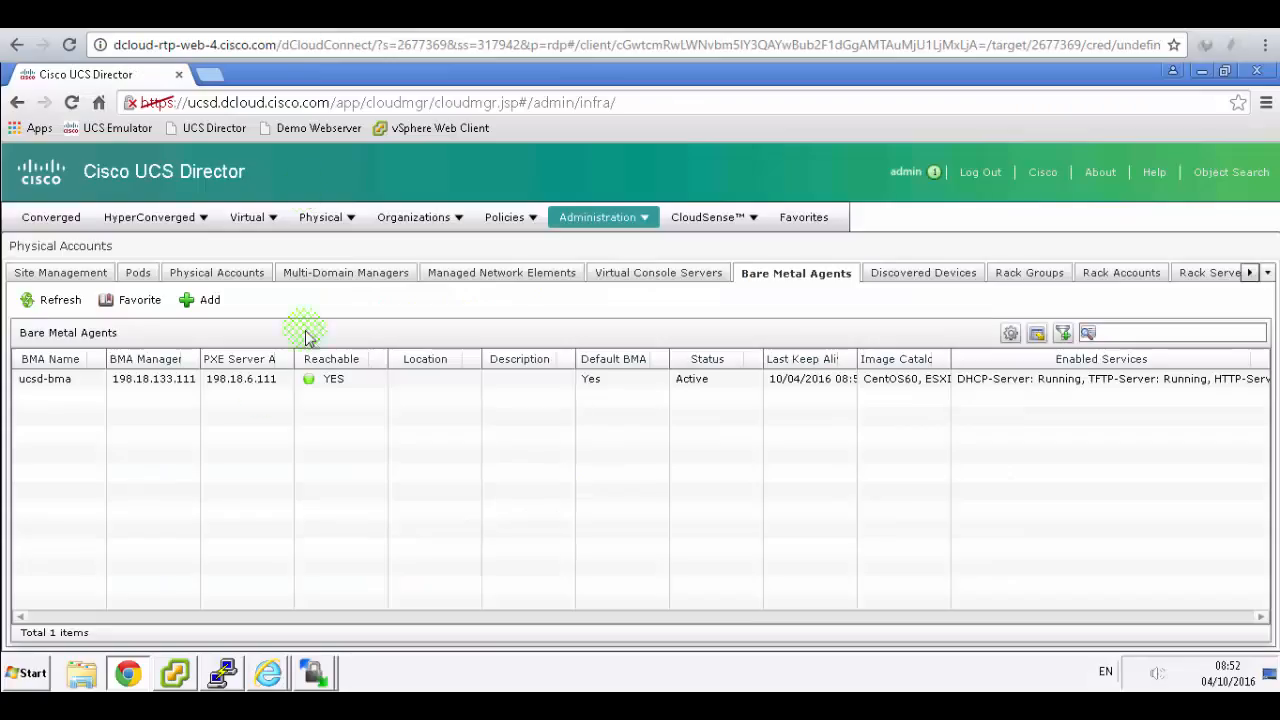
- View ucsd-bma's details and confirm ESXI-6 appears in its BMA OS List
{"action": "left_click", "coordinate": [77, 384]}
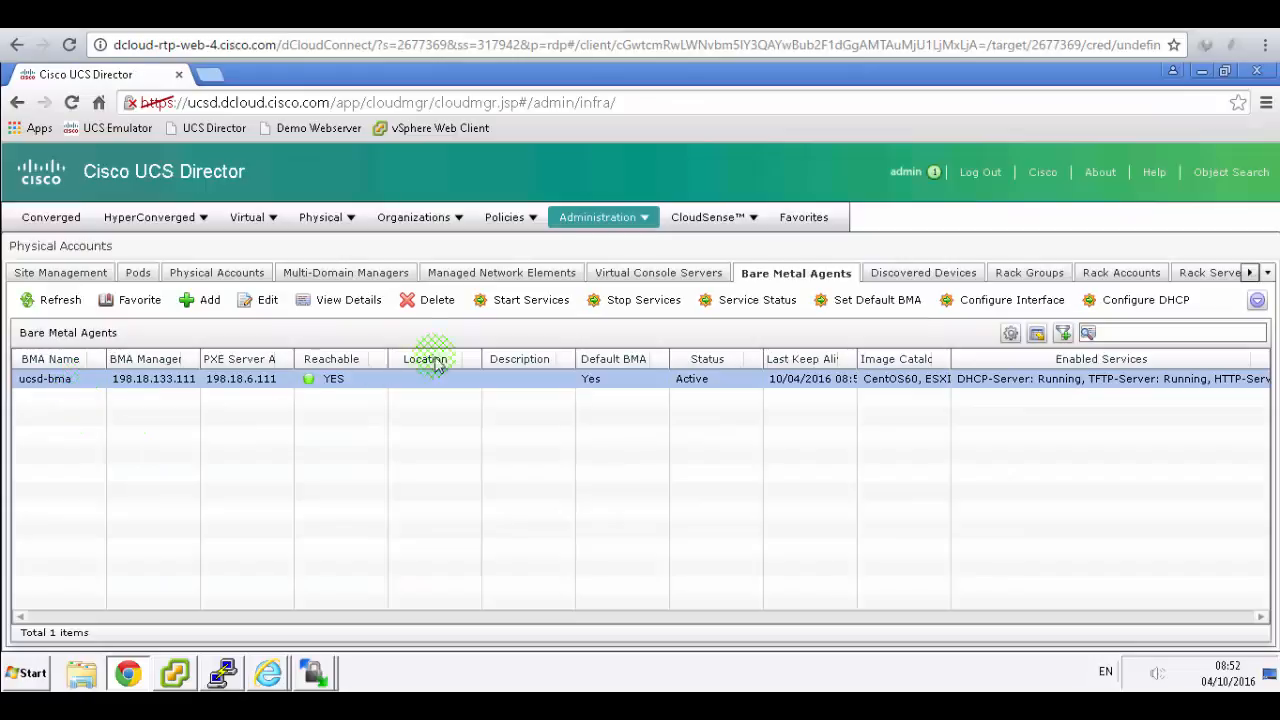
{"action": "left_click", "coordinate": [348, 300]}
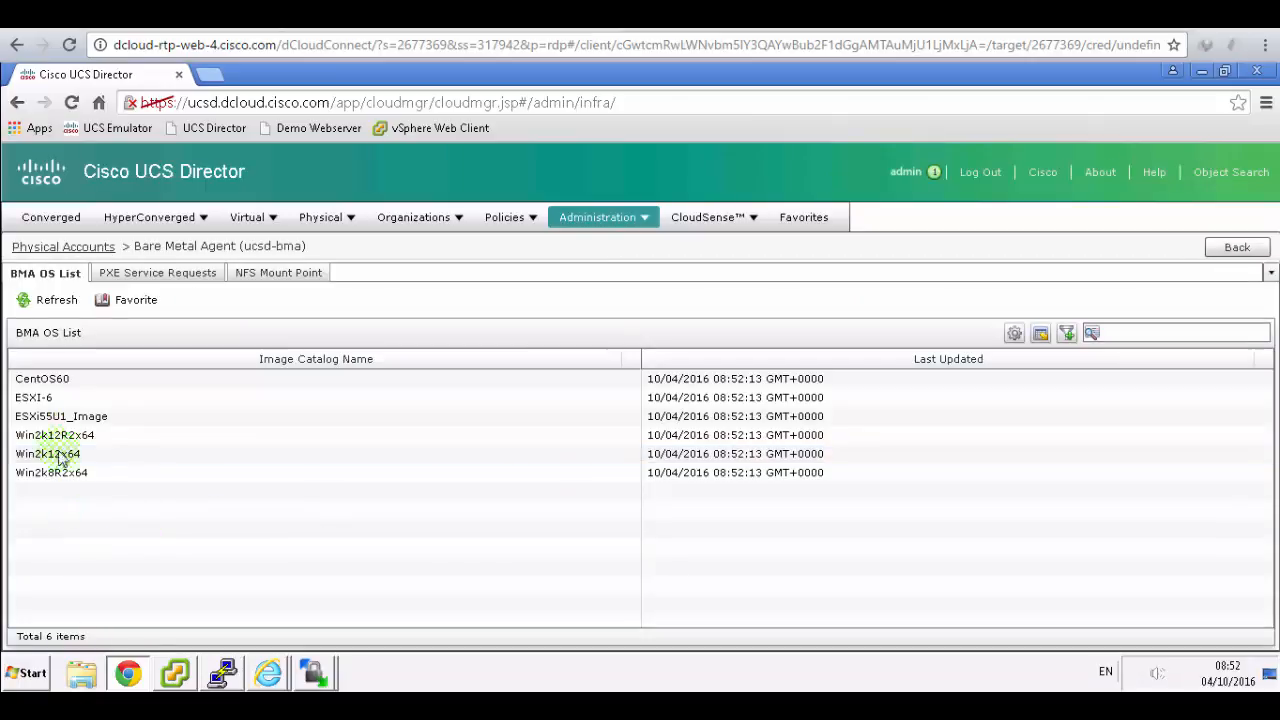
{"action": "left_click", "coordinate": [57, 400]}
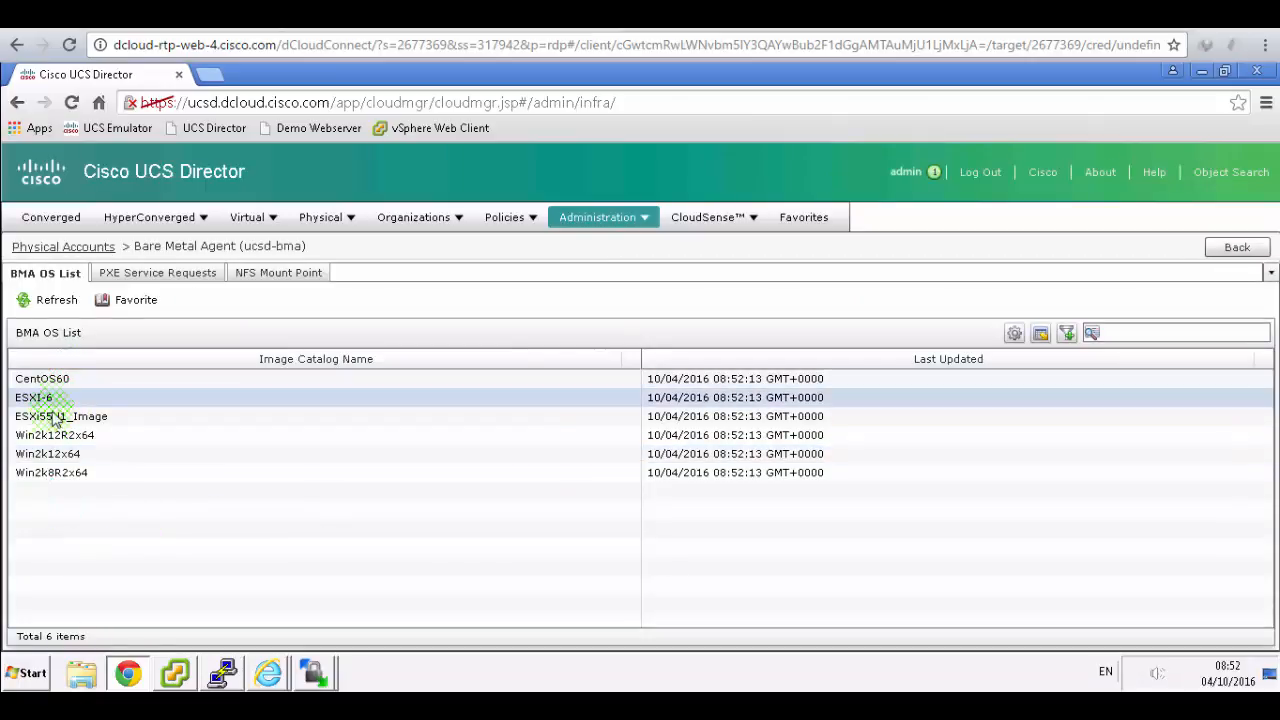
{"action": "left_click", "coordinate": [50, 472]}
{"action": "left_click", "coordinate": [55, 379]}
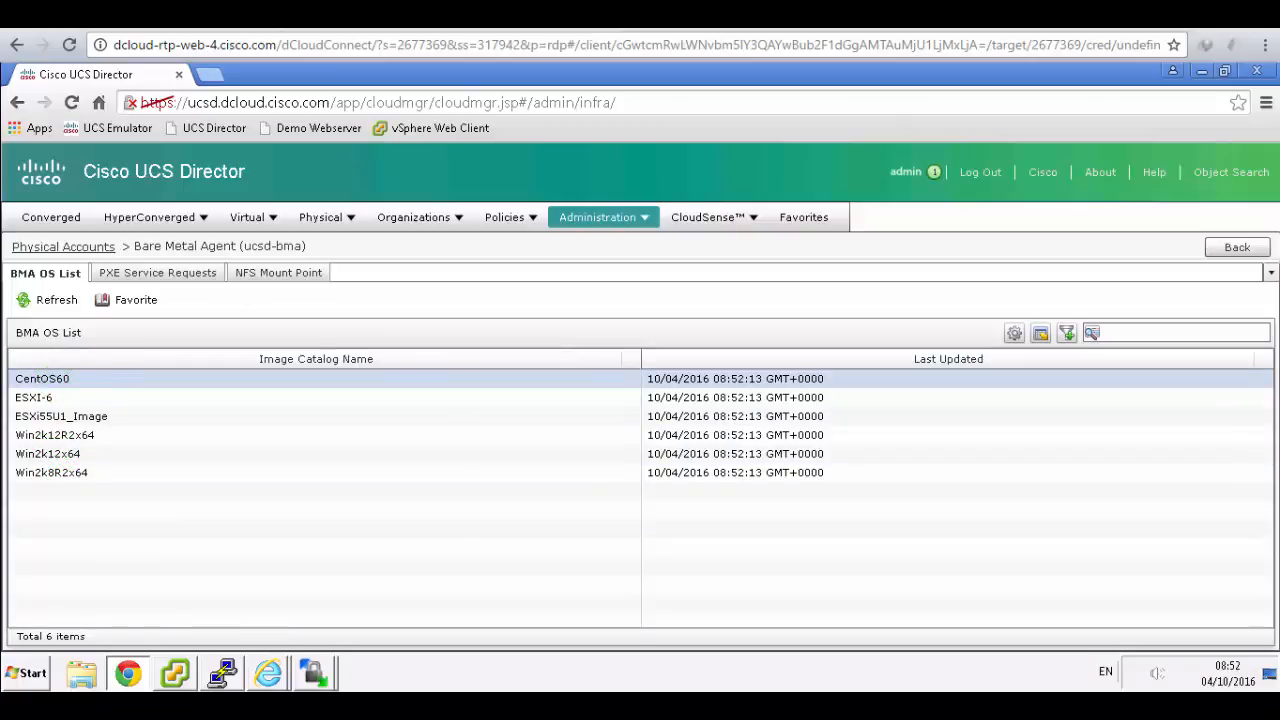
{"action": "key", "text": "alt+Tab"}
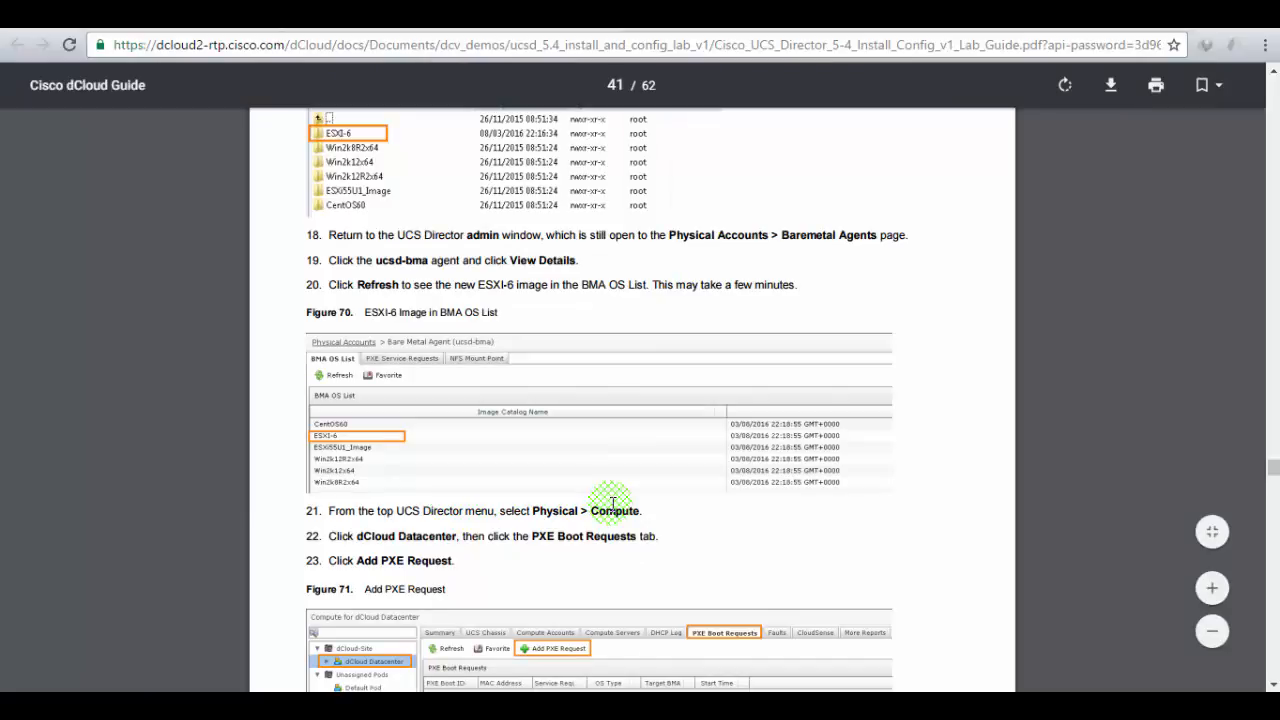
- Go to Physical > Compute > dCloud DataCenter and open its PXE Boot Requests tab
{"action": "scroll", "coordinate": [613, 503], "scroll_direction": "down", "scroll_amount": 1}
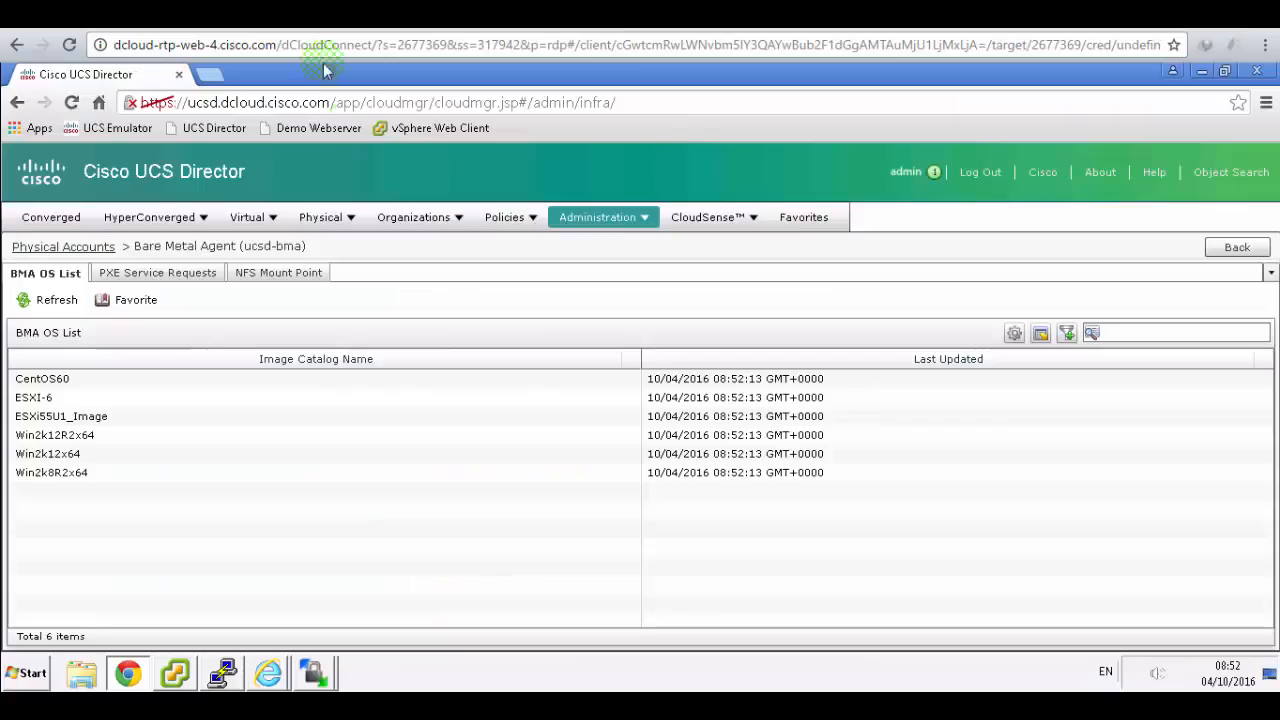
{"action": "left_click", "coordinate": [345, 222]}
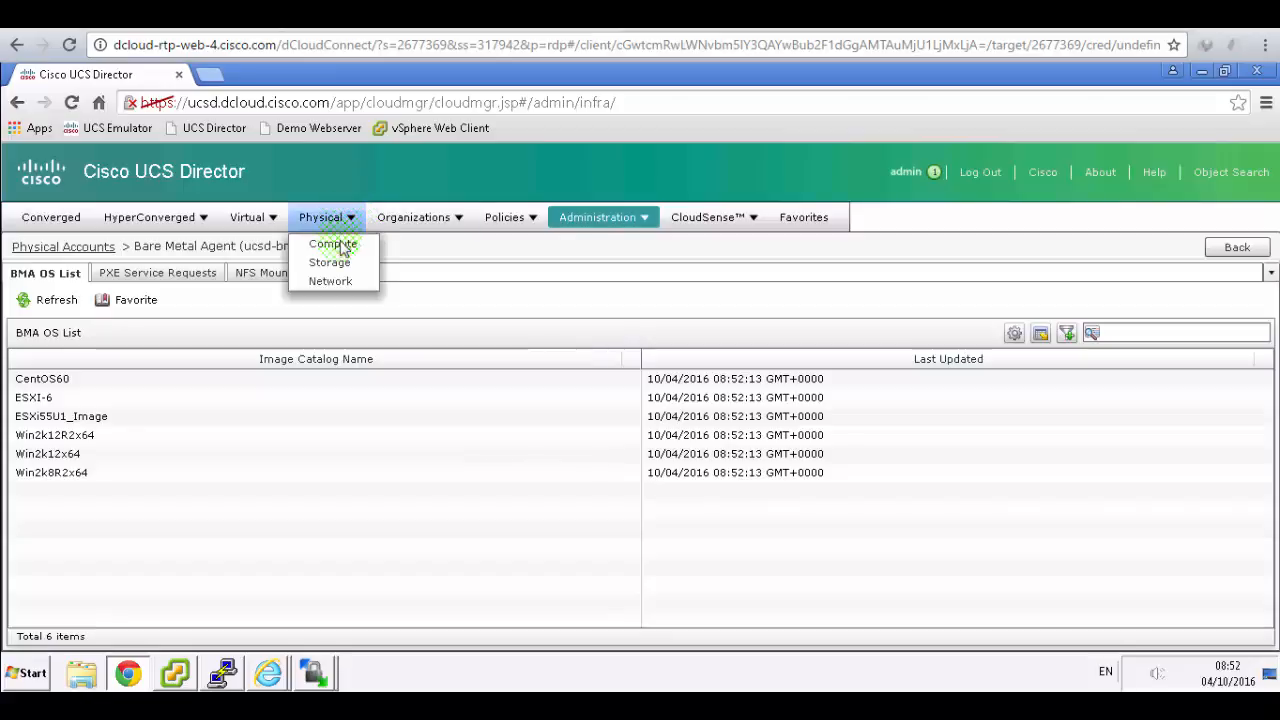
{"action": "left_click", "coordinate": [339, 252]}
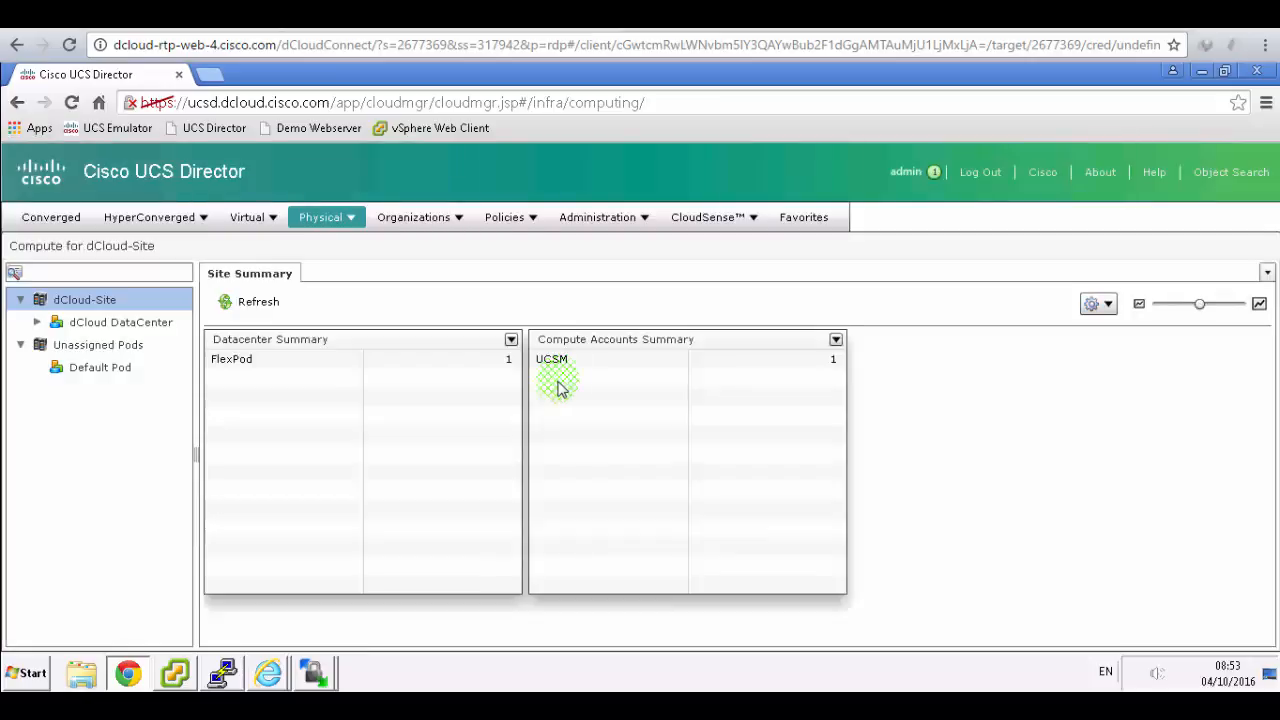
{"action": "left_click", "coordinate": [120, 322]}
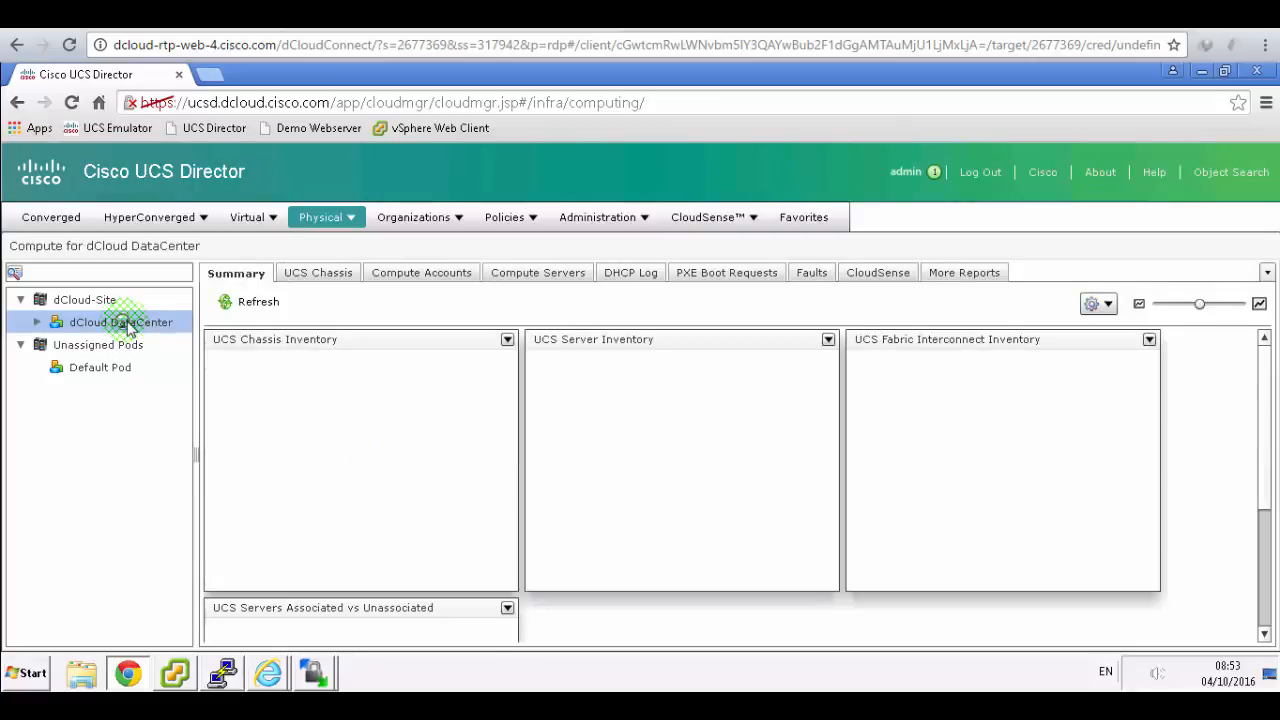
{"action": "left_click", "coordinate": [736, 276]}
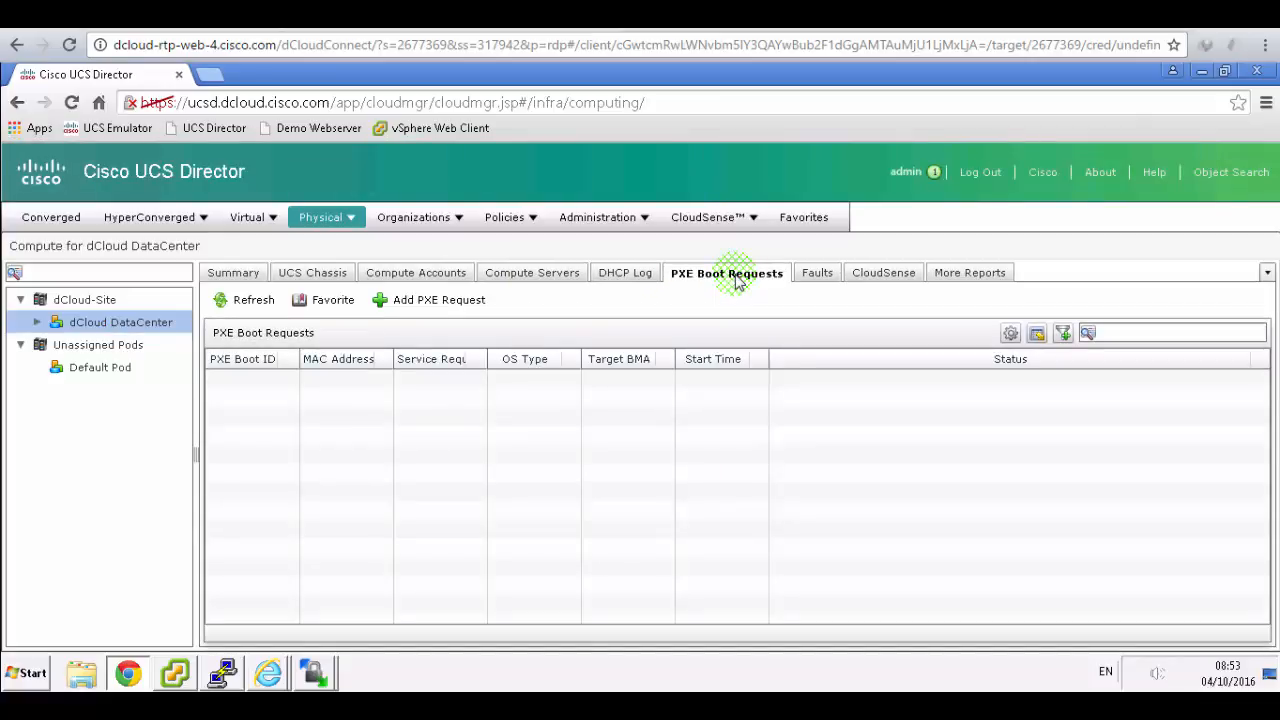
- Check the Add PXE Request step in the lab guide
{"action": "left_click", "coordinate": [552, 16]}
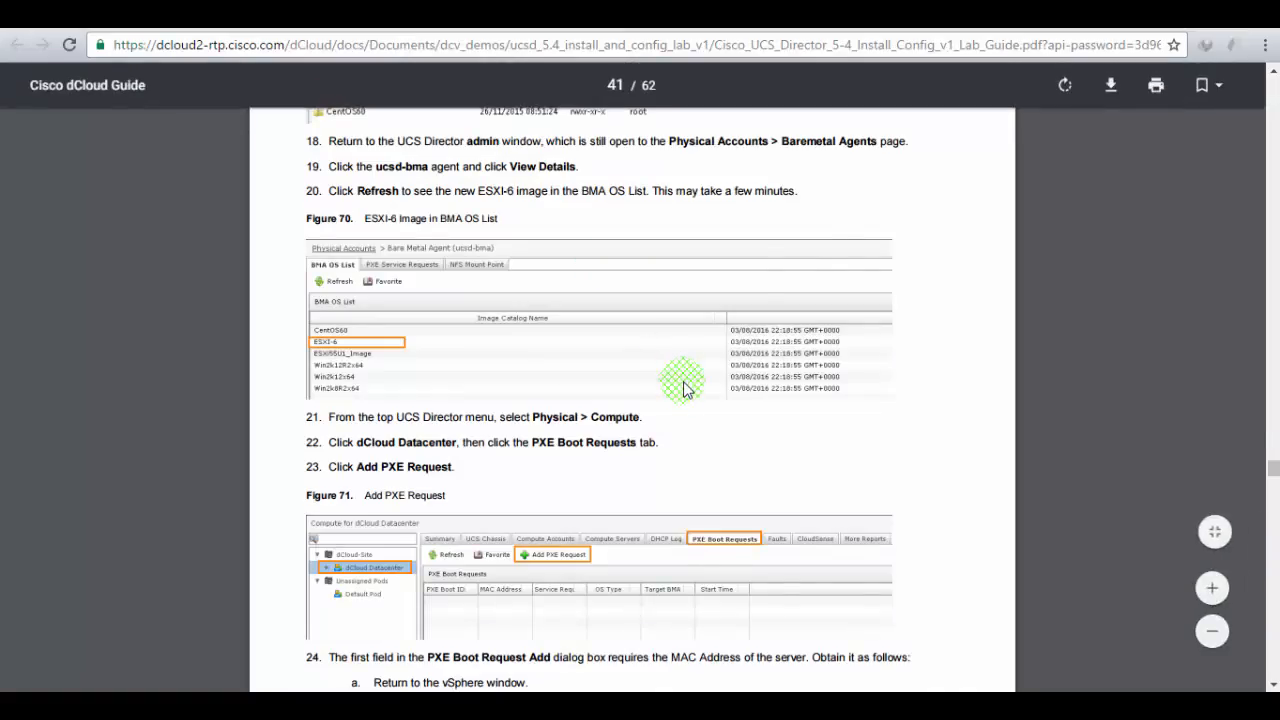
{"action": "scroll", "coordinate": [686, 383], "scroll_direction": "down", "scroll_amount": 1}
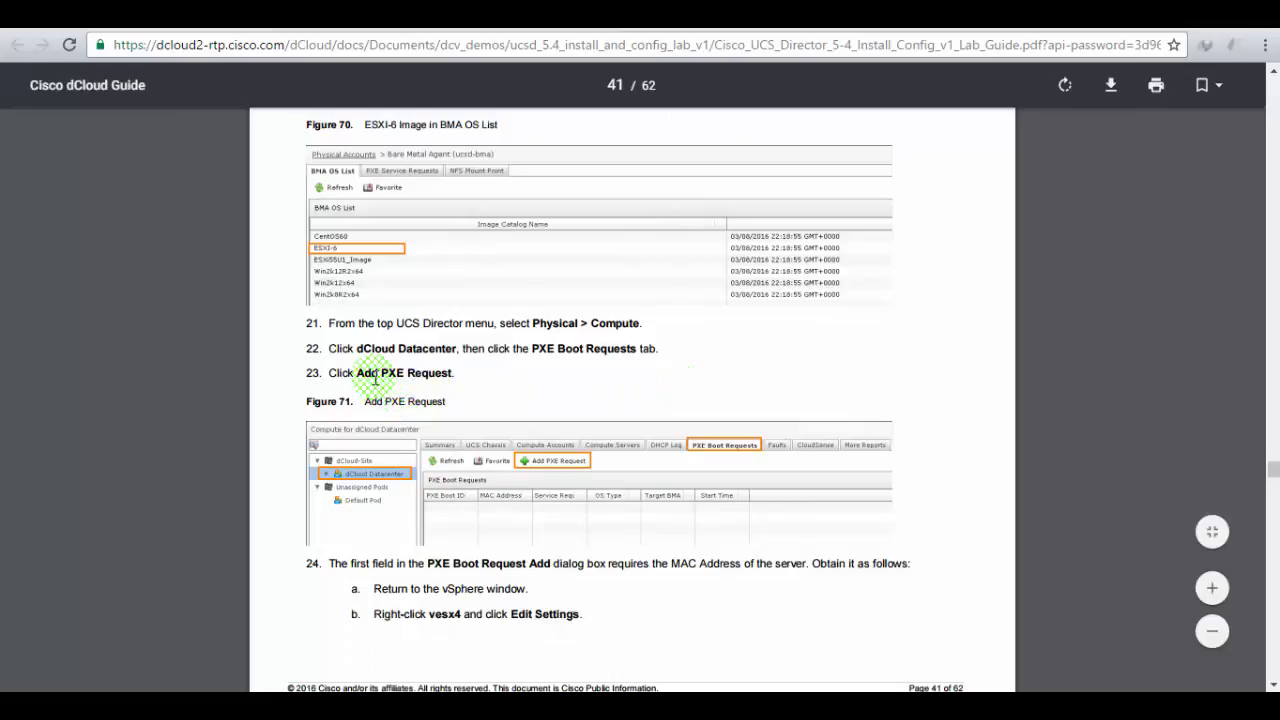
{"action": "left_click_drag", "start_coordinate": [372, 372], "coordinate": [490, 378]}
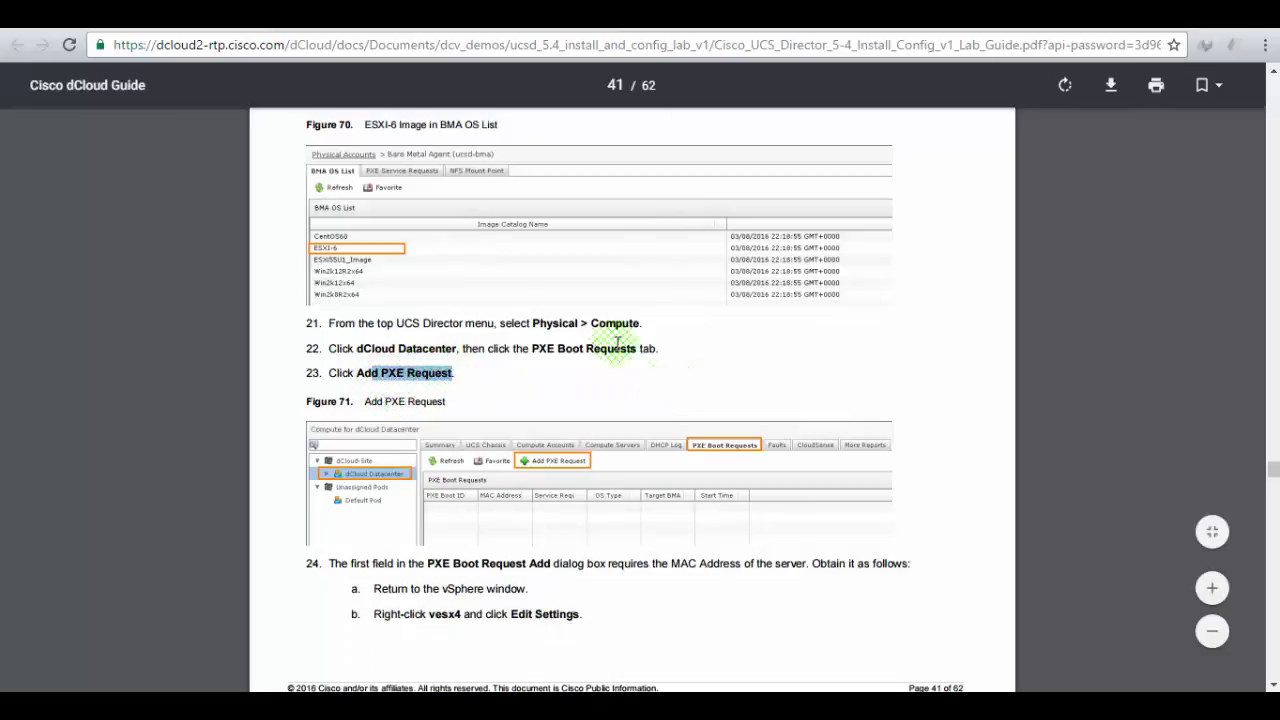
{"action": "left_click", "coordinate": [300, 14]}
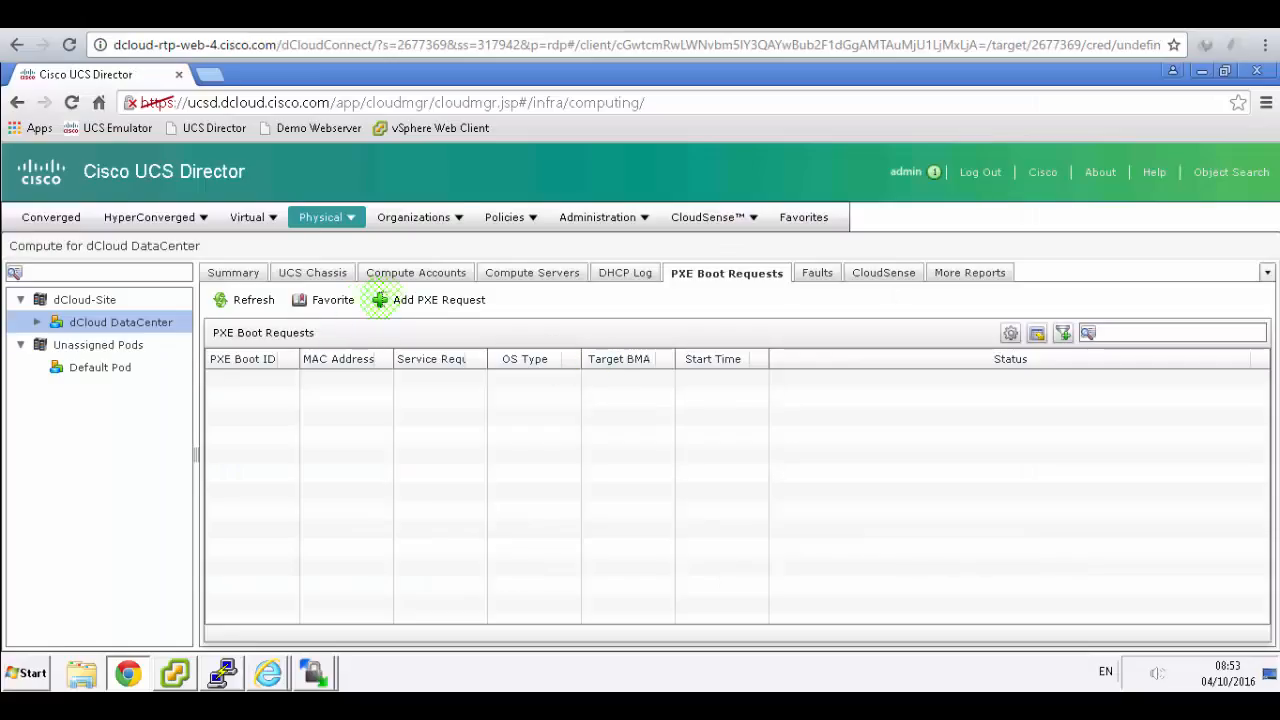
- Open a blank Add PXE Request form and read step 24's MAC address instruction in the guide
{"action": "left_click", "coordinate": [400, 302]}
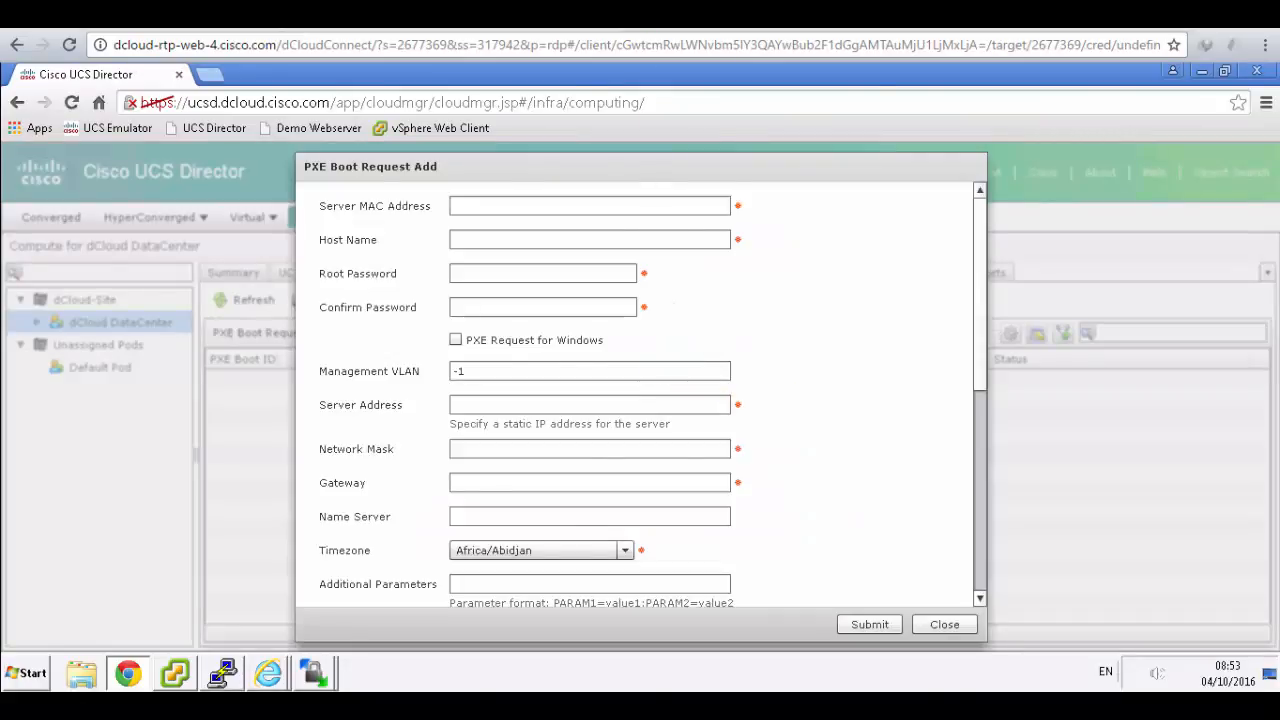
{"action": "left_click", "coordinate": [480, 14]}
{"action": "scroll", "coordinate": [790, 385], "scroll_direction": "down", "scroll_amount": 2}
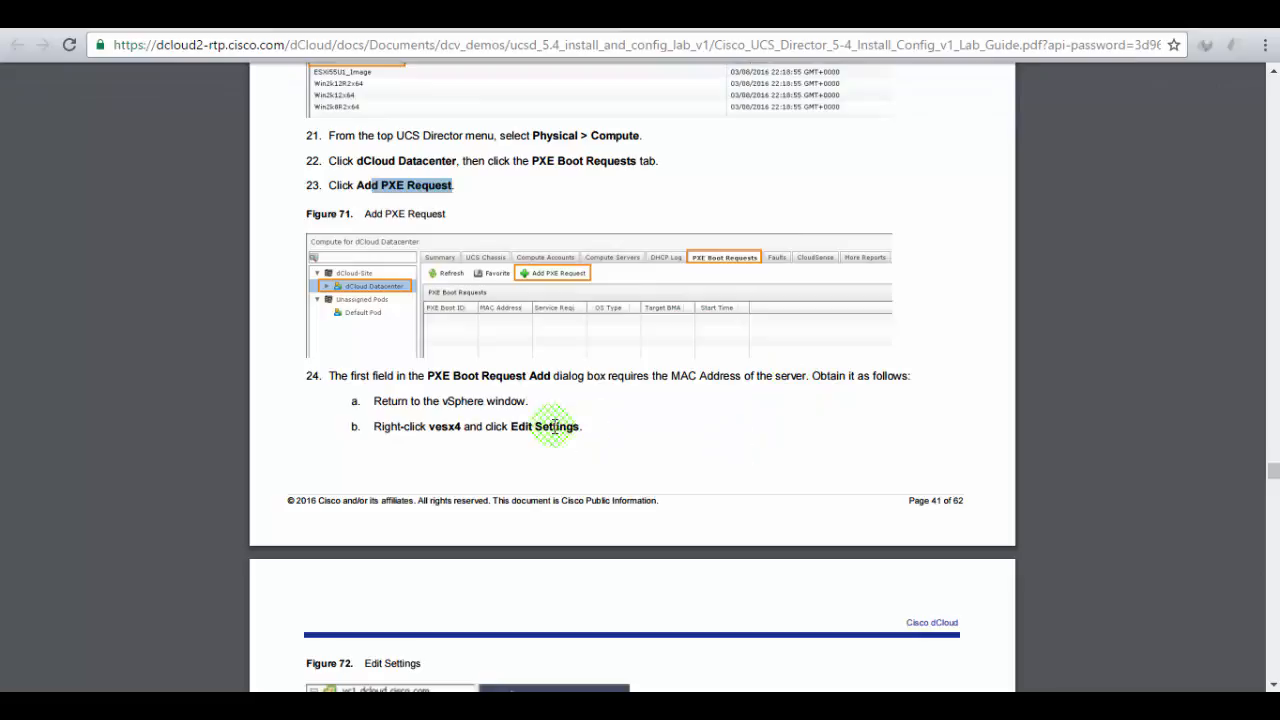
{"action": "left_click_drag", "start_coordinate": [372, 377], "coordinate": [906, 375]}
{"action": "left_click", "coordinate": [645, 448]}
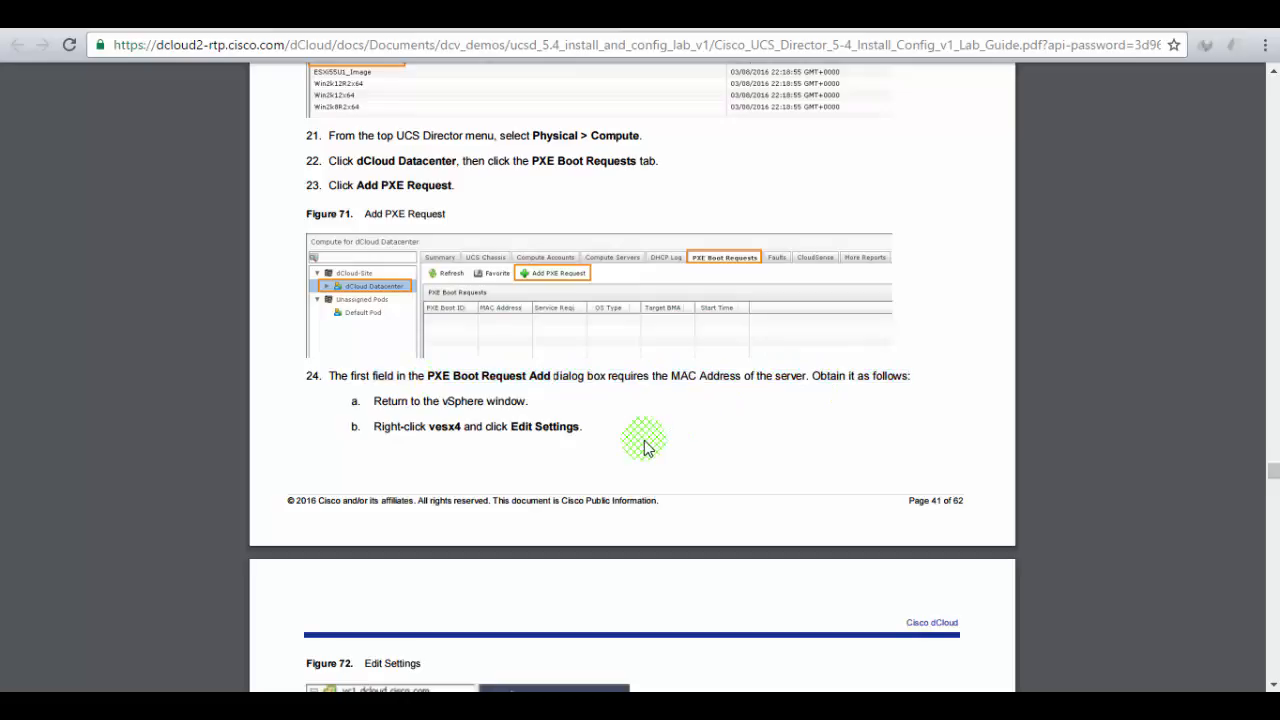
{"action": "scroll", "coordinate": [645, 448], "scroll_direction": "down", "scroll_amount": 1}
{"action": "scroll", "coordinate": [645, 448], "scroll_direction": "down", "scroll_amount": 1}
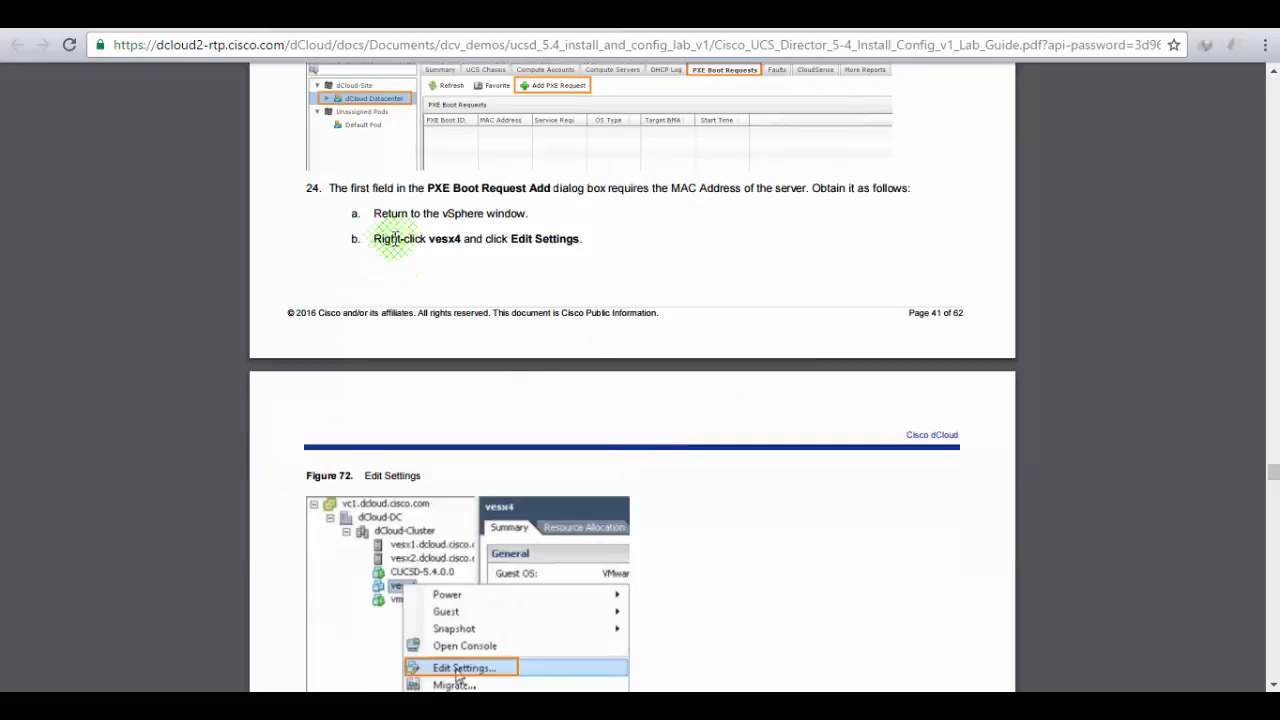
{"action": "left_click_drag", "start_coordinate": [428, 242], "coordinate": [583, 242]}
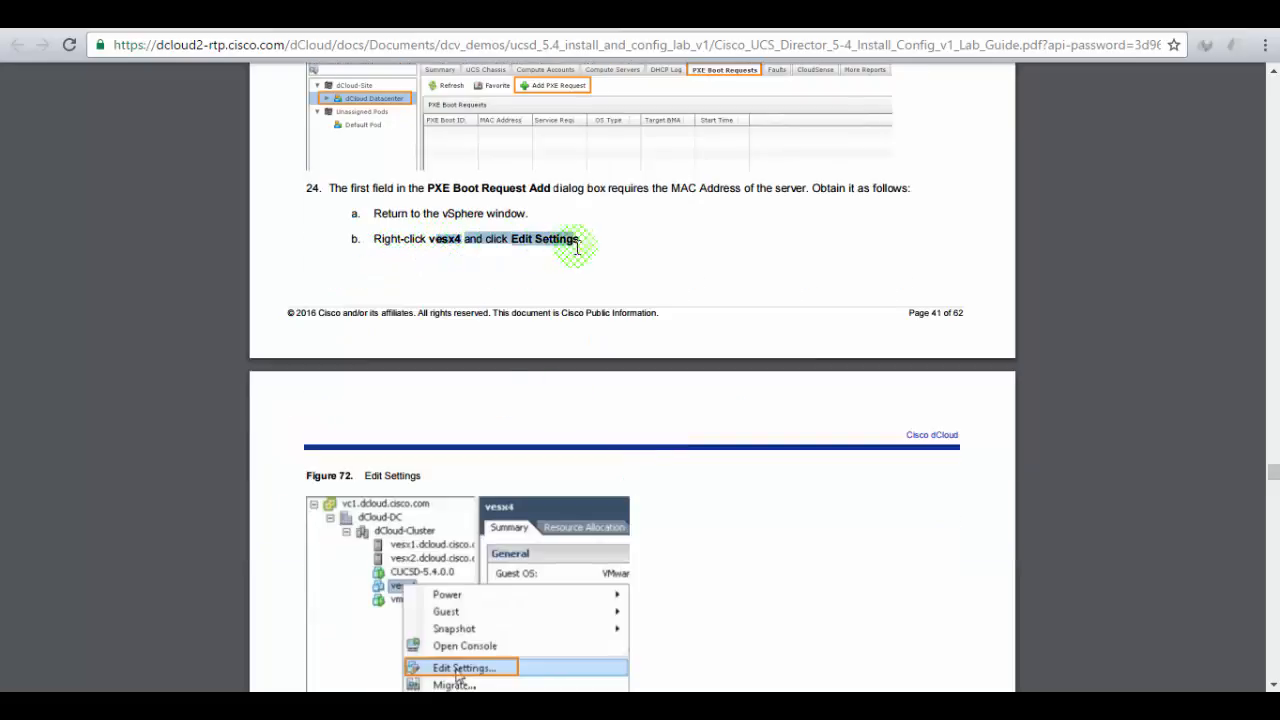
{"action": "scroll", "coordinate": [726, 287], "scroll_direction": "down", "scroll_amount": 3}
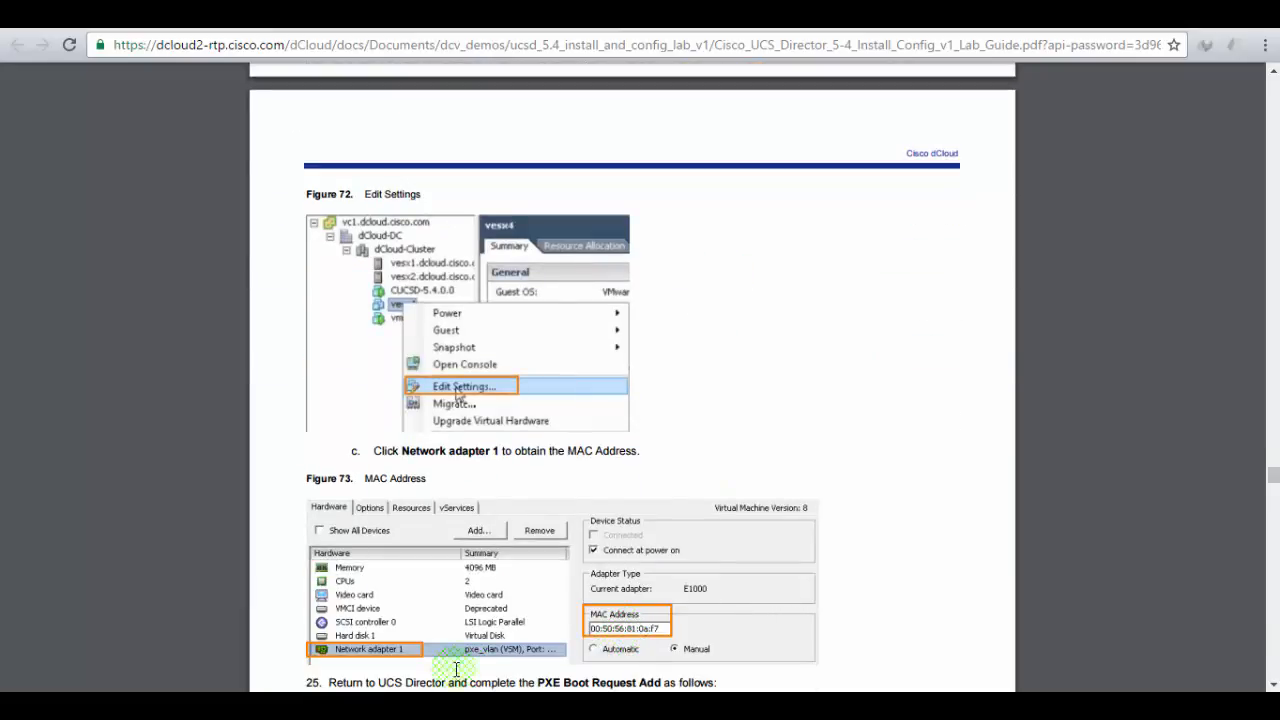
{"action": "left_click", "coordinate": [340, 15]}
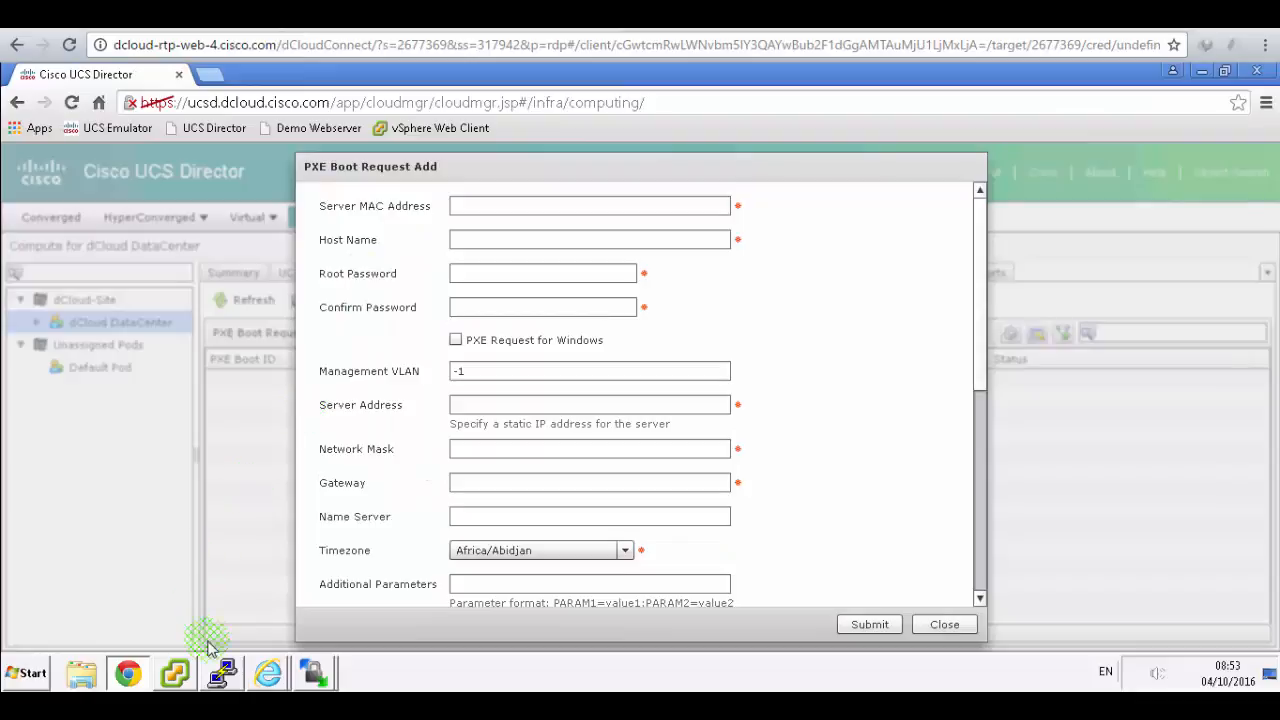
{"action": "left_click", "coordinate": [176, 676]}
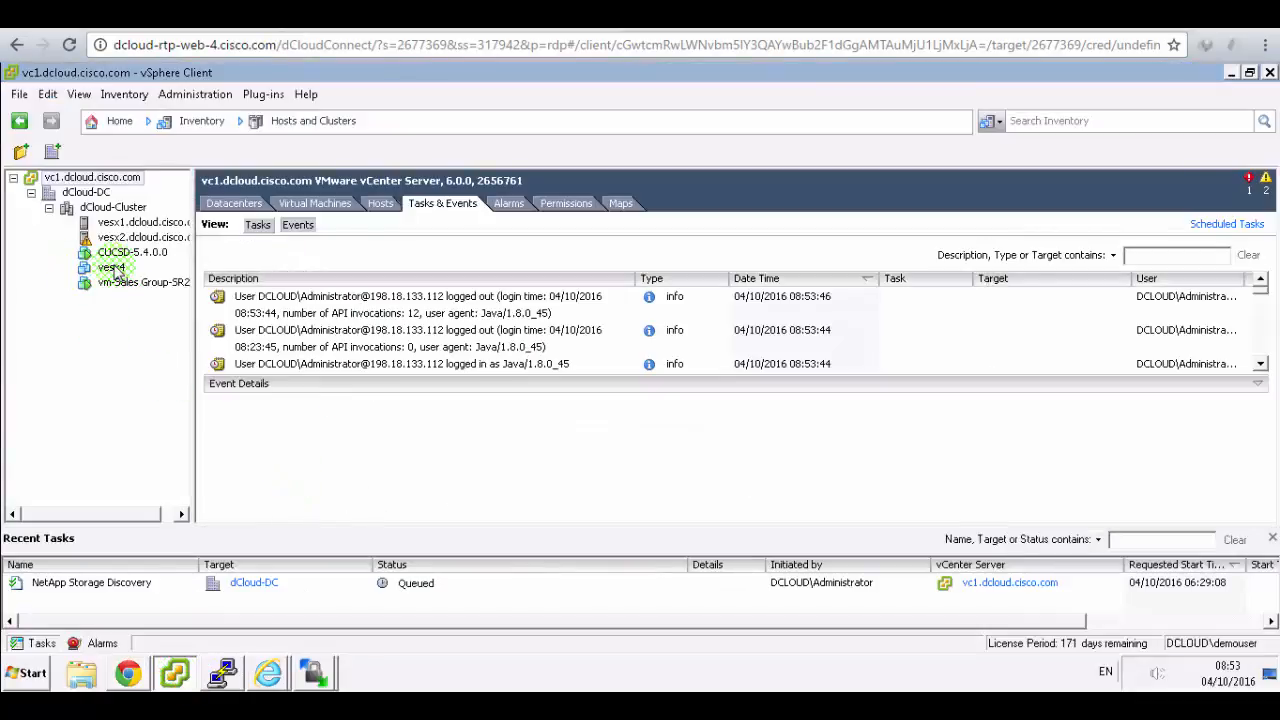
- Copy vesx4's Network adapter 1 MAC address (00:50:56:81:0a:f7) from Edit Settings, then close it
{"action": "left_click", "coordinate": [111, 268]}
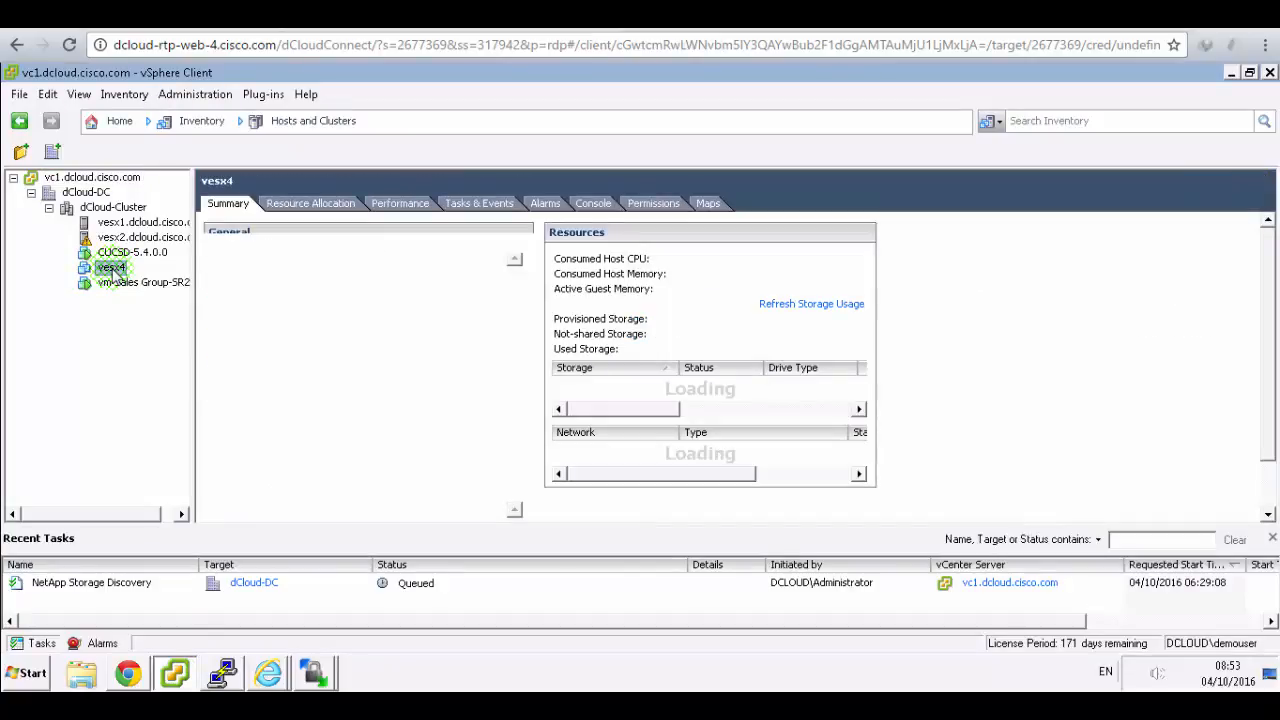
{"action": "right_click", "coordinate": [116, 276]}
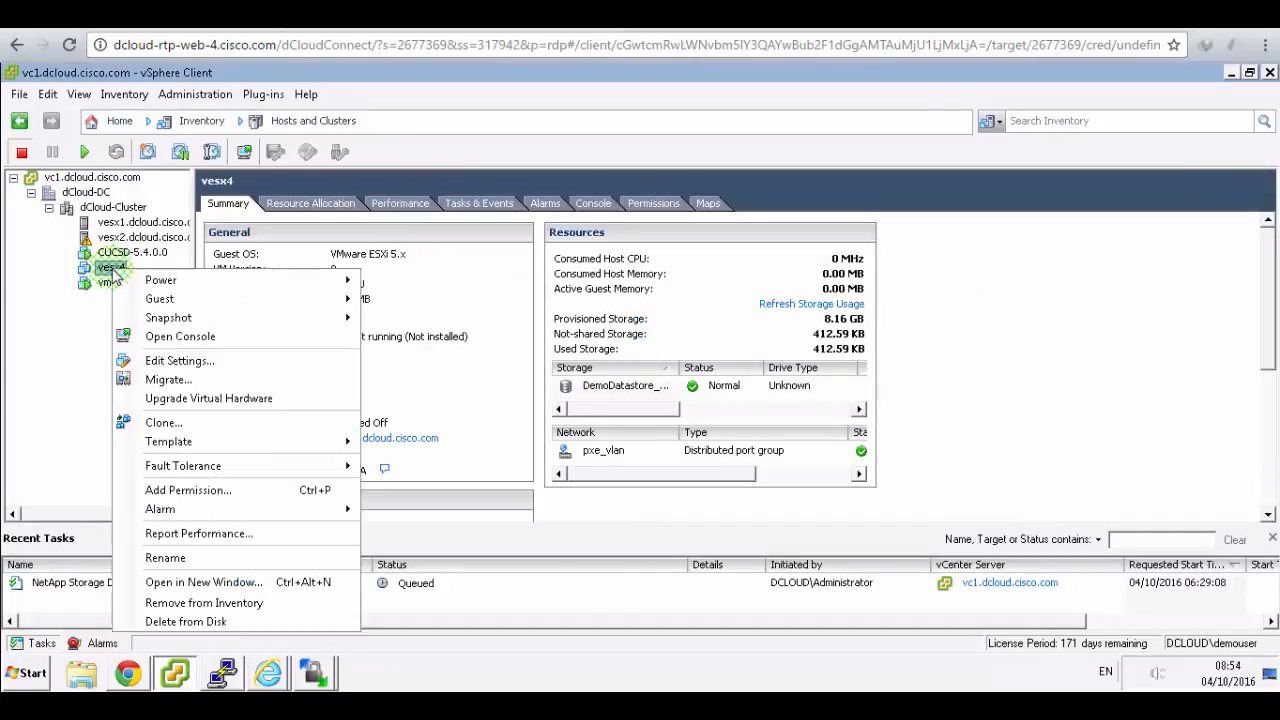
{"action": "left_click", "coordinate": [207, 361]}
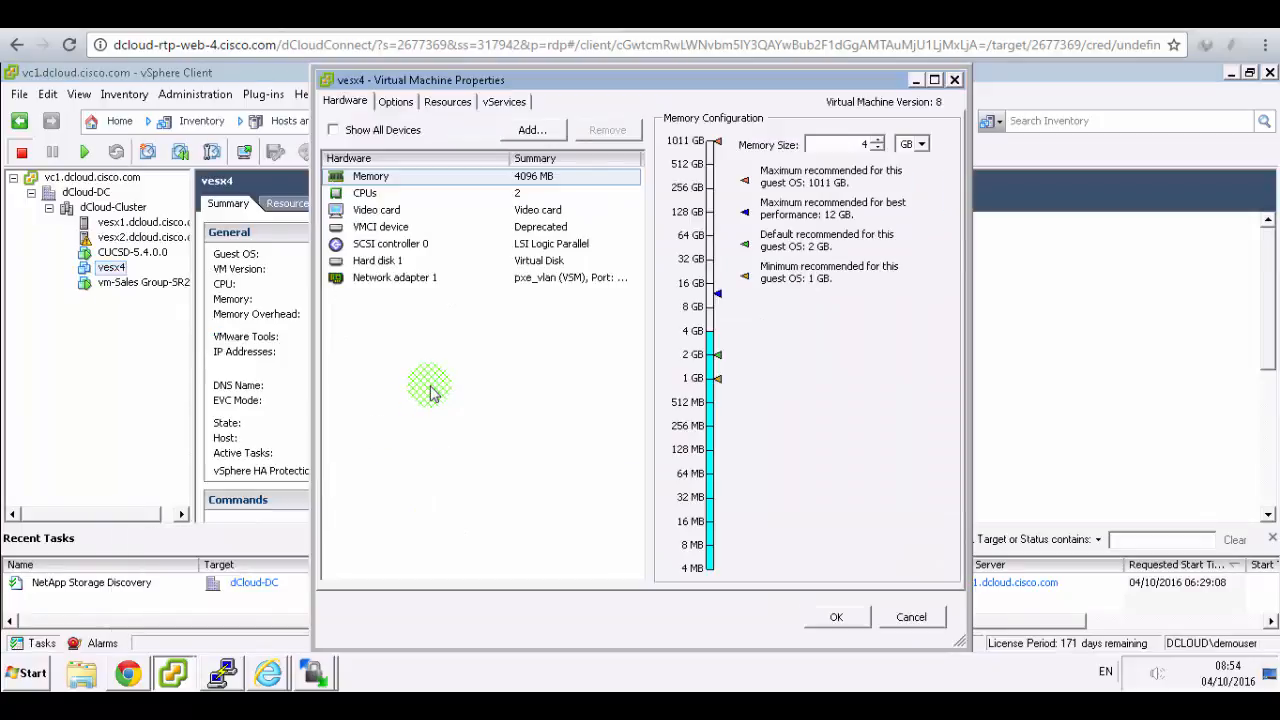
{"action": "left_click", "coordinate": [416, 280]}
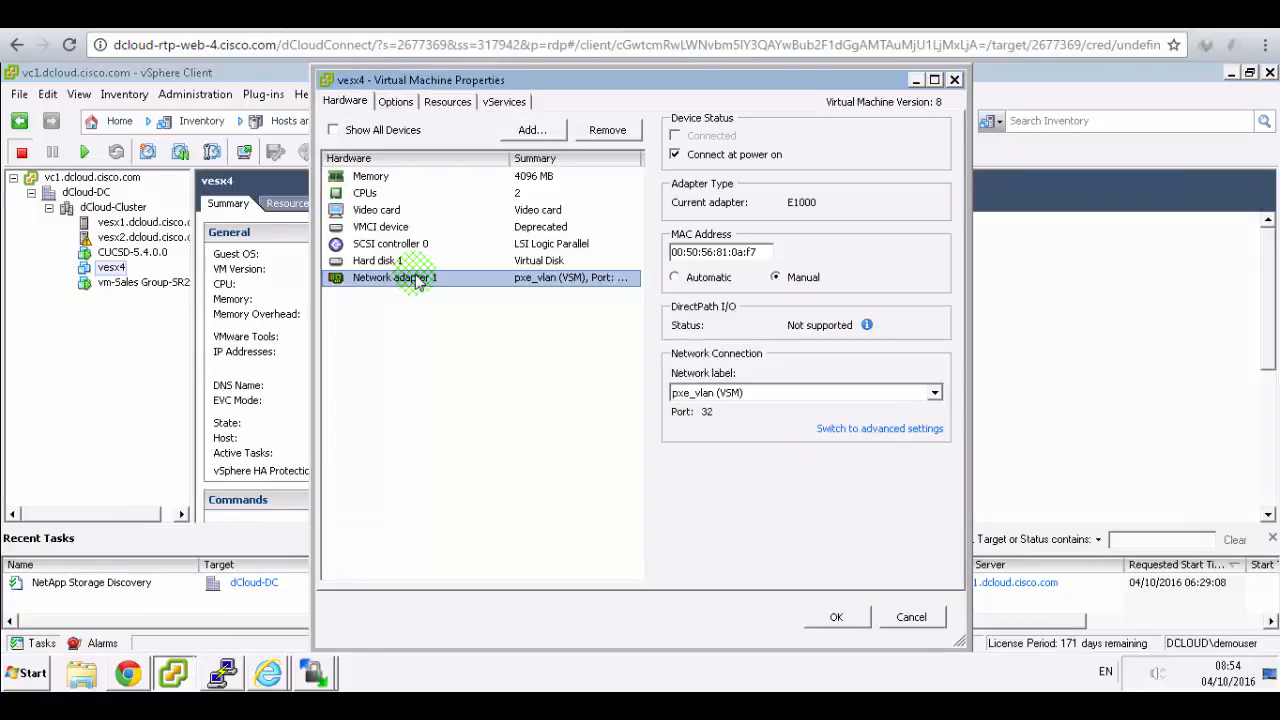
{"action": "left_click", "coordinate": [907, 434]}
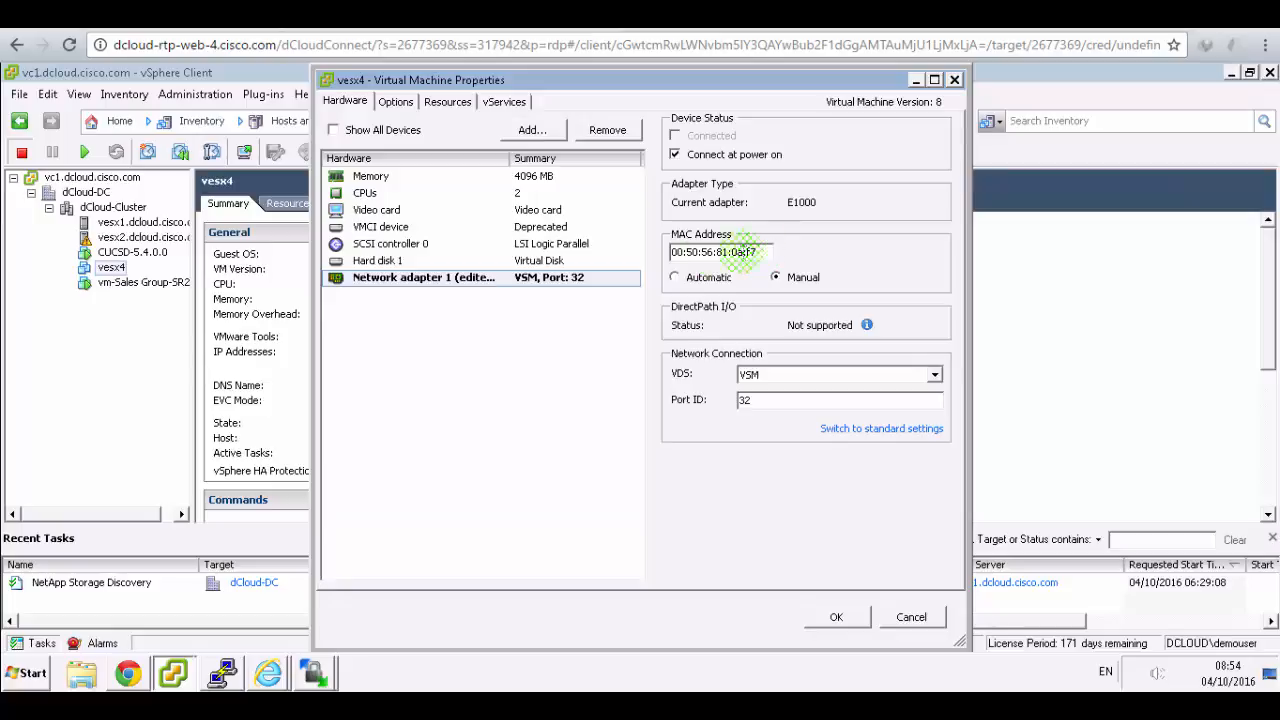
{"action": "double_click", "coordinate": [714, 256]}
{"action": "right_click", "coordinate": [714, 252]}
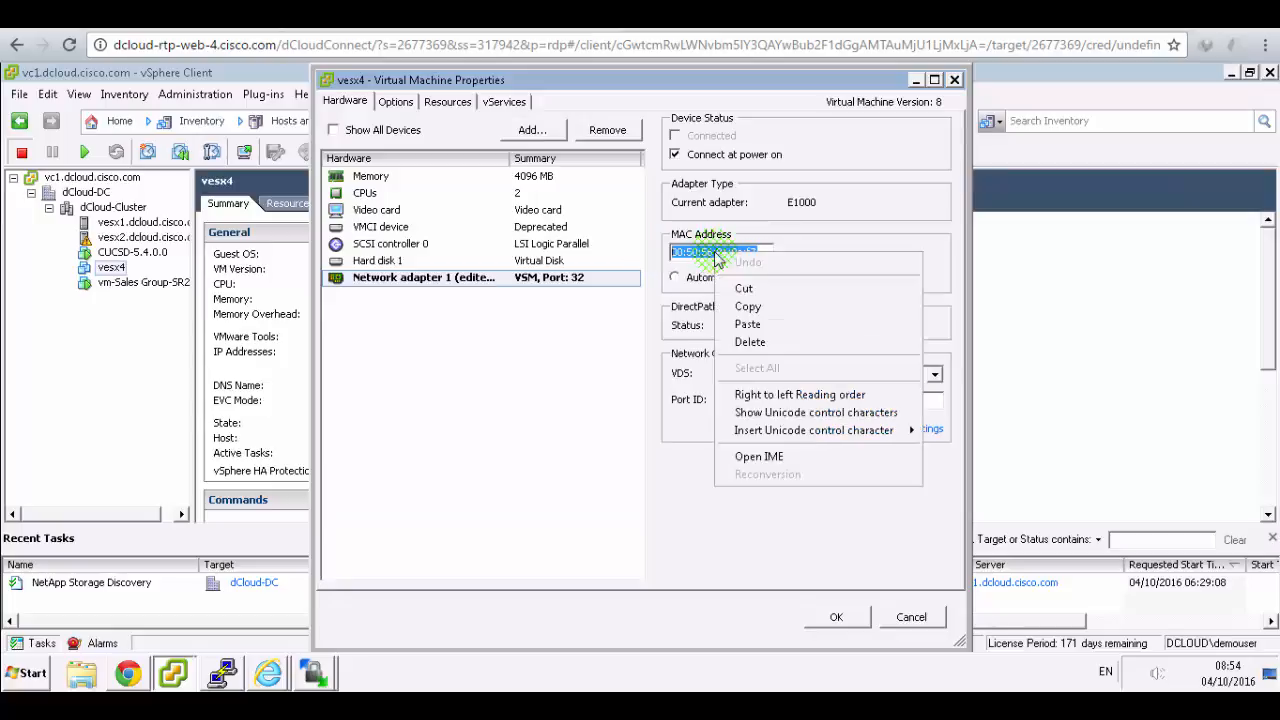
{"action": "left_click", "coordinate": [748, 307]}
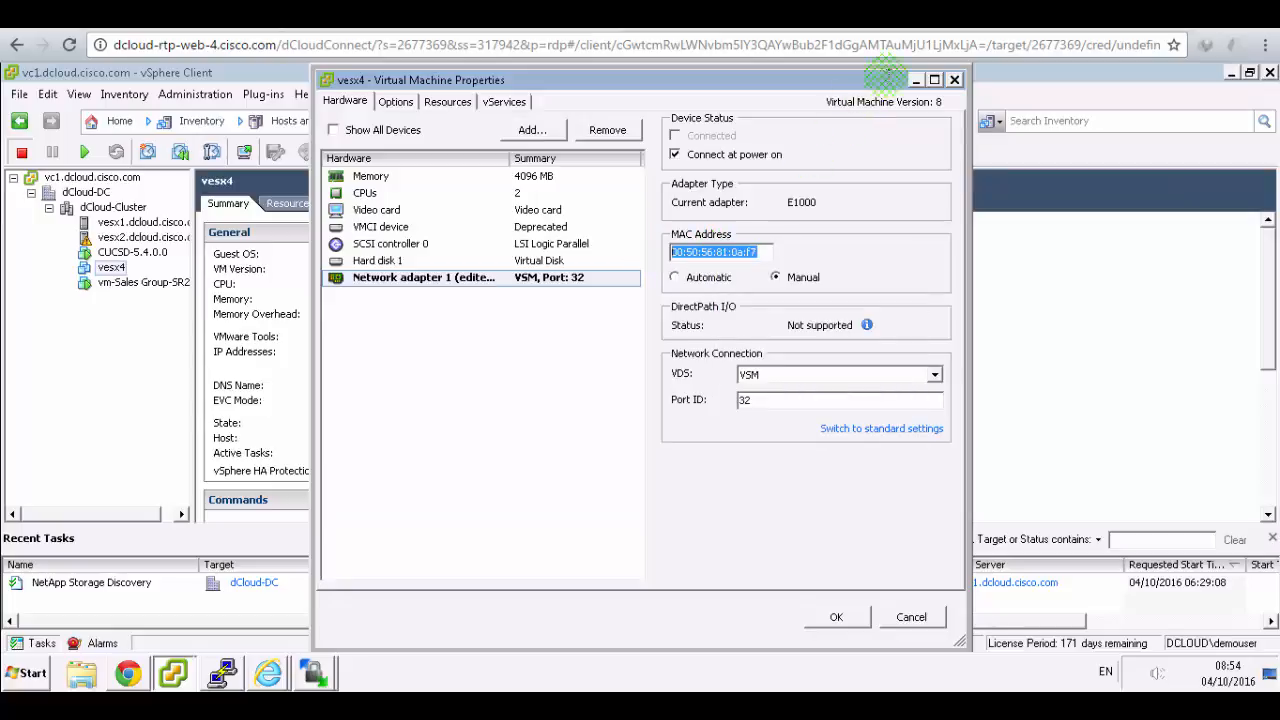
{"action": "left_click", "coordinate": [955, 82]}
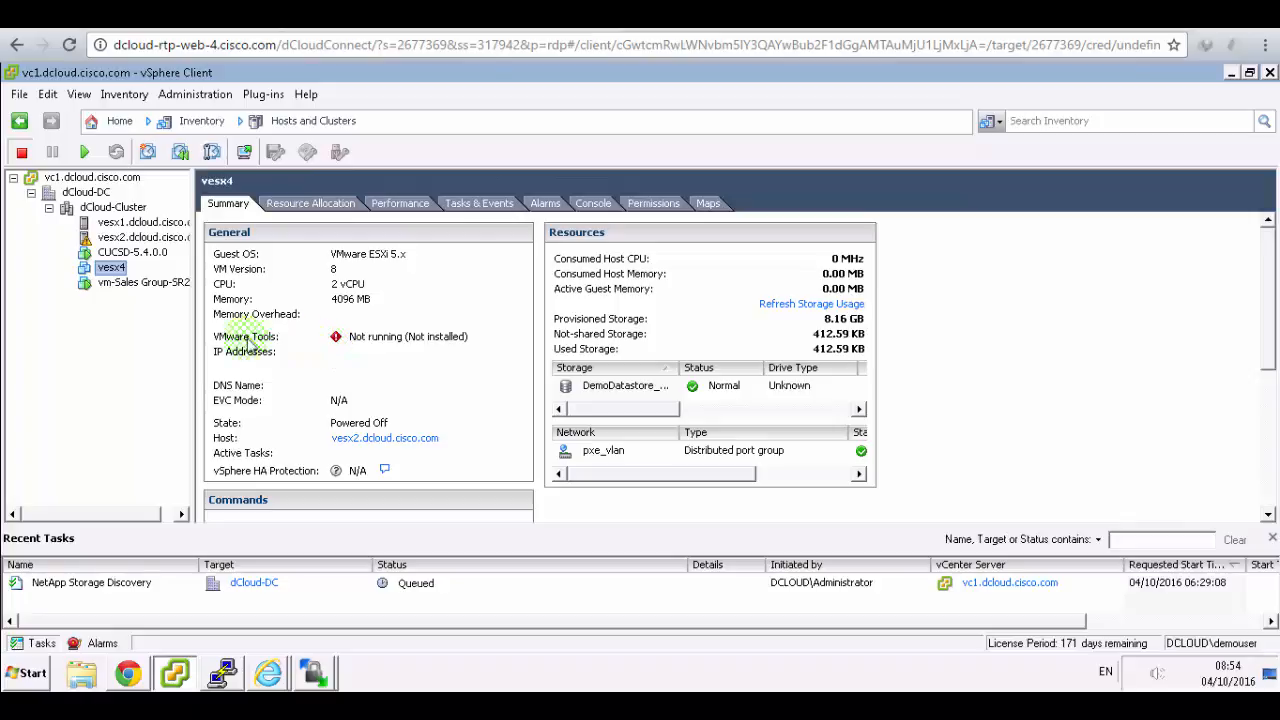
- Paste MAC address 00:50:56:81:0a:f7 into the PXE request's Server MAC Address field
{"action": "left_click", "coordinate": [130, 677]}
{"action": "left_click", "coordinate": [503, 203]}
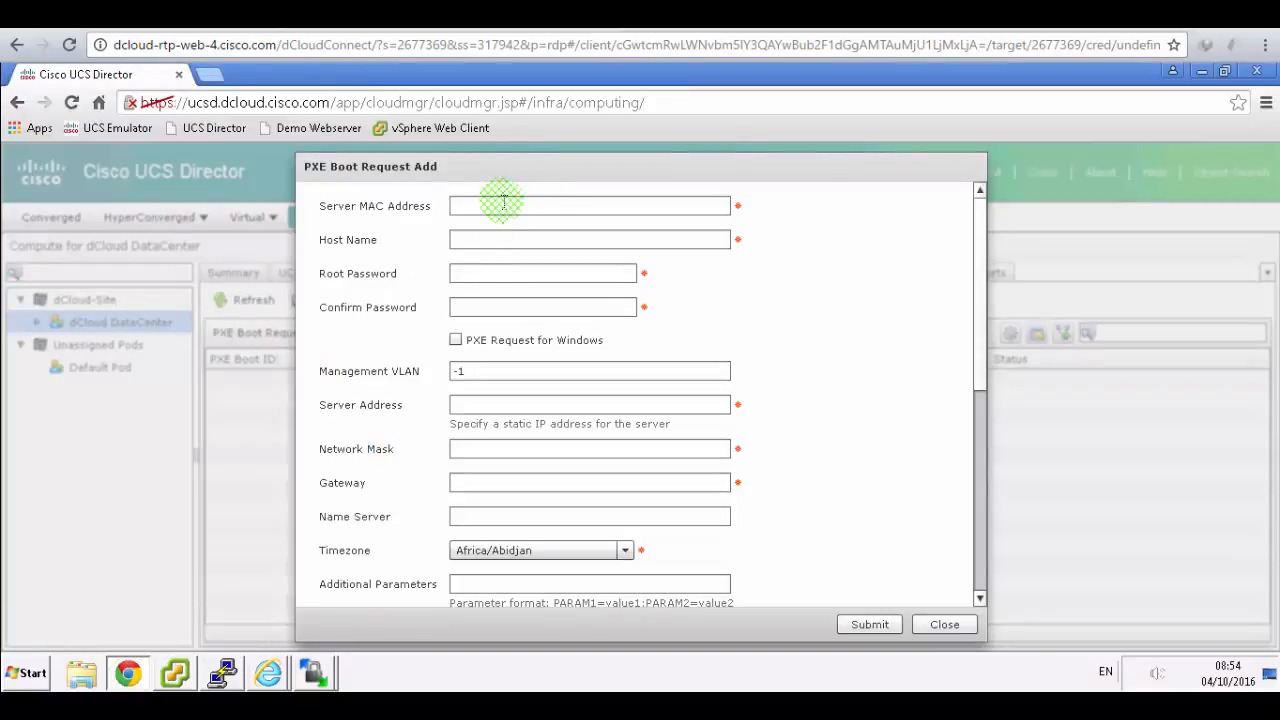
{"action": "left_click", "coordinate": [500, 204]}
{"action": "right_click", "coordinate": [505, 205]}
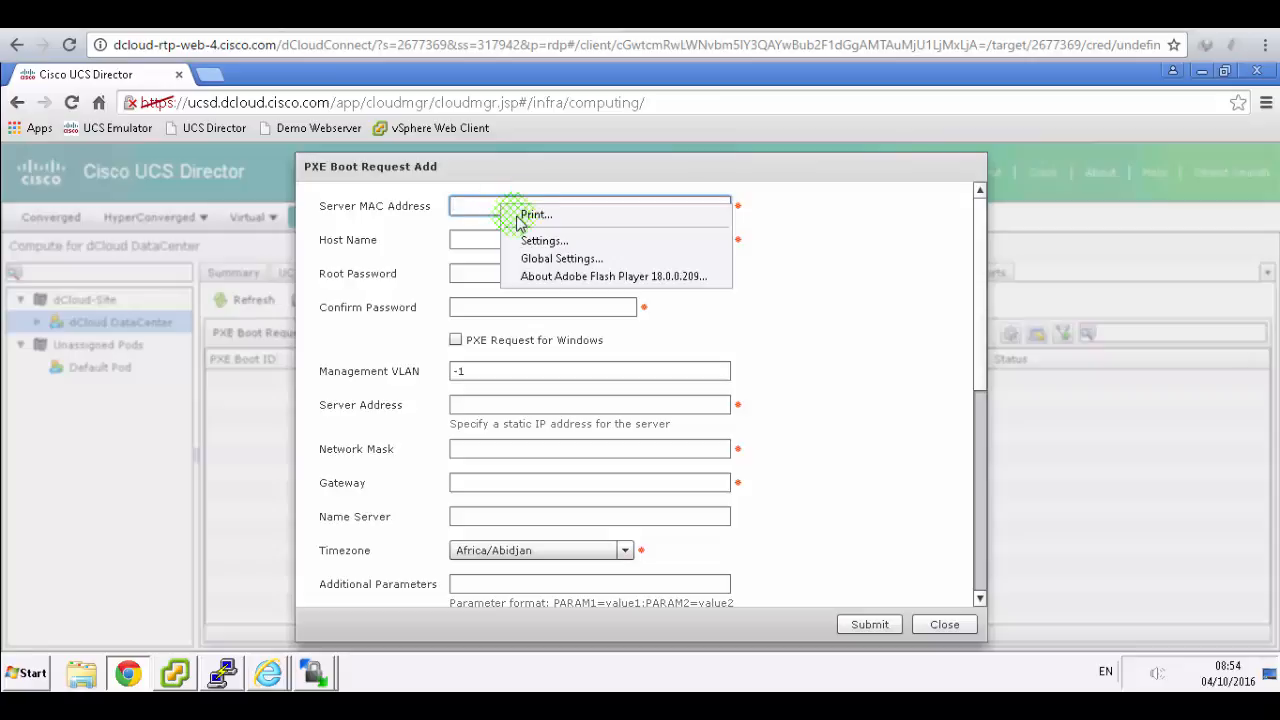
{"action": "left_click", "coordinate": [476, 207]}
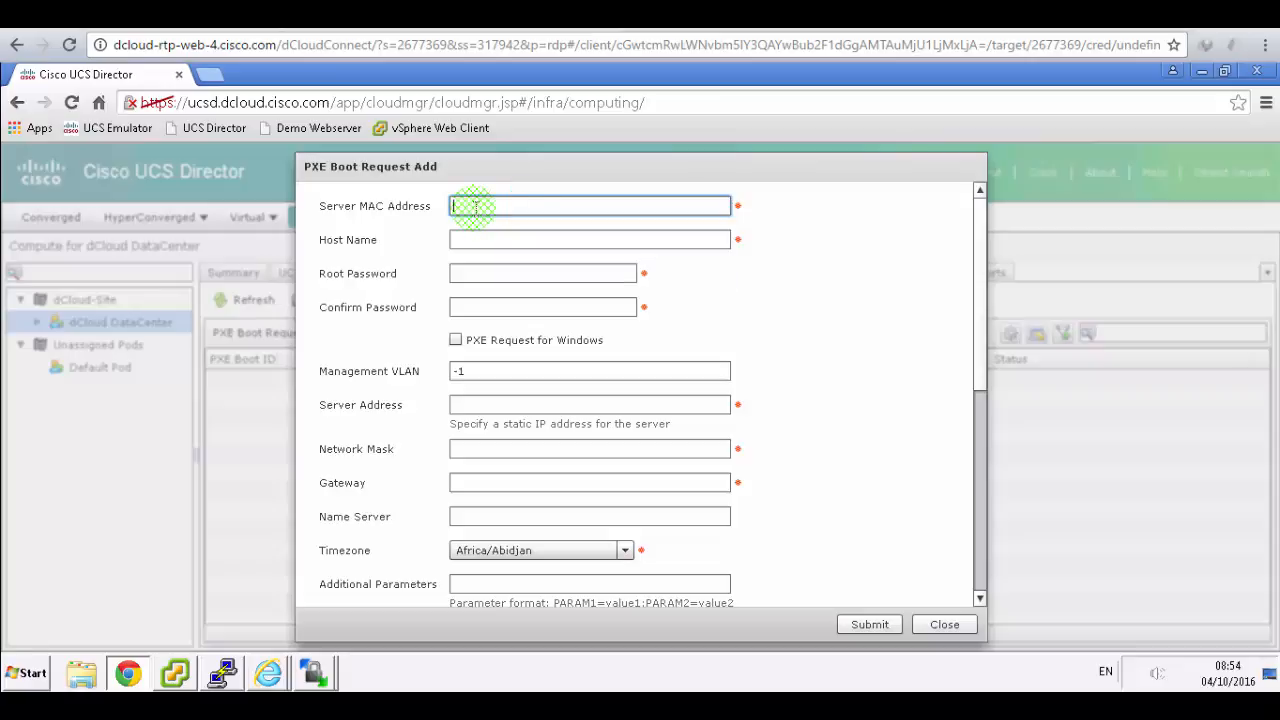
{"action": "key", "text": "ctrl+v"}
- Enter host name esxi4, then fill in the root password and its confirmation
{"action": "left_click", "coordinate": [448, 15]}
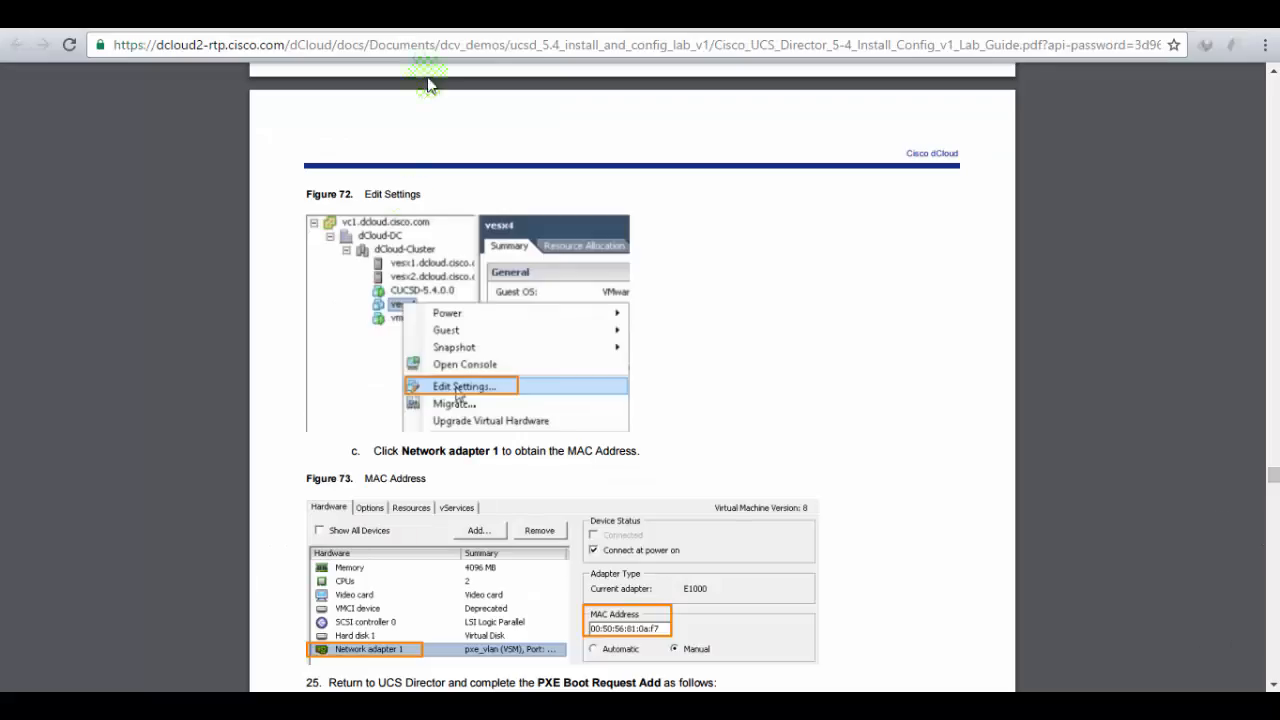
{"action": "scroll", "coordinate": [674, 403], "scroll_direction": "down", "scroll_amount": 3}
{"action": "scroll", "coordinate": [674, 403], "scroll_direction": "down", "scroll_amount": 1}
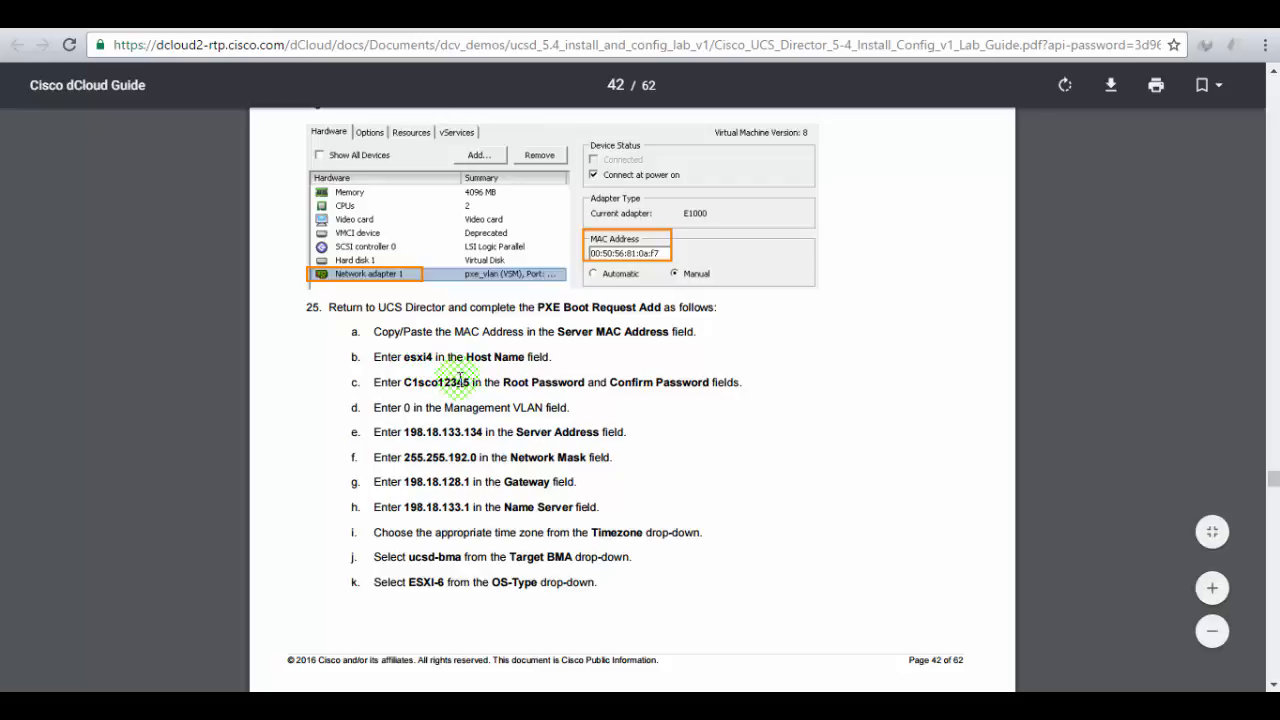
{"action": "left_click", "coordinate": [215, 14]}
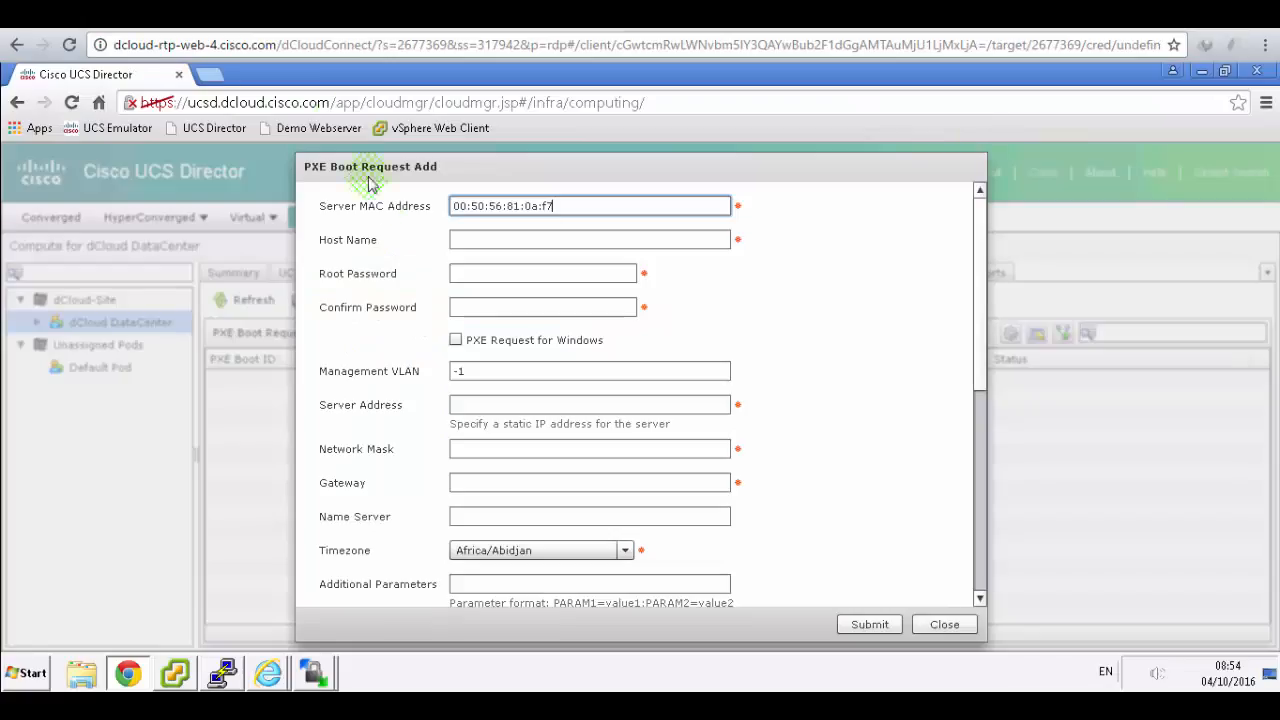
{"action": "left_click", "coordinate": [479, 237]}
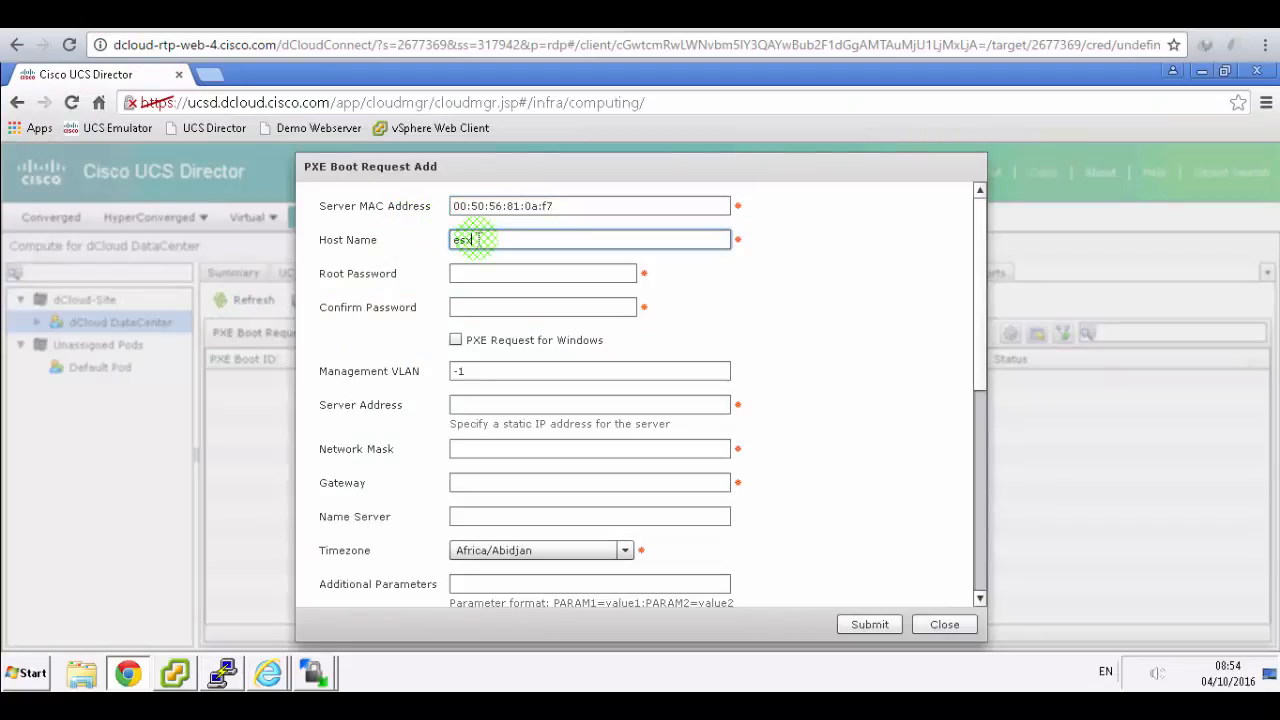
{"action": "key", "text": "Tab"}
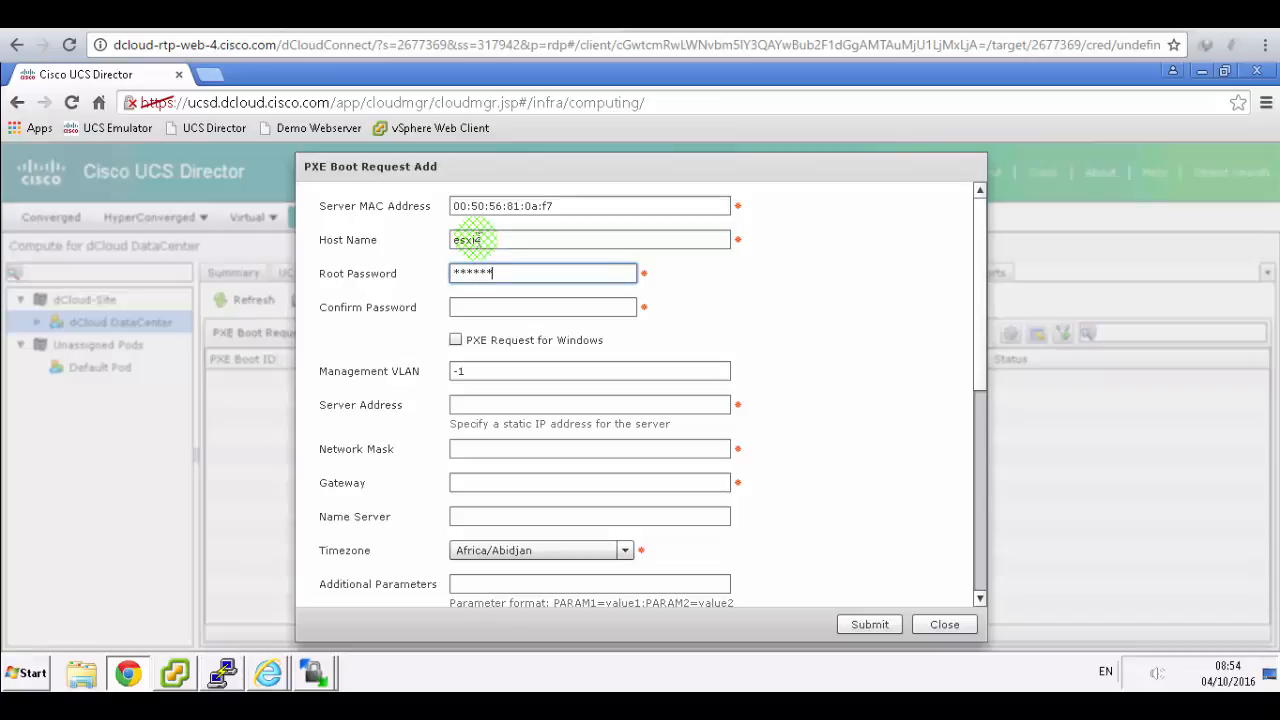
{"action": "key", "text": "Tab"}
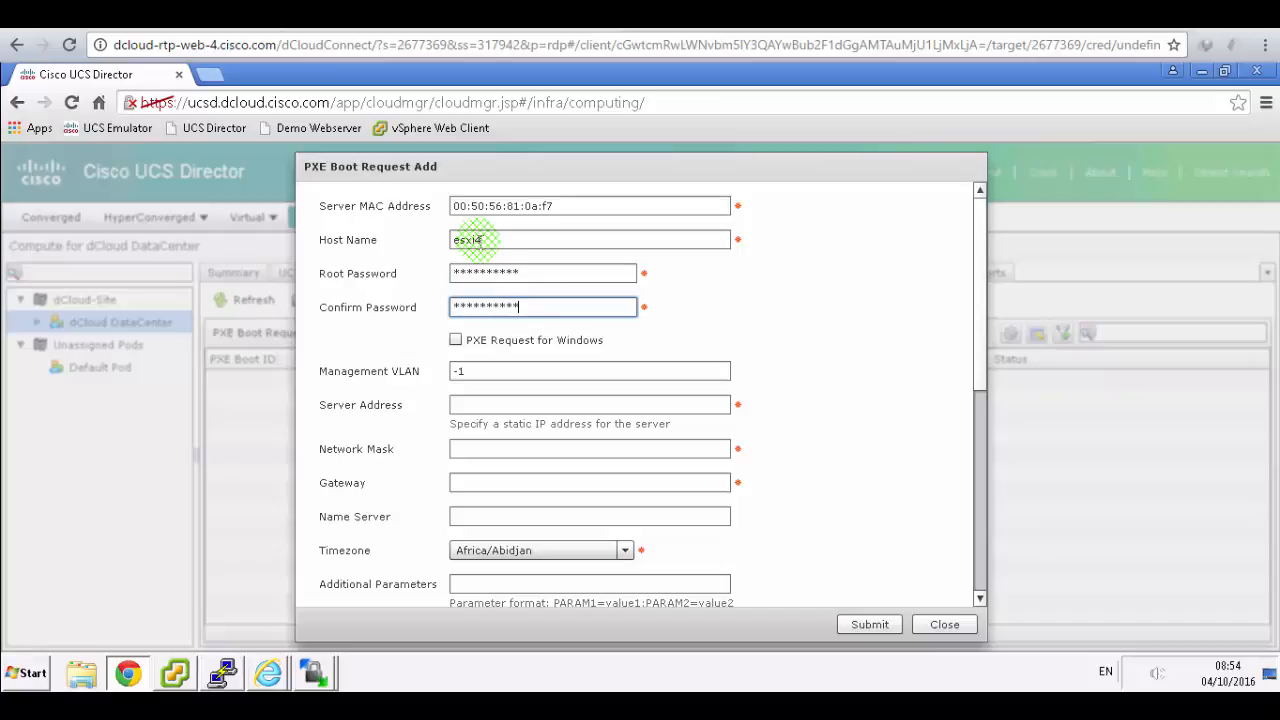
{"action": "key", "text": "alt+Tab"}
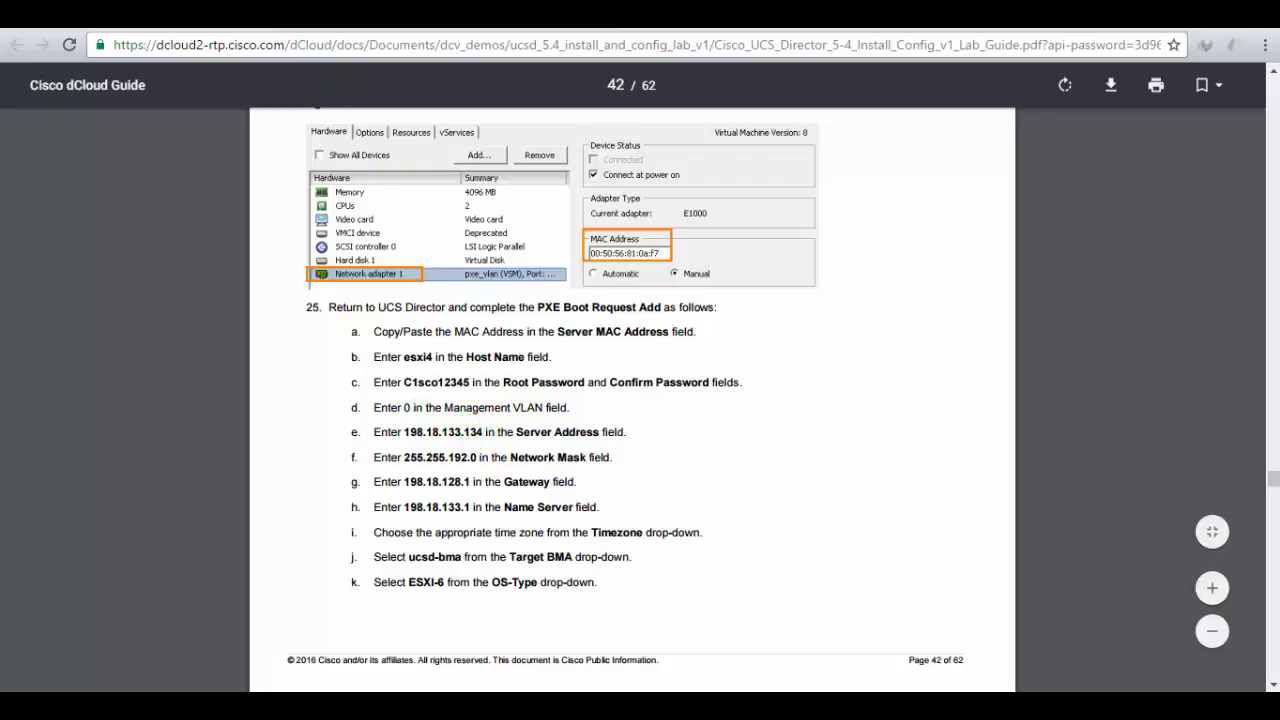
- Set Management VLAN to 0, server address 198.18.133.134 and network mask 255.255.192.0
{"action": "left_click", "coordinate": [305, 15]}
{"action": "left_click_drag", "start_coordinate": [459, 381], "coordinate": [412, 377]}
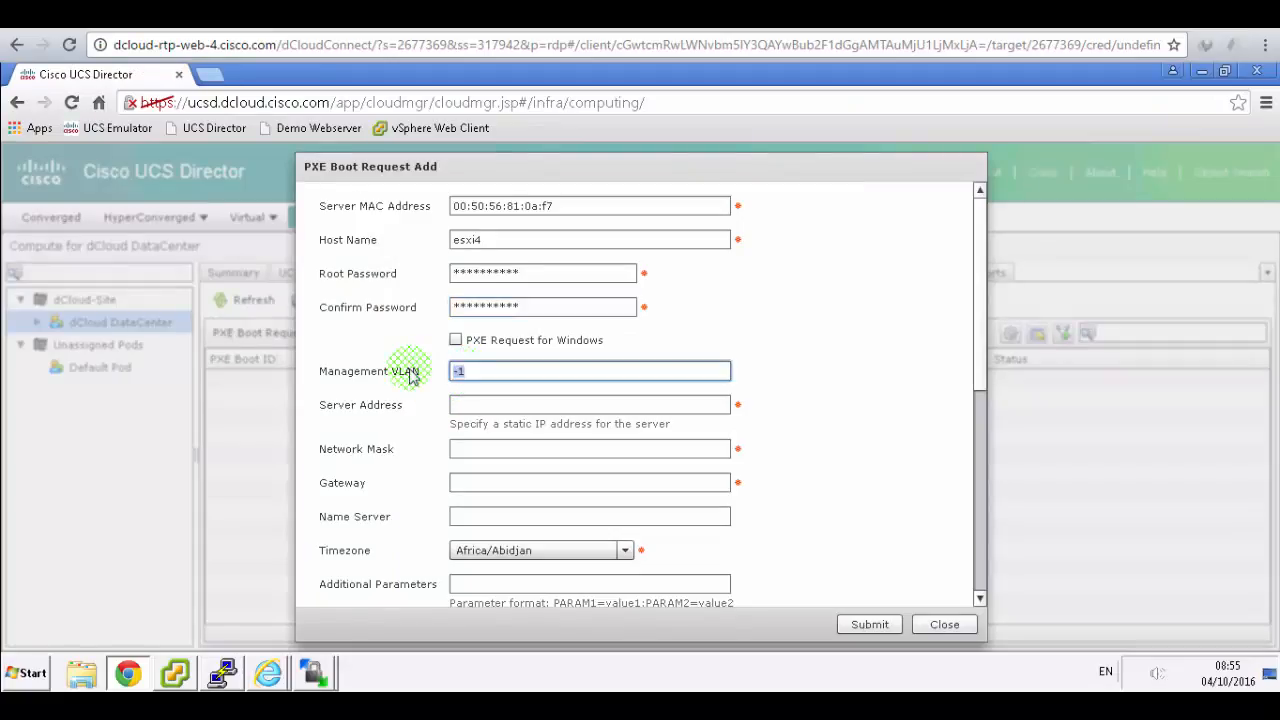
{"action": "key", "text": "Tab"}
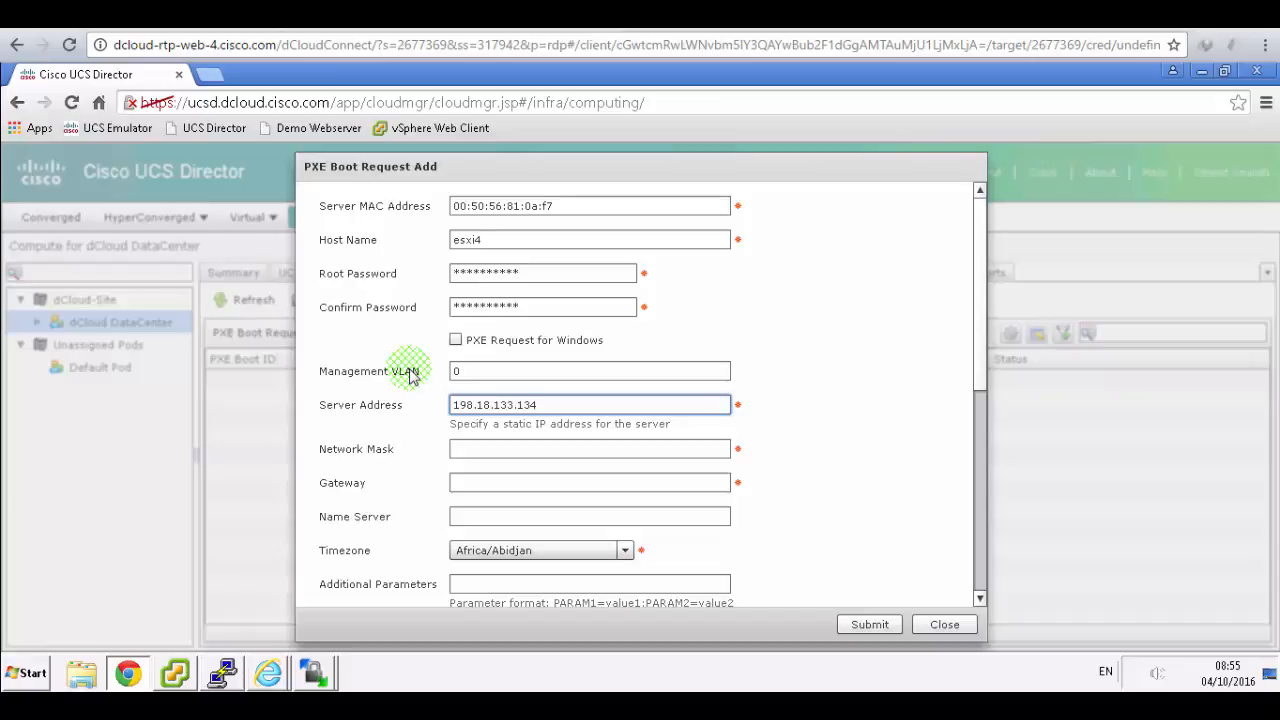
{"action": "key", "text": "Tab"}
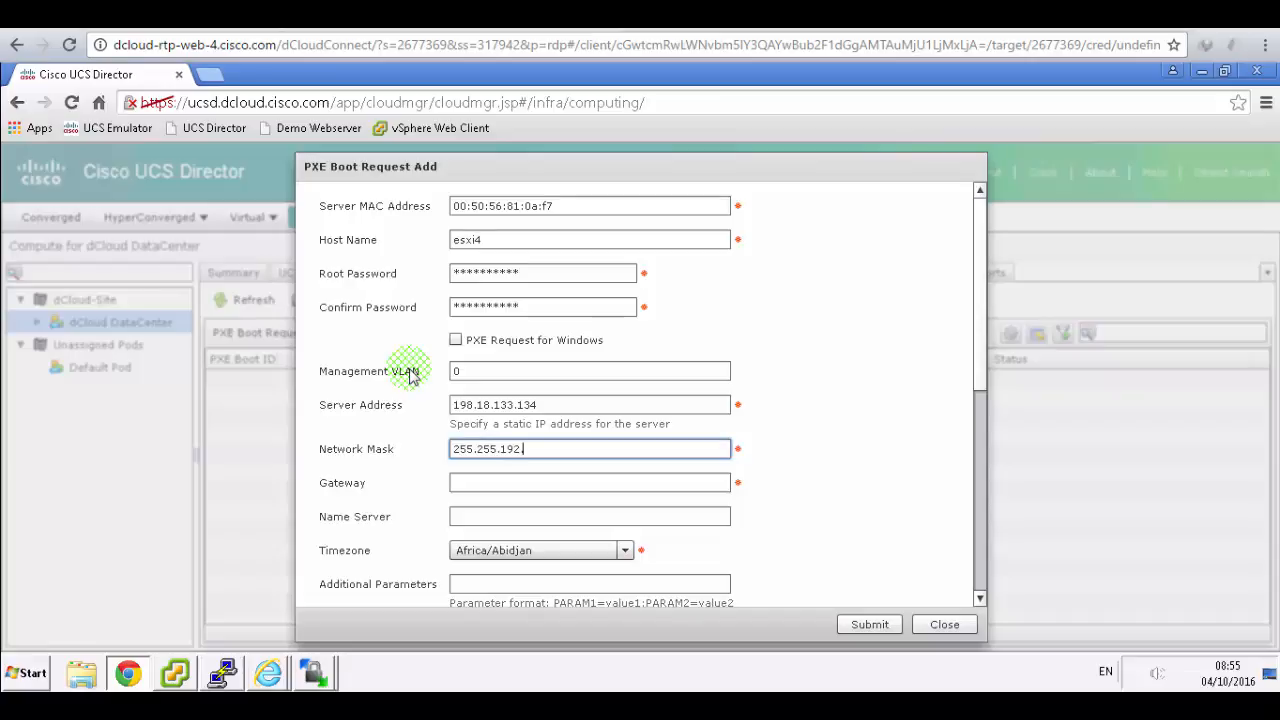
{"action": "key", "text": "alt+Tab"}
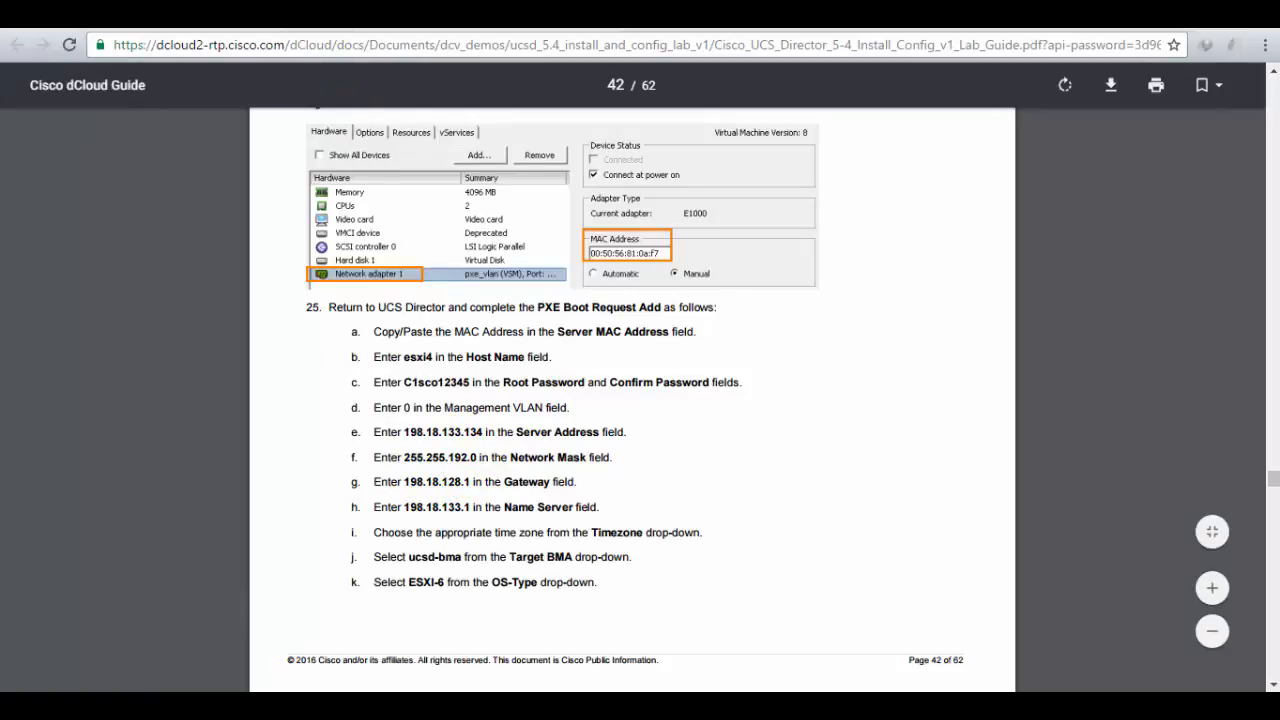
{"action": "key", "text": "alt+Tab"}
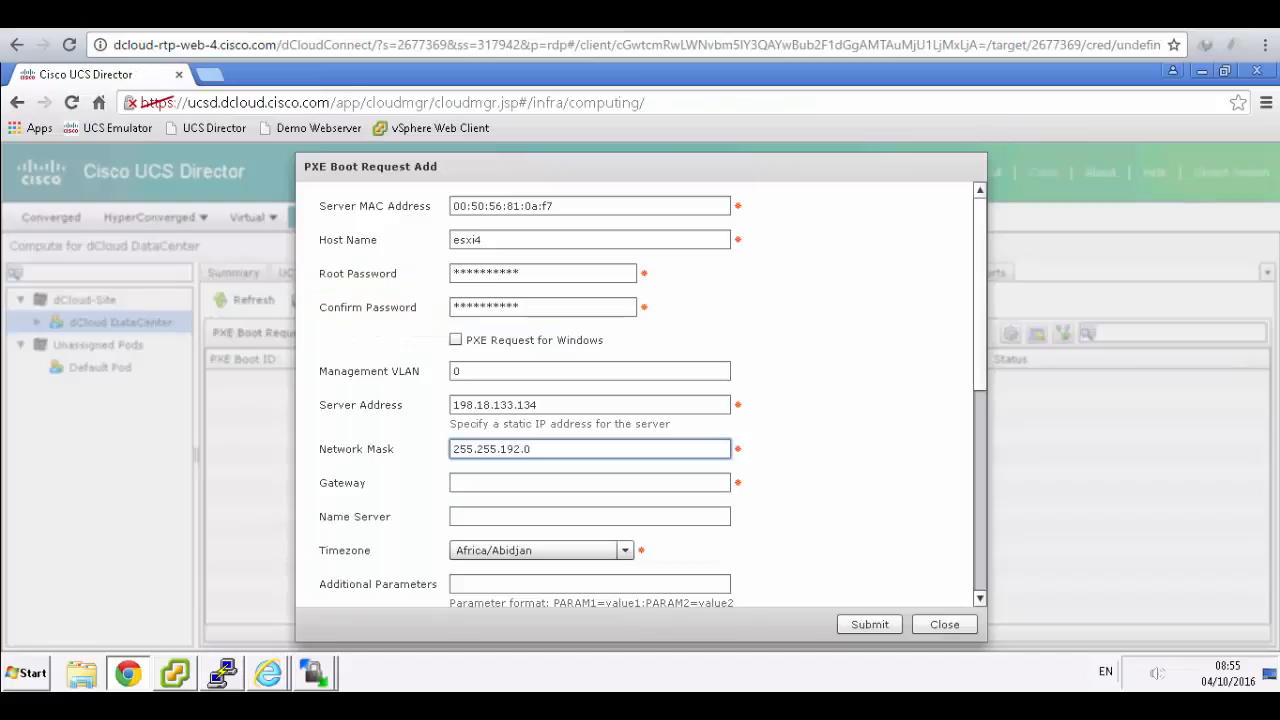
- Enter gateway 198.18.128.1 and name server 198.18.133.1, checking the lab guide for values
{"action": "left_click", "coordinate": [487, 483]}
{"action": "type", "text": "198.1"}
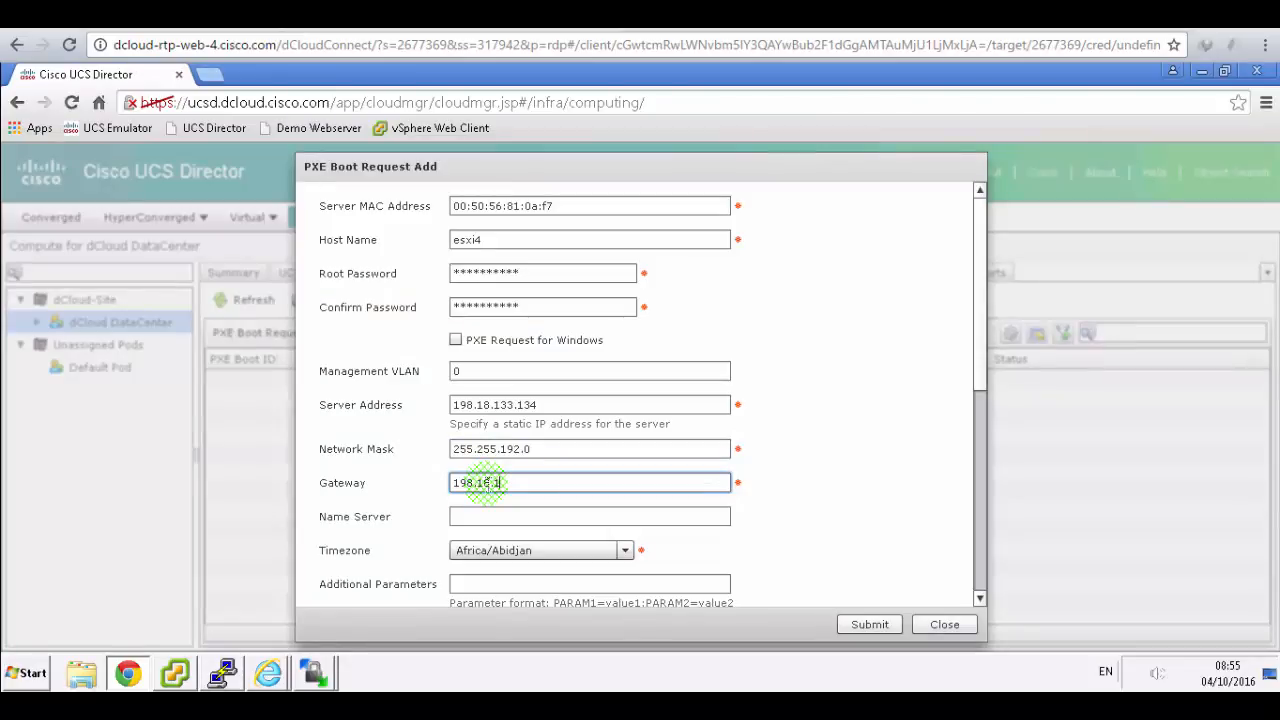
{"action": "type", "text": "8.1"}
{"action": "key", "text": "alt+Tab"}
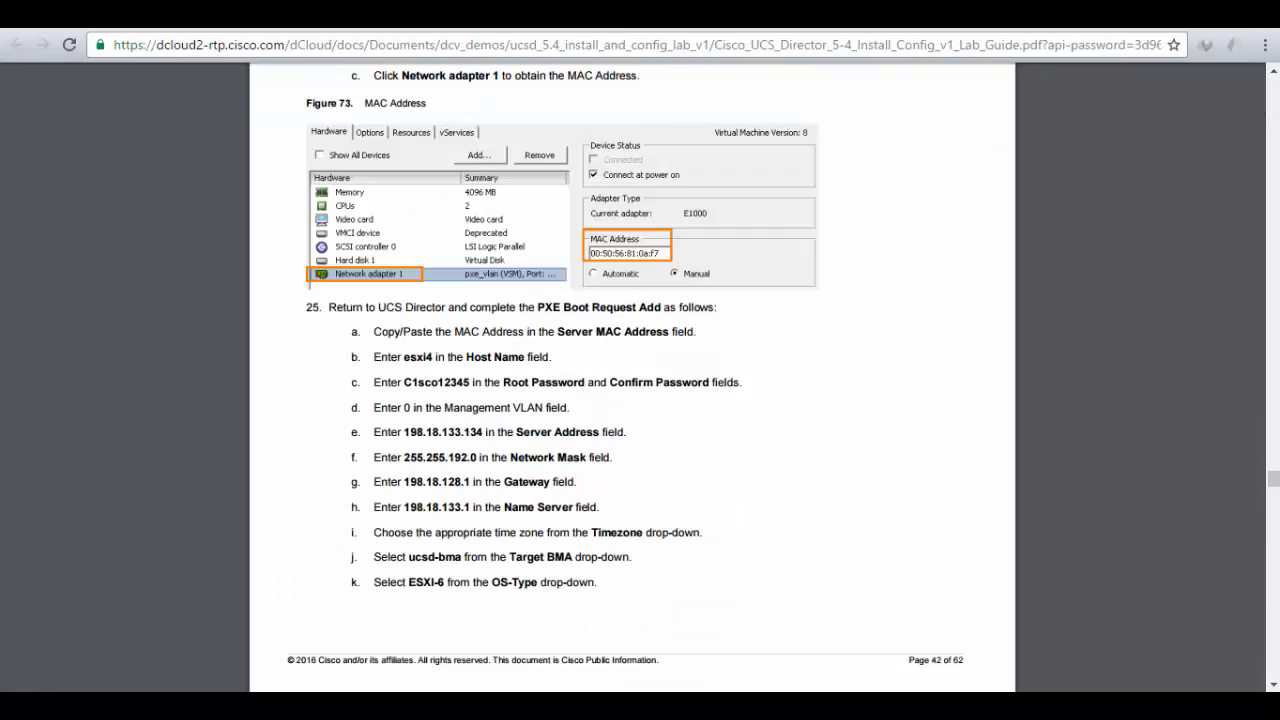
{"action": "key", "text": "alt+Tab"}
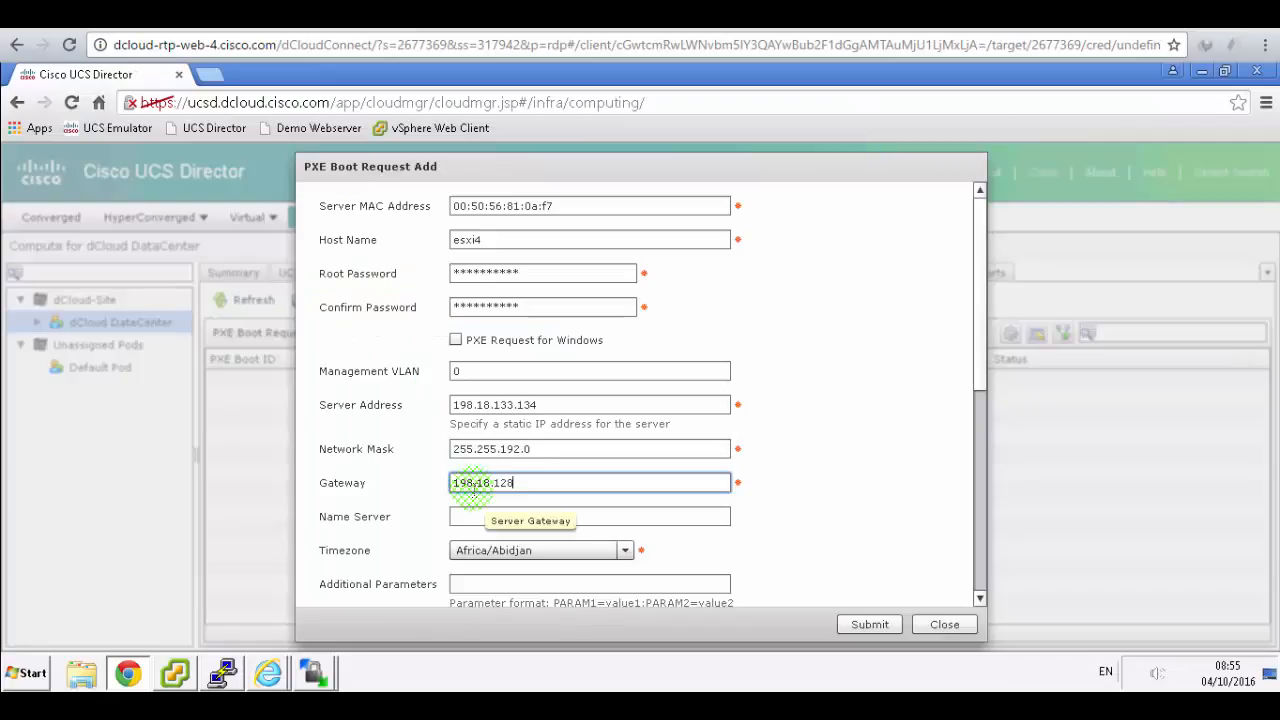
{"action": "type", "text": ".1"}
{"action": "key", "text": "ctrl+Tab"}
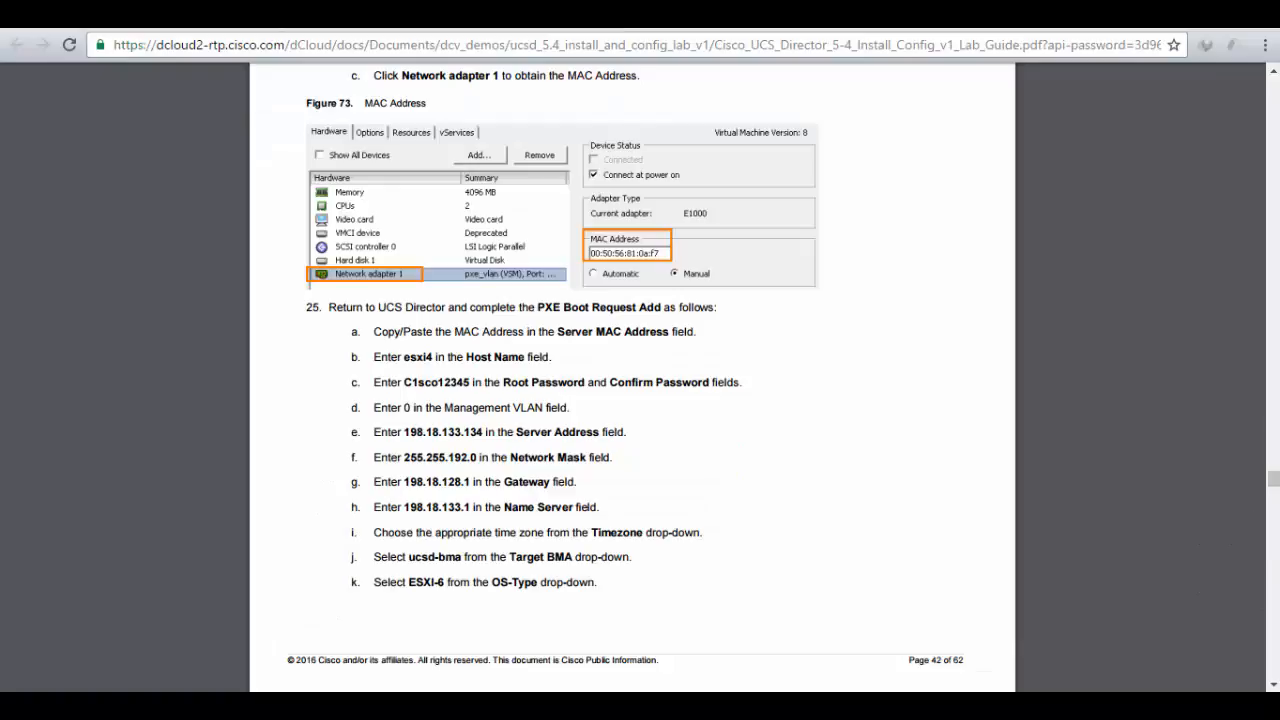
{"action": "key", "text": "ctrl+Tab"}
{"action": "left_click", "coordinate": [489, 515]}
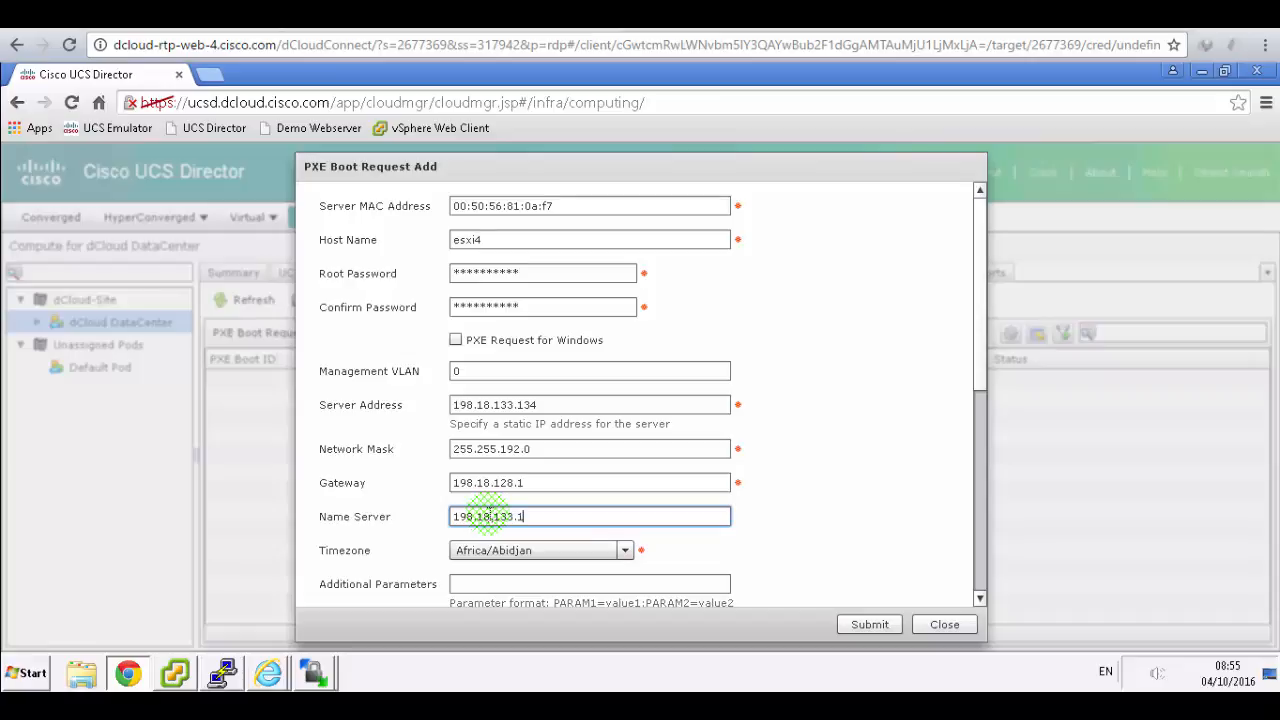
{"action": "key", "text": "ctrl+Tab"}
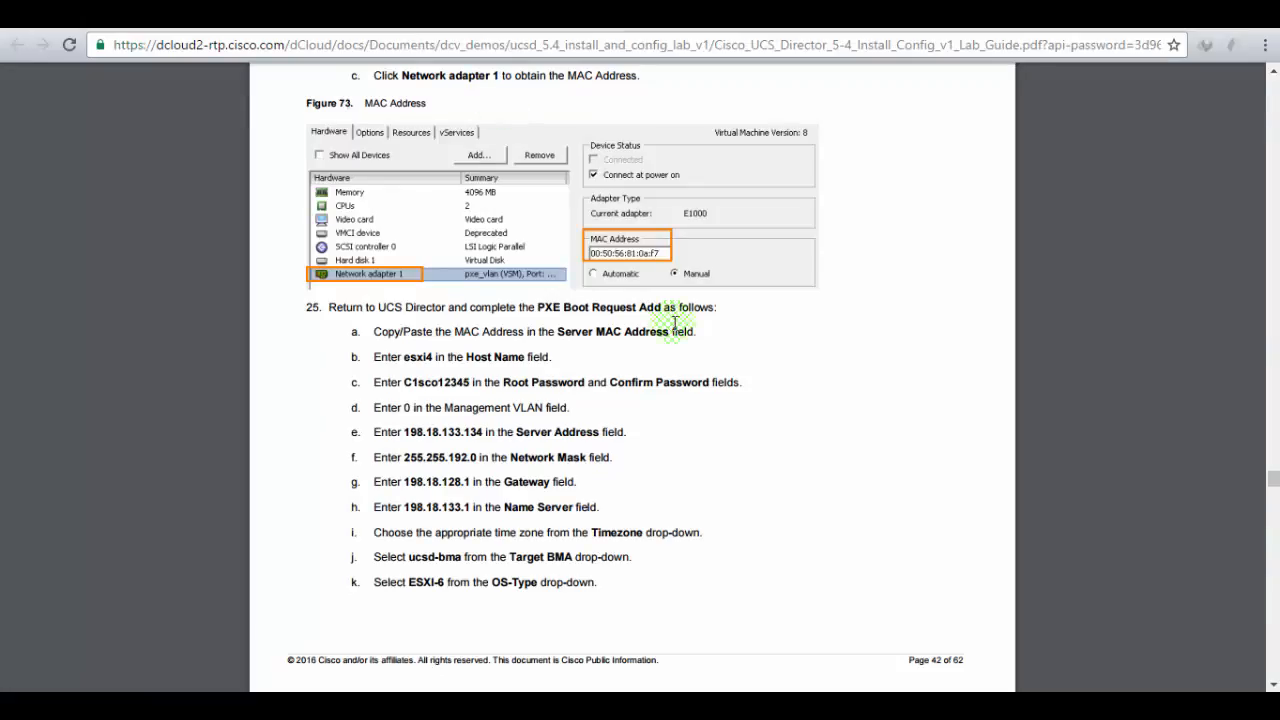
{"action": "scroll", "coordinate": [752, 390], "scroll_direction": "down", "scroll_amount": 1}
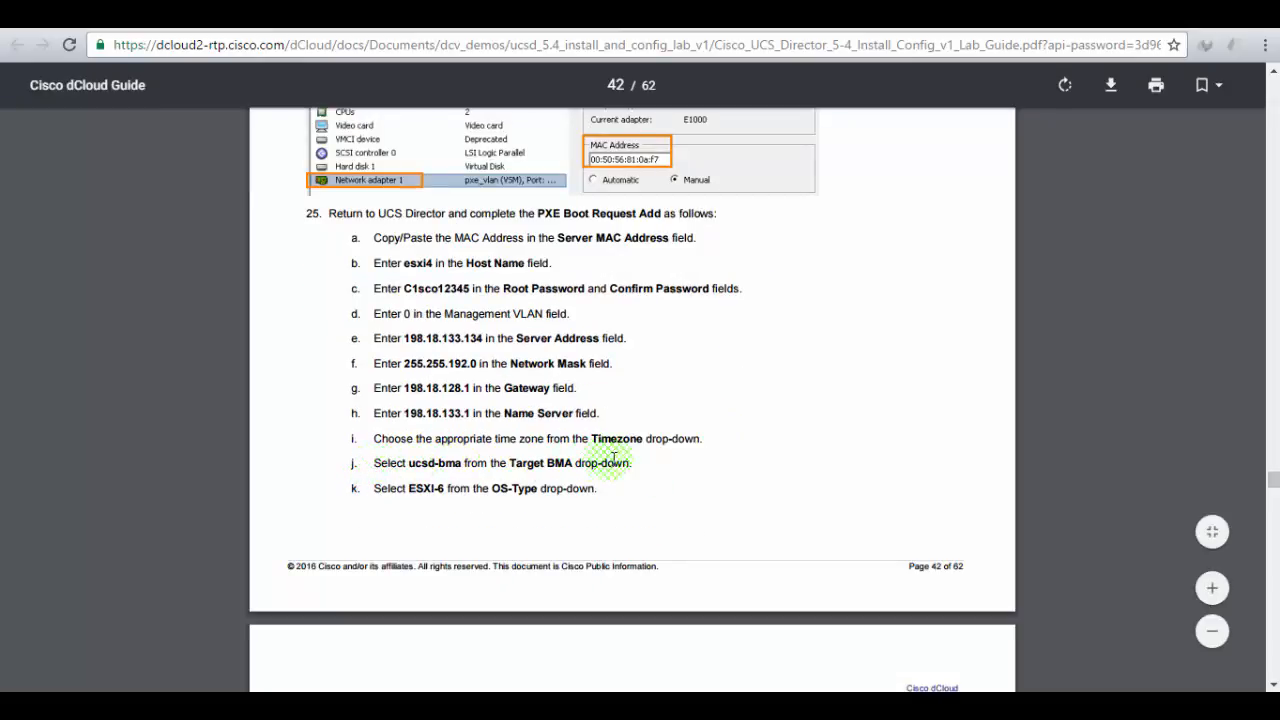
{"action": "left_click", "coordinate": [230, 14]}
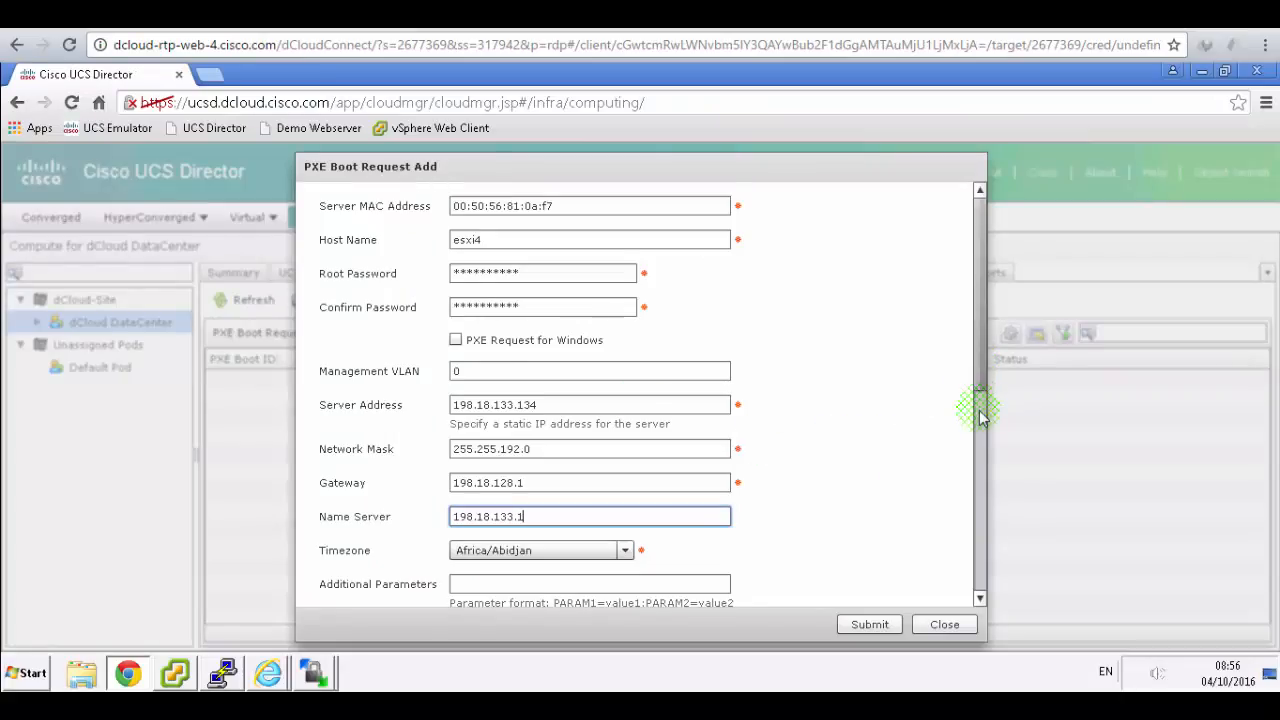
- Choose ucsd-bma(198.18.133.111)-default as Target BMA and ESXI-6 as OS Type
{"action": "scroll", "coordinate": [980, 410], "scroll_direction": "down", "scroll_amount": 2}
{"action": "scroll", "coordinate": [983, 508], "scroll_direction": "down", "scroll_amount": 4}
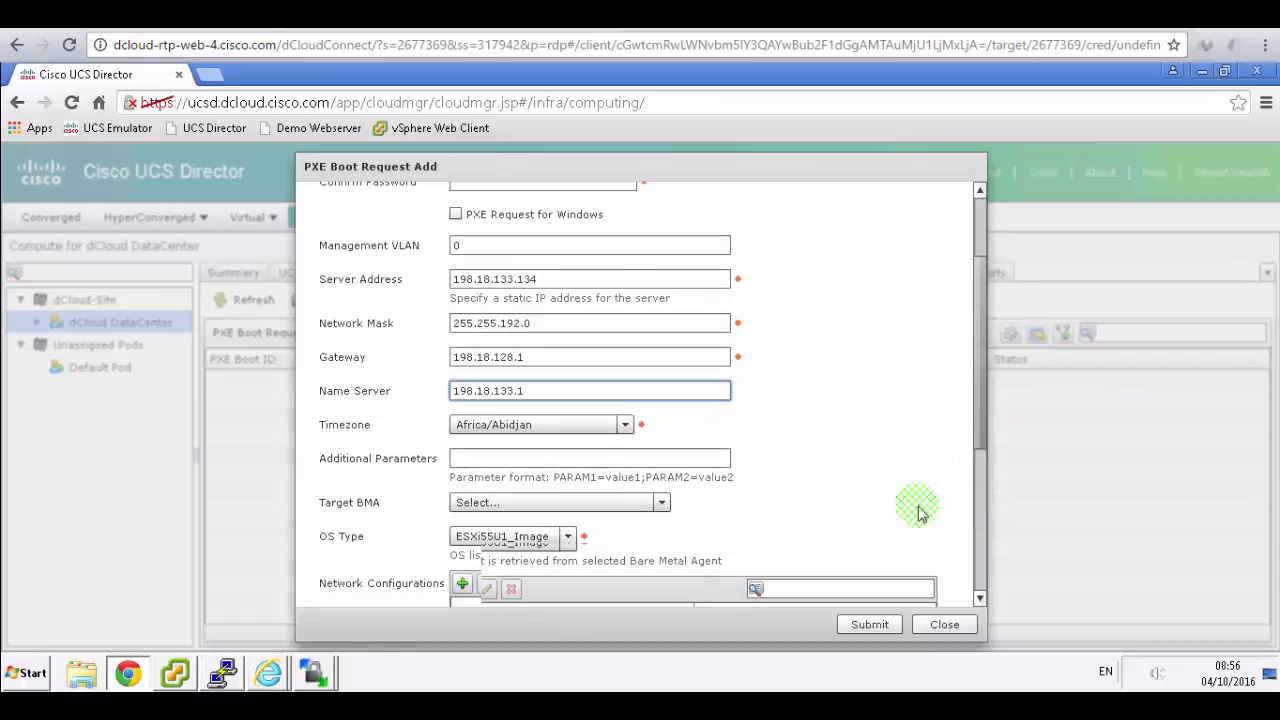
{"action": "scroll", "coordinate": [666, 420], "scroll_direction": "down", "scroll_amount": 2}
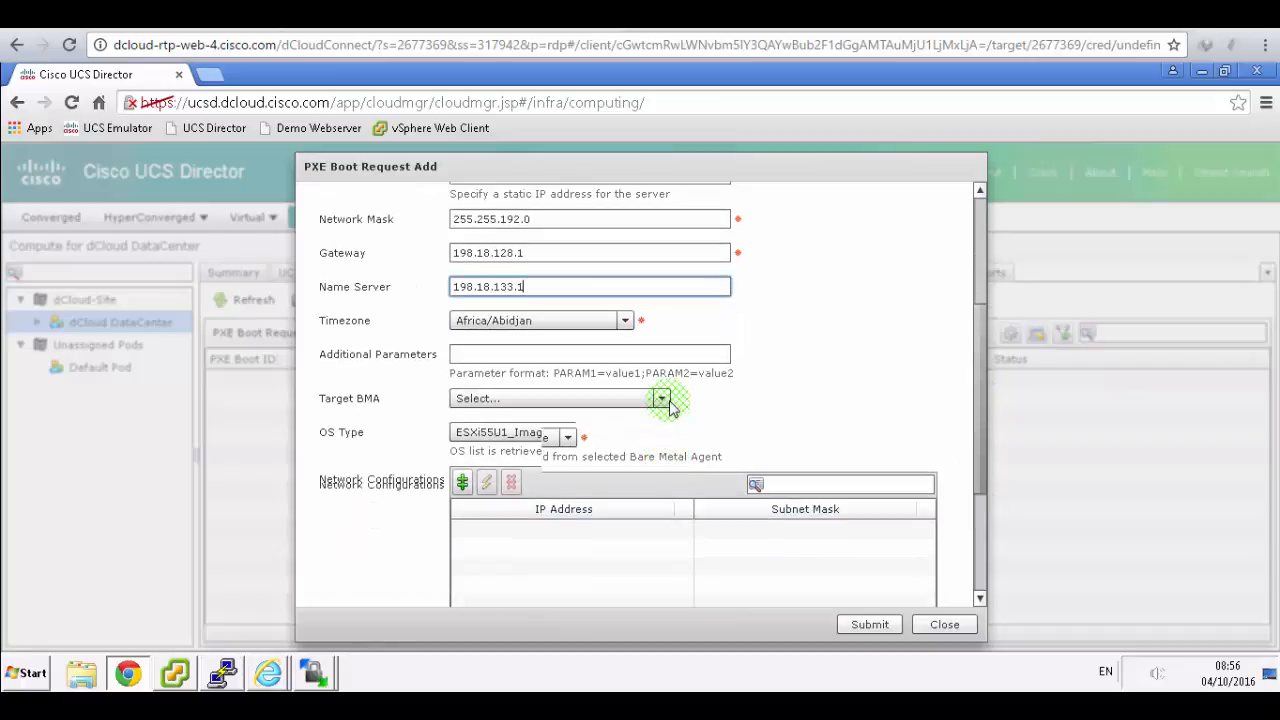
{"action": "scroll", "coordinate": [665, 388], "scroll_direction": "down", "scroll_amount": 3}
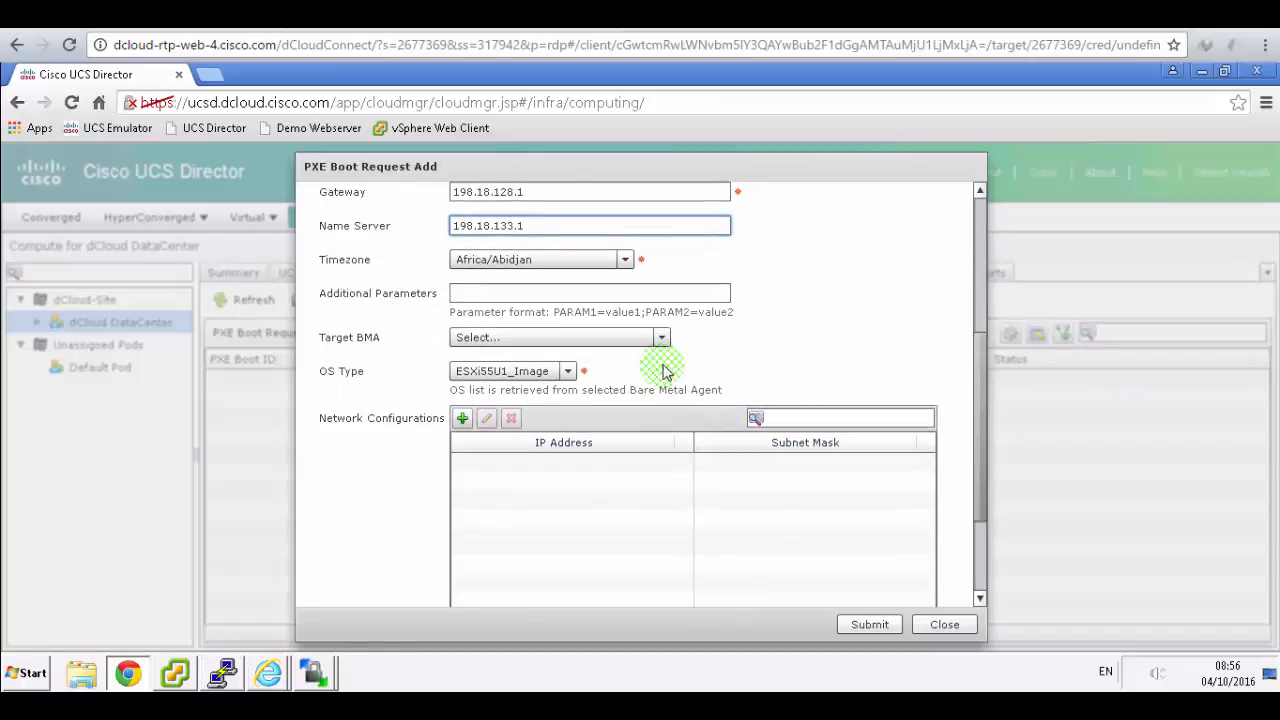
{"action": "scroll", "coordinate": [688, 313], "scroll_direction": "down", "scroll_amount": 1}
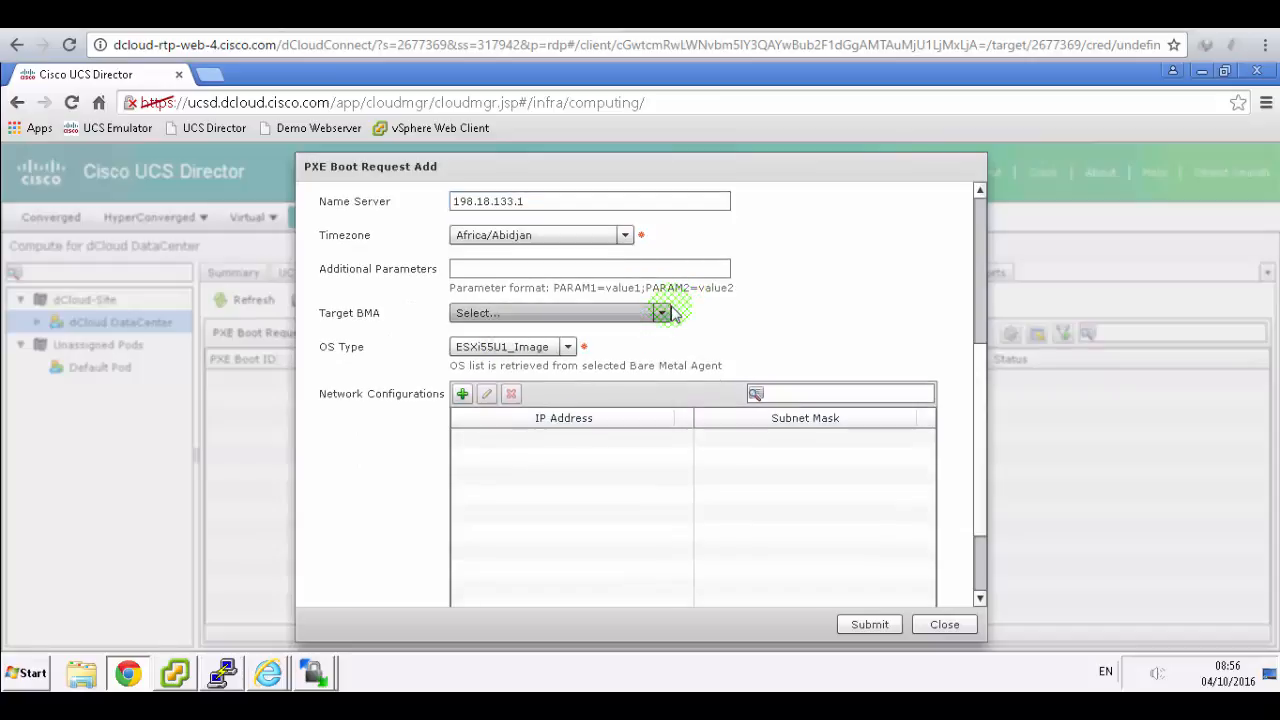
{"action": "left_click", "coordinate": [662, 313]}
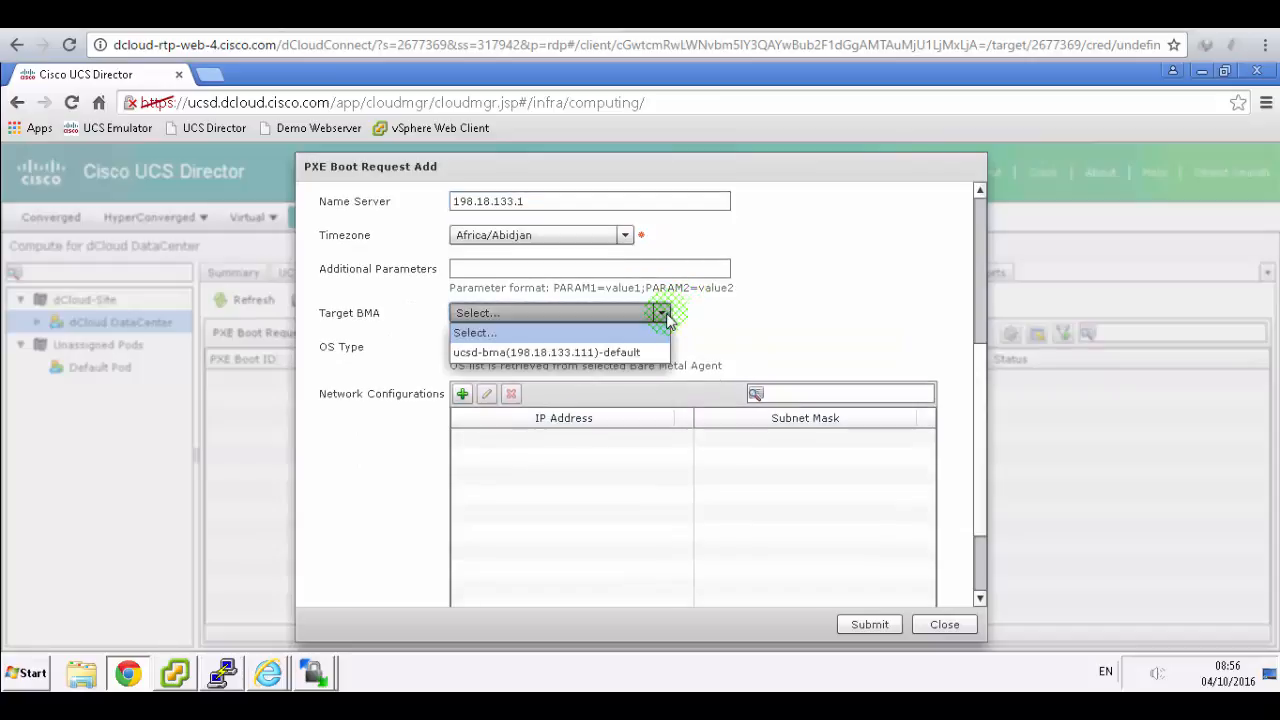
{"action": "left_click", "coordinate": [590, 355]}
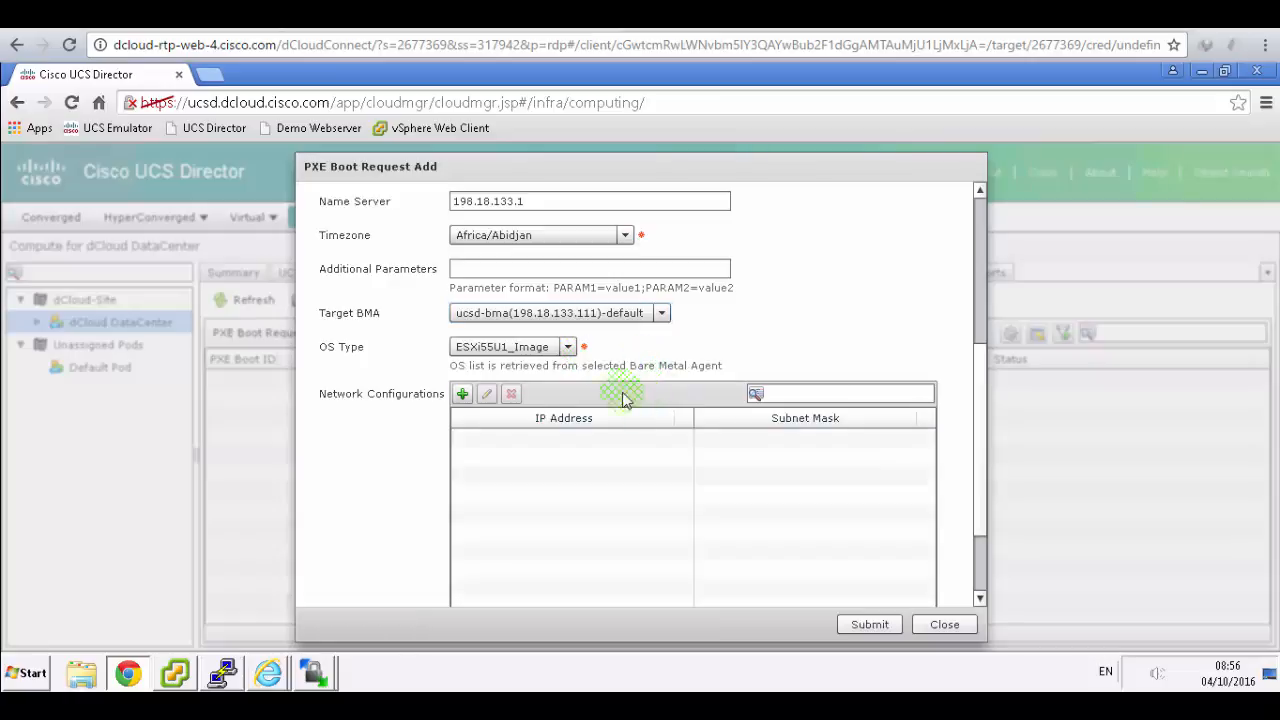
{"action": "left_click", "coordinate": [567, 346]}
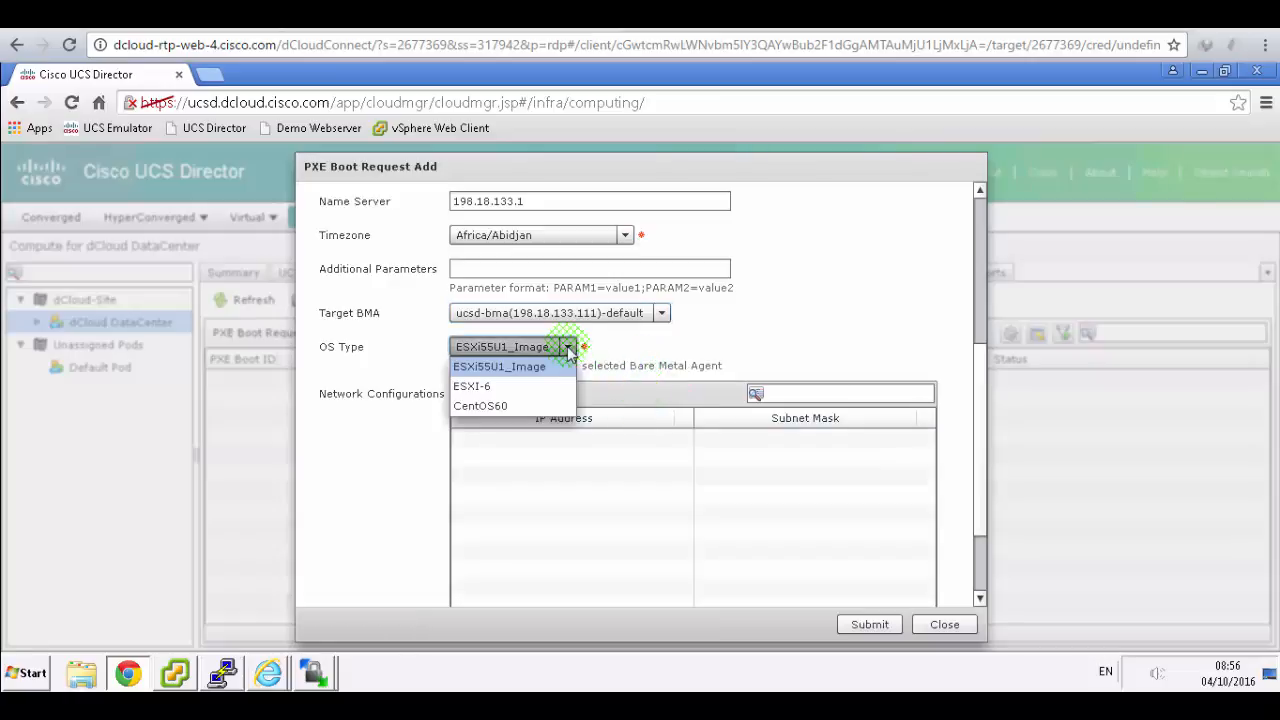
{"action": "left_click", "coordinate": [478, 389]}
- Scroll the lab guide to page 43's submit instruction and mark it
{"action": "left_click", "coordinate": [452, 14]}
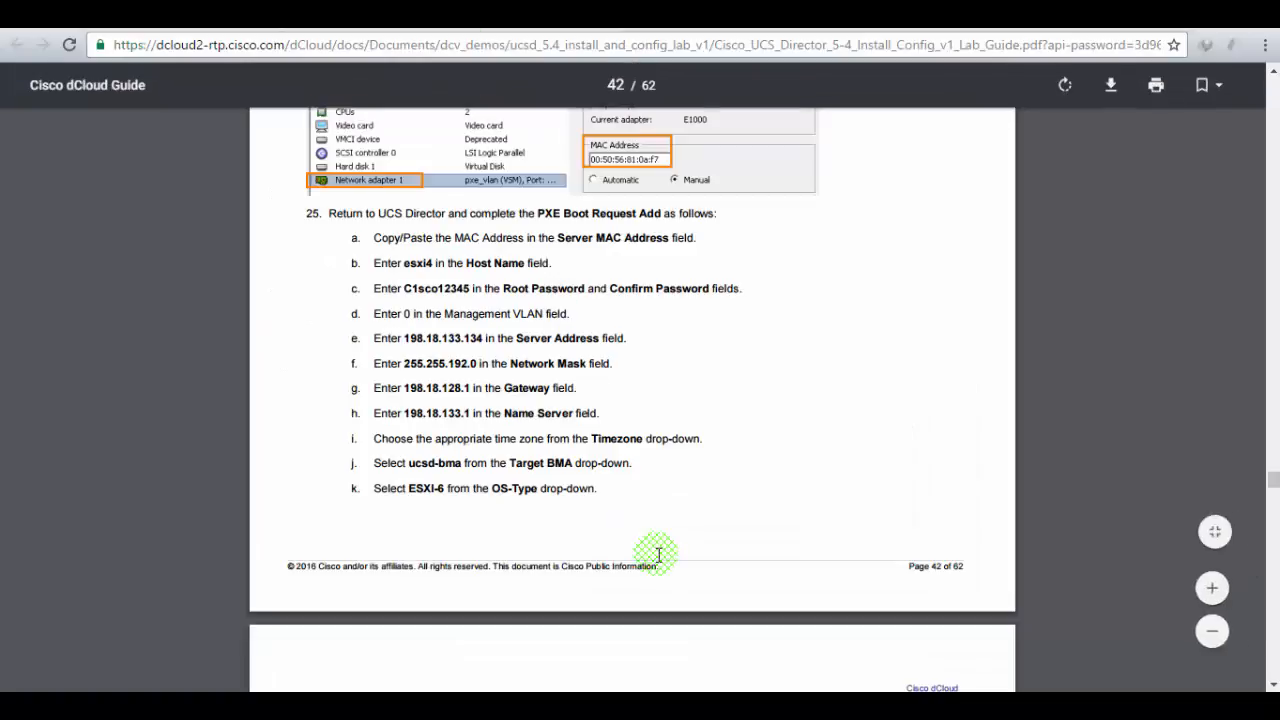
{"action": "scroll", "coordinate": [658, 555], "scroll_direction": "down", "scroll_amount": 4}
{"action": "scroll", "coordinate": [658, 555], "scroll_direction": "down", "scroll_amount": 3}
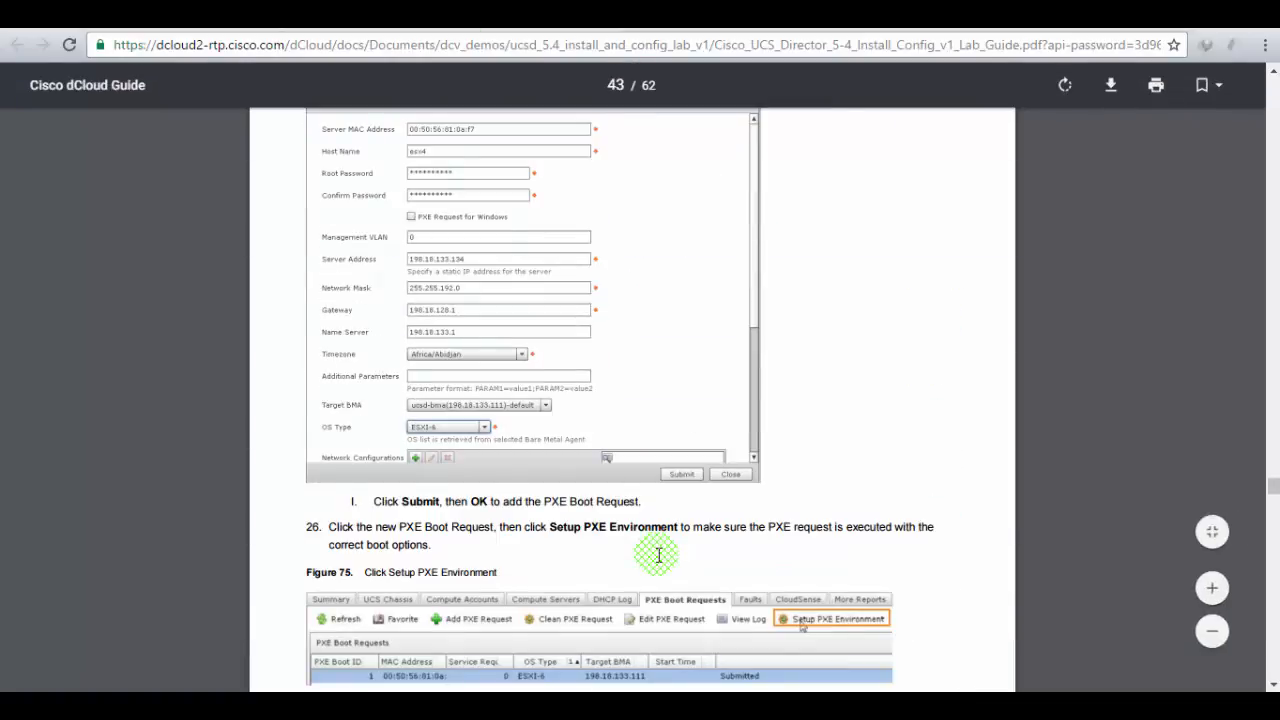
{"action": "scroll", "coordinate": [658, 555], "scroll_direction": "down", "scroll_amount": 3}
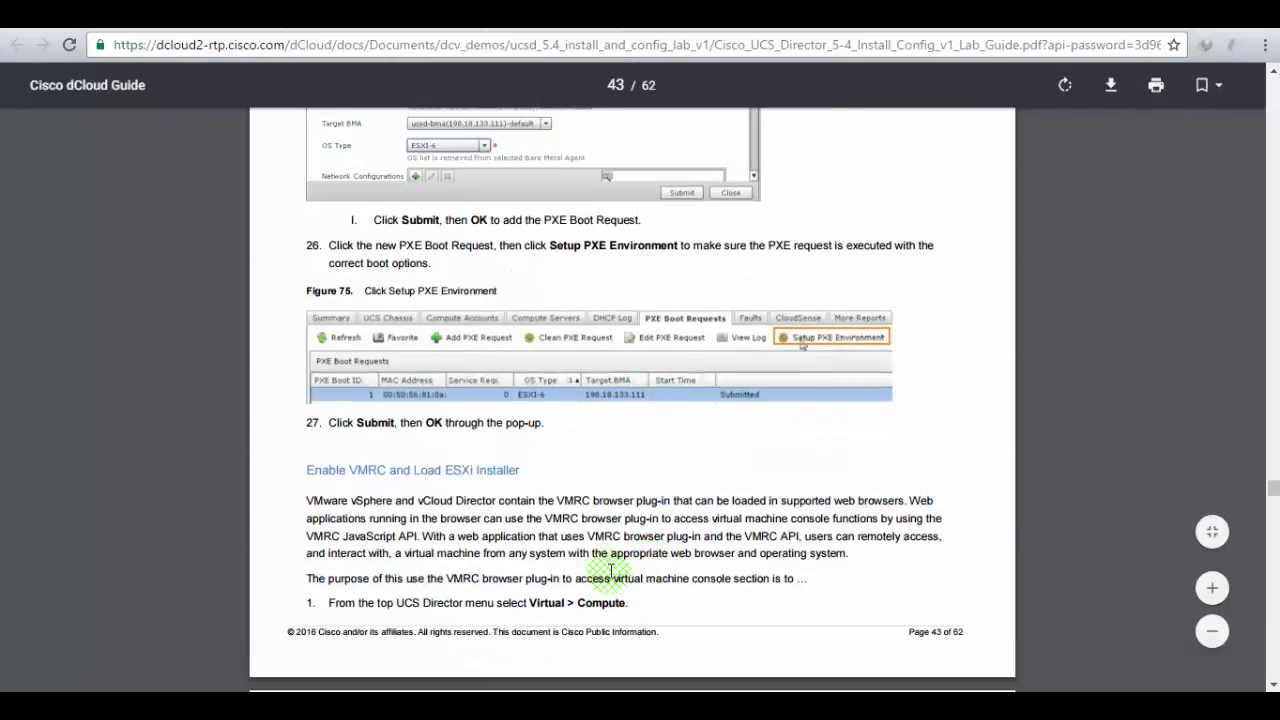
{"action": "scroll", "coordinate": [606, 565], "scroll_direction": "up", "scroll_amount": 1}
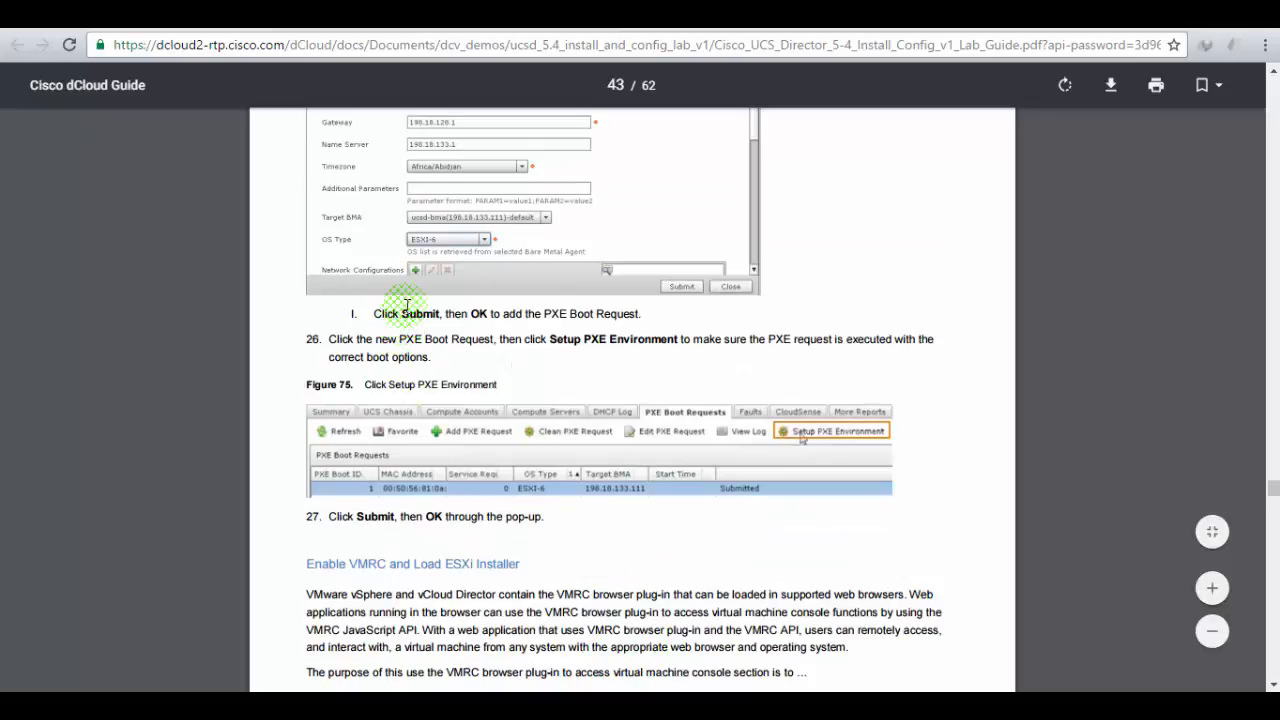
{"action": "left_click_drag", "start_coordinate": [404, 313], "coordinate": [554, 313]}
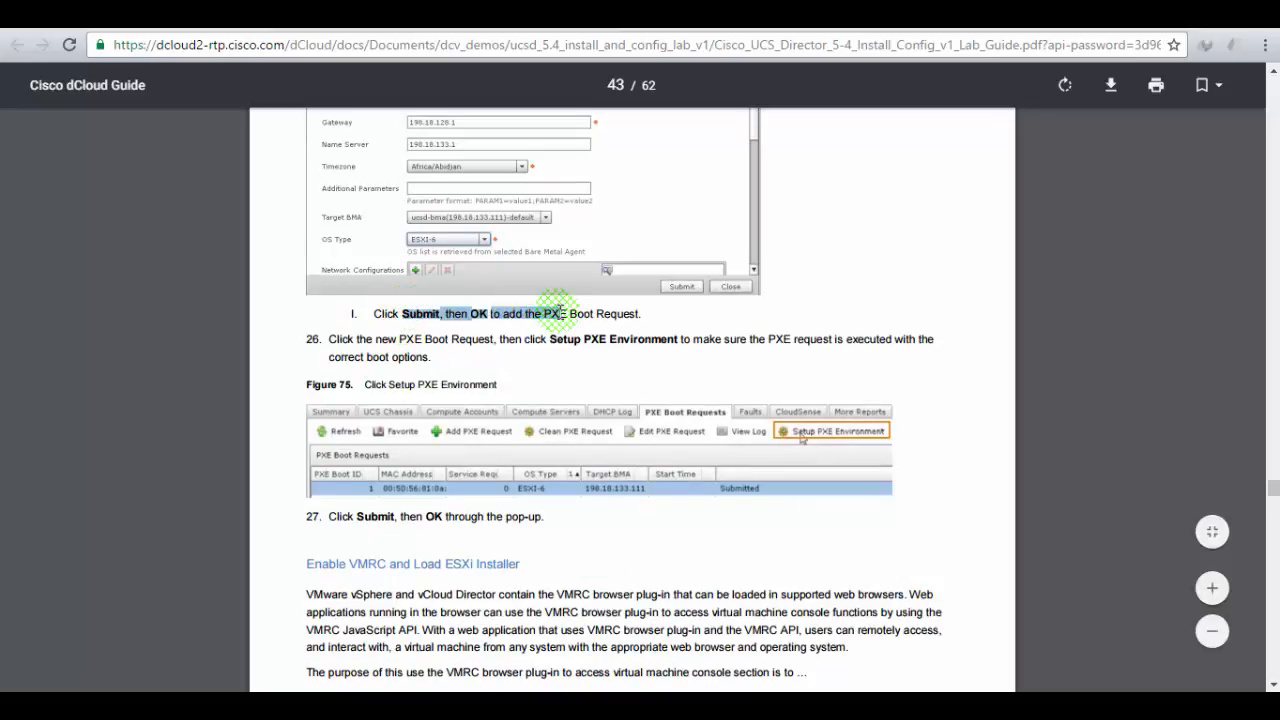
{"action": "left_click", "coordinate": [611, 314]}
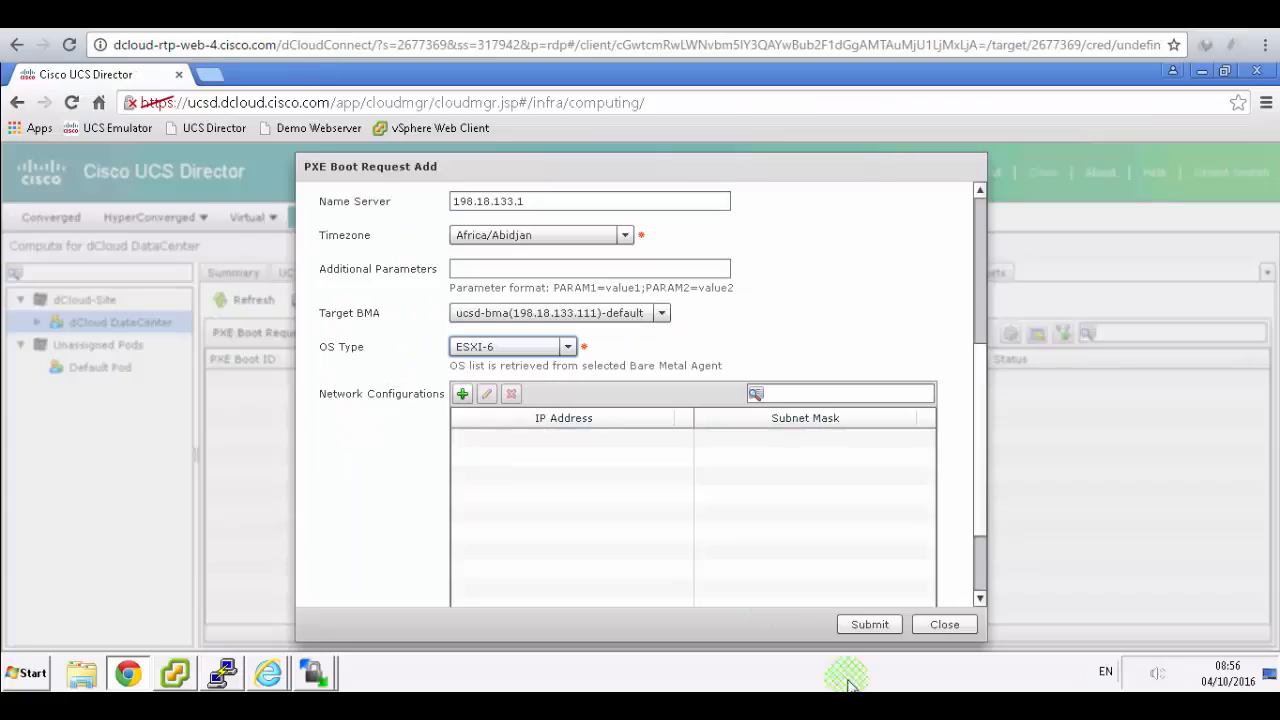
- Submit the ESXI-6 PXE boot request and acknowledge that it was saved
{"action": "left_click", "coordinate": [867, 624]}
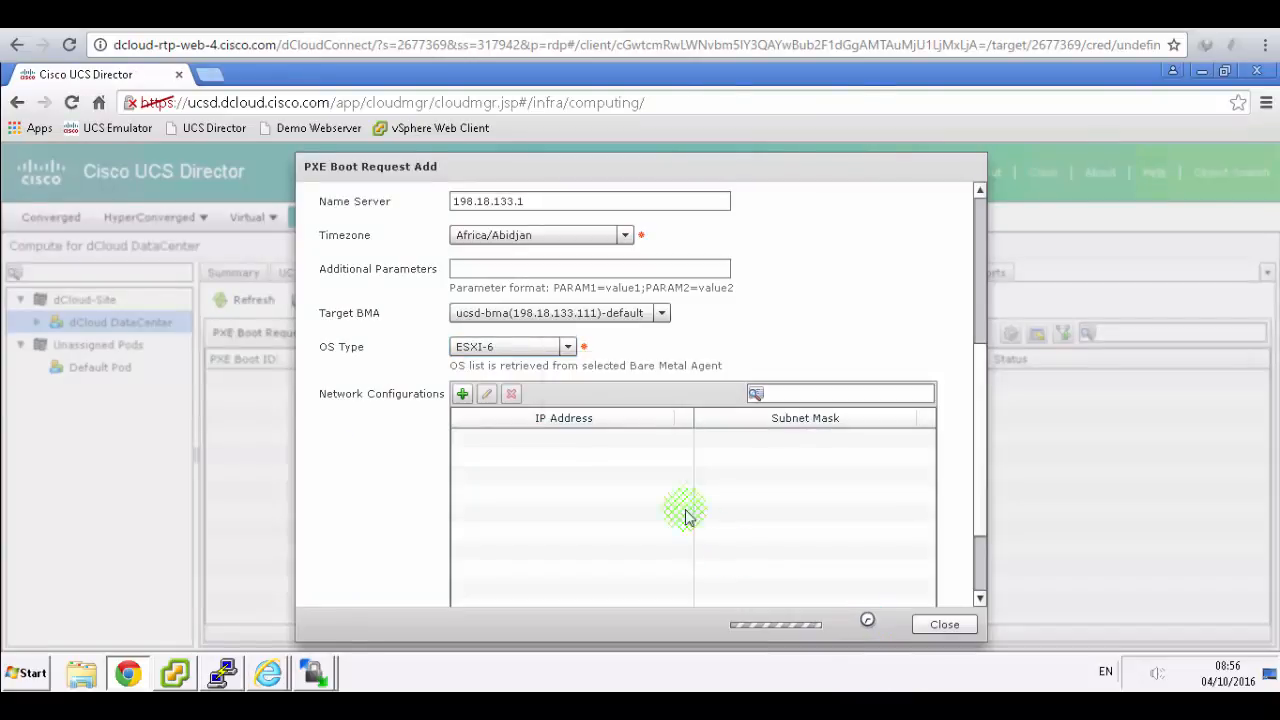
{"action": "left_click", "coordinate": [652, 421]}
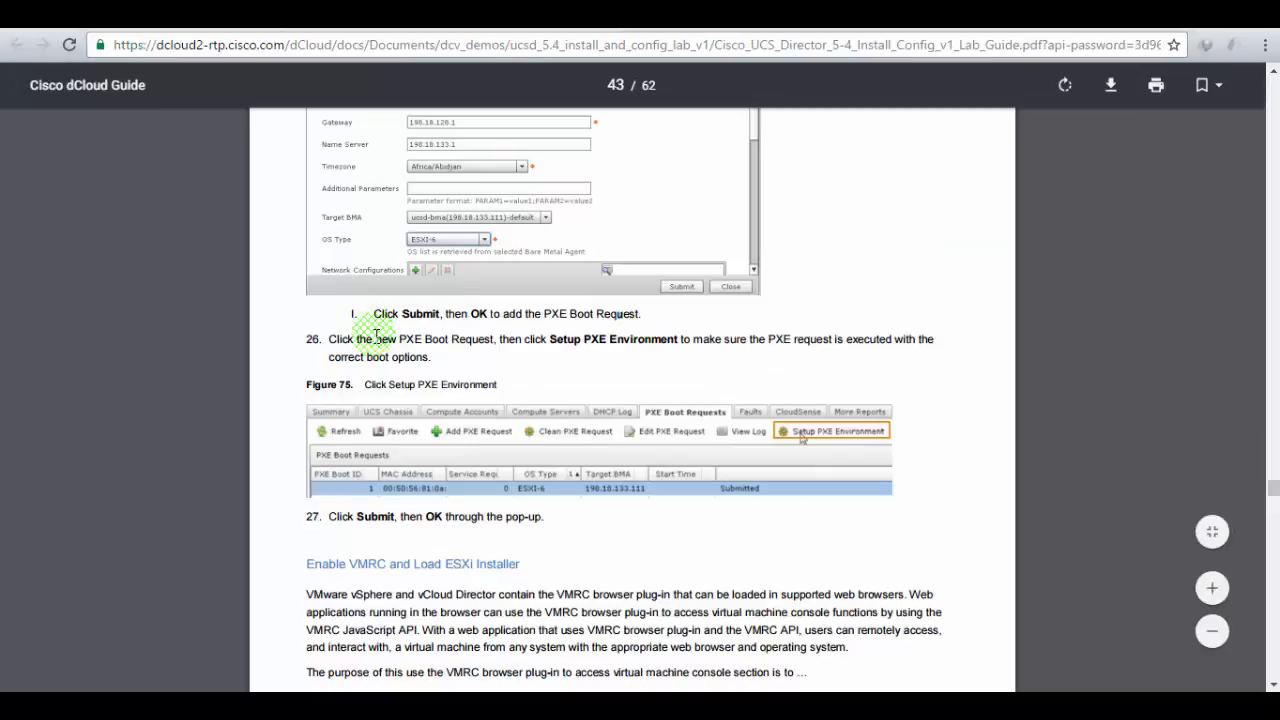
{"action": "left_click_drag", "start_coordinate": [376, 340], "coordinate": [462, 340]}
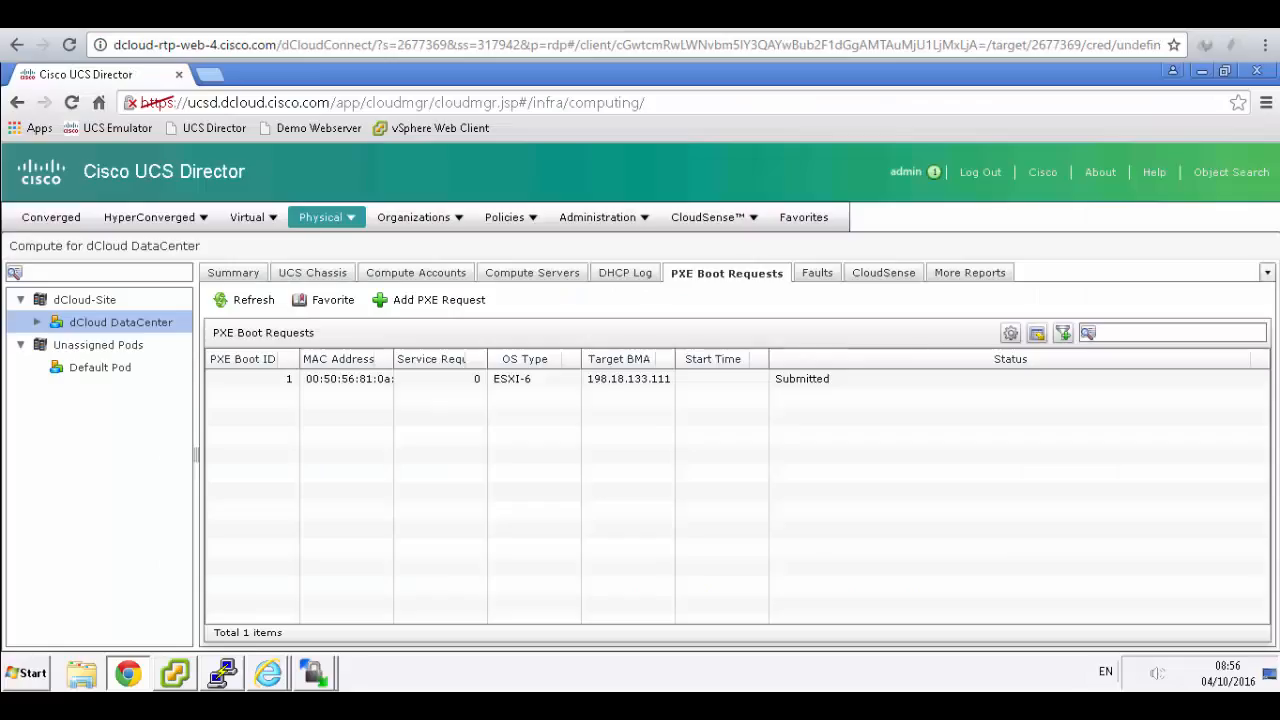
- Run Setup PXE Environment on PXE request 1 and acknowledge the saved task
{"action": "left_click", "coordinate": [368, 379]}
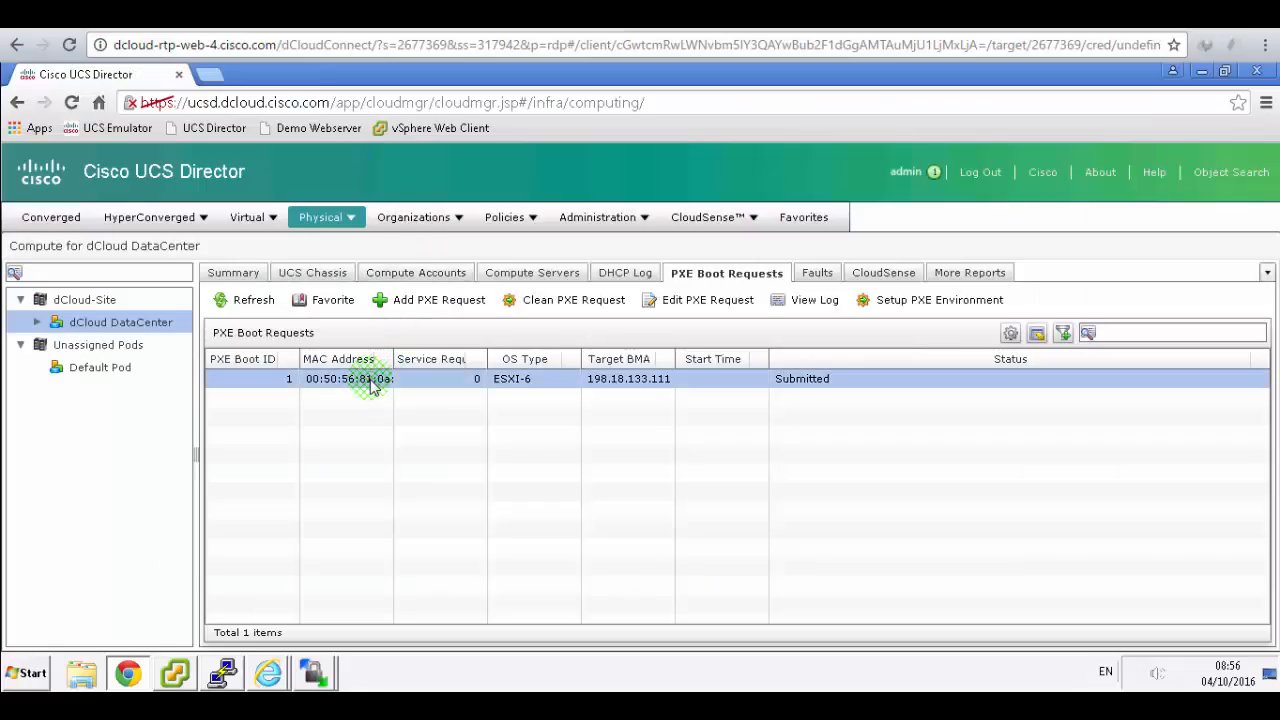
{"action": "left_click", "coordinate": [895, 300]}
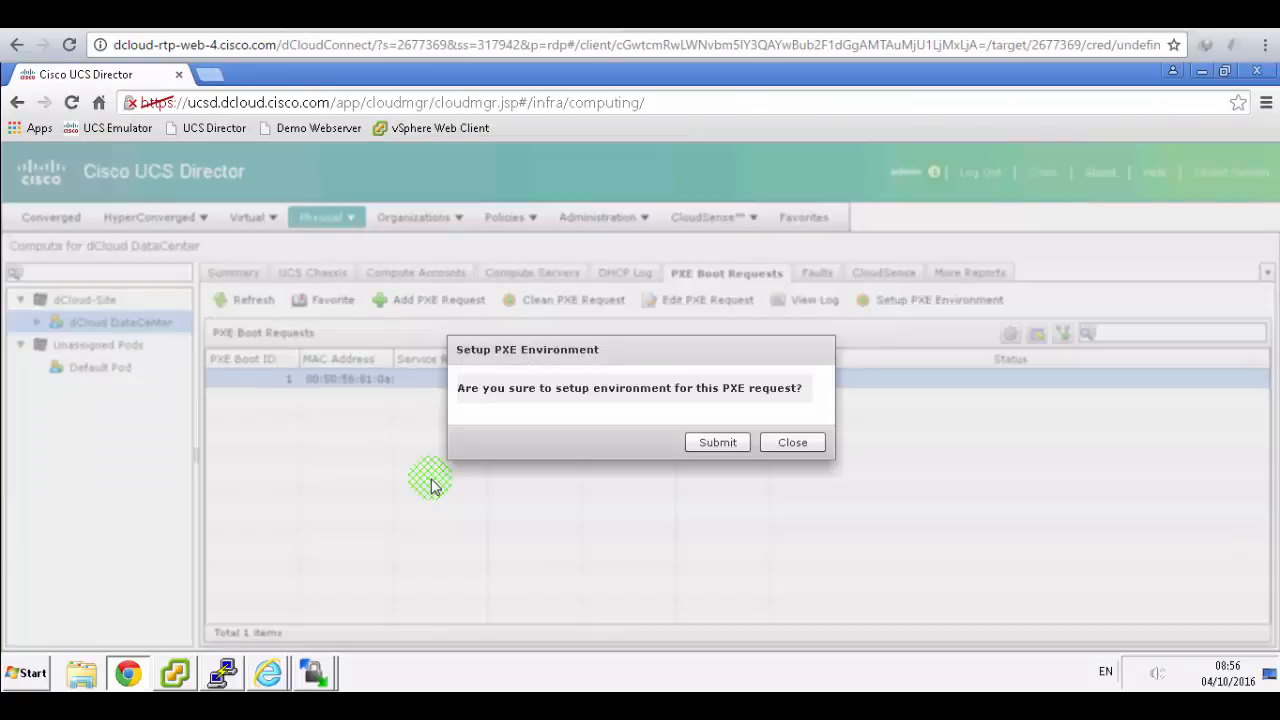
{"action": "left_click", "coordinate": [717, 442]}
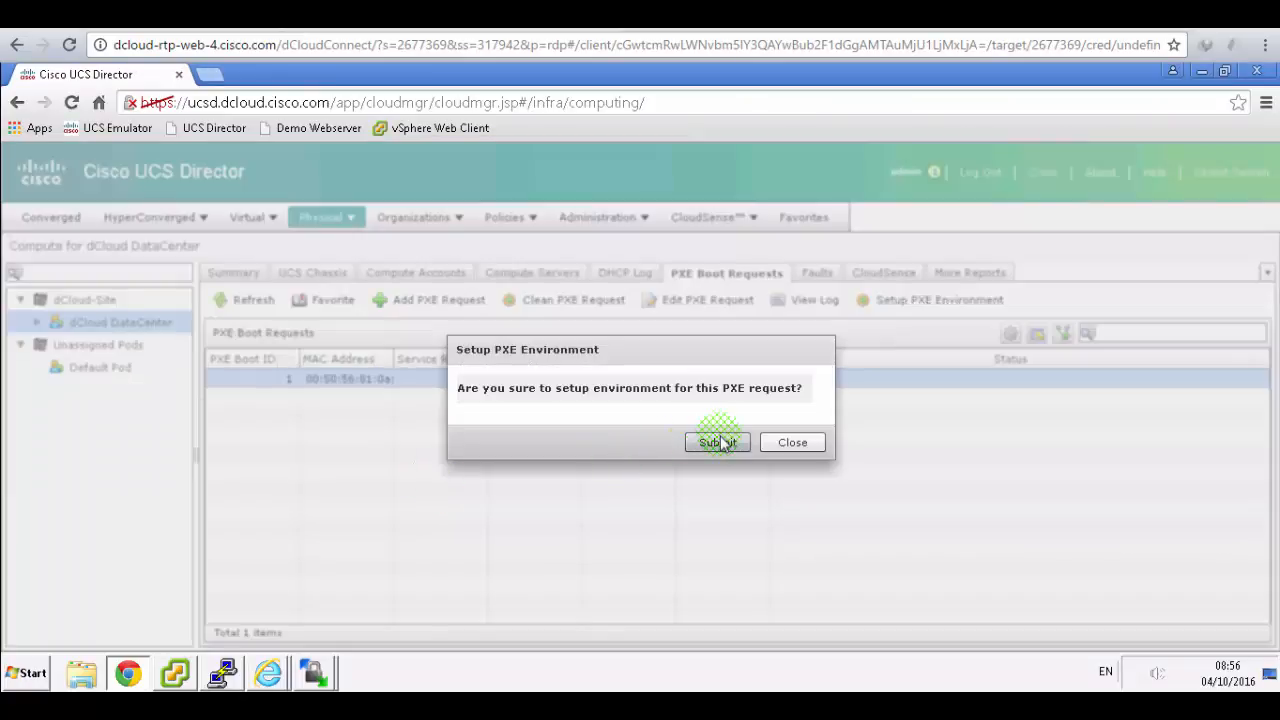
{"action": "left_click", "coordinate": [270, 16]}
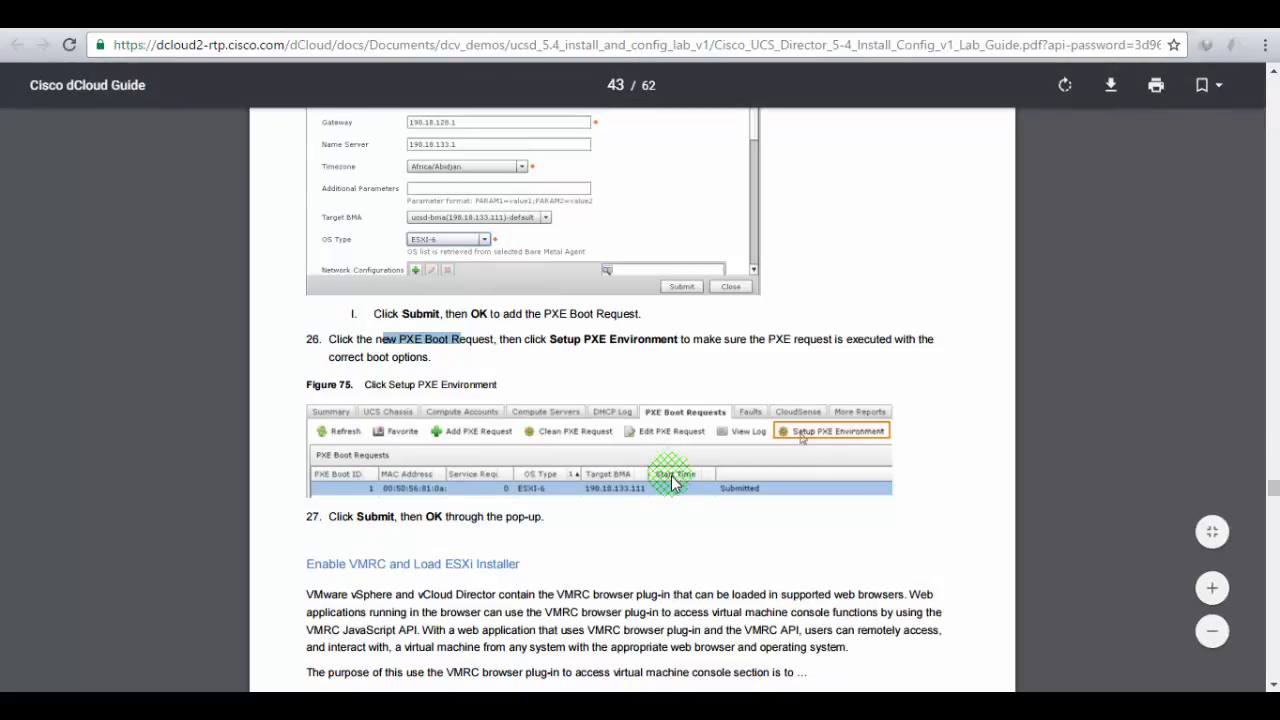
{"action": "scroll", "coordinate": [672, 483], "scroll_direction": "down", "scroll_amount": 2}
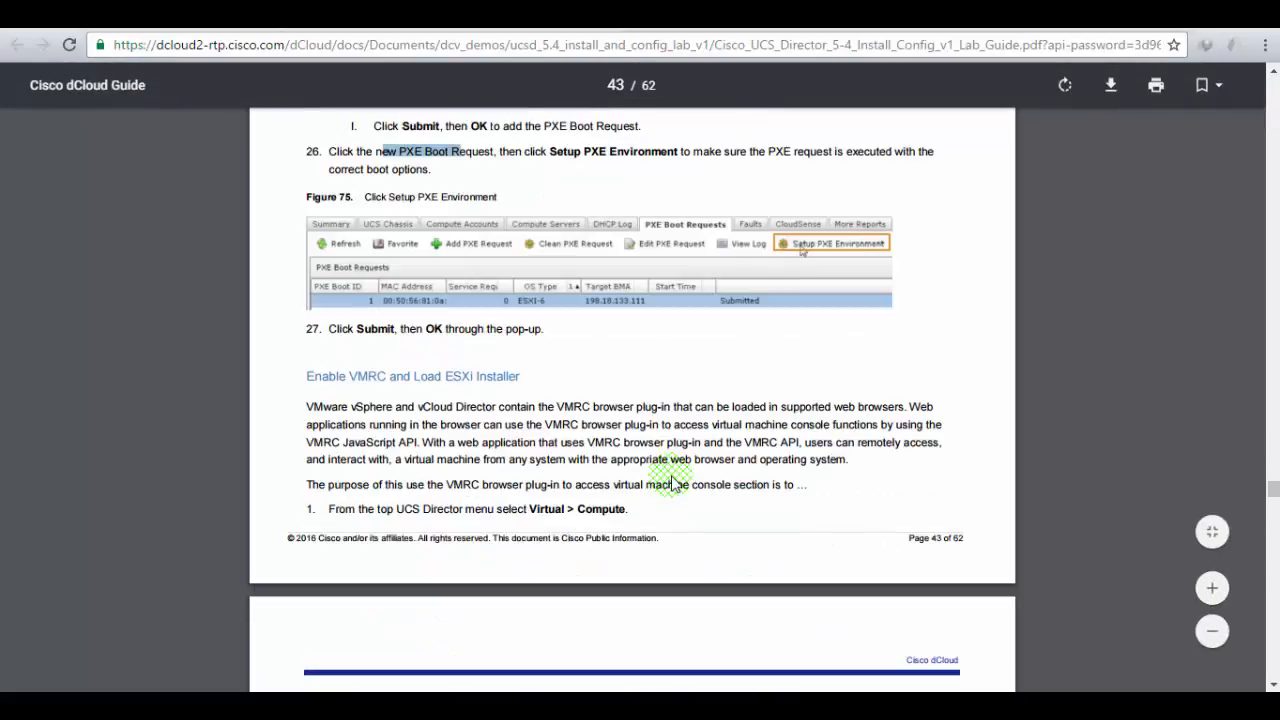
{"action": "scroll", "coordinate": [672, 483], "scroll_direction": "down", "scroll_amount": 3}
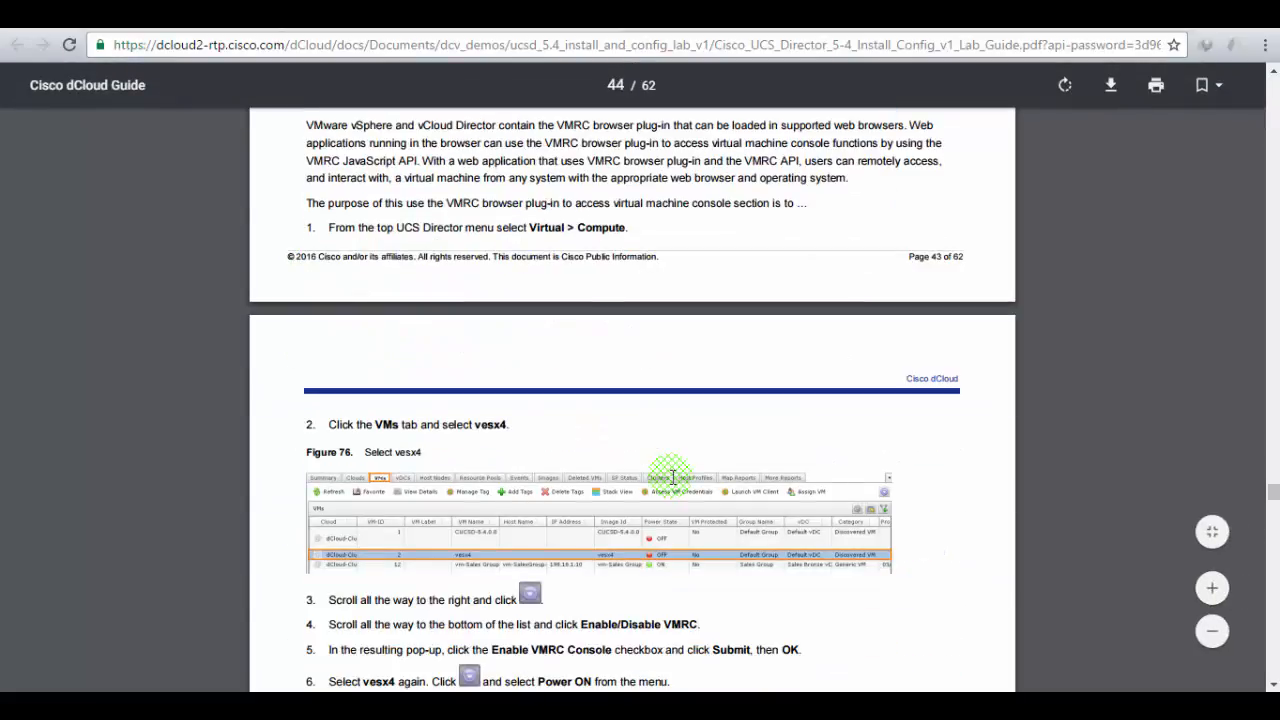
{"action": "scroll", "coordinate": [672, 476], "scroll_direction": "up", "scroll_amount": 1}
{"action": "scroll", "coordinate": [672, 476], "scroll_direction": "up", "scroll_amount": 1}
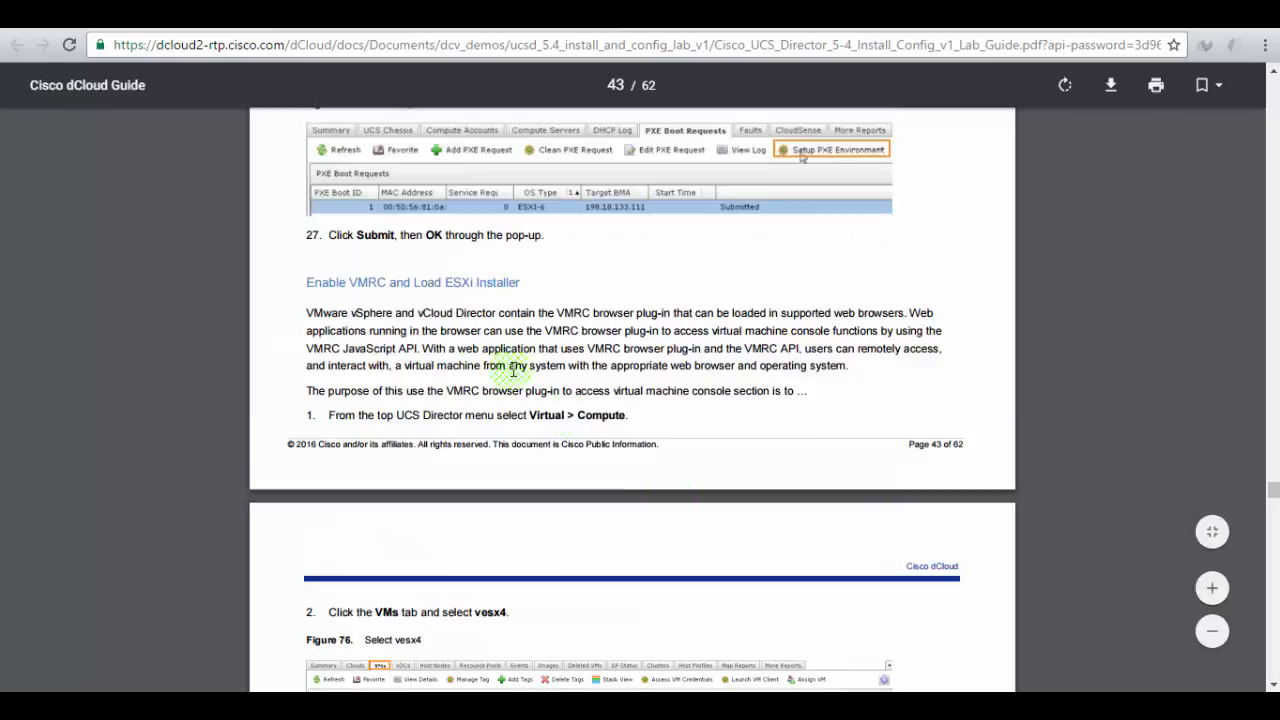
{"action": "left_click_drag", "start_coordinate": [354, 275], "coordinate": [517, 274]}
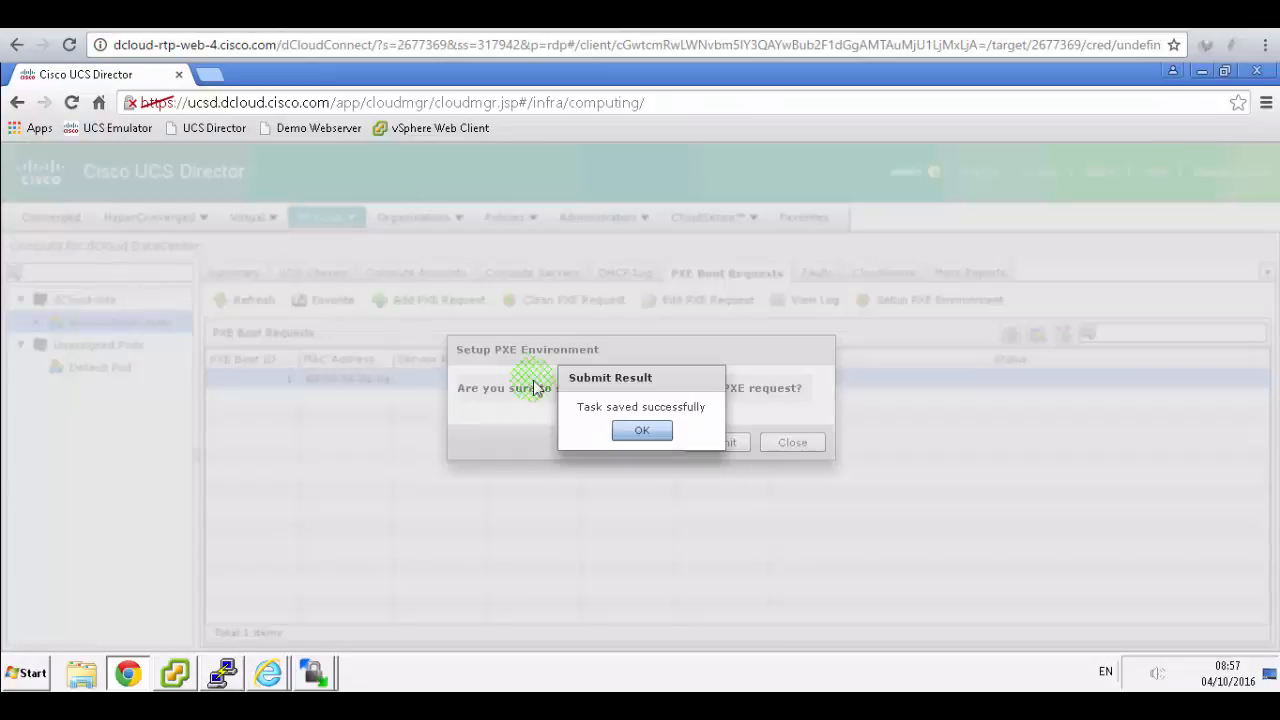
{"action": "left_click", "coordinate": [628, 432]}
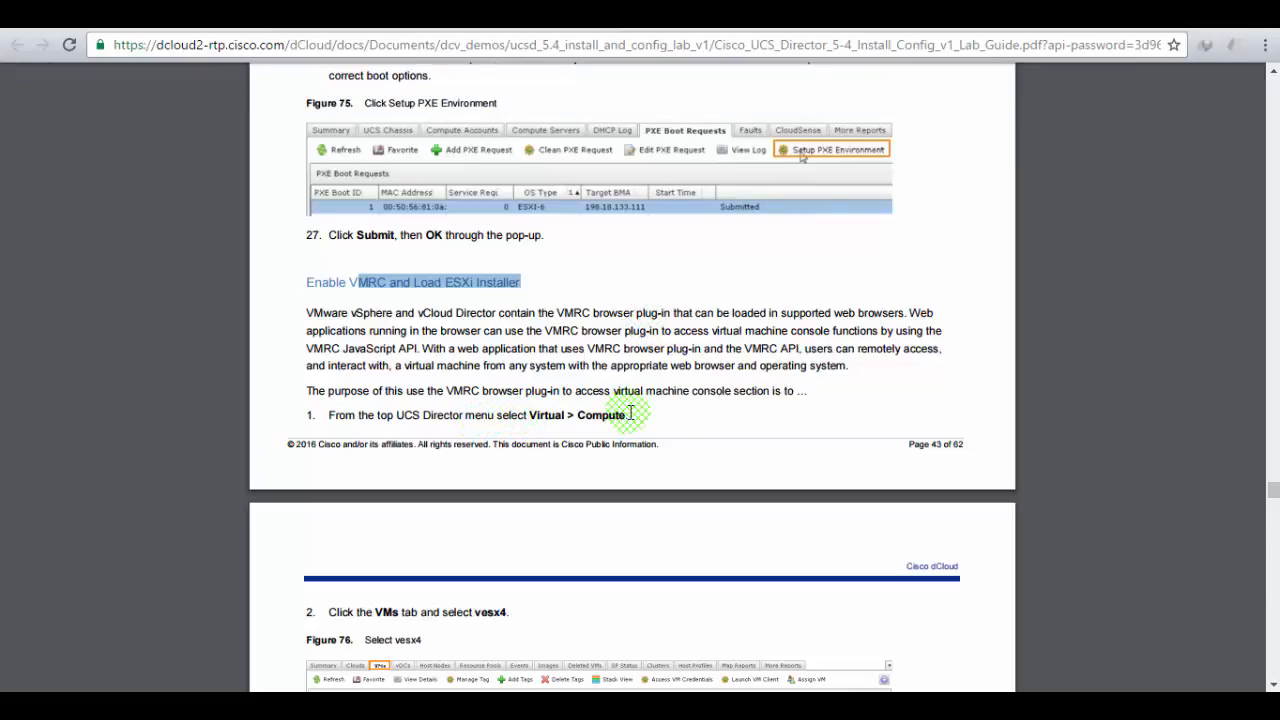
{"action": "scroll", "coordinate": [631, 413], "scroll_direction": "down", "scroll_amount": 2}
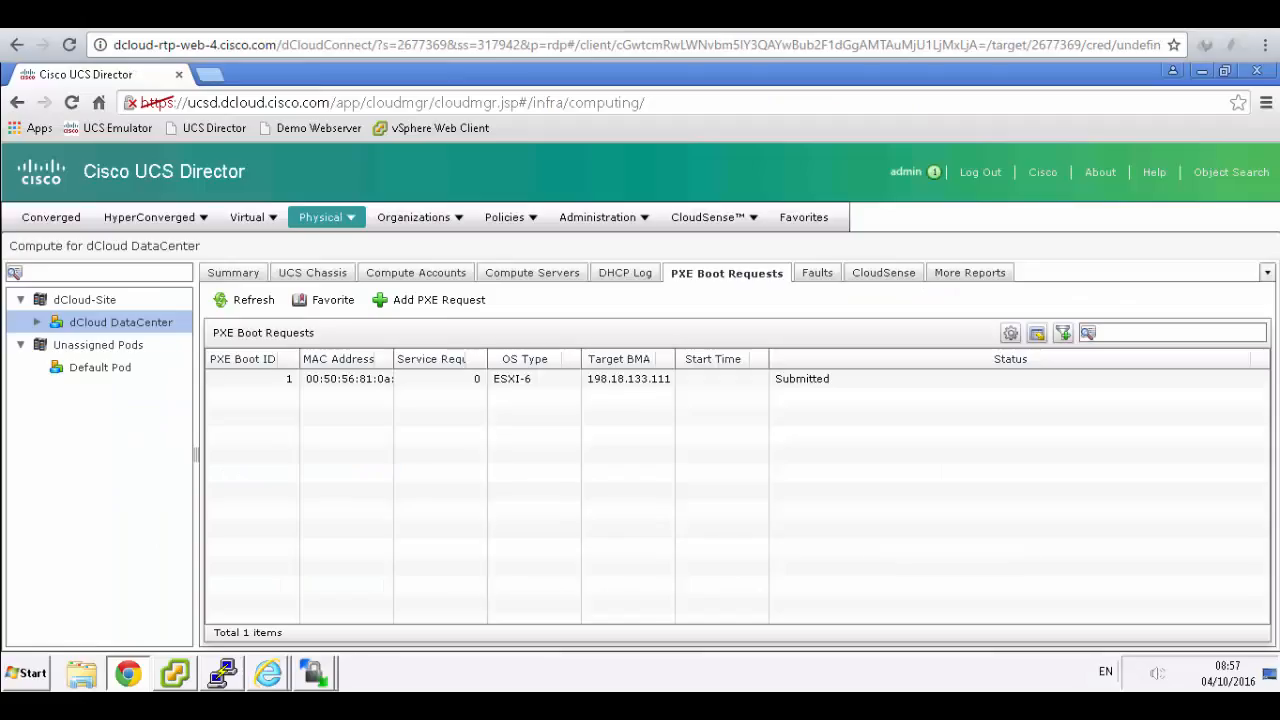
- Go to Virtual > Compute for All Clouds, show the VMs tab, select vesx4 and scroll right
{"action": "left_click", "coordinate": [255, 220]}
{"action": "left_click", "coordinate": [256, 245]}
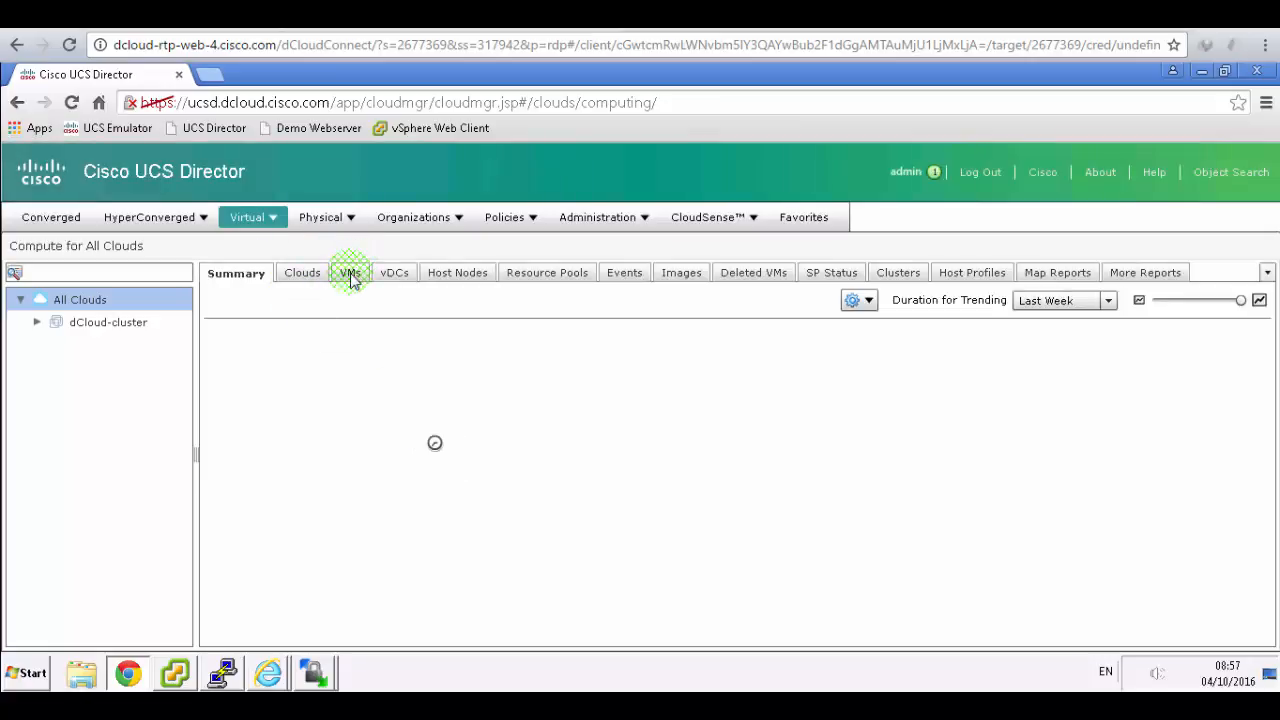
{"action": "left_click", "coordinate": [350, 276]}
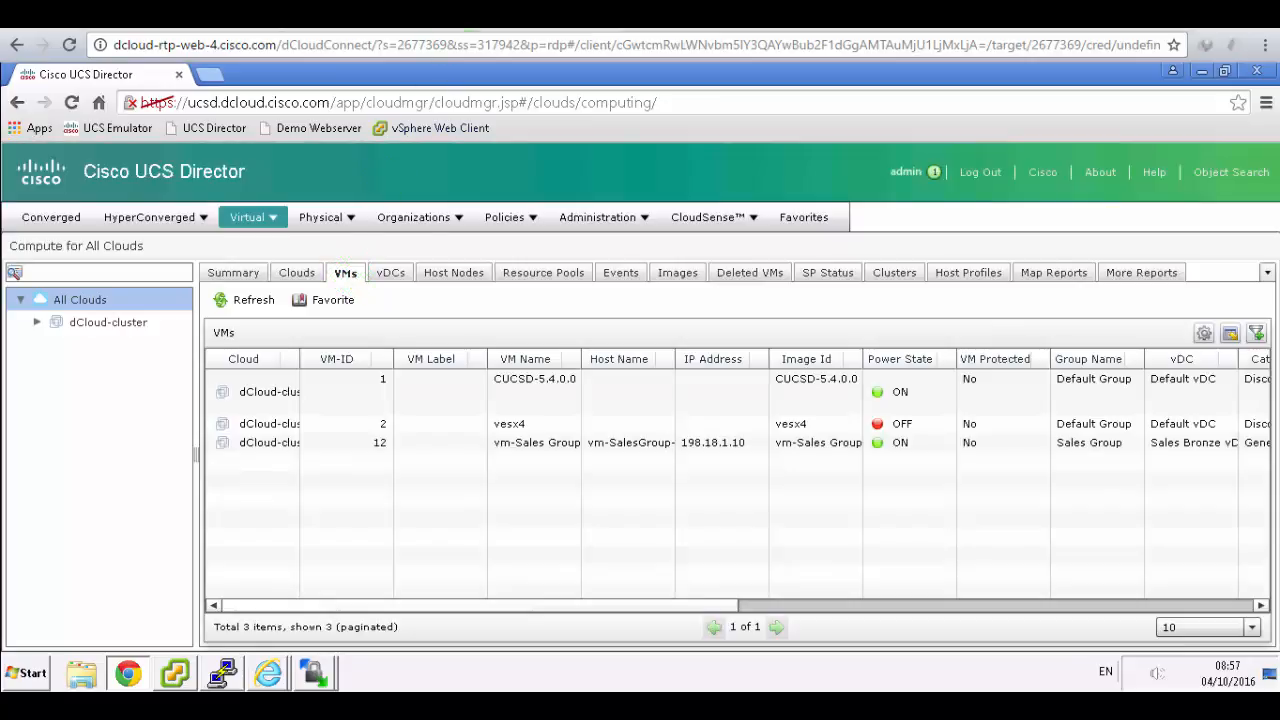
{"action": "left_click", "coordinate": [471, 12]}
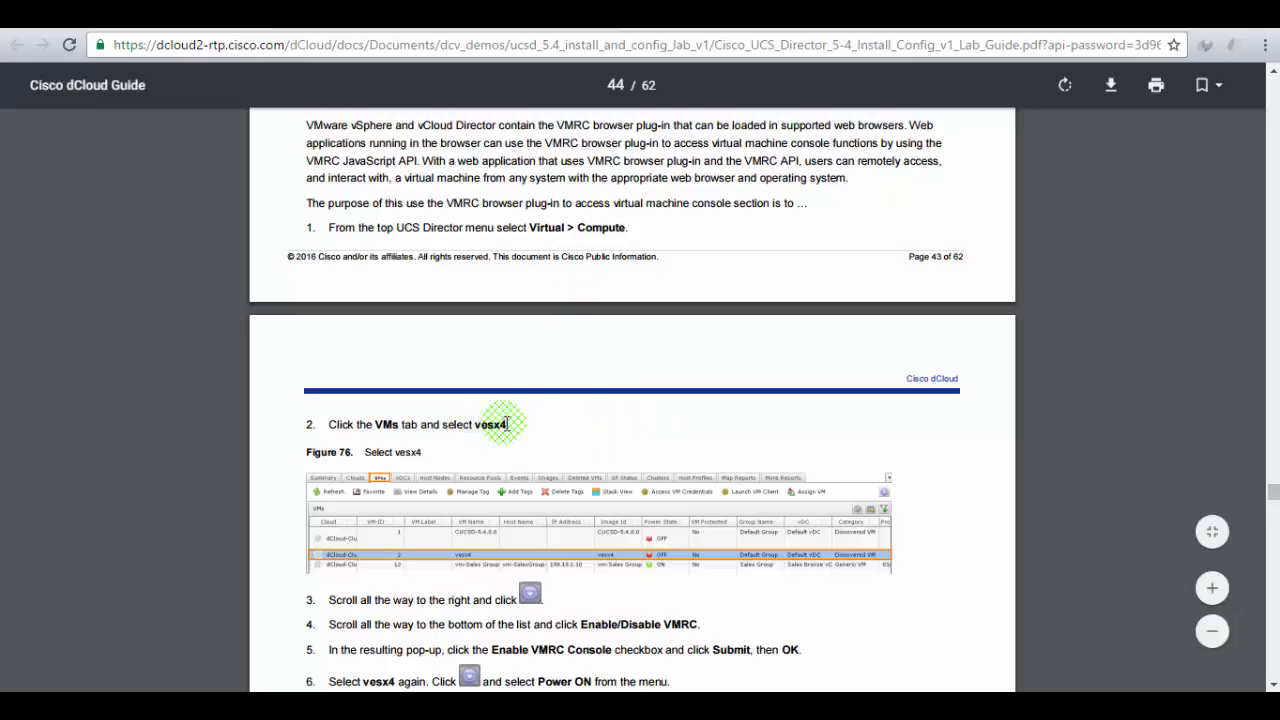
{"action": "scroll", "coordinate": [515, 420], "scroll_direction": "down", "scroll_amount": 2}
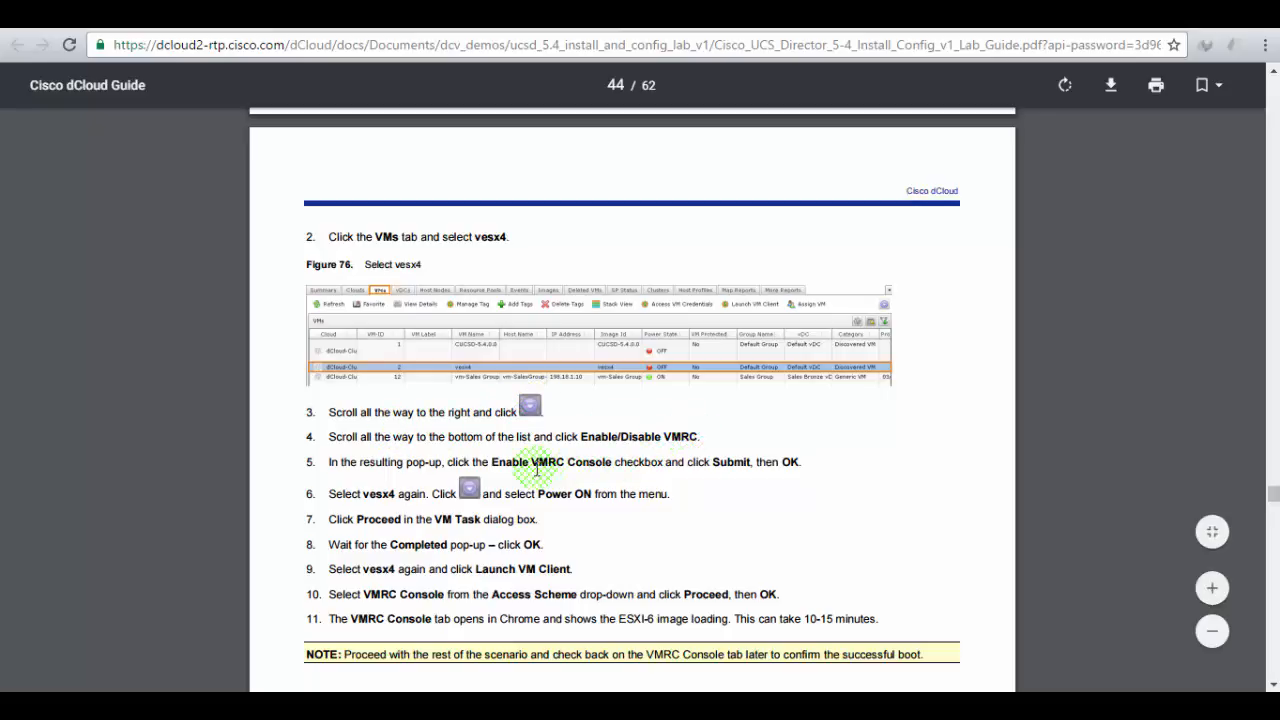
{"action": "left_click_drag", "start_coordinate": [536, 465], "coordinate": [608, 466]}
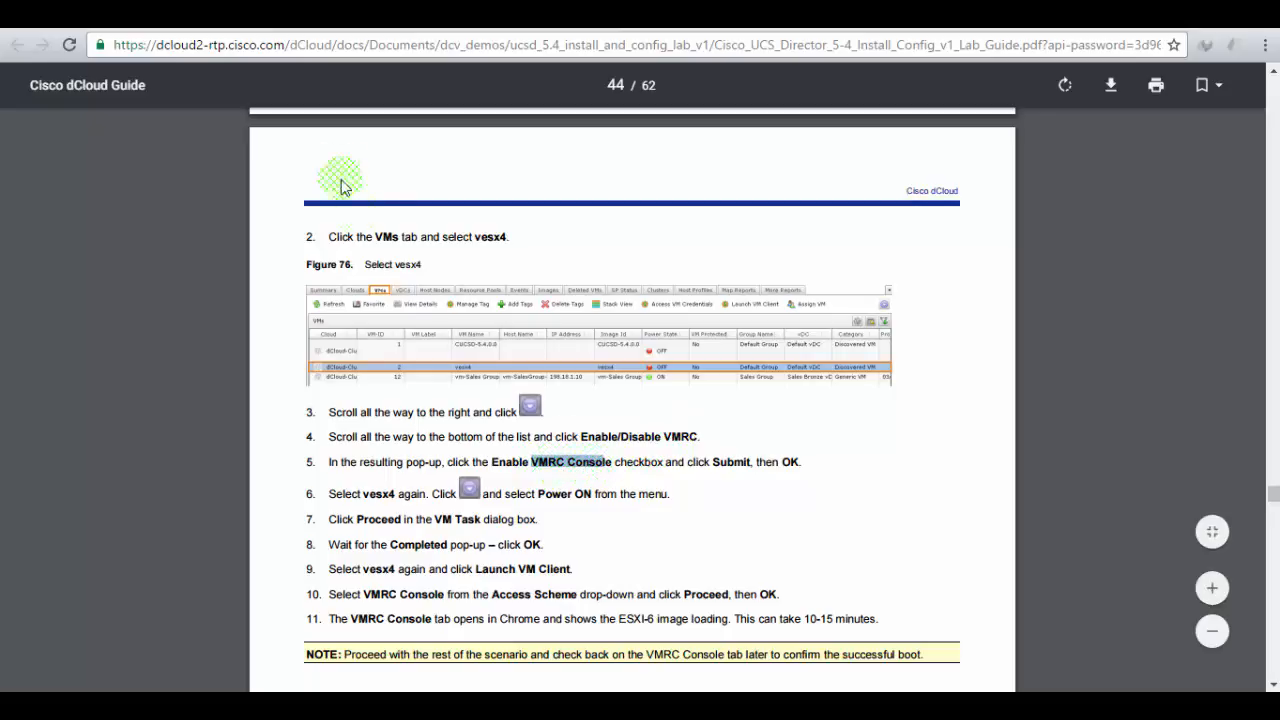
{"action": "left_click", "coordinate": [332, 18]}
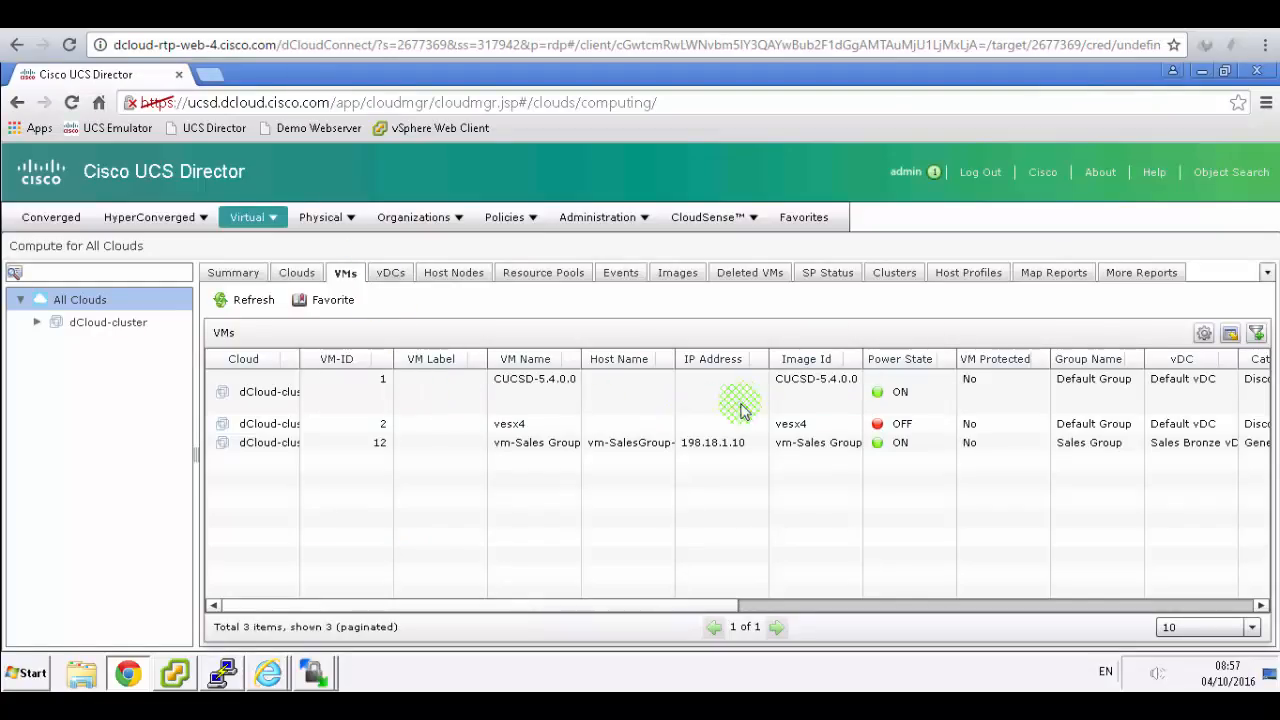
{"action": "left_click", "coordinate": [800, 422]}
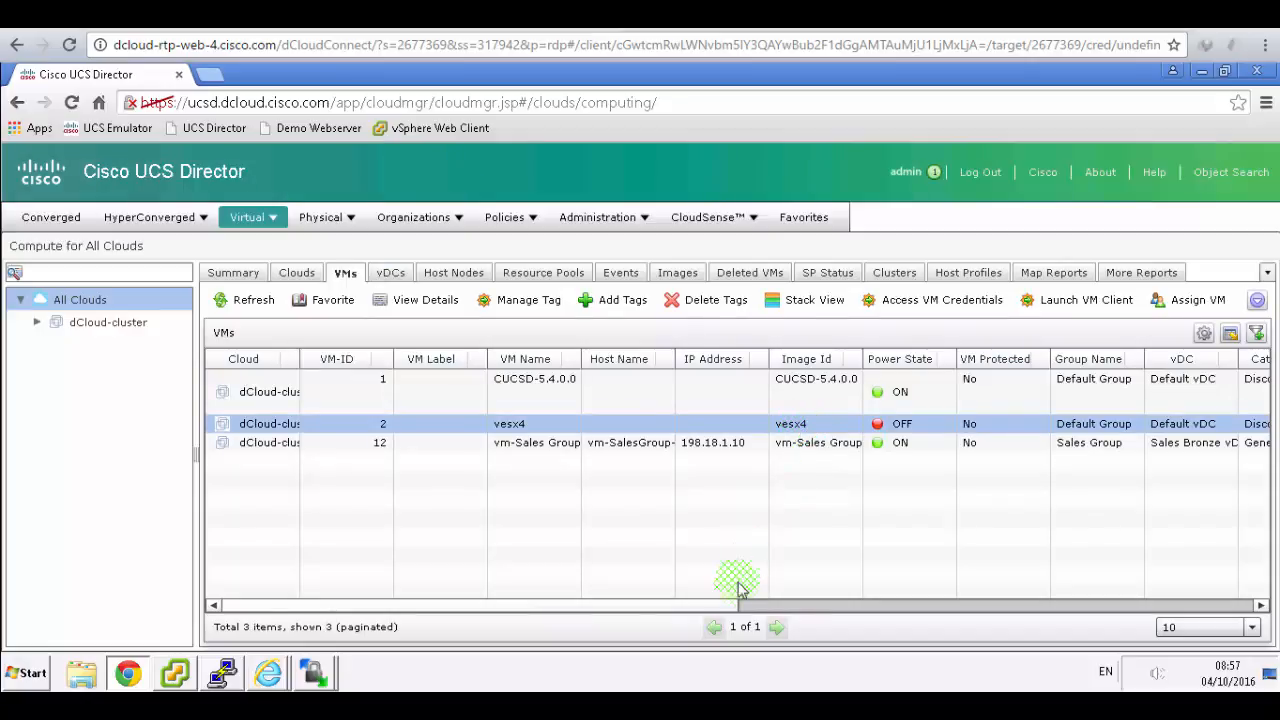
{"action": "left_click_drag", "start_coordinate": [727, 607], "coordinate": [503, 621]}
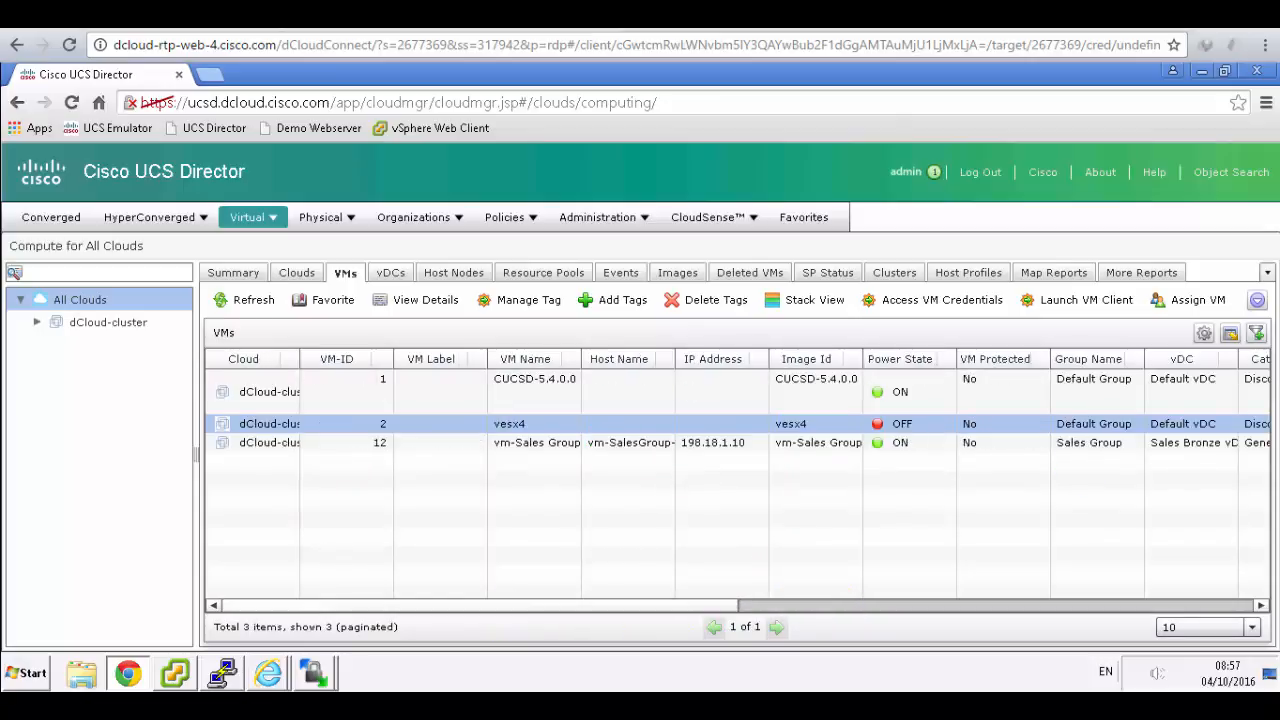
- Power on vesx4, verify it is running in vSphere, and acknowledge the Completed task
{"action": "left_click", "coordinate": [1257, 302]}
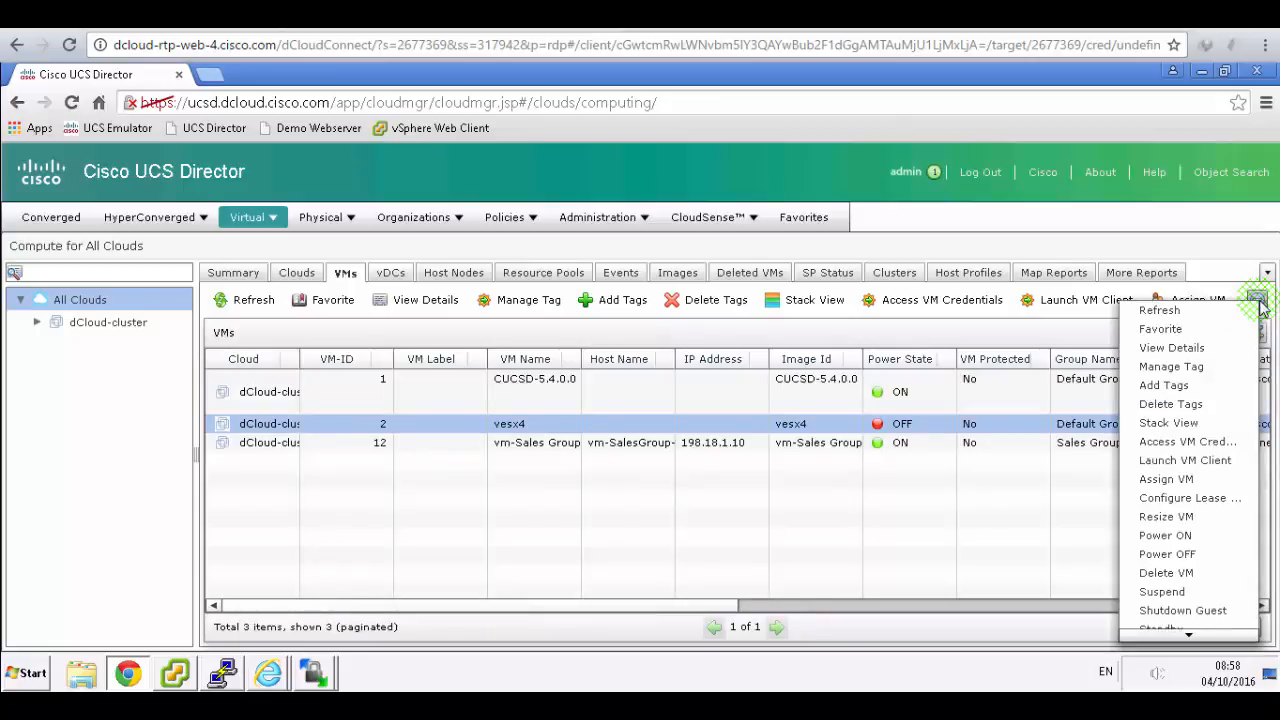
{"action": "left_click", "coordinate": [1189, 537]}
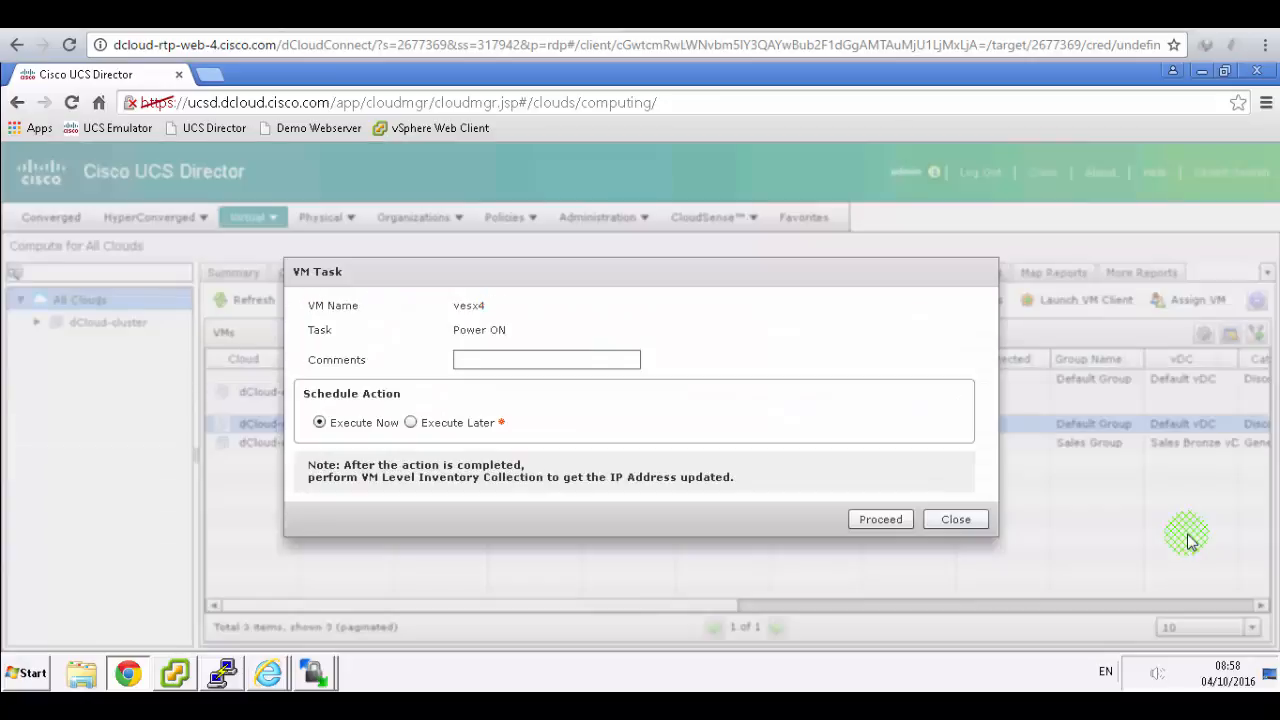
{"action": "left_click", "coordinate": [884, 519]}
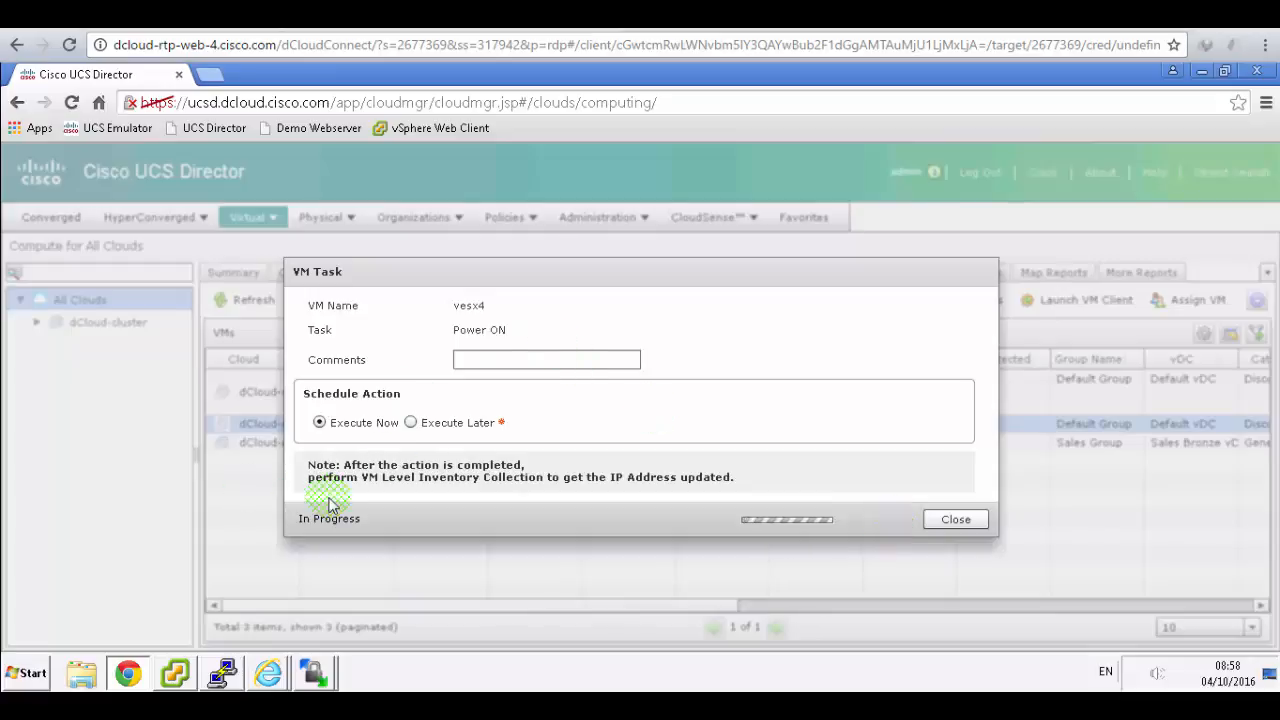
{"action": "left_click", "coordinate": [175, 673]}
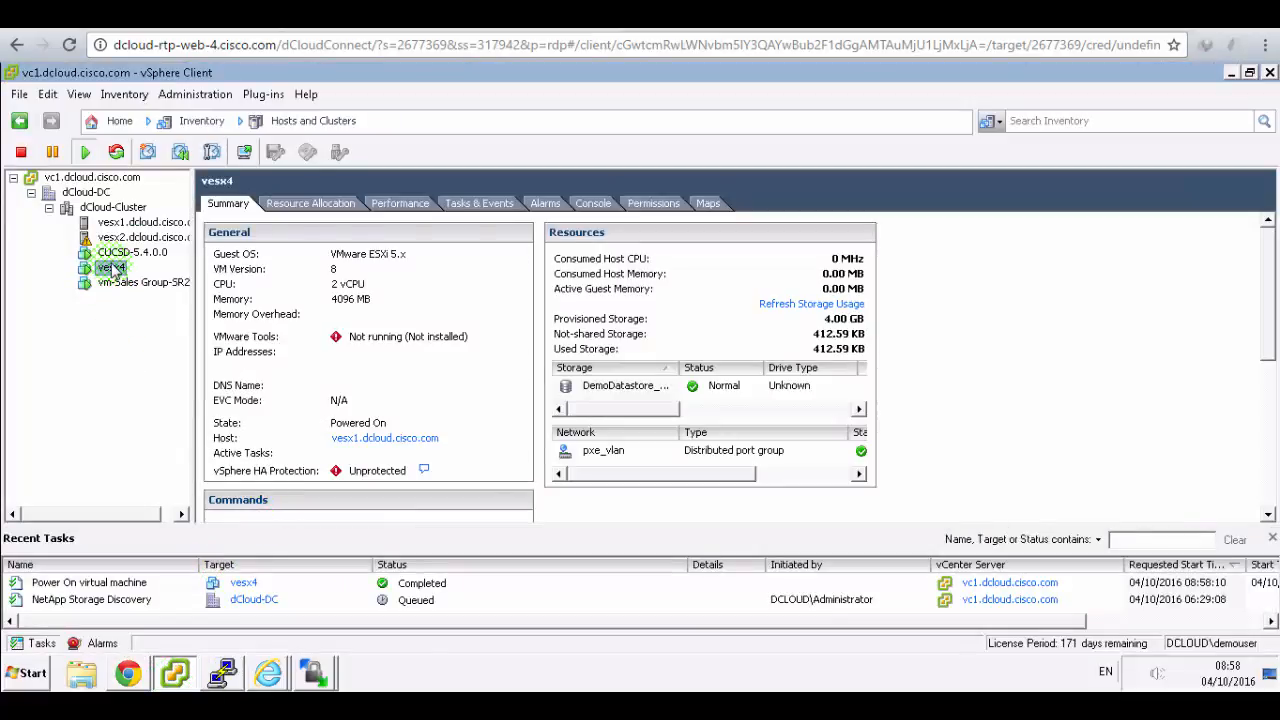
{"action": "left_click", "coordinate": [128, 673]}
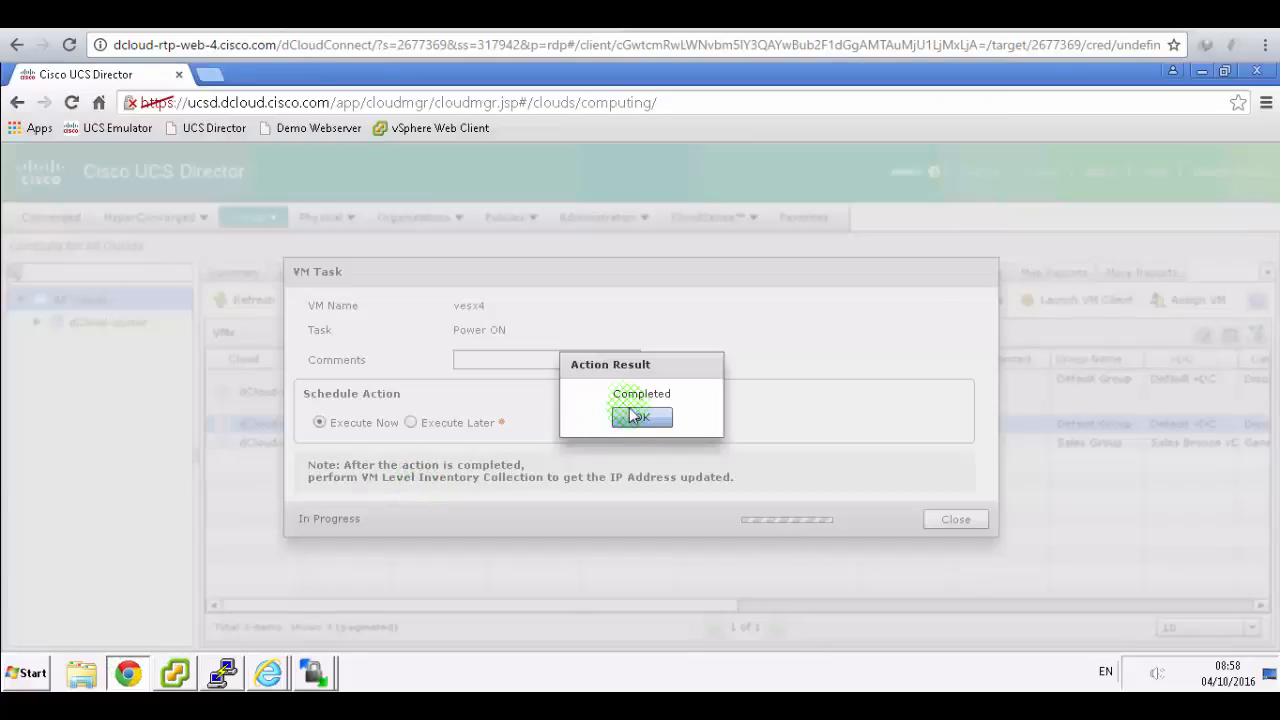
{"action": "left_click", "coordinate": [630, 415]}
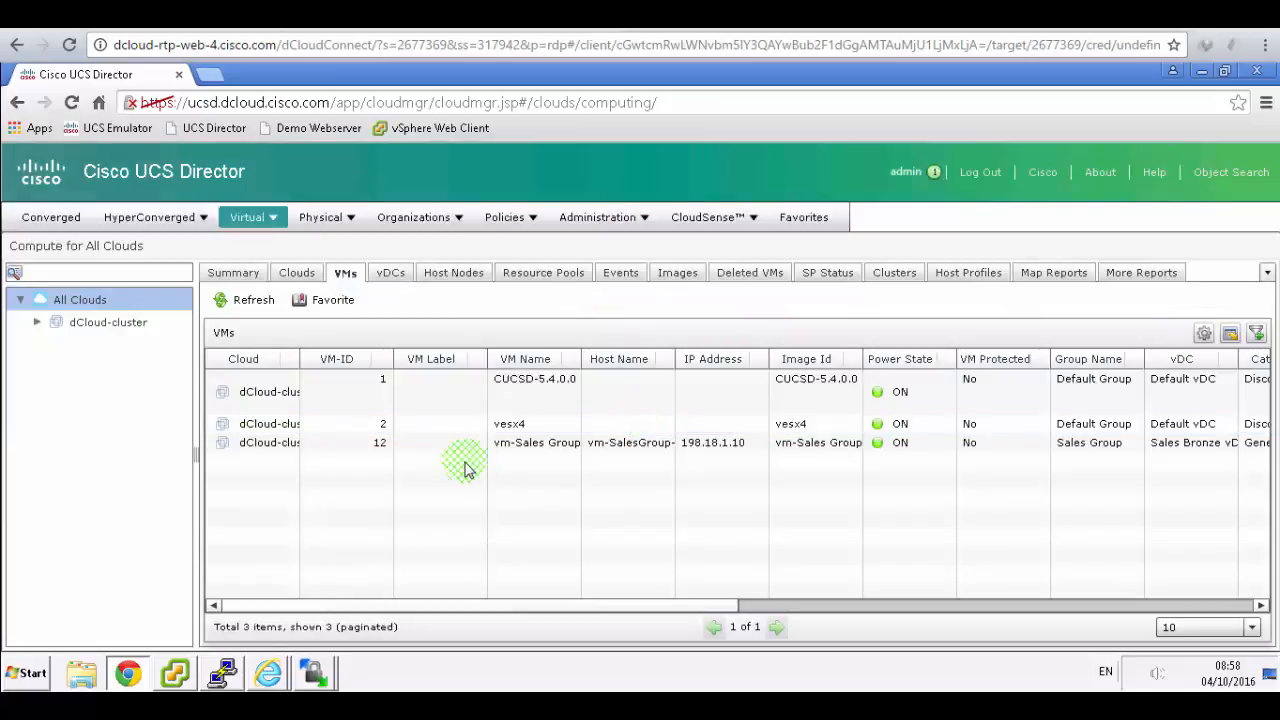
- Use Enable/Disable VMRC on vesx4 to enable VMRC Console access, then acknowledge the success
{"action": "left_click", "coordinate": [512, 424]}
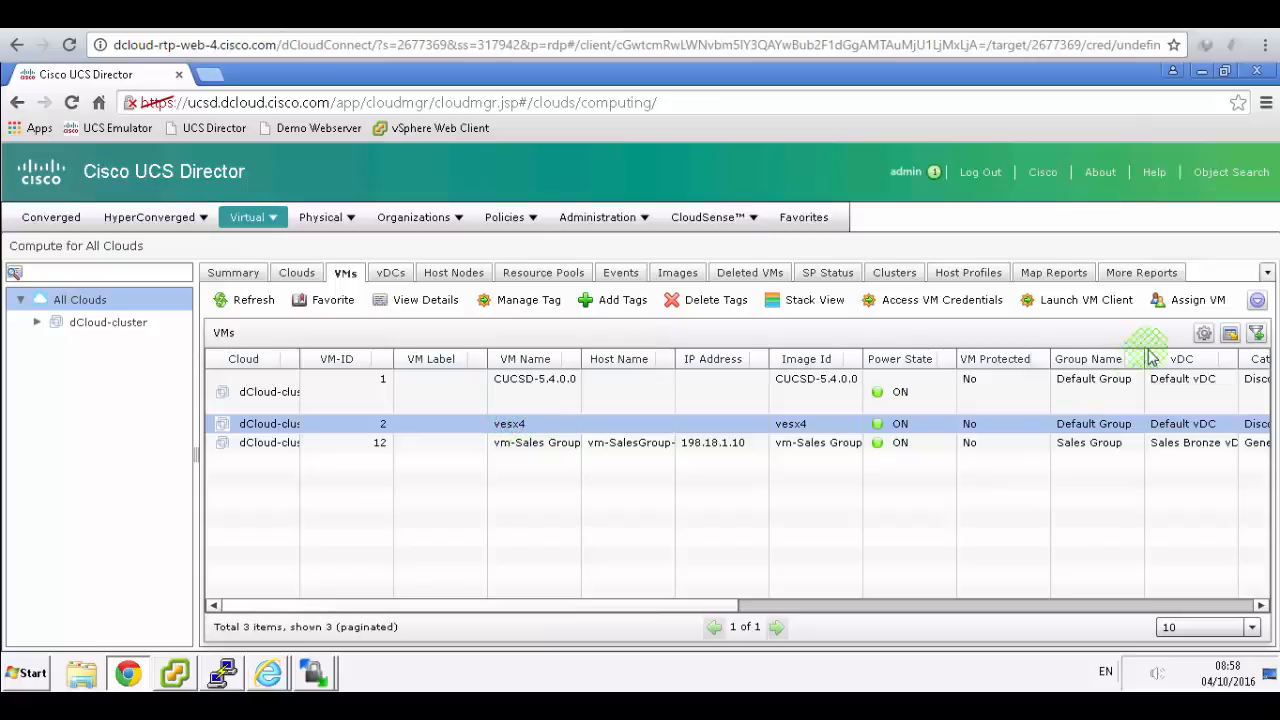
{"action": "left_click", "coordinate": [1257, 302]}
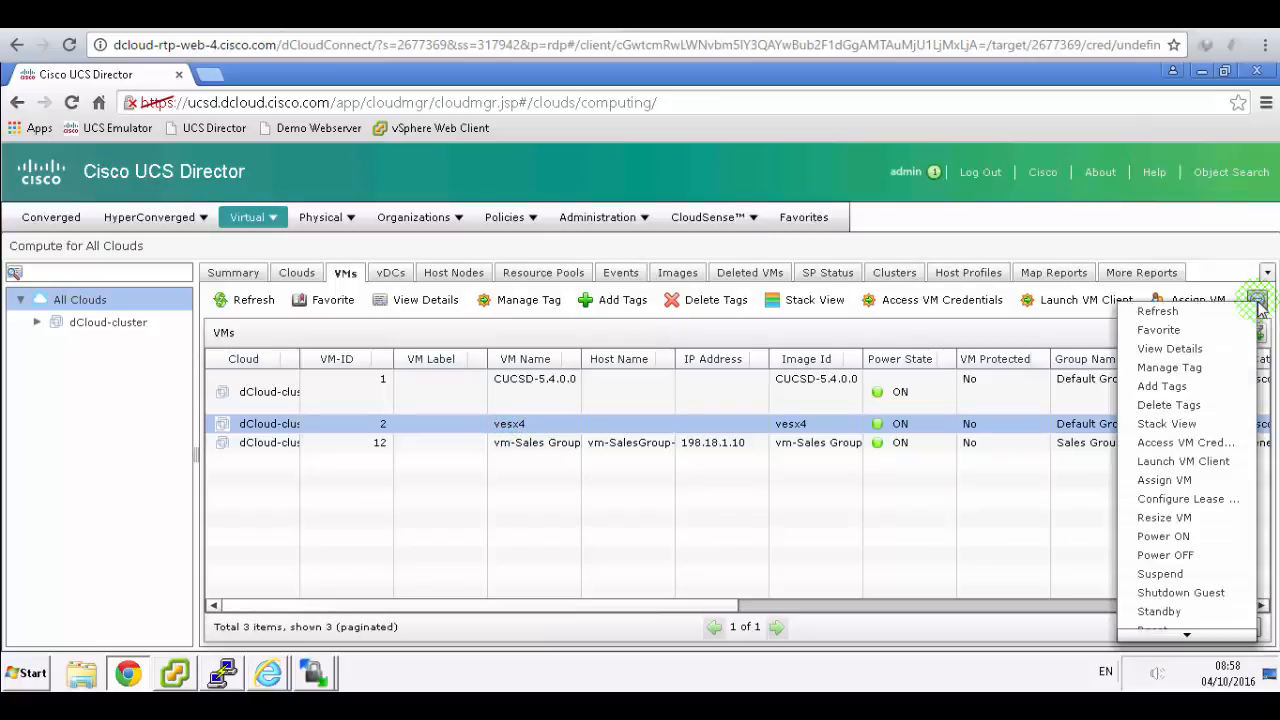
{"action": "key", "text": "ctrl+Tab"}
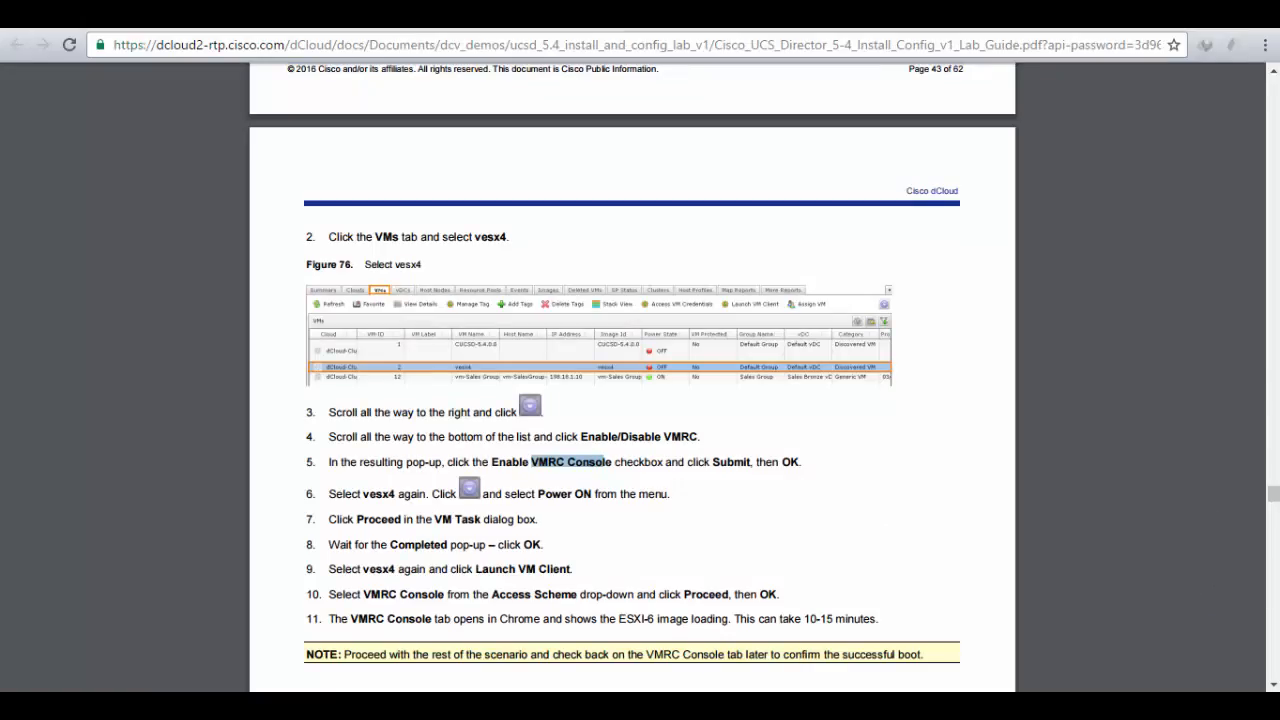
{"action": "key", "text": "ctrl+Tab"}
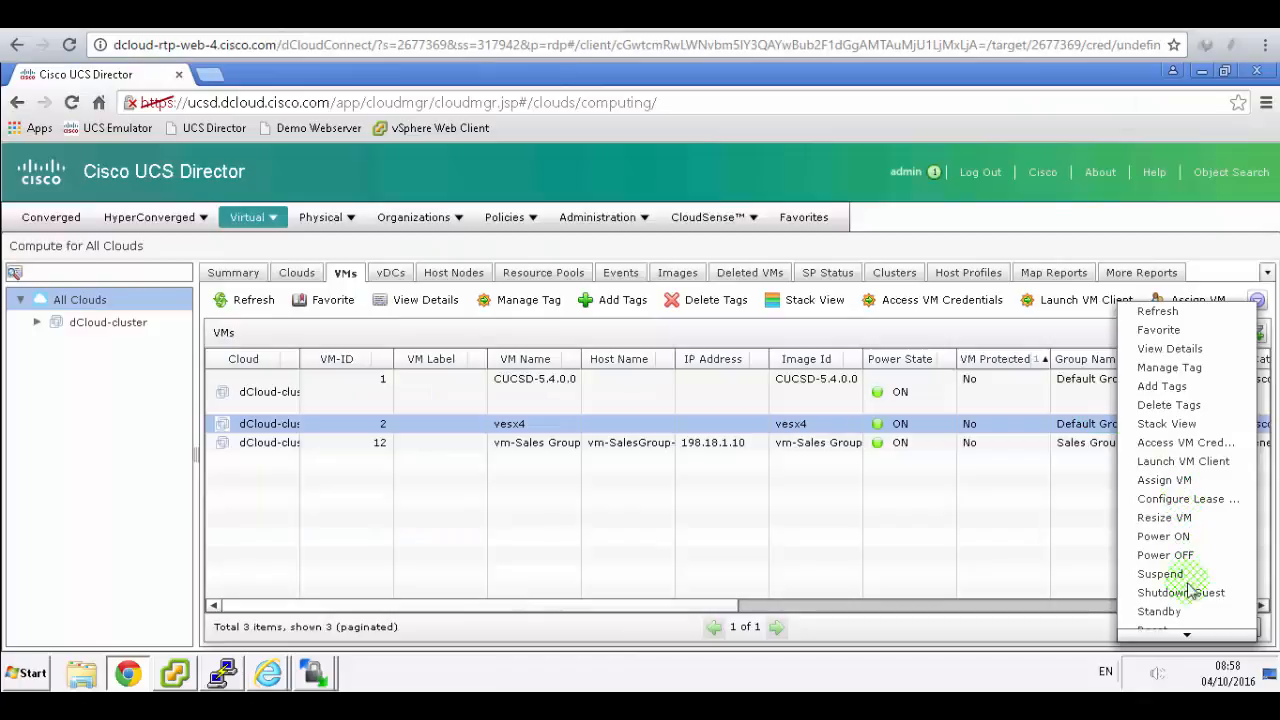
{"action": "mouse_move", "coordinate": [1187, 636]}
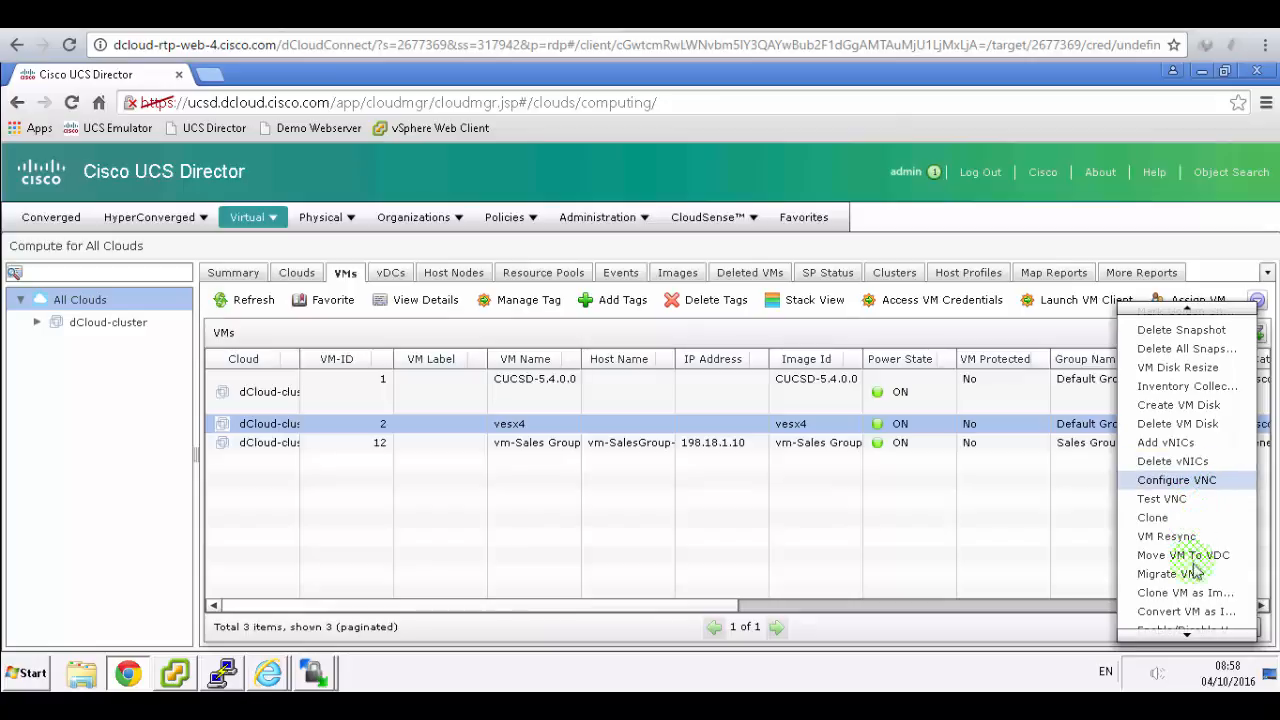
{"action": "left_click", "coordinate": [1195, 628]}
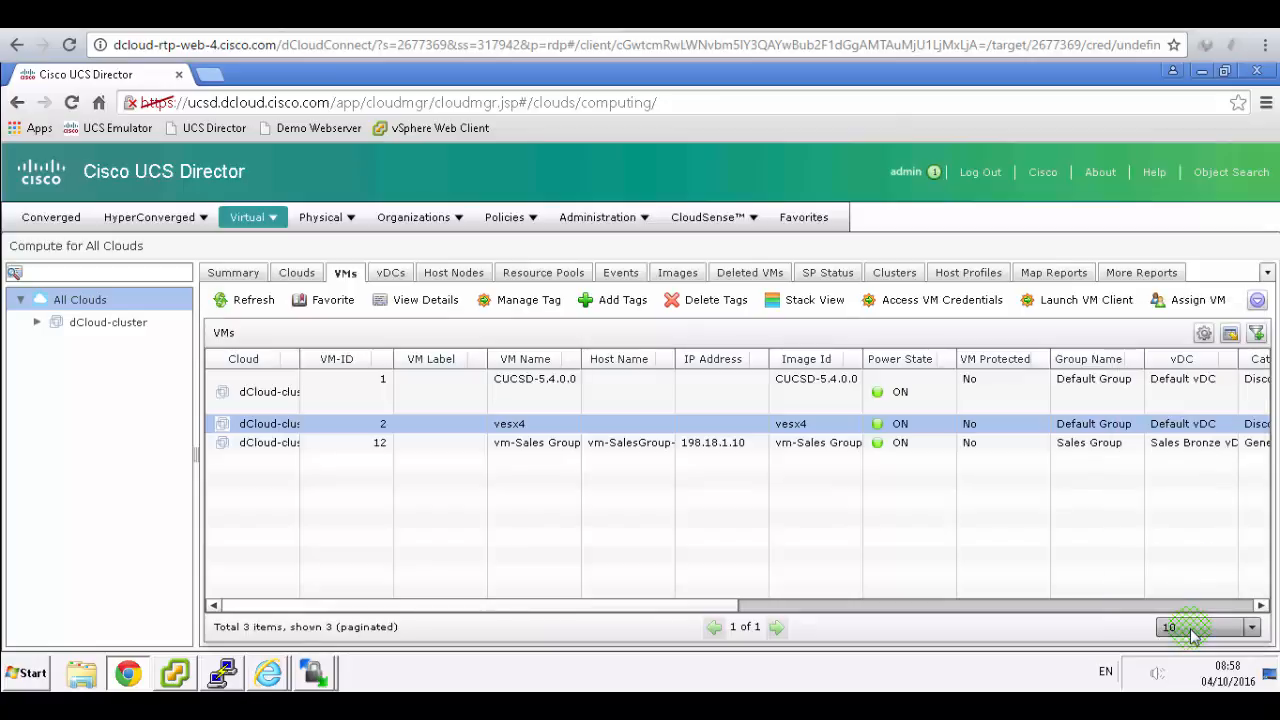
{"action": "left_click", "coordinate": [1257, 300]}
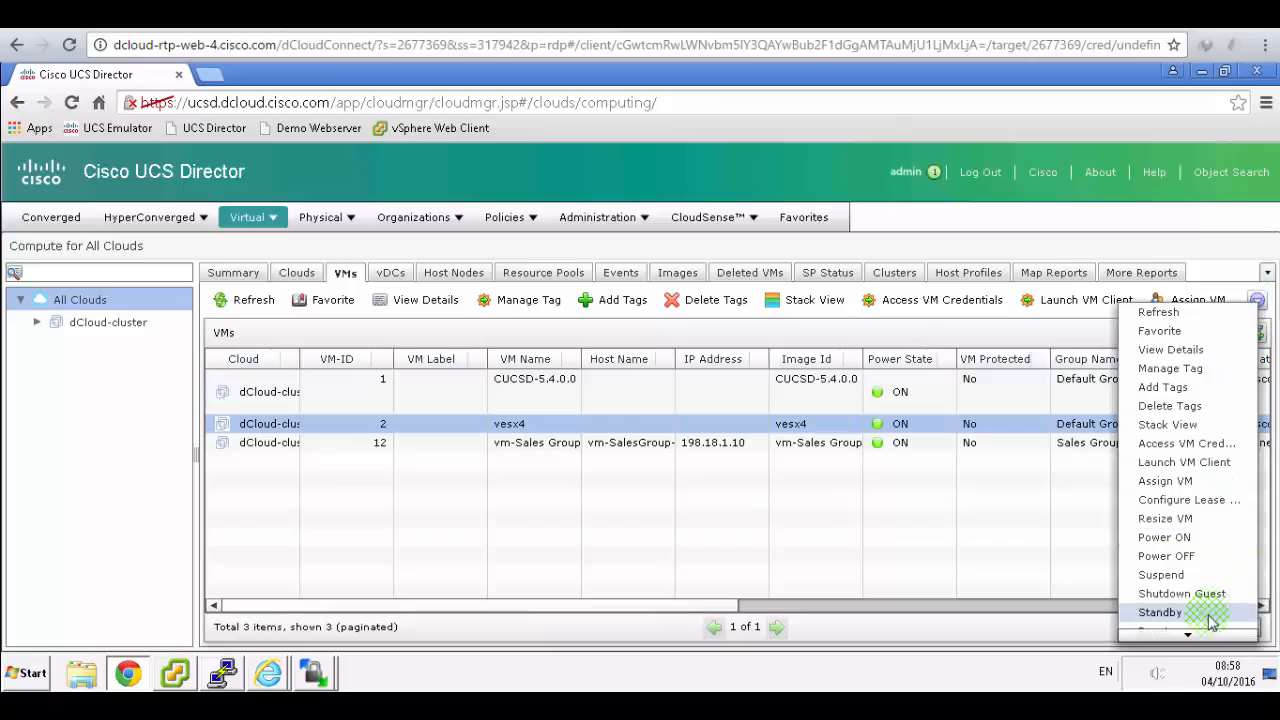
{"action": "mouse_move", "coordinate": [1190, 637]}
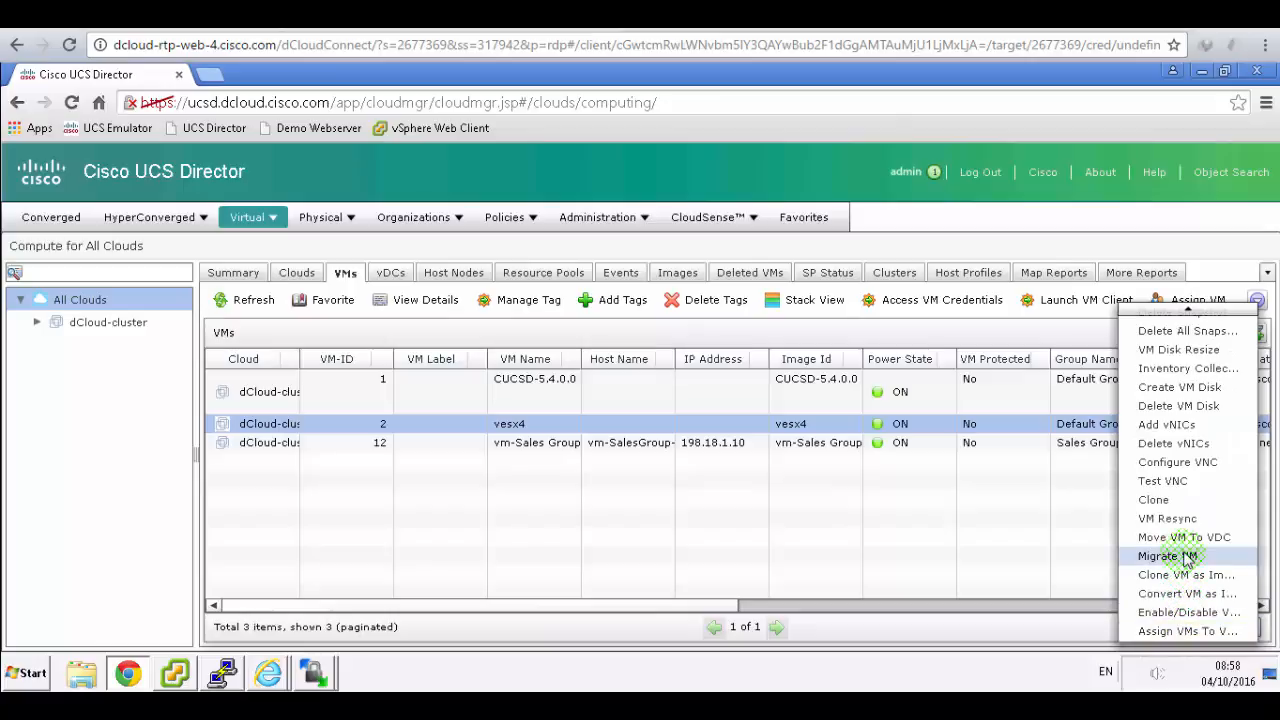
{"action": "left_click", "coordinate": [1189, 612]}
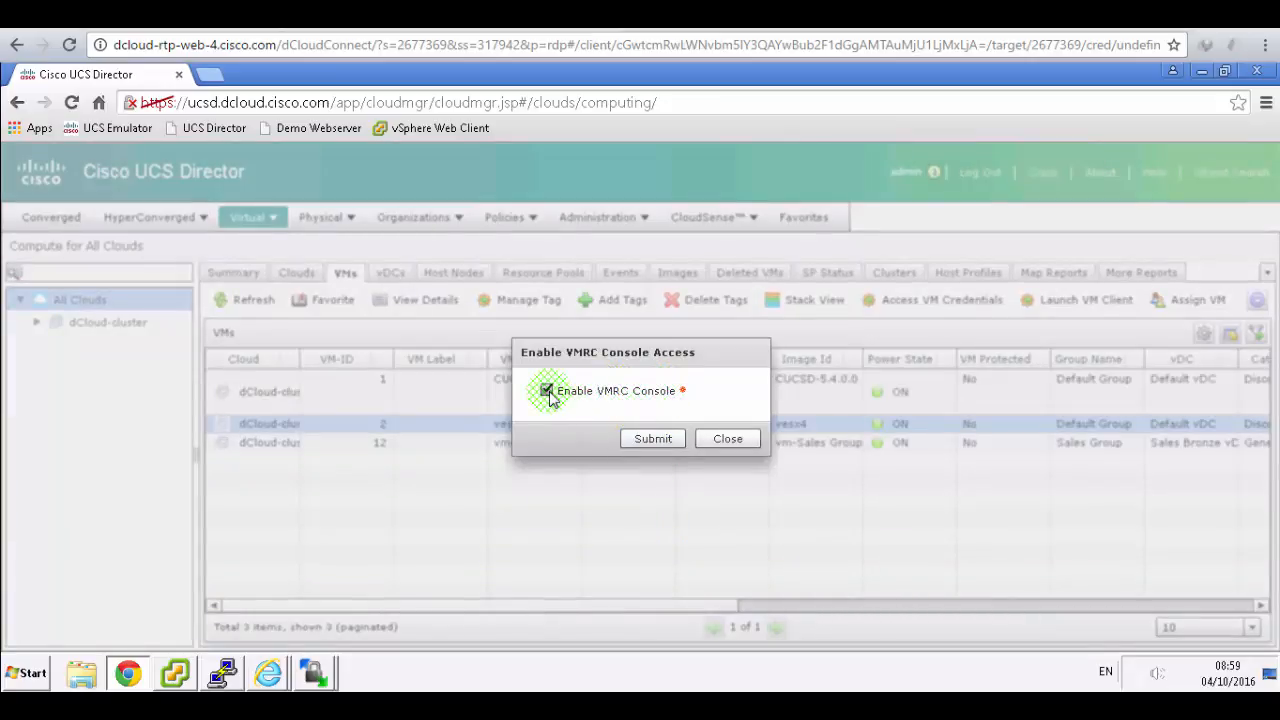
{"action": "left_click", "coordinate": [648, 438]}
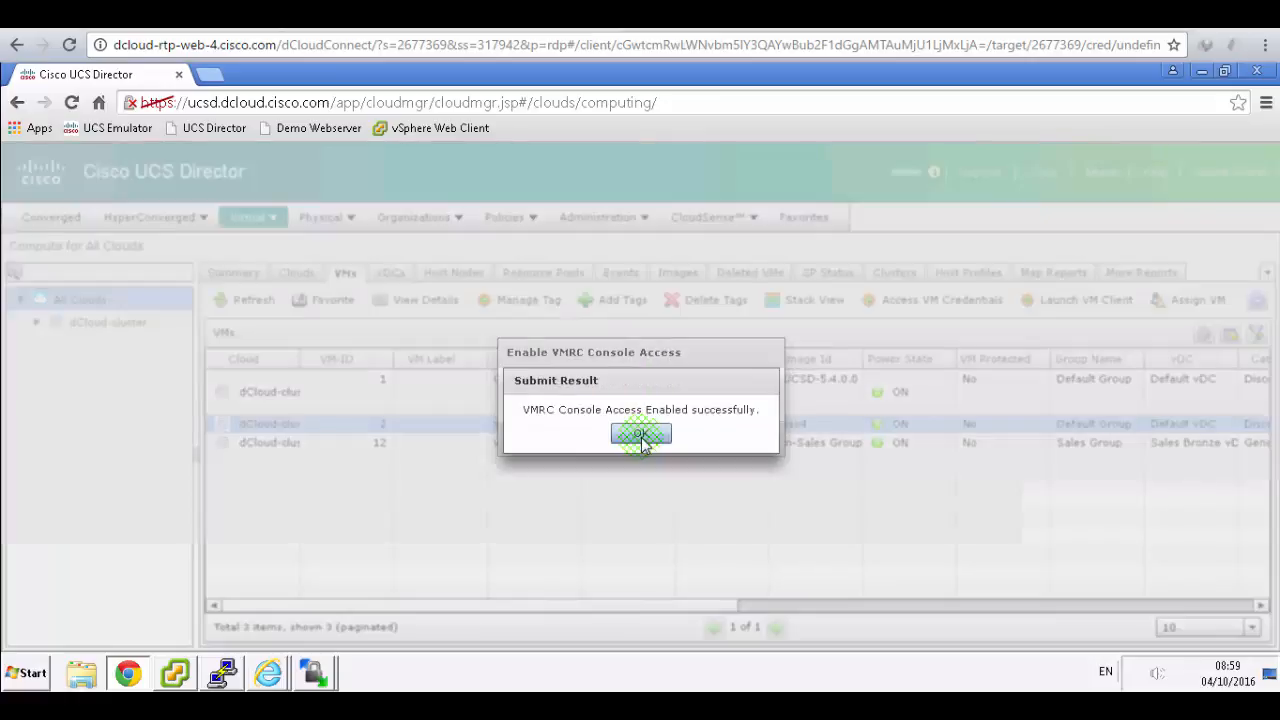
{"action": "left_click", "coordinate": [646, 440]}
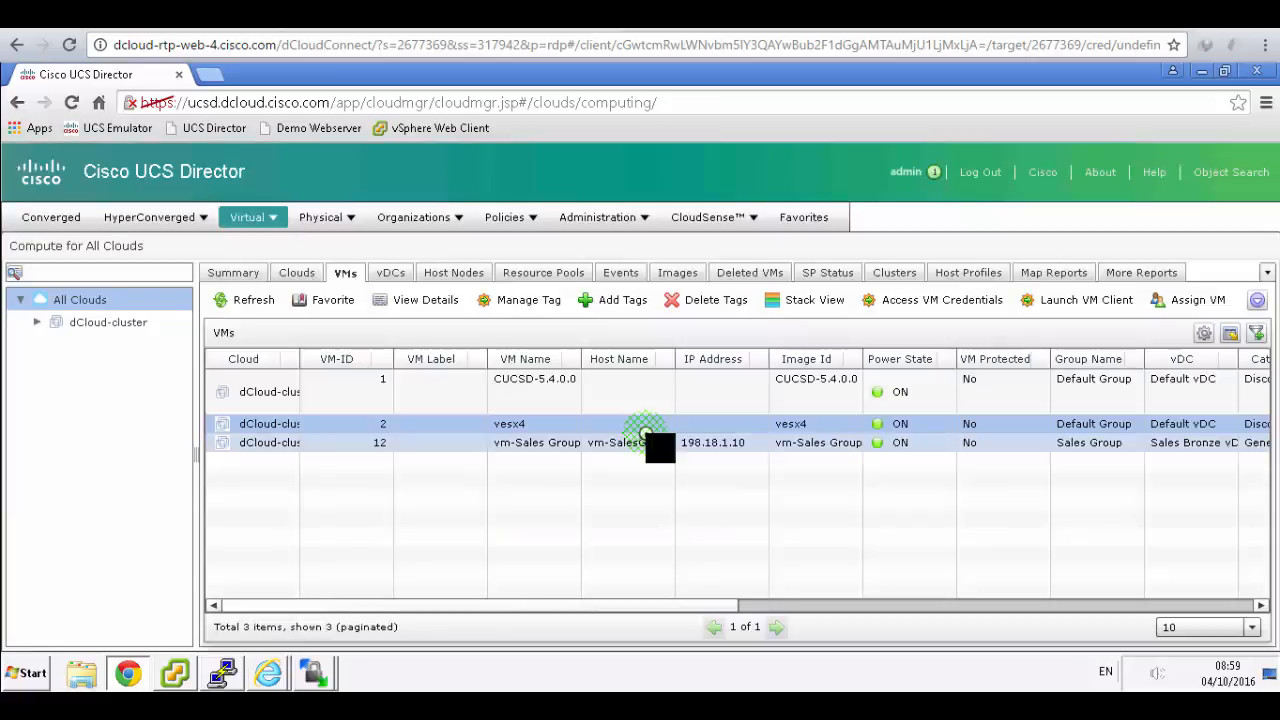
{"action": "key", "text": "ctrl+Tab"}
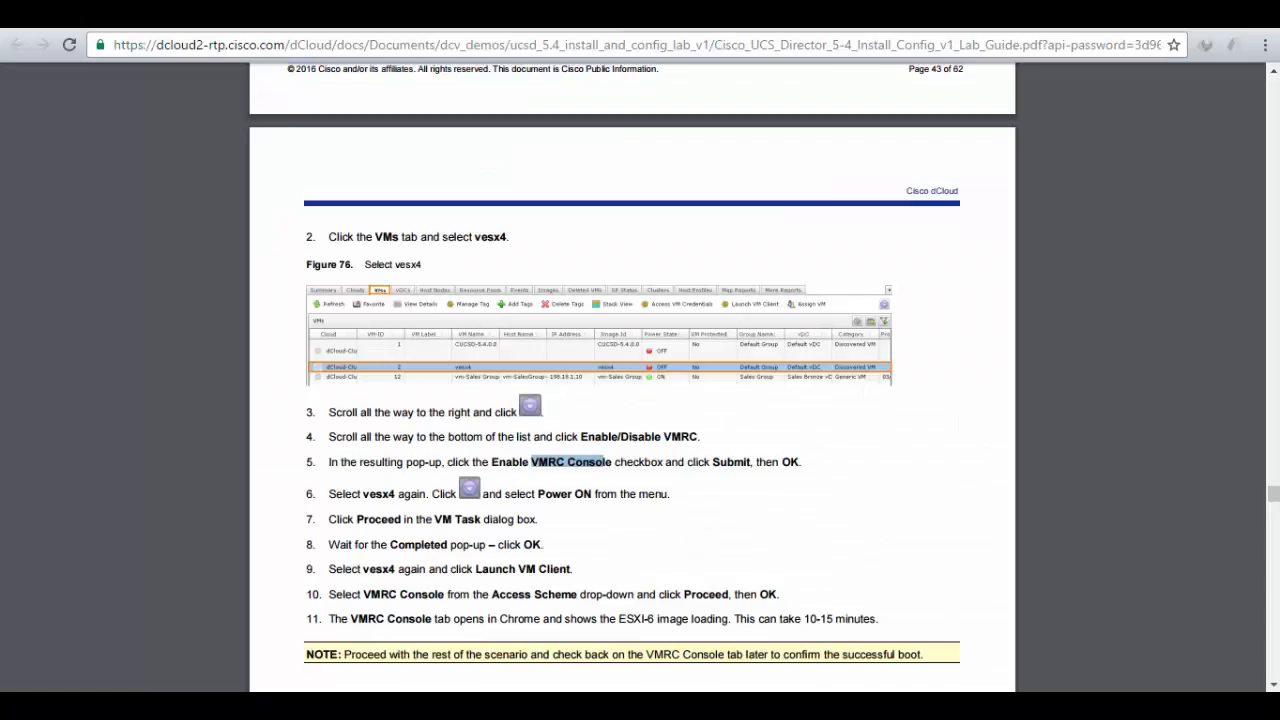
{"action": "left_click", "coordinate": [757, 399]}
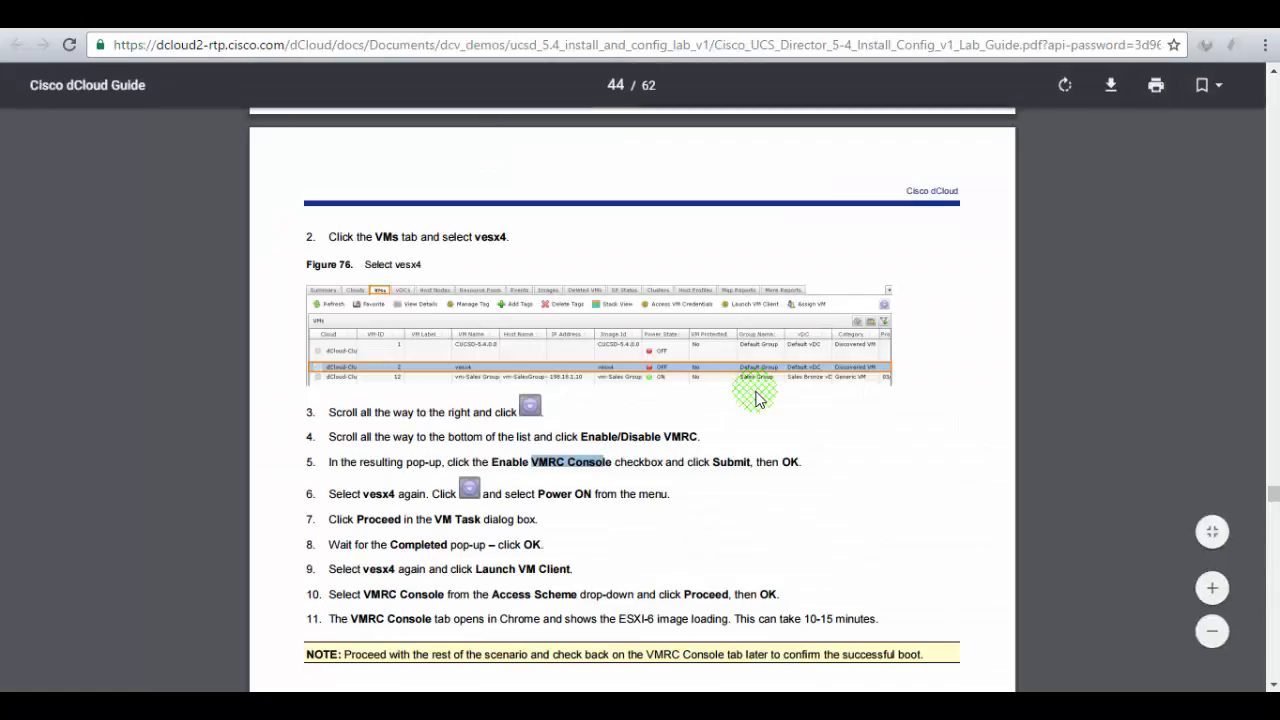
{"action": "scroll", "coordinate": [757, 399], "scroll_direction": "down", "scroll_amount": 1}
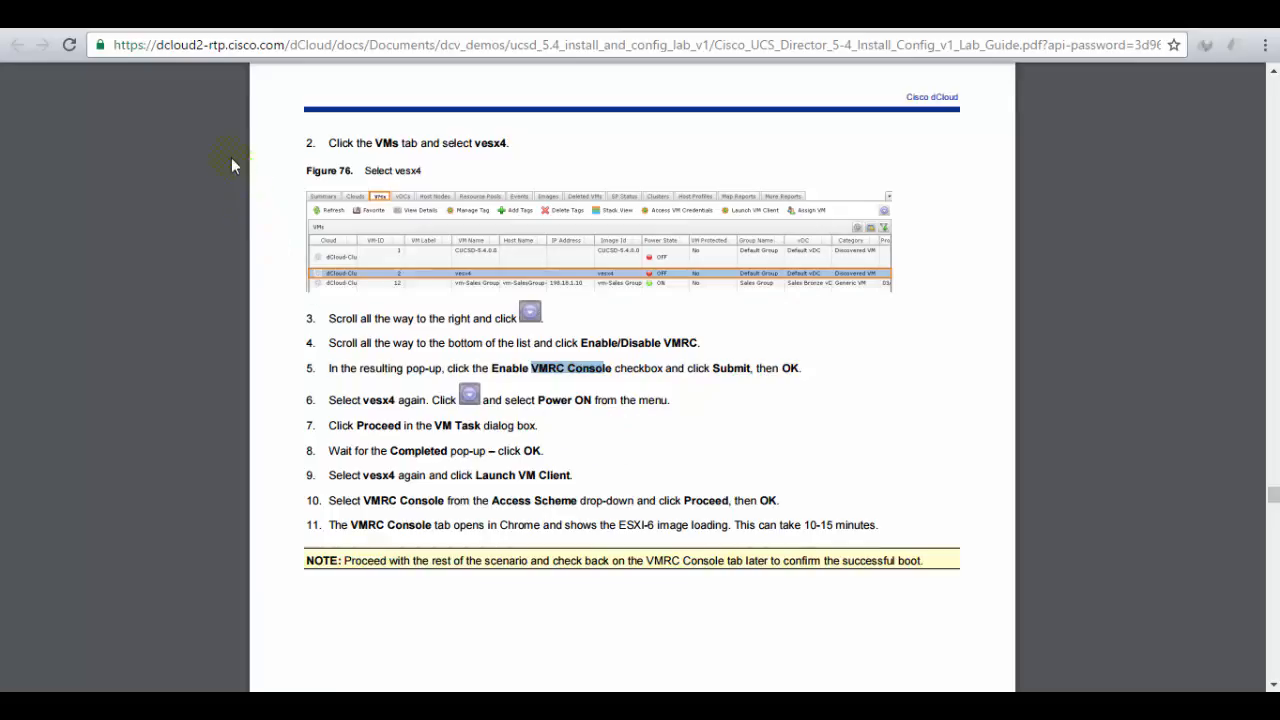
{"action": "left_click", "coordinate": [120, 15]}
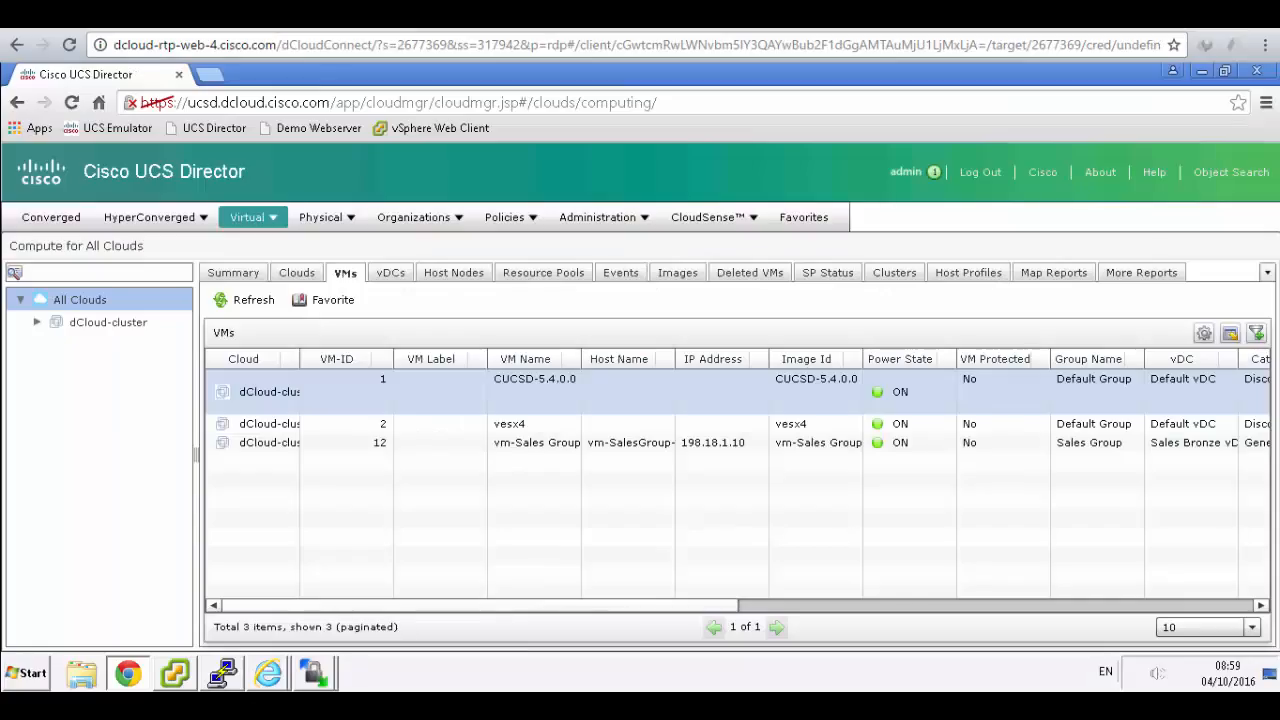
- Launch a VM client for vesx4 using the VMRC Console access scheme
{"action": "left_click", "coordinate": [491, 448]}
{"action": "left_click", "coordinate": [506, 423]}
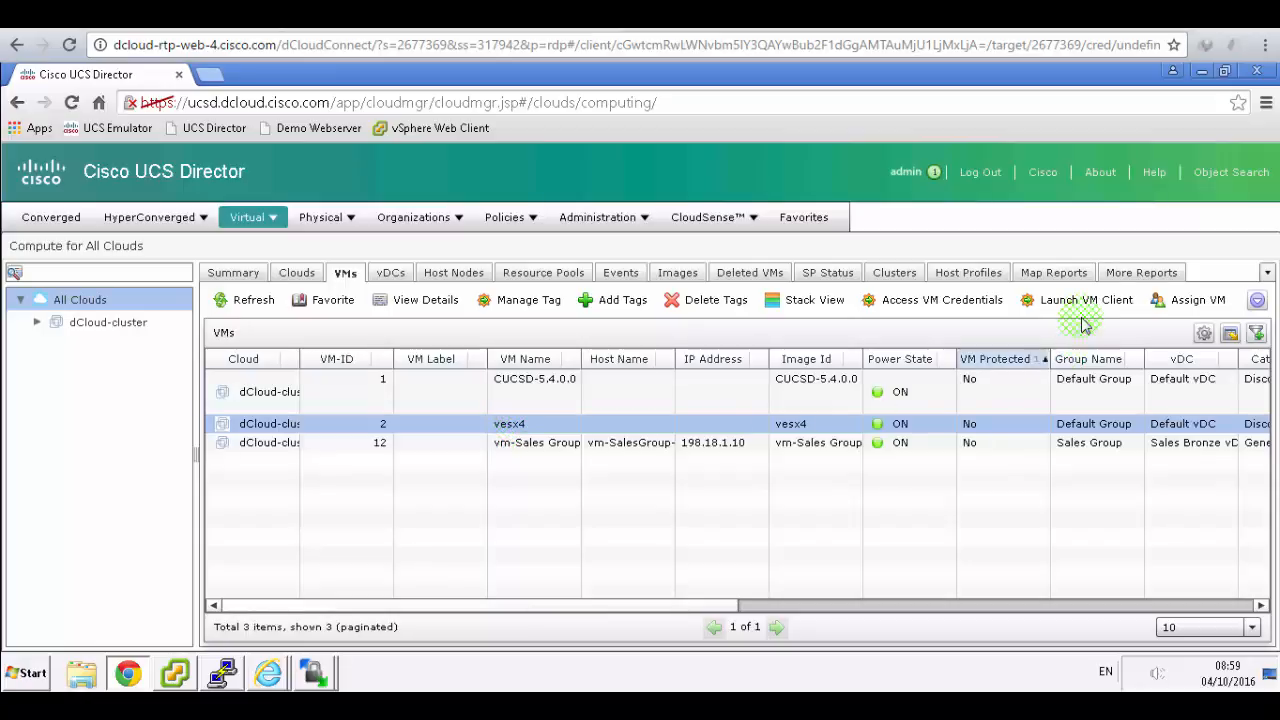
{"action": "left_click", "coordinate": [1085, 305]}
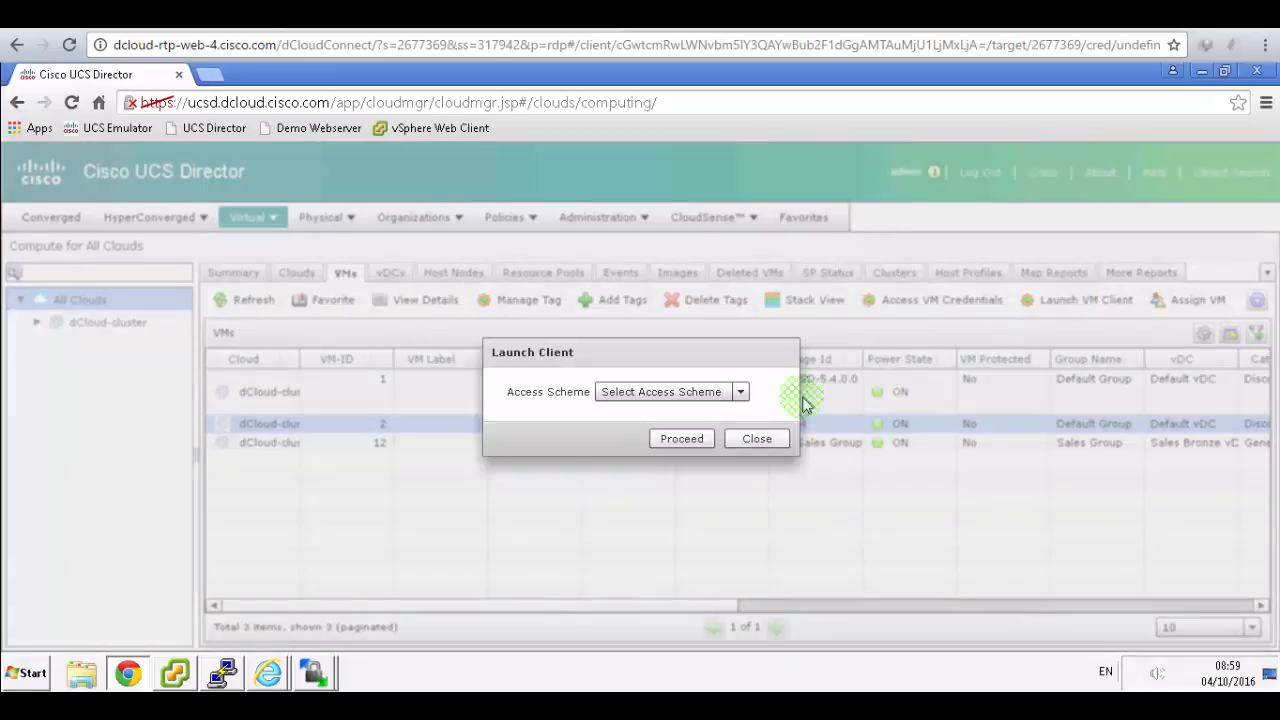
{"action": "left_click", "coordinate": [742, 393]}
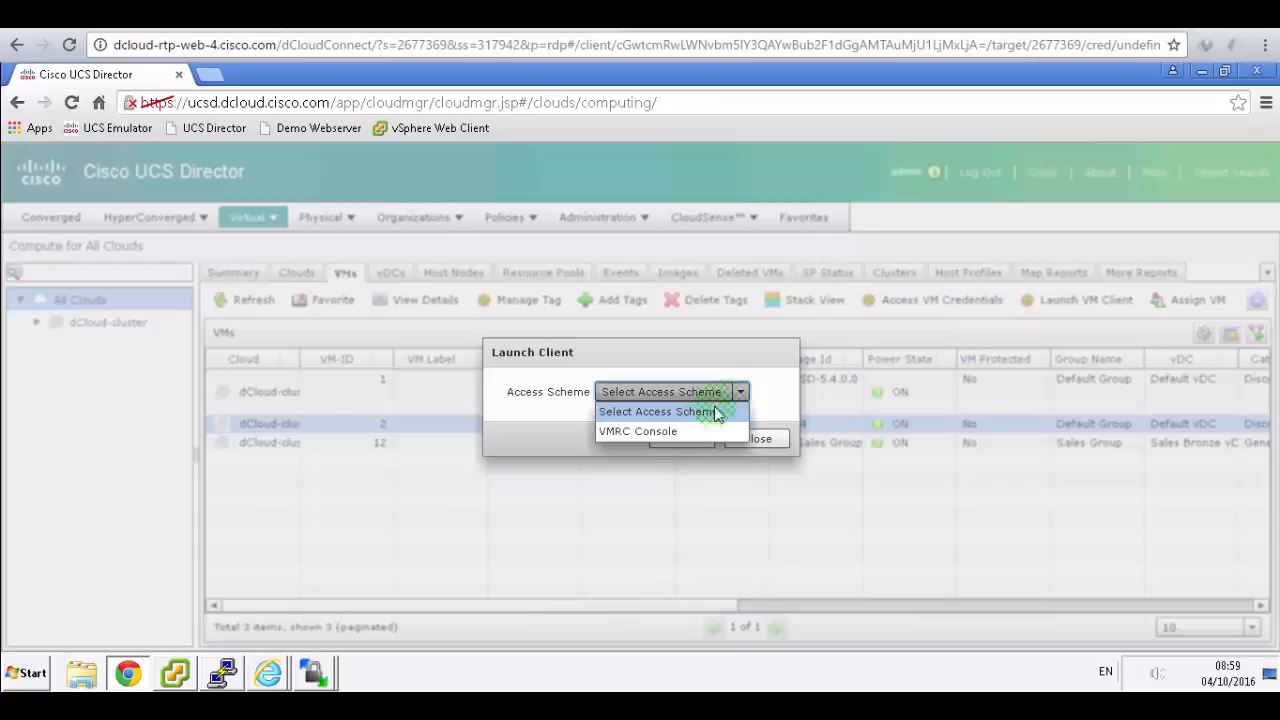
{"action": "left_click", "coordinate": [620, 431]}
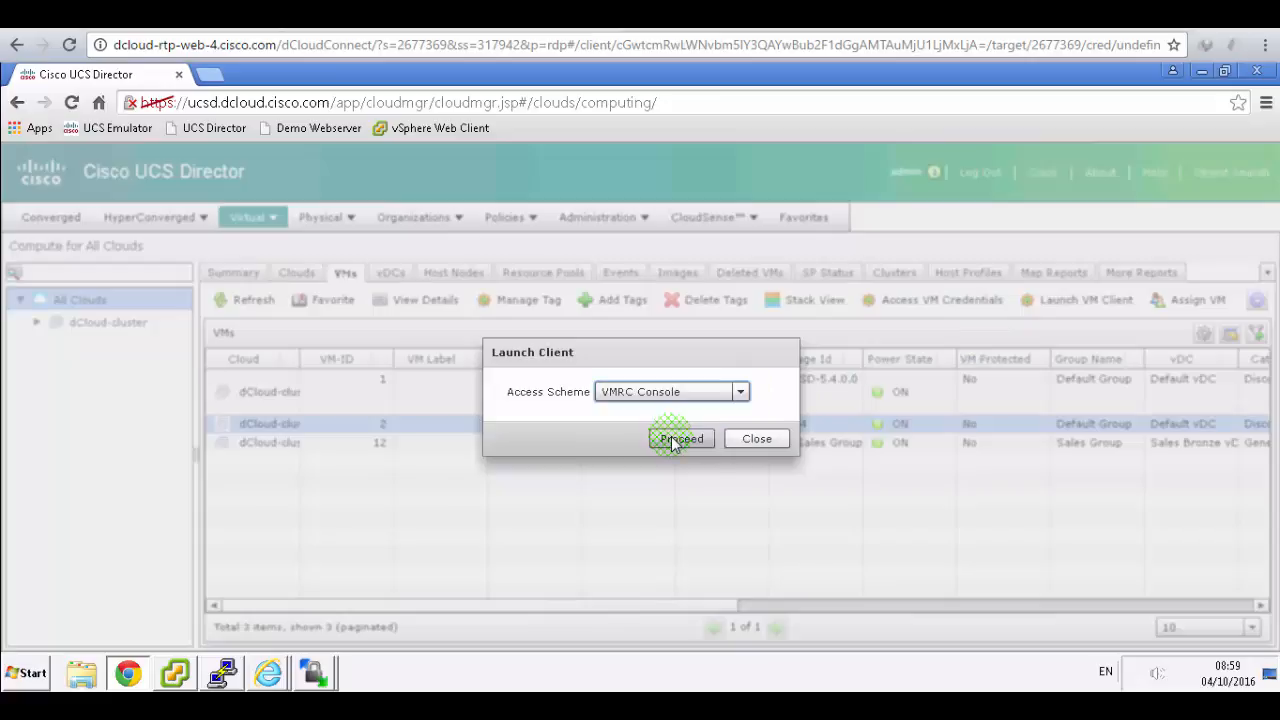
{"action": "left_click", "coordinate": [672, 443]}
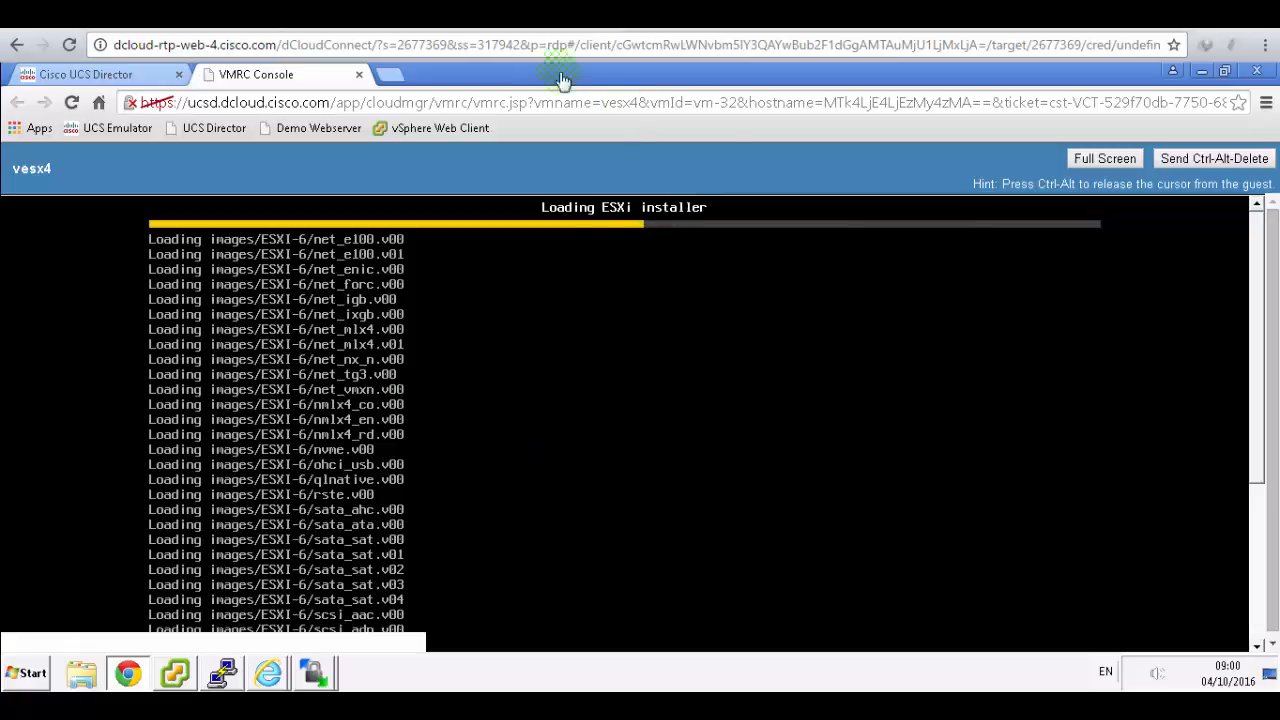
{"action": "left_click", "coordinate": [547, 158]}
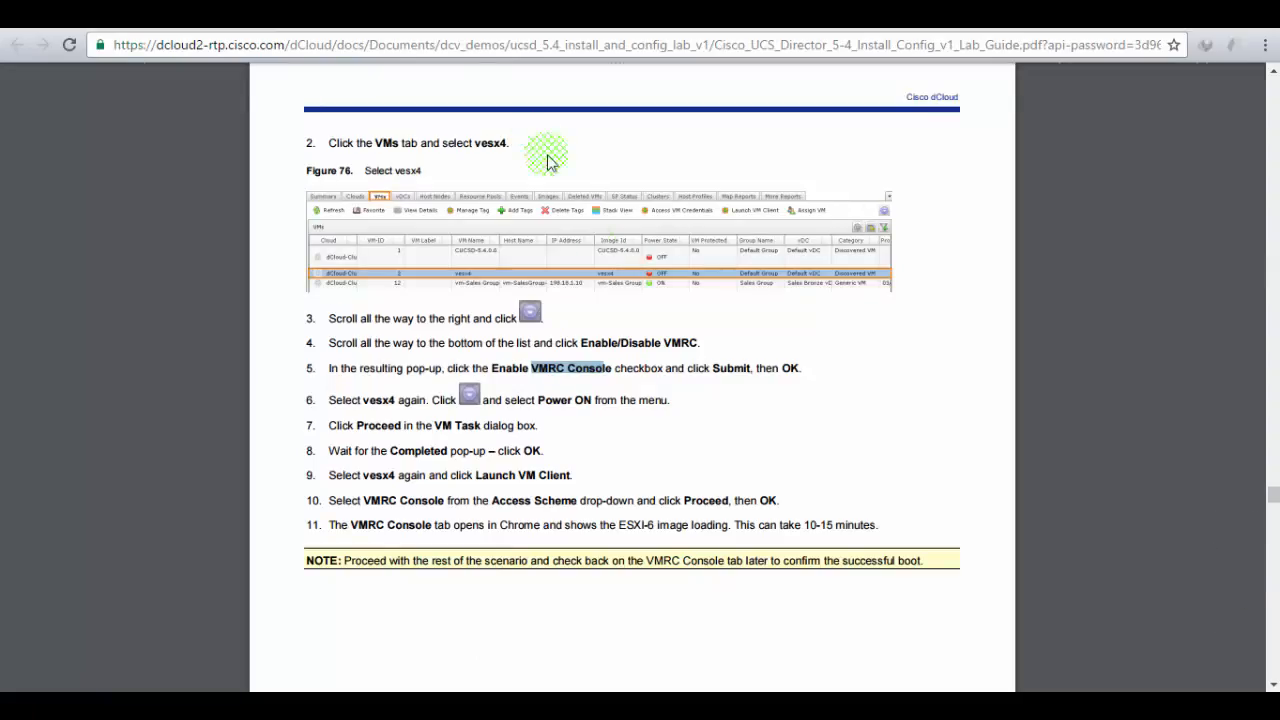
- Highlight step 11's ESXi loading note, check the vesx4 console, then scroll to page 45's Scenario 6
{"action": "left_click", "coordinate": [751, 361]}
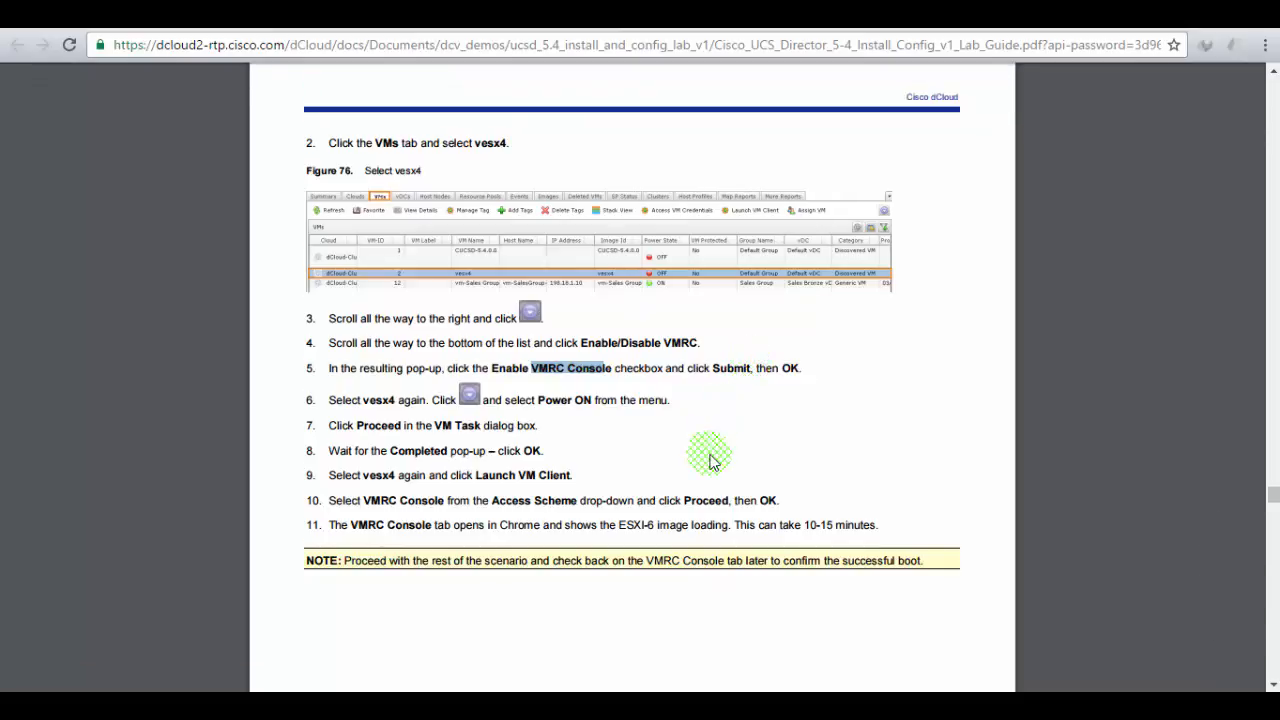
{"action": "left_click", "coordinate": [656, 518]}
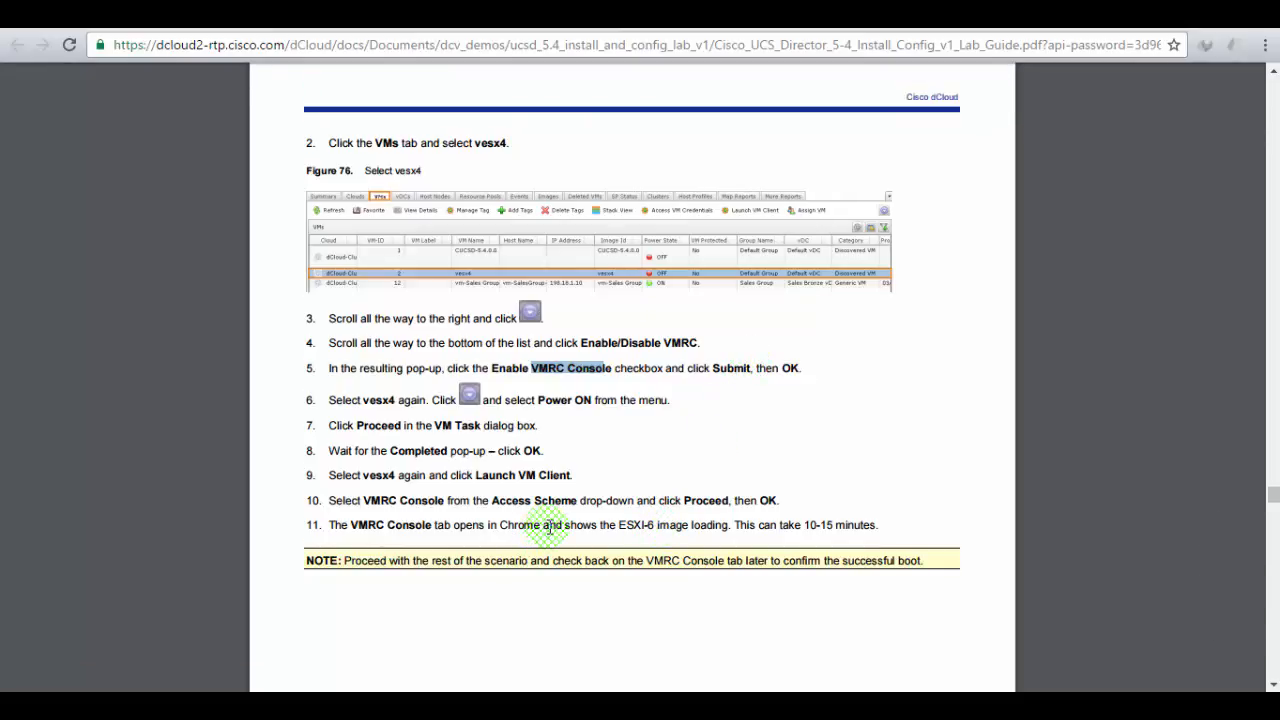
{"action": "left_click_drag", "start_coordinate": [543, 526], "coordinate": [883, 530]}
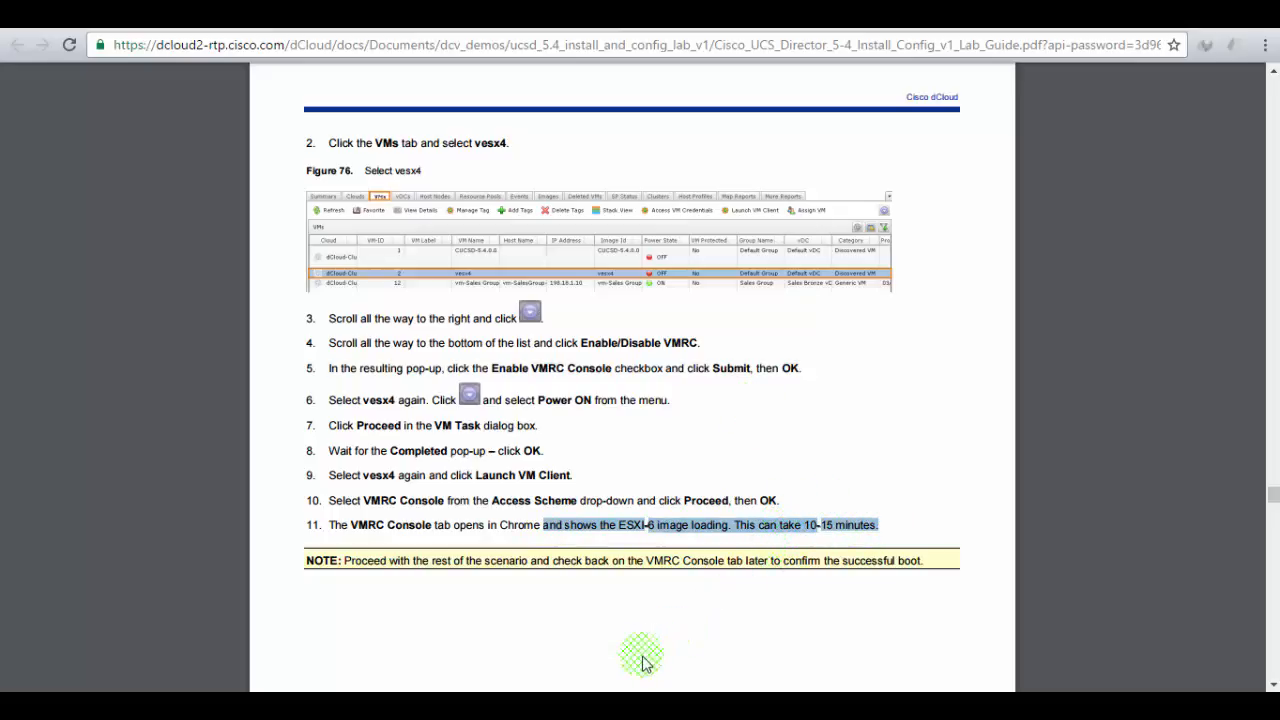
{"action": "left_click", "coordinate": [640, 704]}
{"action": "left_click", "coordinate": [1207, 270]}
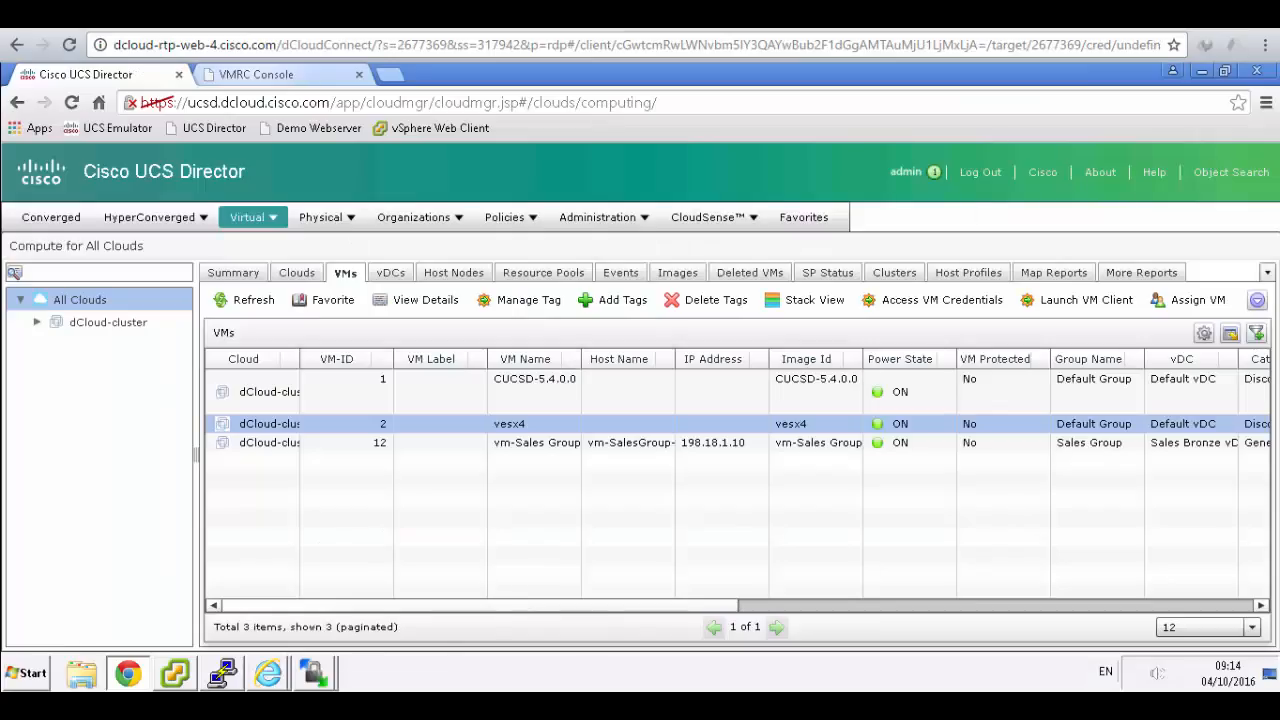
{"action": "left_click", "coordinate": [300, 75]}
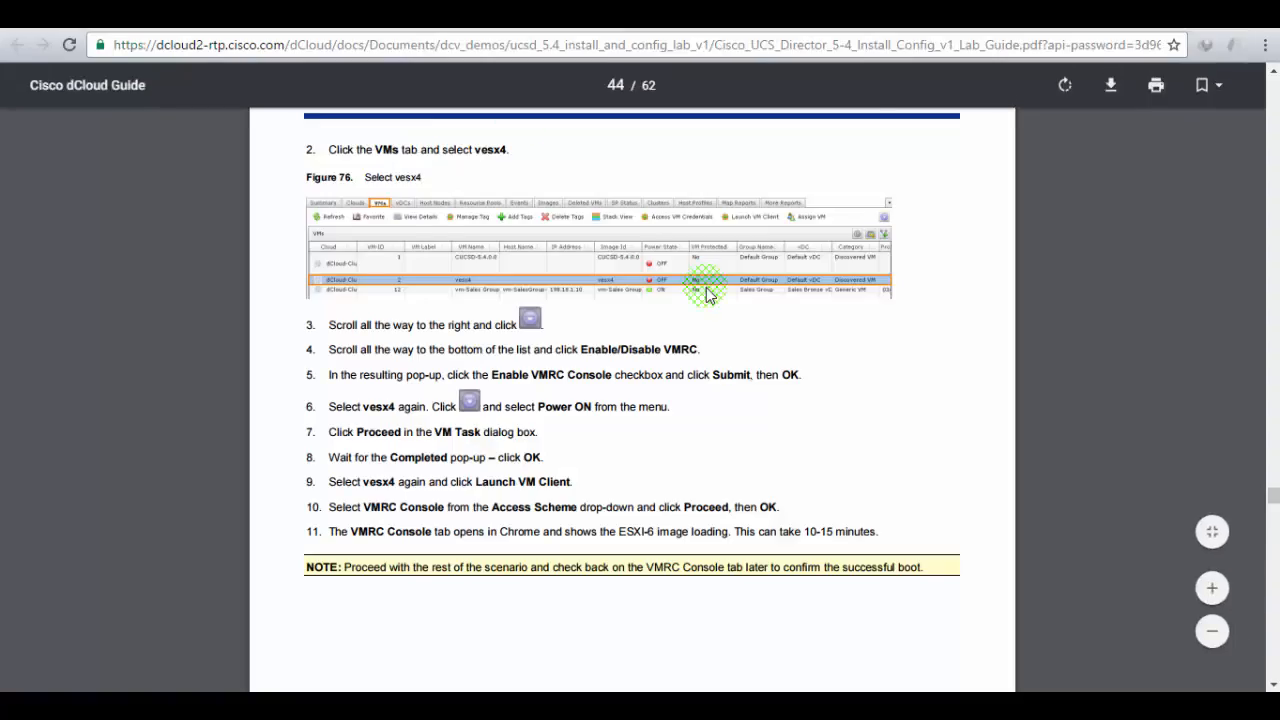
{"action": "scroll", "coordinate": [706, 294], "scroll_direction": "down", "scroll_amount": 4}
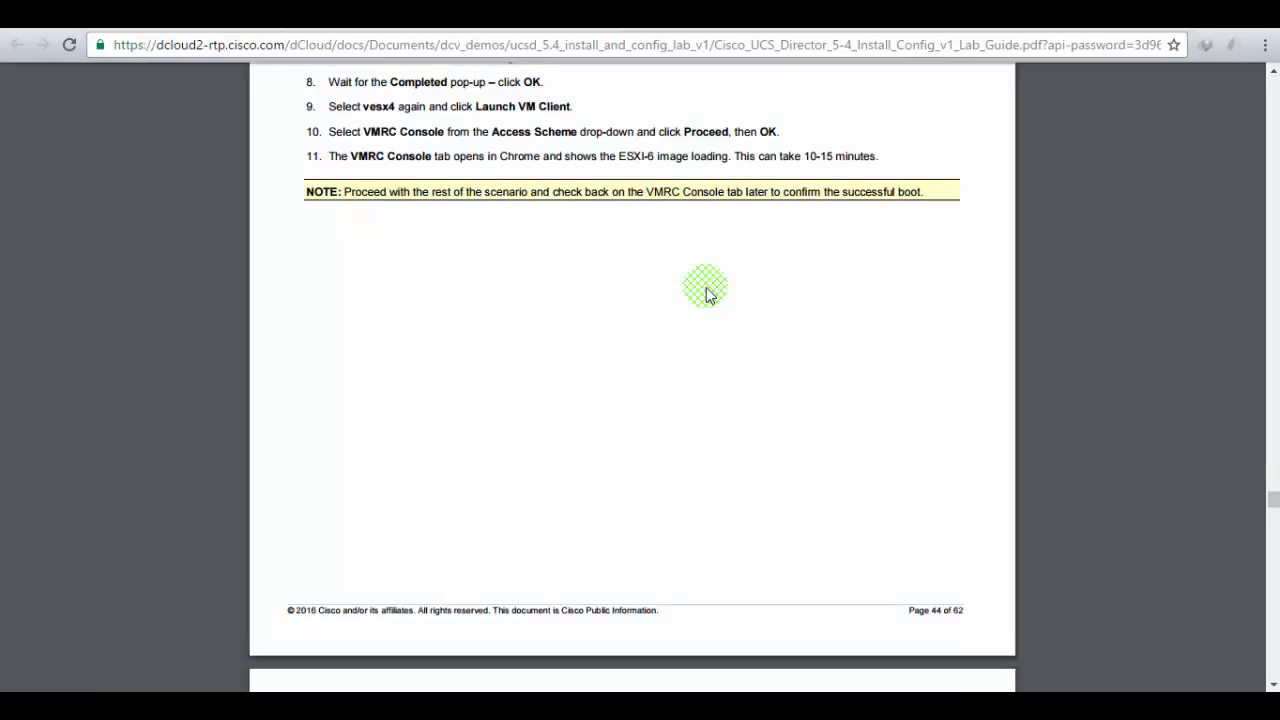
{"action": "scroll", "coordinate": [706, 294], "scroll_direction": "down", "scroll_amount": 6}
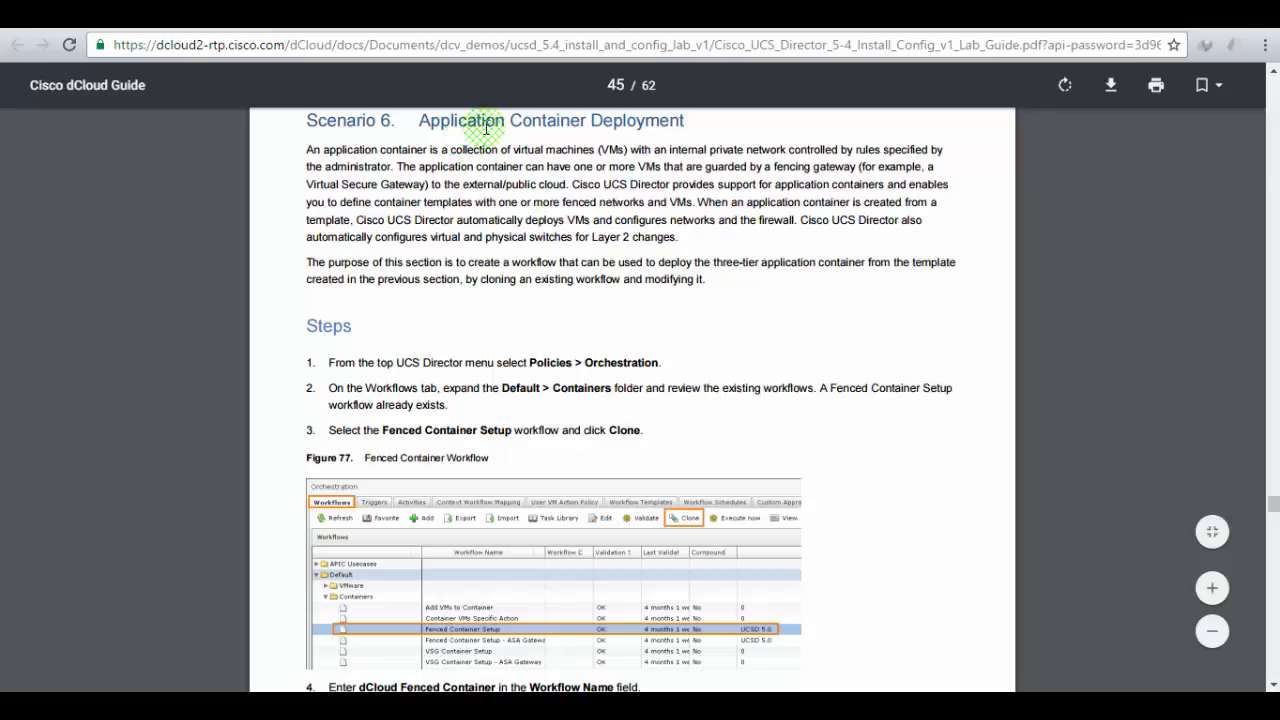
{"action": "scroll", "coordinate": [486, 128], "scroll_direction": "down", "scroll_amount": 1}
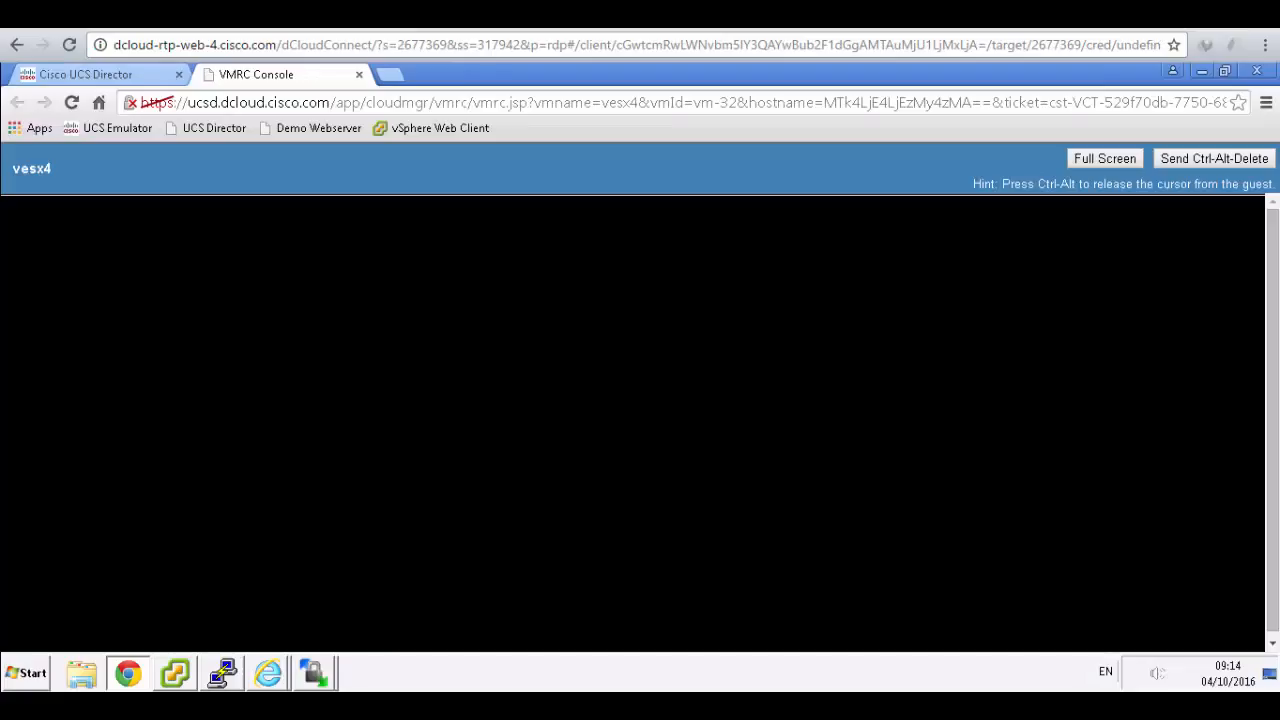
- Under Policies > Orchestration, expand Default > Containers and select Fenced Container Setup
{"action": "left_click", "coordinate": [113, 75]}
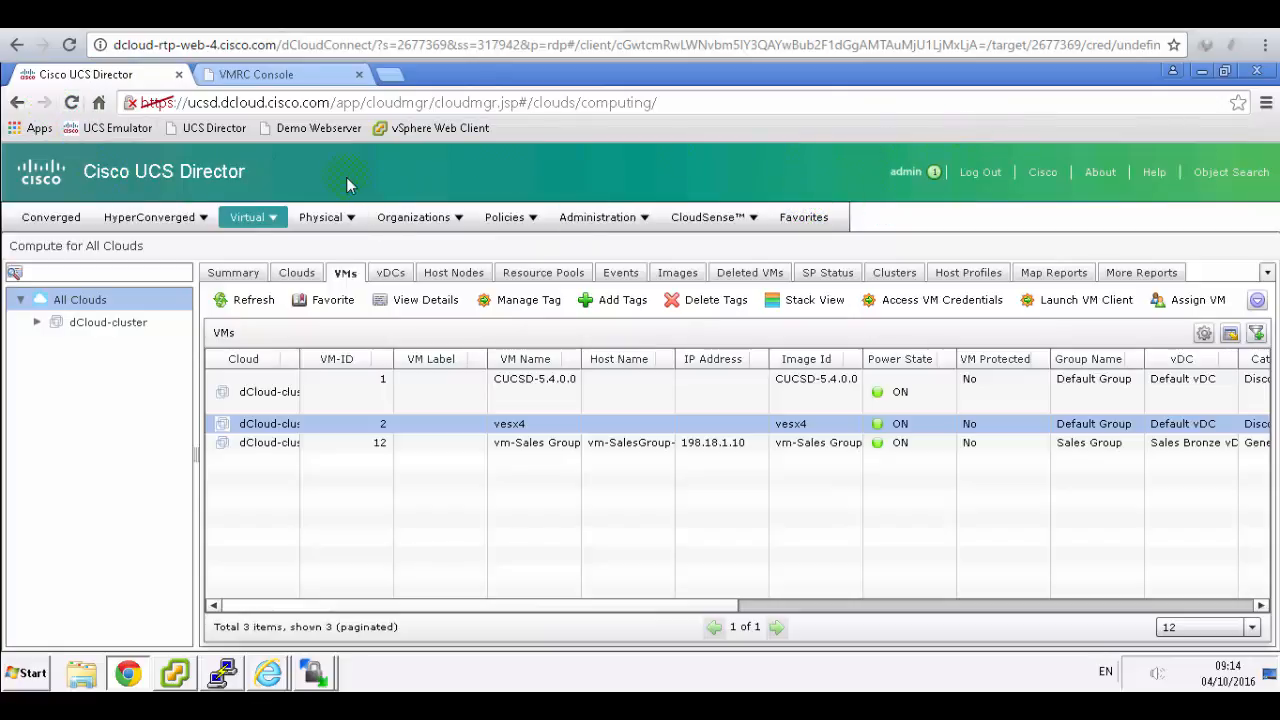
{"action": "left_click", "coordinate": [506, 219]}
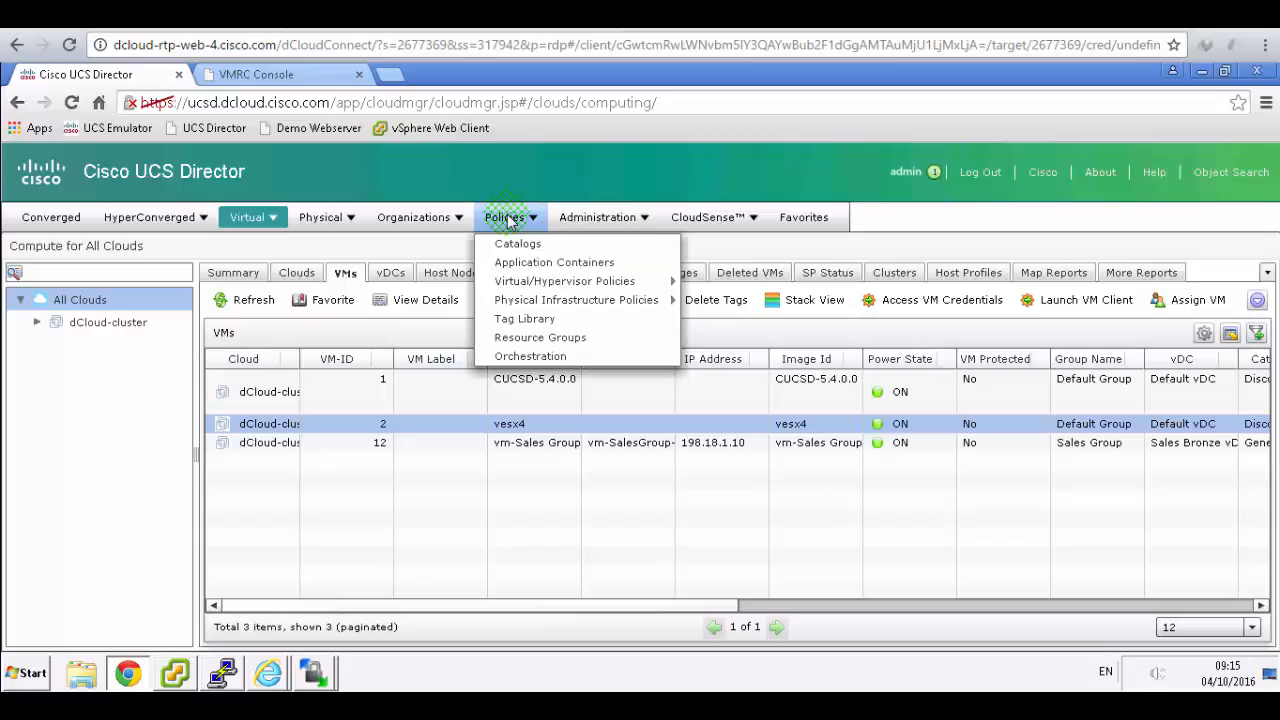
{"action": "left_click", "coordinate": [528, 357]}
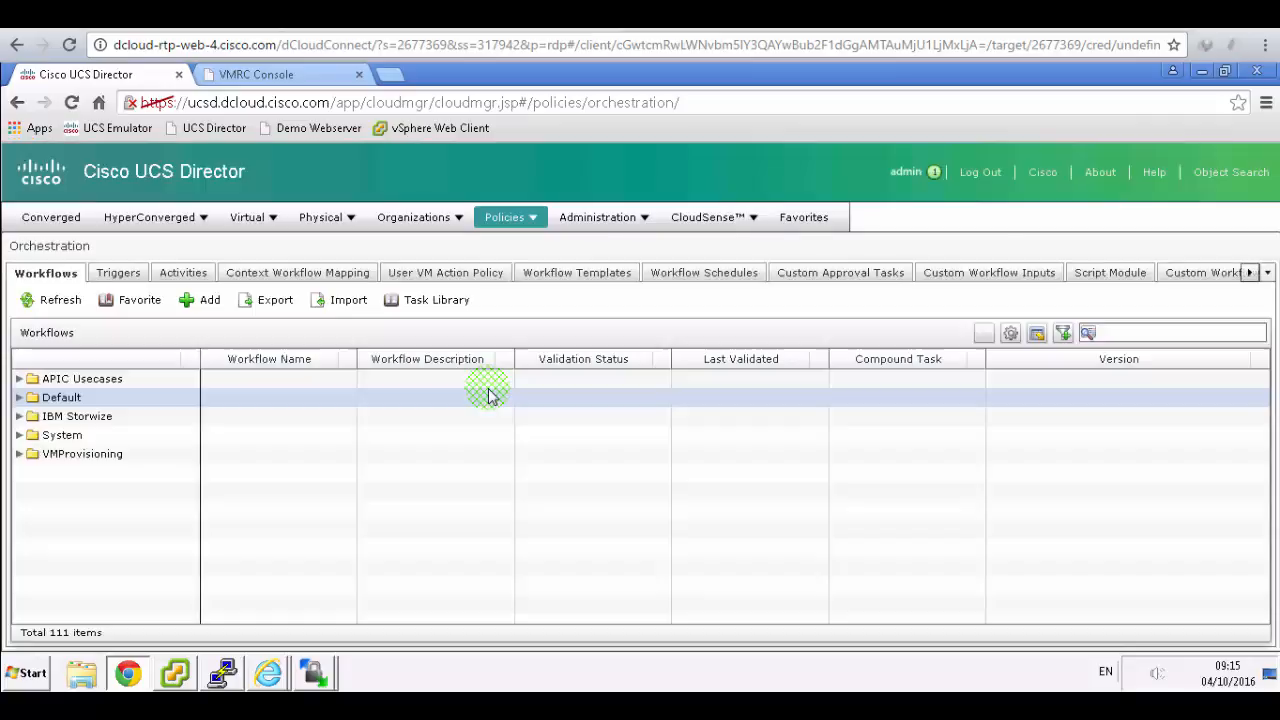
{"action": "left_click", "coordinate": [18, 398]}
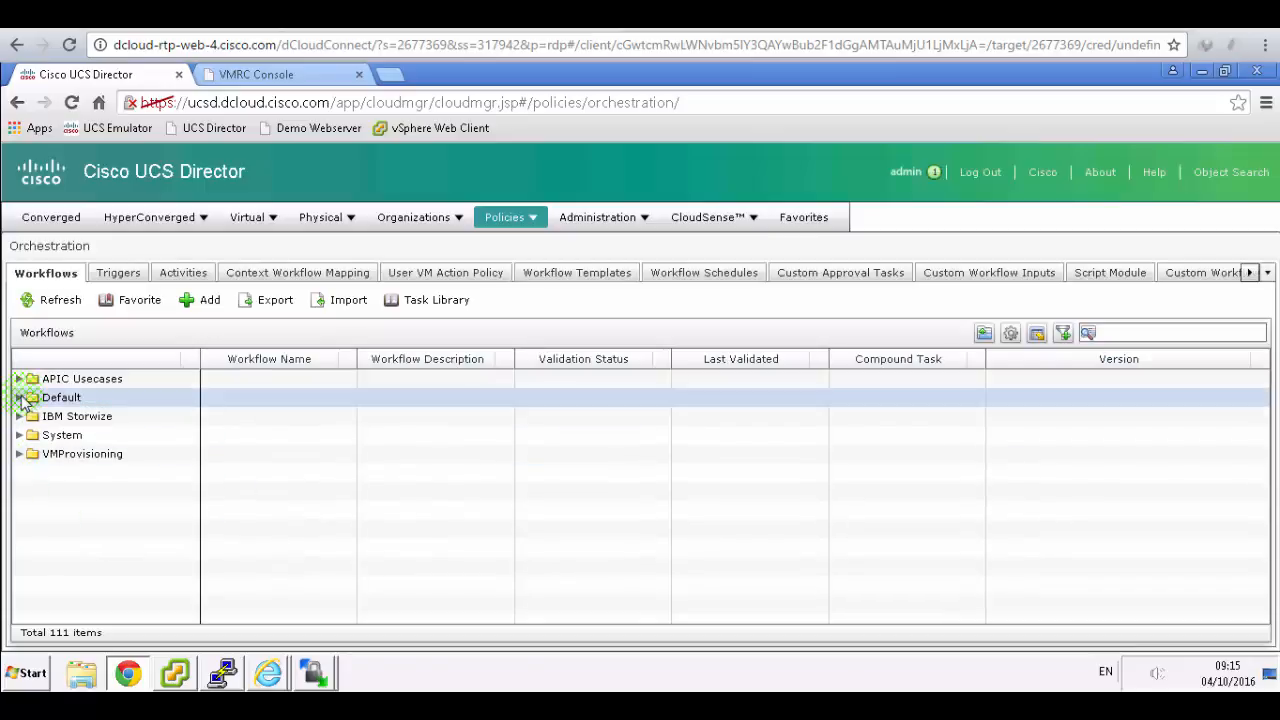
{"action": "left_click", "coordinate": [36, 437]}
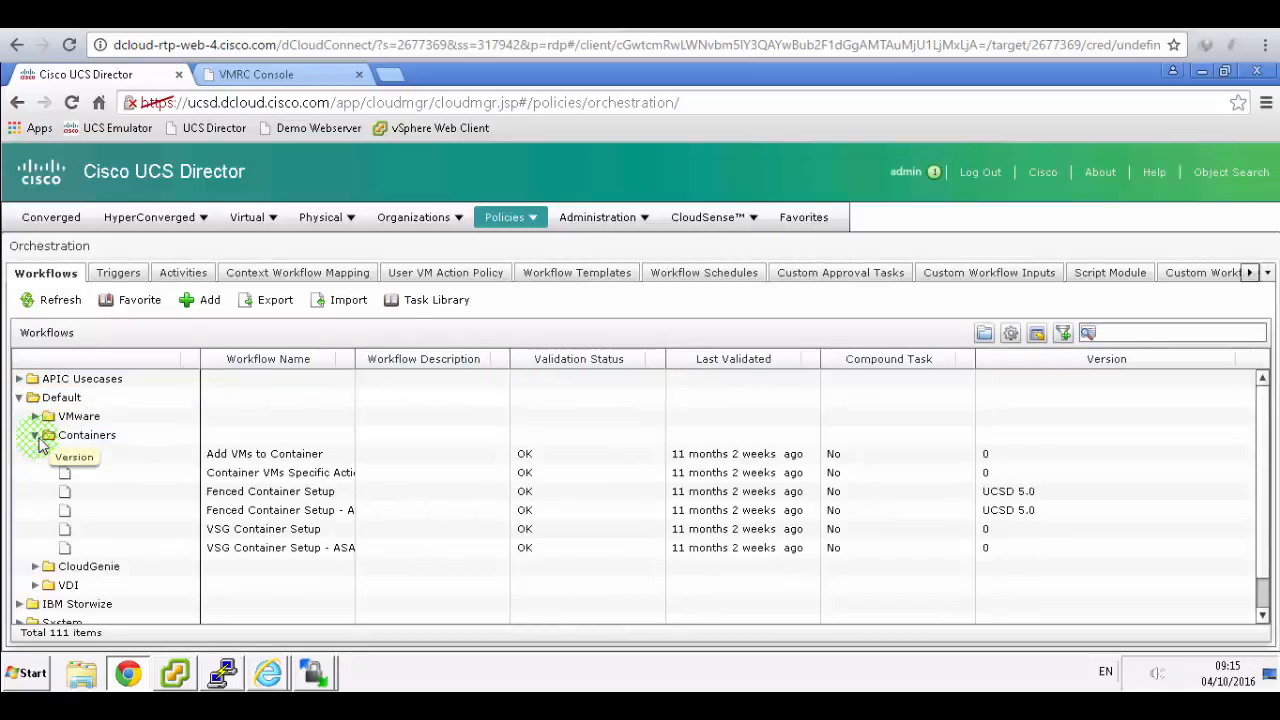
{"action": "left_click", "coordinate": [268, 495]}
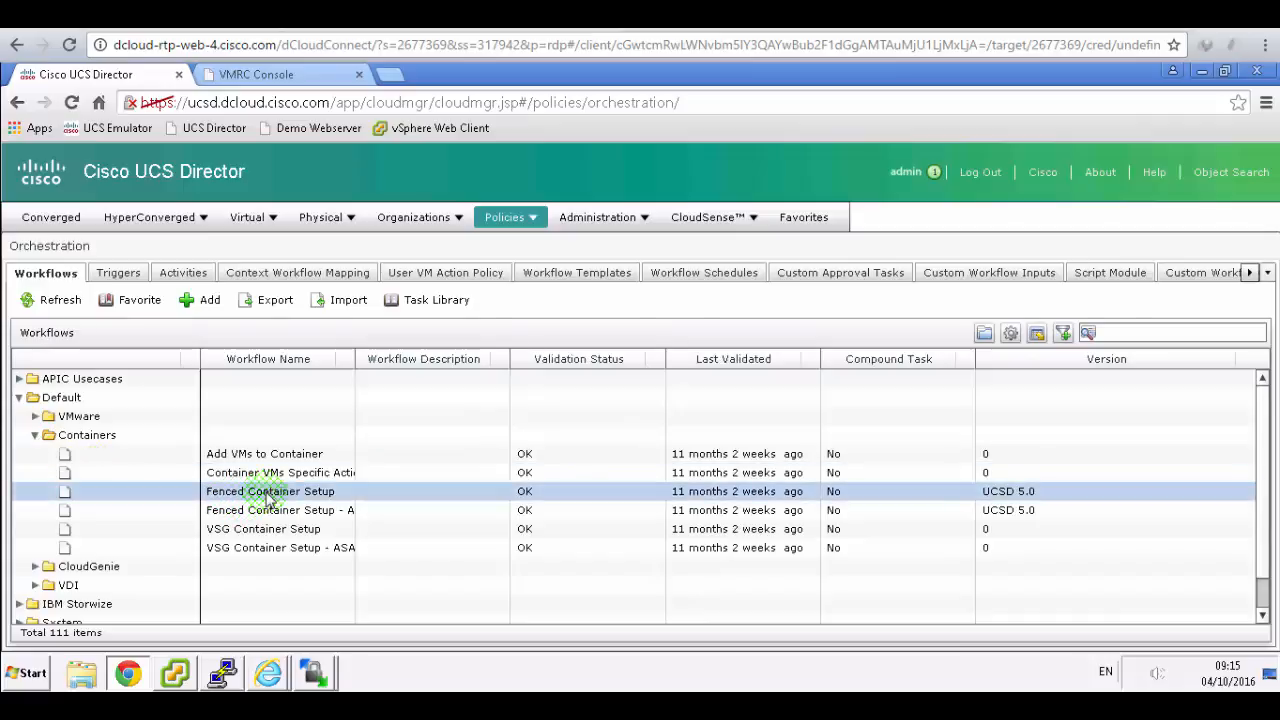
- Start a clone of the Fenced Container Setup workflow to bring up the Clone Workflow form
{"action": "left_click", "coordinate": [428, 15]}
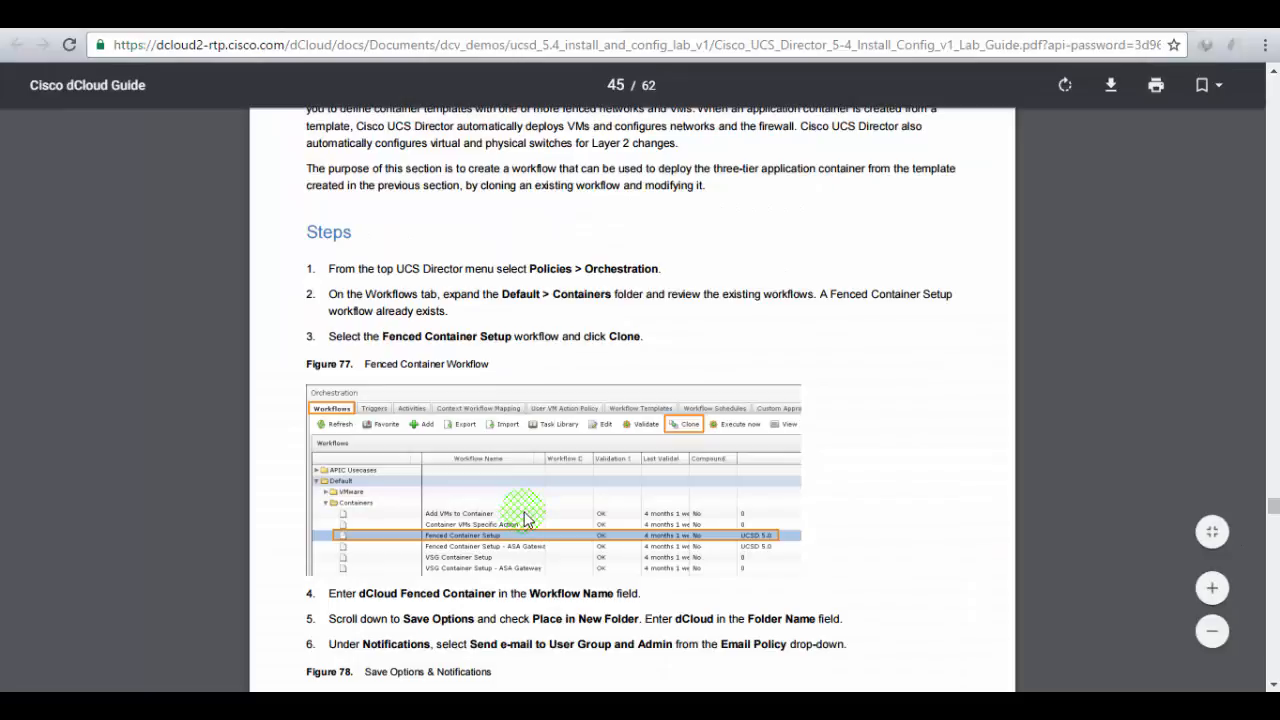
{"action": "scroll", "coordinate": [520, 520], "scroll_direction": "down", "scroll_amount": 3}
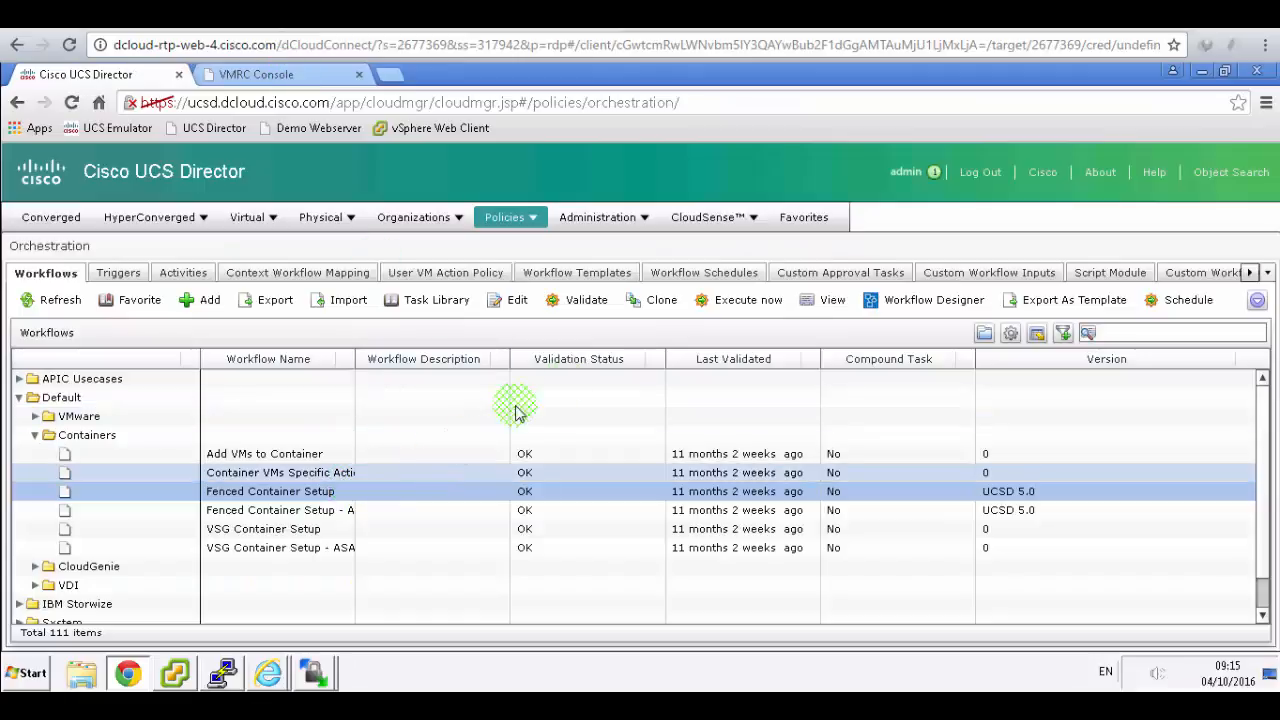
{"action": "left_click", "coordinate": [660, 301]}
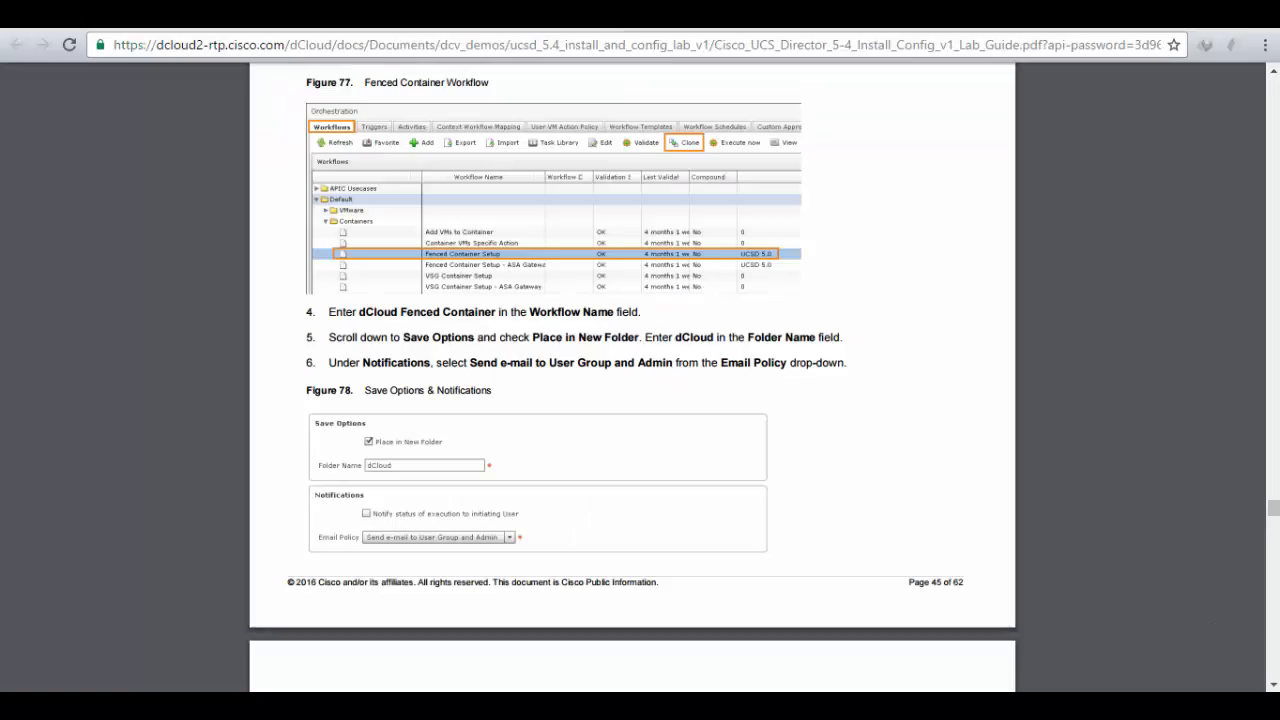
{"action": "left_click", "coordinate": [493, 462]}
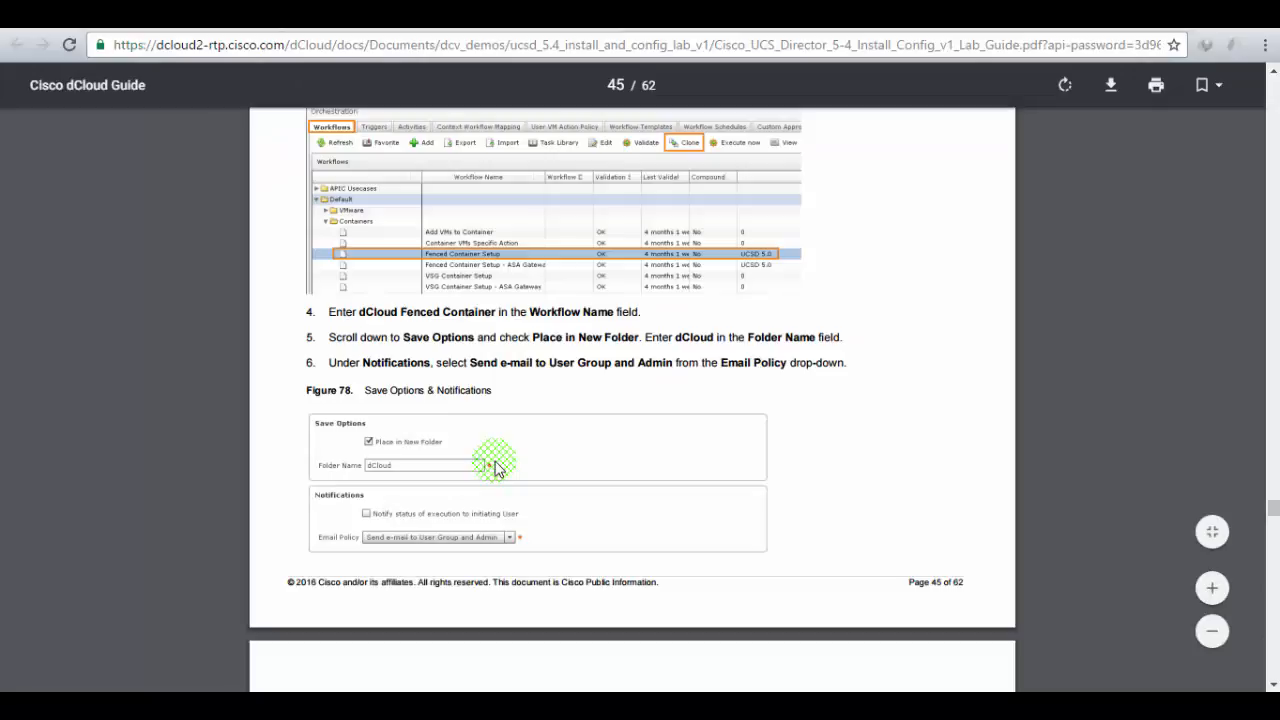
{"action": "scroll", "coordinate": [497, 467], "scroll_direction": "up", "scroll_amount": 3}
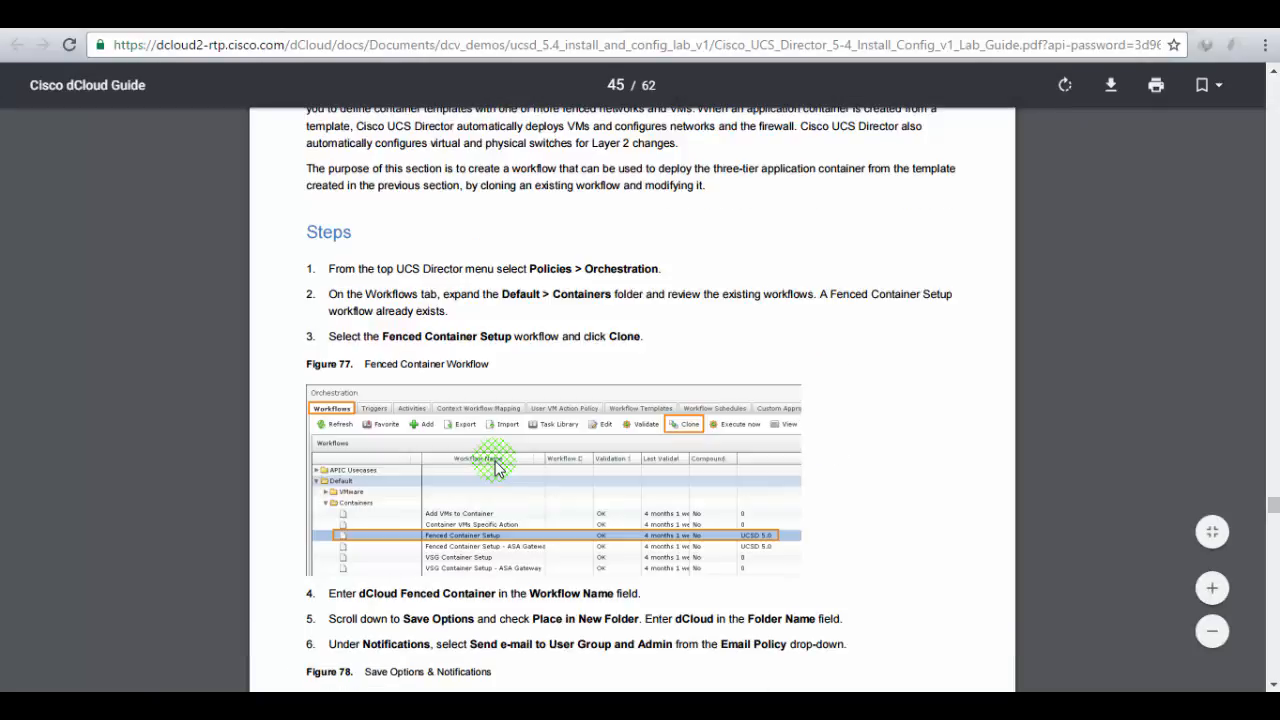
{"action": "scroll", "coordinate": [497, 467], "scroll_direction": "down", "scroll_amount": 2}
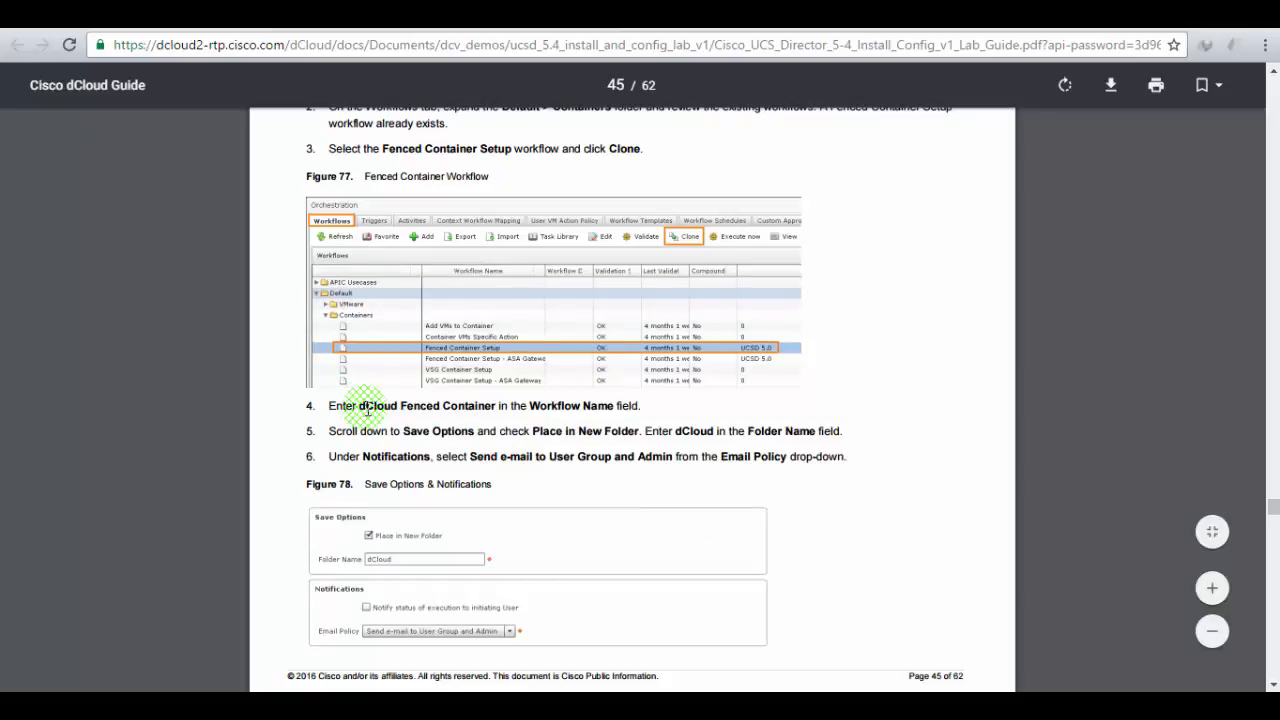
{"action": "left_click", "coordinate": [320, 20]}
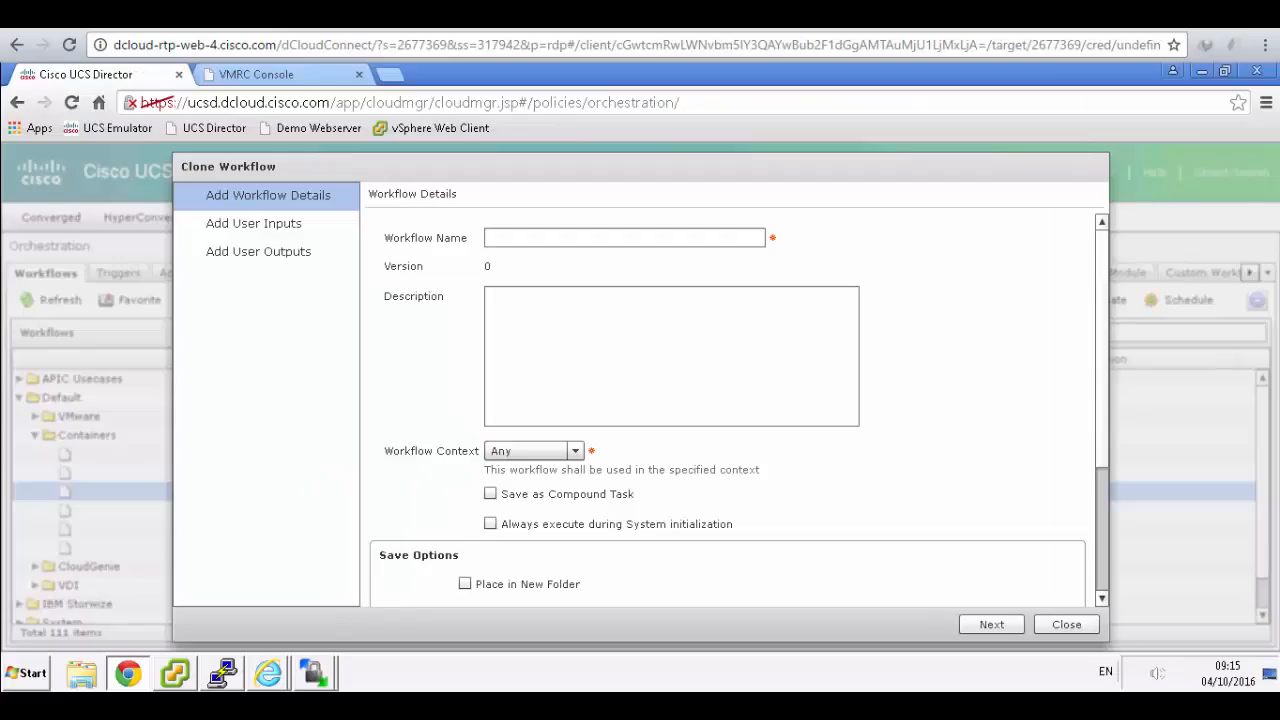
- Name the clone 'dCloud fenced container', keep context Any, and place it in a new dCloud folder
{"action": "left_click", "coordinate": [517, 238]}
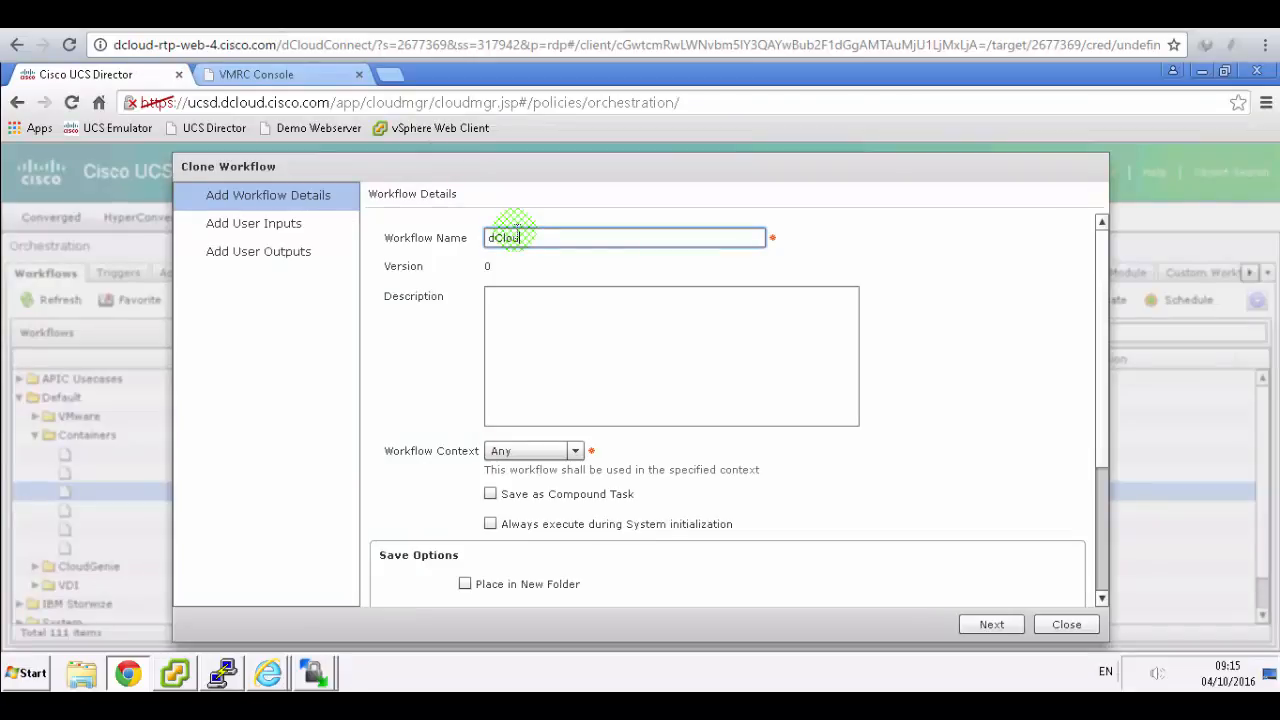
{"action": "type", "text": "dCloud fenced container"}
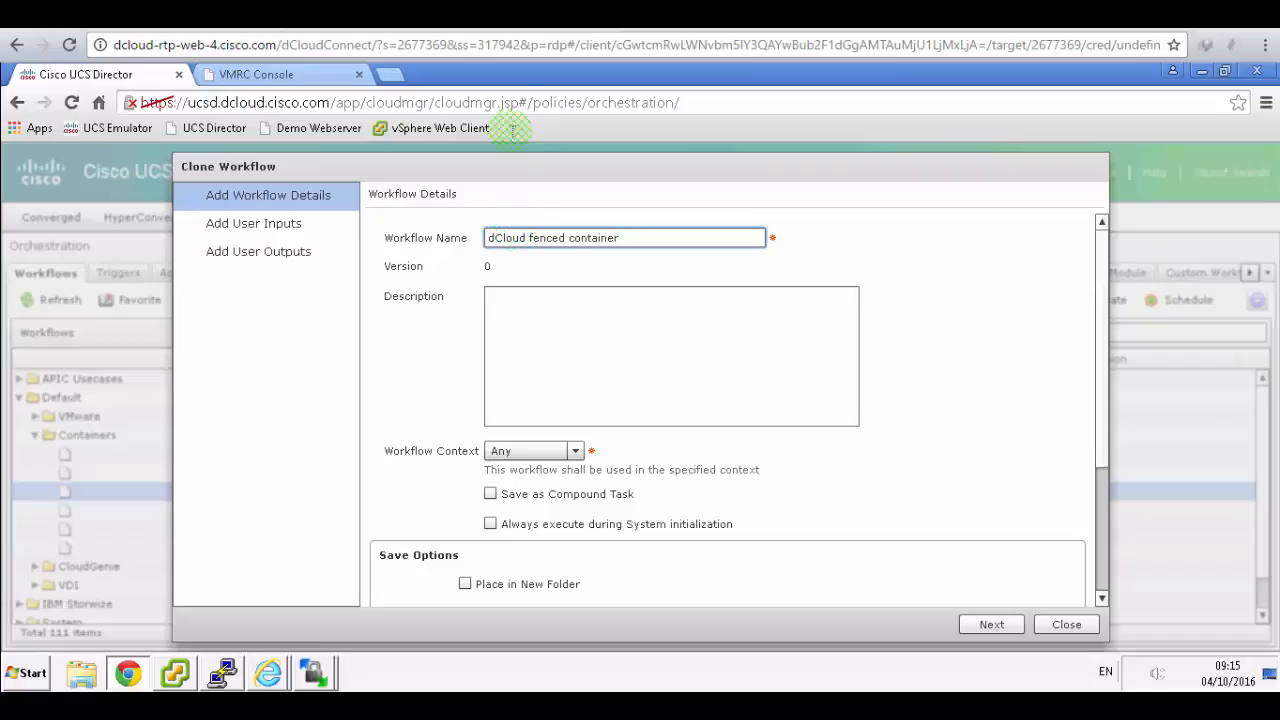
{"action": "key", "text": "alt+Tab"}
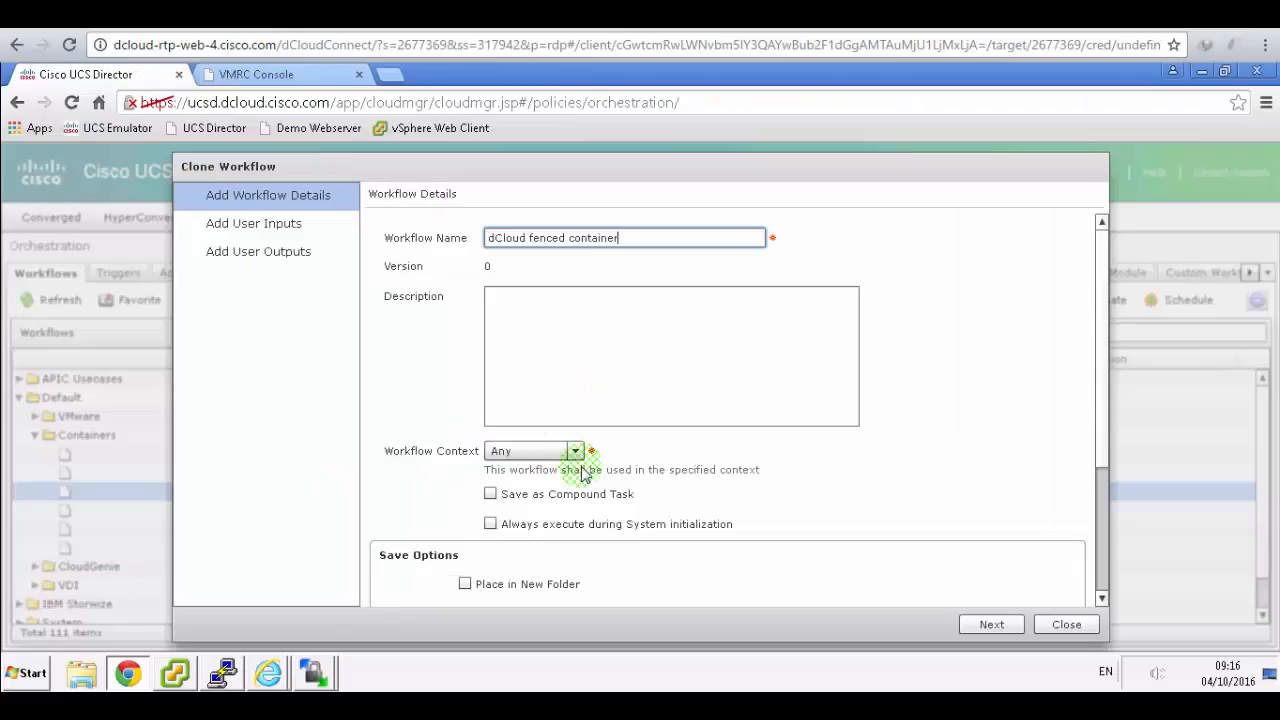
{"action": "left_click_drag", "start_coordinate": [1103, 408], "coordinate": [1107, 488]}
{"action": "scroll", "coordinate": [640, 356], "scroll_direction": "down", "scroll_amount": 2}
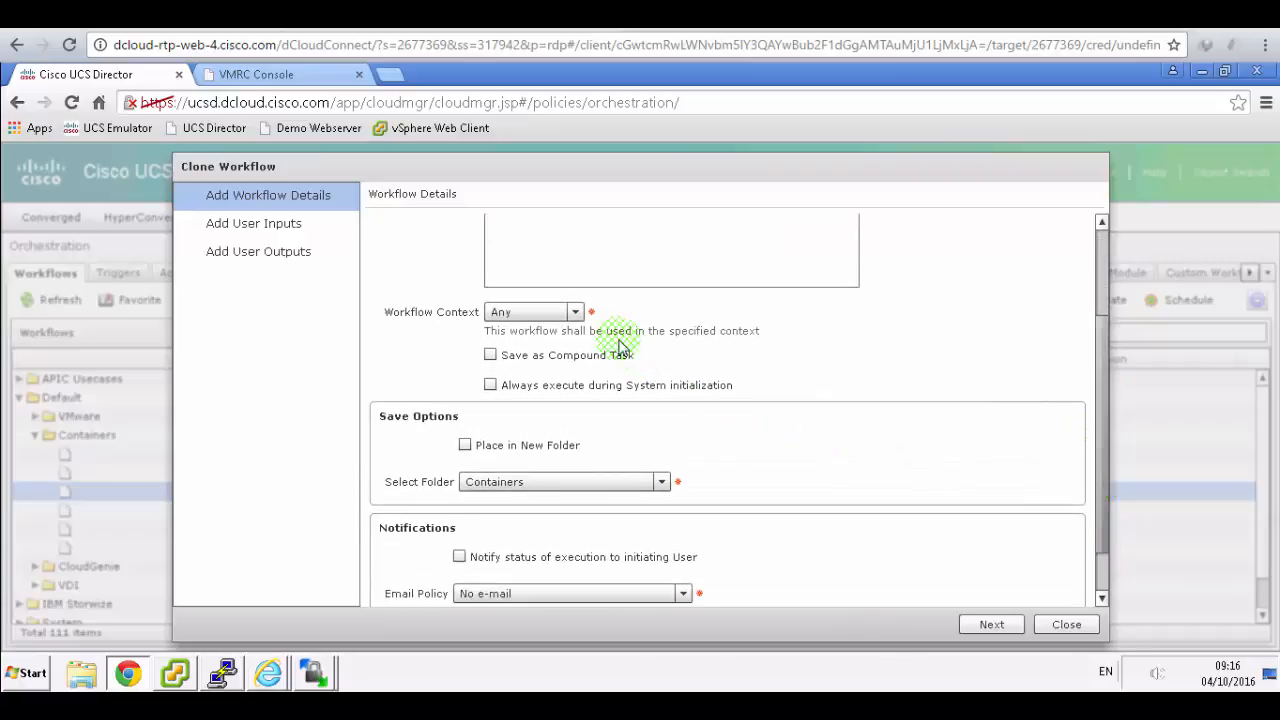
{"action": "scroll", "coordinate": [577, 318], "scroll_direction": "down", "scroll_amount": 1}
{"action": "left_click", "coordinate": [577, 310]}
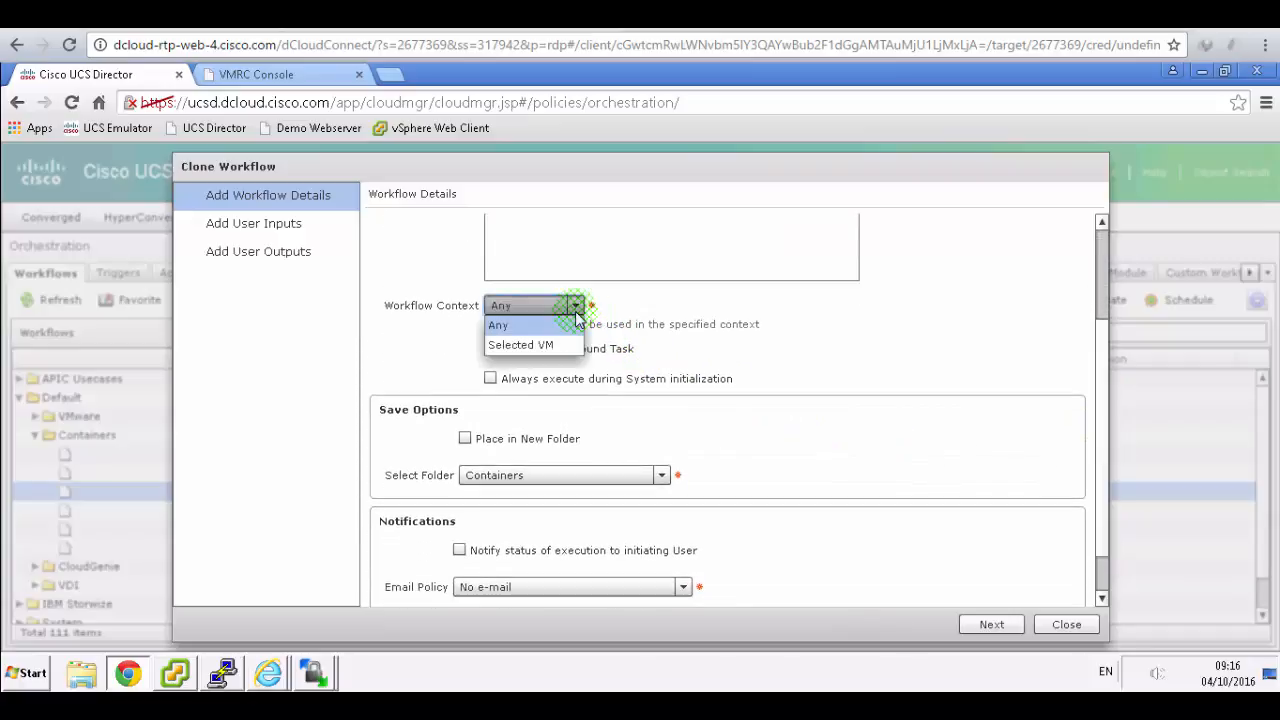
{"action": "left_click", "coordinate": [577, 310]}
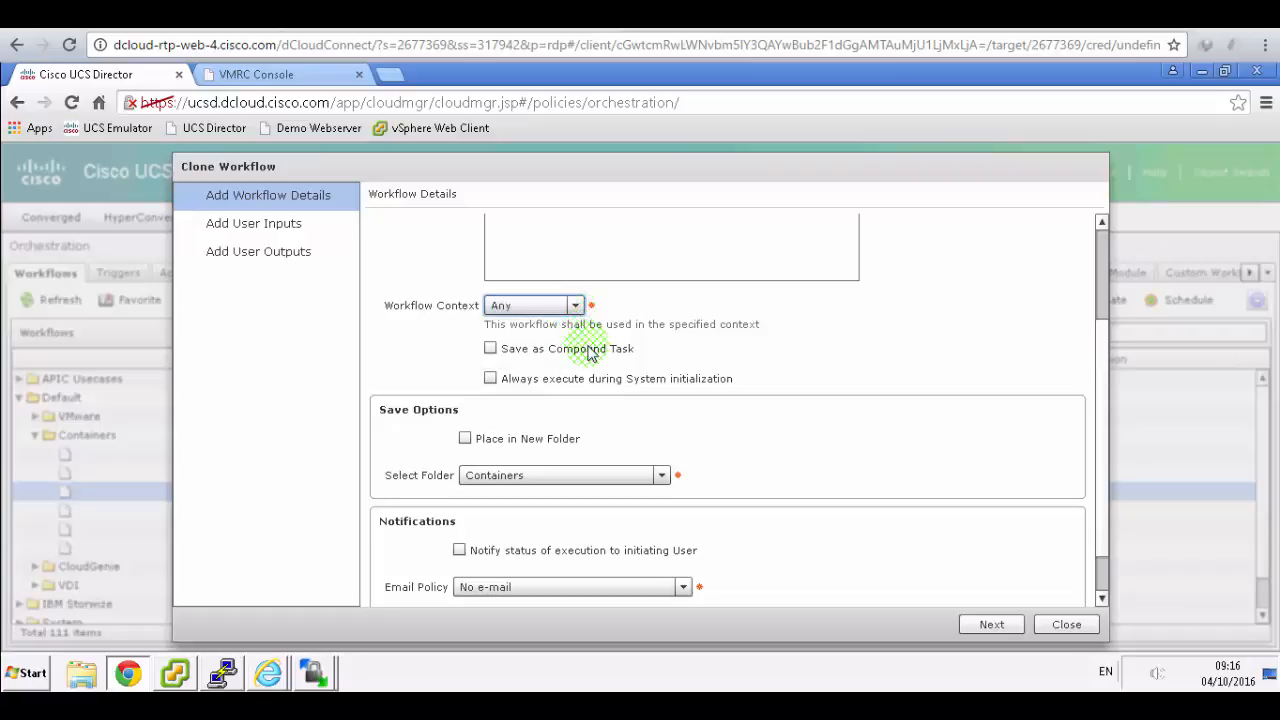
{"action": "left_click", "coordinate": [660, 479]}
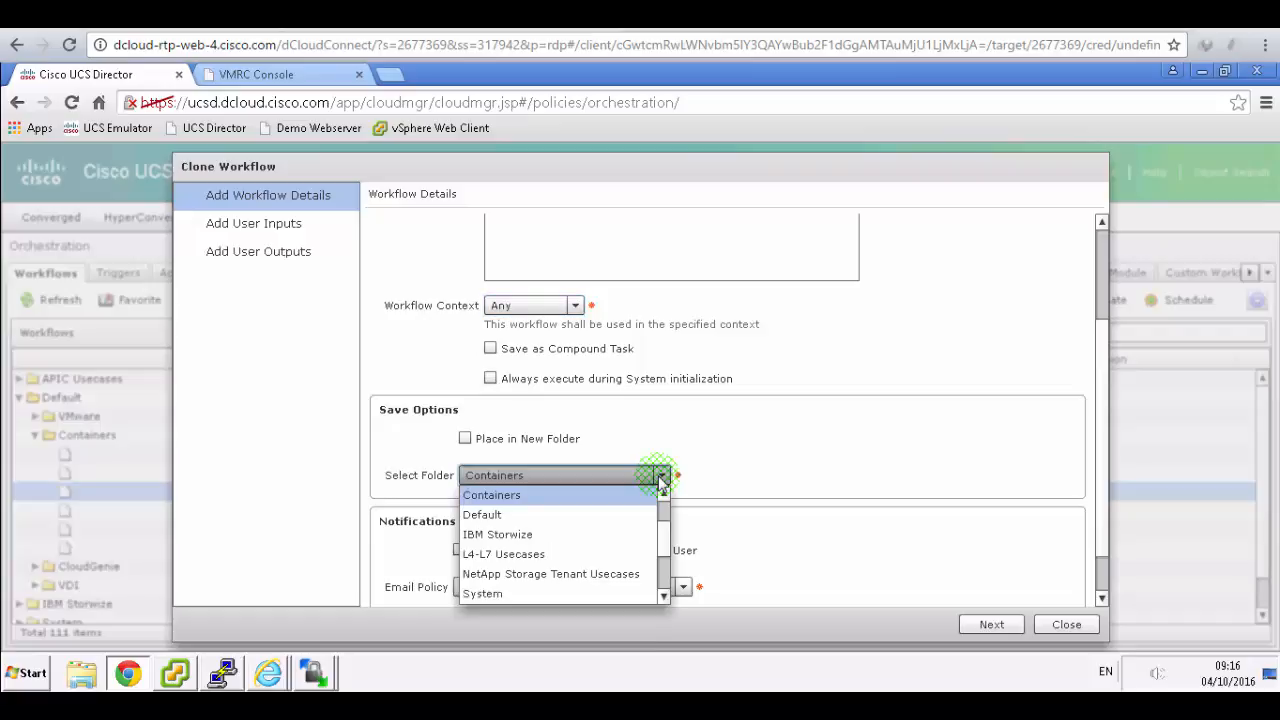
{"action": "left_click", "coordinate": [552, 438]}
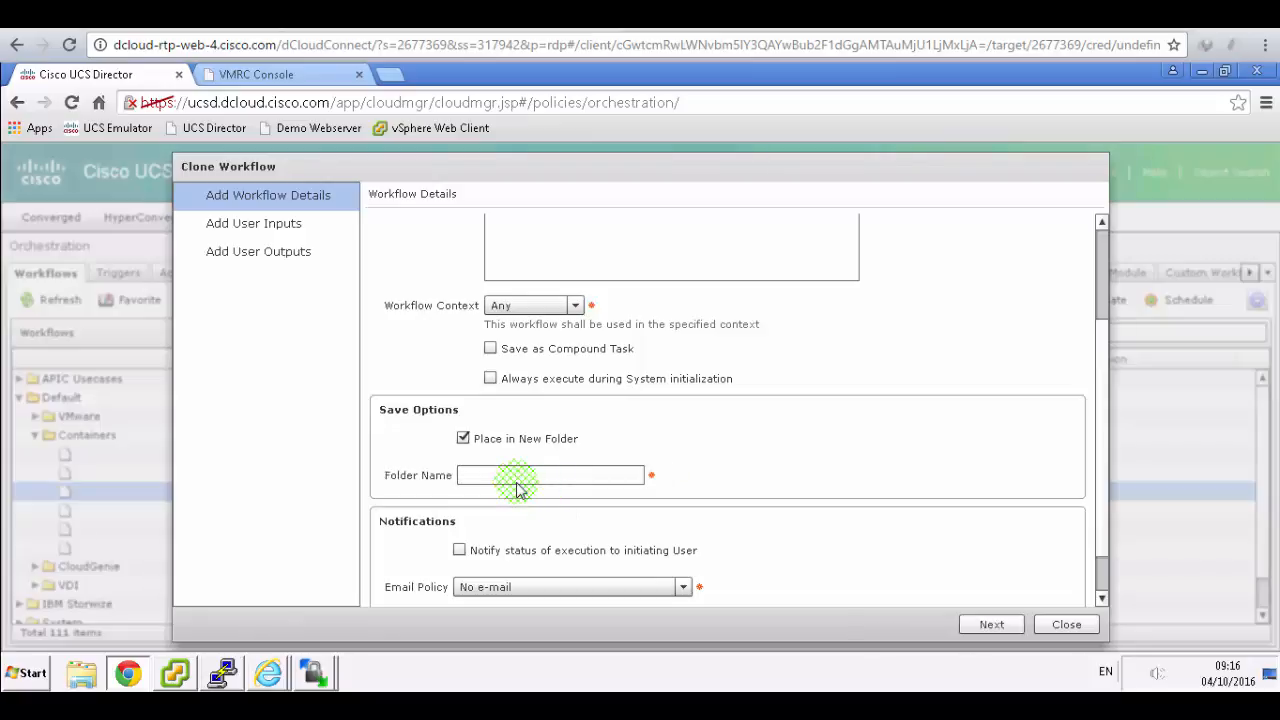
{"action": "left_click", "coordinate": [519, 488]}
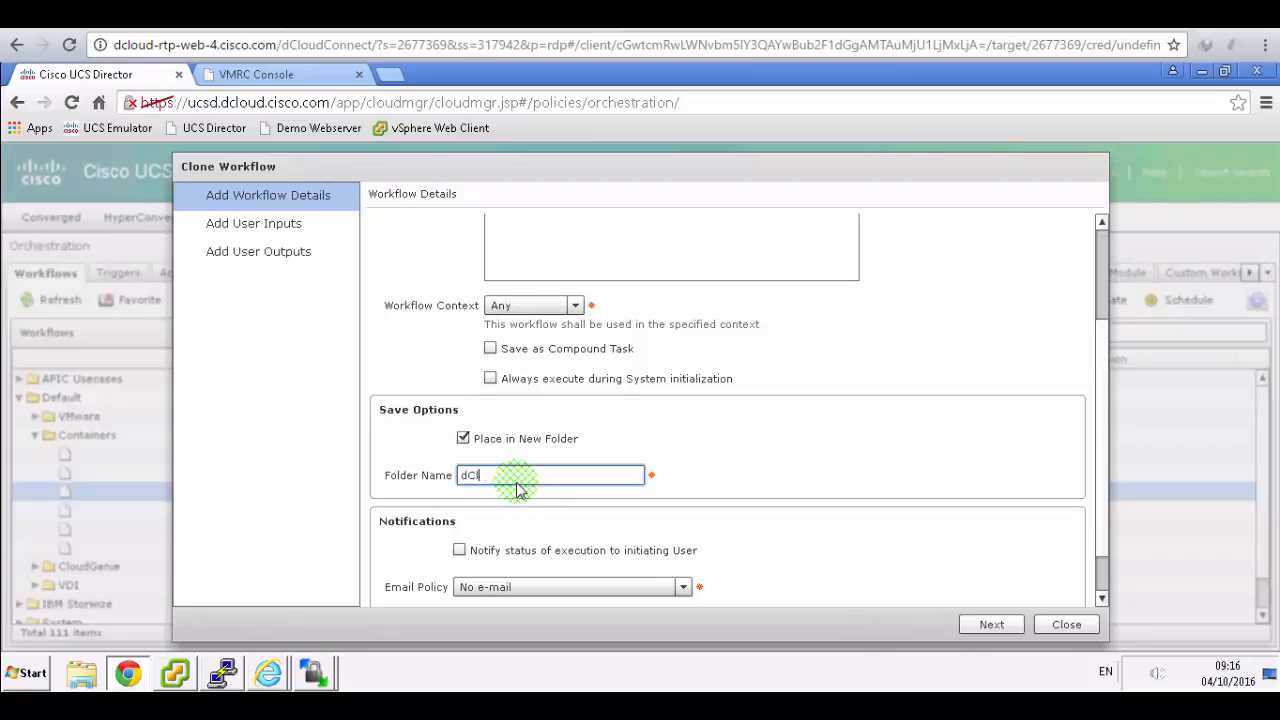
- Set the e-mail policy to notify the user group and admin
{"action": "left_click", "coordinate": [475, 15]}
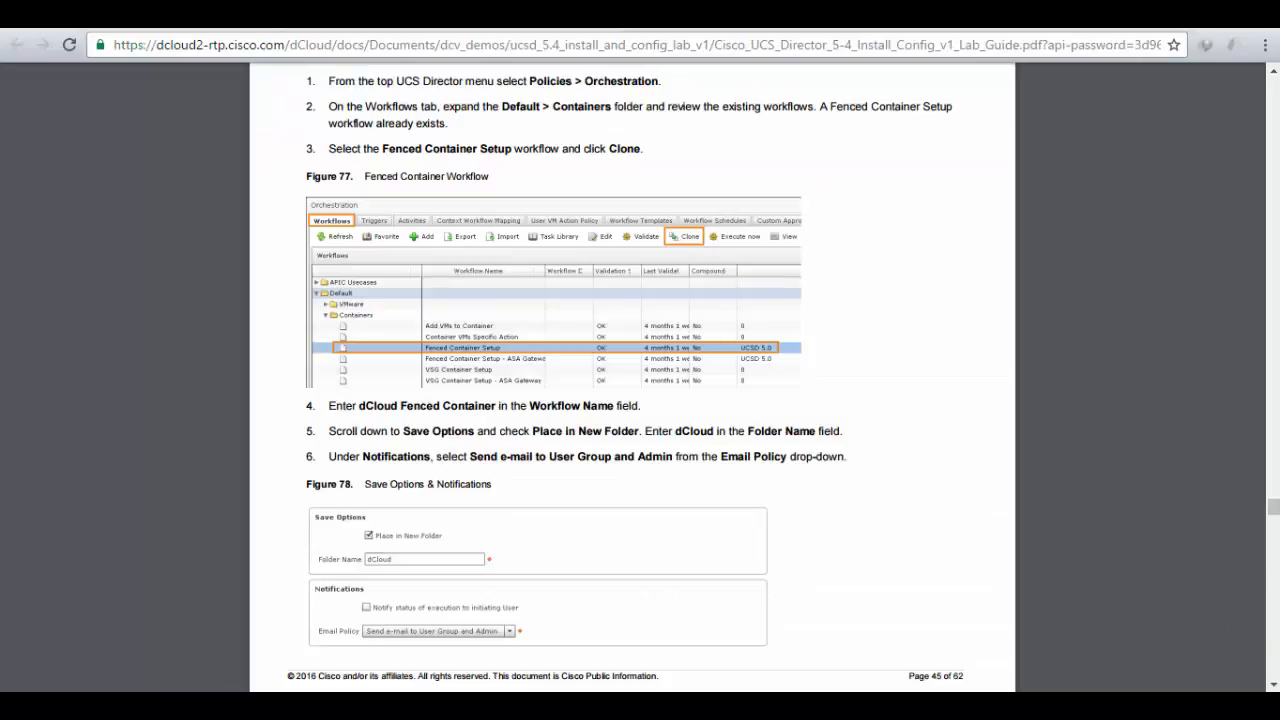
{"action": "left_click", "coordinate": [460, 433]}
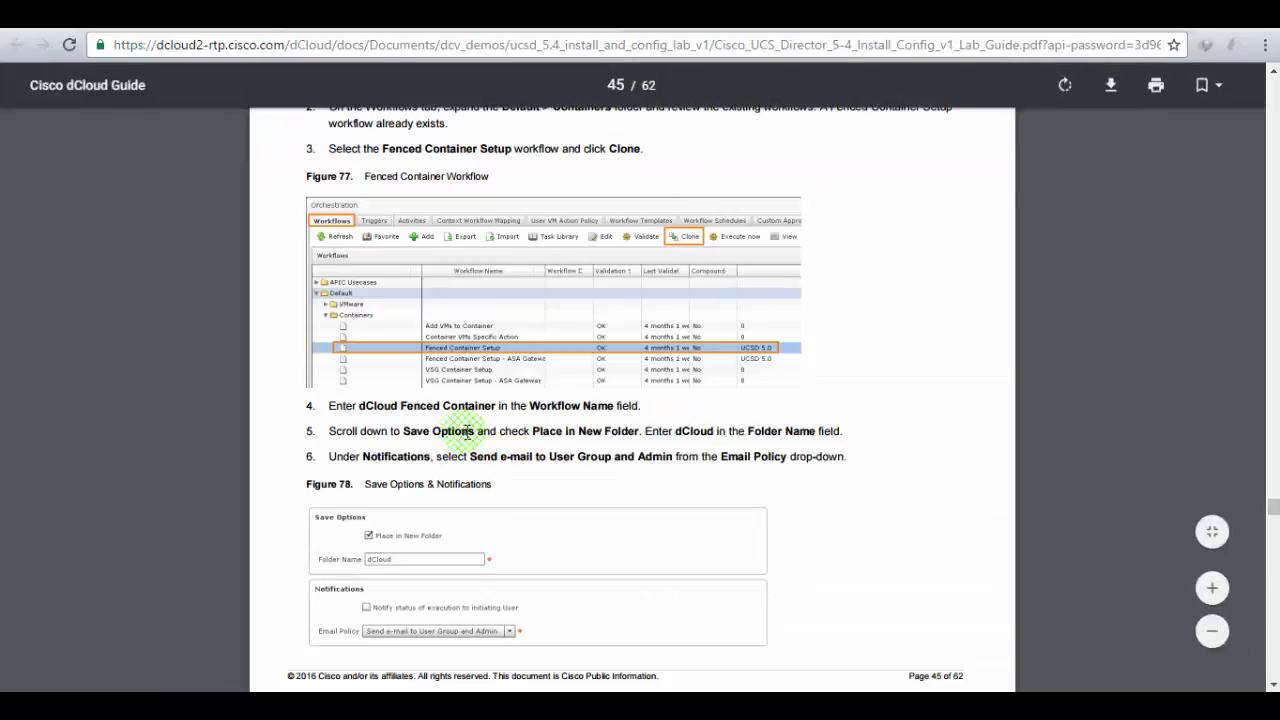
{"action": "left_click_drag", "start_coordinate": [431, 457], "coordinate": [676, 463]}
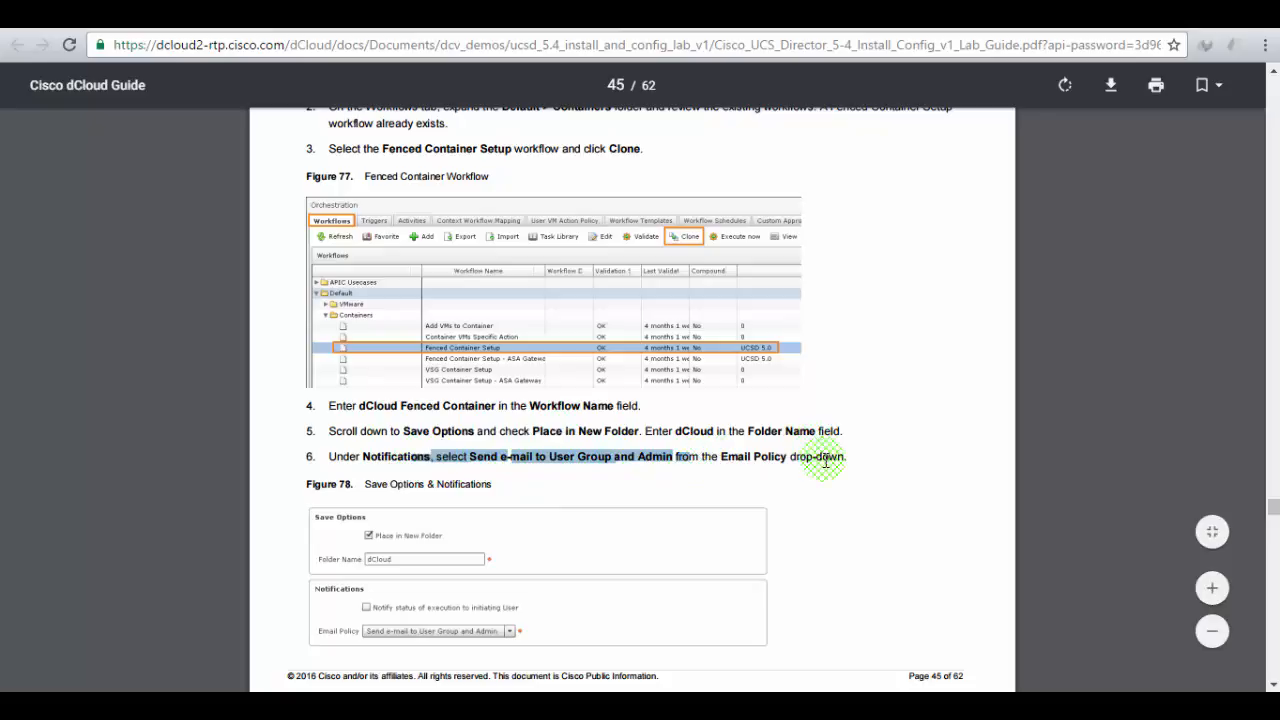
{"action": "scroll", "coordinate": [825, 462], "scroll_direction": "down", "scroll_amount": 1}
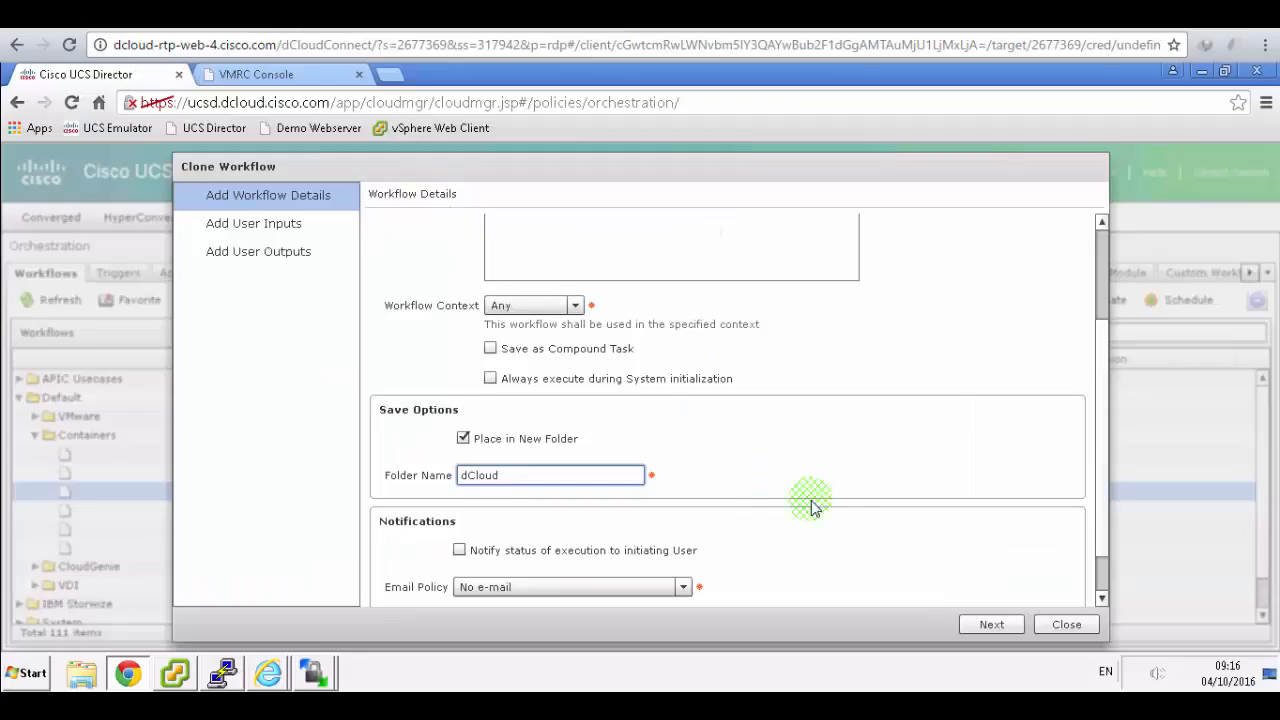
{"action": "left_click", "coordinate": [684, 587]}
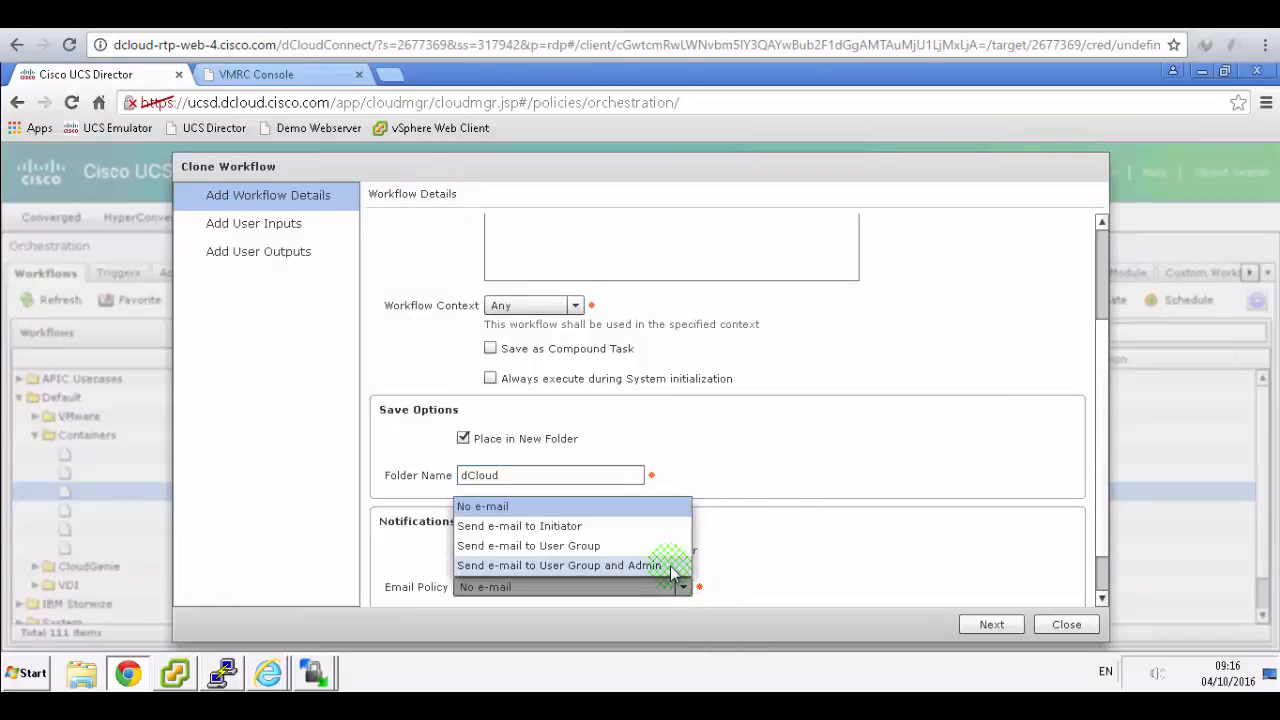
{"action": "left_click", "coordinate": [670, 566]}
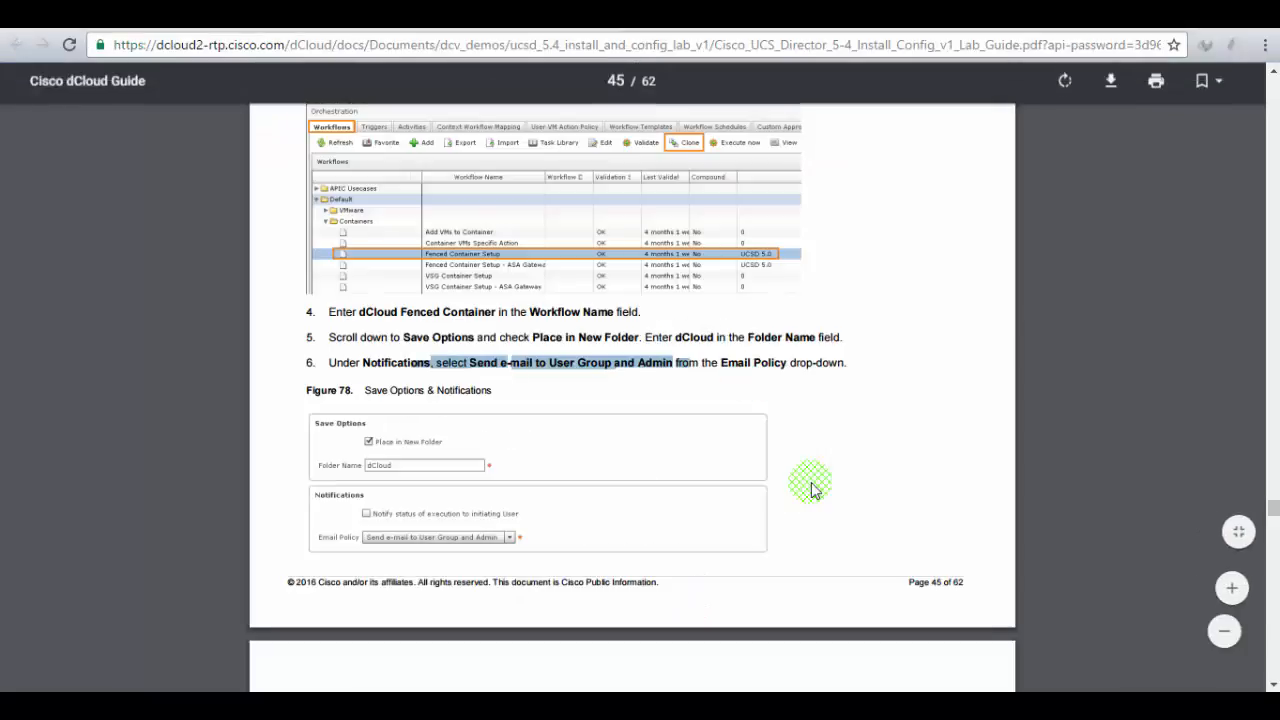
{"action": "scroll", "coordinate": [812, 490], "scroll_direction": "down", "scroll_amount": 3}
{"action": "scroll", "coordinate": [812, 490], "scroll_direction": "down", "scroll_amount": 1}
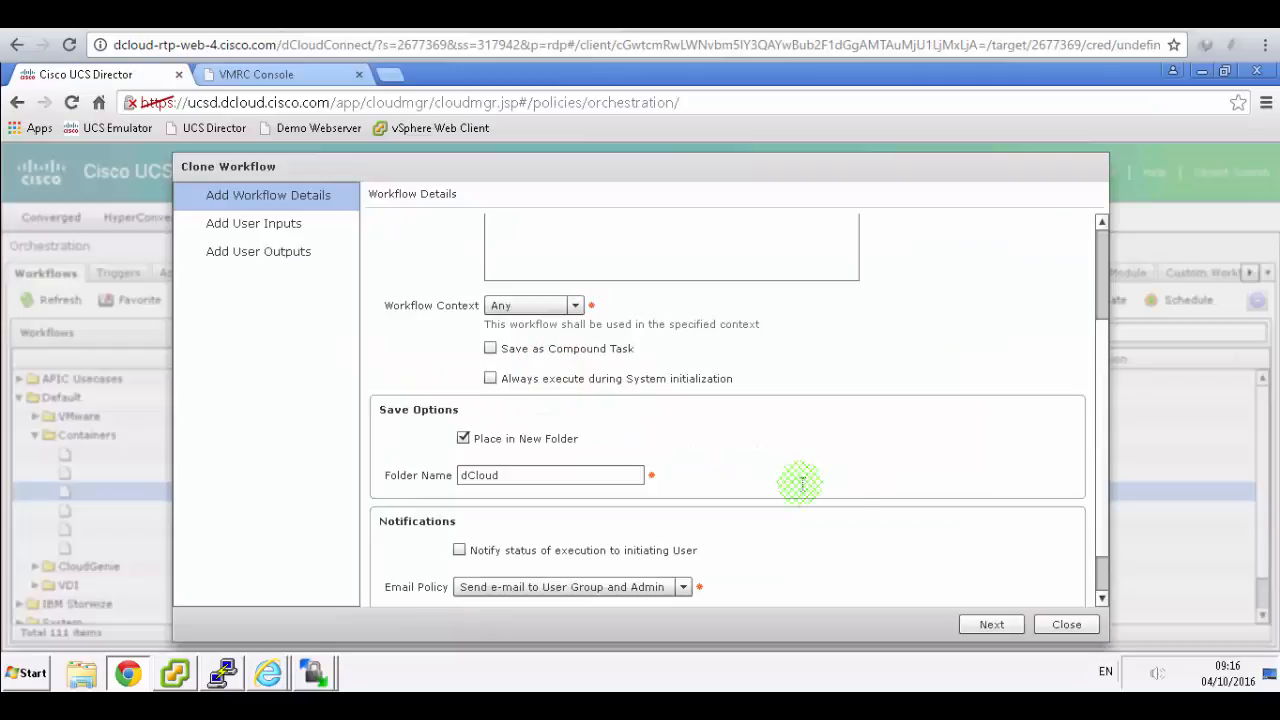
- Pass the user inputs and outputs pages, submit the clone, and acknowledge the success message
{"action": "left_click", "coordinate": [988, 620]}
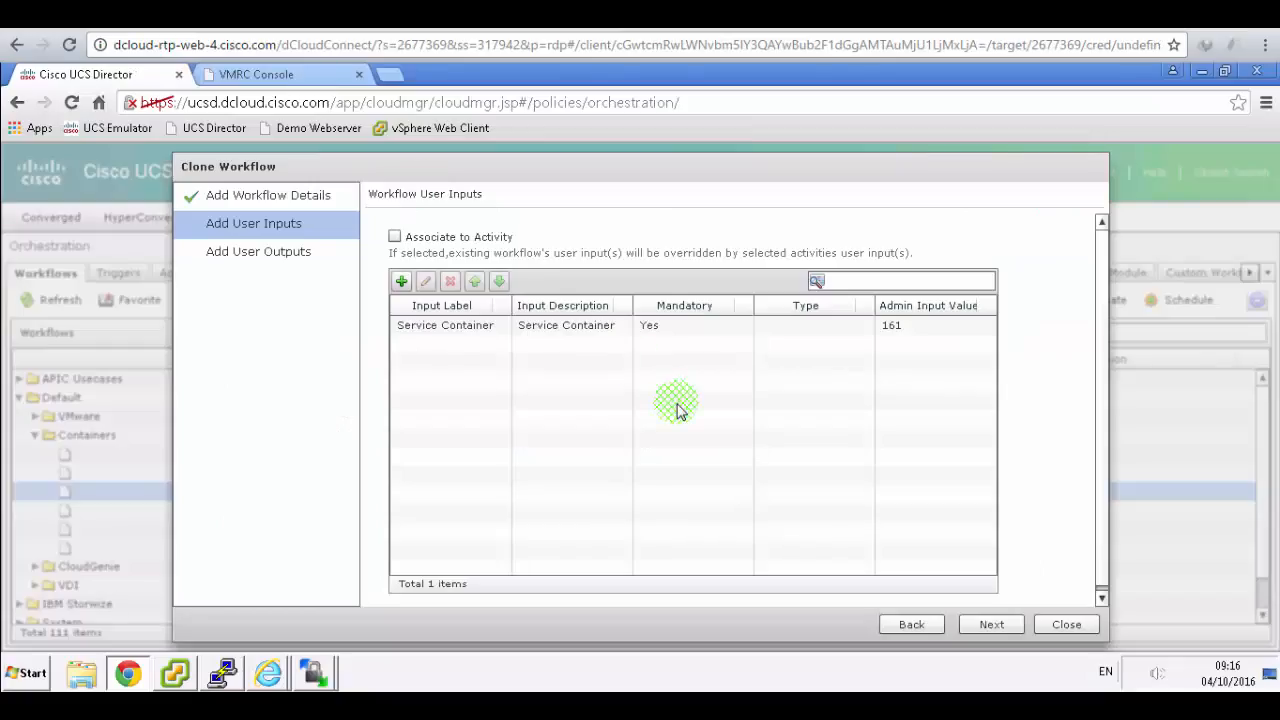
{"action": "left_click", "coordinate": [991, 624]}
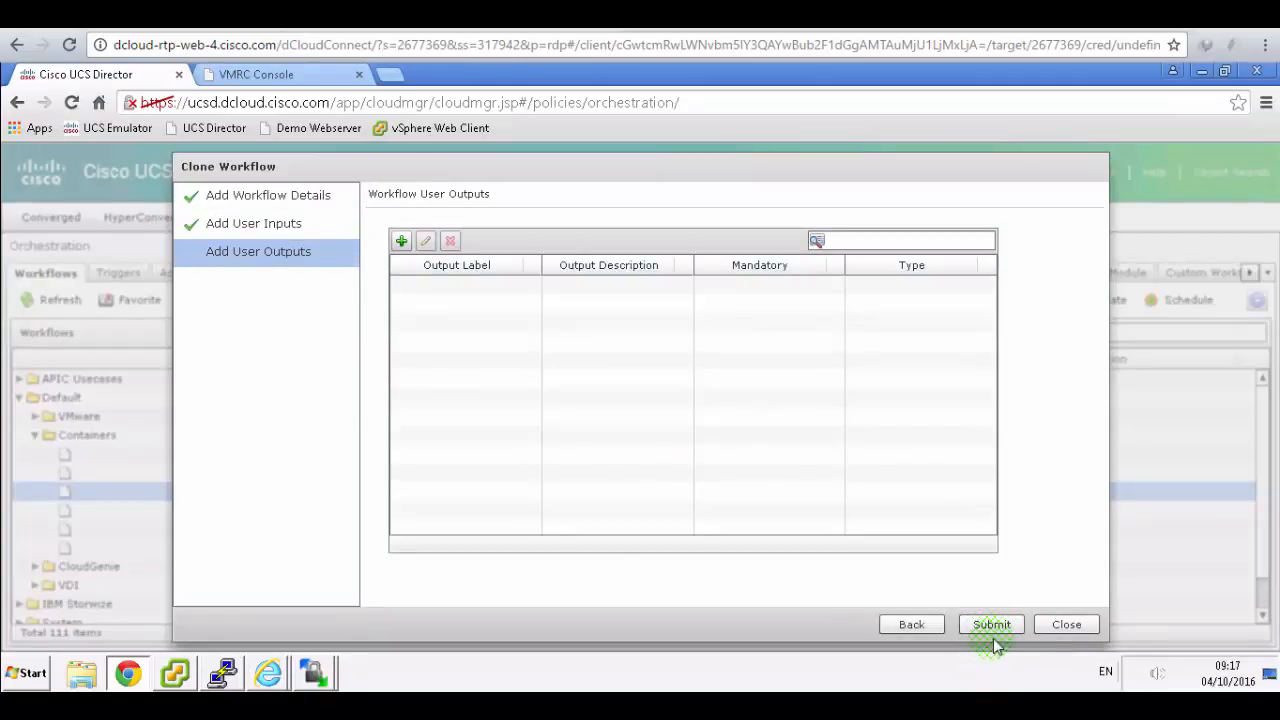
{"action": "left_click", "coordinate": [993, 625]}
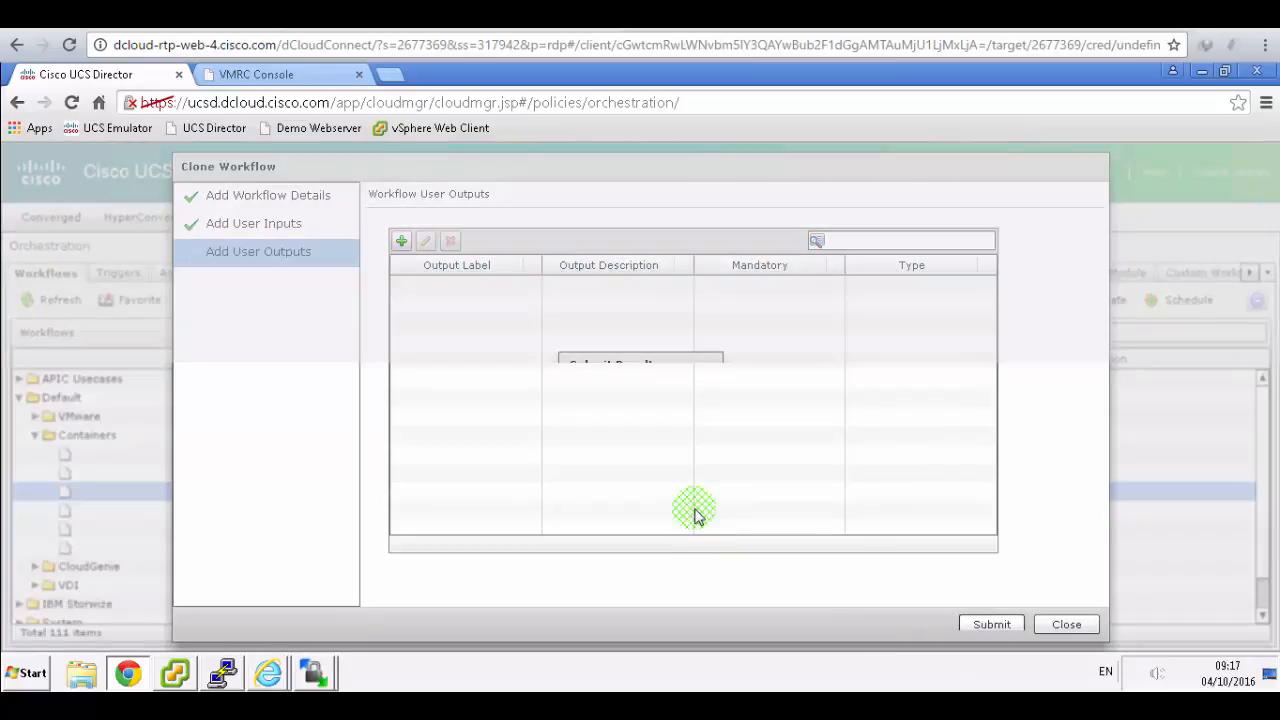
{"action": "left_click", "coordinate": [640, 418]}
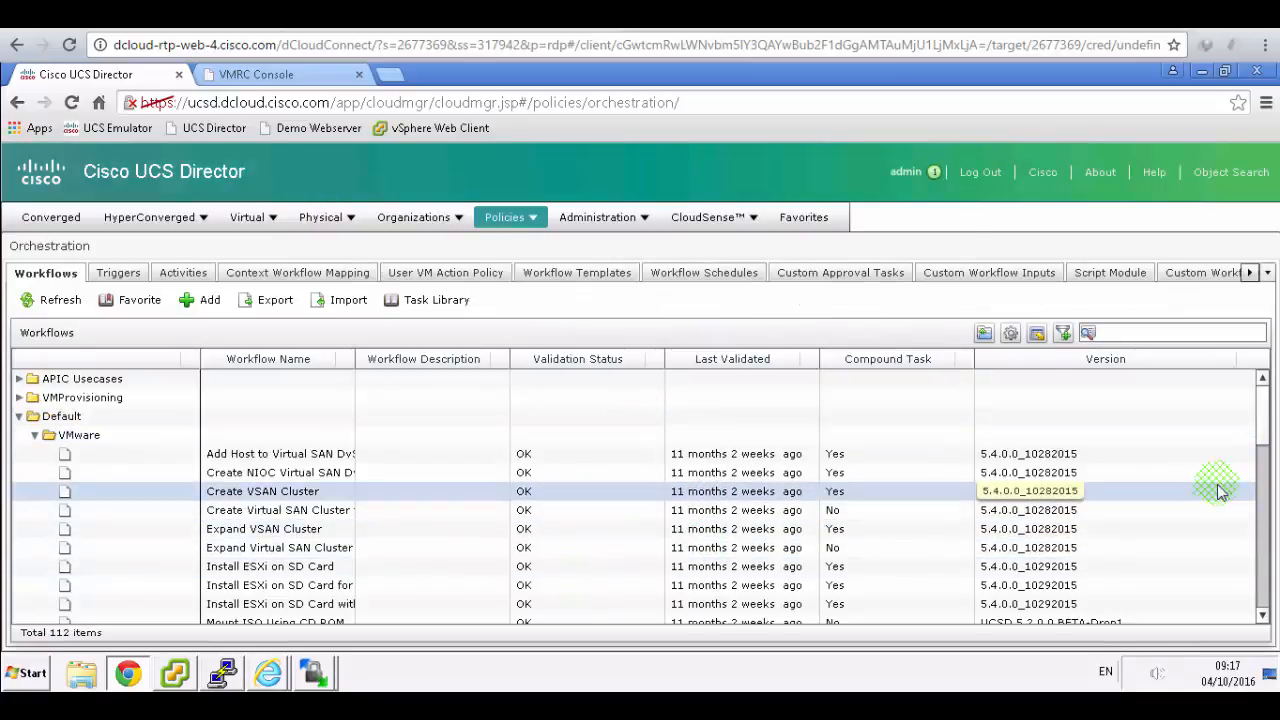
- Scroll the workflow tree and collapse the VMware, CloudGenie and VDI folders
{"action": "scroll", "coordinate": [1265, 470], "scroll_direction": "down", "scroll_amount": 1}
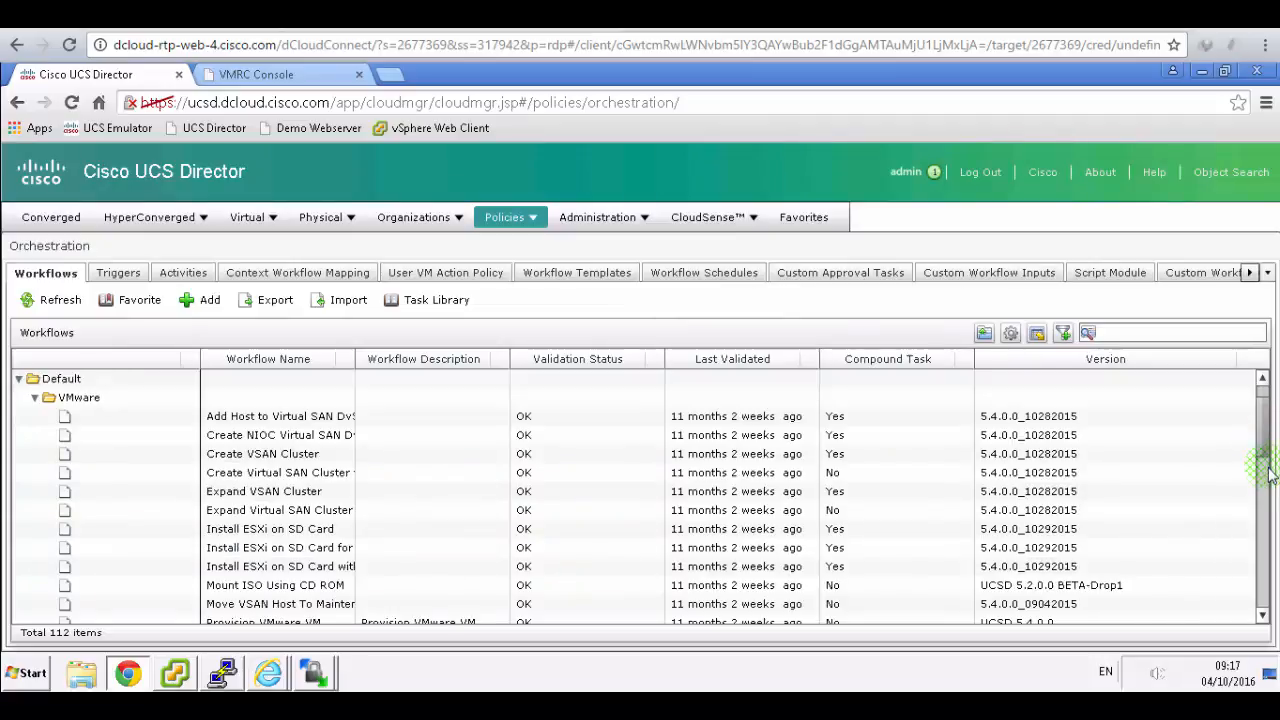
{"action": "scroll", "coordinate": [1268, 475], "scroll_direction": "down", "scroll_amount": 5}
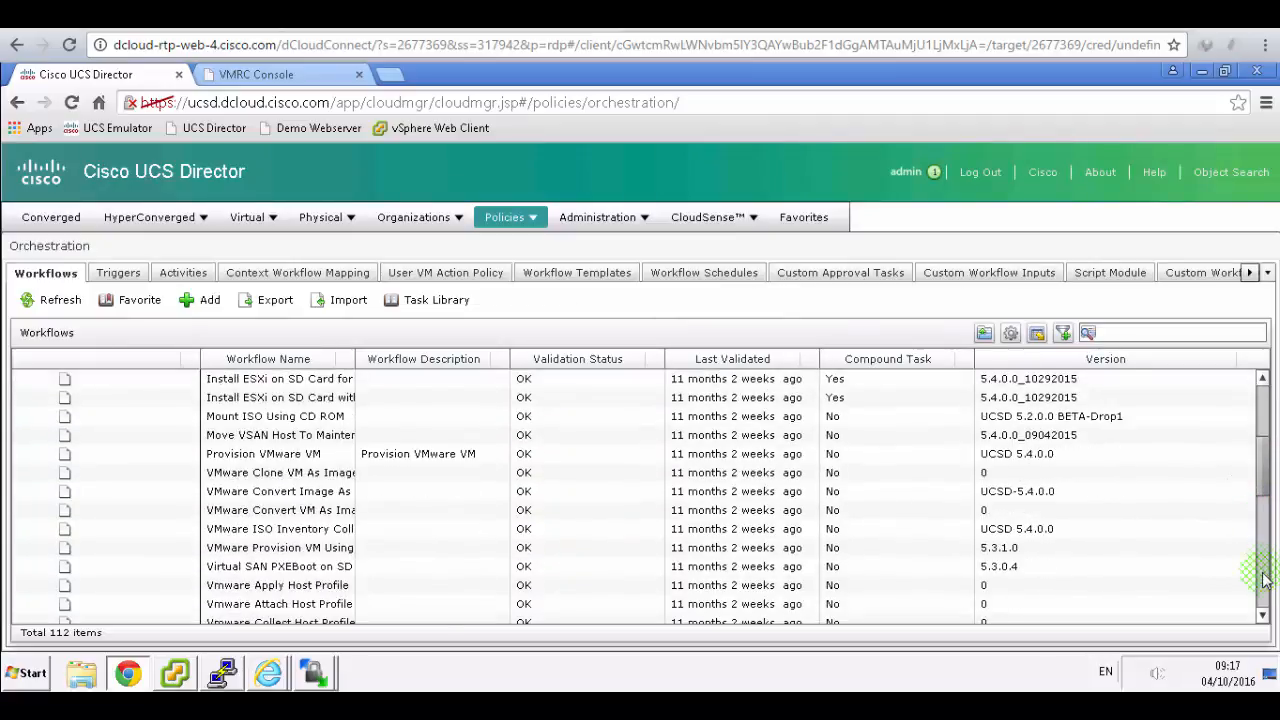
{"action": "scroll", "coordinate": [1265, 580], "scroll_direction": "down", "scroll_amount": 5}
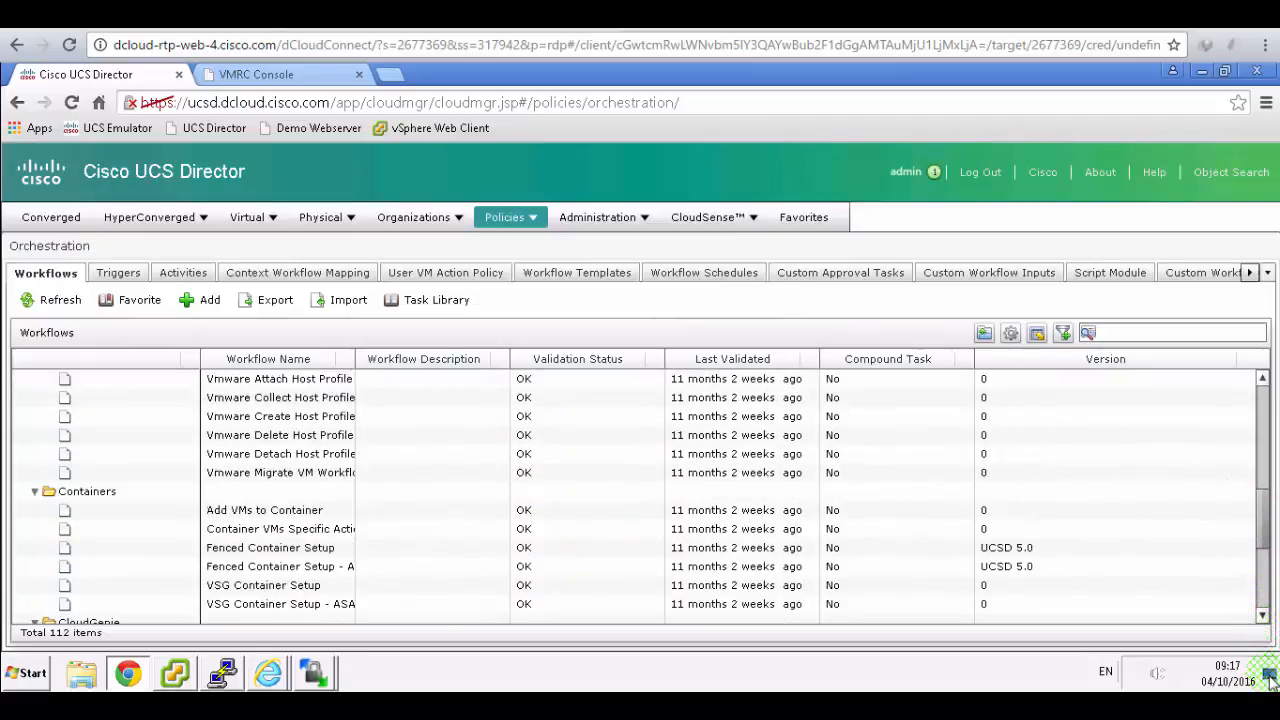
{"action": "scroll", "coordinate": [1270, 680], "scroll_direction": "down", "scroll_amount": 5}
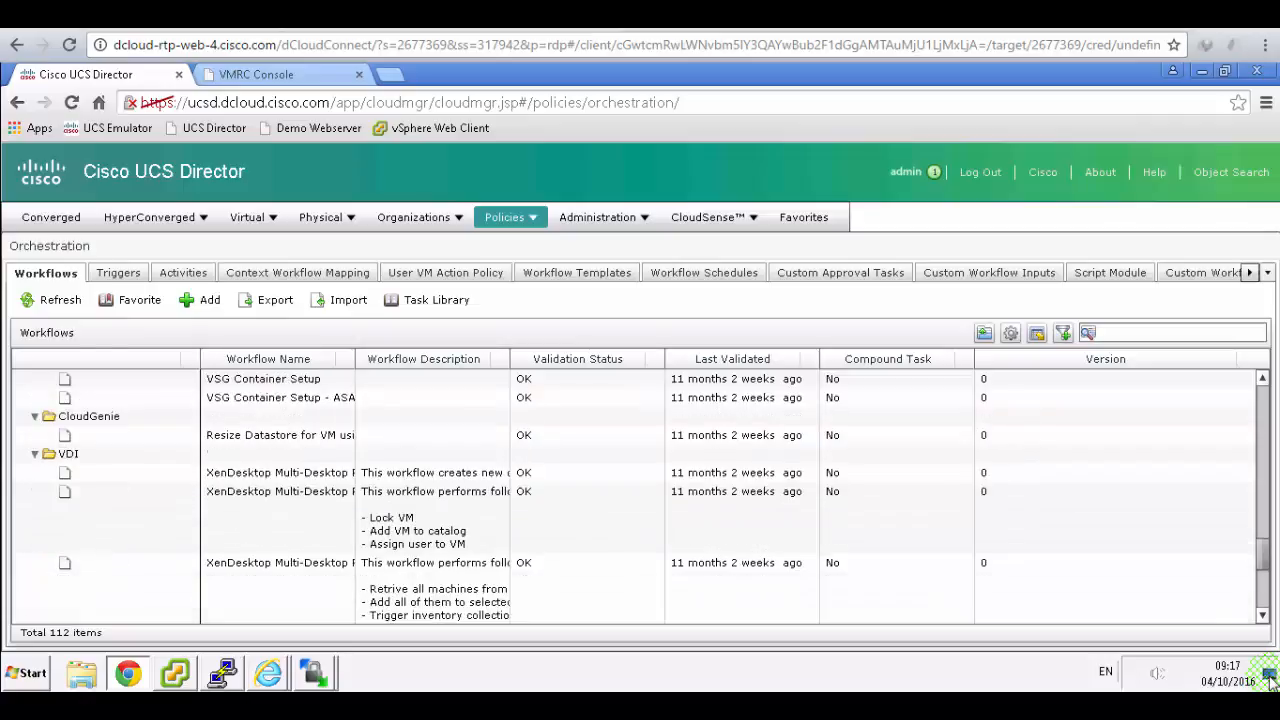
{"action": "scroll", "coordinate": [1270, 680], "scroll_direction": "down", "scroll_amount": 3}
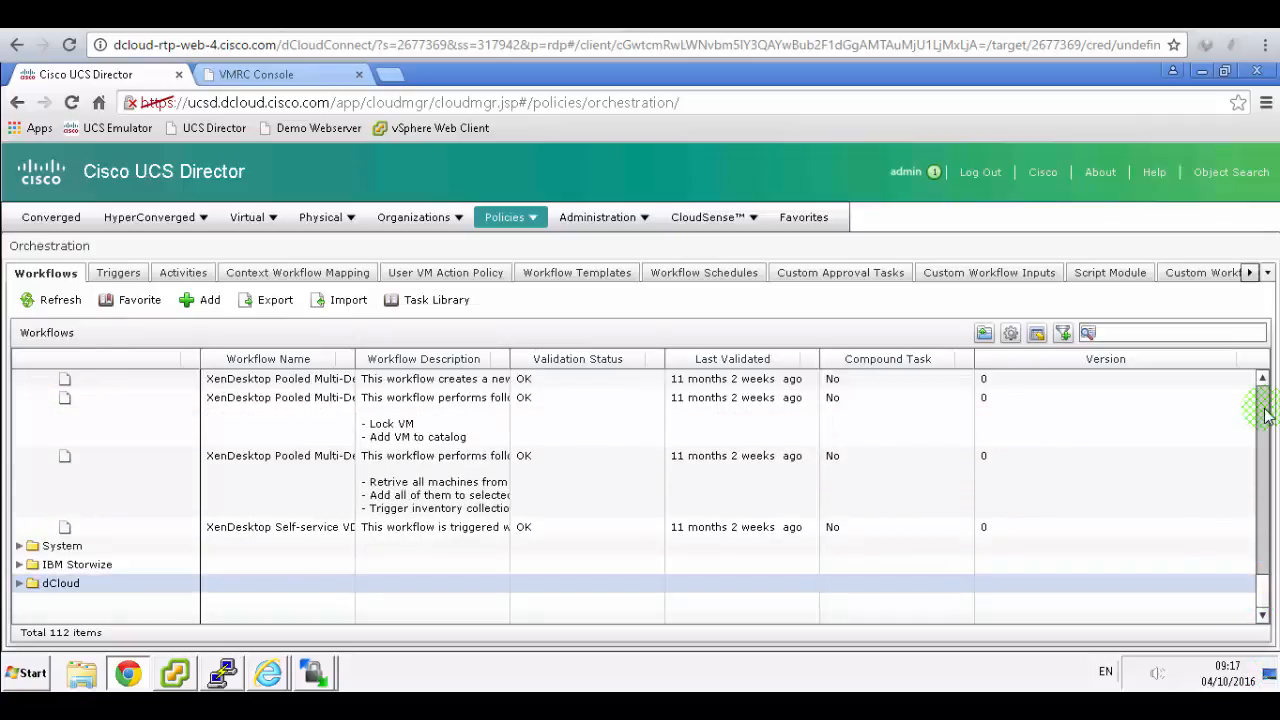
{"action": "scroll", "coordinate": [1210, 400], "scroll_direction": "up", "scroll_amount": 10}
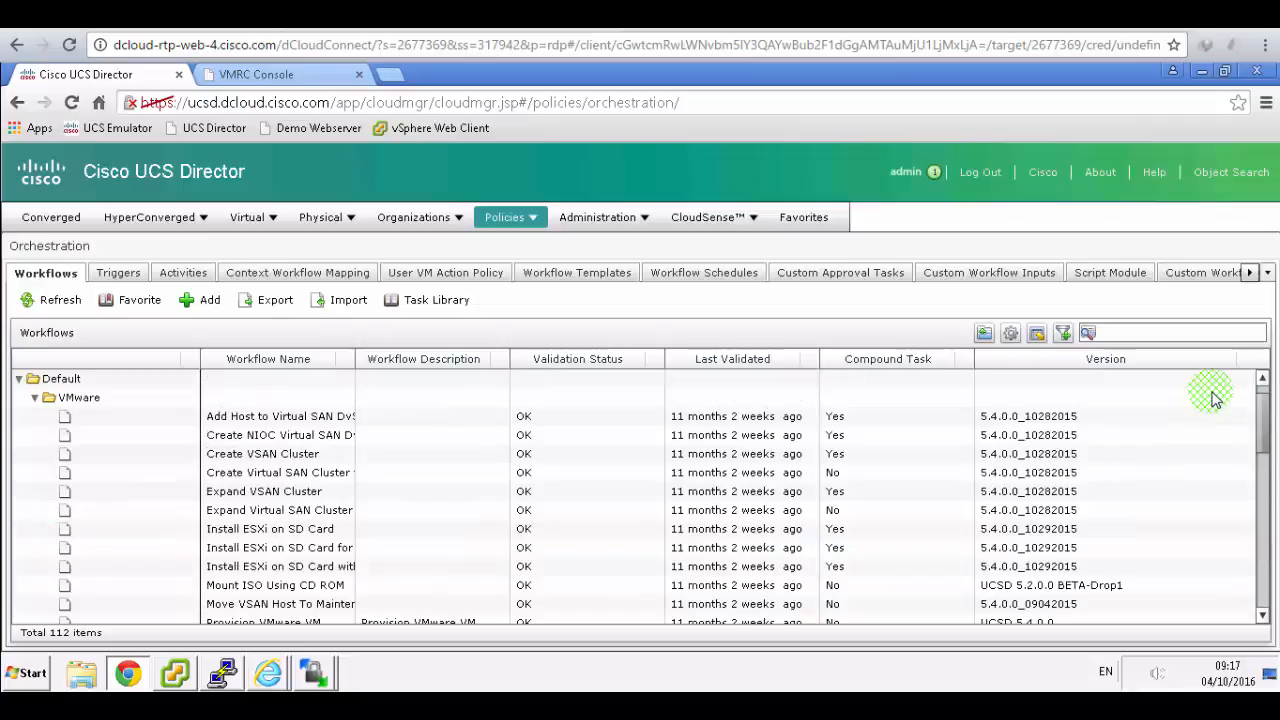
{"action": "scroll", "coordinate": [1213, 398], "scroll_direction": "up", "scroll_amount": 2}
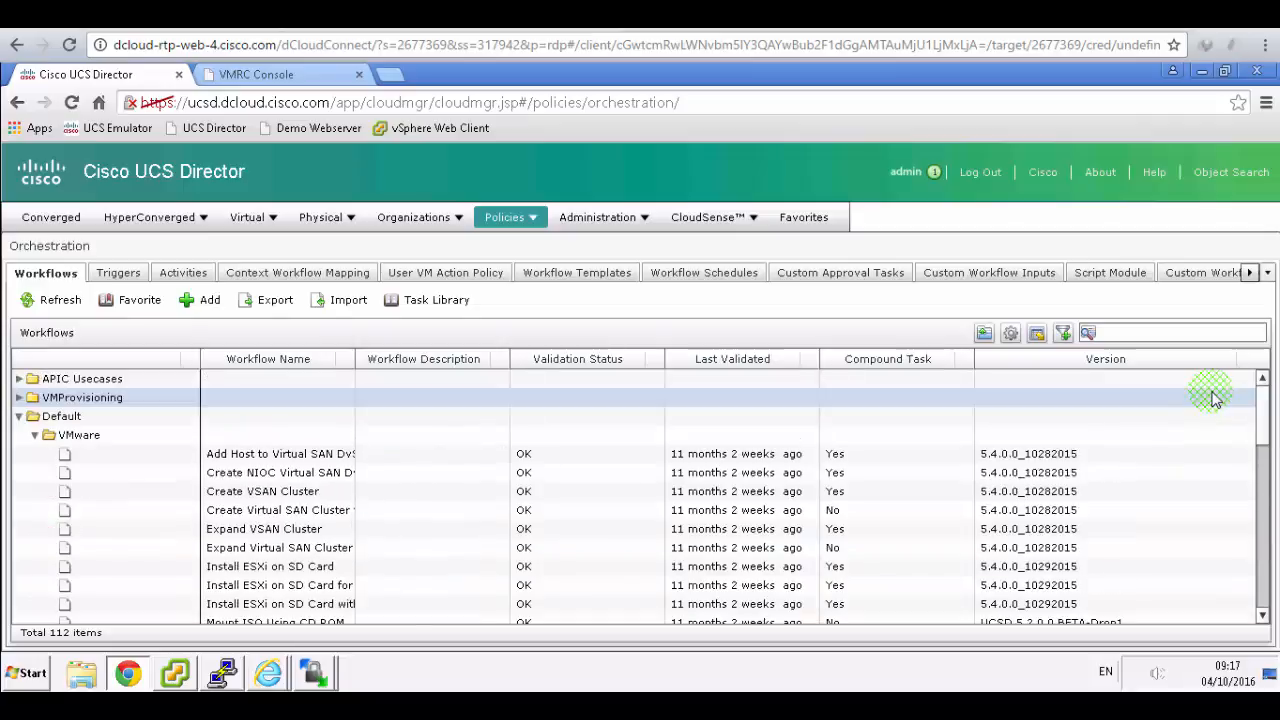
{"action": "left_click", "coordinate": [36, 437]}
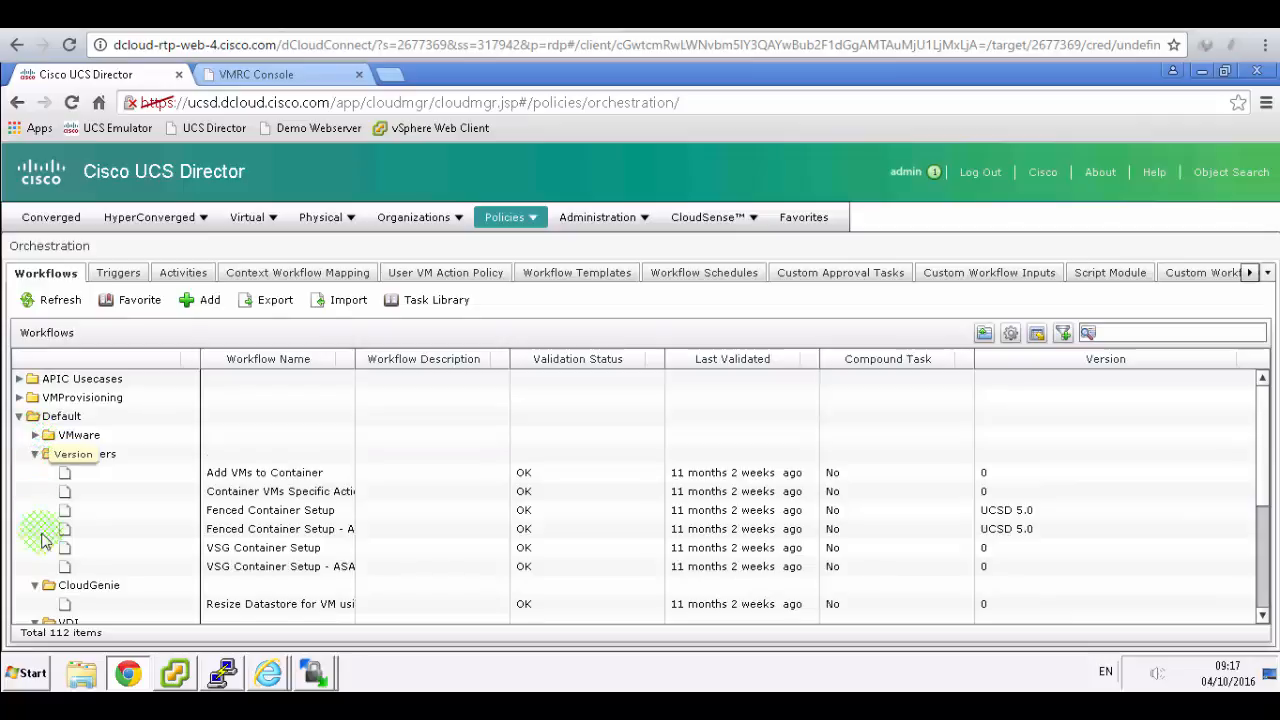
{"action": "left_click", "coordinate": [35, 586]}
{"action": "left_click", "coordinate": [35, 606]}
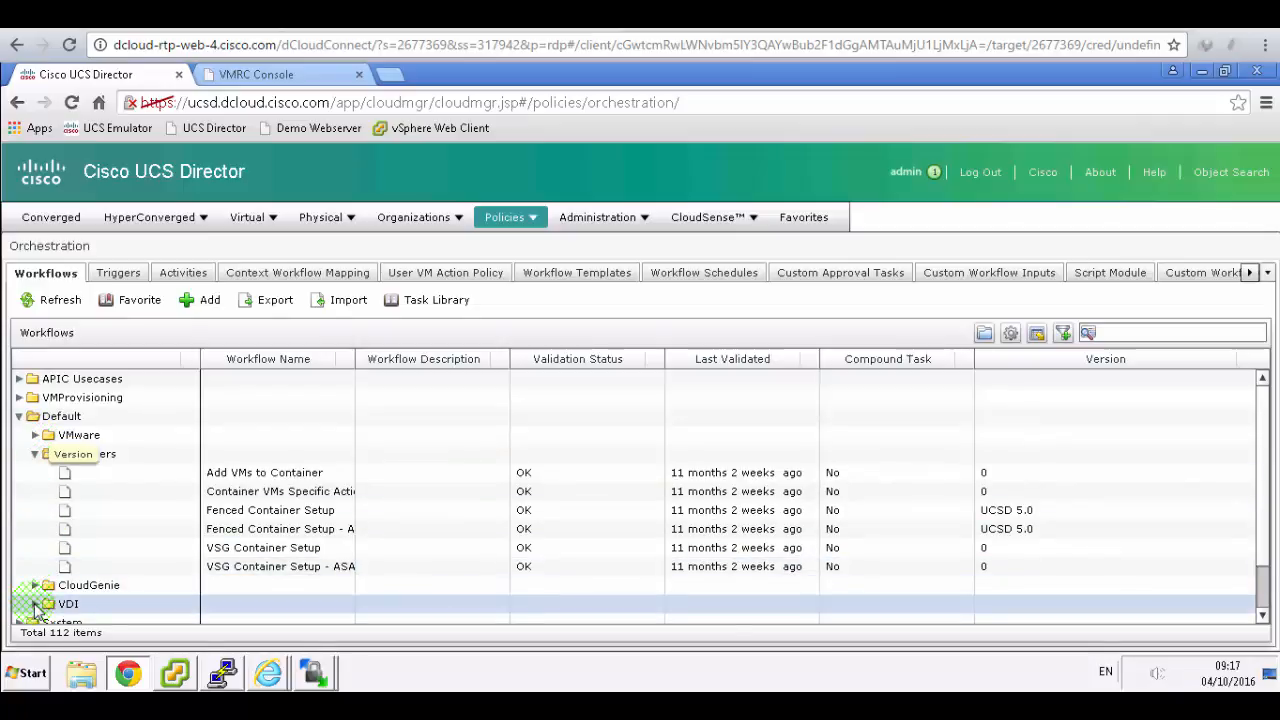
- Browse the Containers workflows, refresh the list, check the lab guide, and collapse the Default folder
{"action": "left_click", "coordinate": [105, 456]}
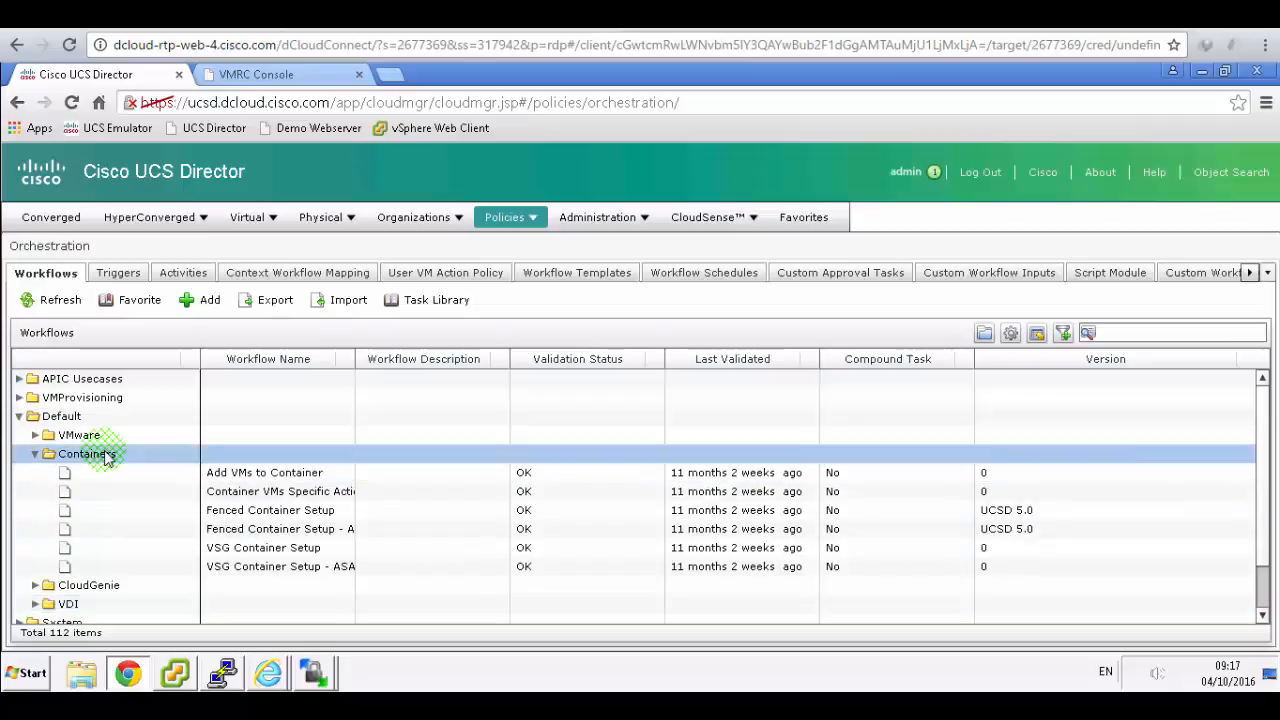
{"action": "left_click", "coordinate": [320, 566]}
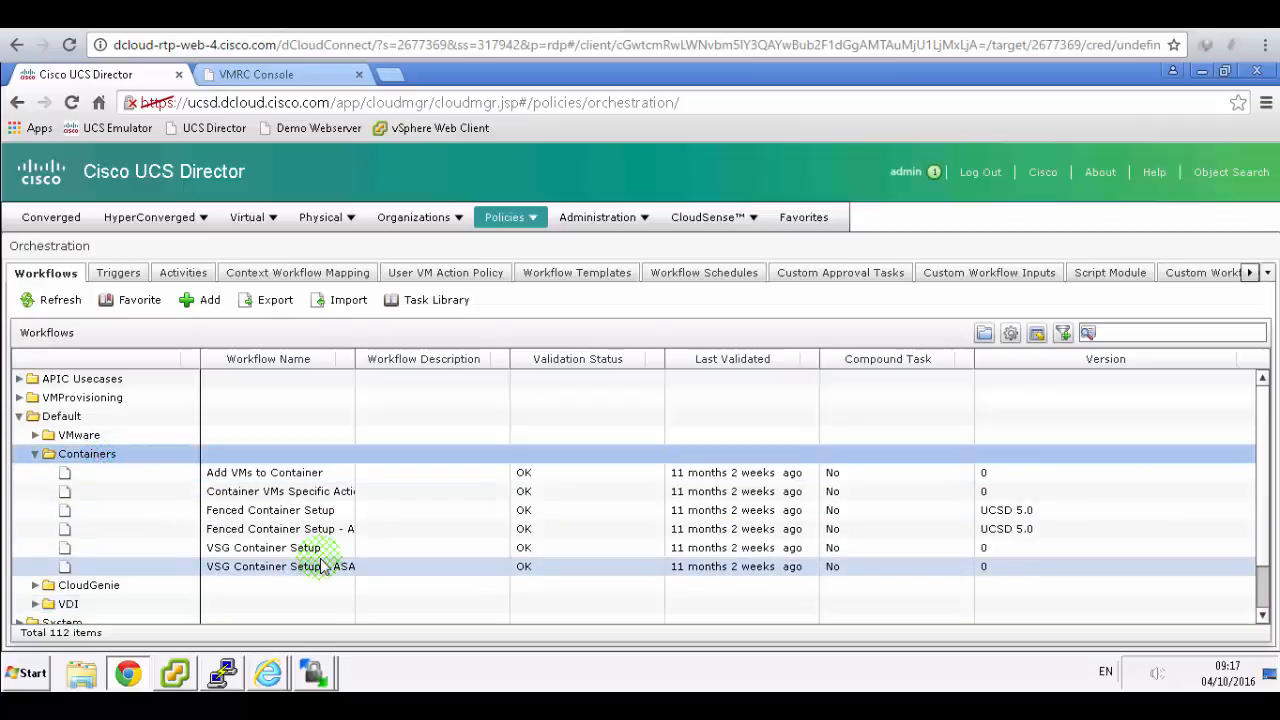
{"action": "left_click", "coordinate": [320, 528]}
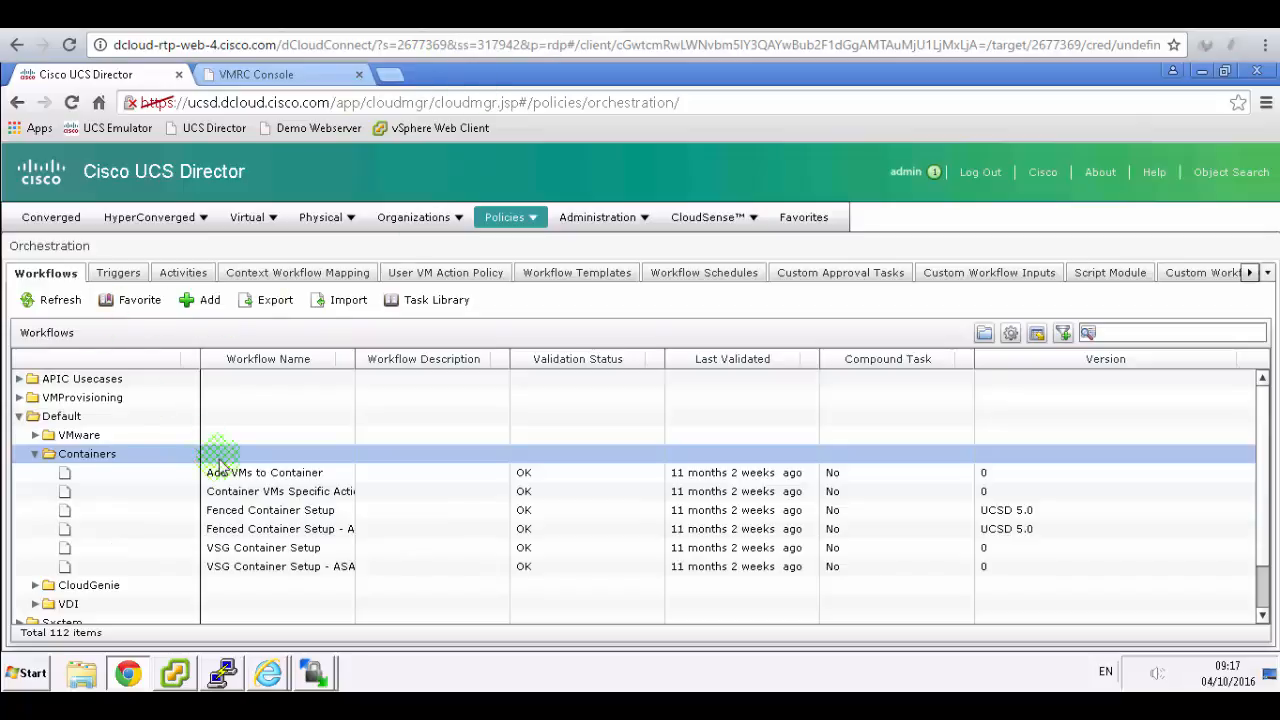
{"action": "left_click", "coordinate": [27, 310]}
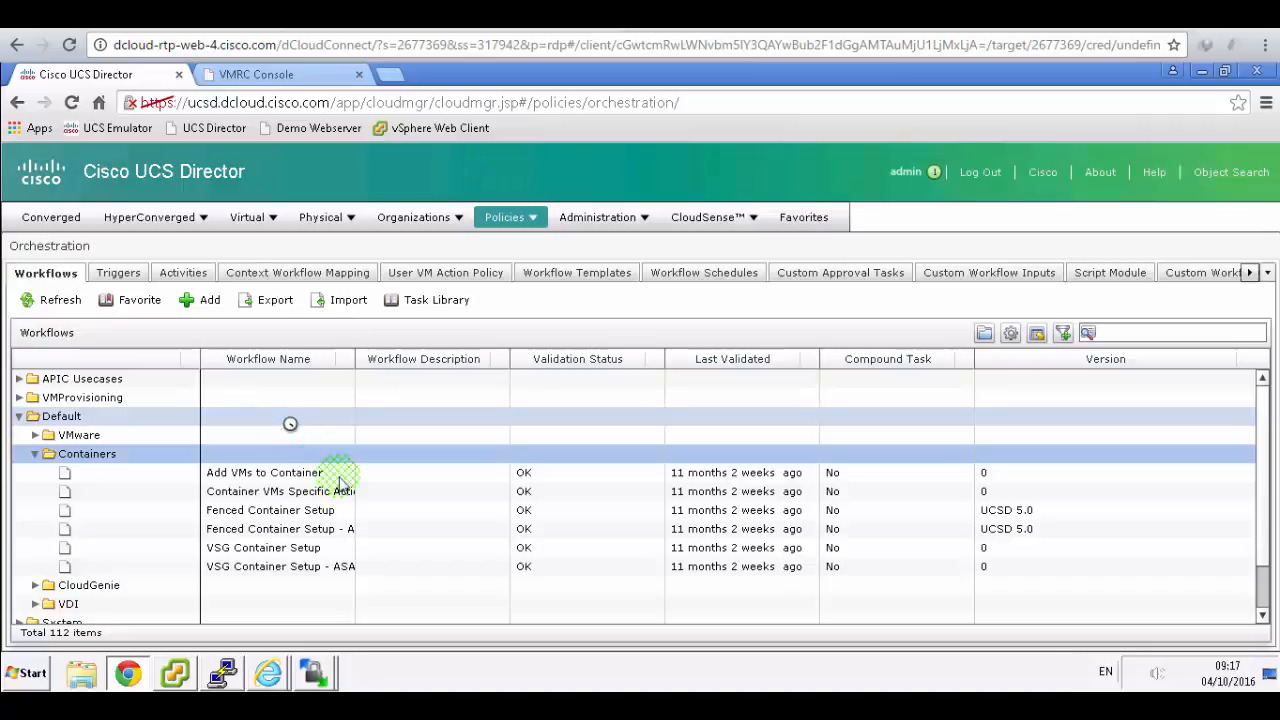
{"action": "left_click", "coordinate": [362, 514]}
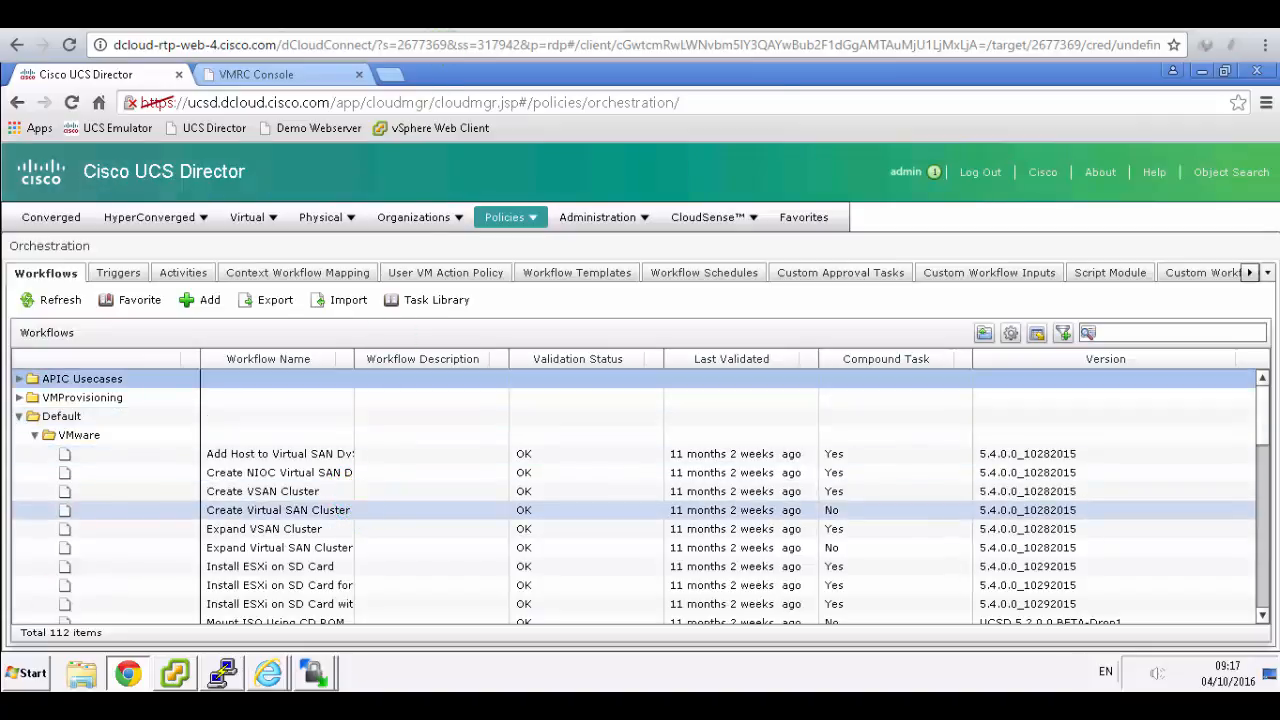
{"action": "left_click", "coordinate": [450, 15]}
{"action": "scroll", "coordinate": [604, 421], "scroll_direction": "down", "scroll_amount": 2}
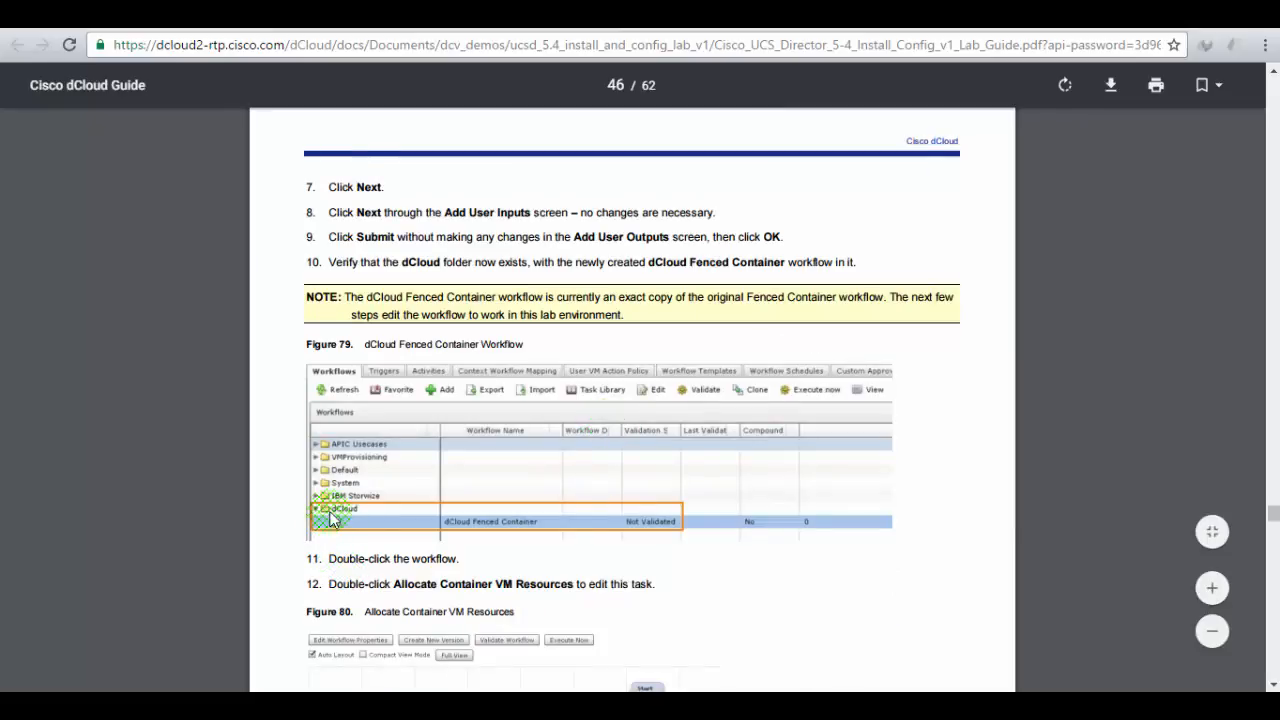
{"action": "left_click", "coordinate": [325, 15]}
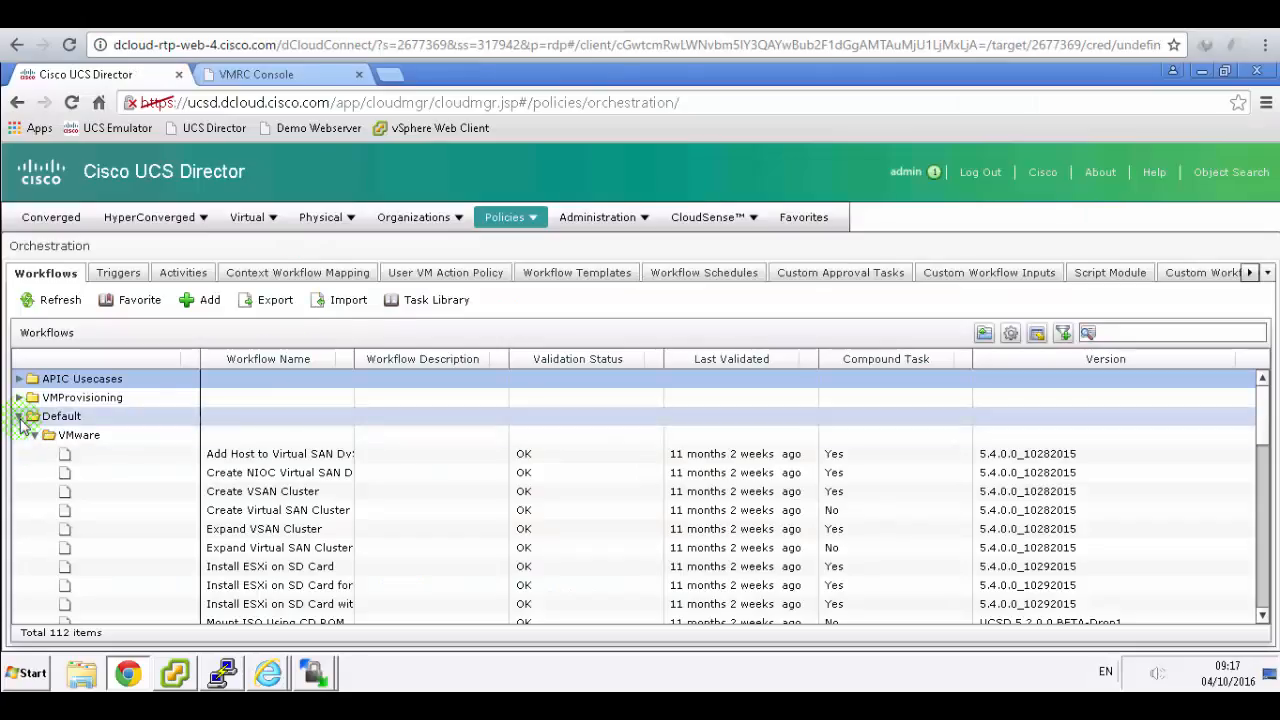
{"action": "left_click", "coordinate": [20, 418]}
- Expand the dCloud folder, select the dCloud fenced container workflow, and compare it with Figure 79
{"action": "left_click", "coordinate": [30, 476]}
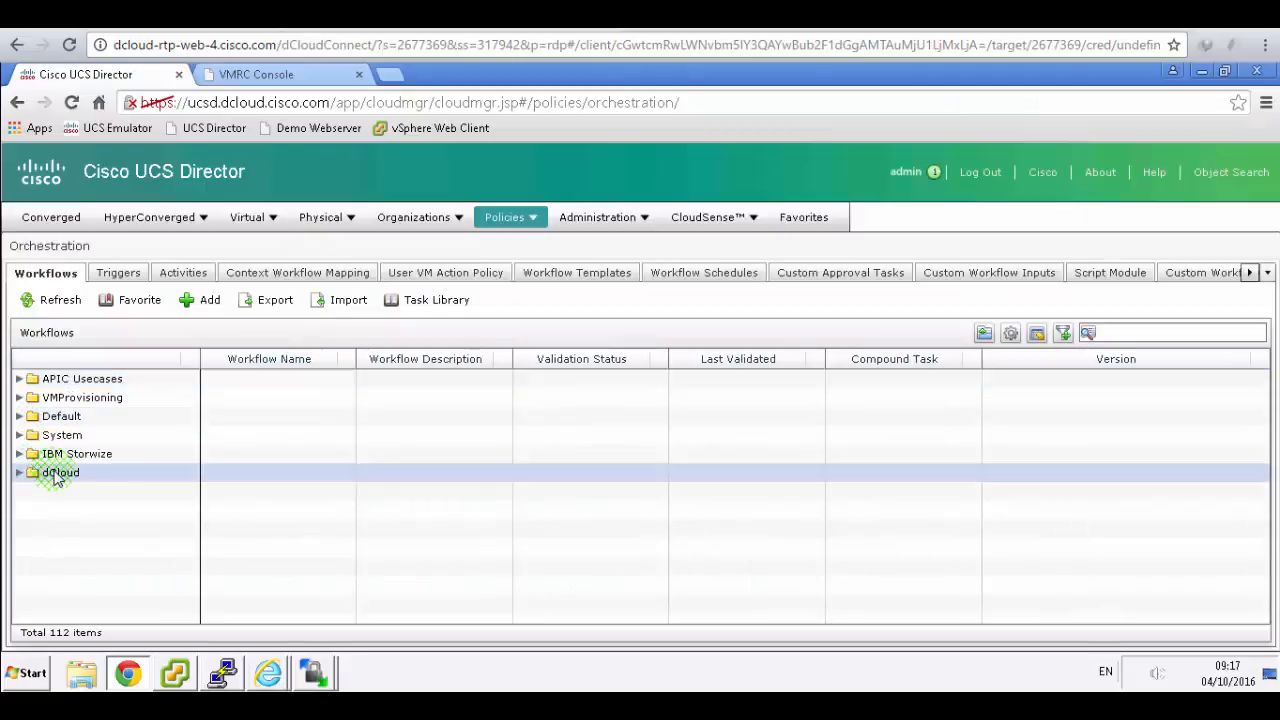
{"action": "left_click", "coordinate": [19, 474]}
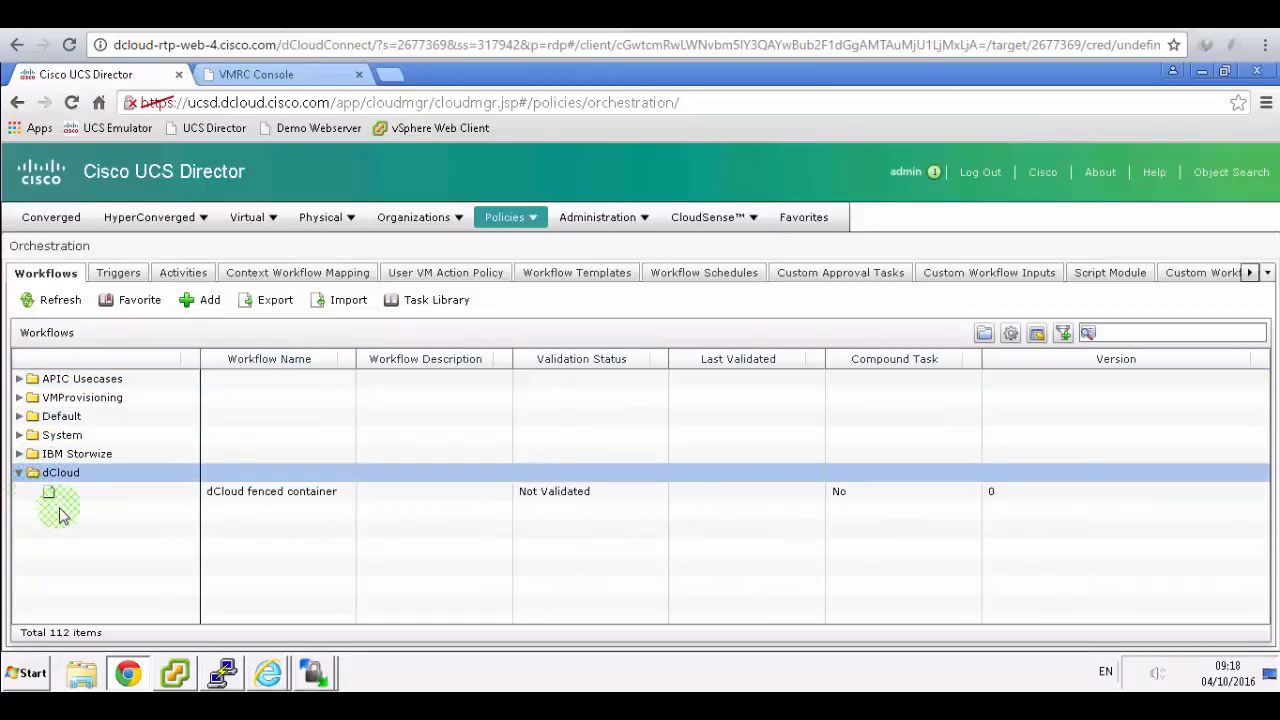
{"action": "left_click", "coordinate": [130, 495]}
{"action": "left_click", "coordinate": [131, 497]}
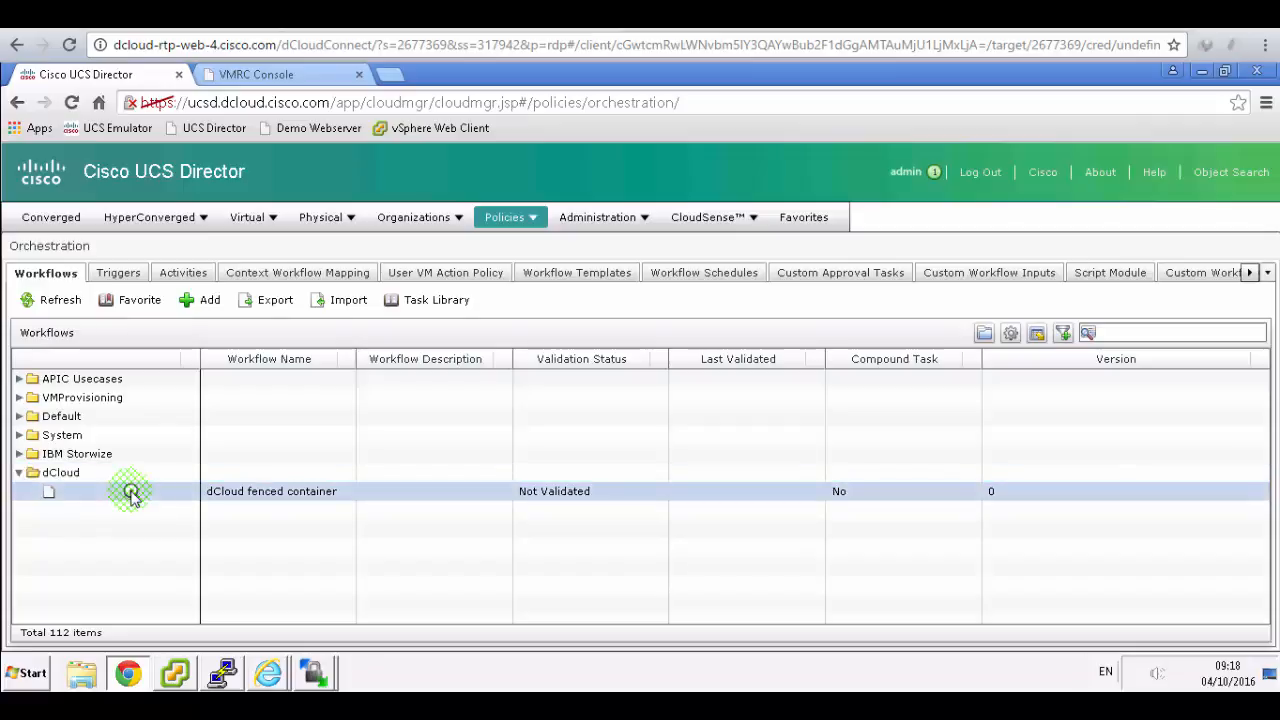
{"action": "left_click", "coordinate": [445, 16]}
{"action": "scroll", "coordinate": [700, 391], "scroll_direction": "down", "scroll_amount": 1}
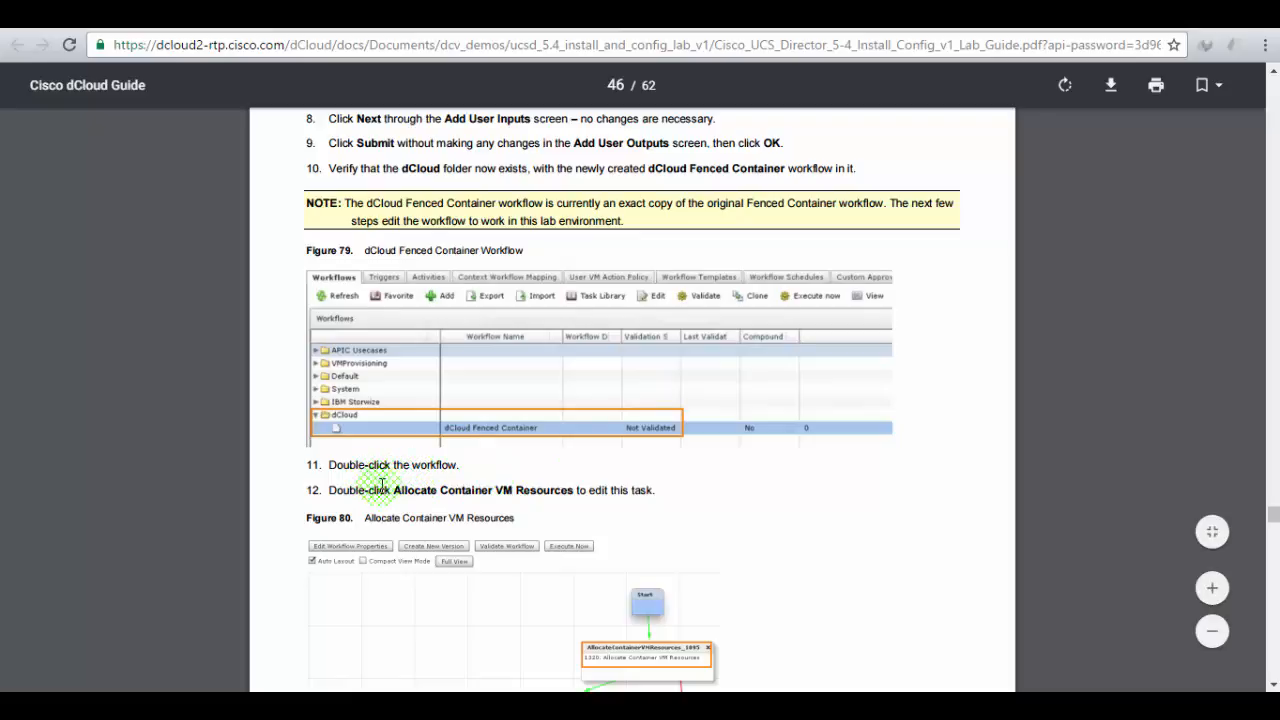
{"action": "scroll", "coordinate": [600, 488], "scroll_direction": "down", "scroll_amount": 2}
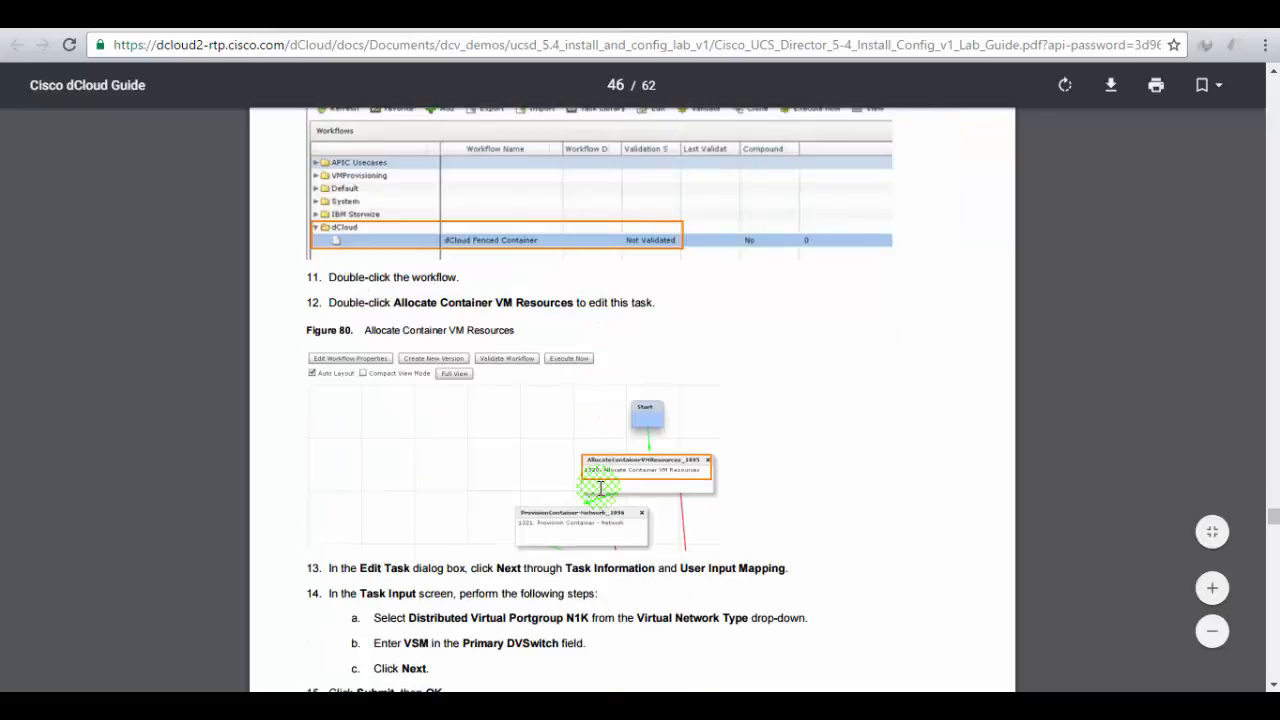
{"action": "scroll", "coordinate": [600, 488], "scroll_direction": "up", "scroll_amount": 1}
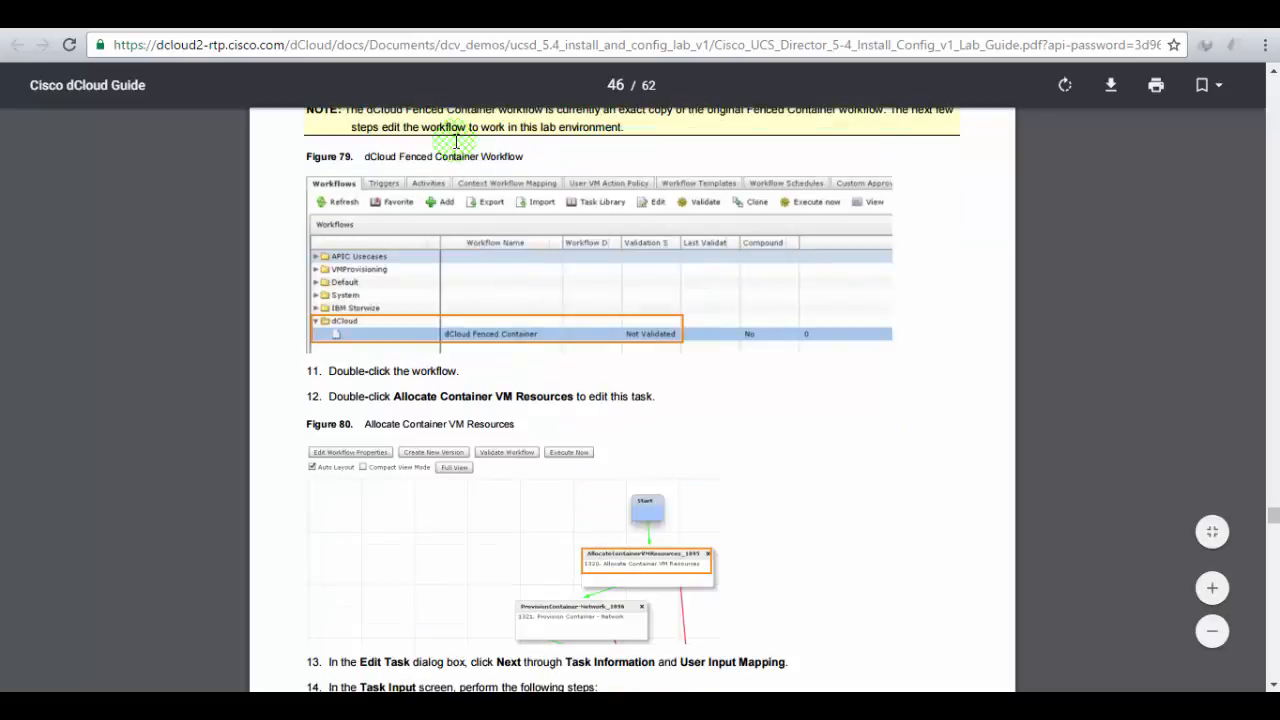
{"action": "left_click", "coordinate": [337, 18]}
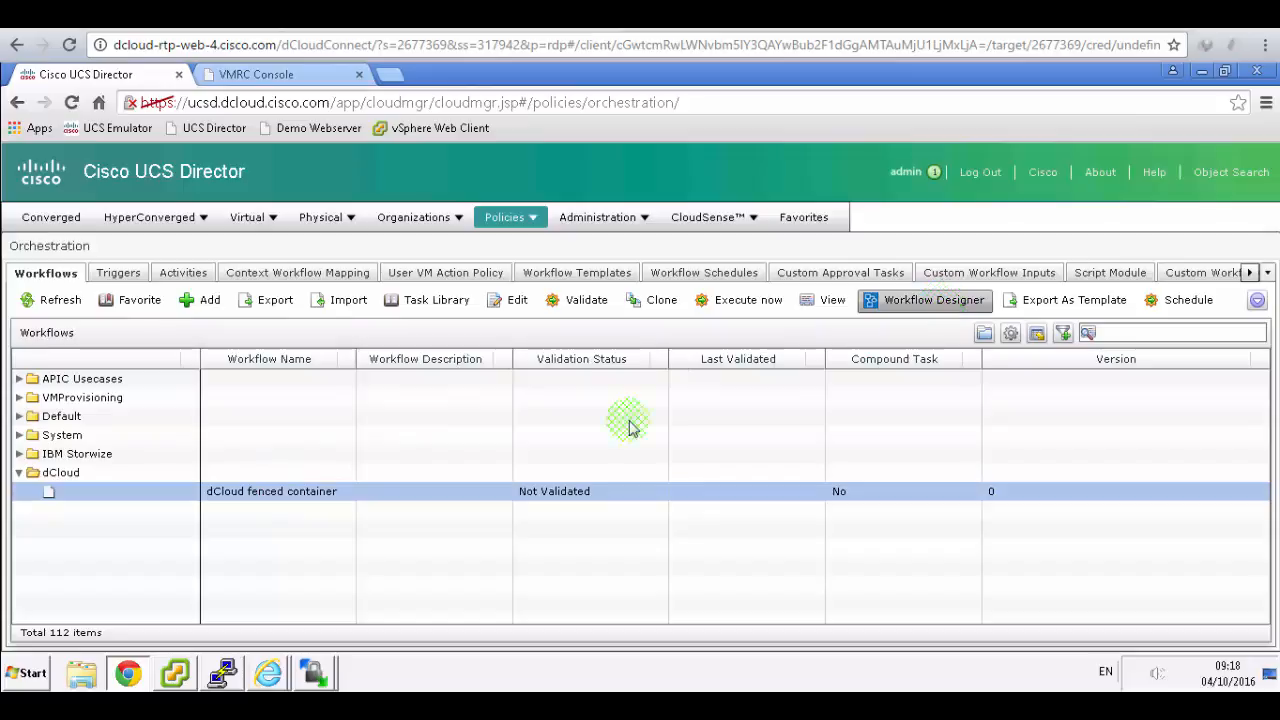
- Open dCloud fenced container in the Workflow Designer and locate step 13's Edit Task instructions in the guide
{"action": "double_click", "coordinate": [285, 495]}
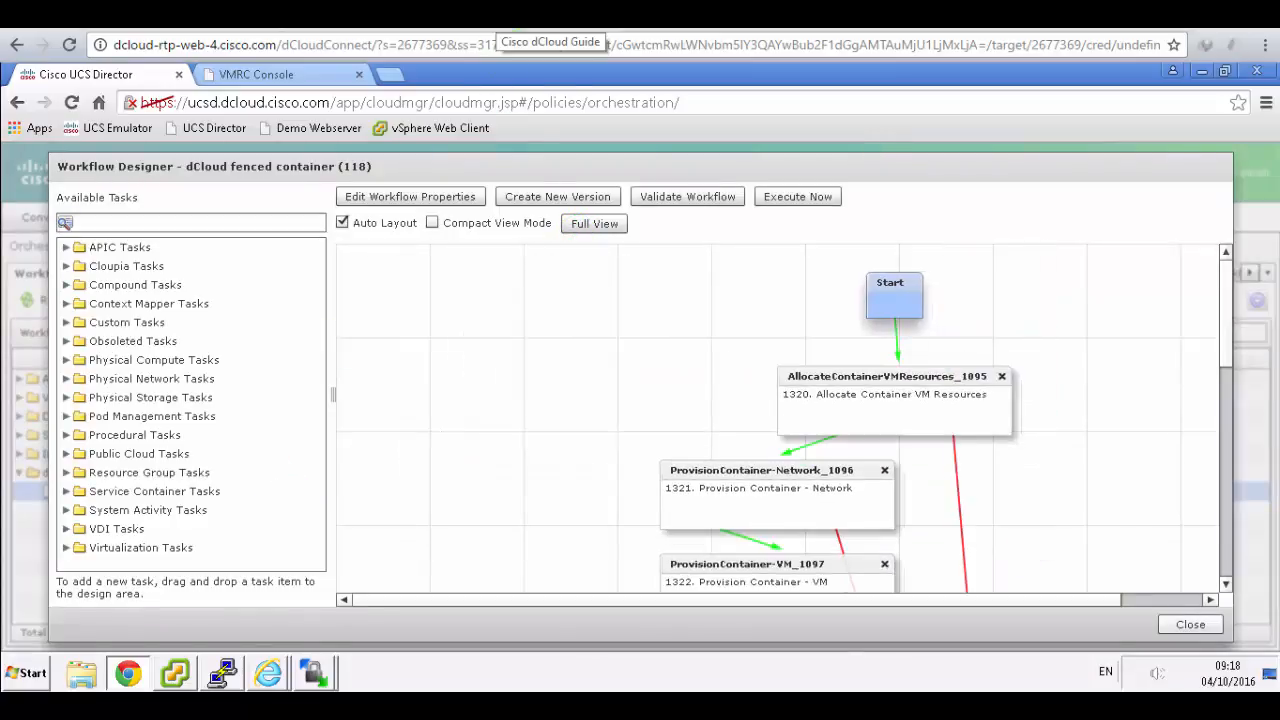
{"action": "left_click", "coordinate": [505, 18]}
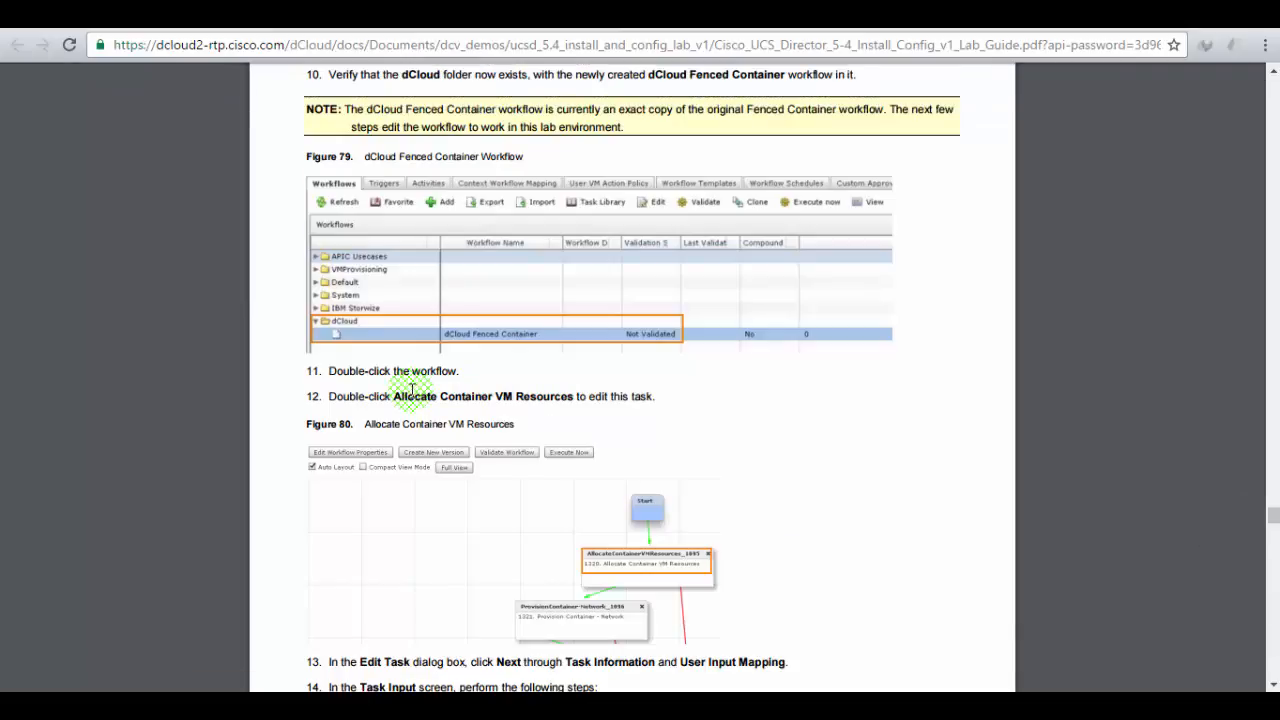
{"action": "scroll", "coordinate": [400, 390], "scroll_direction": "down", "scroll_amount": 3}
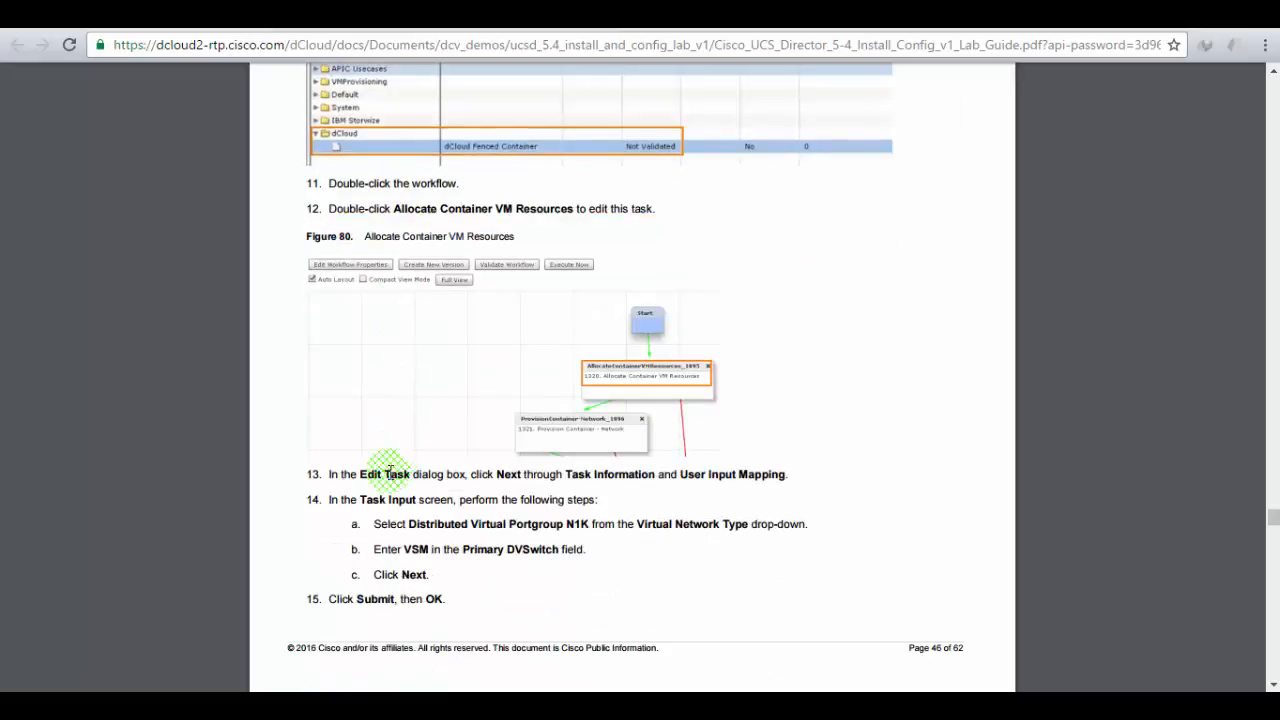
{"action": "left_click_drag", "start_coordinate": [384, 474], "coordinate": [787, 484]}
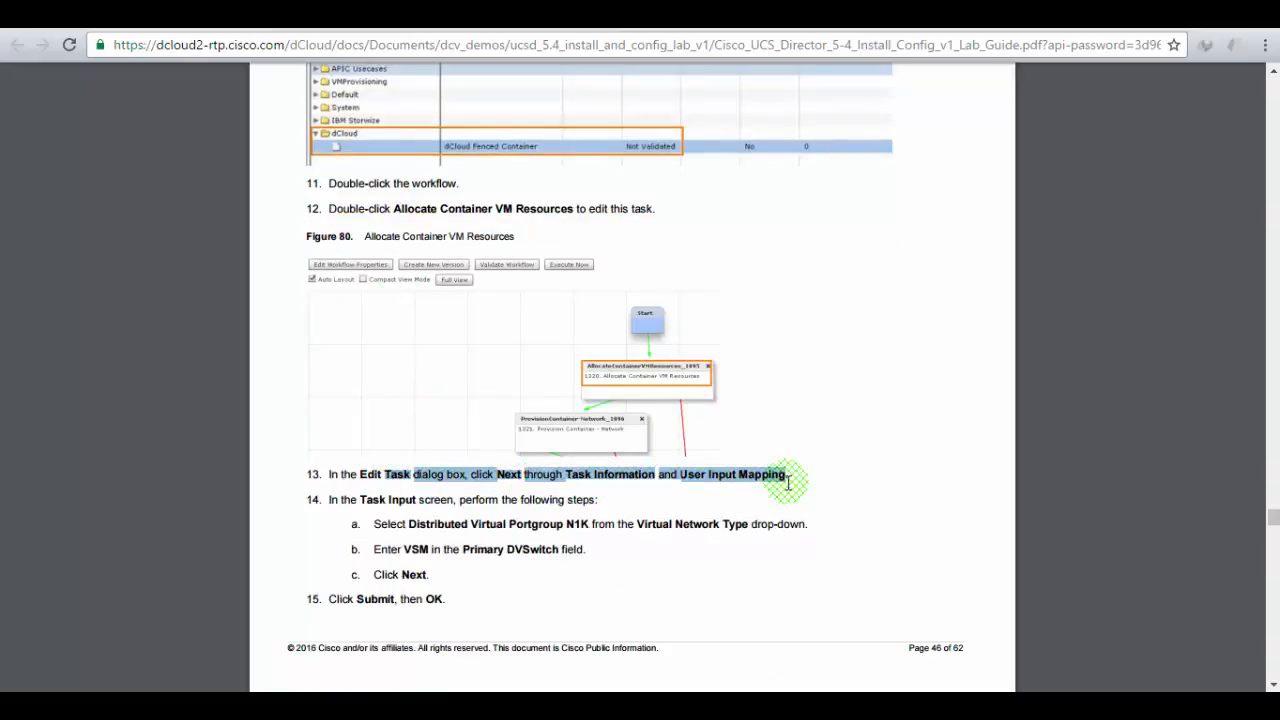
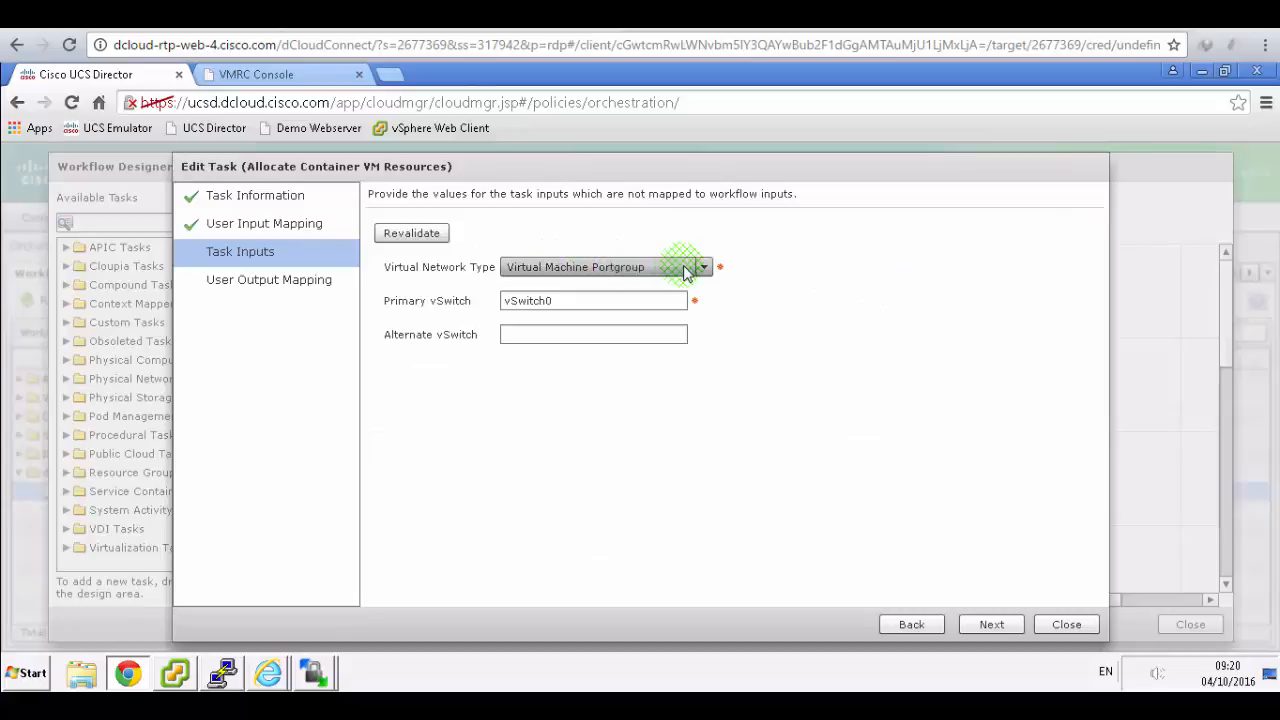
- Set the network type to Distributed Virtual Portgroup N1K and the Primary DVSwitch to VSM
{"action": "left_click", "coordinate": [704, 267]}
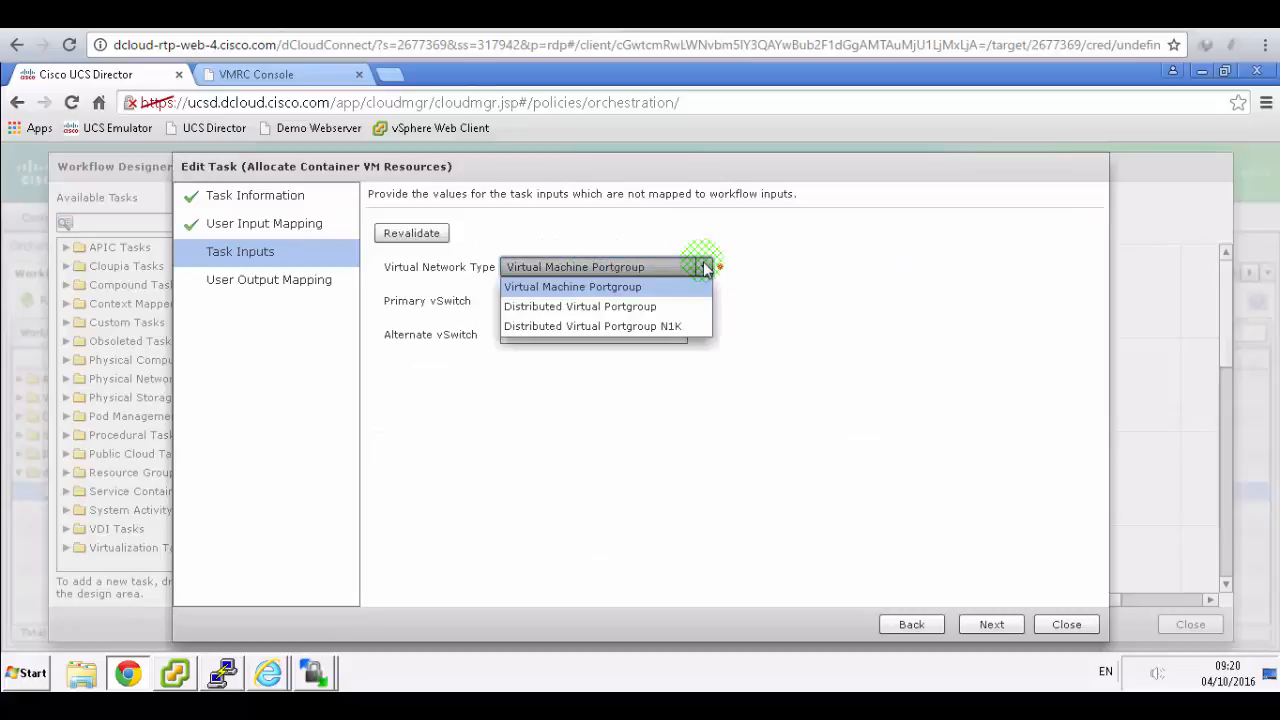
{"action": "left_click", "coordinate": [666, 325]}
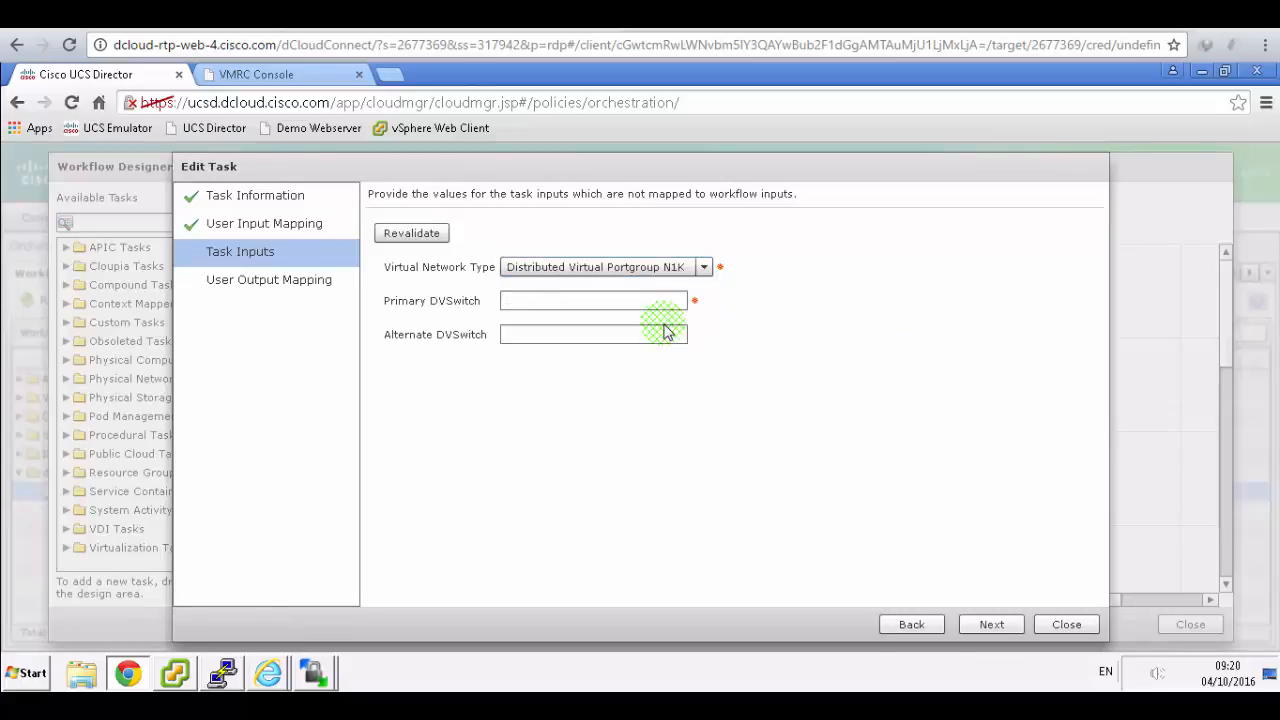
{"action": "left_click", "coordinate": [420, 14]}
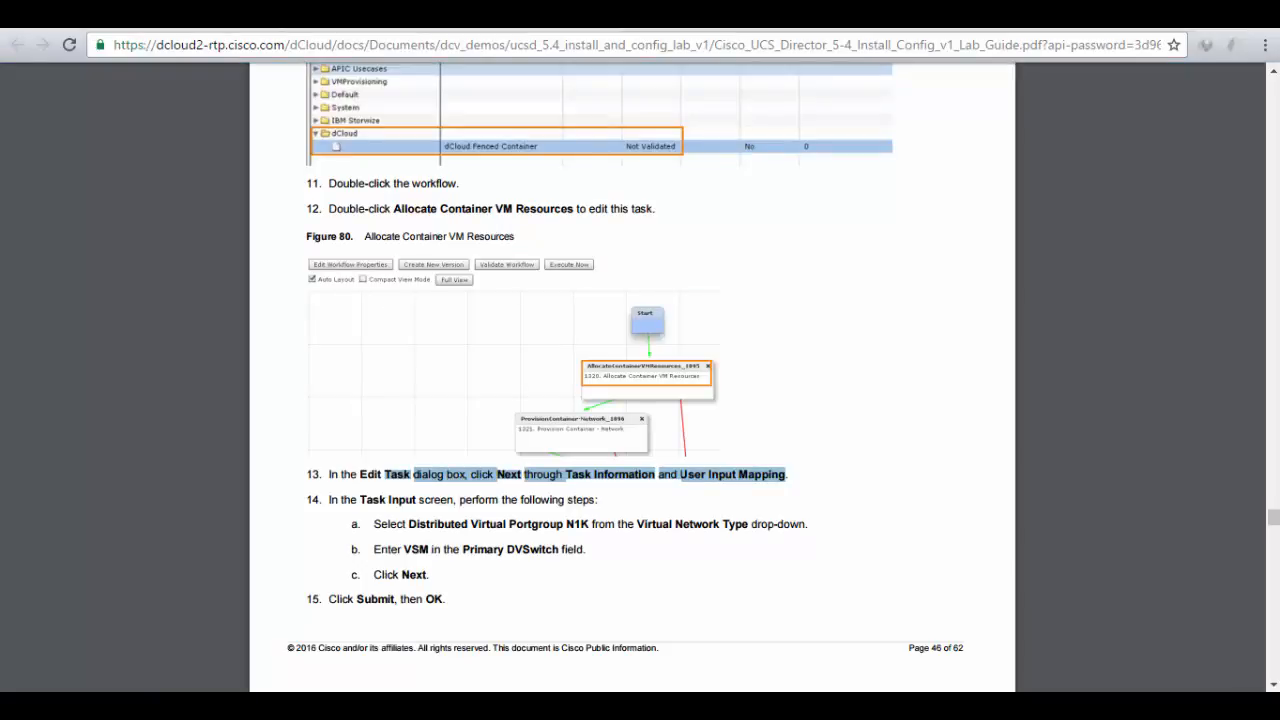
{"action": "left_click", "coordinate": [330, 14]}
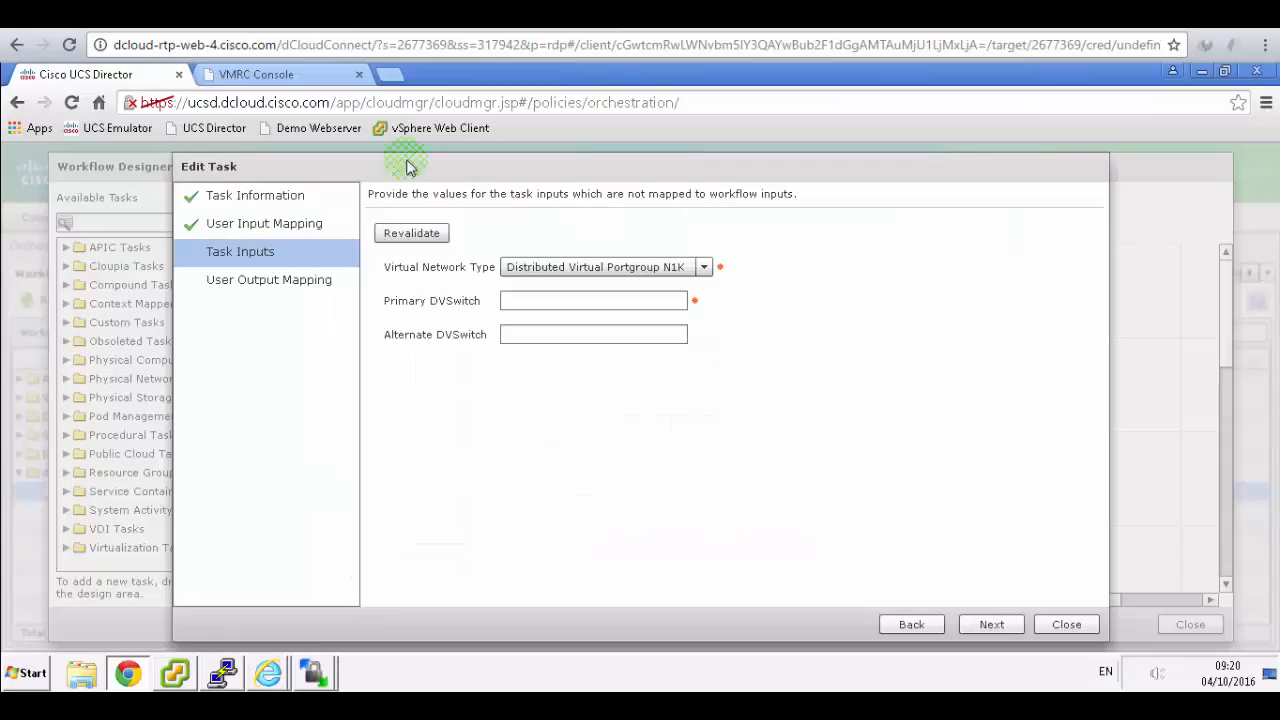
{"action": "left_click", "coordinate": [530, 300]}
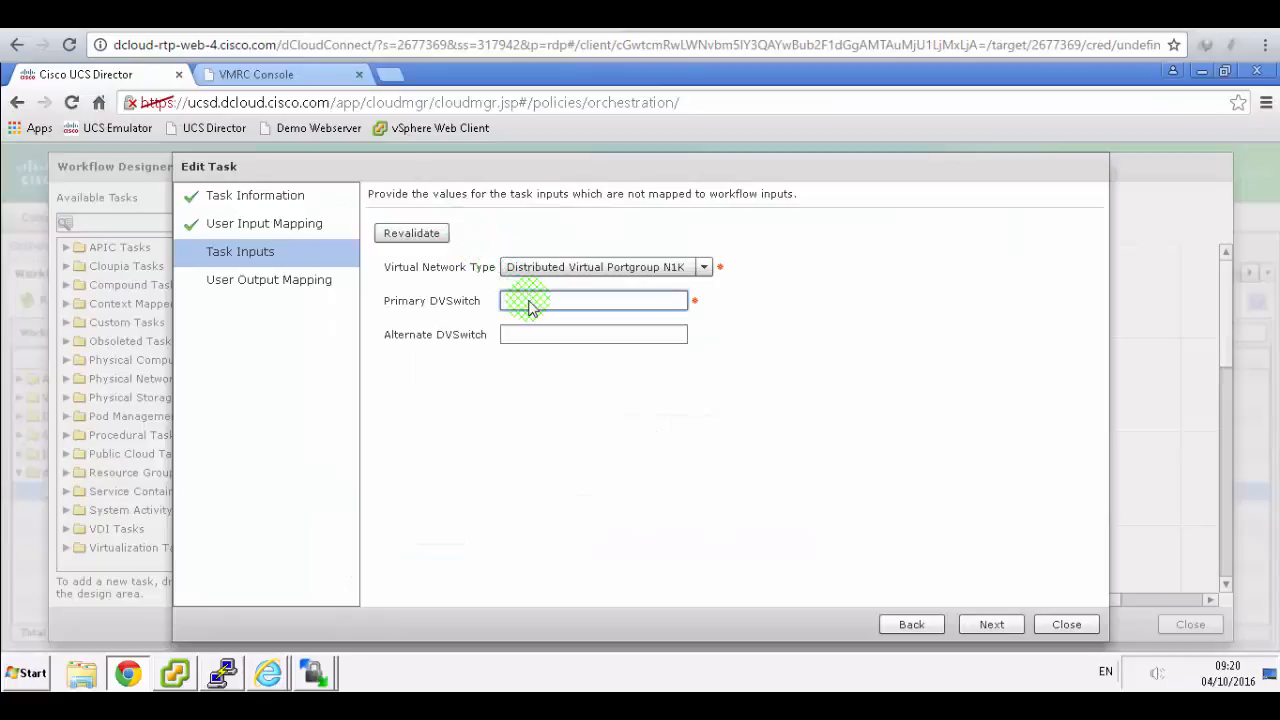
{"action": "type", "text": "VSM"}
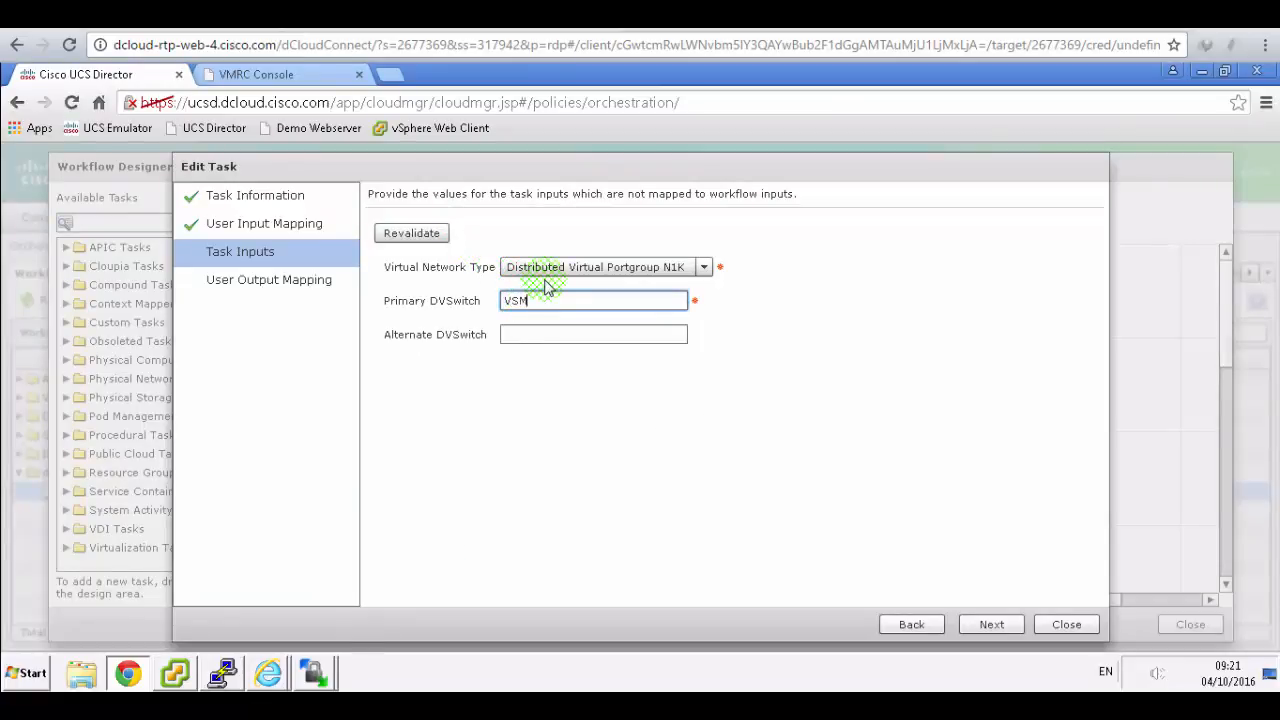
- Submit the edited Allocate Container VM Resources task and confirm it saved
{"action": "left_click", "coordinate": [985, 623]}
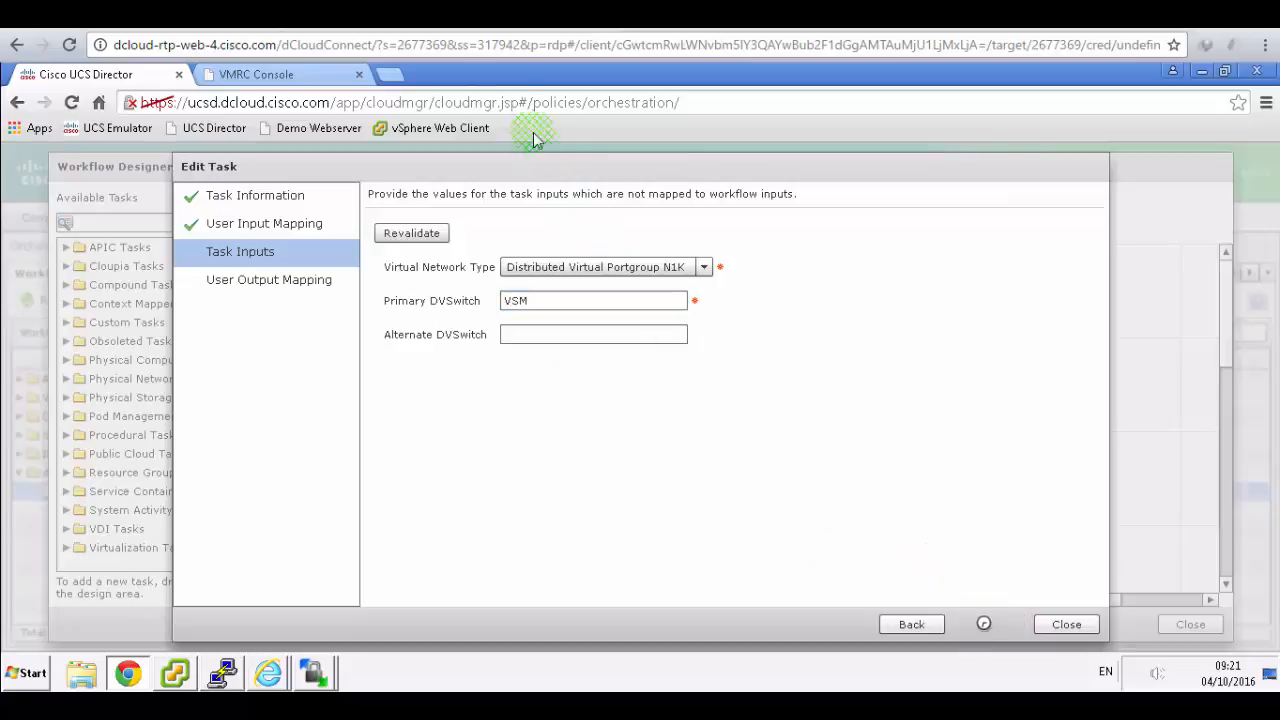
{"action": "left_click", "coordinate": [468, 16]}
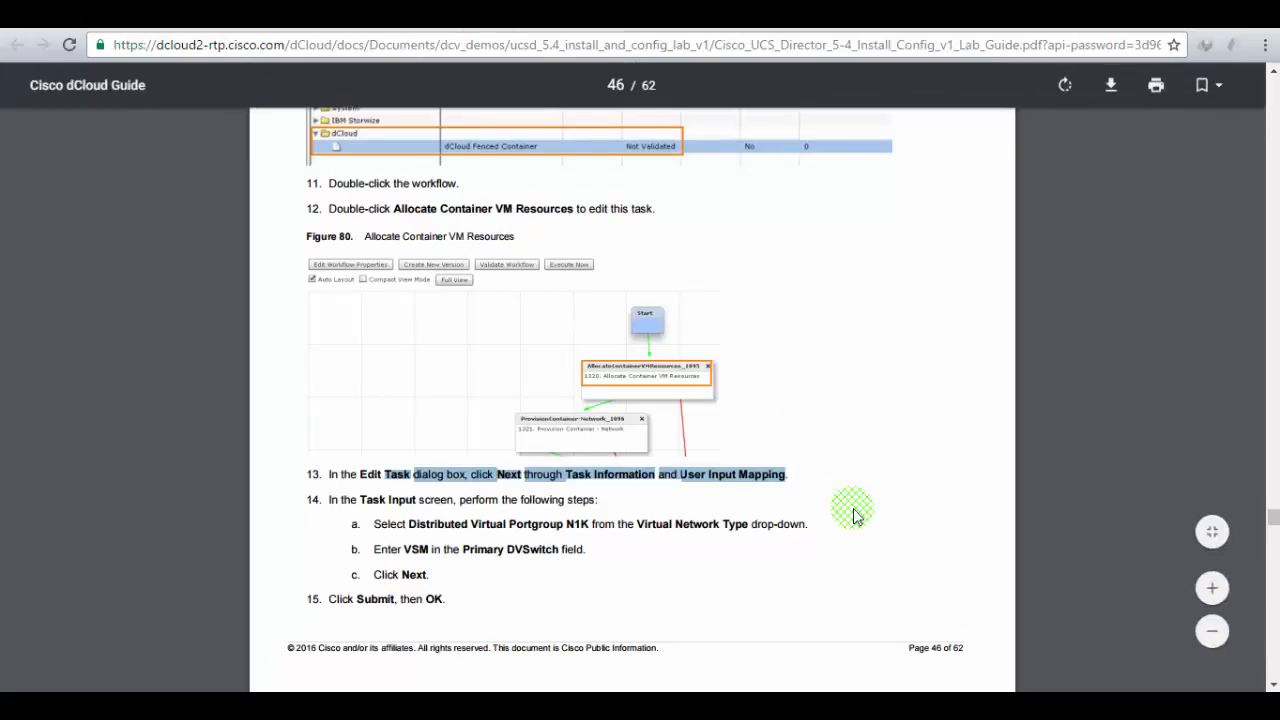
{"action": "scroll", "coordinate": [853, 516], "scroll_direction": "down", "scroll_amount": 4}
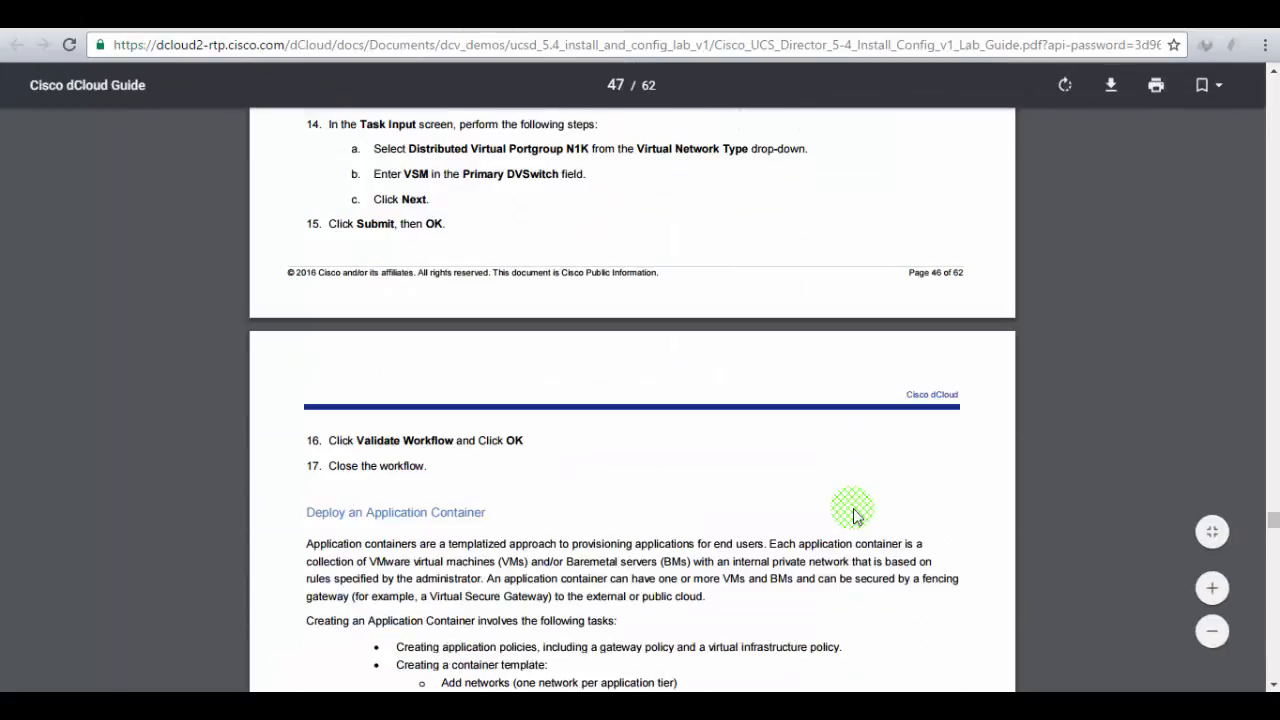
{"action": "left_click", "coordinate": [315, 16]}
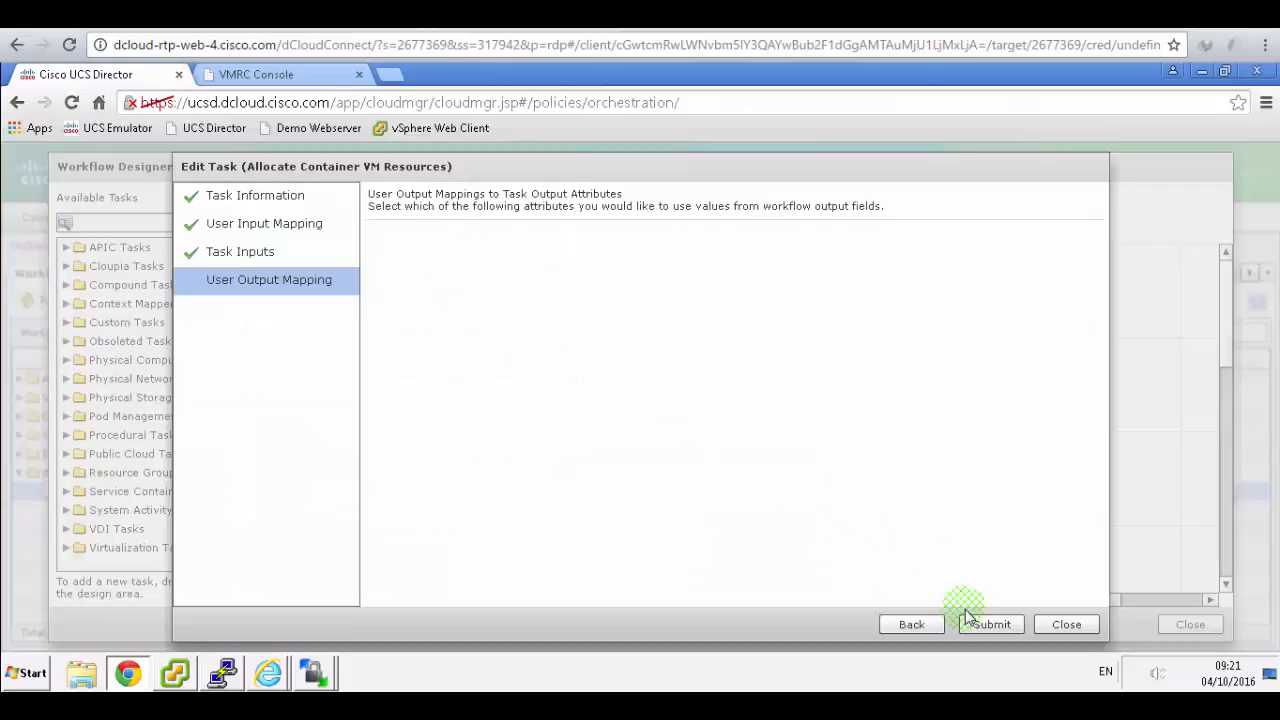
{"action": "left_click", "coordinate": [992, 624]}
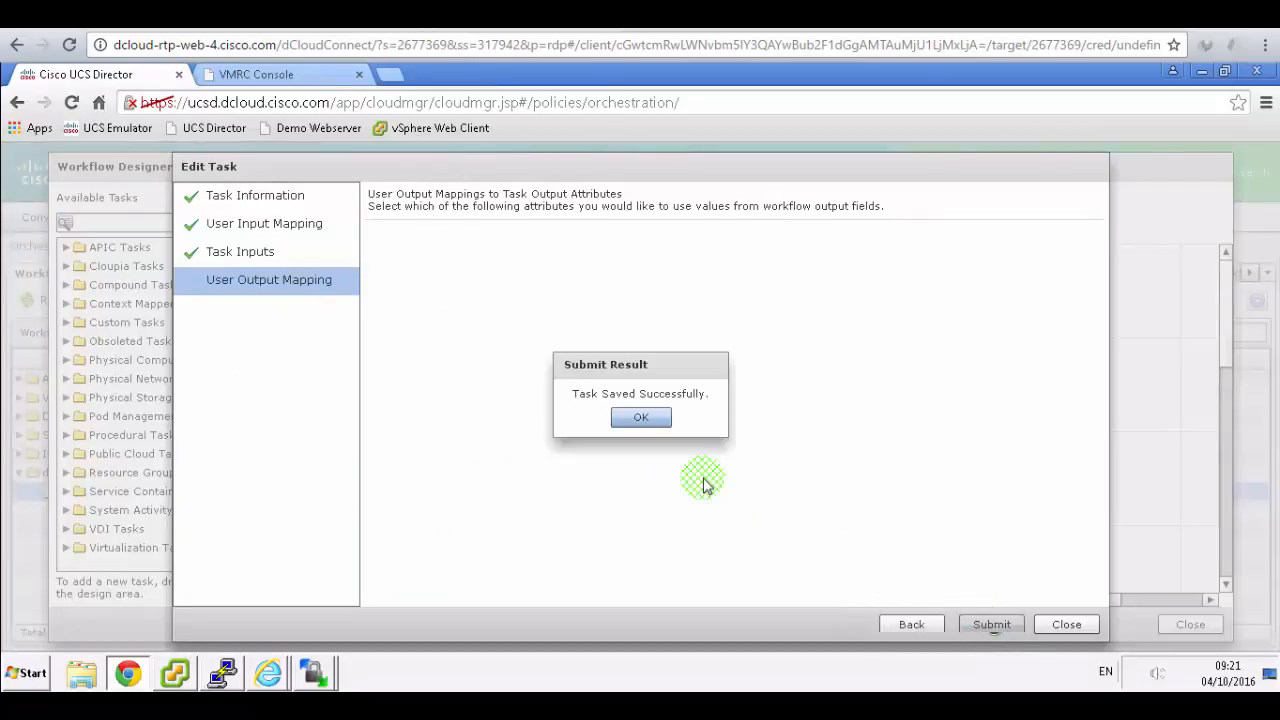
{"action": "left_click", "coordinate": [658, 420]}
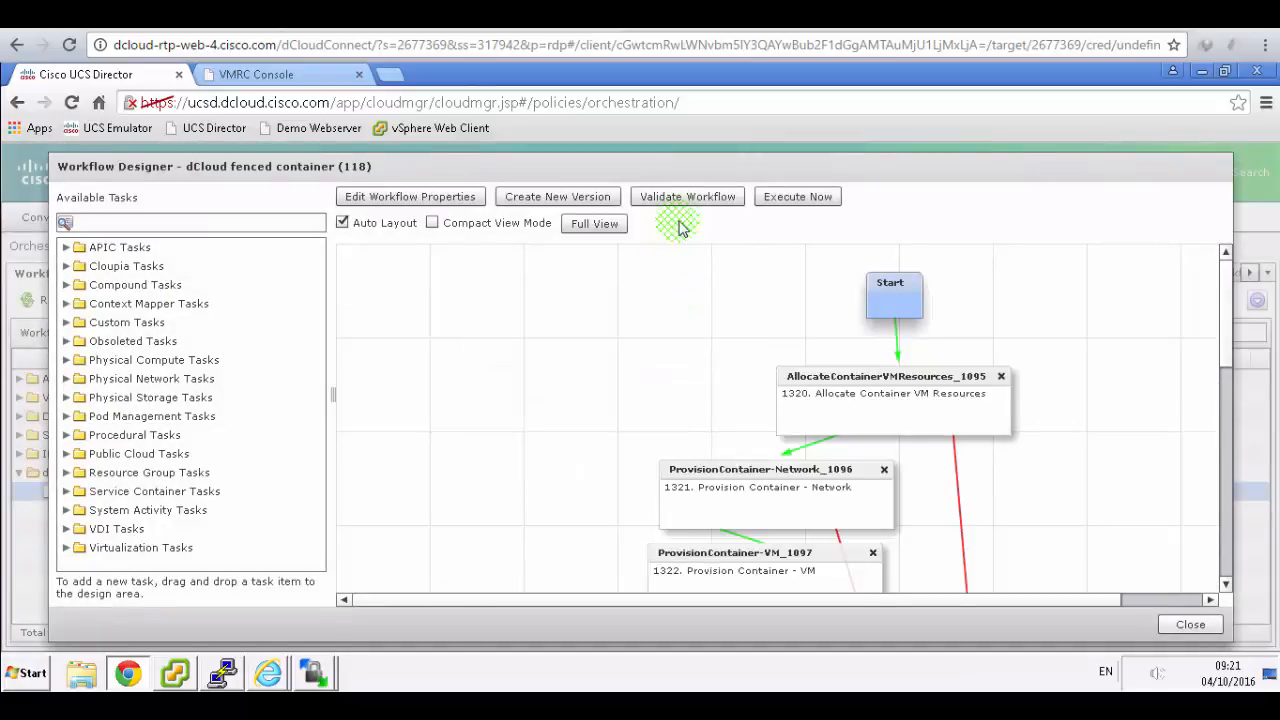
- Validate the dCloud fenced container workflow, skip executing it, and close the Workflow Designer
{"action": "left_click", "coordinate": [684, 196]}
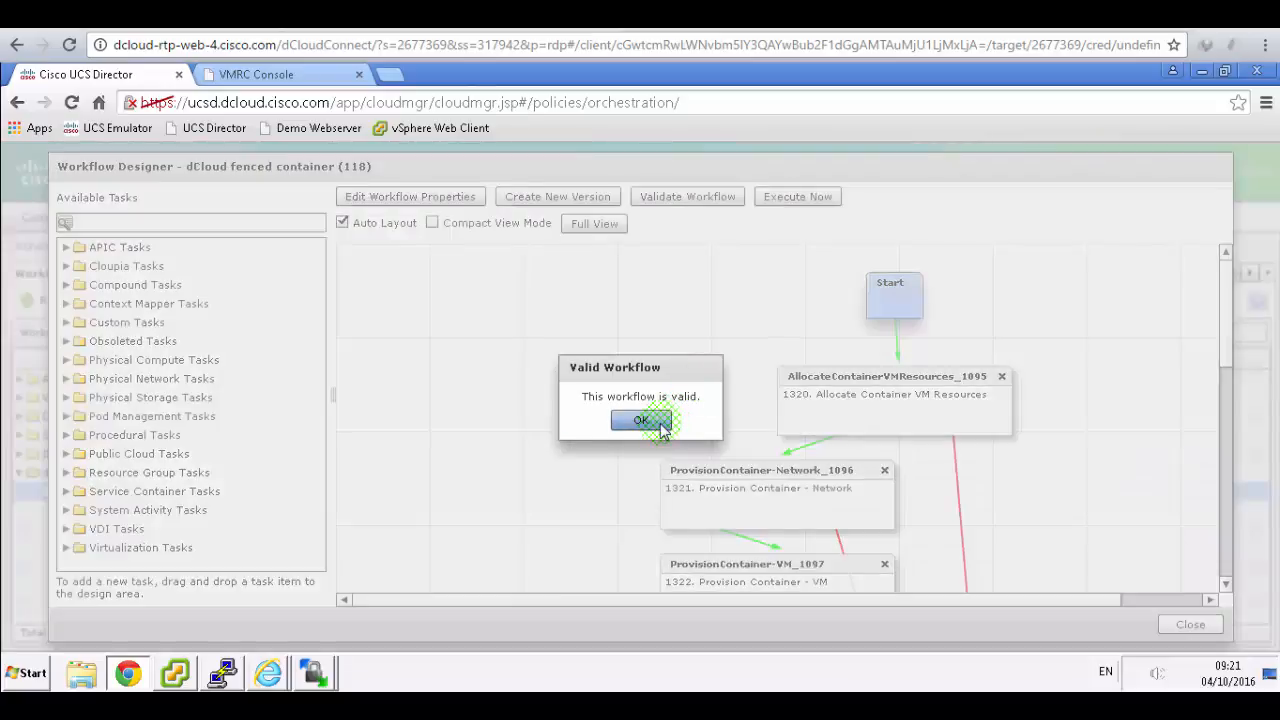
{"action": "left_click", "coordinate": [641, 420]}
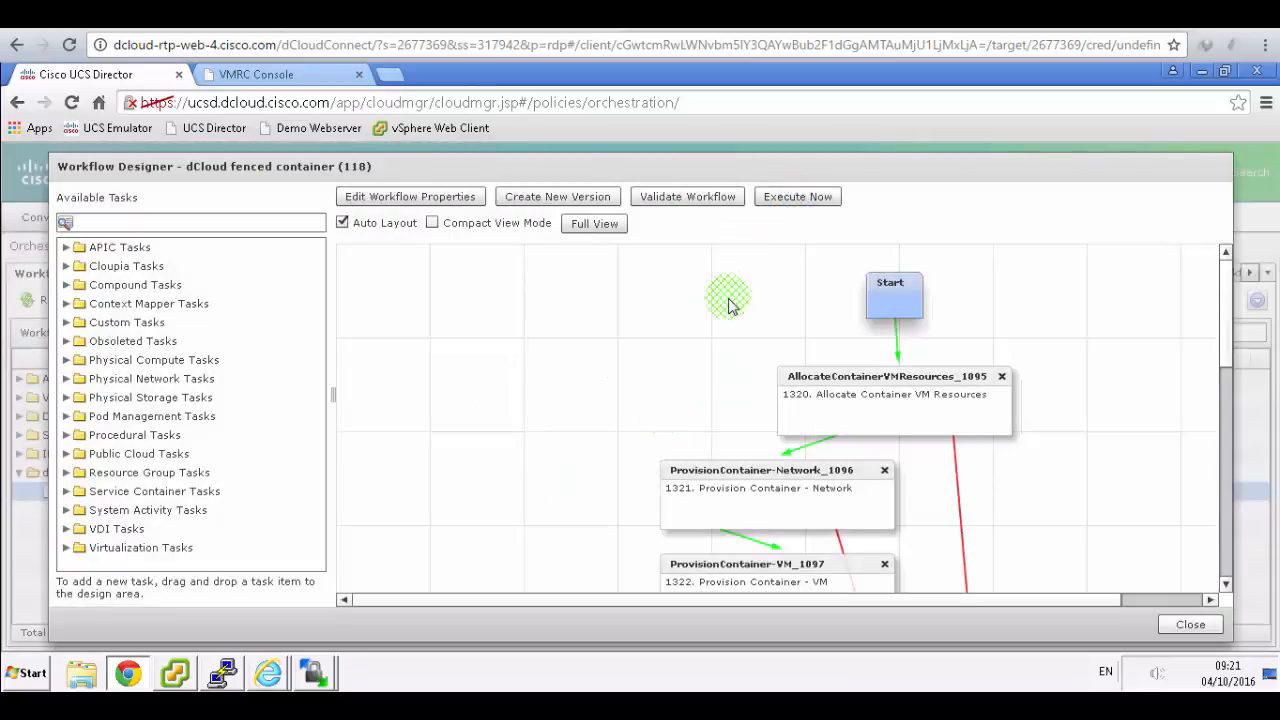
{"action": "left_click", "coordinate": [360, 14]}
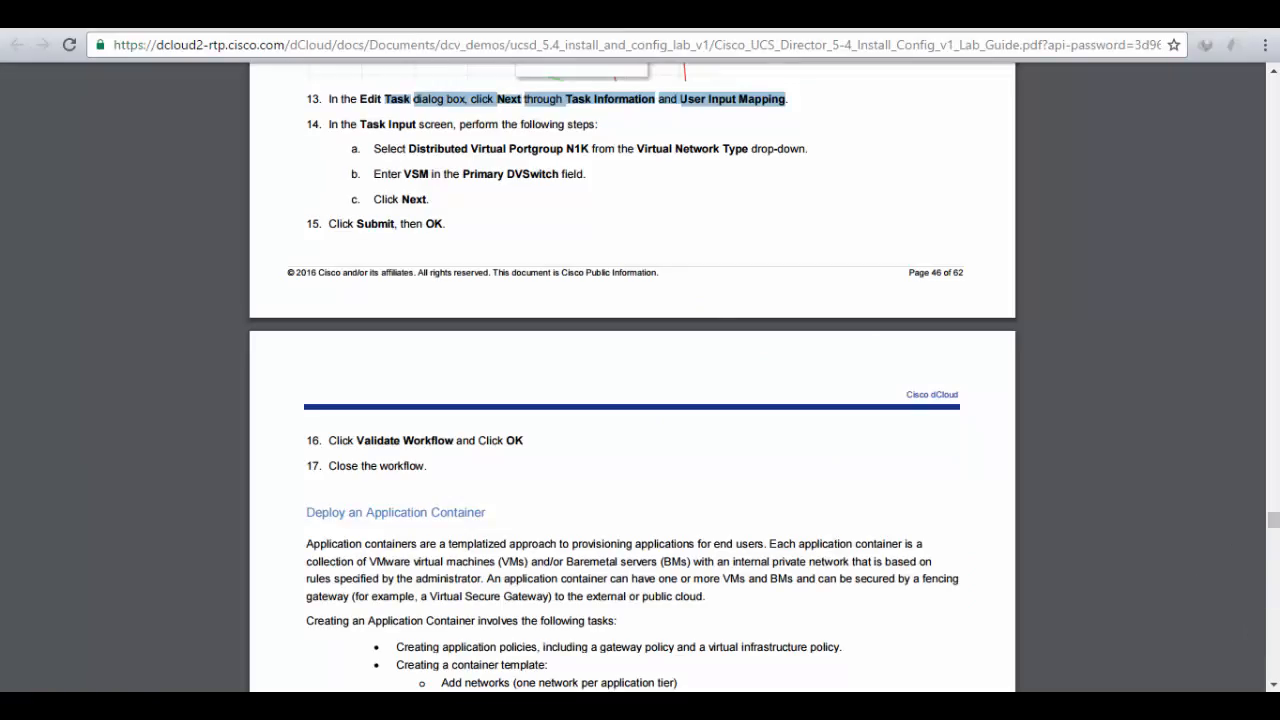
{"action": "left_click", "coordinate": [420, 14]}
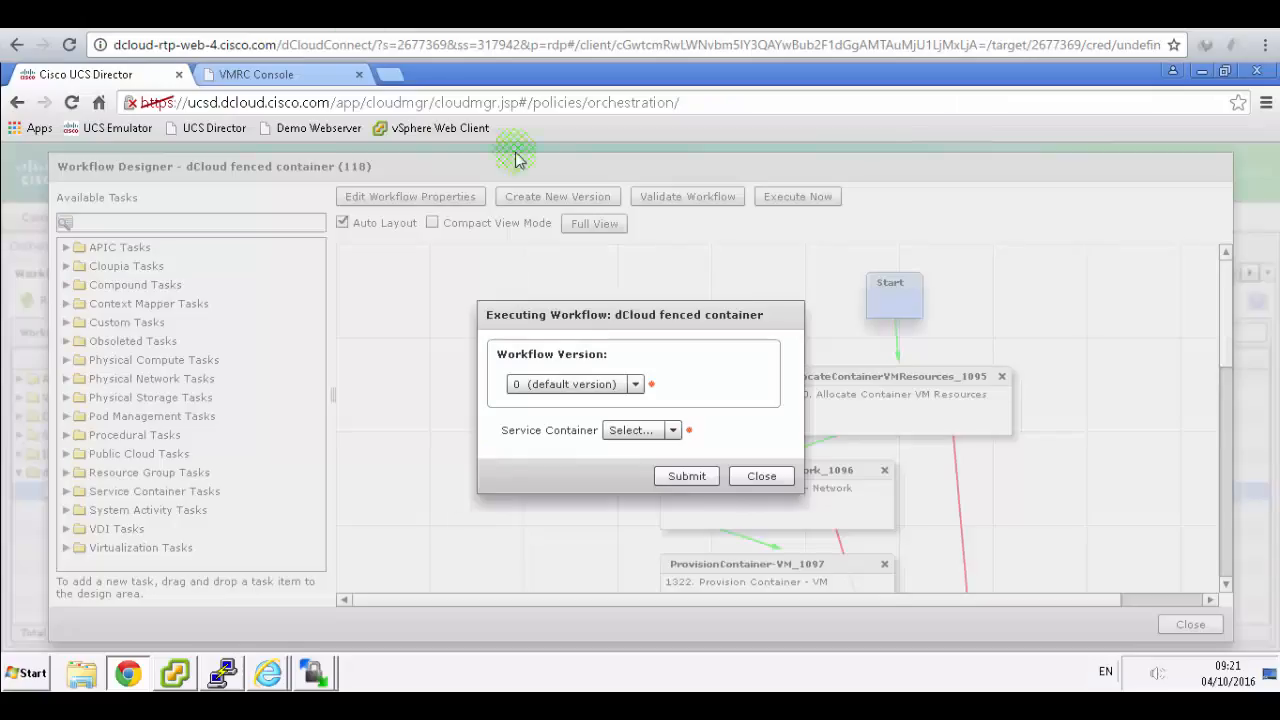
{"action": "left_click", "coordinate": [760, 476]}
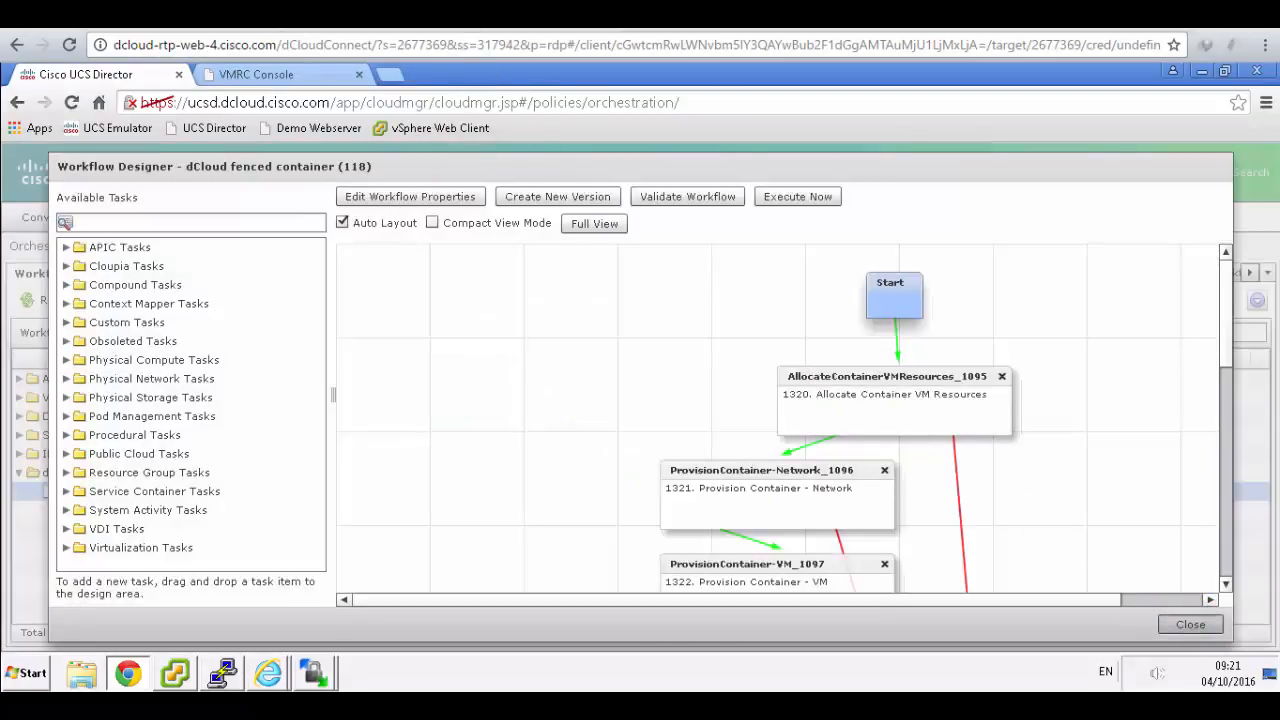
{"action": "left_click", "coordinate": [360, 14]}
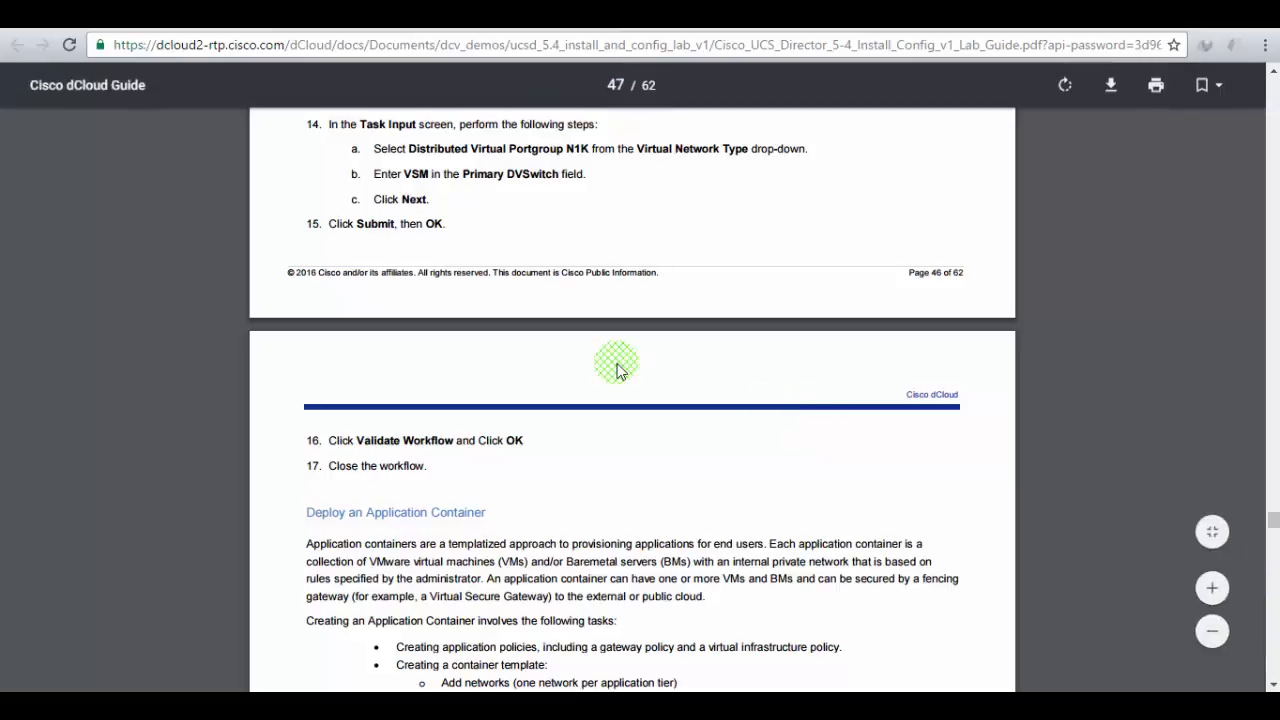
{"action": "scroll", "coordinate": [615, 365], "scroll_direction": "down", "scroll_amount": 3}
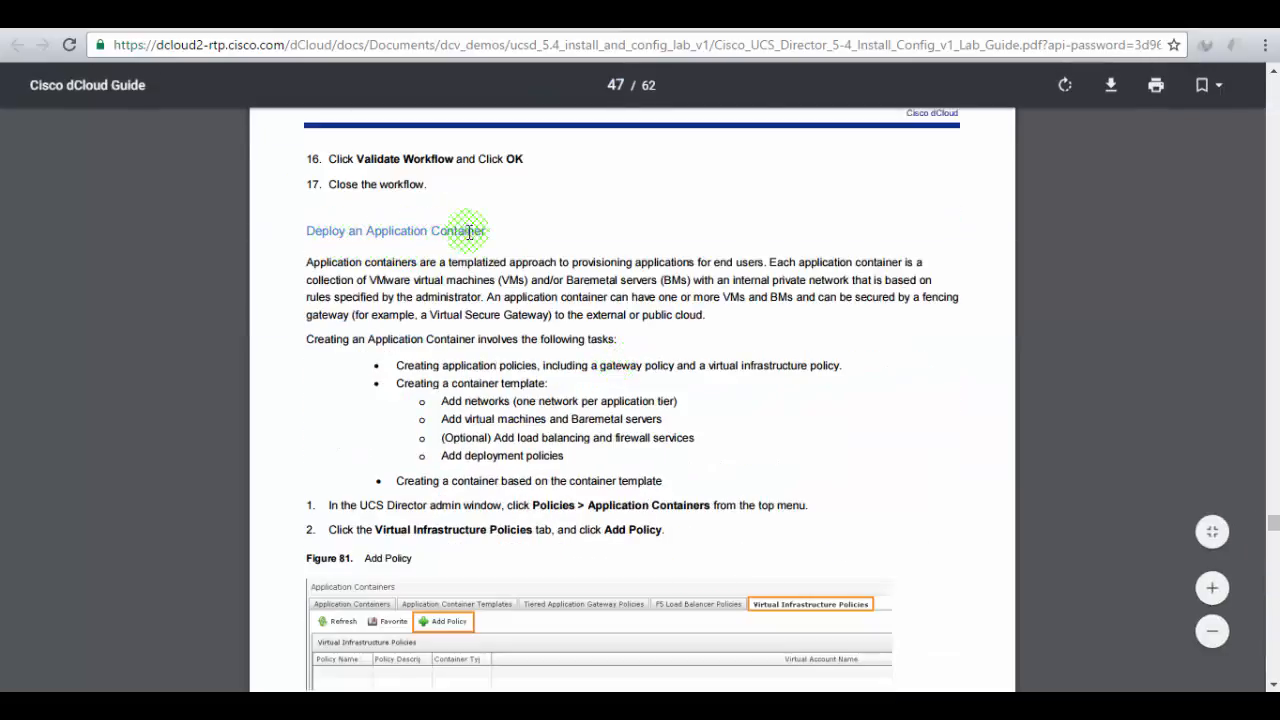
{"action": "scroll", "coordinate": [700, 309], "scroll_direction": "down", "scroll_amount": 2}
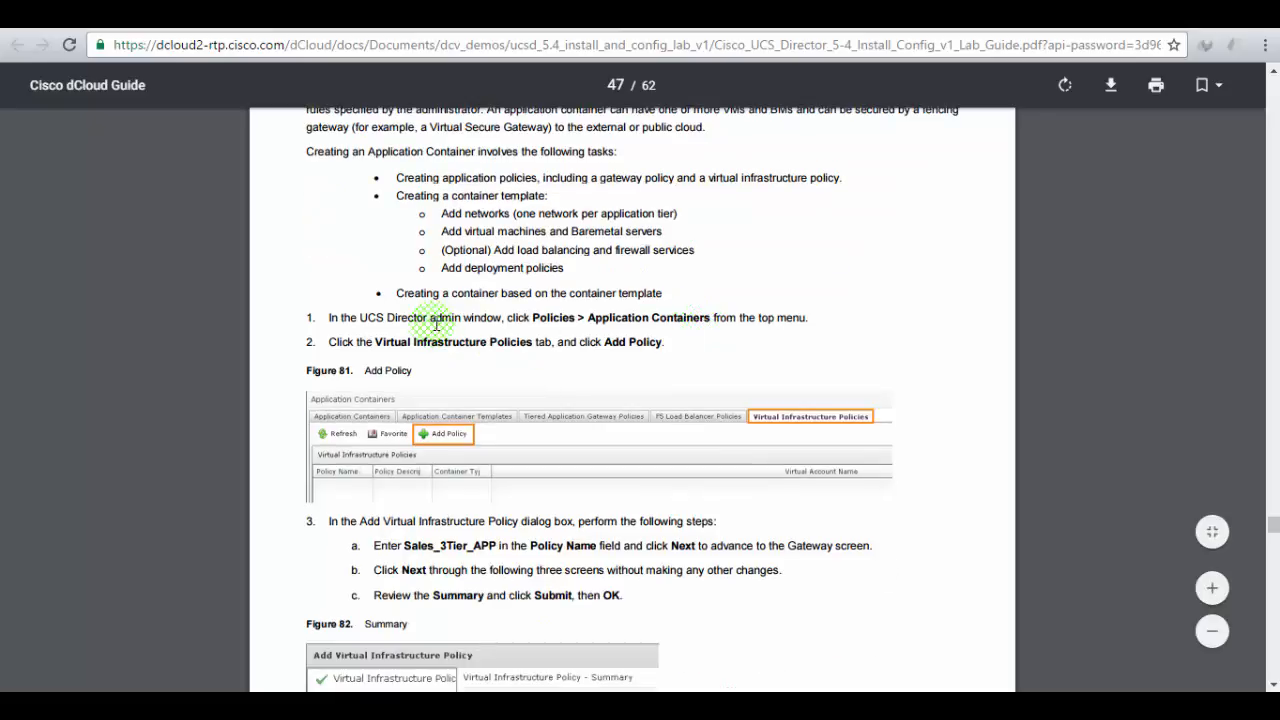
- Go to Policies > Application Containers > Virtual Infrastructure Policies and start adding a policy
{"action": "left_click", "coordinate": [248, 16]}
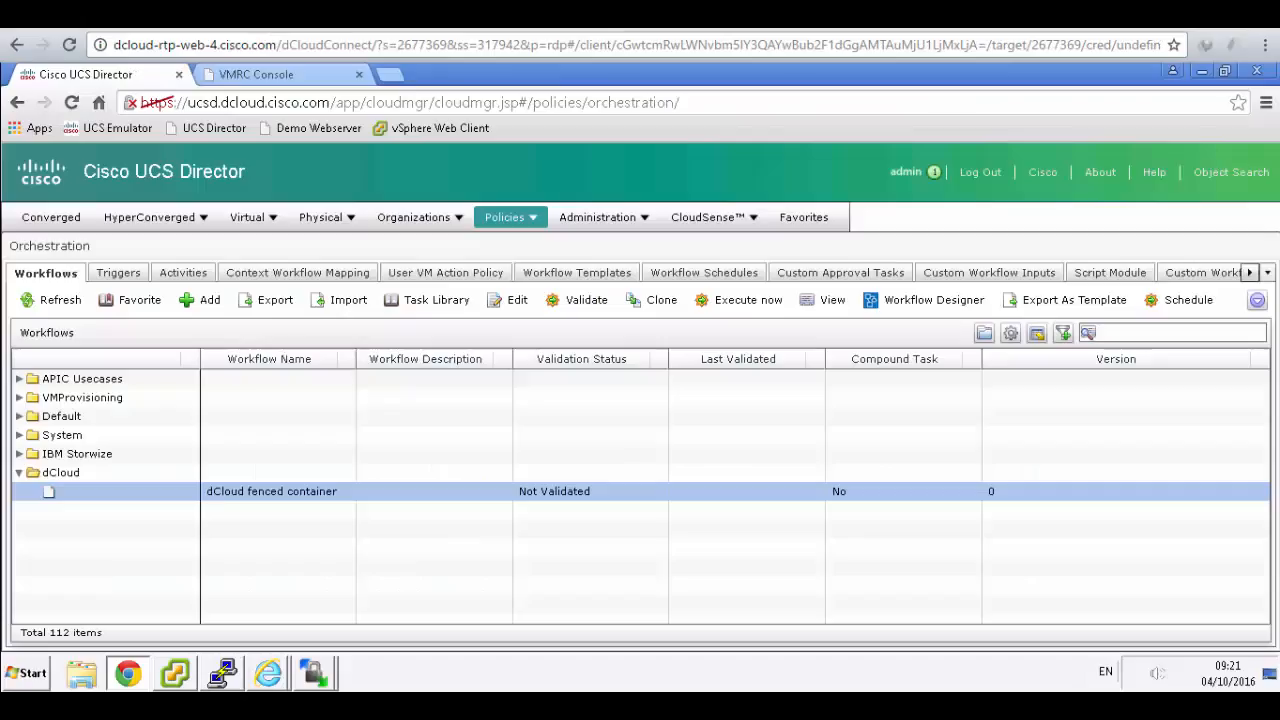
{"action": "left_click", "coordinate": [515, 220]}
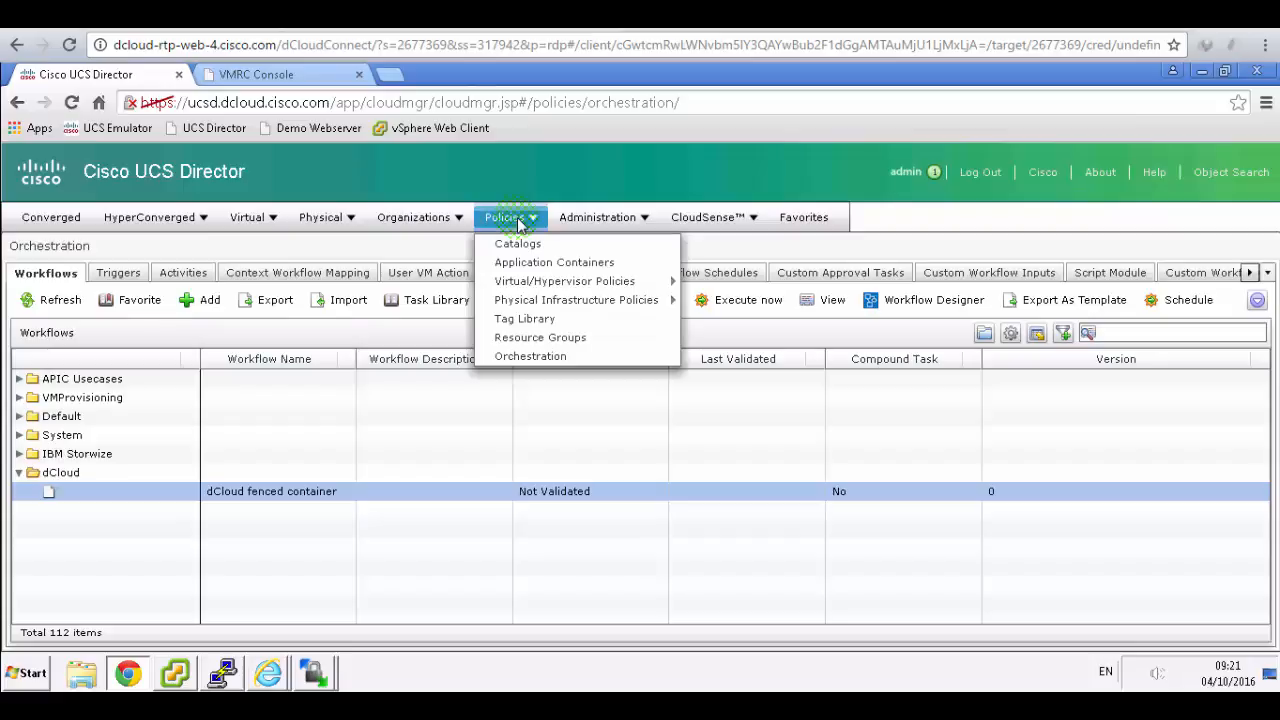
{"action": "left_click", "coordinate": [552, 263]}
{"action": "left_click", "coordinate": [420, 16]}
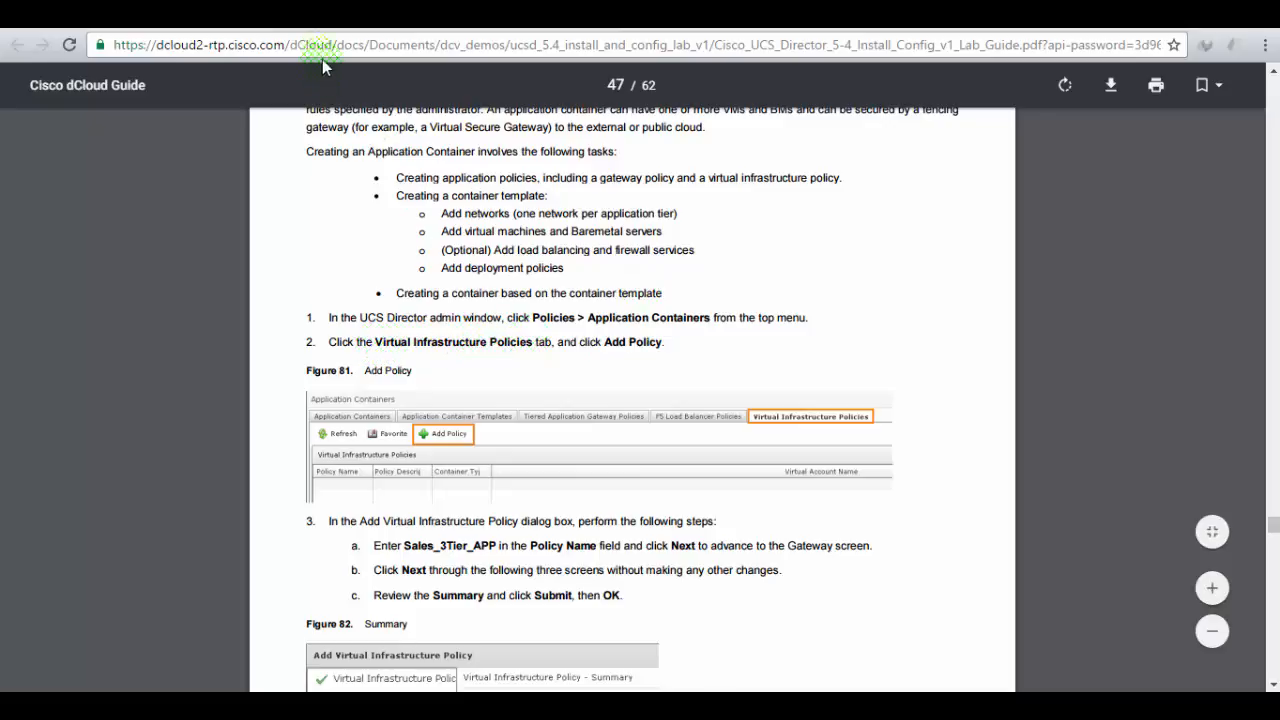
{"action": "left_click", "coordinate": [318, 16]}
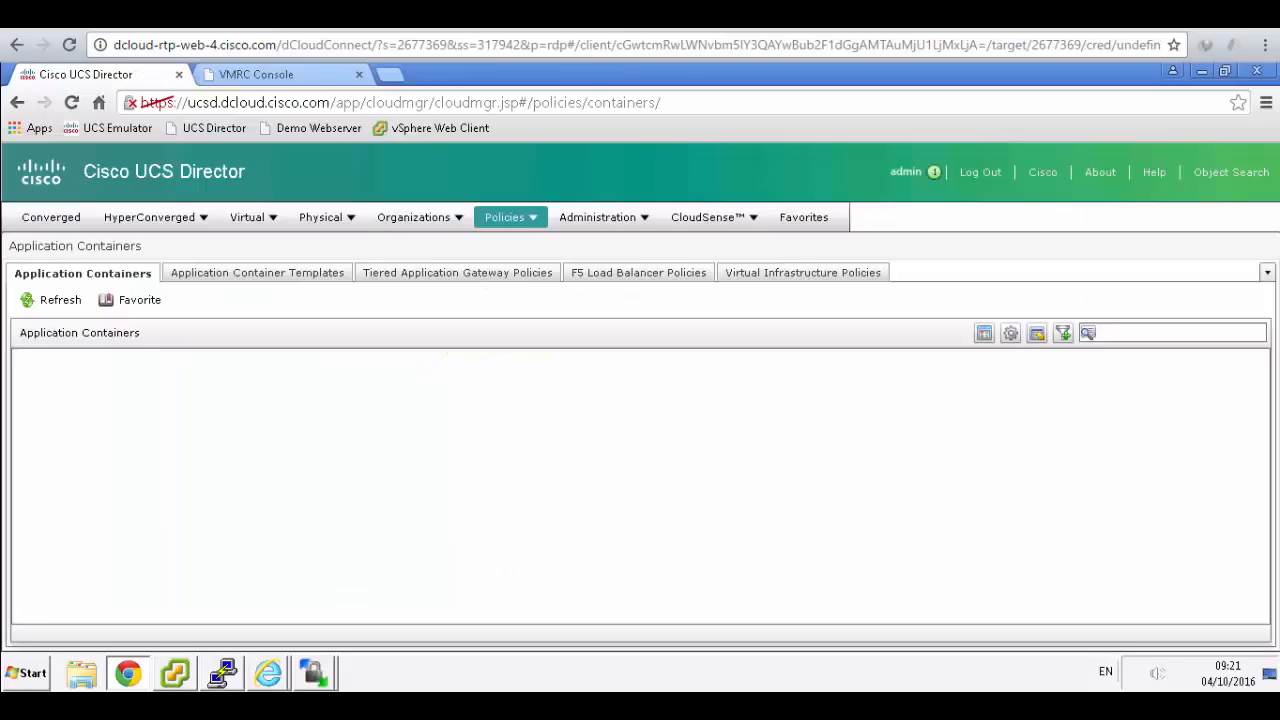
{"action": "left_click", "coordinate": [843, 273]}
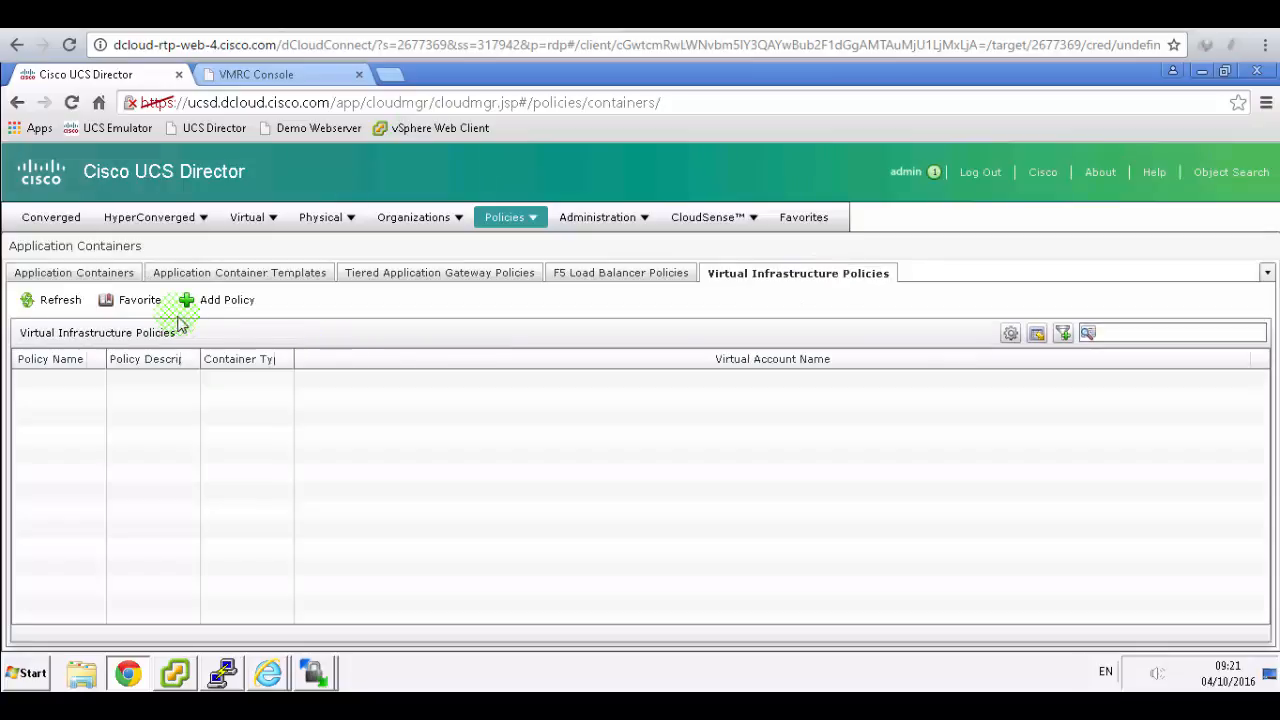
{"action": "left_click", "coordinate": [216, 301]}
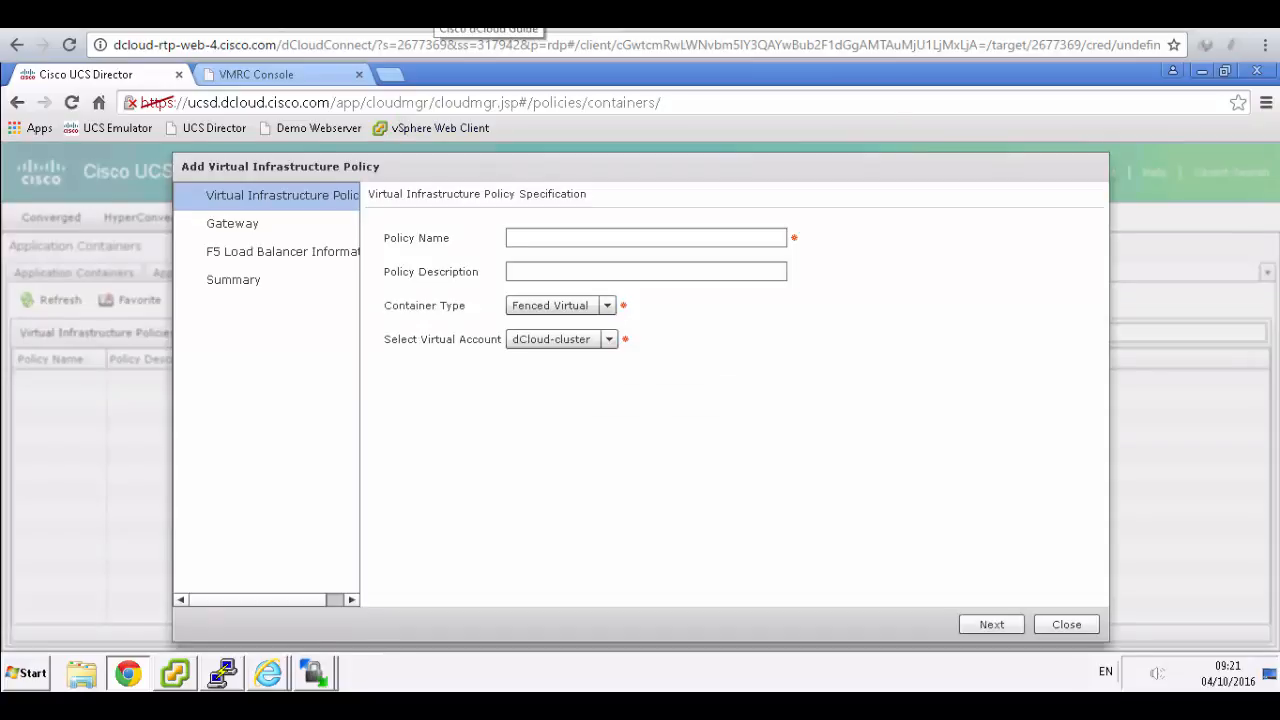
{"action": "left_click", "coordinate": [465, 16]}
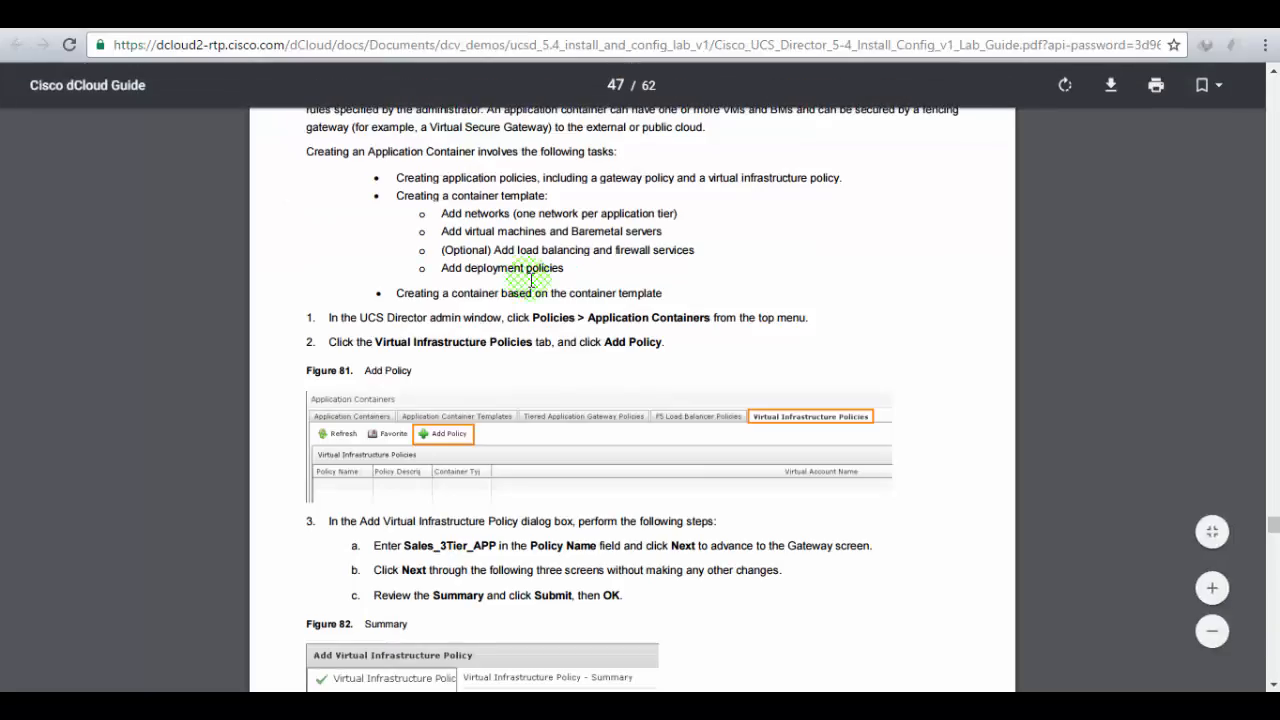
{"action": "scroll", "coordinate": [531, 280], "scroll_direction": "down", "scroll_amount": 1}
{"action": "scroll", "coordinate": [531, 280], "scroll_direction": "down", "scroll_amount": 1}
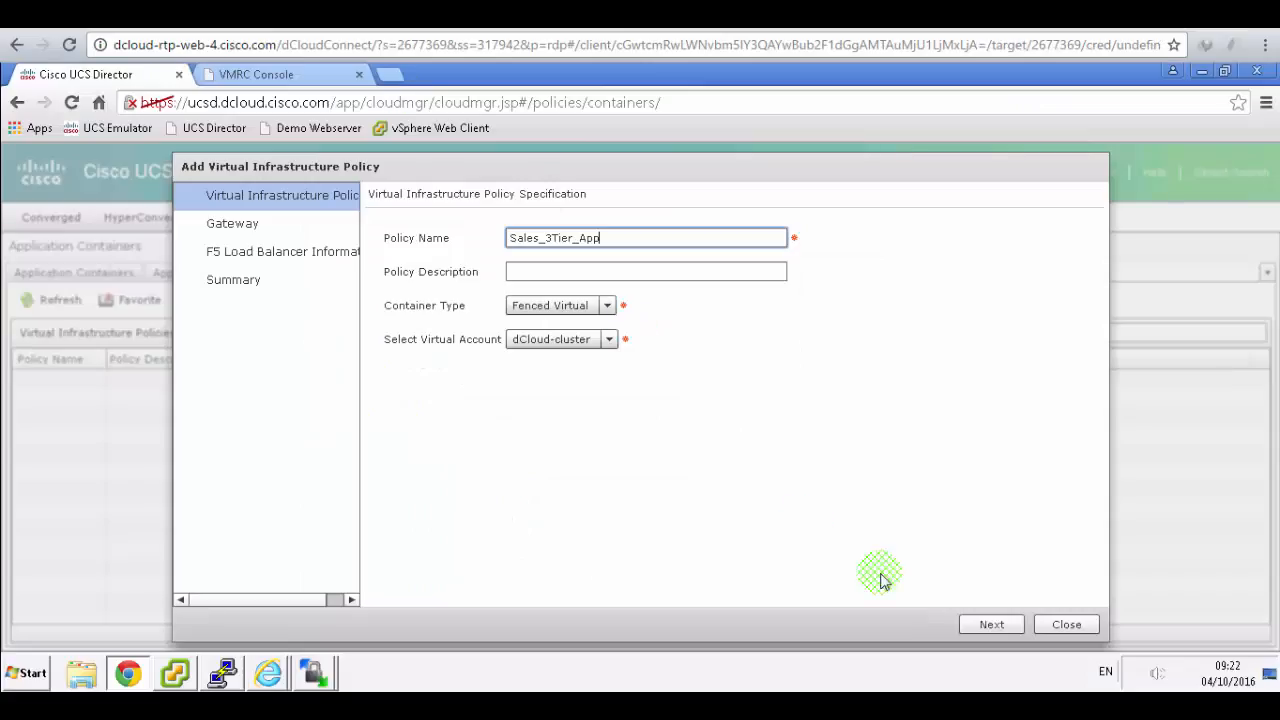
- Submit the Sales_3Tier_App policy with no gateway and no F5 load balancer
{"action": "left_click", "coordinate": [1005, 628]}
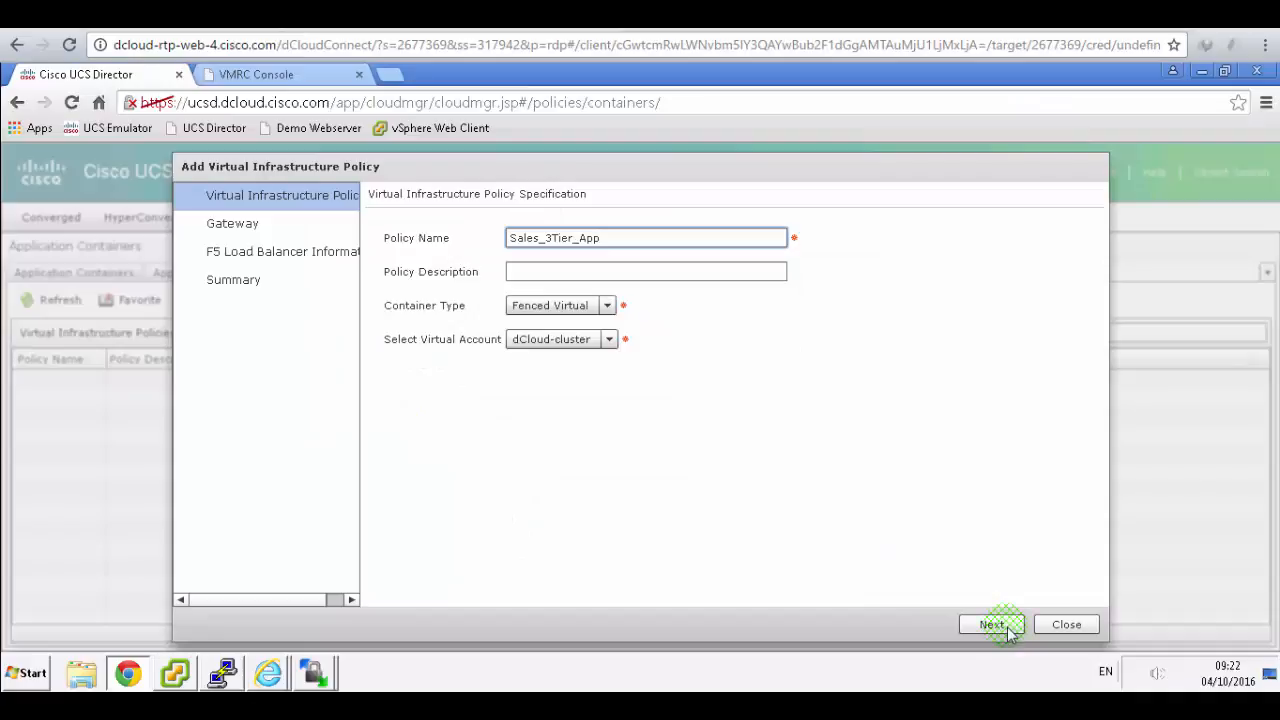
{"action": "left_click", "coordinate": [1008, 630]}
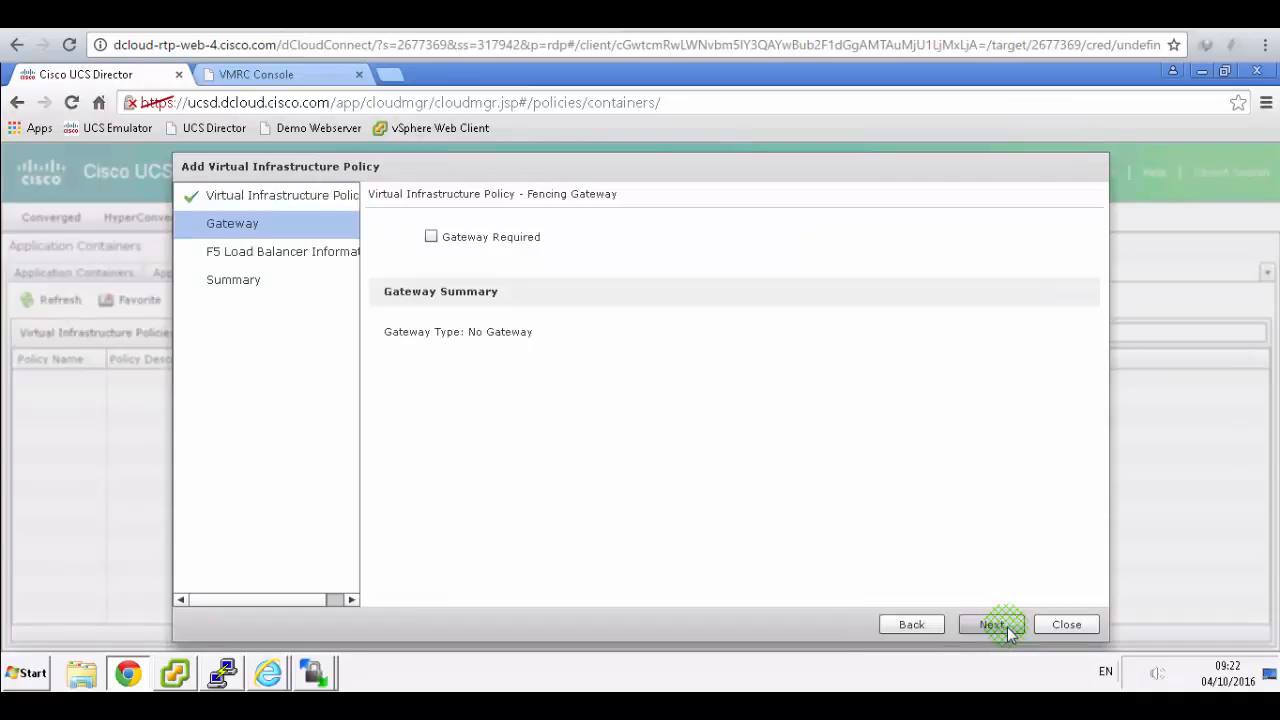
{"action": "left_click", "coordinate": [443, 18]}
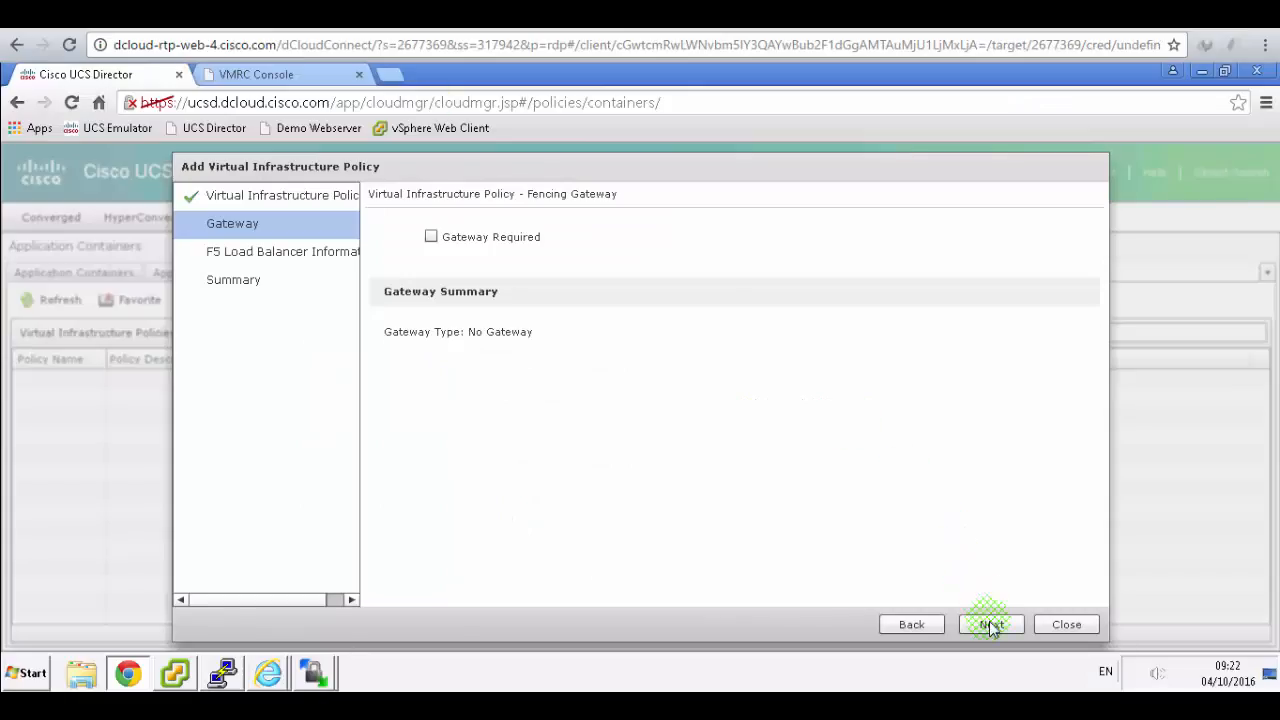
{"action": "left_click", "coordinate": [992, 624]}
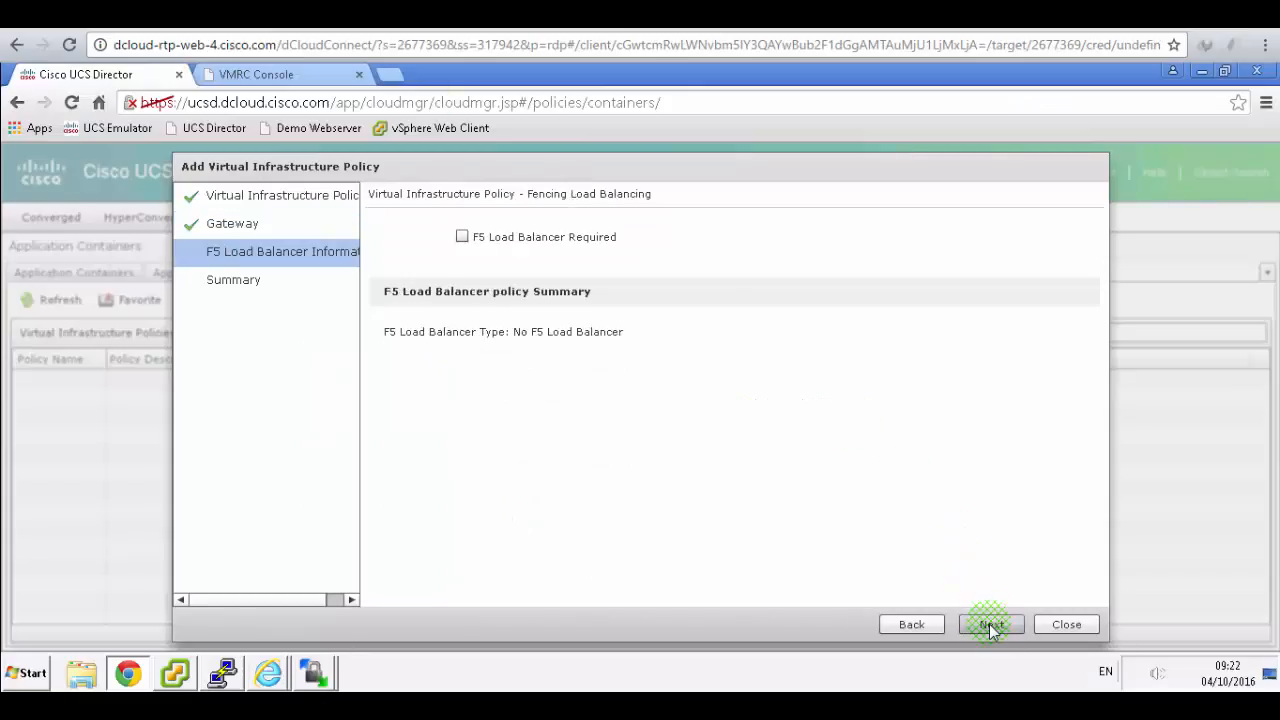
{"action": "left_click", "coordinate": [992, 626]}
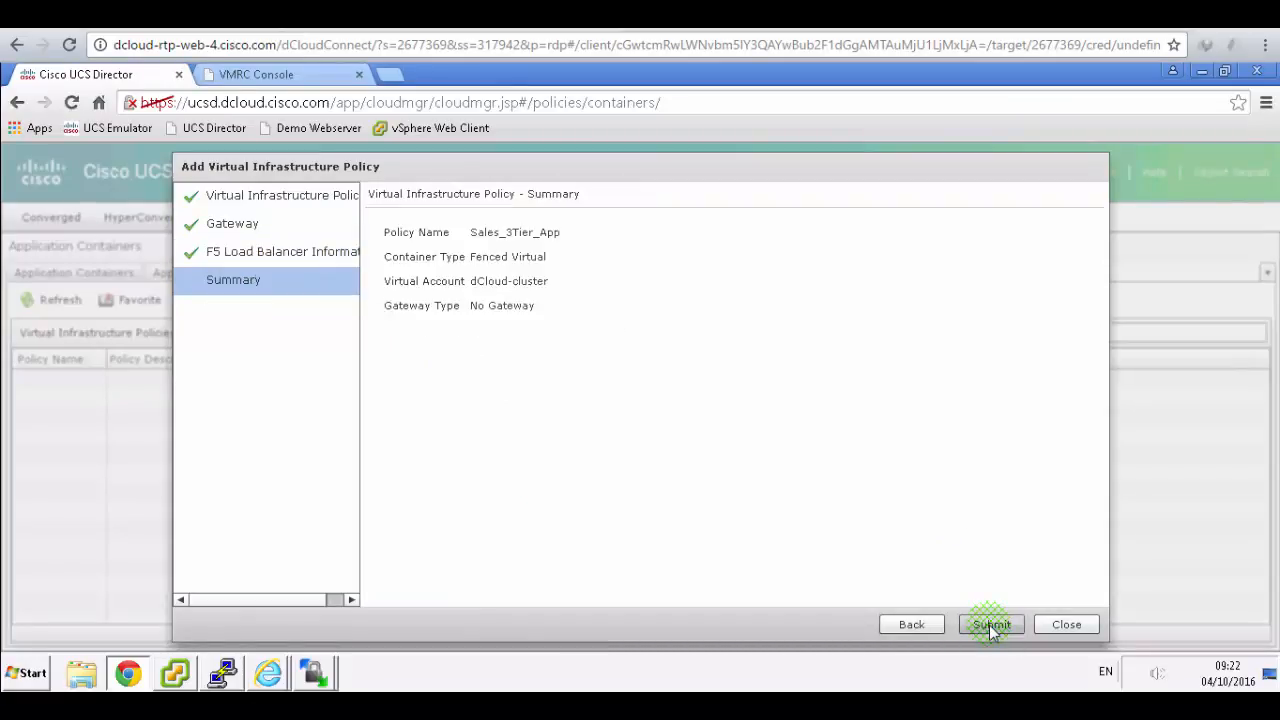
{"action": "left_click", "coordinate": [992, 626]}
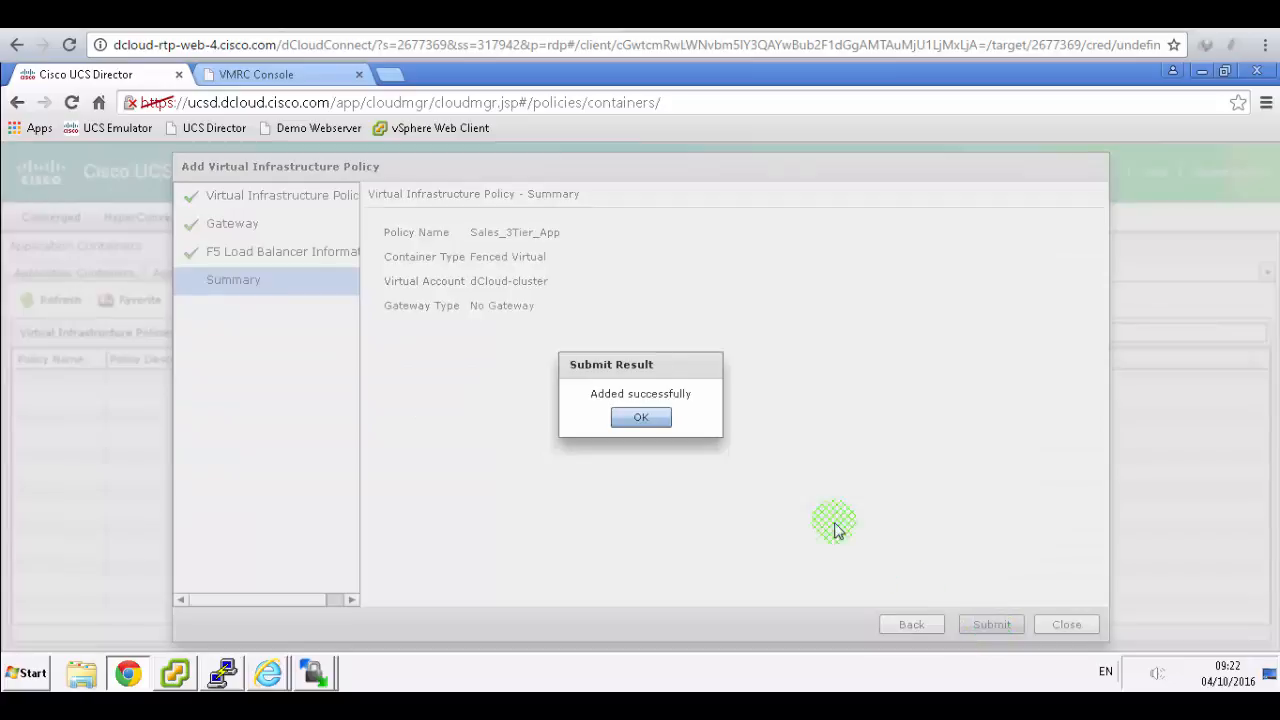
{"action": "left_click", "coordinate": [641, 417]}
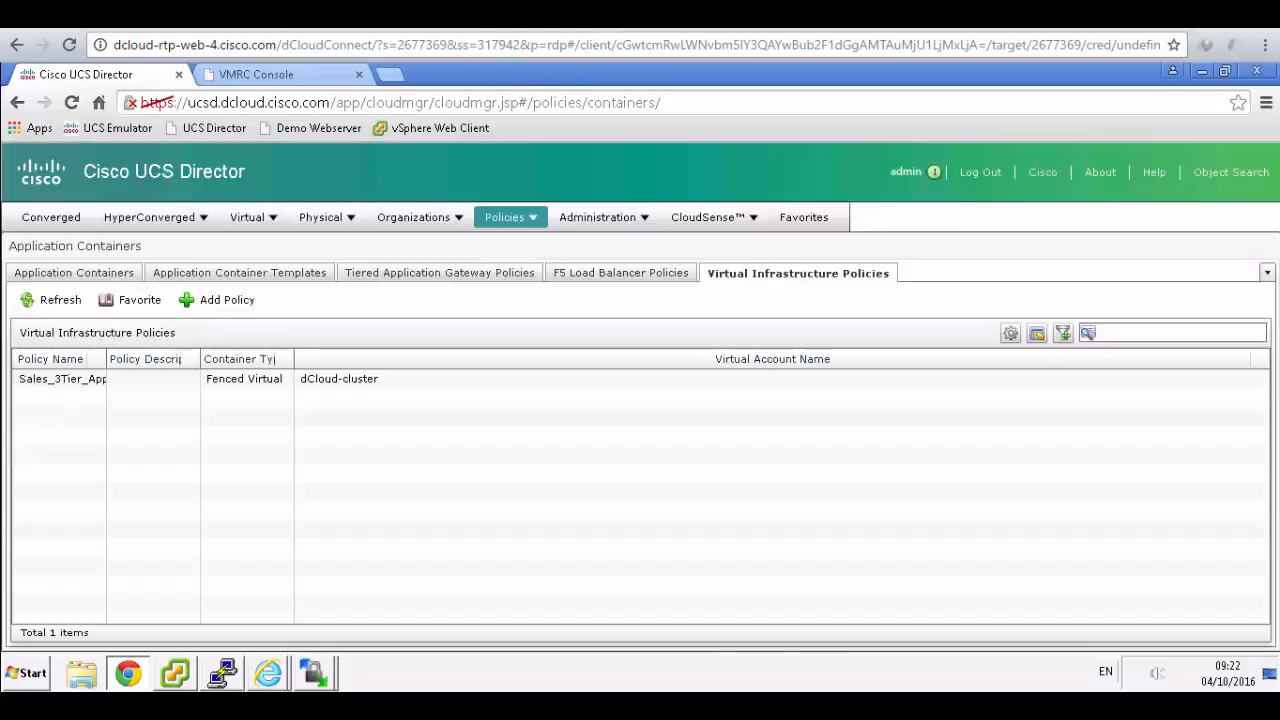
{"action": "left_click", "coordinate": [466, 14]}
{"action": "scroll", "coordinate": [690, 346], "scroll_direction": "down", "scroll_amount": 6}
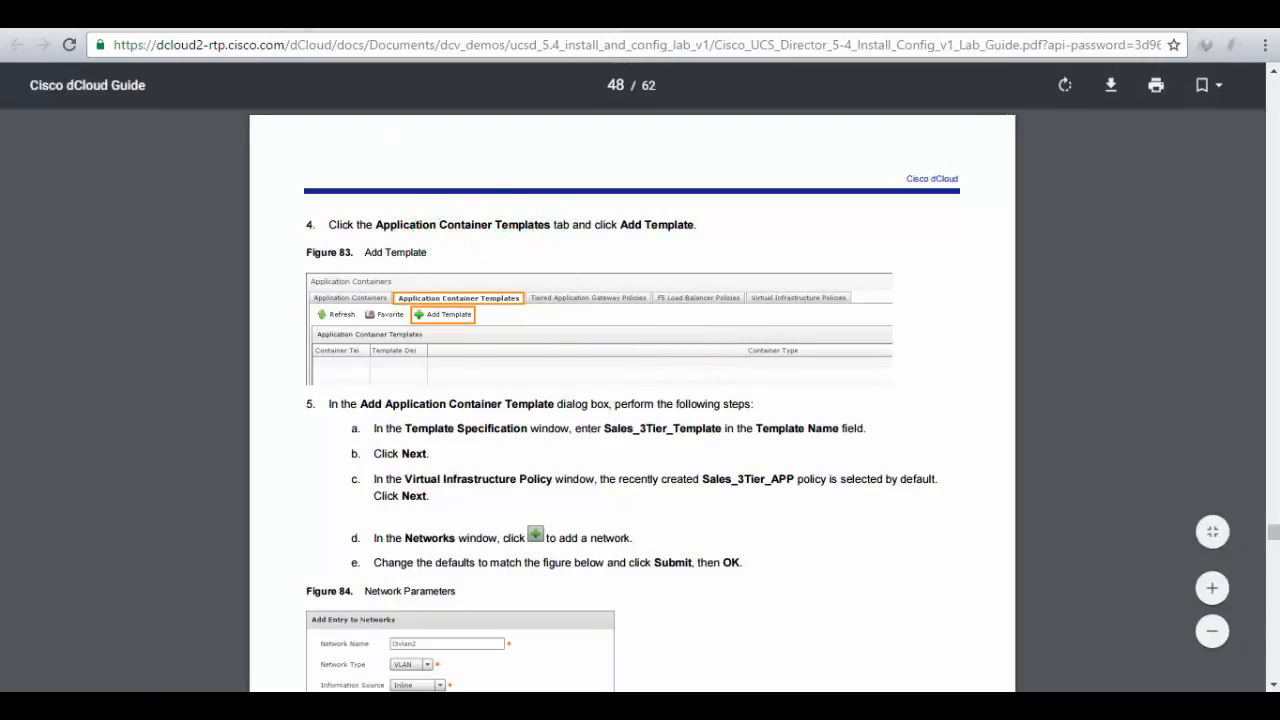
- Start a new application container template named Sales3_Tier_Template
{"action": "left_click", "coordinate": [300, 14]}
{"action": "left_click", "coordinate": [292, 279]}
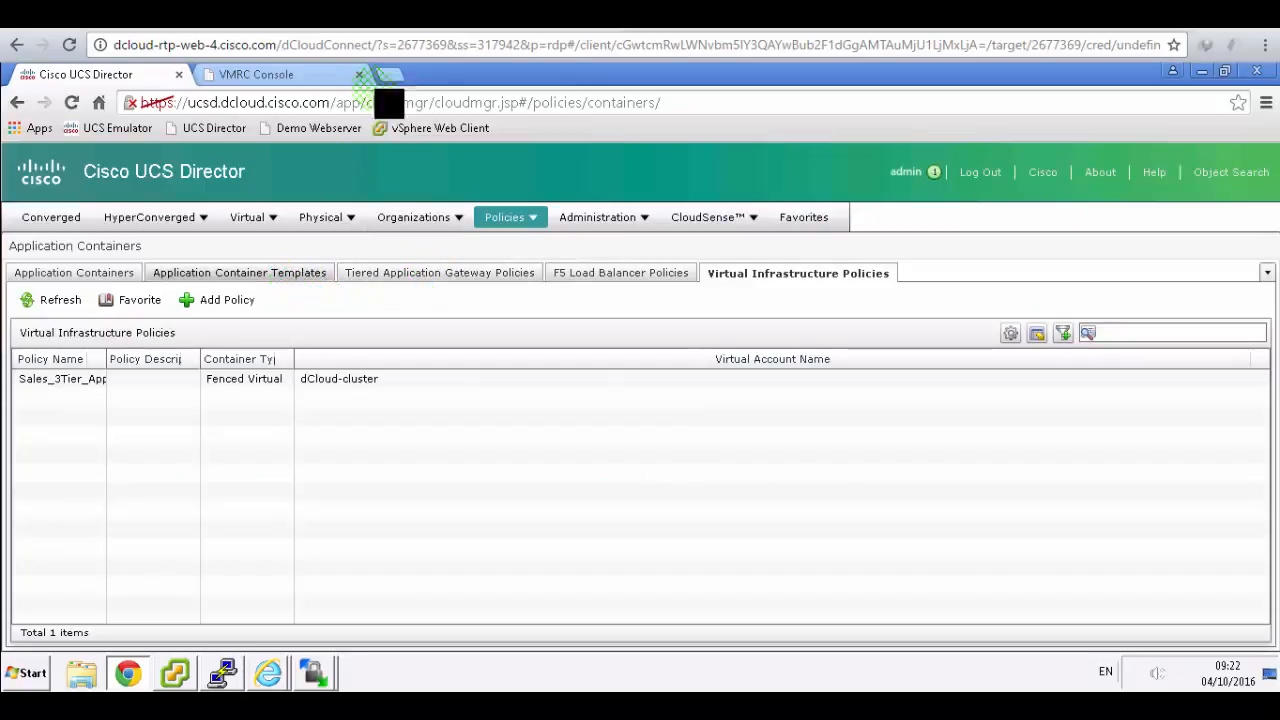
{"action": "left_click", "coordinate": [420, 14]}
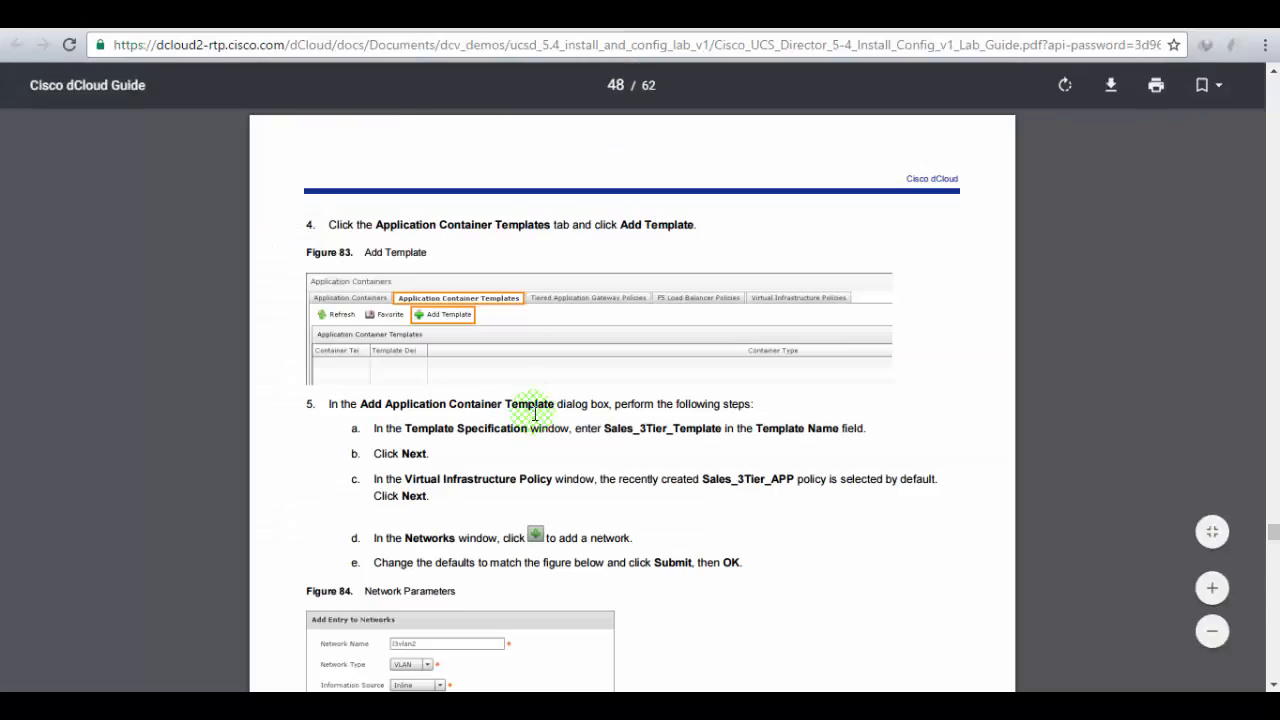
{"action": "scroll", "coordinate": [535, 414], "scroll_direction": "down", "scroll_amount": 1}
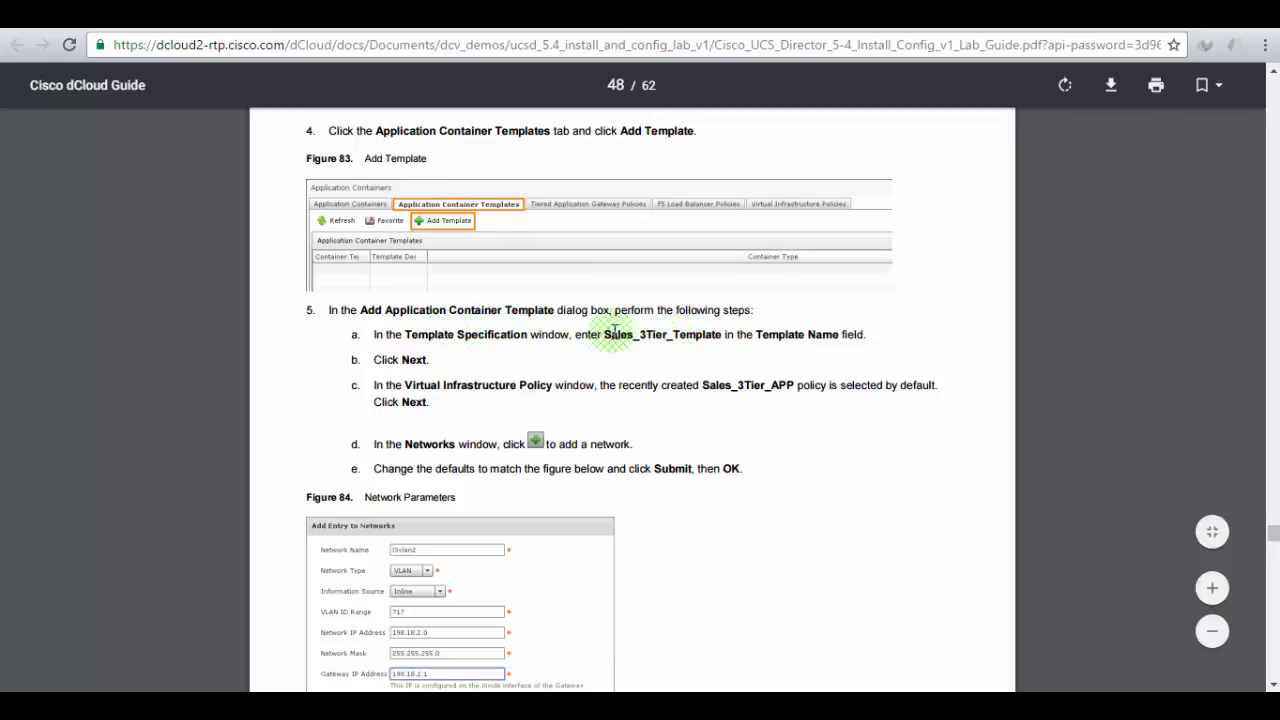
{"action": "left_click", "coordinate": [300, 14]}
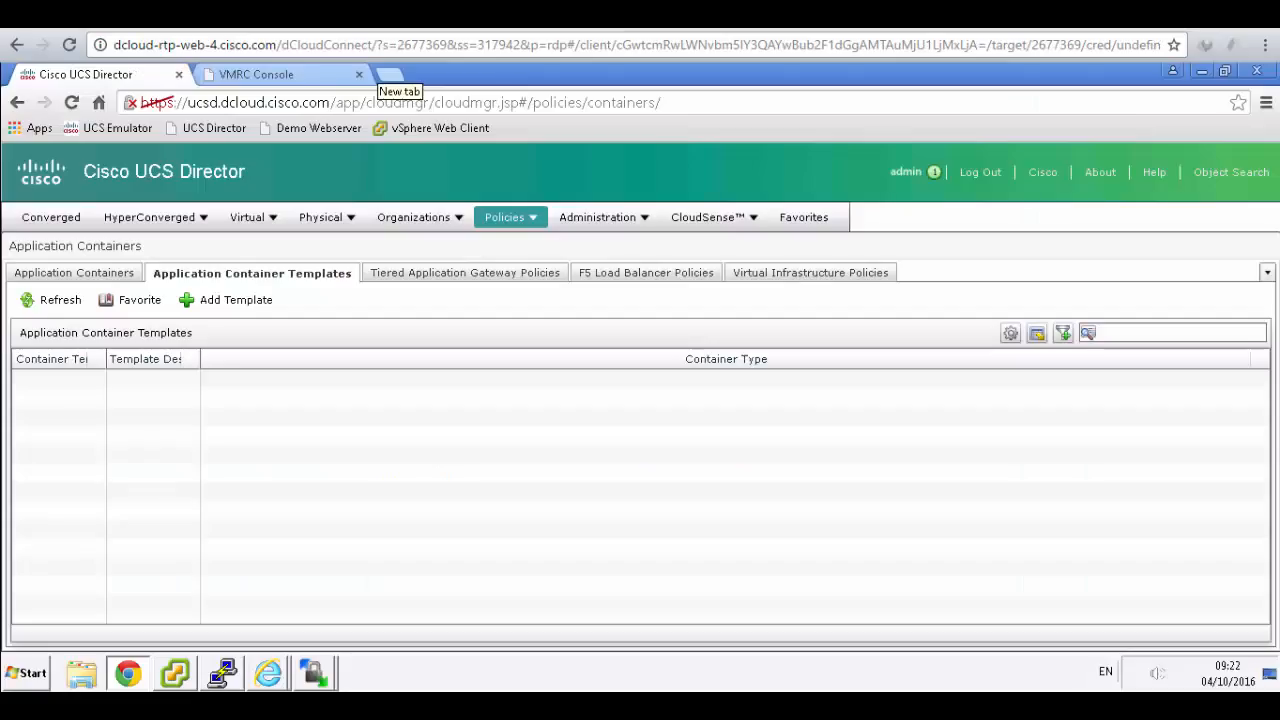
{"action": "left_click", "coordinate": [231, 308]}
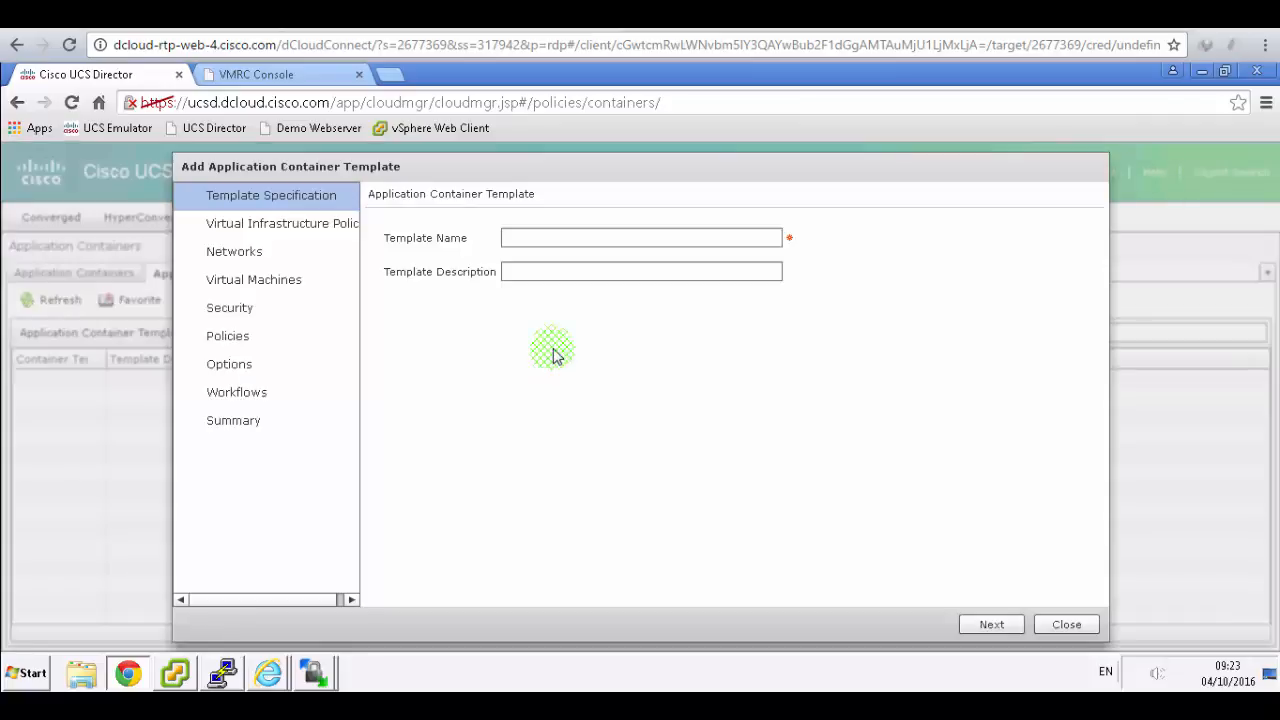
{"action": "left_click", "coordinate": [562, 234]}
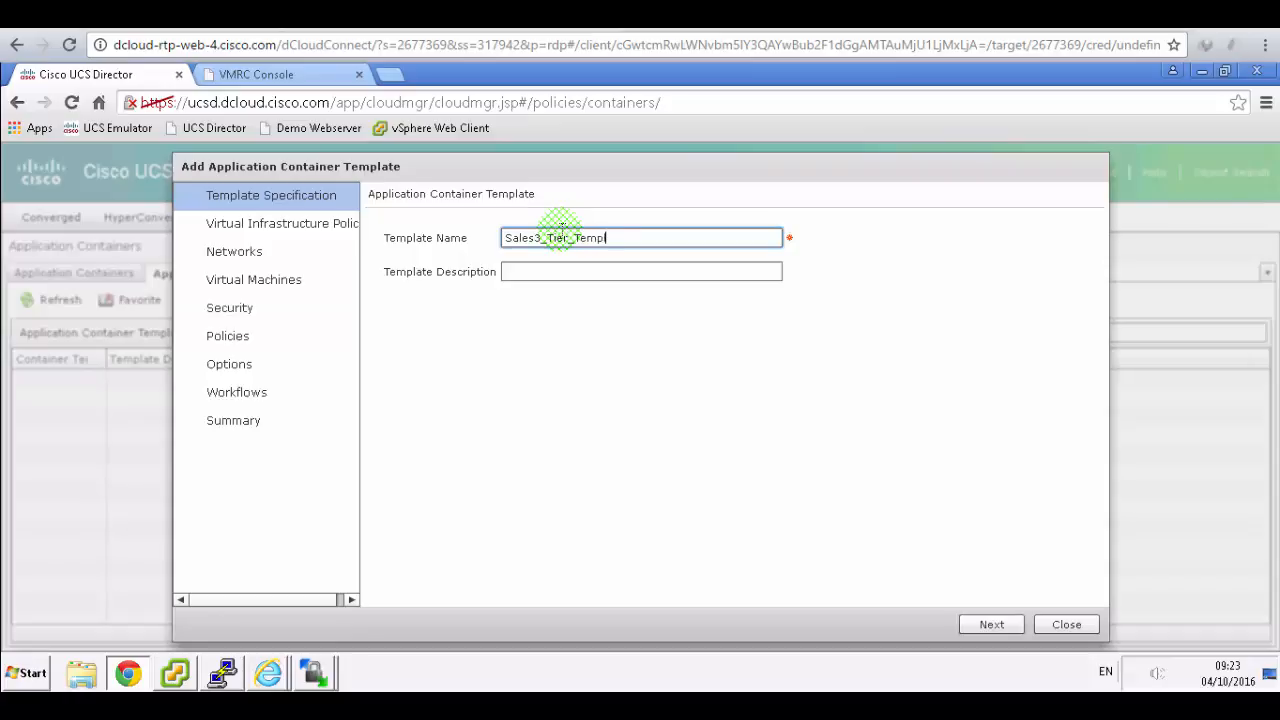
{"action": "type", "text": "Sales3_Tier_Template"}
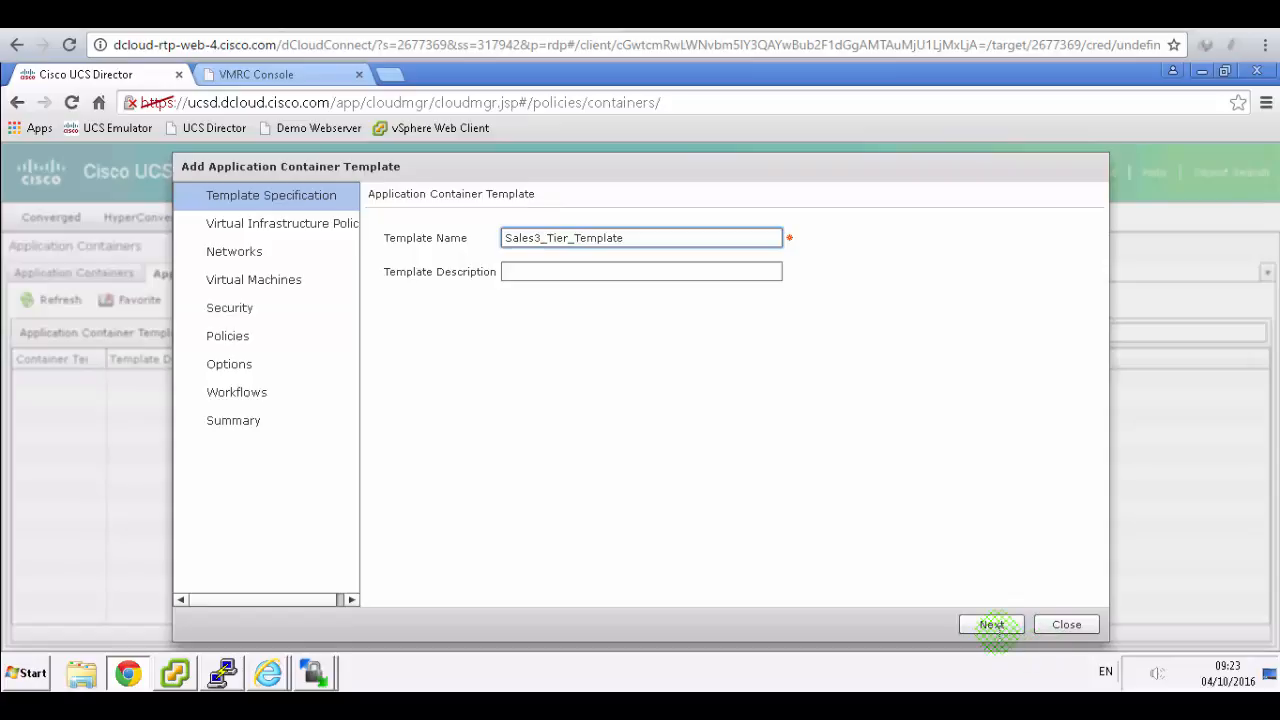
{"action": "left_click", "coordinate": [992, 624]}
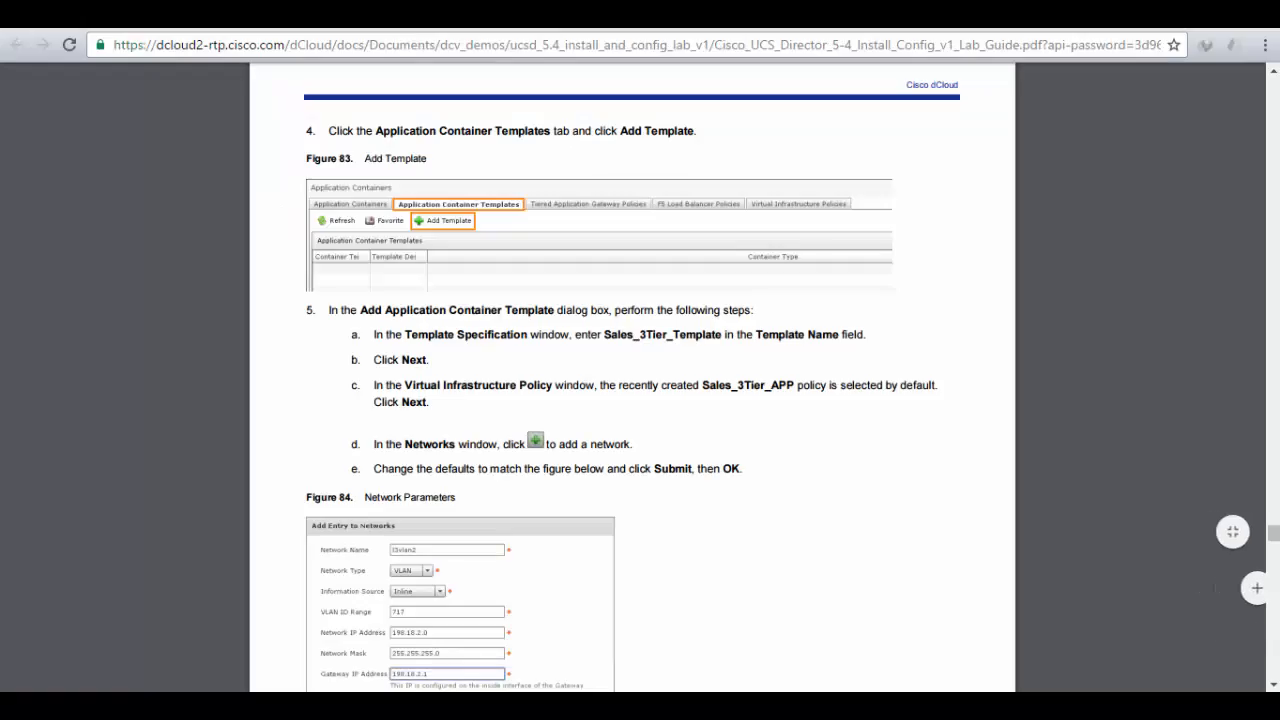
- Keep the Sales_3Tier_App policy and begin adding an internal network to the template
{"action": "left_click", "coordinate": [541, 16]}
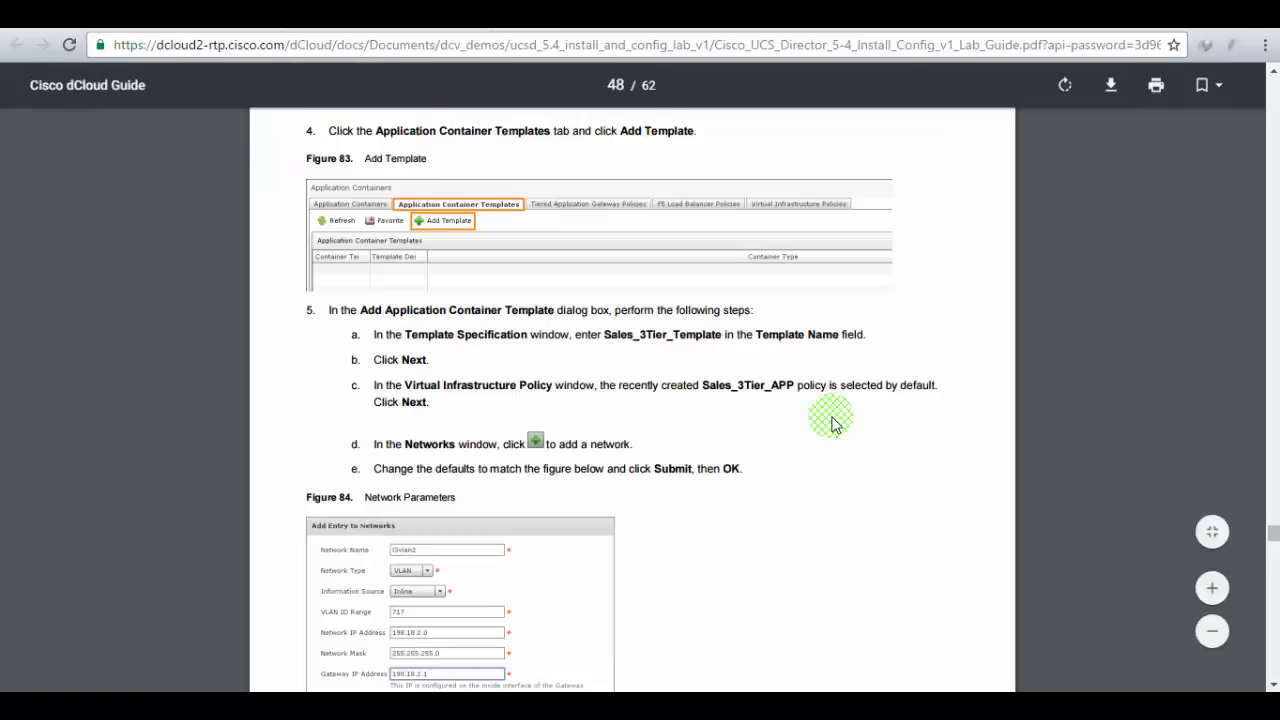
{"action": "scroll", "coordinate": [830, 422], "scroll_direction": "down", "scroll_amount": 1}
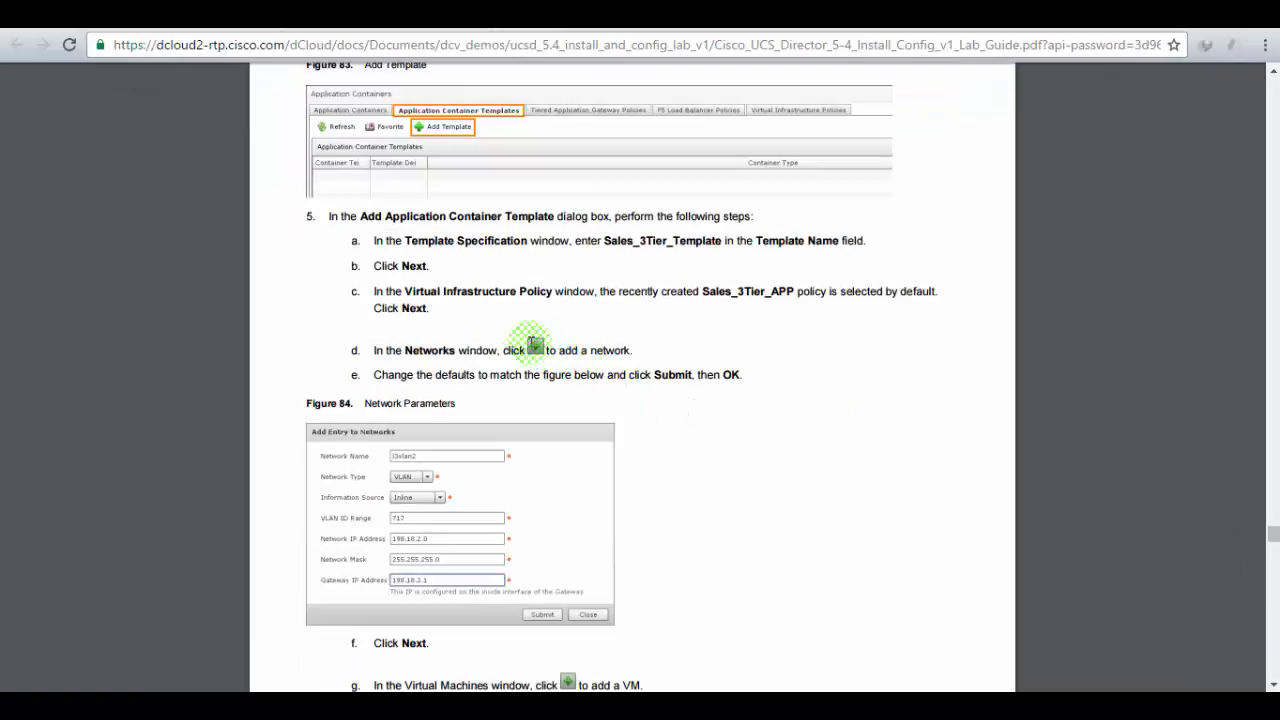
{"action": "left_click", "coordinate": [254, 18]}
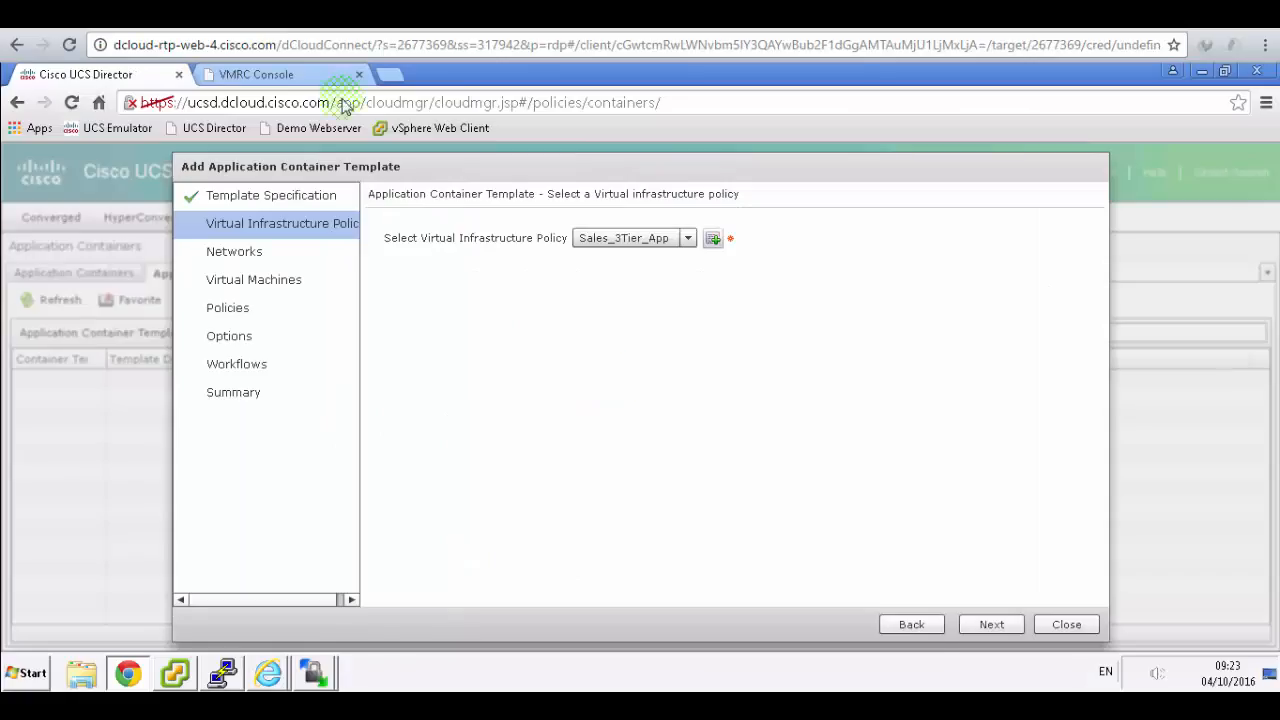
{"action": "left_click", "coordinate": [990, 625]}
{"action": "left_click", "coordinate": [463, 273]}
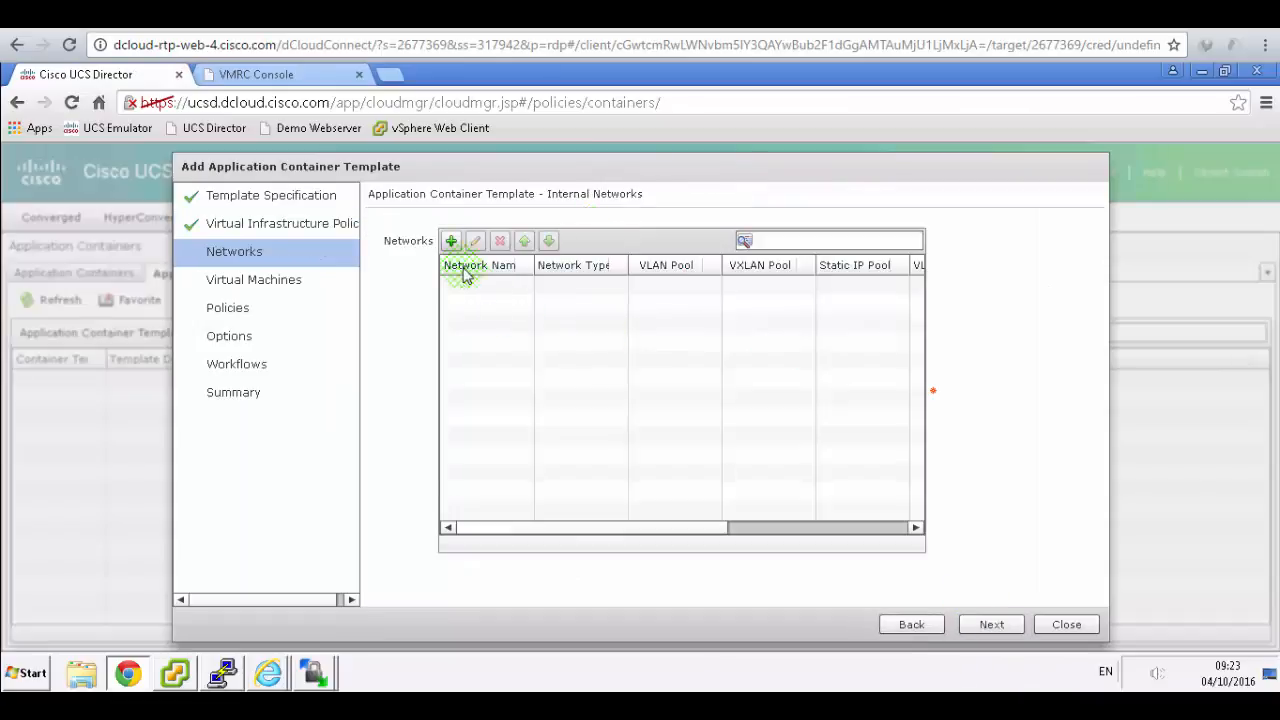
{"action": "left_click", "coordinate": [451, 241]}
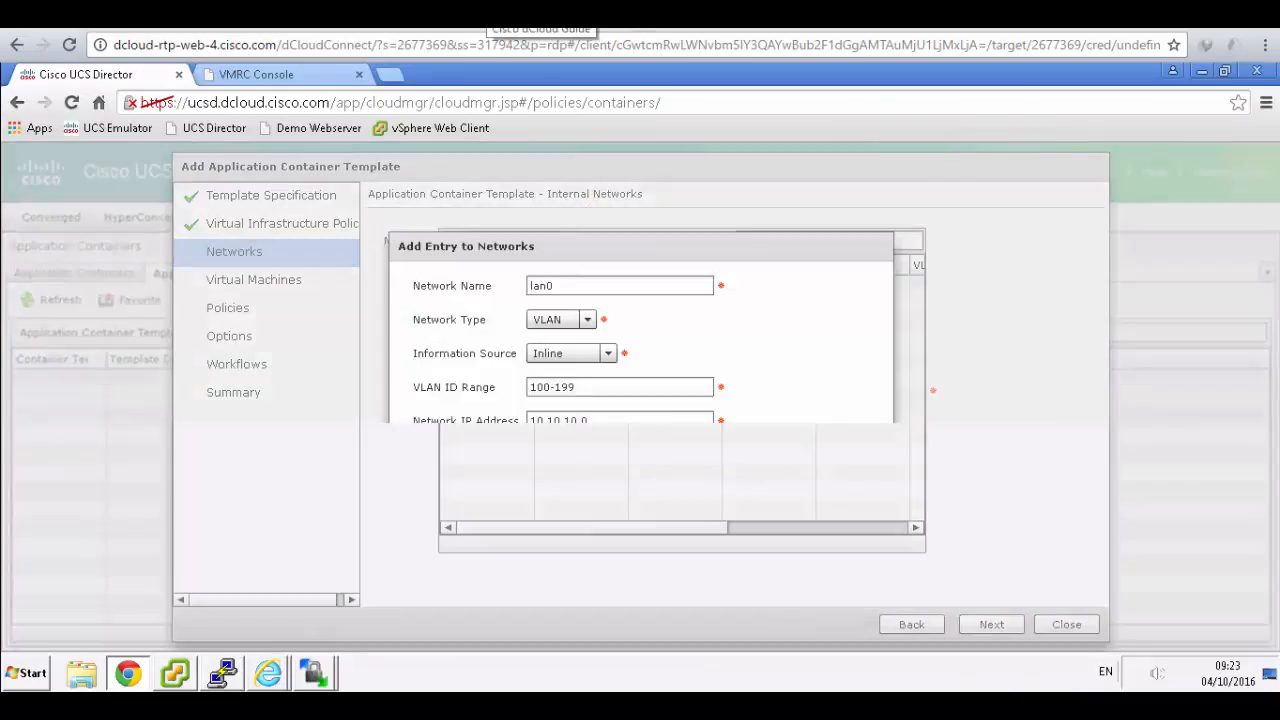
- Zoom into the lab guide's network parameters figure to read the values
{"action": "left_click", "coordinate": [540, 15]}
{"action": "left_click", "coordinate": [765, 383]}
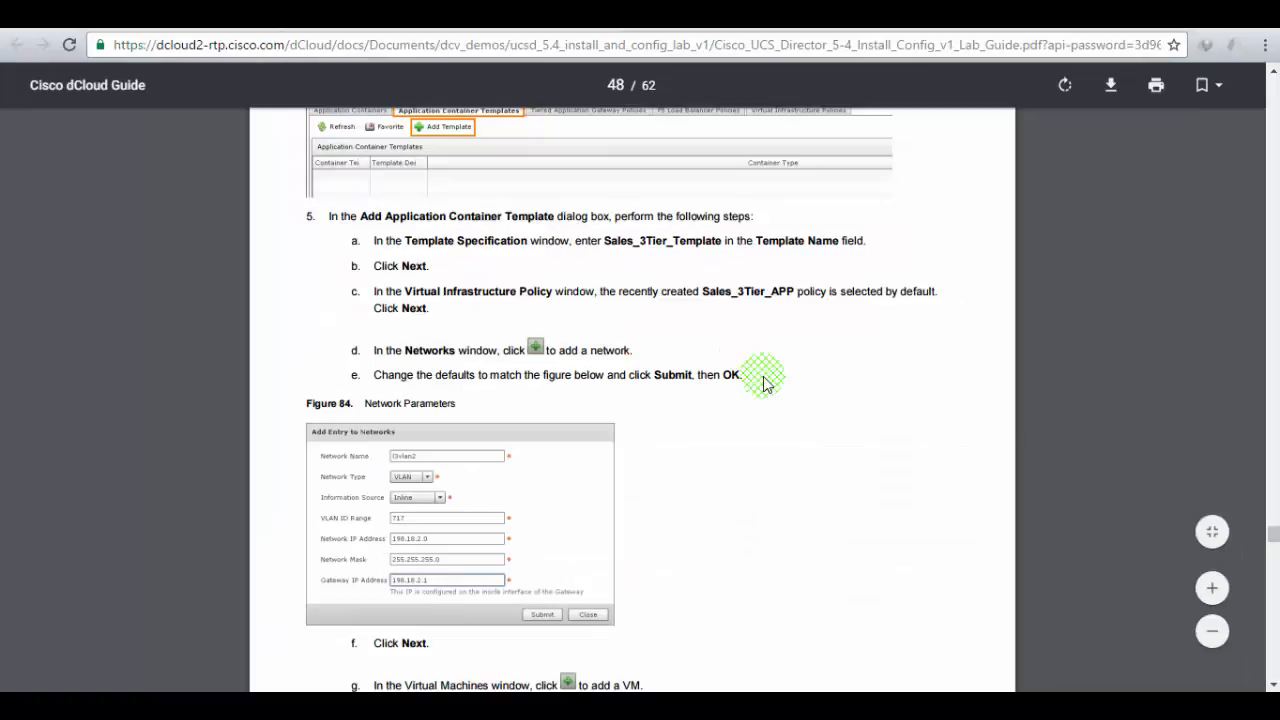
{"action": "scroll", "coordinate": [765, 383], "scroll_direction": "down", "scroll_amount": 3}
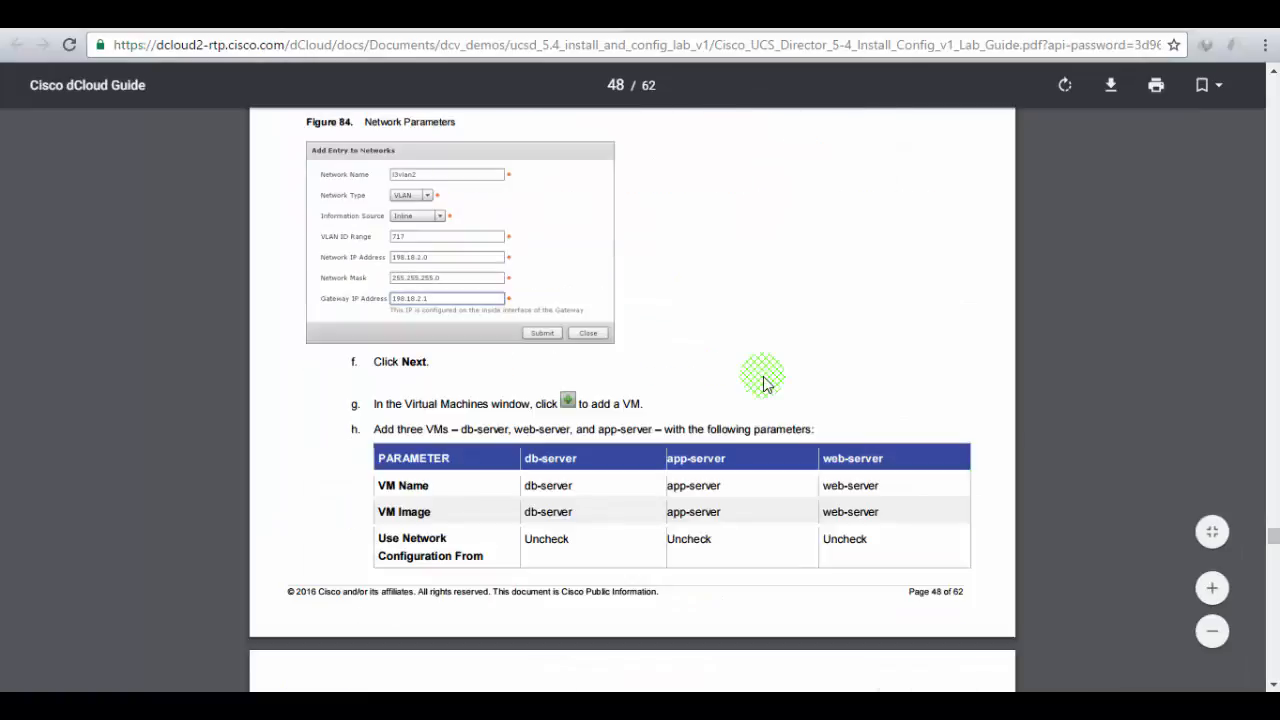
{"action": "scroll", "coordinate": [765, 383], "scroll_direction": "up", "scroll_amount": 1}
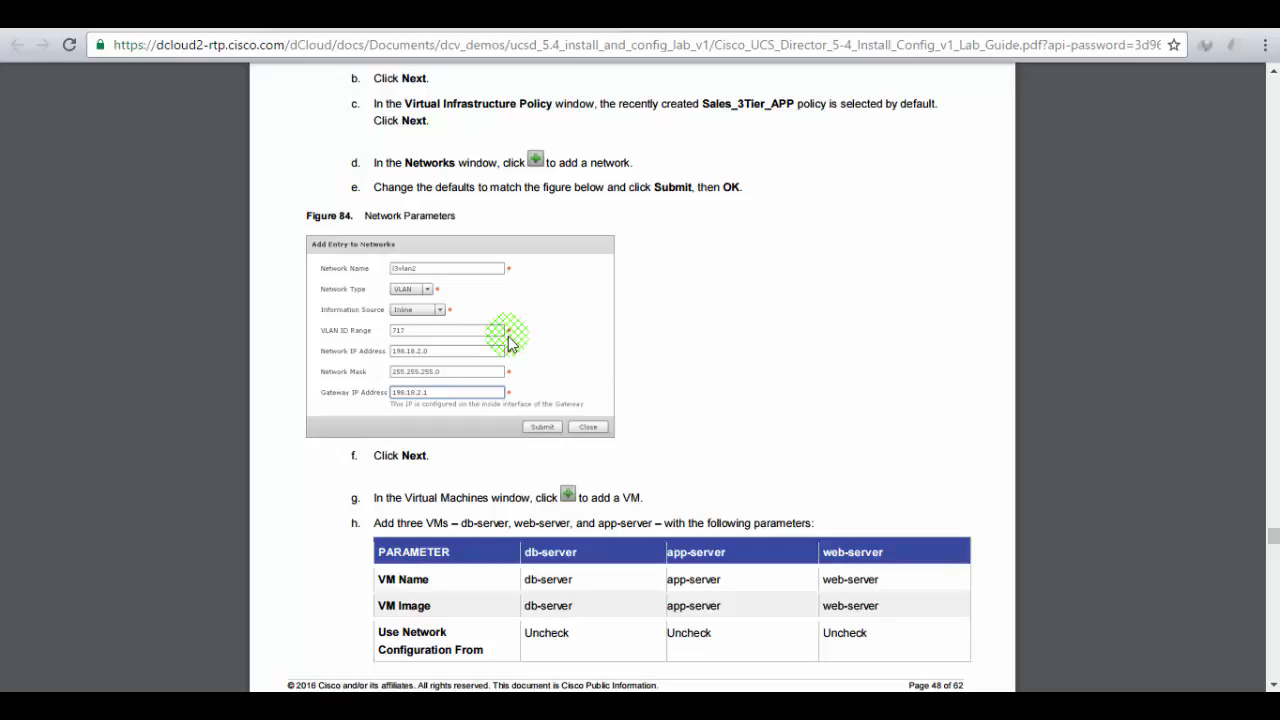
{"action": "left_click", "coordinate": [1213, 590]}
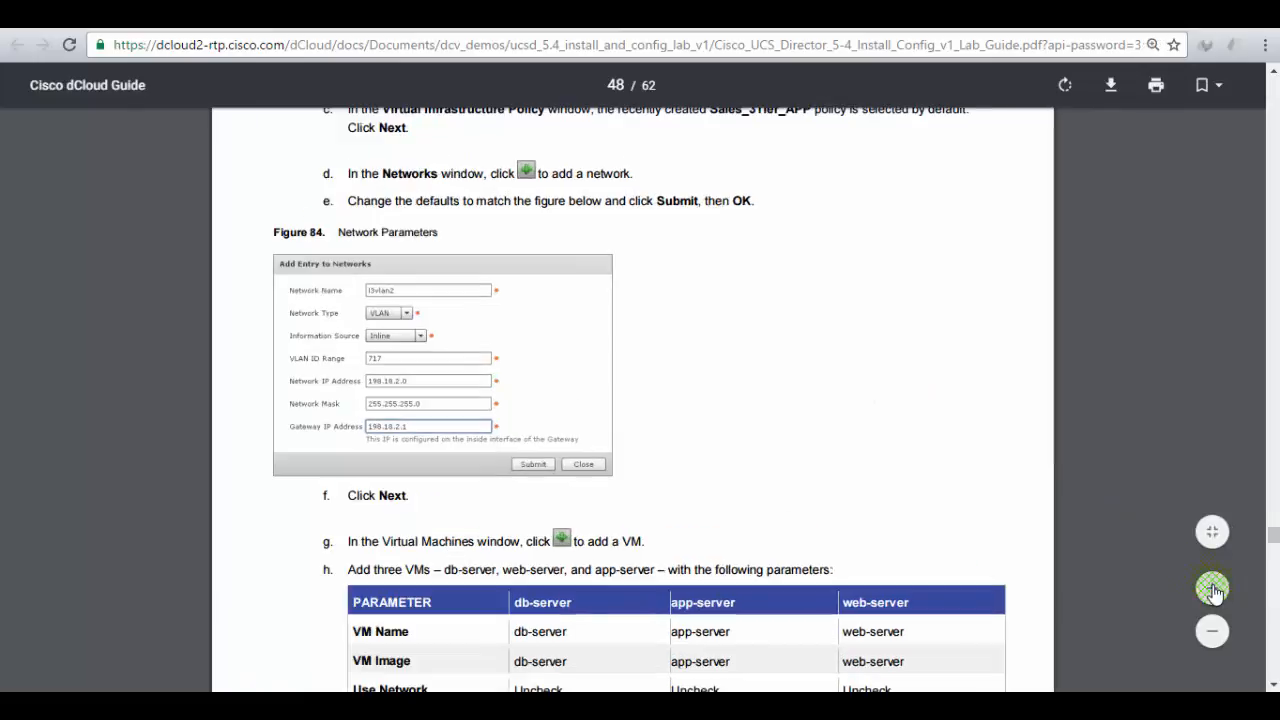
{"action": "left_click", "coordinate": [1213, 590]}
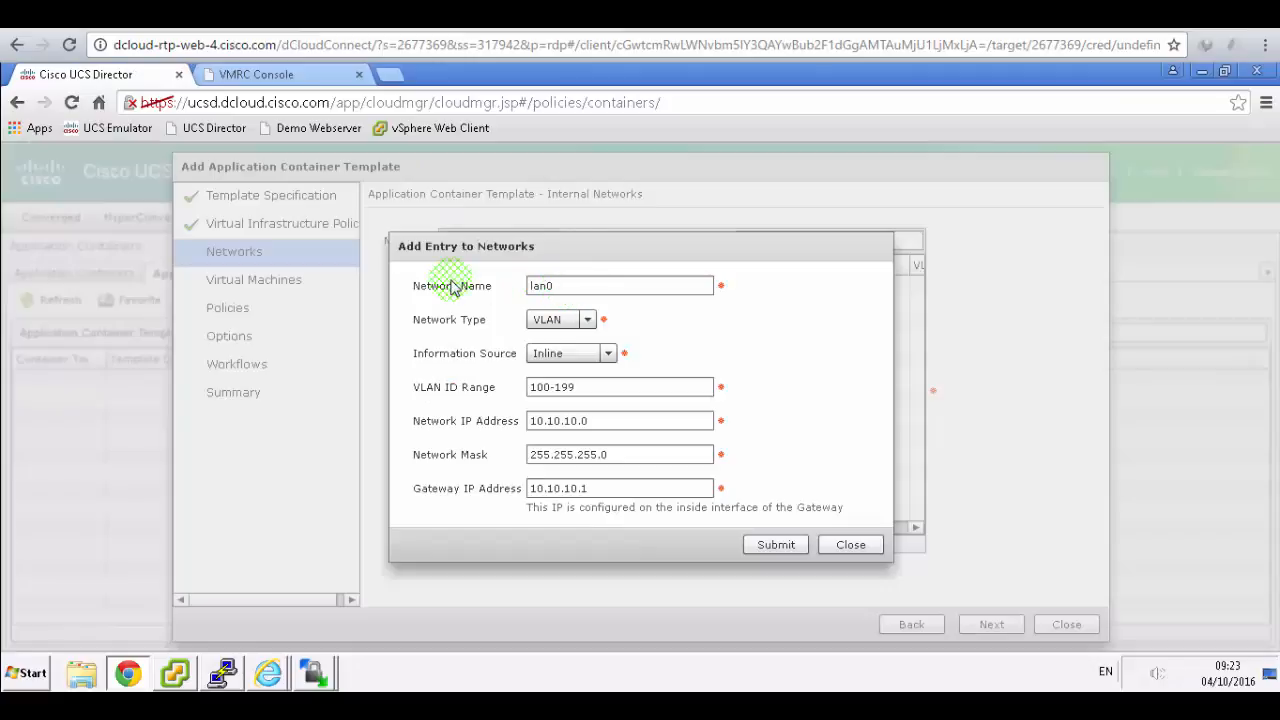
- Enter VLAN 717, network 198.18.2.0 and gateway 198.18.2.1 for l2vlan2, then submit
{"action": "left_click", "coordinate": [450, 287]}
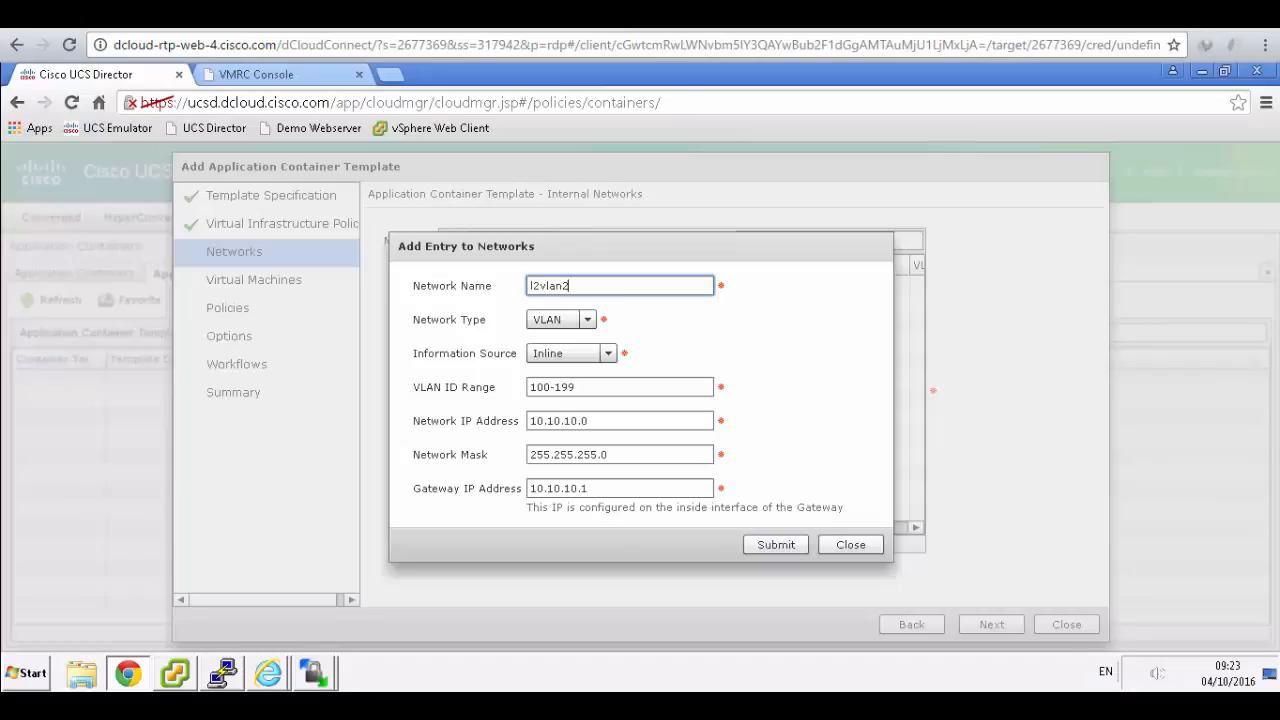
{"action": "left_click", "coordinate": [485, 390]}
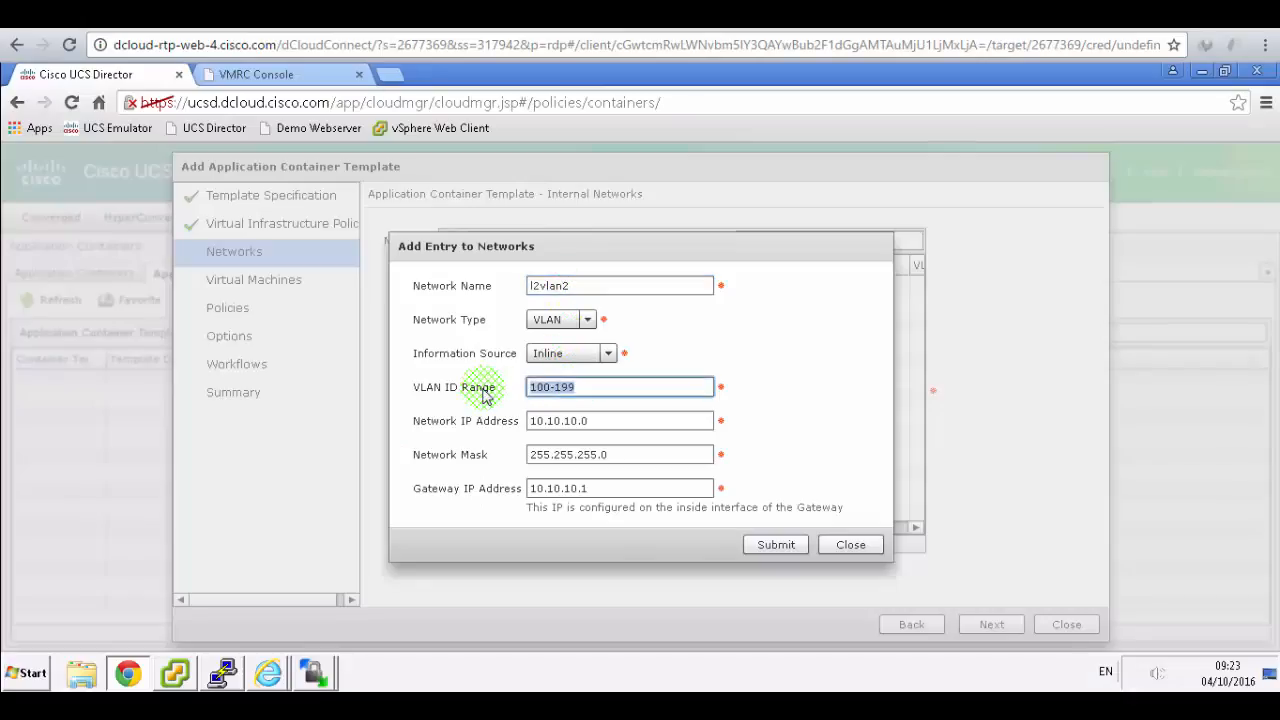
{"action": "type", "text": "717"}
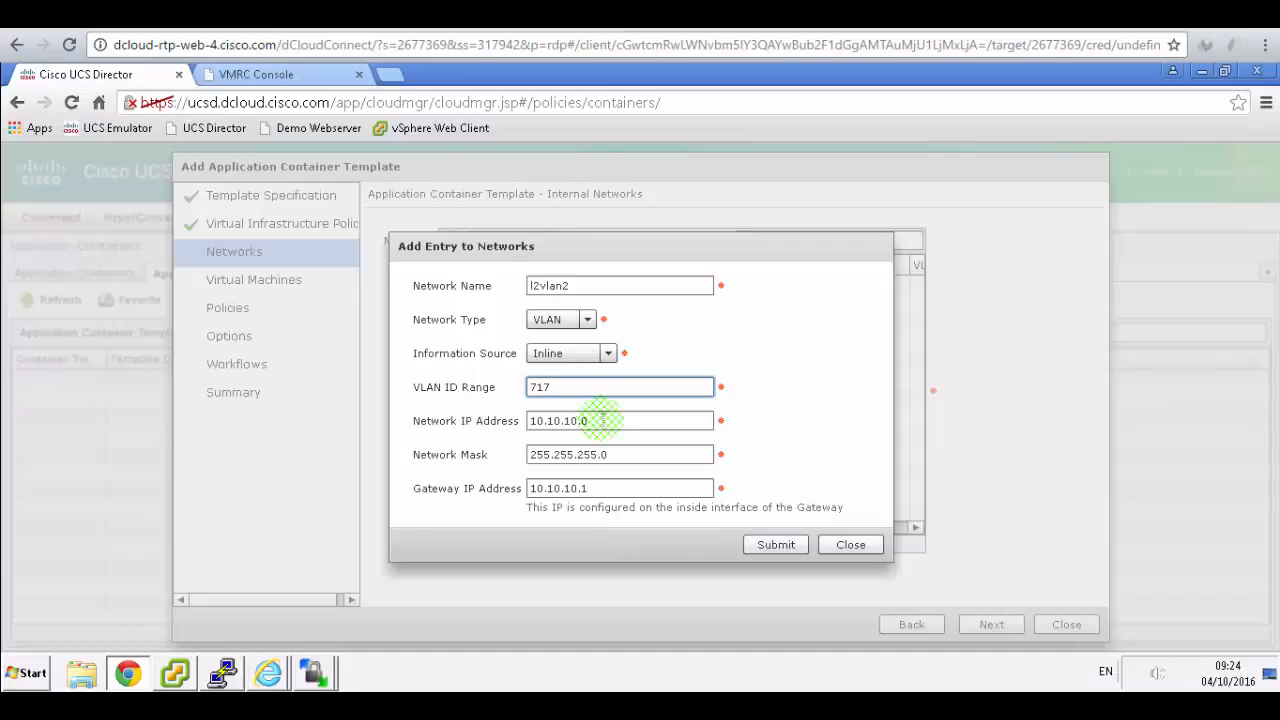
{"action": "left_click", "coordinate": [492, 420]}
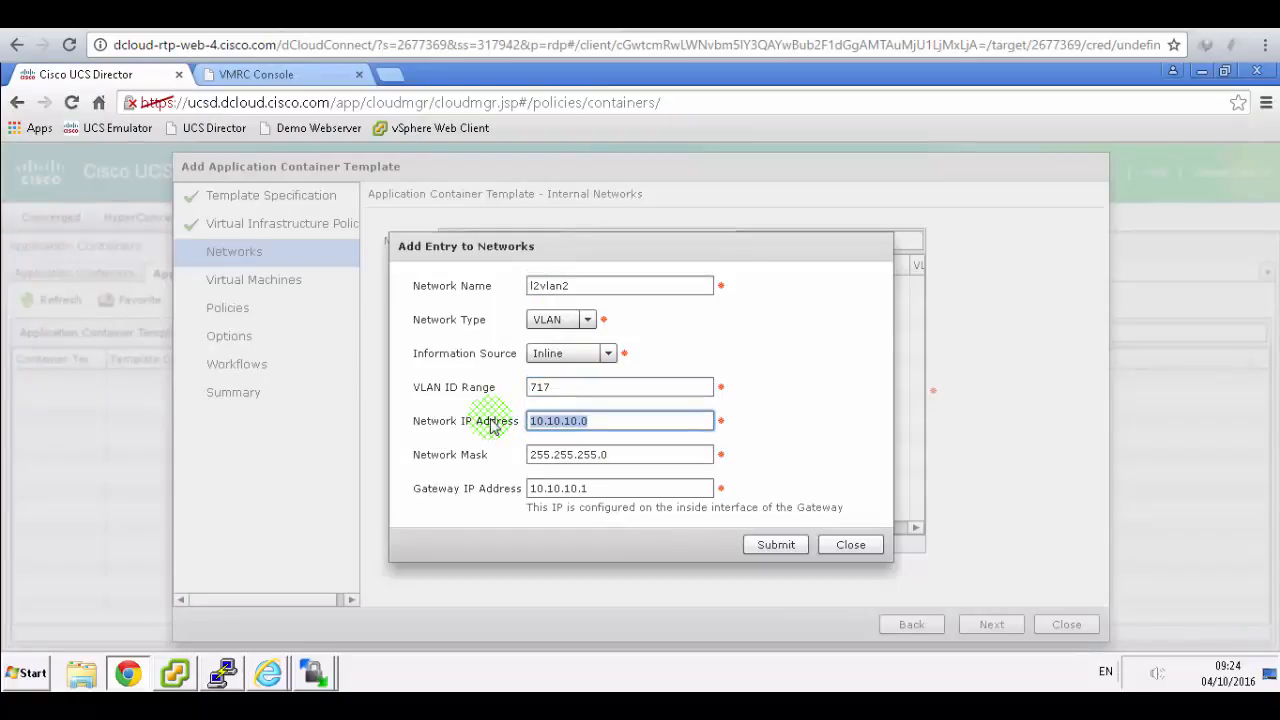
{"action": "type", "text": "198"}
{"action": "type", "text": "0"}
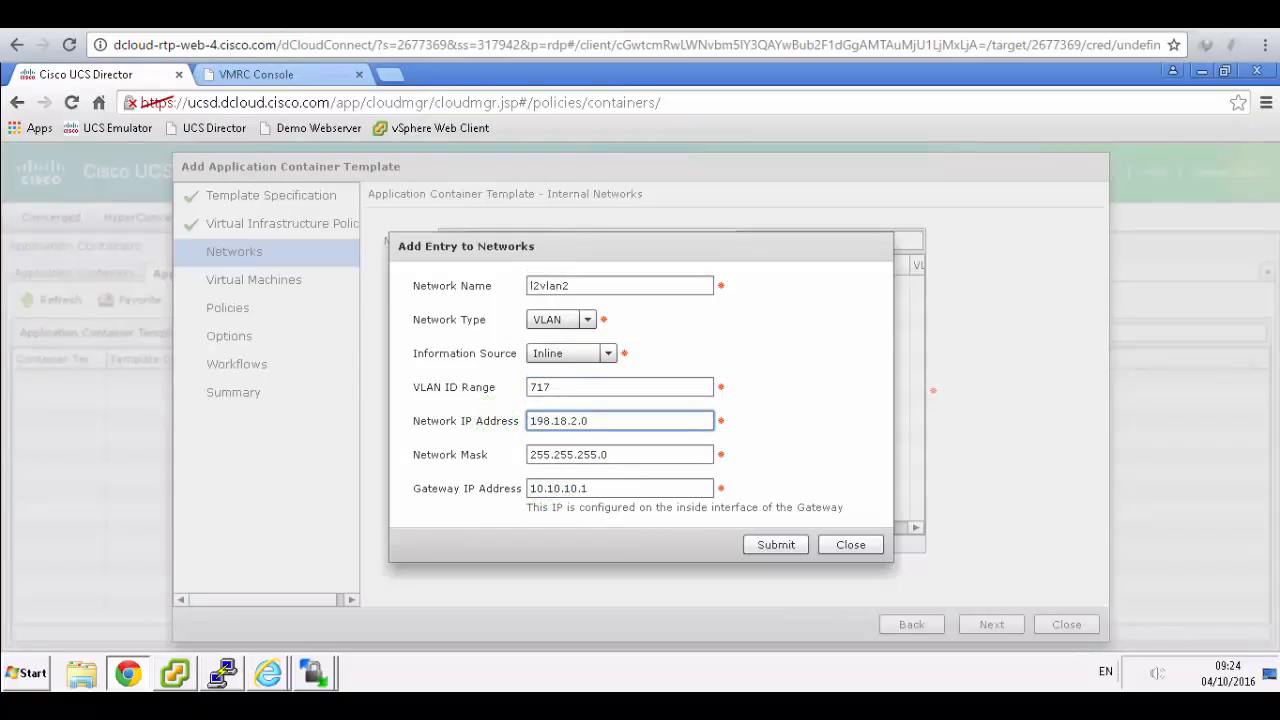
{"action": "left_click", "coordinate": [405, 14]}
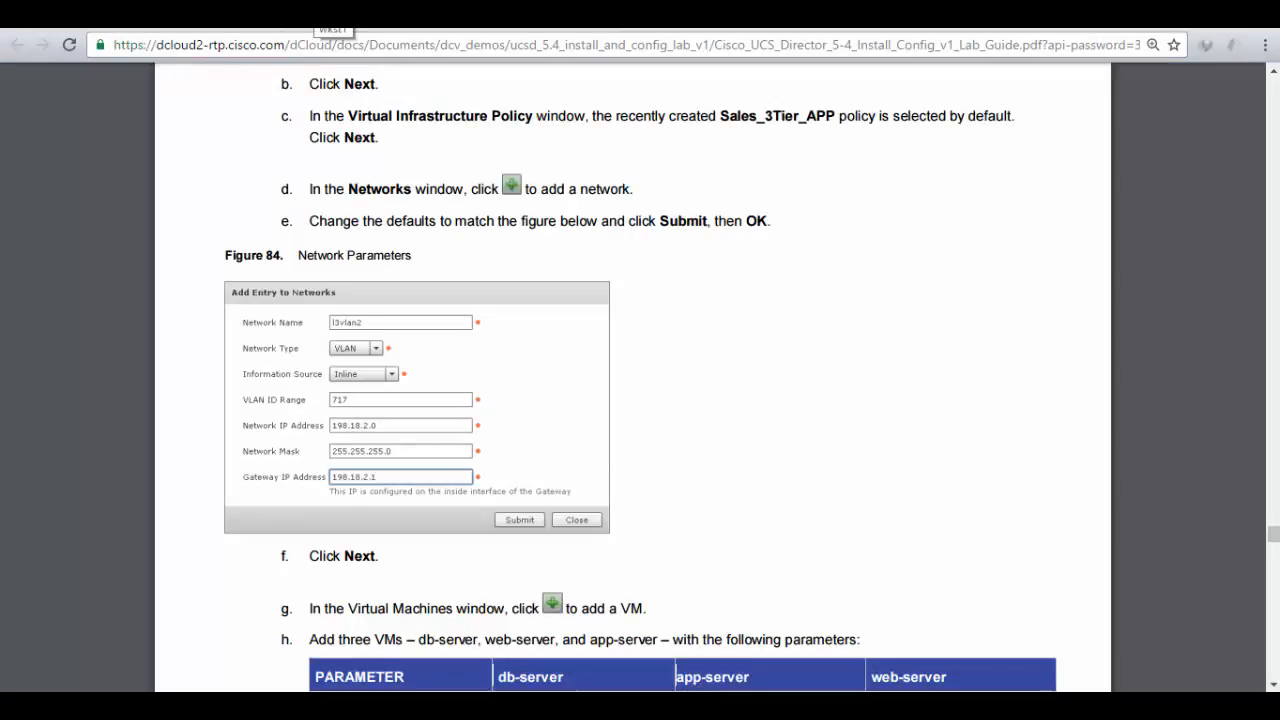
{"action": "left_click", "coordinate": [316, 13]}
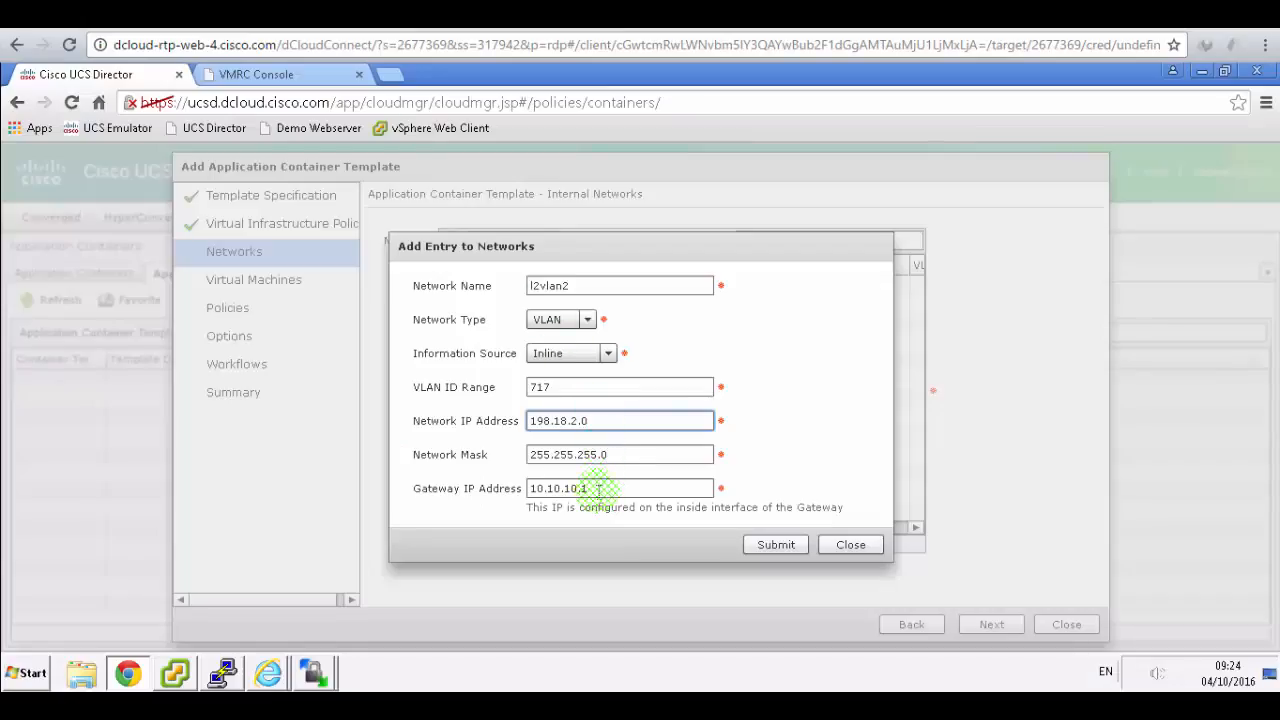
{"action": "left_click_drag", "start_coordinate": [598, 489], "coordinate": [533, 488]}
{"action": "type", "text": "198.18.2"}
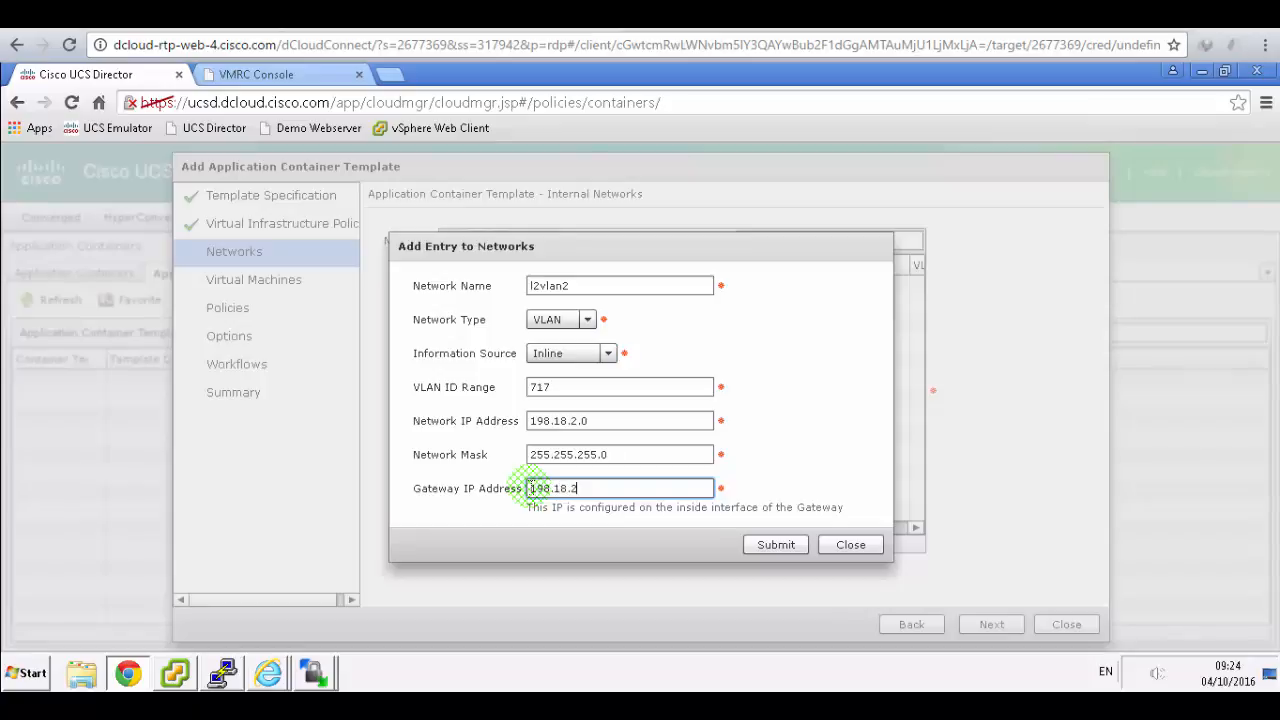
{"action": "type", "text": ".1"}
{"action": "left_click", "coordinate": [776, 544]}
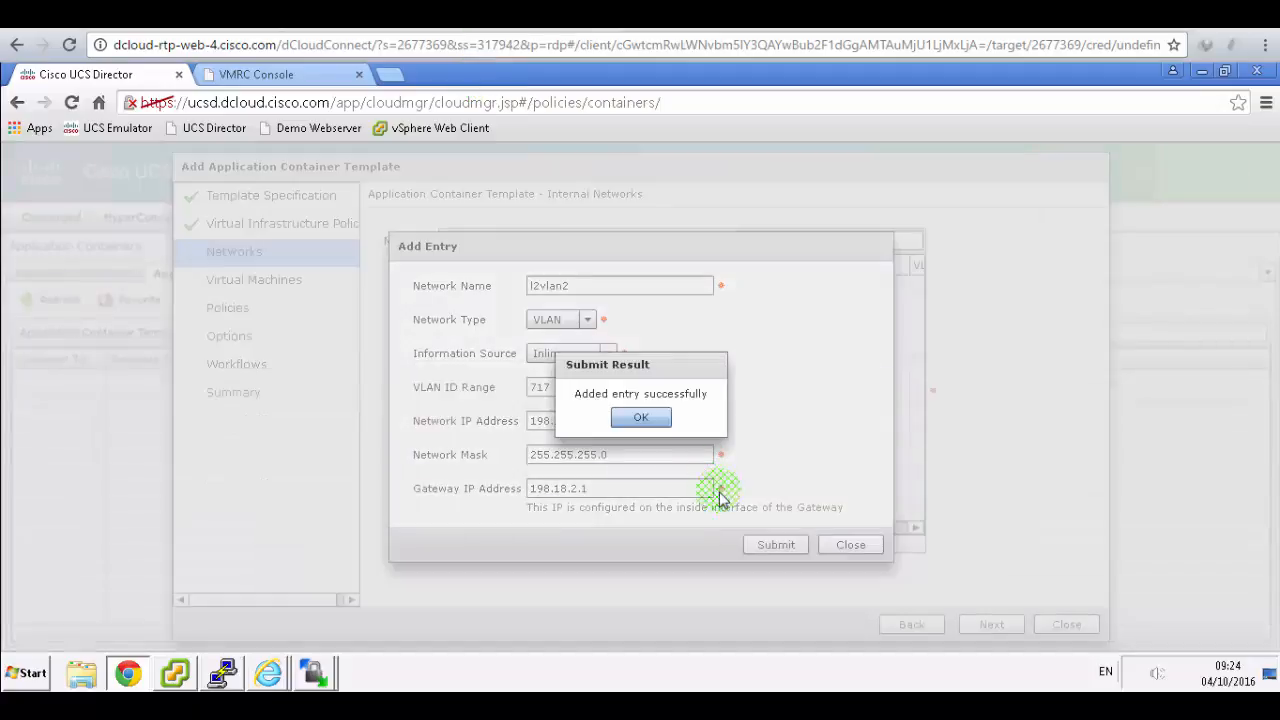
{"action": "left_click", "coordinate": [641, 418]}
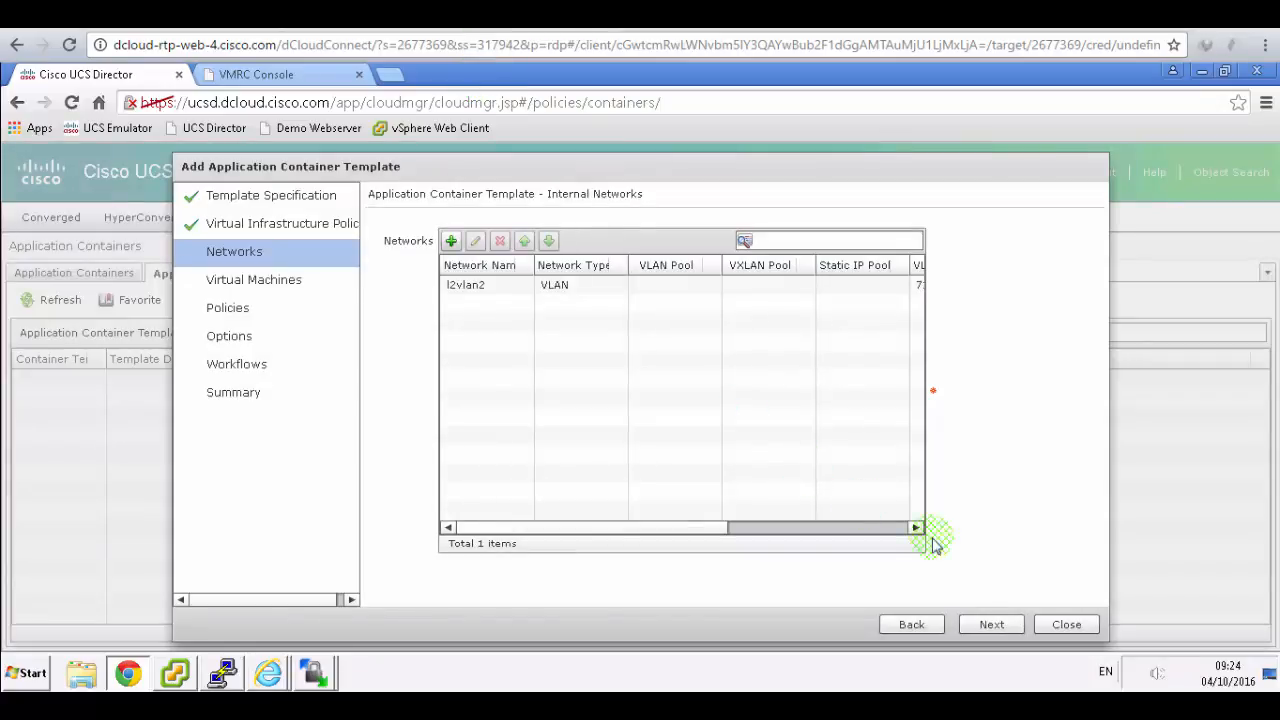
- Advance to the Virtual Machines page and open a blank new-VM entry form
{"action": "left_click", "coordinate": [989, 627]}
{"action": "left_click", "coordinate": [515, 15]}
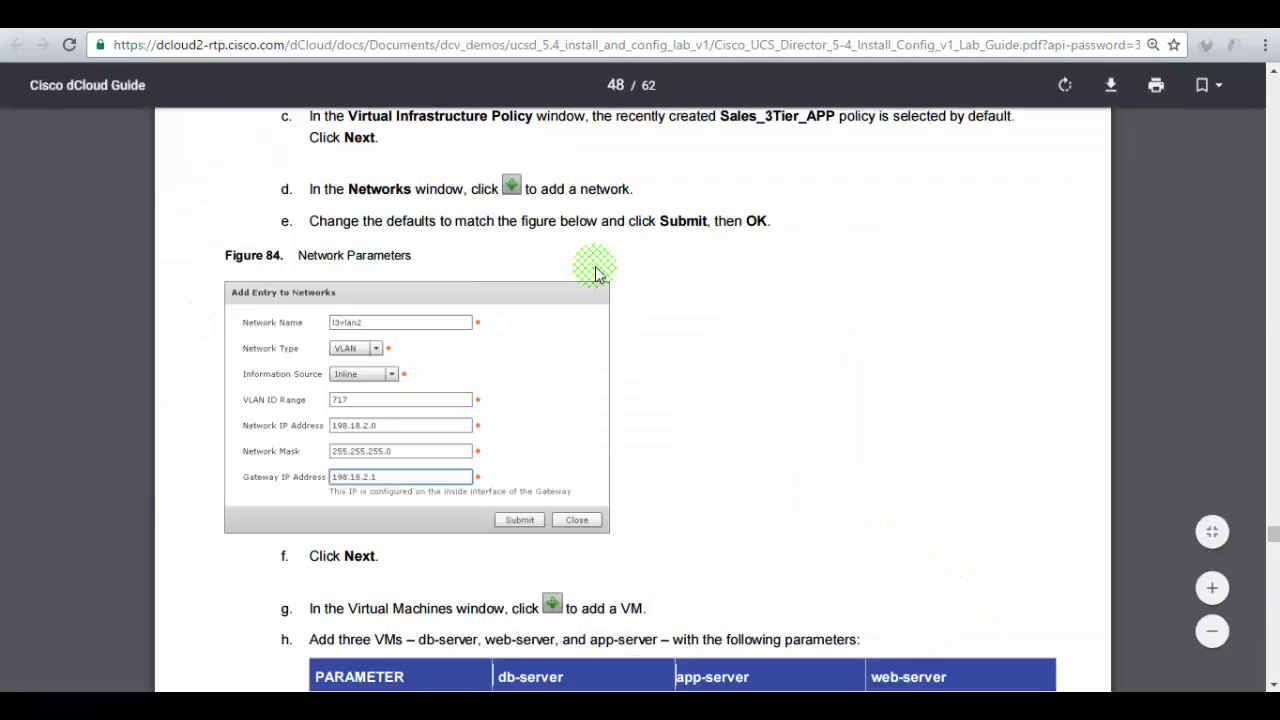
{"action": "scroll", "coordinate": [594, 268], "scroll_direction": "down", "scroll_amount": 3}
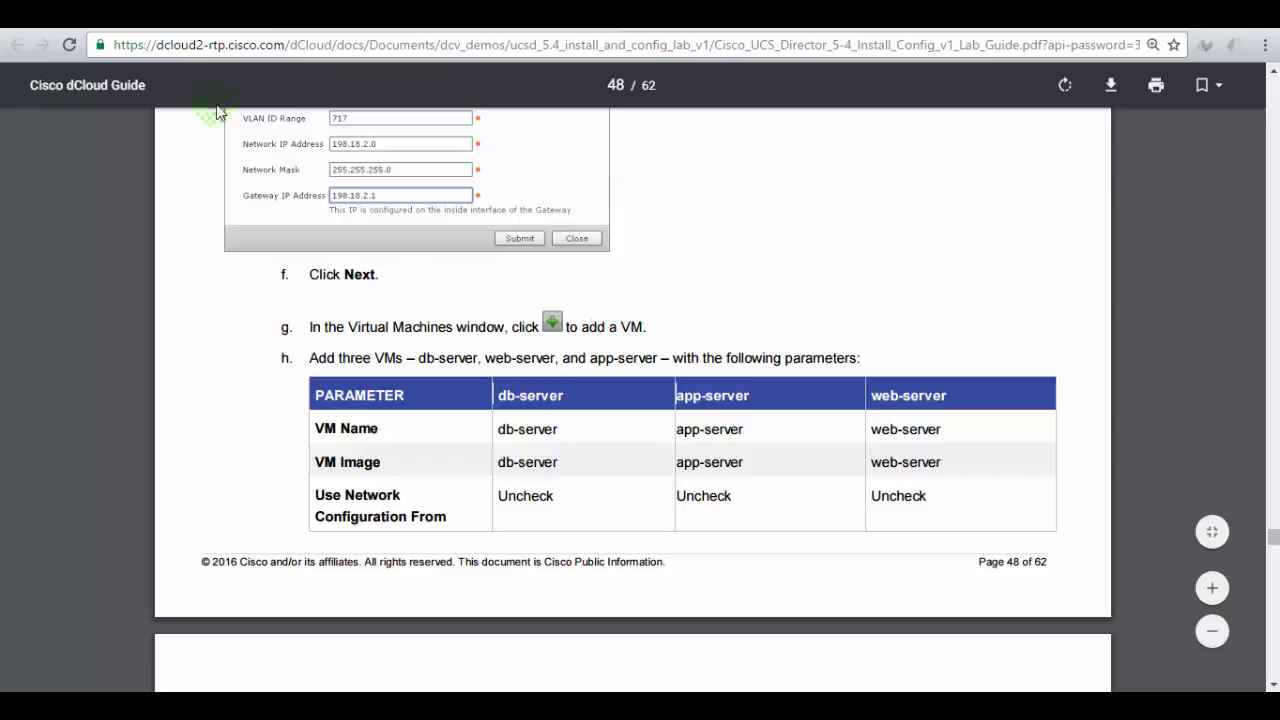
{"action": "left_click", "coordinate": [215, 15]}
{"action": "left_click", "coordinate": [489, 242]}
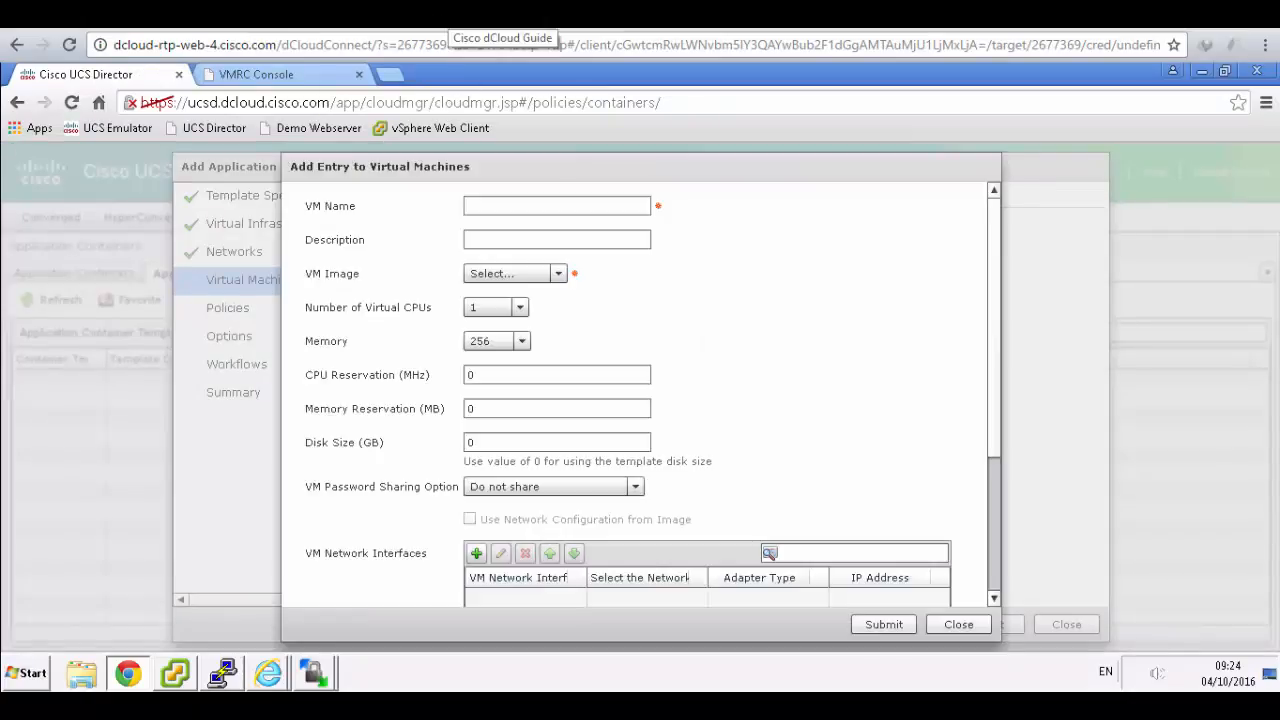
{"action": "left_click", "coordinate": [470, 14]}
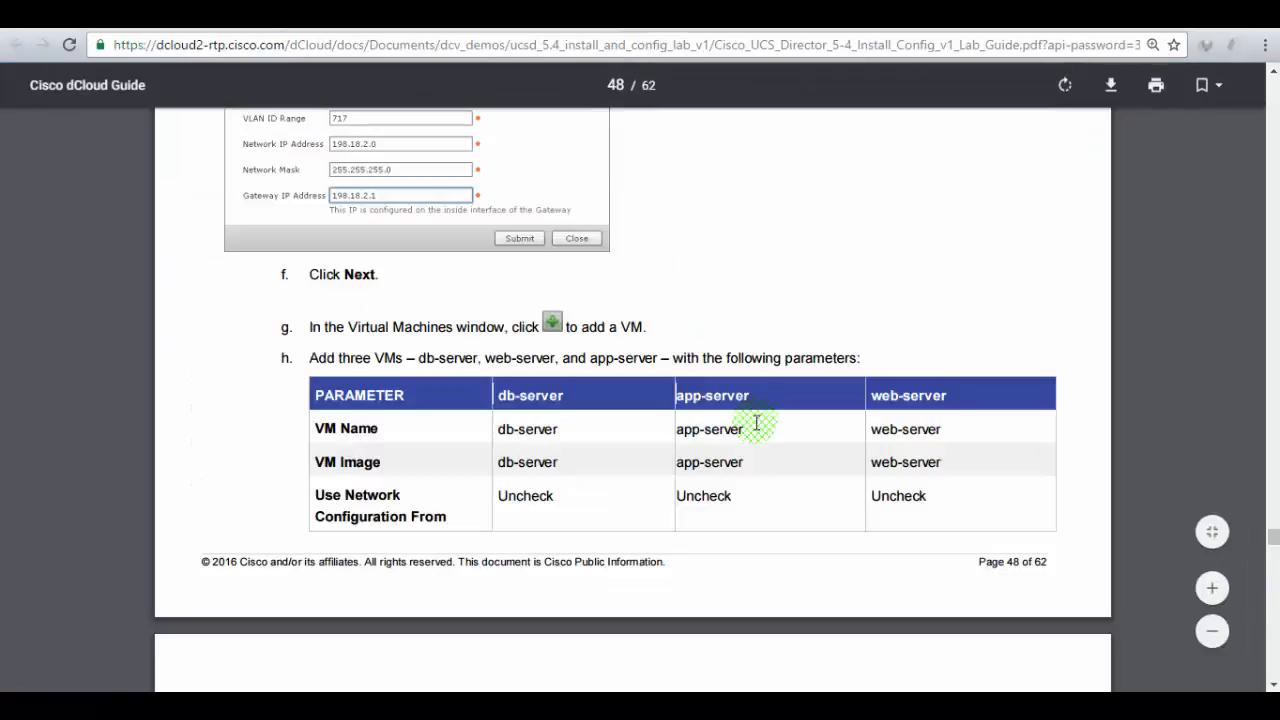
{"action": "scroll", "coordinate": [757, 424], "scroll_direction": "down", "scroll_amount": 5}
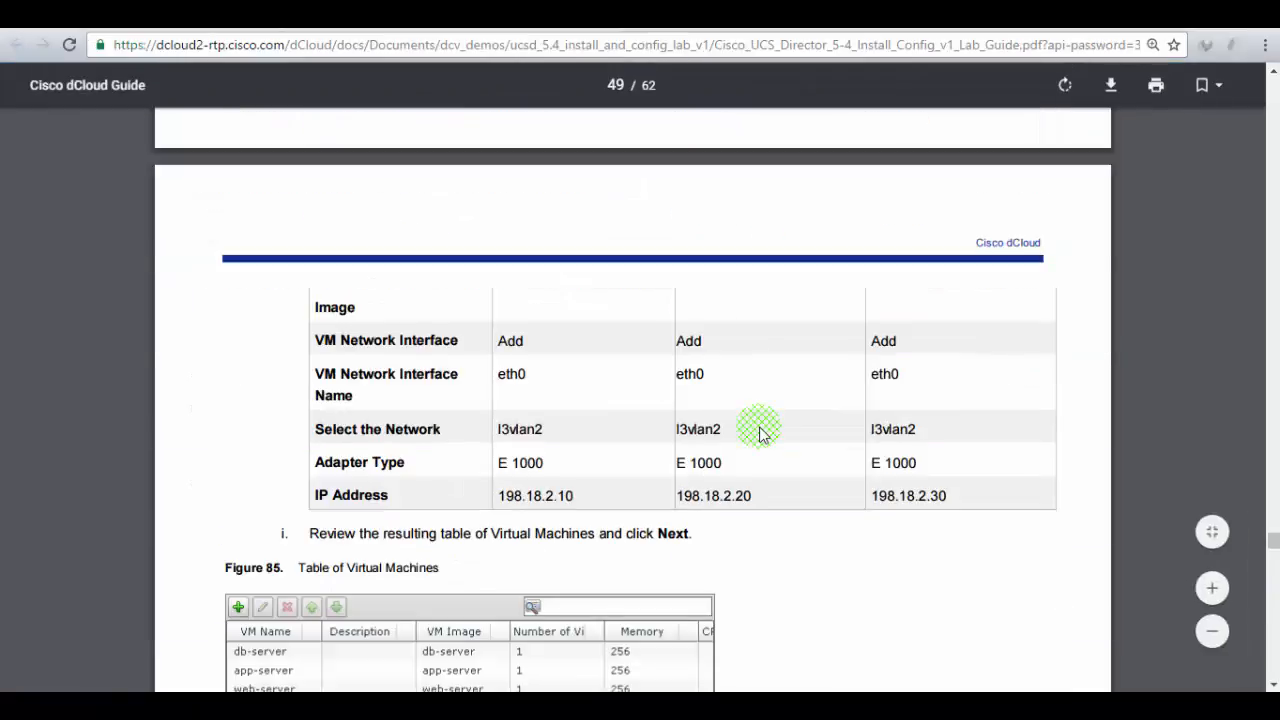
{"action": "scroll", "coordinate": [759, 433], "scroll_direction": "down", "scroll_amount": 2}
{"action": "scroll", "coordinate": [759, 433], "scroll_direction": "up", "scroll_amount": 1}
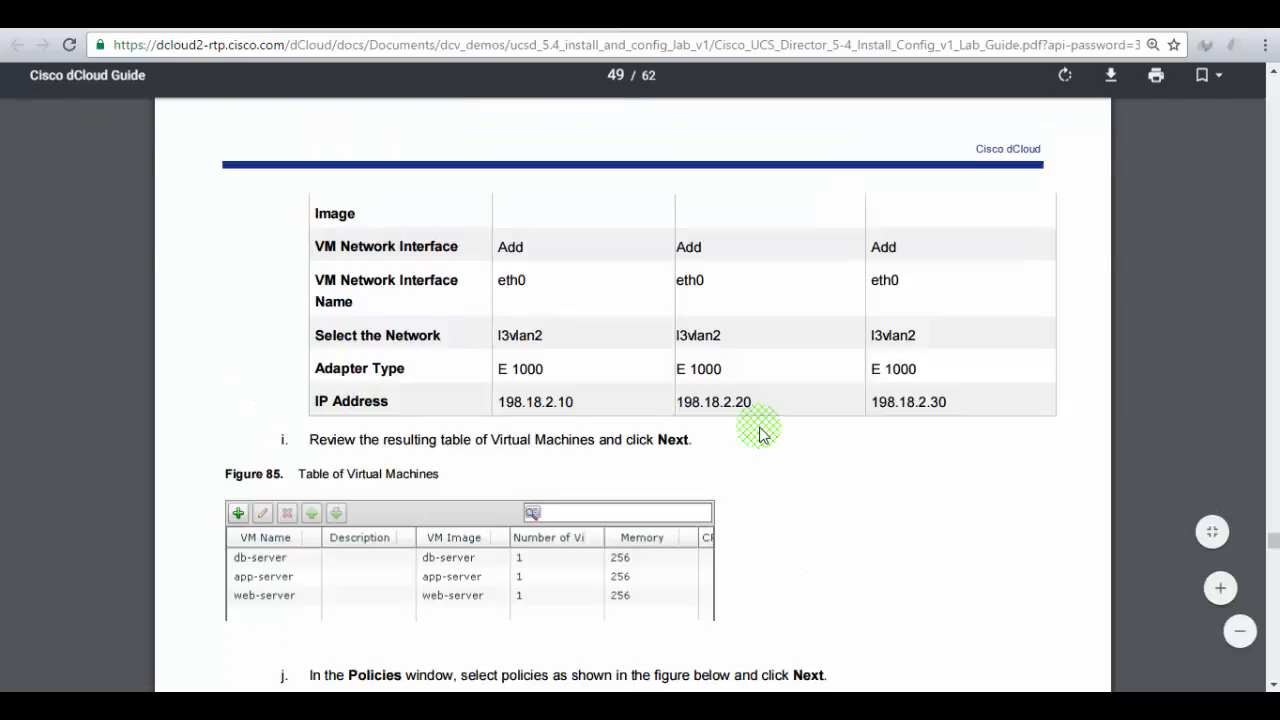
{"action": "scroll", "coordinate": [759, 433], "scroll_direction": "up", "scroll_amount": 2}
{"action": "scroll", "coordinate": [759, 433], "scroll_direction": "up", "scroll_amount": 1}
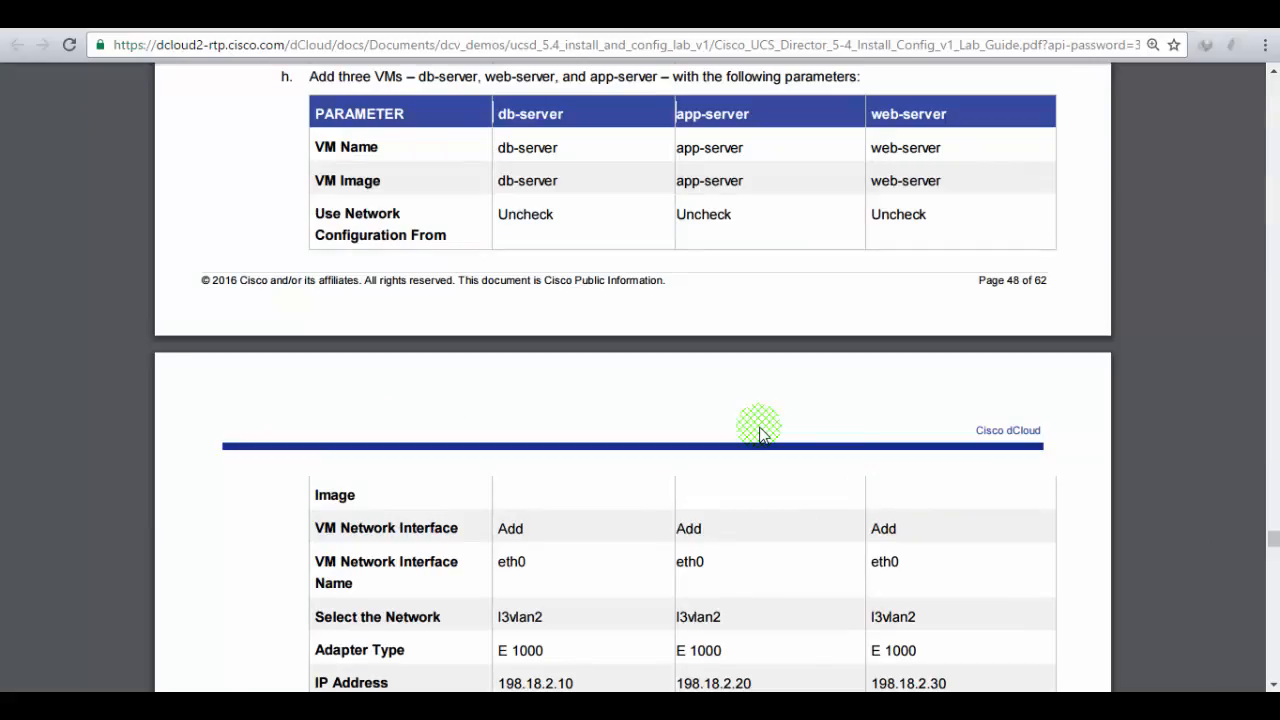
{"action": "scroll", "coordinate": [568, 200], "scroll_direction": "up", "scroll_amount": 1}
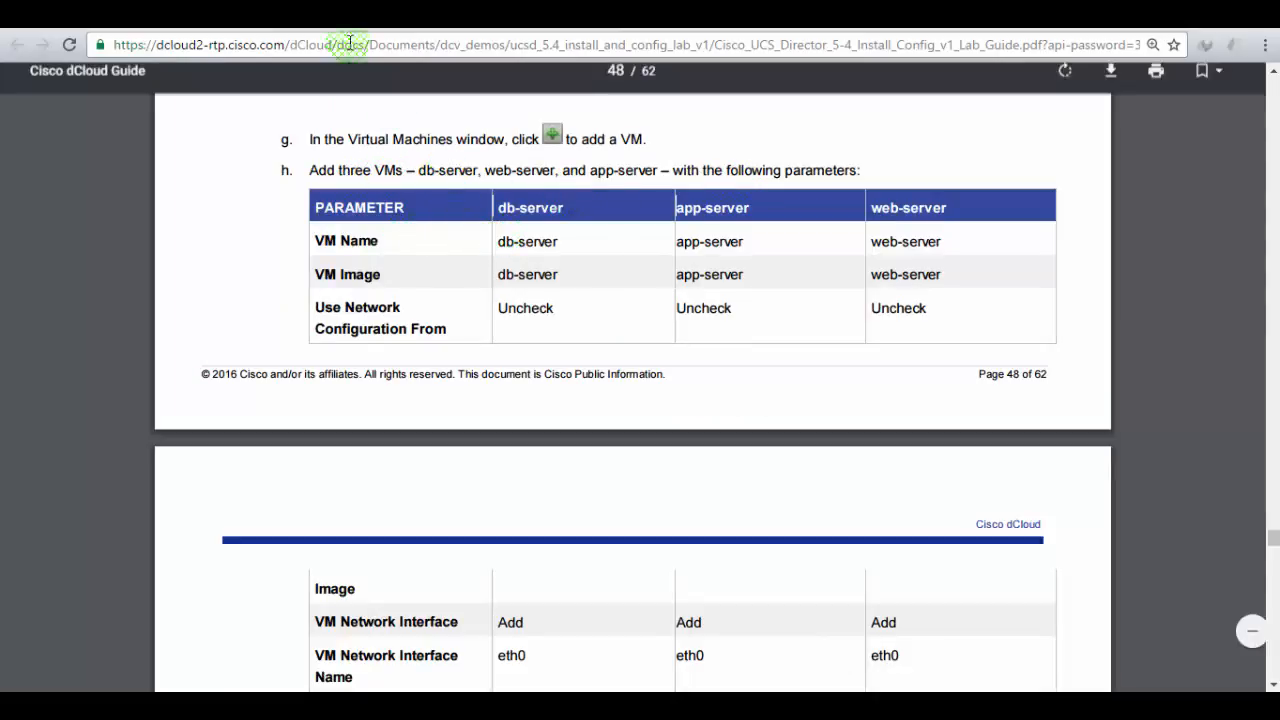
- Choose the db-server image for the new VM and turn off the image's network configuration
{"action": "left_click", "coordinate": [322, 12]}
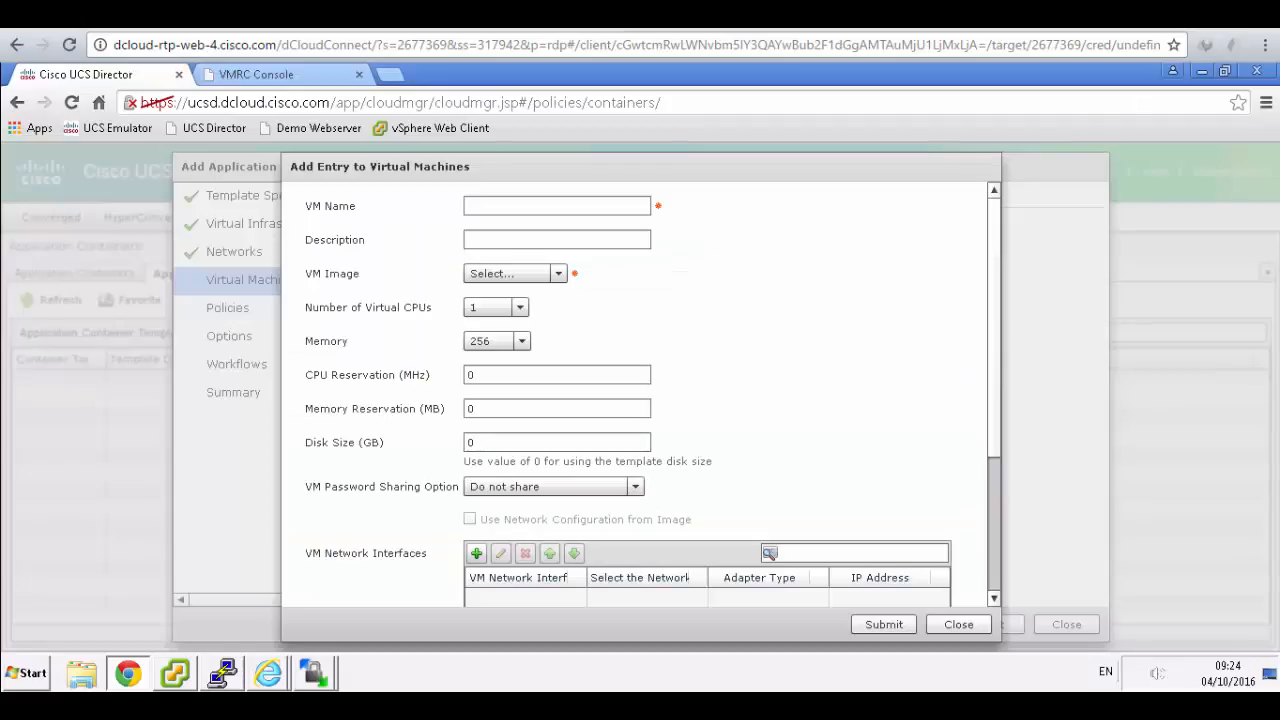
{"action": "left_click", "coordinate": [495, 205]}
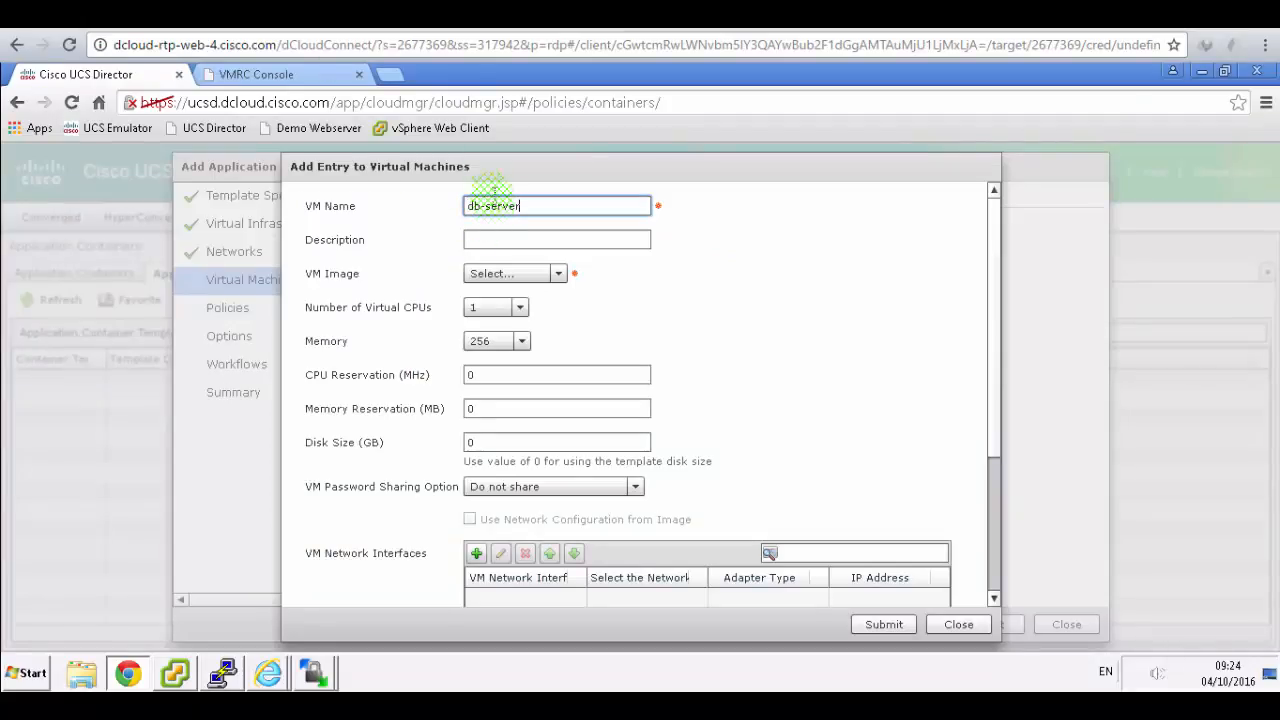
{"action": "left_click", "coordinate": [490, 12]}
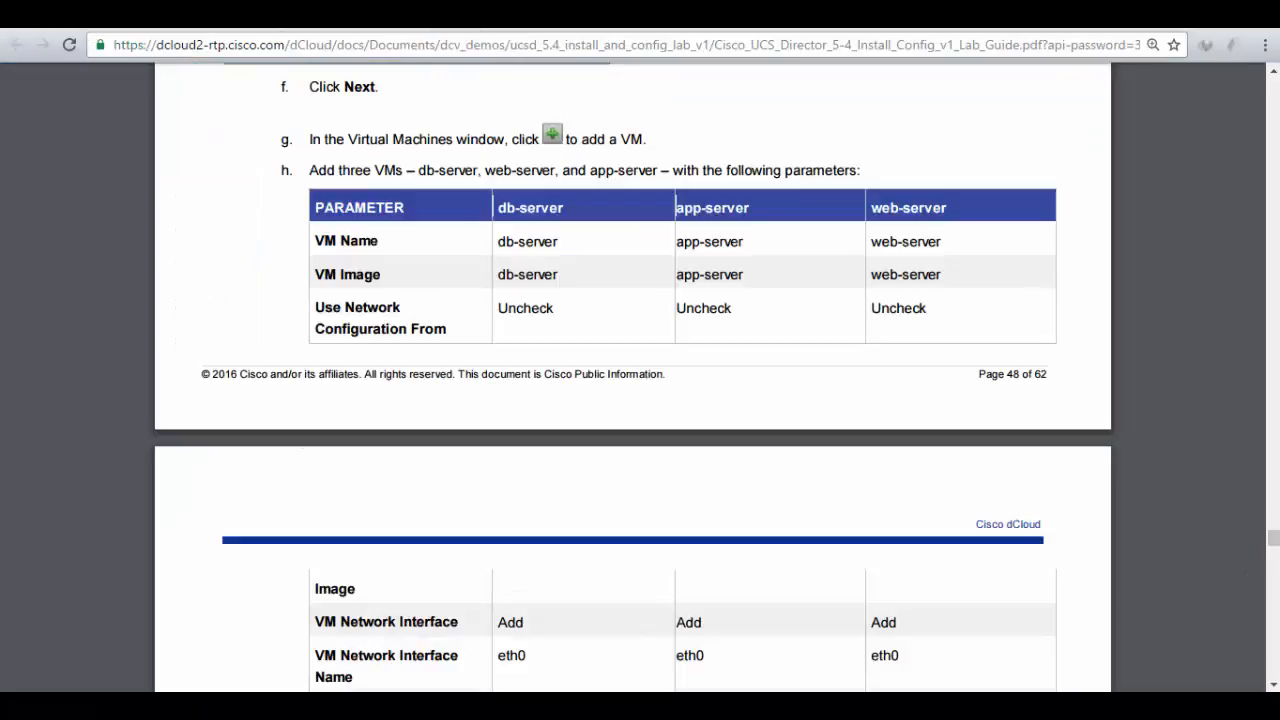
{"action": "left_click", "coordinate": [333, 12]}
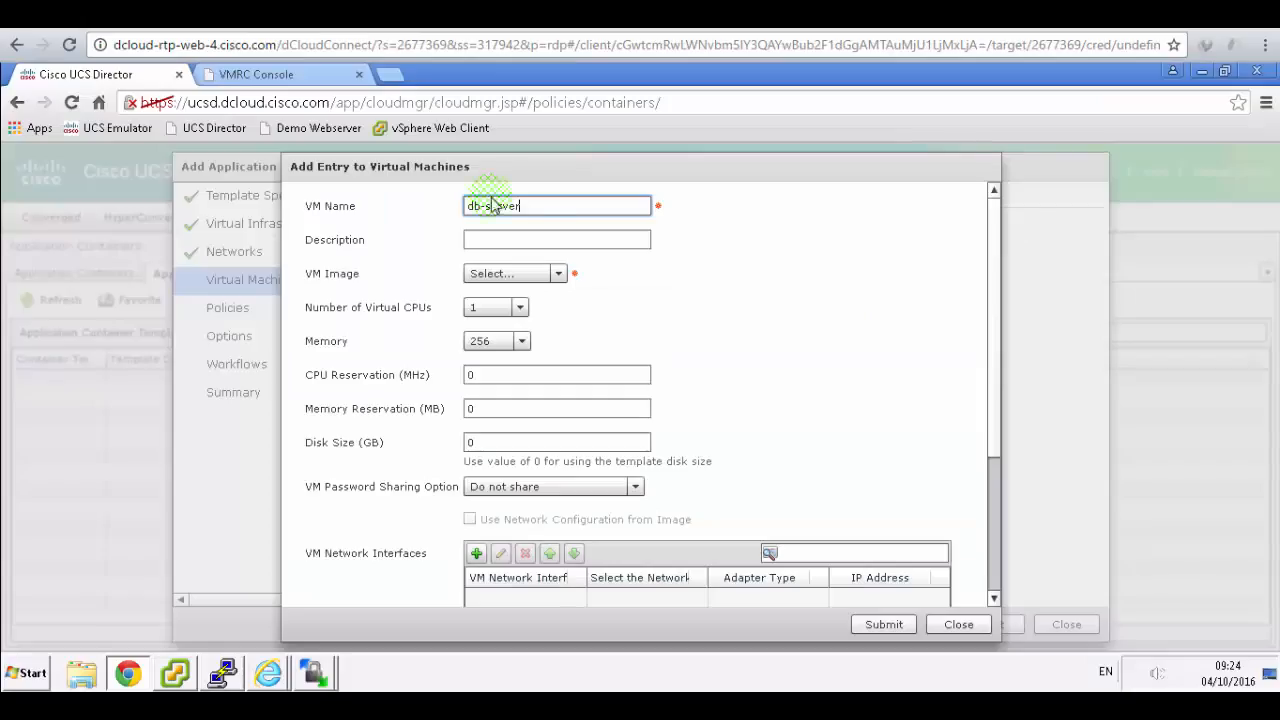
{"action": "left_click", "coordinate": [558, 274]}
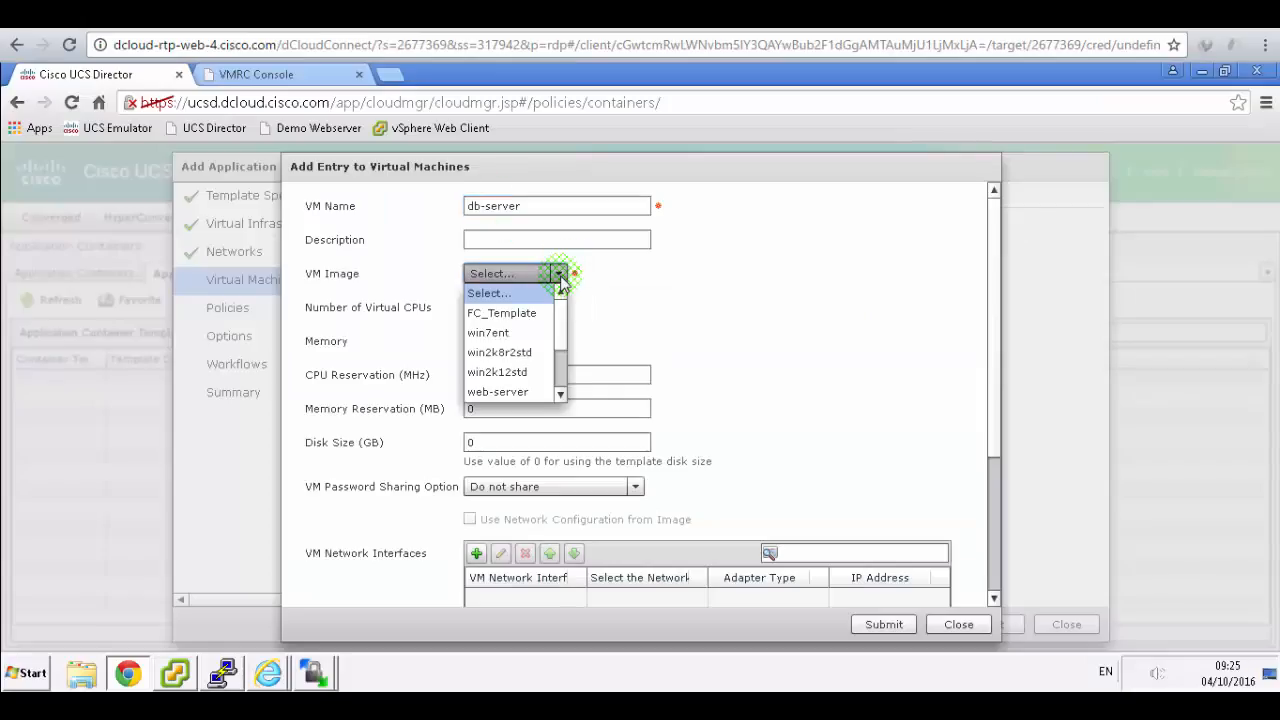
{"action": "left_click", "coordinate": [561, 396]}
{"action": "left_click", "coordinate": [561, 396]}
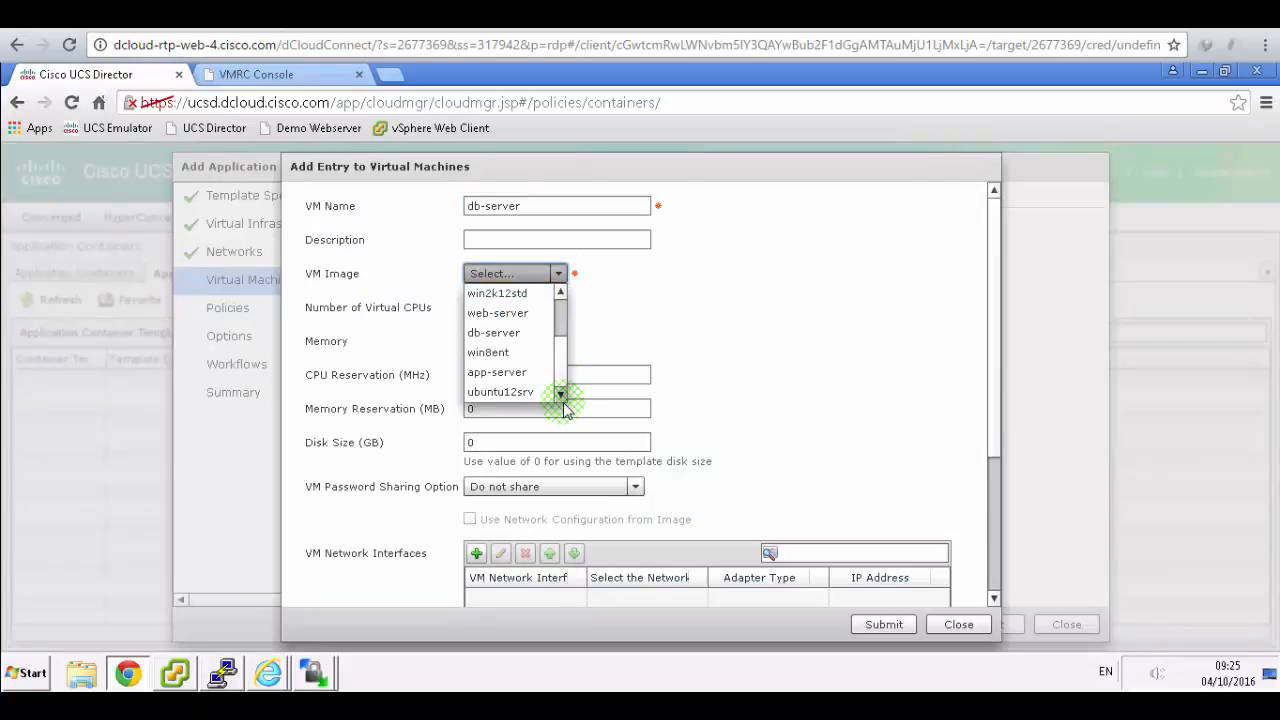
{"action": "left_click", "coordinate": [497, 332]}
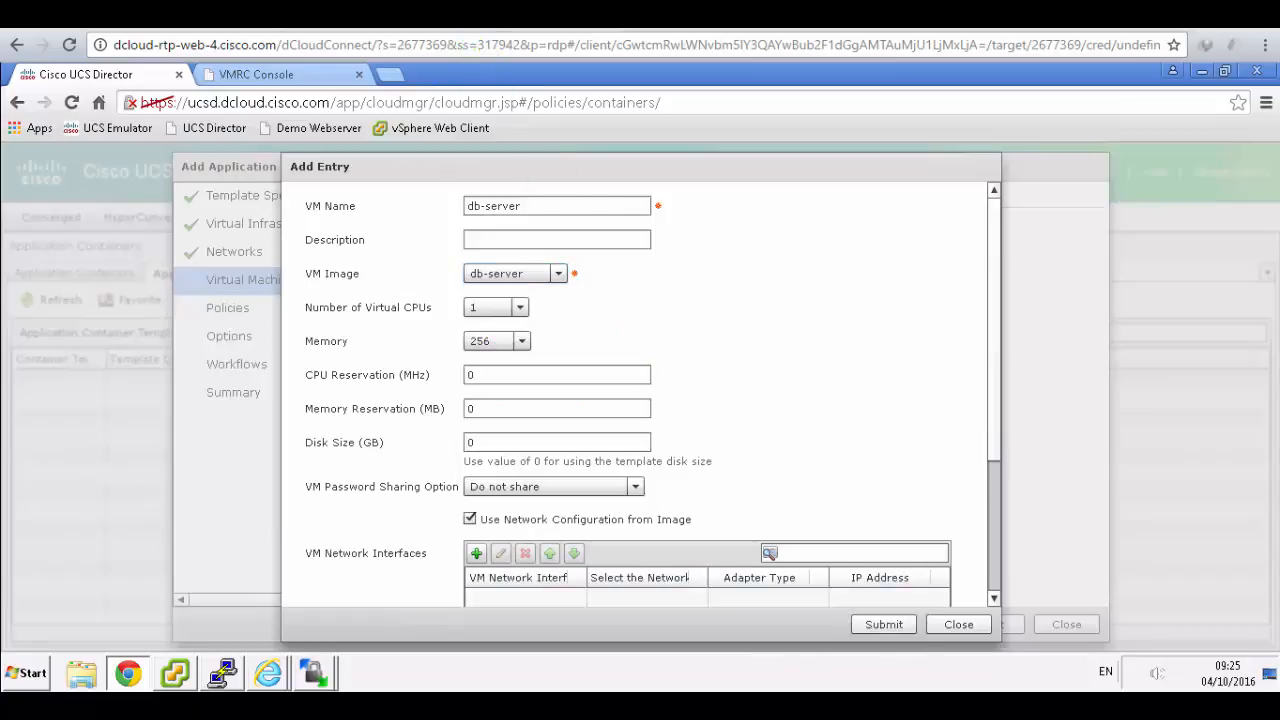
{"action": "key", "text": "ctrl+Tab"}
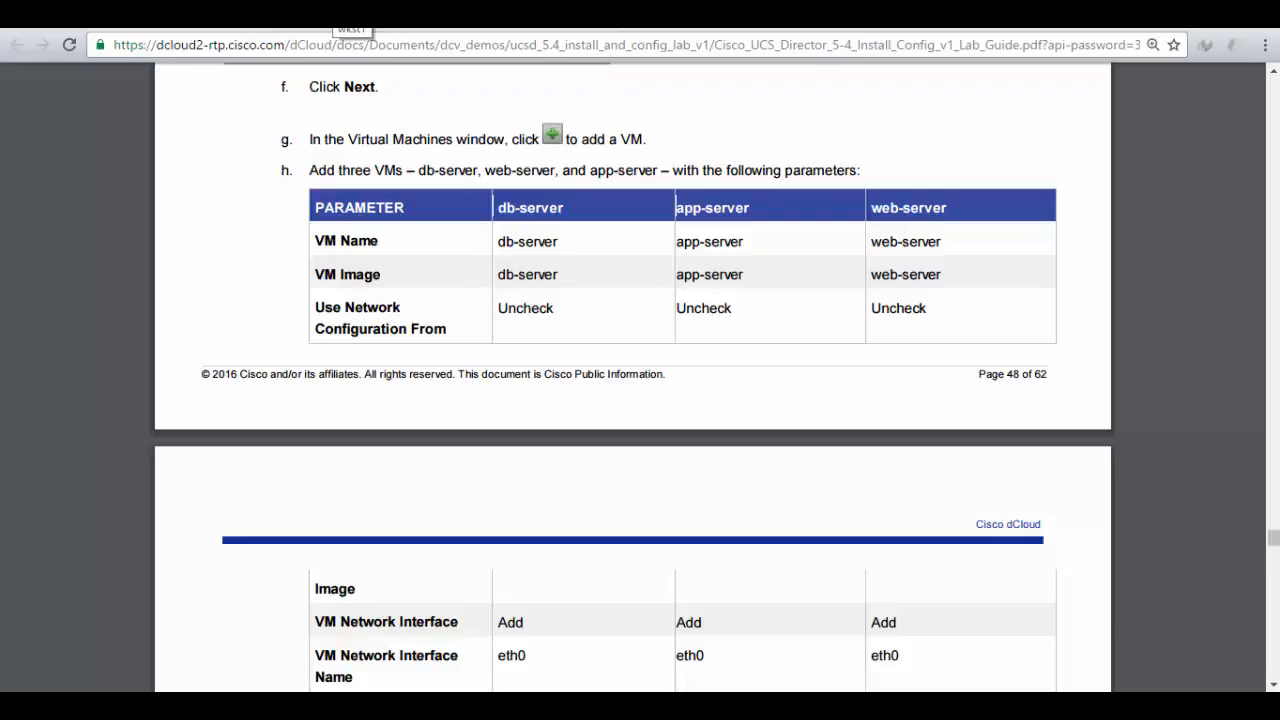
{"action": "key", "text": "ctrl+Tab"}
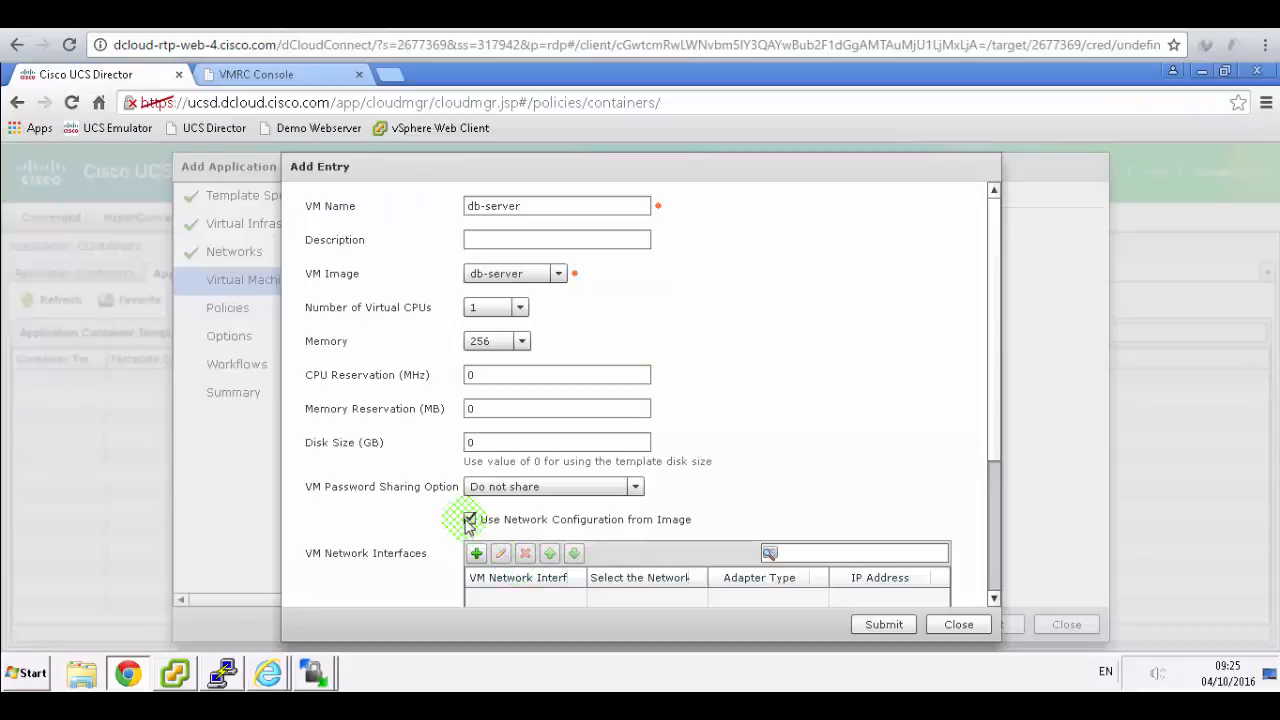
{"action": "left_click", "coordinate": [470, 519]}
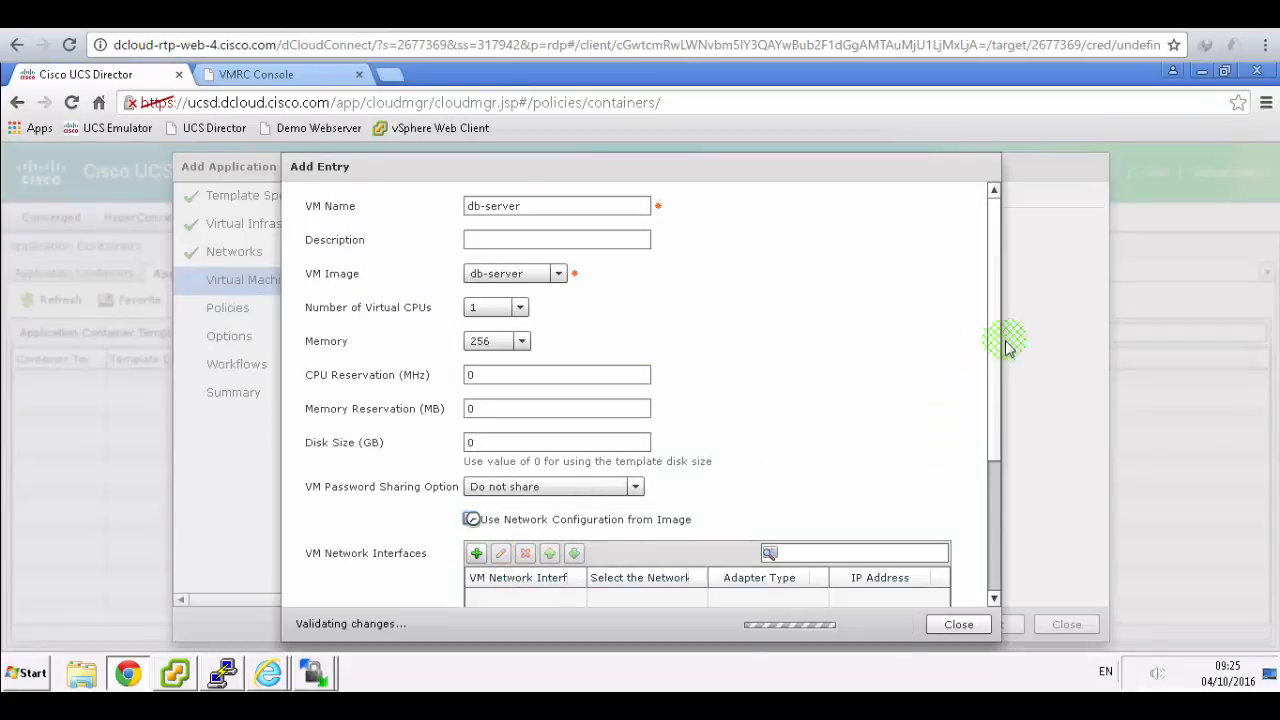
{"action": "scroll", "coordinate": [994, 480], "scroll_direction": "down", "scroll_amount": 3}
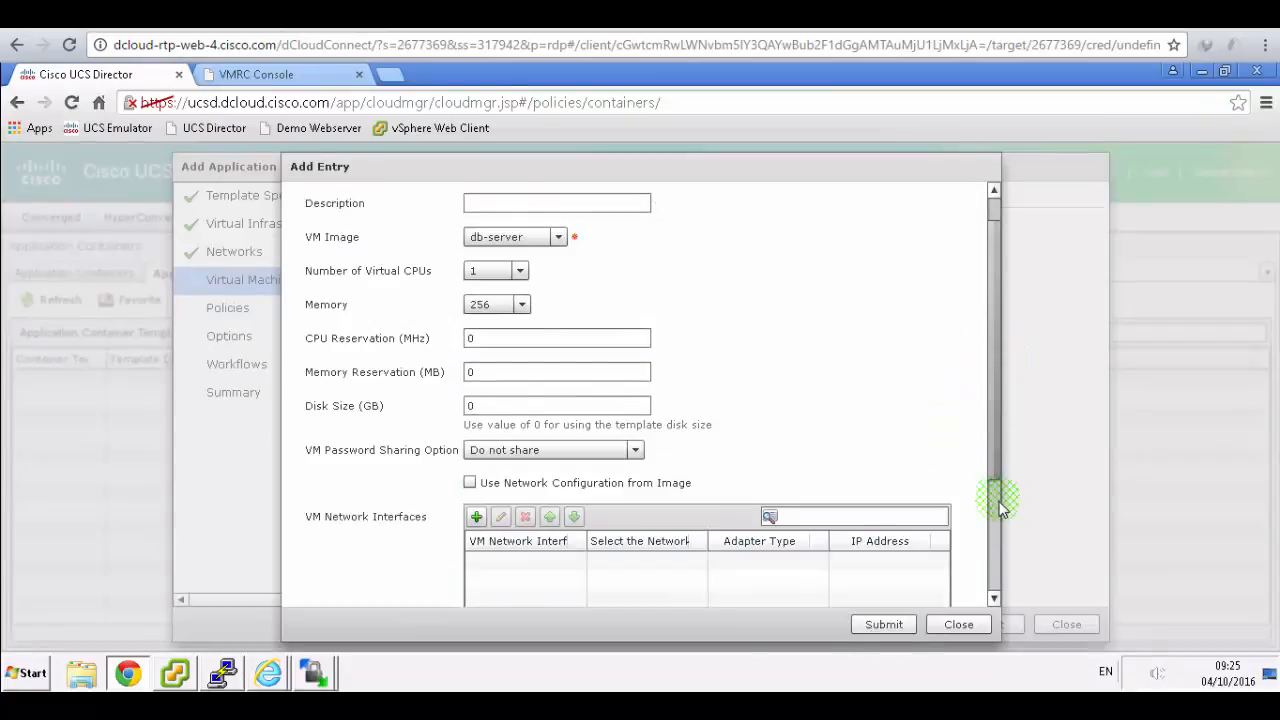
{"action": "scroll", "coordinate": [476, 450], "scroll_direction": "down", "scroll_amount": 3}
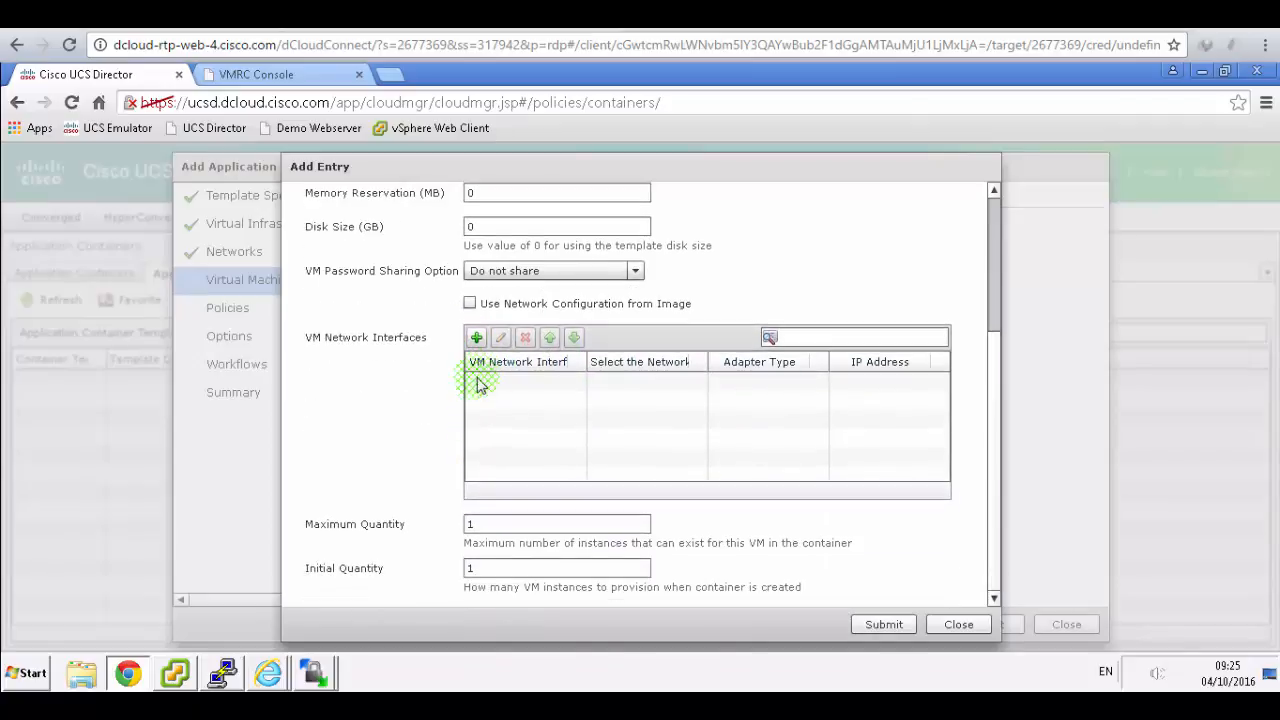
- Add an eth0 network interface on l2vlan2 with IP address 198.18.2.10
{"action": "left_click", "coordinate": [476, 337]}
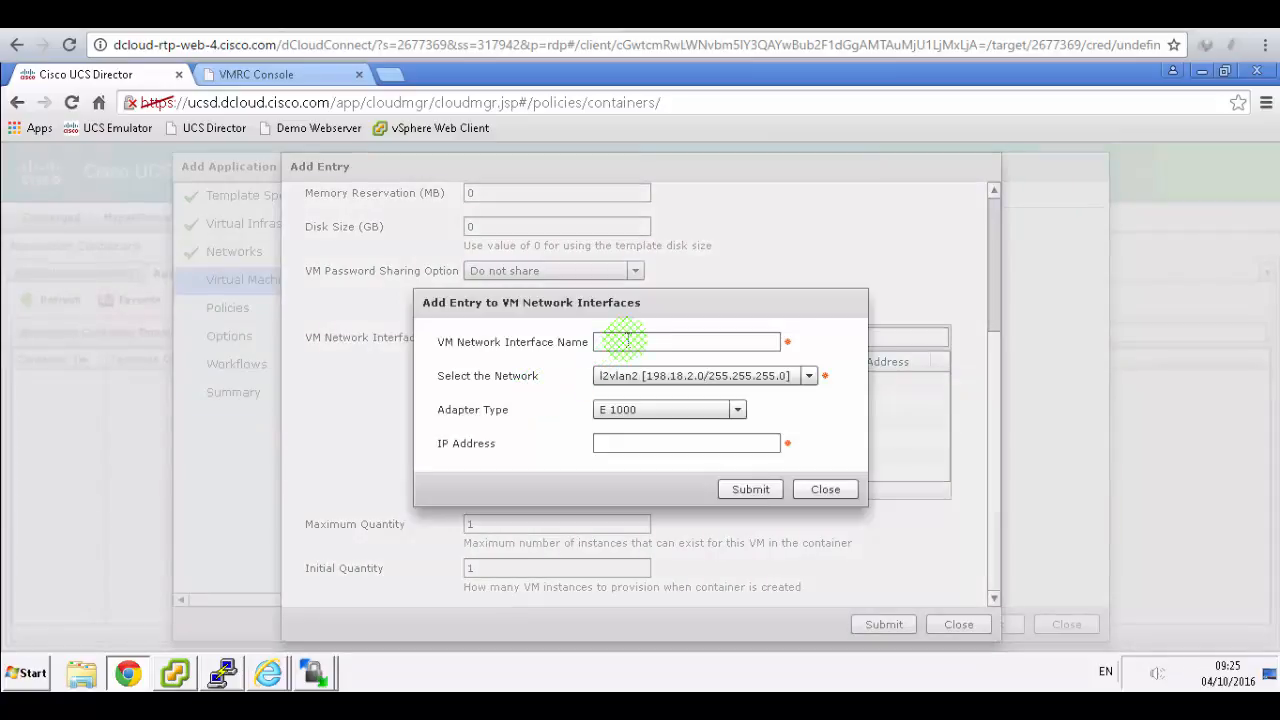
{"action": "left_click", "coordinate": [626, 341]}
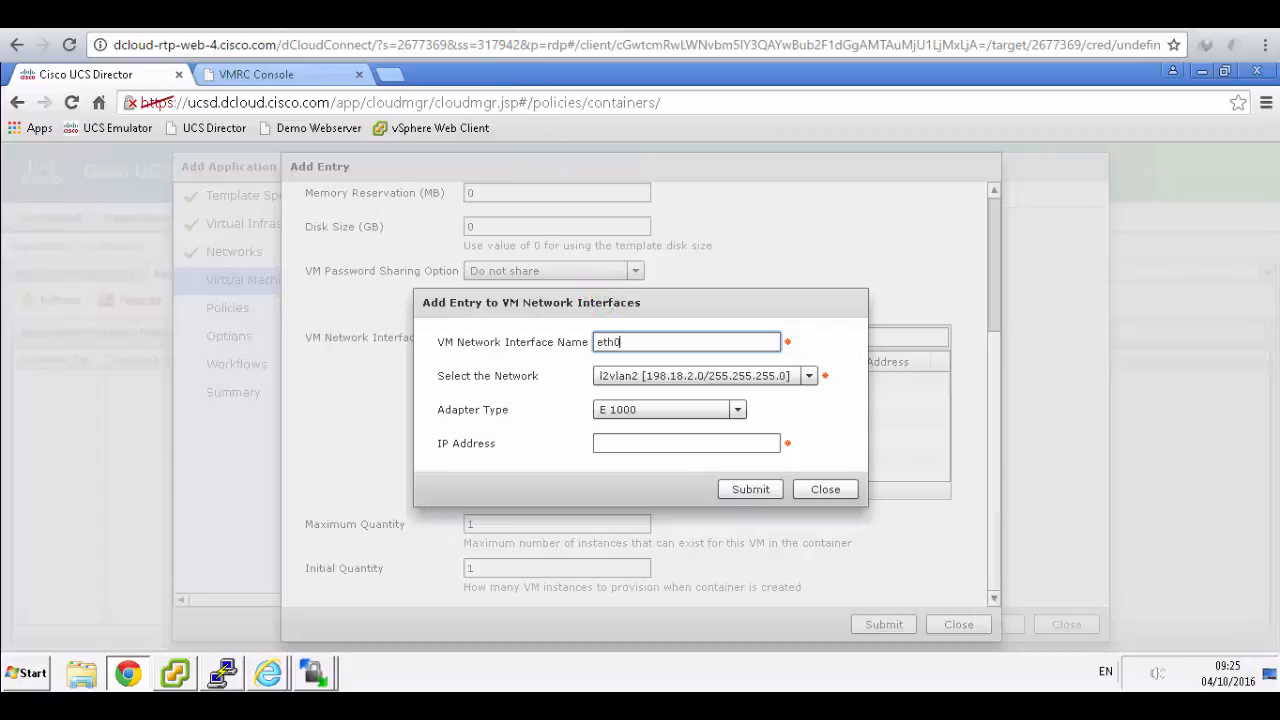
{"action": "left_click", "coordinate": [492, 16]}
{"action": "scroll", "coordinate": [638, 418], "scroll_direction": "down", "scroll_amount": 2}
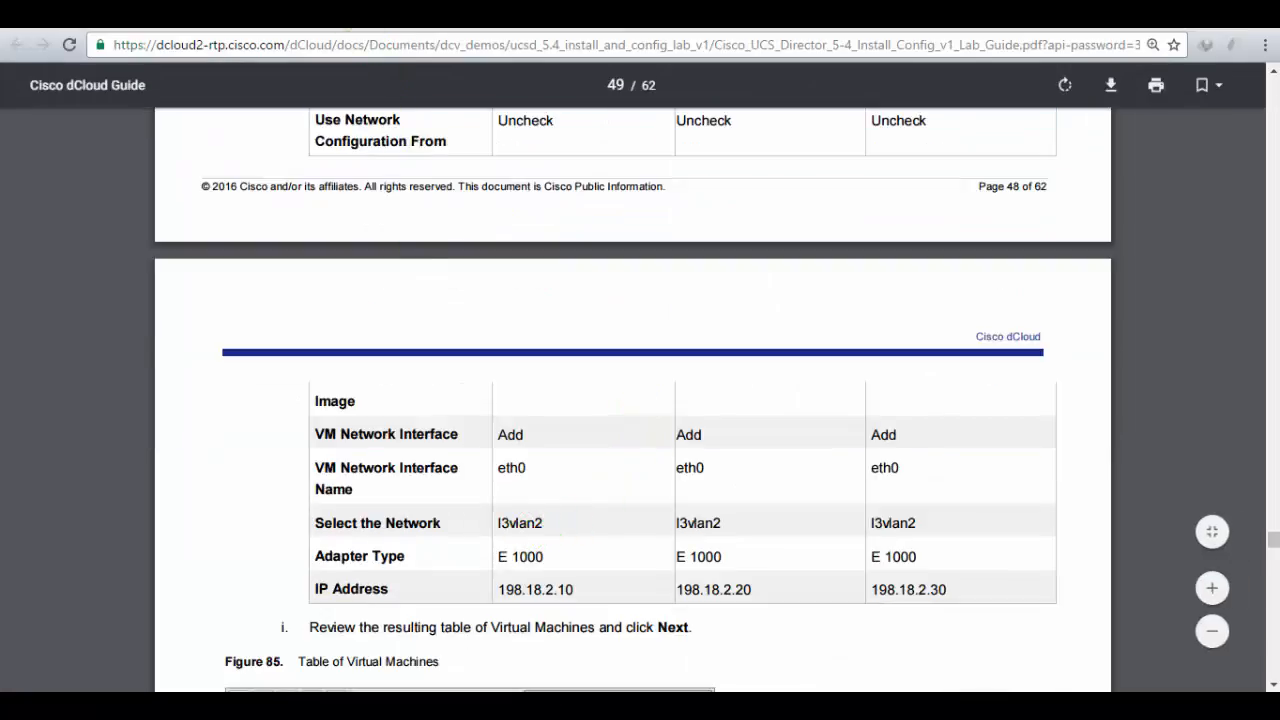
{"action": "left_click", "coordinate": [334, 14]}
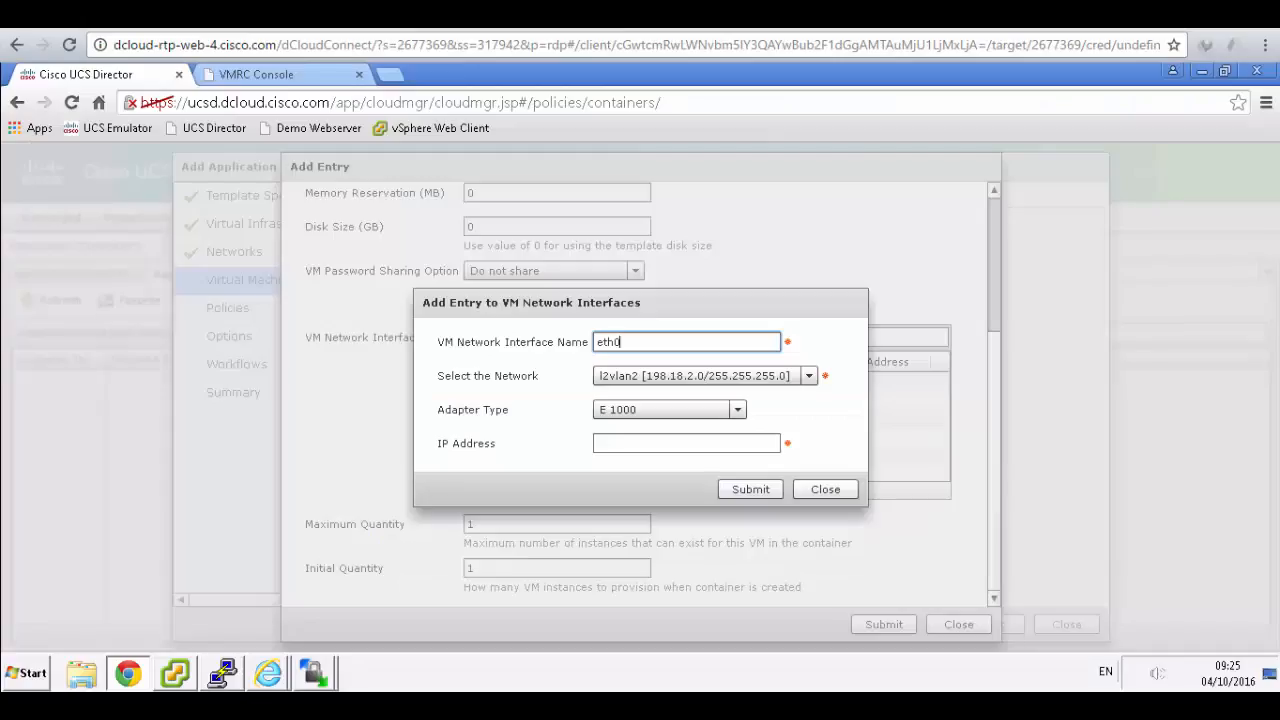
{"action": "left_click", "coordinate": [810, 376]}
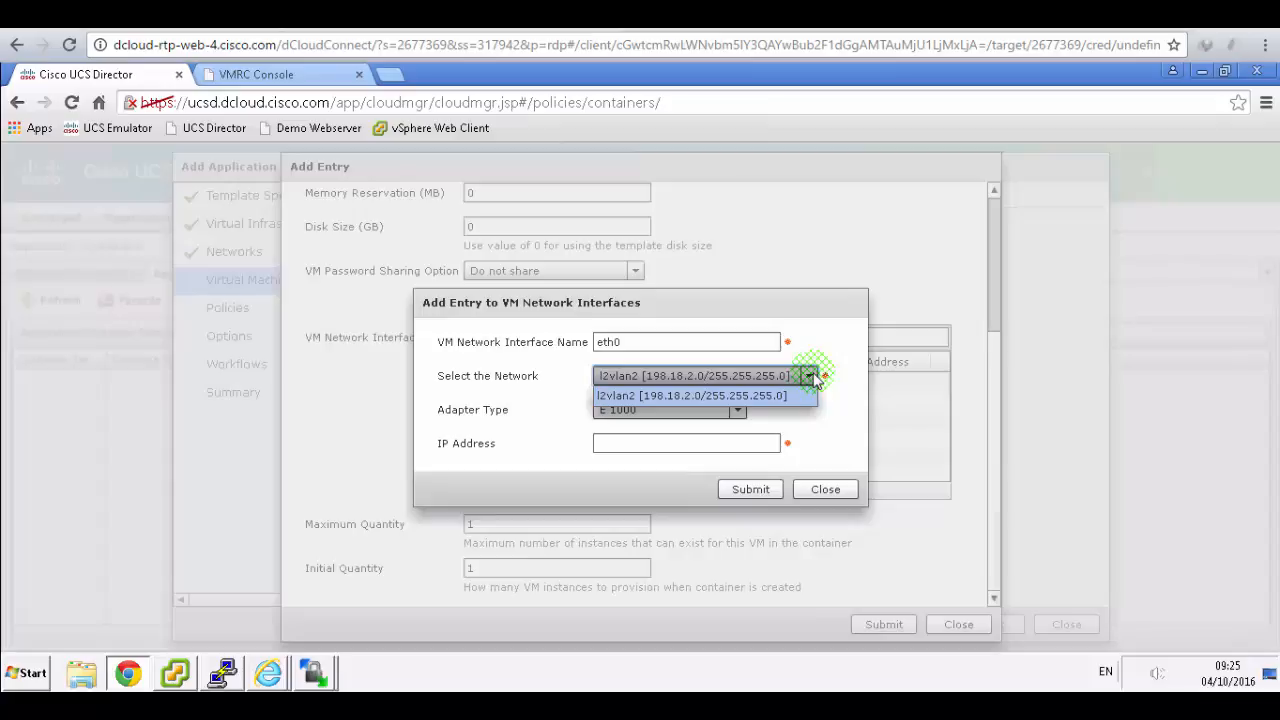
{"action": "left_click", "coordinate": [815, 378]}
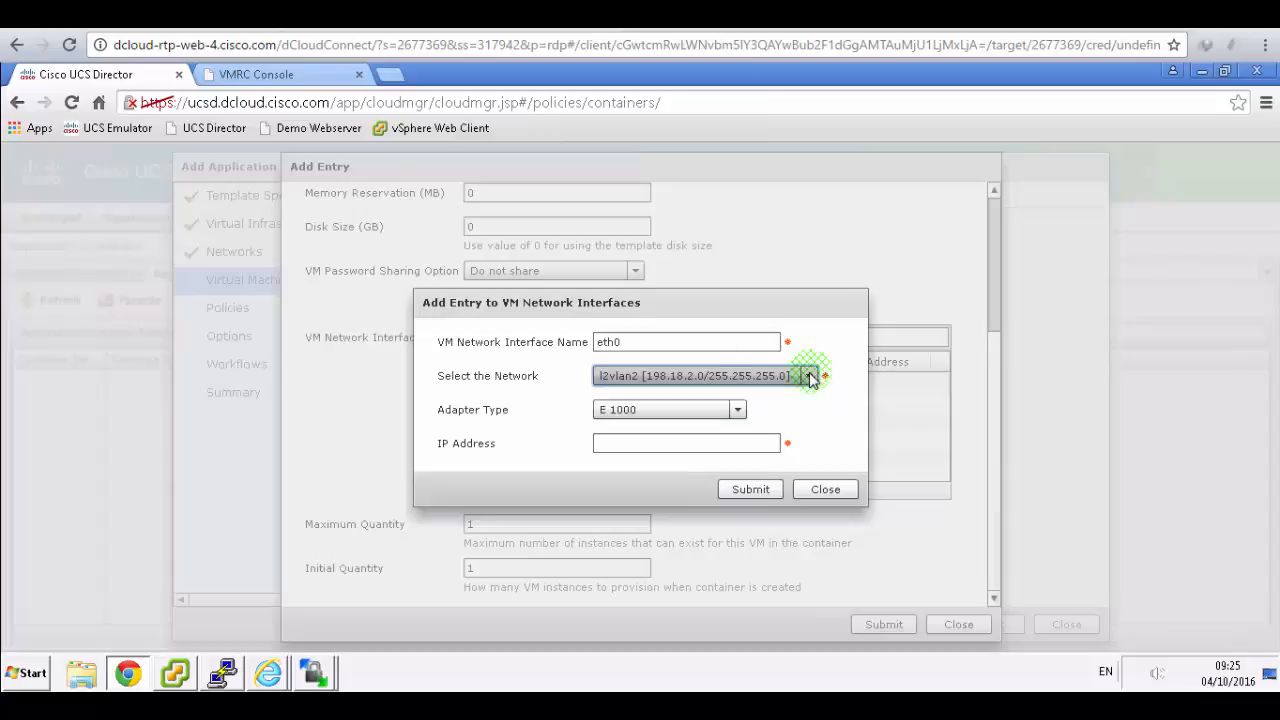
{"action": "left_click", "coordinate": [260, 14]}
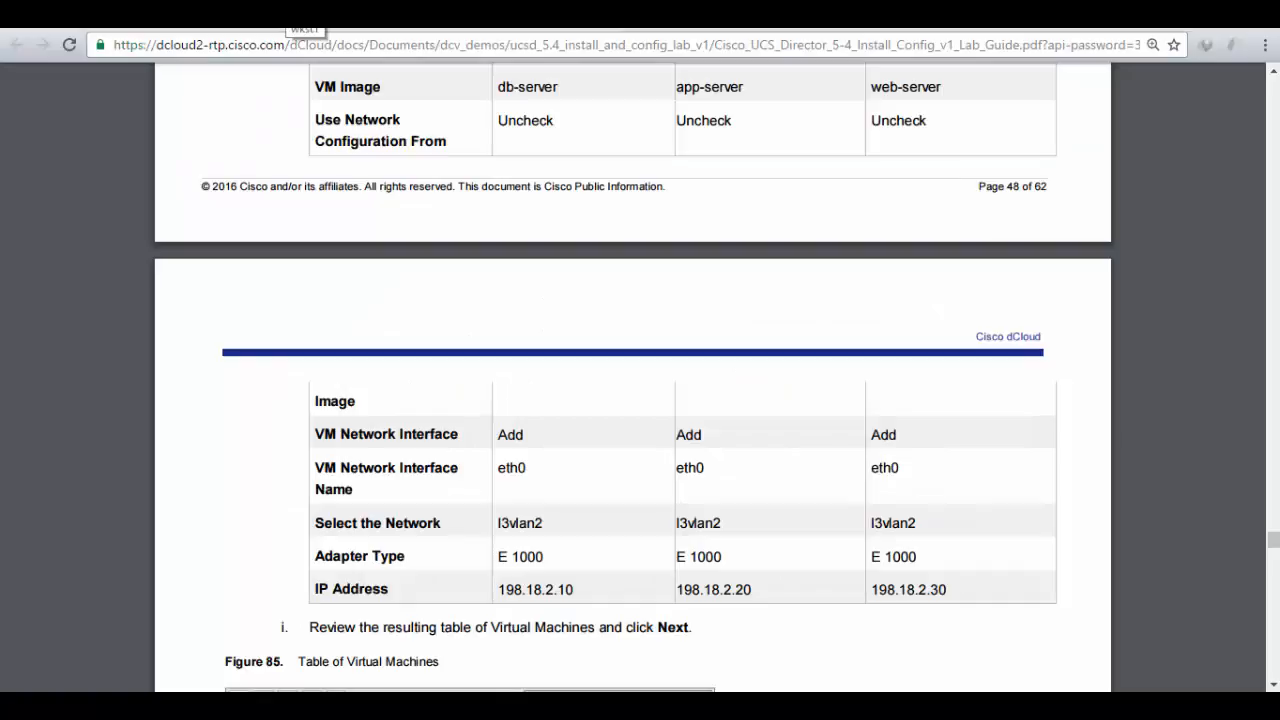
{"action": "left_click", "coordinate": [300, 14]}
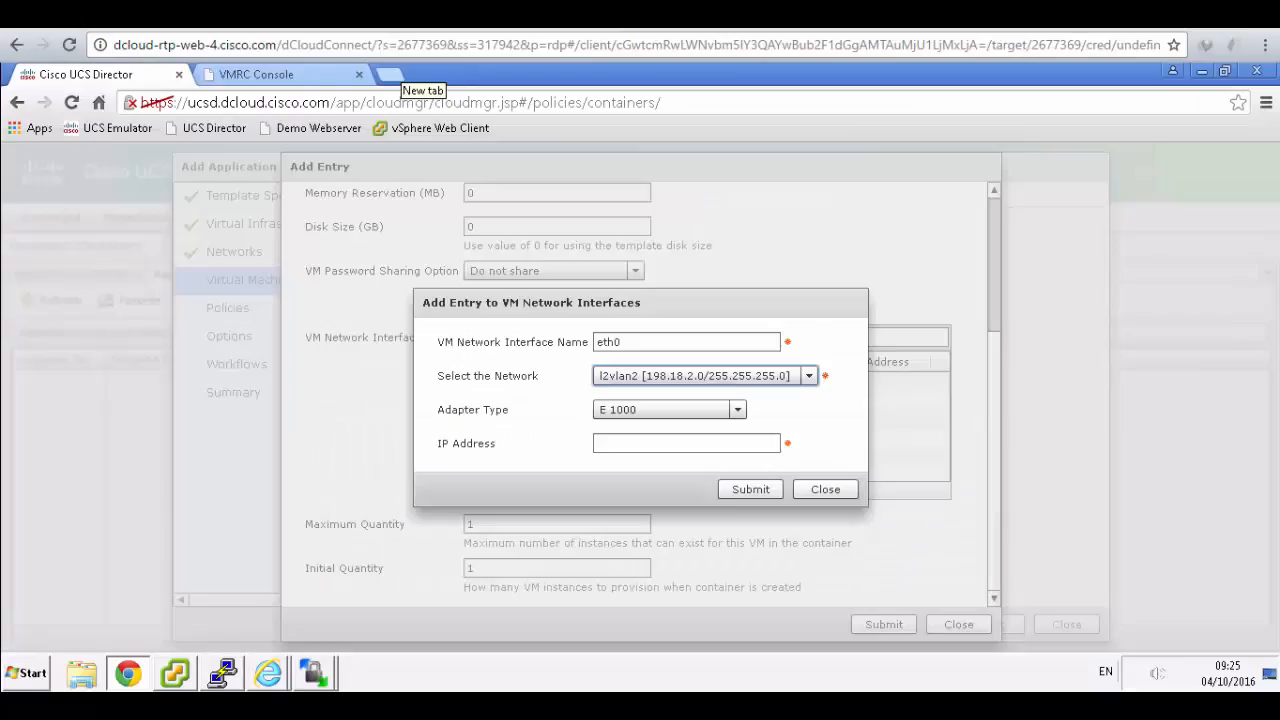
{"action": "left_click", "coordinate": [710, 441]}
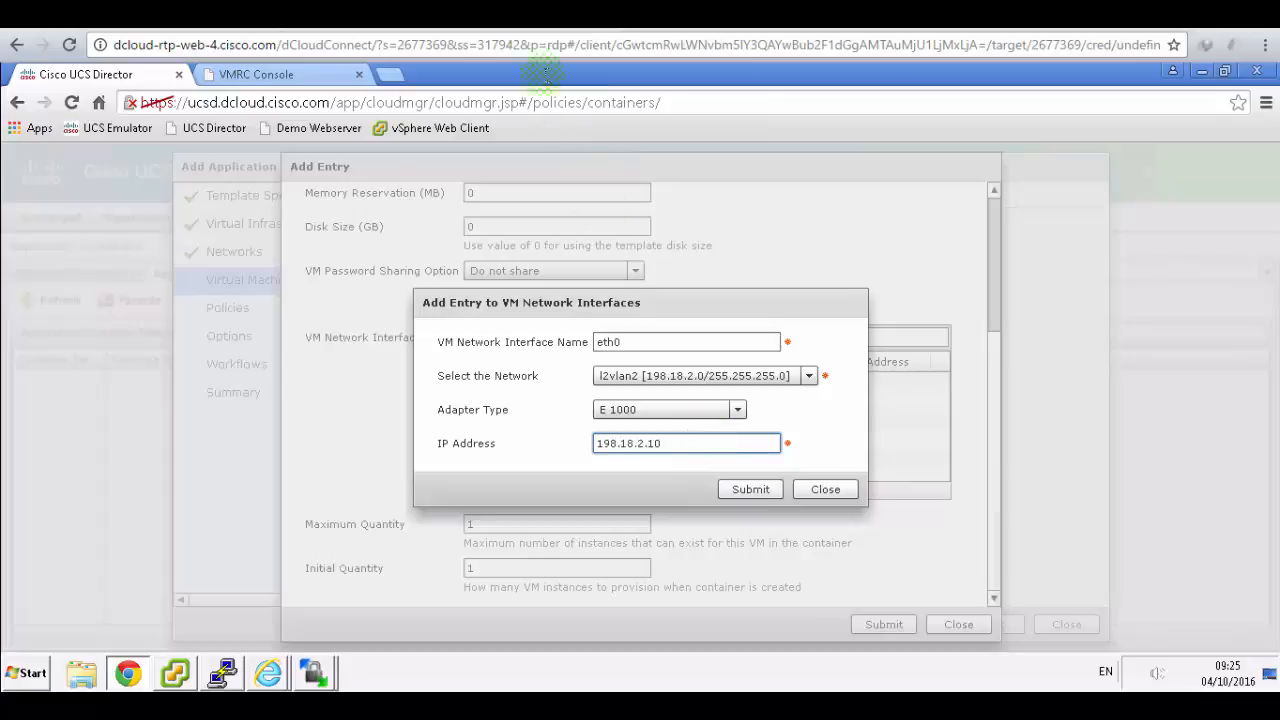
{"action": "left_click", "coordinate": [546, 16]}
{"action": "left_click", "coordinate": [300, 14]}
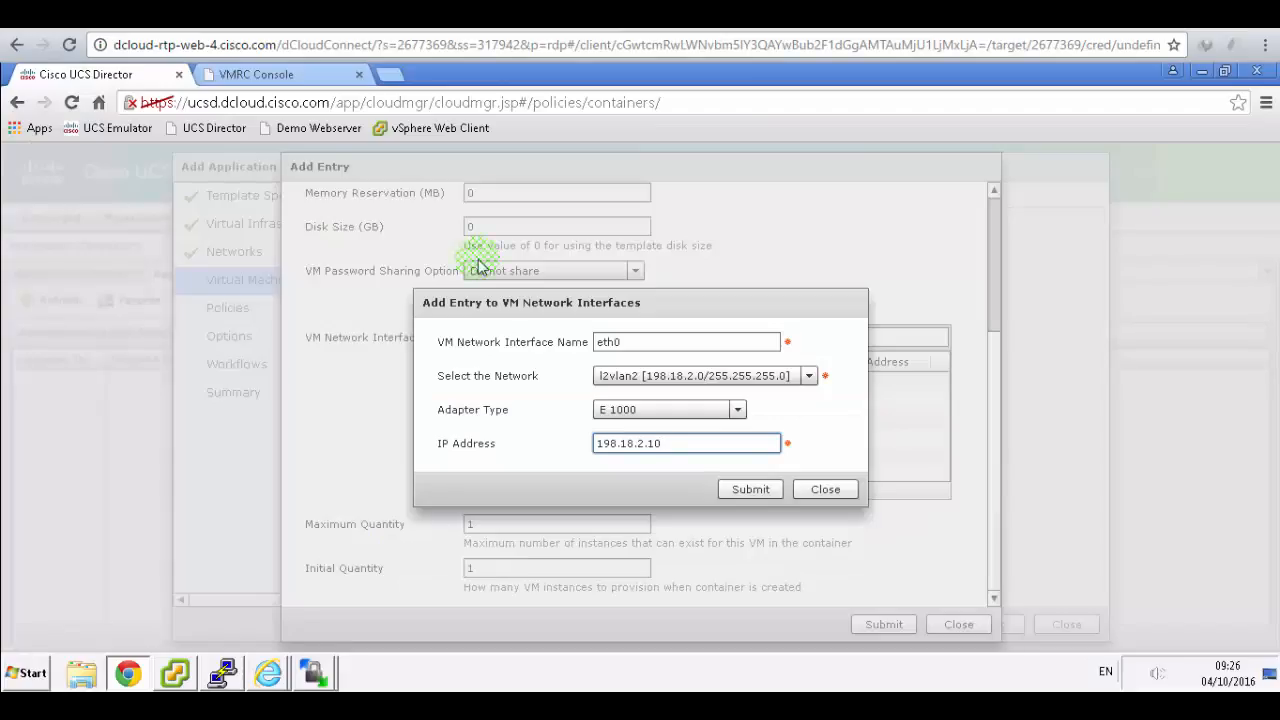
{"action": "left_click", "coordinate": [748, 496]}
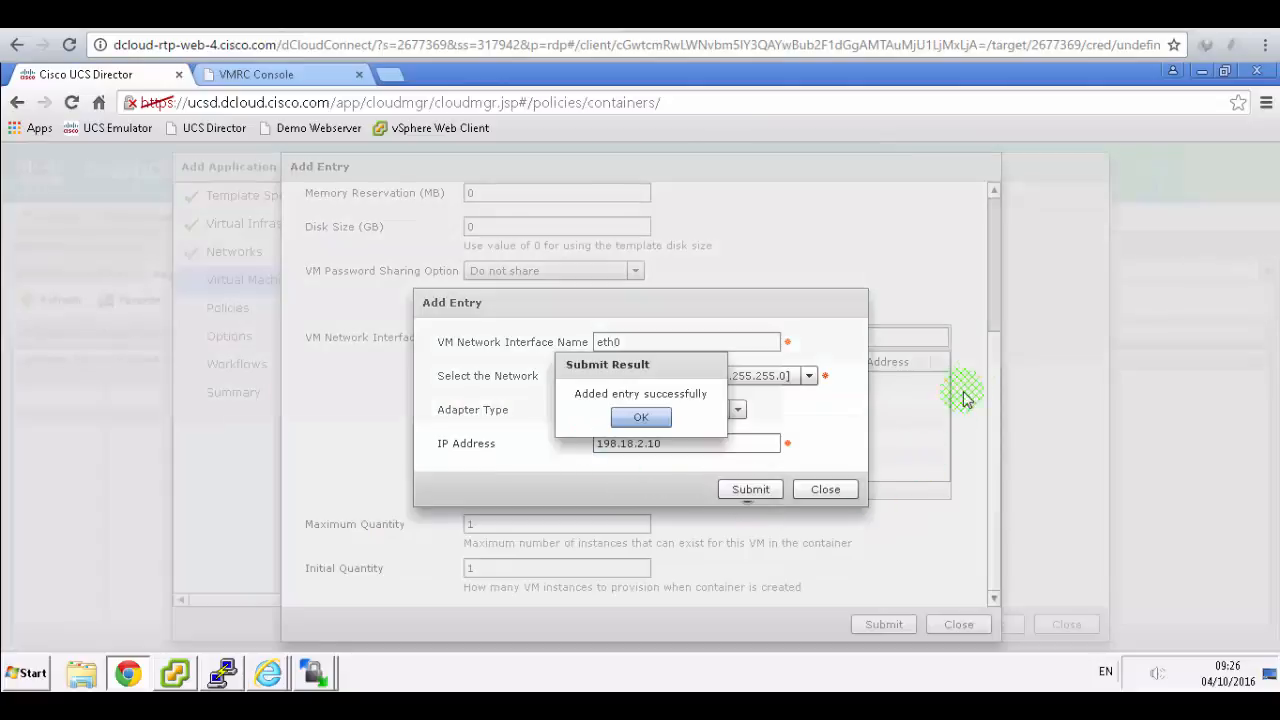
{"action": "left_click", "coordinate": [651, 418]}
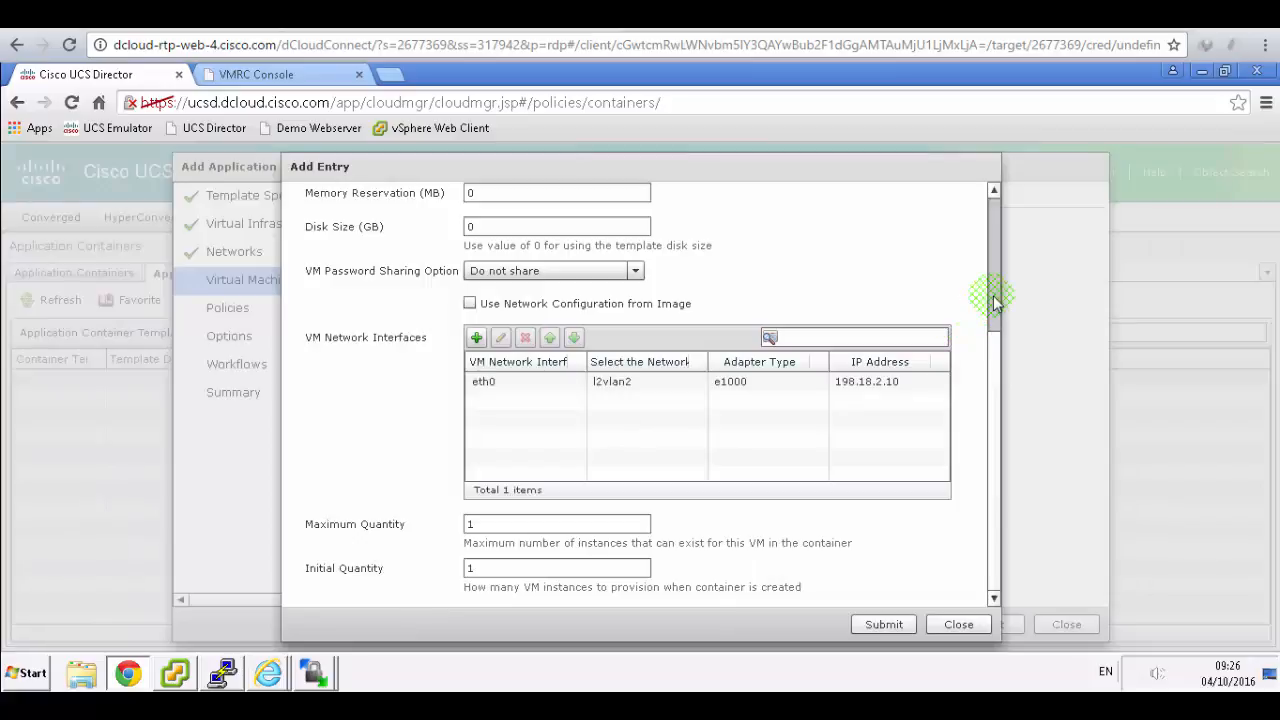
- Submit the db-server VM entry and confirm it was added
{"action": "left_click_drag", "start_coordinate": [994, 299], "coordinate": [999, 480]}
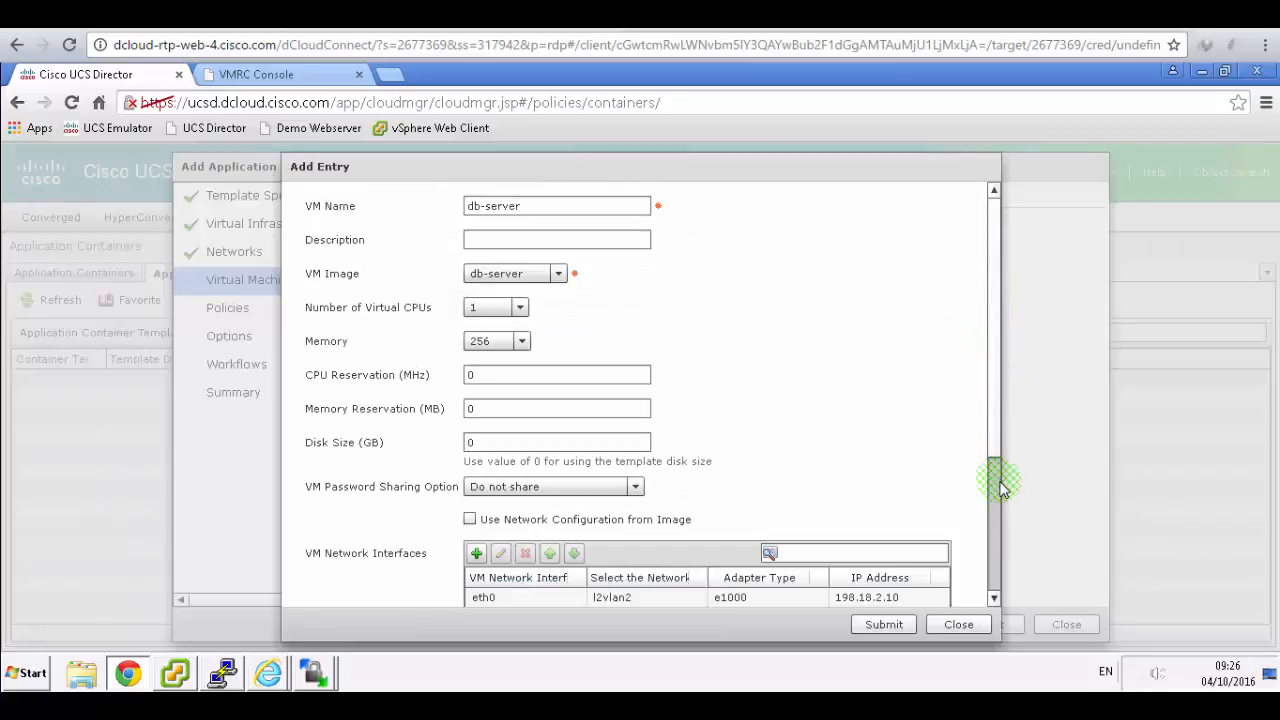
{"action": "left_click", "coordinate": [885, 625]}
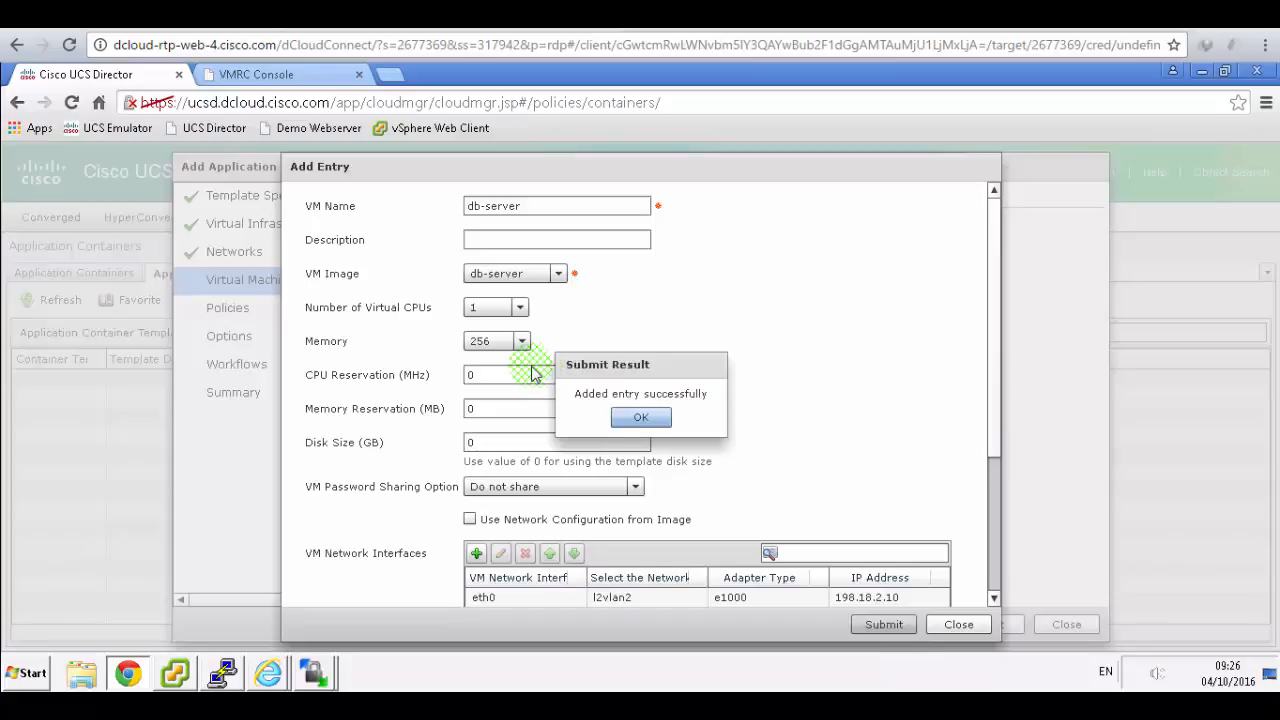
{"action": "left_click", "coordinate": [641, 417]}
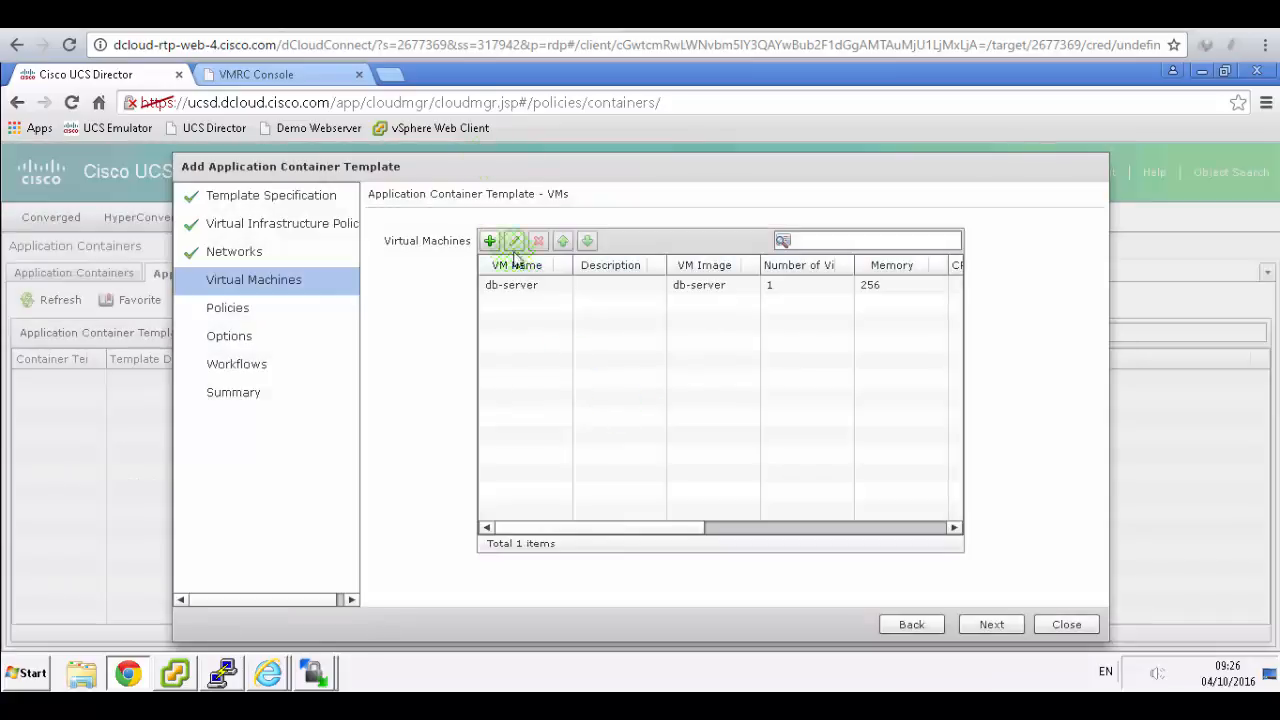
{"action": "left_click", "coordinate": [455, 15]}
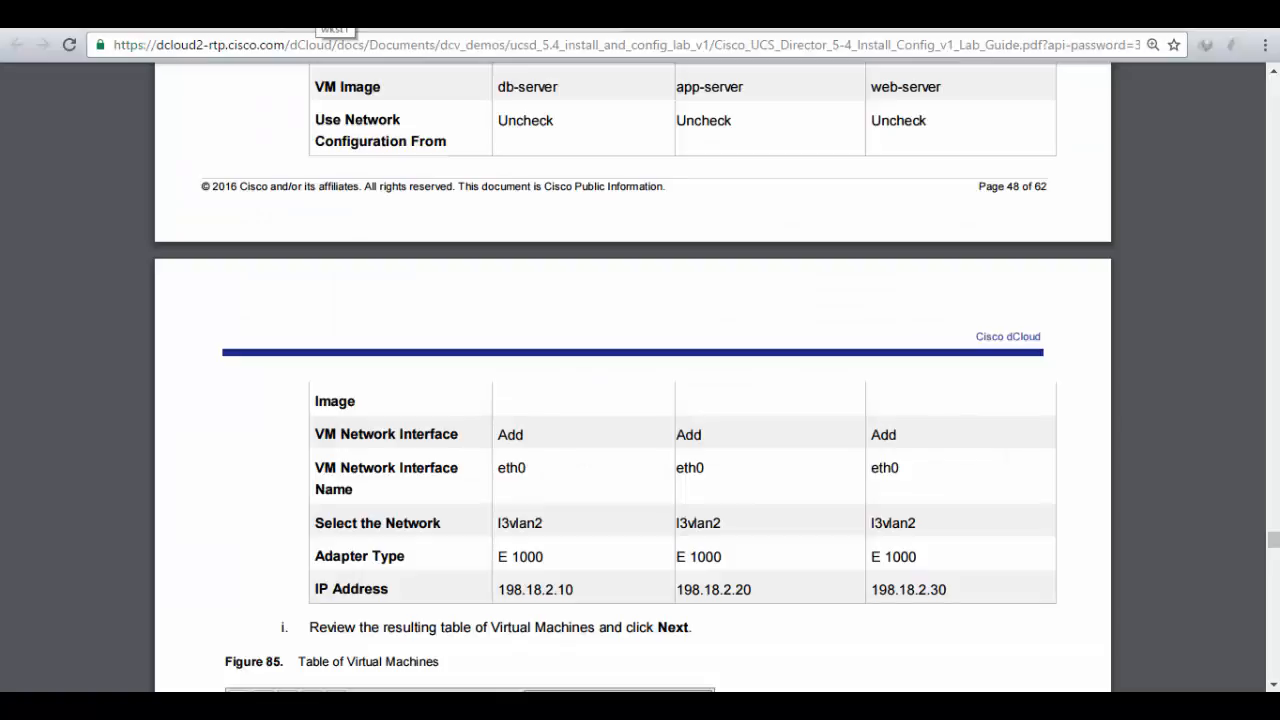
- Begin a new template VM entry named app-server
{"action": "left_click", "coordinate": [310, 12]}
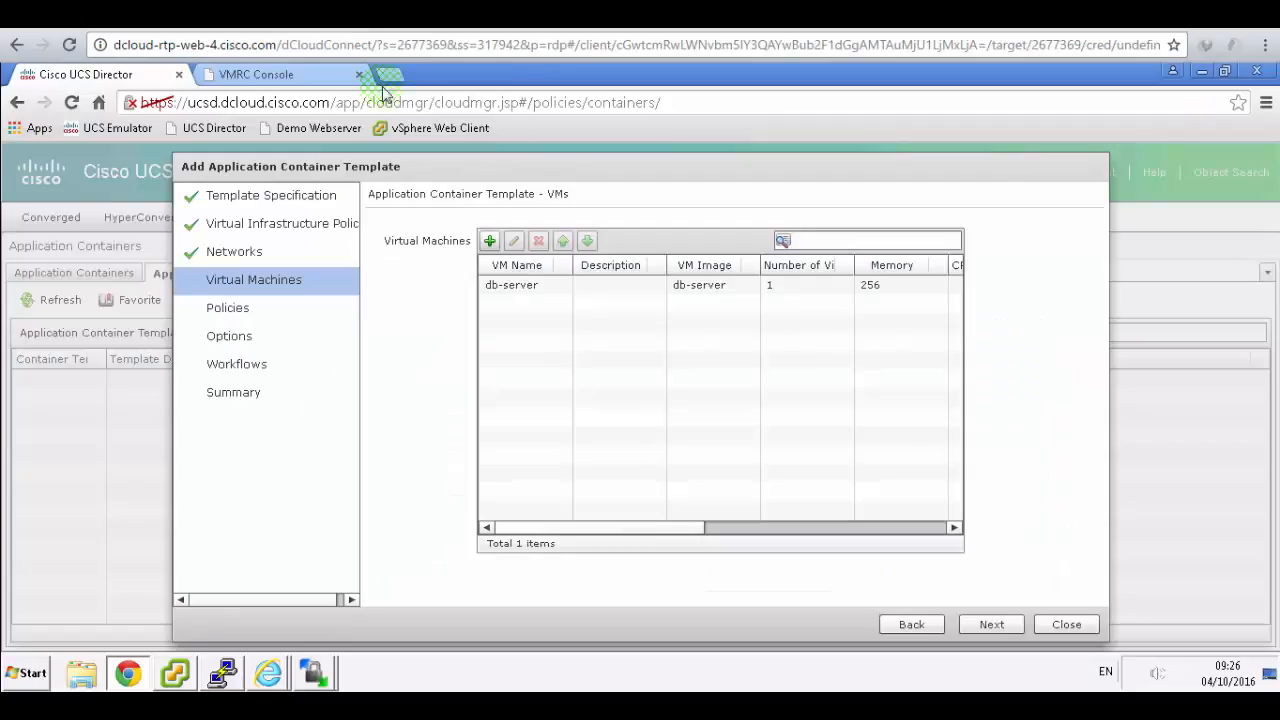
{"action": "left_click", "coordinate": [489, 242]}
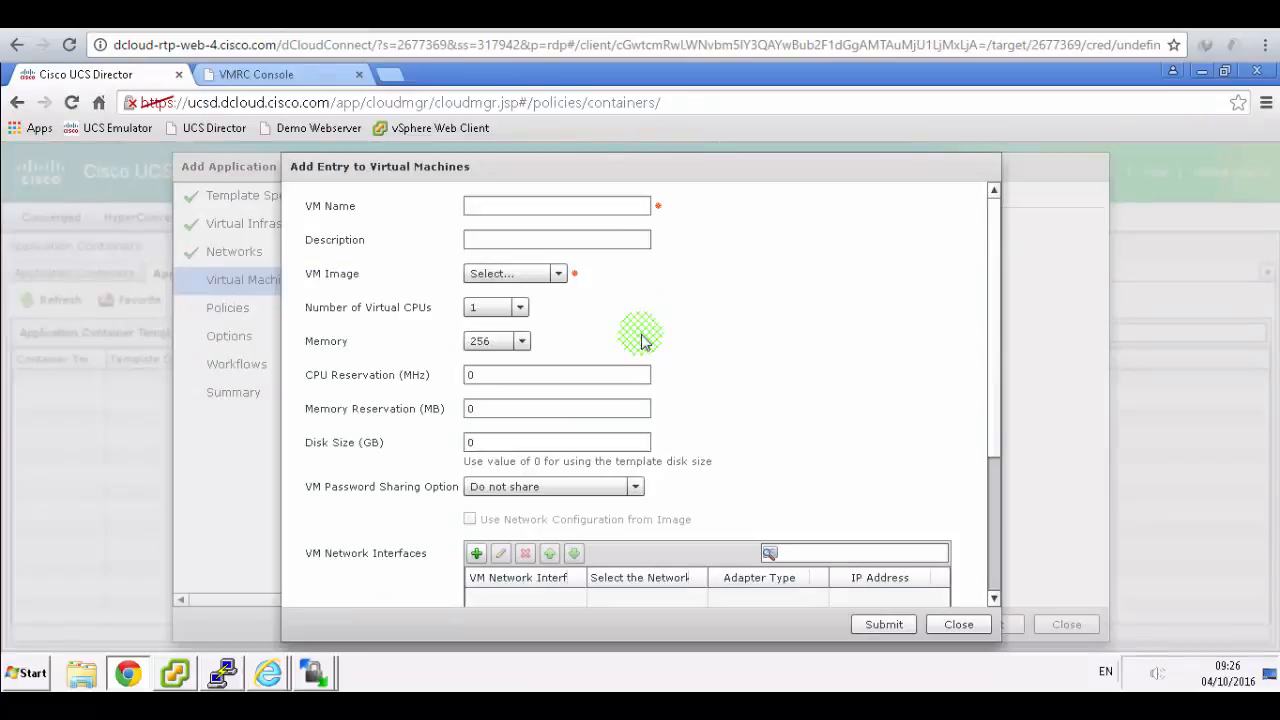
{"action": "left_click", "coordinate": [588, 206]}
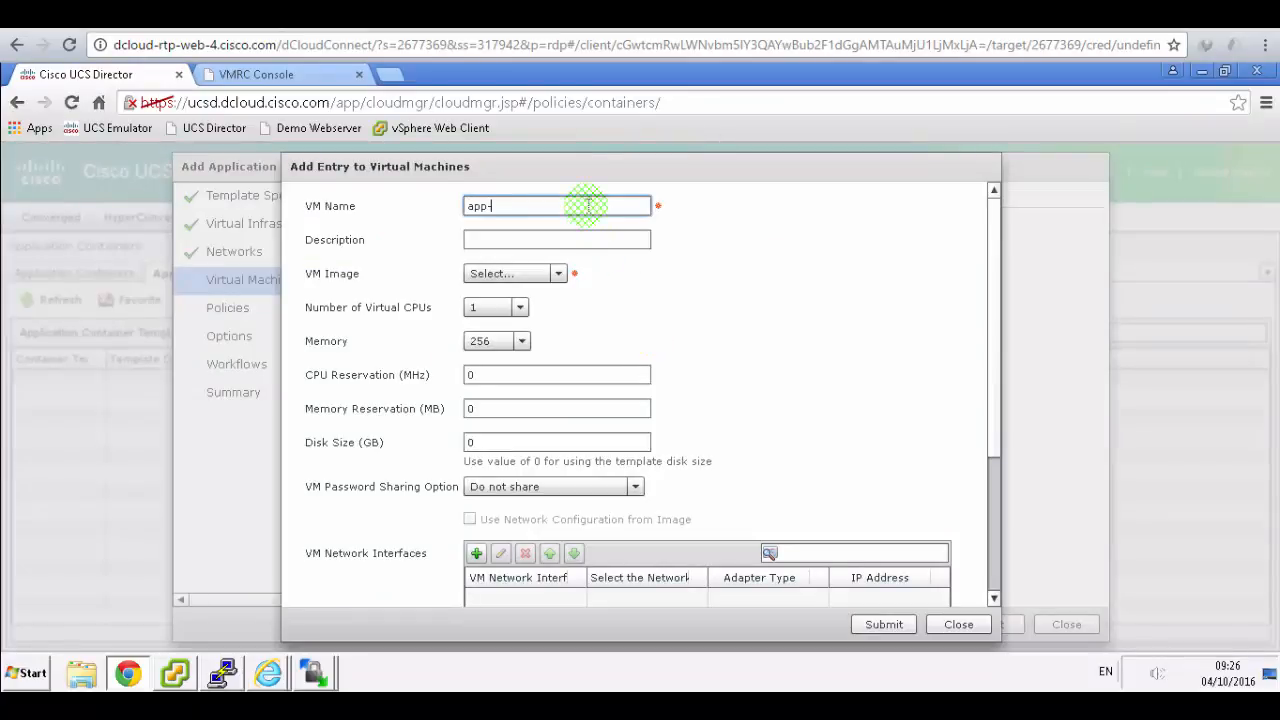
{"action": "type", "text": "app-server"}
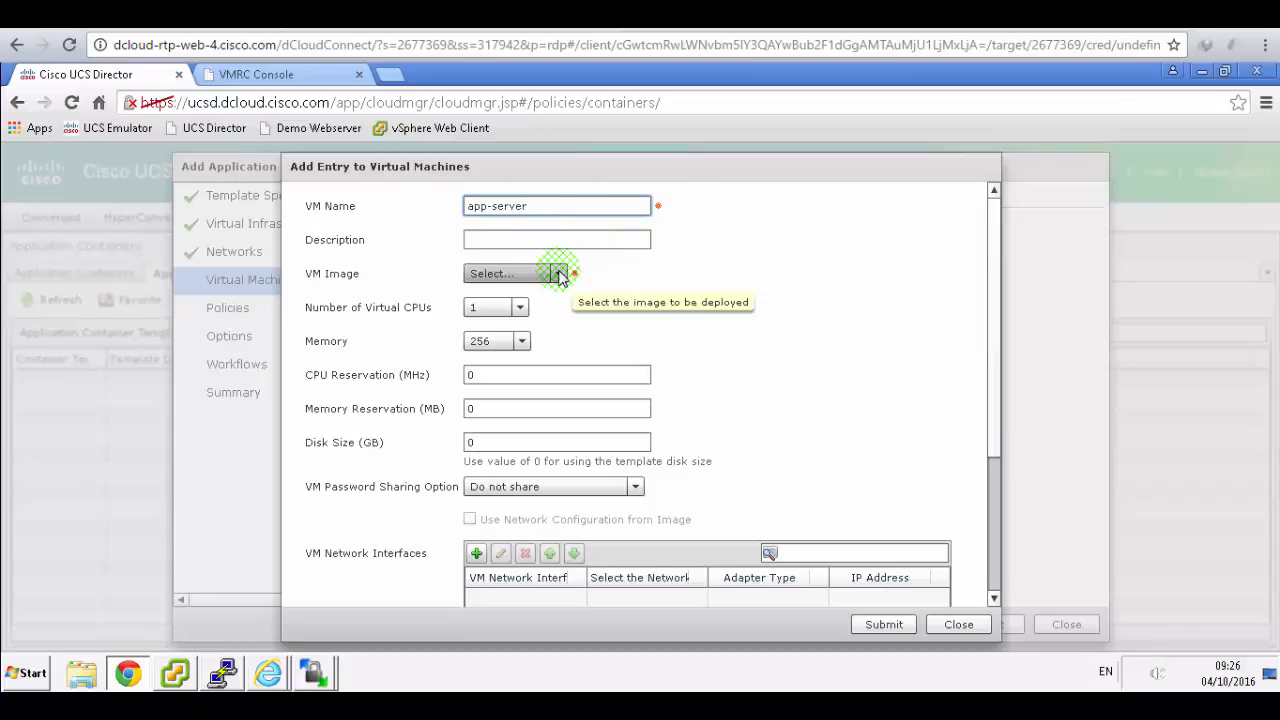
- Choose the app-server image, leaving network configuration from the image turned off
{"action": "left_click", "coordinate": [558, 273]}
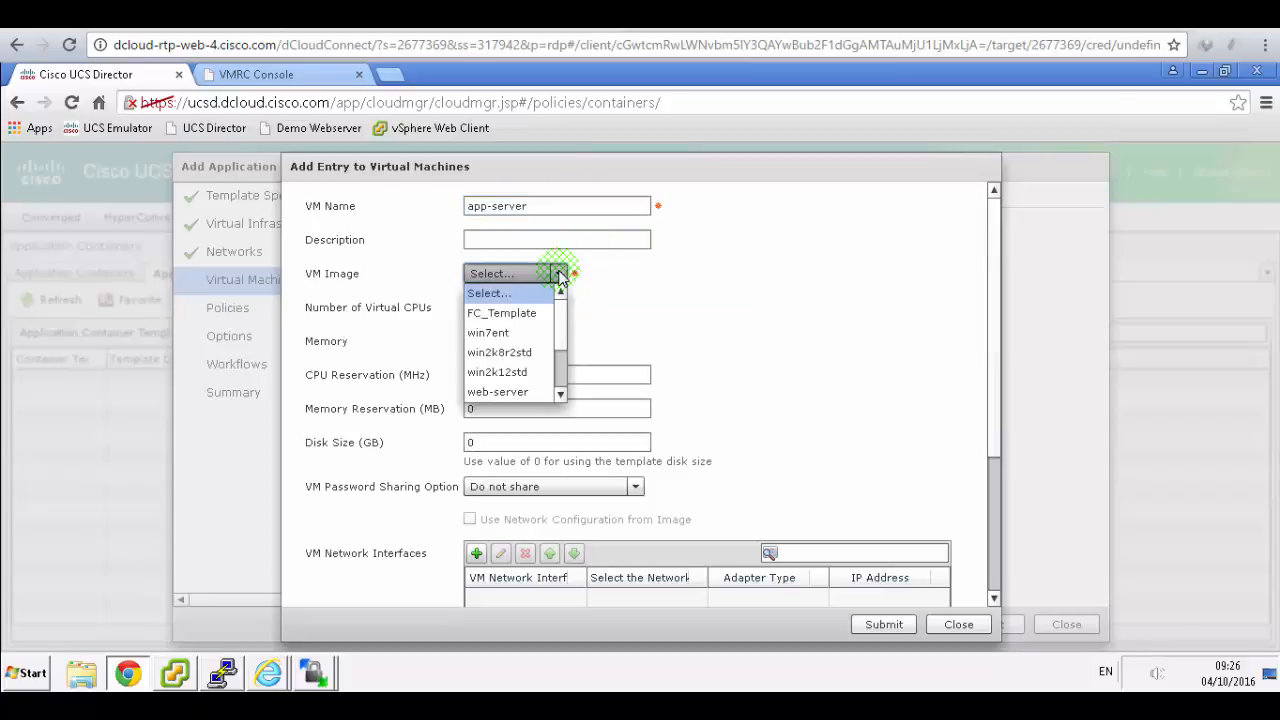
{"action": "left_click", "coordinate": [561, 394]}
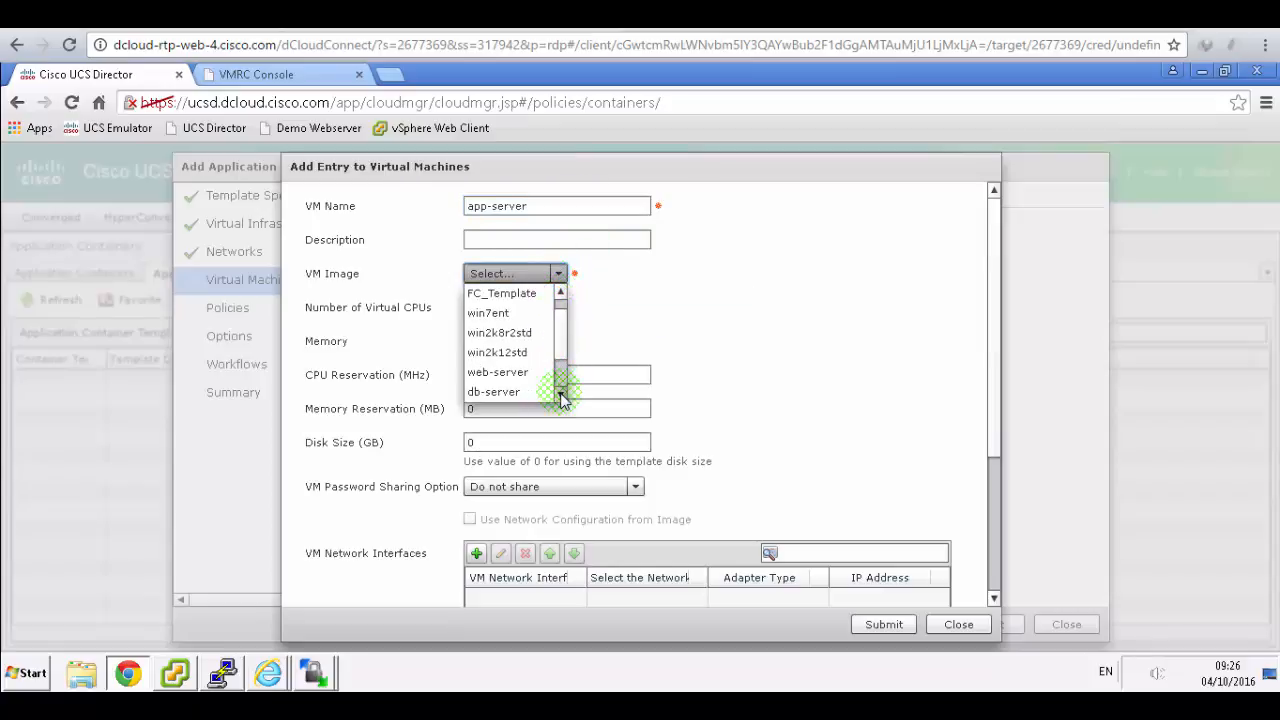
{"action": "left_click", "coordinate": [561, 394]}
{"action": "left_click", "coordinate": [561, 394]}
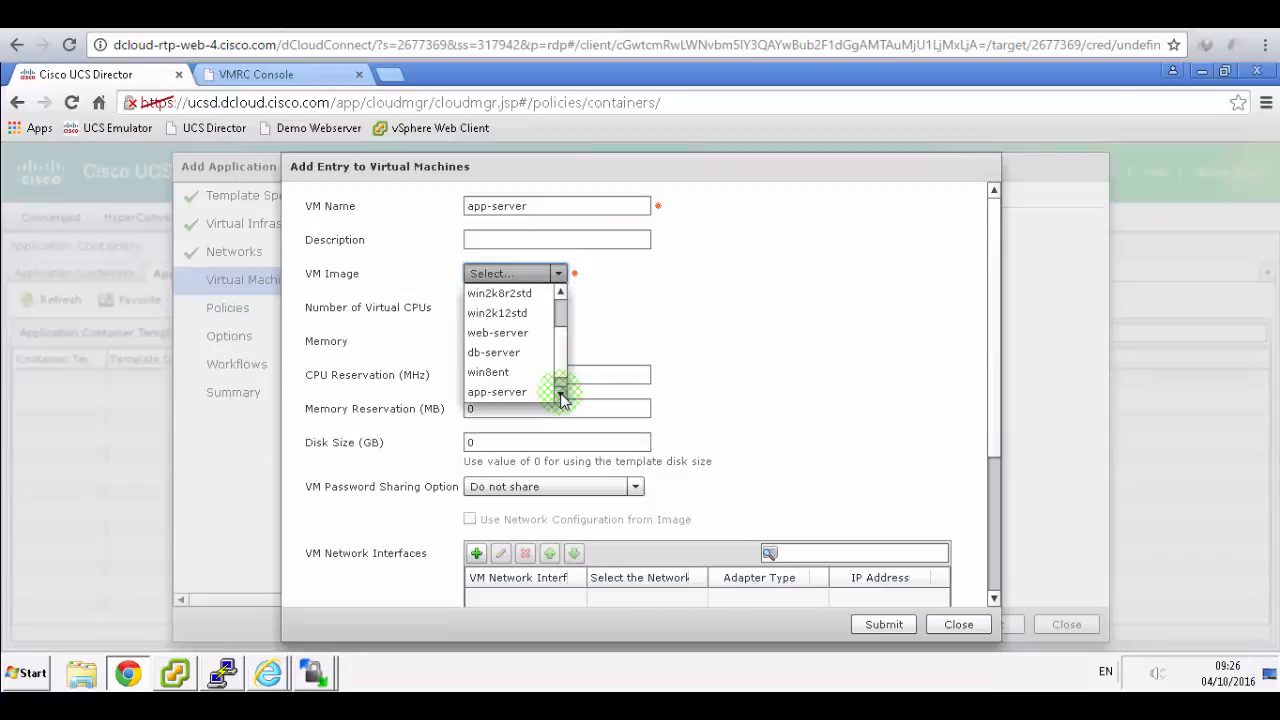
{"action": "left_click", "coordinate": [515, 392]}
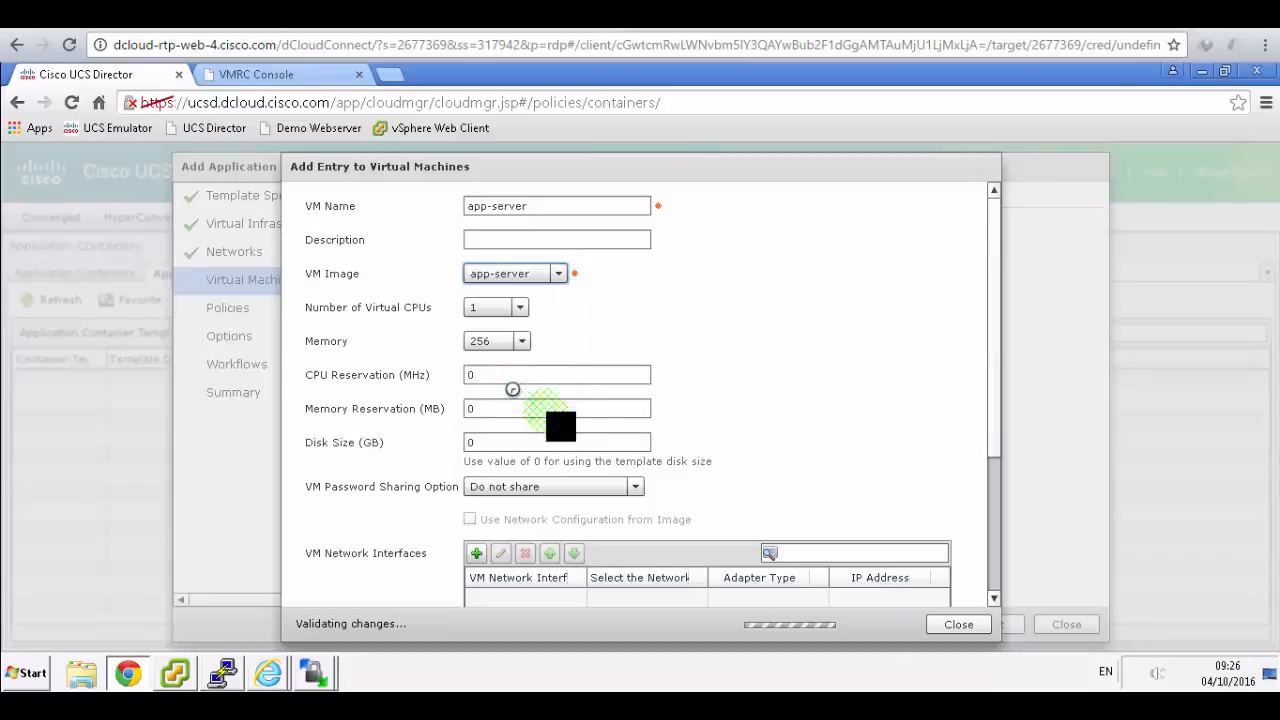
{"action": "left_click", "coordinate": [470, 519]}
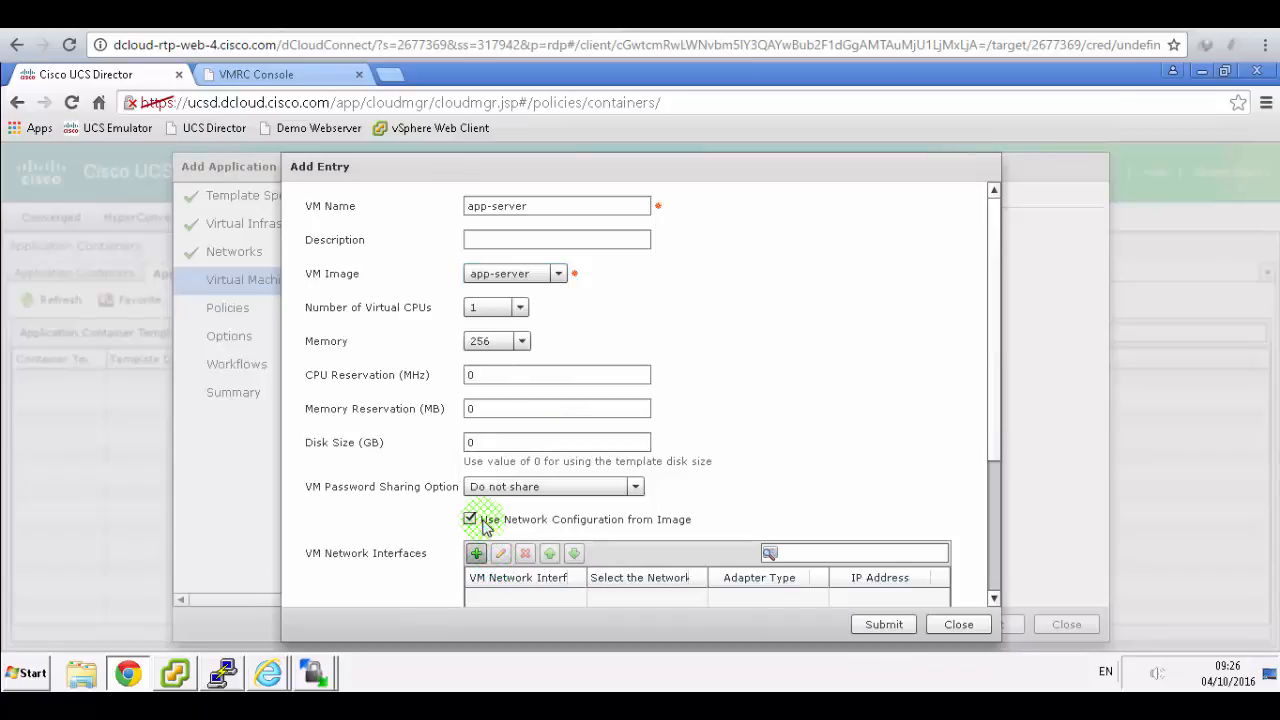
{"action": "left_click", "coordinate": [471, 519]}
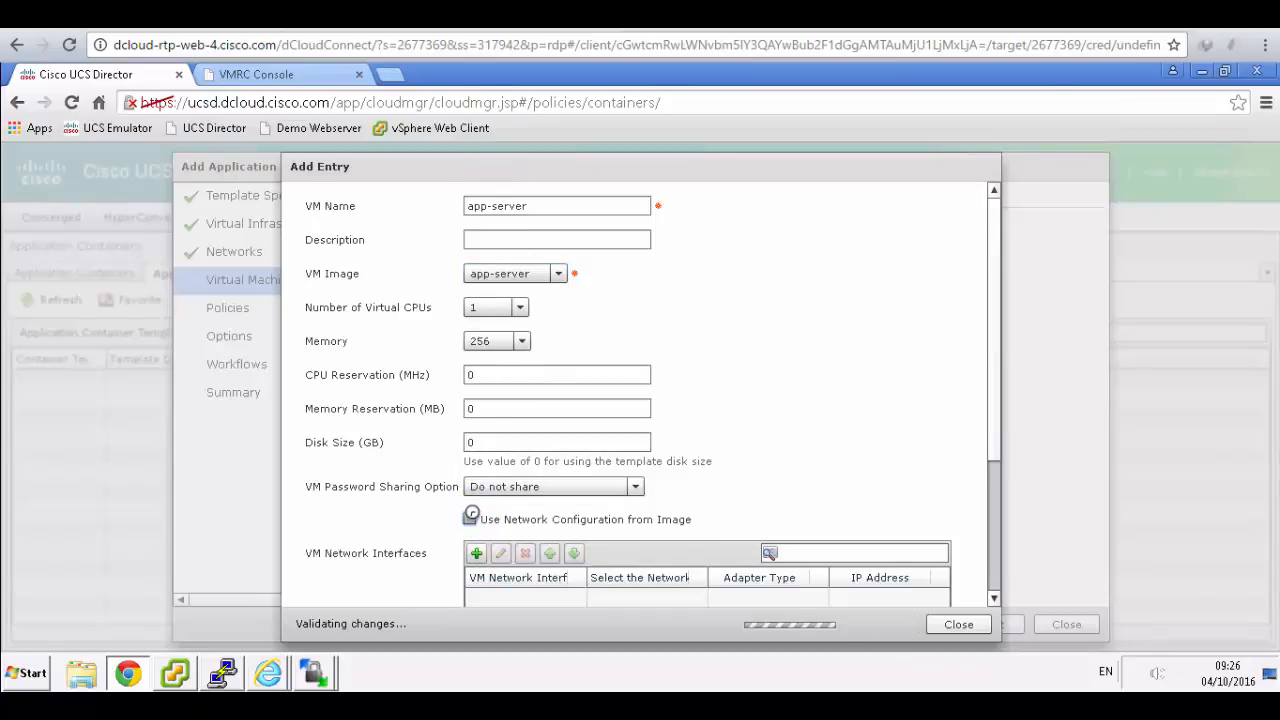
{"action": "left_click", "coordinate": [530, 15]}
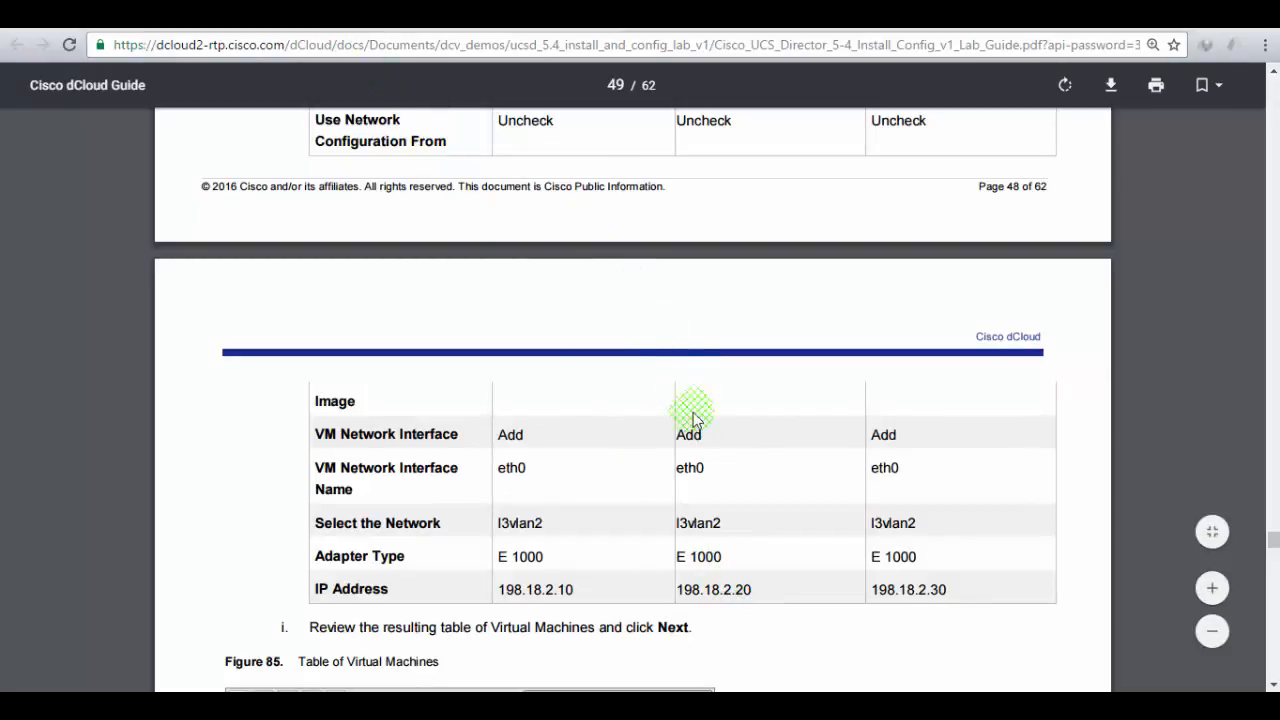
{"action": "scroll", "coordinate": [699, 420], "scroll_direction": "up", "scroll_amount": 2}
{"action": "scroll", "coordinate": [699, 420], "scroll_direction": "down", "scroll_amount": 2}
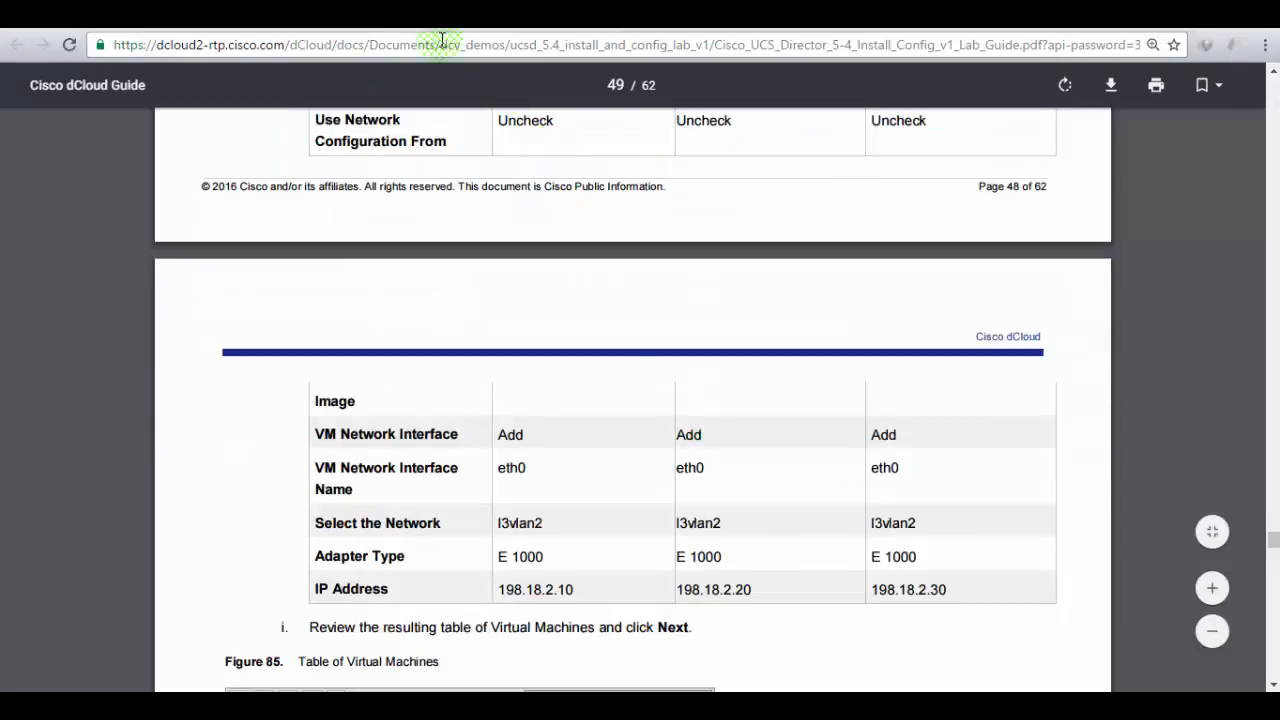
{"action": "left_click", "coordinate": [300, 20]}
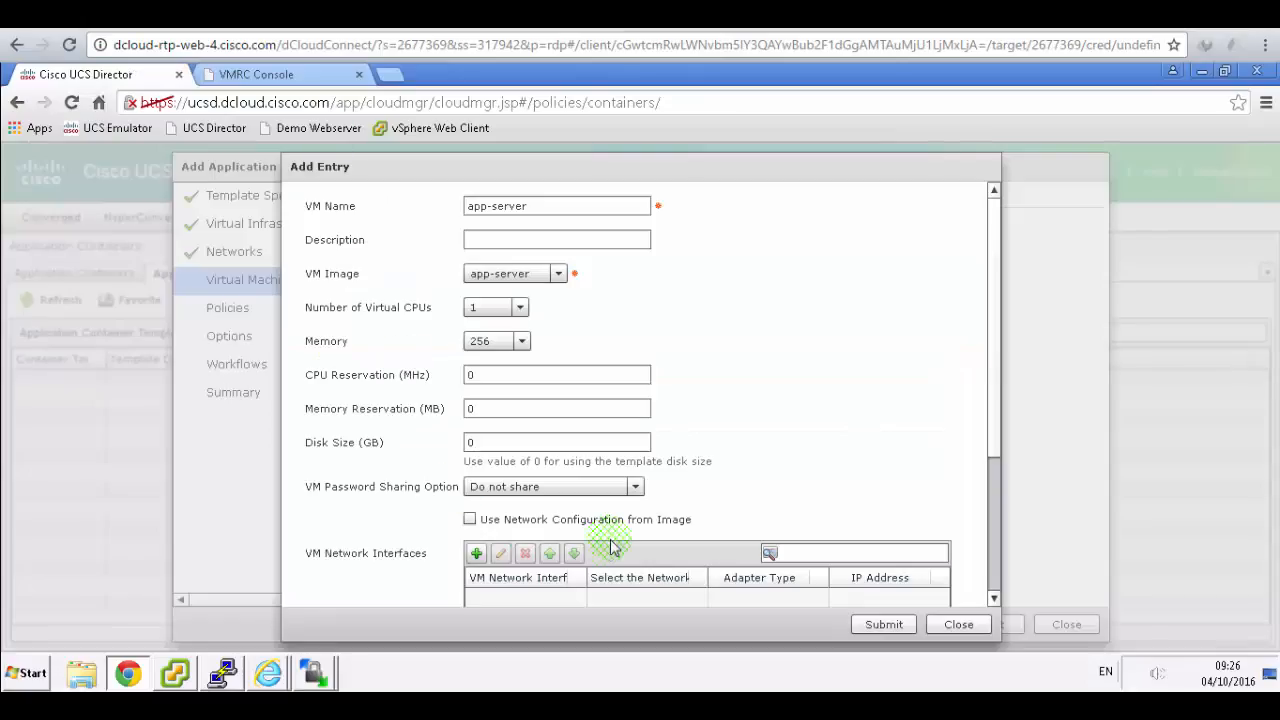
- Add interface eth0 on l2vlan2 with IP 198.18.2.20 to app-server
{"action": "left_click", "coordinate": [478, 554]}
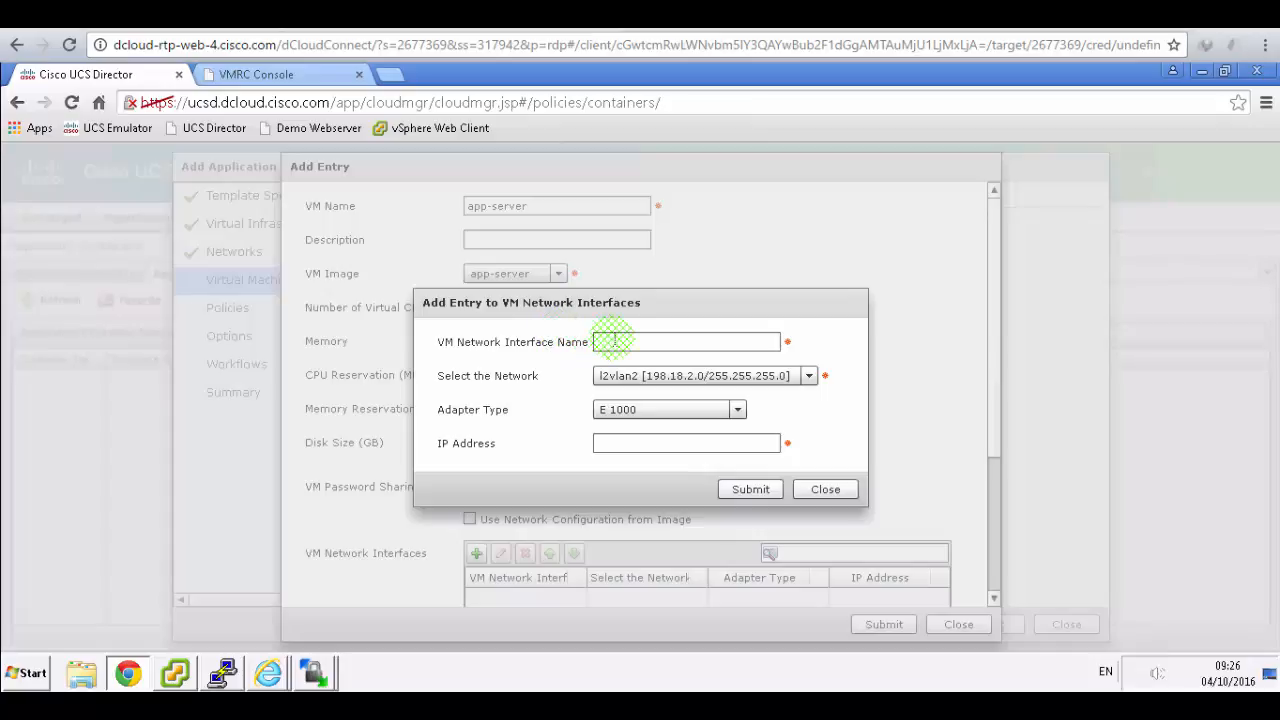
{"action": "left_click", "coordinate": [613, 341]}
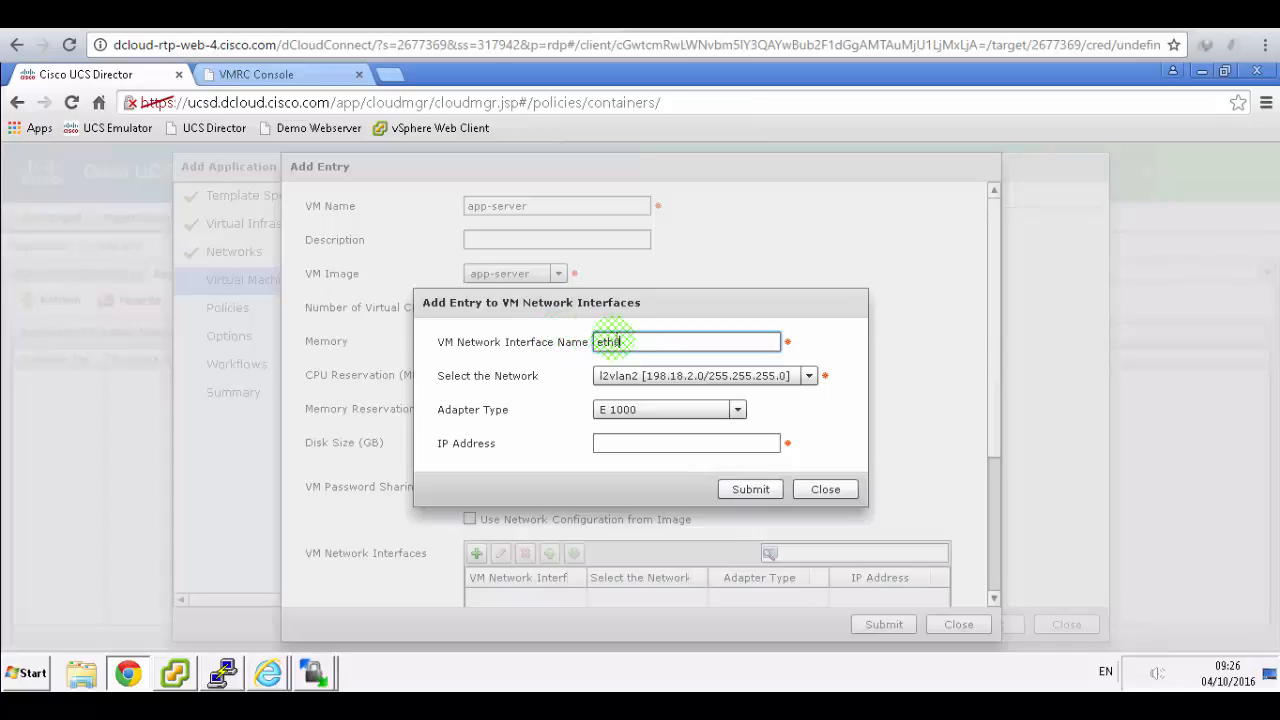
{"action": "type", "text": "eth0"}
{"action": "left_click", "coordinate": [665, 443]}
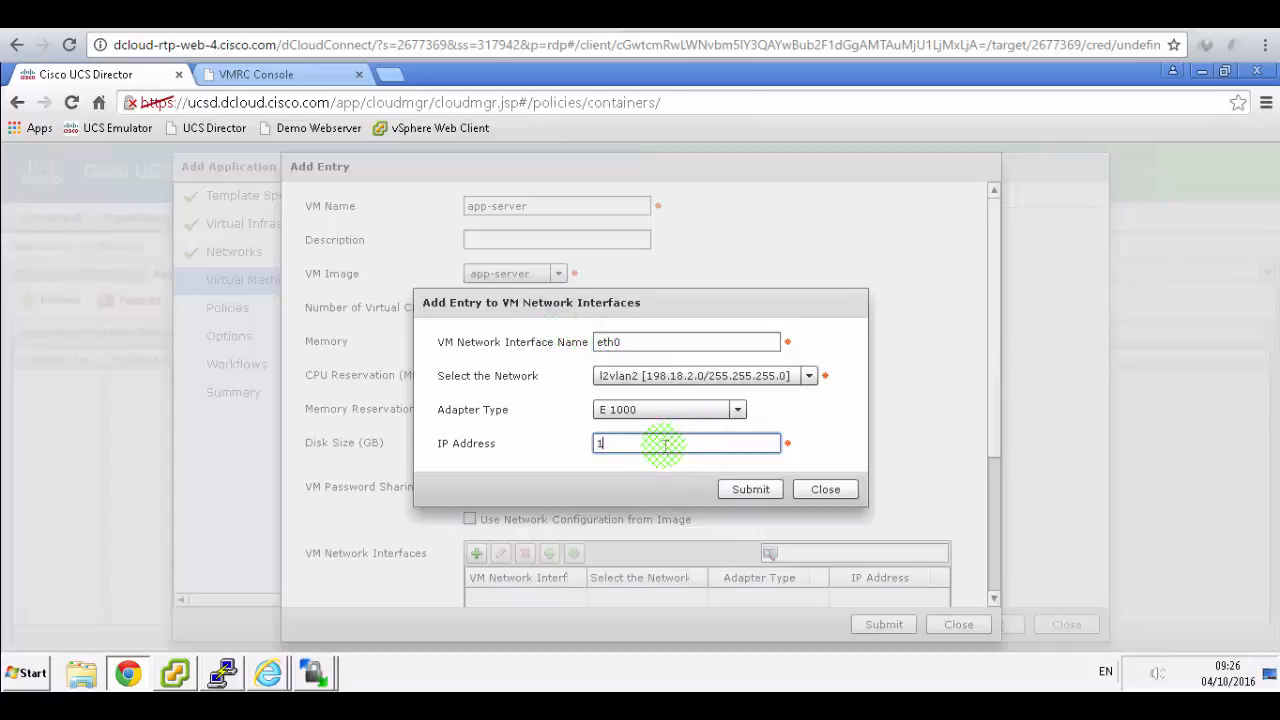
{"action": "type", "text": "198.8"}
{"action": "left_click", "coordinate": [474, 14]}
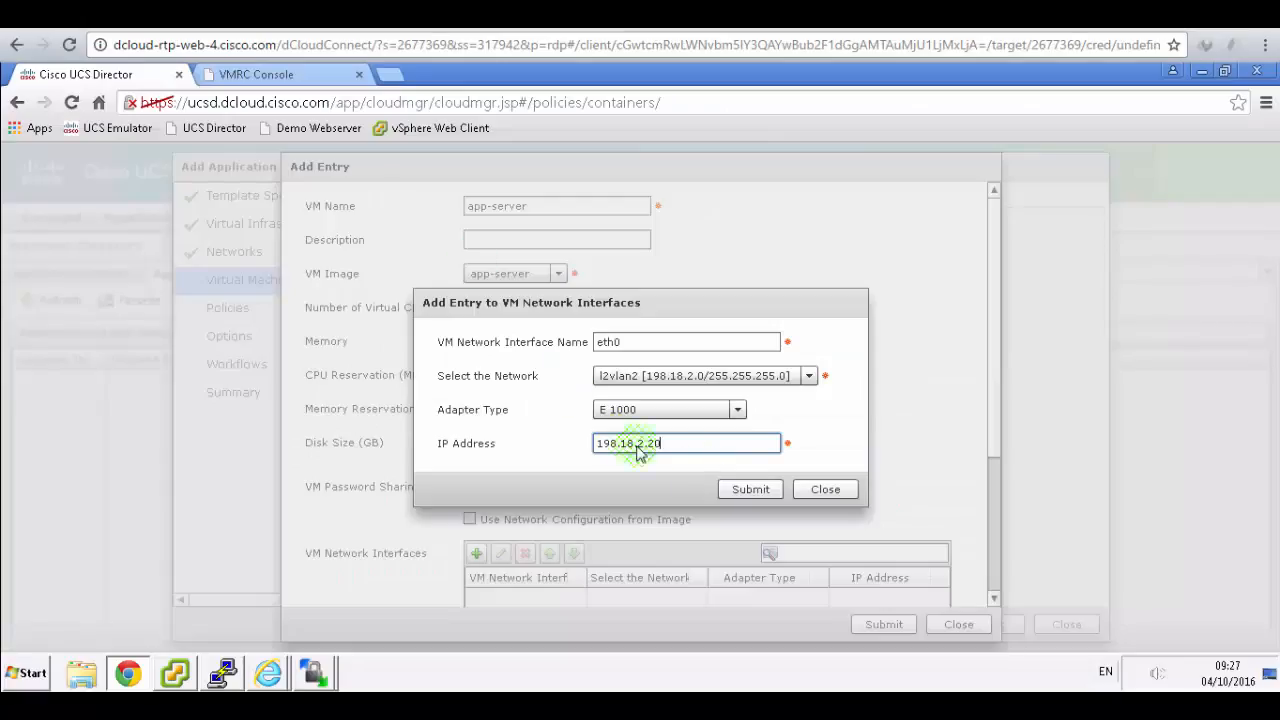
{"action": "left_click", "coordinate": [748, 489]}
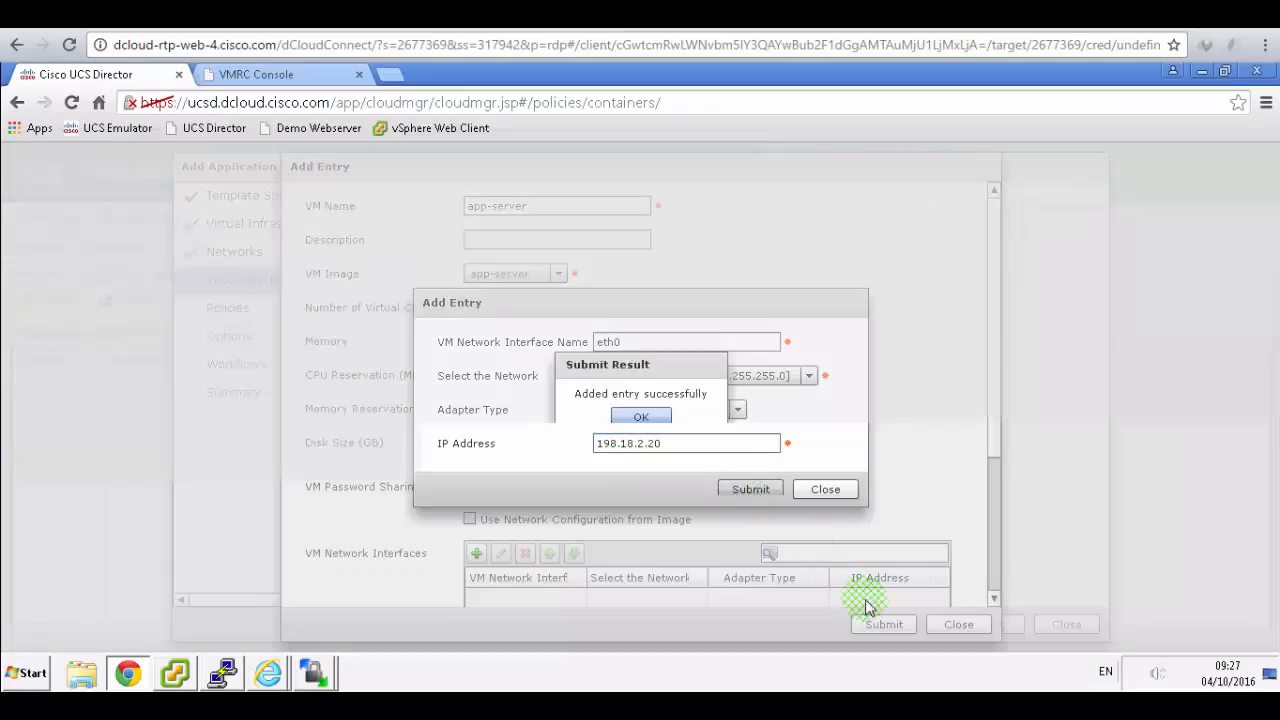
{"action": "left_click", "coordinate": [641, 419]}
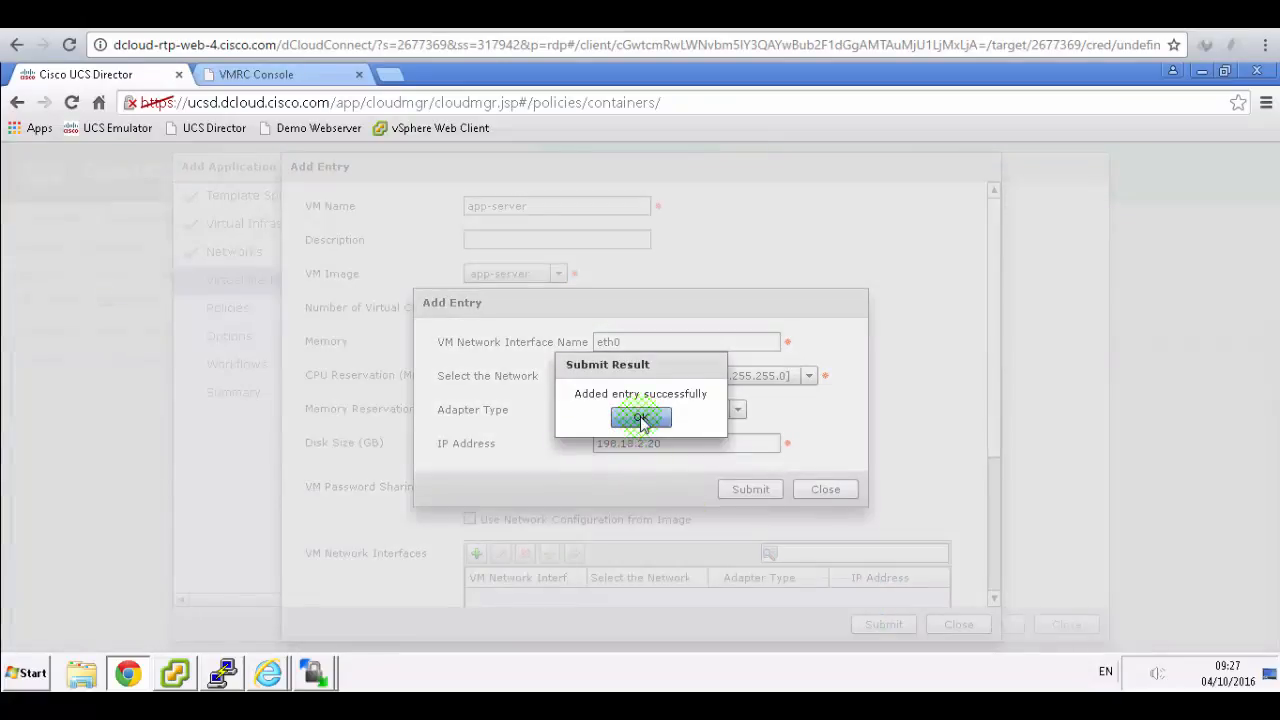
{"action": "left_click", "coordinate": [868, 616]}
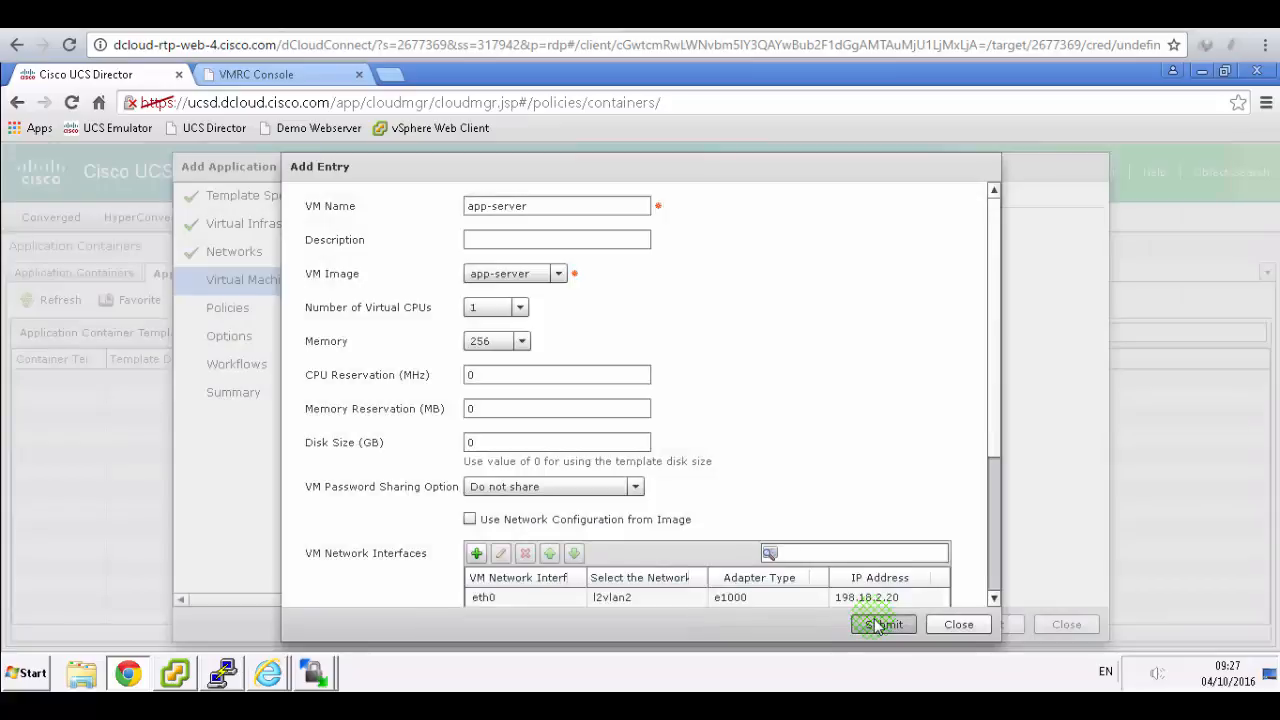
- Save the app-server VM entry and confirm it was added
{"action": "left_click", "coordinate": [869, 618]}
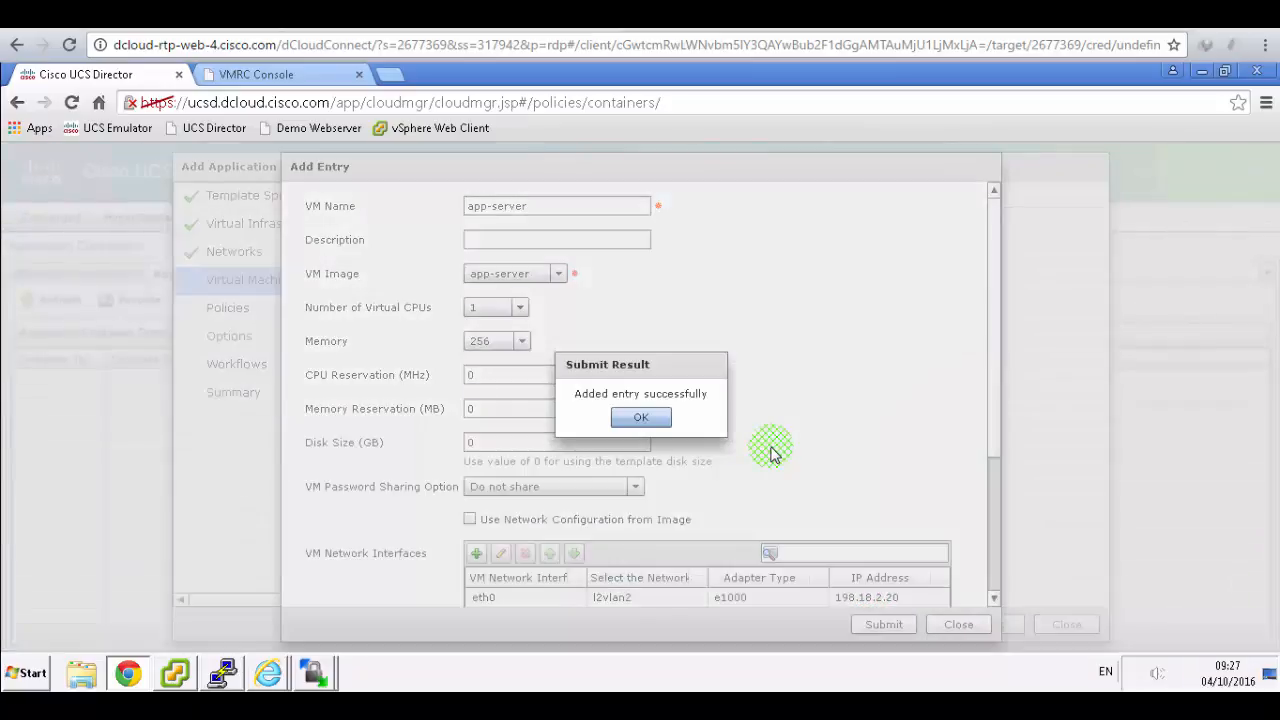
{"action": "left_click", "coordinate": [667, 422]}
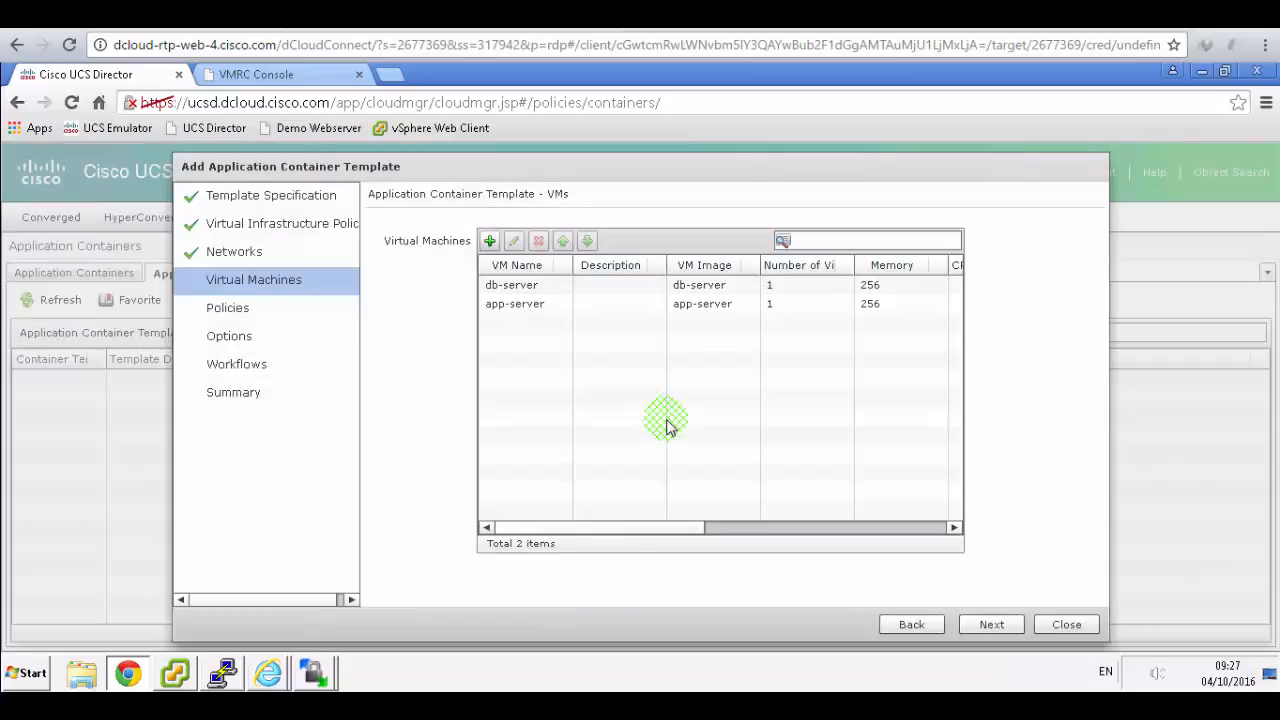
{"action": "left_click", "coordinate": [498, 252]}
{"action": "left_click", "coordinate": [490, 242]}
{"action": "left_click", "coordinate": [452, 20]}
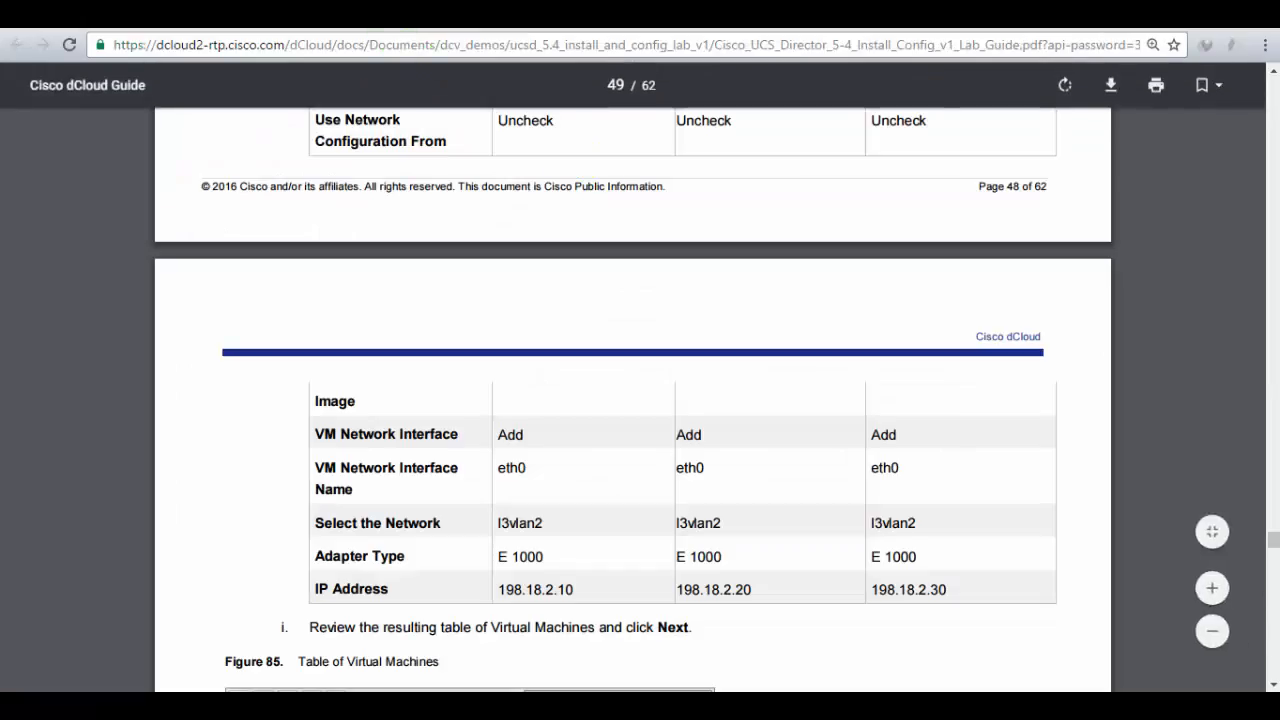
- Create a web-server VM entry from the web-server image, without the image's network configuration
{"action": "left_click", "coordinate": [400, 18]}
{"action": "left_click", "coordinate": [590, 204]}
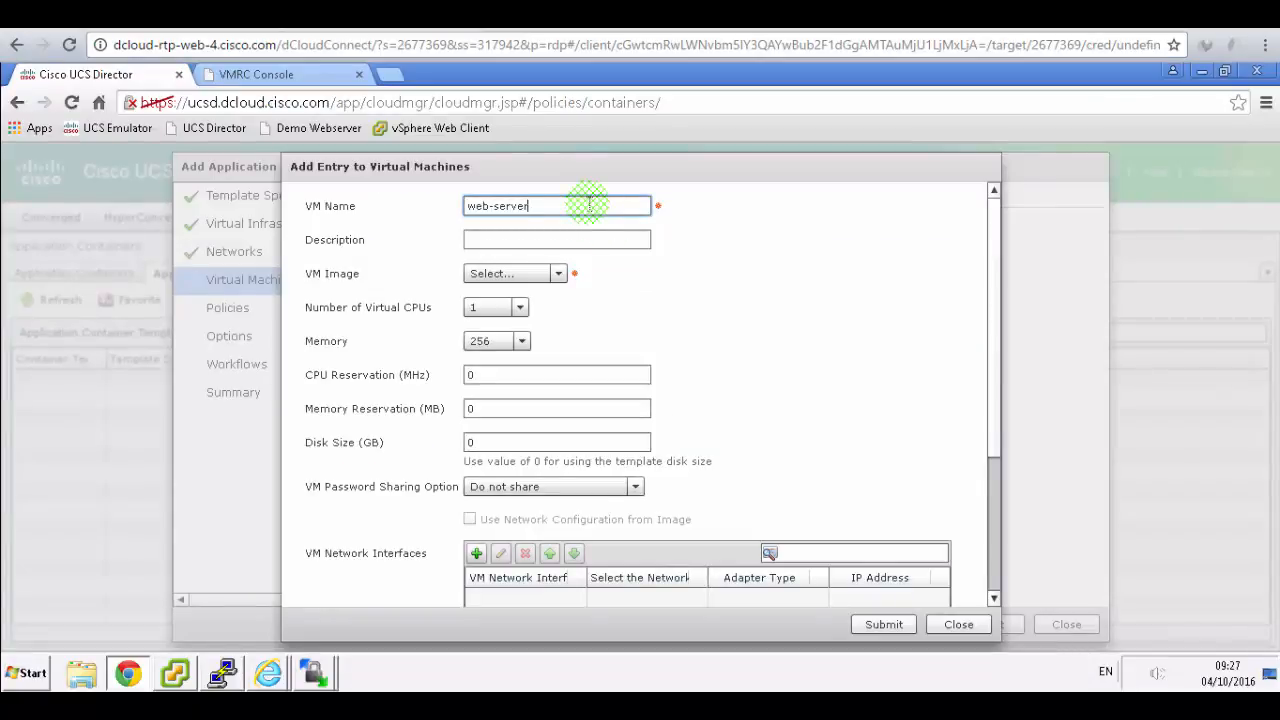
{"action": "left_click", "coordinate": [558, 274]}
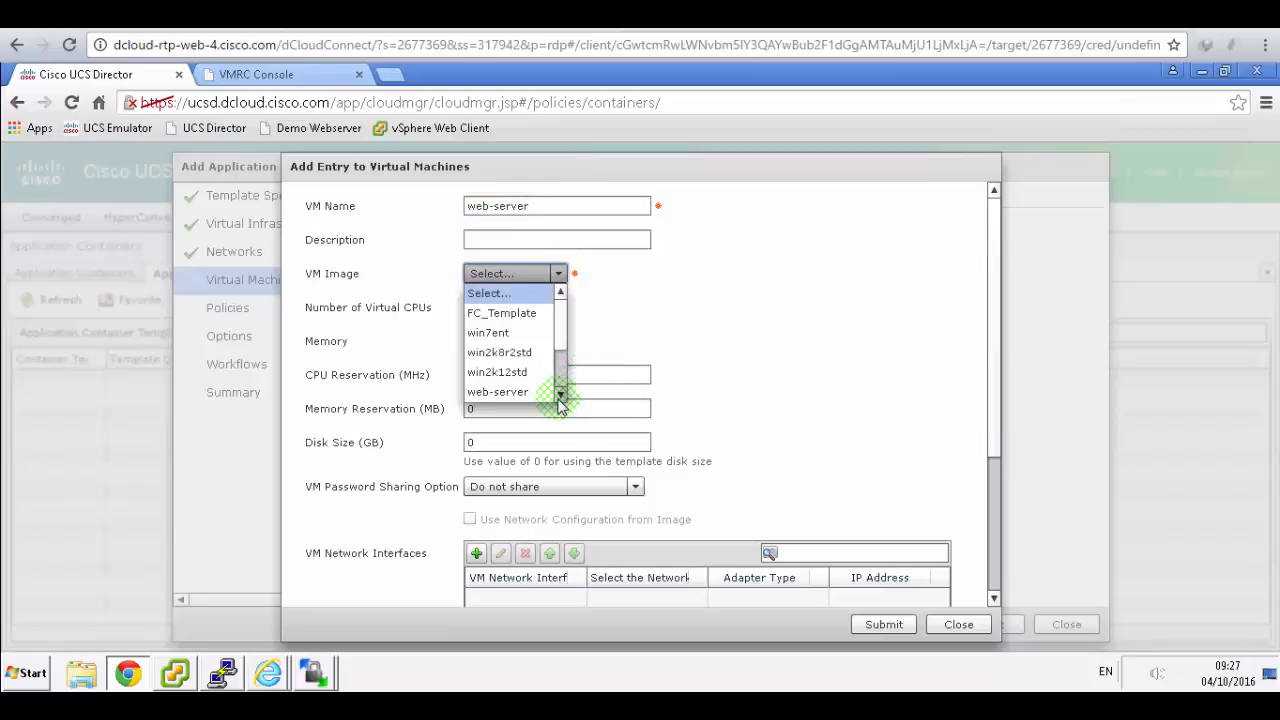
{"action": "left_click", "coordinate": [525, 392]}
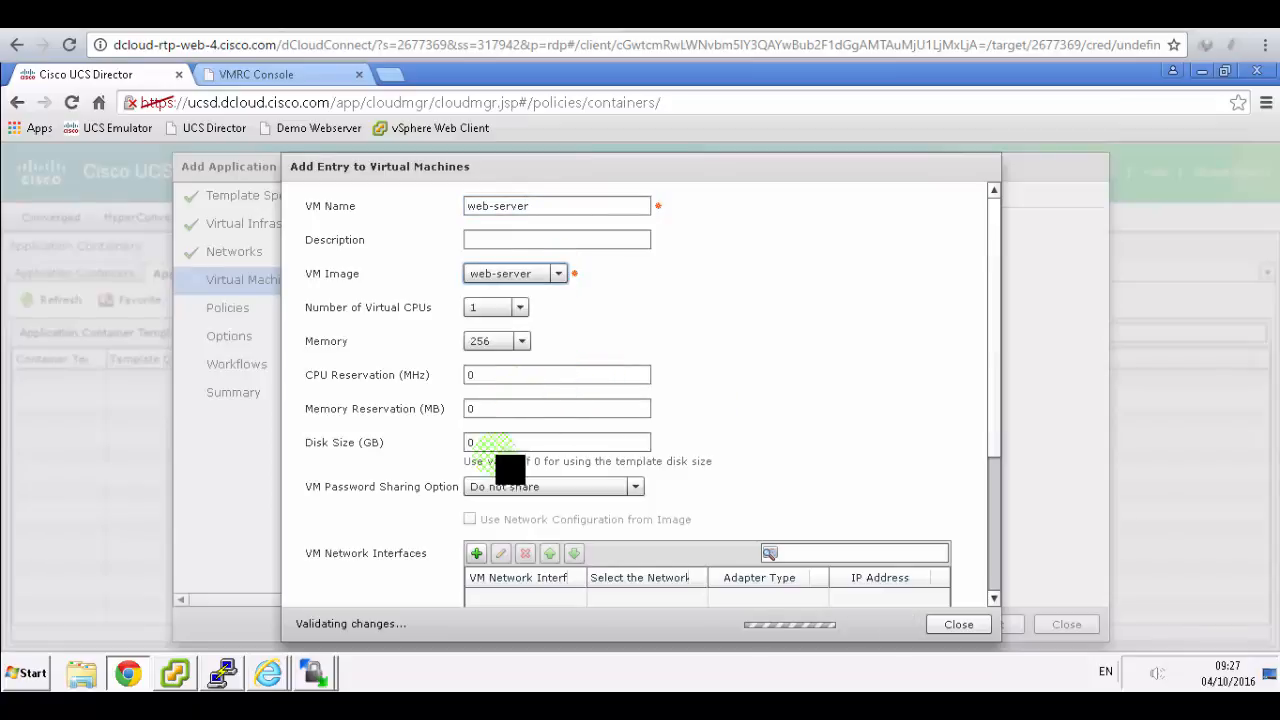
{"action": "left_click", "coordinate": [470, 519]}
{"action": "left_click", "coordinate": [471, 520]}
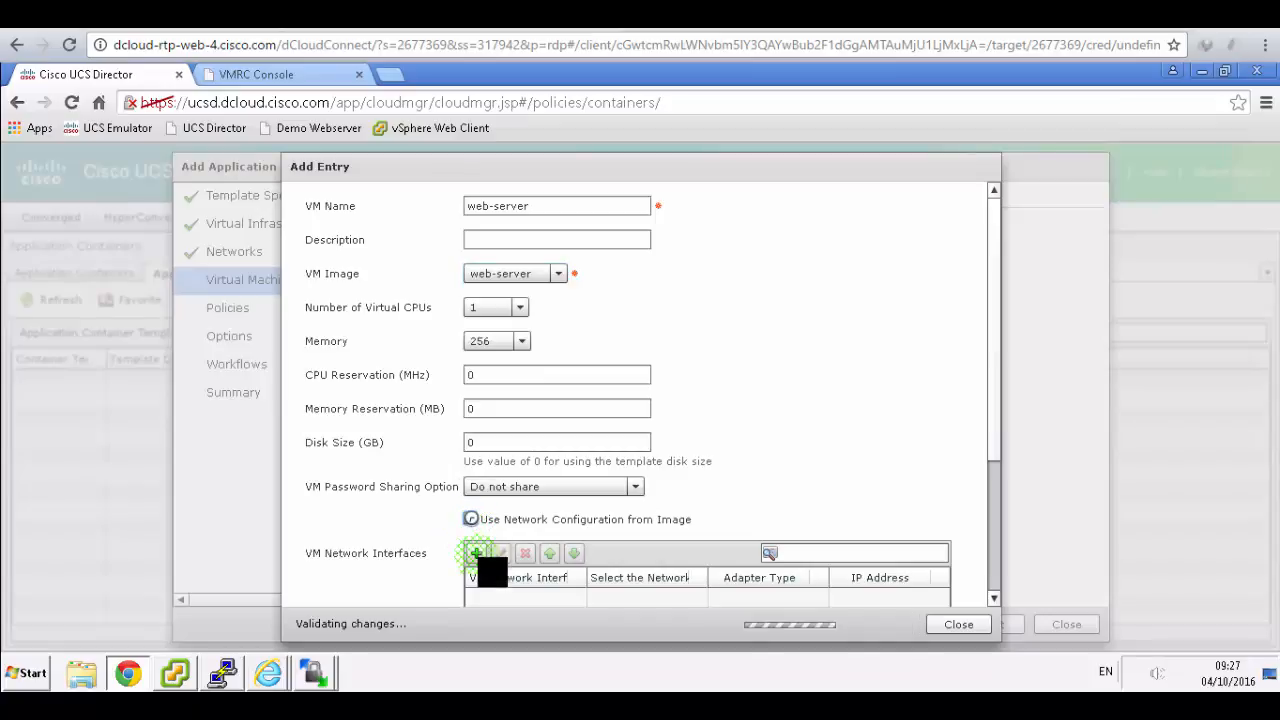
- Add an eth0 E 1000 interface on l2vlan2 with IP 198.18.2.30
{"action": "left_click", "coordinate": [477, 554]}
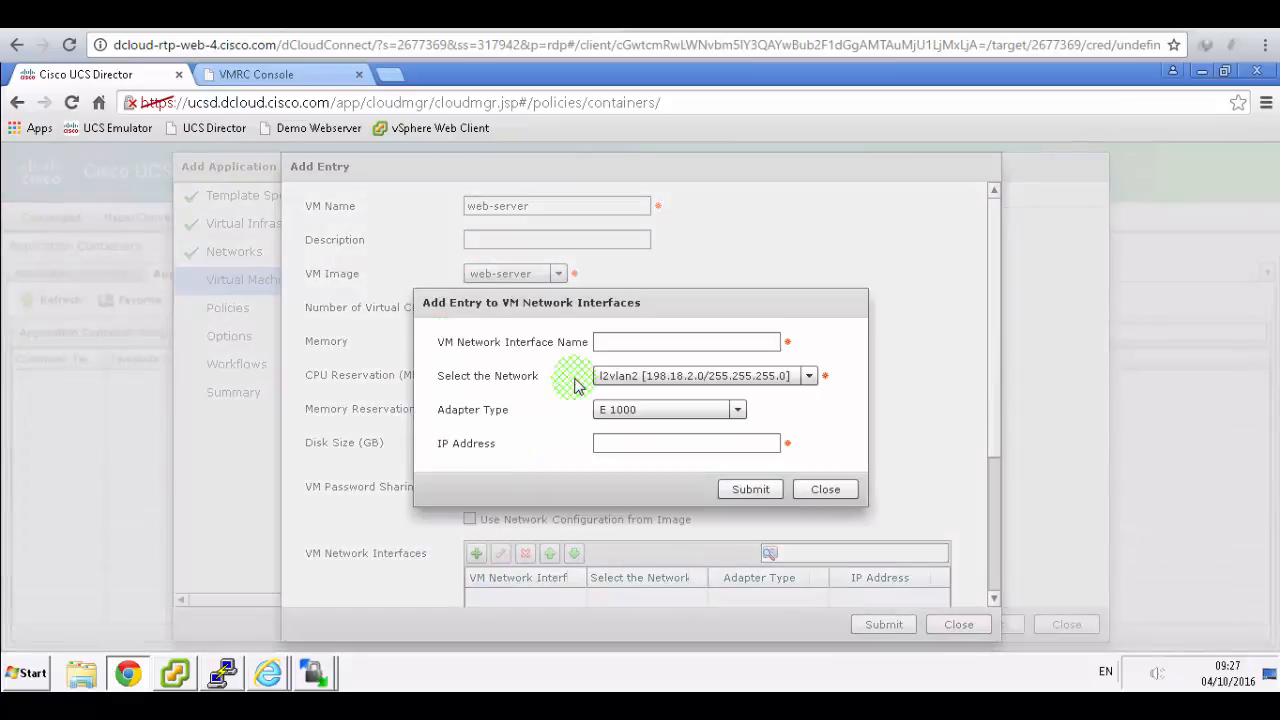
{"action": "left_click", "coordinate": [620, 340]}
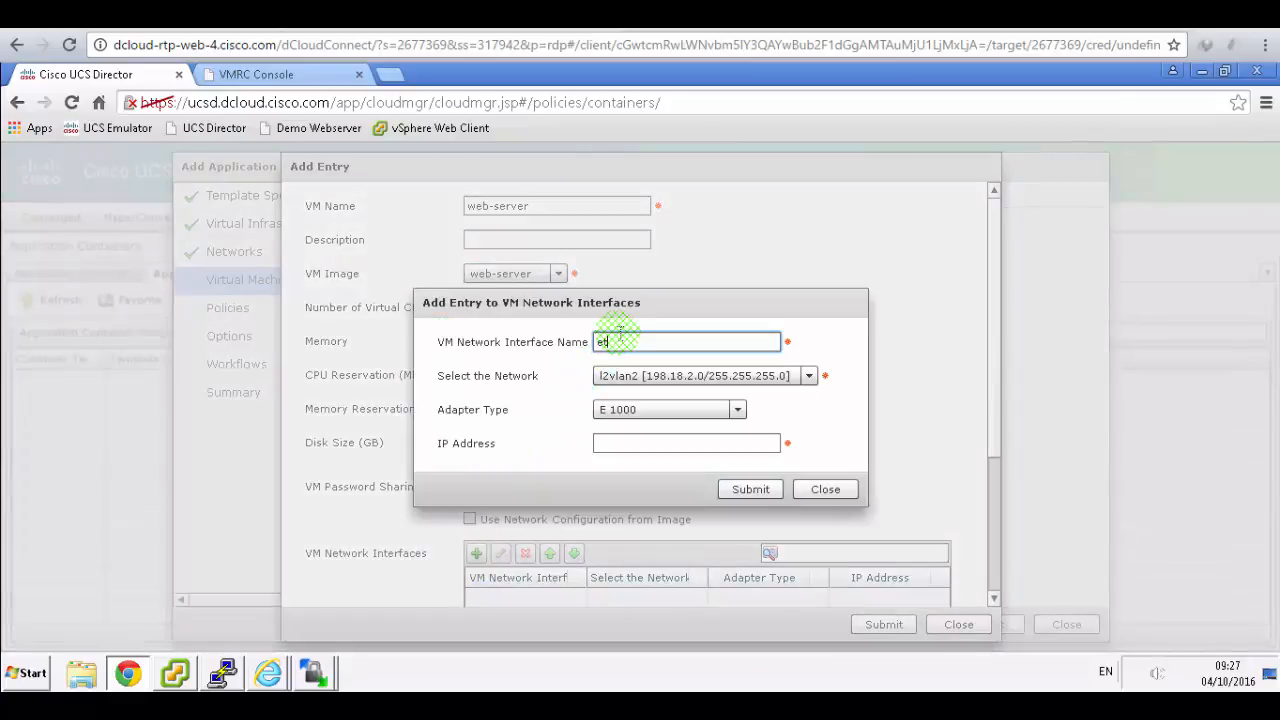
{"action": "left_click", "coordinate": [628, 441]}
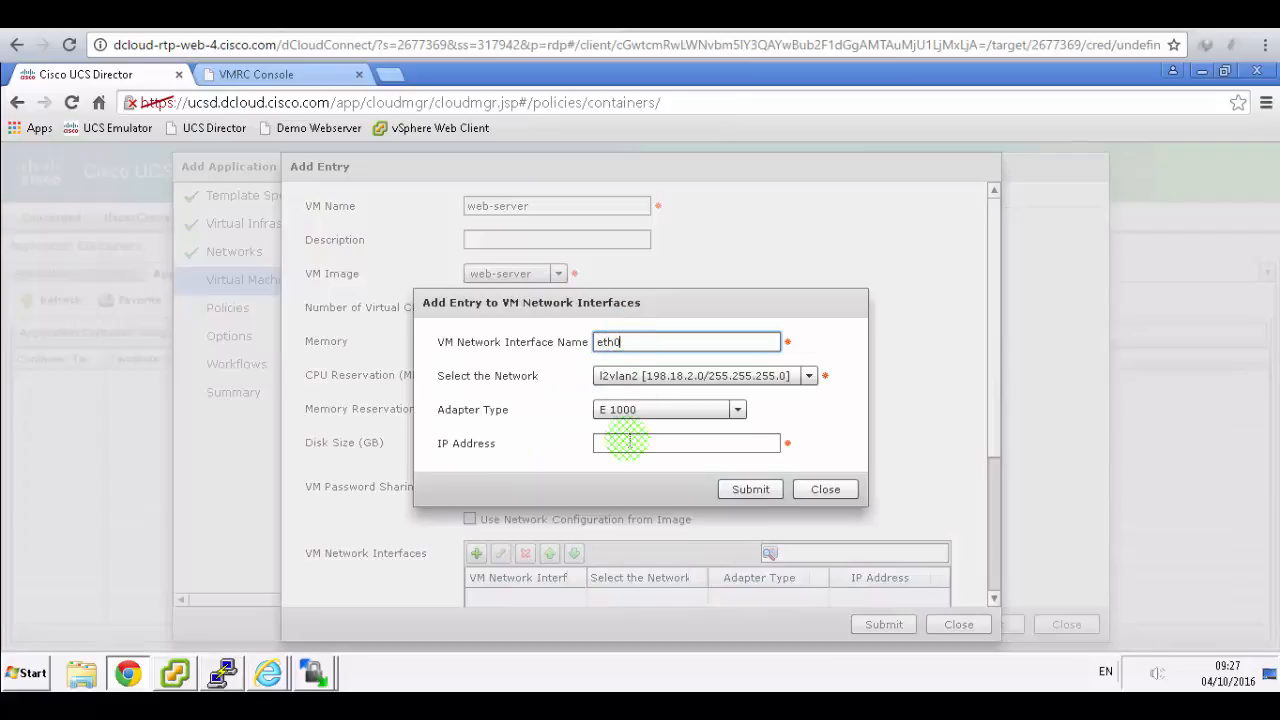
{"action": "type", "text": "198.18.2.30"}
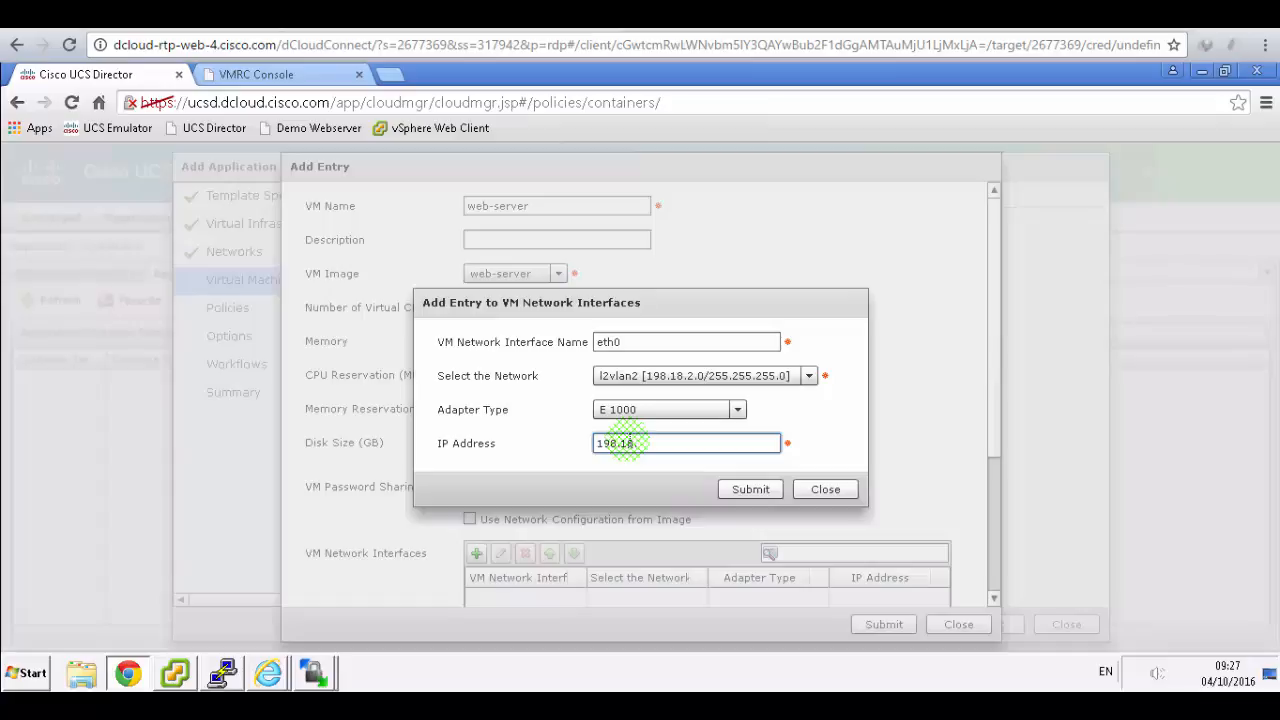
{"action": "left_click", "coordinate": [452, 20]}
{"action": "key", "text": "ctrl+Tab"}
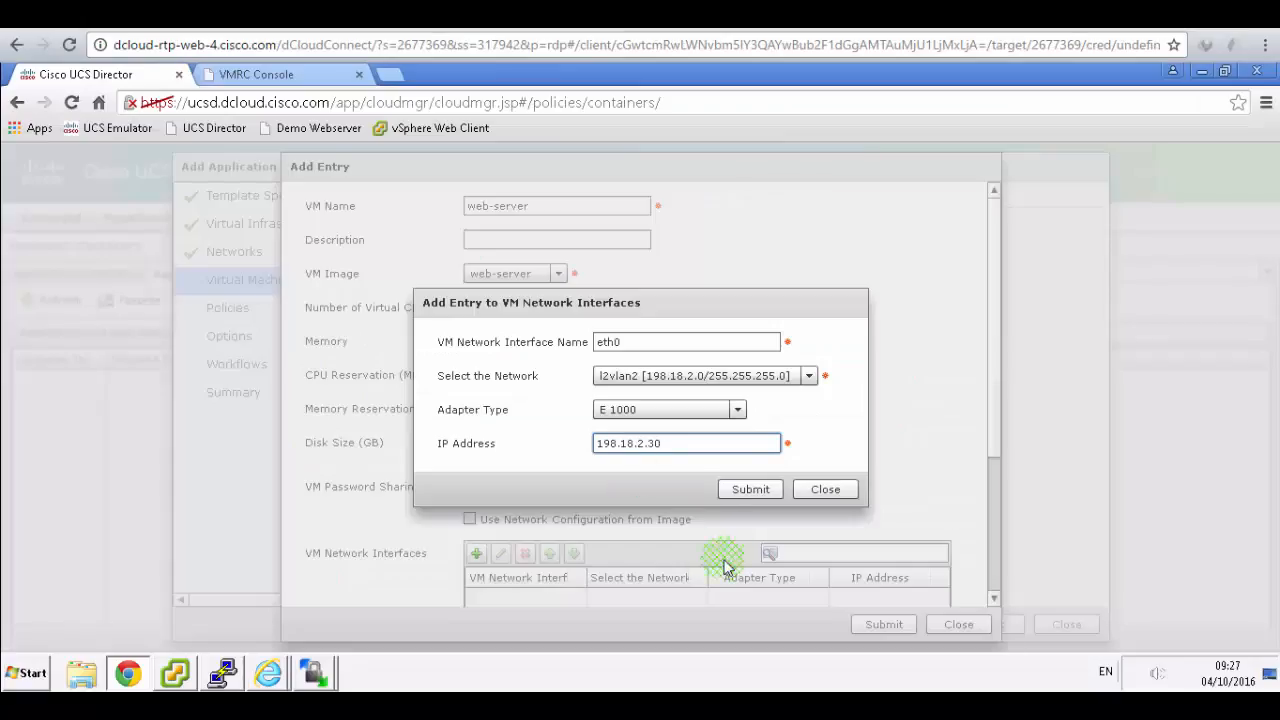
{"action": "left_click", "coordinate": [752, 486]}
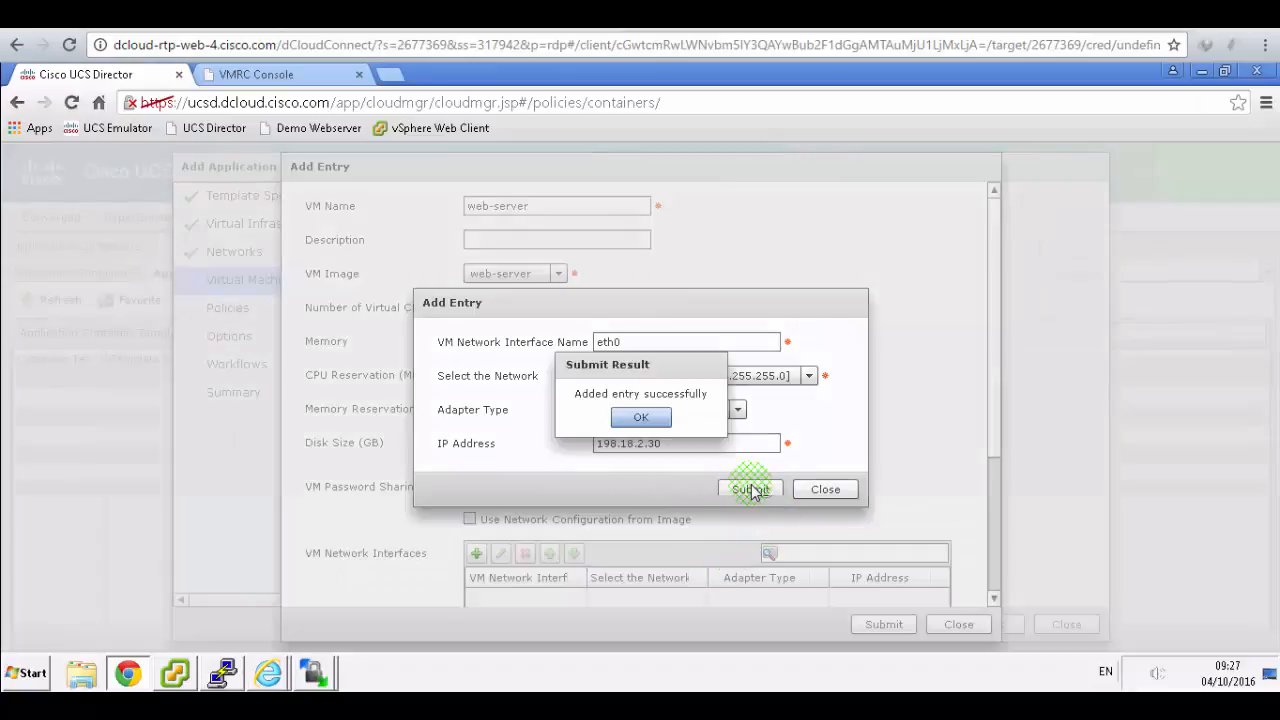
{"action": "left_click", "coordinate": [651, 417]}
{"action": "left_click", "coordinate": [850, 492]}
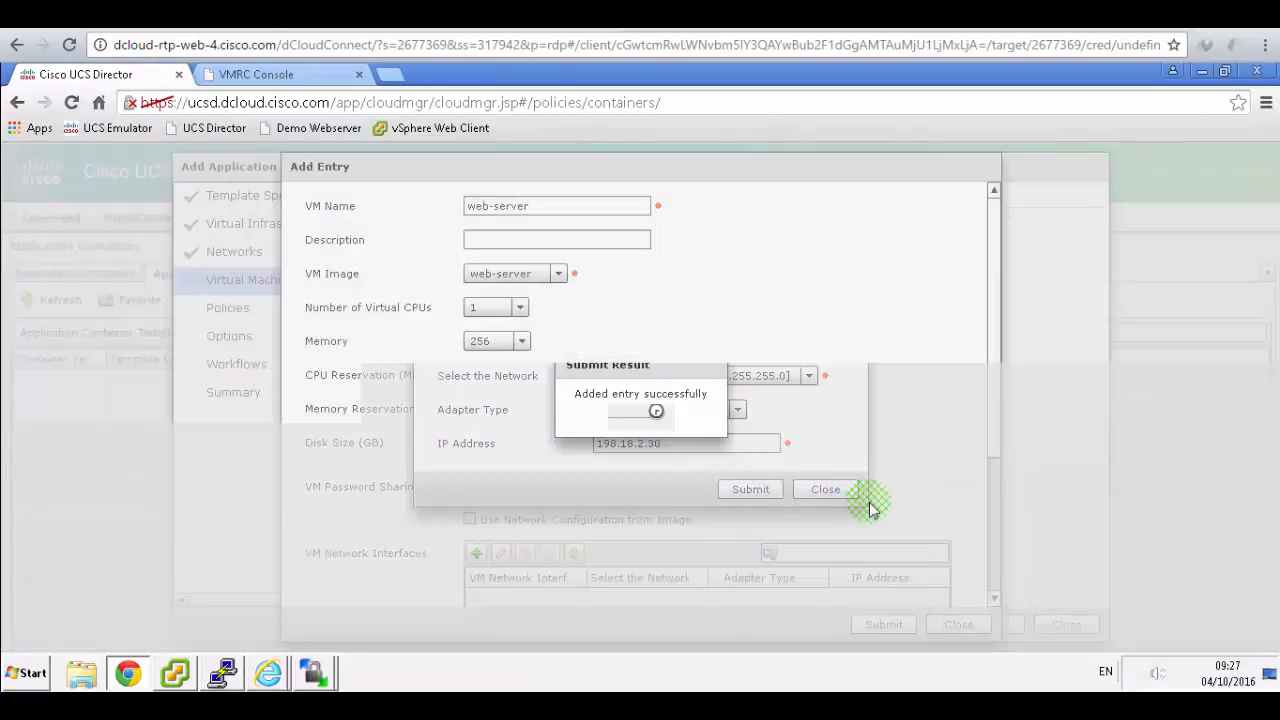
- Save the web-server VM entry and confirm it was added
{"action": "left_click", "coordinate": [908, 615]}
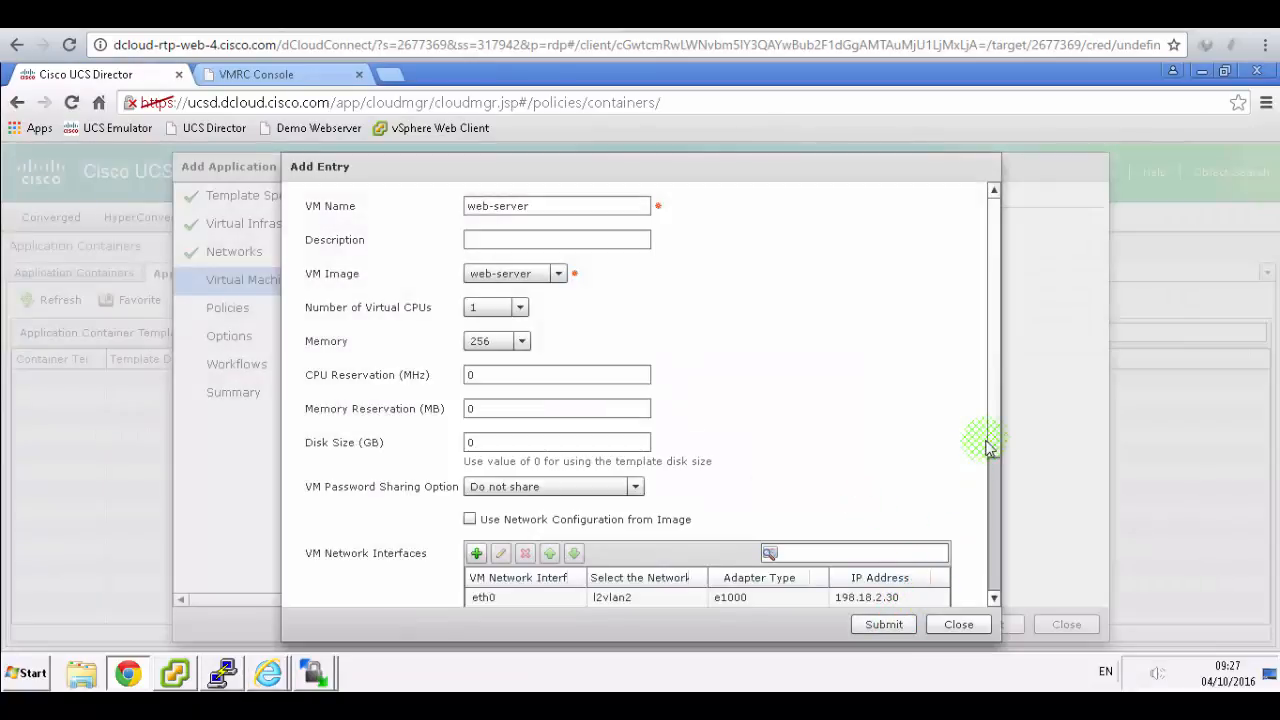
{"action": "left_click", "coordinate": [880, 628]}
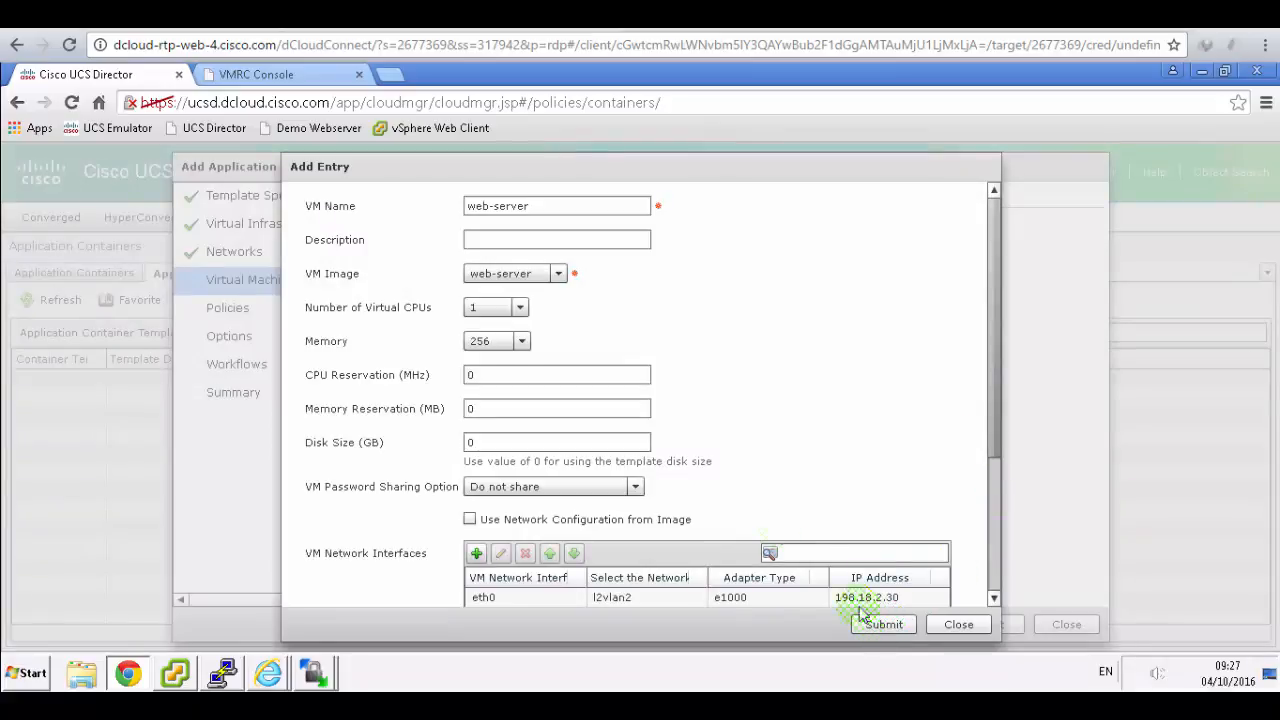
{"action": "scroll", "coordinate": [657, 371], "scroll_direction": "down", "scroll_amount": 2}
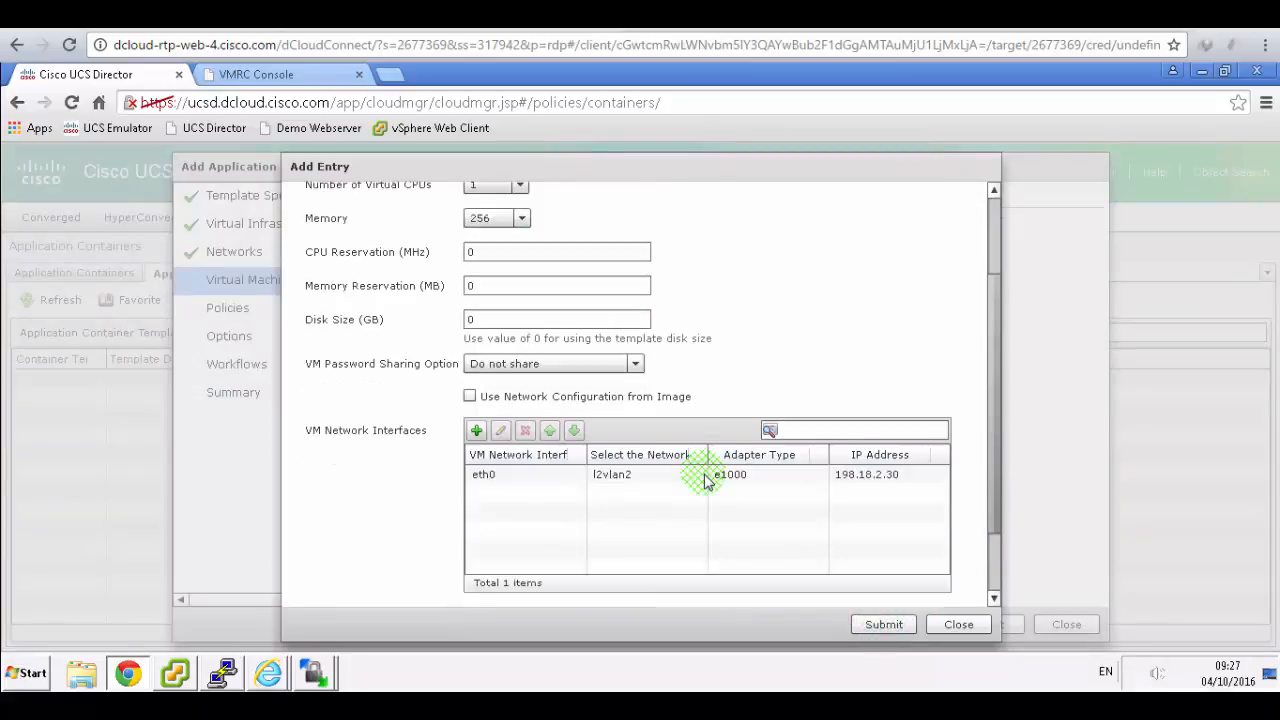
{"action": "scroll", "coordinate": [705, 480], "scroll_direction": "down", "scroll_amount": 1}
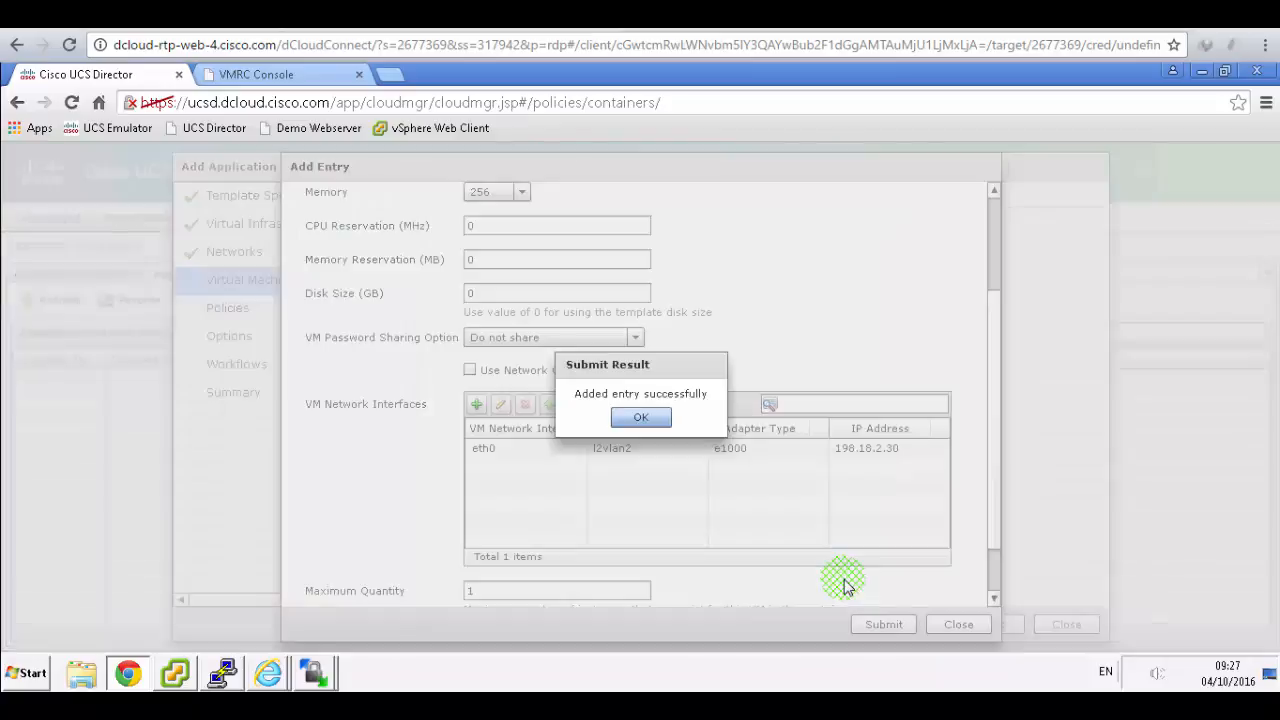
{"action": "left_click", "coordinate": [645, 416]}
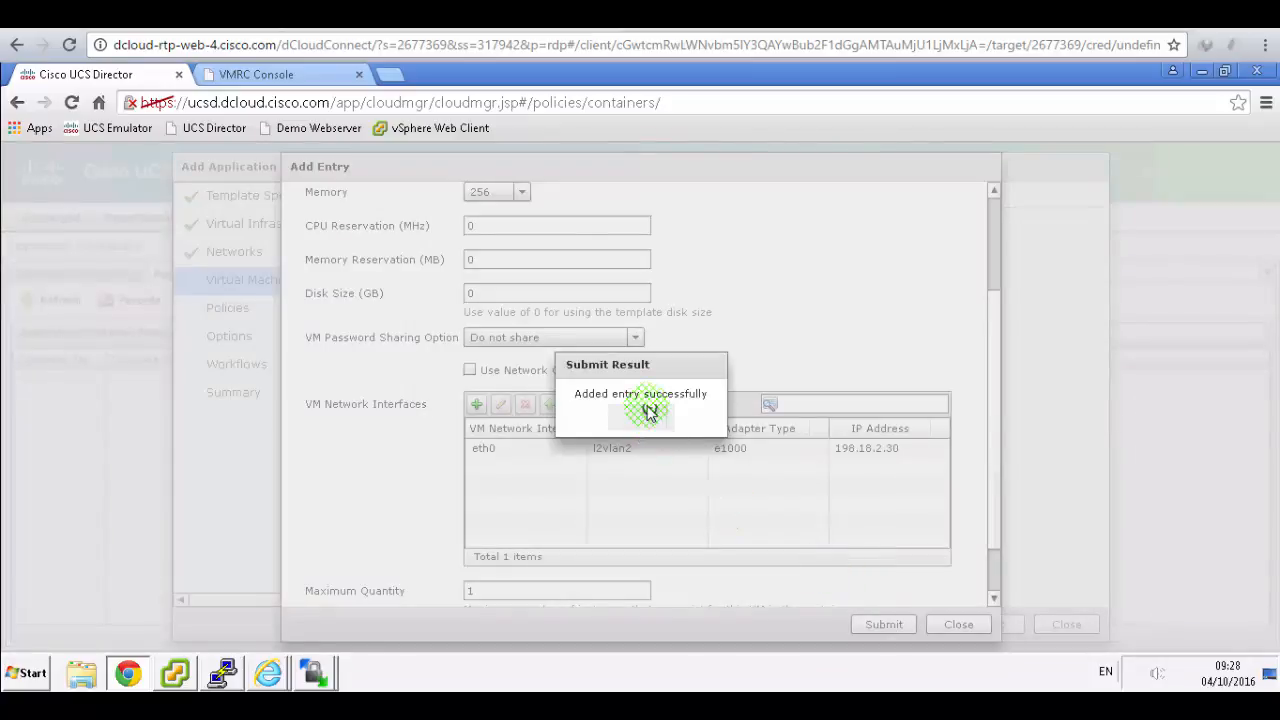
- Review Figures 85–86 in the lab guide, then return to the template's Virtual Machines list
{"action": "key", "text": "alt+Tab"}
{"action": "scroll", "coordinate": [732, 320], "scroll_direction": "down", "scroll_amount": 3}
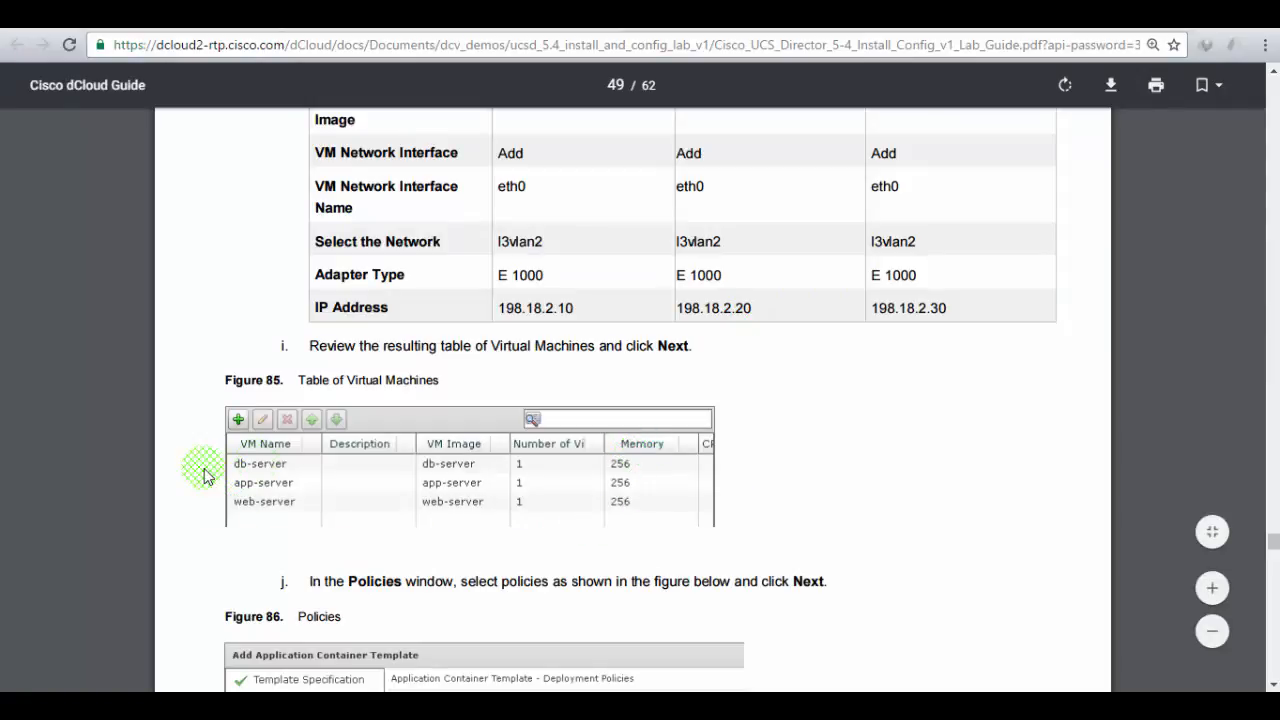
{"action": "scroll", "coordinate": [464, 497], "scroll_direction": "down", "scroll_amount": 2}
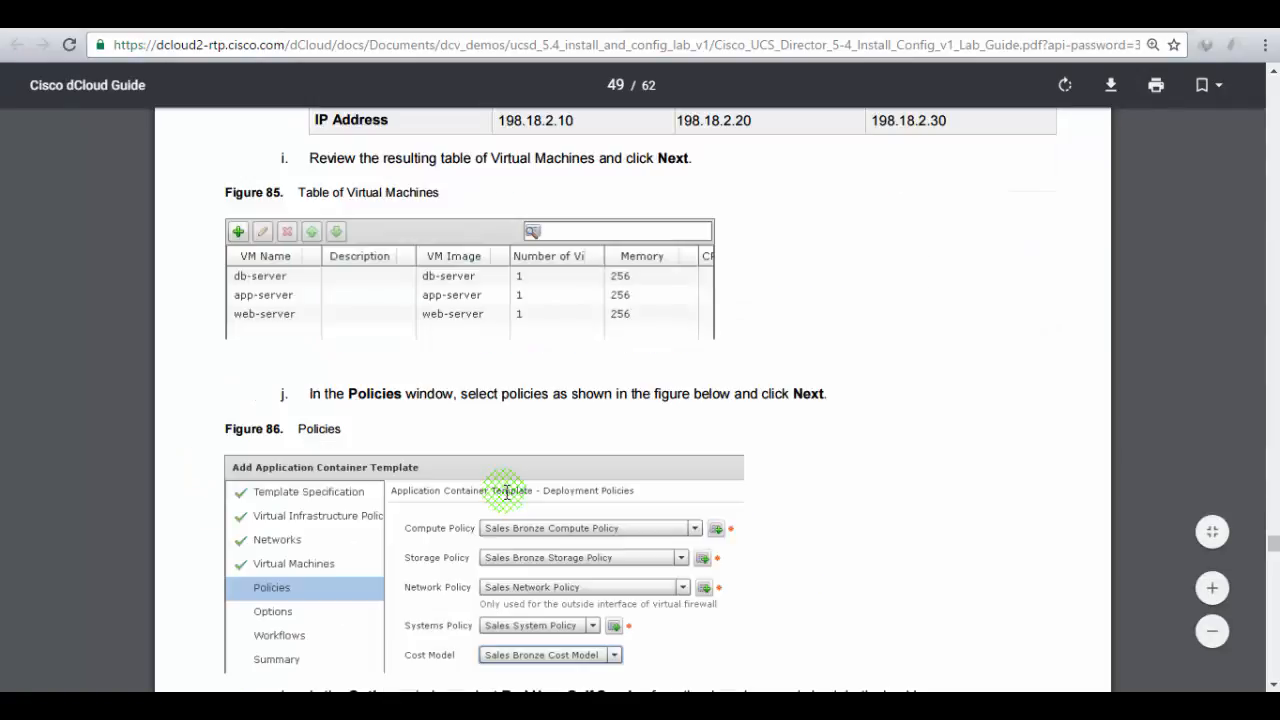
{"action": "scroll", "coordinate": [507, 492], "scroll_direction": "down", "scroll_amount": 1}
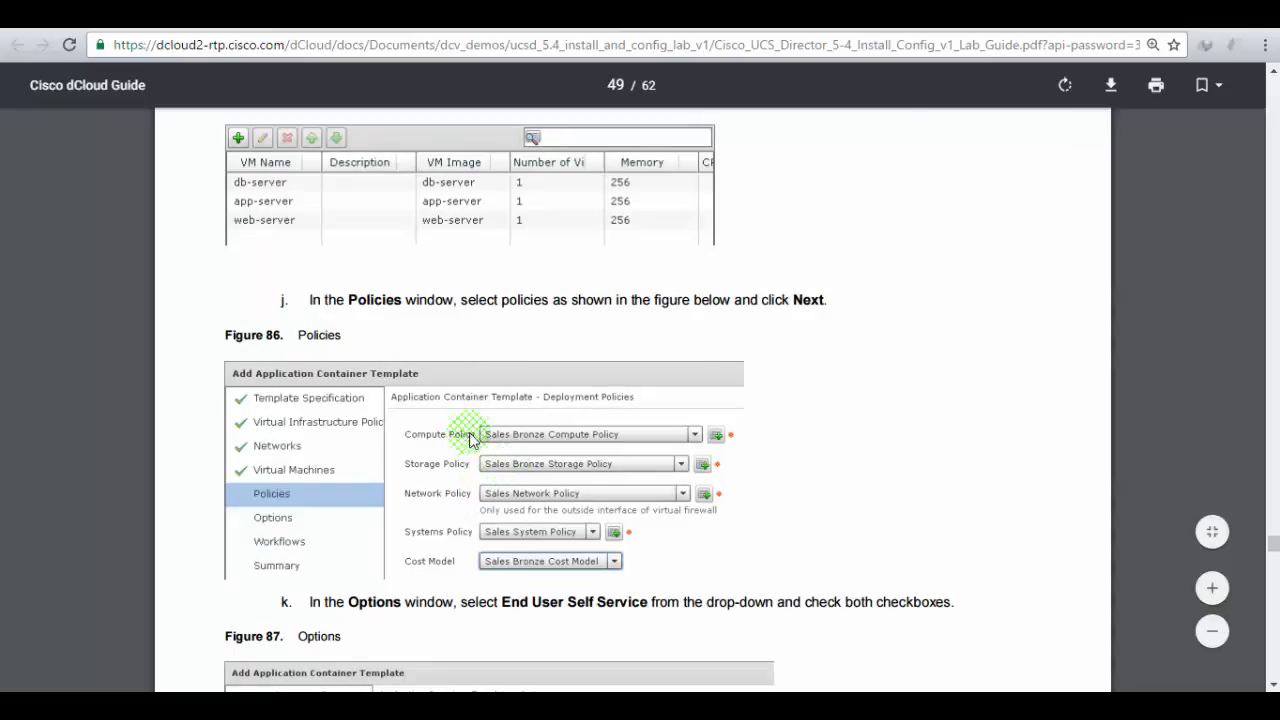
{"action": "left_click", "coordinate": [298, 14]}
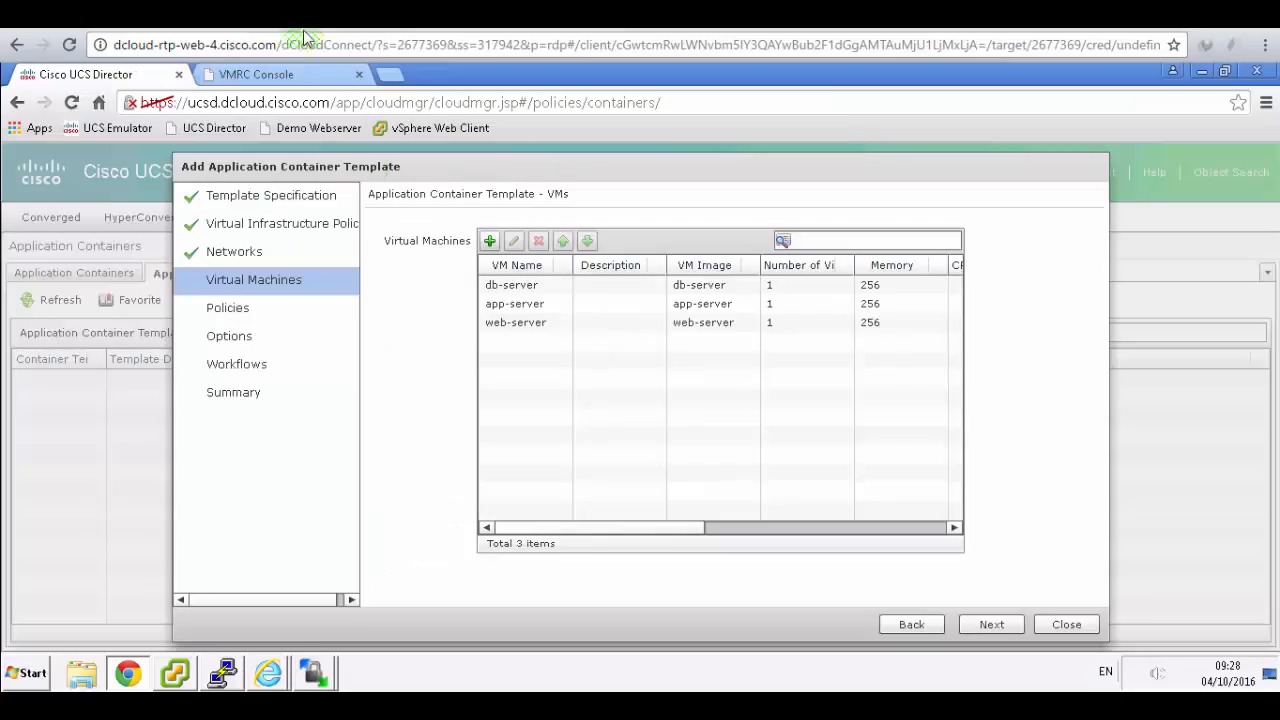
- Select Sales Bronze Compute, Sales Bronze Storage, Sales Network, Sales System policies and Sales Bronze Cost Model
{"action": "left_click", "coordinate": [988, 623]}
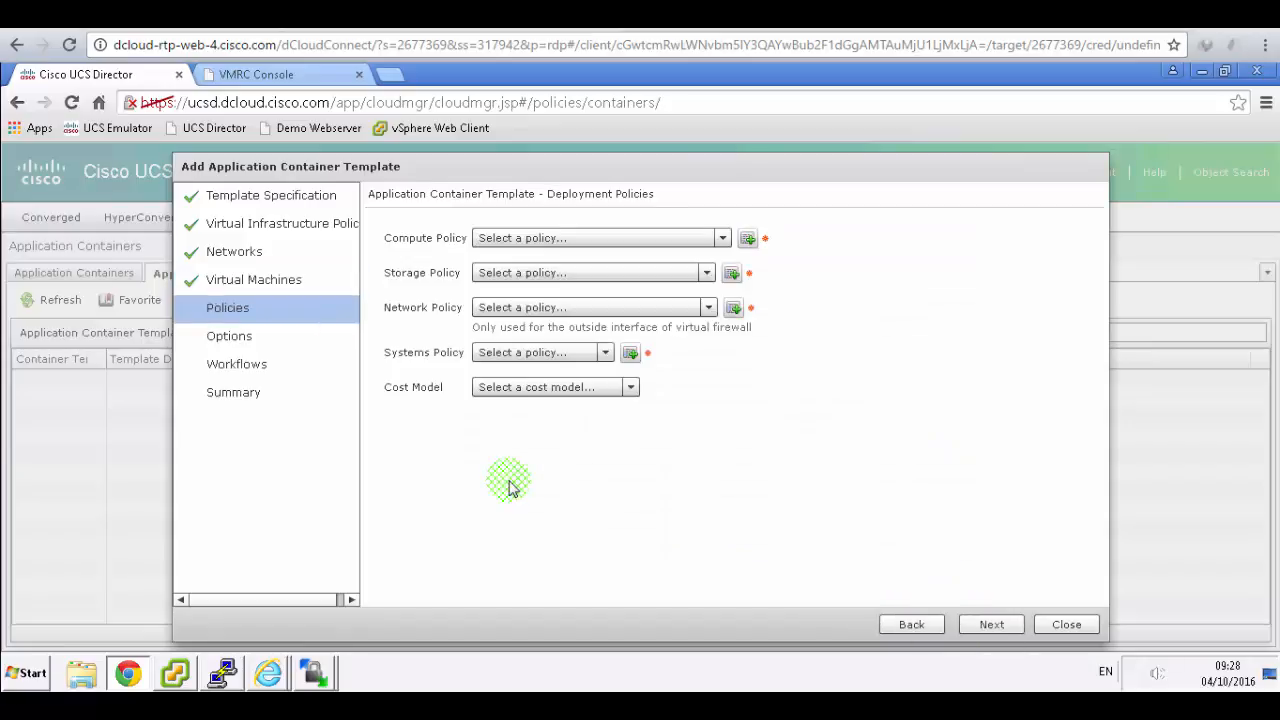
{"action": "left_click", "coordinate": [722, 238]}
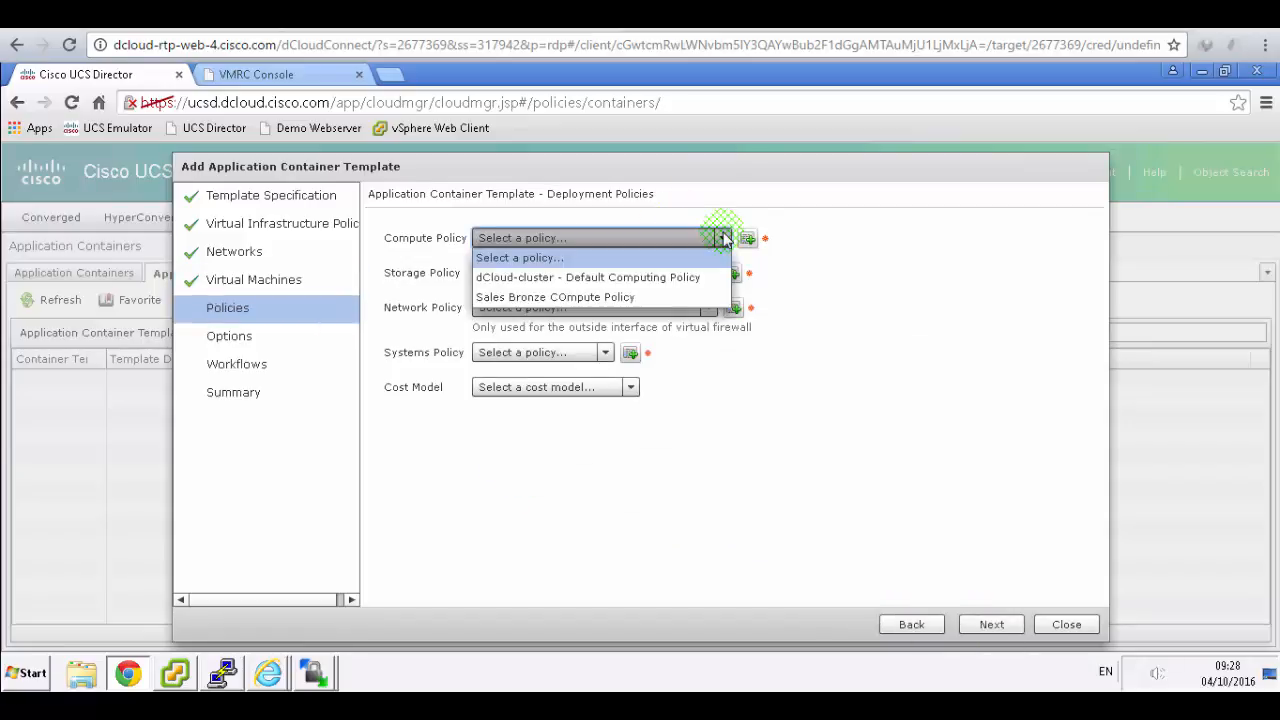
{"action": "left_click", "coordinate": [594, 297]}
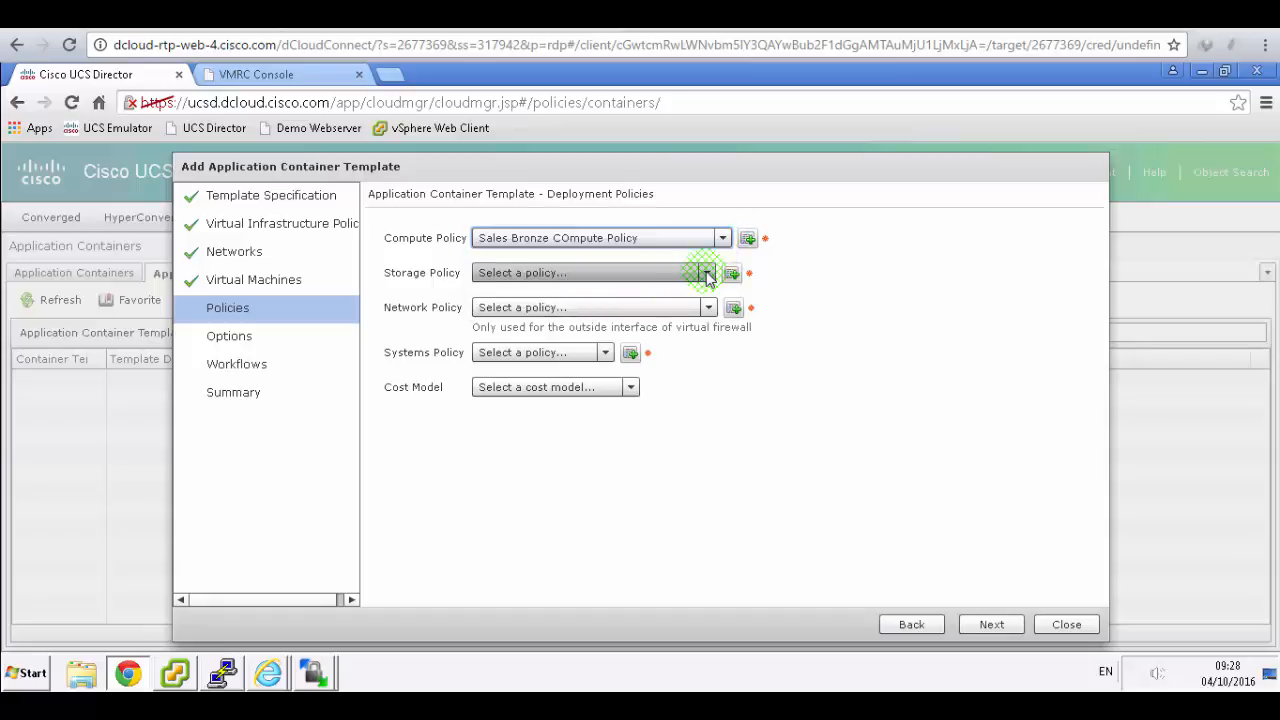
{"action": "left_click", "coordinate": [578, 275]}
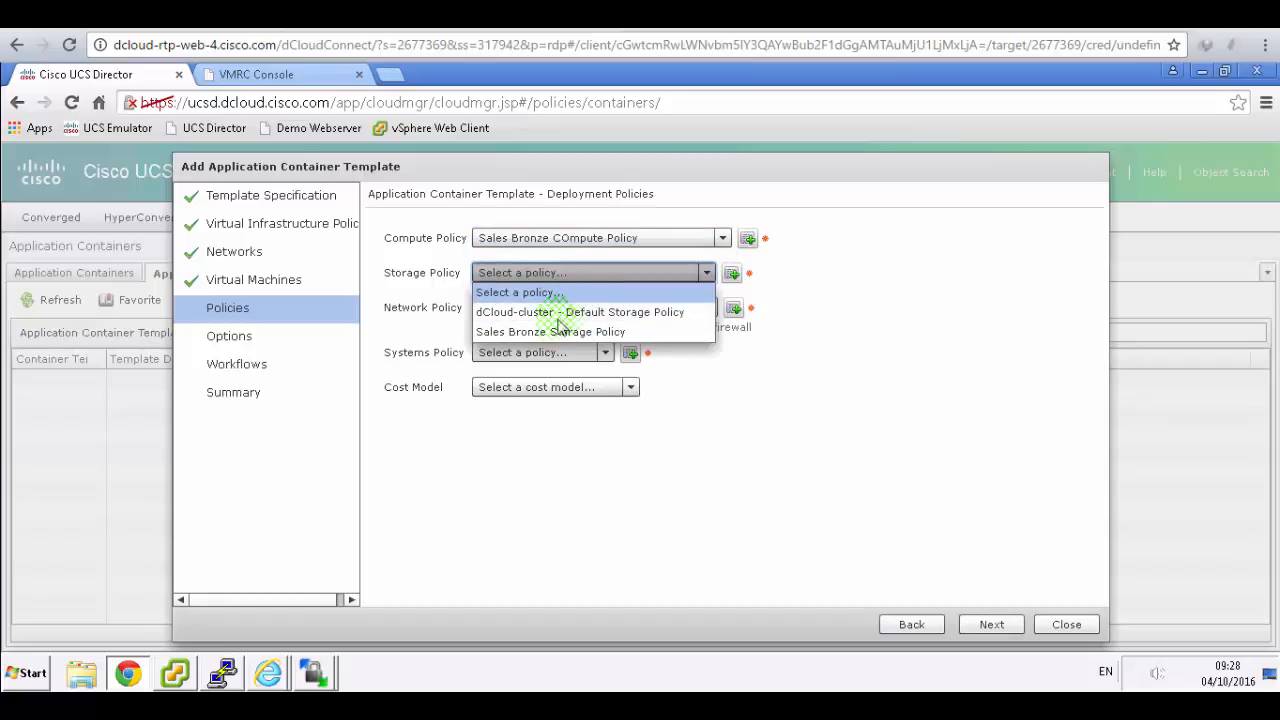
{"action": "left_click", "coordinate": [555, 332]}
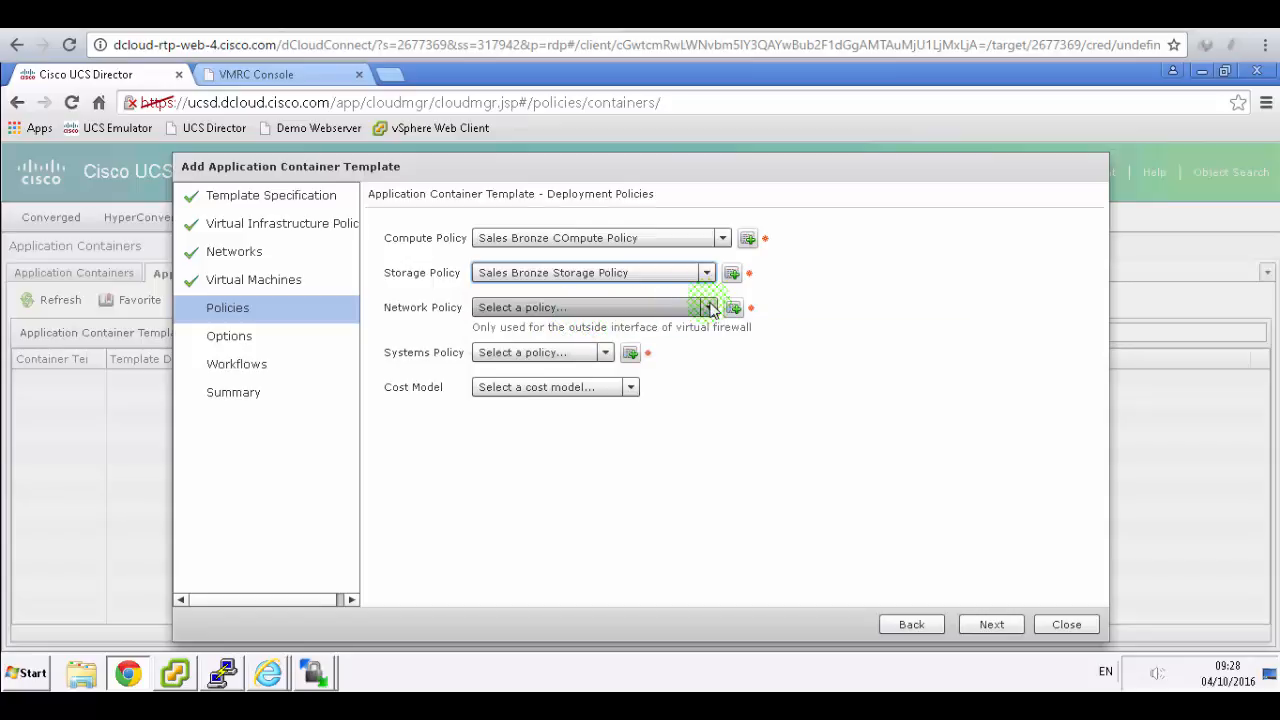
{"action": "left_click", "coordinate": [620, 308]}
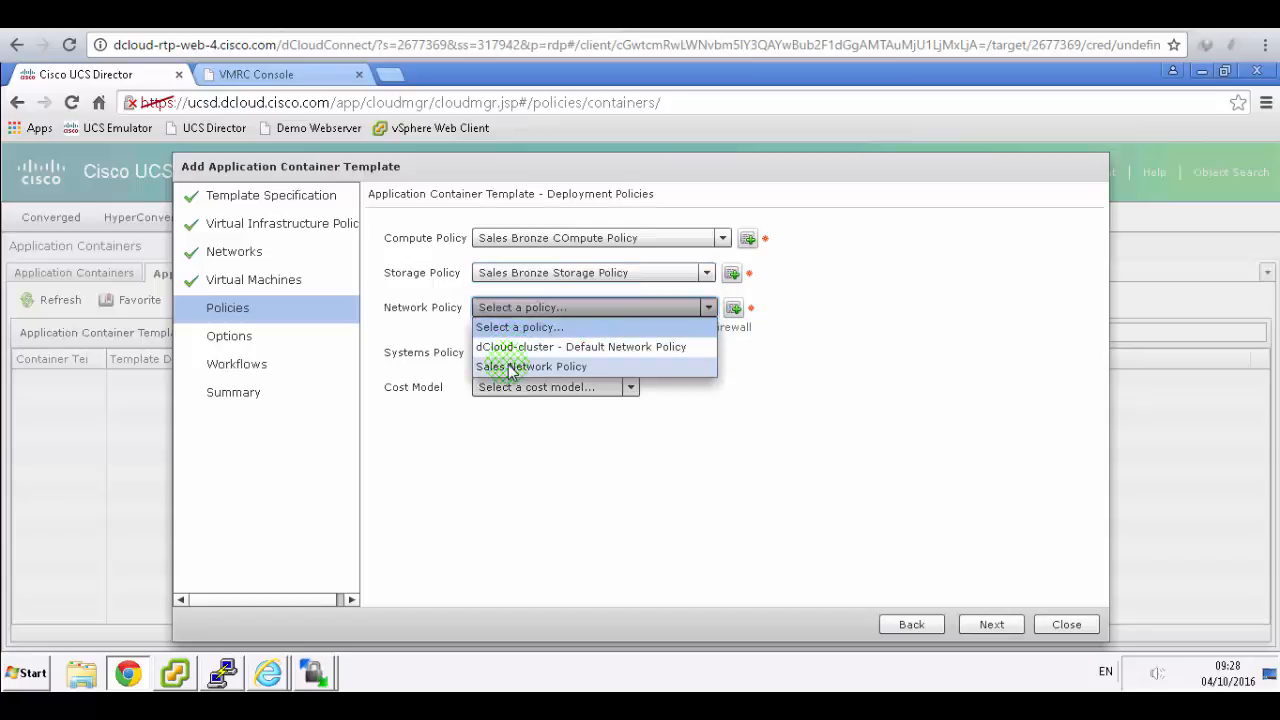
{"action": "left_click", "coordinate": [640, 366]}
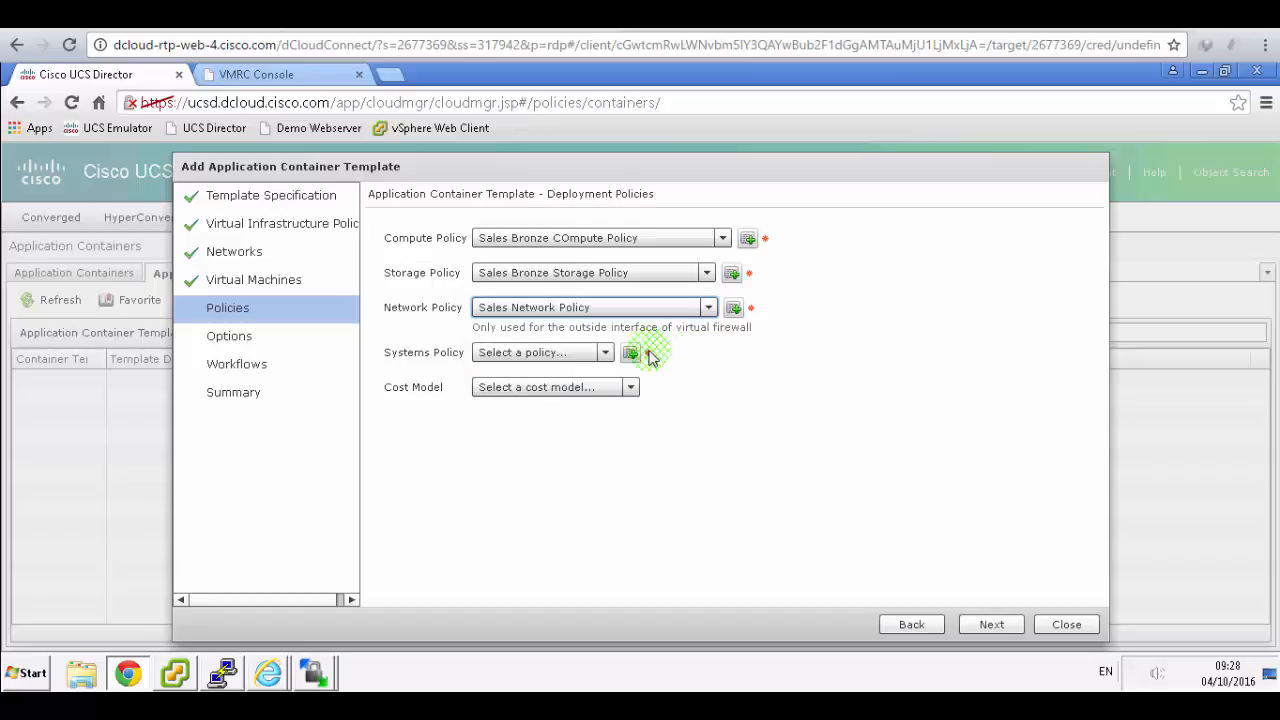
{"action": "left_click", "coordinate": [604, 354]}
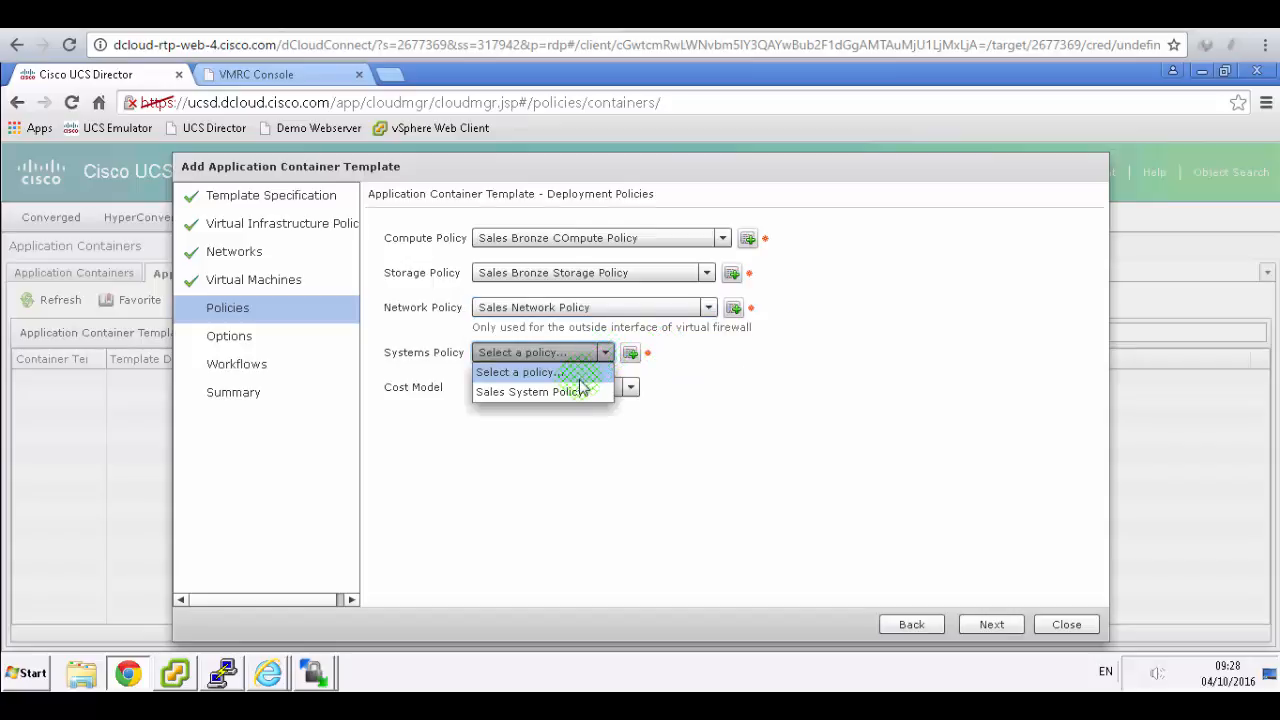
{"action": "left_click", "coordinate": [562, 393]}
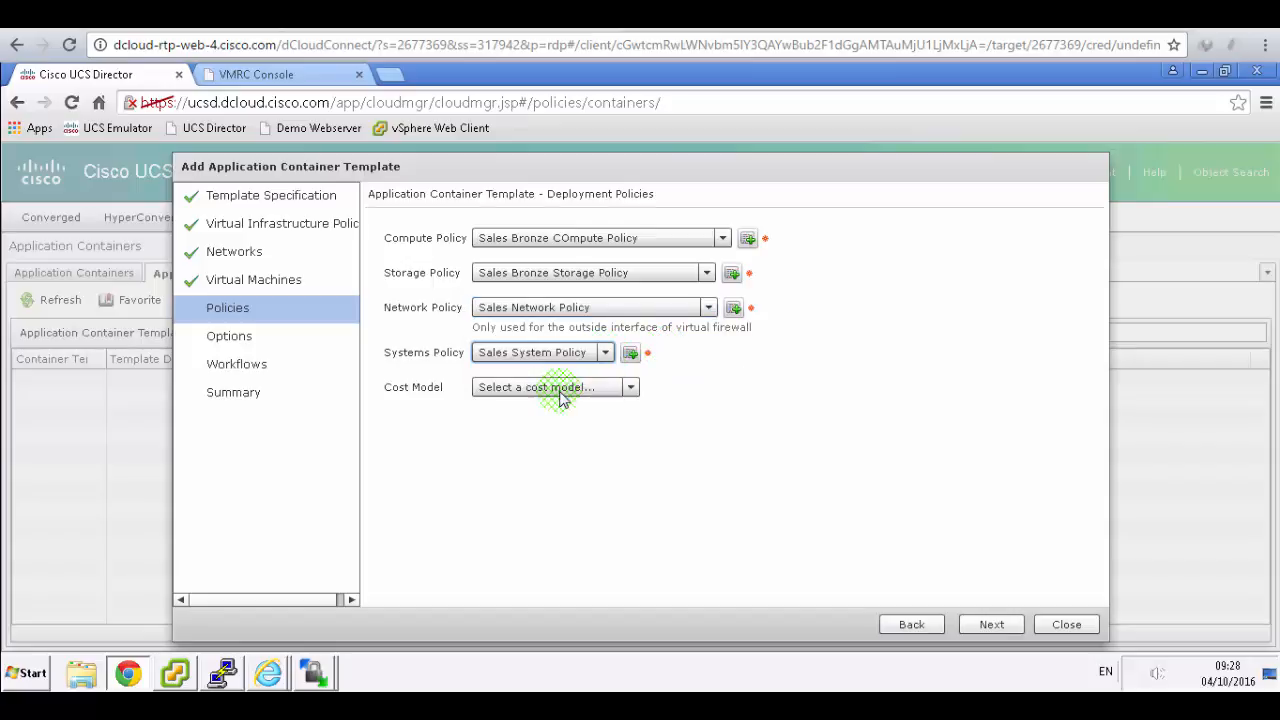
{"action": "left_click", "coordinate": [632, 388]}
{"action": "left_click", "coordinate": [522, 446]}
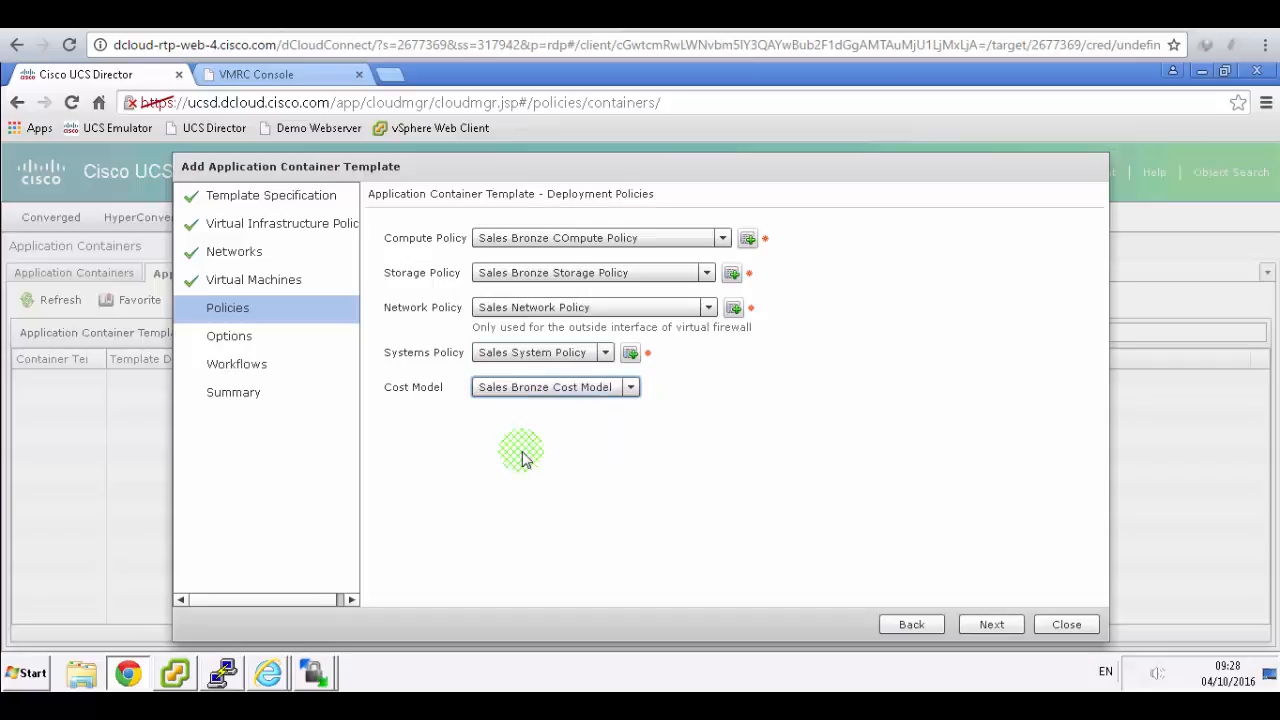
{"action": "left_click", "coordinate": [474, 15]}
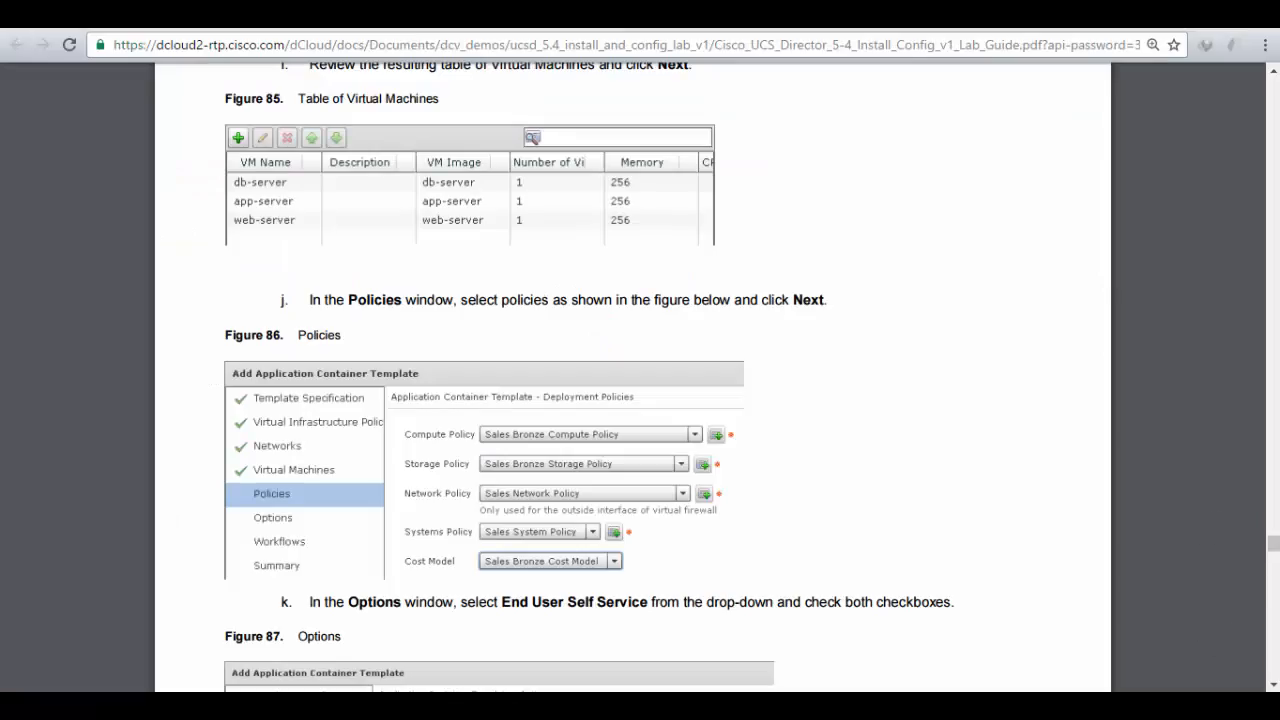
- Scroll the lab guide down to step k and Figure 87 Options
{"action": "scroll", "coordinate": [745, 358], "scroll_direction": "down", "scroll_amount": 2}
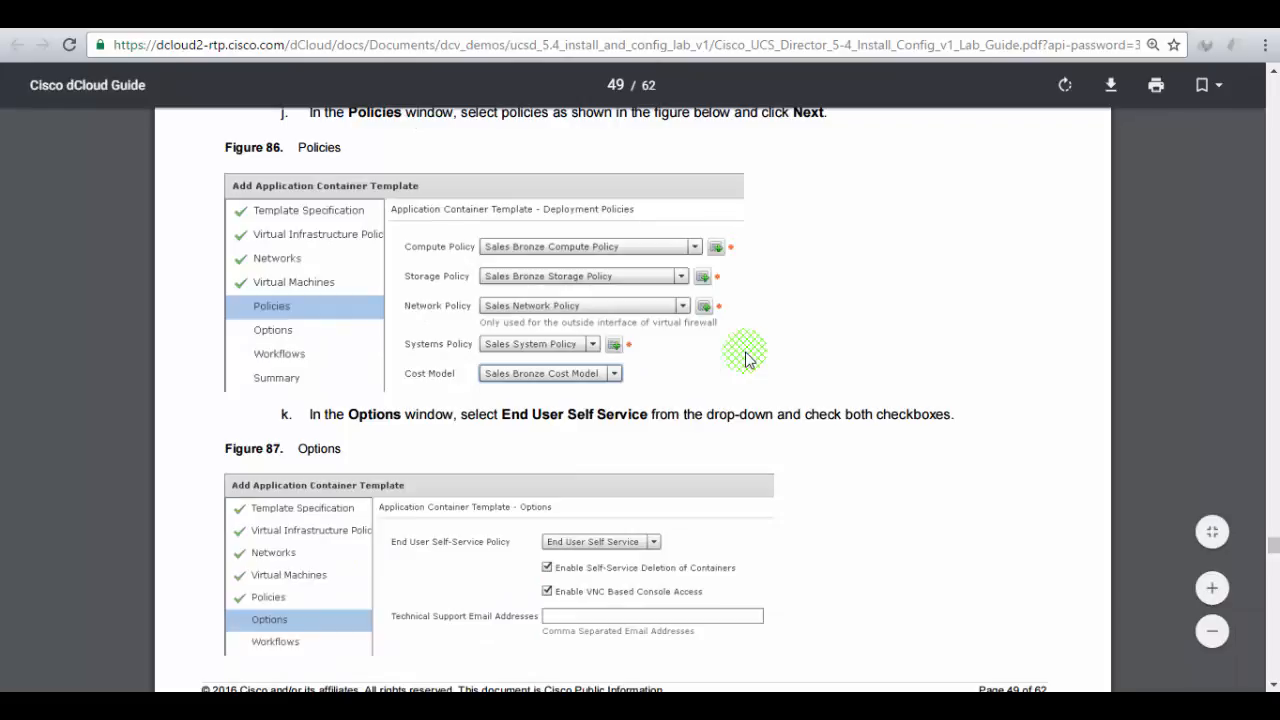
{"action": "scroll", "coordinate": [745, 358], "scroll_direction": "down", "scroll_amount": 1}
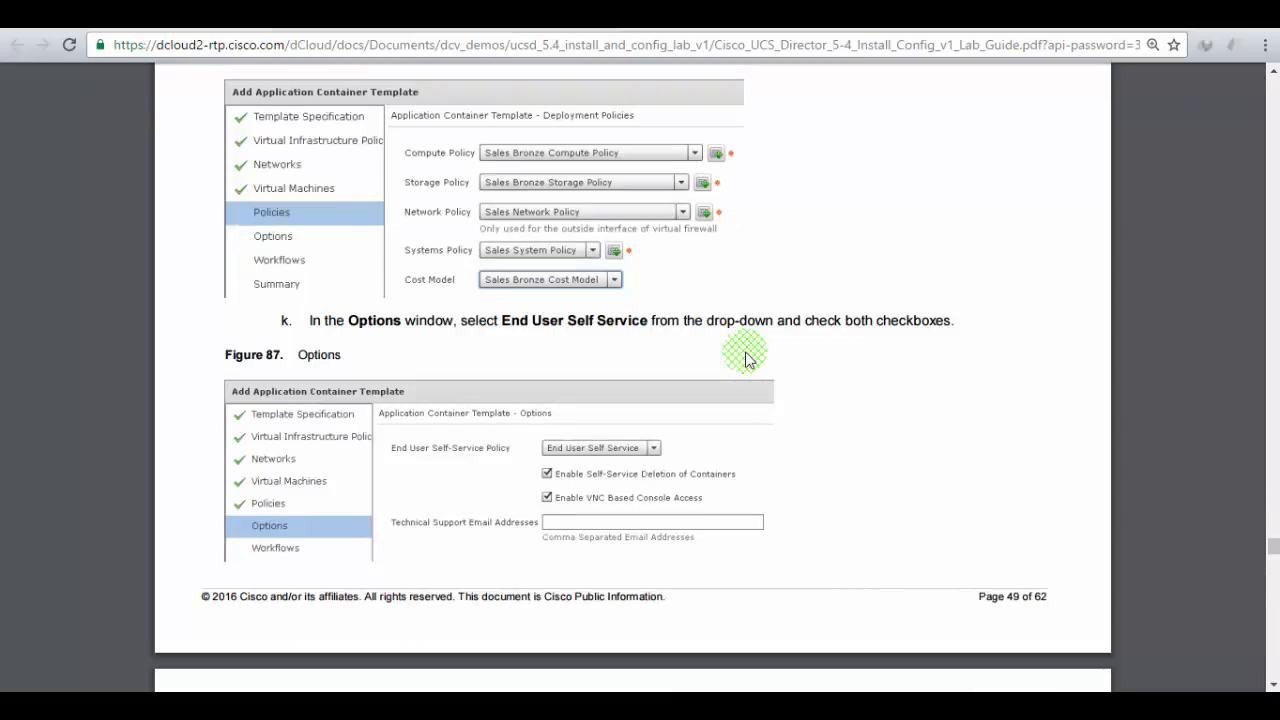
{"action": "scroll", "coordinate": [745, 358], "scroll_direction": "down", "scroll_amount": 1}
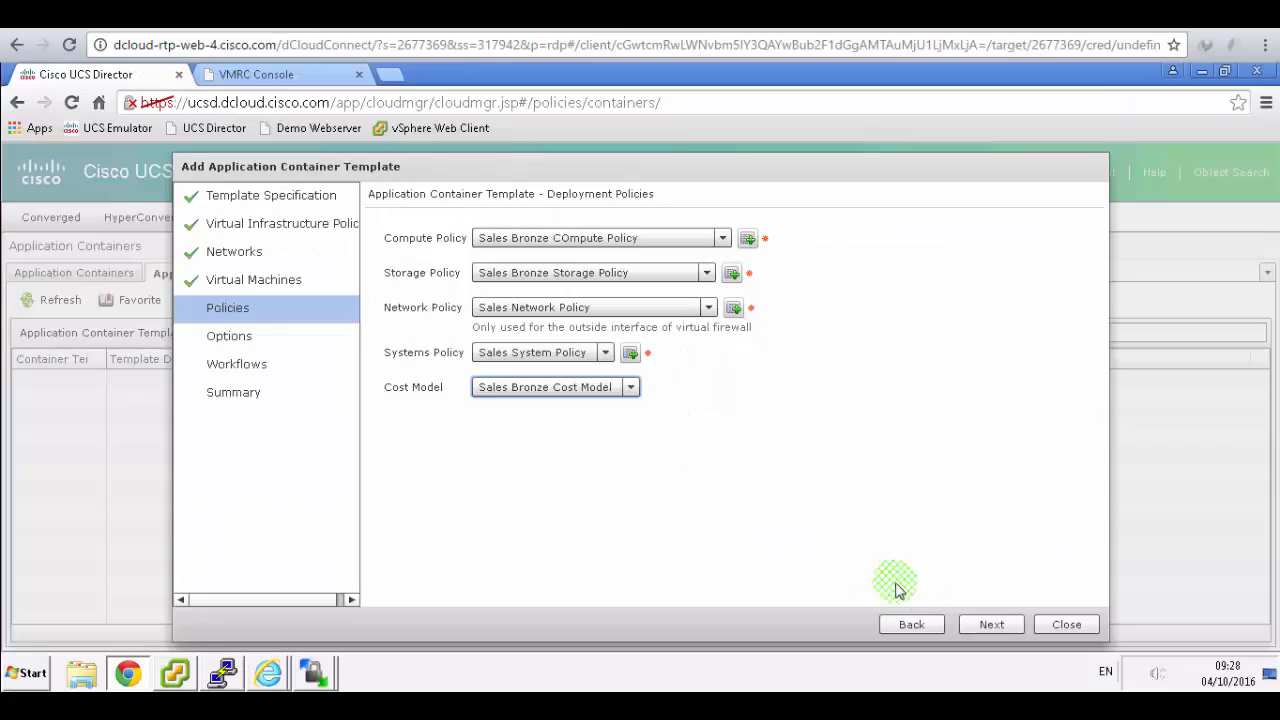
- Set the template's self-service policy to End User Self Service
{"action": "left_click", "coordinate": [980, 625]}
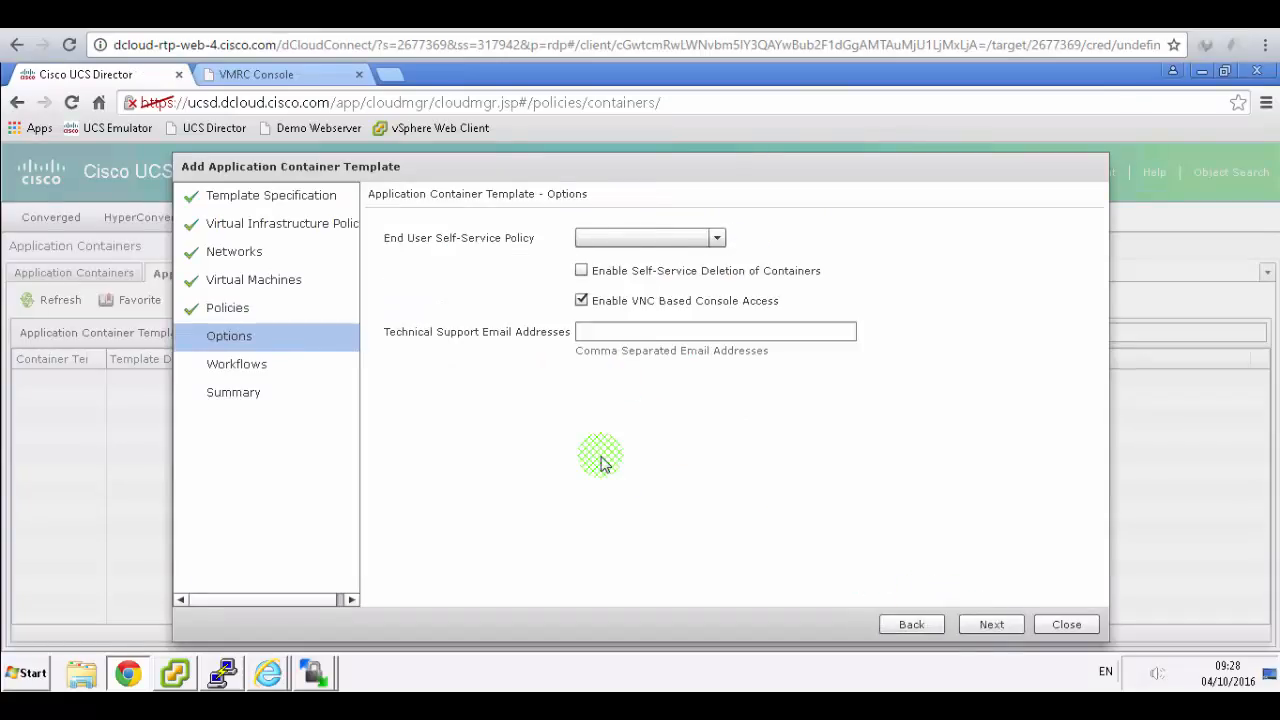
{"action": "left_click", "coordinate": [717, 239]}
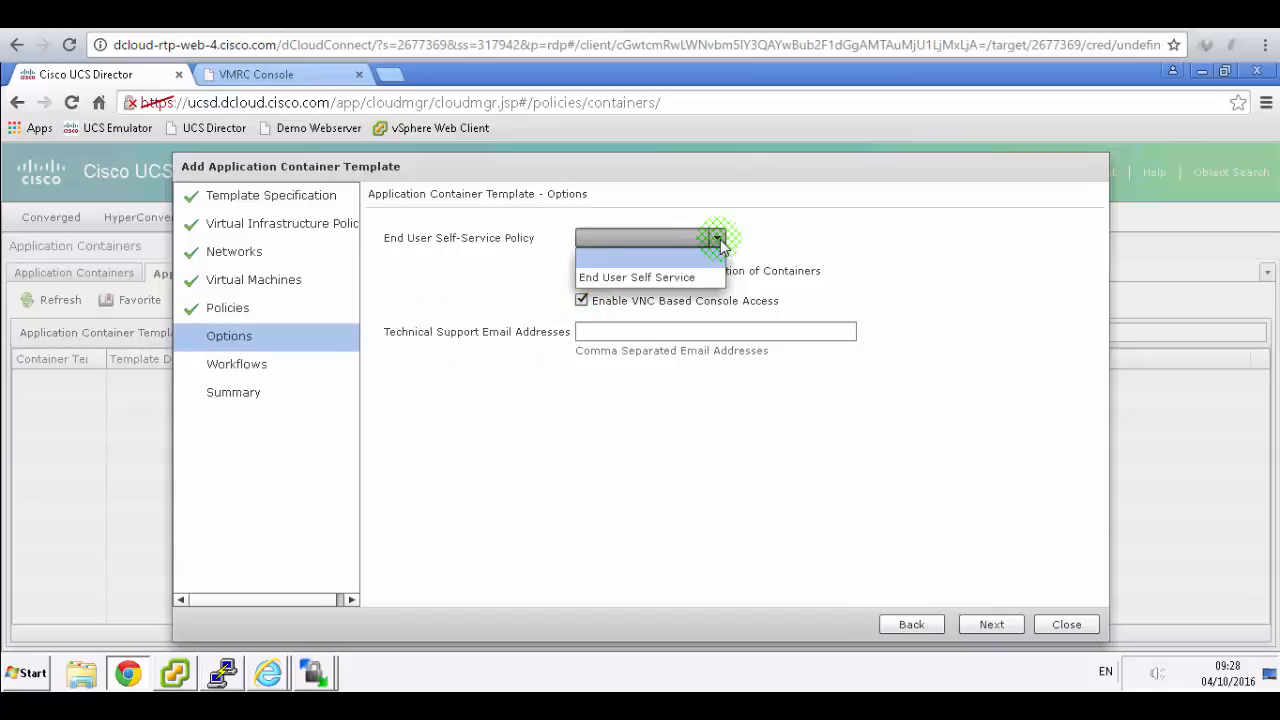
{"action": "left_click", "coordinate": [650, 277]}
{"action": "left_click", "coordinate": [985, 628]}
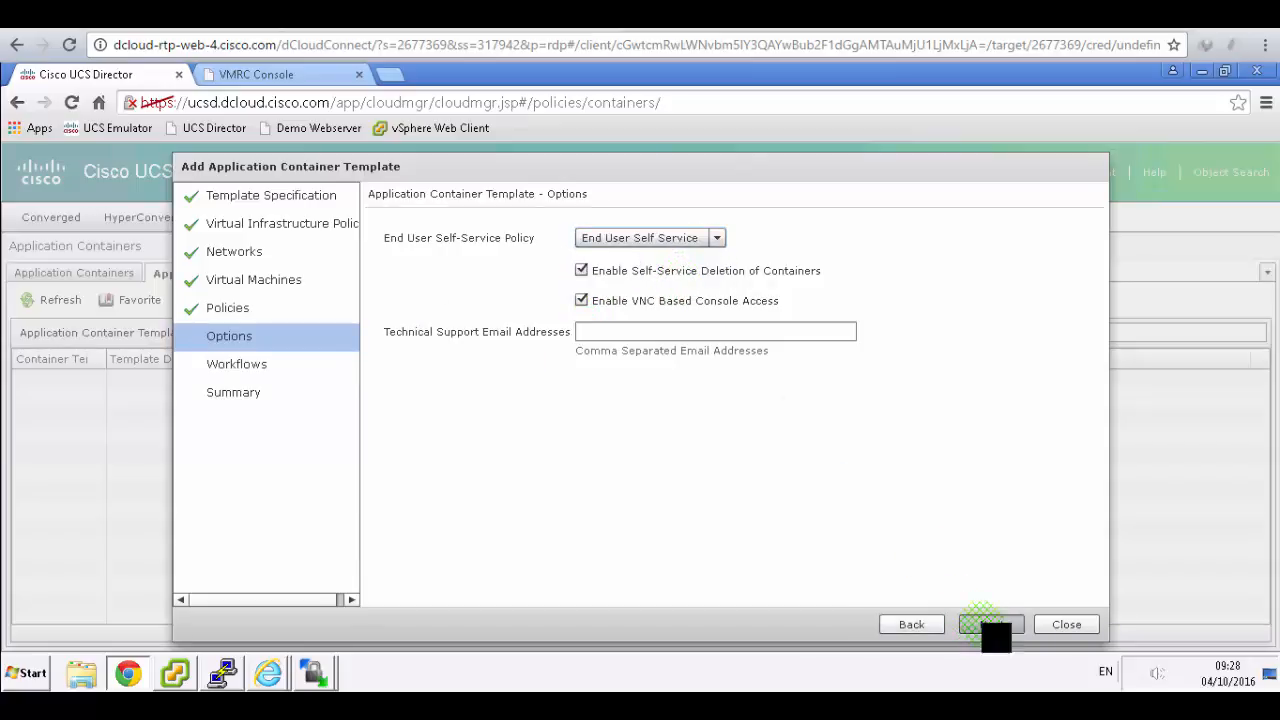
- Choose dCloud fenced container as the container setup workflow
{"action": "left_click", "coordinate": [470, 16]}
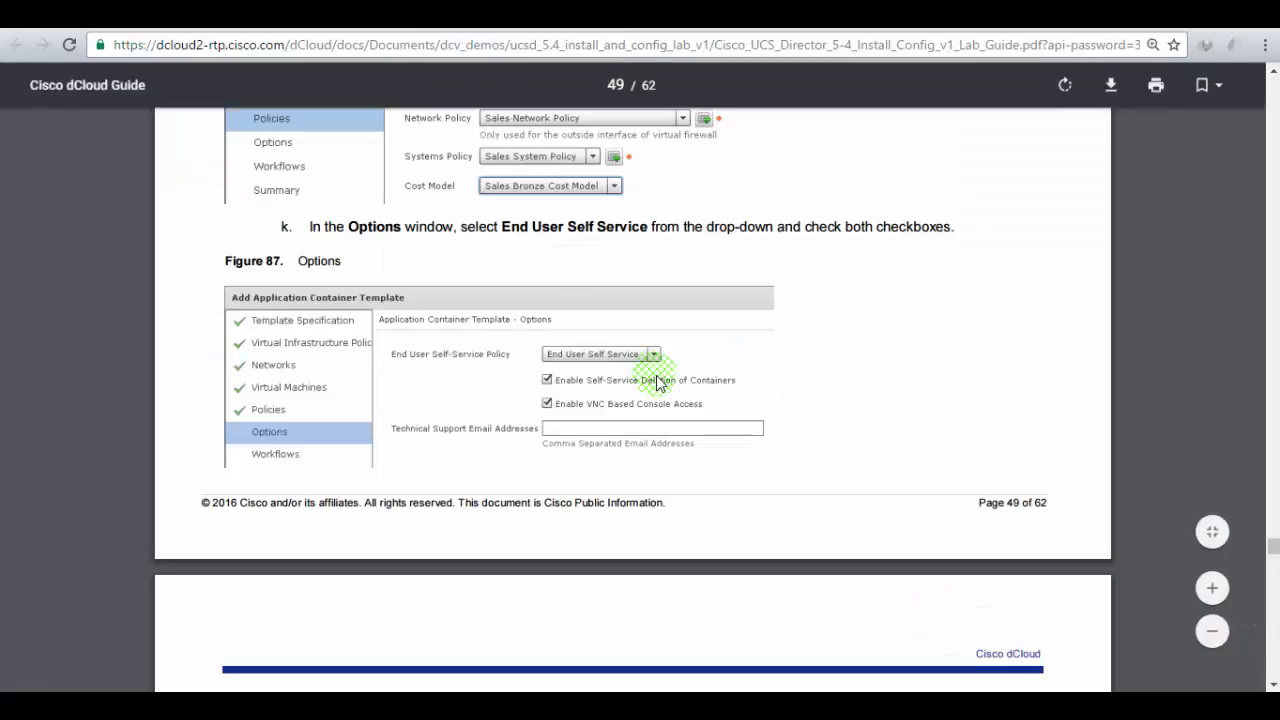
{"action": "scroll", "coordinate": [656, 382], "scroll_direction": "down", "scroll_amount": 3}
{"action": "scroll", "coordinate": [656, 382], "scroll_direction": "down", "scroll_amount": 1}
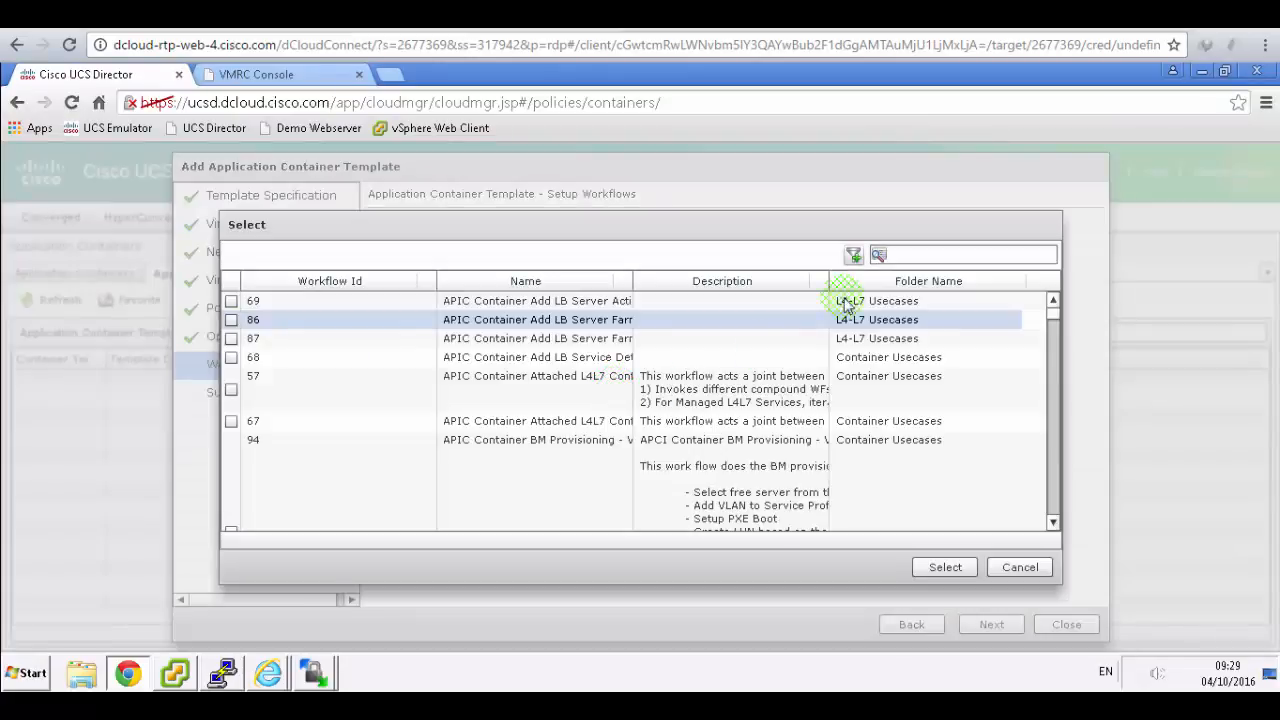
{"action": "left_click", "coordinate": [920, 255]}
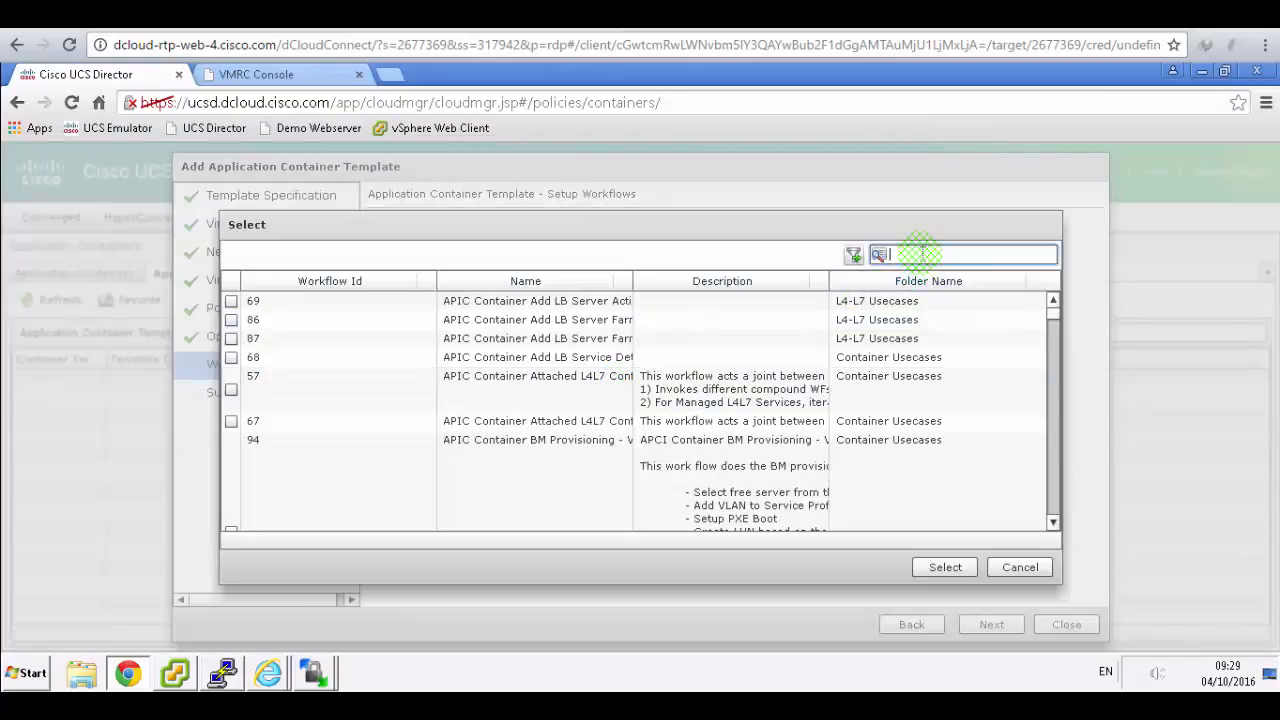
{"action": "type", "text": "dc"}
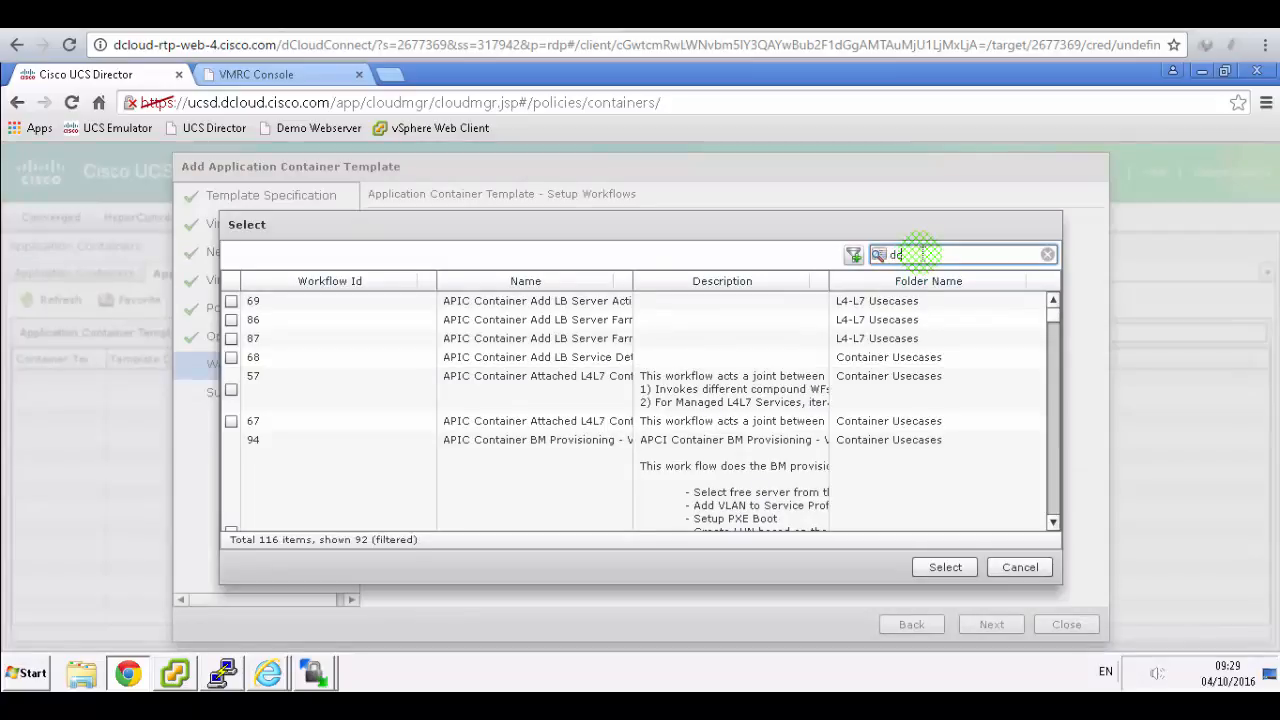
{"action": "type", "text": "loud"}
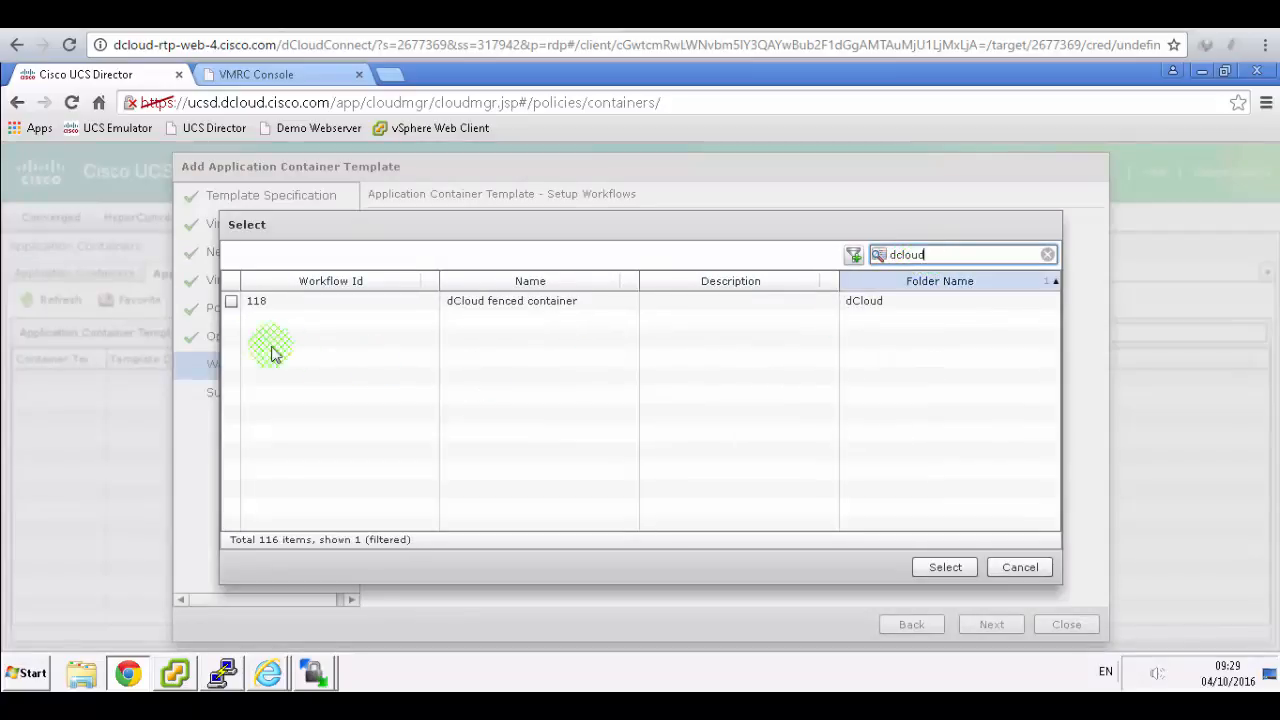
{"action": "left_click", "coordinate": [232, 301]}
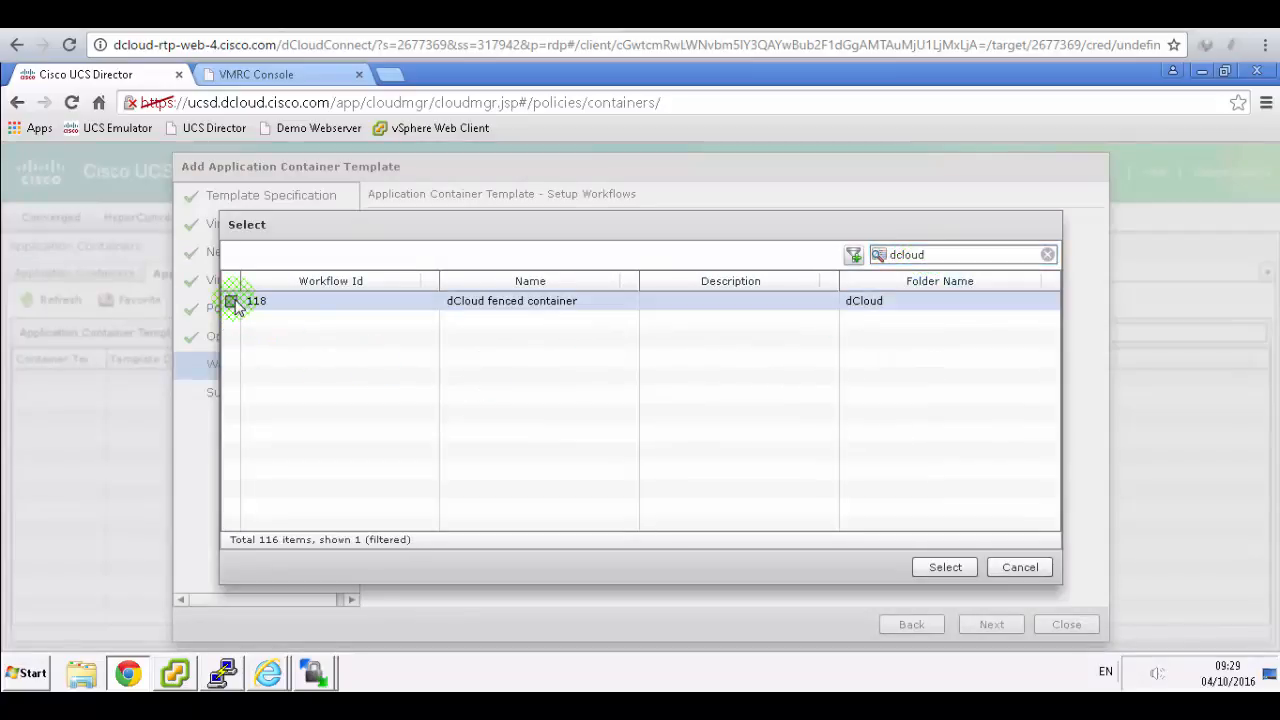
{"action": "left_click", "coordinate": [940, 567]}
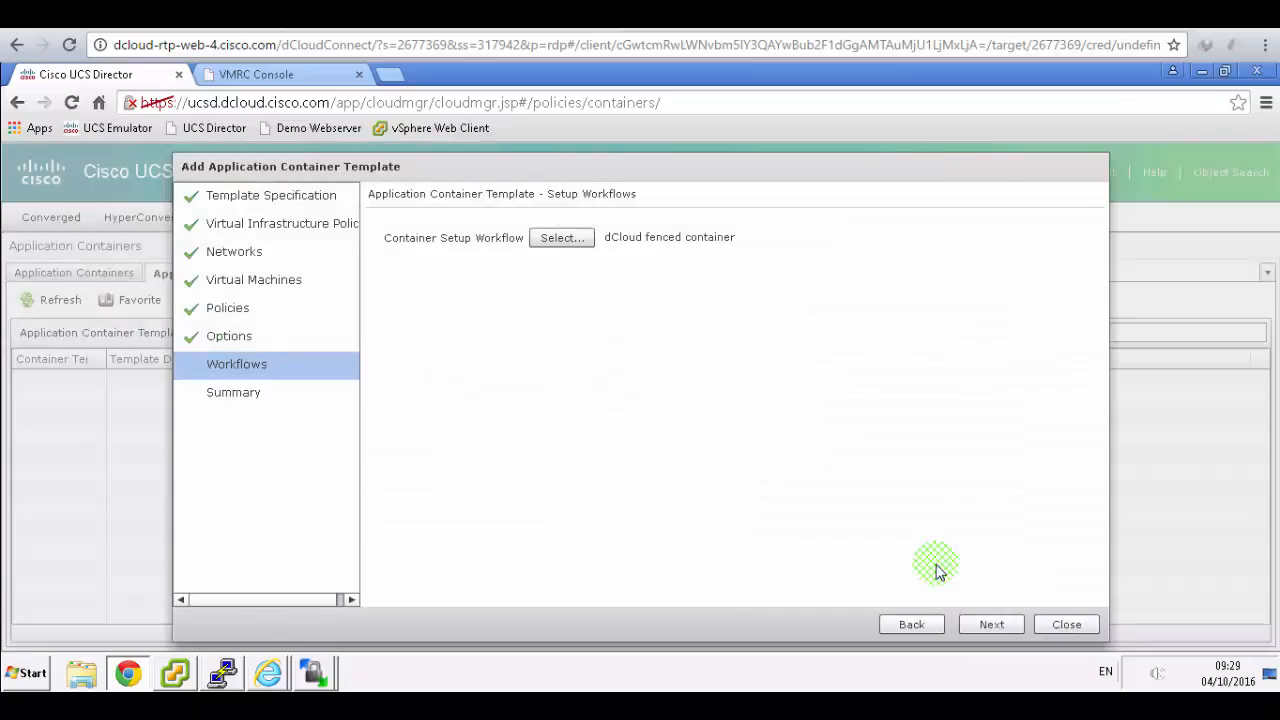
{"action": "left_click", "coordinate": [492, 16]}
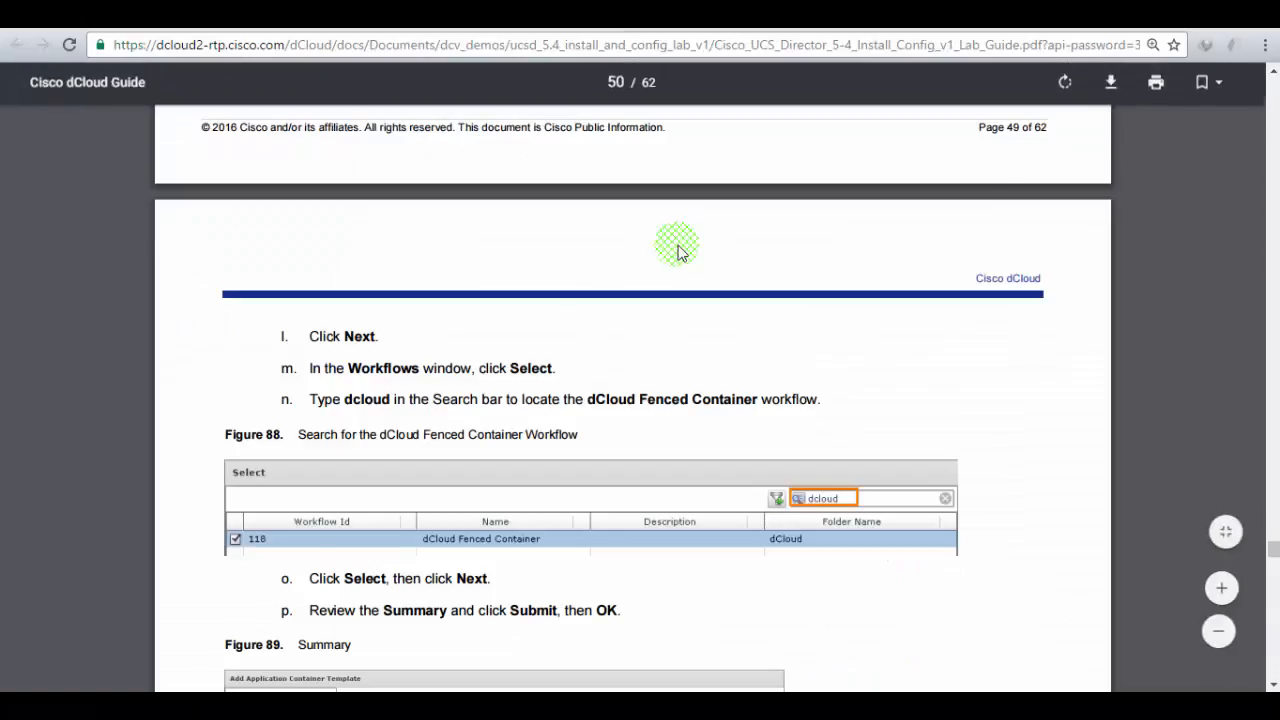
{"action": "scroll", "coordinate": [677, 250], "scroll_direction": "down", "scroll_amount": 2}
{"action": "scroll", "coordinate": [660, 500], "scroll_direction": "down", "scroll_amount": 6}
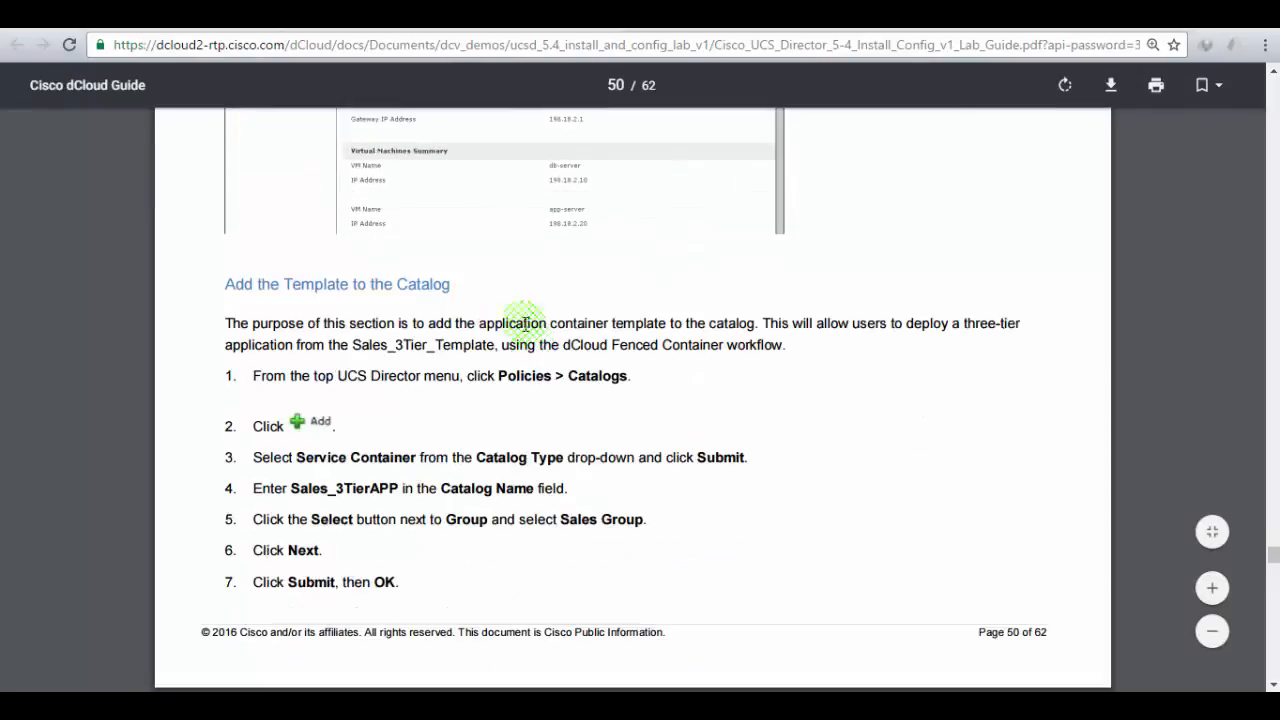
{"action": "left_click", "coordinate": [330, 20]}
- Submit the Sales3_Tier_Template from its summary and acknowledge it was added
{"action": "left_click", "coordinate": [1010, 627]}
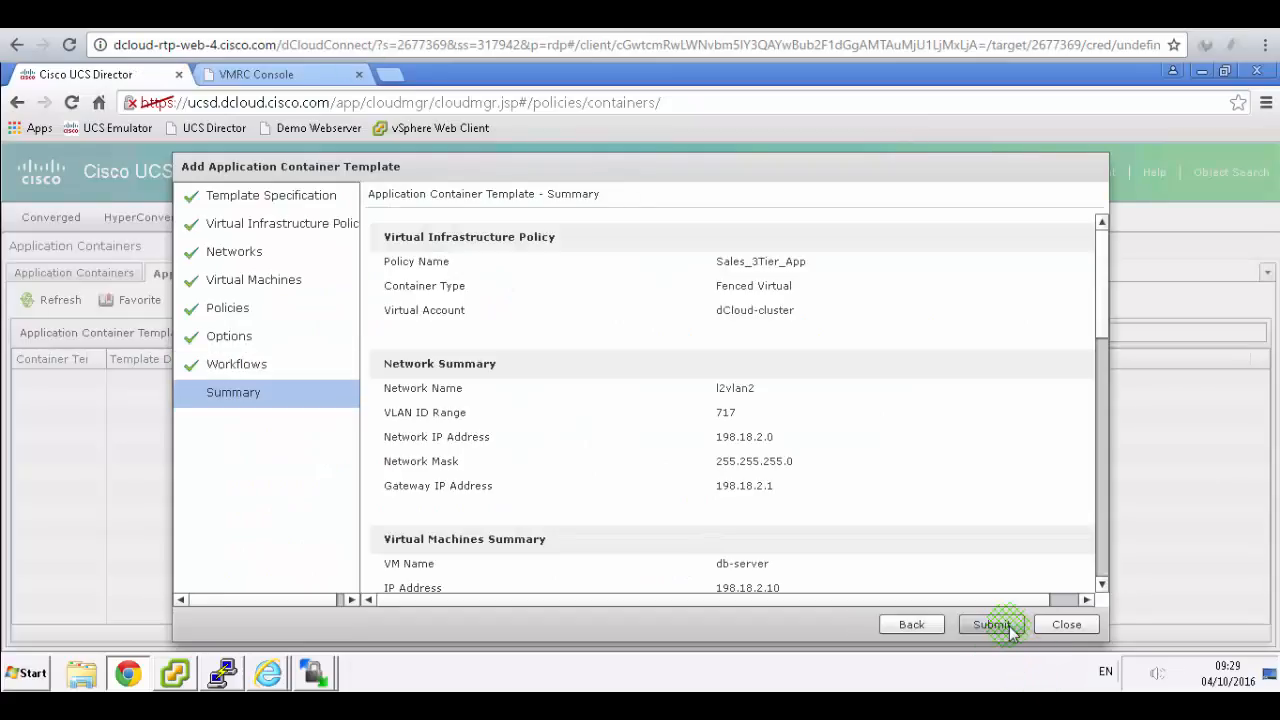
{"action": "left_click", "coordinate": [1000, 625]}
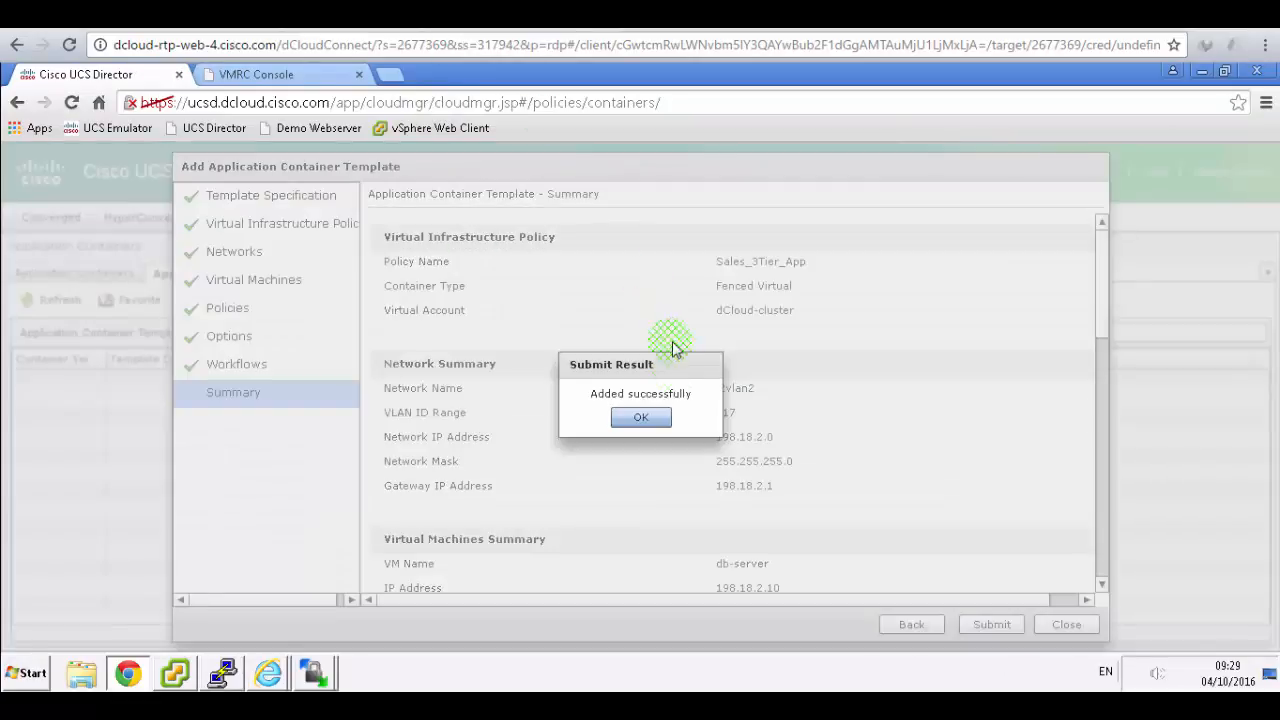
{"action": "left_click", "coordinate": [648, 420]}
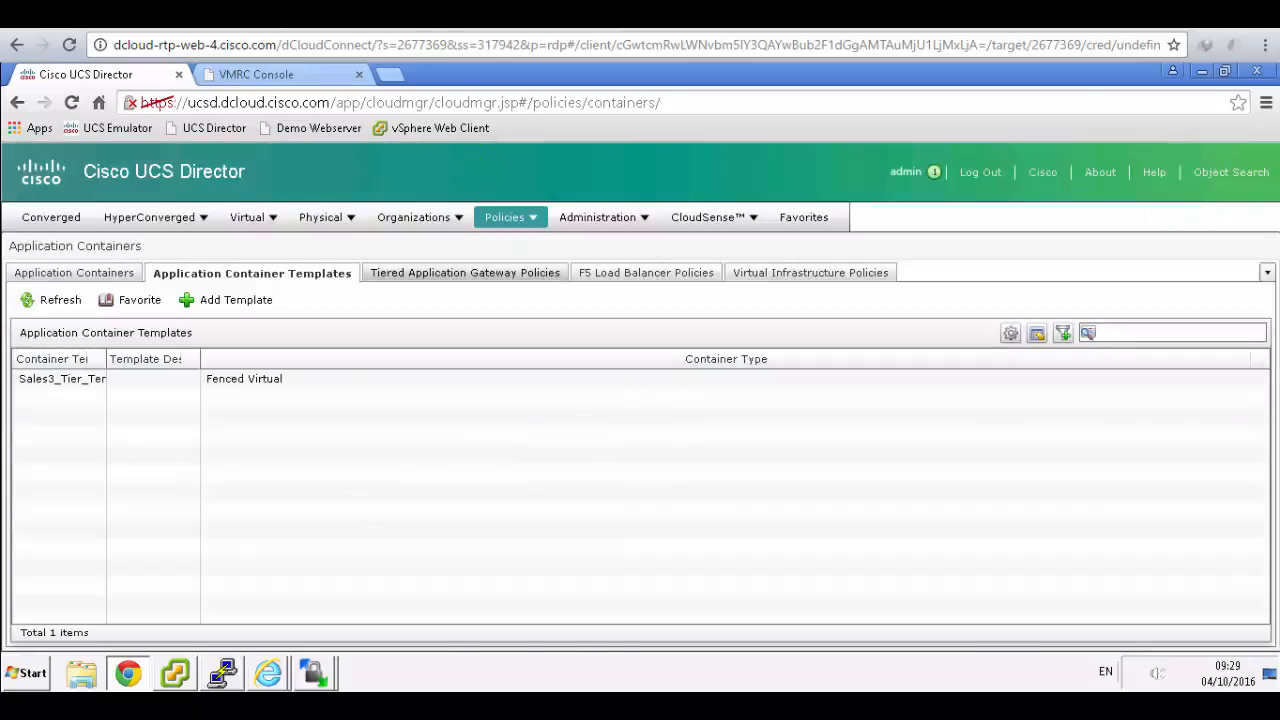
{"action": "left_click", "coordinate": [330, 15]}
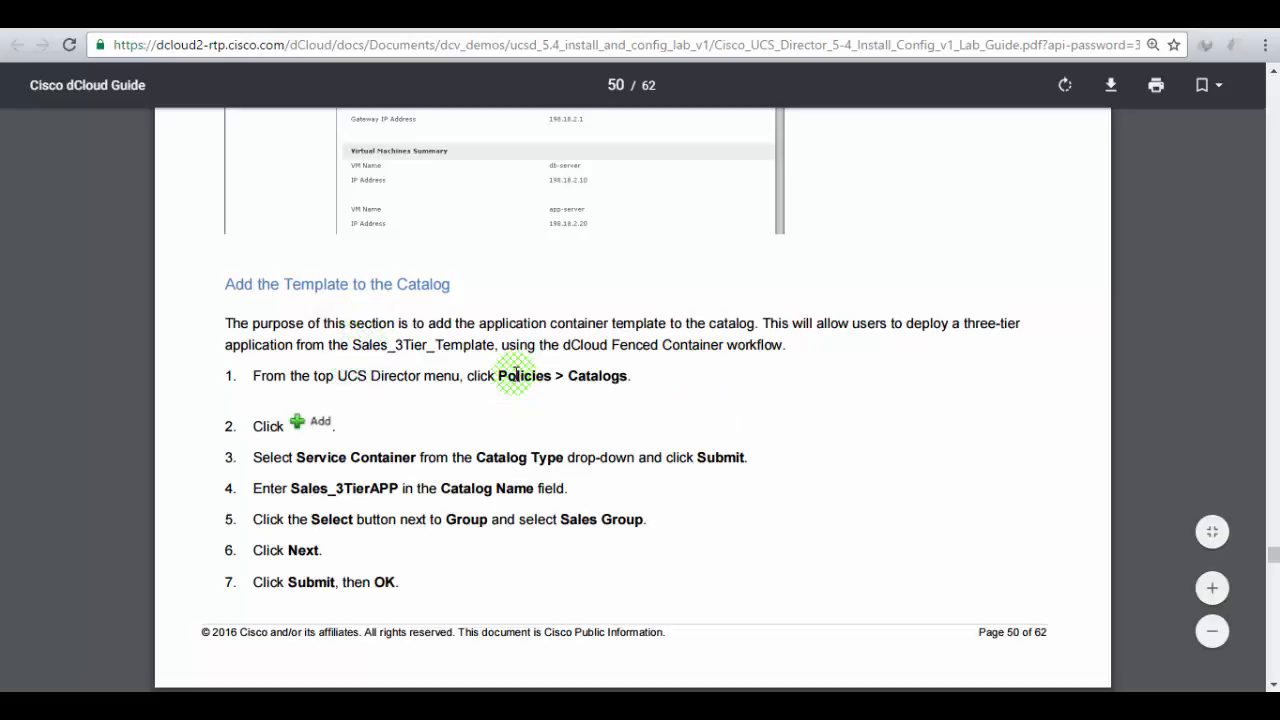
{"action": "left_click_drag", "start_coordinate": [512, 375], "coordinate": [577, 375]}
{"action": "left_click", "coordinate": [408, 15]}
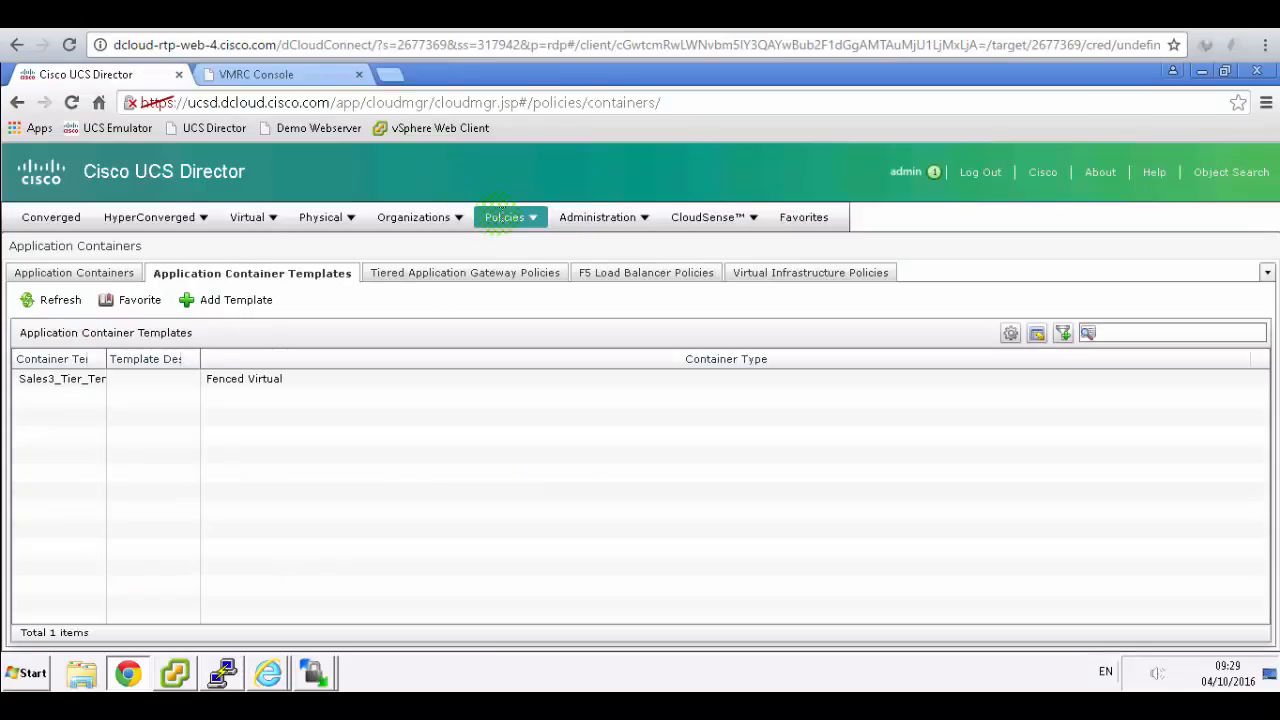
- Go to Policies > Catalogs and open the Add Catalog dialog
{"action": "left_click", "coordinate": [503, 218]}
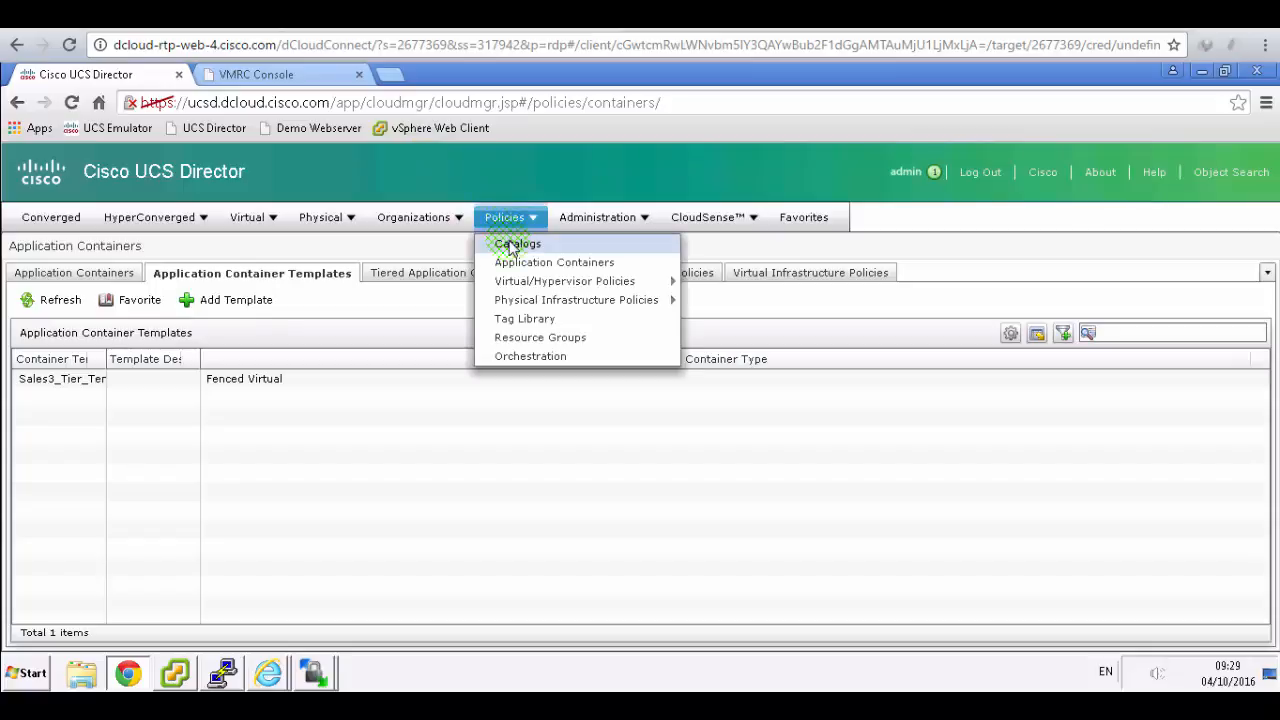
{"action": "left_click", "coordinate": [510, 246]}
{"action": "left_click", "coordinate": [458, 15]}
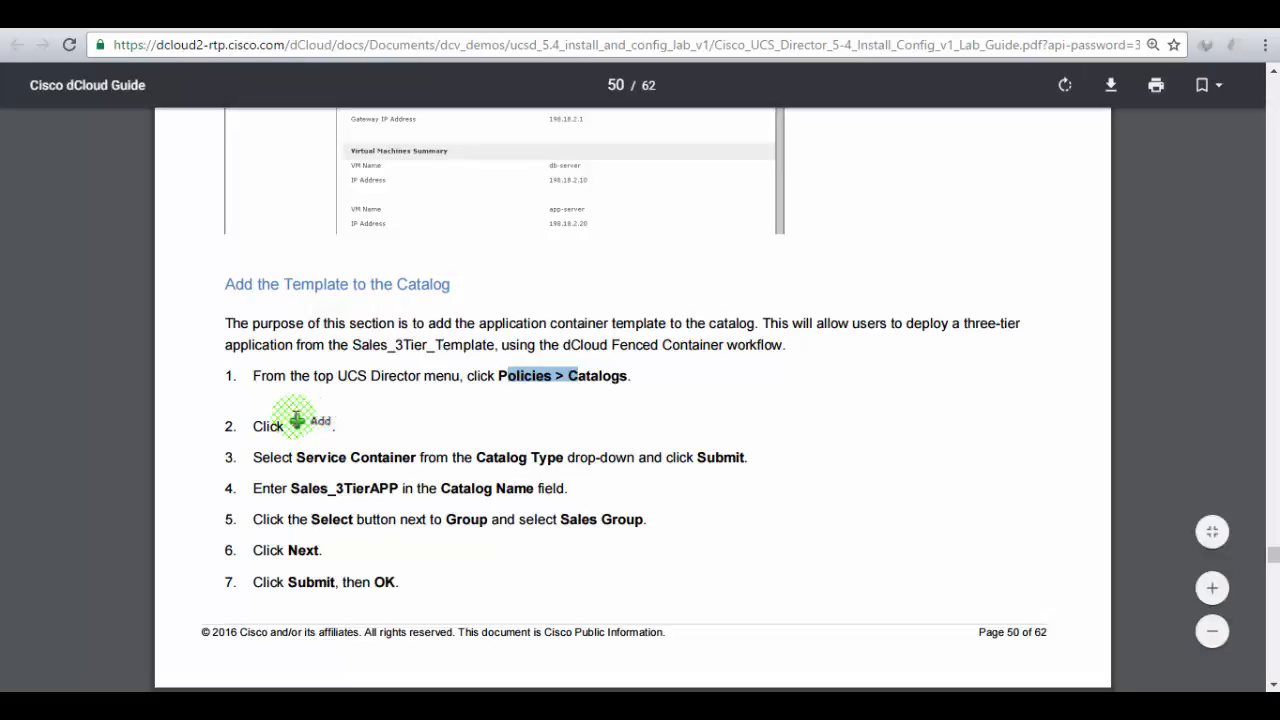
{"action": "left_click", "coordinate": [302, 418]}
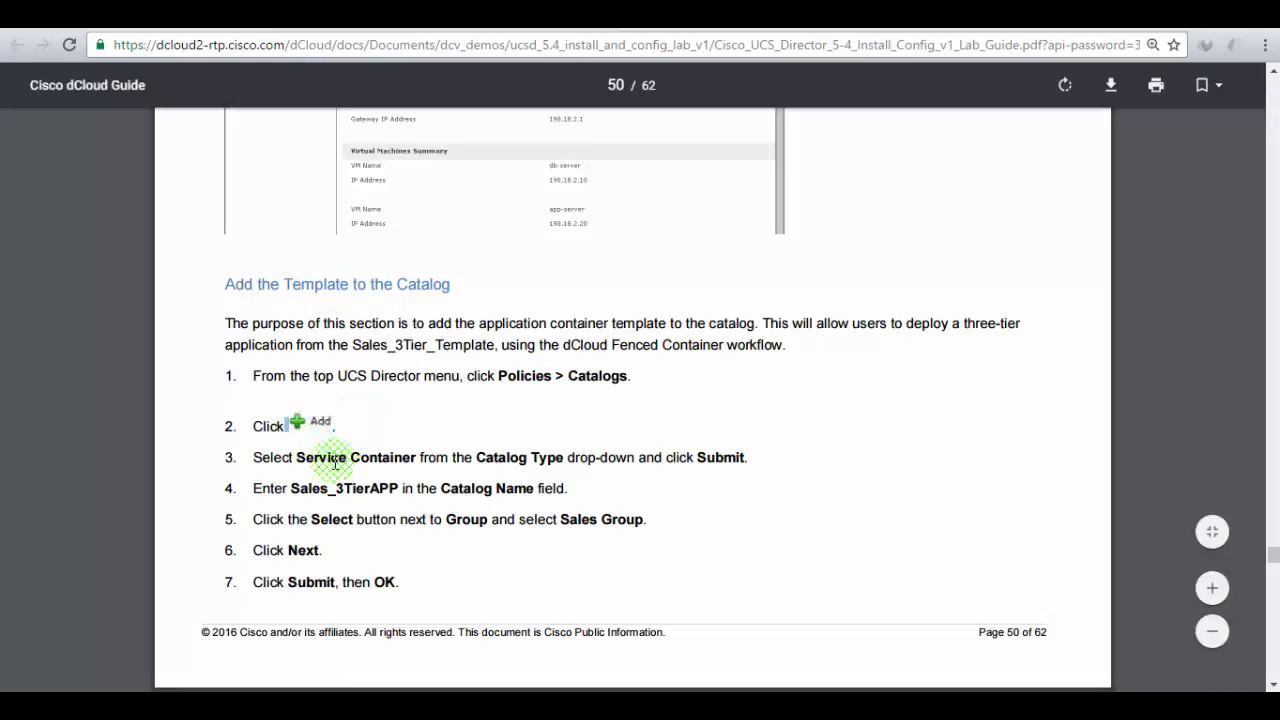
{"action": "left_click", "coordinate": [231, 15]}
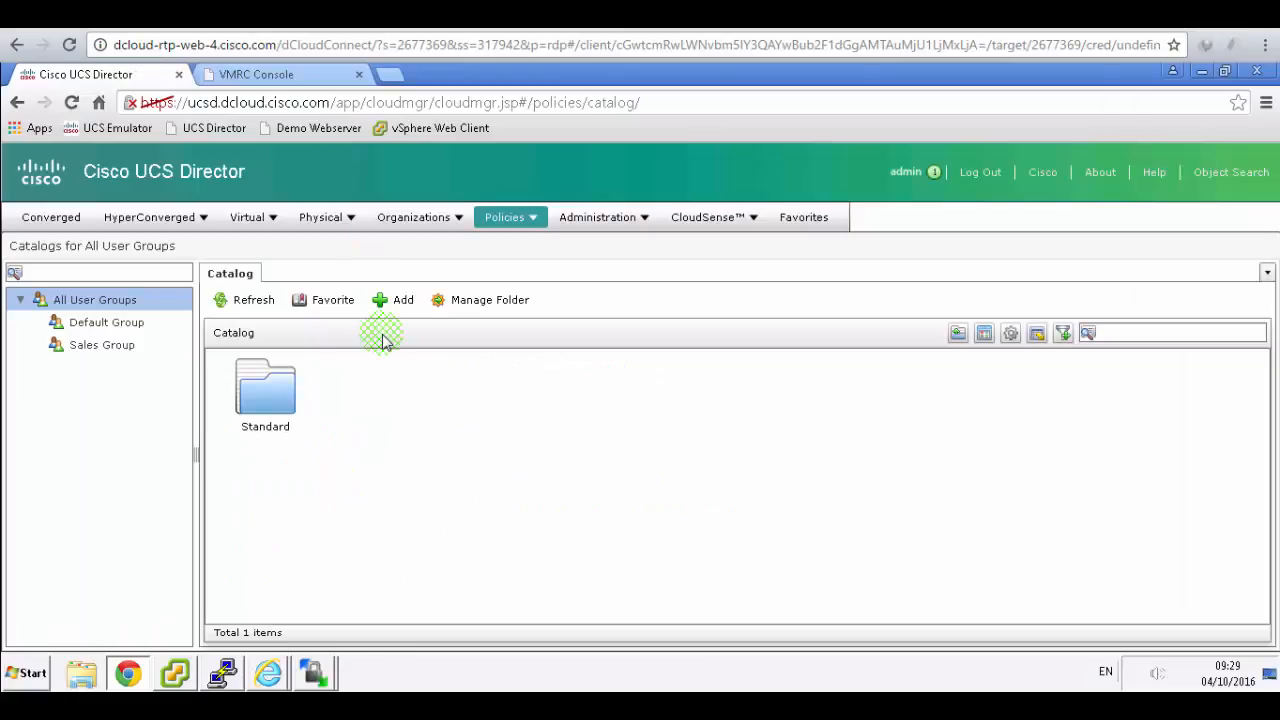
{"action": "left_click", "coordinate": [395, 303]}
{"action": "left_click", "coordinate": [454, 15]}
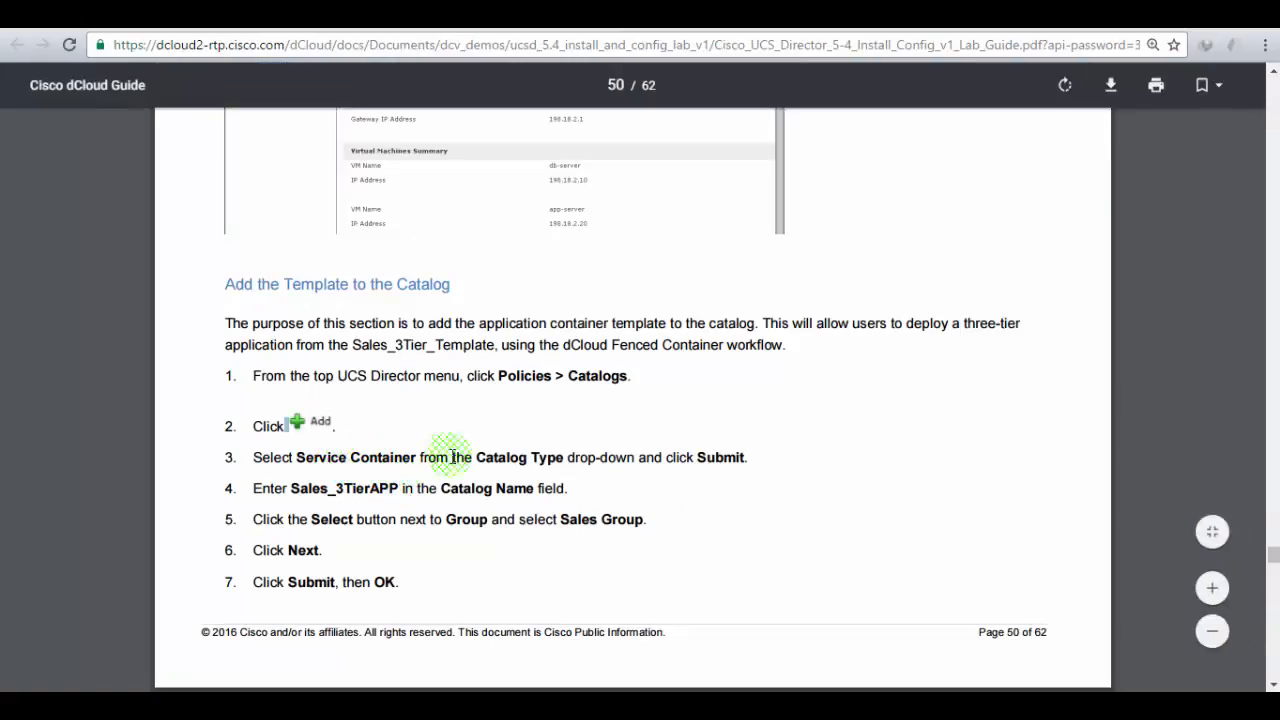
{"action": "left_click", "coordinate": [275, 15]}
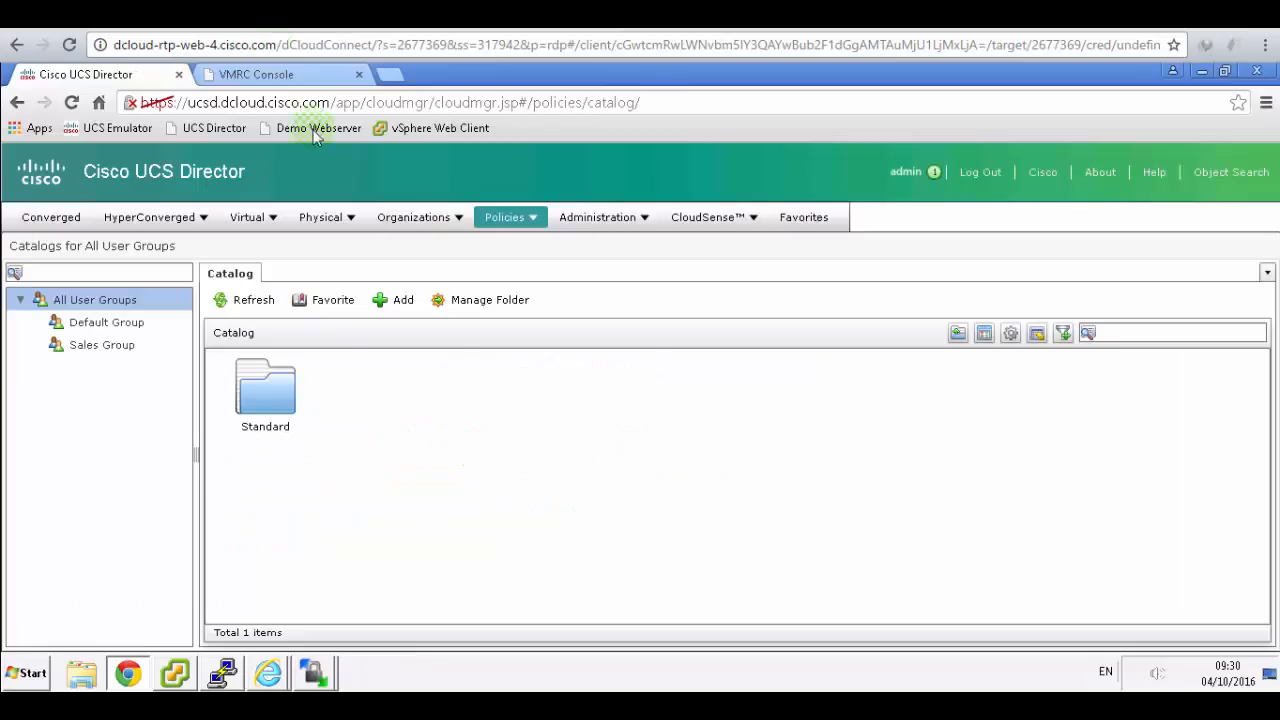
{"action": "left_click", "coordinate": [385, 302]}
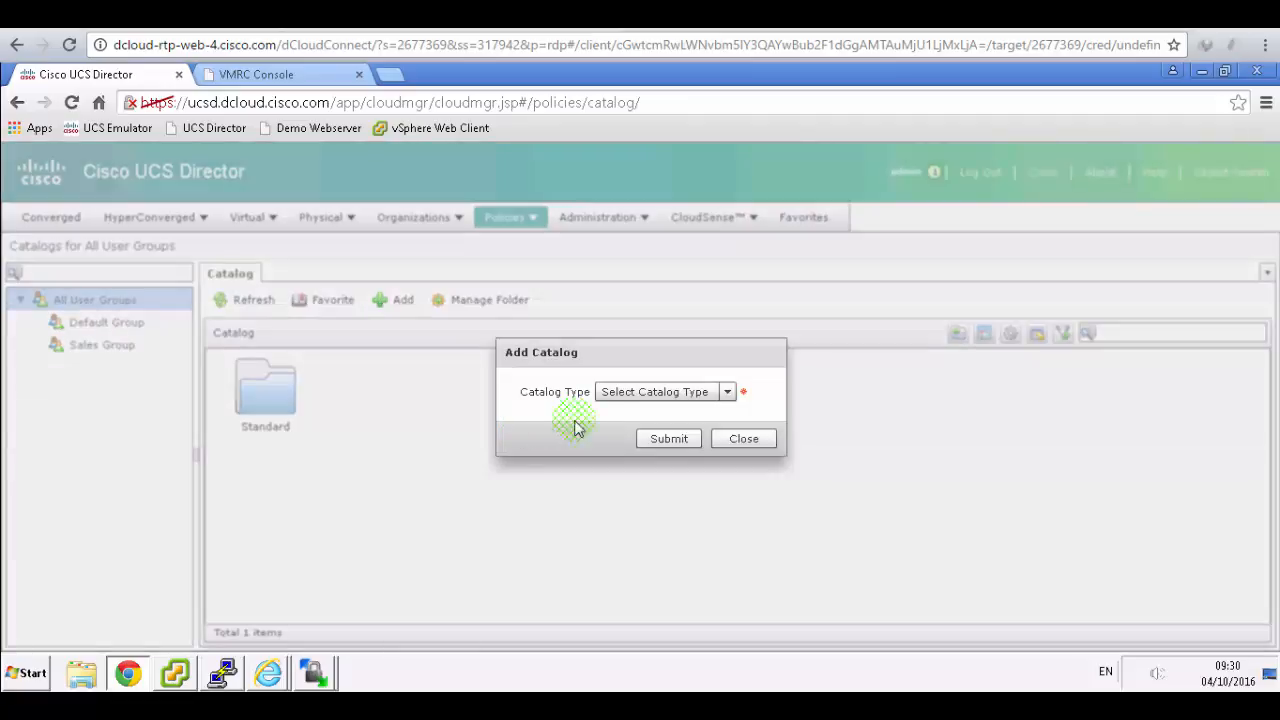
- Set the Catalog Type to Service Container and submit to reach the full form
{"action": "left_click", "coordinate": [727, 392]}
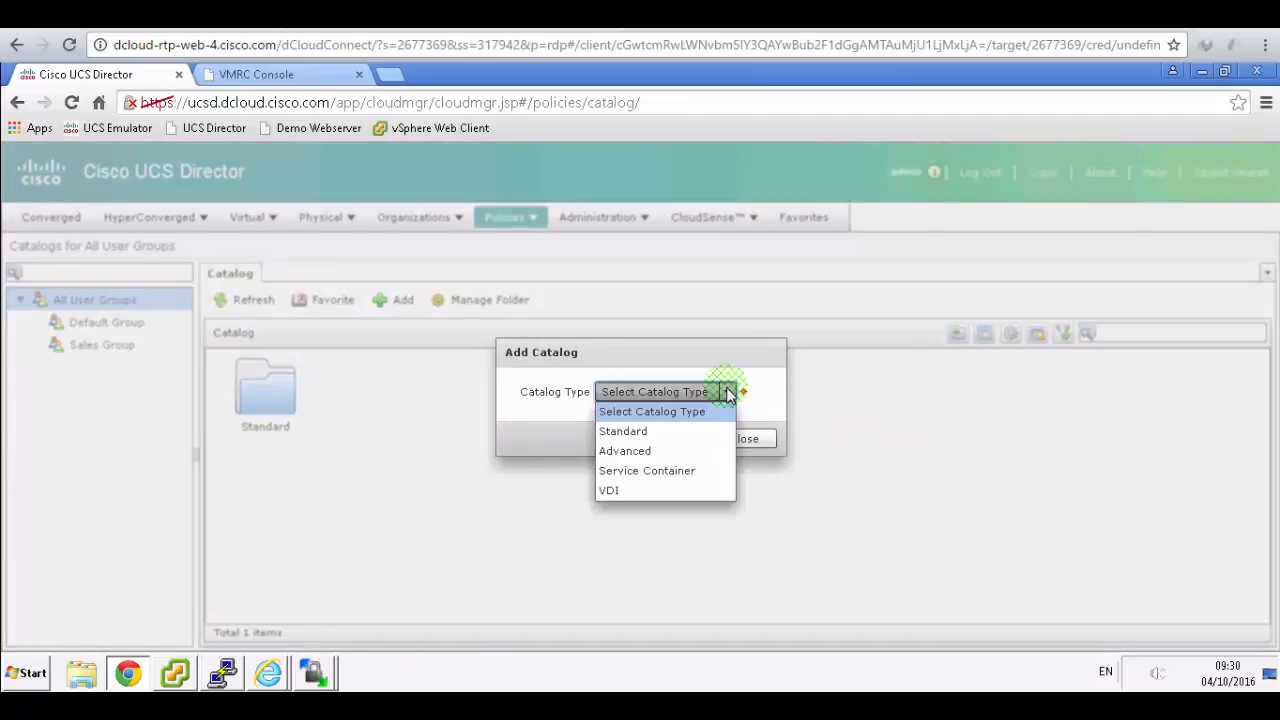
{"action": "left_click", "coordinate": [668, 471]}
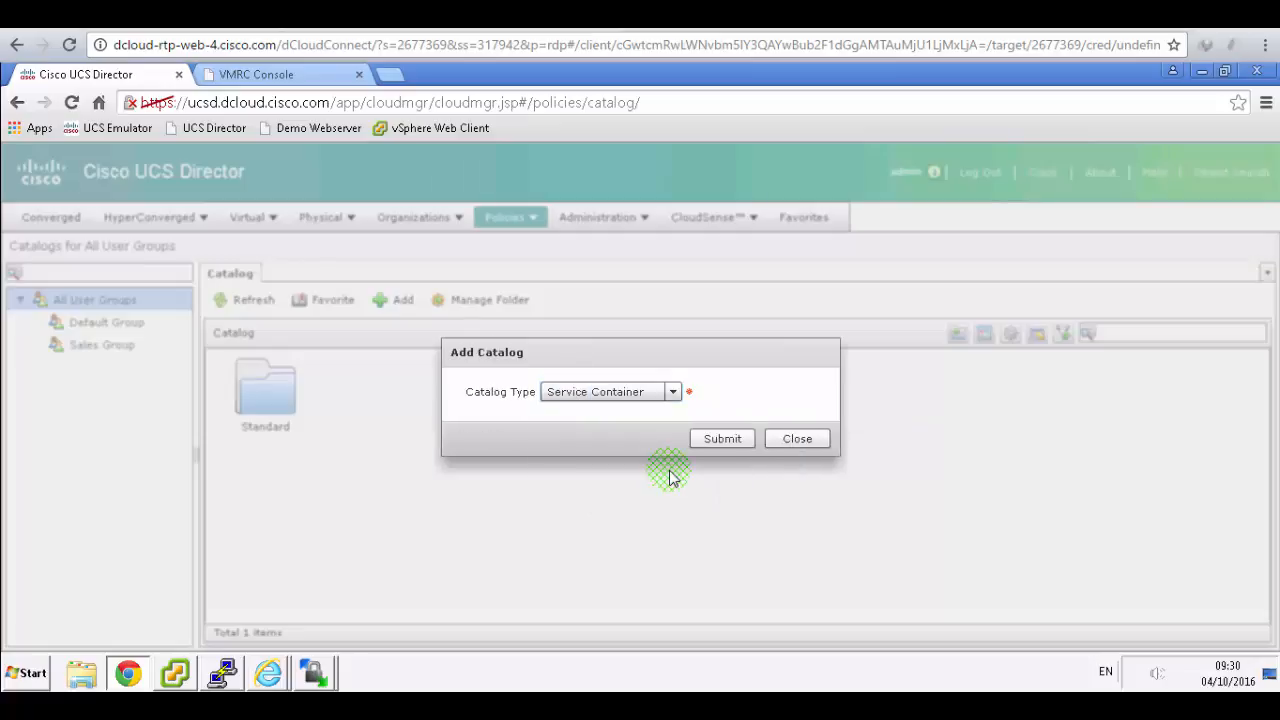
{"action": "left_click", "coordinate": [707, 440]}
{"action": "left_click", "coordinate": [468, 28]}
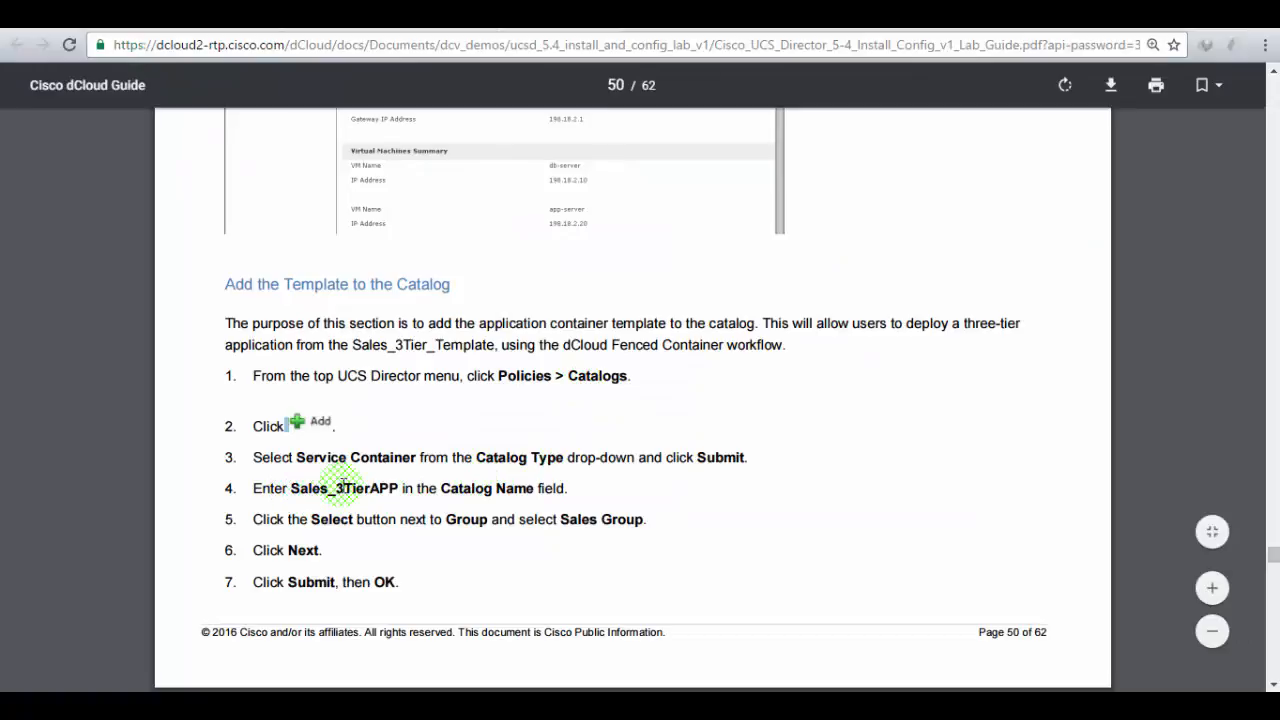
{"action": "left_click", "coordinate": [318, 20]}
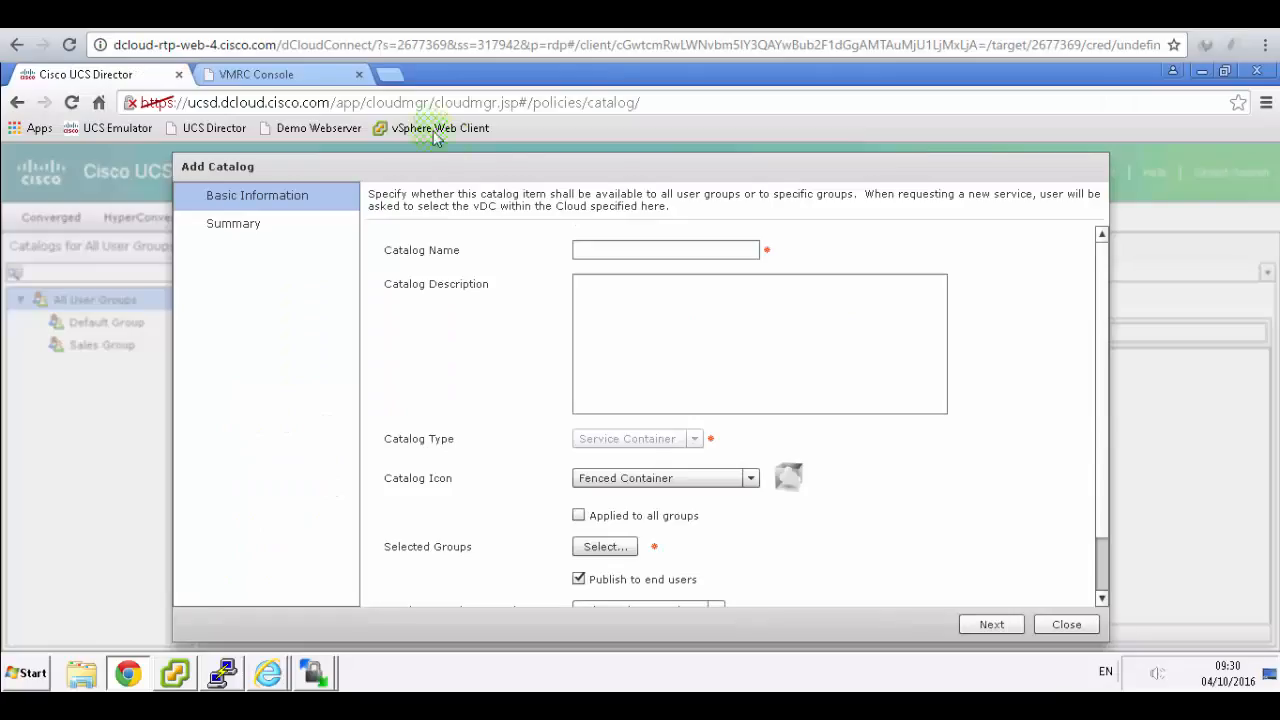
- Name the catalog Sales_3TierApp and keep the Fenced Container icon
{"action": "left_click", "coordinate": [616, 247]}
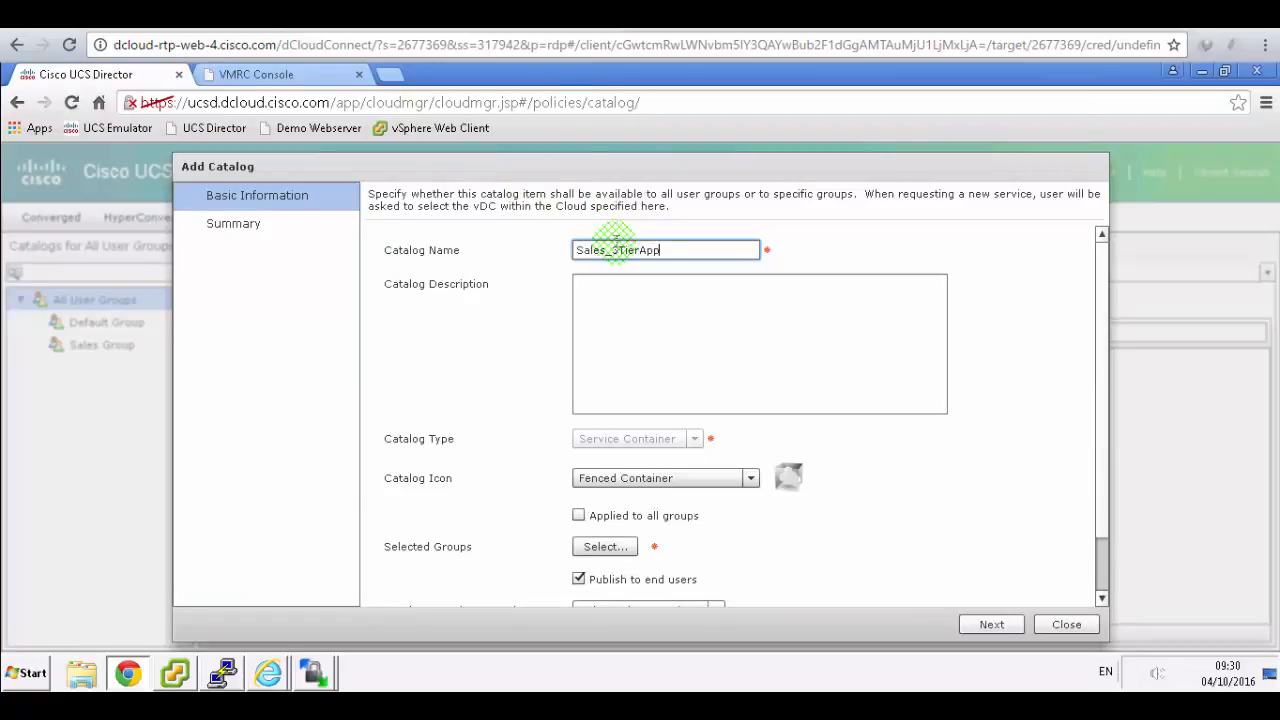
{"action": "left_click", "coordinate": [110, 20]}
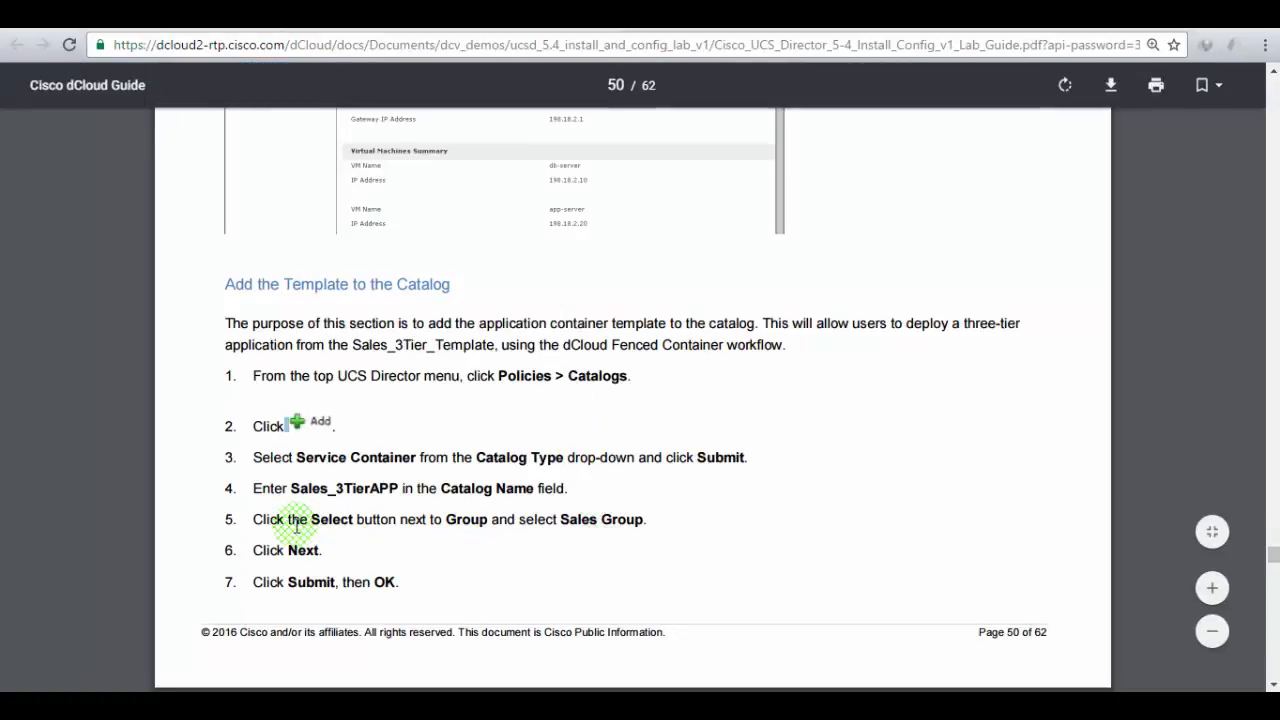
{"action": "left_click", "coordinate": [284, 16]}
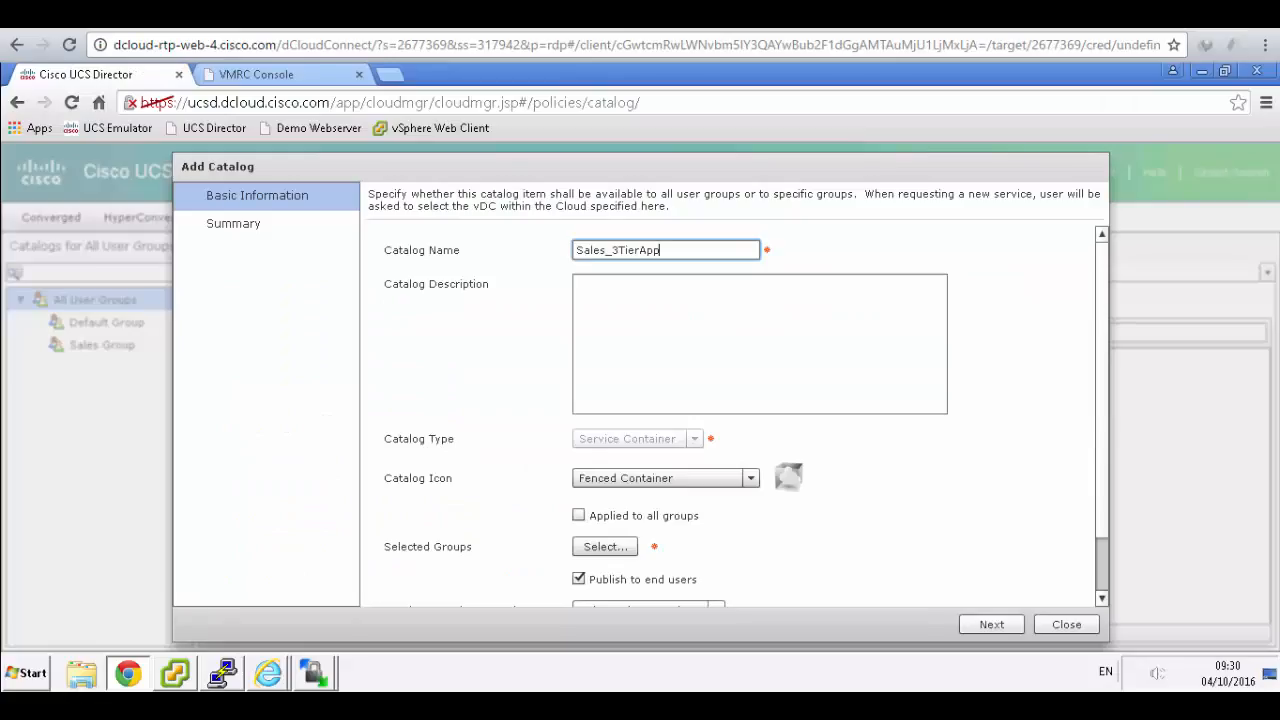
{"action": "left_click", "coordinate": [752, 479]}
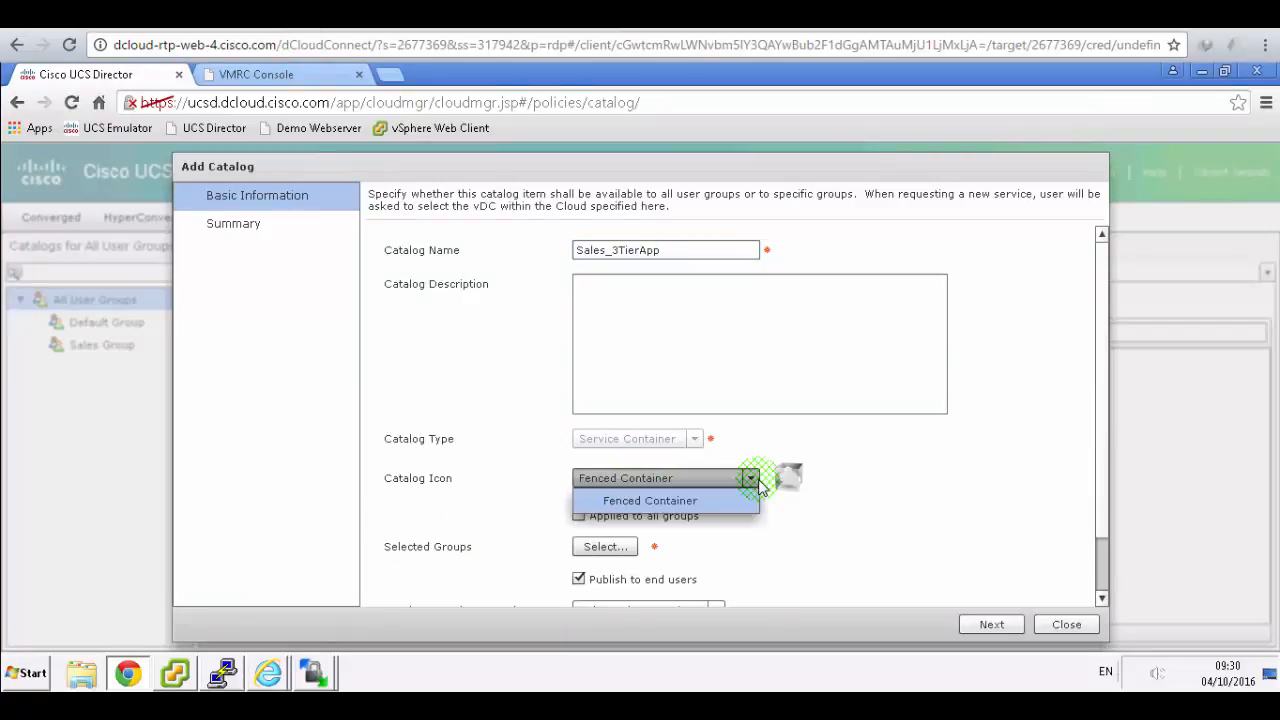
{"action": "left_click", "coordinate": [758, 485]}
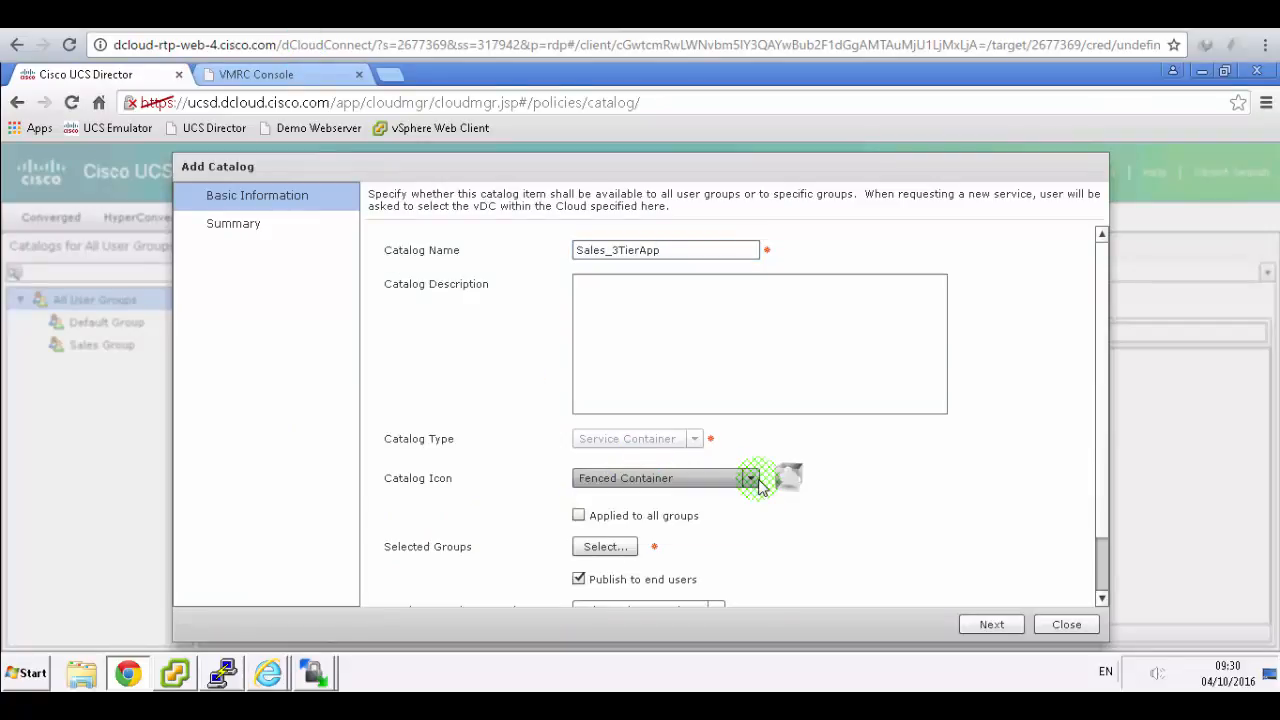
- Assign the catalog to Sales Group, keep the Service Container folder, and proceed
{"action": "left_click", "coordinate": [603, 548]}
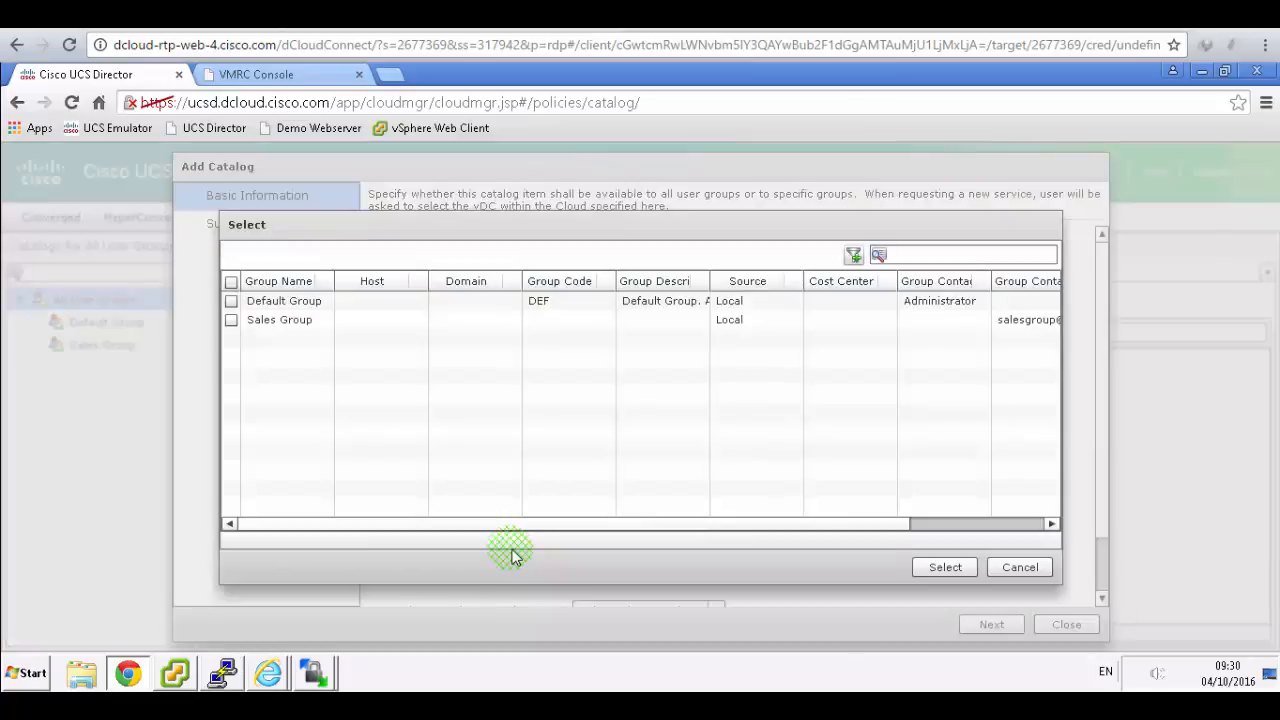
{"action": "left_click", "coordinate": [231, 320]}
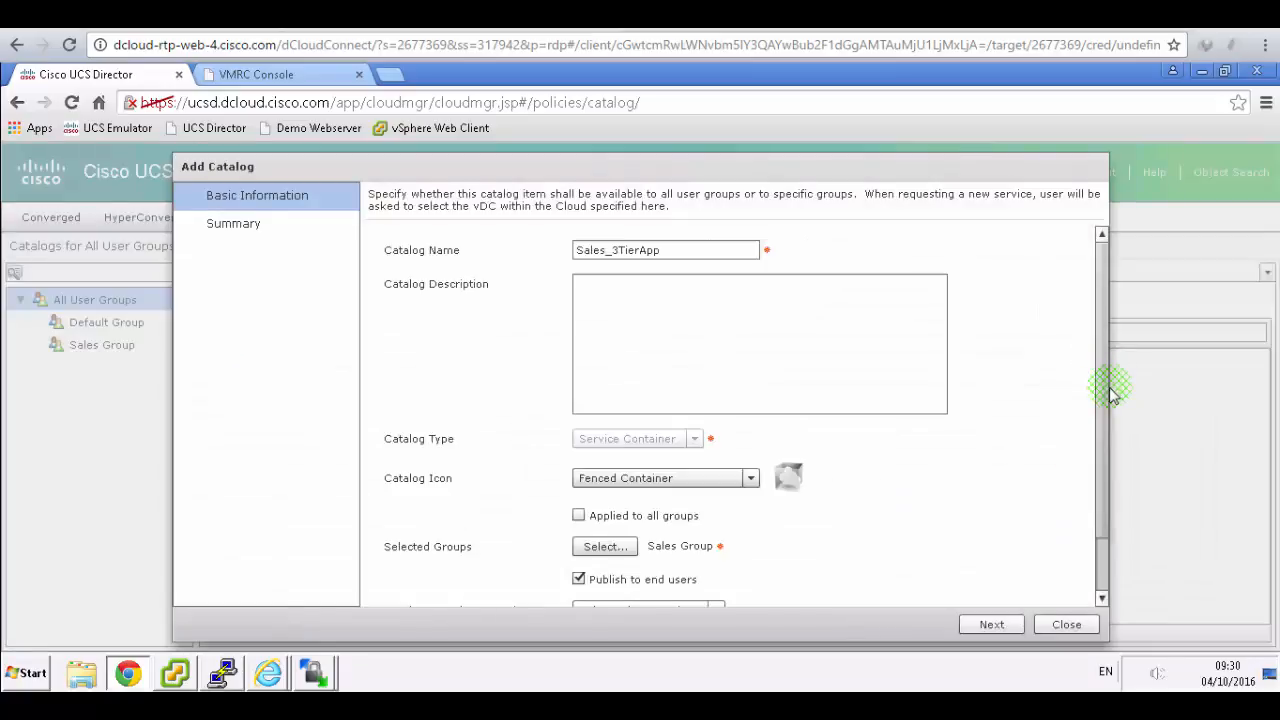
{"action": "left_click_drag", "start_coordinate": [1104, 528], "coordinate": [1116, 615]}
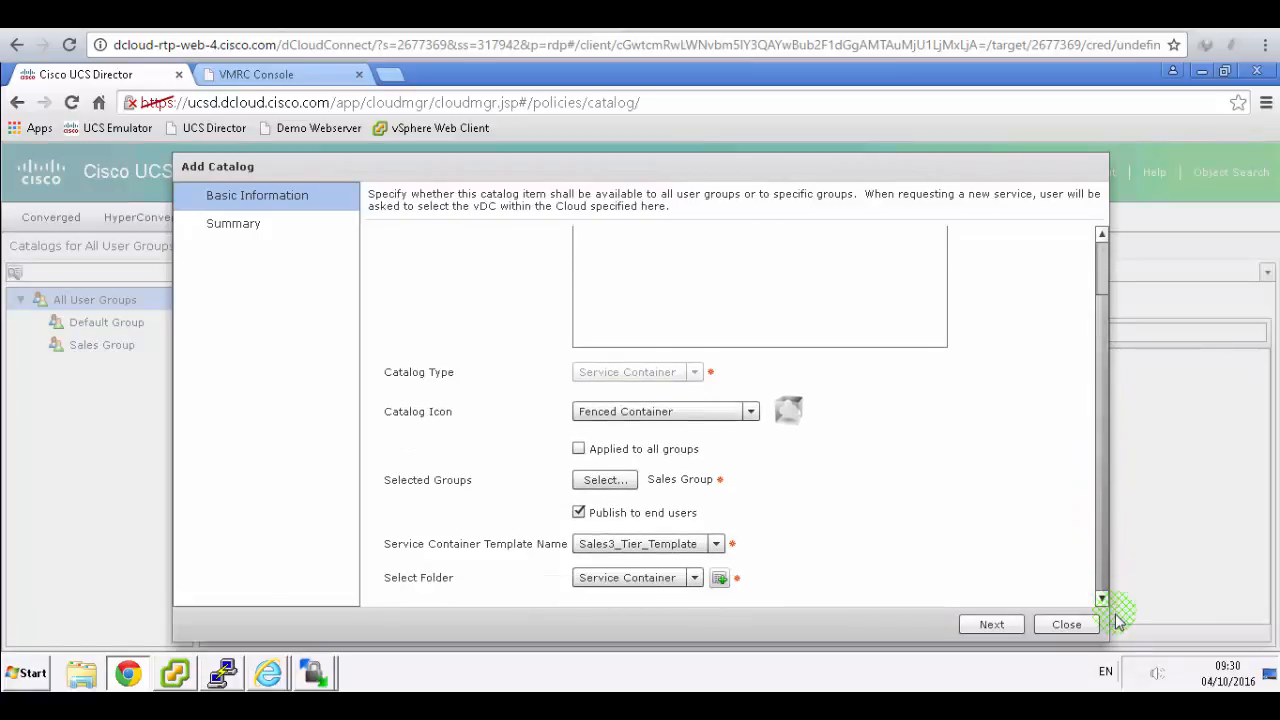
{"action": "left_click", "coordinate": [694, 579]}
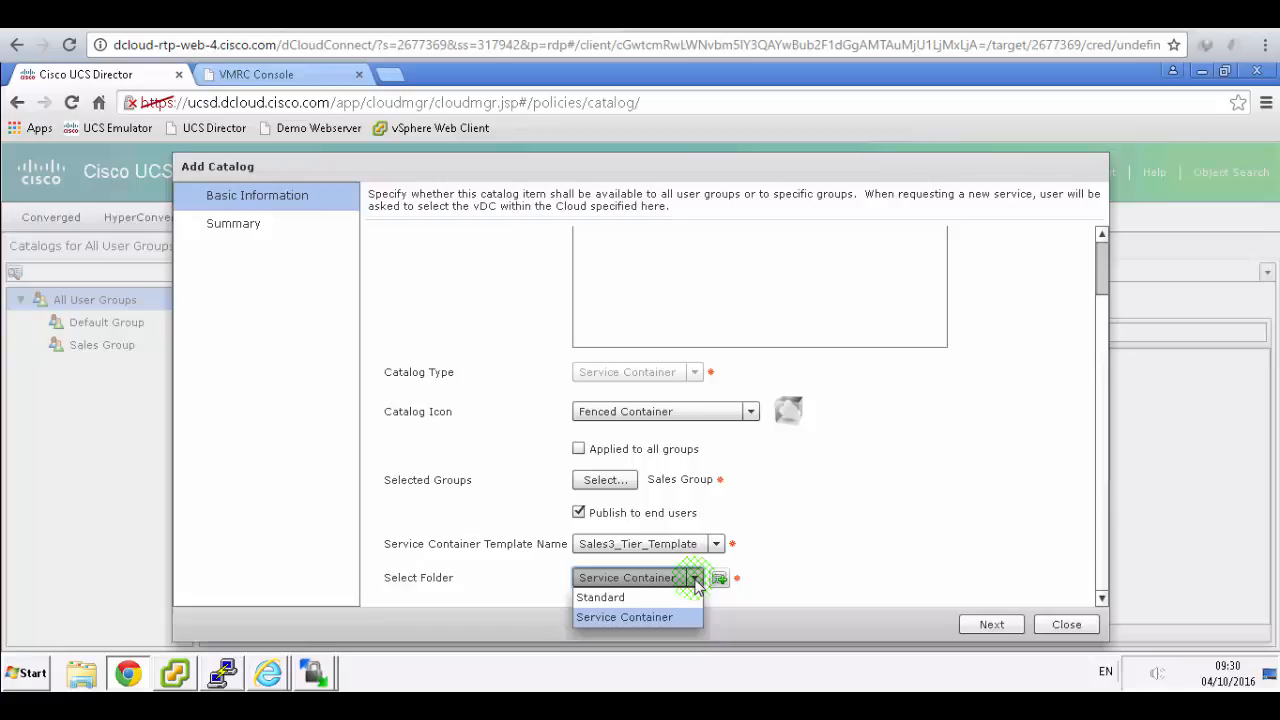
{"action": "left_click", "coordinate": [697, 585]}
{"action": "left_click", "coordinate": [991, 624]}
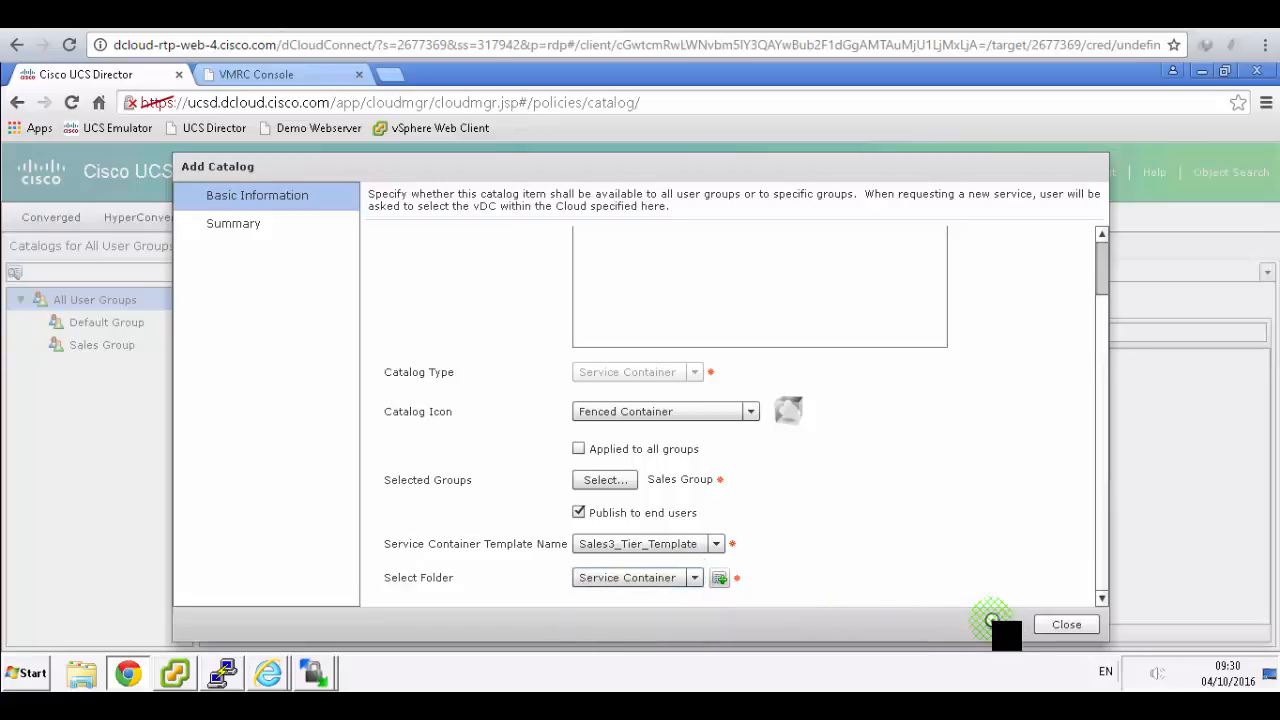
- Submit the new Sales_3TierApp catalog and acknowledge the success message
{"action": "left_click", "coordinate": [991, 624]}
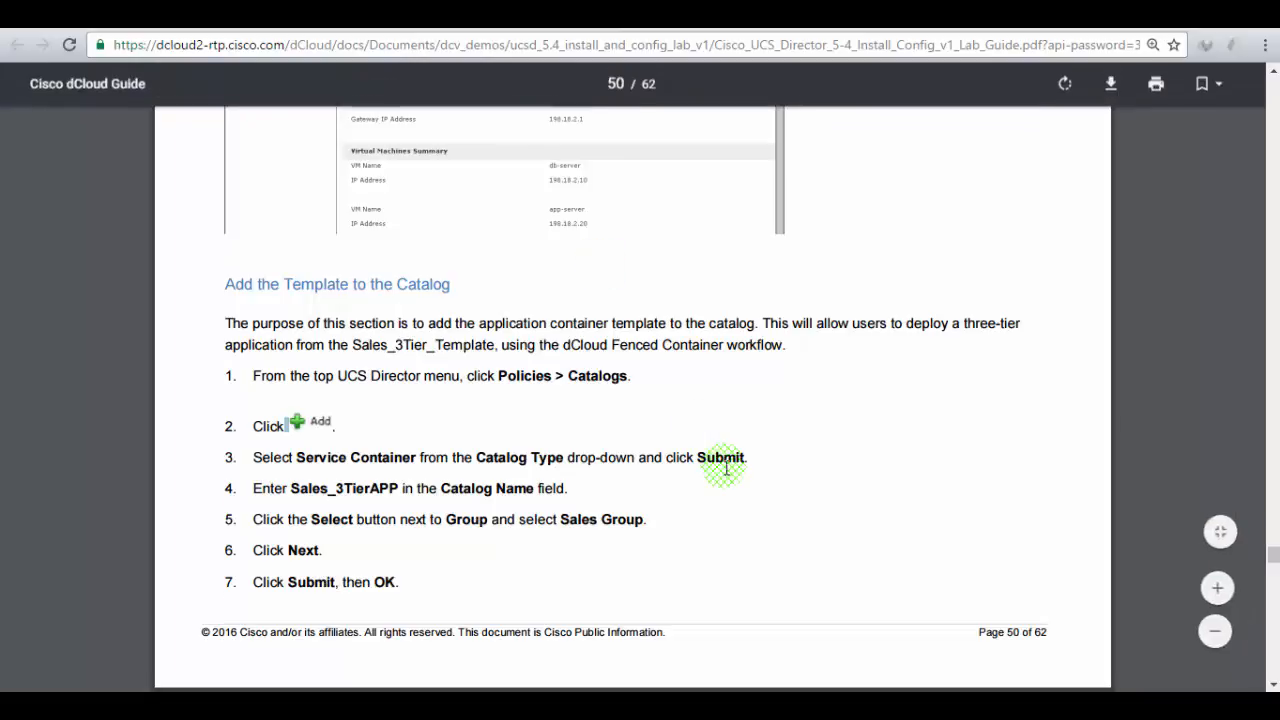
{"action": "scroll", "coordinate": [726, 467], "scroll_direction": "down", "scroll_amount": 5}
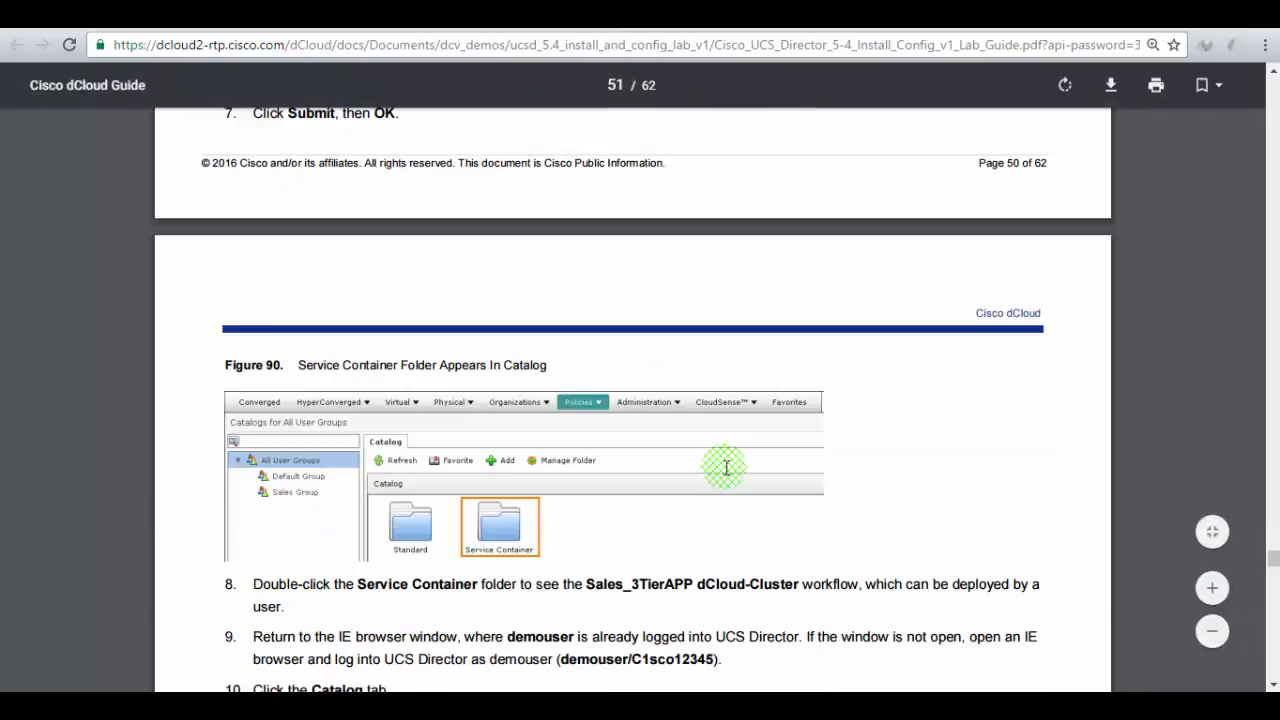
{"action": "scroll", "coordinate": [726, 467], "scroll_direction": "down", "scroll_amount": 2}
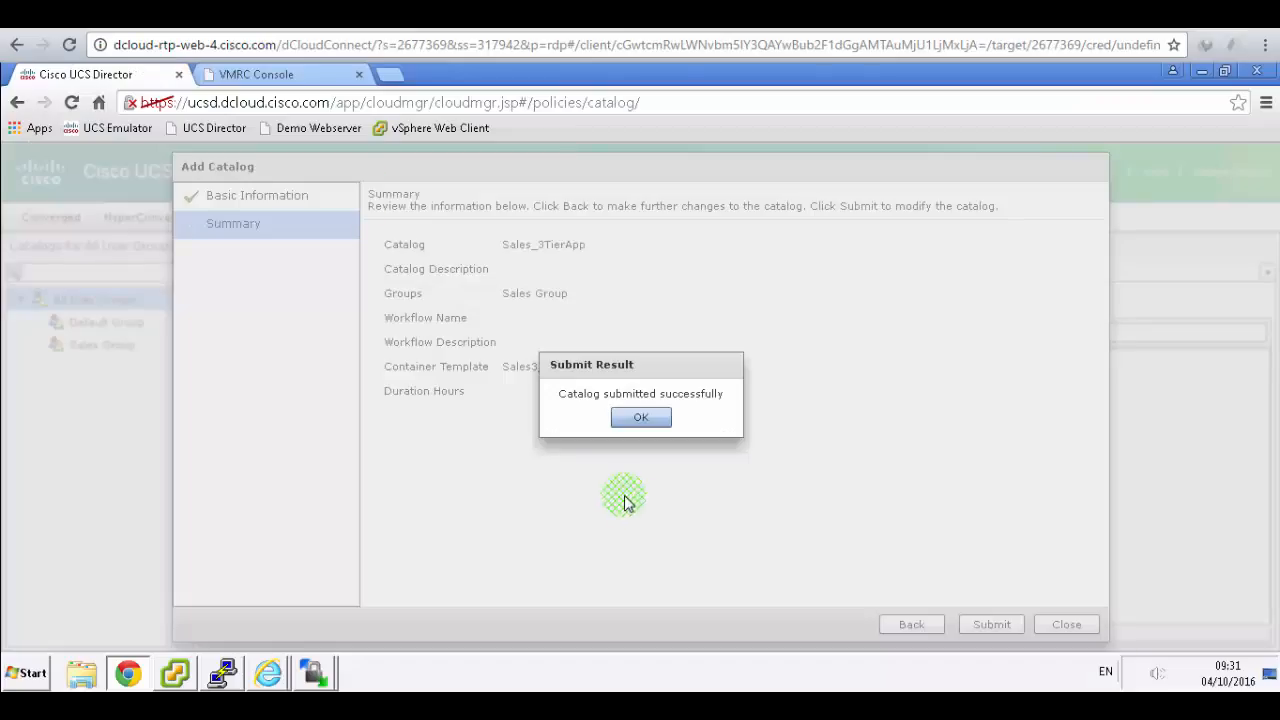
{"action": "left_click", "coordinate": [648, 416]}
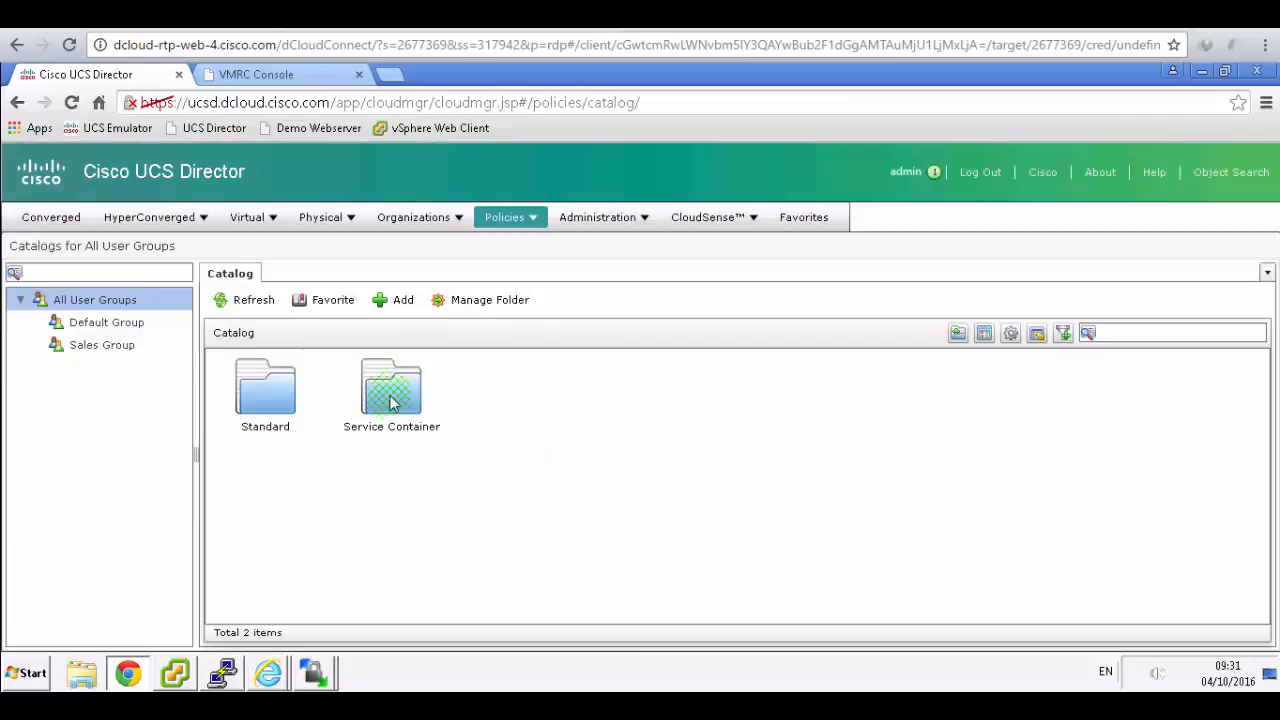
- Open the Service Container folder and select the Sales_3TierApp dCloud-cluster item
{"action": "left_click", "coordinate": [392, 394]}
{"action": "double_click", "coordinate": [392, 394]}
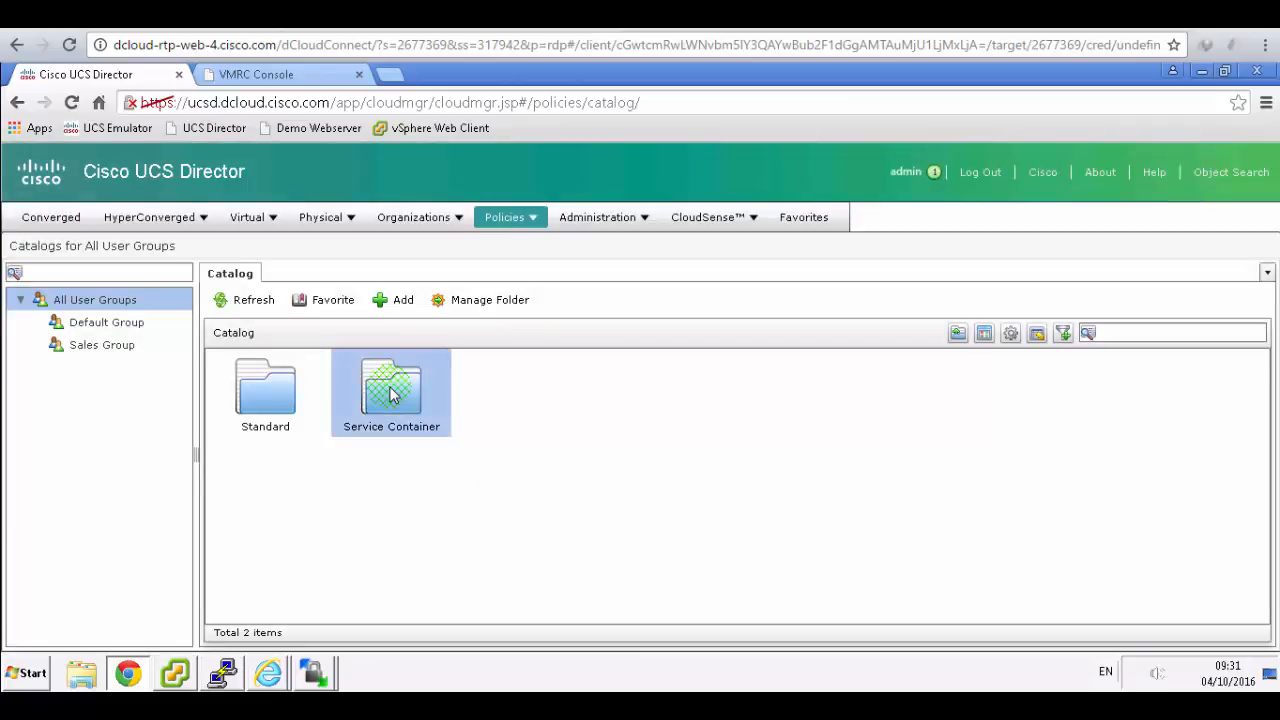
{"action": "left_click", "coordinate": [268, 418]}
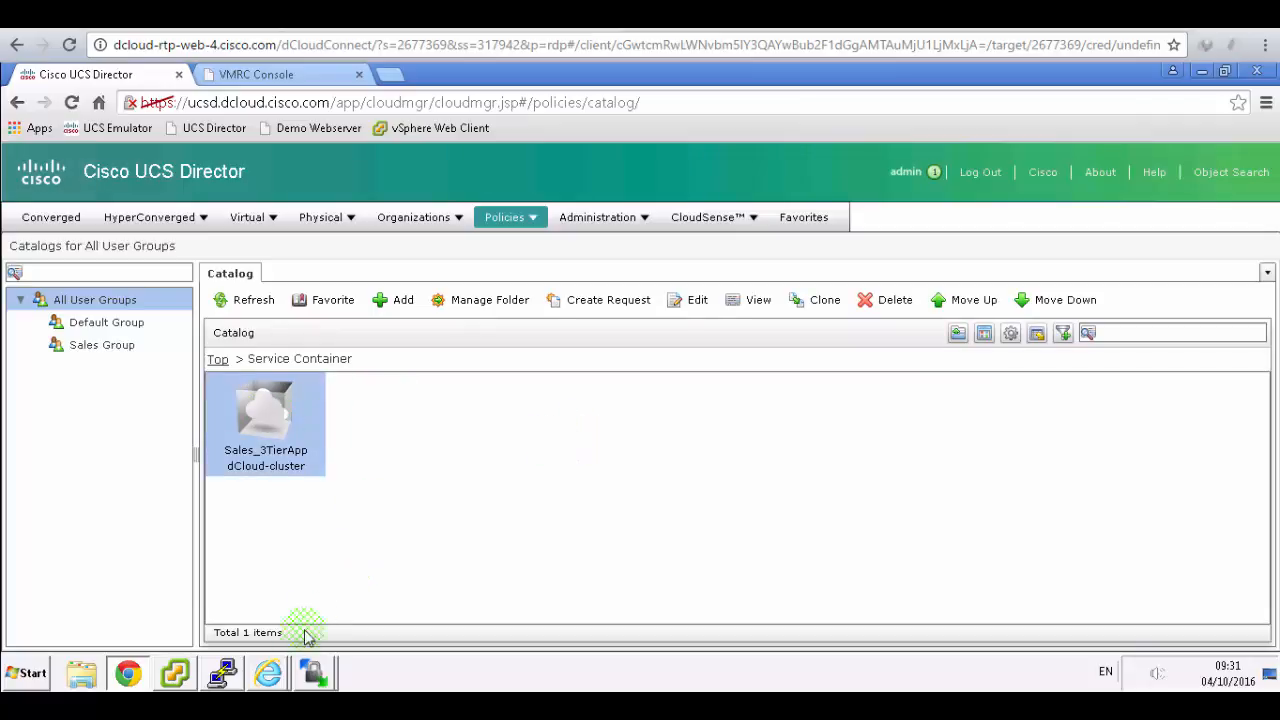
- Close the Internet Explorer window showing 'This page can't be displayed'
{"action": "left_click", "coordinate": [270, 674]}
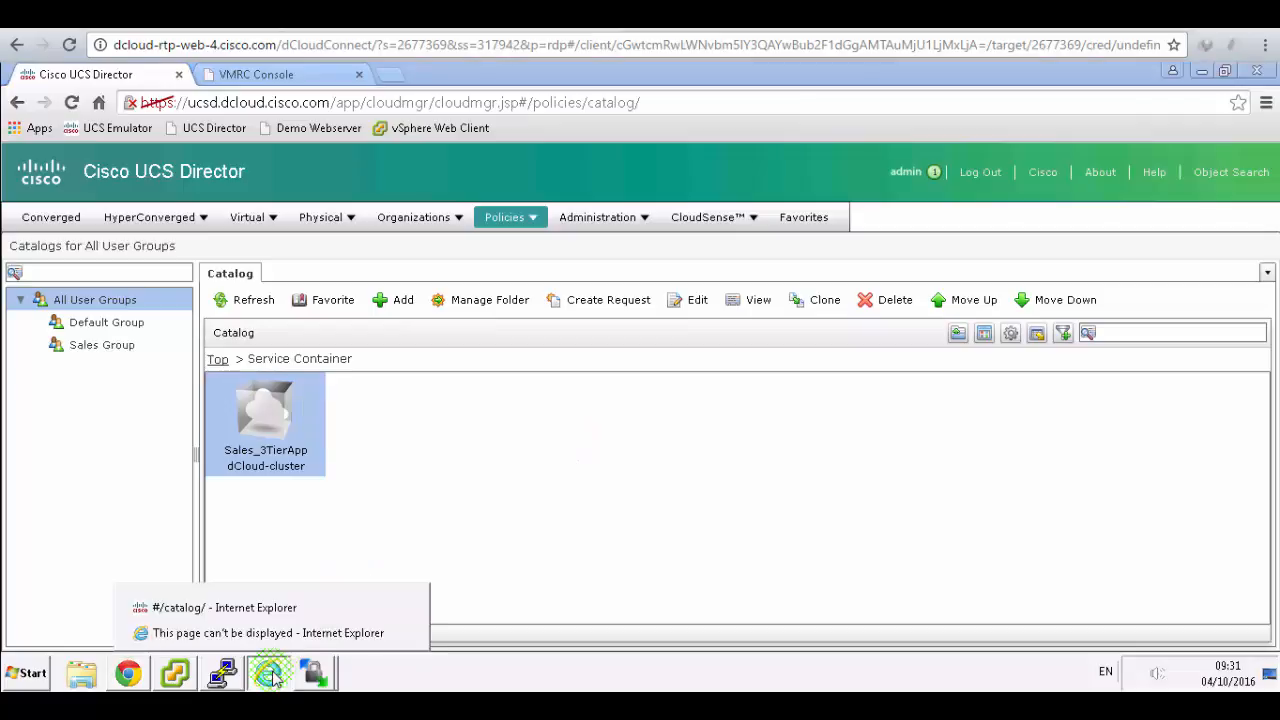
{"action": "left_click", "coordinate": [291, 635]}
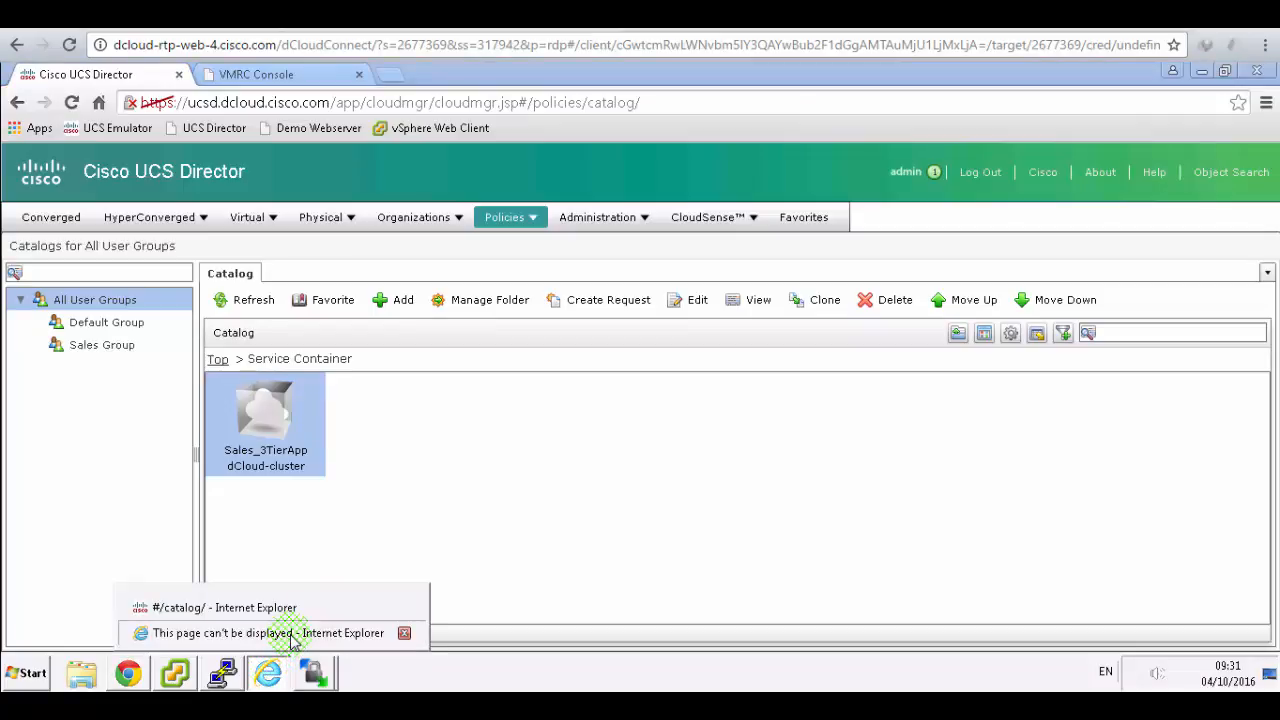
{"action": "left_click", "coordinate": [290, 636]}
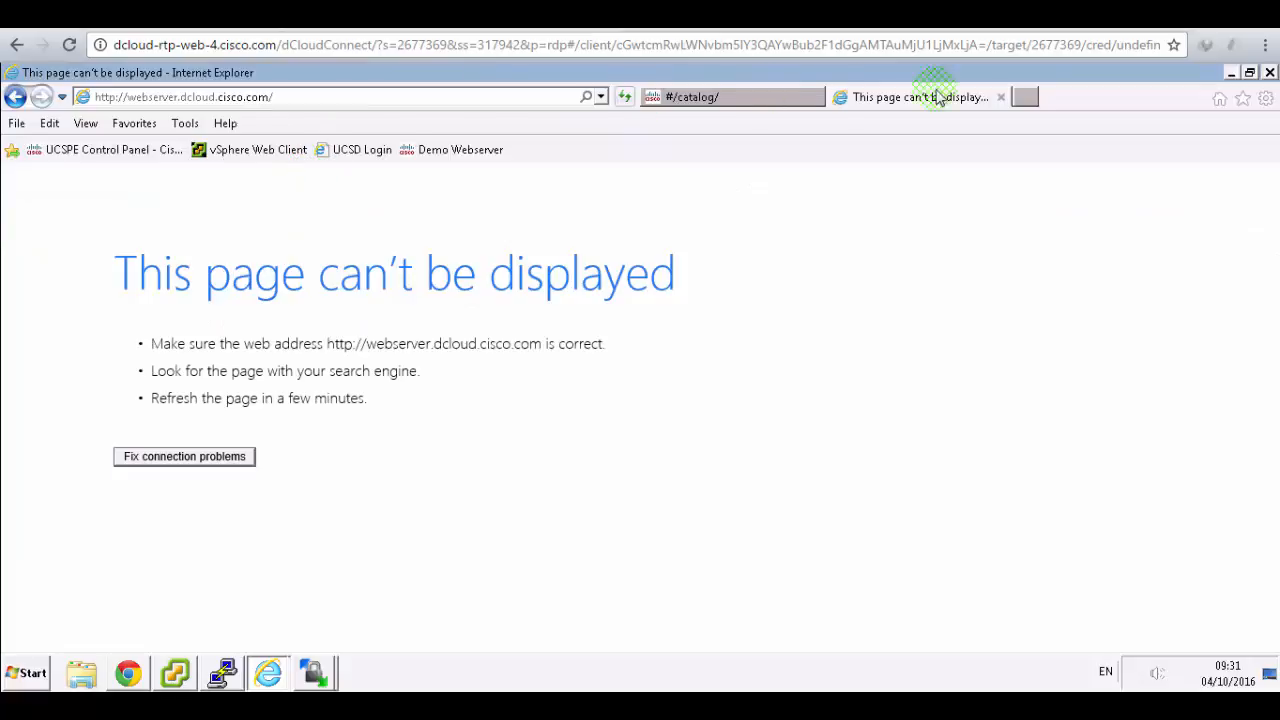
{"action": "left_click", "coordinate": [1001, 97]}
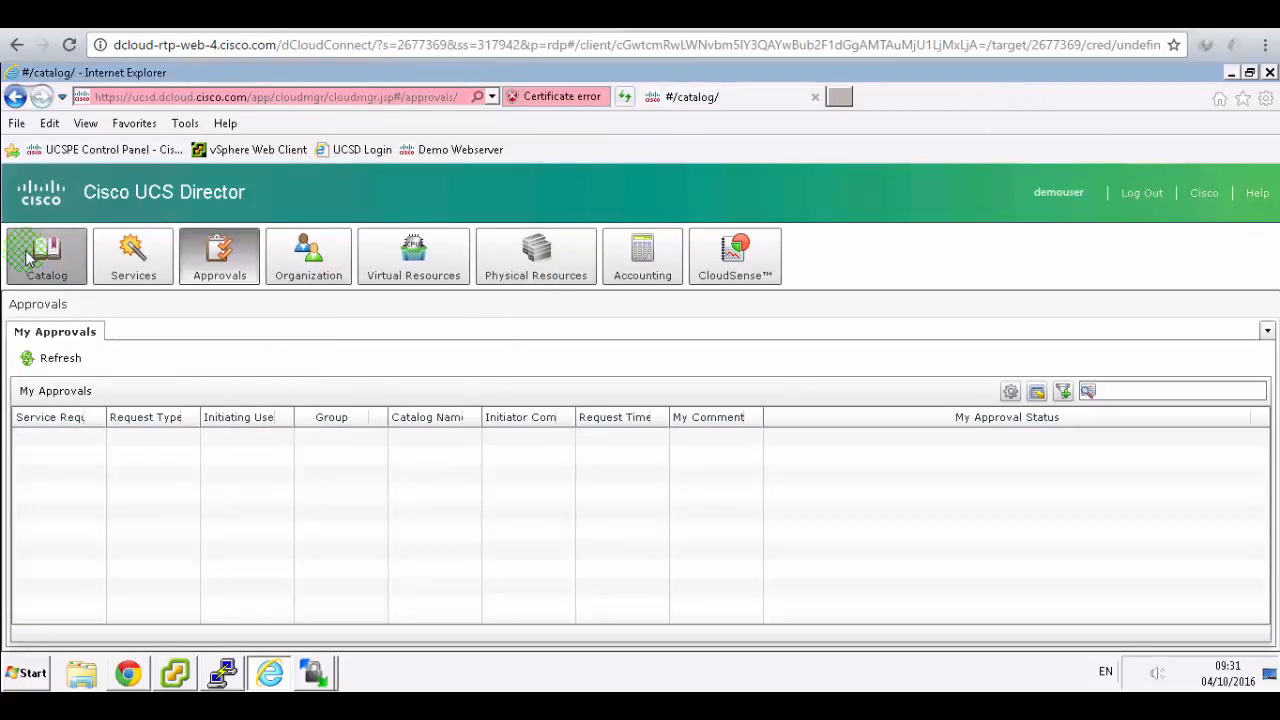
- Open the end-user Catalog and select the Service Container folder, checking the lab guide
{"action": "left_click", "coordinate": [30, 258]}
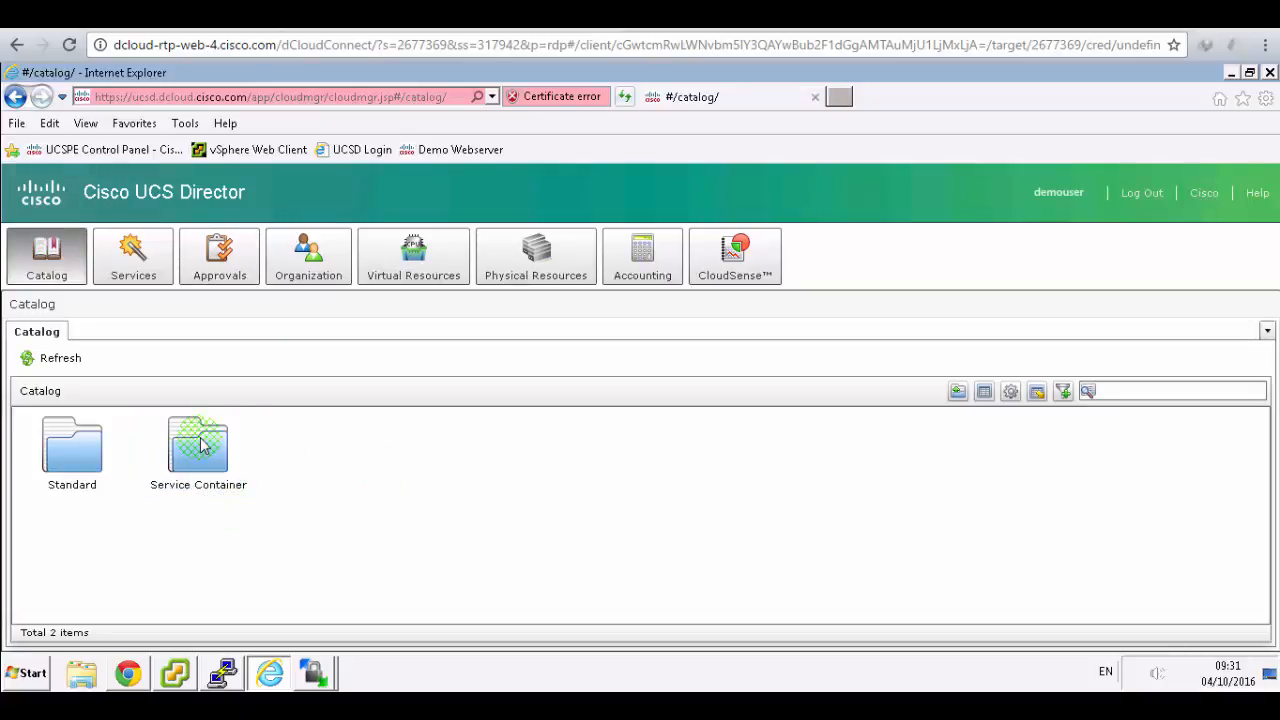
{"action": "left_click", "coordinate": [198, 440]}
{"action": "left_click", "coordinate": [412, 16]}
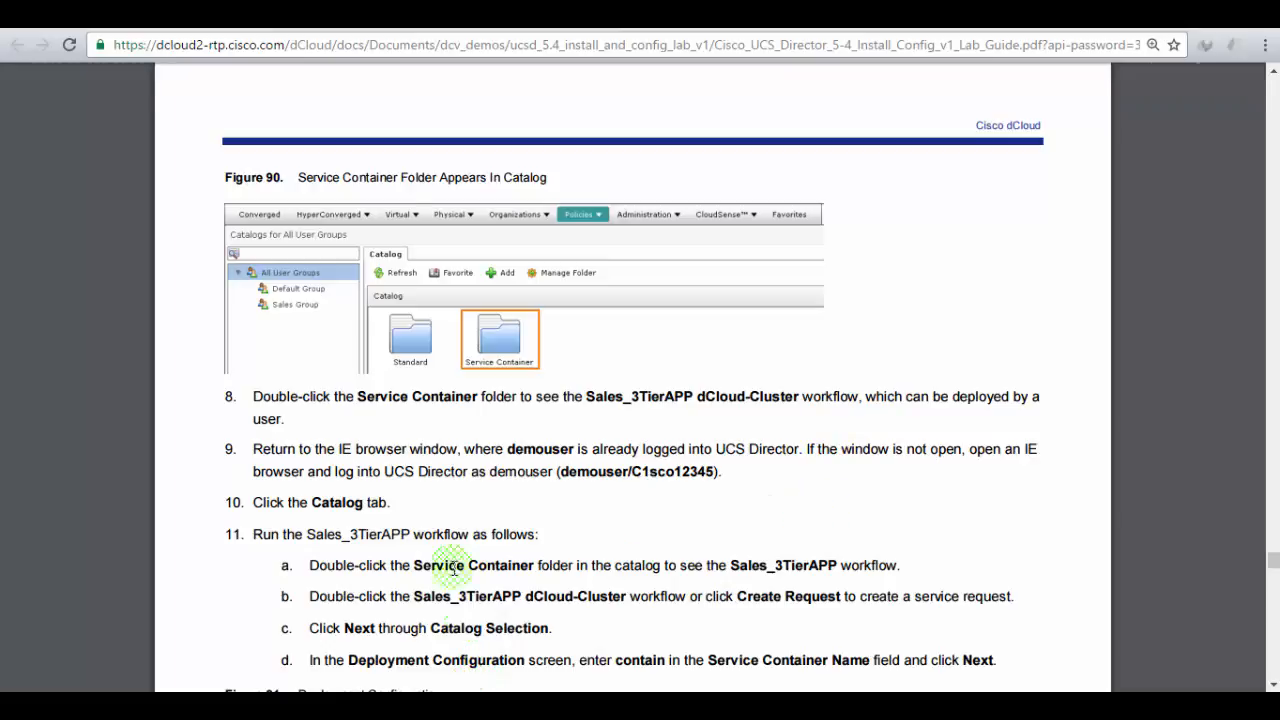
{"action": "left_click", "coordinate": [320, 15]}
- Start a Sales_3TierApp service request from the Service Container folder, dismissing the validation warning
{"action": "double_click", "coordinate": [190, 455]}
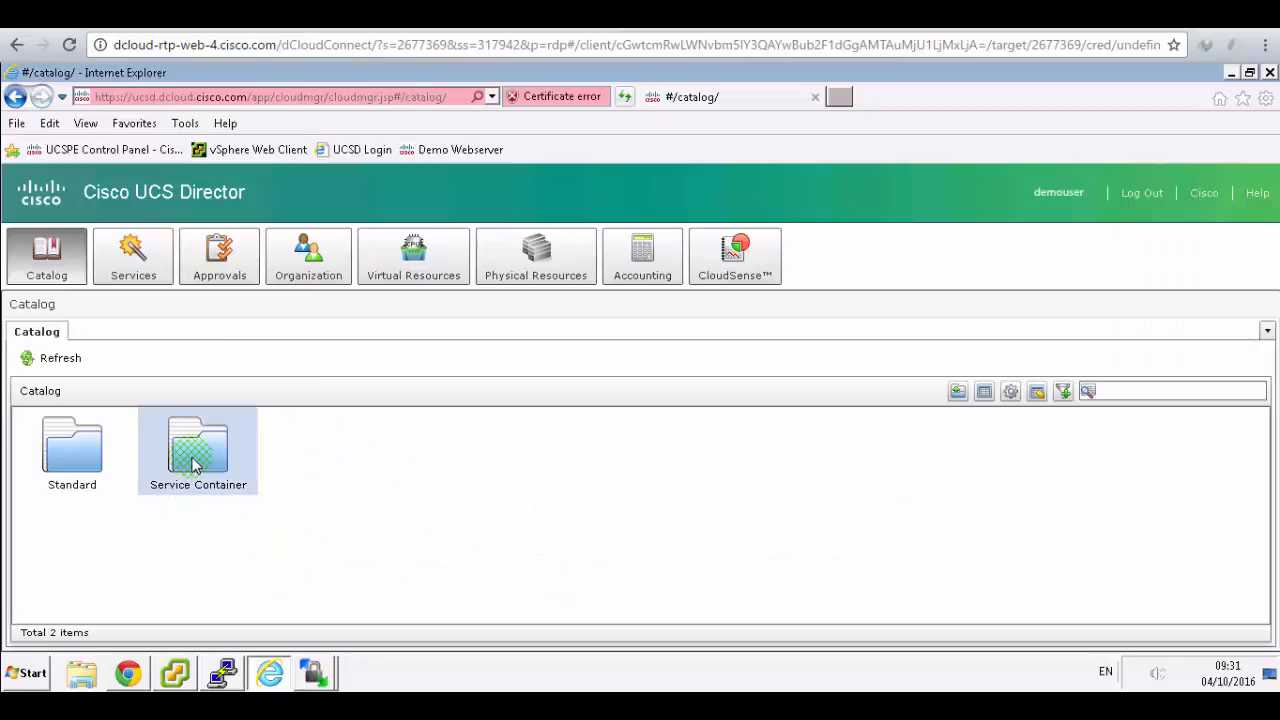
{"action": "left_click", "coordinate": [88, 485]}
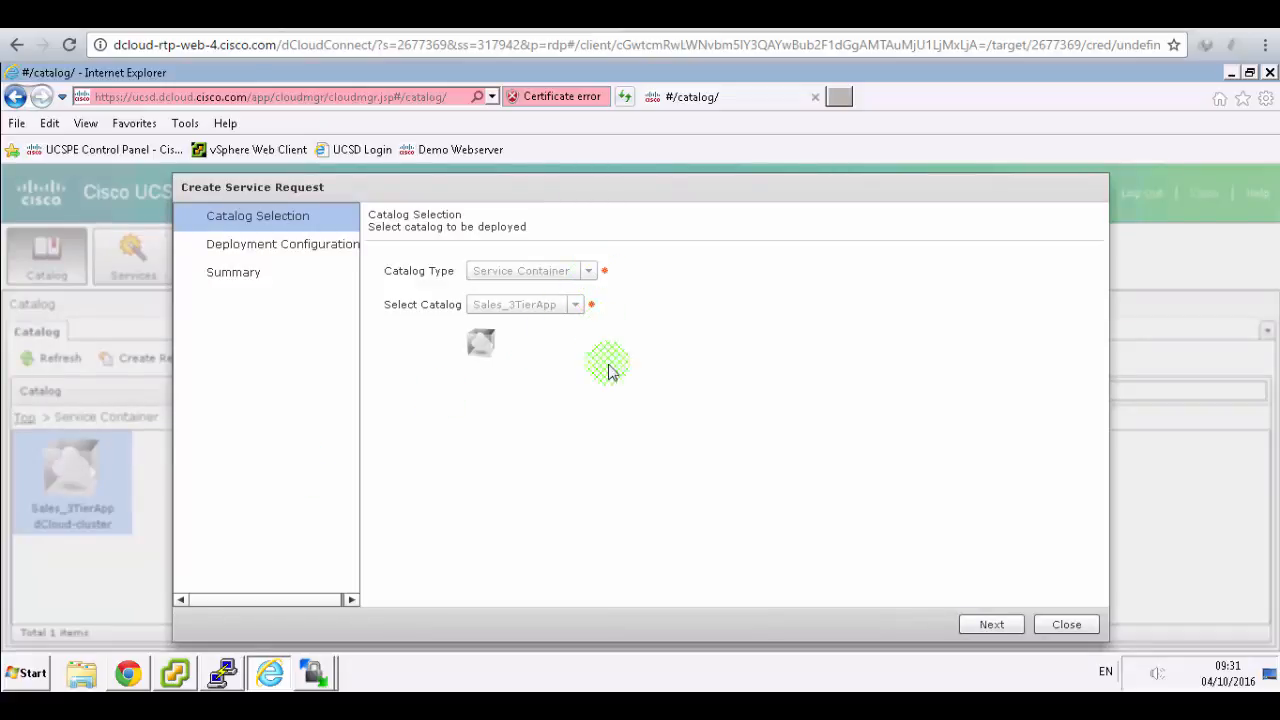
{"action": "left_click", "coordinate": [1003, 625]}
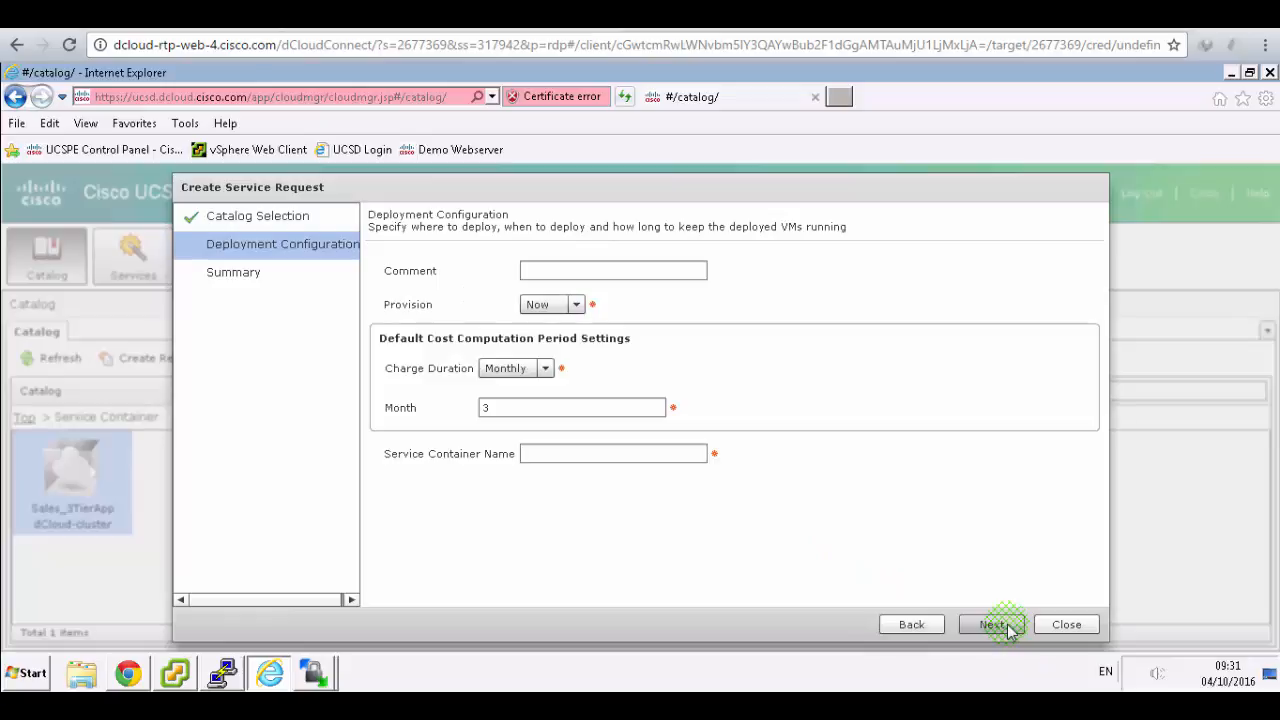
{"action": "left_click", "coordinate": [1003, 625]}
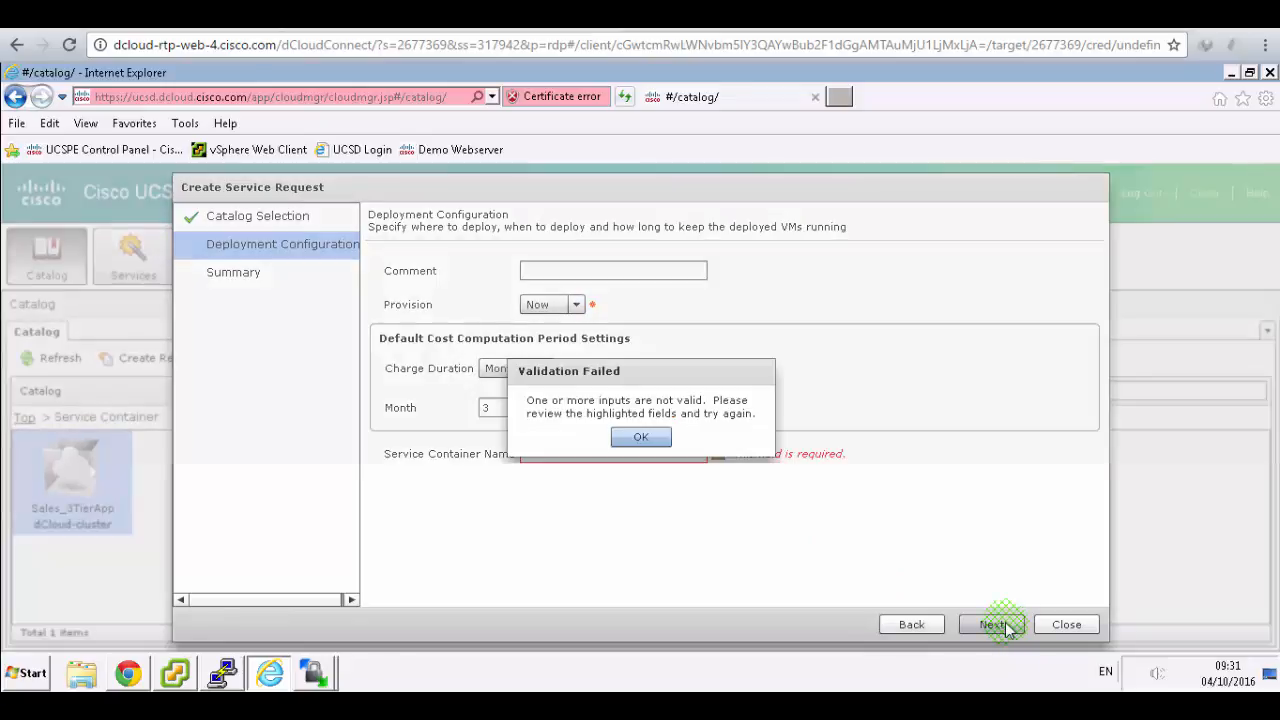
{"action": "left_click", "coordinate": [648, 440]}
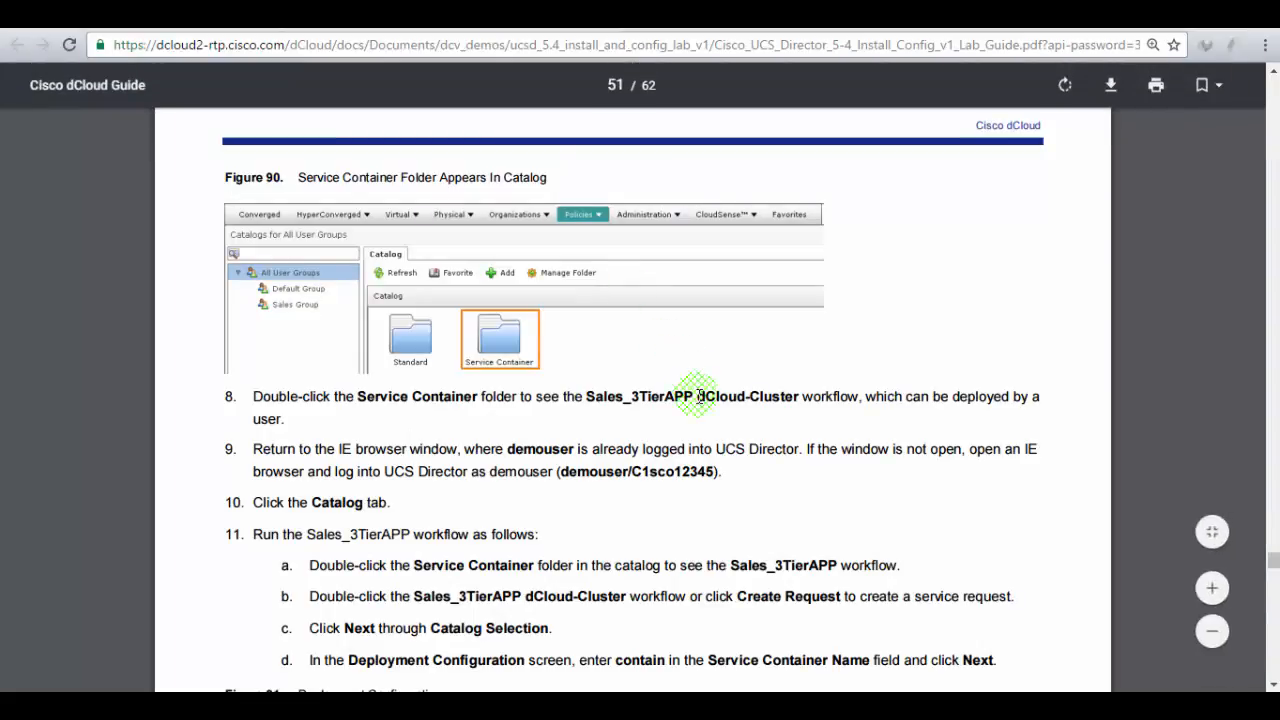
- Enter 'contain' as the Service Container Name and submit the request
{"action": "scroll", "coordinate": [698, 397], "scroll_direction": "down", "scroll_amount": 1}
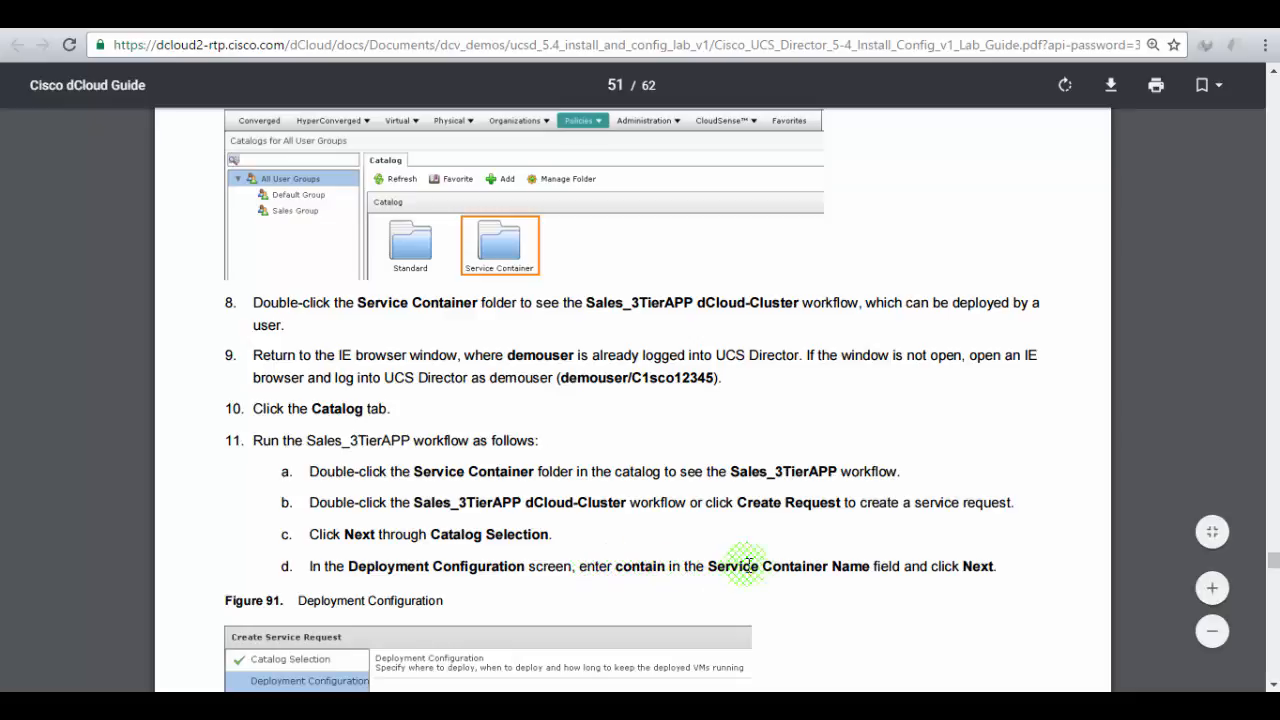
{"action": "left_click", "coordinate": [420, 15]}
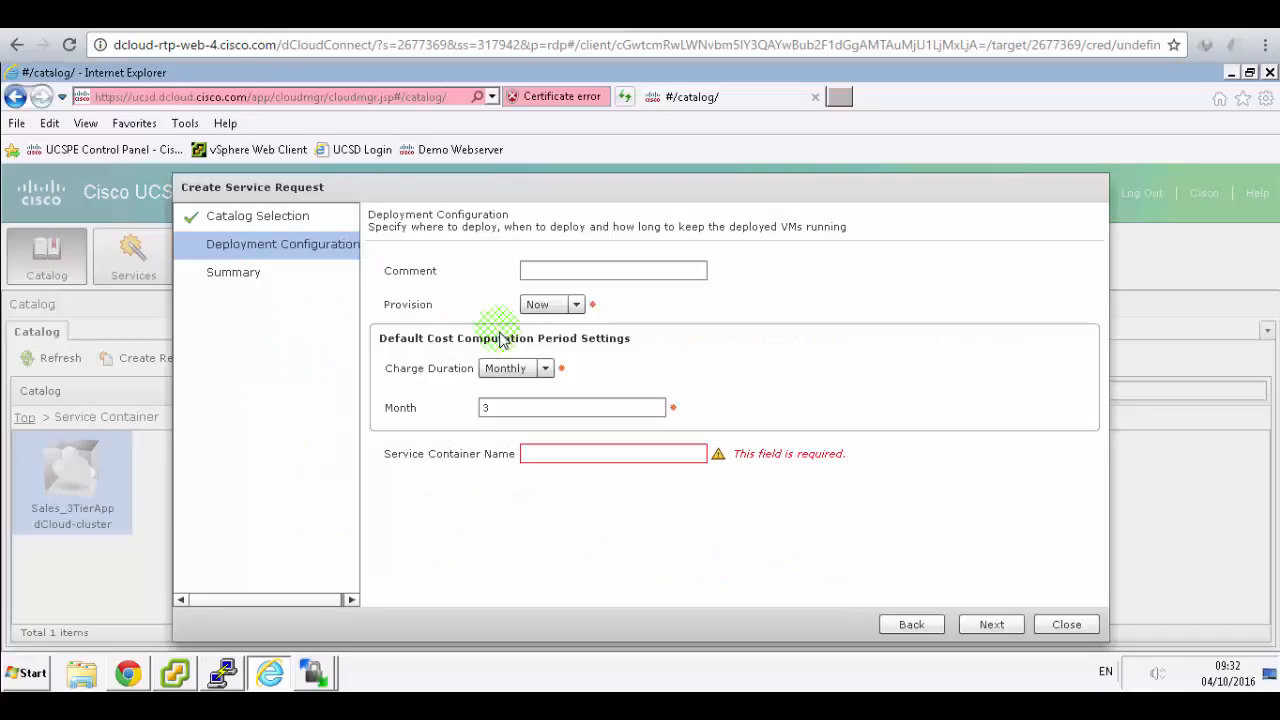
{"action": "left_click", "coordinate": [556, 453]}
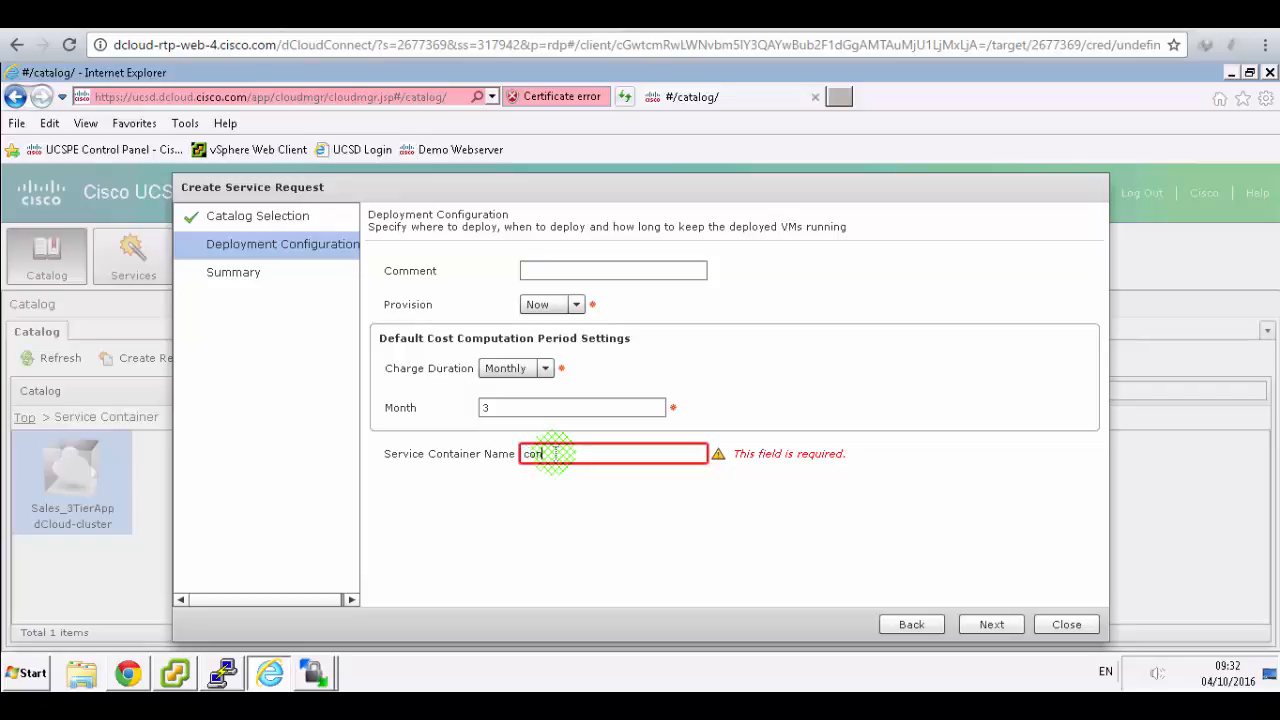
{"action": "type", "text": "contain"}
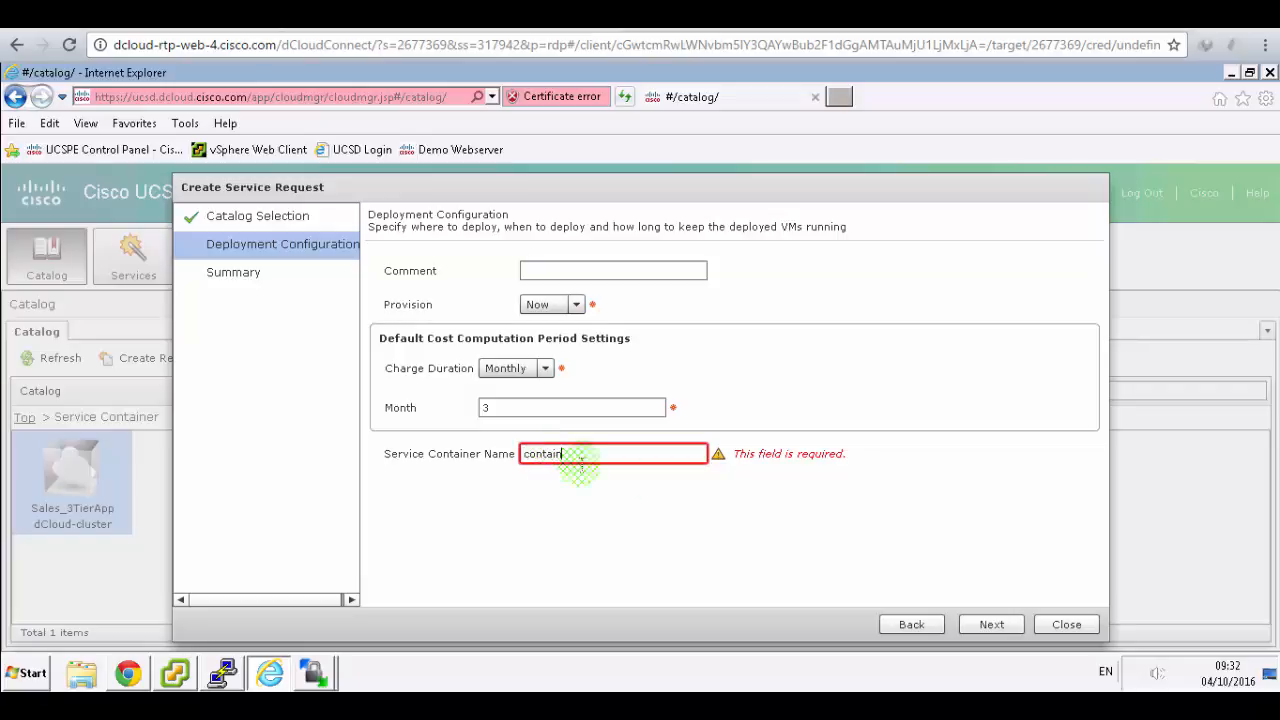
{"action": "left_click", "coordinate": [978, 620]}
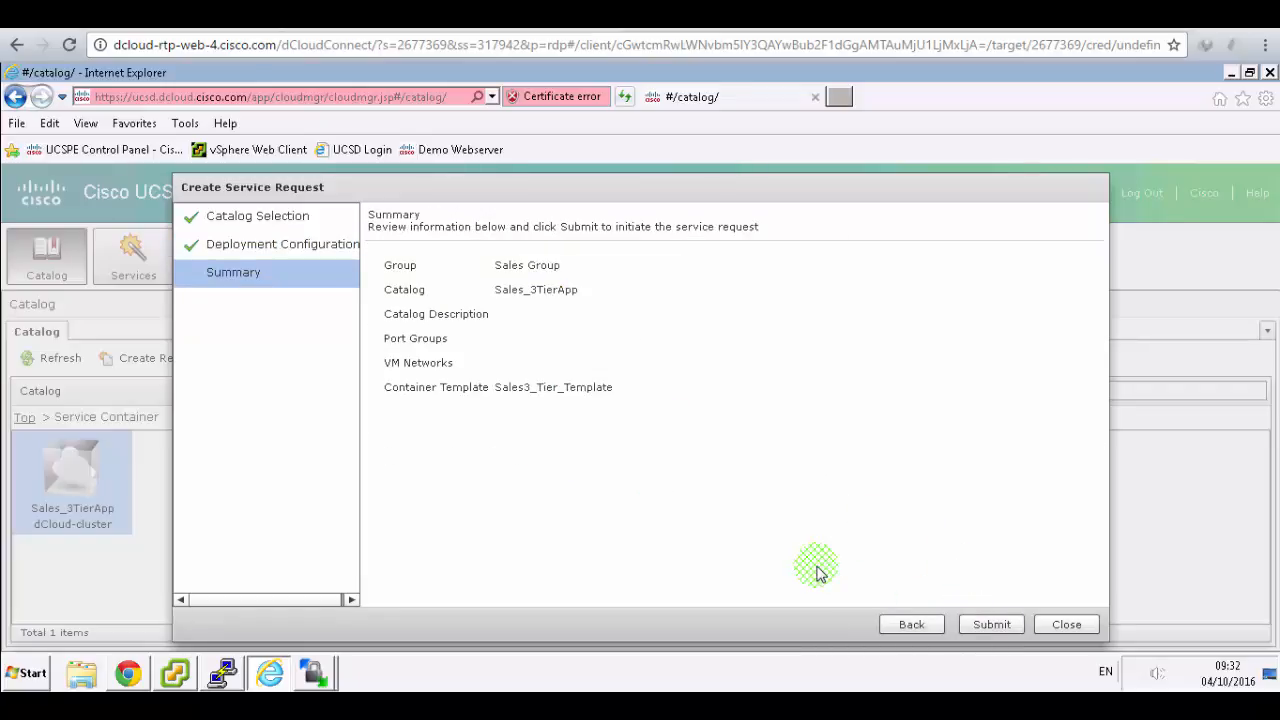
{"action": "left_click", "coordinate": [988, 623]}
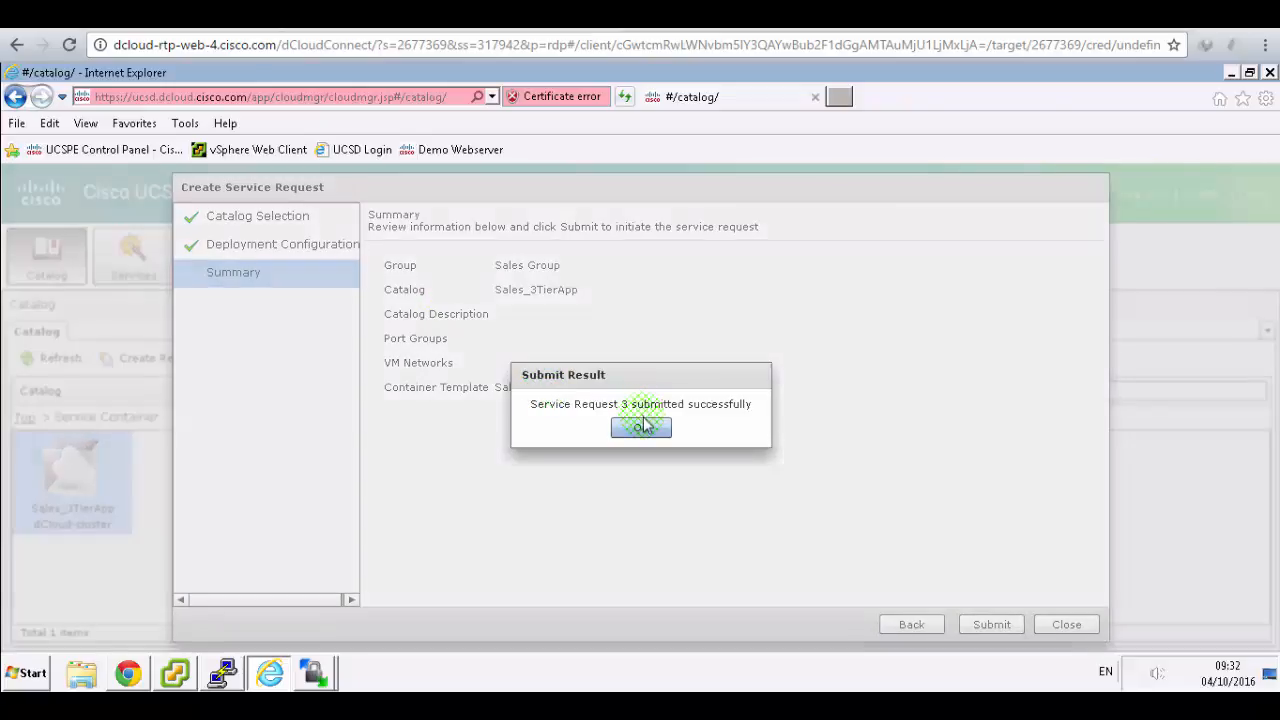
{"action": "left_click", "coordinate": [641, 427]}
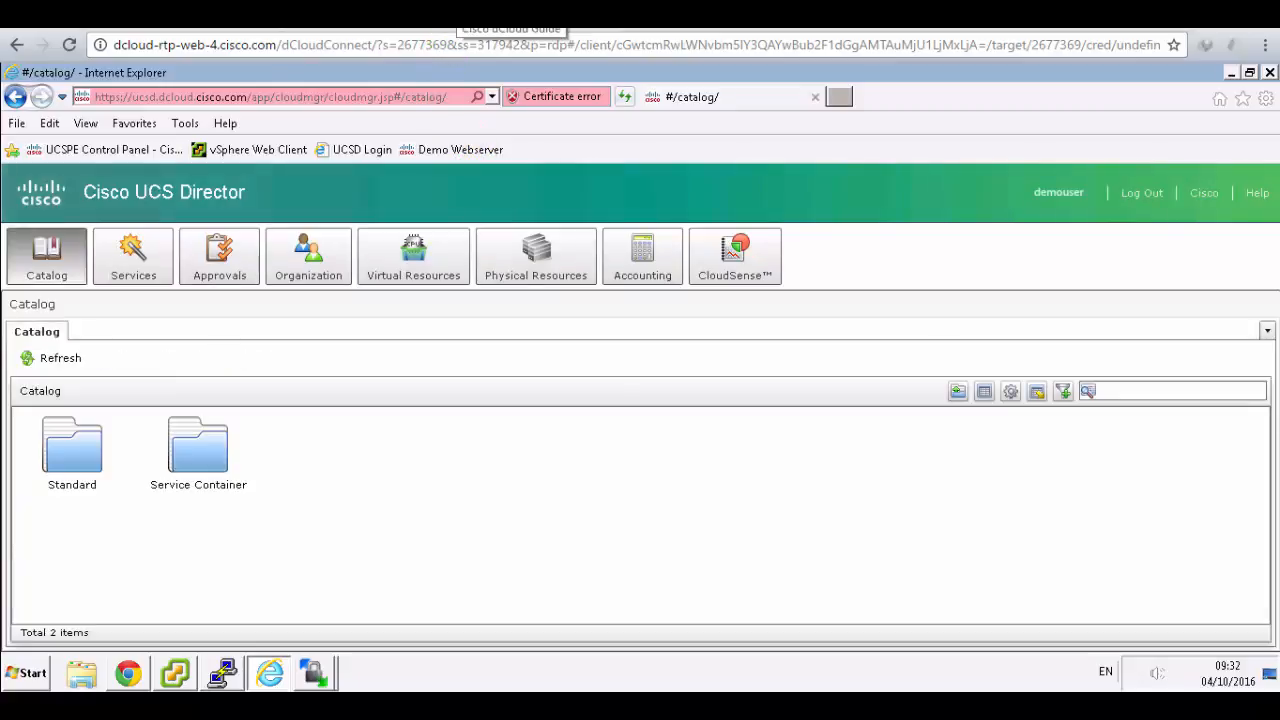
- Scroll the lab guide and highlight its line about monitoring via Services
{"action": "left_click", "coordinate": [459, 11]}
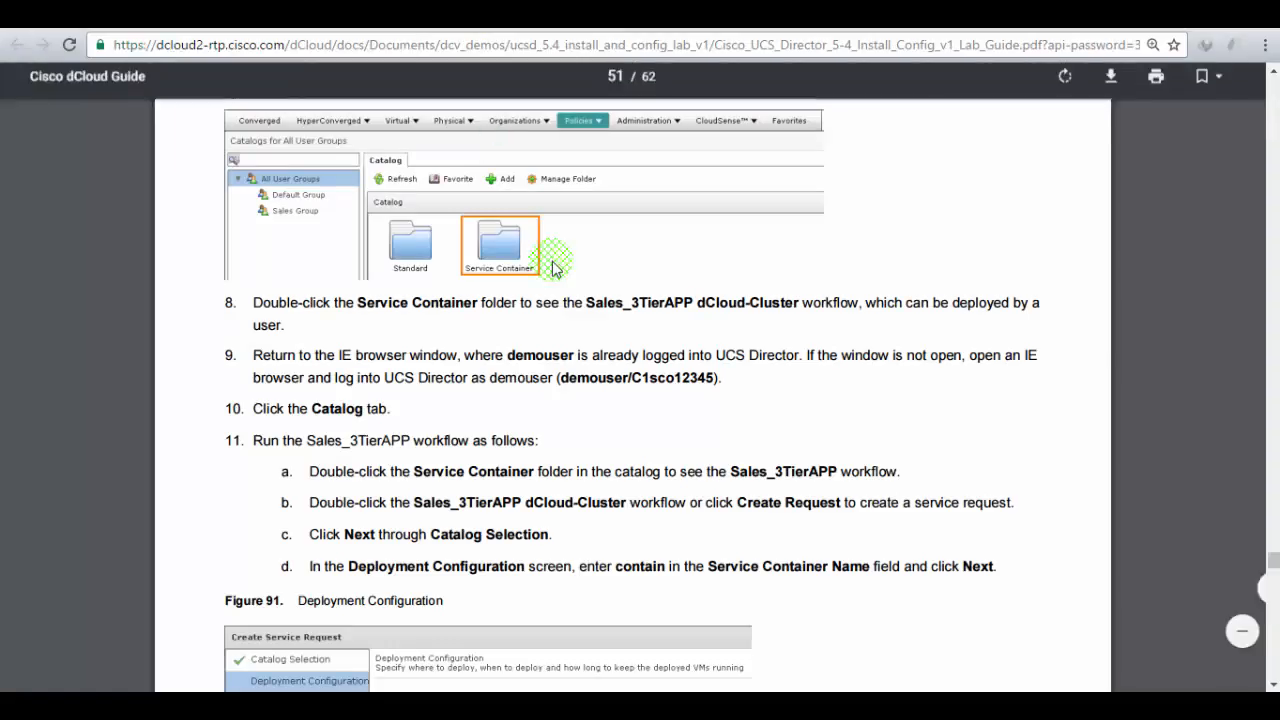
{"action": "scroll", "coordinate": [562, 272], "scroll_direction": "down", "scroll_amount": 3}
{"action": "scroll", "coordinate": [565, 278], "scroll_direction": "down", "scroll_amount": 3}
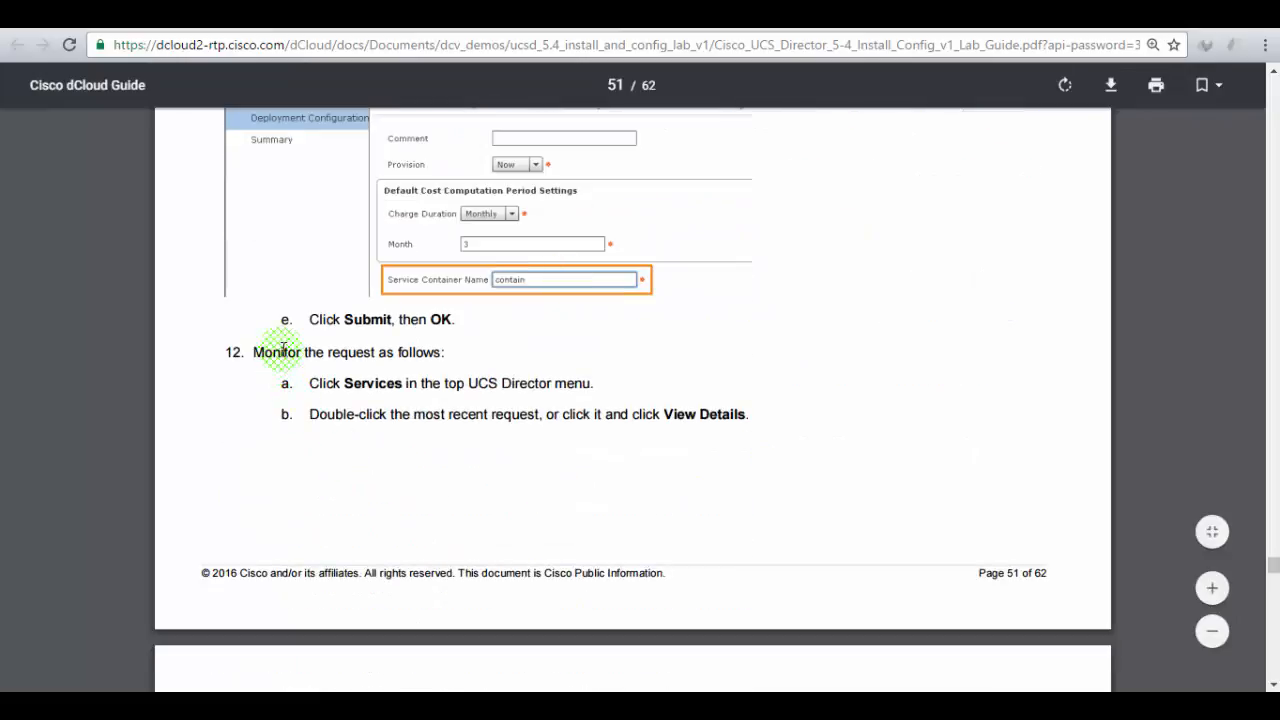
{"action": "left_click_drag", "start_coordinate": [405, 384], "coordinate": [593, 384]}
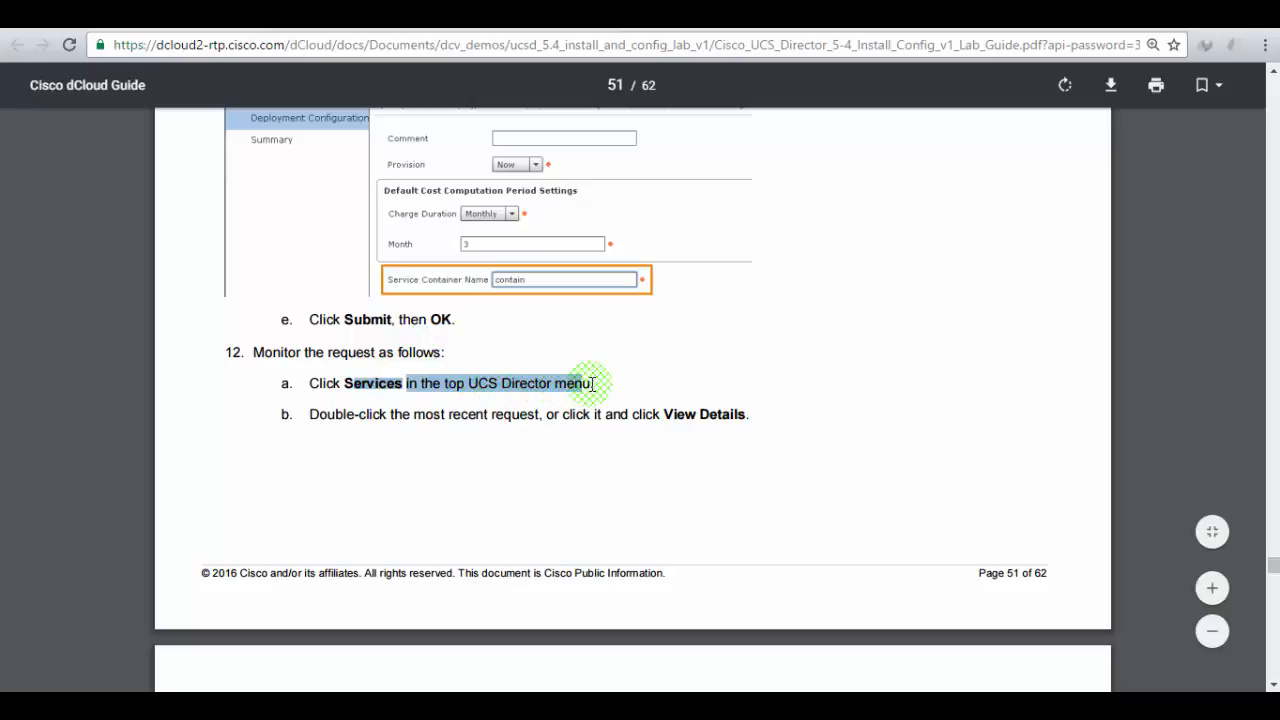
- Bring the administrator's UCS Director Chrome window forward and clear the guide's text selection
{"action": "left_click", "coordinate": [300, 16]}
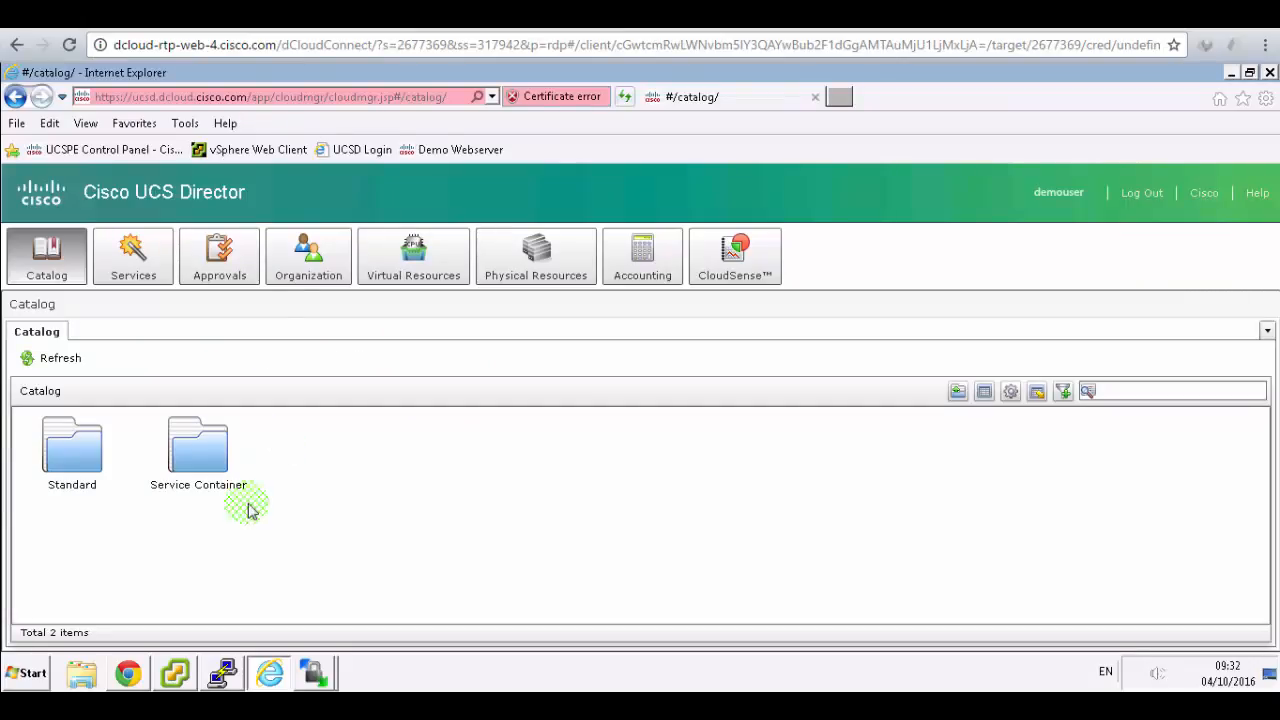
{"action": "left_click", "coordinate": [128, 672]}
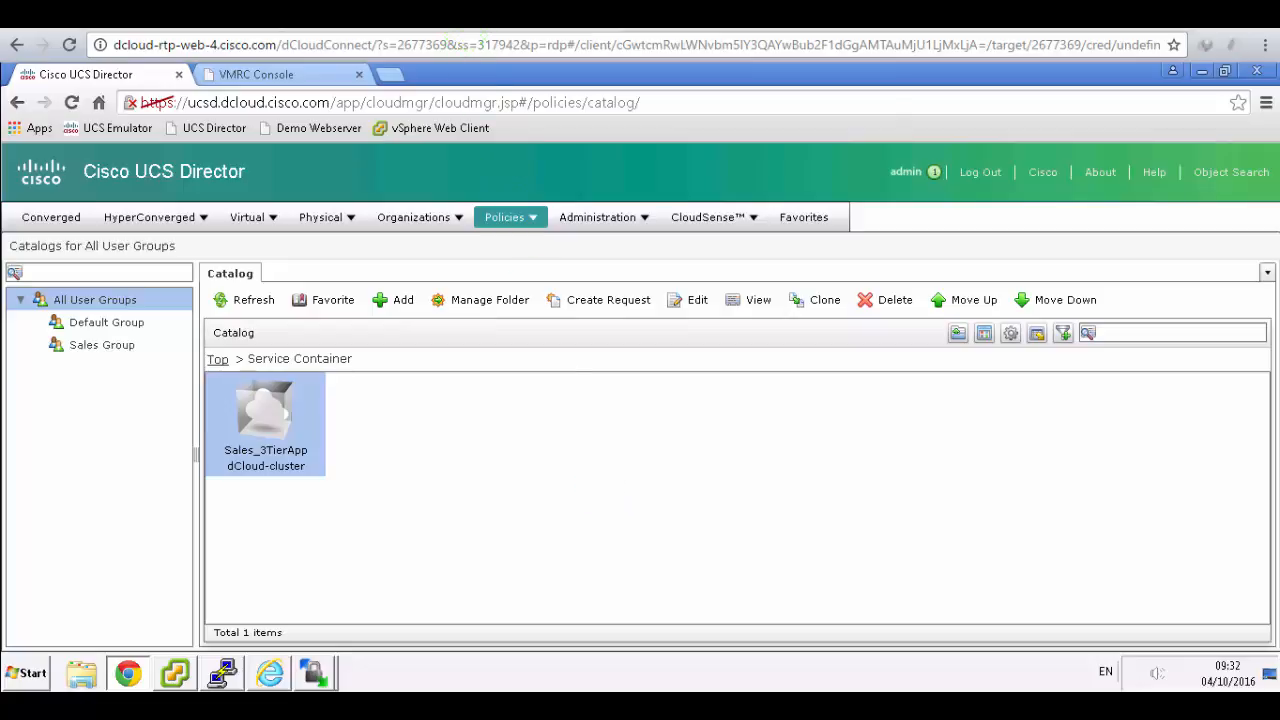
{"action": "left_click", "coordinate": [150, 16]}
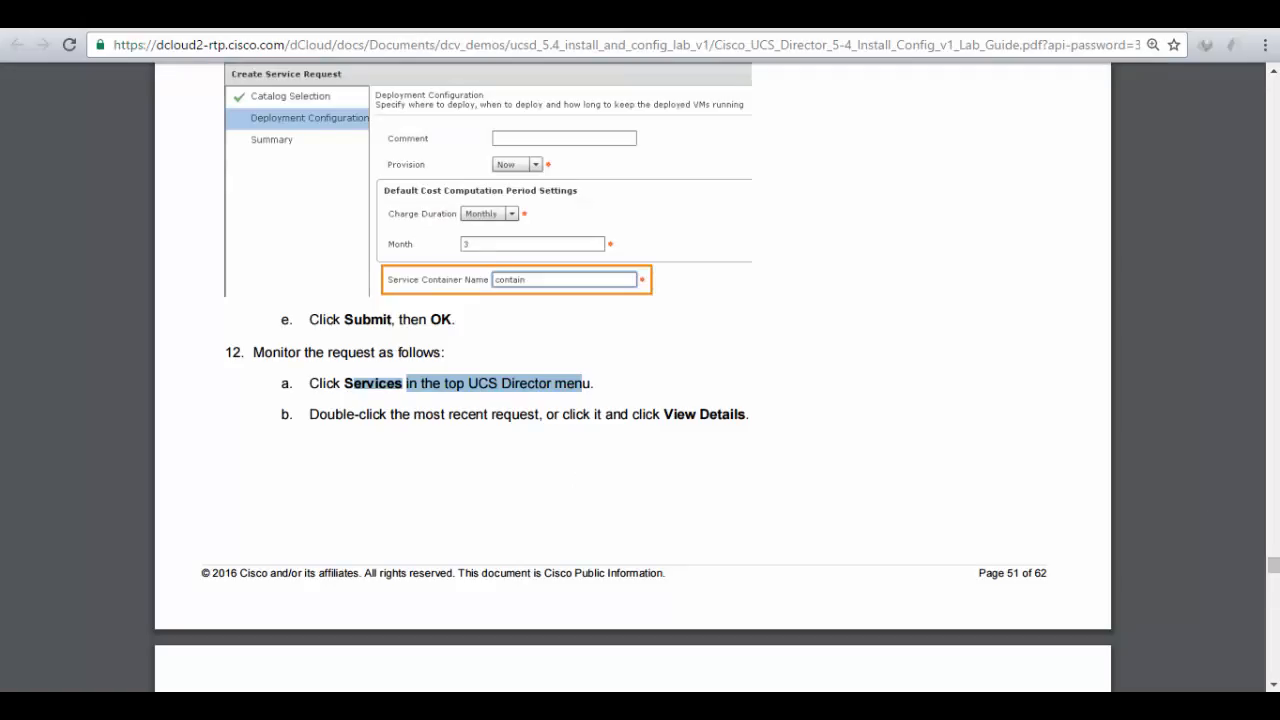
{"action": "left_click", "coordinate": [588, 424]}
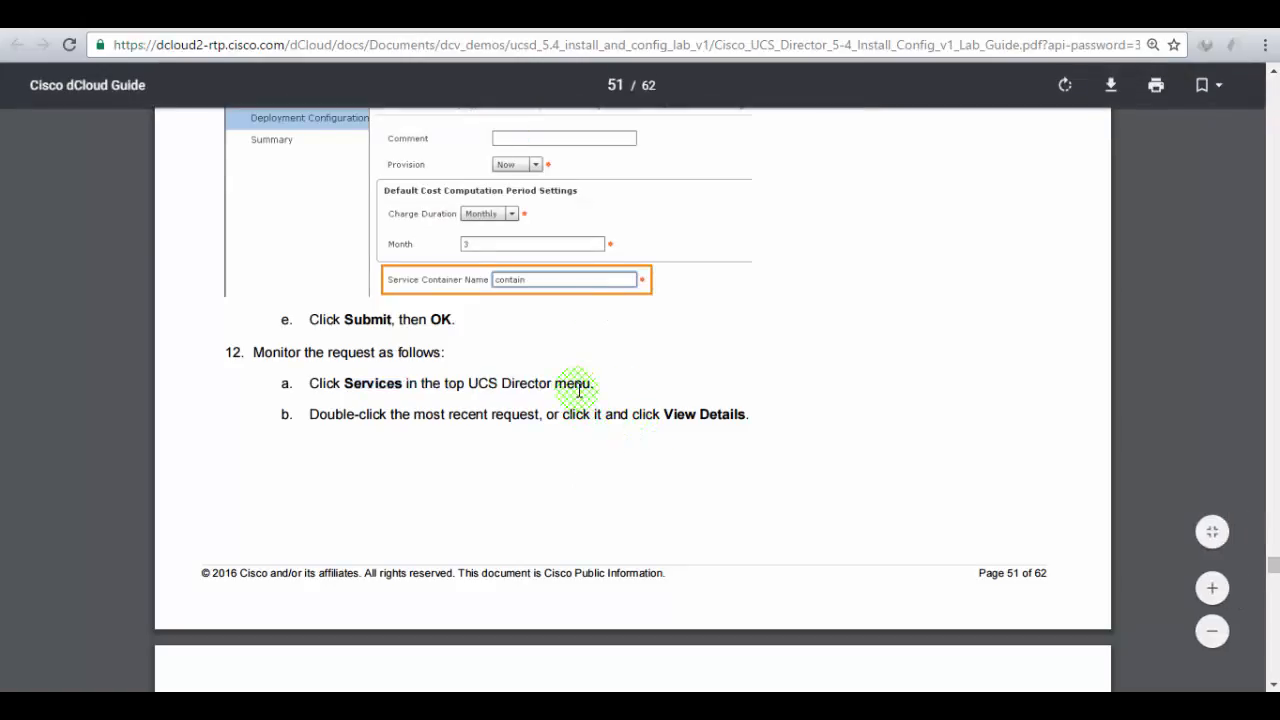
{"action": "left_click", "coordinate": [360, 16]}
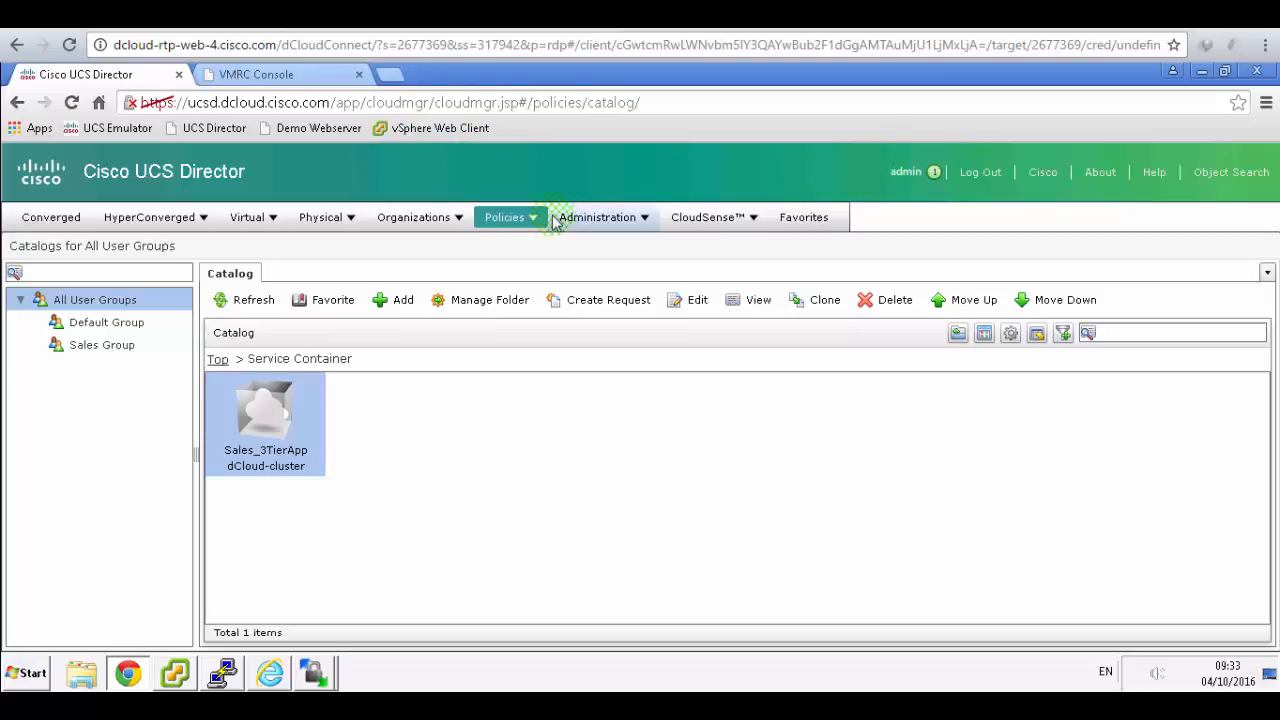
- Browse the Organizations, Policies and Administration menus, then switch to the lab guide
{"action": "left_click", "coordinate": [605, 218]}
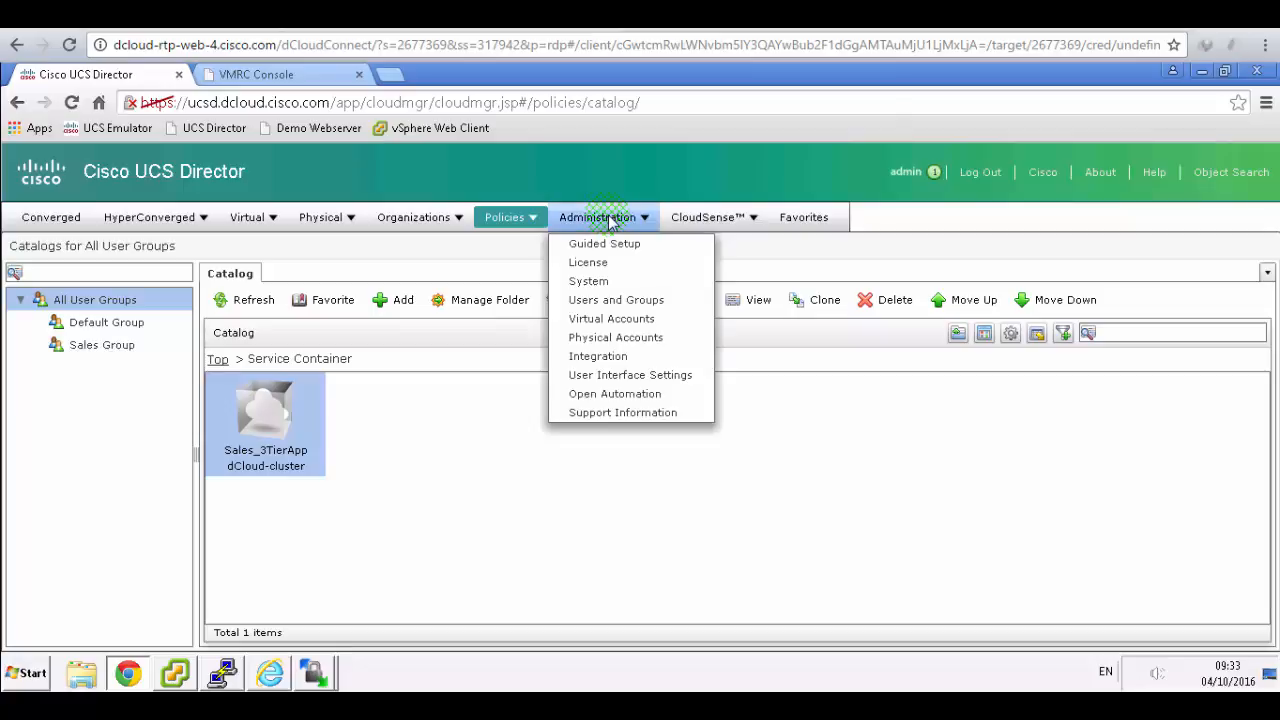
{"action": "left_click", "coordinate": [518, 218]}
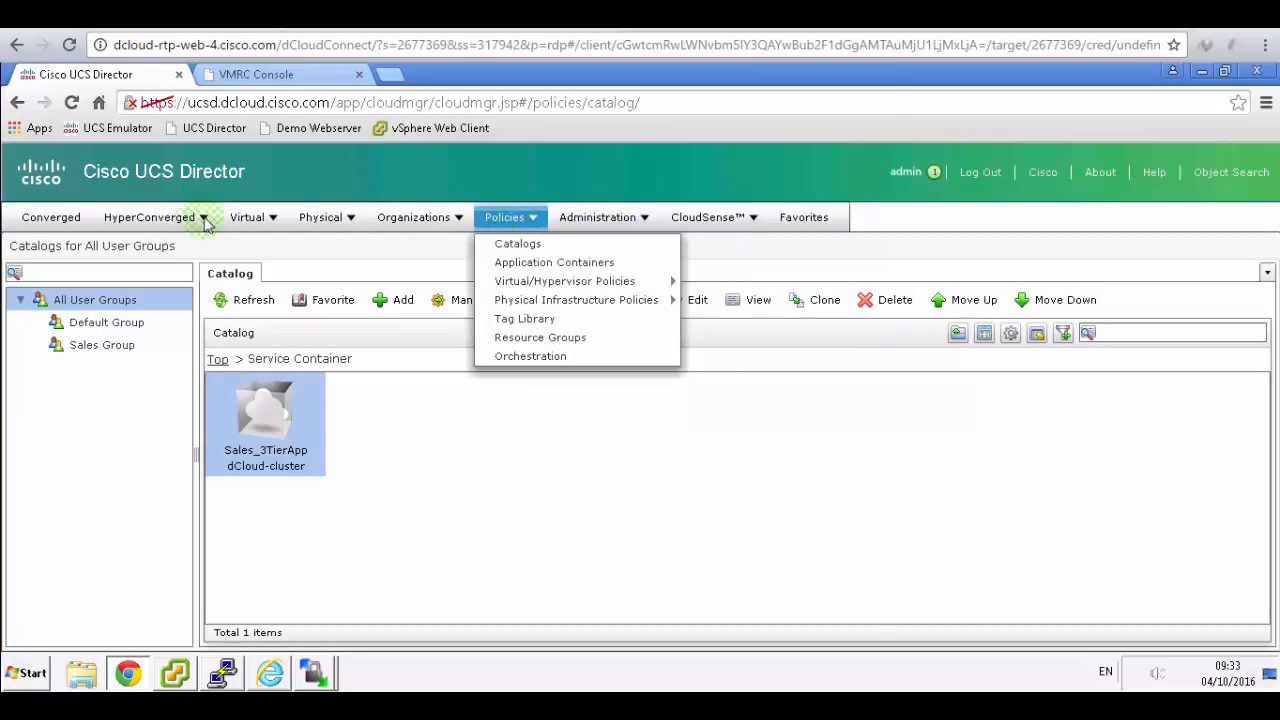
{"action": "left_click", "coordinate": [56, 219]}
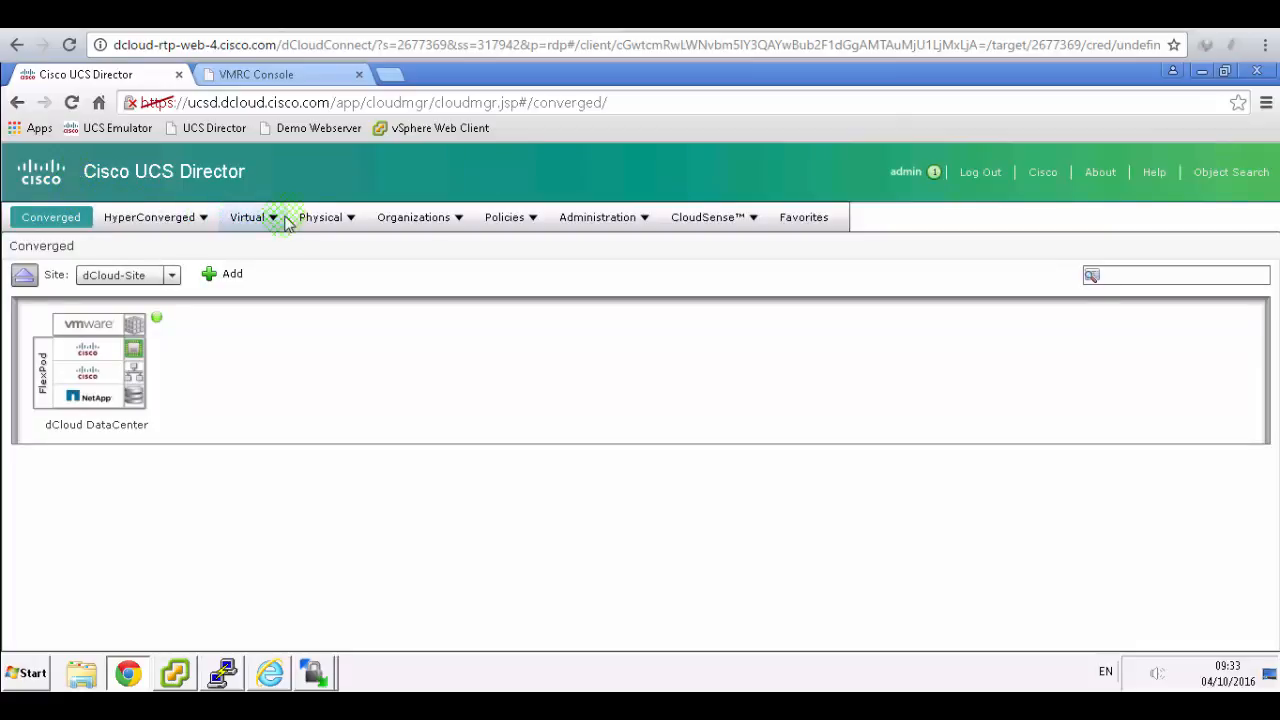
{"action": "left_click", "coordinate": [405, 224]}
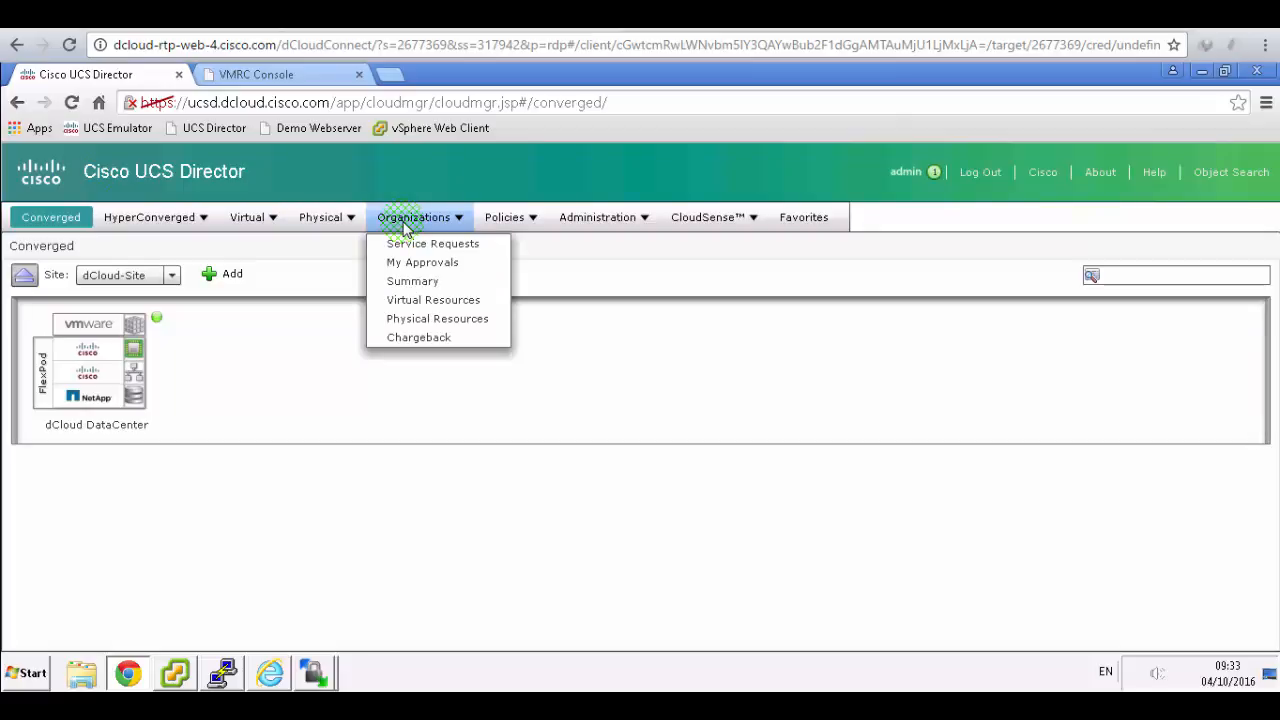
{"action": "left_click", "coordinate": [502, 225]}
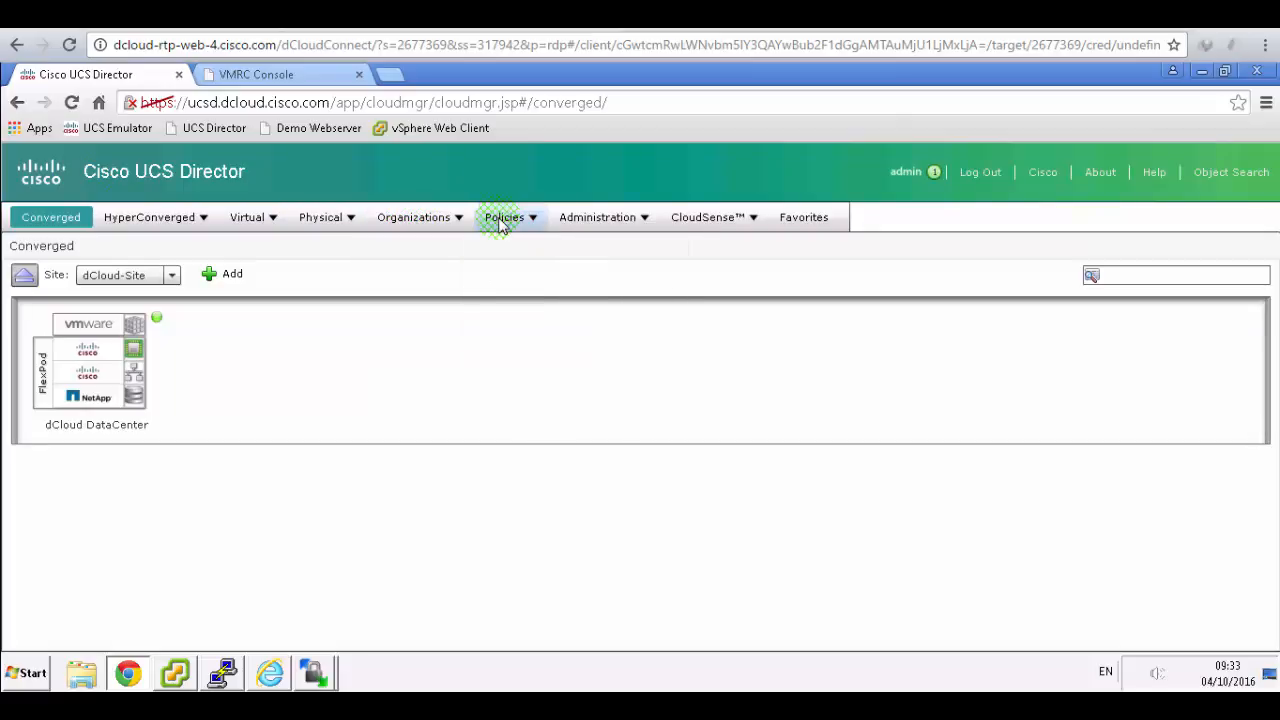
{"action": "left_click", "coordinate": [500, 225]}
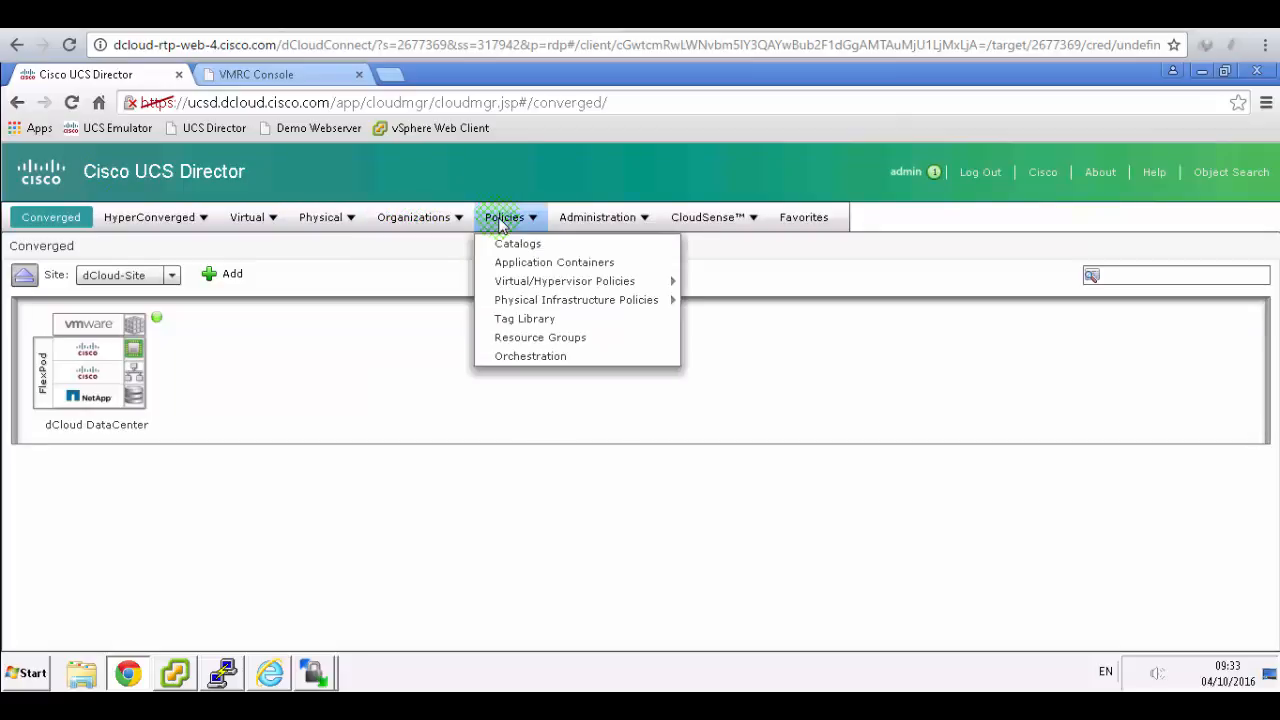
{"action": "left_click", "coordinate": [587, 222]}
{"action": "left_click", "coordinate": [587, 222]}
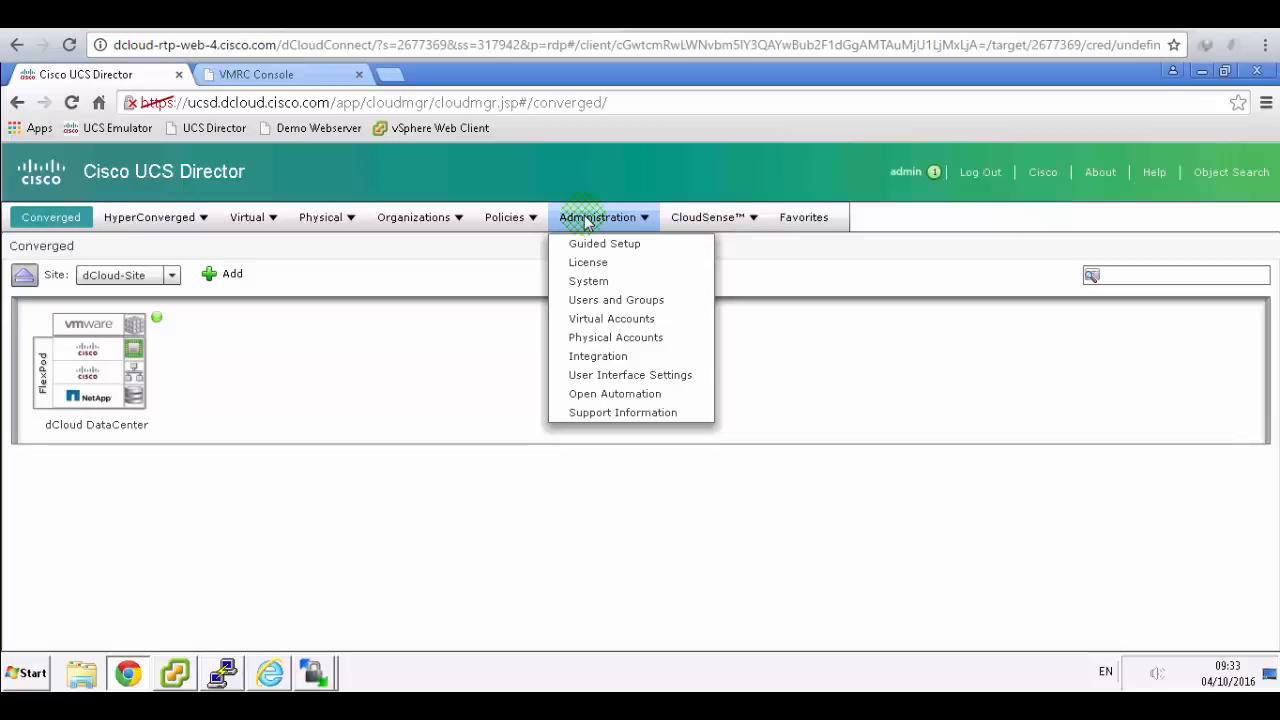
{"action": "left_click", "coordinate": [699, 222]}
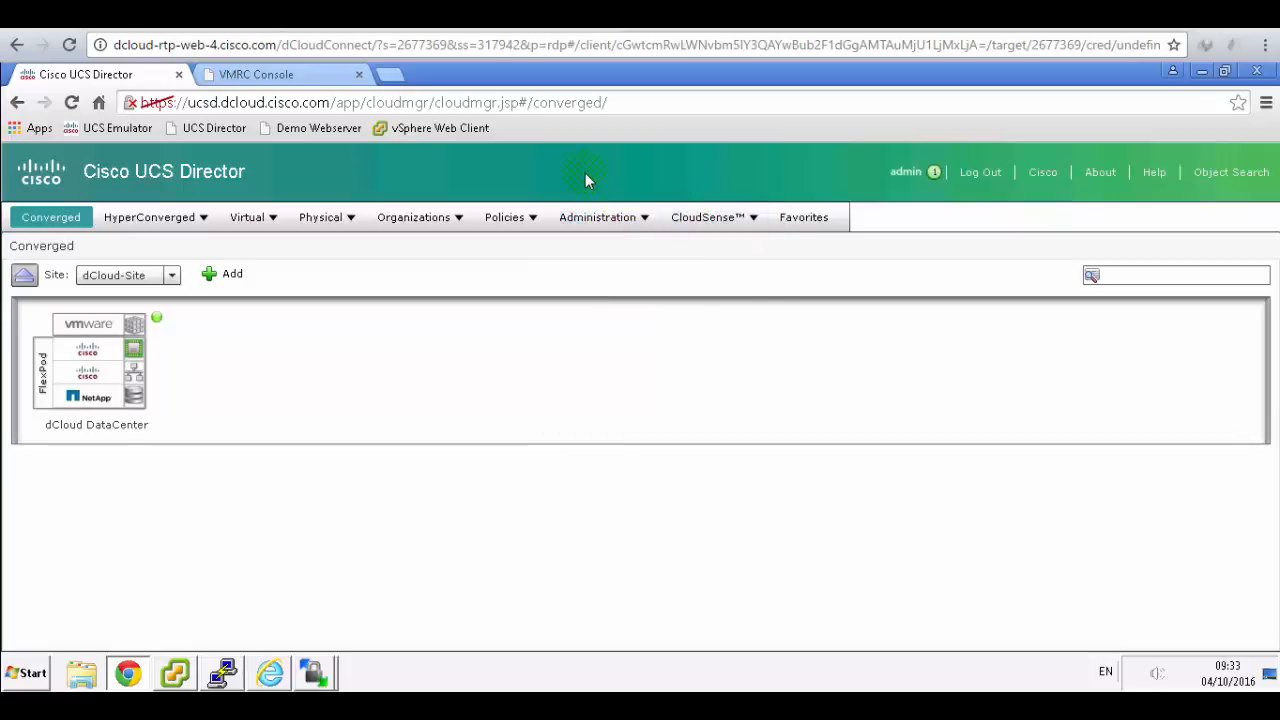
{"action": "left_click", "coordinate": [400, 15]}
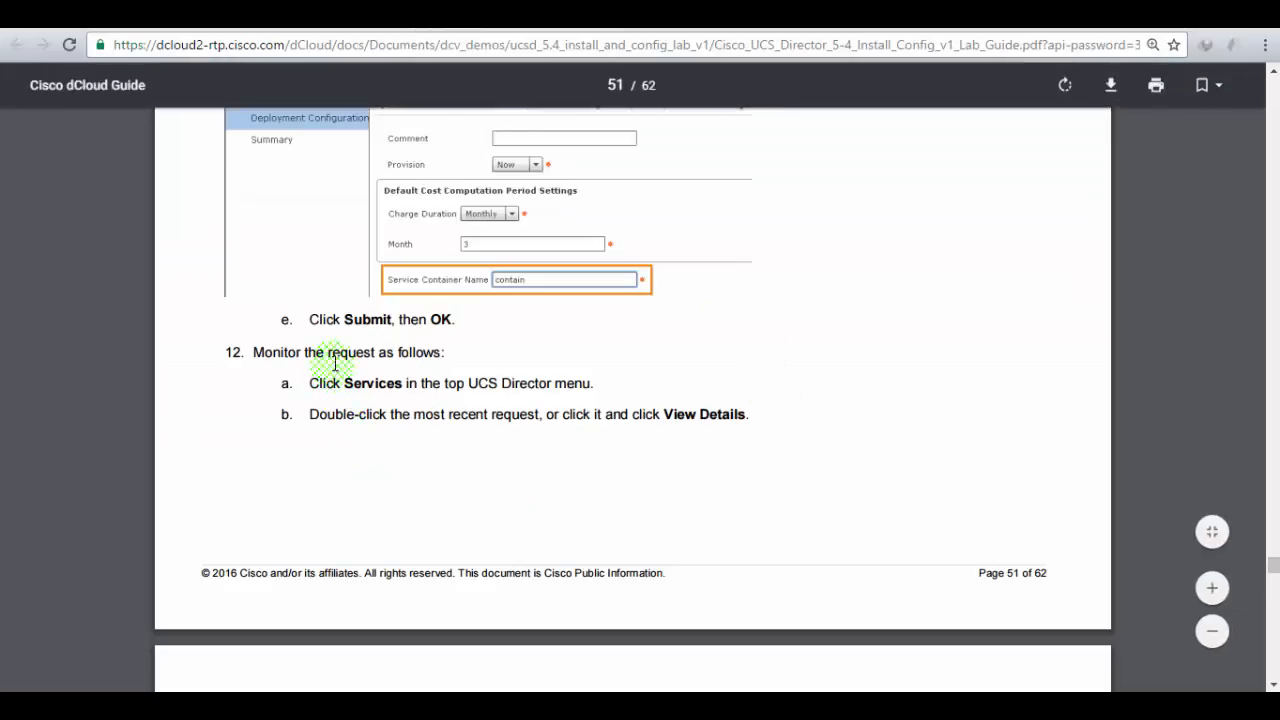
- Highlight step 12a on opening Services, scroll to Figure 92, and bring the end-user portal forward
{"action": "left_click_drag", "start_coordinate": [309, 383], "coordinate": [598, 383]}
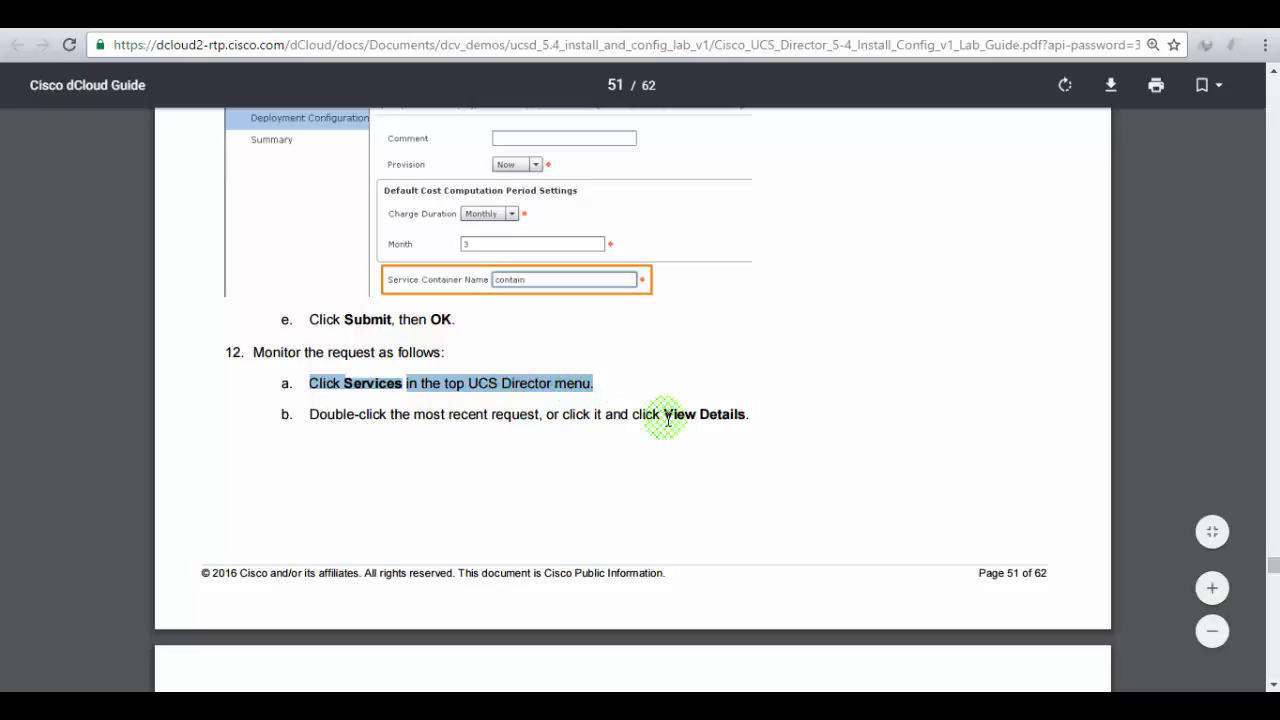
{"action": "scroll", "coordinate": [668, 420], "scroll_direction": "up", "scroll_amount": 2}
{"action": "scroll", "coordinate": [668, 420], "scroll_direction": "down", "scroll_amount": 5}
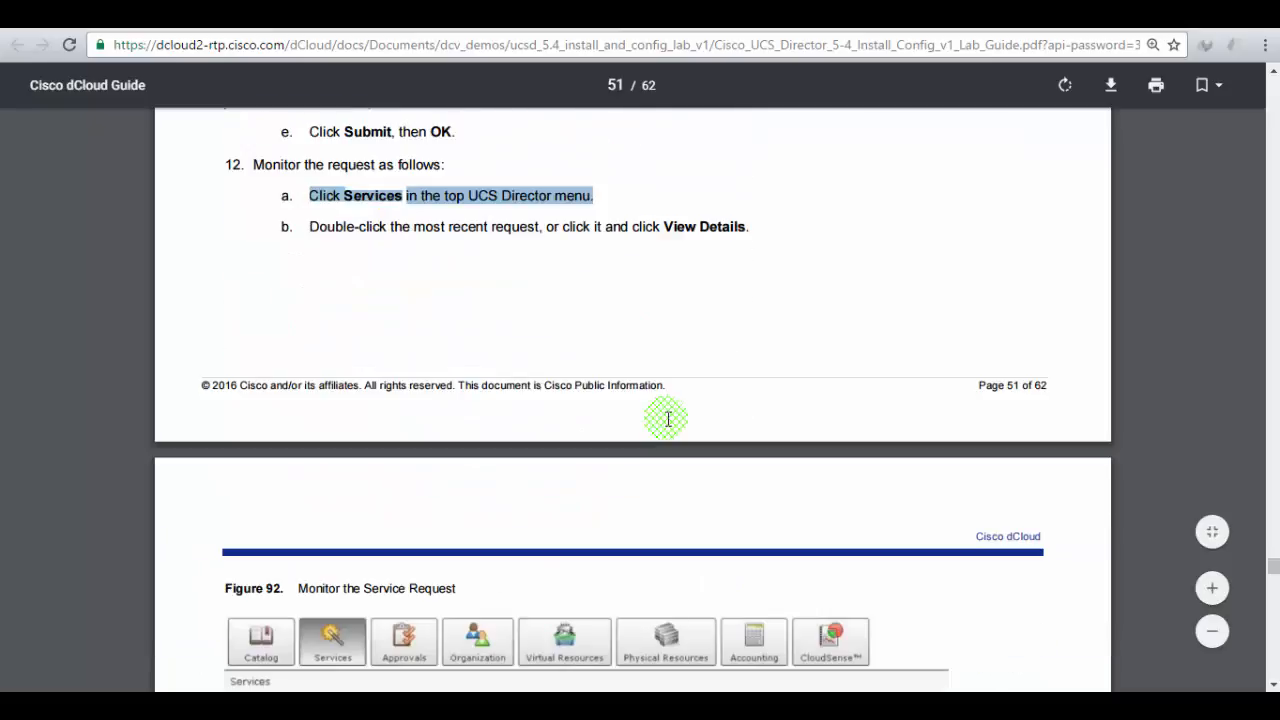
{"action": "scroll", "coordinate": [668, 420], "scroll_direction": "down", "scroll_amount": 1}
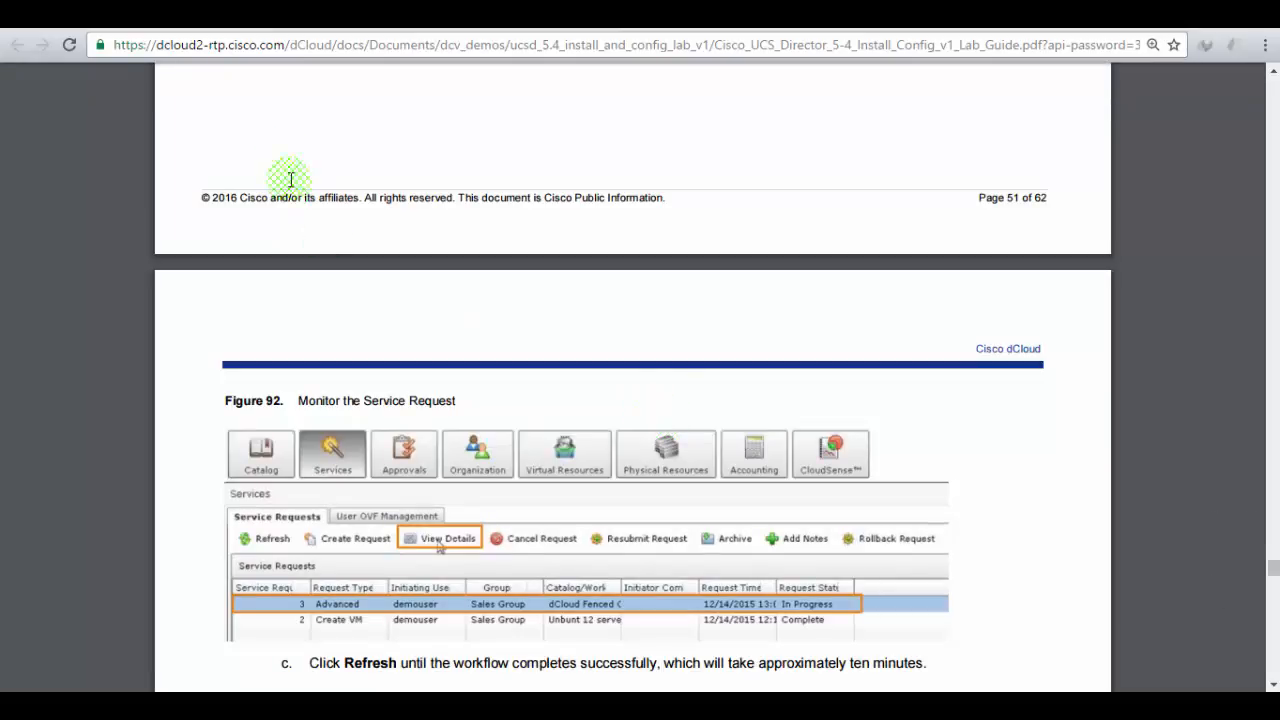
{"action": "left_click", "coordinate": [268, 16]}
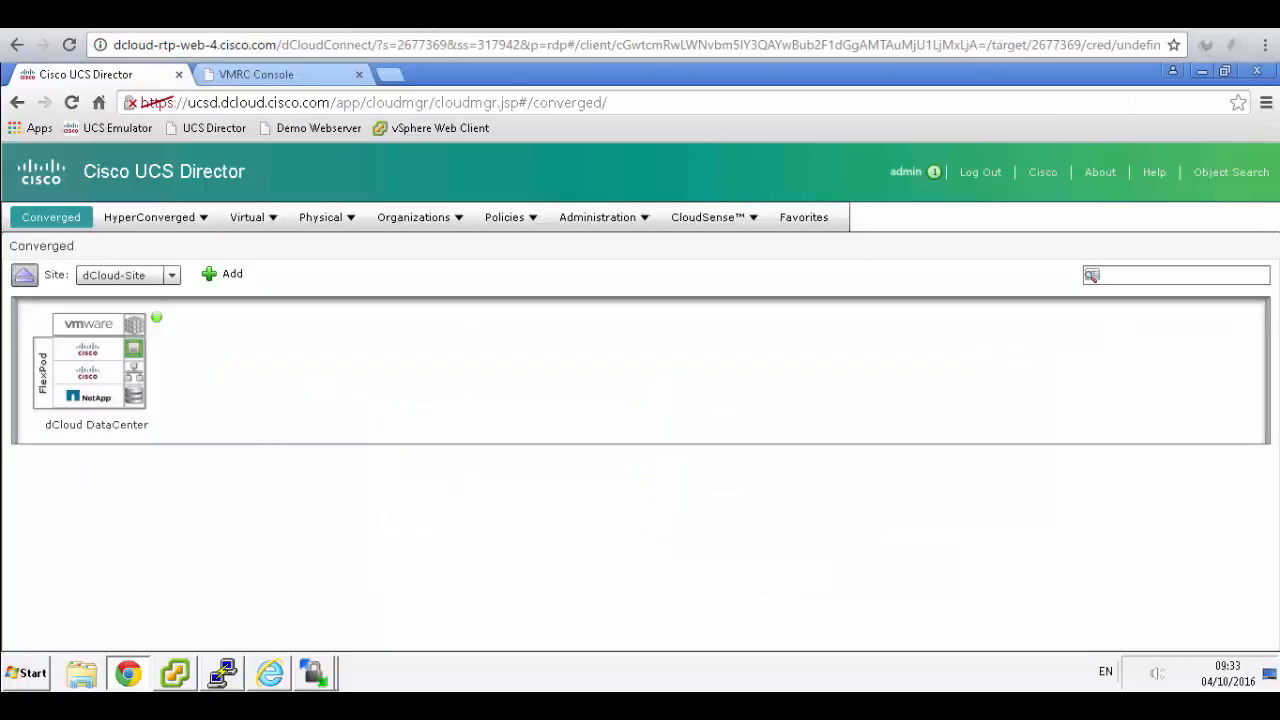
{"action": "left_click", "coordinate": [270, 673]}
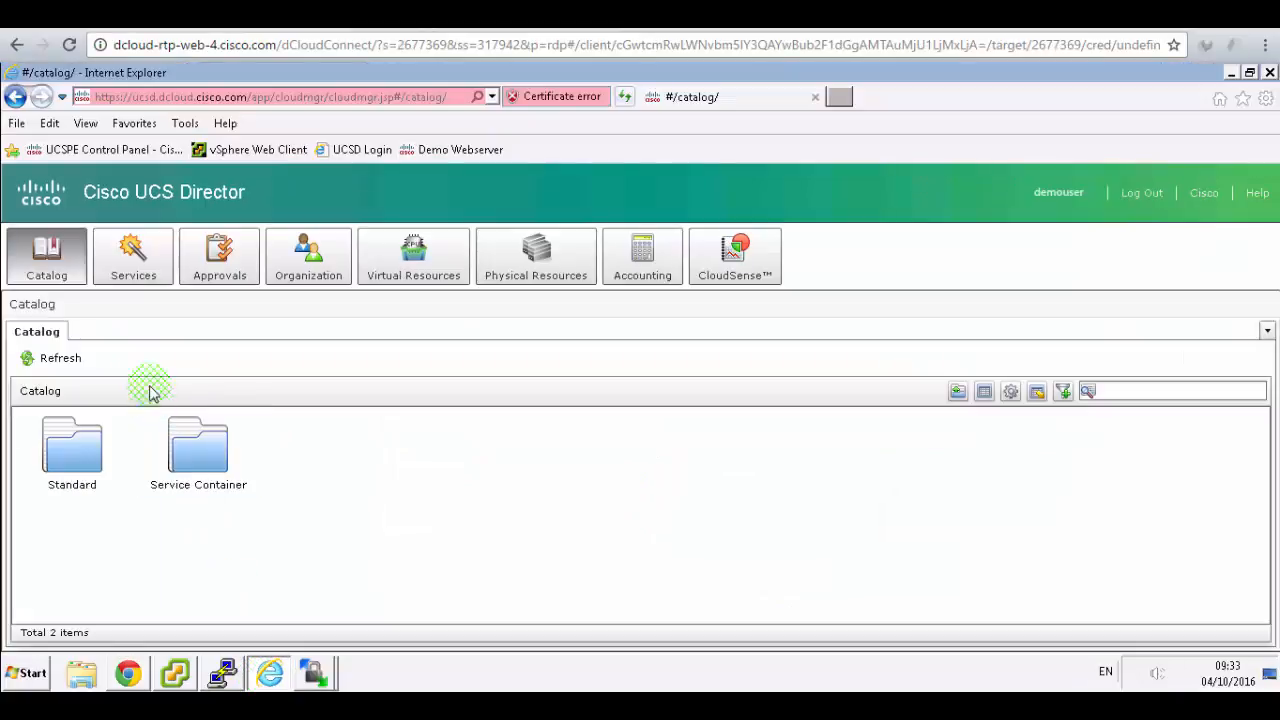
- Open Services and select the Advanced service request number 3
{"action": "left_click", "coordinate": [130, 256]}
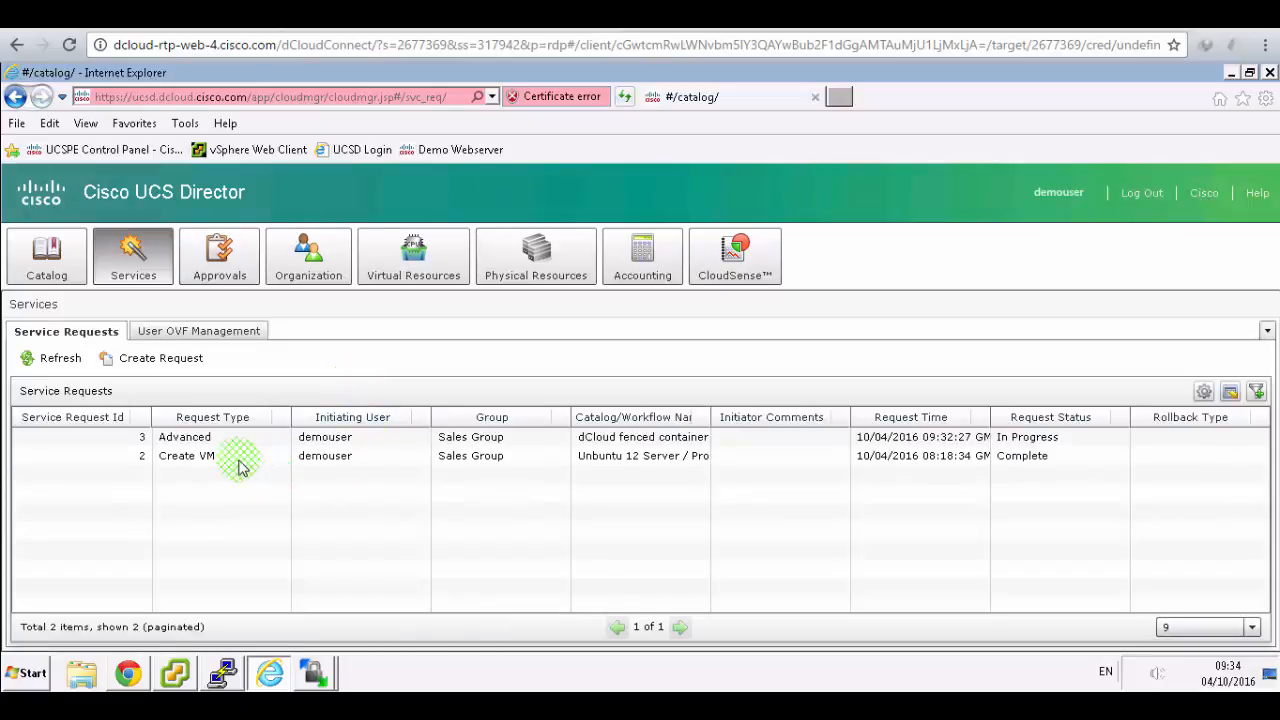
{"action": "left_click", "coordinate": [238, 463]}
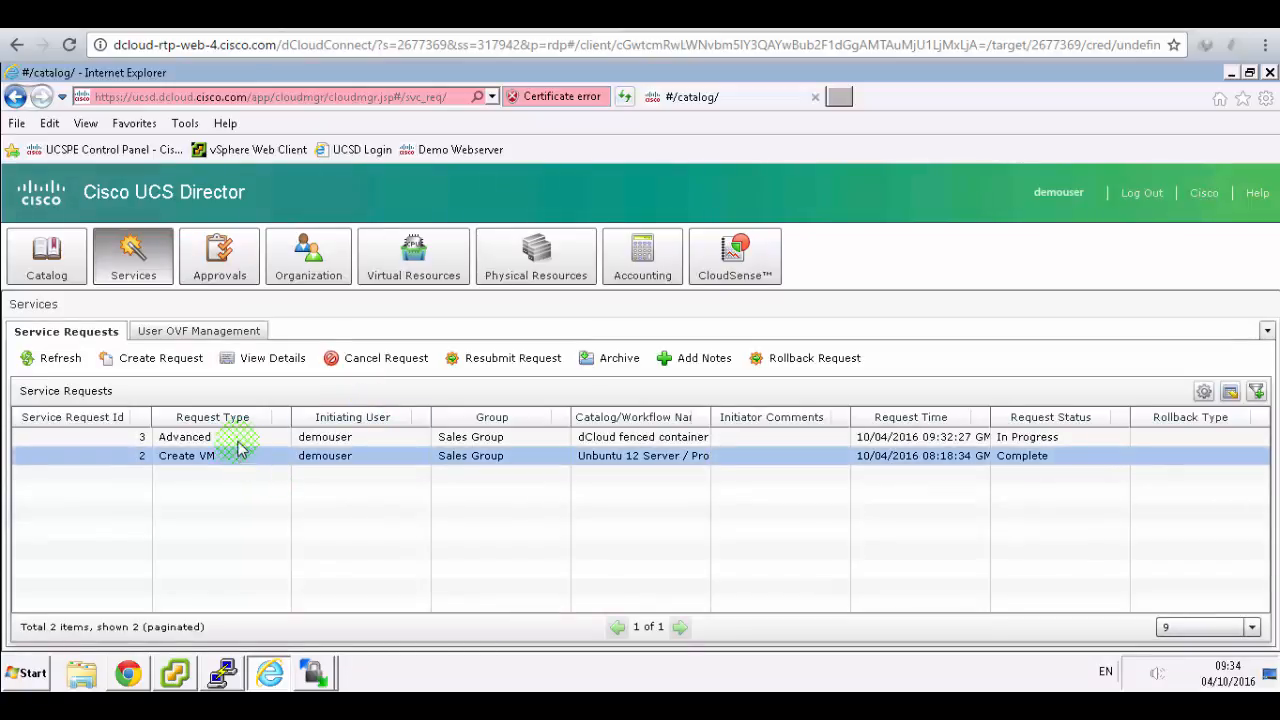
{"action": "left_click", "coordinate": [240, 445]}
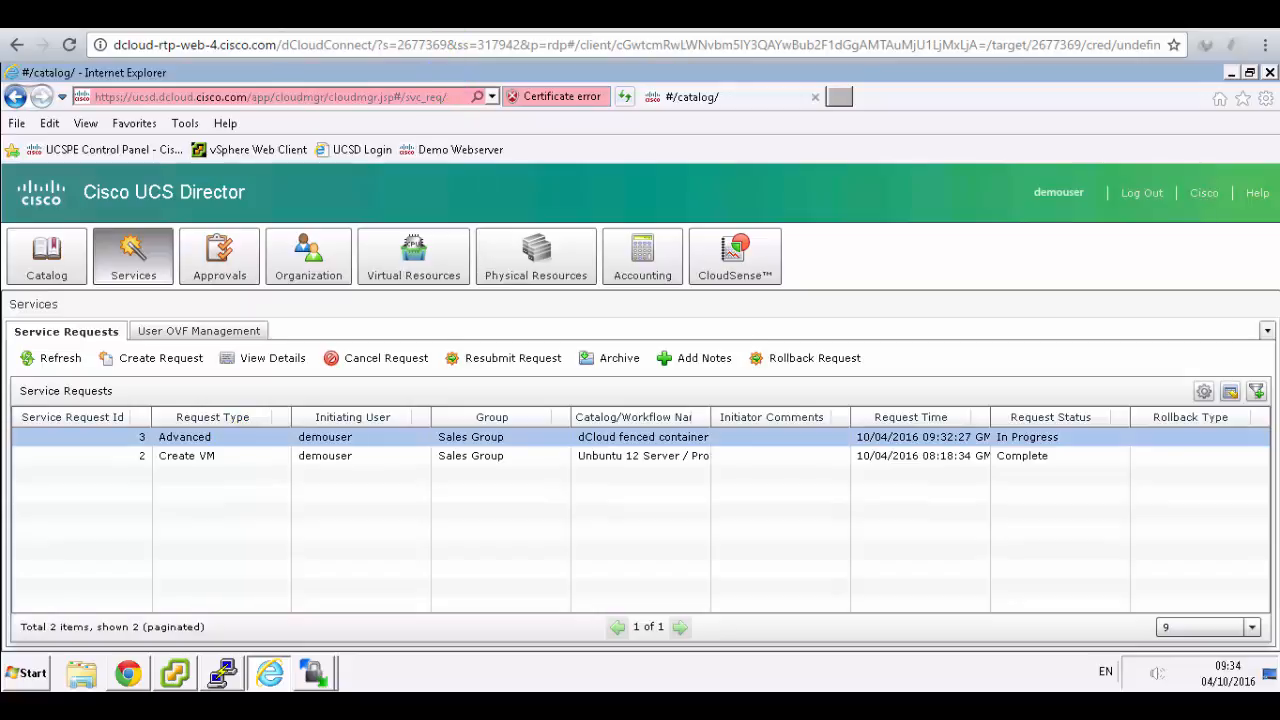
- Compare with Figure 93 in the guide, then view request 3's details
{"action": "left_click", "coordinate": [440, 15]}
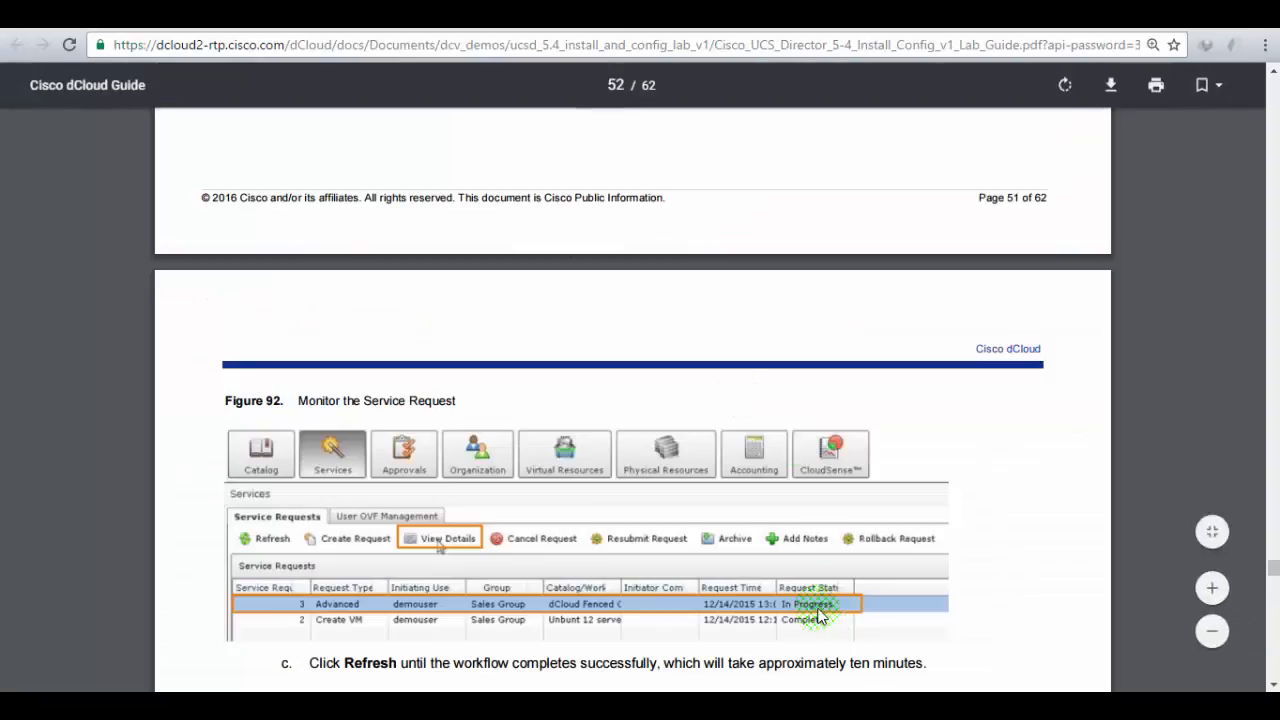
{"action": "scroll", "coordinate": [835, 620], "scroll_direction": "down", "scroll_amount": 5}
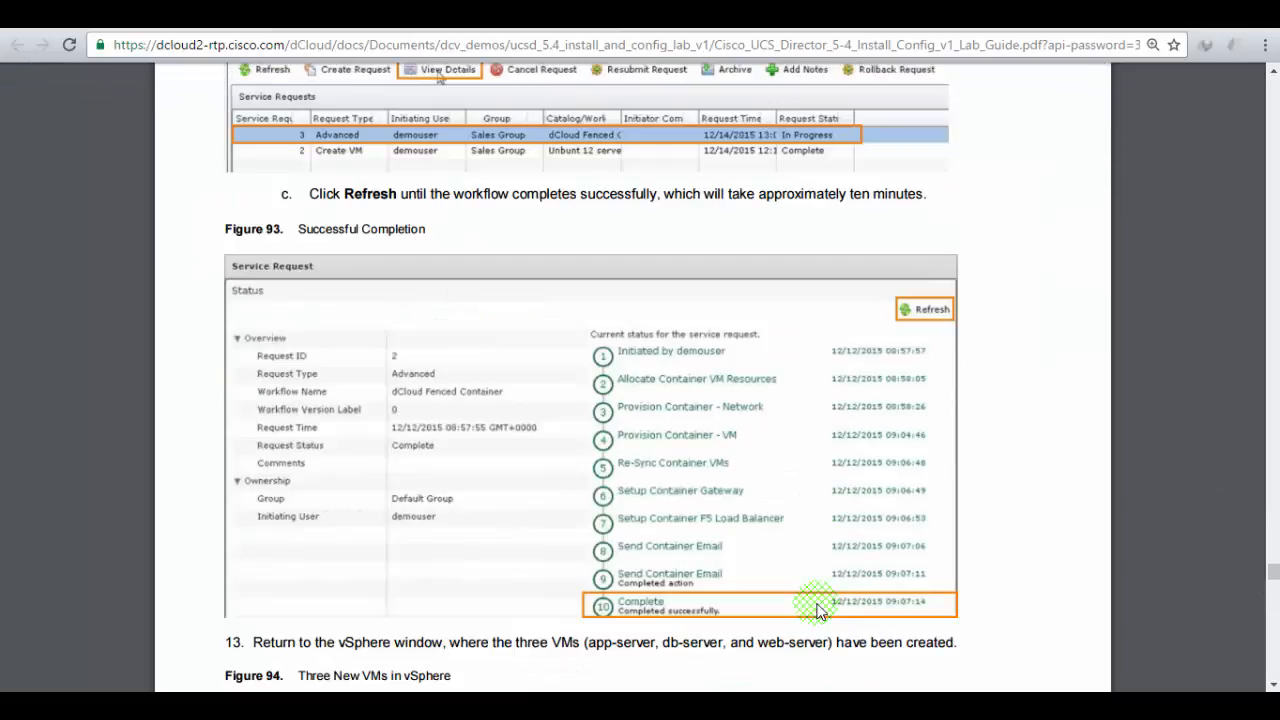
{"action": "scroll", "coordinate": [818, 610], "scroll_direction": "up", "scroll_amount": 1}
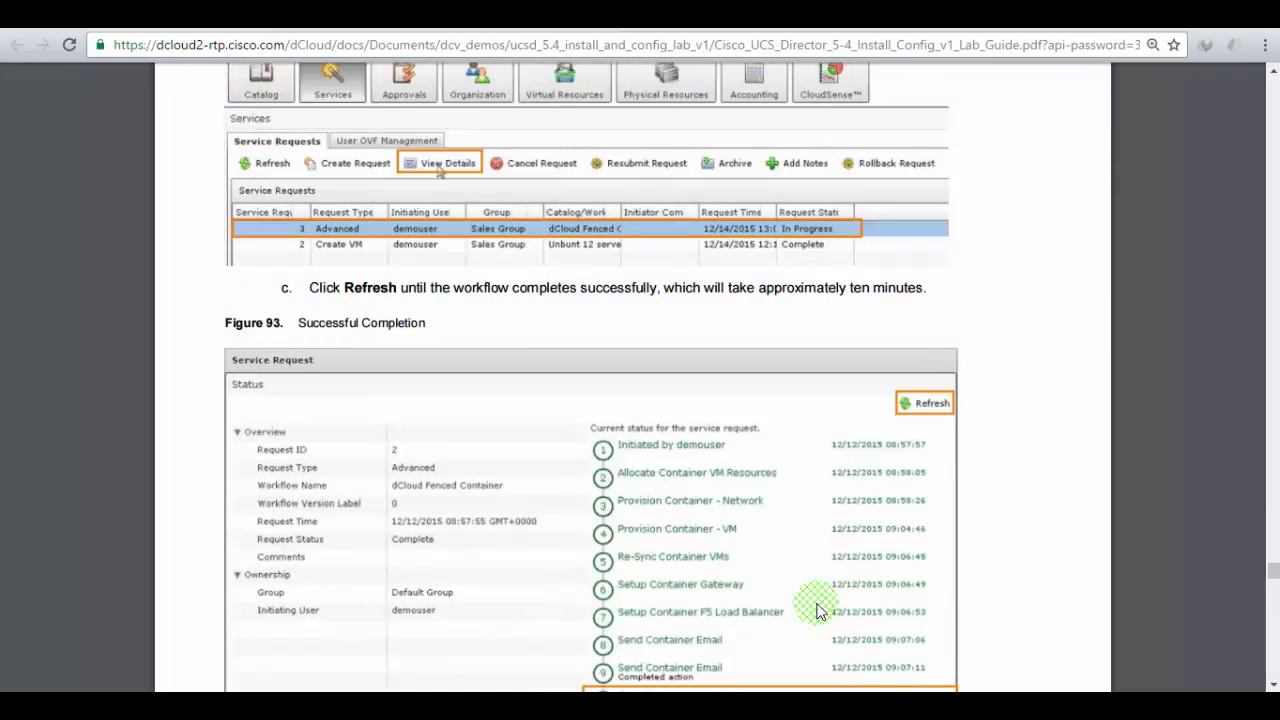
{"action": "left_click", "coordinate": [146, 16]}
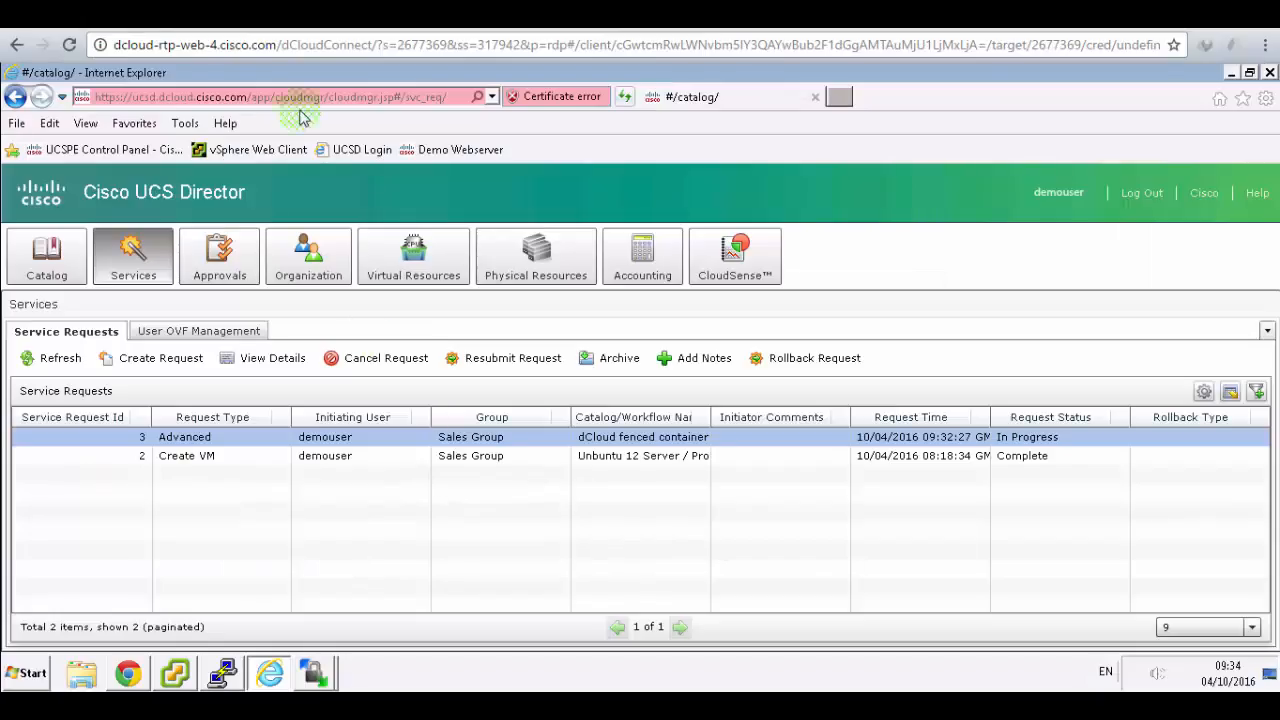
{"action": "left_click", "coordinate": [268, 362]}
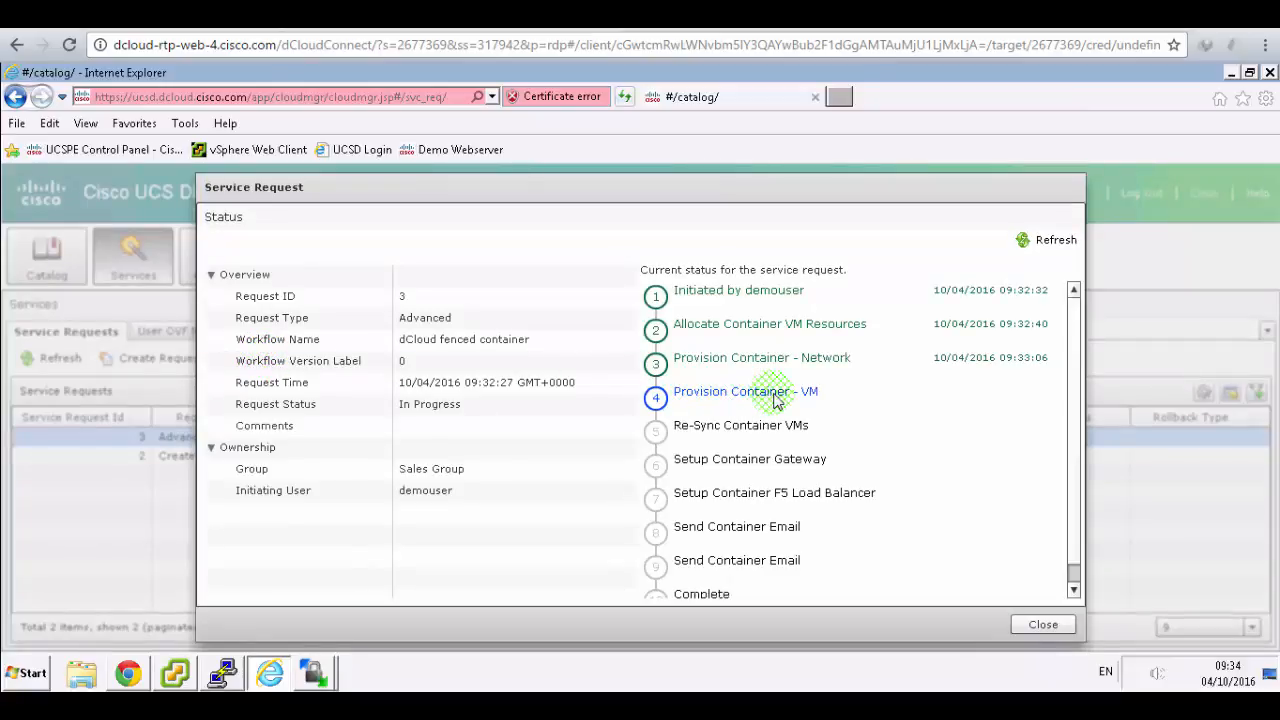
- Refresh request 3's workflow status and switch to the vSphere Client
{"action": "left_click", "coordinate": [1030, 242]}
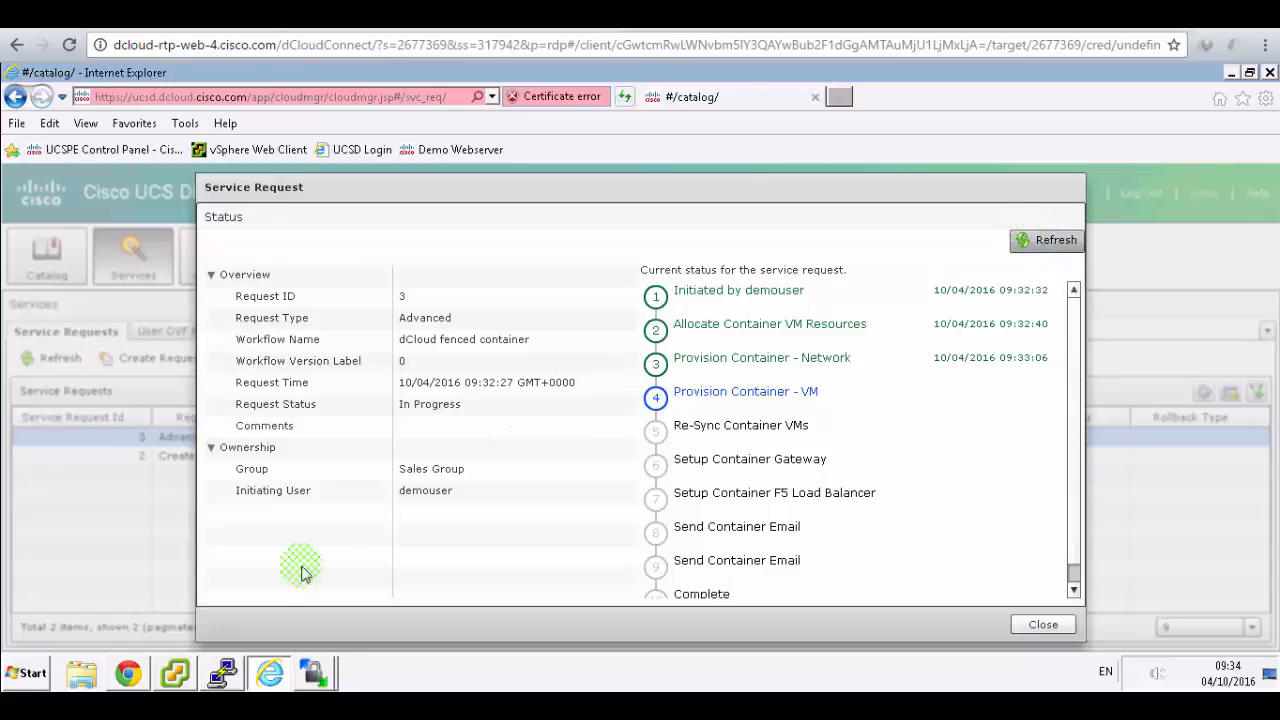
{"action": "left_click", "coordinate": [176, 674]}
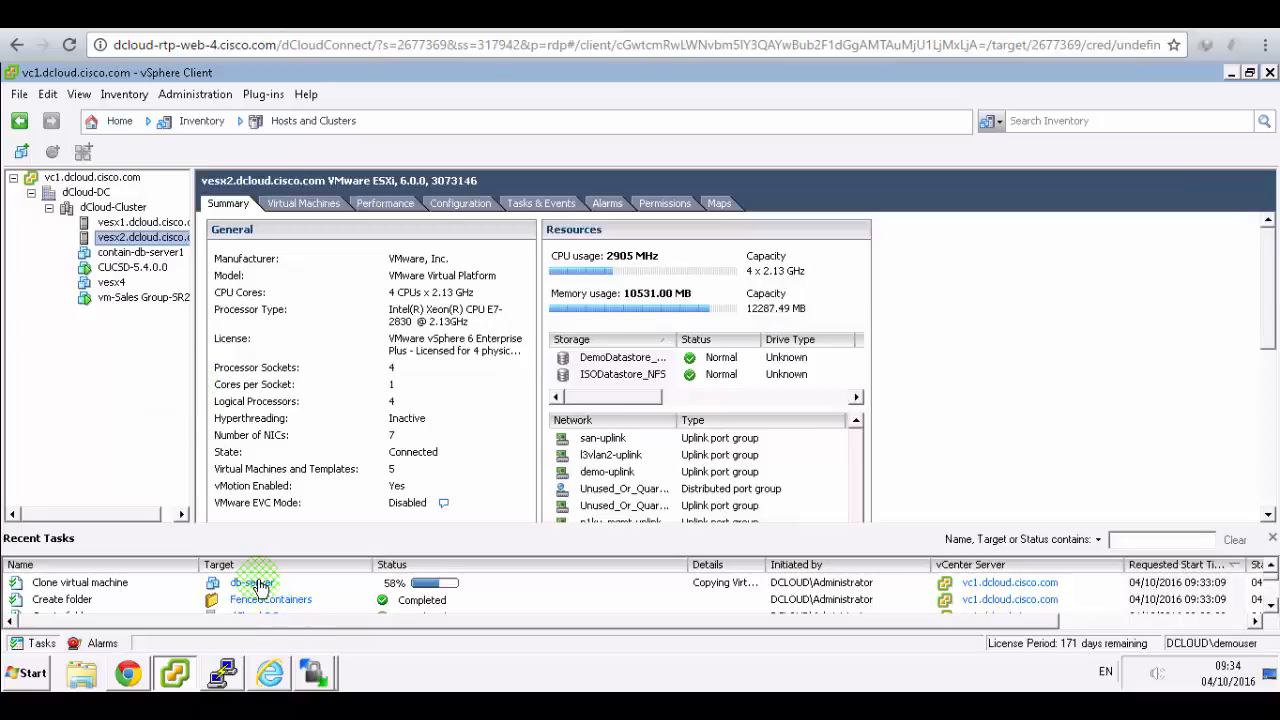
- Check the db-server Clone virtual machine task in Recent Tasks, then return to UCS Director
{"action": "left_click", "coordinate": [1270, 605]}
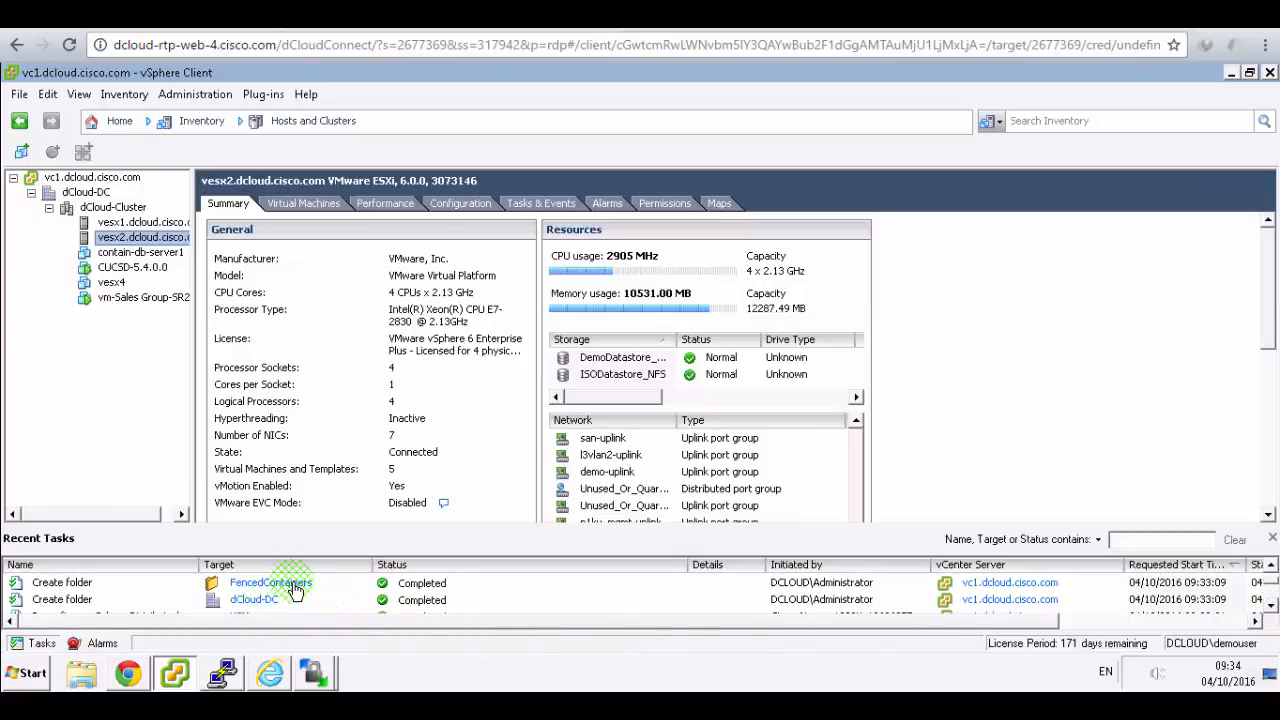
{"action": "left_click", "coordinate": [1269, 606]}
{"action": "left_click", "coordinate": [1269, 606]}
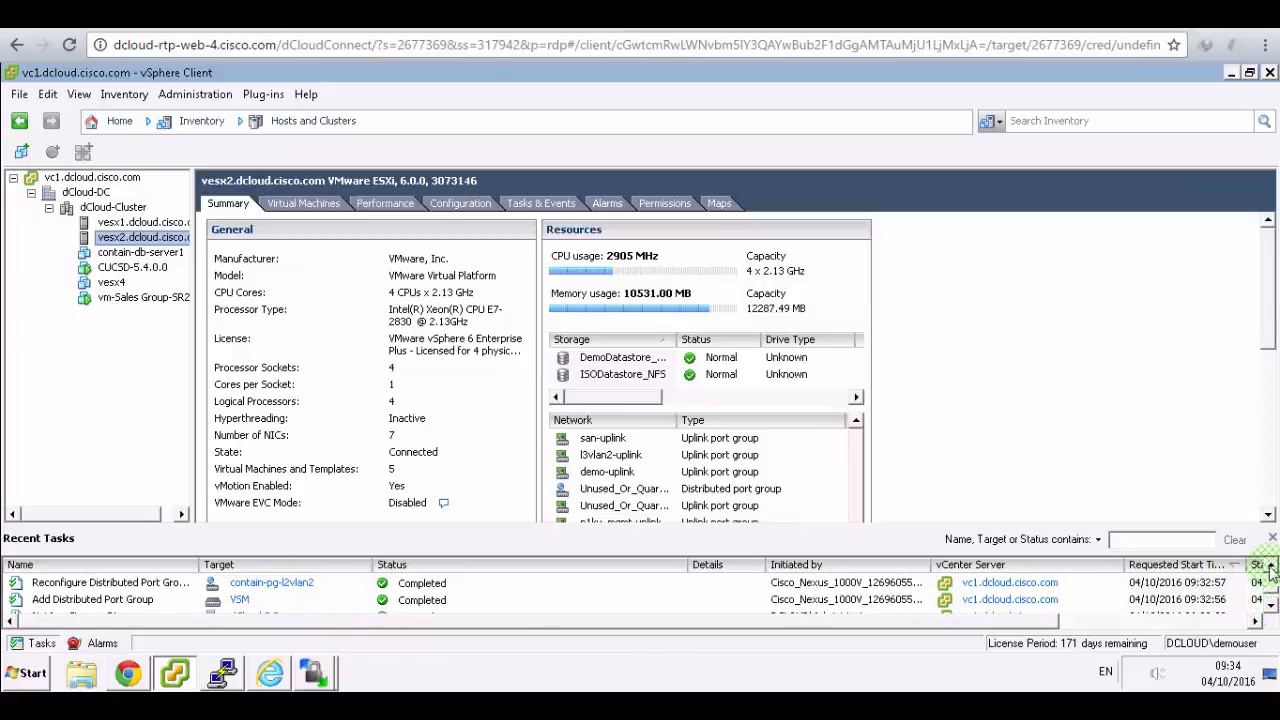
{"action": "left_click", "coordinate": [1270, 567]}
{"action": "left_click", "coordinate": [1270, 567]}
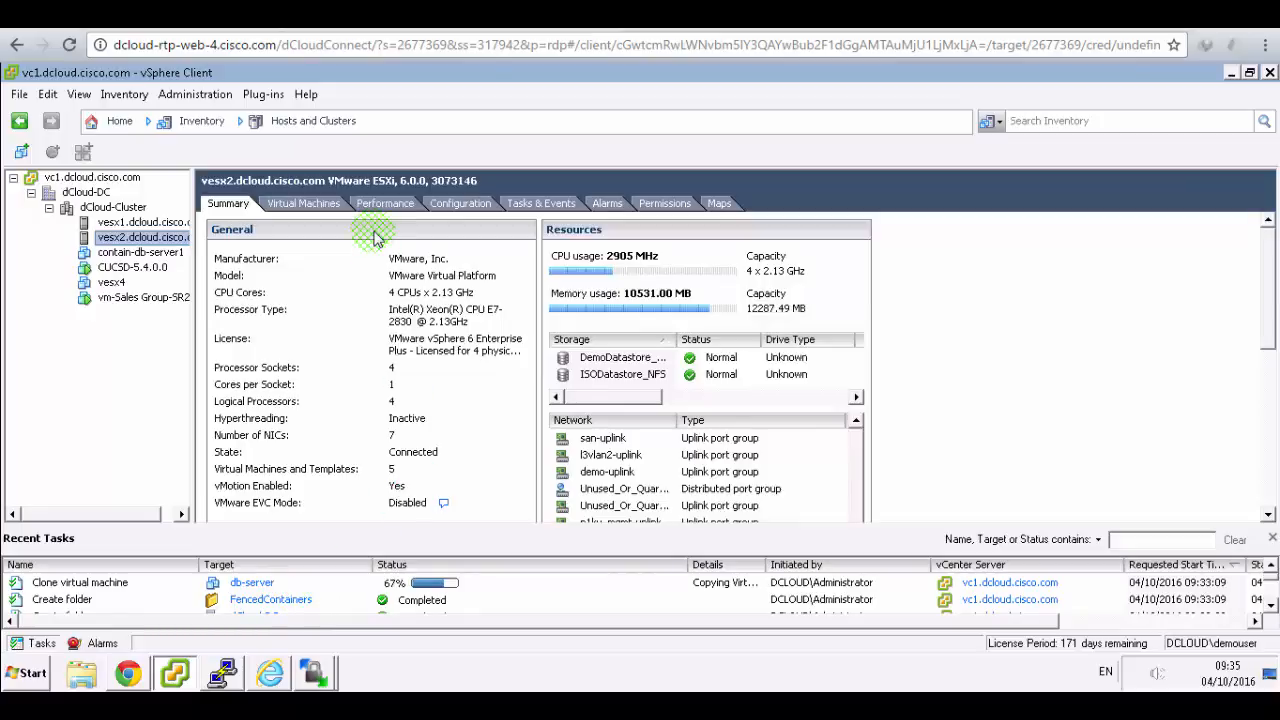
{"action": "left_click", "coordinate": [270, 670]}
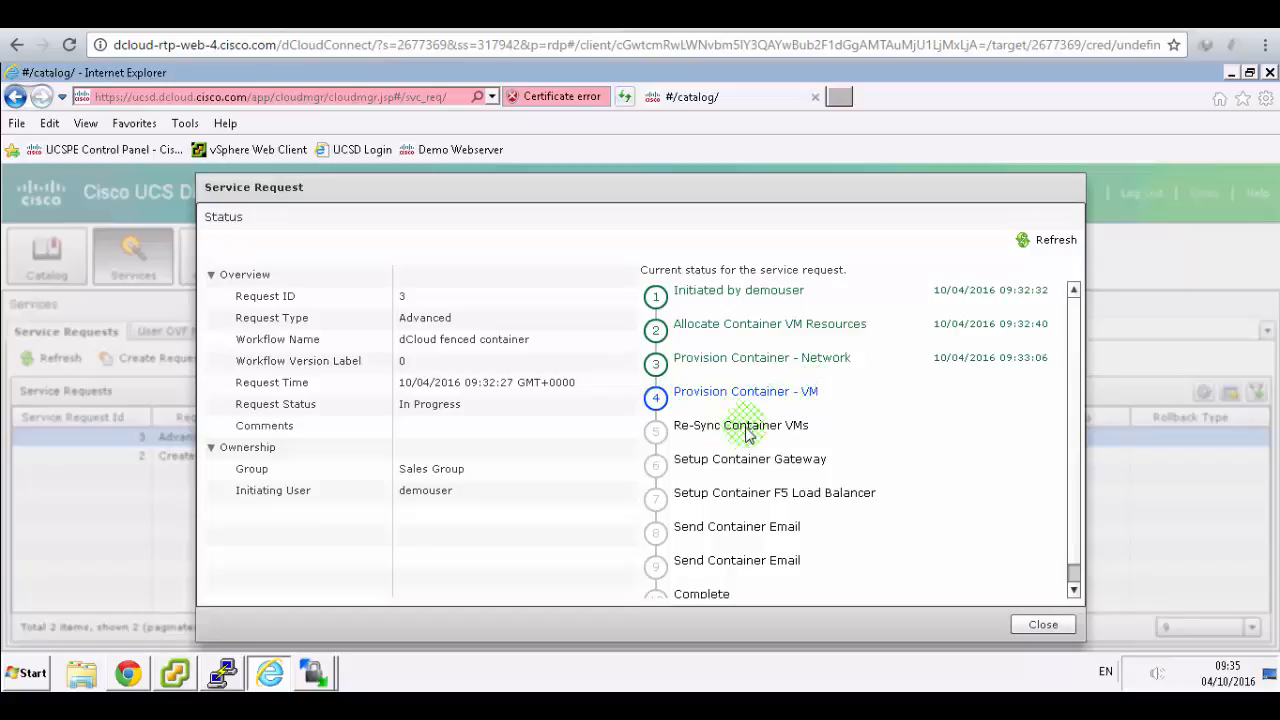
- Close request 3's details and show the vesx4 VMRC Console in the admin Chrome window
{"action": "left_click", "coordinate": [1020, 628]}
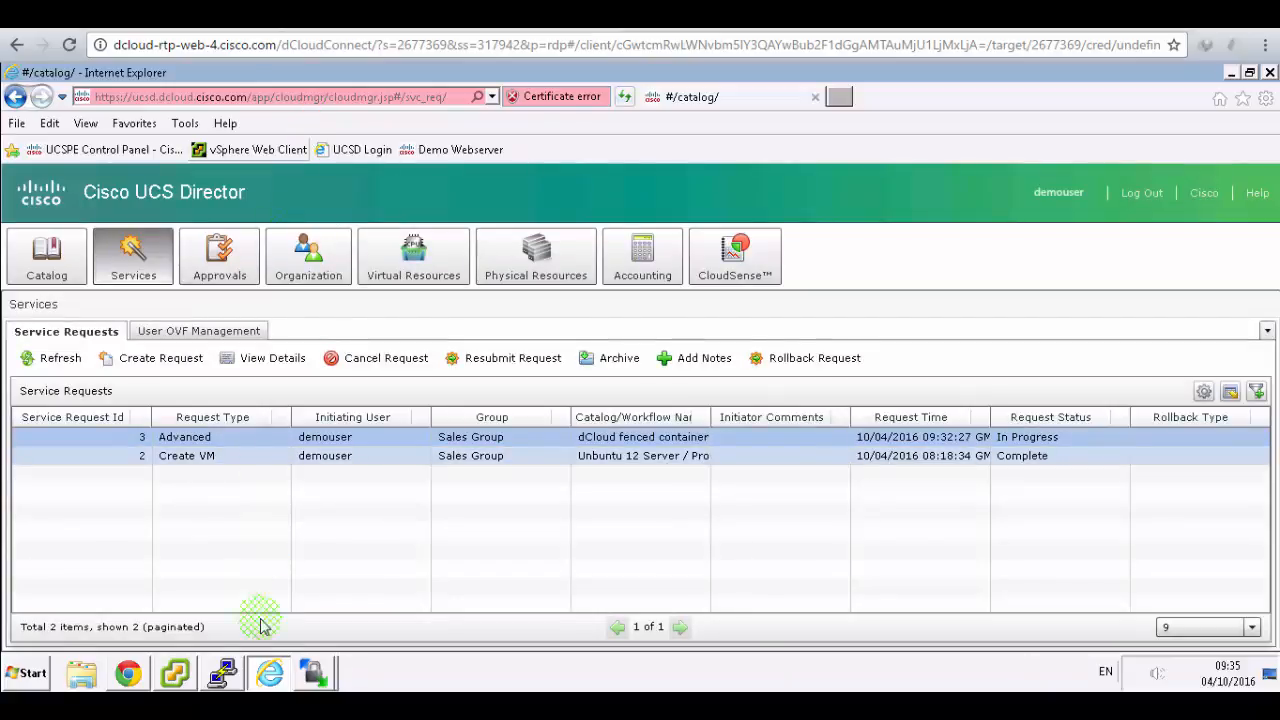
{"action": "left_click", "coordinate": [128, 673]}
{"action": "left_click", "coordinate": [308, 76]}
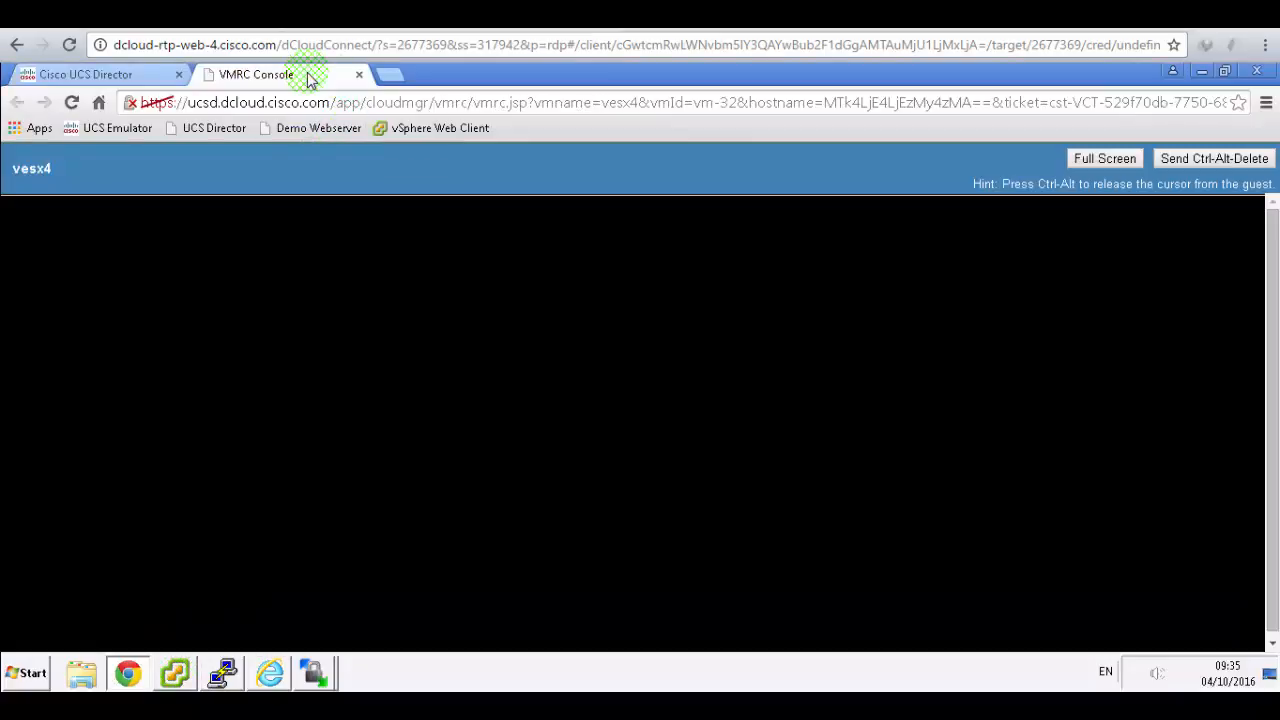
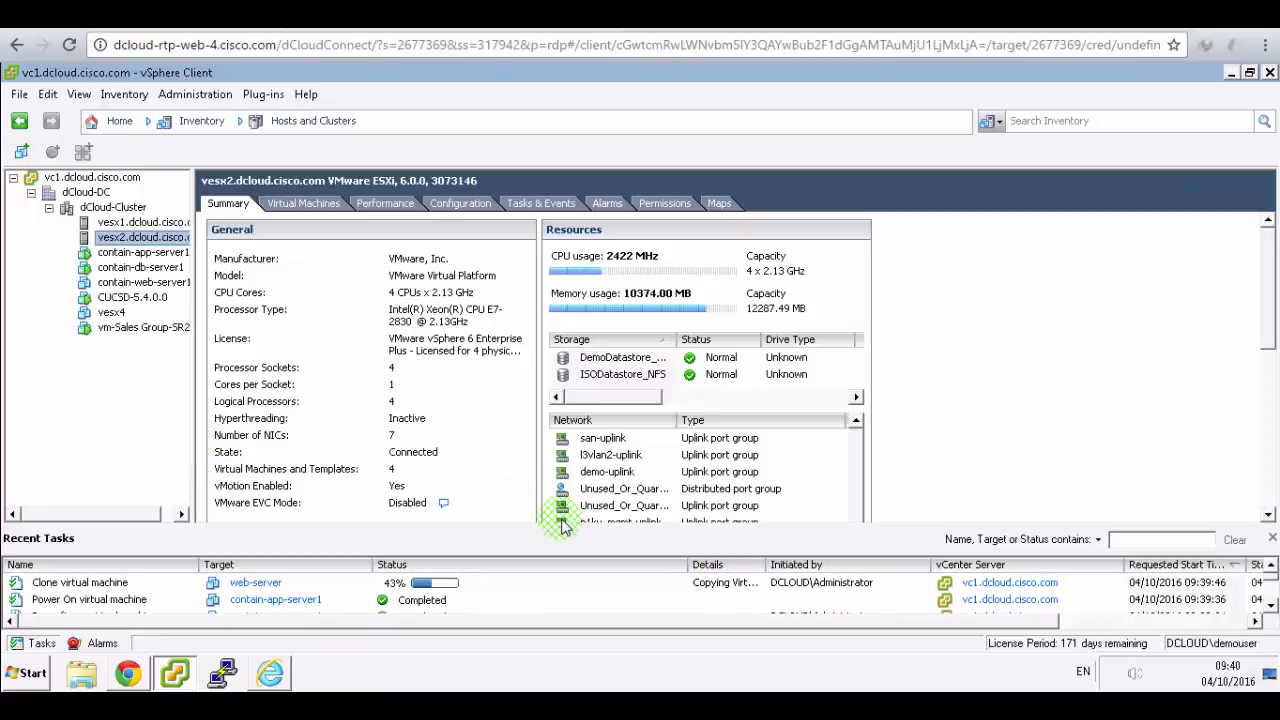
- Bring up the lab guide and scroll down to the Scenario 7 heading, highlighting it
{"action": "left_click", "coordinate": [504, 17]}
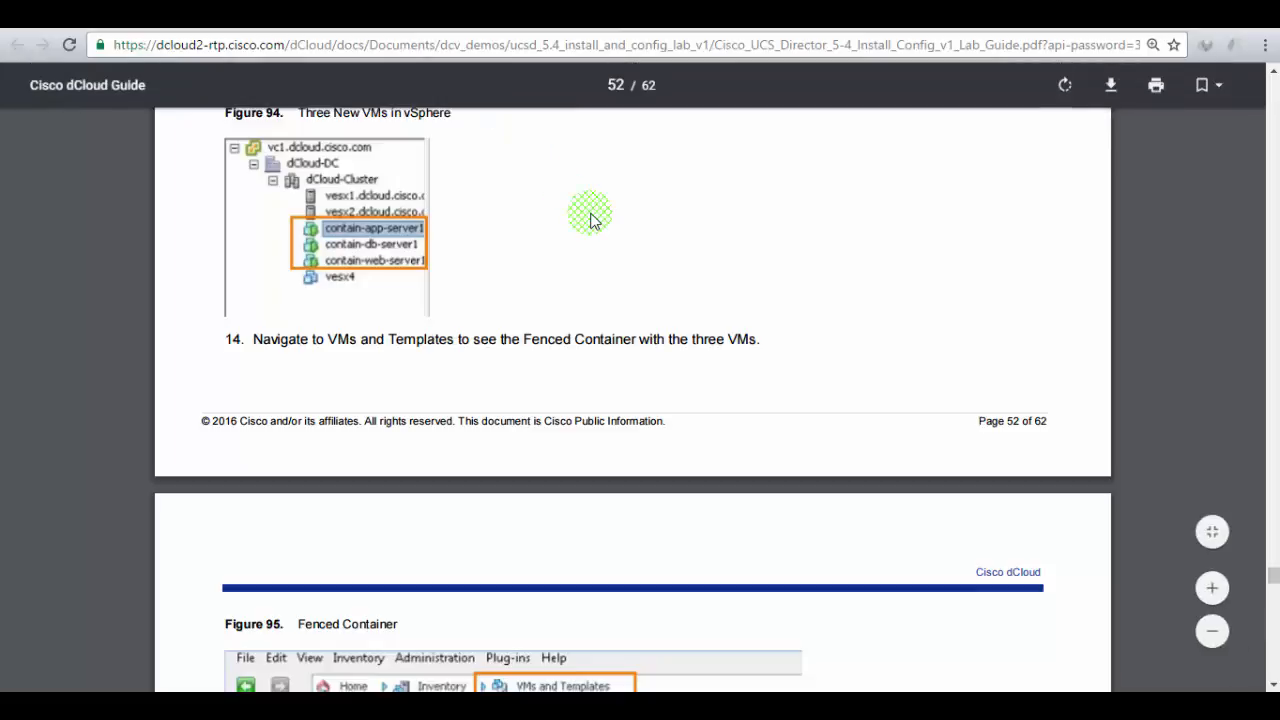
{"action": "scroll", "coordinate": [591, 217], "scroll_direction": "down", "scroll_amount": 4}
{"action": "scroll", "coordinate": [591, 217], "scroll_direction": "down", "scroll_amount": 15}
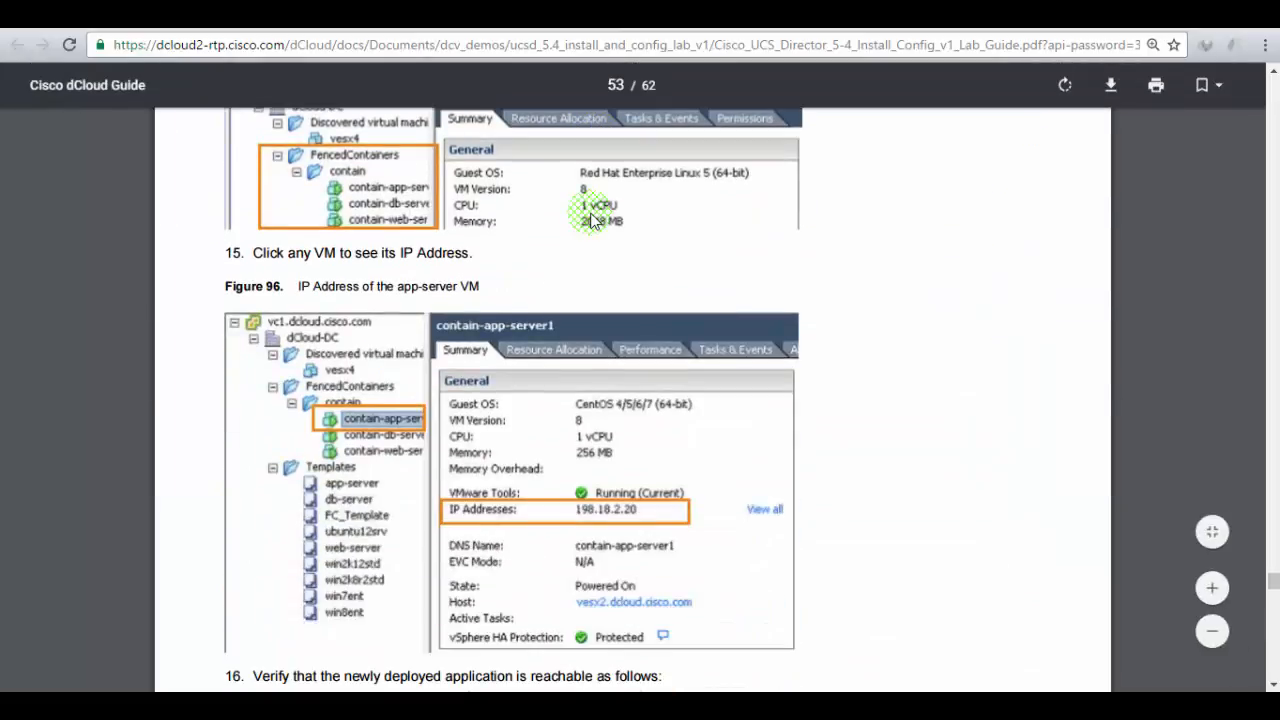
{"action": "scroll", "coordinate": [585, 218], "scroll_direction": "down", "scroll_amount": 2}
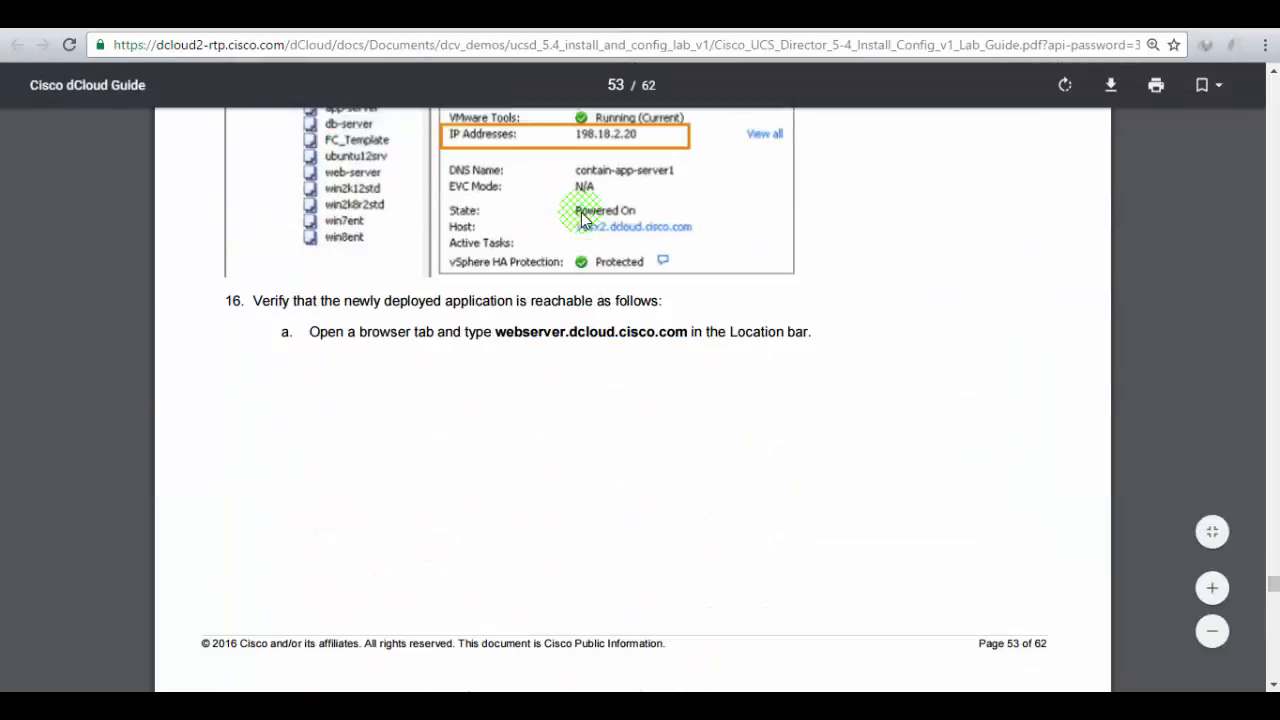
{"action": "scroll", "coordinate": [350, 393], "scroll_direction": "down", "scroll_amount": 19}
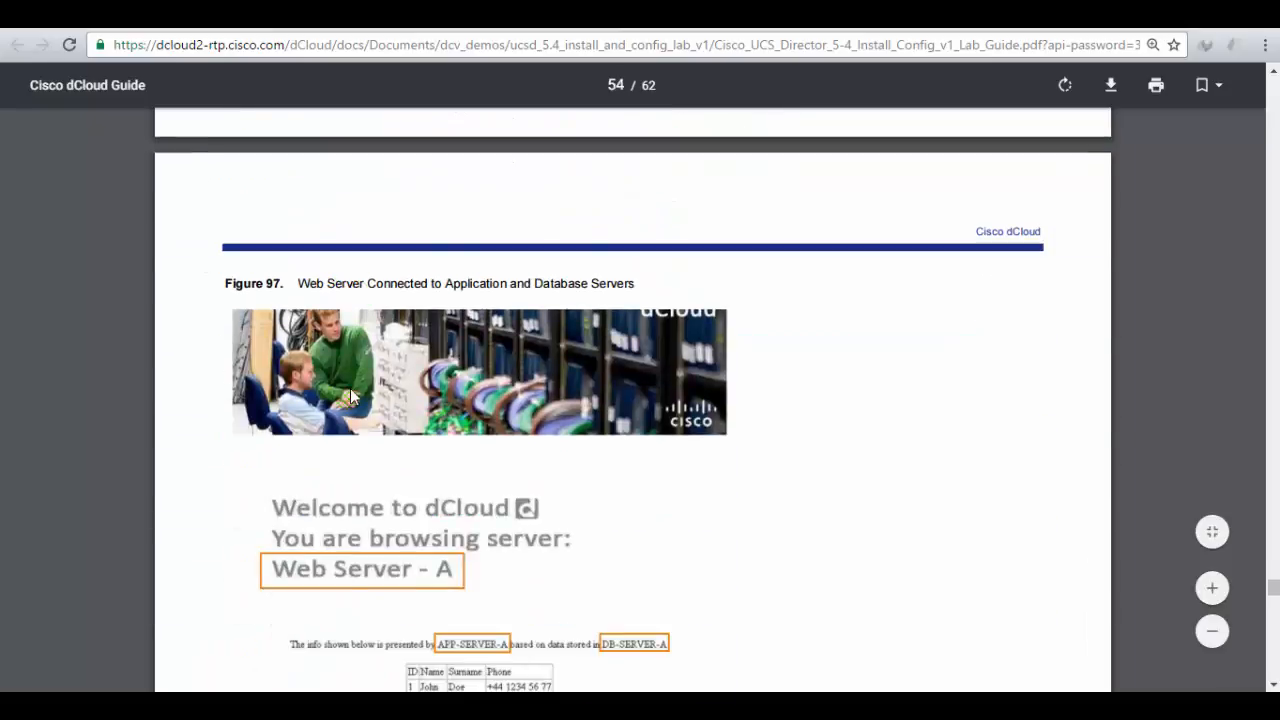
{"action": "scroll", "coordinate": [350, 393], "scroll_direction": "down", "scroll_amount": 14}
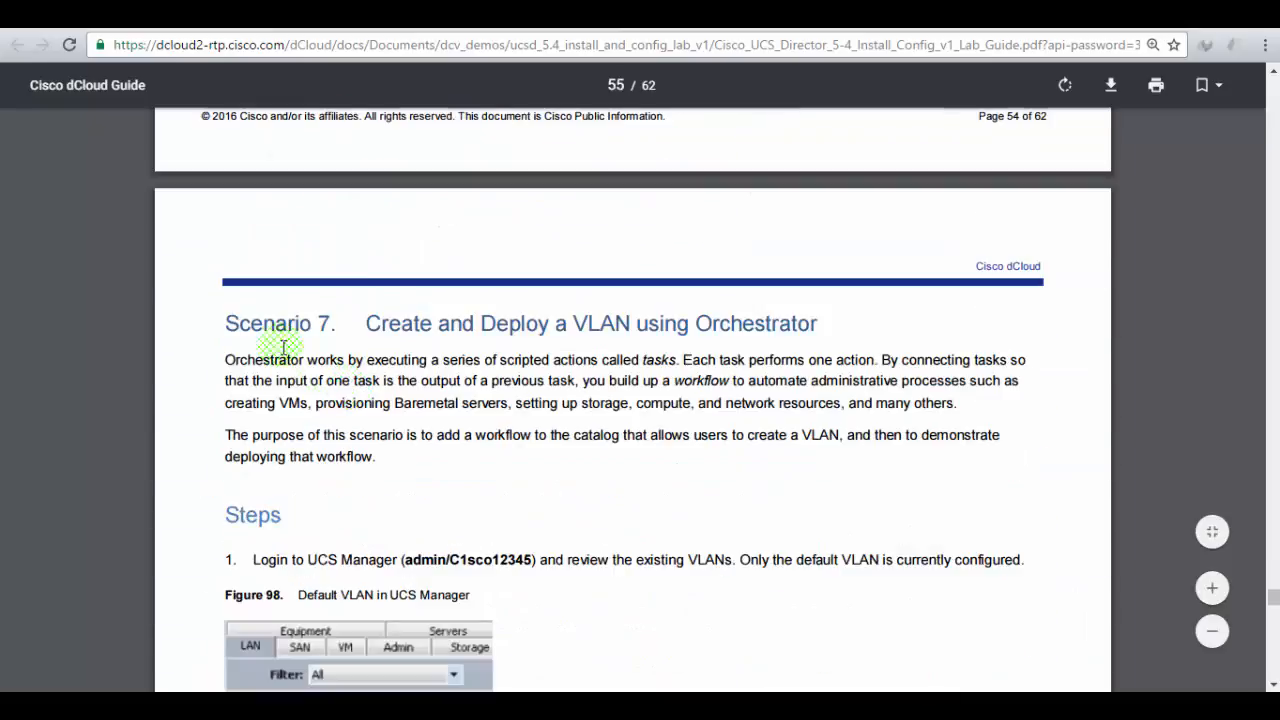
{"action": "left_click_drag", "start_coordinate": [242, 333], "coordinate": [350, 320]}
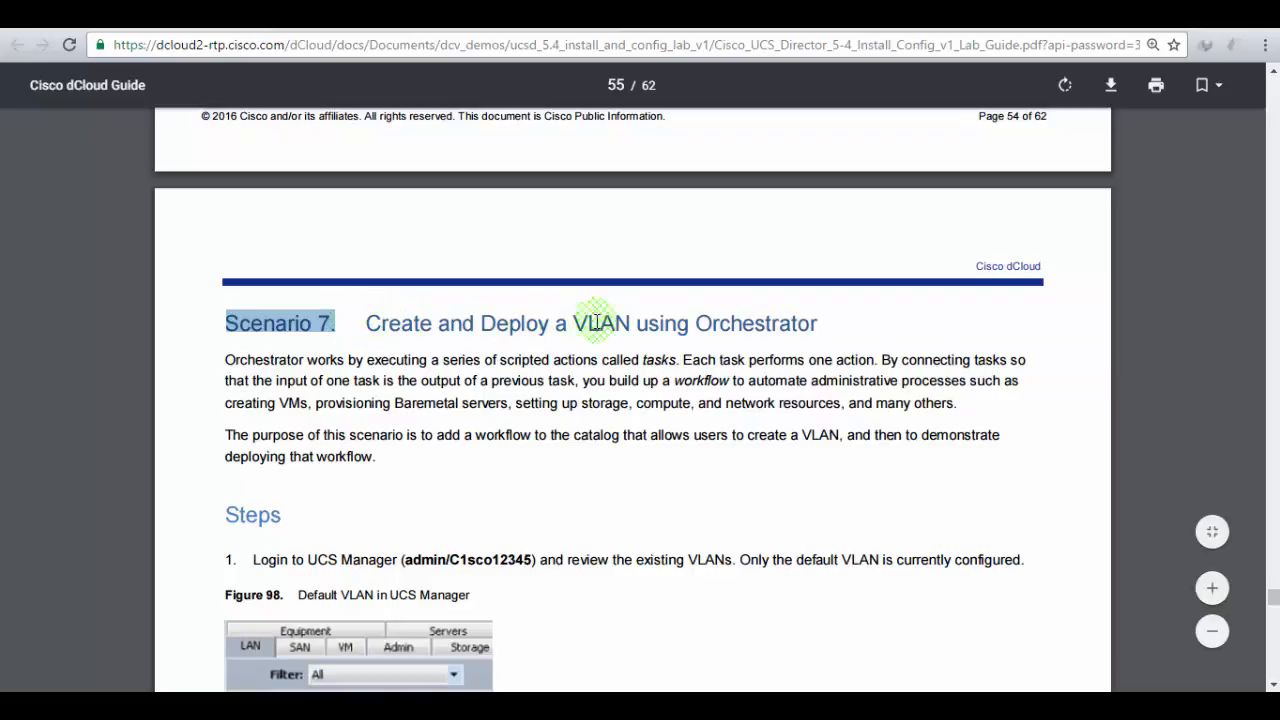
- Skim further through Scenario 7, then scroll back to its opening on page 55
{"action": "scroll", "coordinate": [746, 323], "scroll_direction": "down", "scroll_amount": 3}
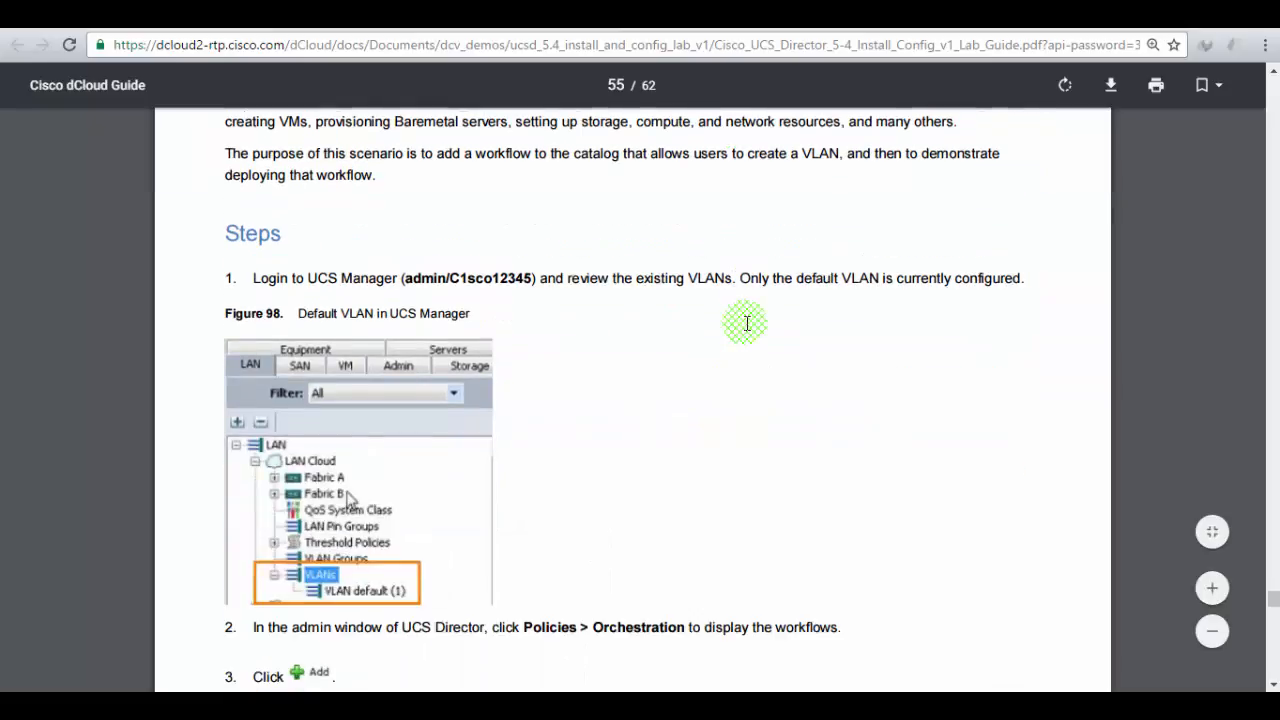
{"action": "scroll", "coordinate": [746, 323], "scroll_direction": "down", "scroll_amount": 12}
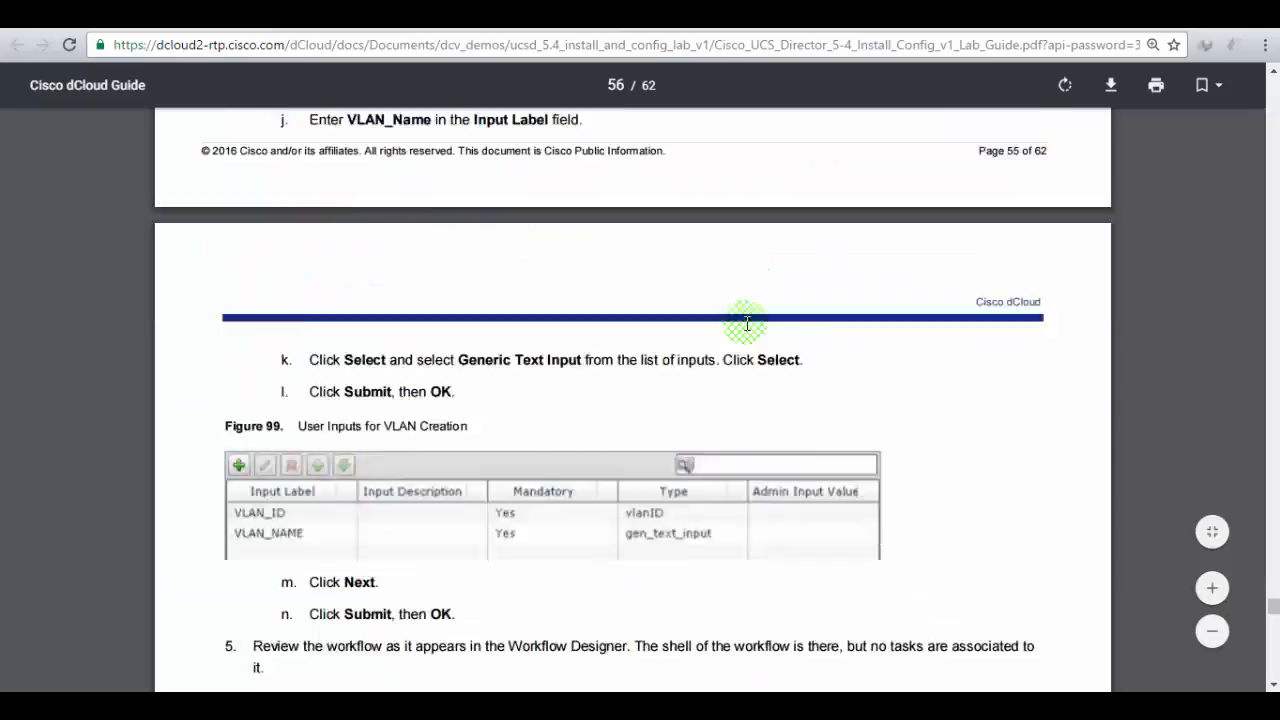
{"action": "scroll", "coordinate": [746, 323], "scroll_direction": "down", "scroll_amount": 15}
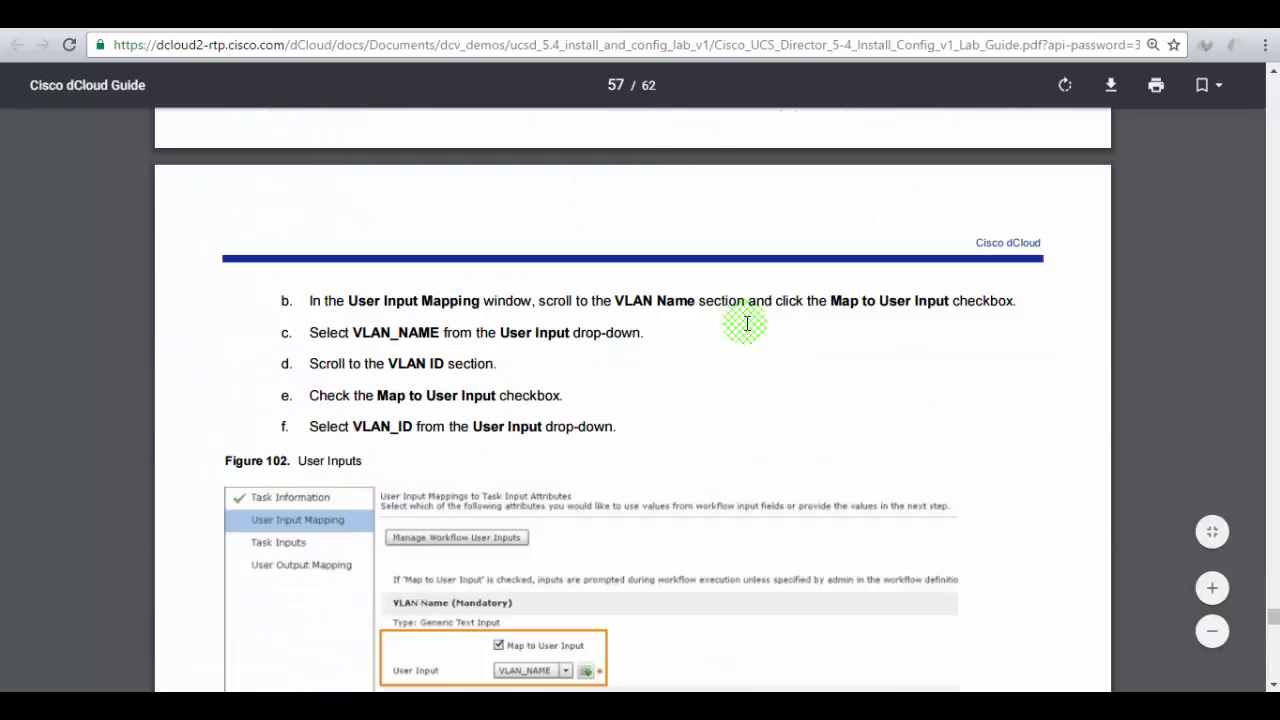
{"action": "scroll", "coordinate": [746, 323], "scroll_direction": "down", "scroll_amount": 15}
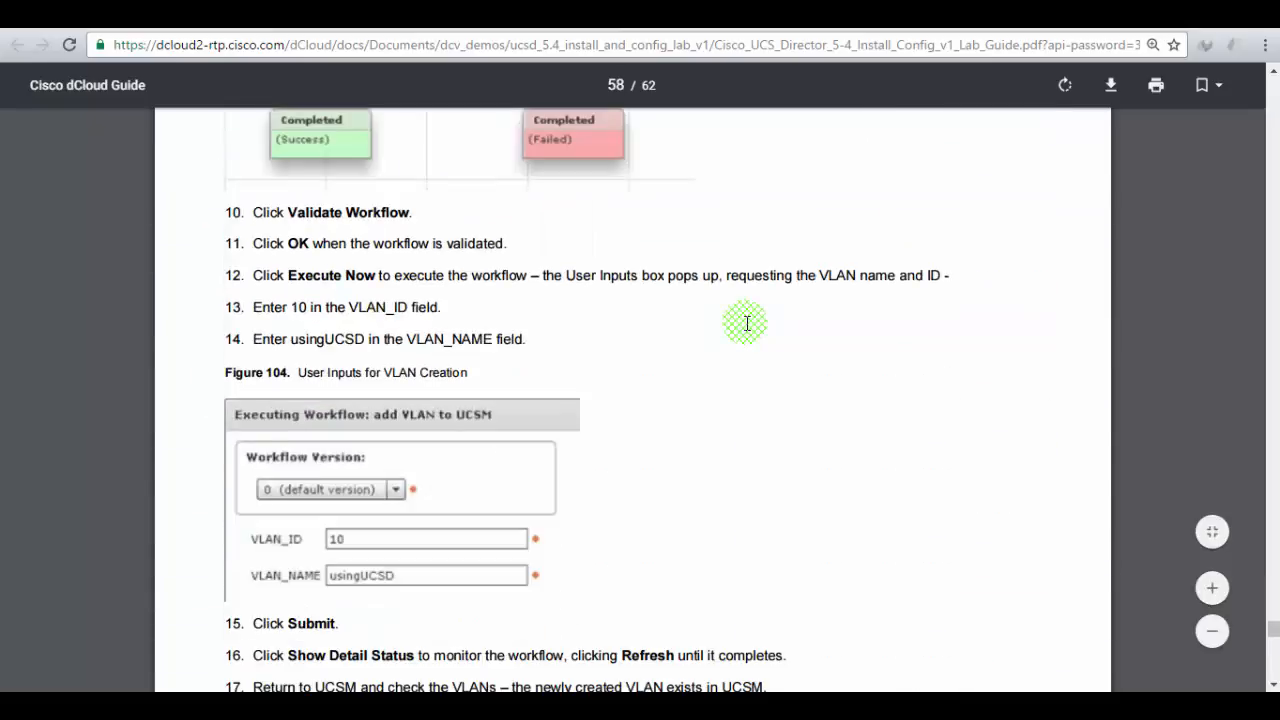
{"action": "scroll", "coordinate": [746, 323], "scroll_direction": "down", "scroll_amount": 15}
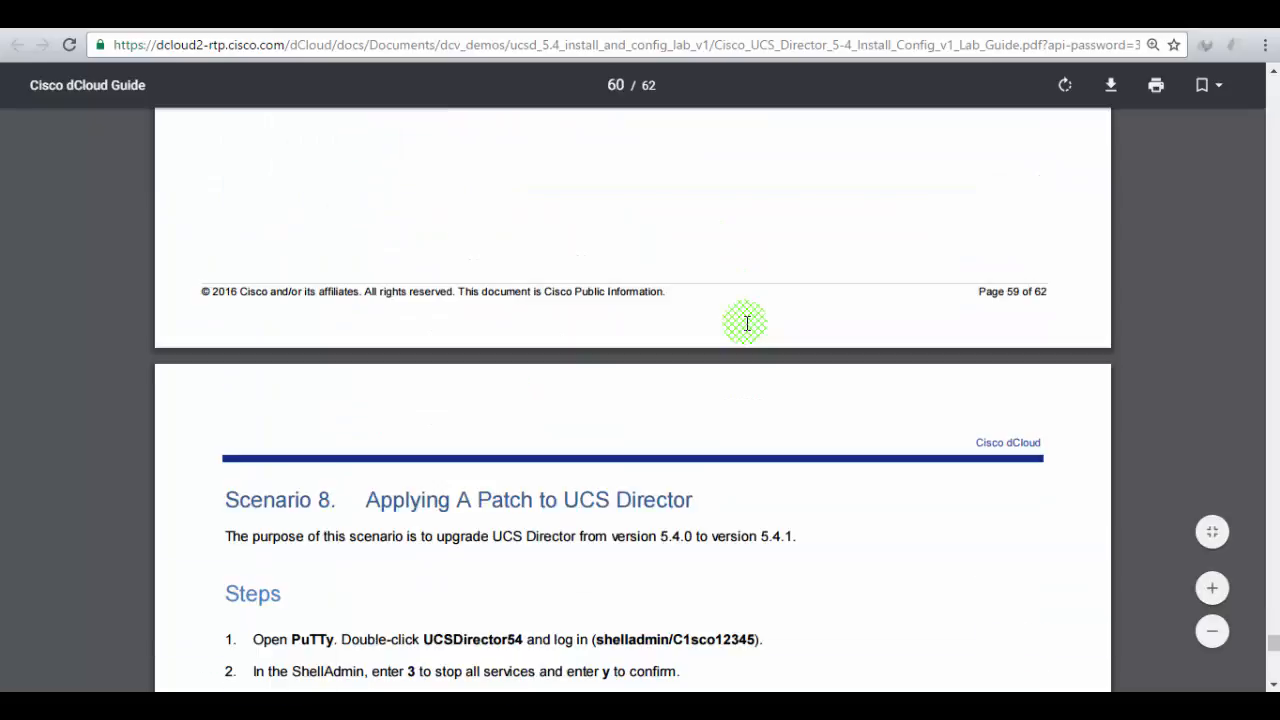
{"action": "scroll", "coordinate": [746, 323], "scroll_direction": "down", "scroll_amount": 3}
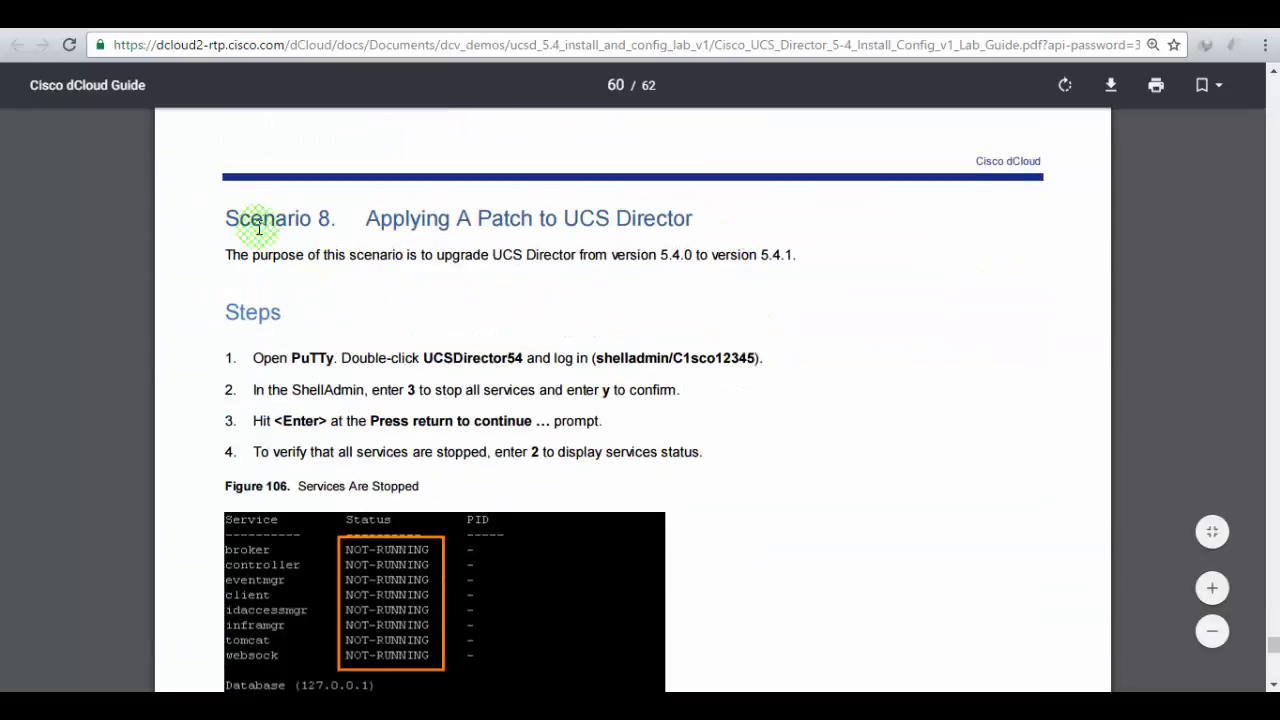
{"action": "left_click_drag", "start_coordinate": [251, 219], "coordinate": [643, 218]}
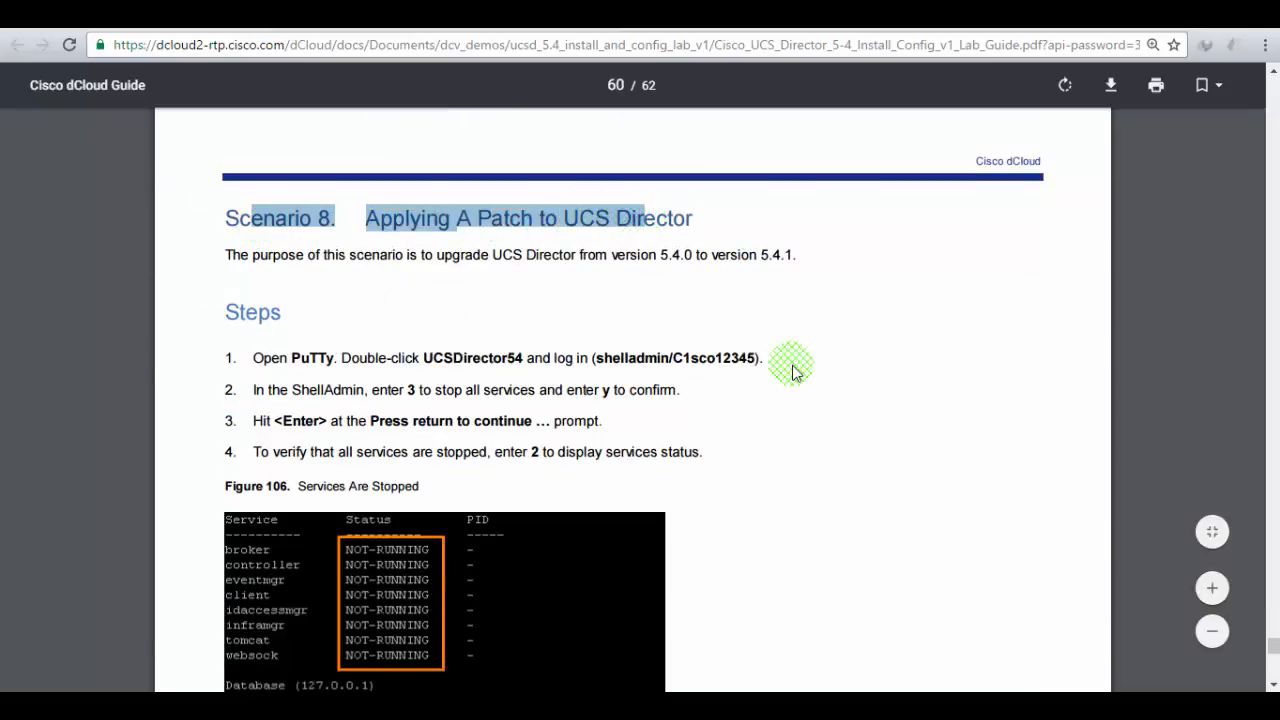
{"action": "scroll", "coordinate": [791, 364], "scroll_direction": "down", "scroll_amount": 3}
{"action": "scroll", "coordinate": [791, 372], "scroll_direction": "up", "scroll_amount": 20}
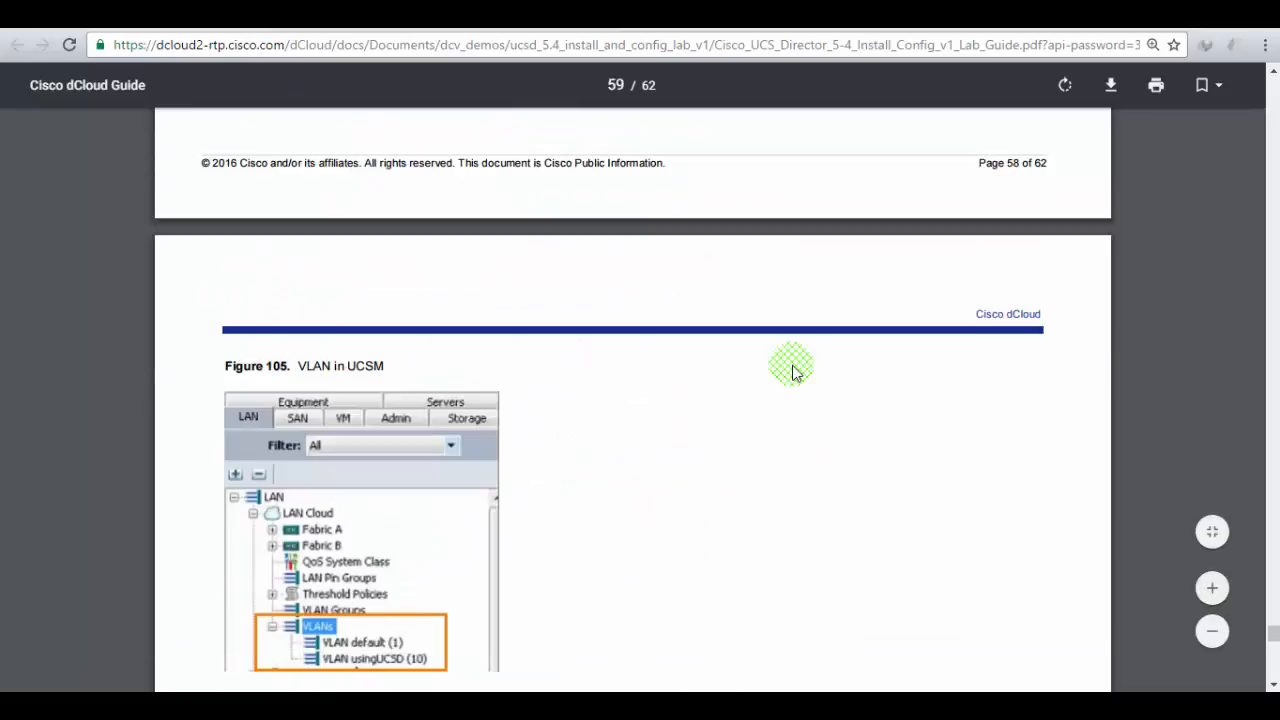
{"action": "scroll", "coordinate": [792, 372], "scroll_direction": "up", "scroll_amount": 15}
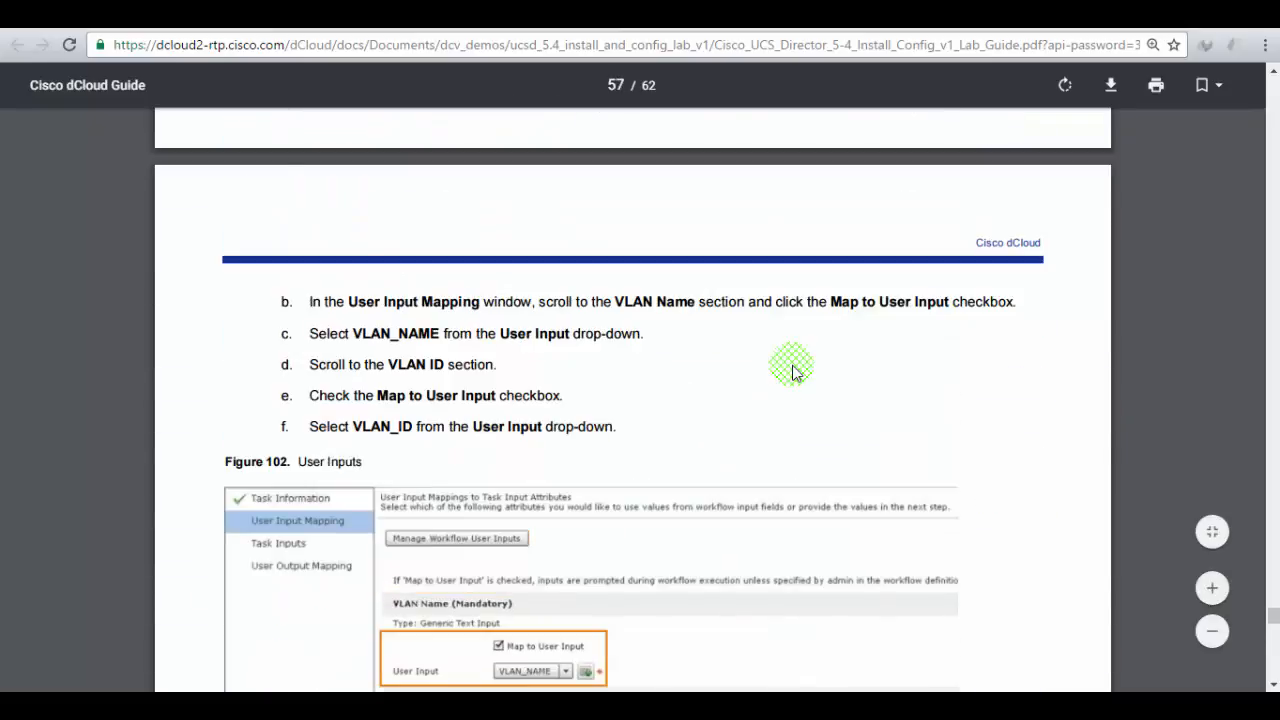
{"action": "scroll", "coordinate": [792, 372], "scroll_direction": "up", "scroll_amount": 15}
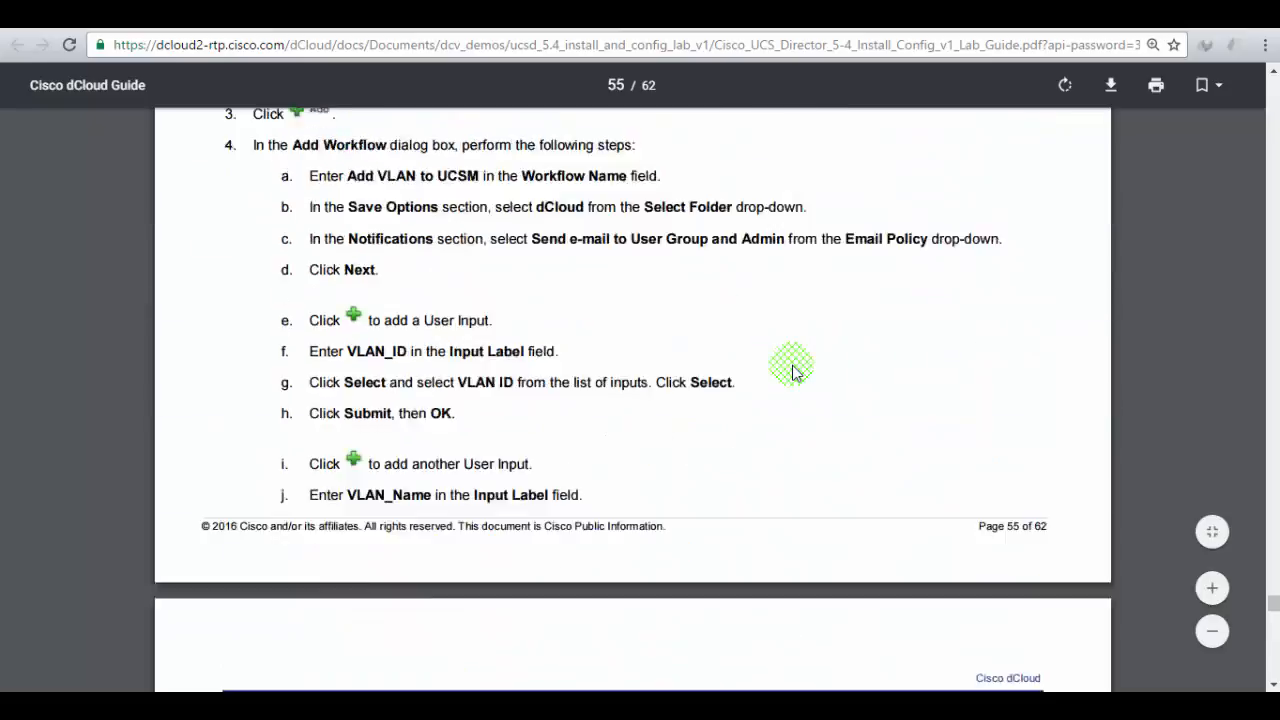
{"action": "scroll", "coordinate": [792, 372], "scroll_direction": "up", "scroll_amount": 2}
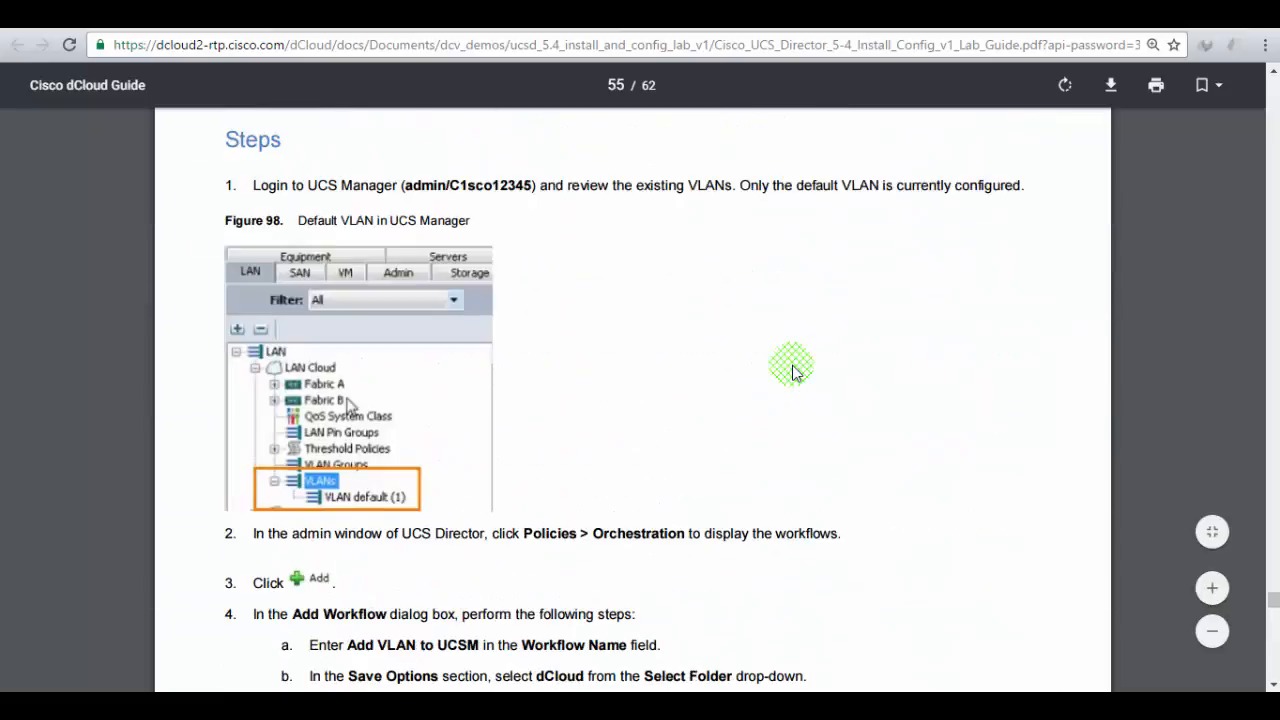
{"action": "scroll", "coordinate": [792, 372], "scroll_direction": "up", "scroll_amount": 14}
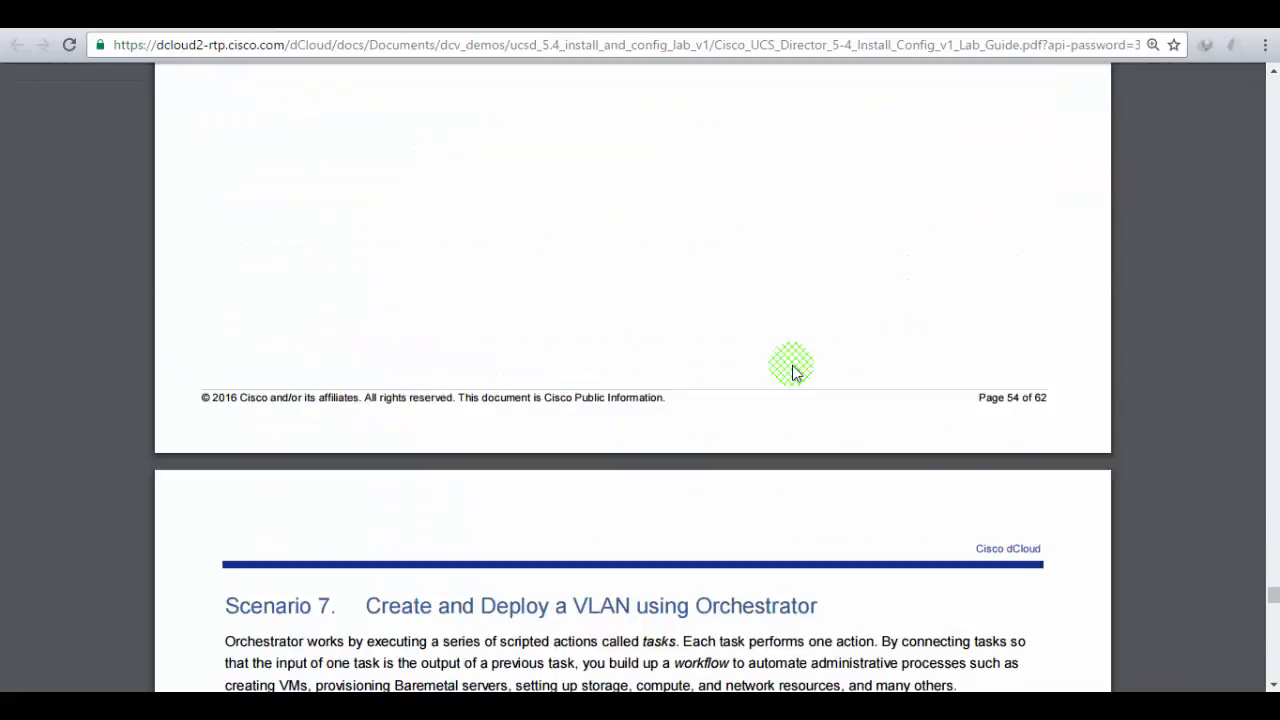
- Reread step 16 and Figure 97 on checking that the deployed web server is reachable
{"action": "scroll", "coordinate": [792, 372], "scroll_direction": "up", "scroll_amount": 15}
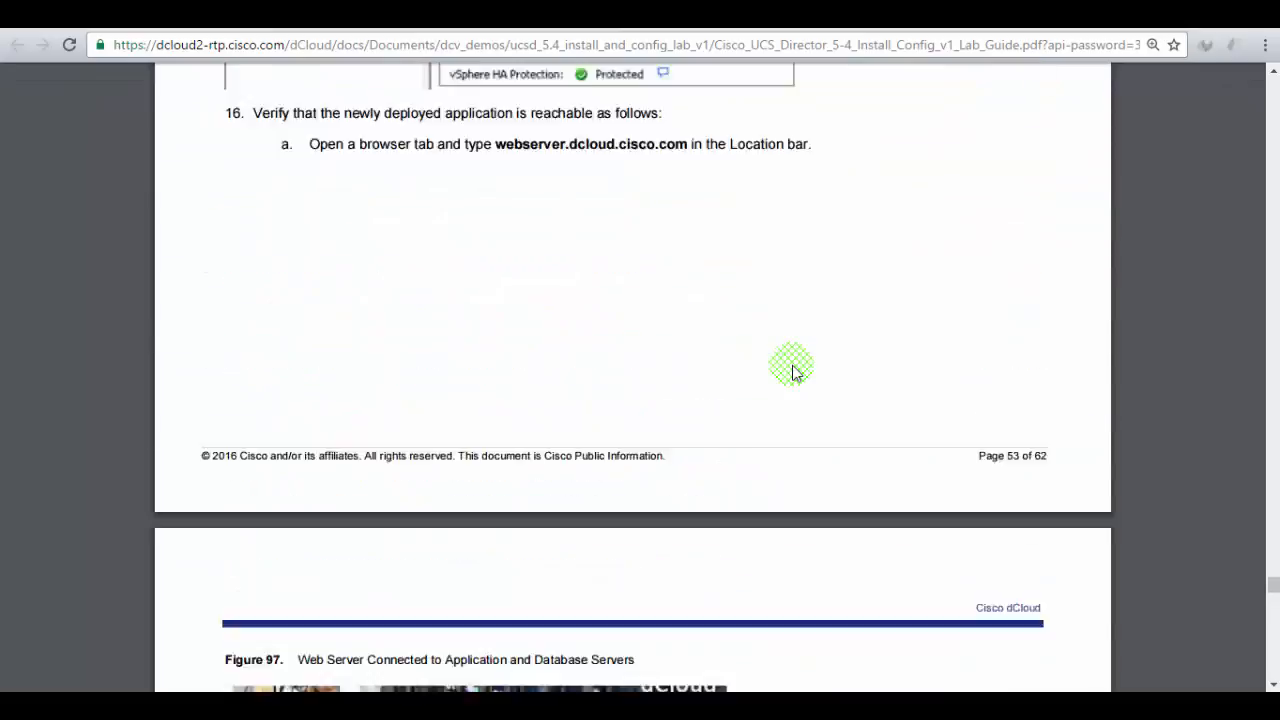
{"action": "scroll", "coordinate": [792, 372], "scroll_direction": "up", "scroll_amount": 8}
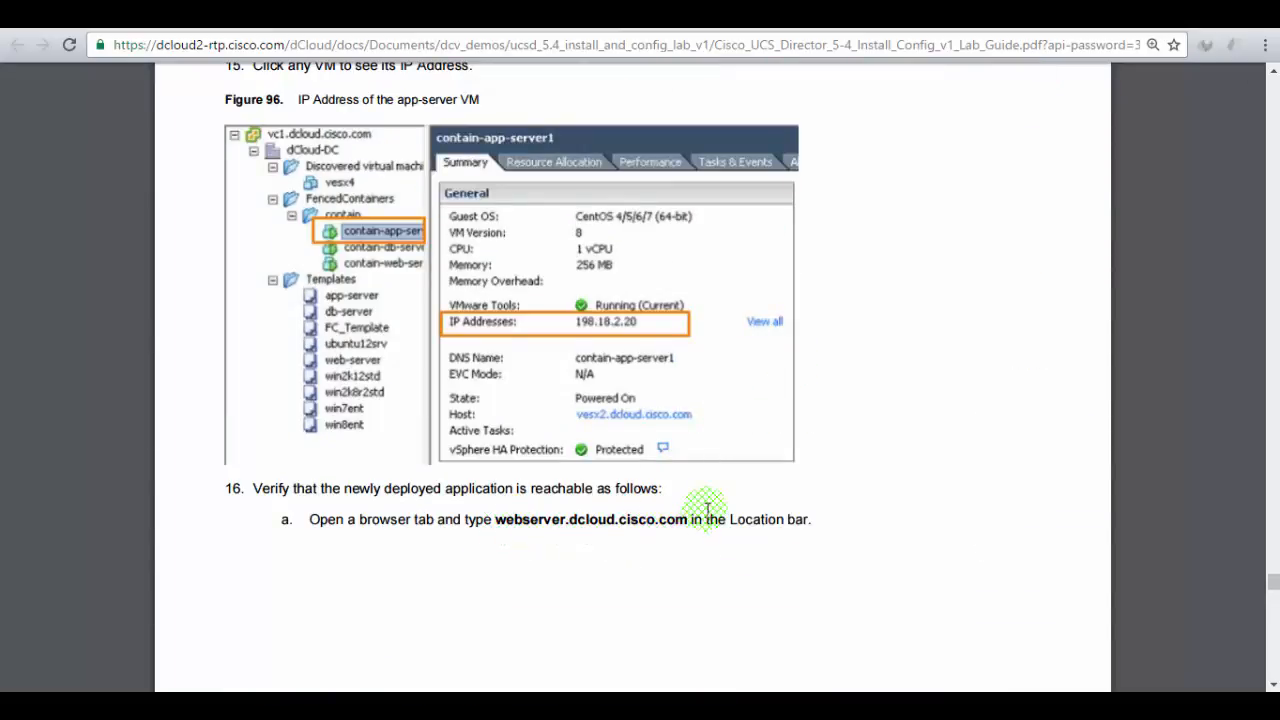
{"action": "scroll", "coordinate": [706, 510], "scroll_direction": "down", "scroll_amount": 20}
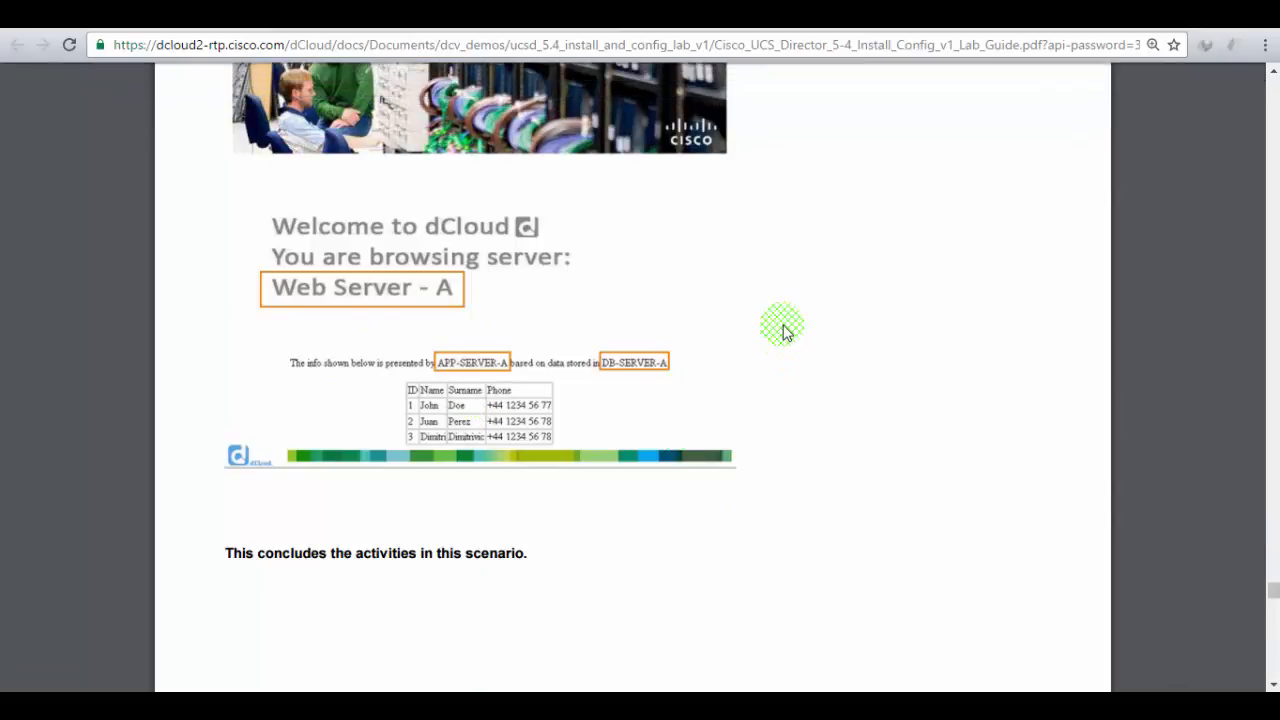
{"action": "scroll", "coordinate": [783, 329], "scroll_direction": "down", "scroll_amount": 2}
{"action": "scroll", "coordinate": [785, 332], "scroll_direction": "down", "scroll_amount": 1}
{"action": "scroll", "coordinate": [783, 330], "scroll_direction": "down", "scroll_amount": 7}
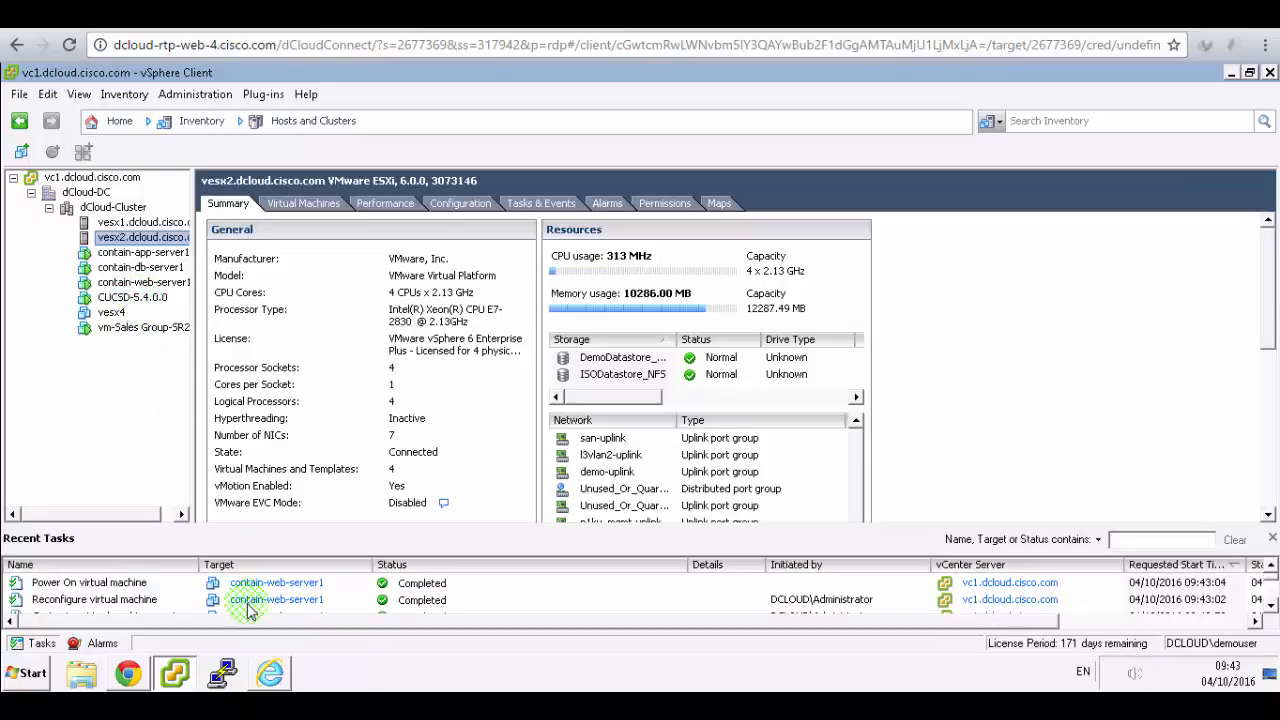
- Load the Demo Webserver bookmark in a new Chrome tab, which times out, then view the VMRC Console tab
{"action": "left_click", "coordinate": [145, 674]}
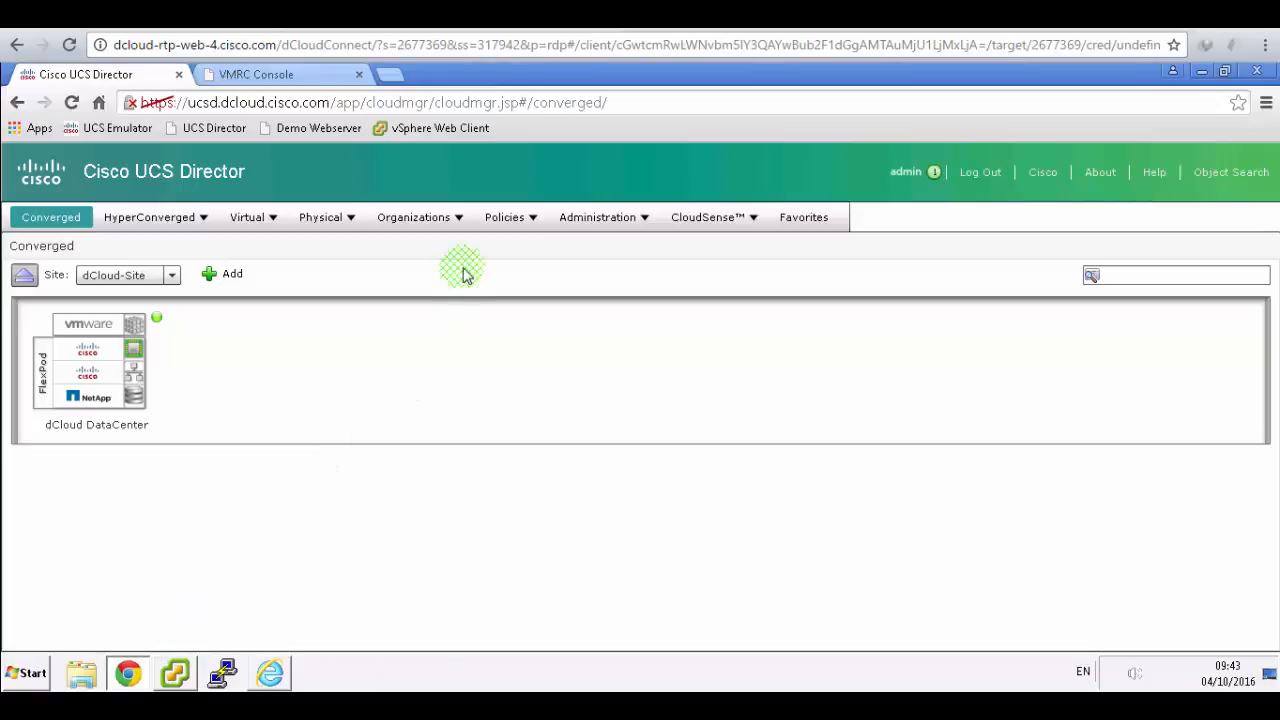
{"action": "left_click", "coordinate": [393, 75]}
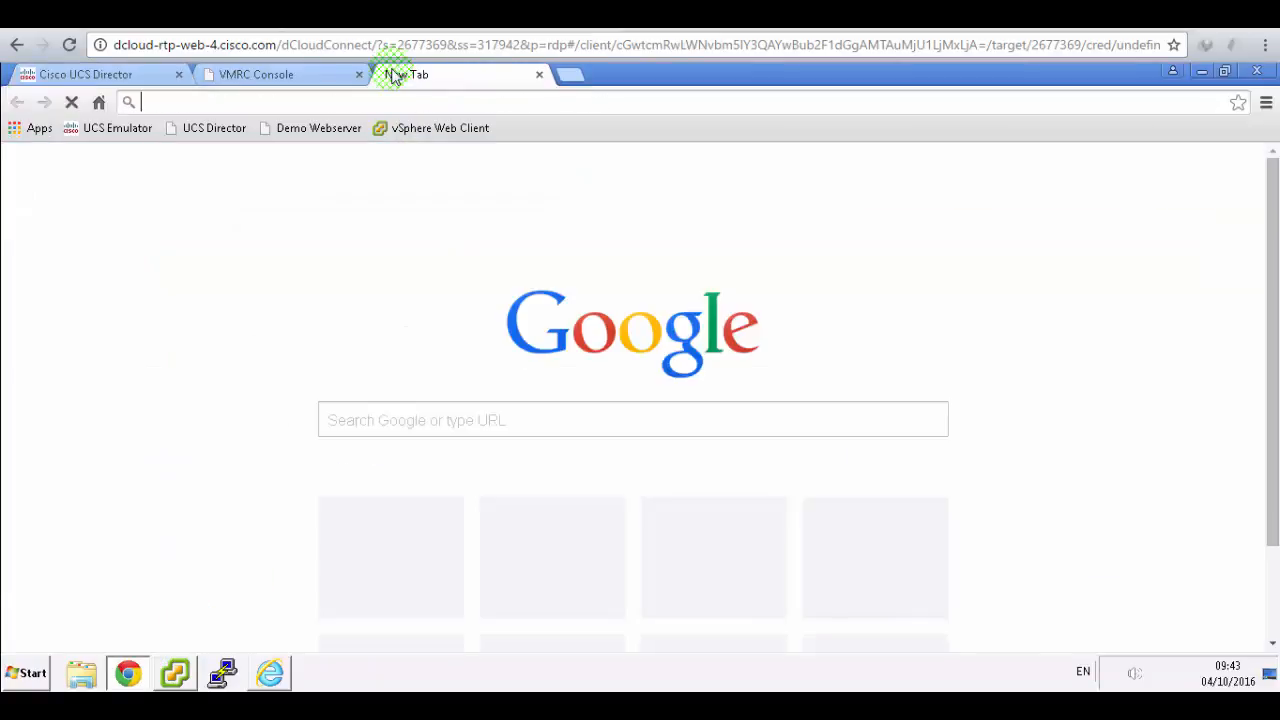
{"action": "left_click", "coordinate": [300, 127]}
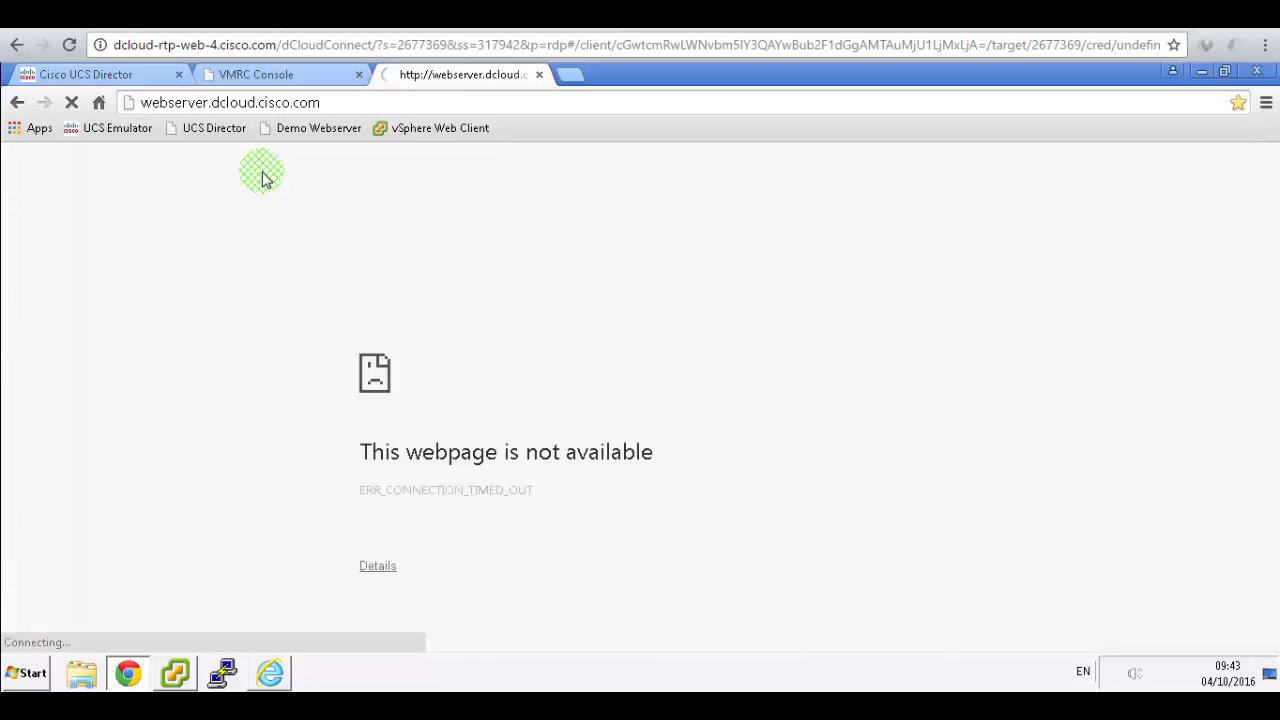
{"action": "left_click", "coordinate": [300, 78]}
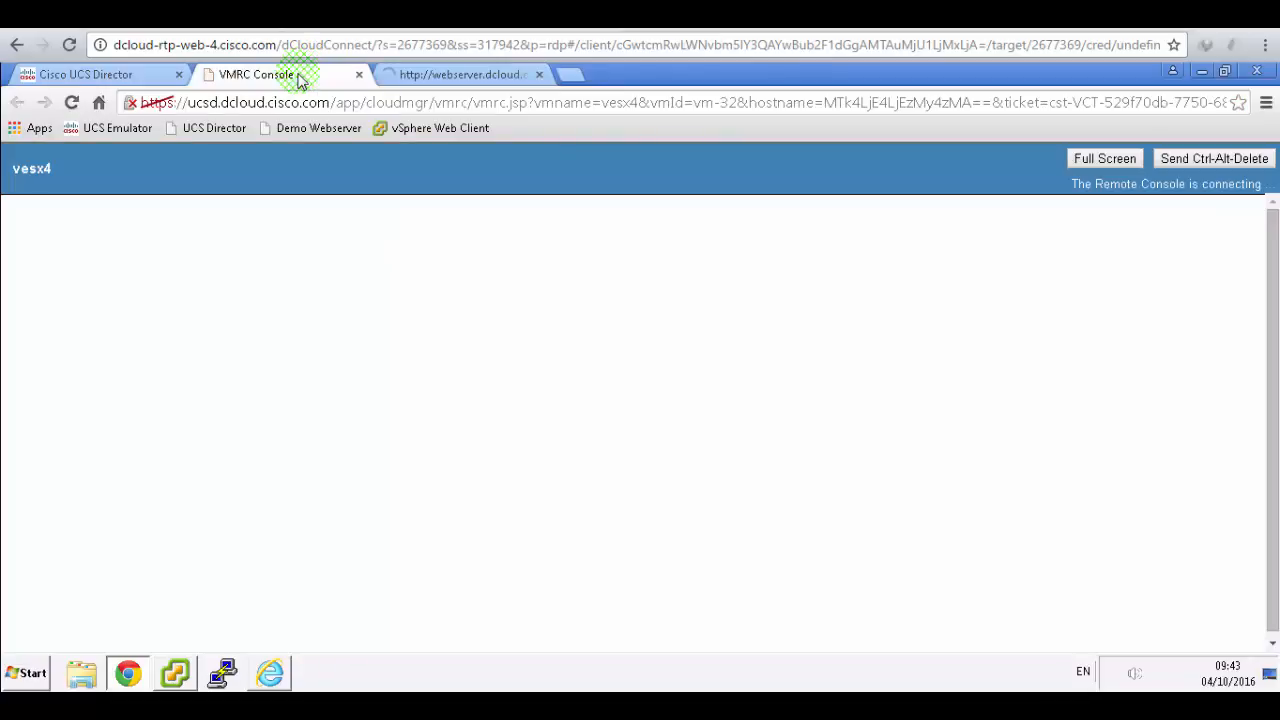
- Close the VMRC Console, review the contain-web-server1 and contain-db-server1 summaries, and return to Chrome
{"action": "left_click", "coordinate": [359, 77]}
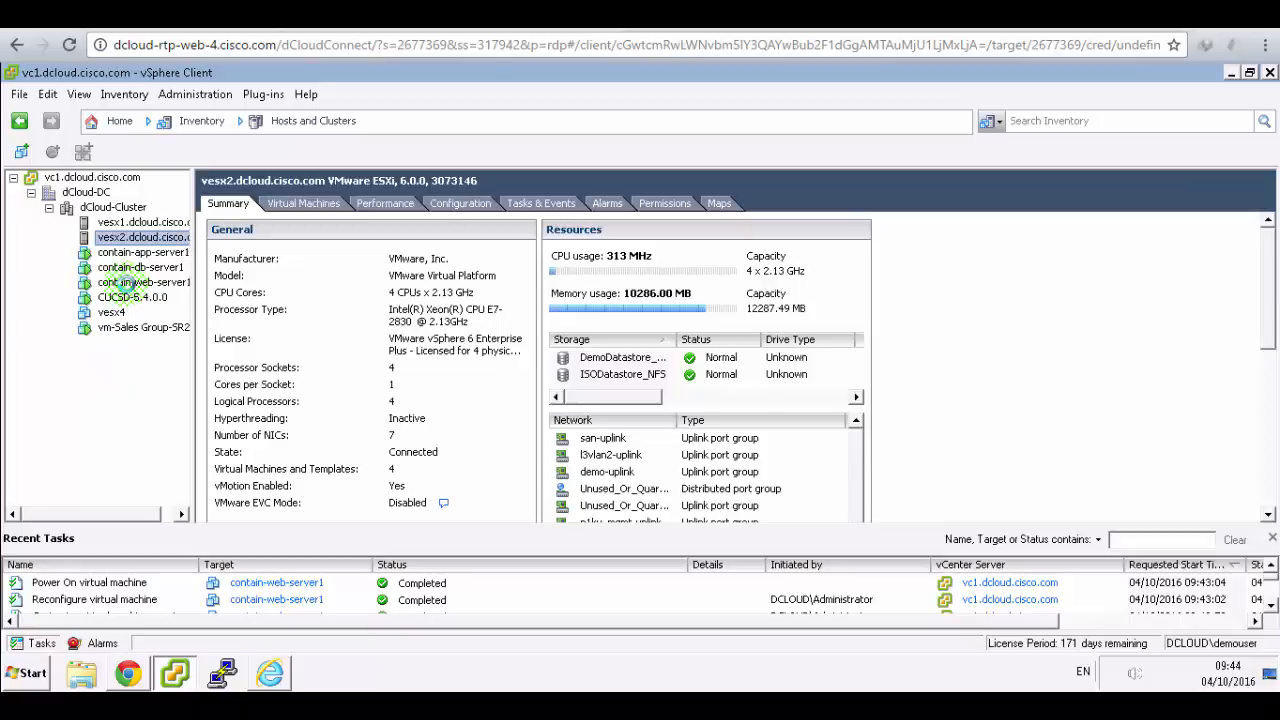
{"action": "left_click", "coordinate": [125, 283]}
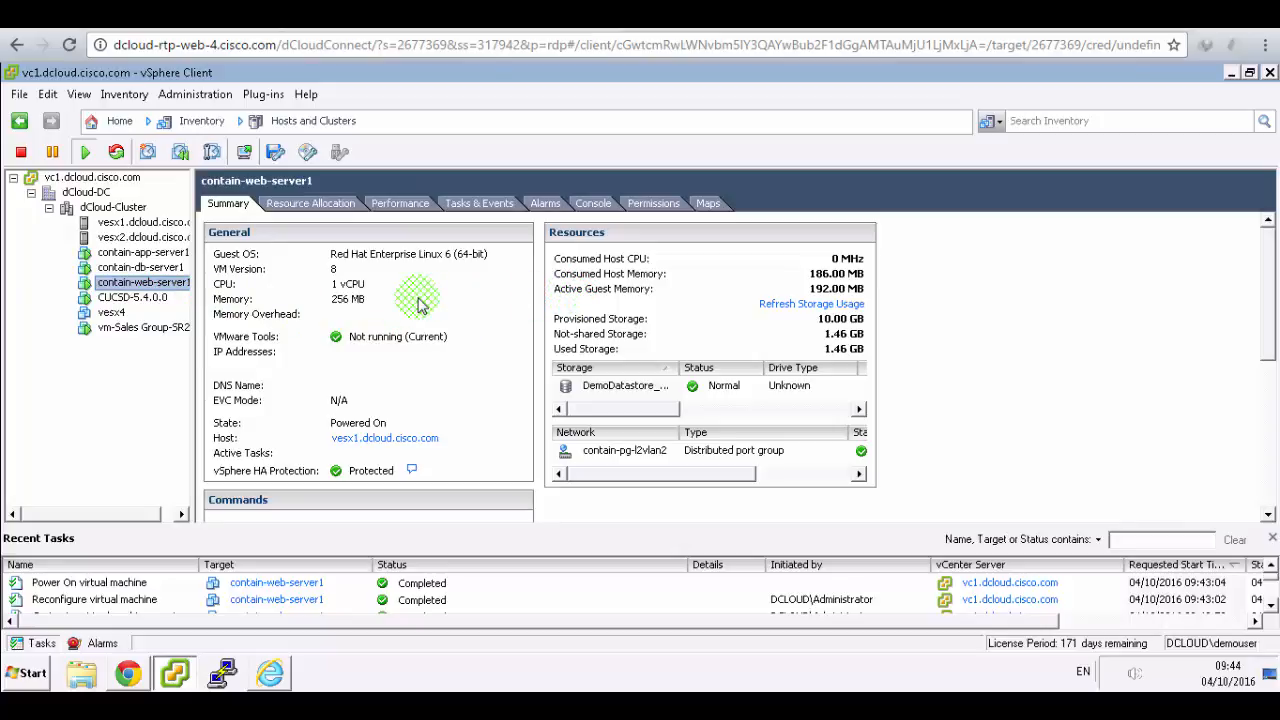
{"action": "scroll", "coordinate": [419, 303], "scroll_direction": "down", "scroll_amount": 5}
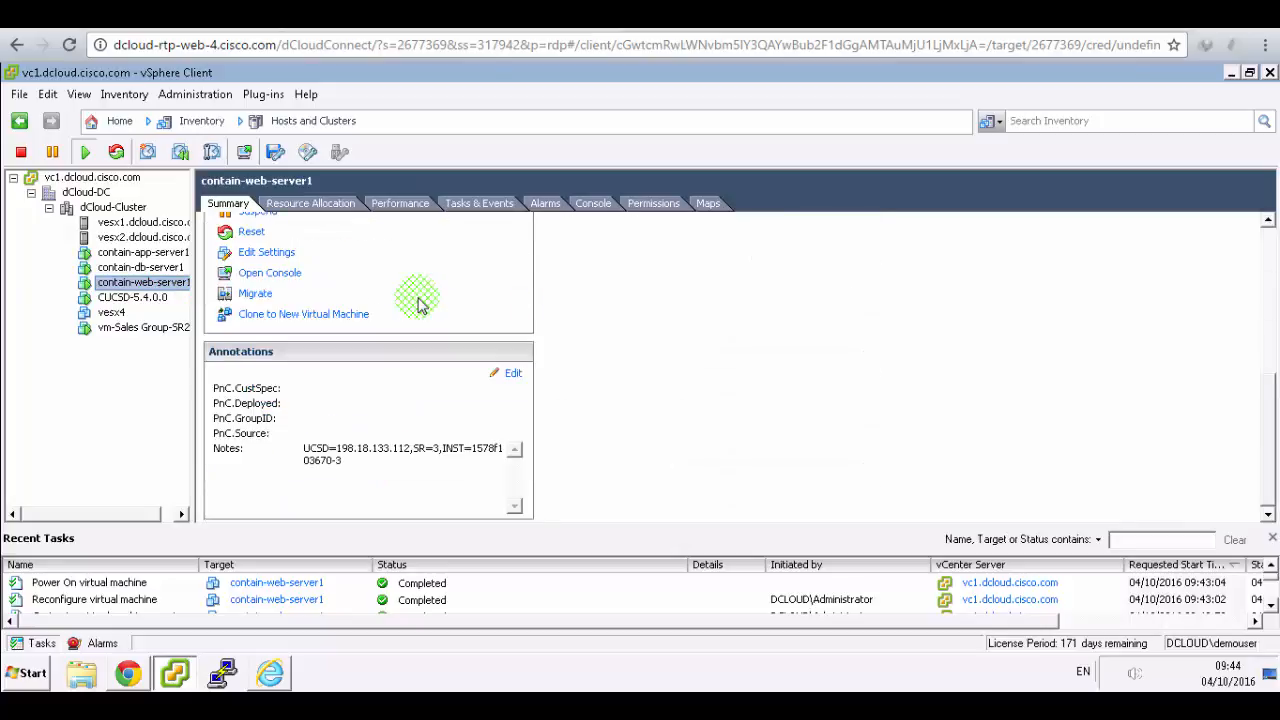
{"action": "scroll", "coordinate": [419, 303], "scroll_direction": "up", "scroll_amount": 2}
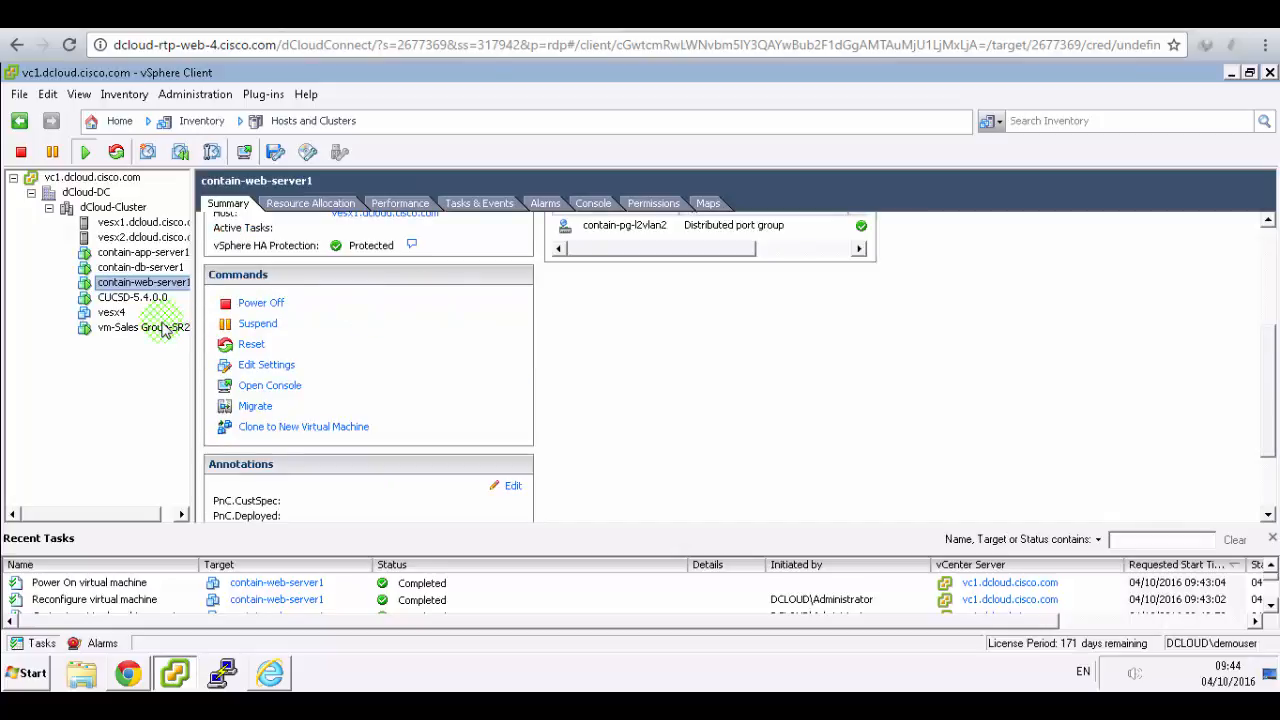
{"action": "left_click", "coordinate": [130, 267]}
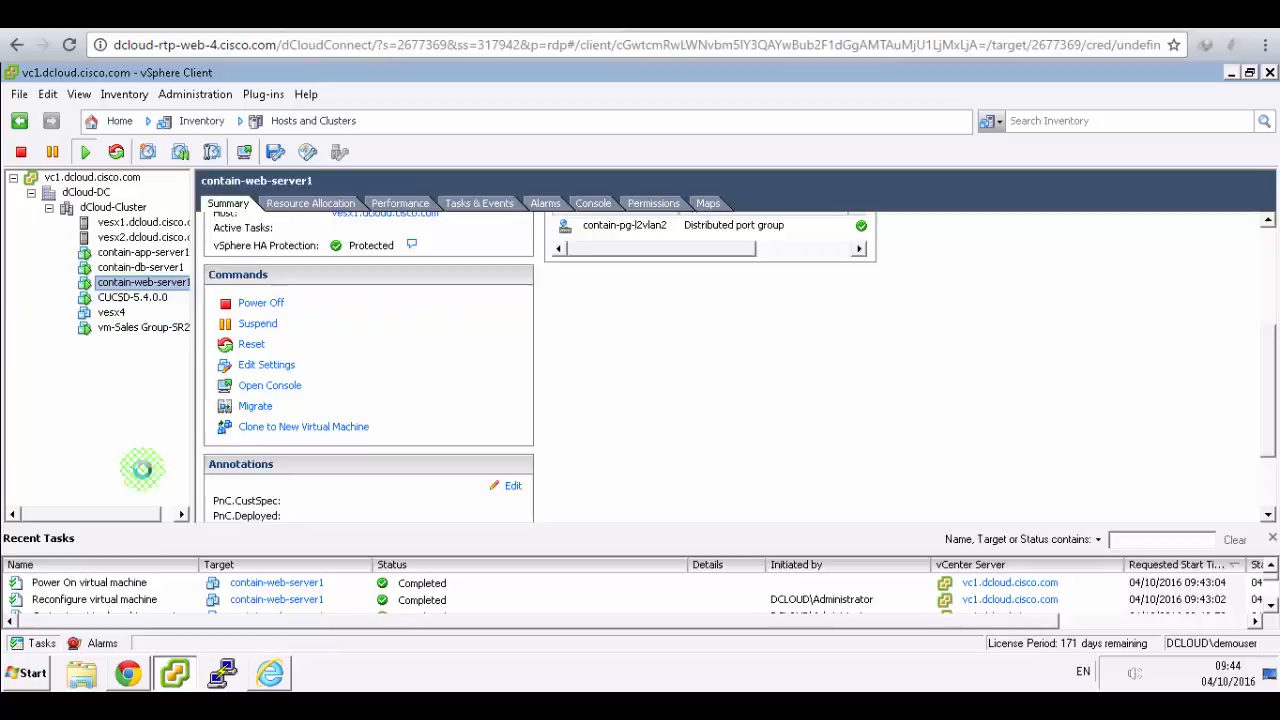
{"action": "left_click", "coordinate": [128, 673]}
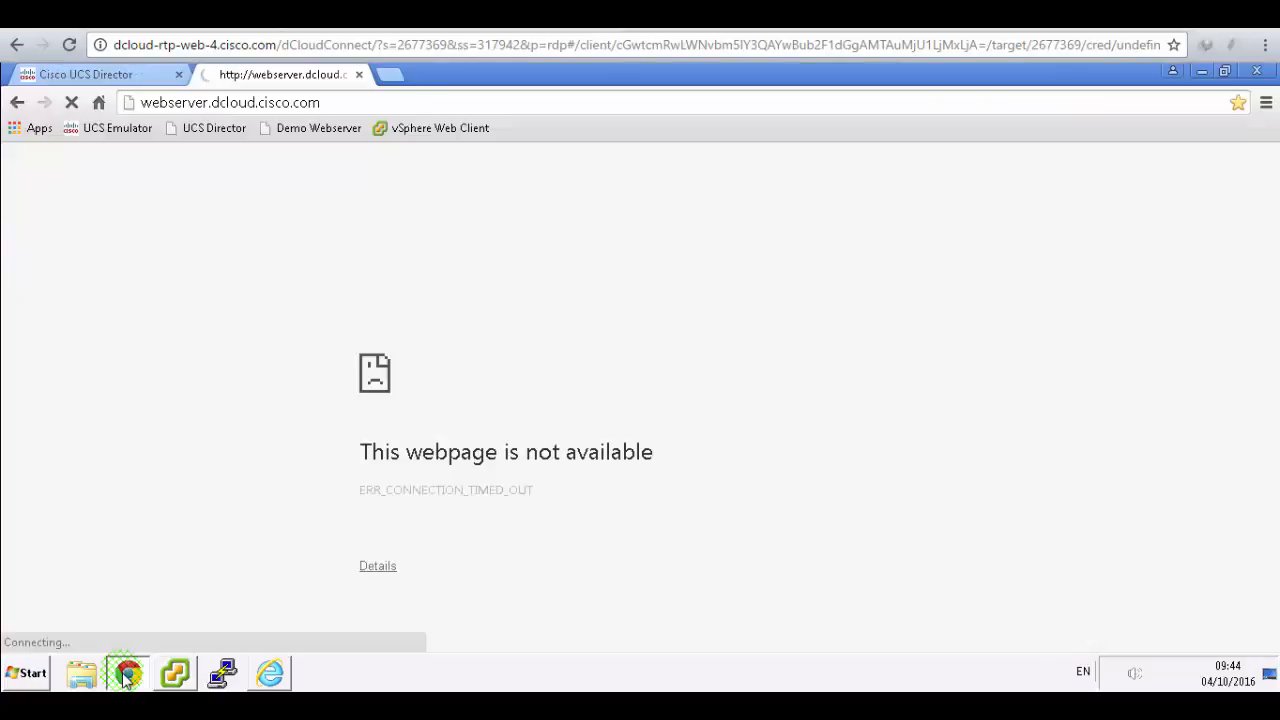
{"action": "left_click", "coordinate": [71, 102]}
{"action": "left_click", "coordinate": [71, 102]}
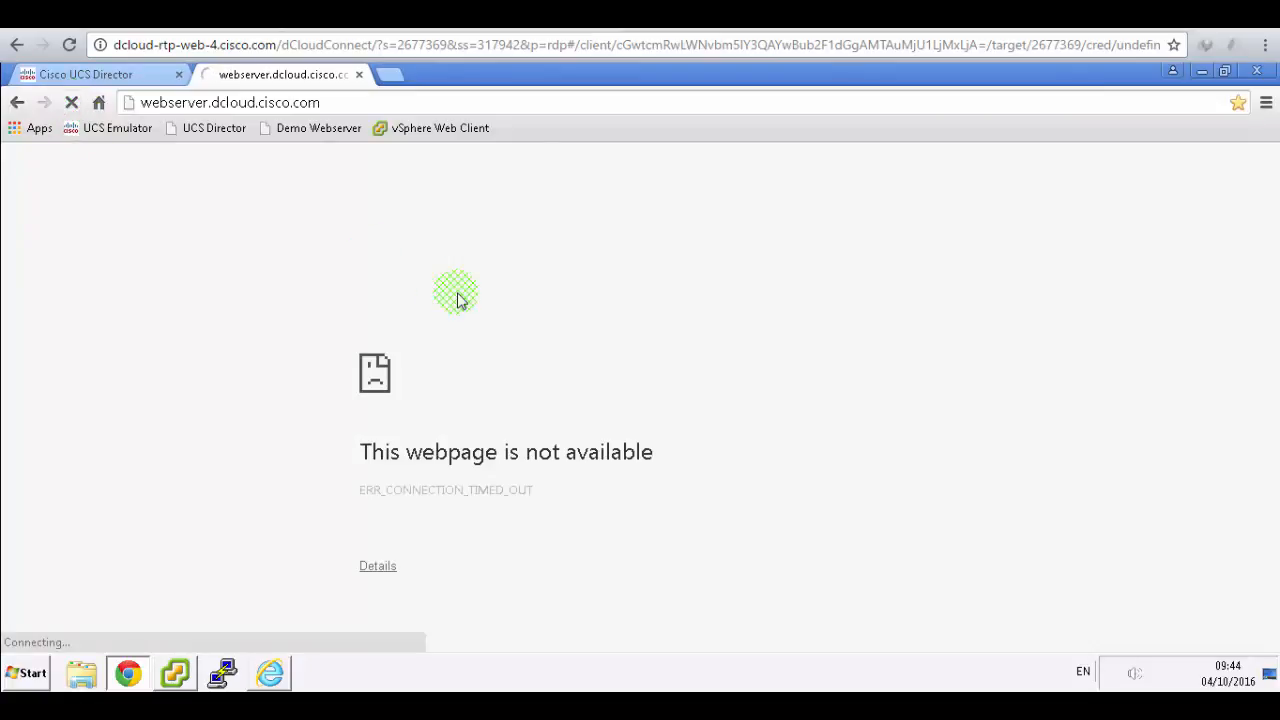
{"action": "left_click", "coordinate": [500, 16]}
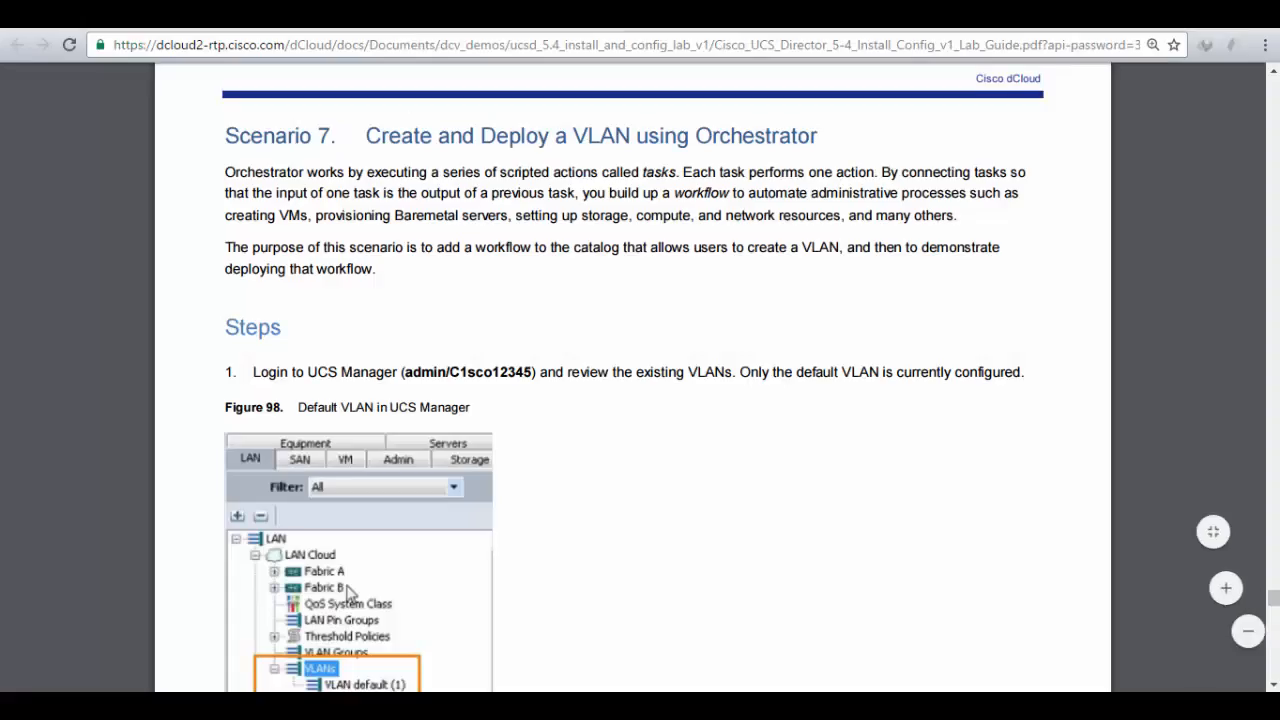
{"action": "scroll", "coordinate": [675, 360], "scroll_direction": "up", "scroll_amount": 10}
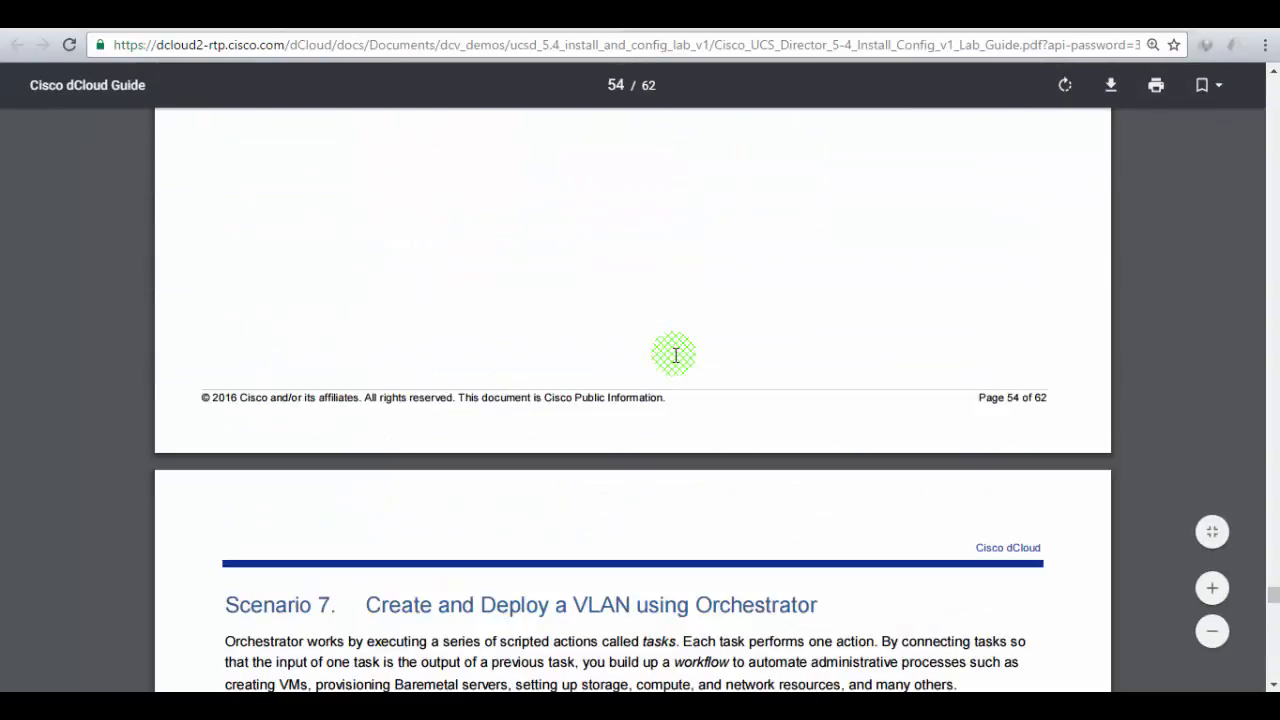
{"action": "scroll", "coordinate": [675, 366], "scroll_direction": "up", "scroll_amount": 10}
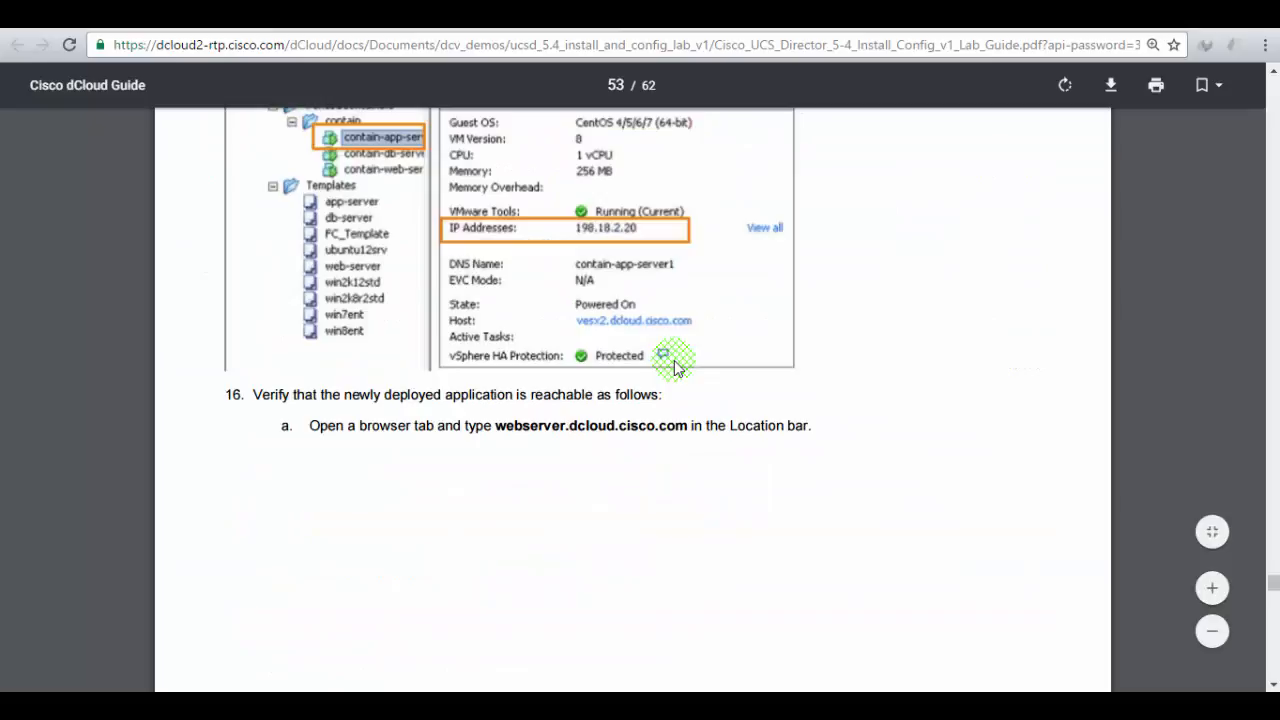
{"action": "scroll", "coordinate": [675, 368], "scroll_direction": "down", "scroll_amount": 5}
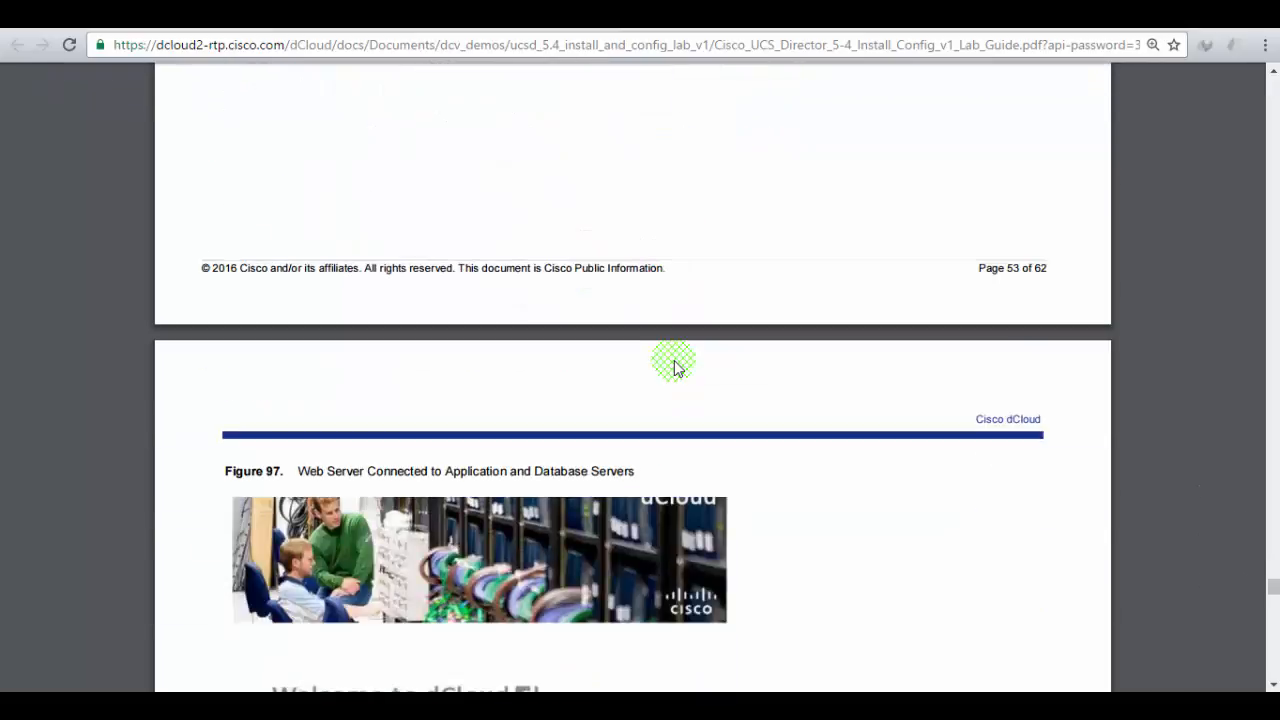
{"action": "scroll", "coordinate": [675, 366], "scroll_direction": "down", "scroll_amount": 5}
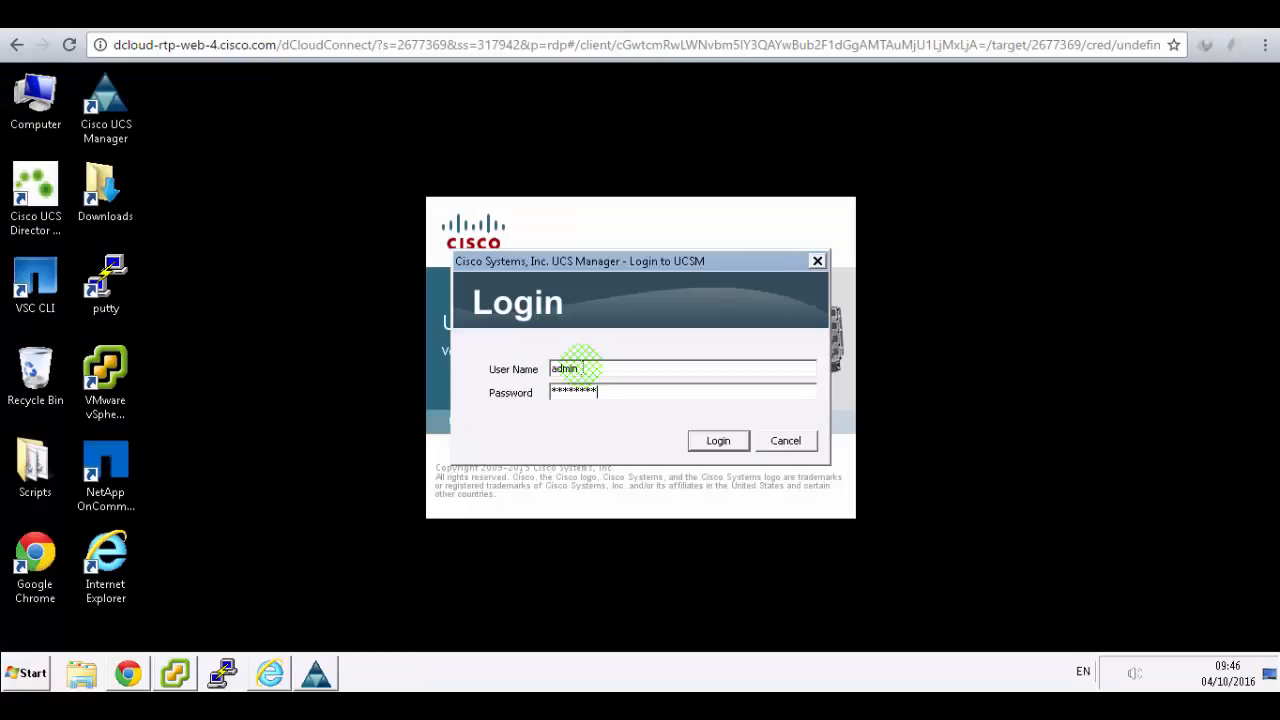
- Complete the password and log in to UCS Manager, then return to the Scenario 7 guide page
{"action": "type", "text": "45"}
{"action": "left_click", "coordinate": [714, 444]}
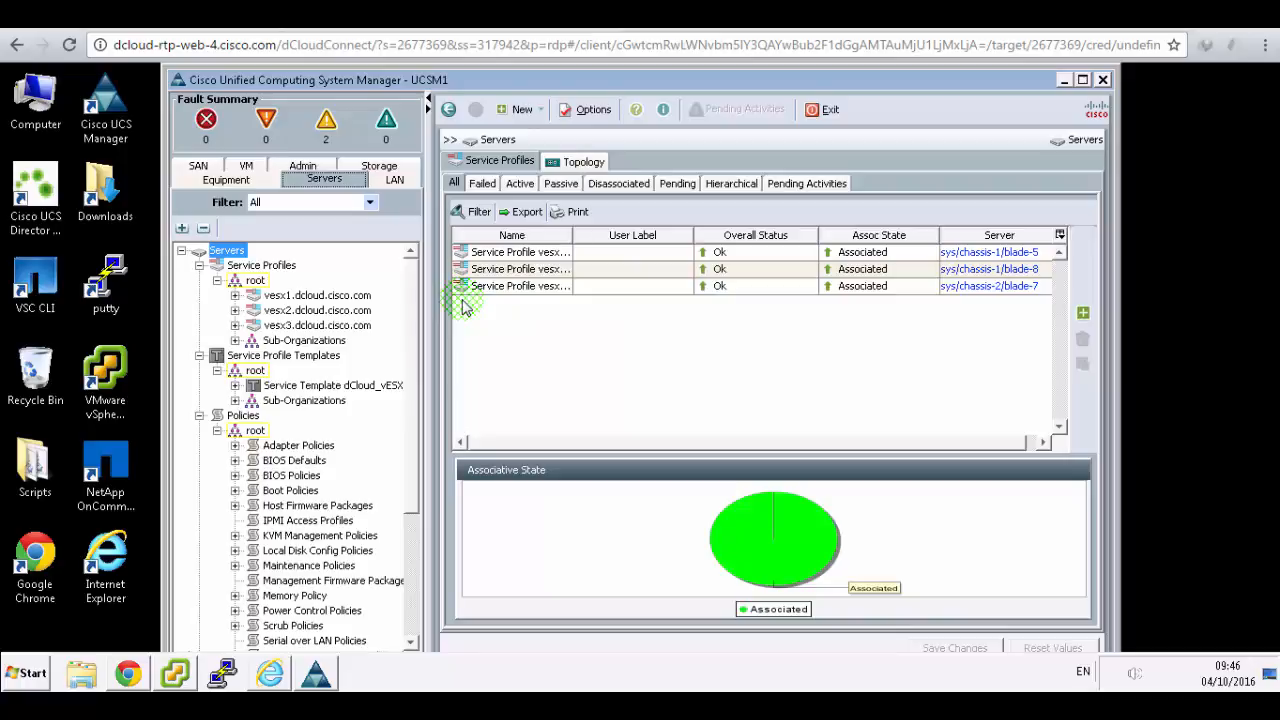
{"action": "left_click", "coordinate": [462, 18]}
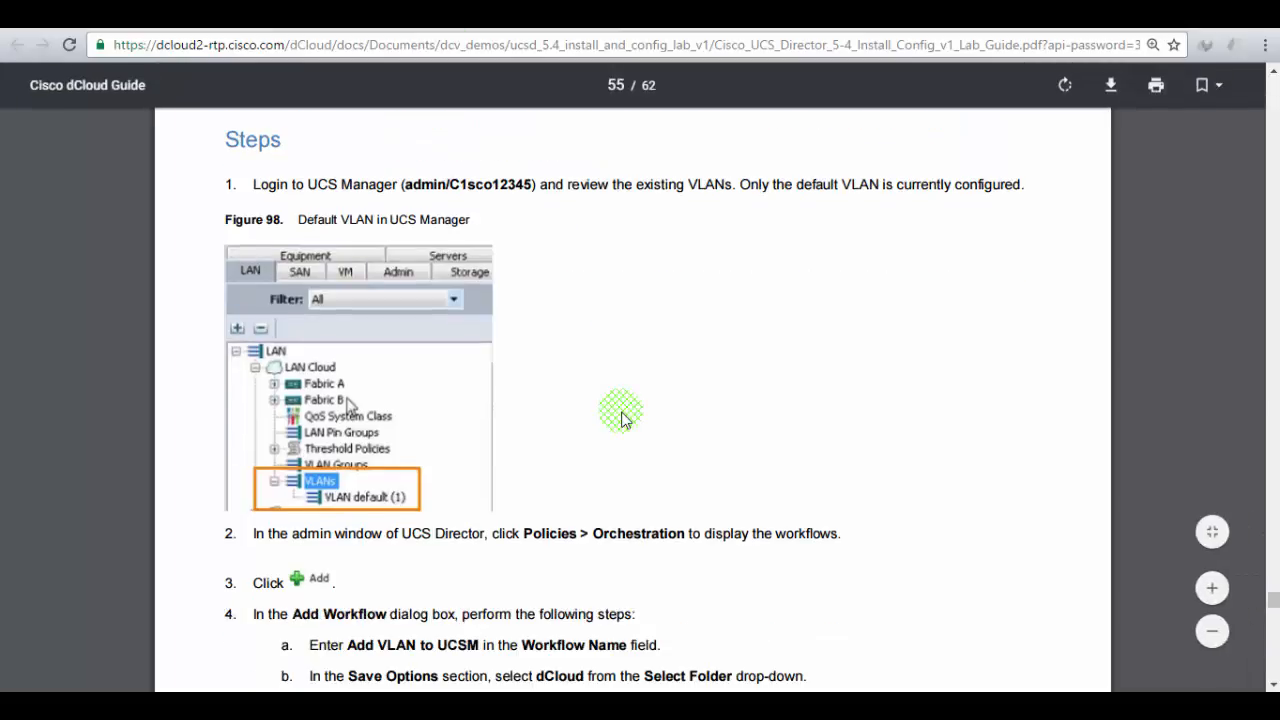
- Verify VLAN default (1) is the only VLAN under LAN Cloud, then minimize UCS Manager
{"action": "scroll", "coordinate": [624, 425], "scroll_direction": "down", "scroll_amount": 1}
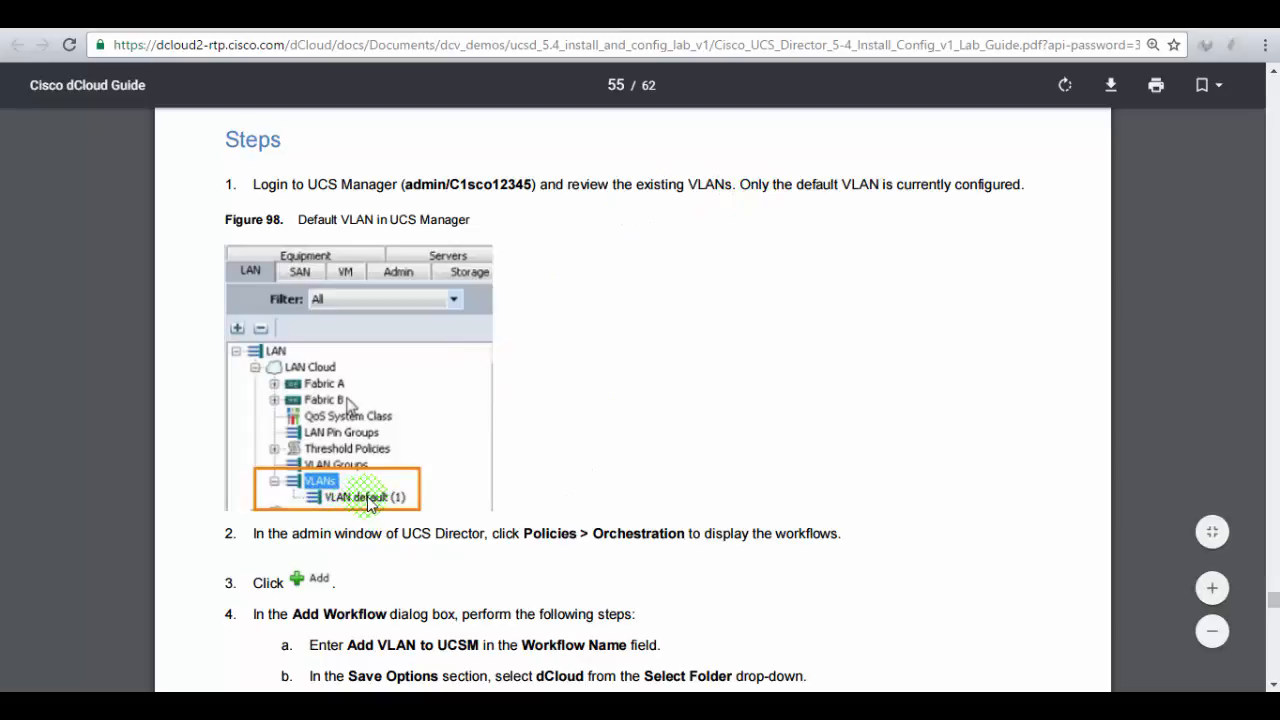
{"action": "left_click", "coordinate": [284, 17]}
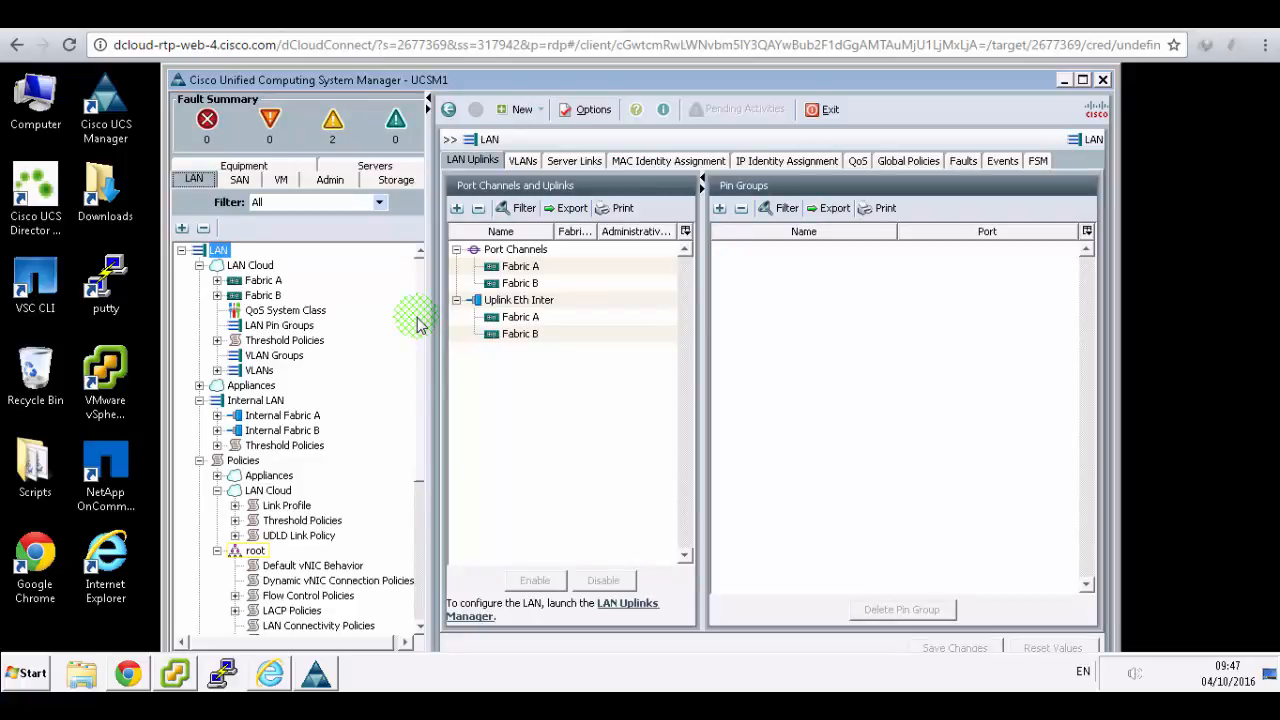
{"action": "left_click", "coordinate": [217, 370]}
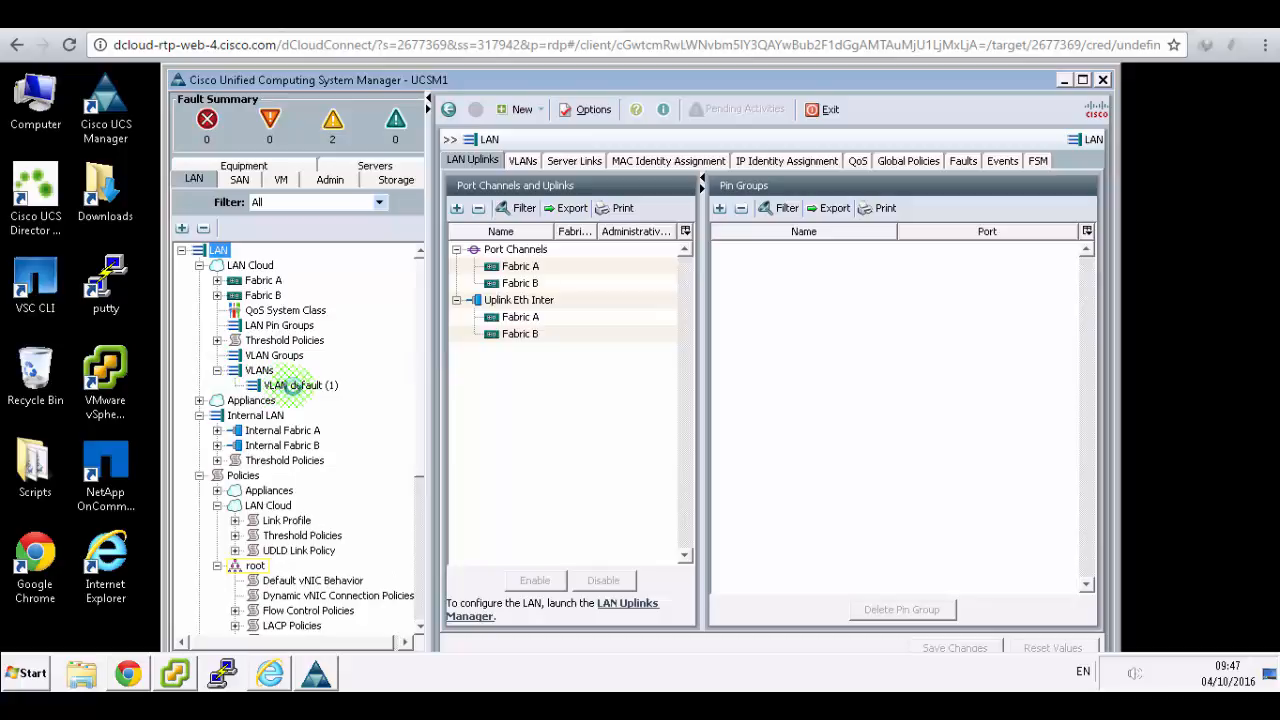
{"action": "left_click", "coordinate": [300, 386]}
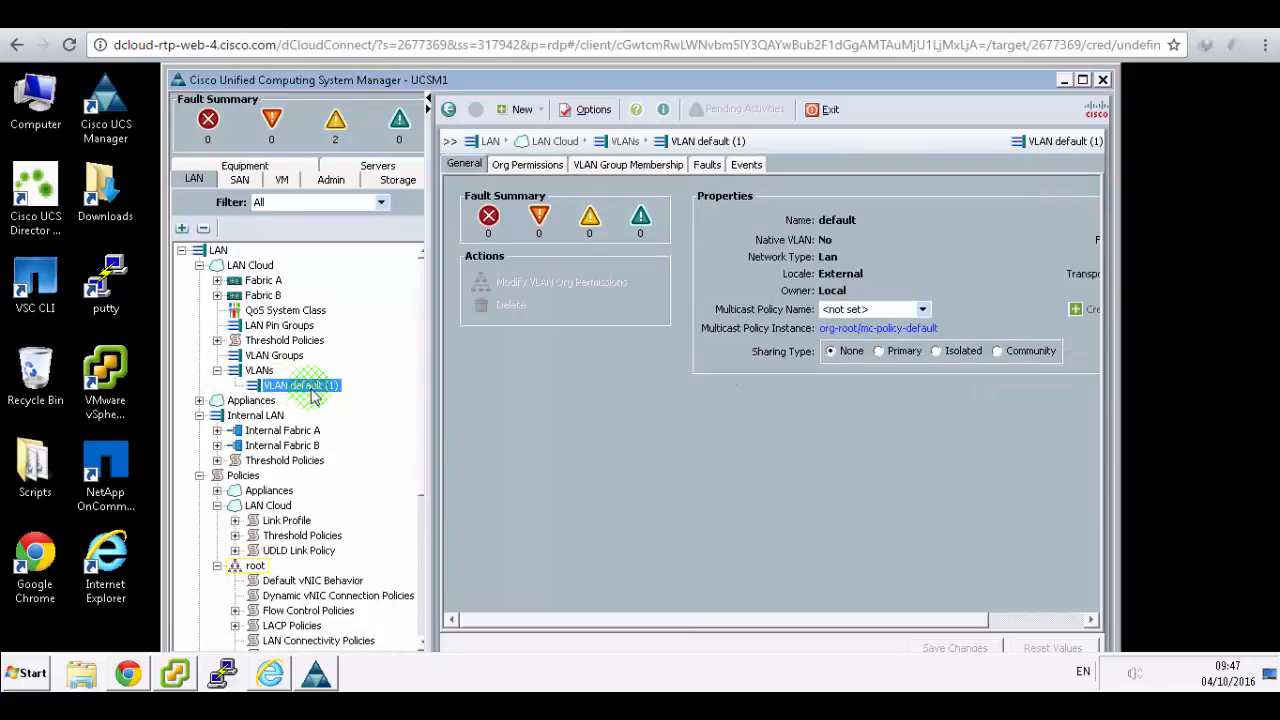
{"action": "left_click", "coordinate": [1063, 80]}
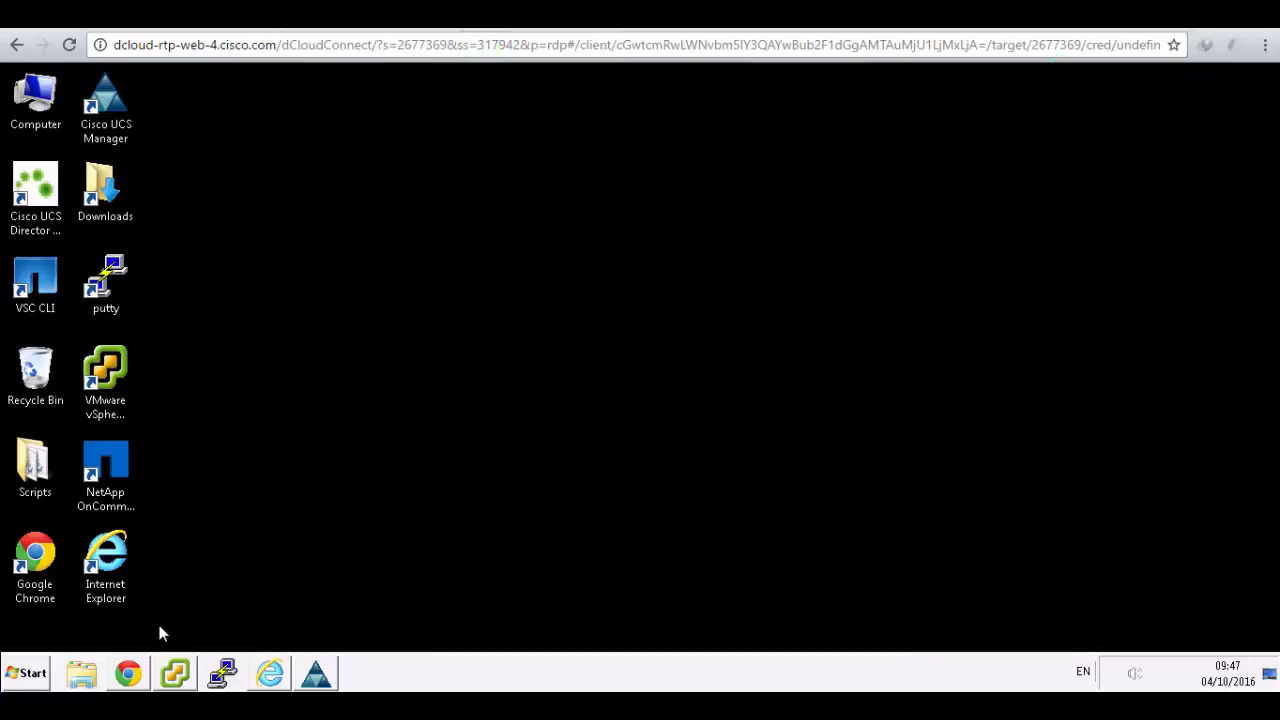
{"action": "left_click", "coordinate": [138, 674]}
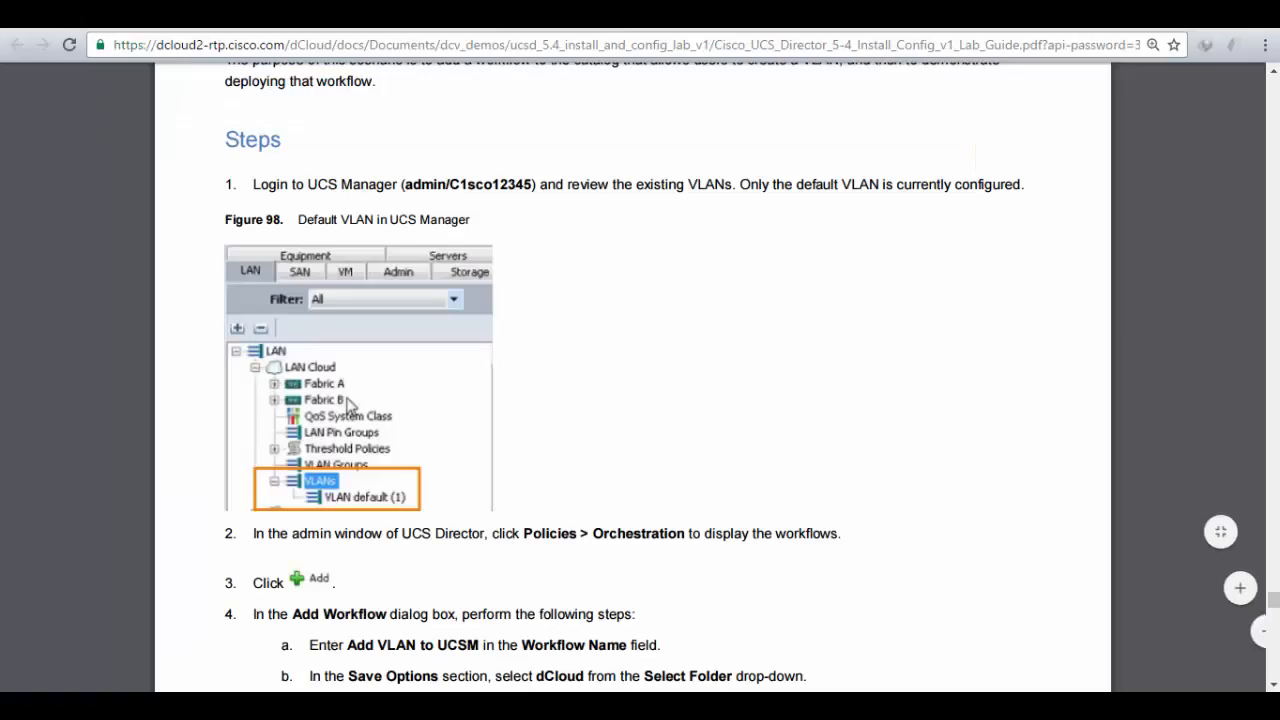
{"action": "scroll", "coordinate": [695, 418], "scroll_direction": "down", "scroll_amount": 1}
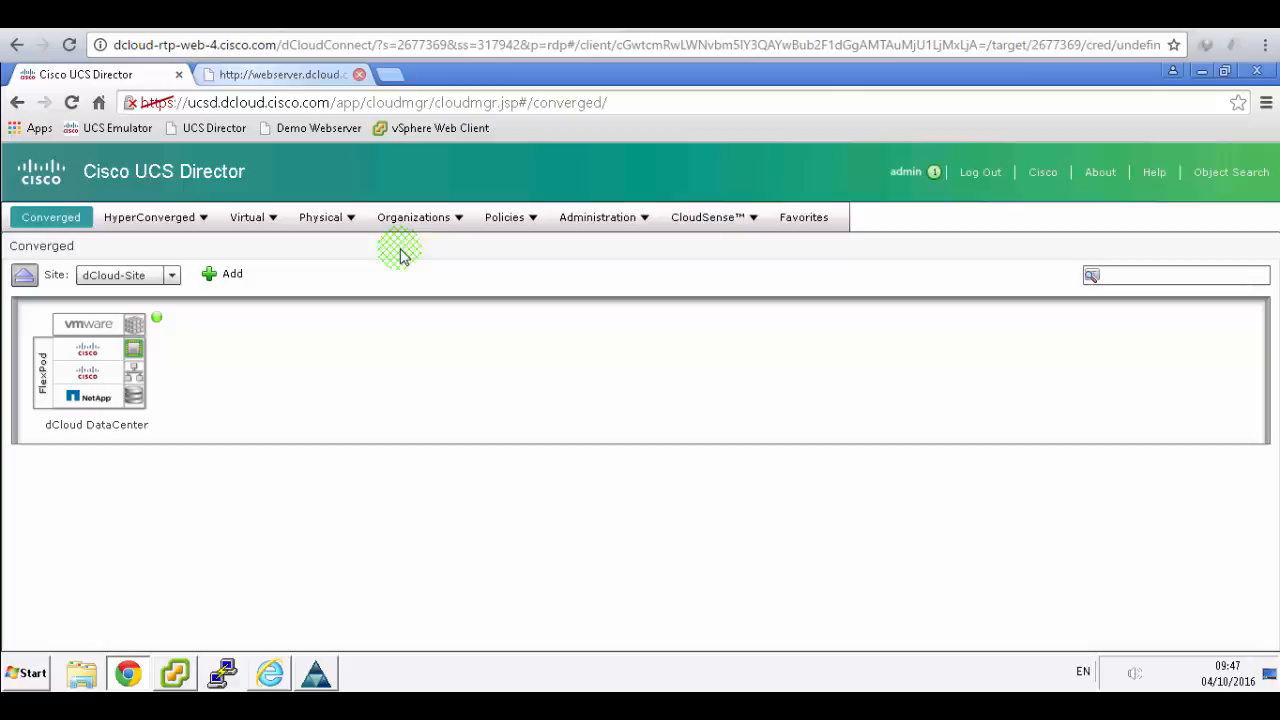
- Go to Policies > Orchestration, check the guide's workflow name, and start adding a workflow
{"action": "left_click", "coordinate": [493, 224]}
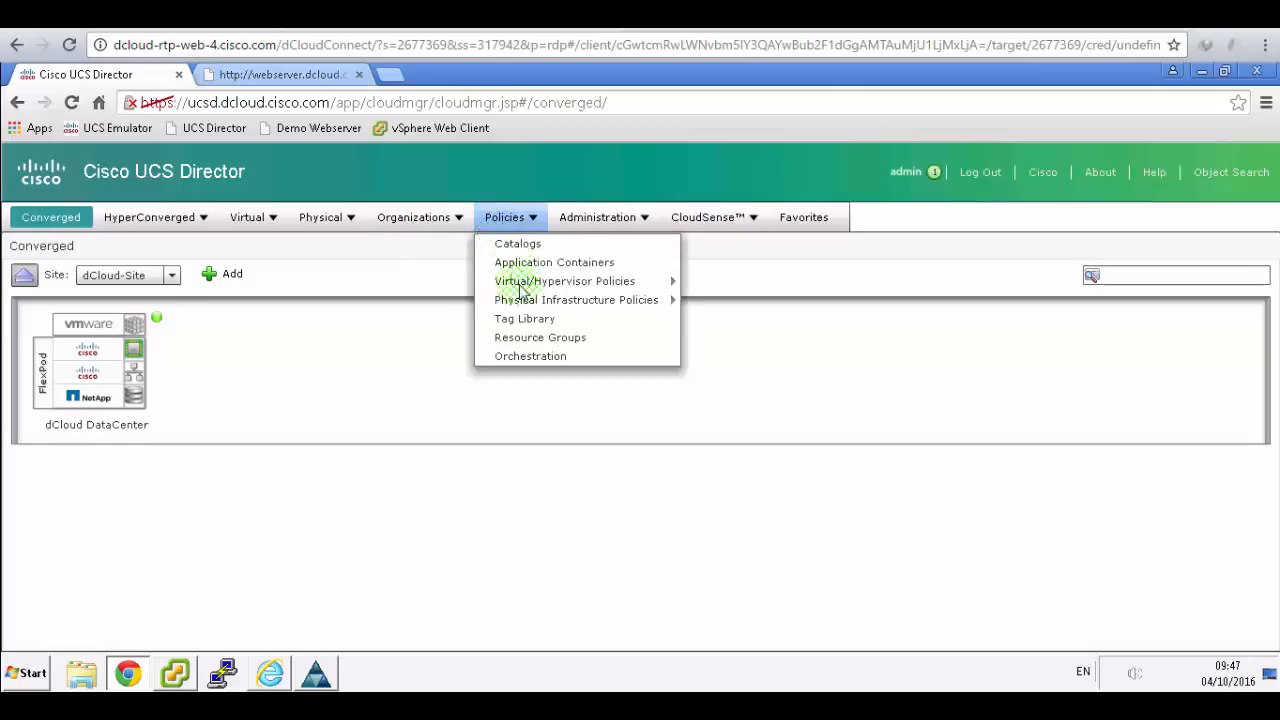
{"action": "left_click", "coordinate": [530, 356]}
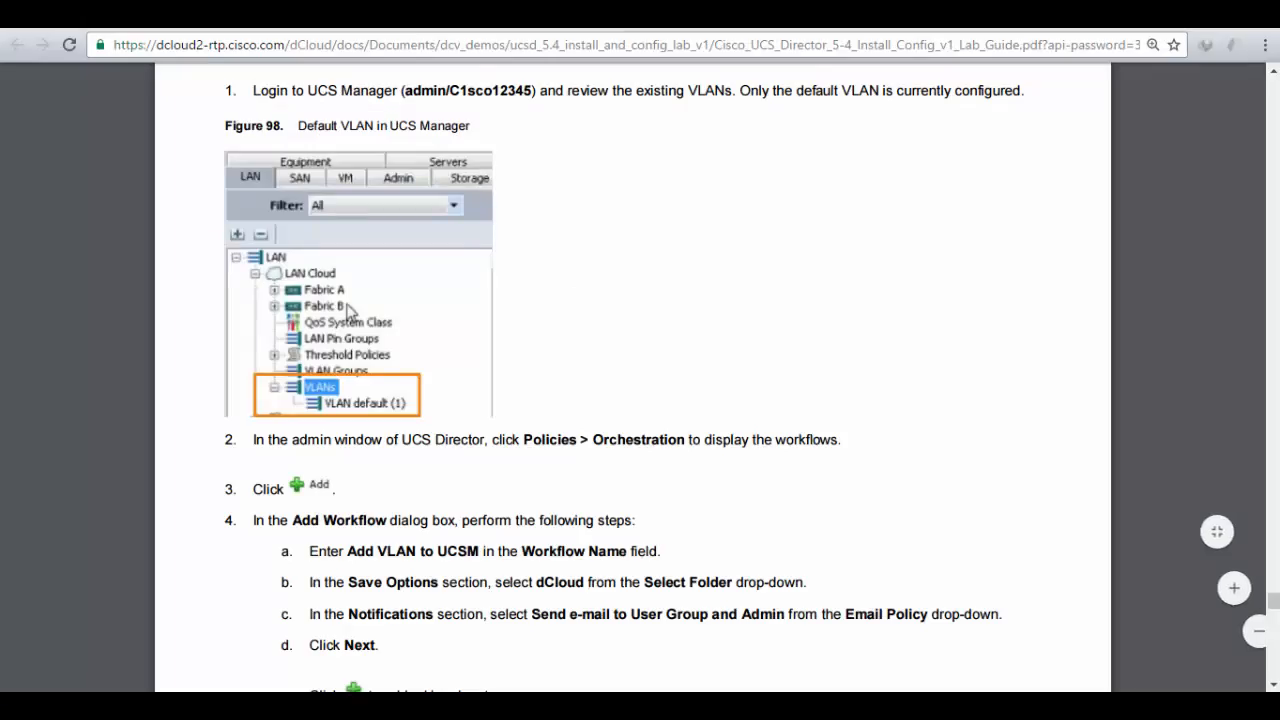
{"action": "left_click", "coordinate": [628, 418]}
{"action": "scroll", "coordinate": [628, 418], "scroll_direction": "down", "scroll_amount": 1}
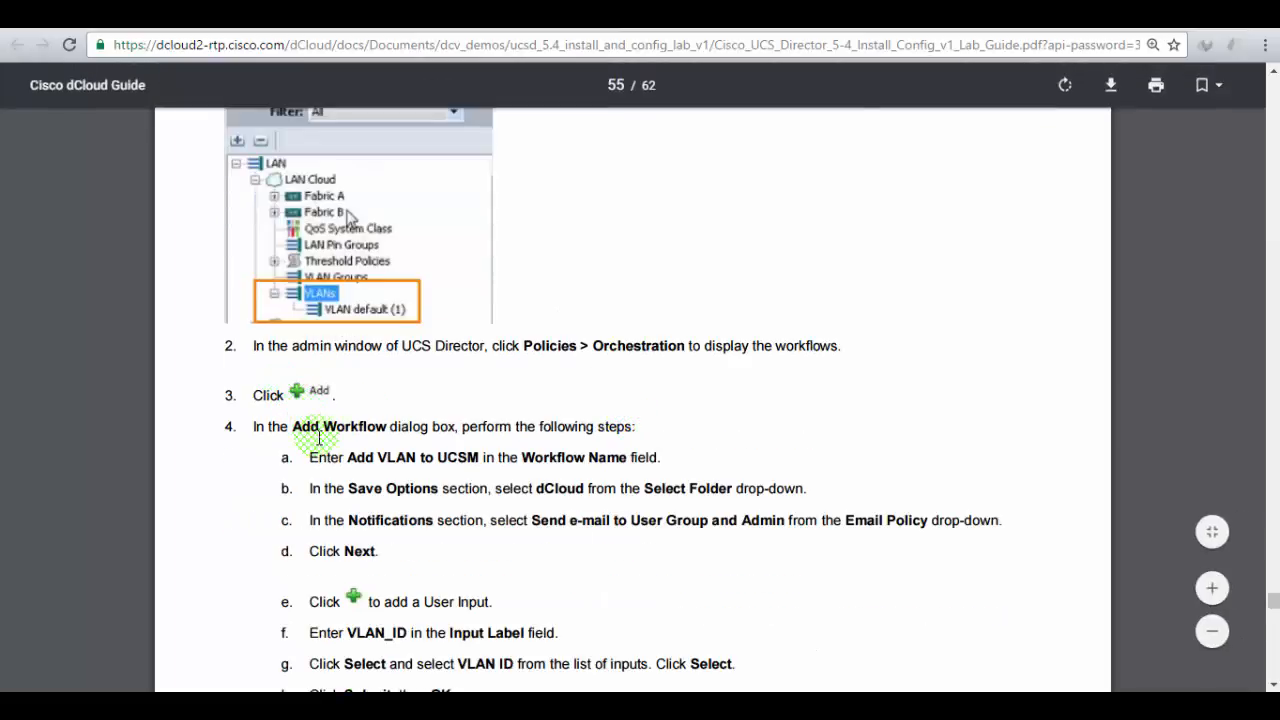
{"action": "left_click_drag", "start_coordinate": [323, 426], "coordinate": [520, 426]}
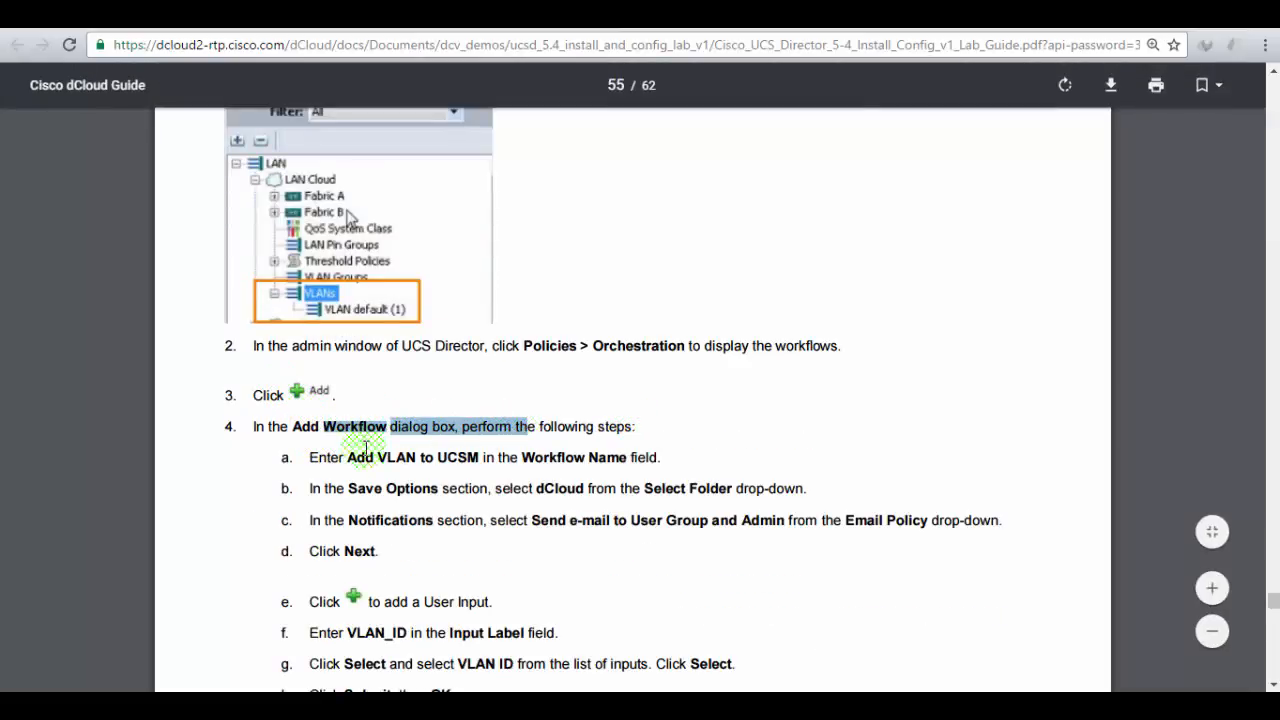
{"action": "left_click_drag", "start_coordinate": [366, 457], "coordinate": [478, 453]}
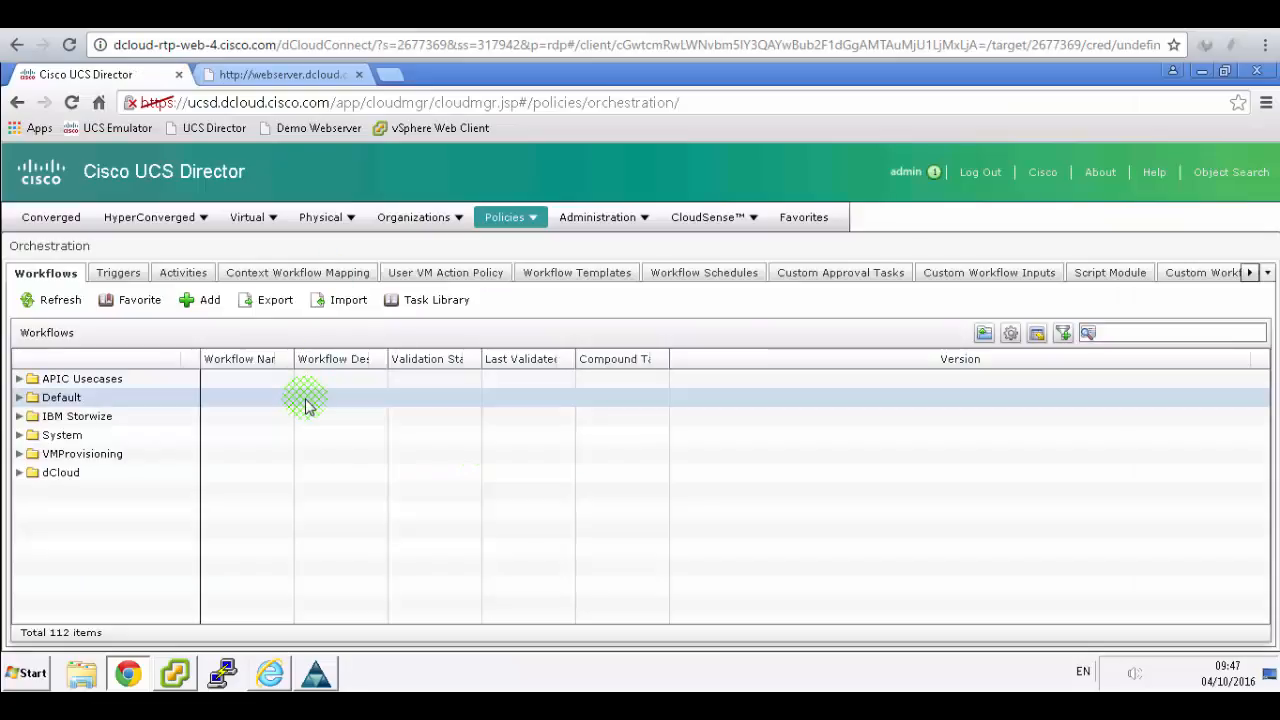
{"action": "left_click", "coordinate": [200, 300]}
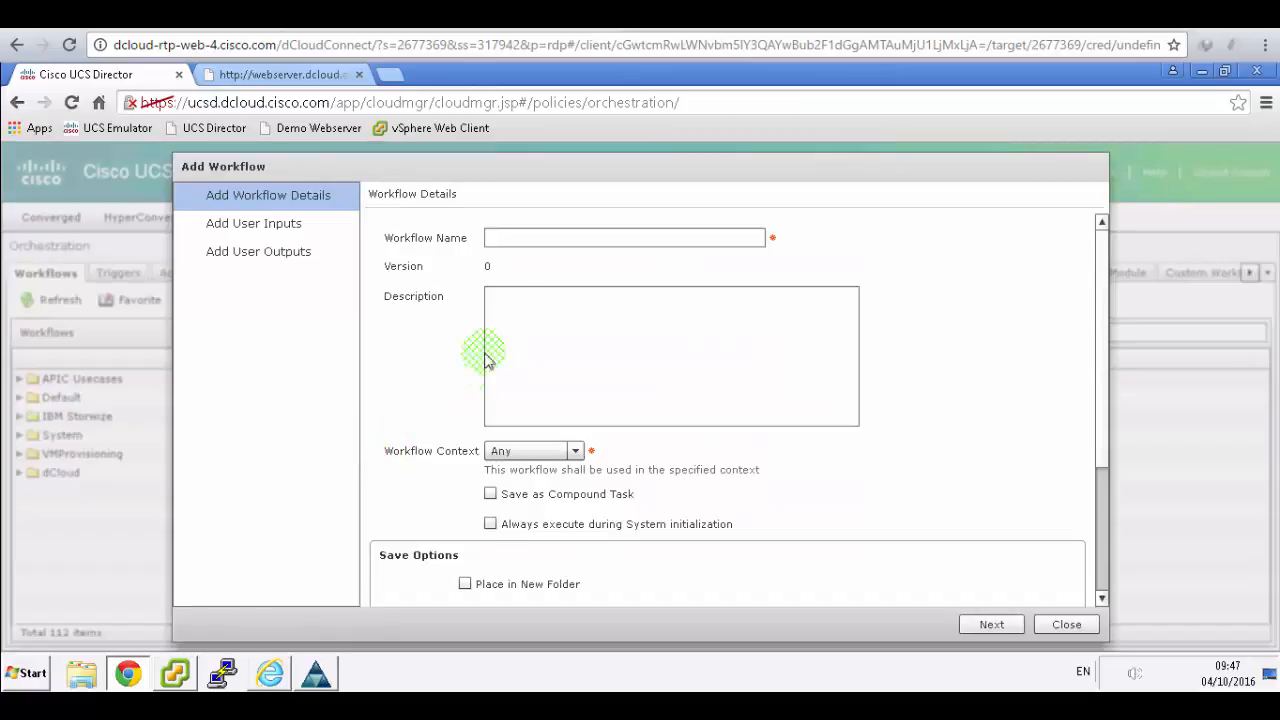
- Name the workflow 'Add VLAN to UCSM' and place it in the existing dCloud folder
{"action": "left_click", "coordinate": [537, 238]}
{"action": "type", "text": "Add"}
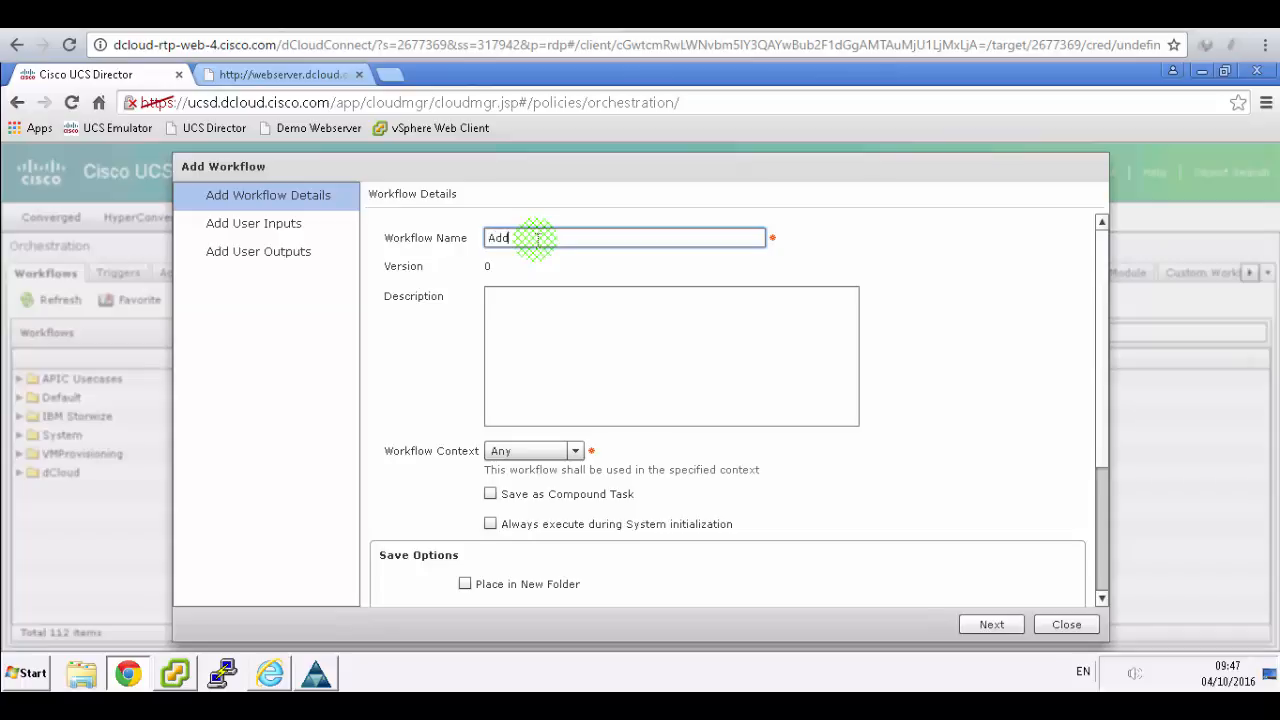
{"action": "type", "text": " VLAN to UCSM"}
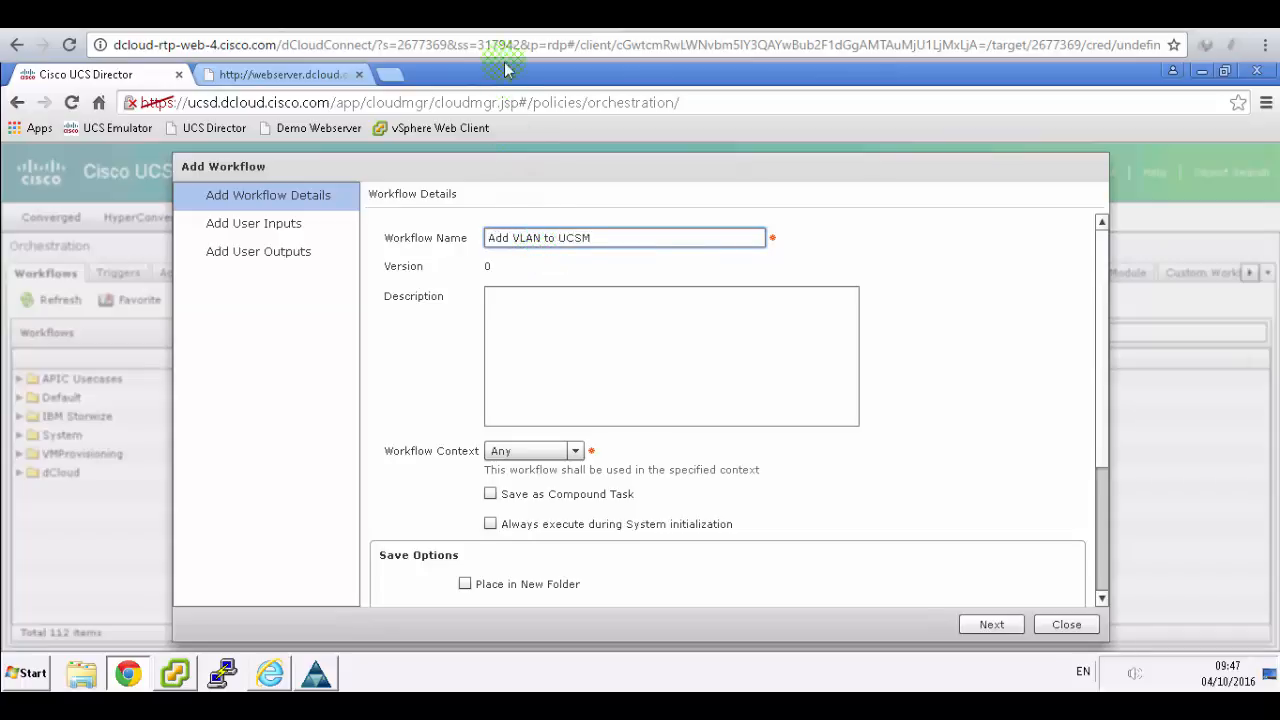
{"action": "left_click", "coordinate": [495, 15]}
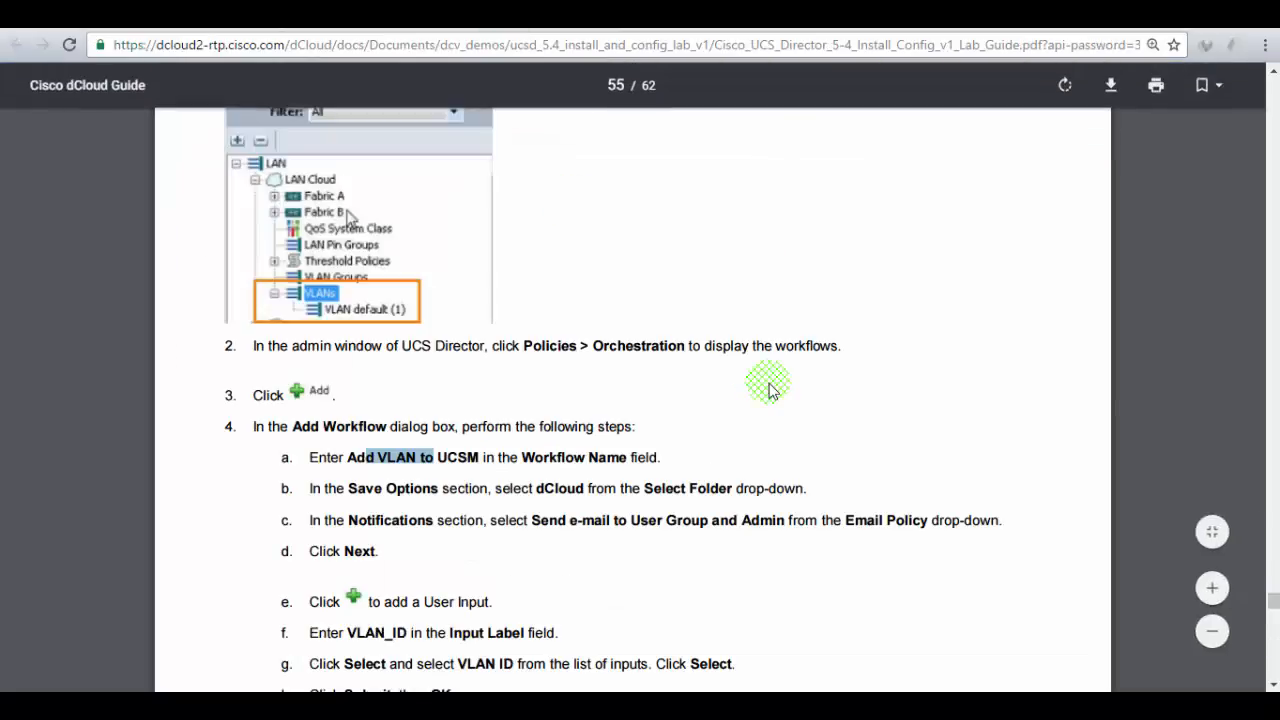
{"action": "scroll", "coordinate": [769, 390], "scroll_direction": "down", "scroll_amount": 1}
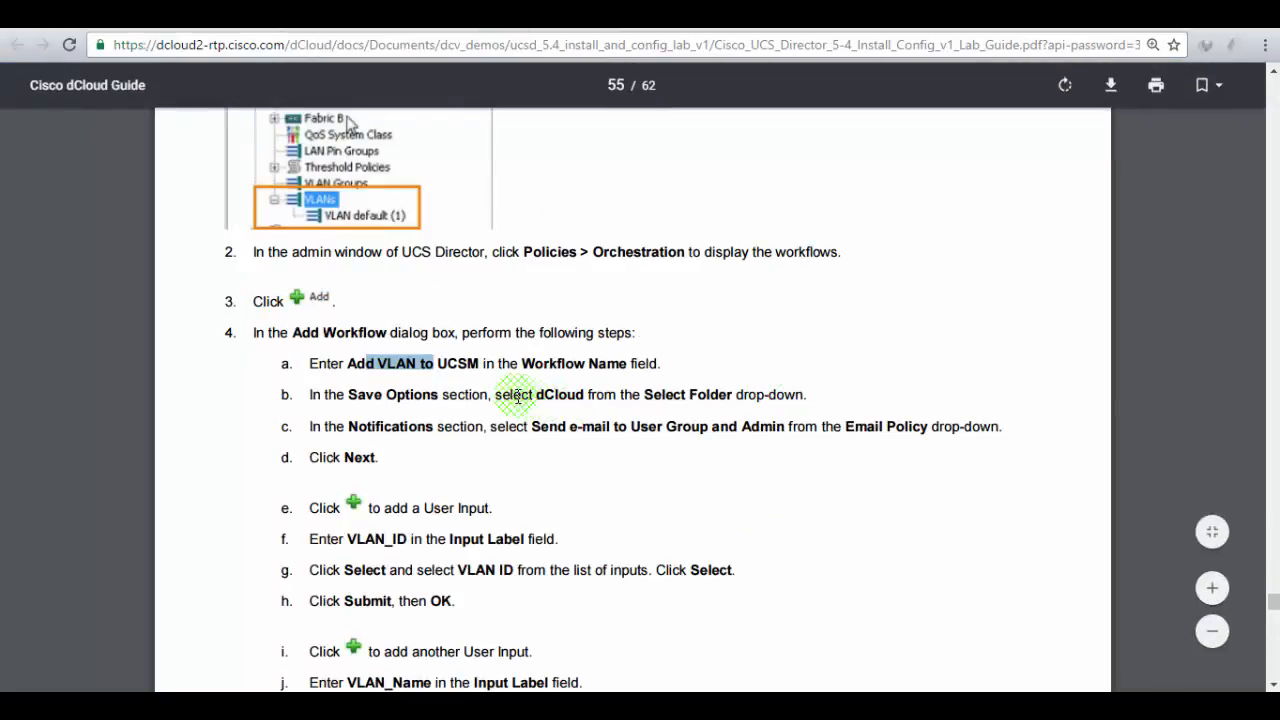
{"action": "left_click_drag", "start_coordinate": [553, 390], "coordinate": [604, 392]}
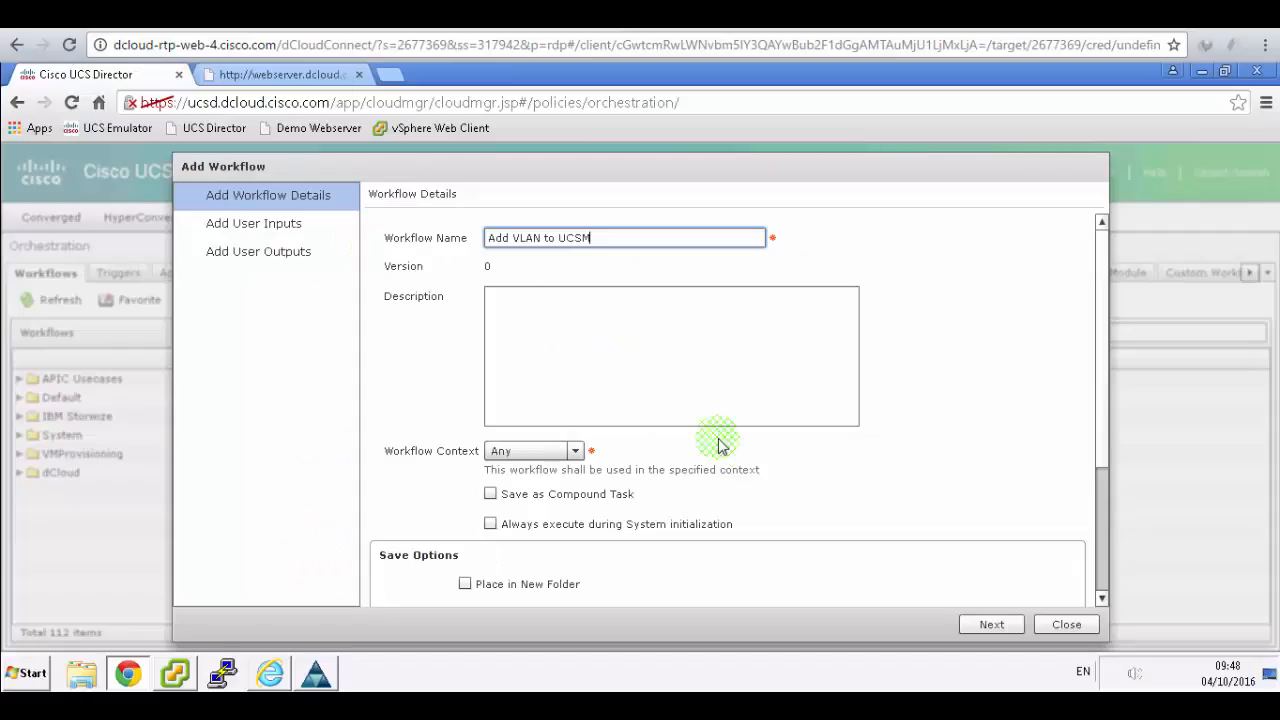
{"action": "scroll", "coordinate": [1094, 550], "scroll_direction": "down", "scroll_amount": 3}
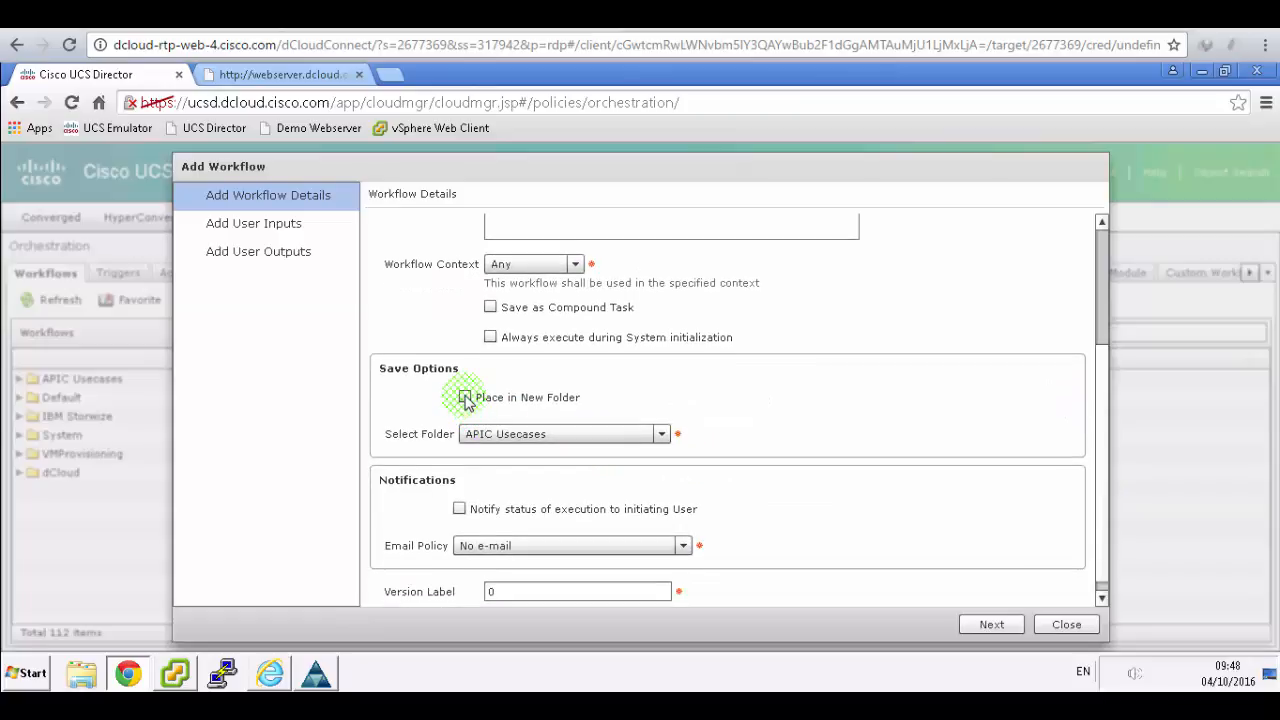
{"action": "left_click", "coordinate": [465, 397]}
{"action": "left_click", "coordinate": [661, 434]}
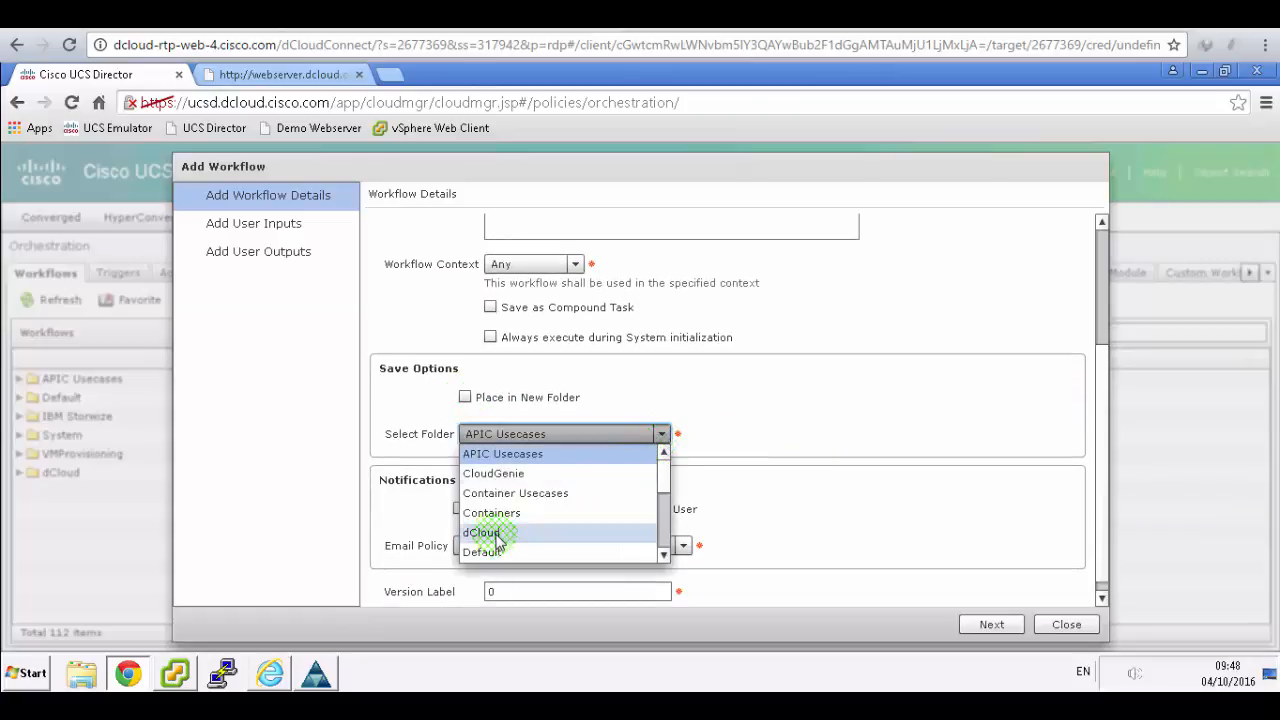
{"action": "left_click", "coordinate": [497, 538]}
{"action": "left_click", "coordinate": [986, 624]}
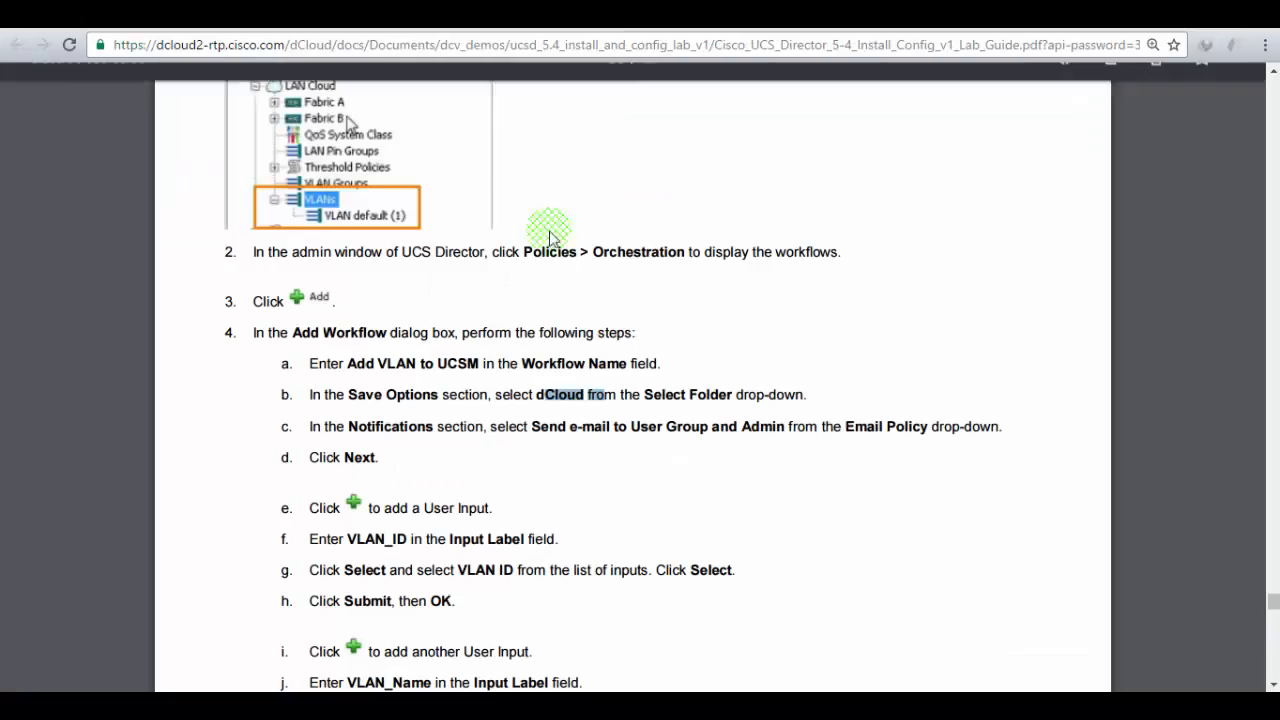
- Set the Email Policy to 'Send e-mail to User Group and Admin'
{"action": "left_click", "coordinate": [666, 363]}
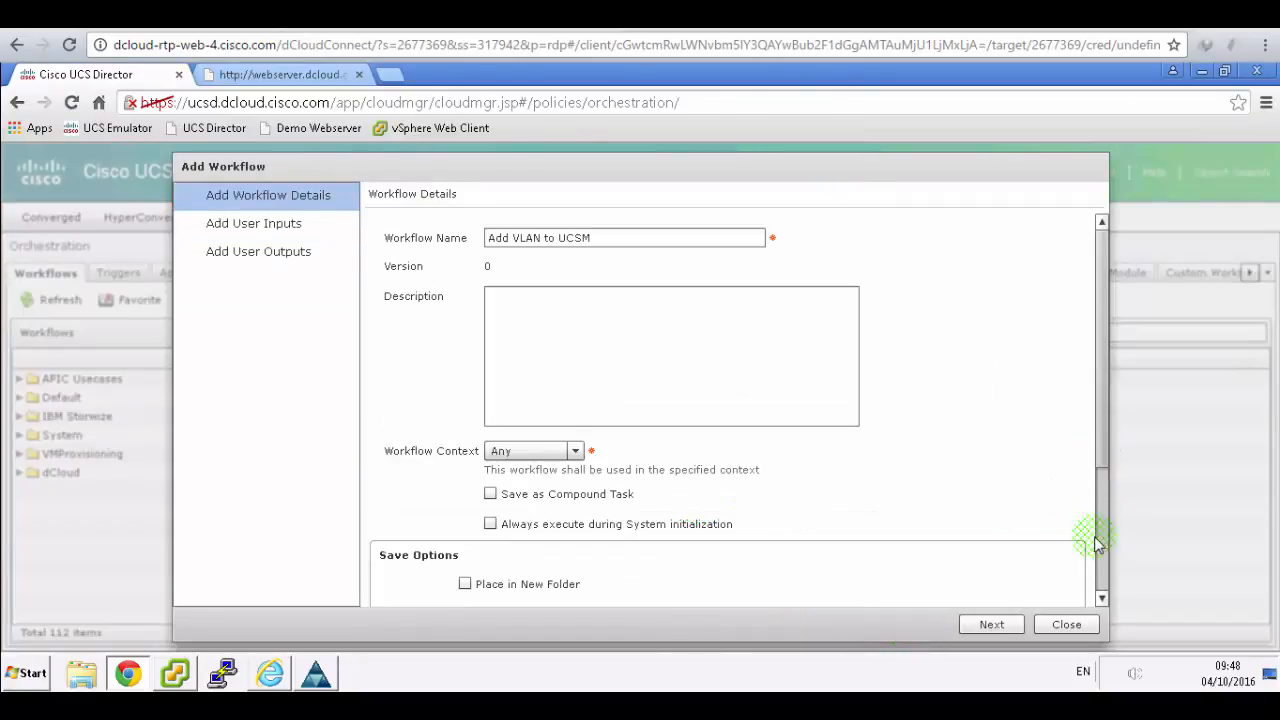
{"action": "left_click", "coordinate": [1097, 590]}
{"action": "left_click", "coordinate": [1097, 590]}
{"action": "left_click", "coordinate": [1097, 590]}
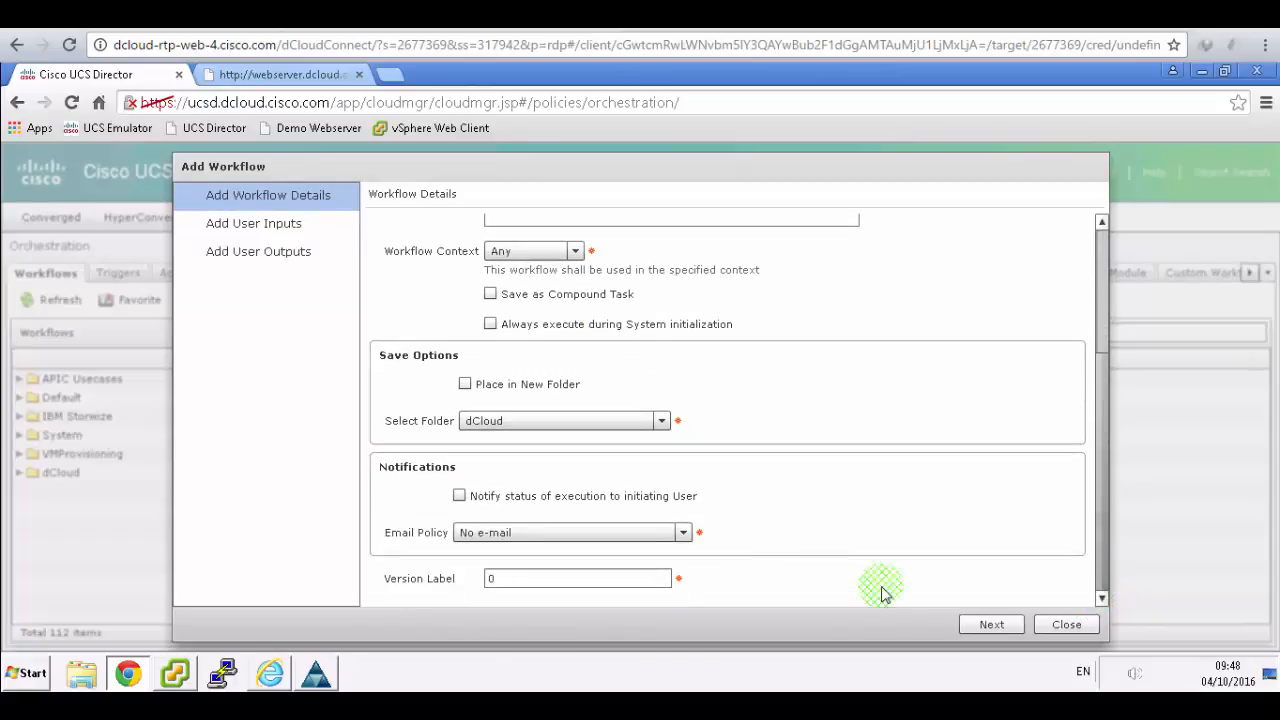
{"action": "left_click", "coordinate": [684, 530]}
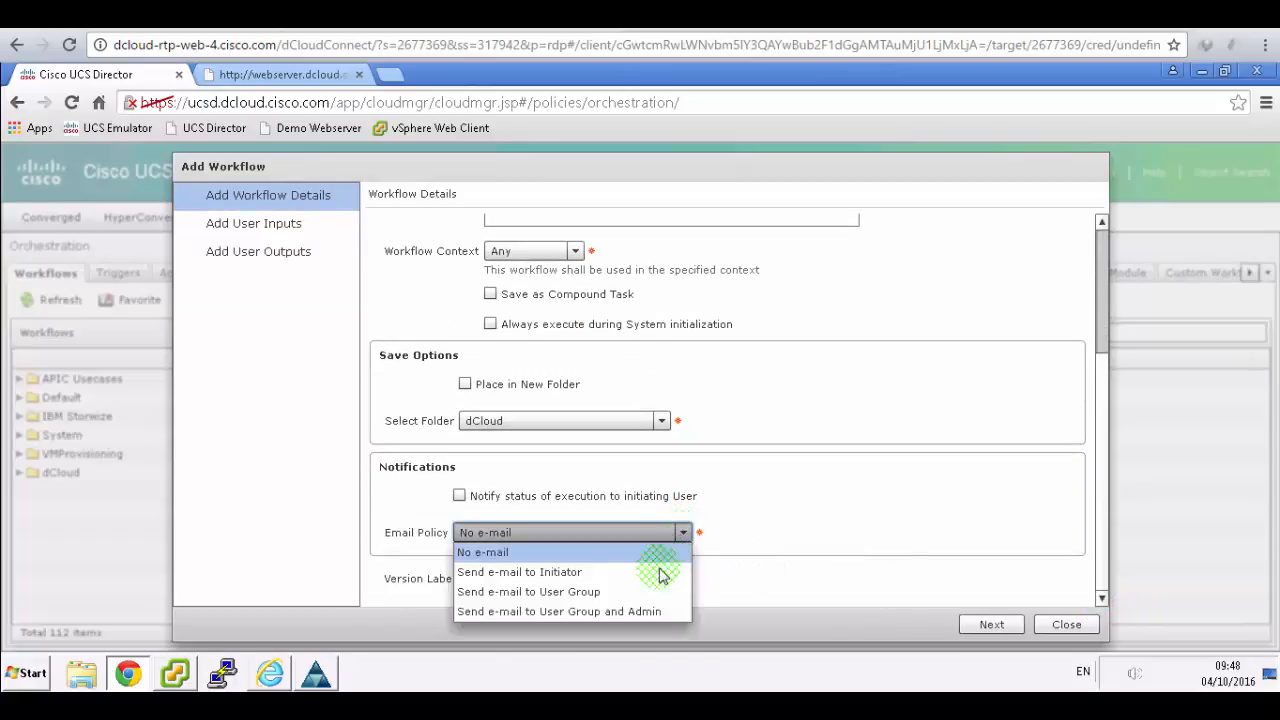
{"action": "left_click", "coordinate": [645, 612]}
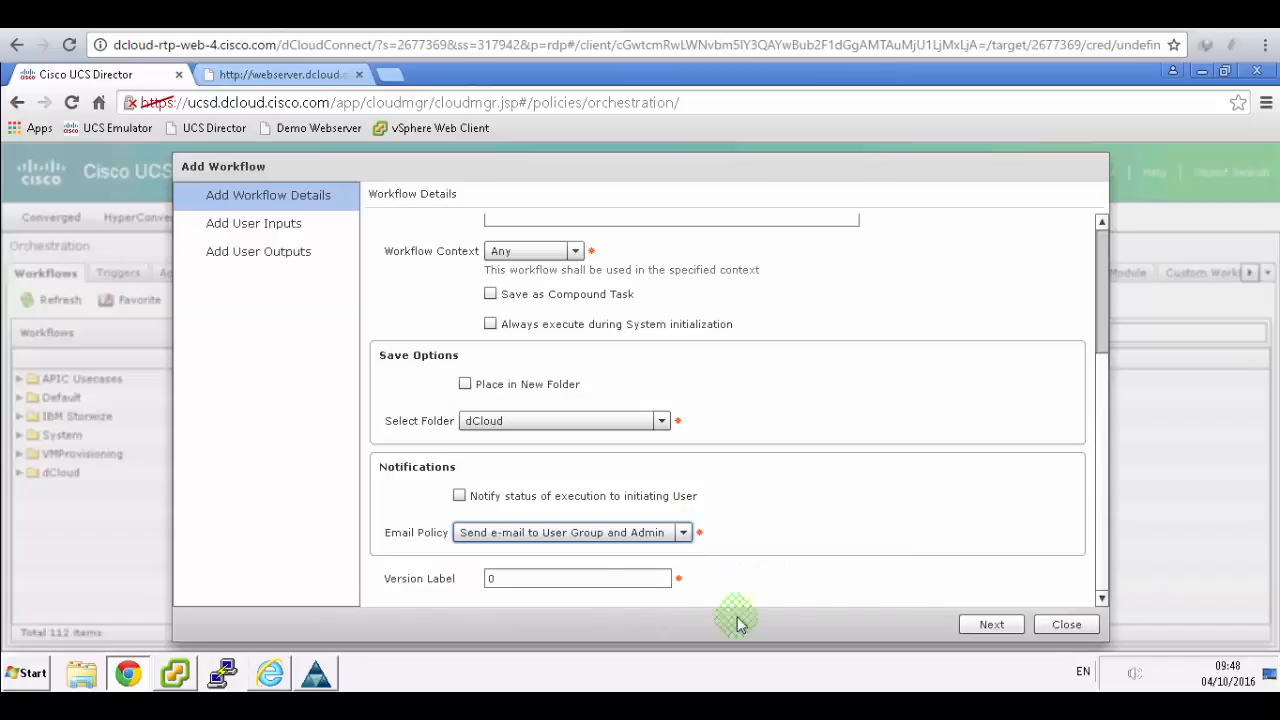
{"action": "left_click", "coordinate": [390, 14]}
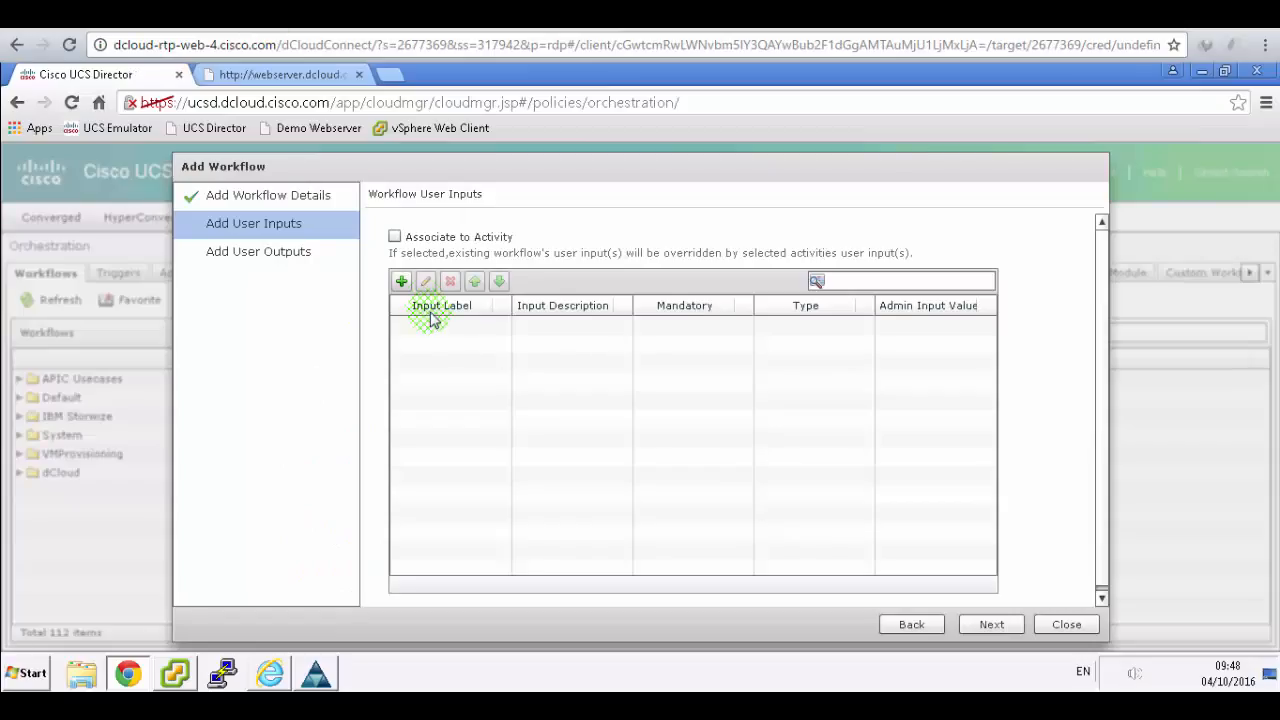
- Create a user input labelled VLAN_ID and choose the VLAN ID input type
{"action": "left_click", "coordinate": [401, 281]}
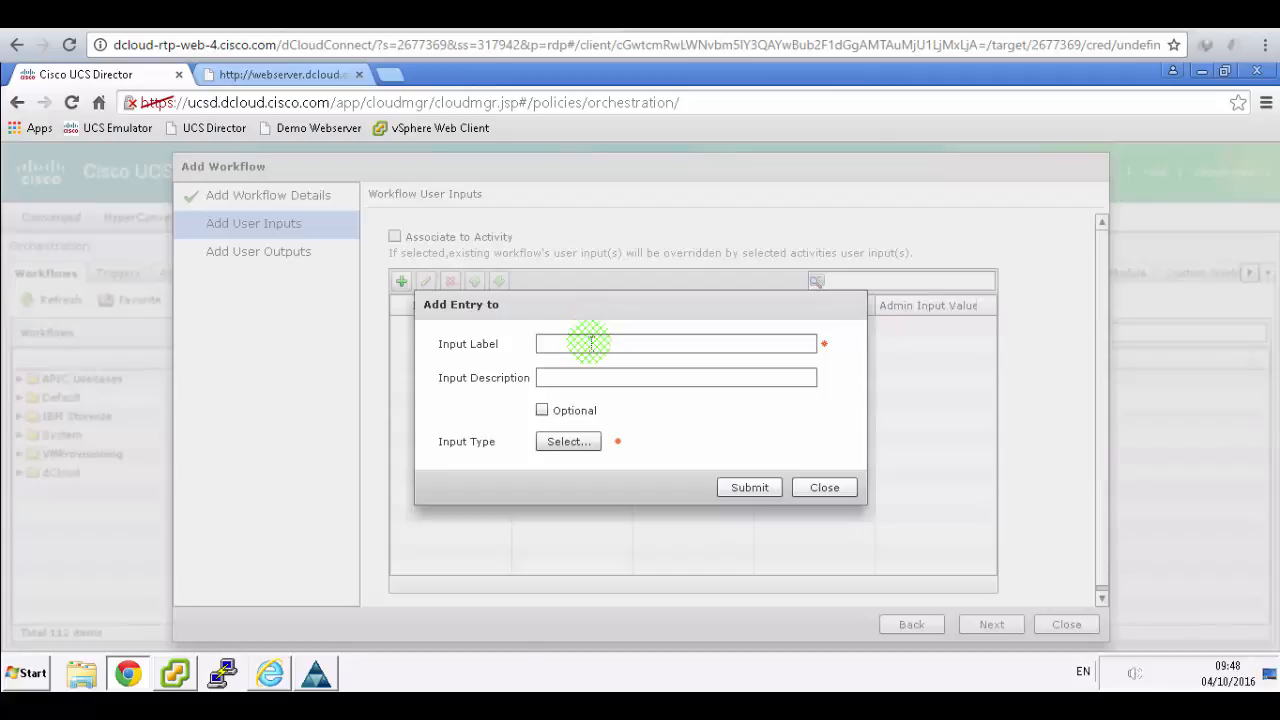
{"action": "left_click", "coordinate": [591, 343]}
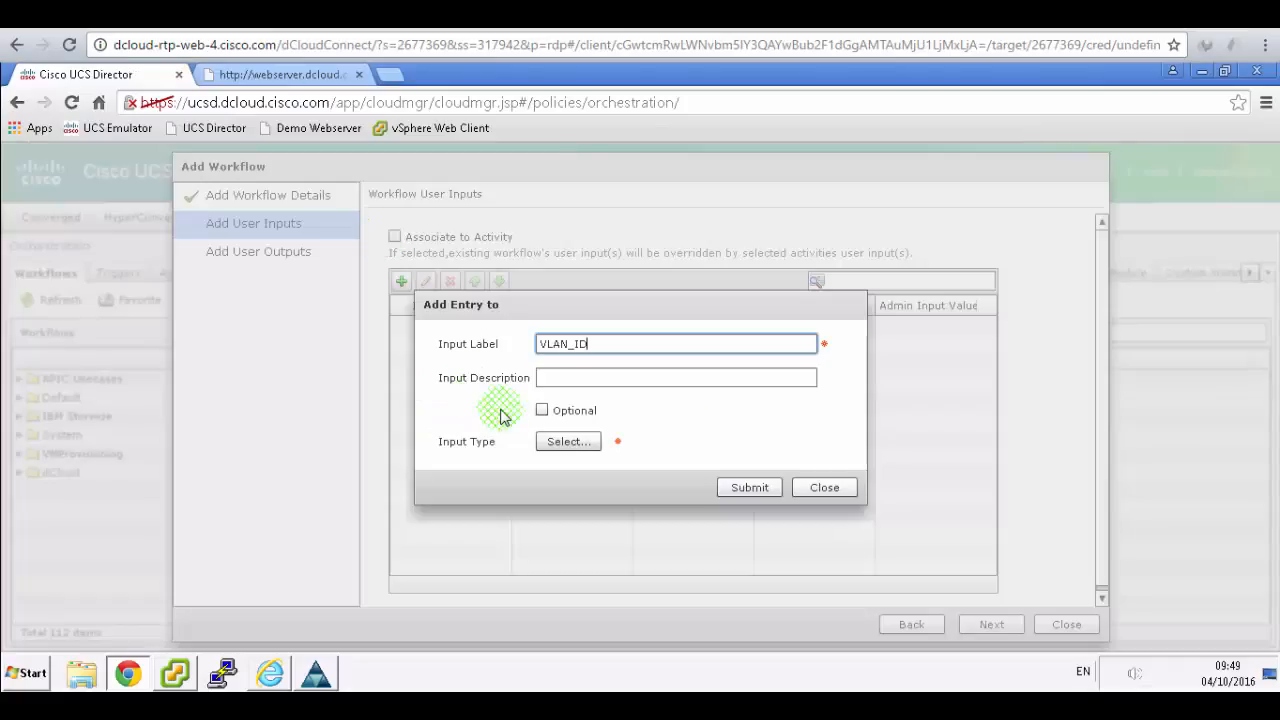
{"action": "left_click", "coordinate": [560, 443]}
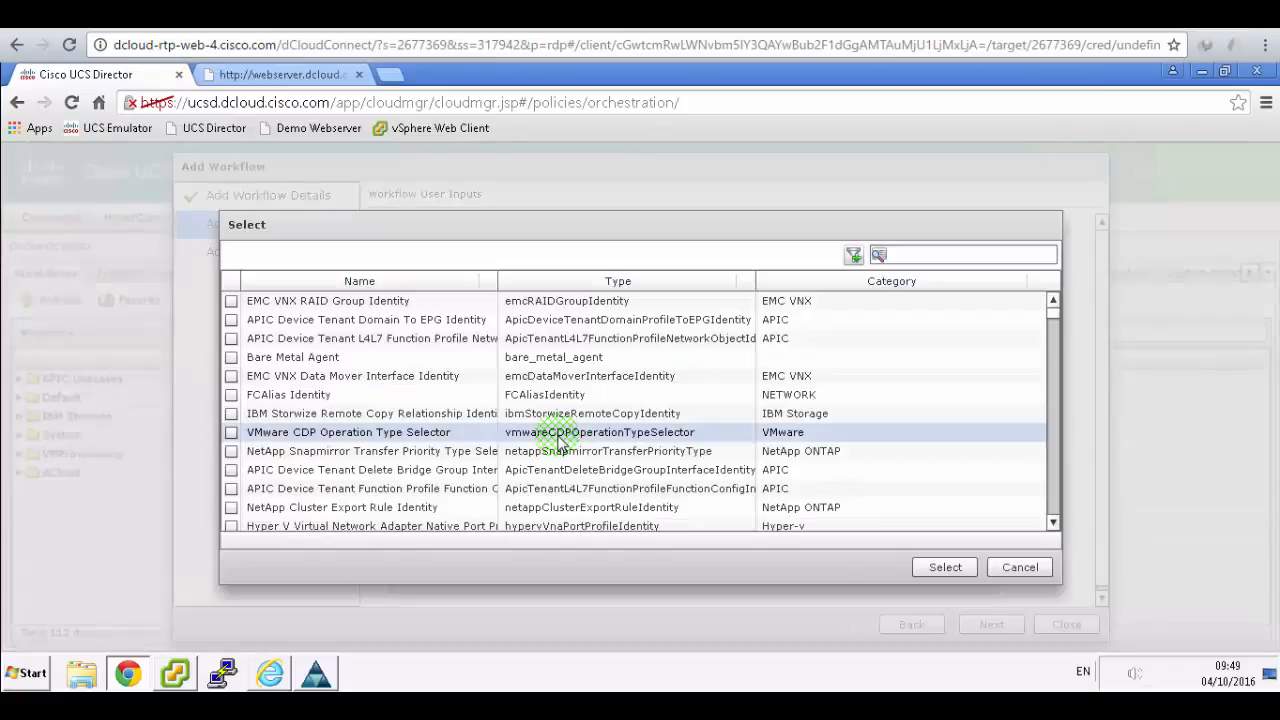
{"action": "left_click", "coordinate": [940, 254]}
{"action": "left_click", "coordinate": [938, 254]}
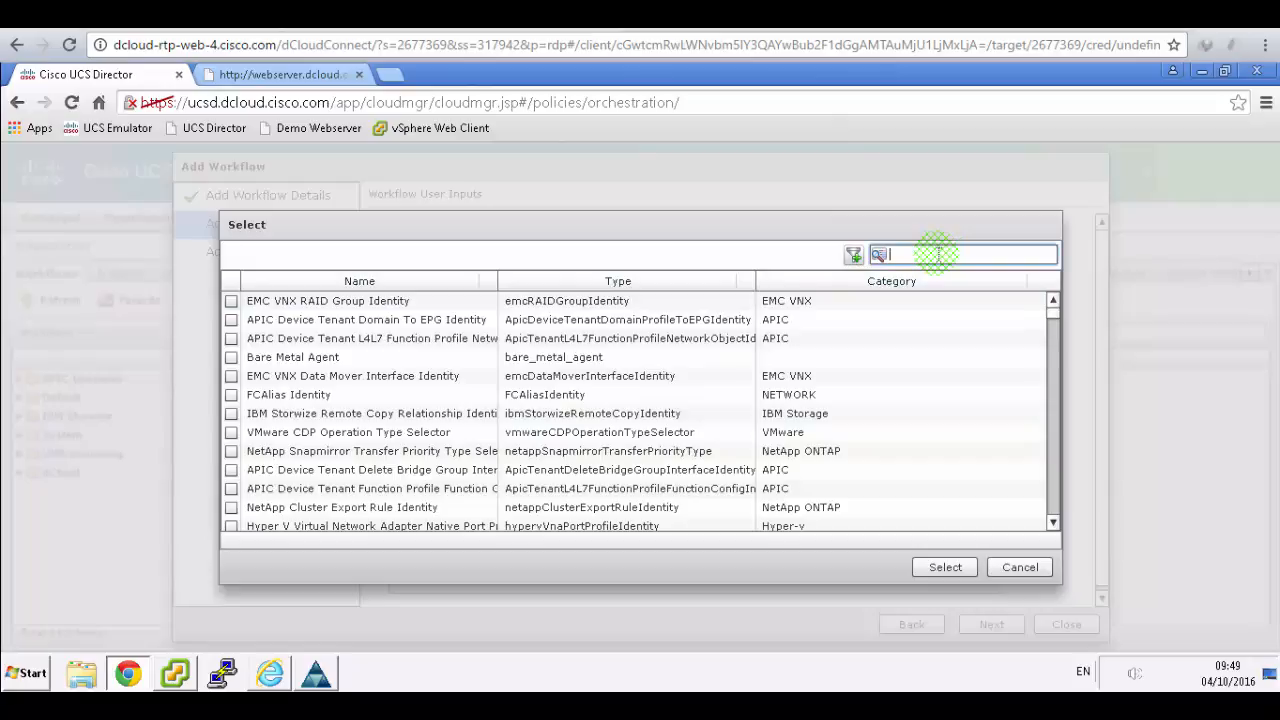
{"action": "type", "text": "vlan"}
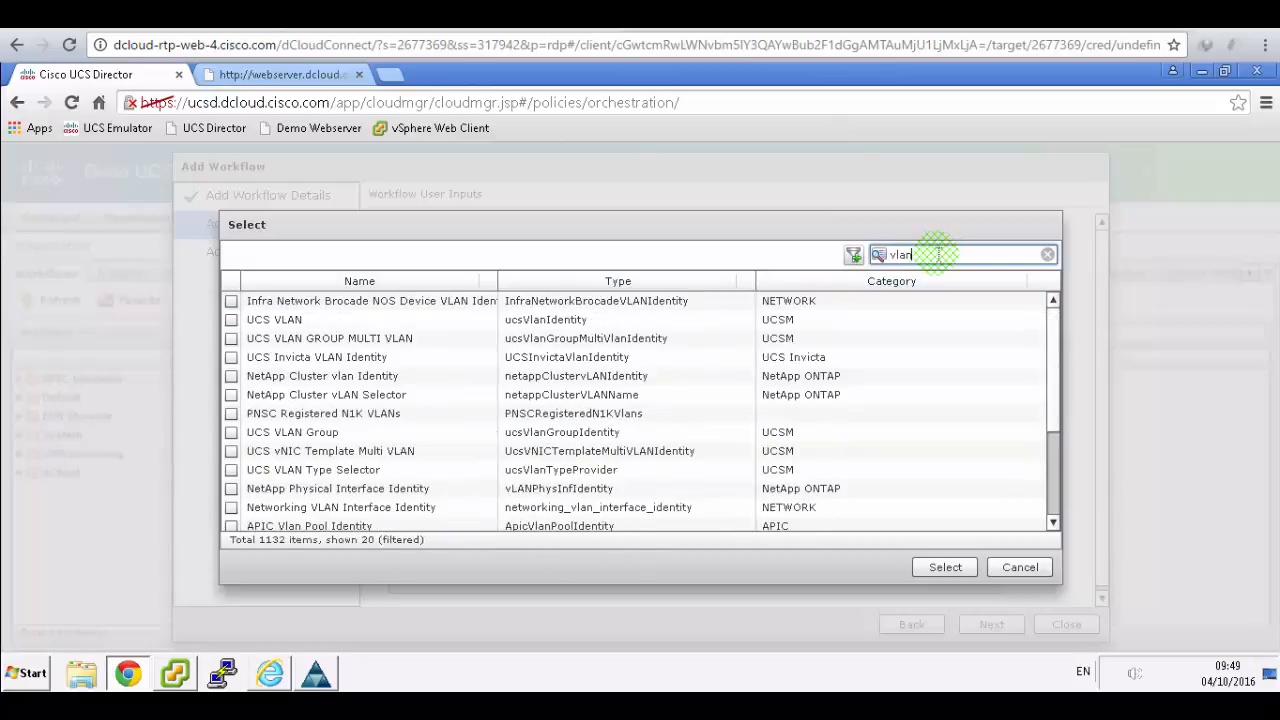
{"action": "type", "text": "od"}
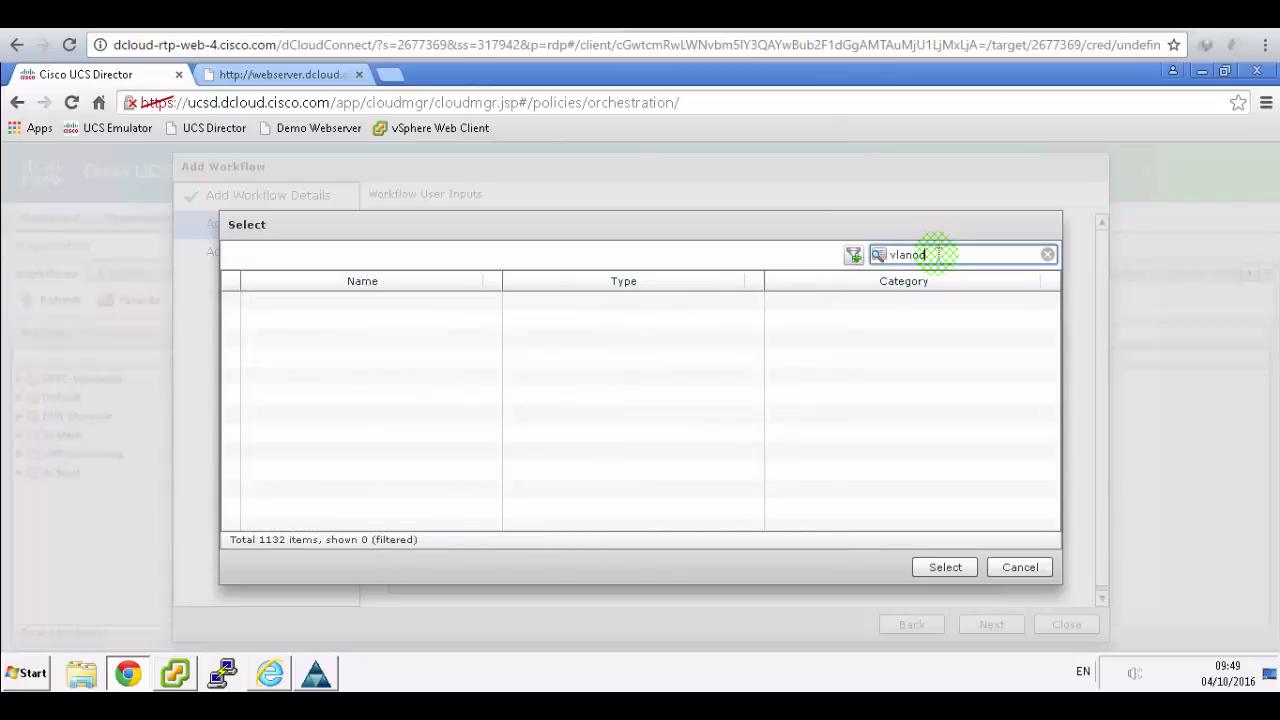
{"action": "key", "text": "BackSpace"}
{"action": "type", "text": "i"}
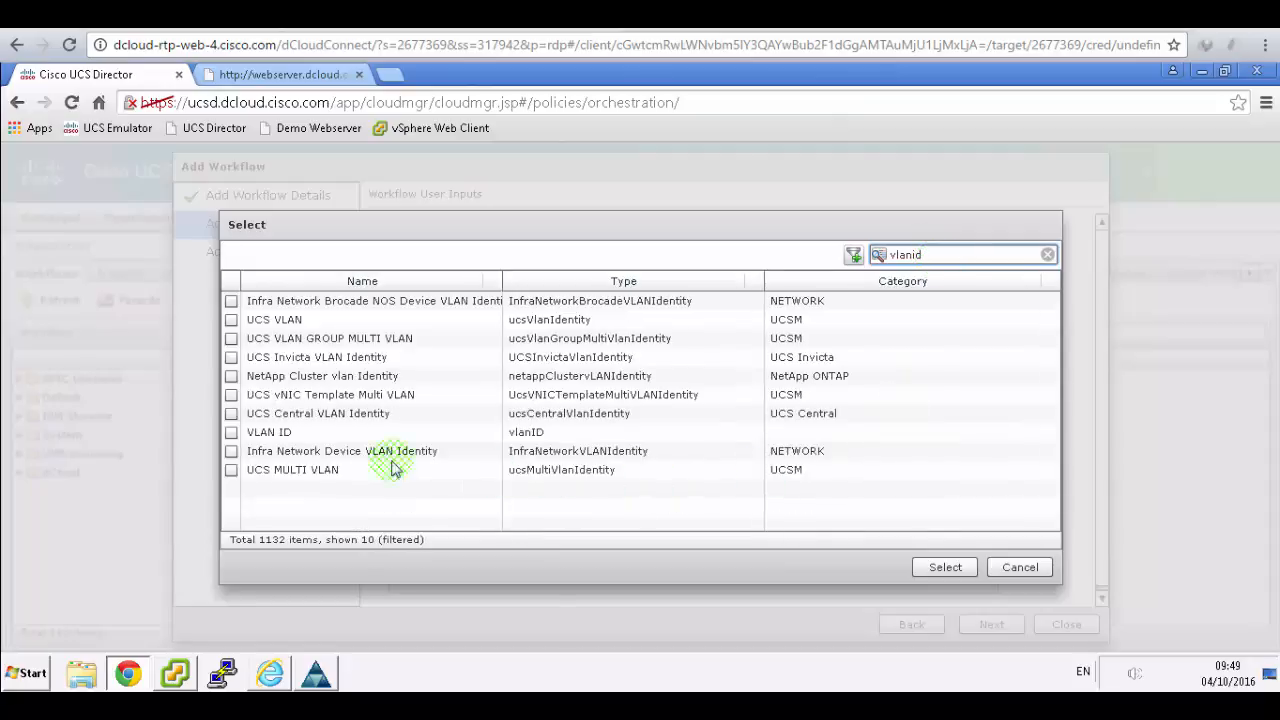
{"action": "left_click", "coordinate": [231, 433]}
{"action": "left_click", "coordinate": [945, 567]}
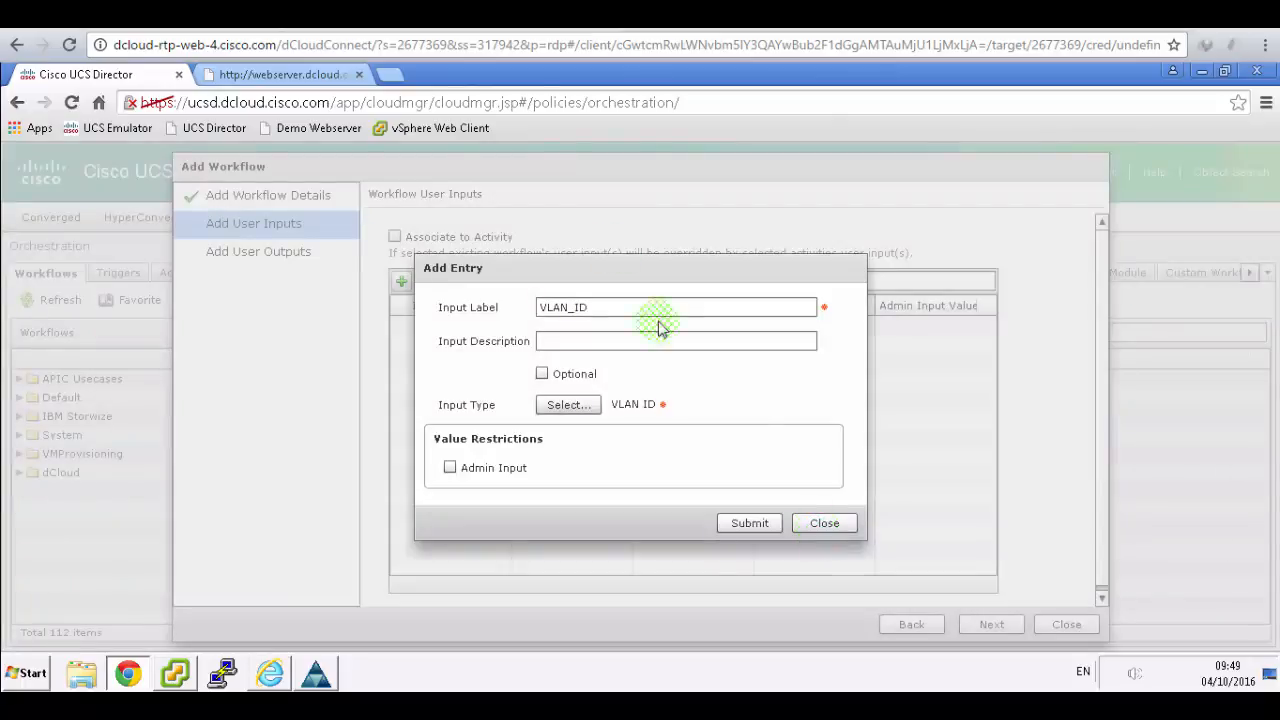
- Submit the mandatory VLAN_ID input and confirm it was added to the list
{"action": "left_click", "coordinate": [340, 14]}
{"action": "scroll", "coordinate": [695, 460], "scroll_direction": "down", "scroll_amount": 1}
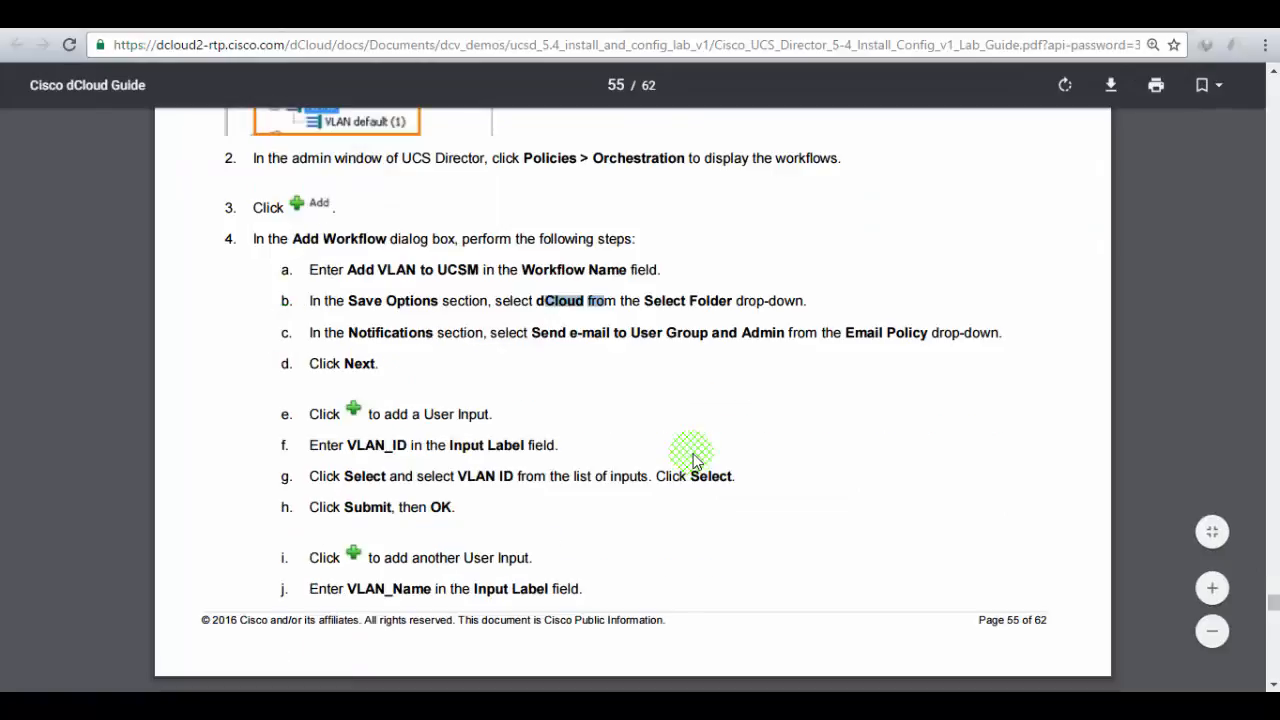
{"action": "left_click", "coordinate": [320, 16]}
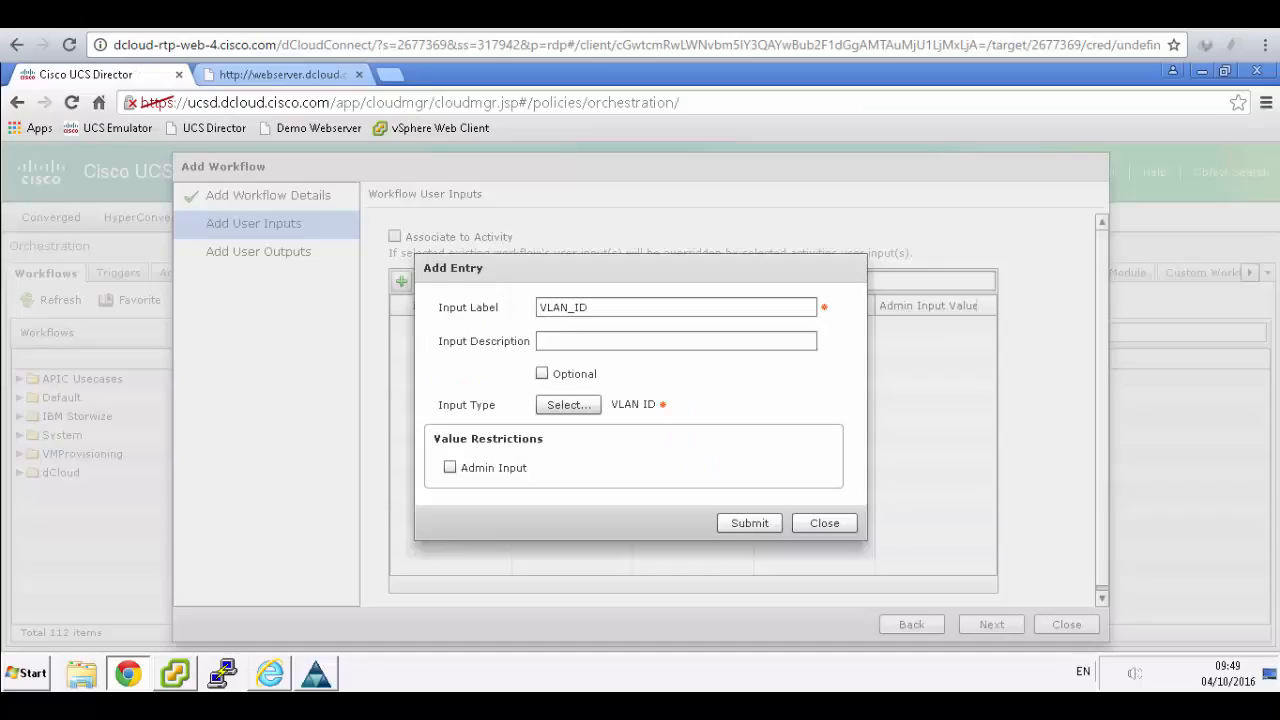
{"action": "left_click", "coordinate": [745, 522]}
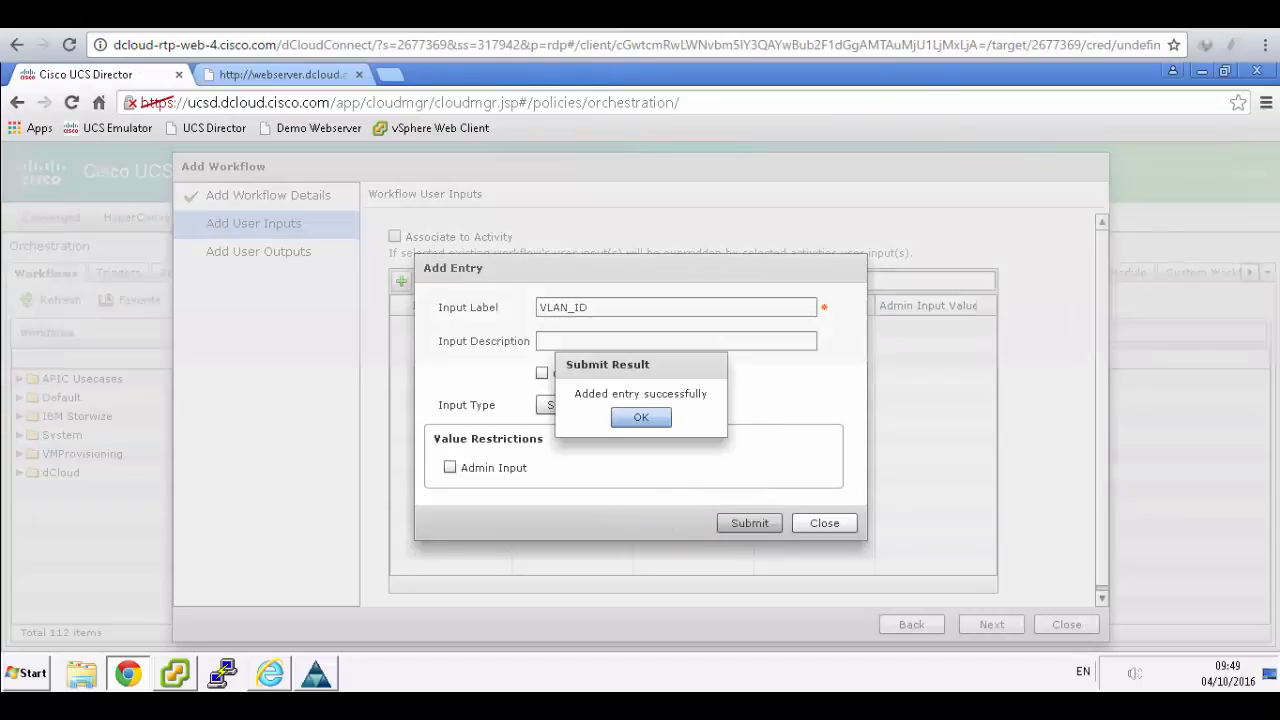
{"action": "left_click", "coordinate": [540, 16]}
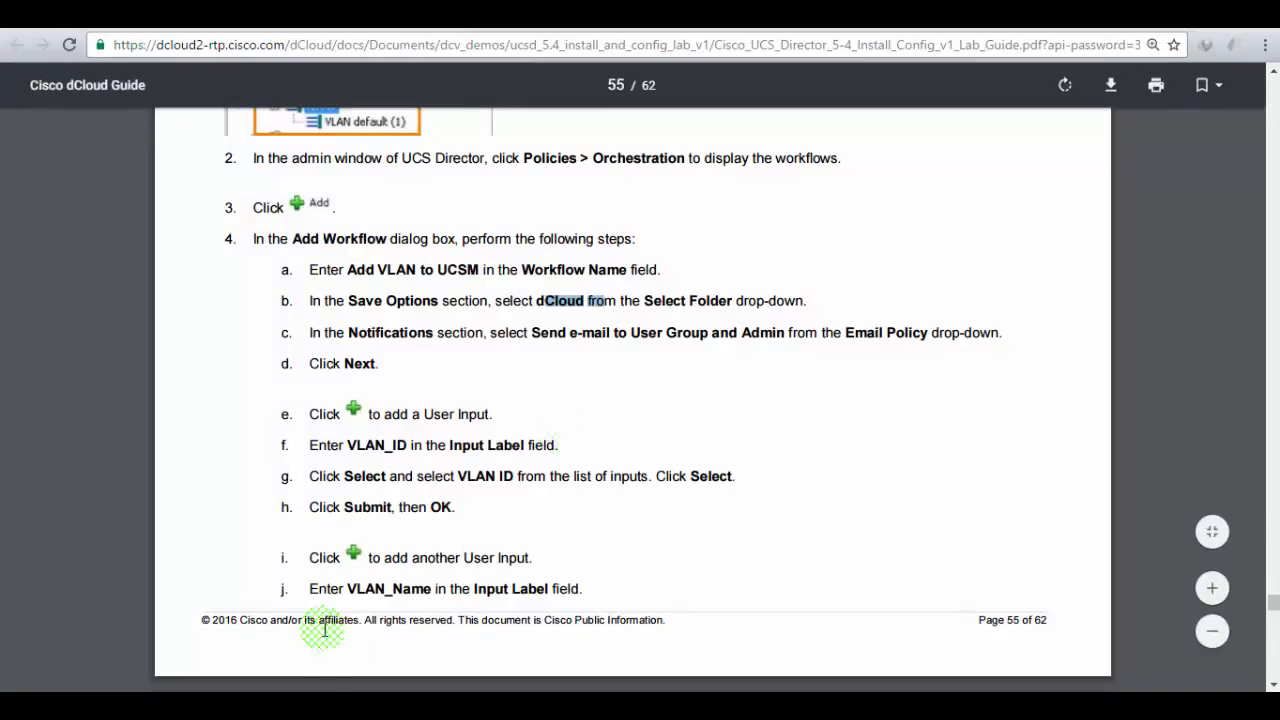
{"action": "scroll", "coordinate": [378, 580], "scroll_direction": "down", "scroll_amount": 2}
{"action": "scroll", "coordinate": [378, 580], "scroll_direction": "down", "scroll_amount": 2}
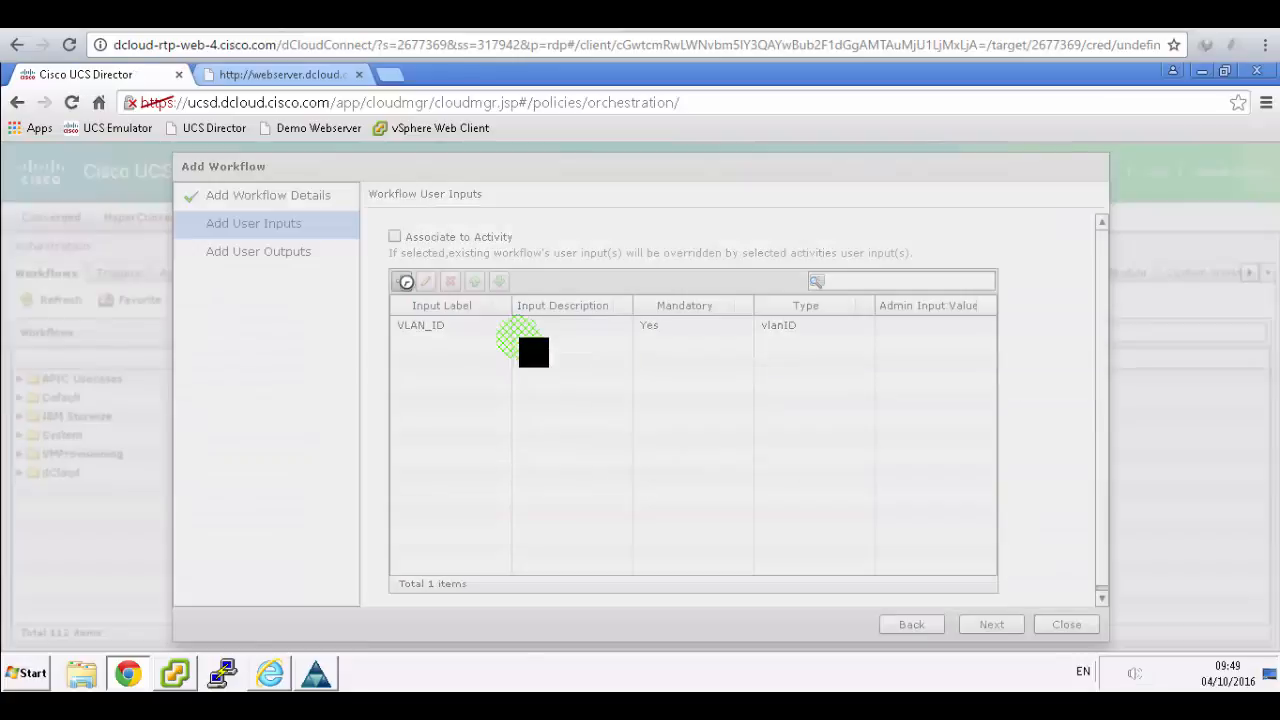
- Add a mandatory VLAN_NAME user input of type Generic Text Input and confirm it
{"action": "left_click", "coordinate": [571, 344]}
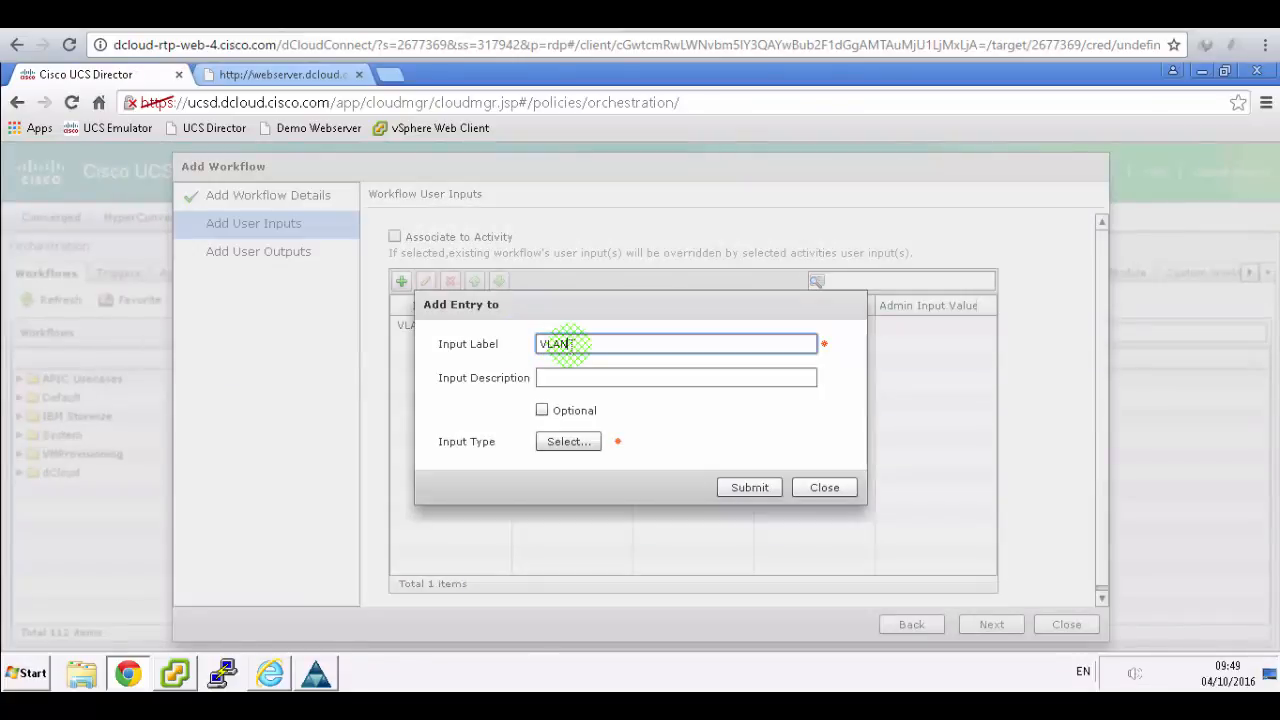
{"action": "left_click", "coordinate": [563, 447]}
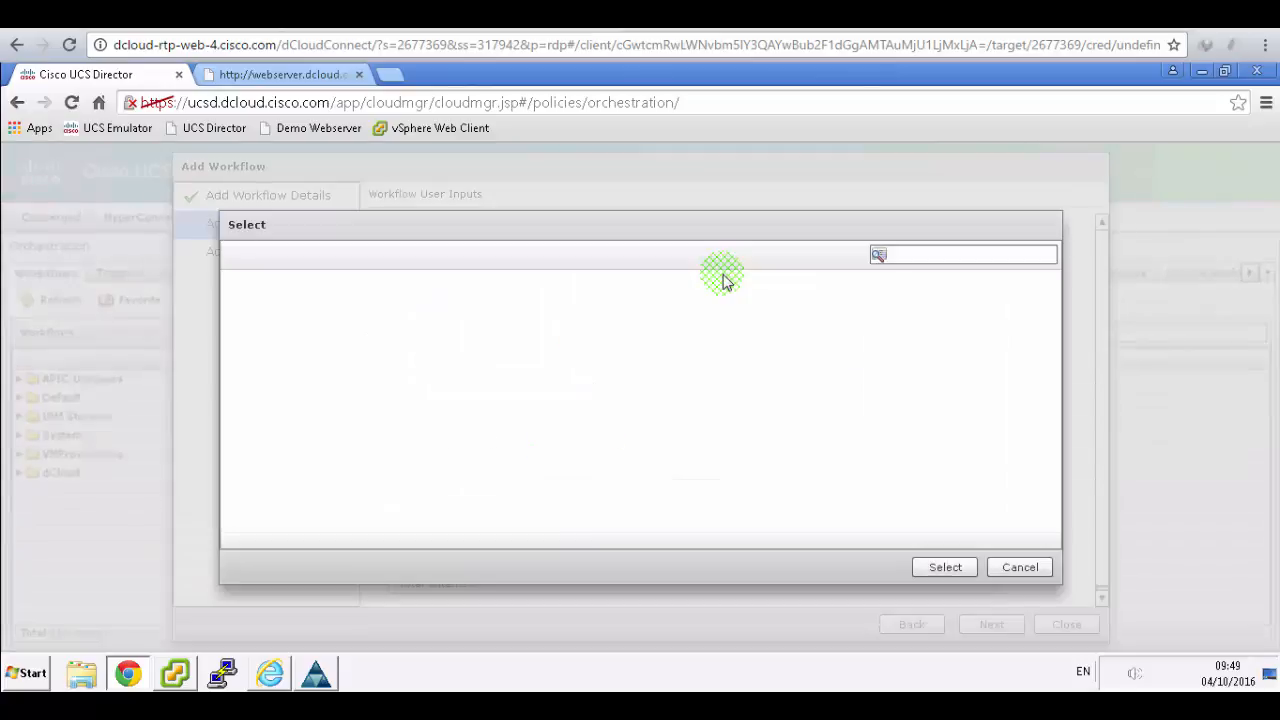
{"action": "left_click", "coordinate": [930, 254]}
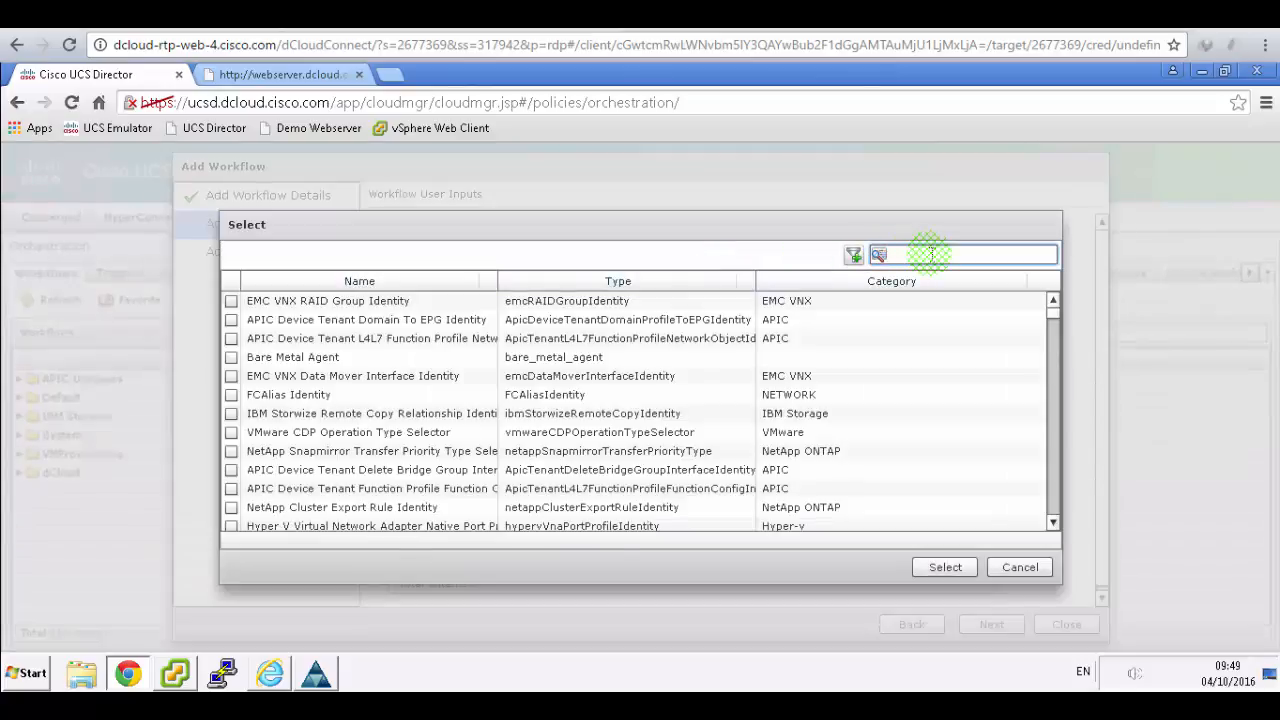
{"action": "type", "text": "generic"}
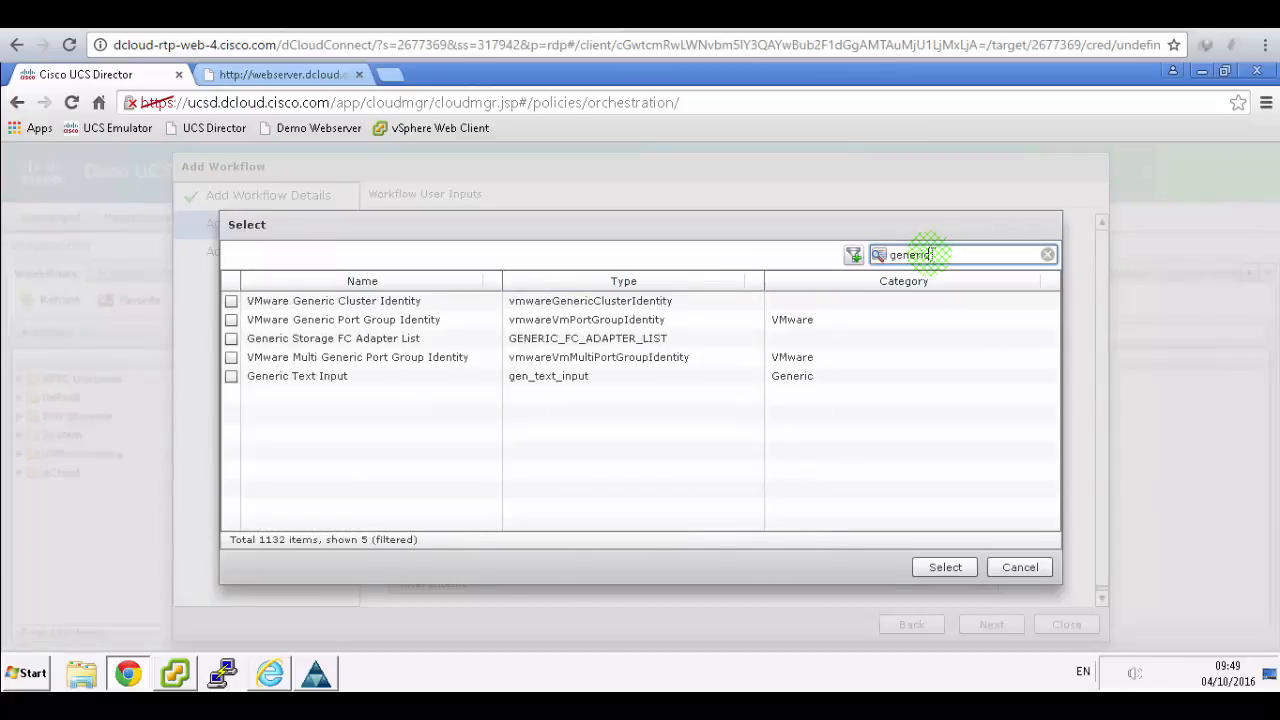
{"action": "left_click", "coordinate": [232, 377]}
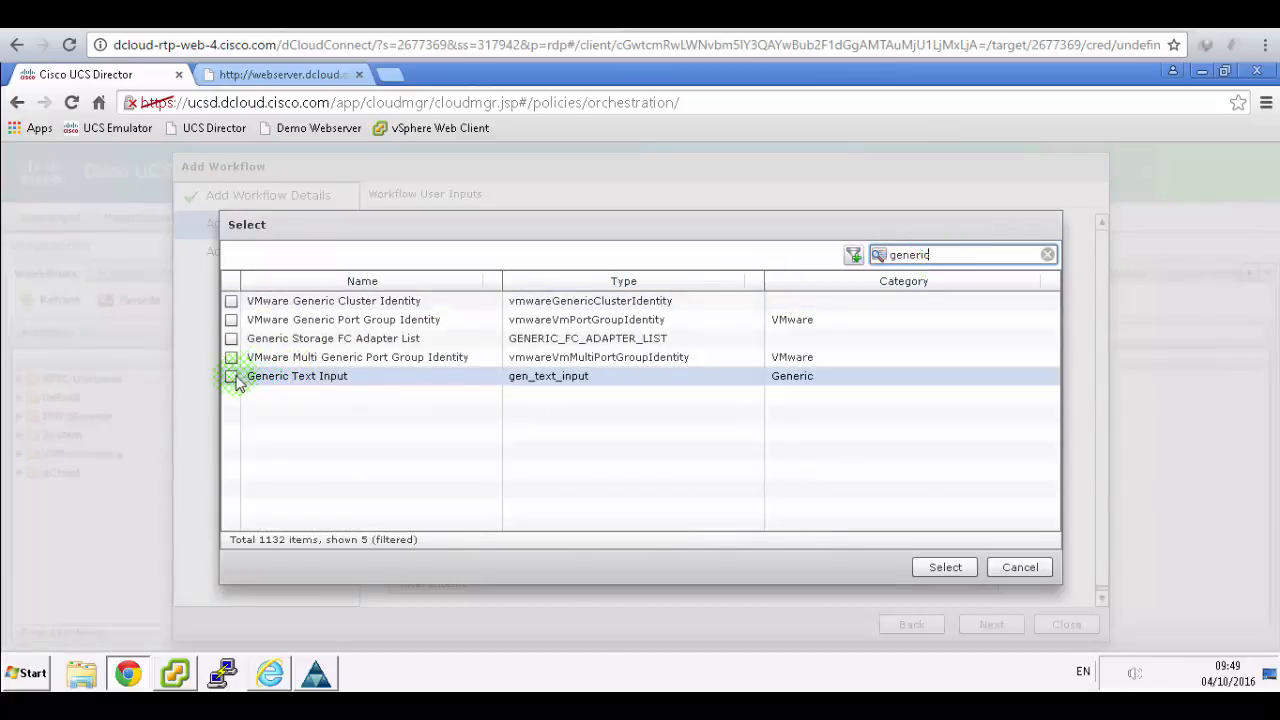
{"action": "left_click", "coordinate": [945, 567]}
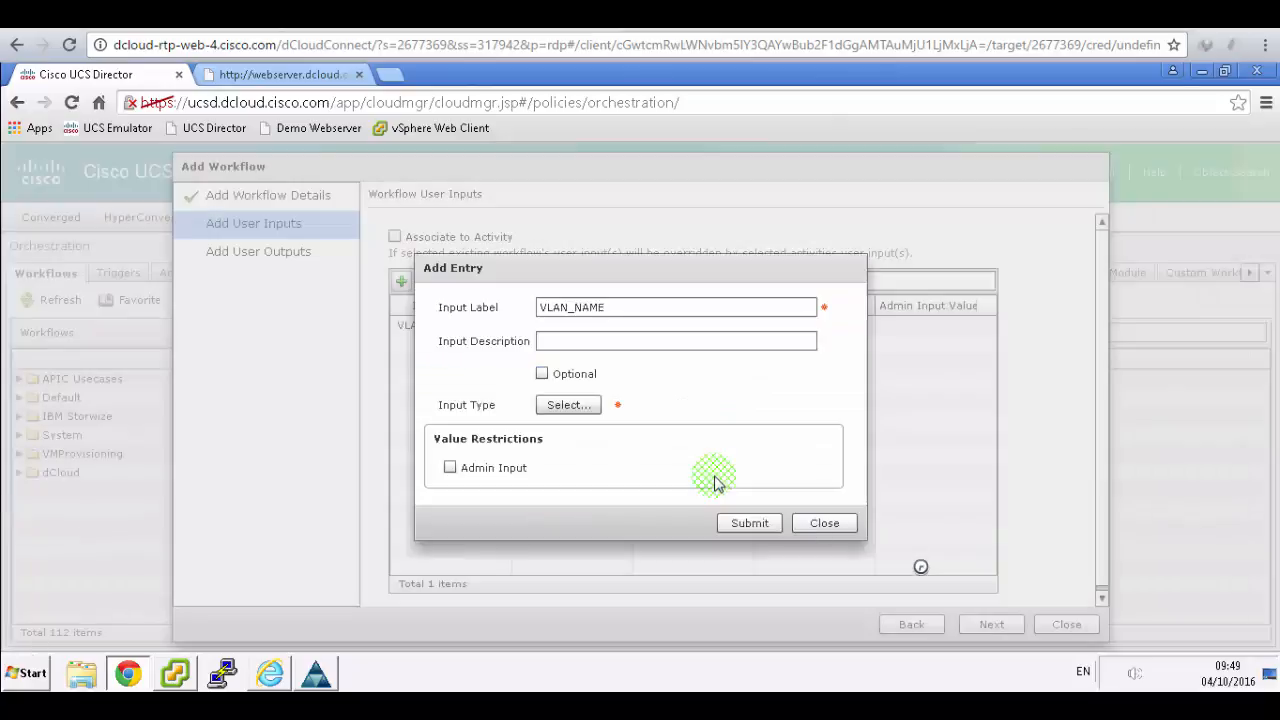
{"action": "left_click", "coordinate": [749, 523]}
{"action": "left_click", "coordinate": [648, 423]}
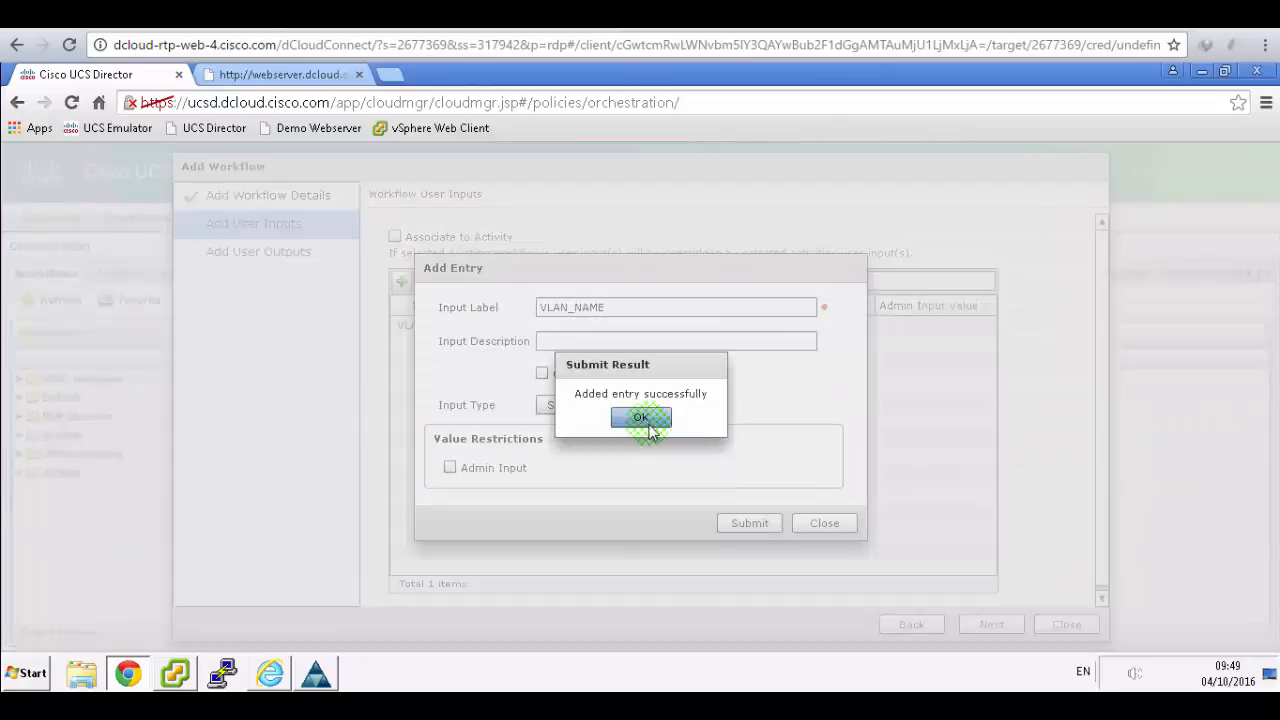
- Read the lab guide's next steps, then go back to the workflow wizard
{"action": "key", "text": "alt+Tab"}
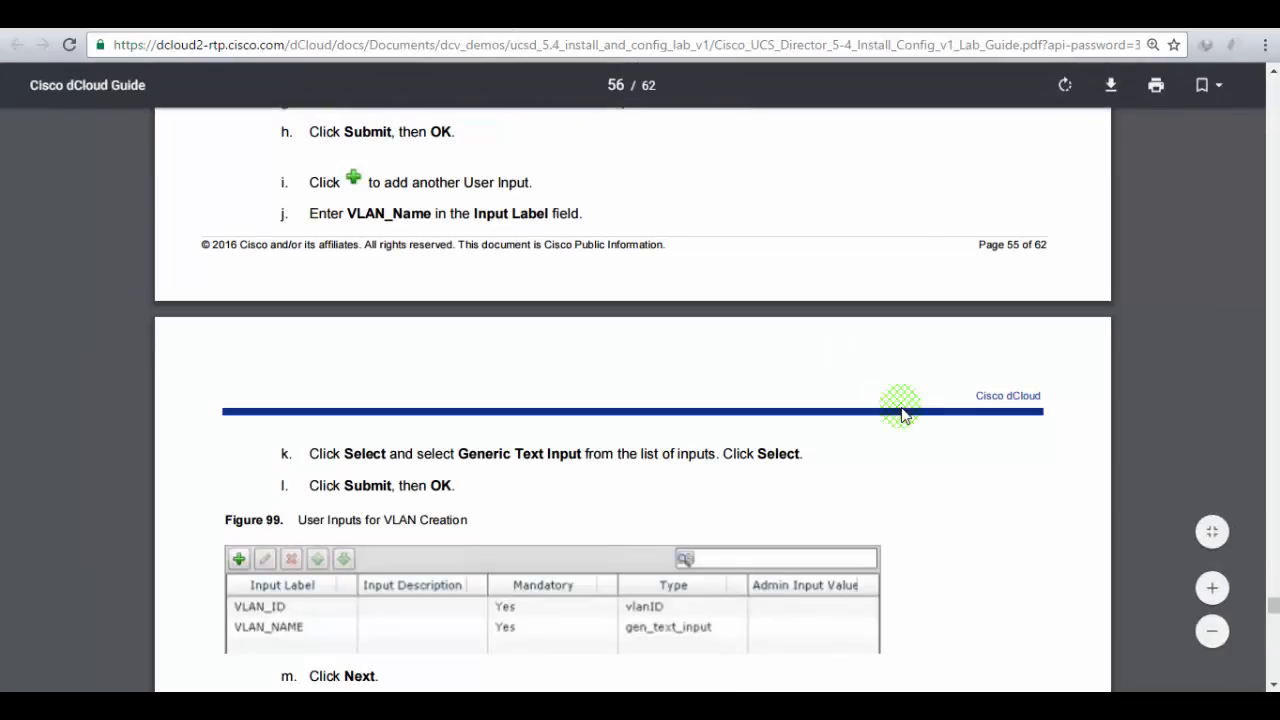
{"action": "scroll", "coordinate": [902, 415], "scroll_direction": "down", "scroll_amount": 2}
{"action": "scroll", "coordinate": [902, 415], "scroll_direction": "down", "scroll_amount": 1}
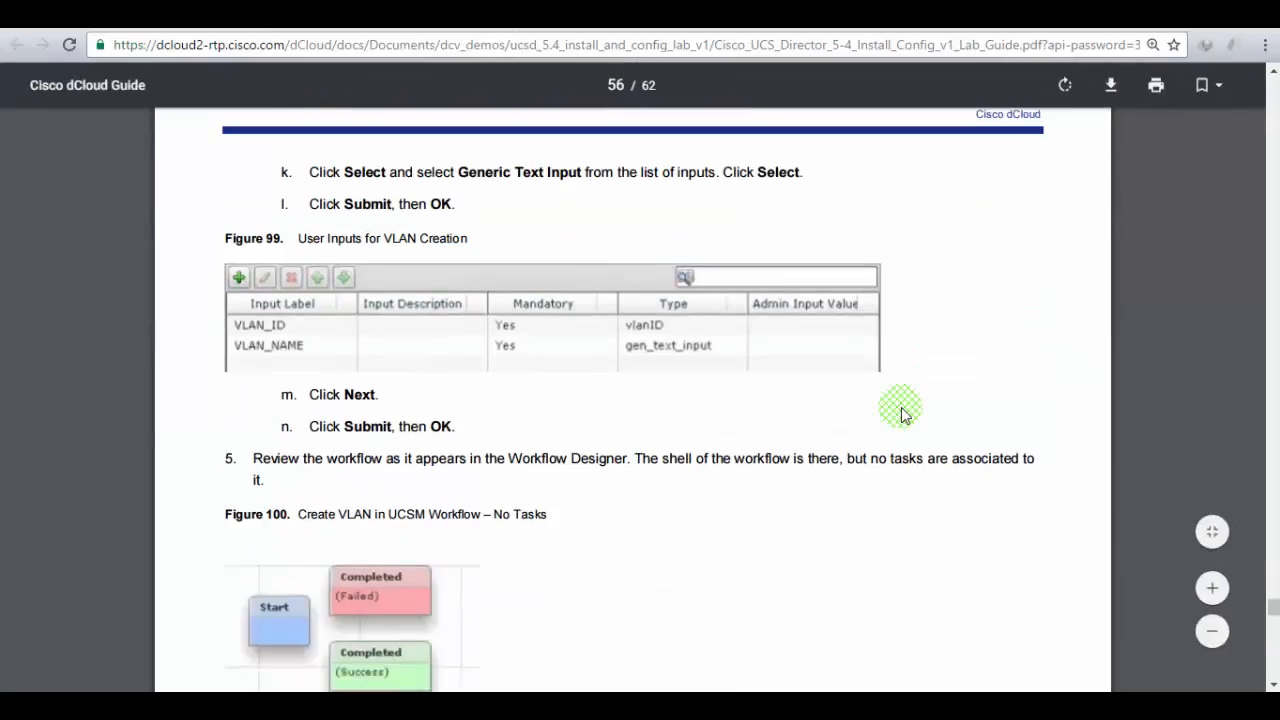
{"action": "scroll", "coordinate": [544, 428], "scroll_direction": "down", "scroll_amount": 1}
{"action": "key", "text": "alt+Tab"}
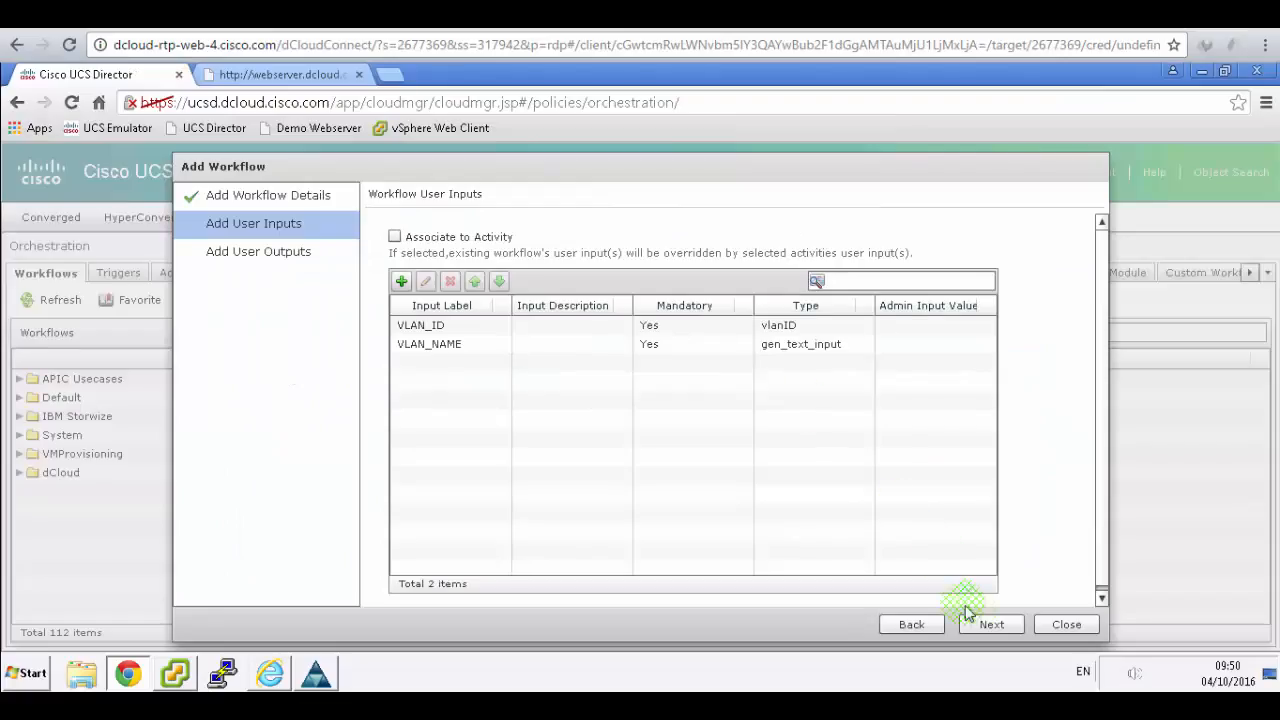
- Submit Add VLAN to UCSM with no user outputs, then scroll the lab guide to page 56
{"action": "left_click", "coordinate": [988, 625]}
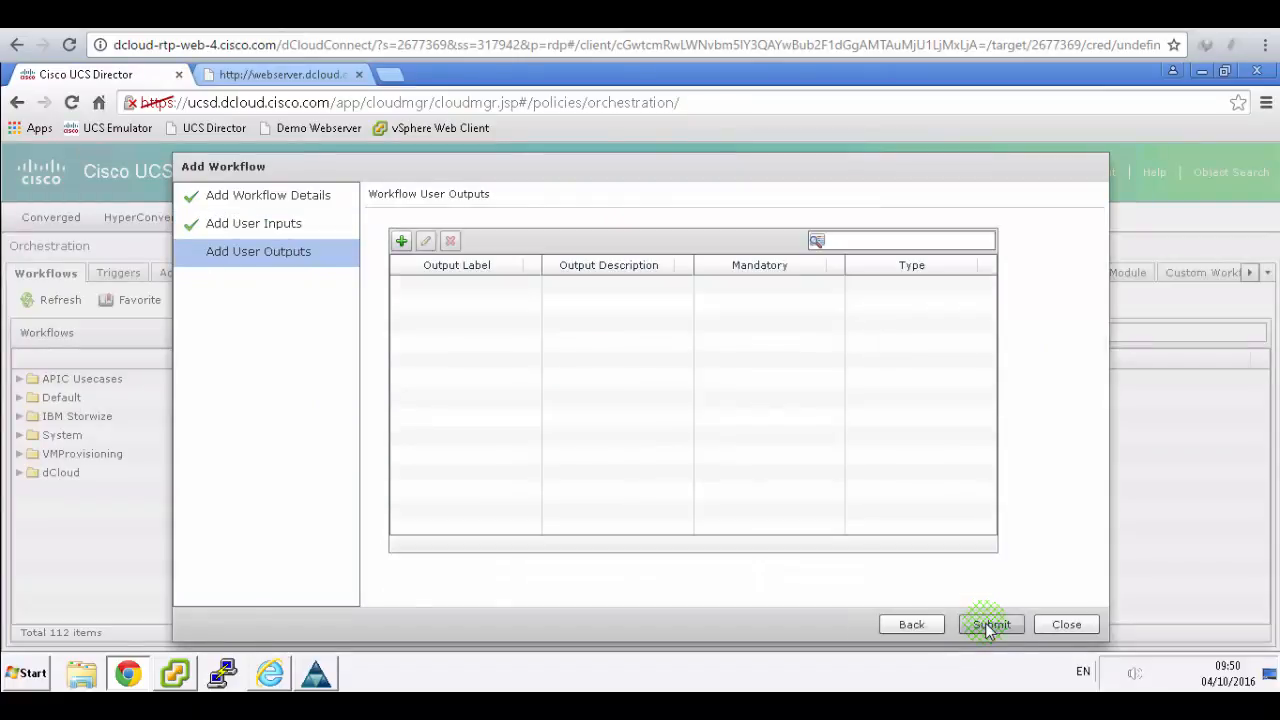
{"action": "left_click", "coordinate": [990, 625]}
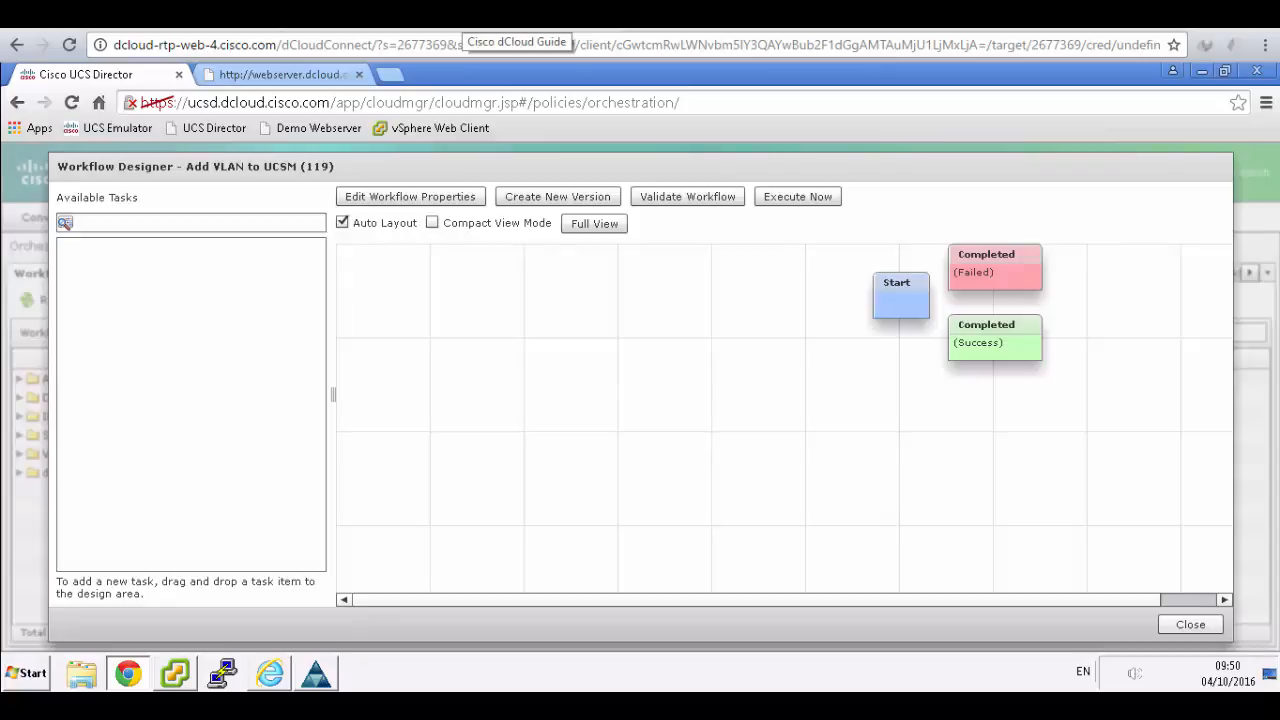
{"action": "left_click", "coordinate": [463, 16]}
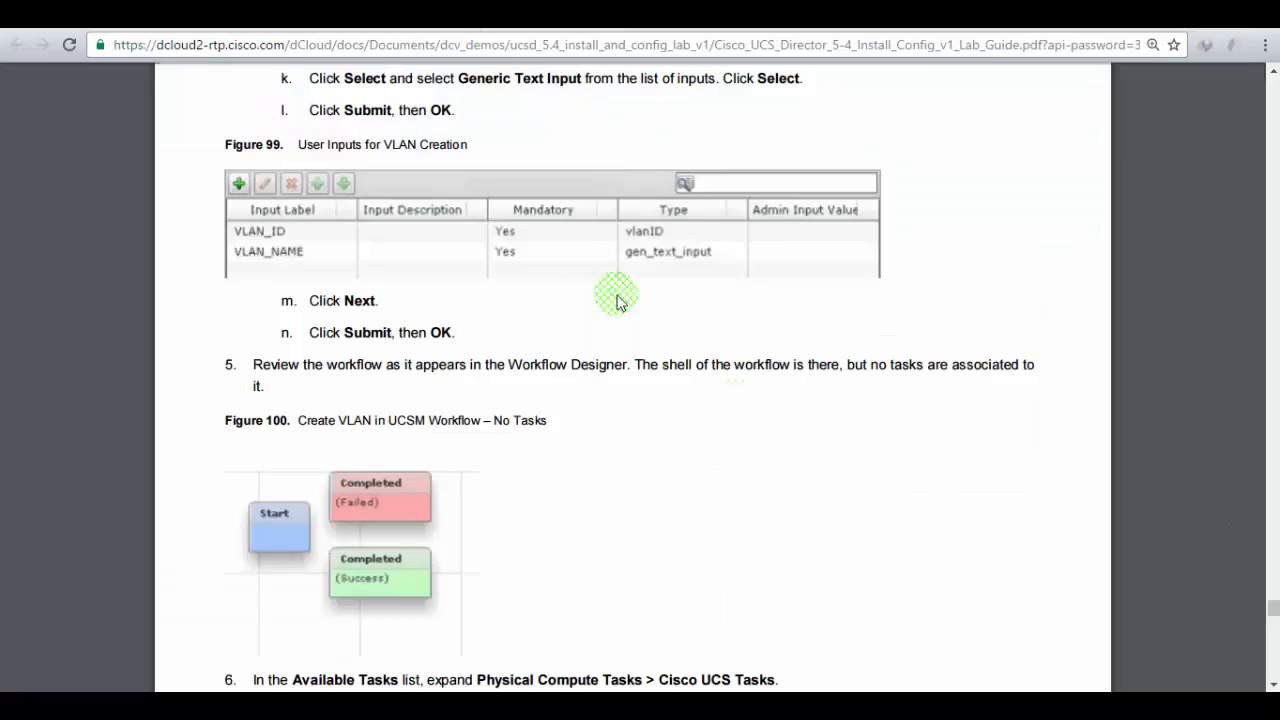
{"action": "scroll", "coordinate": [757, 416], "scroll_direction": "down", "scroll_amount": 3}
{"action": "scroll", "coordinate": [757, 416], "scroll_direction": "down", "scroll_amount": 2}
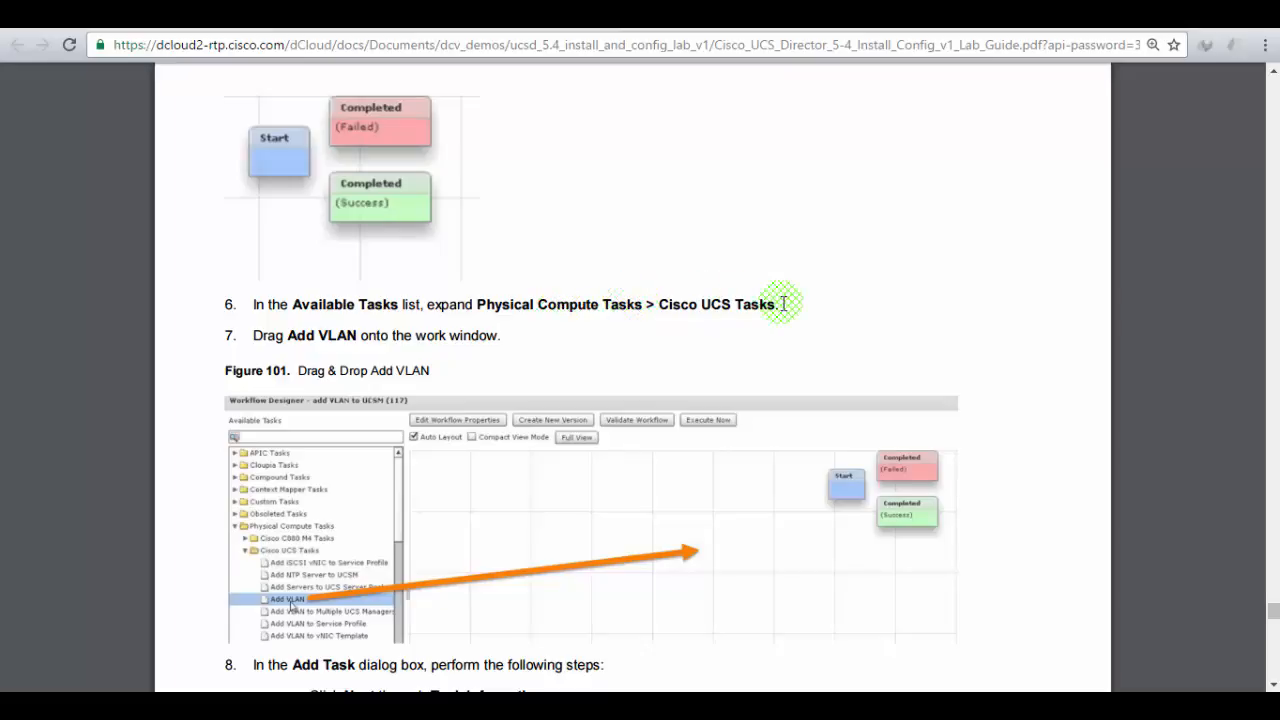
{"action": "scroll", "coordinate": [783, 303], "scroll_direction": "down", "scroll_amount": 1}
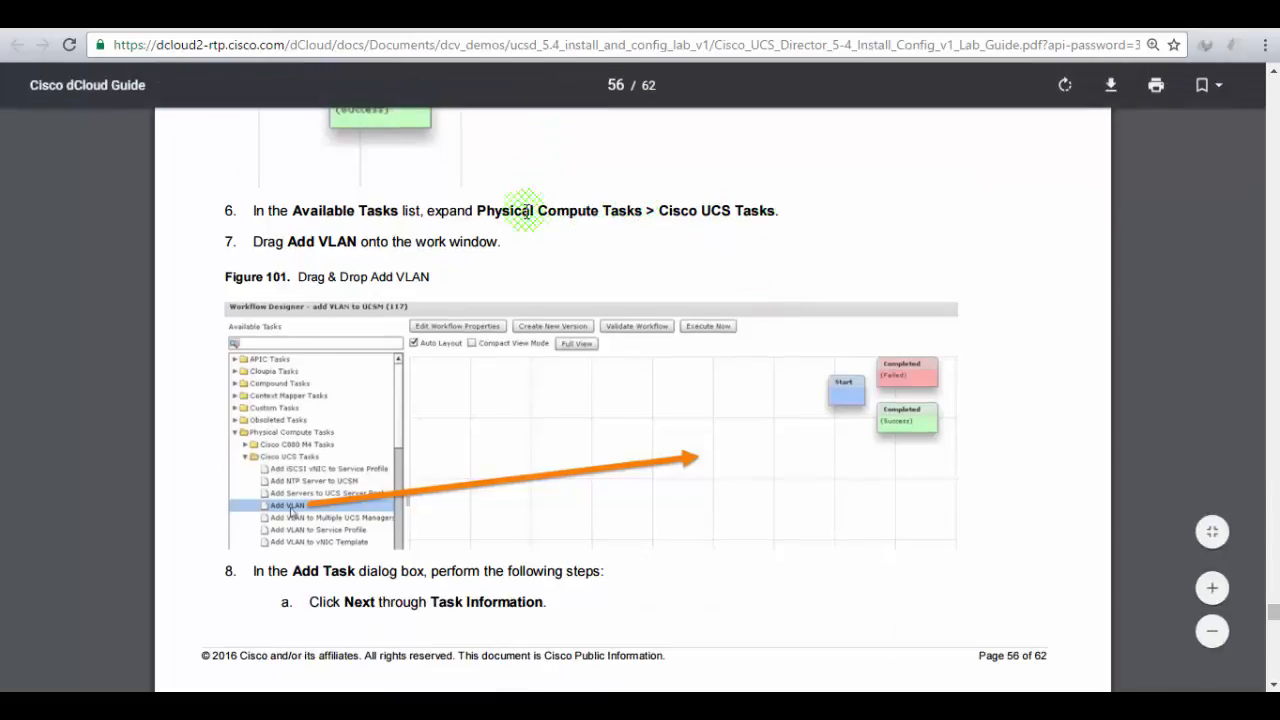